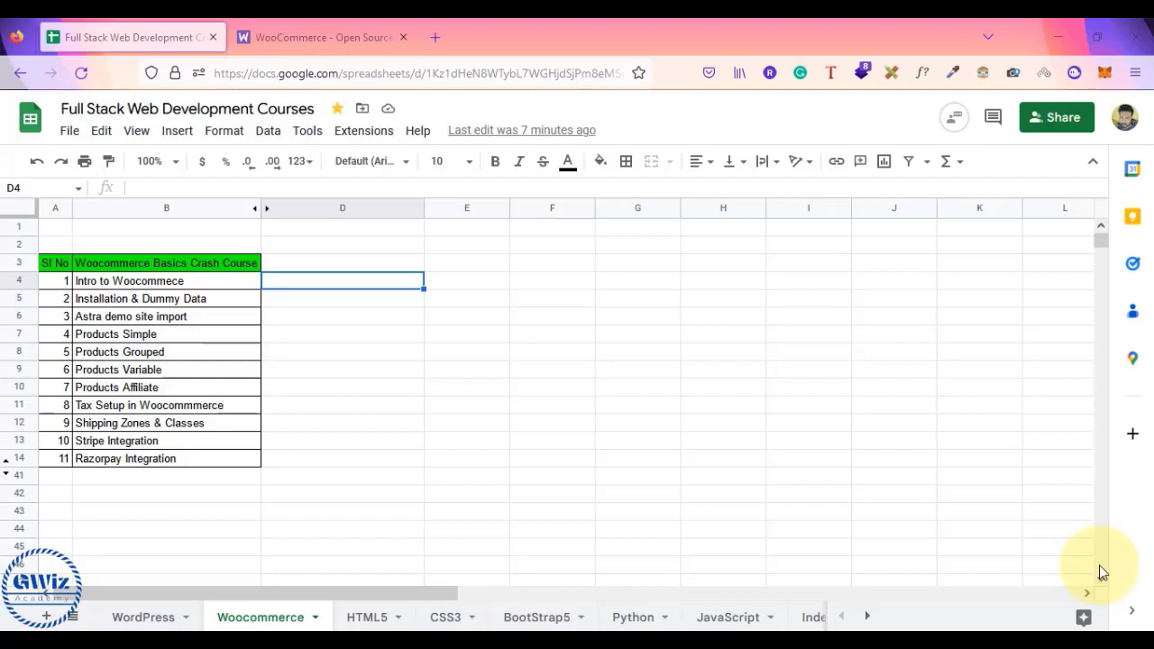
- Switch to woocommerce.com and scroll through its 'Build exactly the eCommerce website you want' introduction
left_click(307, 27)
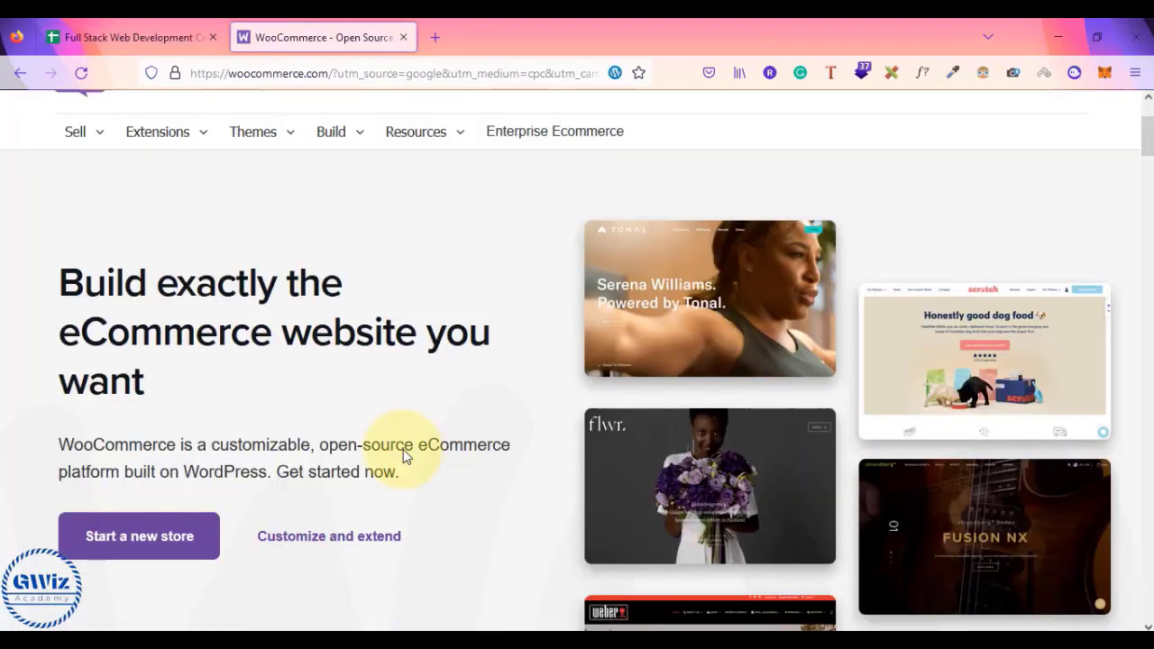
scroll(403, 456, "up", 1)
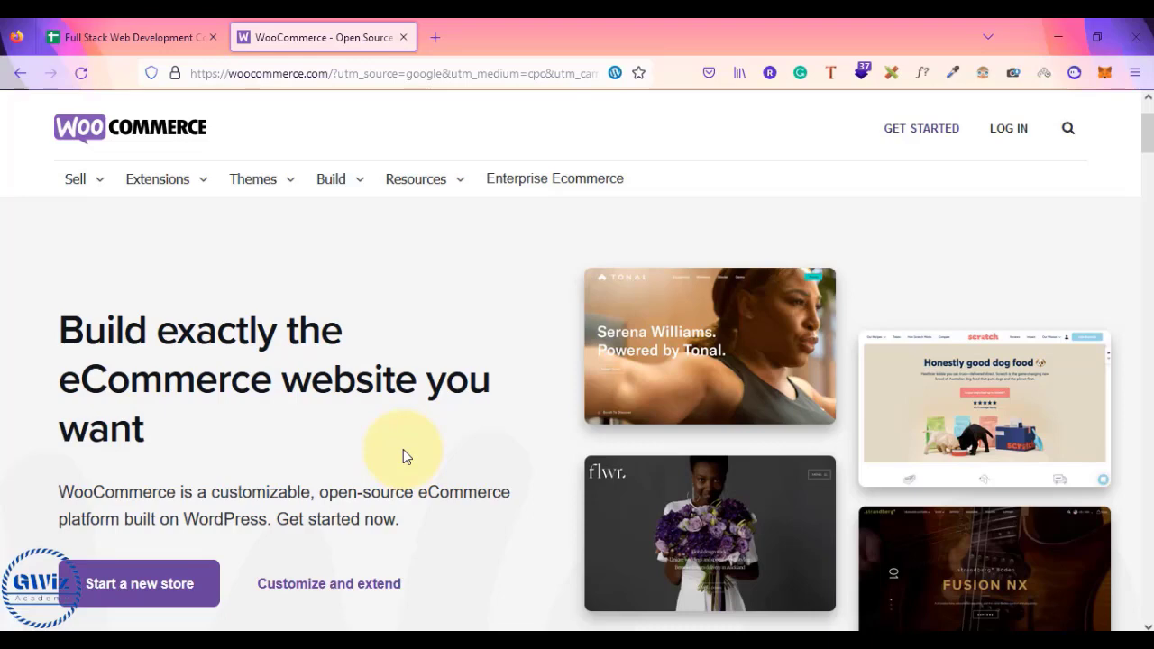
scroll(403, 449, "down", 3)
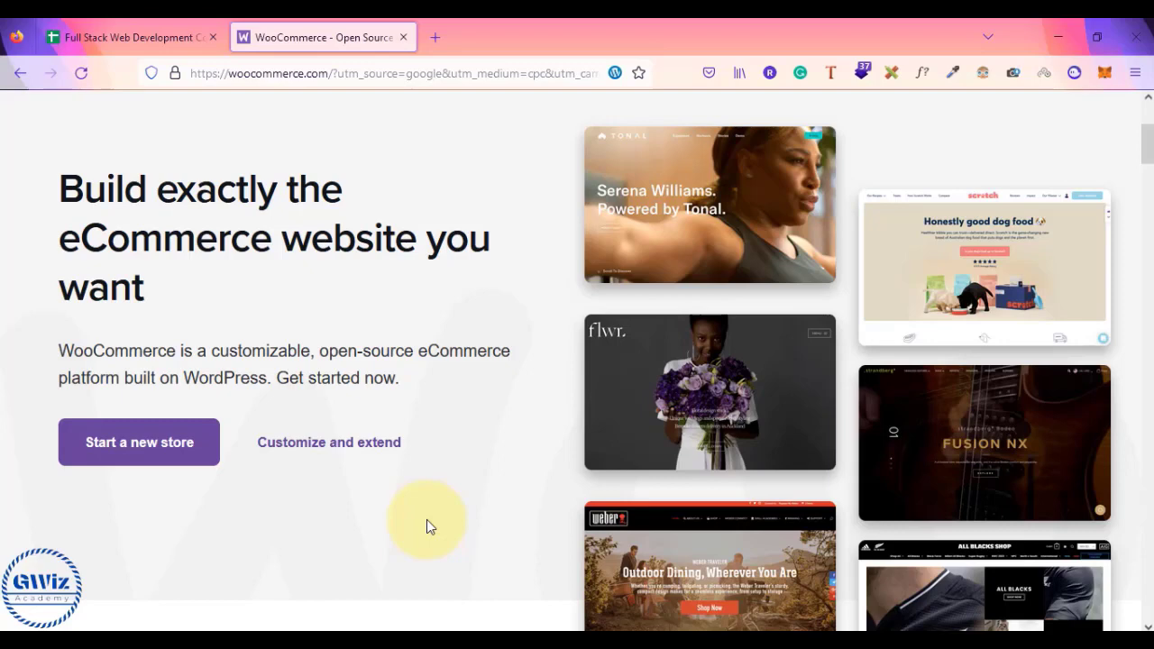
scroll(427, 519, "up", 3)
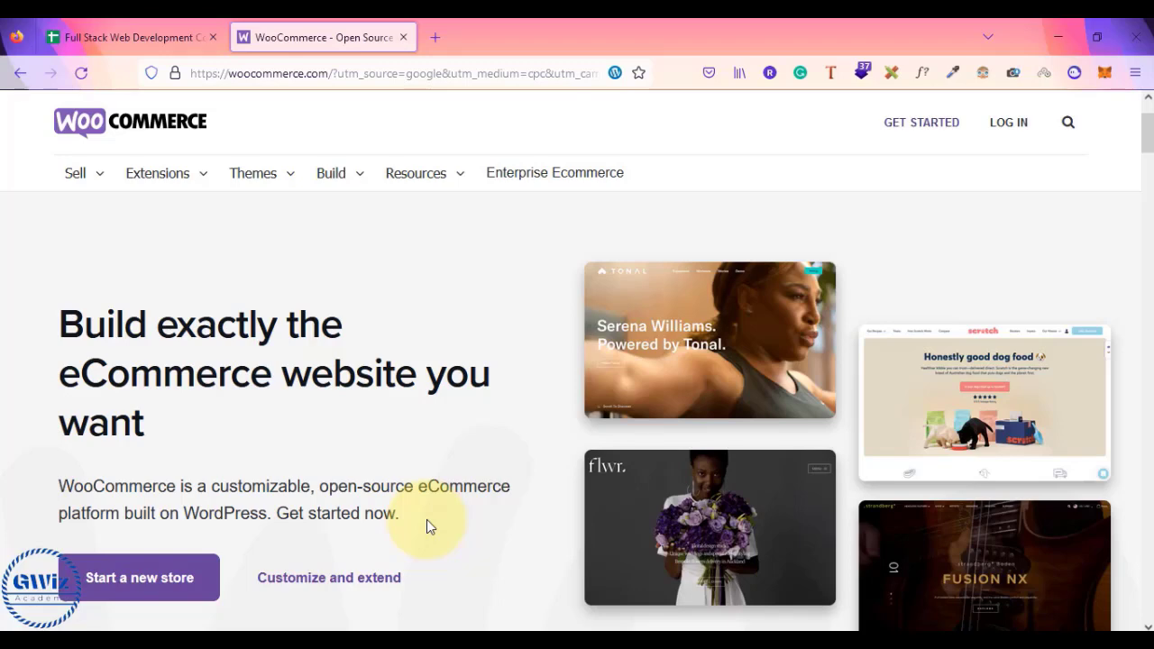
- Return to the Woocommerce sheet and select the lesson titles, starting with installation and Astra import
left_click(107, 36)
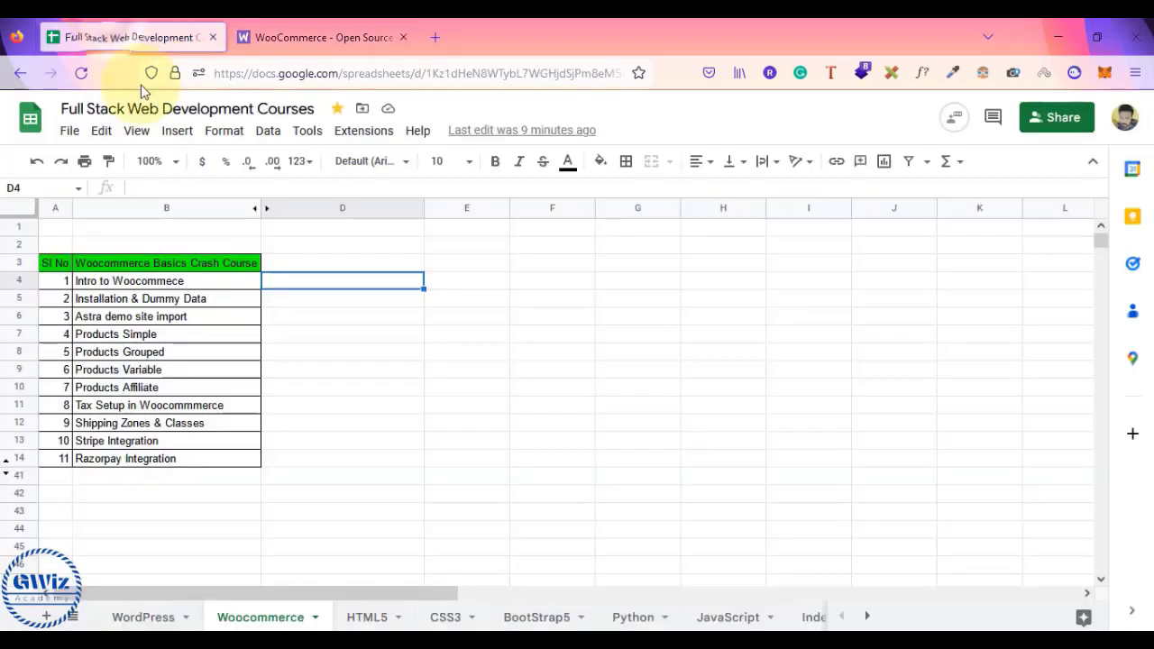
left_click_drag(141, 282, 135, 461)
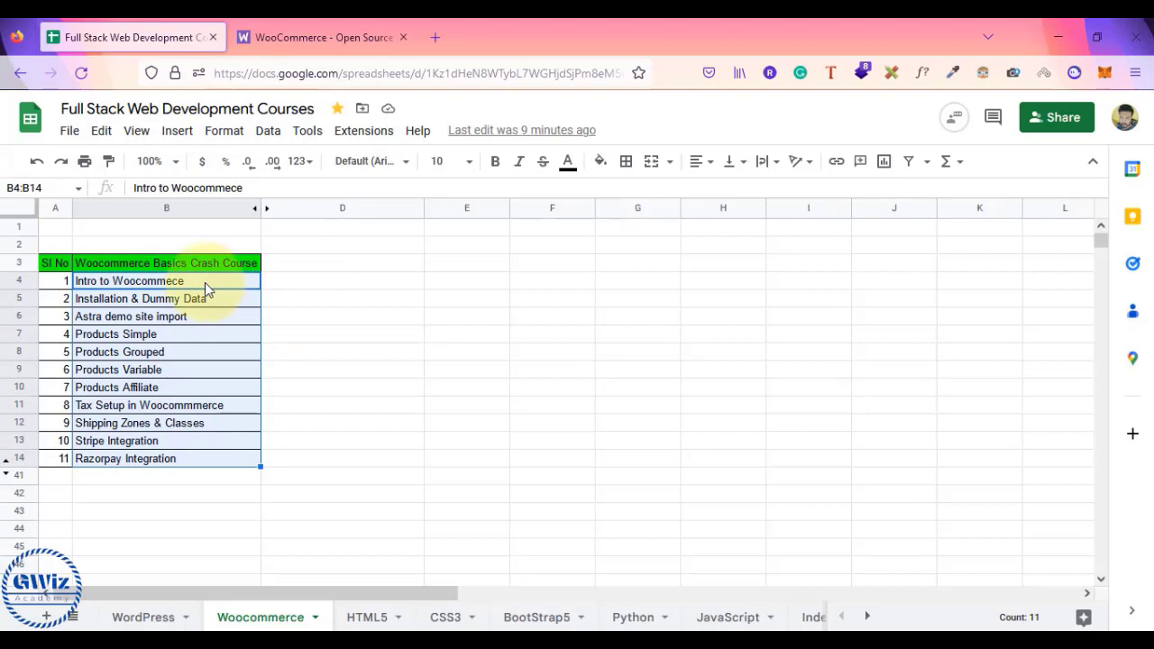
left_click(219, 304)
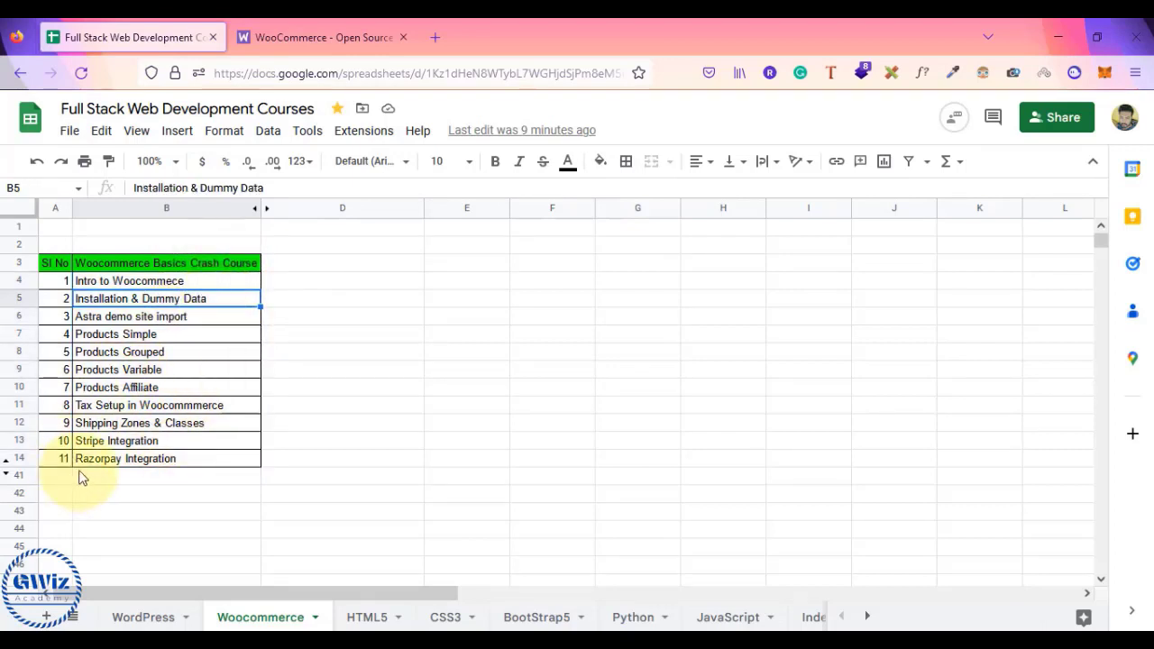
left_click(191, 319)
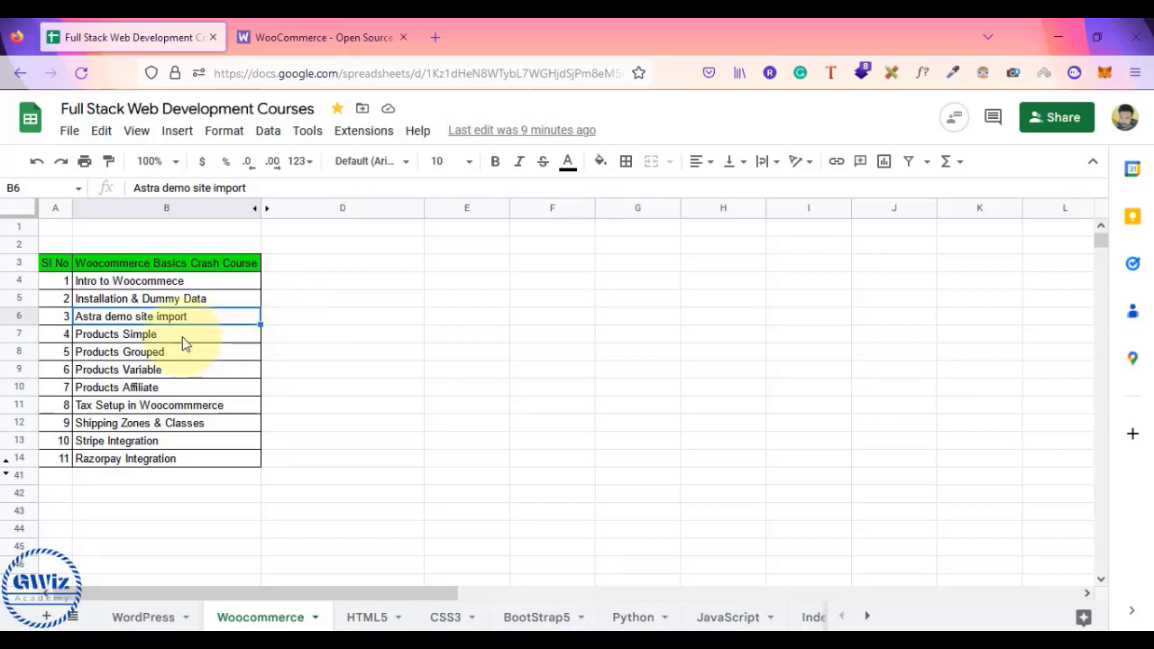
left_click_drag(180, 335, 175, 478)
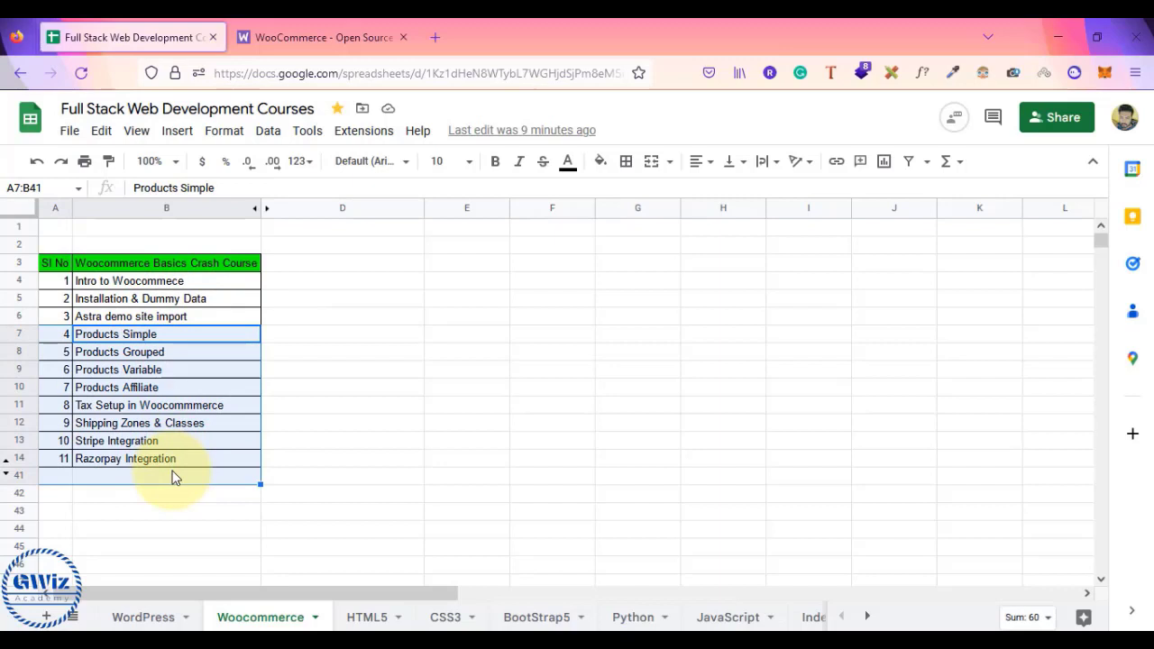
- Step through the product, tax, shipping, Stripe and Razorpay lessons, then select D4:D14
left_click(221, 352)
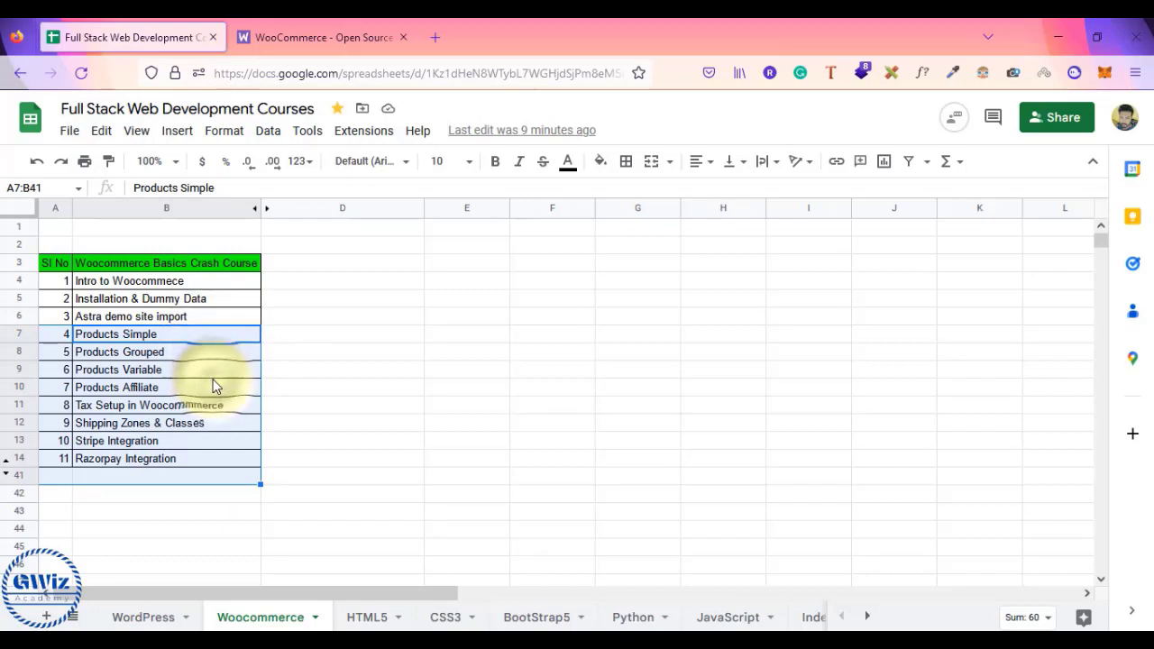
key("Down")
key("Down")
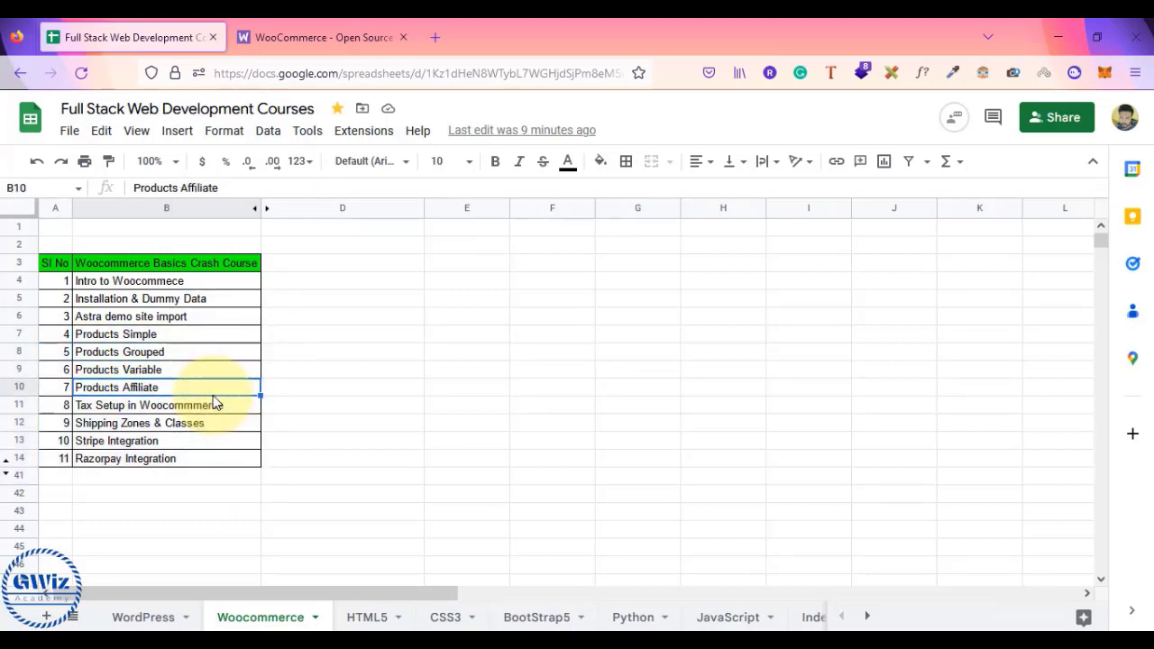
left_click(210, 411)
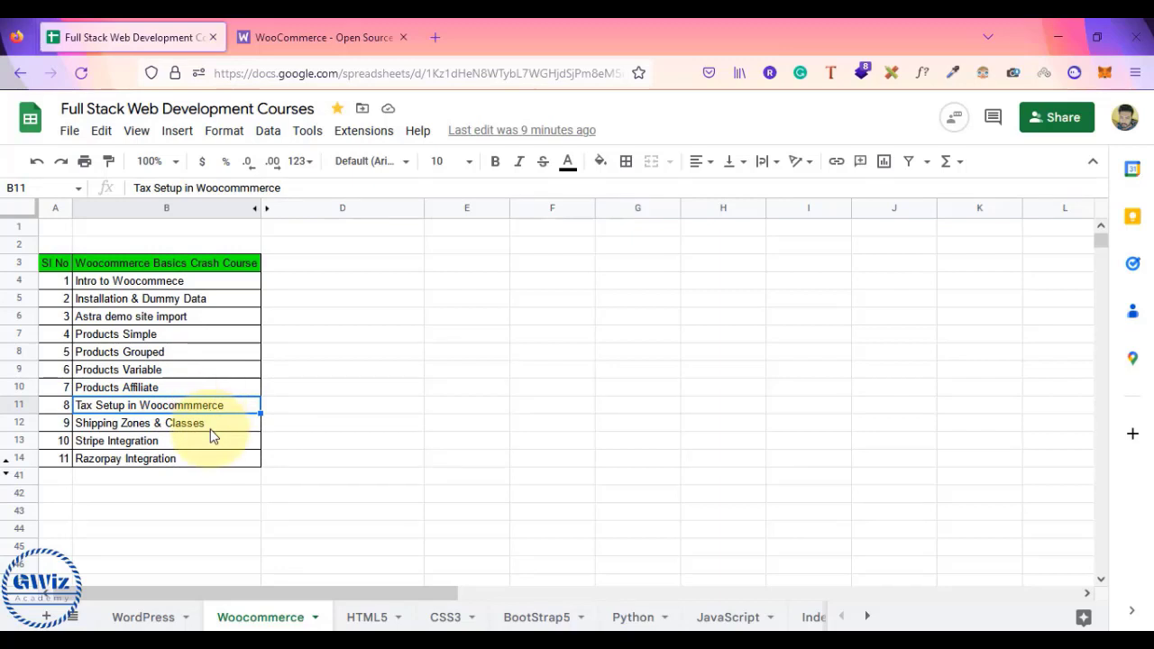
left_click(212, 428)
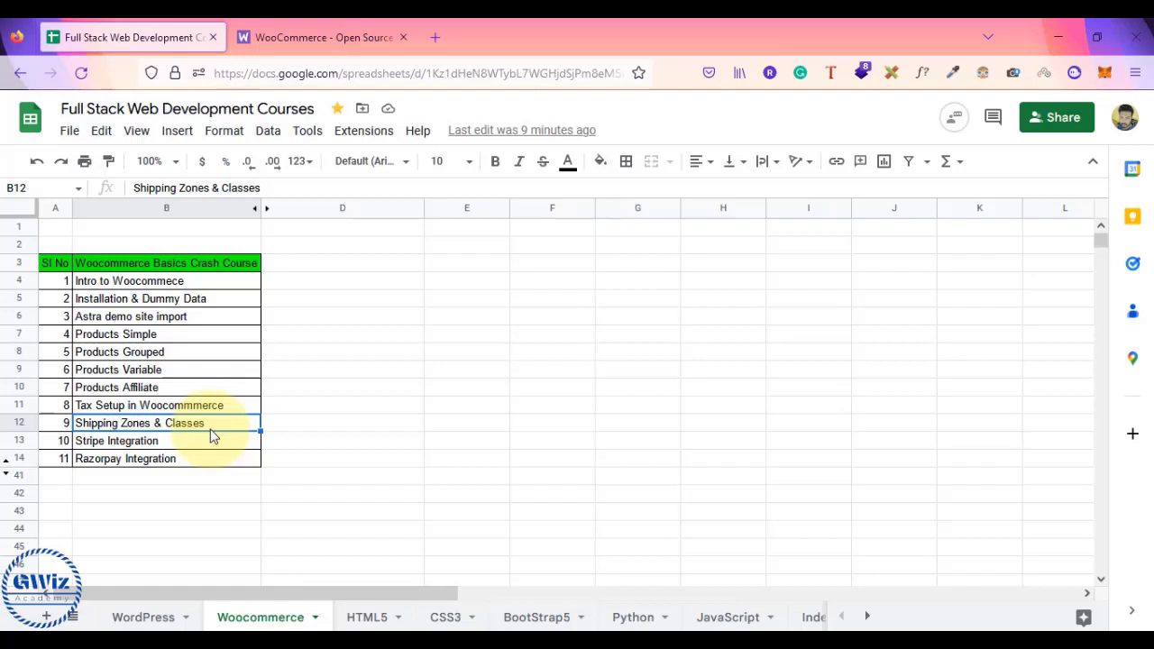
left_click(209, 447)
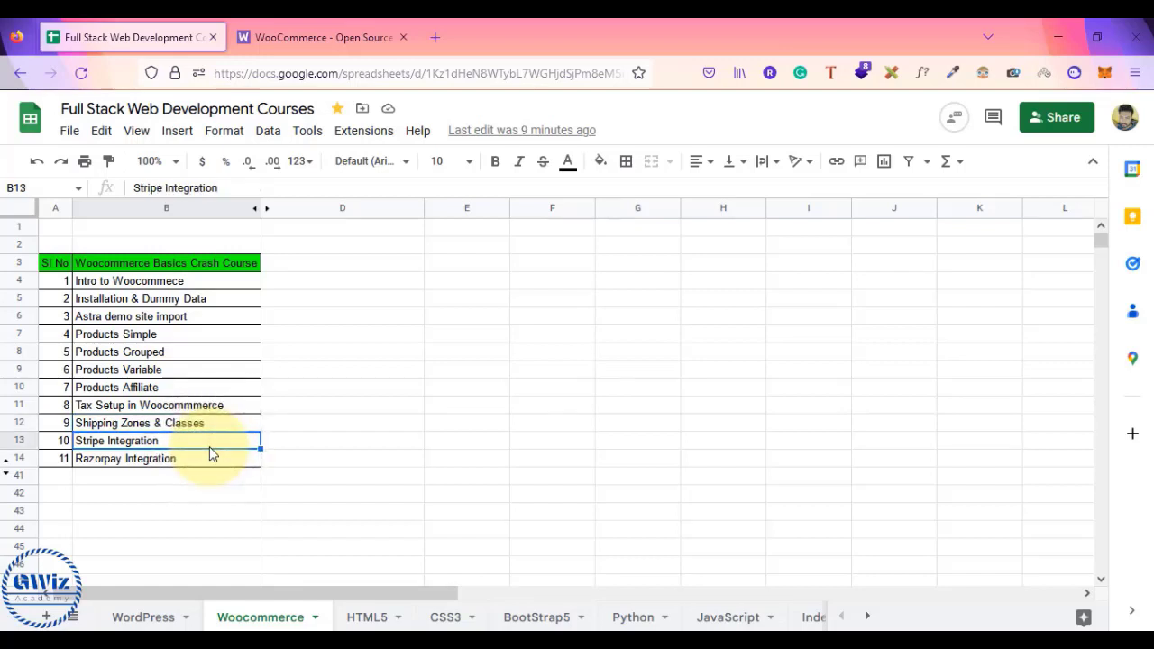
left_click(209, 461)
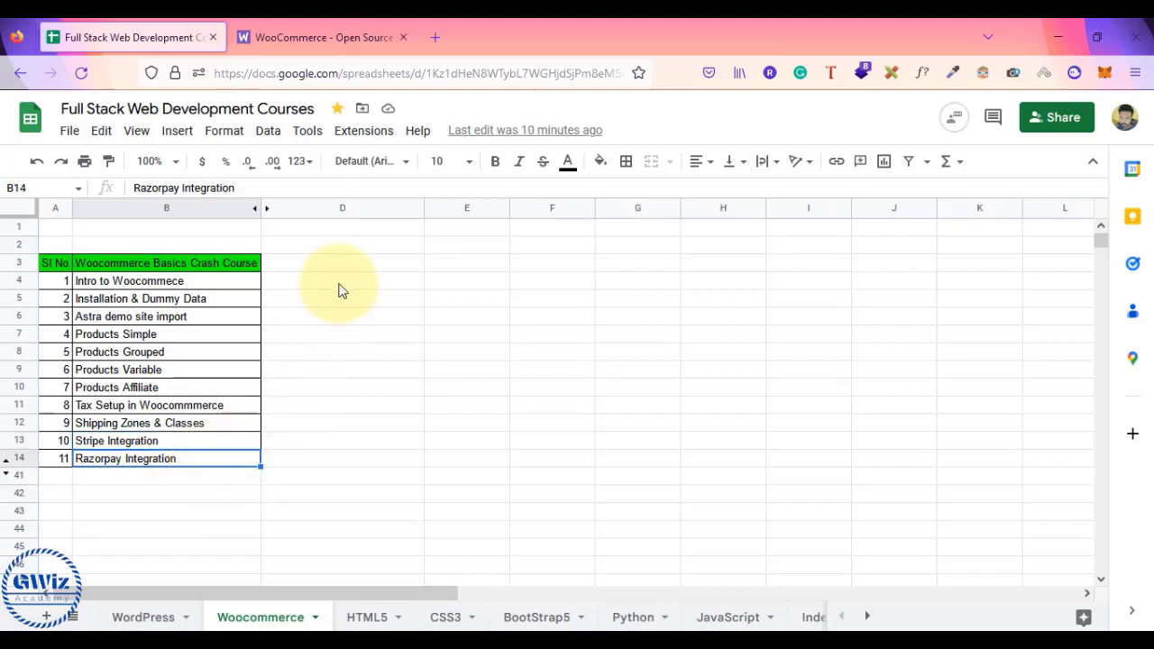
left_click_drag(319, 281, 303, 459)
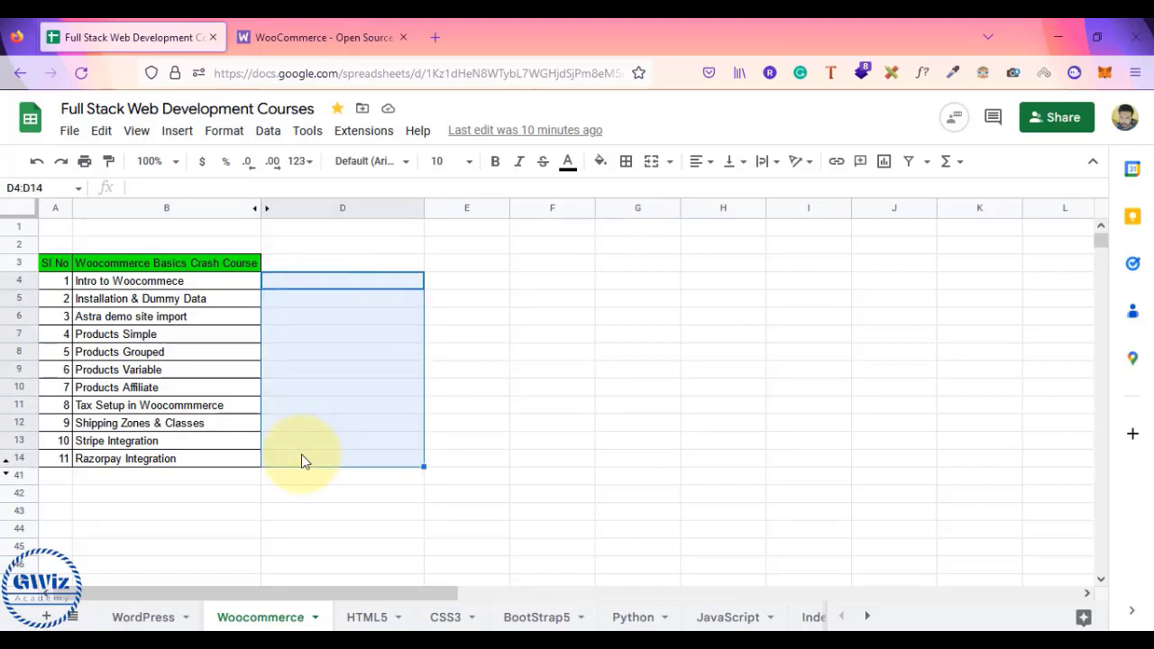
- Replace 'Basics' with 'Foundational' in the B3 title and drag column B wider
left_click(176, 265)
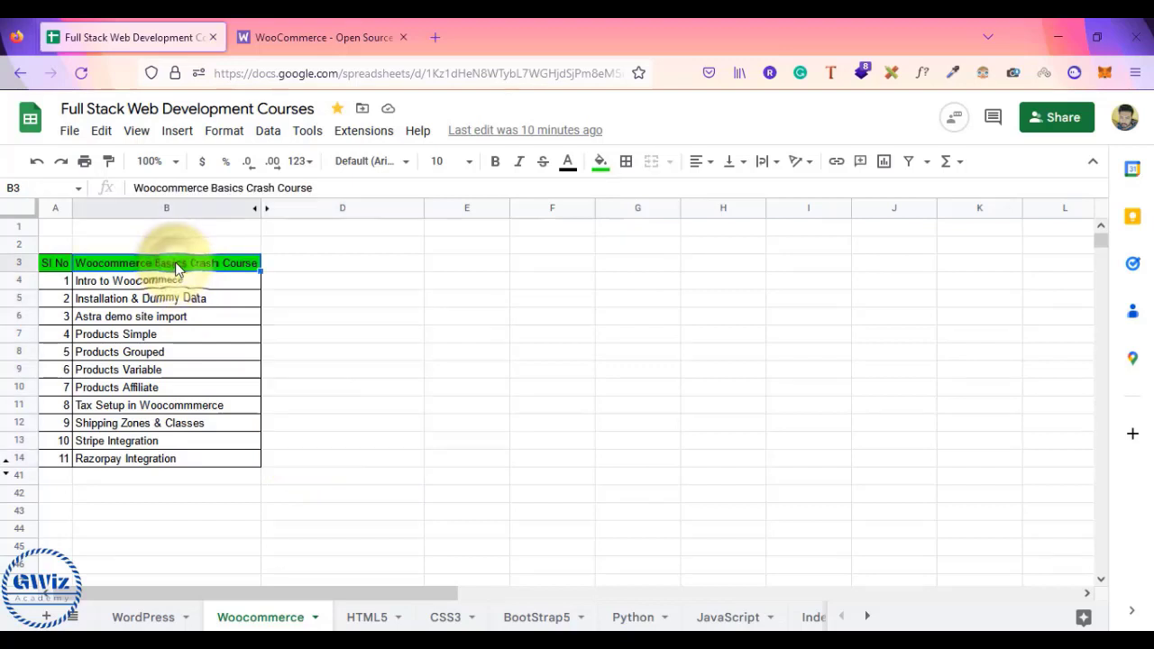
double_click(183, 263)
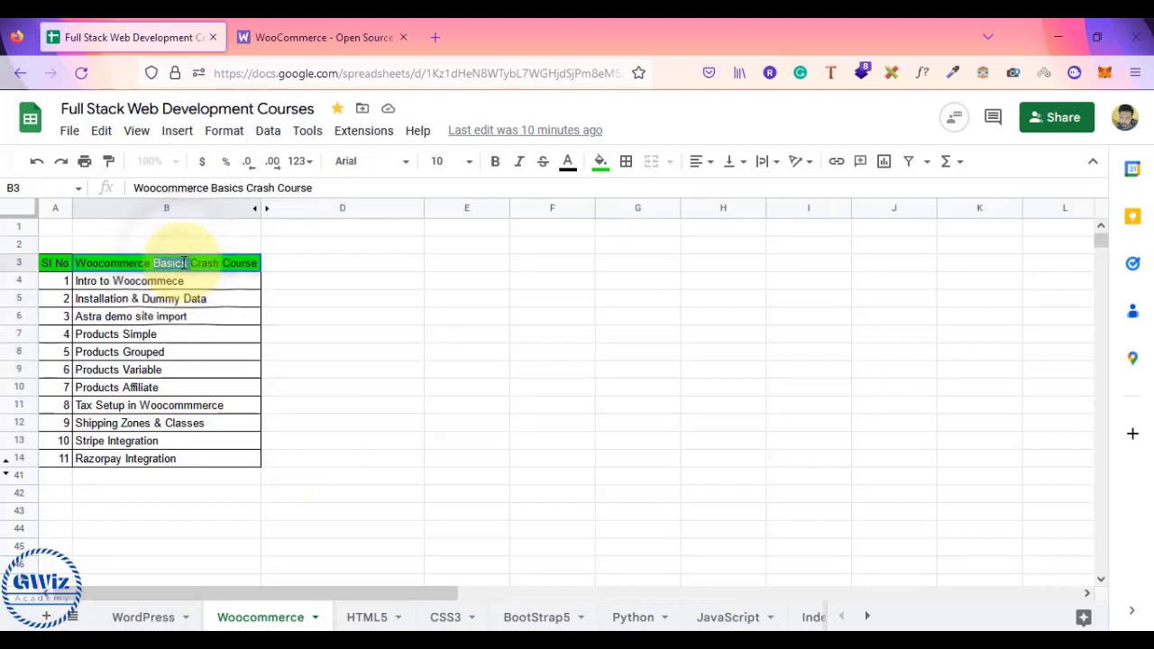
type("Fa")
key("BackSpace")
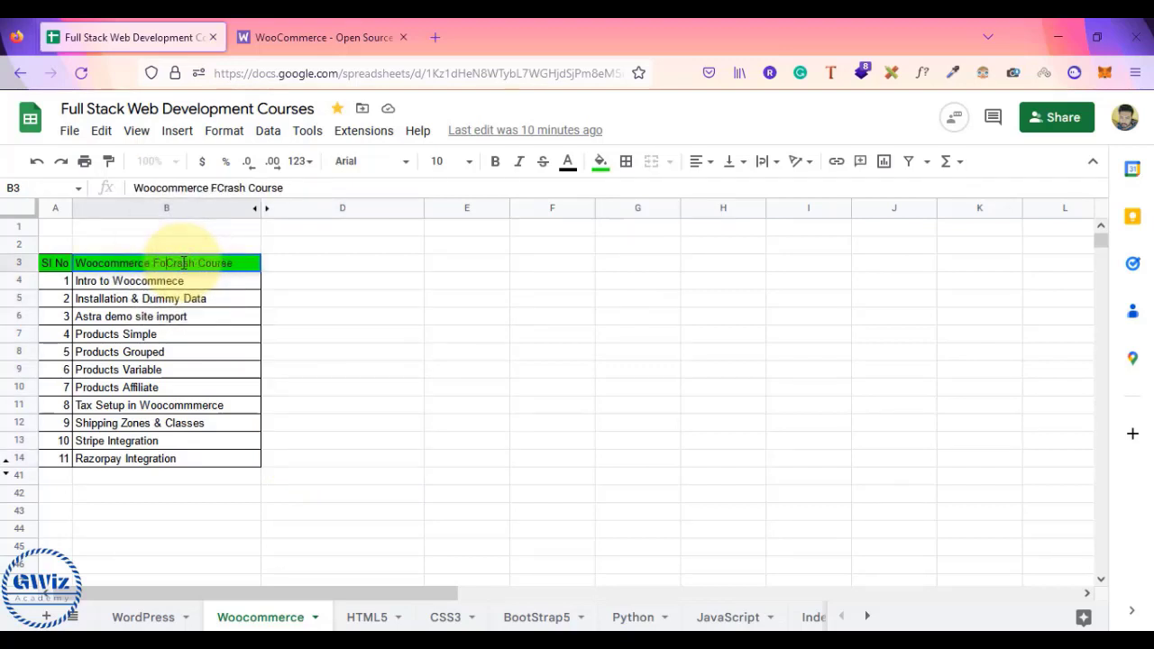
type("oundational")
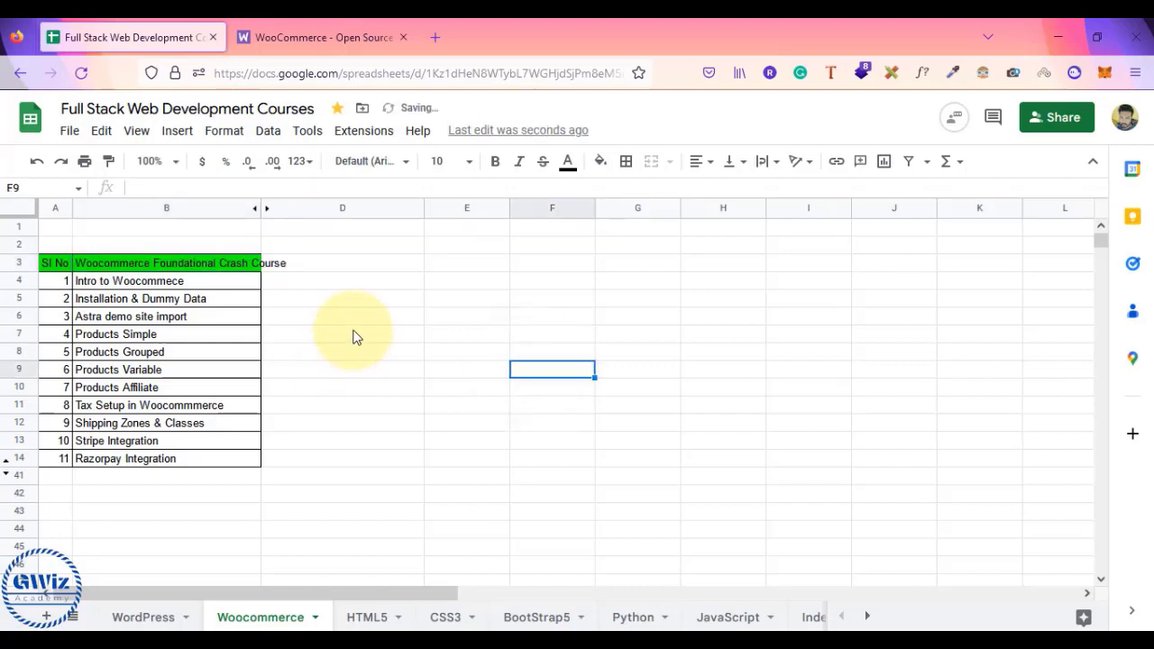
left_click_drag(259, 206, 285, 206)
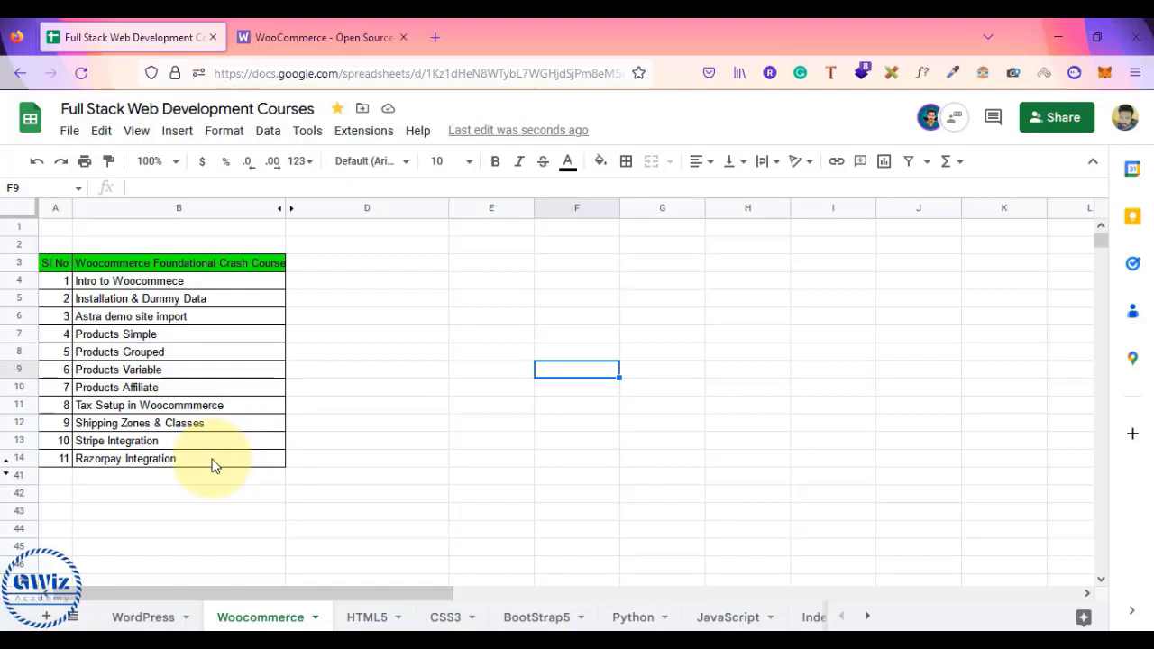
- Review the ten-lesson list sideways, ending on B5 'Setup Development Environment'
left_click(249, 304)
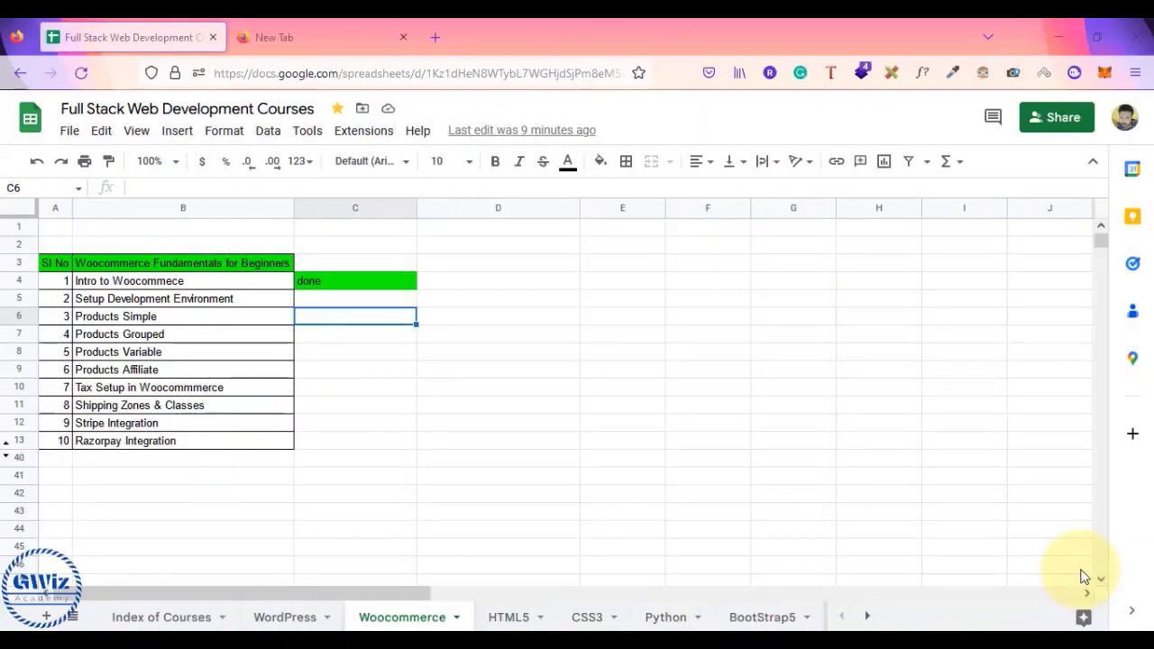
scroll(577, 476, "right", 1)
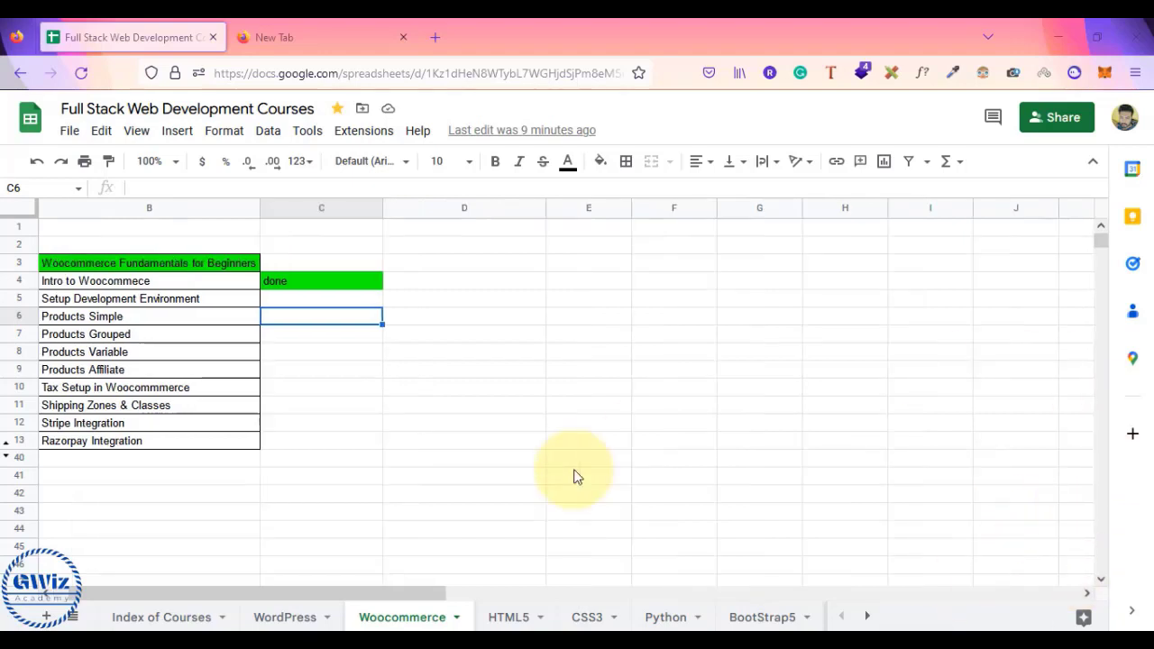
scroll(415, 476, "left", 1)
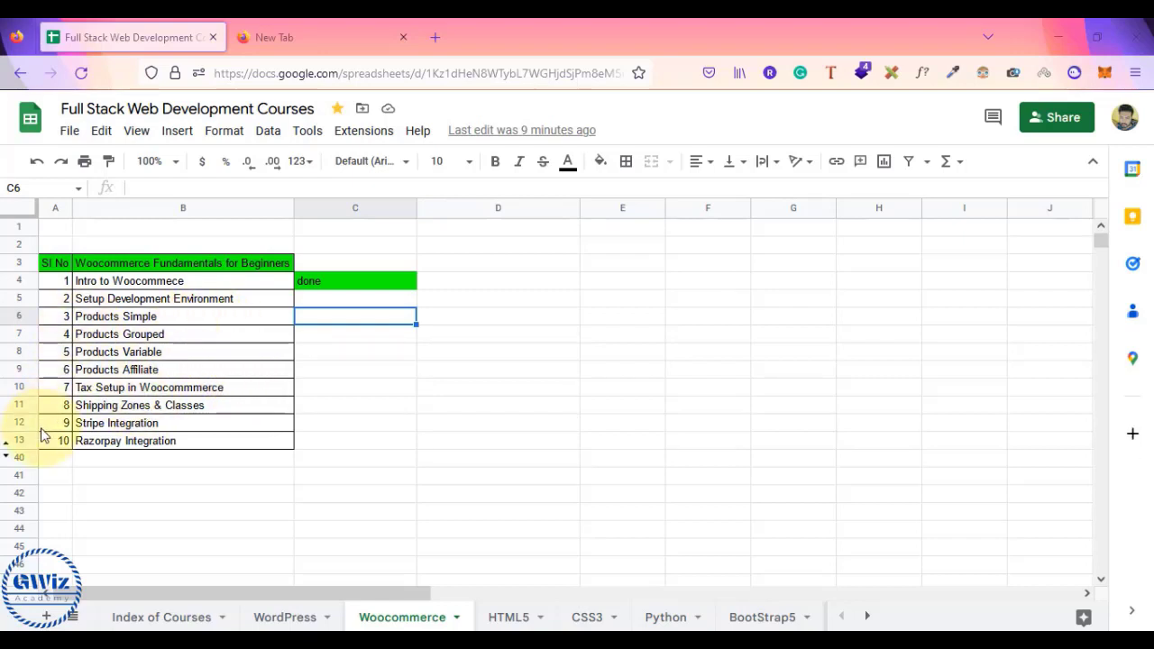
left_click(203, 303)
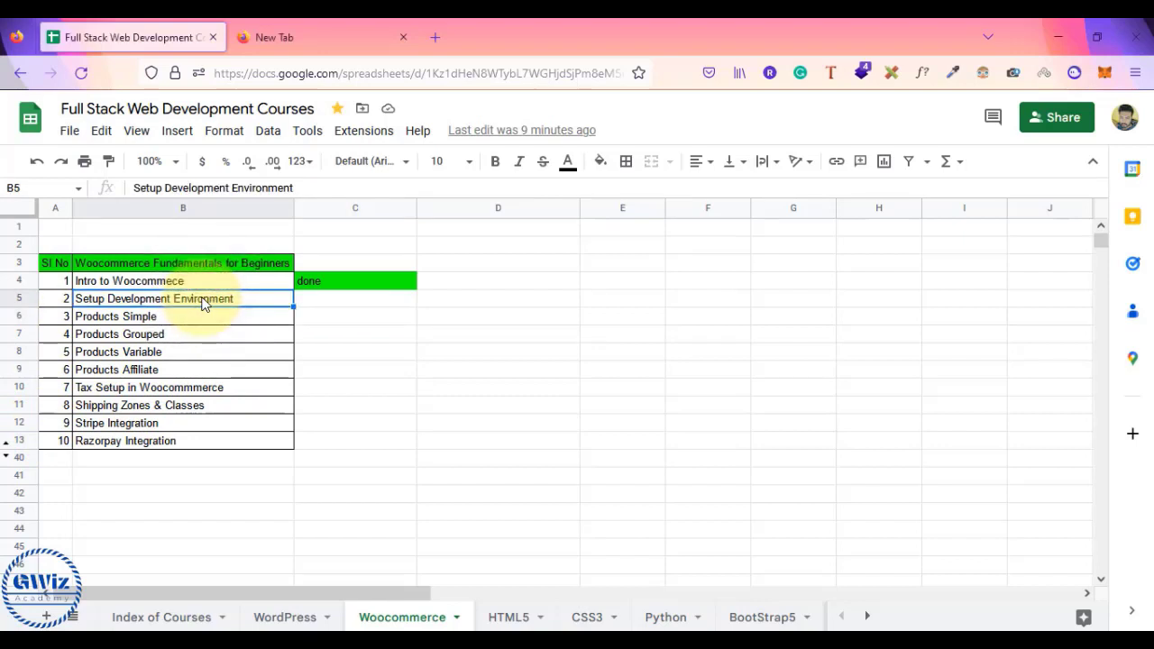
- Load gwizcourses.com in the second Firefox tab, then go back to the Google Sheets tab
left_click(366, 35)
type("gwi")
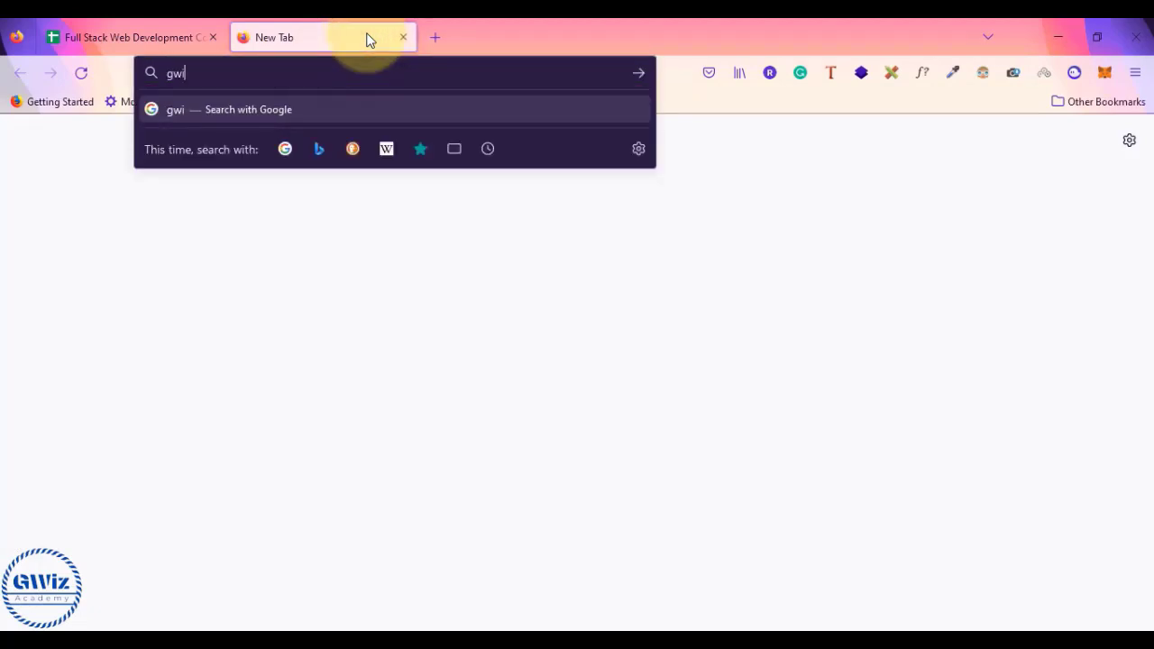
type("zcourses.com")
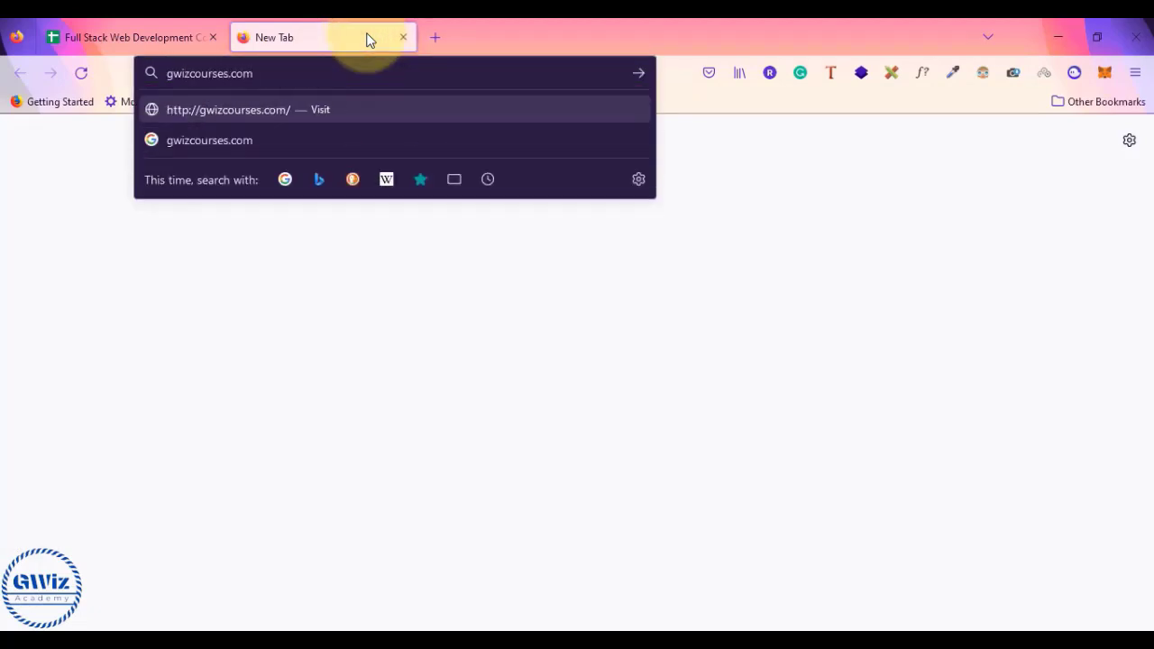
key("Return")
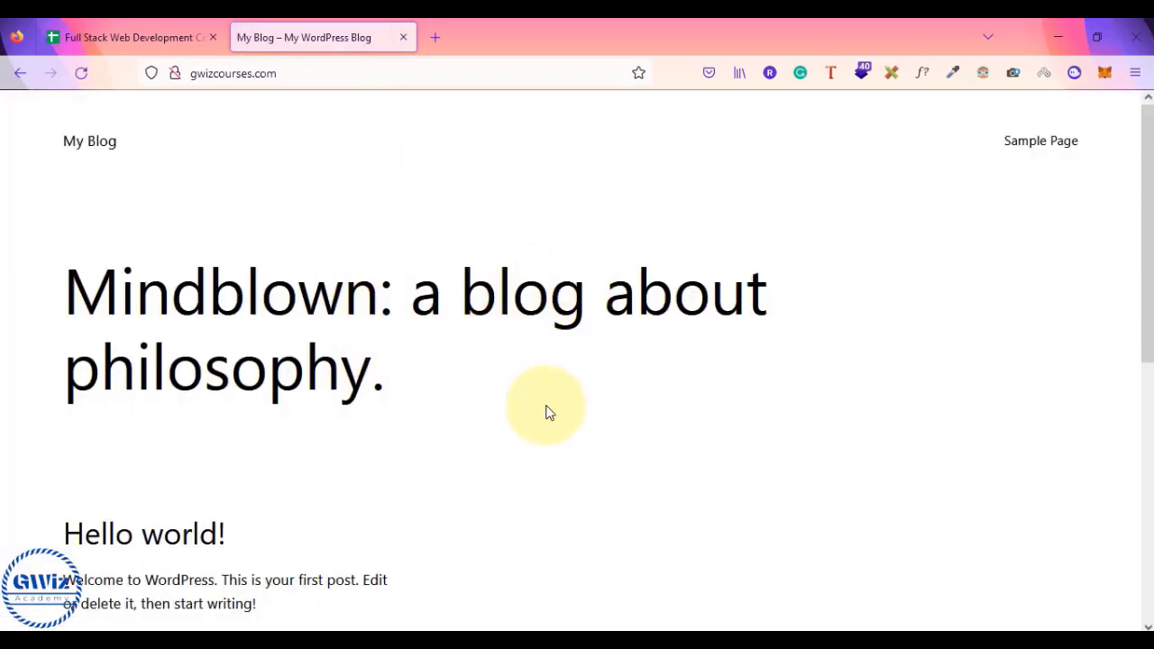
scroll(546, 413, "down", 5)
scroll(546, 413, "up", 5)
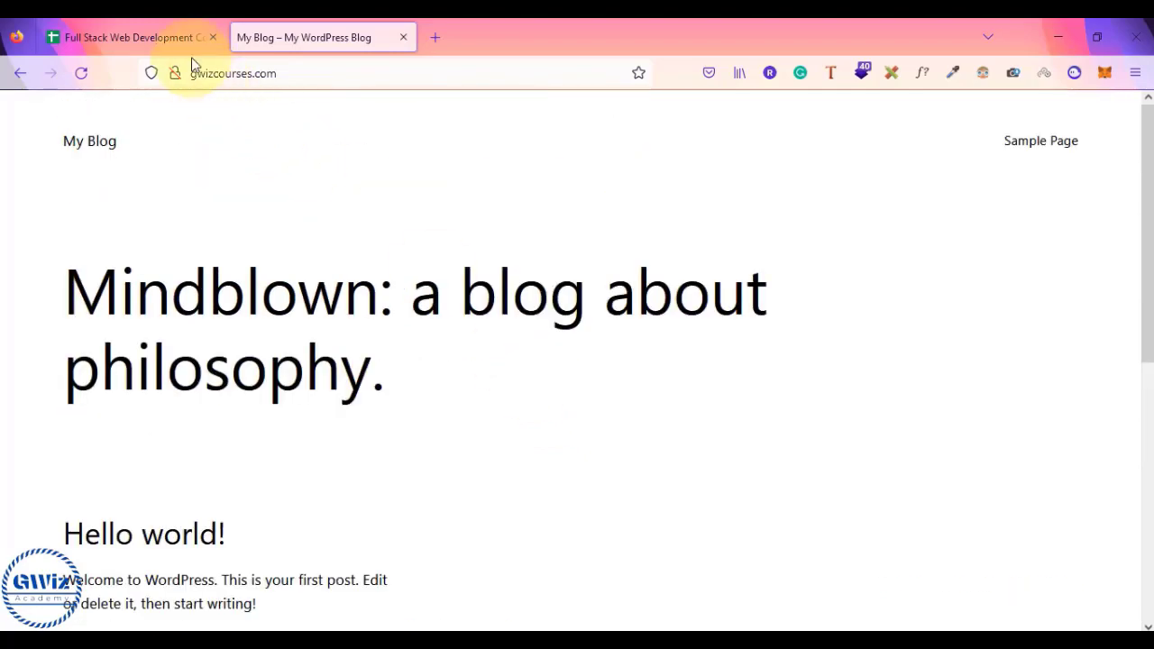
left_click(166, 38)
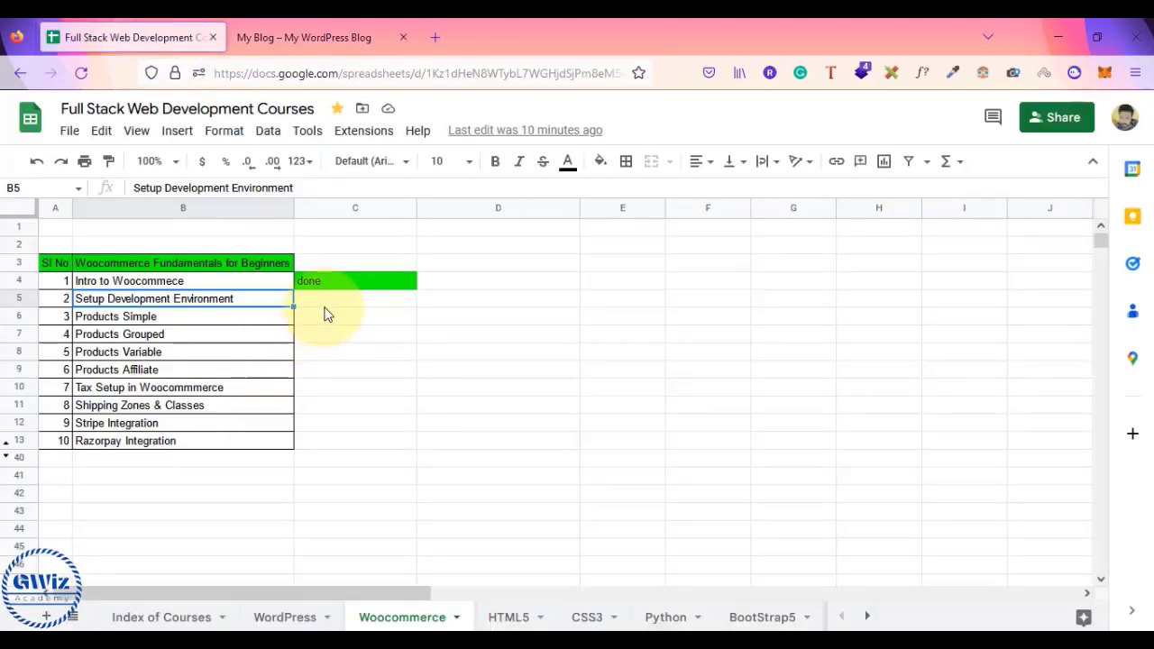
key("alt+Tab")
key("alt+Tab")
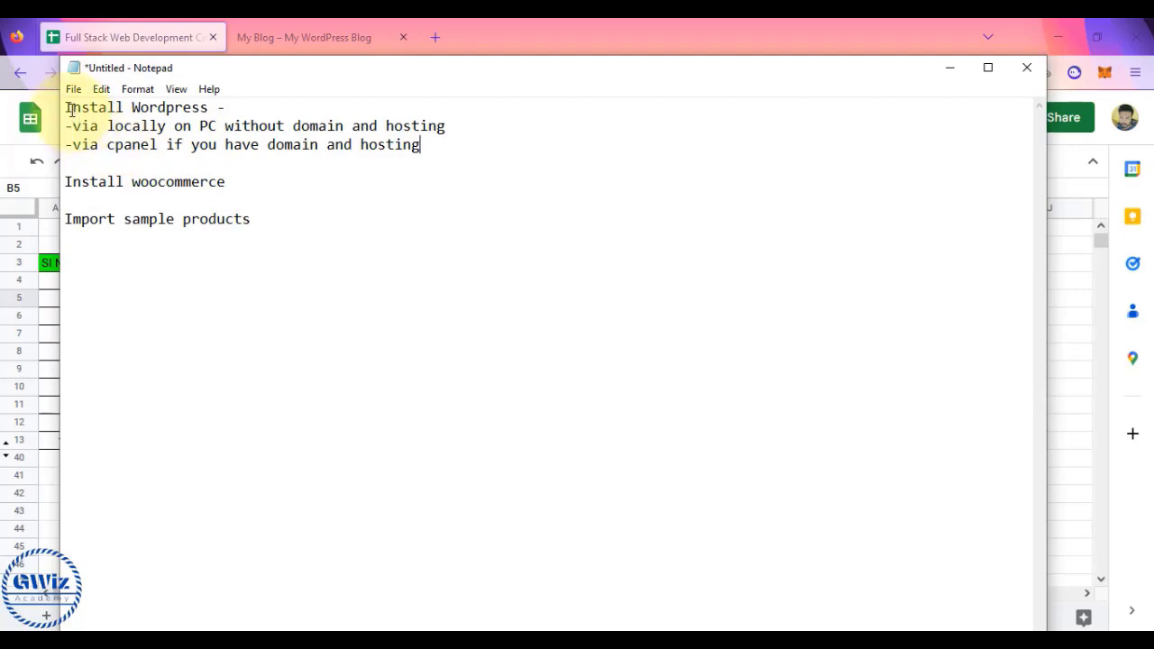
left_click_drag(65, 107, 220, 109)
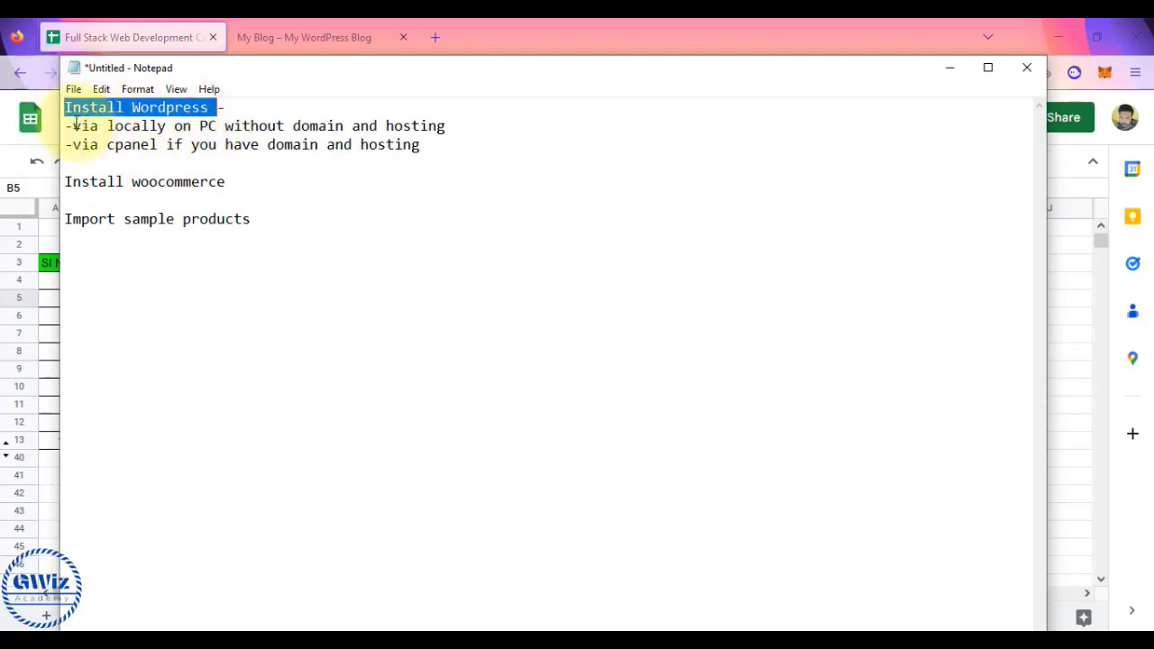
left_click_drag(72, 126, 447, 124)
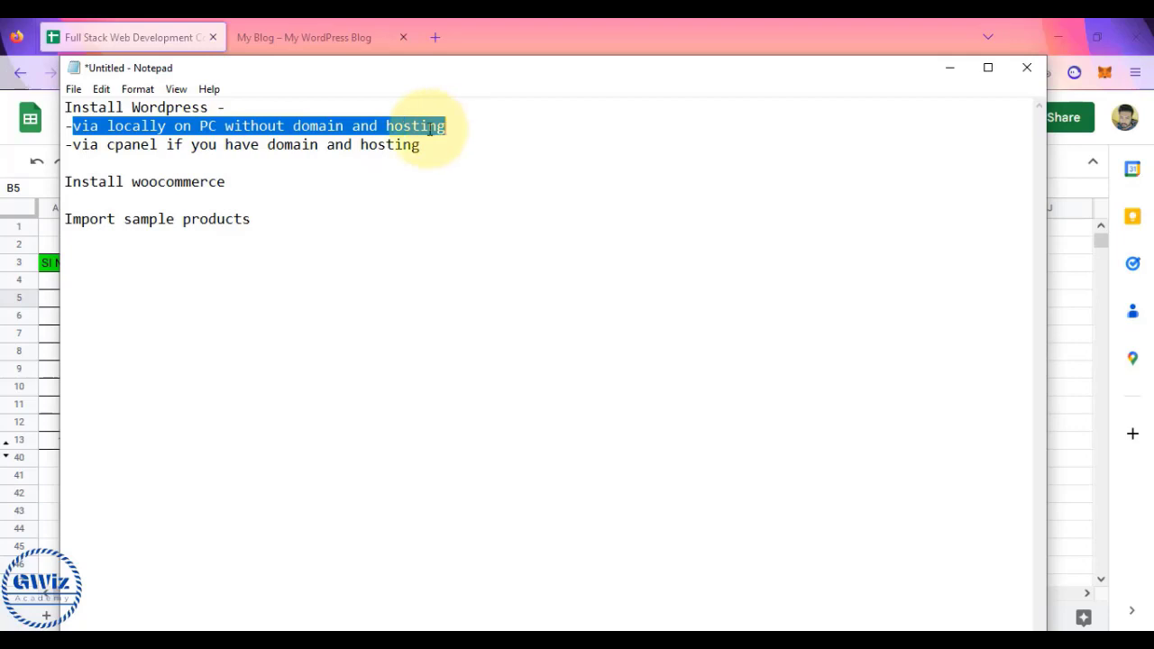
left_click_drag(273, 146, 424, 147)
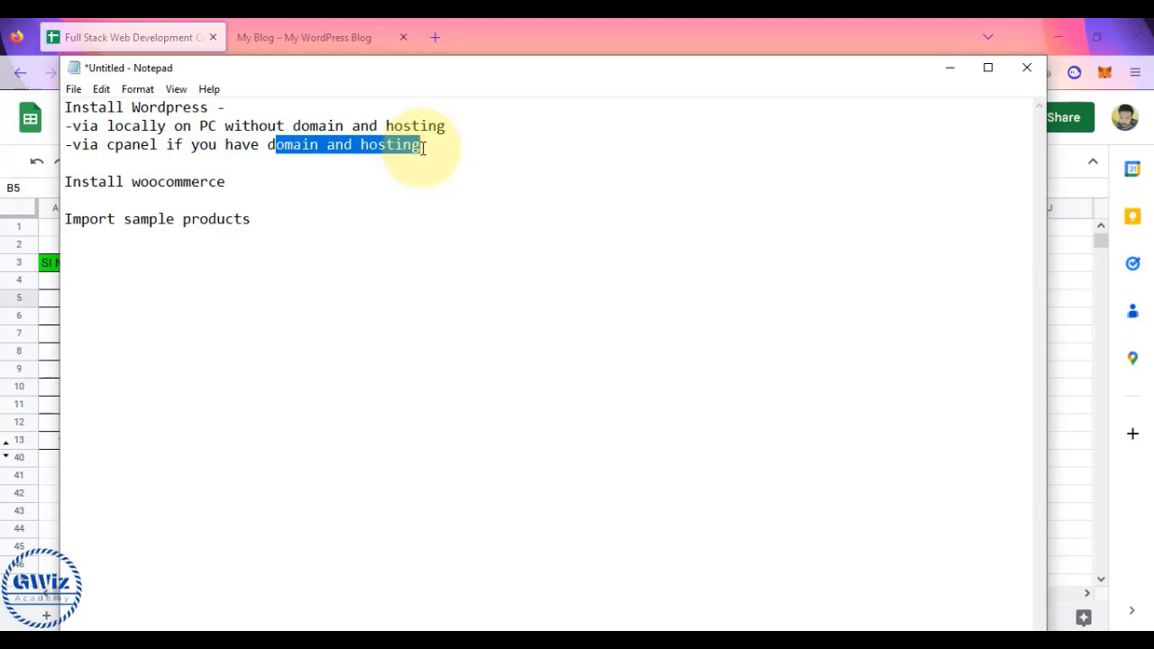
left_click(423, 147)
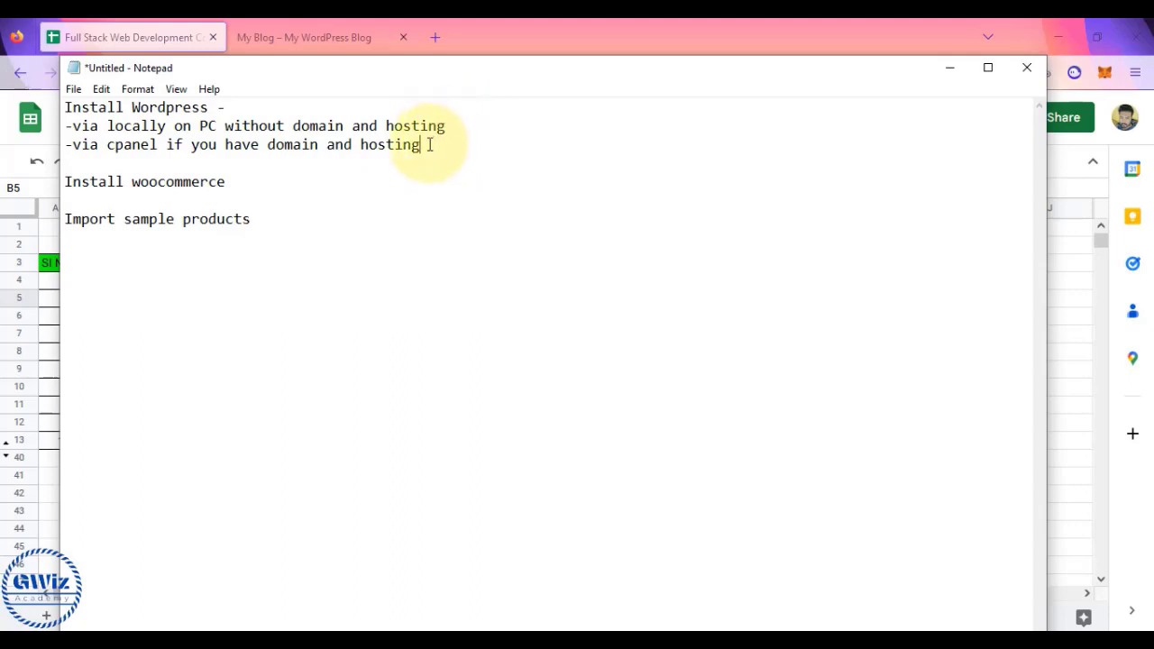
left_click(230, 181)
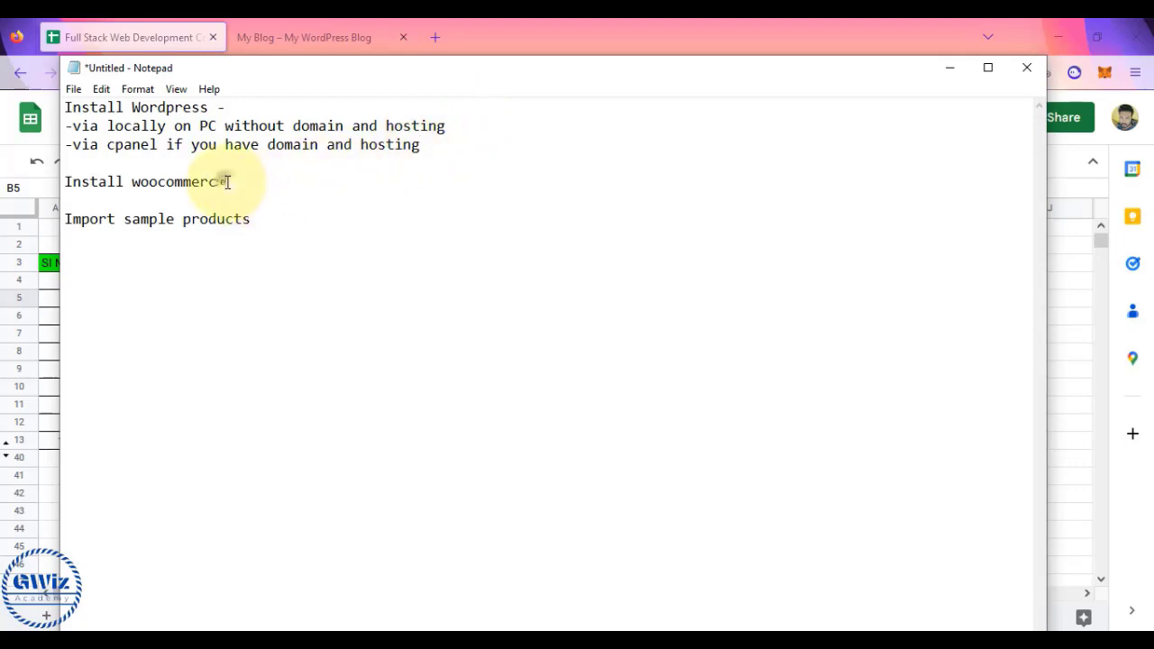
left_click(65, 181)
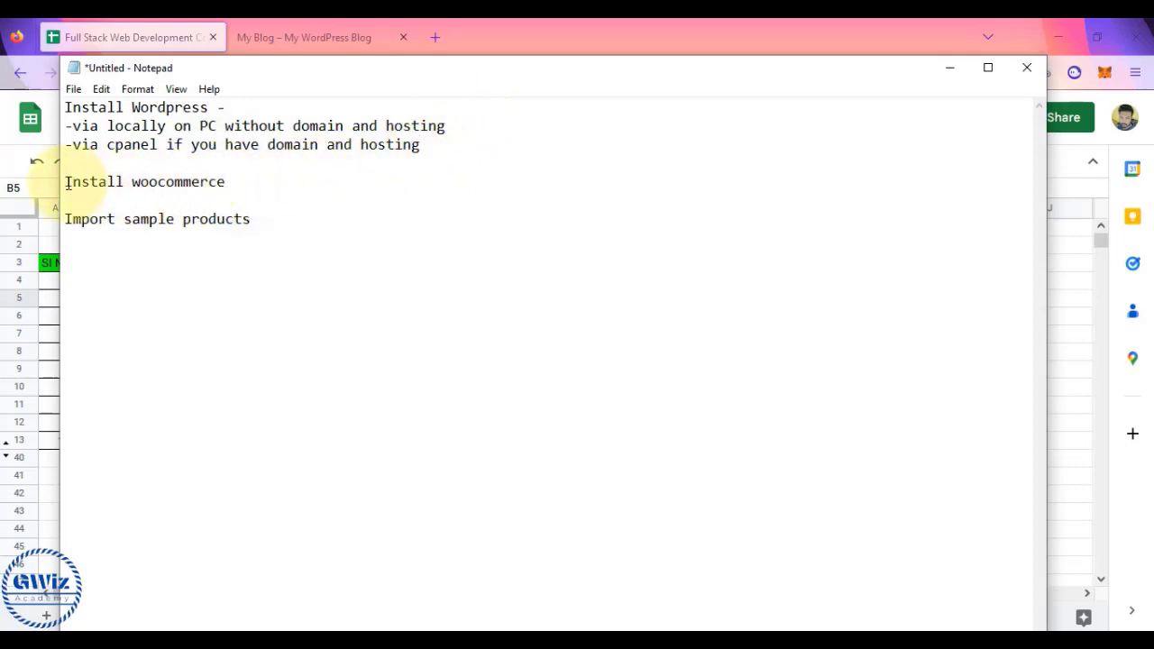
left_click(254, 192, "shift")
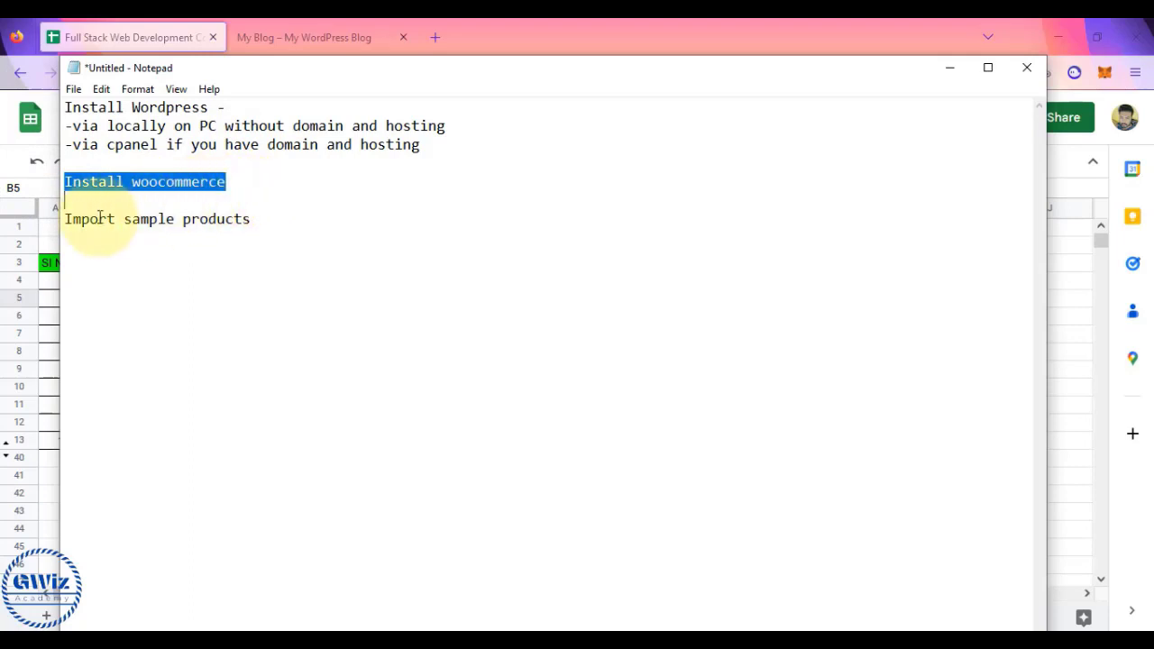
left_click(65, 219)
left_click(253, 225, "shift")
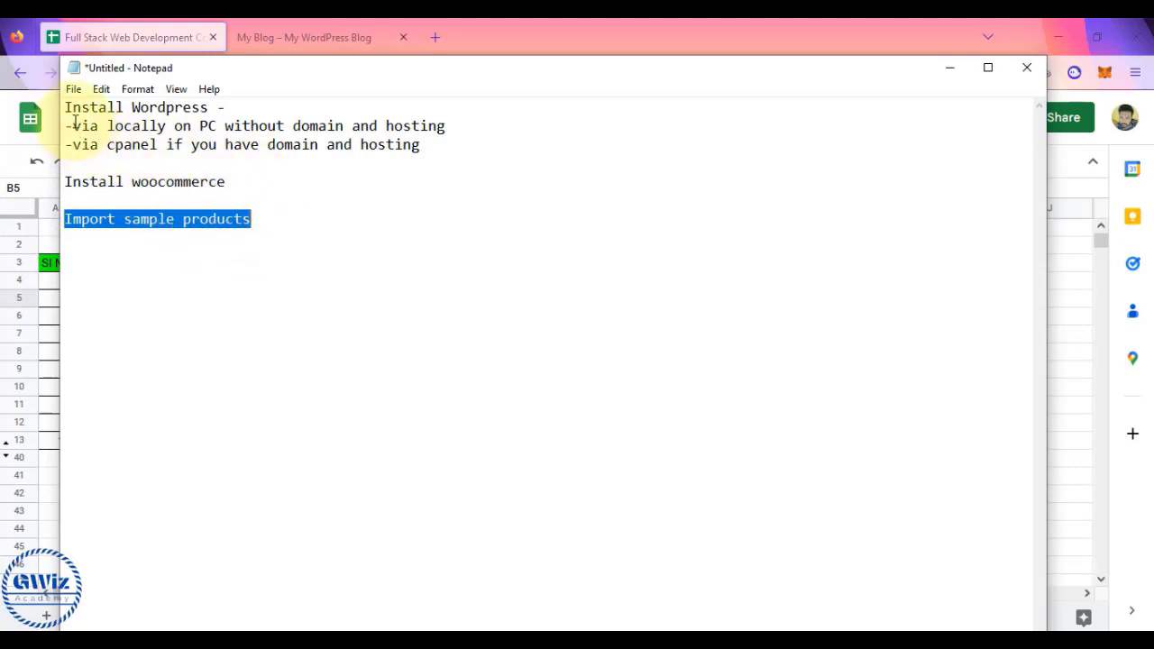
left_click_drag(67, 109, 226, 127)
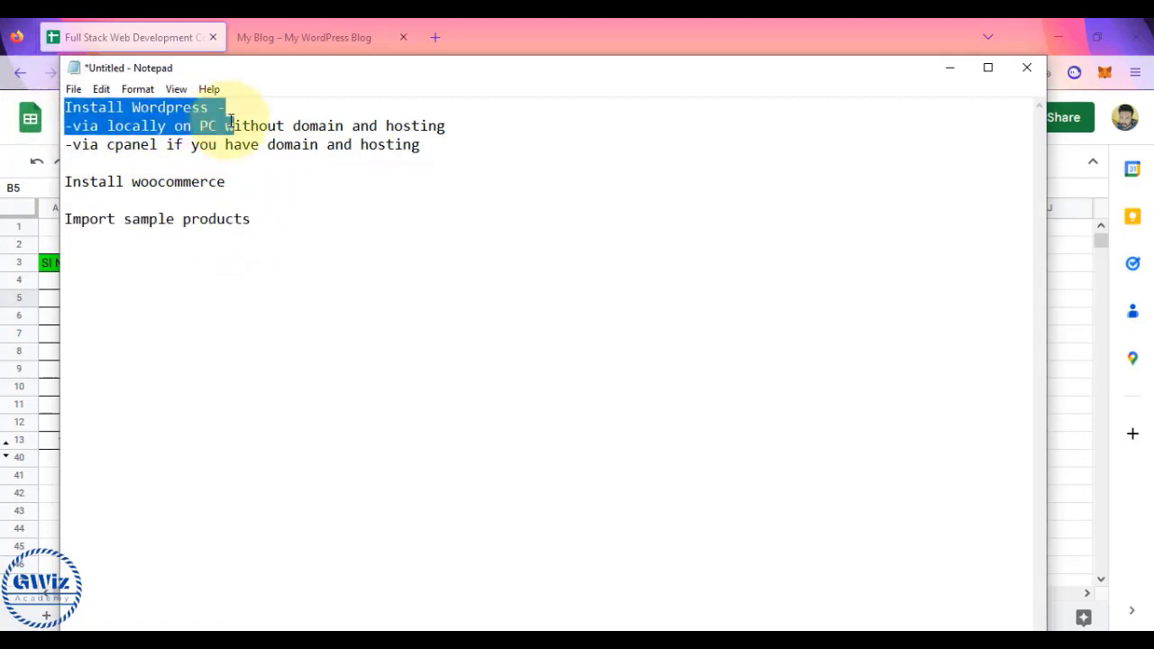
left_click(232, 123)
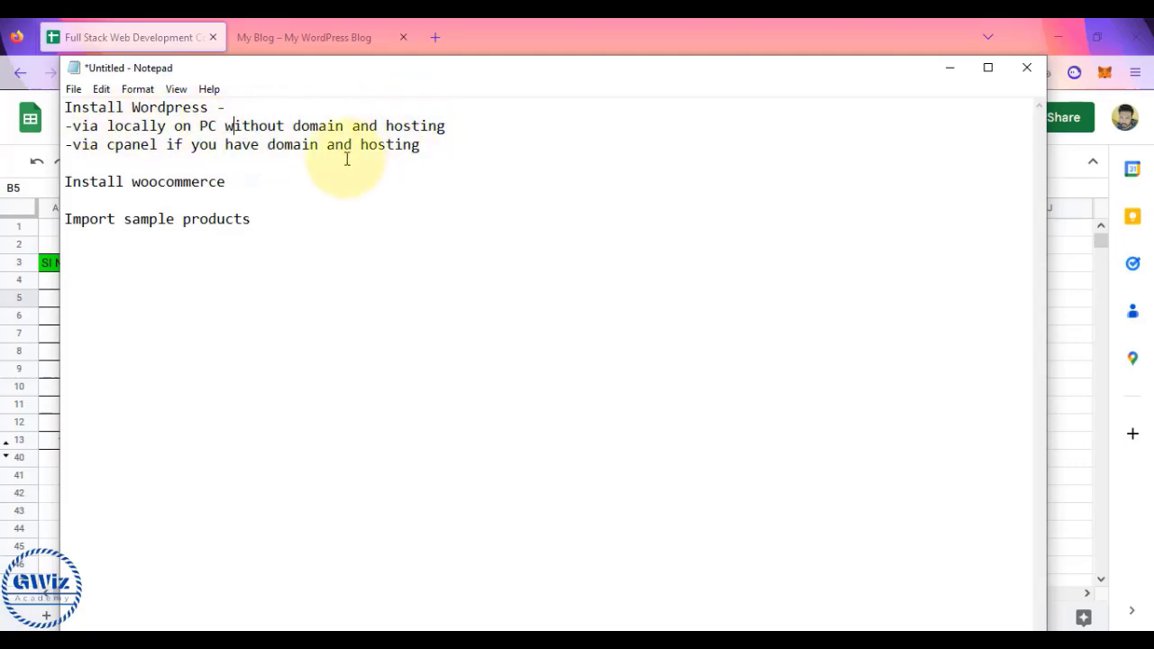
left_click_drag(64, 181, 294, 219)
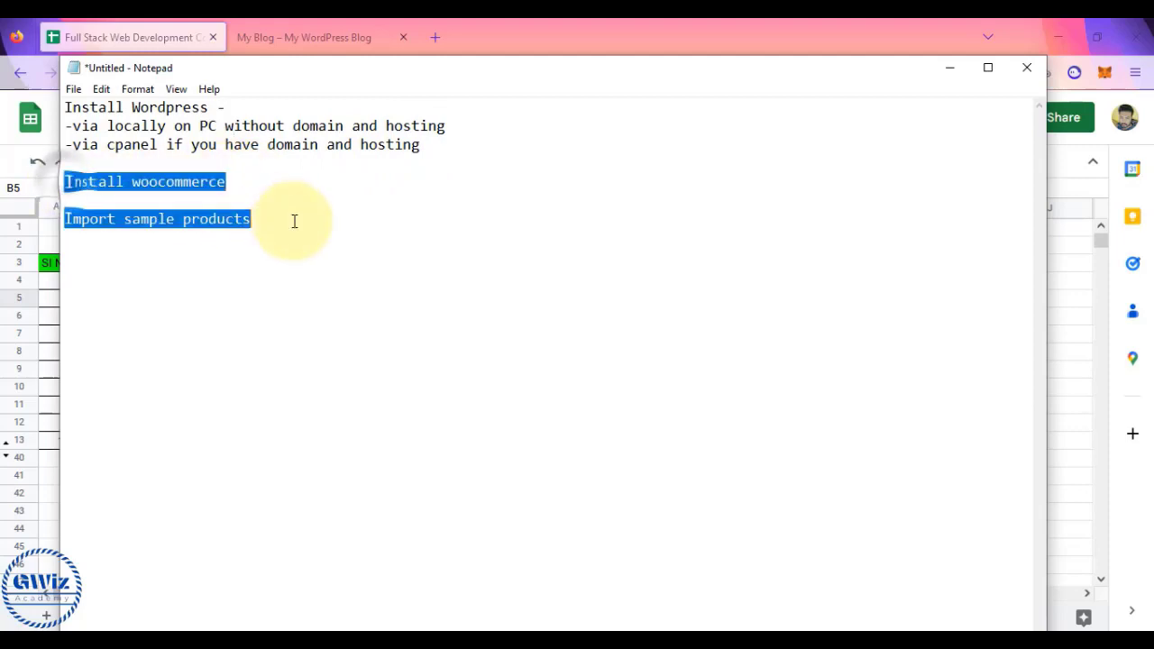
- Go to gwizcourses.com/wp-admin from the My Blog tab to reach the login page
left_click(338, 37)
left_click(338, 37)
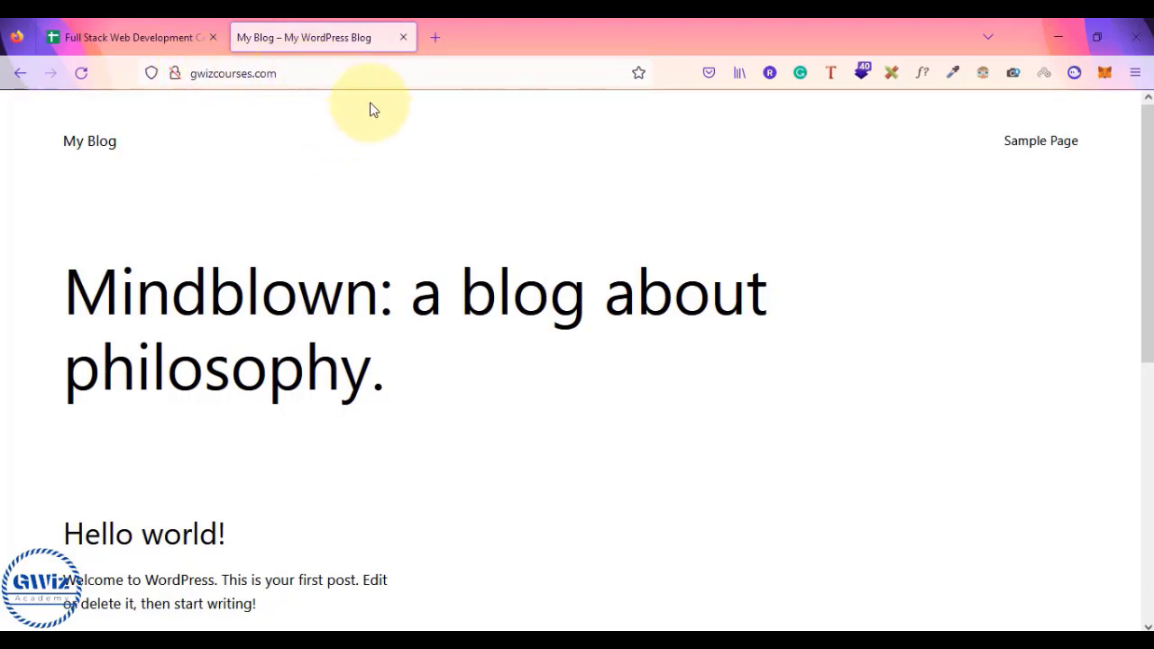
left_click(295, 80)
left_click(296, 79)
type("/")
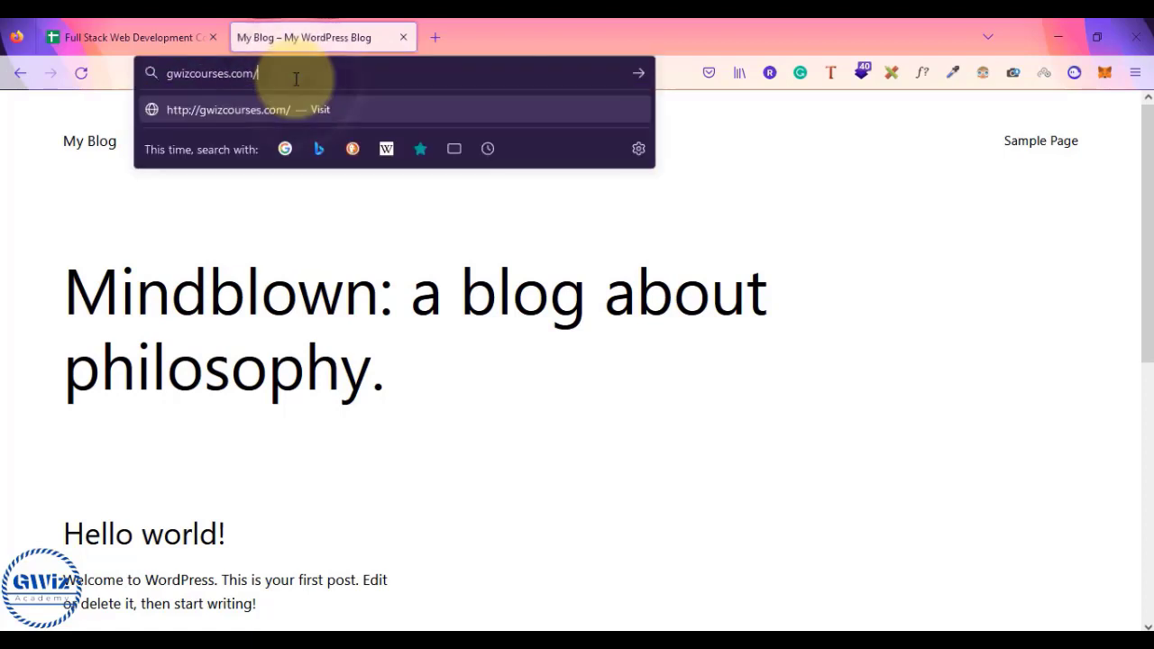
type("w")
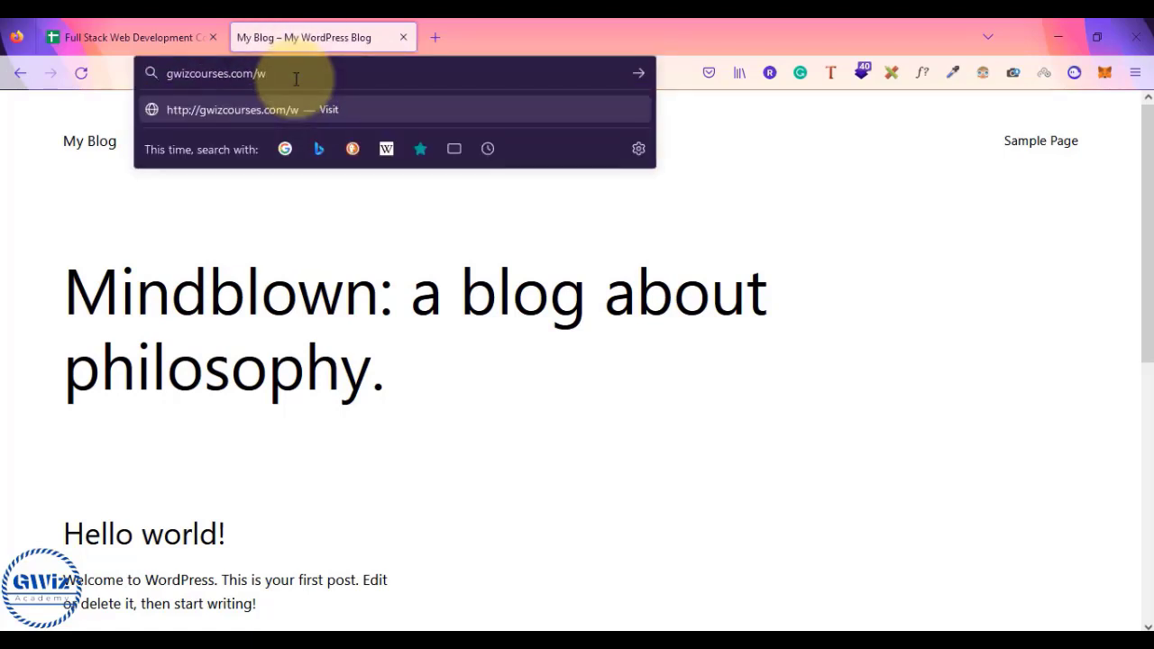
type("p-admin")
key("Return")
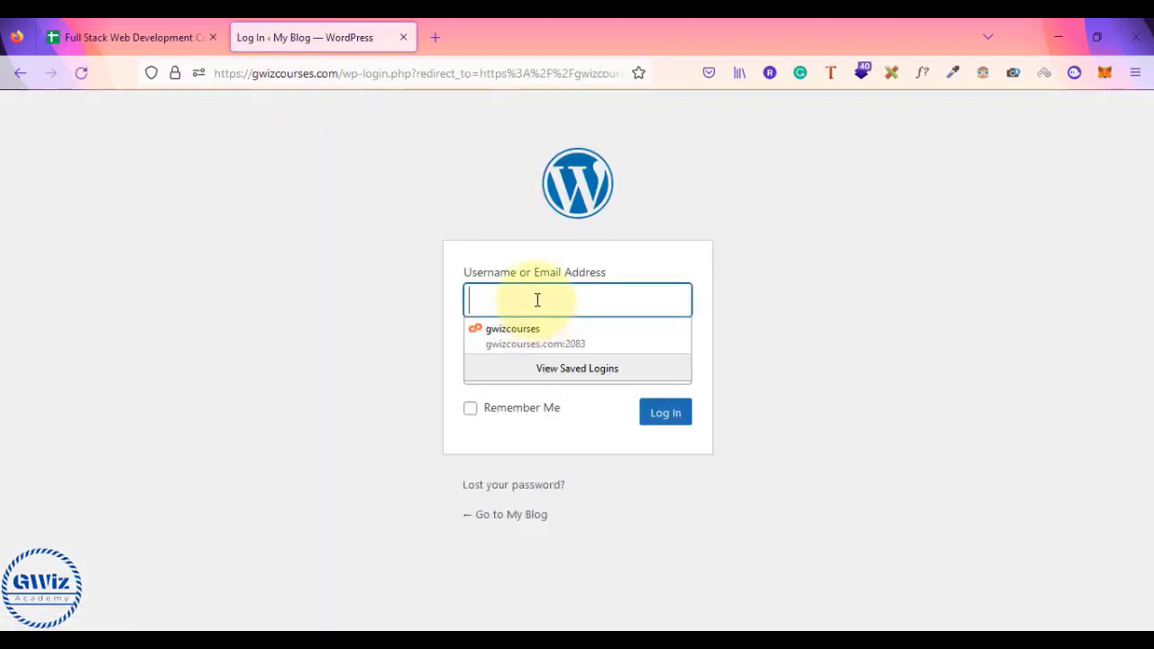
- Log in with the admin password, save the login, and check the Notepad plan
type("a")
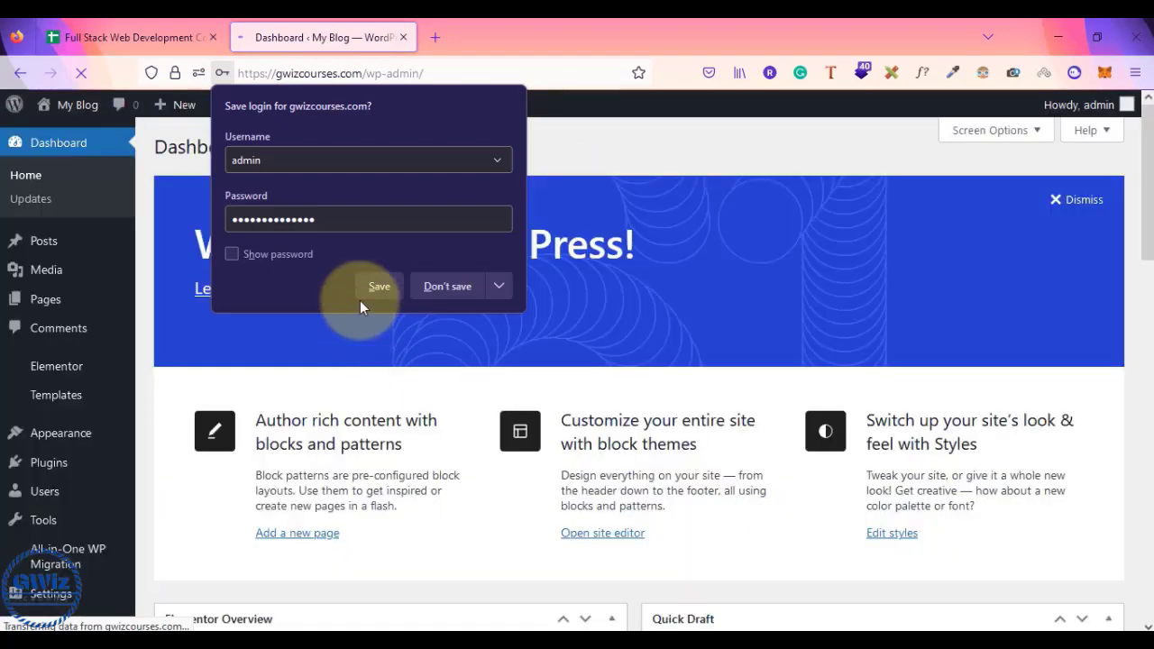
left_click(388, 283)
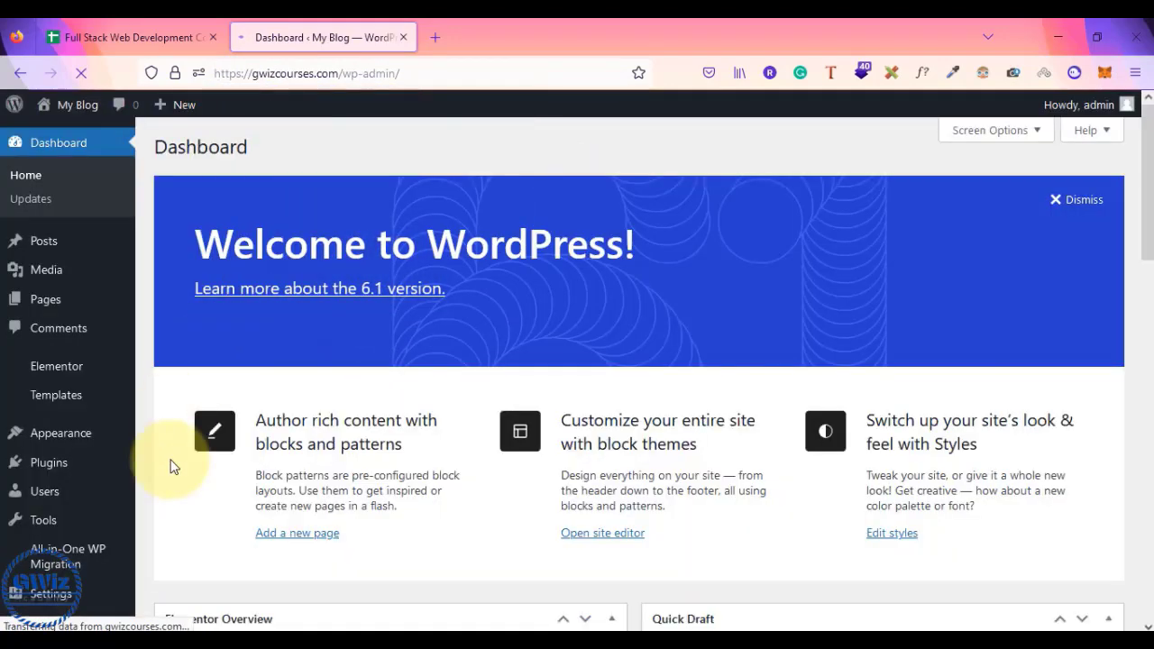
scroll(174, 465, "down", 2)
scroll(175, 464, "up", 2)
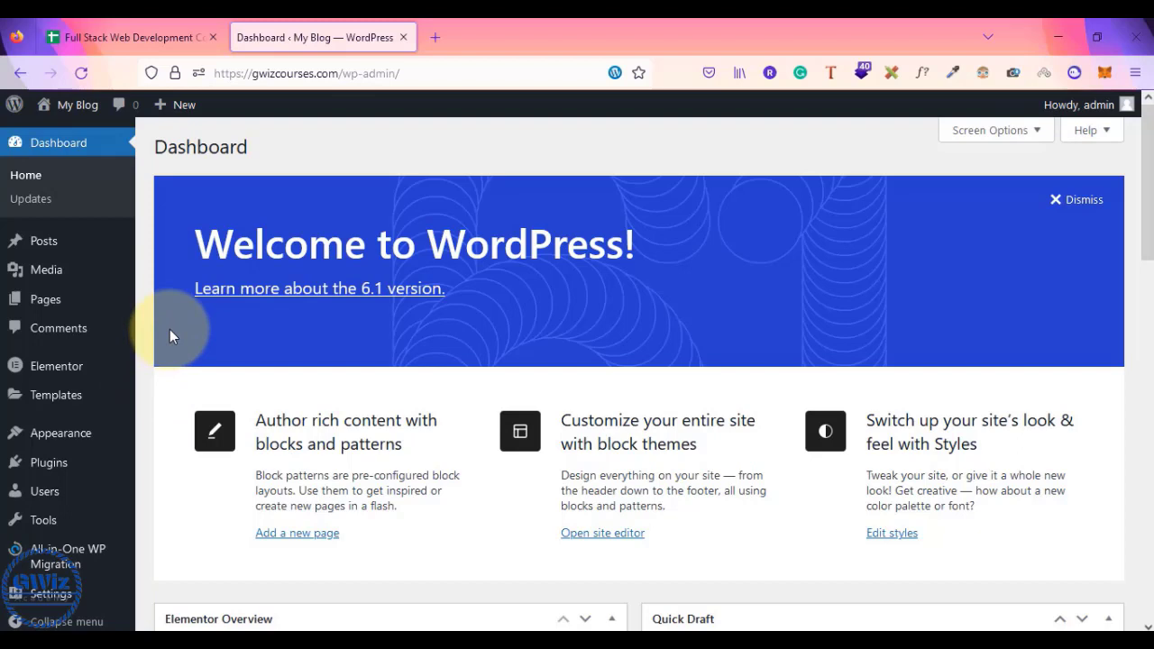
key("alt+Tab")
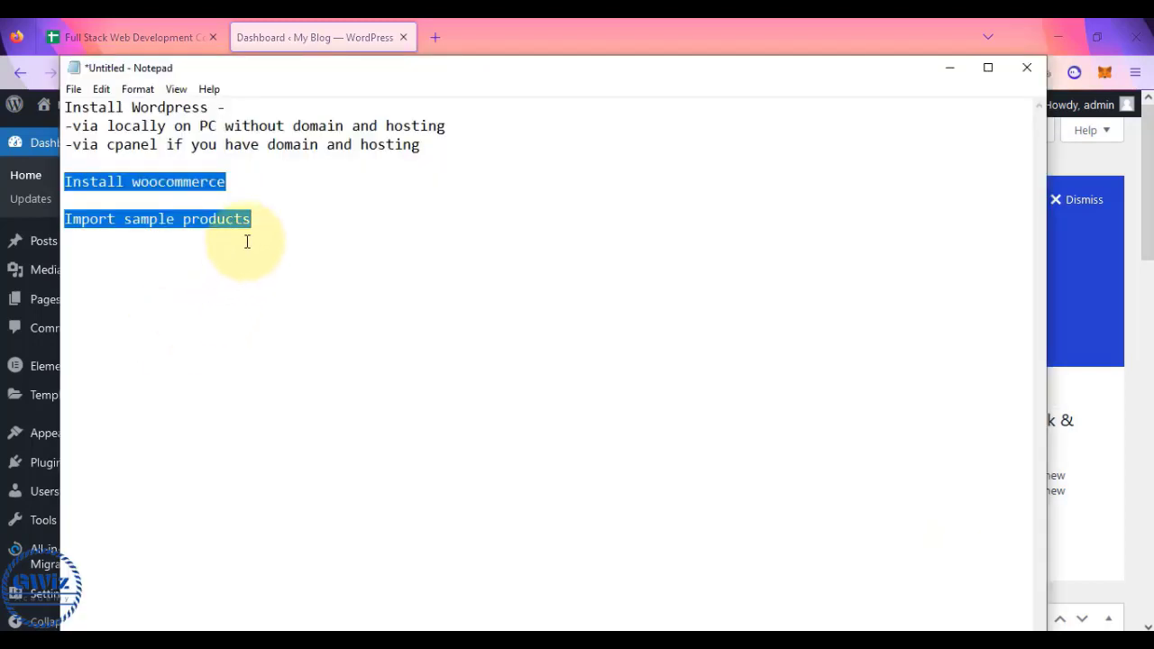
left_click(232, 182)
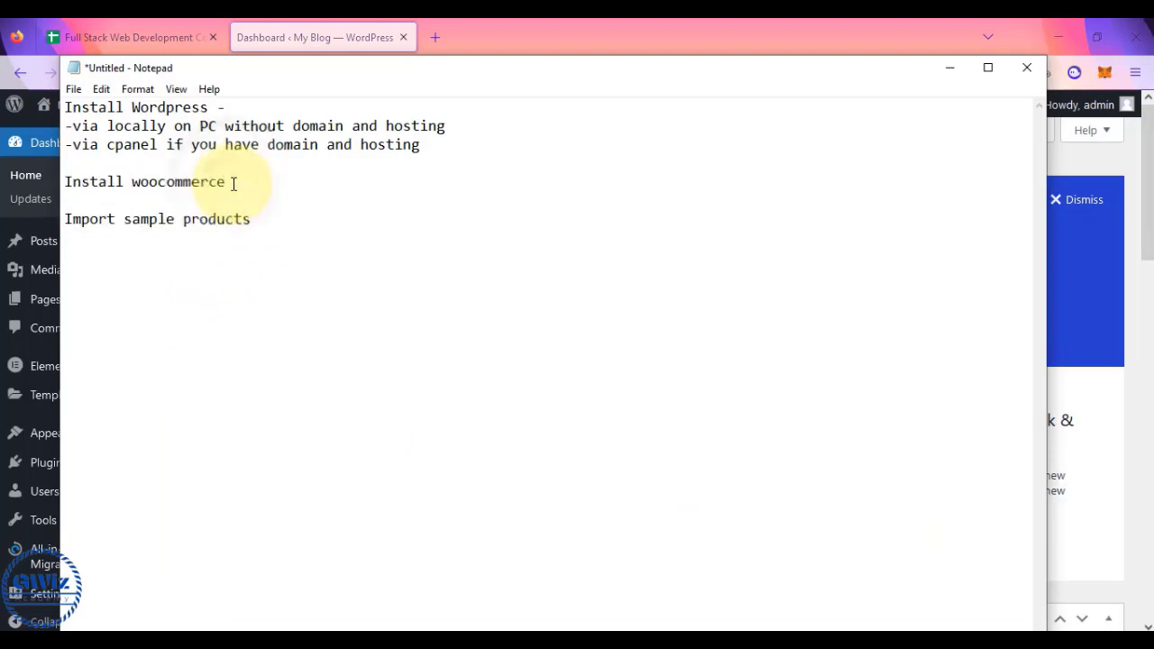
key("alt+Tab")
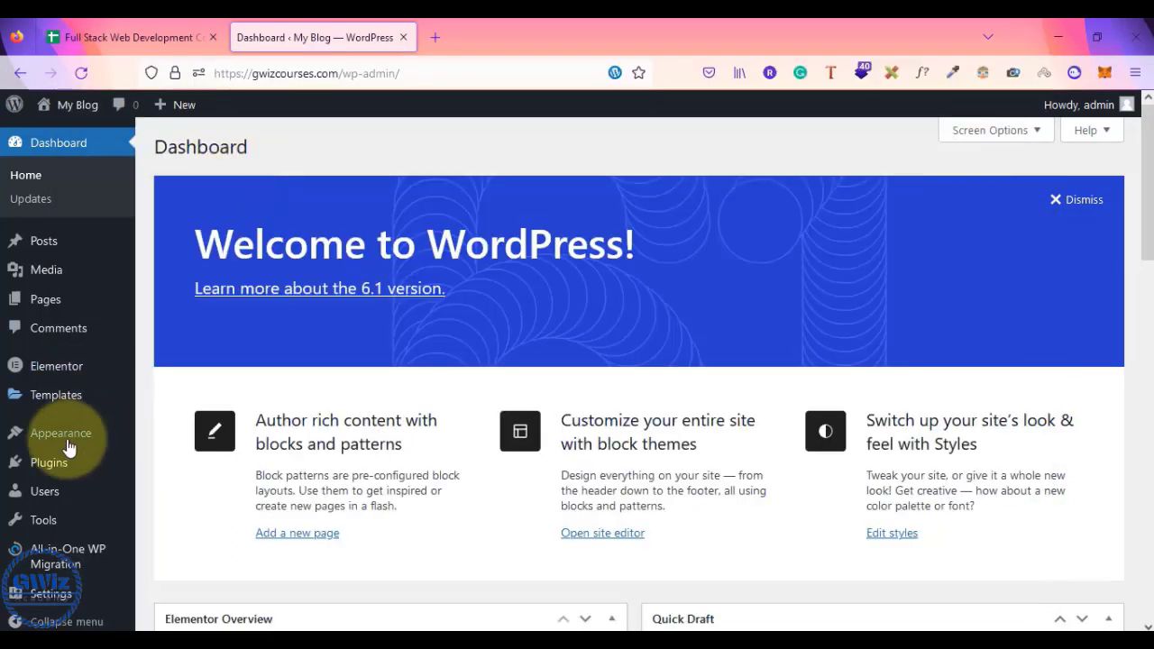
- Search Plugins > Add New for 'woocommerce' and open a blank browser tab
left_click(41, 465)
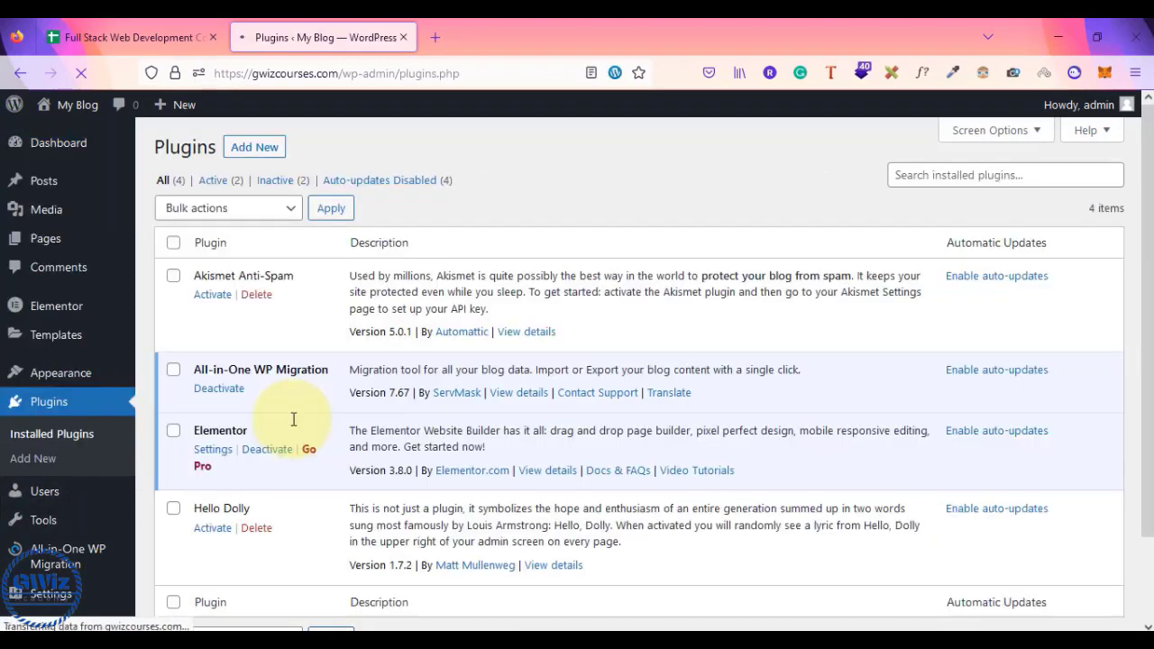
left_click(253, 147)
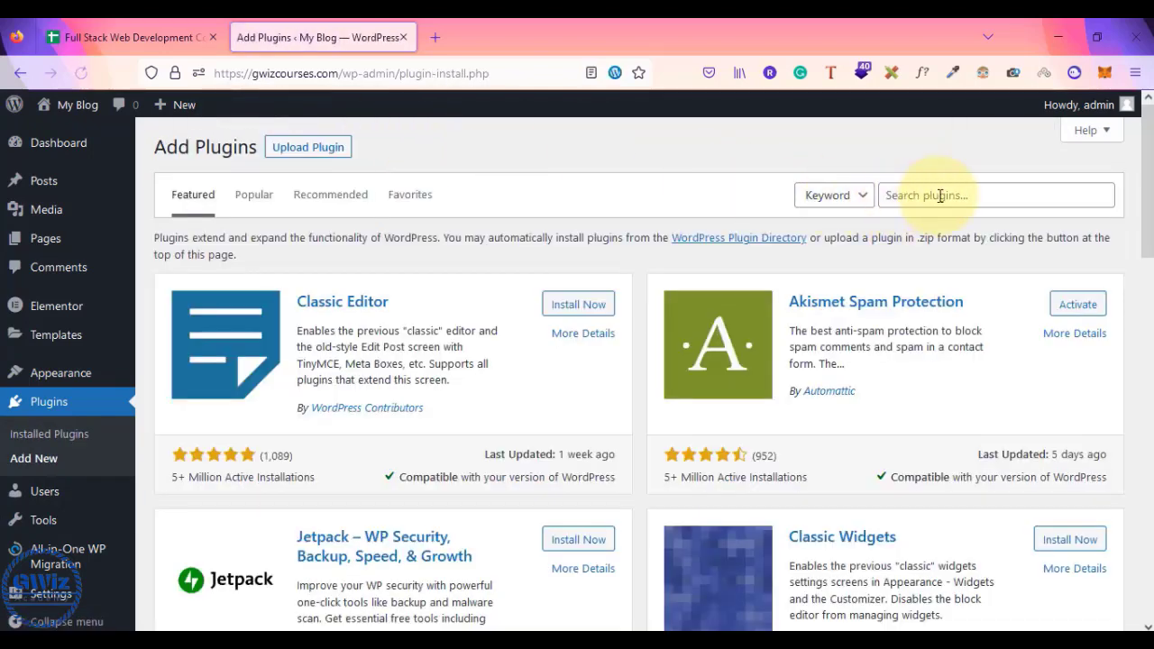
left_click(941, 195)
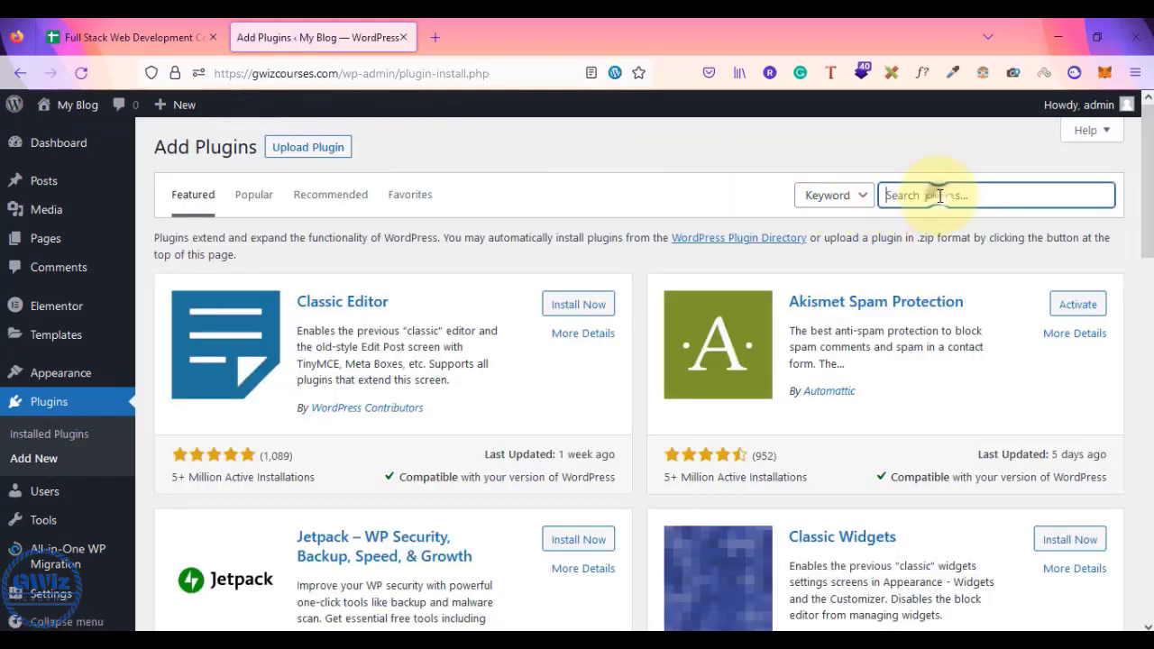
type("woocommerce")
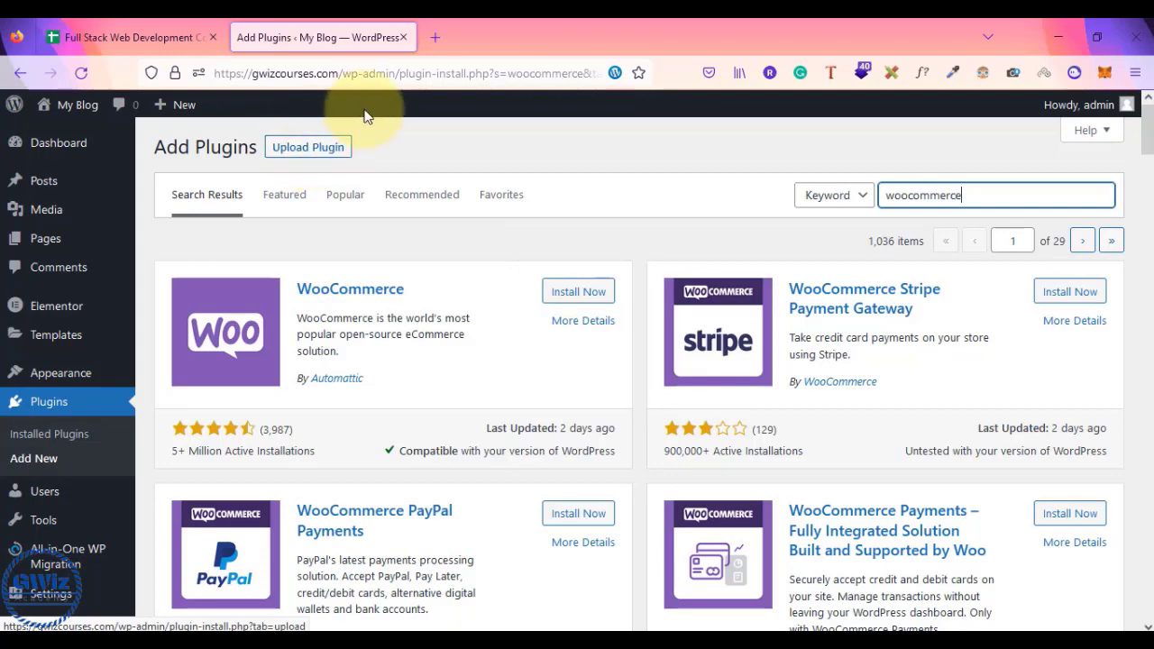
left_click(436, 41)
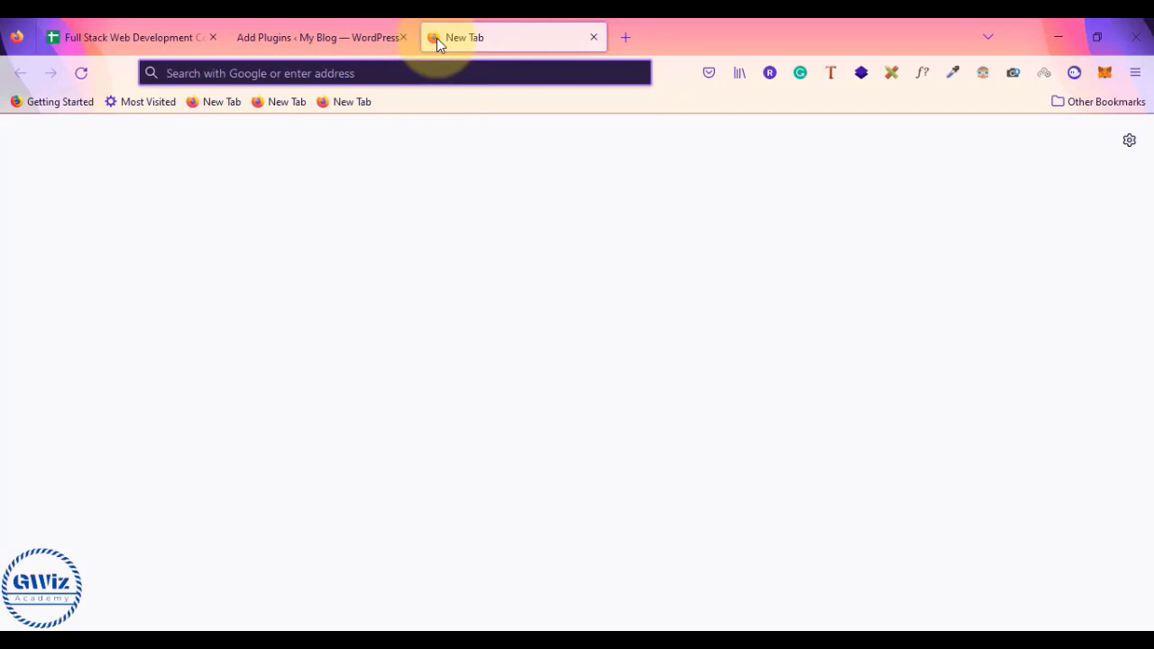
- Google 'woocommerce' in the new tab and scroll down to the WordPress.org plugin result
left_click(367, 32)
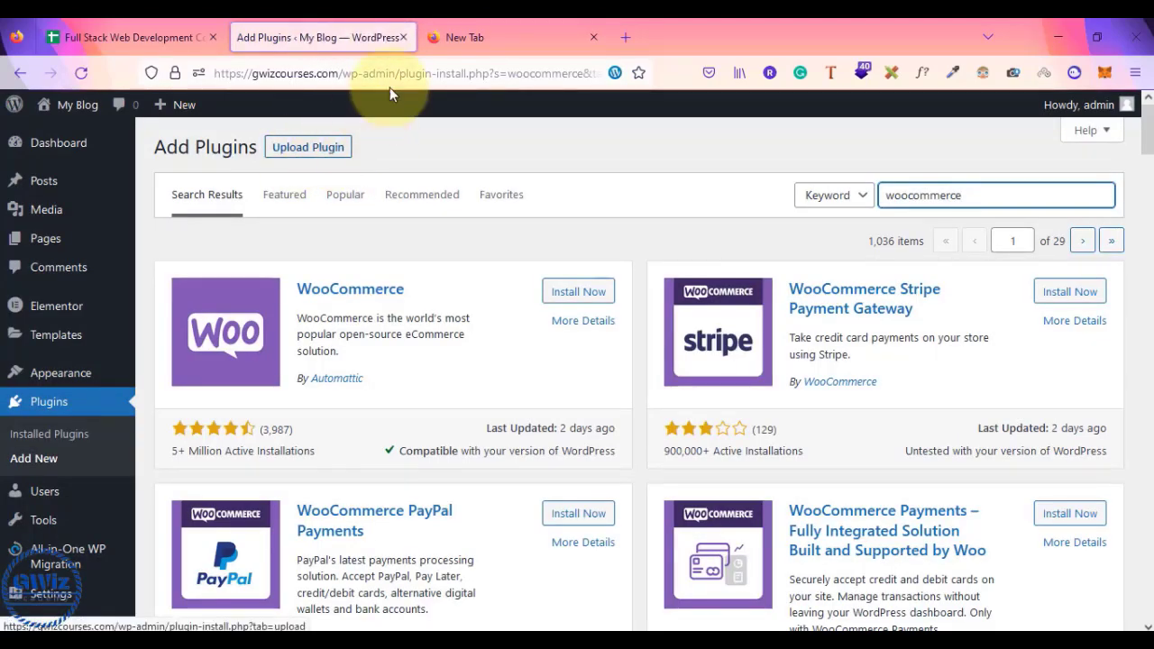
left_click(481, 25)
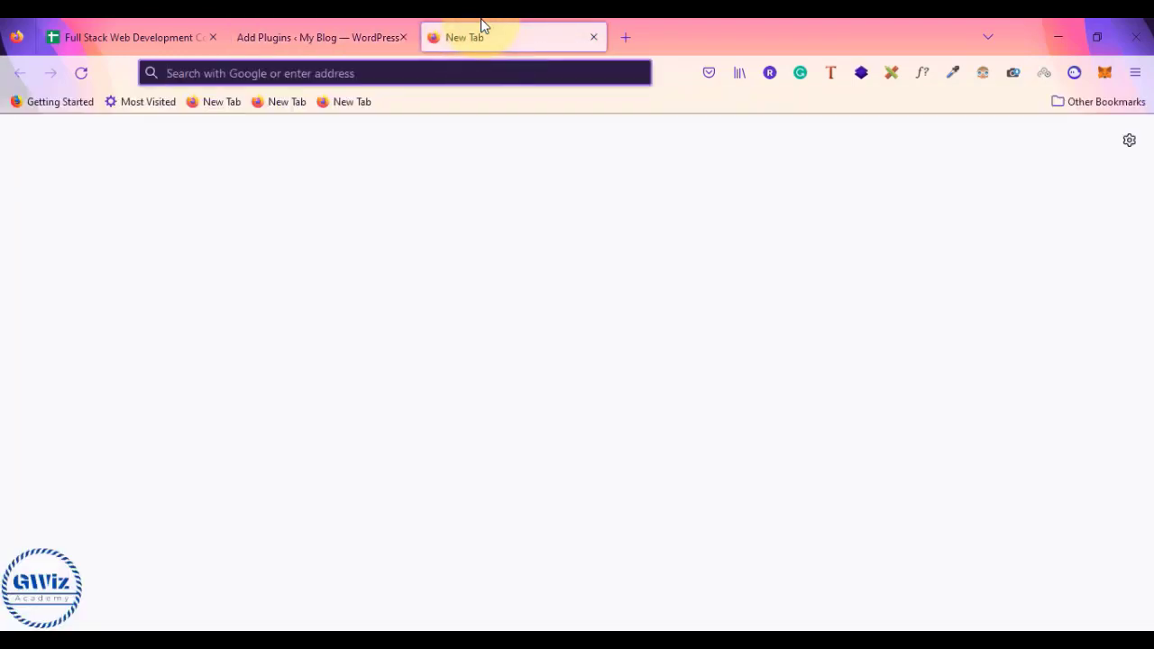
type("w")
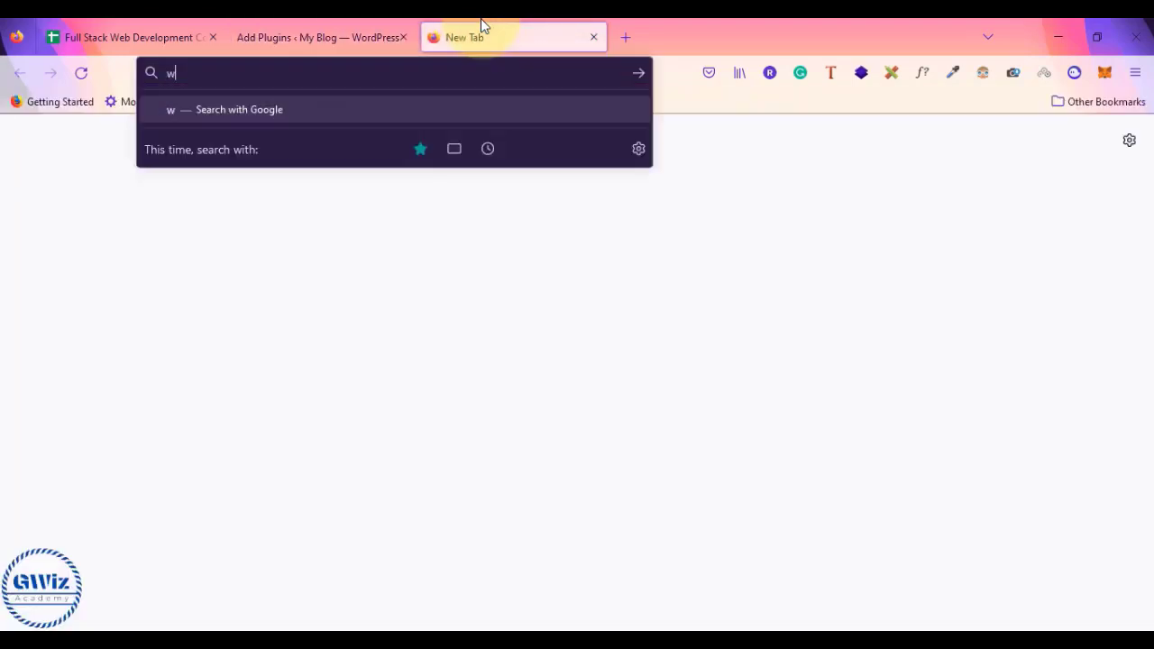
type("oocommerce")
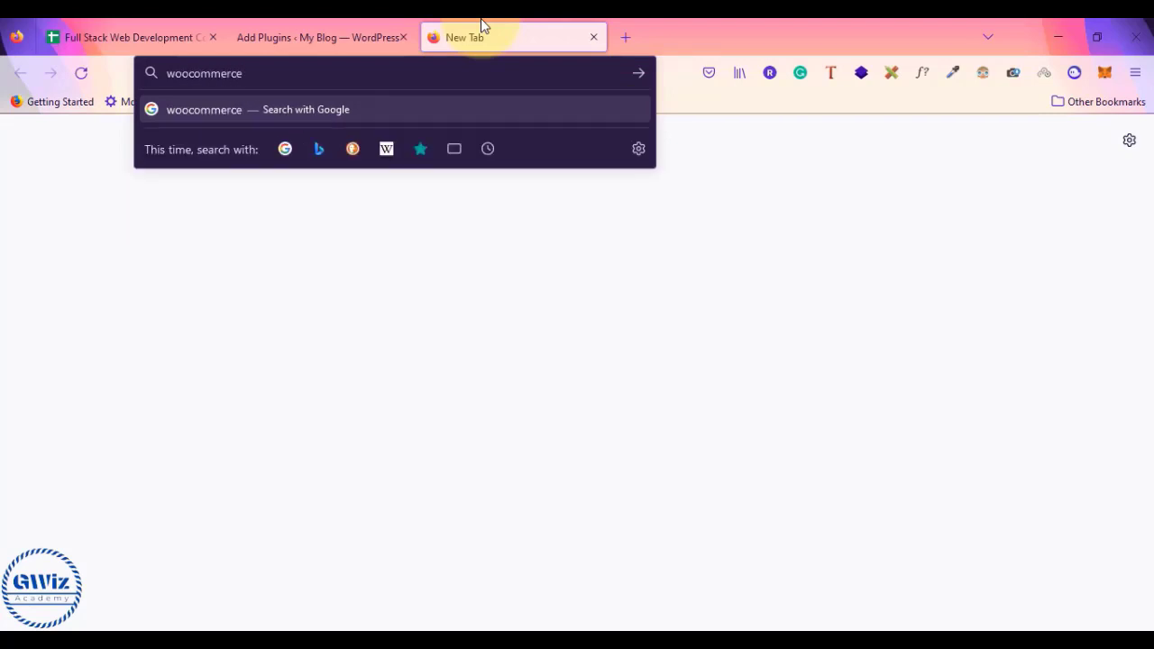
key("Return")
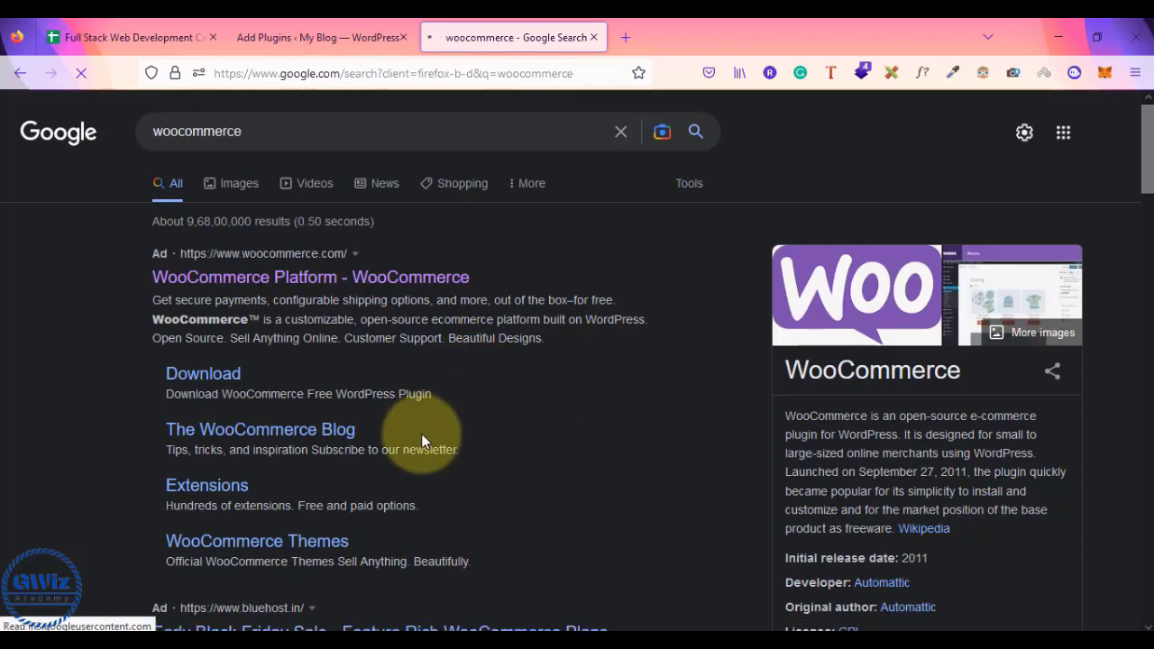
scroll(421, 435, "down", 3)
scroll(421, 434, "down", 5)
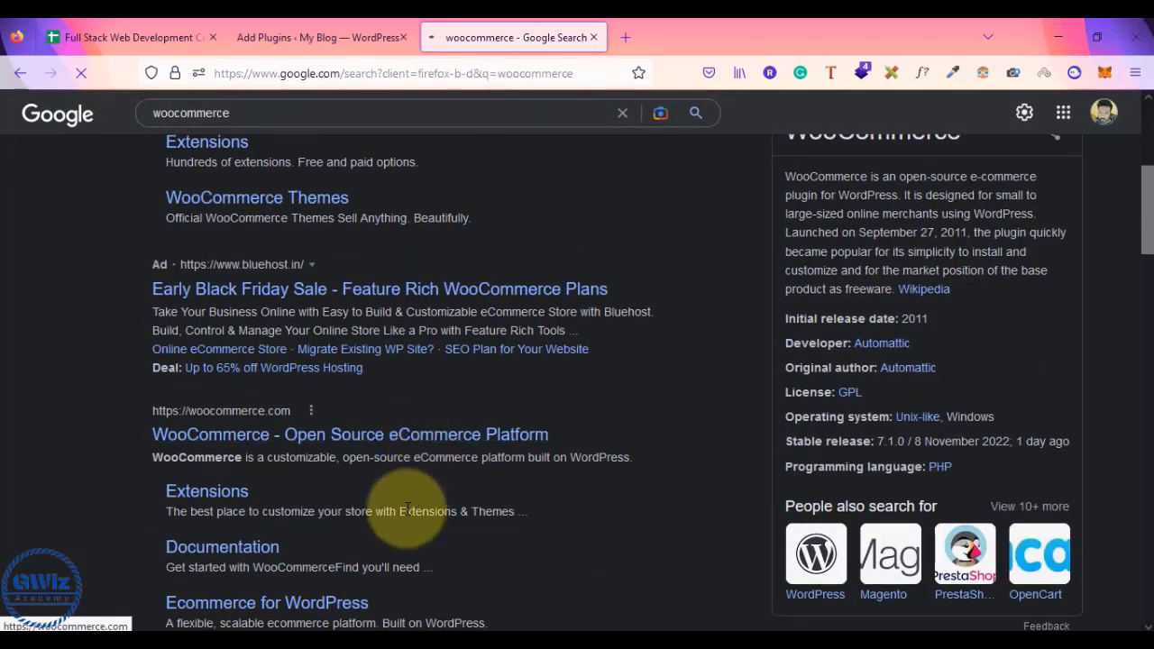
scroll(407, 510, "down", 1)
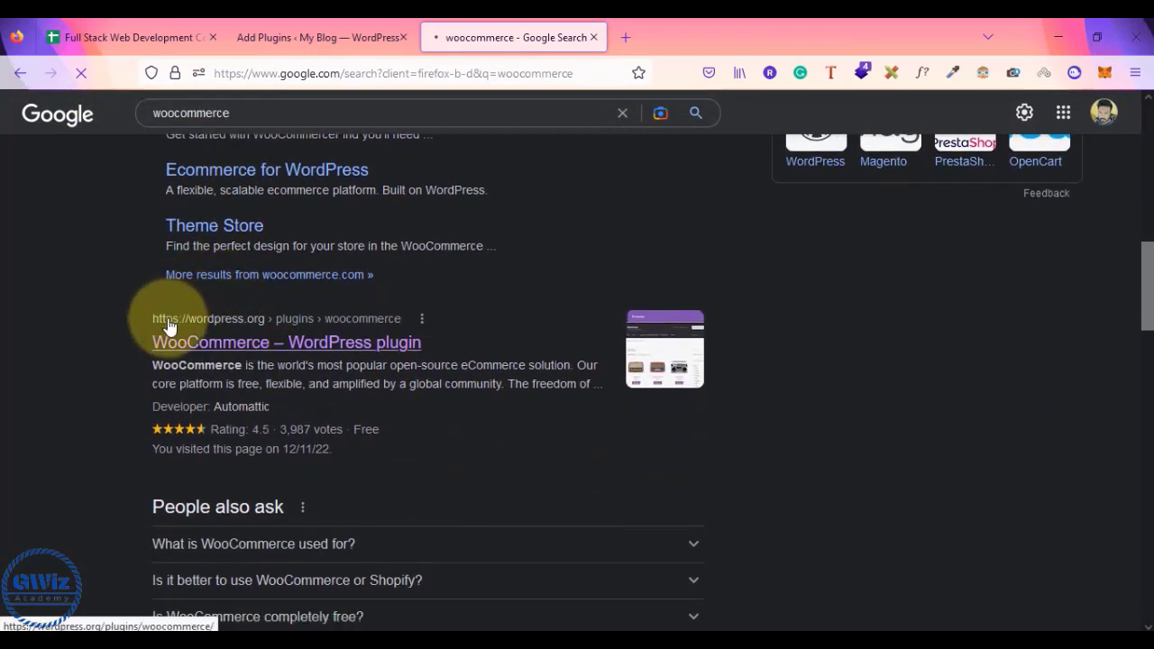
- Open the WooCommerce plugin page on WordPress.org, compare with the notes, and scroll its details
left_click(260, 343)
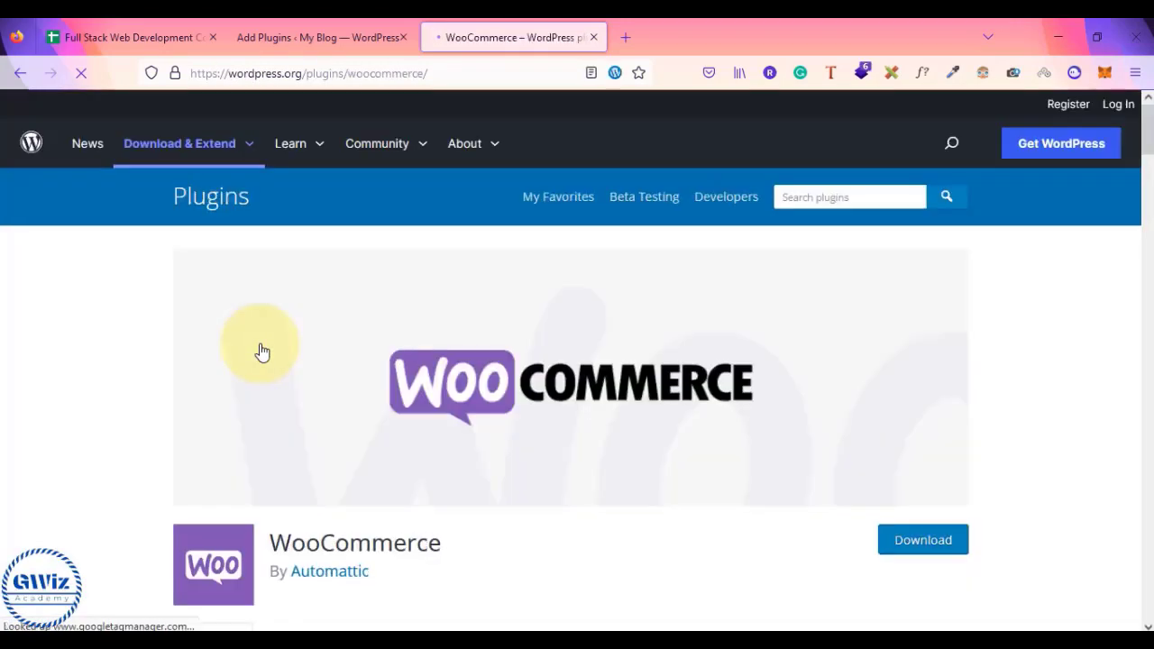
left_click(342, 34)
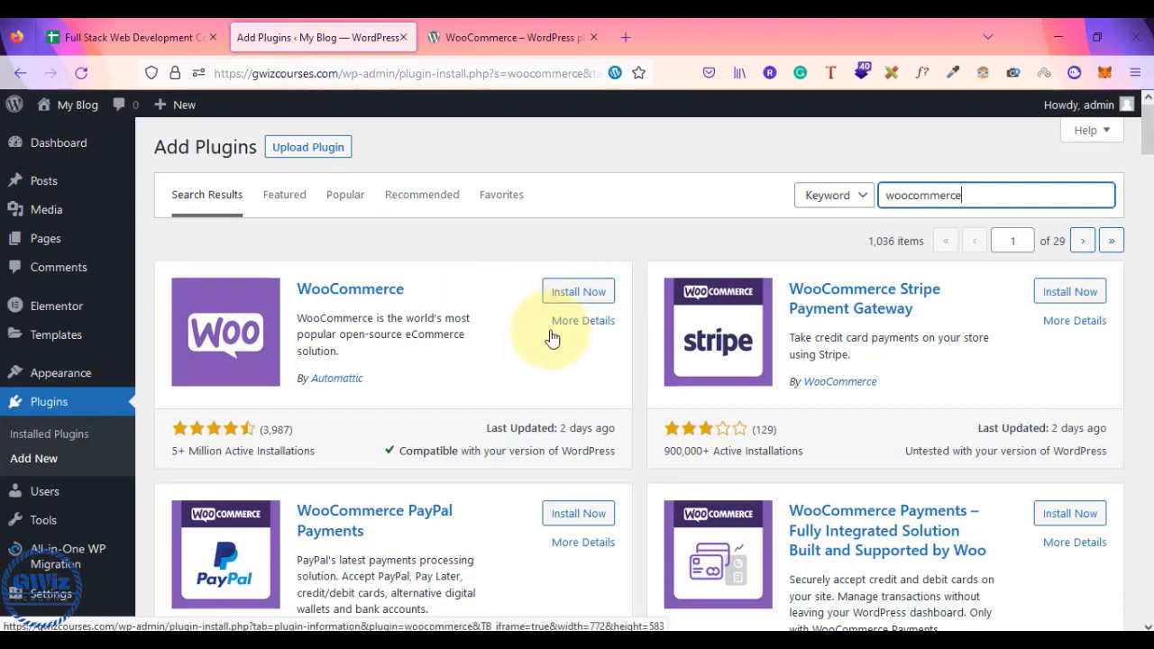
key("alt+Tab")
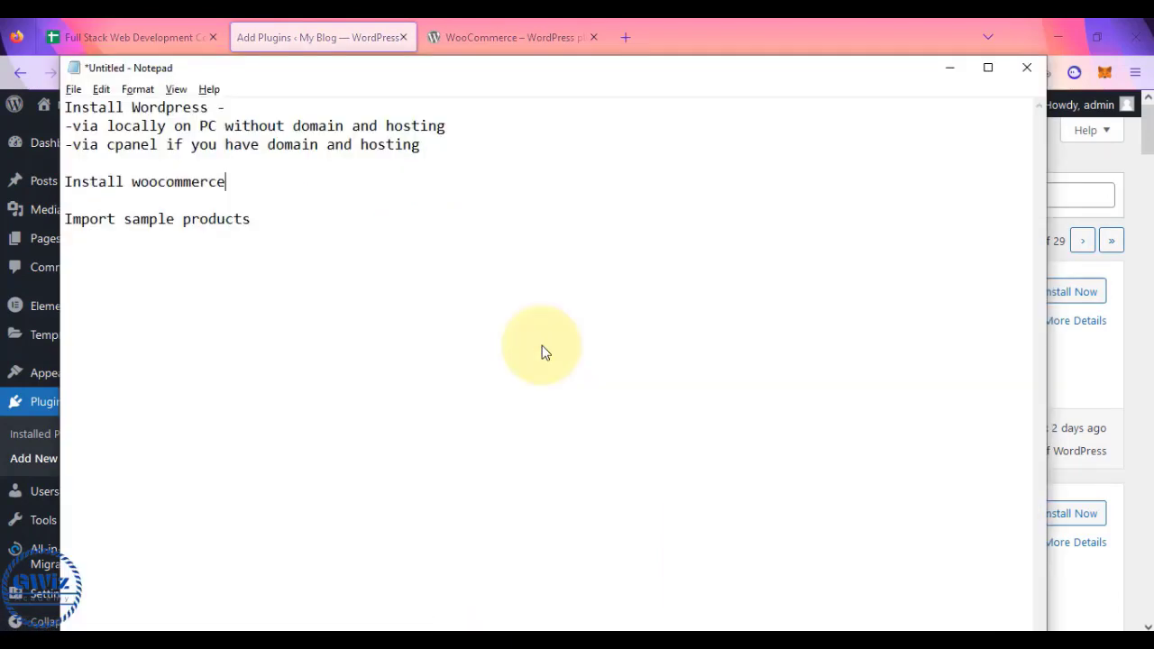
left_click(545, 35)
scroll(609, 383, "down", 2)
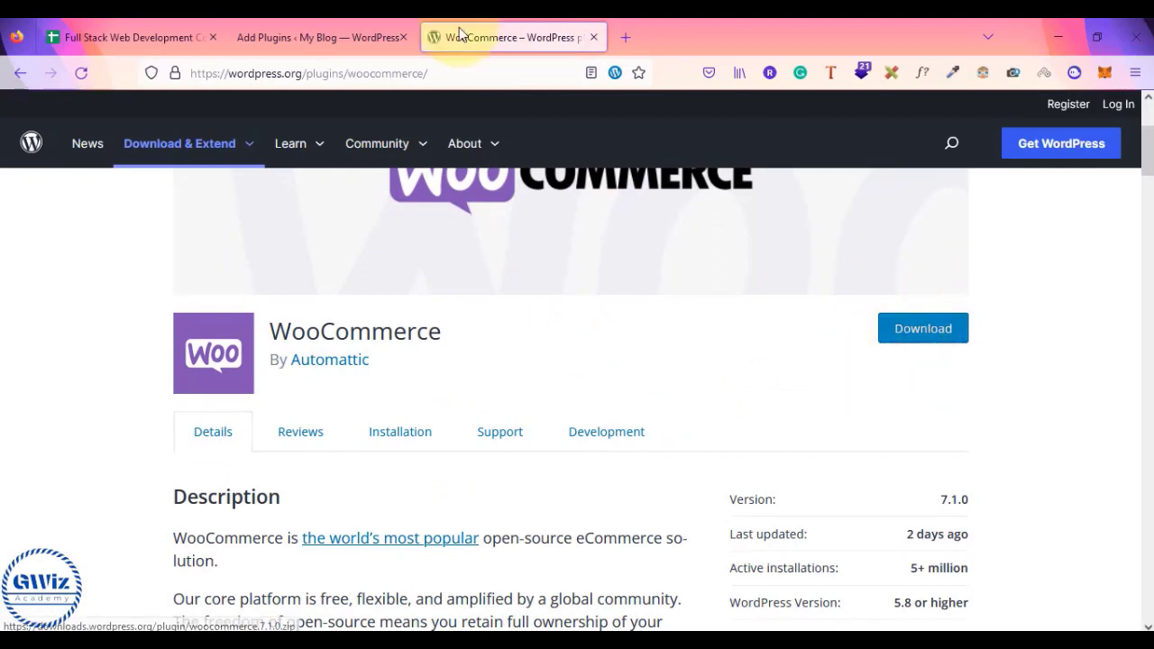
- Highlight the 'Import sample products' line in the notes, then return to the plugin page
left_click(322, 27)
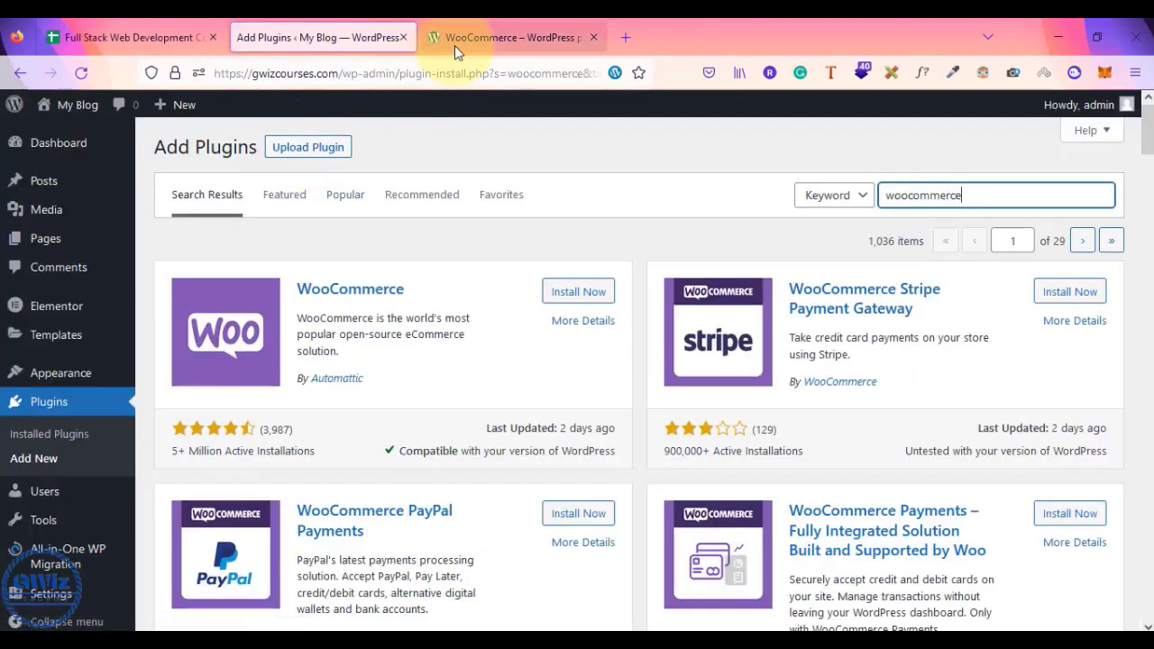
key("alt+Tab")
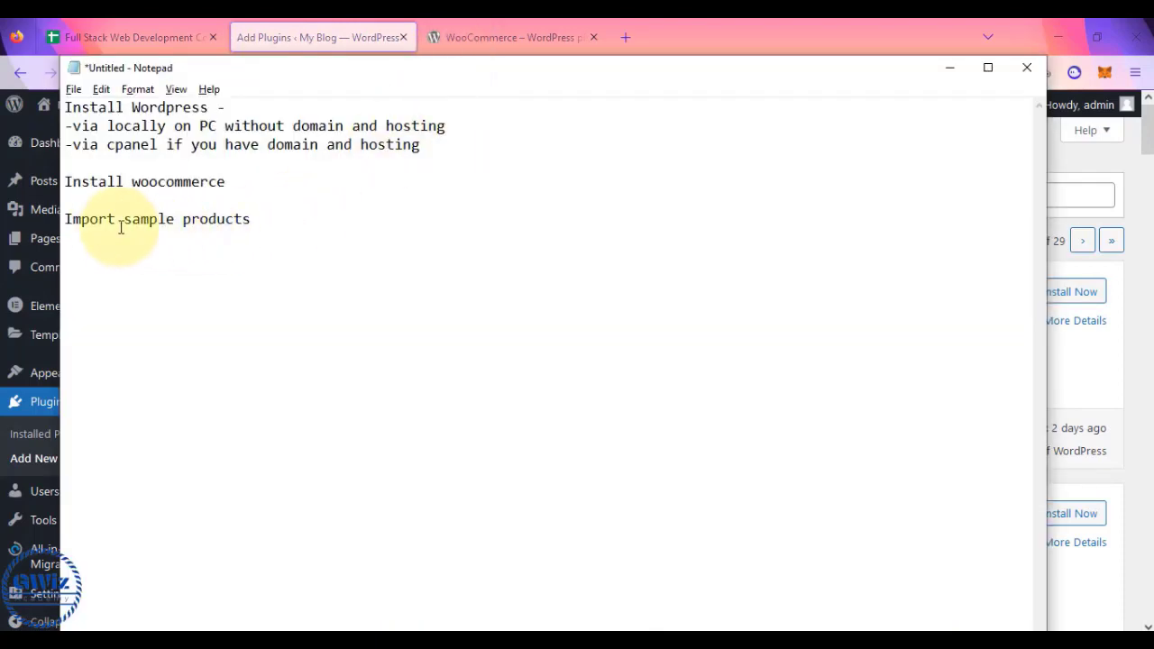
left_click_drag(64, 220, 258, 220)
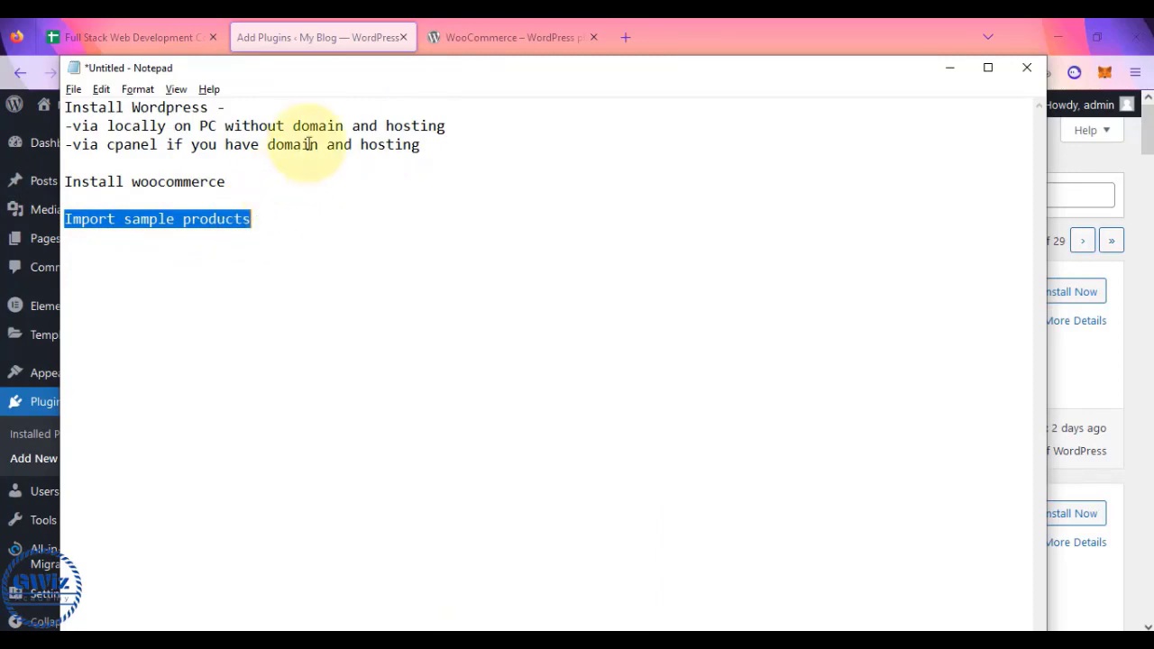
left_click(470, 45)
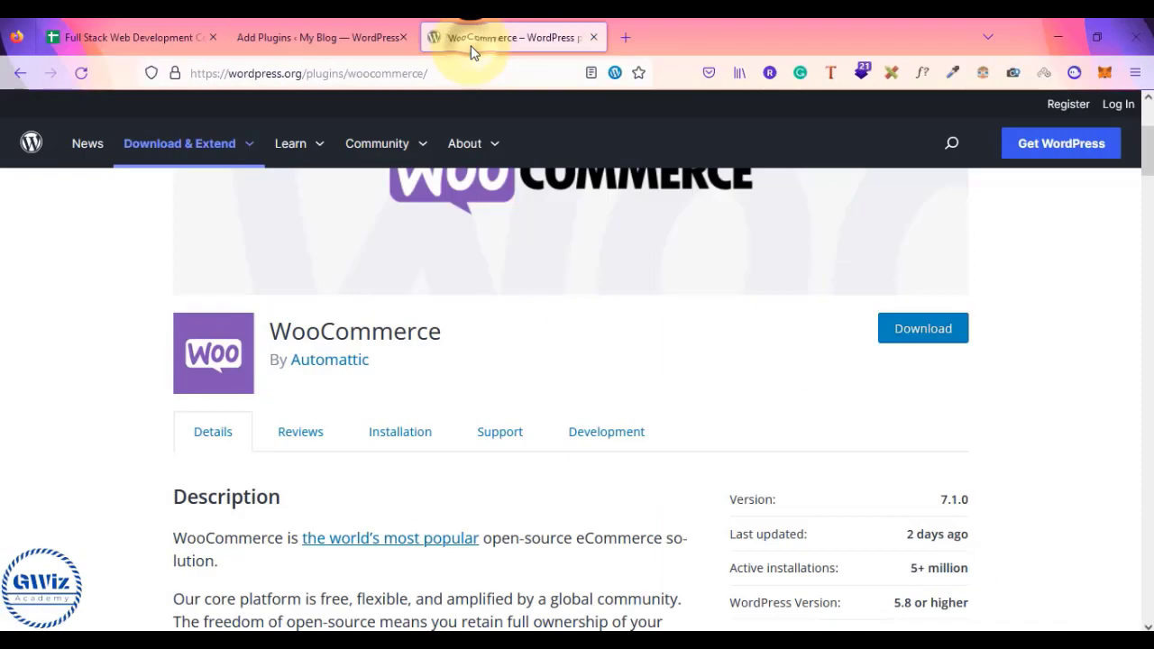
mouse_move(469, 144)
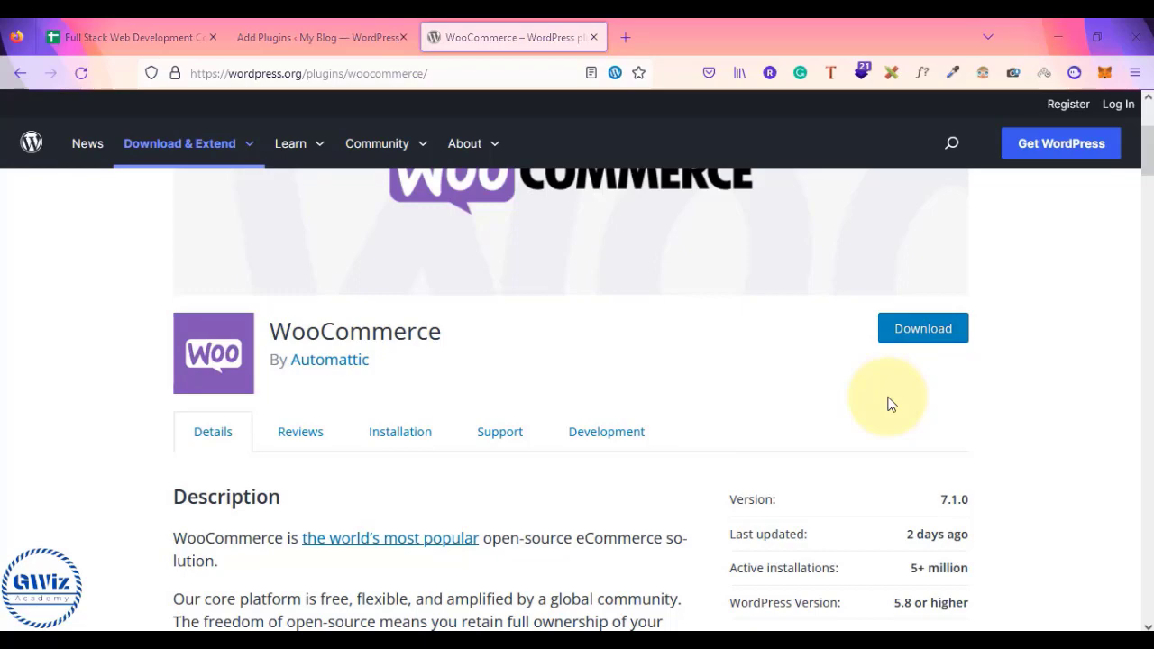
key("super+e")
- Find woocommerce.7.1.0.zip in the D: drive's Downloads folder, then return to Add Plugins
left_click(72, 485)
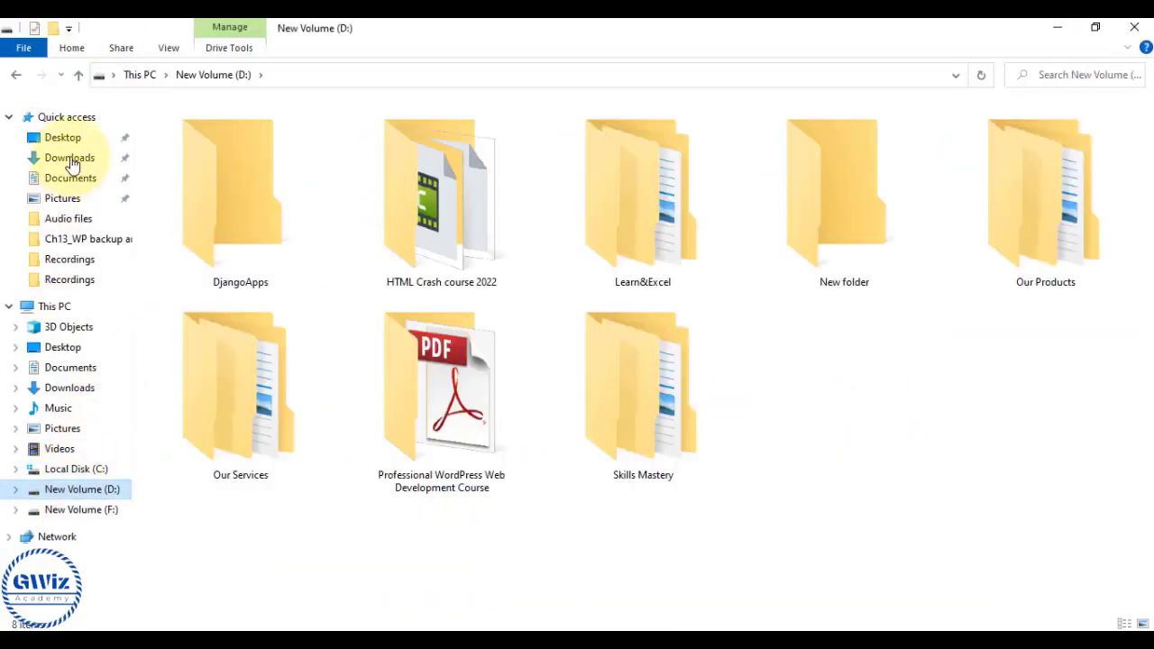
left_click(69, 158)
left_click(179, 174)
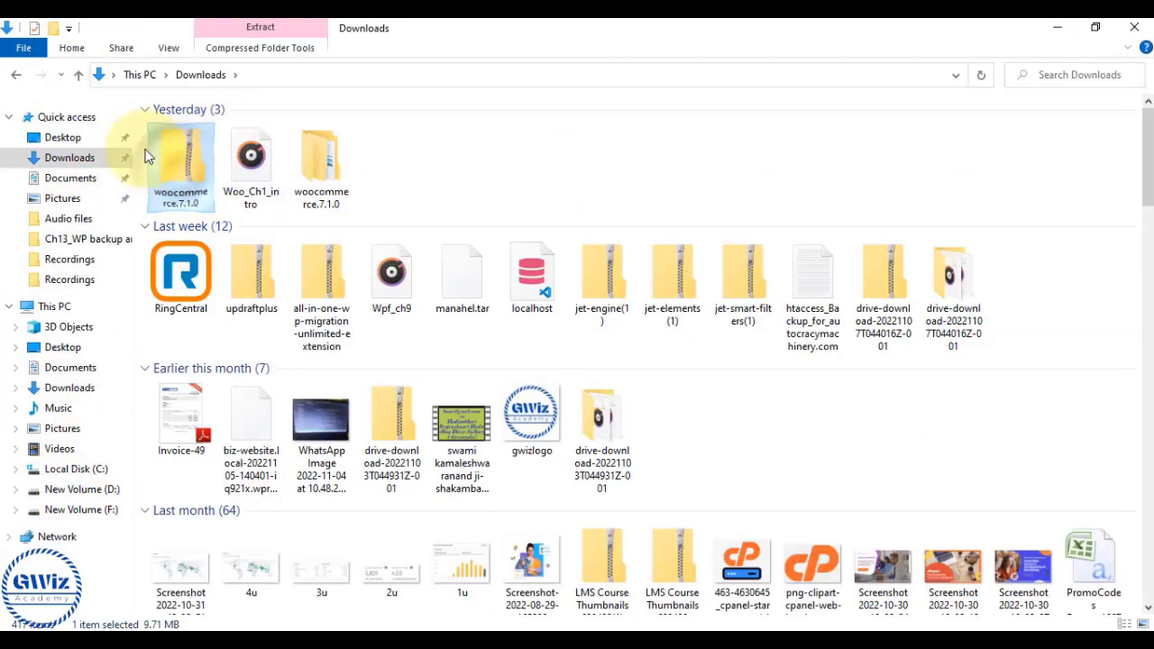
scroll(180, 154, "up", 2)
scroll(180, 154, "up", 1)
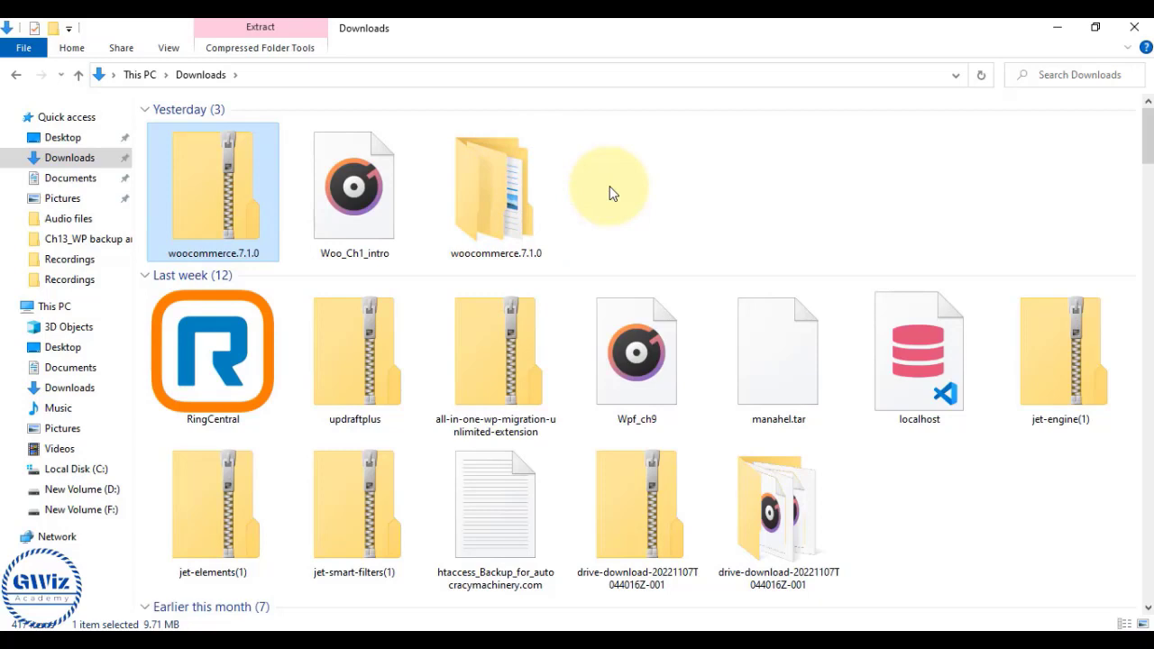
left_click(610, 192)
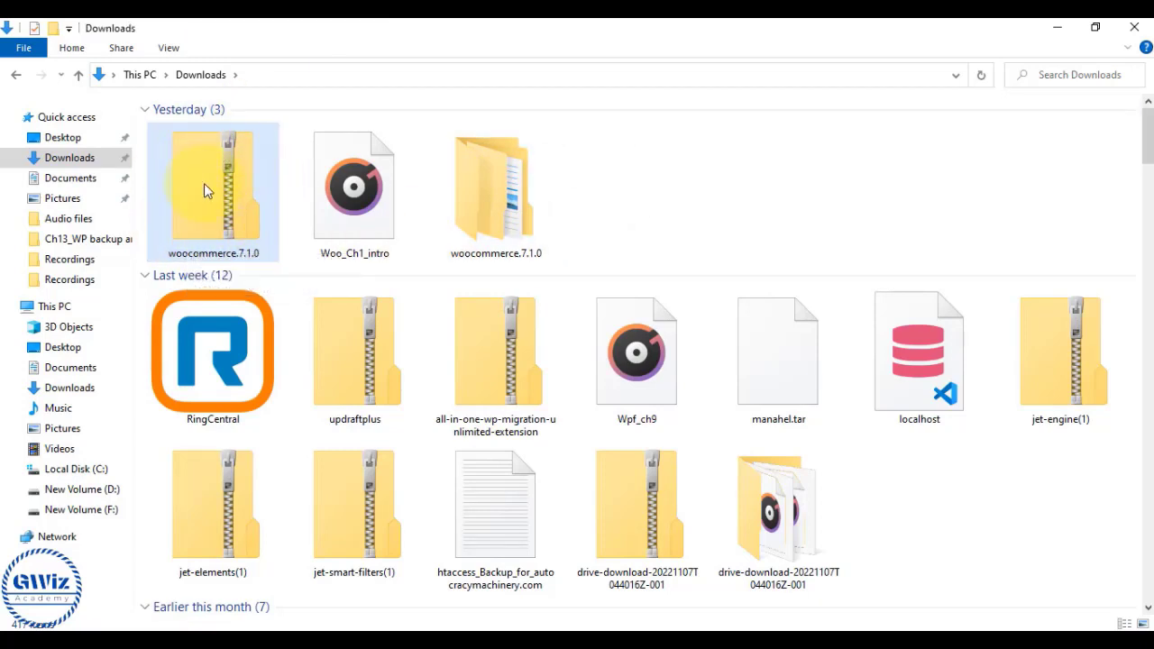
key("alt+Tab")
left_click(334, 26)
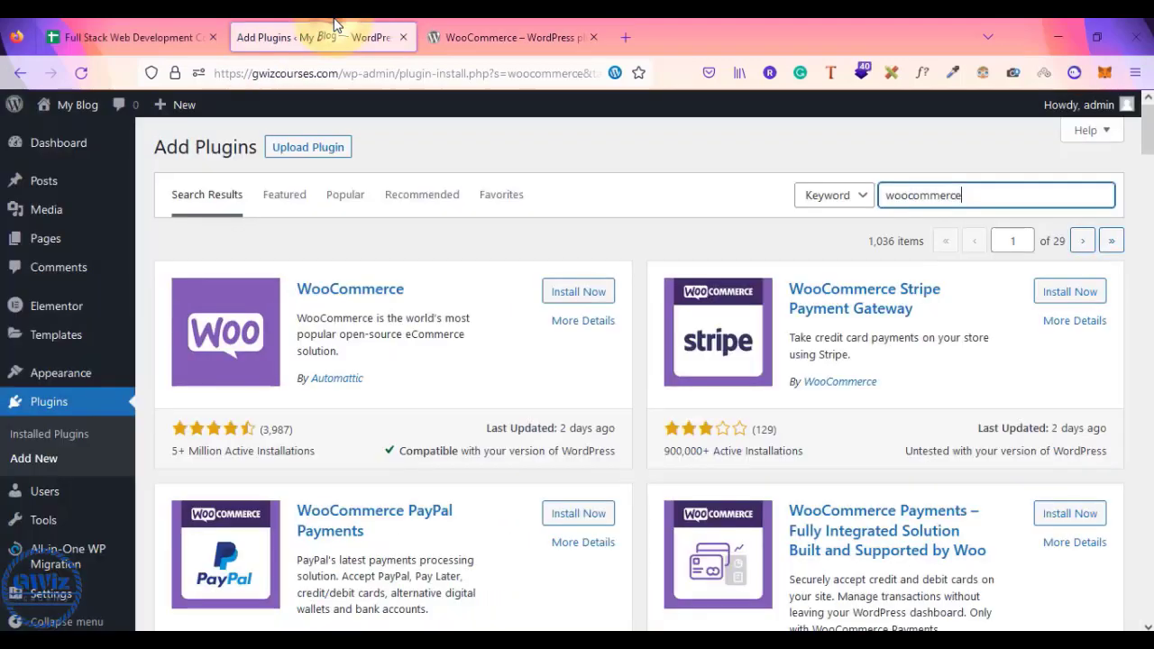
- Upload woocommerce.7.1.0.zip from the Downloads folder and install it as a plugin
left_click(300, 160)
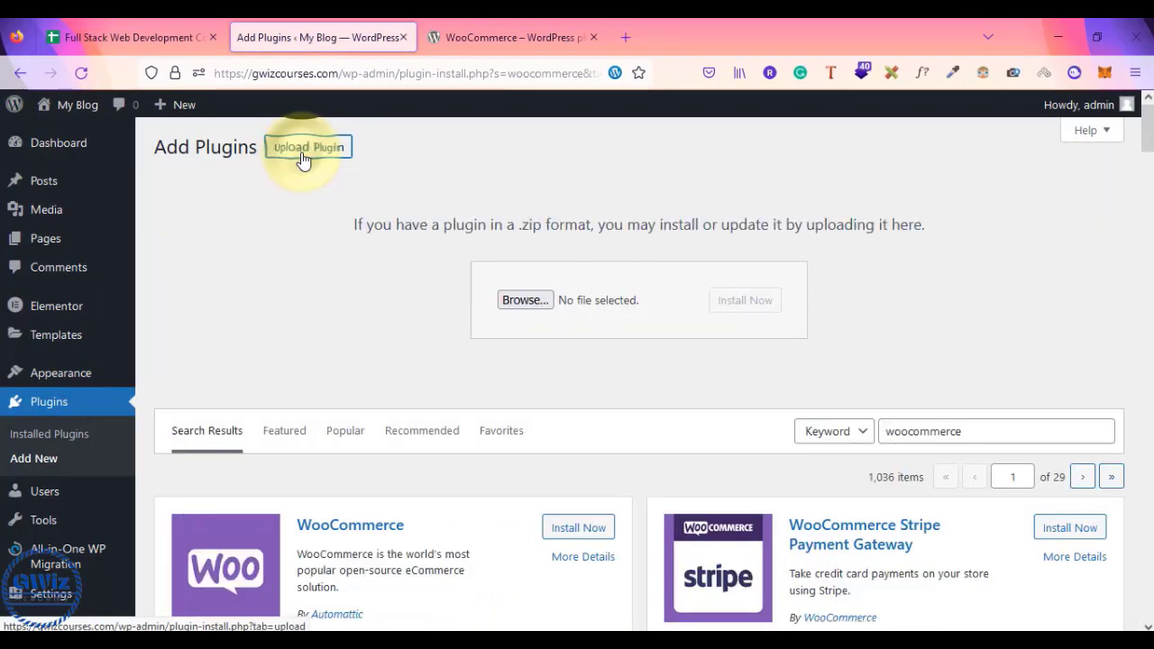
left_click(512, 301)
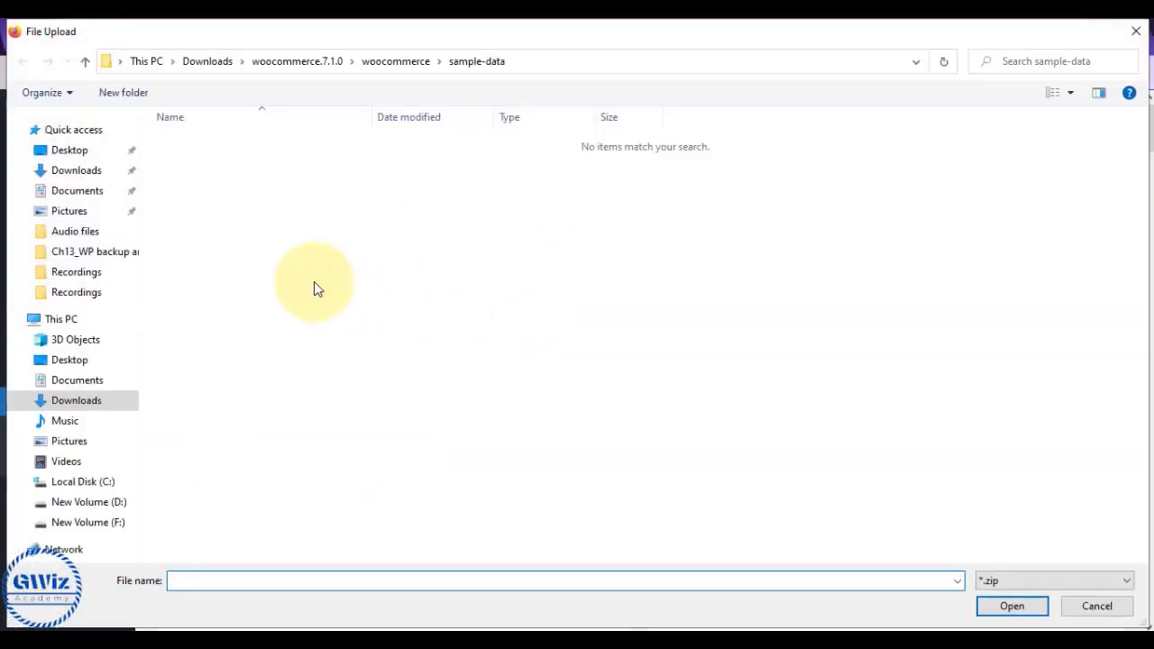
left_click(77, 173)
left_click(208, 182)
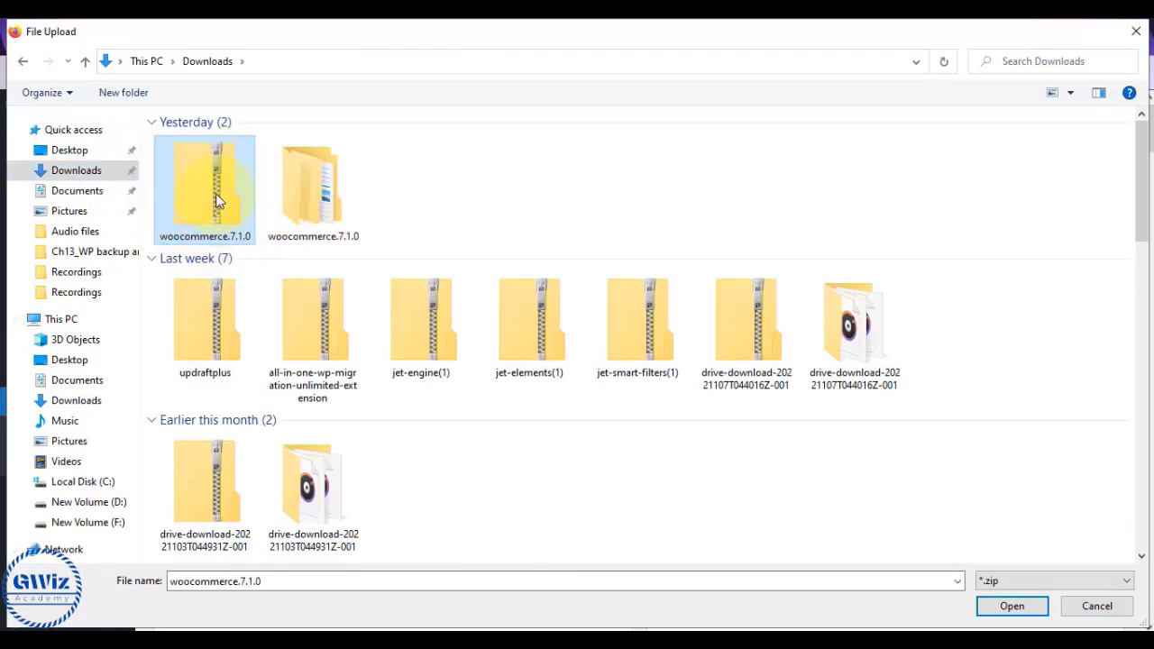
left_click(1007, 606)
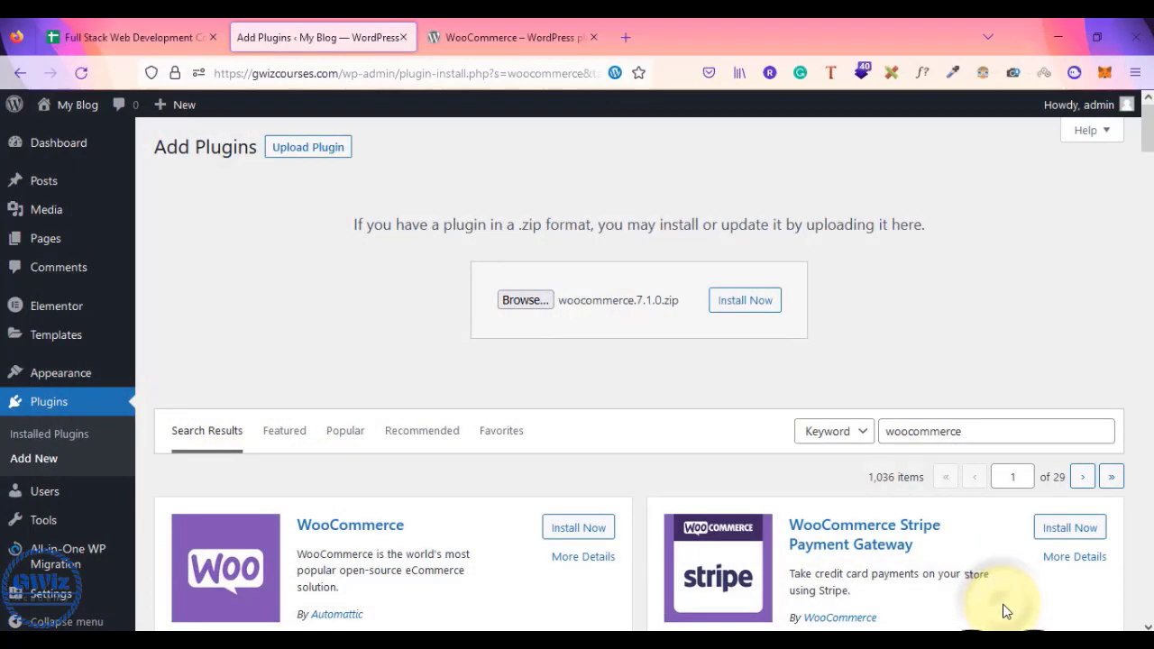
left_click(757, 309)
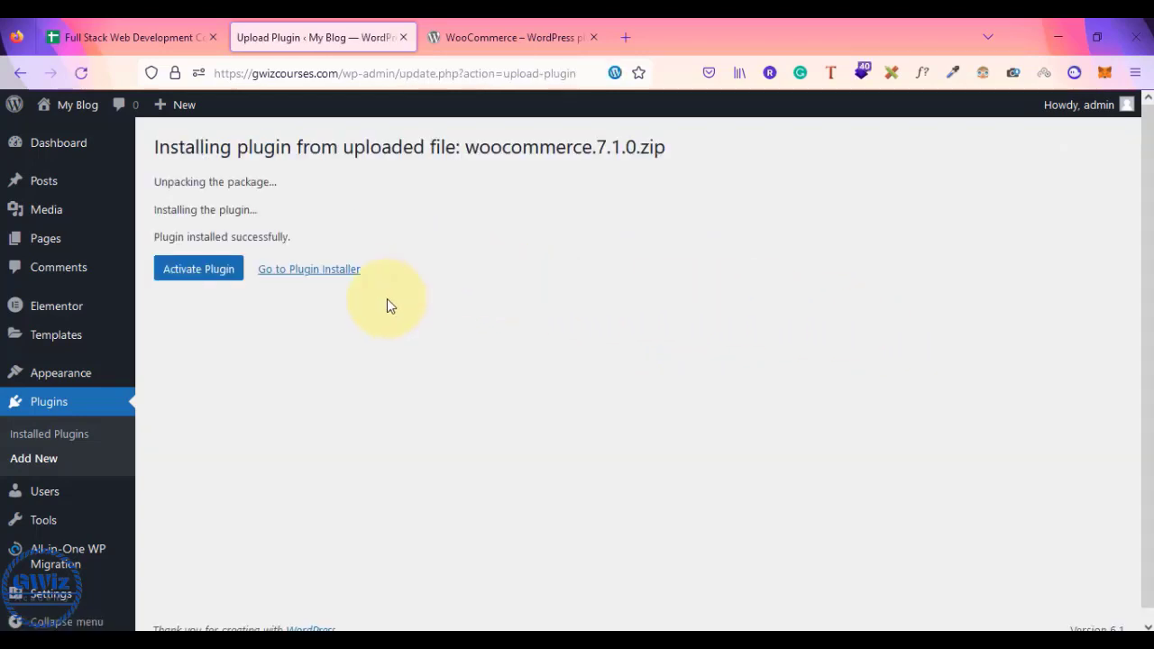
- Activate WooCommerce, skip the store-details wizard, and dismiss the usage-tracking prompt
left_click(176, 277)
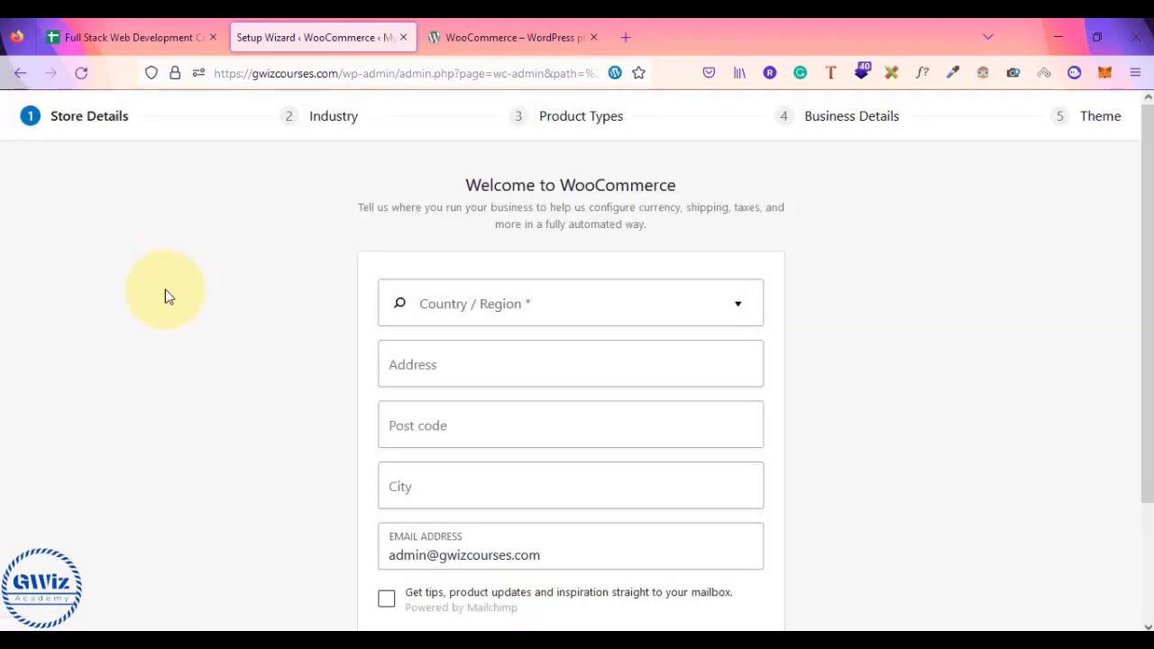
scroll(924, 361, "down", 3)
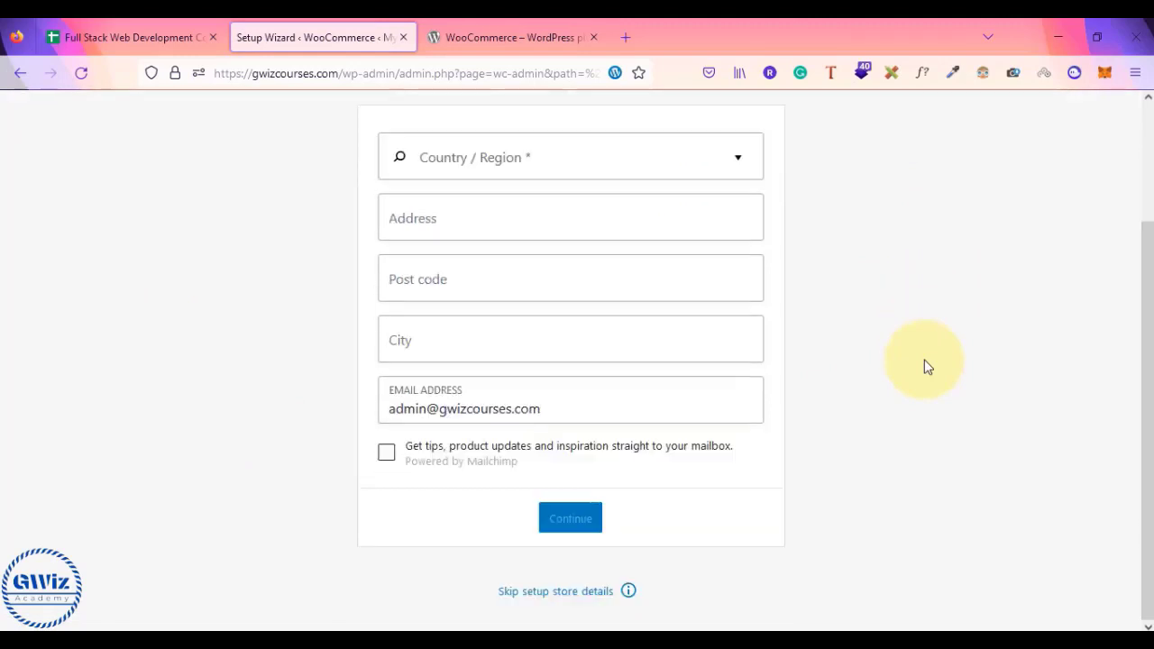
left_click(556, 595)
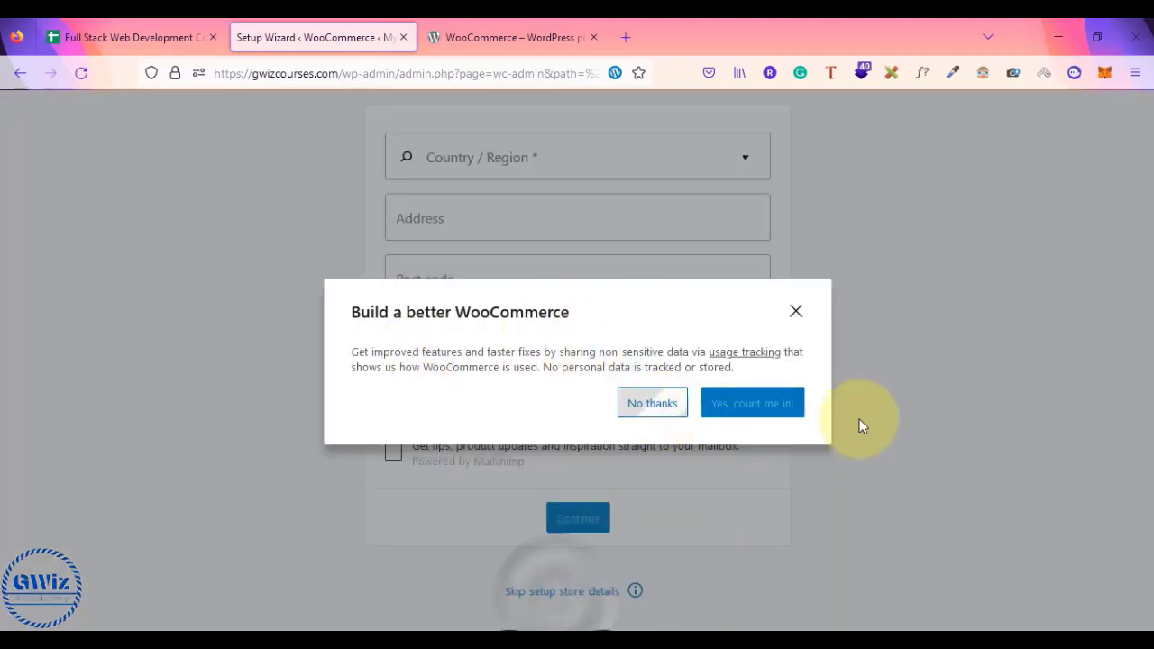
left_click(1016, 496)
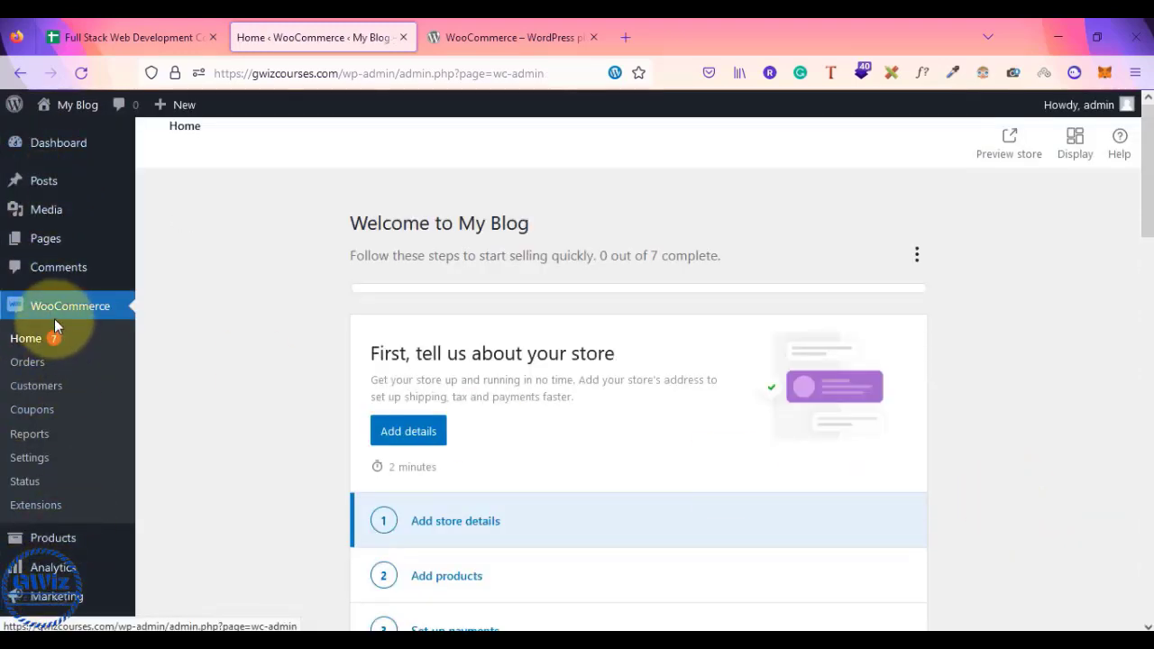
- Open the live site in a new tab and view its empty Shop page
mouse_move(73, 144)
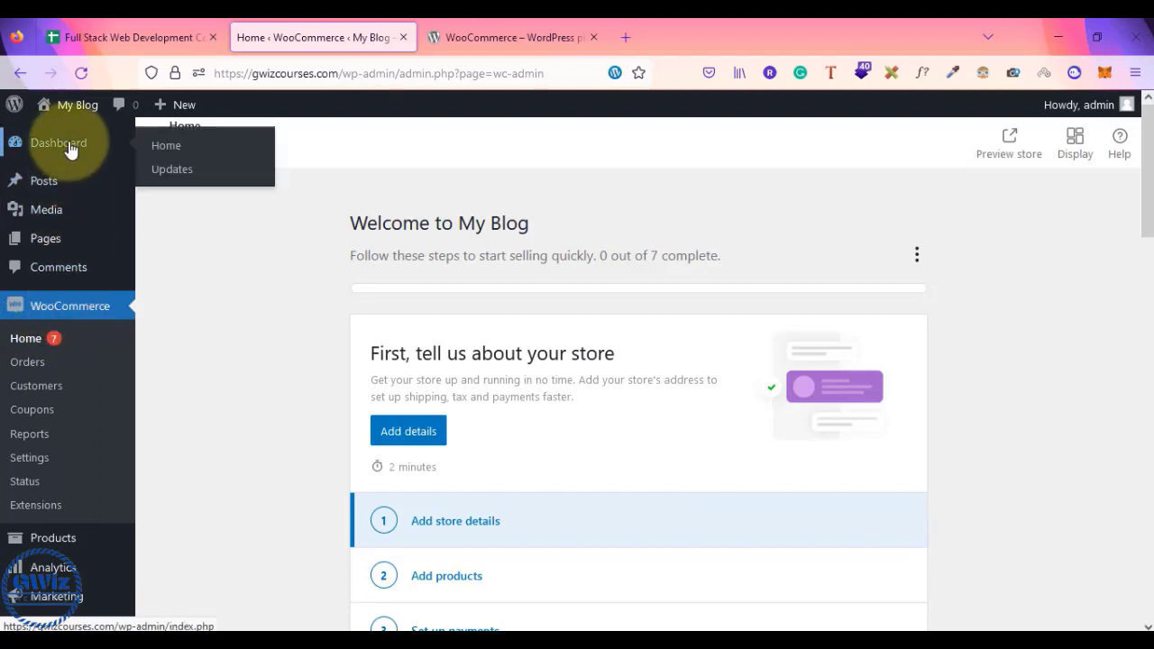
mouse_move(74, 106)
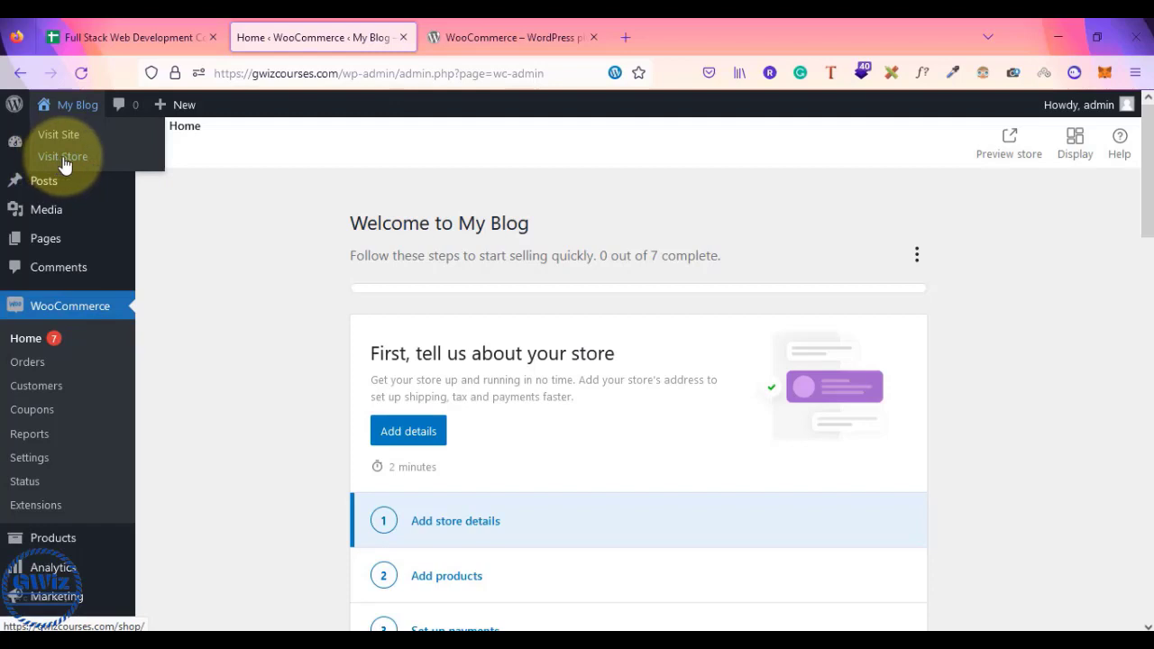
right_click(56, 144)
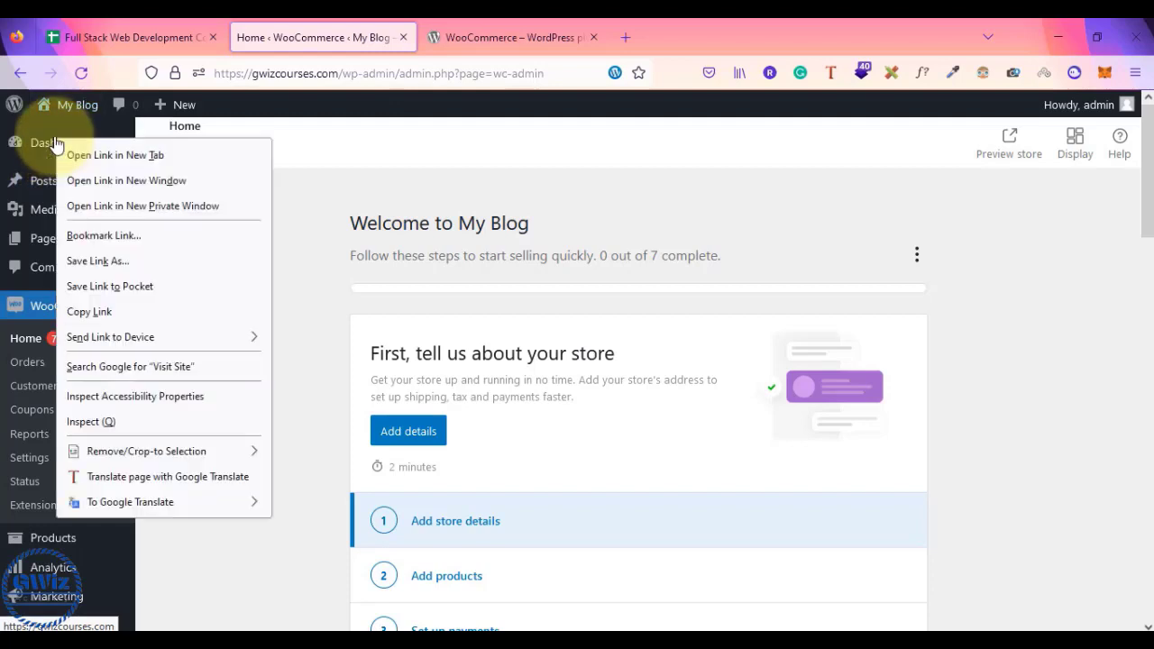
left_click(77, 155)
left_click(531, 22)
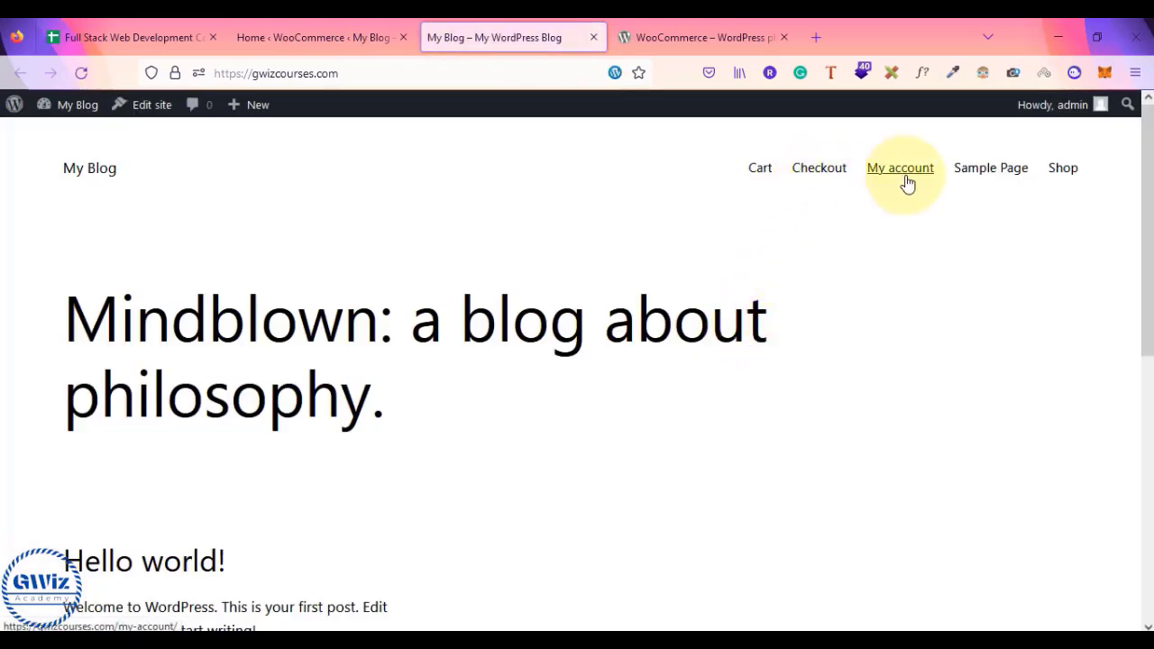
left_click(1067, 172)
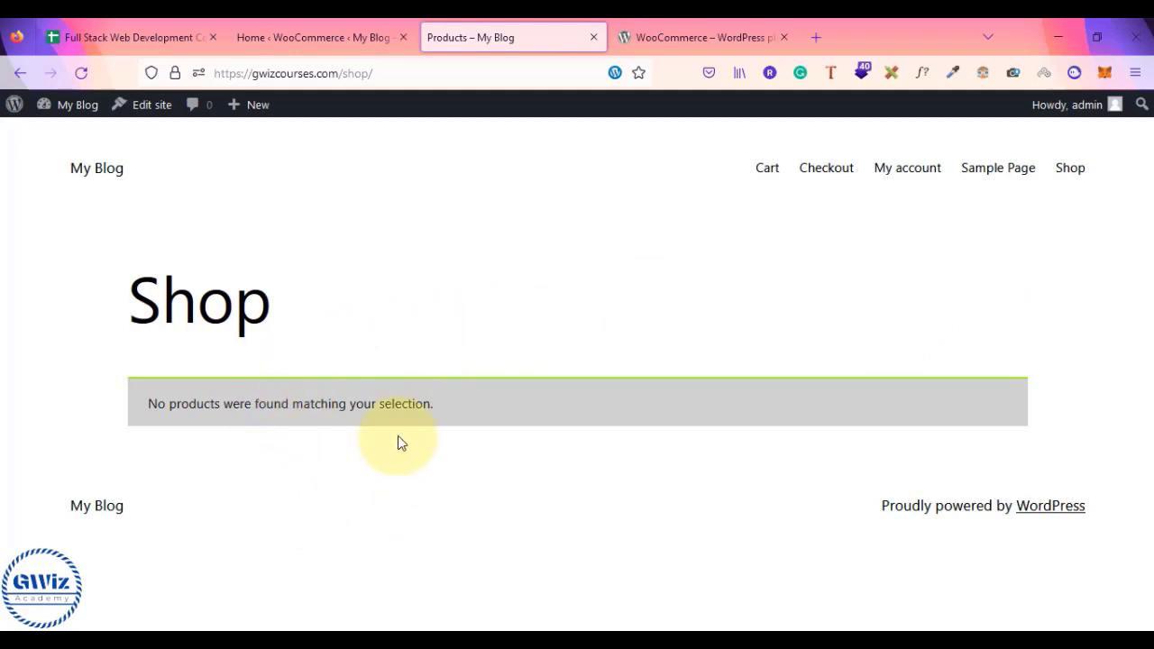
left_click(131, 37)
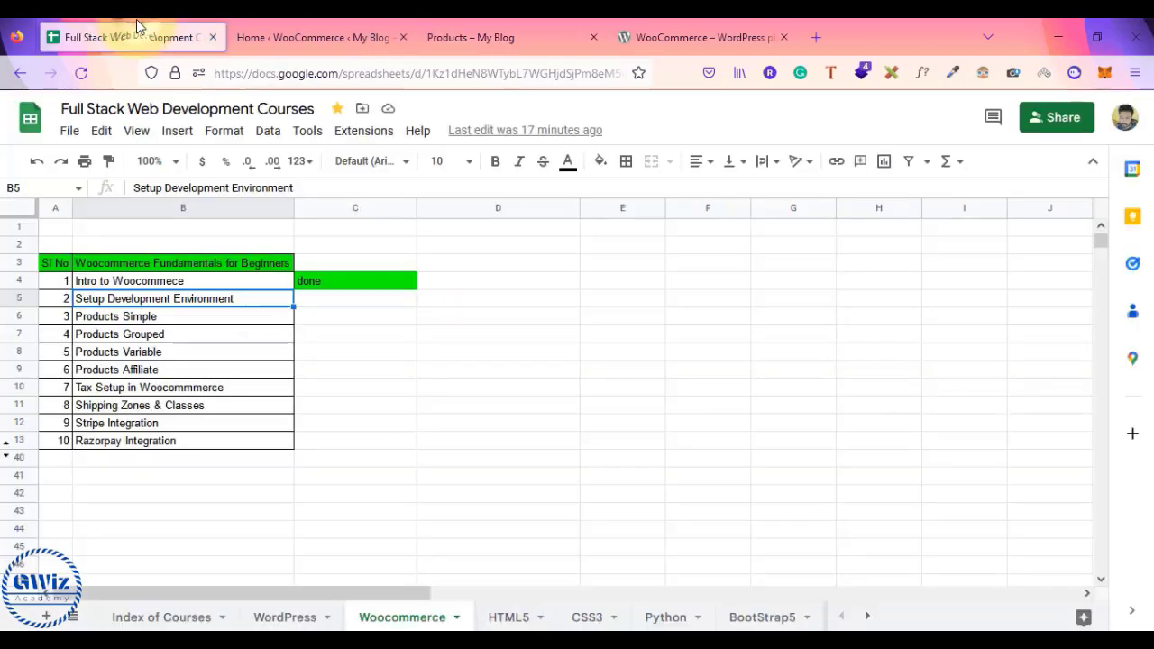
left_click(117, 316)
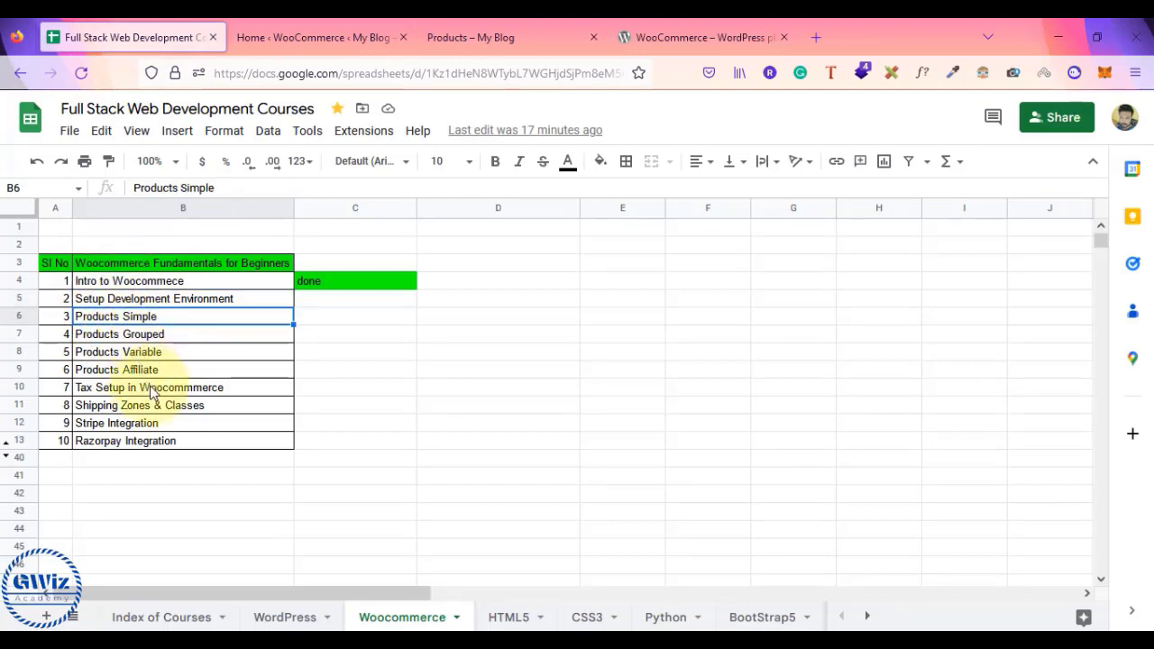
left_click(330, 25)
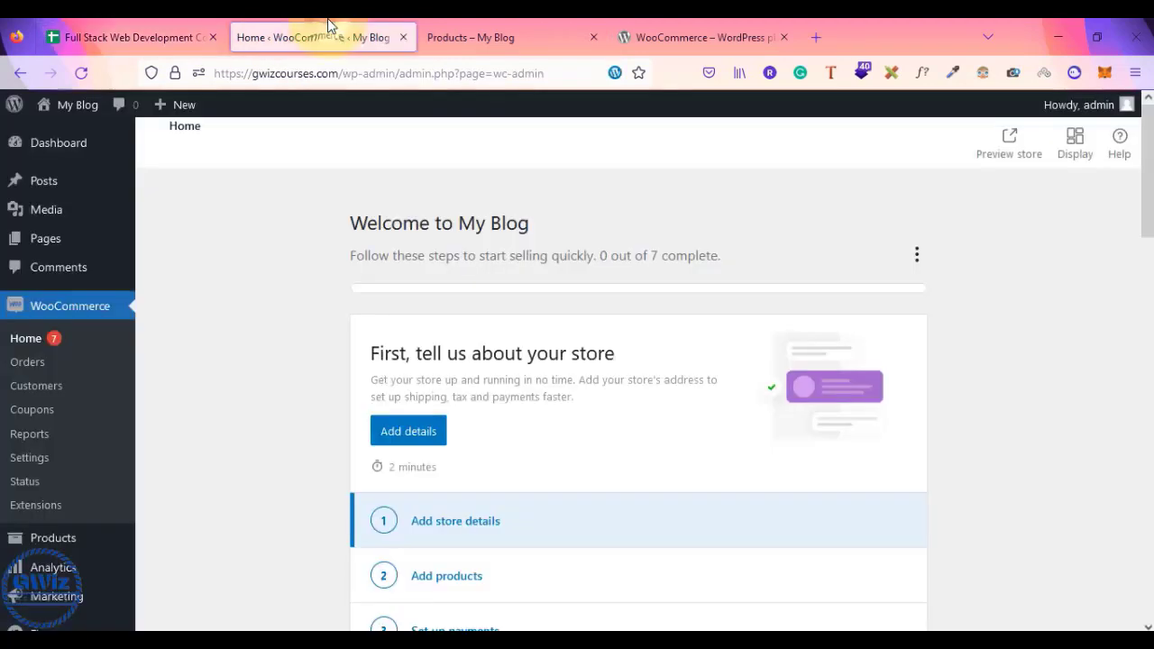
left_click(487, 24)
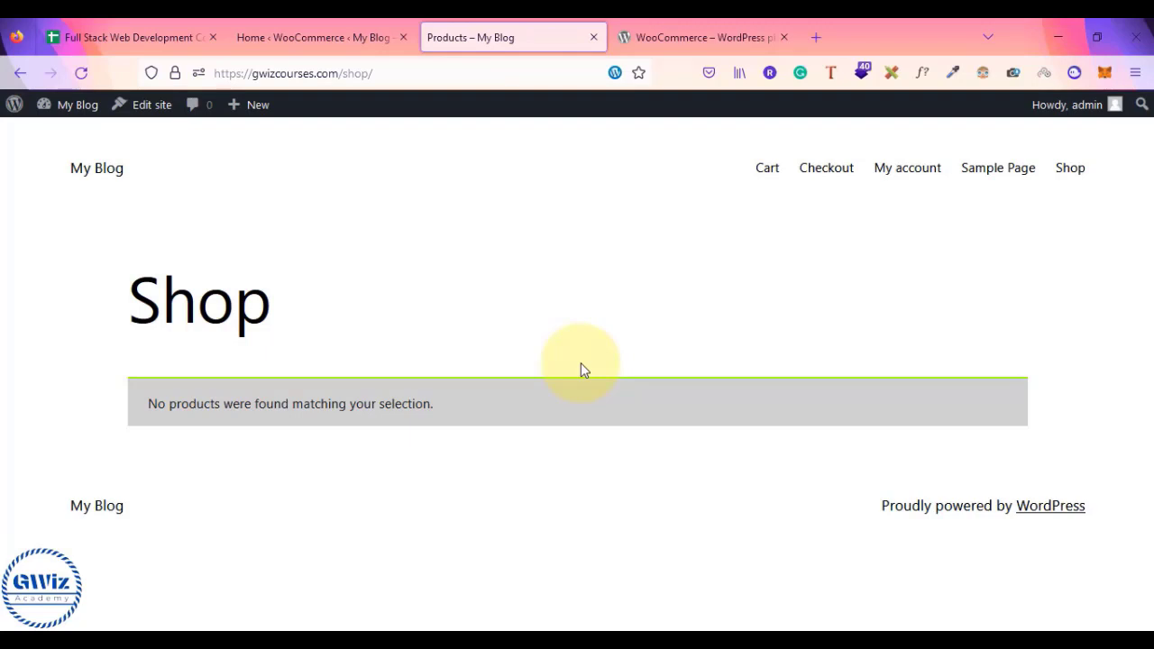
- Select sample_products in Downloads > woocommerce.7.1.0 > woocommerce > sample-data, then go back to Firefox
left_click(677, 29)
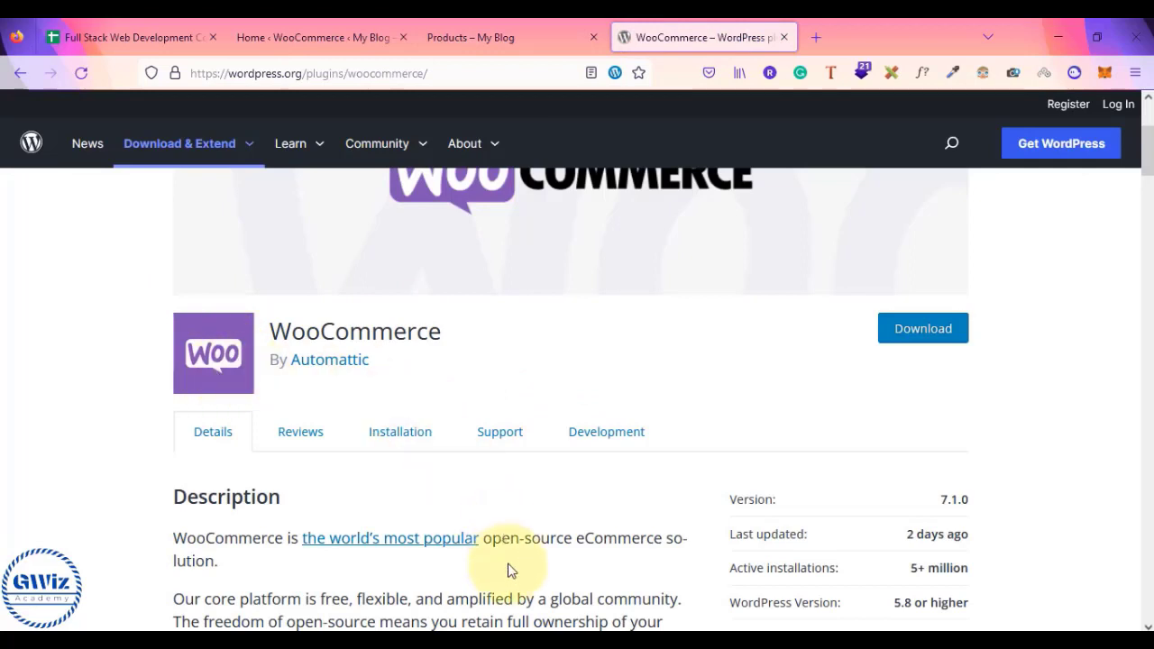
mouse_move(642, 639)
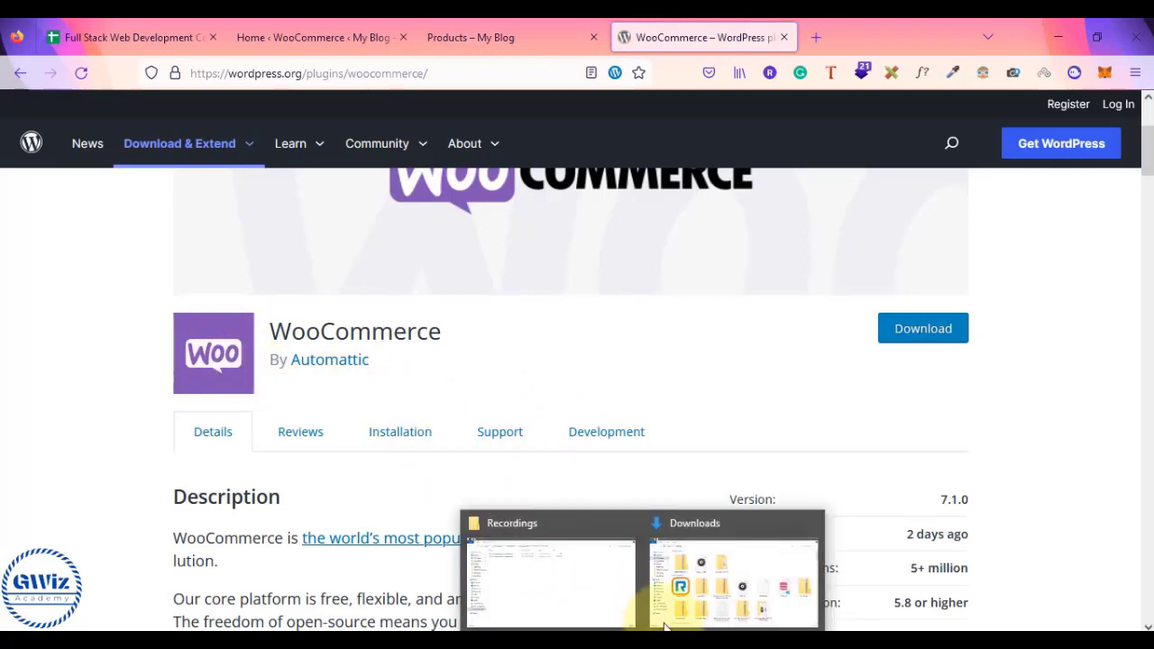
left_click(724, 570)
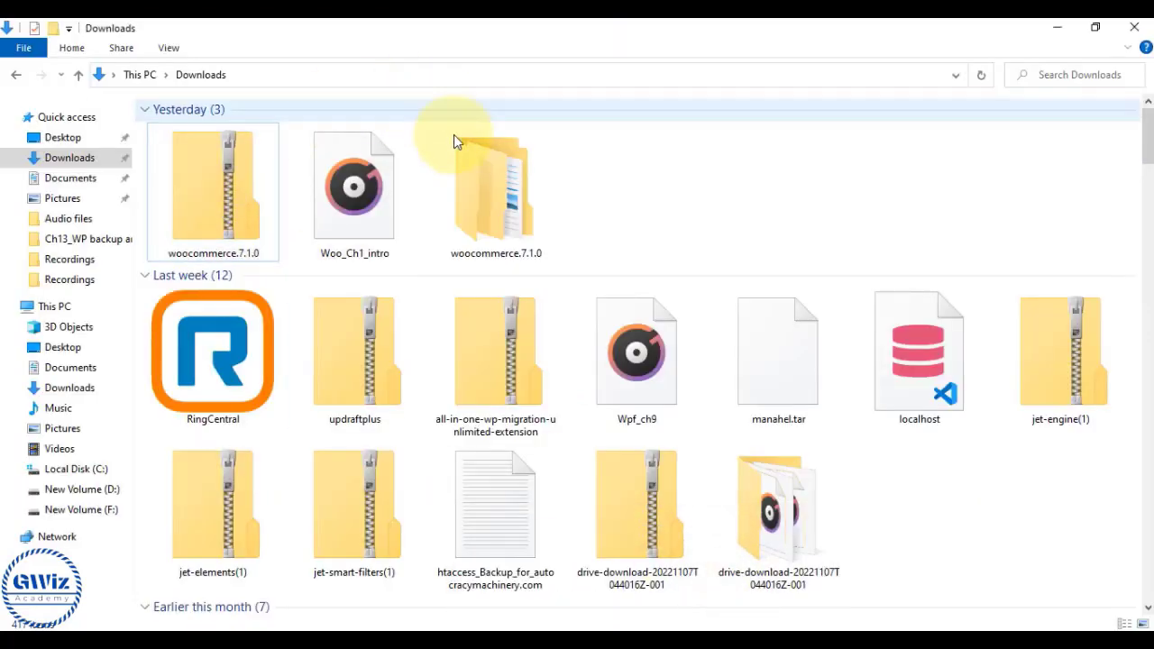
double_click(518, 217)
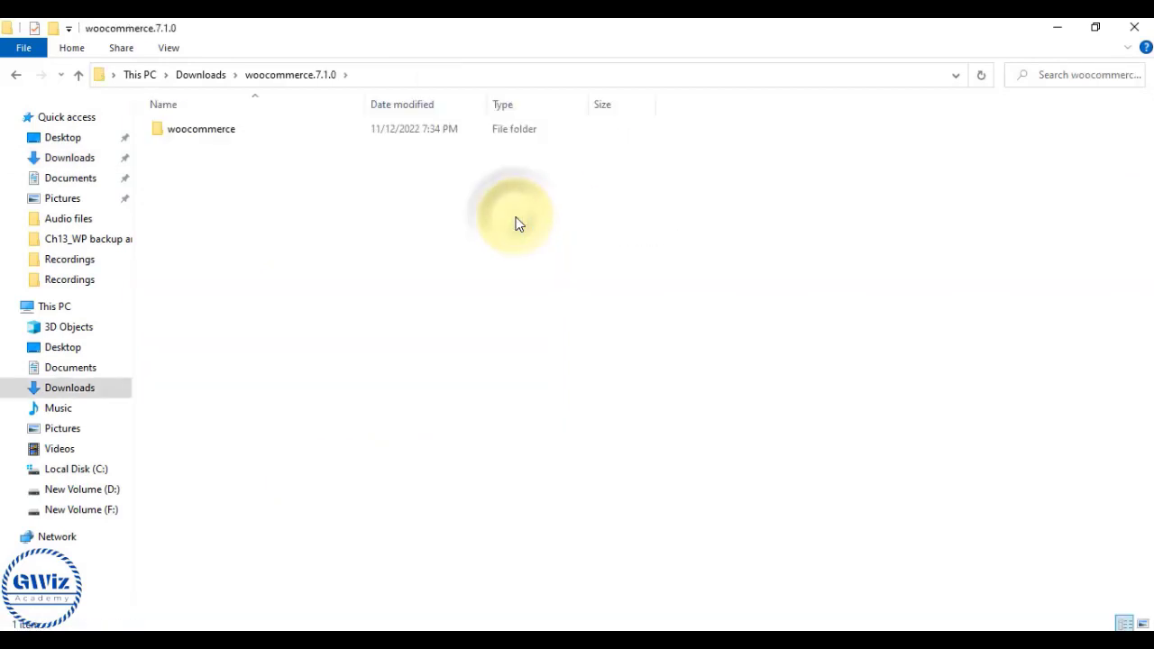
double_click(264, 134)
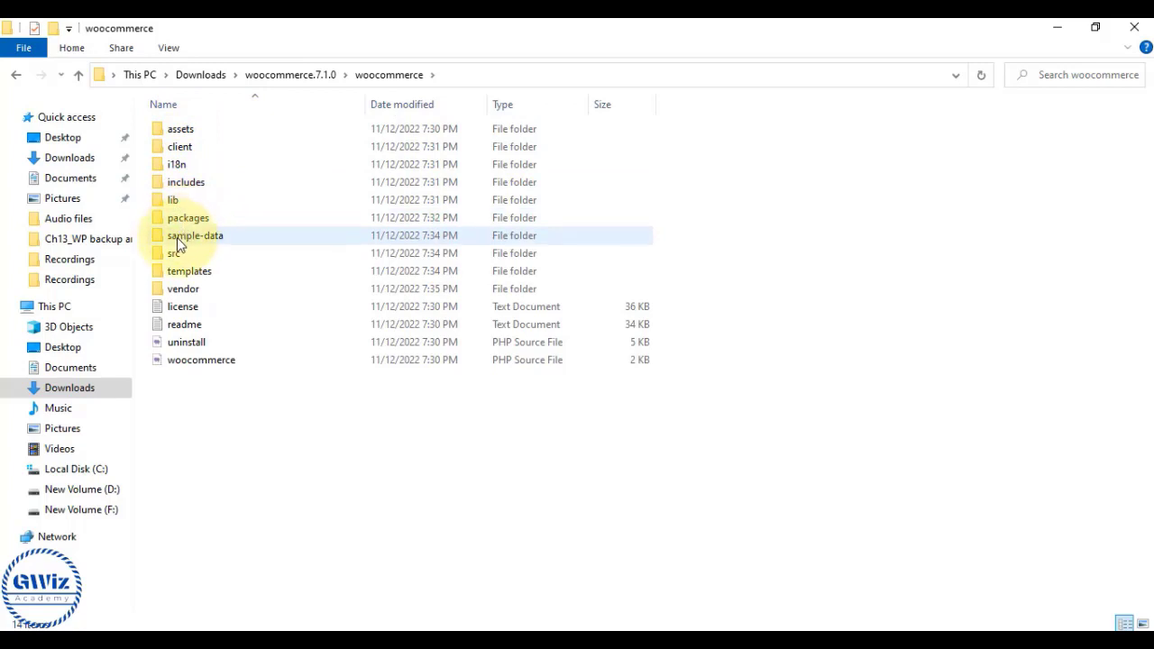
double_click(238, 237)
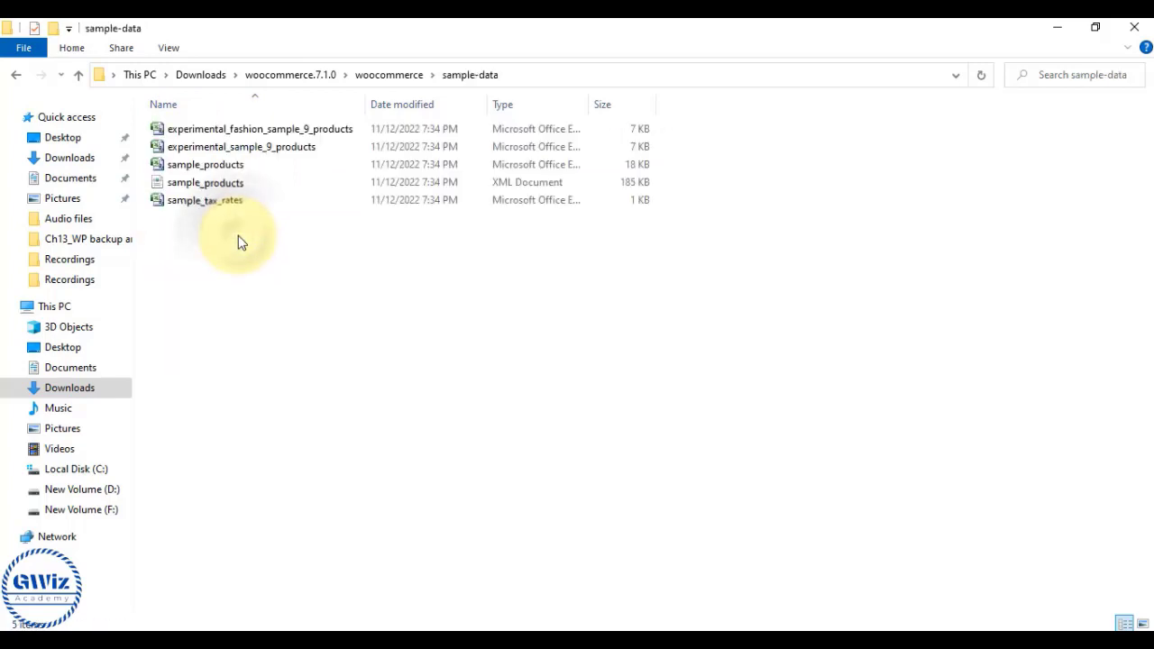
left_click(234, 168)
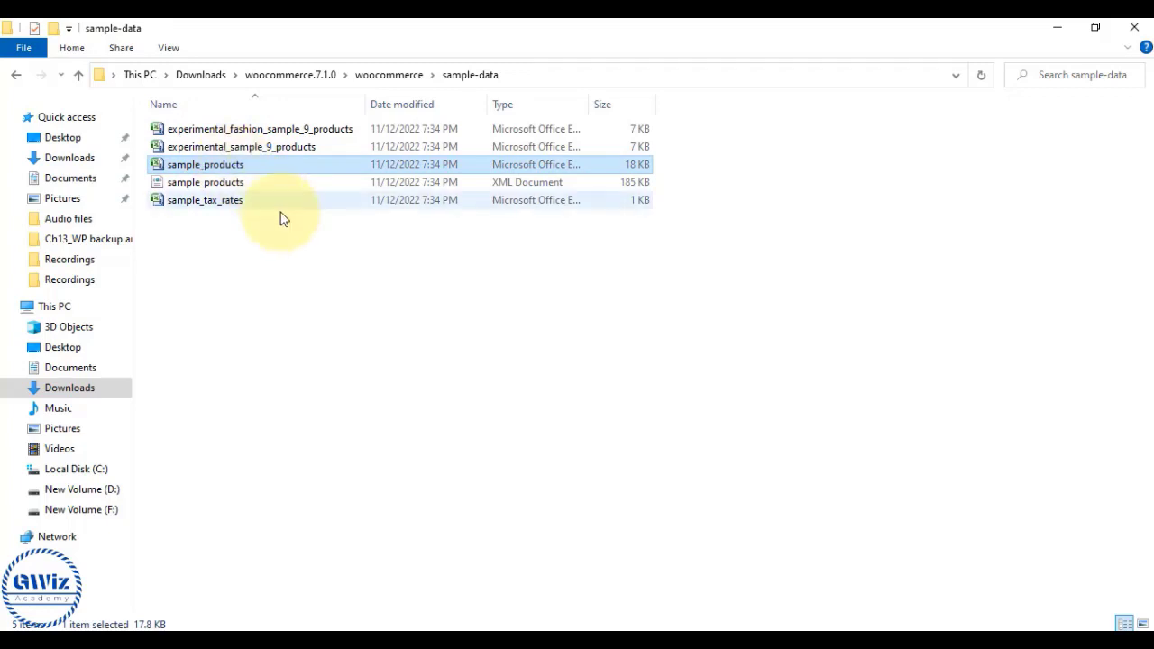
mouse_move(438, 627)
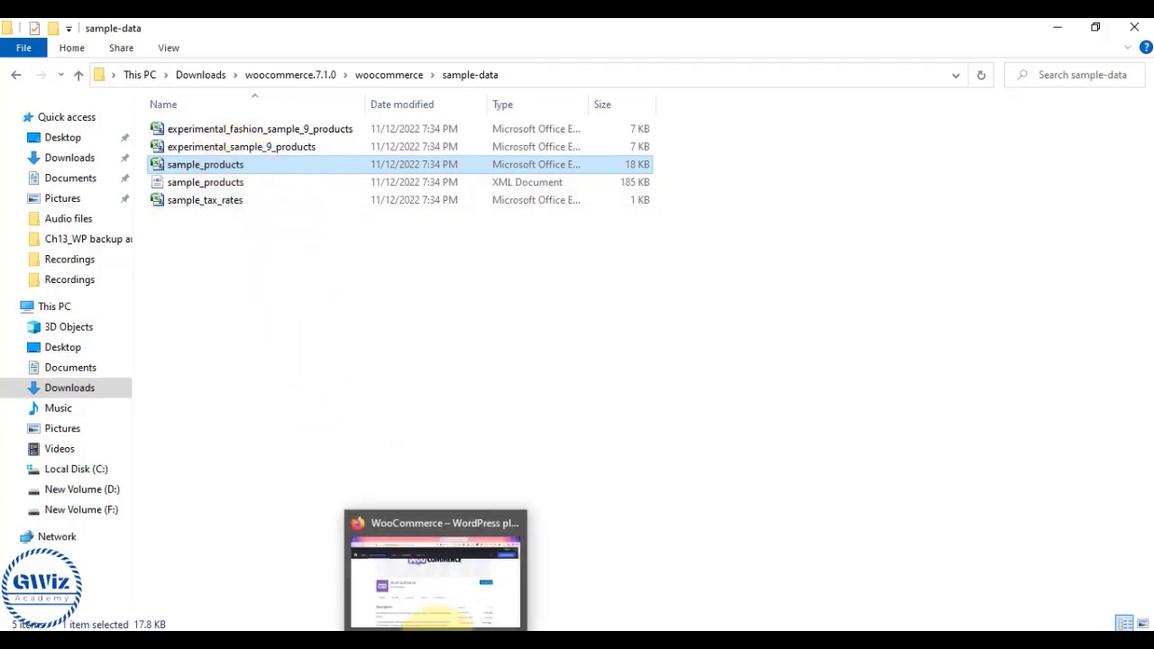
left_click(442, 600)
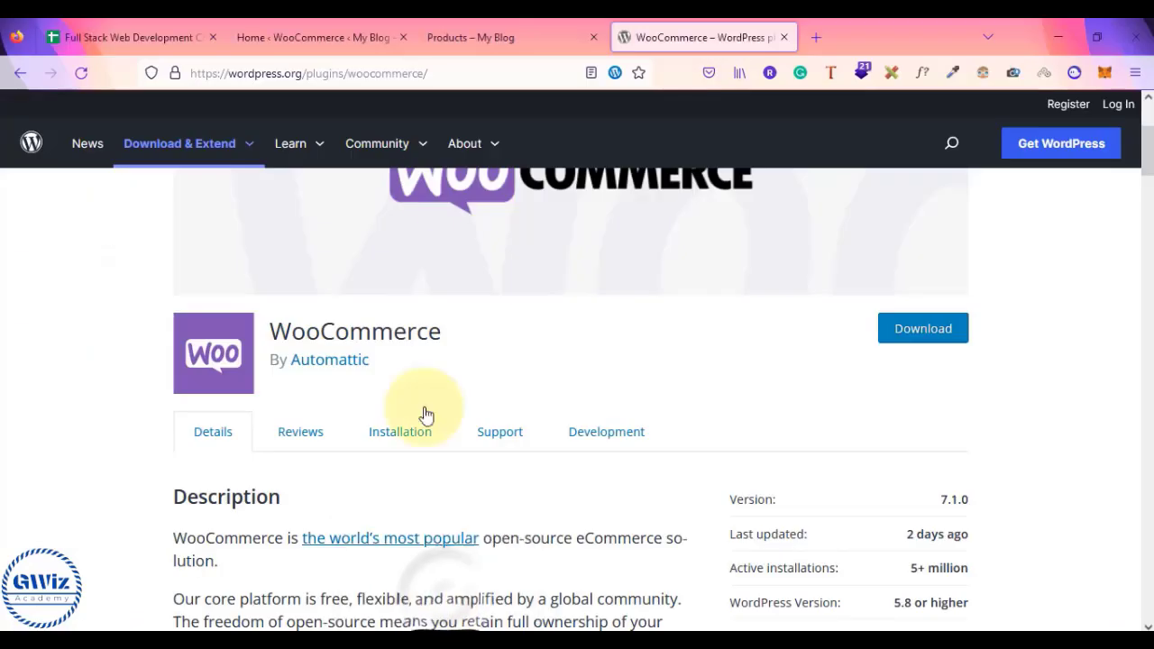
- Go to Products > All Products in the WooCommerce admin
left_click(332, 28)
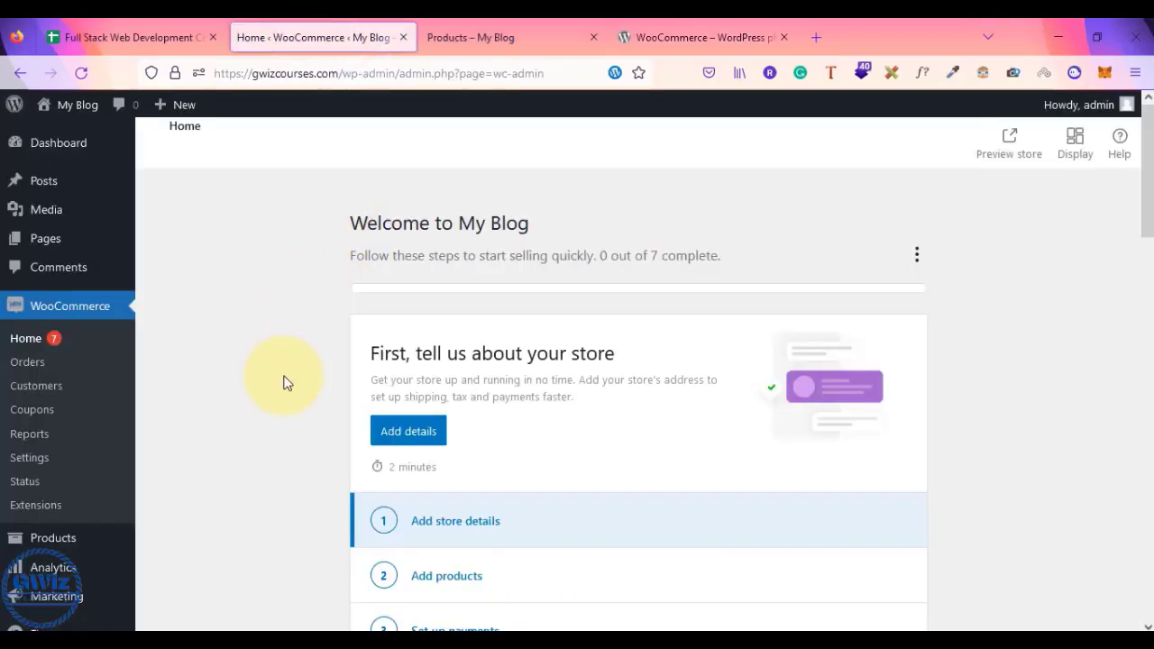
scroll(284, 383, "down", 3)
scroll(284, 382, "up", 3)
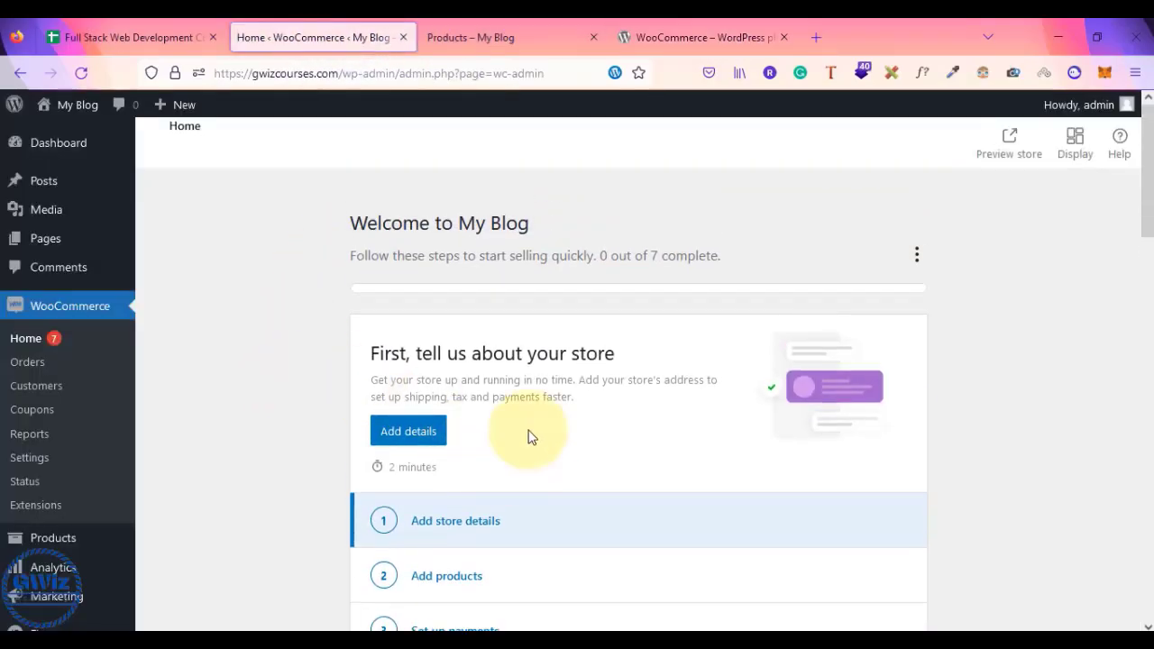
scroll(528, 436, "down", 2)
scroll(307, 449, "down", 3)
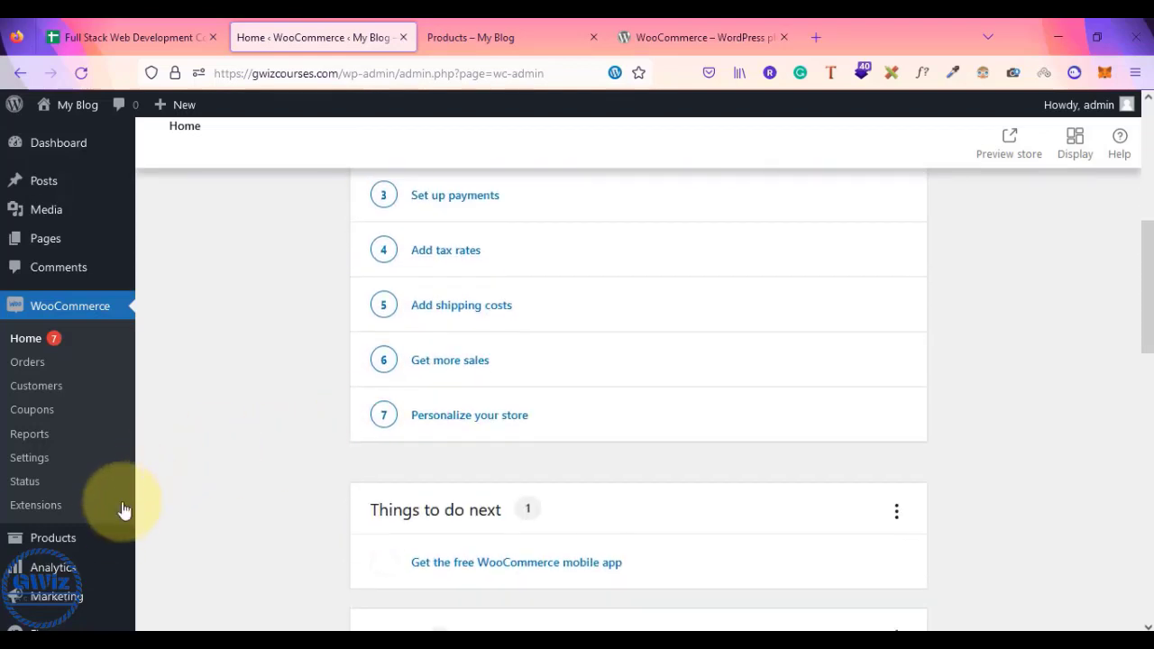
mouse_move(49, 550)
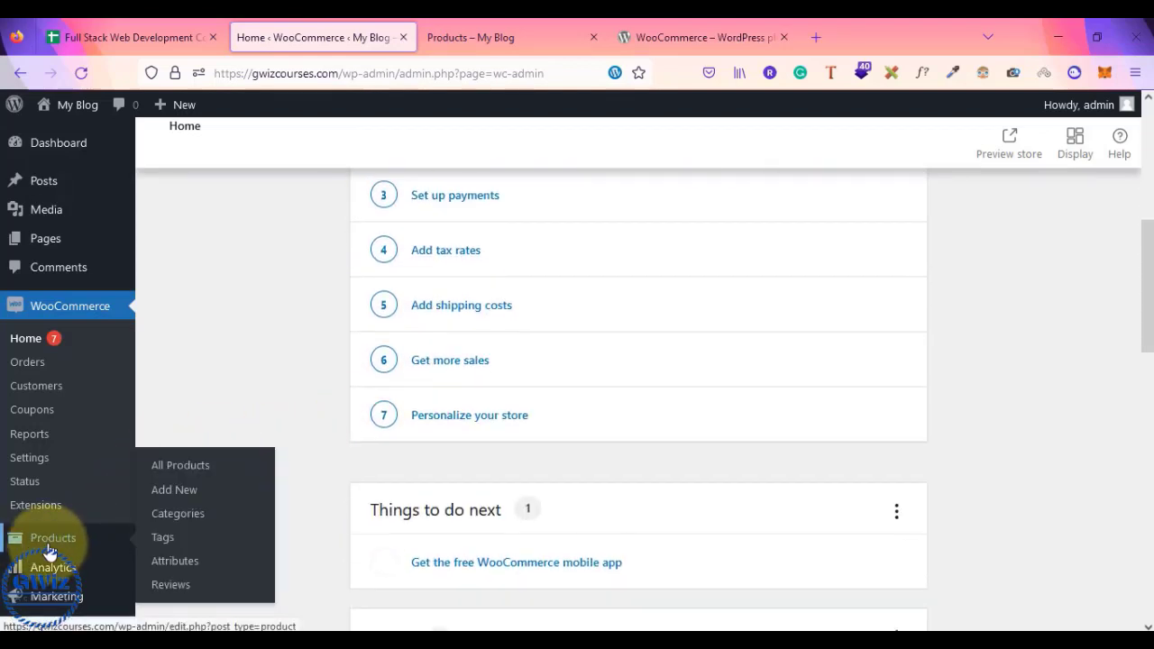
left_click(177, 471)
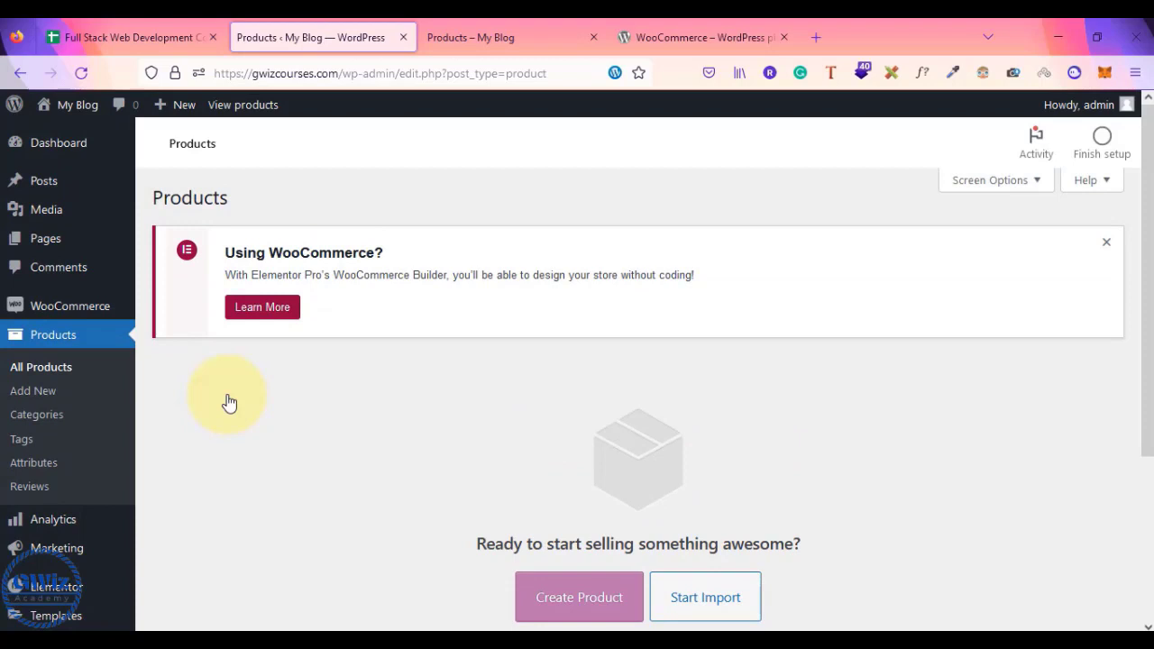
- After checking the shop and plugin tabs, start the product import from All Products
scroll(229, 403, "down", 2)
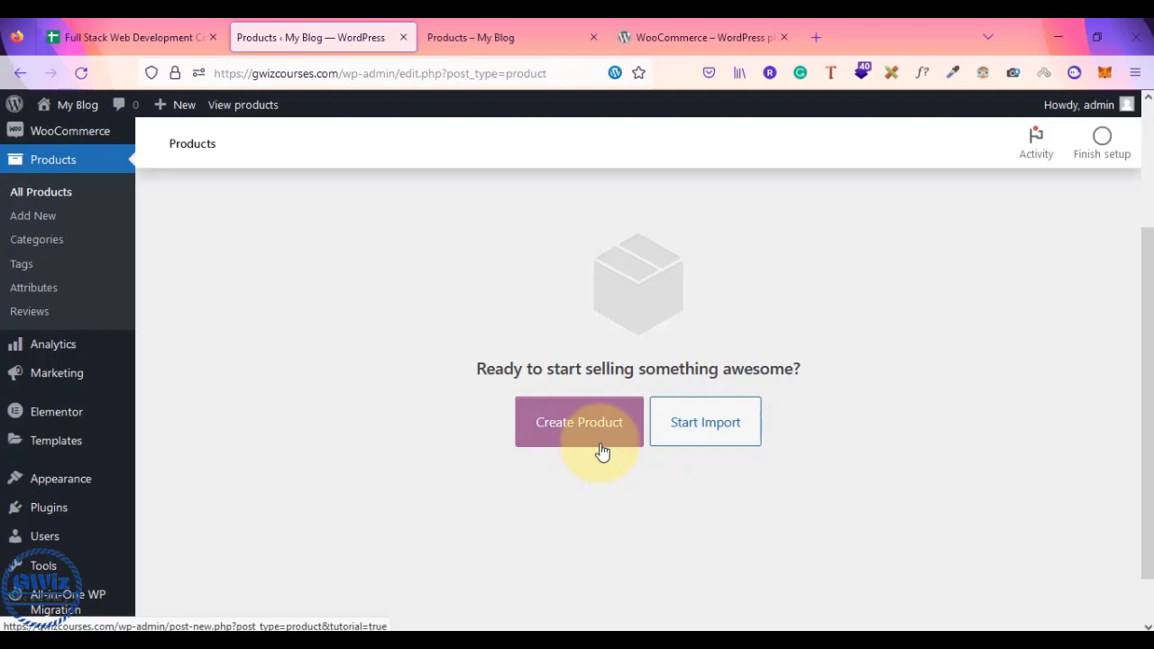
left_click(475, 38)
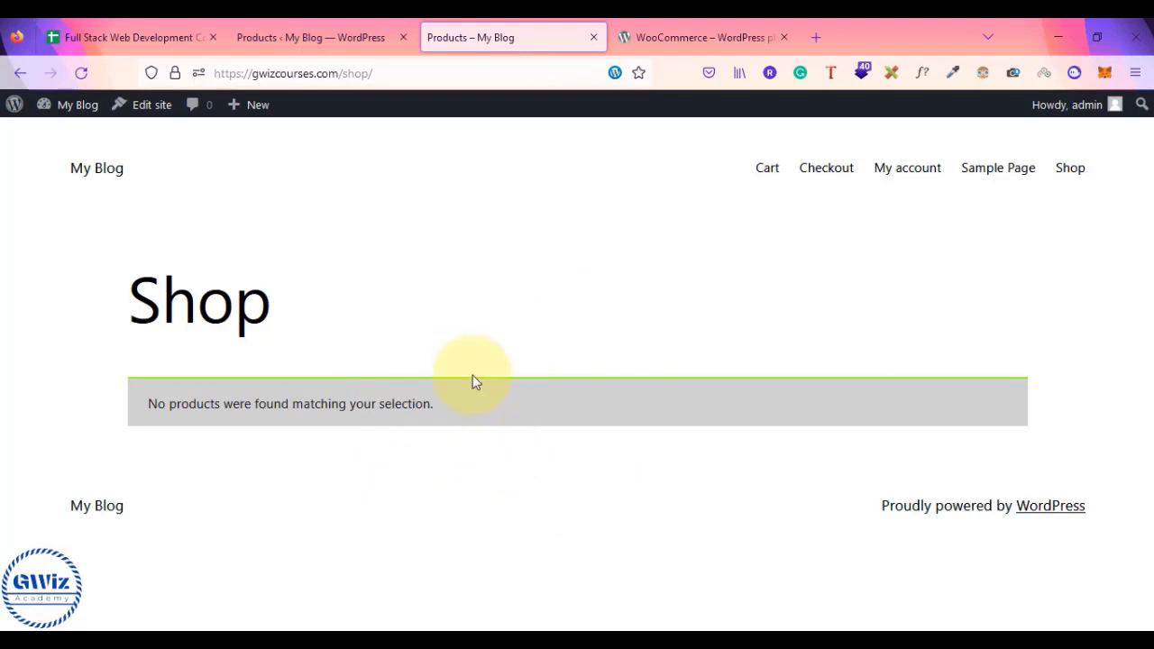
left_click(360, 33)
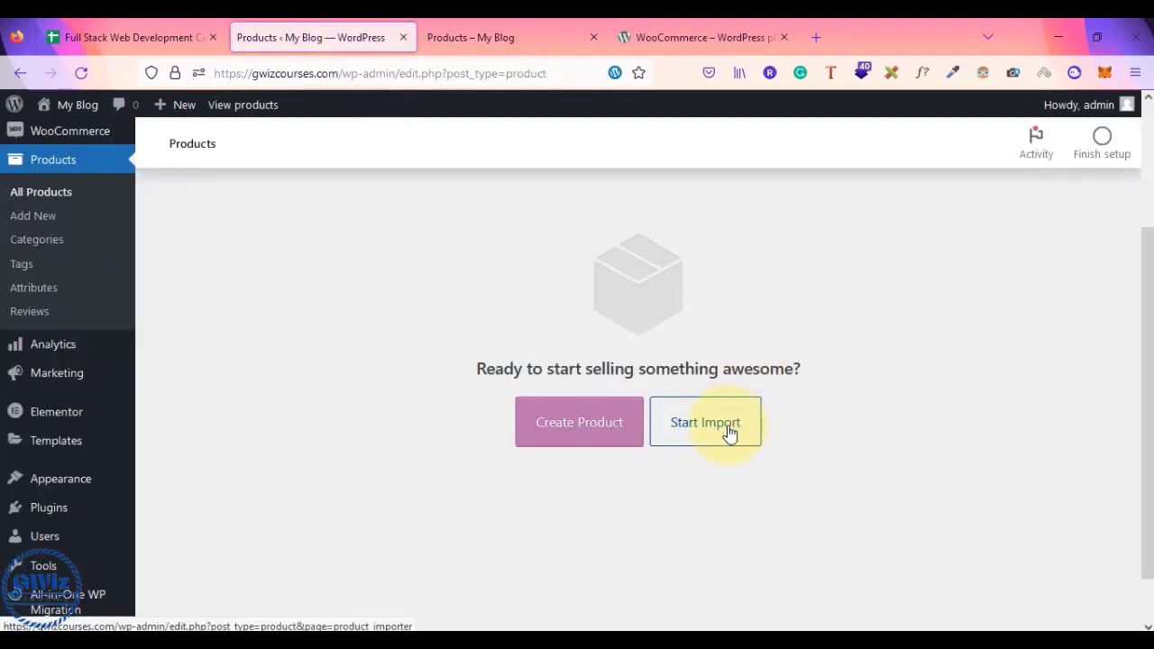
left_click(711, 32)
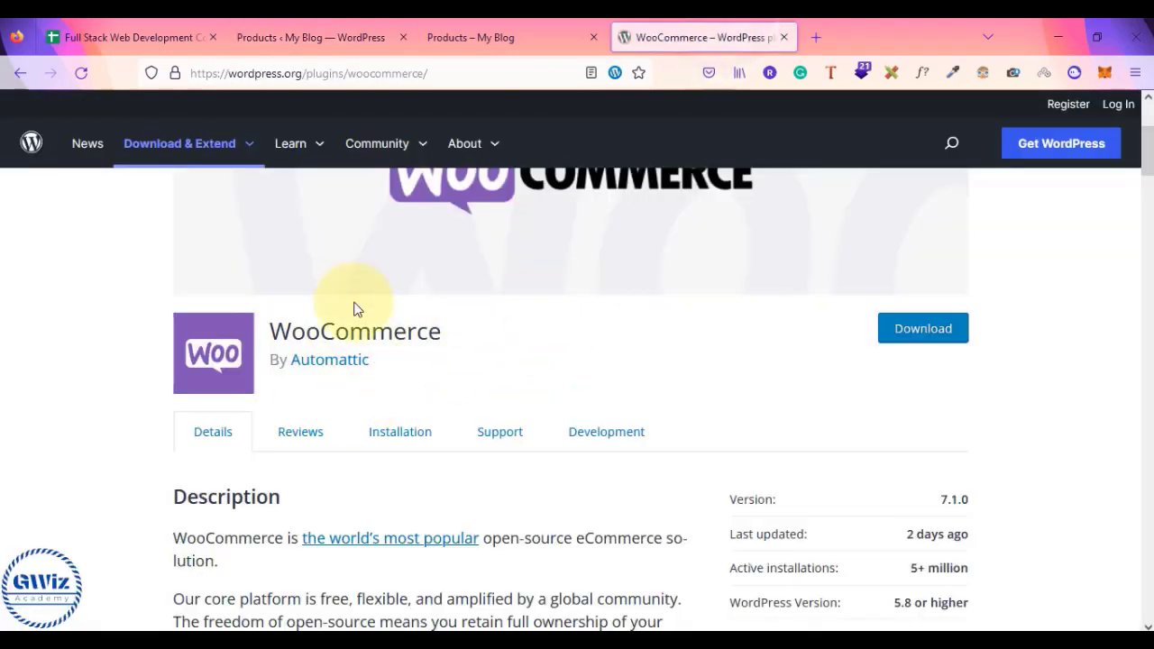
left_click(325, 33)
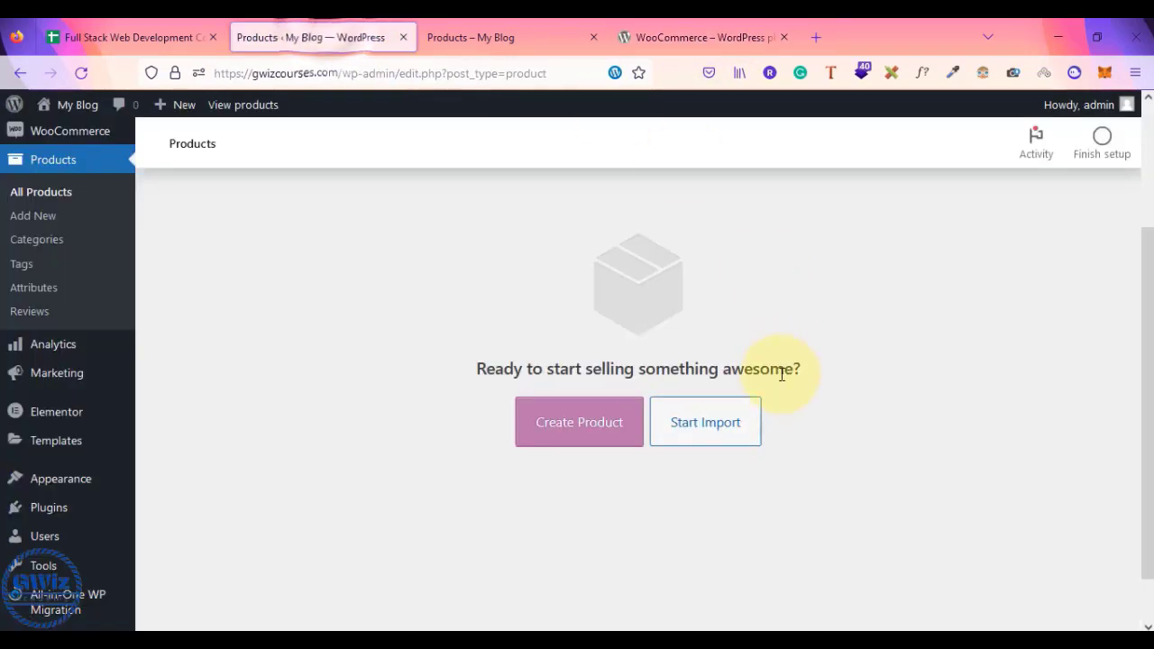
left_click(721, 430)
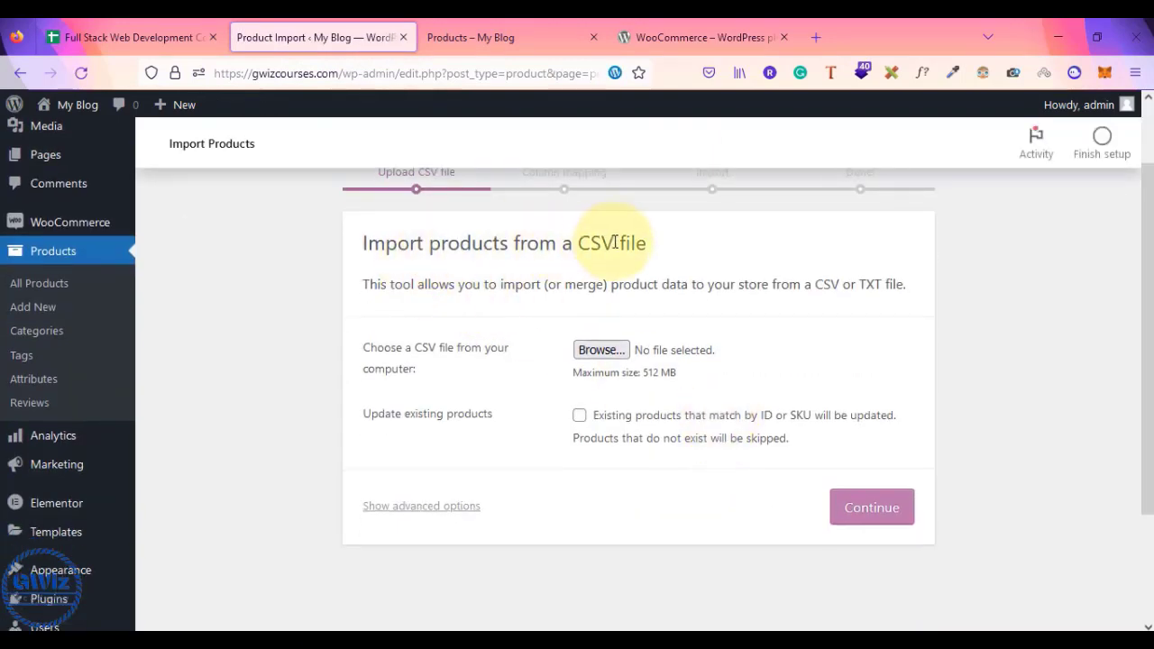
left_click(607, 353)
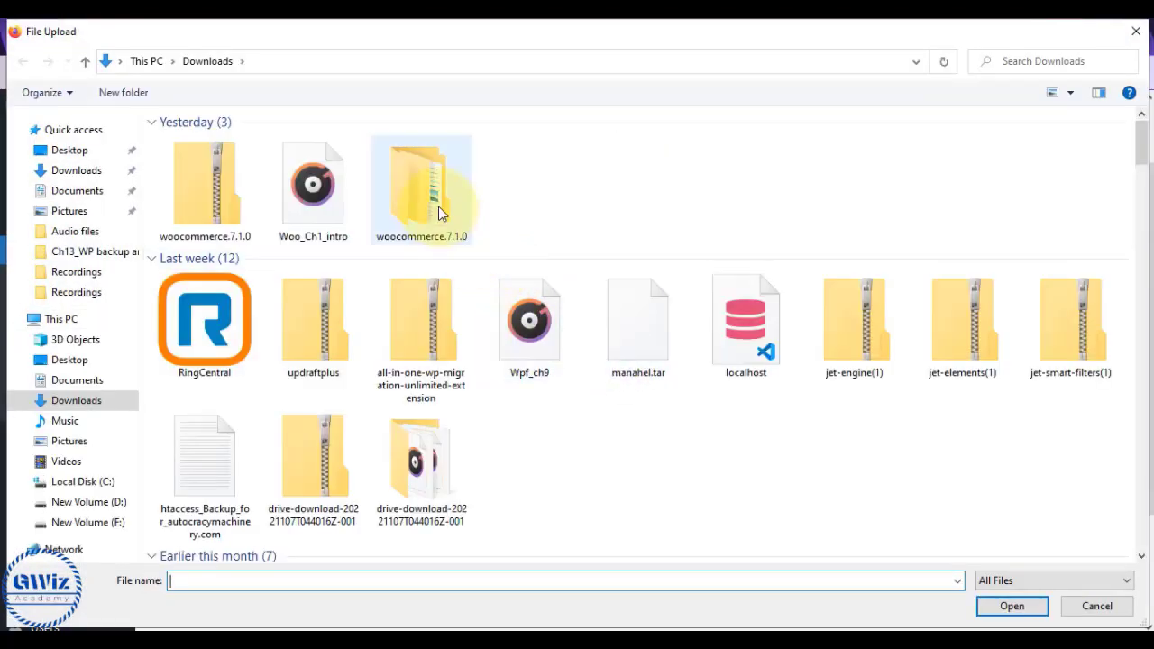
double_click(441, 213)
left_click(345, 143)
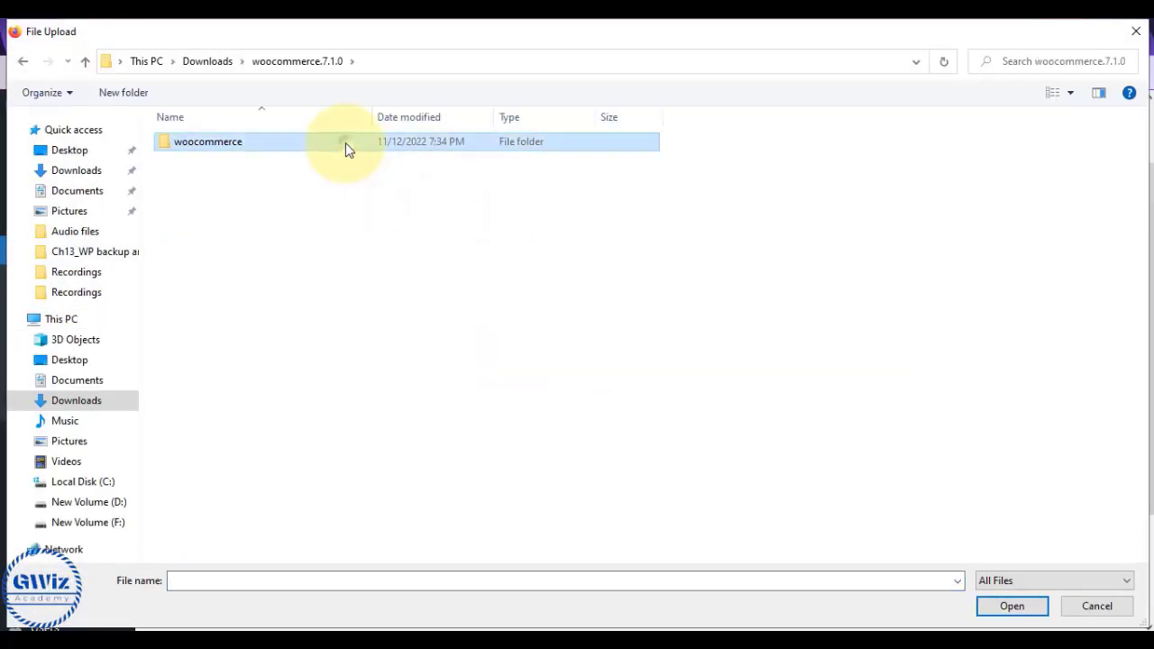
double_click(345, 142)
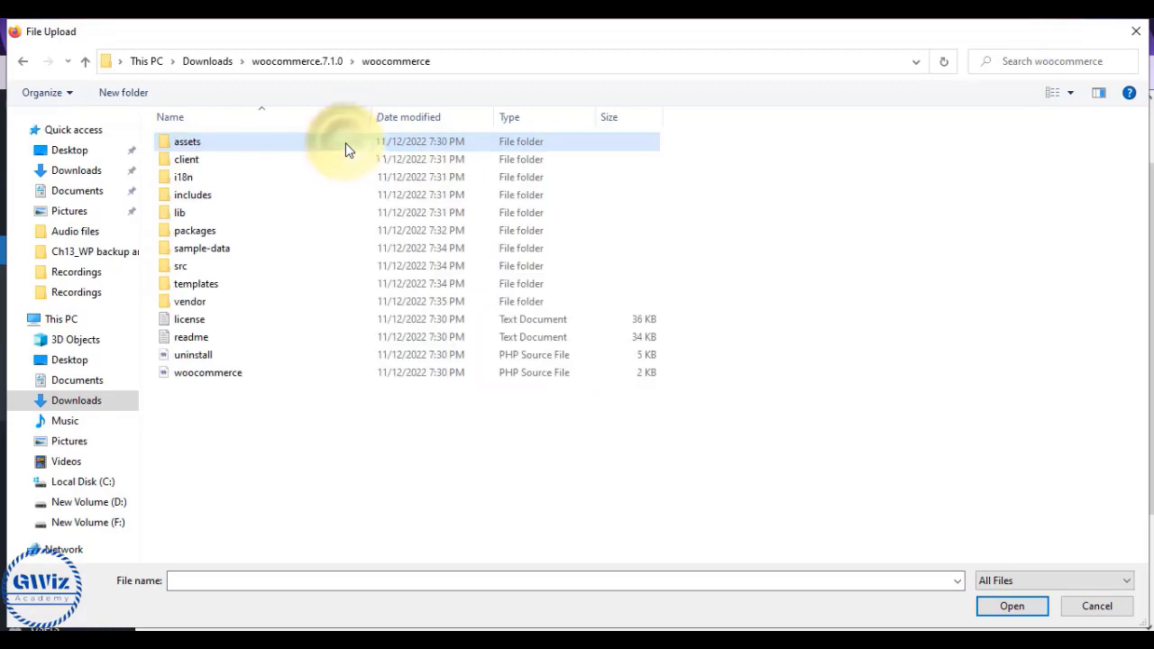
double_click(233, 251)
left_click(213, 181)
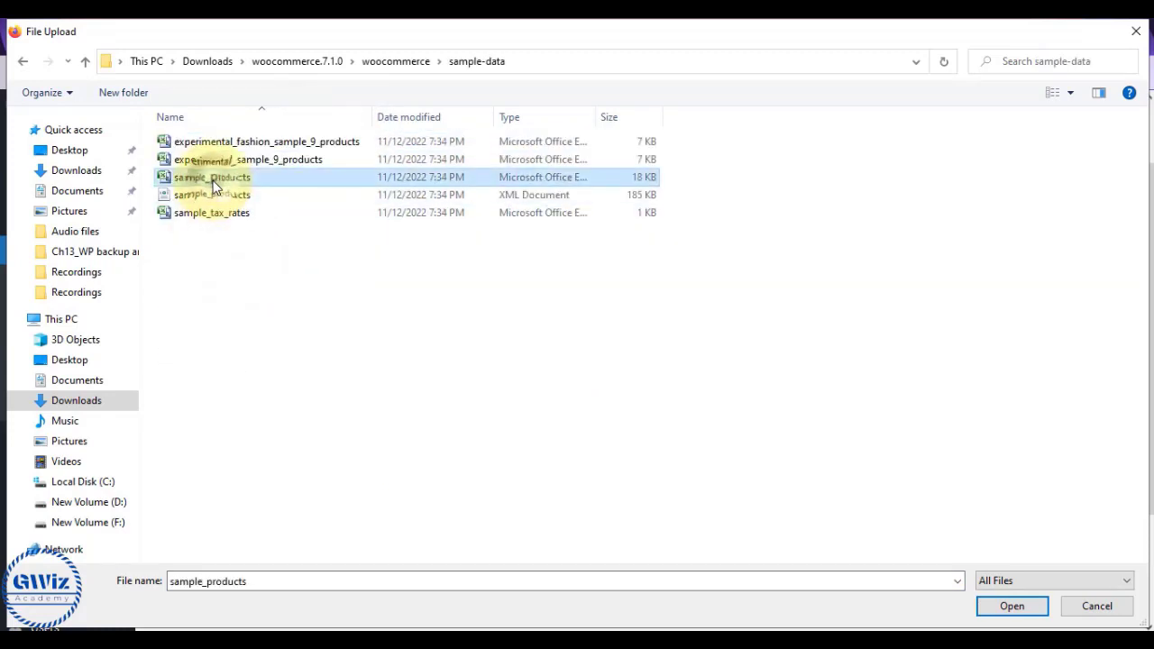
left_click(1012, 606)
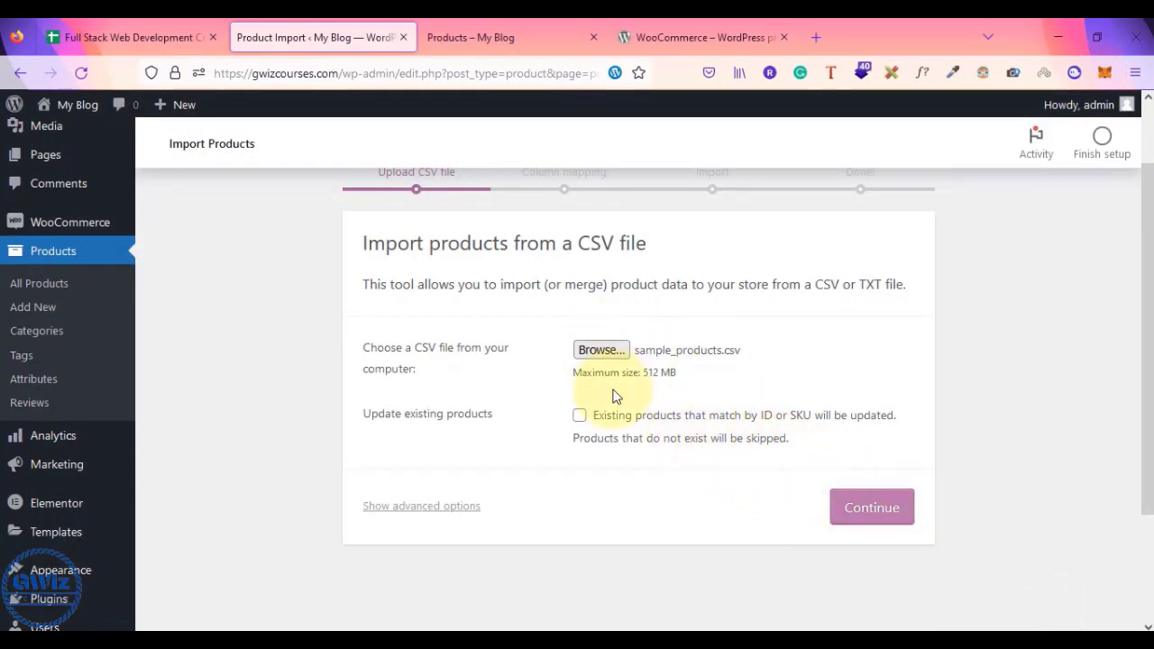
left_click(882, 520)
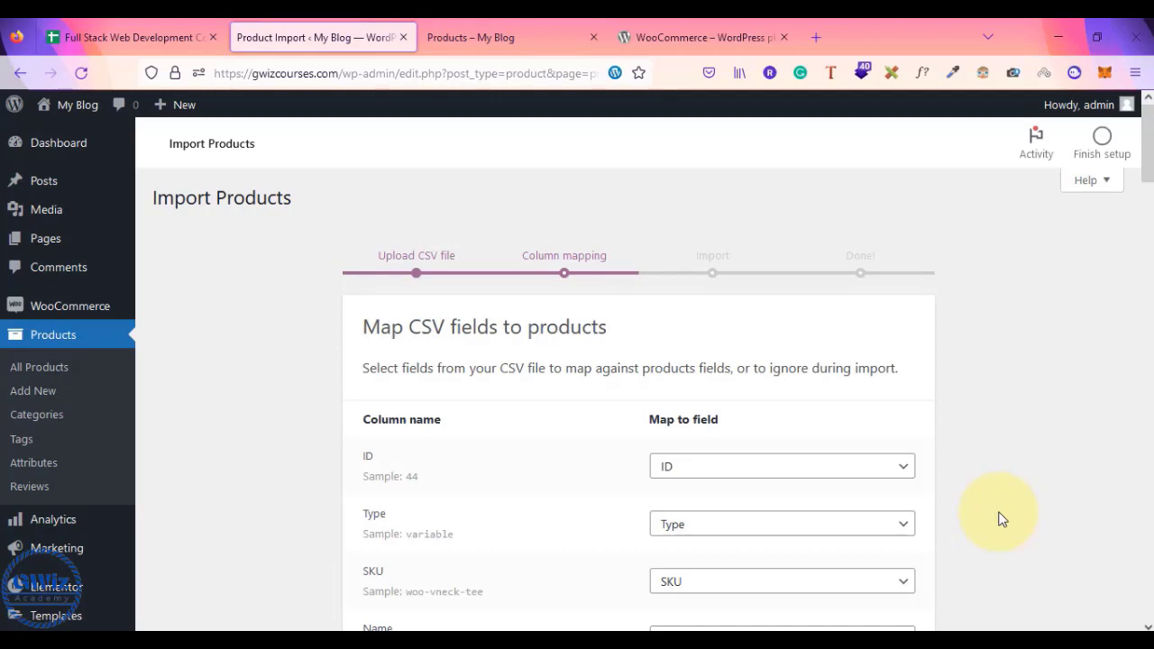
scroll(1000, 520, "down", 2)
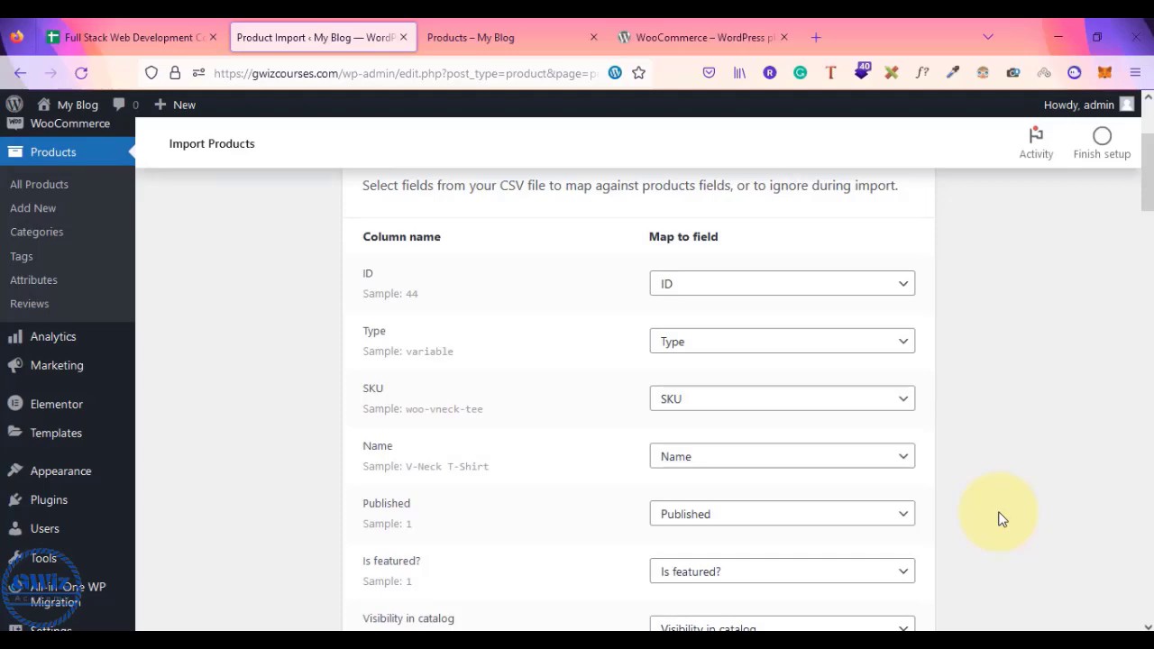
scroll(999, 519, "down", 1)
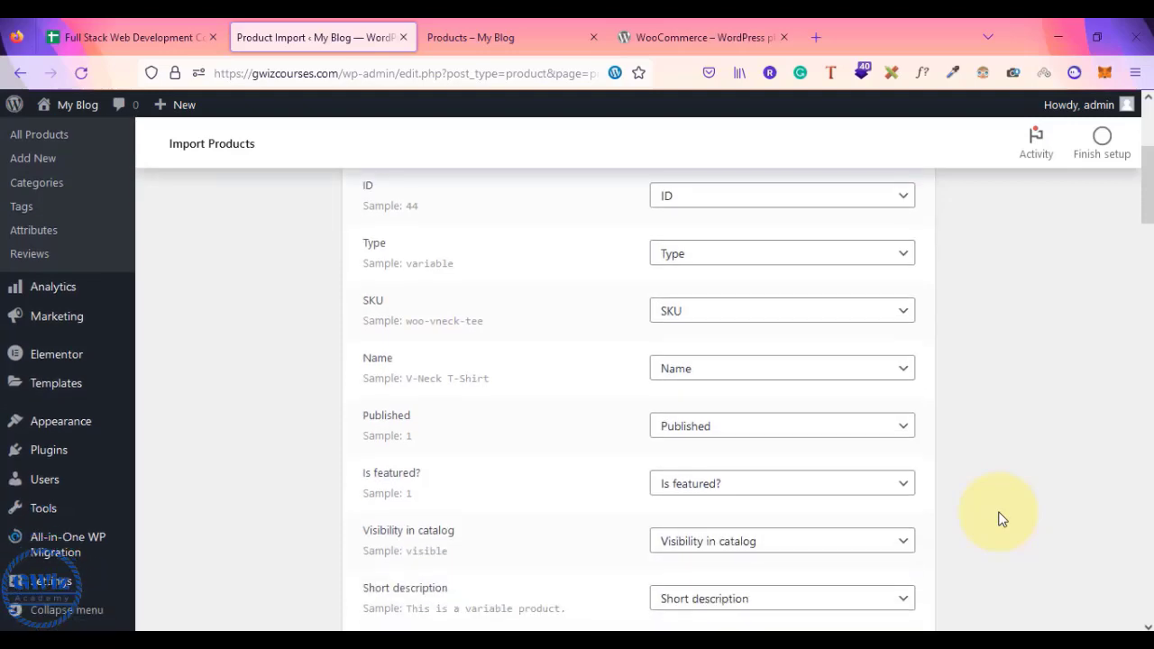
scroll(999, 519, "up", 3)
scroll(1000, 519, "down", 3)
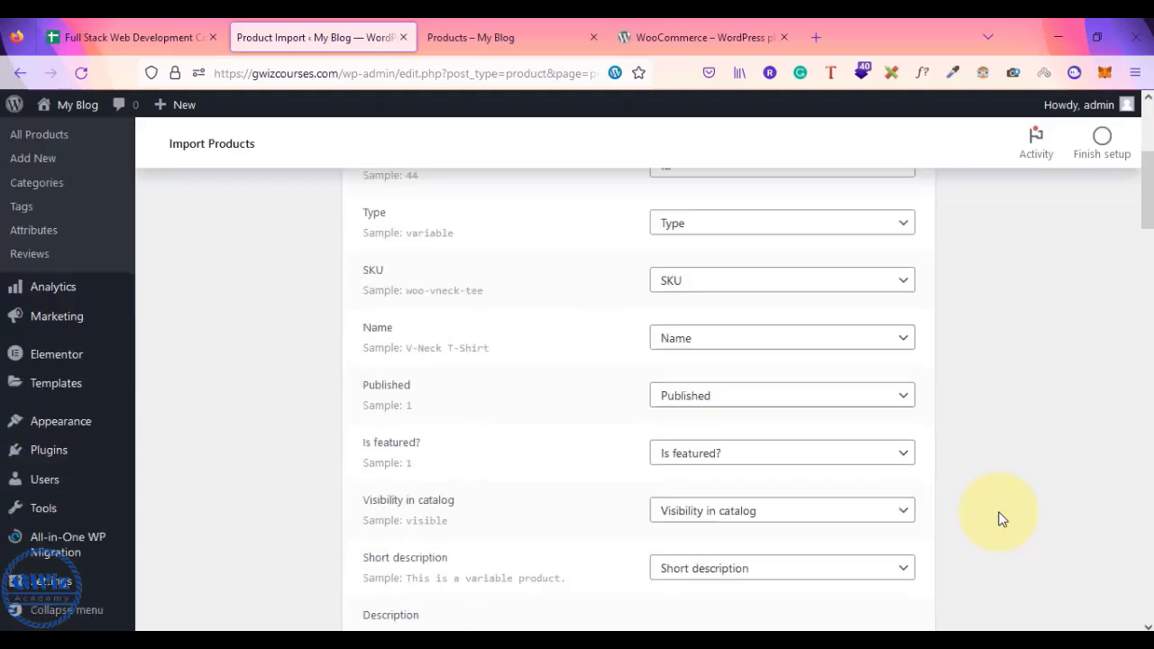
scroll(1000, 520, "up", 3)
scroll(999, 519, "down", 8)
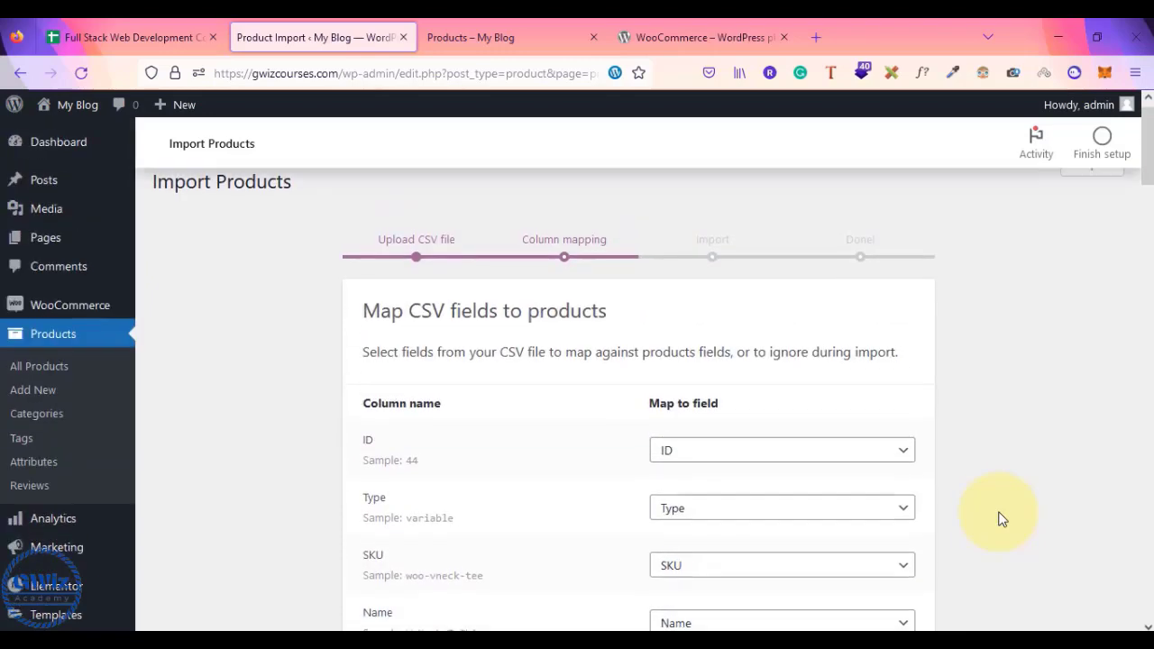
scroll(1000, 520, "down", 8)
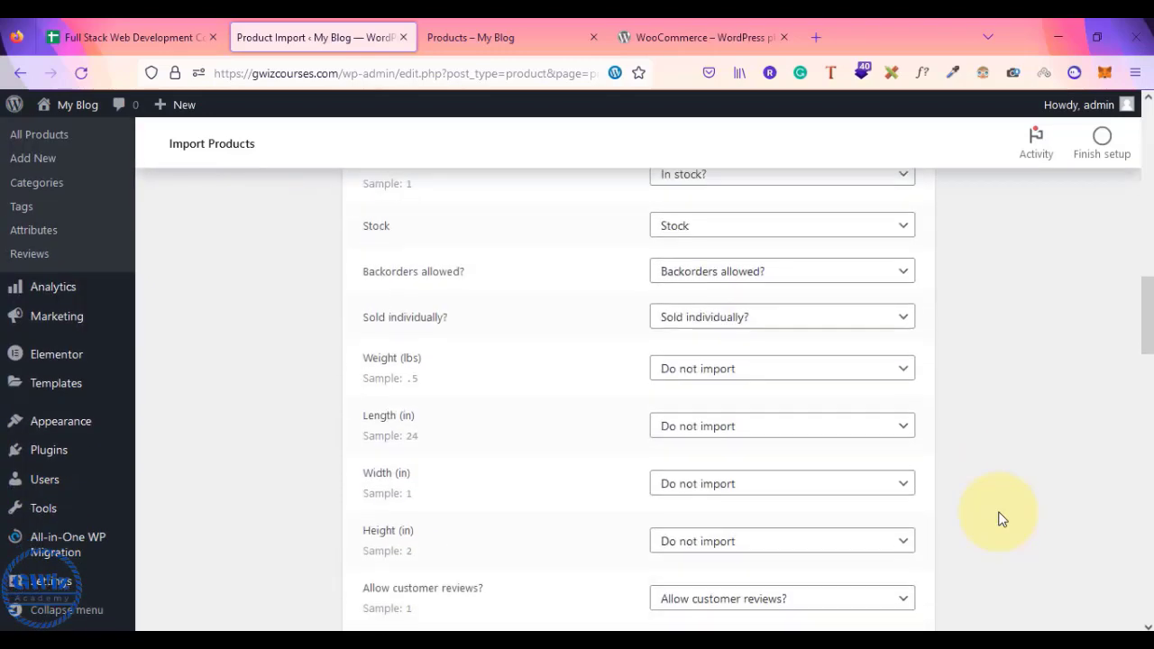
scroll(999, 519, "down", 15)
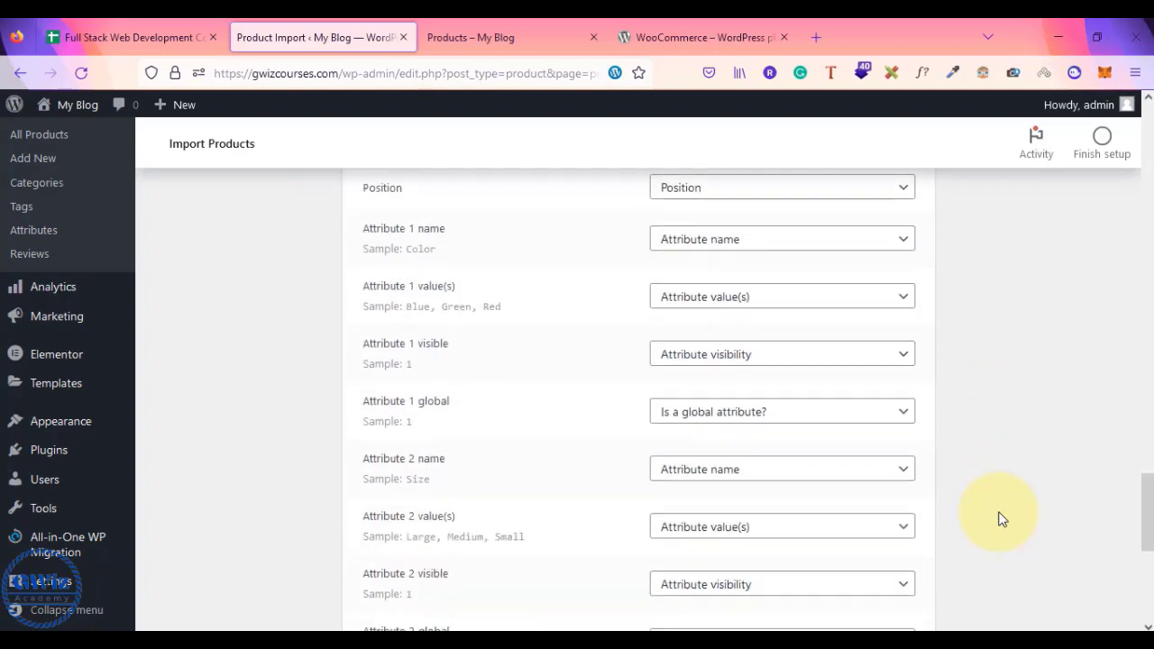
- Run the importer, confirm 25 products imported from sample_products.csv, and return to the Shop tab
left_click(854, 505)
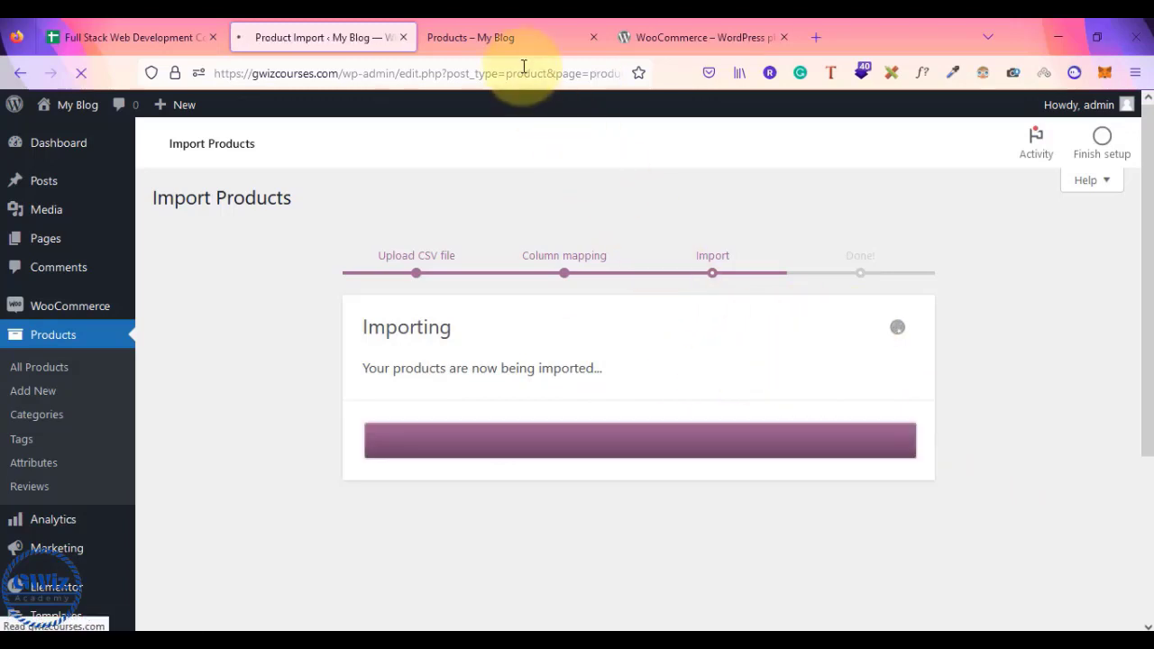
scroll(487, 396, "down", 2)
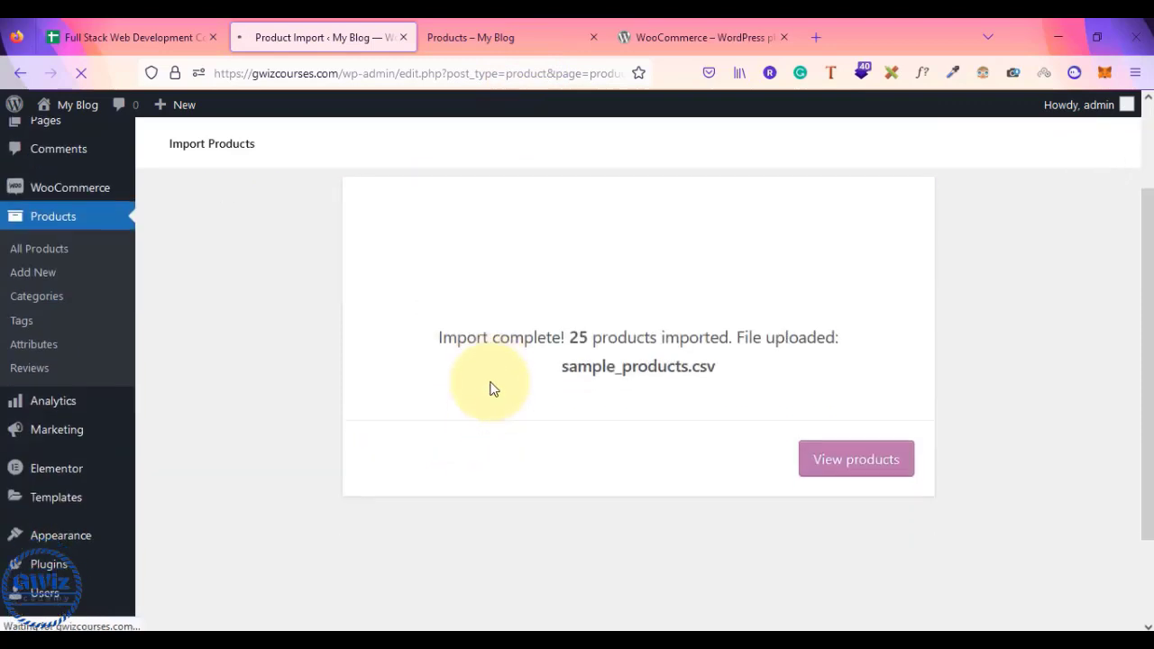
left_click_drag(568, 302, 742, 328)
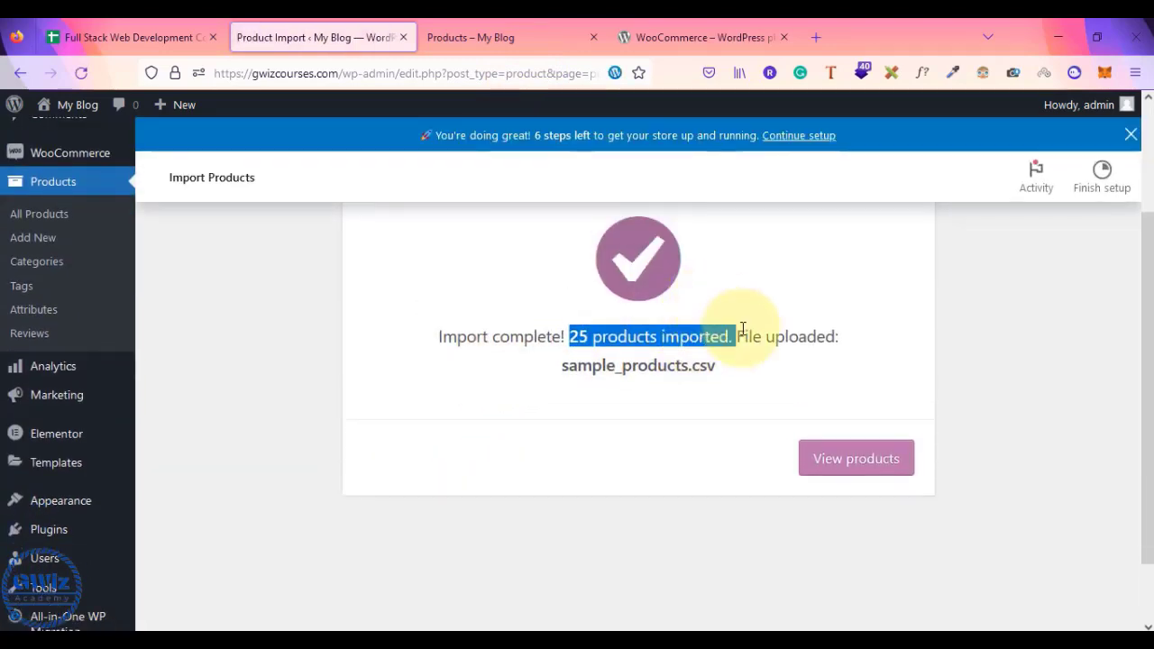
left_click(539, 34)
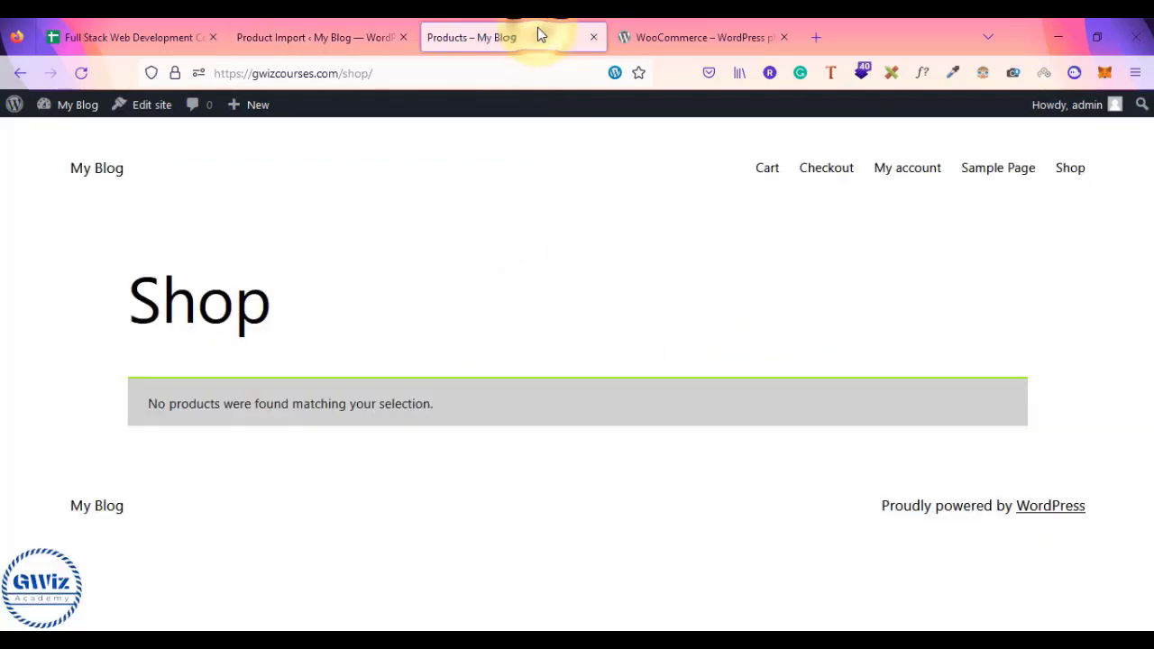
- Reload the Shop page, browse the 17 imported products, and open Logo Collection
left_click(381, 74)
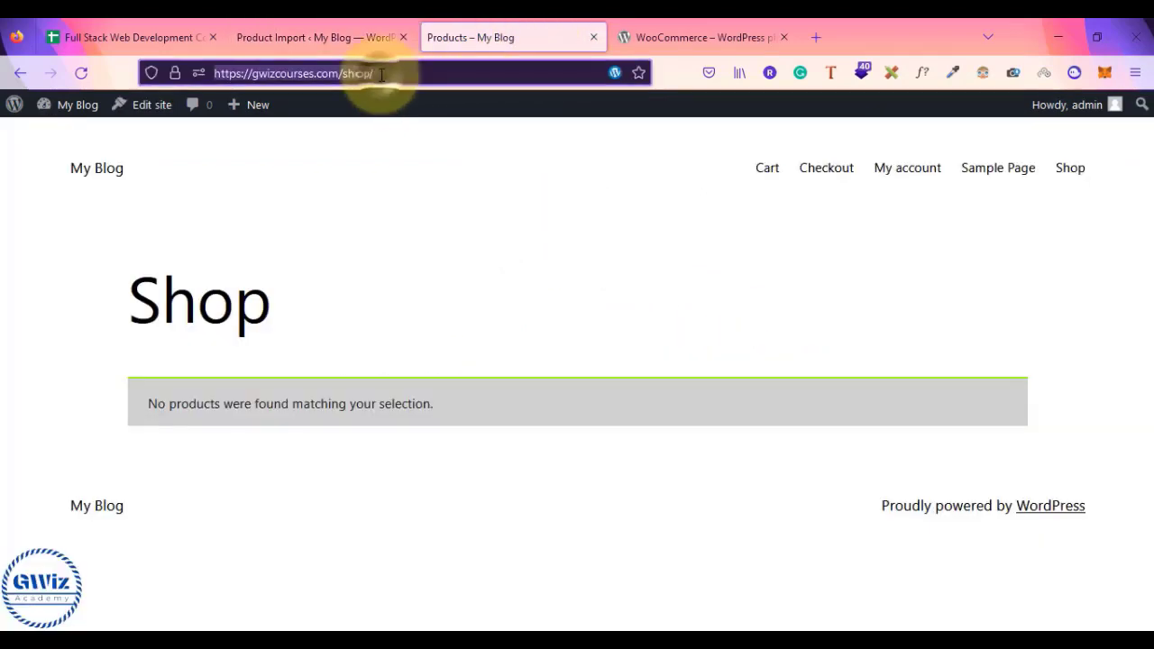
key("Return")
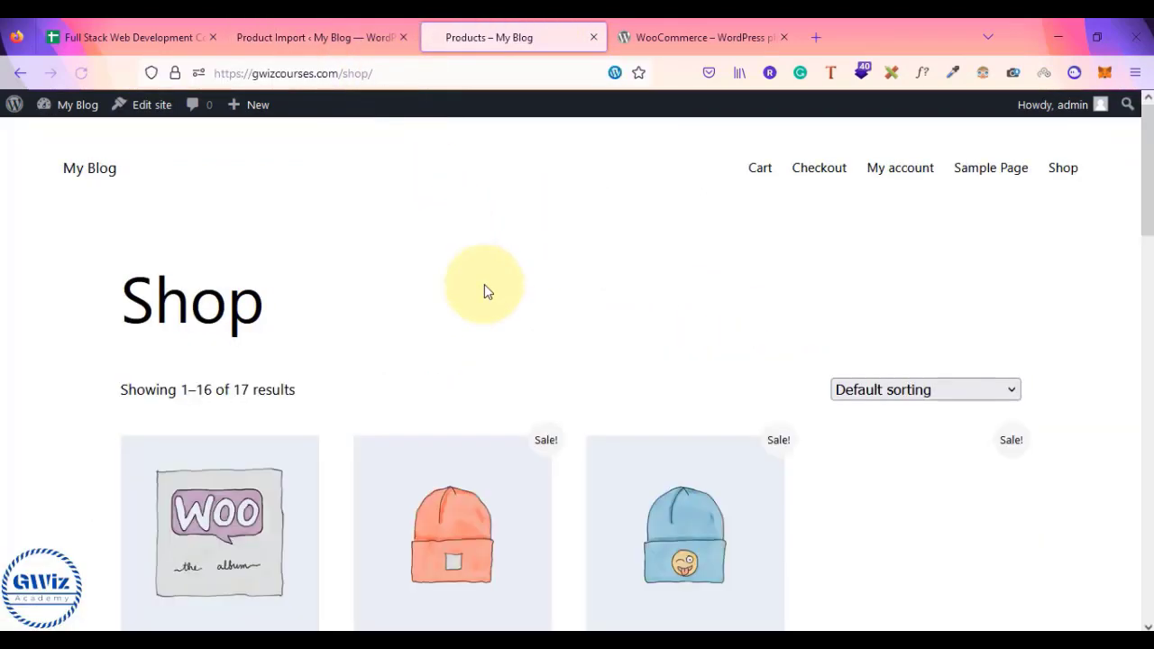
scroll(484, 285, "down", 2)
scroll(485, 285, "down", 3)
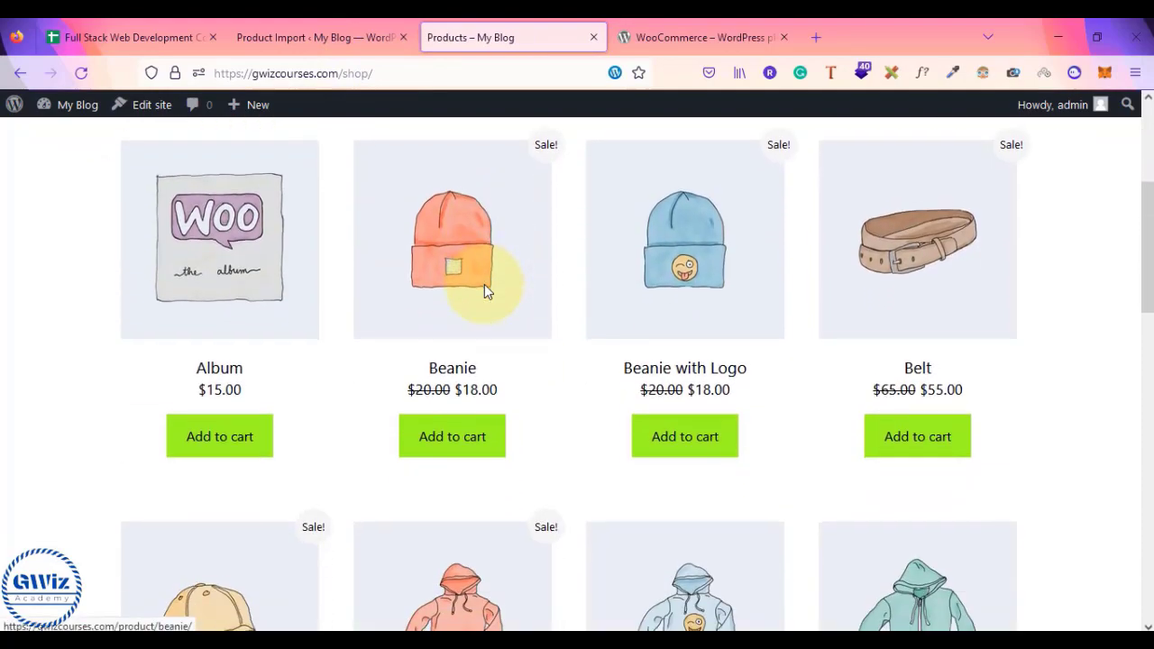
scroll(484, 284, "down", 9)
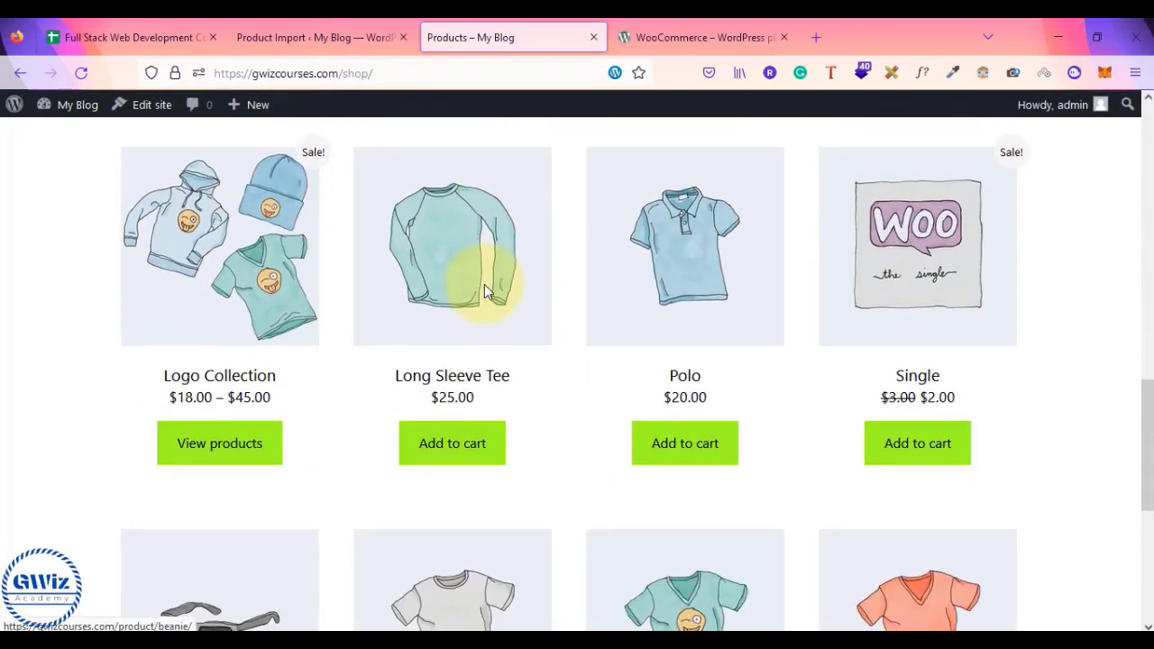
scroll(484, 284, "down", 2)
scroll(484, 284, "up", 12)
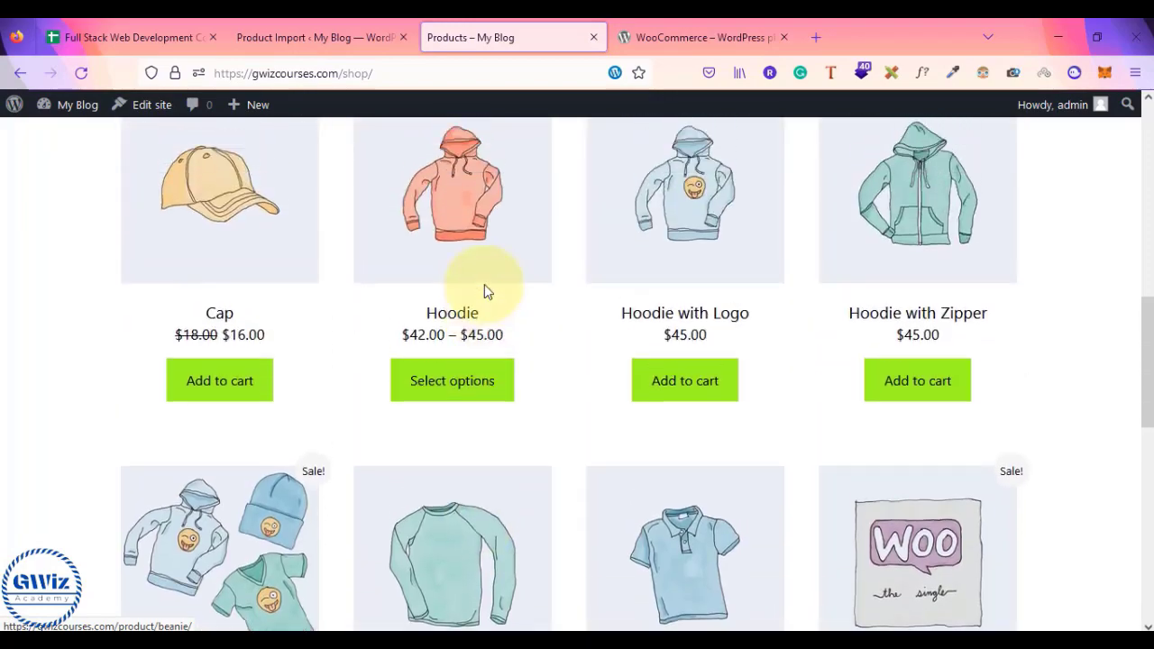
scroll(485, 284, "up", 3)
scroll(484, 285, "down", 4)
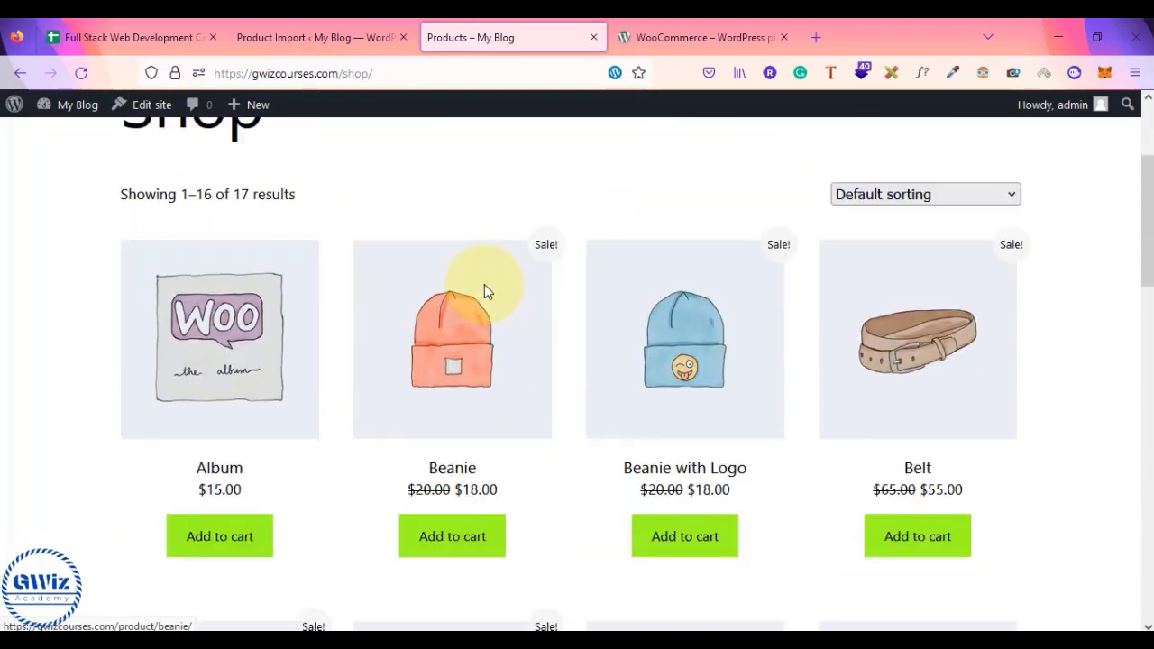
scroll(484, 284, "down", 3)
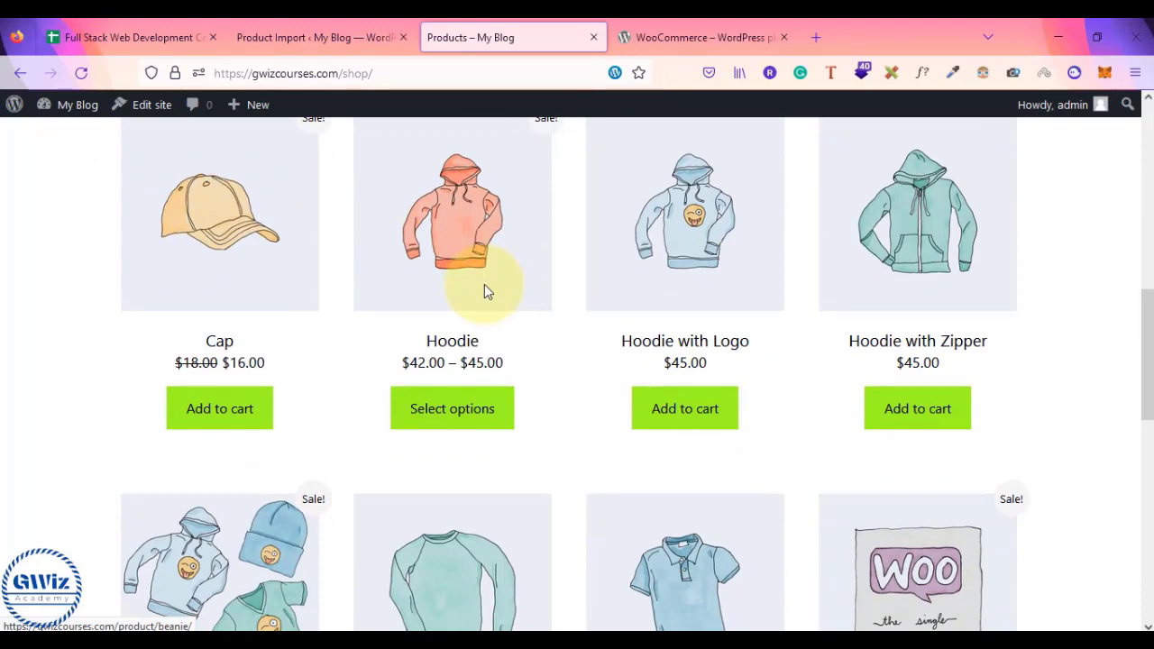
scroll(484, 284, "down", 3)
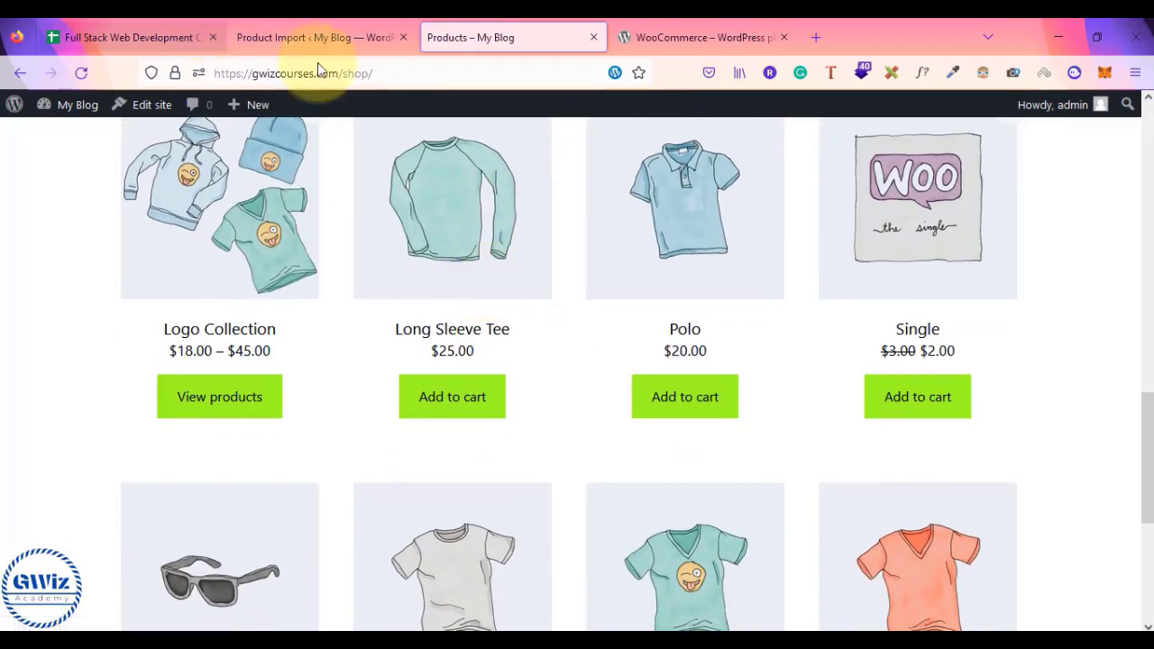
scroll(576, 339, "up", 3)
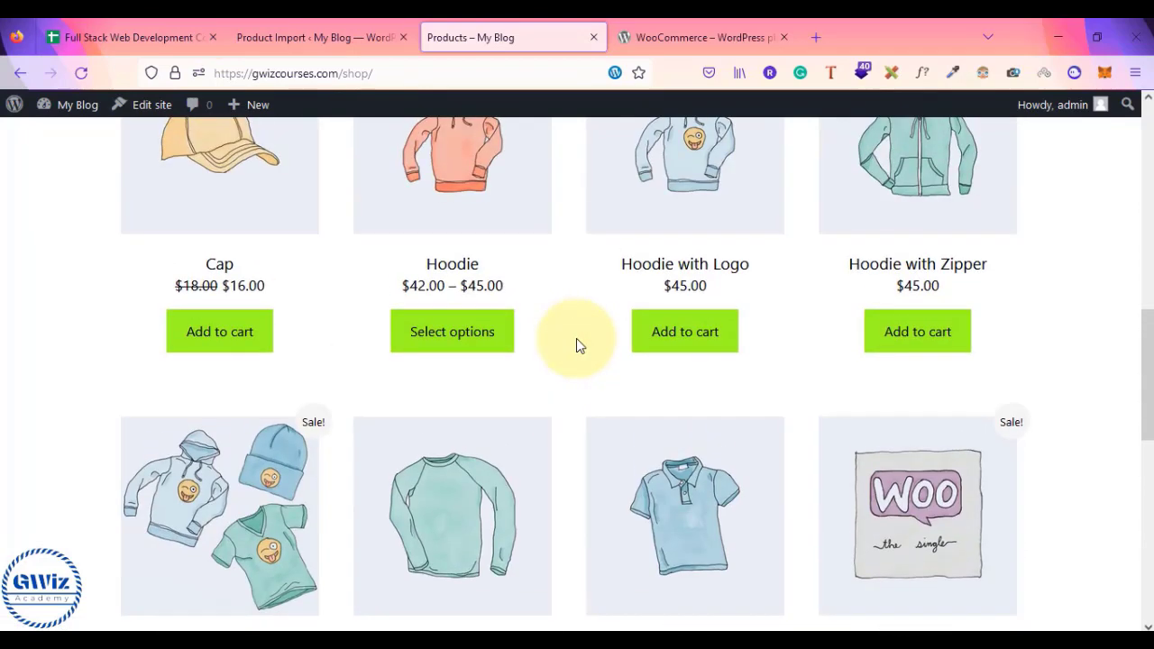
scroll(576, 338, "down", 2)
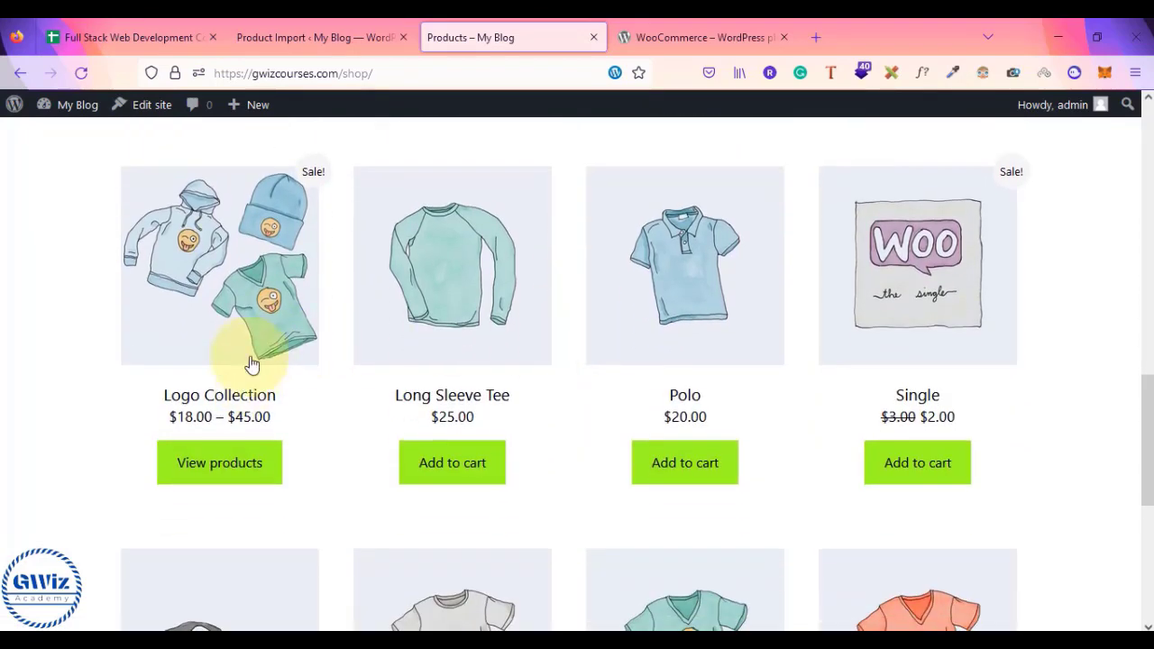
left_click(241, 242)
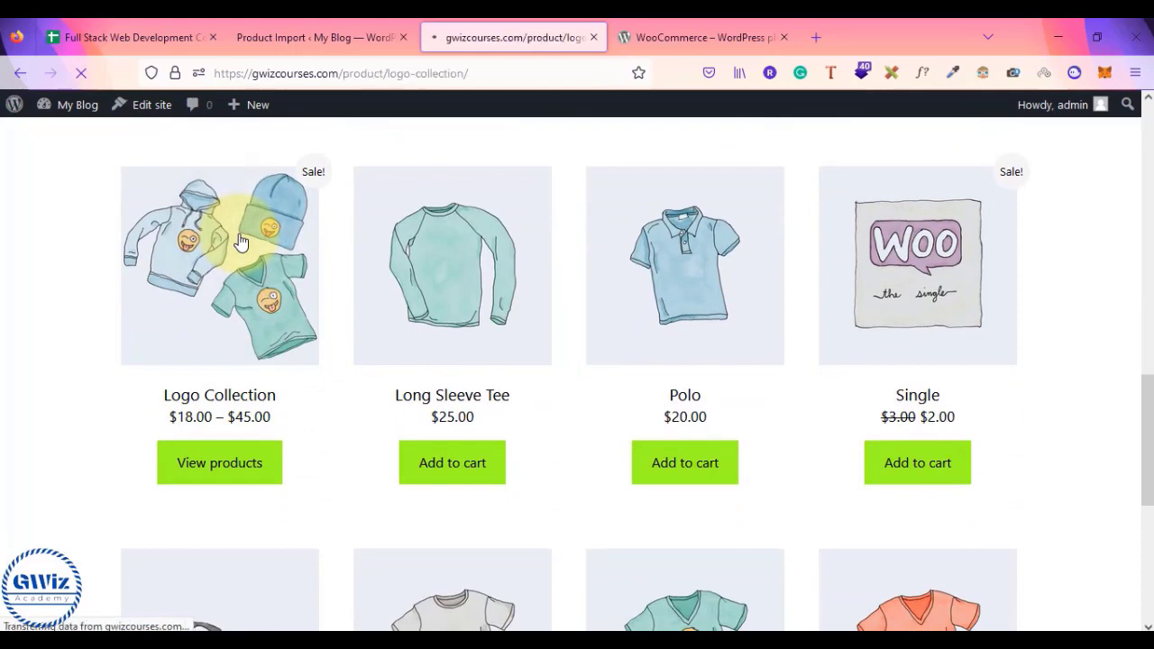
- Set Hoodie with Logo quantity to 3 in Logo Collection and add it to the cart
scroll(538, 389, "down", 2)
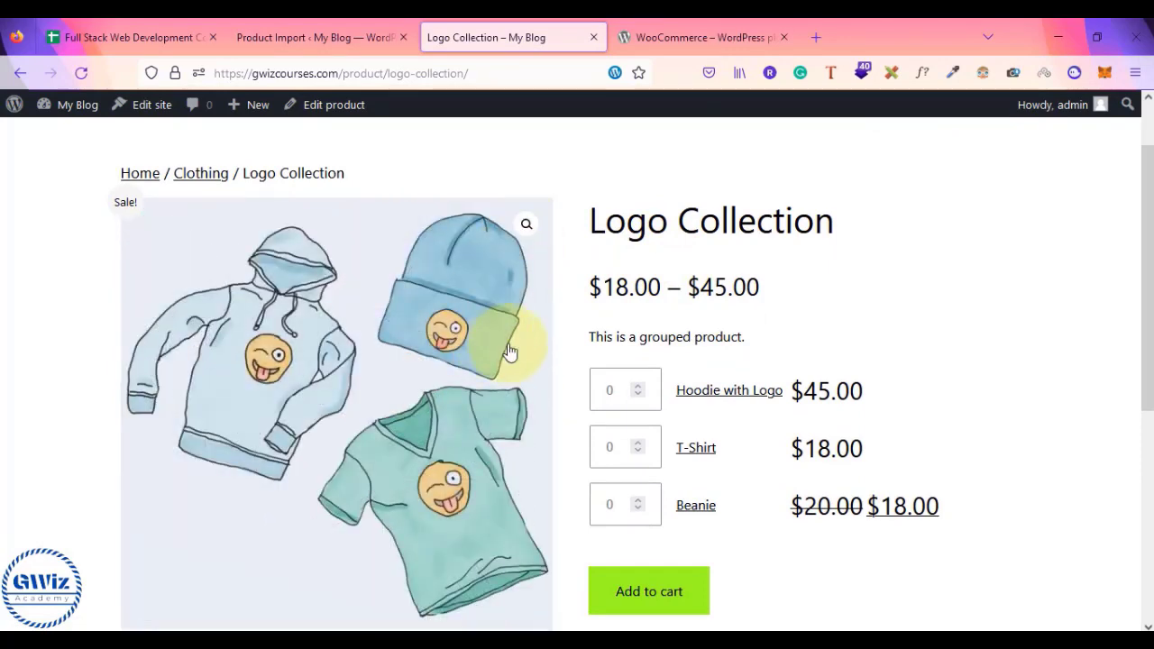
left_click(638, 386)
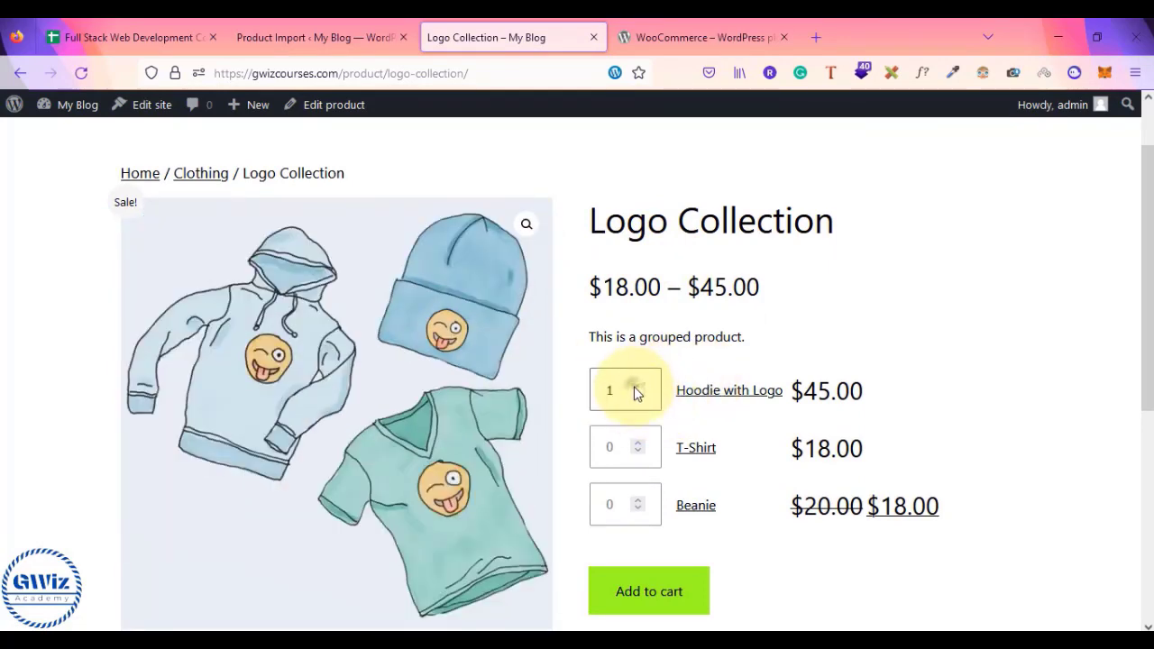
left_click(638, 386)
left_click(639, 386)
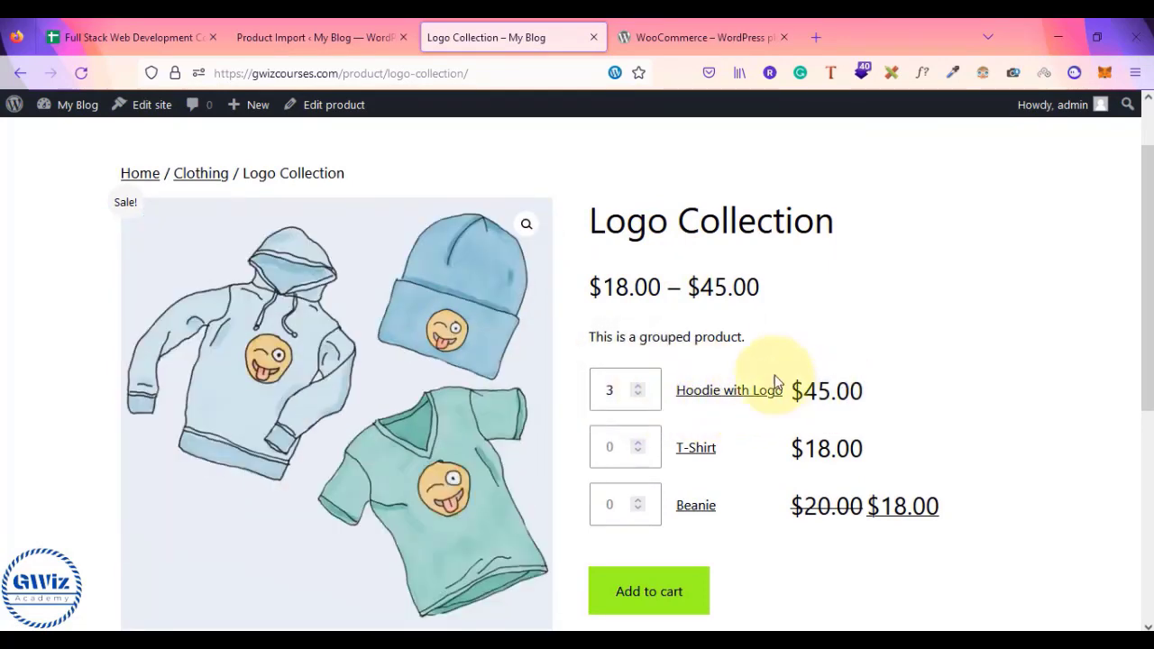
scroll(729, 503, "down", 4)
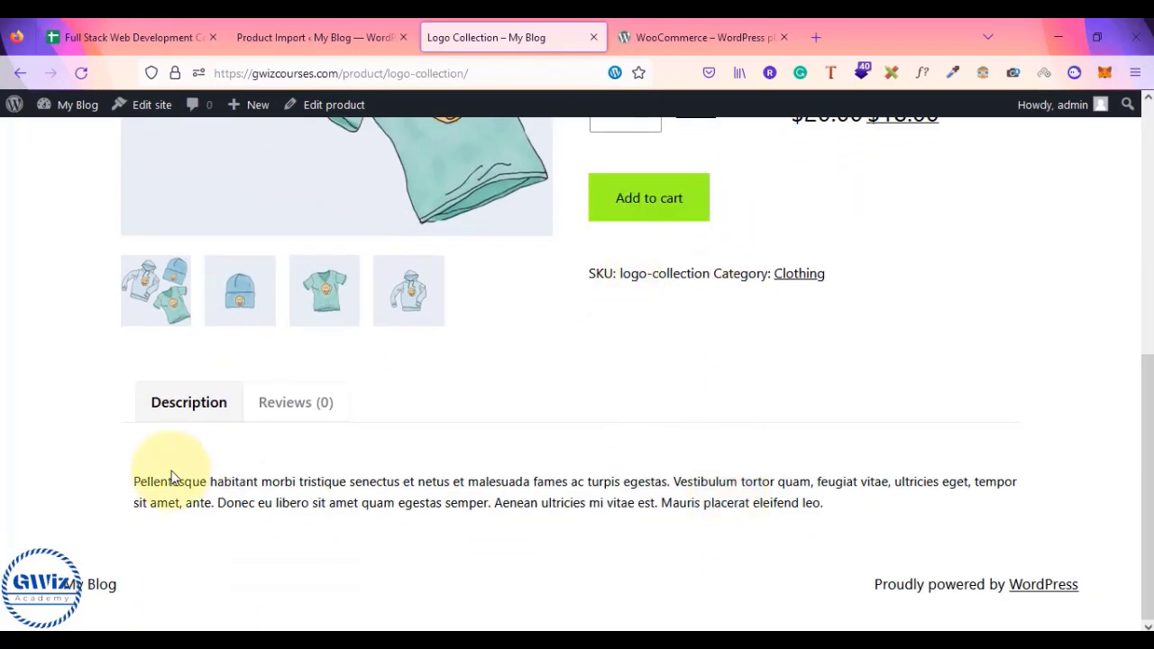
left_click(311, 407)
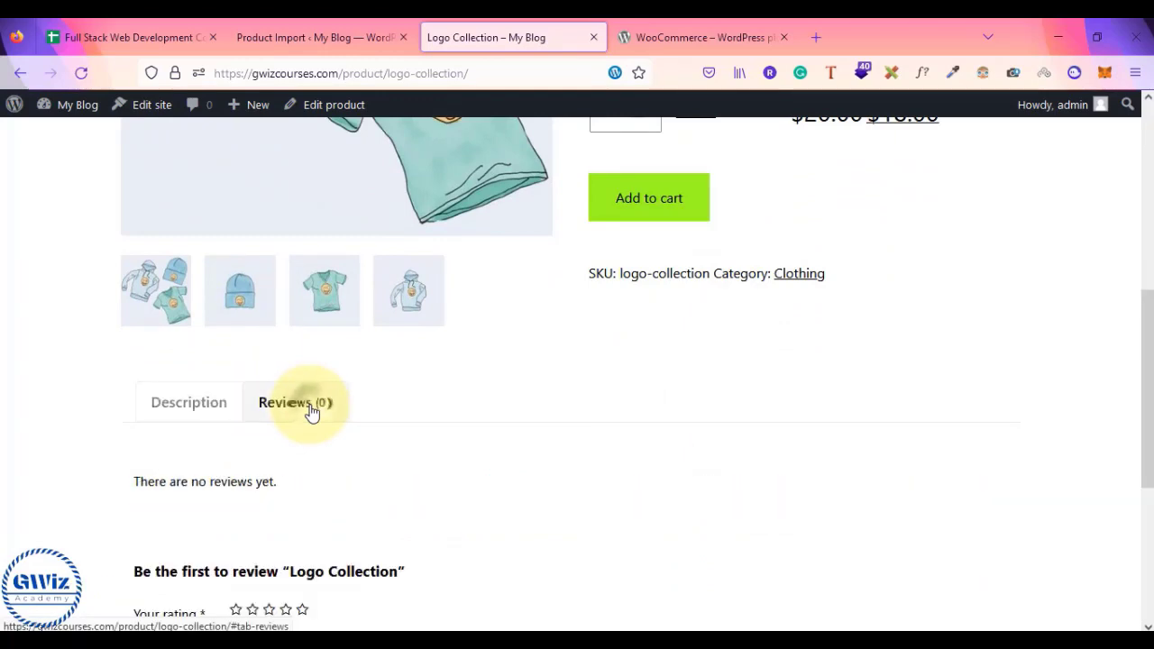
scroll(463, 454, "down", 1)
scroll(466, 445, "up", 3)
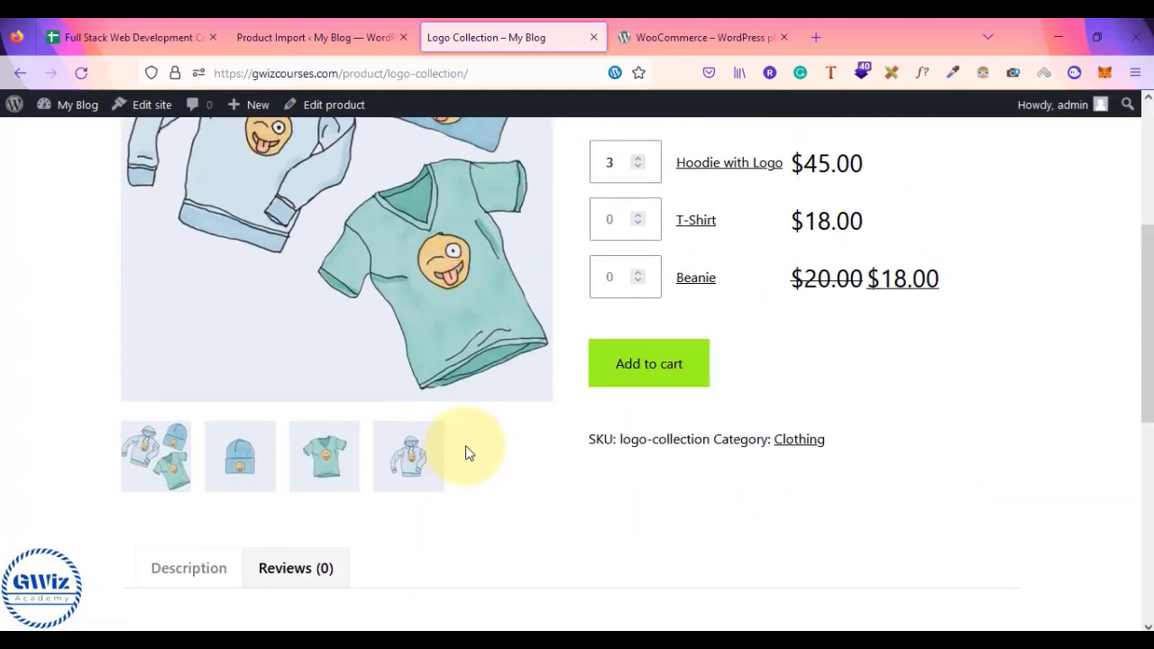
left_click(664, 379)
scroll(819, 403, "up", 3)
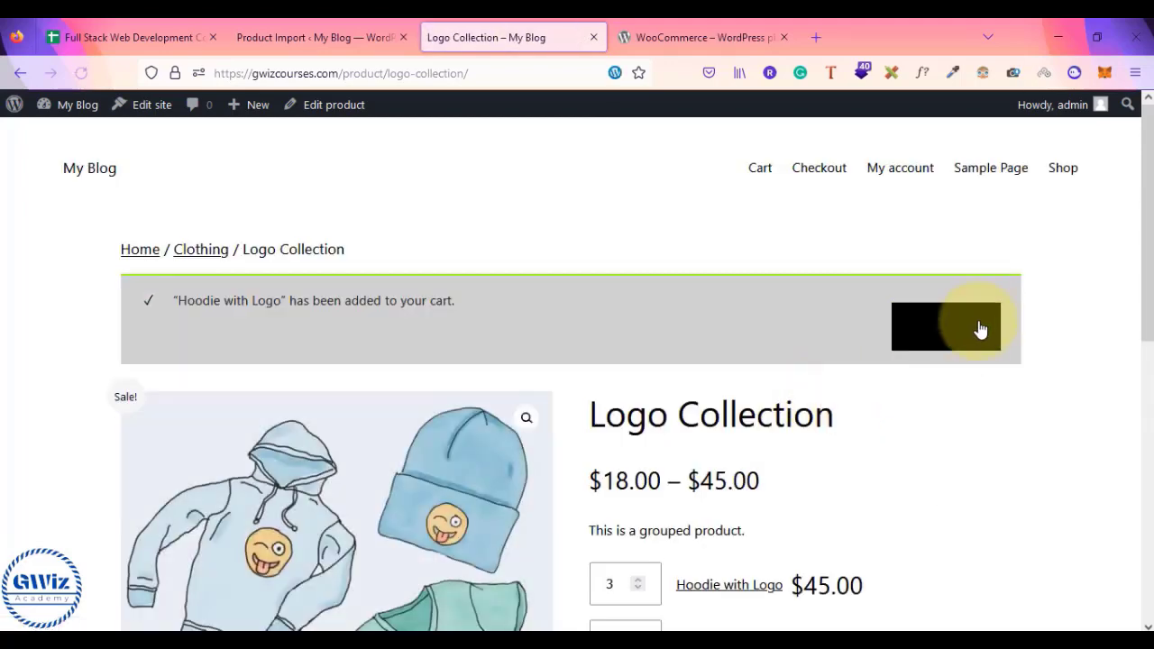
- Open the cart and review 3 Hoodie with Logo at $45.00, totalling $135.00
left_click(985, 323)
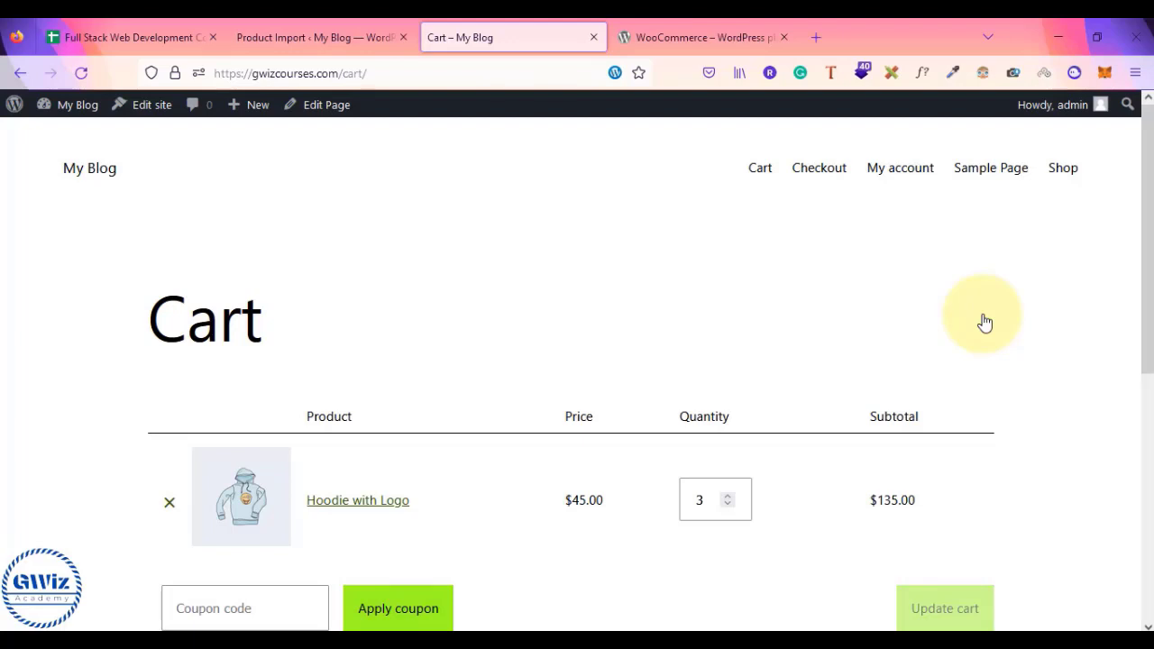
scroll(985, 322, "down", 3)
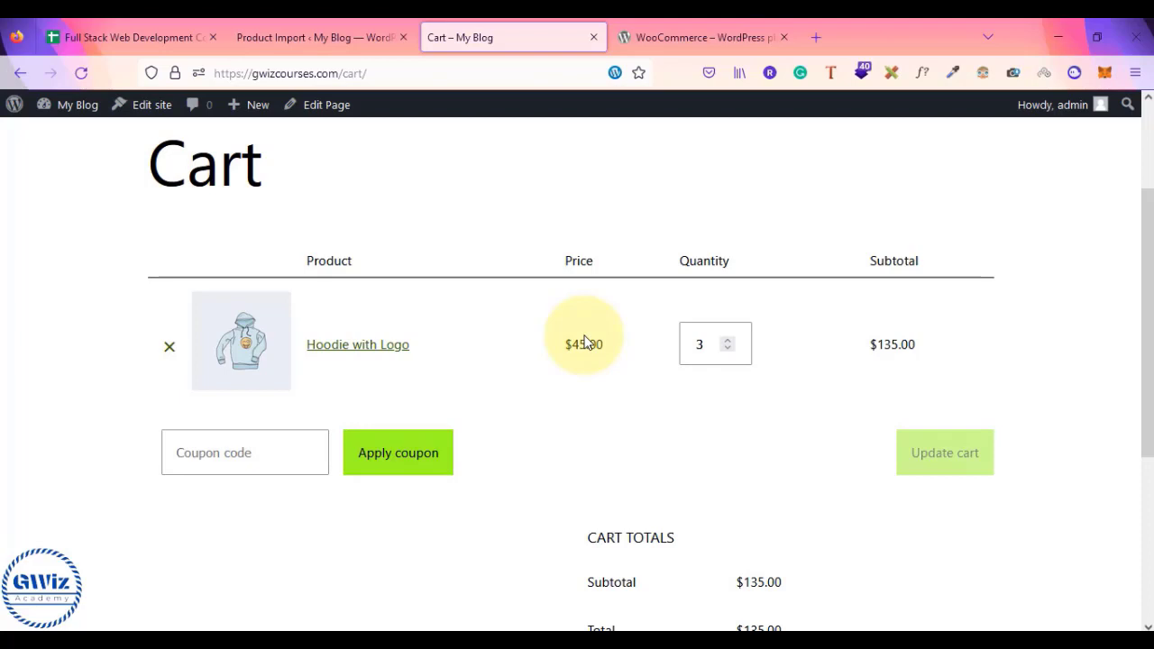
scroll(586, 341, "up", 3)
scroll(893, 328, "down", 5)
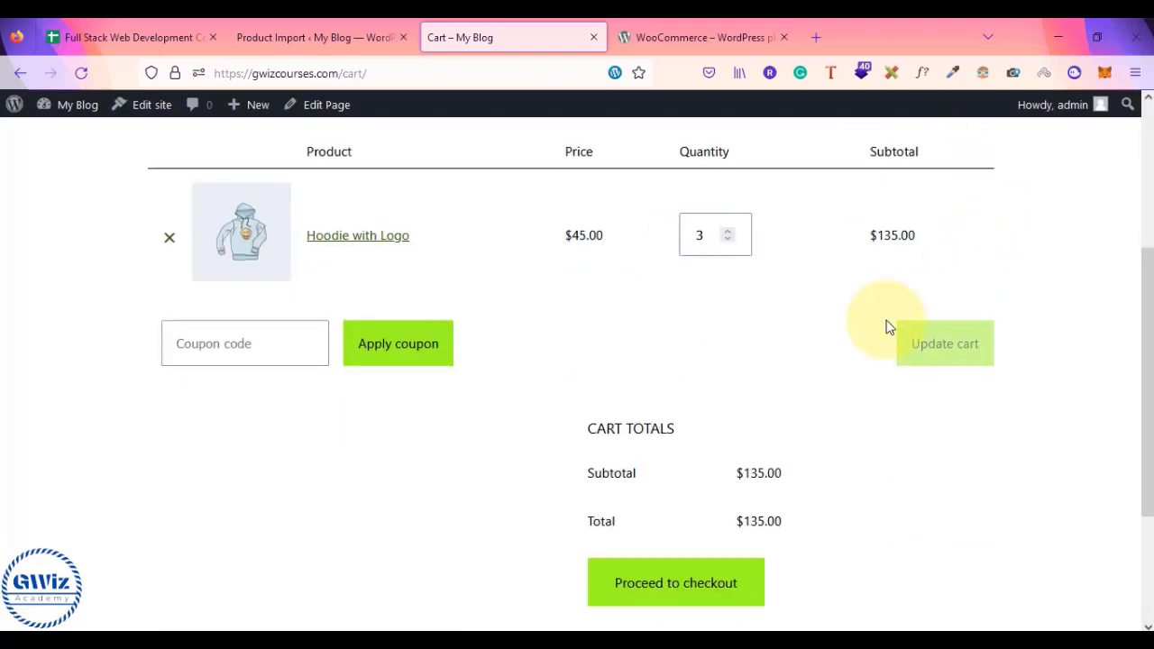
scroll(887, 327, "up", 5)
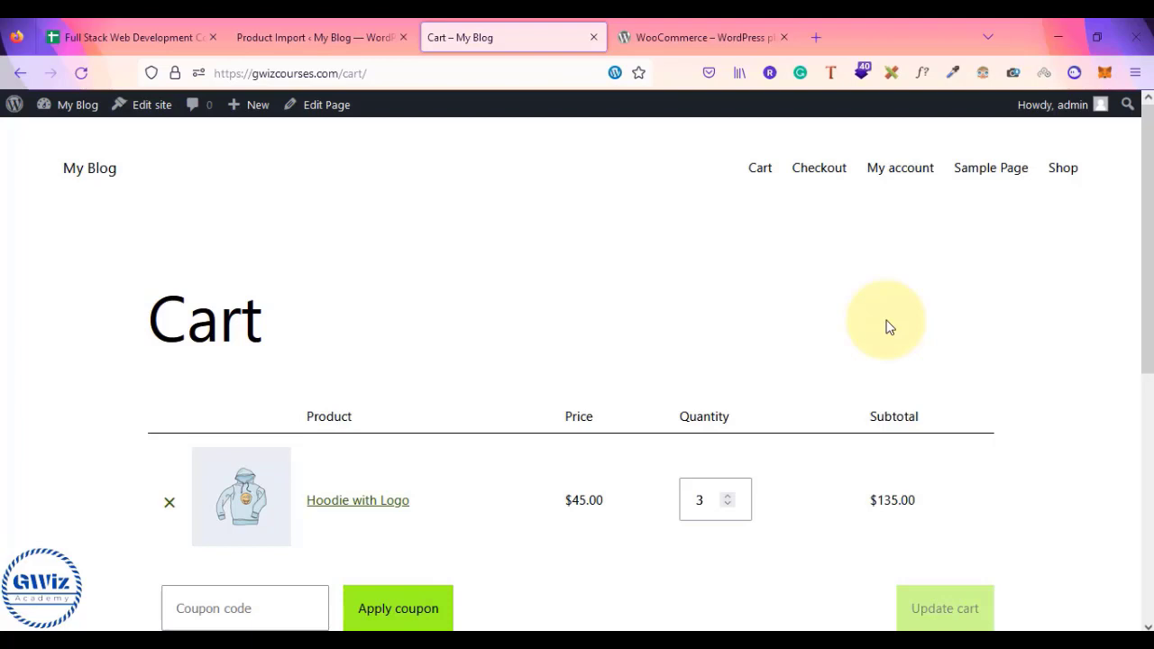
- Select lessons B6:B9 and rows 12 onward in the Woocommerce sheet, then return to the import results
left_click(143, 29)
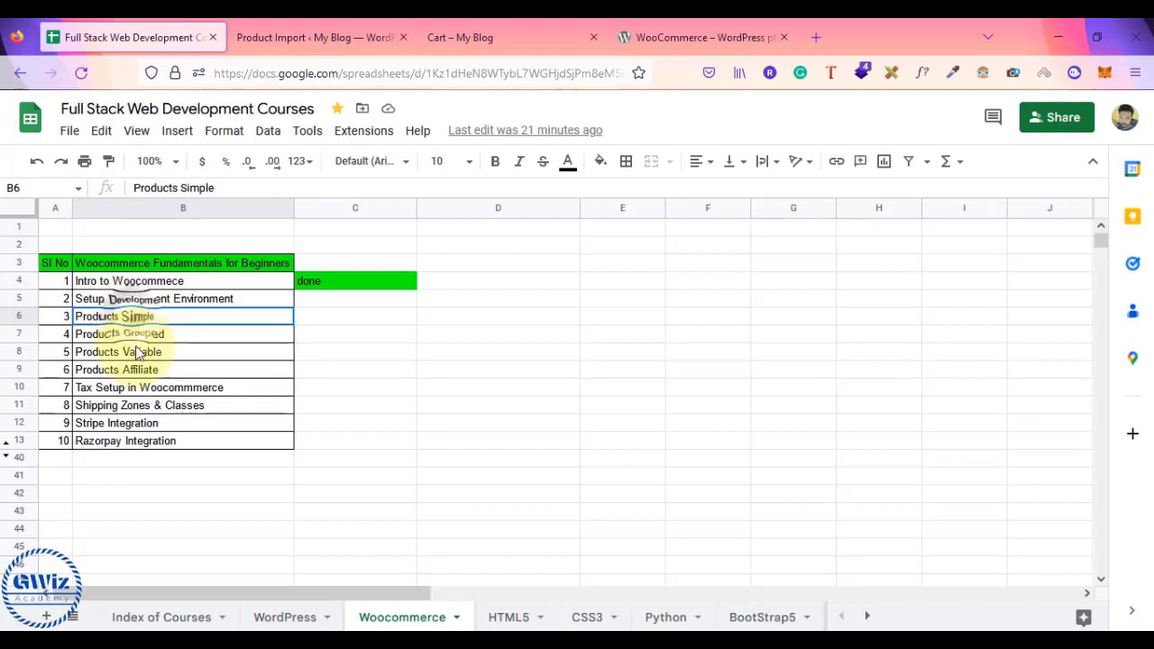
left_click_drag(140, 322, 136, 365)
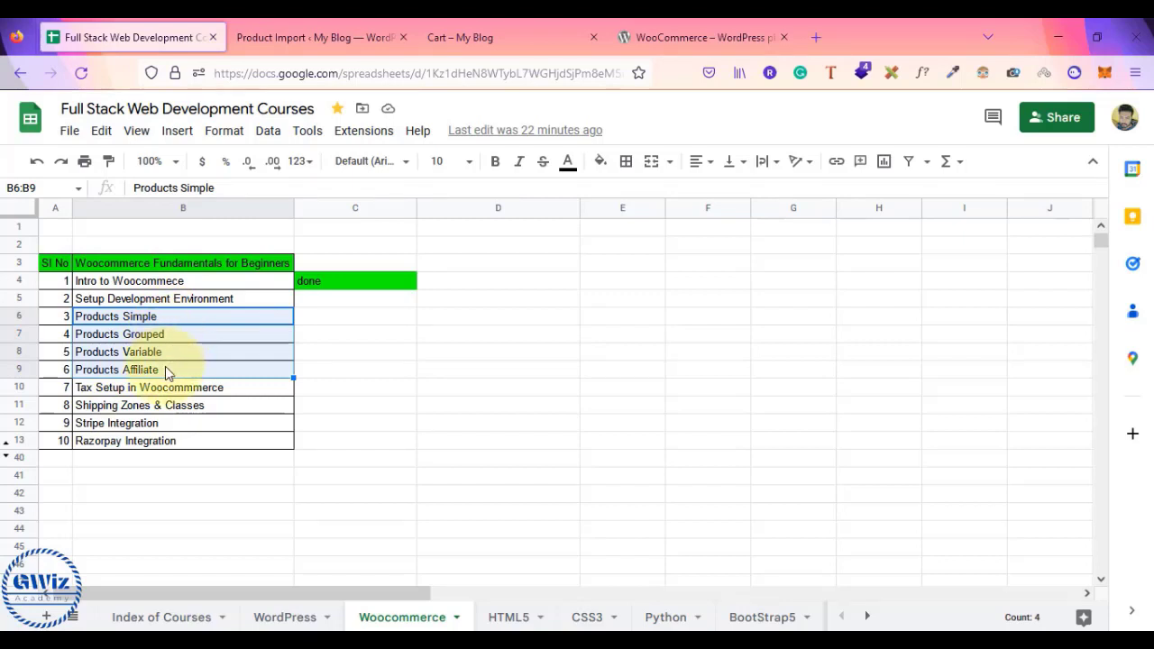
left_click(185, 410)
left_click_drag(165, 419, 171, 456)
left_click(314, 37)
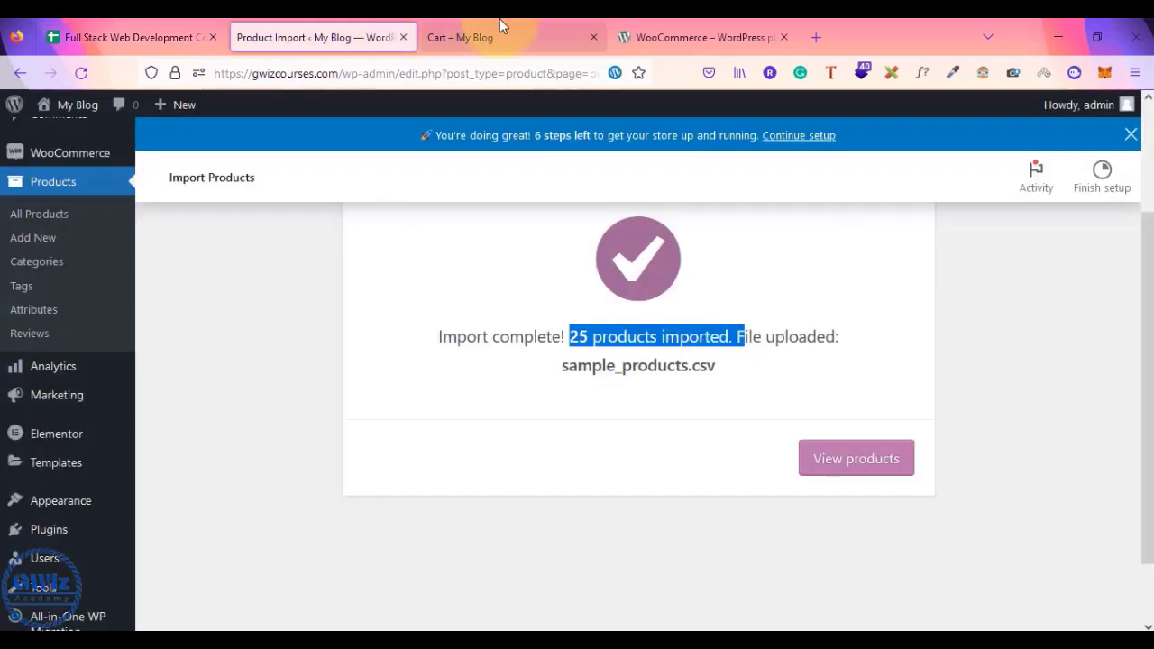
- Review the cart with 3 Hoodie with Logo totalling $135.00, then bring the Notepad notes forward
left_click(501, 37)
scroll(816, 262, "down", 4)
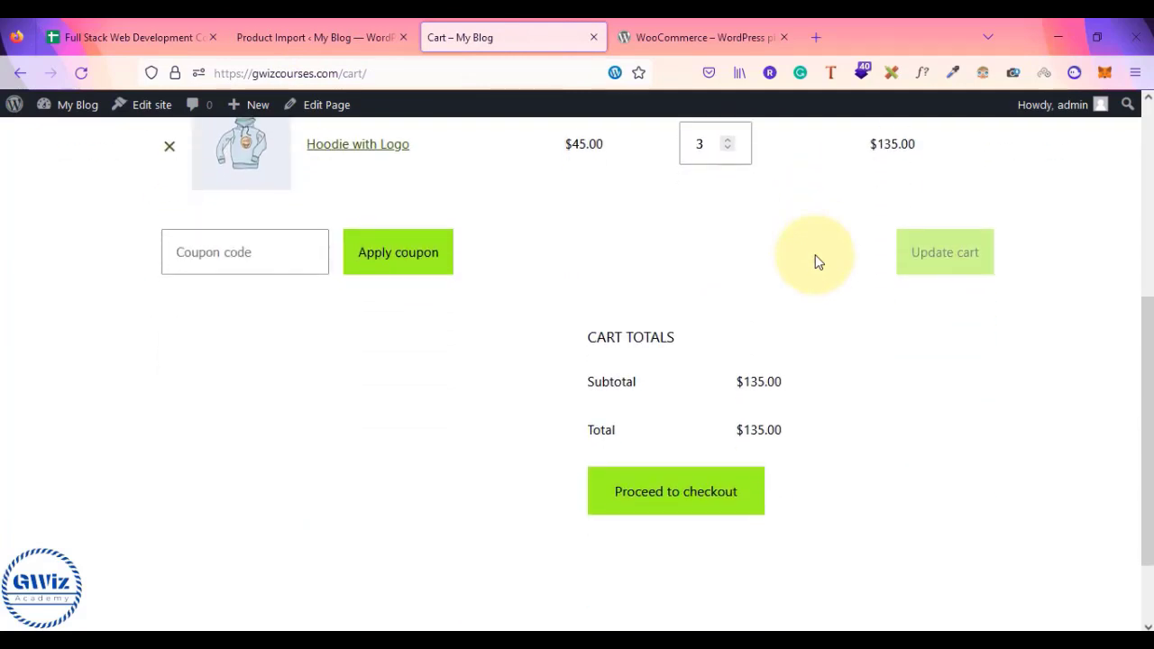
scroll(816, 262, "up", 4)
scroll(816, 262, "down", 3)
scroll(817, 261, "up", 3)
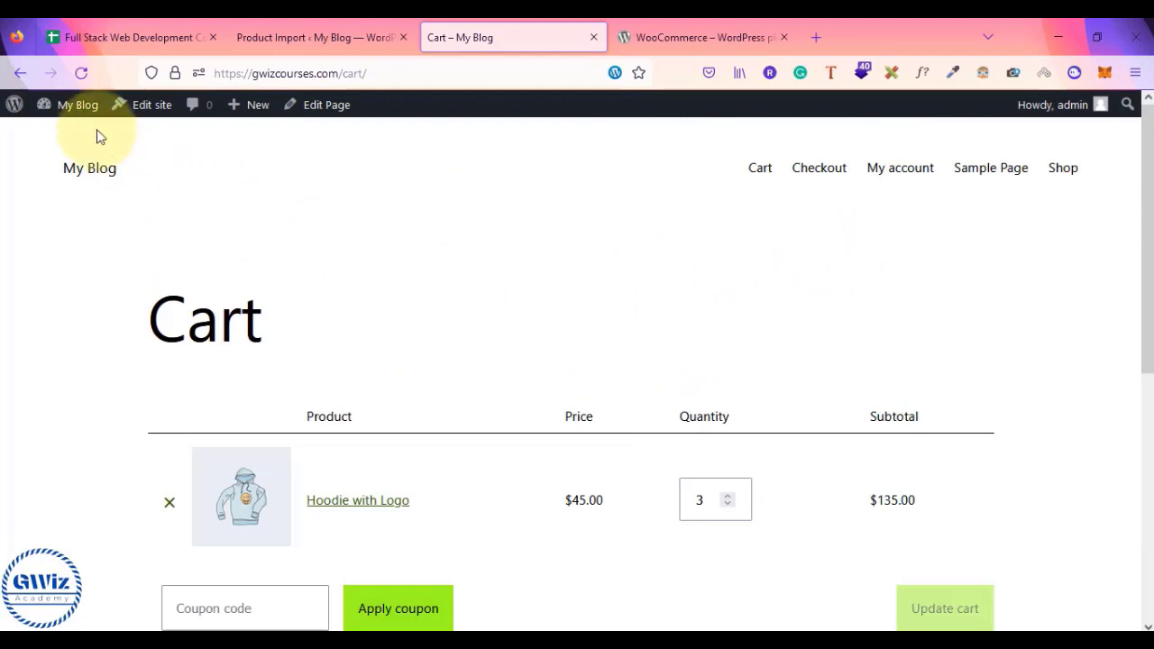
mouse_move(80, 122)
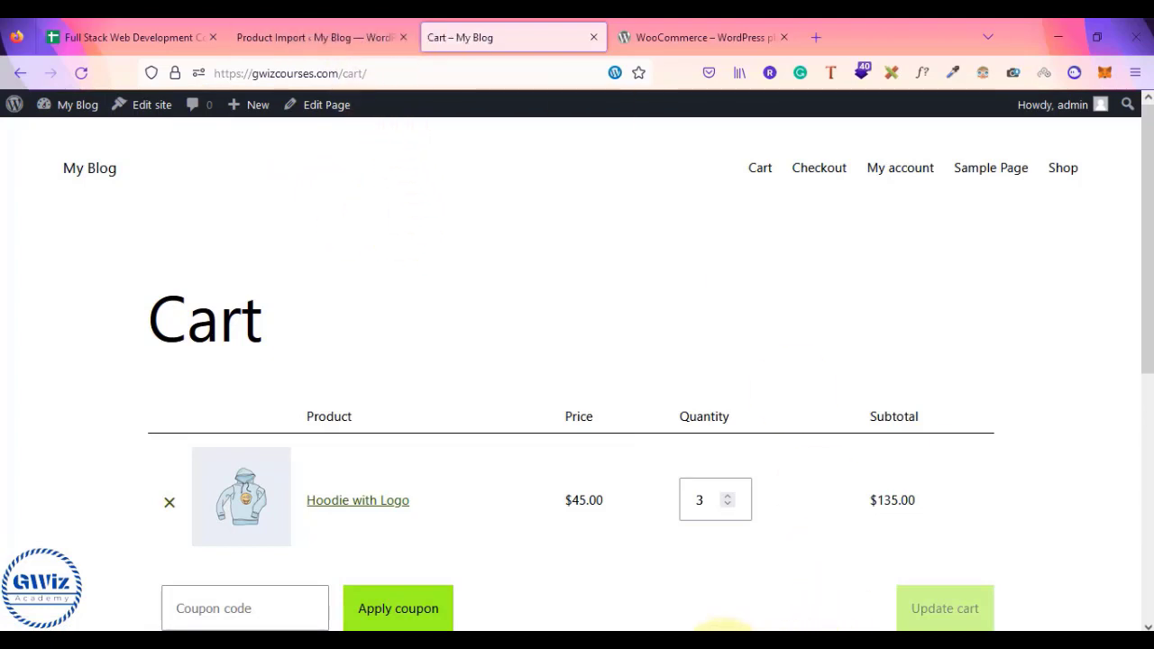
left_click(723, 646)
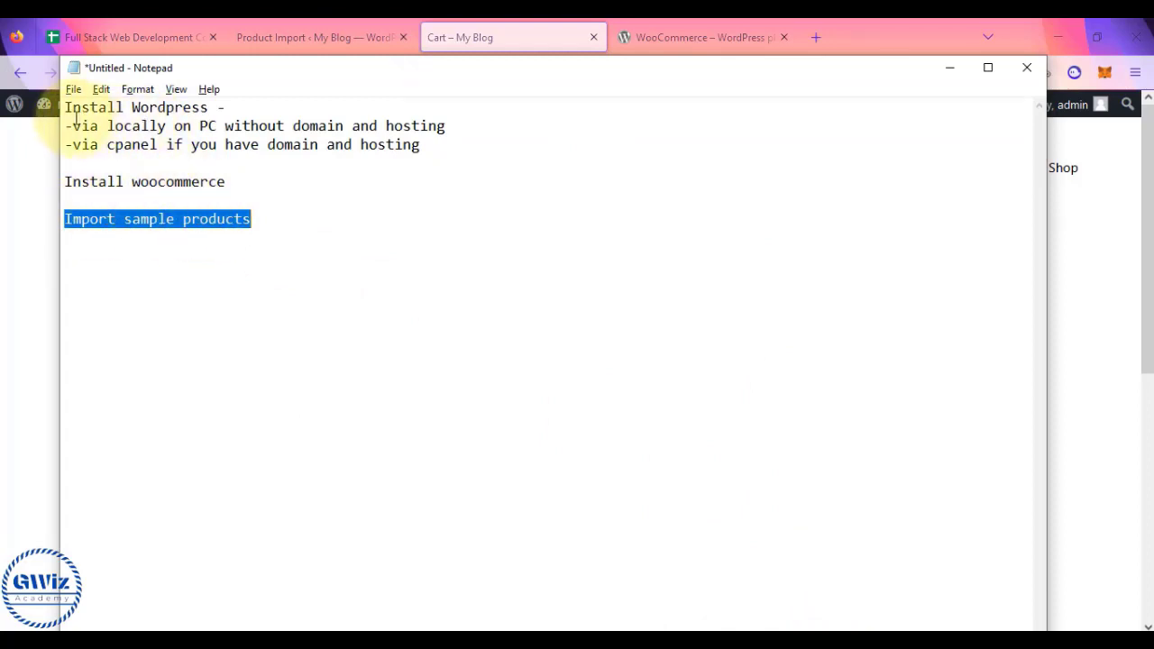
- Highlight the Install Wordpress, local, cPanel and WooCommerce import lines in the notes, then return to the cart
left_click_drag(66, 110, 217, 109)
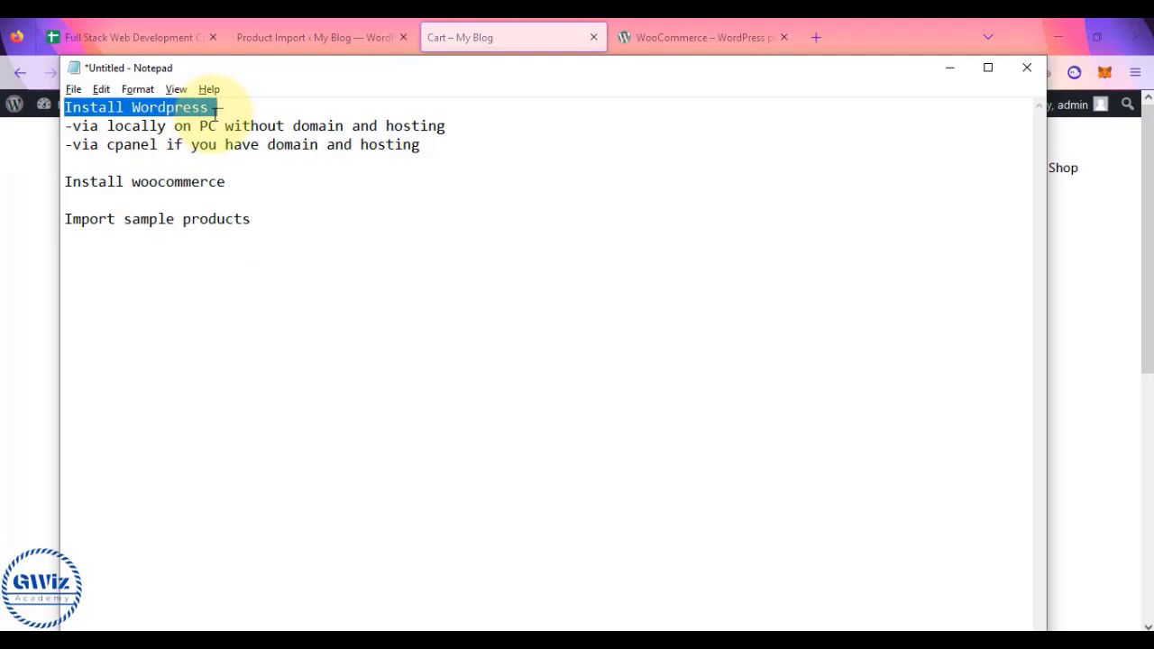
left_click(73, 126)
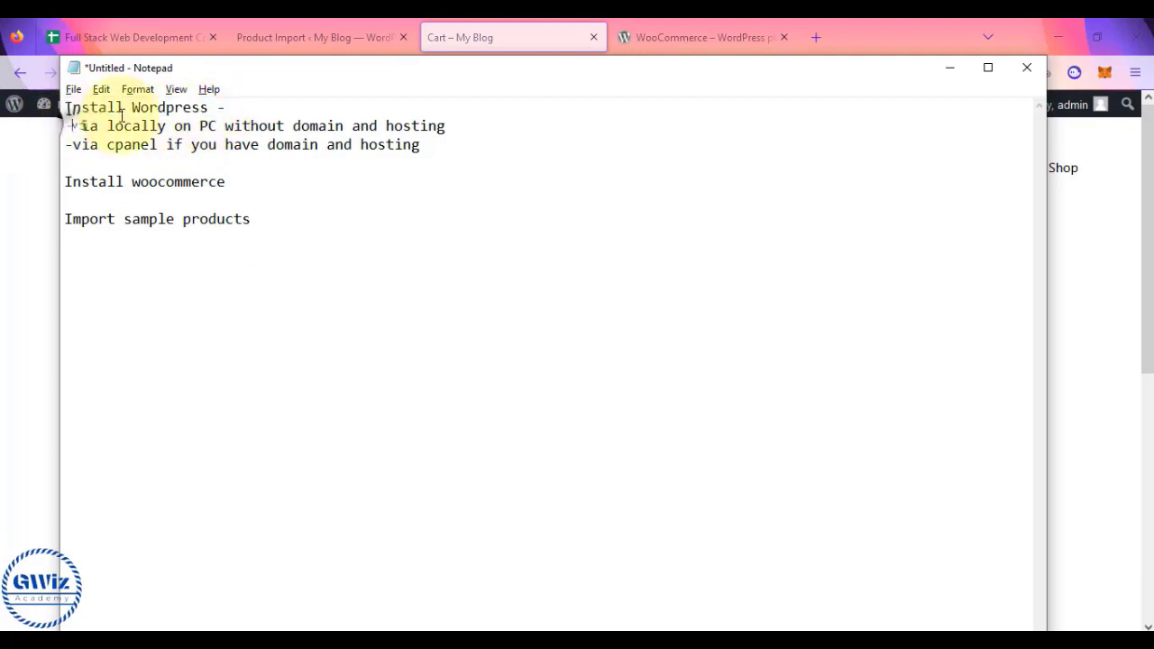
left_click_drag(72, 125, 455, 134)
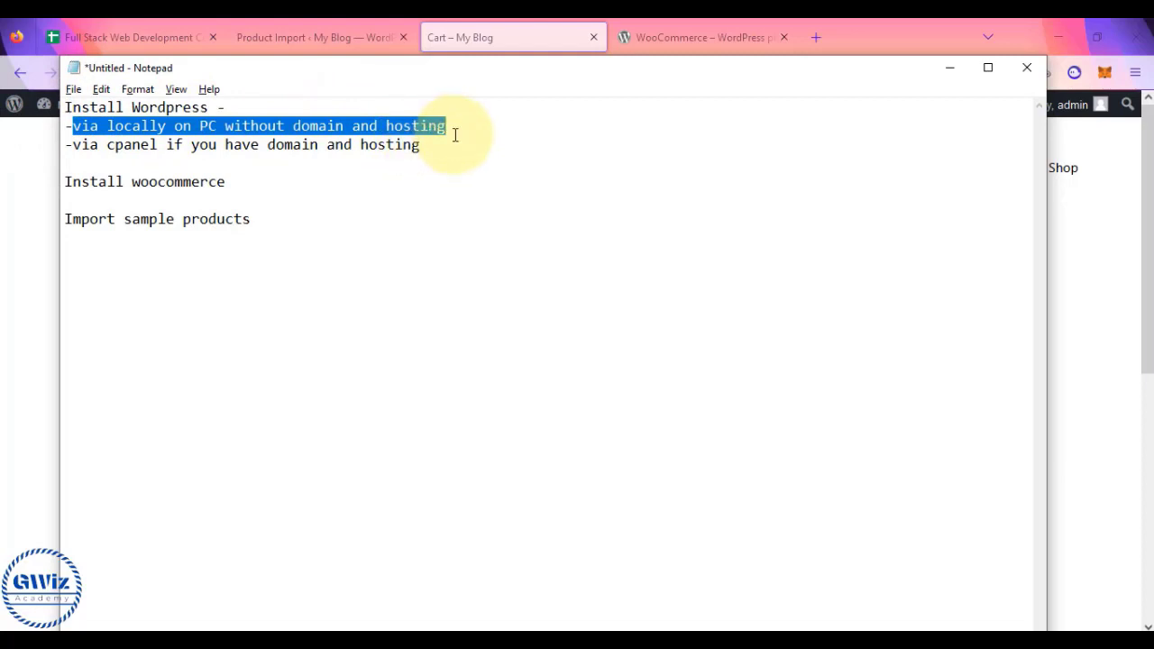
left_click_drag(82, 145, 420, 148)
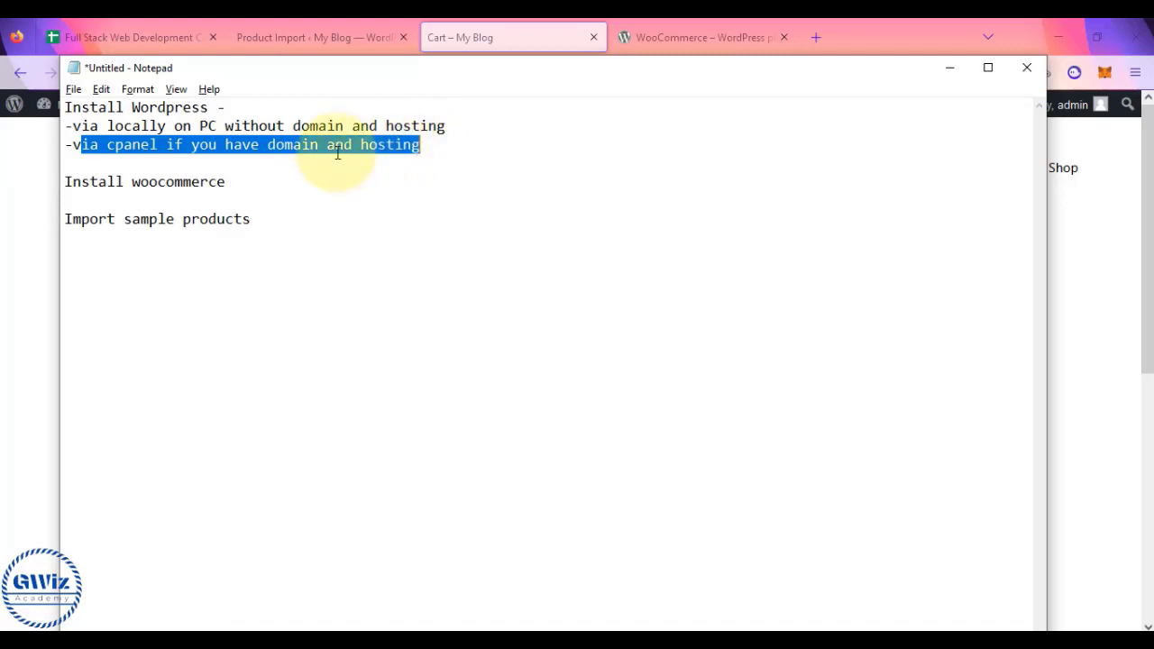
left_click_drag(65, 181, 271, 226)
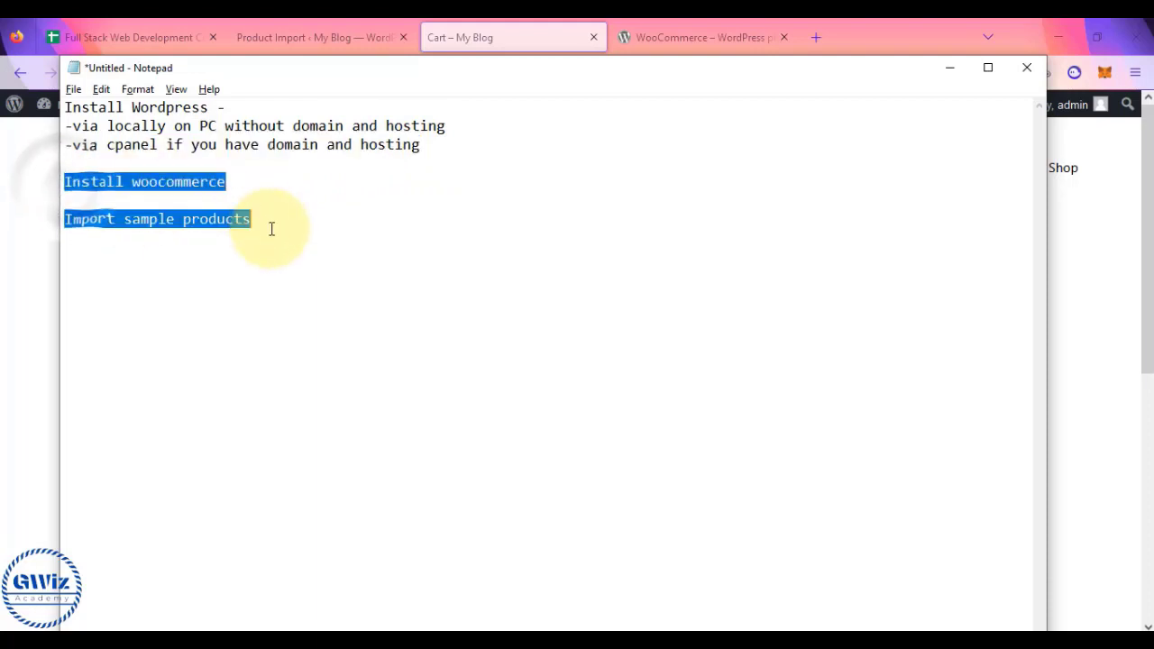
left_click(31, 311)
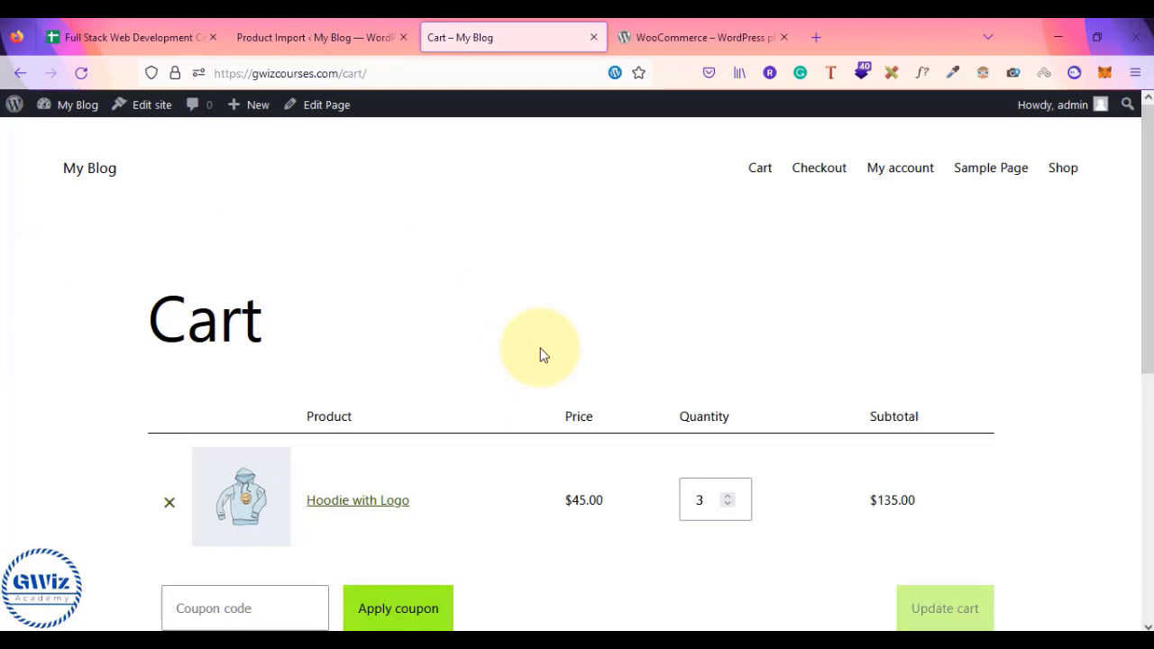
- Check the product import results, then select lessons B6:B9 in the course spreadsheet
left_click(361, 34)
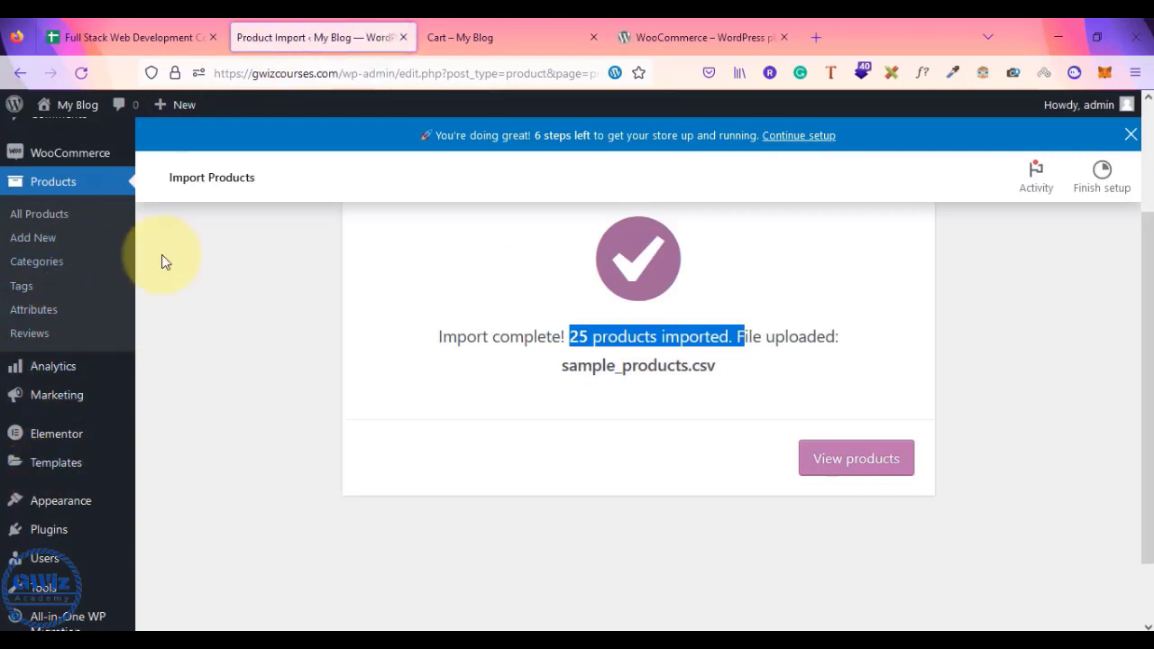
key("ctrl+shift+Tab")
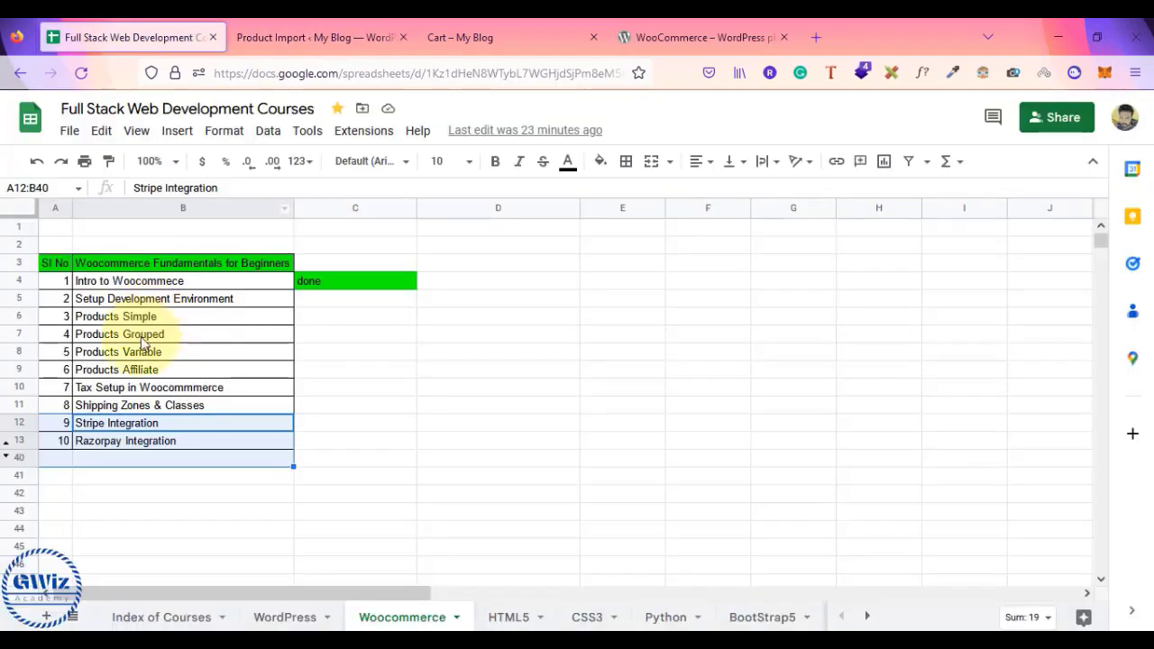
left_click_drag(180, 323, 183, 385)
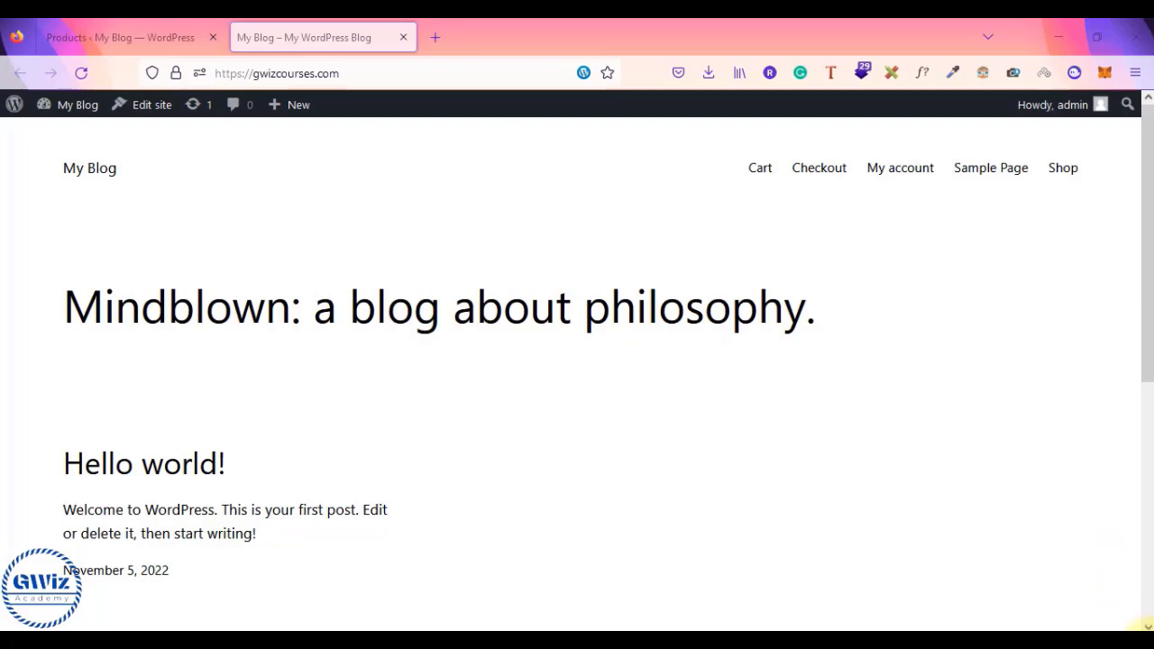
- Browse the 17 products on the storefront Shop page, then go to the admin Dashboard
scroll(926, 444, "down", 3)
scroll(929, 451, "down", 1)
scroll(926, 448, "up", 5)
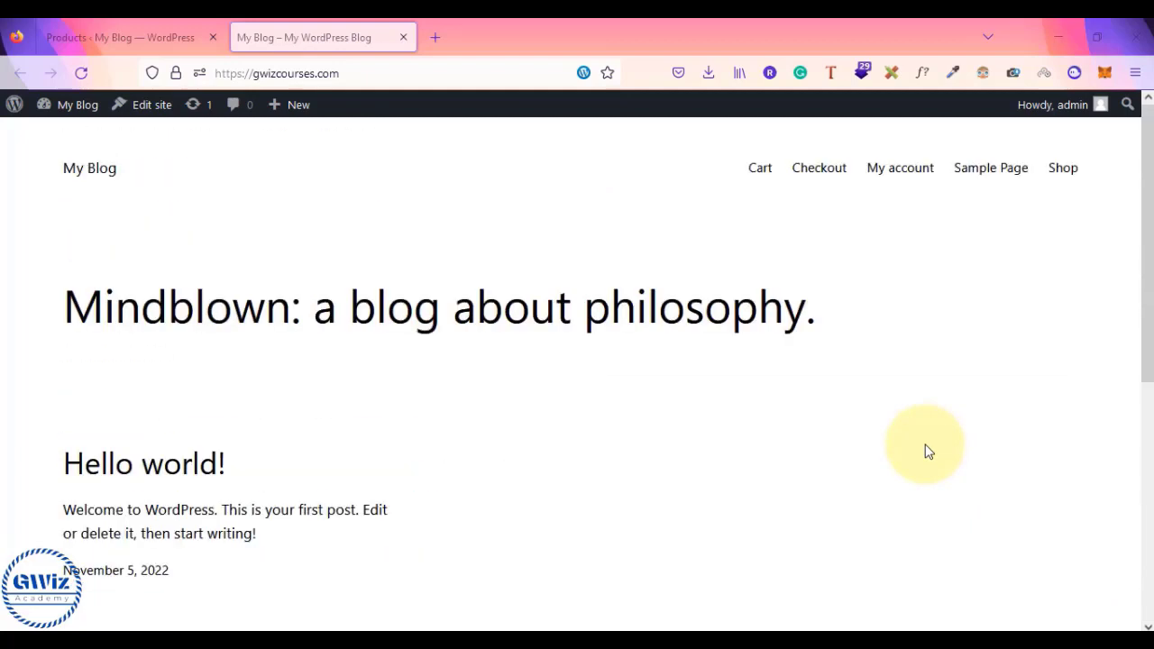
left_click(1063, 168)
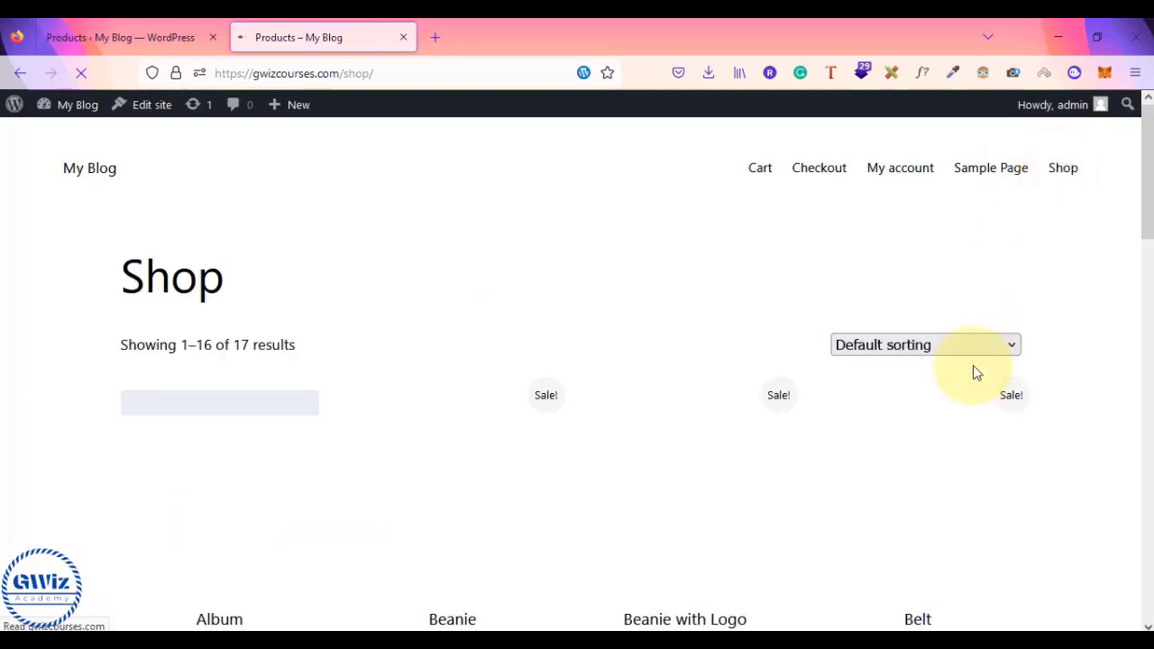
scroll(974, 370, "down", 4)
scroll(974, 365, "up", 5)
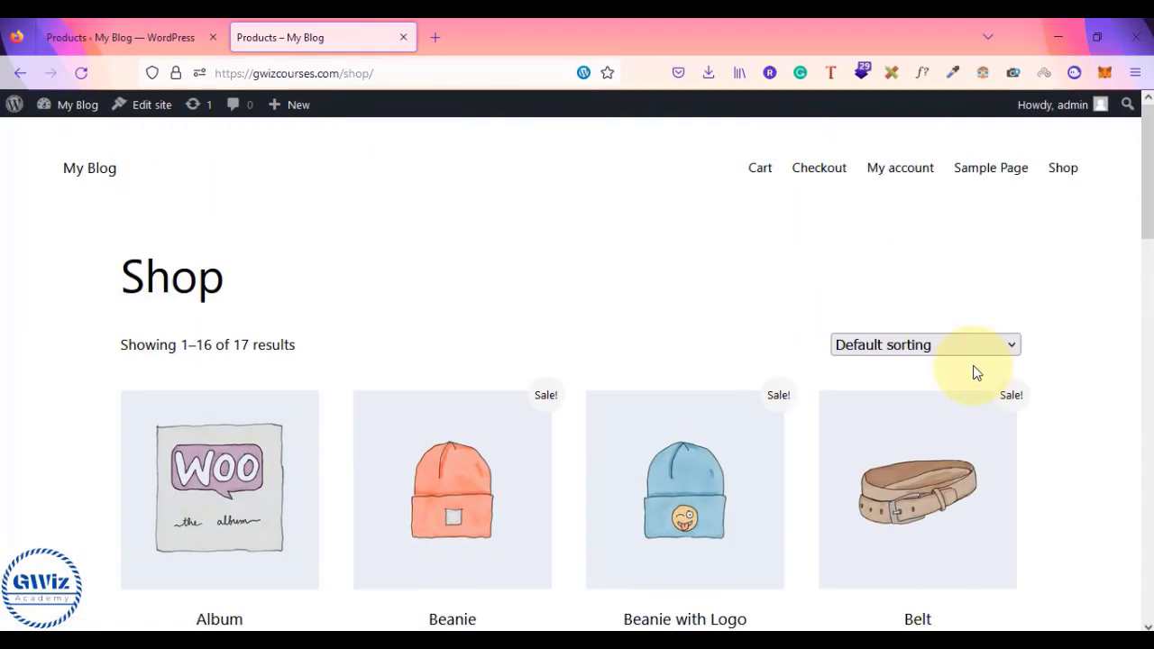
scroll(974, 371, "down", 4)
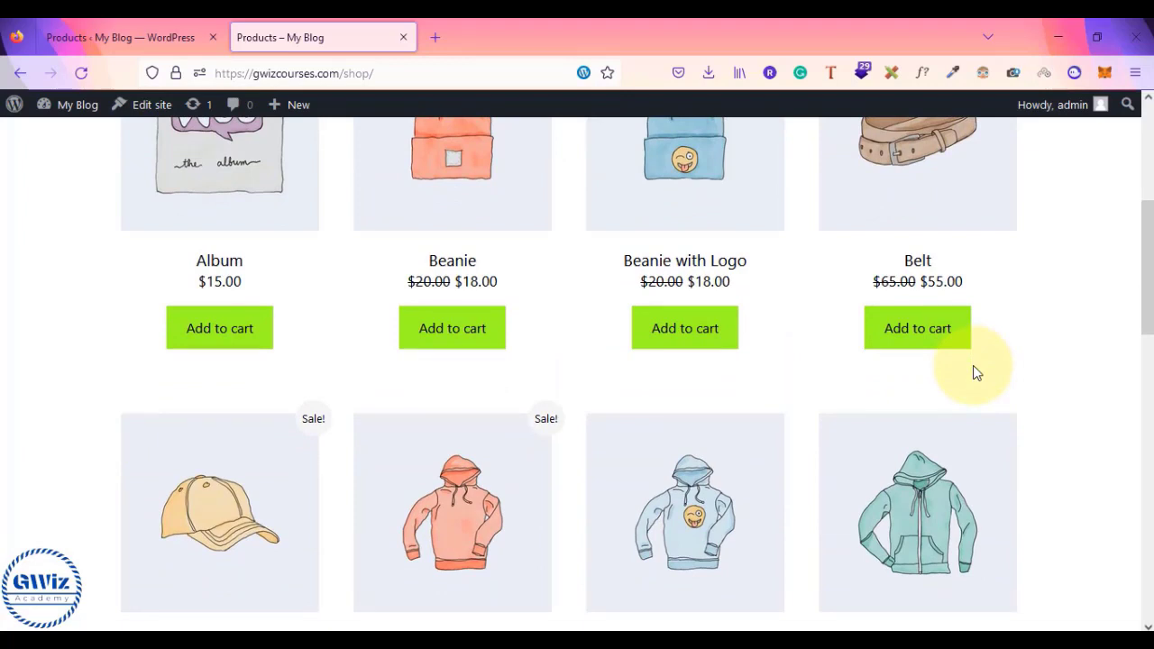
scroll(977, 372, "up", 4)
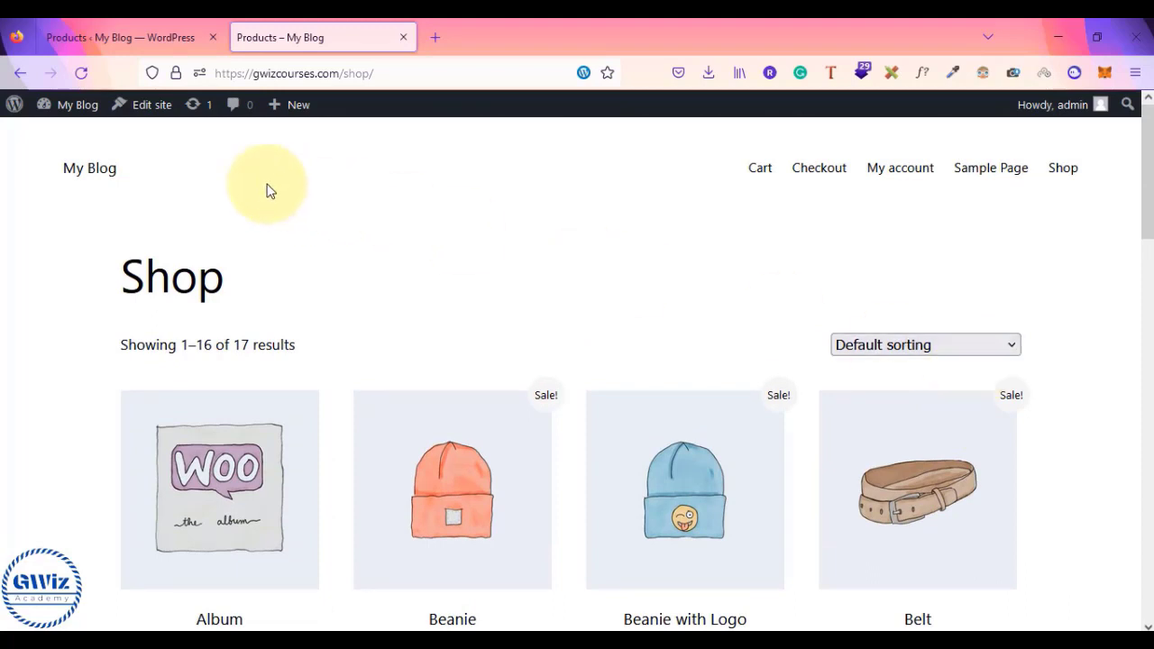
left_click(65, 134)
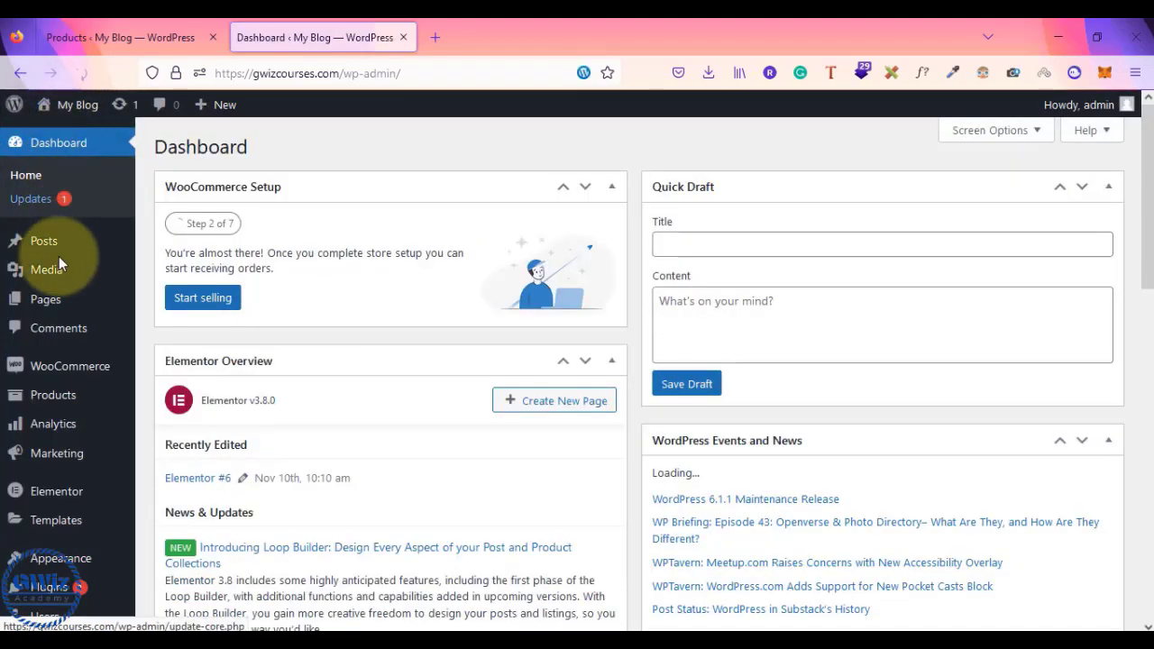
- Open Products > All Products and scroll through the 18 listed items
mouse_move(53, 404)
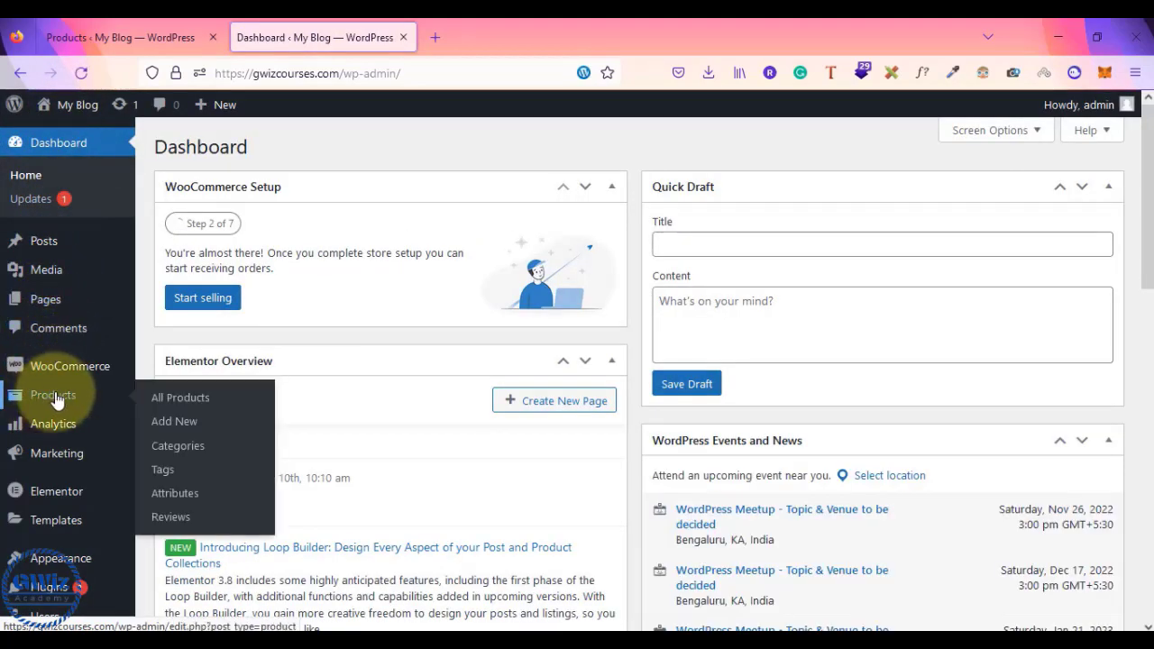
left_click(176, 405)
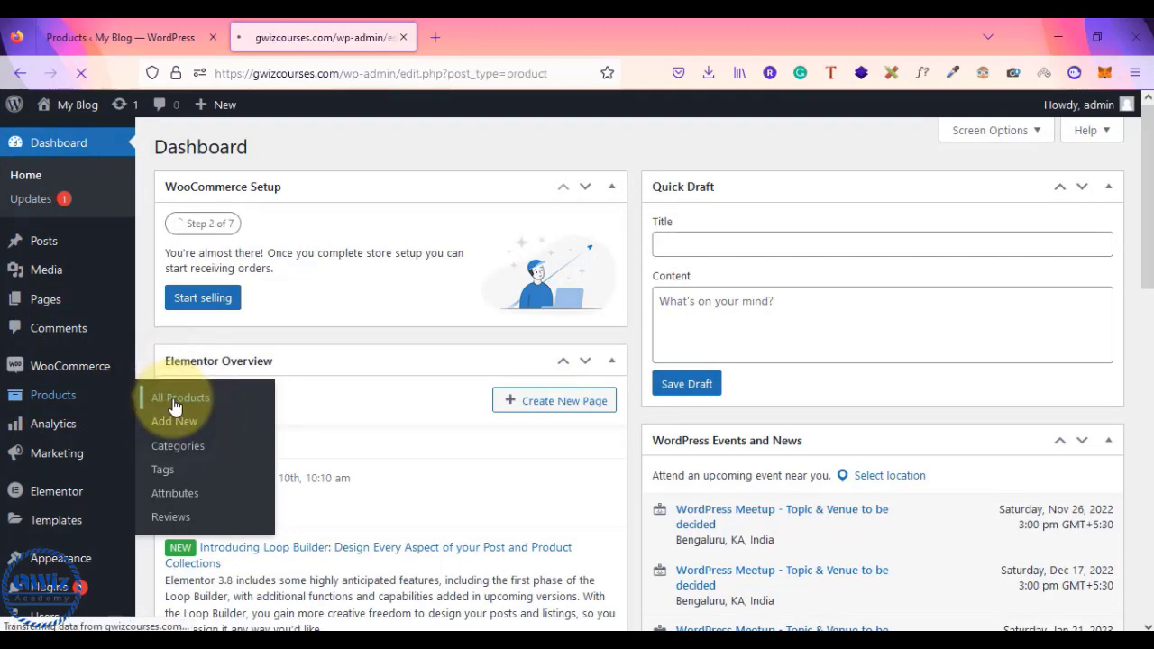
scroll(361, 424, "down", 10)
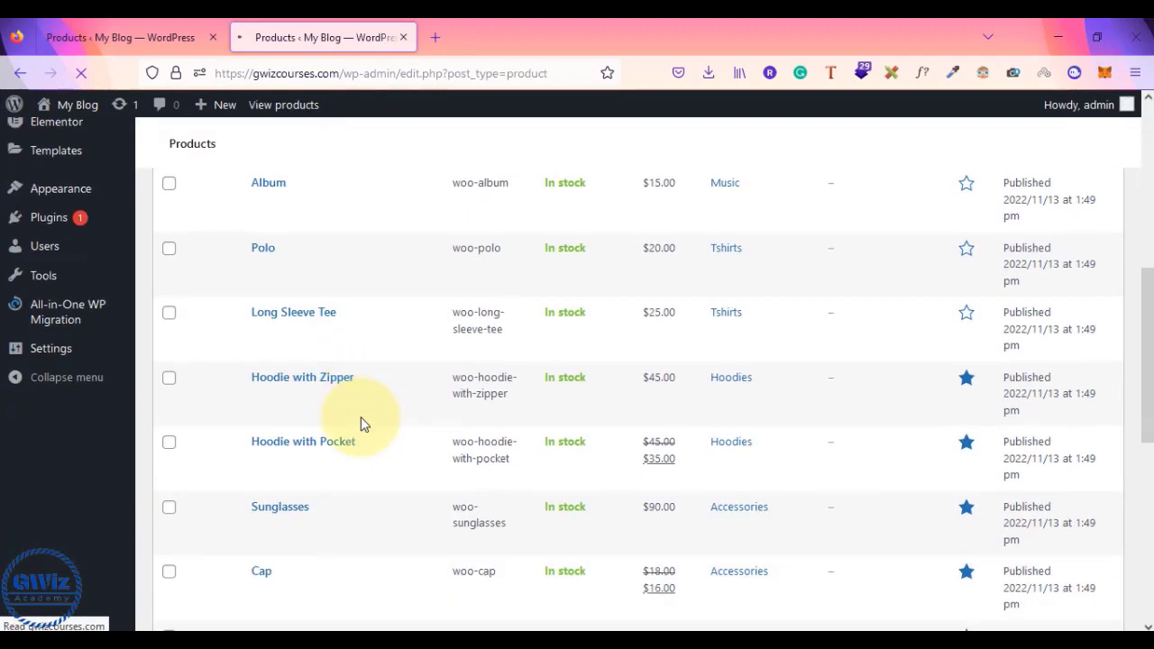
scroll(361, 424, "down", 4)
scroll(361, 425, "up", 15)
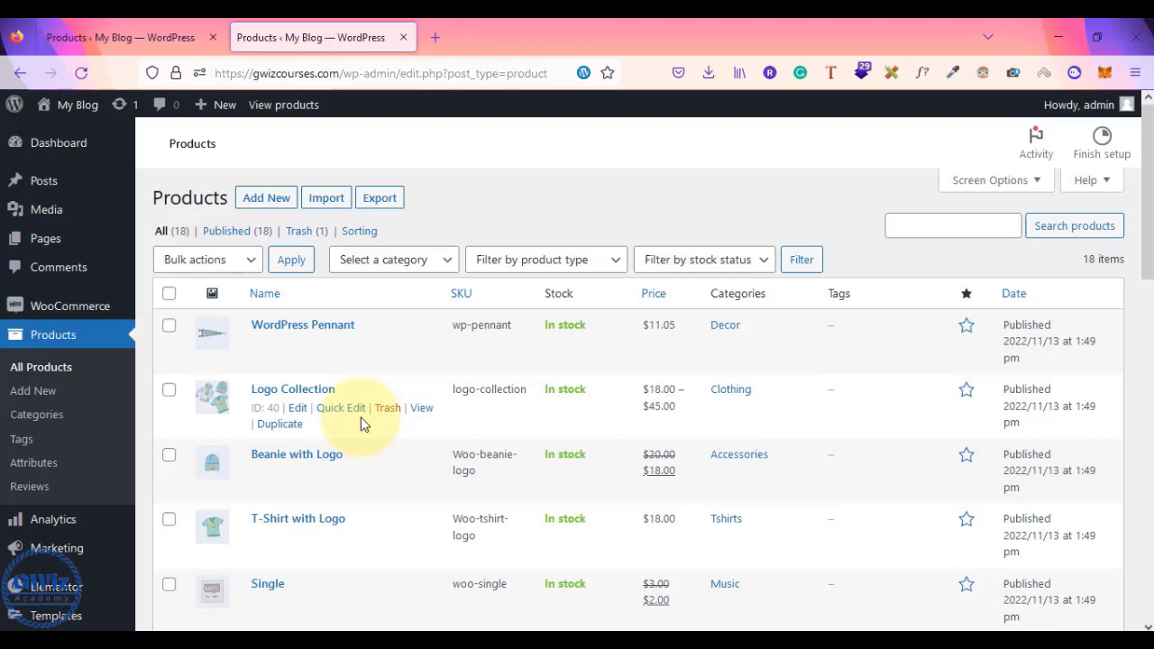
scroll(362, 424, "down", 3)
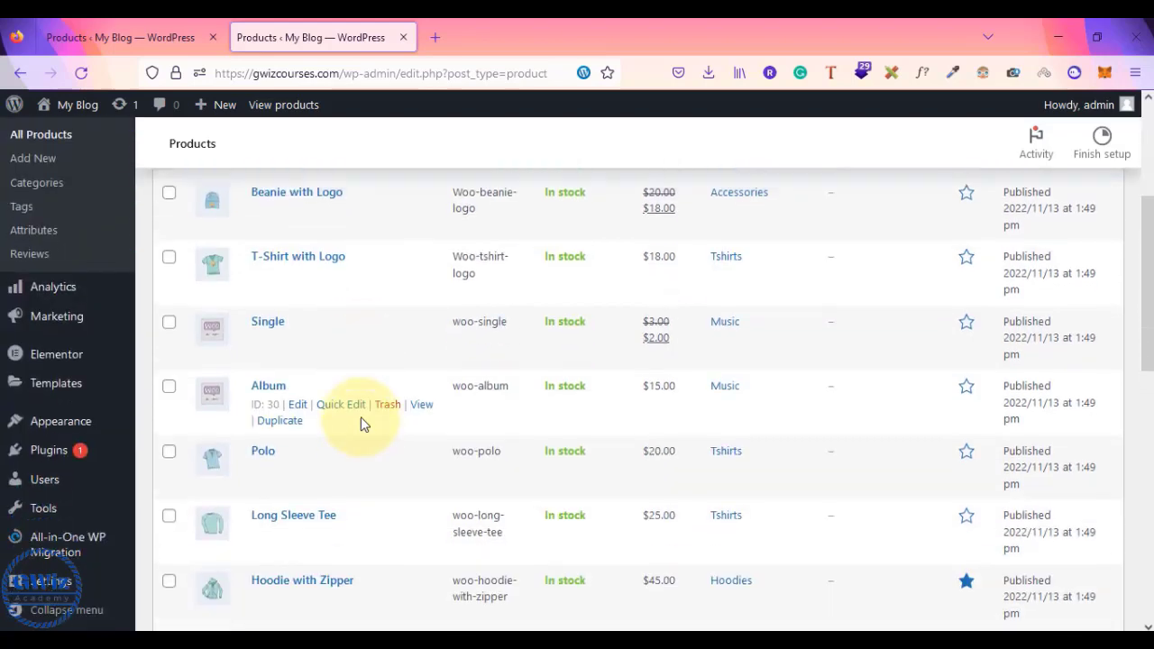
scroll(363, 424, "up", 3)
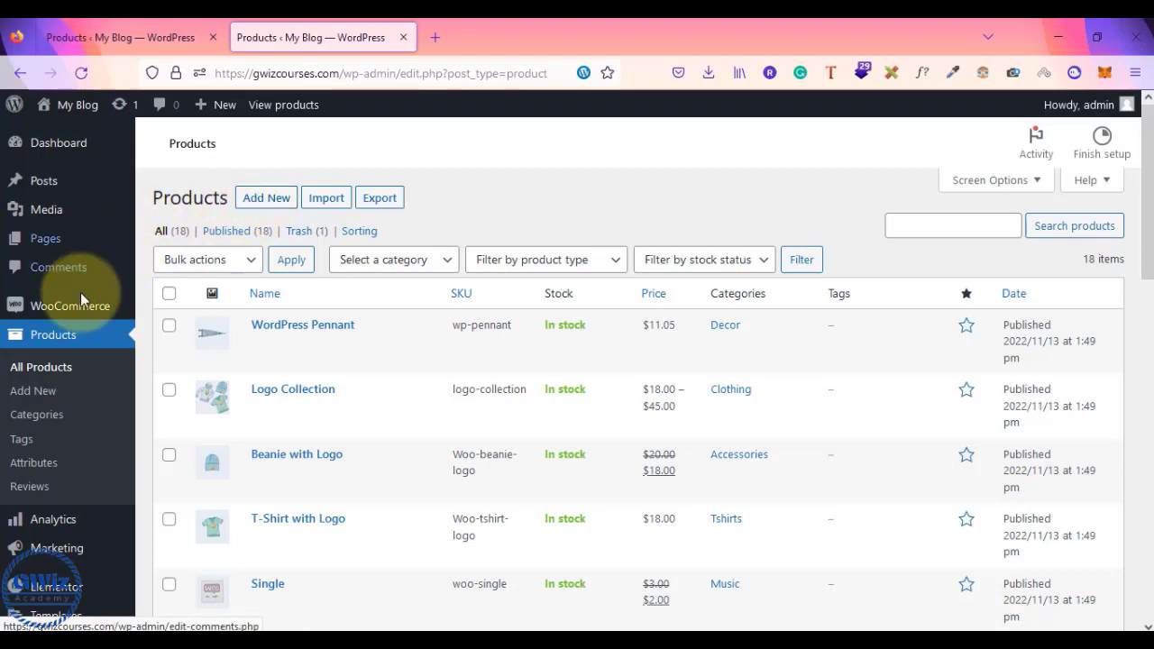
- Start a new product titled 'My first ecommerce product' and type a dummy description sentence
left_click(33, 393)
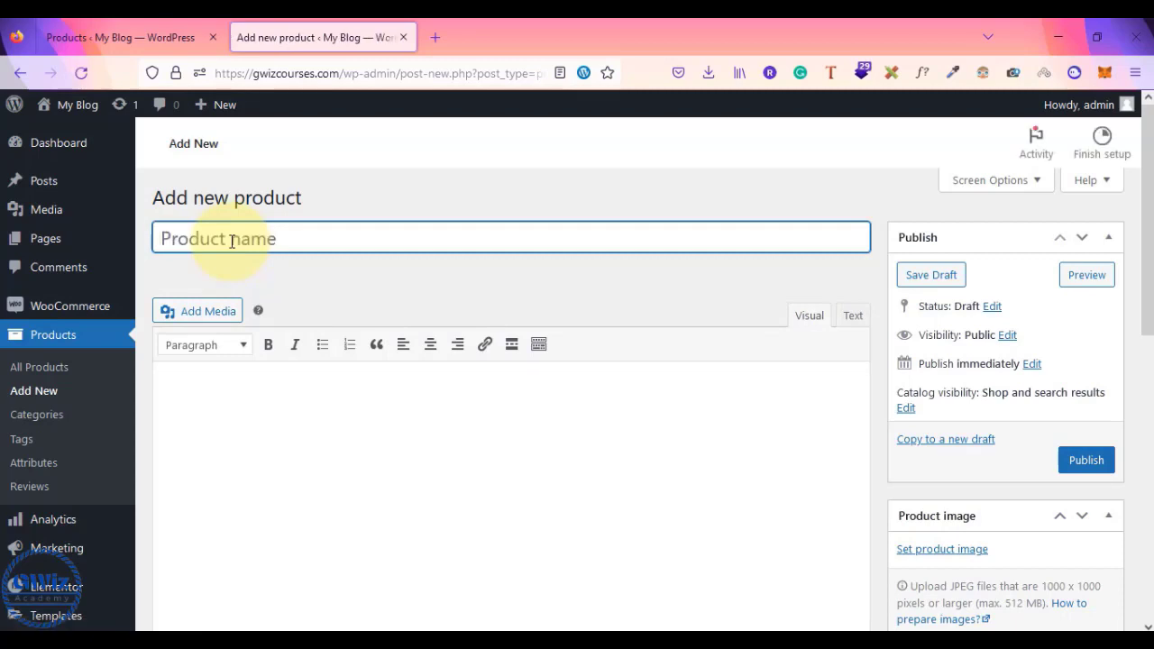
type("My first ")
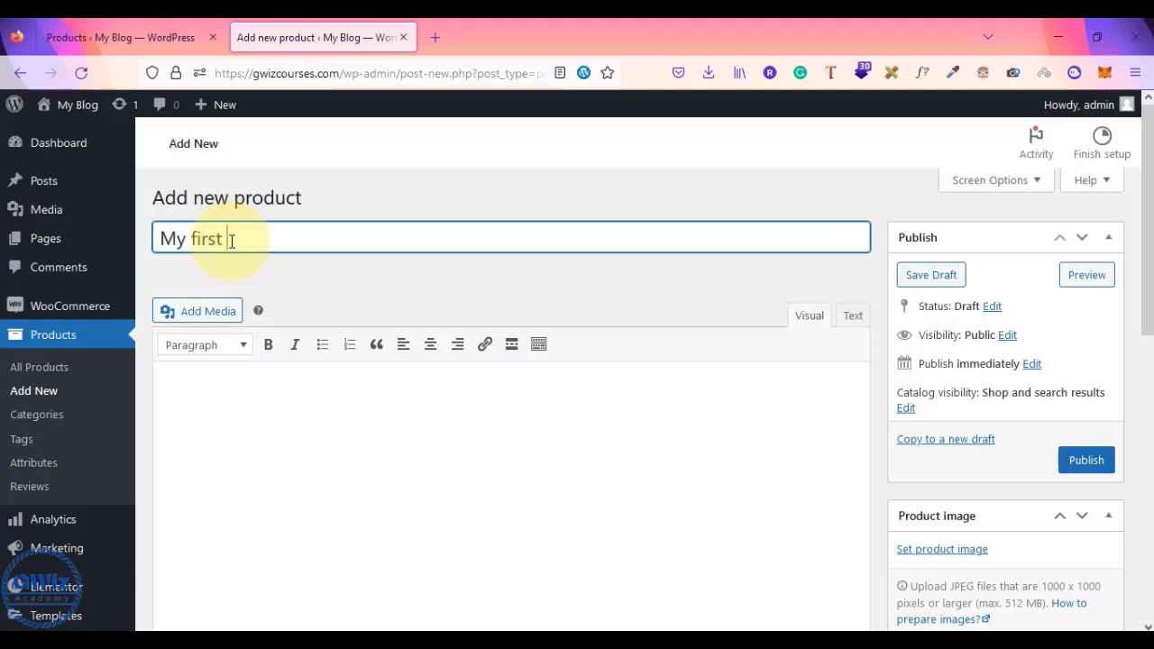
type("ecommerce")
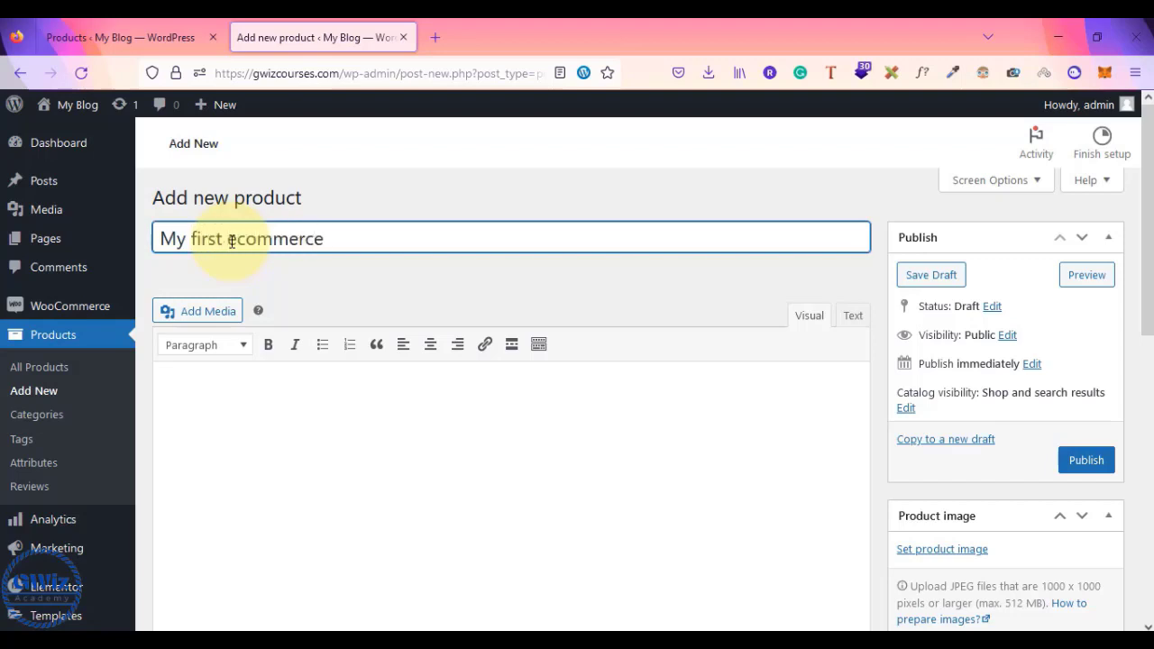
type(" product")
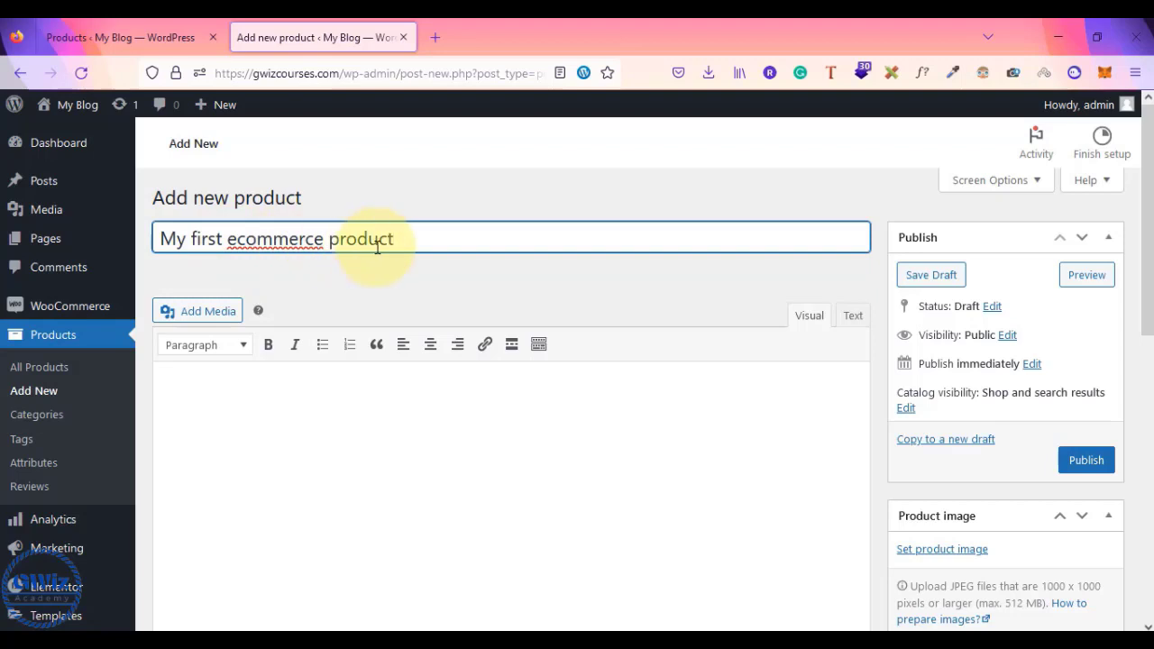
left_click(247, 413)
type("this")
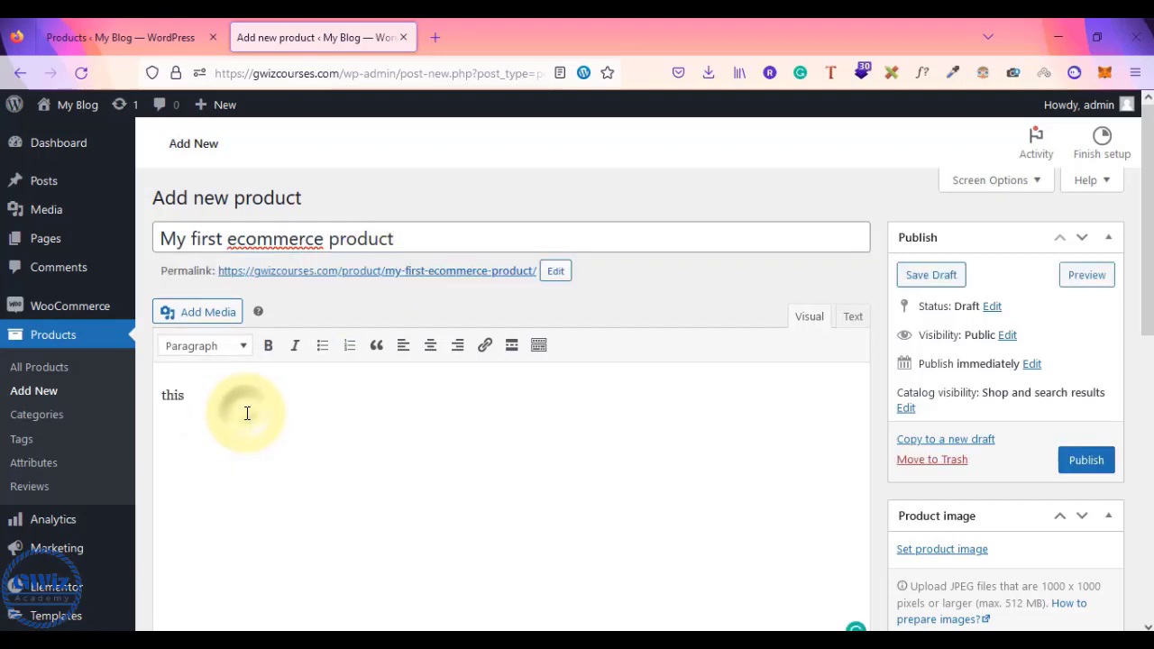
type(" is the descsription. this is dummy description. this is the descrip")
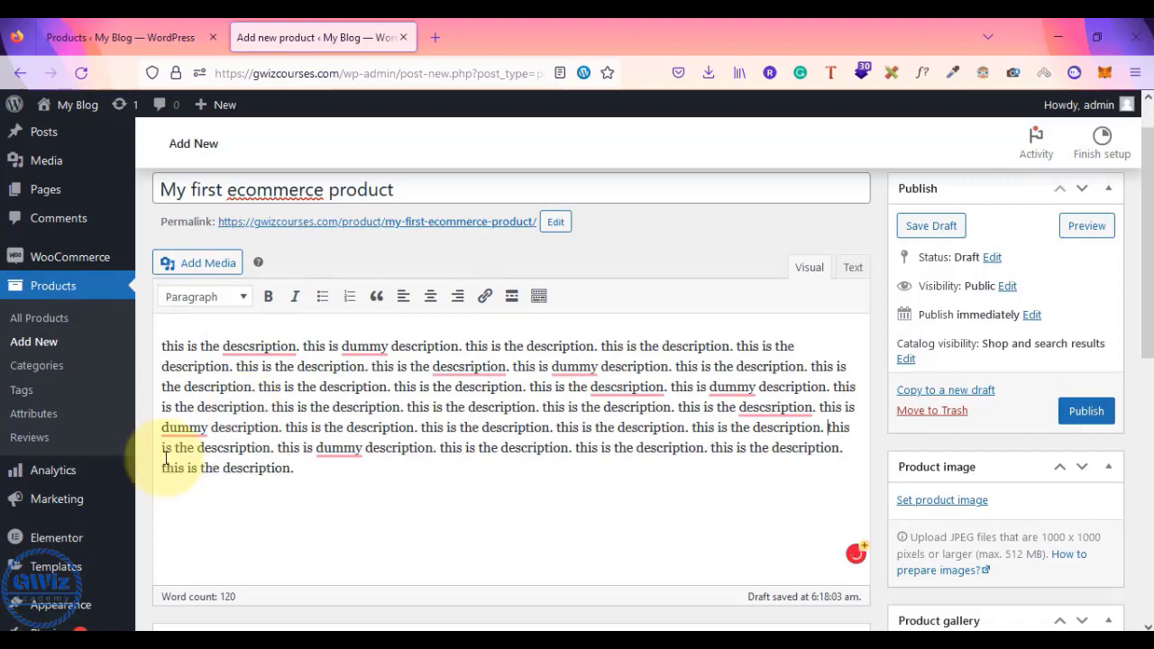
- Copy the dummy description text and paste it as a second paragraph
key("ctrl+a")
key("ctrl+c")
left_click(302, 468)
key("Return")
key("ctrl+v")
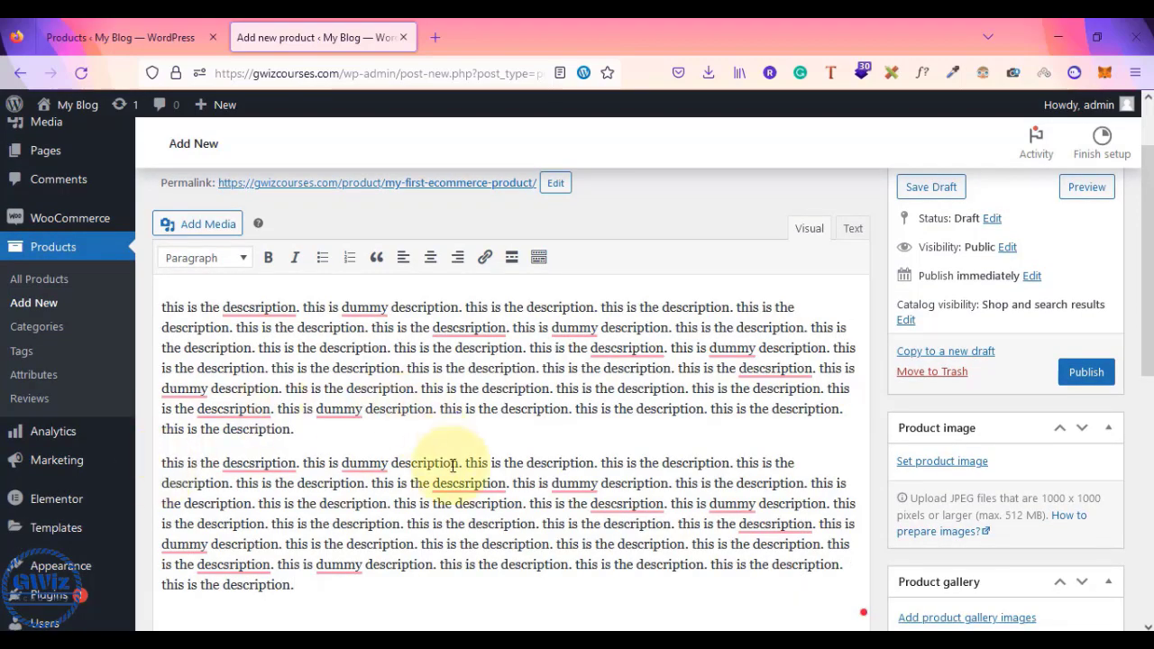
scroll(453, 466, "down", 3)
scroll(453, 466, "up", 2)
scroll(453, 466, "up", 1)
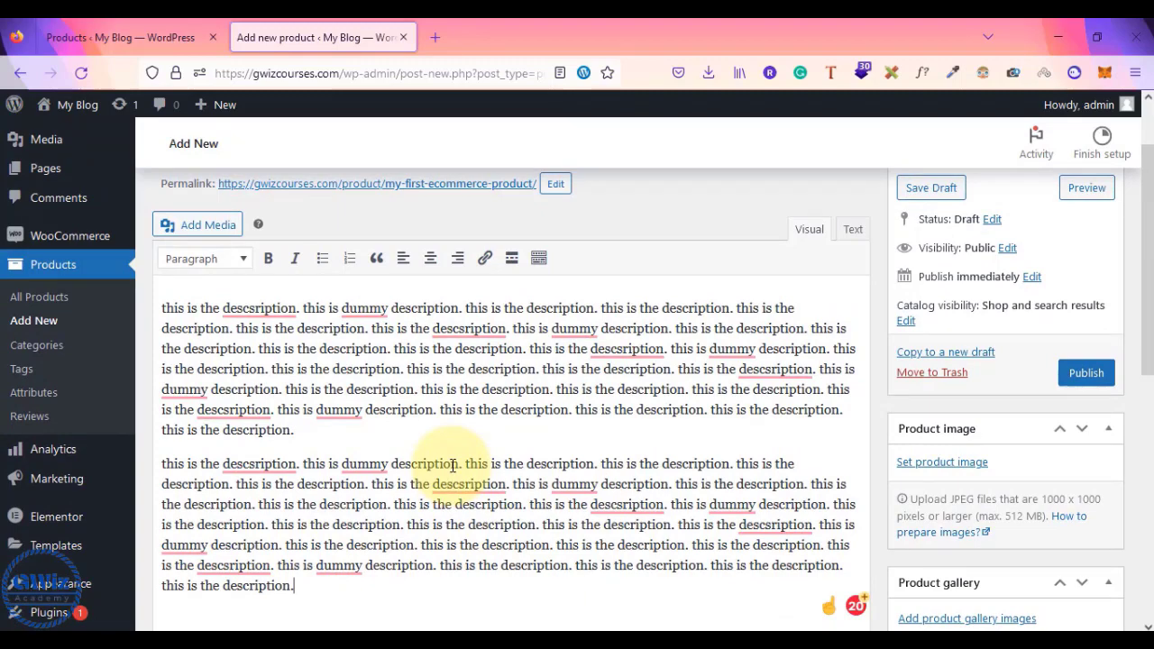
scroll(453, 466, "up", 2)
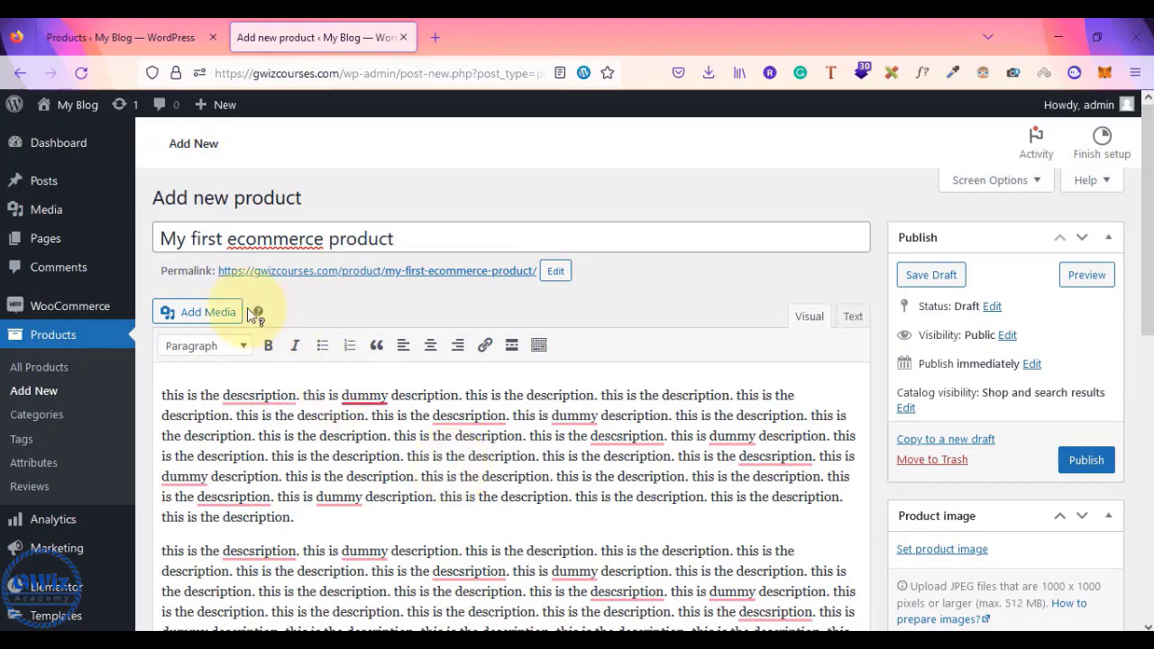
left_click_drag(397, 238, 160, 239)
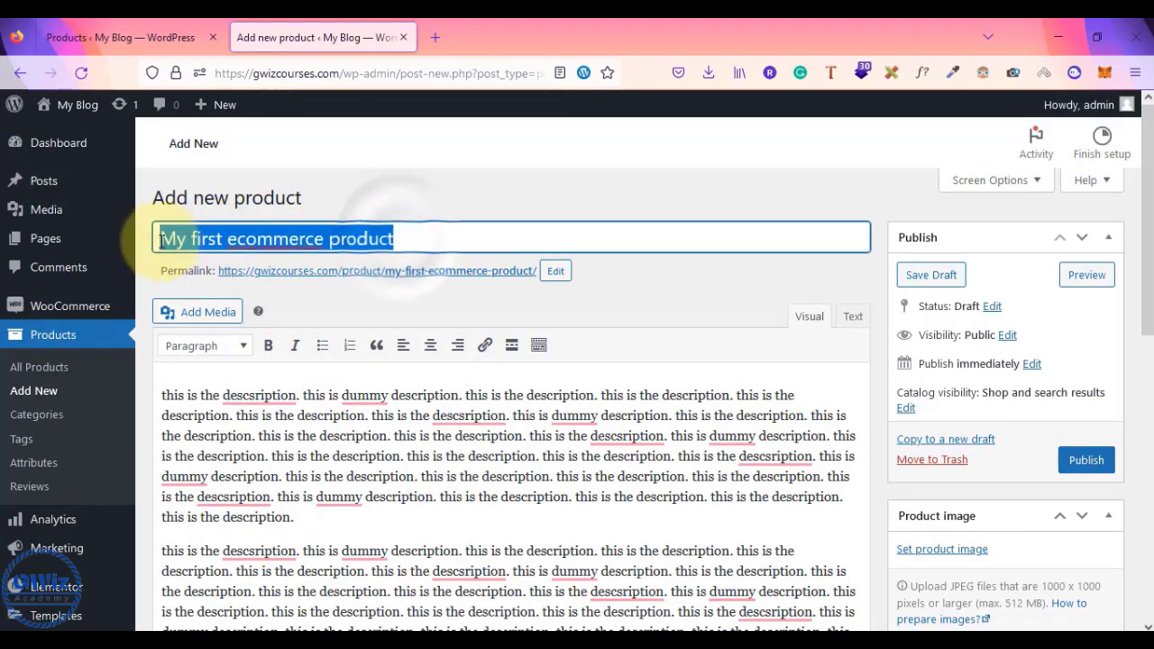
scroll(241, 455, "down", 3)
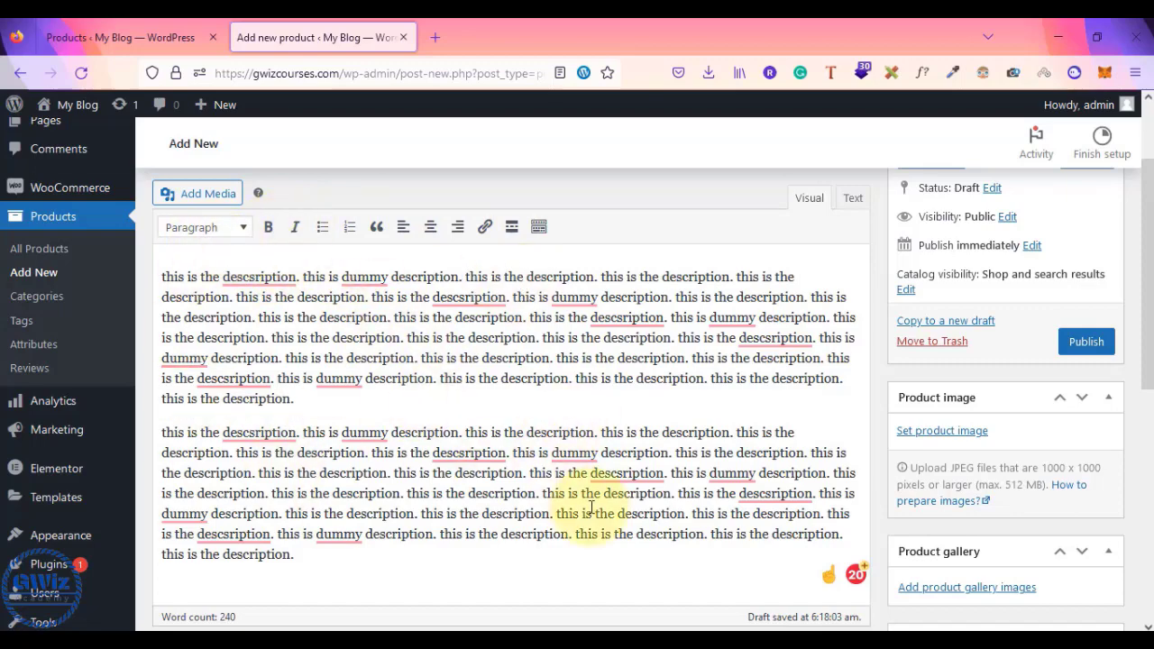
scroll(592, 509, "down", 5)
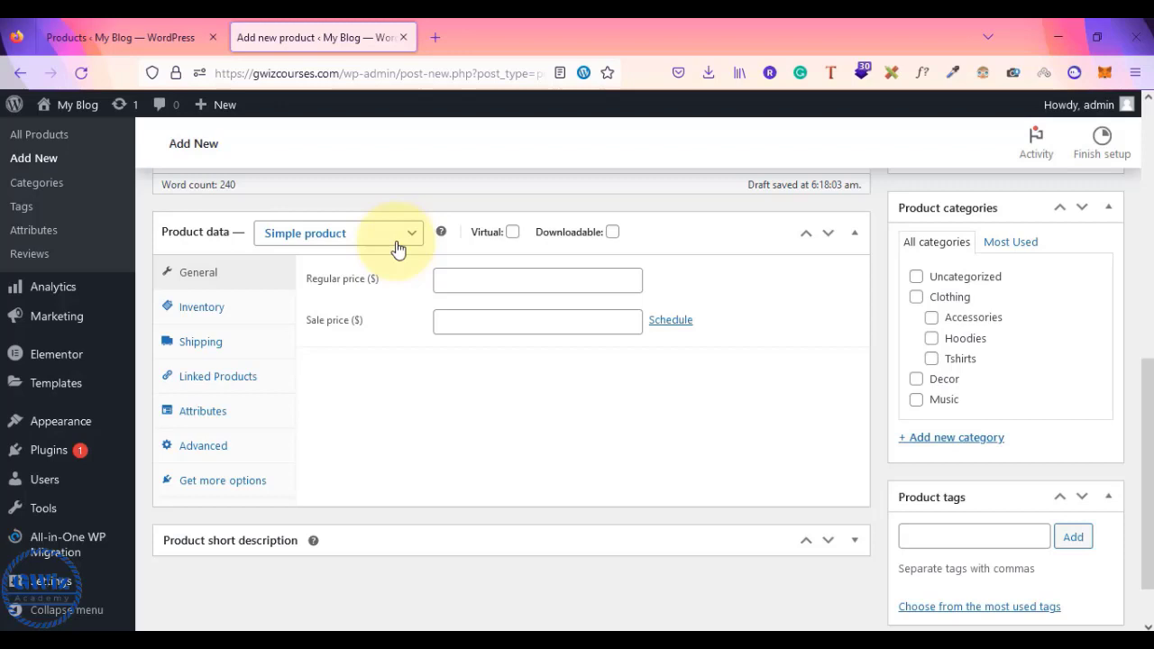
mouse_move(606, 236)
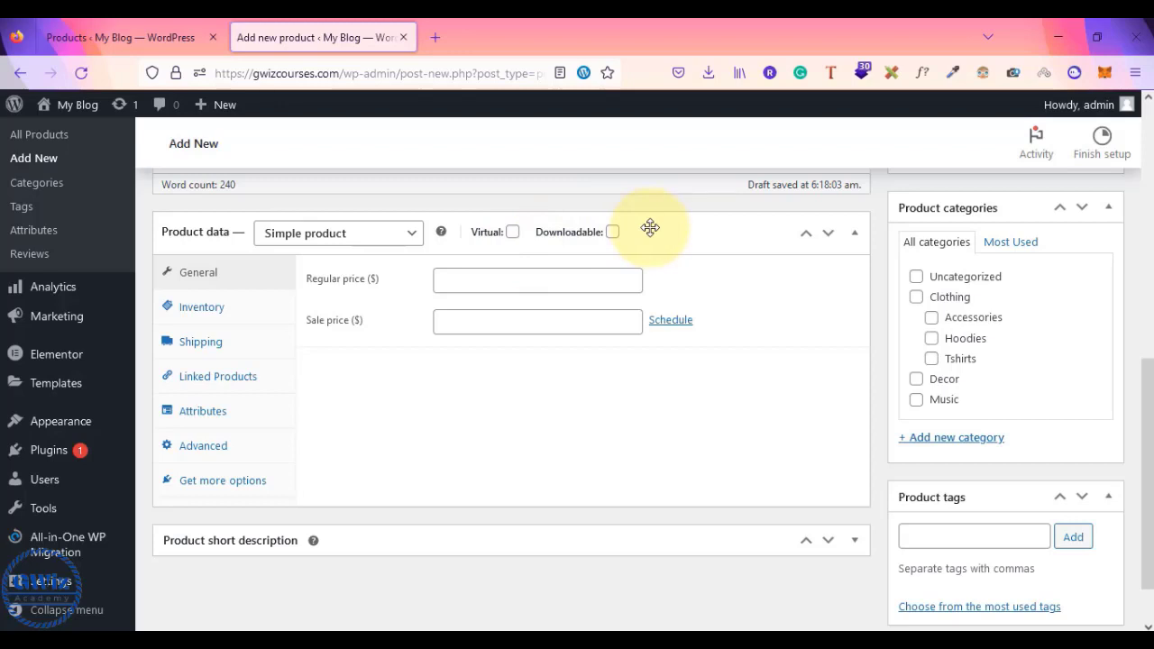
- Set the product's regular price to 500 and sale price to 399
left_click(541, 280)
scroll(541, 280, "up", 2)
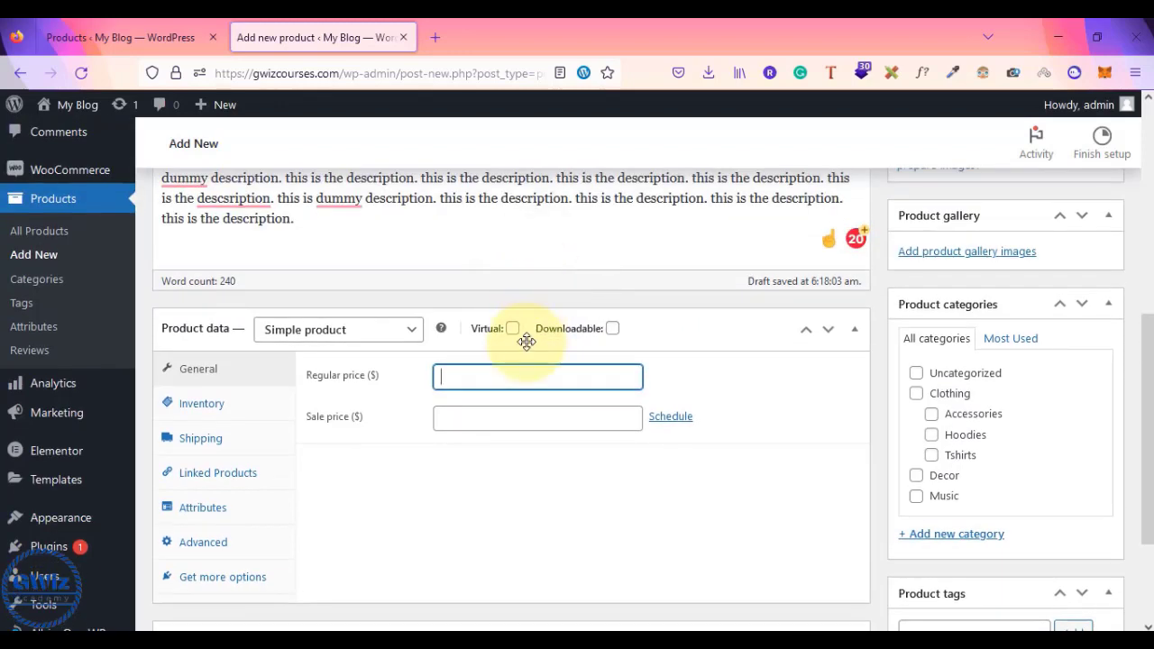
type("399")
key("BackSpace")
key("BackSpace")
key("BackSpace")
type("500")
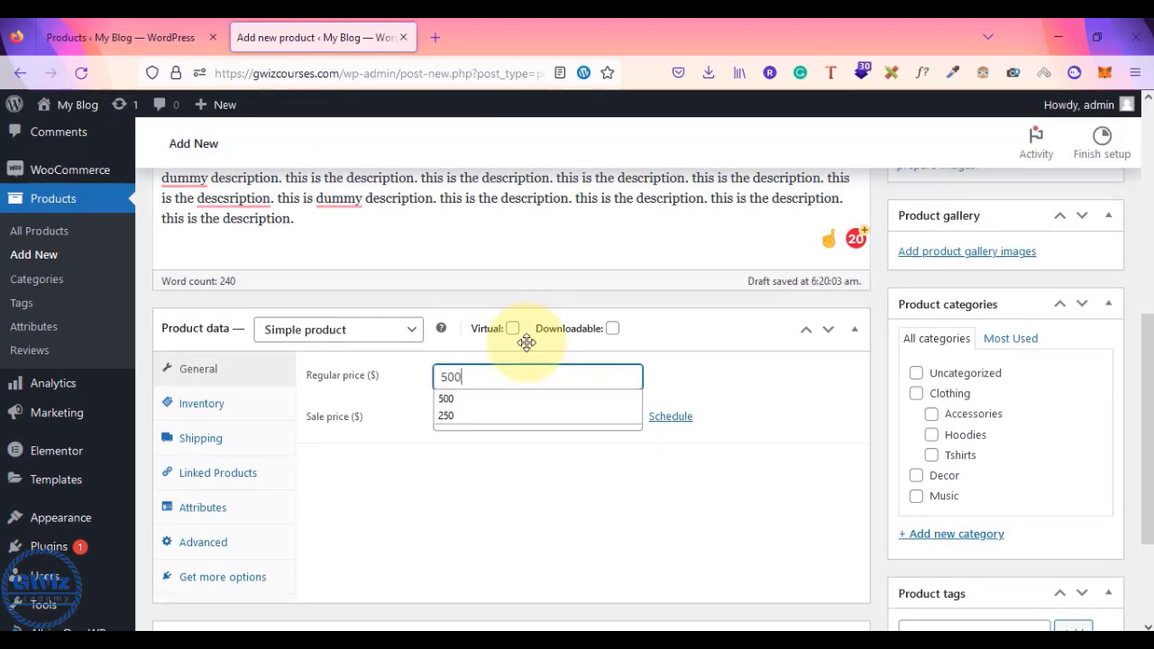
key("Tab")
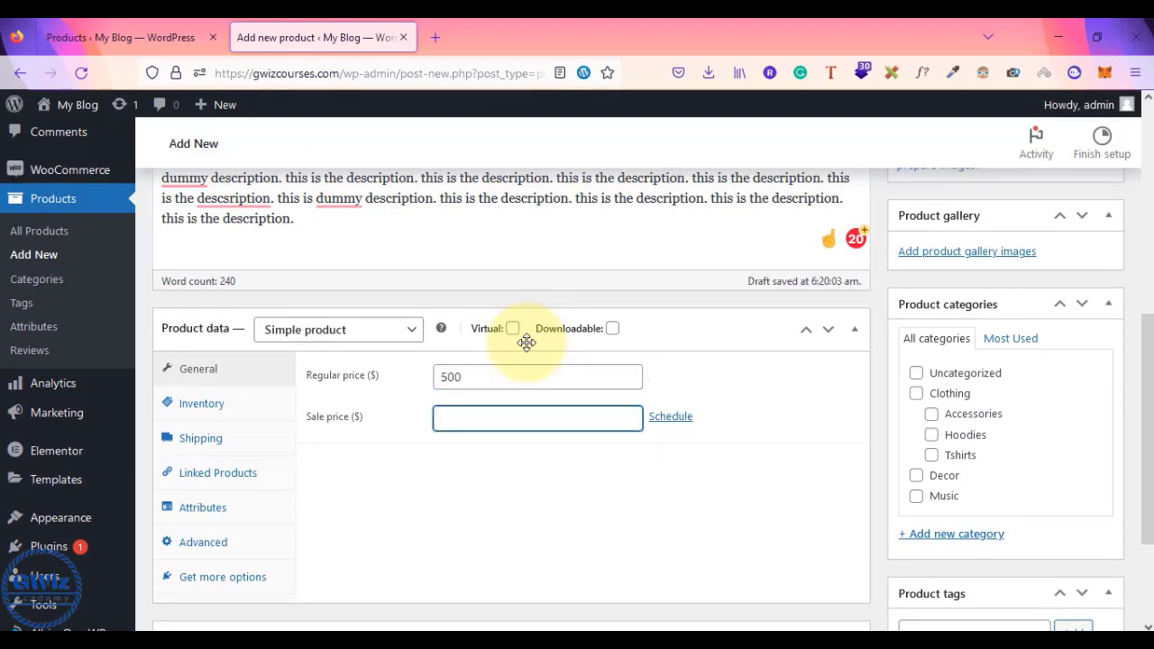
type("399")
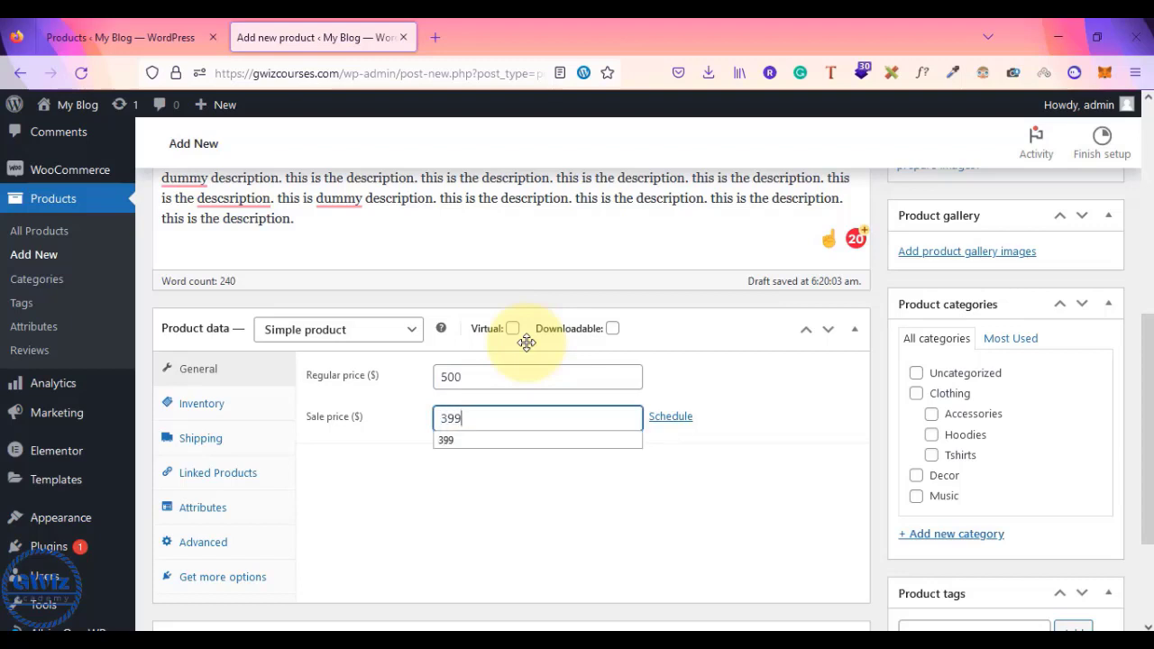
left_click(774, 416)
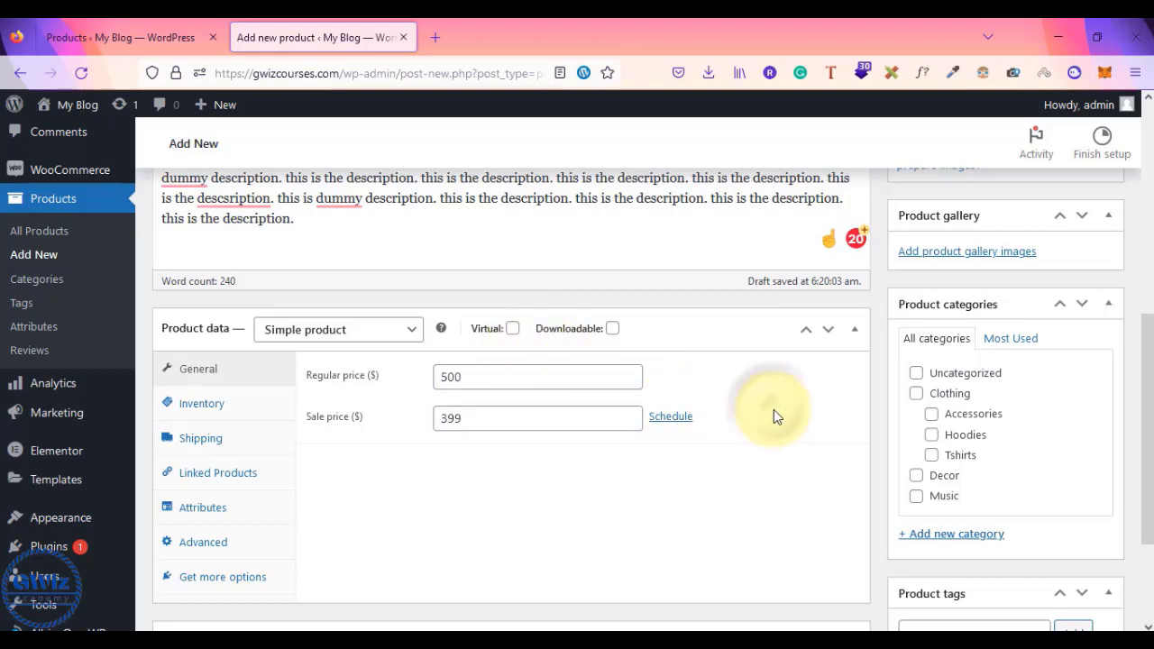
- In Inventory, enable Manage stock and set the stock quantity to 100
left_click(190, 407)
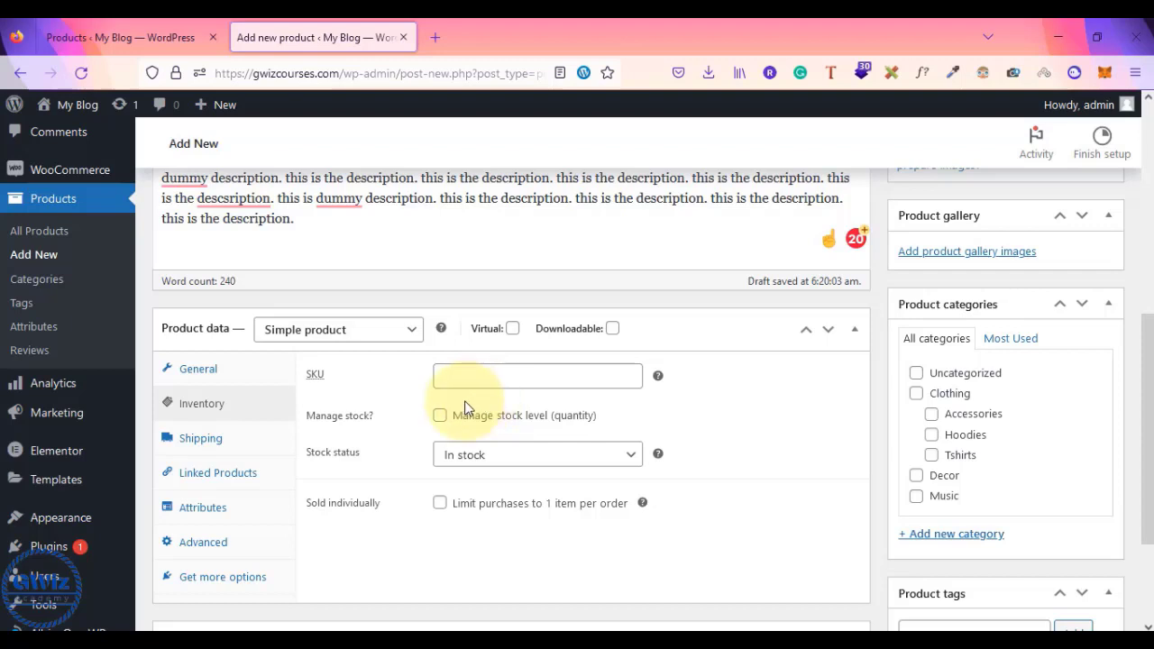
left_click(441, 416)
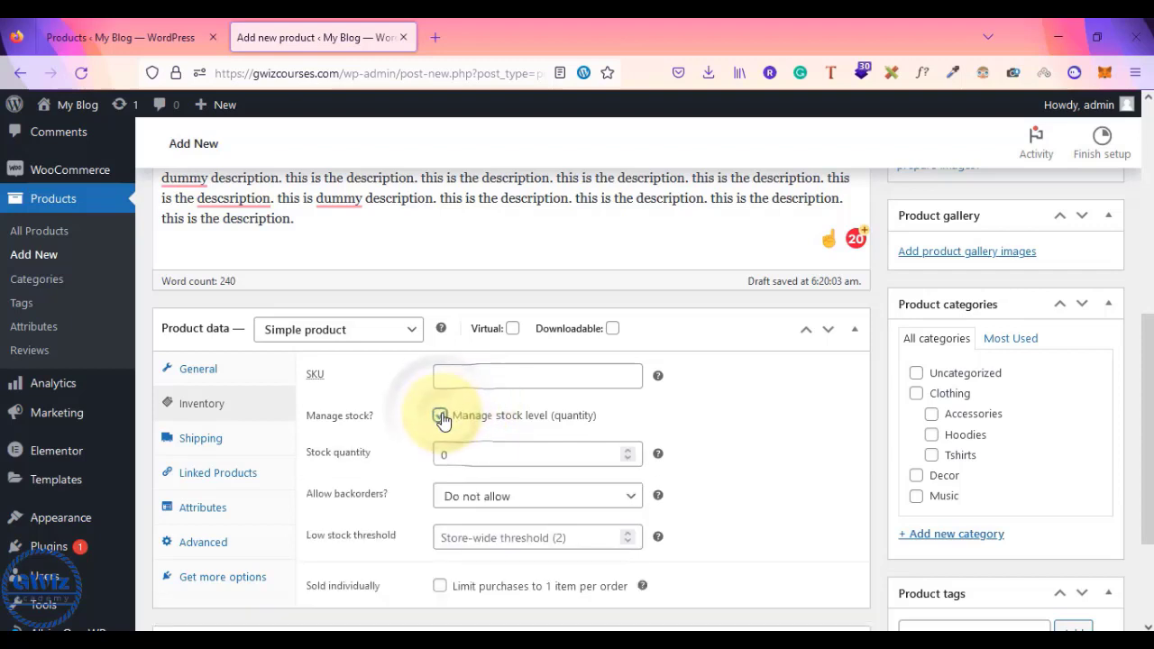
double_click(451, 454)
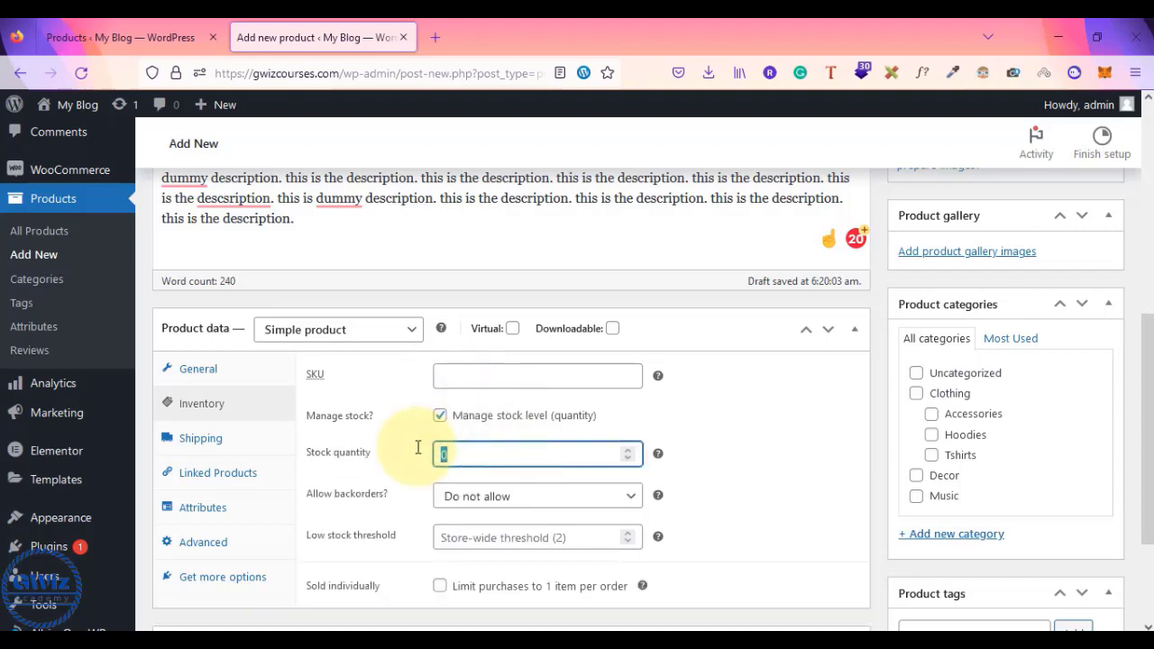
type("100")
scroll(417, 448, "up", 3)
scroll(278, 261, "up", 5)
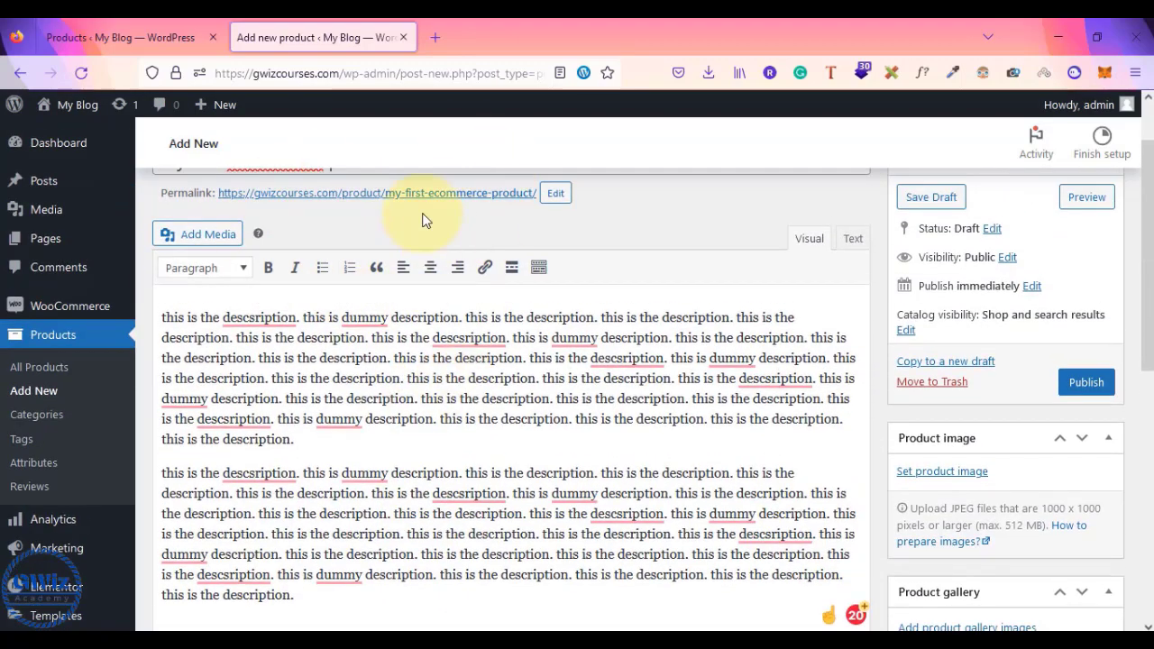
scroll(387, 211, "down", 8)
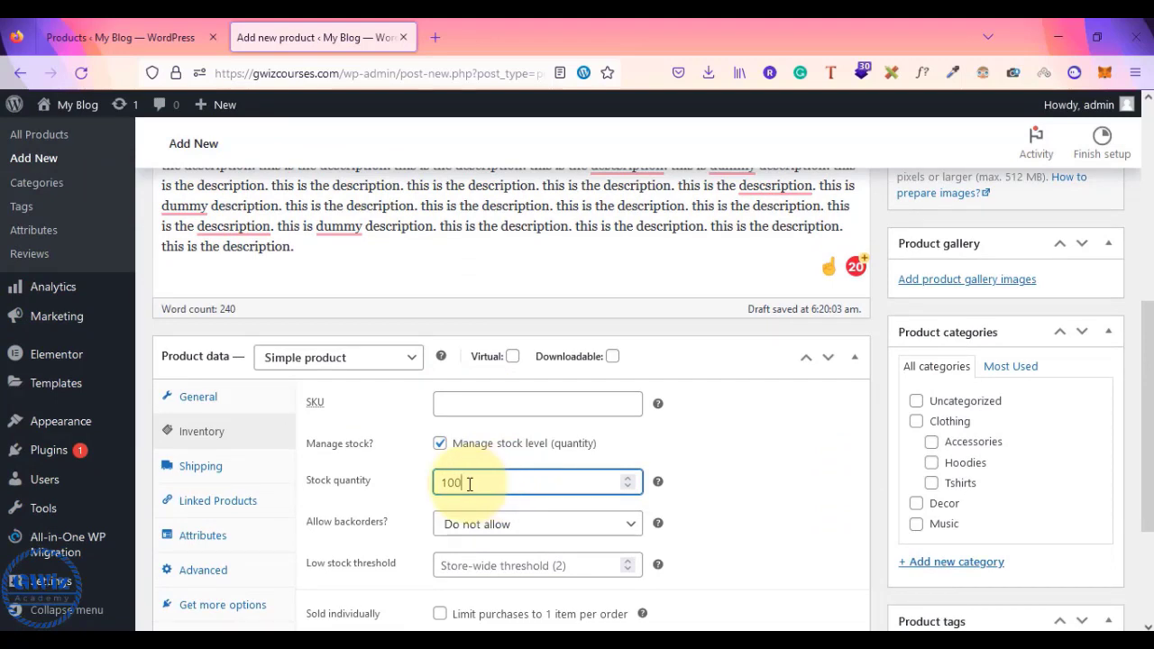
- Keep backorders at Do not allow, then turn stock tracking back off
left_click_drag(464, 485, 426, 485)
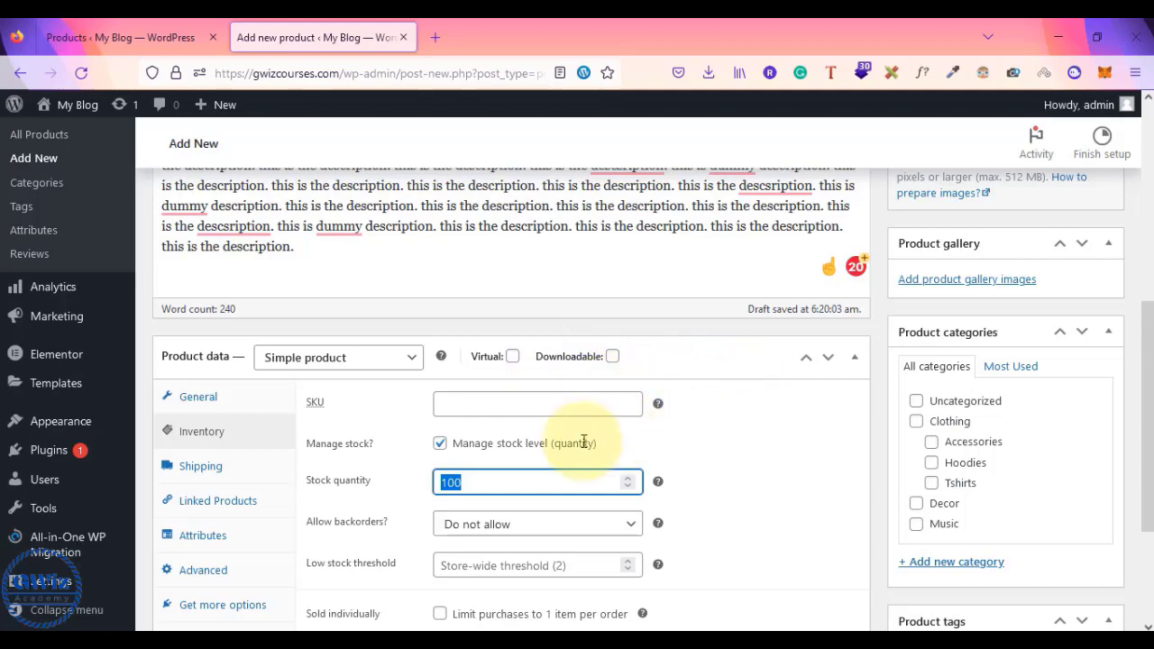
scroll(510, 456, "up", 2)
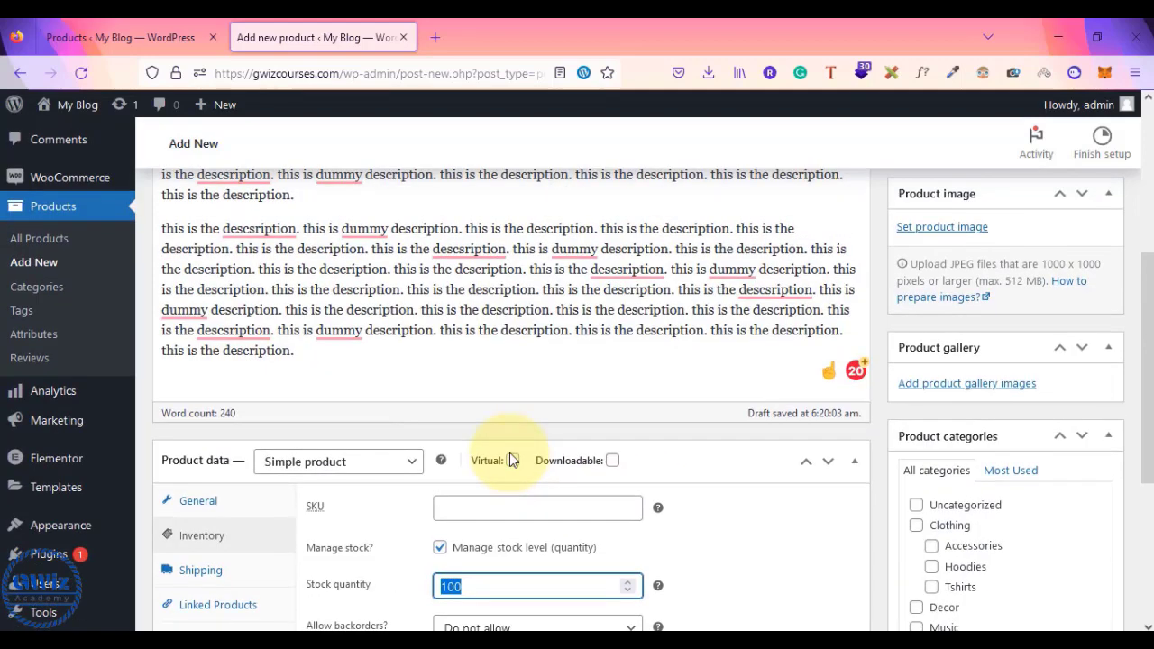
scroll(509, 460, "down", 2)
scroll(510, 452, "down", 1)
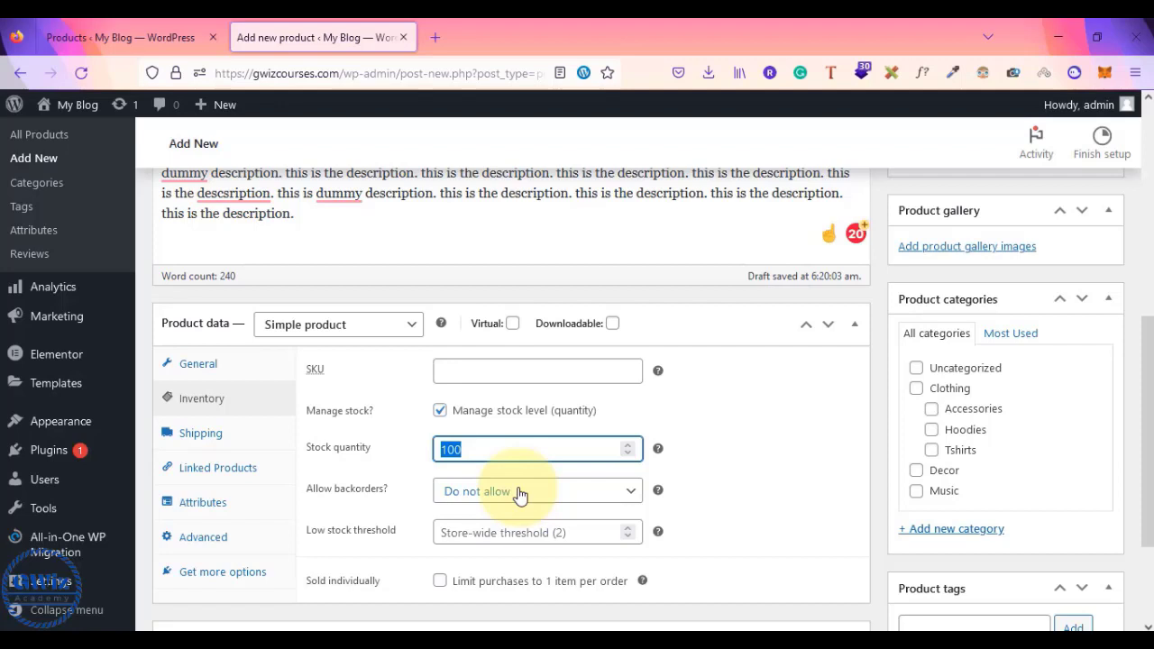
left_click(521, 493)
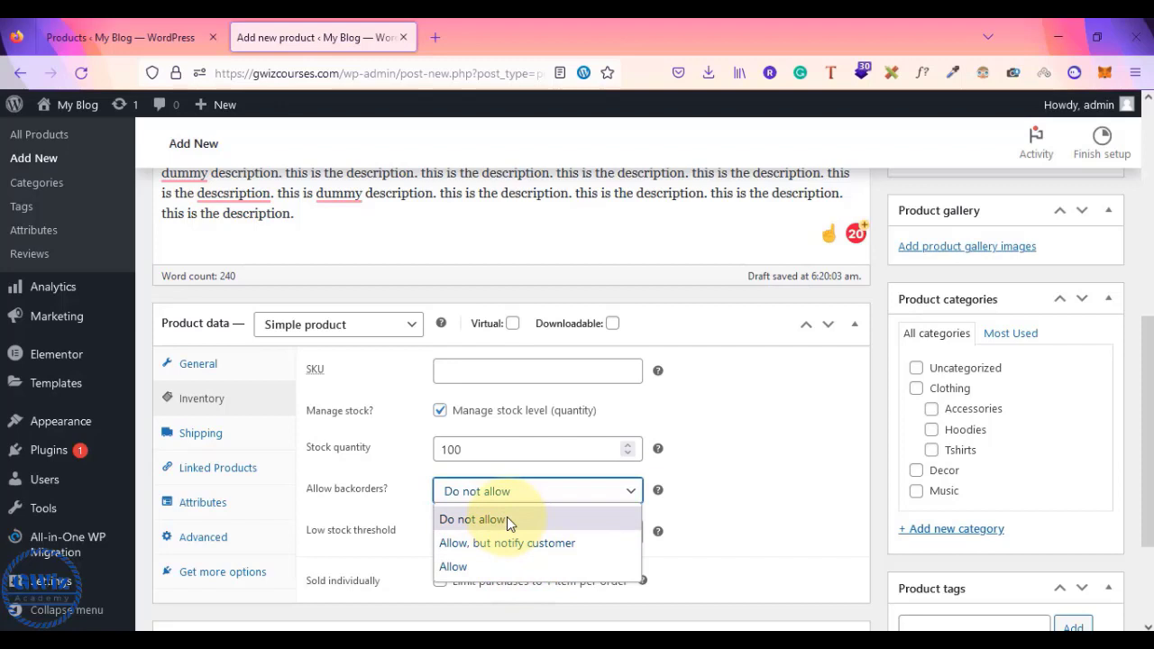
left_click(508, 520)
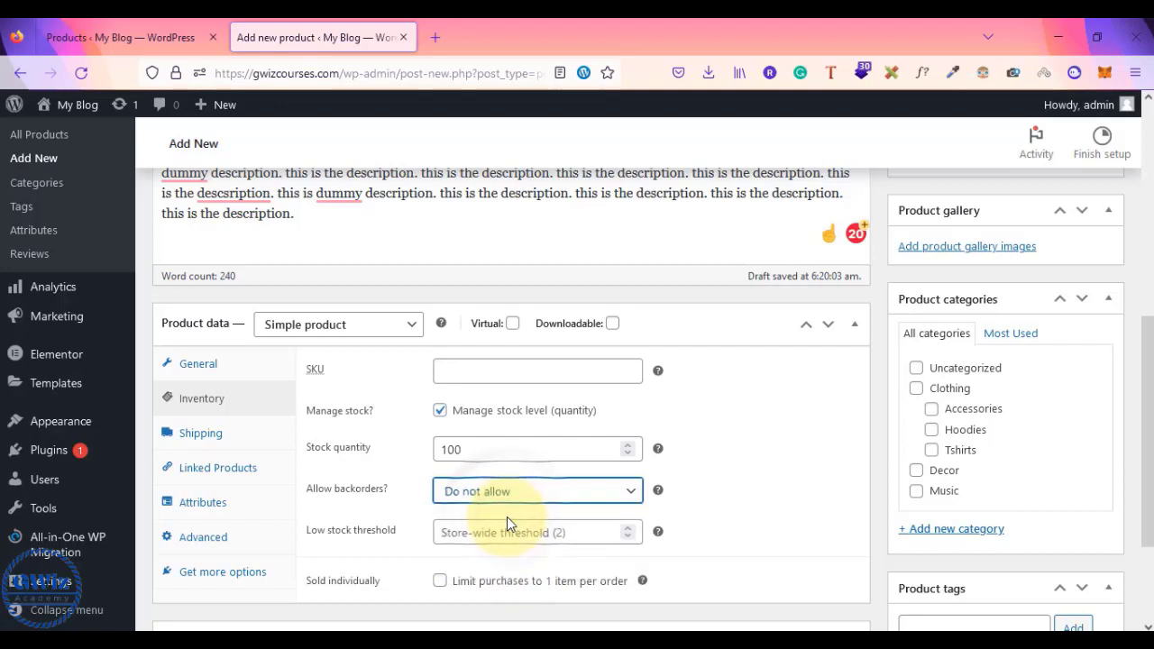
left_click(441, 413)
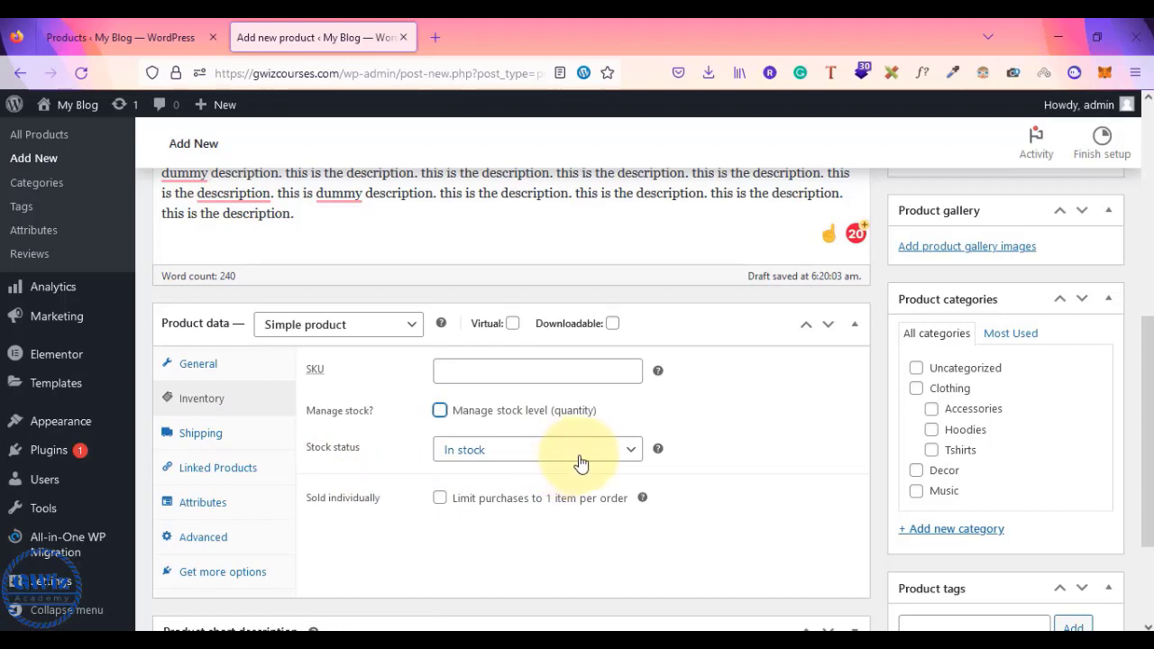
- Show the Linked Products tab, leaving Upsells and Cross-sells blank, after checking the existing products list
left_click(201, 434)
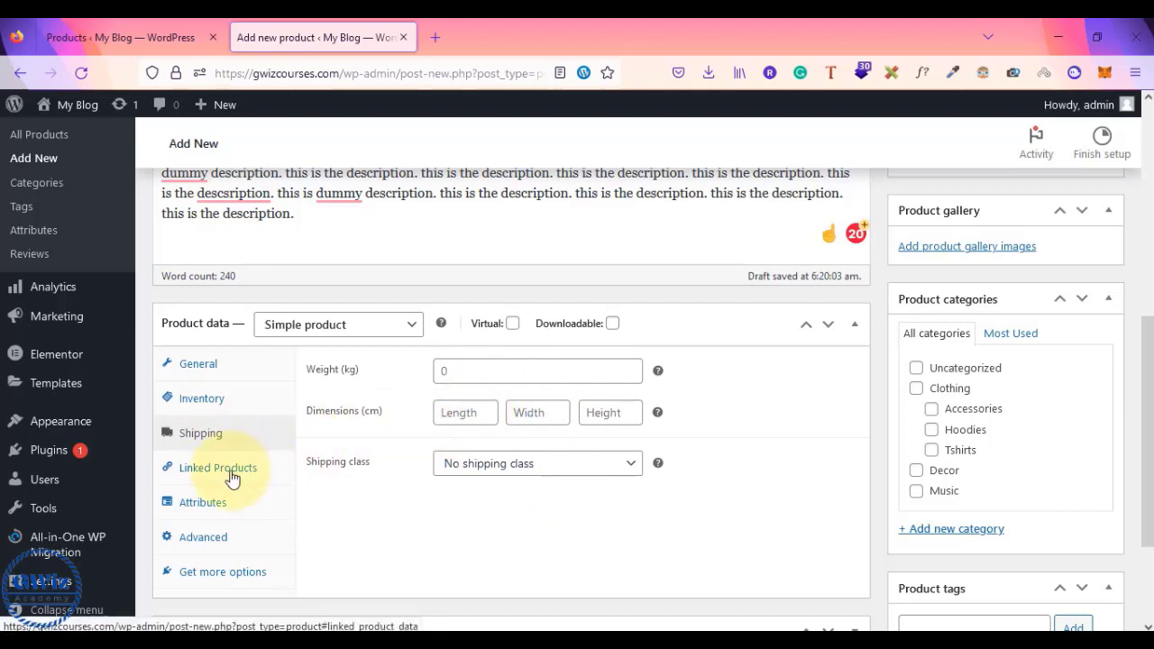
left_click(232, 476)
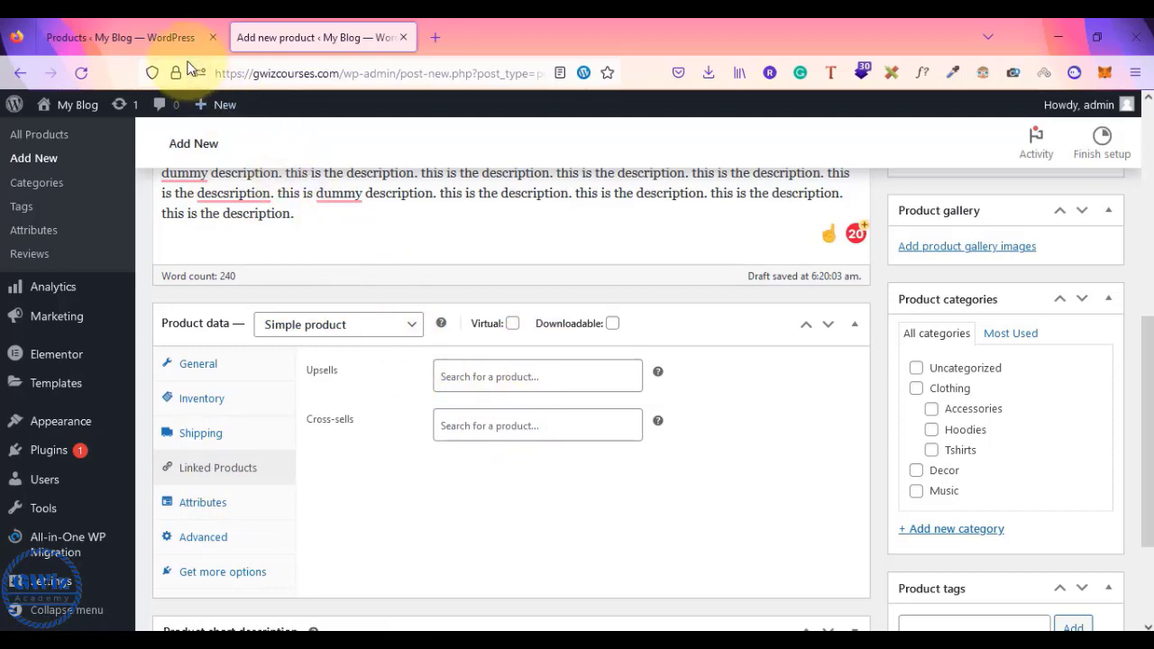
left_click(162, 37)
scroll(297, 467, "down", 10)
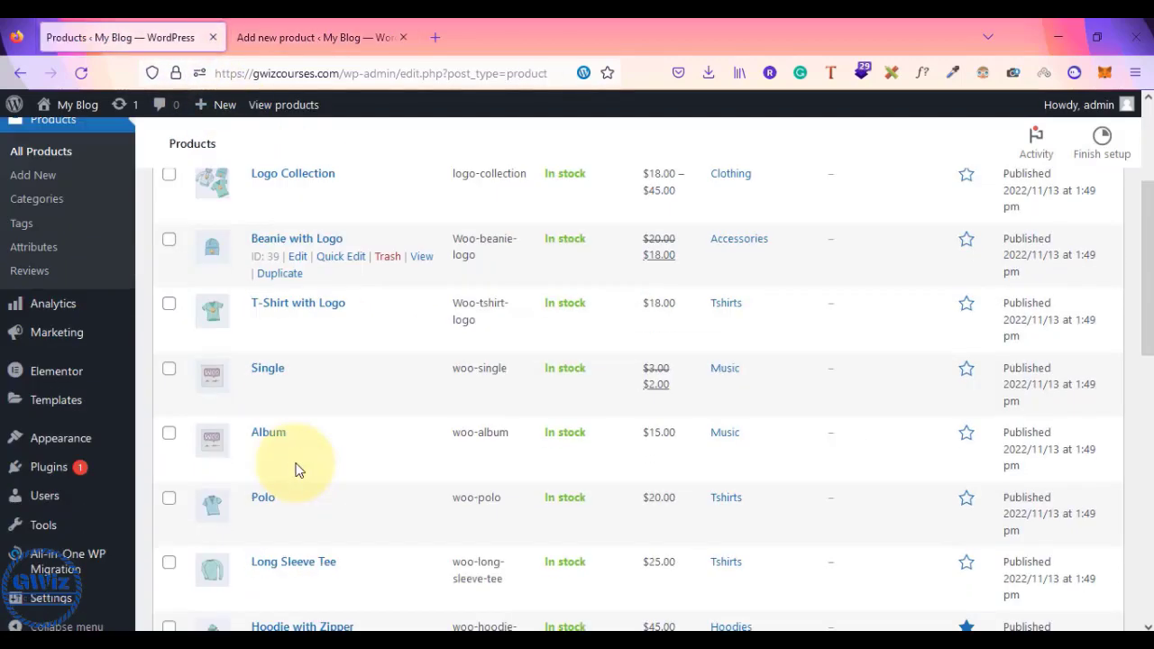
scroll(299, 470, "up", 10)
scroll(296, 468, "down", 2)
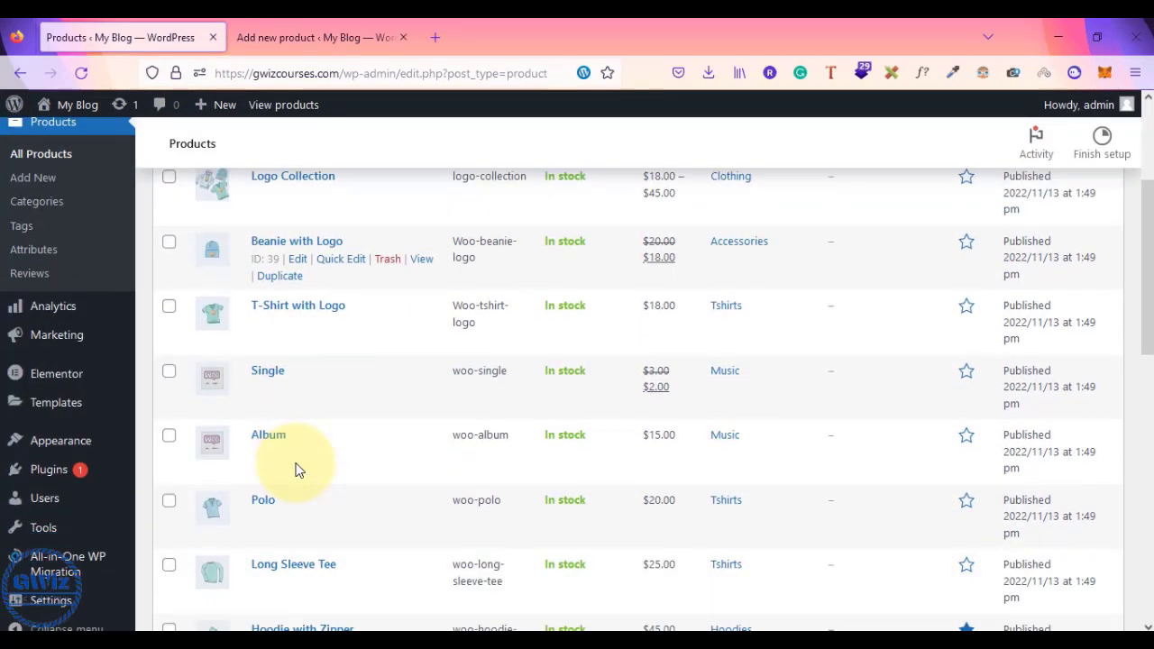
left_click(306, 37)
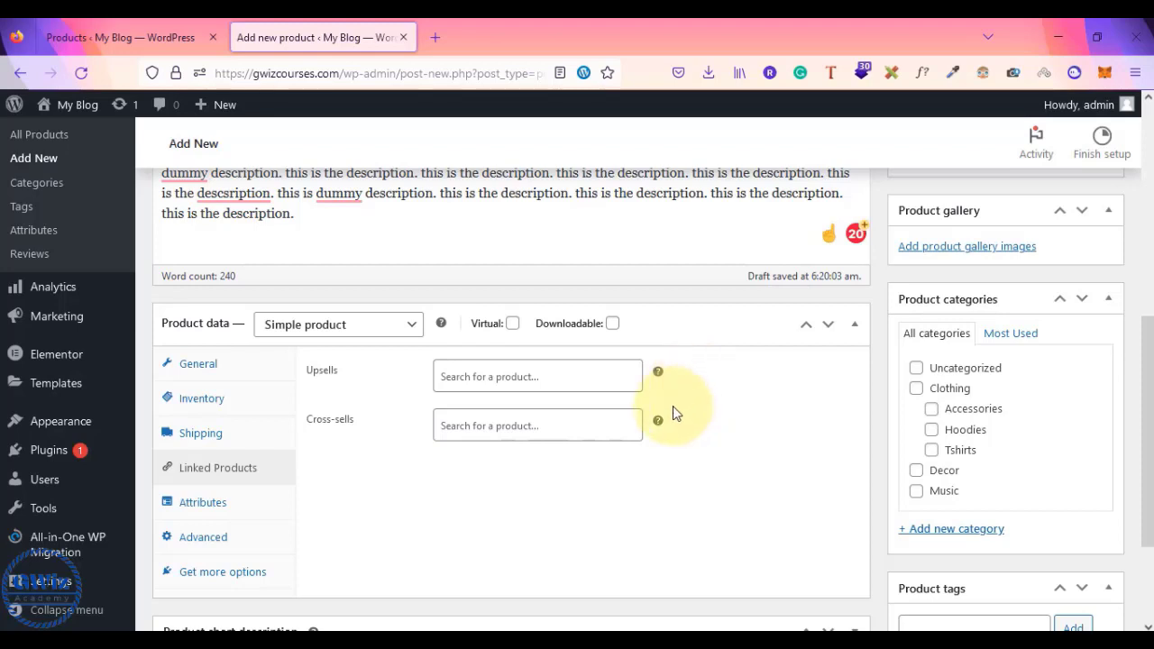
mouse_move(657, 422)
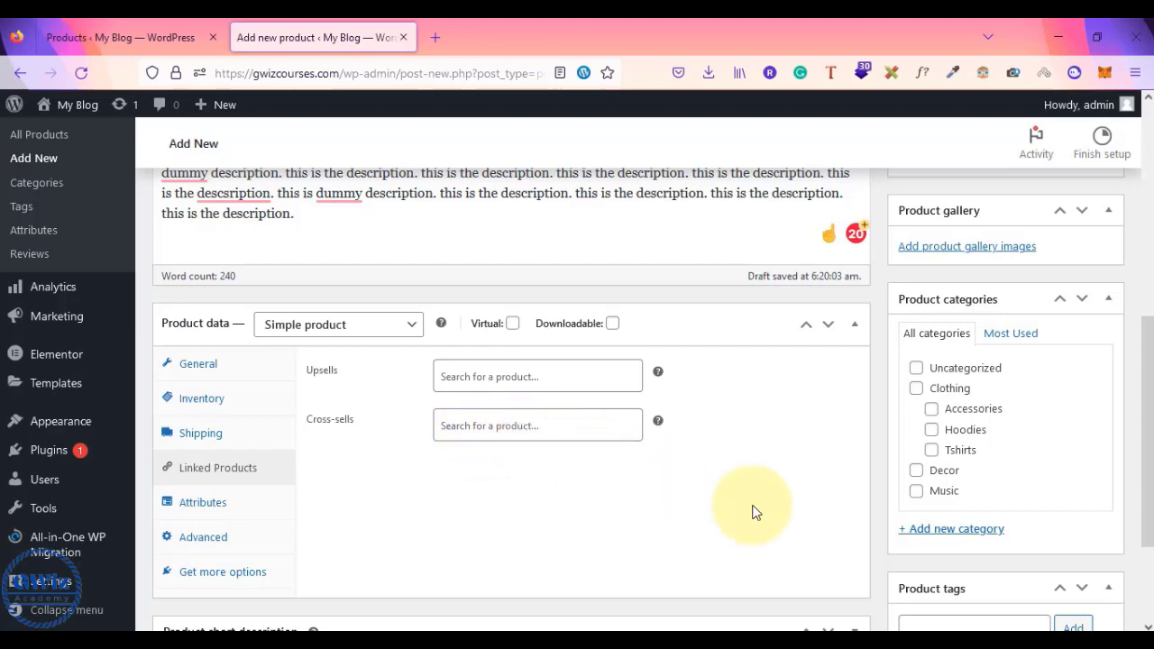
scroll(756, 512, "down", 3)
scroll(756, 512, "up", 2)
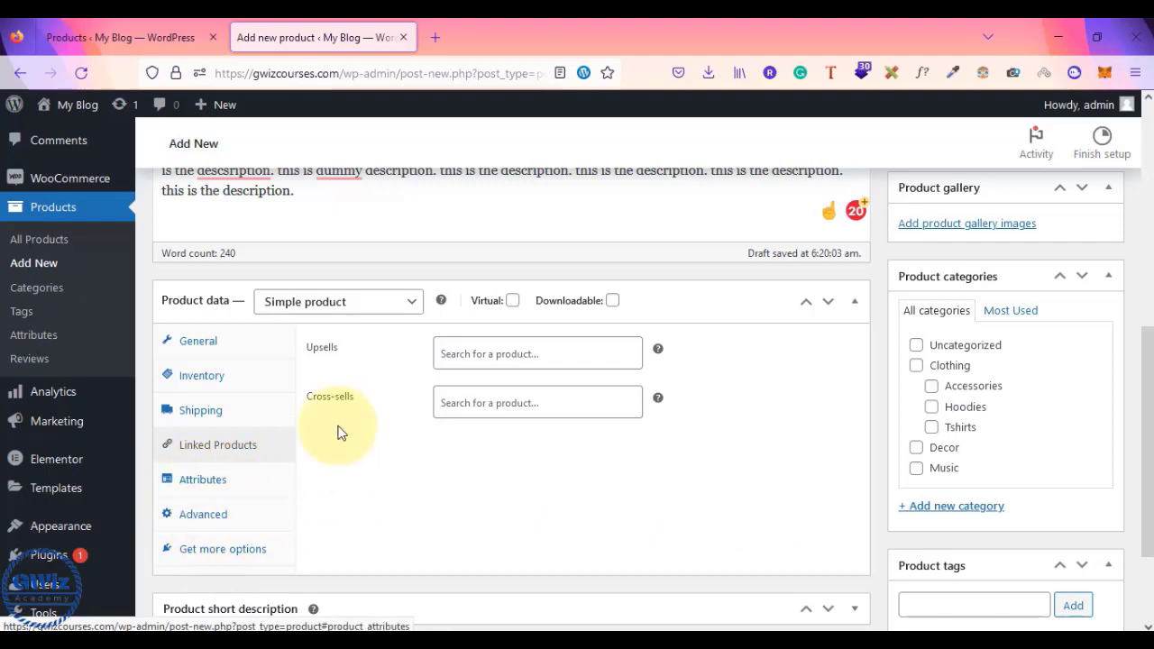
- Review the General and Inventory tabs and keep the product type as Simple product
left_click(232, 349)
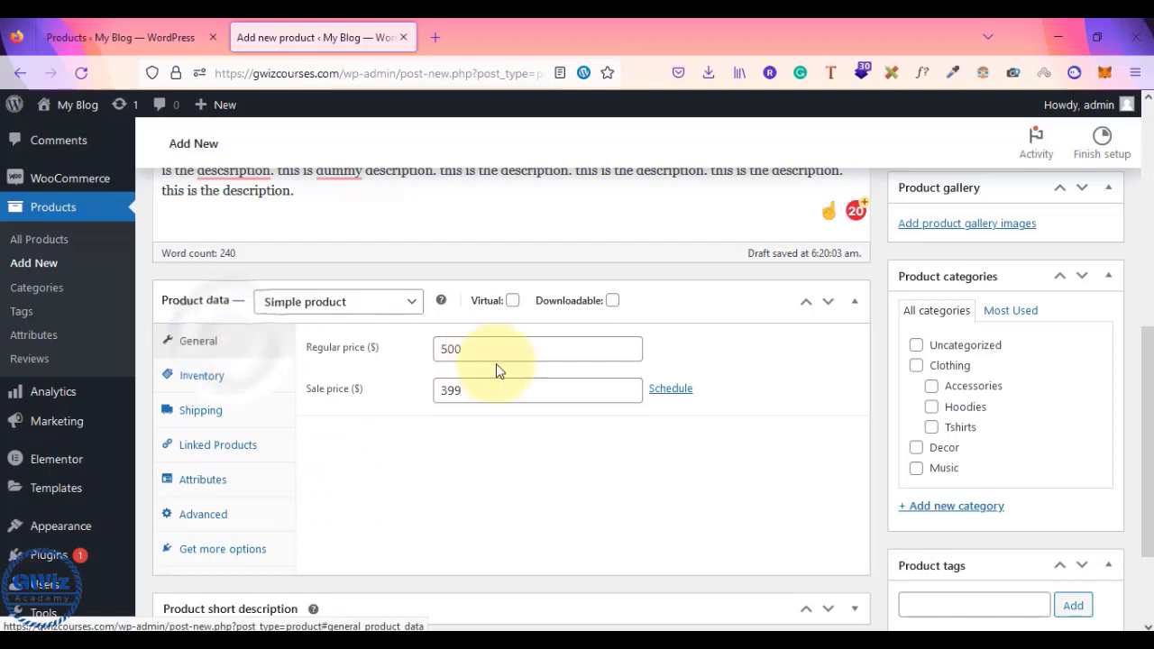
left_click(191, 373)
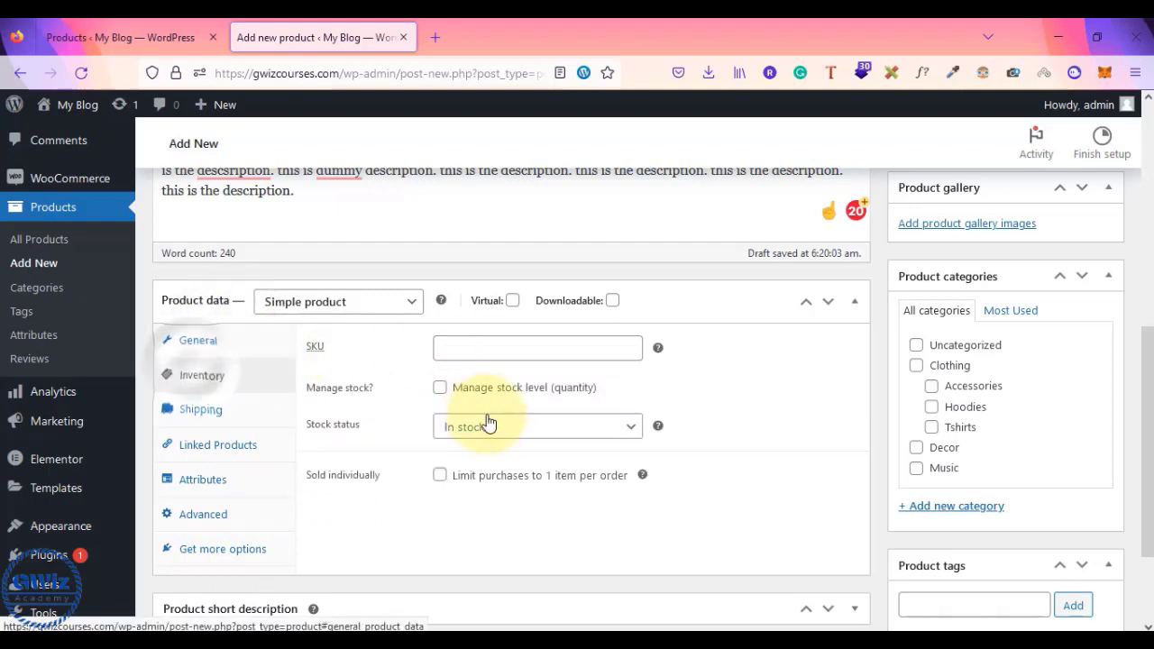
left_click(334, 302)
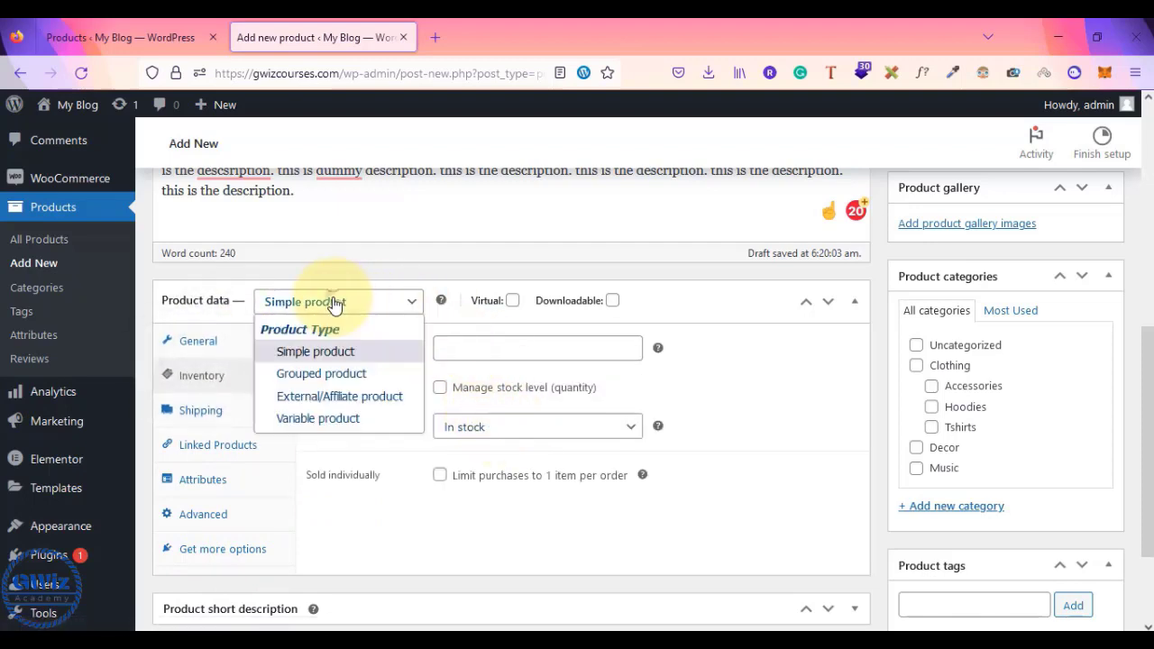
left_click(306, 352)
scroll(399, 492, "down", 3)
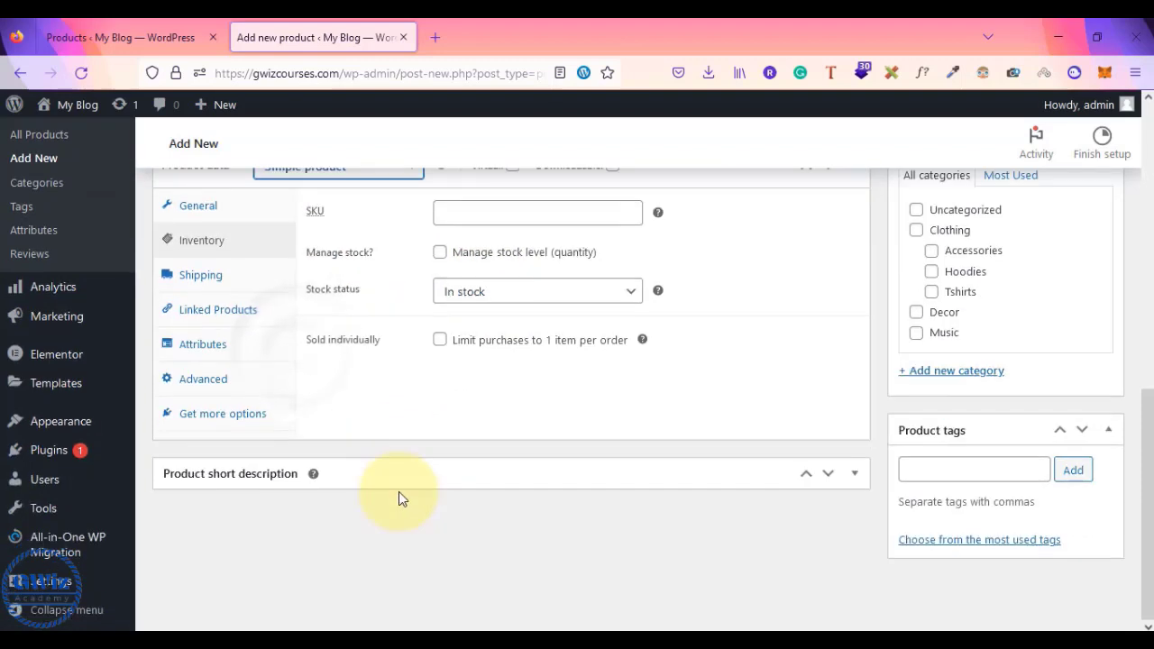
- Expand Product short description and paste in the main description's opening lines
left_click(855, 473)
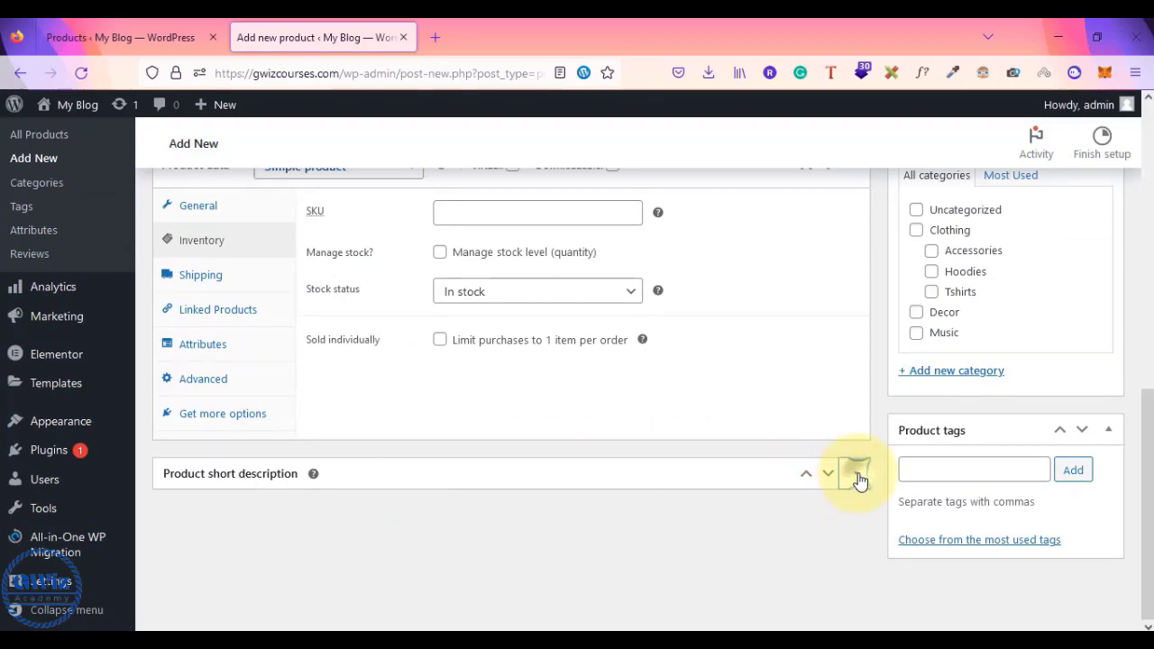
scroll(644, 515, "up", 10)
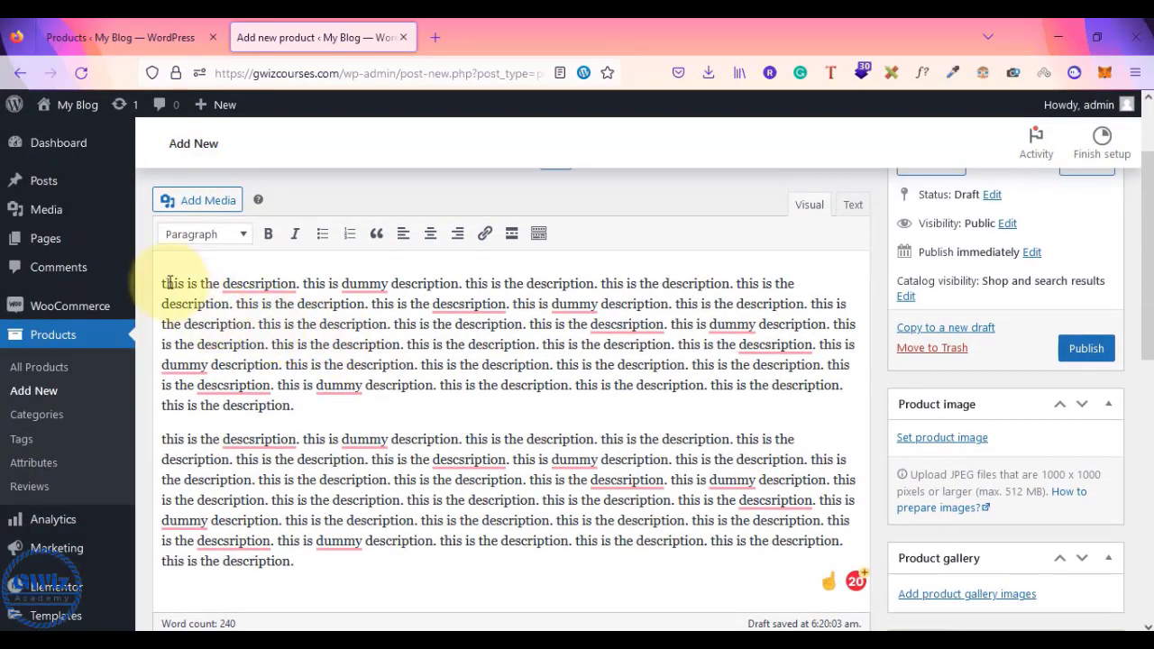
scroll(365, 510, "down", 1)
scroll(367, 510, "down", 10)
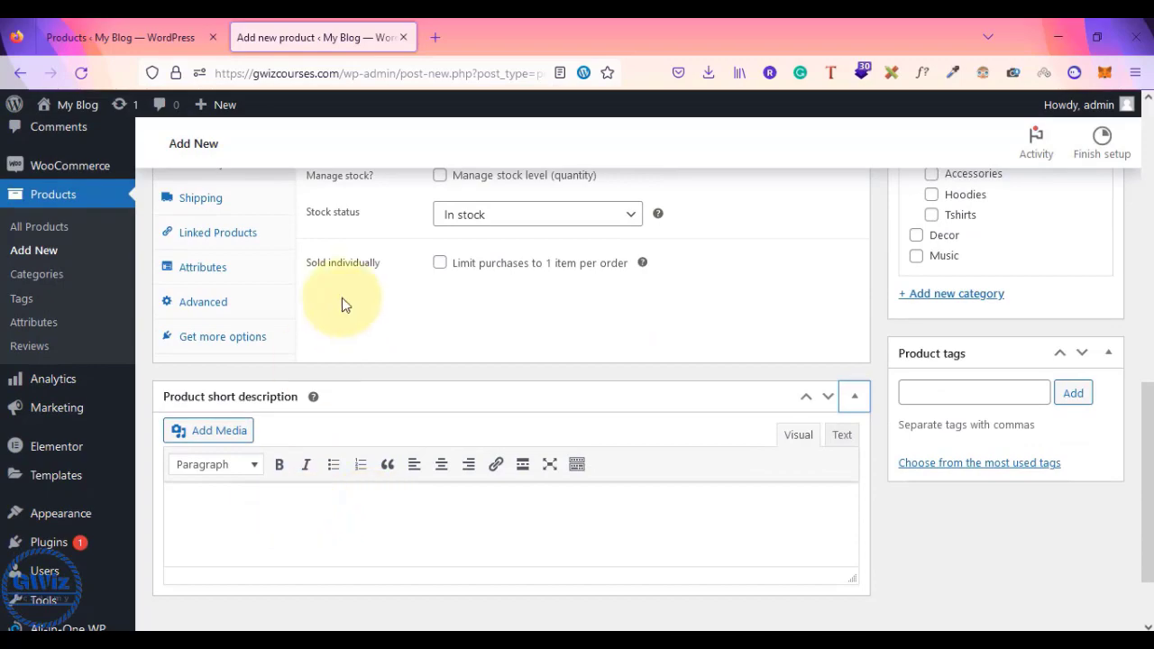
scroll(344, 305, "up", 9)
scroll(193, 219, "up", 2)
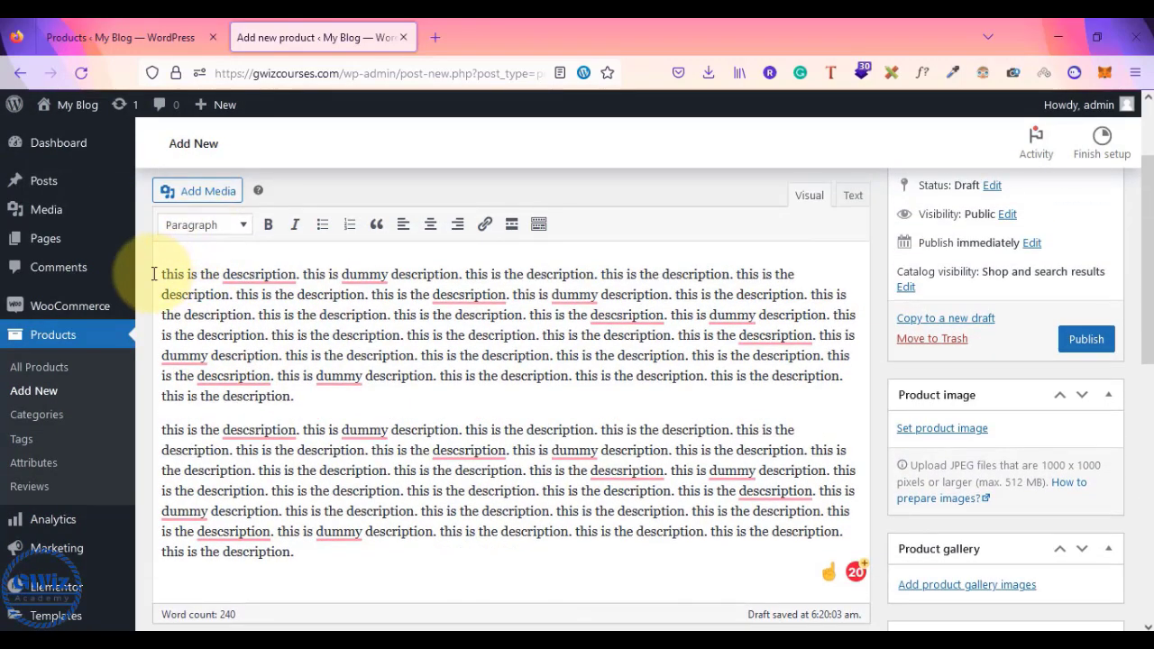
left_click_drag(163, 274, 421, 335)
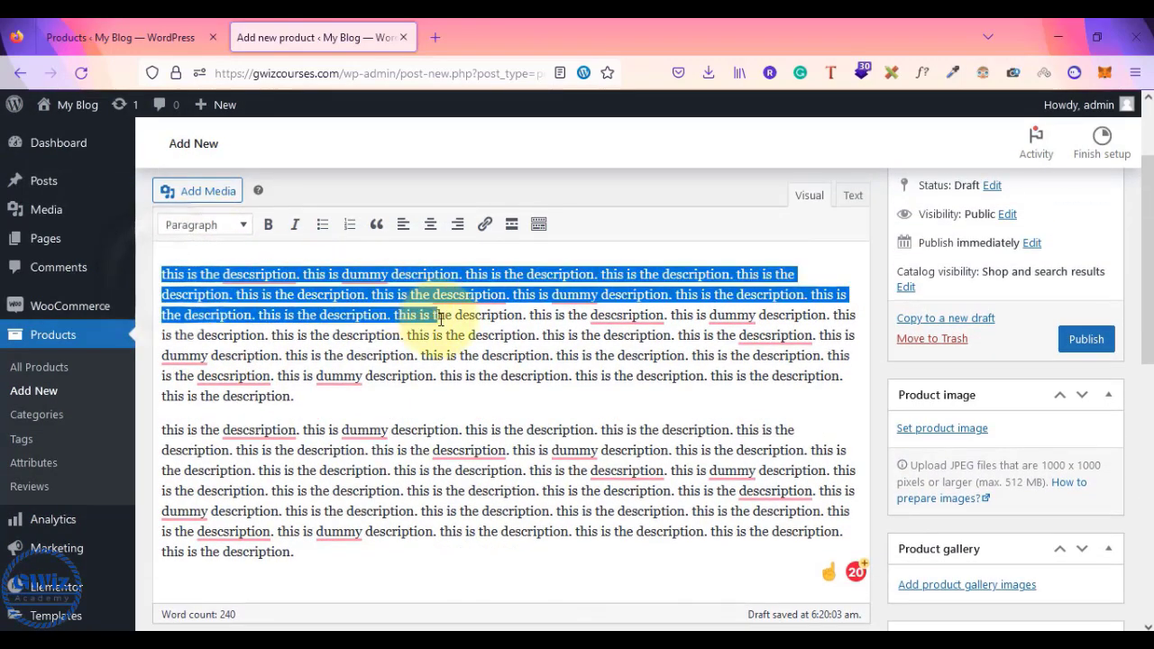
scroll(501, 413, "down", 10)
left_click(309, 533)
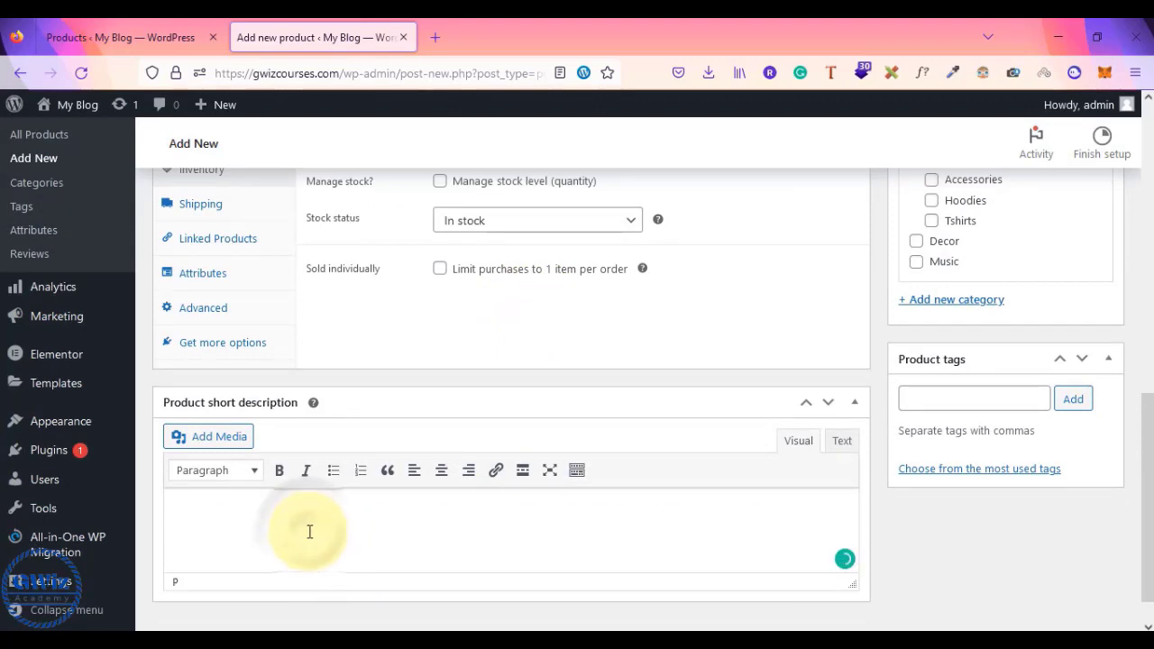
type("this is the descsription. this is dummy description. this is the description. this is the description. this is the description. this is the description. this is the descsription. this is dummy description. this is the description. this is the description. this is the description. this is the description.")
scroll(948, 548, "up", 2)
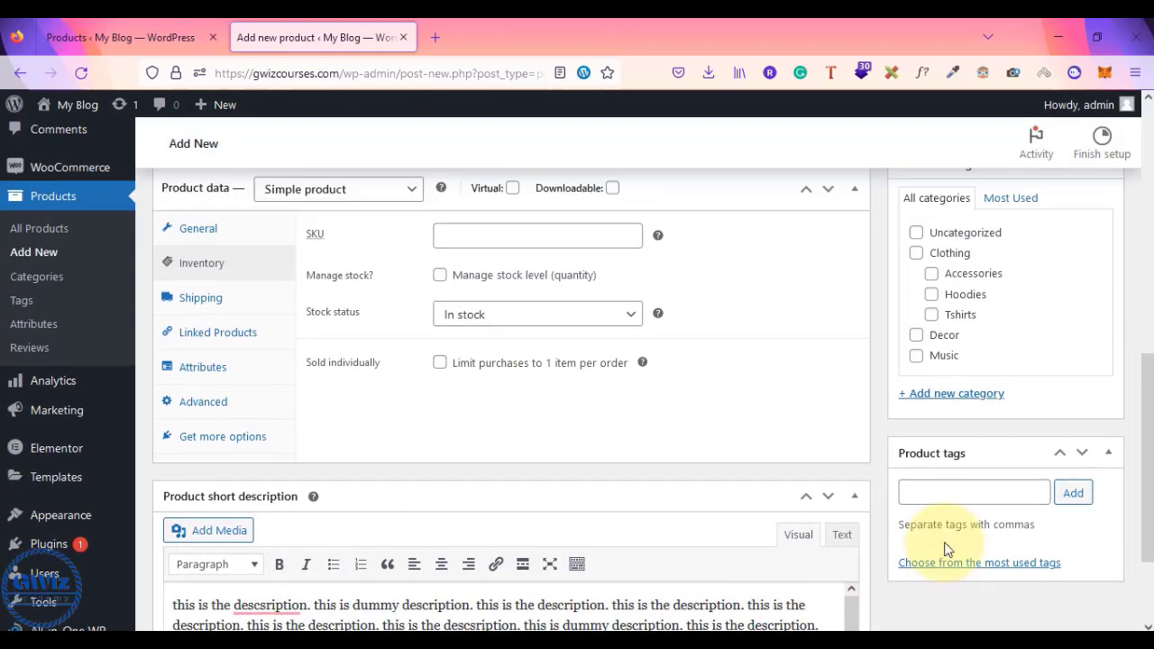
left_click(965, 542)
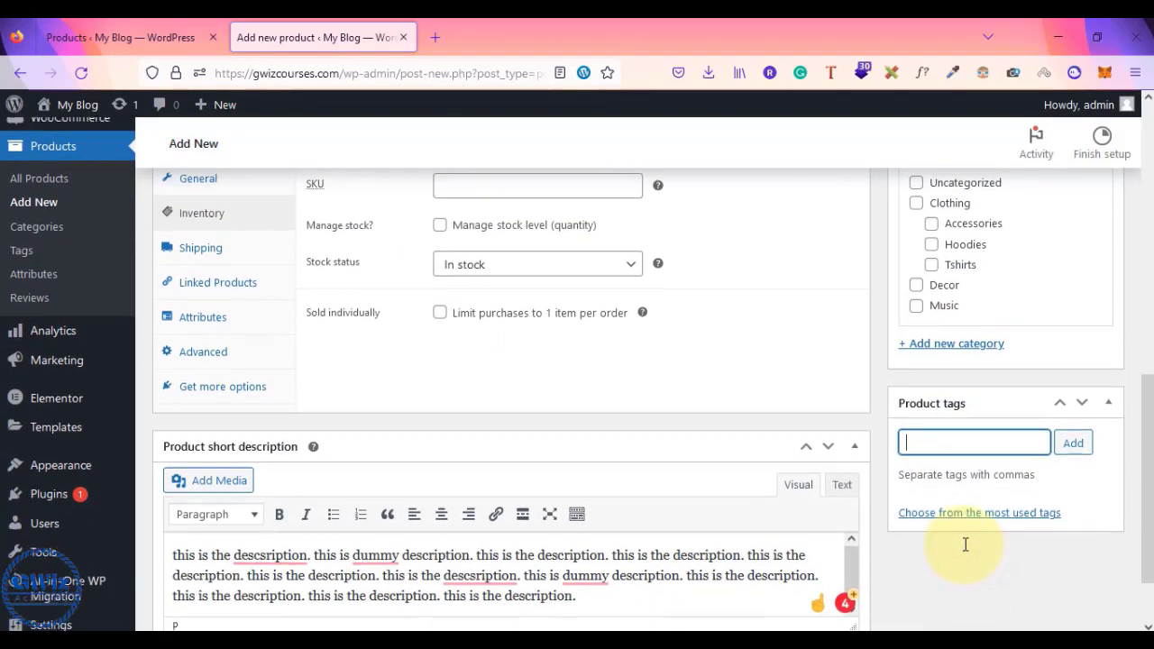
scroll(965, 544, "down", 2)
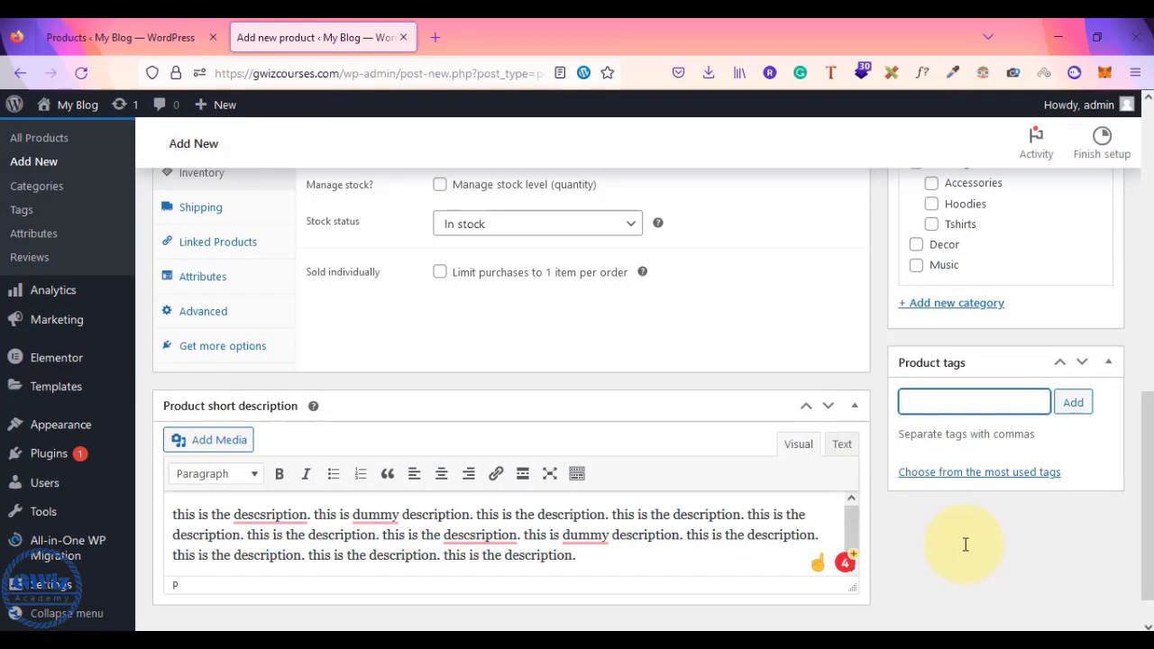
- Enter tshirts, caps, jeans, shirts and apparals one by one in the Product tags box
type("tshirts,")
key("Return")
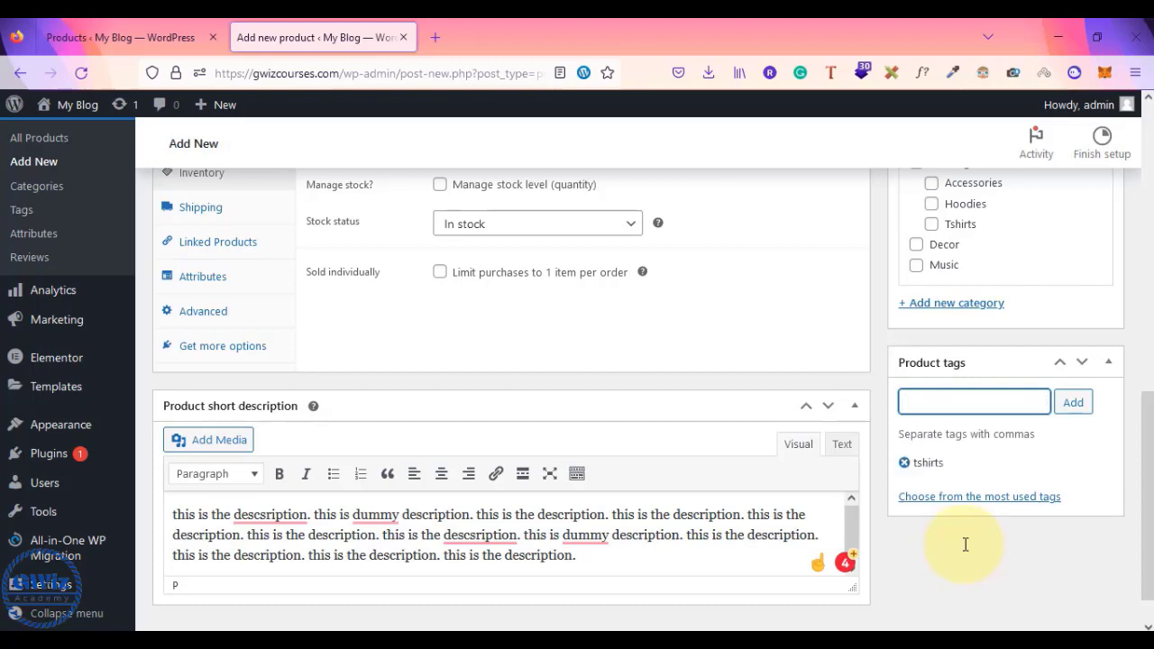
type("caps")
key("Return")
type("jeans")
key("Return")
type("shirts")
key("Return")
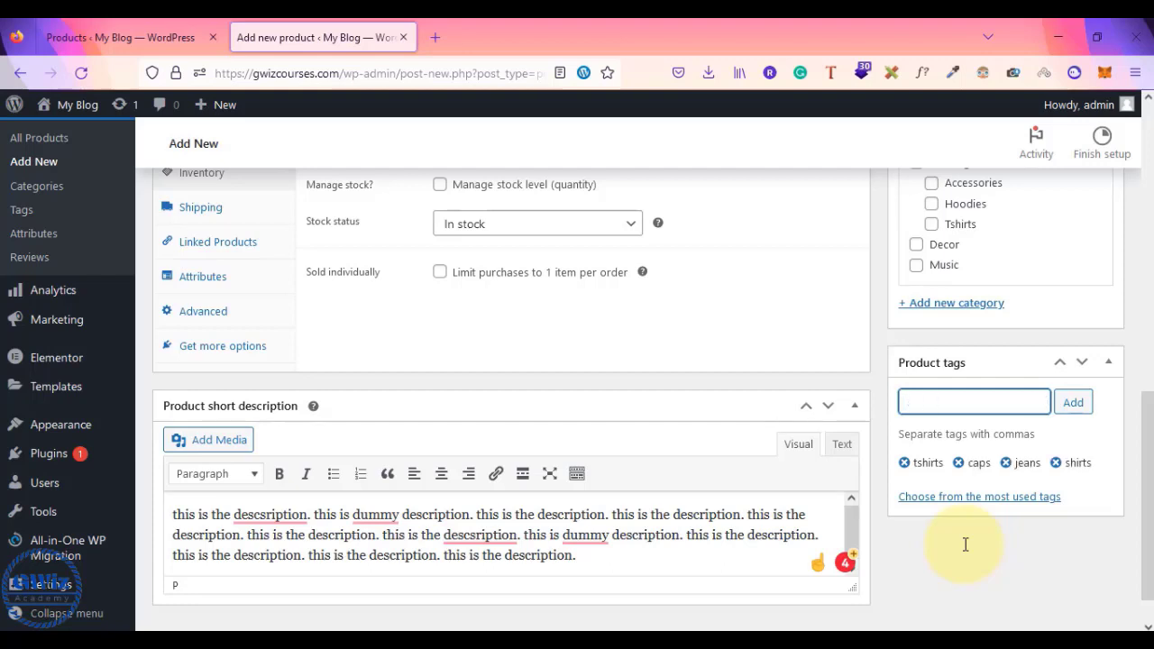
type("appera")
key("BackSpace")
key("BackSpace")
key("BackSpace")
type("arals")
key("Return")
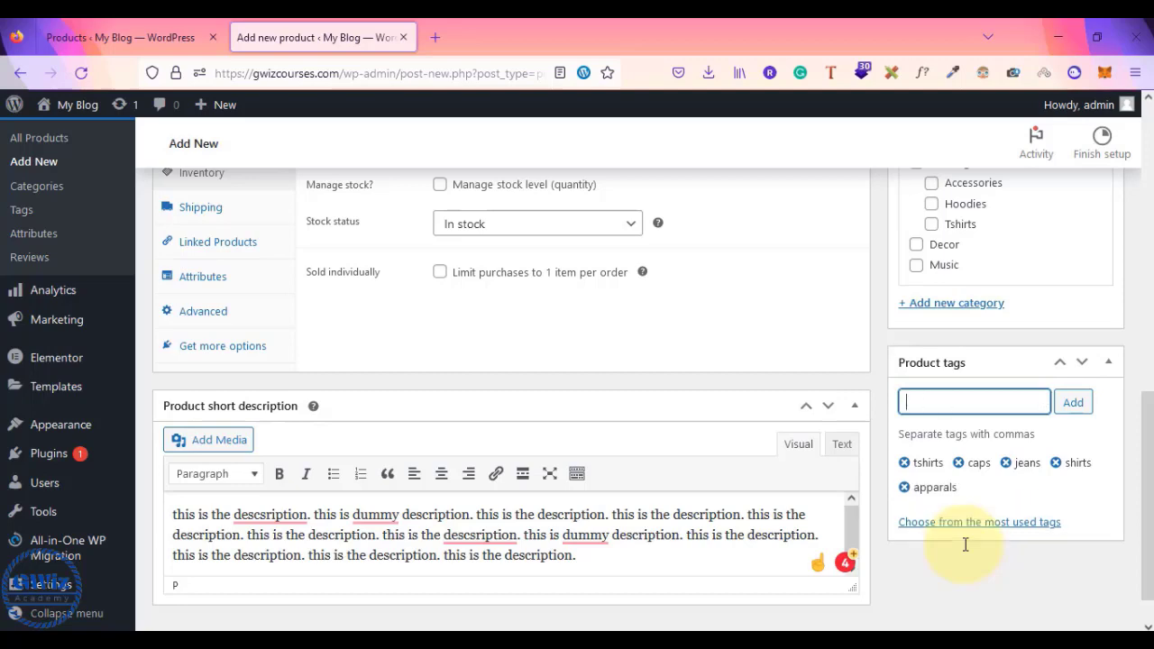
scroll(997, 331, "up", 1)
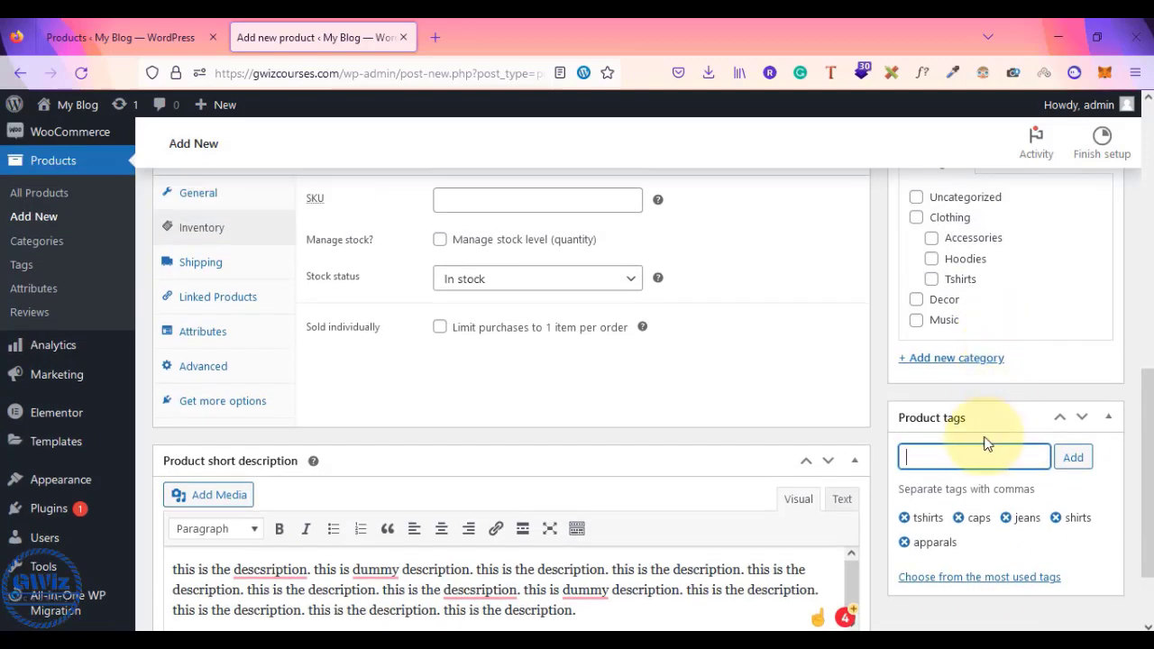
scroll(987, 438, "up", 2)
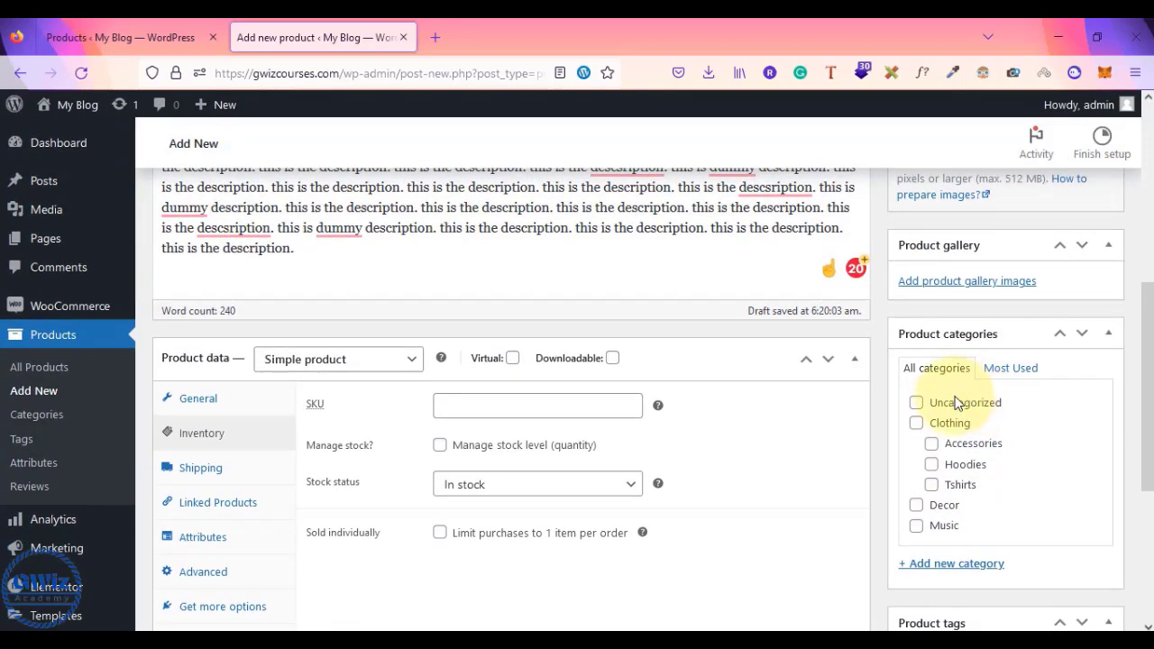
- Tick Clothing plus its Accessories, Hoodies and Tshirts subcategories in Product categories
left_click(916, 423)
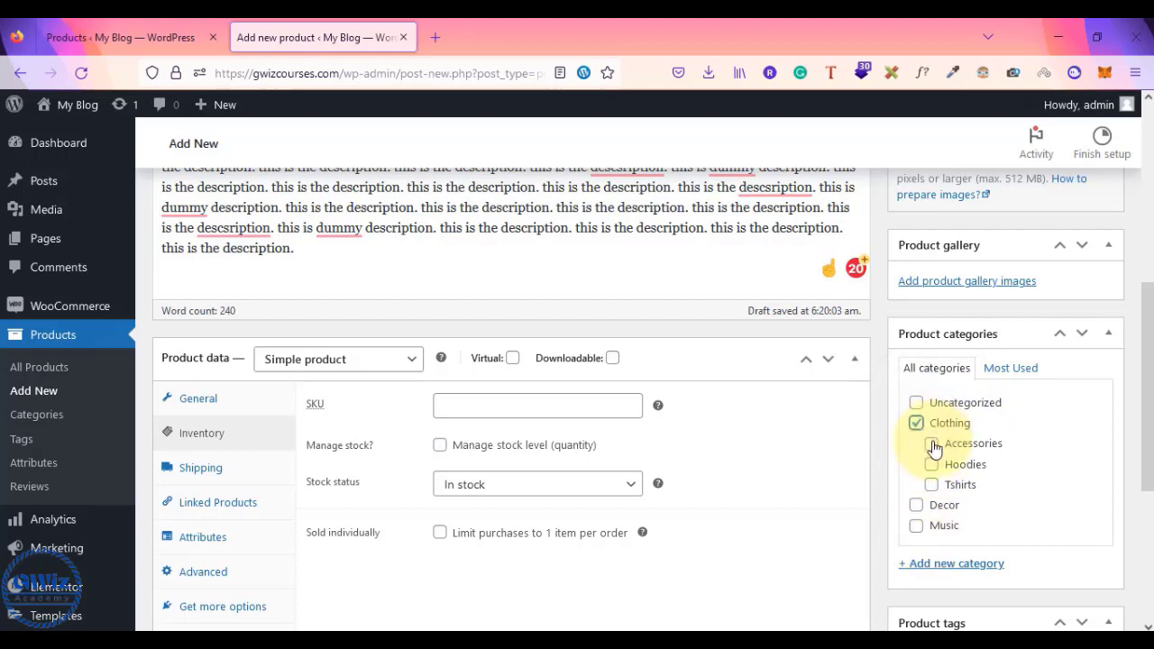
left_click(932, 446)
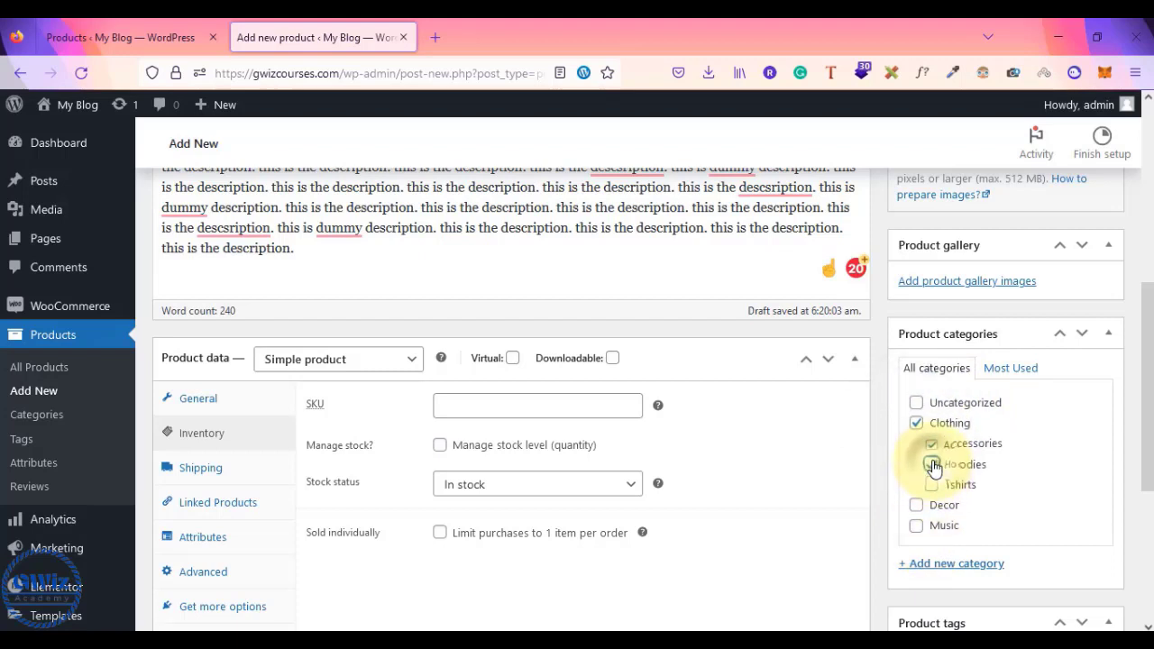
left_click(933, 465)
left_click(932, 485)
scroll(933, 487, "down", 1)
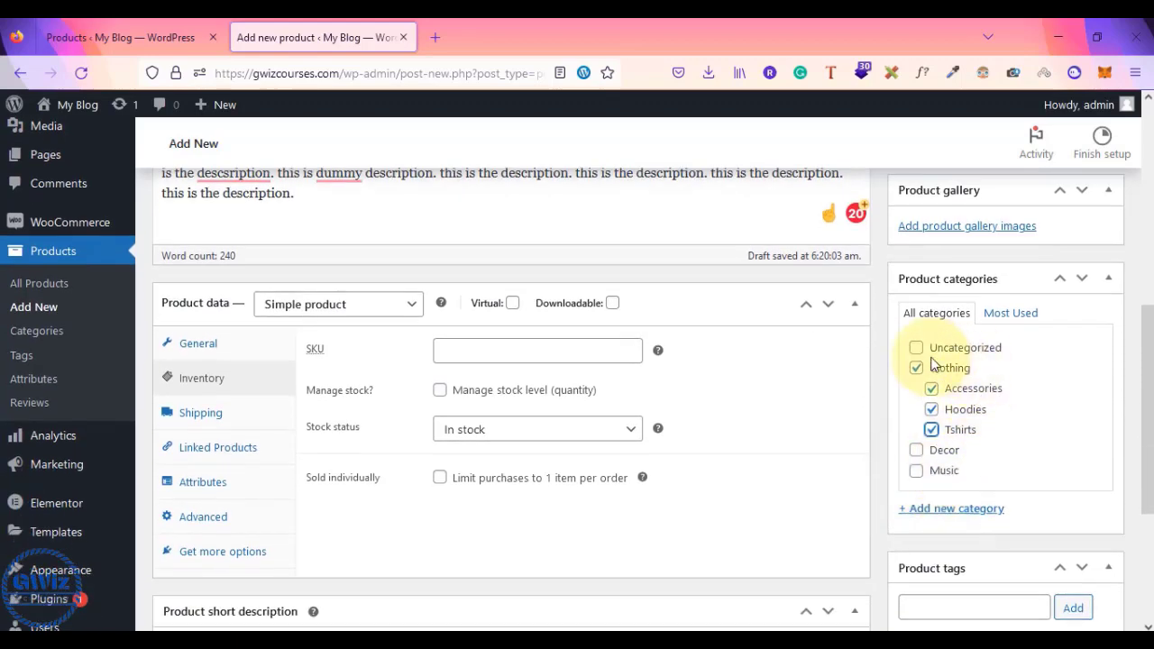
- Open the + Add new category form under the product categories list
left_click(927, 513)
scroll(992, 535, "down", 2)
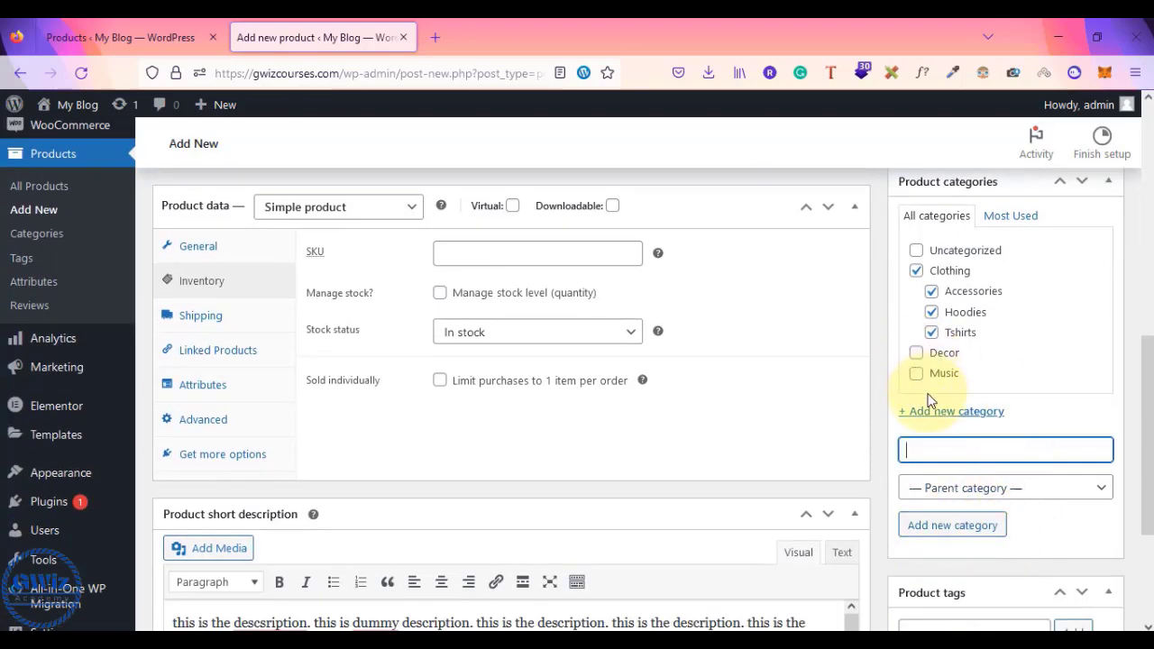
scroll(929, 397, "up", 4)
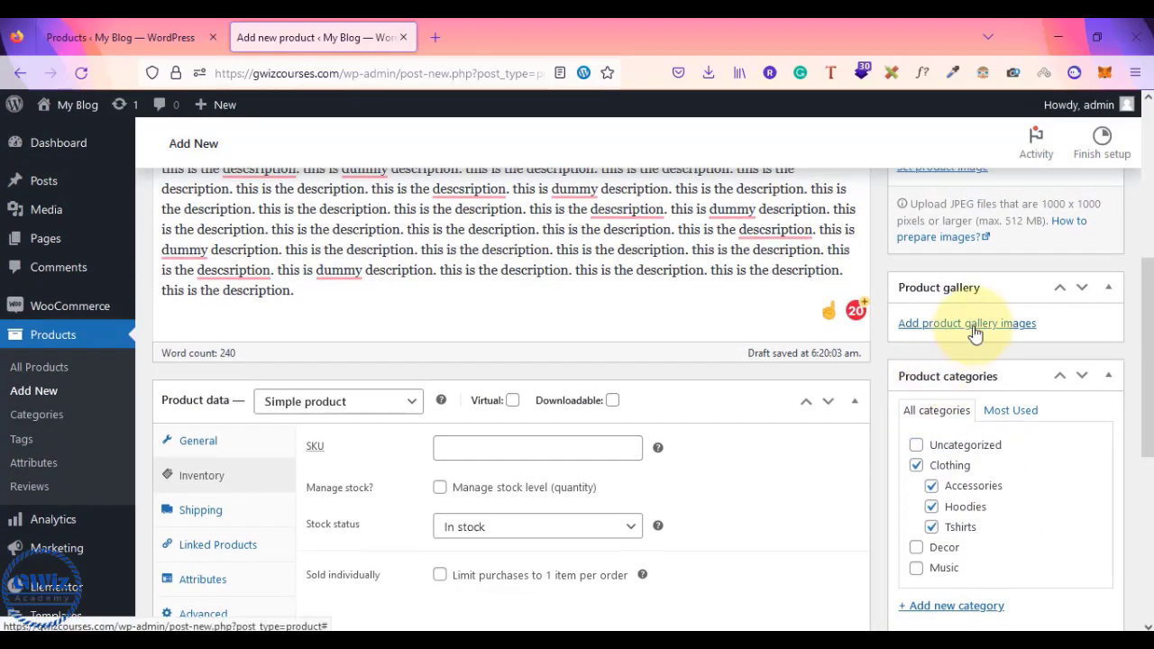
scroll(974, 334, "up", 5)
scroll(974, 330, "down", 2)
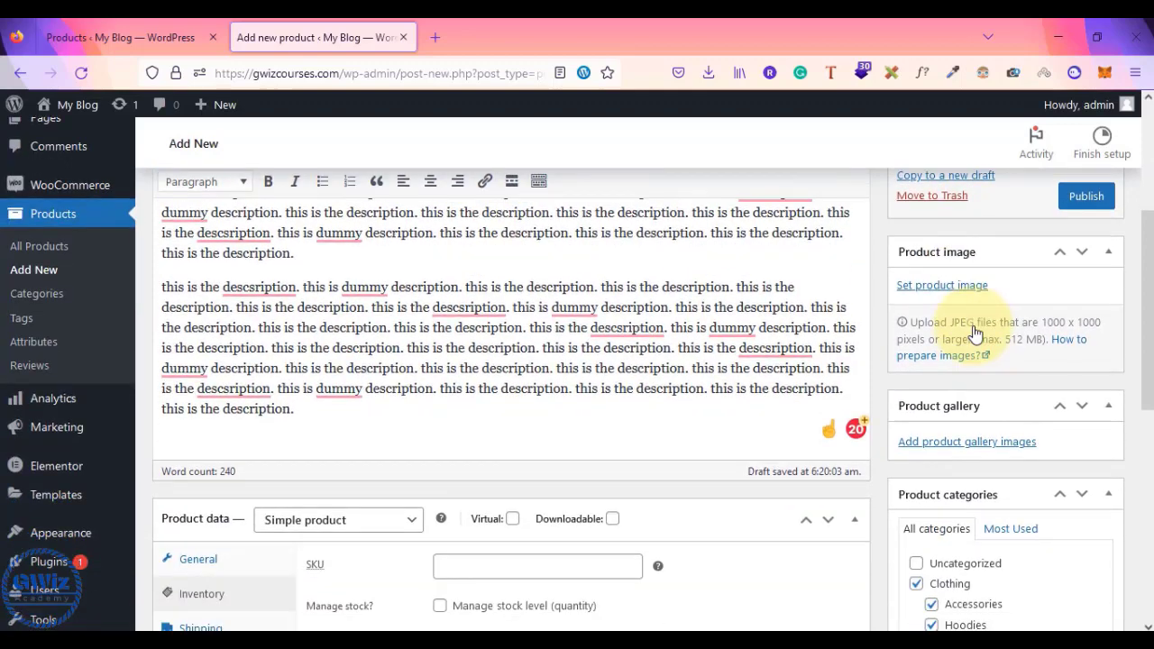
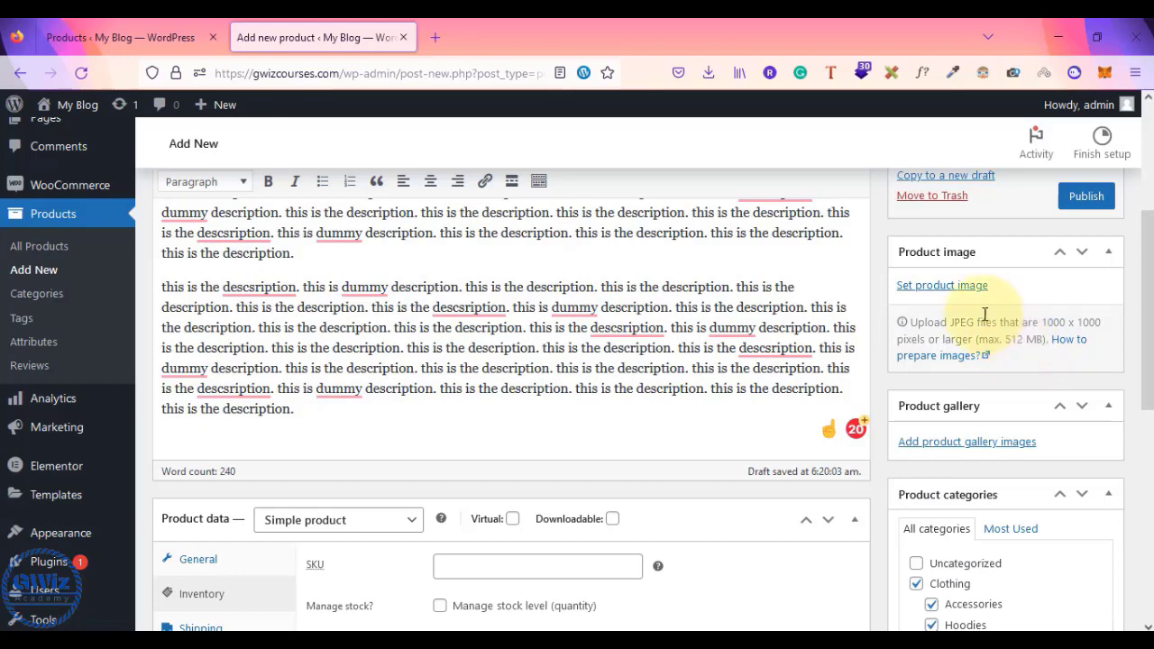
- Try the sunglasses picture as the product image, then remove it again
left_click(943, 285)
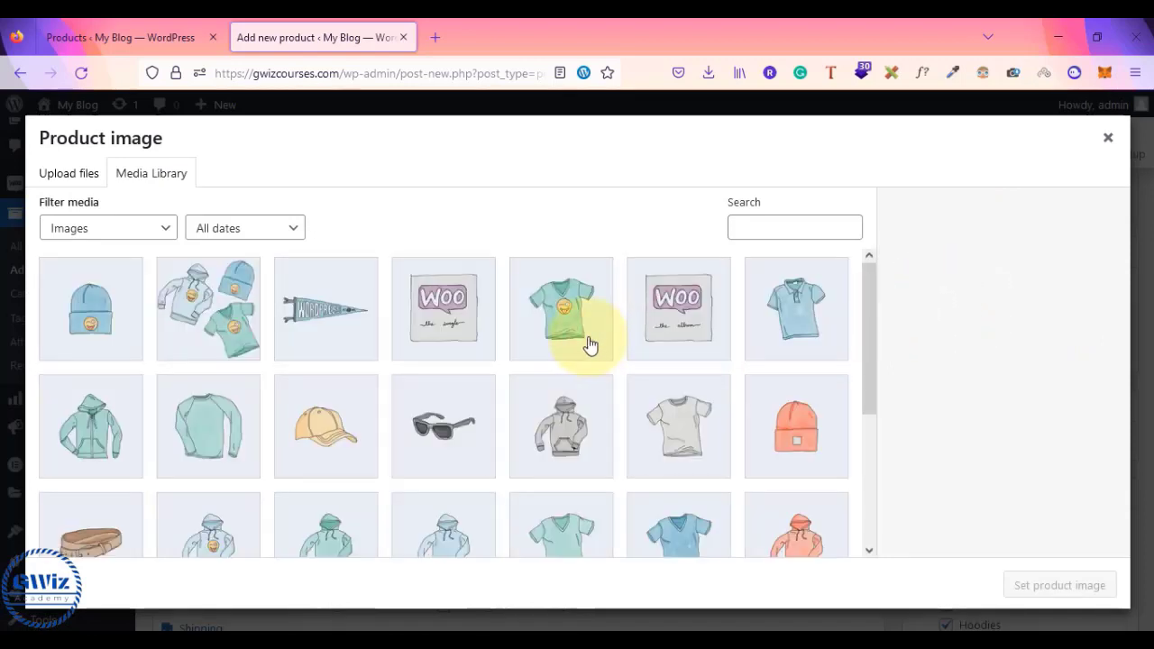
scroll(559, 420, "down", 5)
scroll(557, 420, "up", 3)
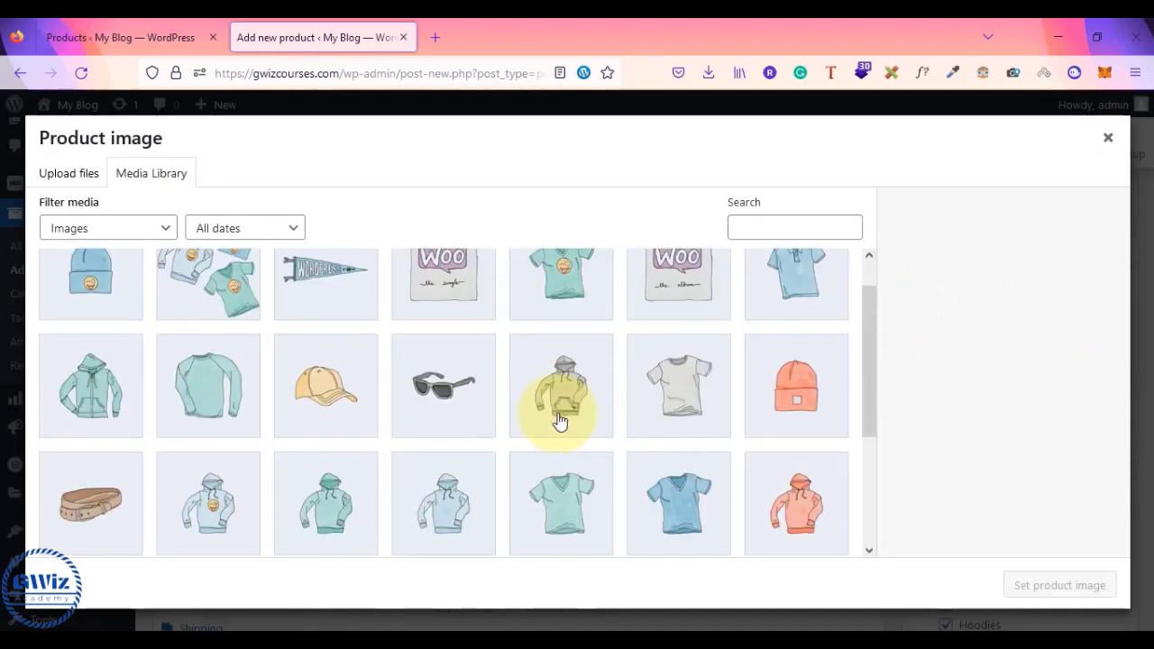
left_click(457, 394)
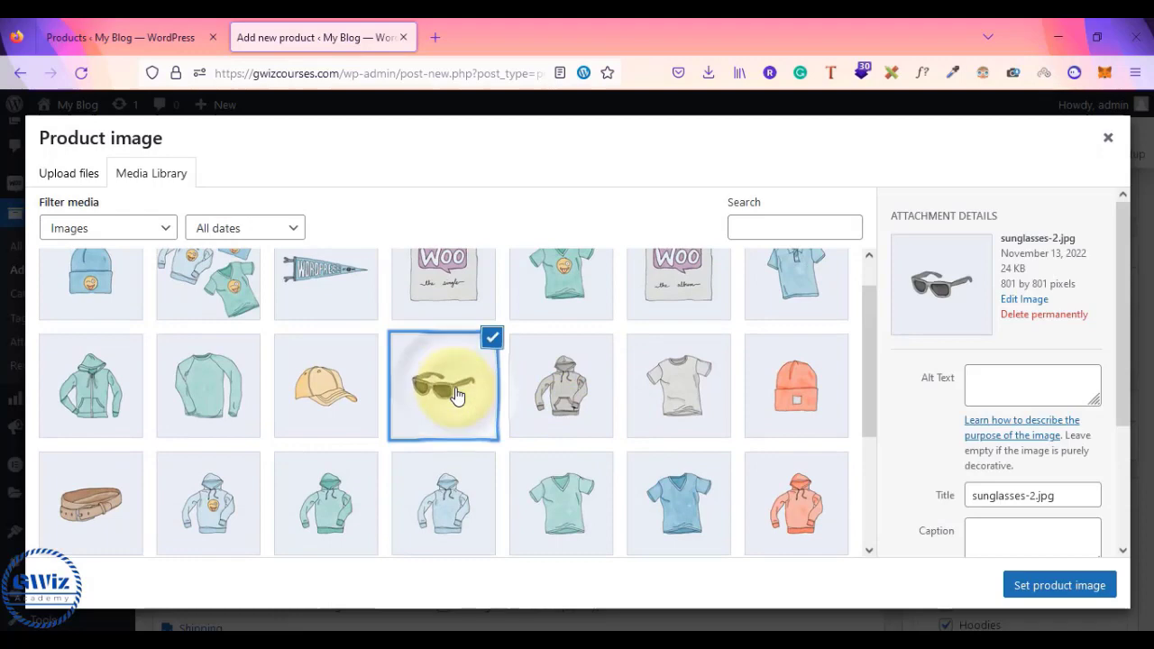
left_click(1098, 591)
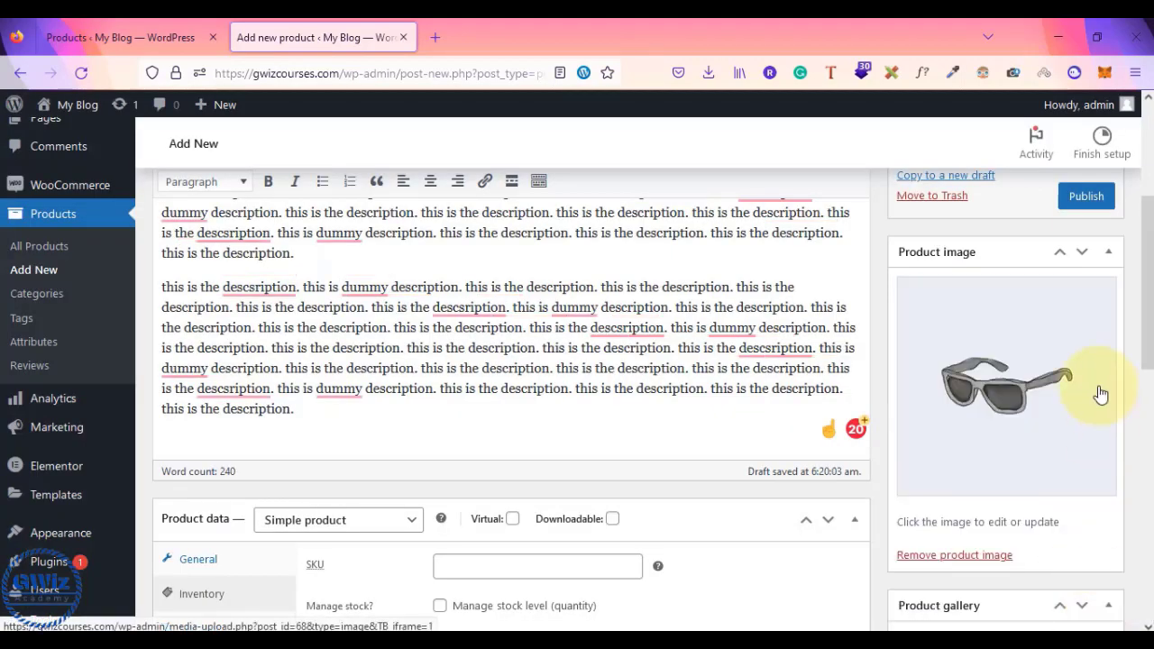
left_click(938, 557)
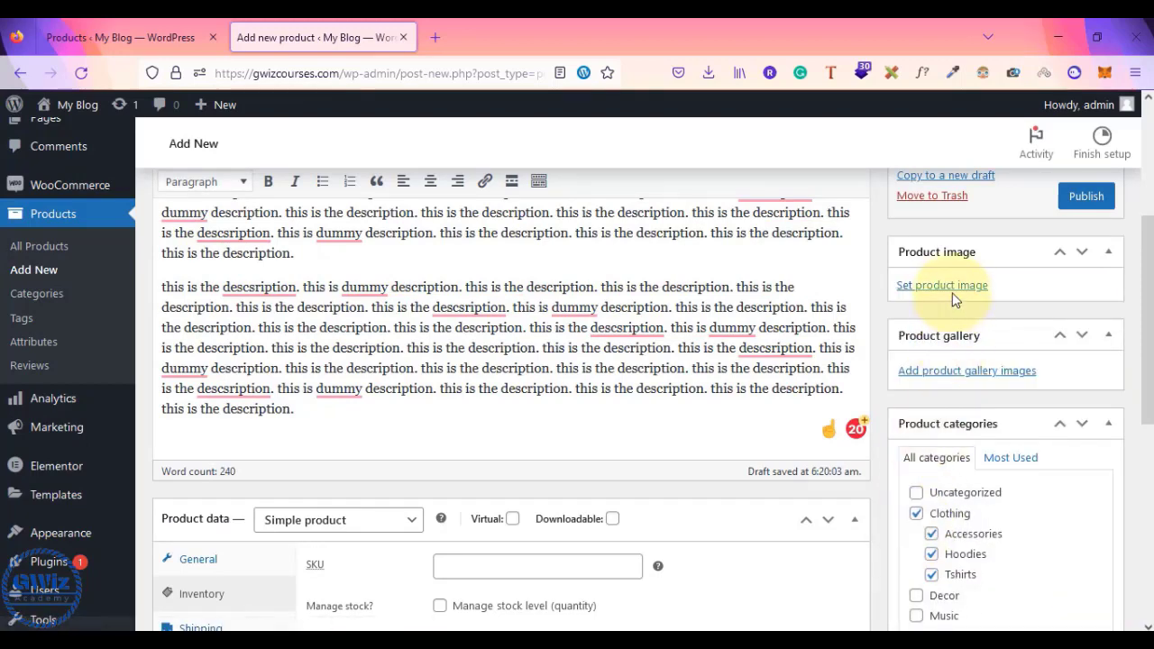
- Re-select the sunglasses picture in the Media Library and set it as the product image
left_click(942, 286)
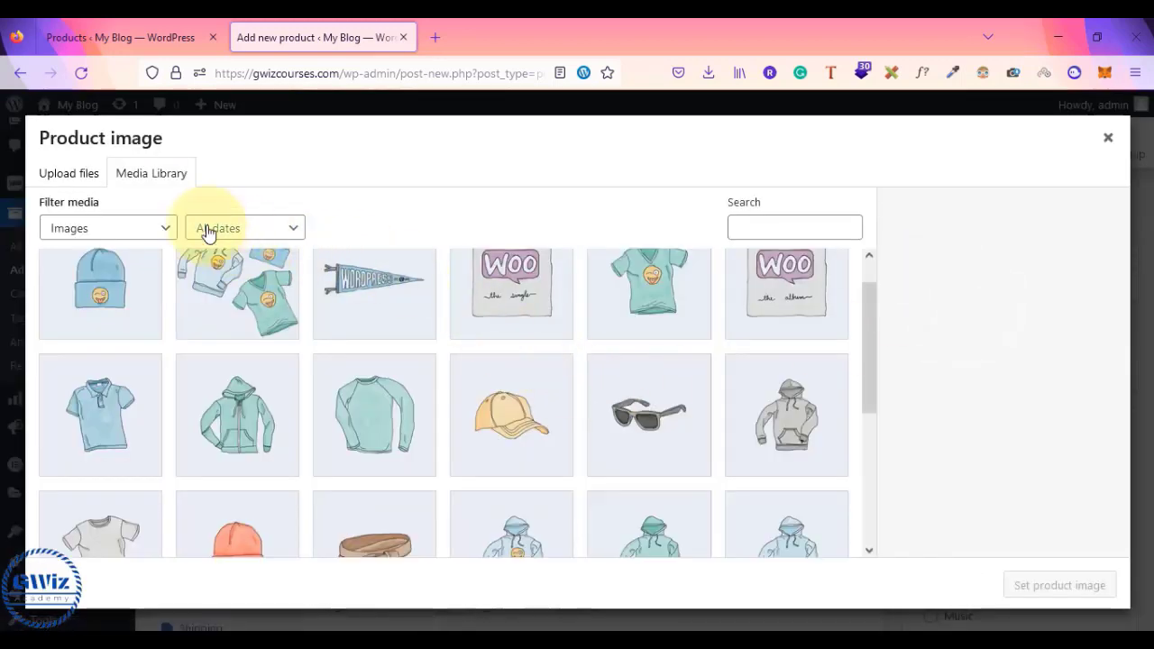
left_click(68, 180)
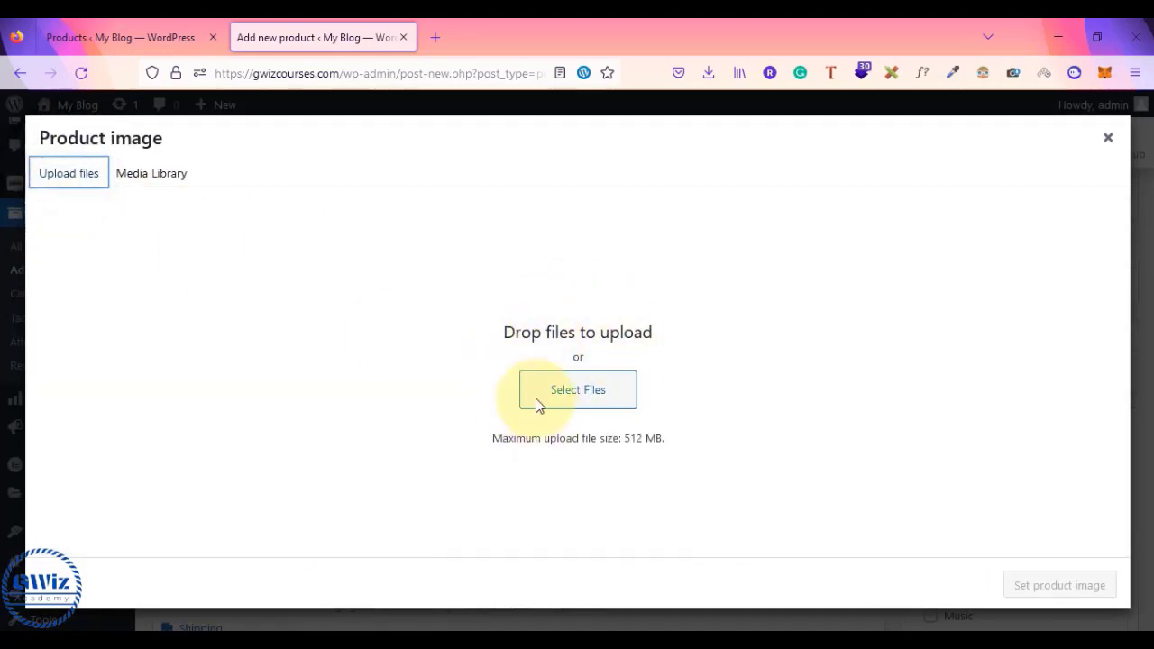
left_click(151, 180)
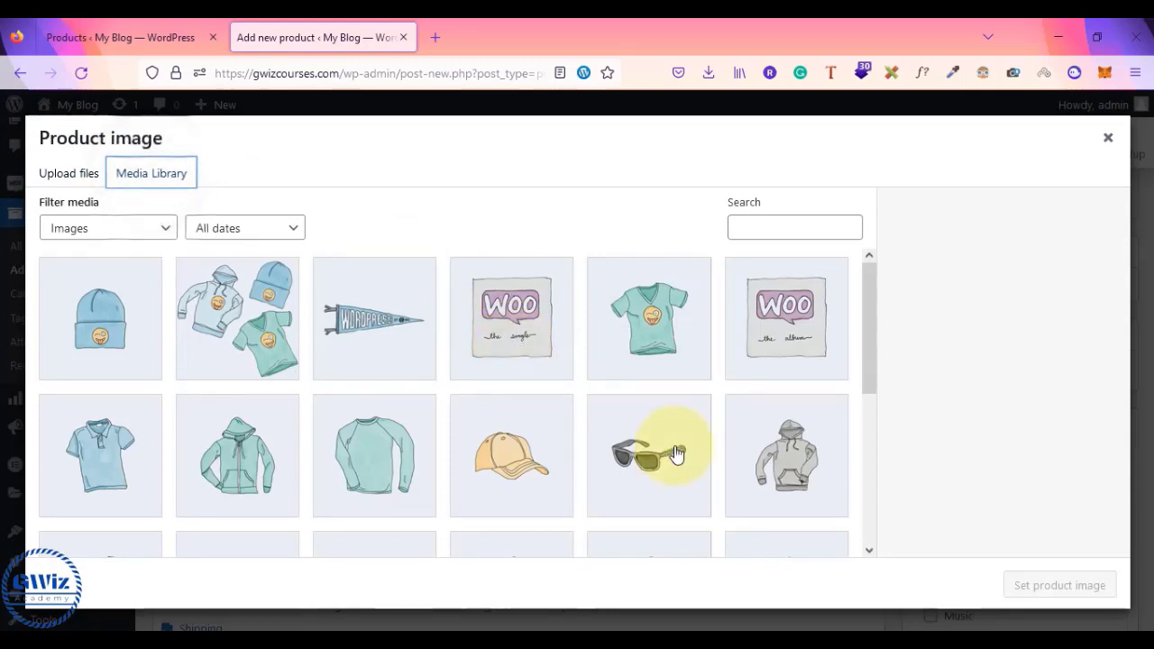
left_click(678, 454)
left_click(1090, 593)
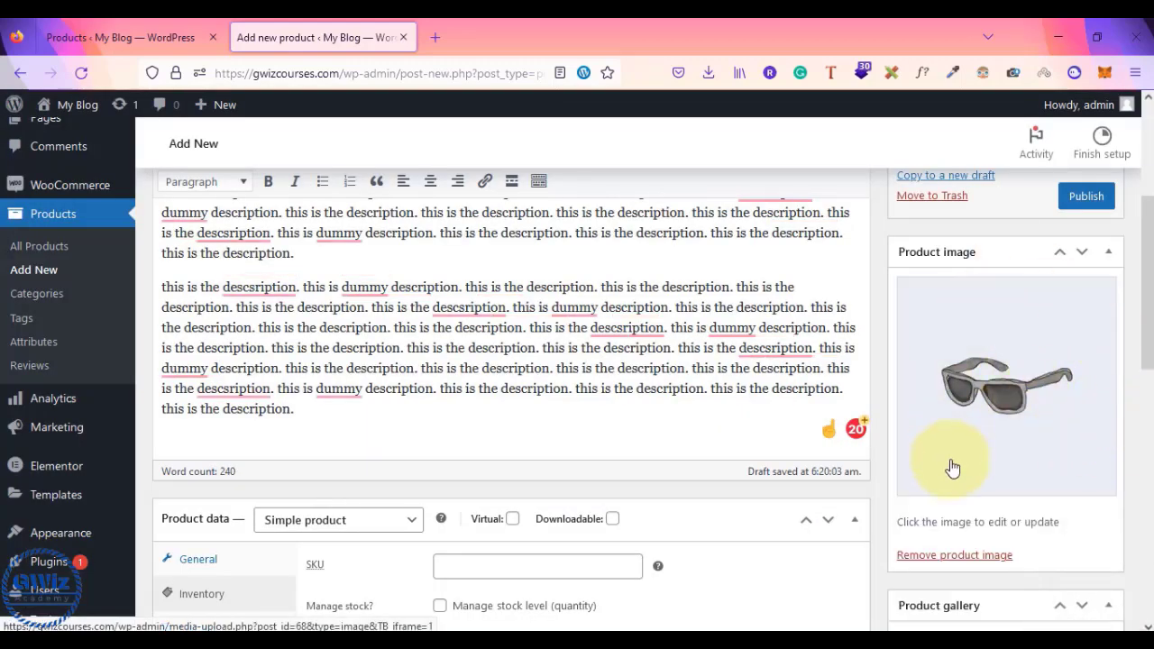
scroll(1003, 507, "down", 3)
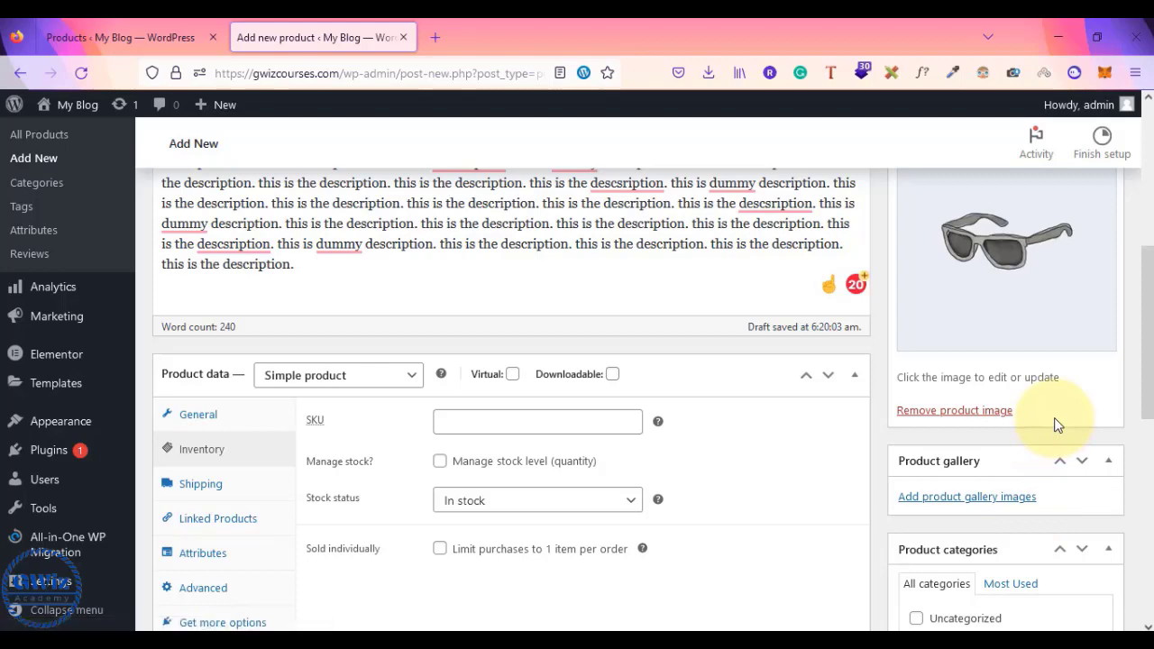
- Add the green t-shirt, Woo album and polo pictures to the product gallery
scroll(1019, 422, "down", 2)
left_click(966, 422)
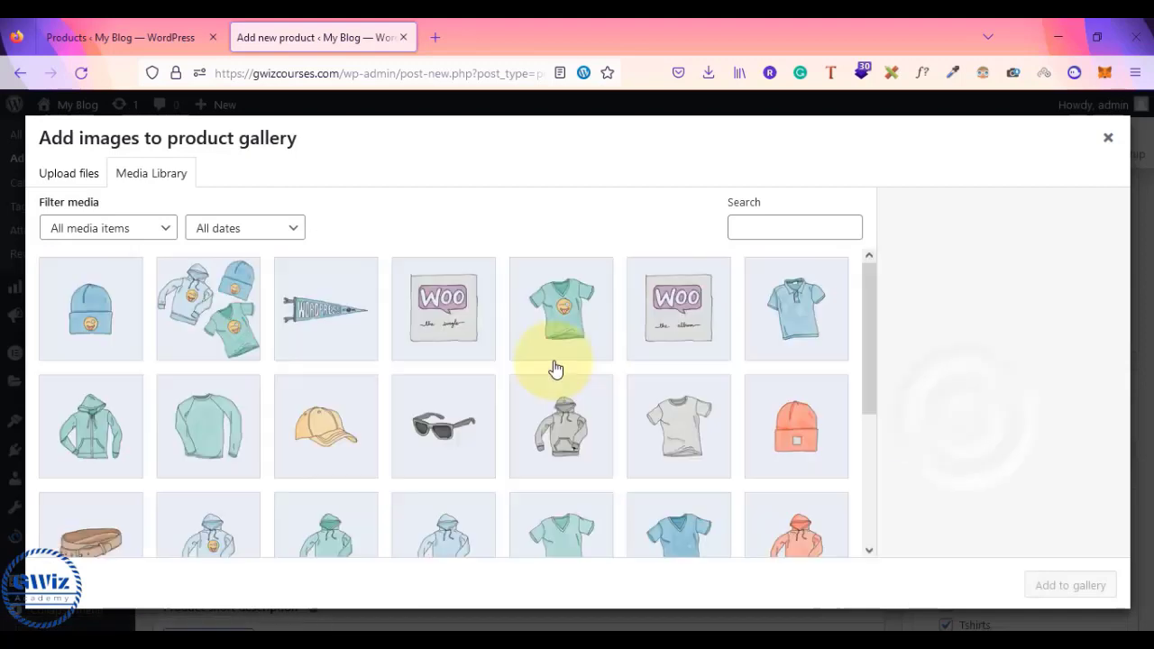
left_click(566, 331)
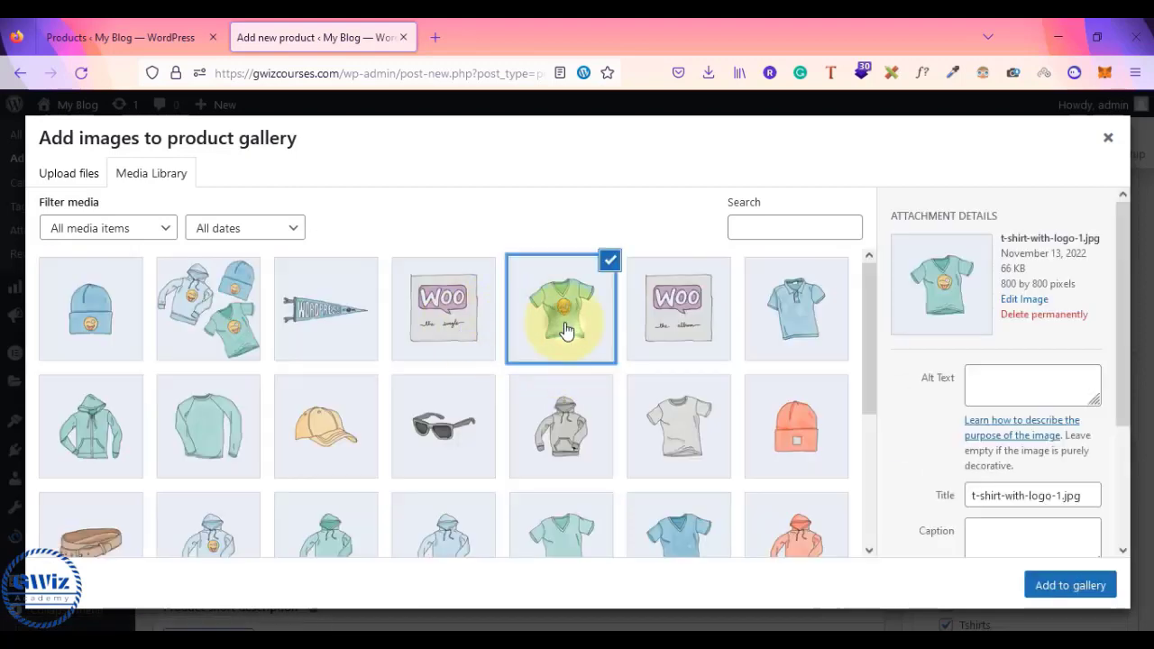
left_click(821, 334)
left_click(824, 323)
left_click(824, 323, "shift")
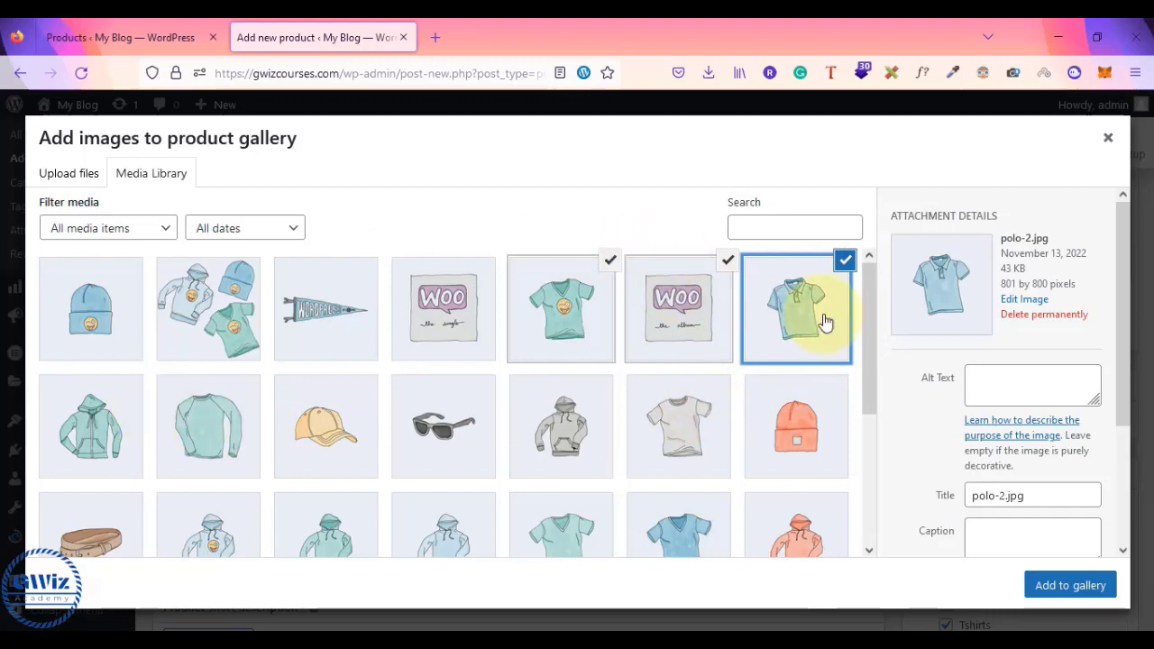
left_click(1056, 598)
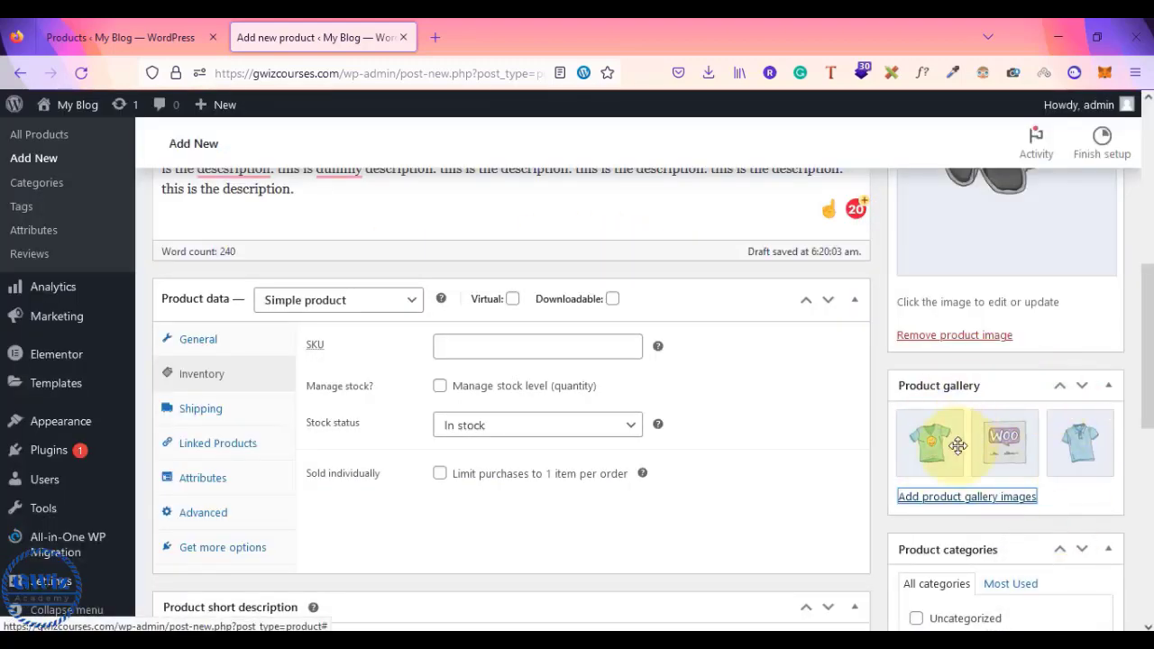
scroll(1015, 402, "up", 3)
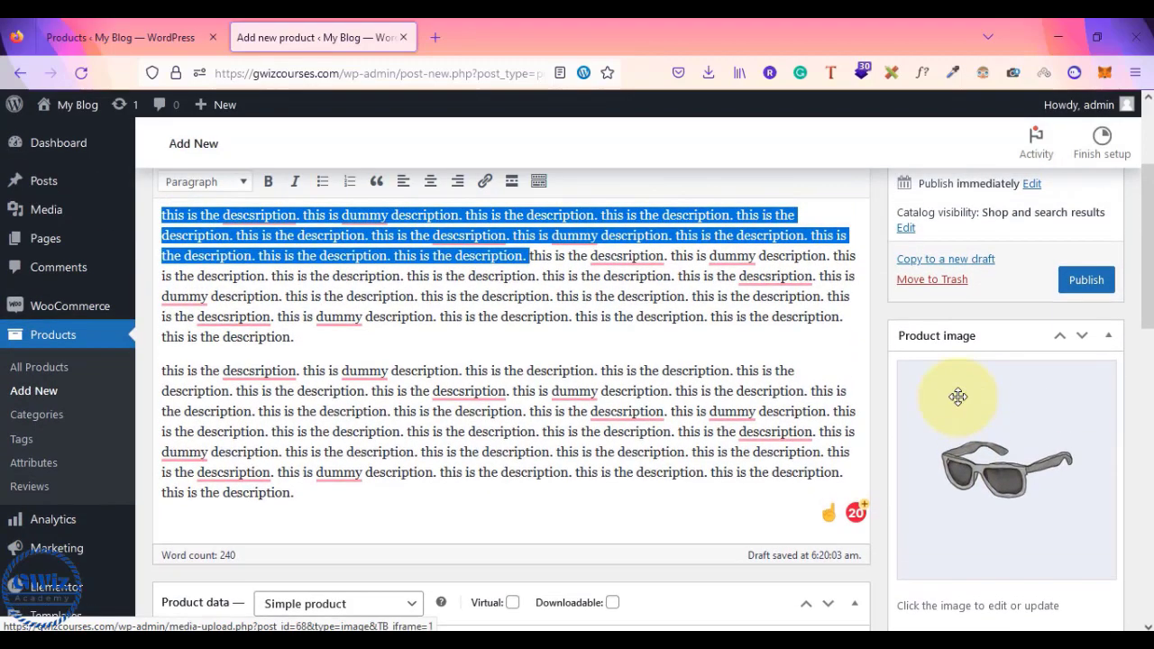
- Correct 'ecommerce' in the title to 'eCommerce' using the spelling suggestions
scroll(958, 397, "up", 2)
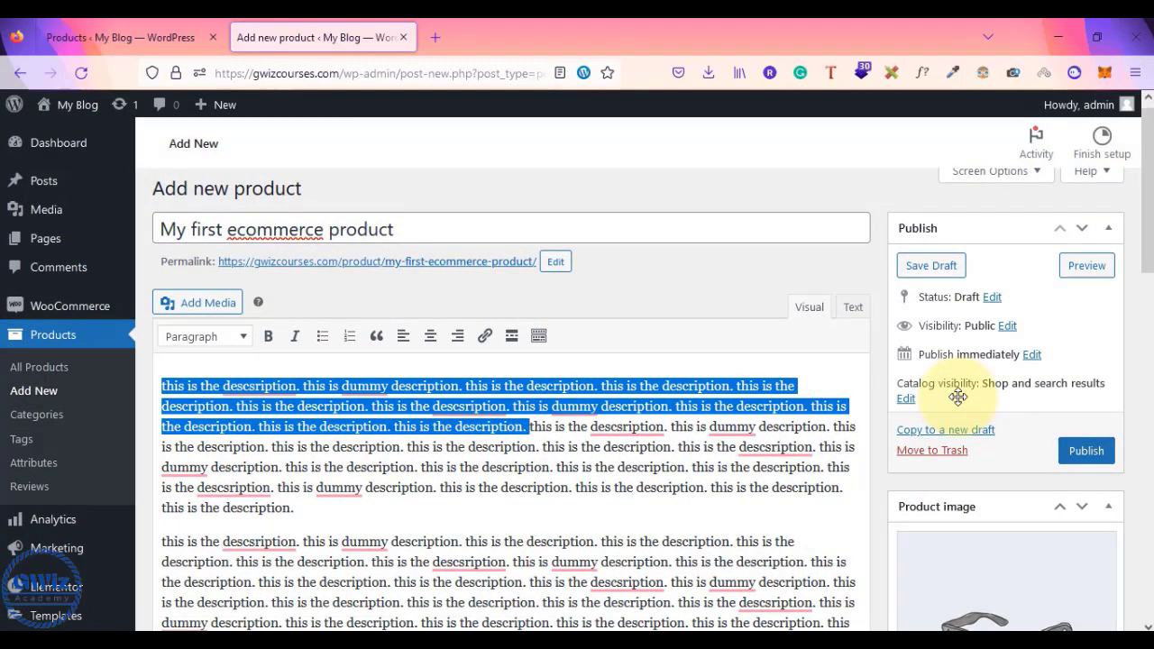
right_click(271, 231)
left_click(336, 170)
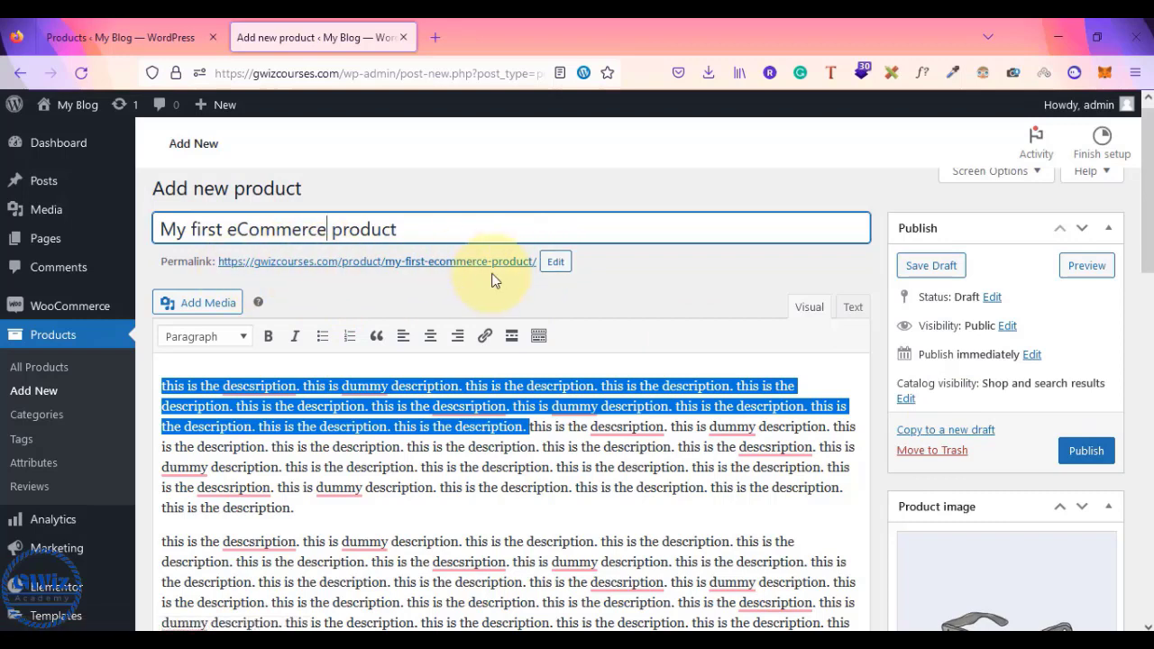
- Append -shirts to the permalink slug, making it my-first-ecommerce-product-shirts
left_click(553, 262)
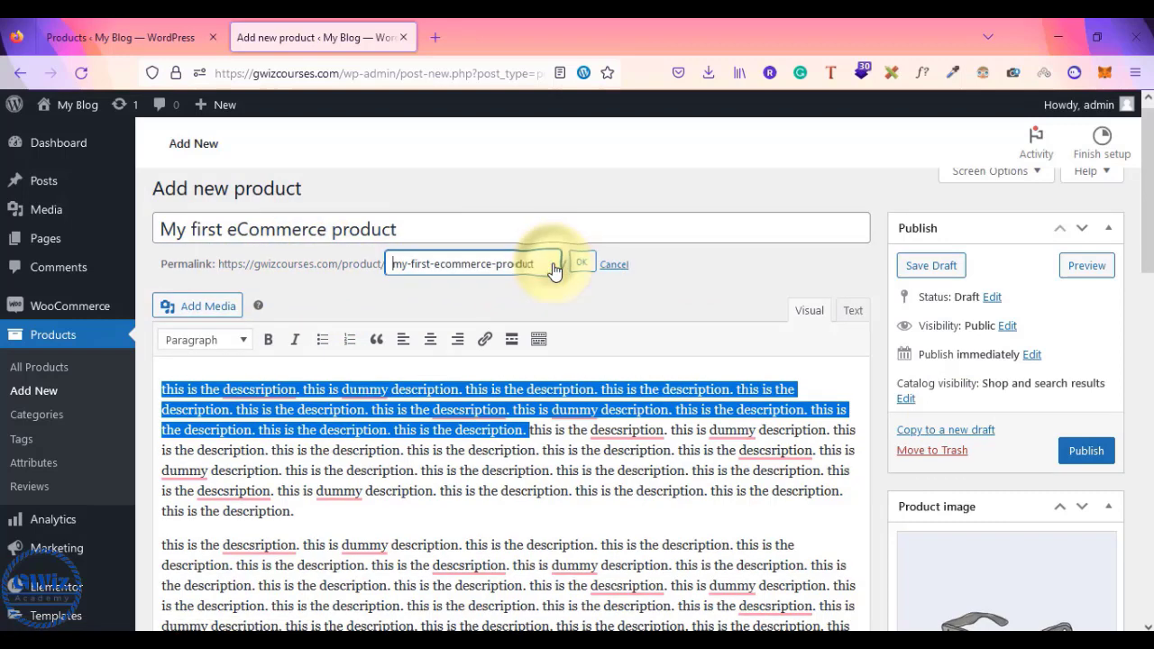
left_click(542, 263)
type("-shirts")
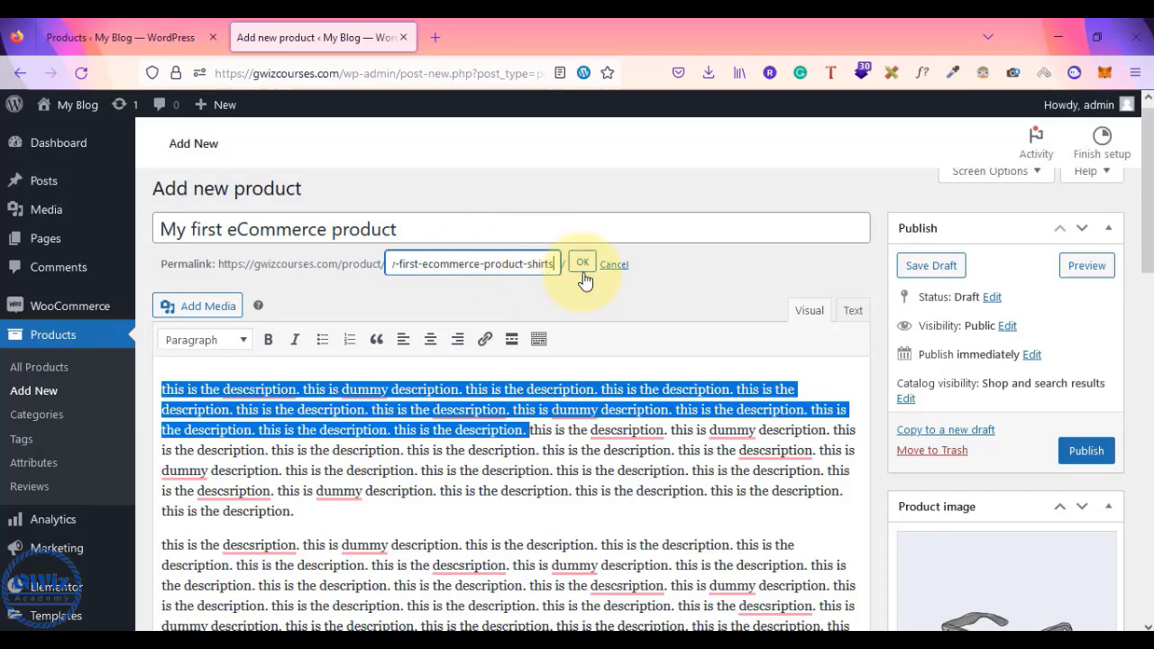
left_click(584, 279)
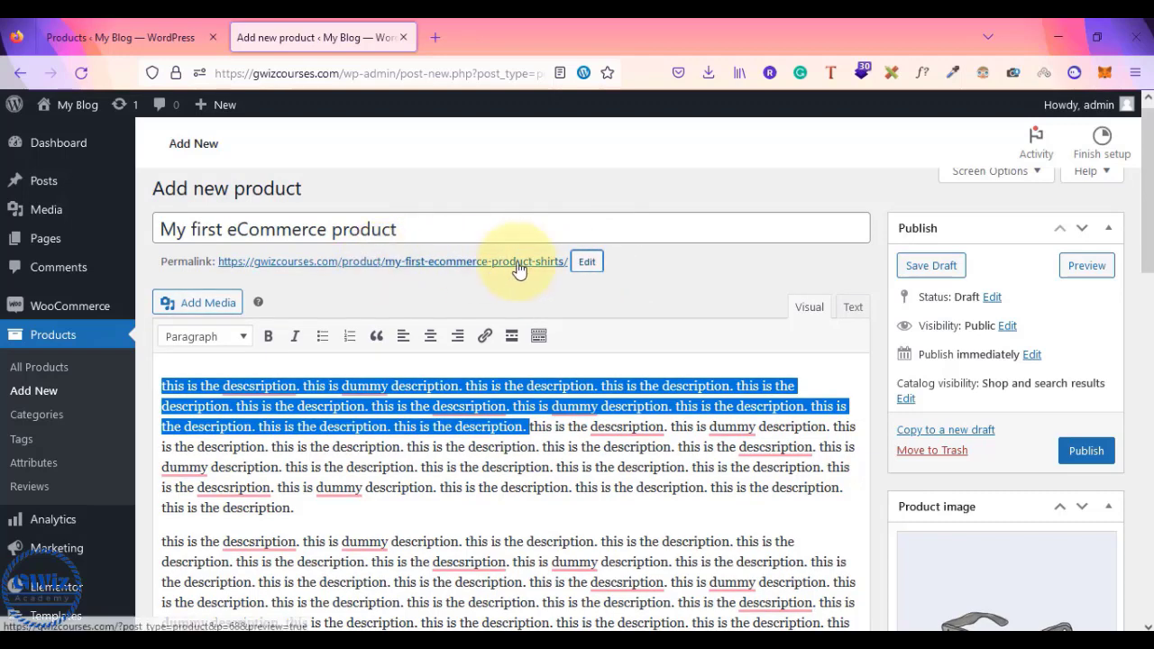
- Publish the product and expand the product short description editor
left_click(1086, 451)
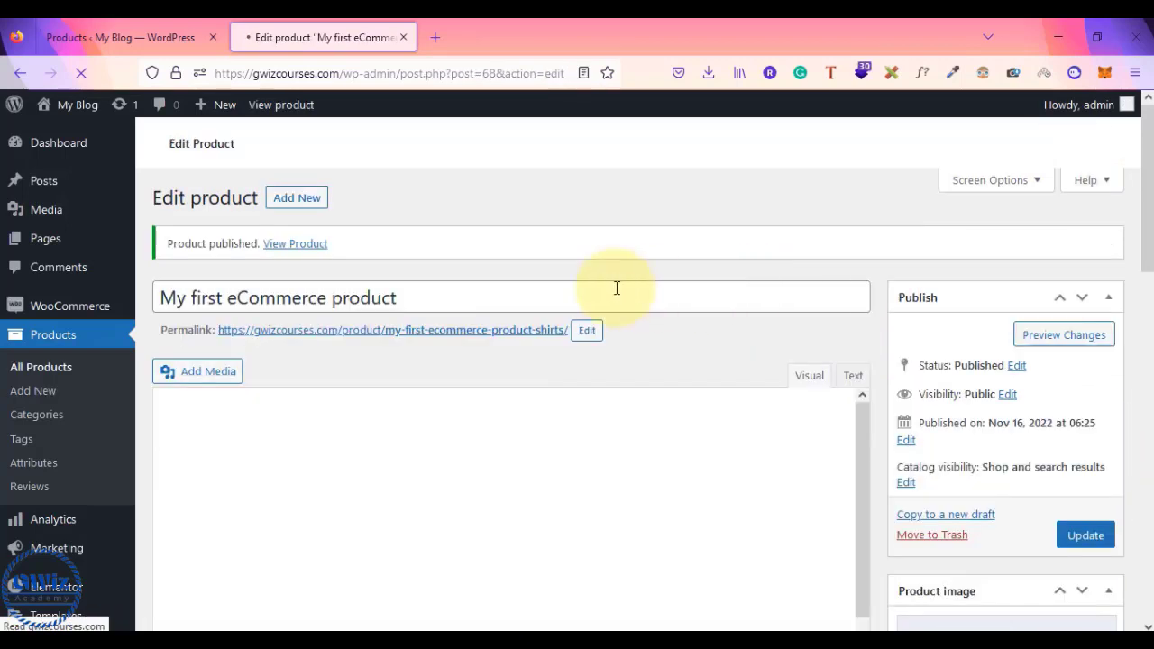
scroll(423, 297, "down", 5)
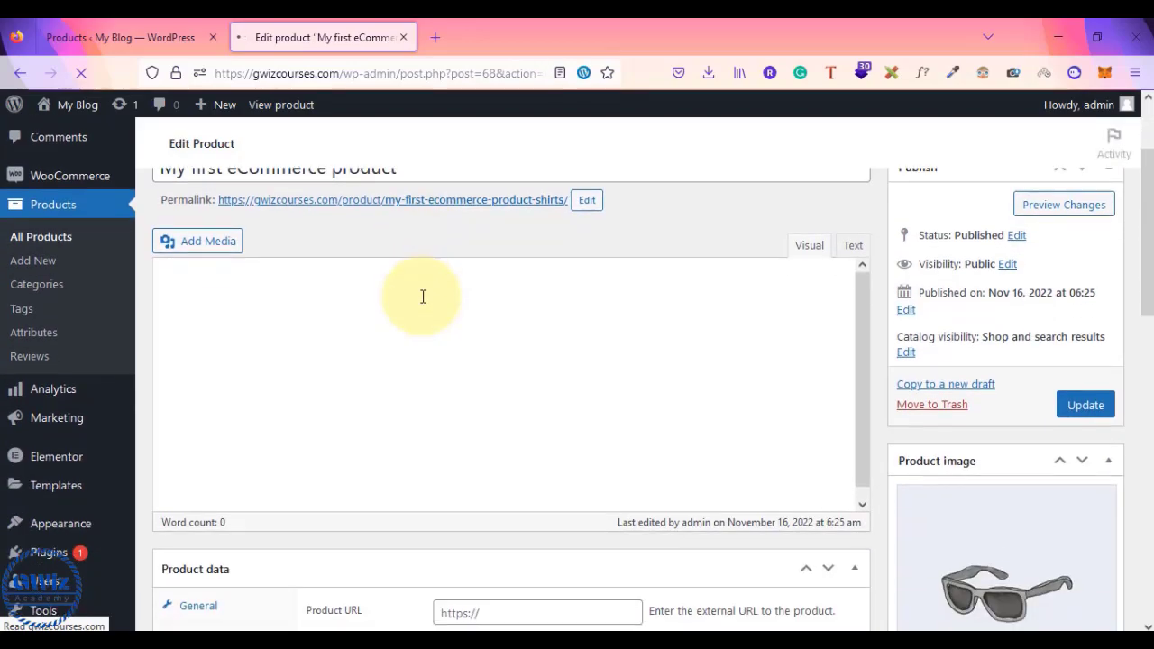
scroll(423, 296, "down", 4)
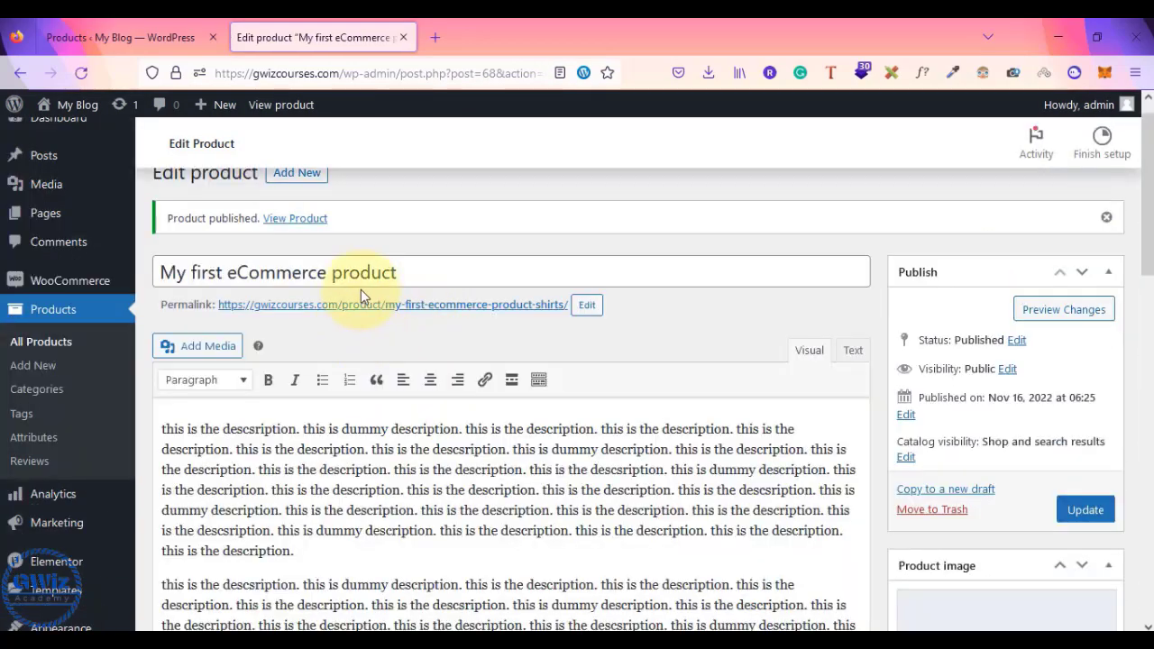
scroll(384, 406, "down", 2)
scroll(385, 402, "down", 10)
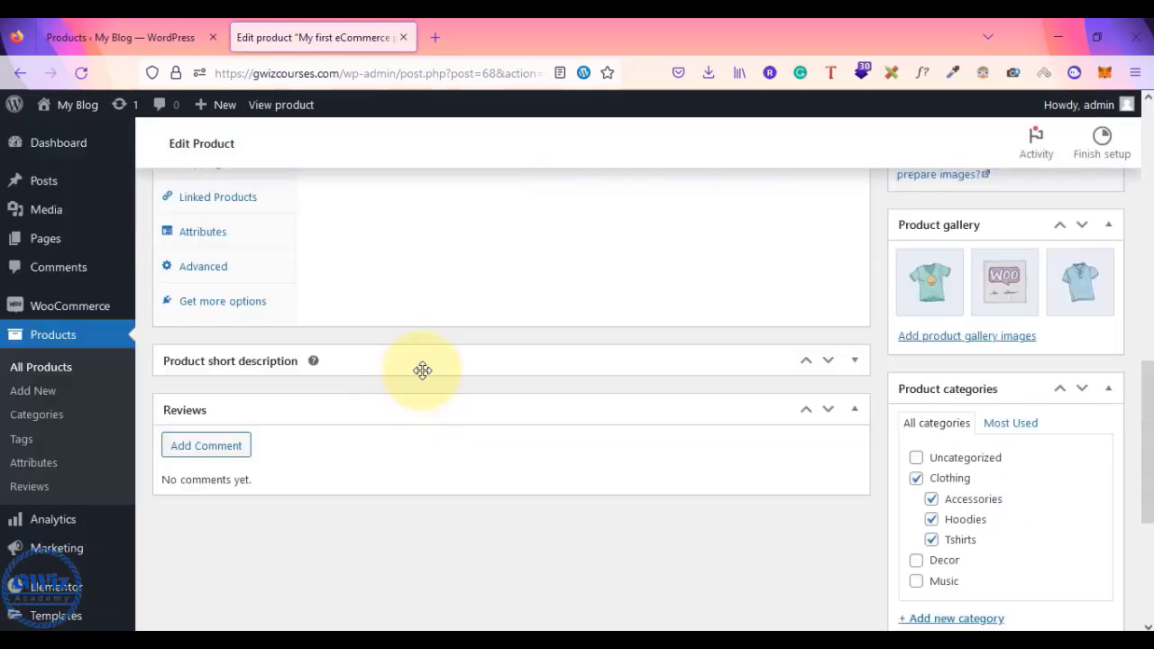
left_click(430, 363)
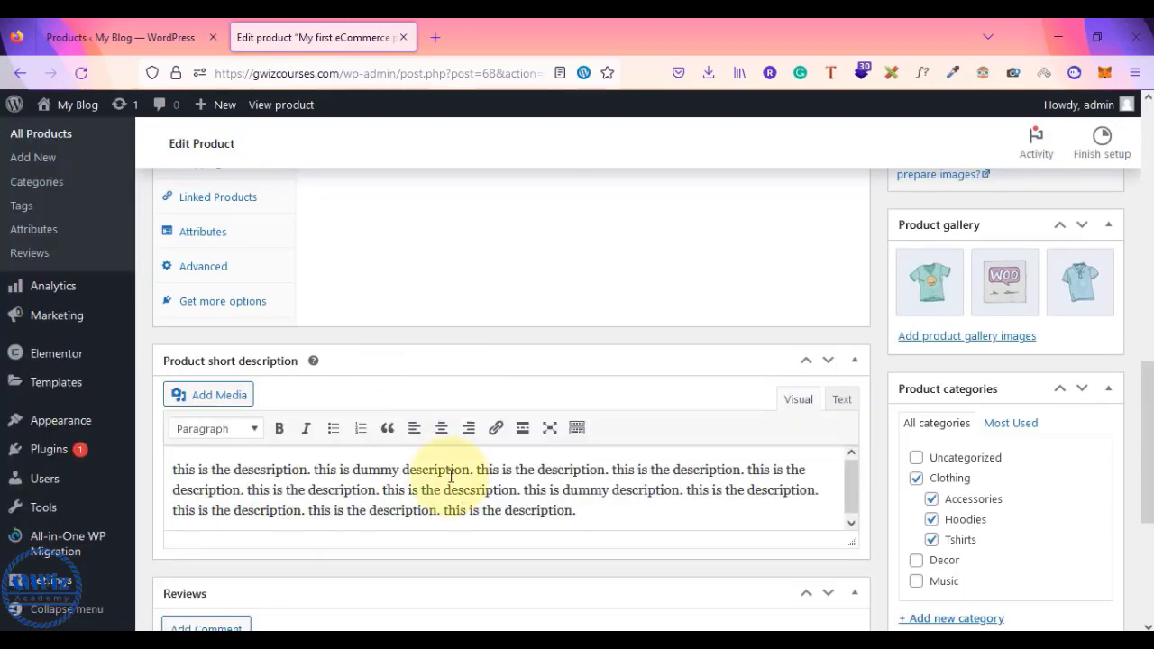
scroll(442, 476, "up", 9)
scroll(451, 475, "down", 3)
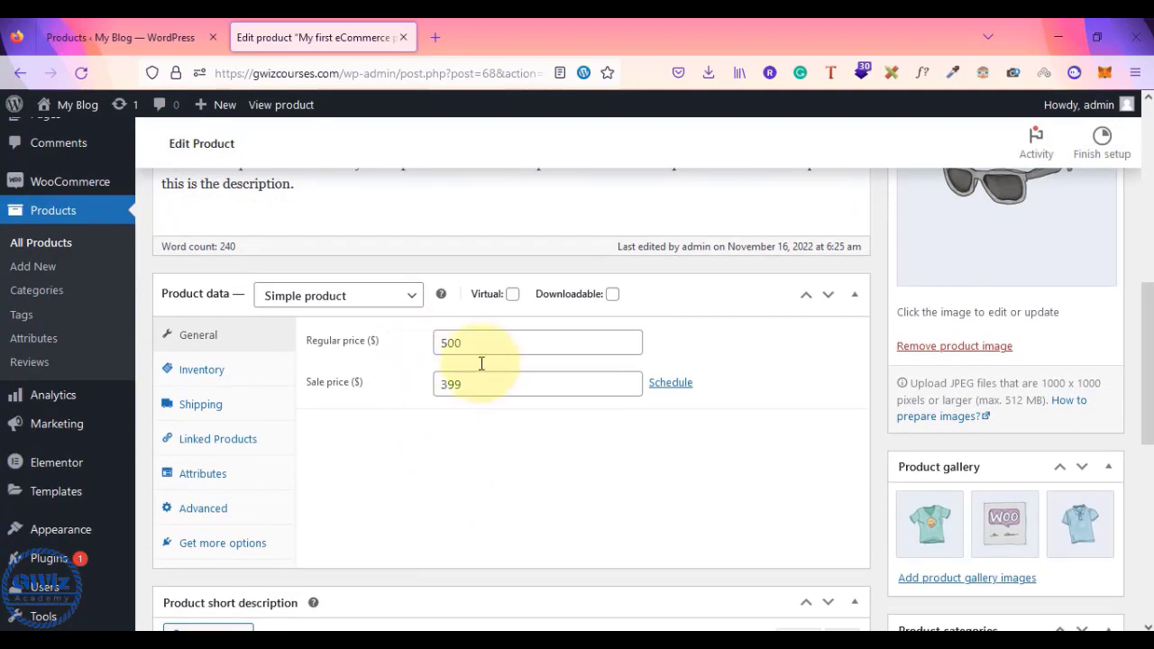
- Review the product type and inventory settings, then save the product with Update
left_click(361, 299)
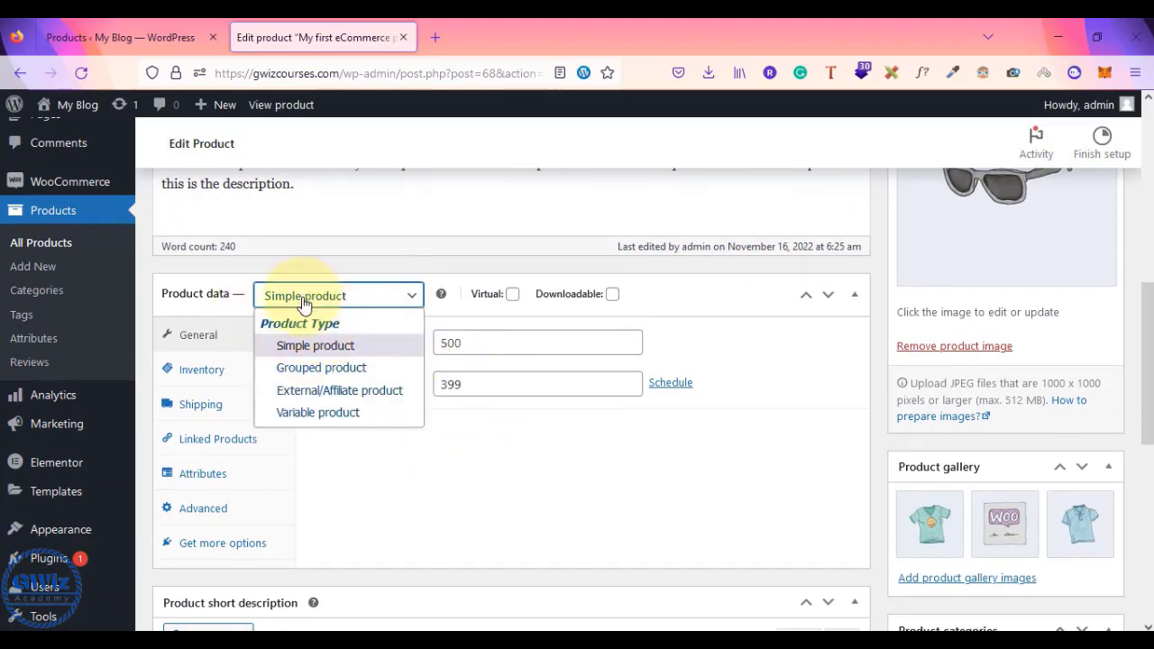
left_click(206, 370)
left_click(207, 370)
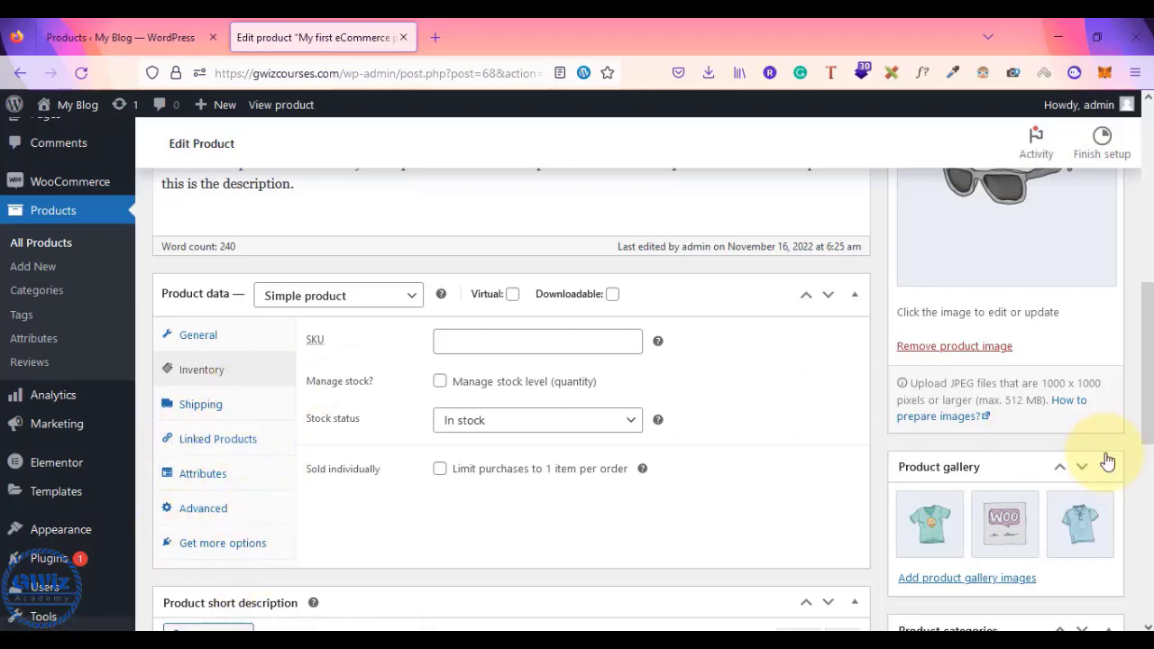
scroll(1108, 462, "up", 3)
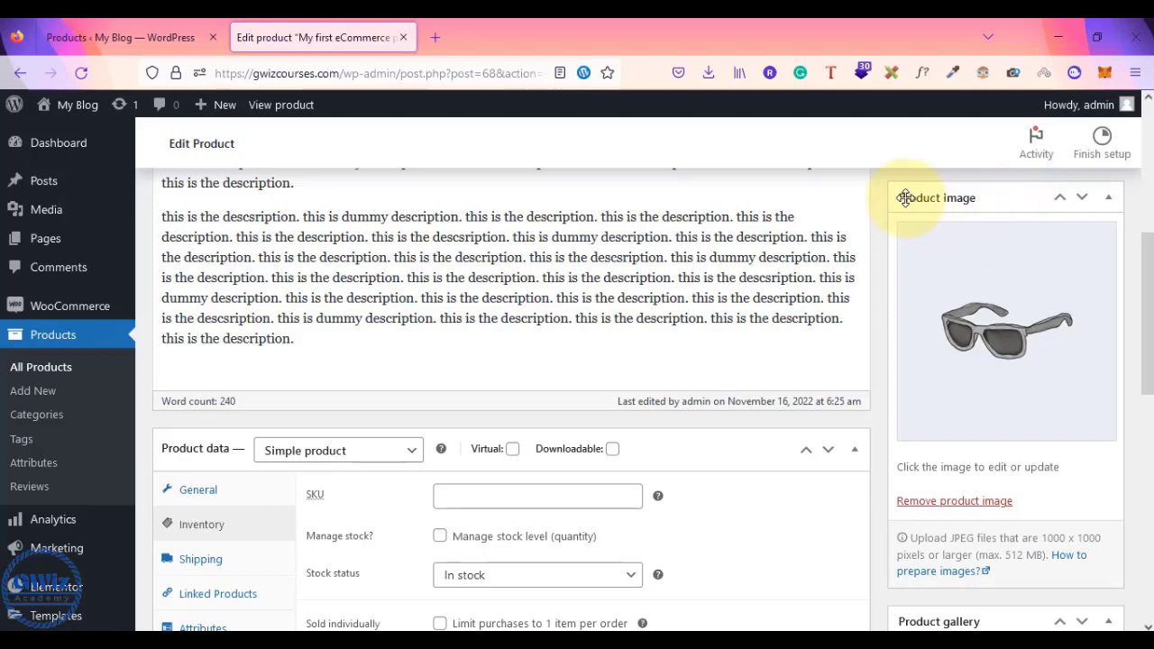
scroll(1041, 392, "down", 2)
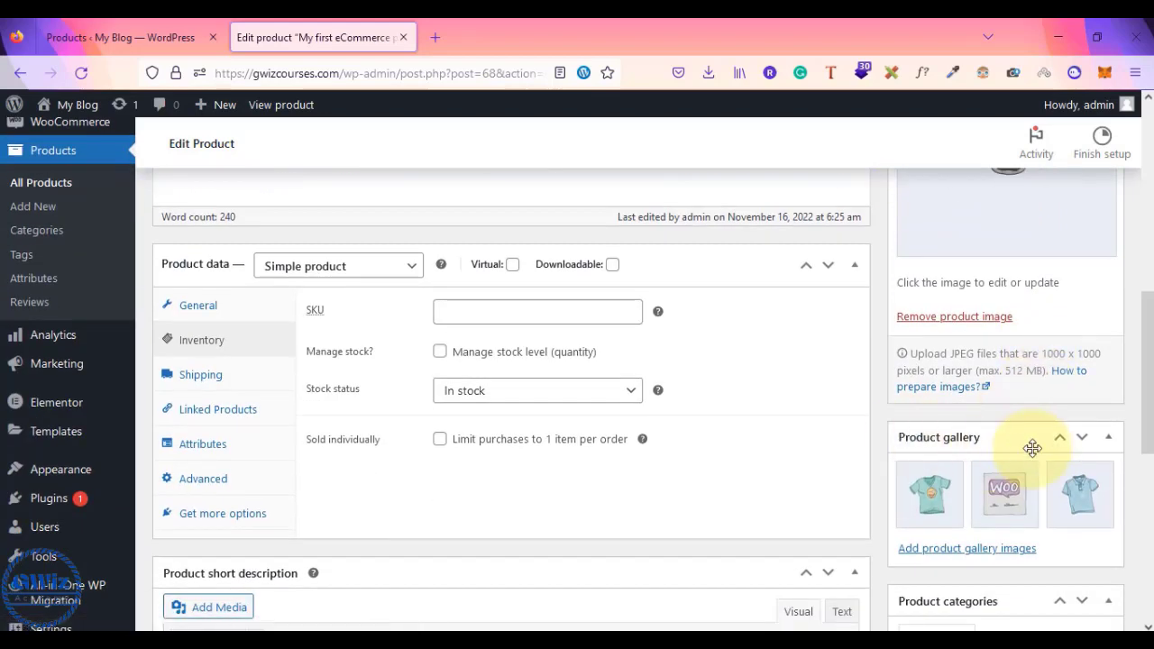
scroll(980, 490, "down", 5)
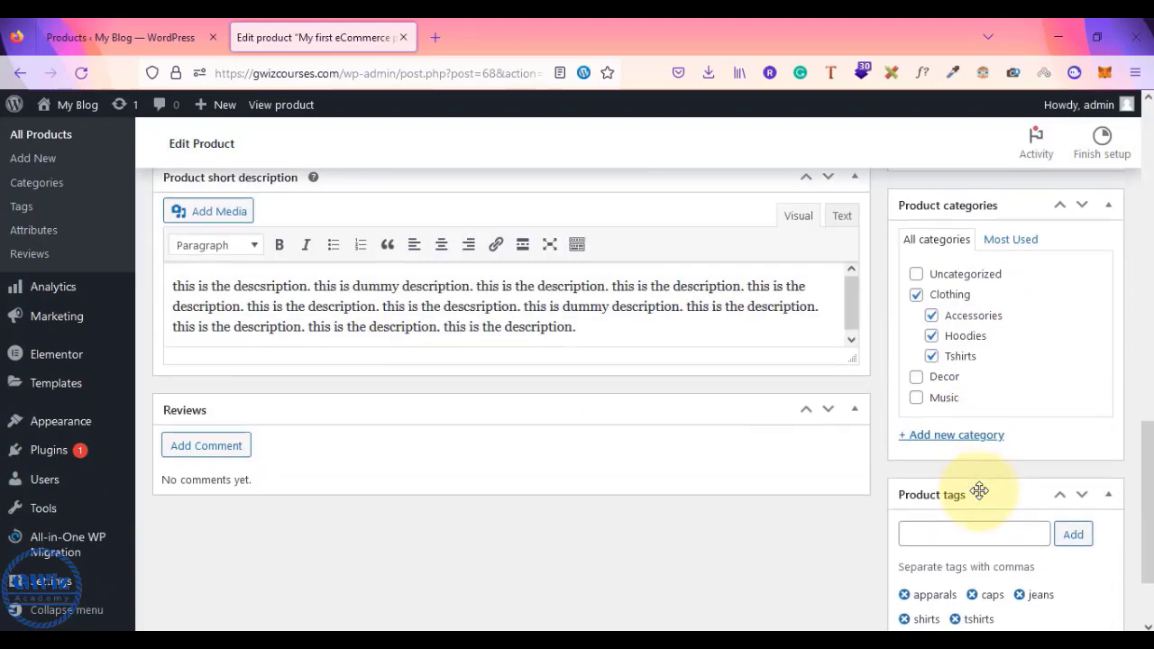
scroll(979, 490, "up", 8)
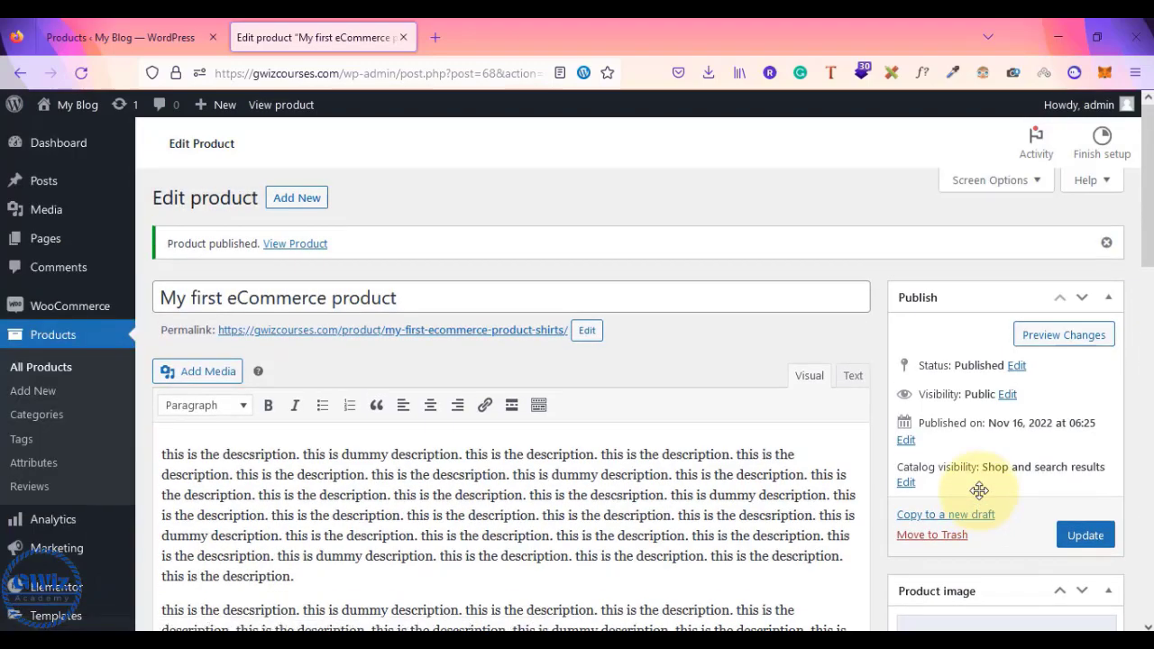
left_click(1086, 536)
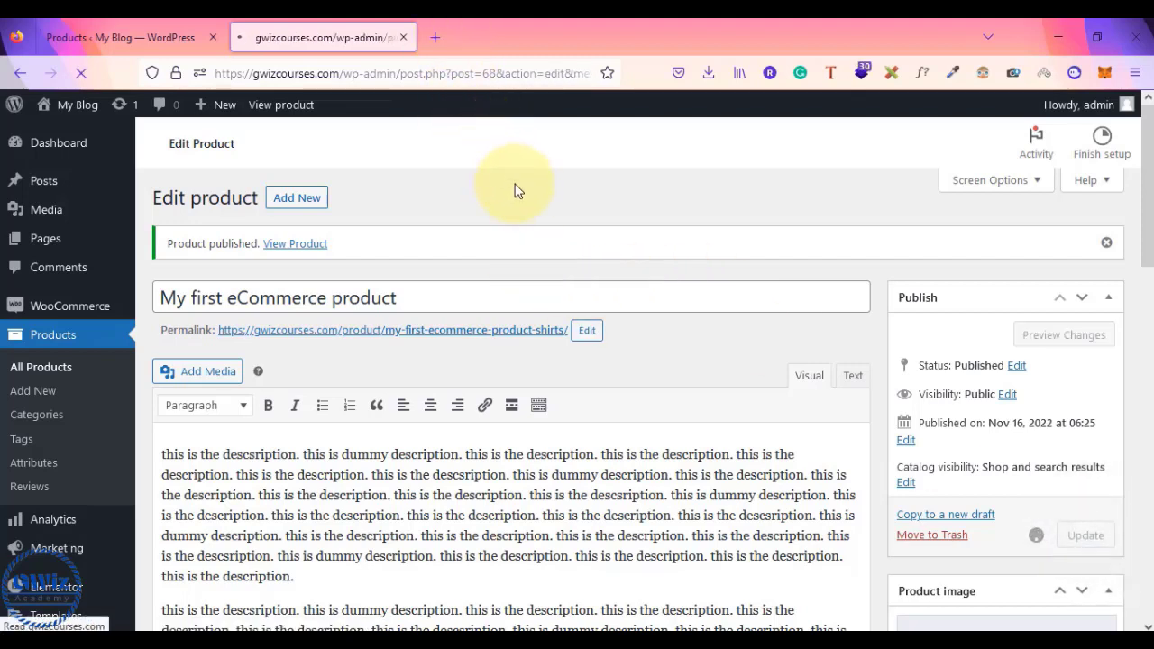
- Open the product permalink in a new tab and view the live product page
right_click(456, 336)
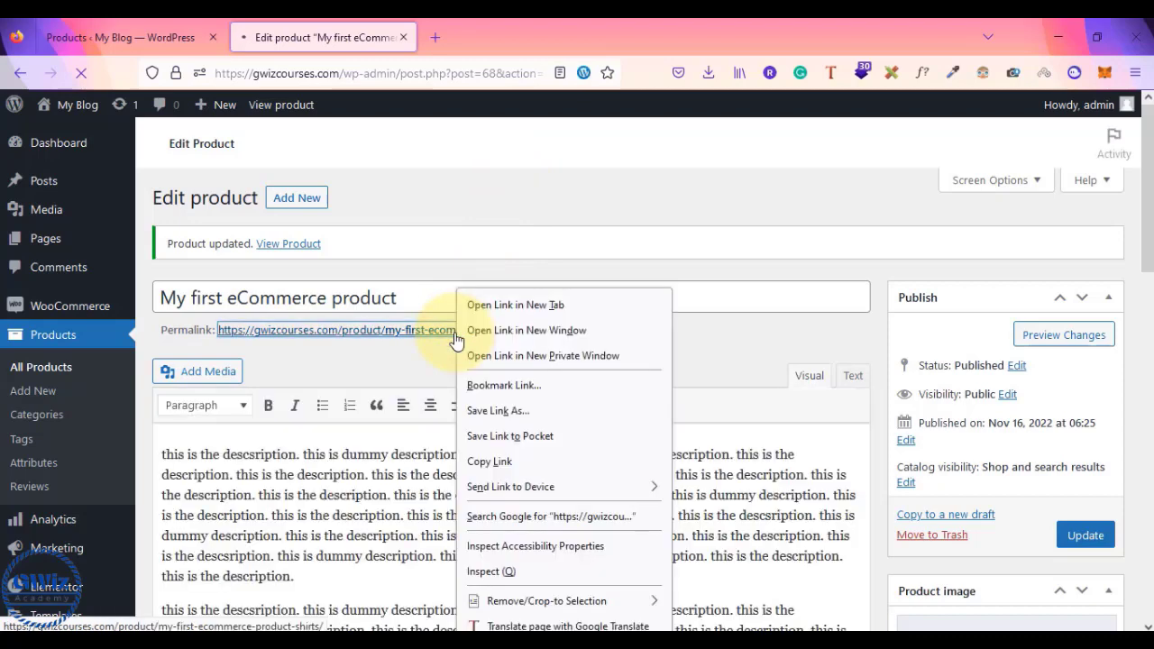
left_click(522, 306)
left_click(513, 35)
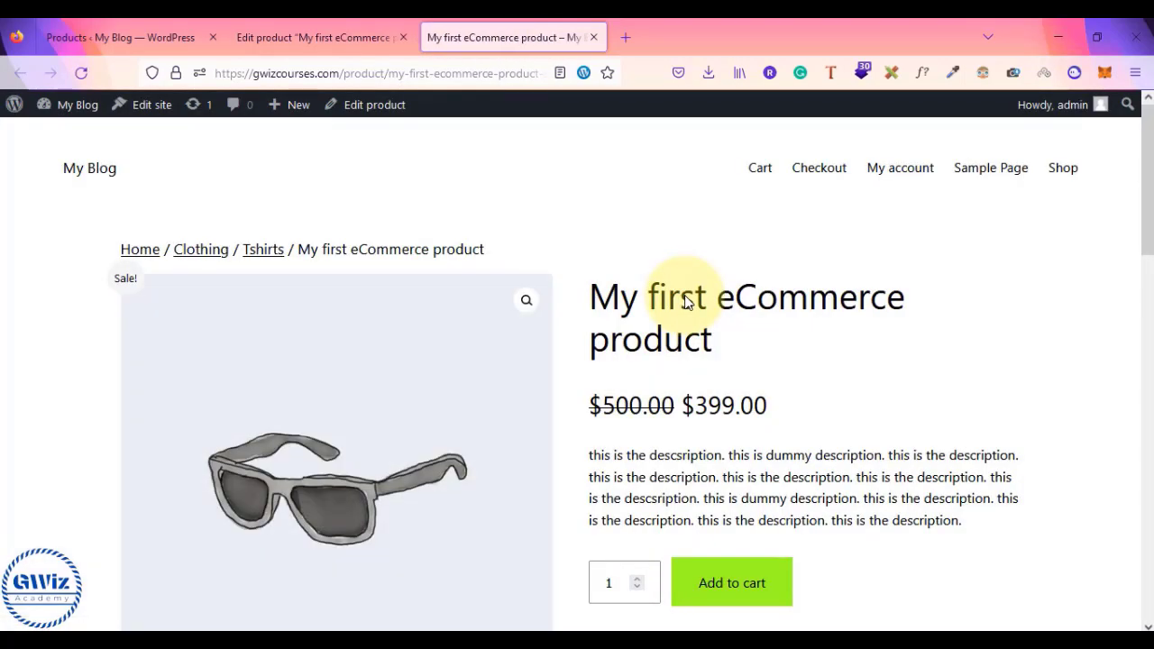
scroll(685, 302, "down", 3)
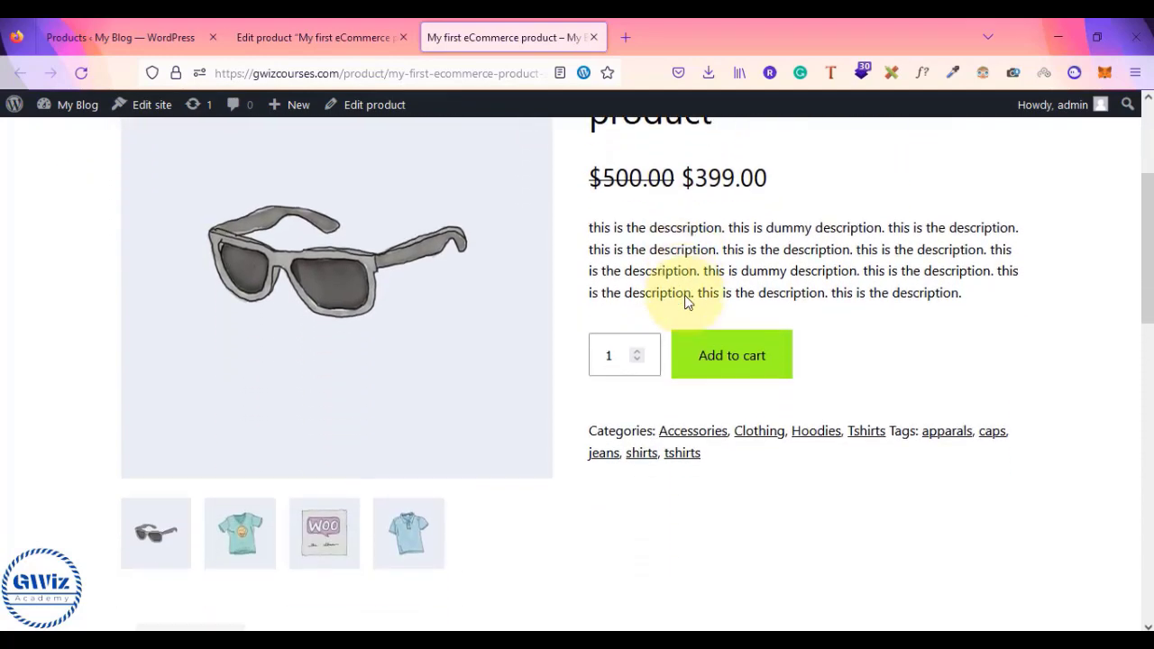
scroll(685, 295, "up", 3)
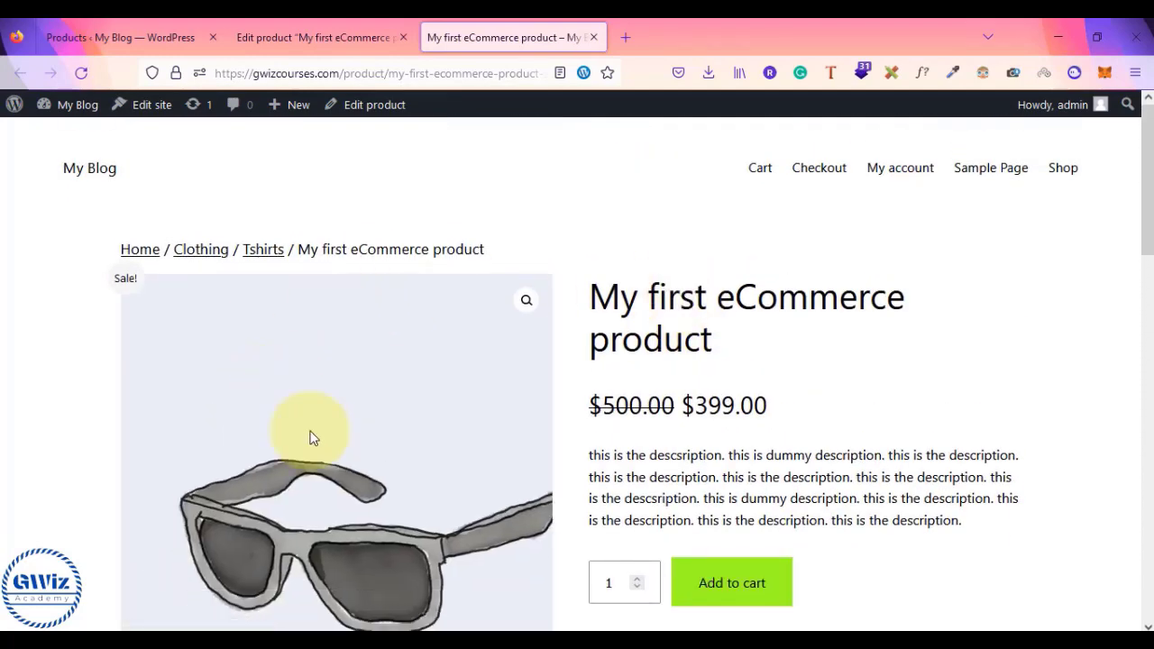
scroll(414, 442, "down", 2)
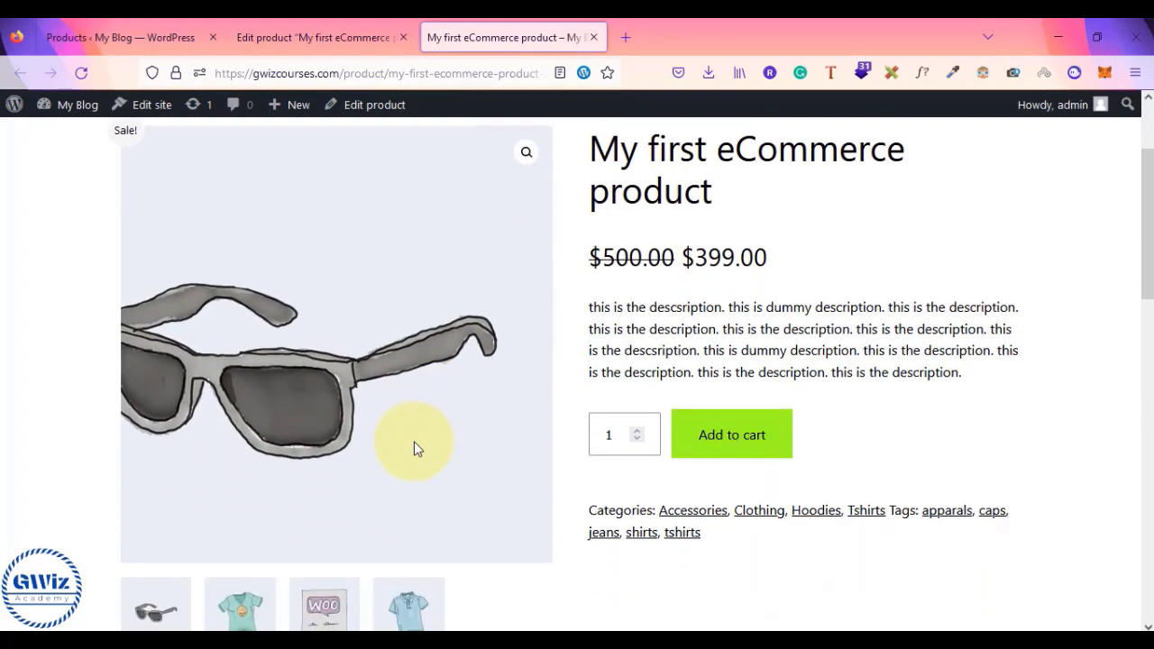
scroll(397, 410, "up", 2)
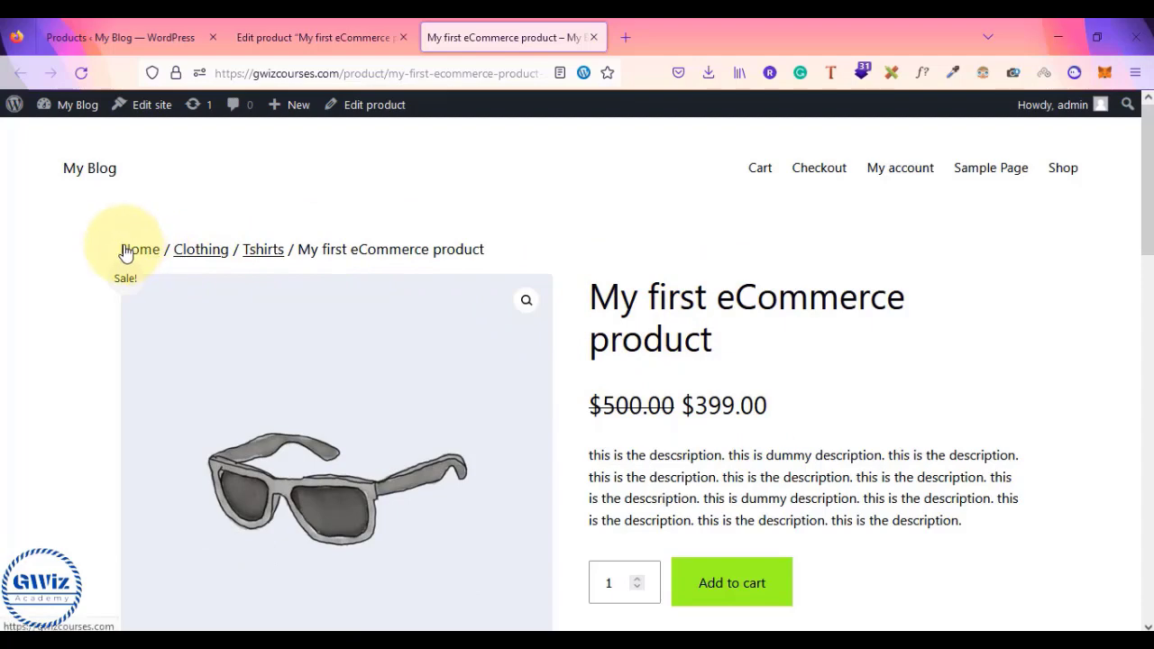
- Highlight the breadcrumb trail and the product name within it
left_click_drag(498, 257, 107, 251)
left_click(47, 249)
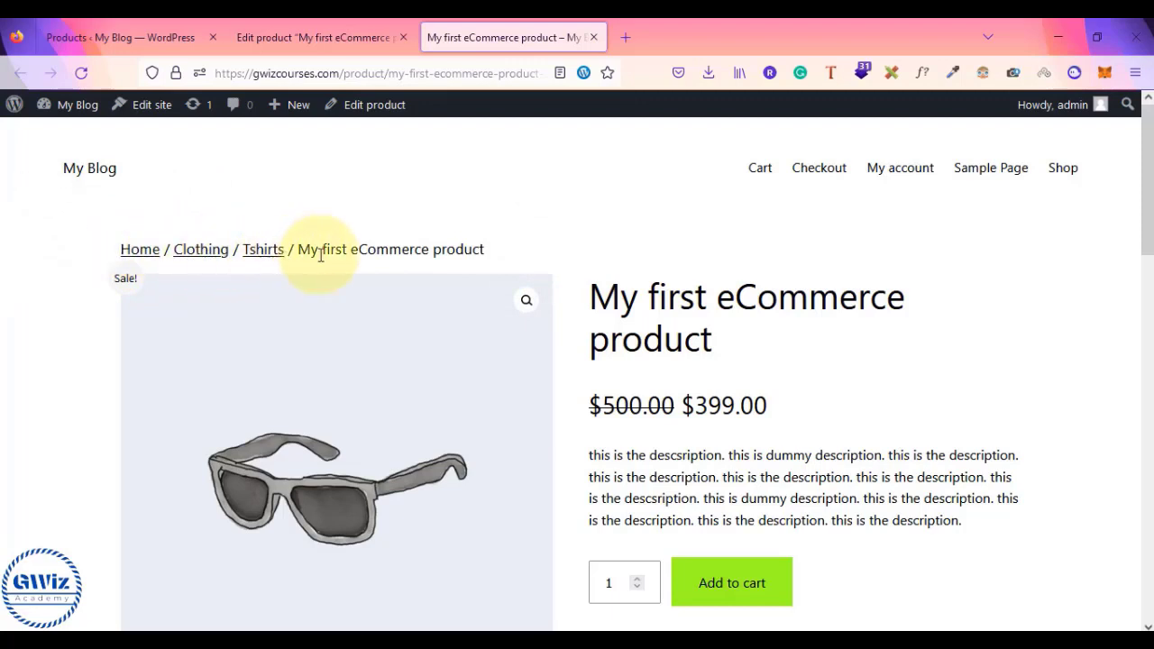
mouse_move(302, 249)
left_mouse_down()
mouse_move(490, 261)
mouse_move(304, 252)
left_mouse_up()
left_click(491, 262)
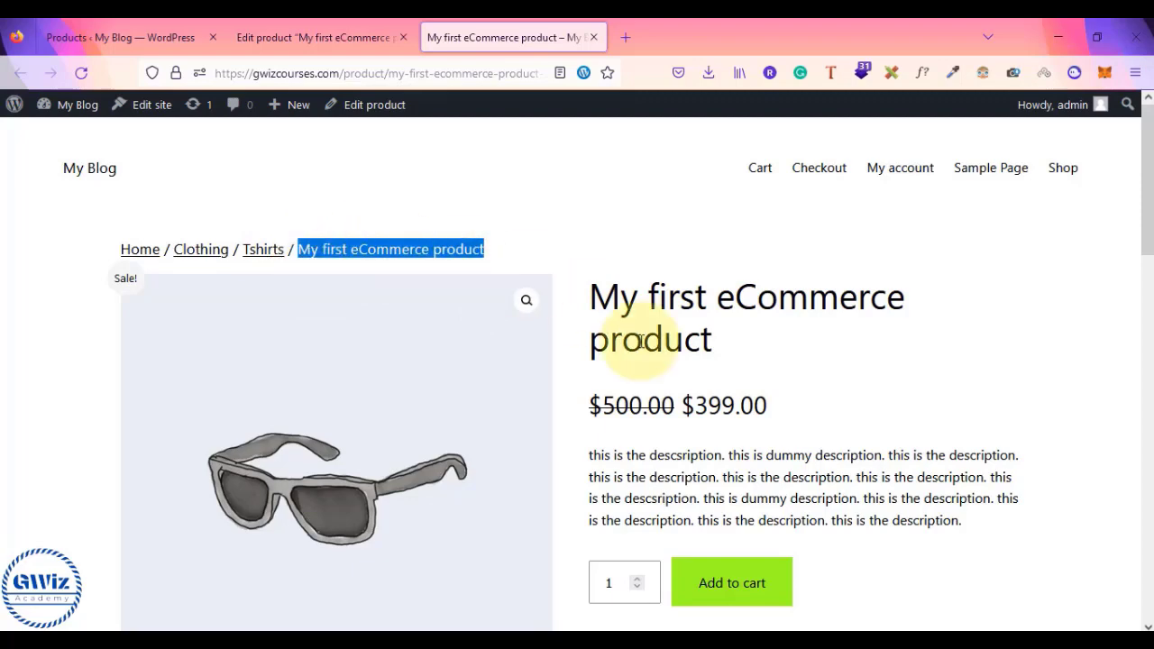
scroll(622, 289, "down", 1)
scroll(676, 343, "down", 2)
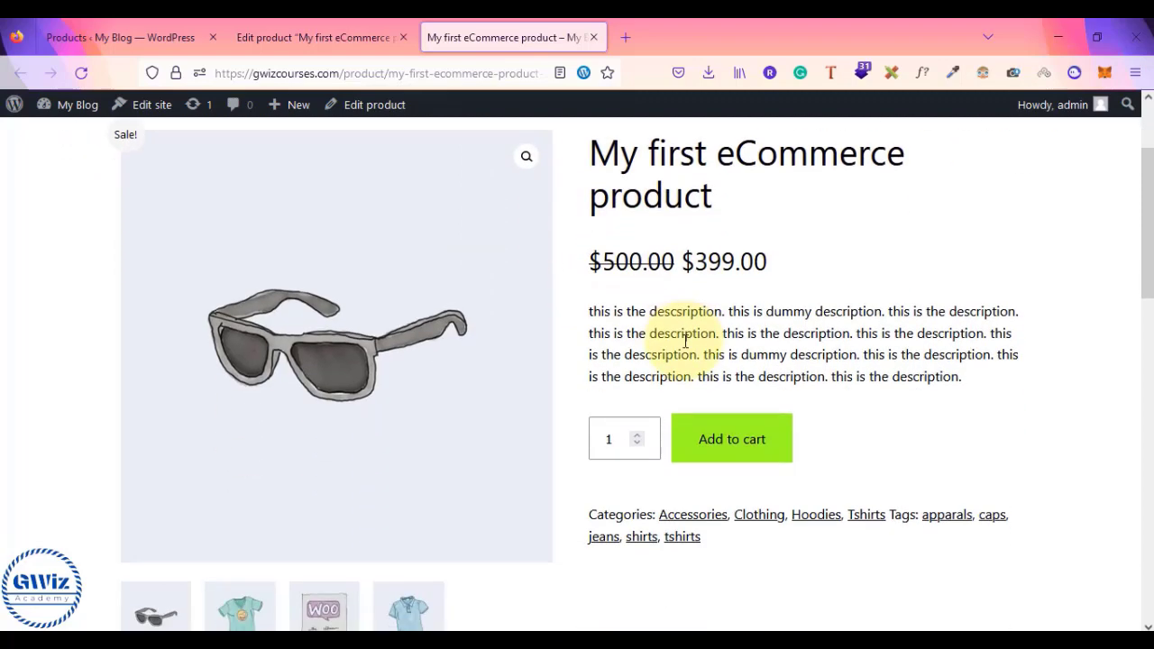
- Raise the quantity to 5 and highlight the product's tags line
left_click(637, 435)
left_click(636, 435)
left_click(637, 435)
scroll(677, 415, "down", 2)
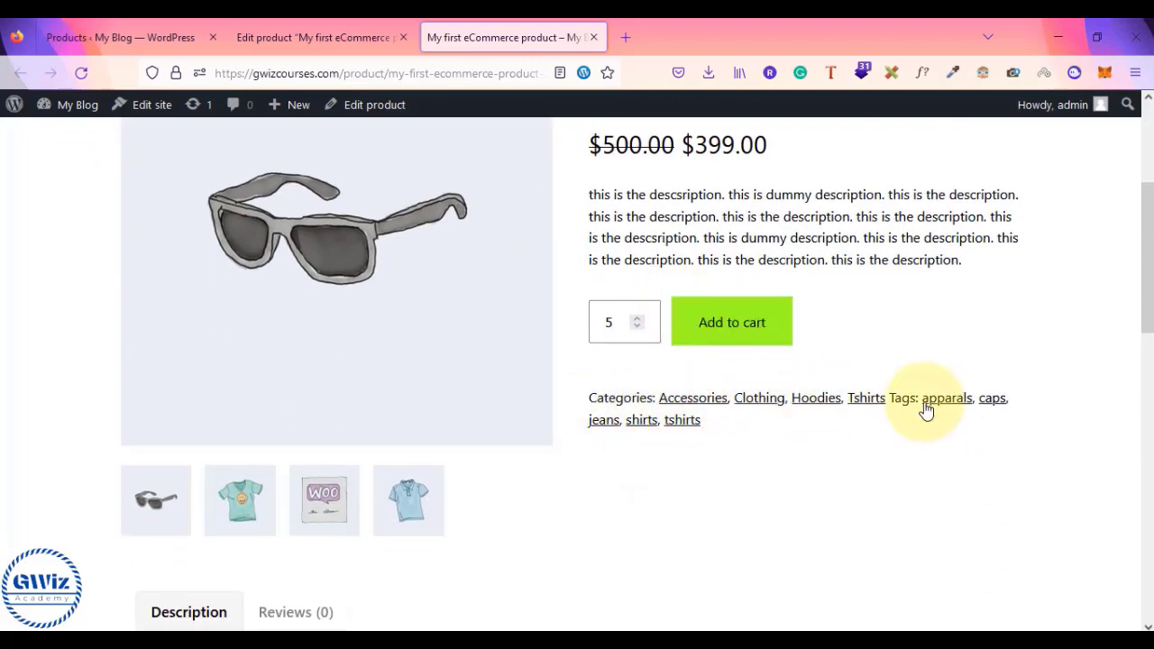
left_click_drag(891, 398, 966, 448)
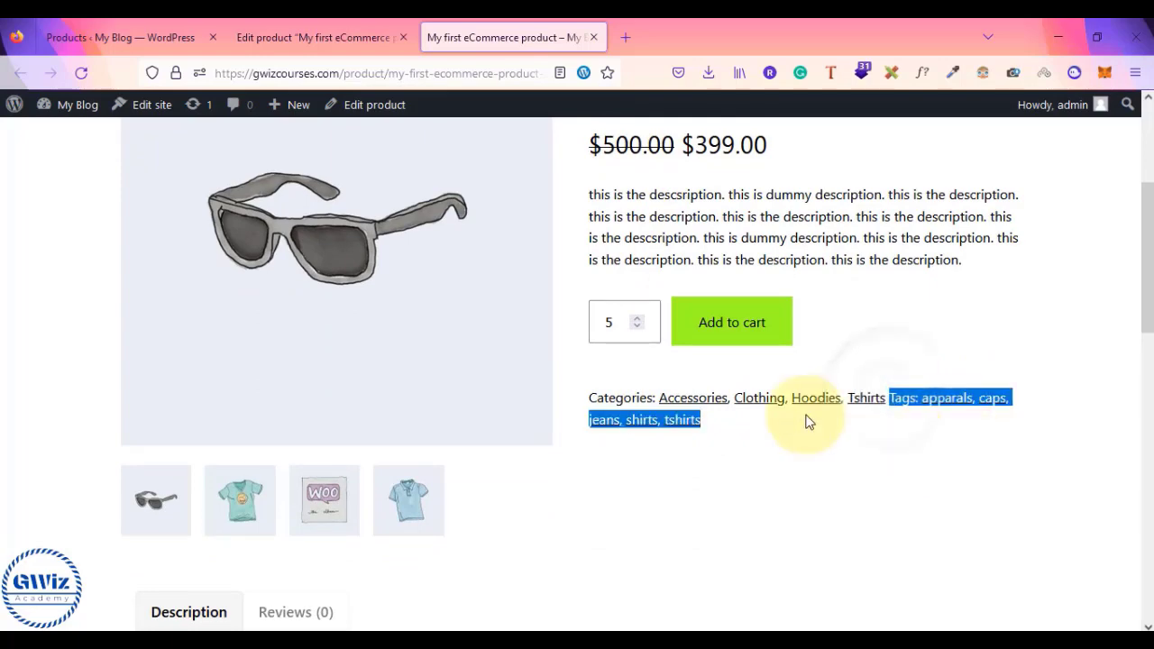
scroll(775, 491, "down", 3)
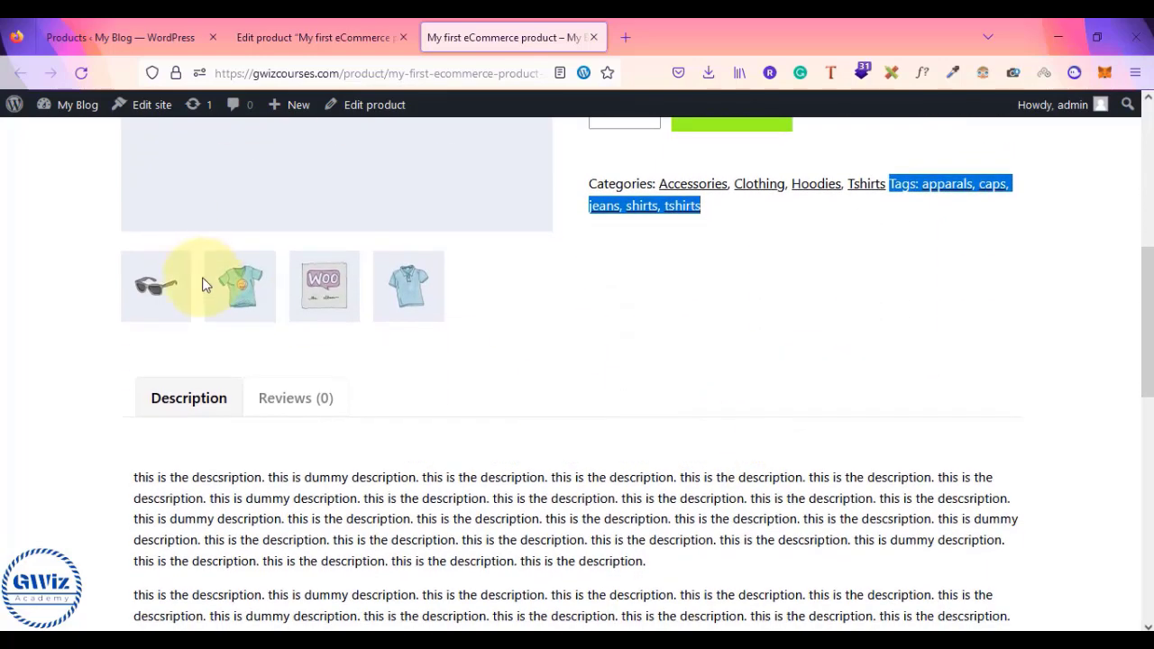
scroll(206, 289, "up", 2)
- Preview the t-shirt, Woo album and blue polo gallery images, then highlight the description
left_click(248, 437)
scroll(247, 438, "up", 2)
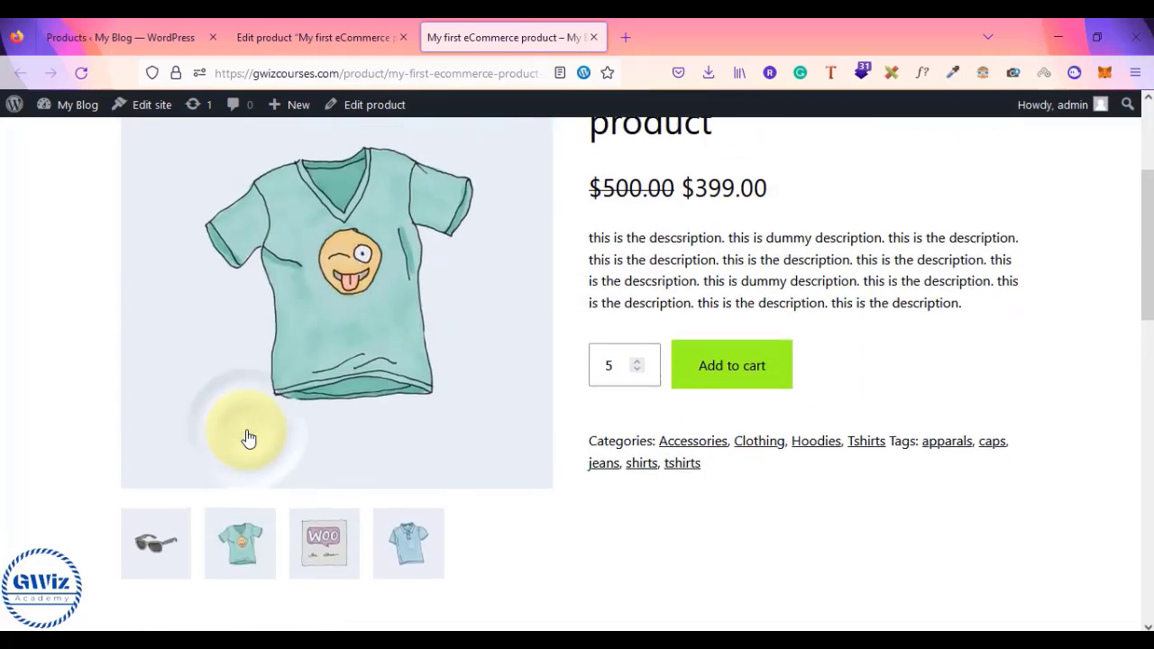
left_click(341, 572)
left_click(387, 580)
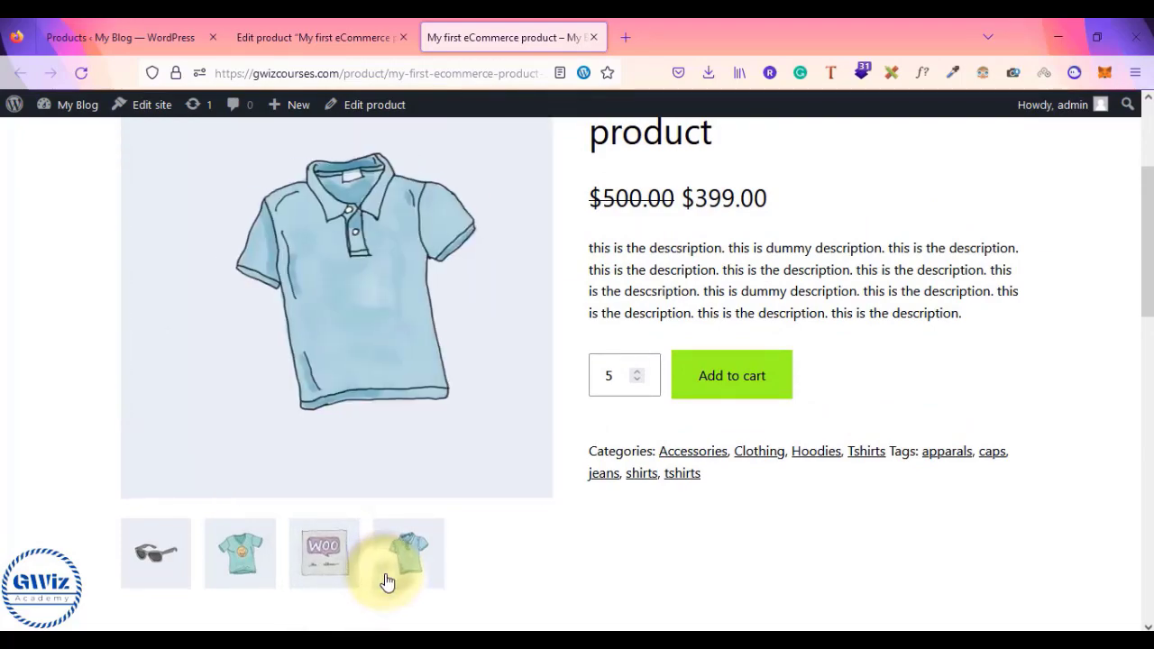
scroll(387, 580, "down", 4)
scroll(387, 580, "down", 1)
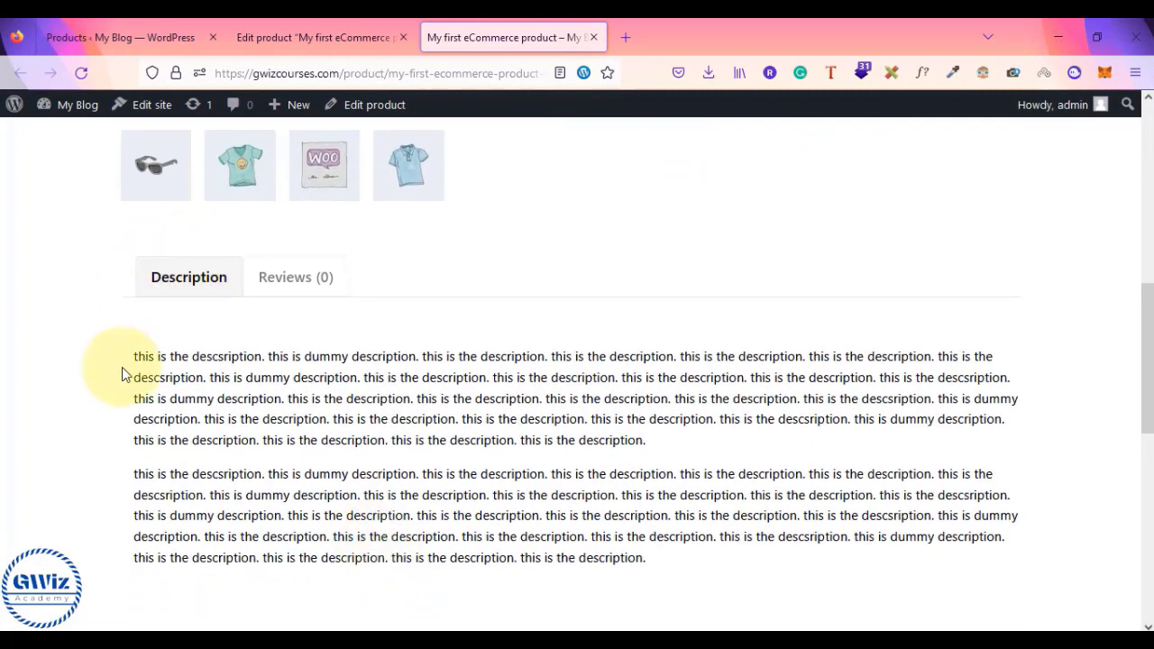
left_click_drag(134, 365, 665, 535)
left_click(664, 536)
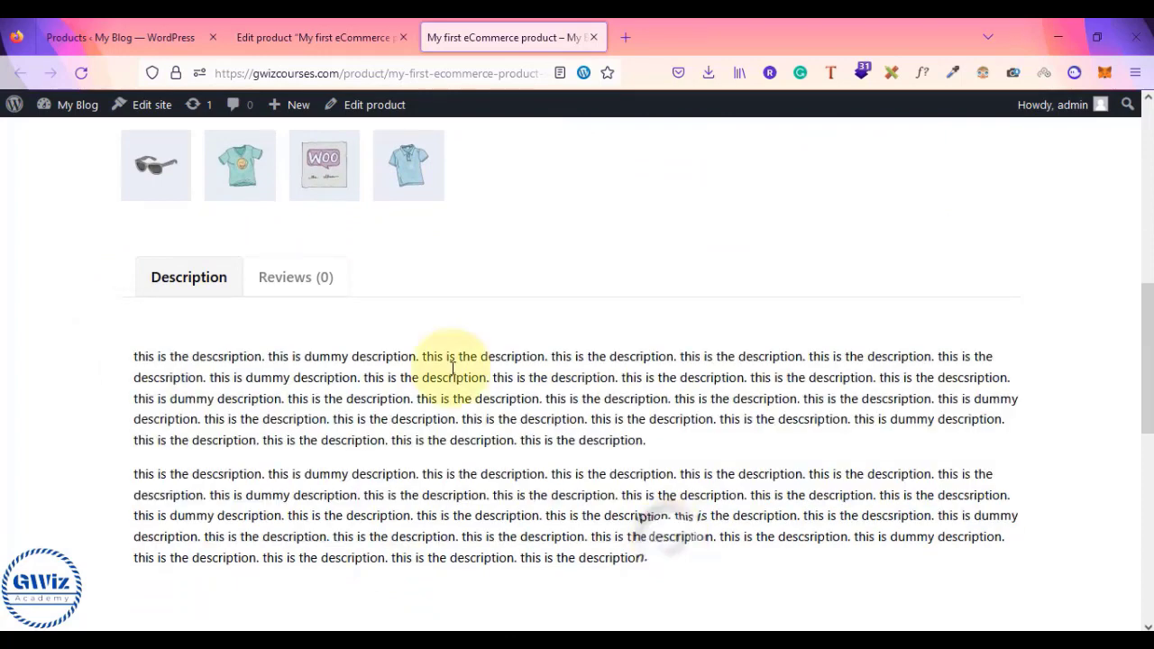
- Open the Reviews tab and look over the reviews and review form
left_click(313, 280)
scroll(546, 389, "down", 3)
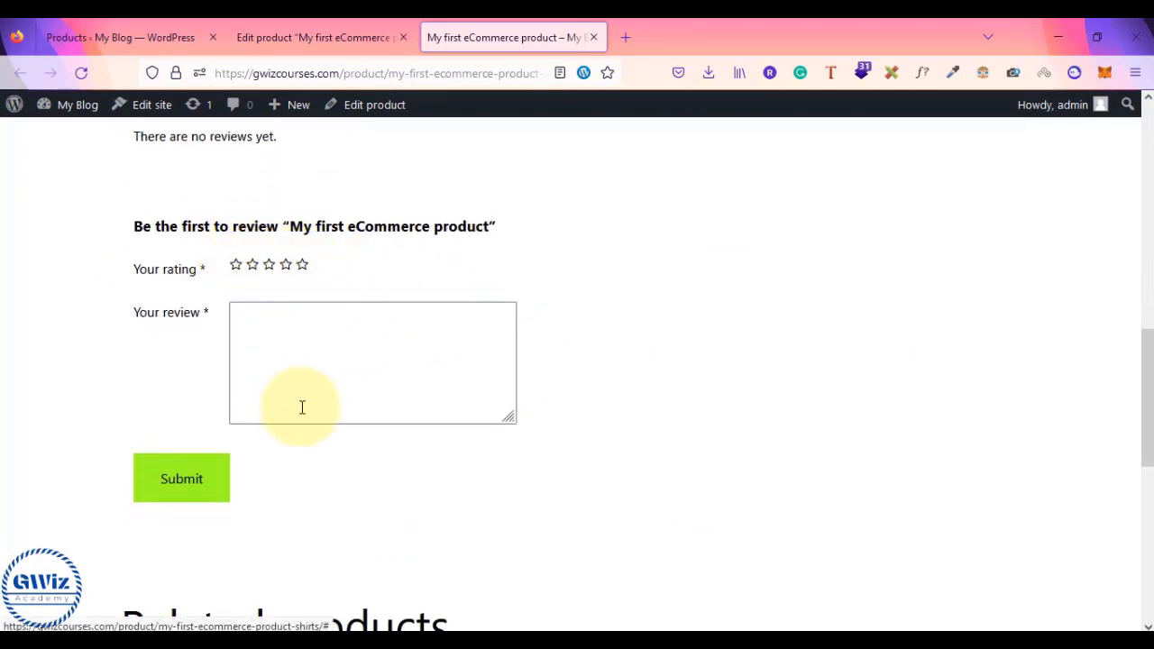
scroll(402, 410, "down", 6)
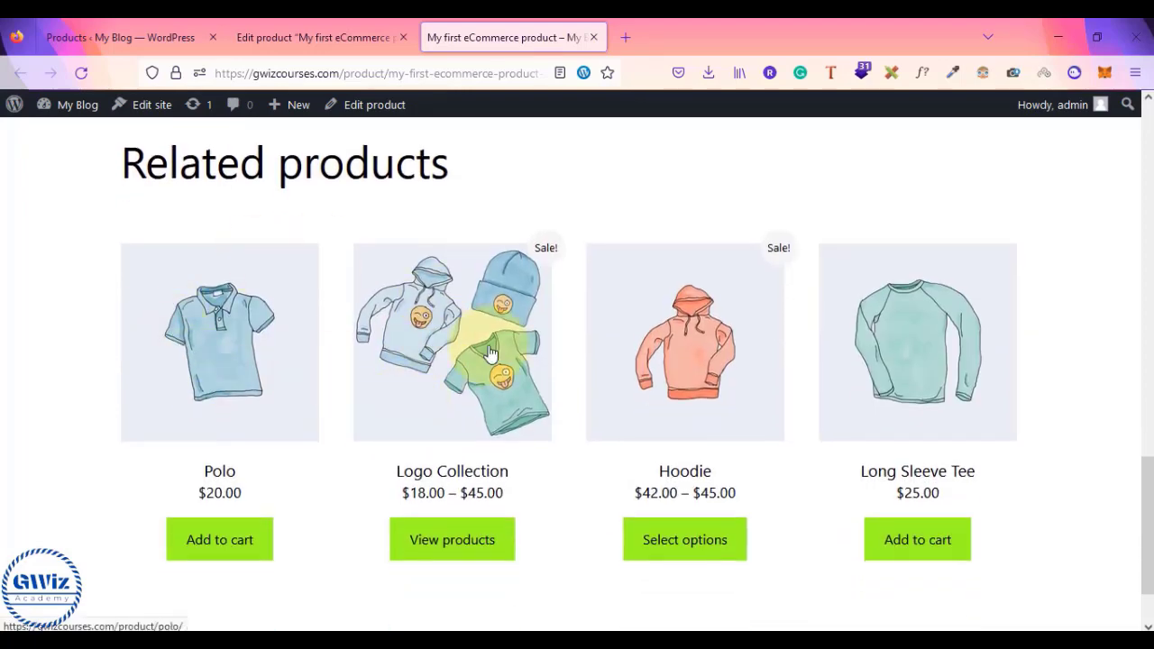
scroll(1083, 420, "down", 2)
scroll(1085, 420, "up", 3)
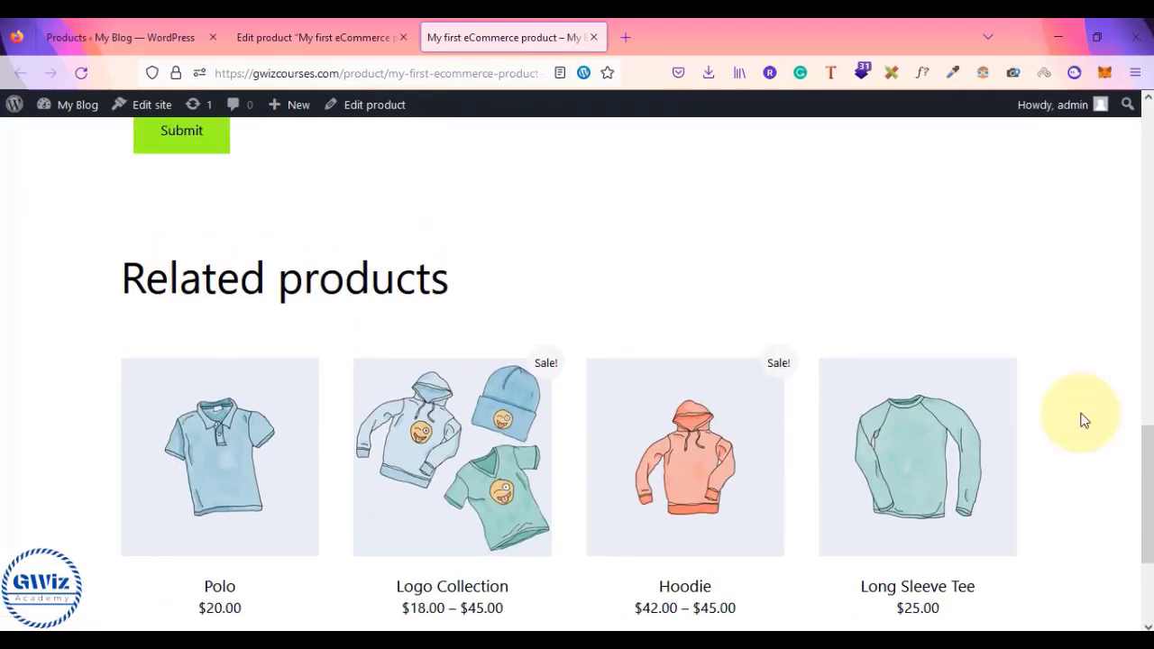
scroll(1085, 420, "up", 1)
scroll(1085, 420, "up", 10)
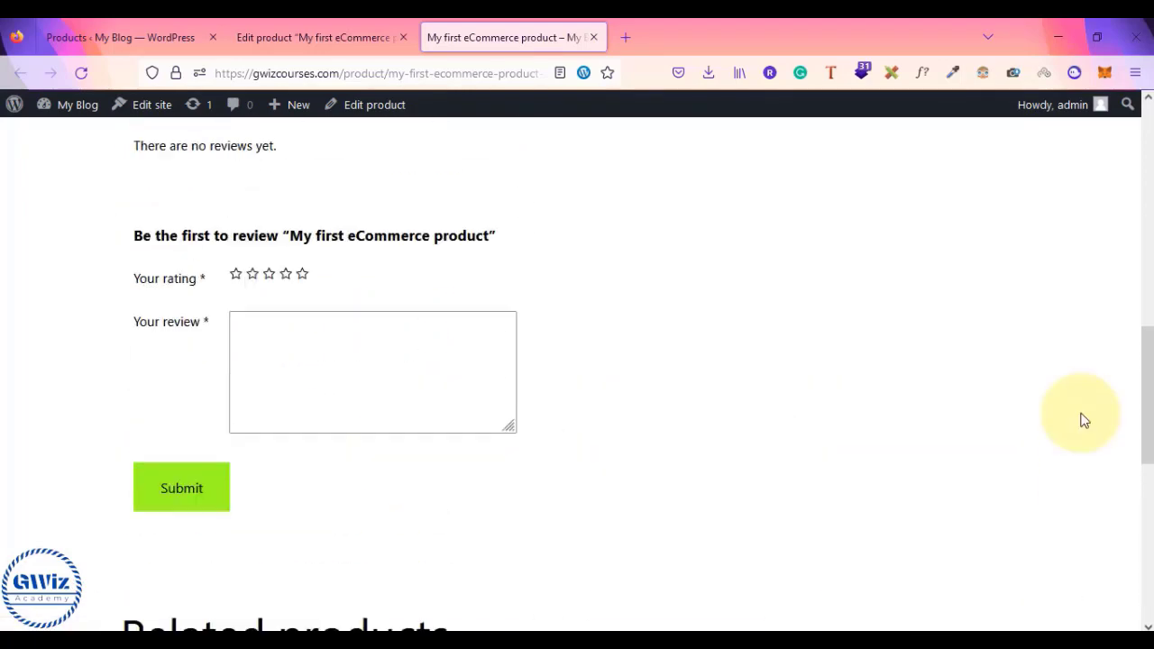
scroll(1085, 420, "down", 2)
scroll(1085, 420, "down", 8)
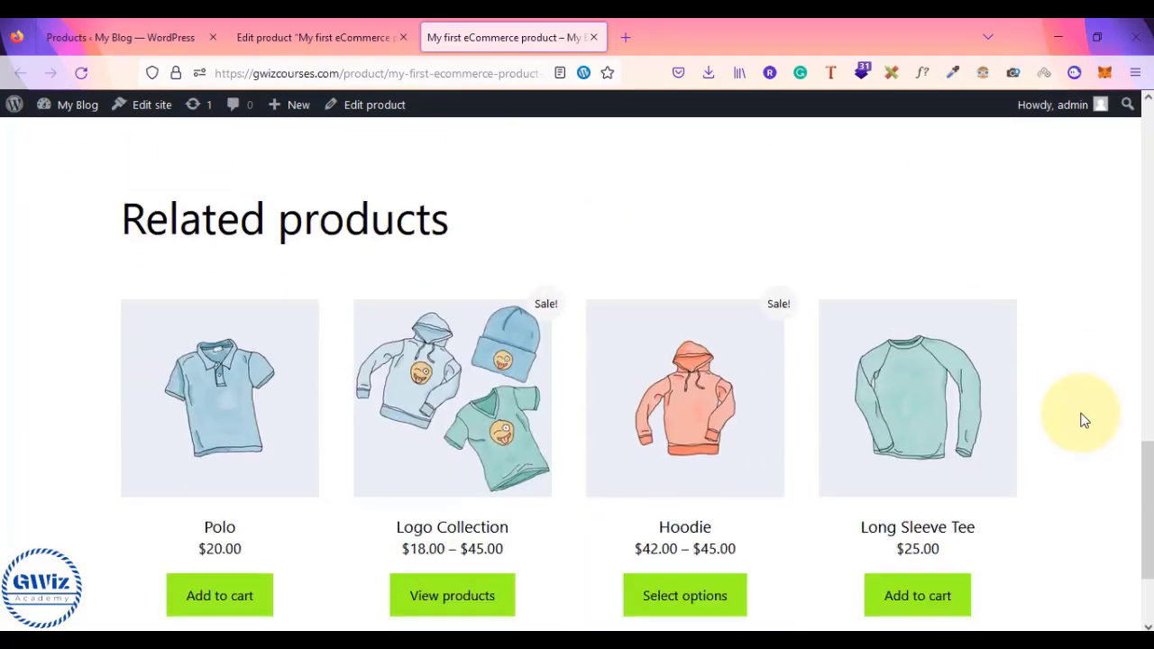
scroll(590, 401, "up", 10)
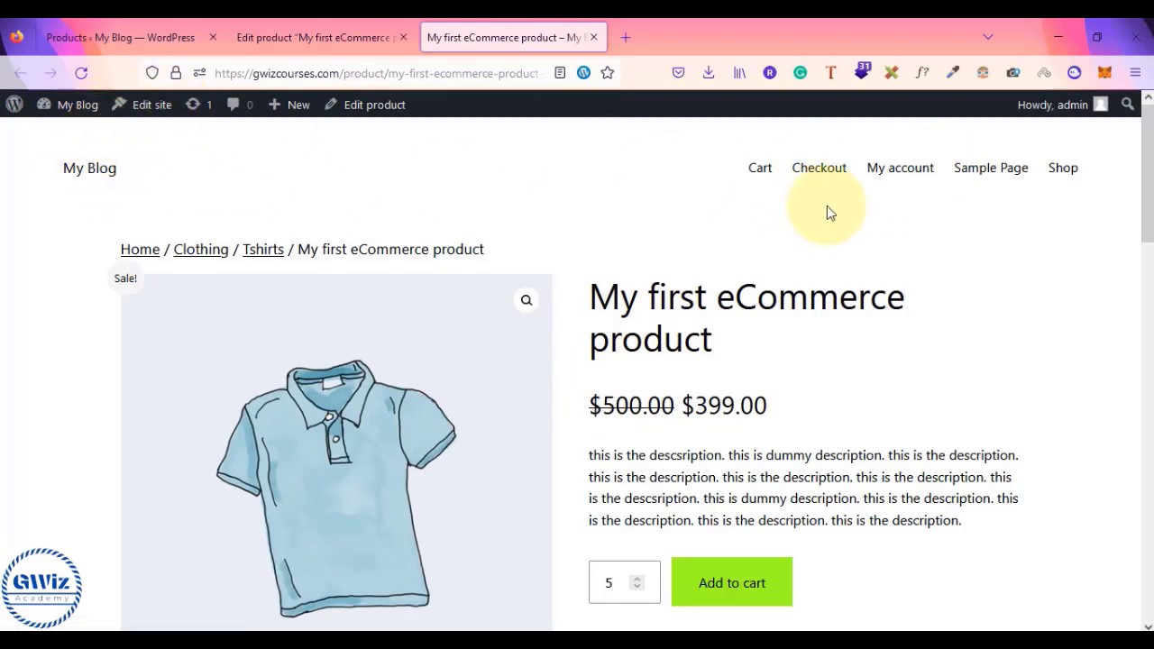
scroll(919, 253, "down", 15)
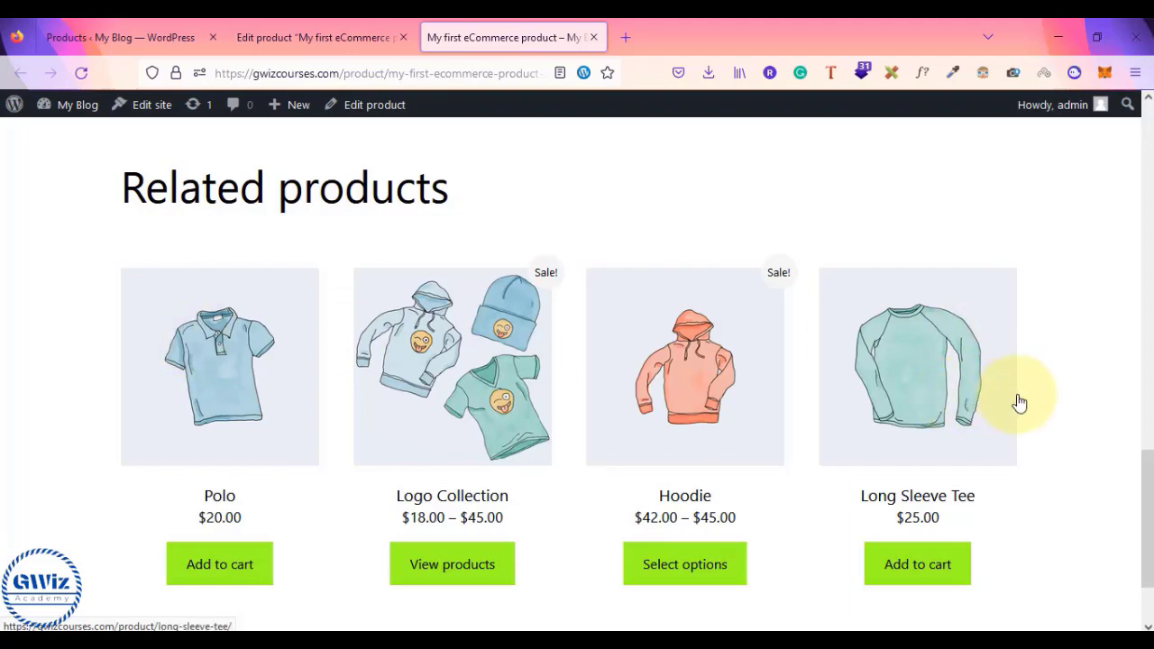
scroll(1020, 403, "up", 15)
scroll(1020, 403, "down", 6)
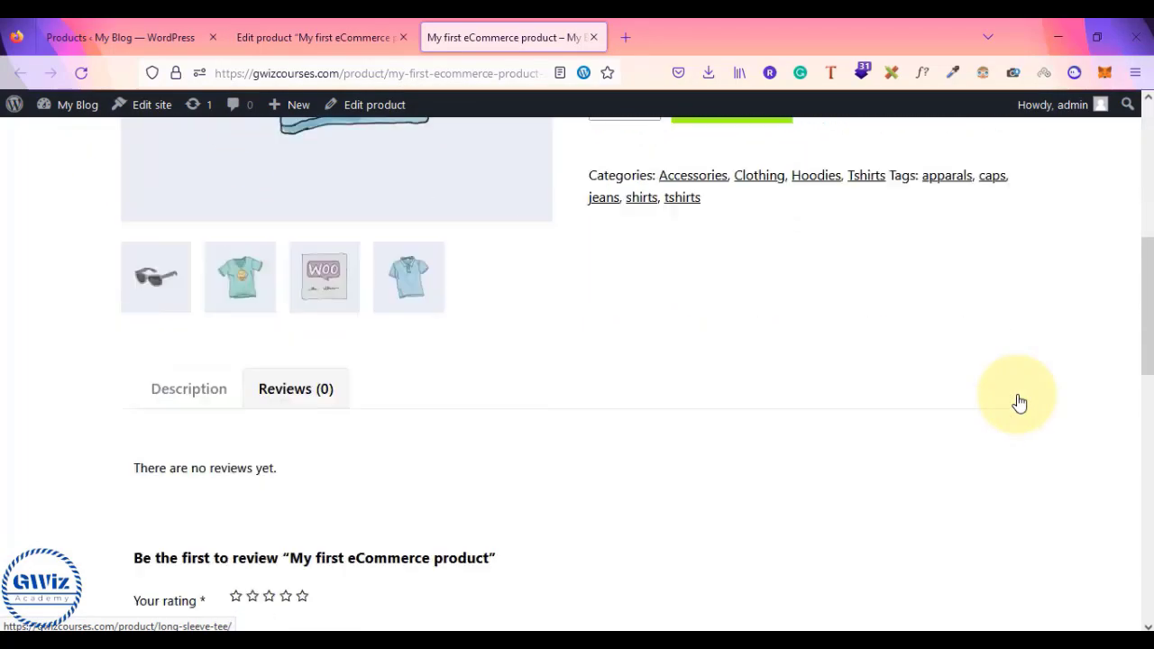
scroll(1020, 403, "down", 1)
- Check the Upsells and Cross-sells settings in the product editor
left_click(304, 27)
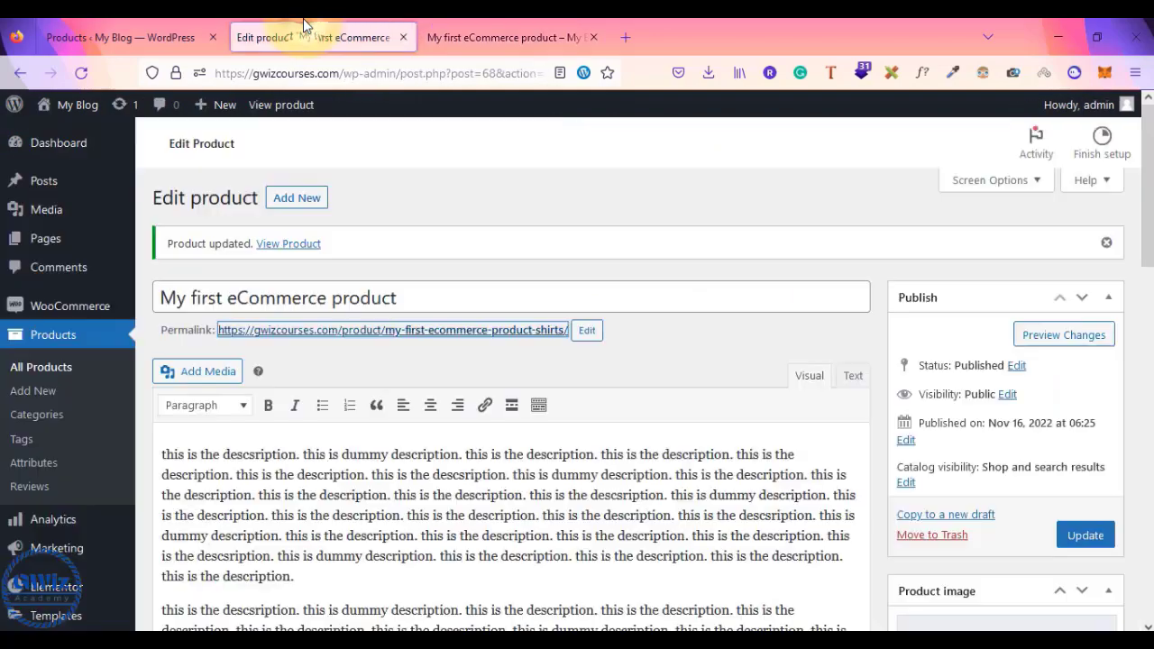
scroll(980, 322, "down", 8)
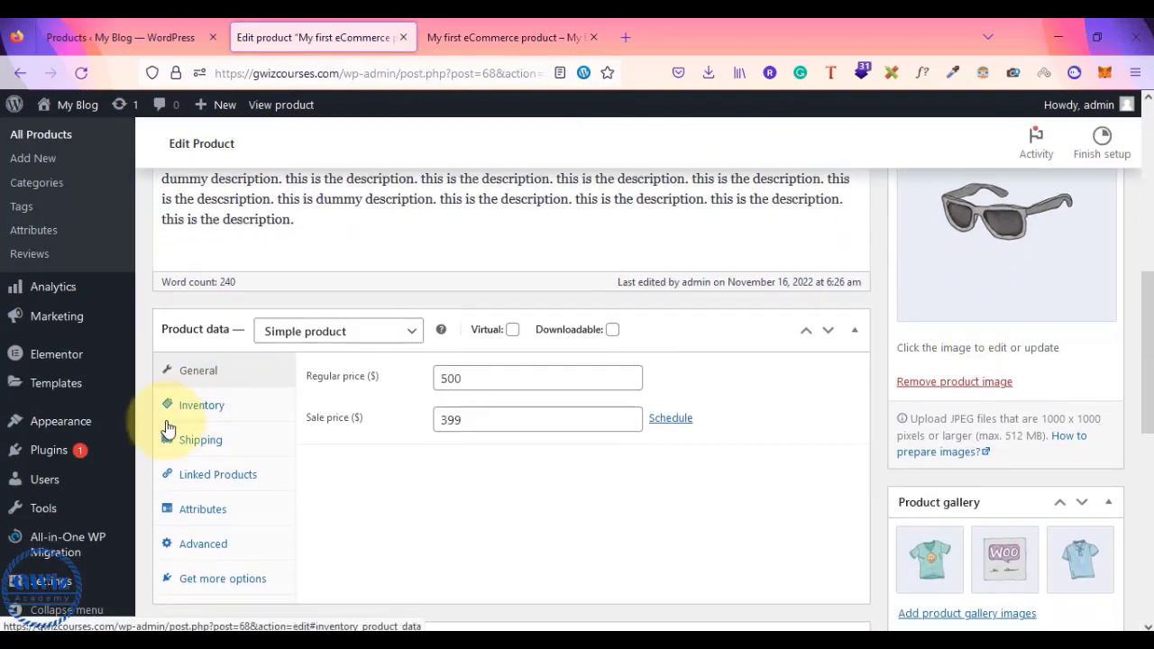
left_click(199, 485)
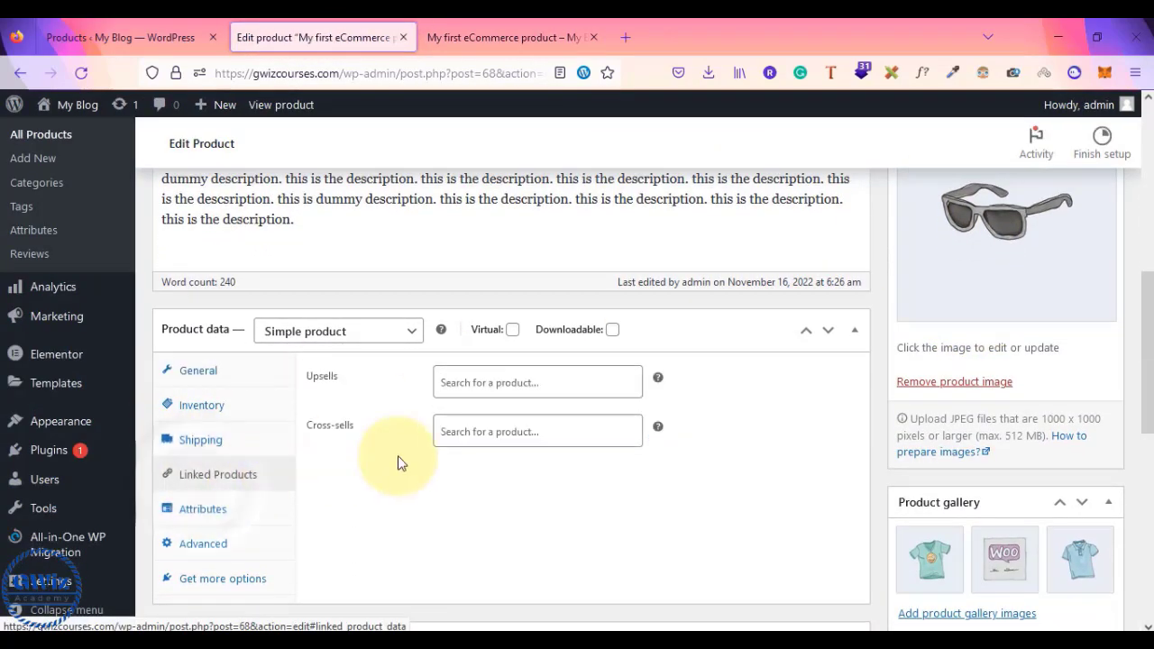
- Back on the live product page, add 5 units to the cart
left_click(499, 26)
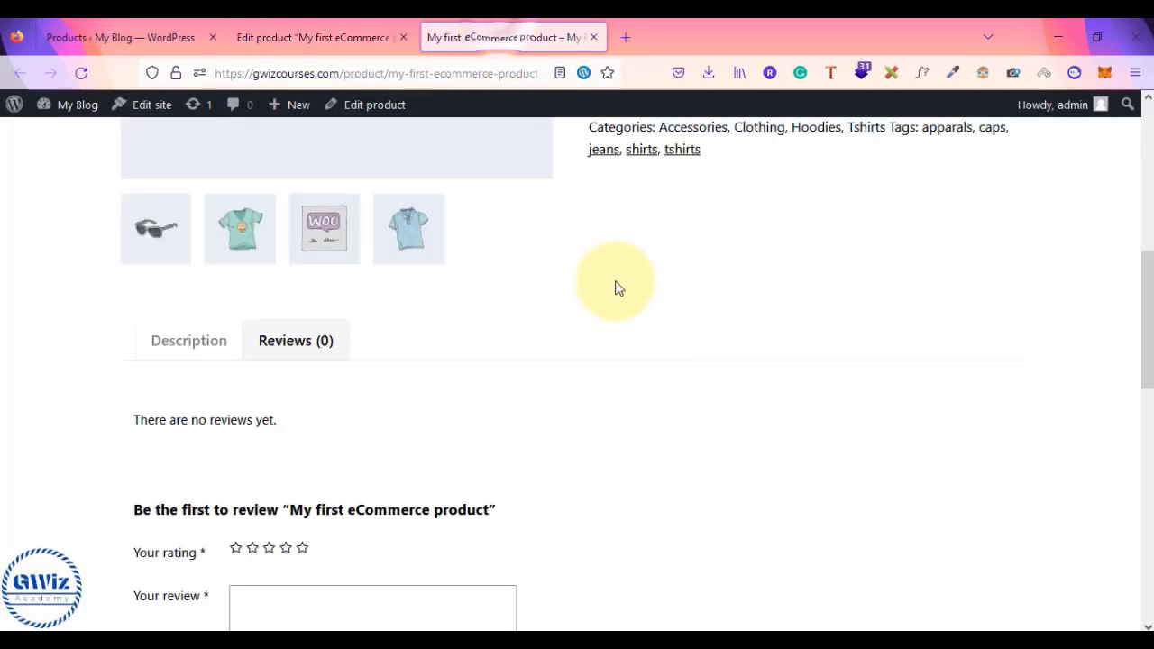
scroll(618, 287, "up", 5)
scroll(618, 286, "down", 4)
scroll(619, 286, "down", 5)
scroll(619, 287, "up", 10)
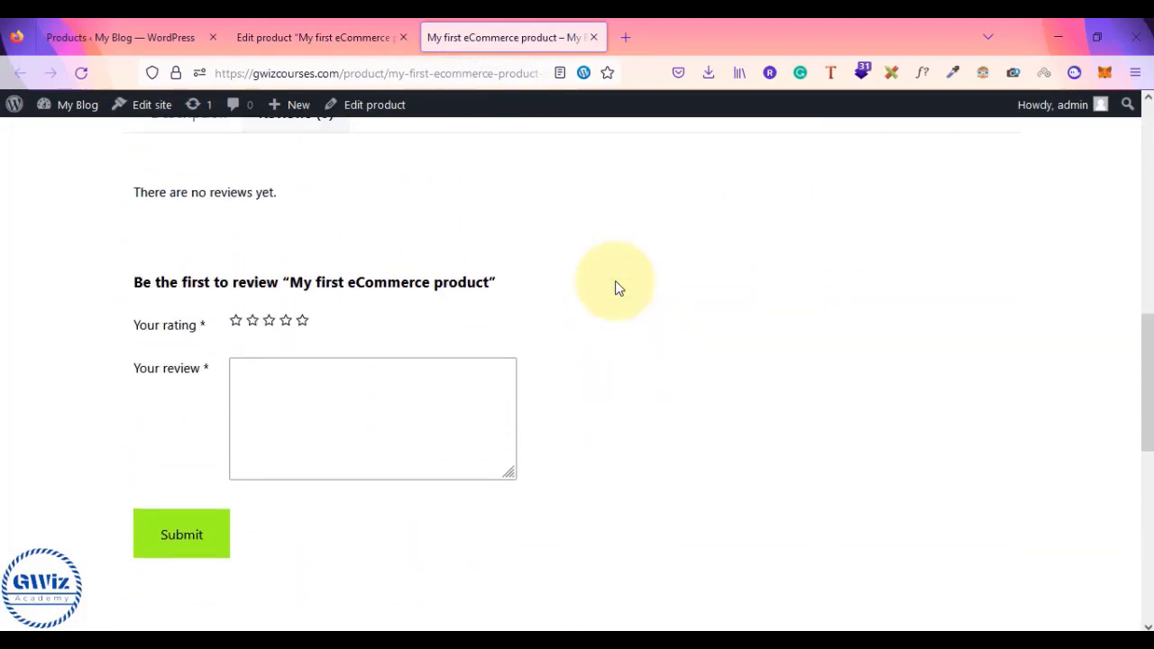
scroll(616, 286, "down", 4)
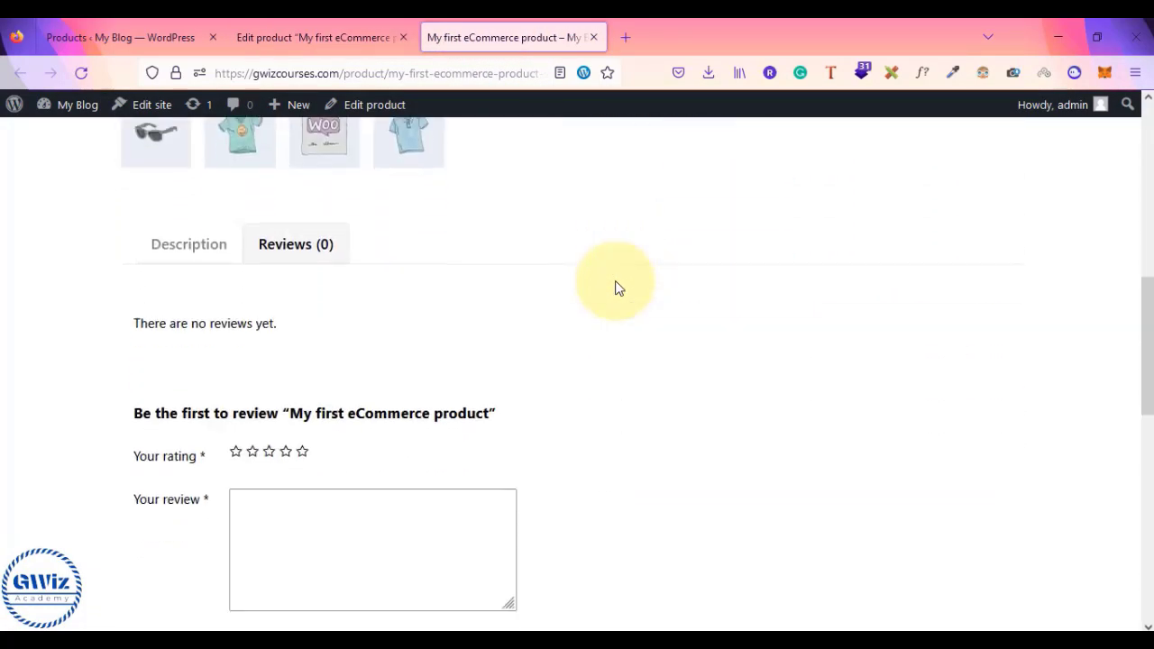
scroll(616, 286, "up", 5)
left_click(732, 531)
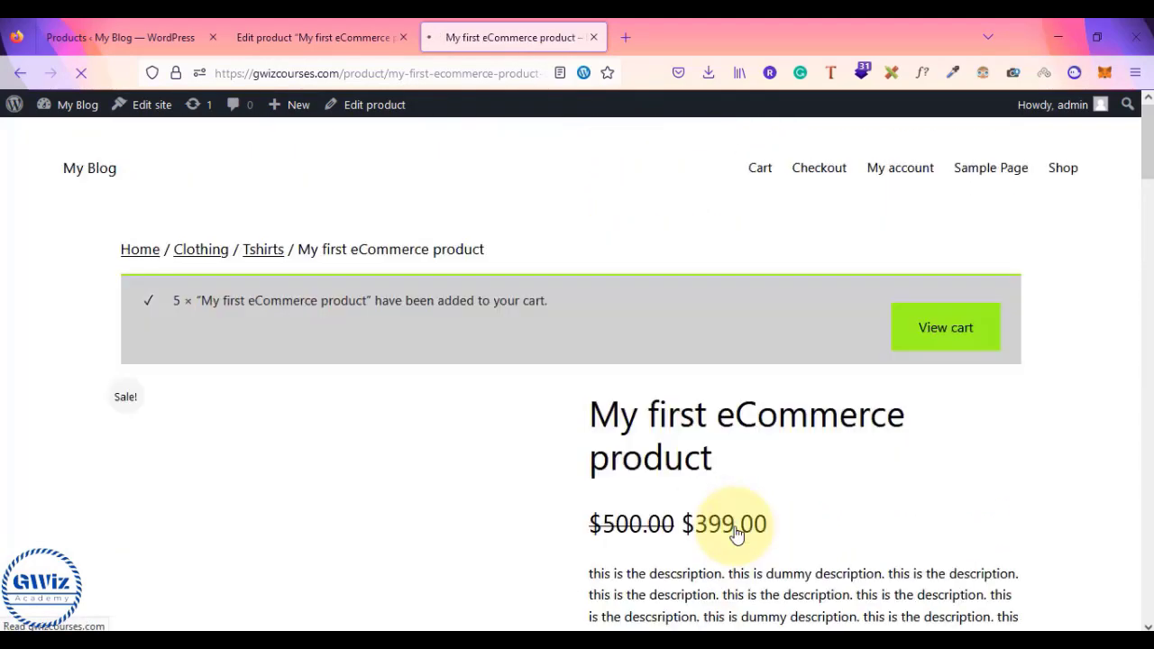
- Open the cart and remove Hoodie with Logo from it
left_click(953, 332)
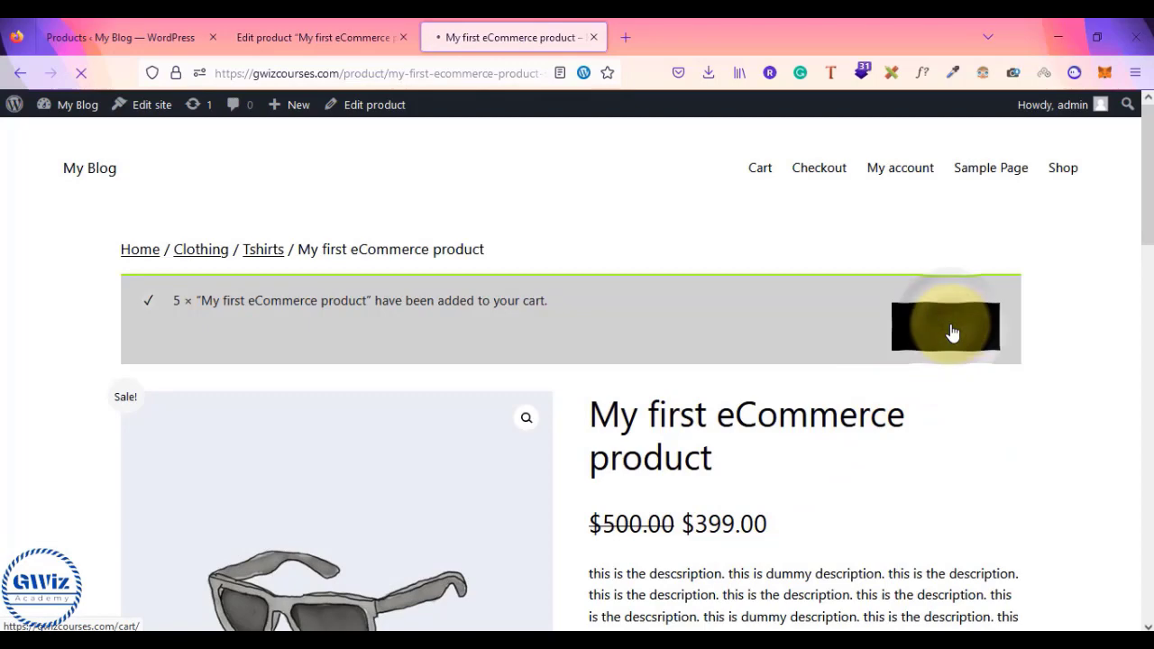
scroll(953, 333, "down", 6)
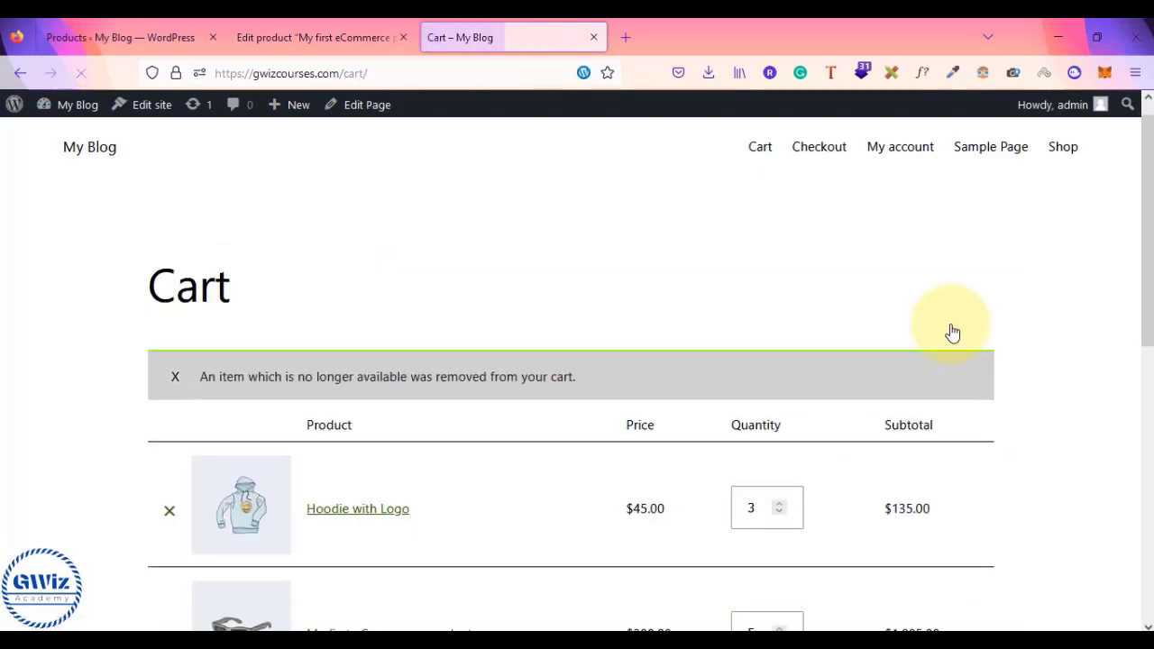
scroll(954, 333, "up", 3)
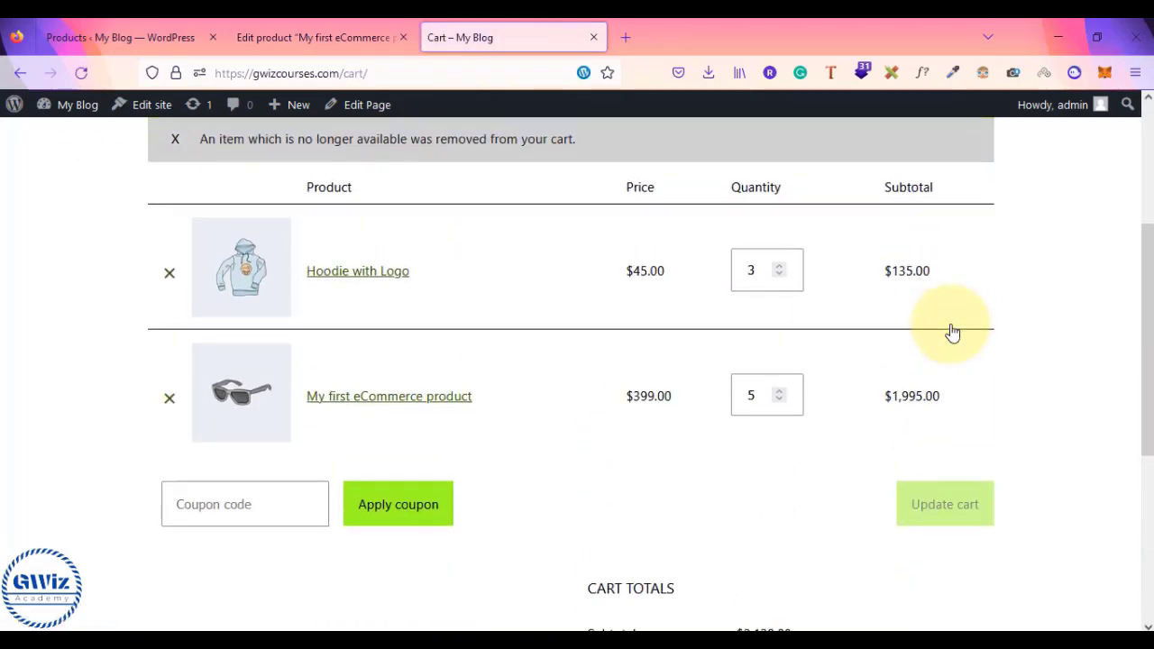
left_click(170, 276)
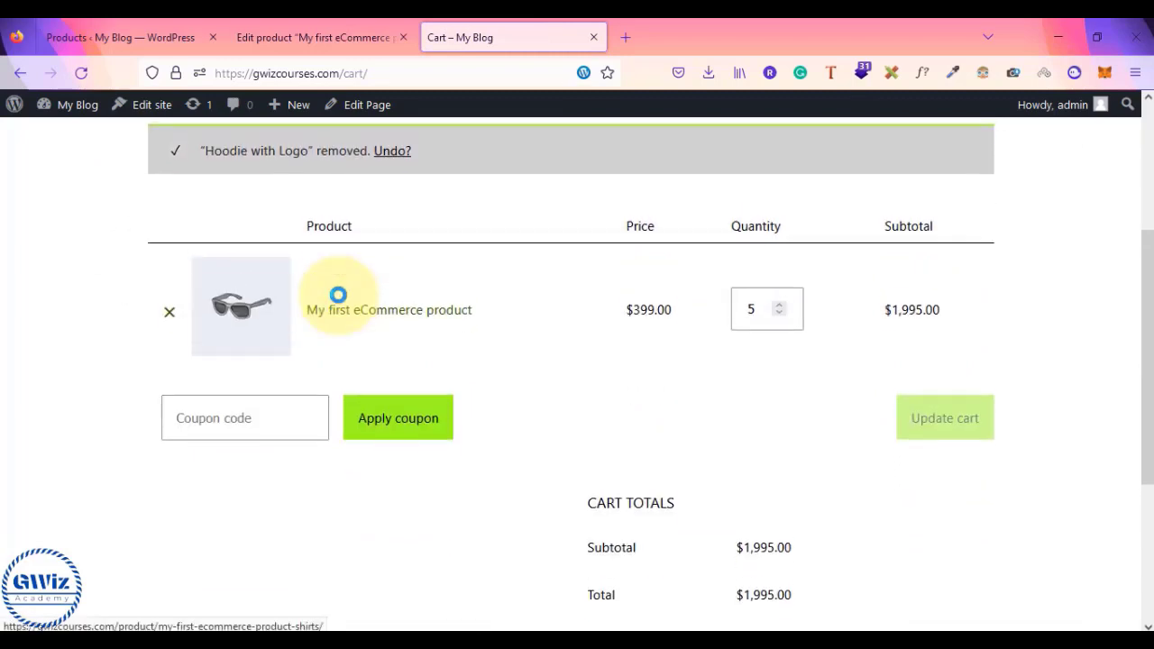
- Load the cart page's address in a second browser tab
left_click(330, 72)
key("ctrl+c")
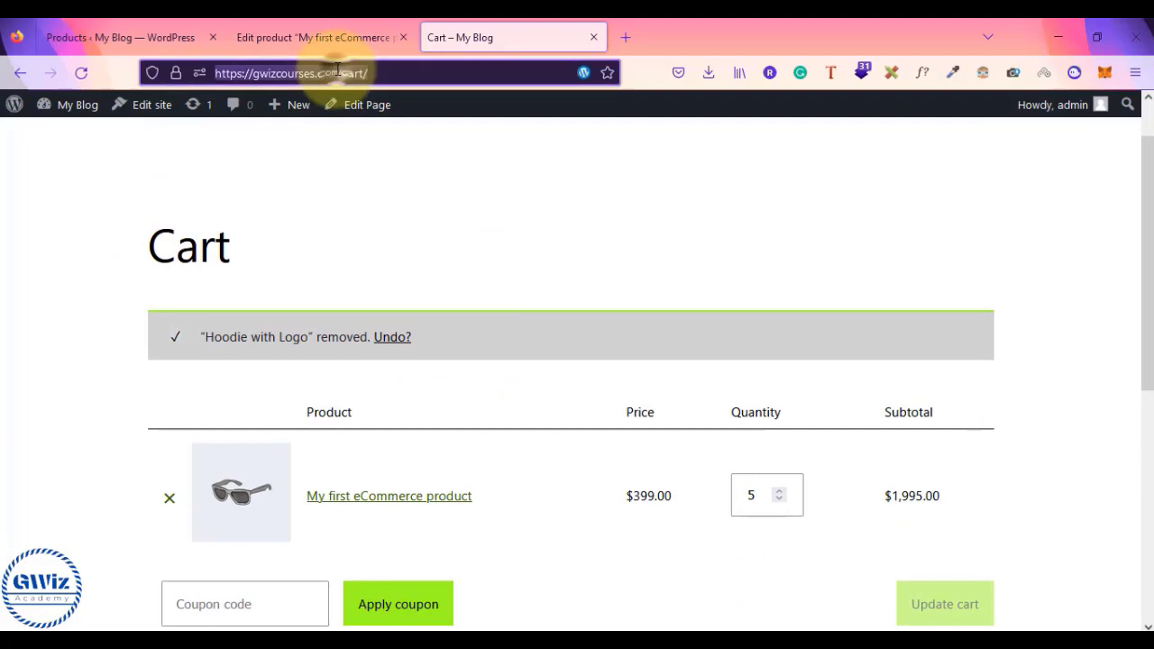
left_click(625, 40)
key("ctrl+v")
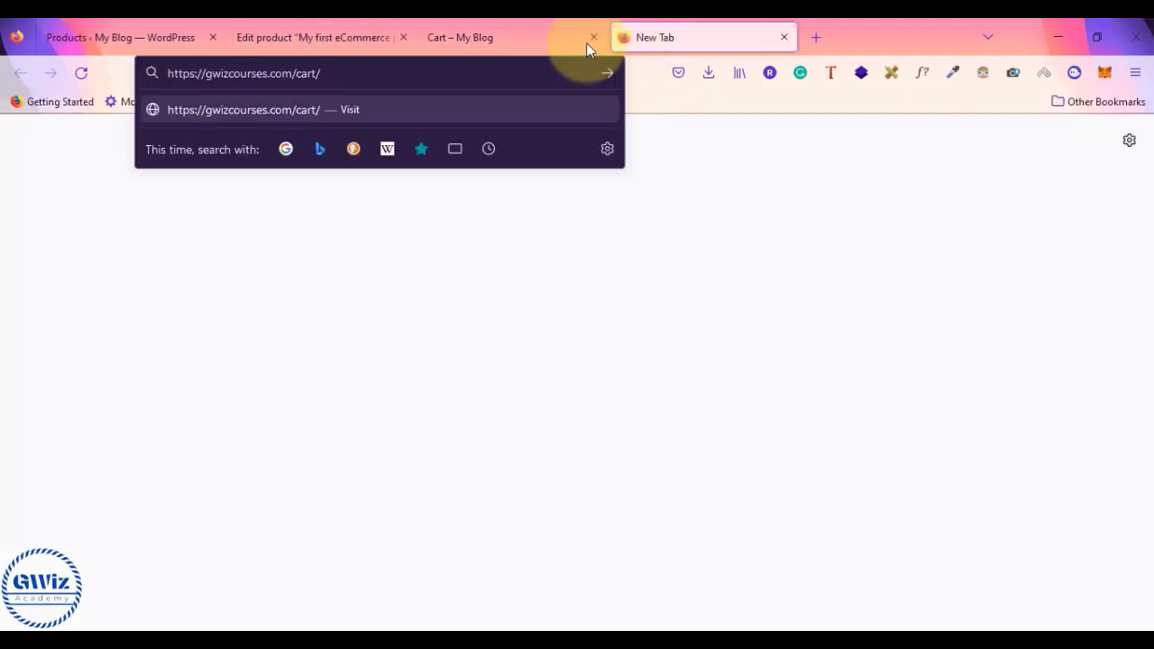
key("Return")
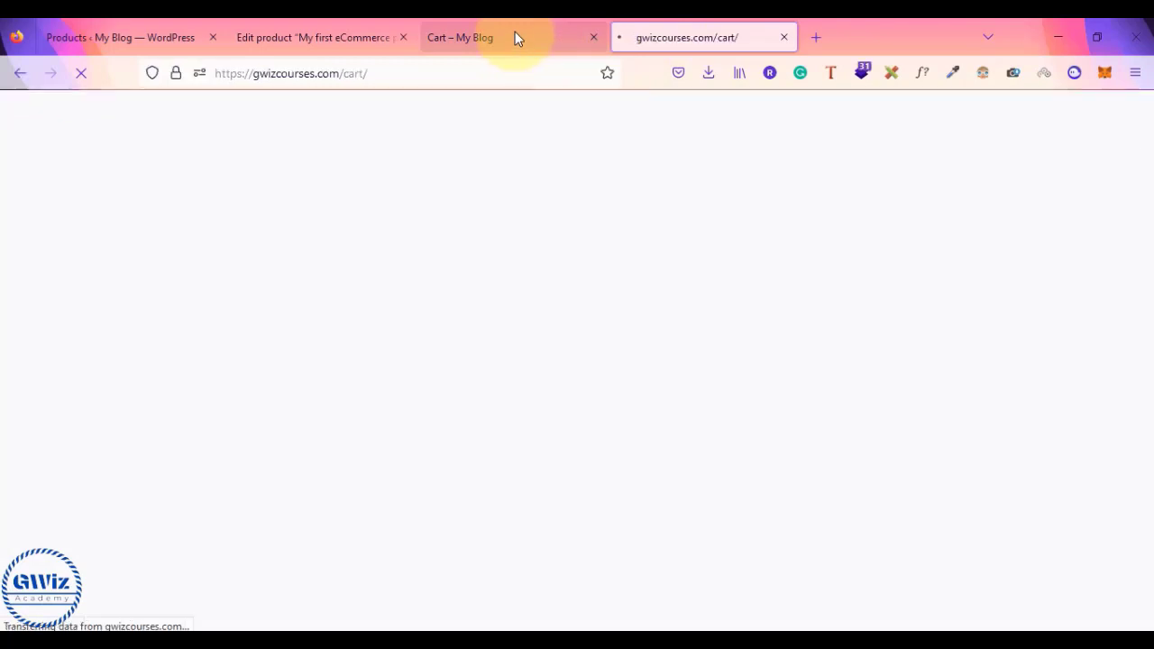
left_click(518, 27)
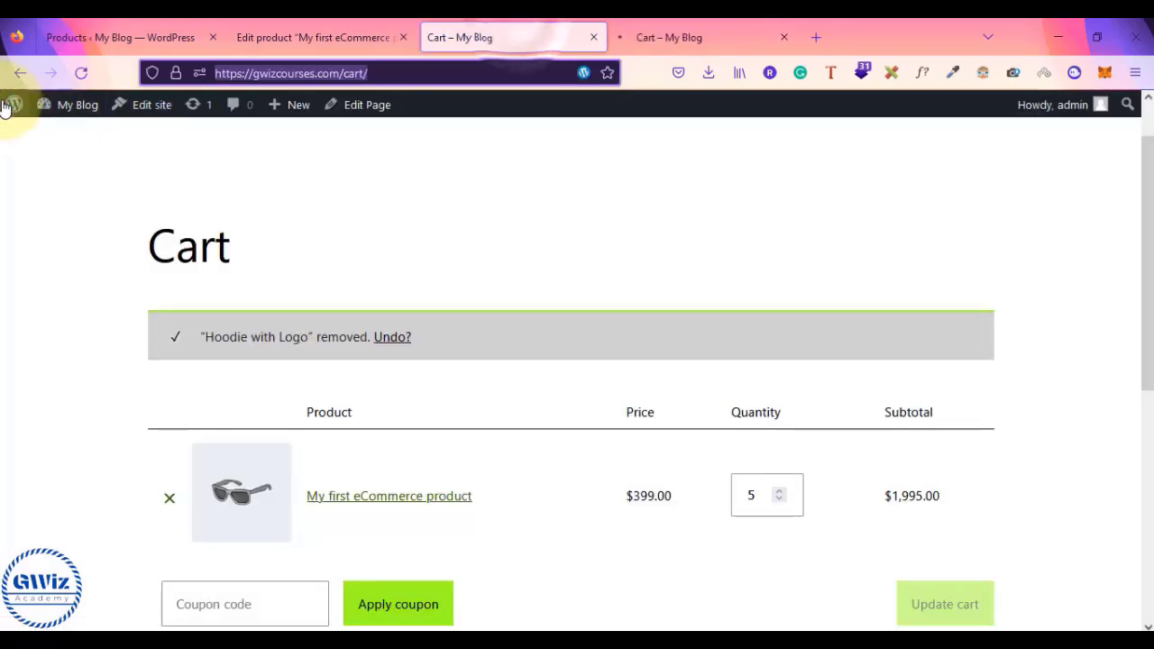
- Revisit the product page and cart tab, ending on the product's edit screen
left_click(20, 72)
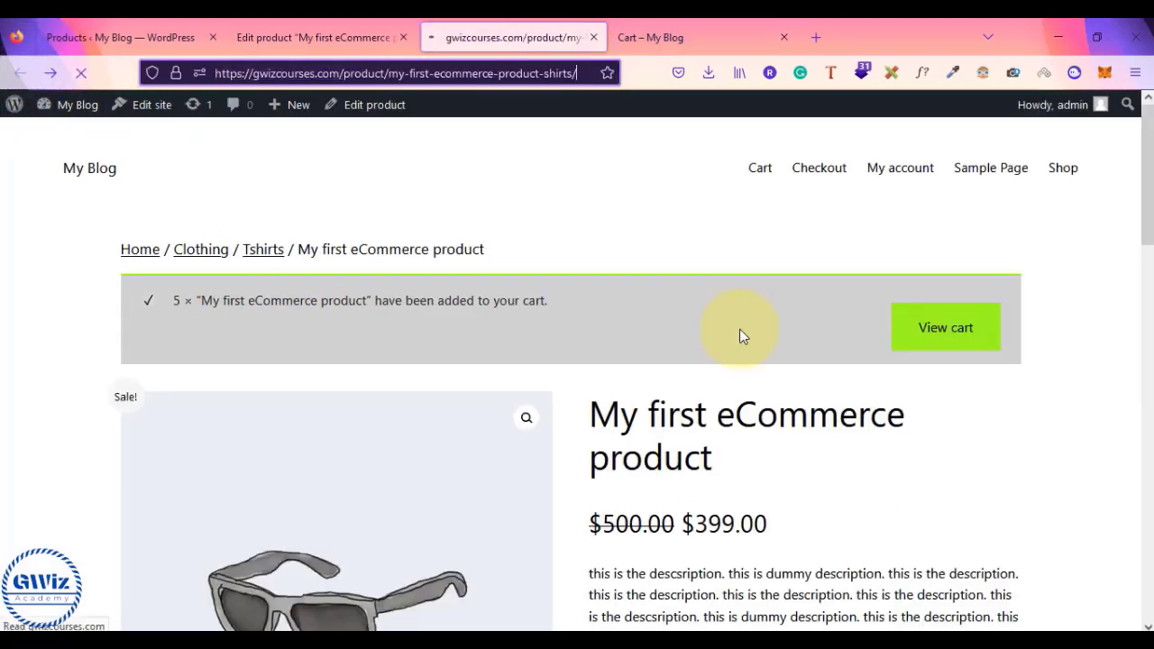
scroll(740, 334, "down", 10)
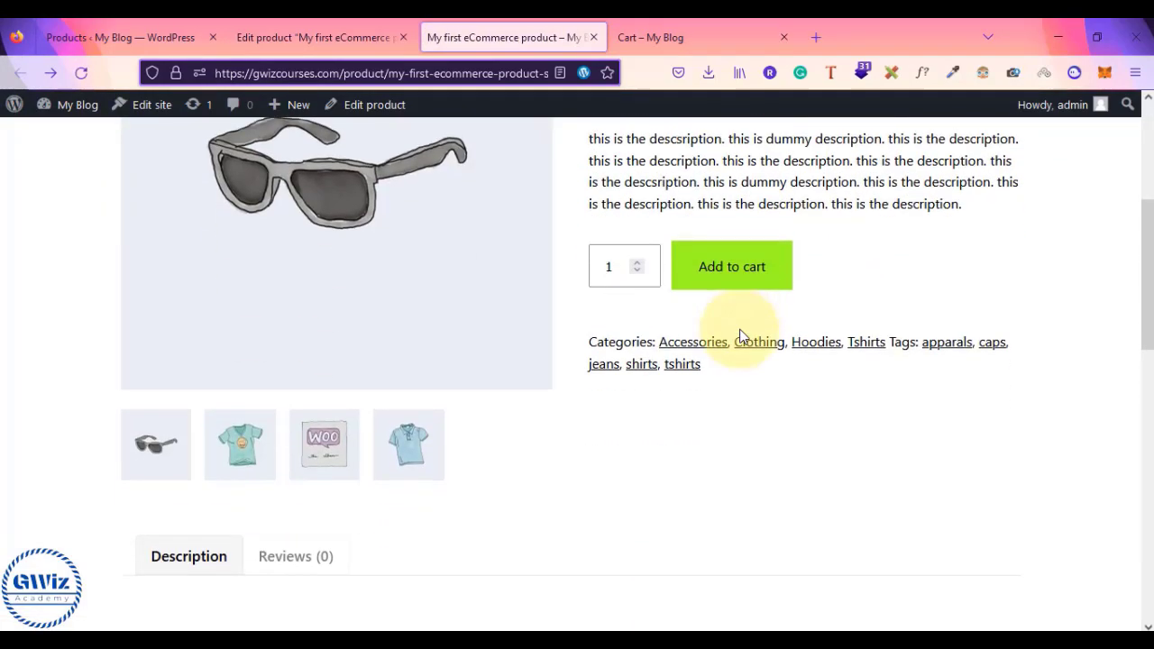
scroll(737, 307, "down", 2)
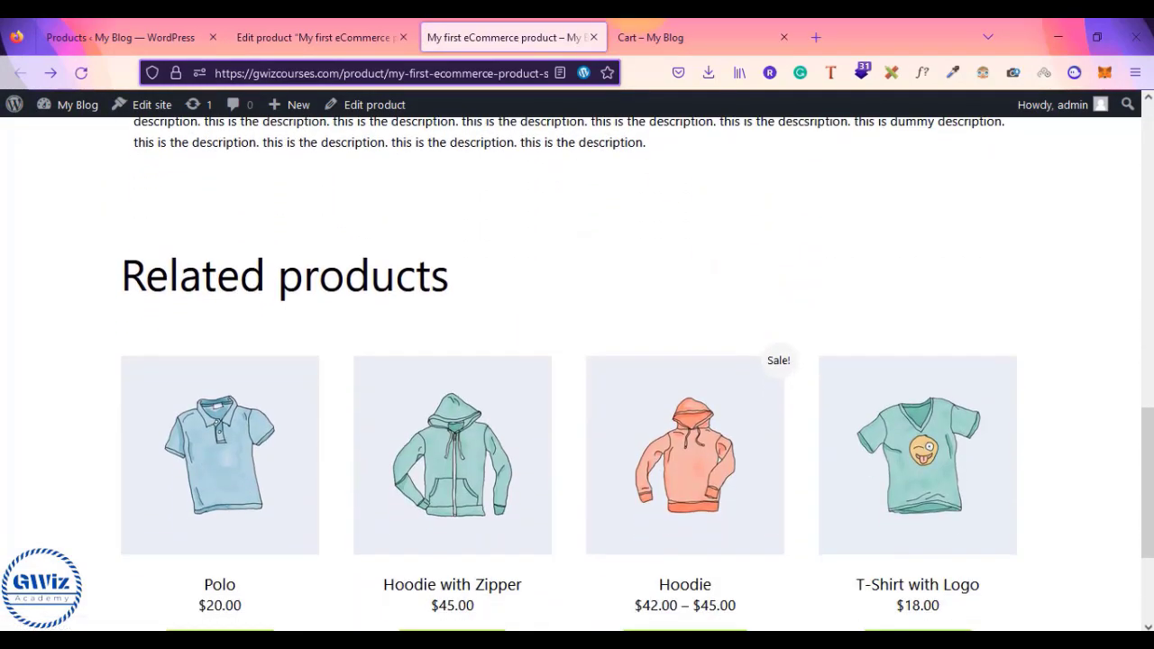
left_click(636, 32)
scroll(571, 449, "down", 4)
scroll(571, 449, "up", 4)
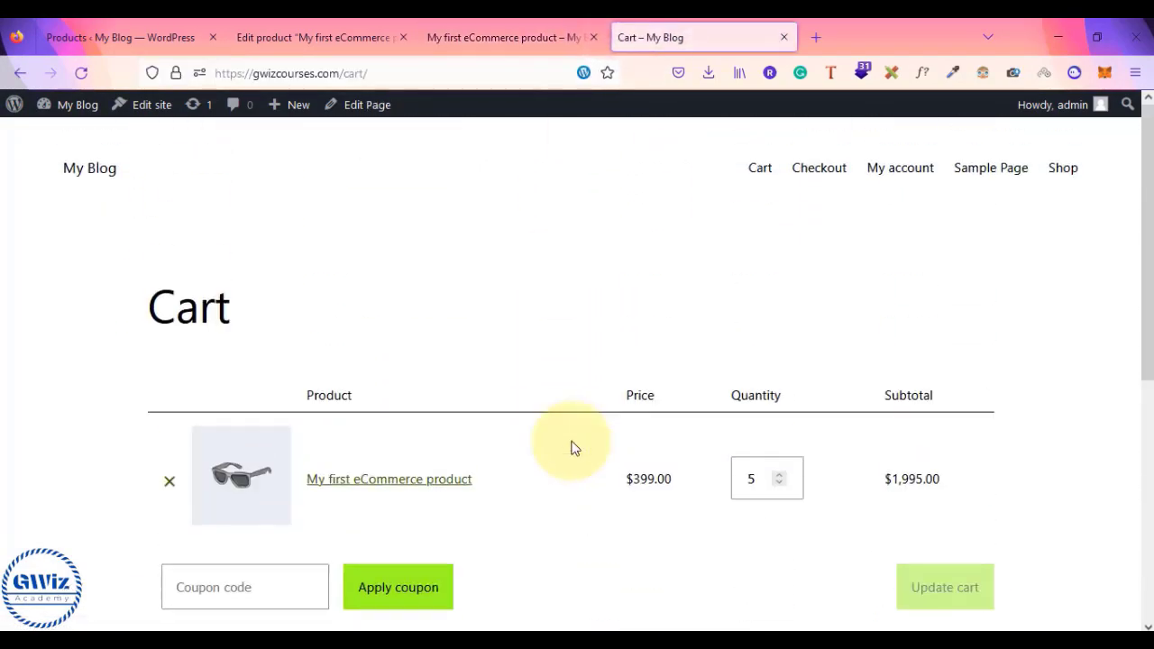
left_click(508, 27)
left_click(324, 35)
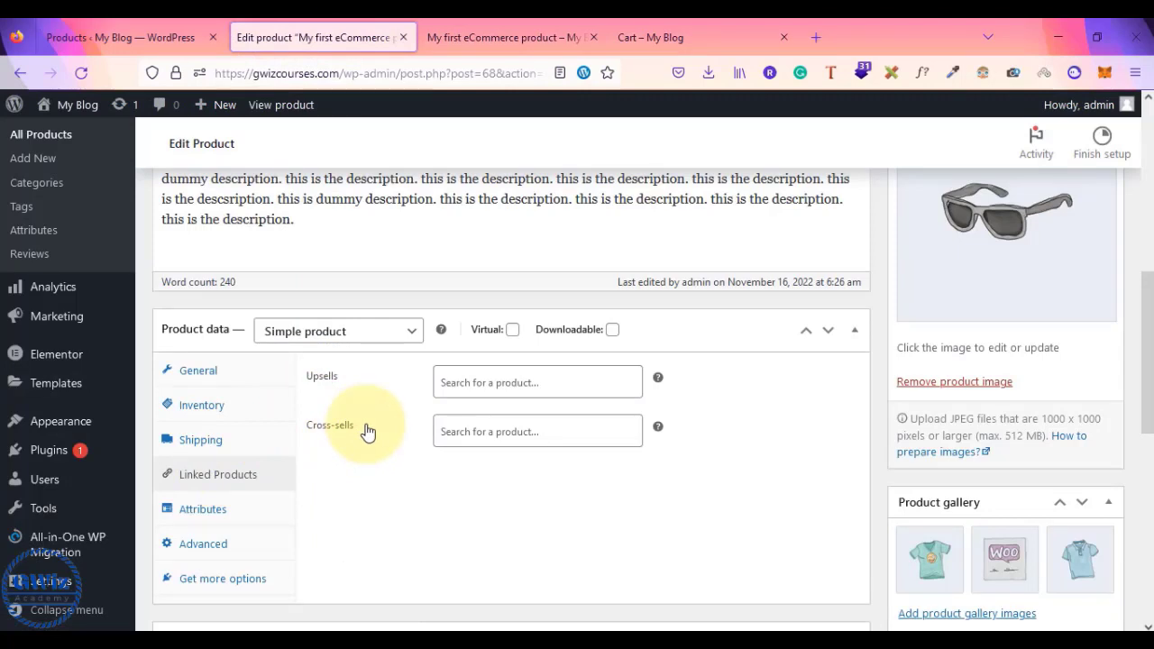
- Add Cap, V-Neck T-Shirt and T-Shirt with Logo as upsells, then update the product
left_click(475, 377)
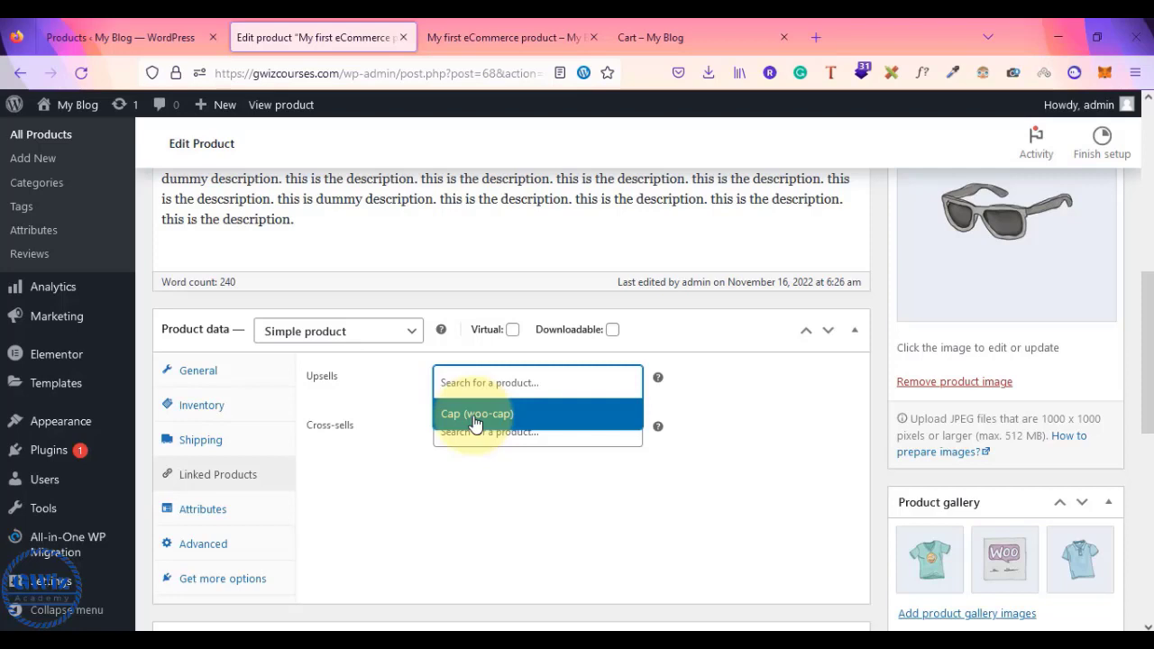
left_click(475, 423)
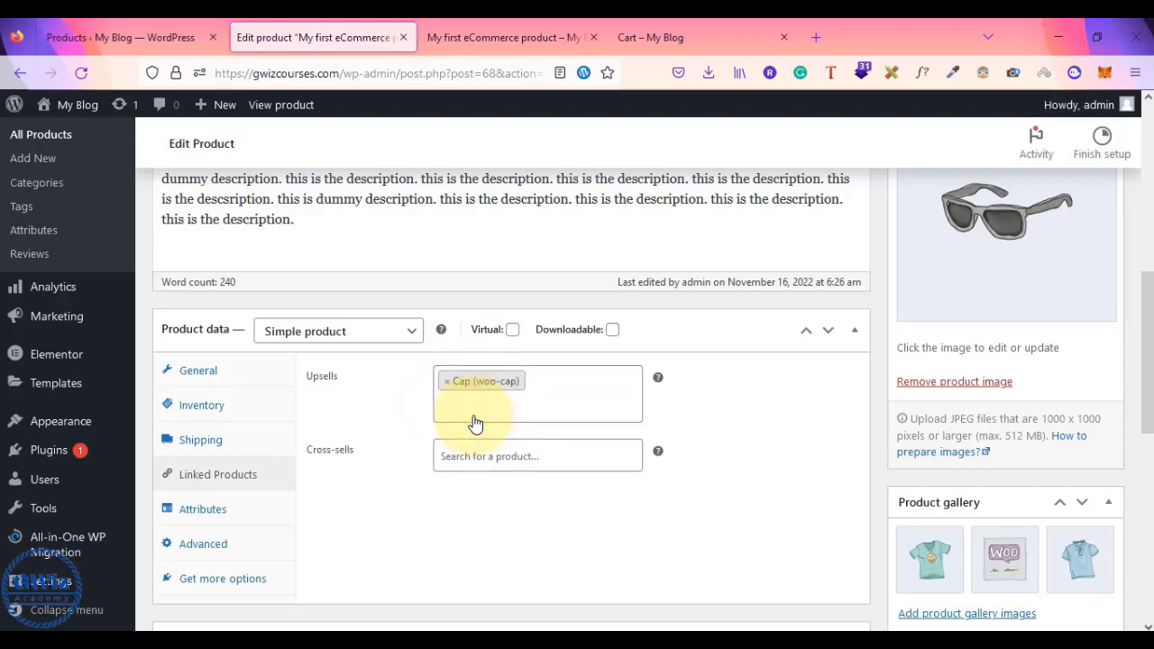
type("shirt")
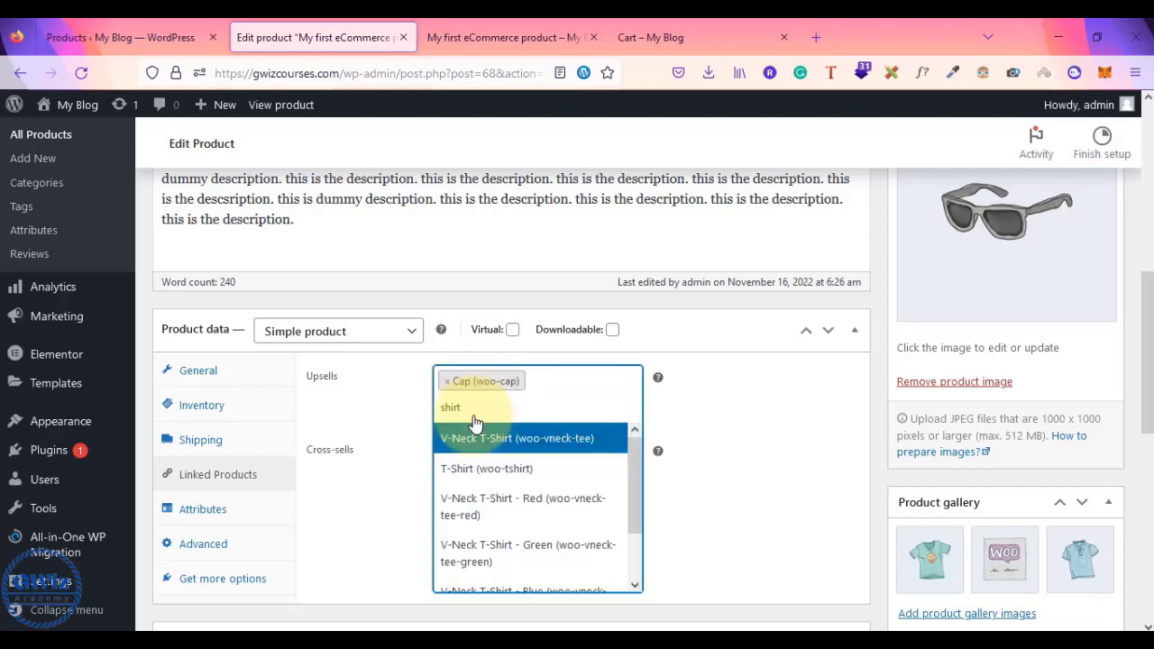
left_click(484, 442)
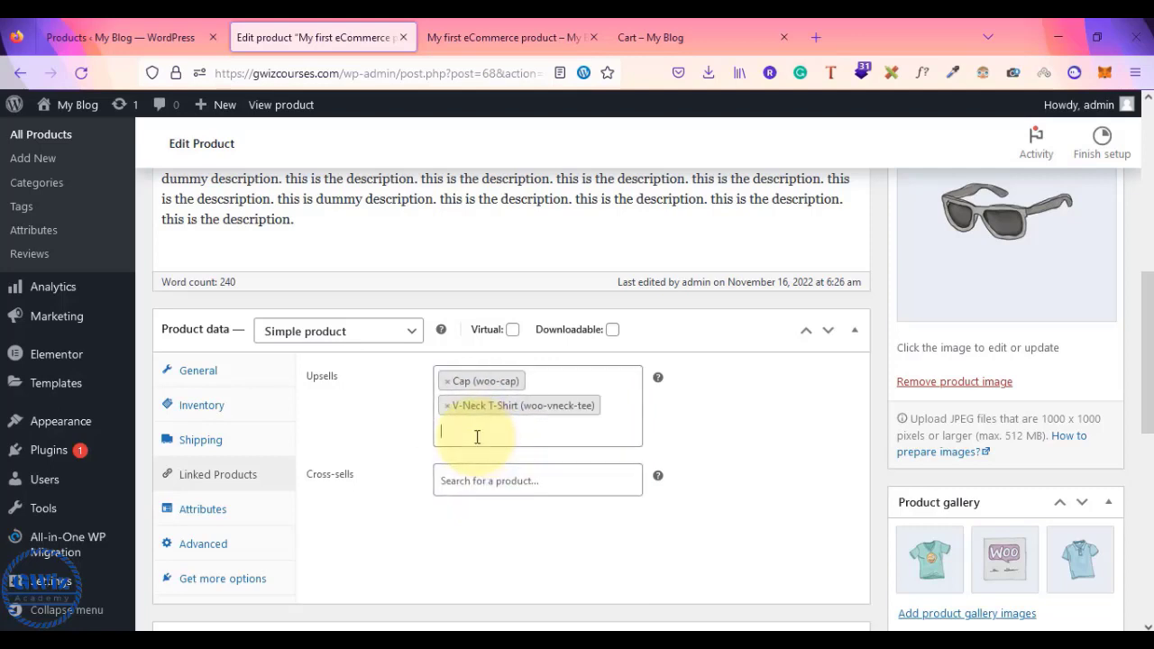
type("shi")
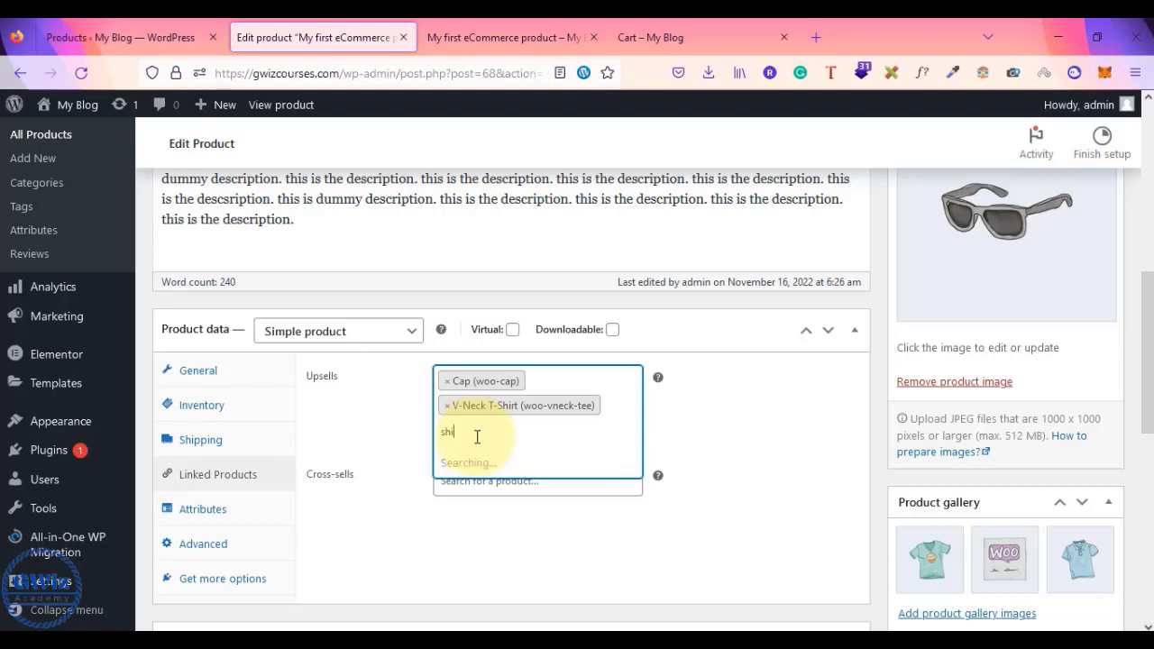
left_click(526, 599)
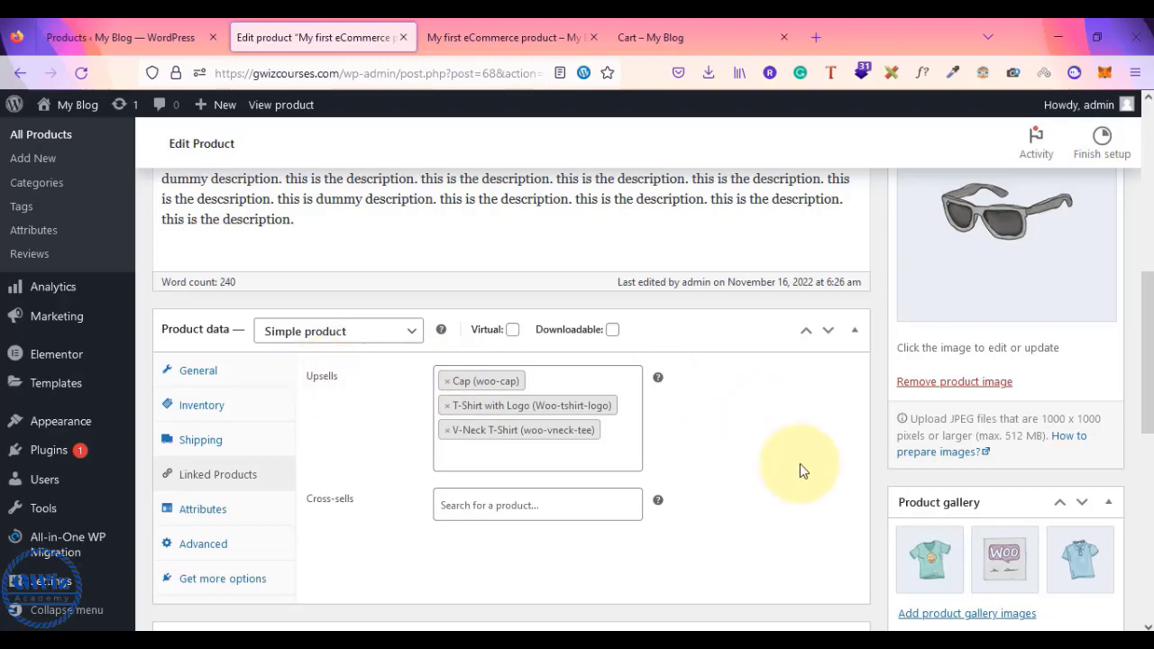
scroll(800, 466, "up", 4)
left_click(1085, 357)
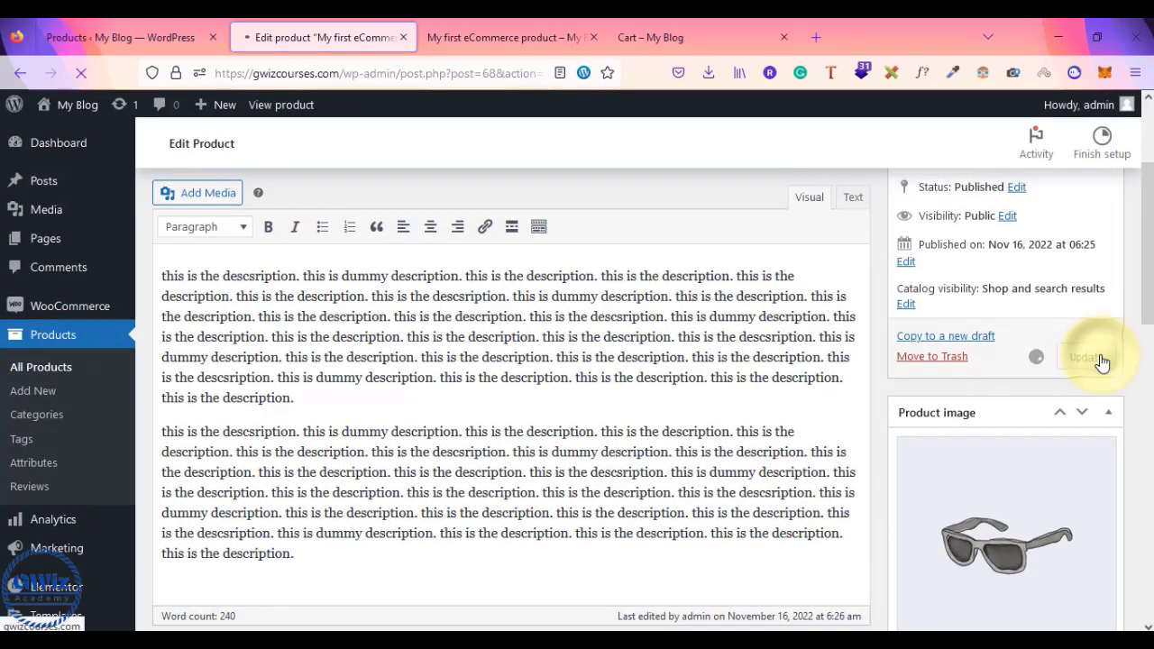
- Review the live product page's You may also like row (Cap, T-Shirt with Logo, V-Neck T-Shirt) and Related products
scroll(941, 414, "down", 4)
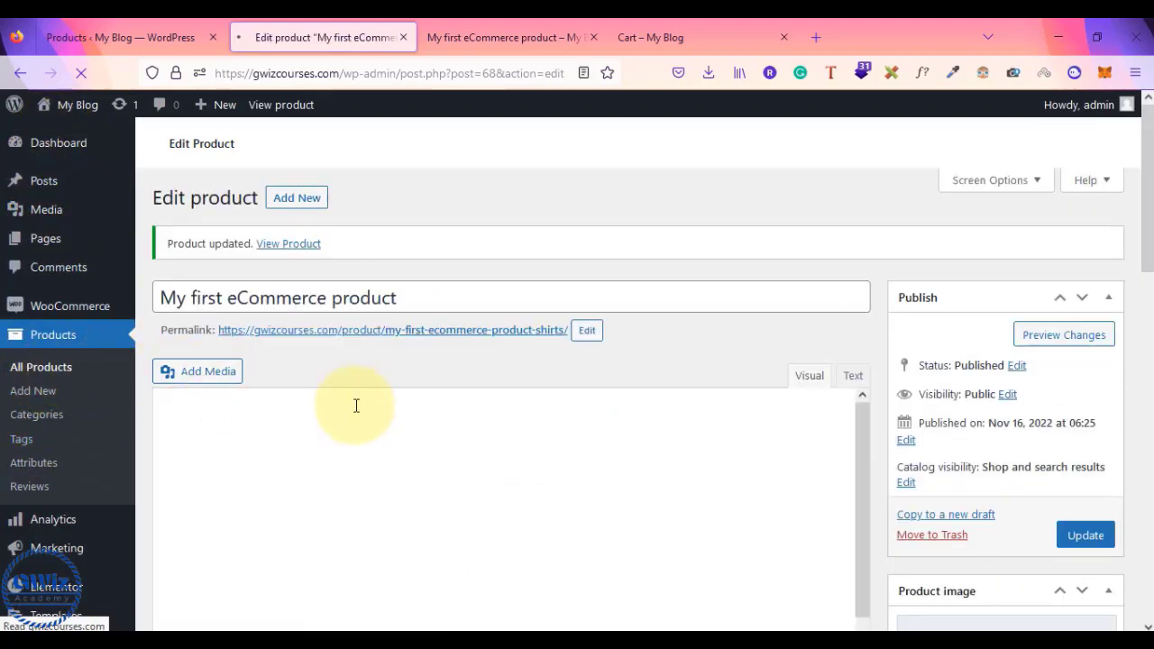
scroll(857, 379, "down", 6)
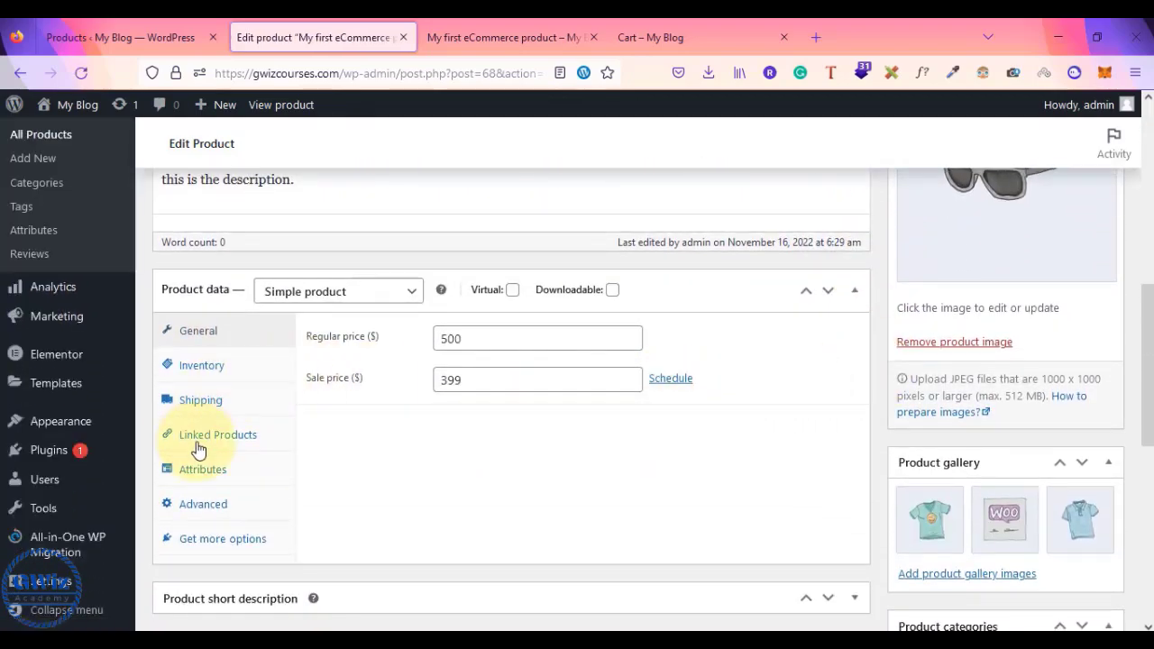
scroll(487, 379, "down", 10)
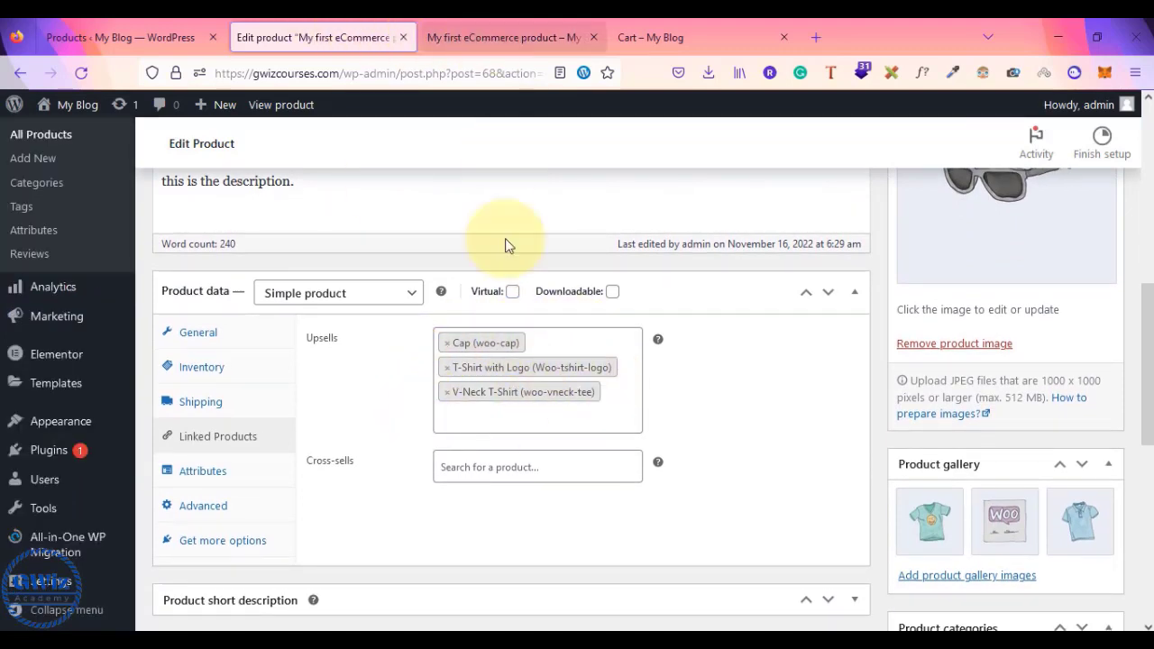
left_click(506, 37)
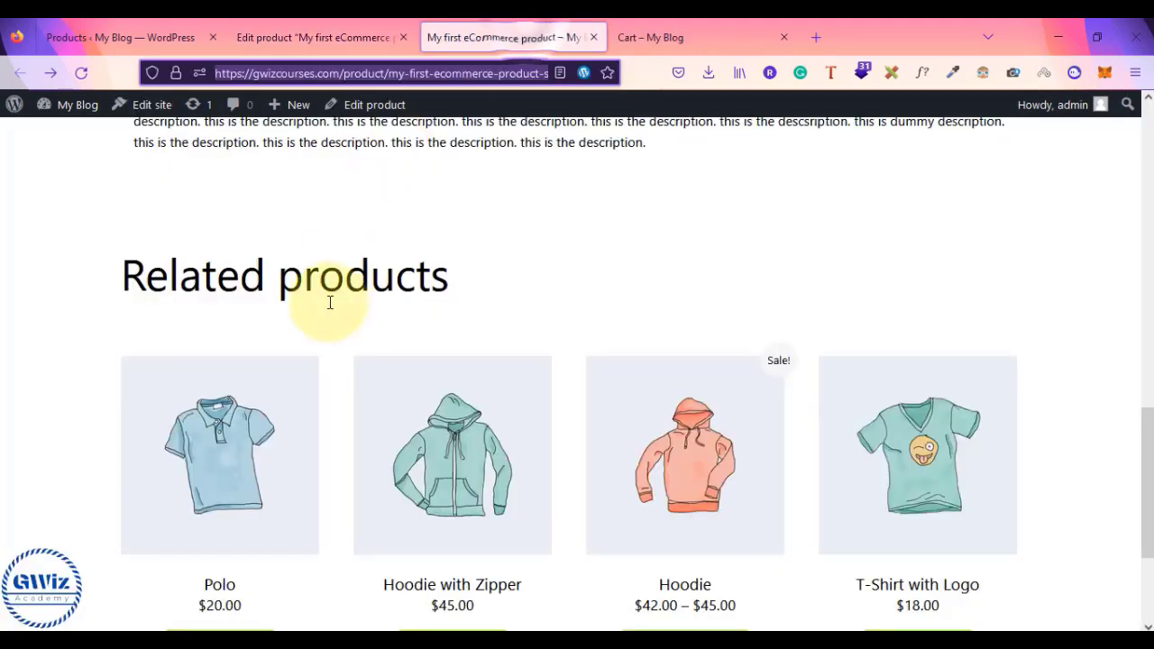
scroll(330, 302, "up", 10)
scroll(330, 303, "down", 12)
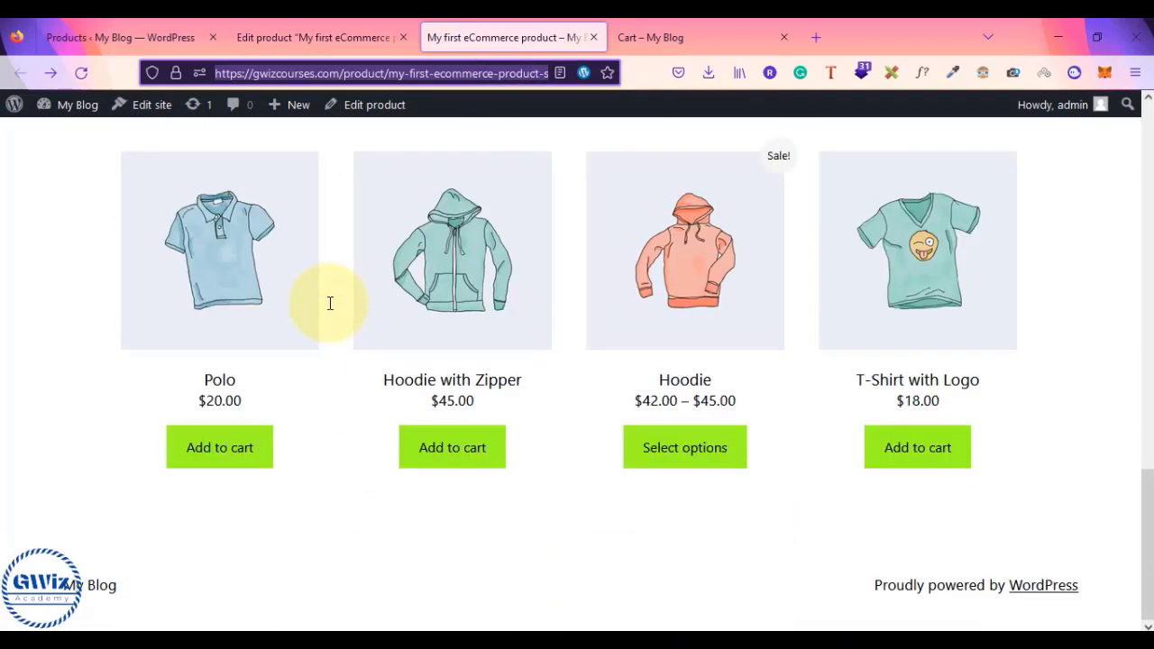
scroll(330, 303, "up", 8)
scroll(330, 303, "up", 3)
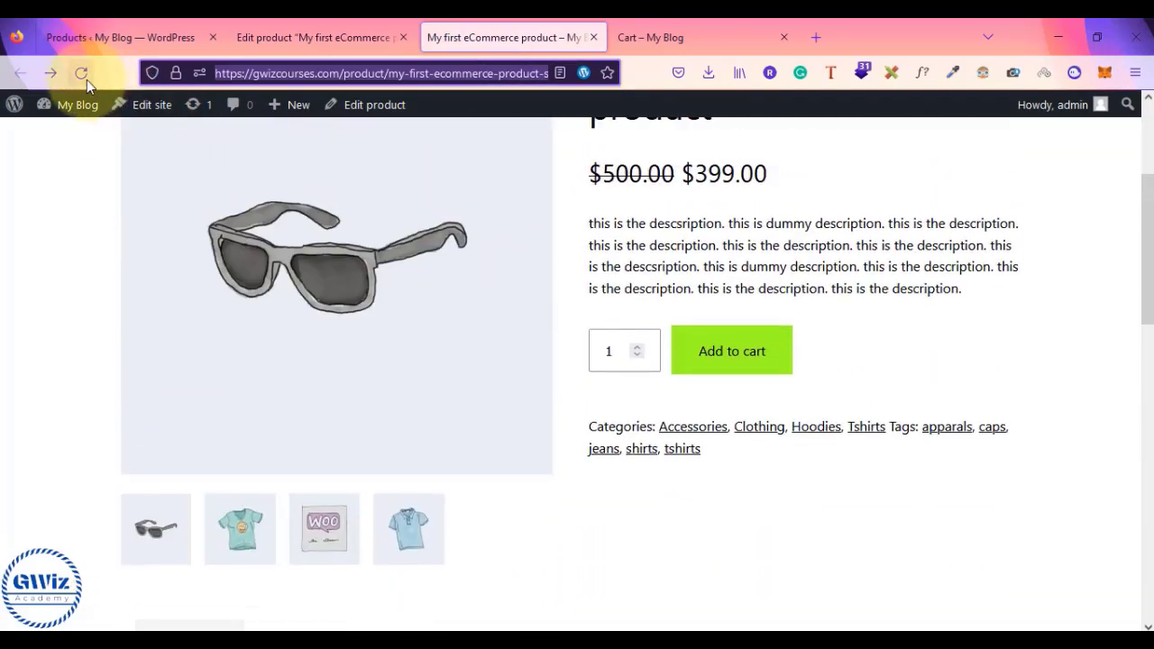
scroll(51, 267, "down", 12)
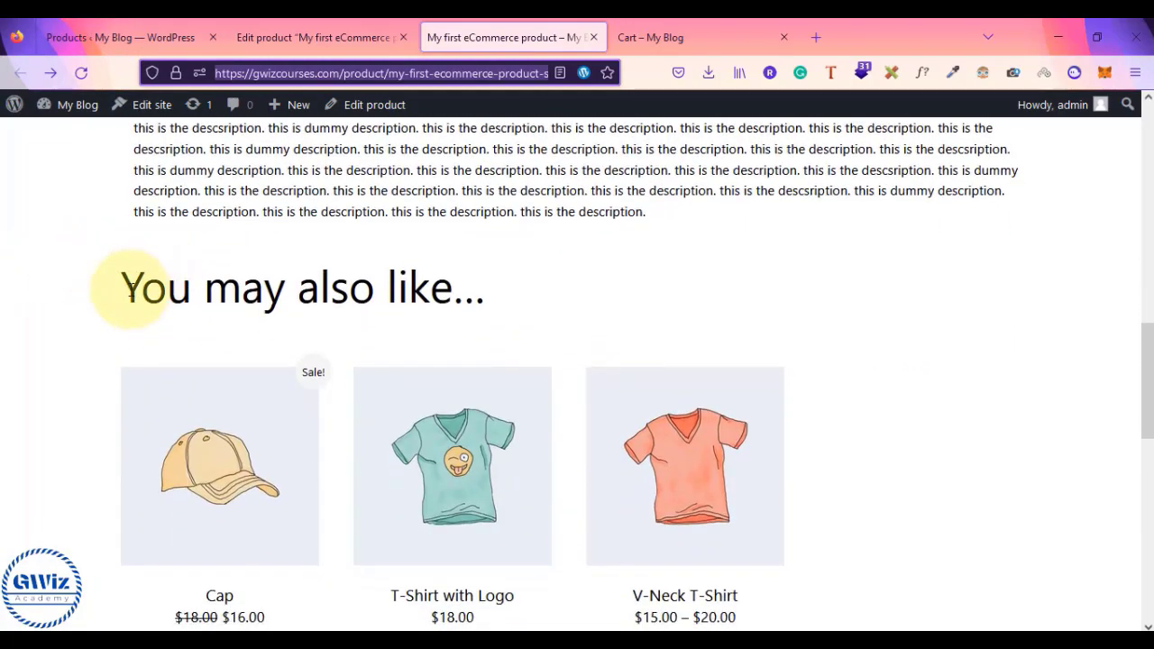
left_click_drag(125, 287, 502, 289)
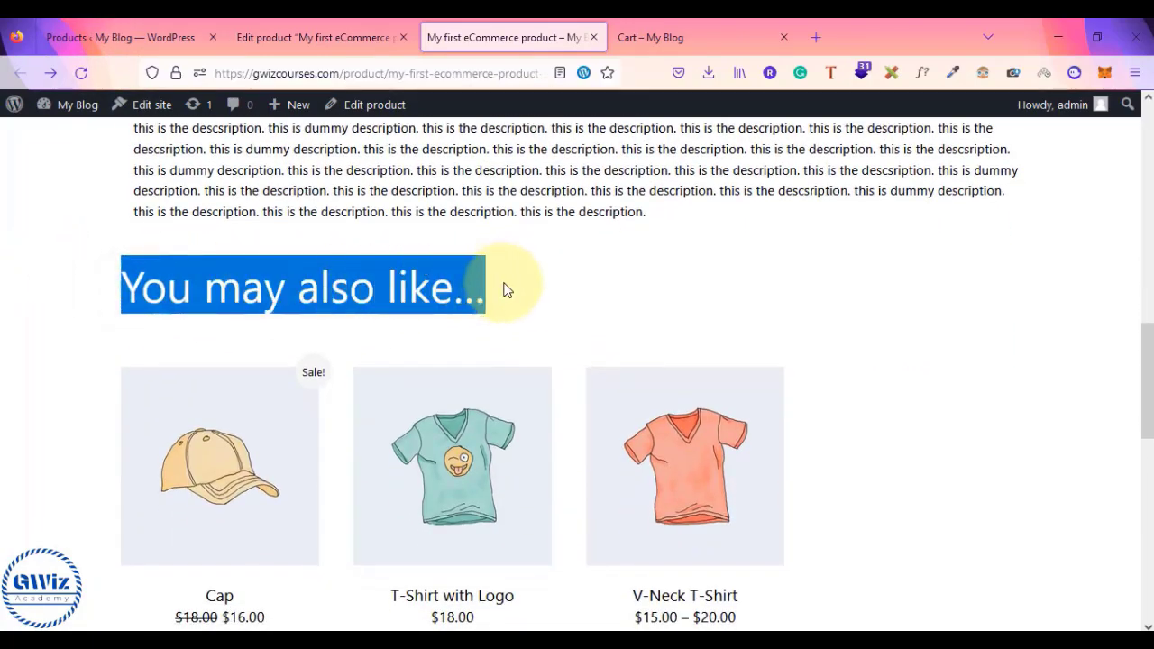
scroll(505, 289, "down", 1)
scroll(503, 276, "up", 2)
scroll(508, 289, "down", 4)
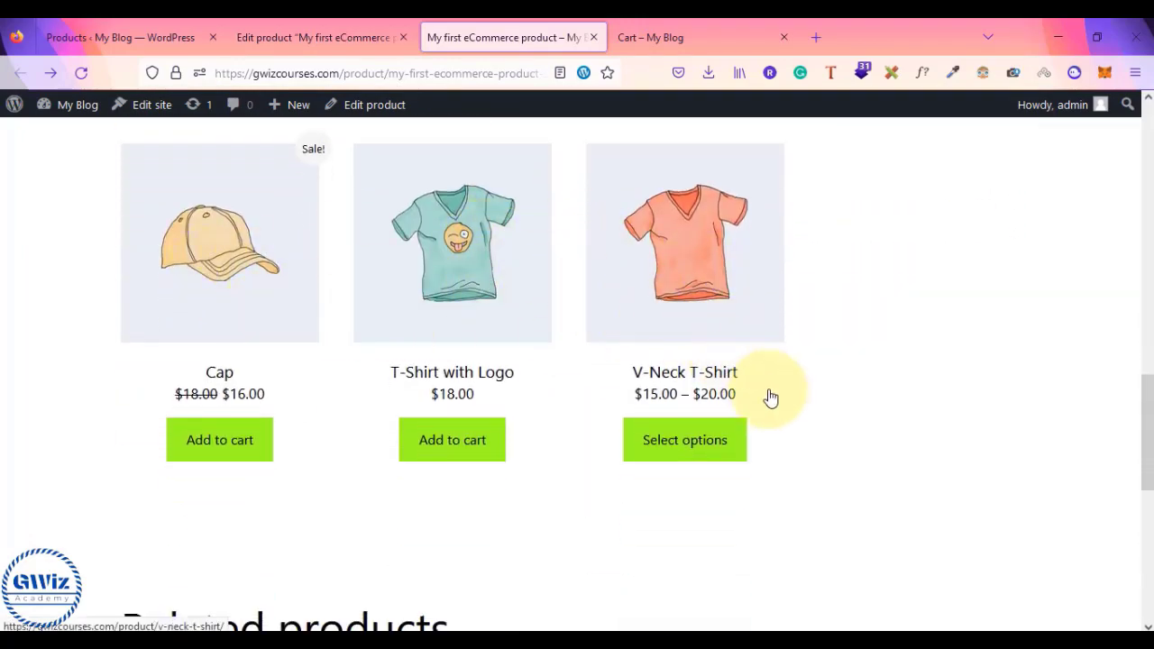
scroll(814, 386, "up", 10)
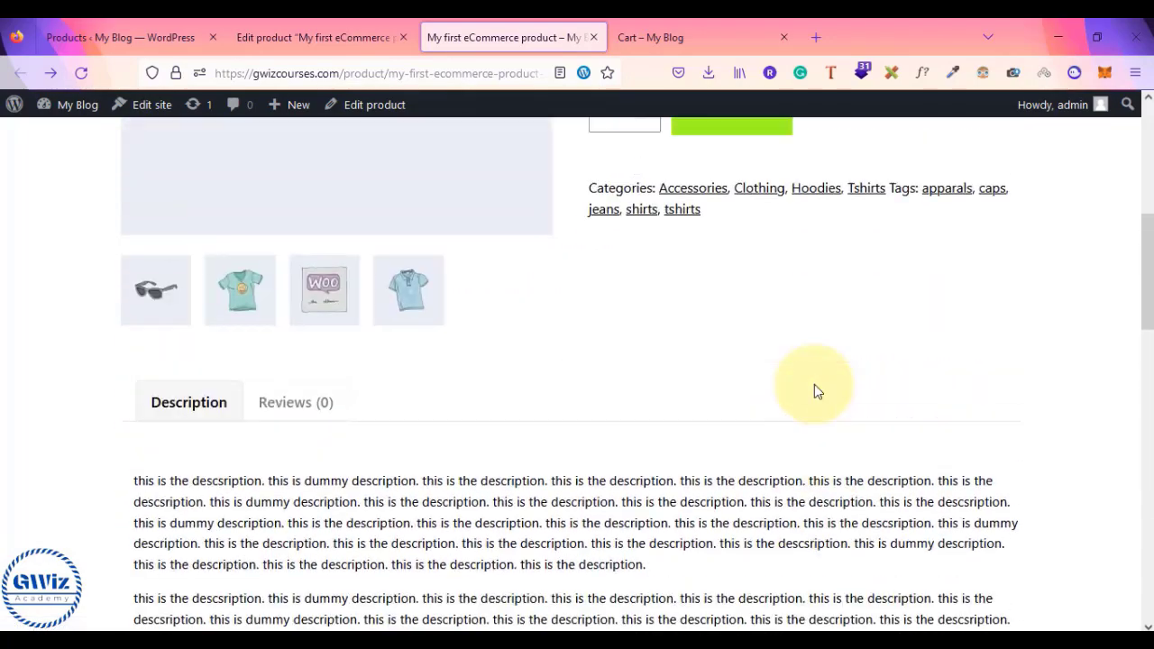
scroll(814, 384, "down", 10)
scroll(587, 368, "up", 2)
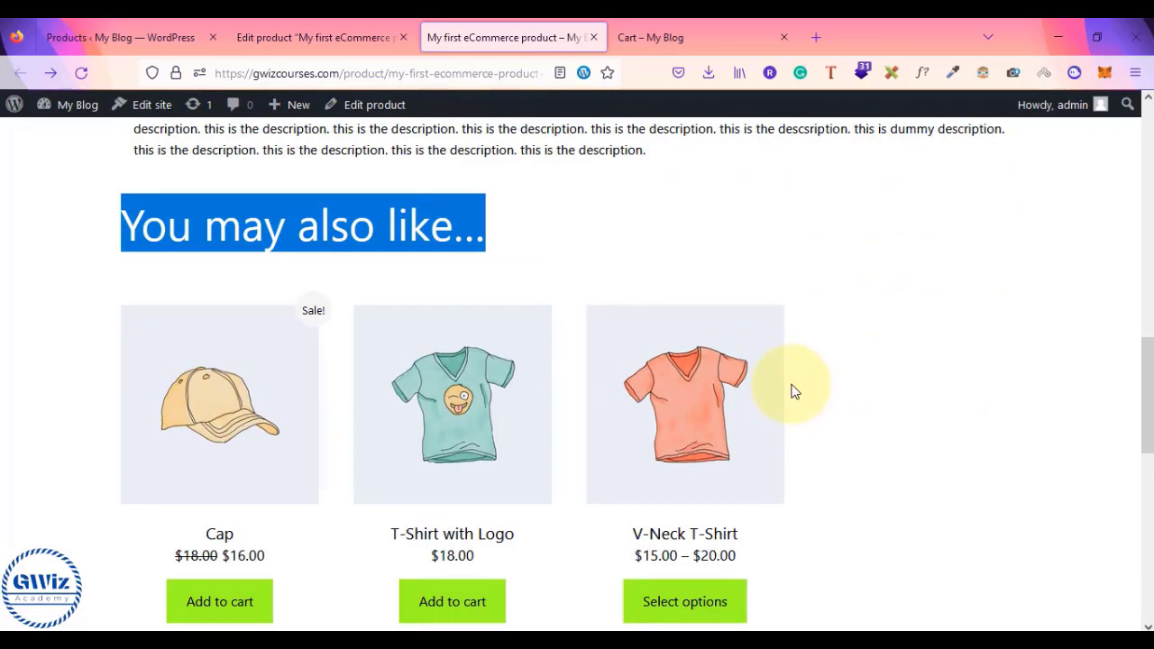
scroll(254, 397, "up", 10)
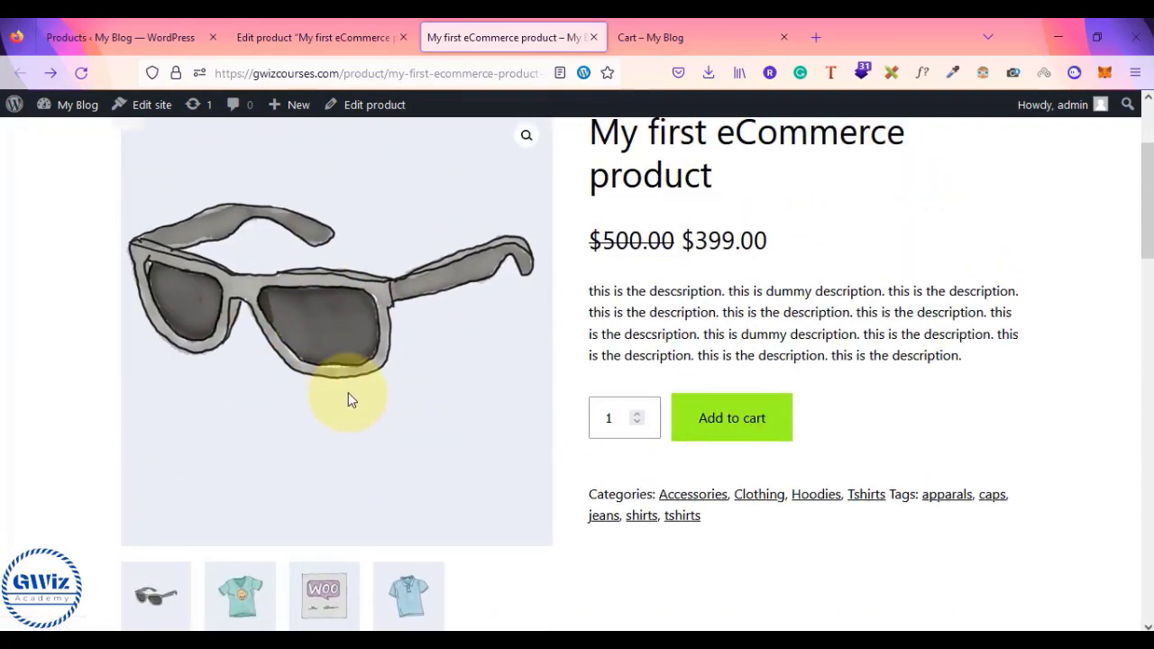
scroll(348, 397, "down", 10)
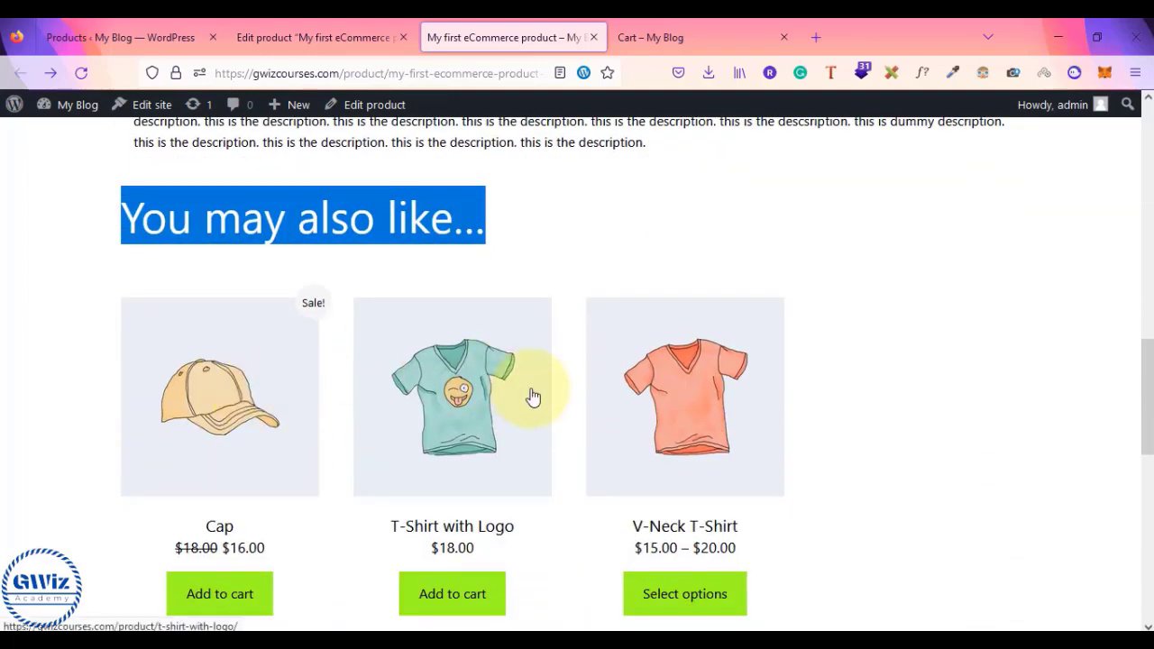
scroll(531, 394, "down", 4)
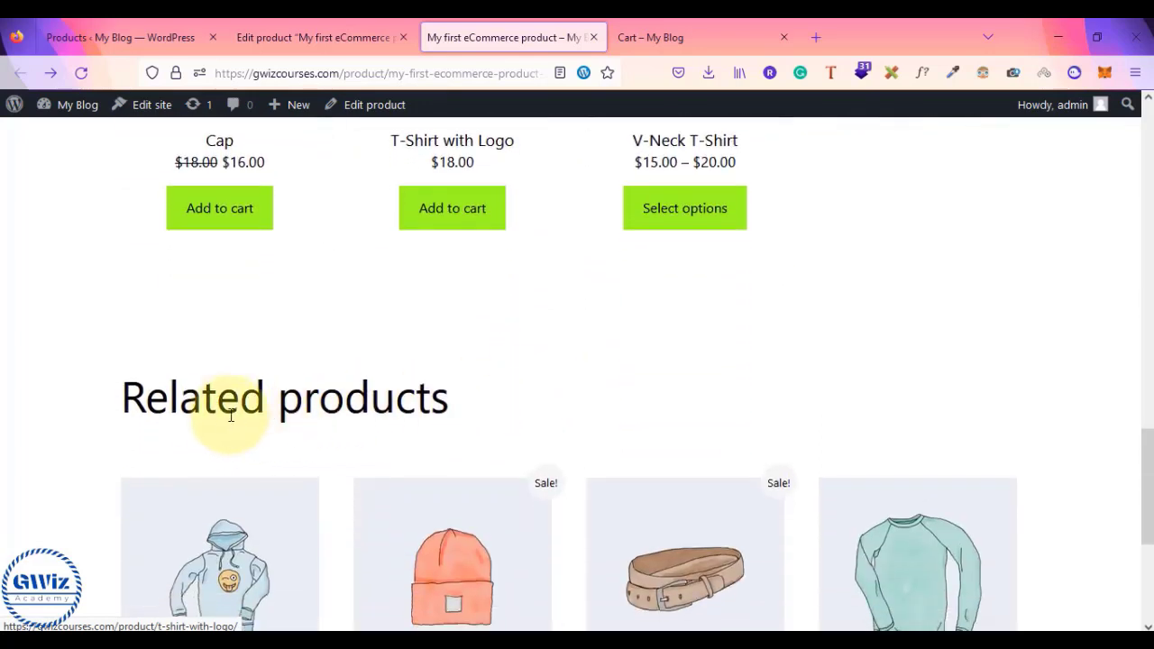
- Clear a stray text selection and bring up the cart holding five of the product
left_click_drag(219, 414, 593, 465)
left_click(748, 421)
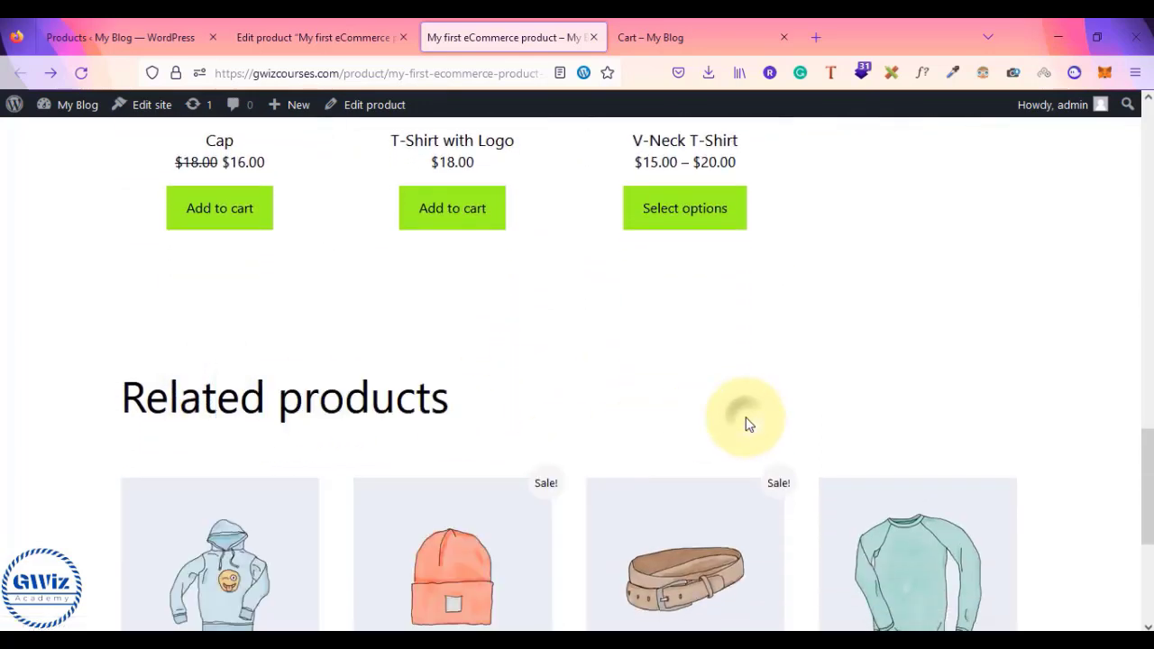
scroll(746, 424, "down", 2)
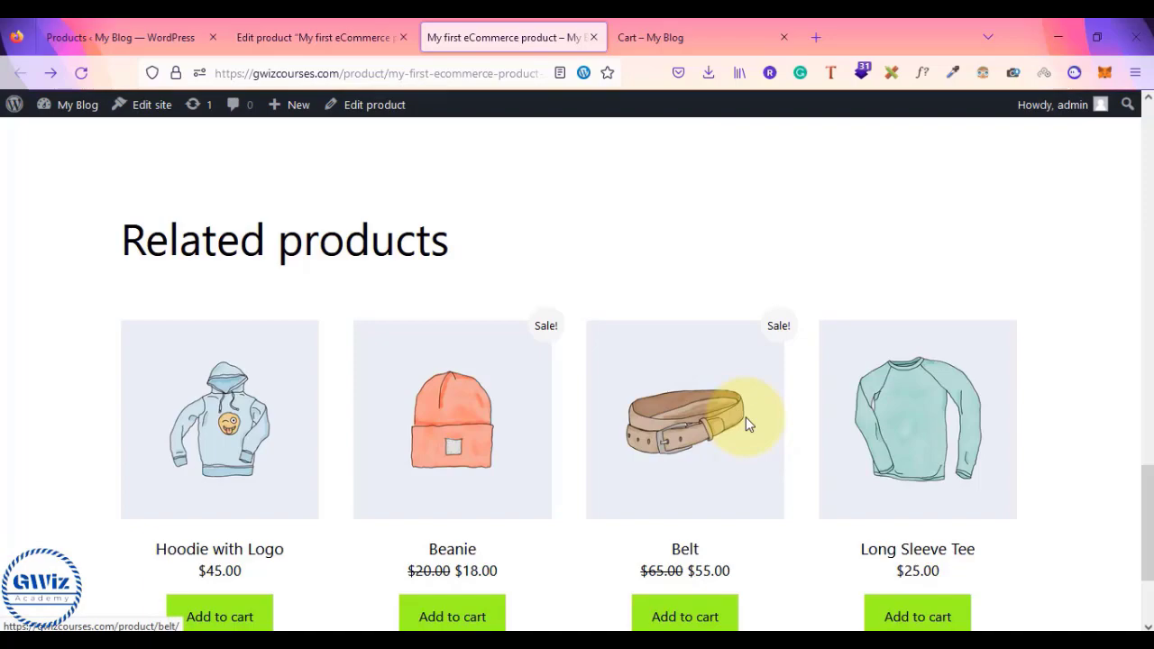
scroll(746, 416, "up", 6)
scroll(745, 423, "down", 1)
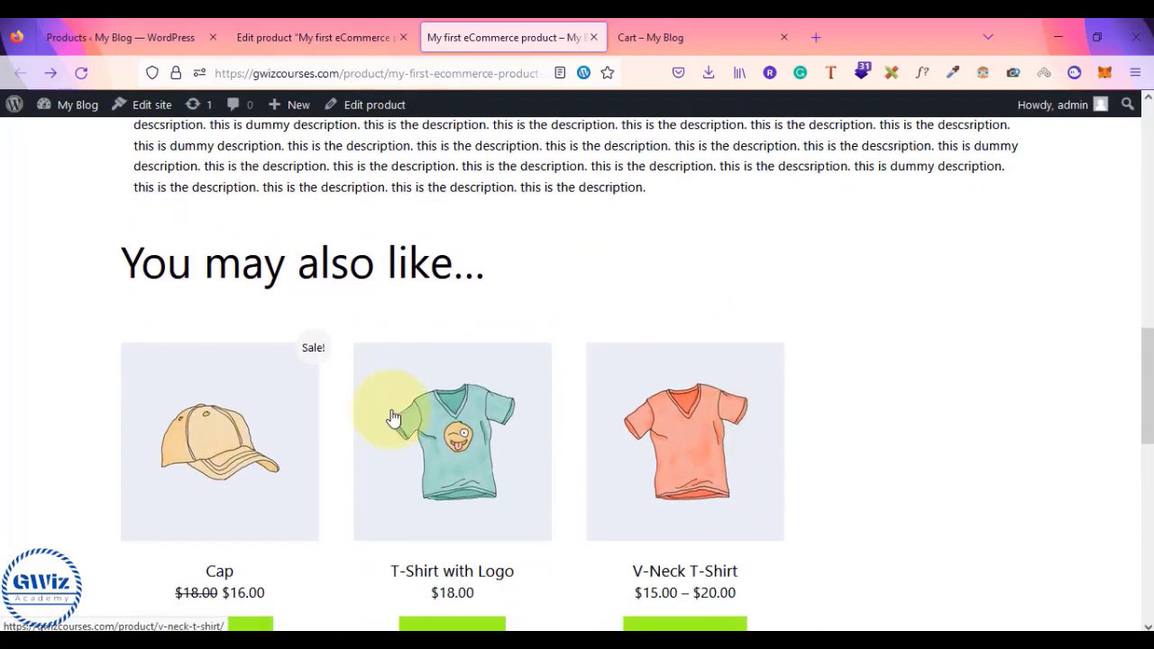
scroll(743, 348, "up", 3)
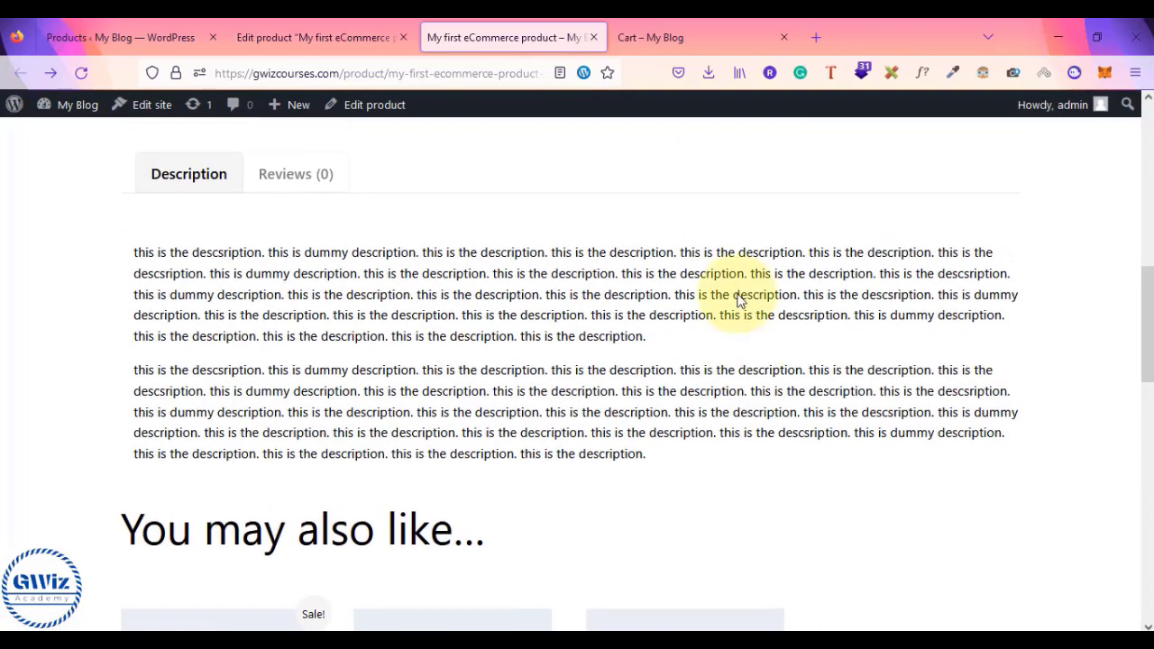
left_click(719, 32)
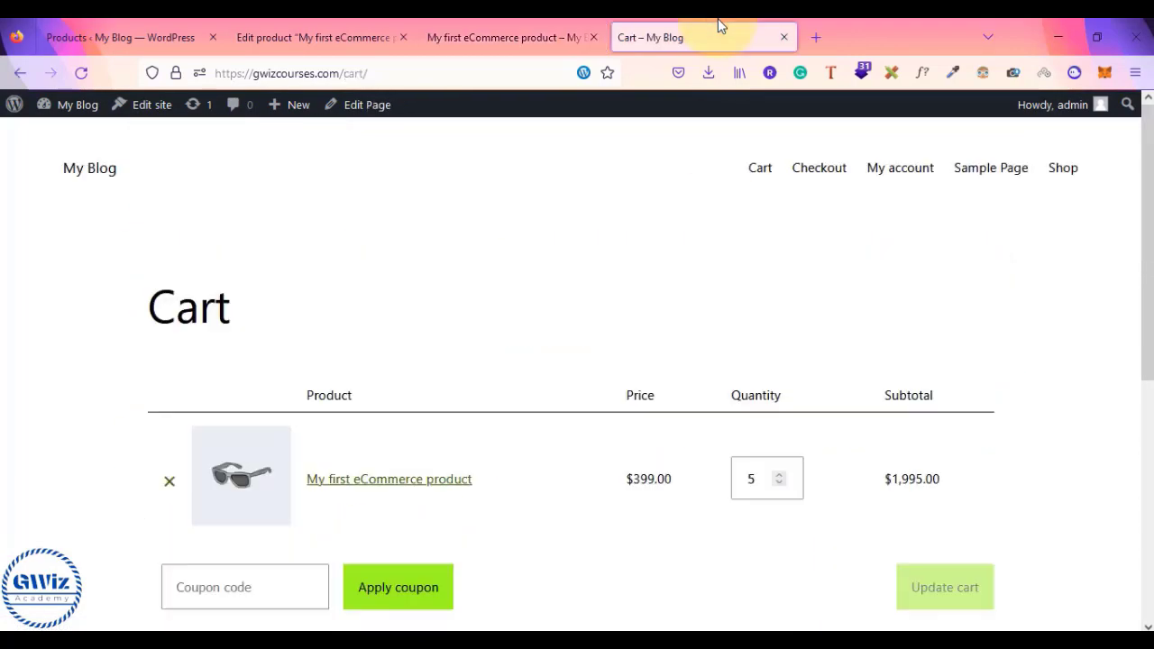
- Reload the cart and check its $1,995.00 total under Cart Totals
left_click(81, 73)
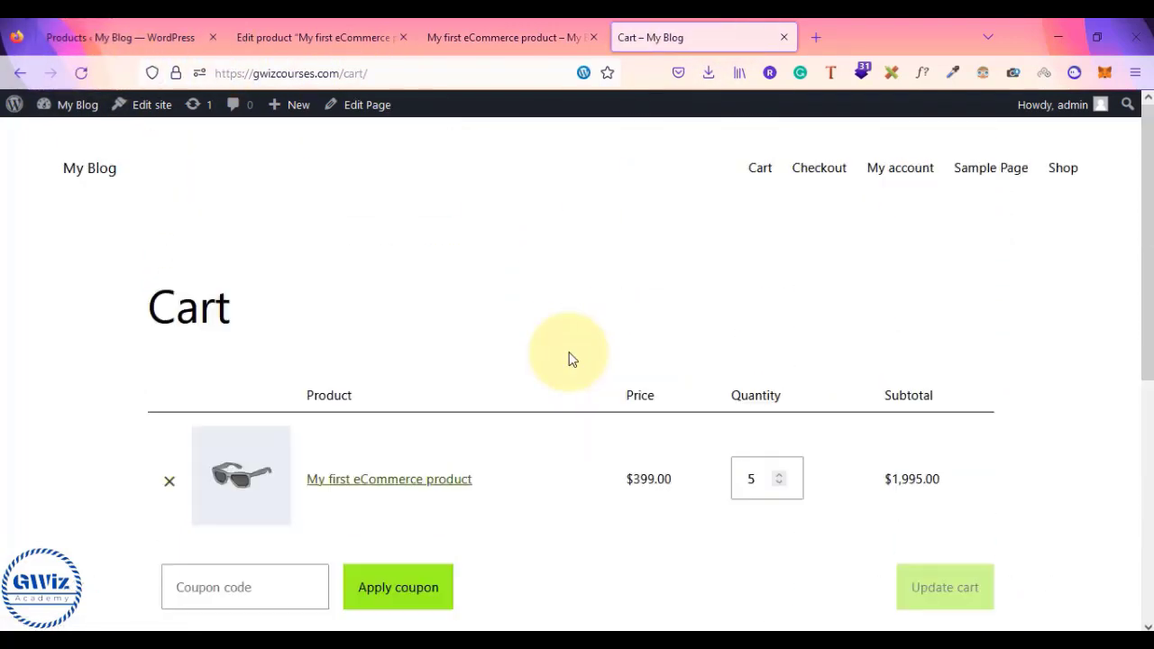
scroll(570, 358, "down", 5)
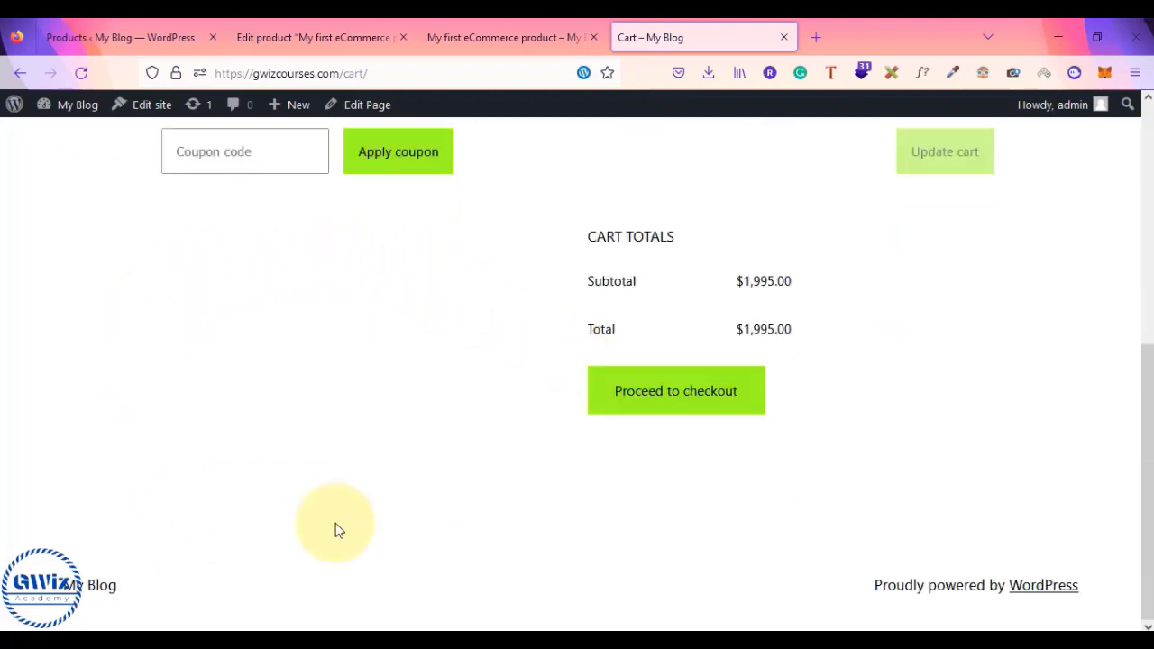
scroll(252, 446, "up", 5)
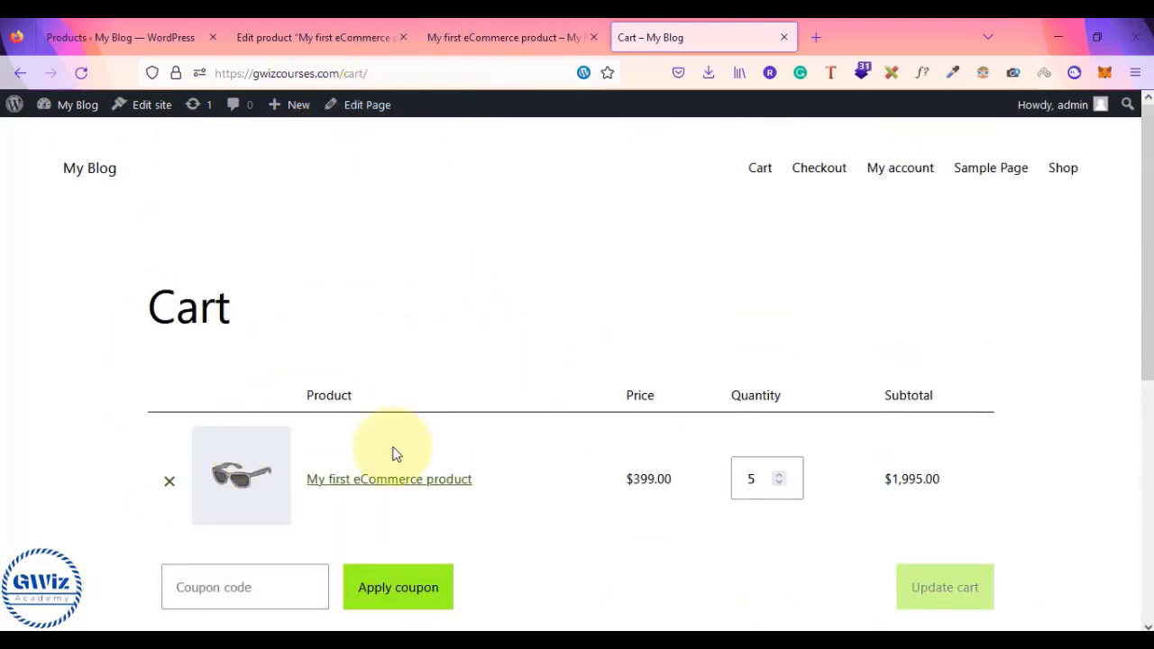
scroll(402, 433, "down", 4)
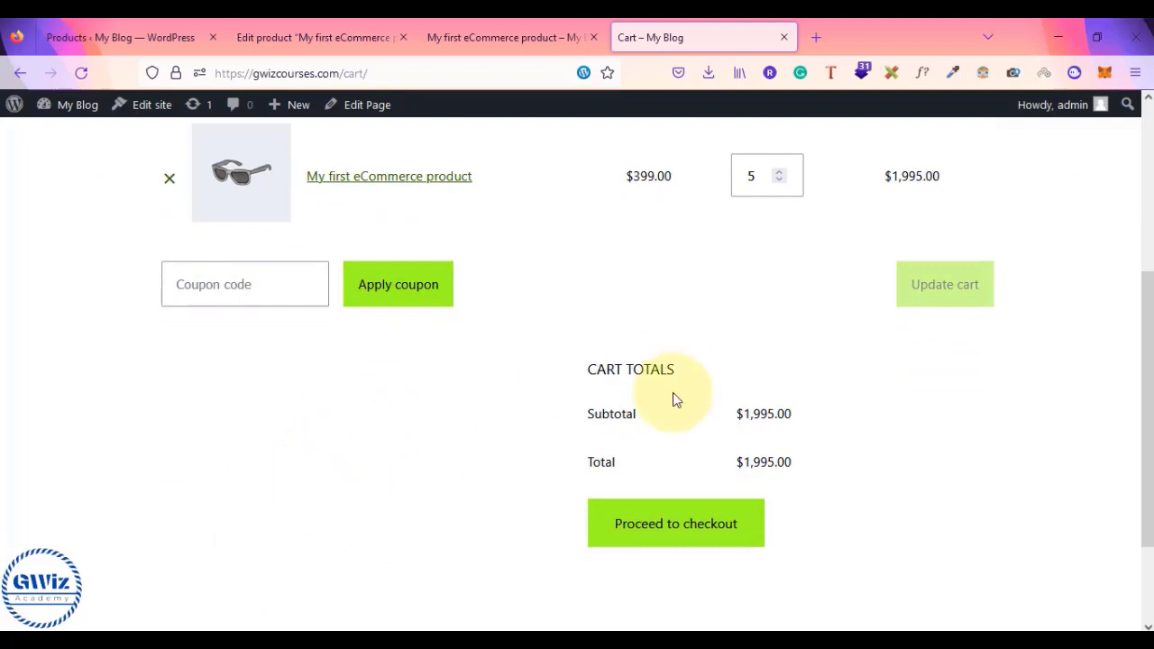
- Recheck the product page and cart, then return to the product's Linked Products editor
left_click(577, 31)
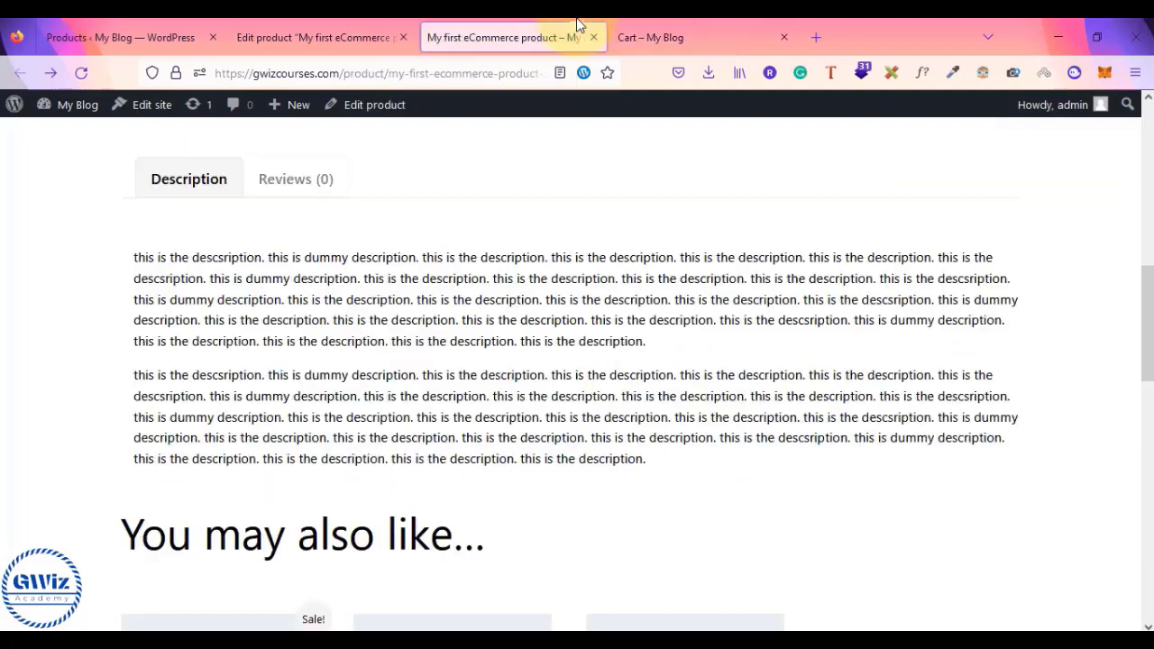
scroll(458, 381, "down", 3)
scroll(465, 389, "up", 6)
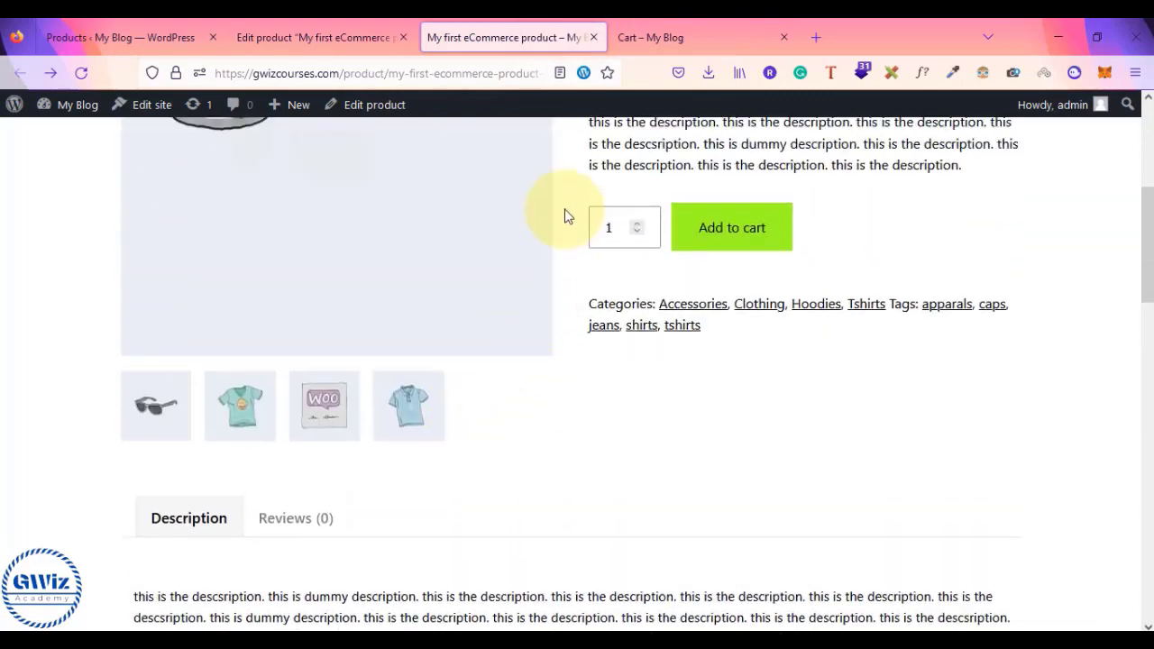
scroll(532, 317, "up", 4)
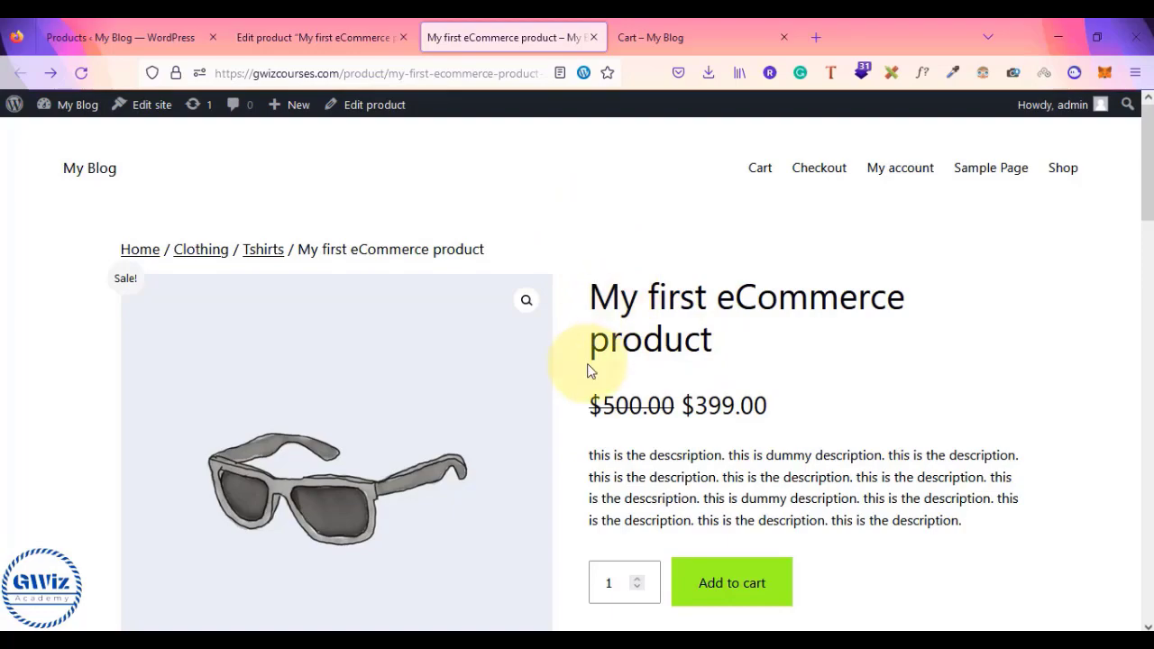
scroll(588, 370, "down", 10)
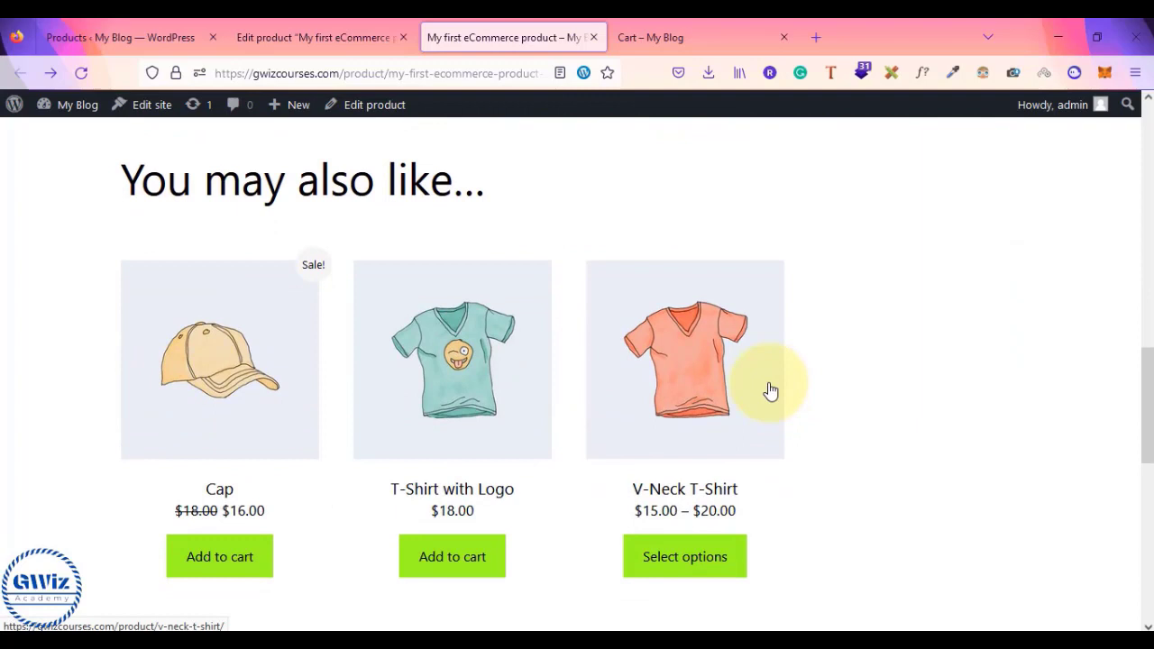
left_click(687, 27)
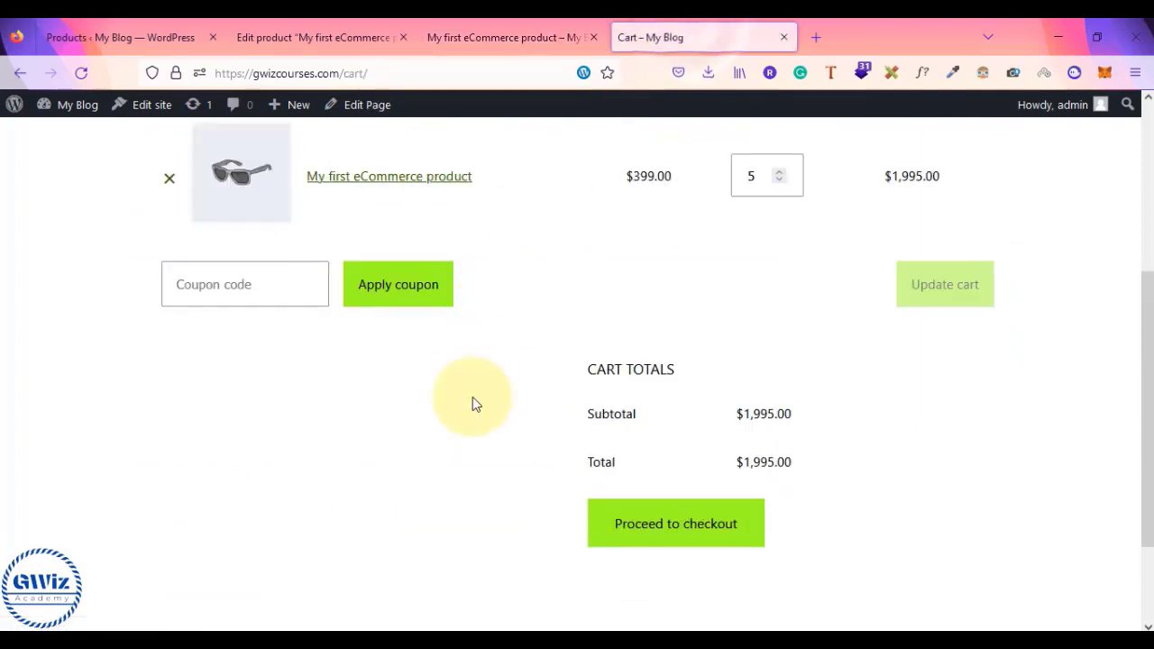
scroll(473, 399, "up", 4)
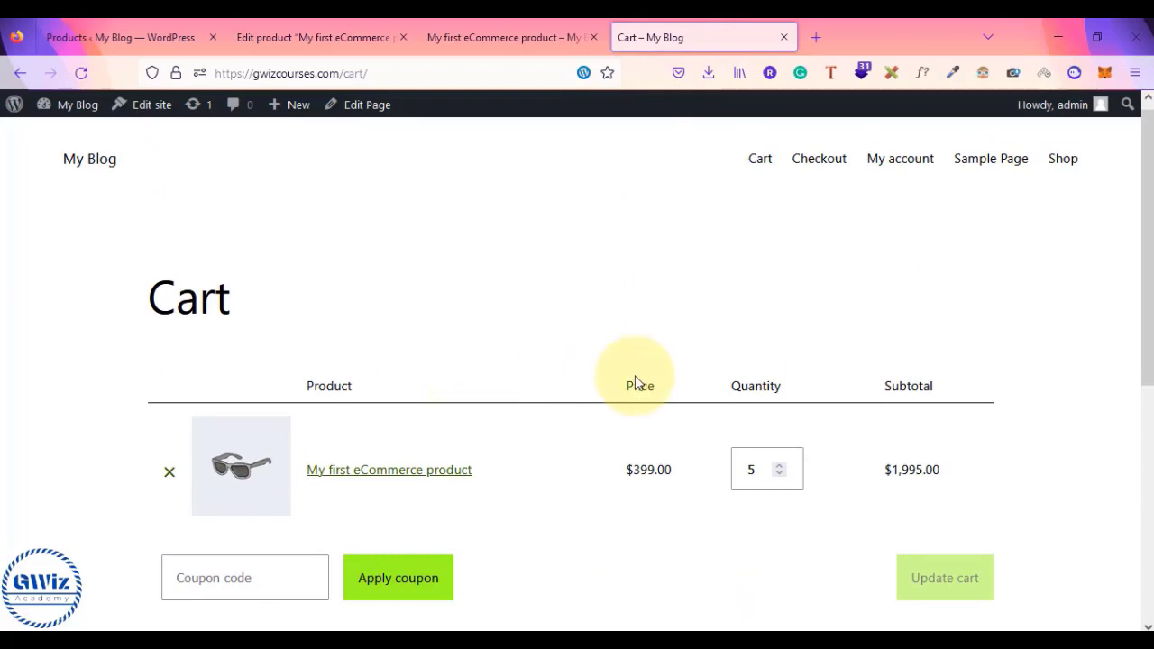
scroll(636, 383, "down", 2)
scroll(636, 383, "down", 1)
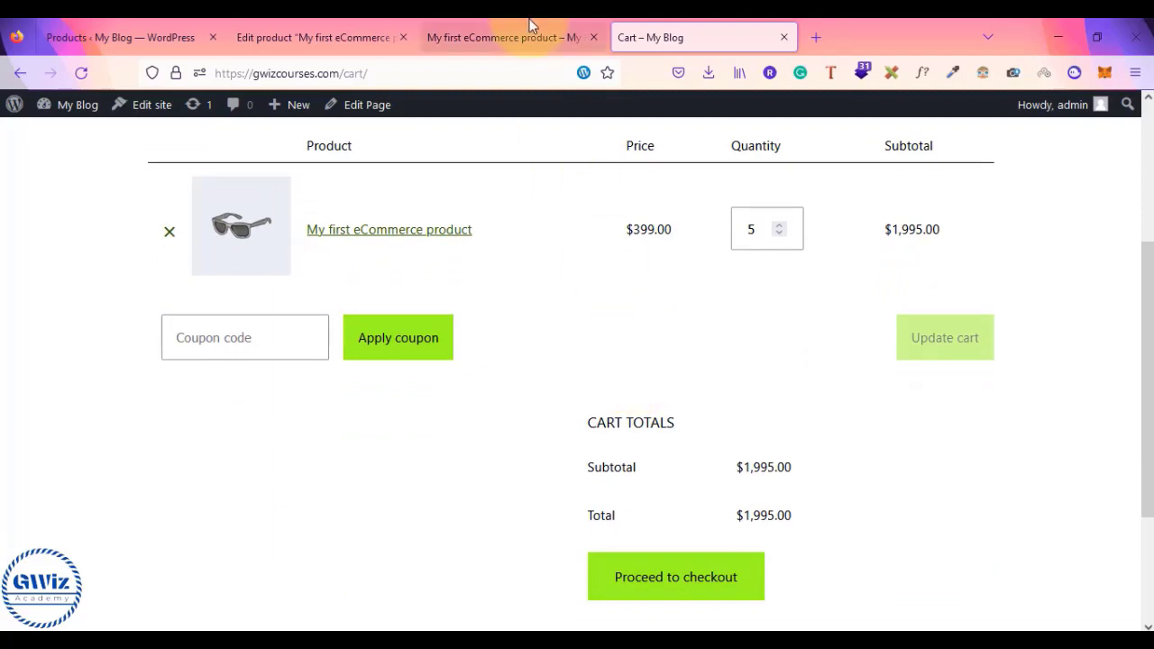
left_click(321, 27)
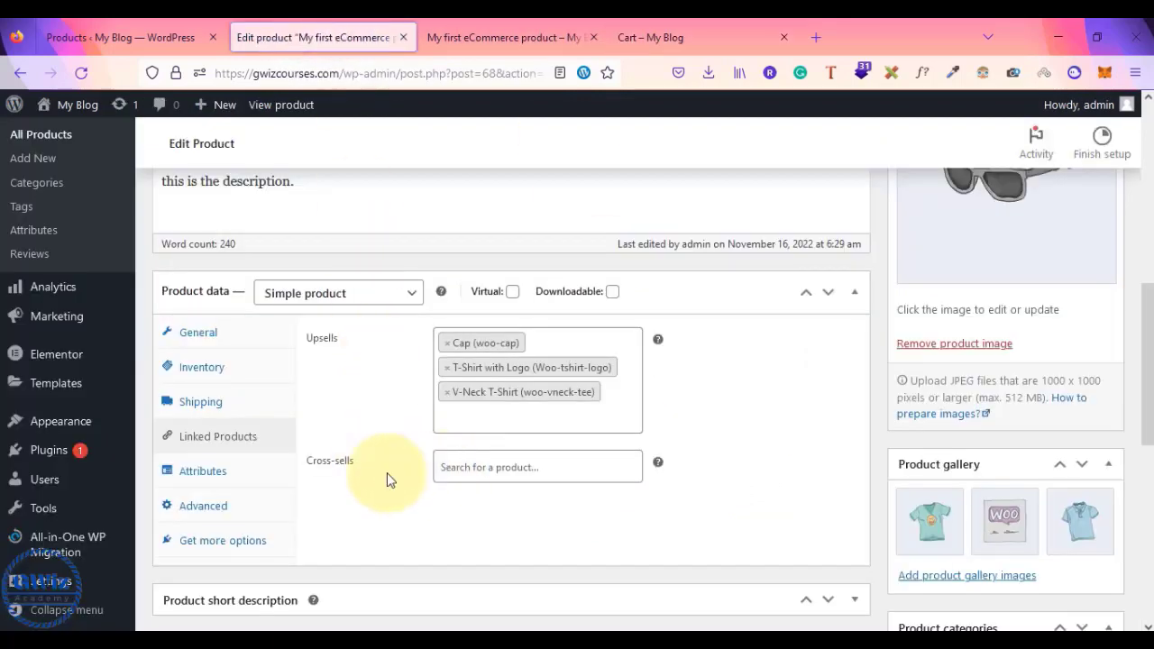
- Search Cross-sells for 'shir' products and browse the All Products list
left_click(481, 470)
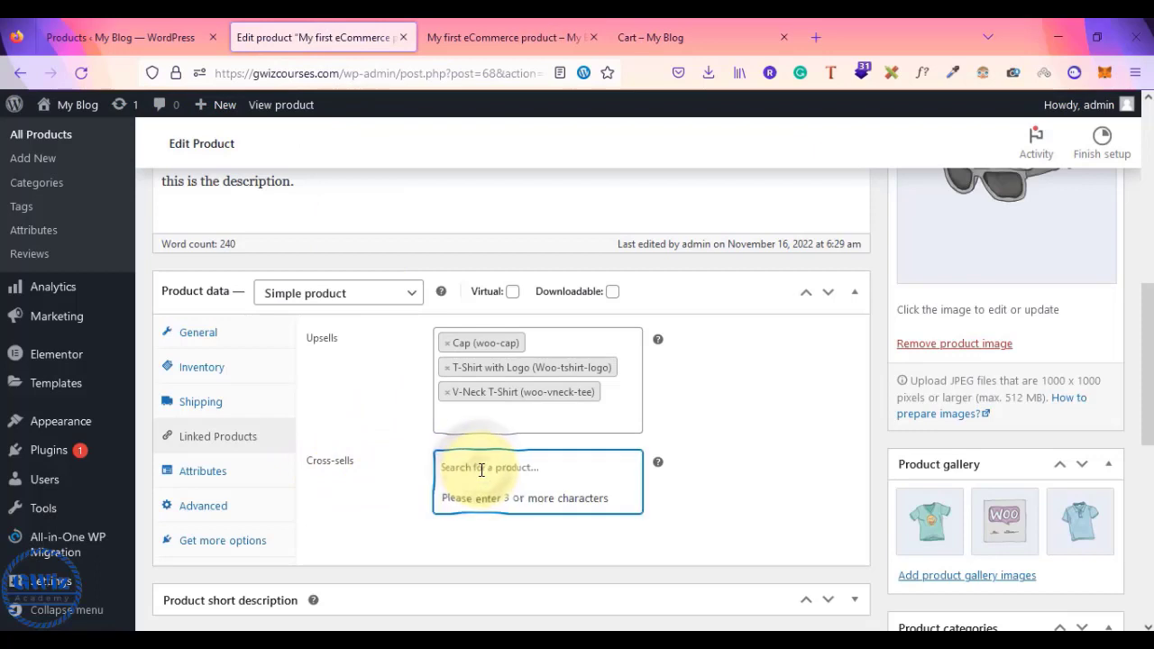
type("ds")
key("BackSpace")
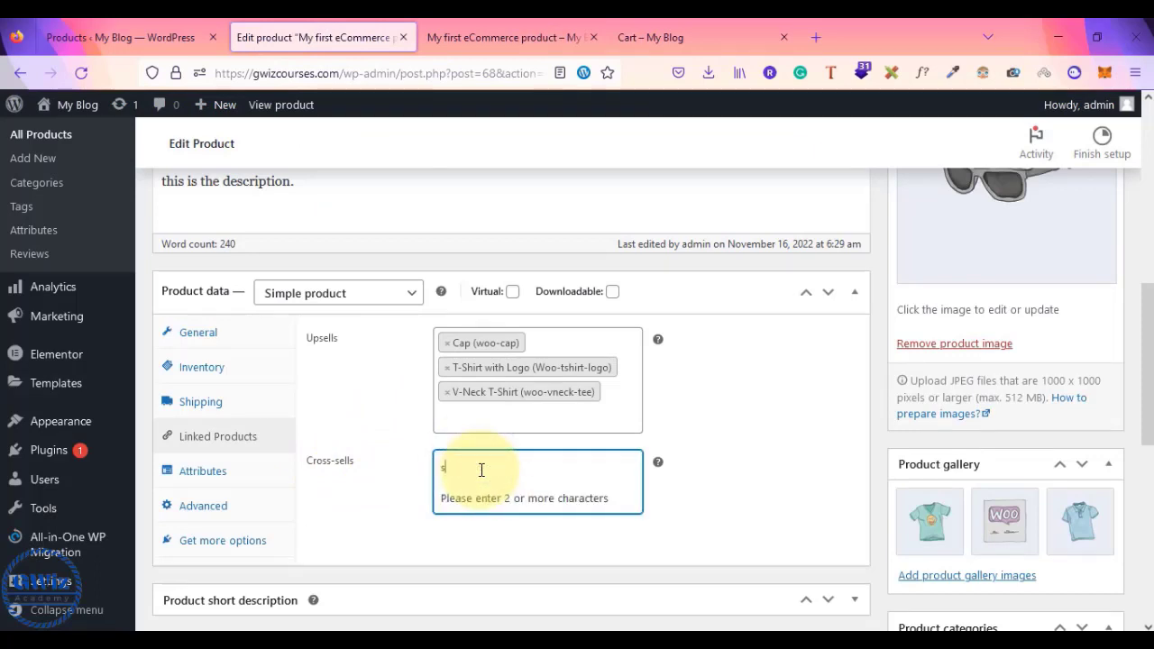
type("h")
key("BackSpace")
key("BackSpace")
type("shir")
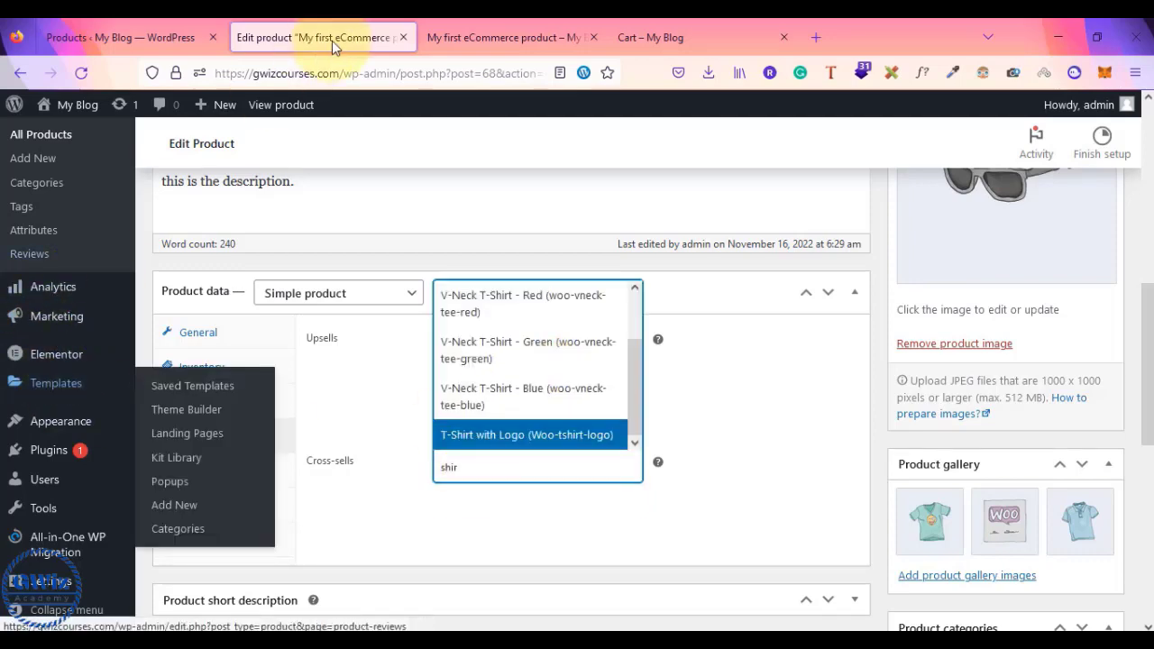
left_click(117, 37)
scroll(315, 373, "down", 1)
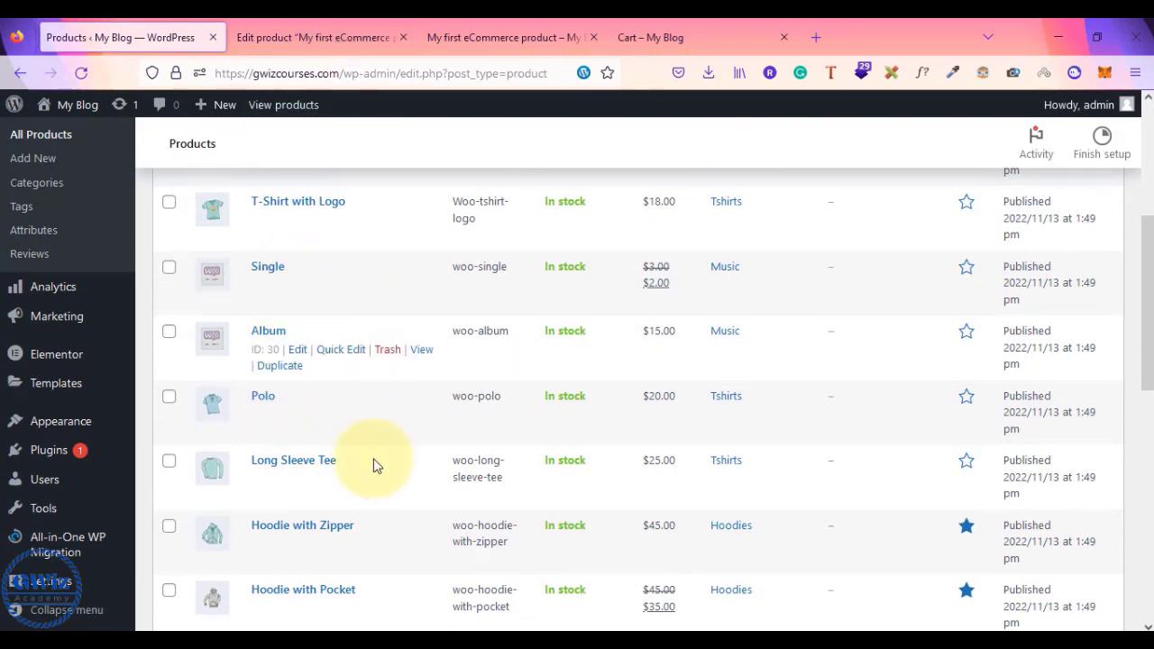
scroll(377, 466, "down", 3)
- Add Hoodie with Logo as a cross-sell and update the product
left_click(307, 37)
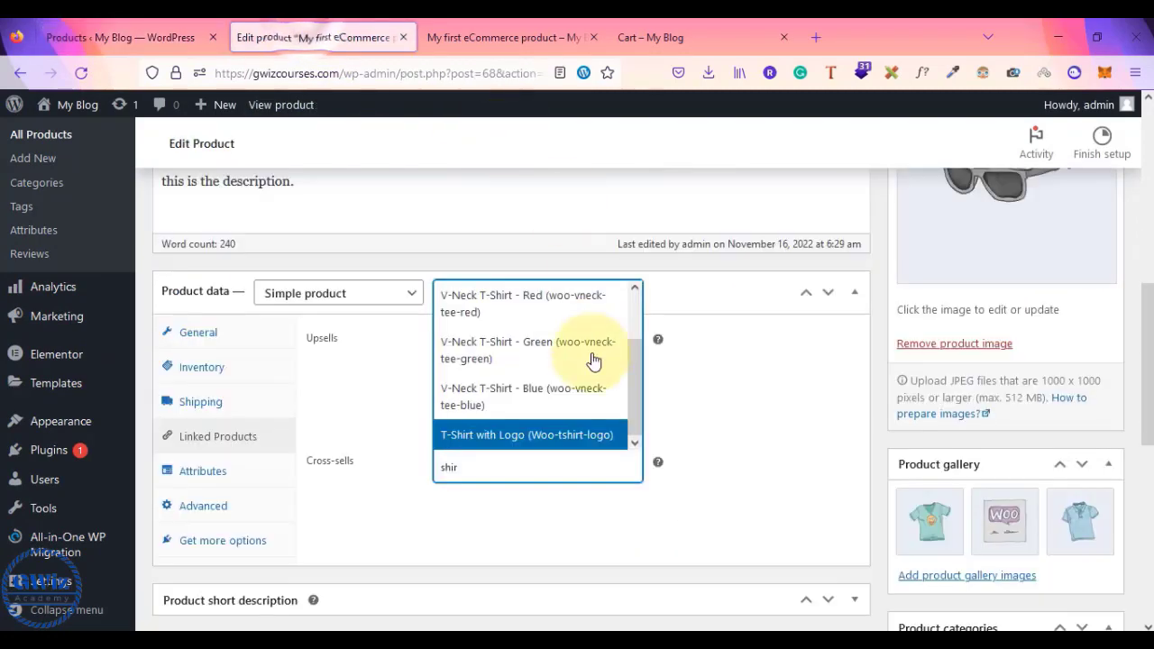
left_click(486, 470)
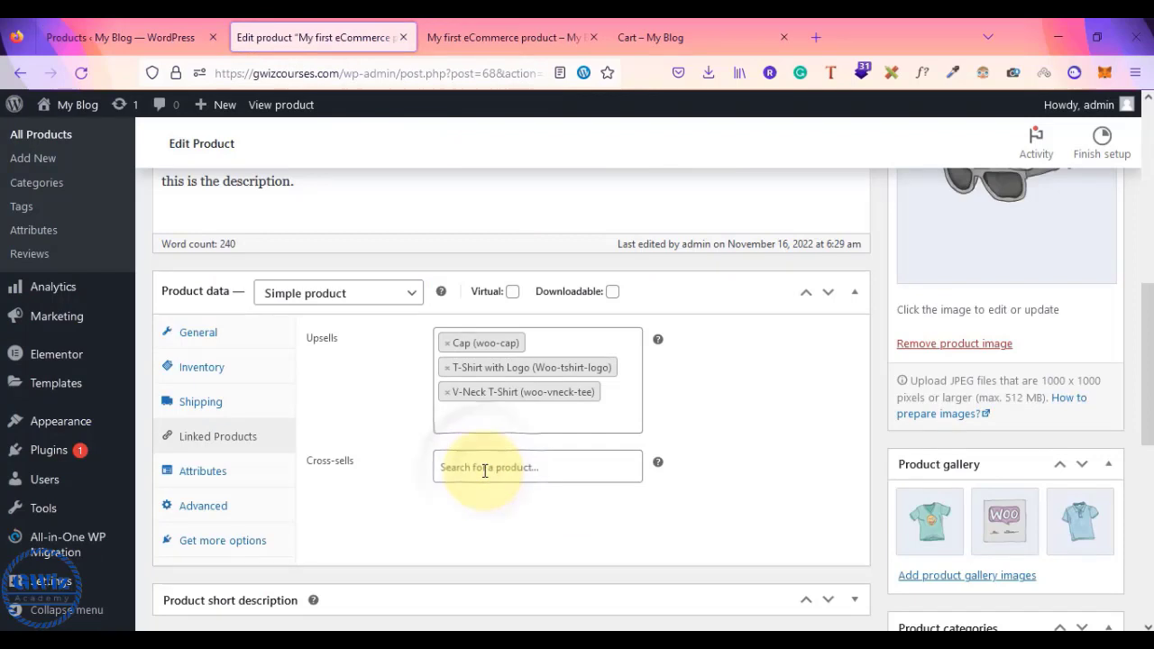
type("hoo")
left_click(487, 340)
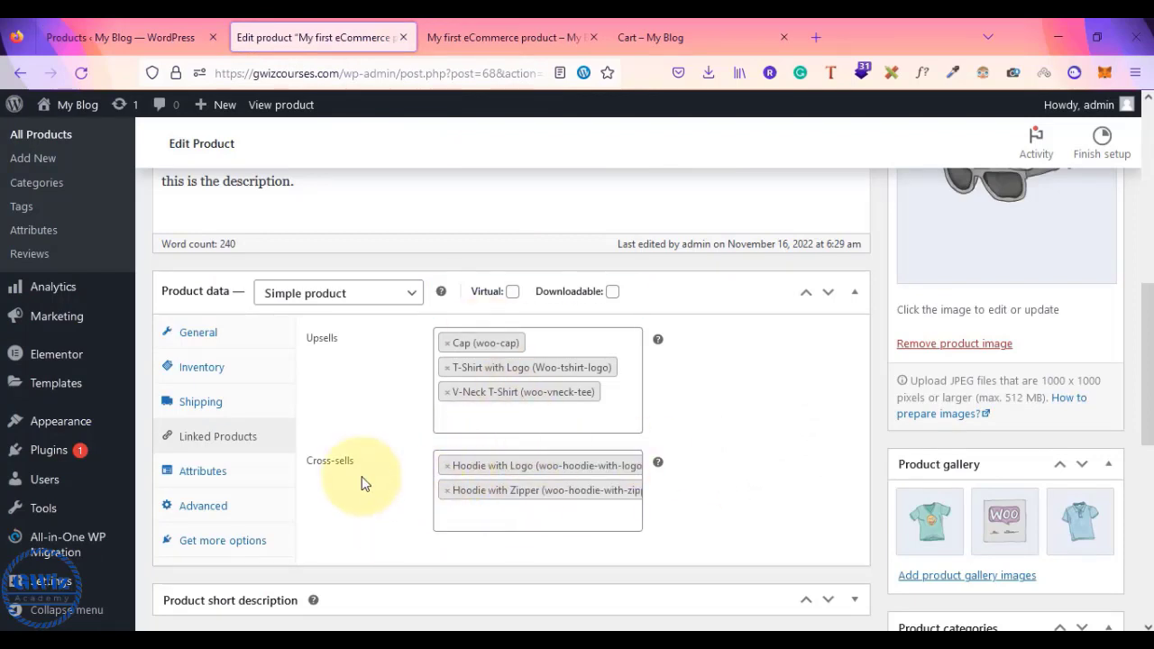
scroll(689, 506, "up", 1)
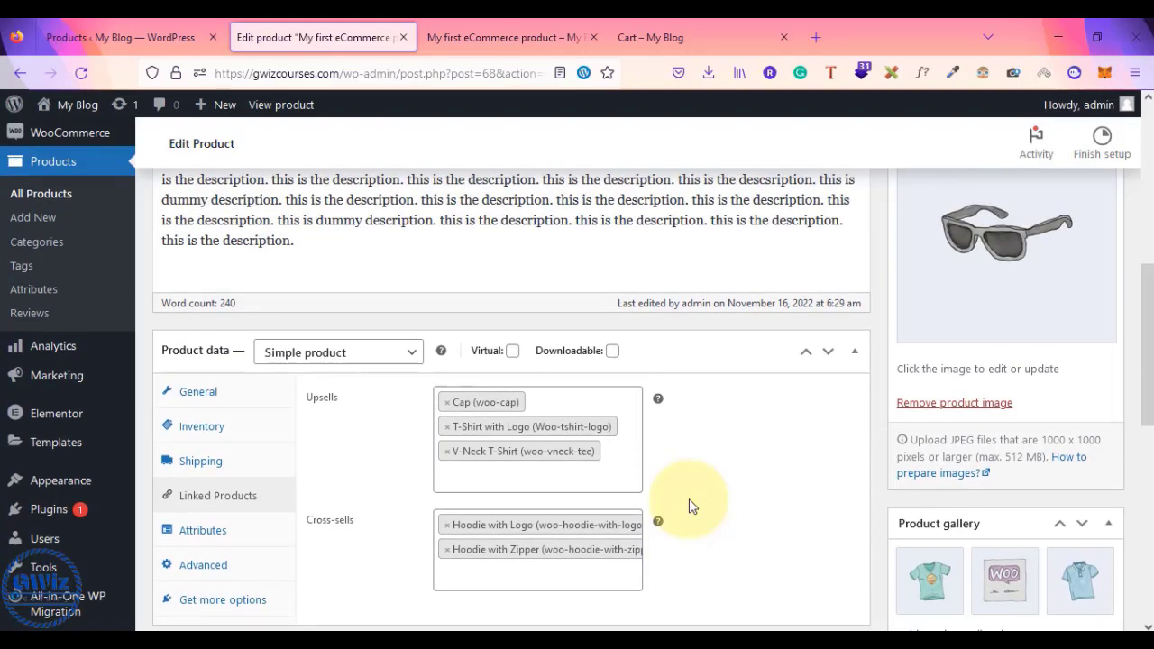
scroll(542, 496, "down", 1)
scroll(941, 365, "up", 4)
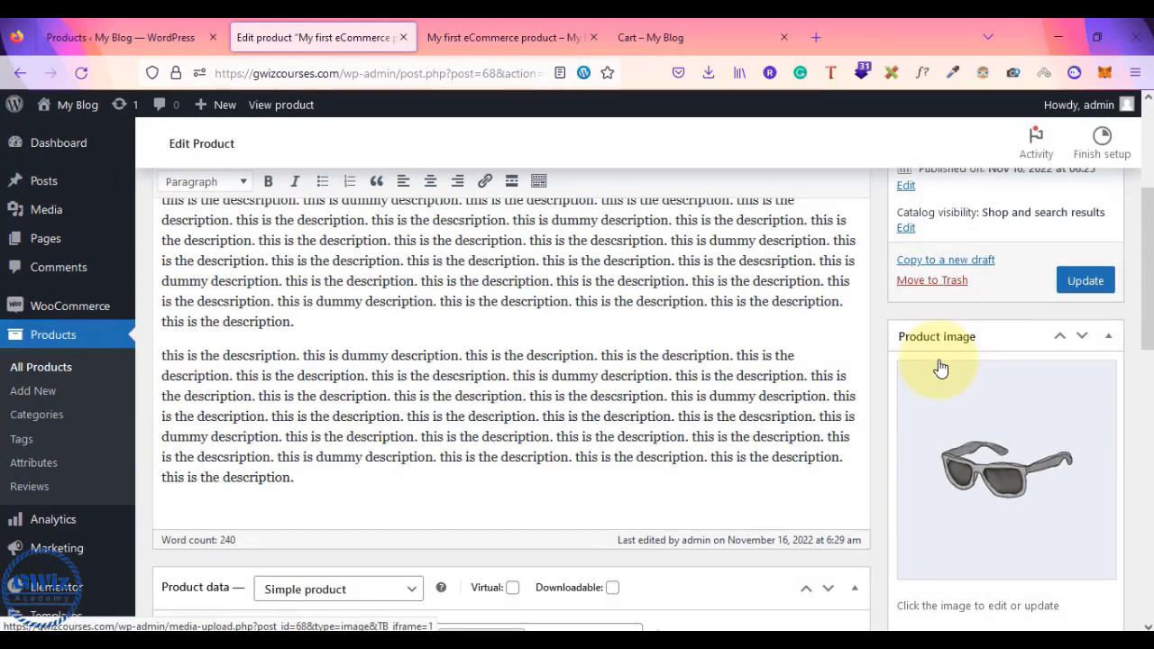
left_click(1101, 323)
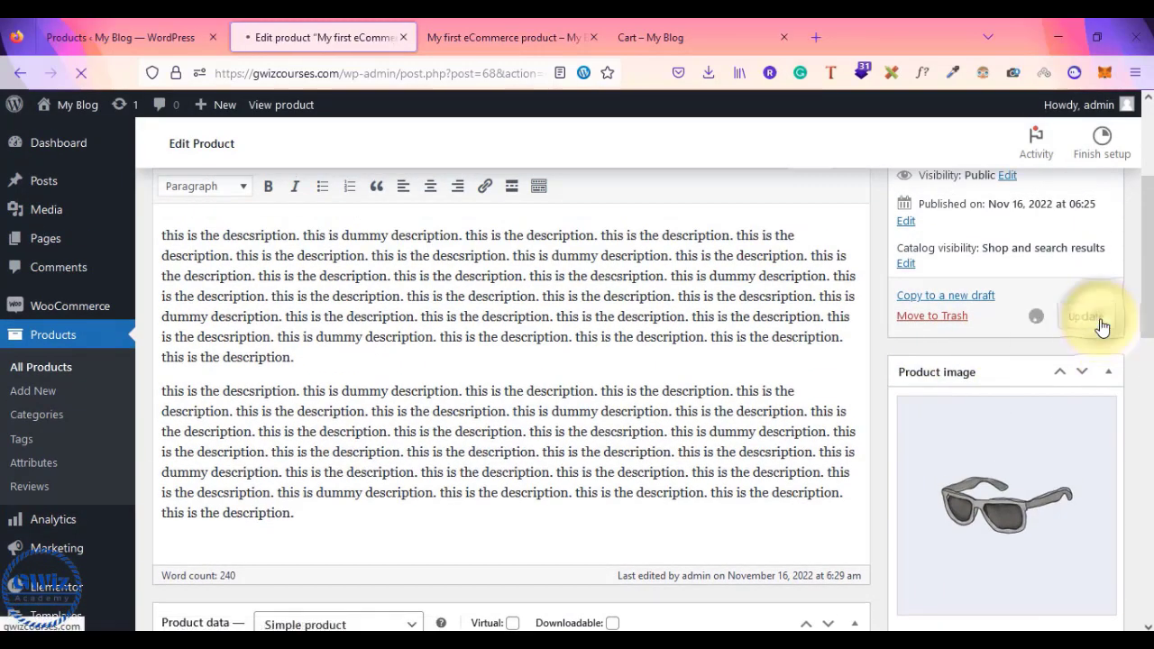
- Reload the product's storefront page to see the updated product
left_click(481, 37)
scroll(329, 293, "up", 3)
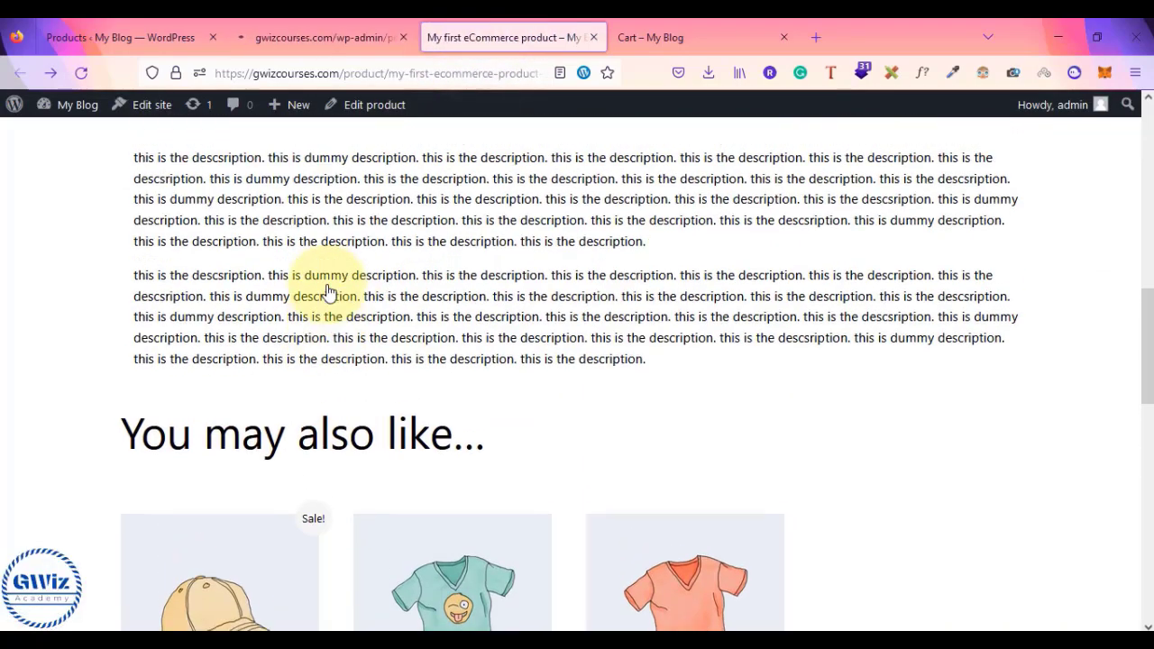
scroll(329, 293, "down", 7)
scroll(329, 293, "up", 10)
scroll(329, 291, "up", 5)
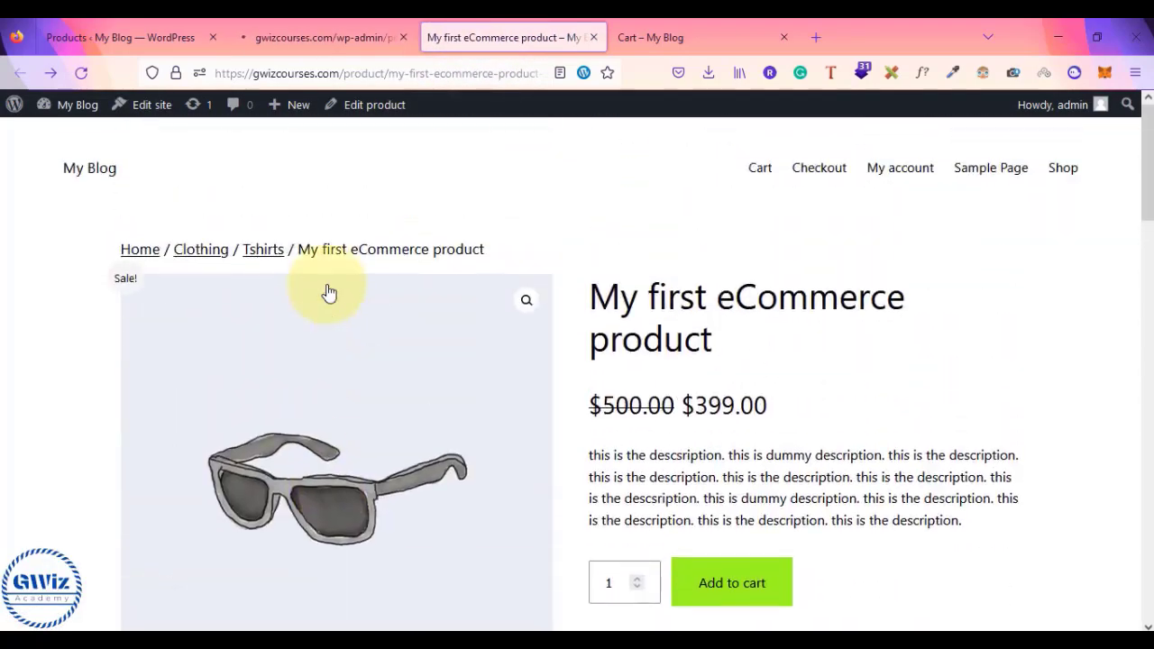
left_click(81, 72)
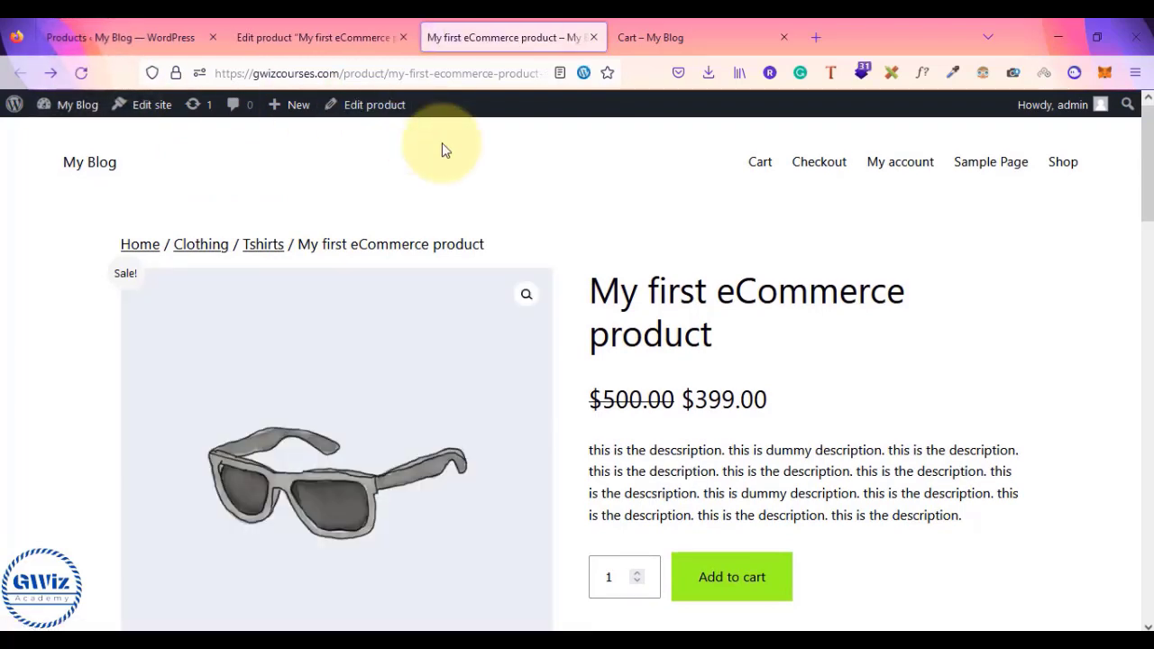
scroll(442, 149, "down", 10)
scroll(442, 145, "down", 4)
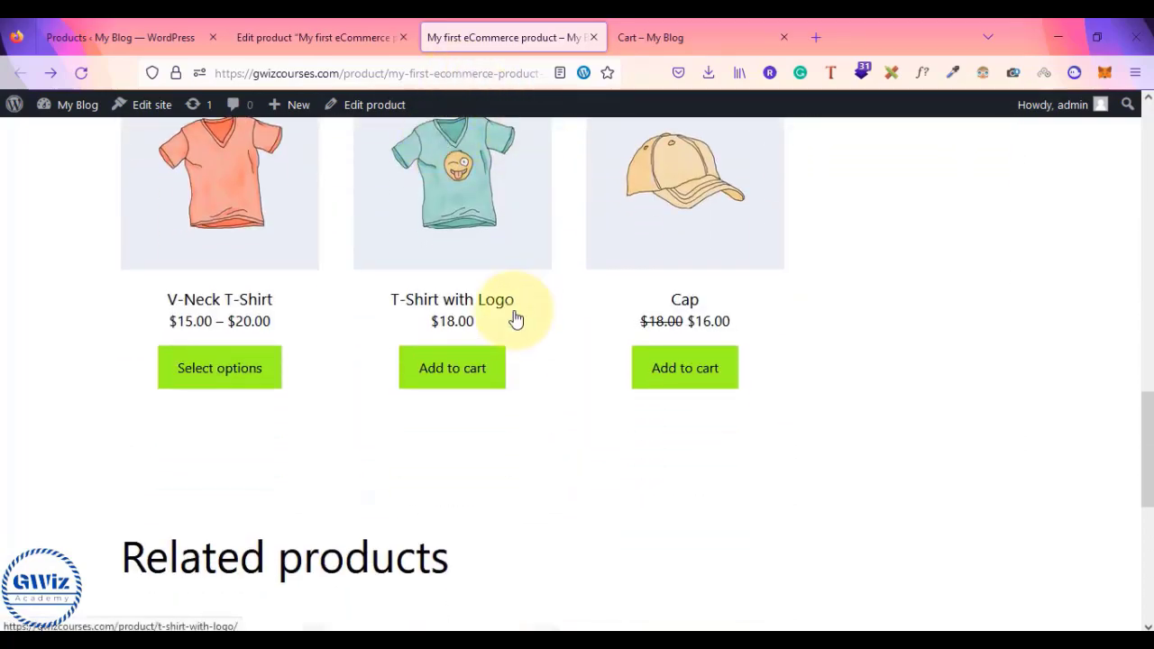
scroll(515, 319, "down", 2)
scroll(516, 319, "up", 14)
scroll(516, 320, "up", 2)
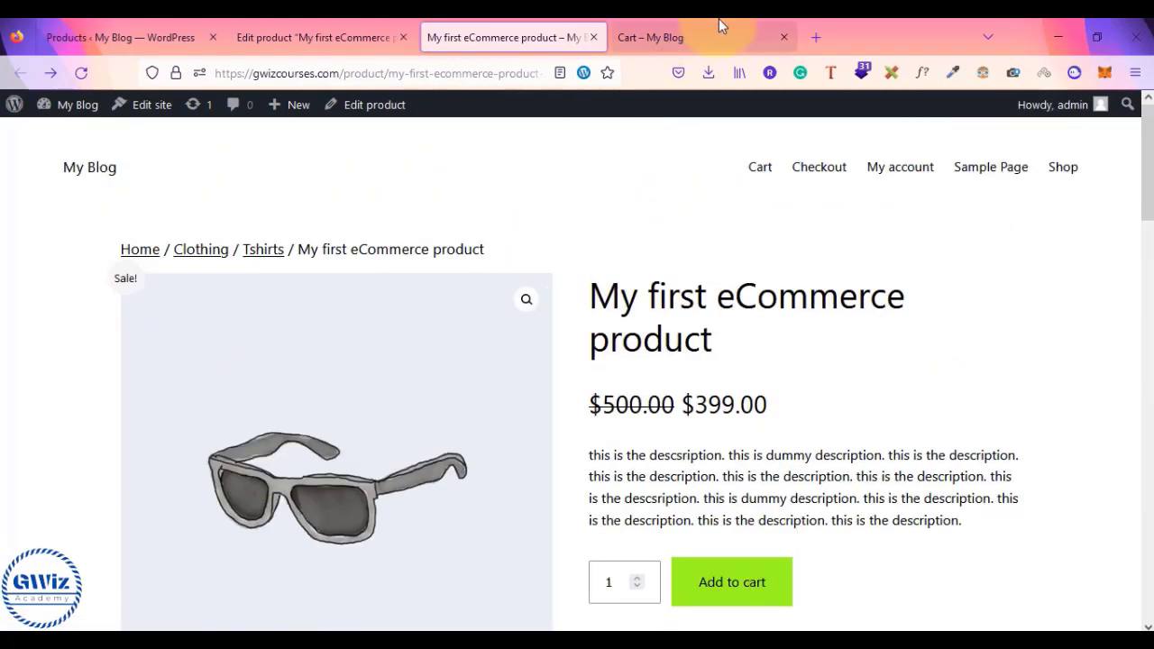
- Reload the cart to see Hoodie with Logo and Hoodie with Zipper suggested, then revisit the product page
left_click(722, 29)
left_click(82, 73)
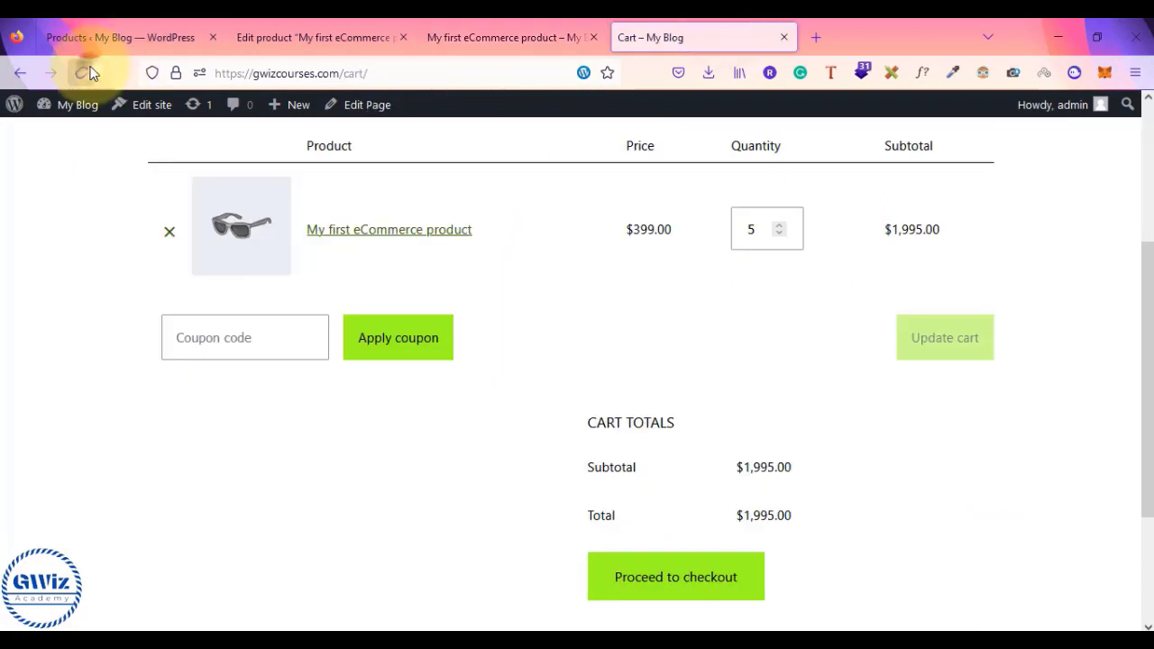
scroll(24, 326, "down", 1)
scroll(180, 466, "down", 2)
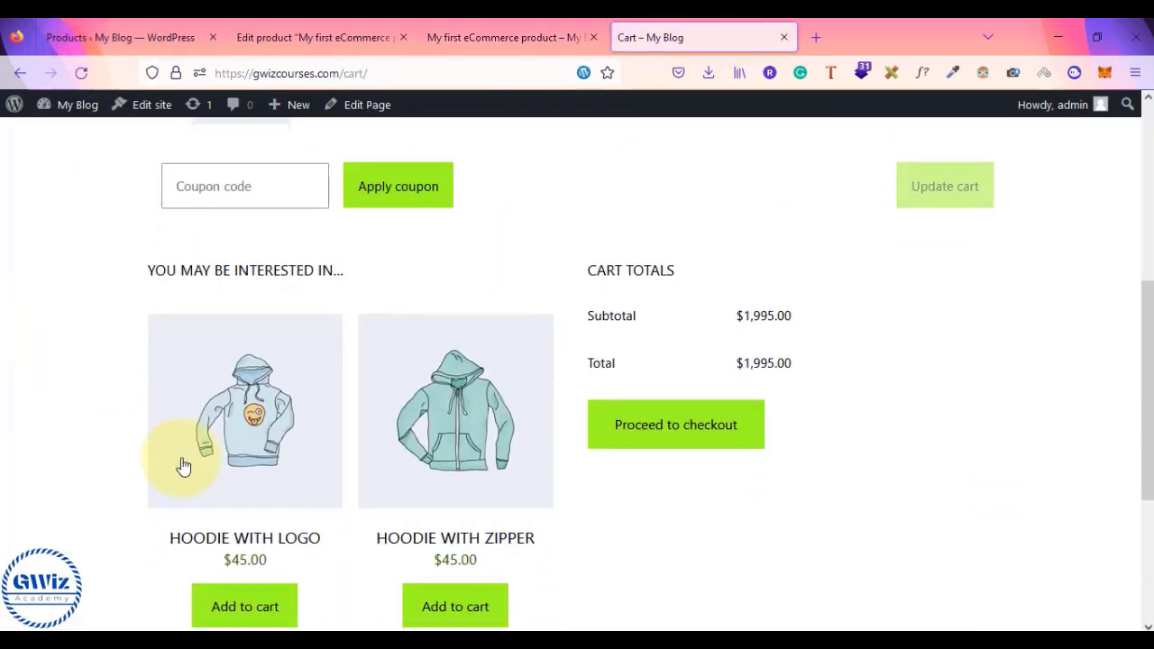
scroll(291, 334, "down", 2)
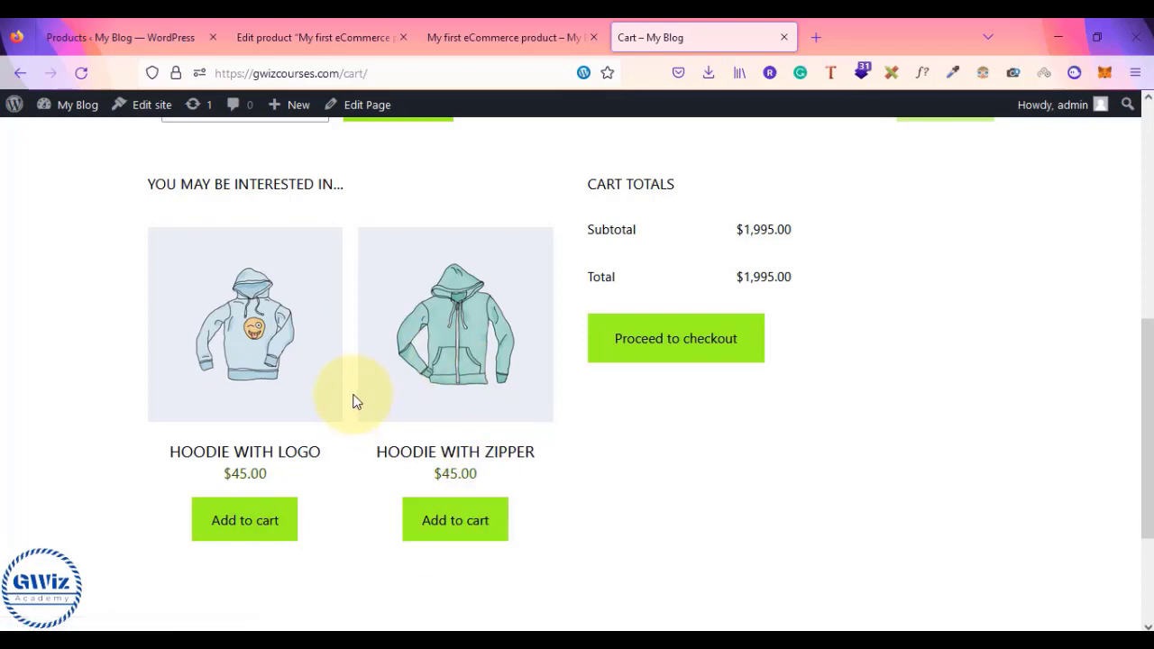
scroll(353, 401, "up", 5)
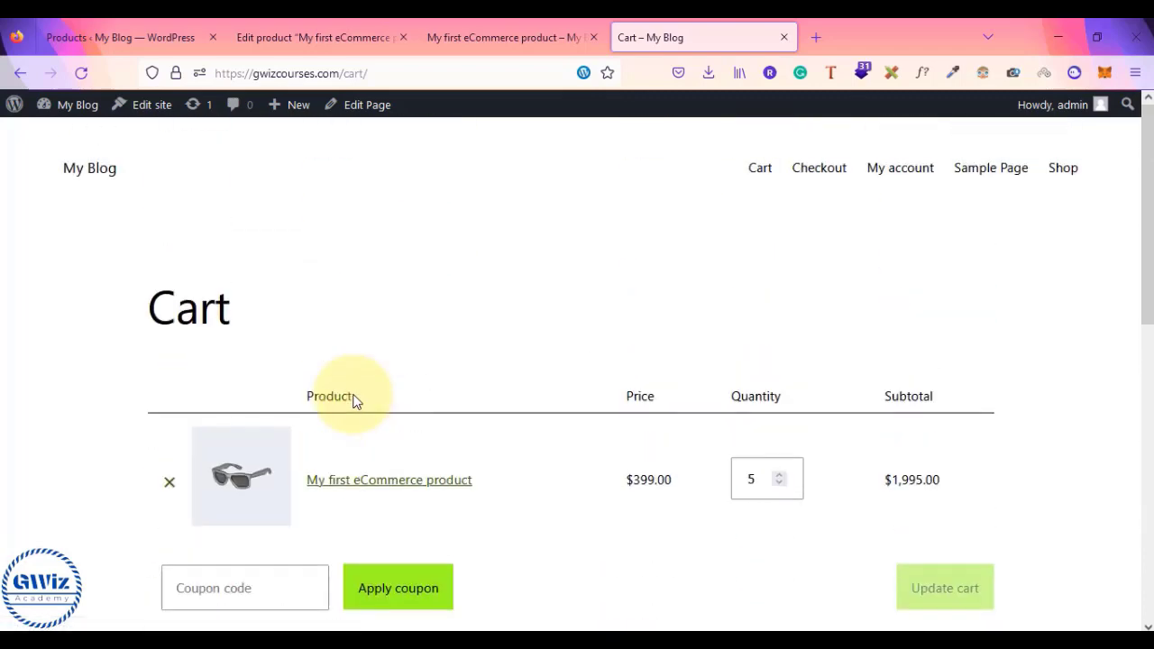
scroll(354, 401, "down", 5)
left_click(529, 26)
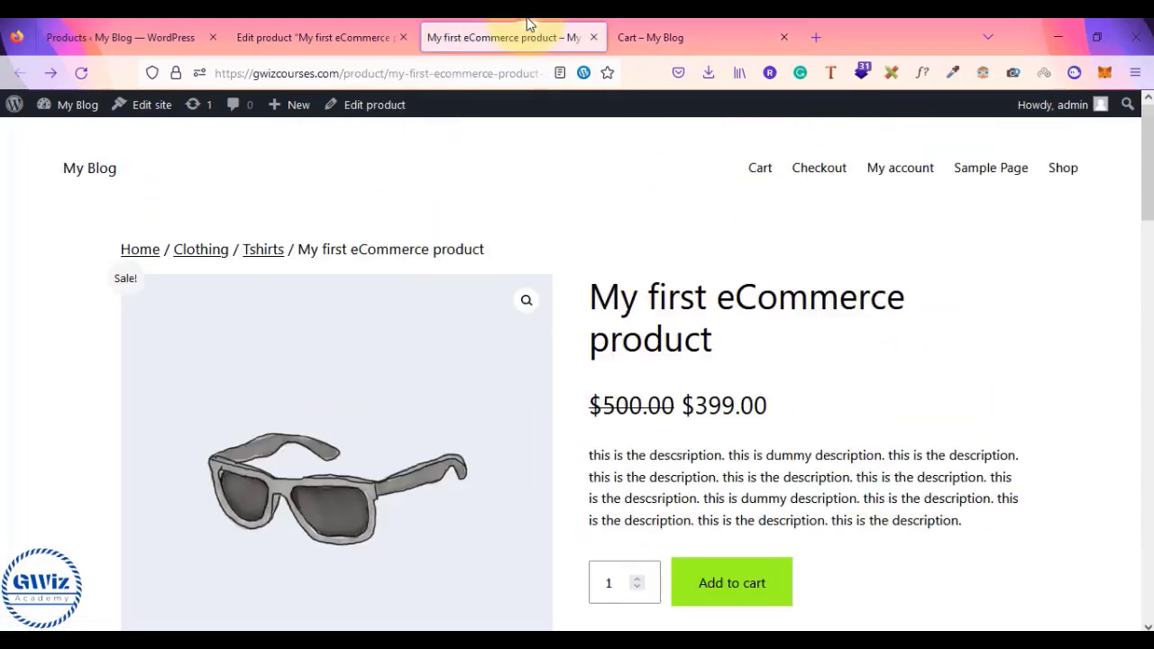
scroll(767, 393, "down", 10)
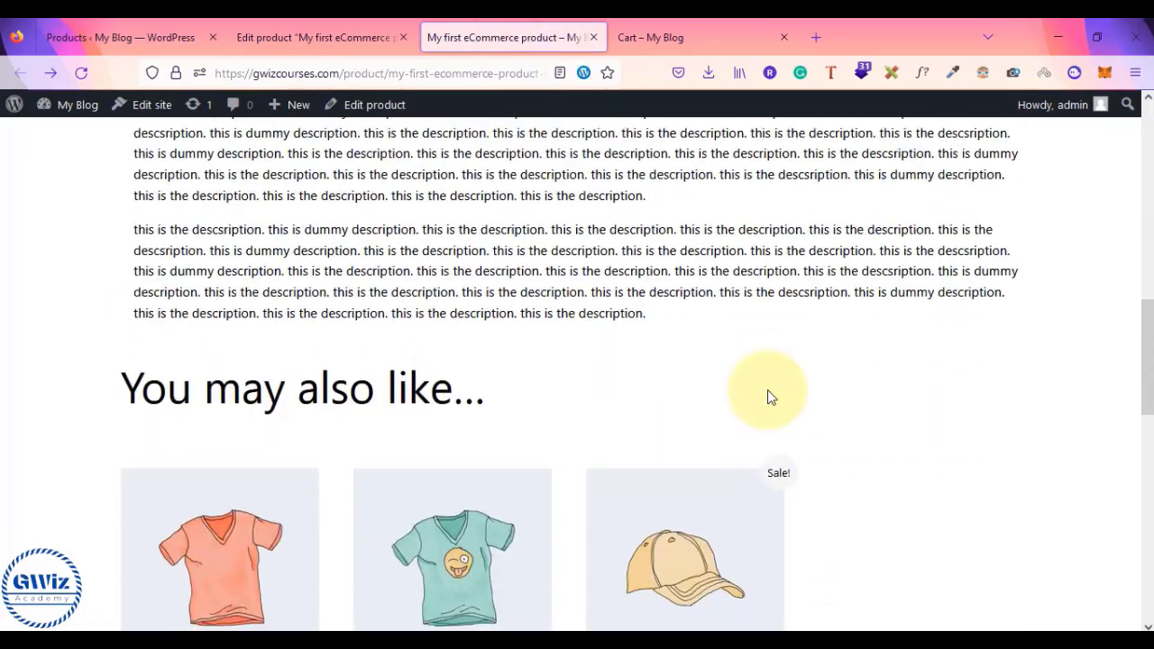
scroll(767, 394, "up", 8)
scroll(665, 335, "down", 5)
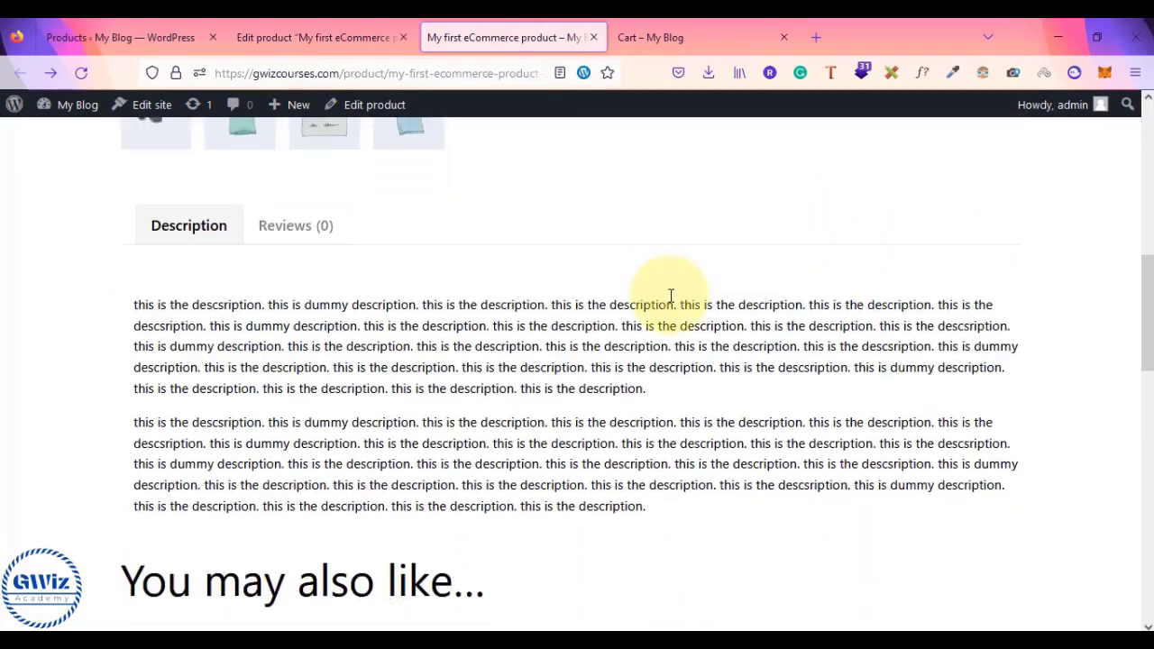
scroll(670, 296, "down", 5)
- Leave the 19-item All Products admin list and bring up a blank Notepad document
scroll(908, 340, "up", 3)
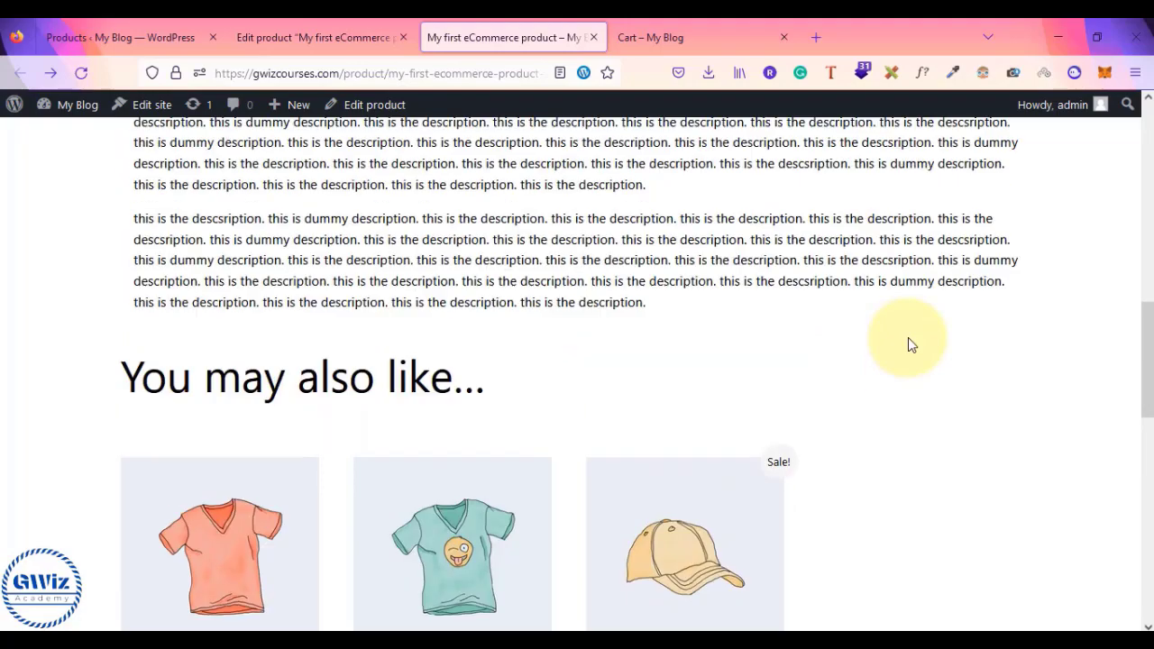
scroll(908, 341, "up", 10)
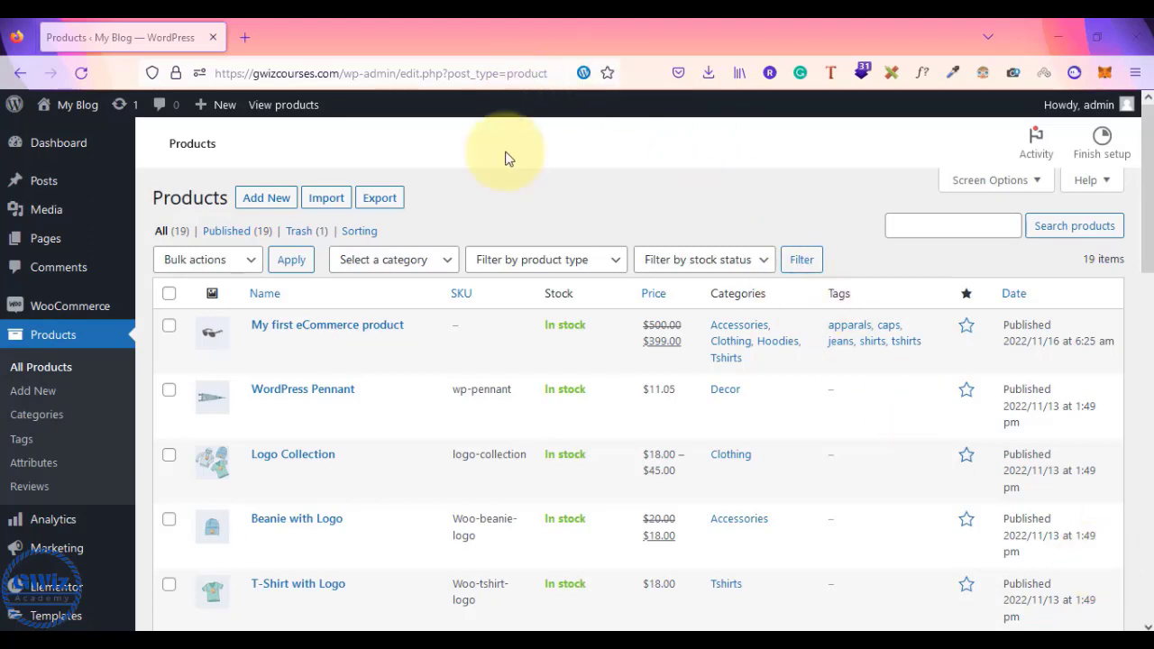
left_click(633, 645)
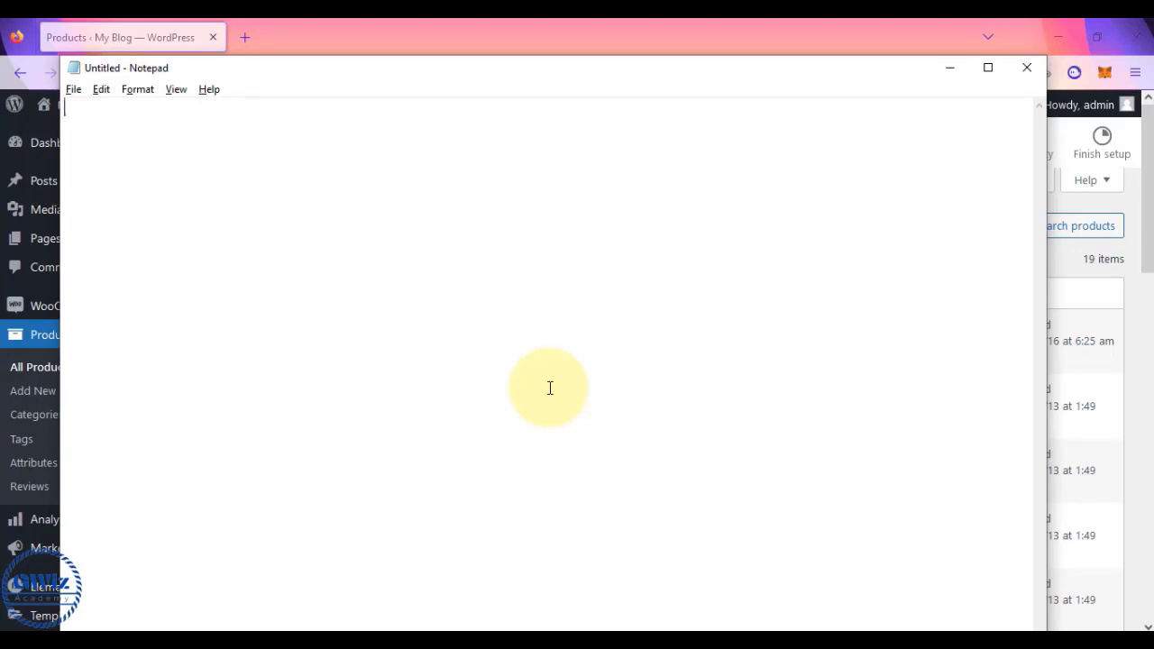
- Type the headings fashion, shirts, hoodies, jeans and accessories on separate lines
type("fashir")
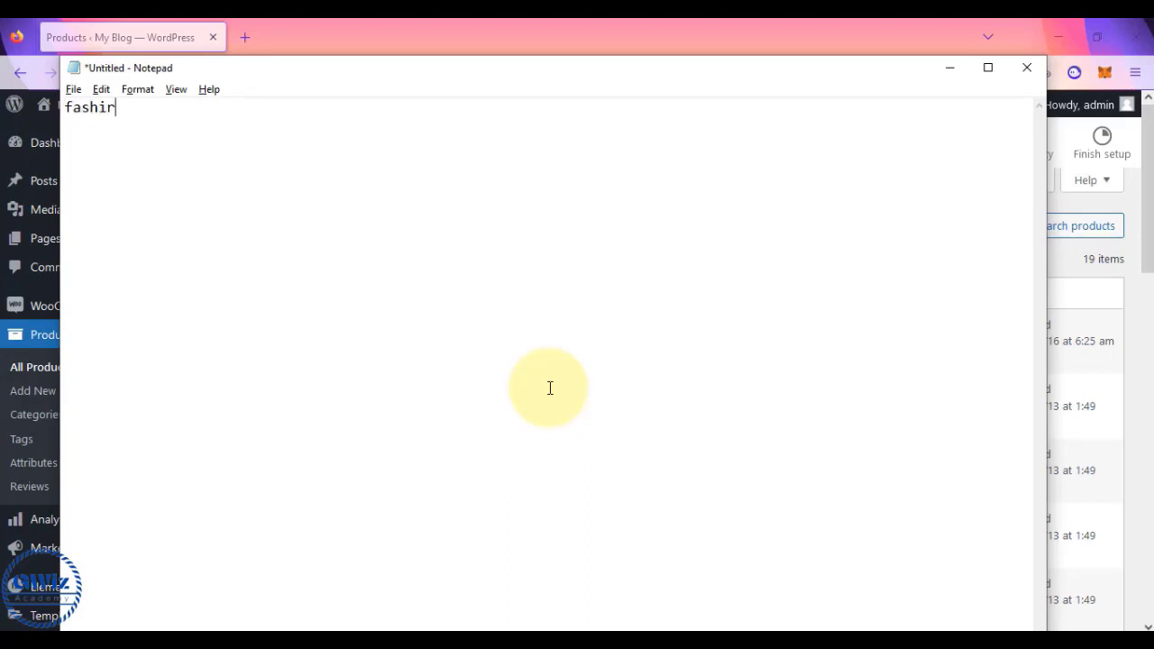
key("BackSpace")
type("on")
key("Return")
key("Return")
type("shirts")
key("Return")
type("hoodies ")
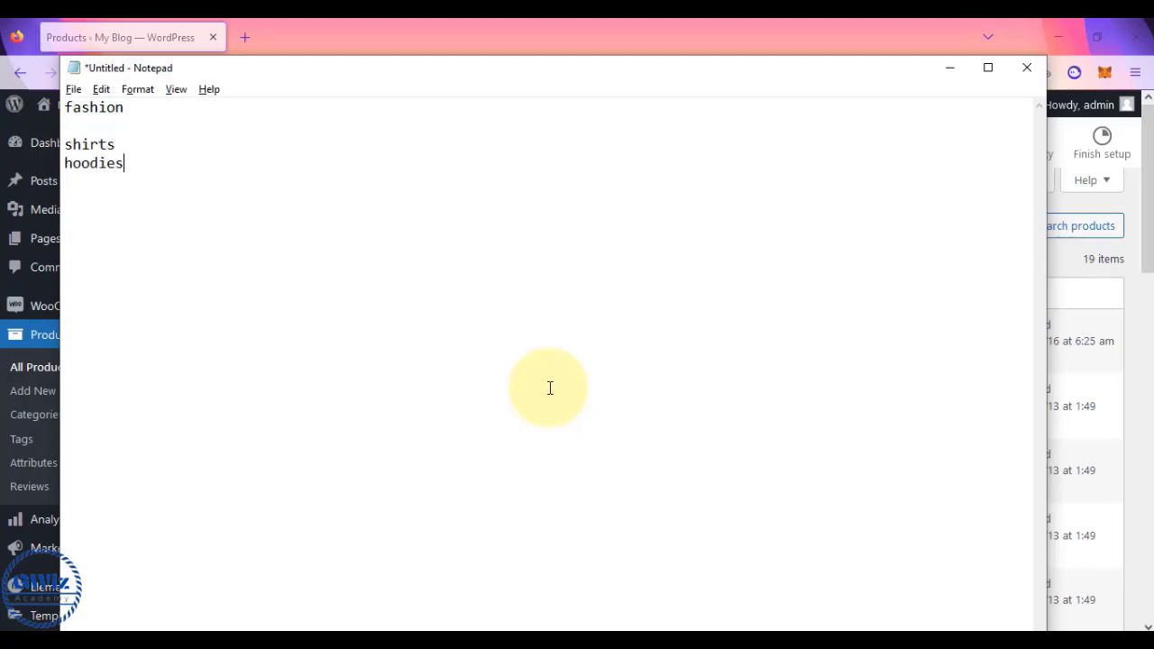
type("jeans")
key("Return")
type("access")
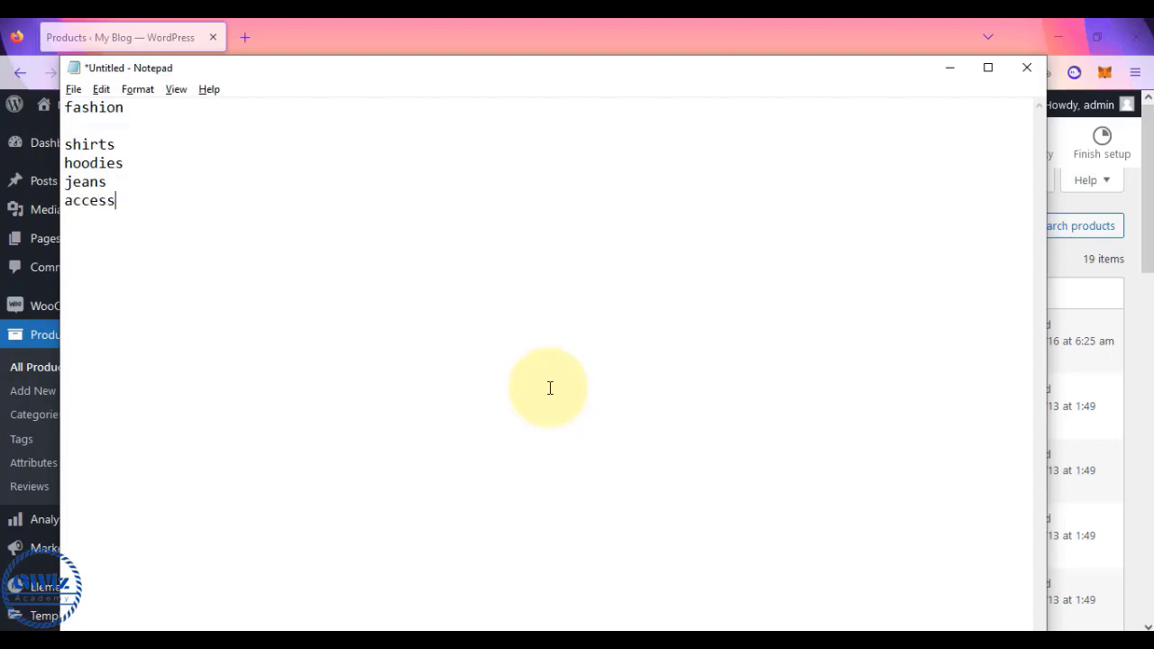
type("ories")
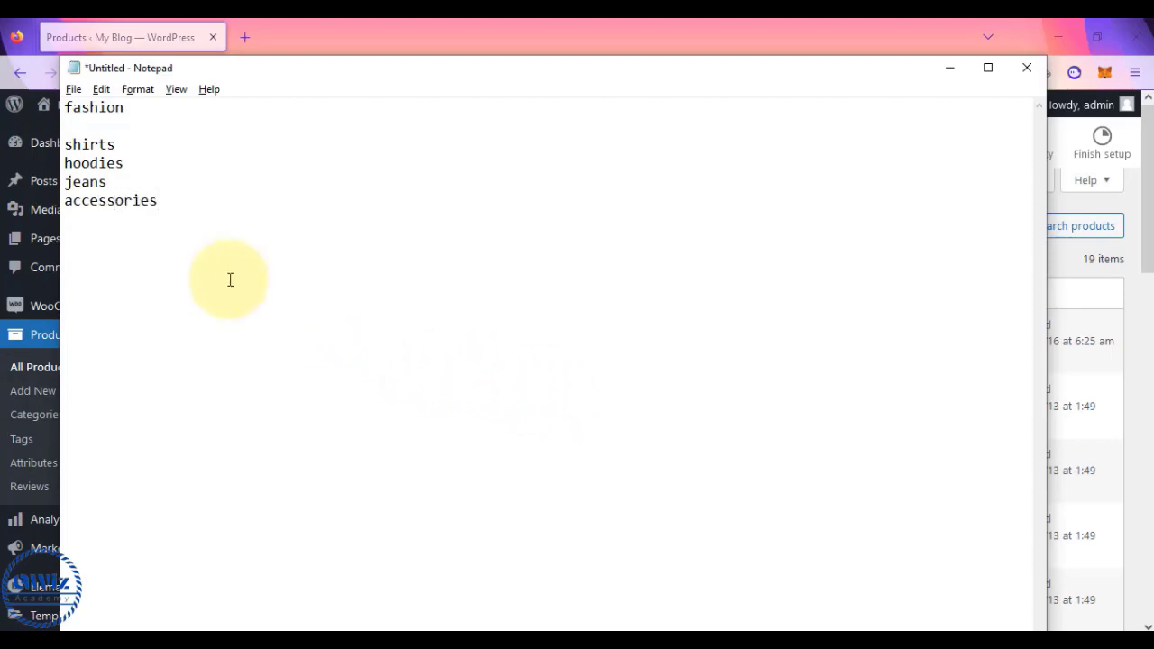
- Insert sh1, sh2, sh3 and sh4 as lines under shirts
left_click(66, 142)
left_click_drag(67, 142, 173, 205)
left_click(172, 205)
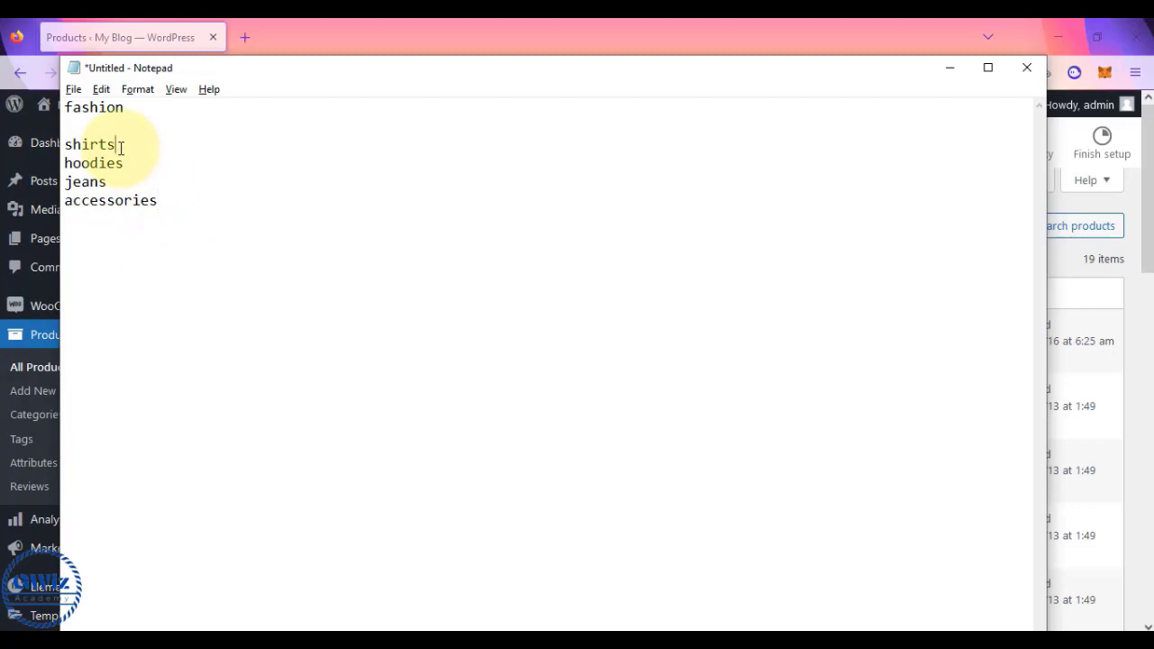
key("Return")
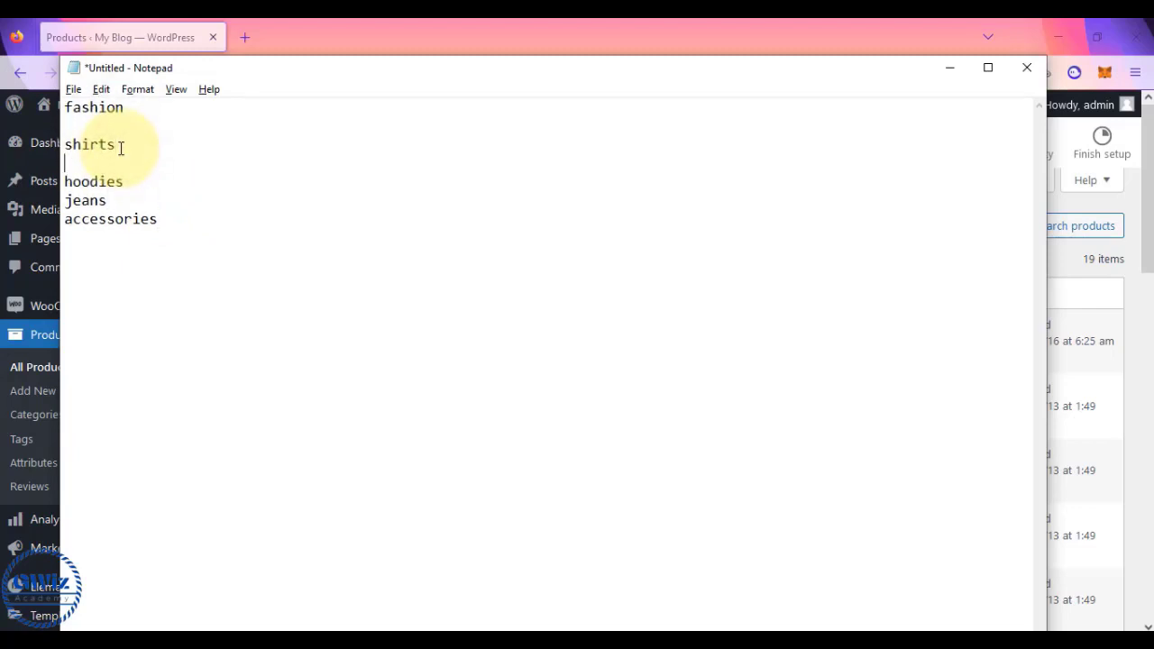
type("shi")
key("Return")
type("sh2")
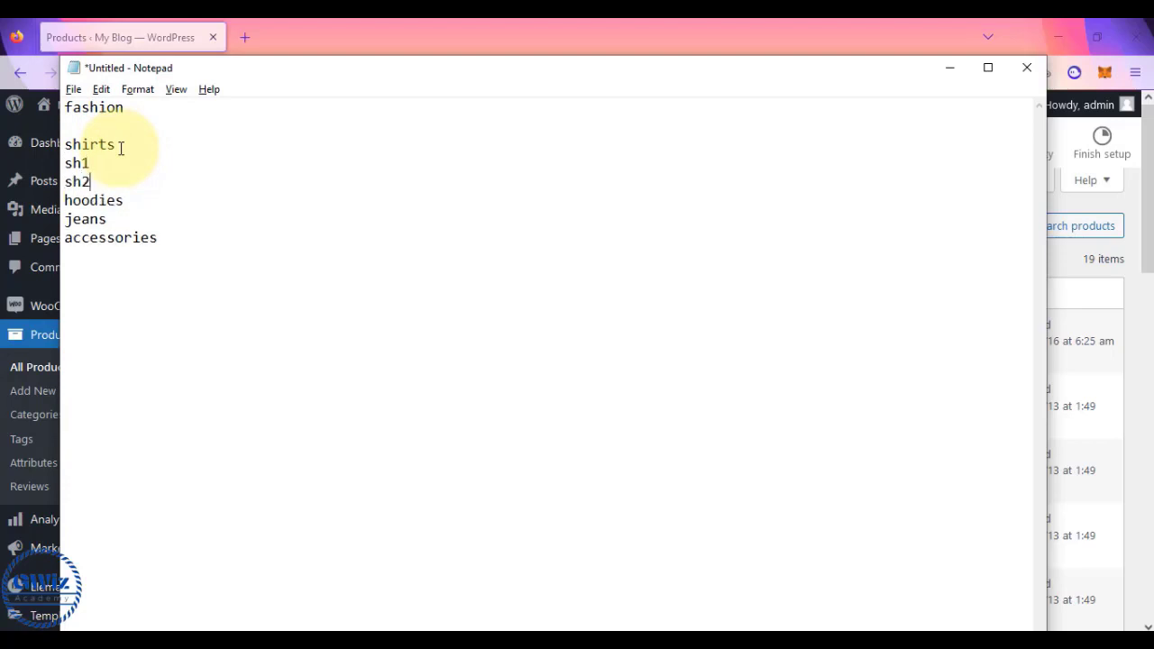
key("Return")
type("sh")
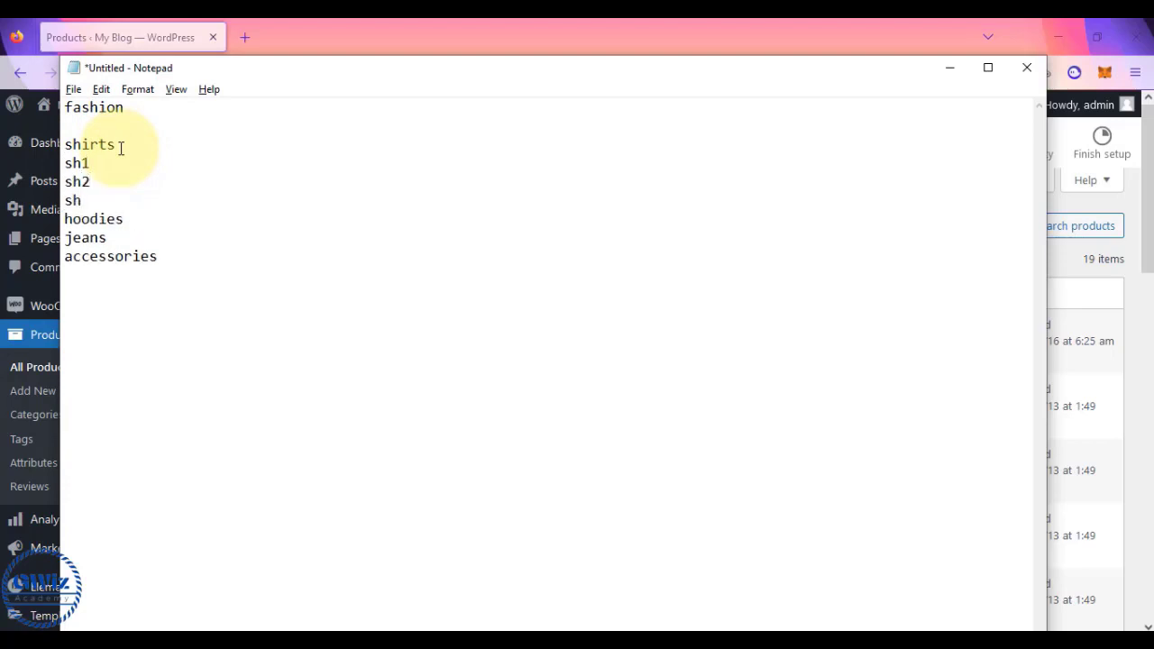
type("3")
key("Return")
type("sh4")
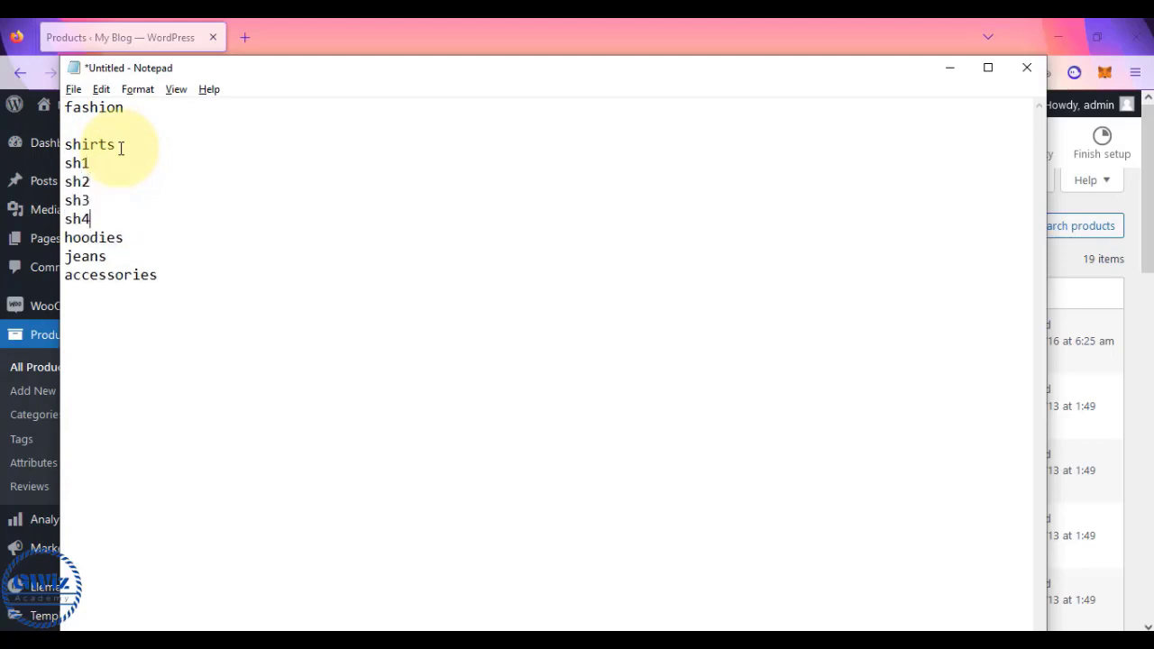
key("Return")
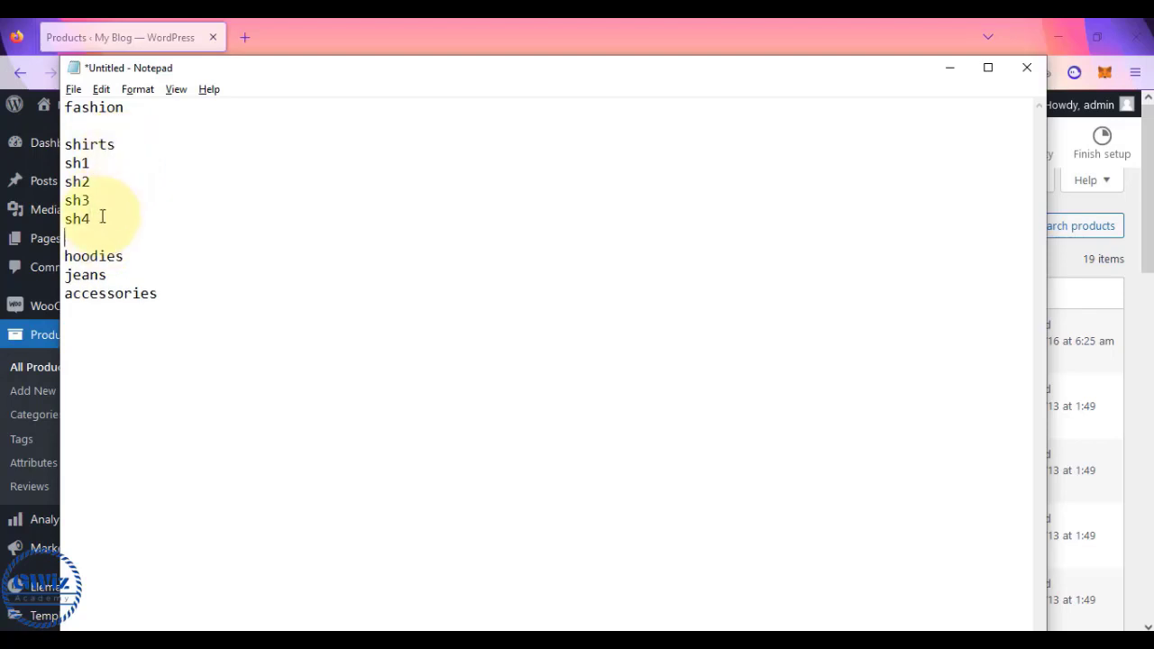
- Leave a blank line after hoodies and place the cursor there for its items
left_click(124, 258)
key("Return")
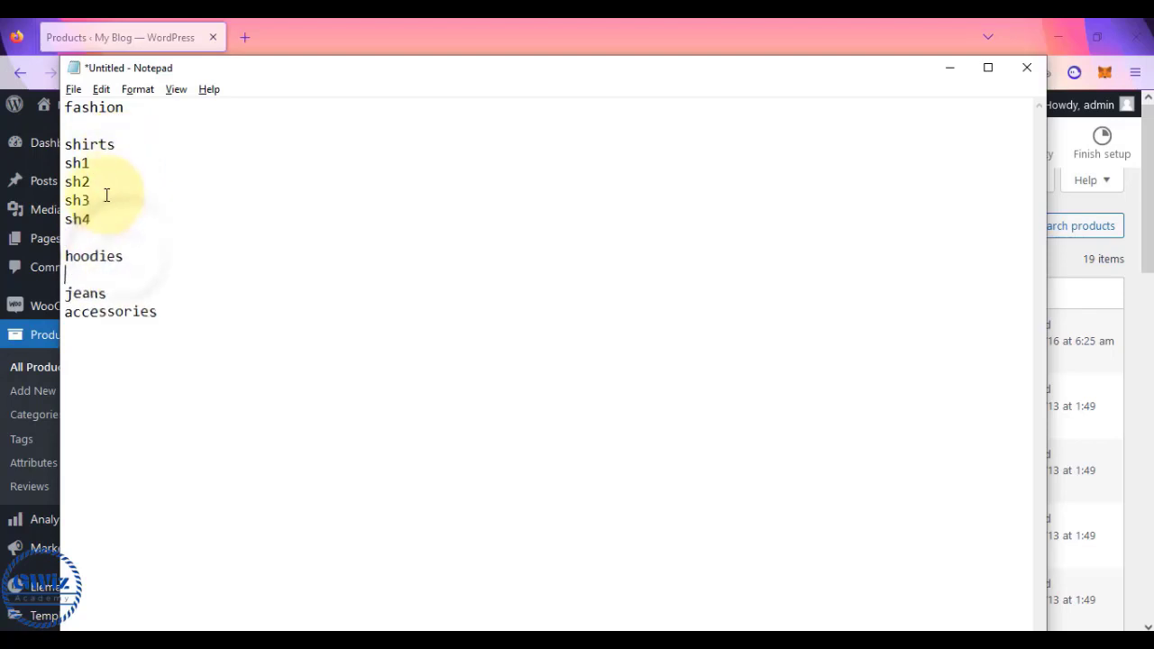
left_click_drag(67, 165, 109, 214)
left_click(109, 215)
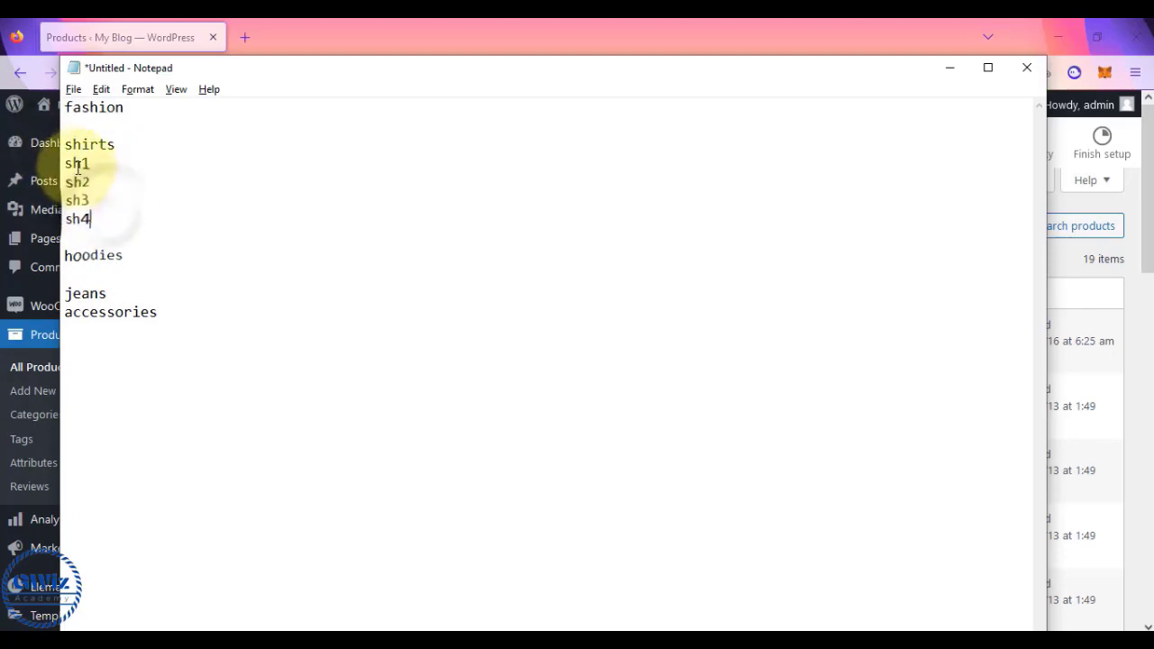
left_click_drag(67, 164, 91, 164)
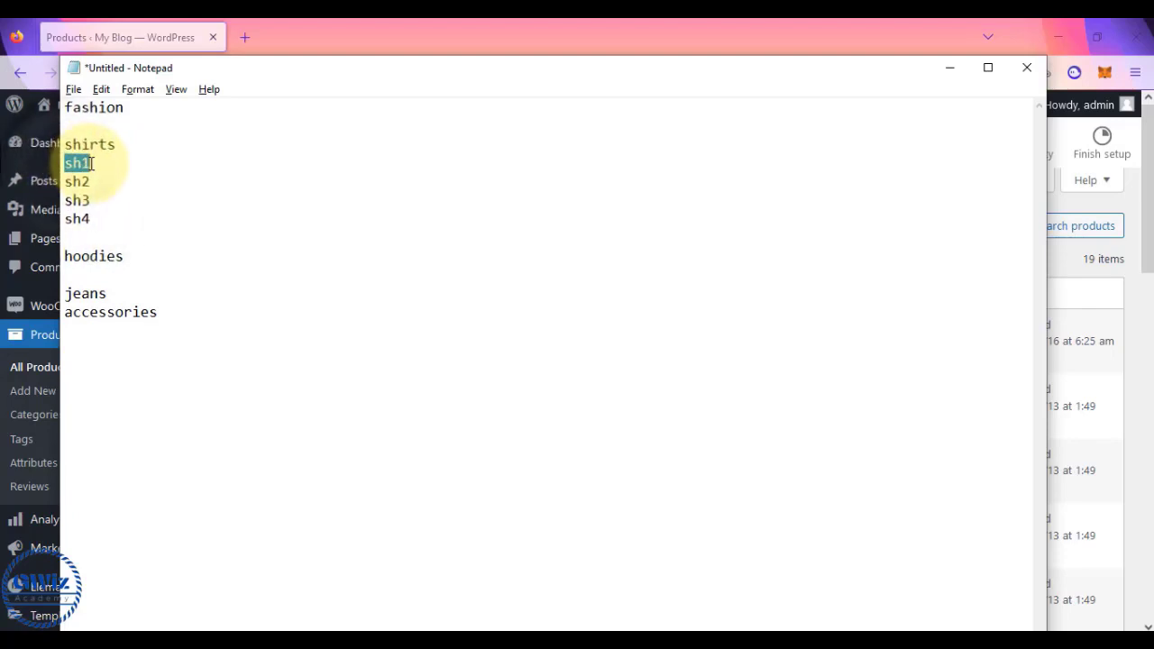
left_click_drag(90, 219, 68, 172)
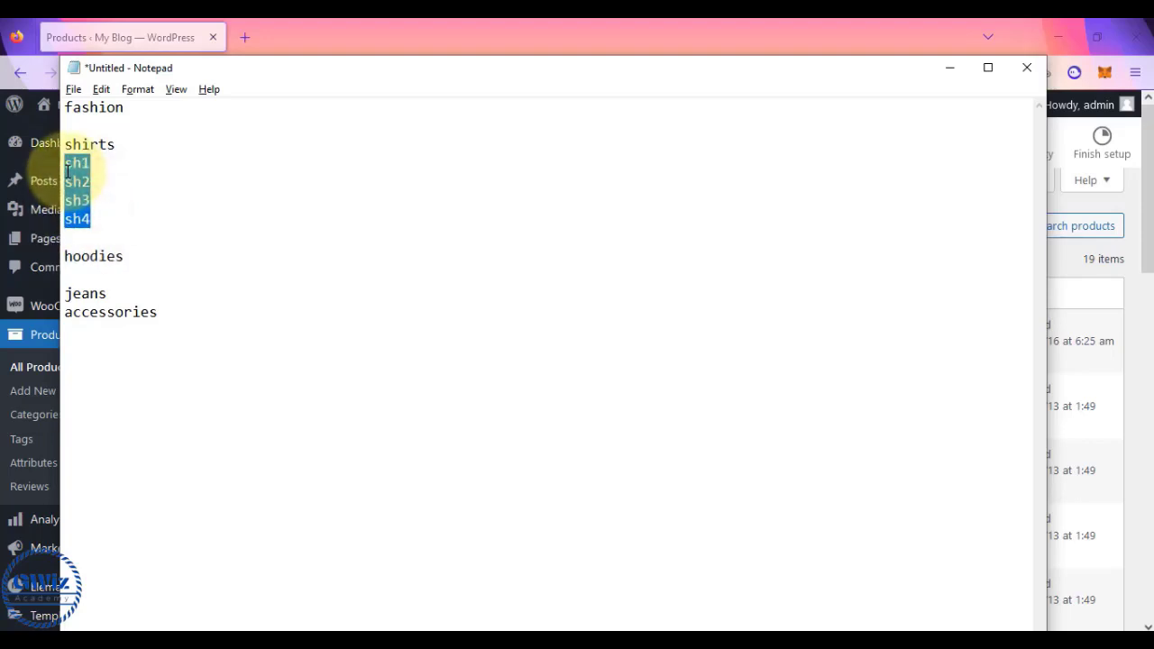
left_click(129, 261)
- Type hoo1 to hoo4 as lines under hoodies
key("Return")
type("h")
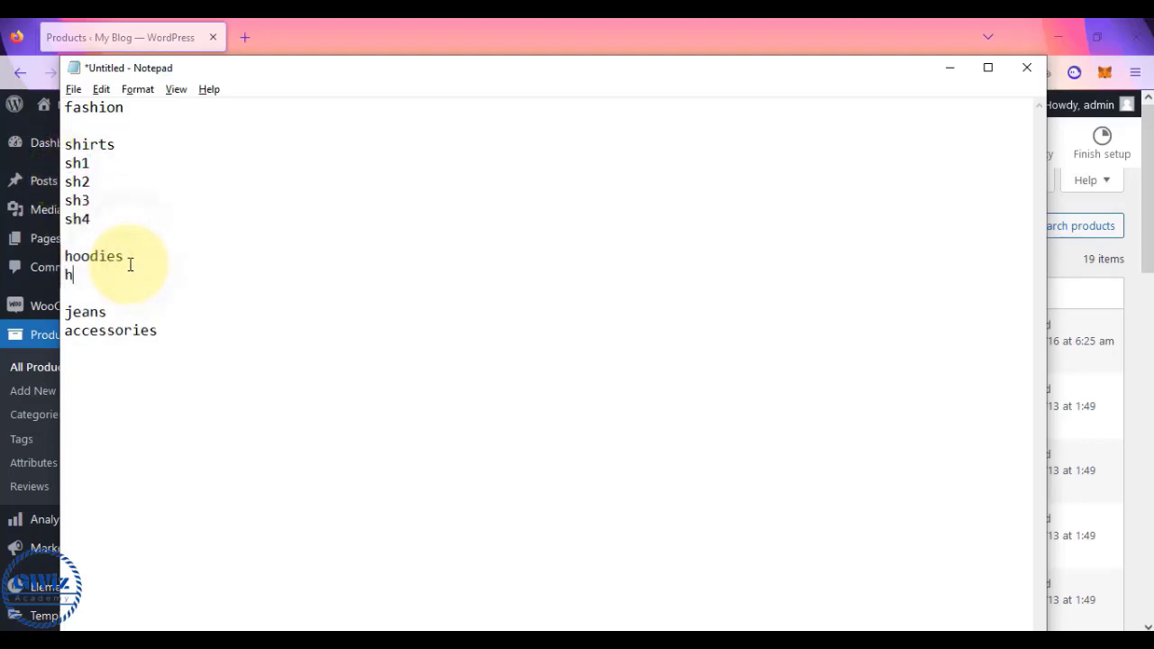
type("oo1")
key("Return")
type("hoo12")
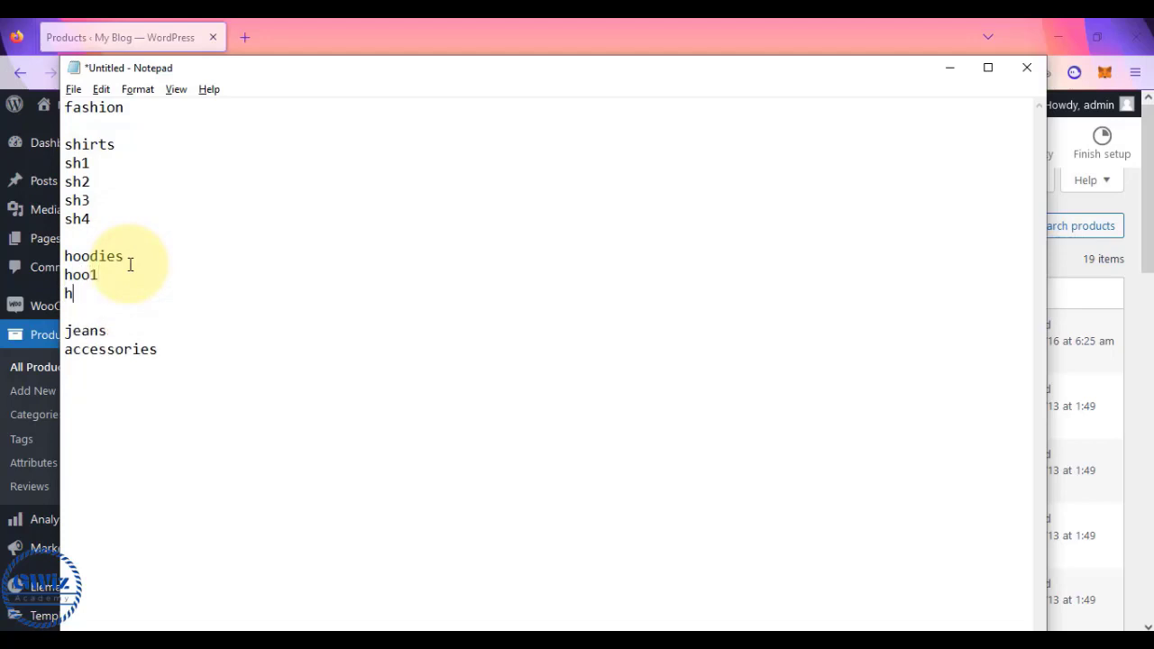
key("BackSpace")
key("BackSpace")
type("2")
key("Return")
type("hoo3")
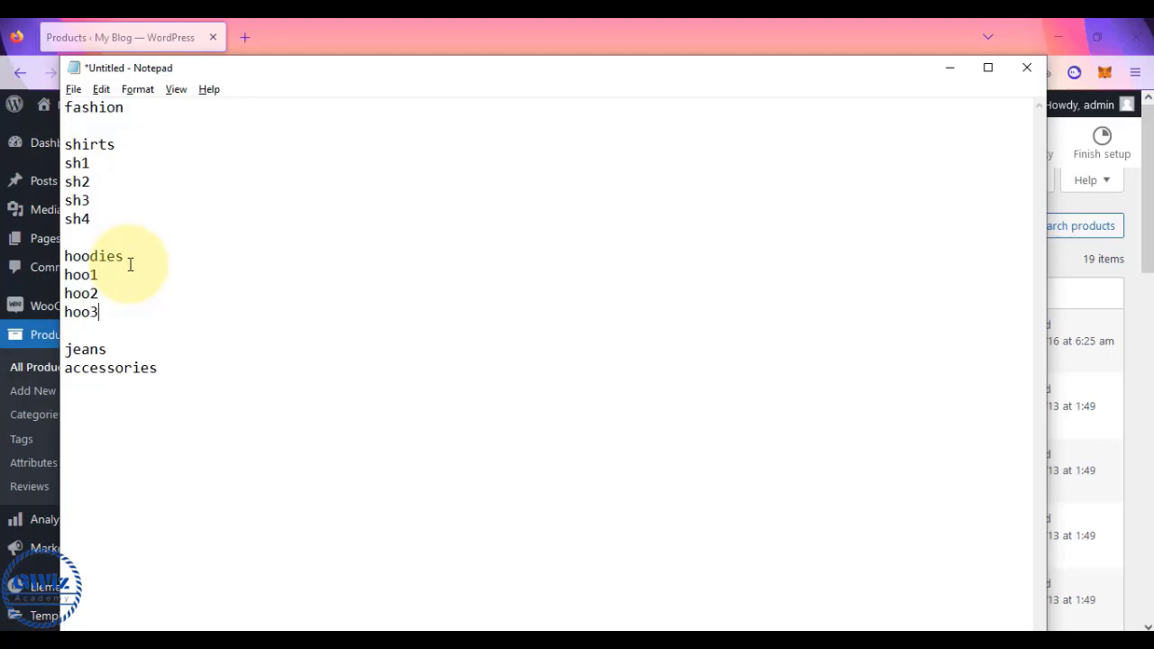
key("Return")
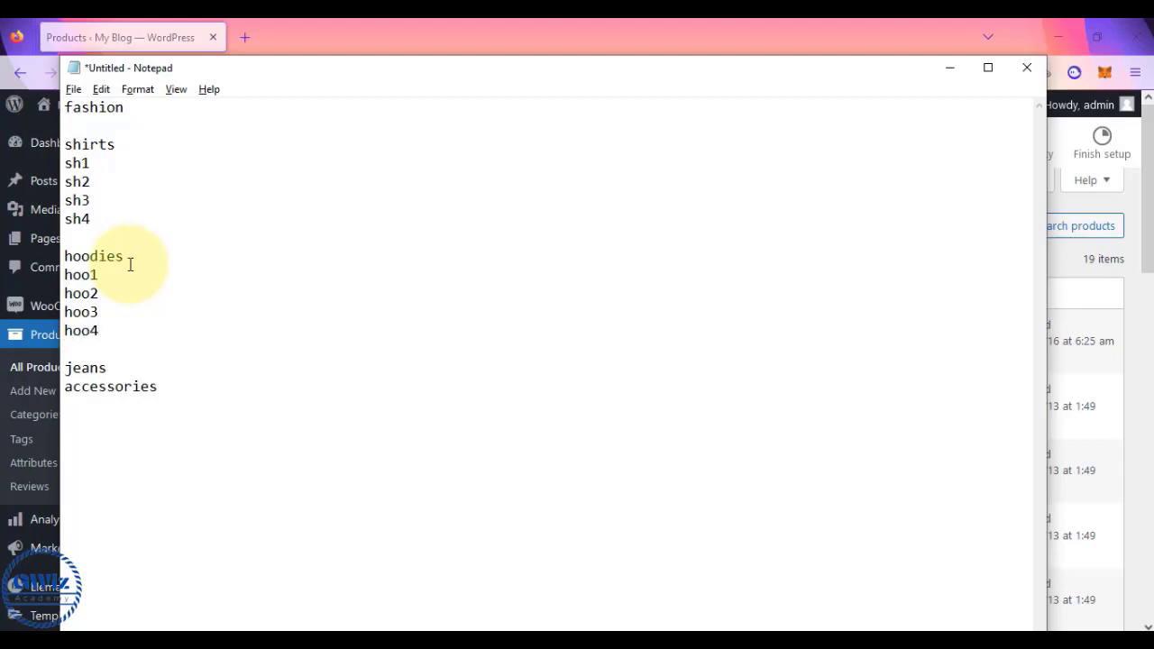
left_click_drag(64, 275, 101, 334)
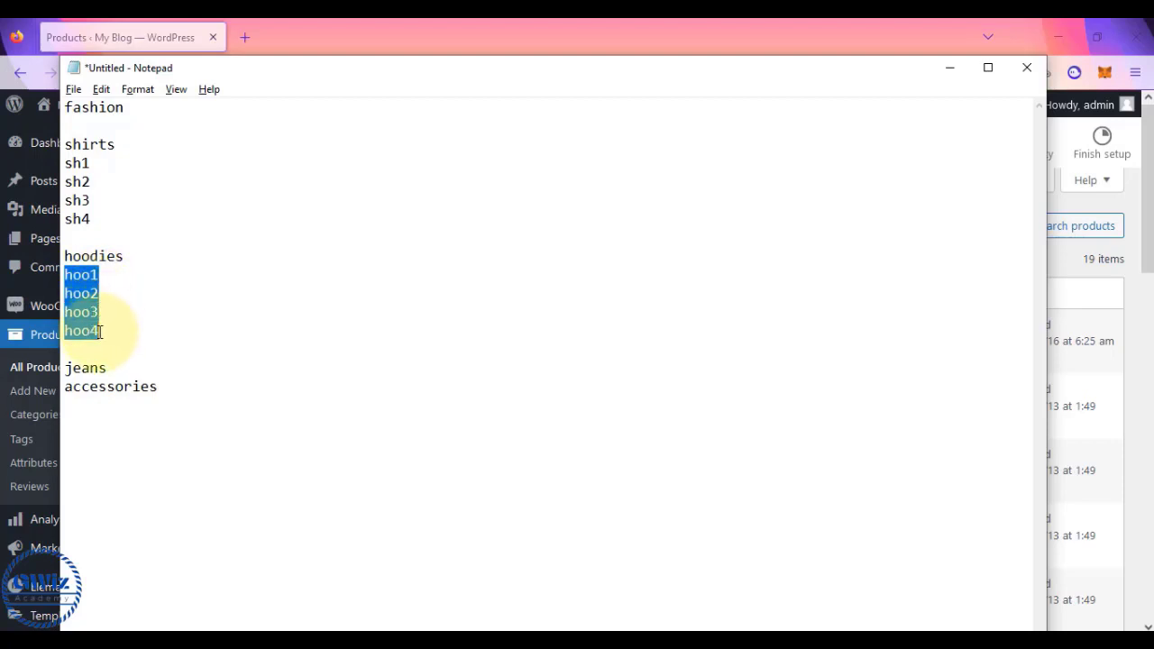
left_click(102, 276)
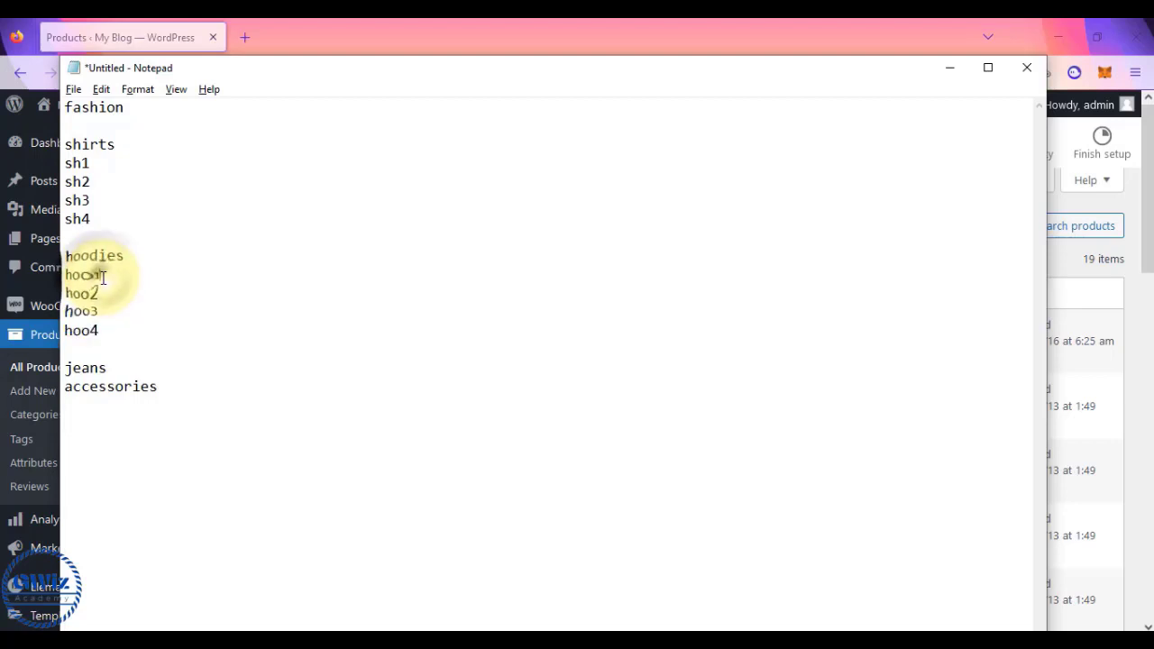
left_click_drag(100, 275, 67, 275)
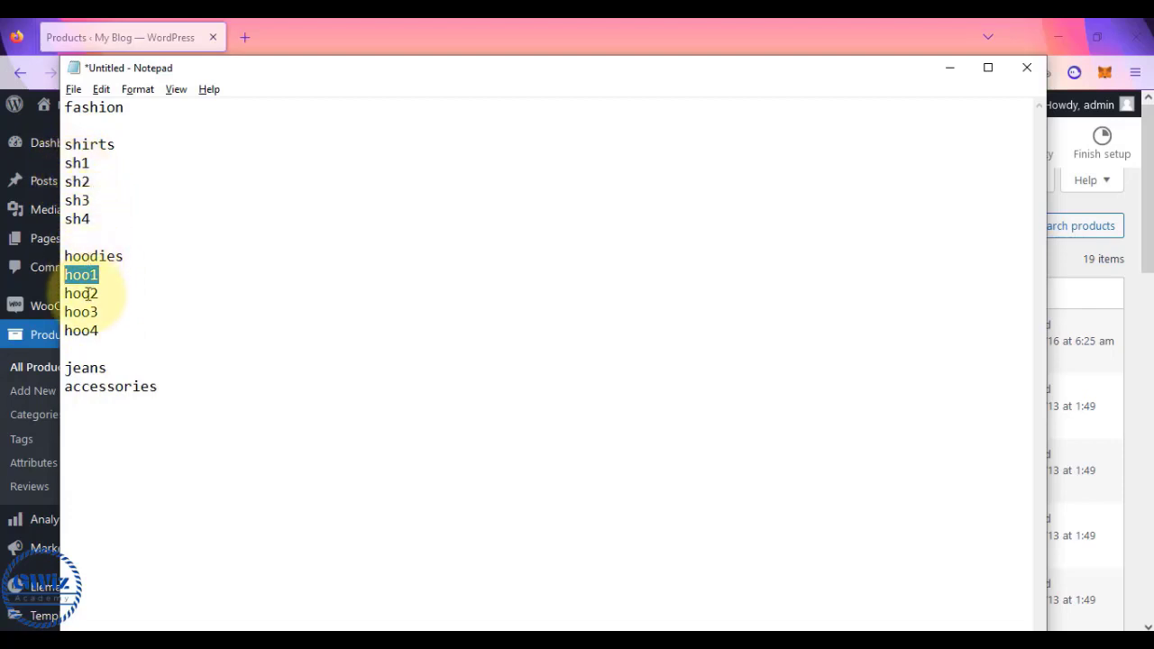
- Add acc1–acc4 under accessories and delete the jeans heading
left_click(160, 386)
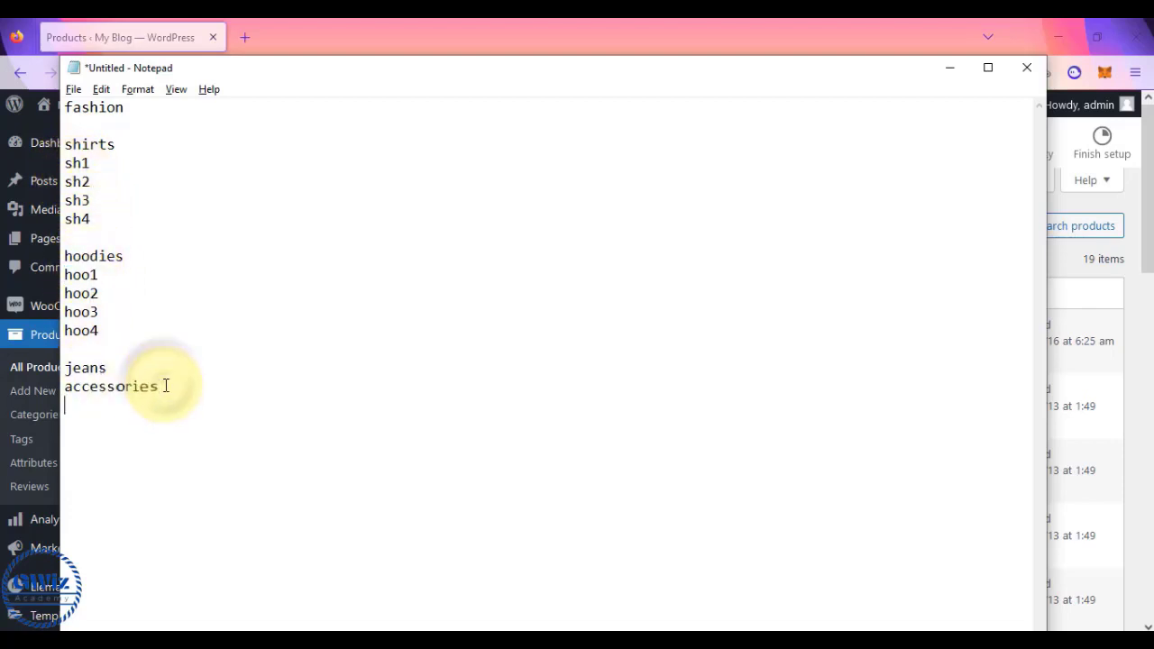
key("Return")
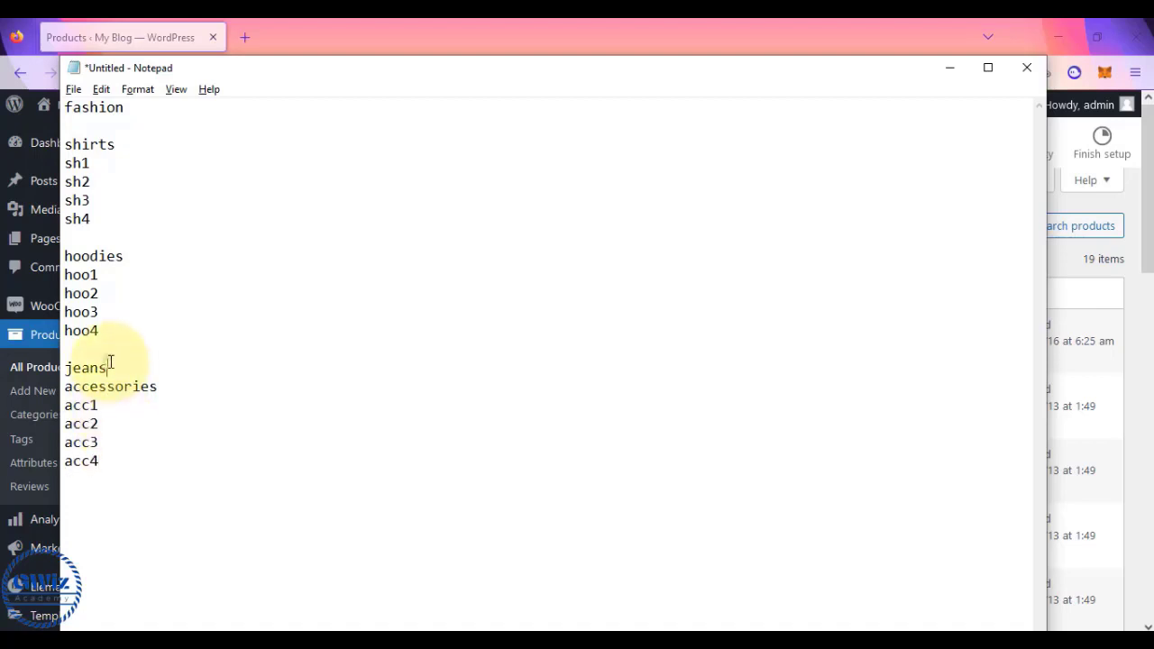
left_click_drag(110, 362, 63, 365)
key("BackSpace")
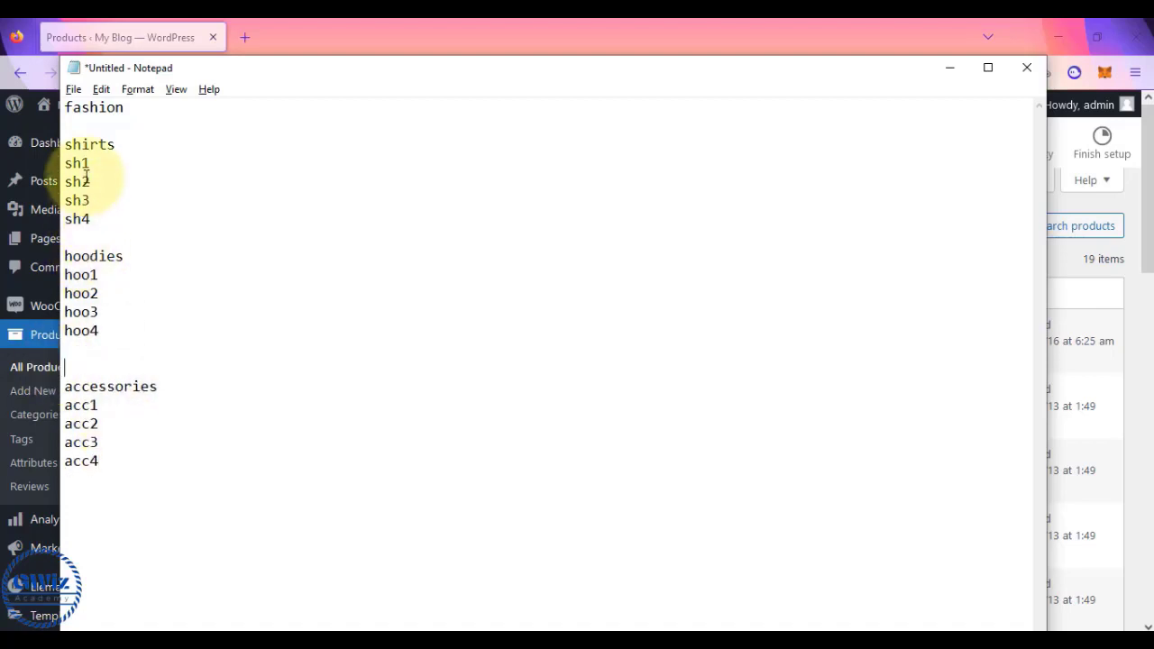
left_click_drag(65, 144, 104, 233)
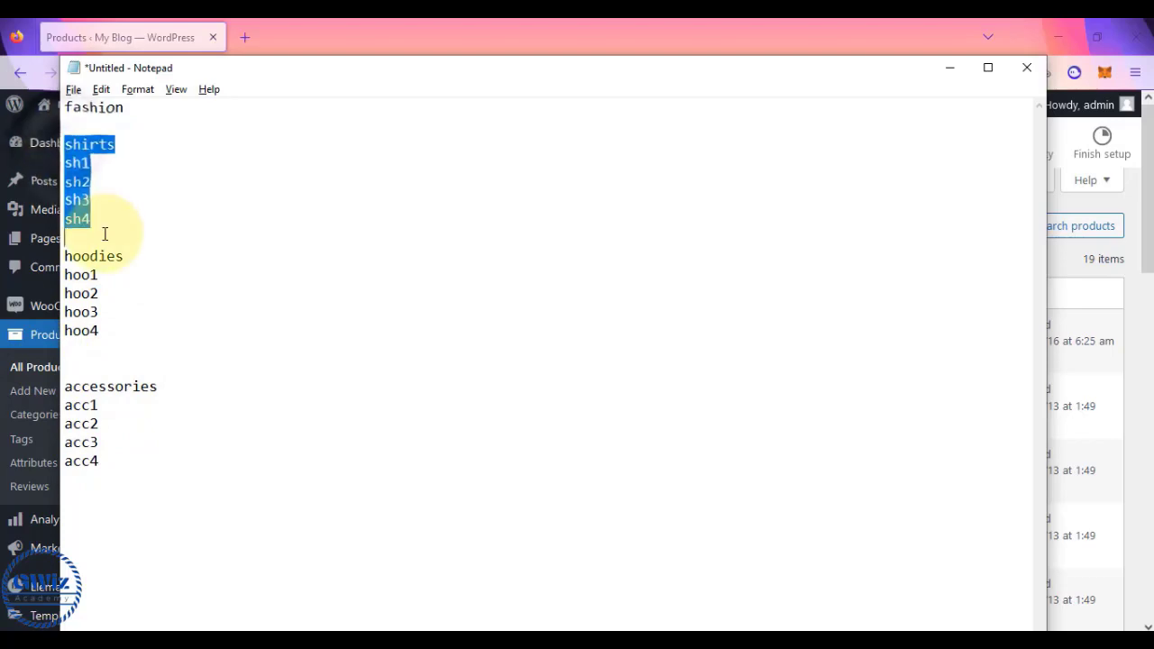
left_click(235, 26)
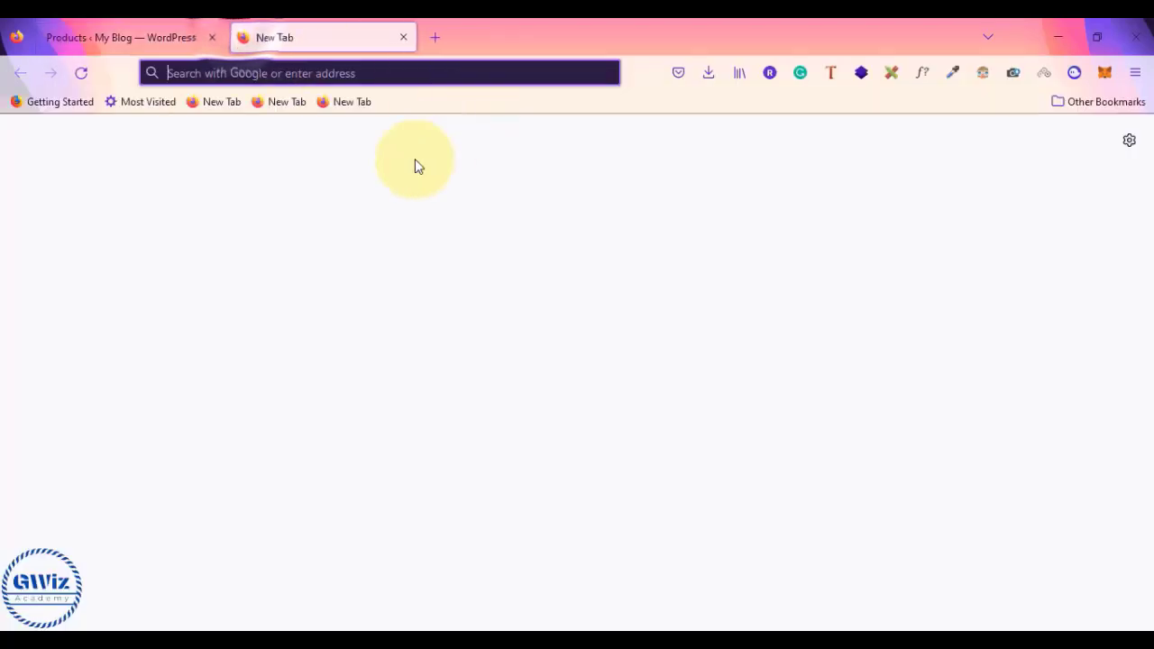
- Open the storefront shop page in a new tab and scroll to Logo Collection
left_click(167, 30)
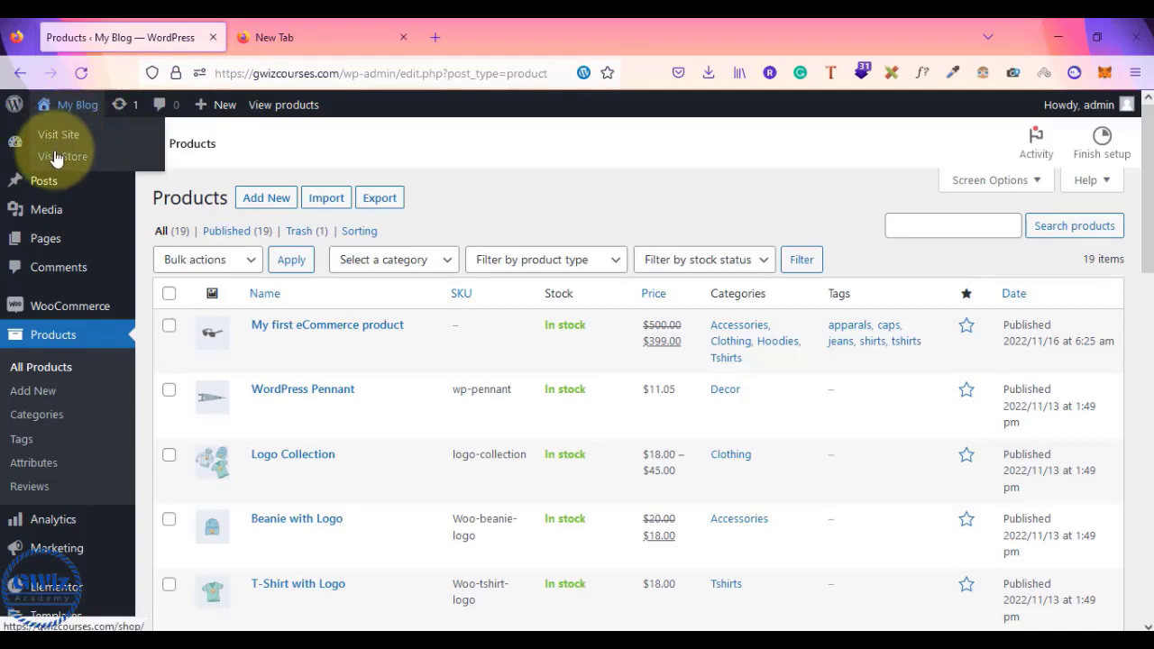
left_click(54, 160)
scroll(583, 324, "down", 10)
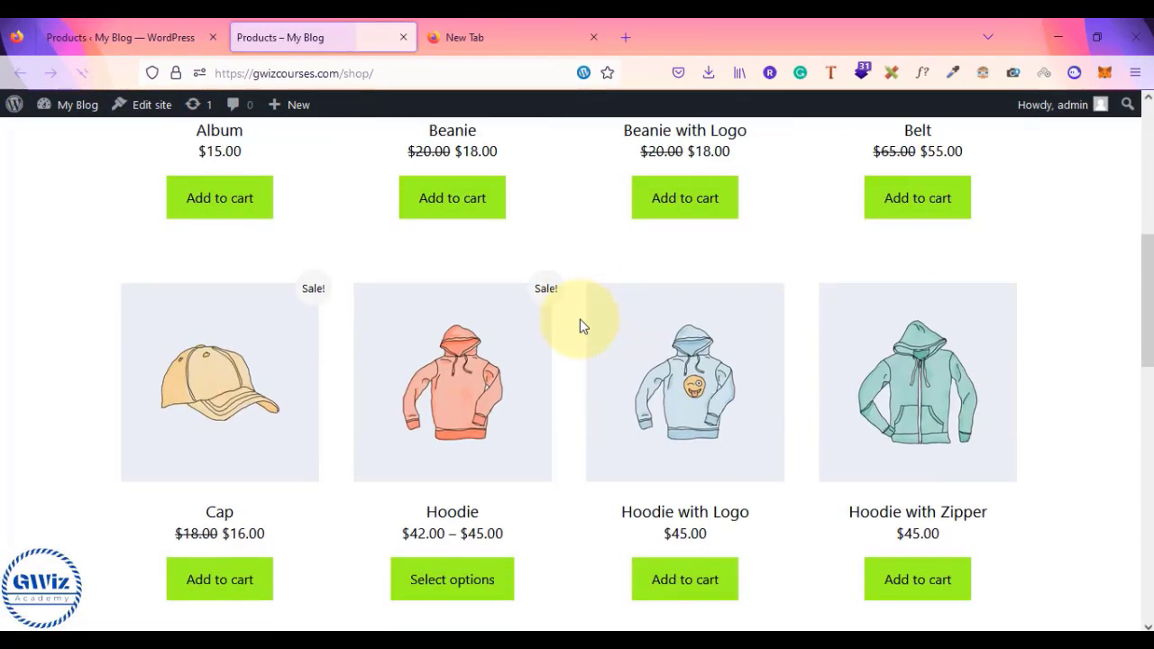
scroll(583, 325, "up", 10)
scroll(583, 326, "down", 8)
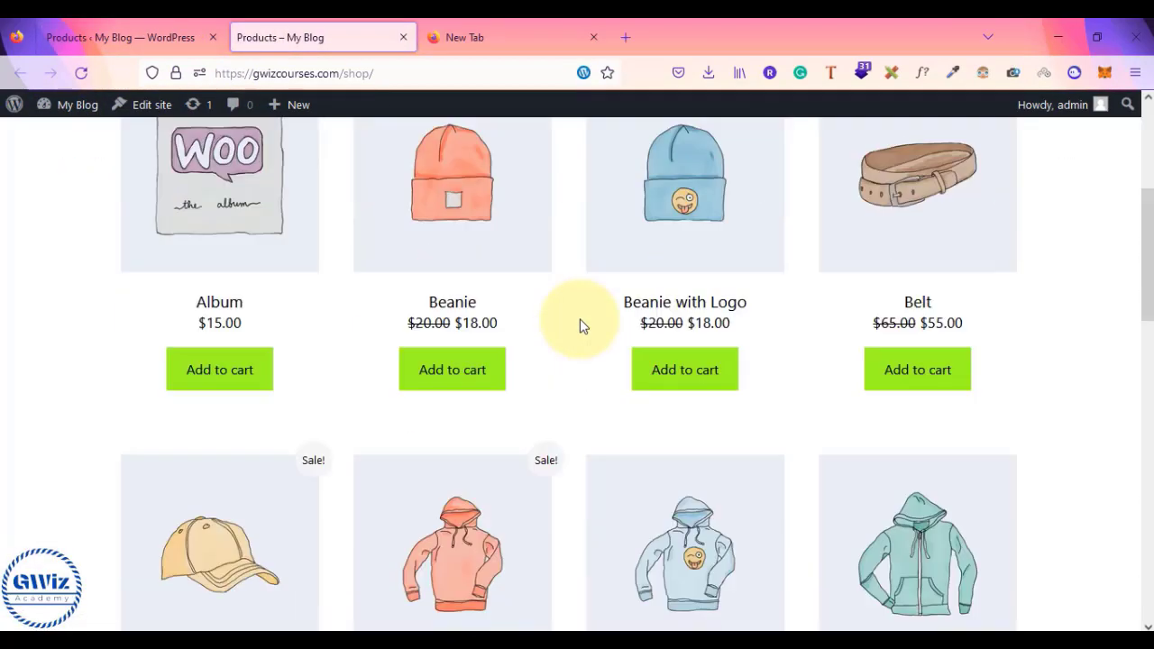
scroll(583, 327, "up", 2)
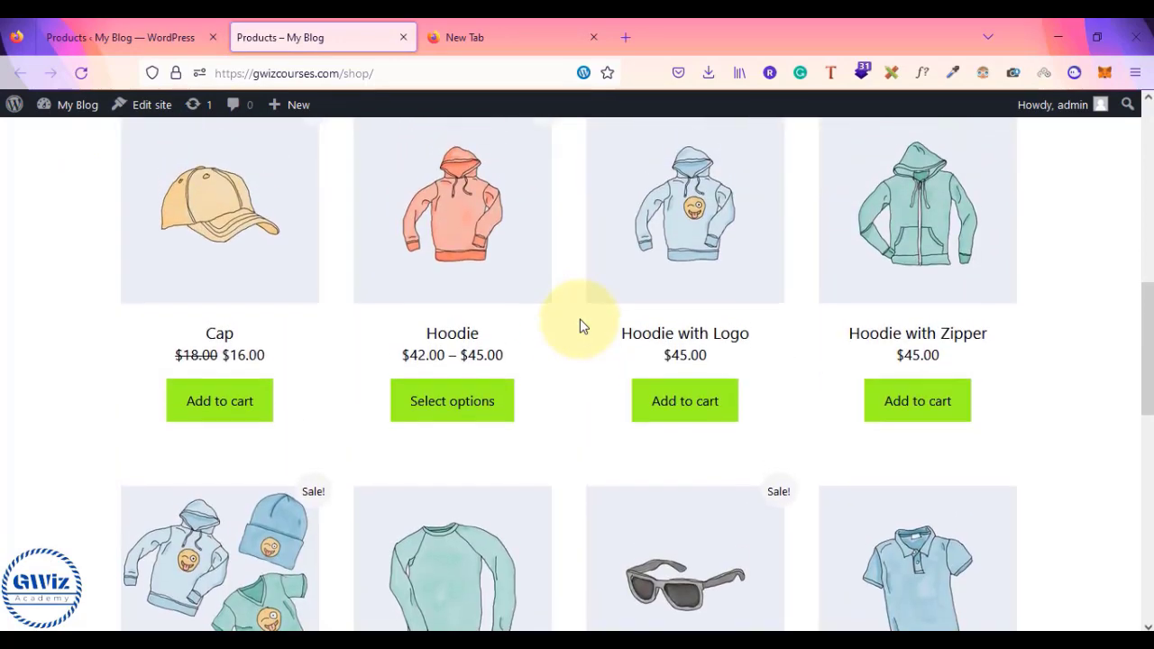
scroll(582, 326, "down", 3)
scroll(583, 326, "down", 2)
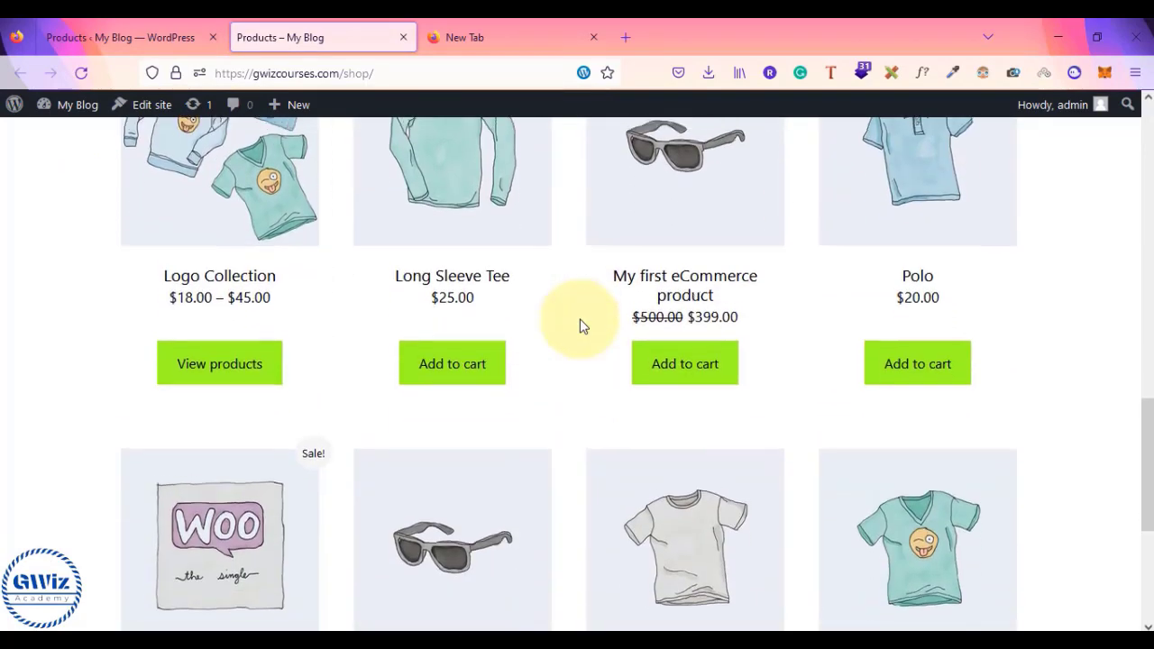
scroll(541, 330, "up", 3)
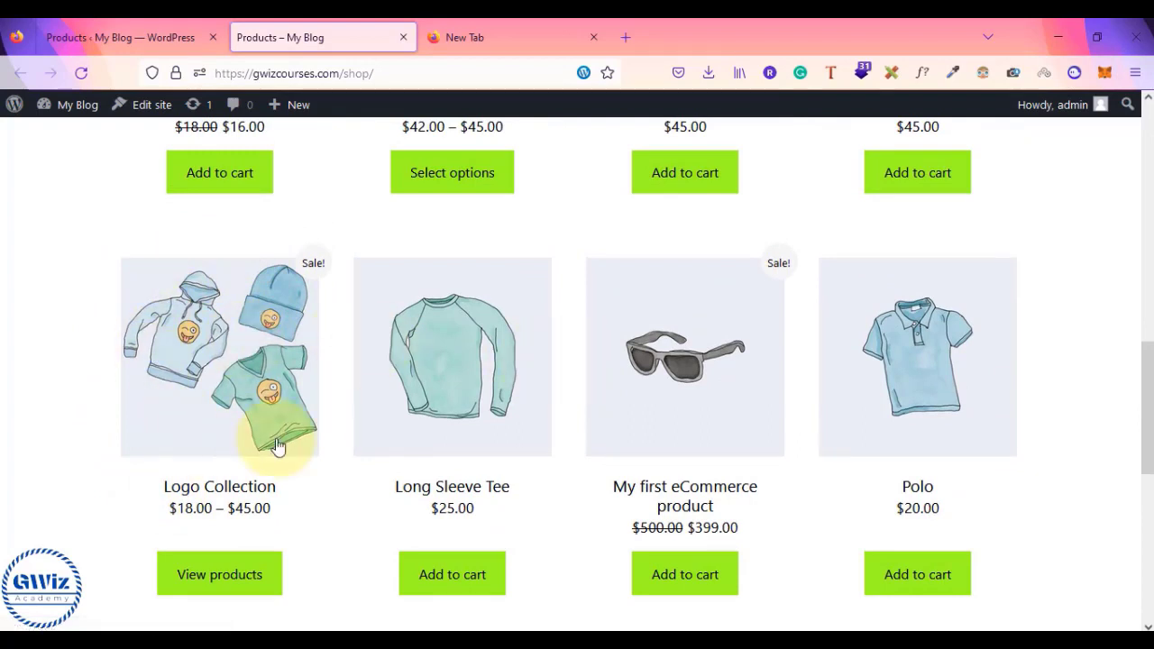
- Deselect the shirts block in the notes, then return to the shop page
key("alt+Tab")
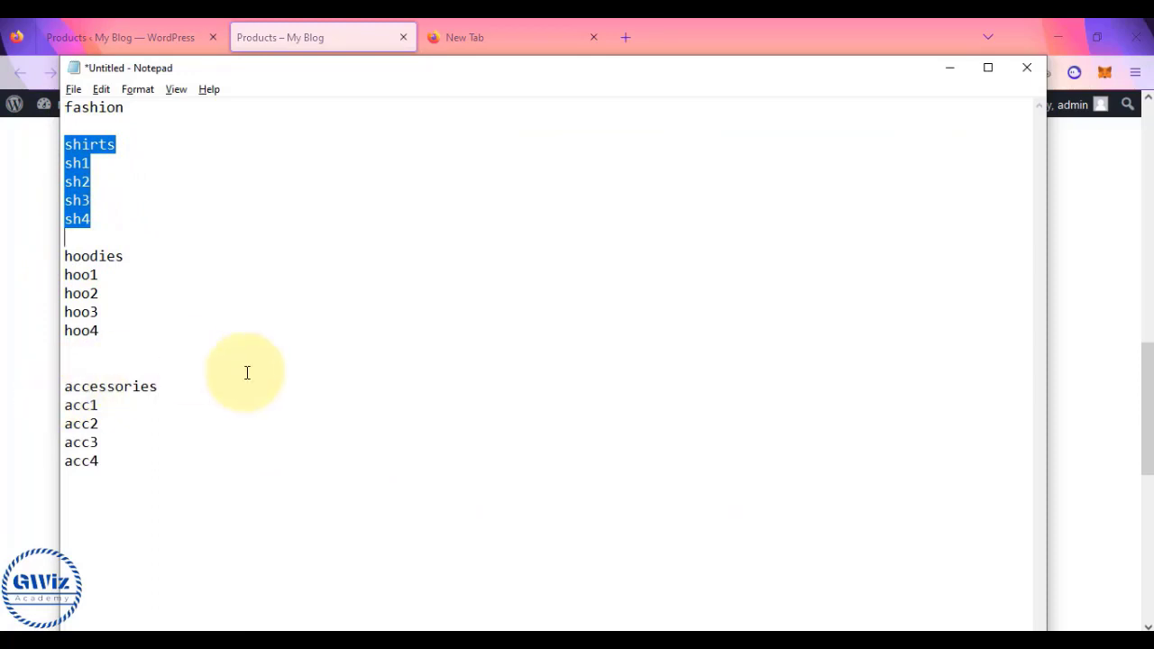
left_click(93, 168)
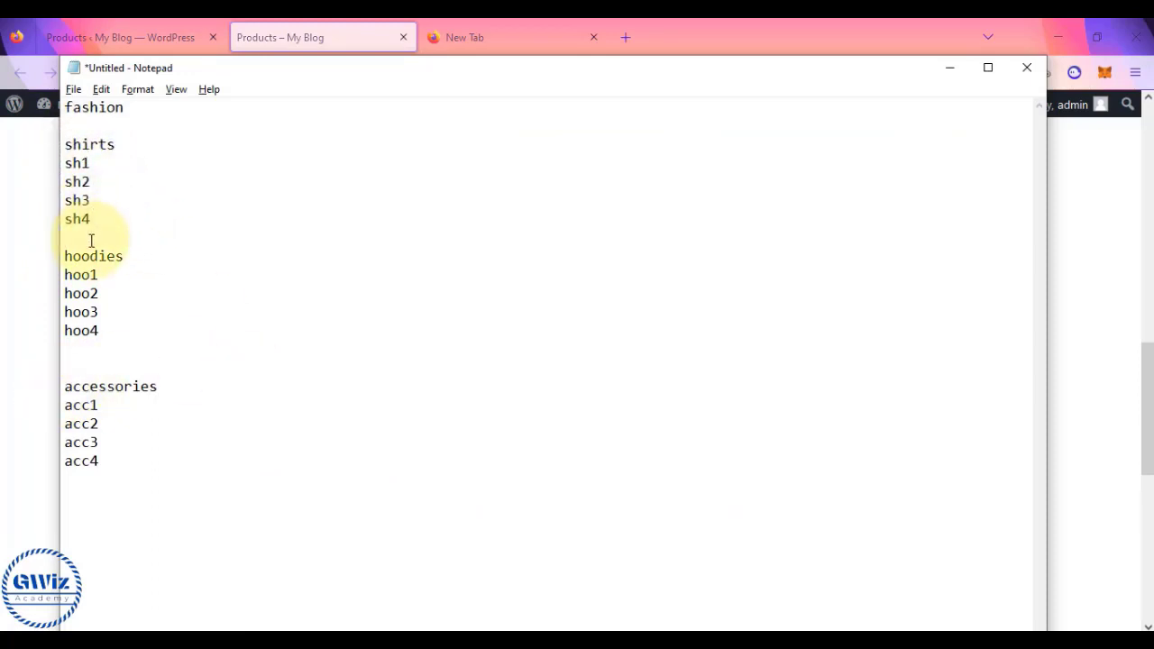
key("alt+Tab")
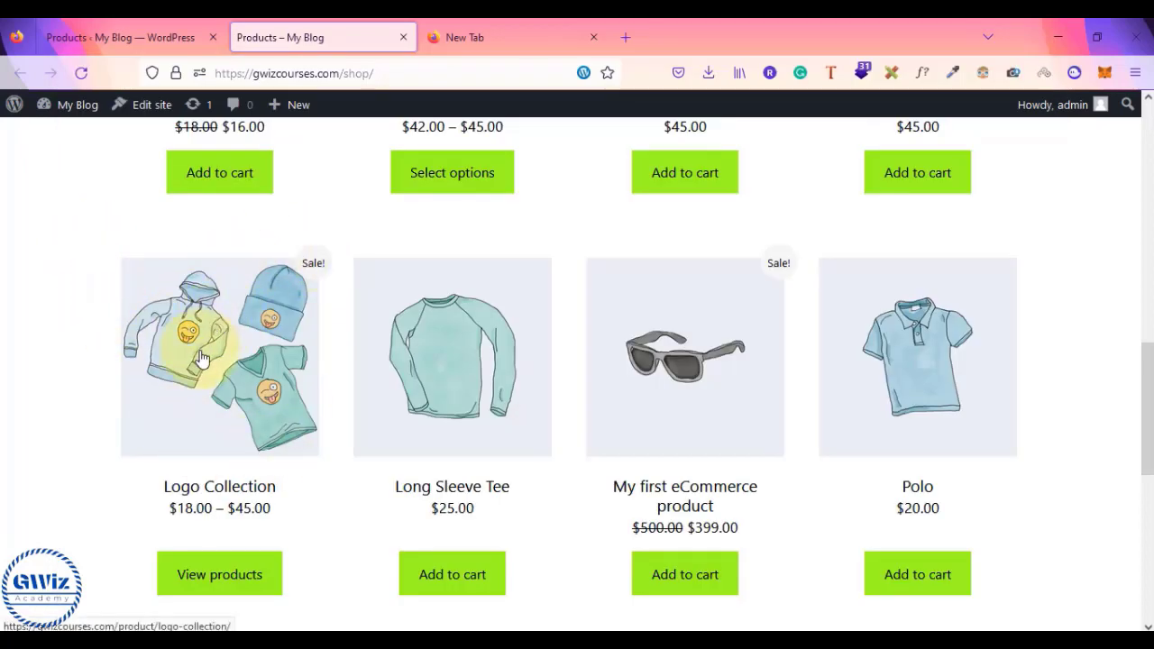
- On the Logo Collection page, set Hoodie with Logo to 2, T-Shirt 1, Beanie 1
left_click(219, 557)
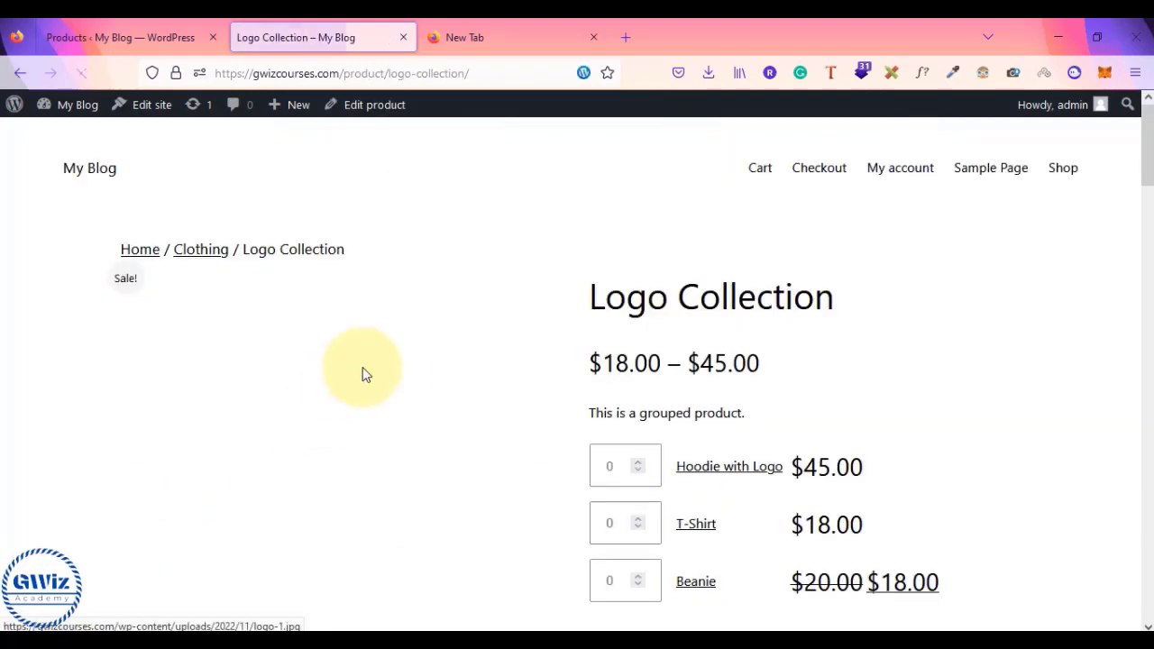
scroll(793, 306, "down", 2)
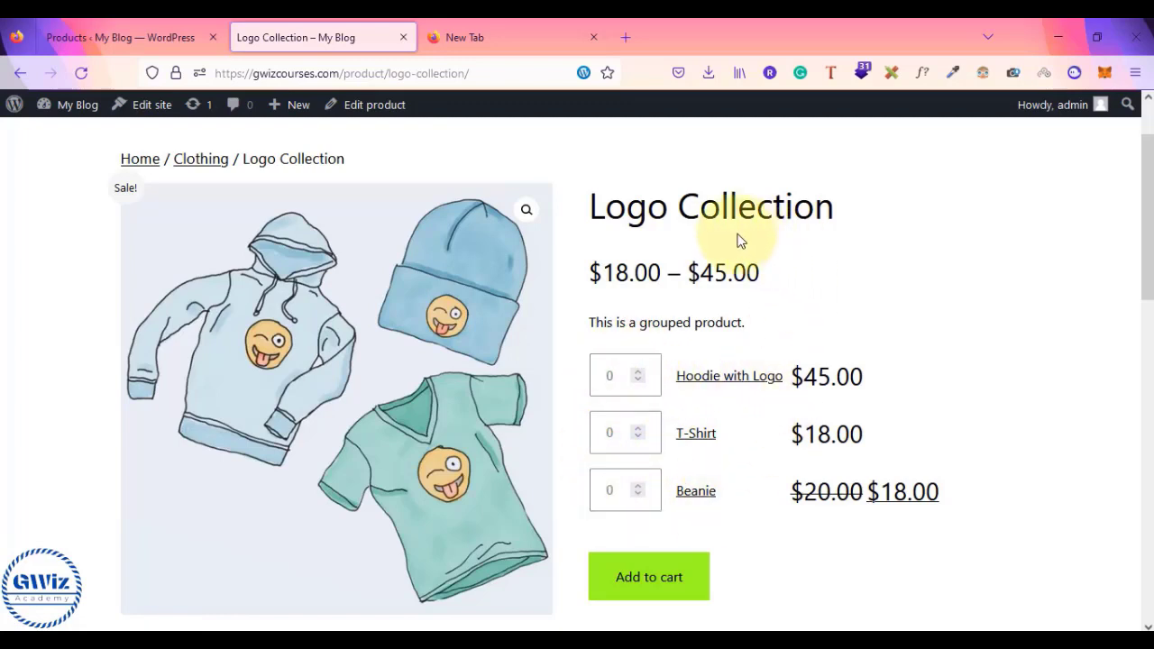
left_click_drag(591, 207, 815, 206)
left_click(812, 206)
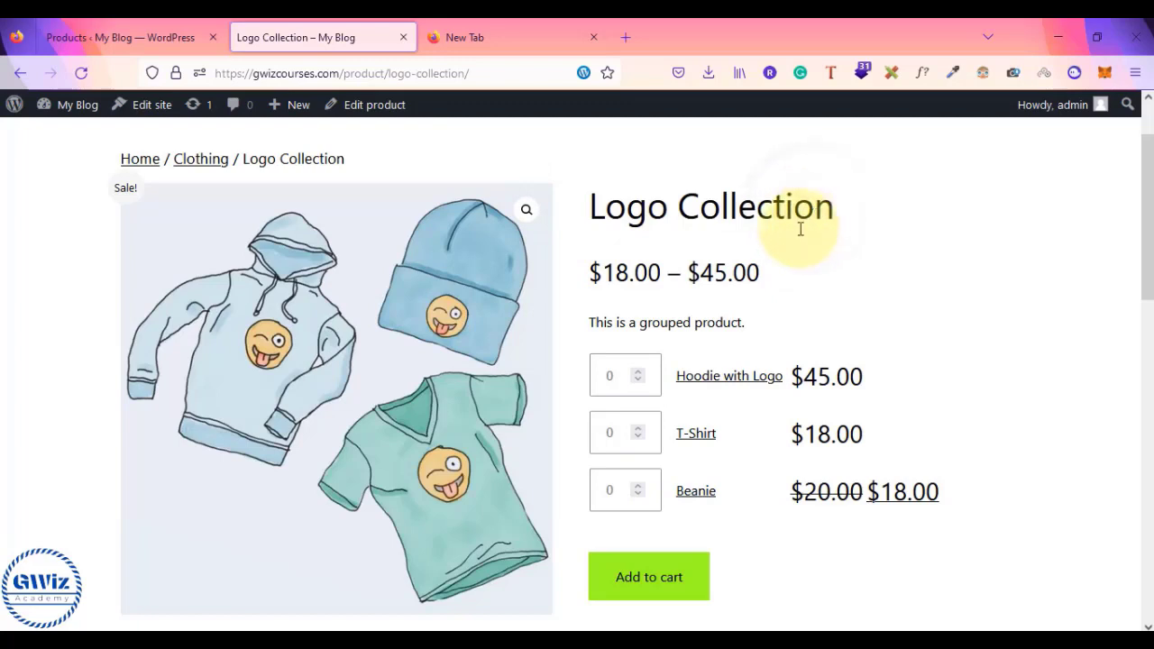
left_click(638, 372)
left_click(638, 373)
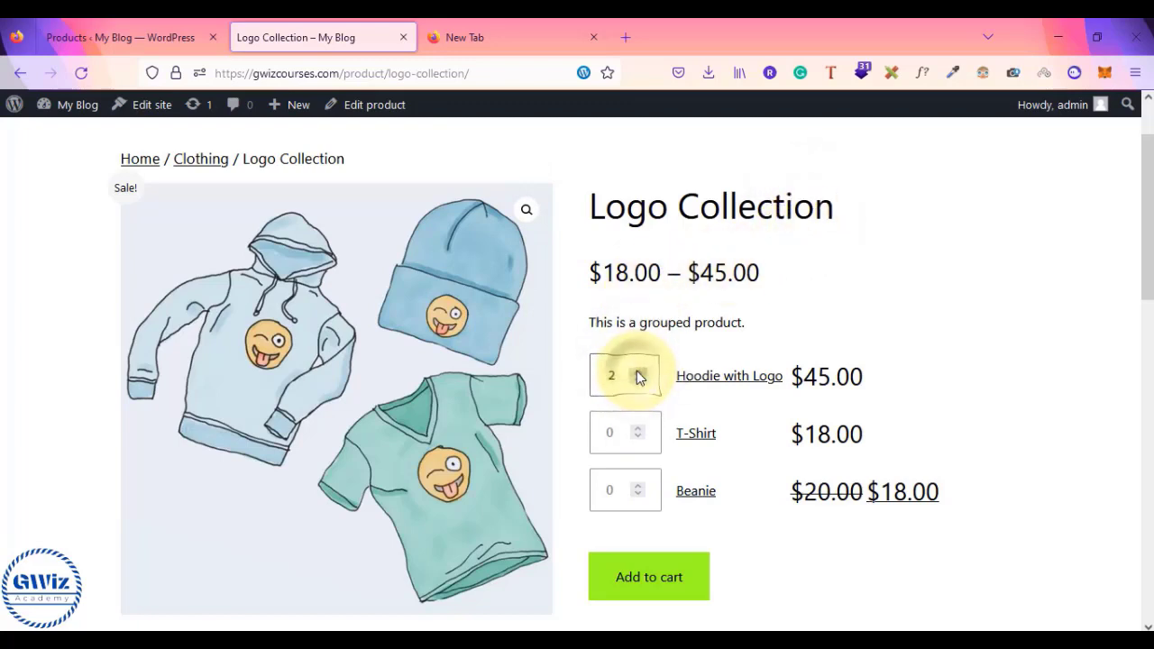
left_click(637, 430)
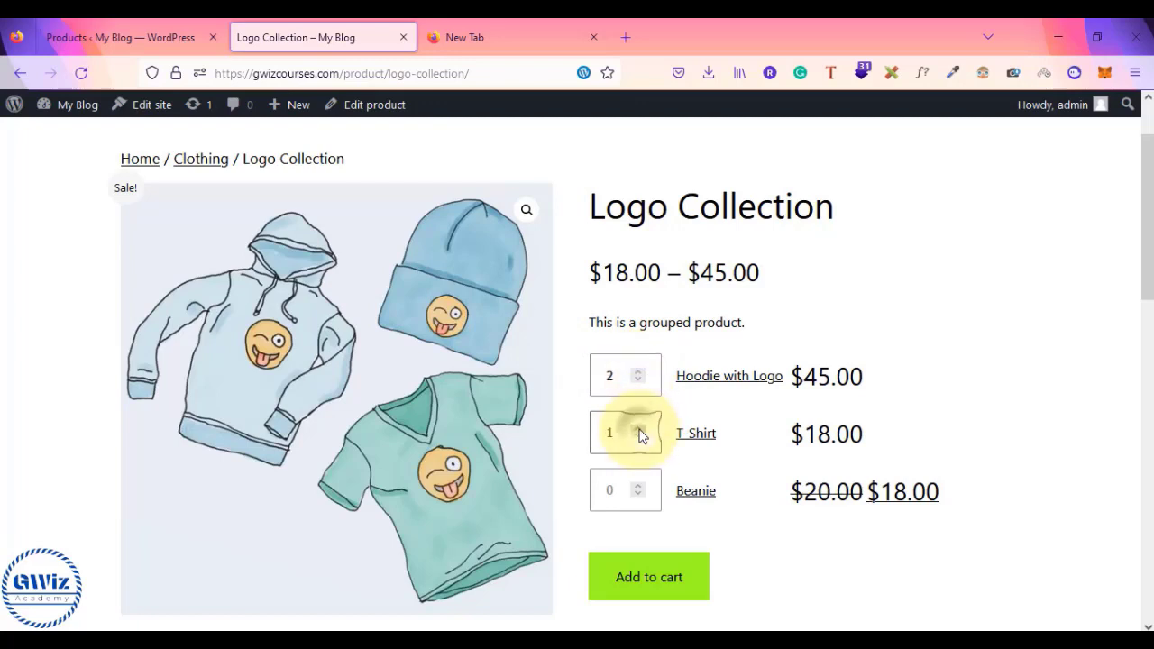
left_click(638, 488)
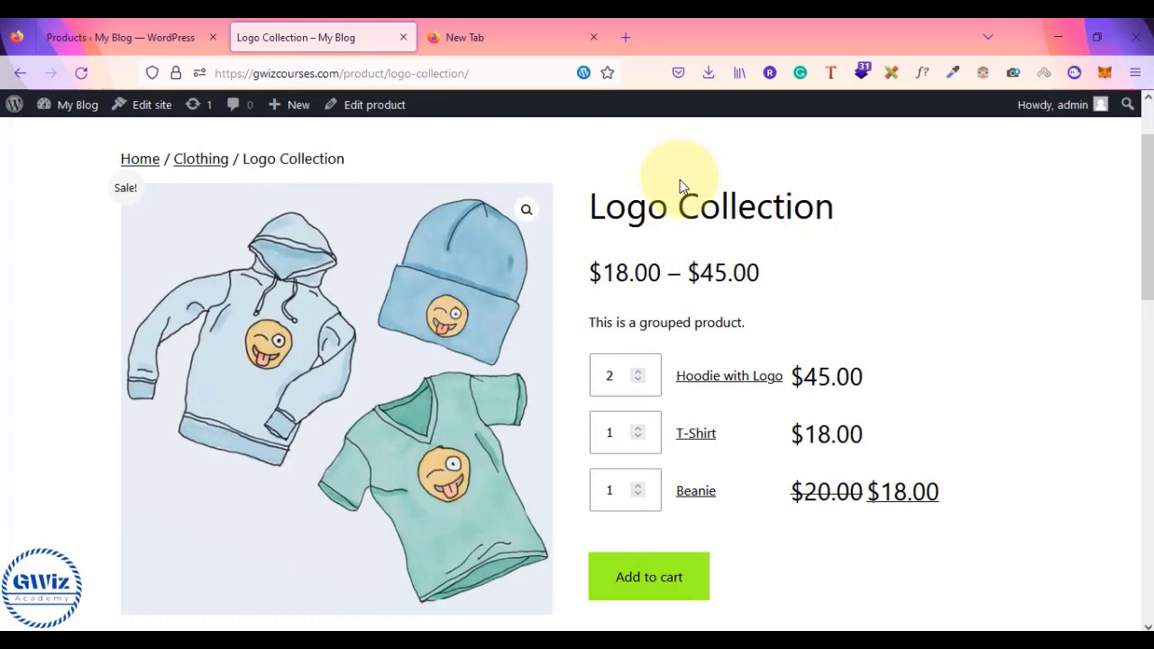
- Back in the notes, add blank lines below the acc4 accessories line
key("alt+Tab")
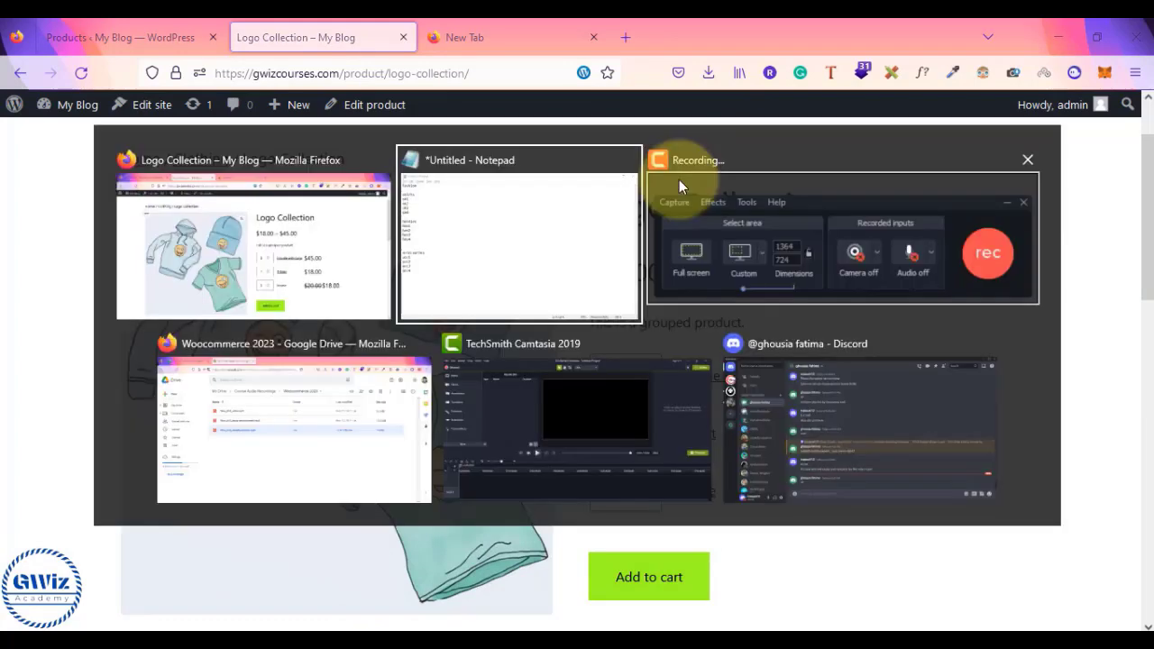
left_click(149, 467)
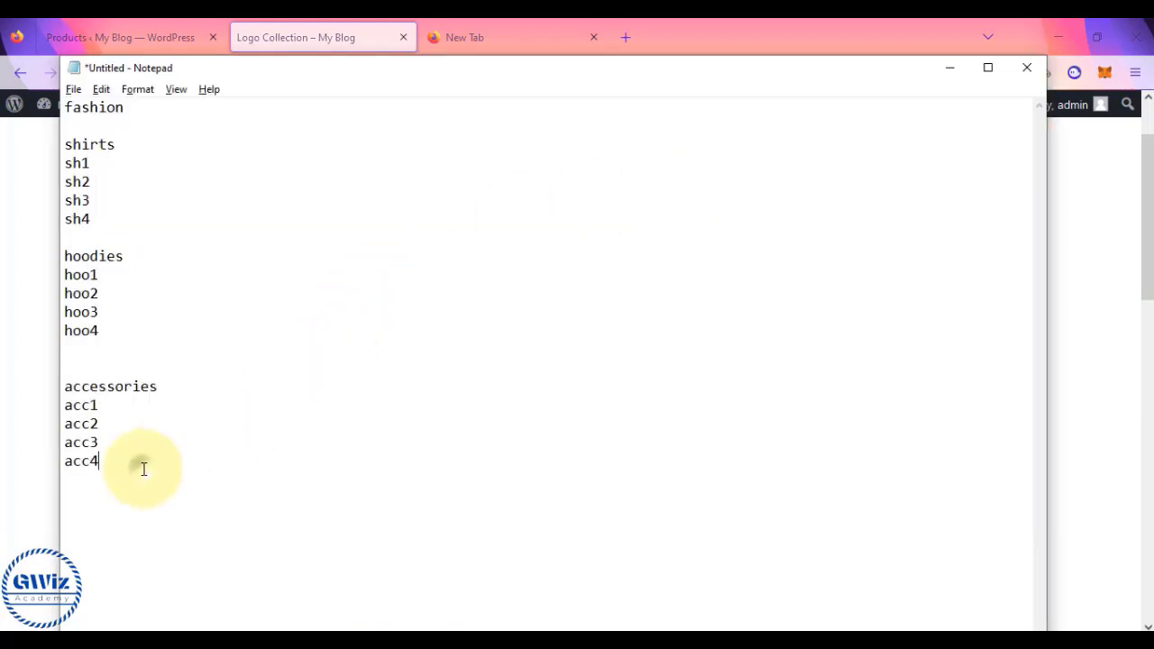
key("Return")
key("Return")
key("Return")
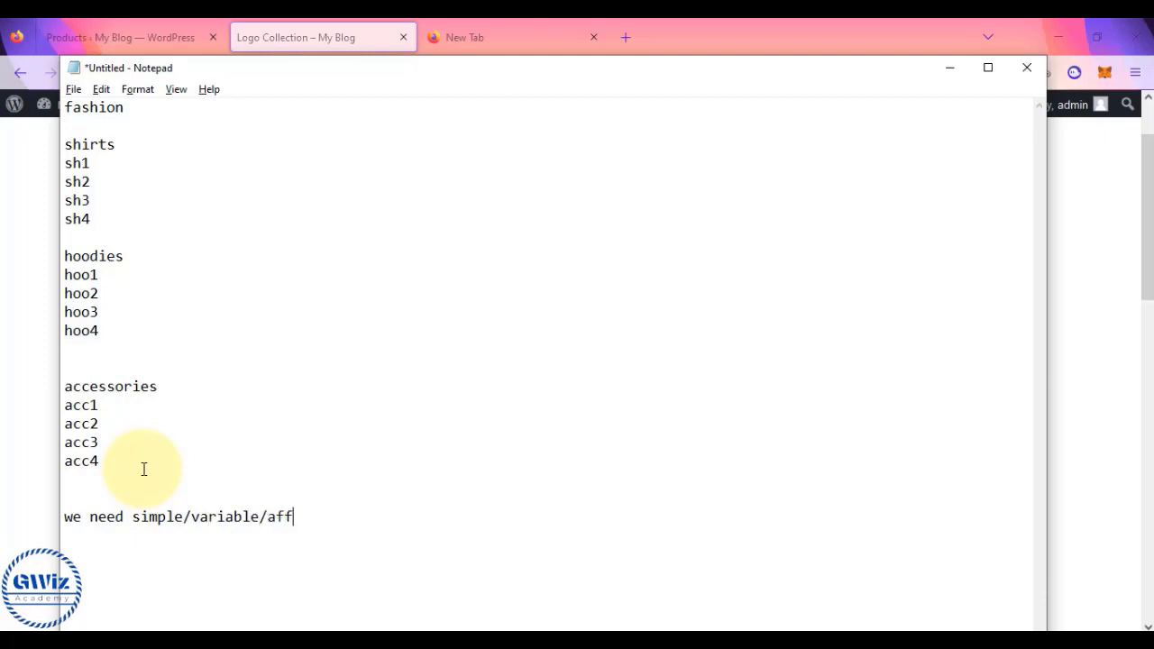
- Finish the note line 'then create a grouped product' and return to the Logo Collection page
key("BackSpace")
key("BackSpace")
key("BackSpace")
key("BackSpace")
key("BackSpace")
key("BackSpace")
key("BackSpace")
key("BackSpace")
key("BackSpace")
key("BackSpace")
key("BackSpace")
key("BackSpace")
key("BackSpace")
key("BackSpace")
key("BackSpace")
key("BackSpace")
key("BackSpace")
key("BackSpace")
key("BackSpace")
key("BackSpace")
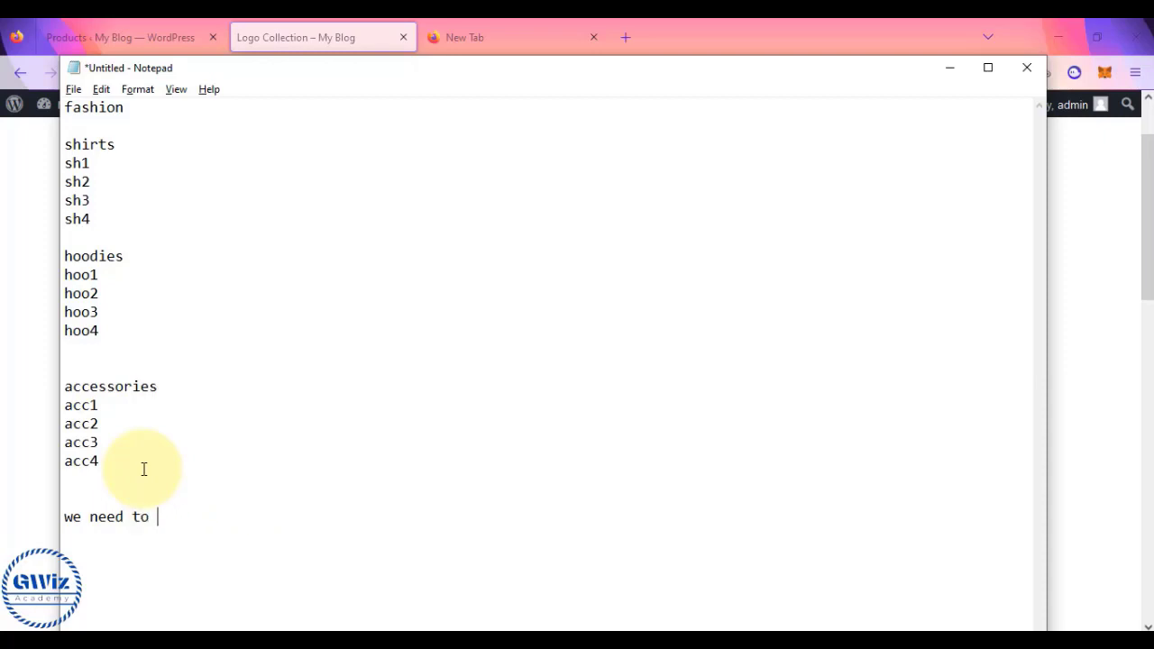
type("oduct")
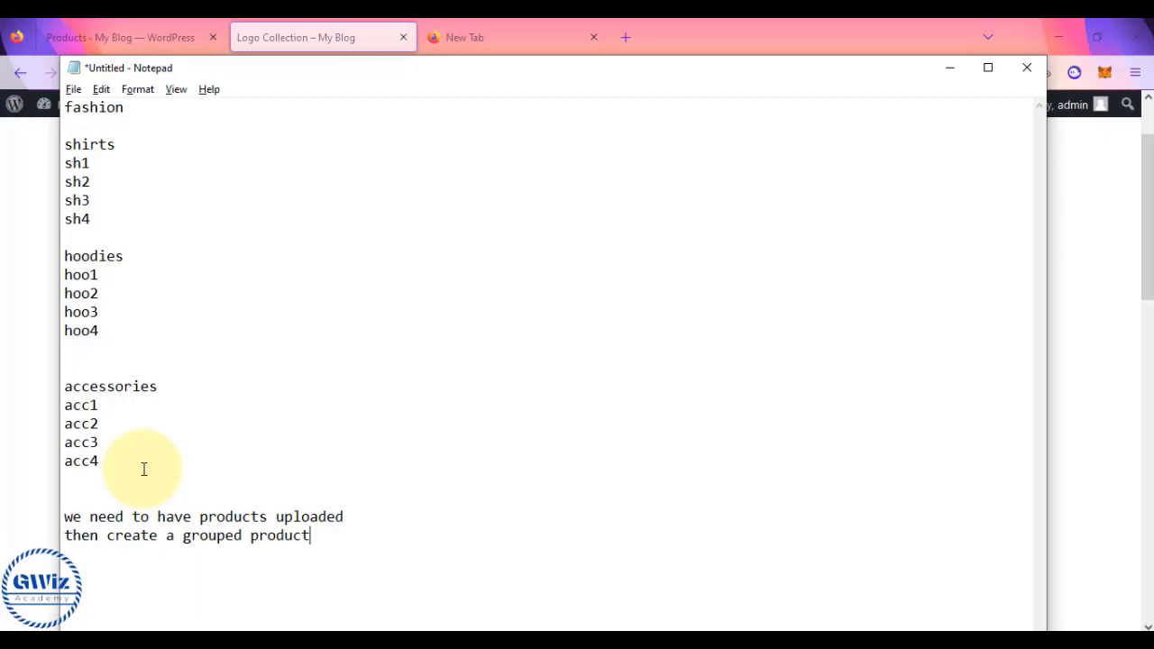
left_click(18, 367)
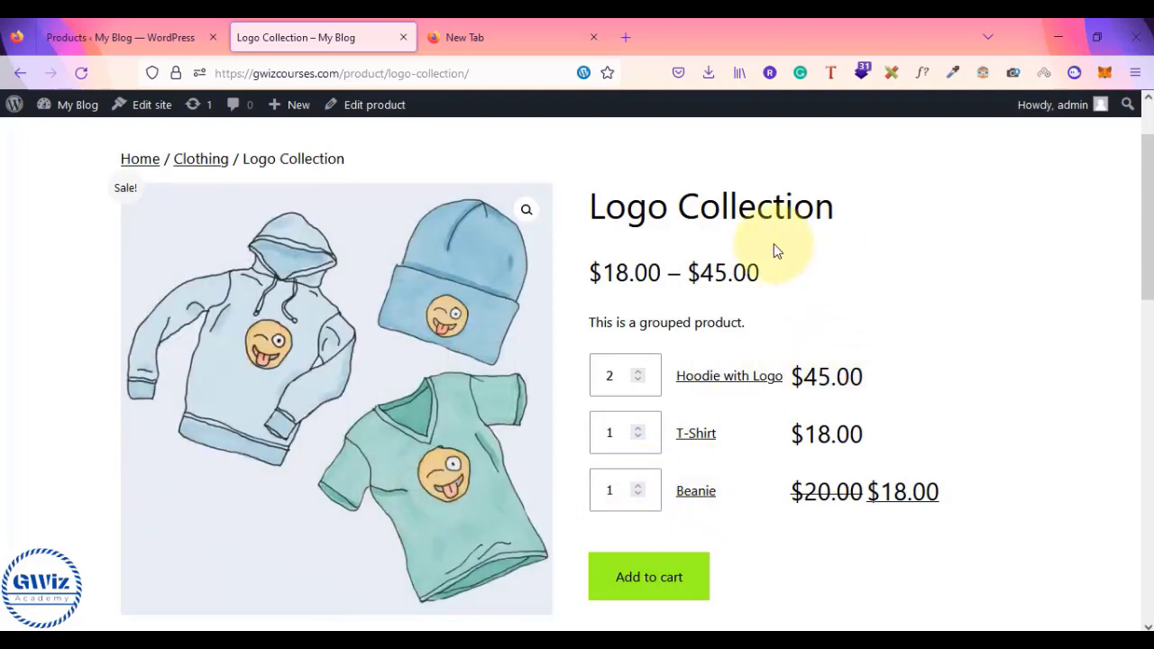
- Add the Logo Collection grouped items to the cart
scroll(774, 250, "down", 2)
scroll(773, 250, "up", 1)
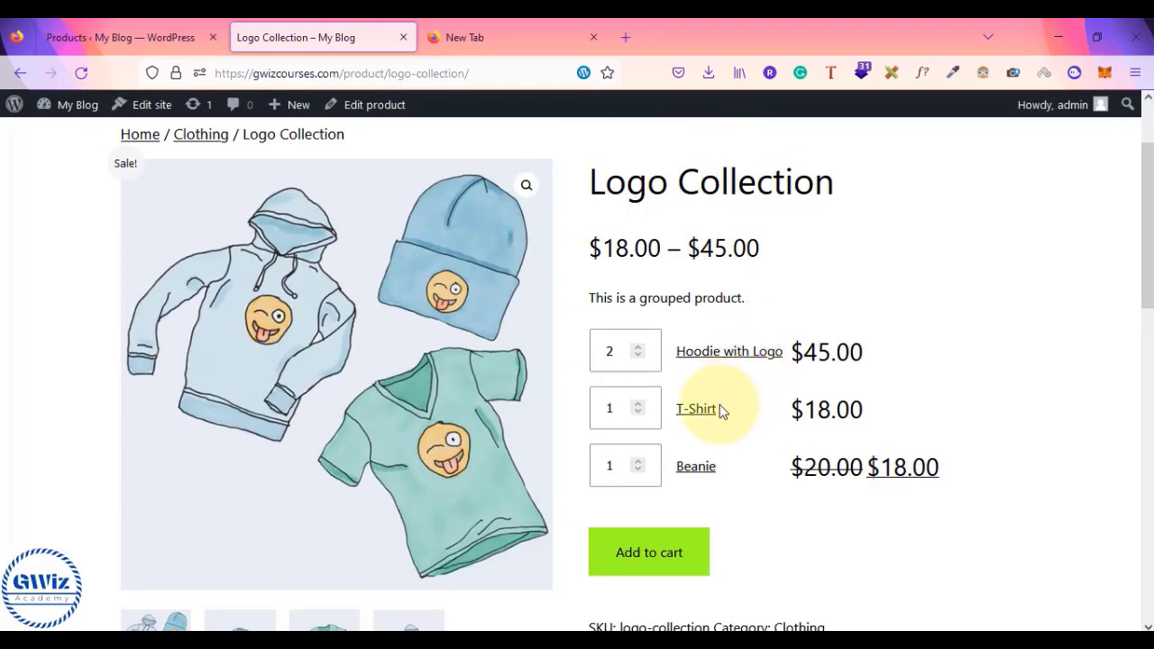
left_click(663, 553)
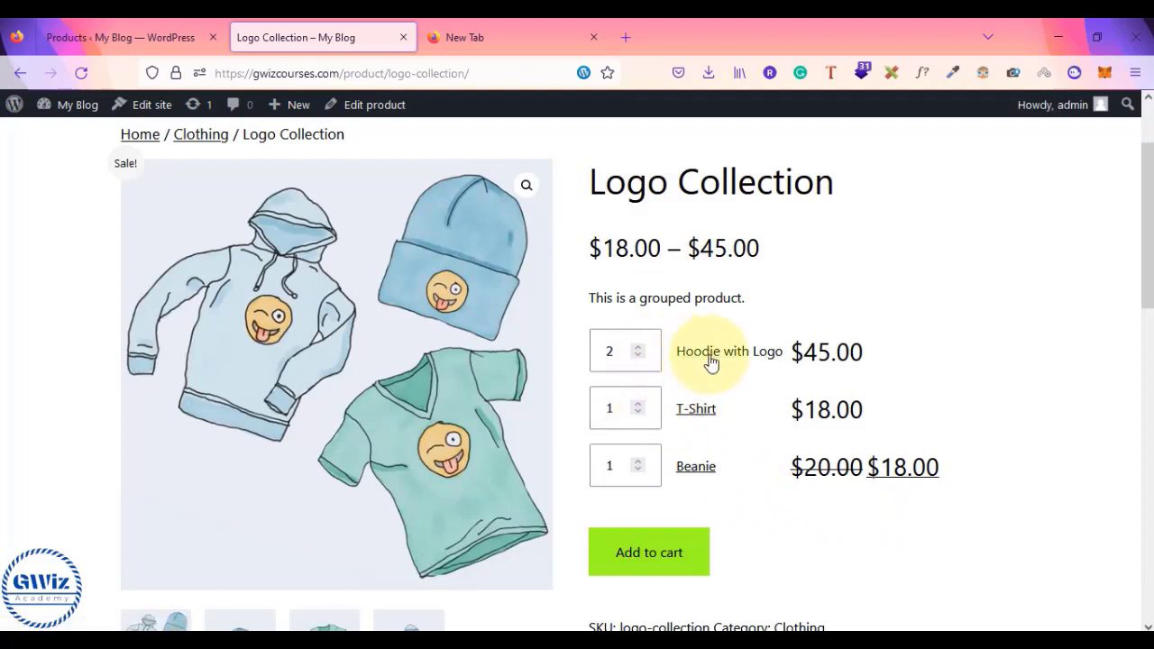
- View the T-Shirt product page, go back, then switch to the admin Products list
left_click(696, 419)
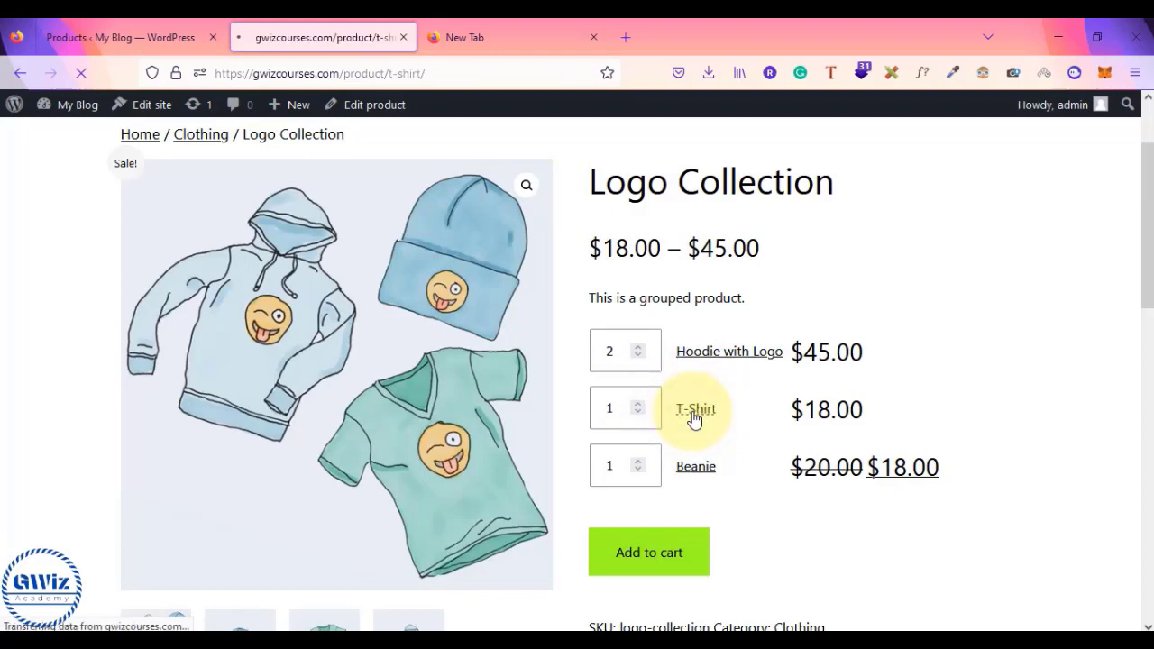
scroll(695, 419, "down", 5)
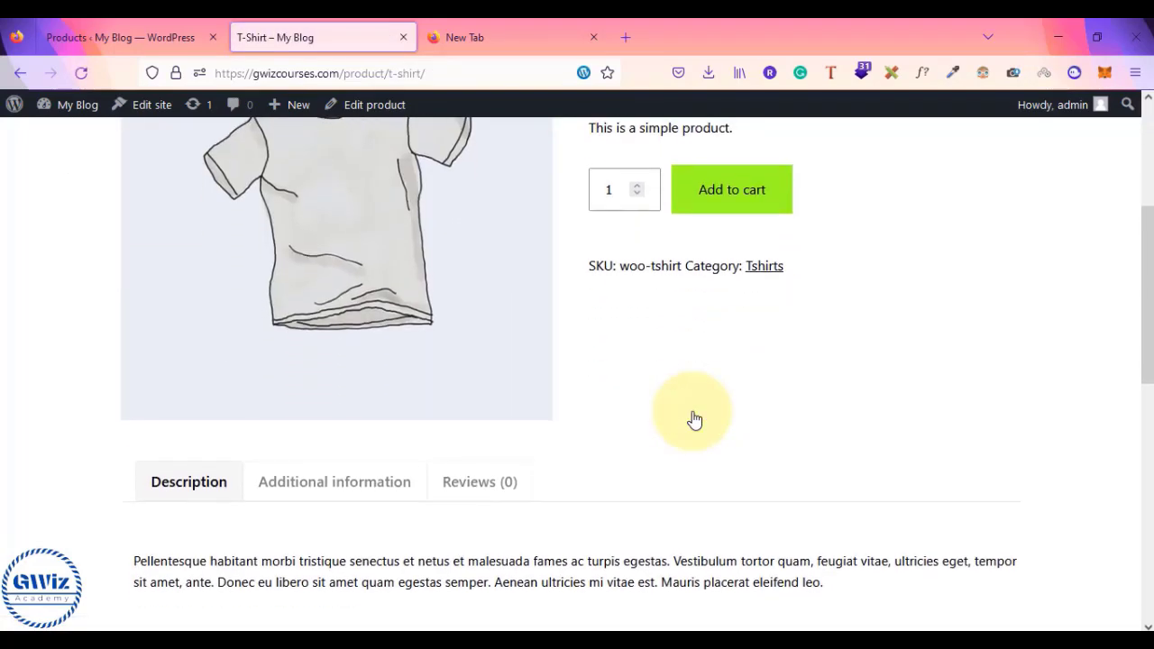
scroll(695, 420, "up", 2)
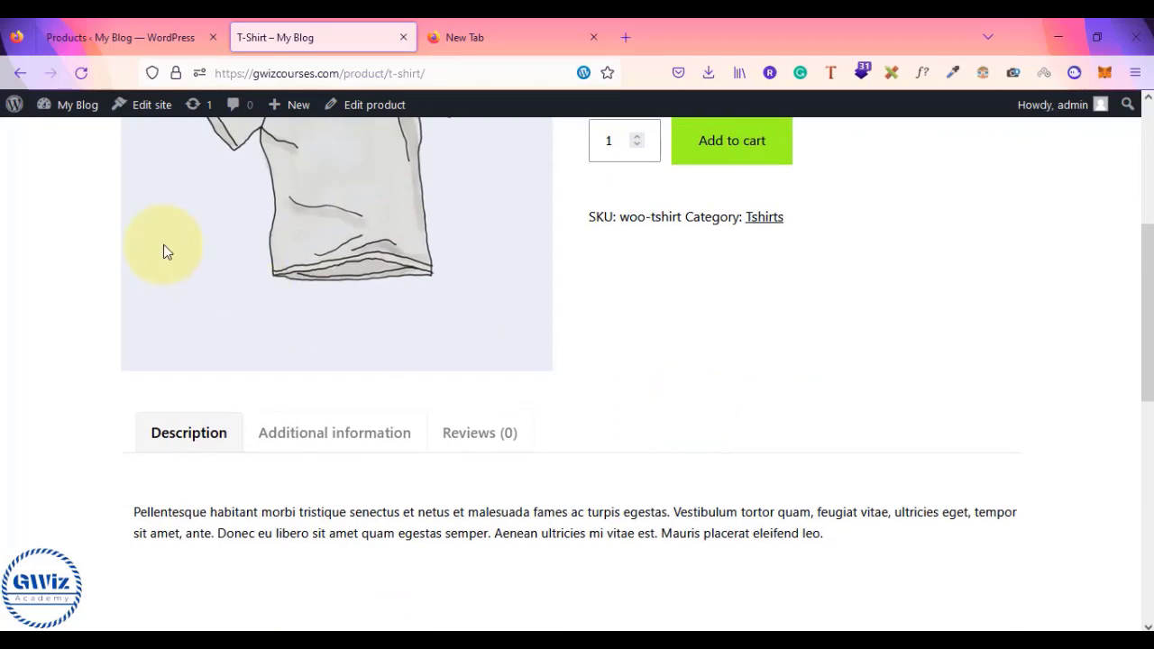
left_click(24, 76)
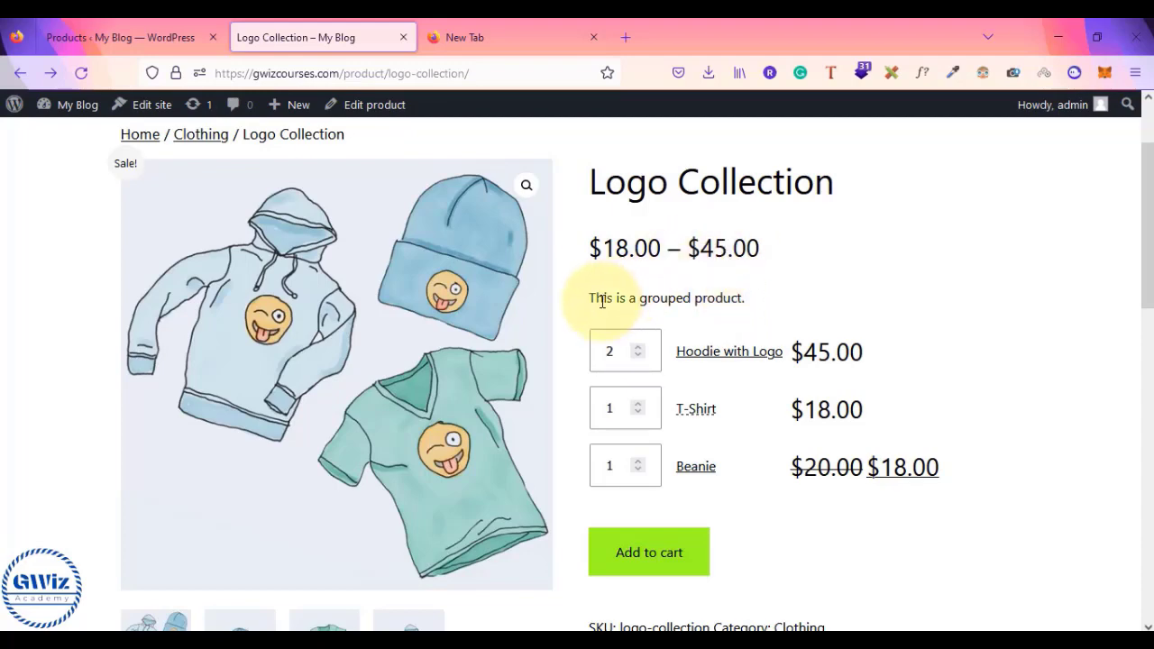
left_click(99, 34)
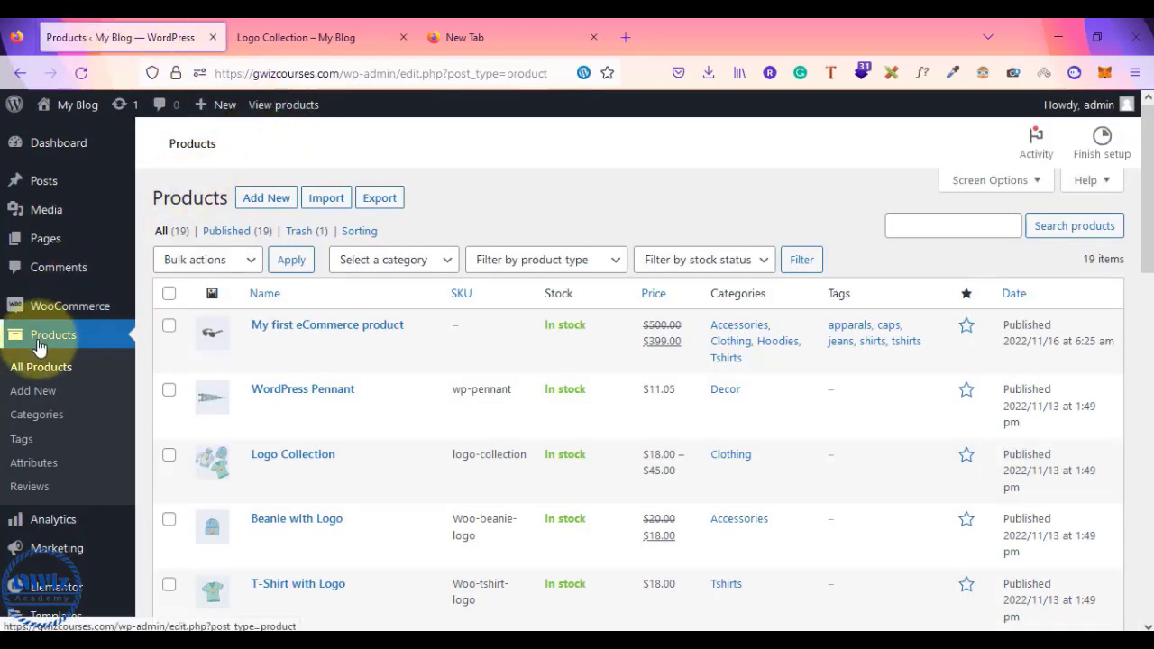
- Start a new product titled 'Checkout latest Accessories'
left_click(37, 397)
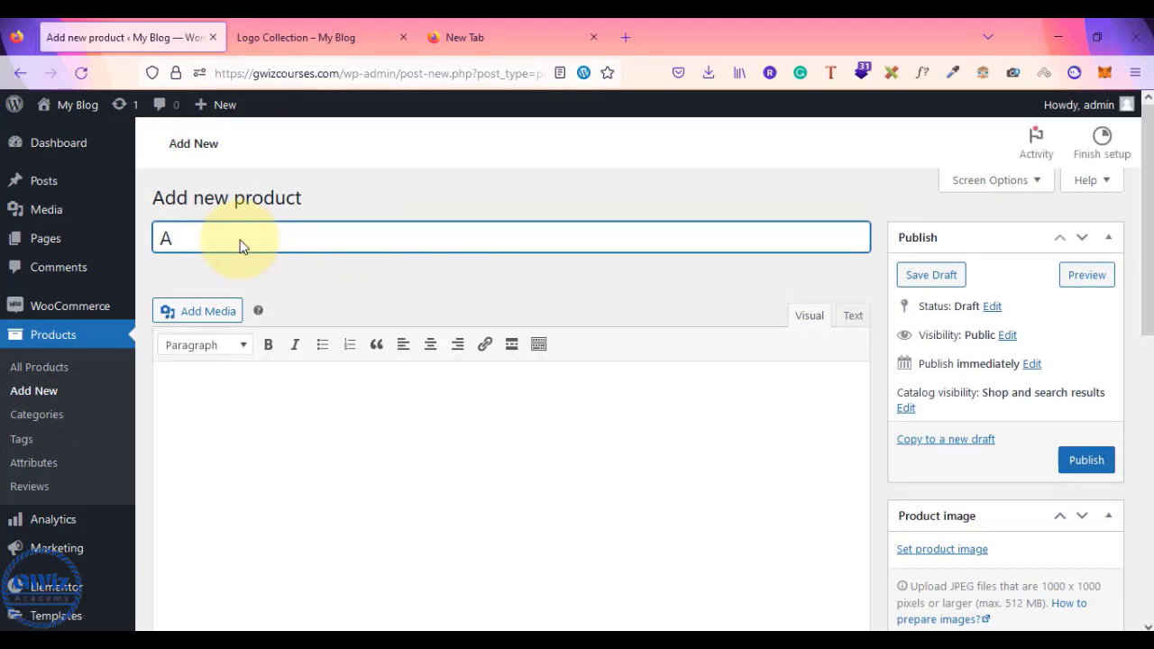
type("Accessoies")
left_click(162, 241)
type("C")
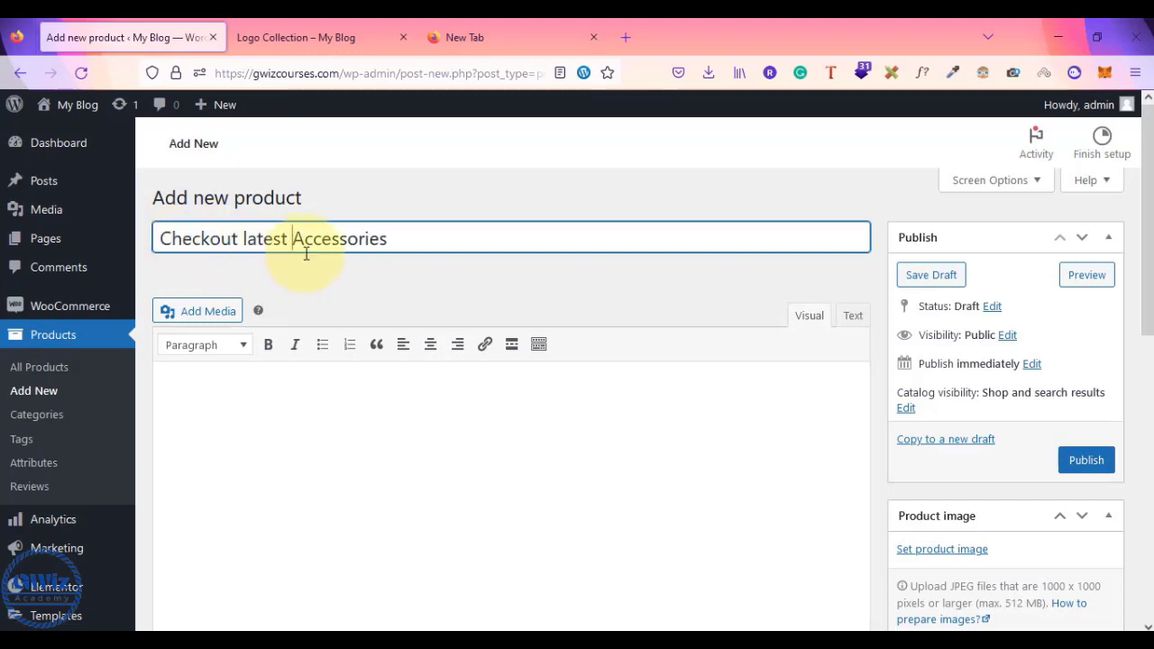
- Write the description 'this is the grouped product' and paste it repeatedly
left_click(205, 404)
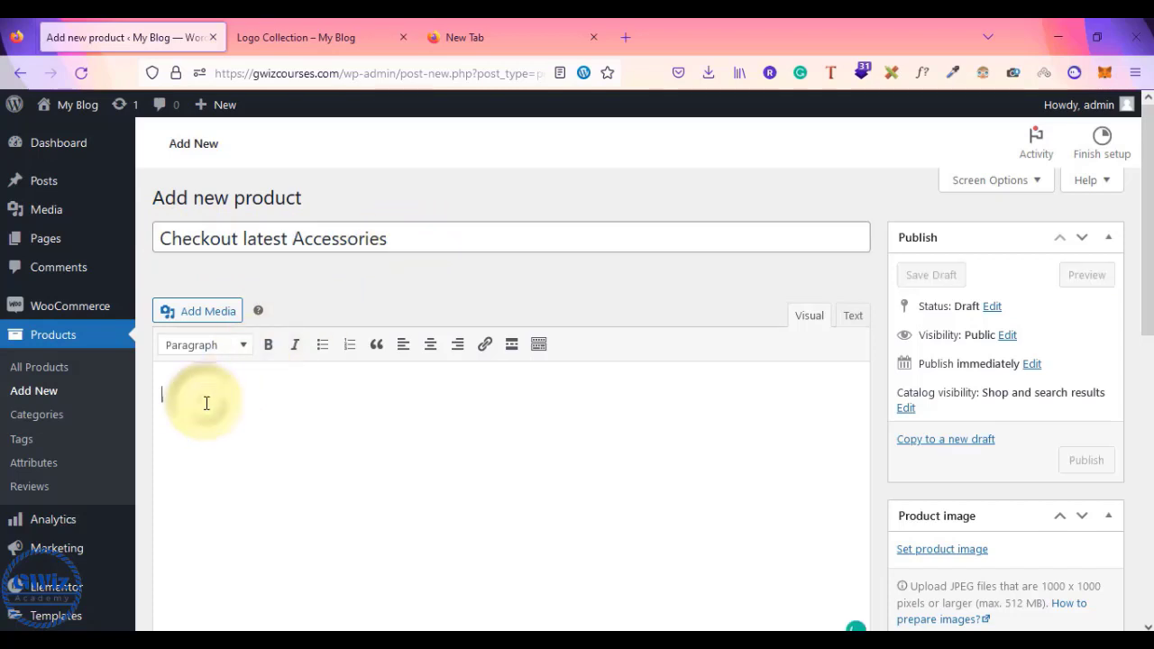
type("this is the ")
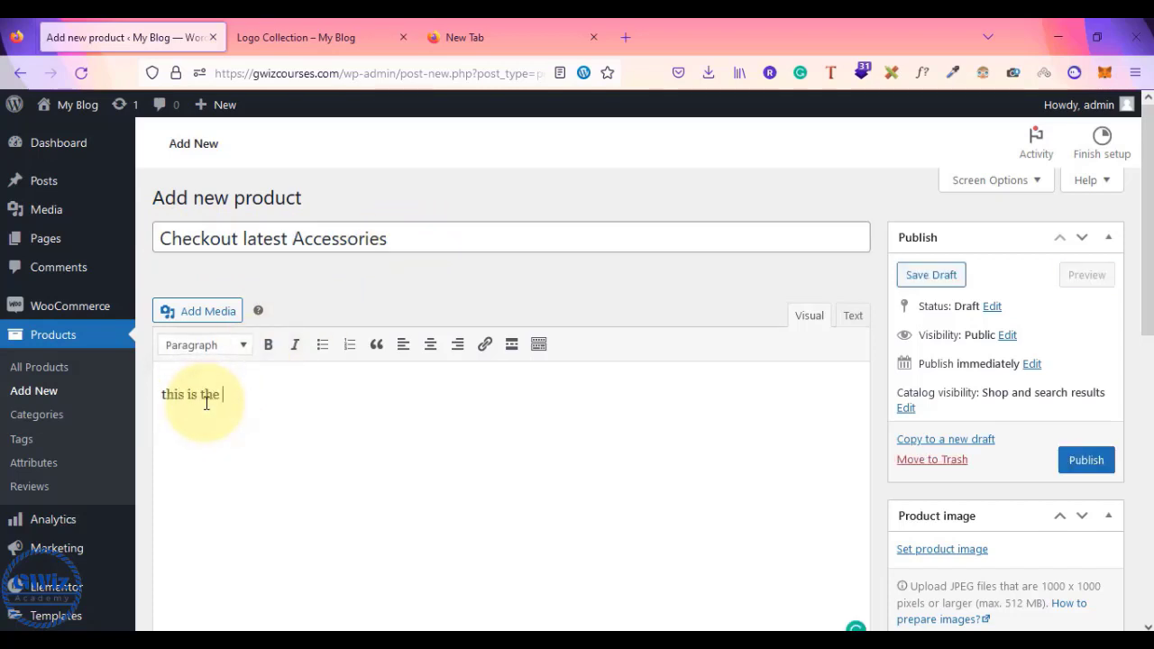
type("f")
key("BackSpace")
type("grouped product")
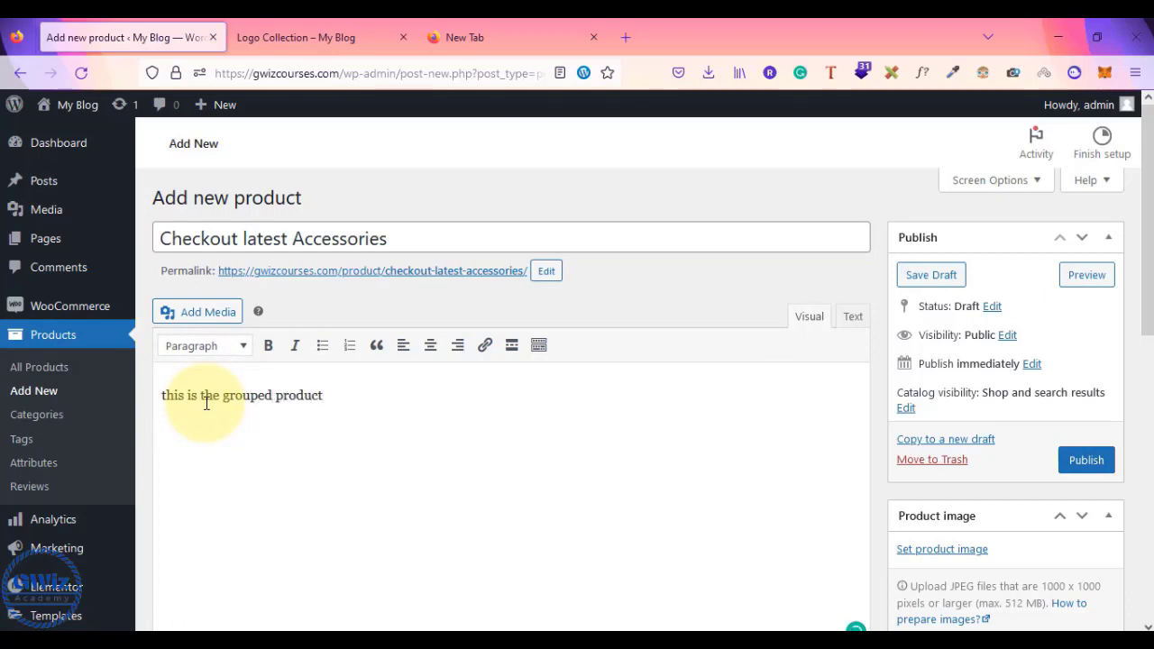
triple_click(207, 403)
key("Right")
key("ctrl+v")
key("ctrl+v")
key("ctrl+v")
key("ctrl+v")
key("ctrl+v")
key("ctrl+v")
key("ctrl+v")
key("ctrl+v")
key("ctrl+v")
key("ctrl+v")
key("ctrl+v")
key("ctrl+v")
key("ctrl+v")
key("ctrl+v")
key("ctrl+v")
key("ctrl+v")
key("ctrl+v")
key("ctrl+v")
key("ctrl+v")
key("ctrl+v")
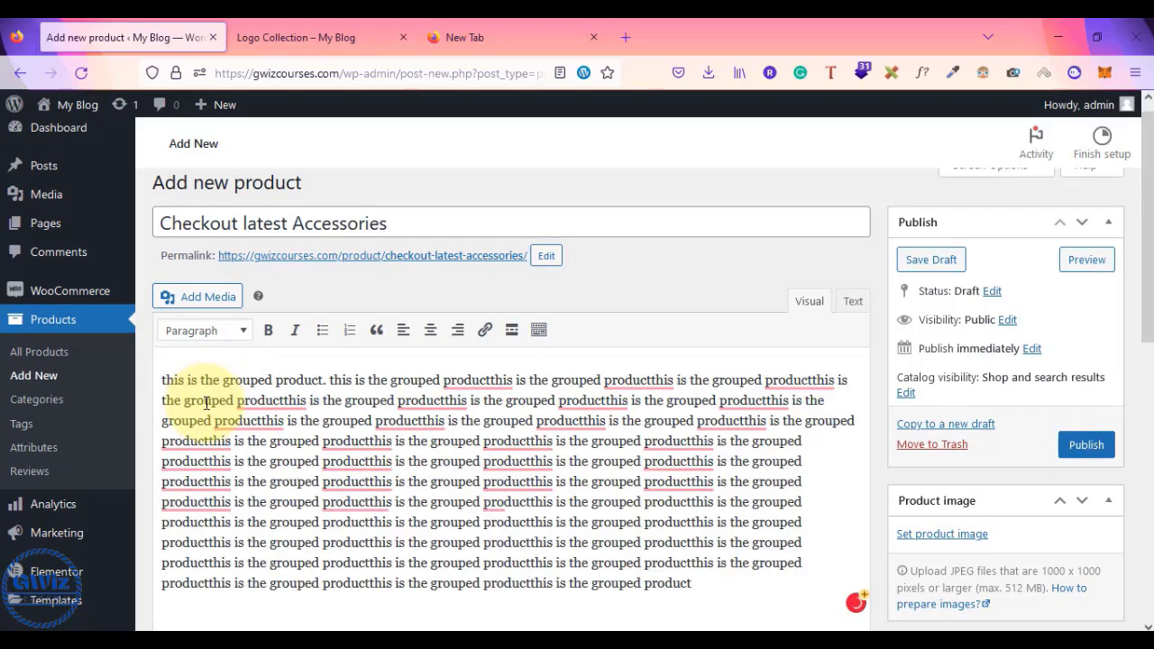
scroll(364, 274, "down", 5)
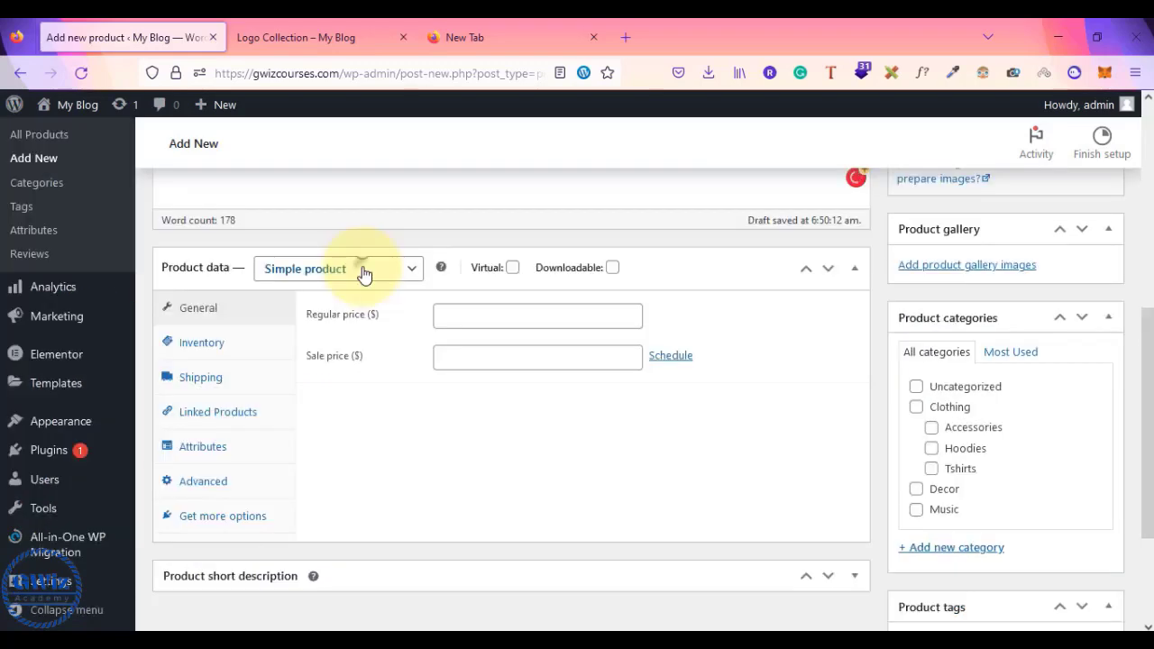
- Set the product type to Grouped product
left_click(364, 274)
left_click(349, 339)
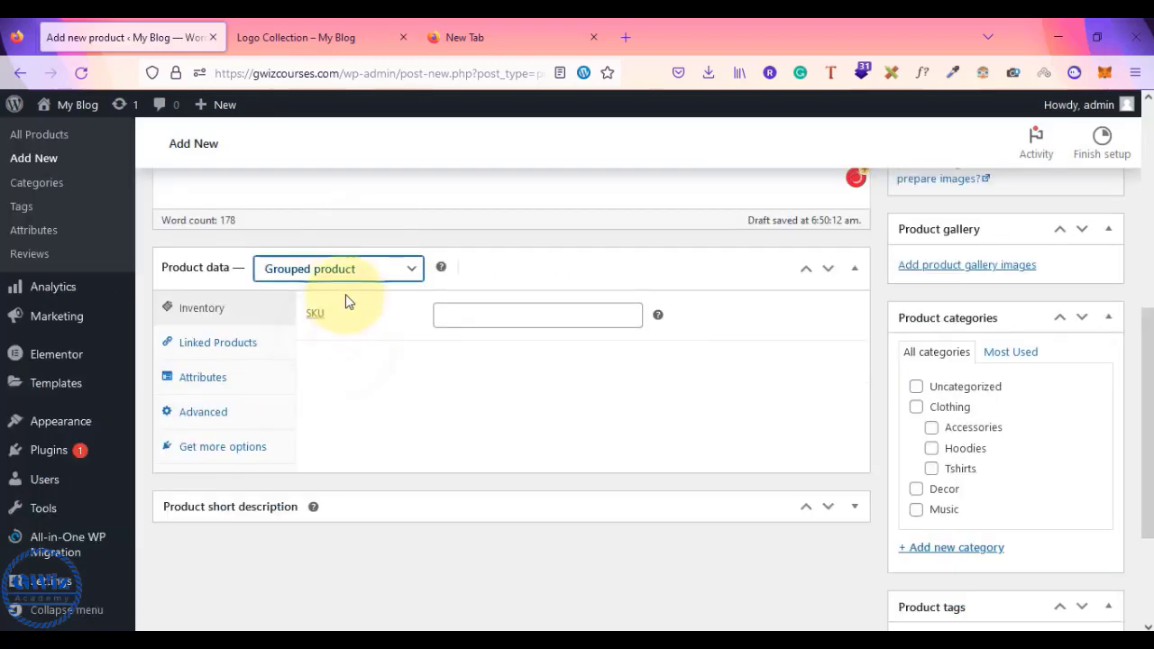
left_click(358, 273)
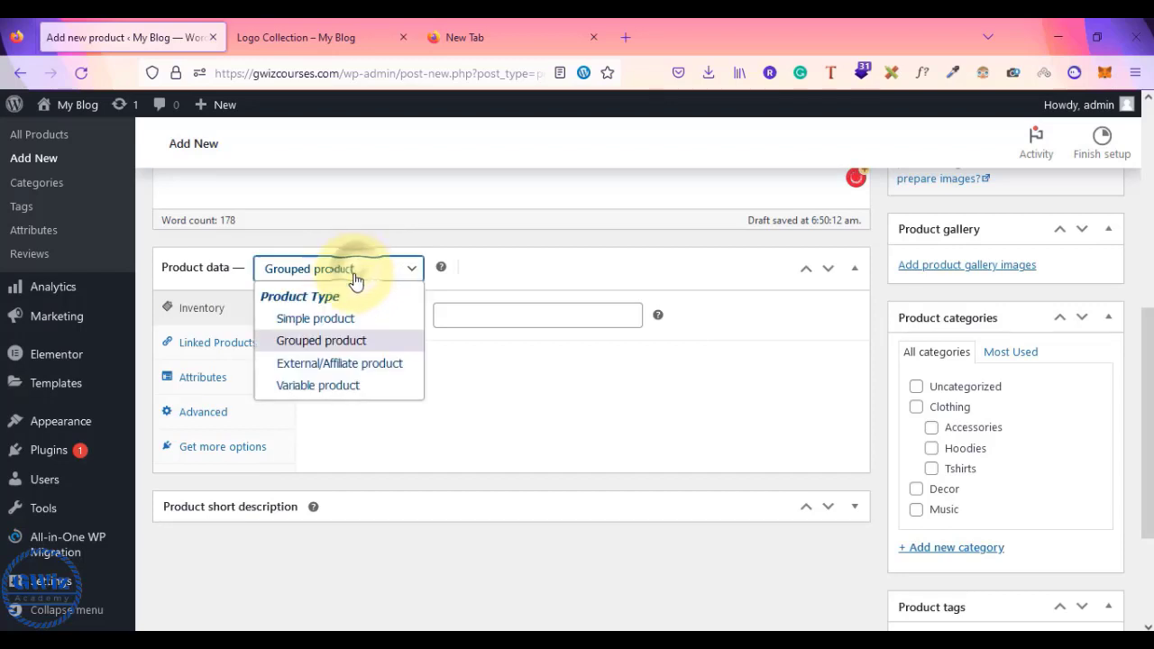
left_click(316, 341)
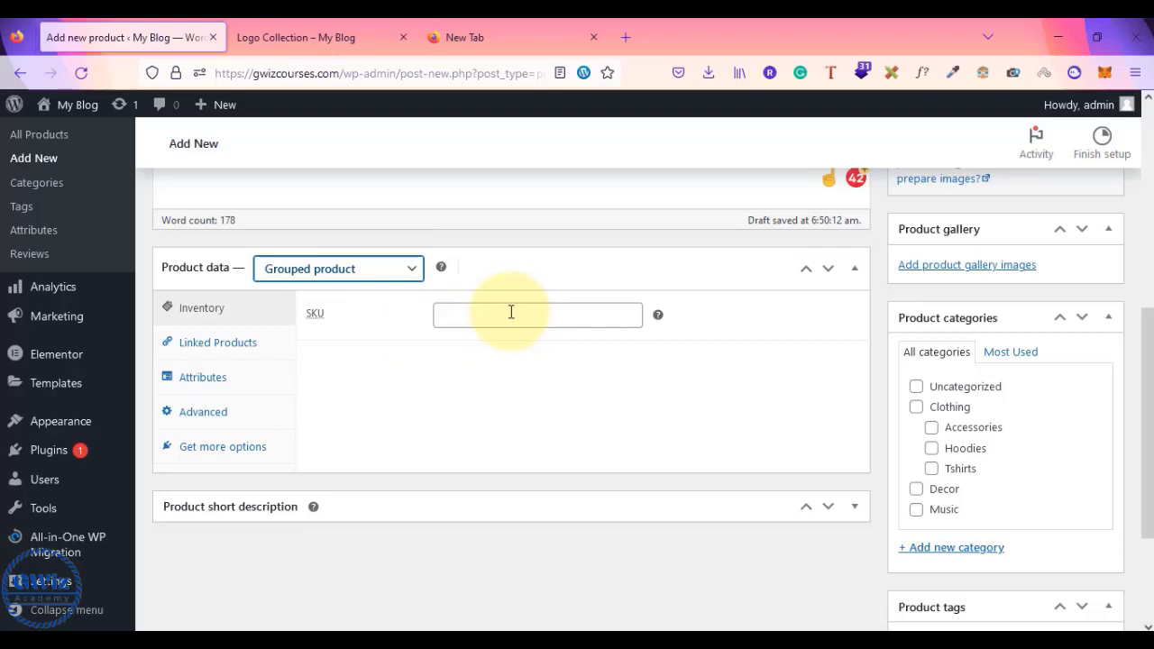
- Show the Linked Products settings and bring up link options for All Products
left_click(206, 346)
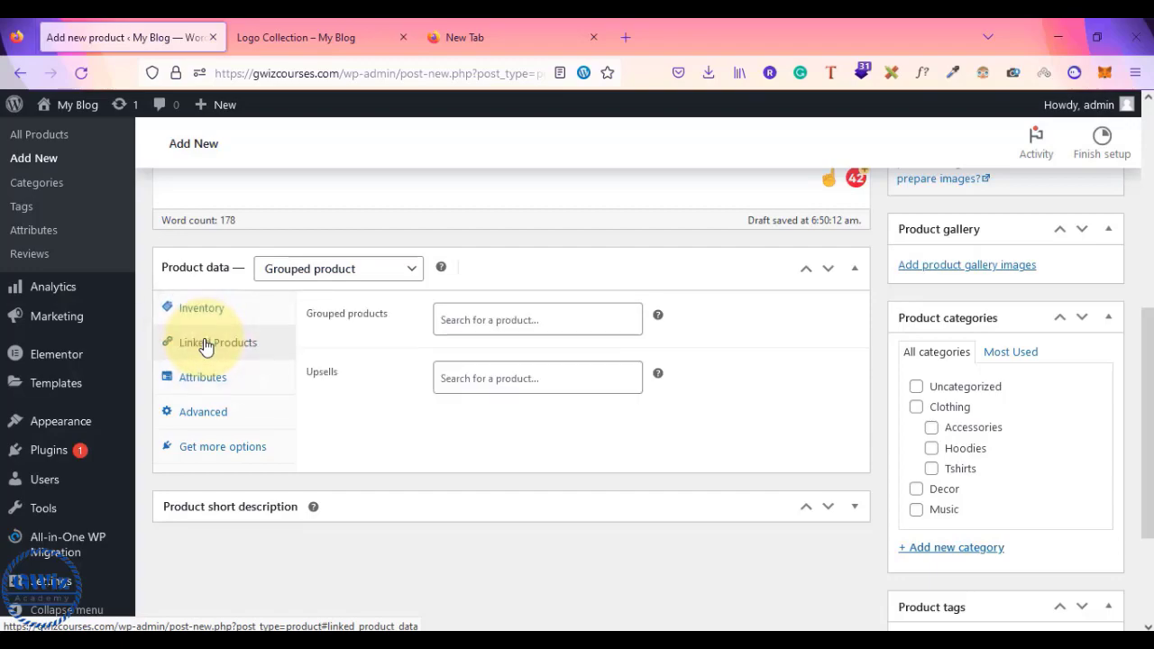
scroll(206, 345, "up", 3)
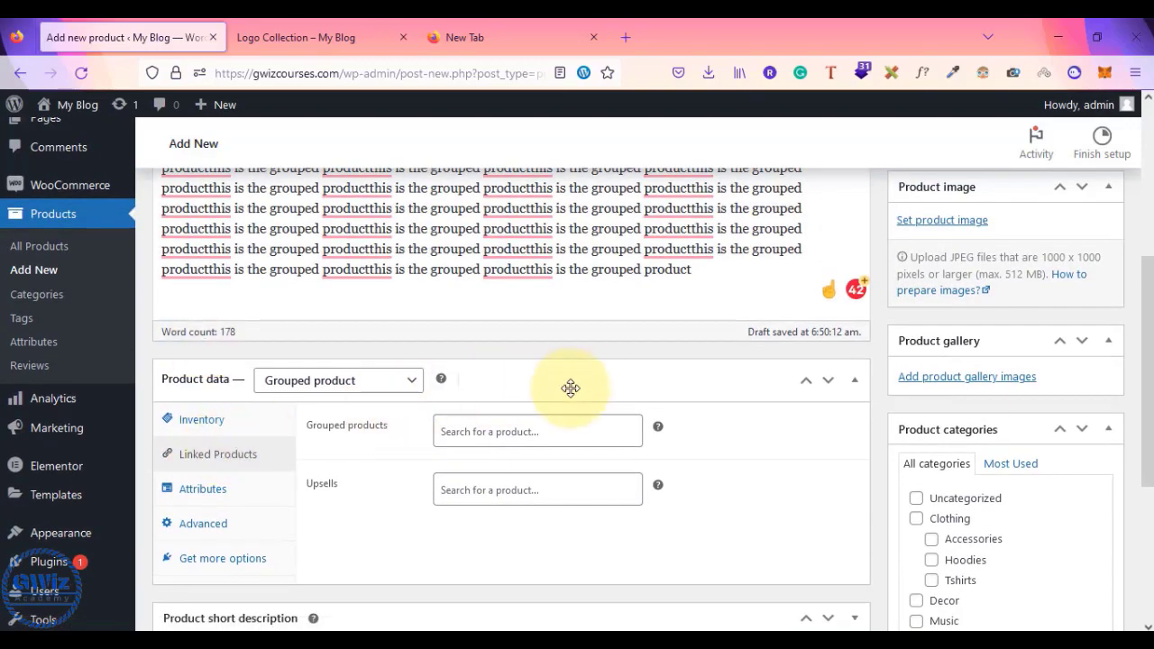
scroll(577, 387, "up", 2)
scroll(588, 387, "down", 4)
scroll(451, 358, "up", 8)
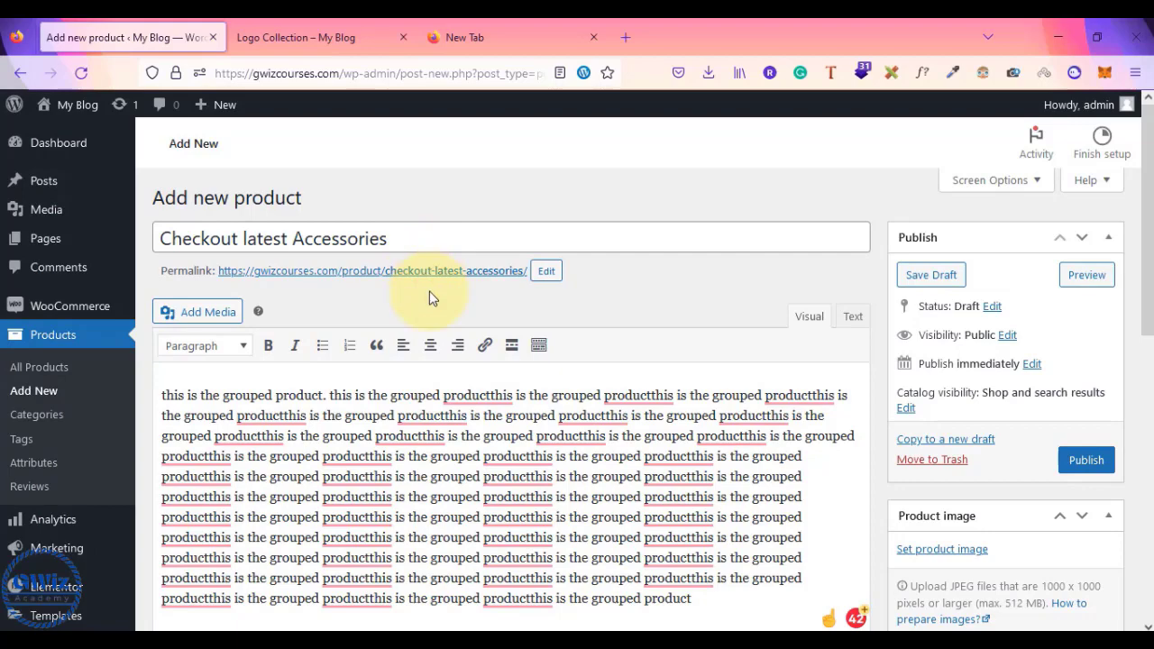
scroll(430, 291, "down", 3)
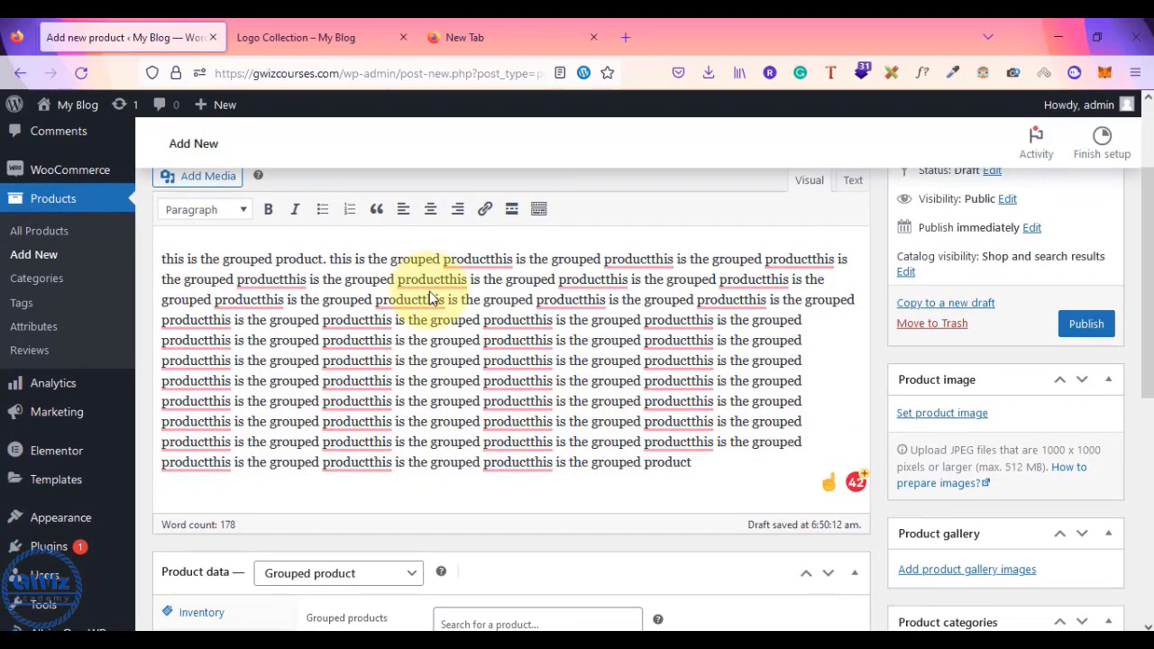
scroll(429, 293, "down", 5)
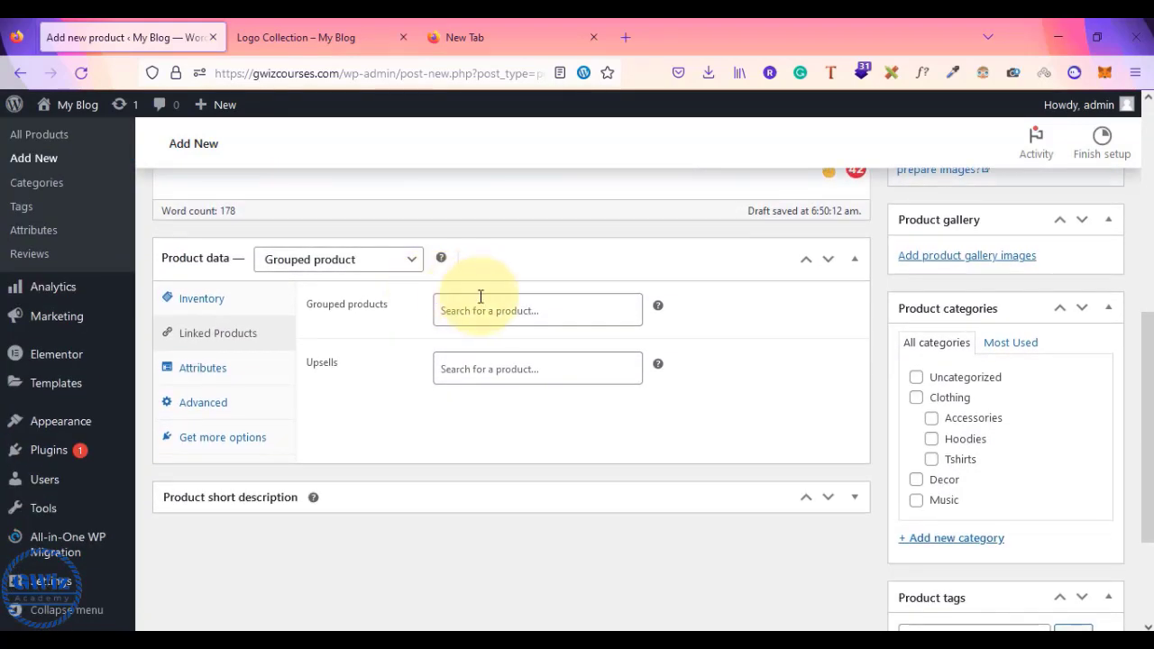
scroll(498, 320, "up", 5)
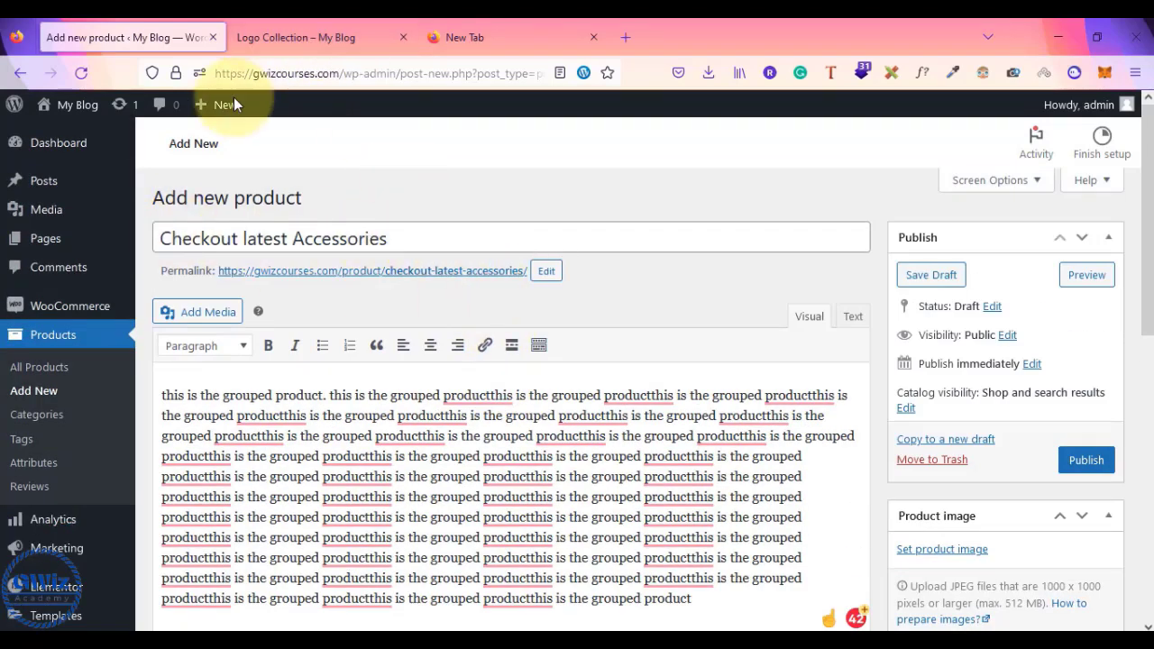
right_click(44, 368)
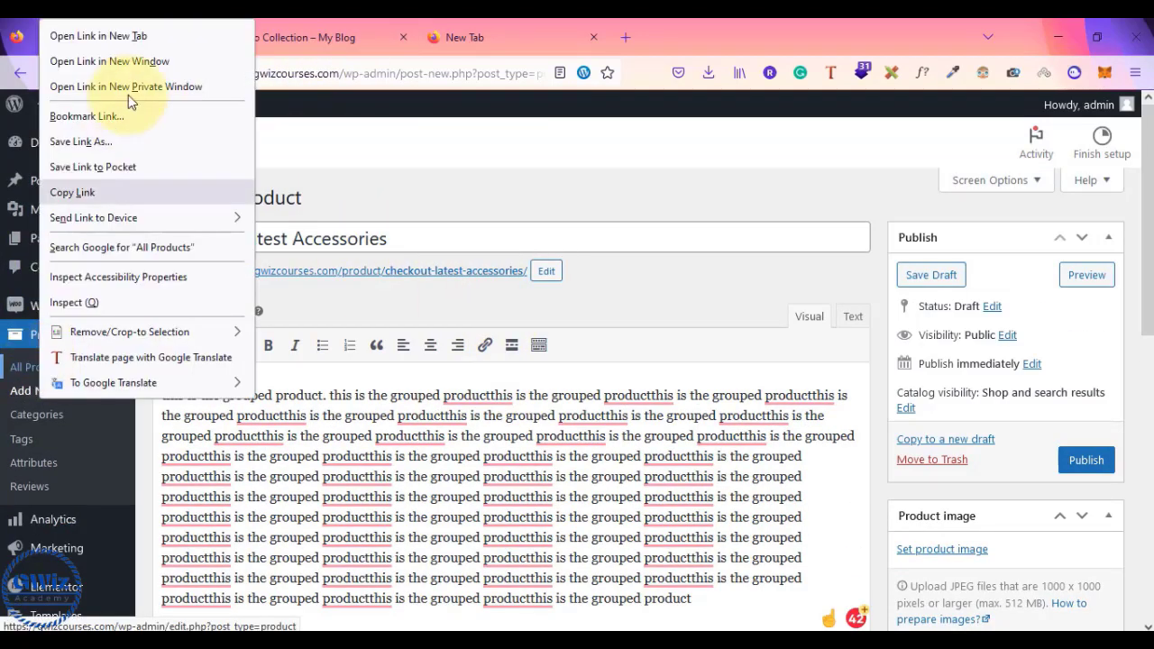
- Check the product list in a new tab, then return to the product editor
left_click(168, 36)
scroll(442, 396, "down", 5)
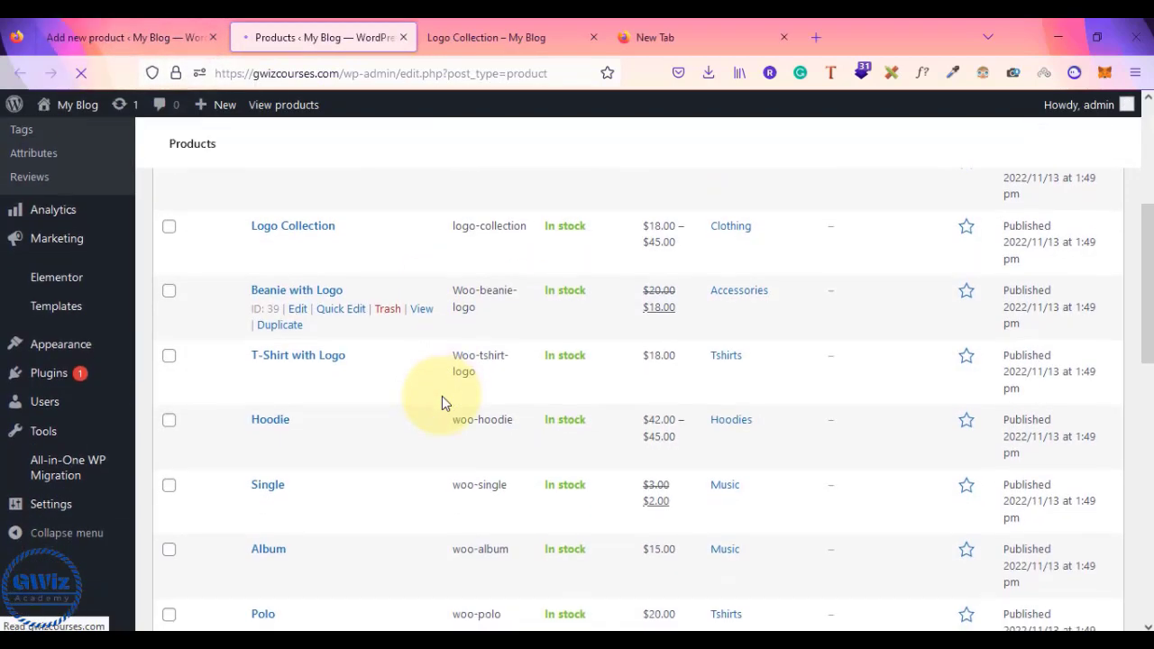
scroll(510, 469, "down", 8)
scroll(532, 444, "up", 2)
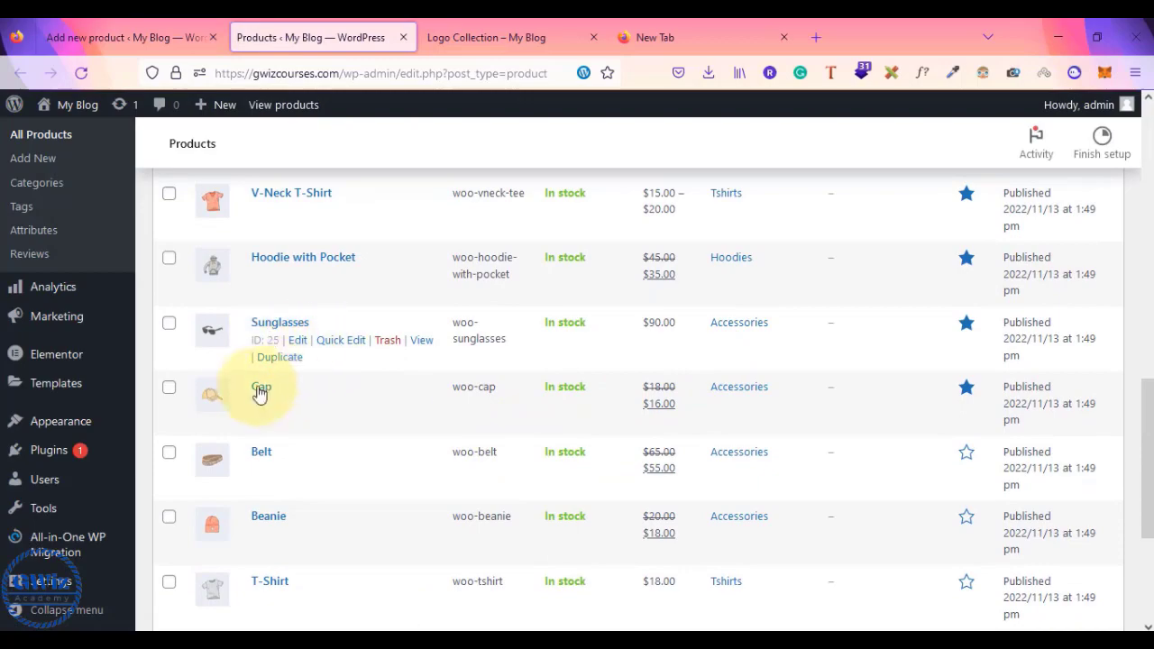
left_click(178, 29)
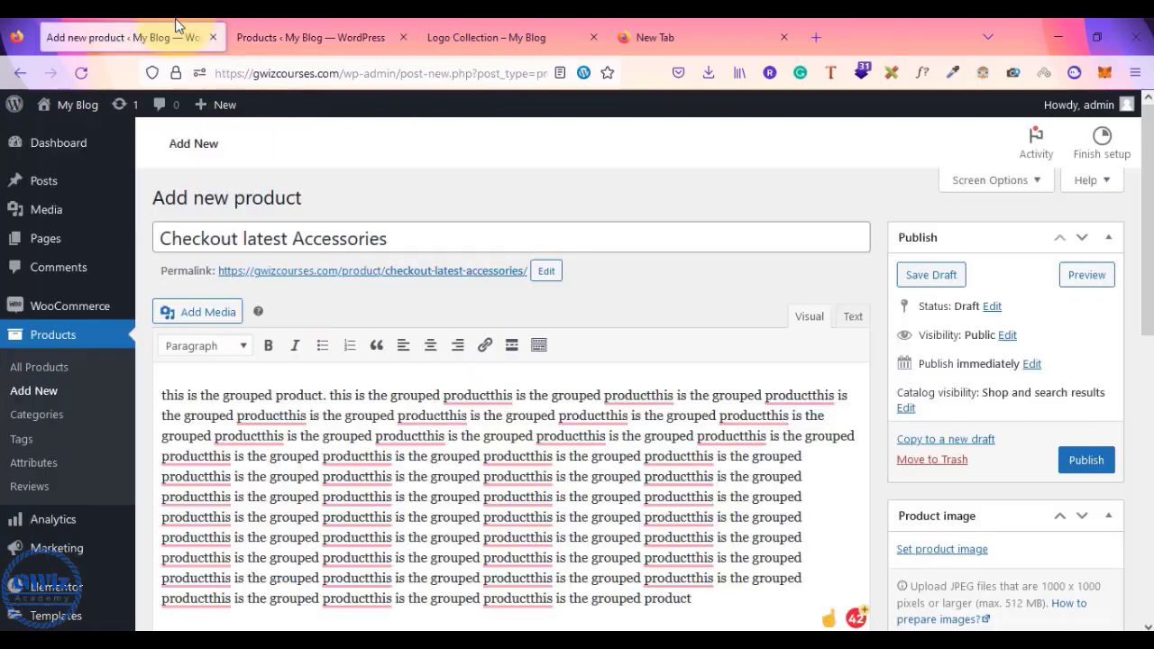
scroll(665, 241, "down", 6)
scroll(672, 262, "up", 2)
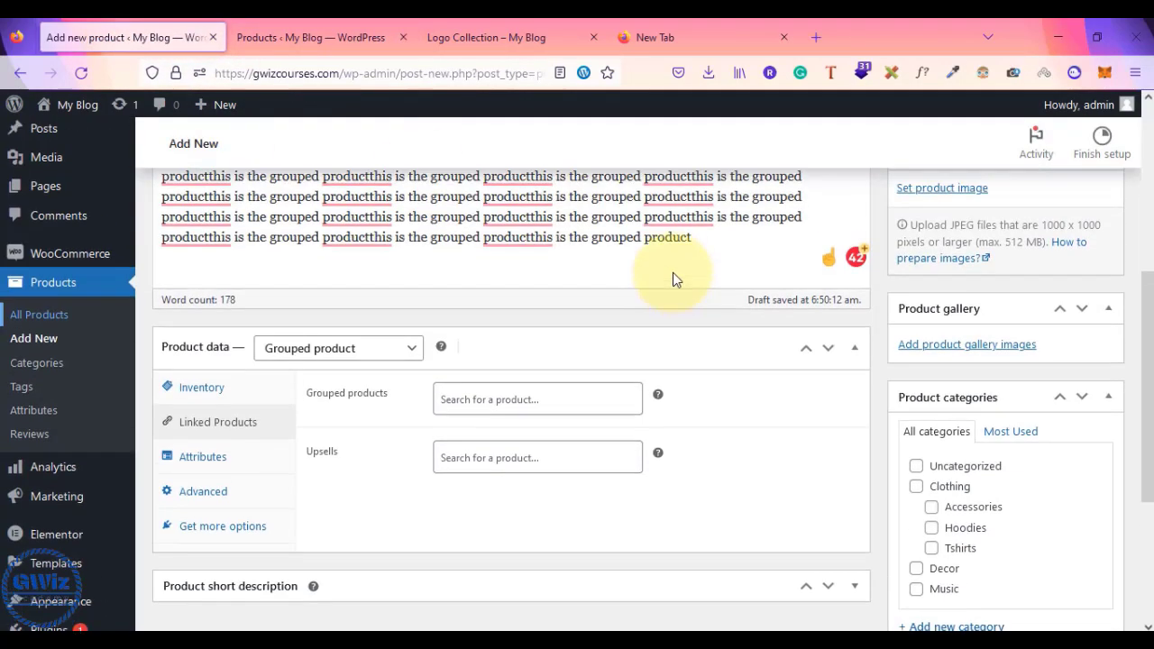
- Add Sunglasses, Cap, Belt and Beanie to the Grouped products field
left_click(541, 408)
type("sun")
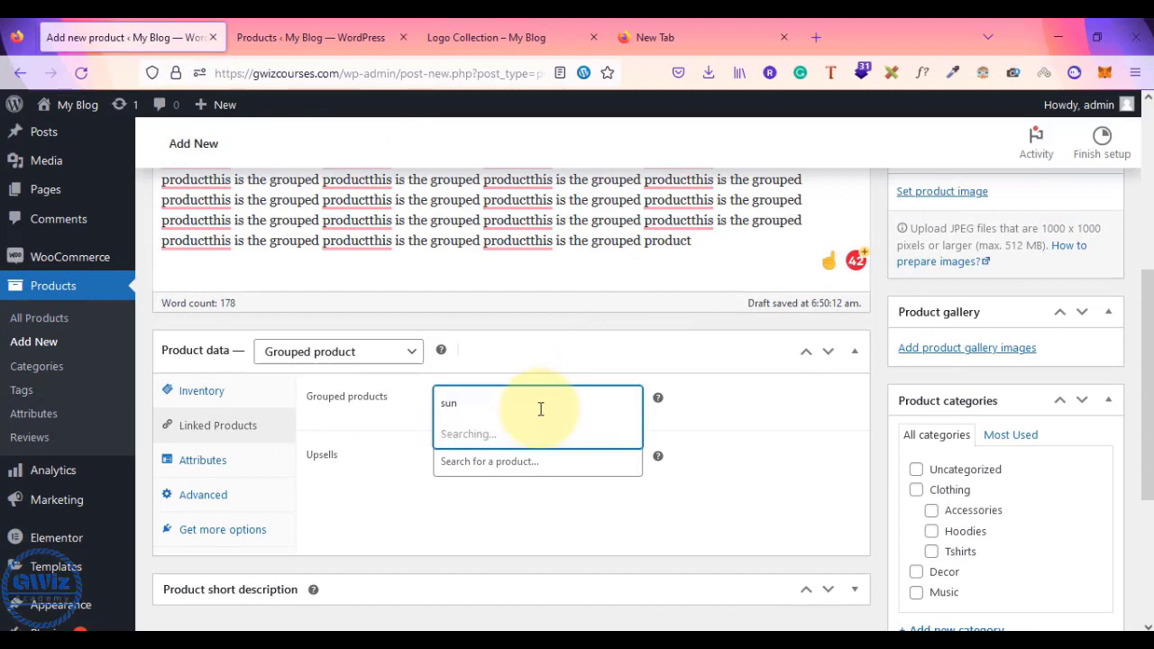
key("Return")
type("ca")
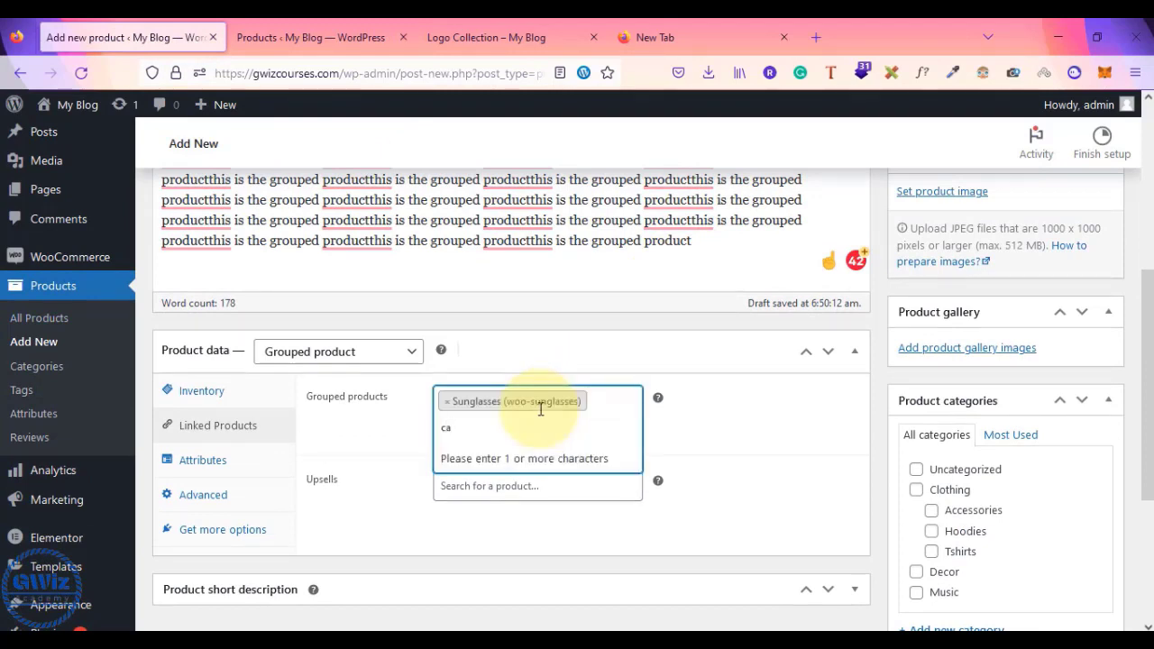
type("p")
key("Return")
type("belt")
key("Return")
type("benie")
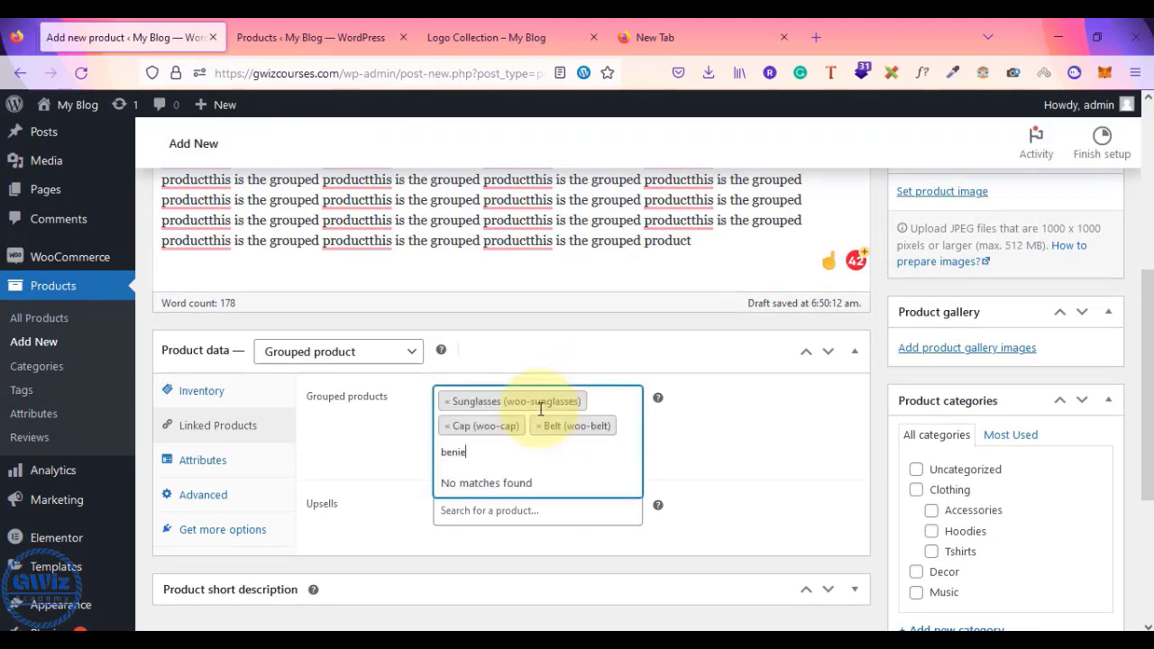
key("BackSpace")
key("BackSpace")
key("BackSpace")
type("a")
key("Return")
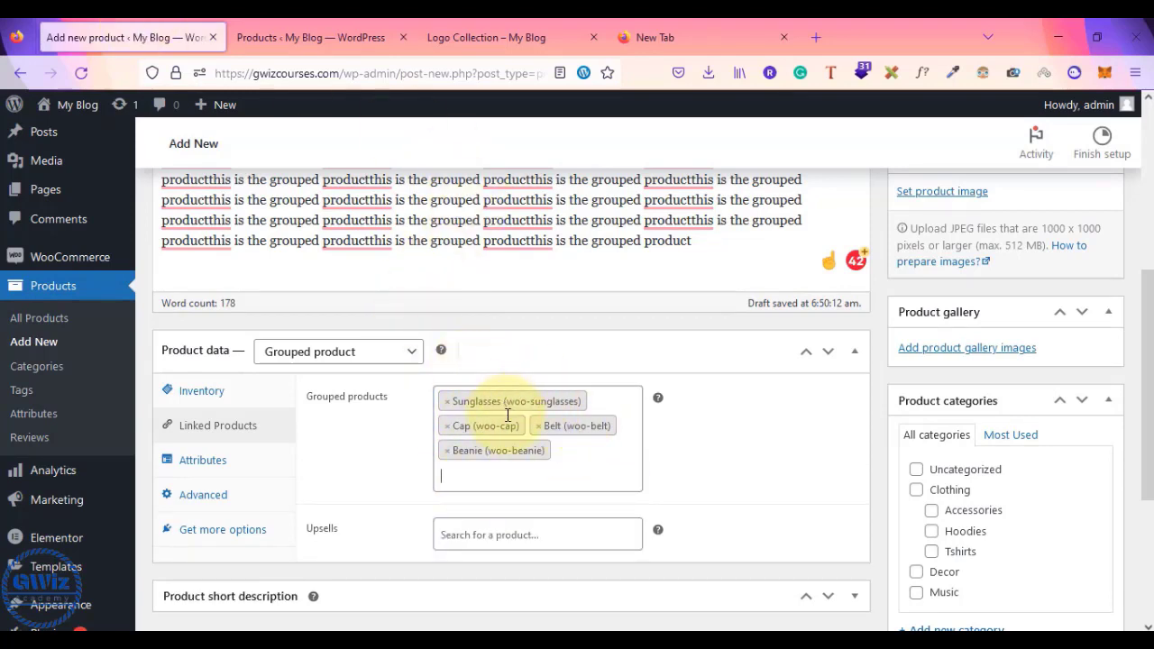
left_click(490, 537)
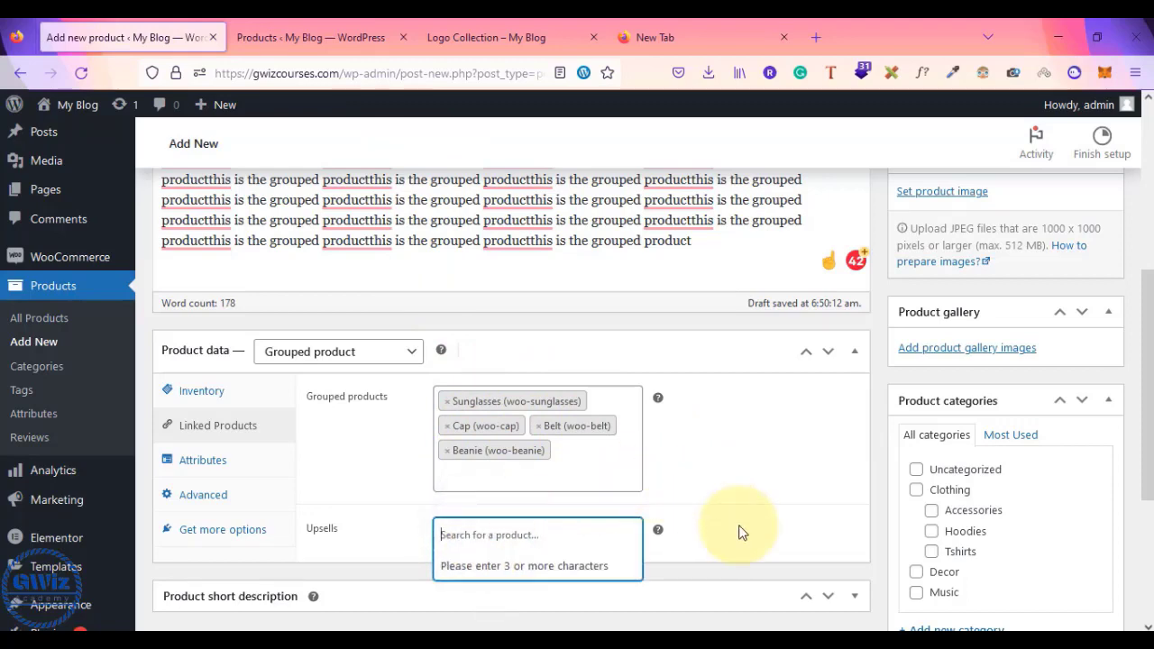
- Set the beanie-with-logo picture as the product image
scroll(739, 532, "up", 4)
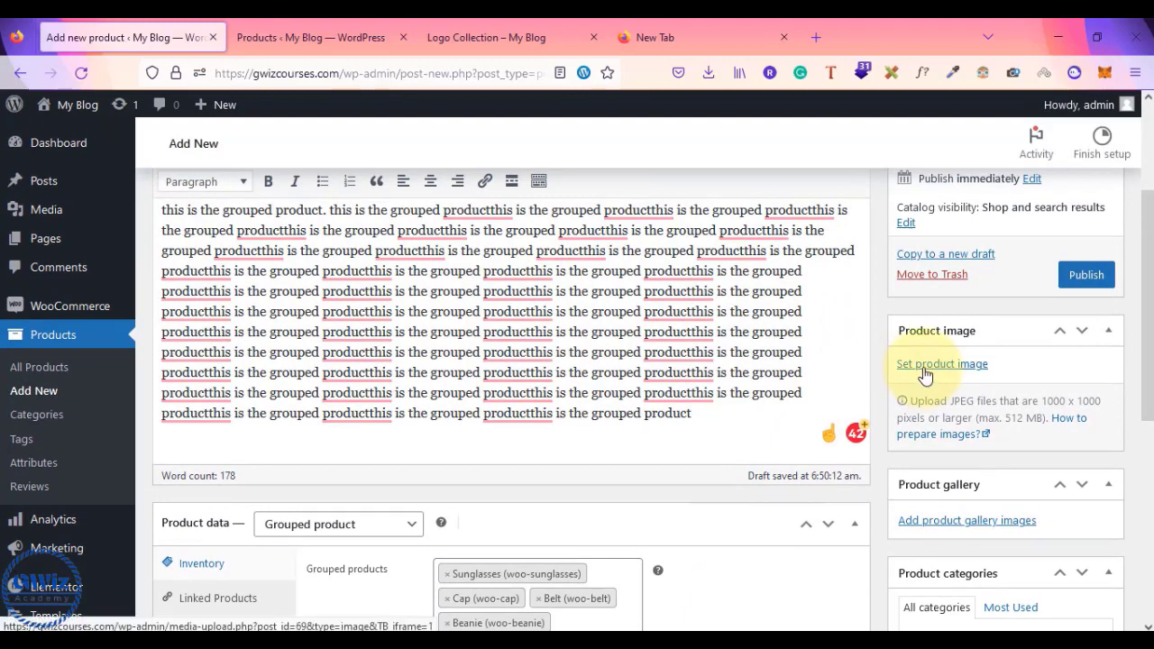
scroll(651, 461, "down", 2)
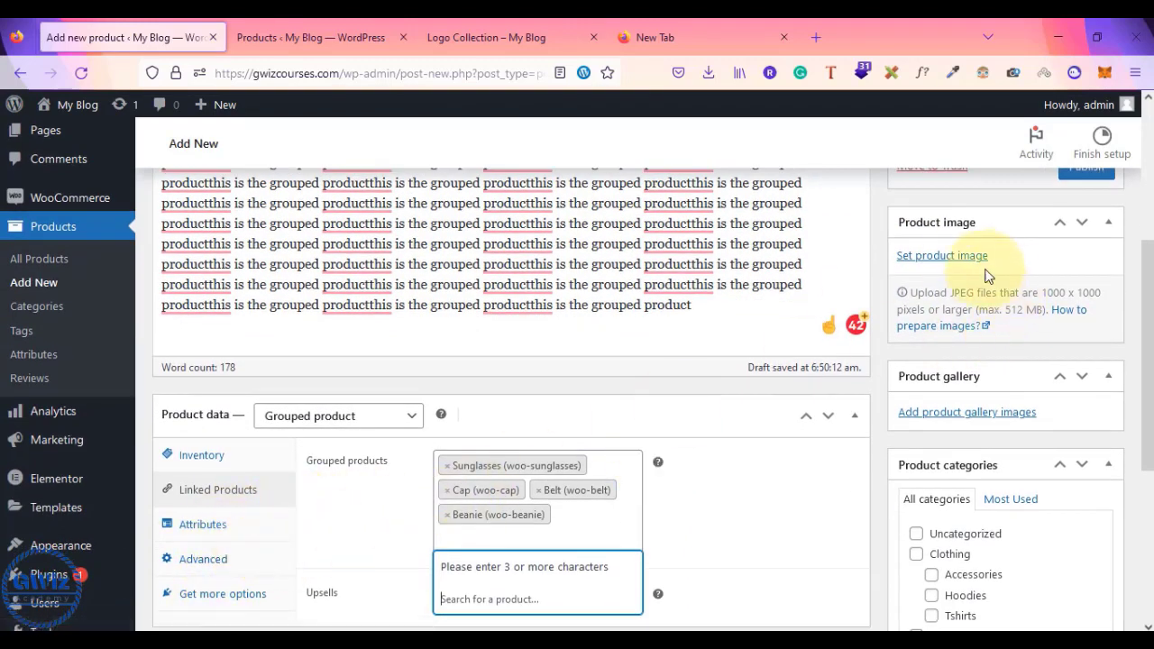
left_click(947, 261)
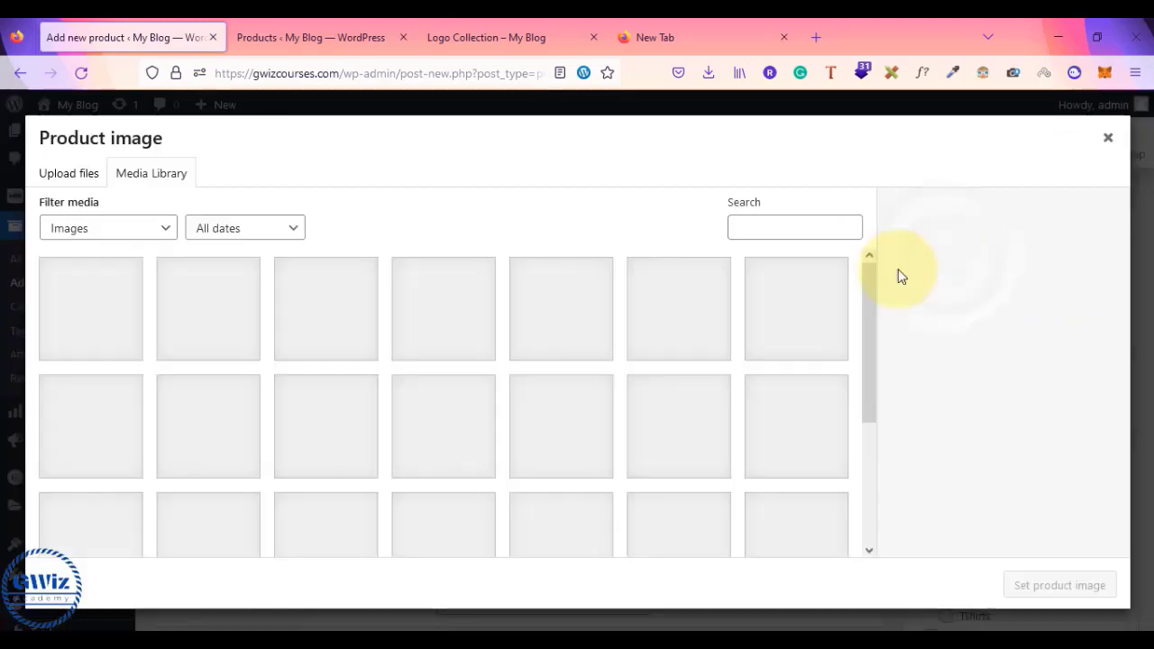
left_click(90, 303)
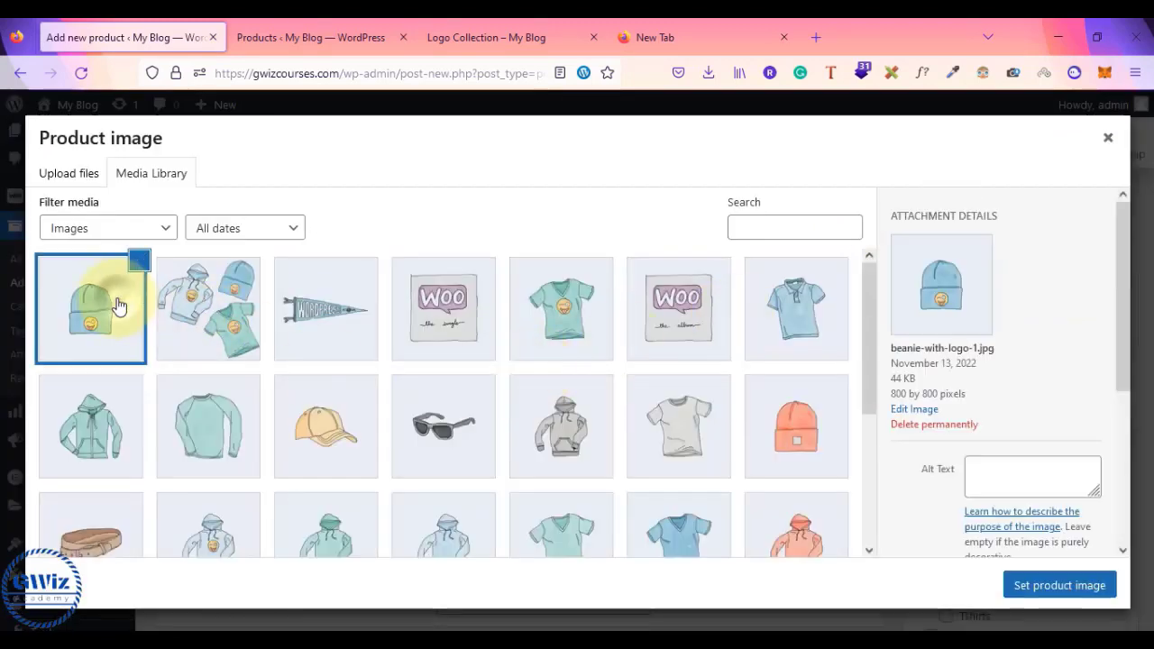
left_click(208, 293)
left_click(307, 329)
left_click(1059, 586)
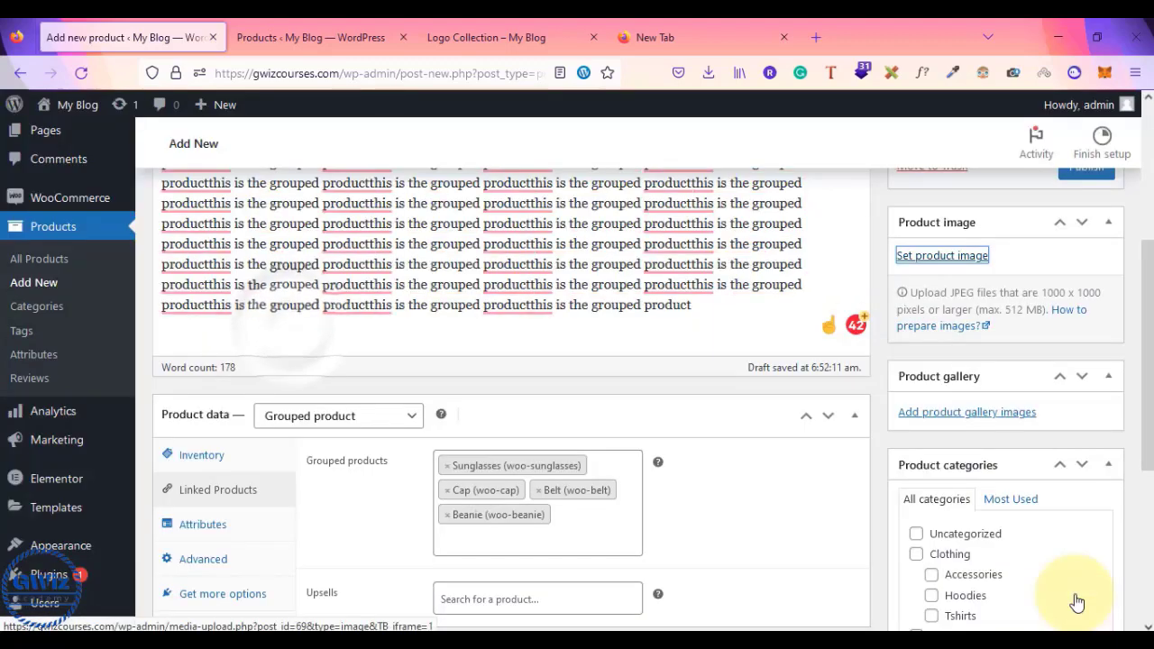
- Select the beanie, hoodie-set, pennant and WOO single pictures for the gallery
scroll(947, 559, "down", 2)
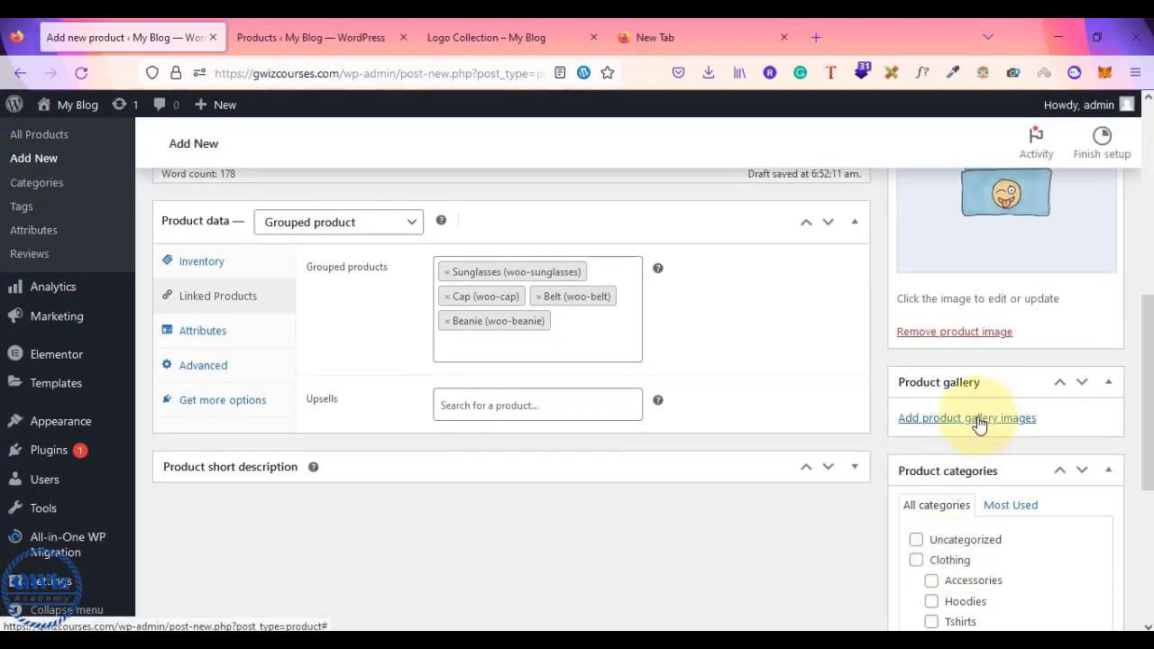
left_click(981, 419)
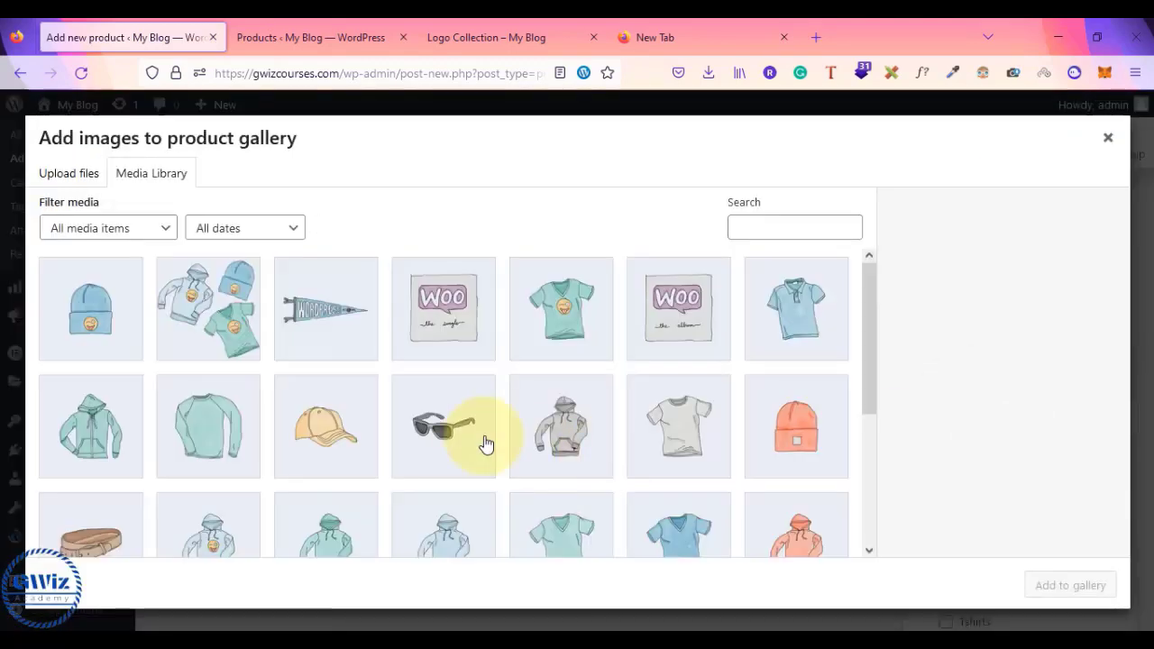
left_click(107, 332)
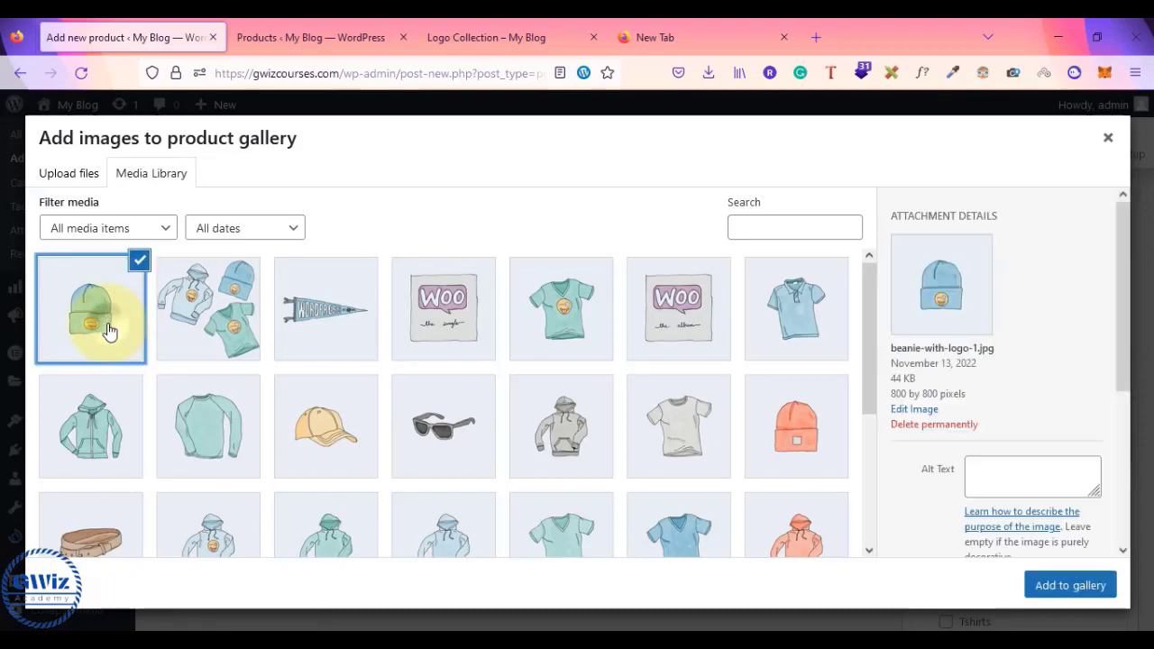
left_click(219, 329)
left_click(324, 329)
left_click(446, 314)
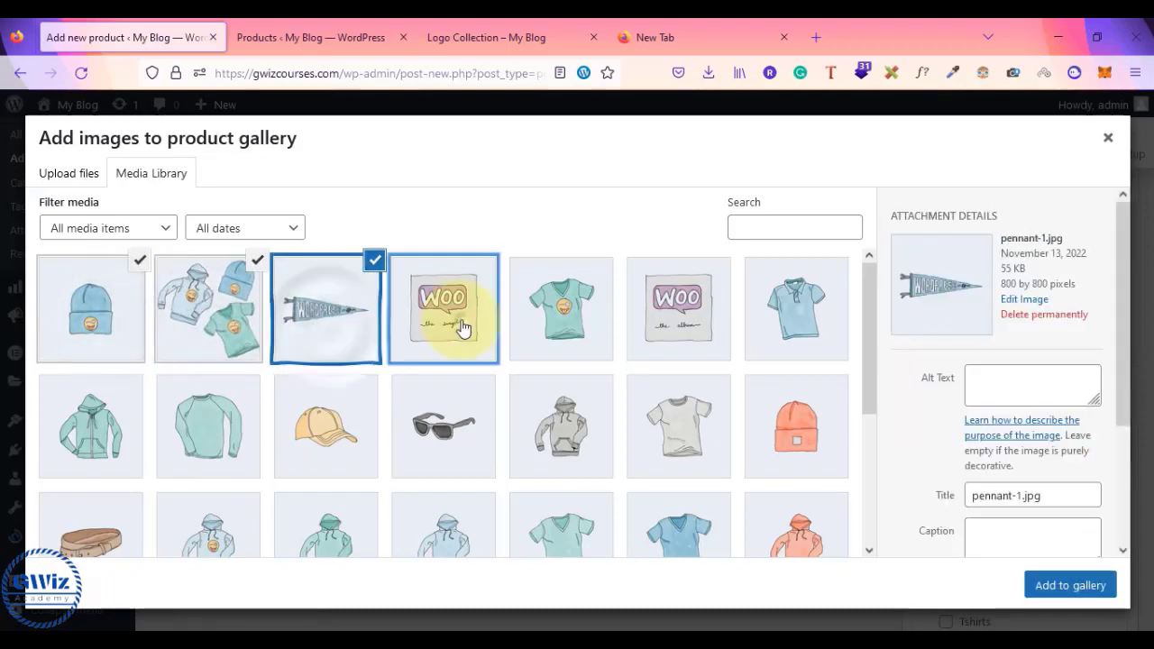
- Add the selected pictures to the gallery and remove the extra WOO image
left_click(1071, 585)
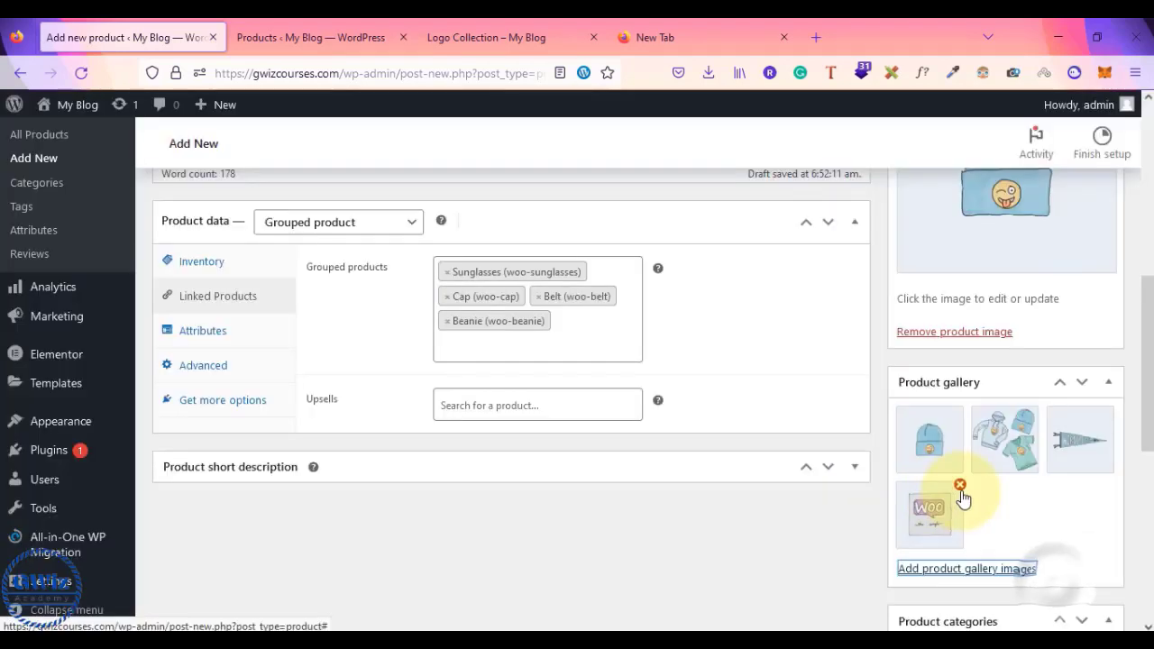
left_click(960, 487)
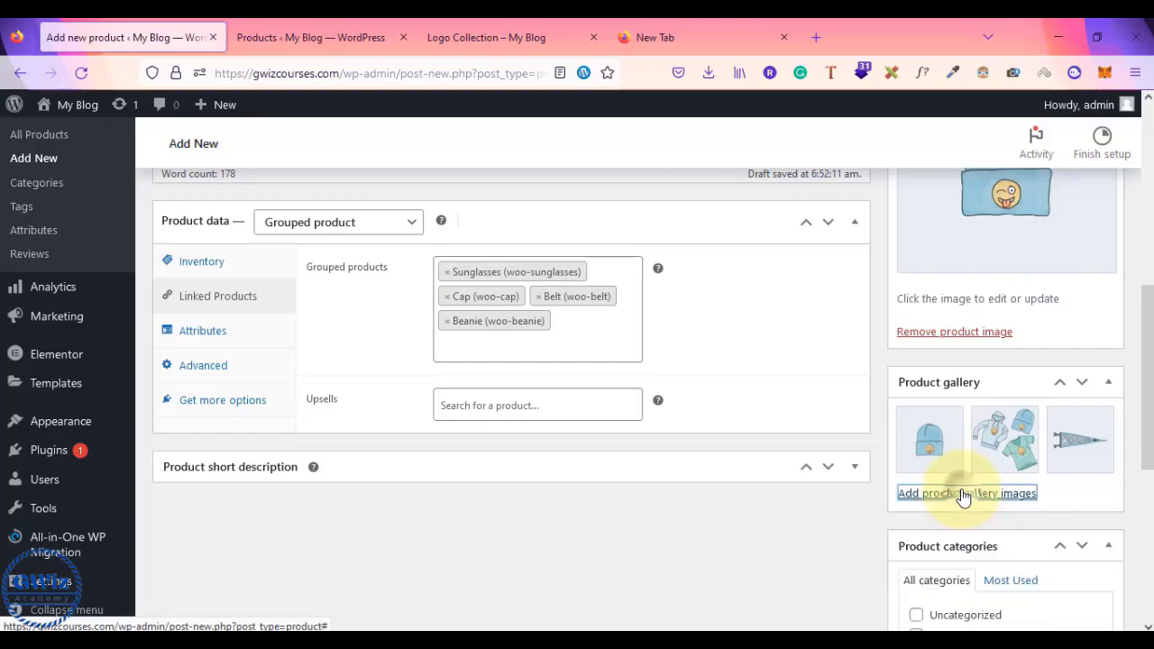
scroll(1109, 515, "up", 3)
scroll(1109, 522, "up", 3)
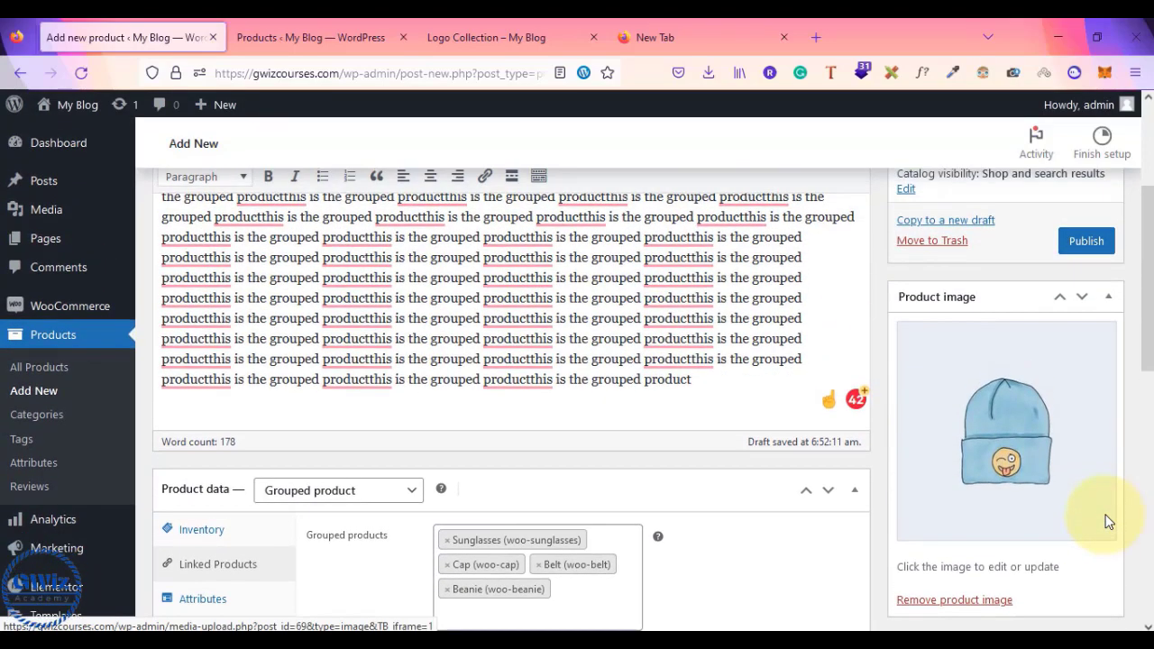
scroll(1109, 522, "down", 10)
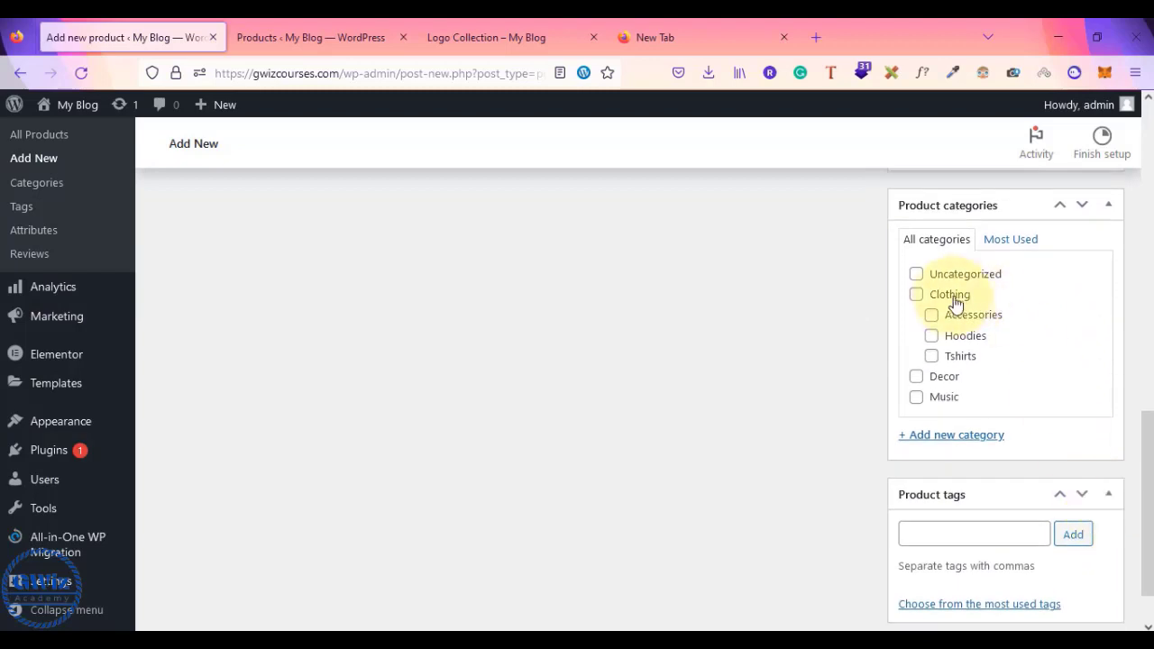
- Assign the product to the Clothing category
left_click(917, 296)
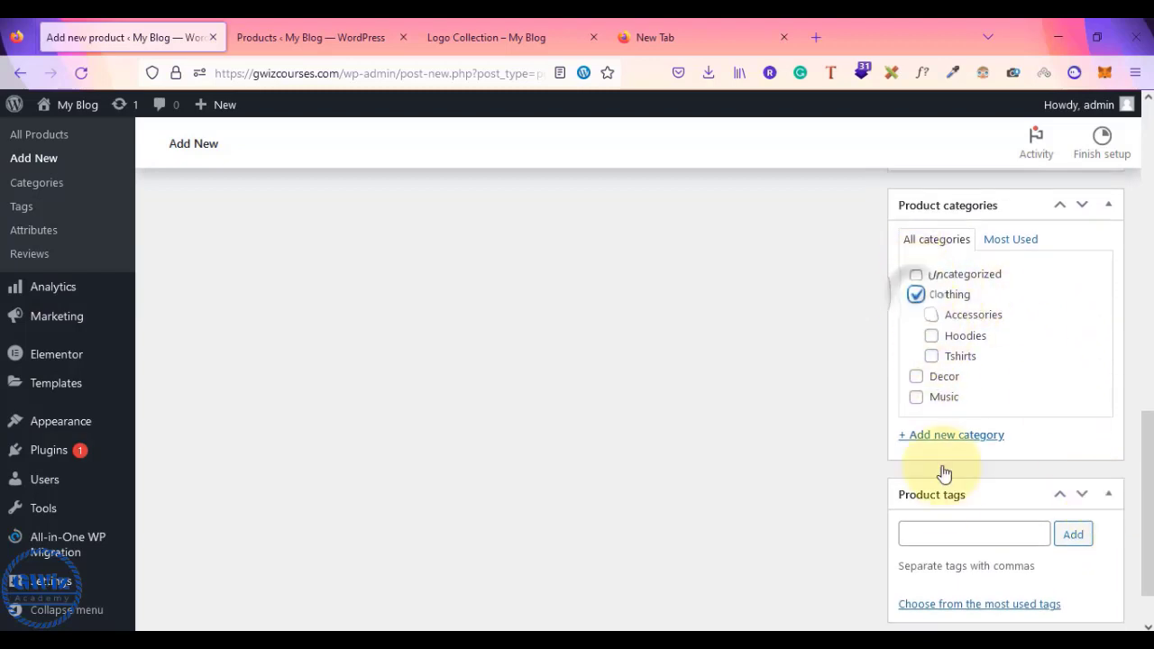
left_click(943, 531)
scroll(943, 531, "up", 3)
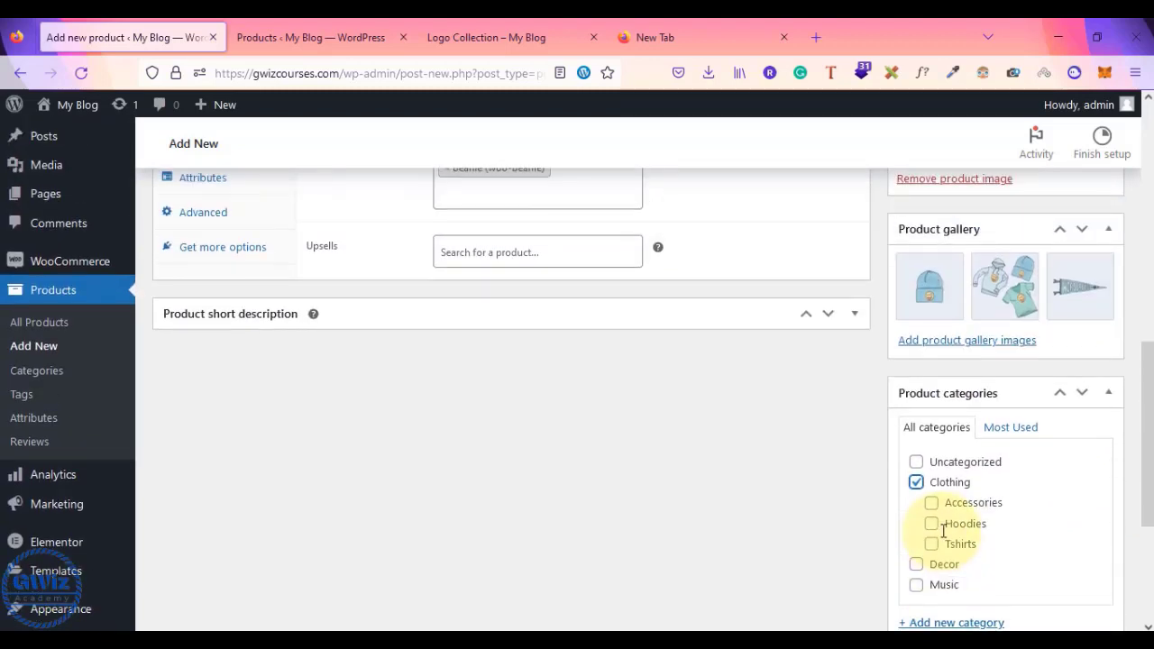
scroll(943, 531, "down", 3)
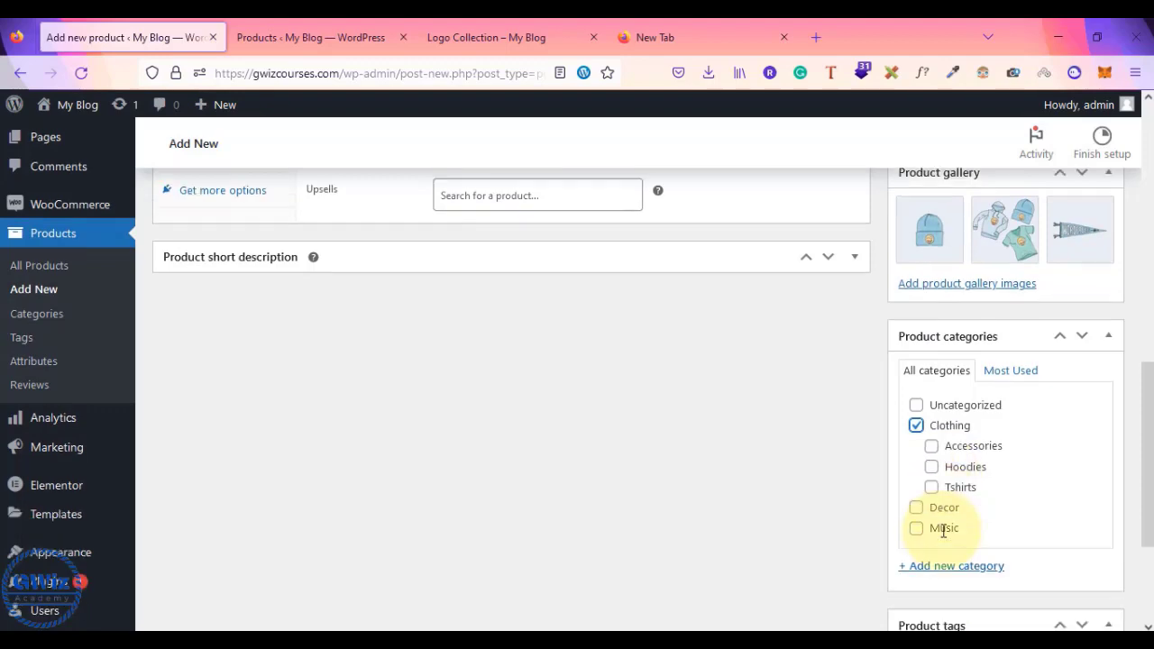
scroll(985, 527, "up", 7)
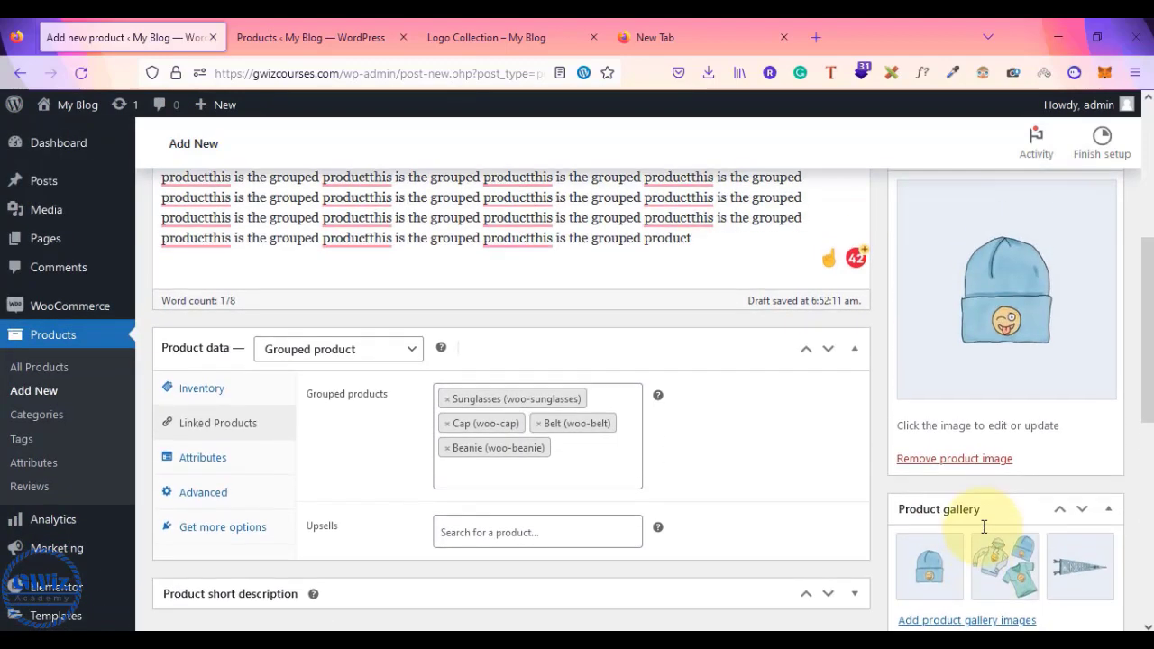
scroll(659, 376, "up", 4)
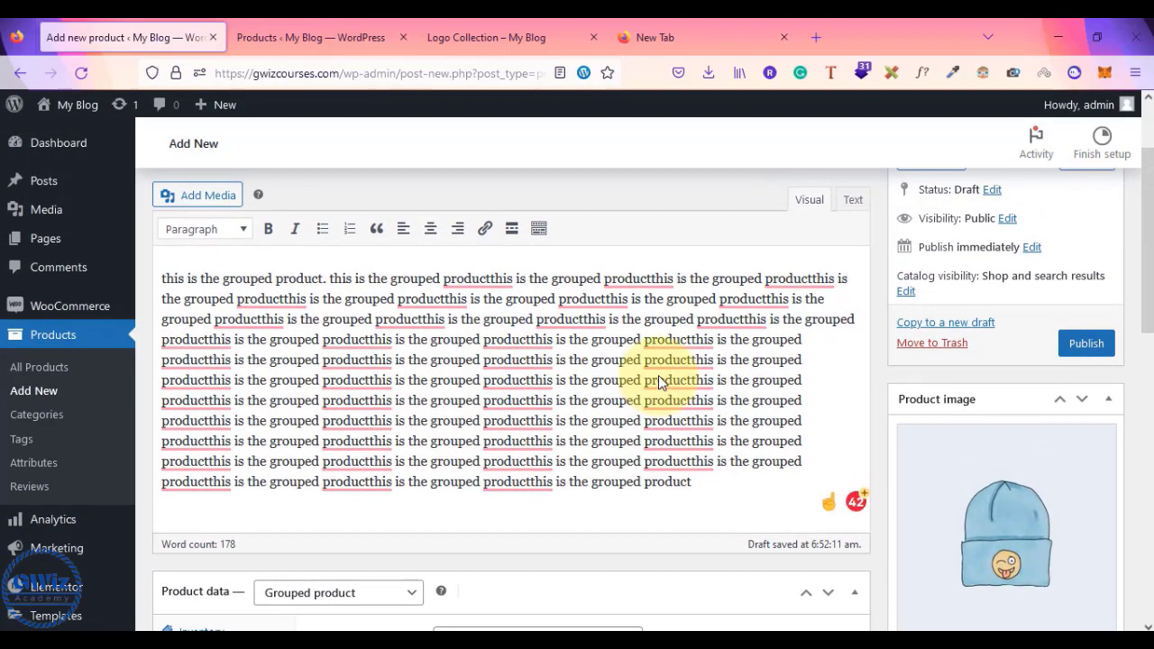
scroll(658, 381, "down", 2)
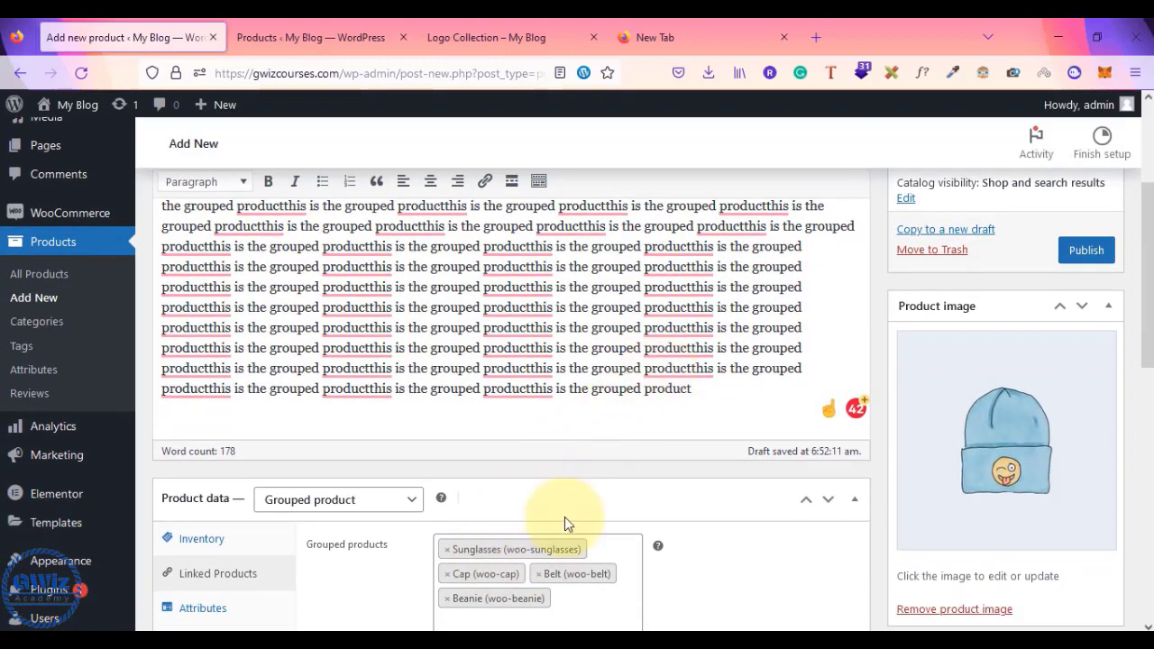
scroll(608, 421, "up", 3)
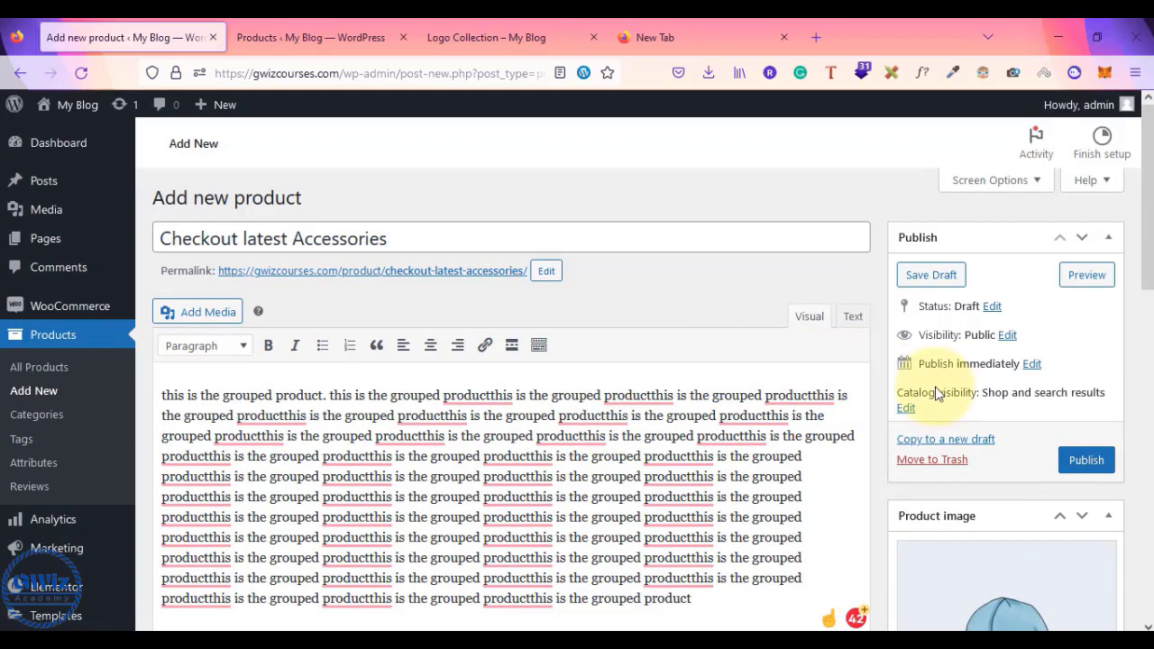
- Publish the product, then open its permalink in a new tab and view it
left_click(1084, 463)
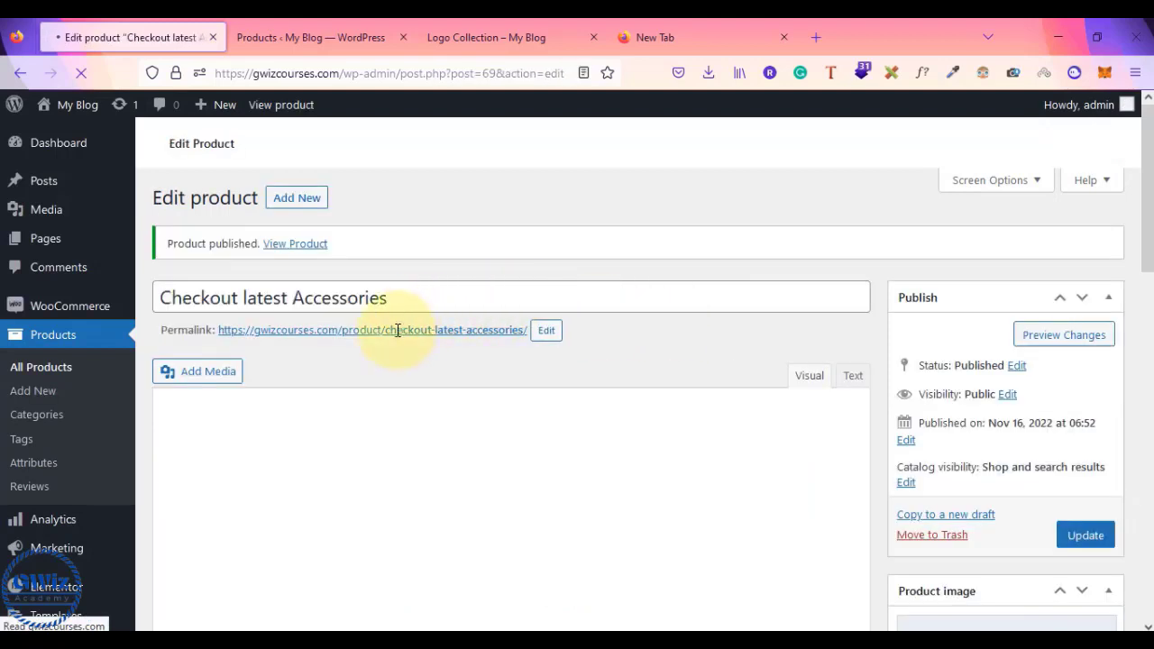
right_click(398, 331)
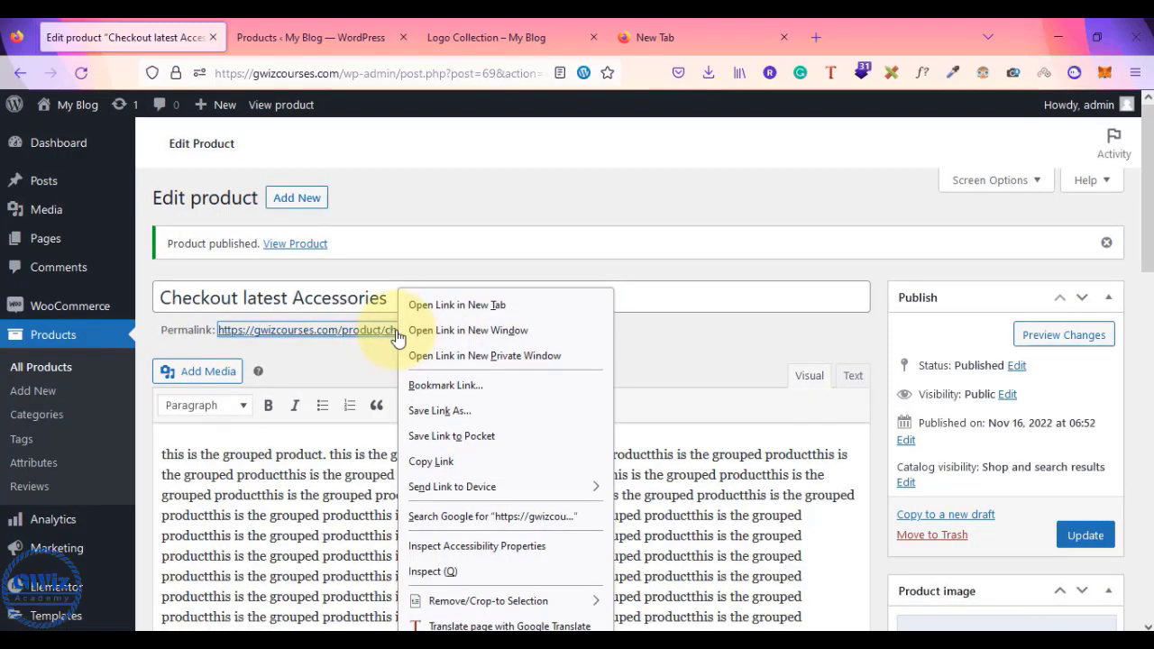
left_click(444, 307)
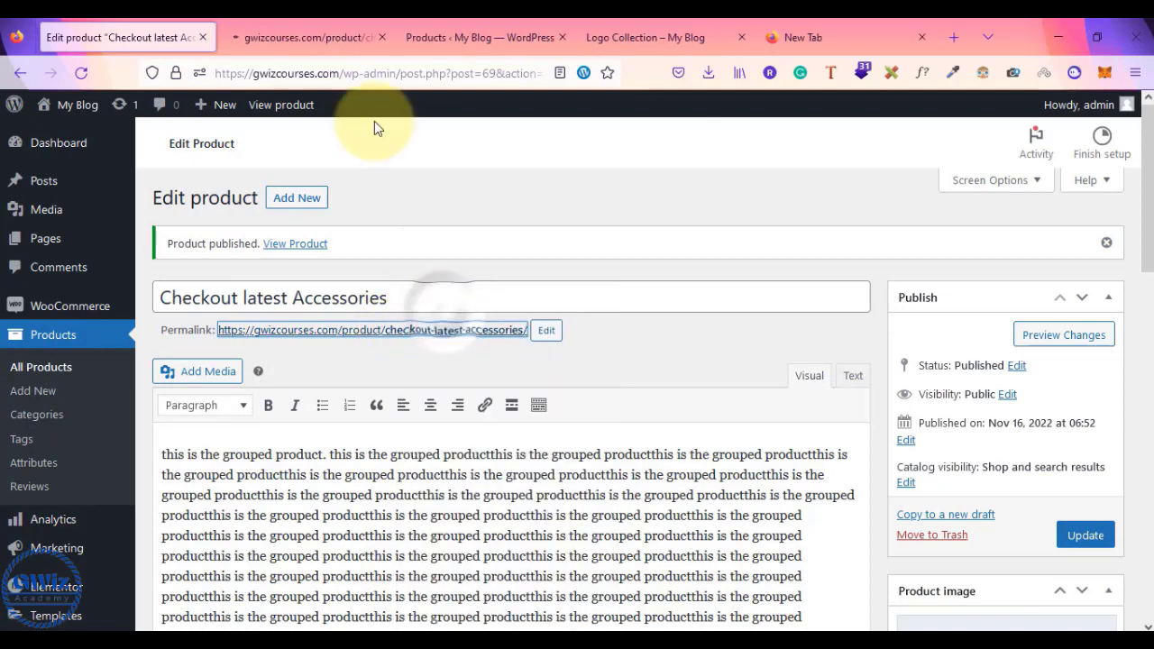
left_click(330, 27)
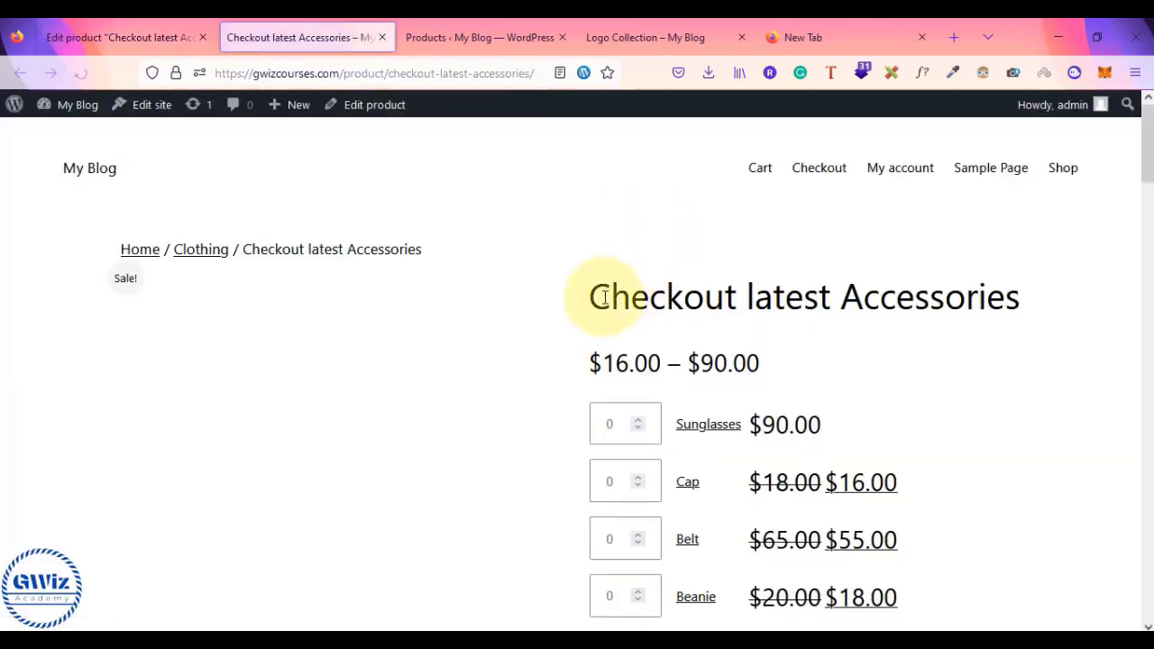
- Review the grouped product's item prices and open the Sunglasses product in a new tab
scroll(604, 297, "down", 1)
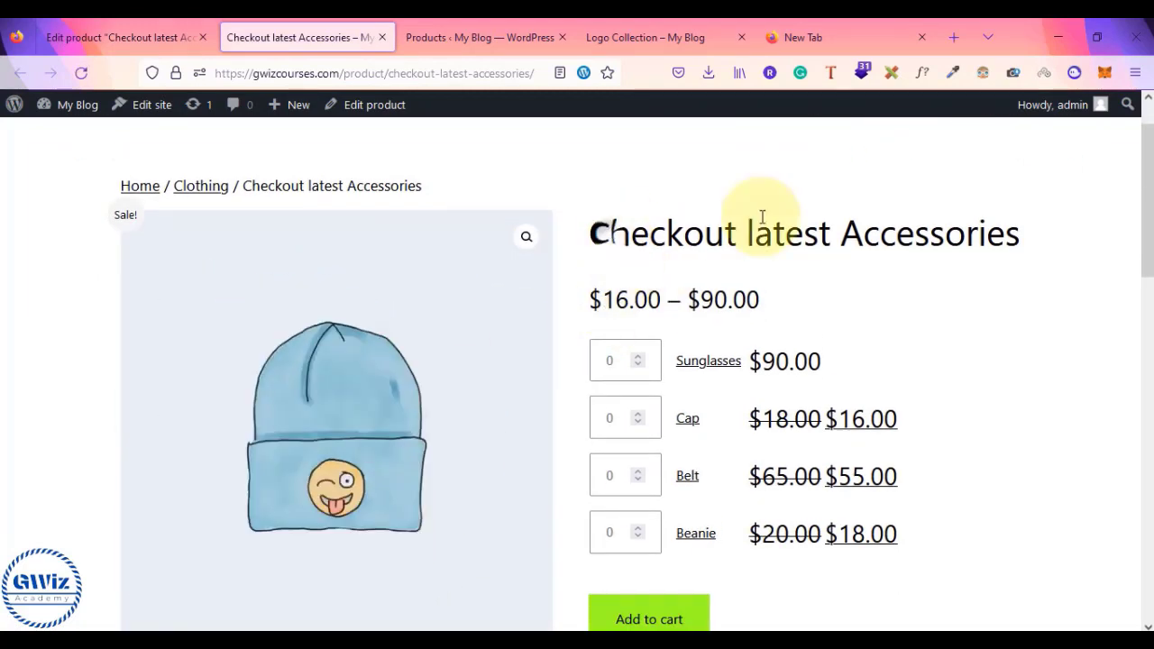
left_click_drag(605, 233, 1087, 261)
left_click(1087, 261)
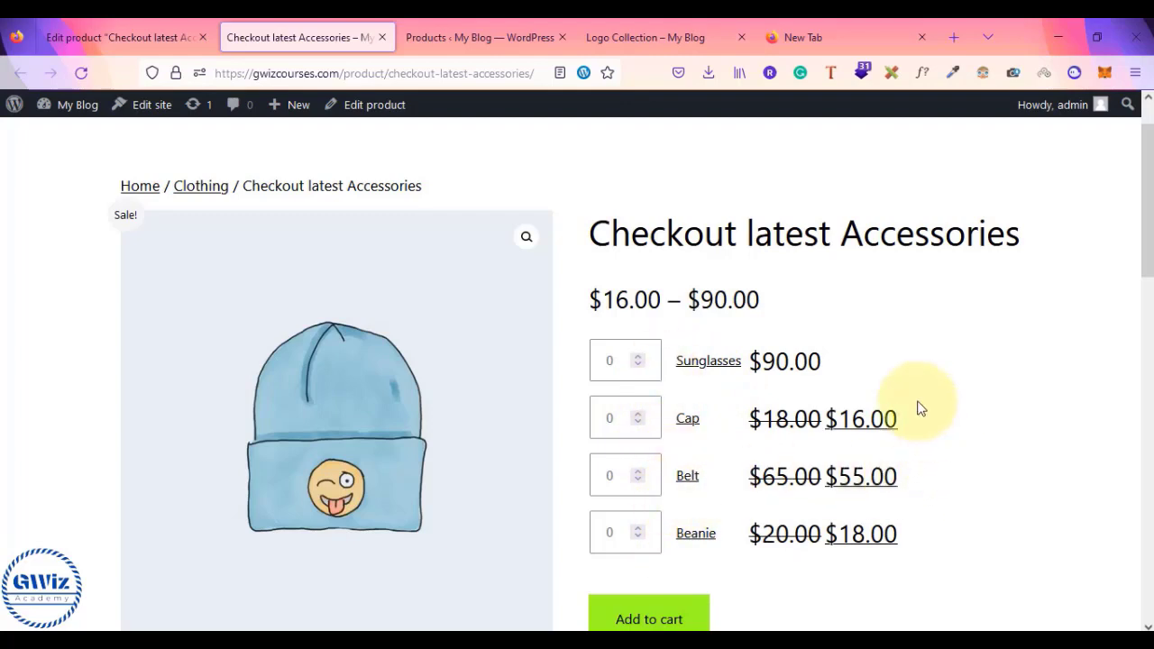
right_click(694, 371)
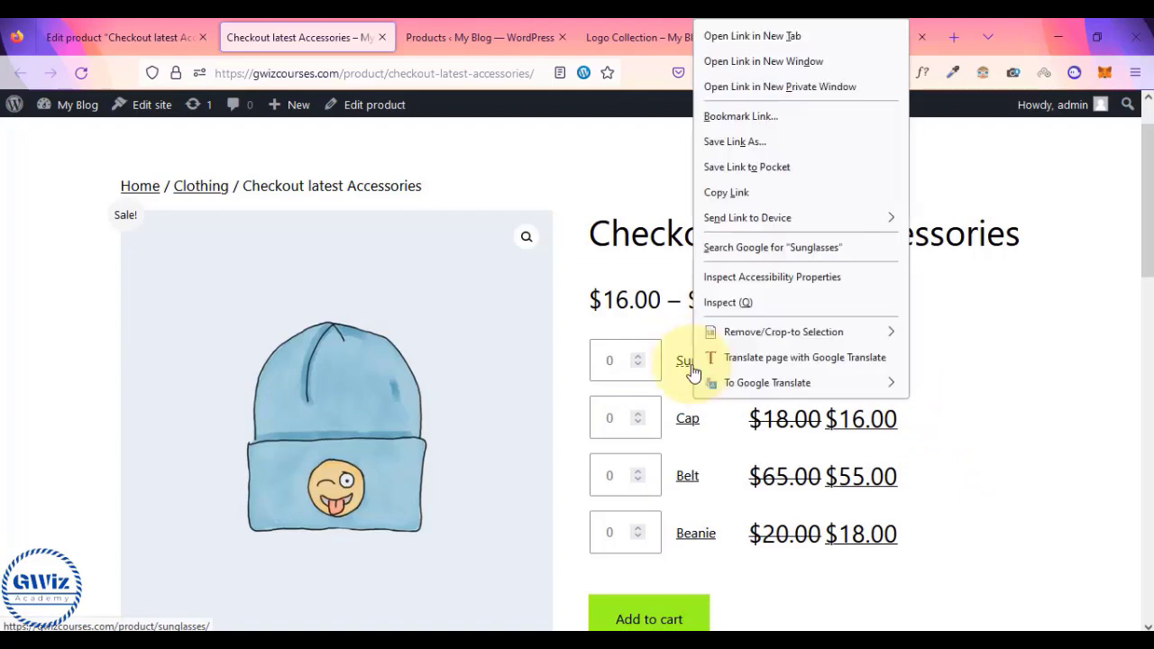
left_click(752, 37)
- Compare the Sunglasses page ($90.00) against the Checkout latest Accessories page, ending on the latter
left_click(434, 30)
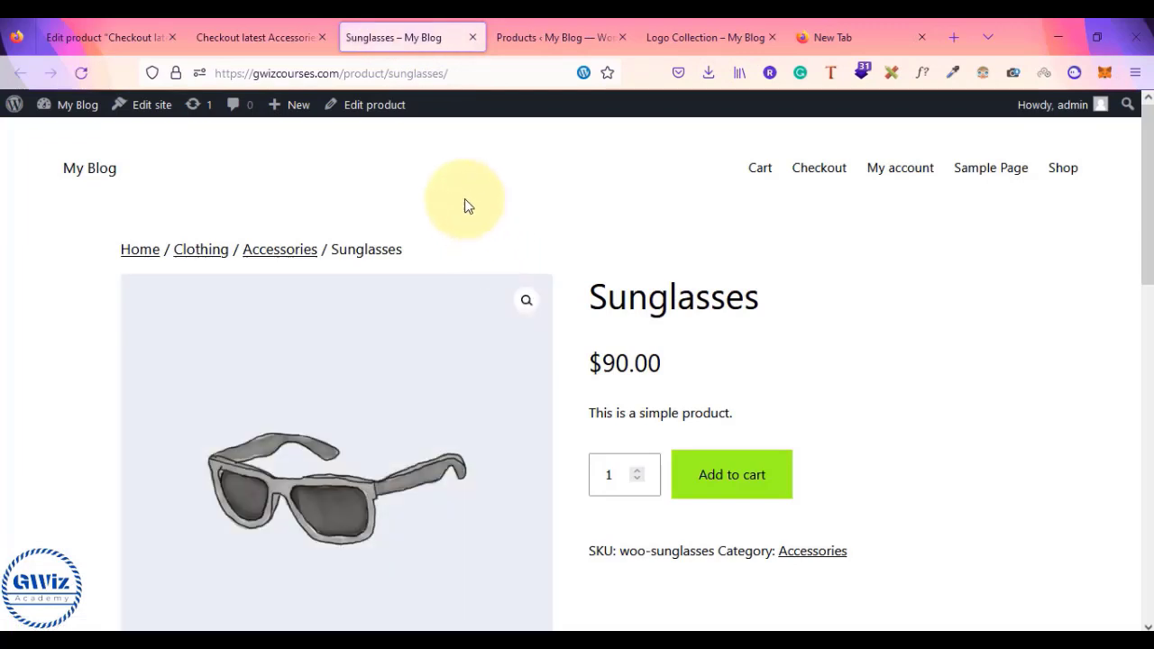
left_click(293, 30)
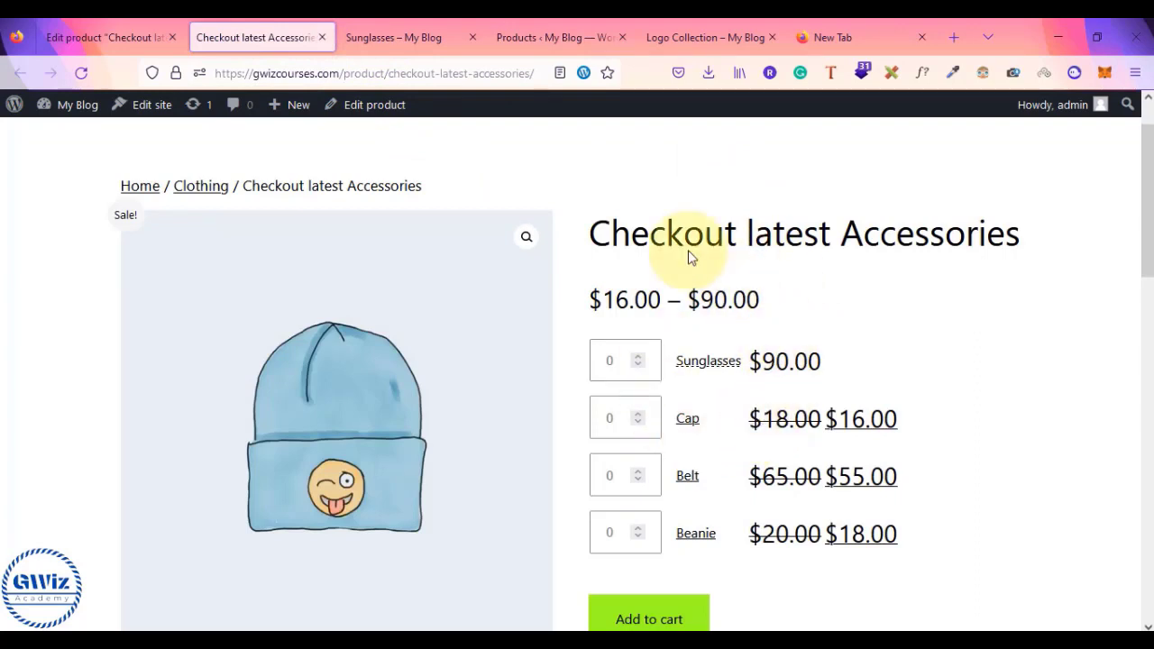
left_click(408, 44)
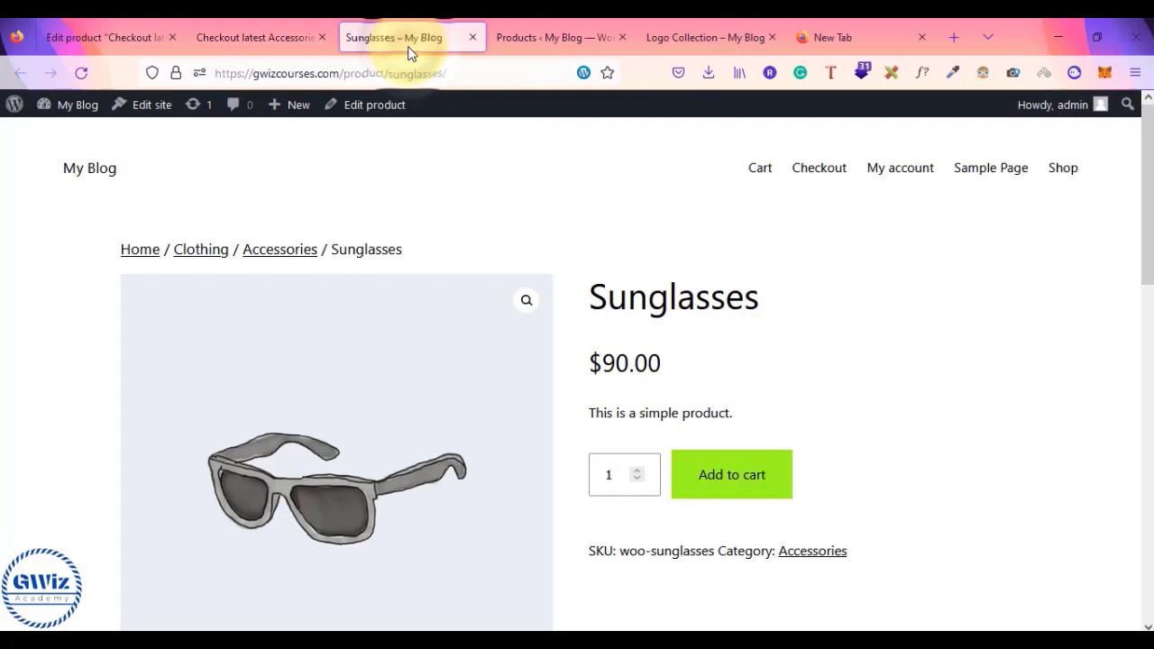
left_click(291, 27)
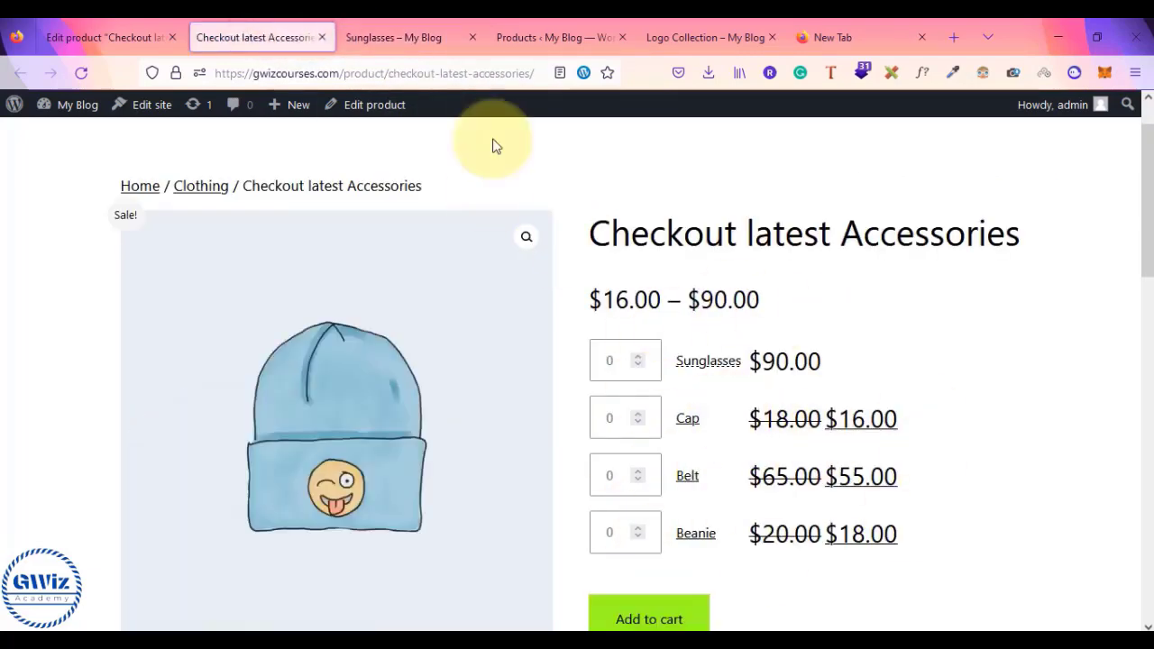
left_click(382, 20)
left_click(245, 20)
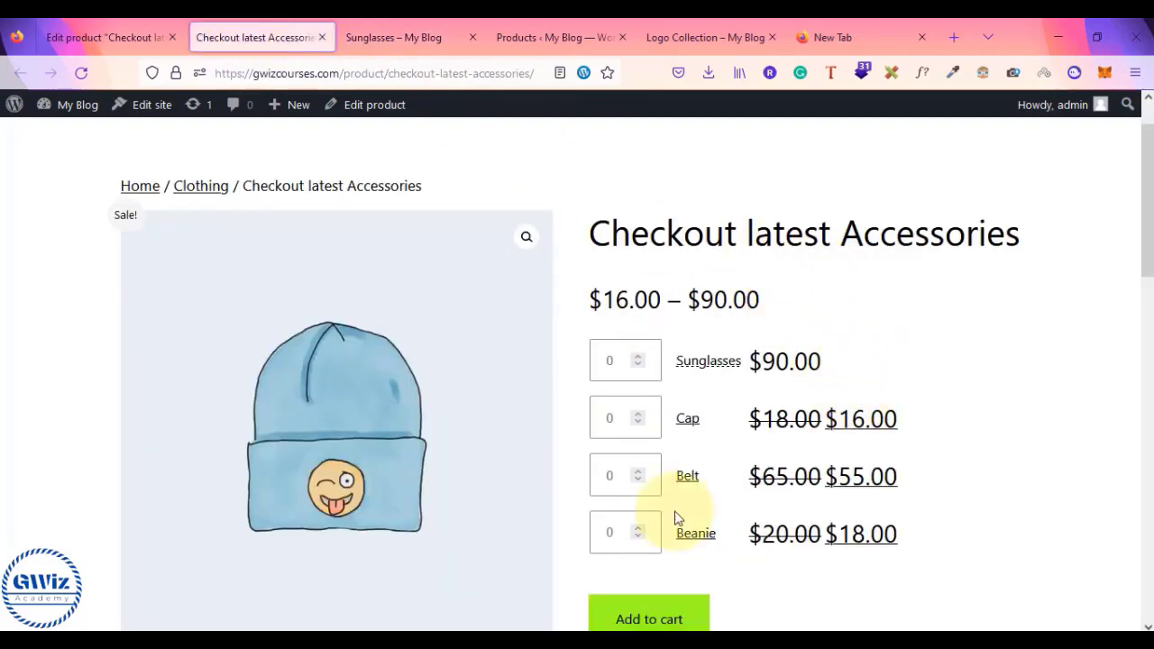
- Add one Sunglasses and one Cap to the cart, then go to the cart page
scroll(753, 489, "up", 1)
scroll(766, 506, "down", 3)
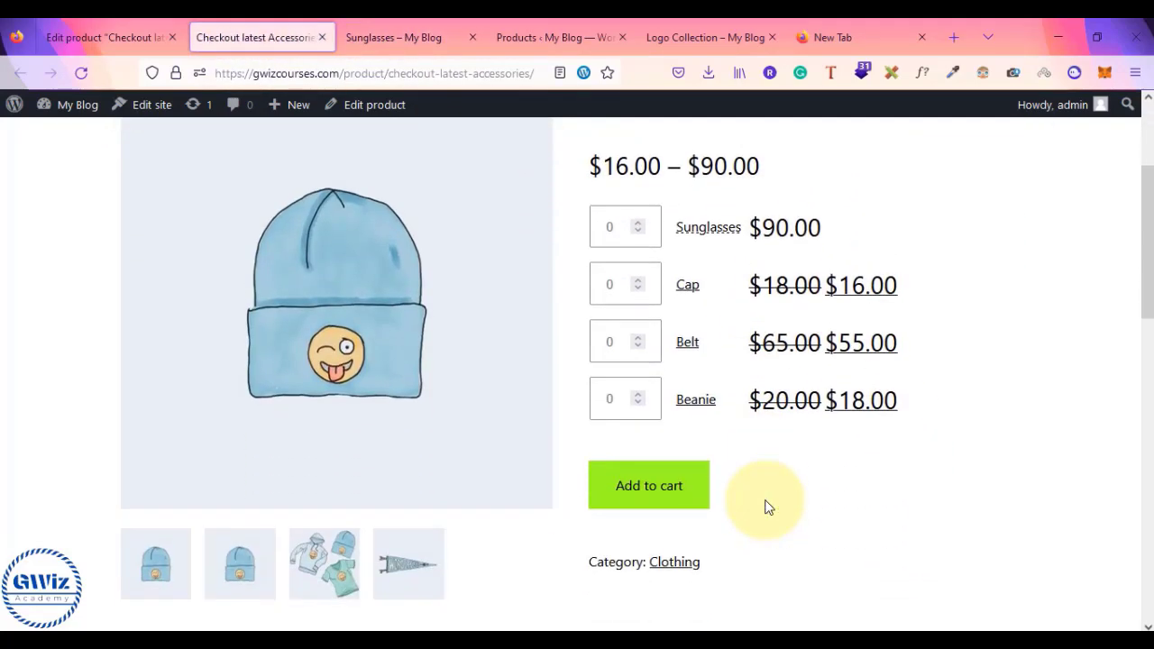
scroll(767, 469, "up", 3)
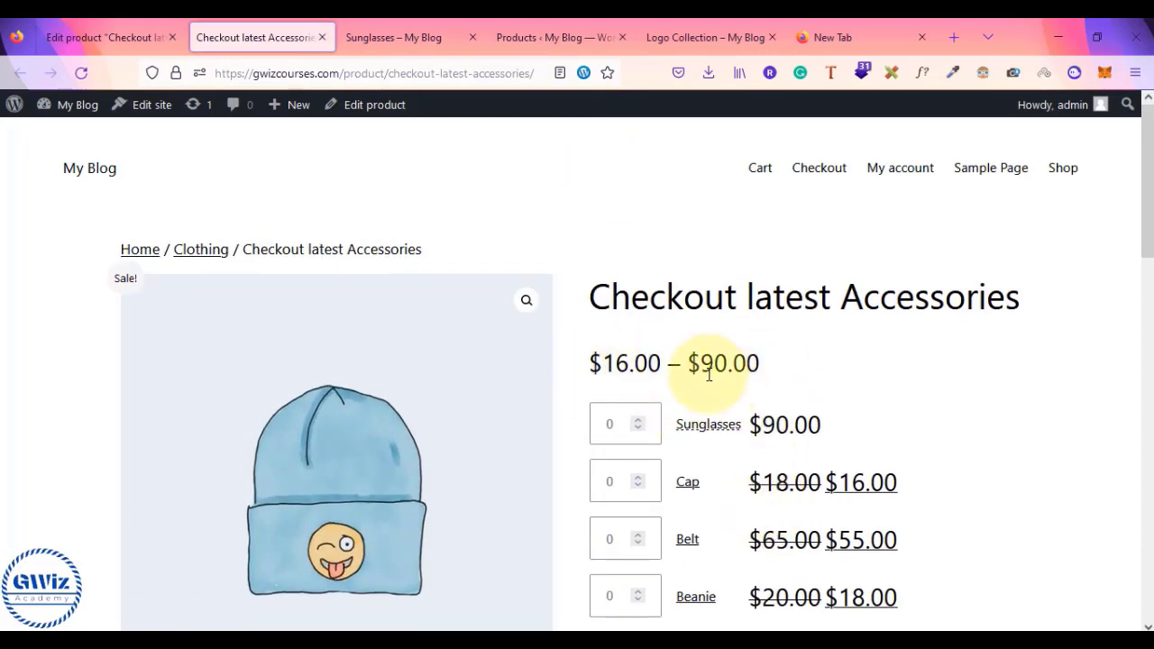
scroll(703, 374, "down", 1)
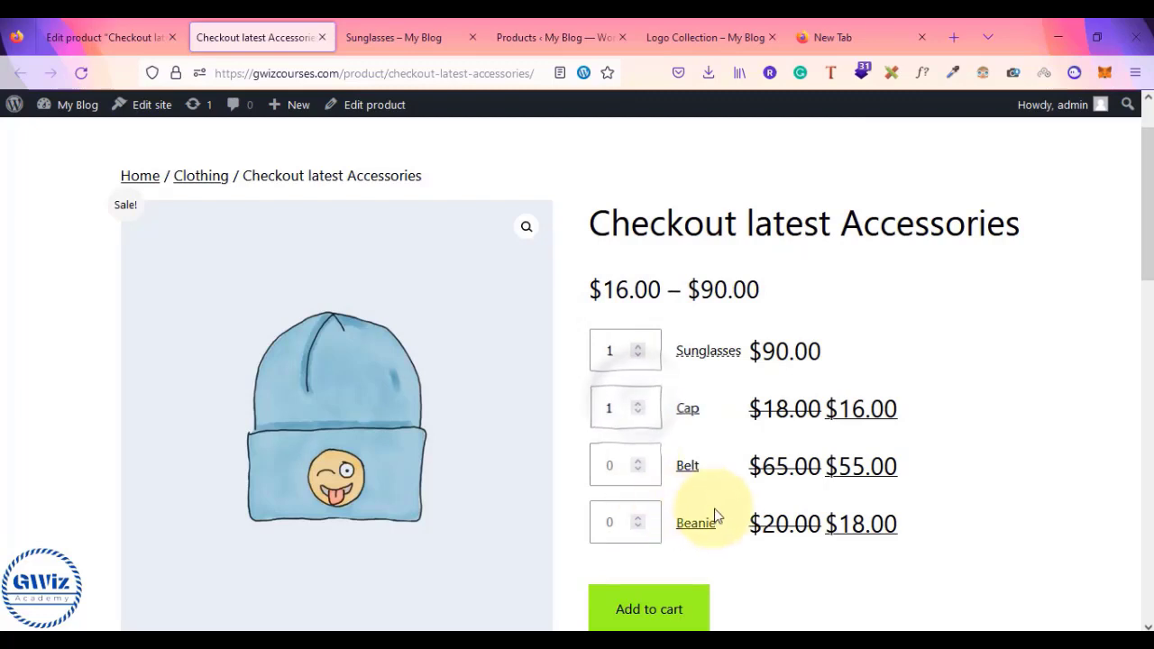
scroll(704, 516, "down", 2)
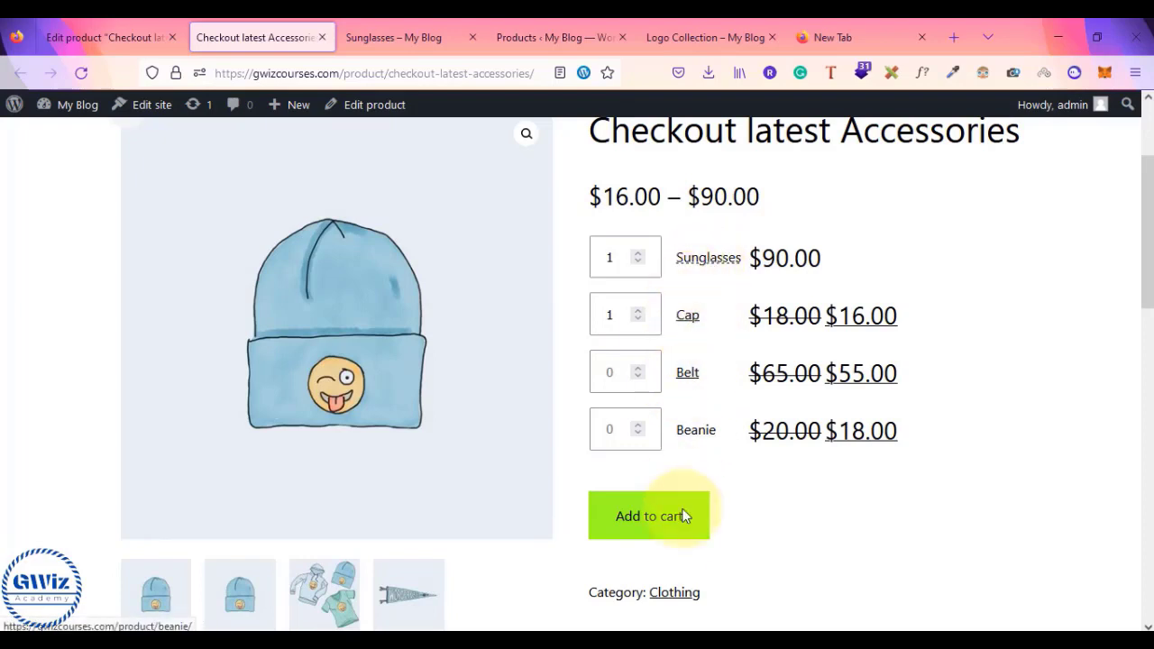
left_click(677, 534)
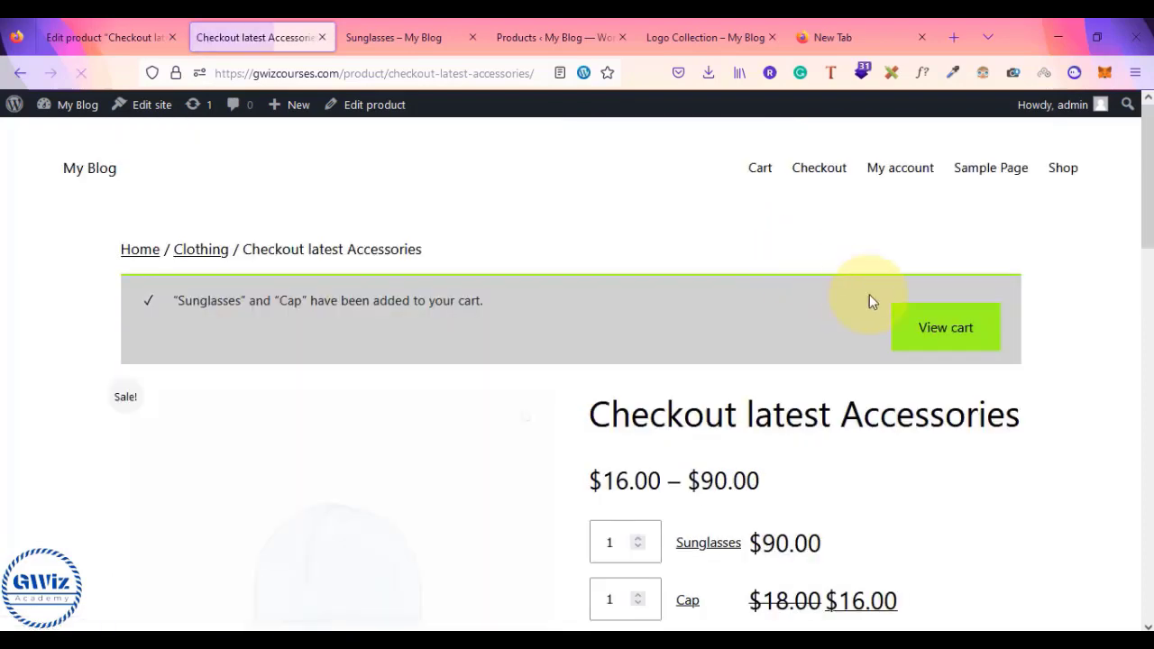
left_click(952, 341)
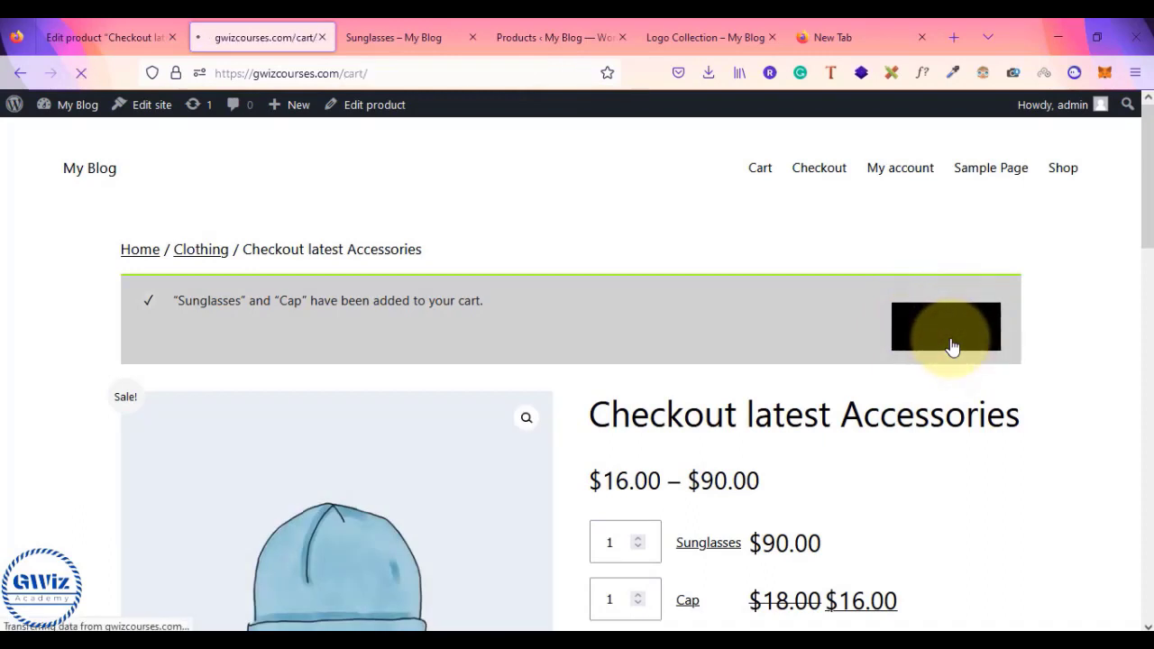
- Raise the Sunglasses quantity to 5 and update the cart
scroll(953, 347, "down", 3)
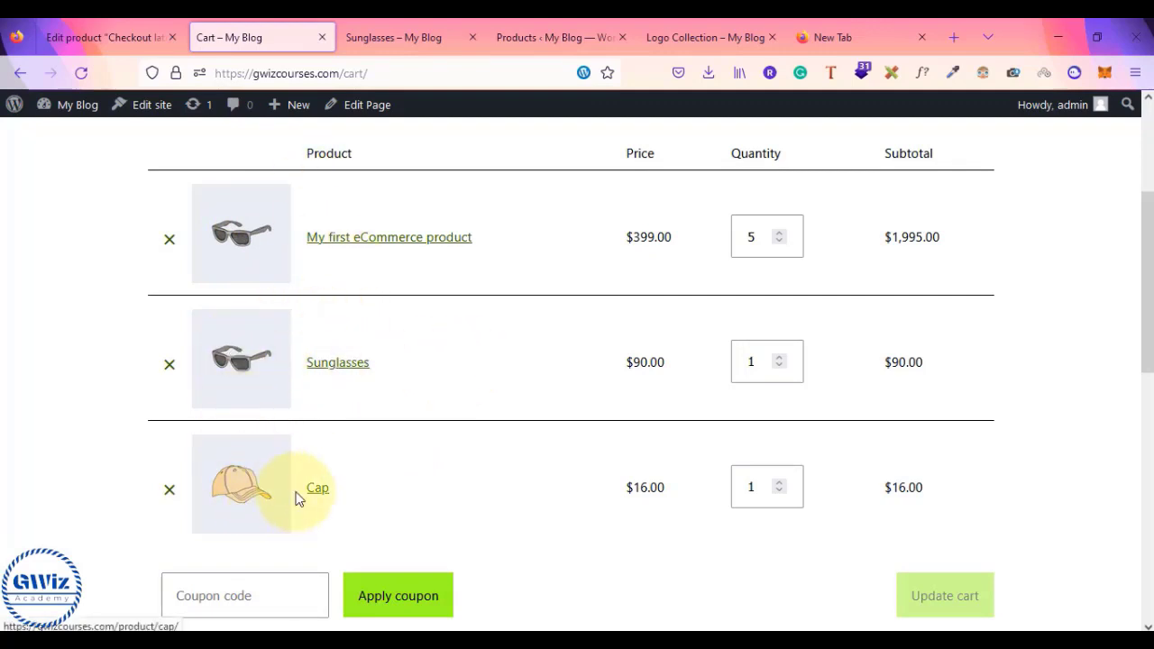
left_click(786, 358)
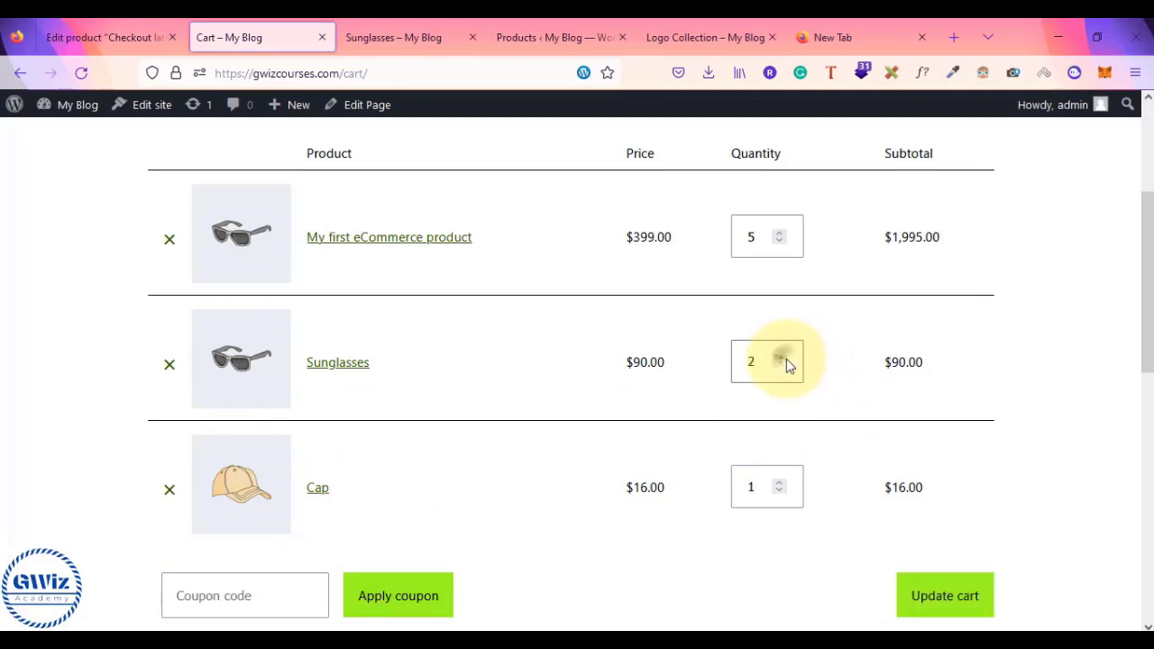
left_click(787, 359)
left_click(787, 358)
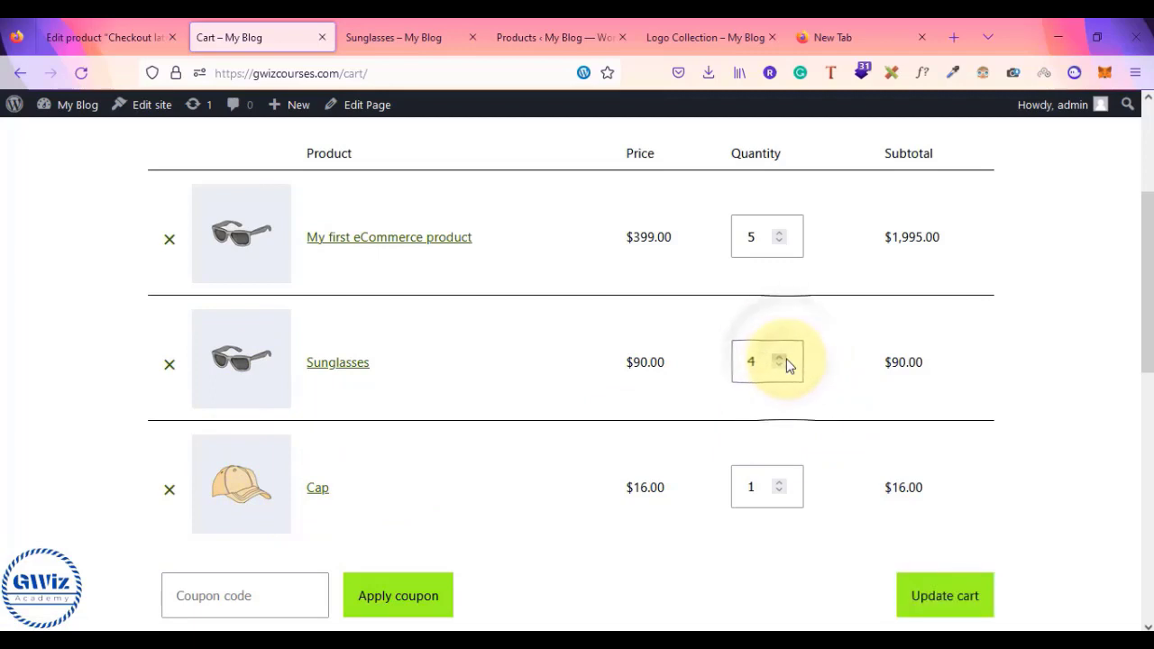
left_click(786, 358)
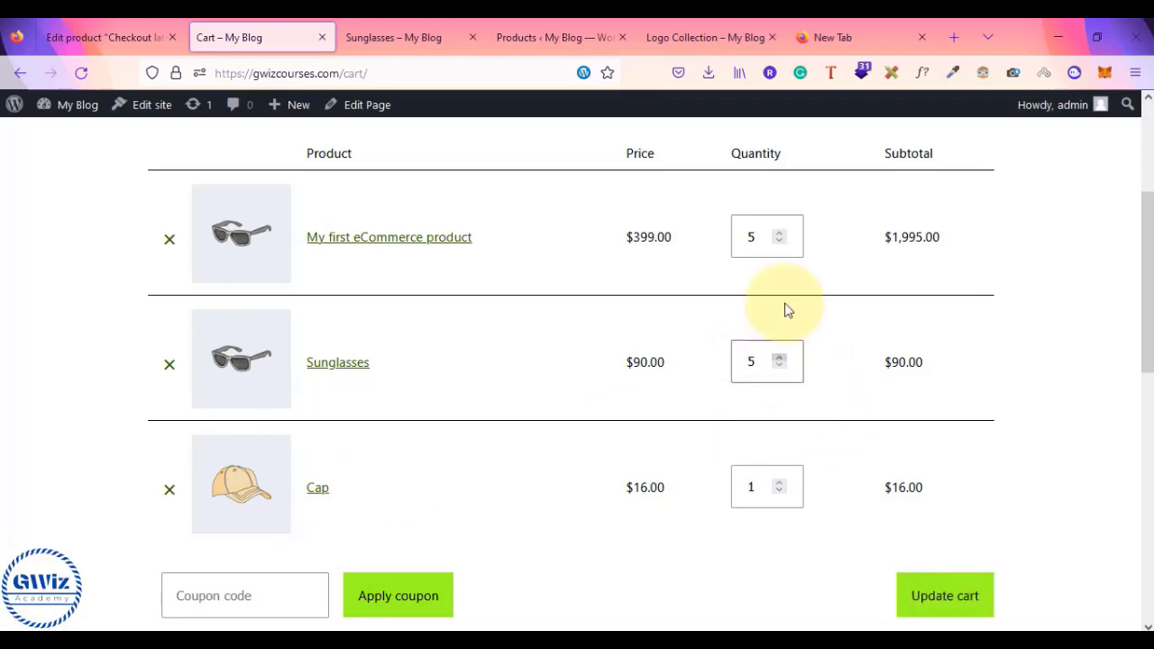
left_click(918, 598)
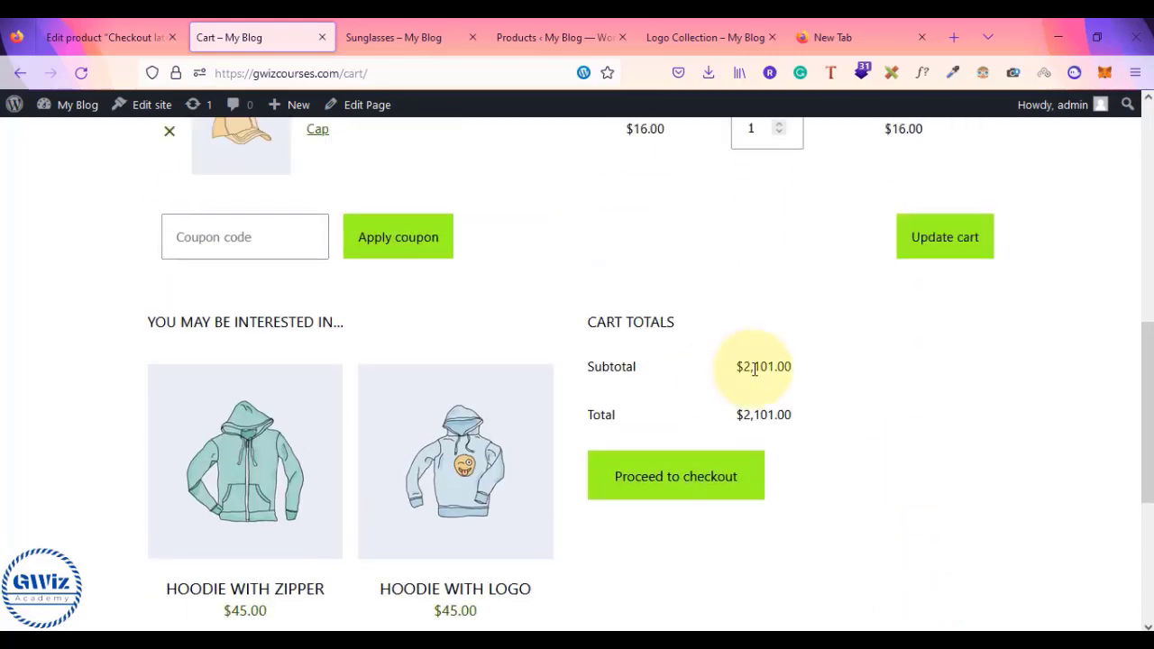
left_click(946, 238)
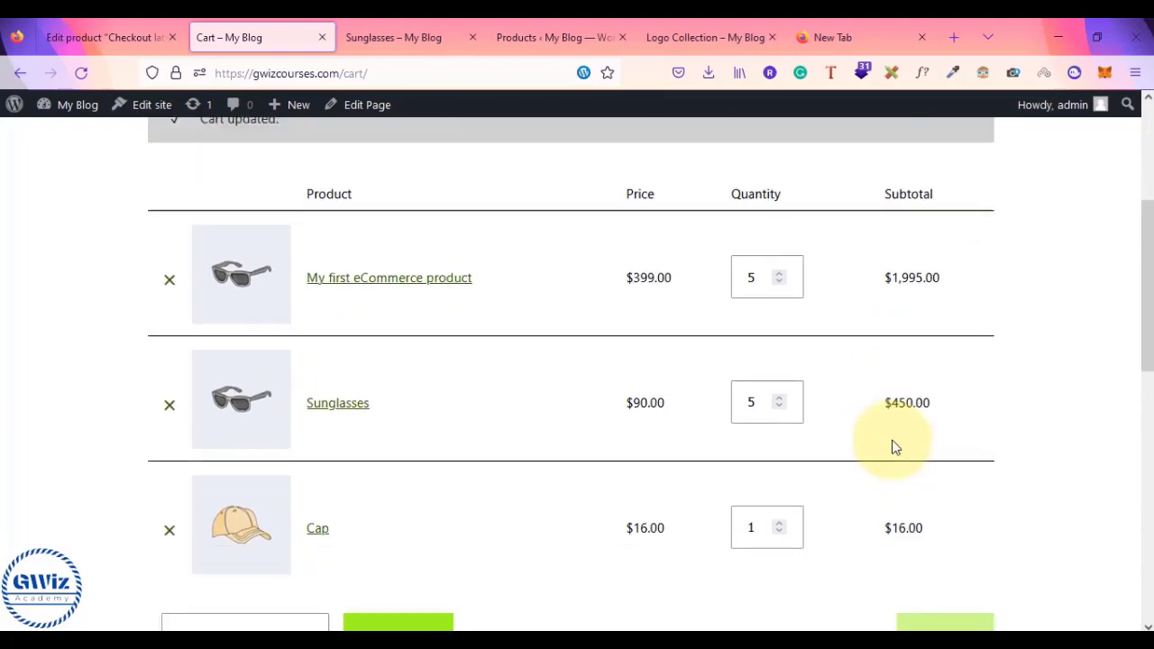
- Check that the cart total now reads $2,461.00
scroll(893, 445, "down", 4)
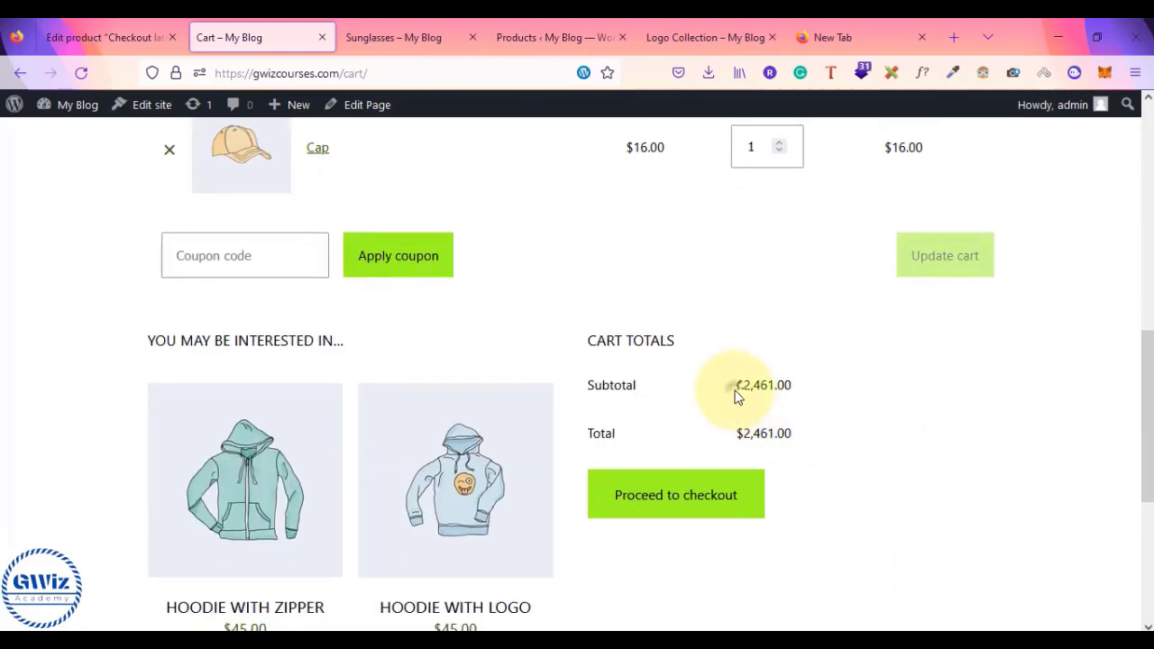
double_click(749, 385)
scroll(830, 405, "up", 4)
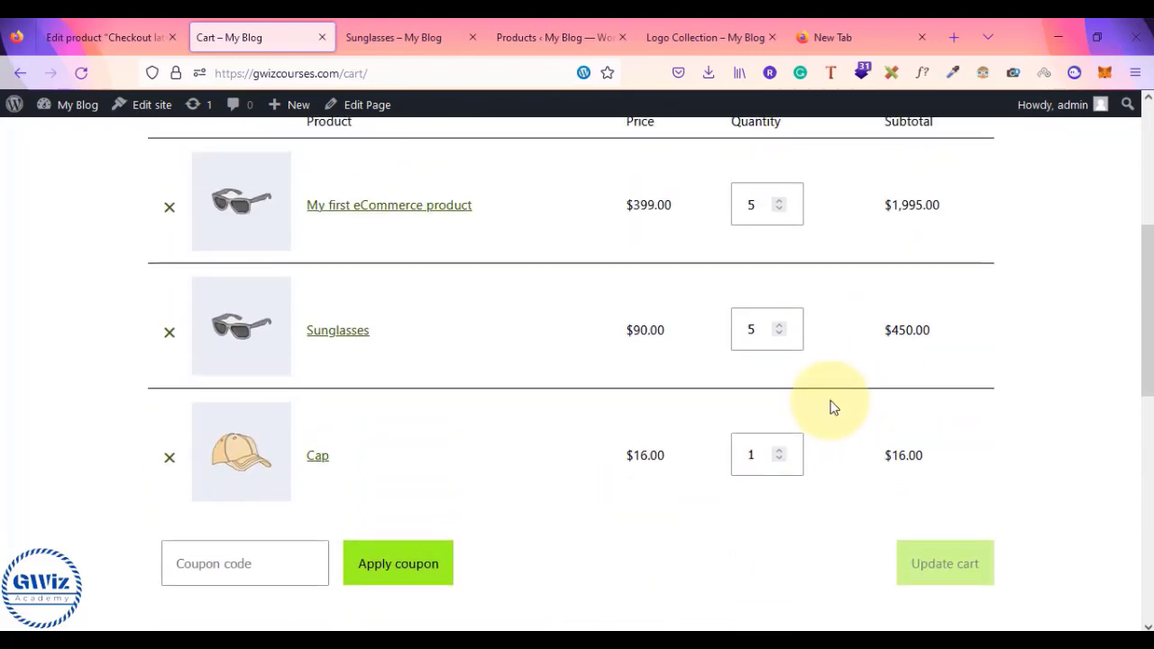
scroll(834, 408, "up", 3)
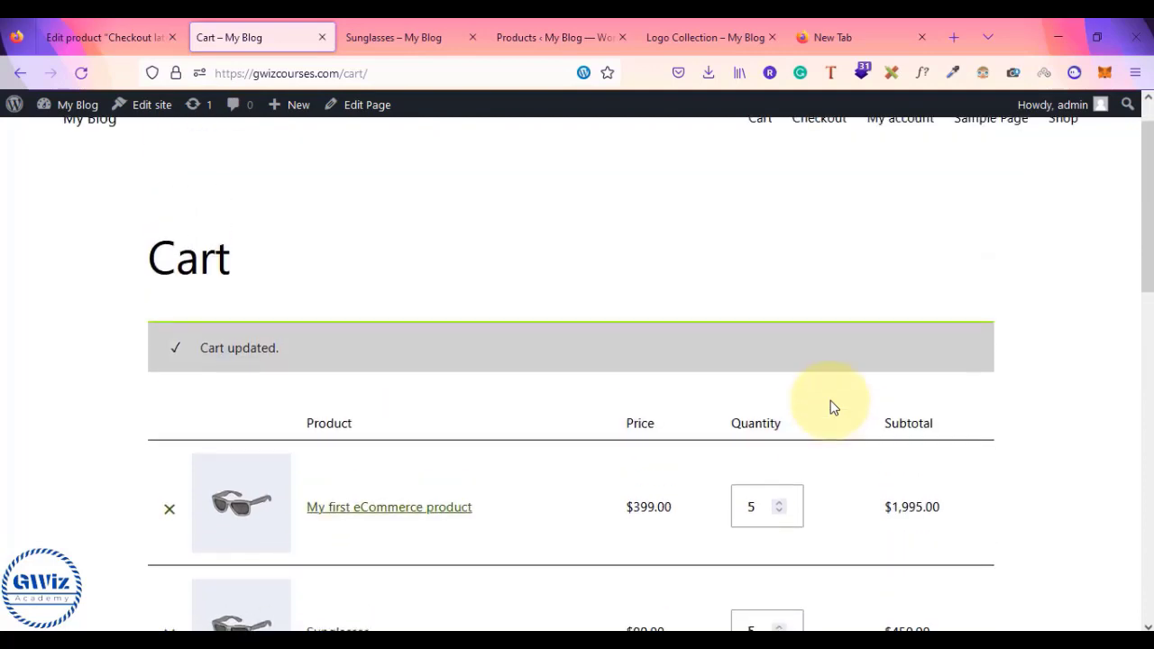
scroll(834, 408, "up", 1)
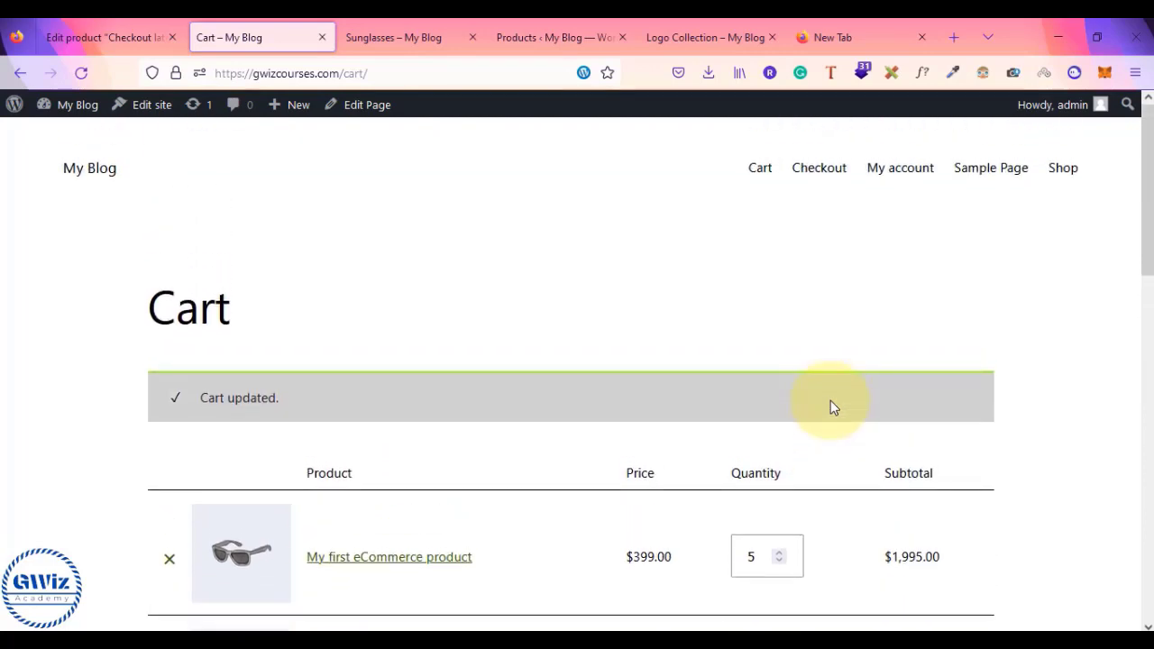
- Go back to the Checkout latest Accessories page and scroll to its top
left_click(23, 76)
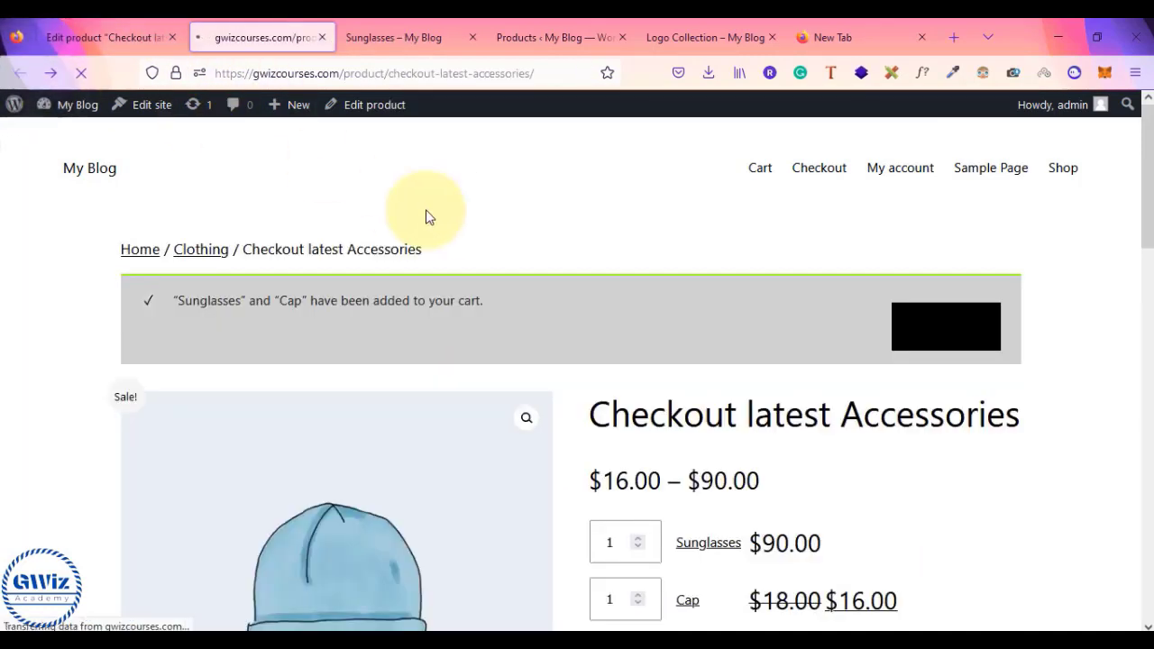
scroll(727, 293, "up", 3)
scroll(727, 293, "down", 1)
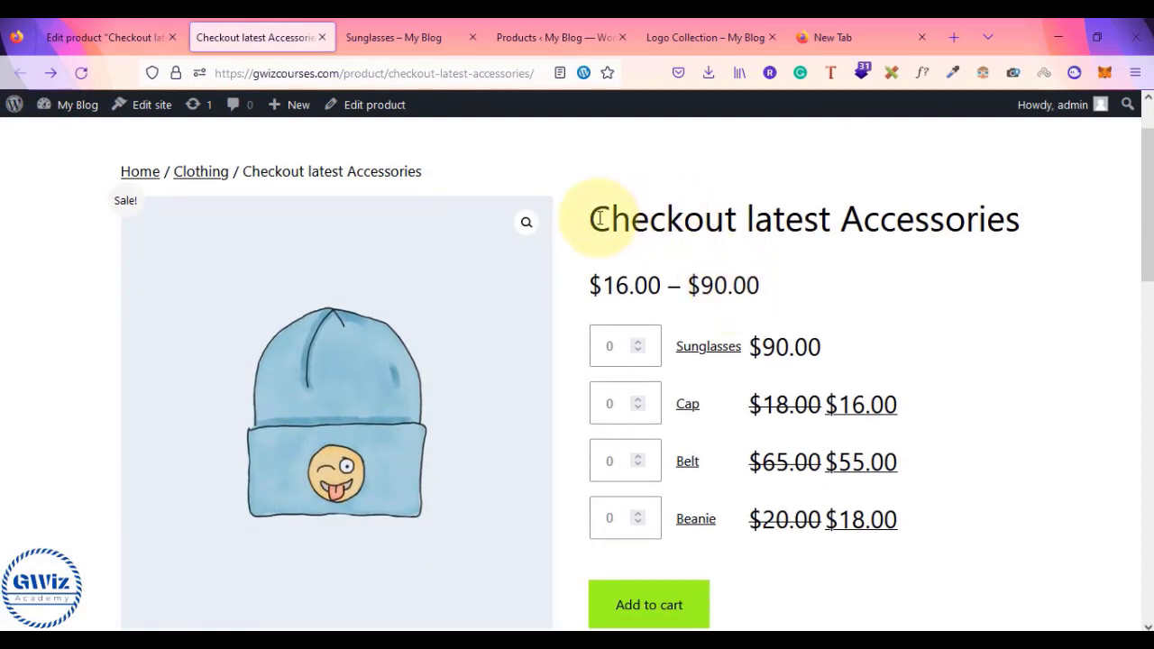
scroll(600, 218, "up", 1)
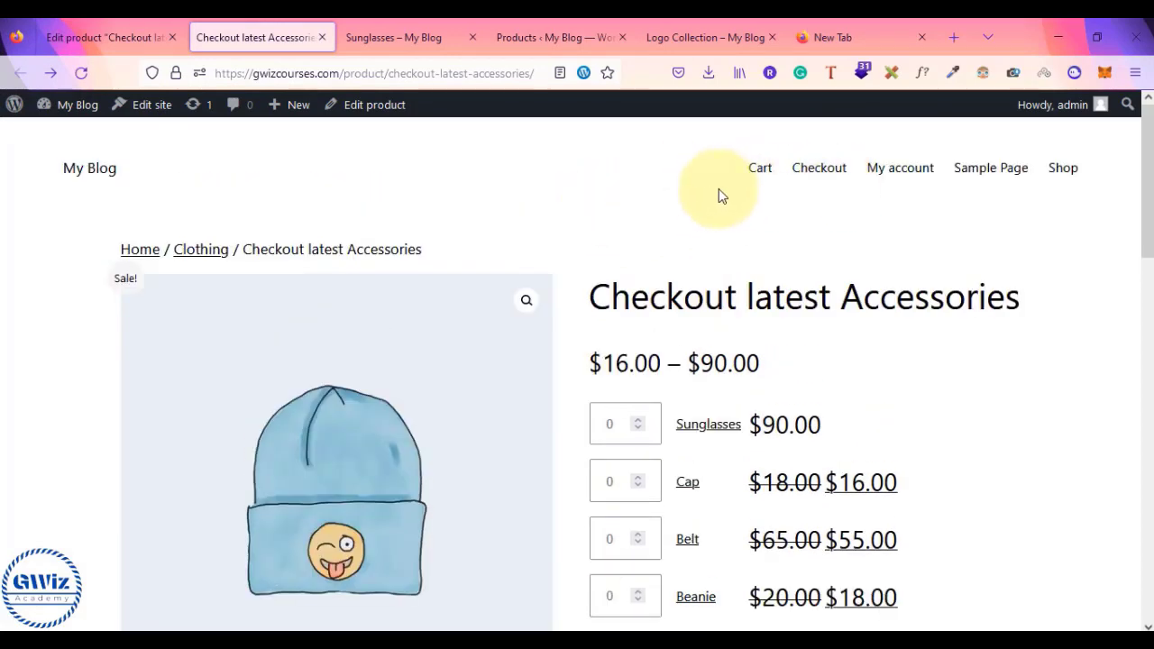
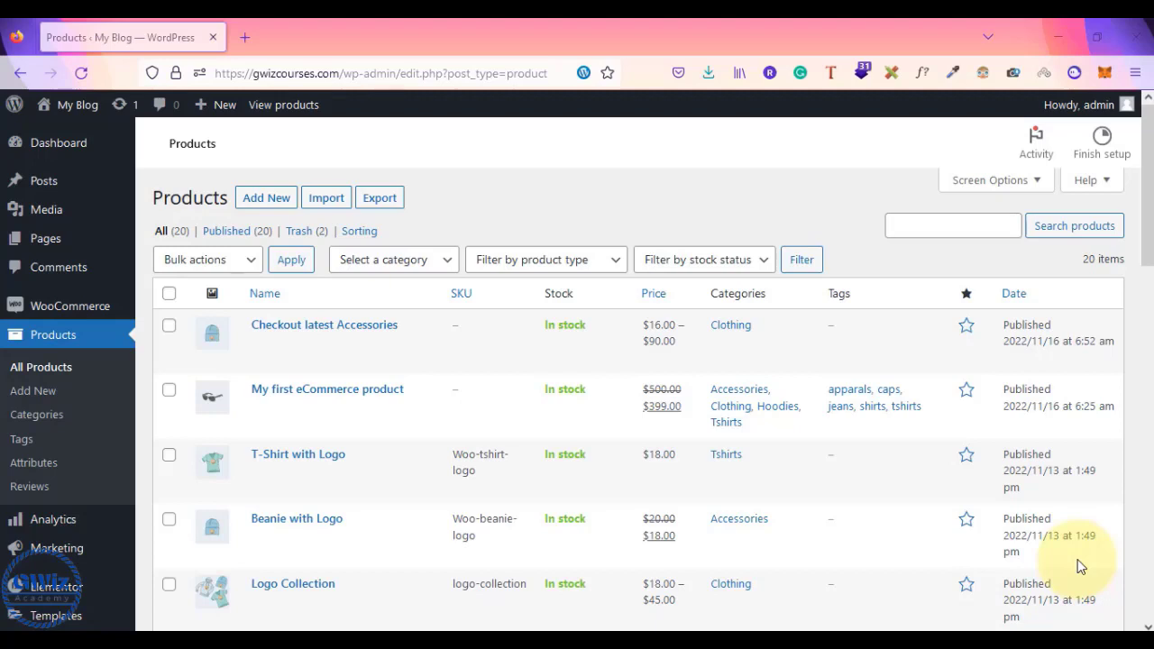
- Filter the Products list by 'Variable product', leaving V-Neck T-Shirt and Hoodie
scroll(1080, 566, "down", 7)
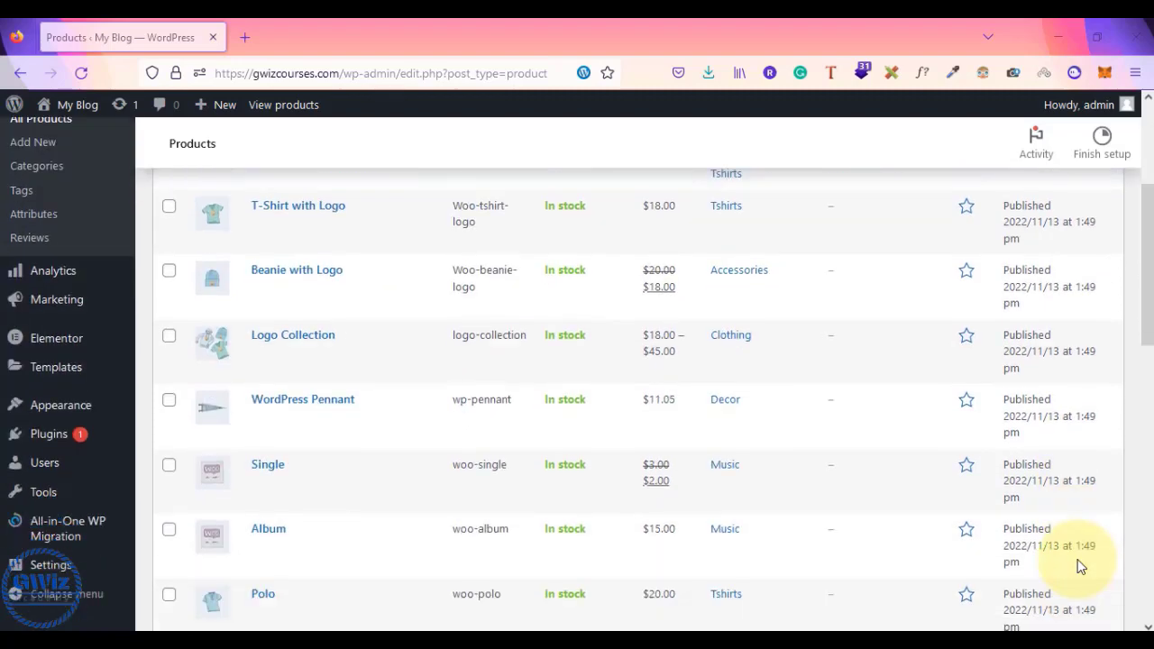
scroll(1078, 559, "up", 8)
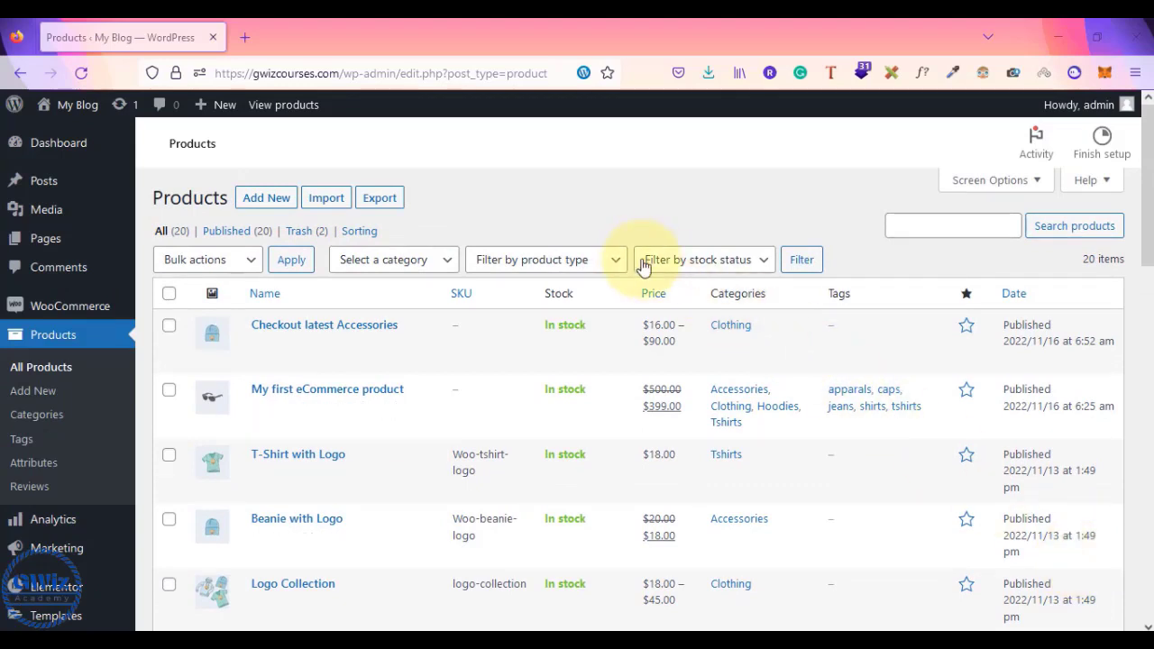
left_click(592, 261)
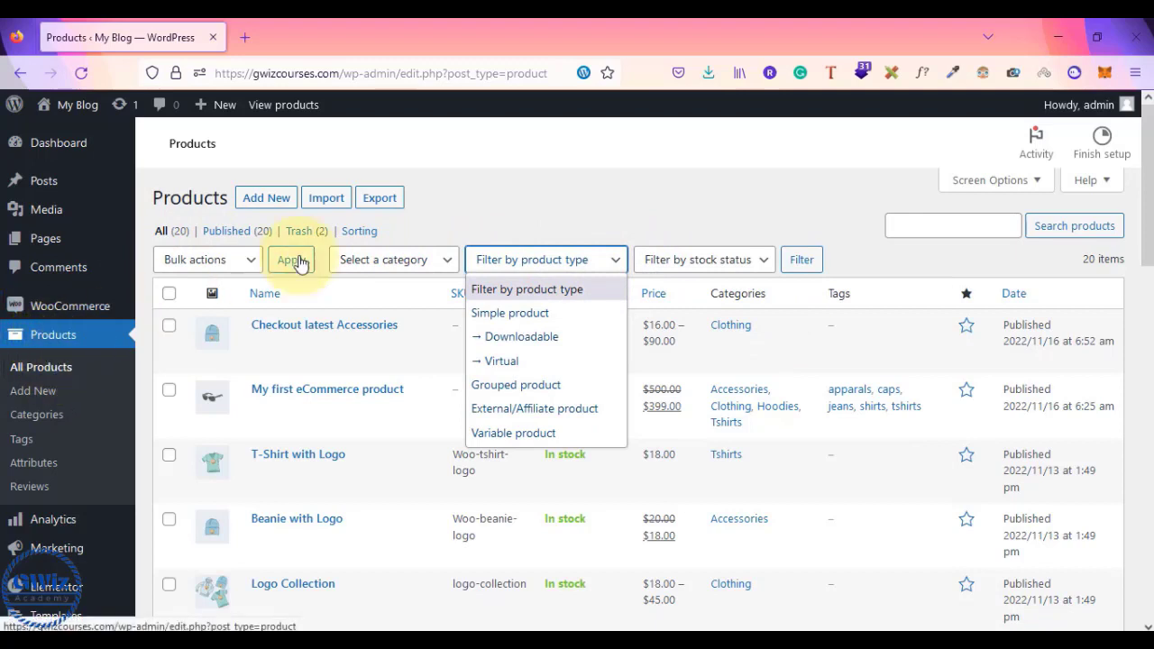
left_click(556, 439)
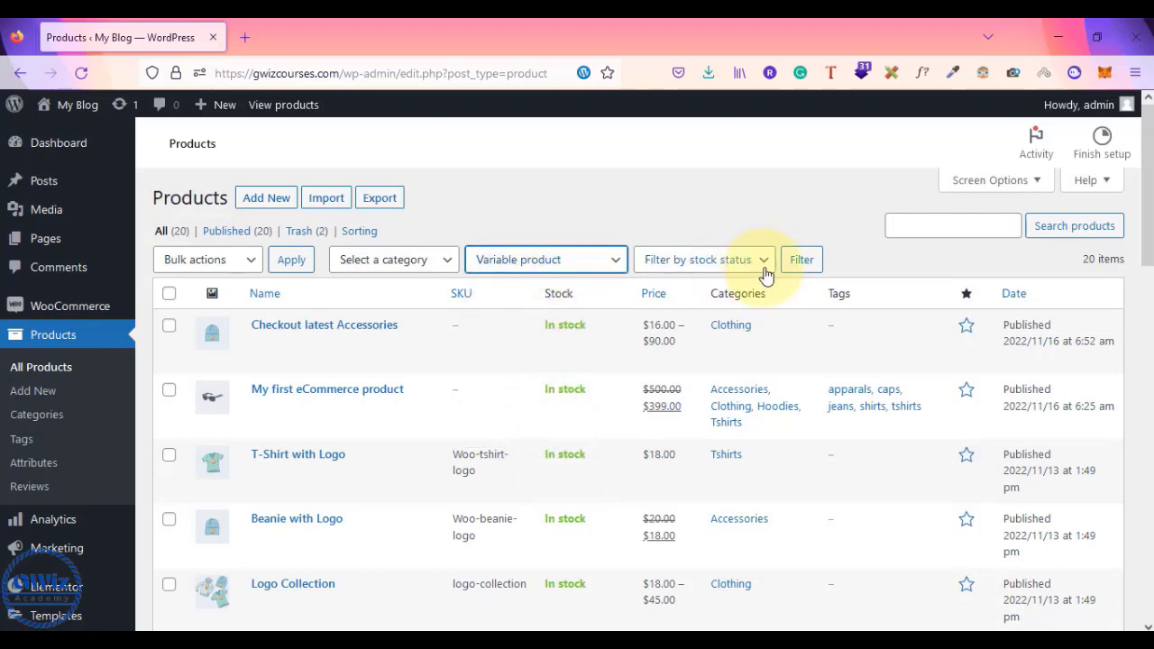
left_click(800, 264)
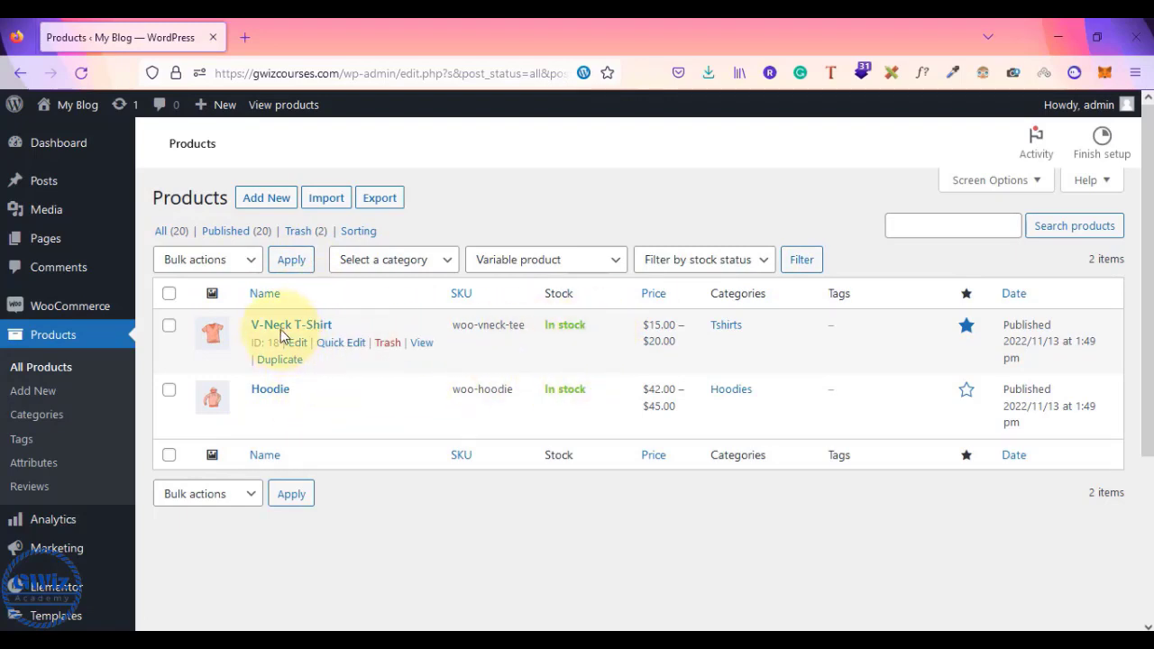
- Open the V-Neck T-Shirt storefront page in a new tab and scroll through it
right_click(422, 344)
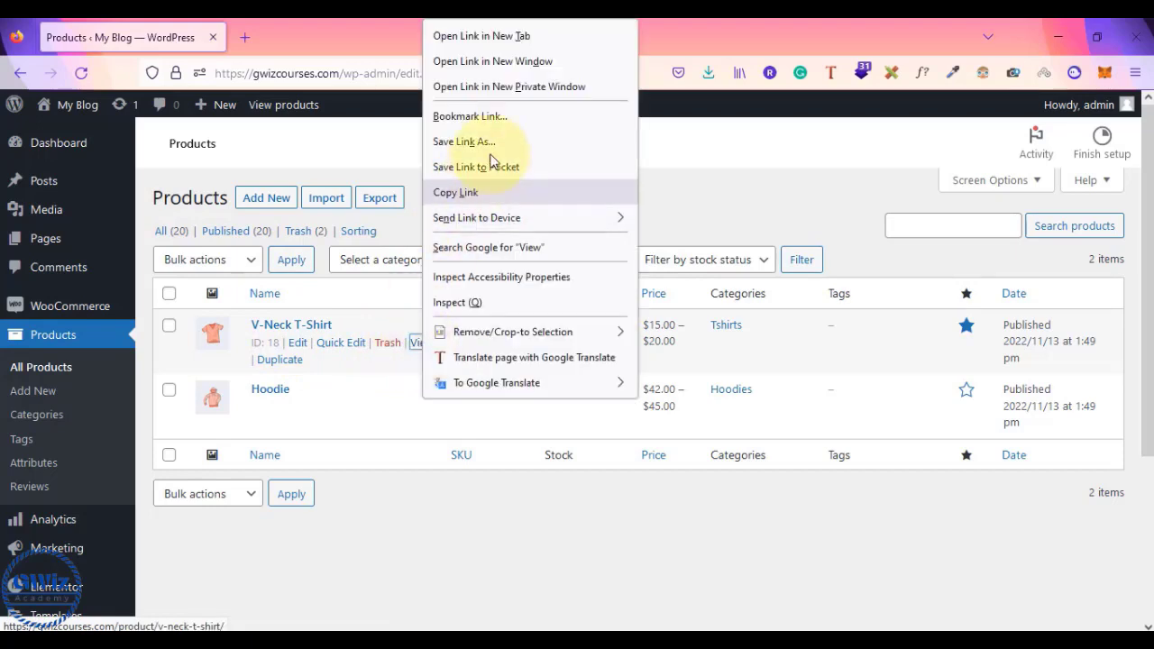
left_click(569, 35)
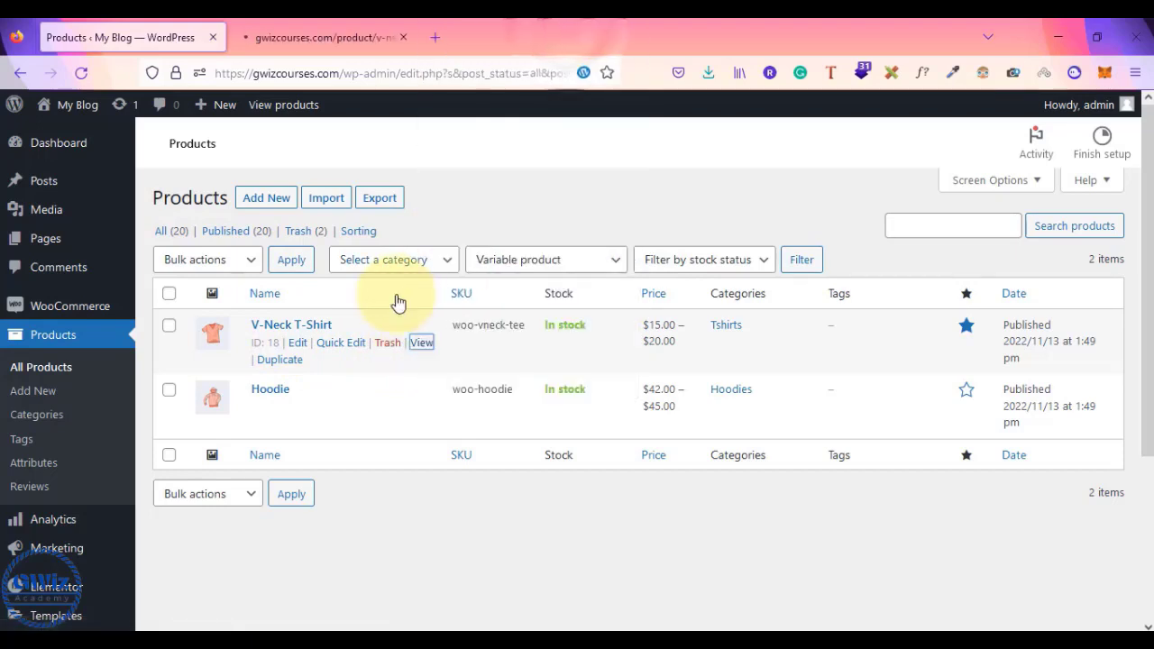
left_click(337, 27)
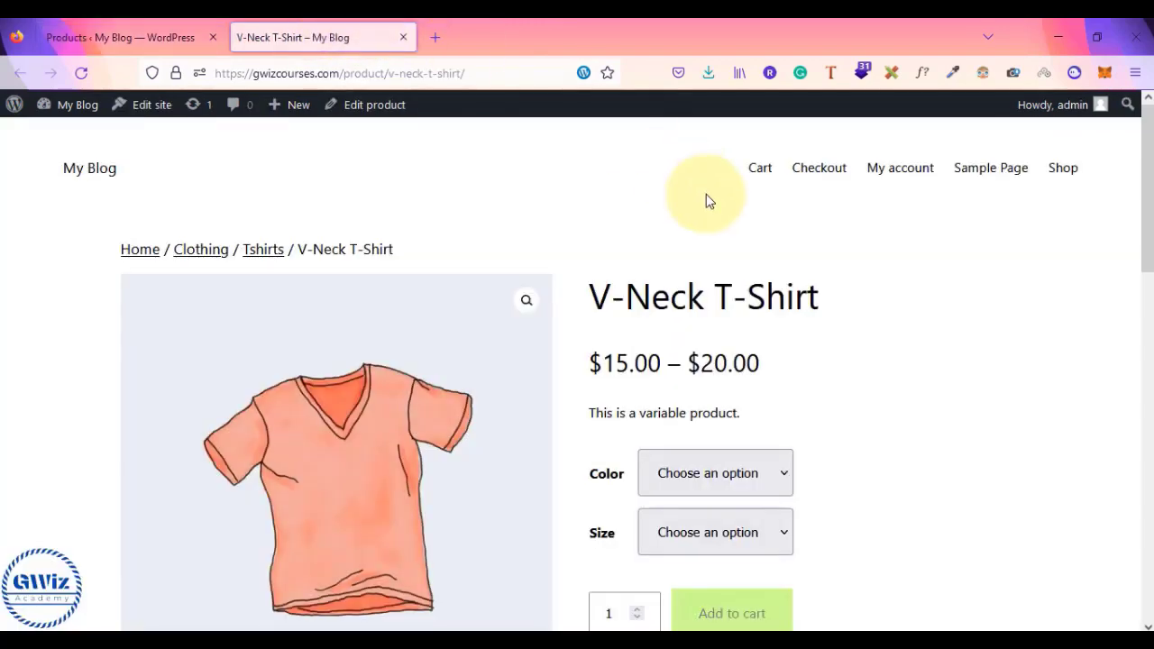
scroll(706, 200, "down", 3)
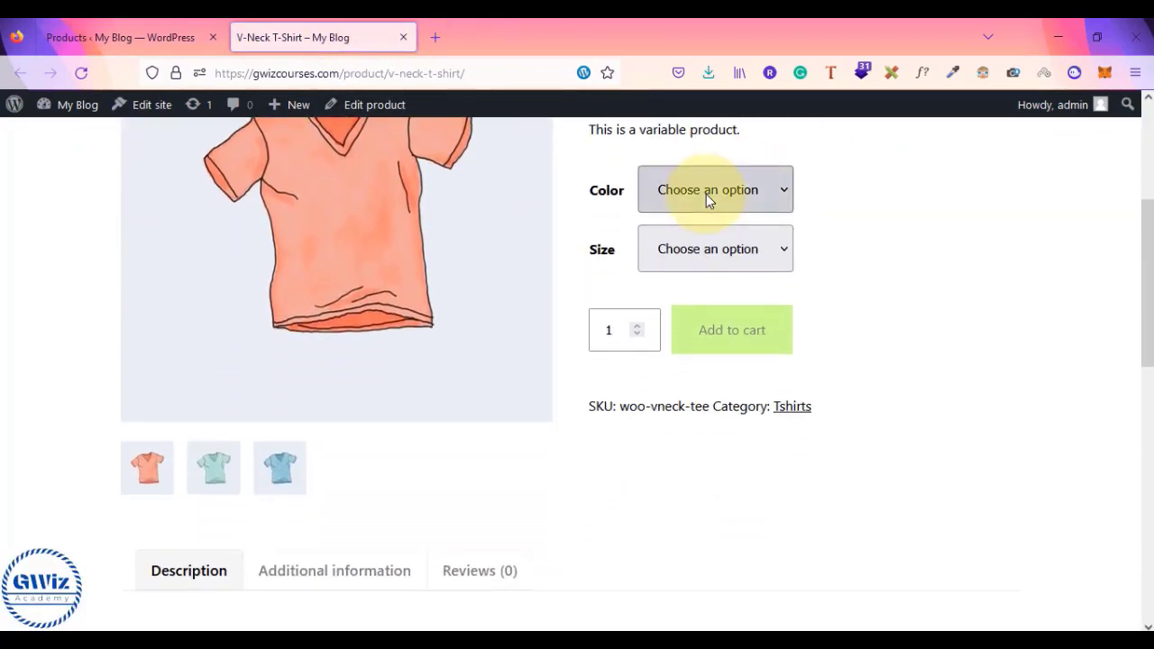
scroll(706, 200, "down", 3)
scroll(708, 200, "down", 5)
scroll(708, 201, "up", 10)
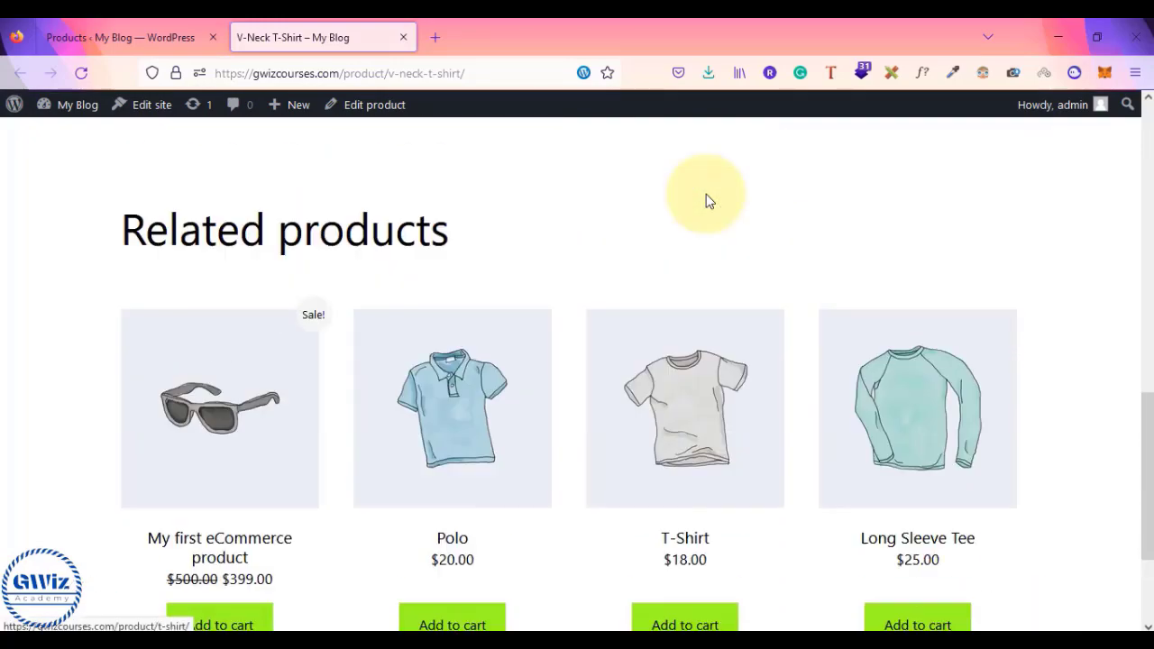
scroll(706, 194, "down", 2)
scroll(706, 194, "up", 3)
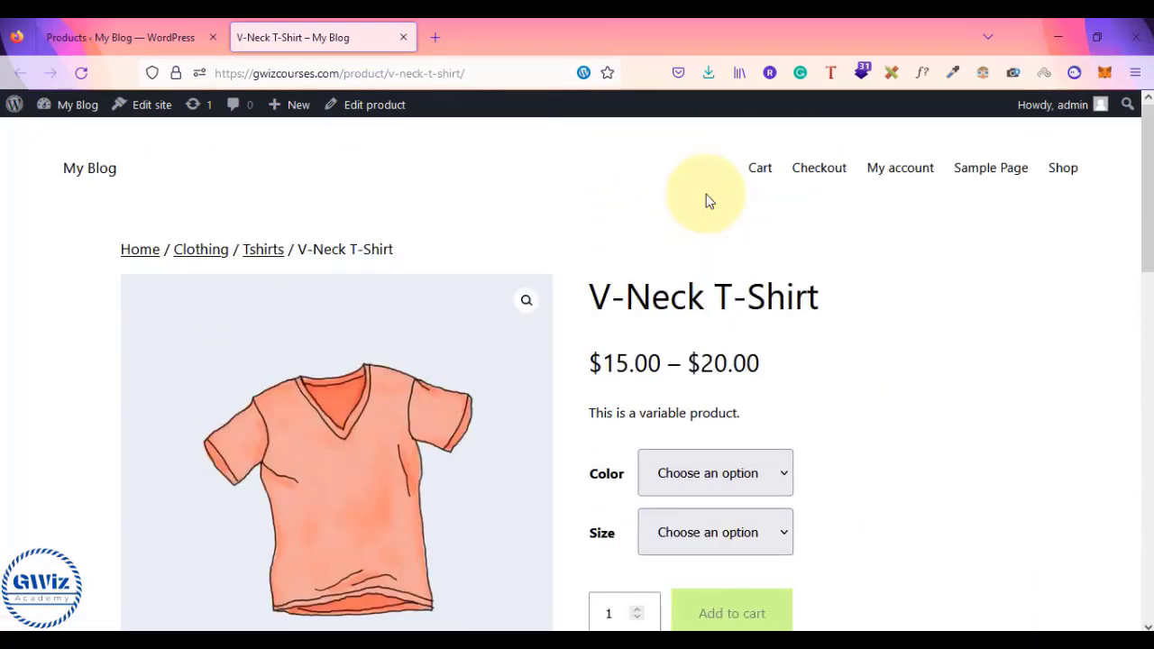
scroll(706, 194, "down", 2)
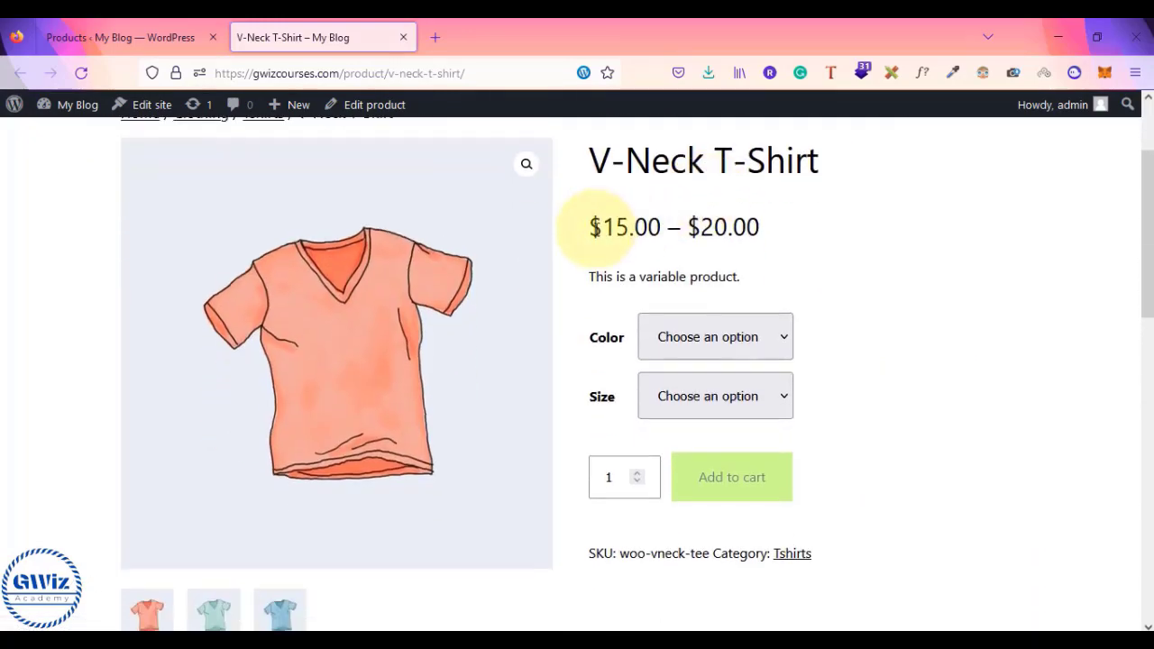
- Highlight the $15.00 – $20.00 price range and the variable product note
left_click_drag(585, 231, 756, 232)
left_click(756, 234)
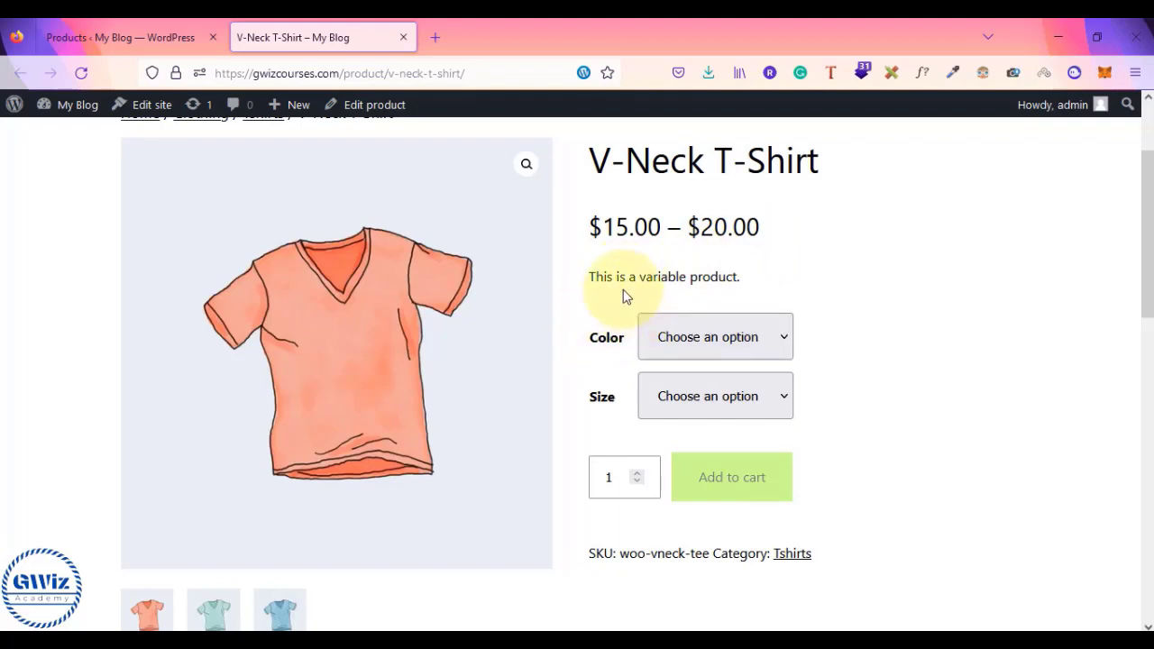
left_click_drag(603, 276, 739, 276)
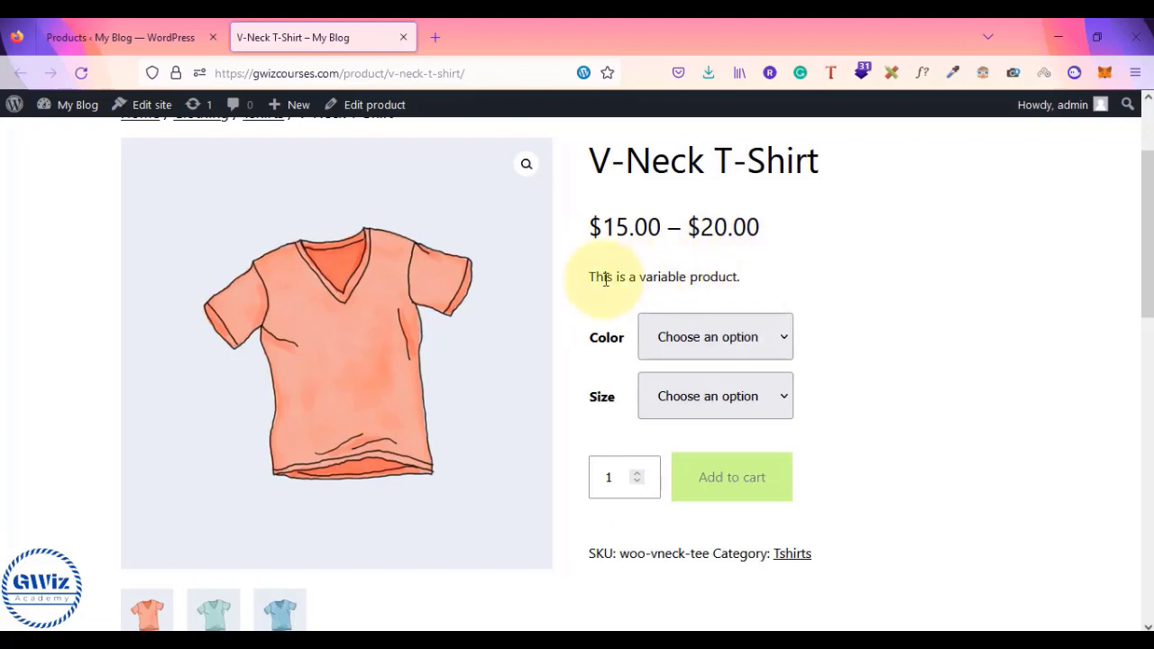
left_click_drag(594, 280, 737, 301)
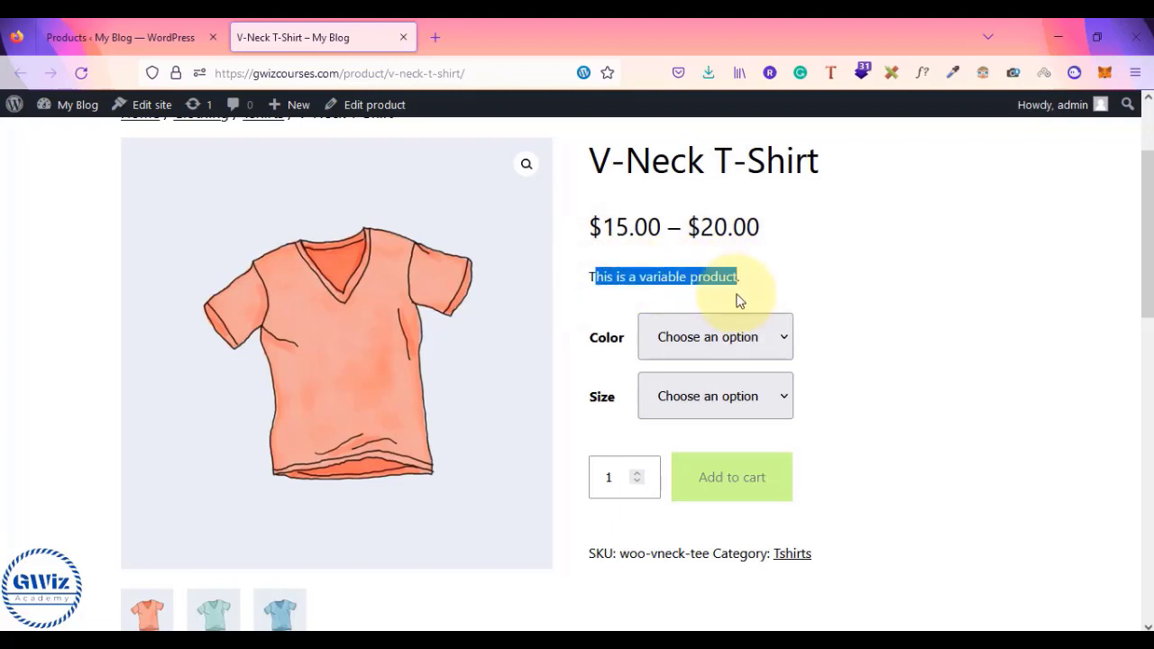
- Choose Blue and Medium on the V-Neck T-Shirt and check the $15.00 price
left_click(677, 336)
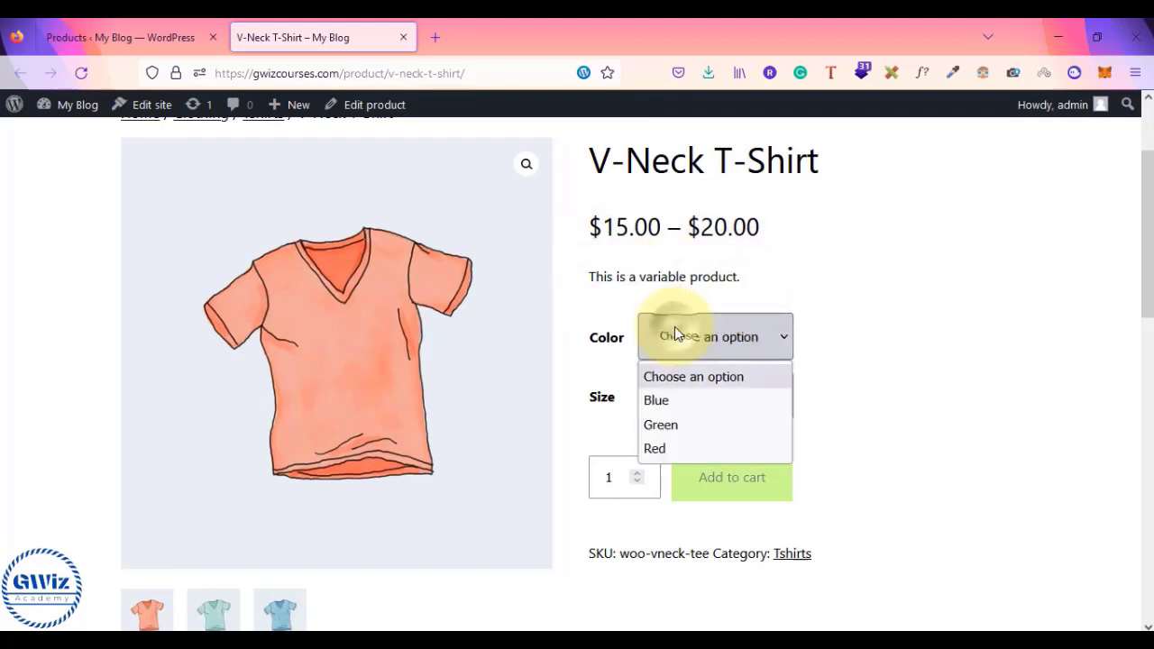
left_click(883, 366)
left_click(756, 348)
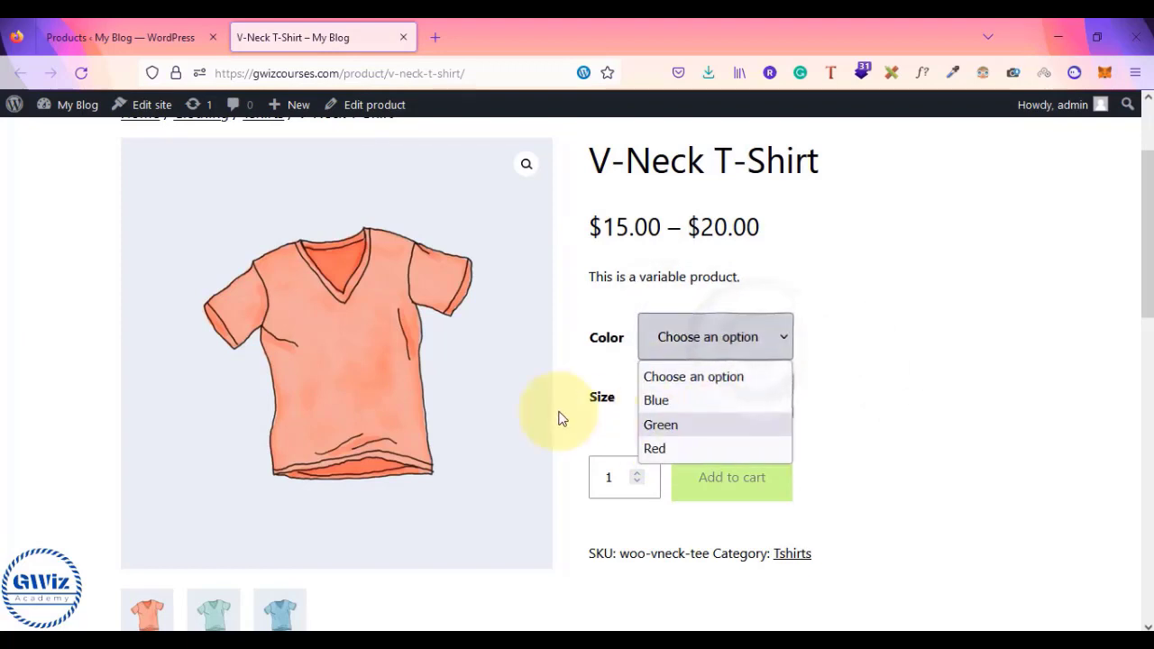
left_click(717, 407)
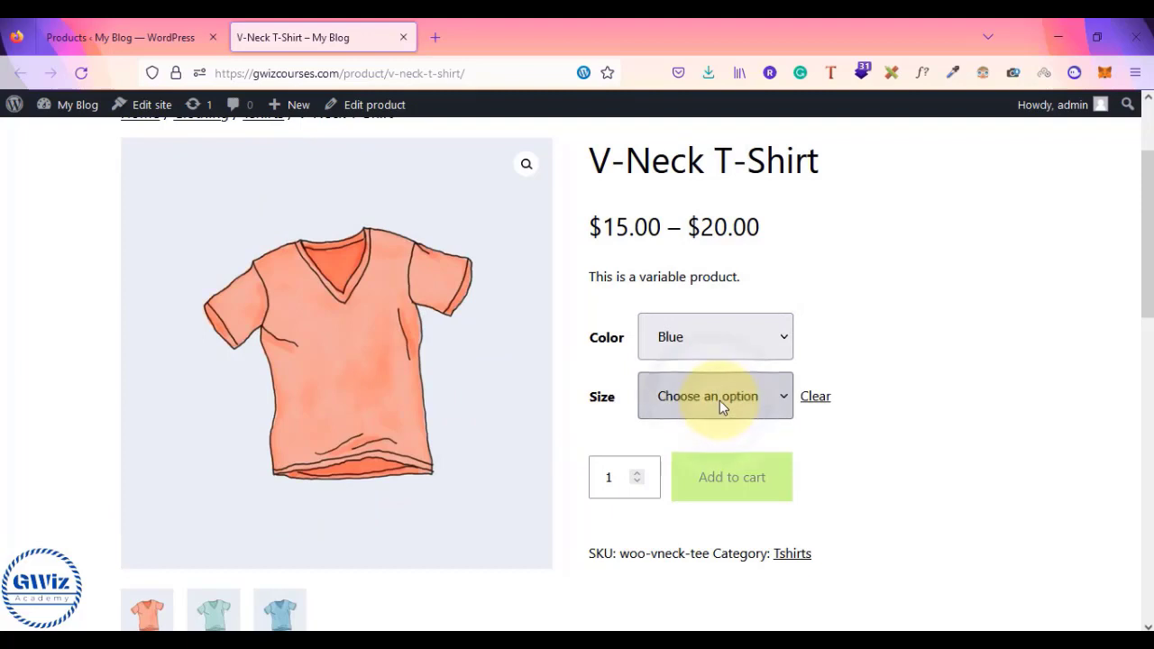
left_click(720, 401)
left_click(686, 487)
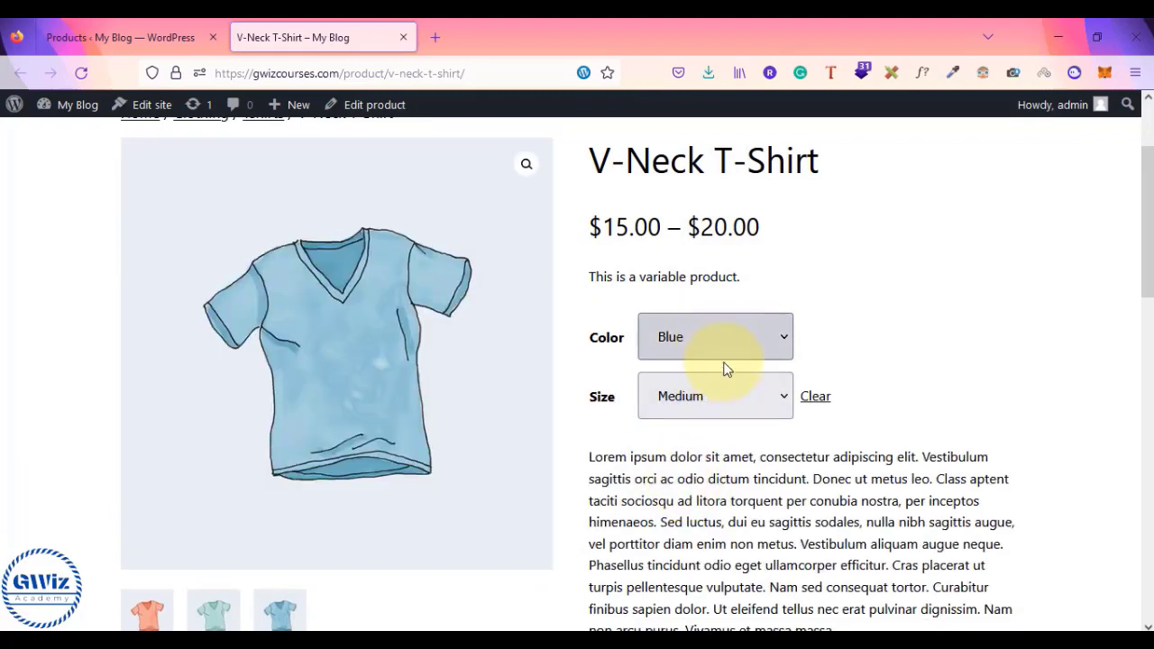
scroll(729, 392, "down", 3)
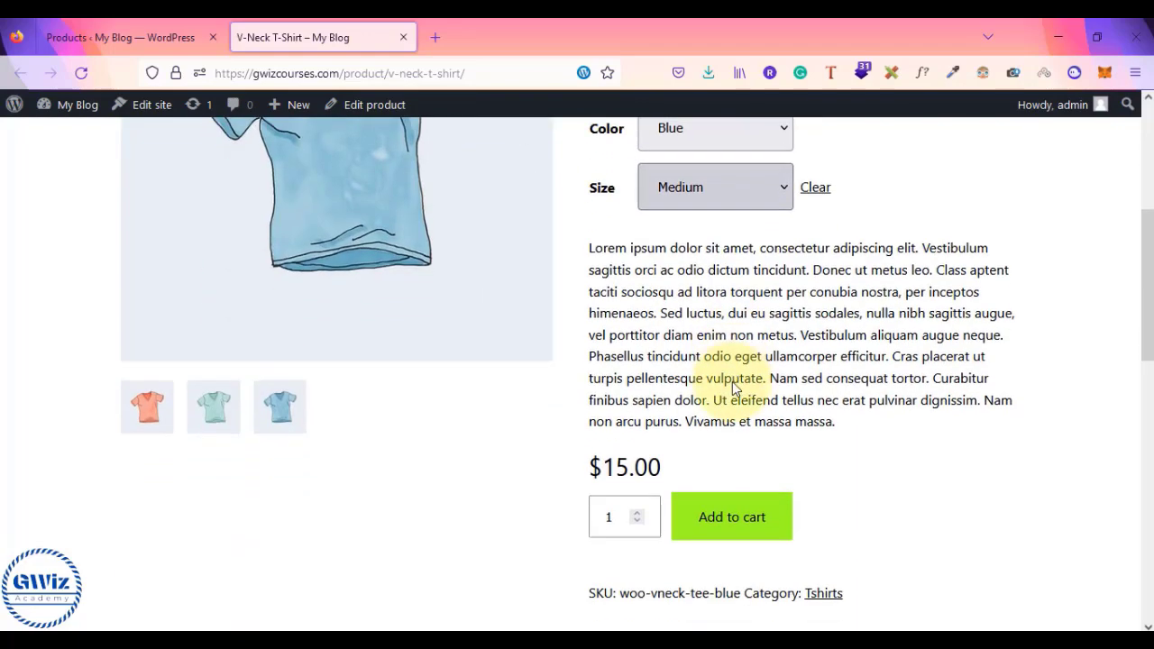
left_click_drag(591, 435, 683, 433)
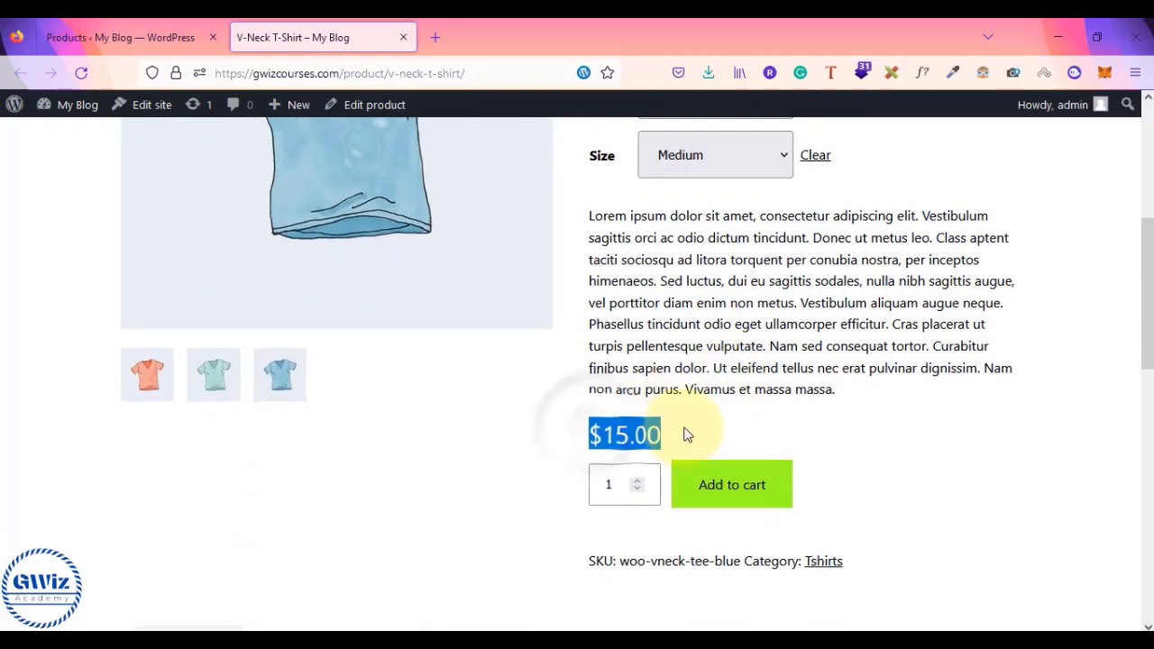
- Switch the colour to Red with size Small and check the $20.00 price
scroll(670, 432, "up", 2)
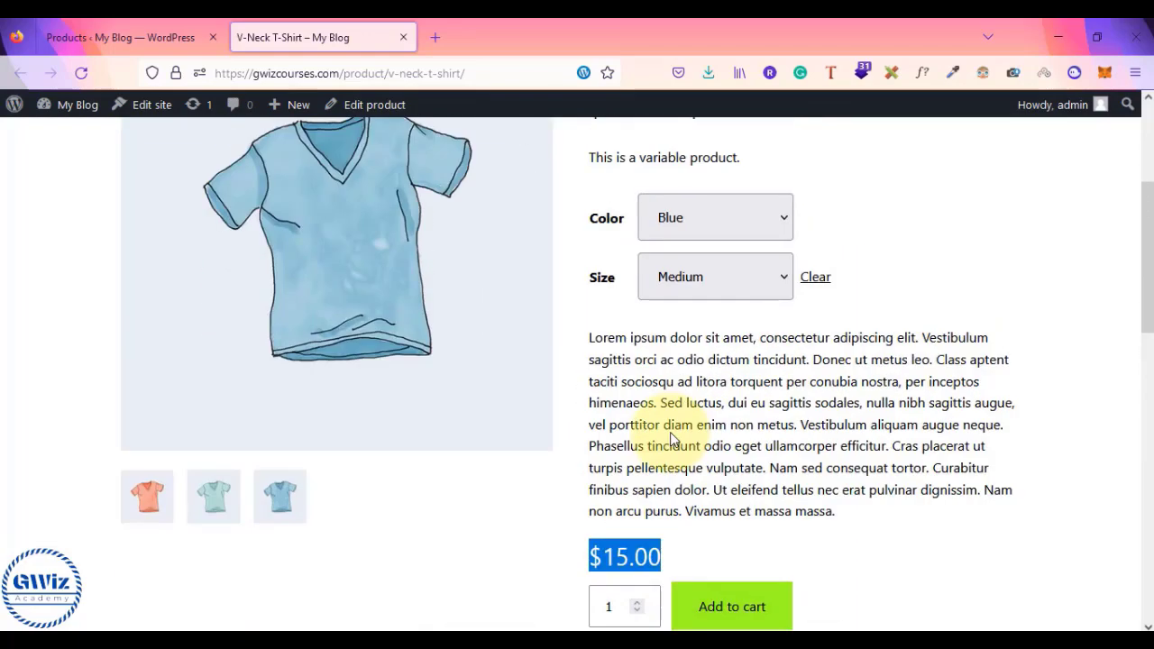
left_click(732, 318)
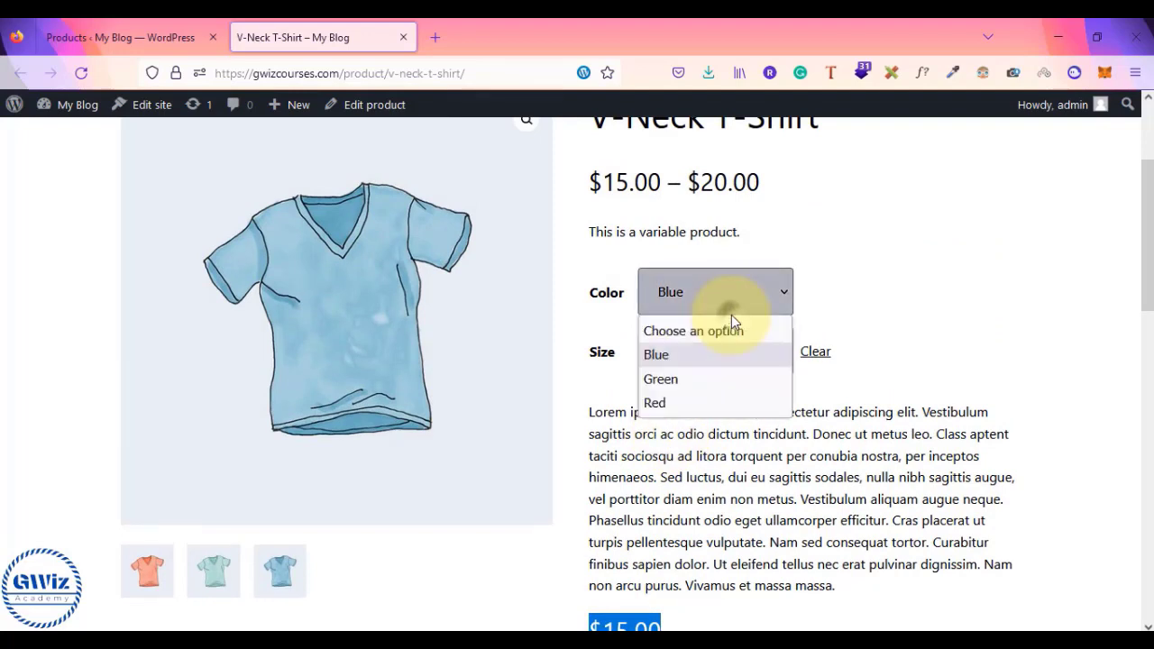
left_click(700, 377)
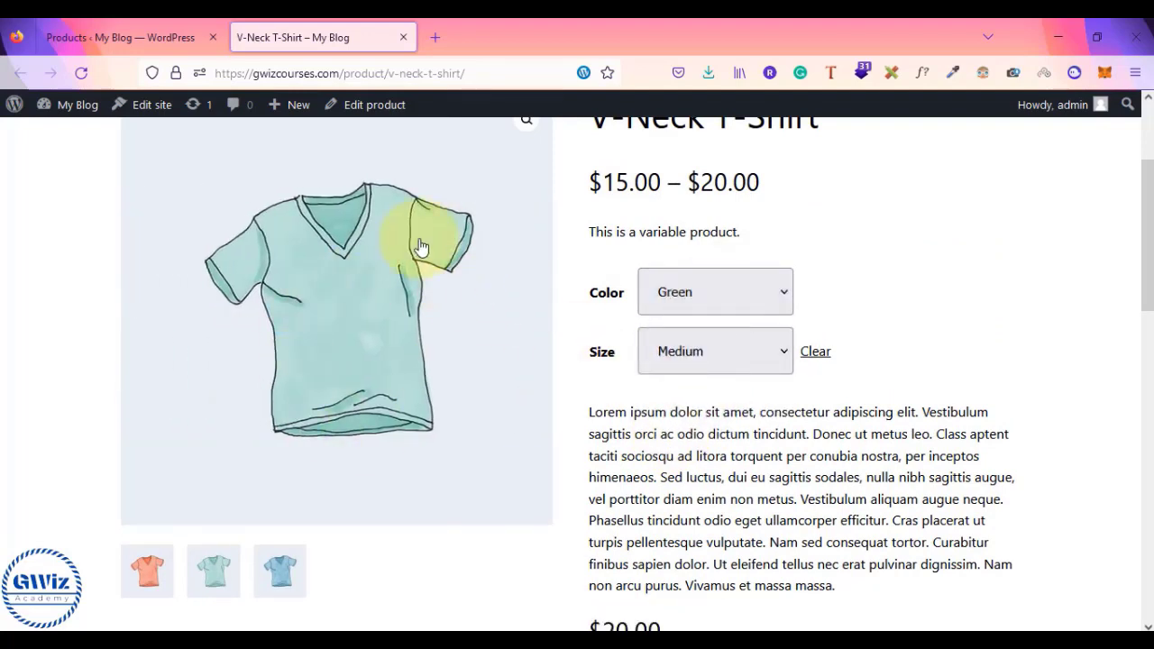
left_click(726, 302)
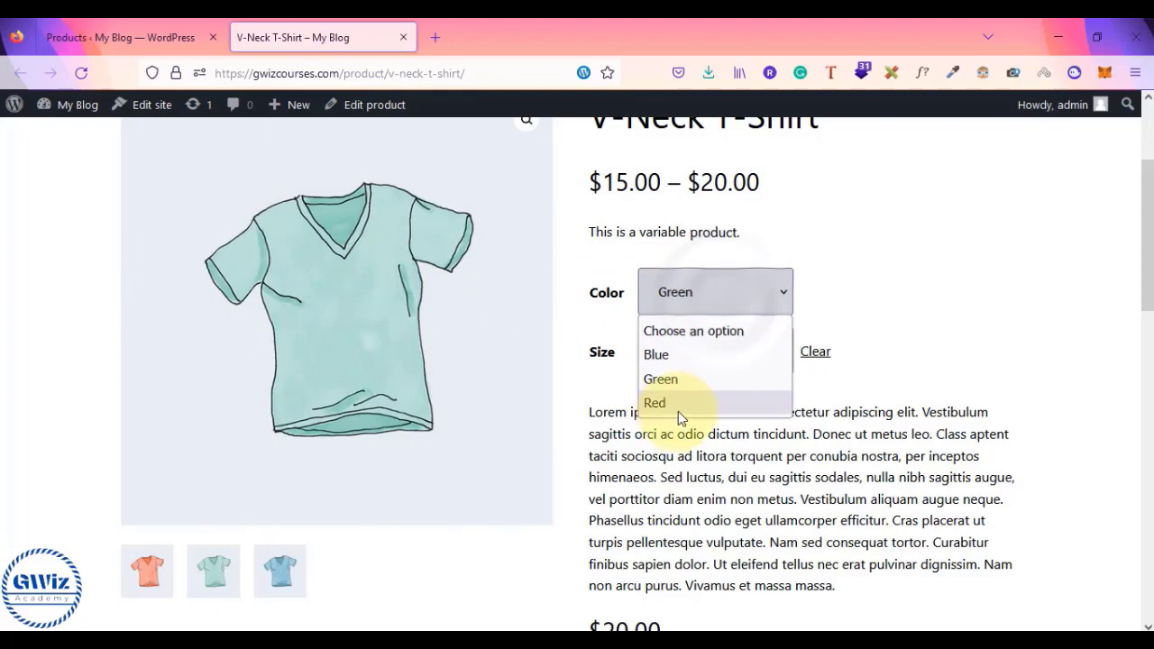
left_click(678, 411)
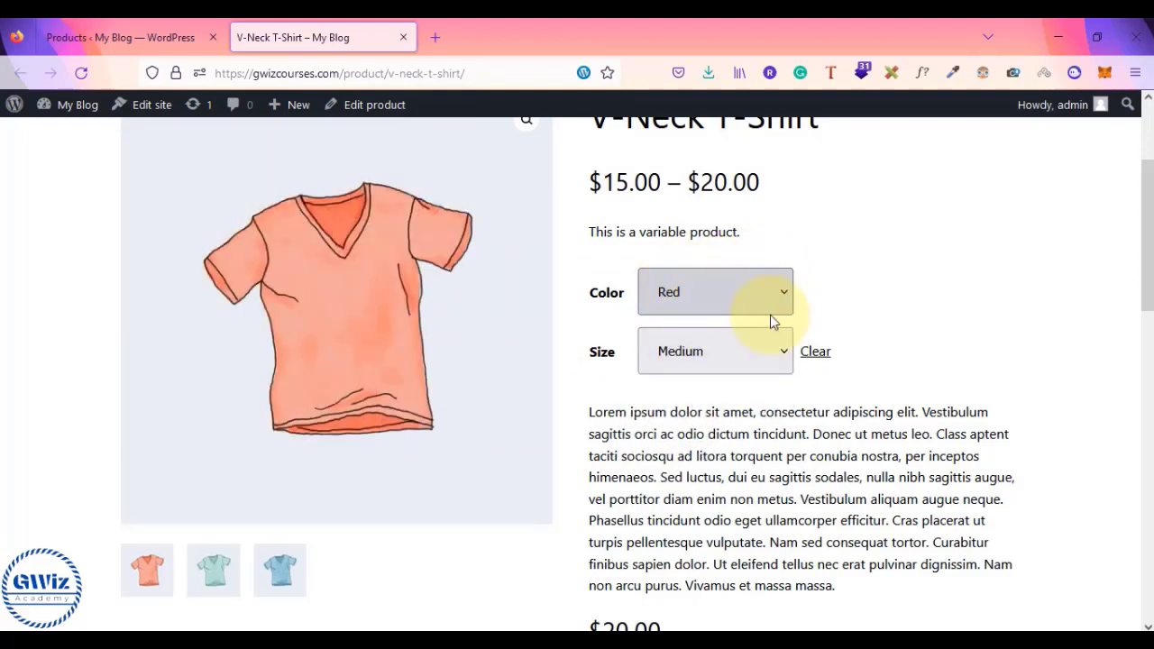
left_click(782, 350)
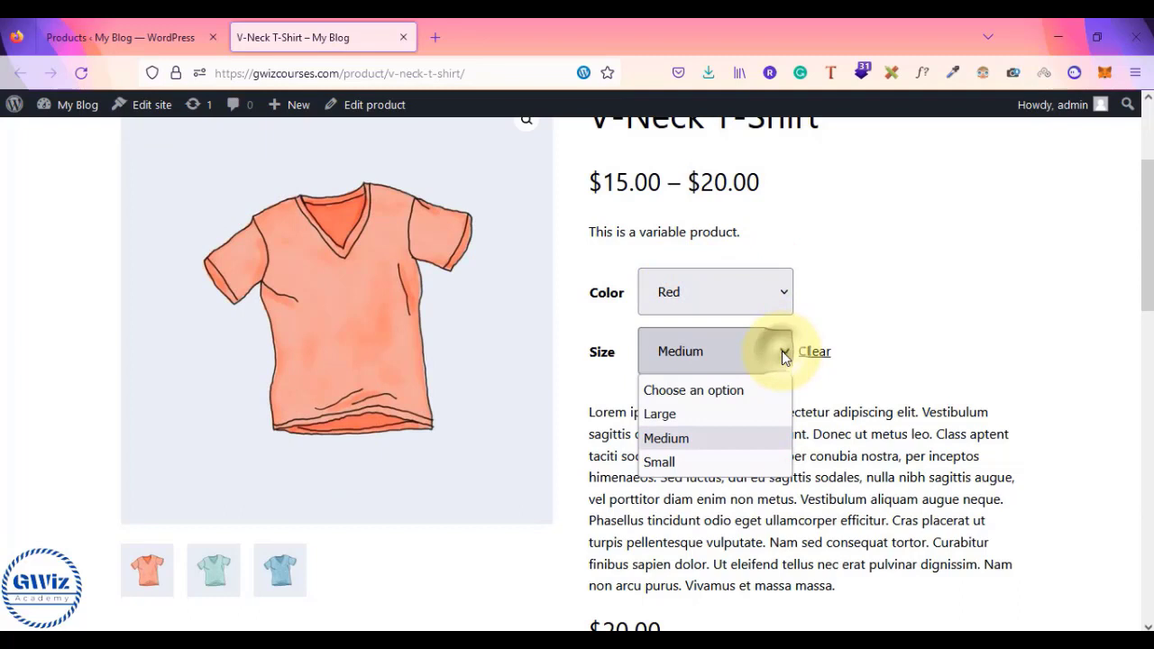
left_click(701, 462)
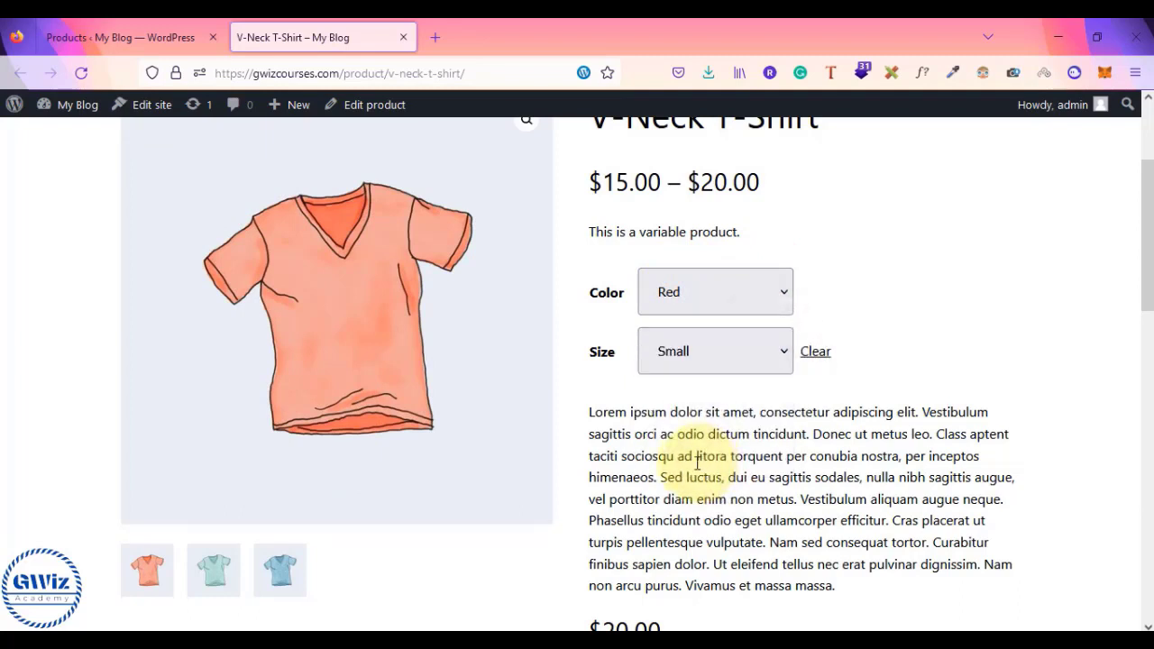
scroll(690, 406, "down", 2)
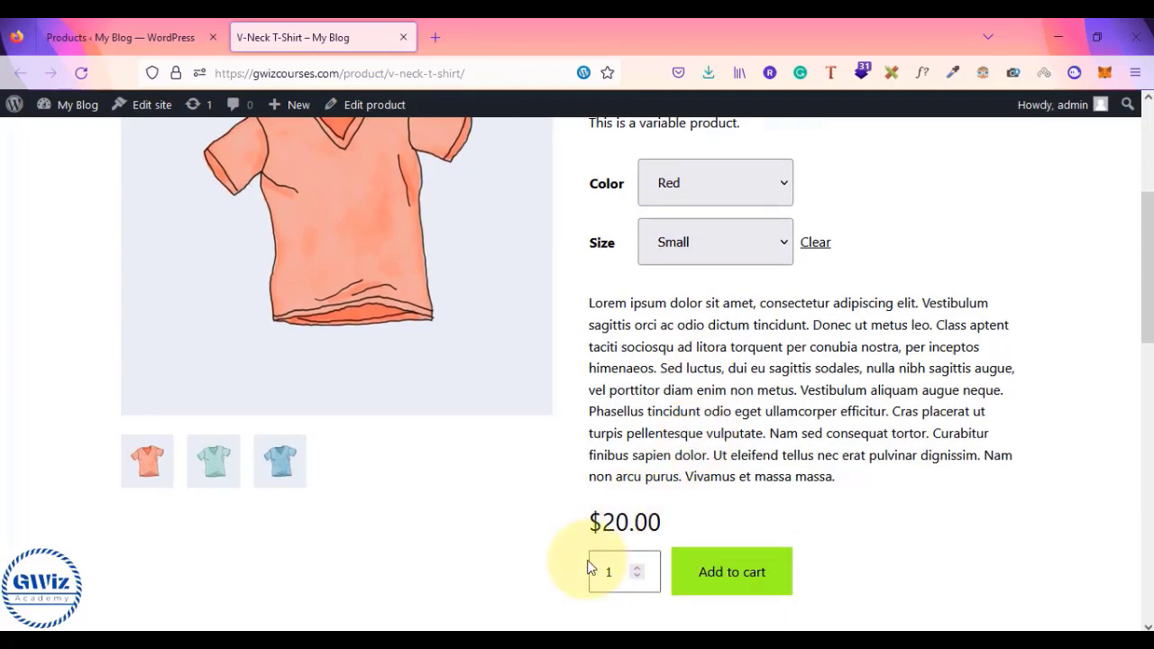
left_click_drag(588, 522, 683, 529)
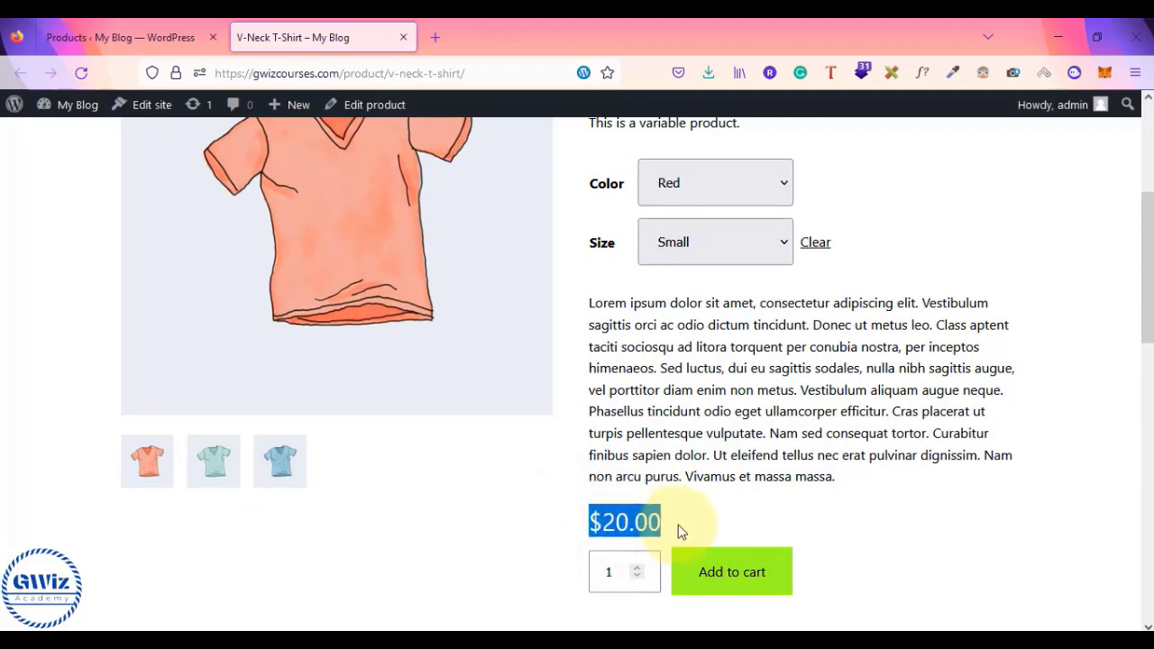
- Change the colour back to Blue to see its price and image
left_click(741, 184)
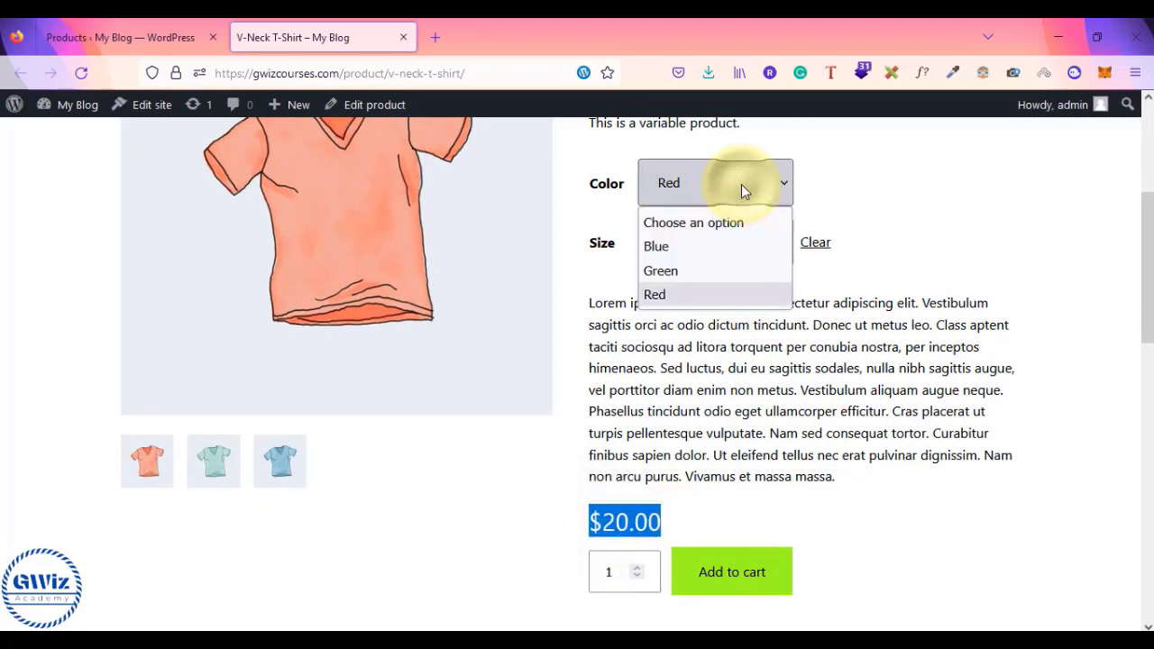
left_click(700, 272)
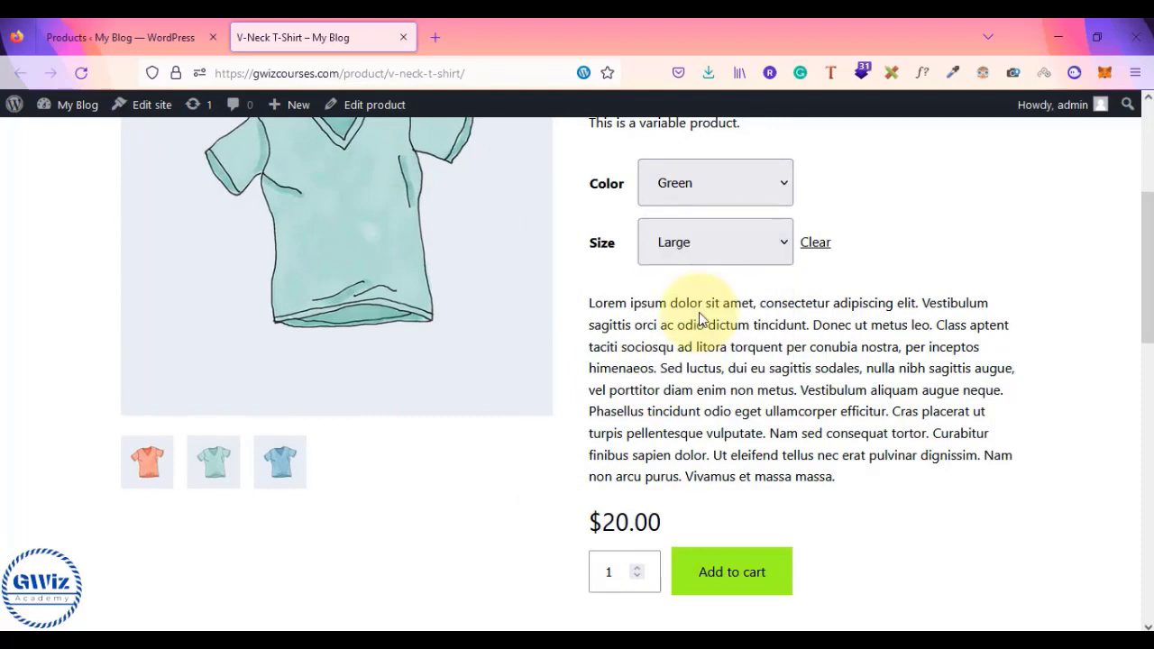
left_click(712, 244)
left_click(729, 185)
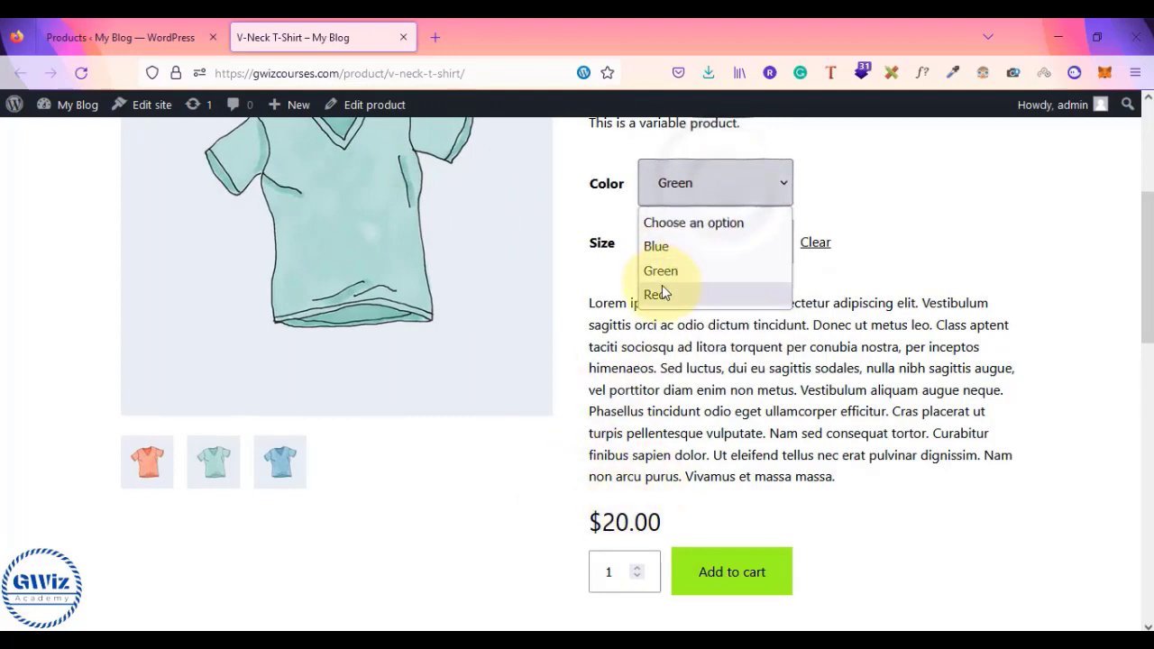
left_click(675, 248)
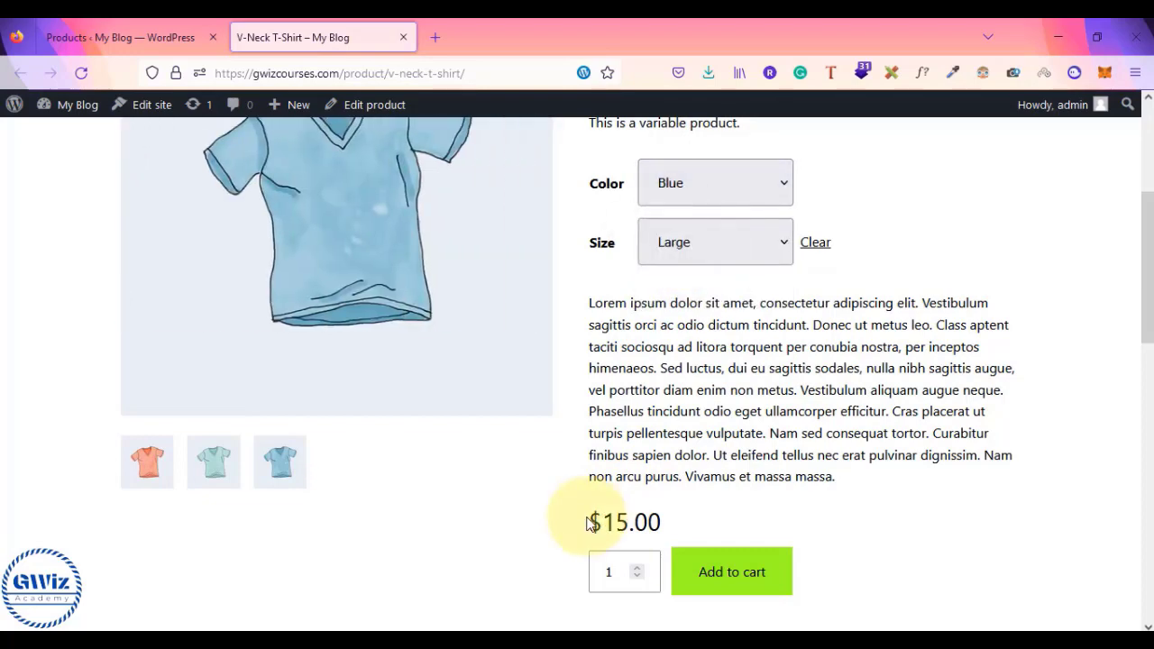
left_click_drag(588, 523, 691, 520)
left_click(696, 522)
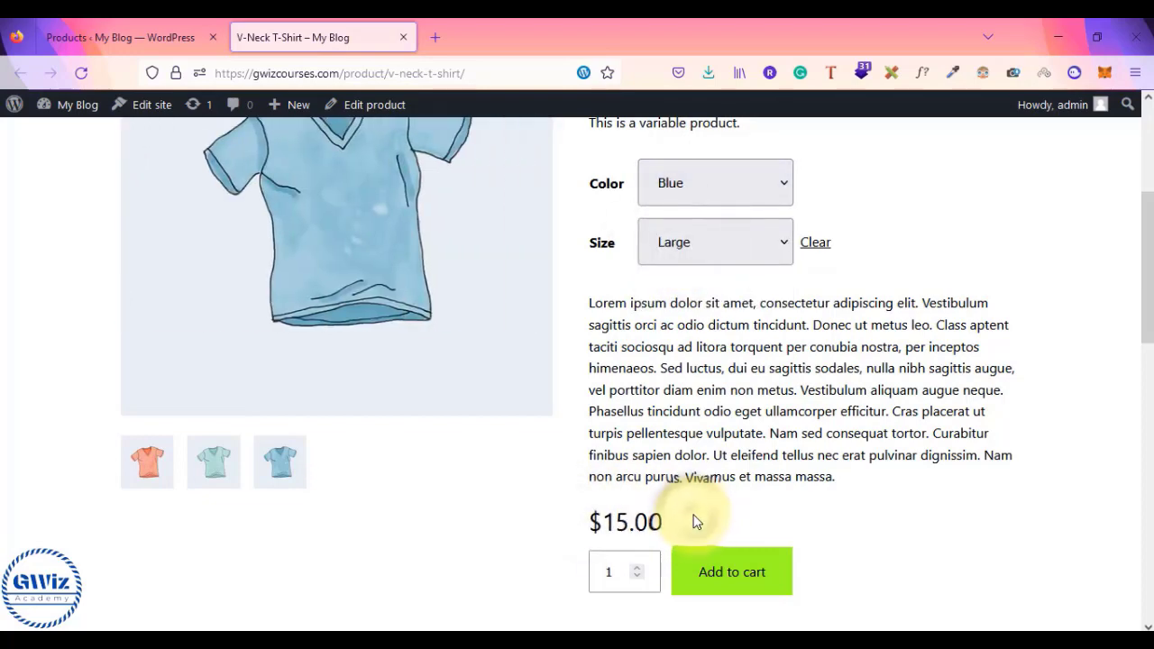
scroll(696, 465, "up", 3)
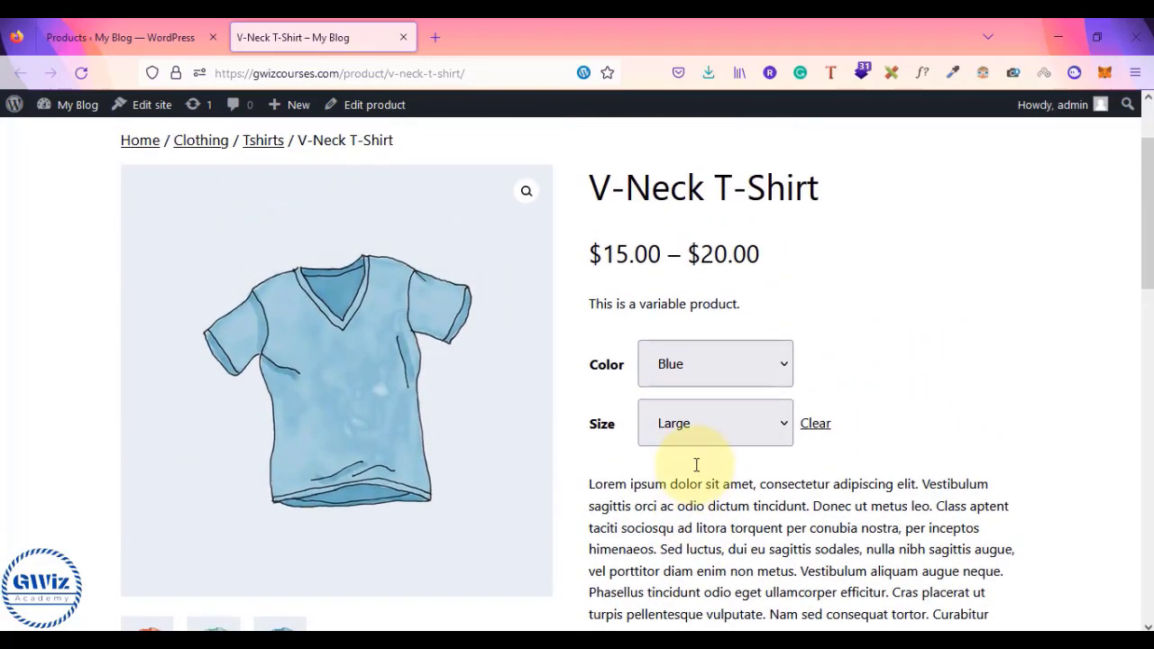
- Clear the shirt options, try Add to cart, and dismiss the missing-options warning
left_click(815, 424)
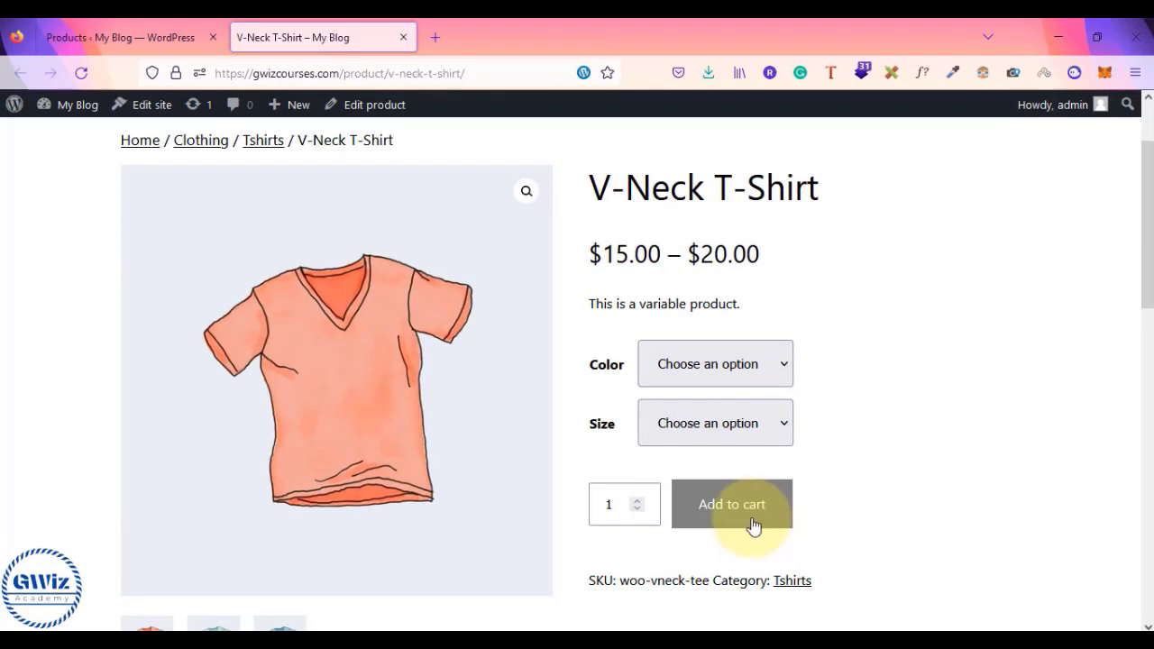
left_click(753, 527)
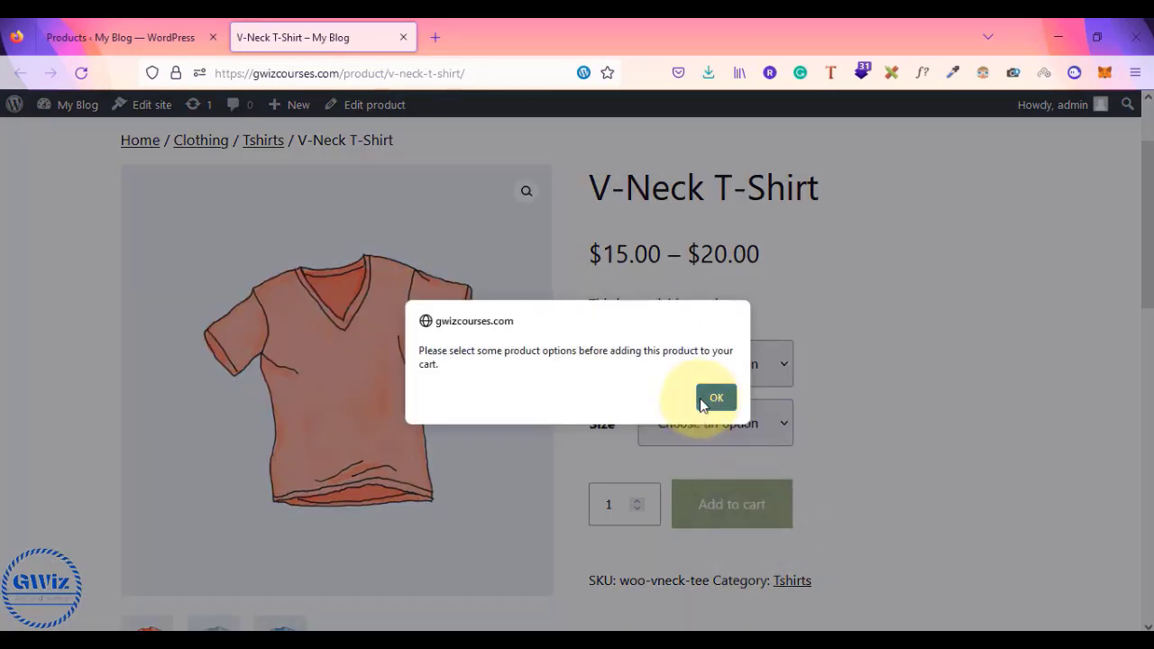
left_click(703, 405)
left_click(716, 373)
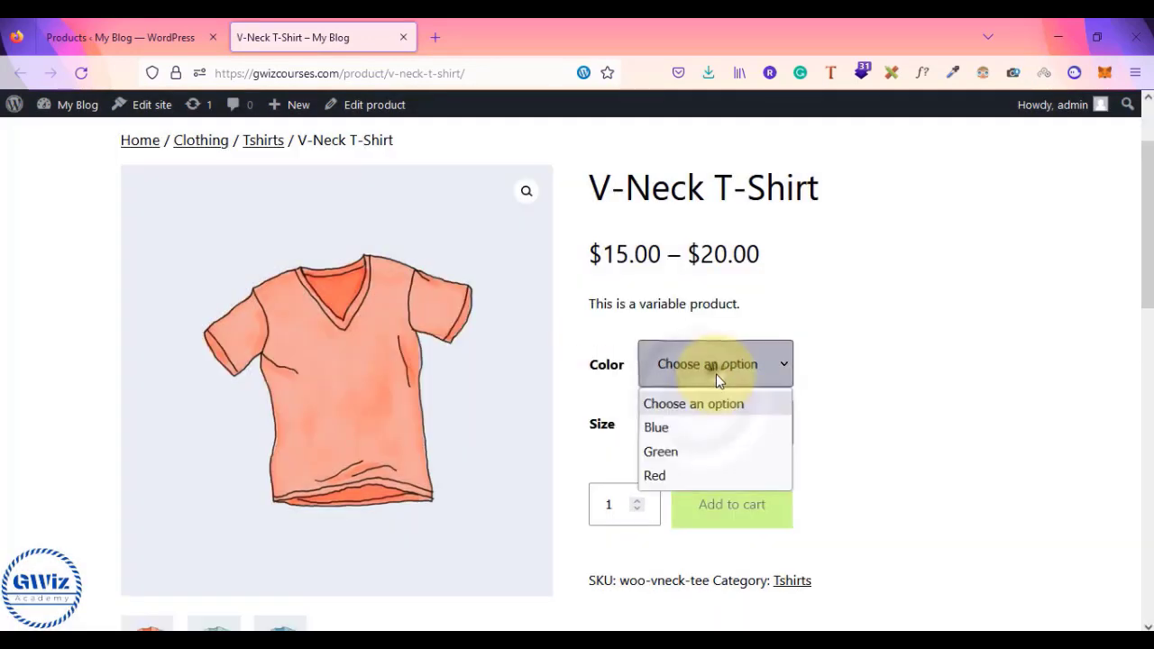
left_click(846, 453)
scroll(846, 453, "down", 2)
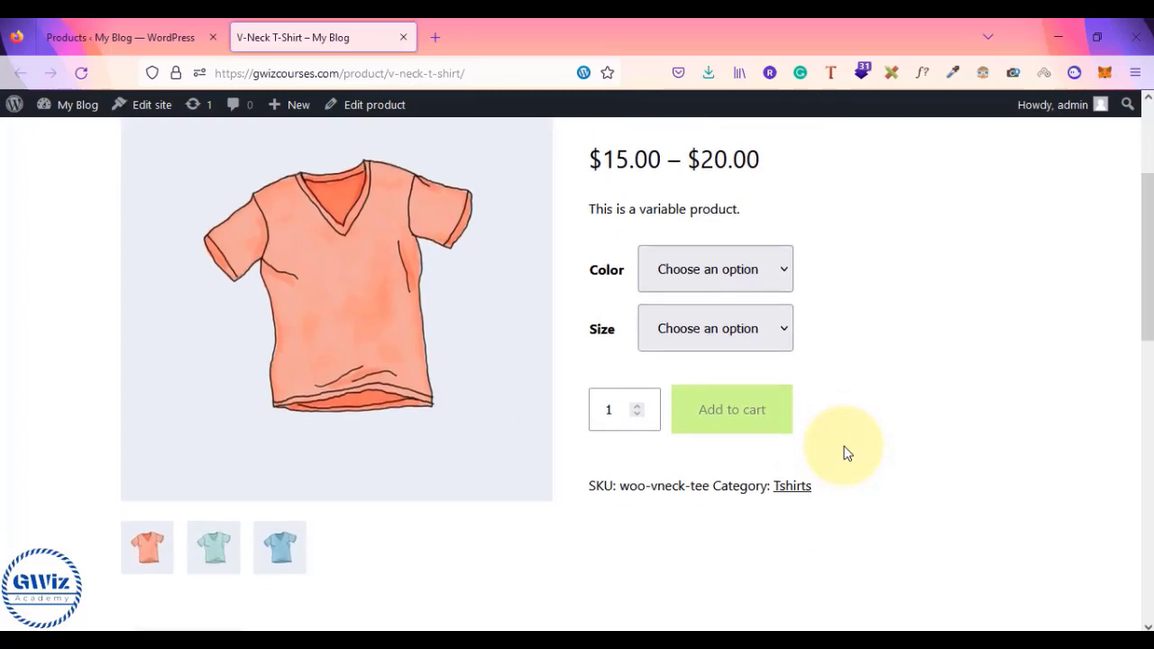
scroll(846, 453, "up", 3)
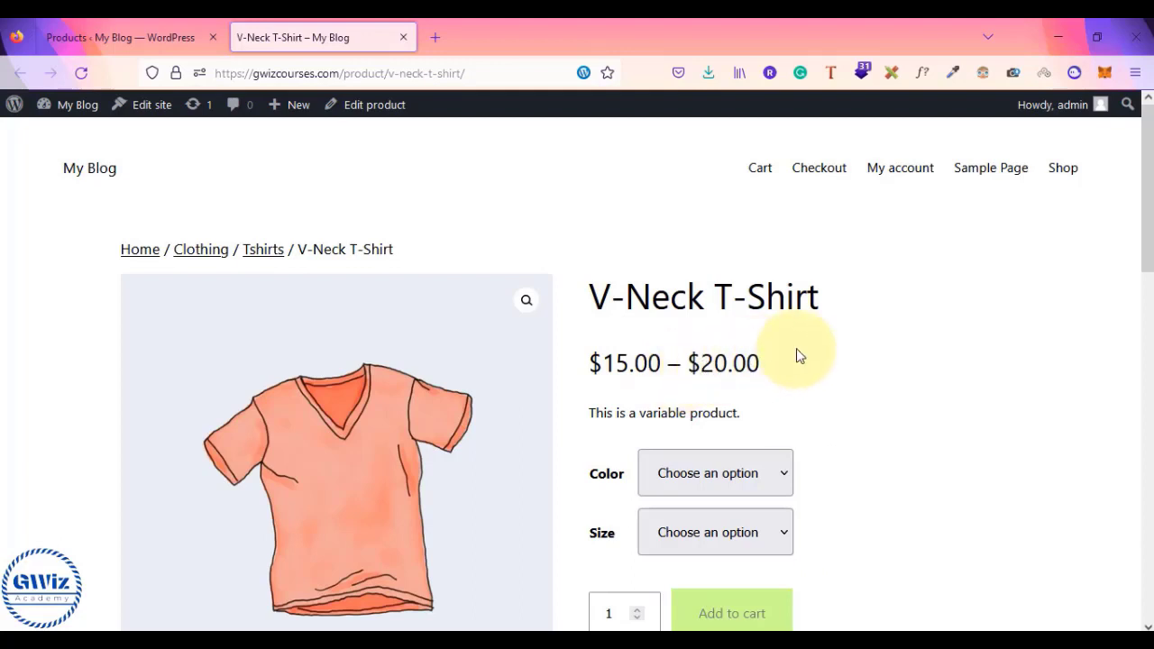
scroll(797, 352, "down", 3)
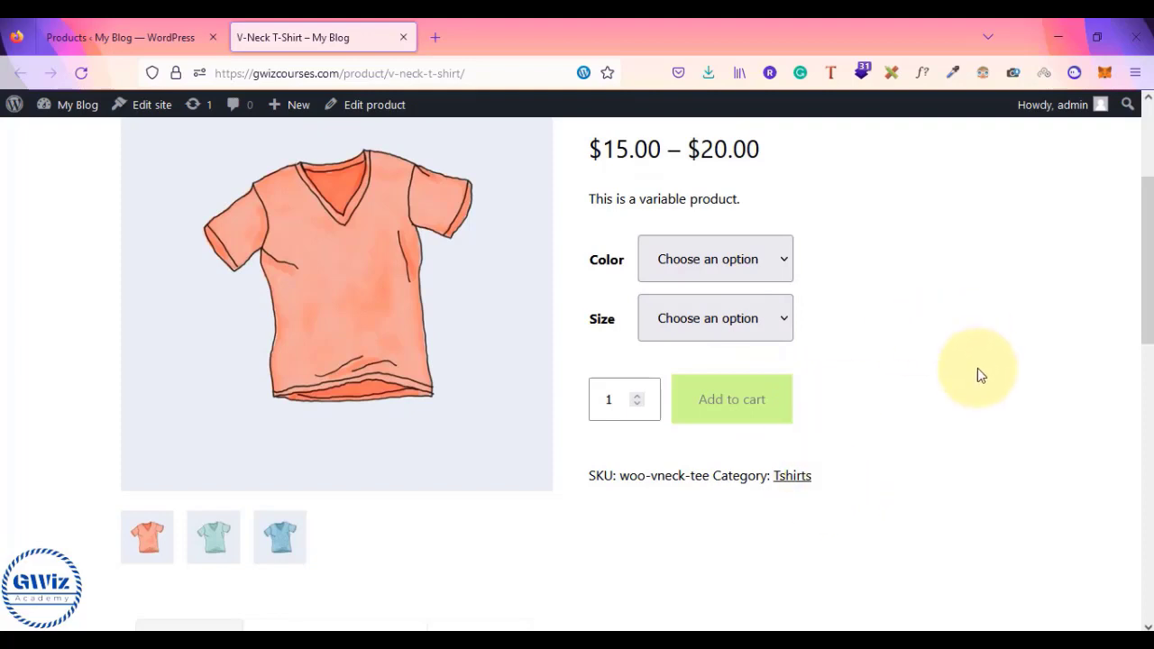
- Select Large as the size and Blue as the colour
left_click(738, 265)
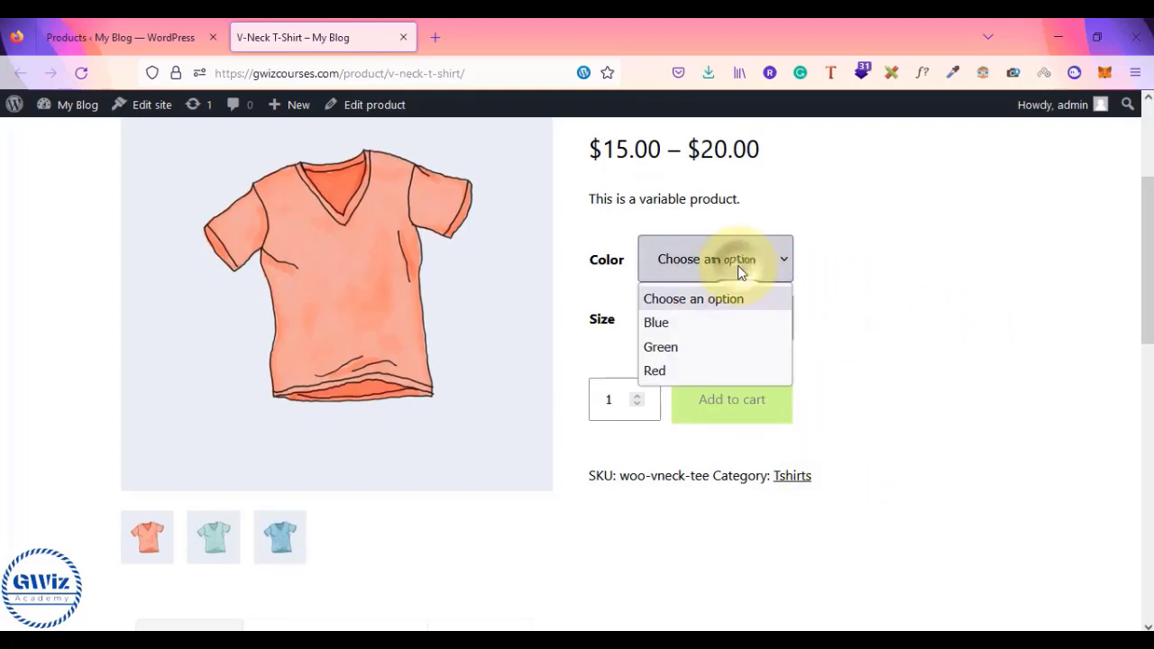
left_click(849, 314)
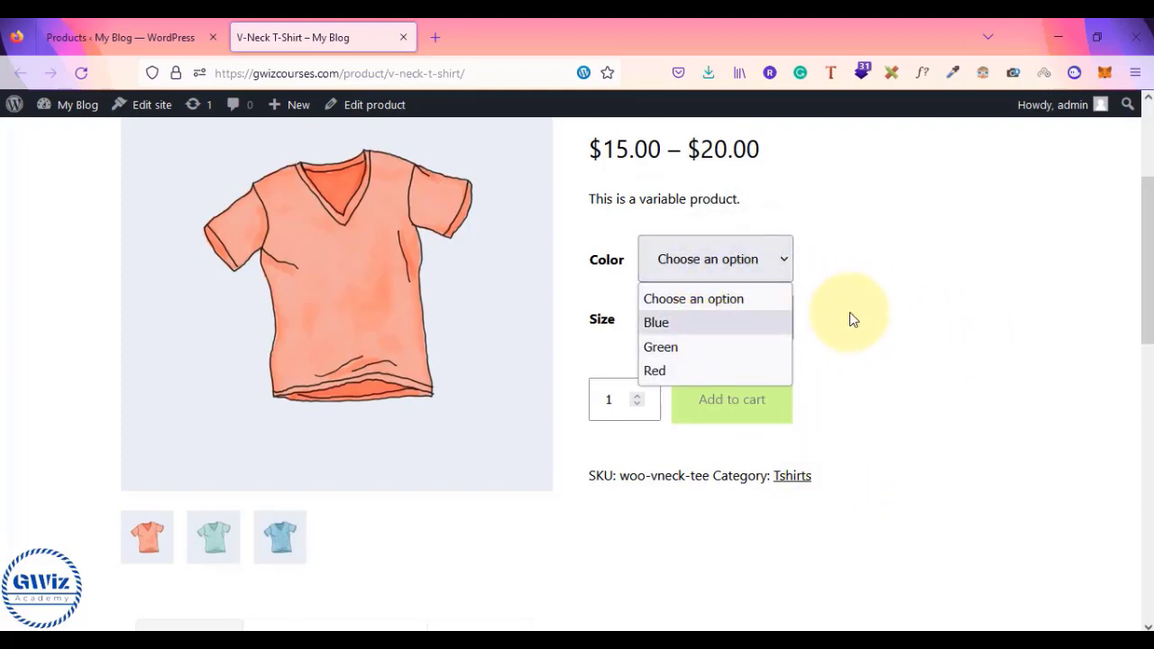
left_click(761, 321)
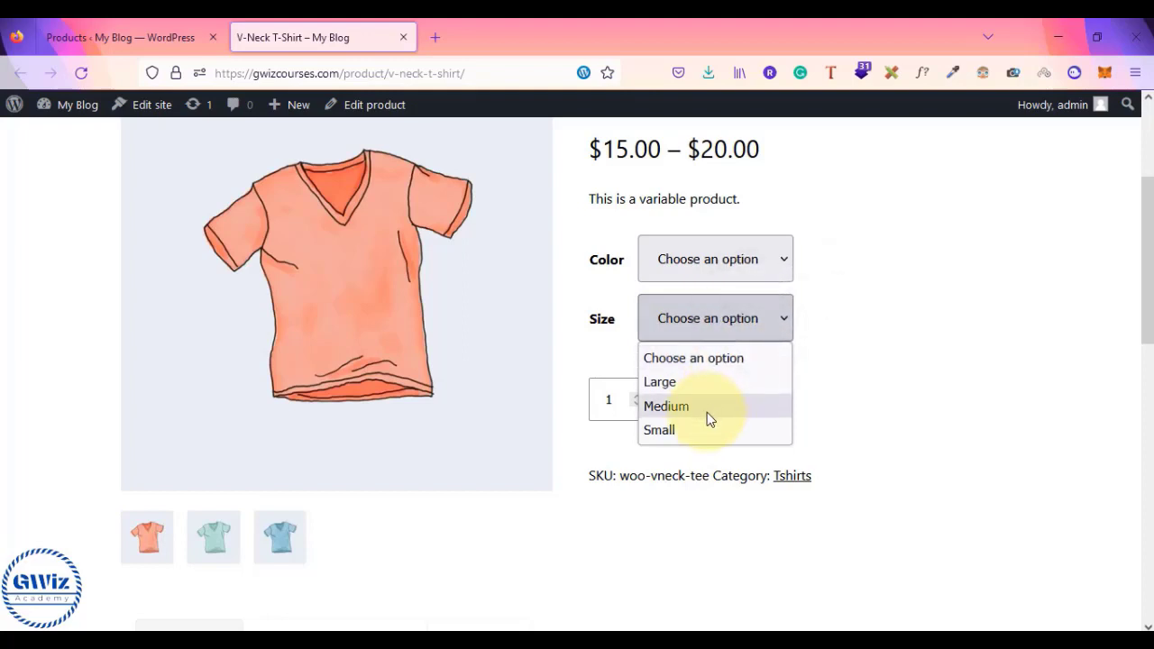
left_click(899, 389)
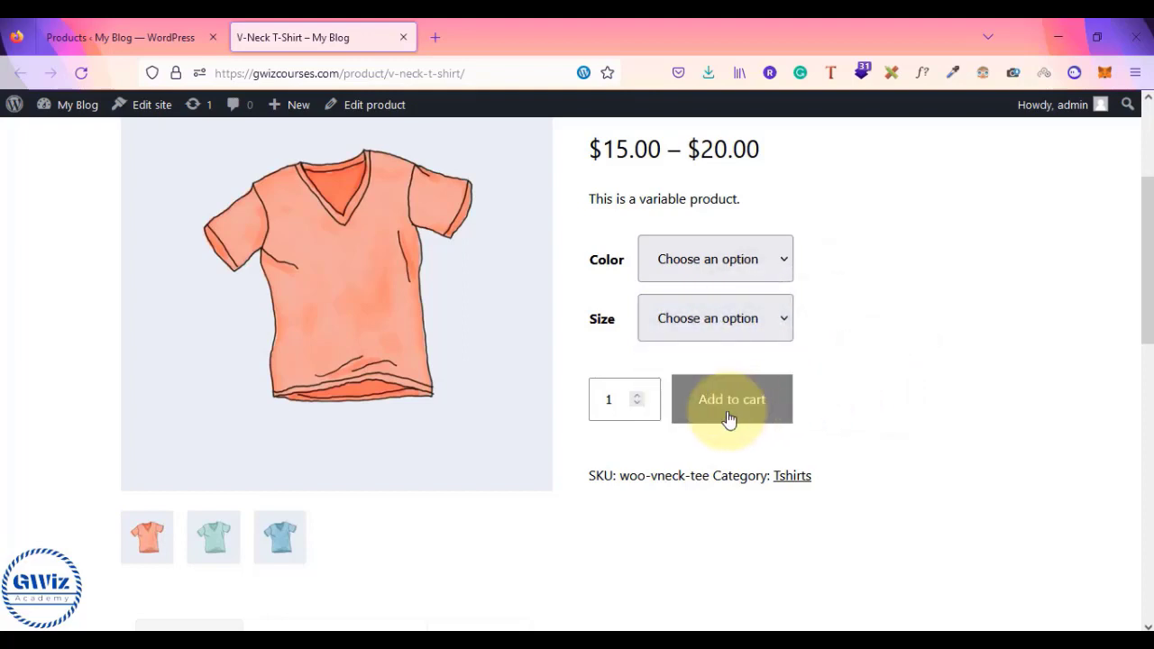
left_click(755, 311)
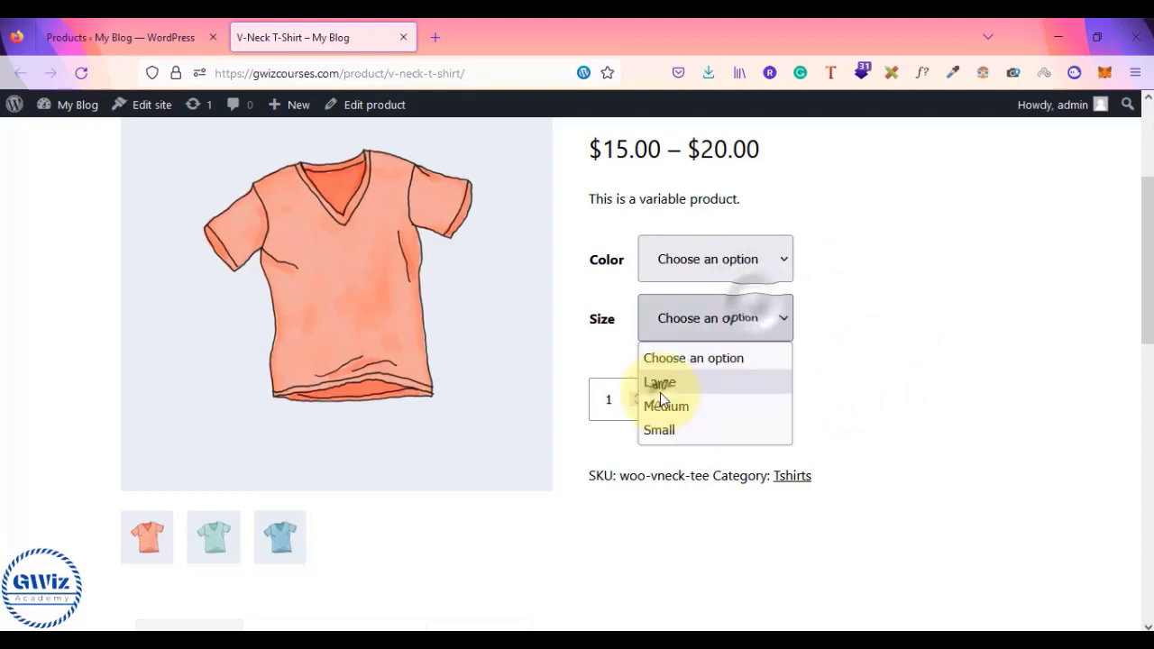
left_click(661, 380)
left_click(730, 259)
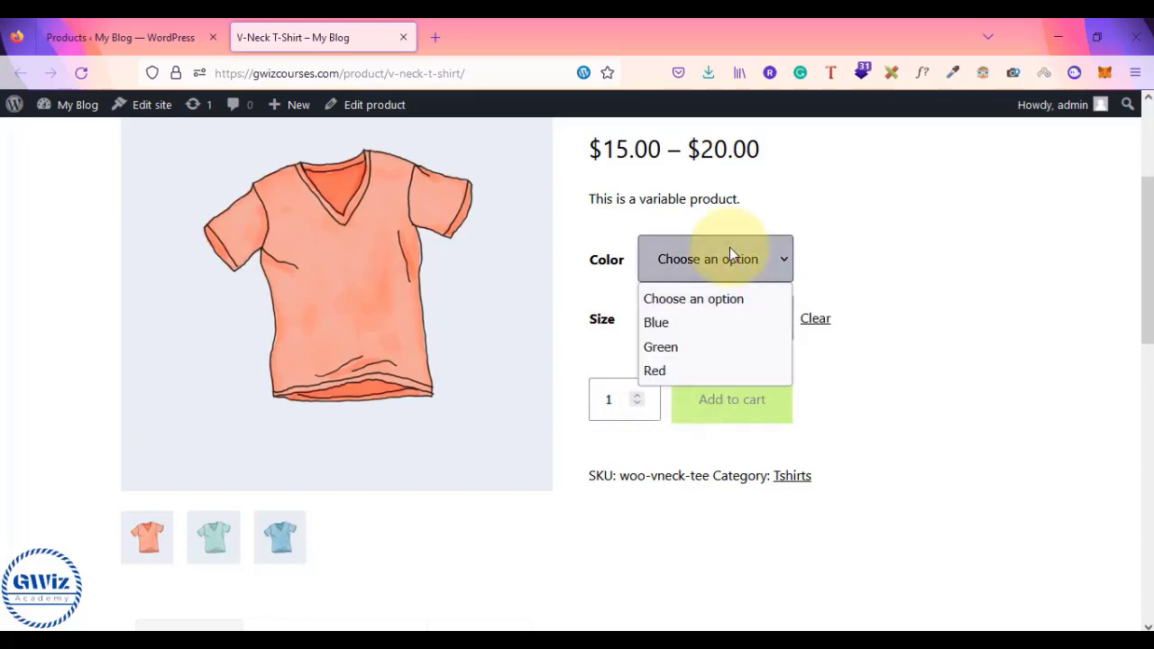
left_click(677, 322)
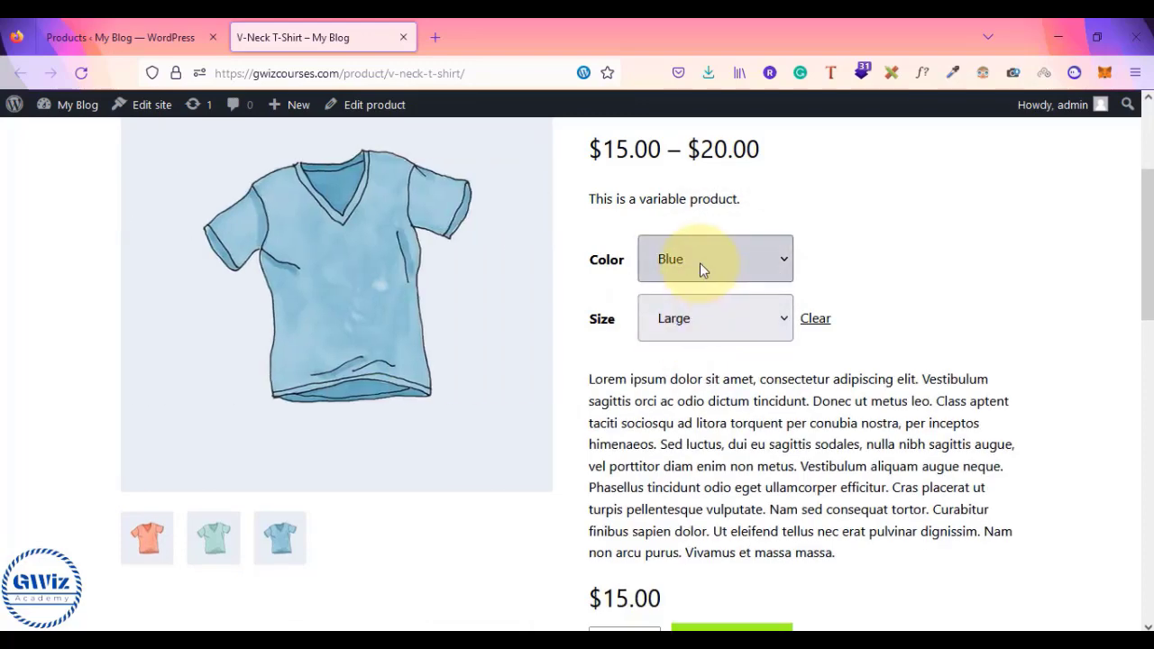
scroll(749, 370, "down", 3)
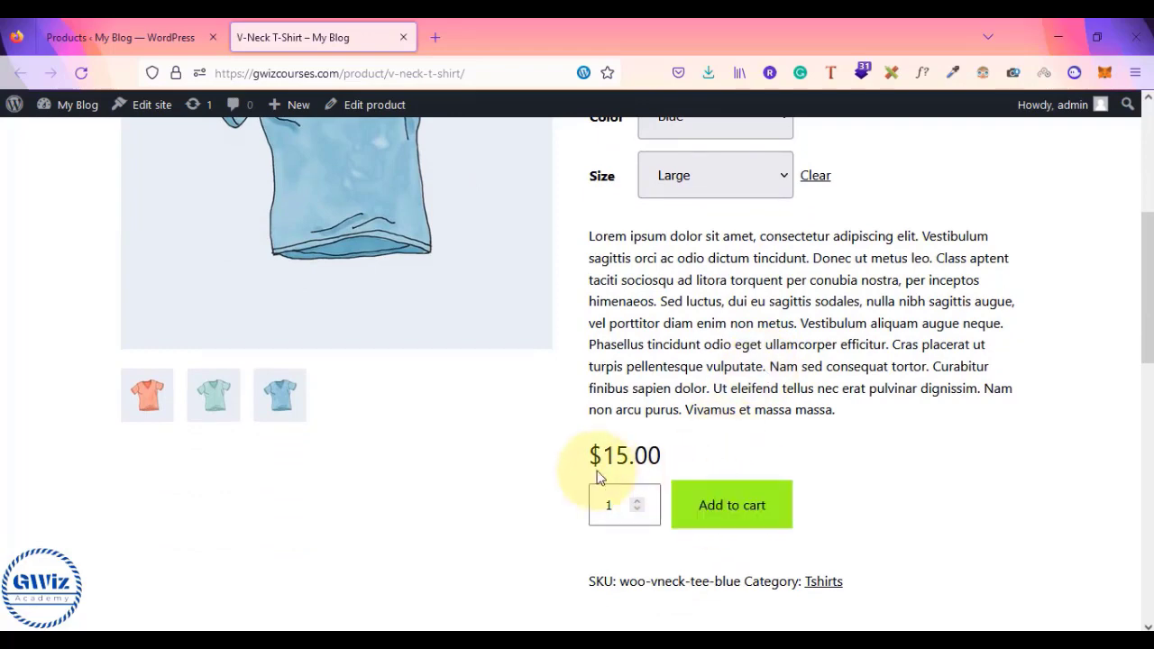
left_click_drag(581, 464, 669, 469)
left_click(669, 469)
scroll(669, 469, "down", 2)
scroll(669, 469, "down", 2)
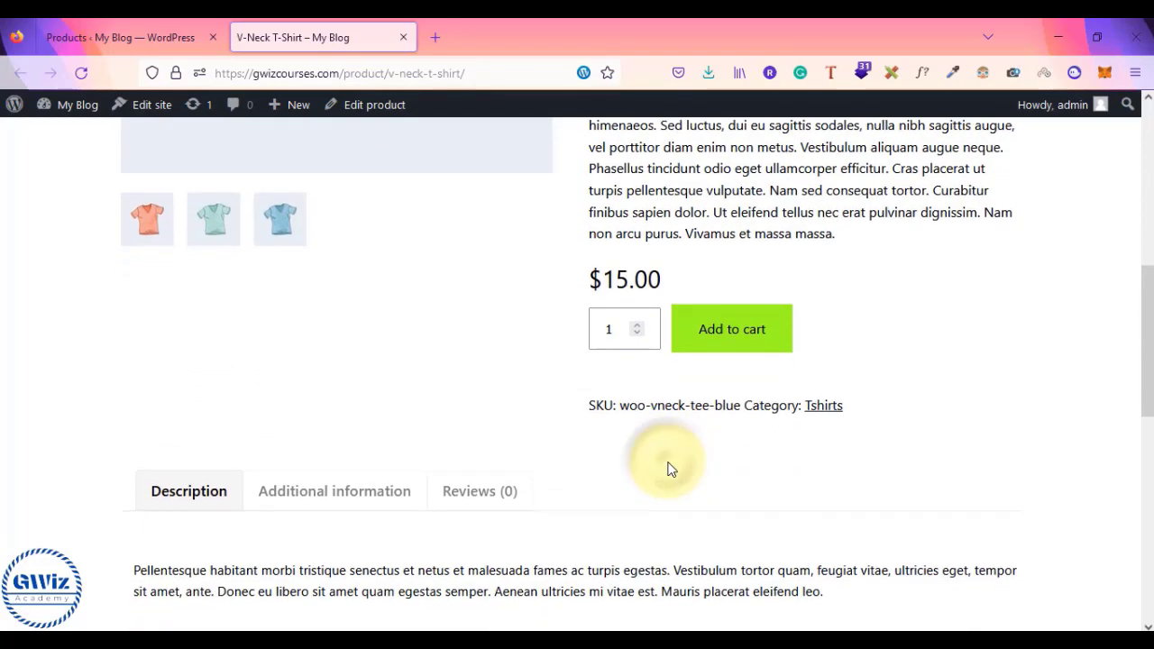
scroll(669, 469, "up", 6)
scroll(669, 469, "up", 3)
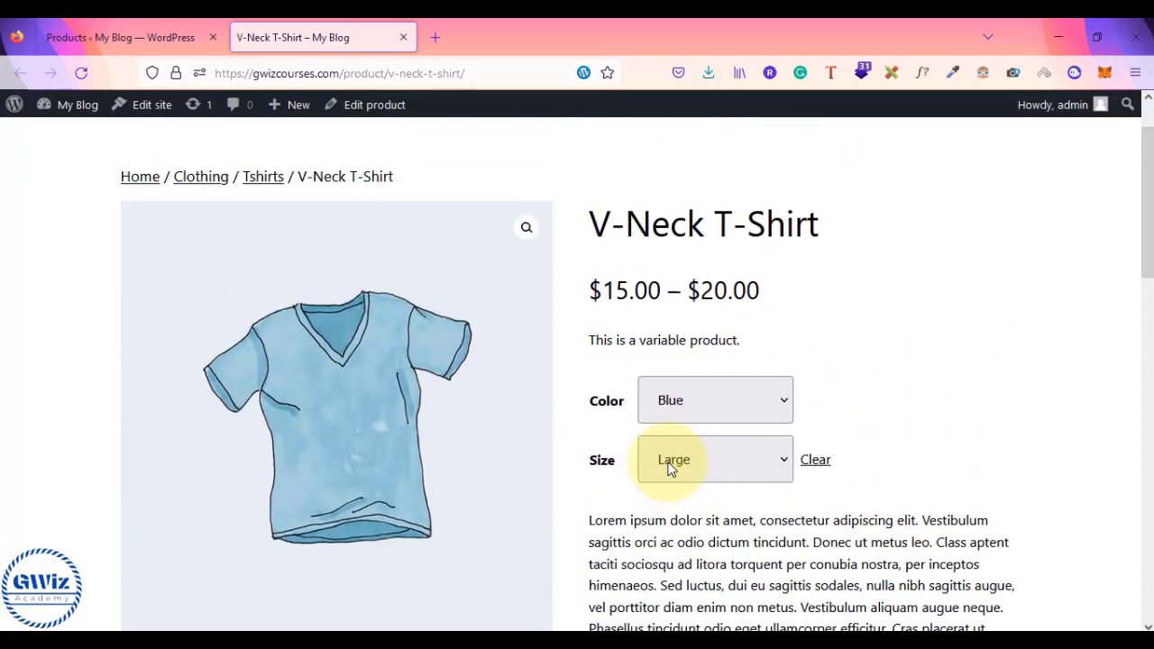
scroll(669, 470, "down", 6)
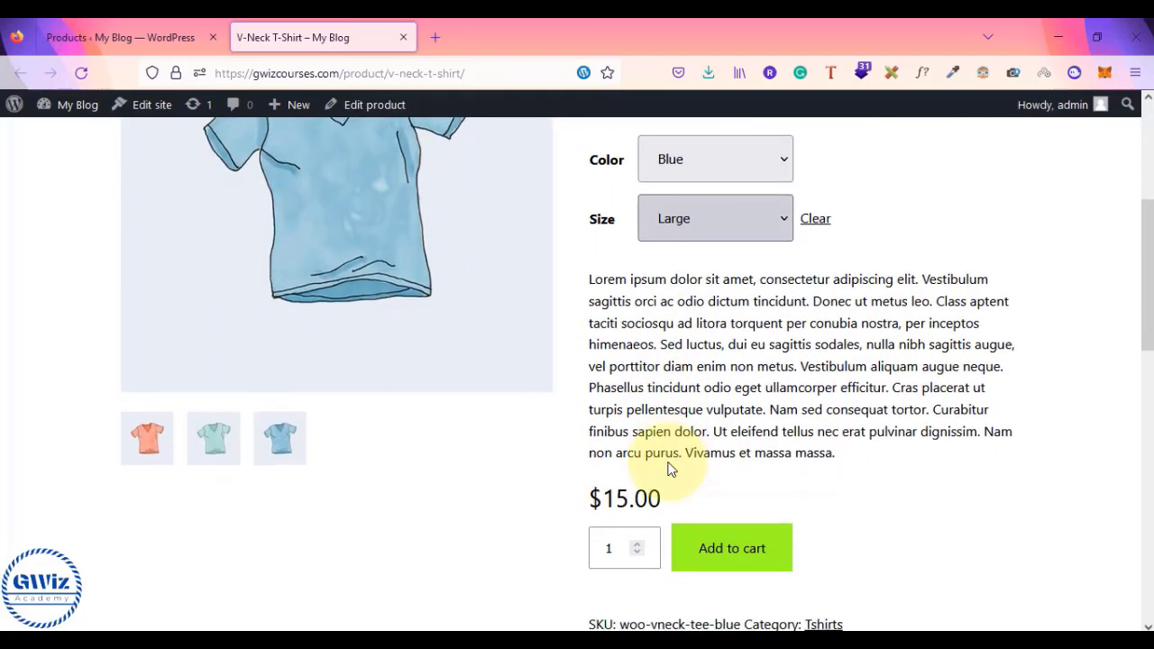
scroll(669, 469, "up", 4)
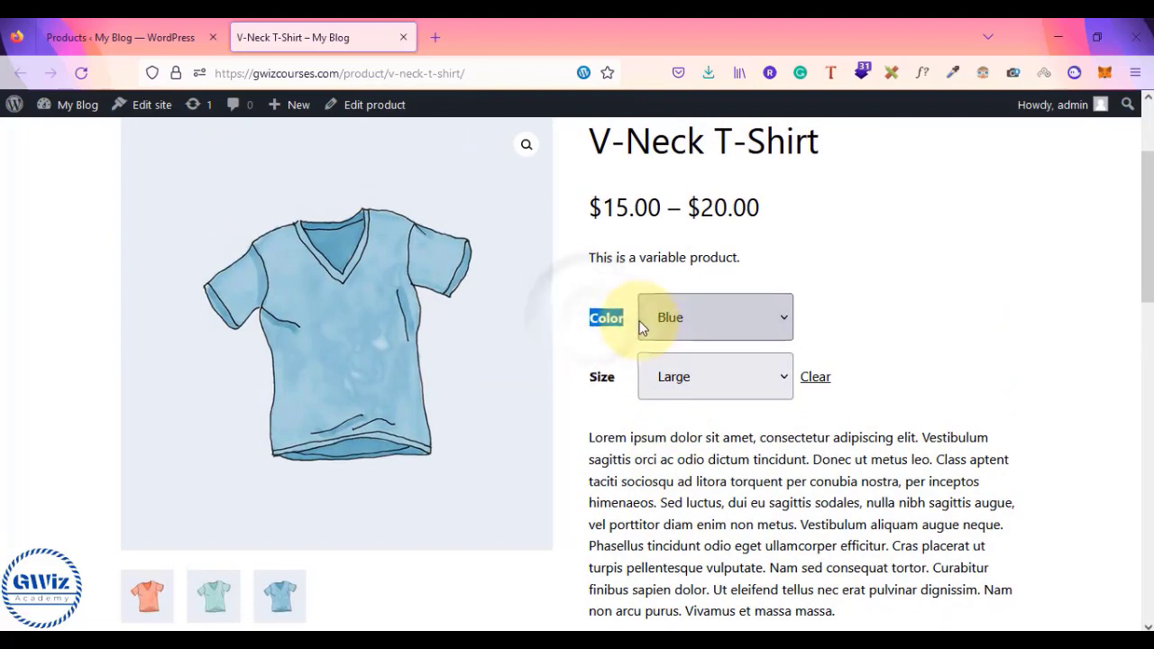
left_click(602, 350)
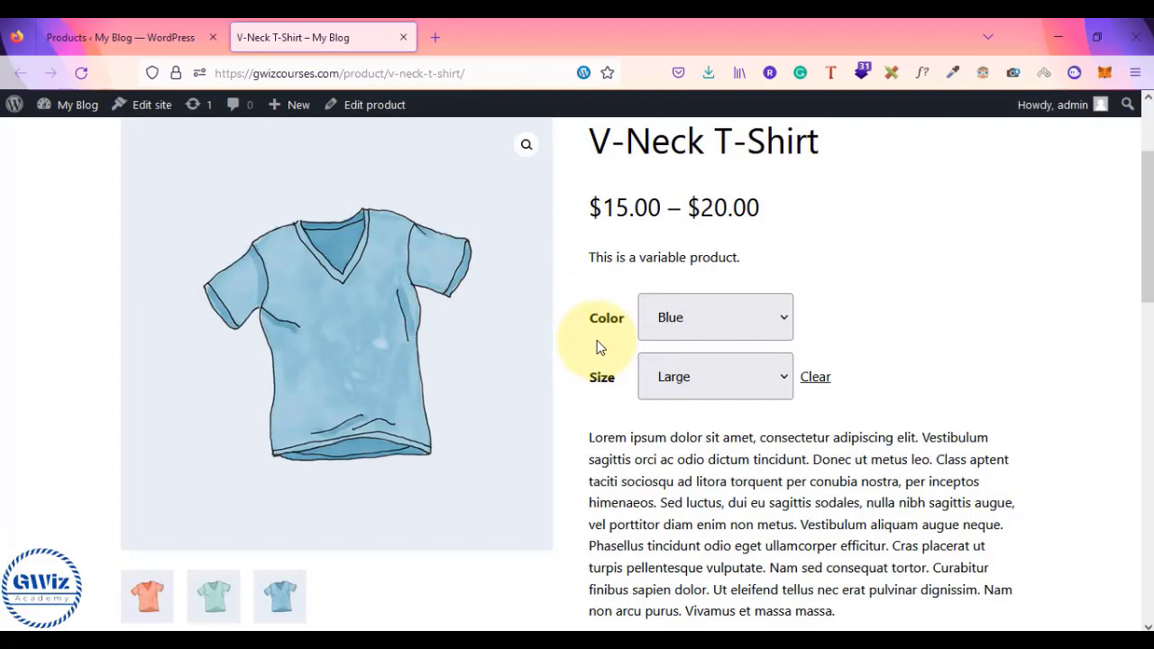
left_click(685, 328)
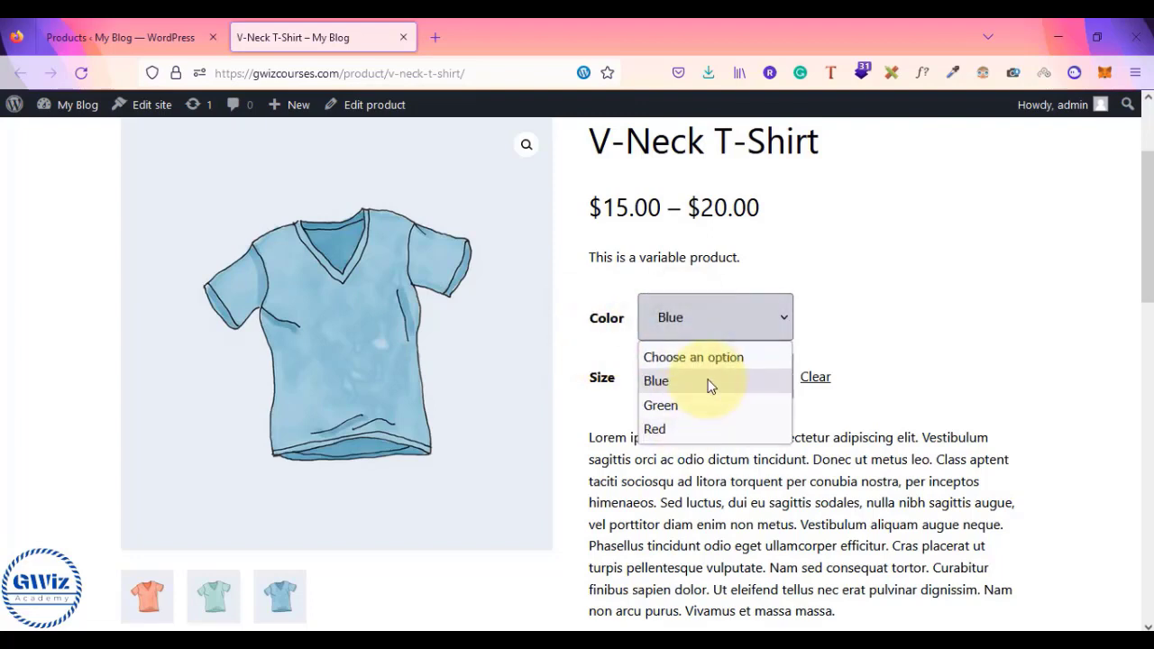
left_click(869, 354)
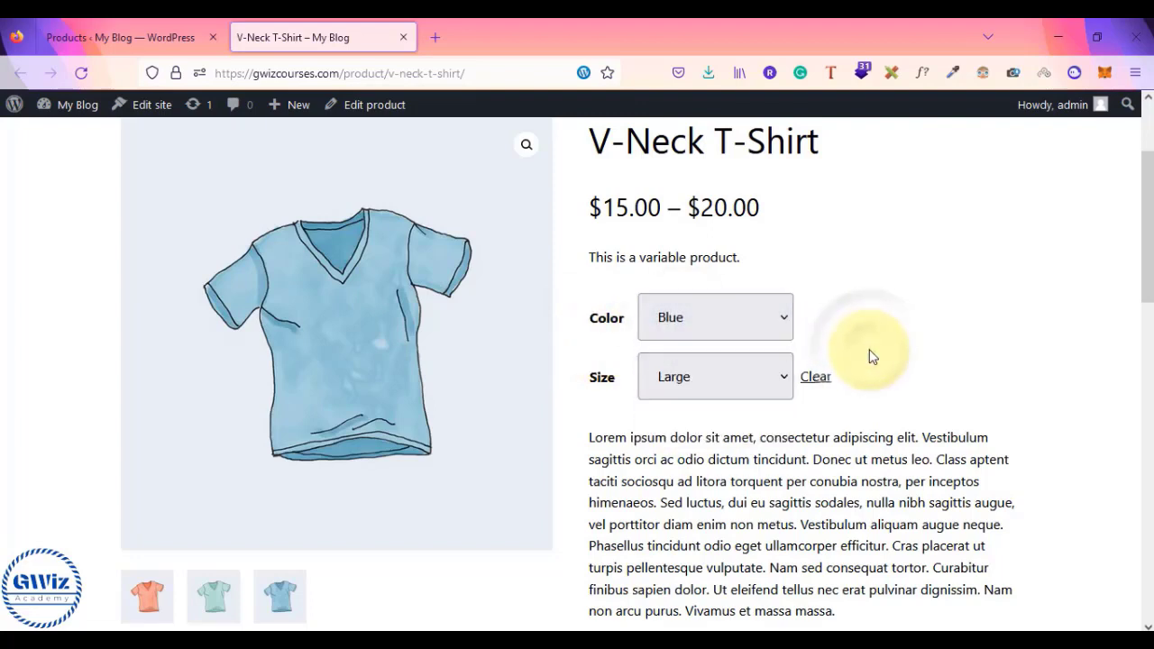
scroll(832, 335, "up", 2)
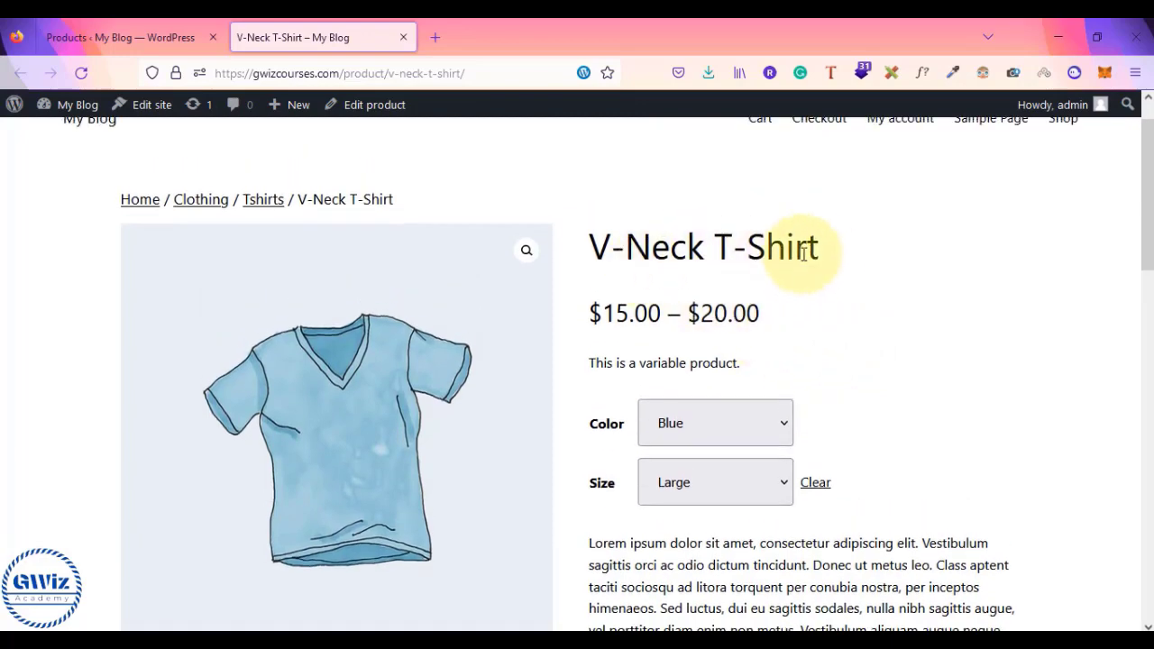
scroll(841, 331, "down", 5)
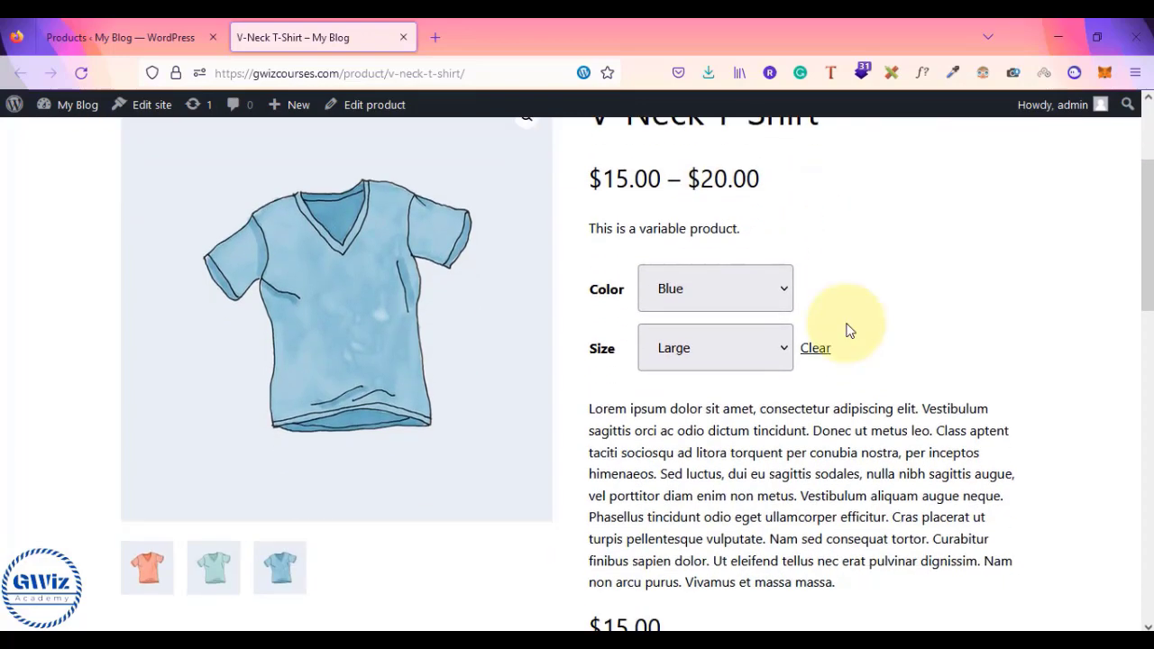
scroll(837, 335, "up", 3)
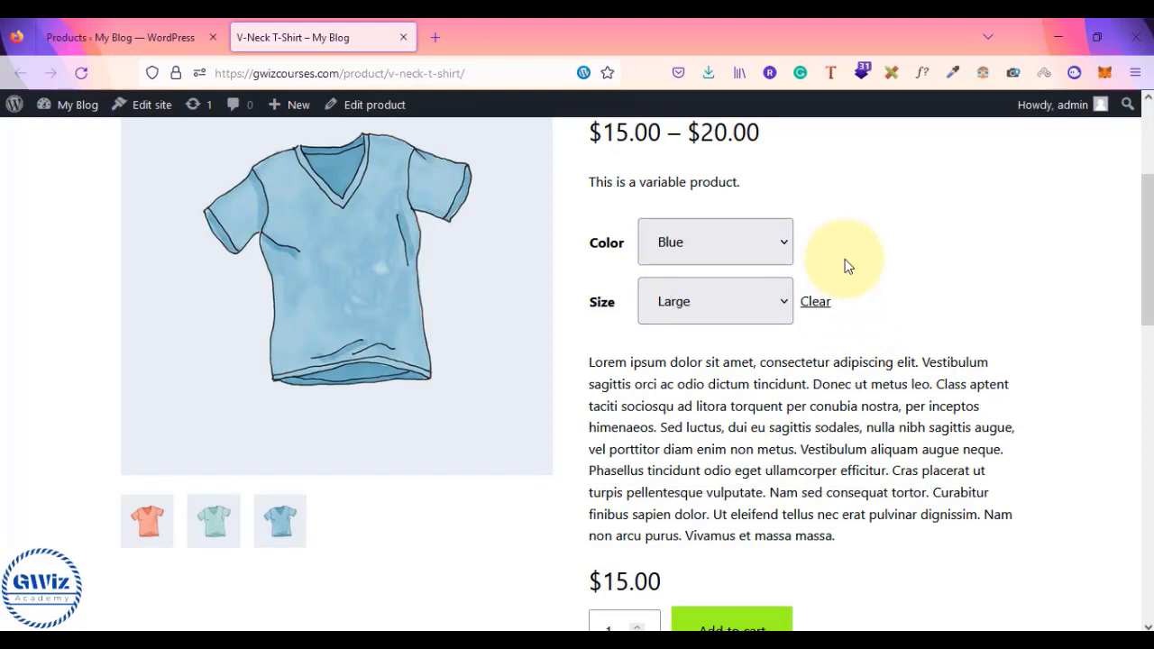
scroll(846, 266, "up", 1)
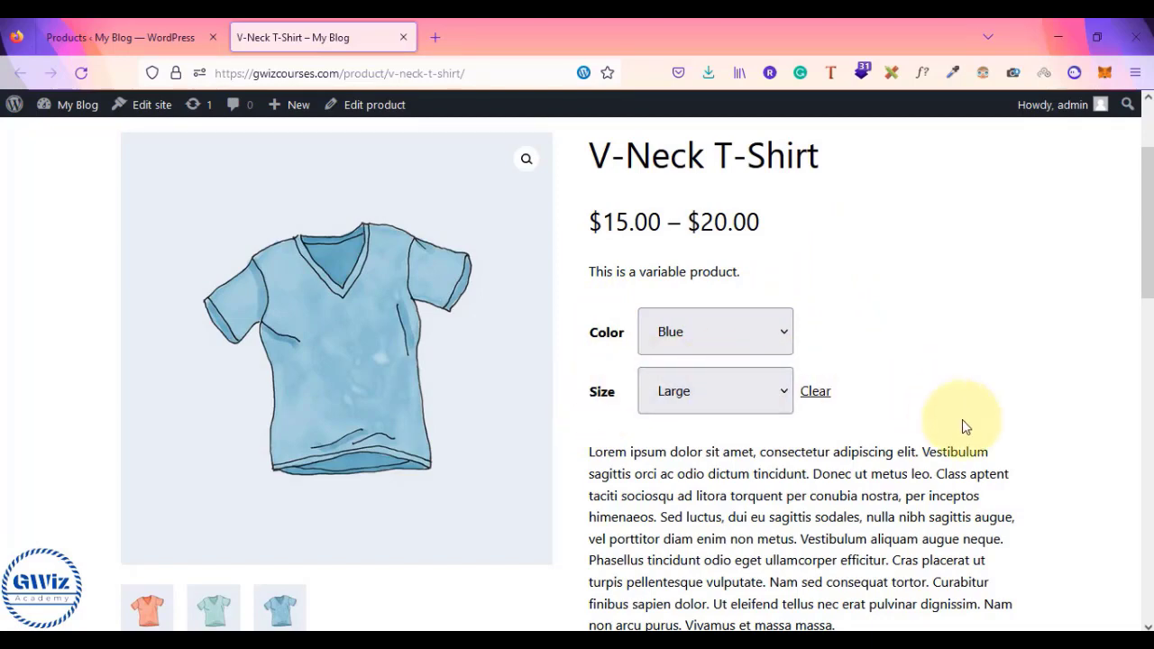
scroll(961, 420, "down", 2)
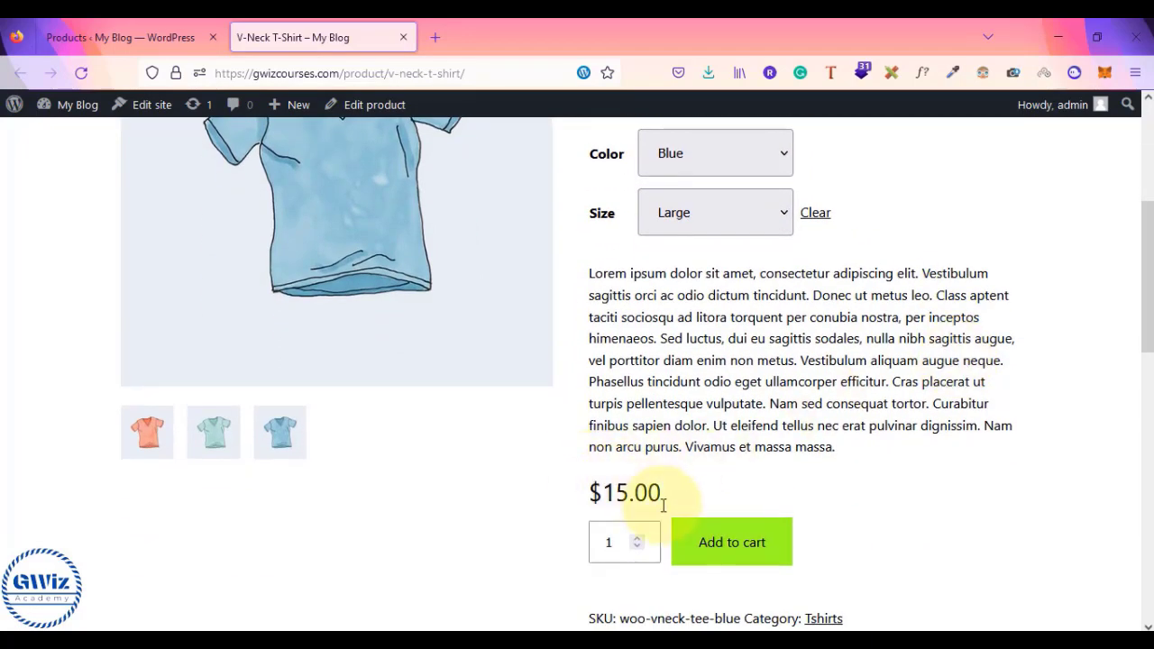
scroll(716, 382, "up", 2)
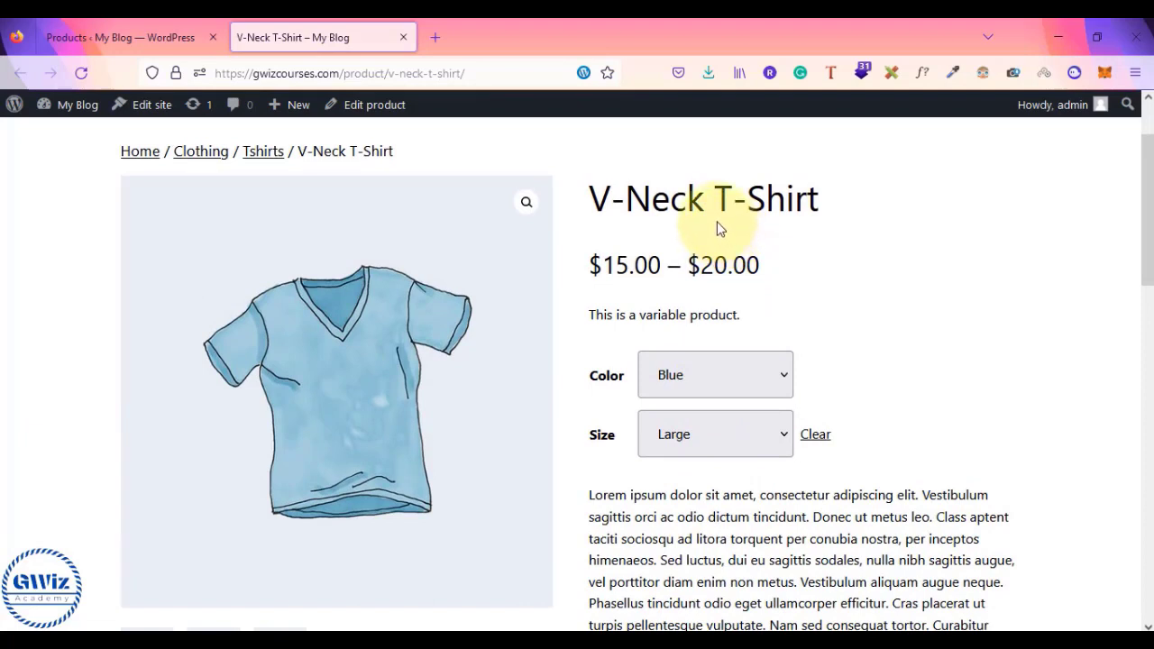
- Review the Color and Size choices without changing the Blue, Large selection
left_click(729, 373)
left_click(909, 369)
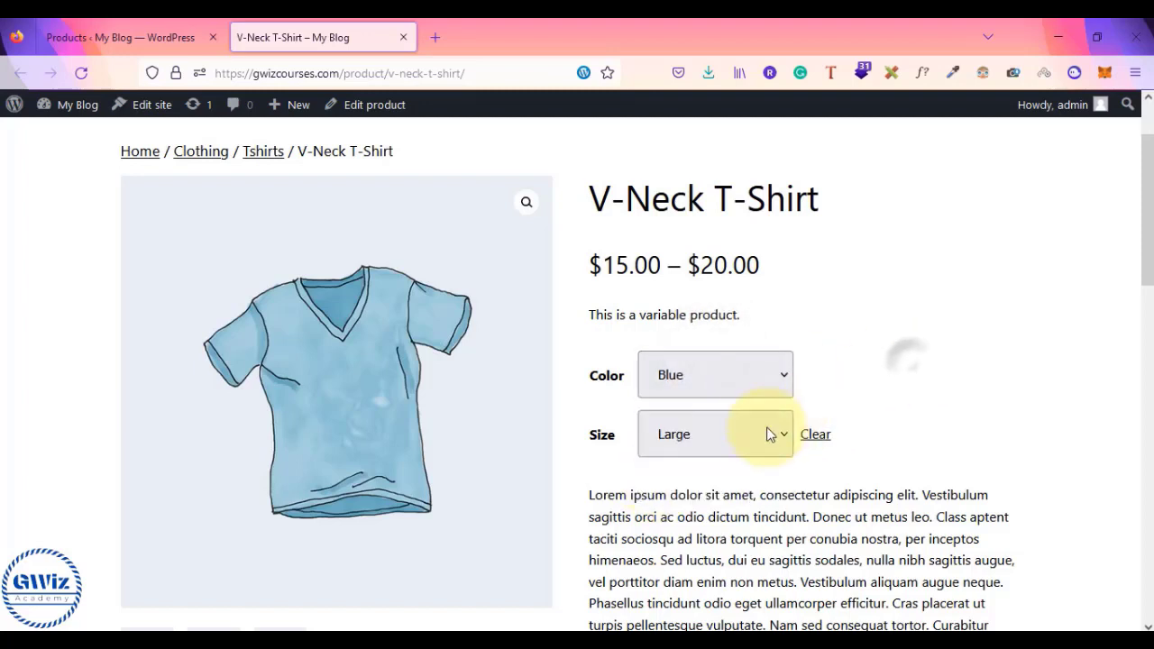
left_click(768, 433)
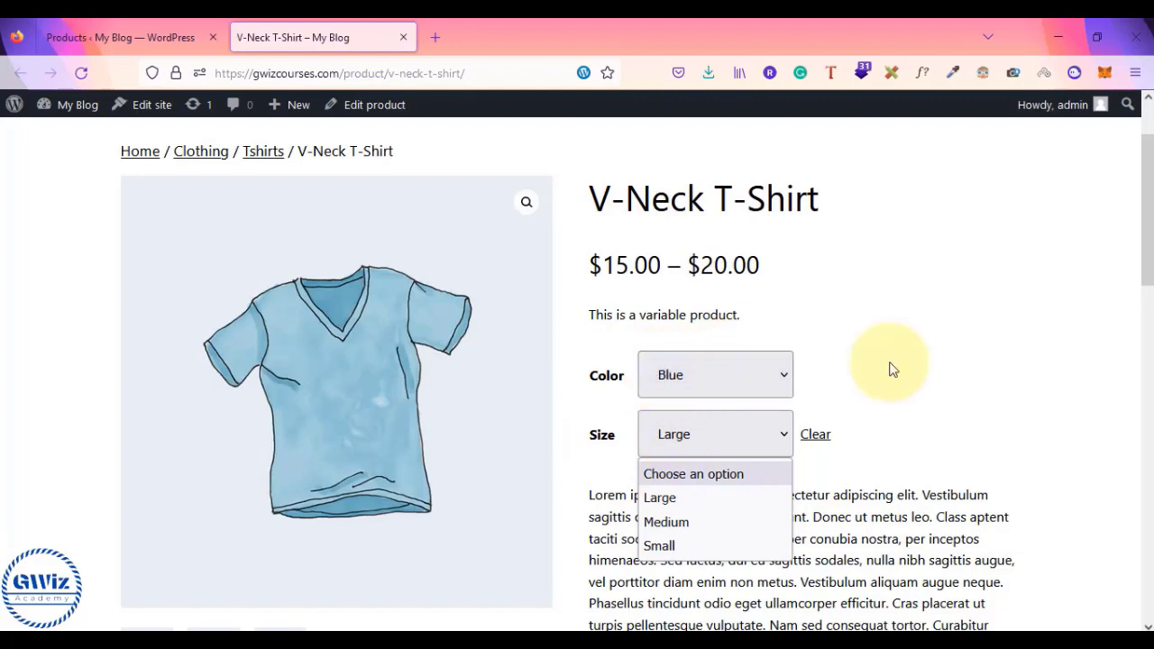
left_click(945, 386)
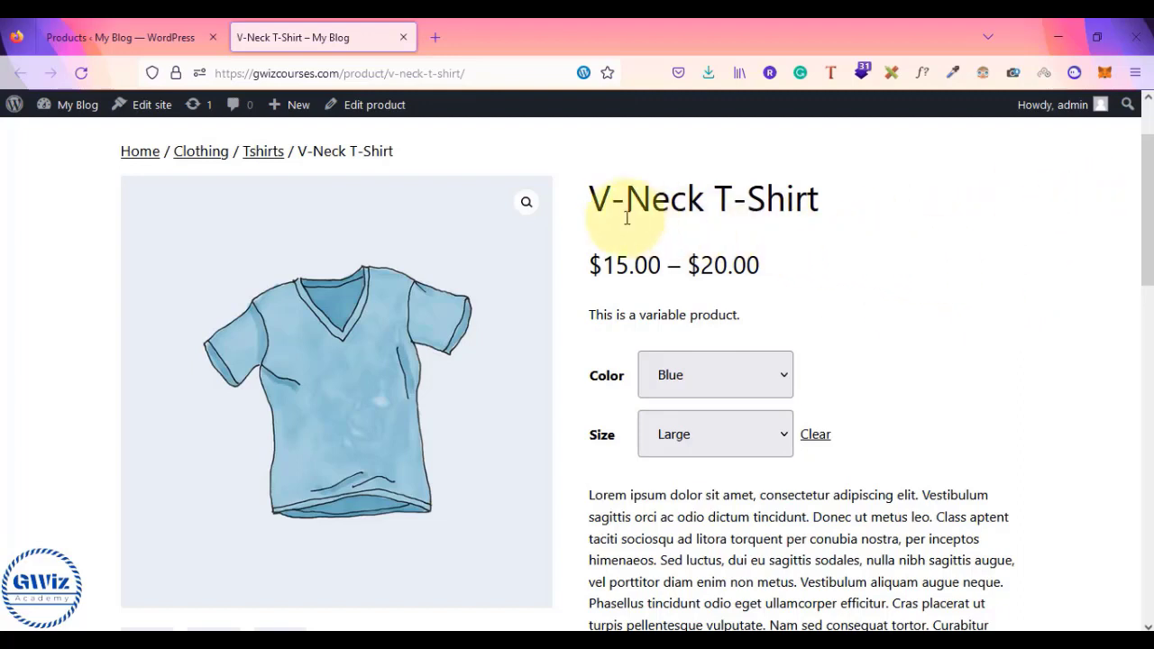
- Look over the product page, then return to the 'Products ‹ My Blog — WordPress' tab
left_click_drag(610, 200, 776, 204)
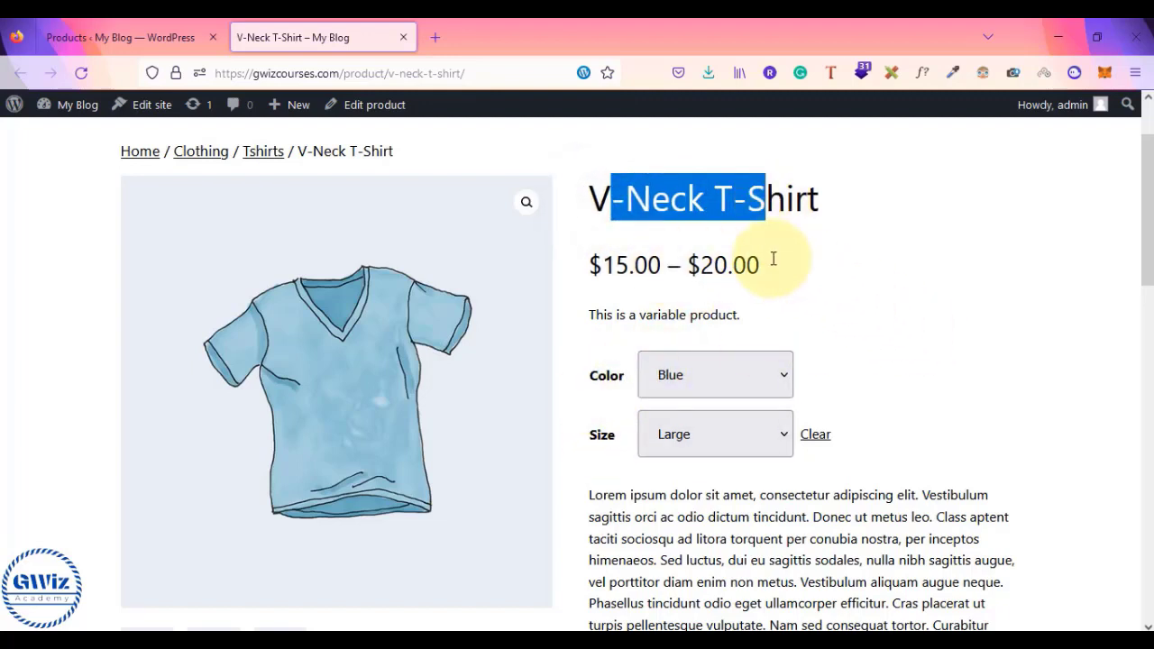
scroll(910, 346, "down", 2)
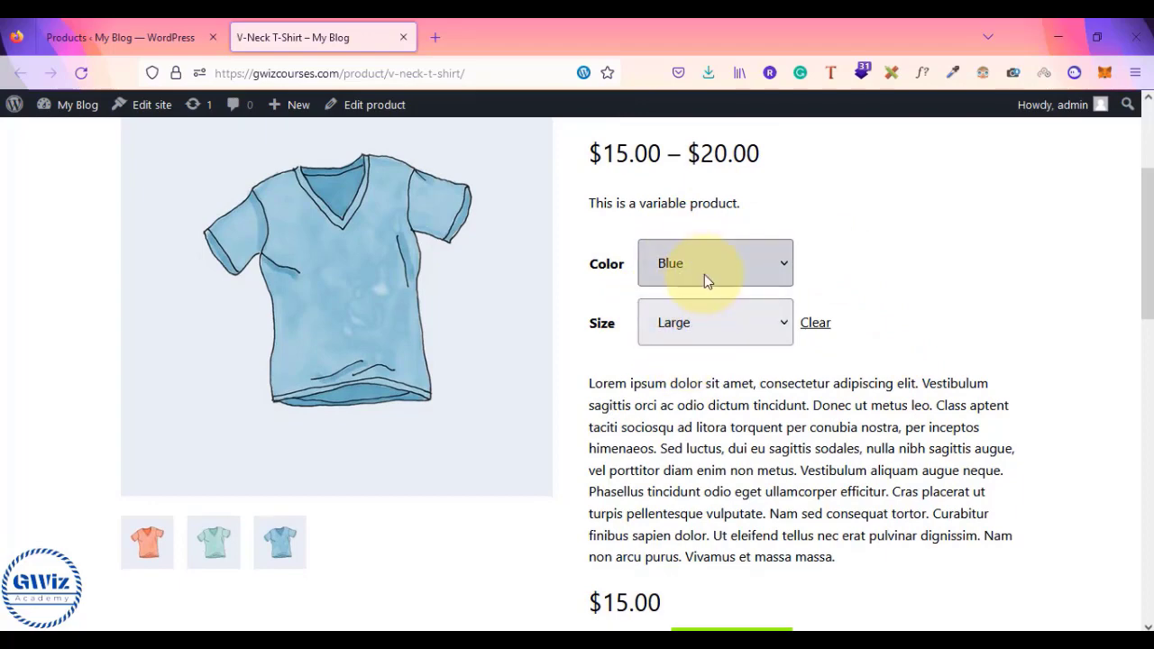
scroll(708, 442, "down", 3)
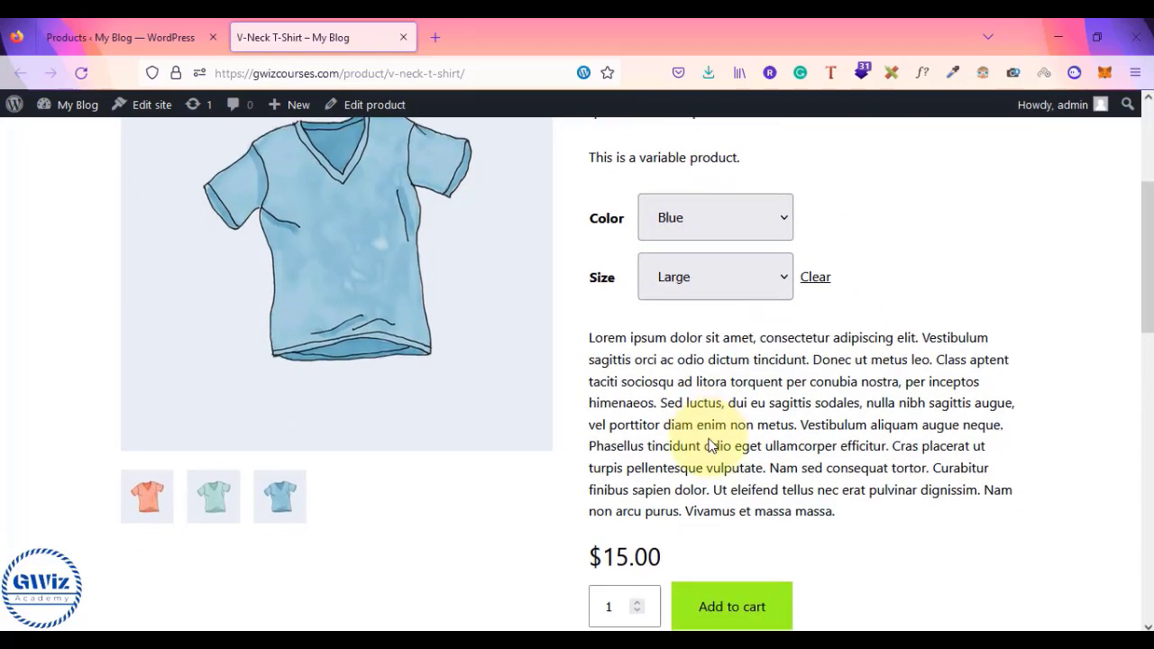
scroll(708, 442, "up", 5)
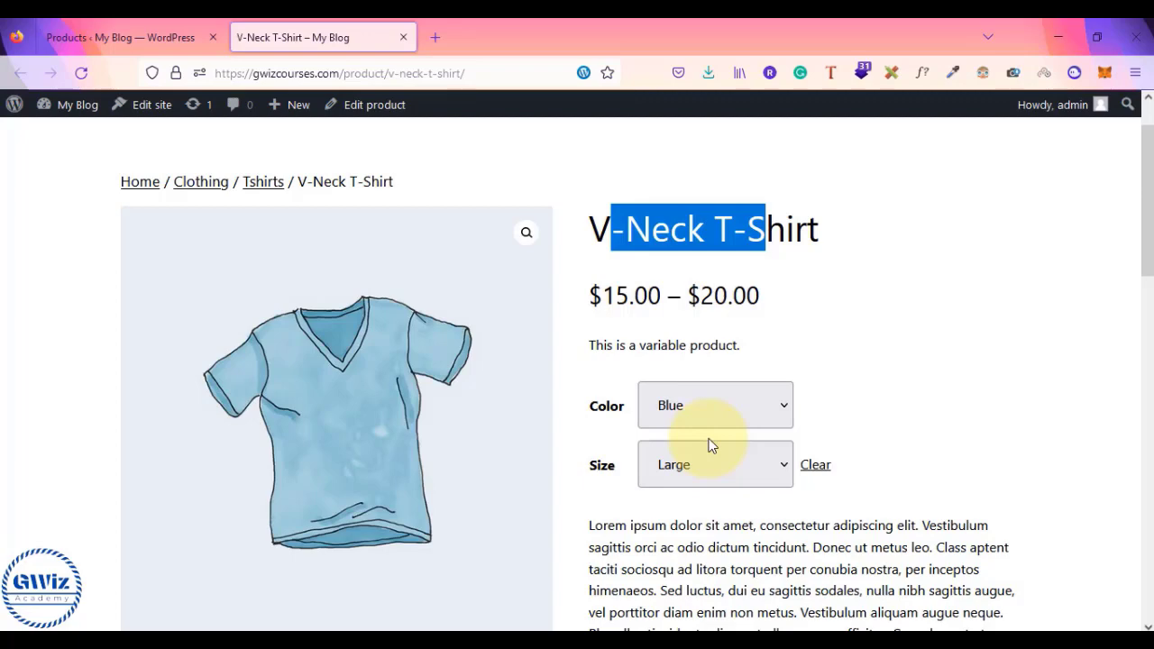
scroll(709, 446, "down", 4)
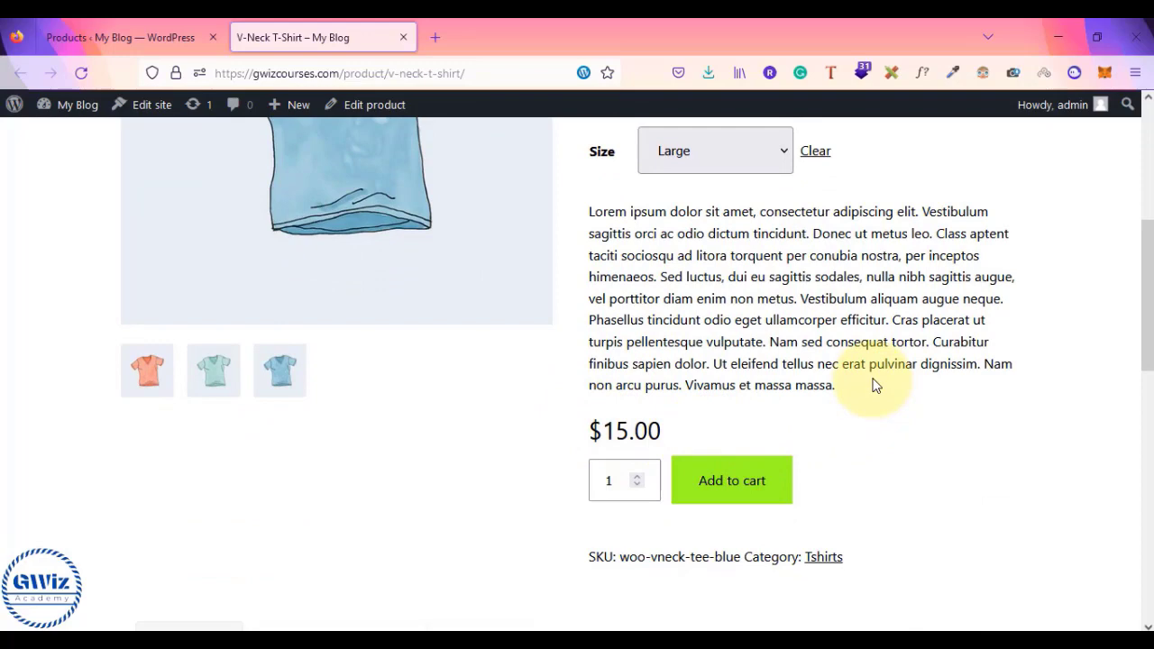
scroll(875, 386, "up", 2)
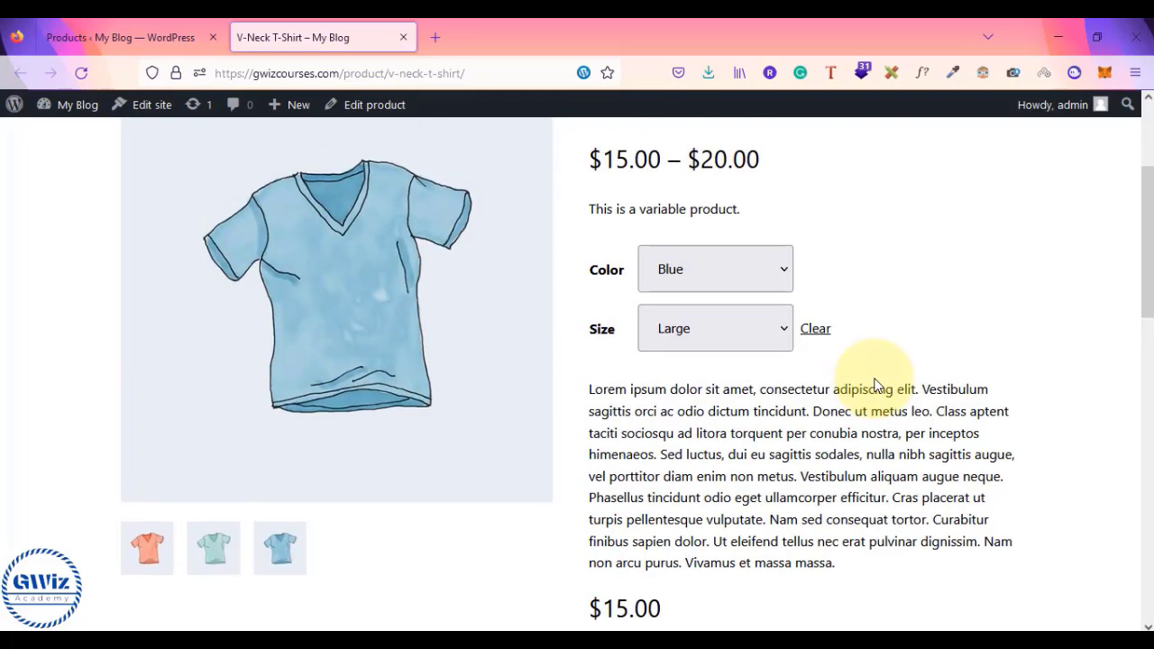
scroll(875, 386, "up", 2)
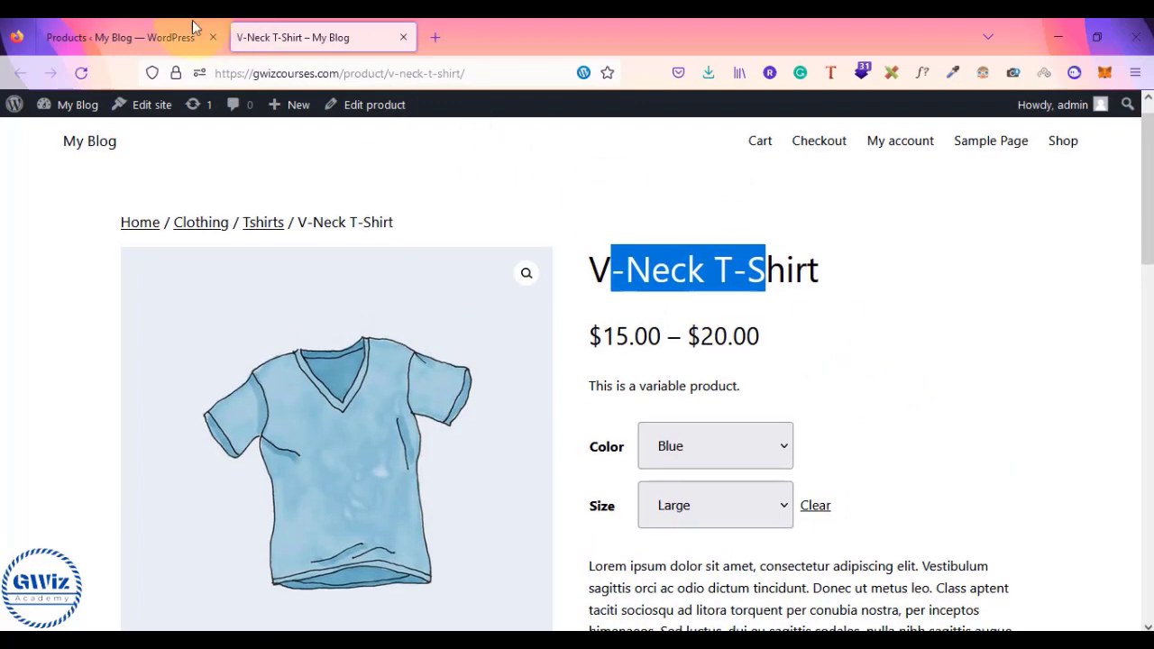
left_click(135, 32)
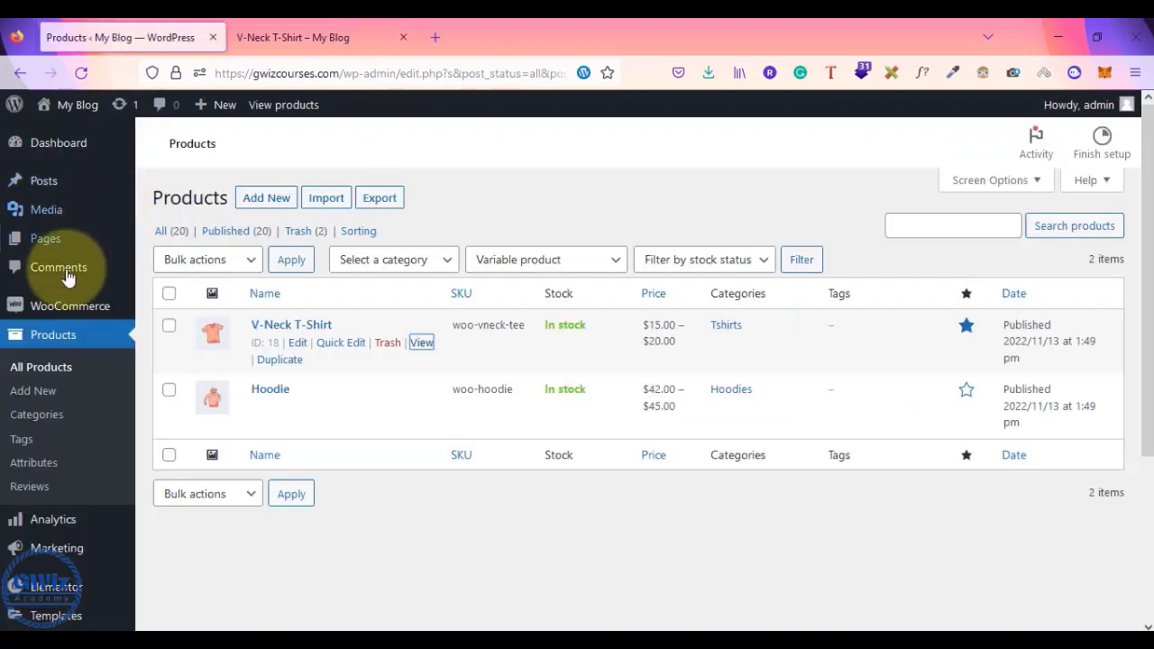
- Add a new product titled 'this is our variable product' with repeated 'this is the variable product.' paragraphs
left_click(32, 392)
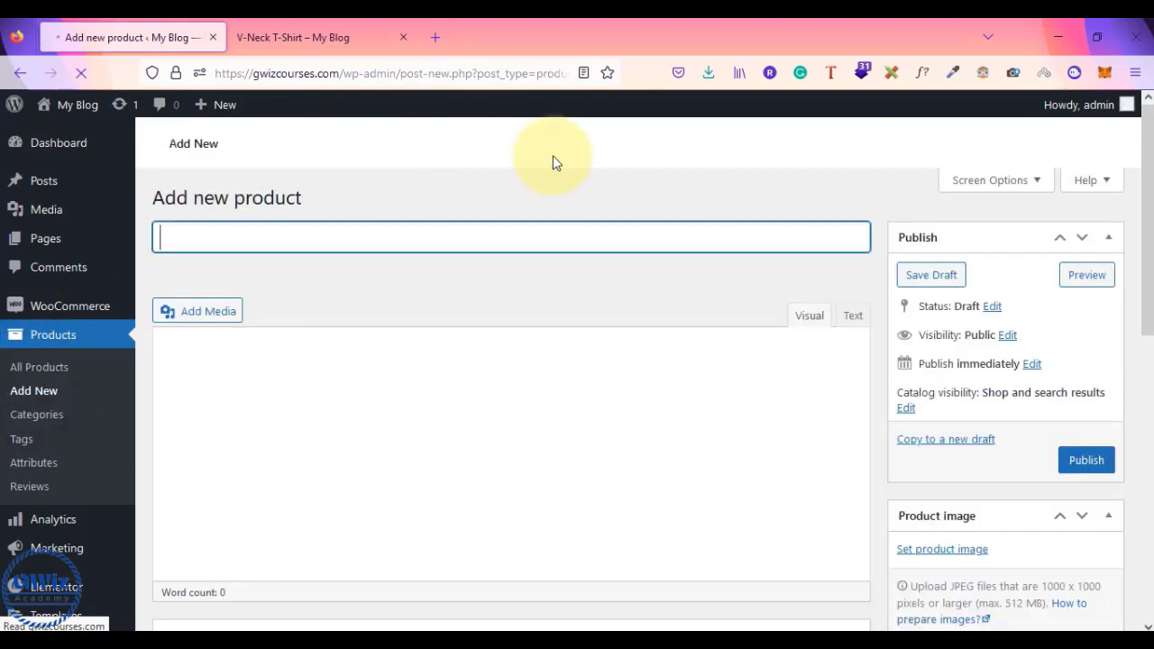
type("this is our")
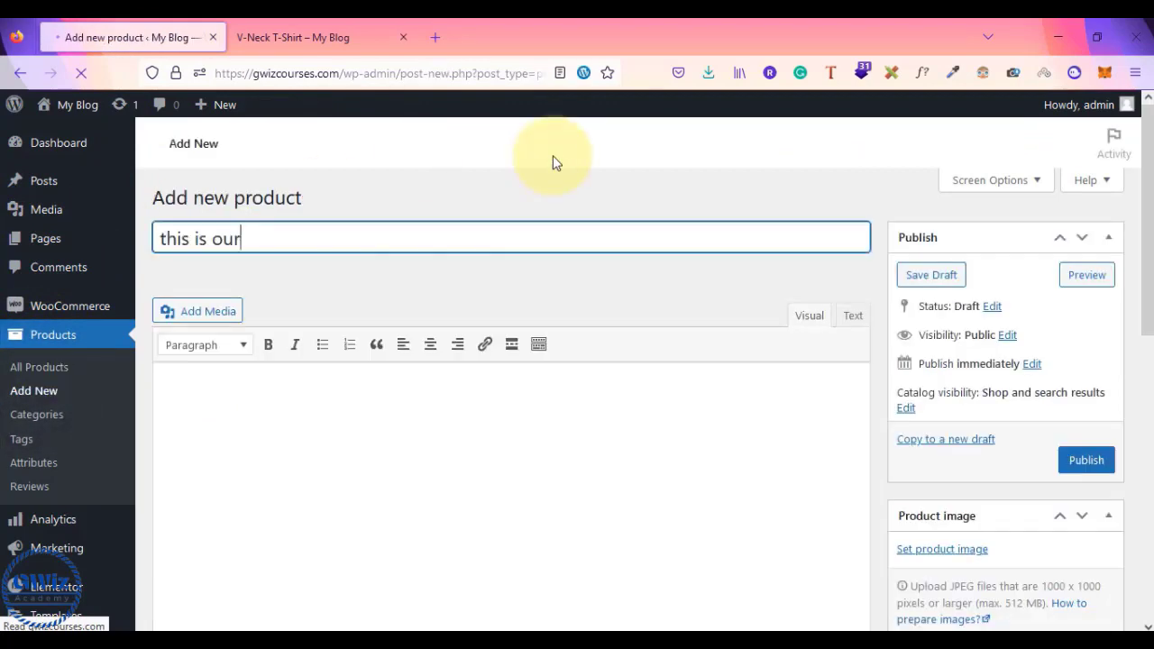
type(" varia")
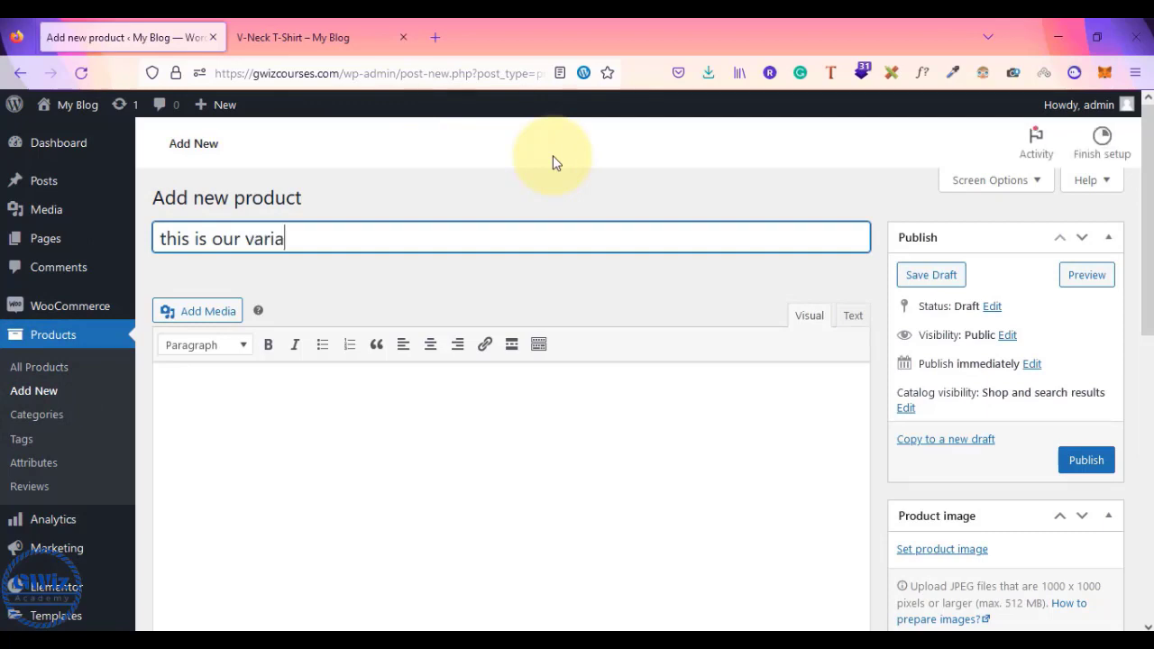
type("ble product")
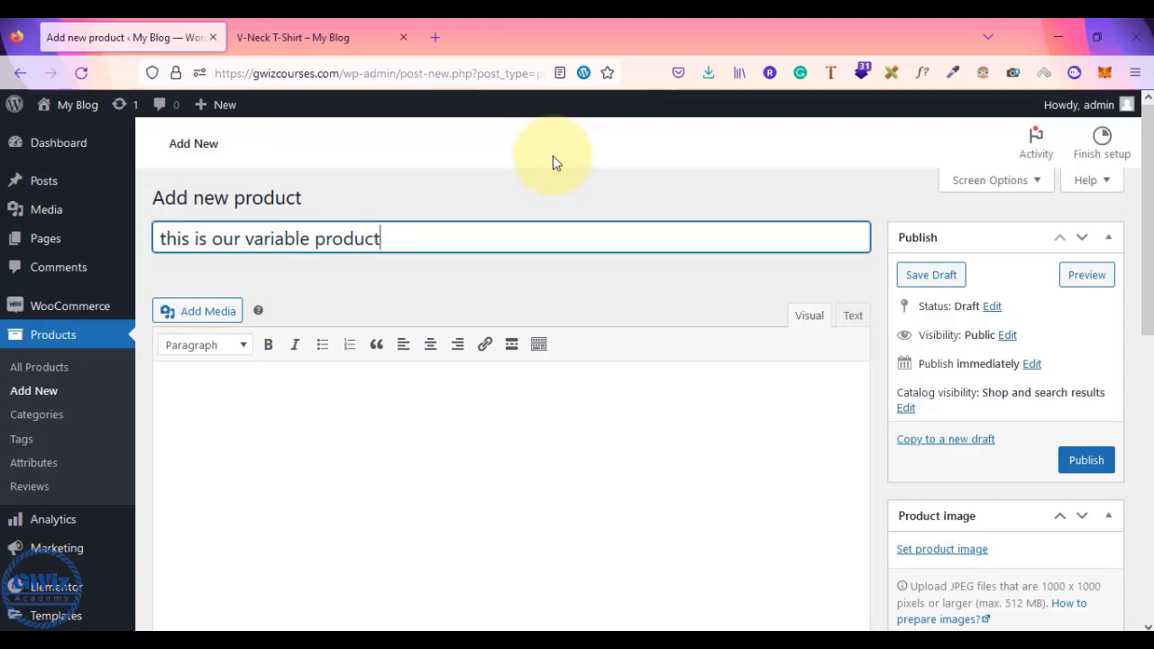
key("Tab")
type("this")
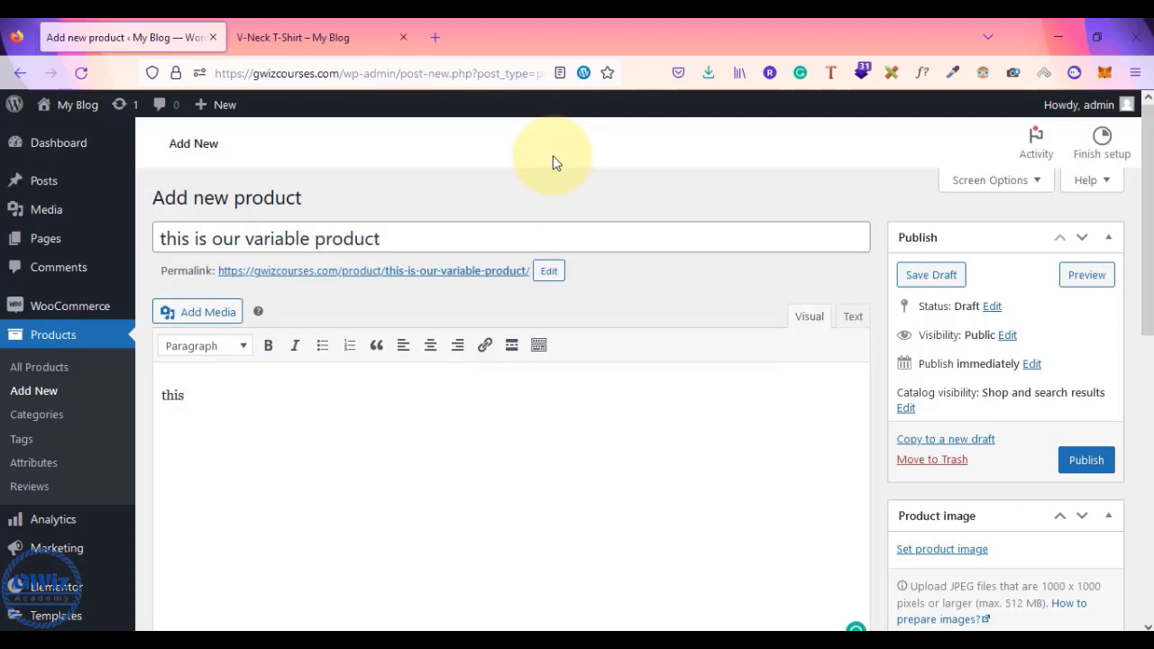
type(" is the variable product.")
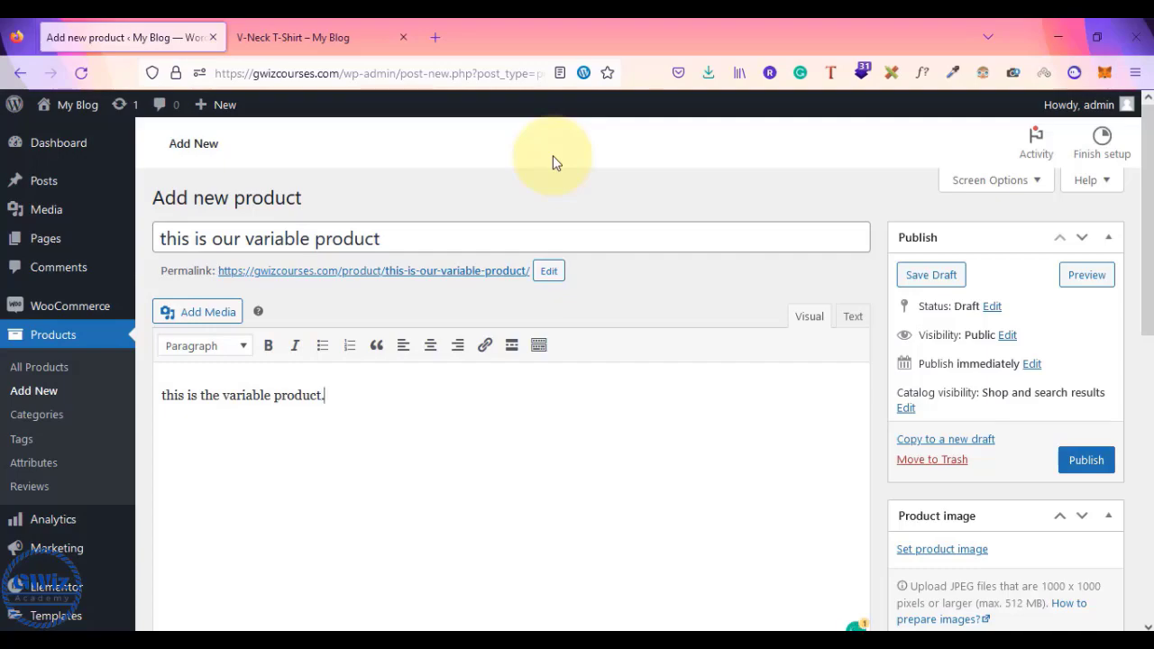
type("donedonedone")
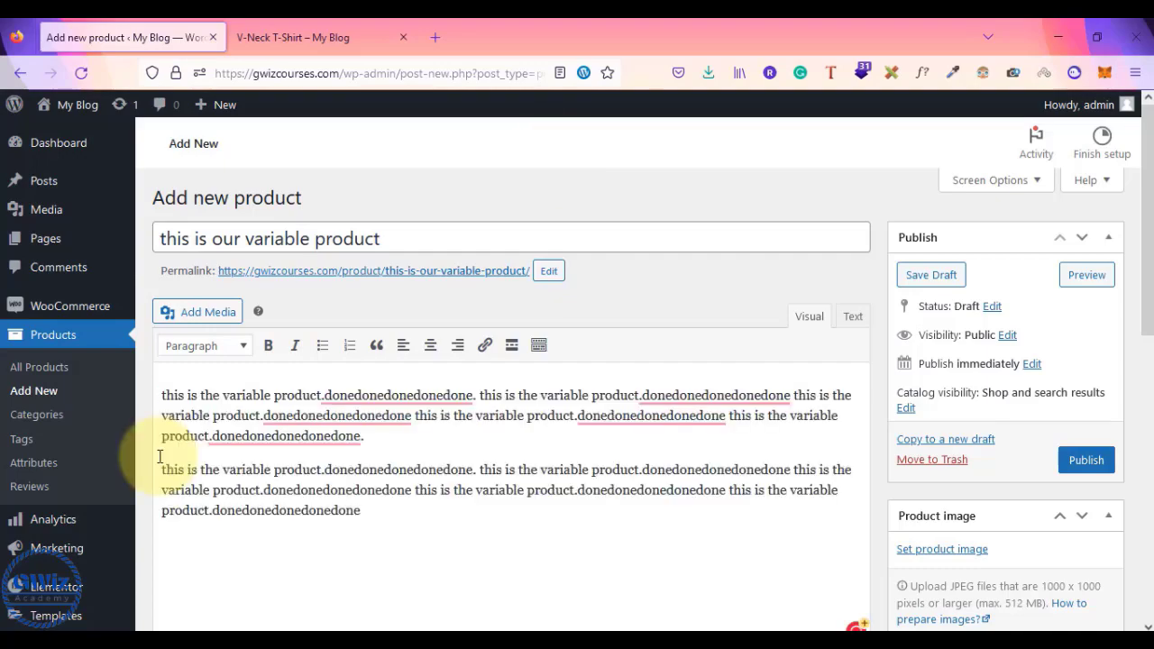
key("Return")
key("ctrl+v")
key("Return")
key("ctrl+v")
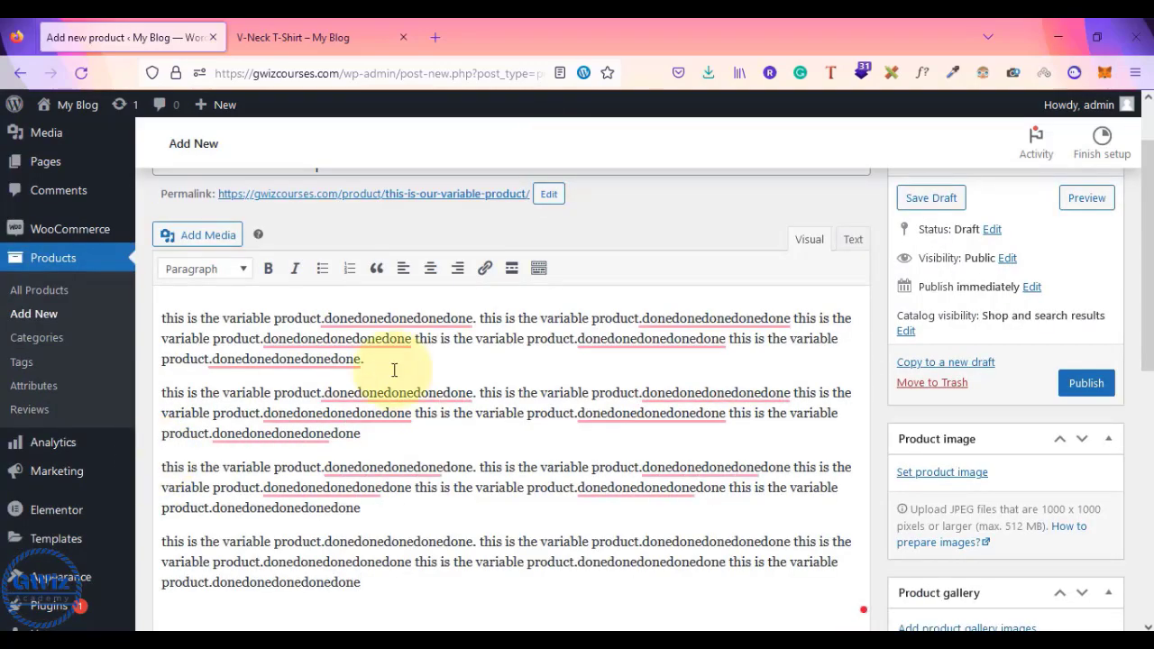
scroll(497, 441, "down", 4)
scroll(497, 441, "up", 3)
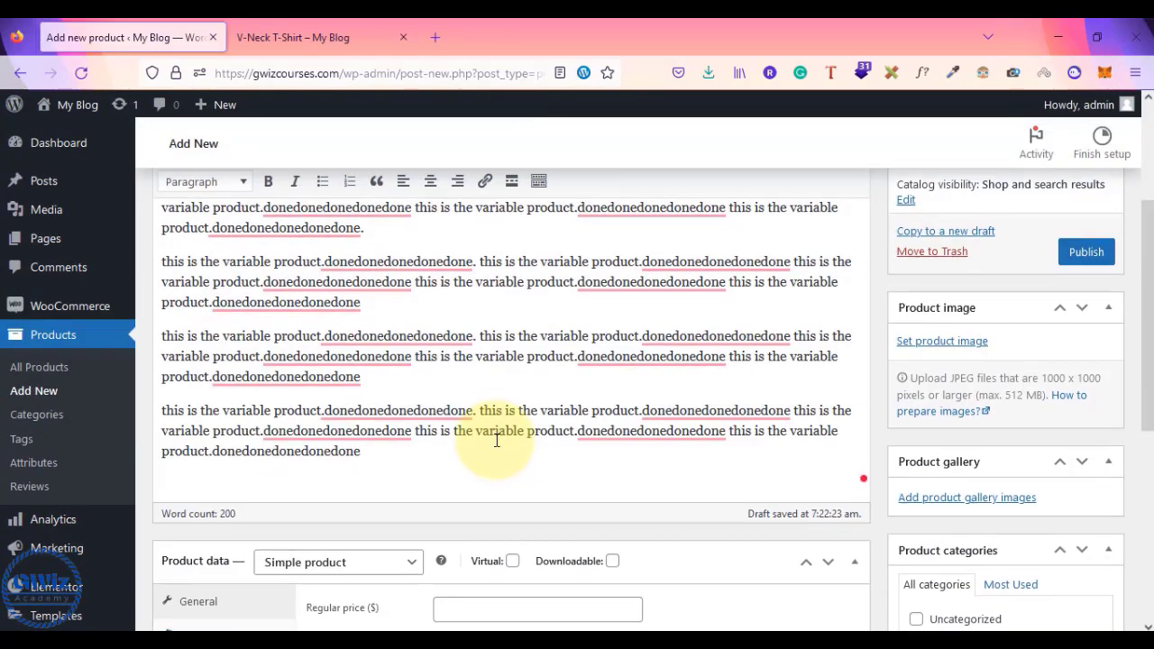
scroll(412, 291, "up", 3)
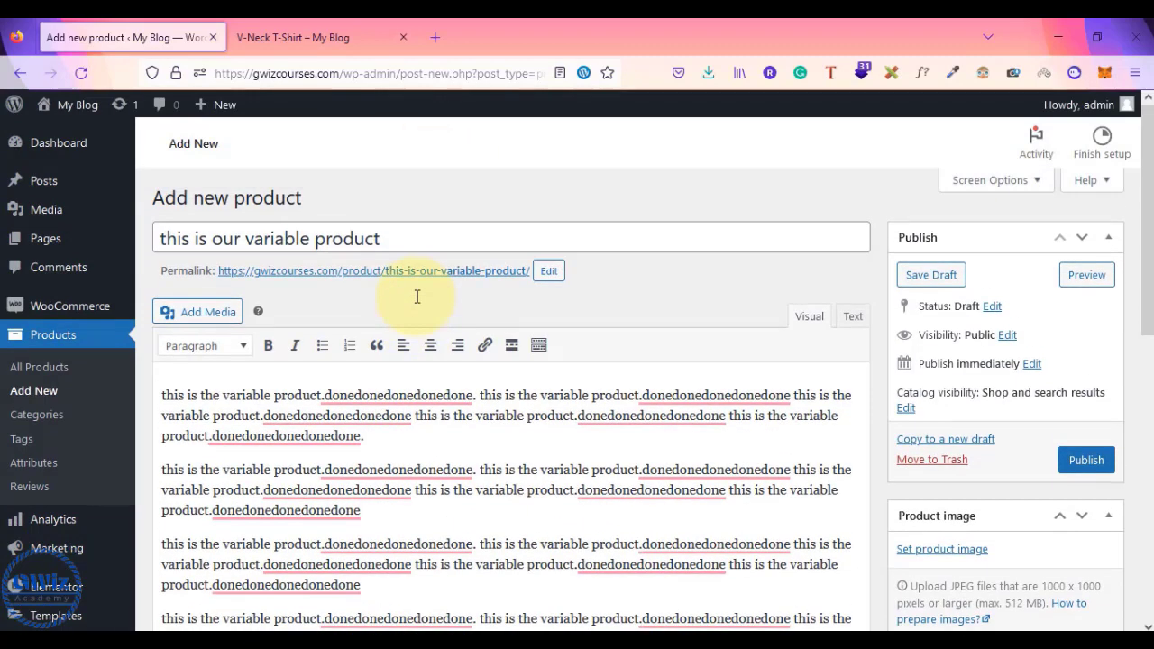
scroll(786, 334, "down", 1)
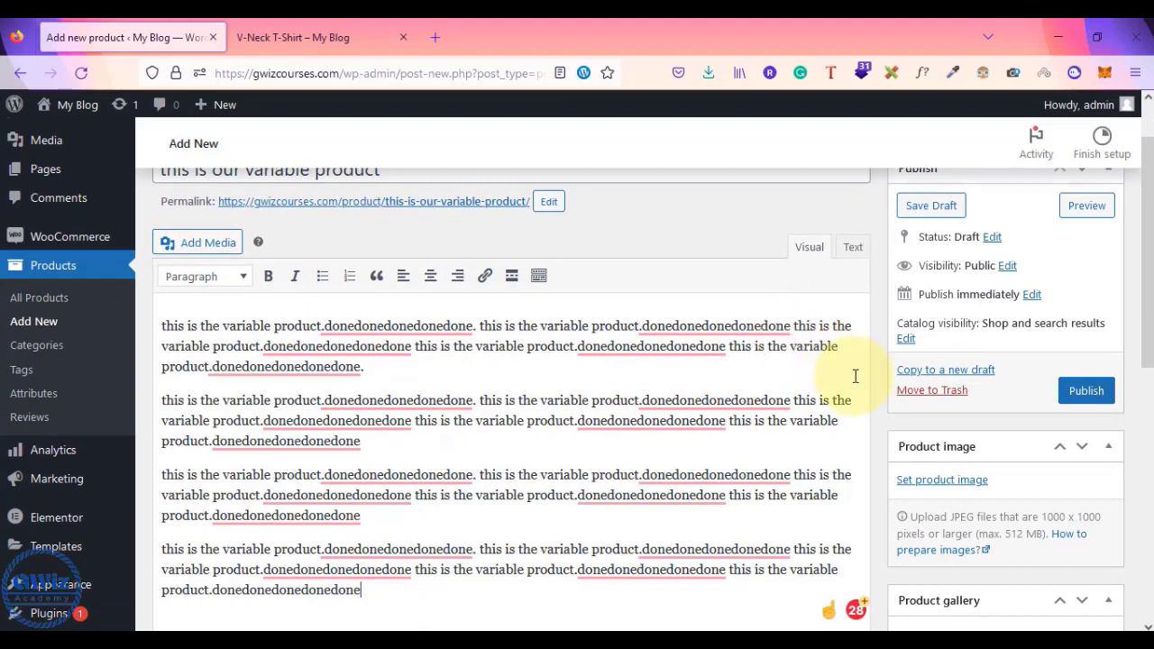
scroll(660, 276, "up", 1)
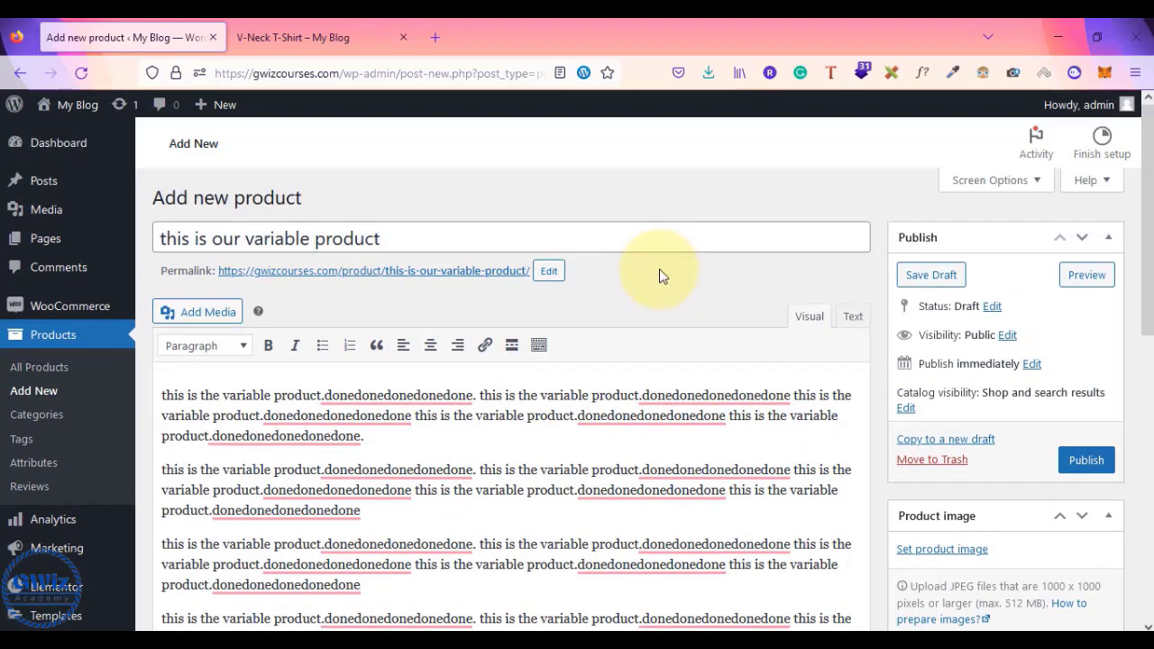
- Replace the title with 'tshirt variable product'
triple_click(196, 238)
type("tshir")
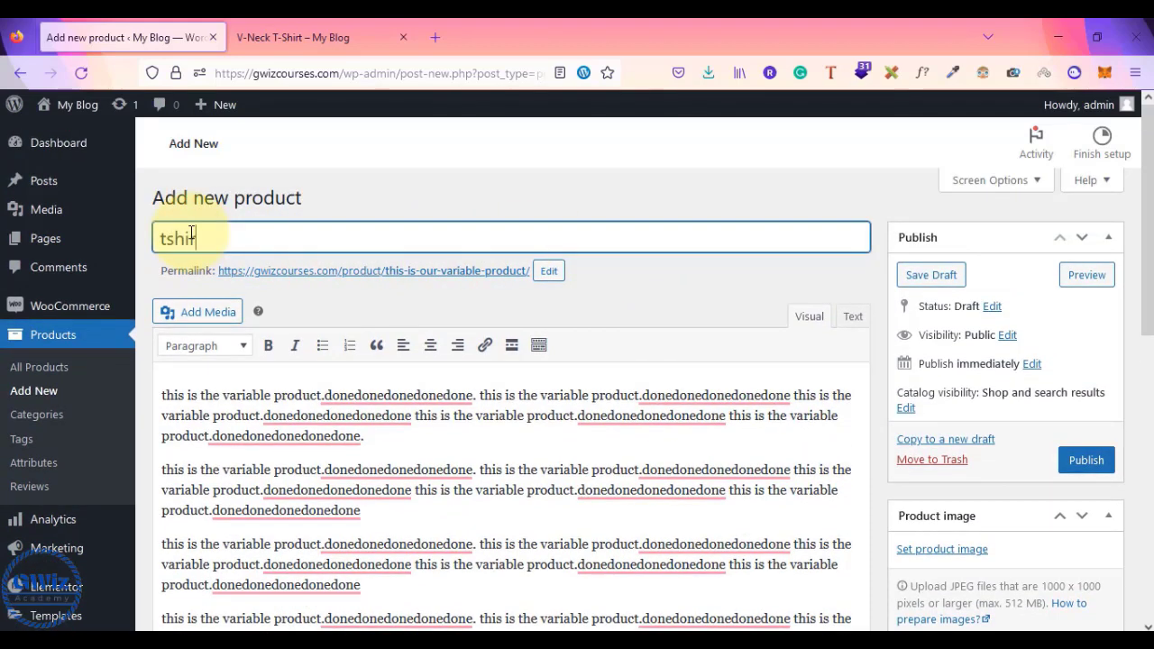
type("t varia")
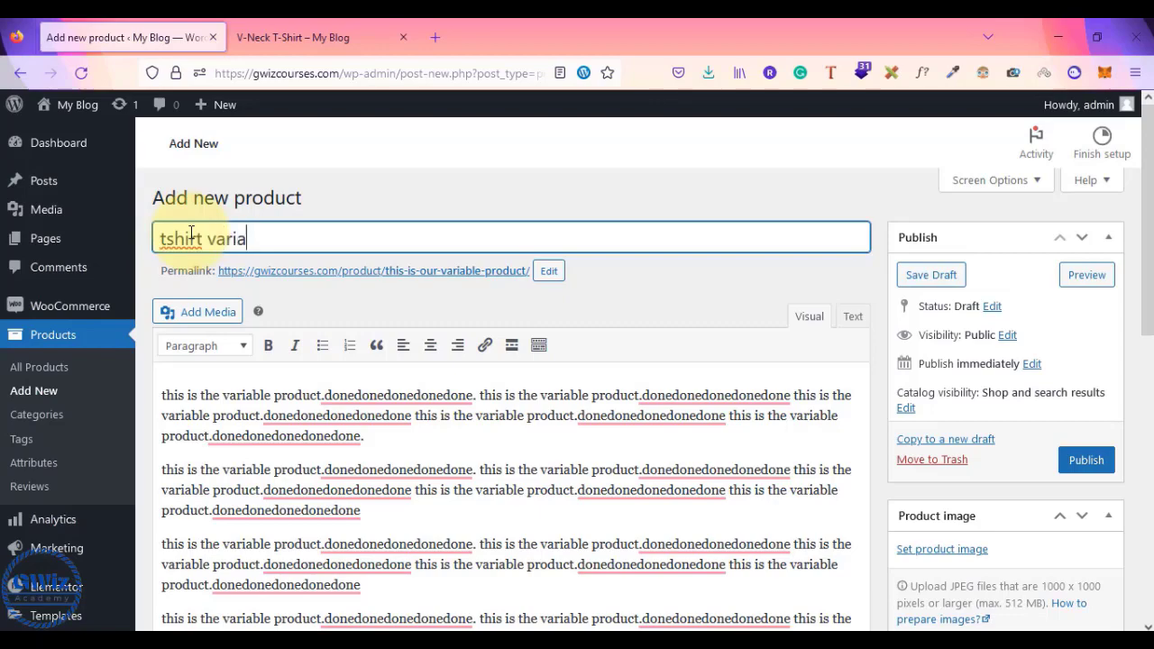
type("ble prdocu")
key("BackSpace")
key("BackSpace")
key("BackSpace")
key("BackSpace")
type("oduct")
scroll(495, 352, "down", 5)
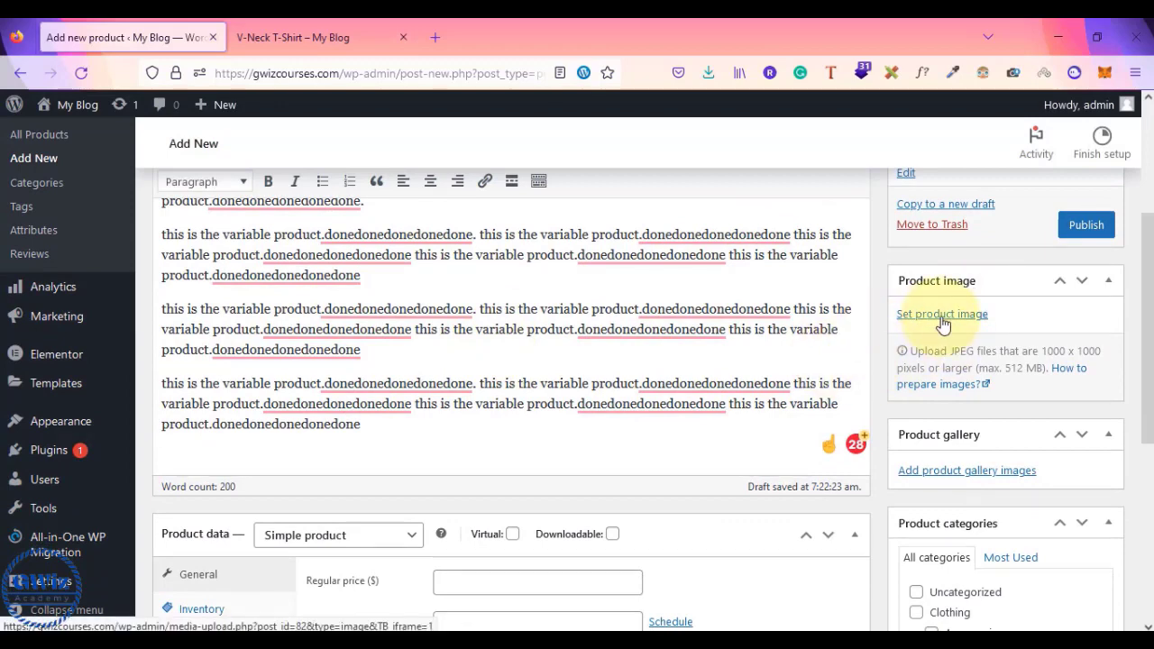
- Set polo-2.jpg from the Media Library as the product image
left_click(942, 318)
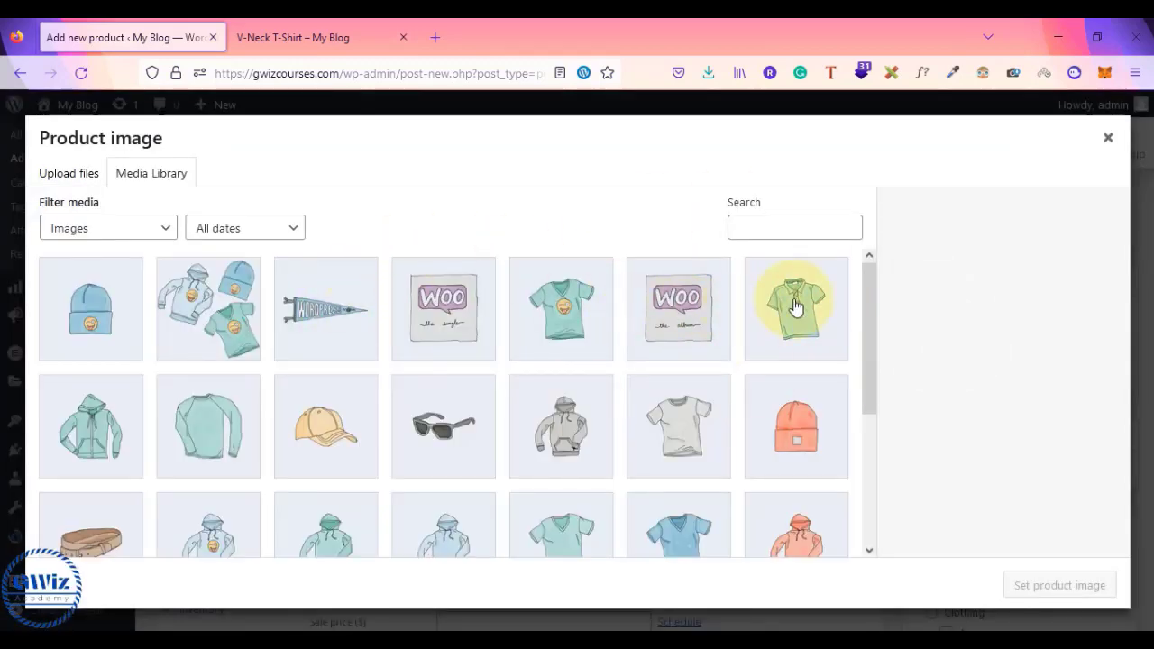
left_click(789, 313)
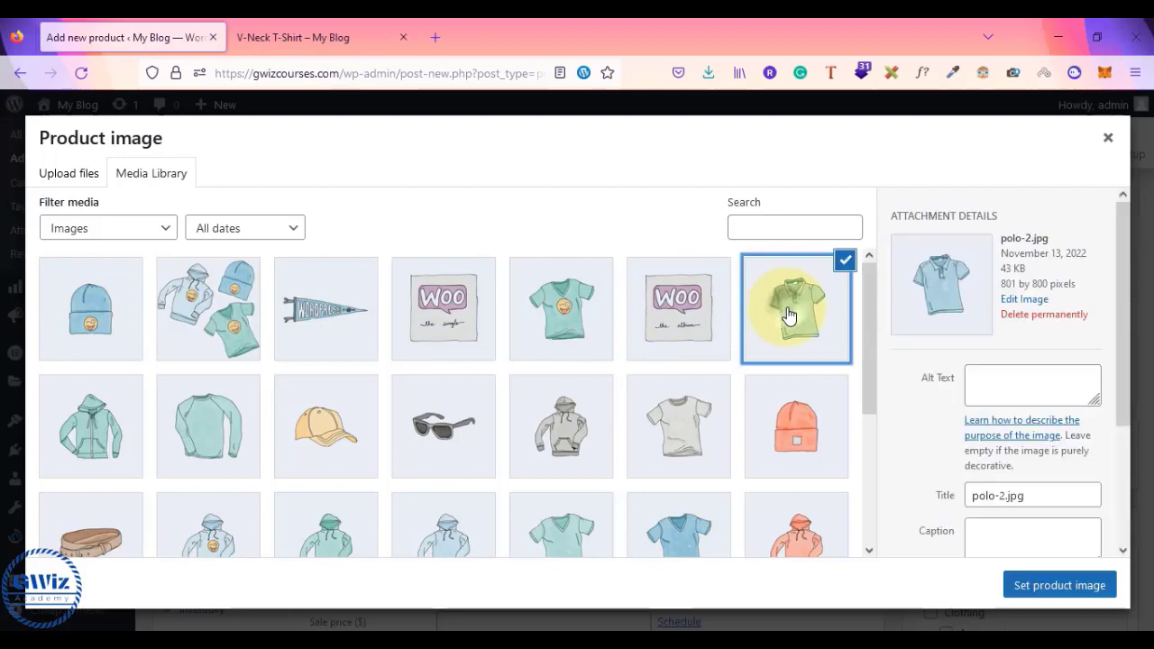
left_click(1095, 582)
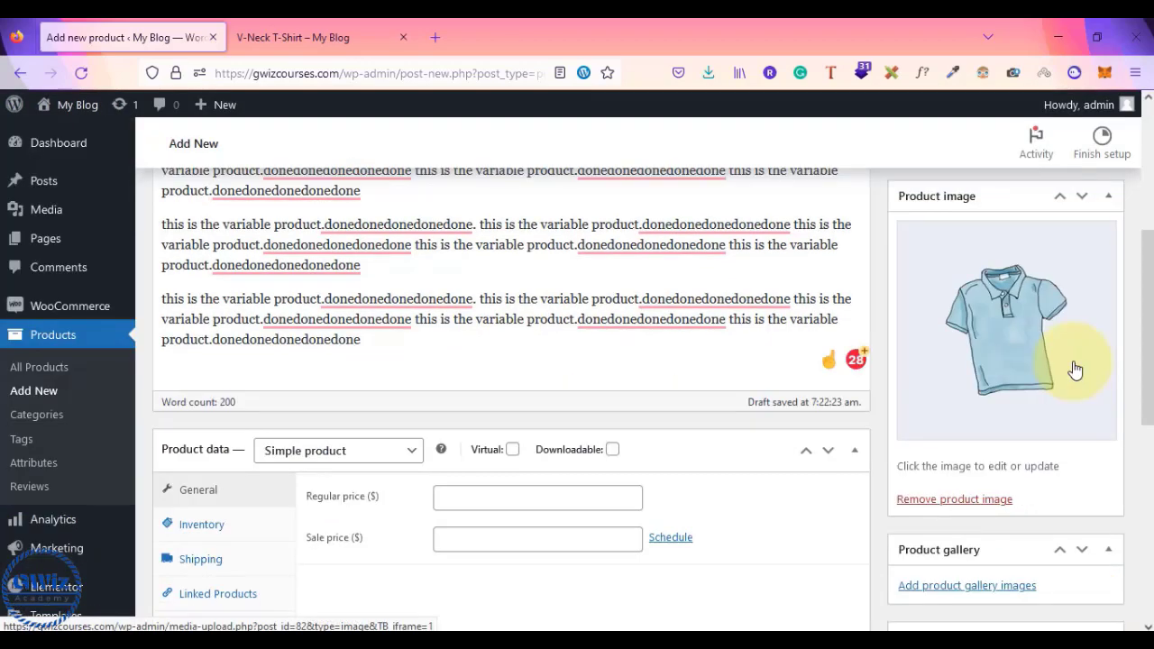
scroll(1076, 370, "down", 1)
scroll(1076, 370, "down", 1)
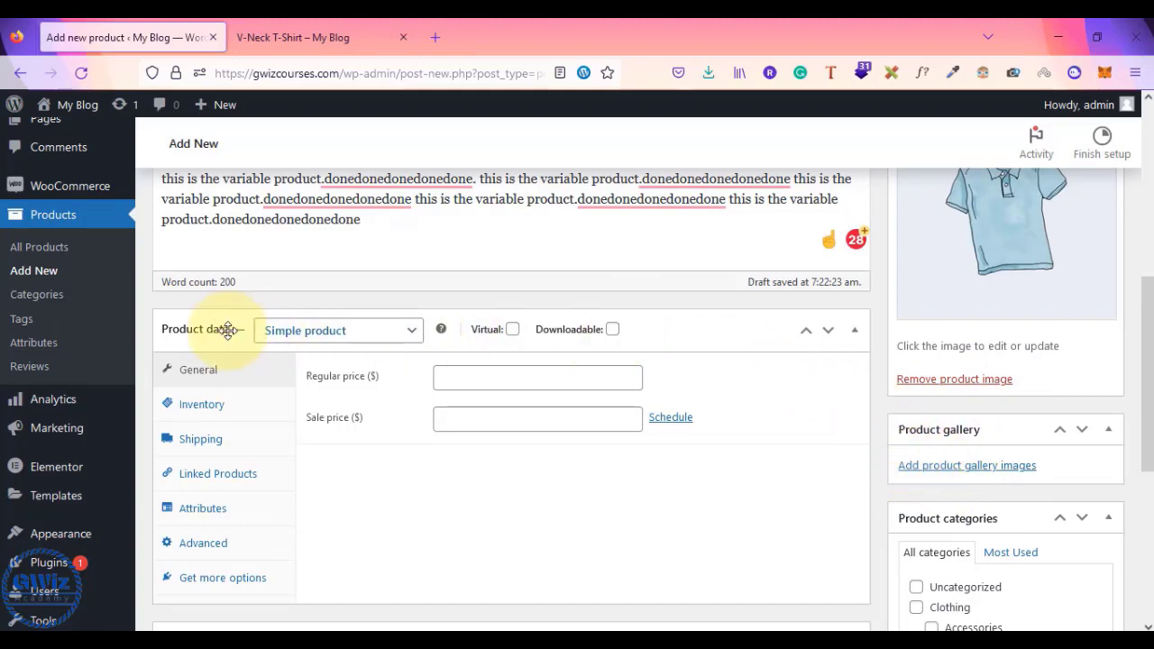
- Set the Product data type to Variable product after briefly trying Simple and Grouped
left_click(330, 337)
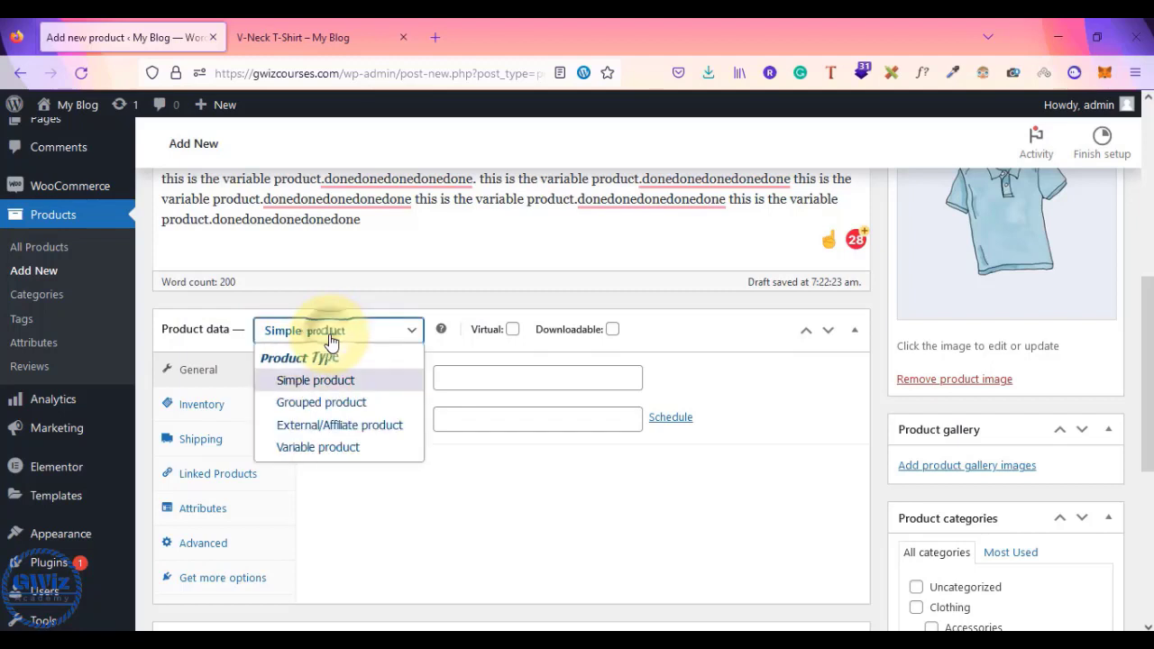
left_click(319, 447)
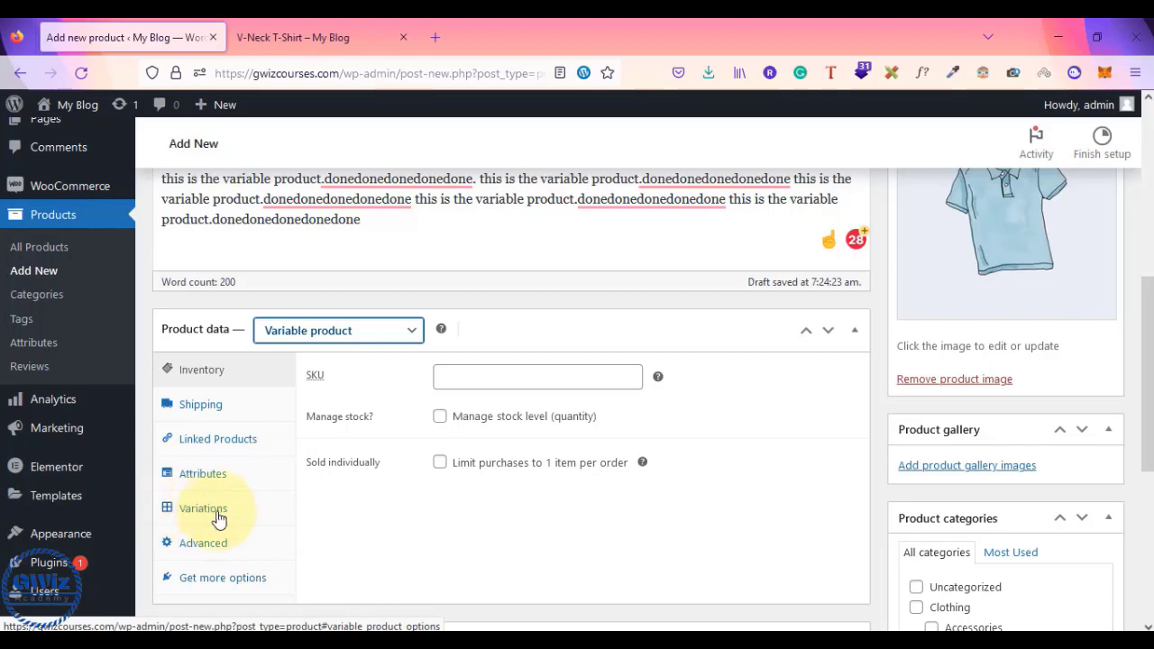
left_click(399, 335)
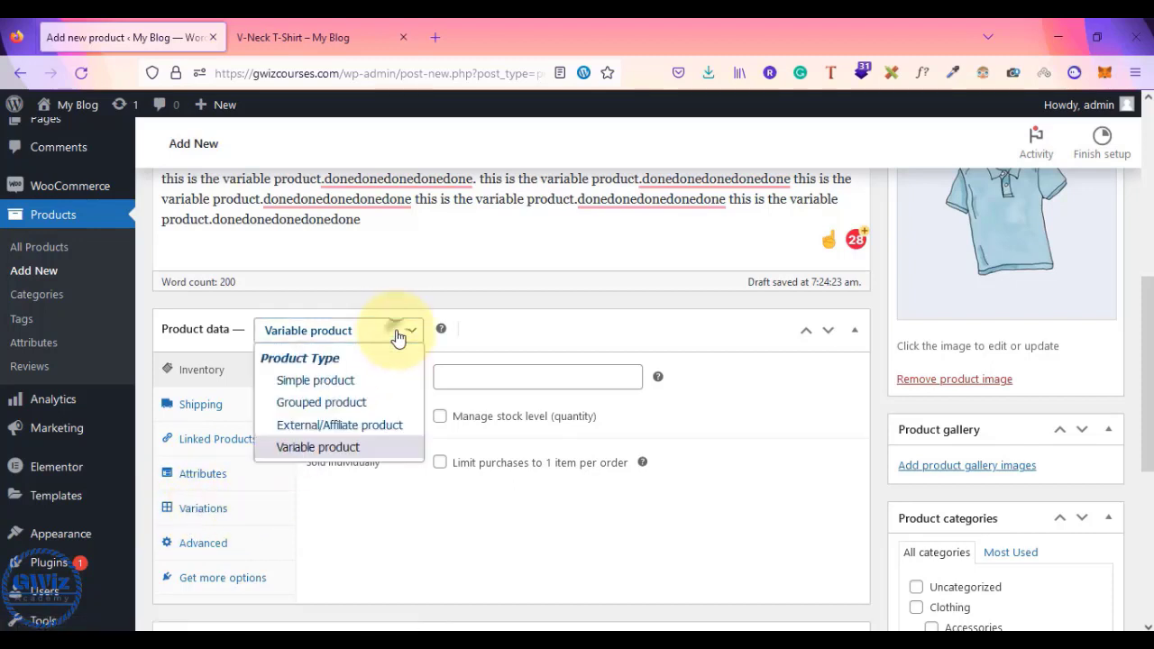
left_click(311, 380)
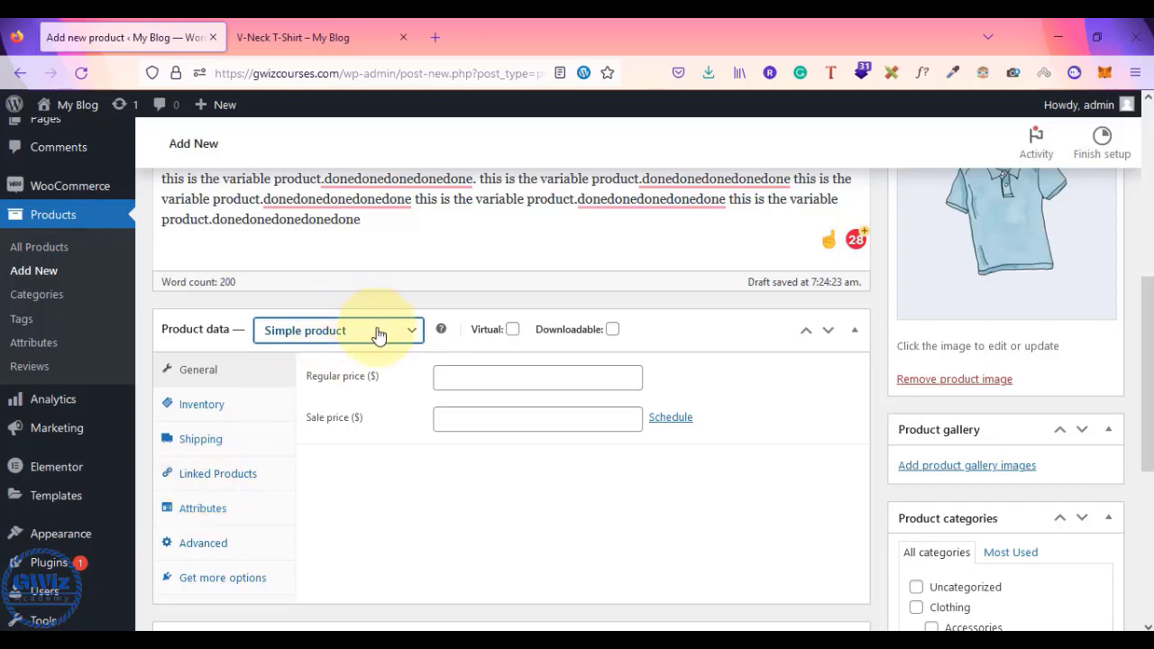
left_click(379, 336)
left_click(312, 385)
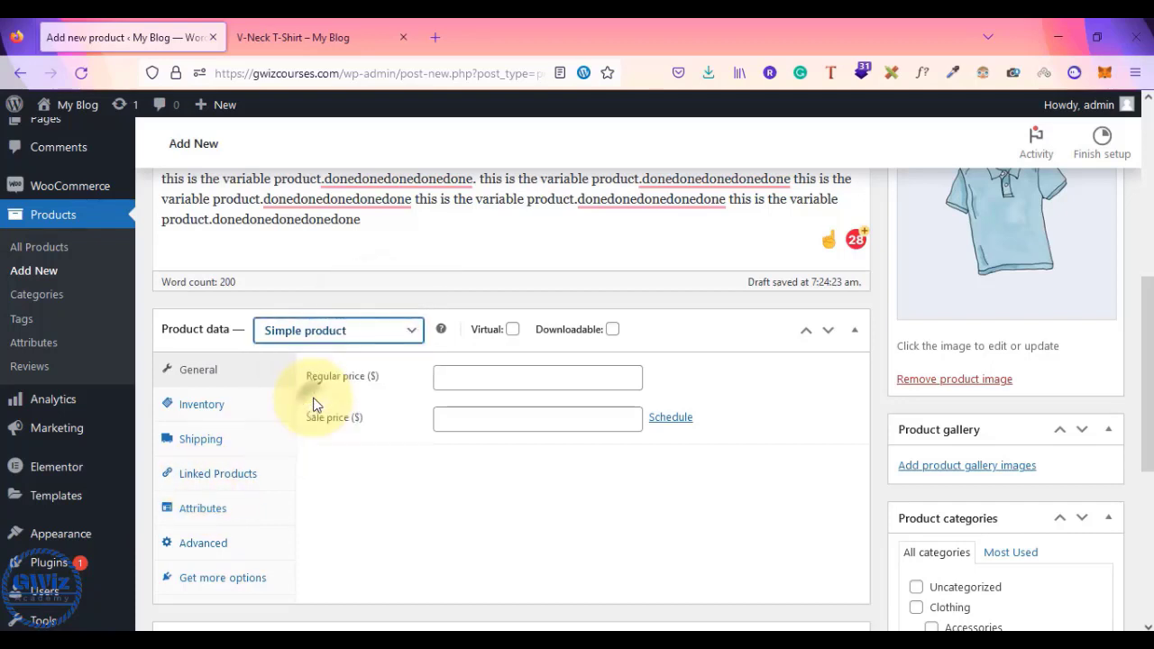
key("Down")
left_click(339, 346)
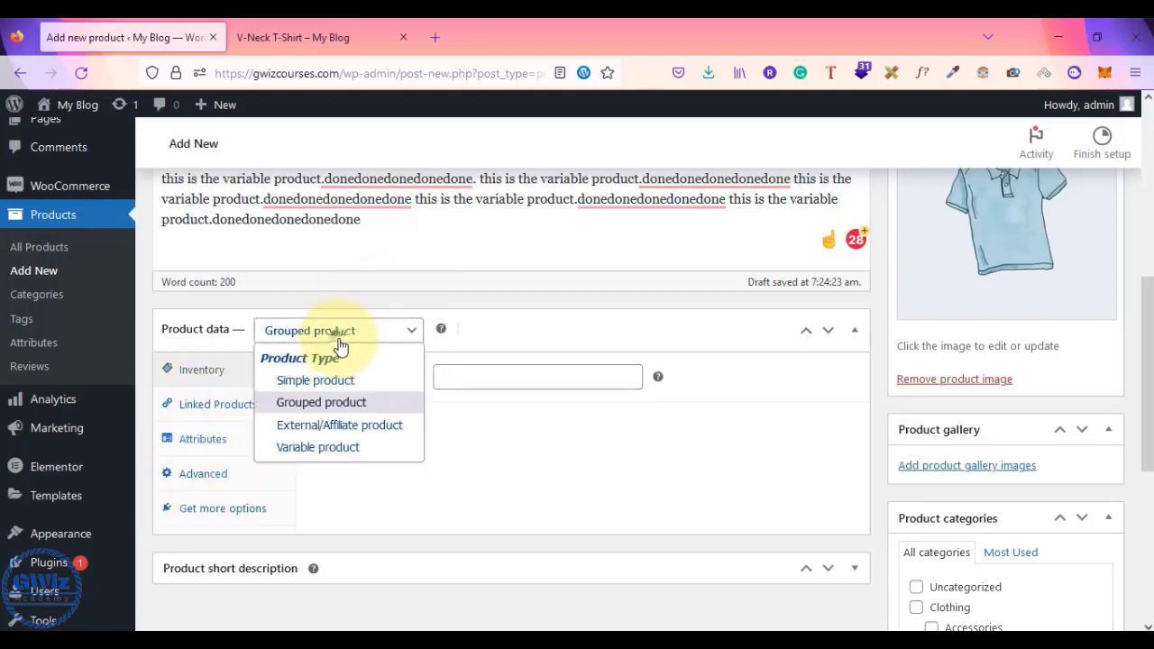
left_click(316, 448)
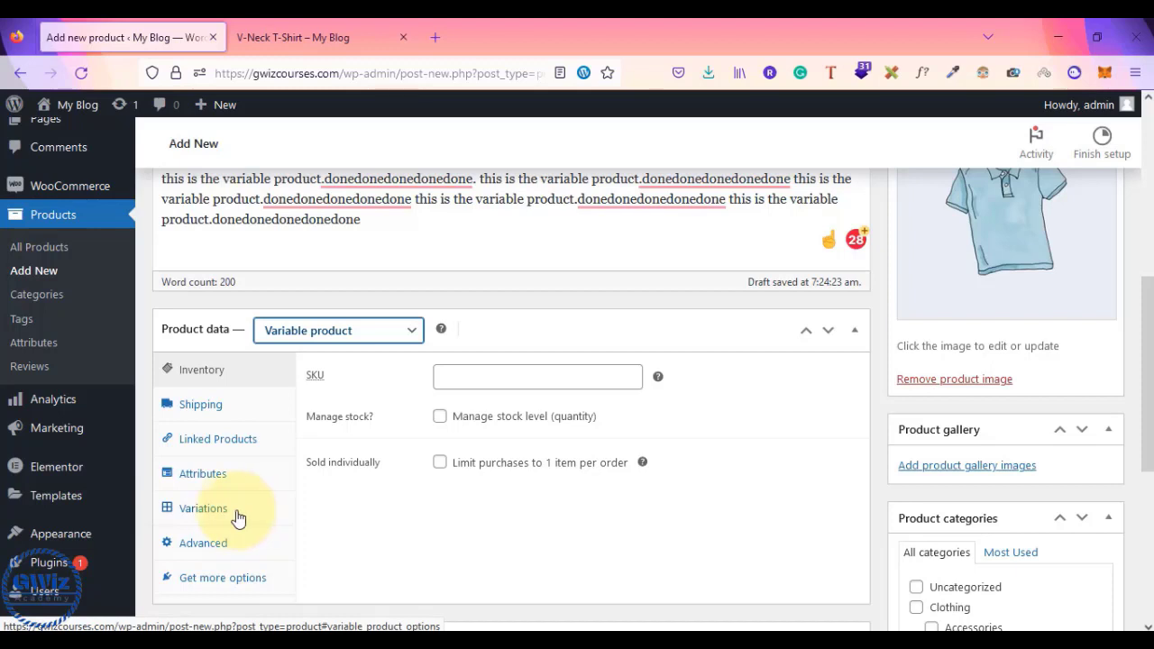
- Show the Attributes tab in Product data, then scroll back to the page top
left_click(202, 478)
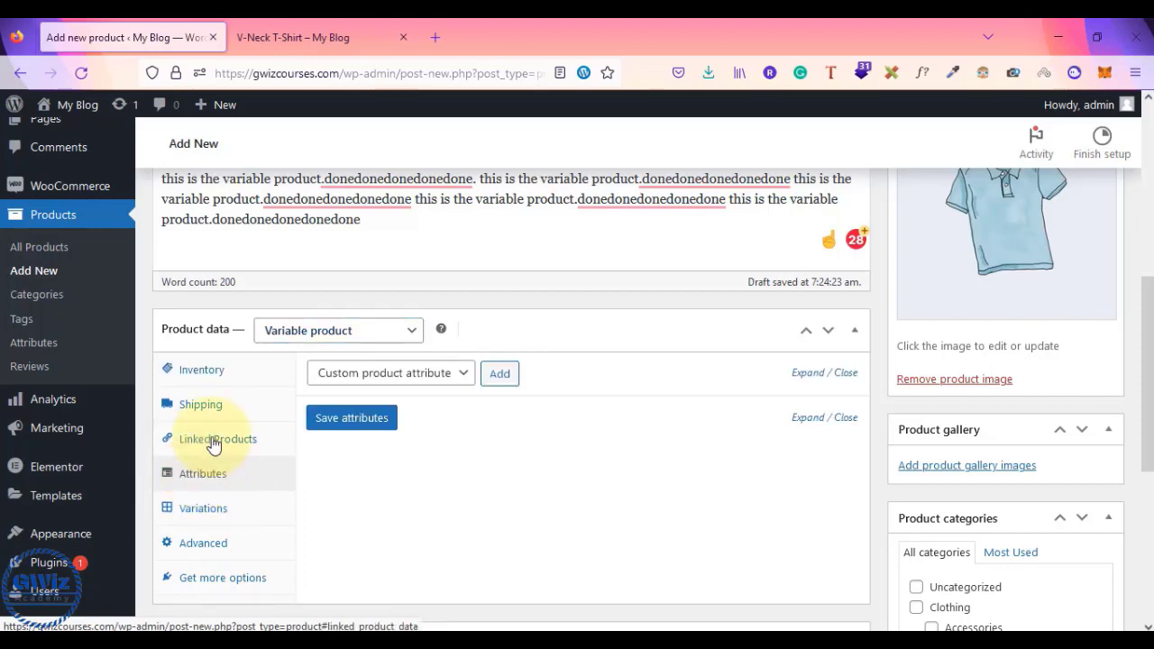
left_click(204, 373)
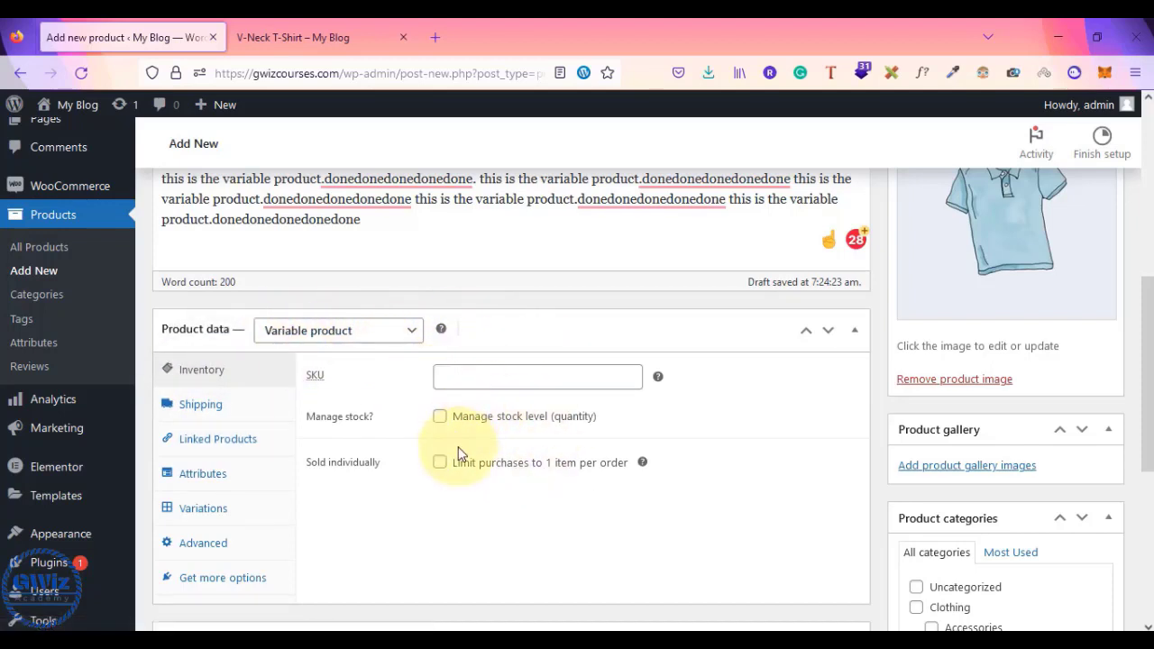
left_click(201, 479)
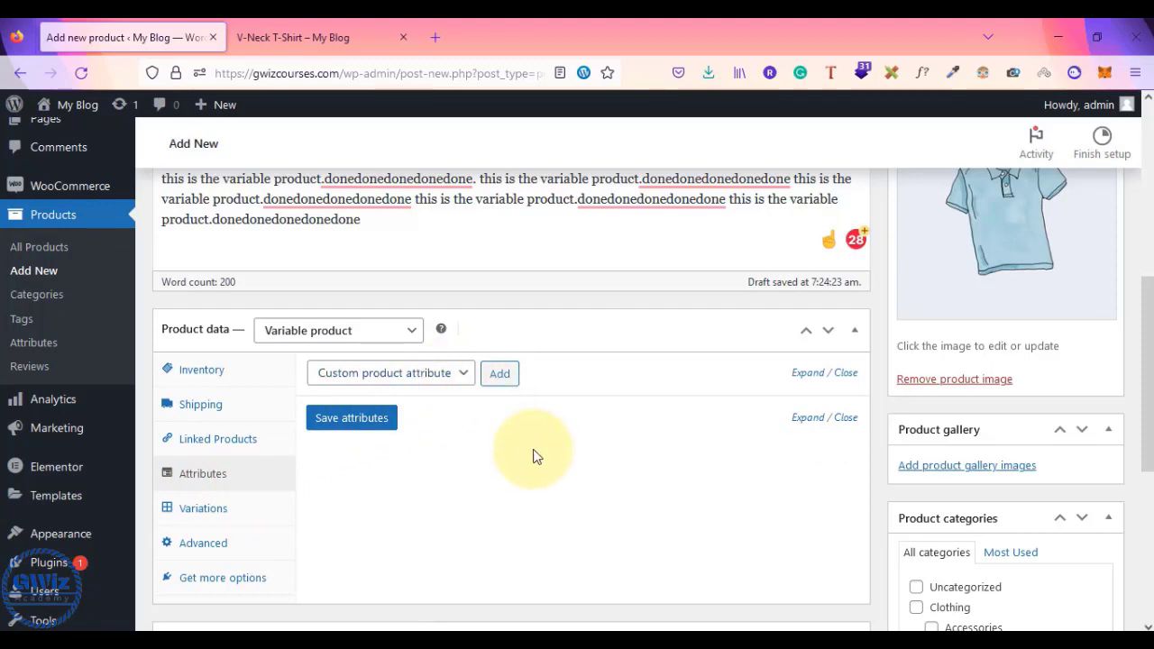
scroll(532, 456, "up", 10)
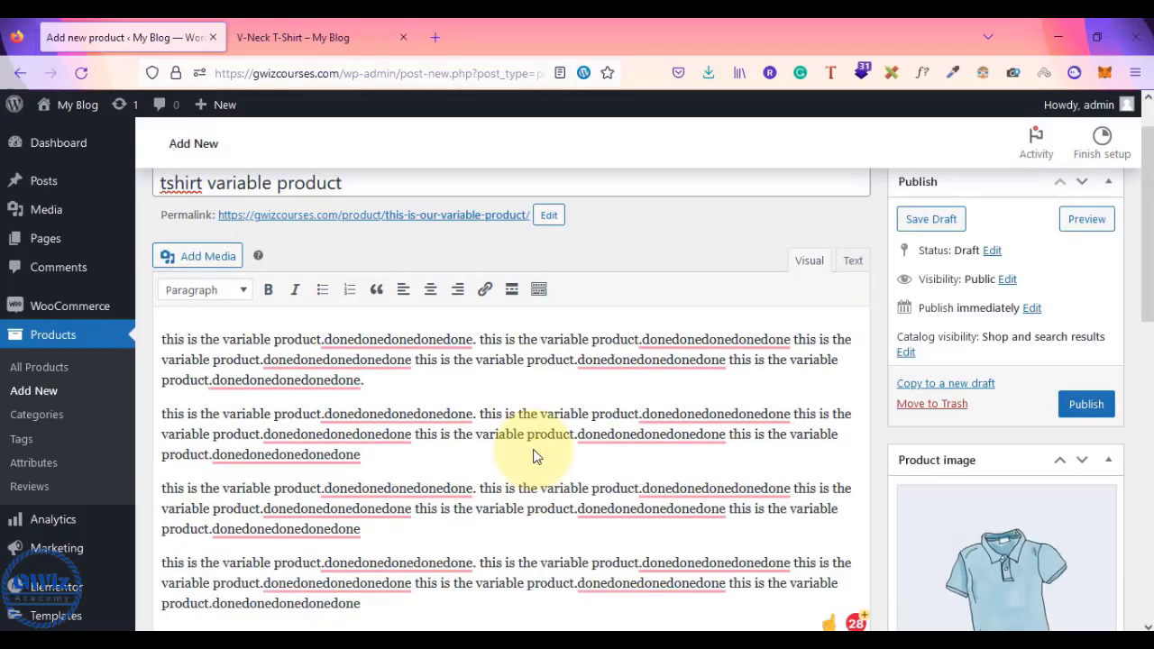
- Insert a hyphen so the title reads 't-shirt variable product'
left_click(171, 241)
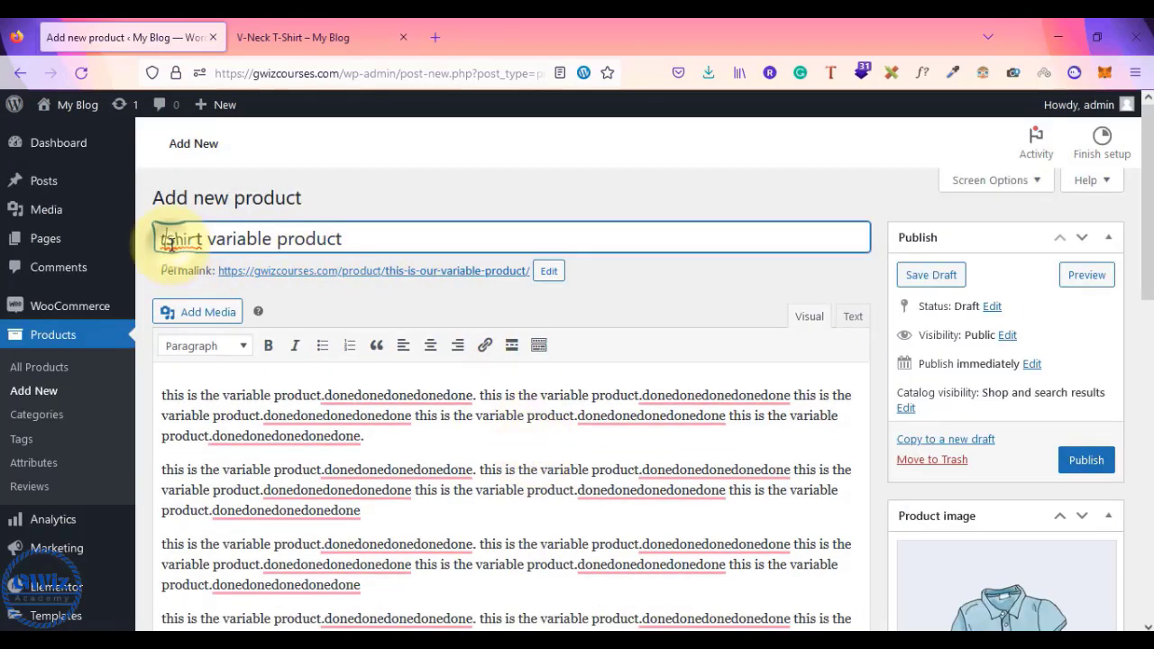
type("-")
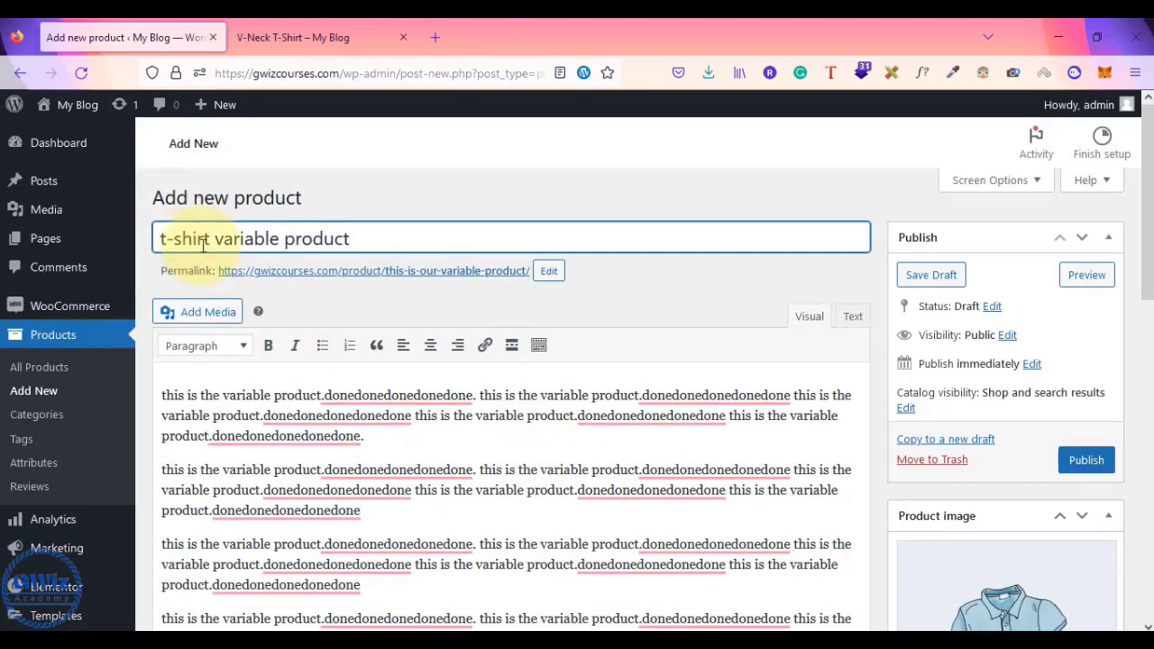
left_click(521, 193)
scroll(696, 332, "down", 5)
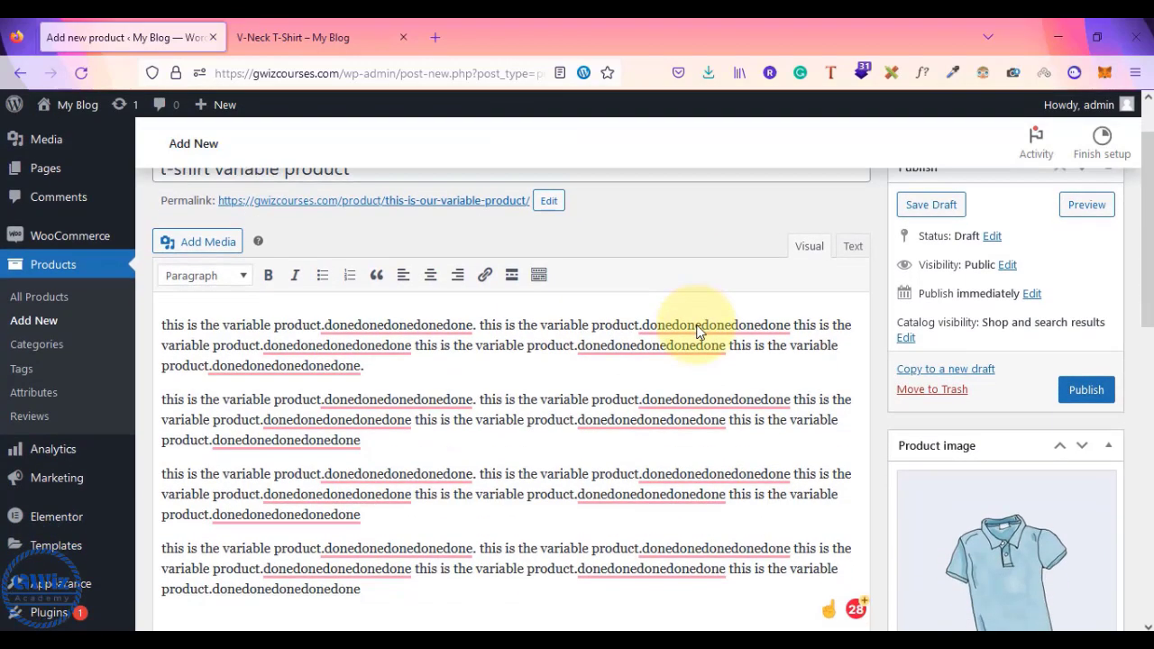
scroll(696, 332, "down", 2)
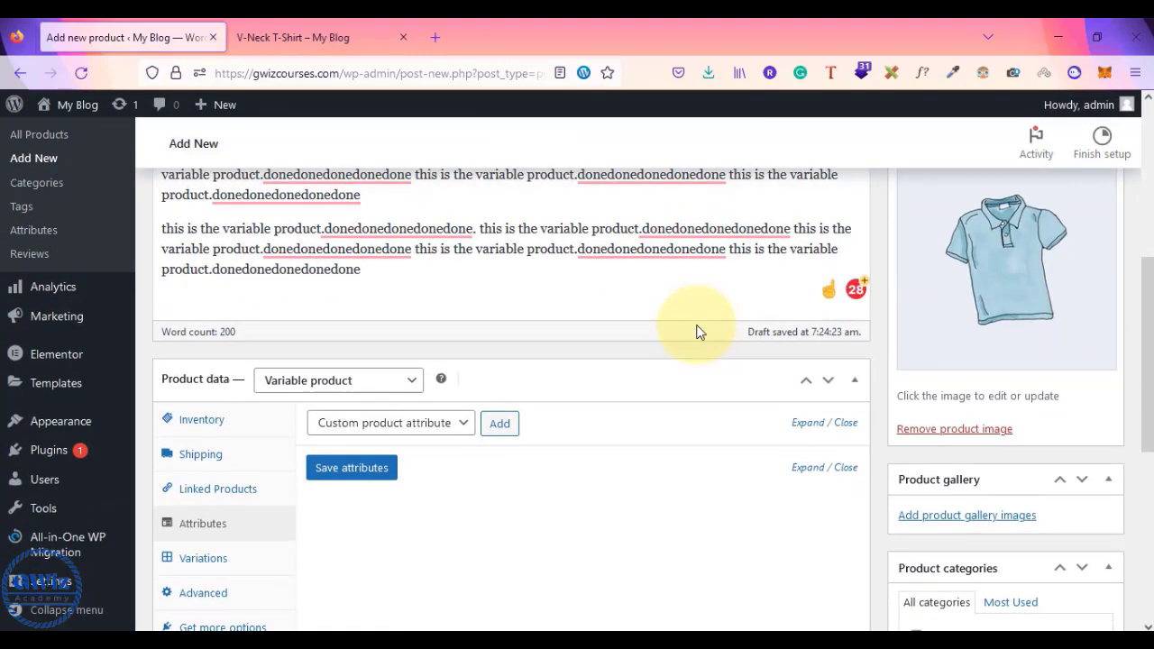
scroll(697, 332, "up", 2)
scroll(697, 332, "down", 3)
scroll(696, 332, "down", 1)
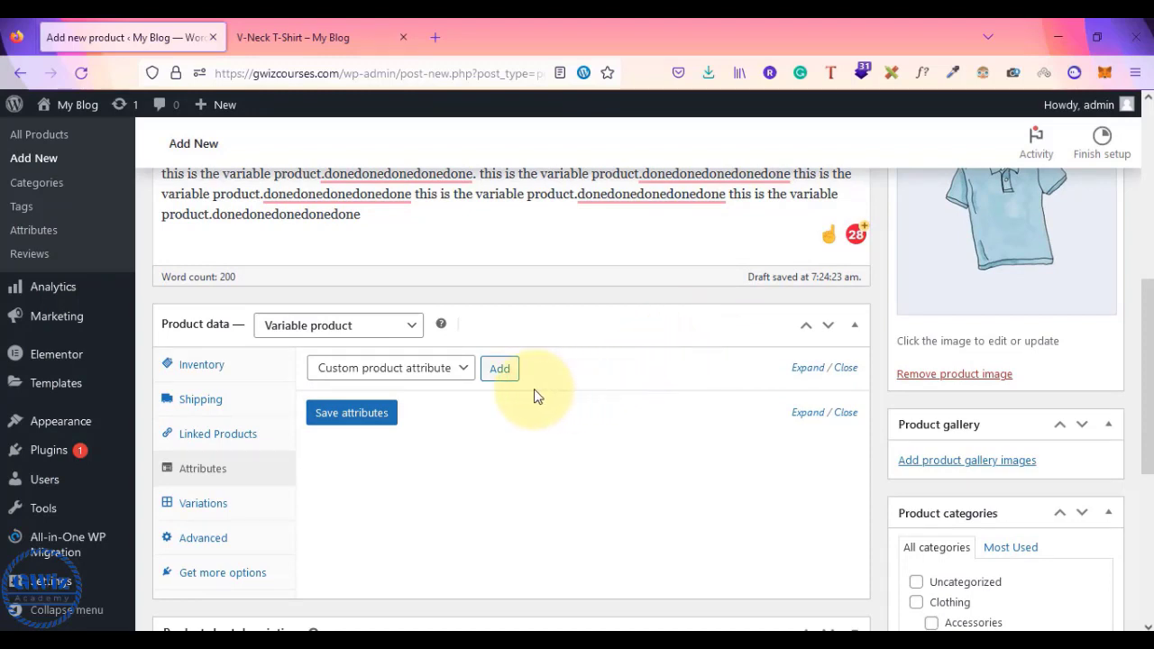
- Add the Color attribute and display its terms: Blue, Green, Red, Gray and Yellow
left_click(462, 372)
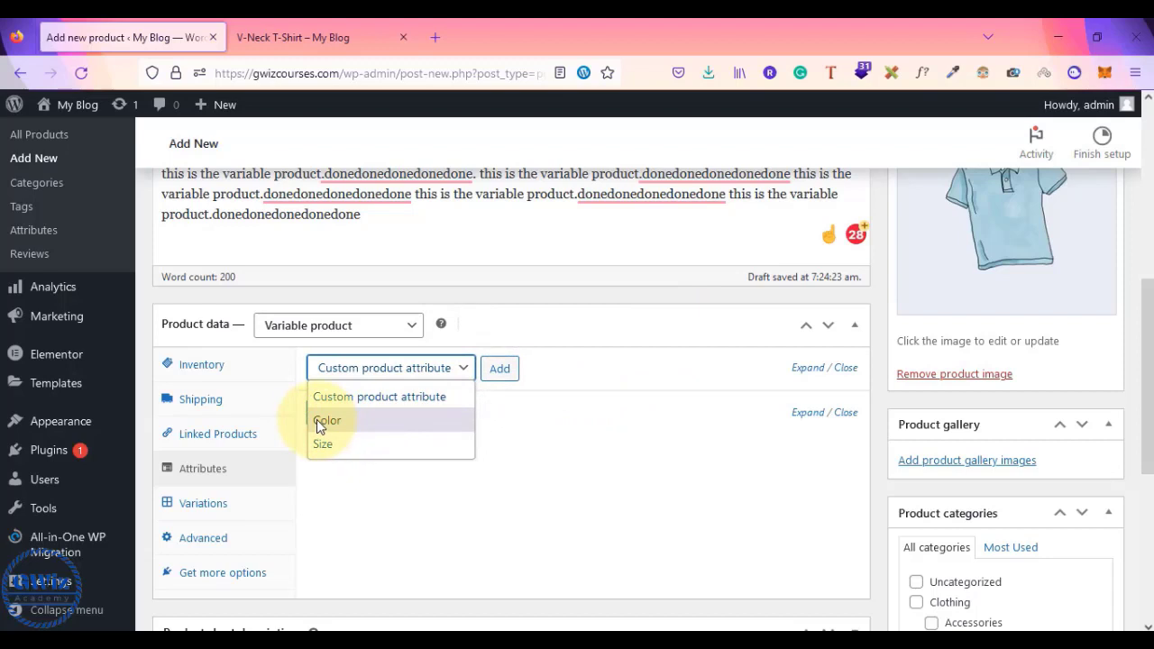
left_click(317, 420)
left_click(463, 369)
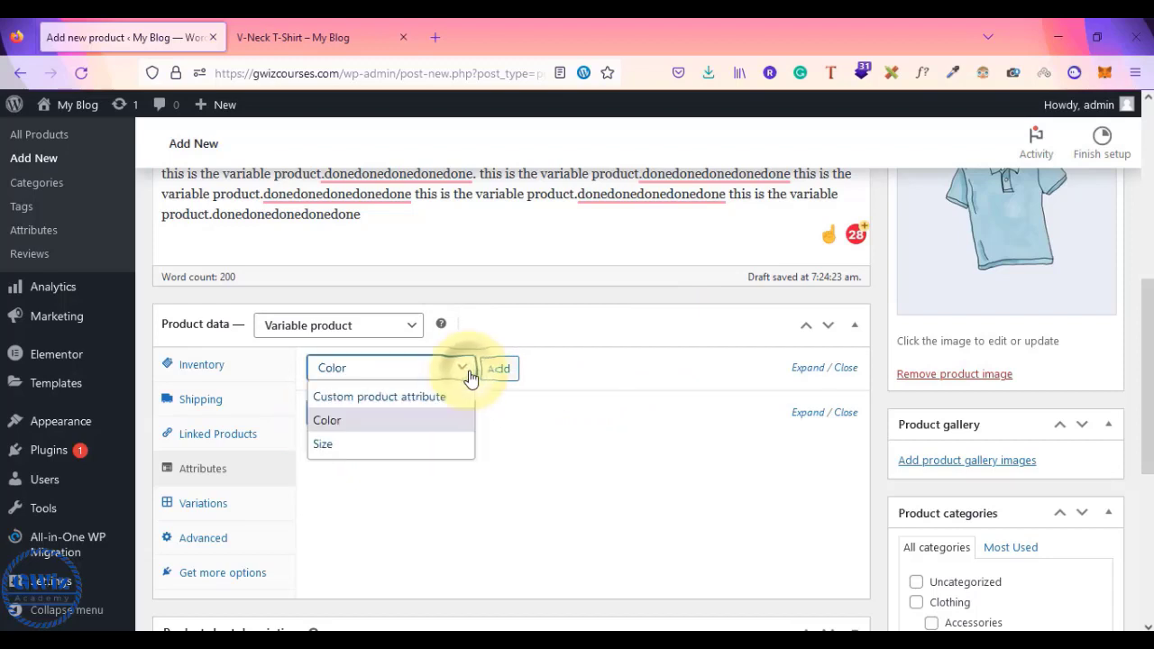
left_click(587, 364)
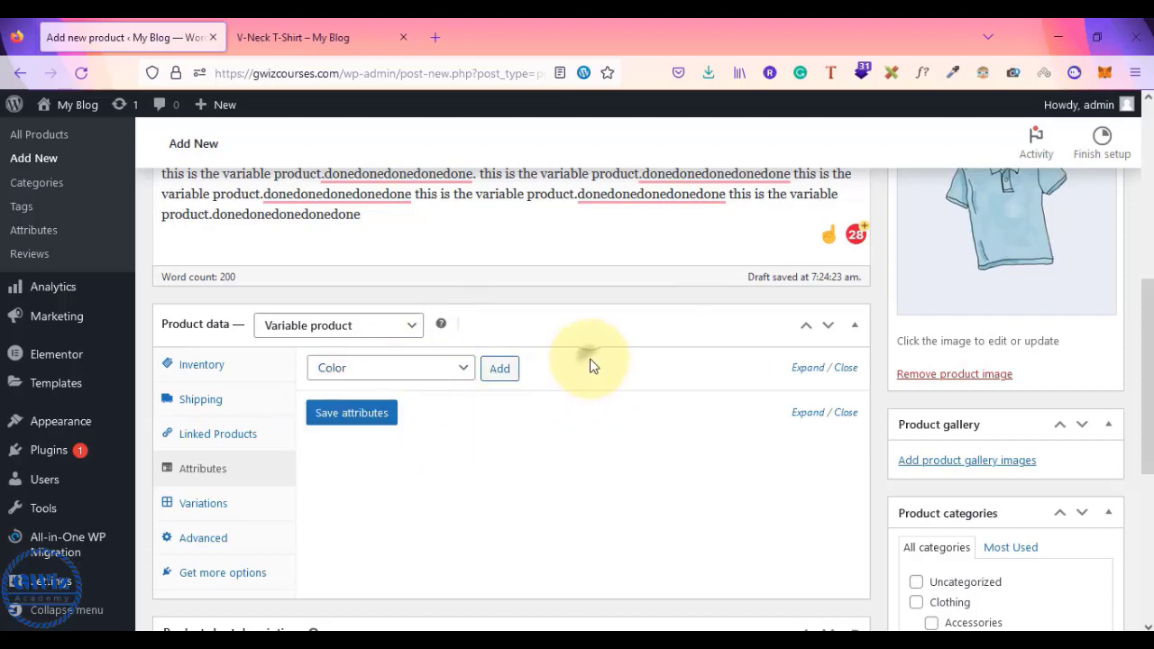
left_click(466, 371)
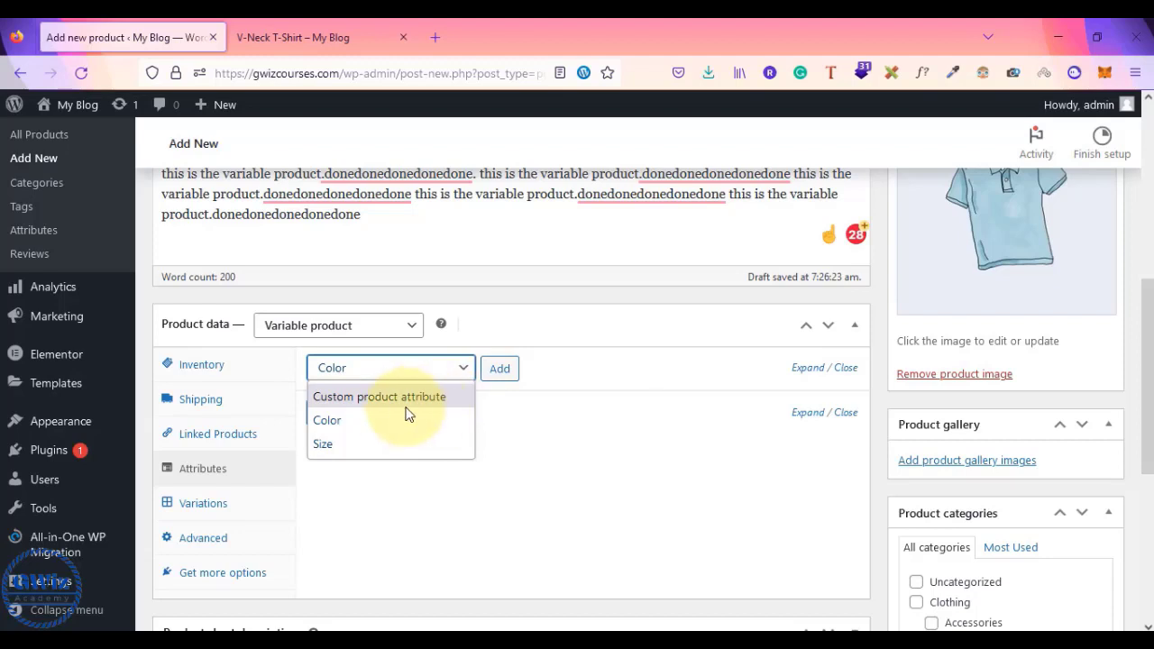
left_click(329, 424)
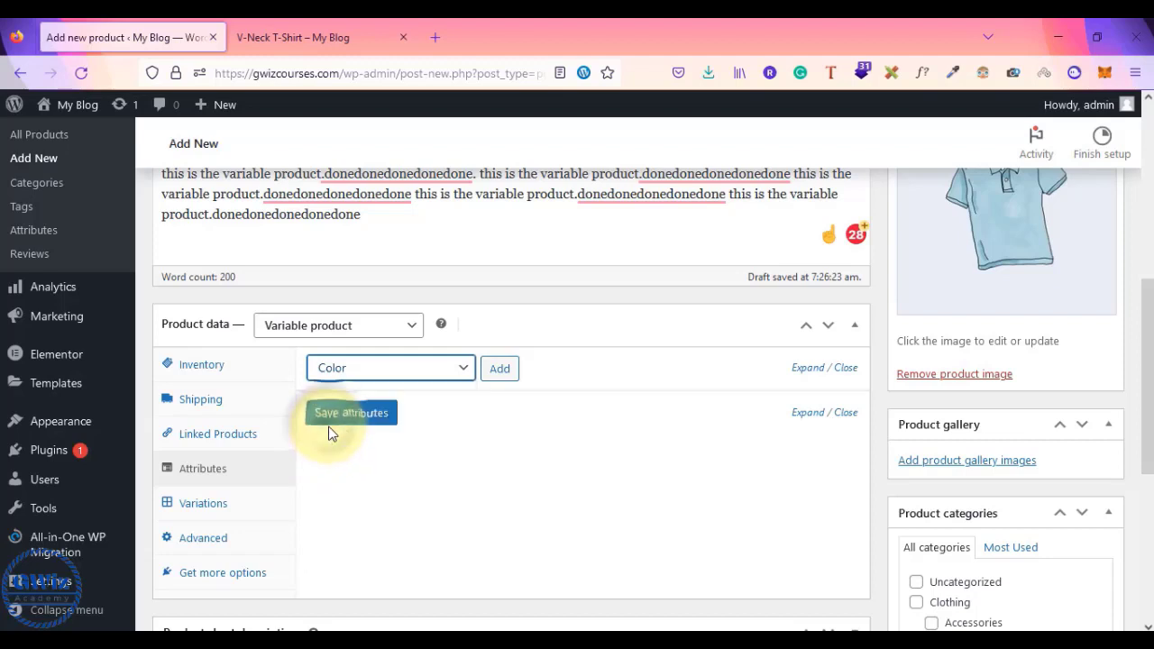
left_click(501, 372)
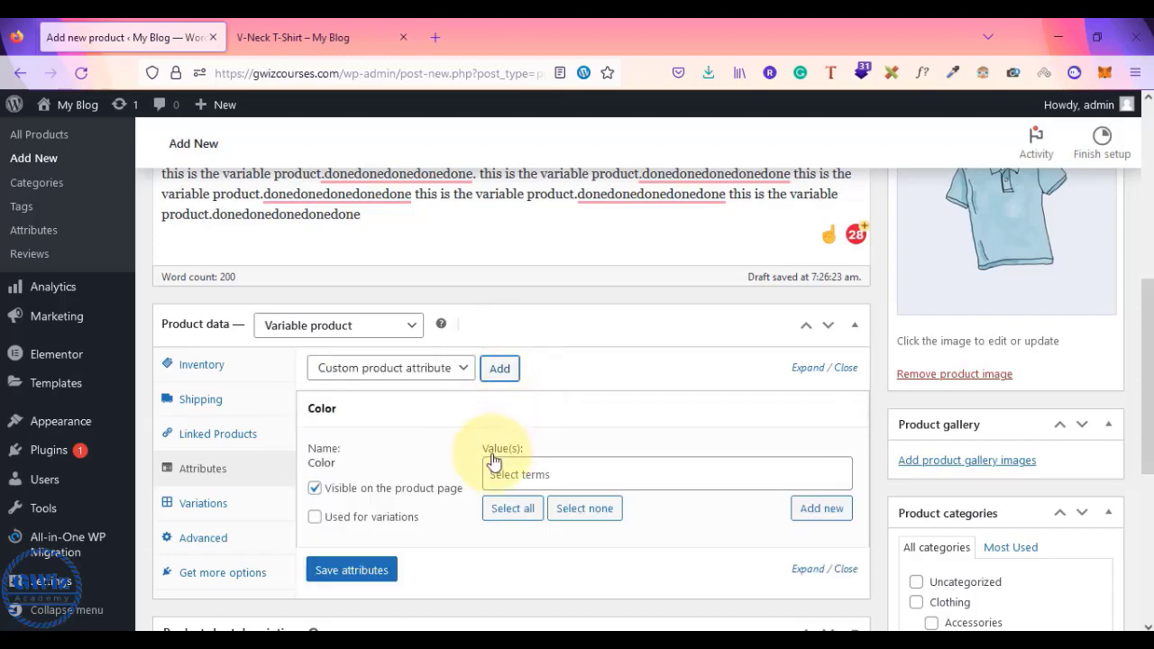
left_click(529, 475)
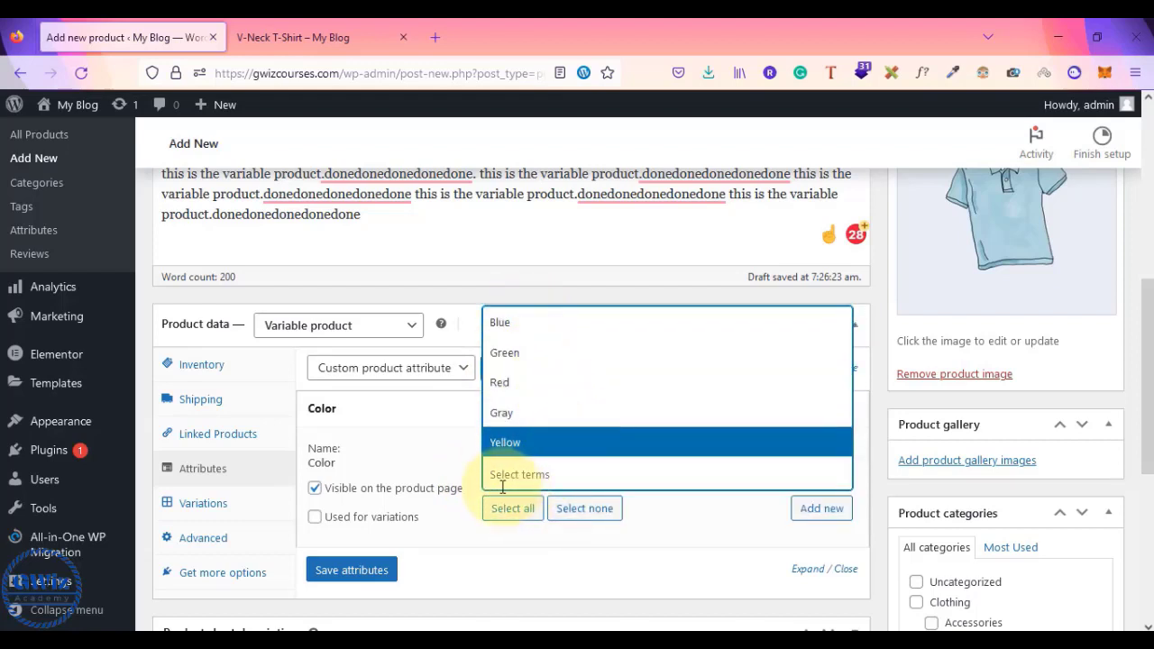
left_click(495, 475)
left_click(495, 475)
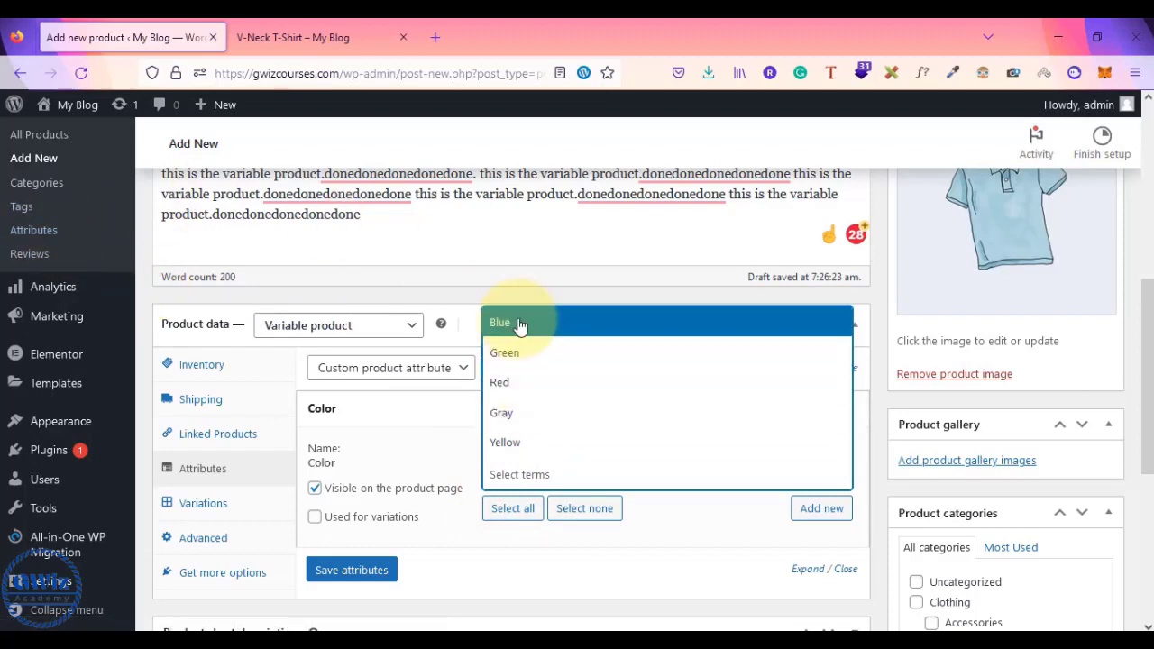
- Open the global Attributes page in a new tab and create the Material attribute
right_click(34, 239)
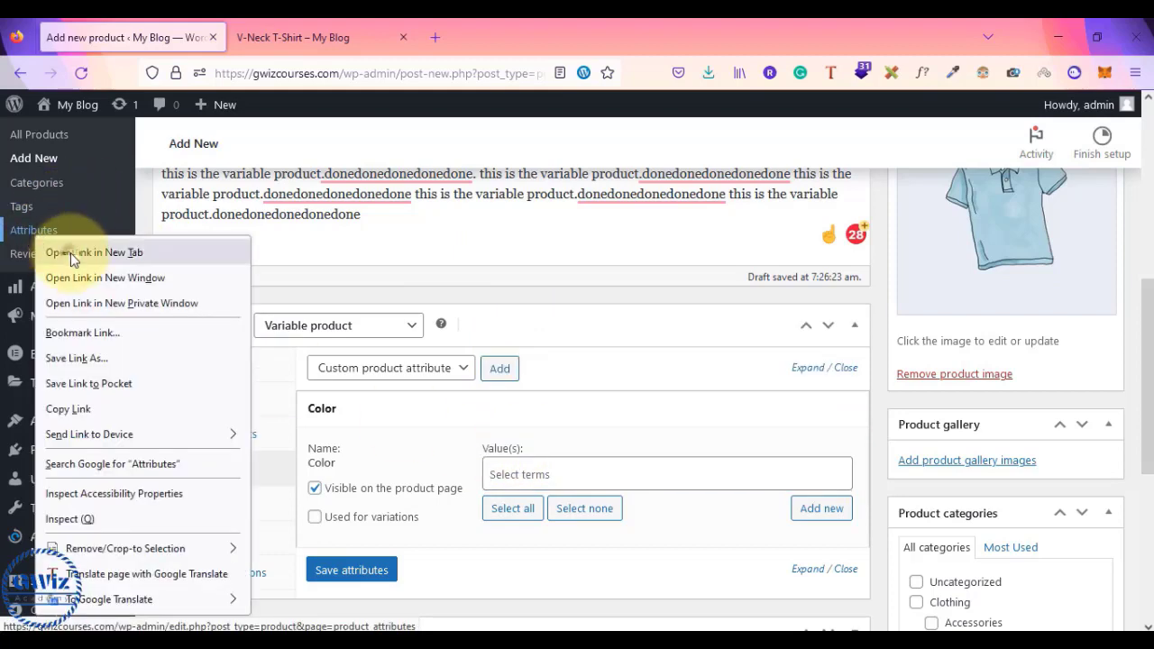
left_click(71, 253)
left_click(276, 51)
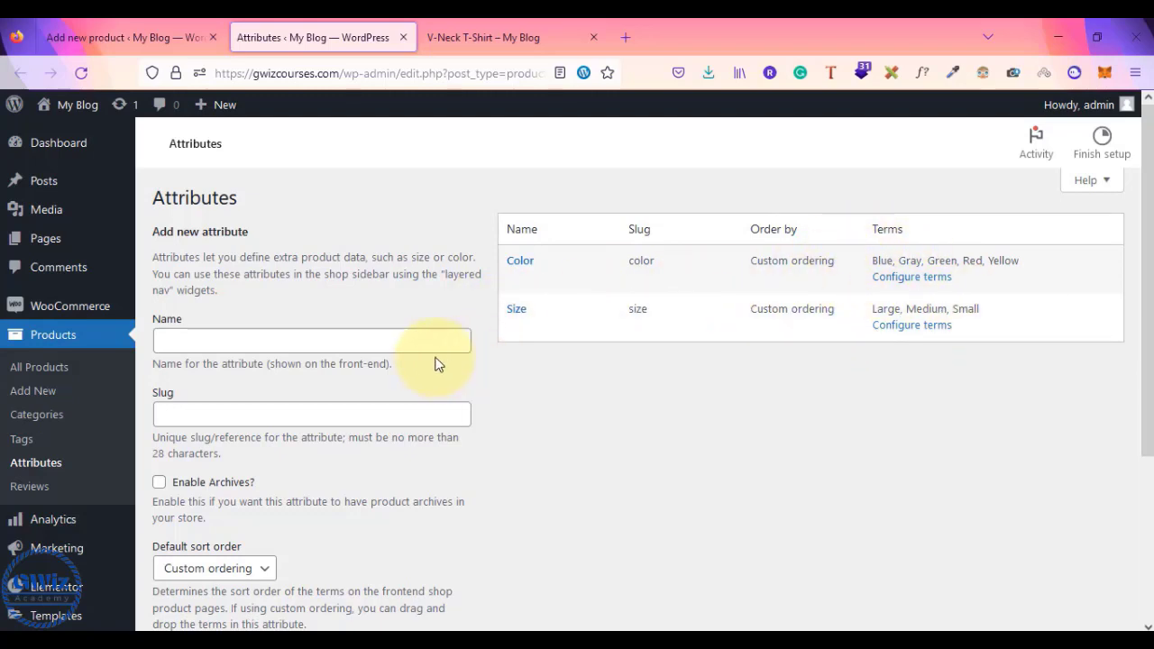
left_click(244, 337)
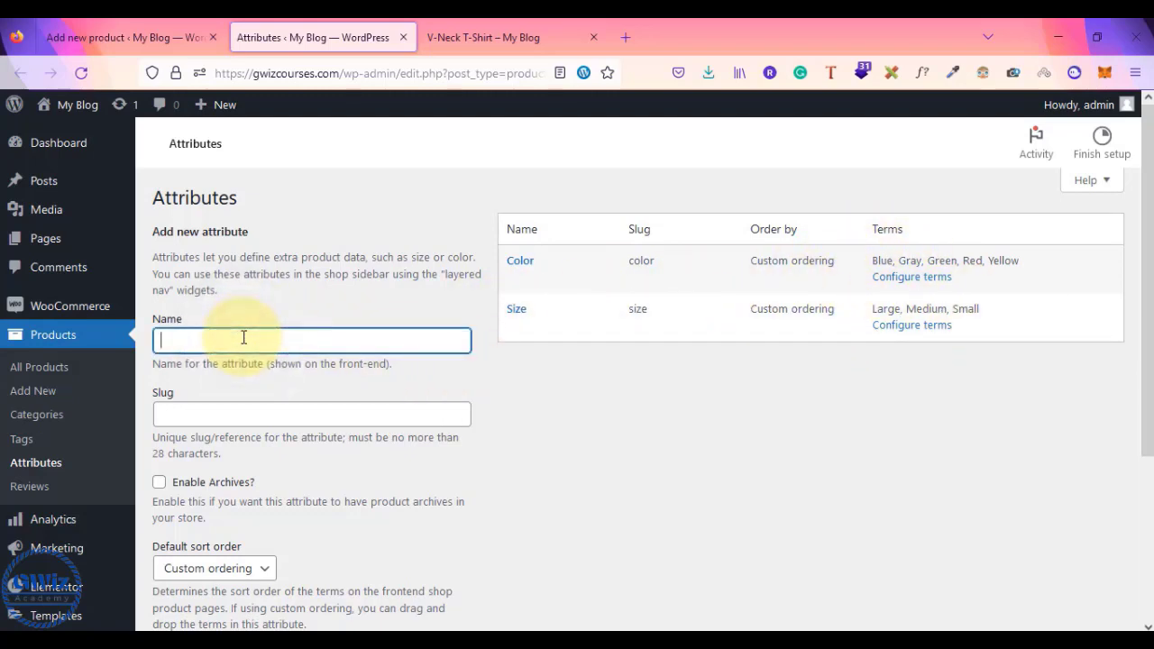
type("Material")
key("Tab")
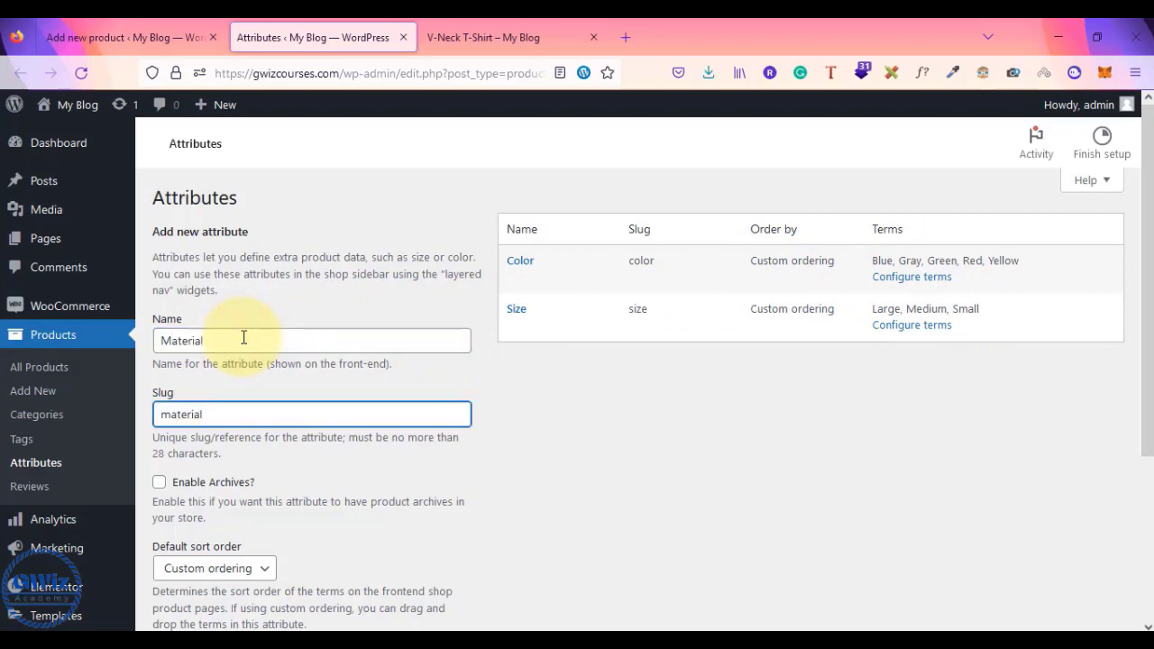
scroll(243, 337, "down", 3)
scroll(191, 397, "up", 1)
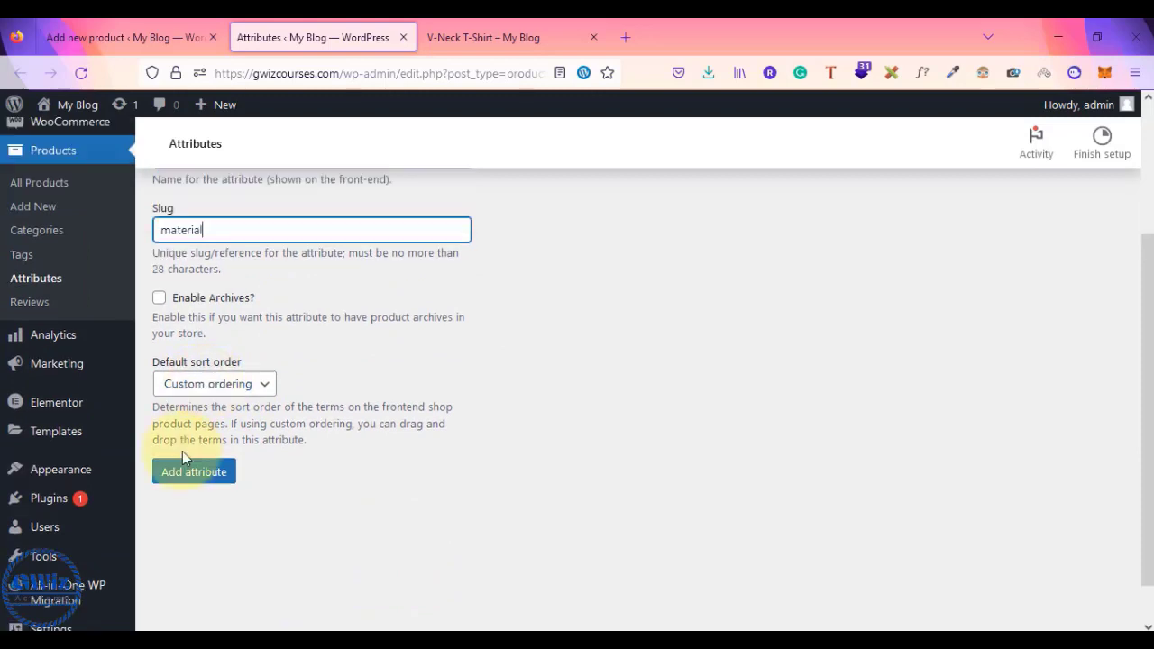
left_click(183, 481)
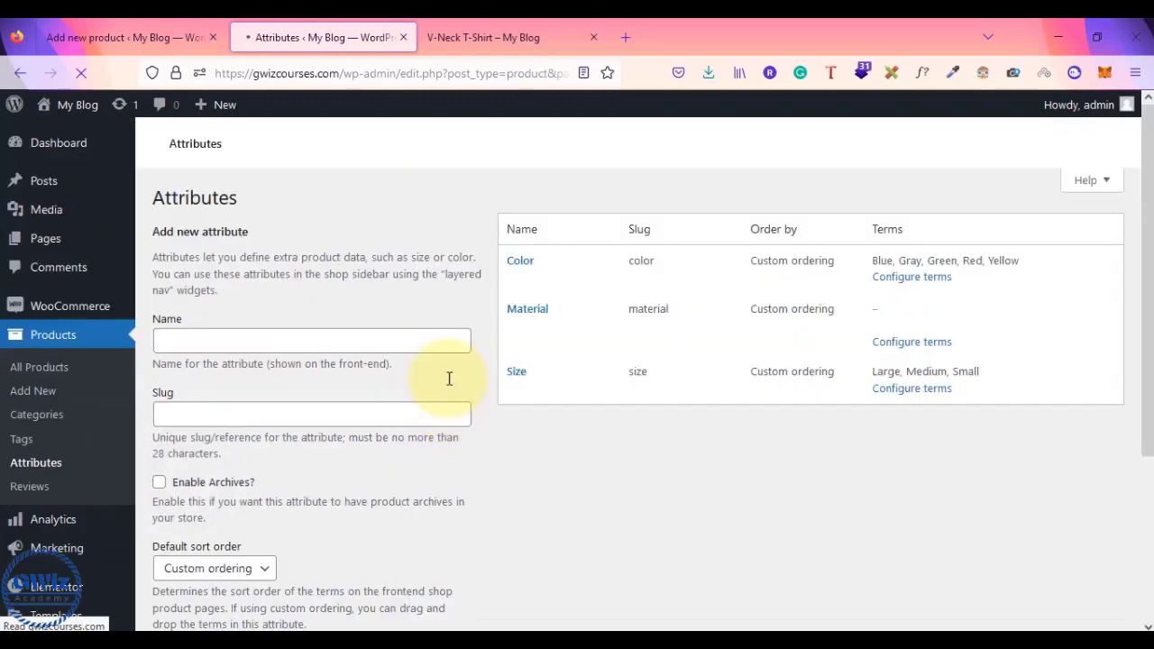
- Add Silk, with slug 'silk', as the first Material term
left_click(897, 343)
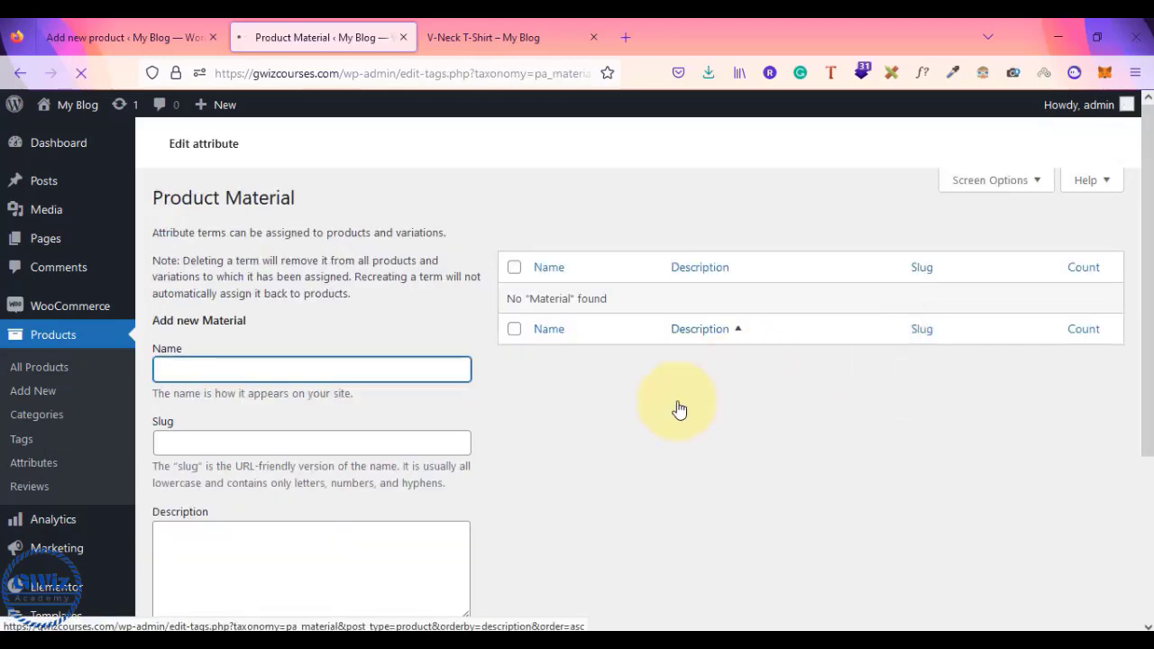
scroll(627, 455, "down", 1)
scroll(623, 455, "down", 2)
scroll(624, 456, "up", 2)
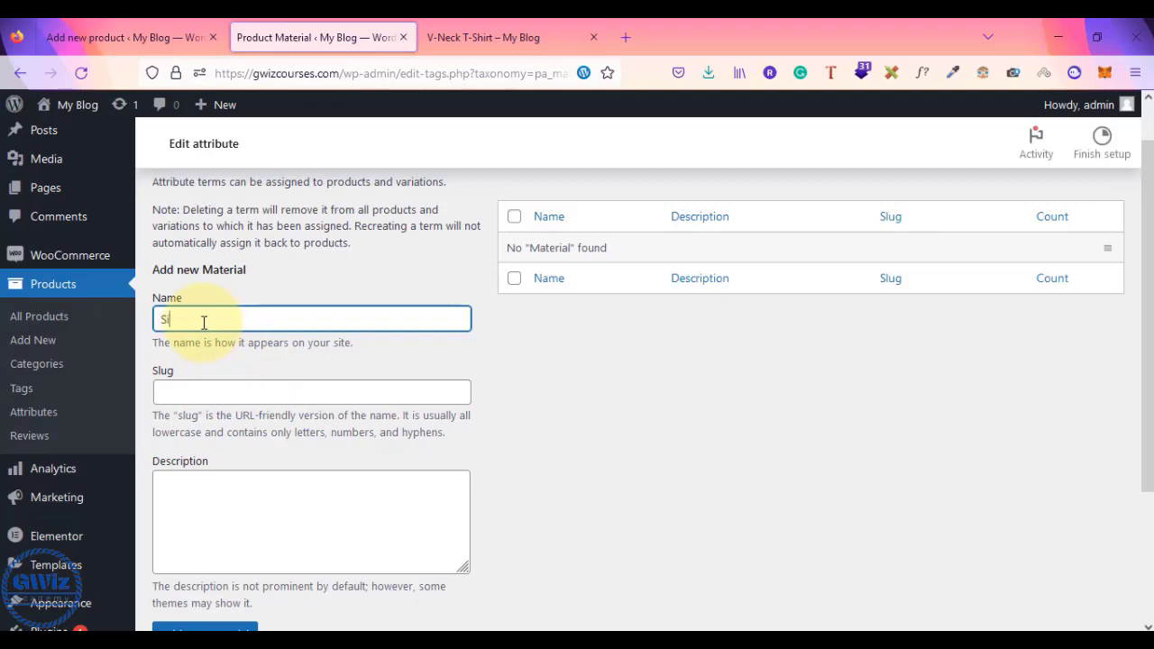
key("Tab")
type("silk")
key("Tab")
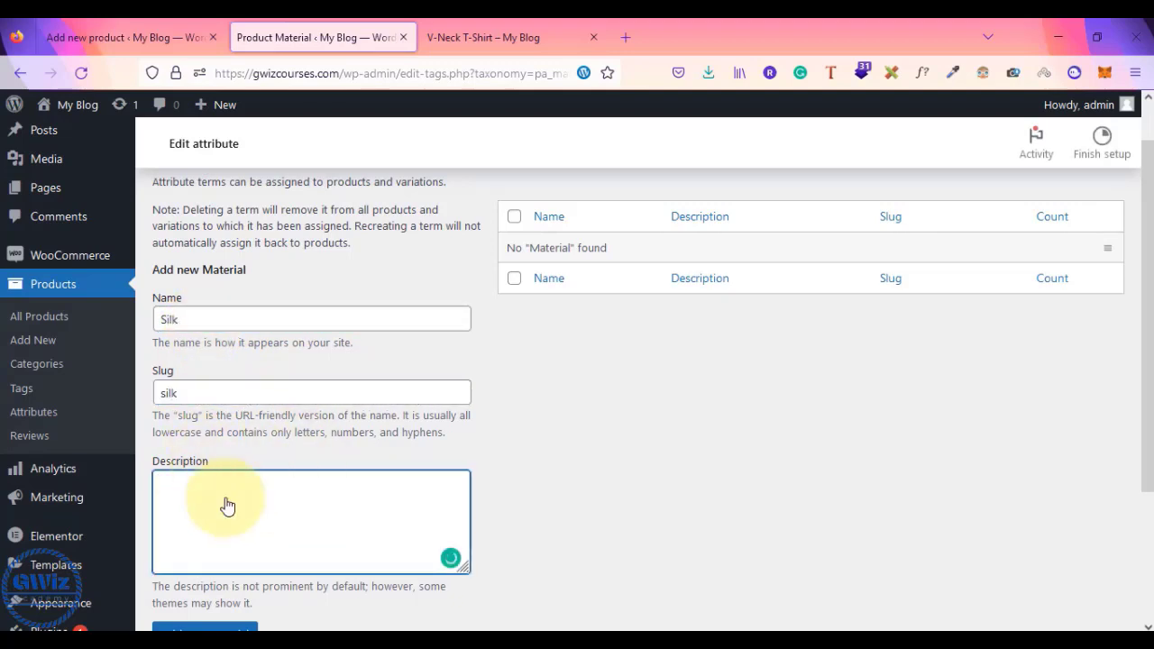
scroll(338, 515, "down", 3)
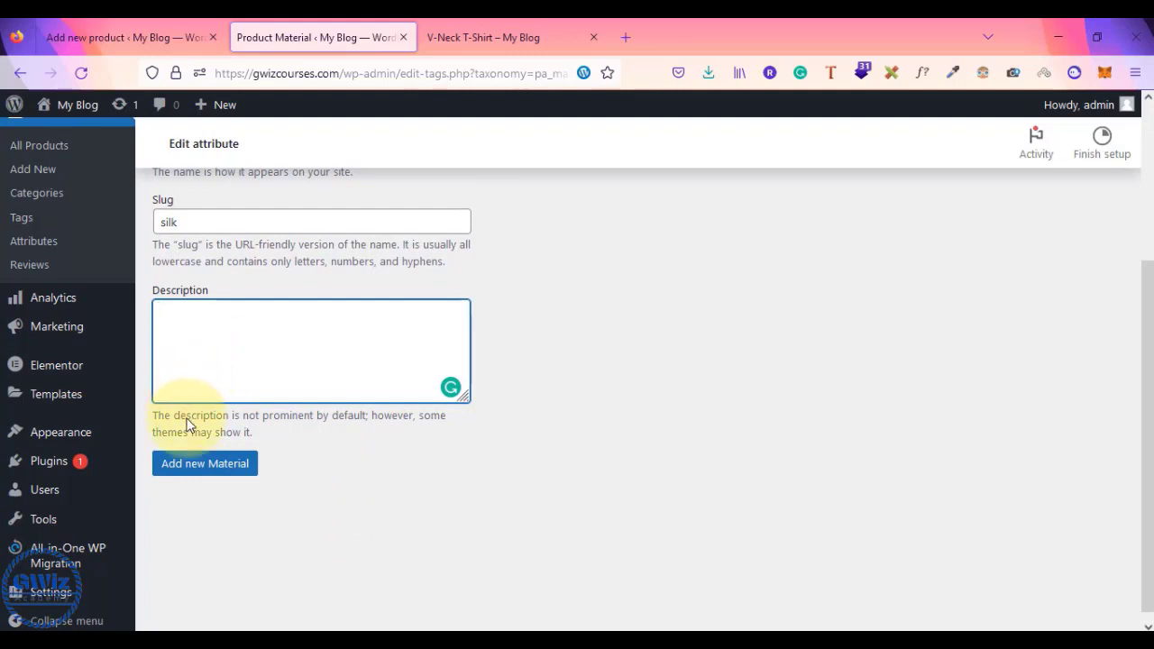
left_click(201, 464)
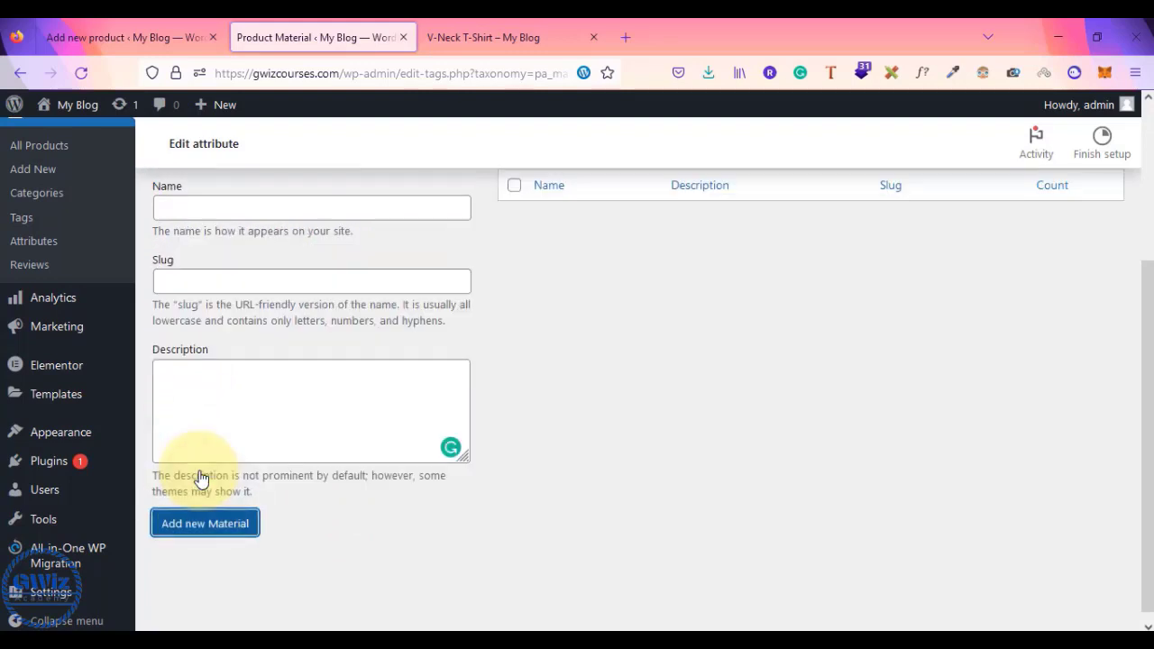
scroll(203, 474, "up", 3)
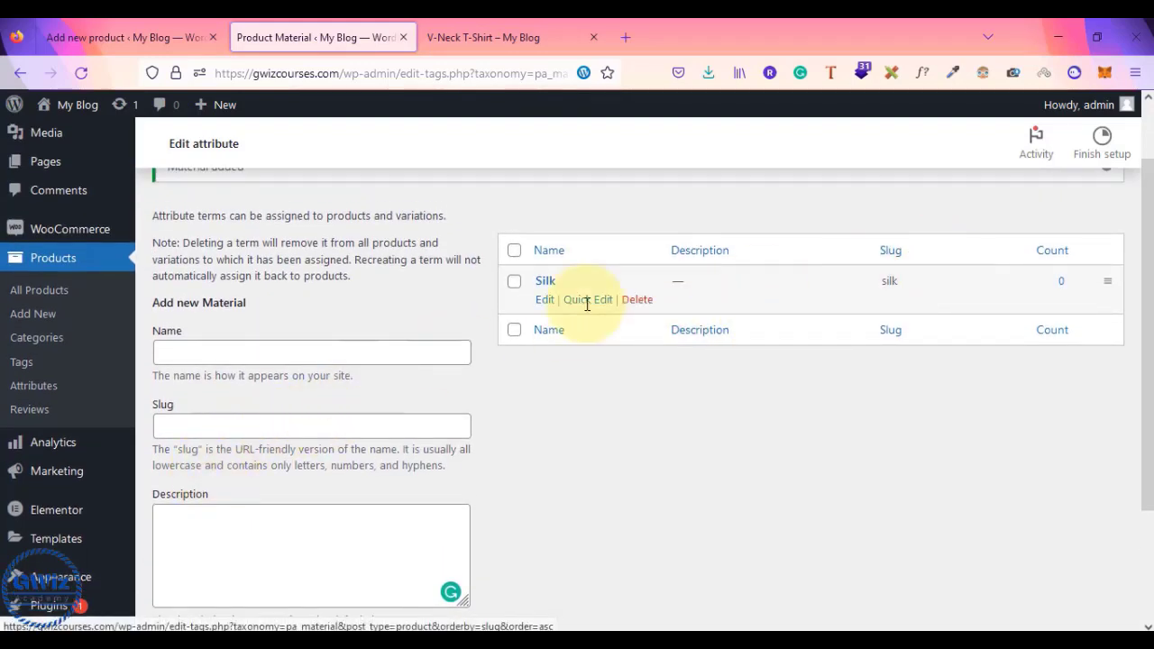
- Add cotton and polyster as further Material terms
left_click(288, 358)
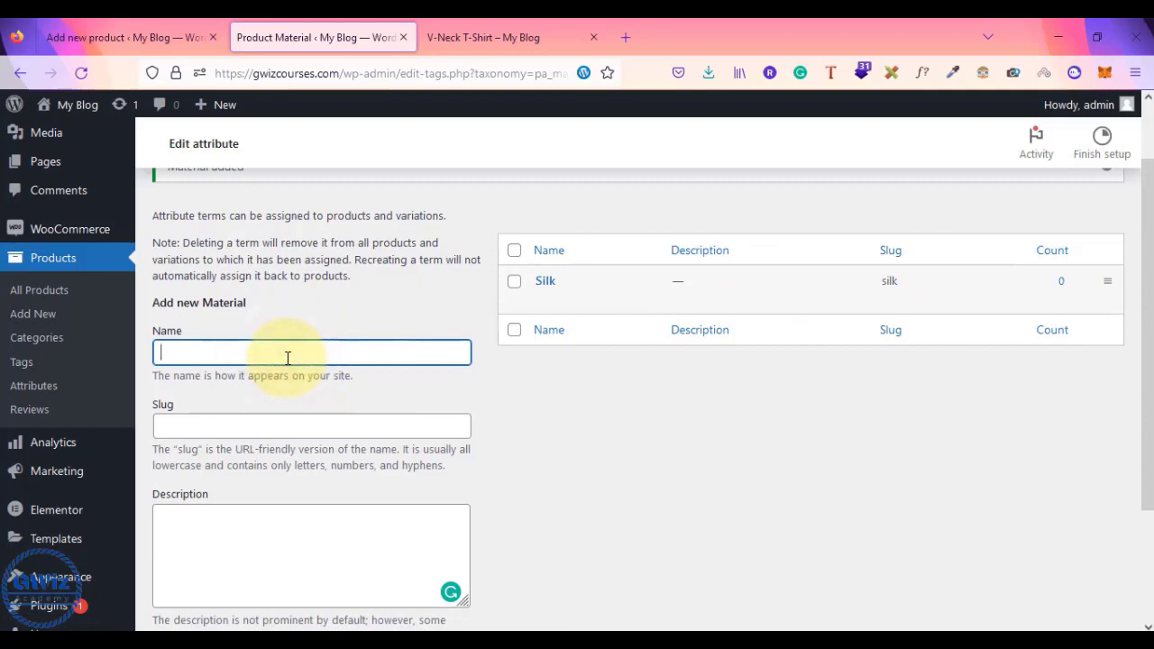
key("Tab")
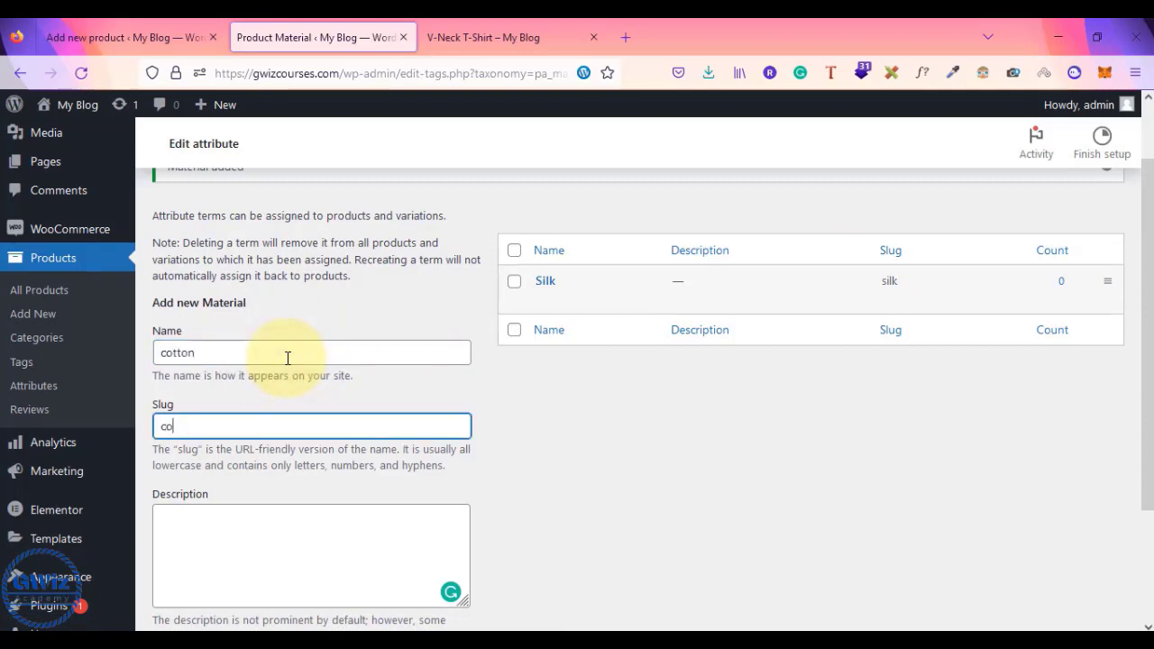
scroll(280, 366, "down", 3)
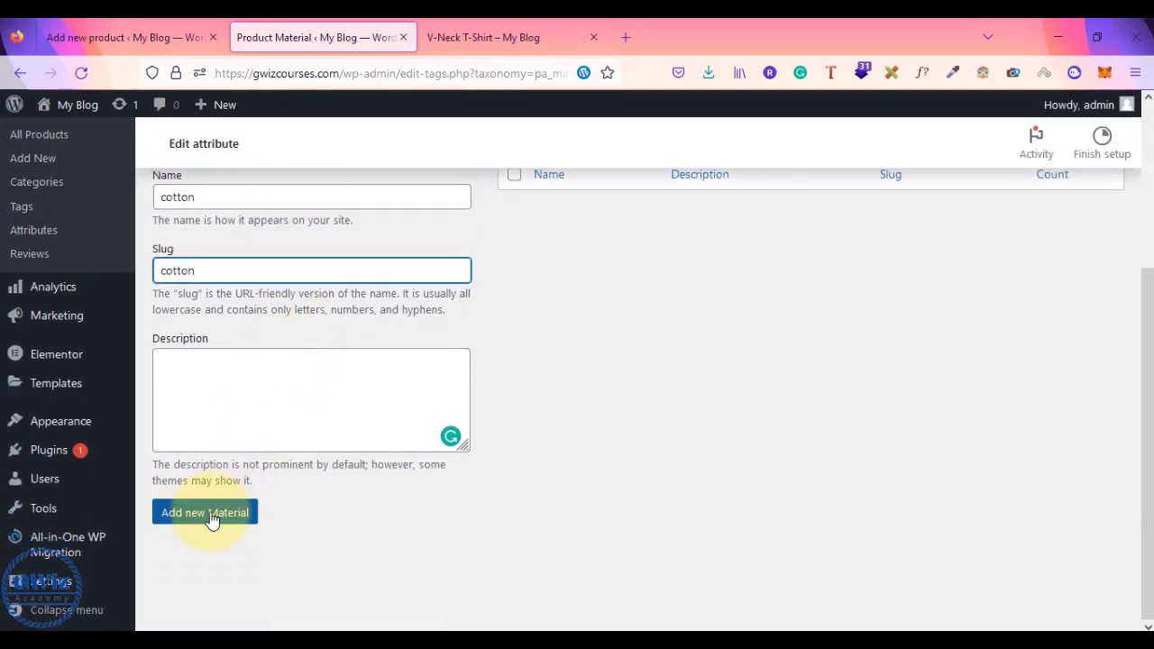
left_click(209, 514)
scroll(355, 322, "up", 2)
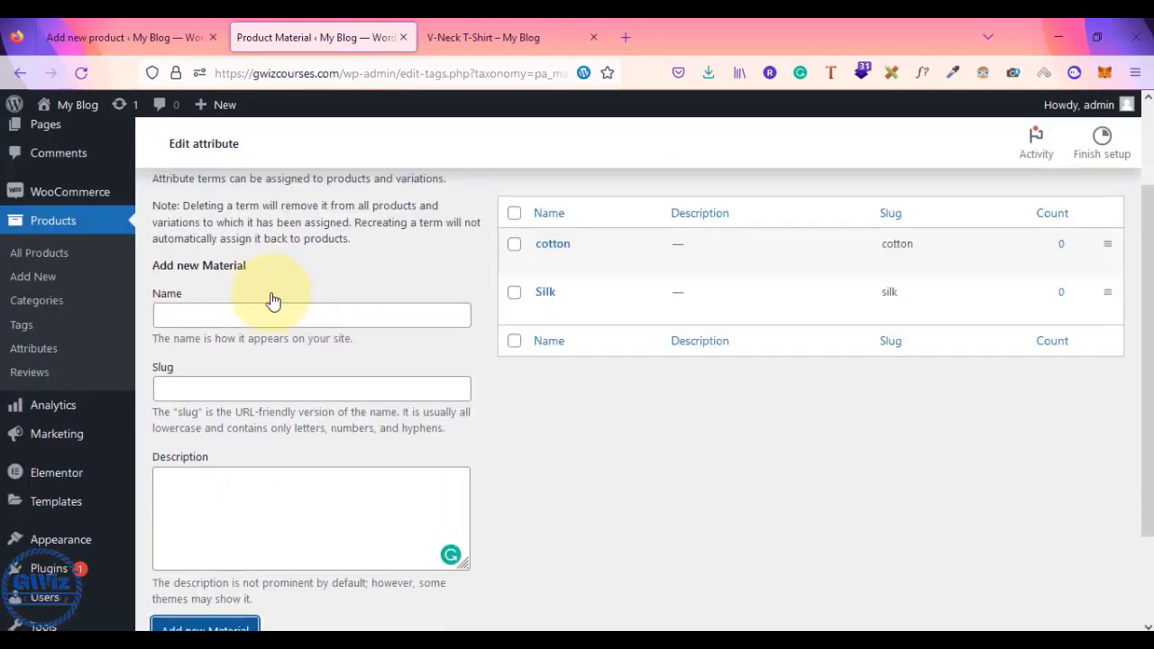
left_click(231, 318)
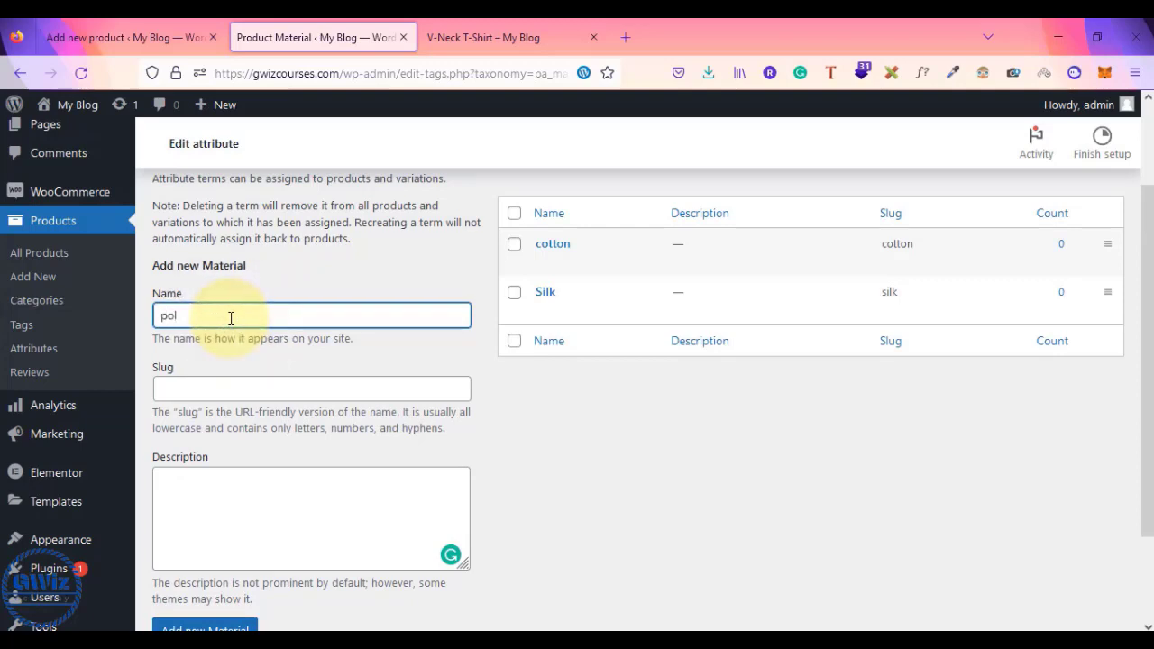
key("Tab")
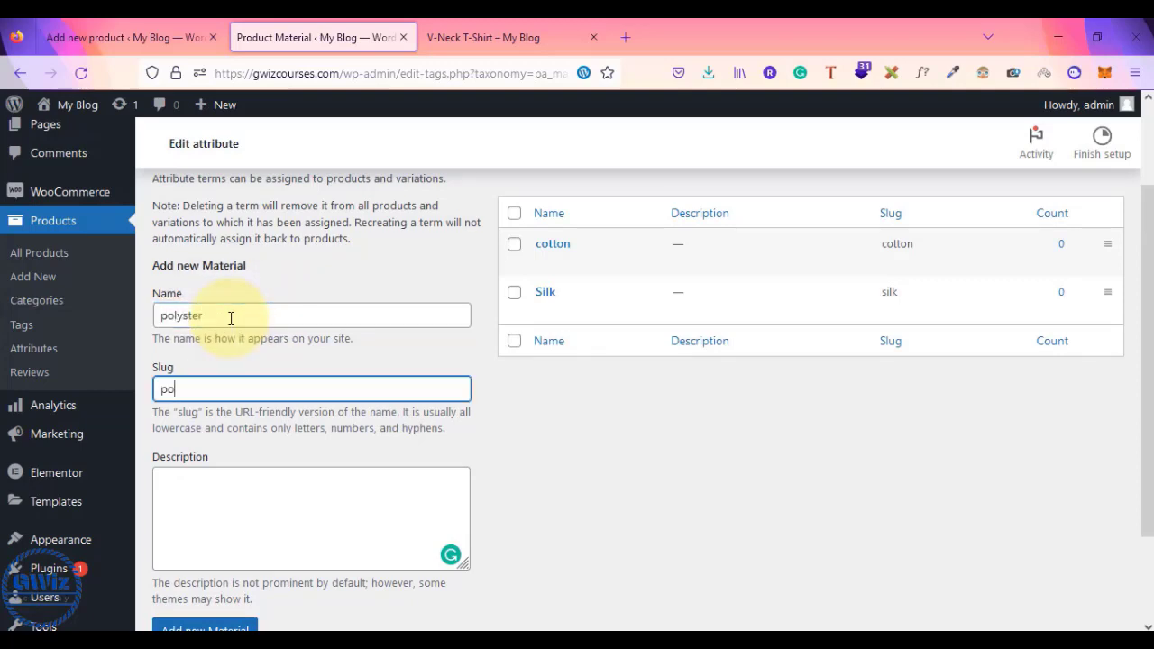
type("polyster")
scroll(231, 318, "down", 2)
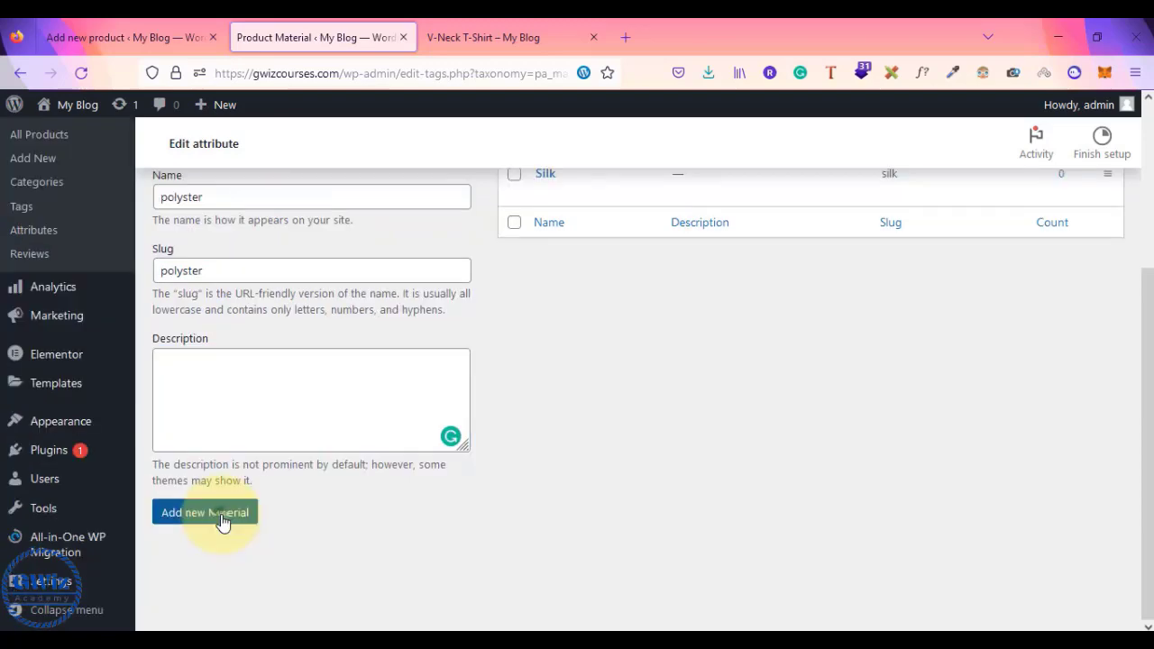
left_click(222, 513)
scroll(494, 503, "up", 3)
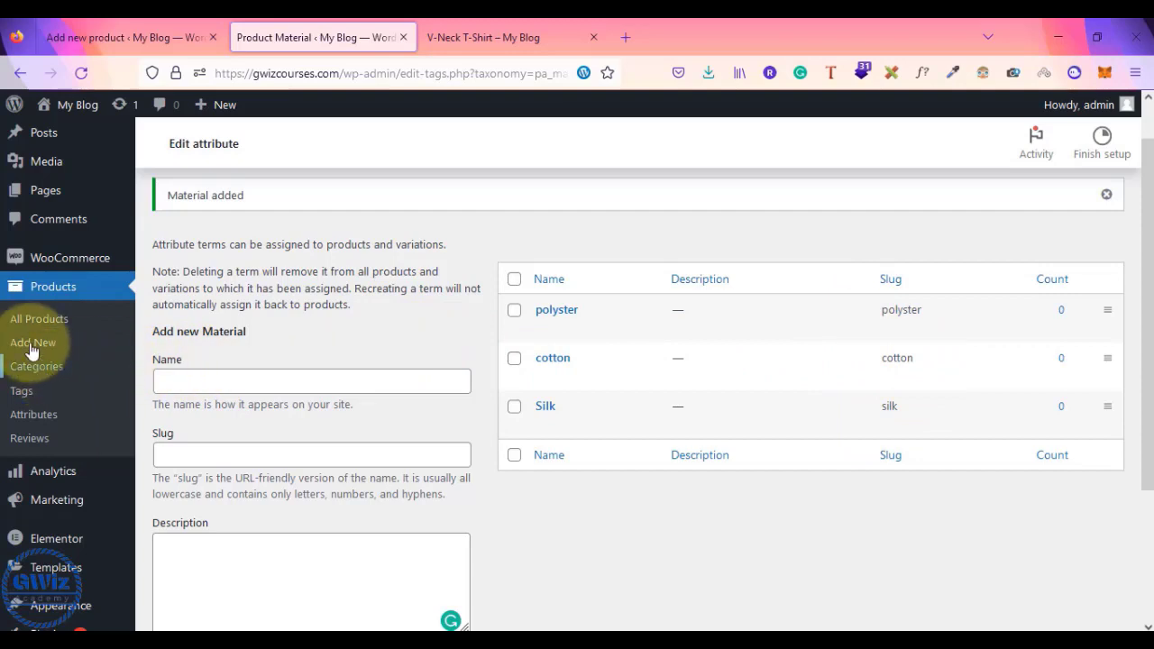
- Check the attributes list shows Material with cotton, polyster and Silk, then return to the new product
left_click(35, 420)
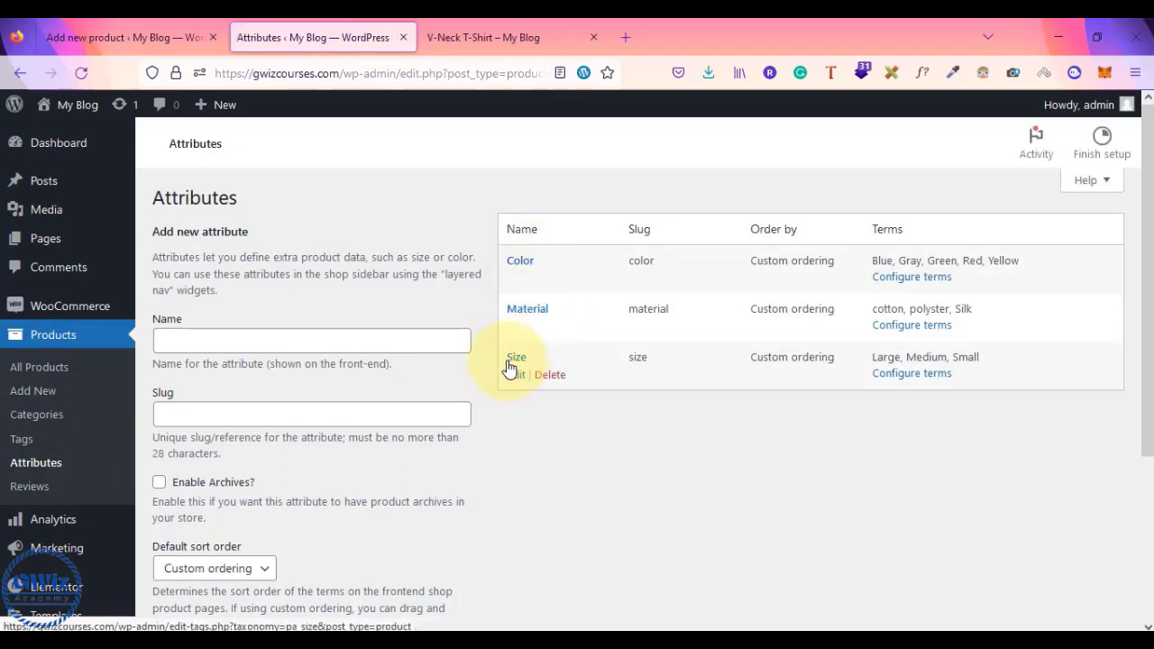
mouse_move(62, 238)
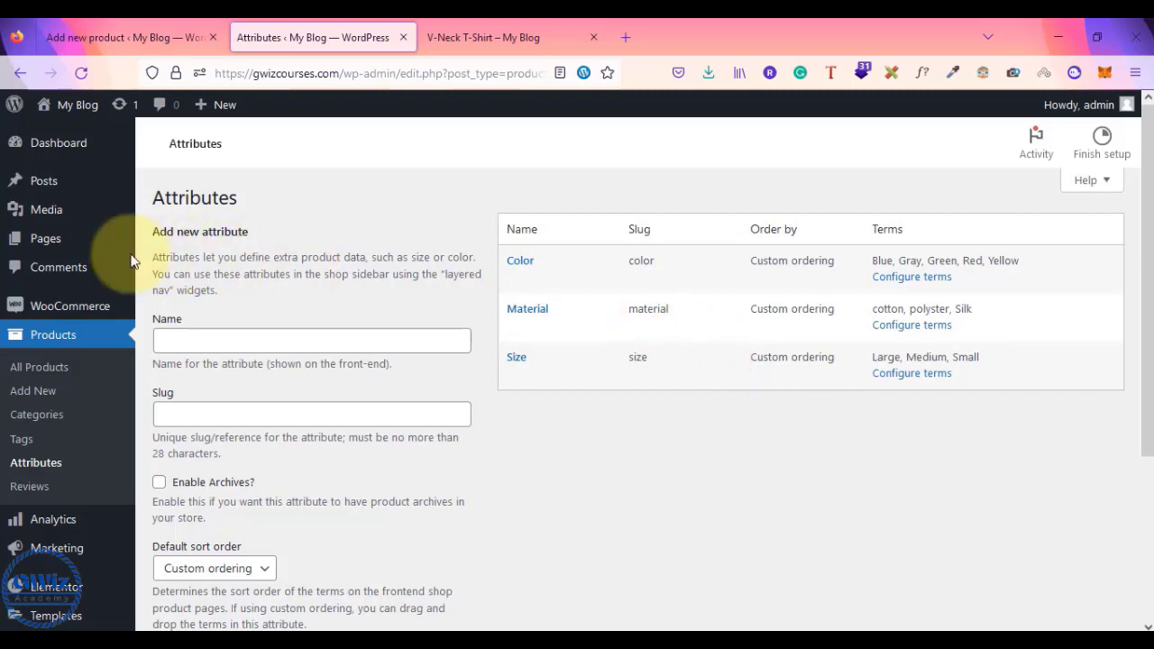
left_click(102, 38)
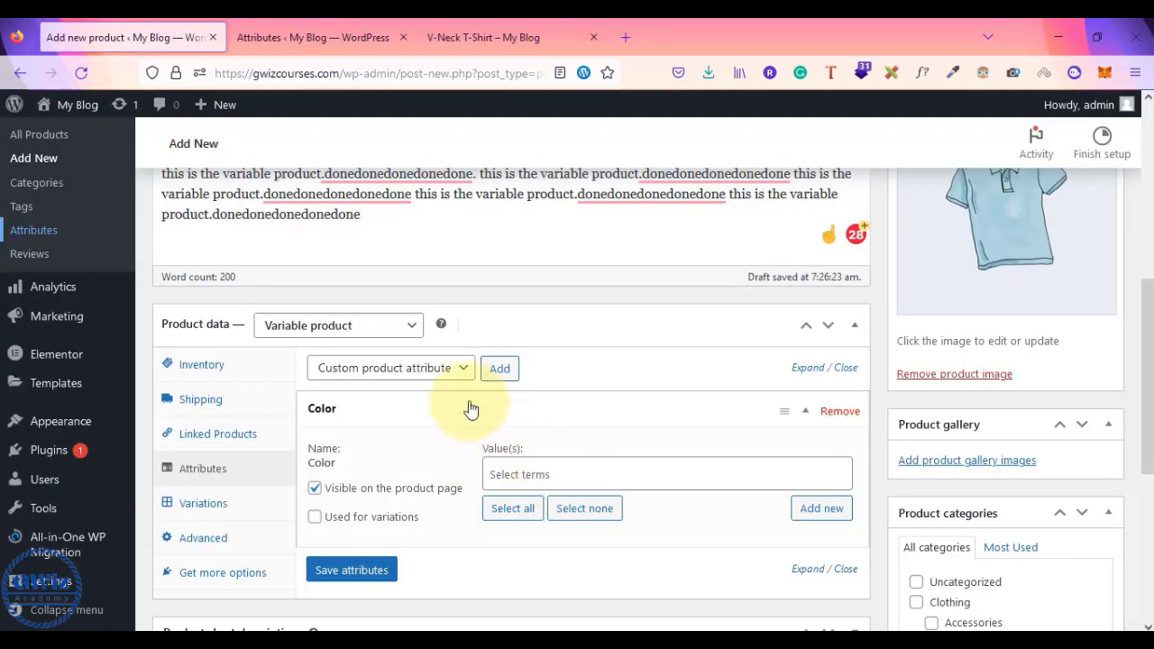
- Save the product attributes, choosing to stay on the editor when the leave prompt appears
left_click(440, 370)
left_click(369, 574)
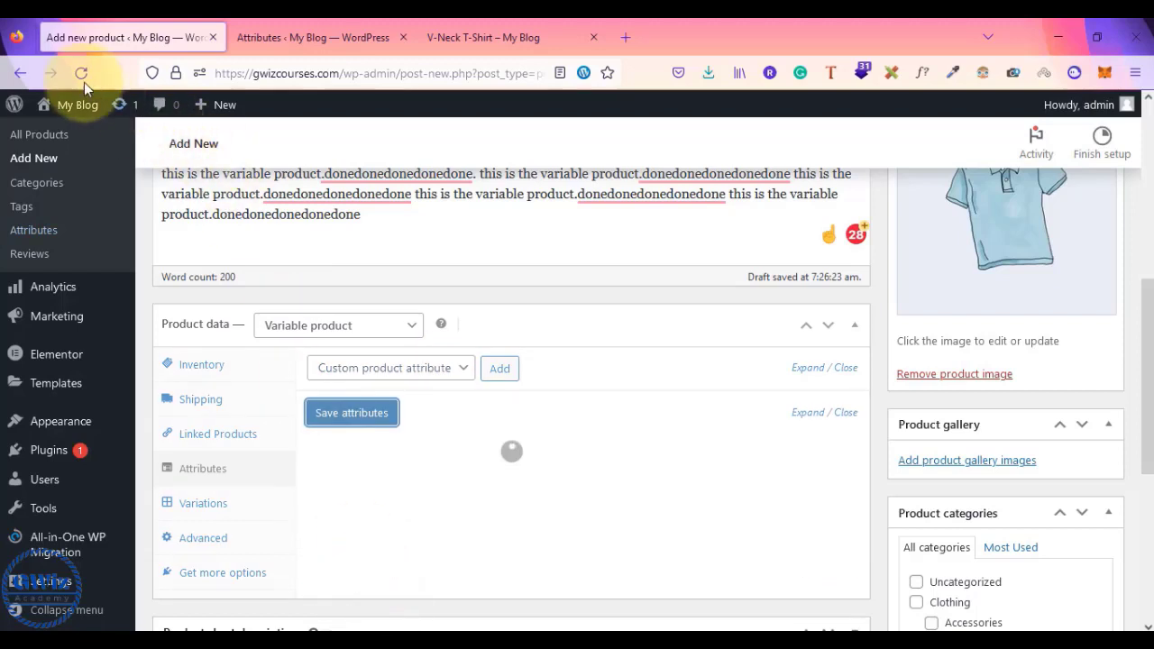
left_click(74, 104)
left_click(683, 408)
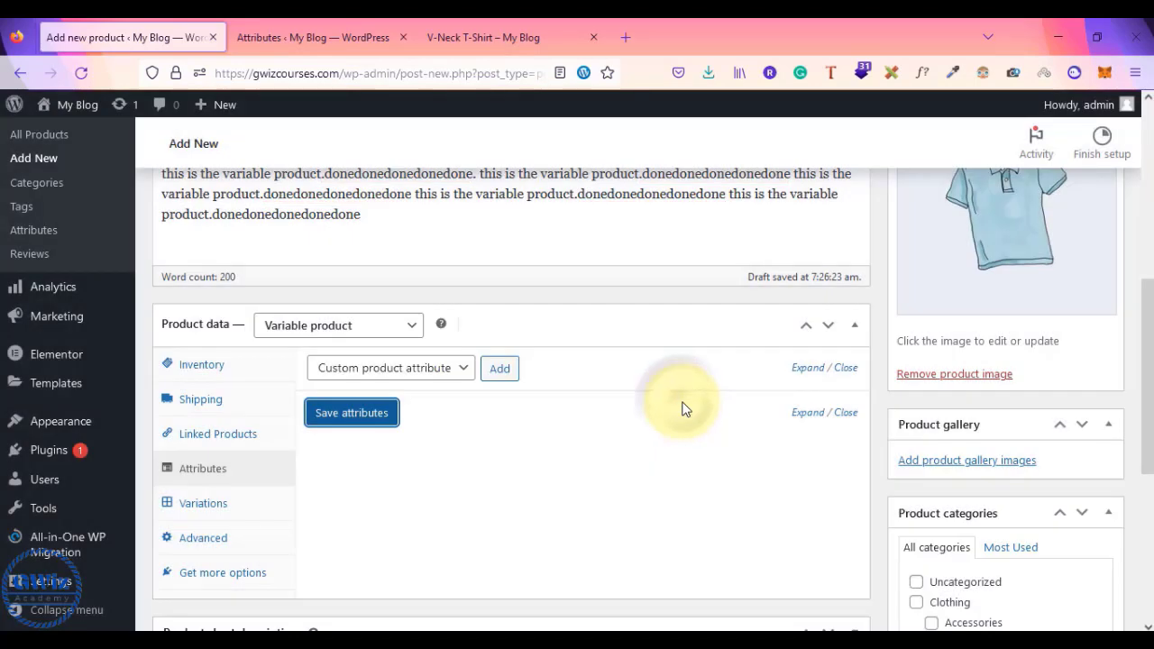
scroll(713, 388, "up", 3)
- Publish the t-shirt variable product and reload its edit page down to Product data
left_click(1087, 246)
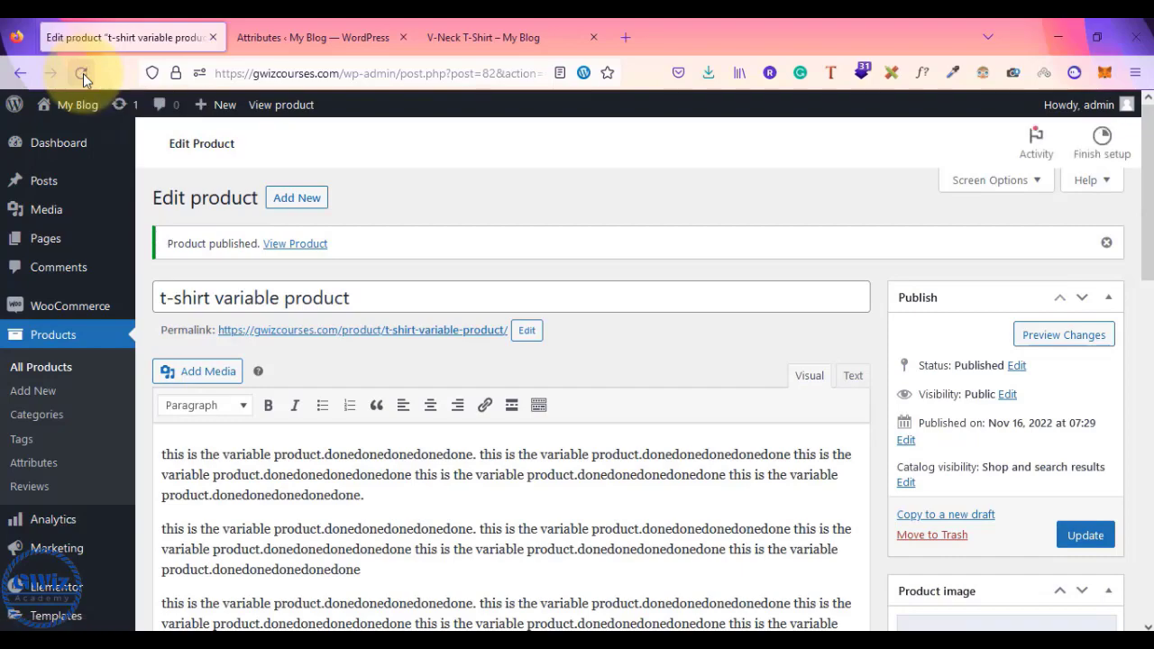
left_click(83, 73)
scroll(678, 272, "down", 2)
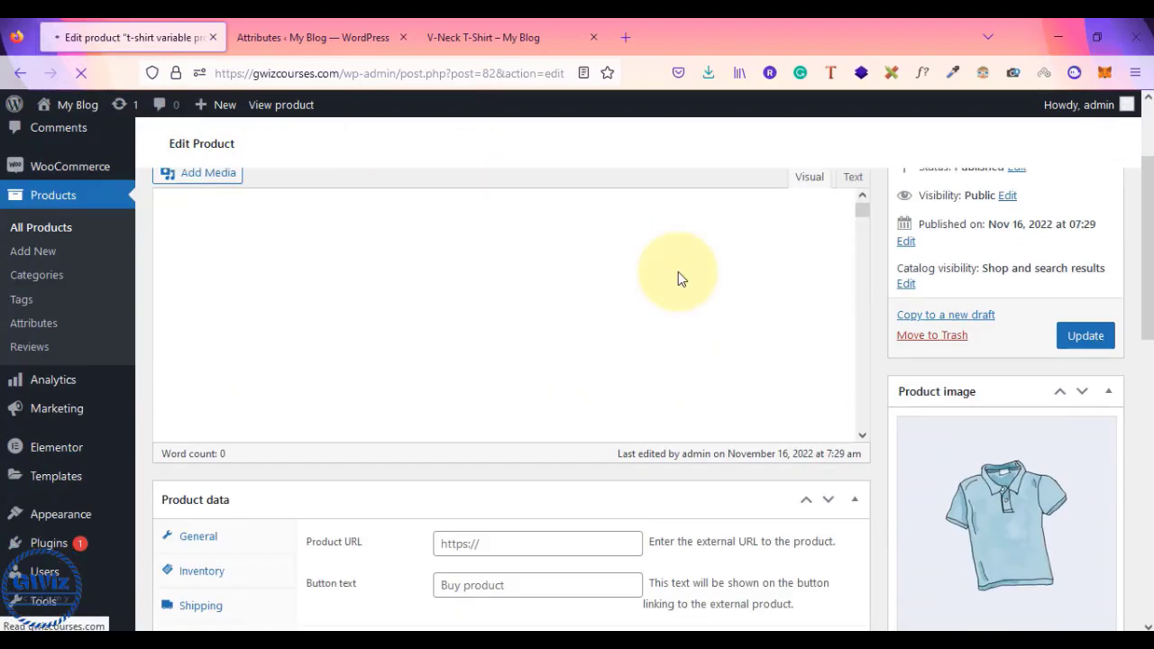
scroll(678, 277, "down", 2)
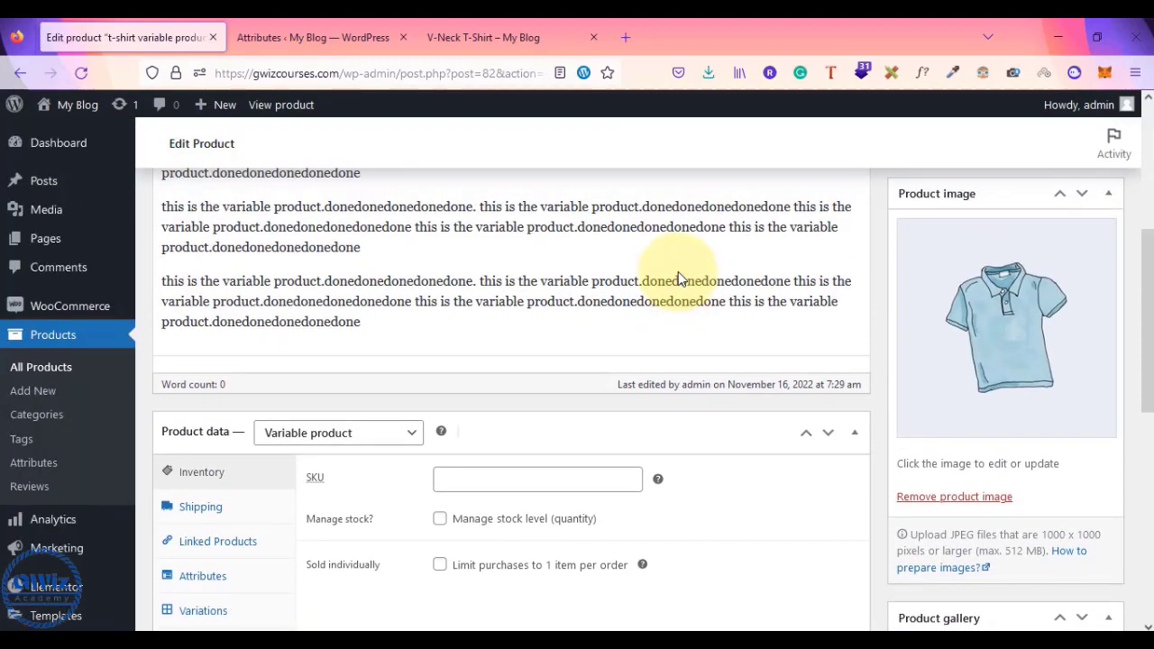
scroll(678, 278, "up", 4)
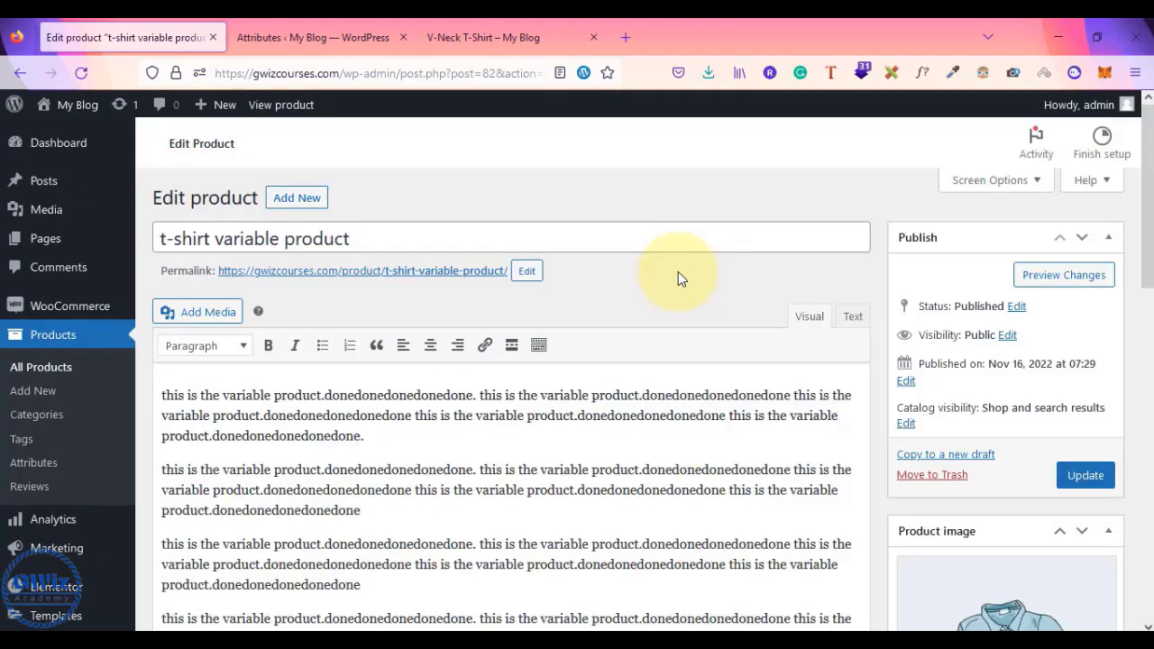
scroll(678, 277, "down", 5)
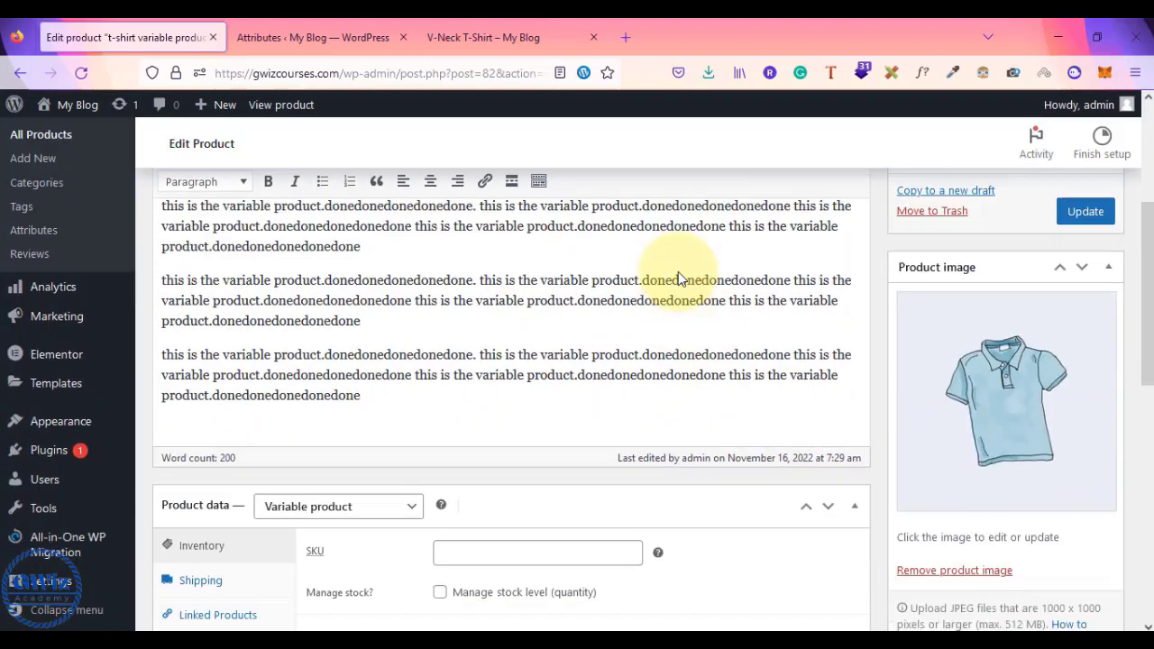
scroll(679, 278, "down", 2)
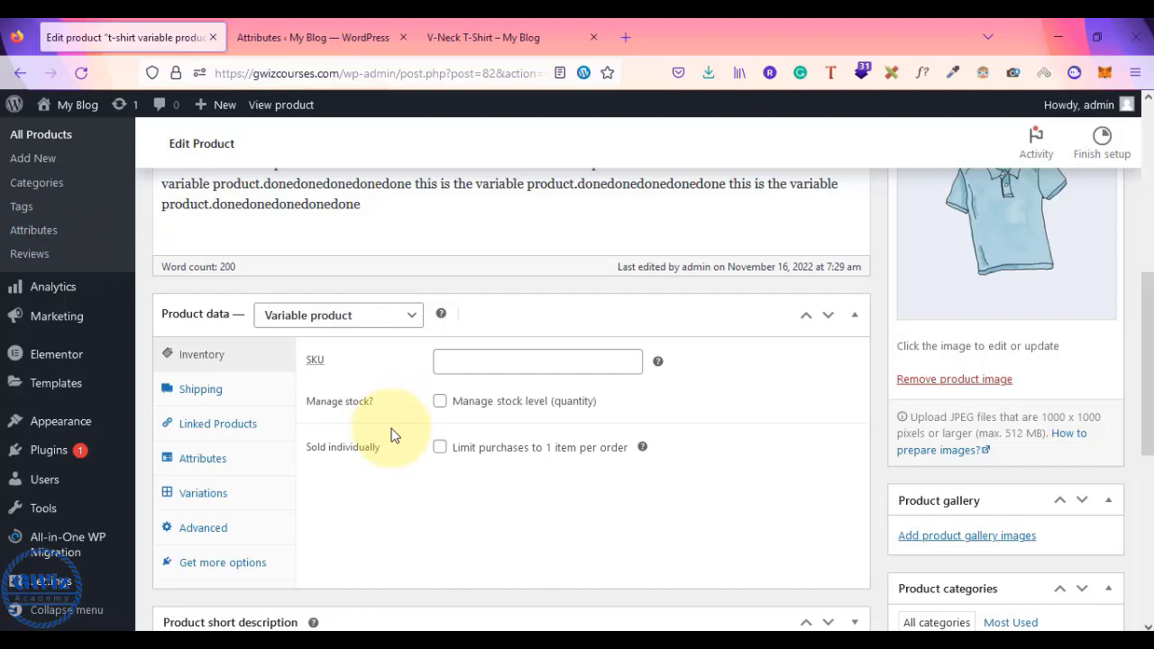
- Add the Color attribute to the product in the Attributes panel
left_click(202, 460)
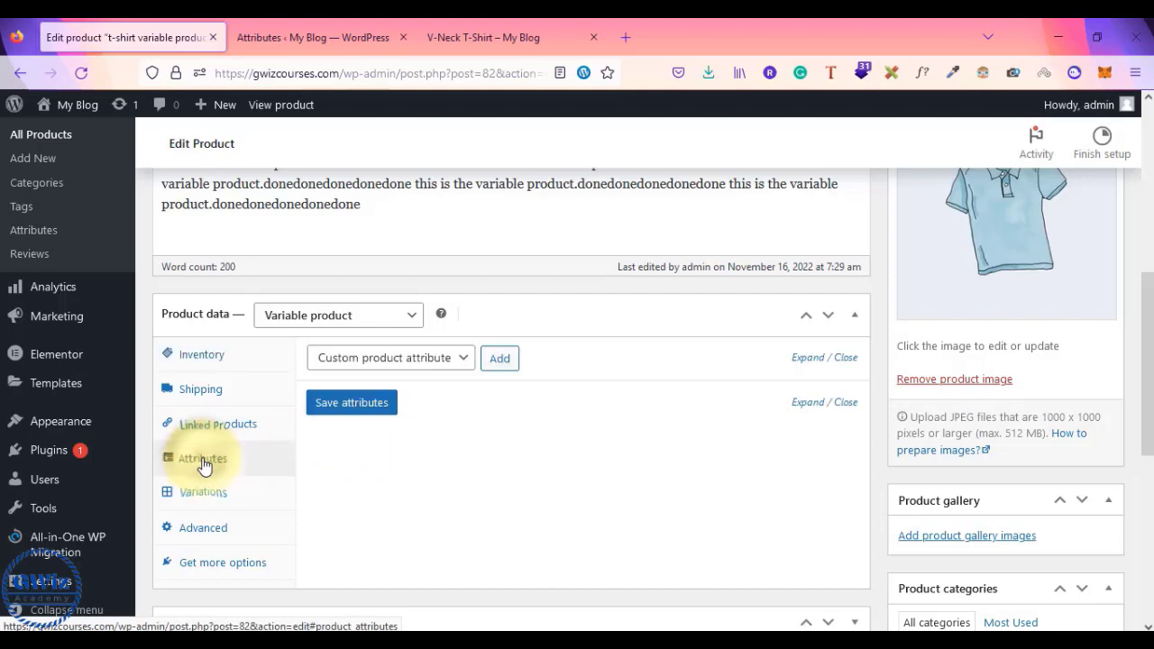
left_click(442, 358)
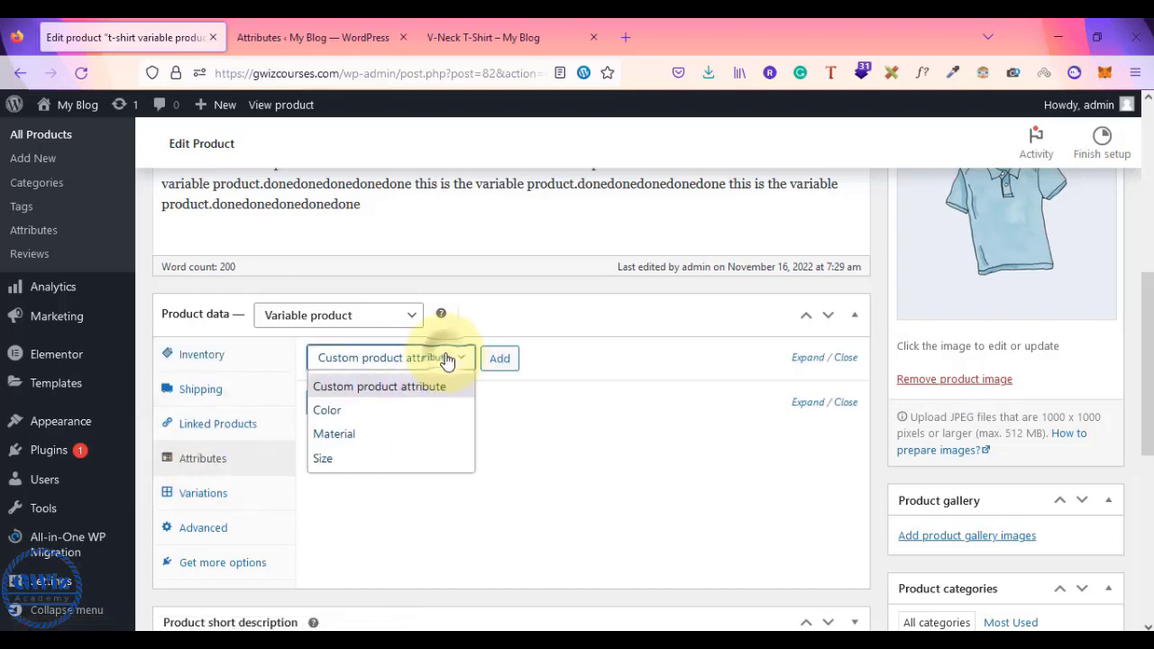
left_click(333, 411)
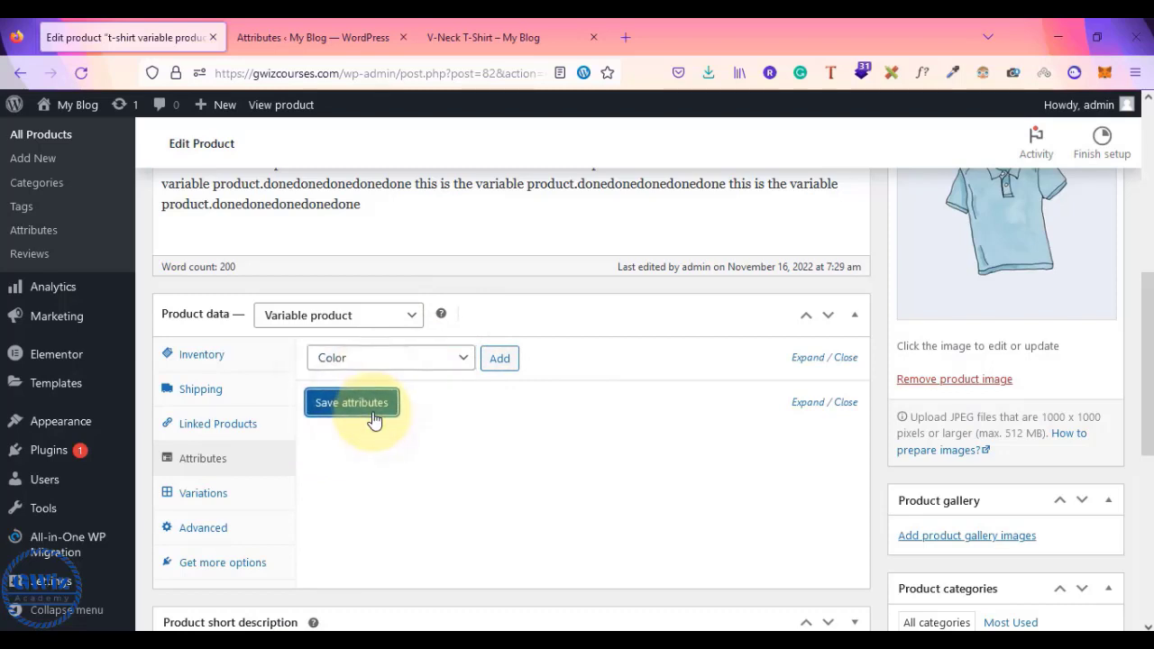
left_click(390, 394)
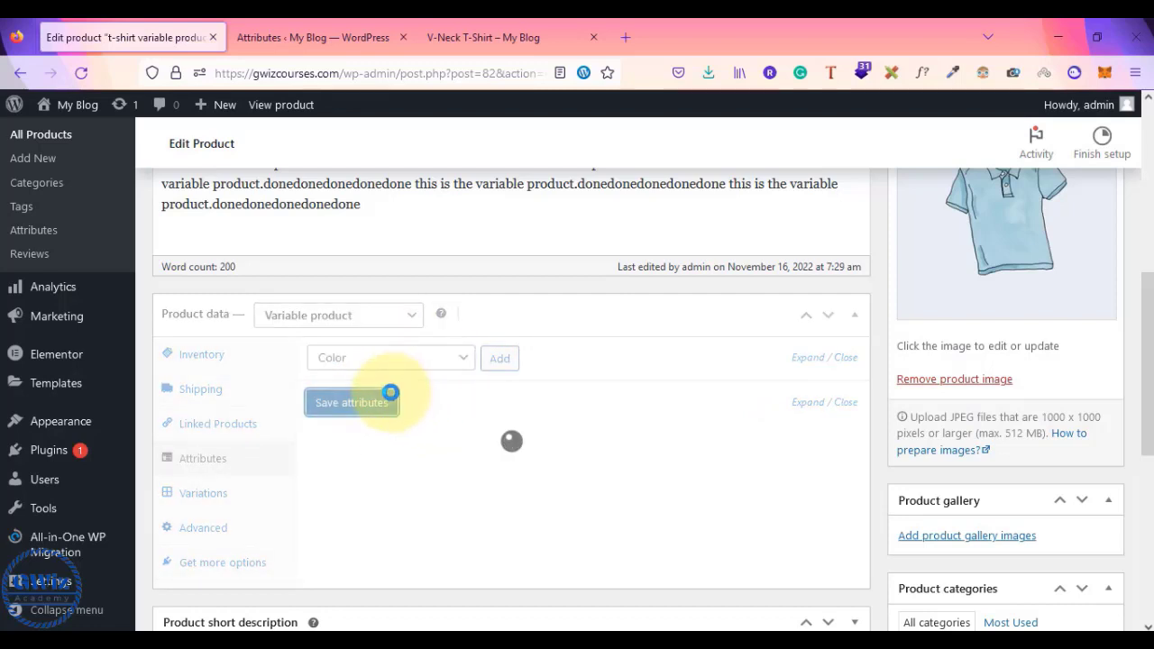
left_click(407, 359)
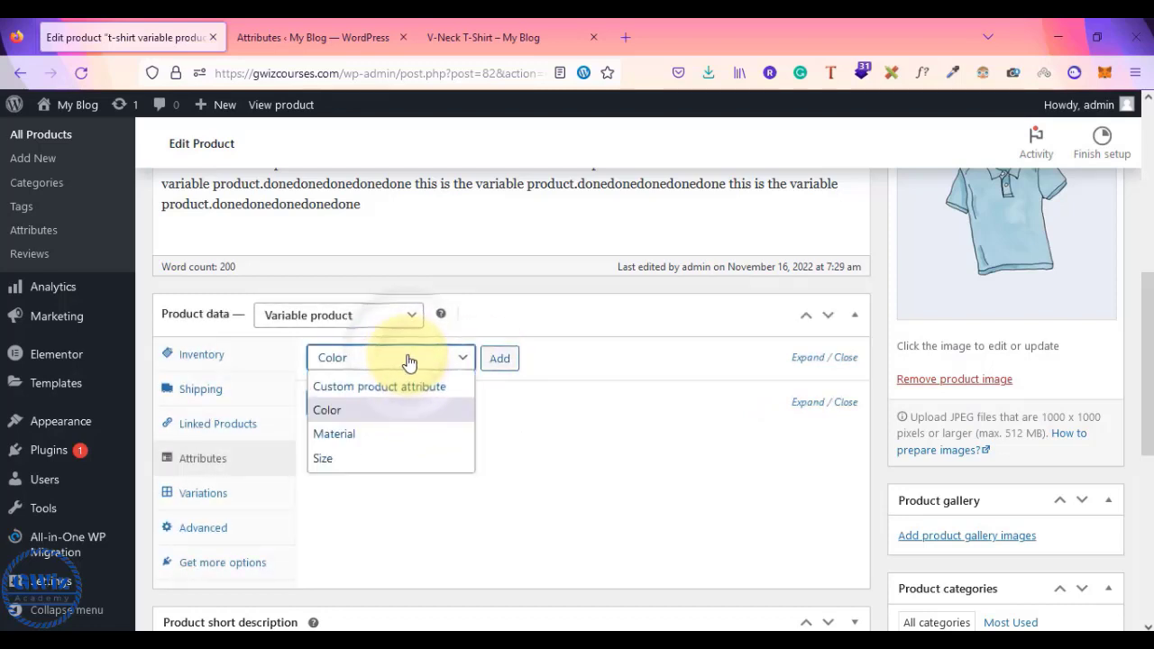
left_click(409, 361)
left_click(504, 361)
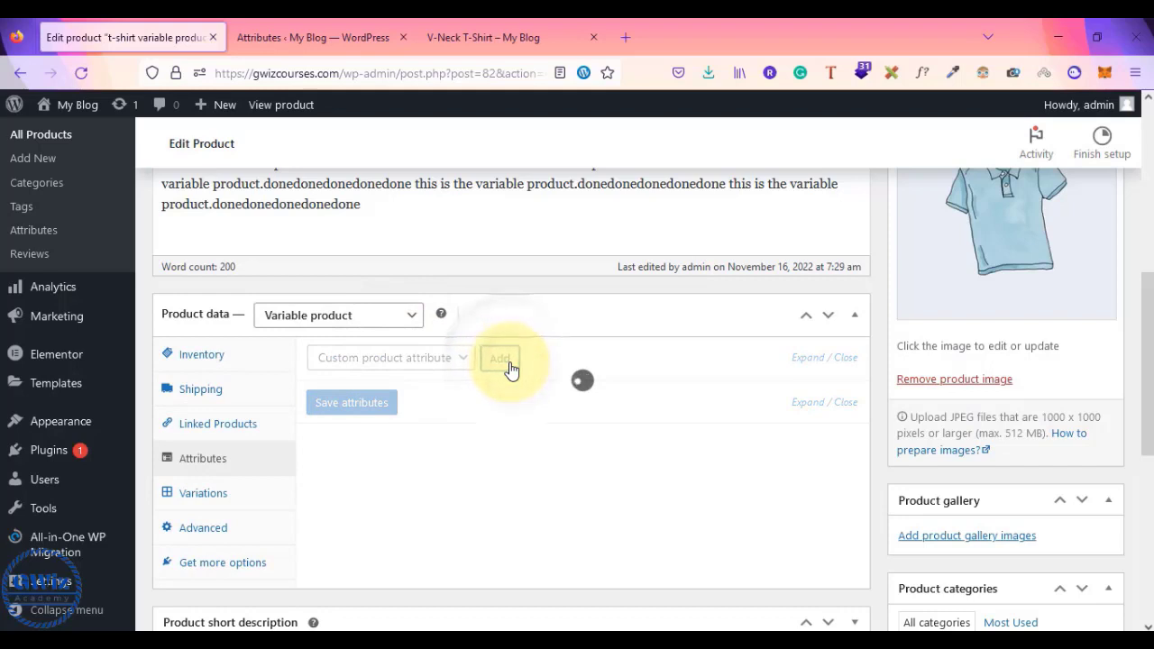
- Add the Material and Size attributes to the product
left_click(425, 368)
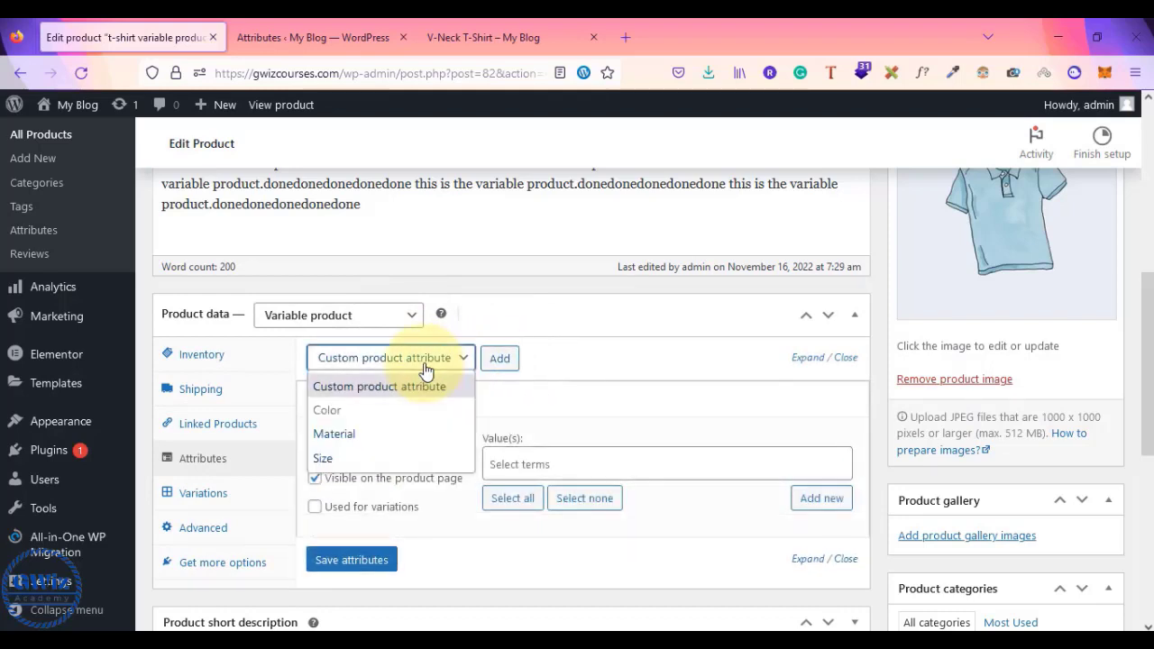
left_click(374, 433)
left_click(499, 364)
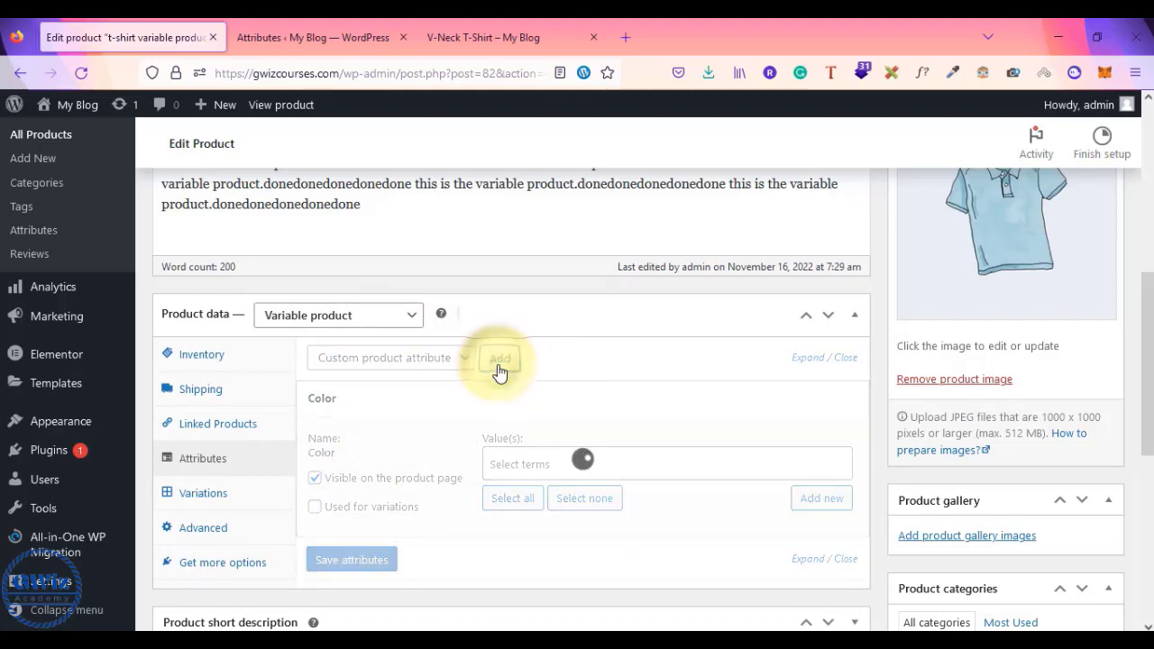
left_click(447, 289)
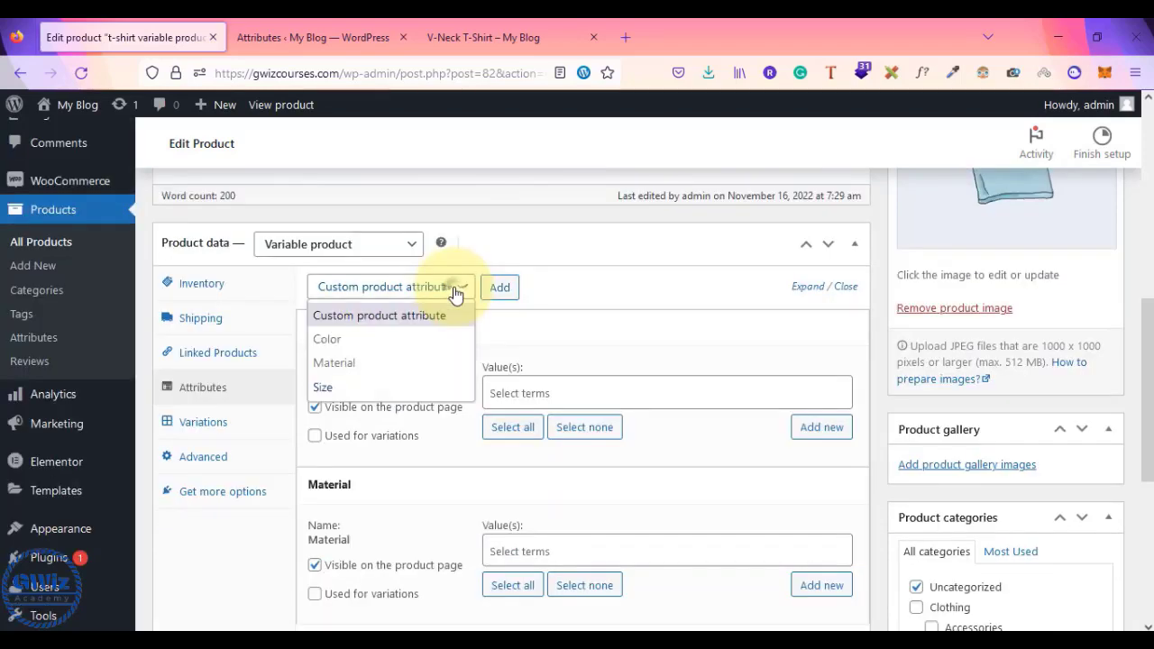
left_click(366, 392)
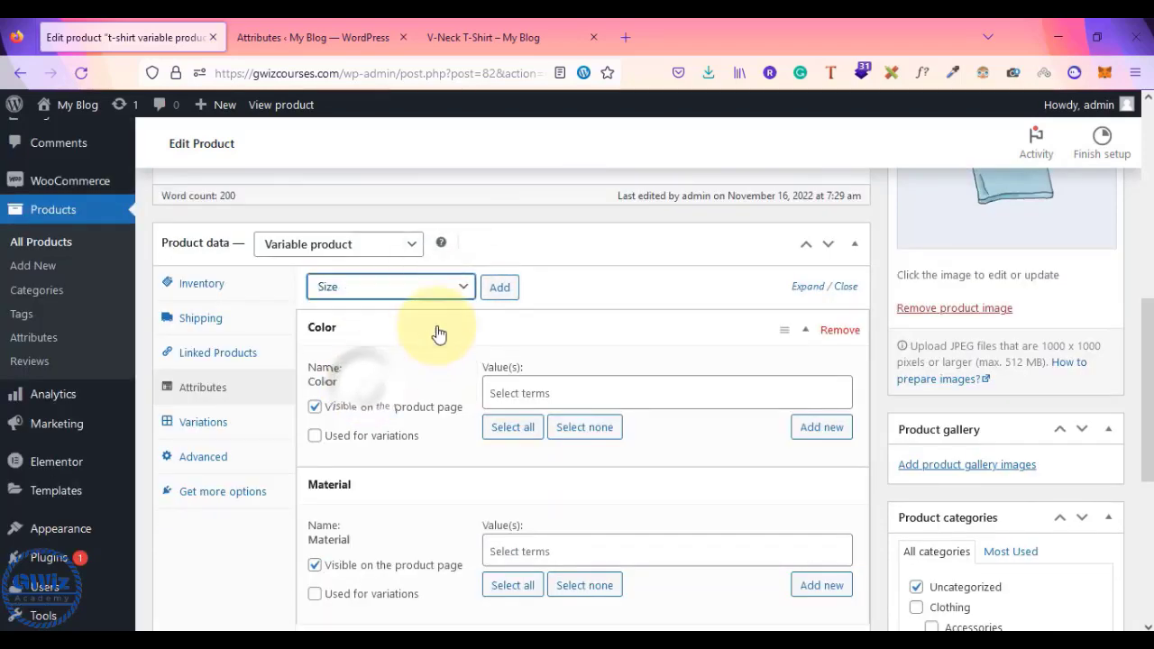
left_click(500, 287)
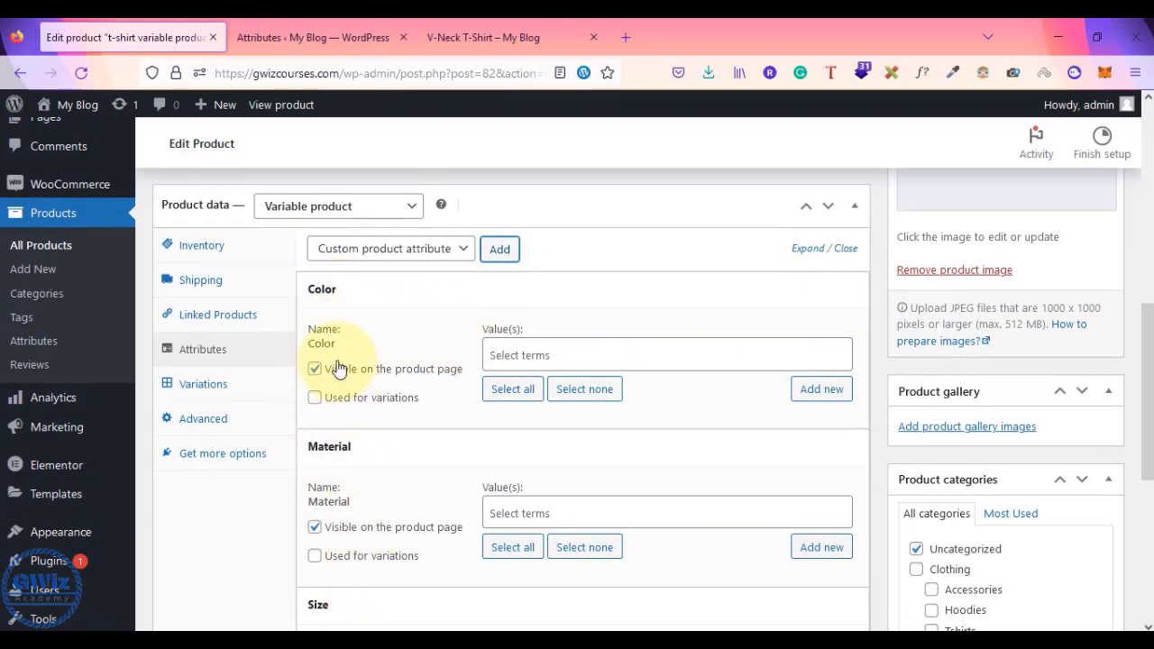
- Choose Blue and Green as the Color values
left_click(521, 362)
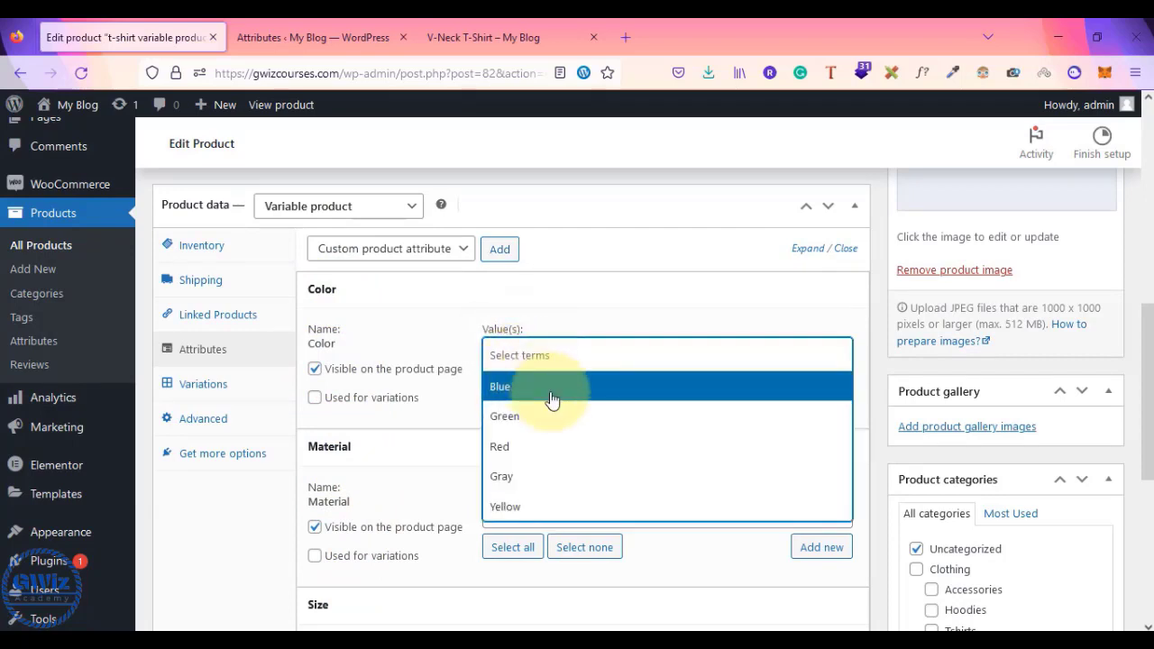
left_click(552, 400)
left_click(585, 355)
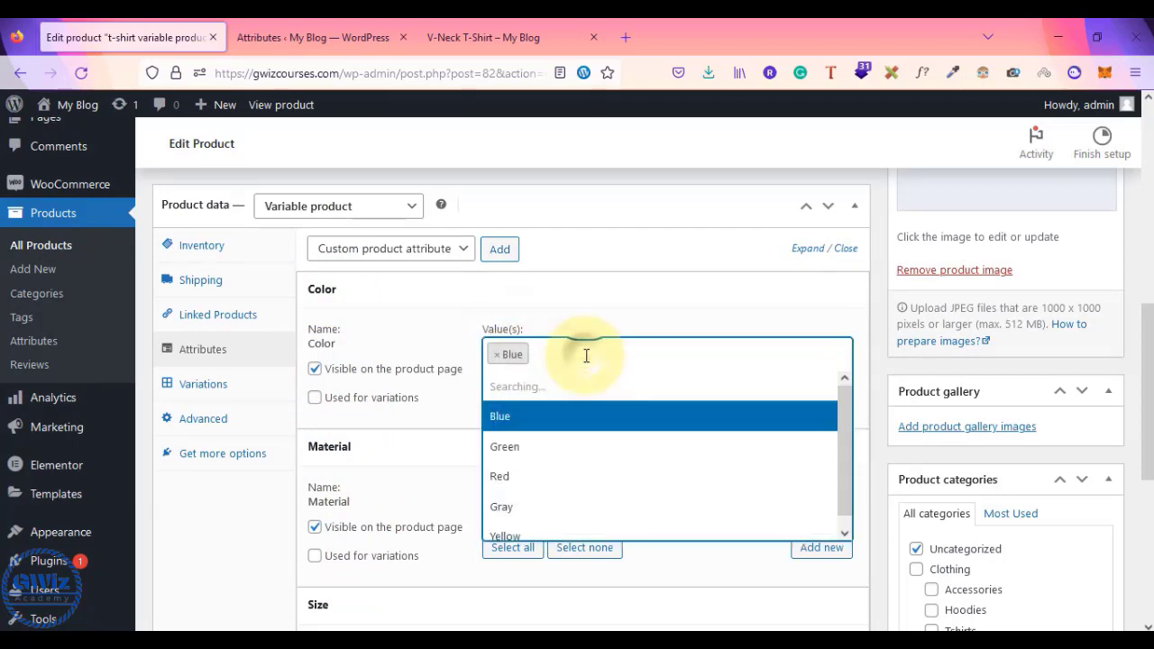
left_click(557, 417)
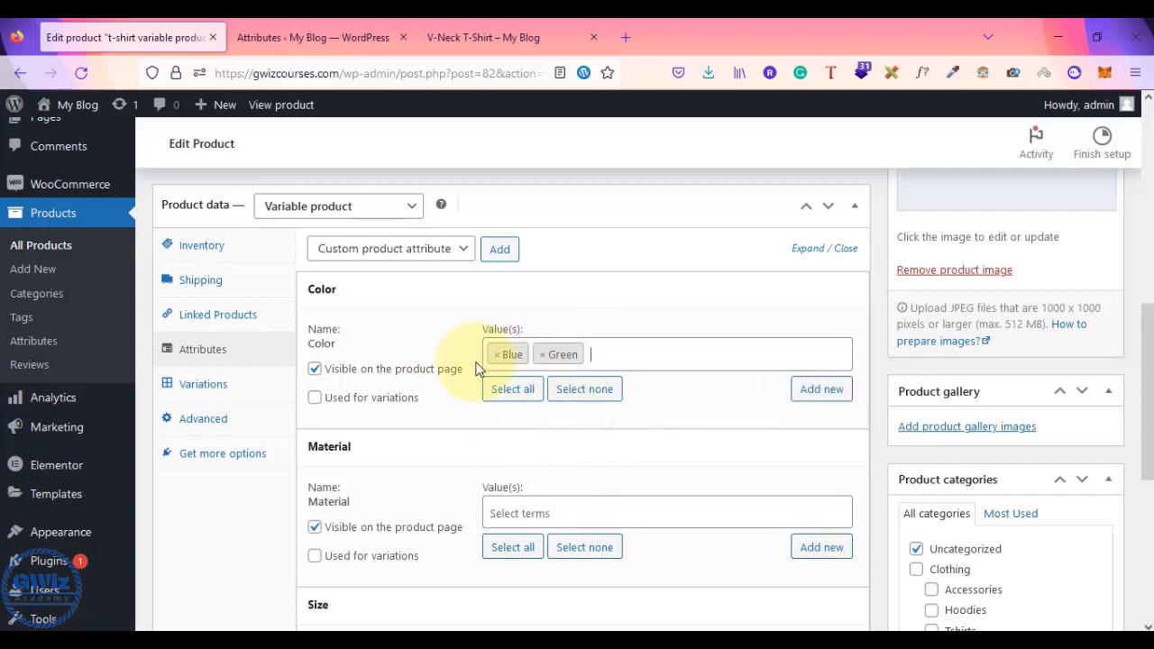
scroll(478, 369, "up", 6)
scroll(503, 437, "down", 7)
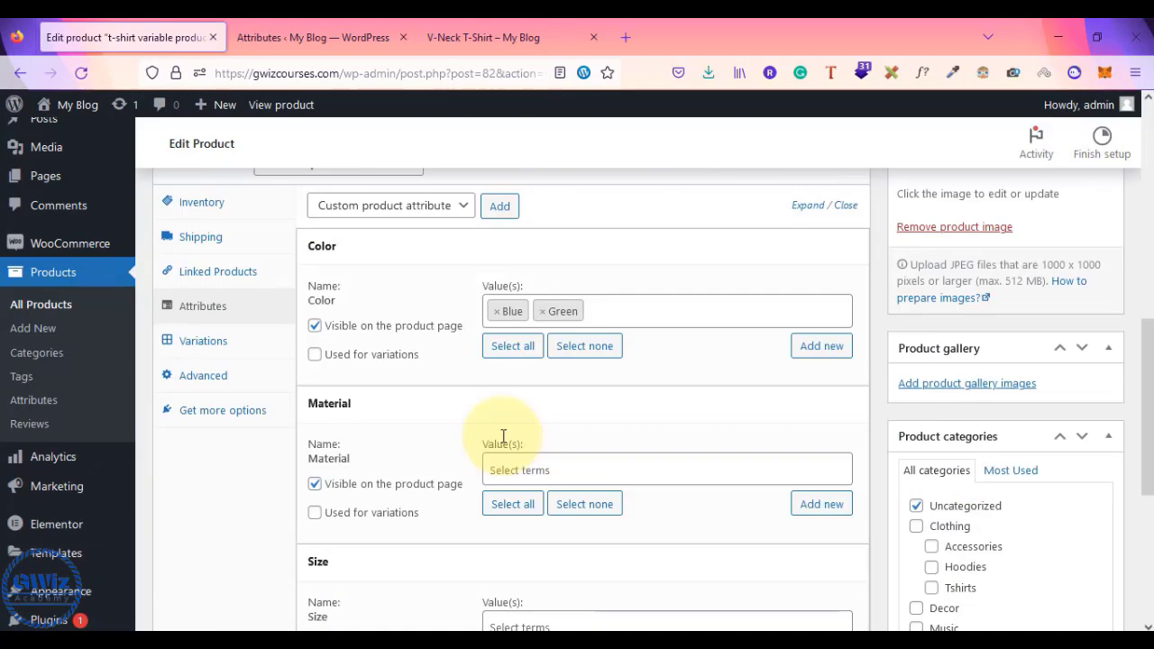
- Choose Silk and cotton as Material values, removing a mistaken polyester pick
left_click(536, 462)
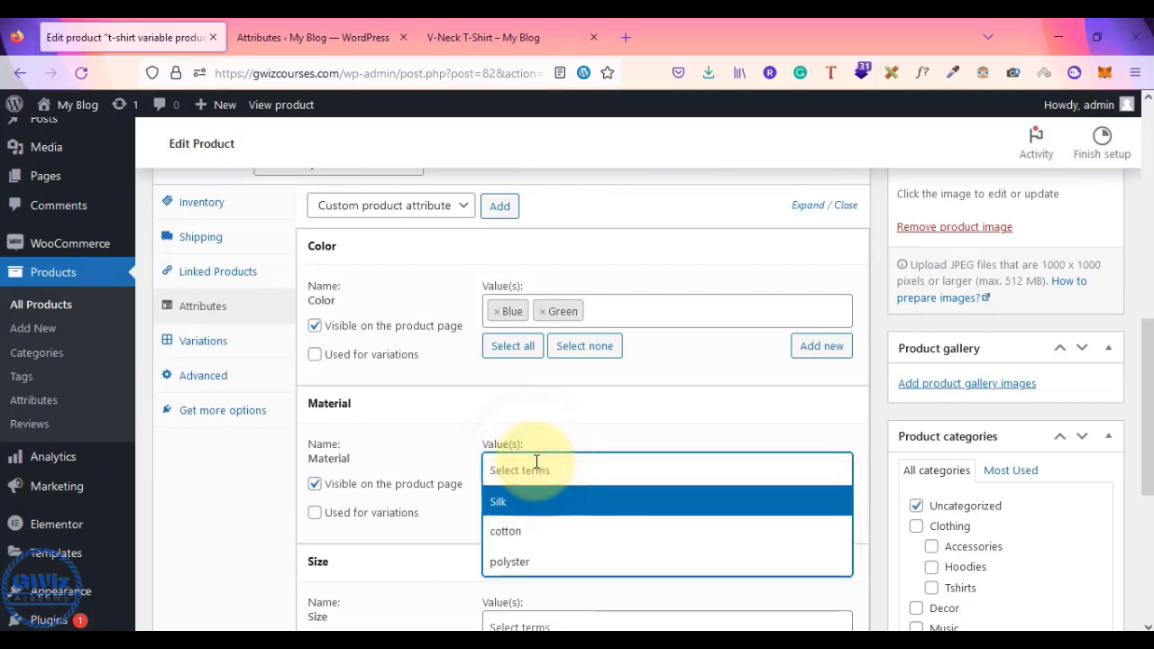
left_click(570, 505)
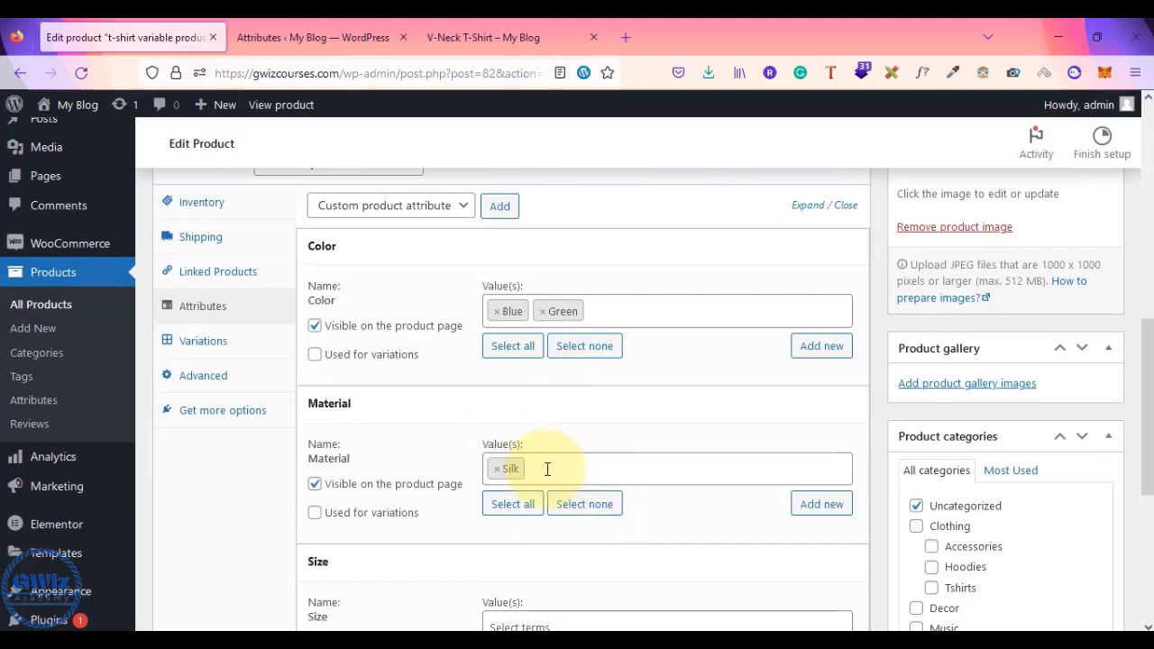
left_click(543, 469)
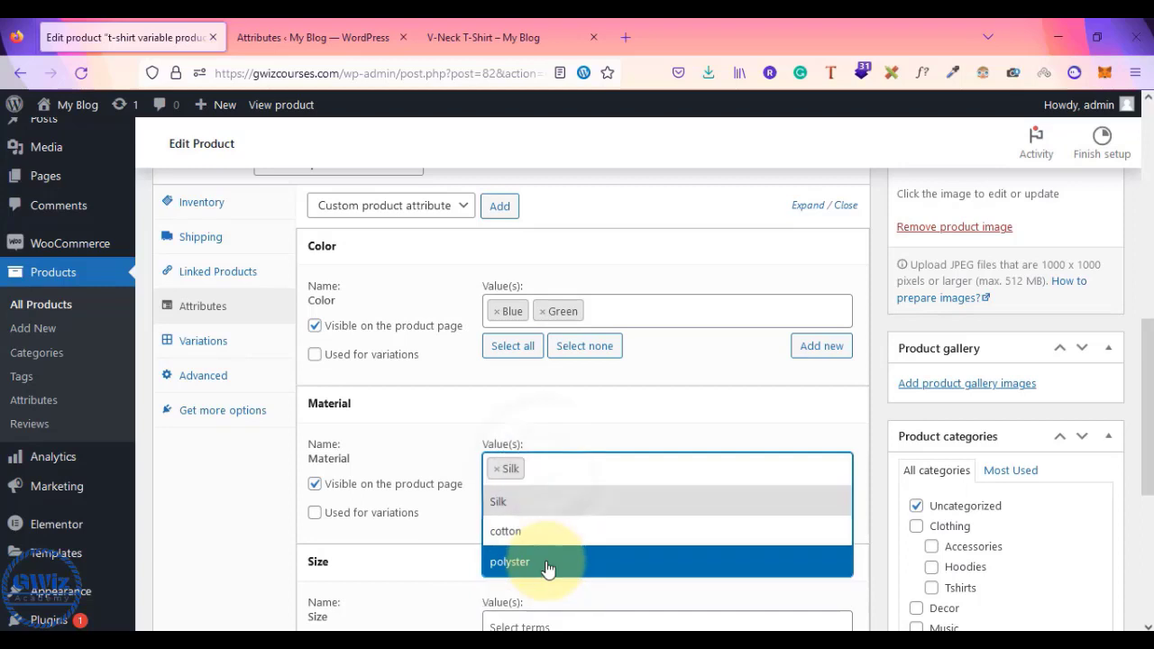
left_click(547, 560)
left_click(539, 469)
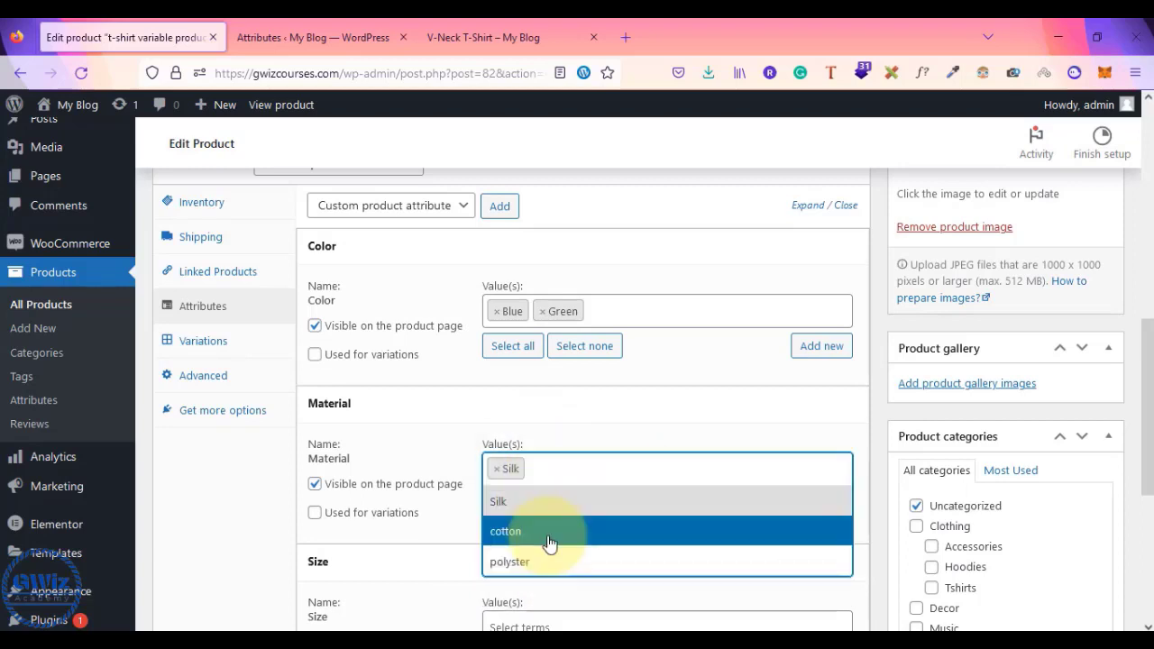
left_click(546, 533)
scroll(666, 436, "down", 2)
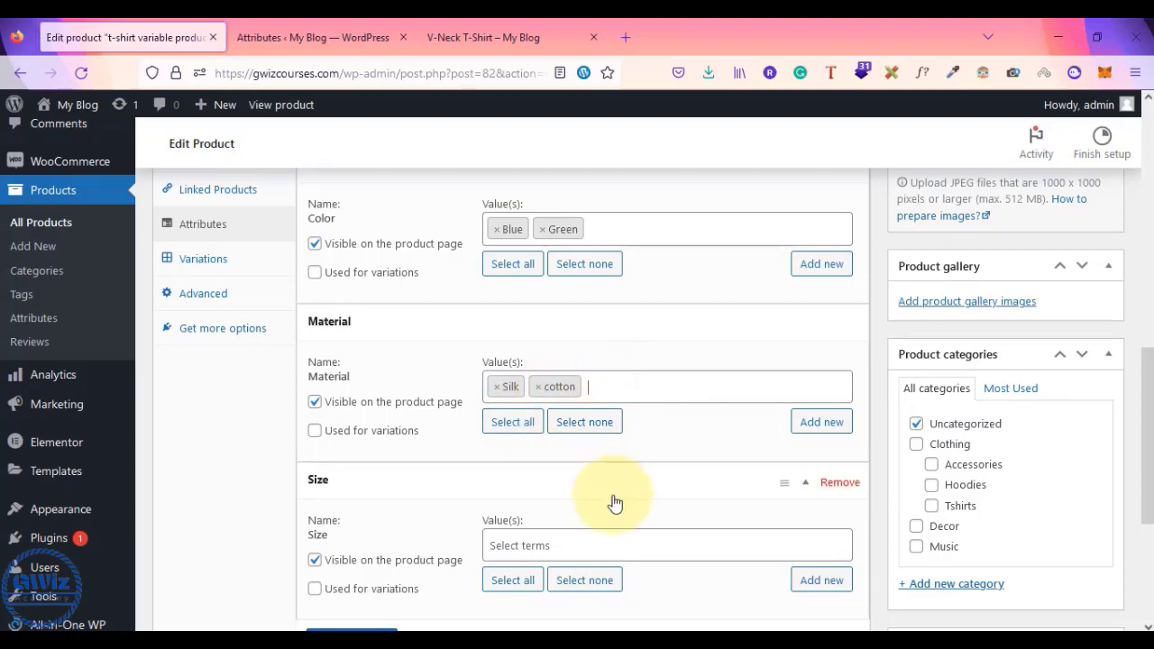
scroll(614, 503, "down", 2)
- Choose Large and Medium as Size values and save the attributes
left_click(516, 457)
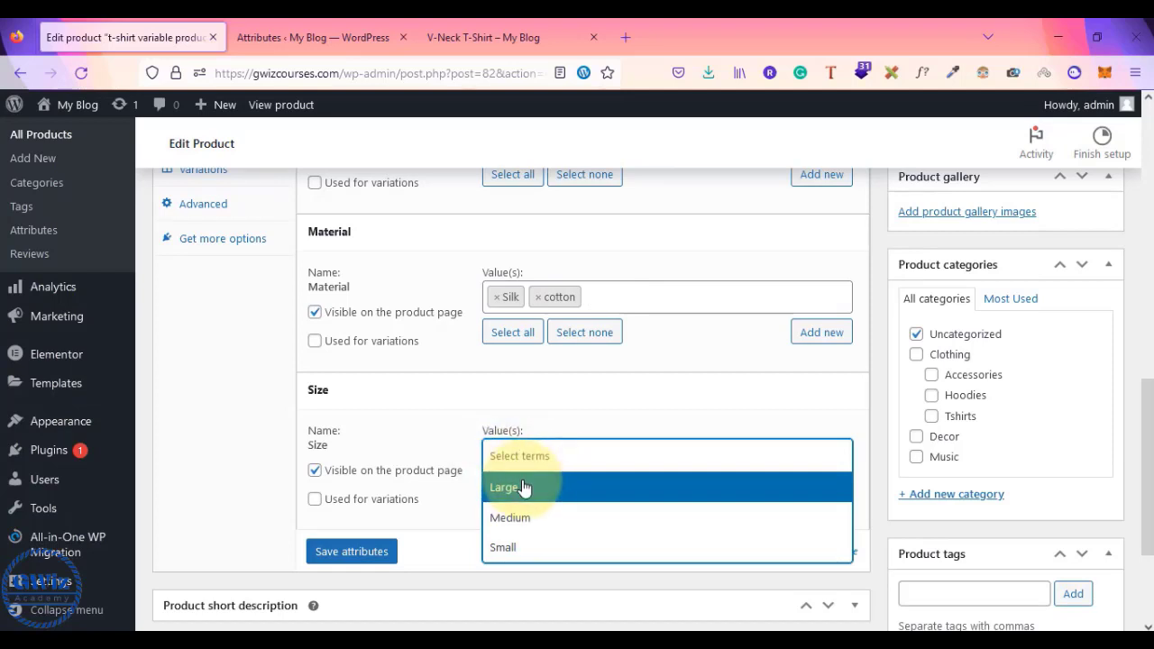
left_click(523, 487)
left_click(600, 454)
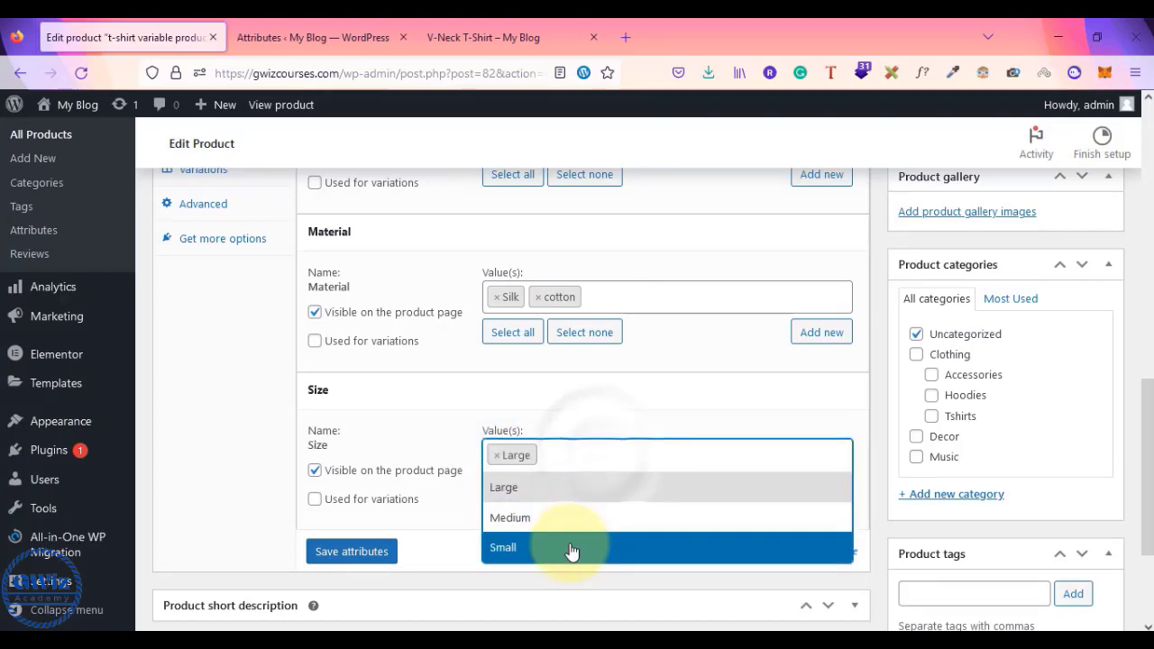
left_click(596, 519)
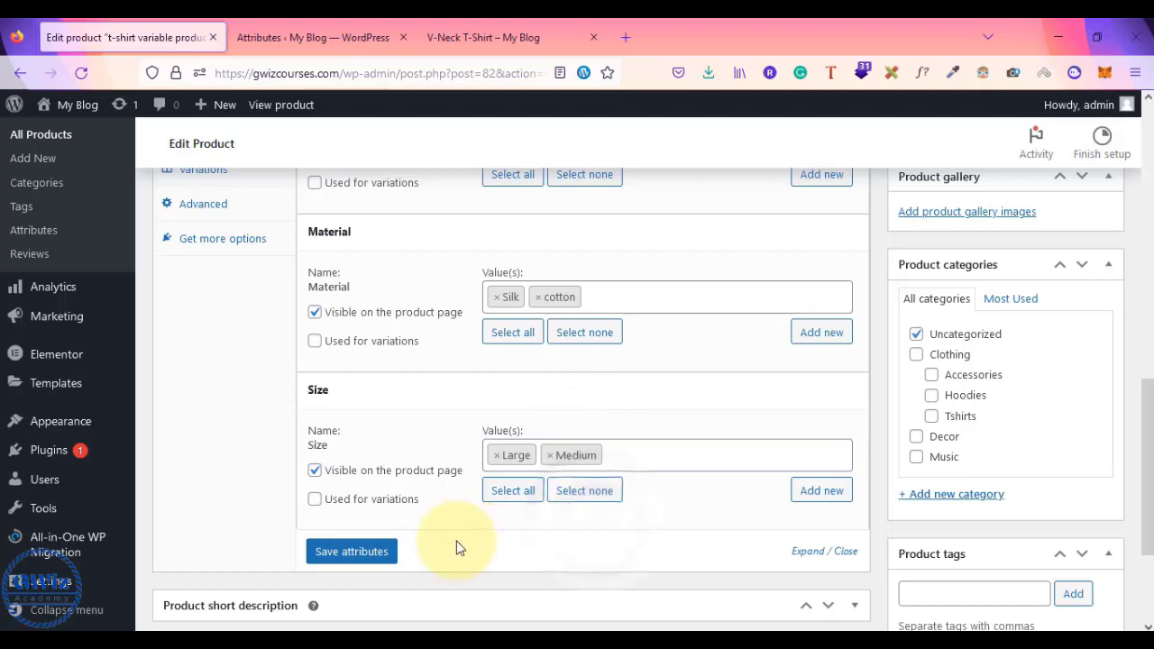
left_click(373, 559)
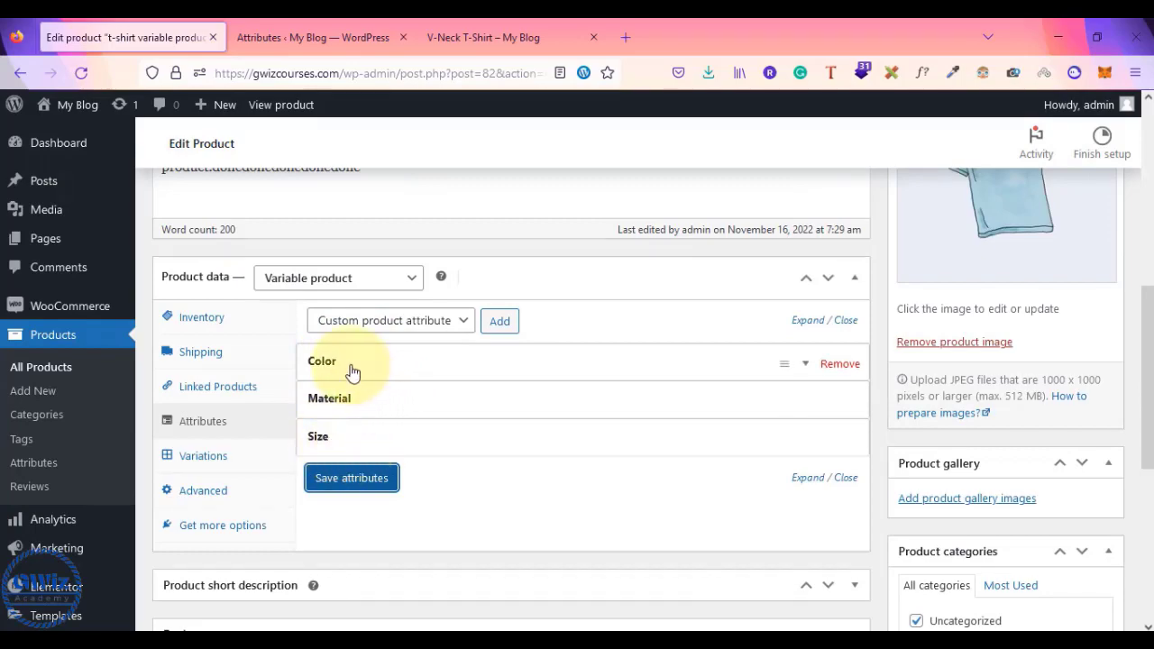
- Expand Color, Material and Size to verify their values, then update the product
scroll(353, 372, "up", 6)
scroll(353, 372, "down", 6)
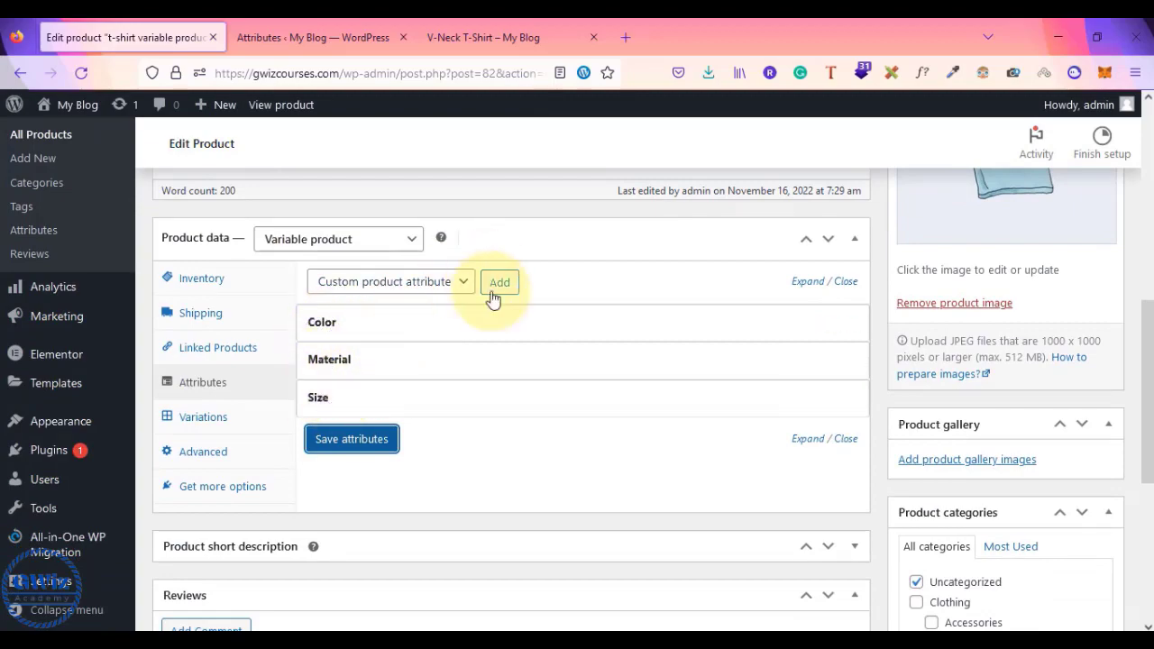
scroll(493, 293, "up", 6)
scroll(479, 232, "down", 7)
scroll(490, 232, "up", 1)
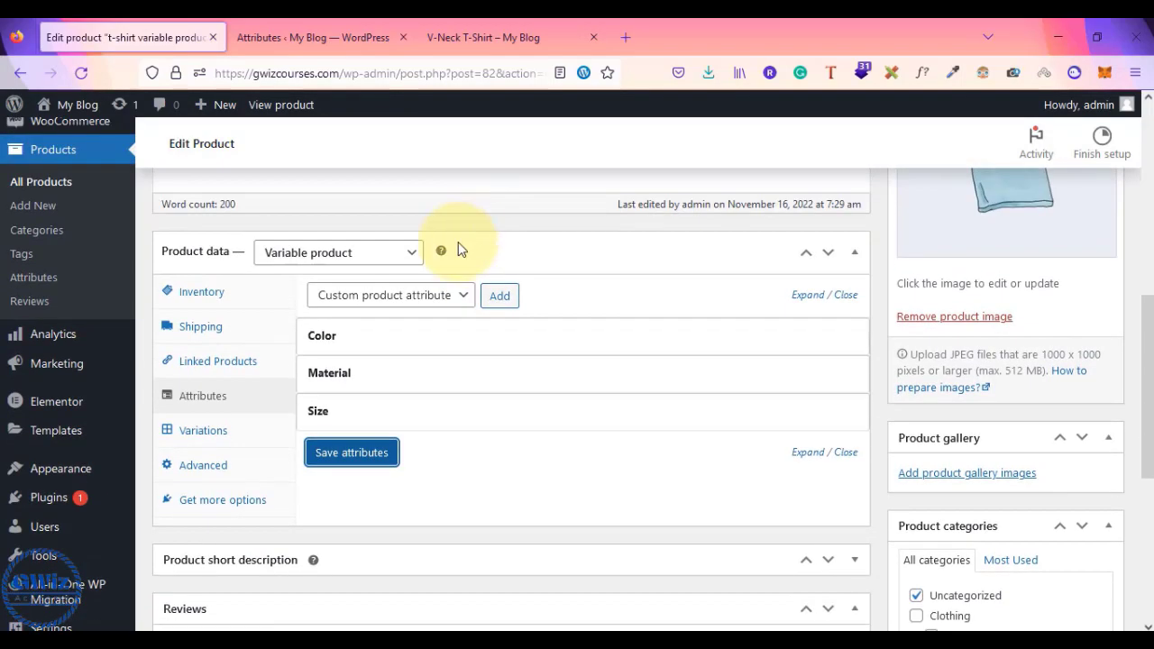
left_click(376, 338)
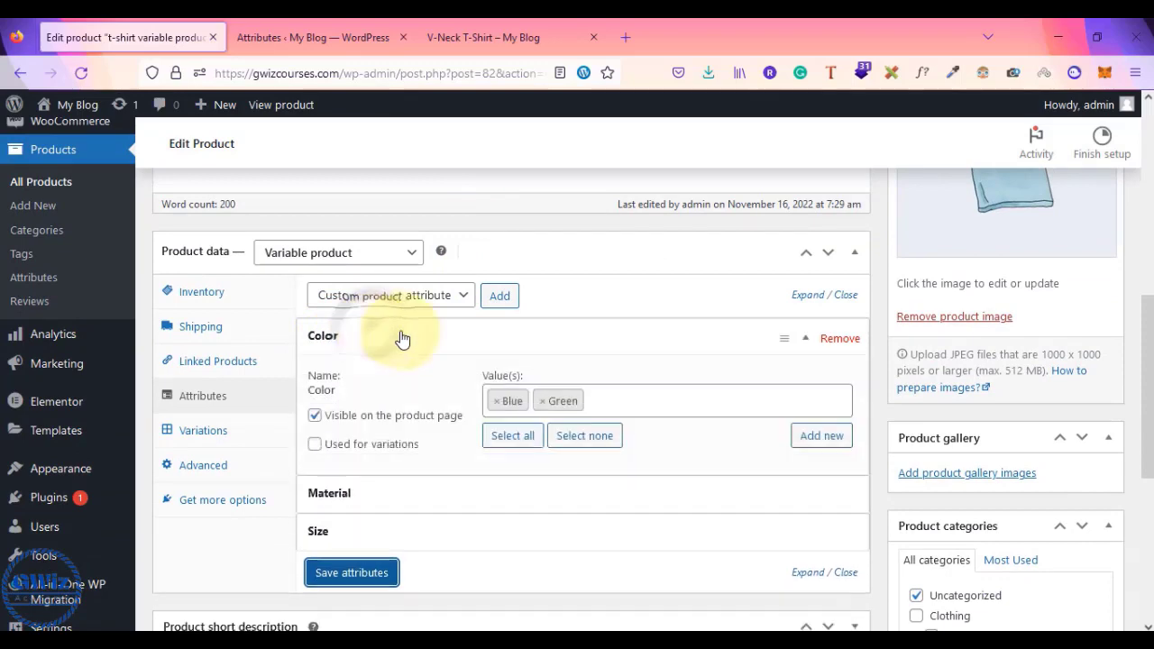
left_click(416, 492)
scroll(412, 487, "down", 2)
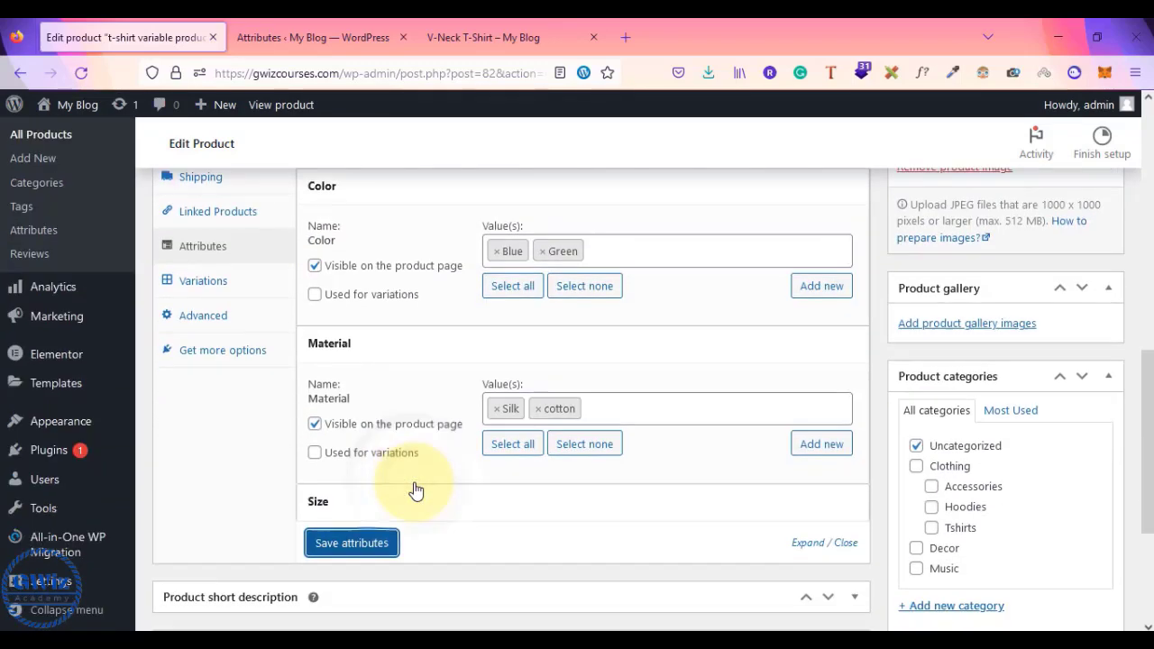
left_click(466, 520)
scroll(570, 487, "down", 1)
scroll(591, 486, "up", 10)
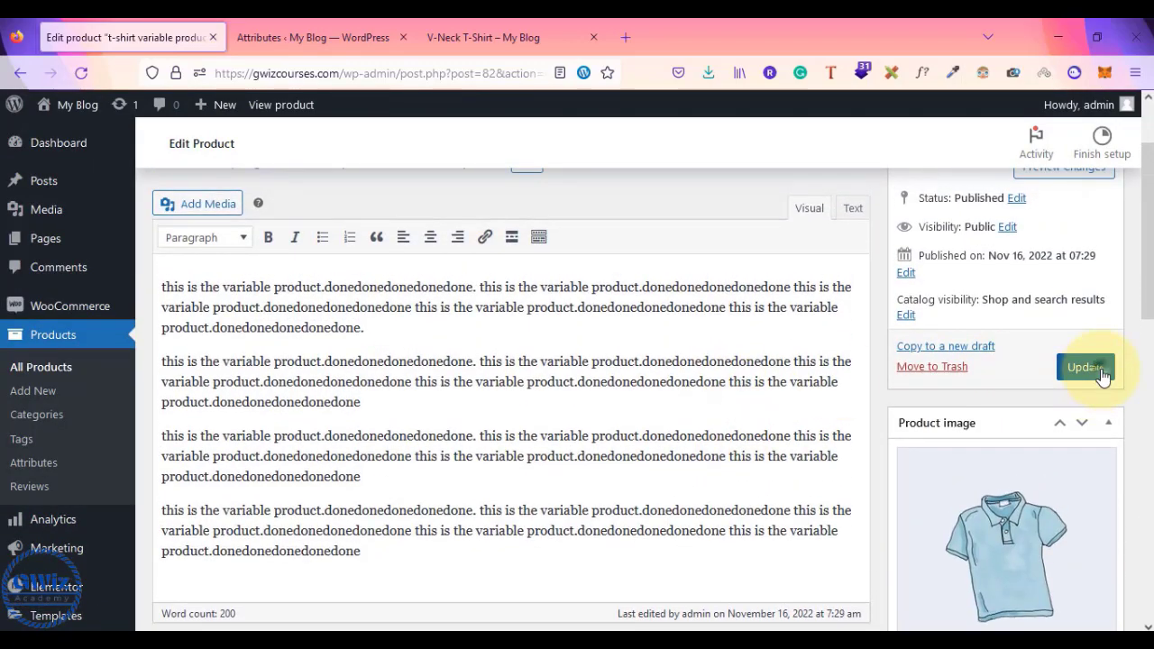
left_click(1100, 370)
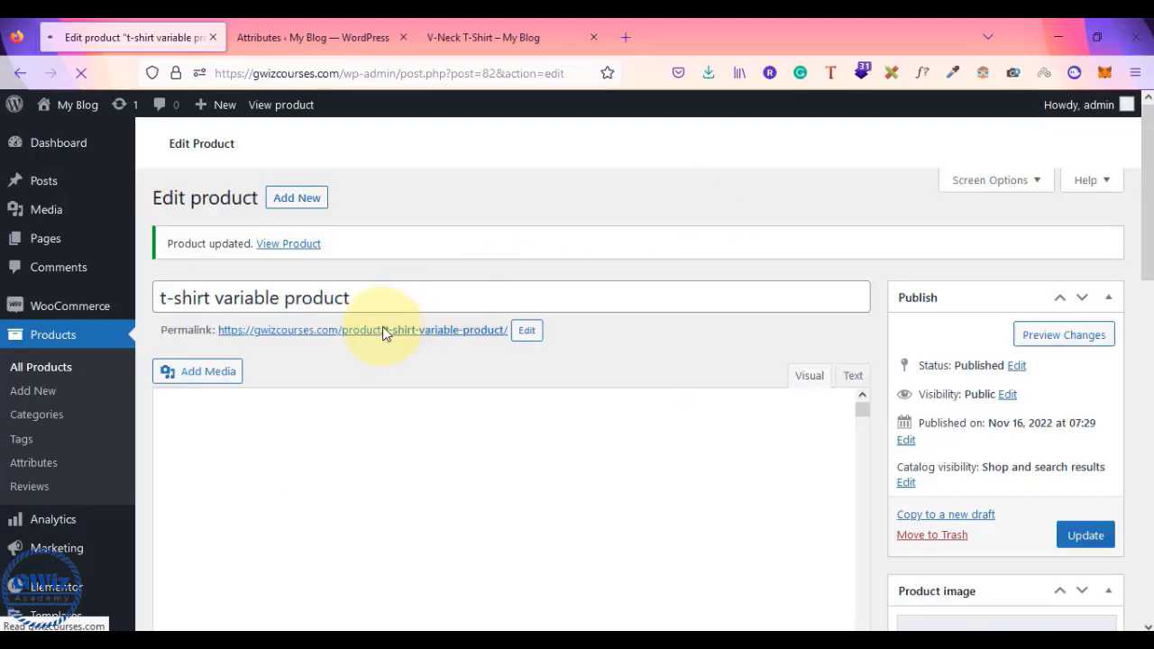
- Open the live t-shirt page in a new tab, close extra tabs, and inspect its stock and SKU lines
middle_click(382, 330)
left_click(588, 38)
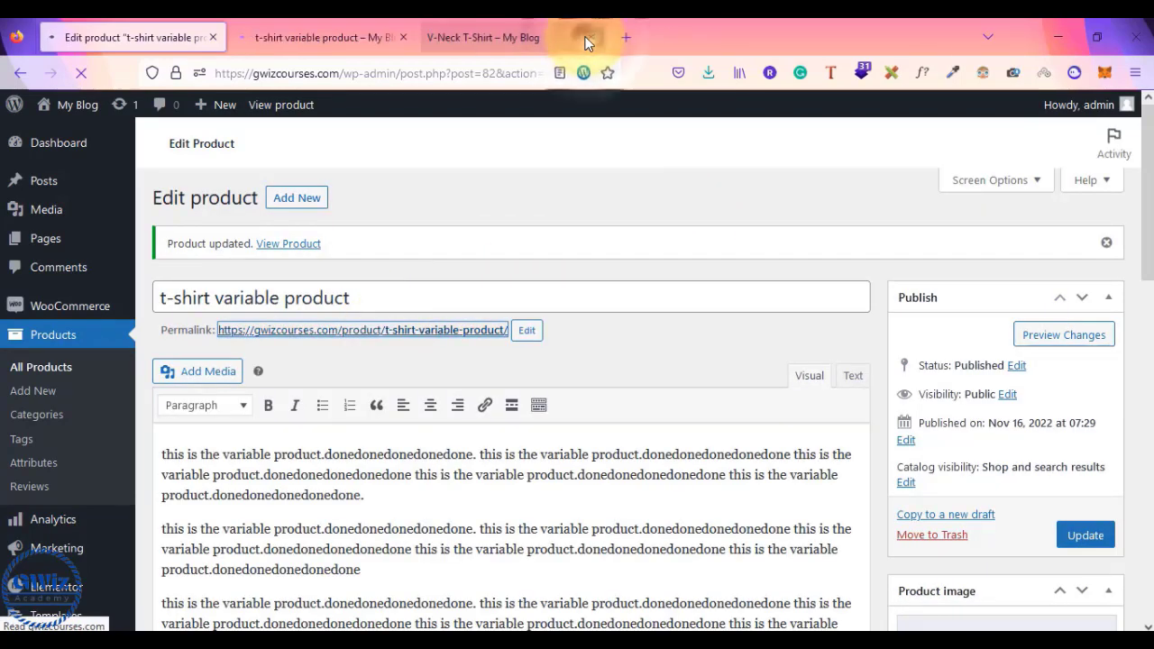
left_click(586, 38)
left_click(316, 37)
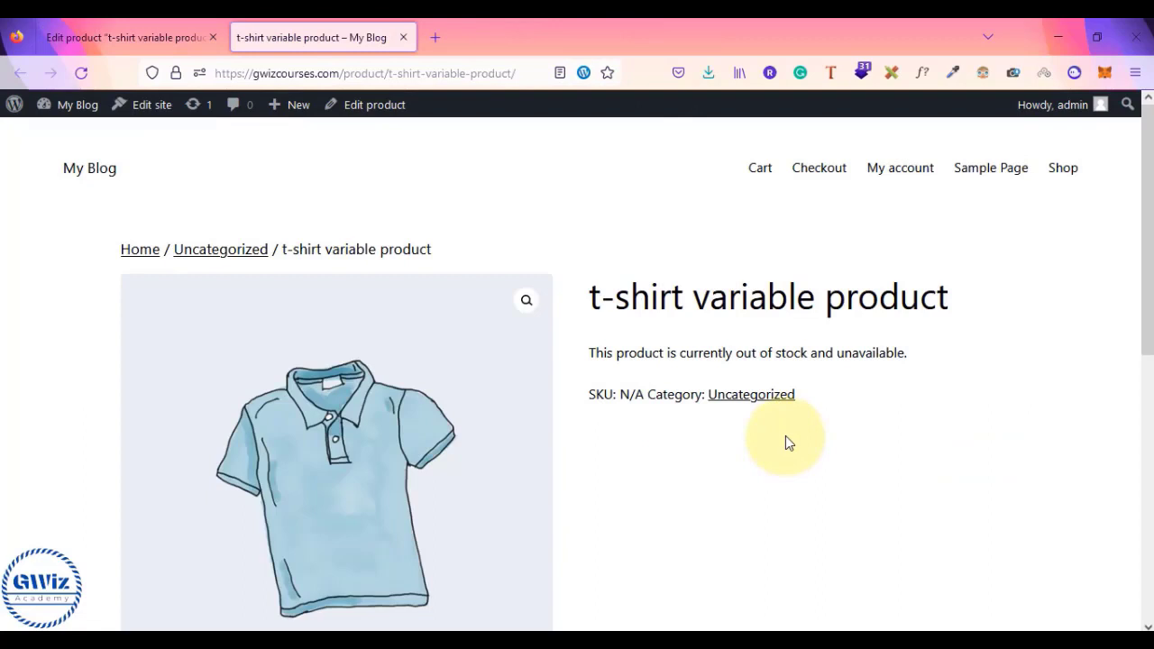
left_click_drag(606, 353, 964, 381)
left_click(962, 381)
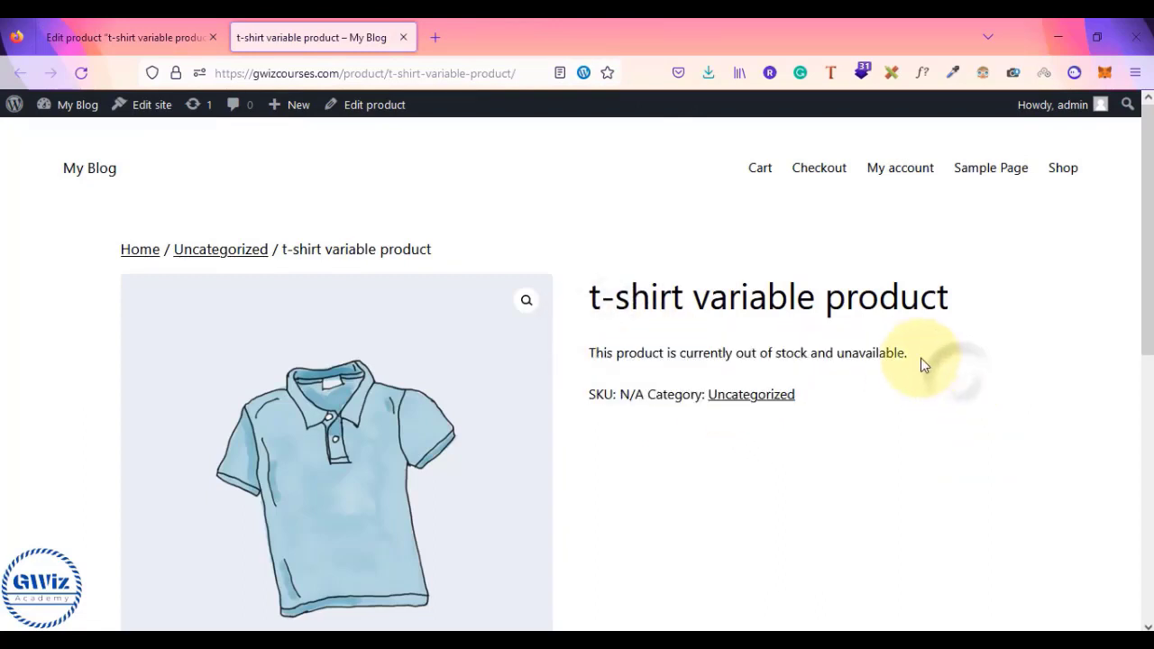
left_click_drag(931, 353, 587, 352)
left_click(588, 353)
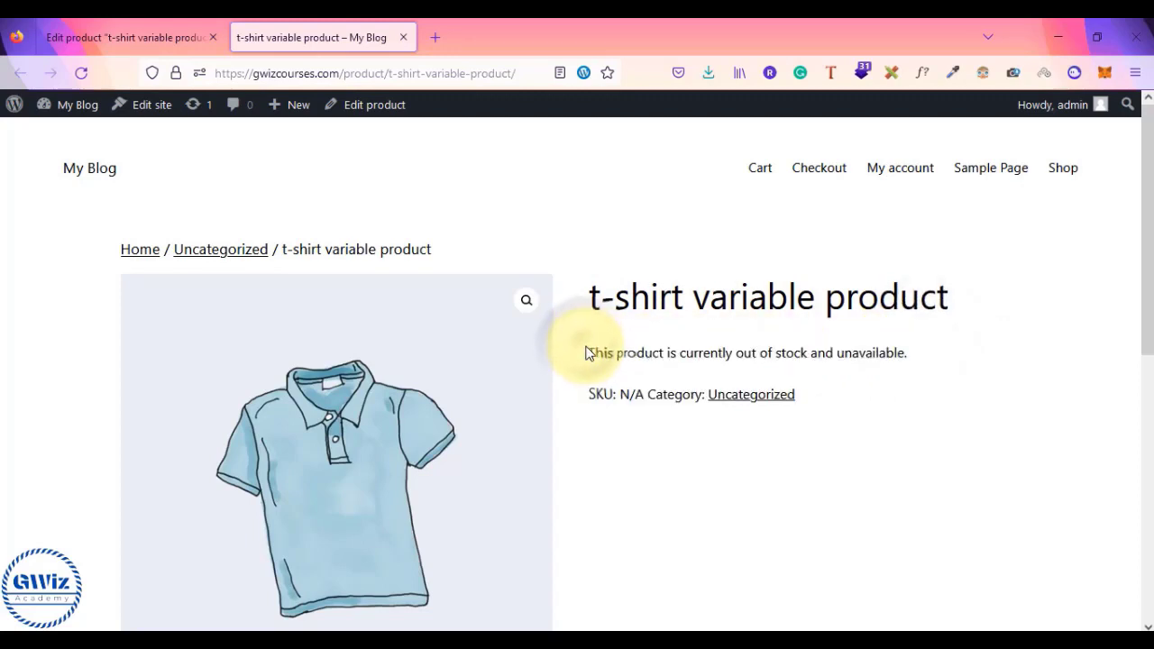
scroll(587, 353, "down", 5)
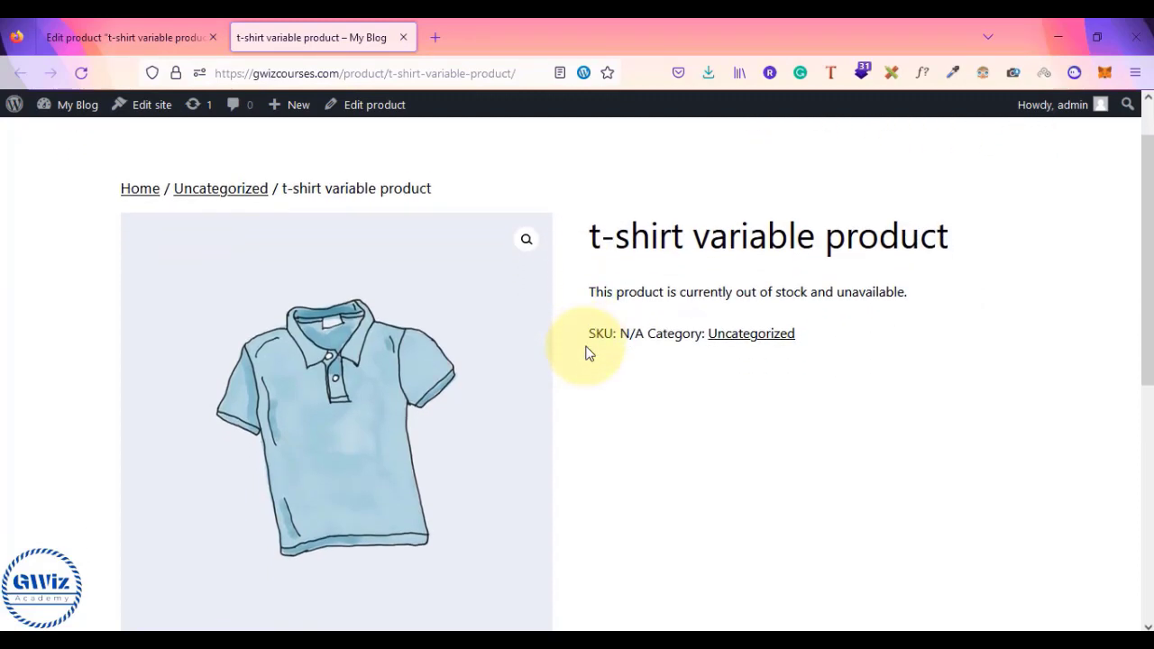
scroll(588, 352, "down", 5)
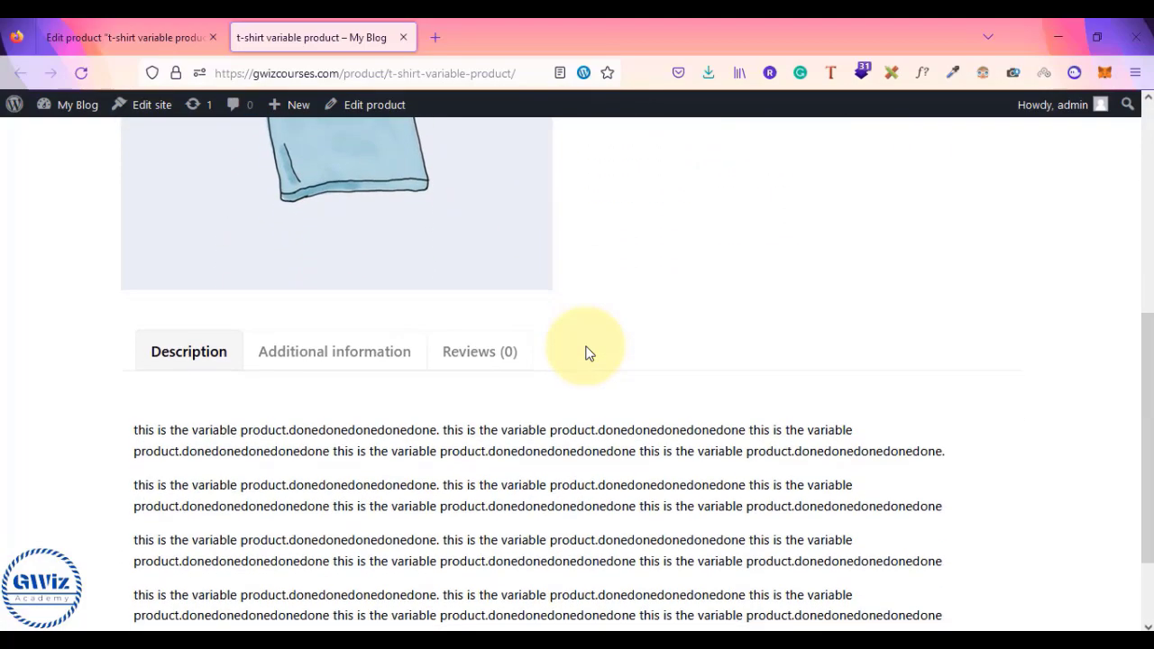
scroll(587, 353, "up", 7)
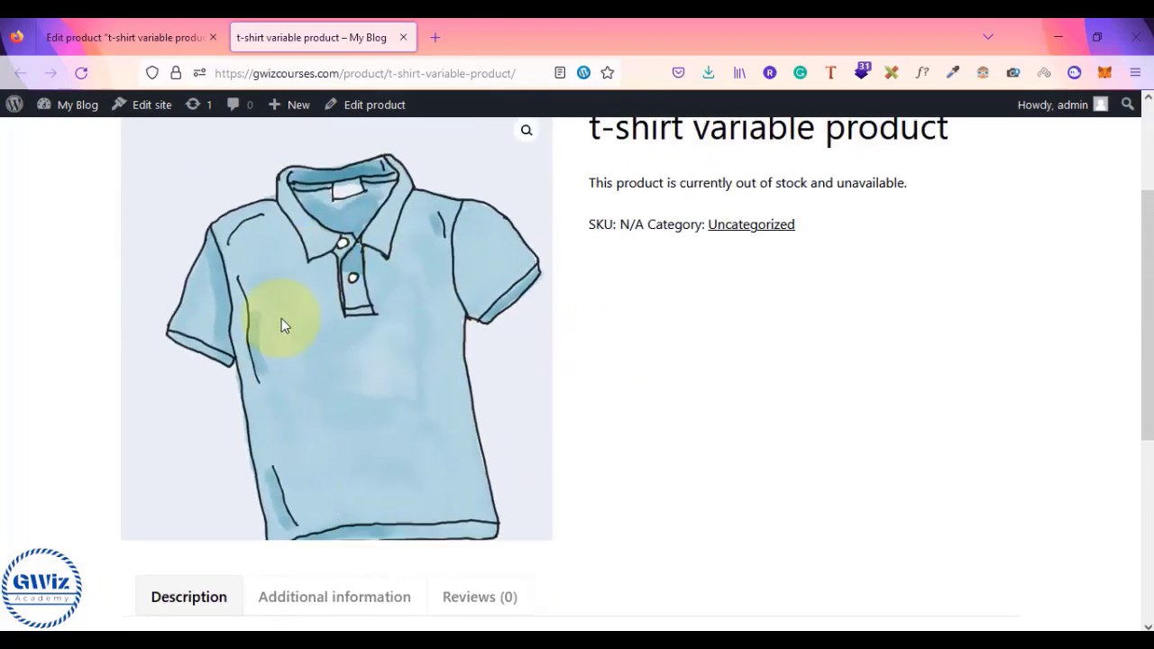
scroll(385, 320, "down", 2)
scroll(303, 541, "down", 3)
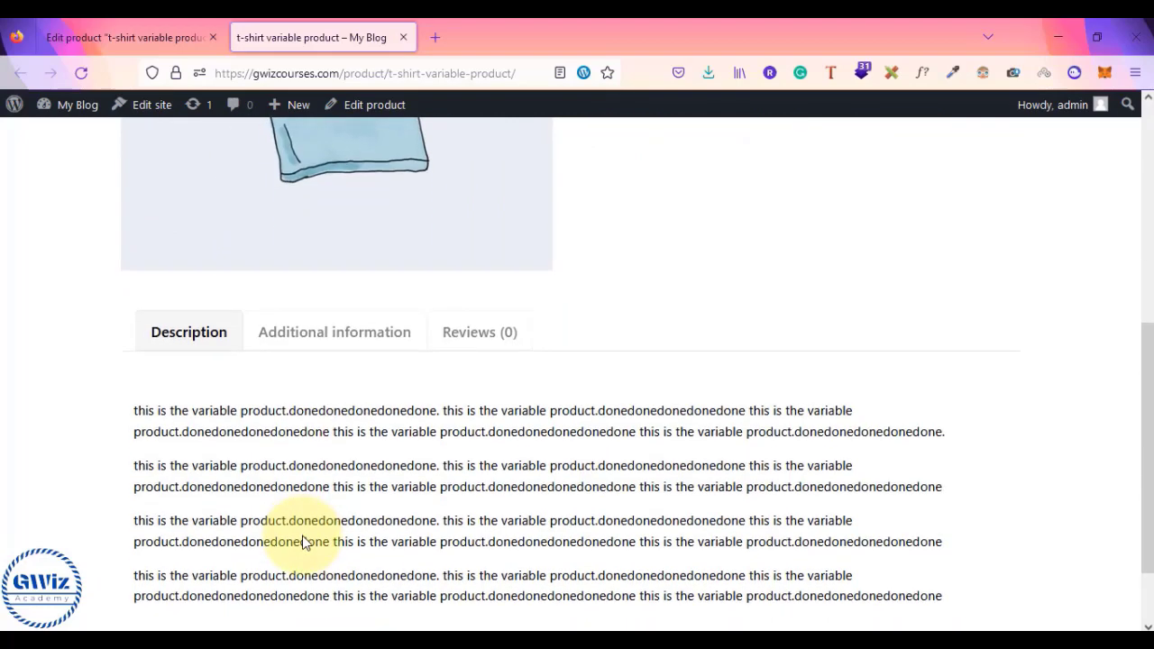
- Review Color, Material and Size values under Additional information, then return to the product editor
left_click(362, 332)
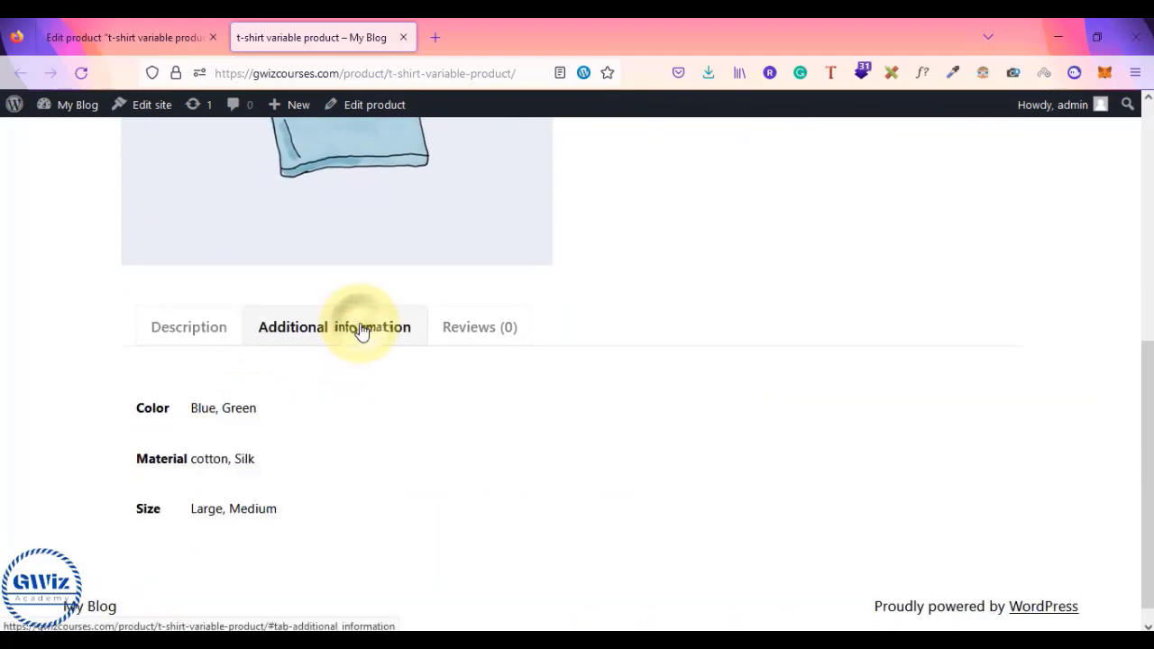
left_click_drag(141, 407, 274, 412)
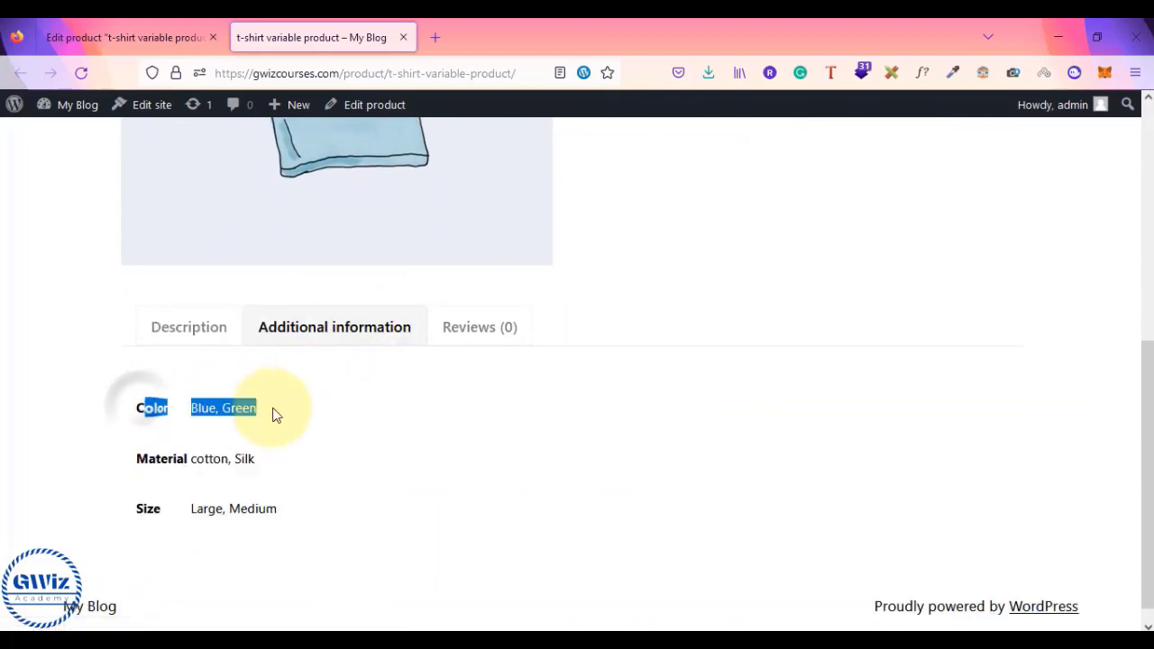
left_click_drag(150, 460, 290, 478)
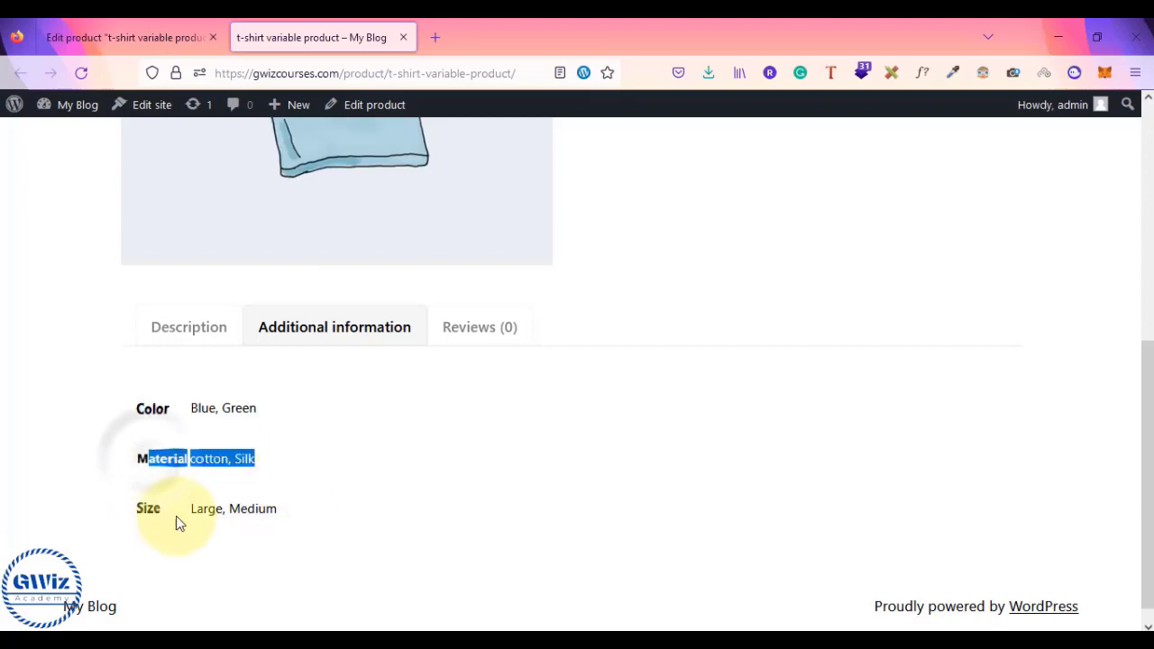
left_click_drag(142, 509, 320, 522)
left_click(320, 522)
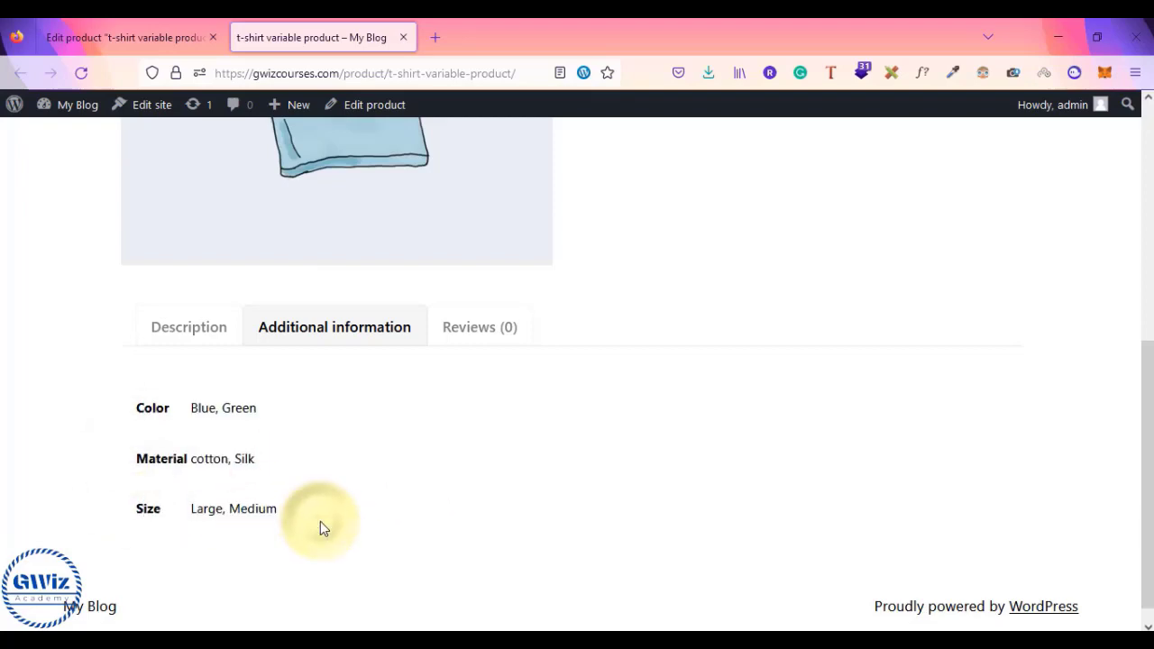
scroll(320, 521, "up", 2)
scroll(320, 524, "down", 3)
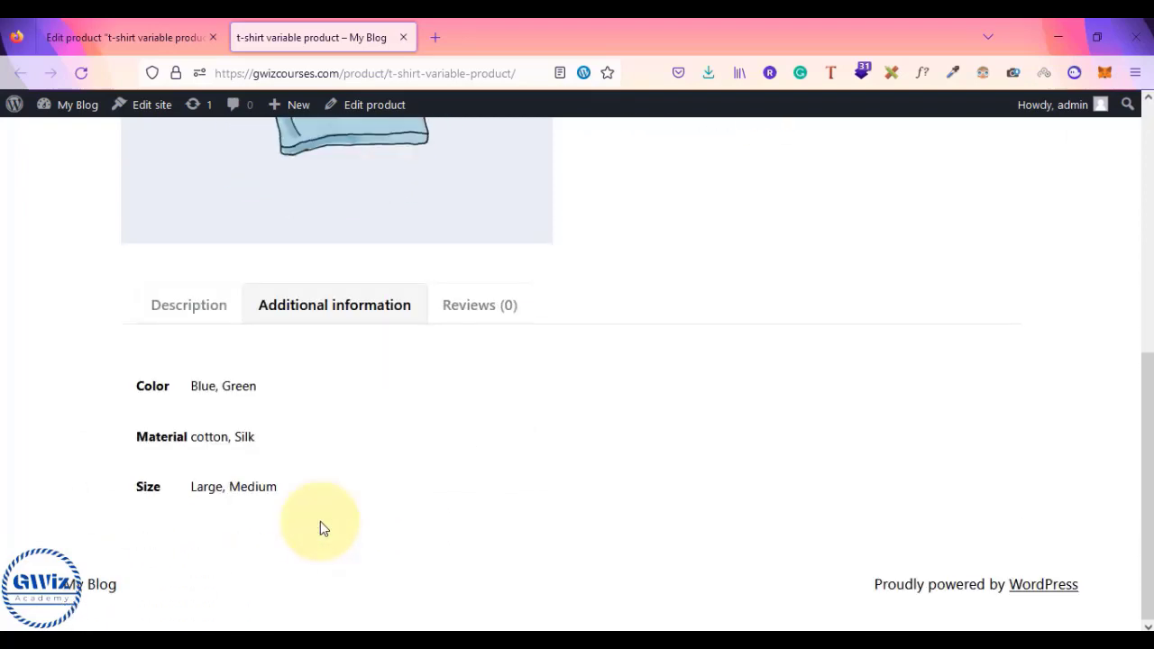
scroll(320, 528, "up", 3)
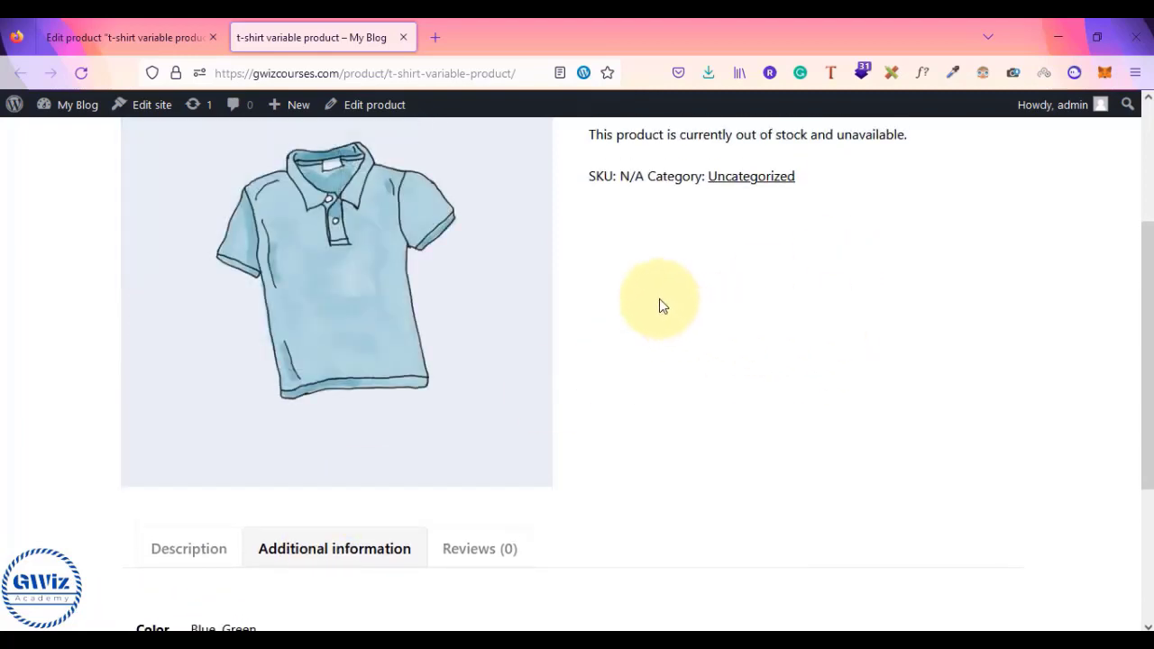
scroll(304, 459, "down", 2)
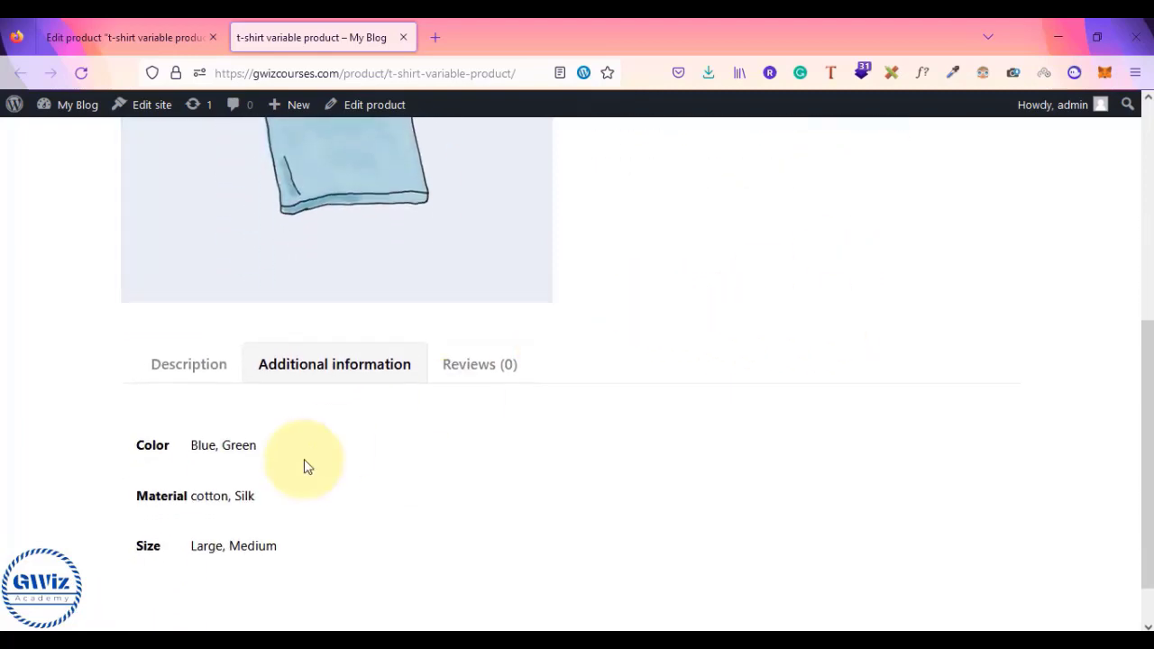
scroll(353, 438, "up", 3)
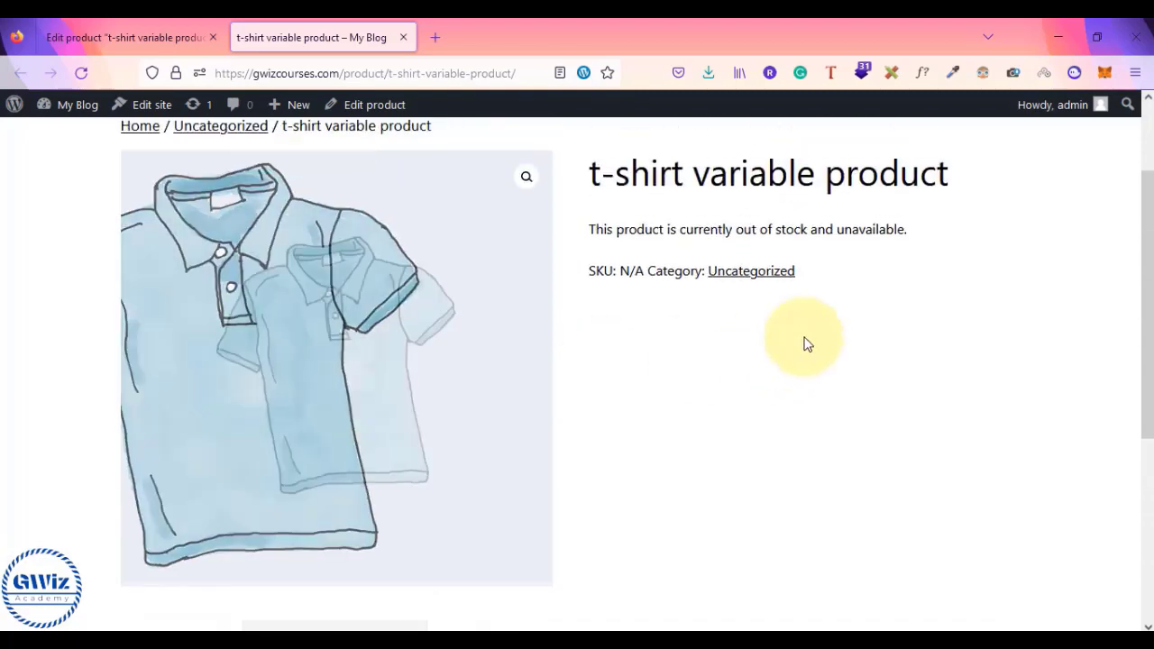
left_click(165, 25)
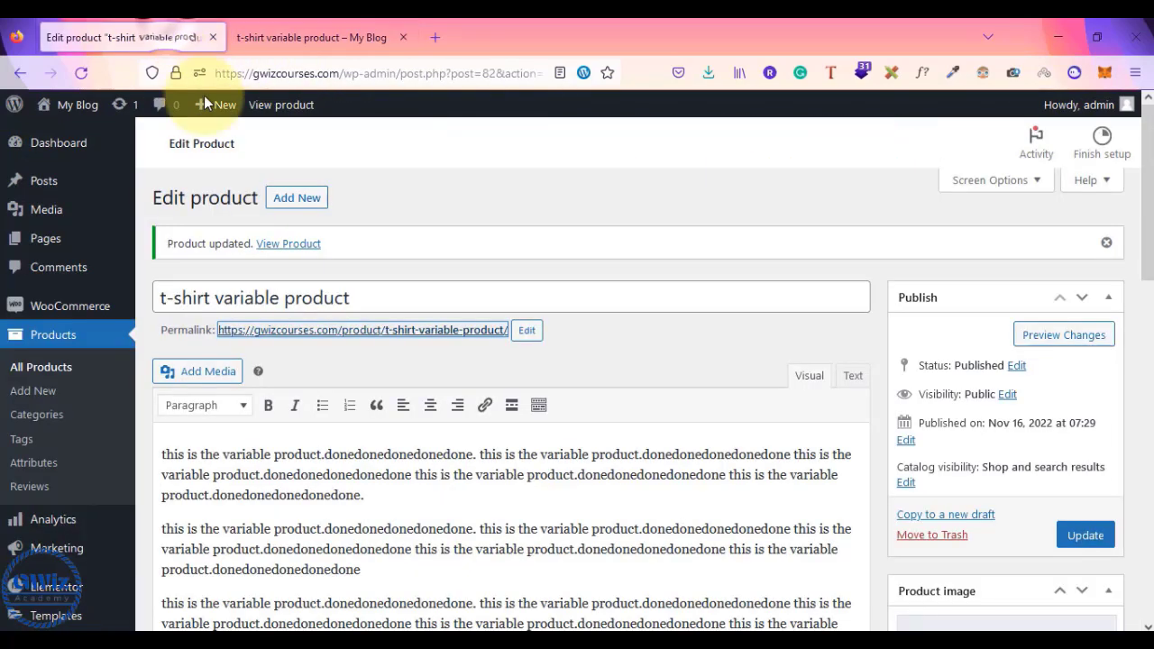
- Change the product type to Simple product, update it, and reload the live page
scroll(424, 296, "down", 5)
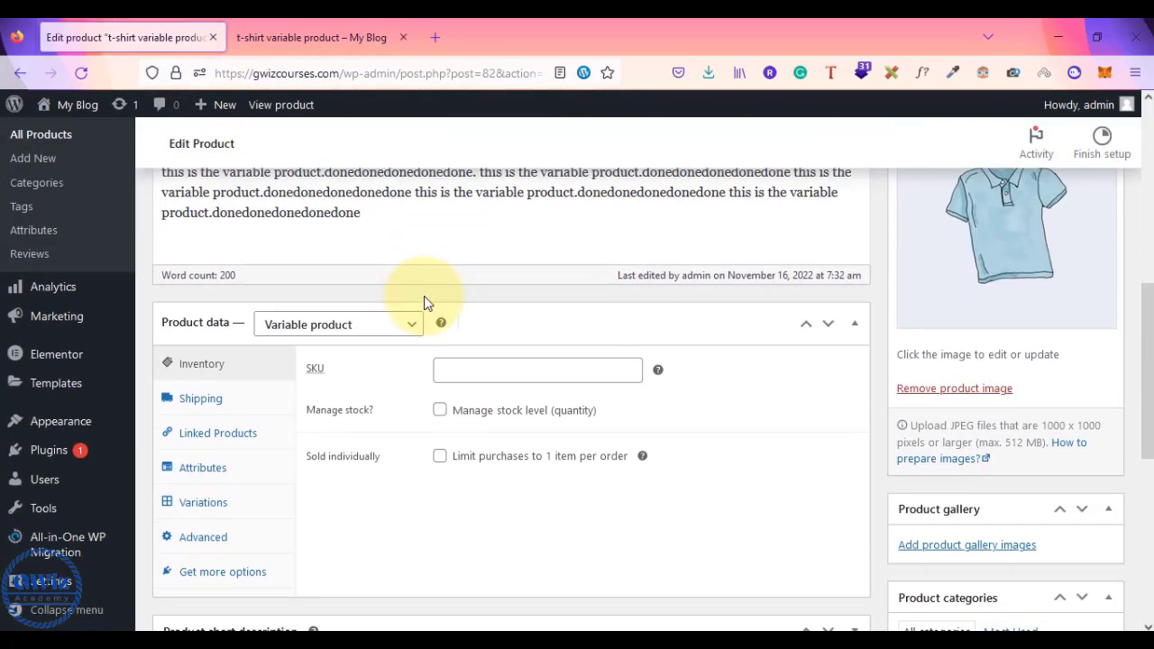
left_click(347, 327)
left_click(320, 375)
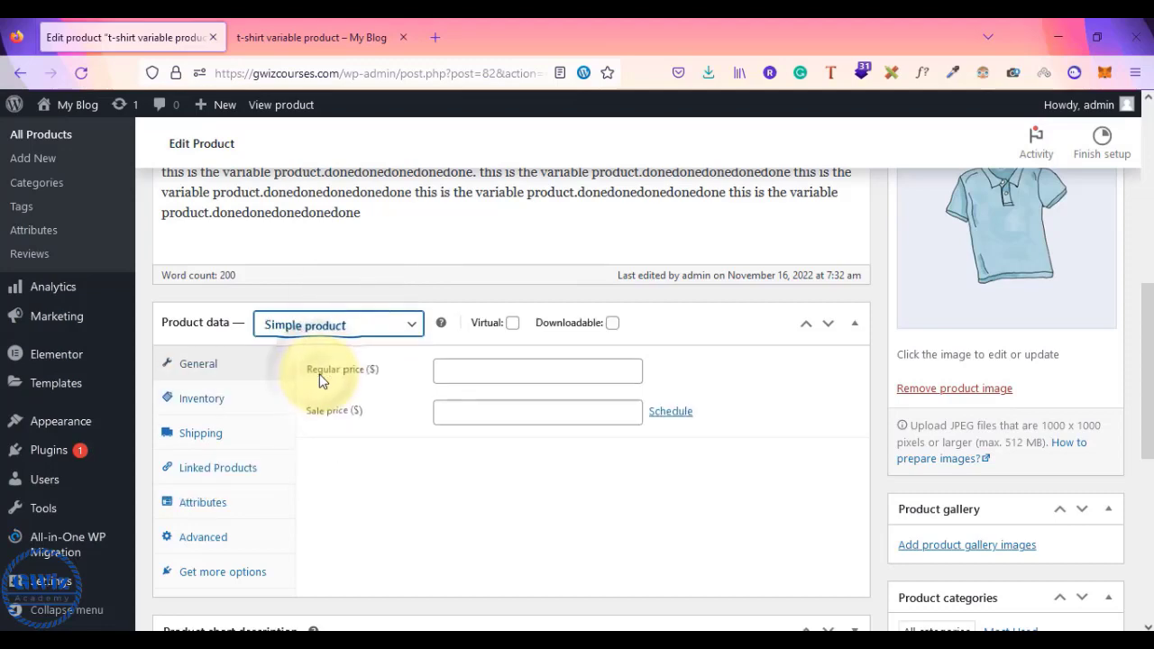
scroll(541, 455, "up", 4)
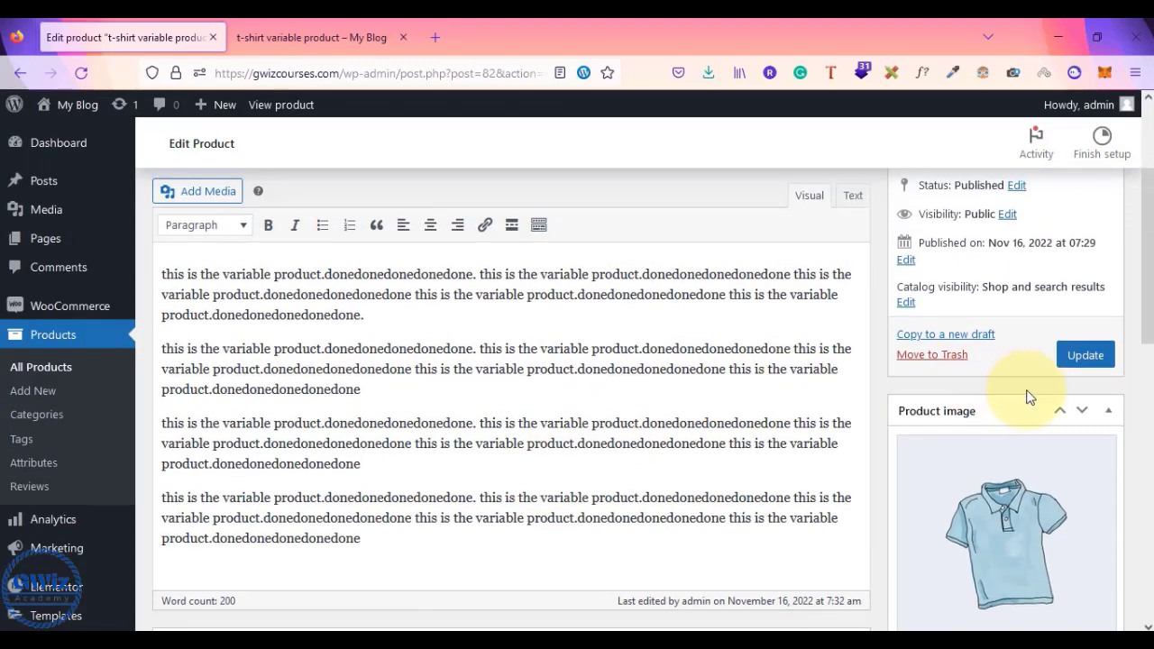
left_click(1084, 364)
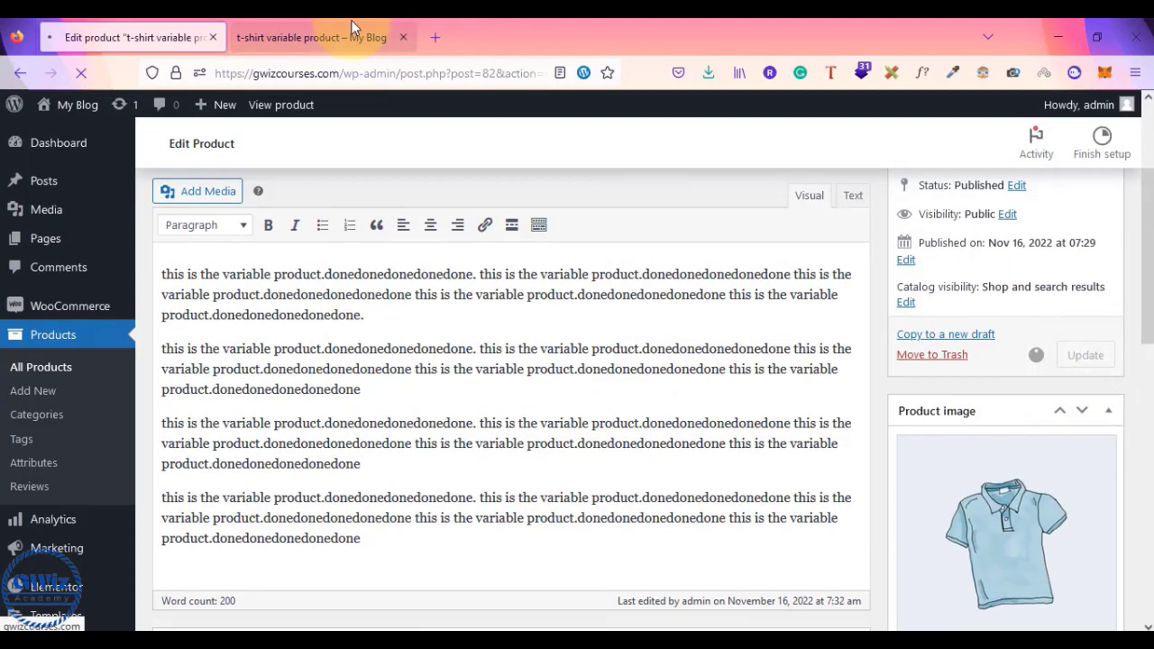
left_click(352, 33)
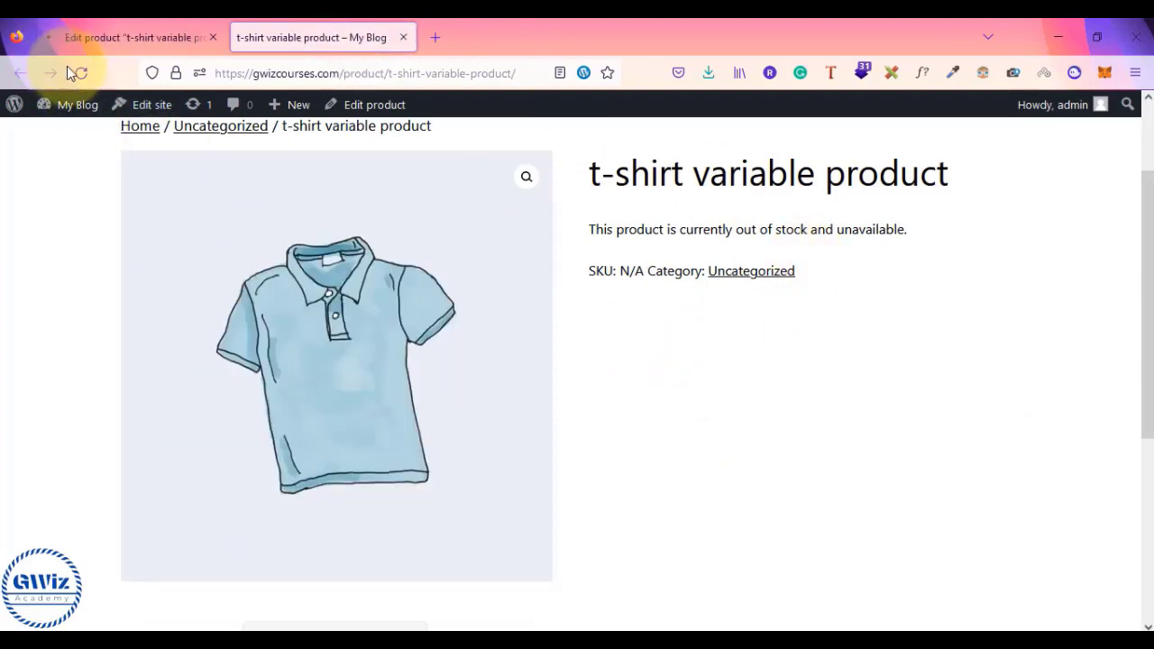
left_click(85, 70)
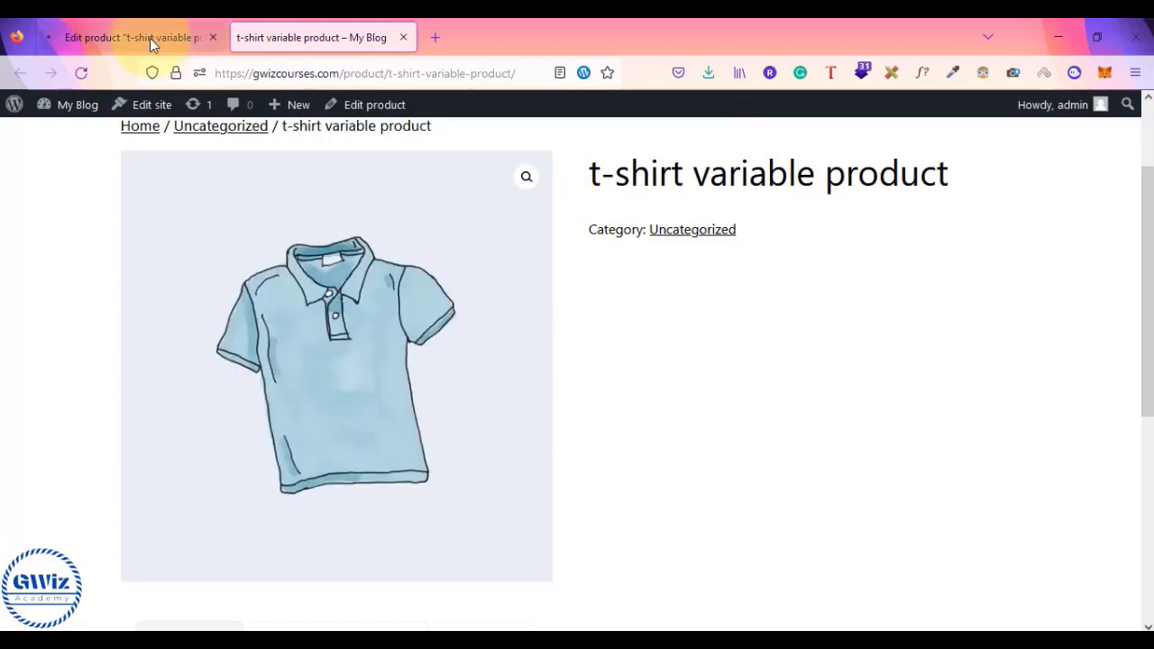
- Set a 299 sale price alongside the 599 regular price and update the product
left_click(150, 37)
scroll(708, 322, "down", 3)
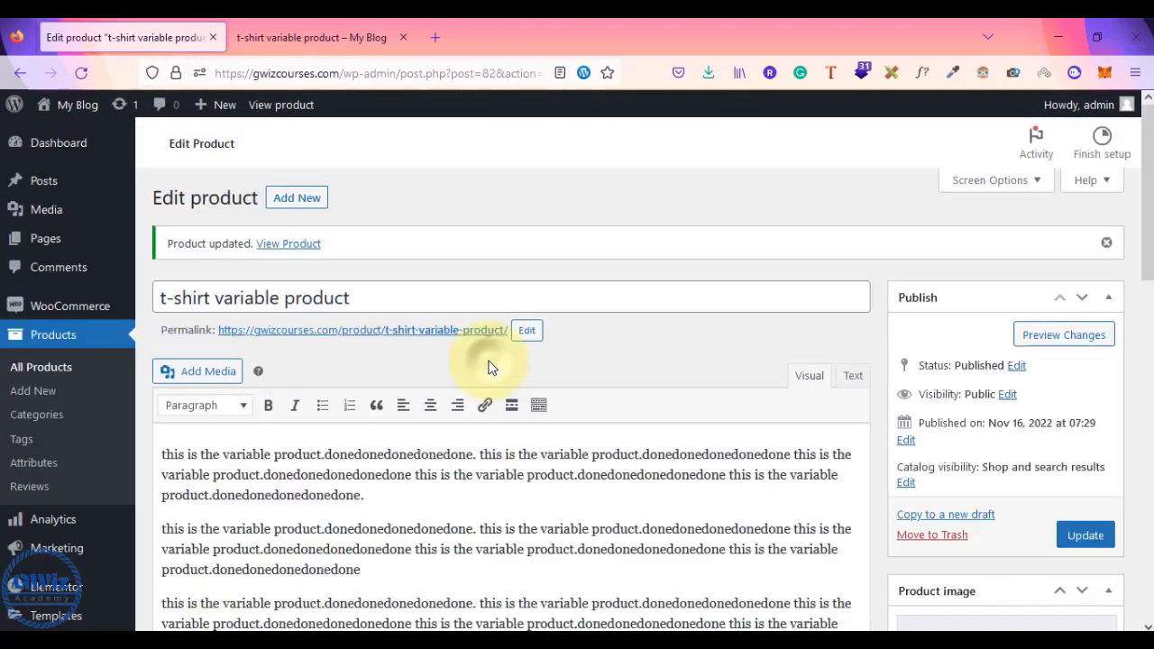
scroll(818, 339, "down", 3)
scroll(632, 343, "down", 2)
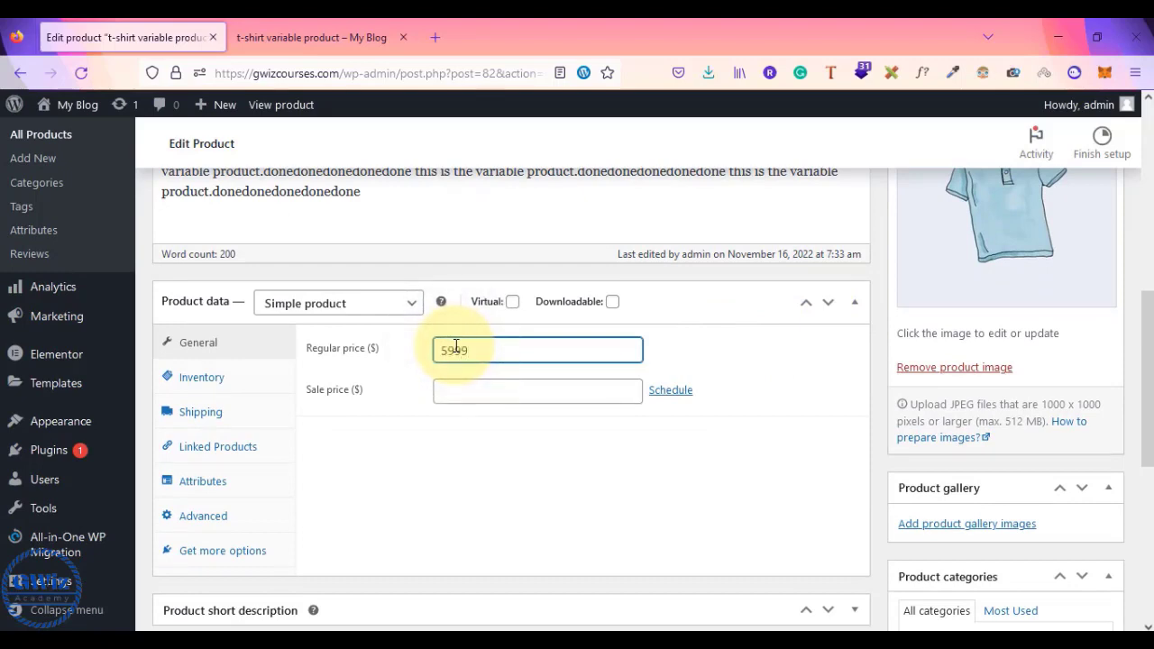
left_click(458, 396)
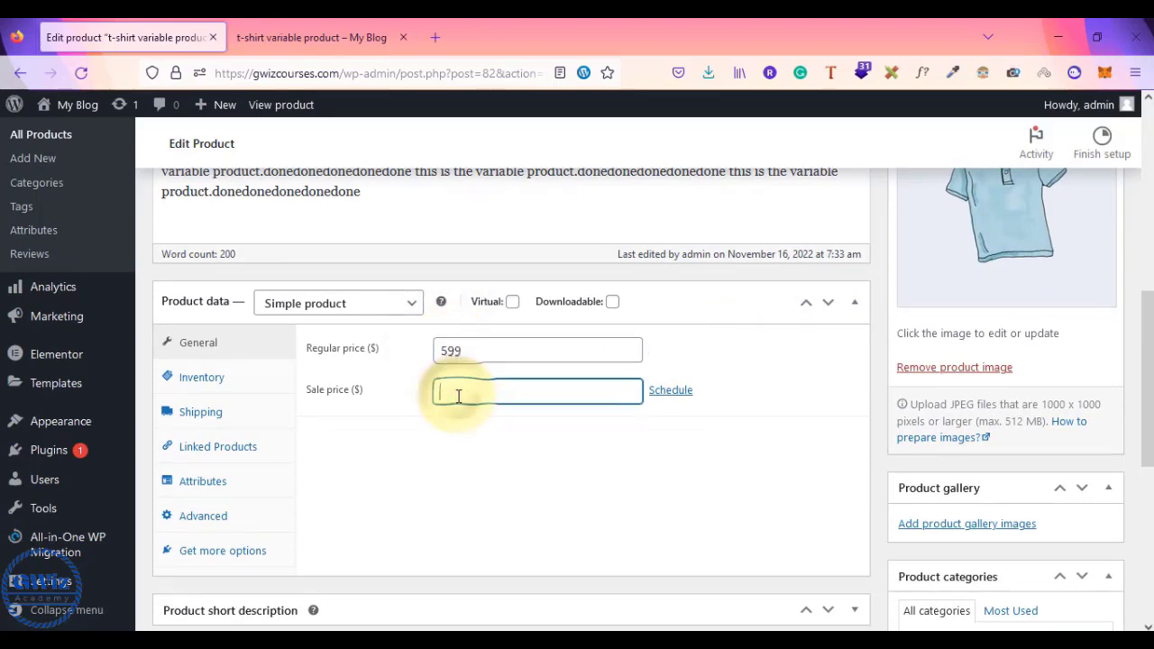
type("299")
scroll(870, 466, "up", 5)
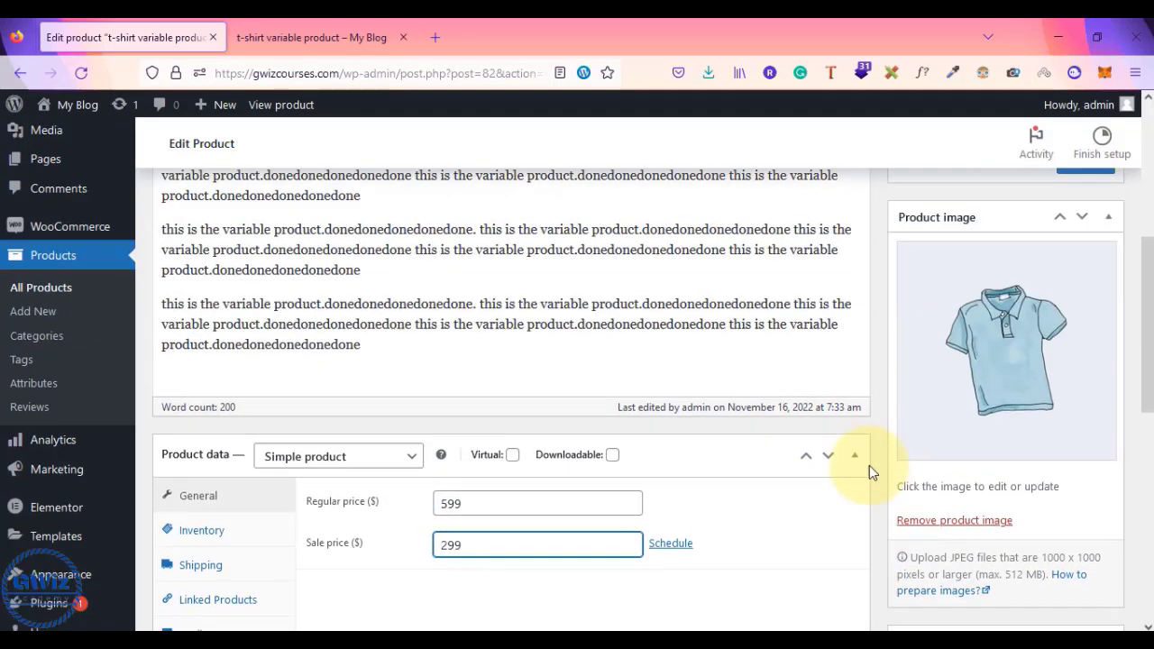
left_click(1080, 341)
left_click(315, 37)
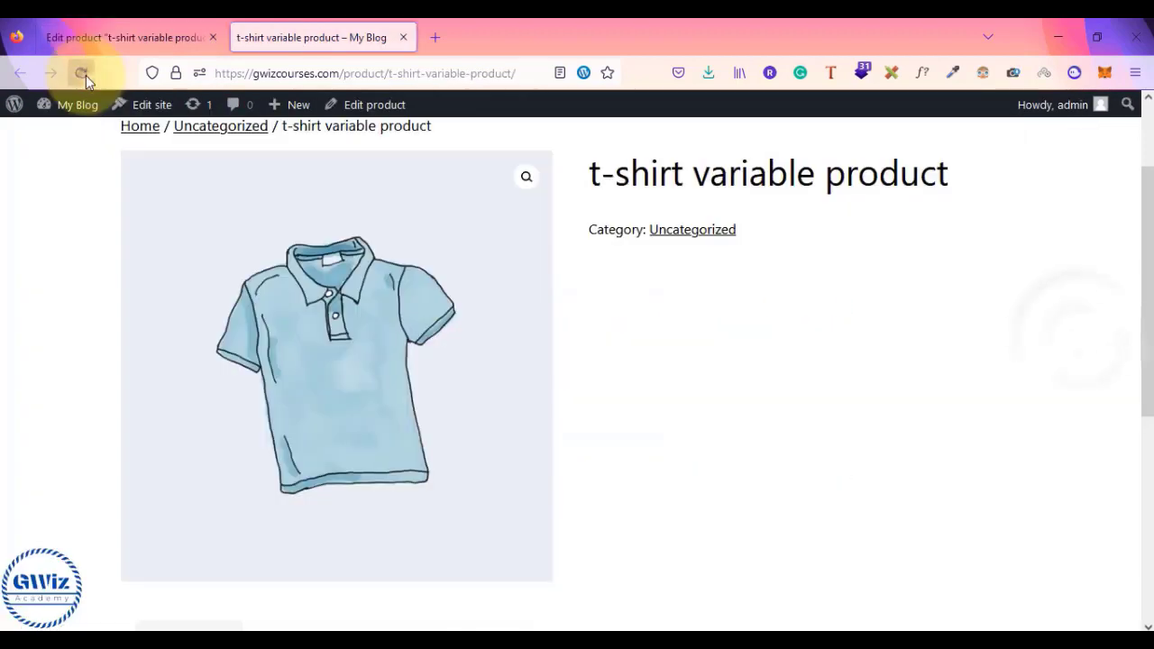
- Reload the live product page and check the new 299 sale price against 599
left_click(81, 73)
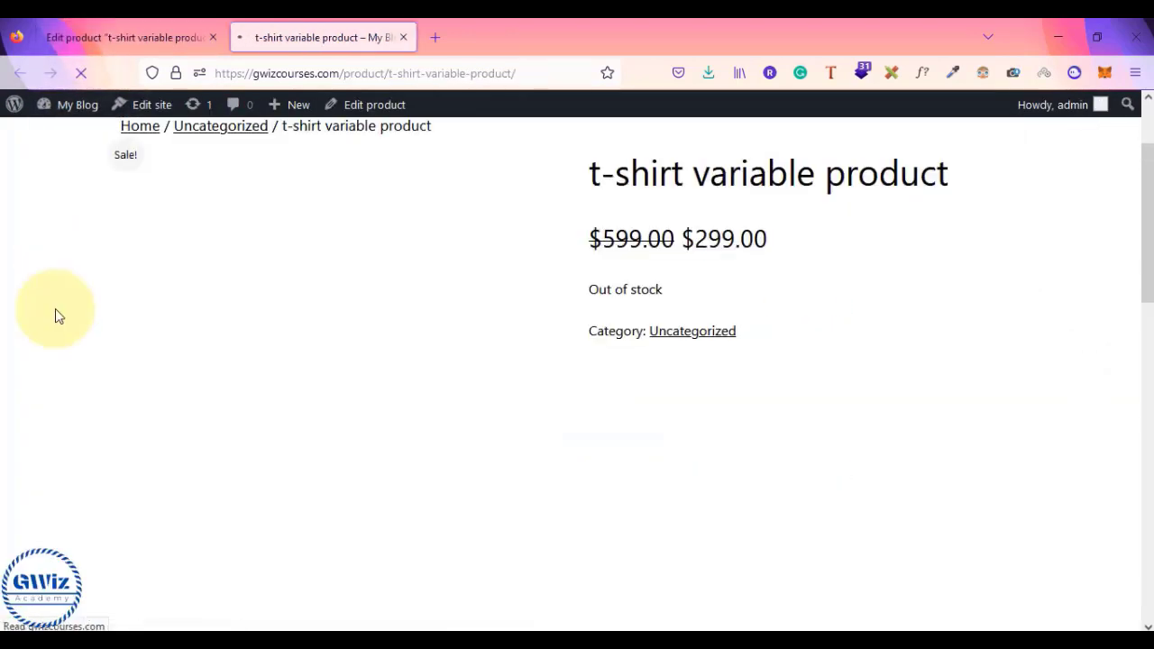
left_click_drag(586, 238, 683, 238)
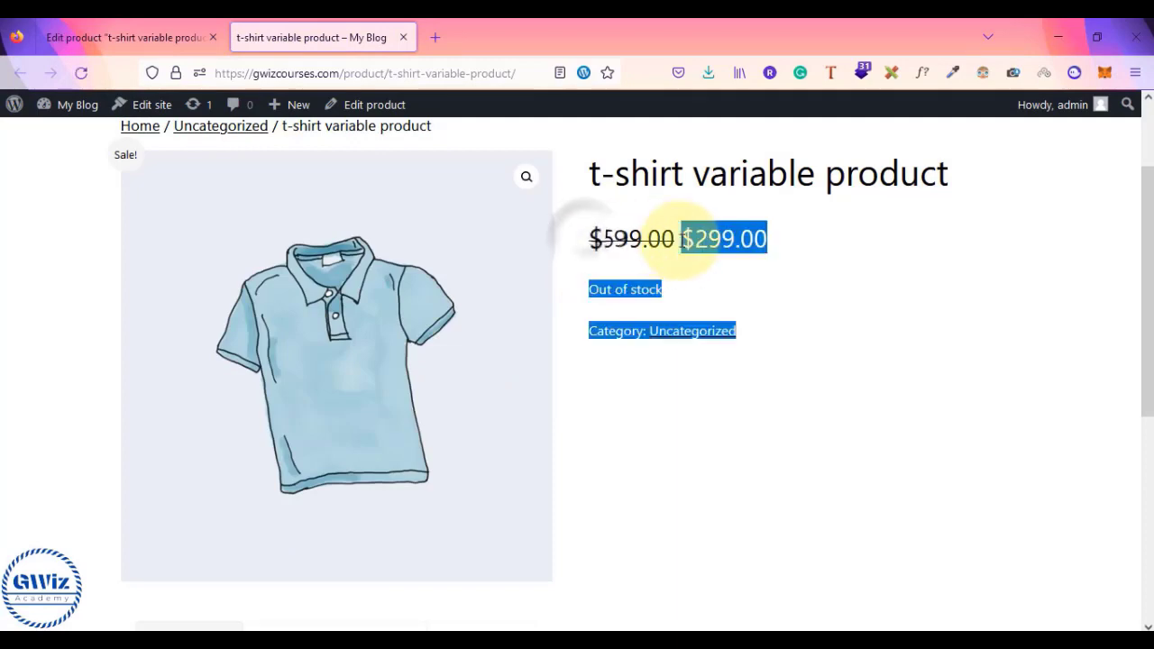
left_click(682, 239)
scroll(835, 316, "down", 2)
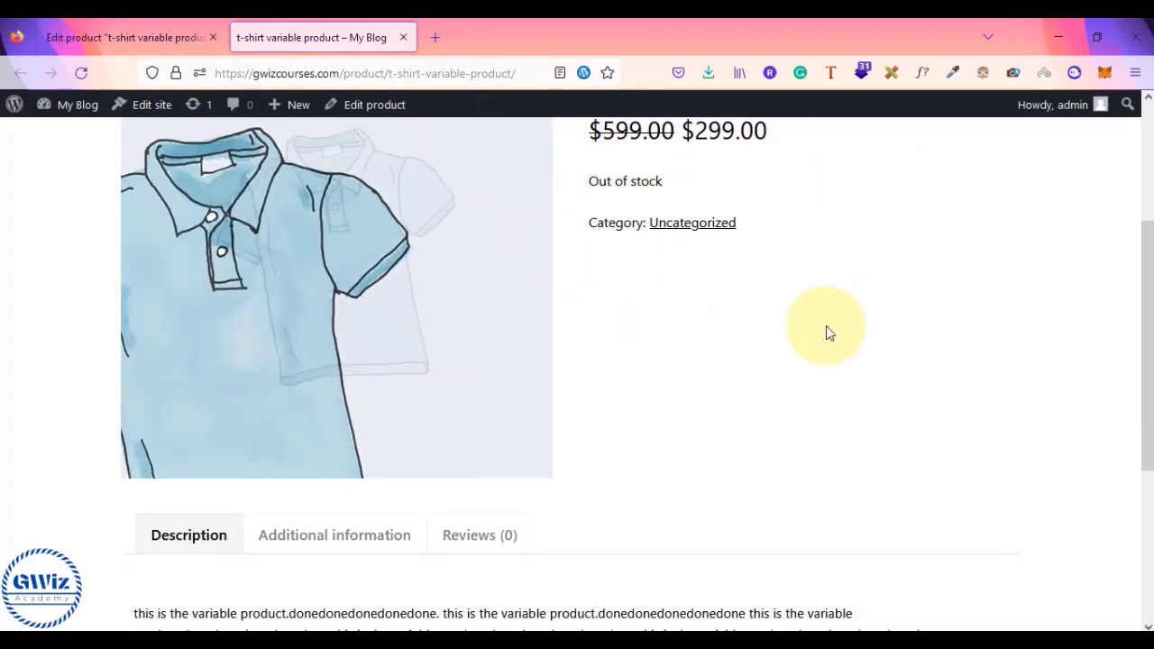
scroll(812, 439, "down", 5)
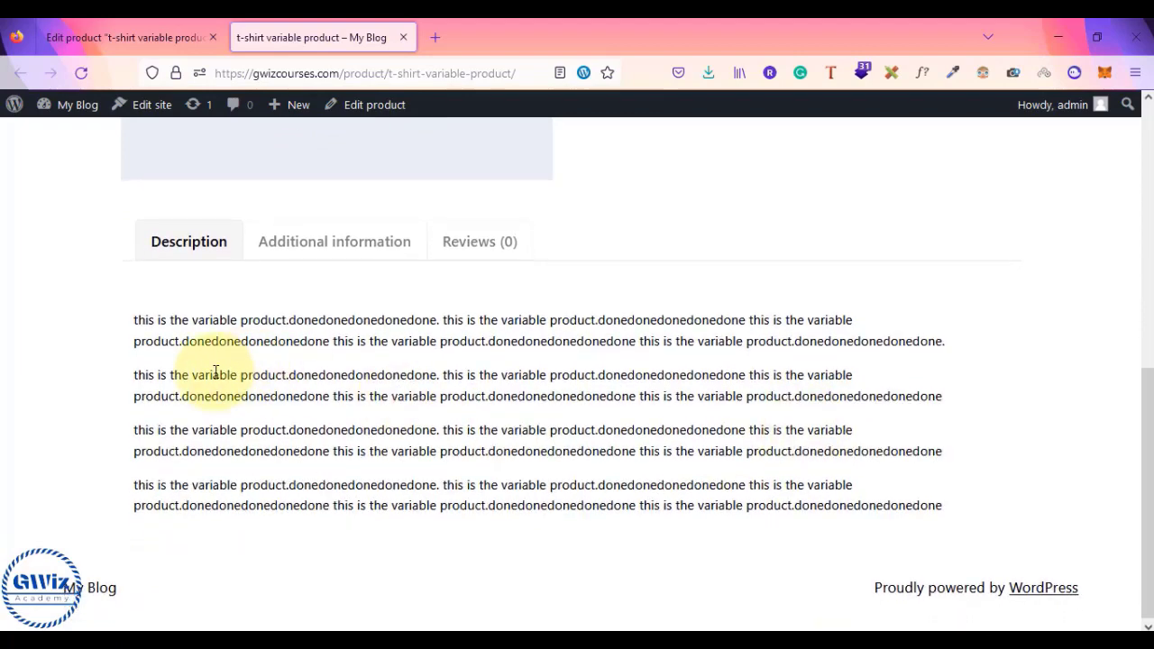
- Review the Color, Material and Size values on the Additional information tab
left_click(302, 253)
left_click_drag(193, 386, 287, 505)
left_click(287, 505)
scroll(287, 505, "up", 3)
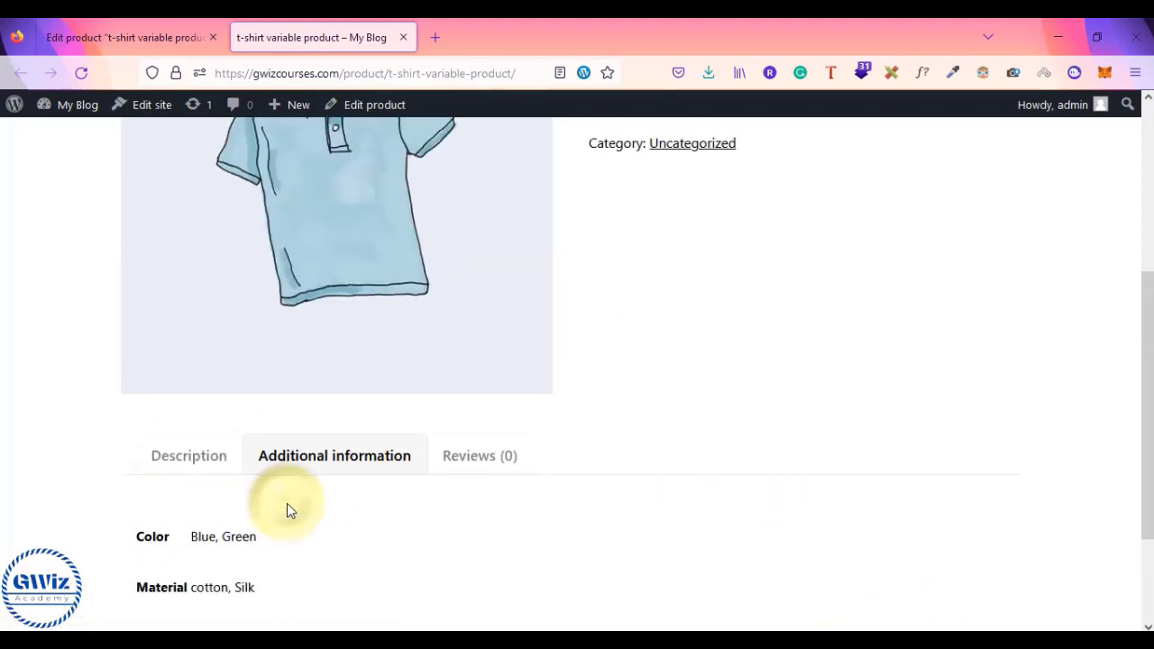
scroll(287, 505, "down", 3)
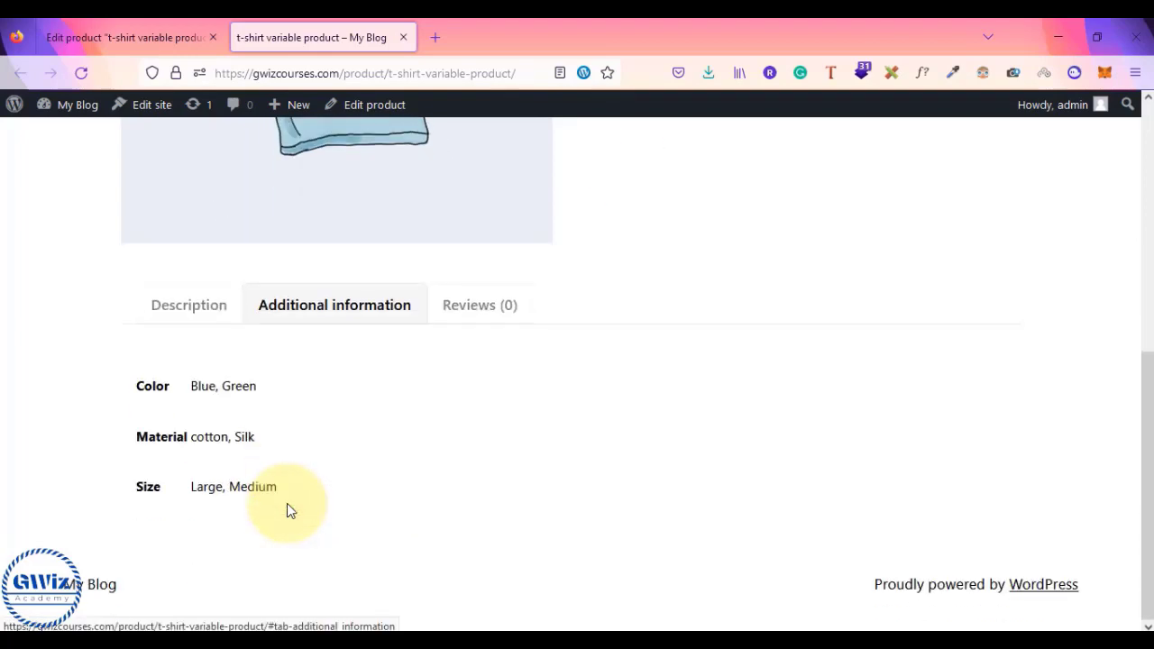
scroll(287, 505, "up", 5)
scroll(358, 350, "down", 5)
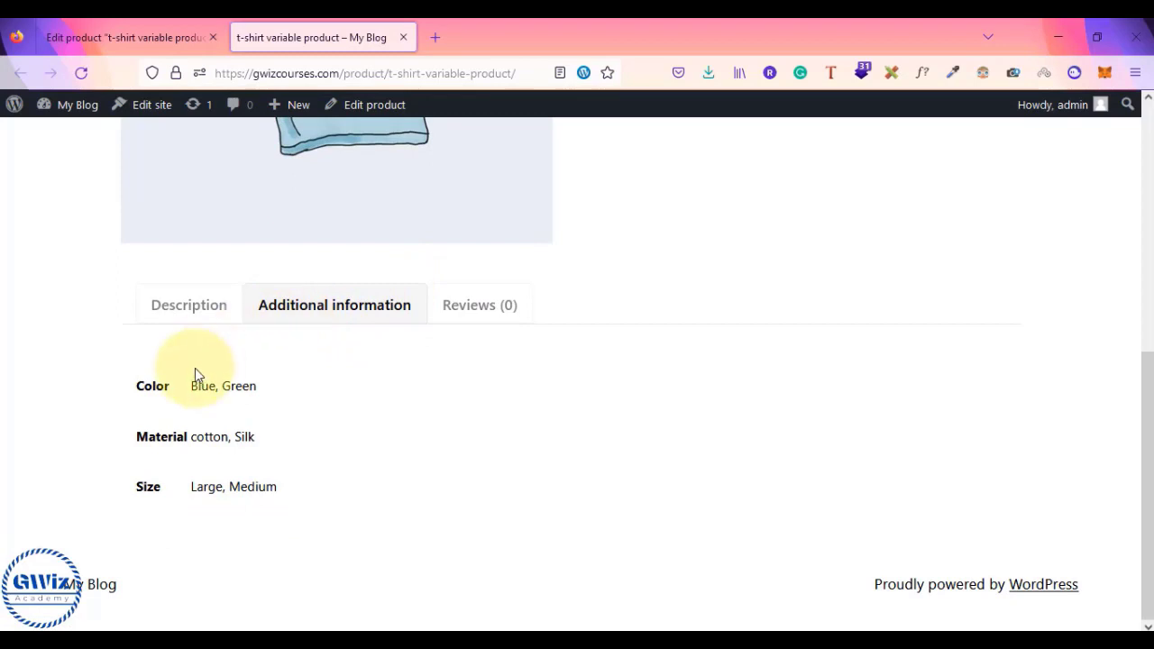
scroll(193, 376, "up", 3)
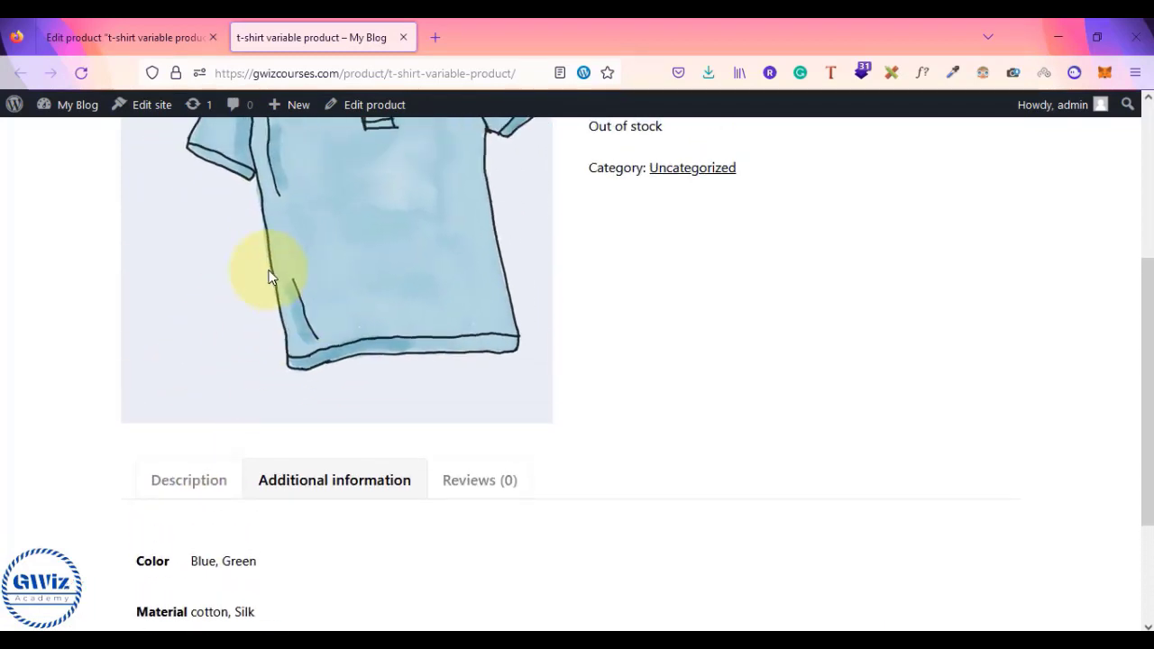
scroll(258, 479, "down", 3)
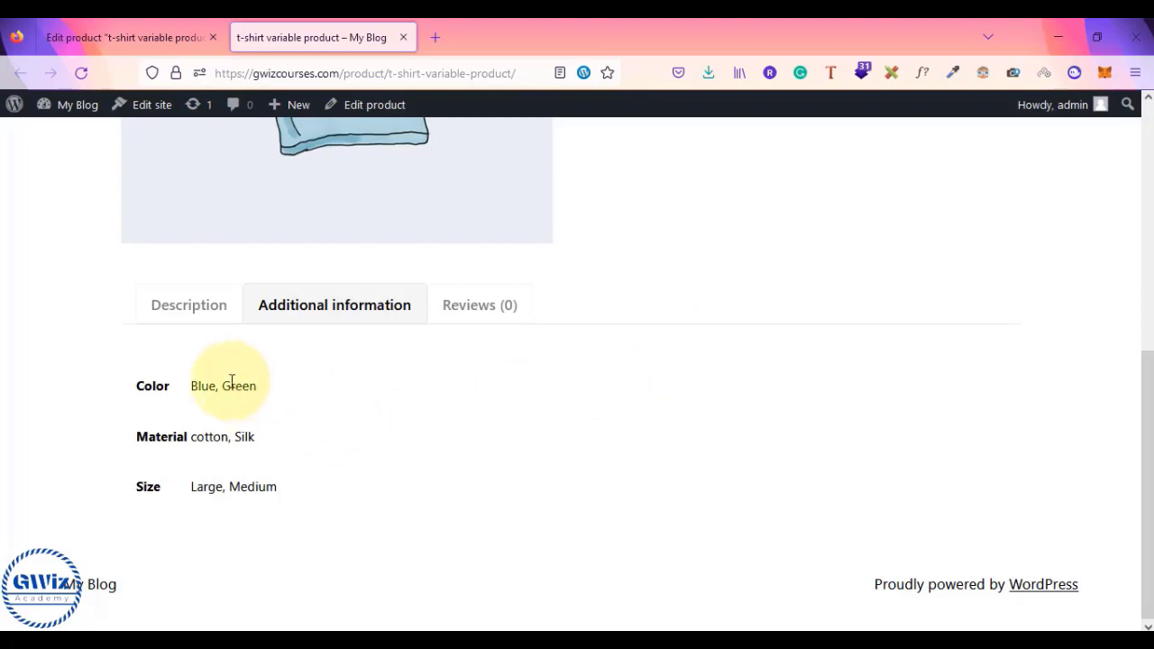
scroll(290, 472, "up", 5)
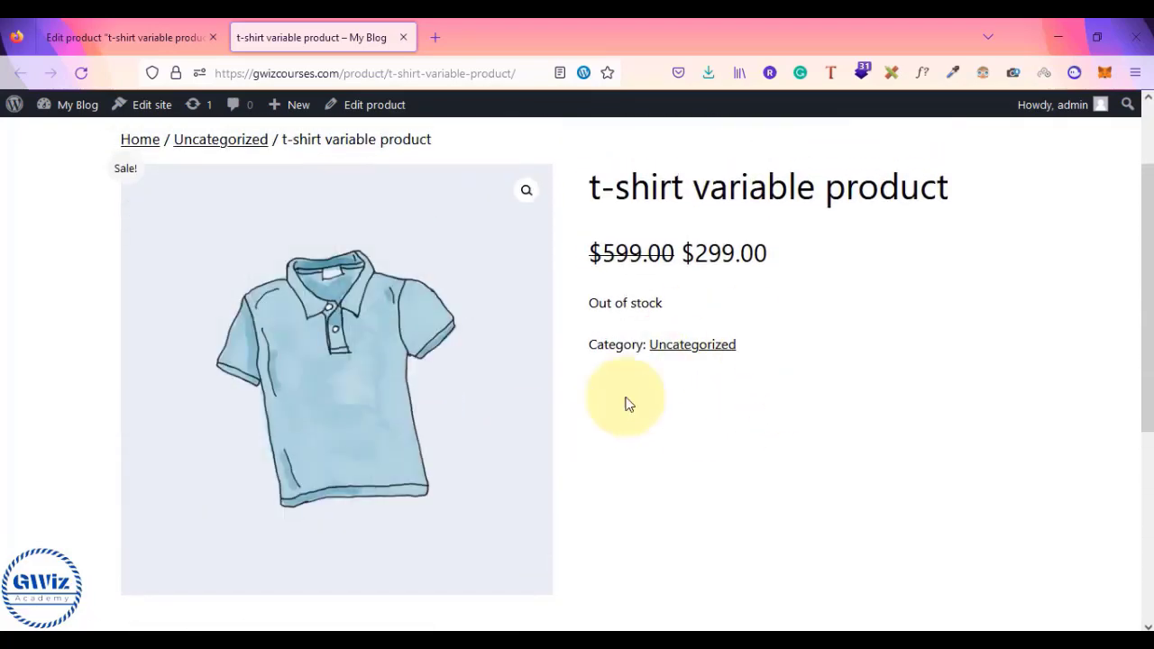
scroll(665, 415, "down", 3)
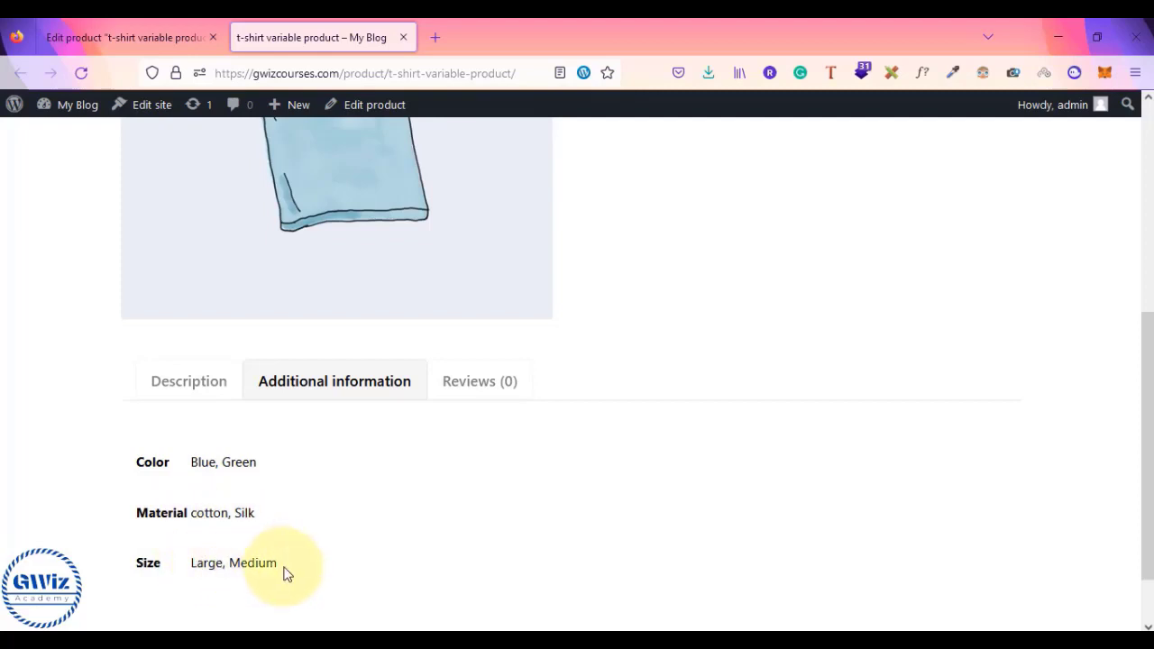
scroll(387, 541, "up", 5)
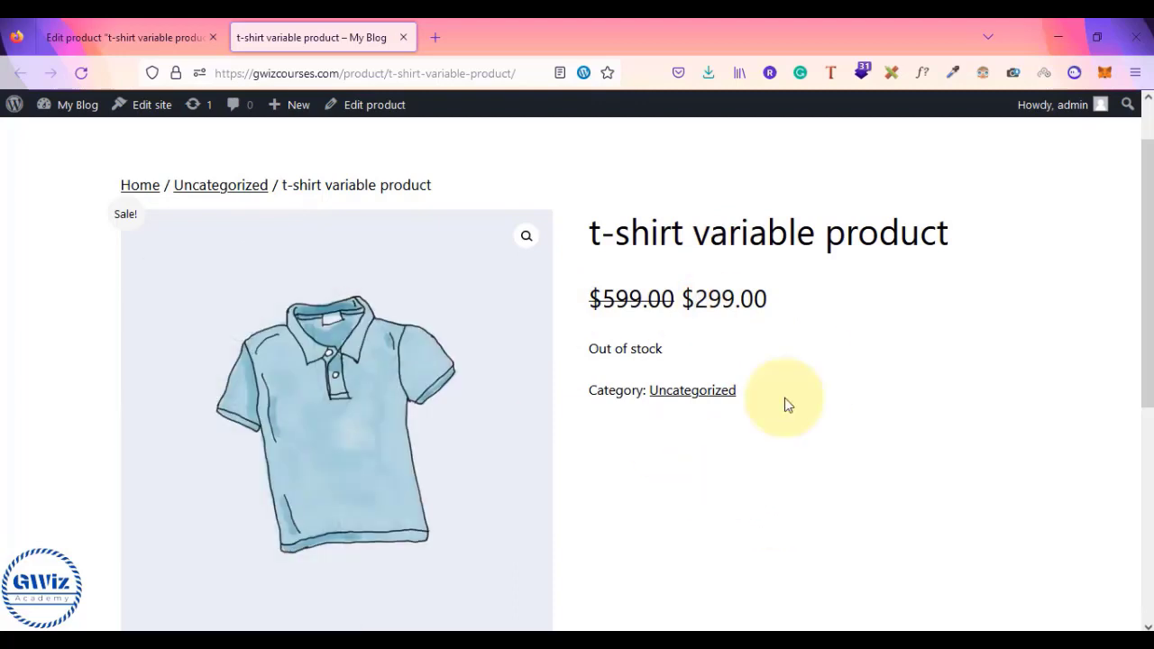
scroll(767, 413, "down", 3)
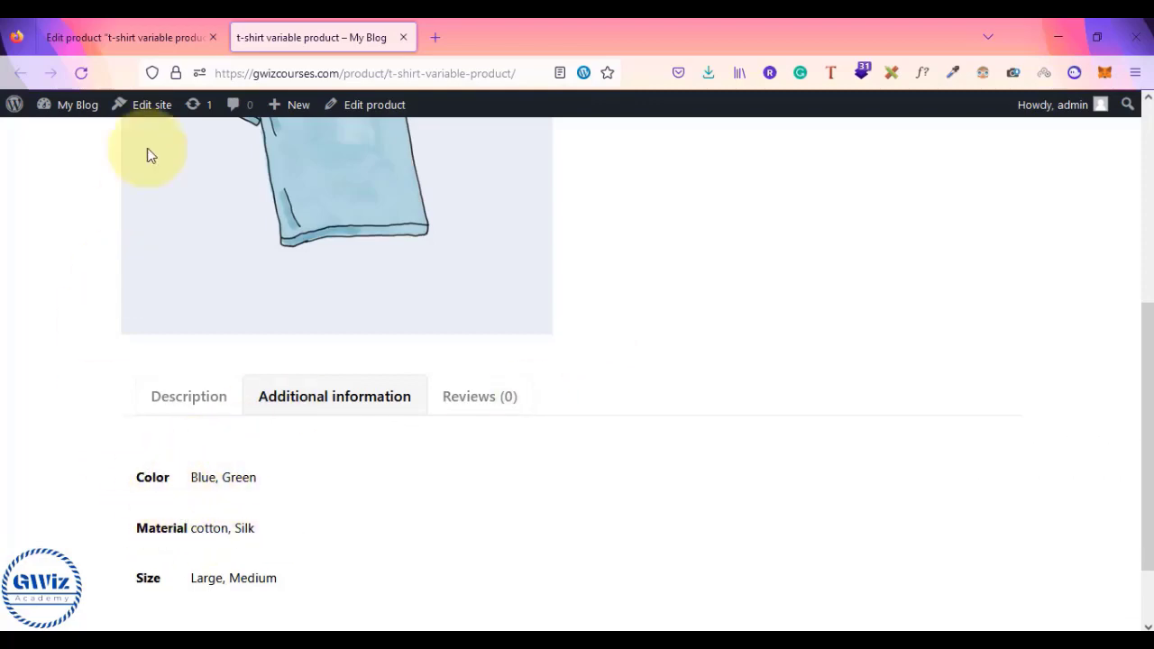
left_click(177, 27)
- Change the t-shirt's product type to Variable product
scroll(690, 245, "down", 10)
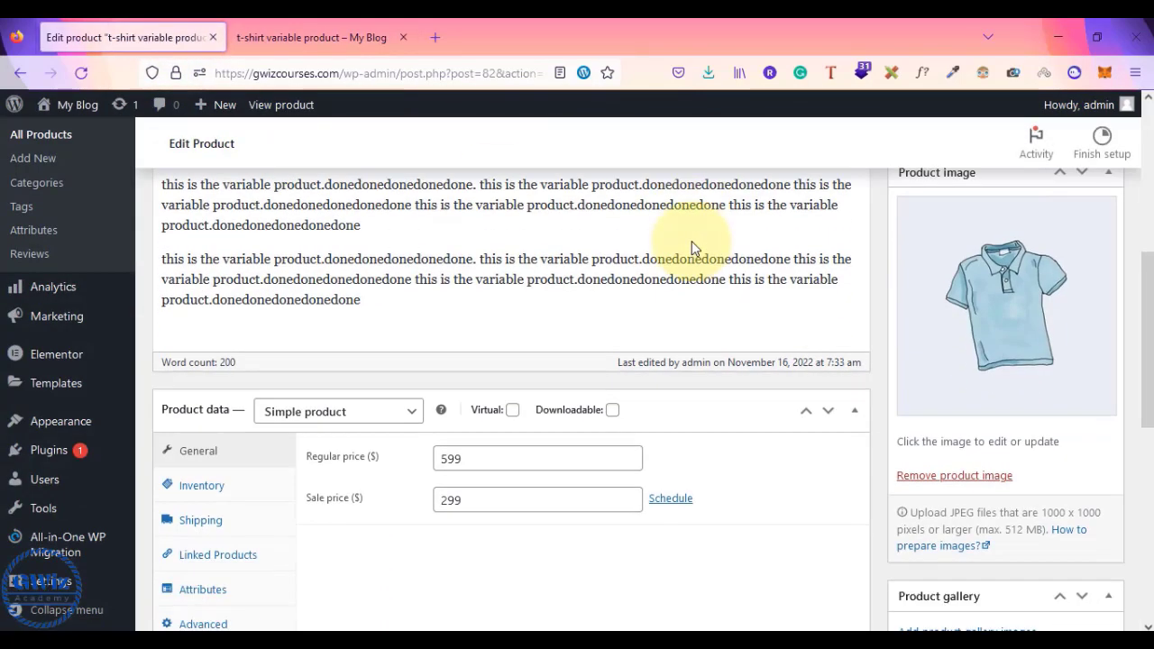
left_click(380, 317)
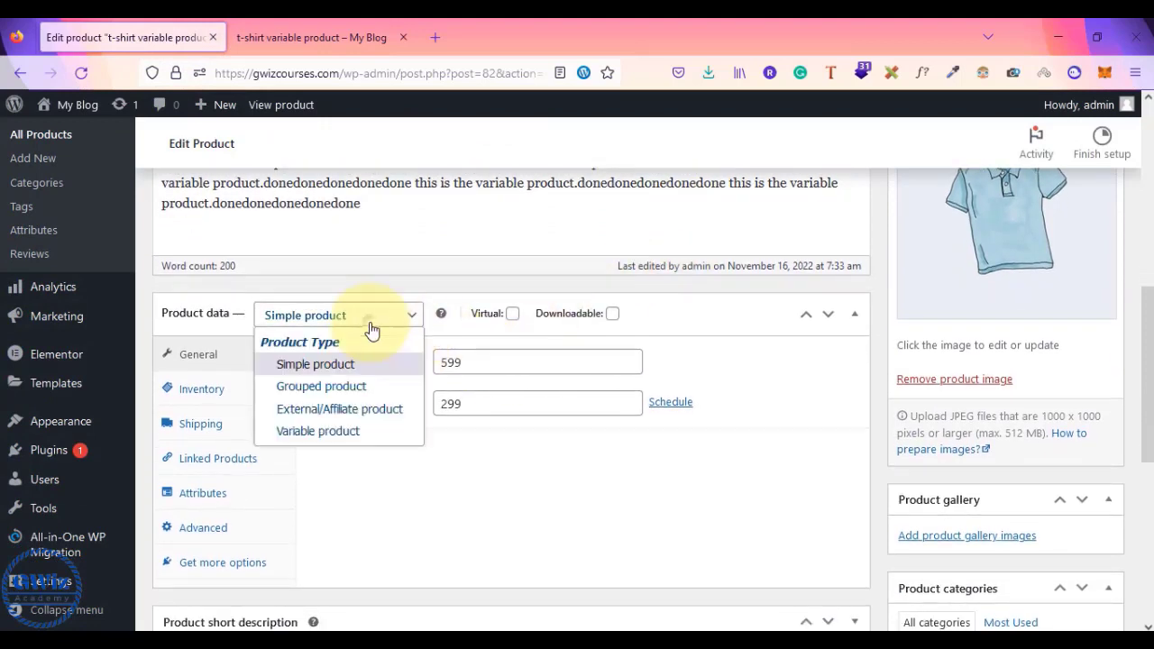
left_click(336, 432)
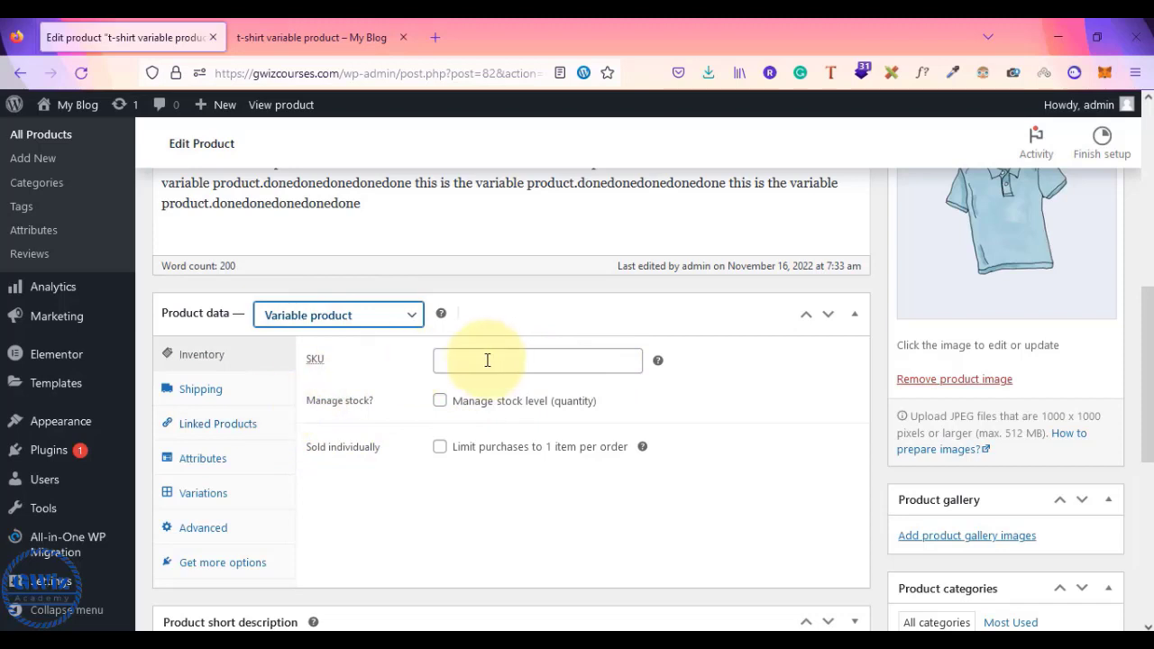
- Mark Color, Material and Size as used for variations and save the attributes
left_click(205, 467)
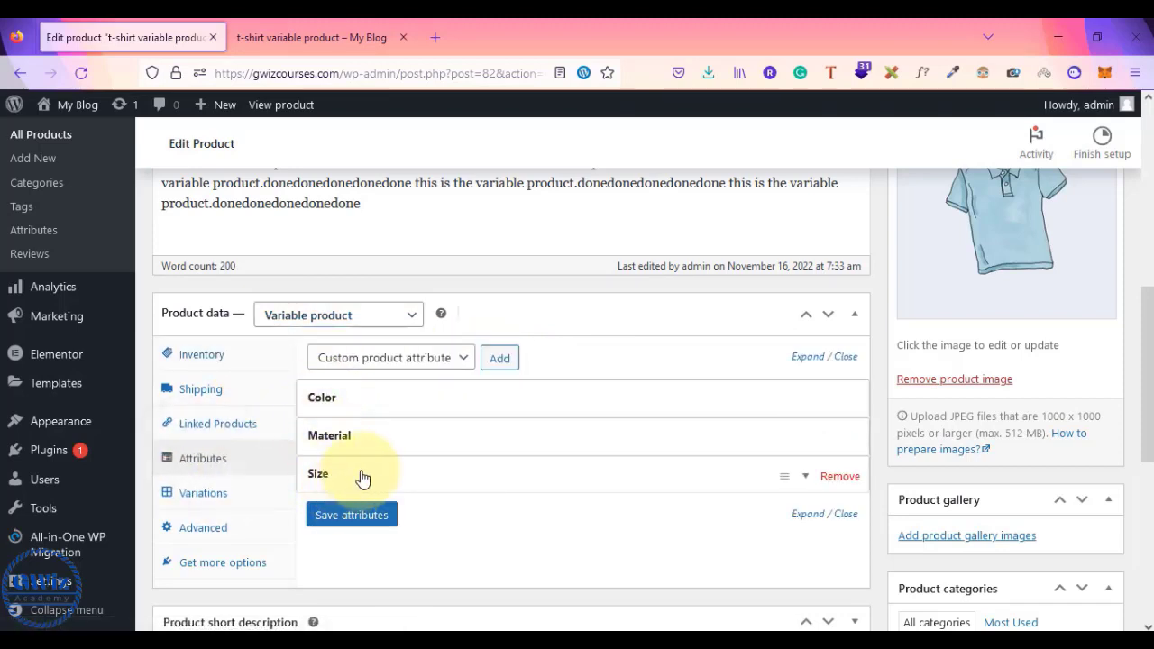
left_click(499, 394)
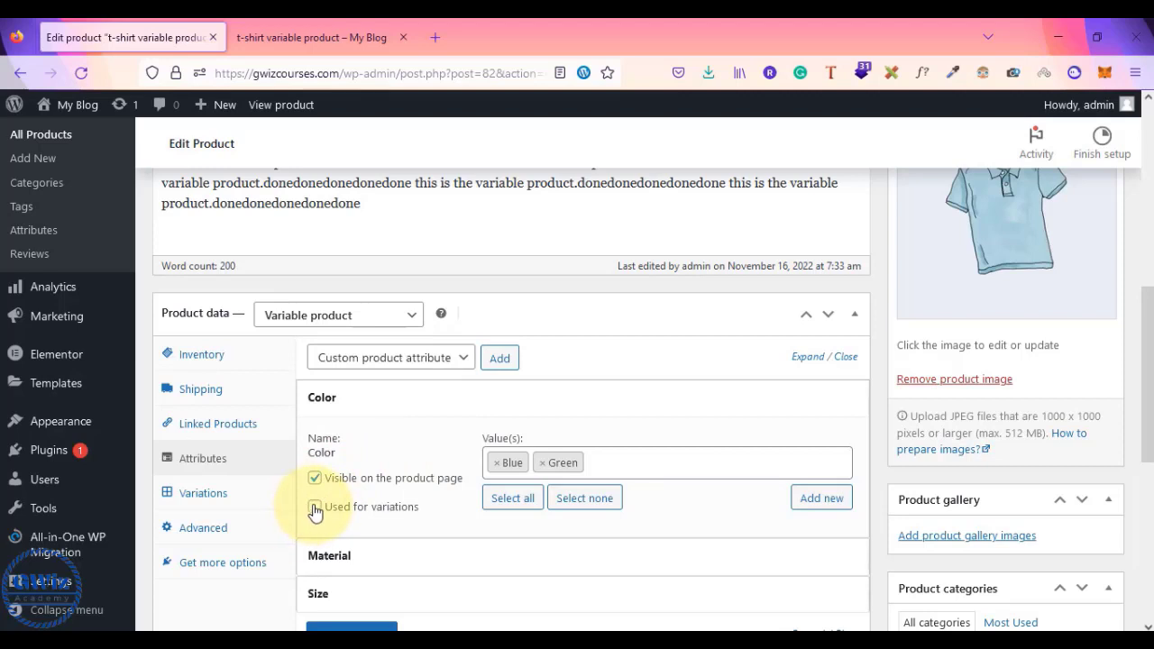
left_click(315, 508)
scroll(400, 521, "down", 3)
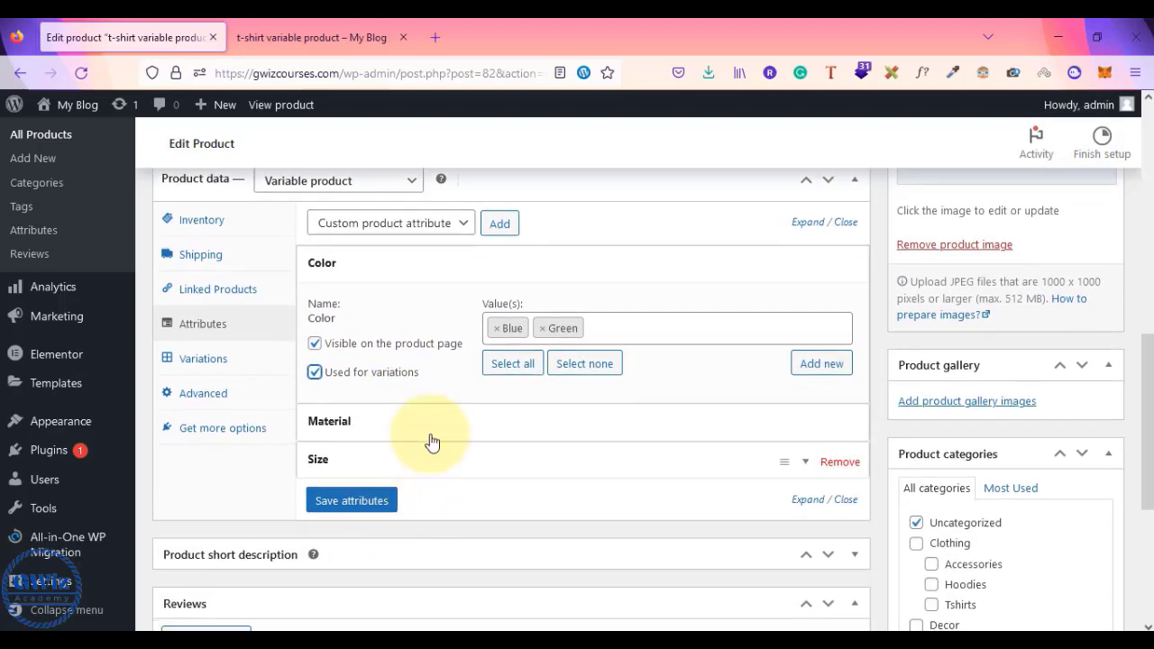
left_click(434, 438)
scroll(434, 437, "down", 2)
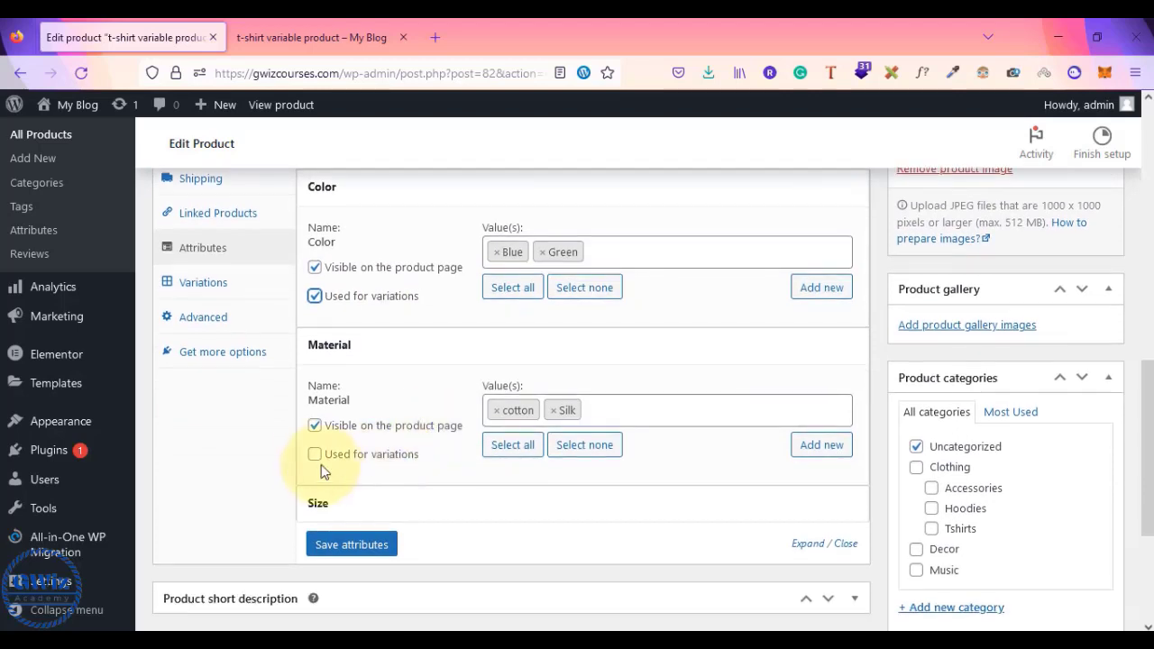
left_click(315, 455)
left_click(431, 502)
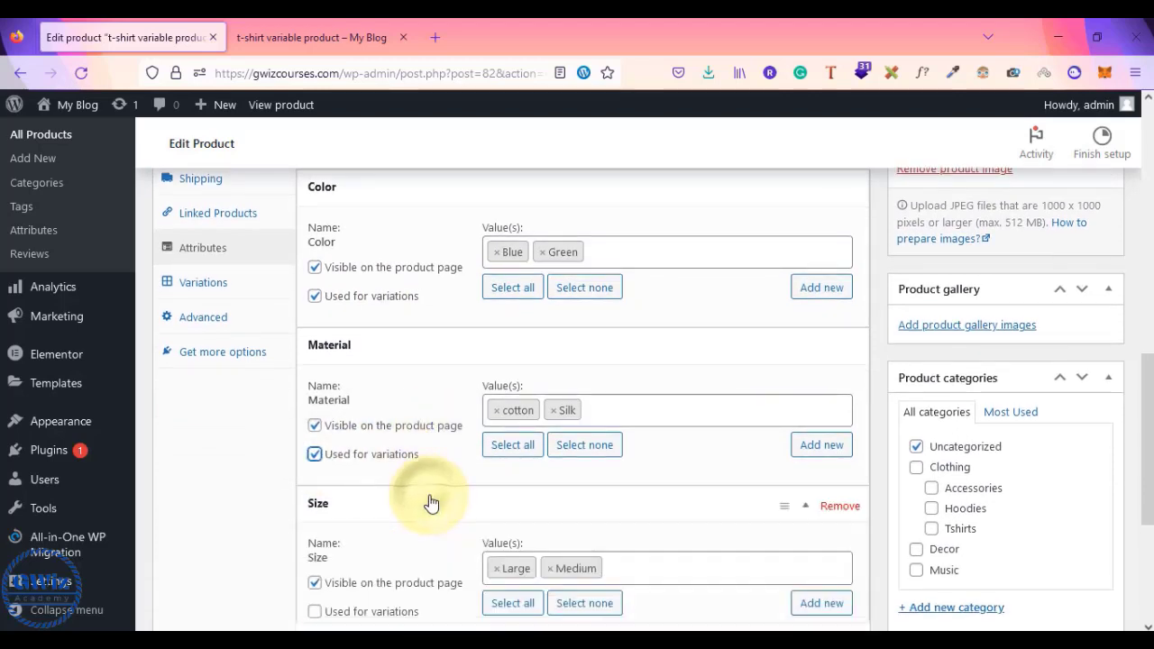
scroll(370, 490, "down", 3)
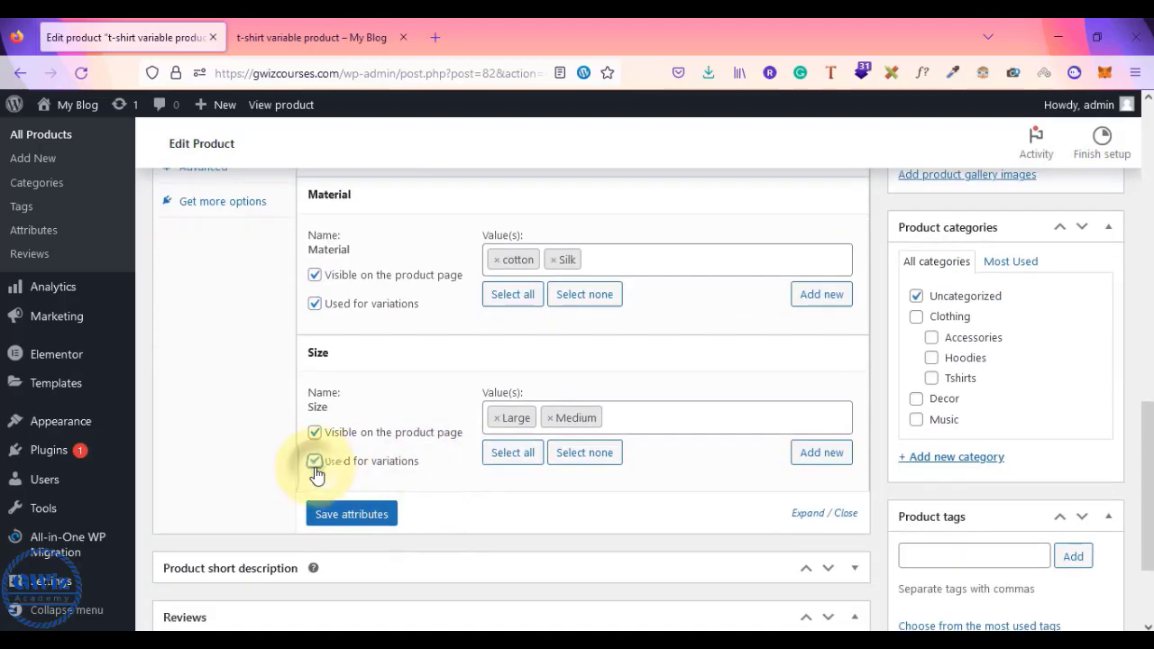
left_click(383, 514)
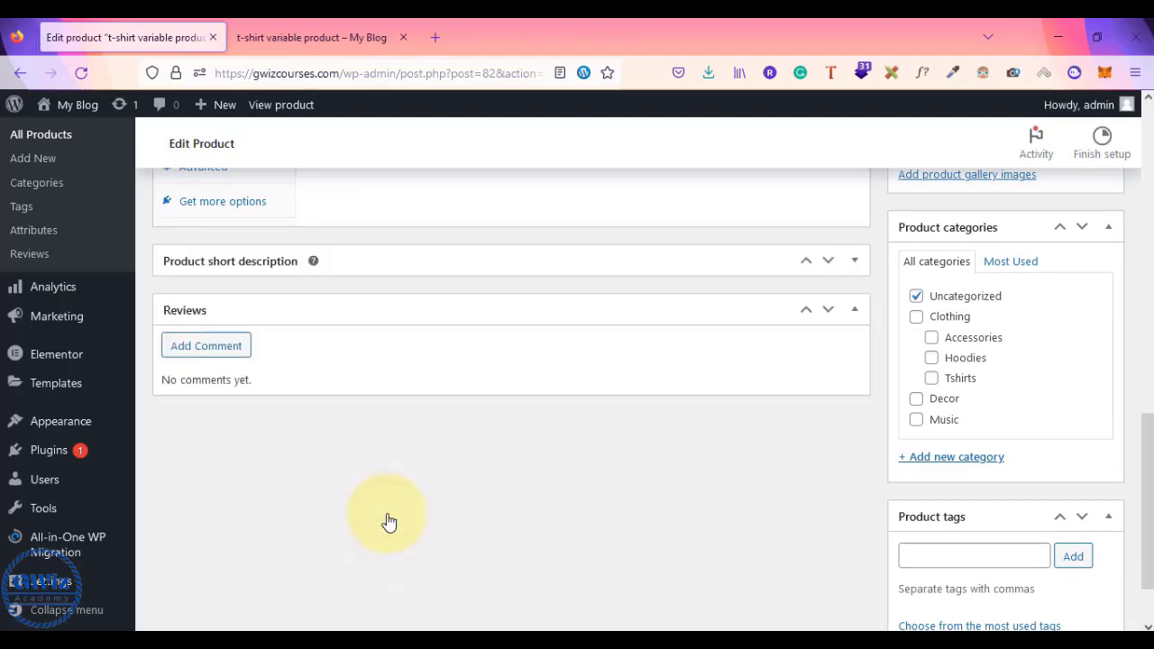
scroll(389, 522, "up", 5)
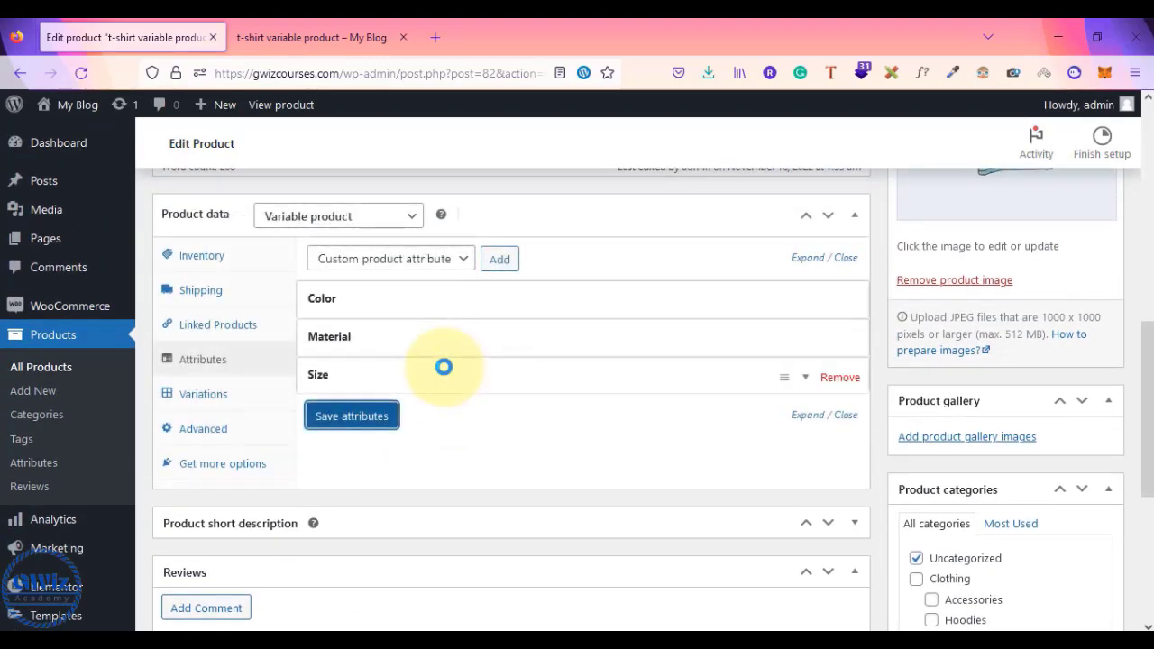
- Reload the live product page, review its attributes, then open the editor's Variations section
left_click(287, 37)
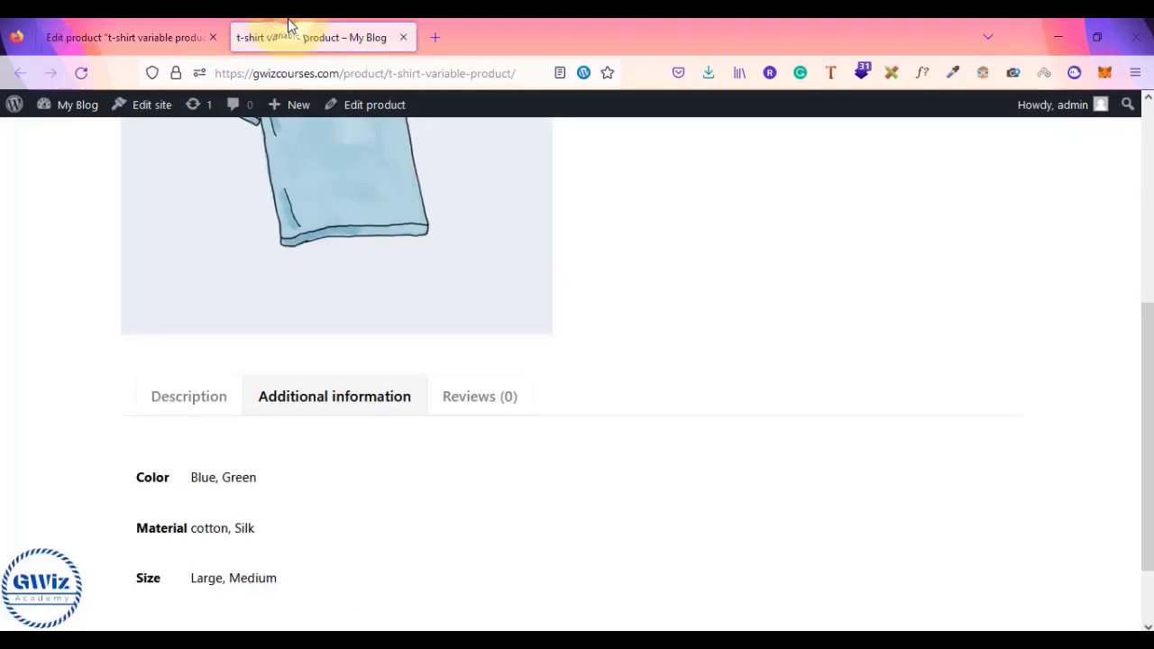
left_click(85, 73)
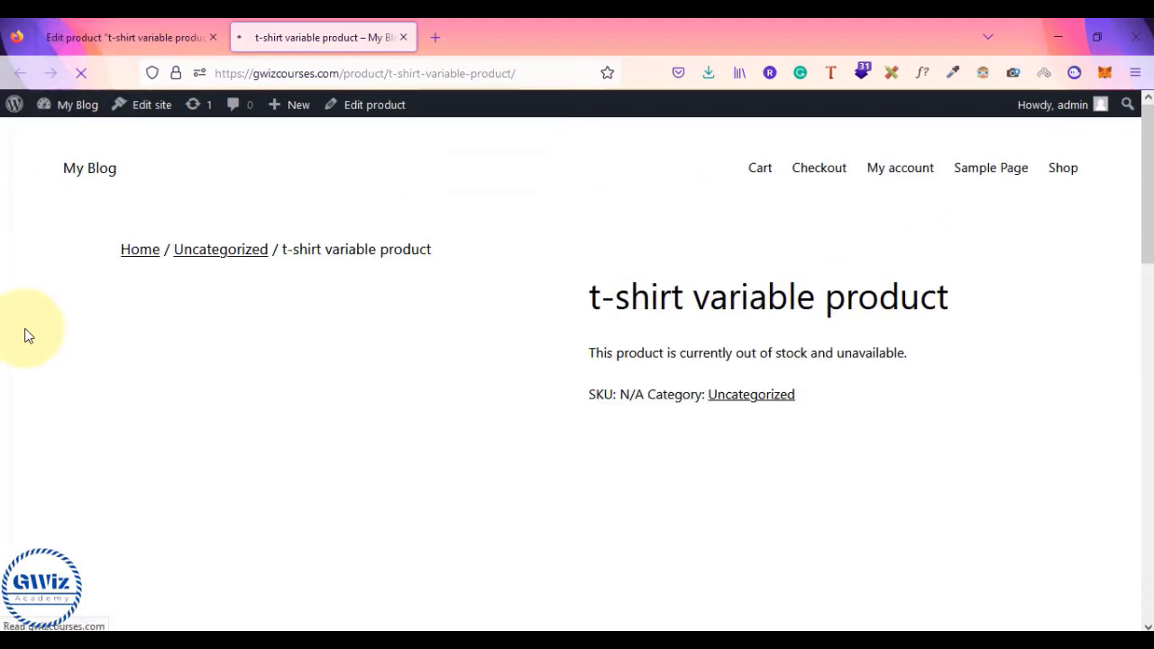
scroll(27, 336, "down", 3)
scroll(28, 335, "down", 2)
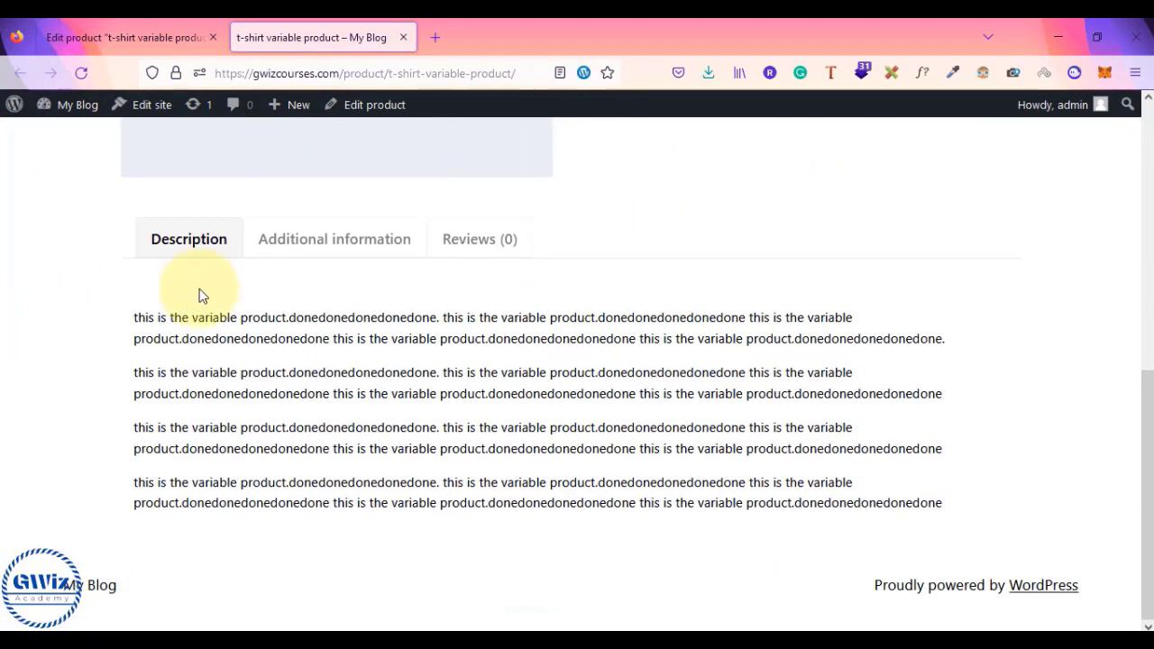
left_click(335, 250)
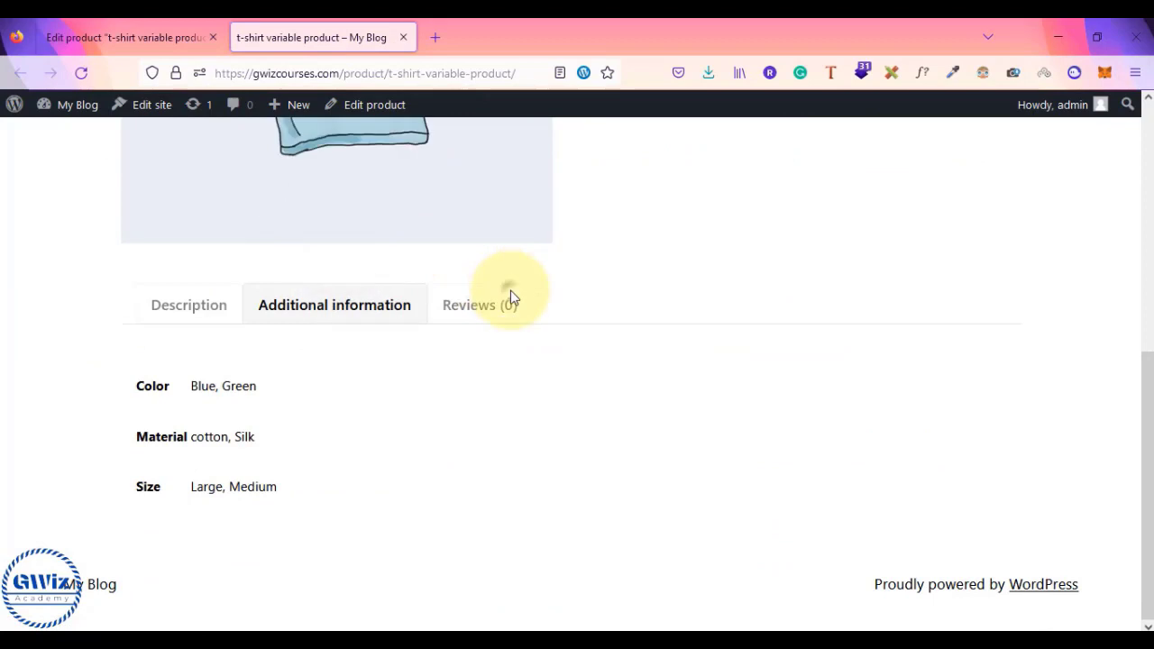
scroll(510, 290, "up", 5)
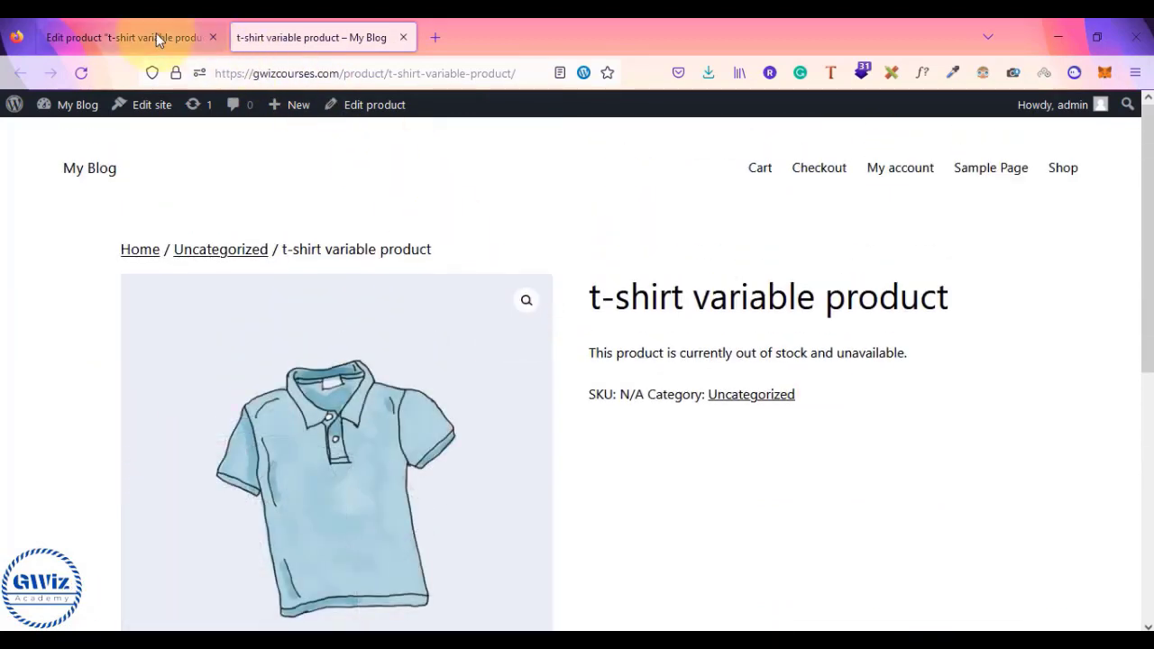
left_click(155, 37)
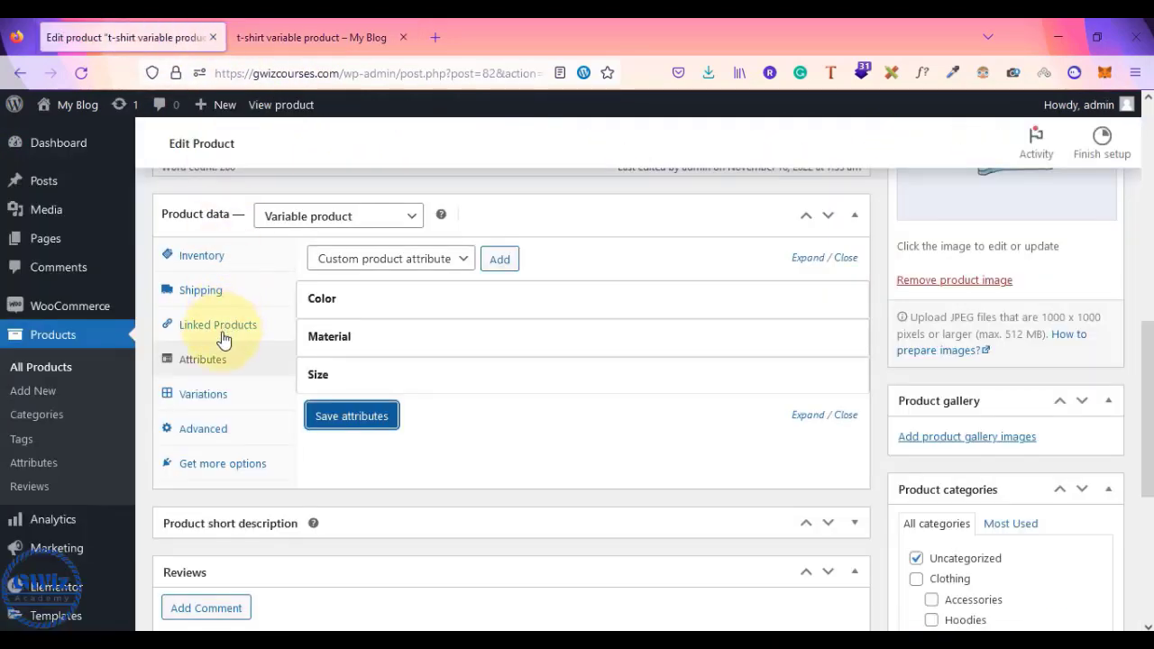
left_click(206, 402)
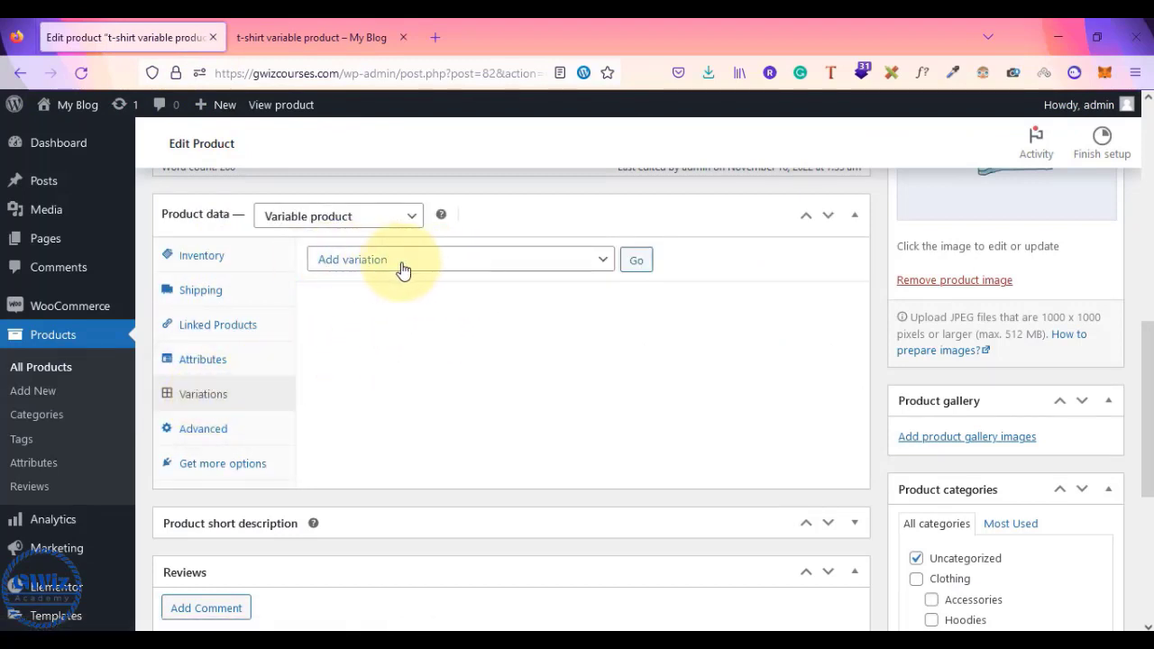
- Recheck the Color values on the live product page before going back to the editor
left_click(312, 37)
scroll(663, 442, "down", 5)
left_click_drag(197, 386, 288, 400)
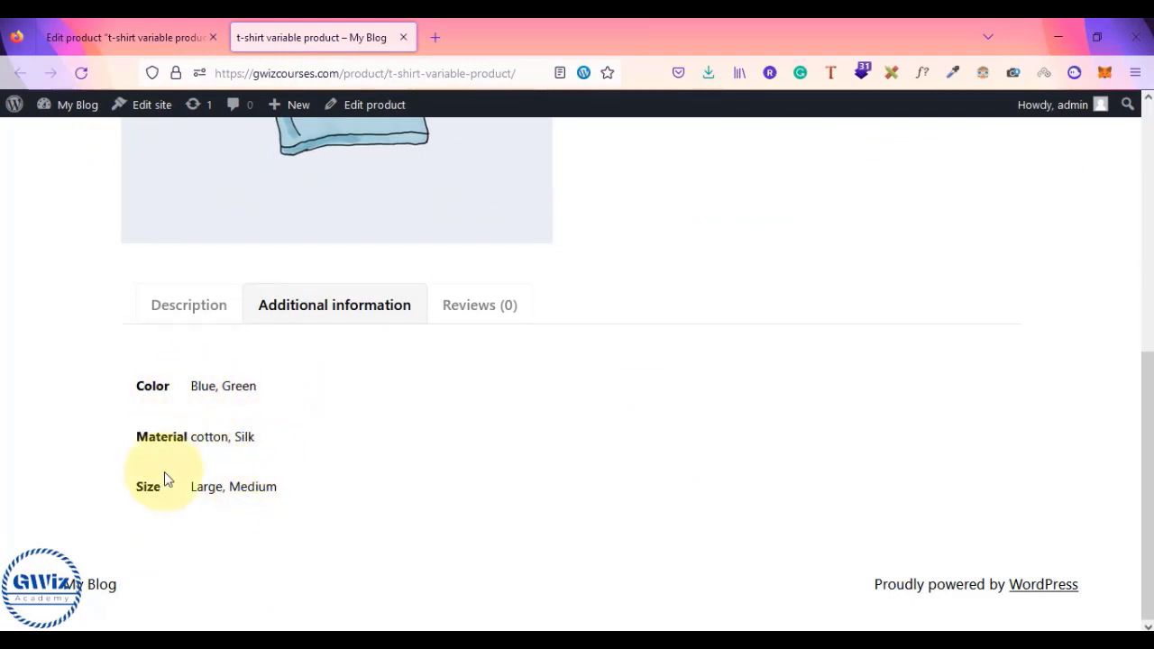
scroll(376, 369, "up", 4)
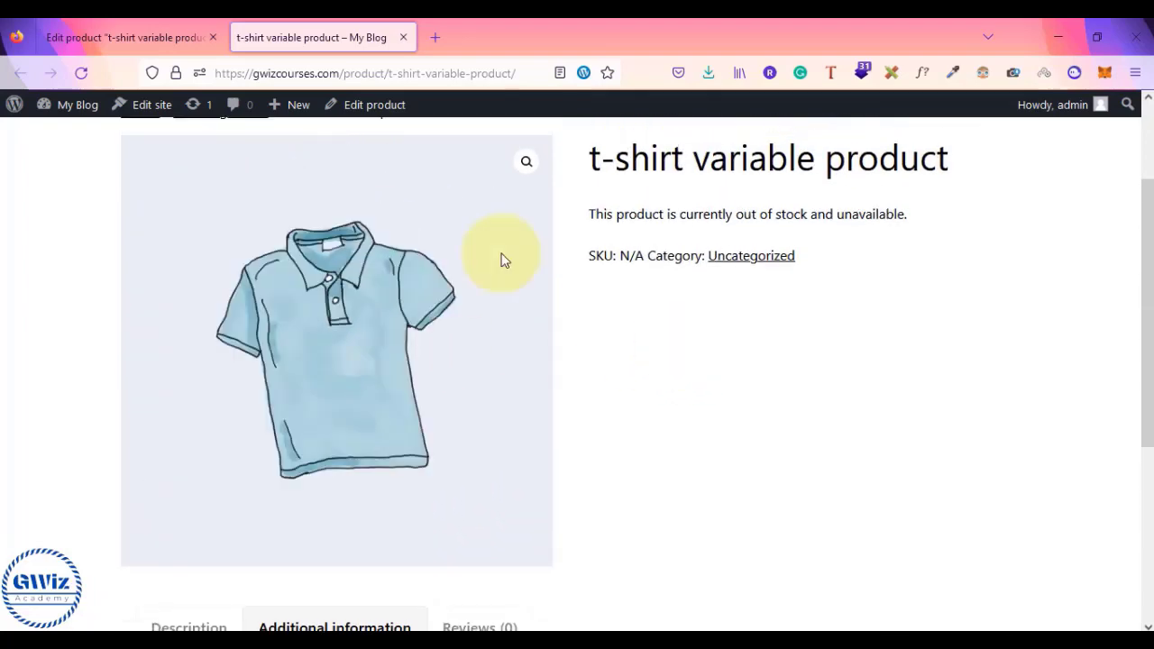
scroll(341, 419, "down", 4)
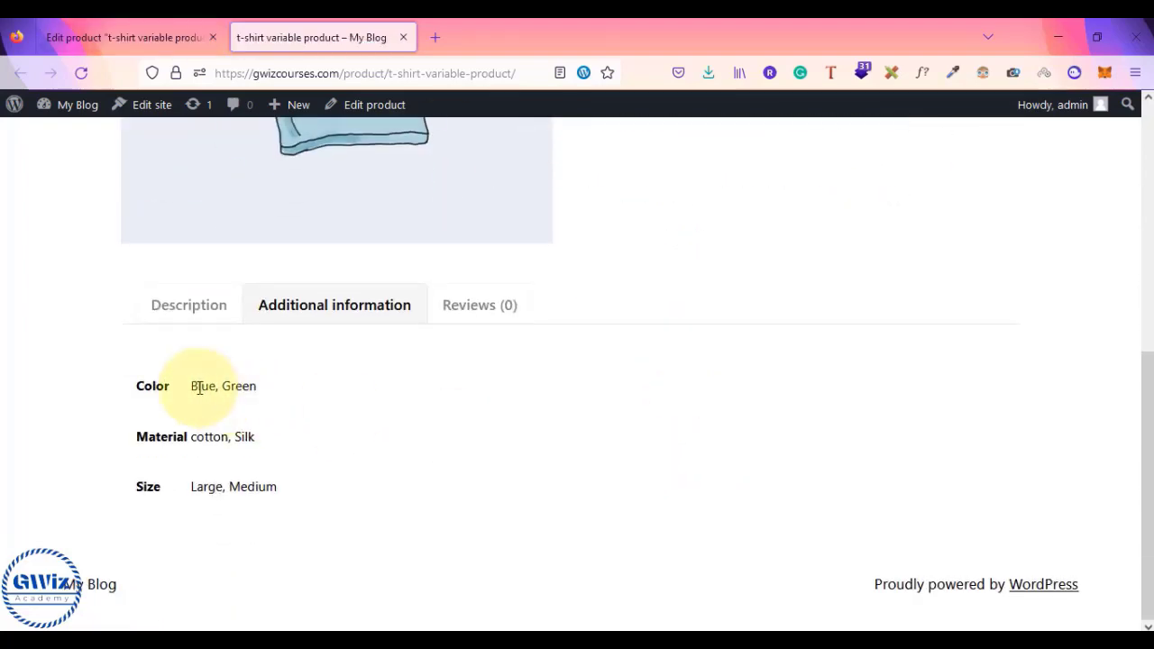
left_click(192, 25)
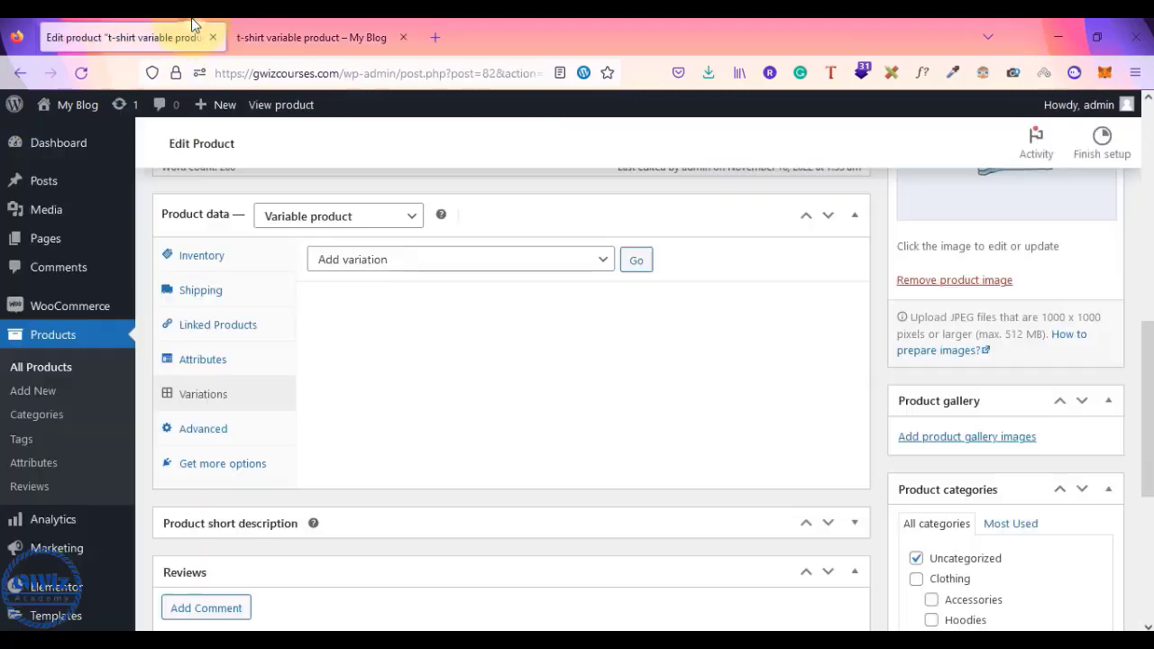
- Add a new variation, briefly set default form values to Blue/Silk/Large, then clear them
left_click(640, 261)
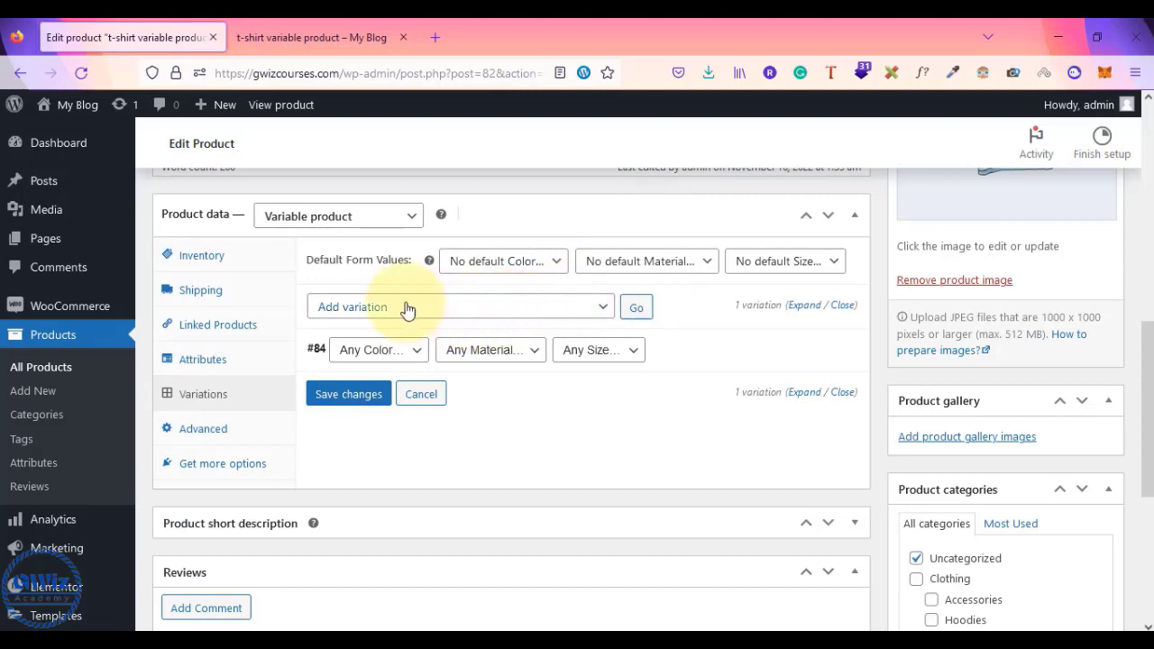
left_click(541, 271)
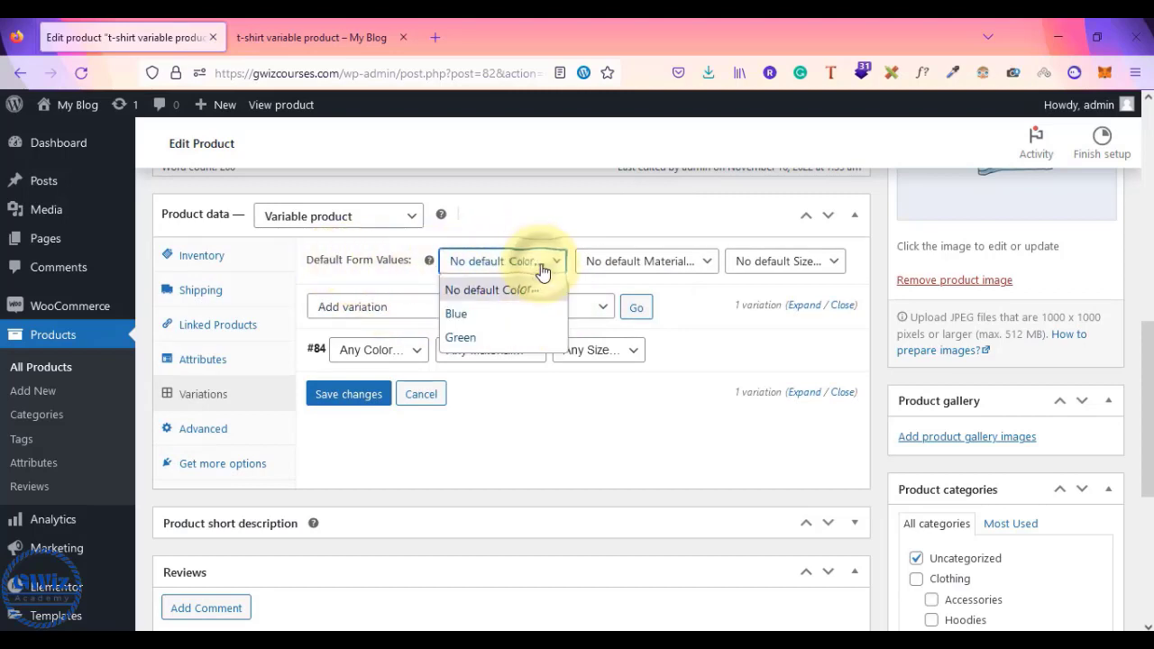
left_click(508, 312)
left_click(663, 269)
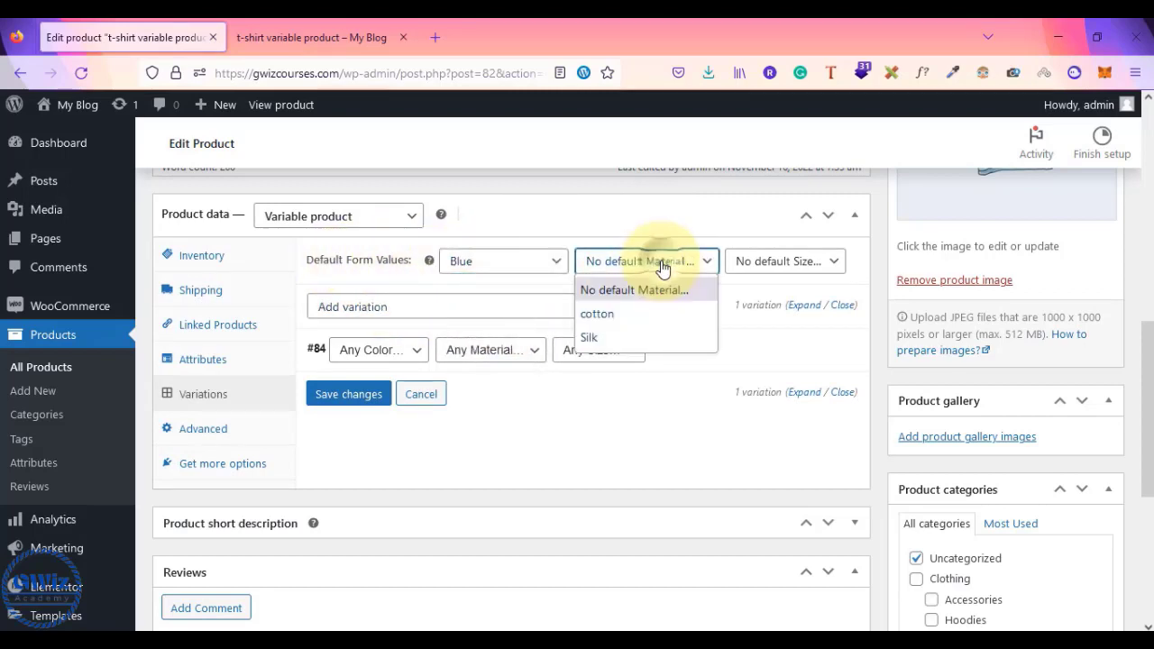
left_click(617, 339)
left_click(805, 270)
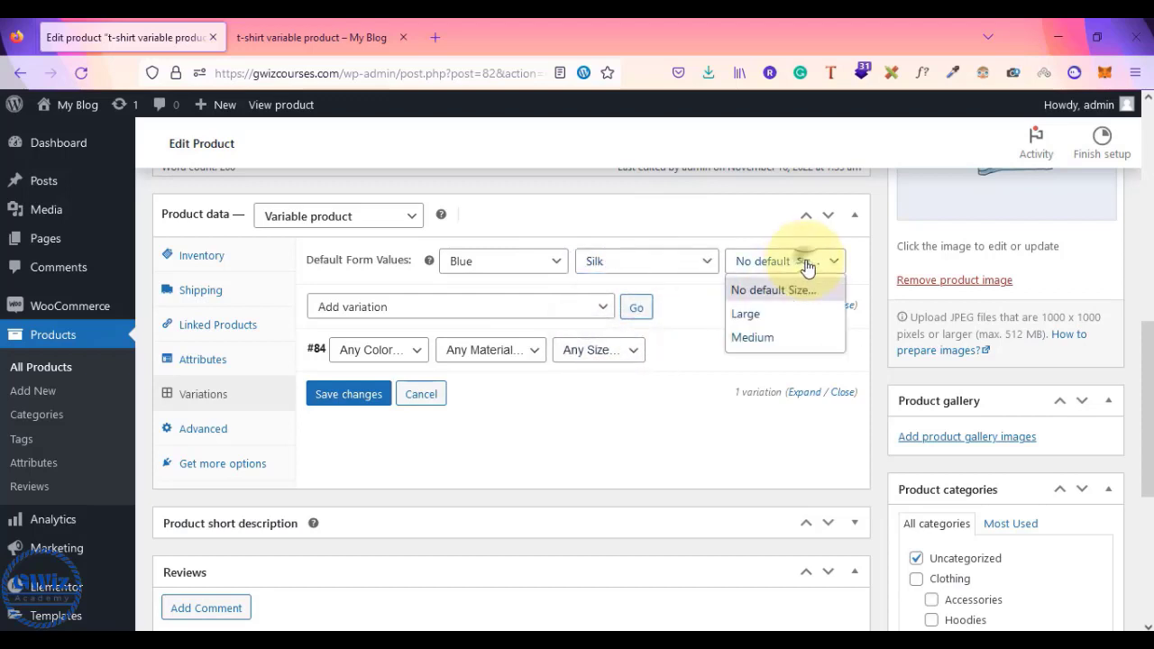
left_click(749, 312)
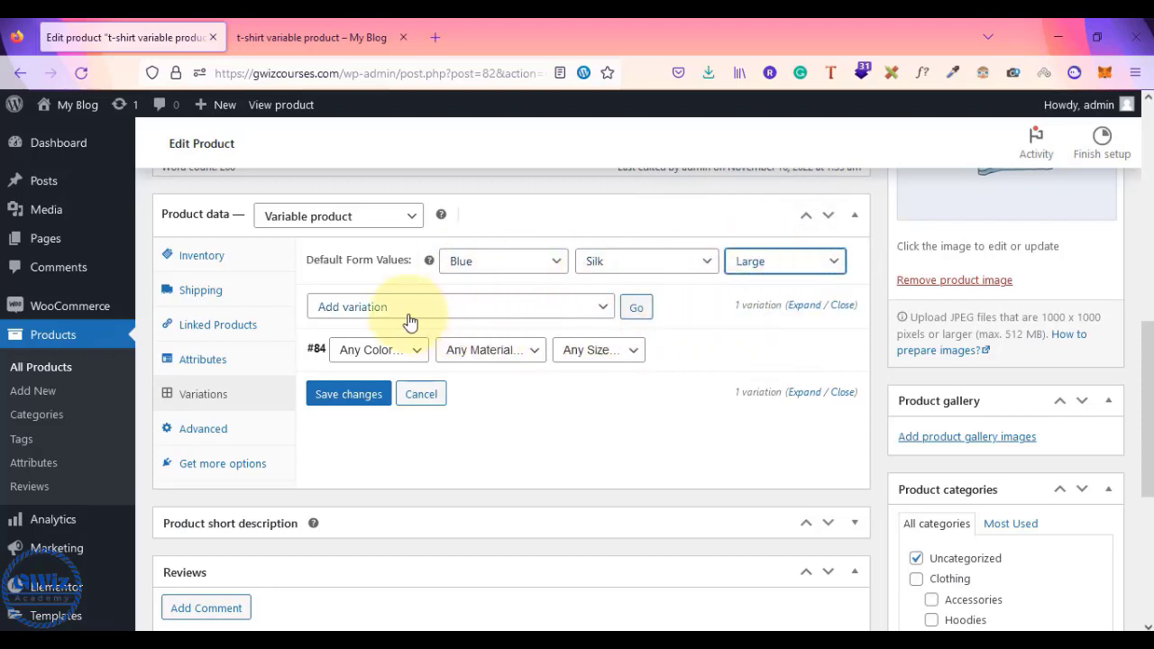
left_click(556, 261)
left_click(499, 289)
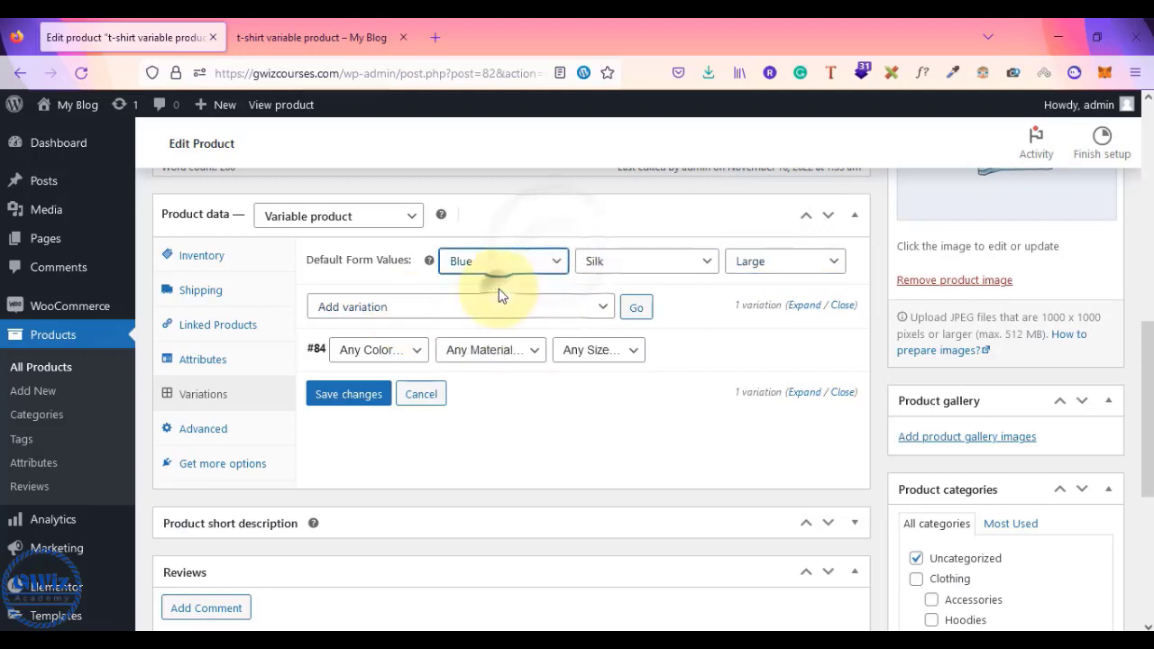
left_click(683, 272)
left_click(662, 290)
left_click(784, 267)
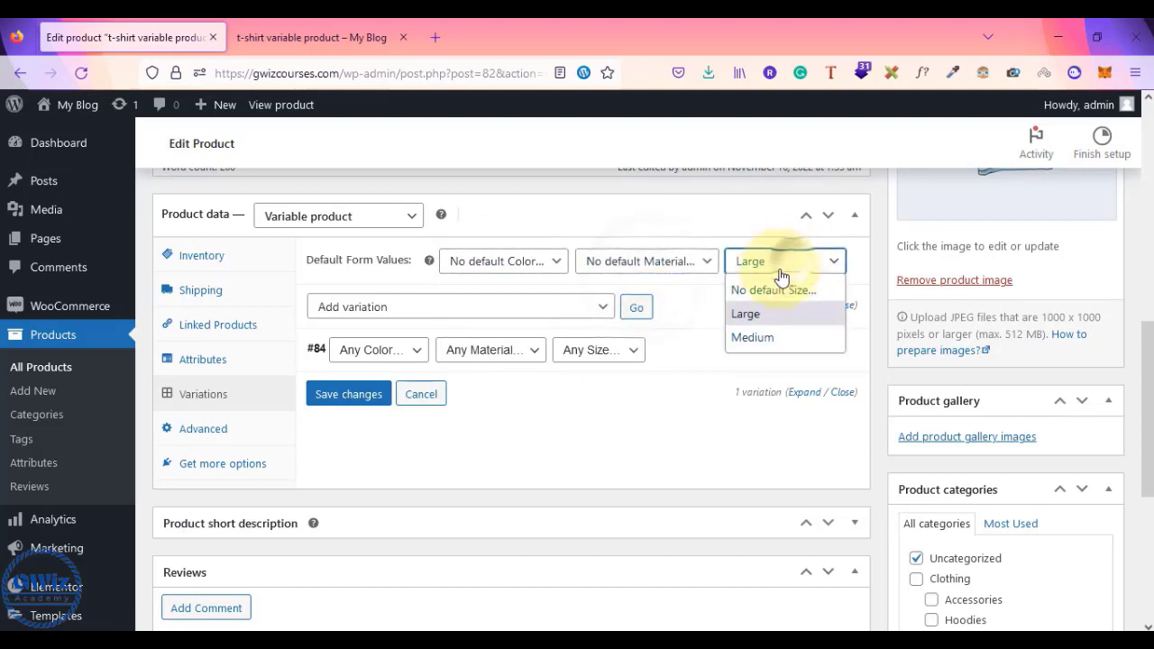
left_click(754, 288)
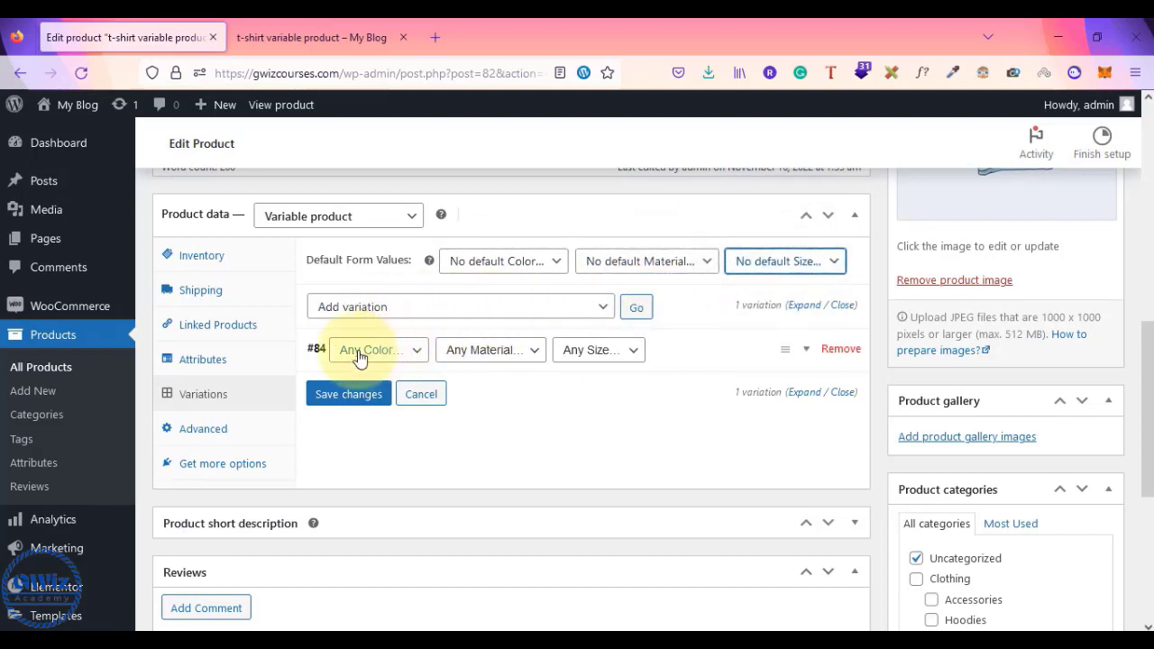
- Set variation #84 to Blue, Silk and Large and save it
left_click(397, 353)
left_click(373, 399)
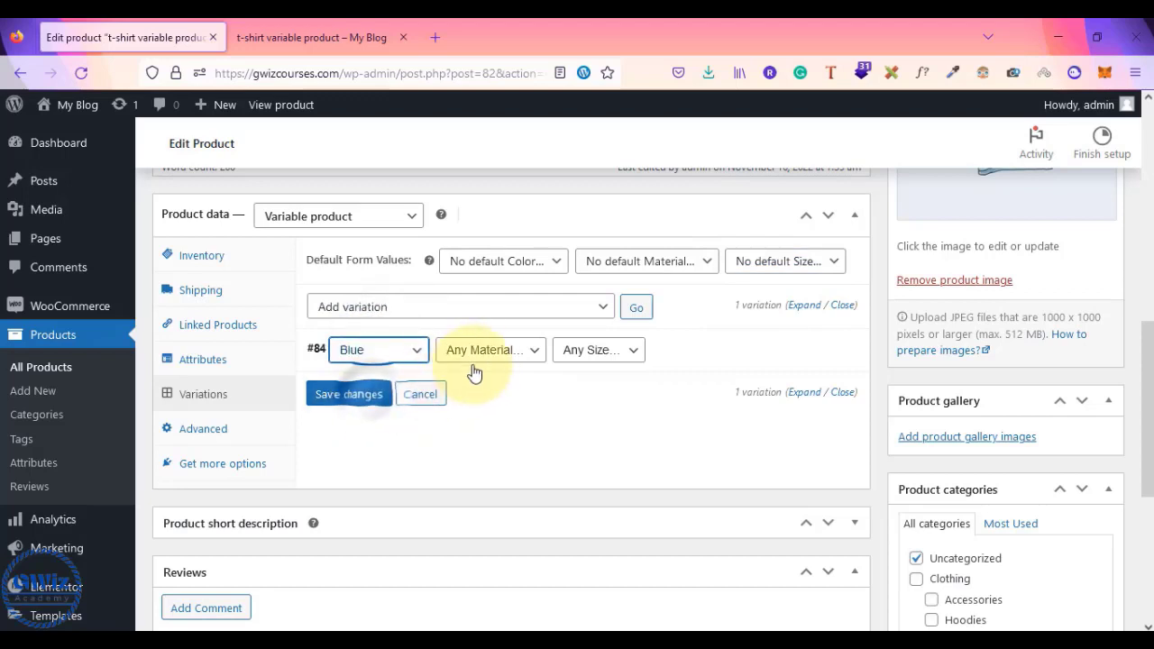
left_click(476, 353)
left_click(487, 418)
left_click(618, 353)
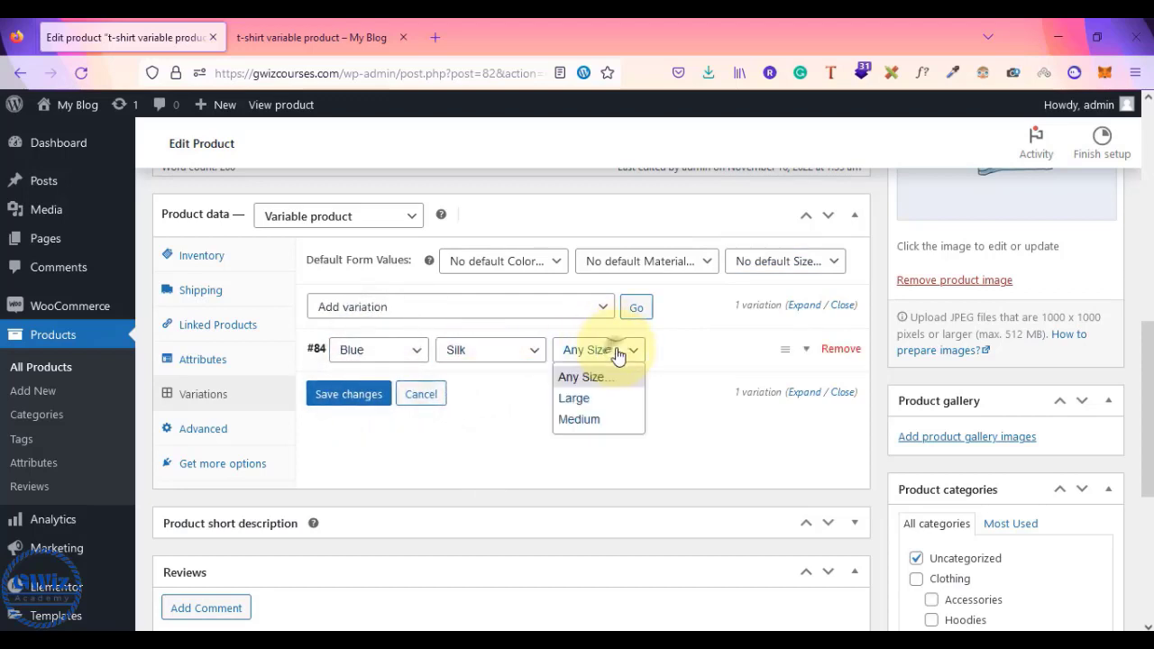
left_click(591, 399)
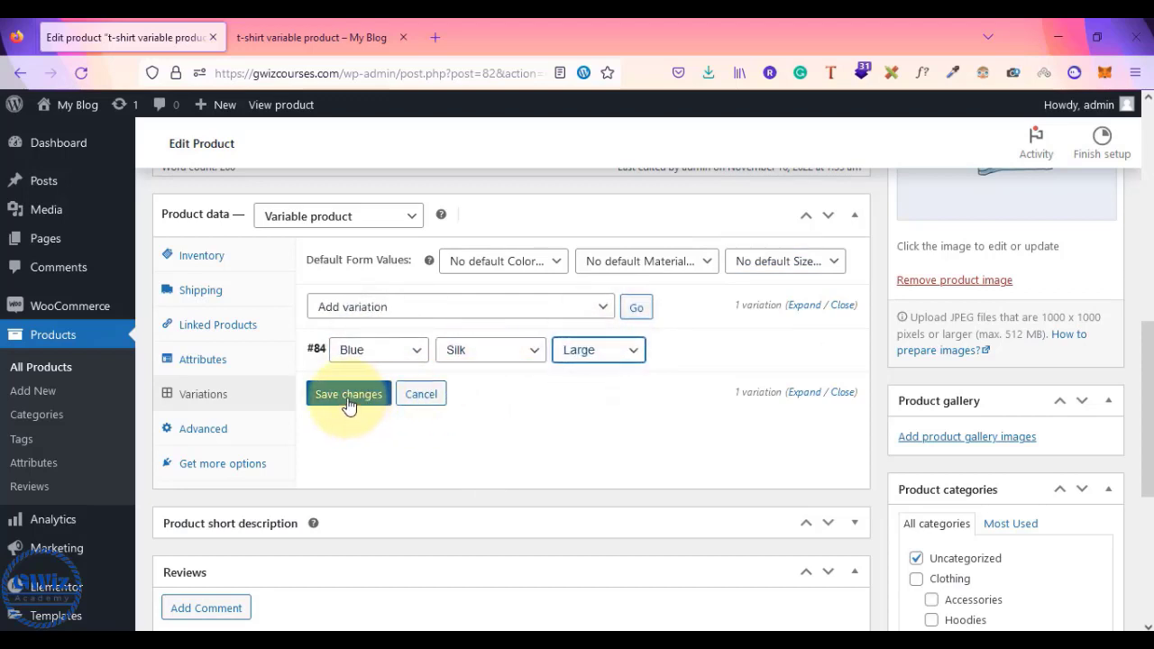
left_click(348, 399)
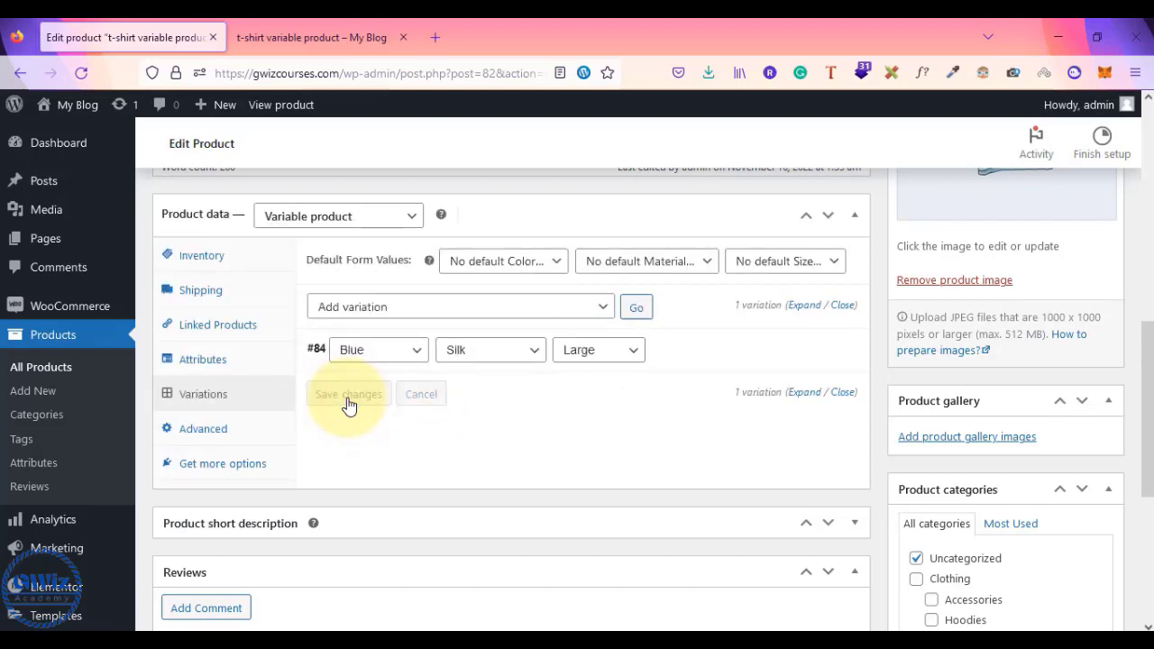
left_click_drag(325, 356, 494, 355)
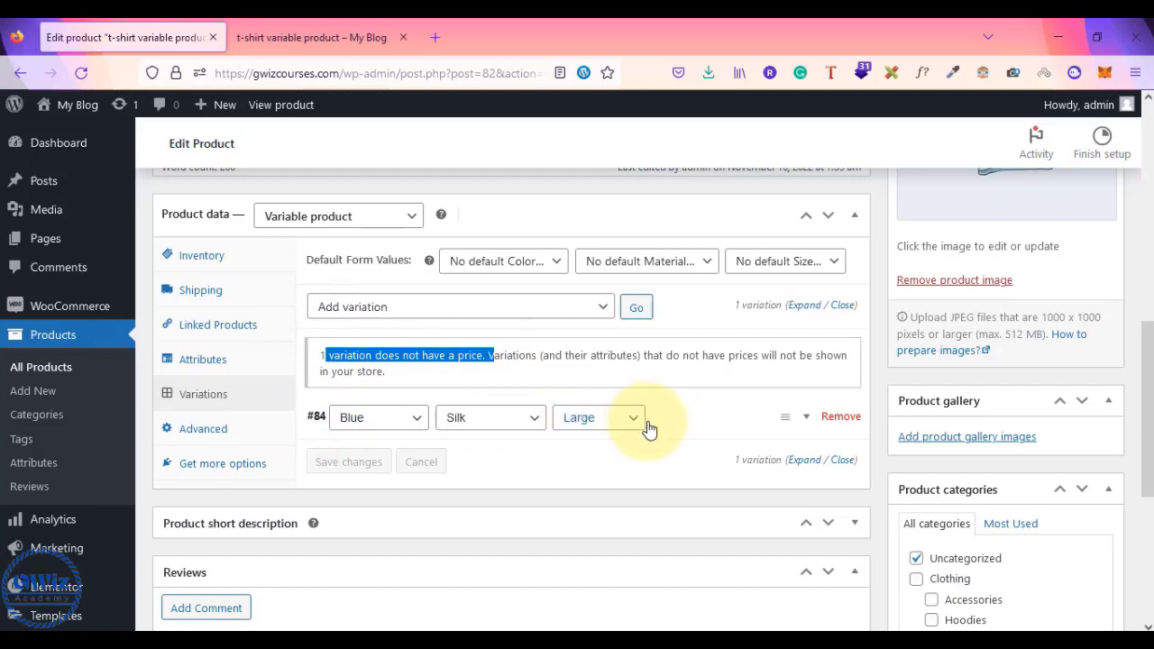
- Upload the blue shirt screenshot from Downloads and set it as variation #84's image
left_click(809, 426)
scroll(809, 426, "down", 4)
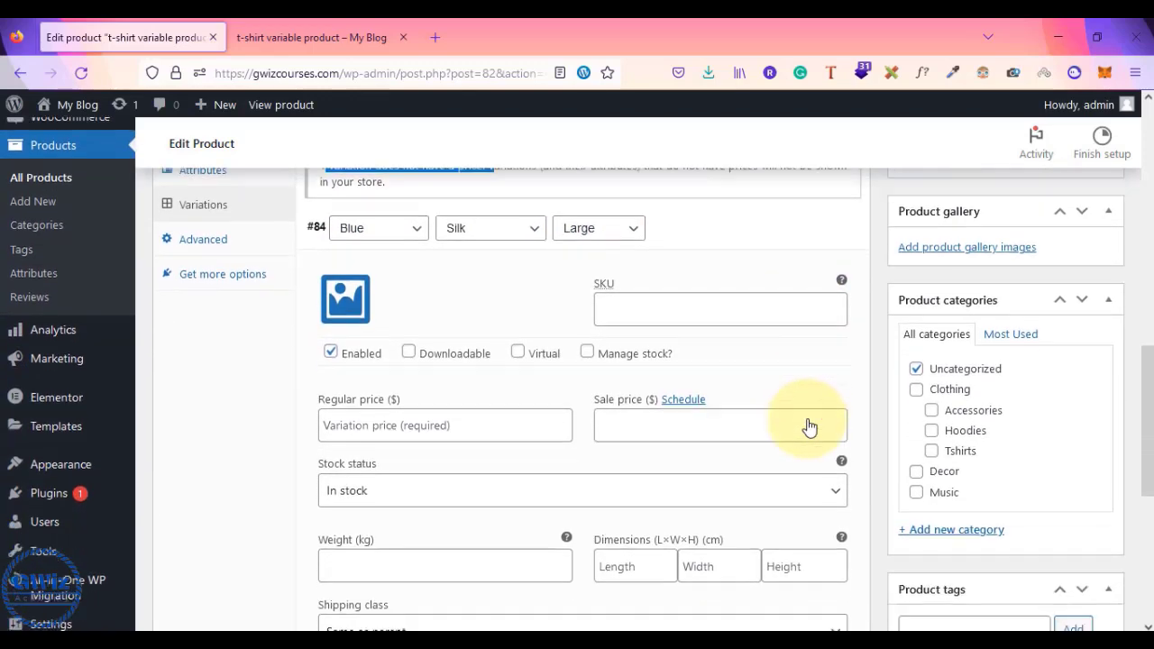
left_click(344, 294)
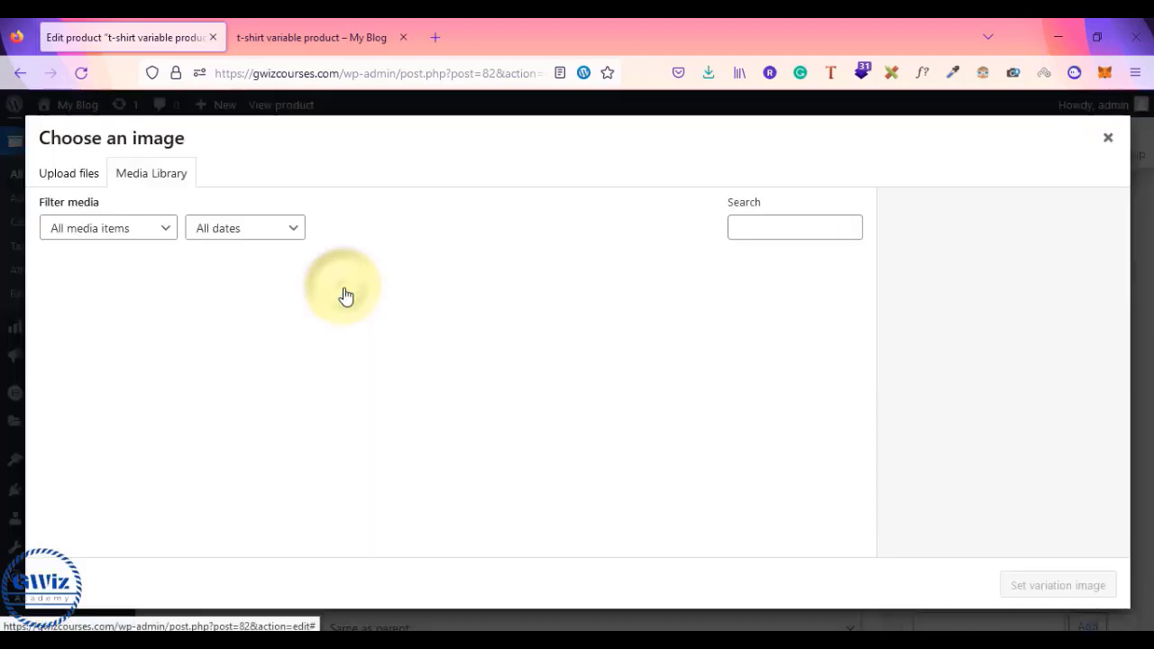
left_click(76, 184)
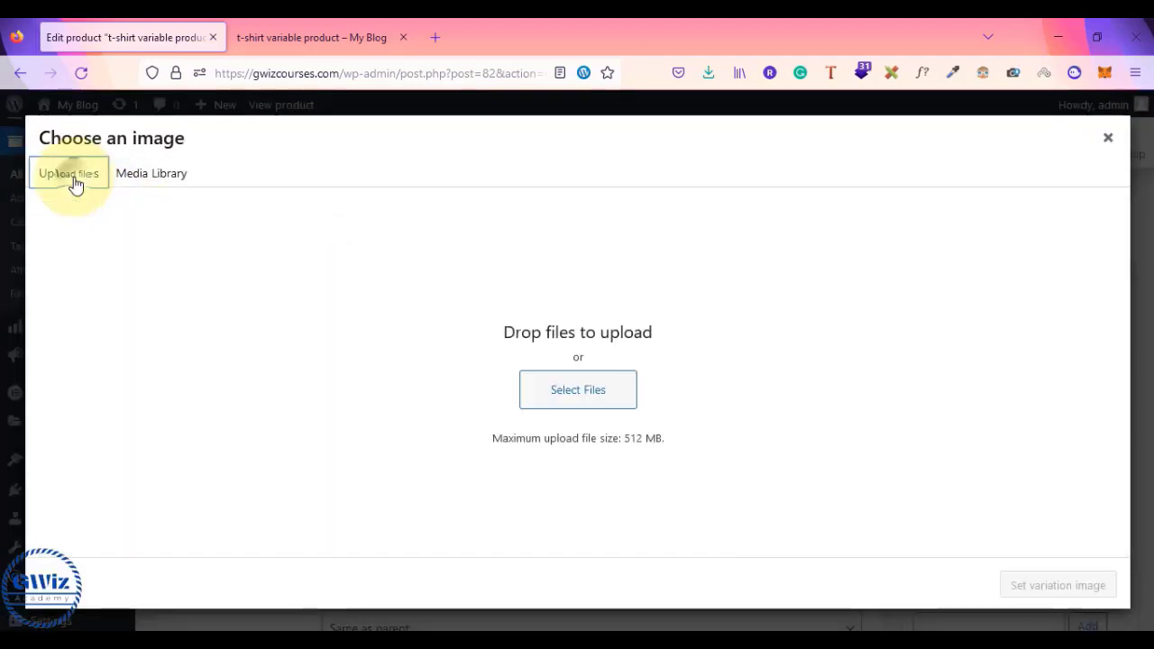
left_click(595, 401)
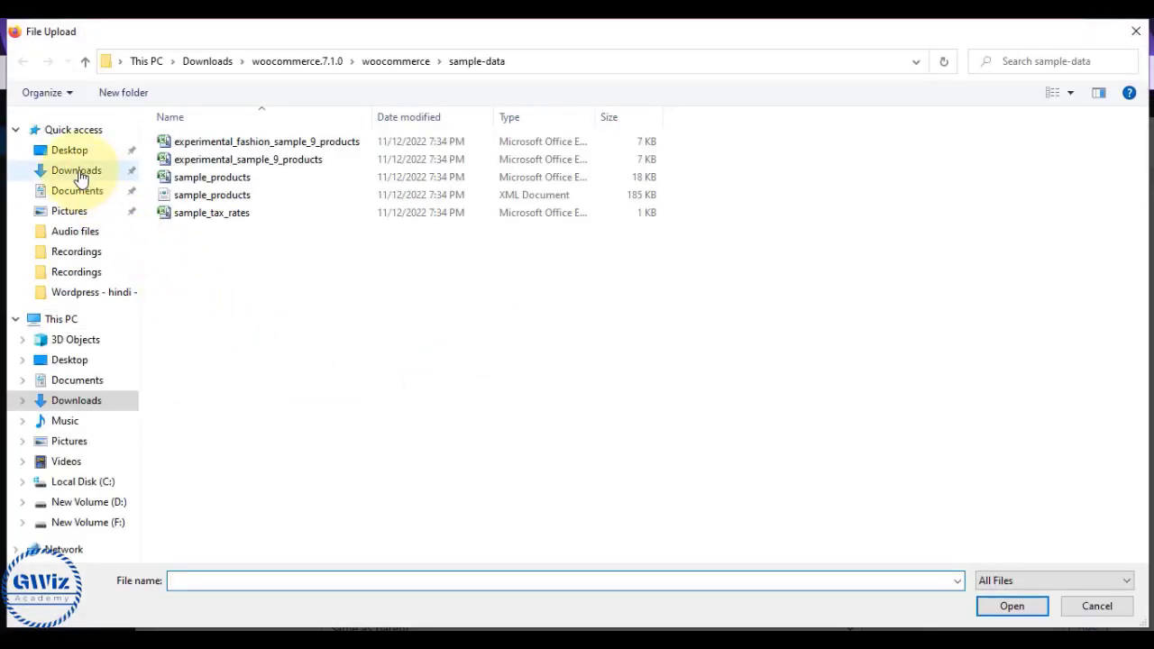
left_click(80, 172)
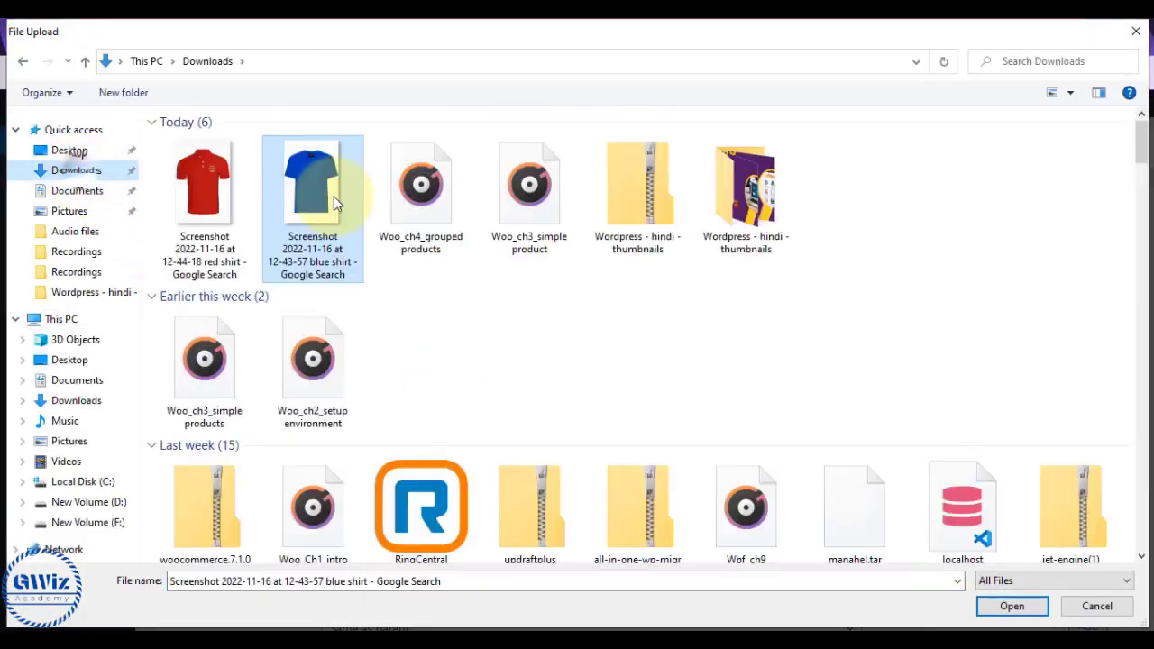
double_click(310, 193)
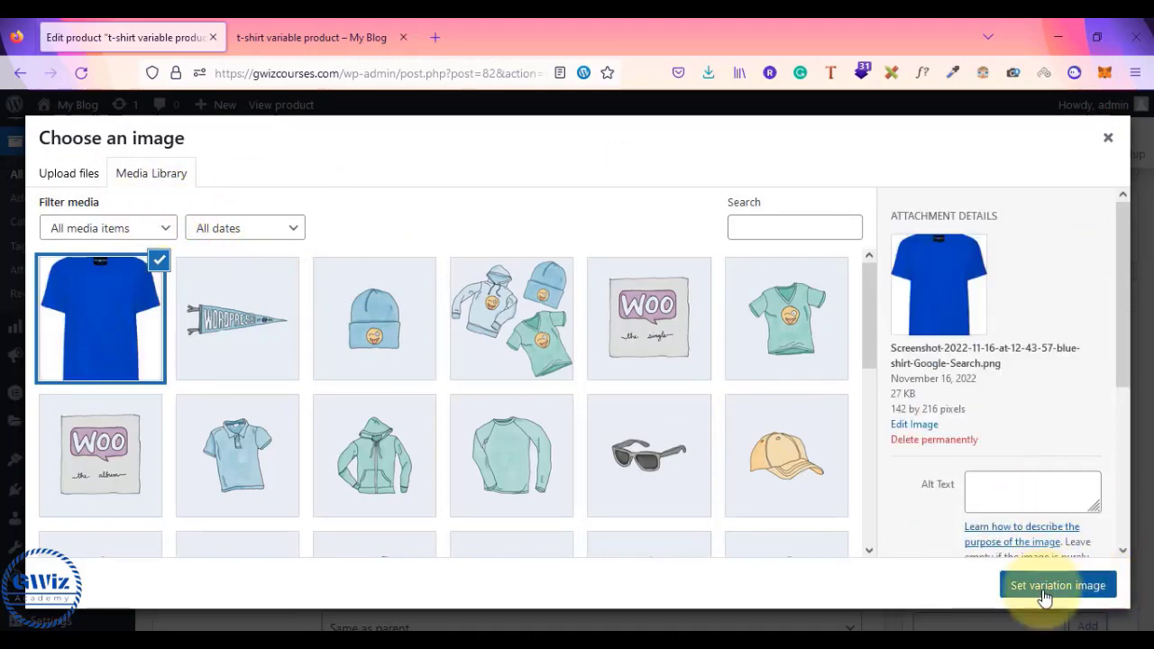
left_click(1046, 586)
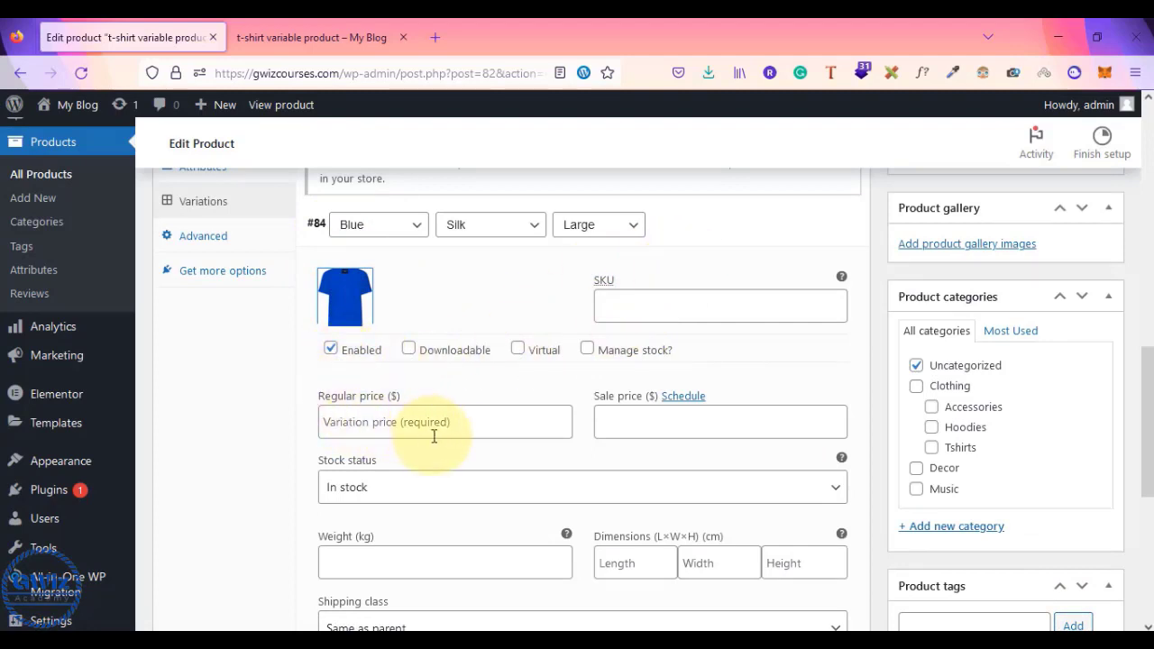
- Give variation #84 a 59 sale price alongside its 299 regular price, and save
scroll(434, 437, "down", 2)
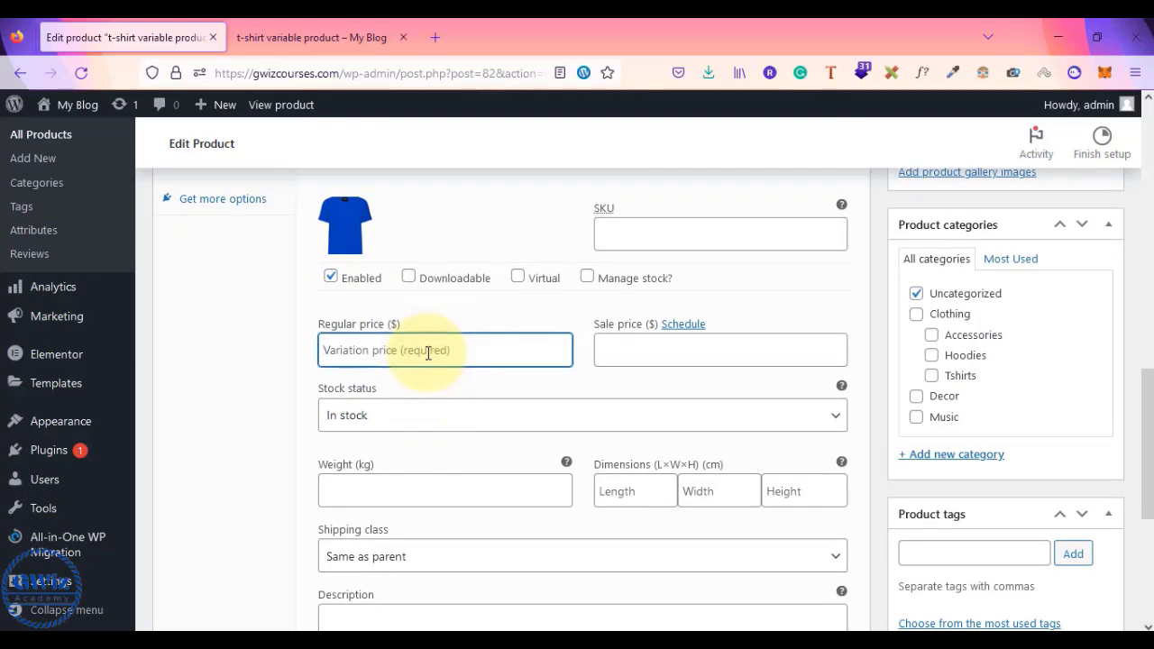
left_click(640, 358)
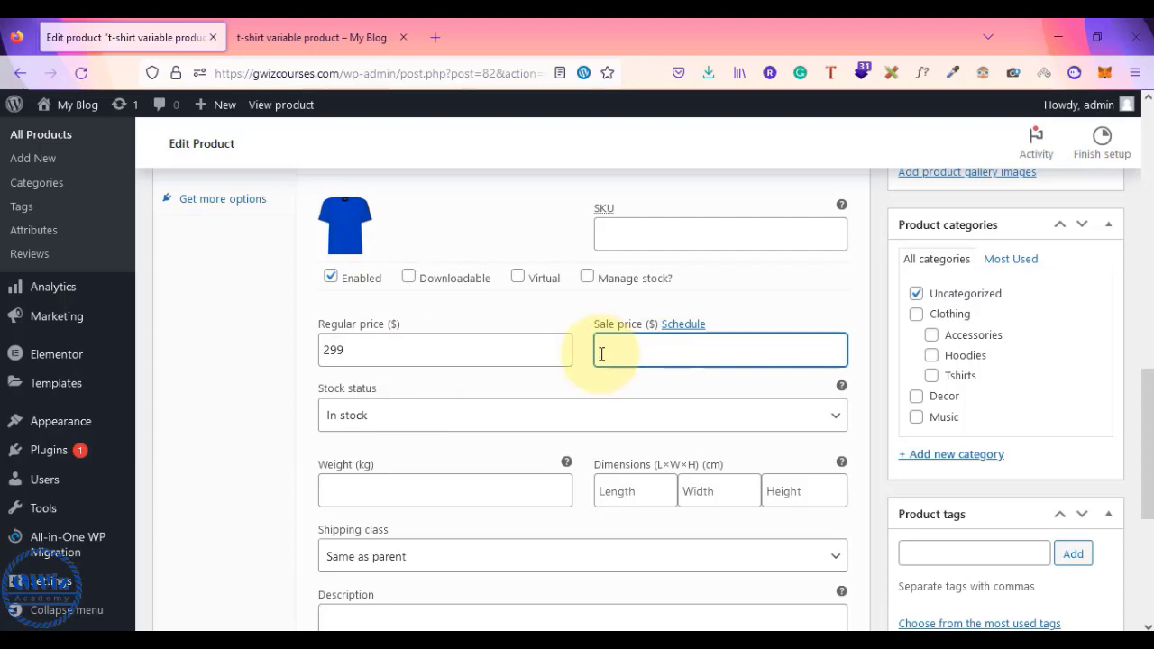
type("59")
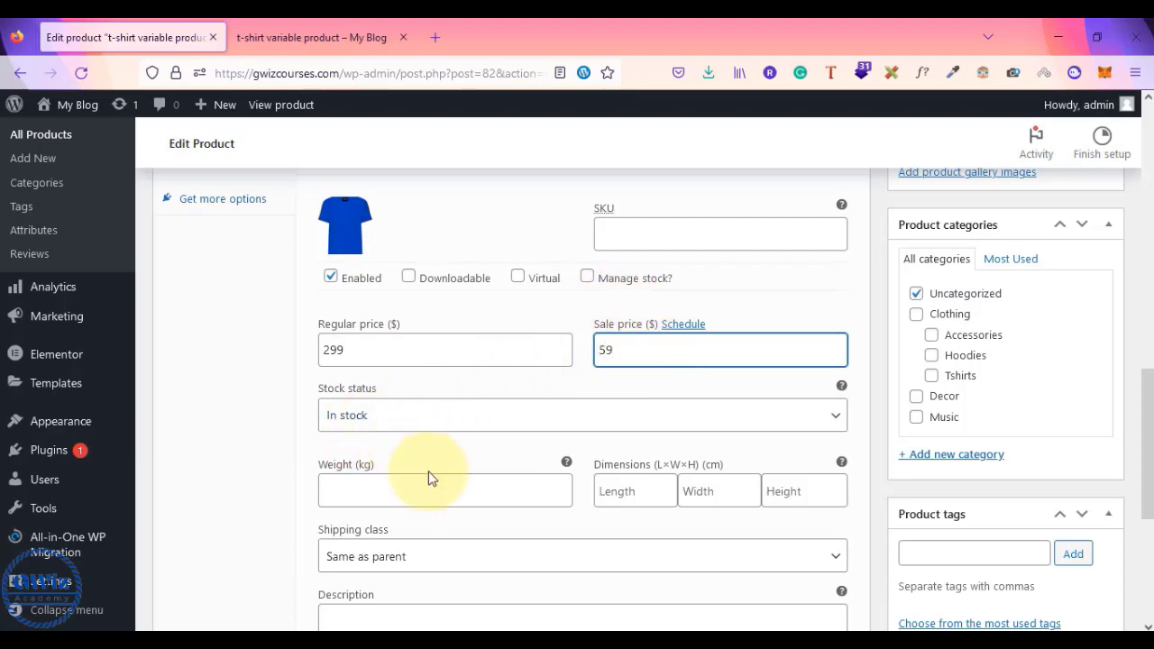
scroll(433, 478, "down", 3)
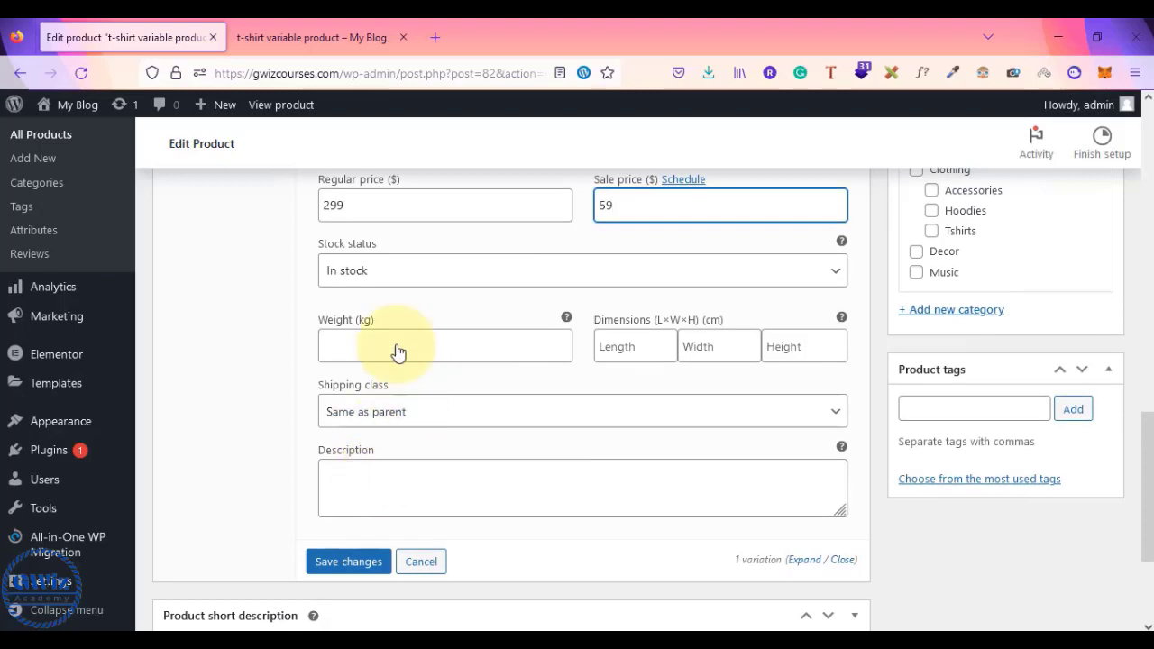
left_click(394, 486)
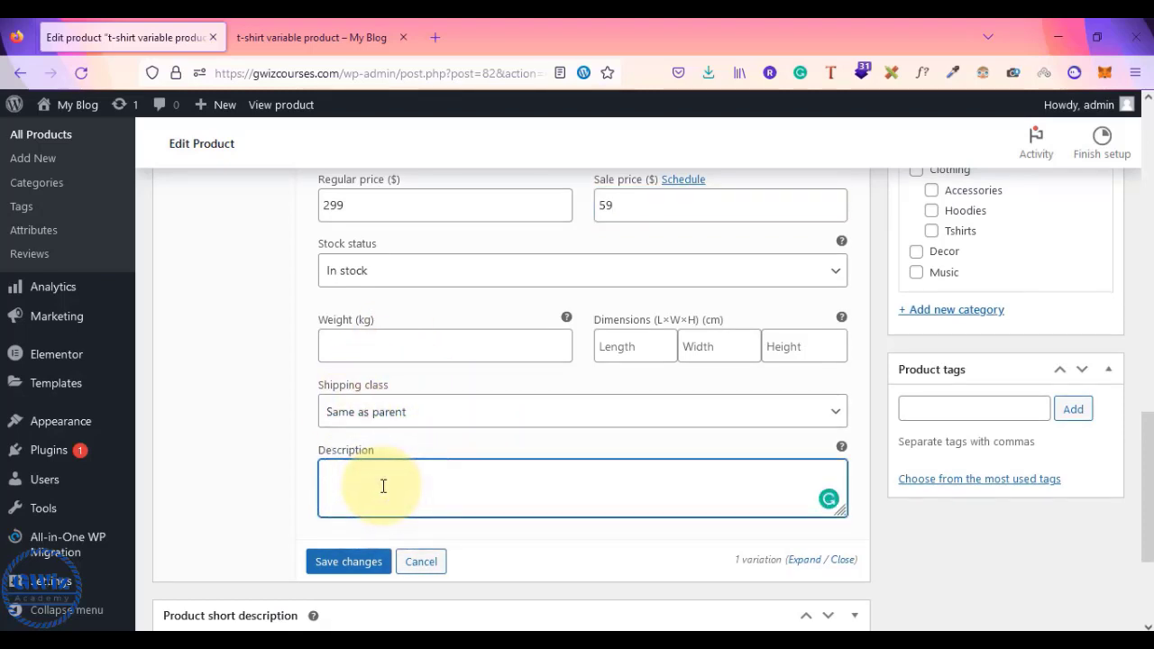
scroll(383, 486, "up", 1)
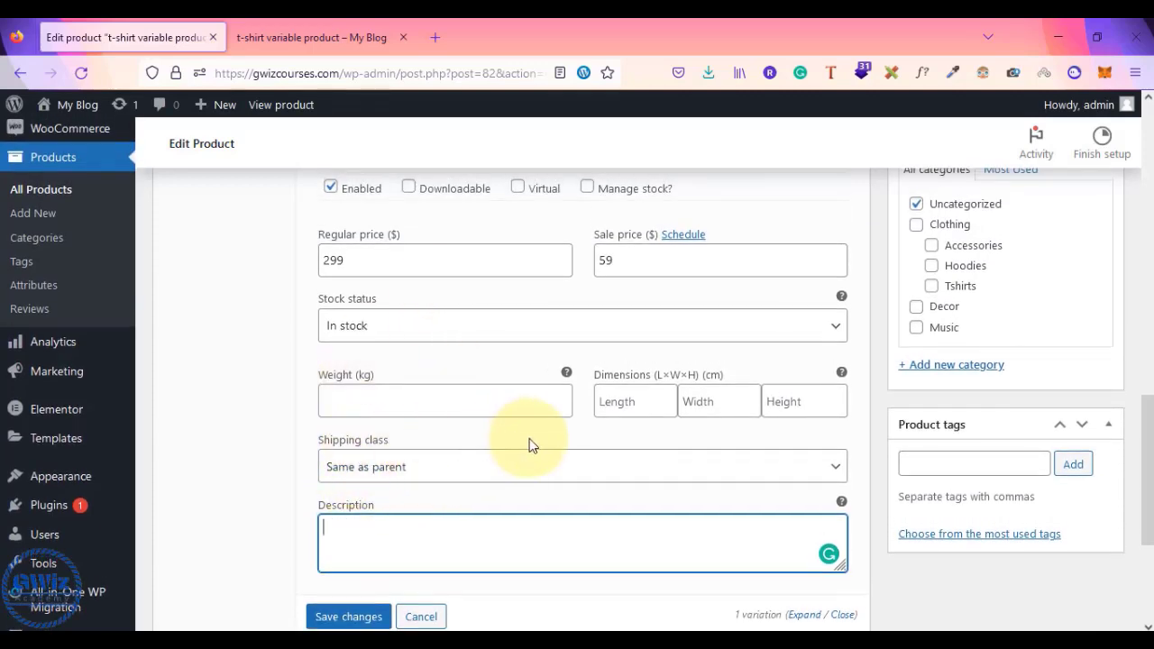
scroll(530, 444, "down", 1)
scroll(530, 445, "up", 3)
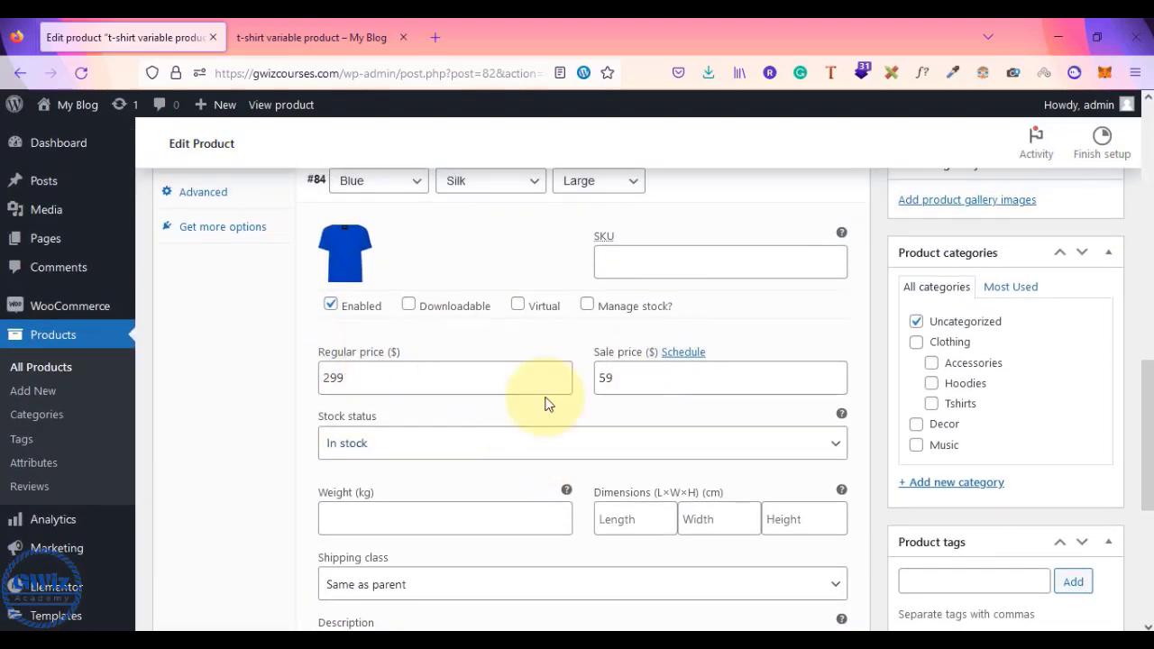
scroll(498, 418, "up", 2)
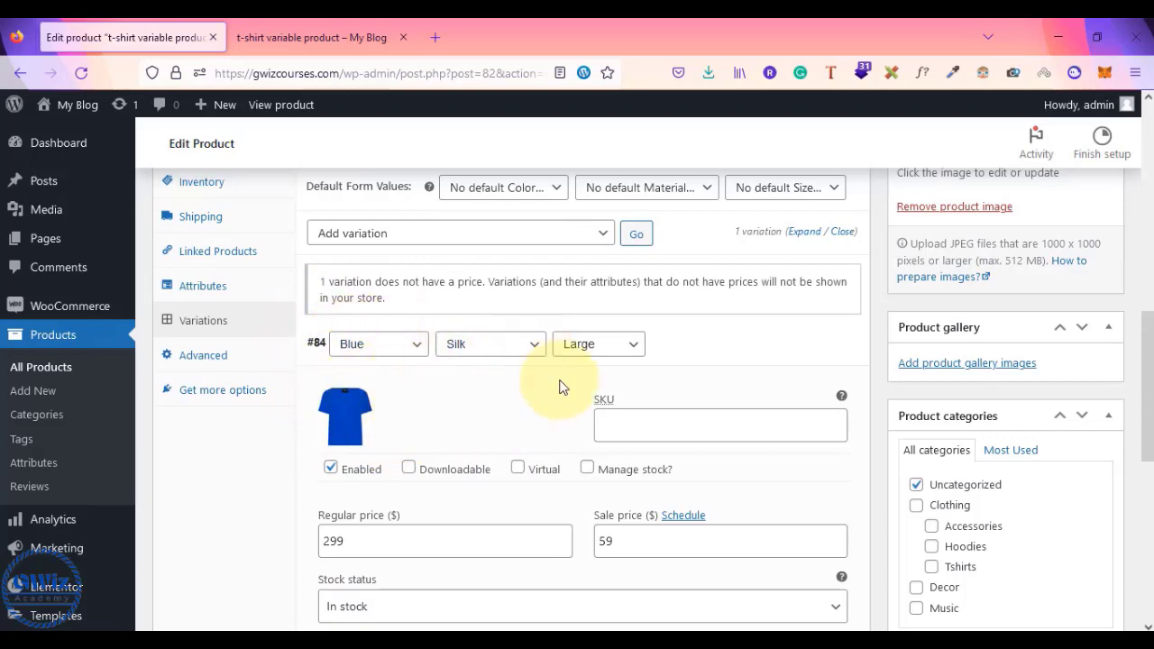
scroll(554, 382, "up", 1)
scroll(665, 370, "down", 6)
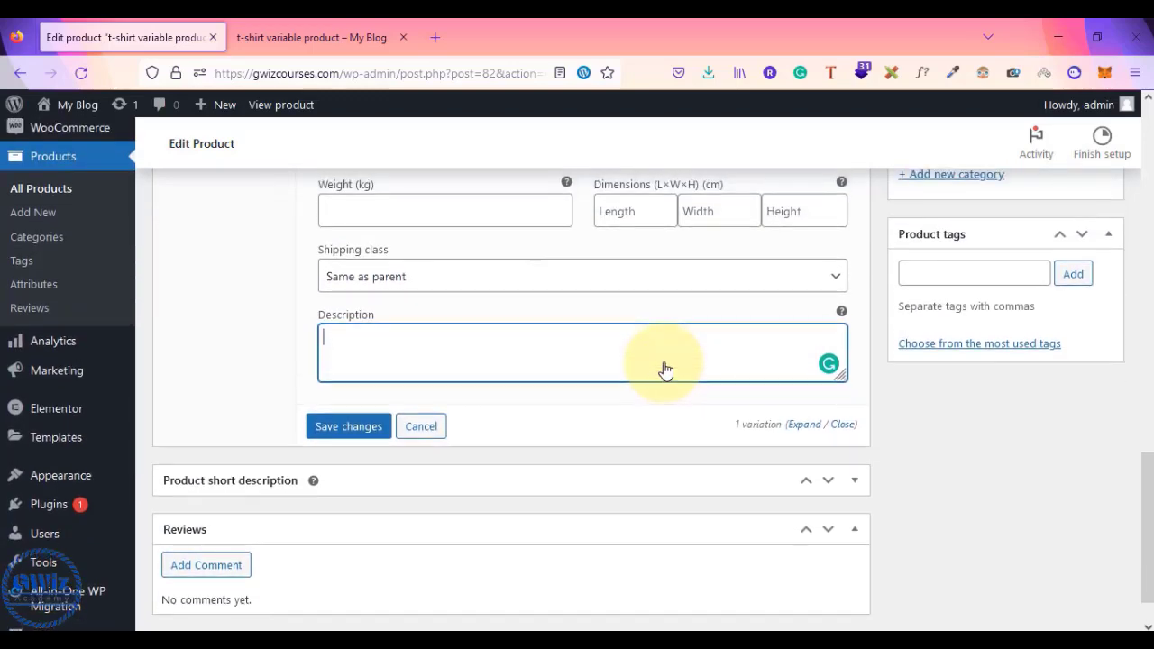
left_click(359, 431)
scroll(544, 436, "up", 4)
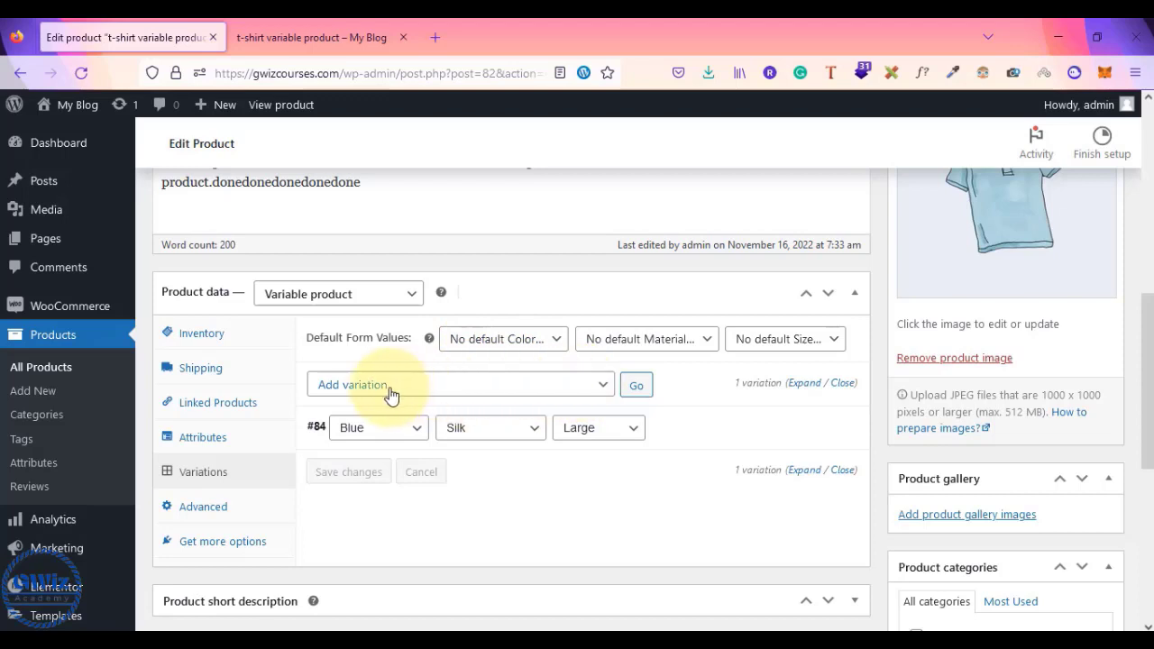
- Add a new variation set to Green, cotton and Large, and save it
left_click(636, 388)
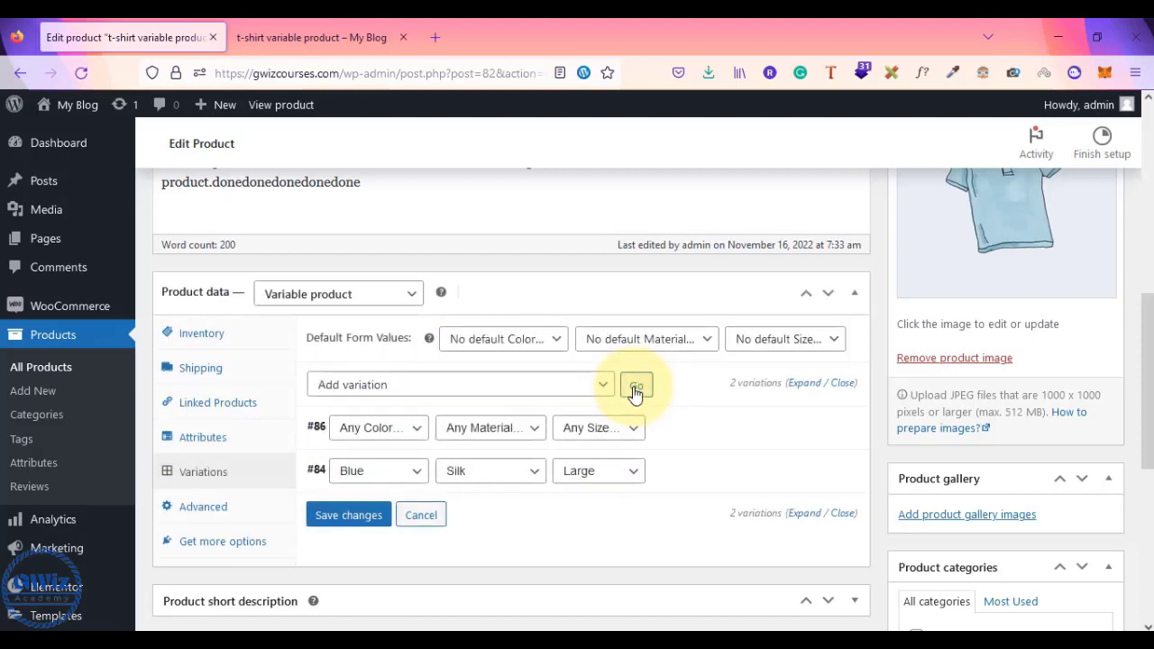
left_click(370, 429)
left_click(352, 497)
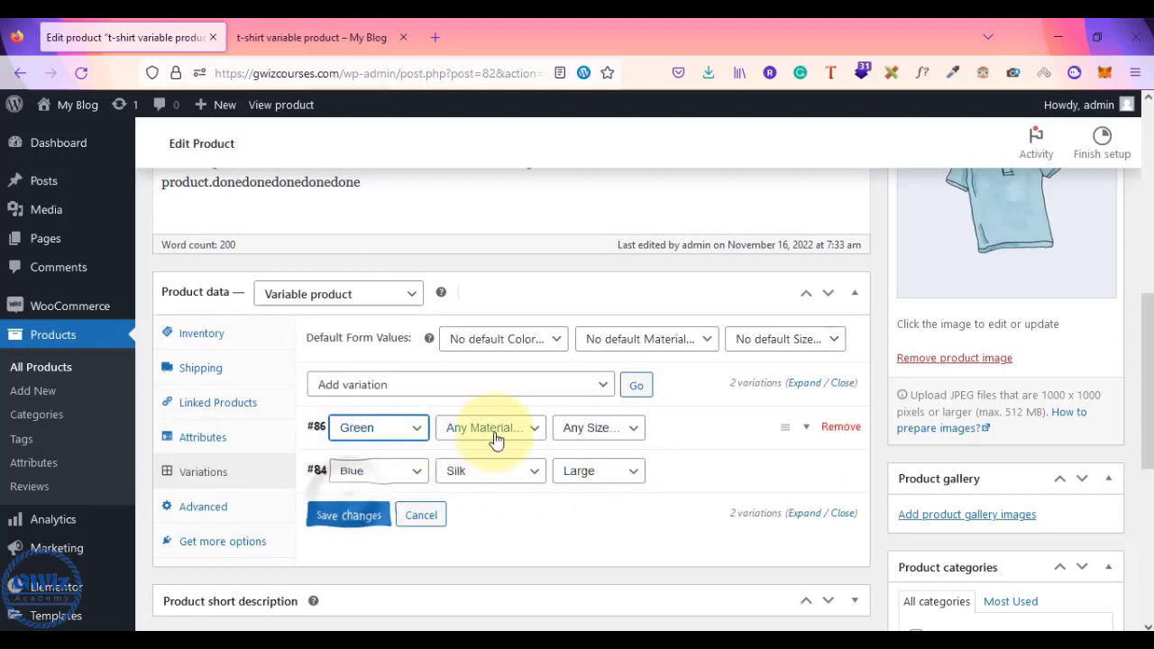
left_click(496, 432)
left_click(494, 476)
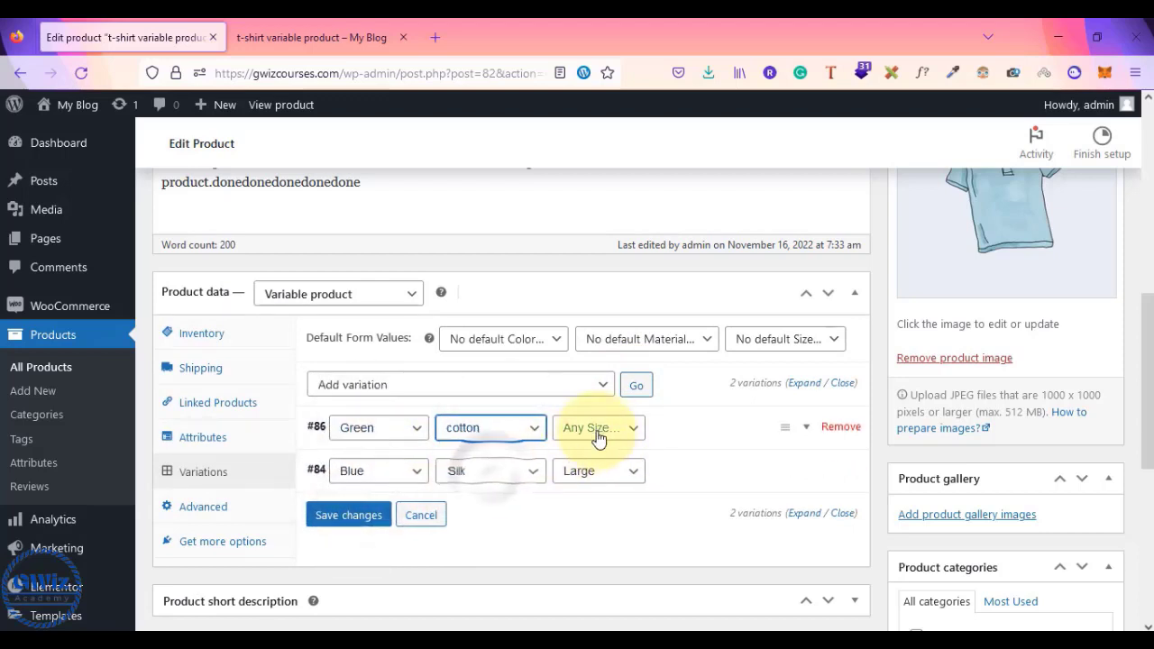
left_click(595, 429)
left_click(584, 478)
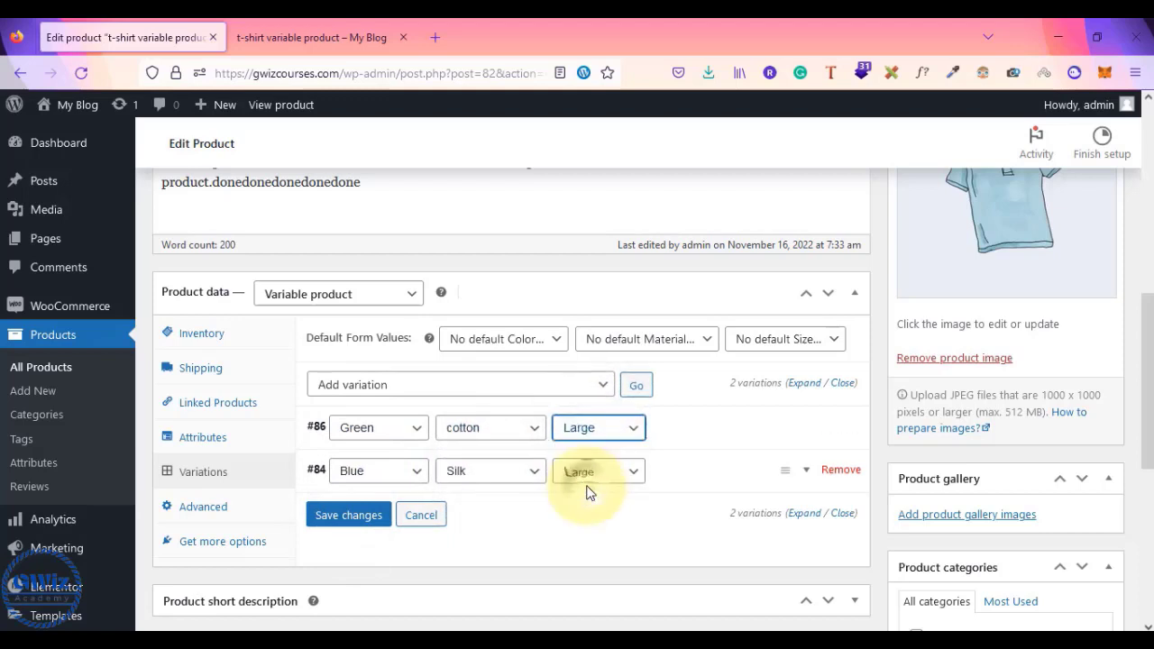
left_click(336, 522)
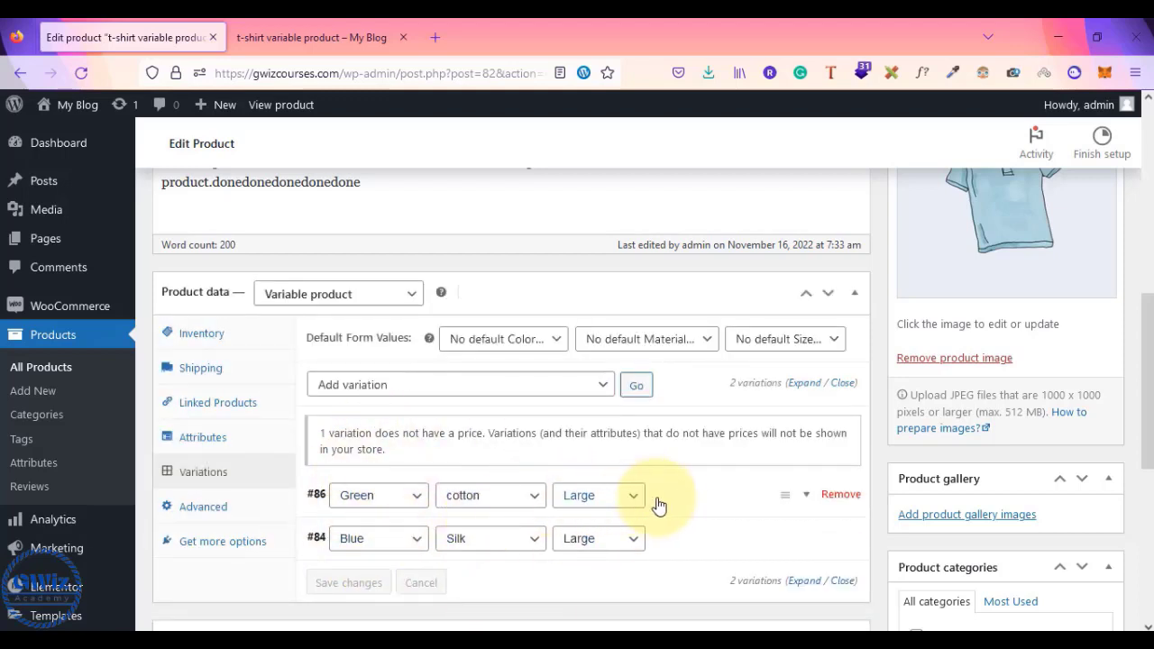
- Expand variation #86 and inspect its available colour choices
left_click(729, 494)
scroll(729, 494, "down", 2)
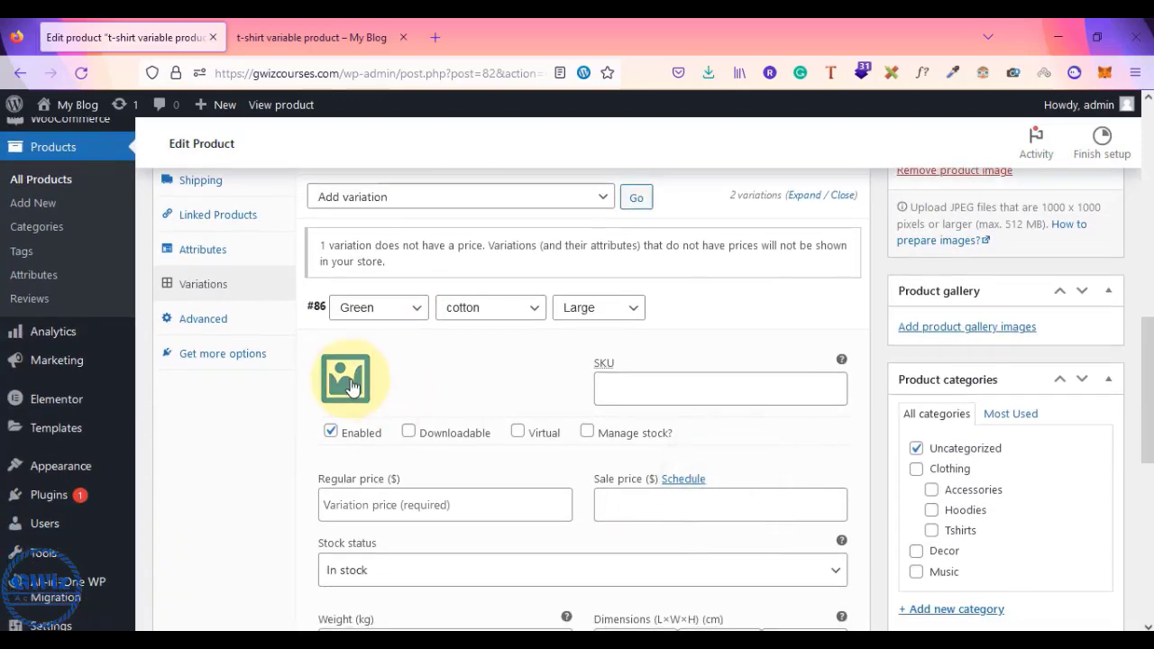
left_click(390, 313)
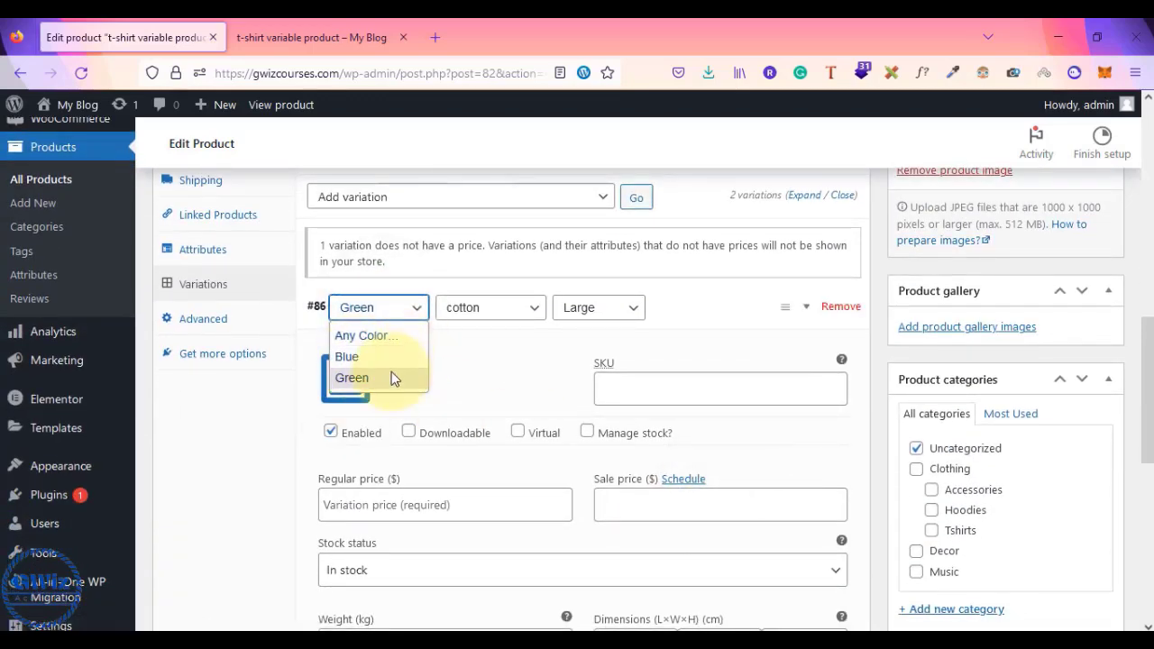
left_click(486, 340)
scroll(486, 340, "up", 3)
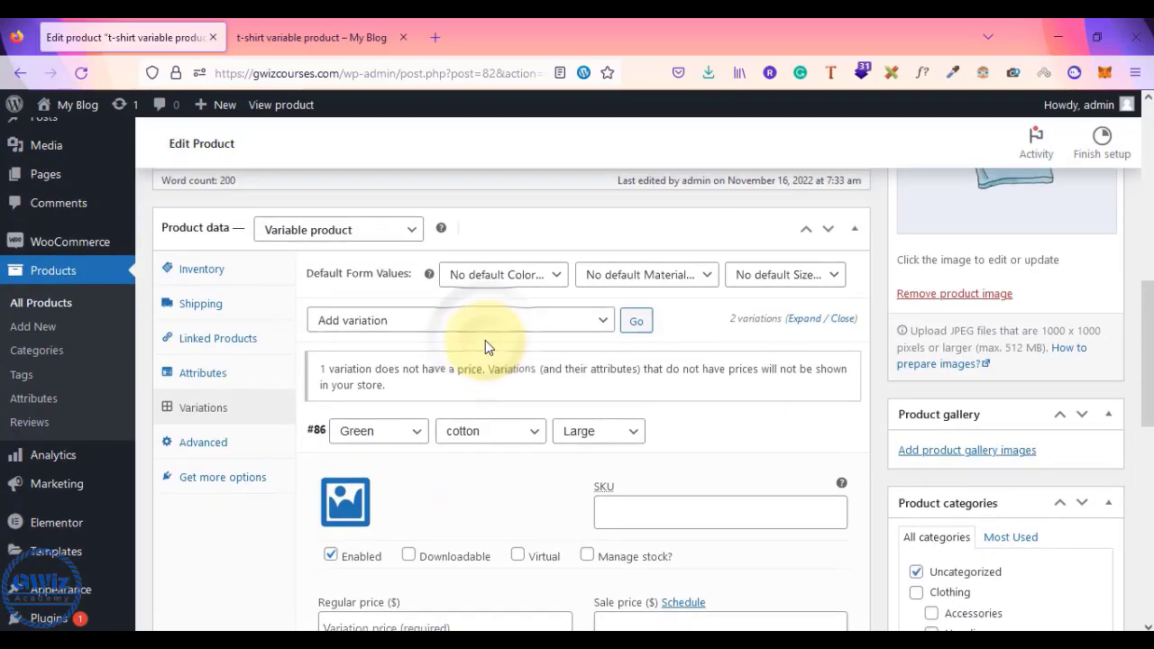
- Add Red to the Color attribute's values and save the attributes
left_click(200, 384)
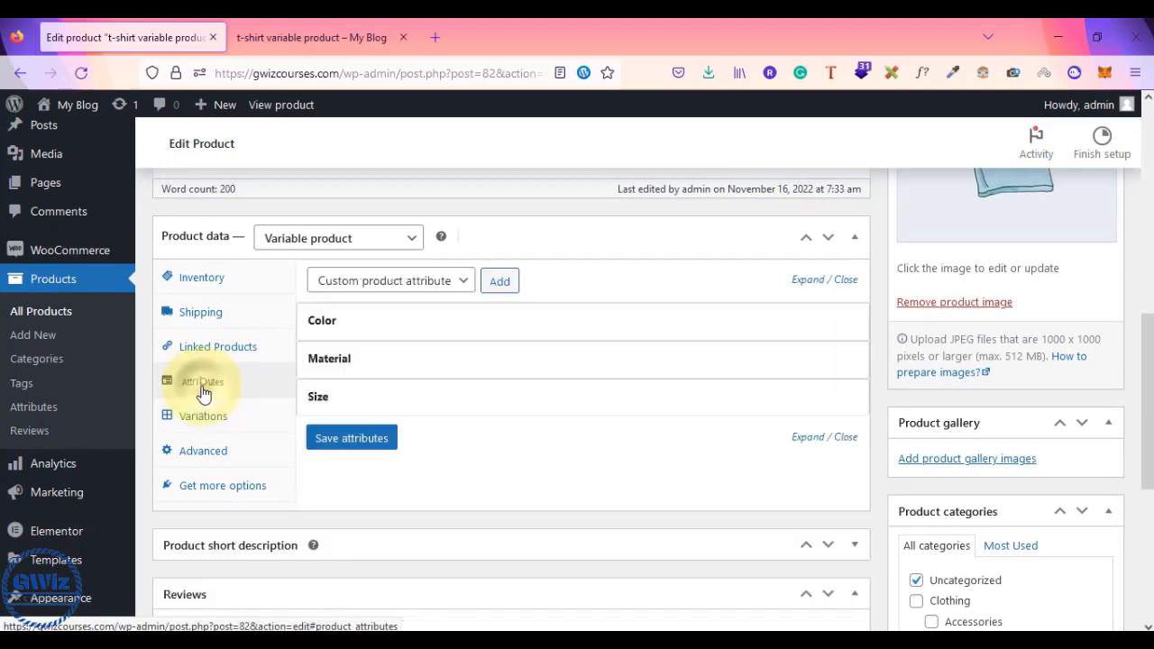
left_click(385, 325)
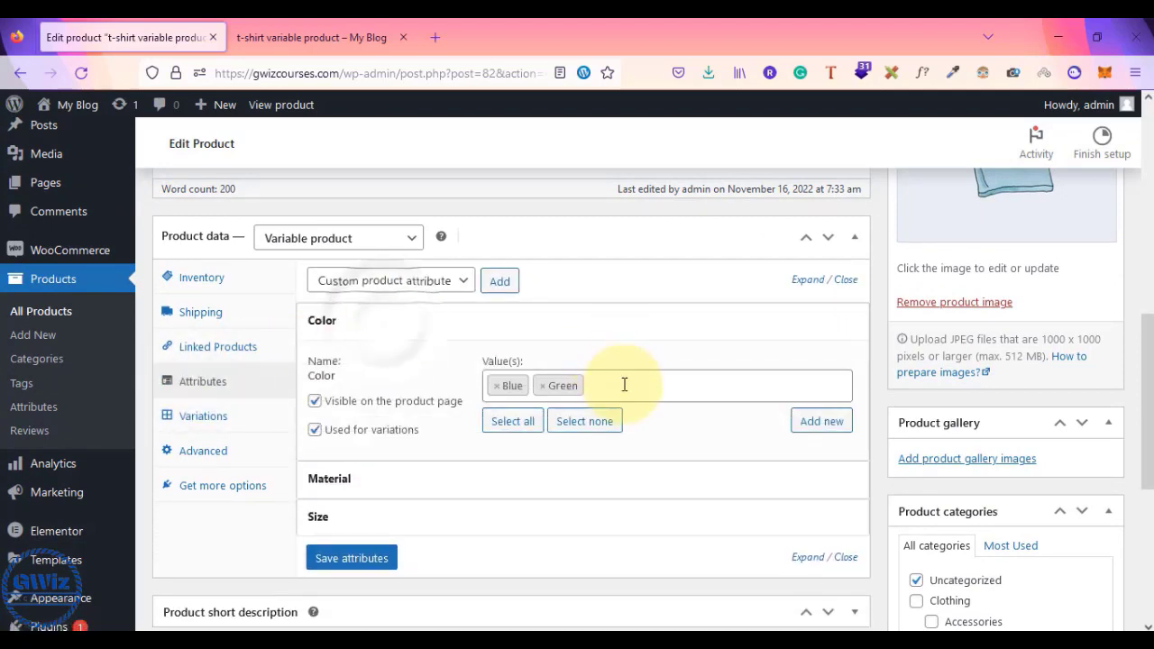
left_click(625, 388)
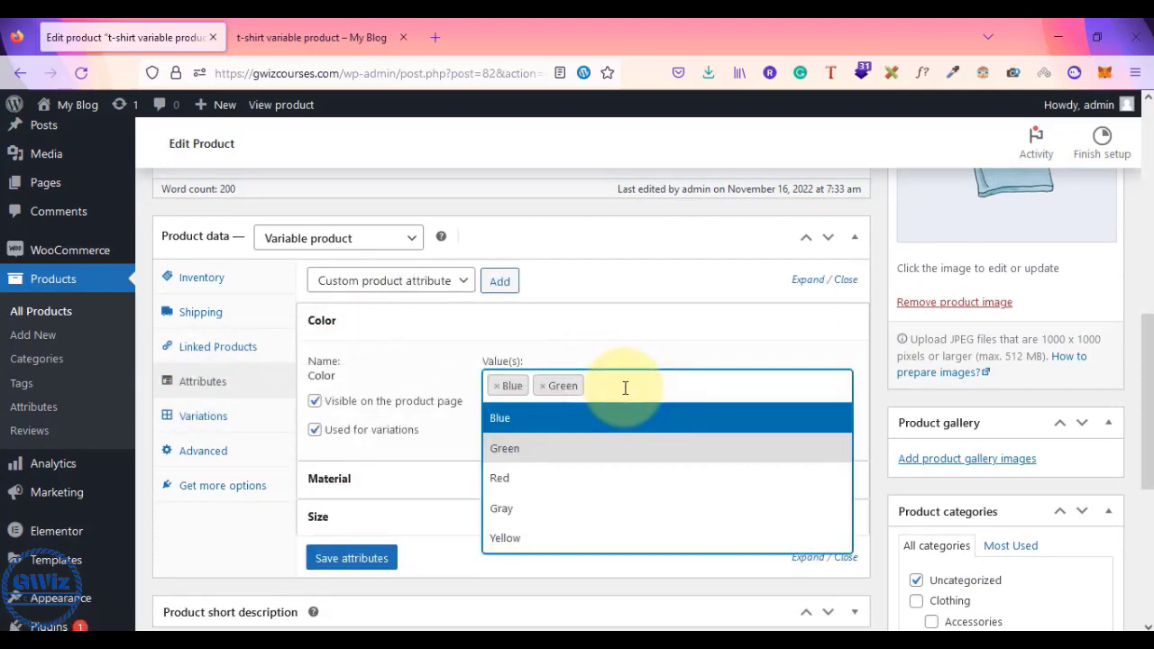
left_click(572, 480)
left_click(351, 558)
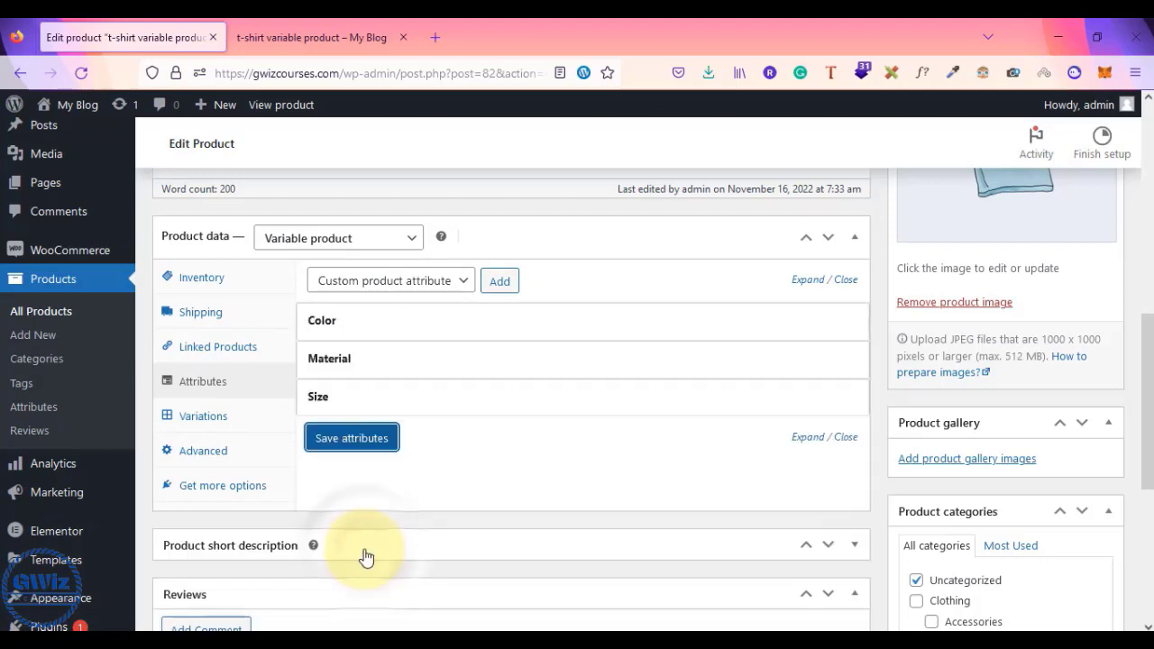
- Change variation #86's colour from Green to Red and expand its details
left_click(208, 417)
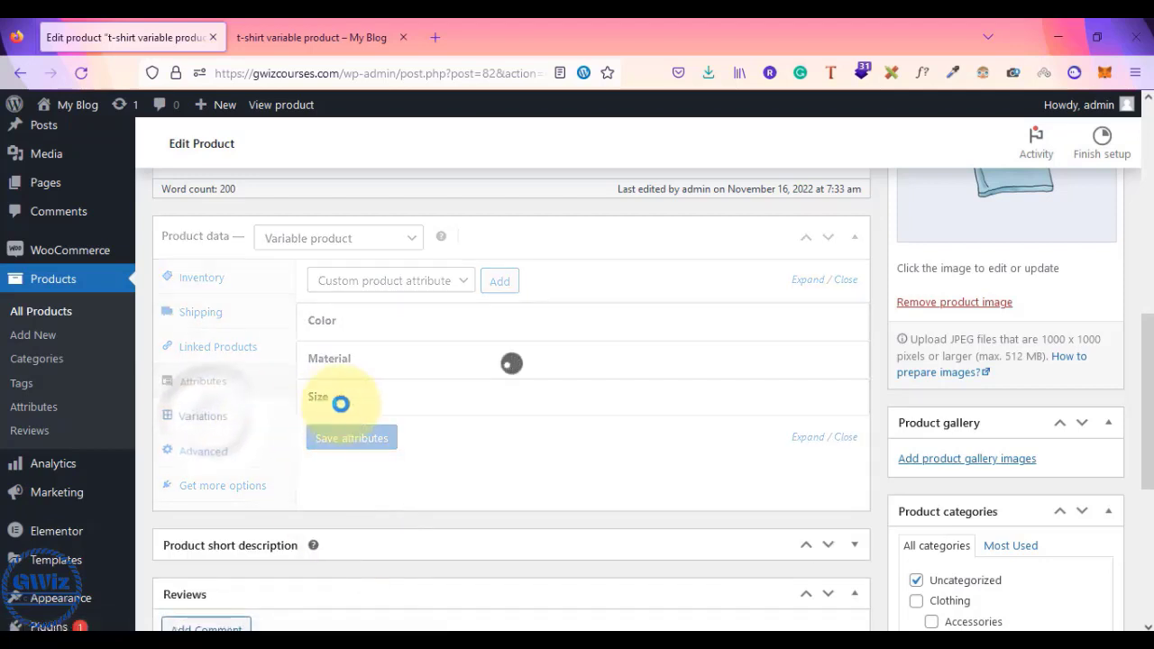
left_click(399, 451)
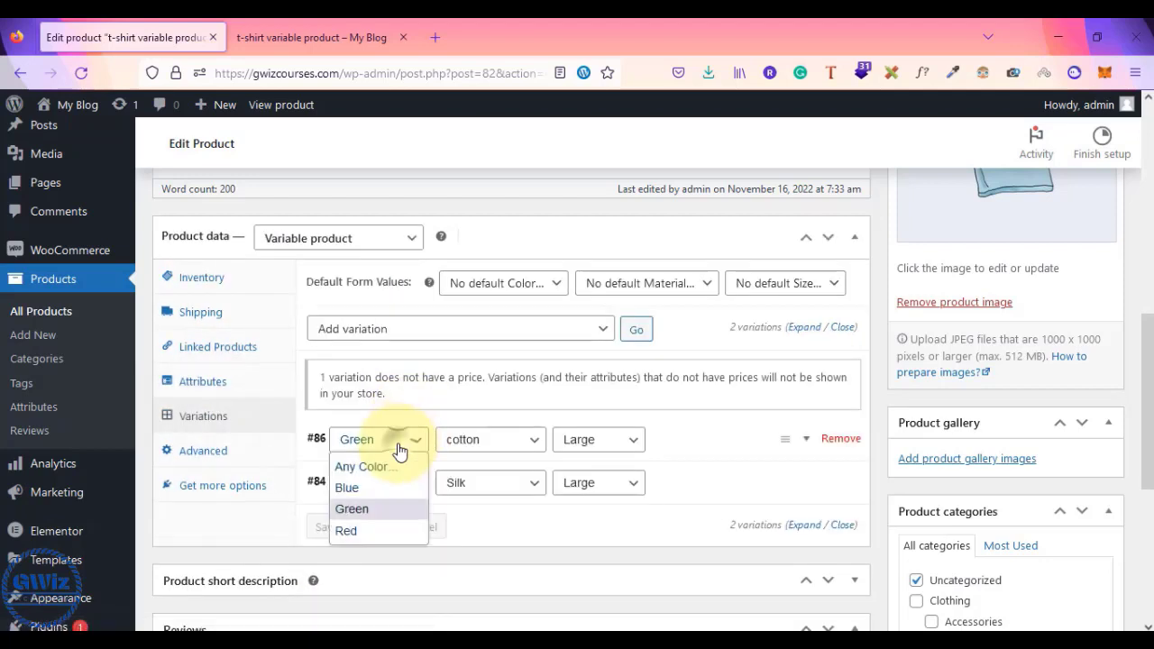
left_click(355, 531)
left_click(491, 436)
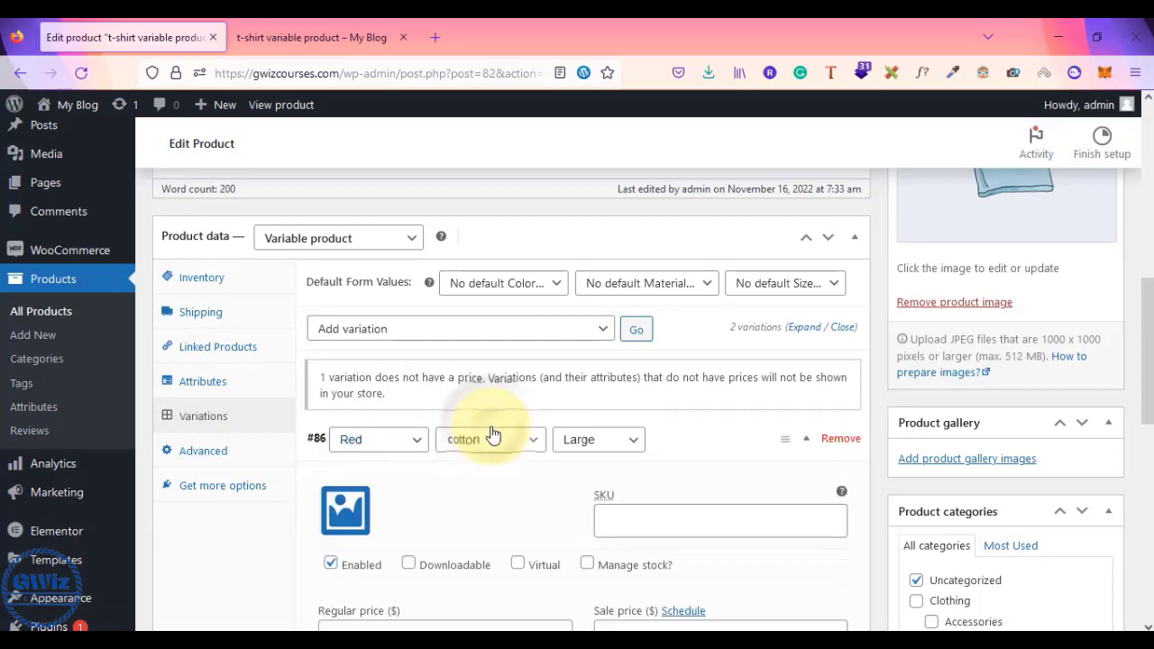
left_click(493, 429)
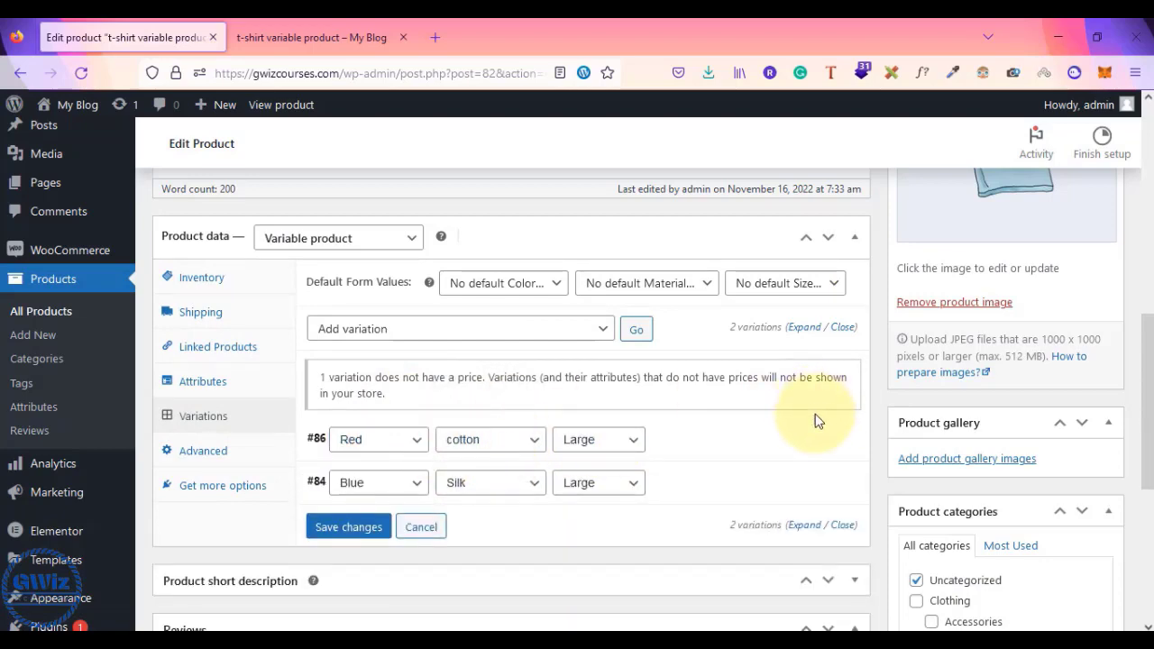
left_click(738, 443)
- Upload the red shirt screenshot and set it as variation #86's image
scroll(737, 443, "down", 2)
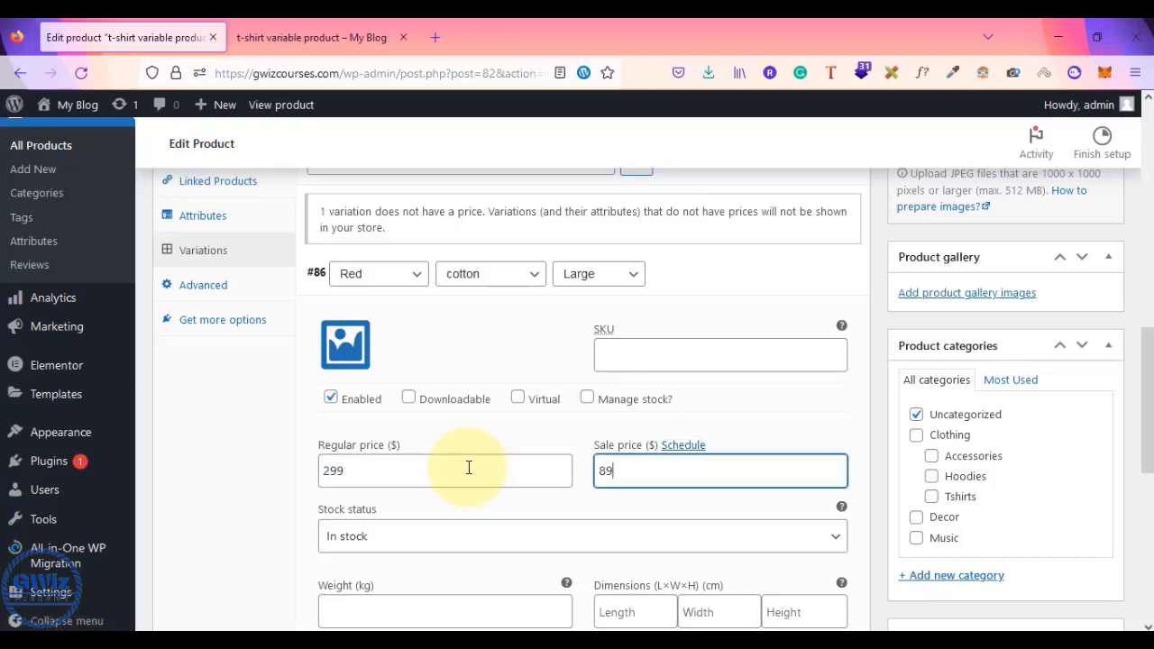
scroll(469, 467, "up", 1)
left_click(352, 399)
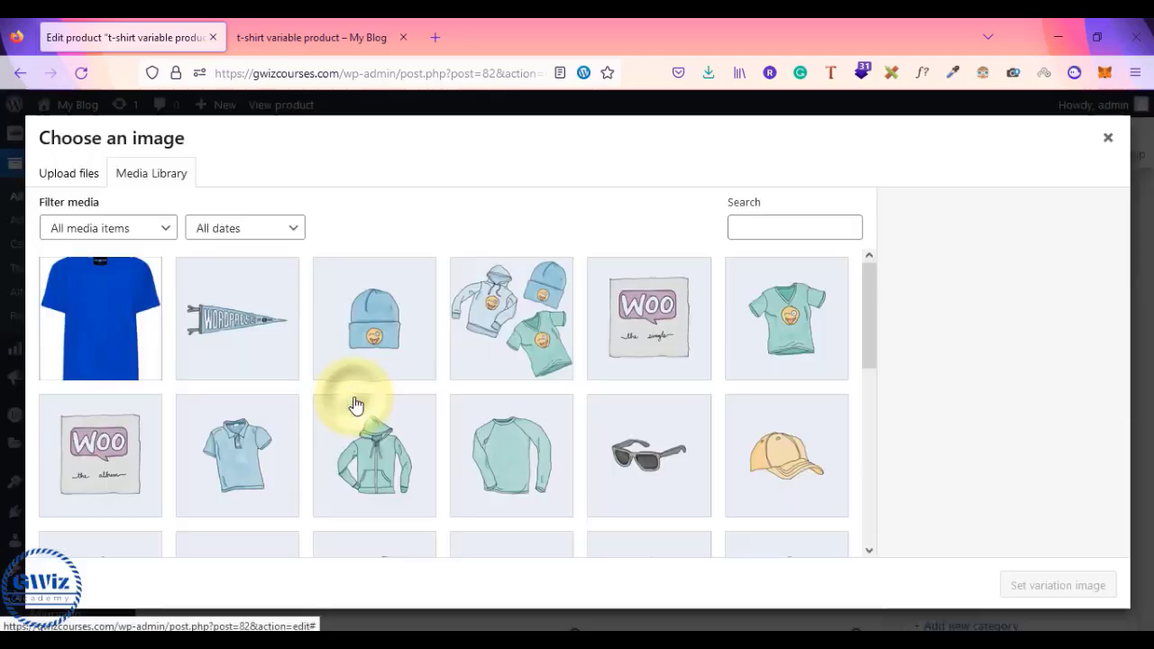
left_click(93, 180)
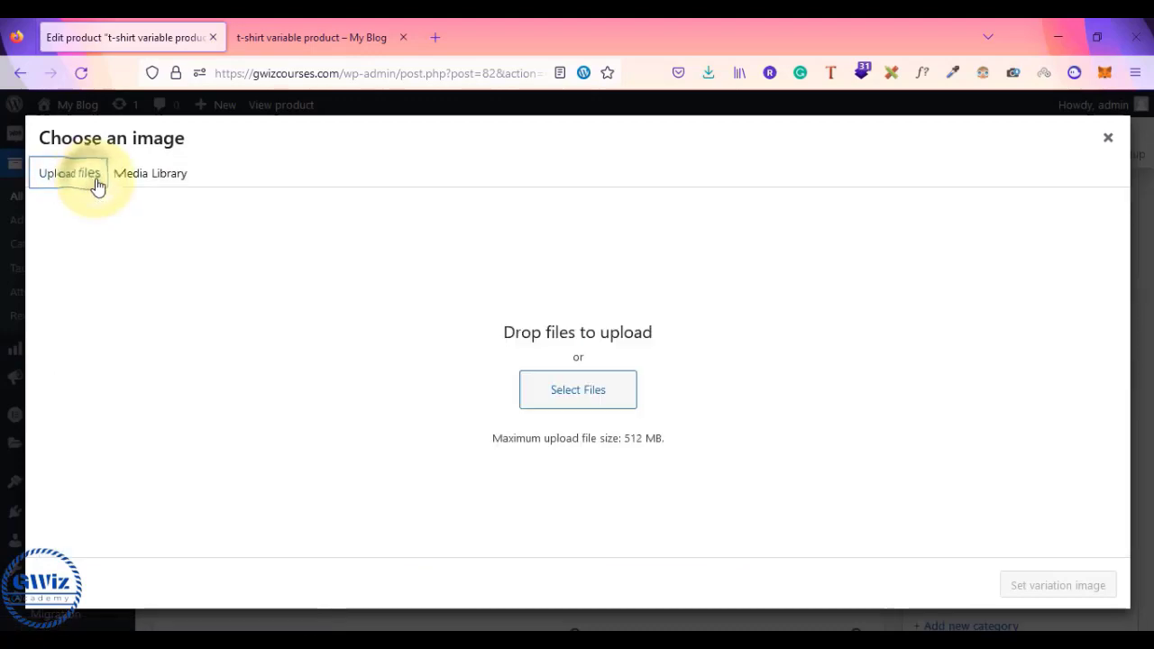
left_click(550, 389)
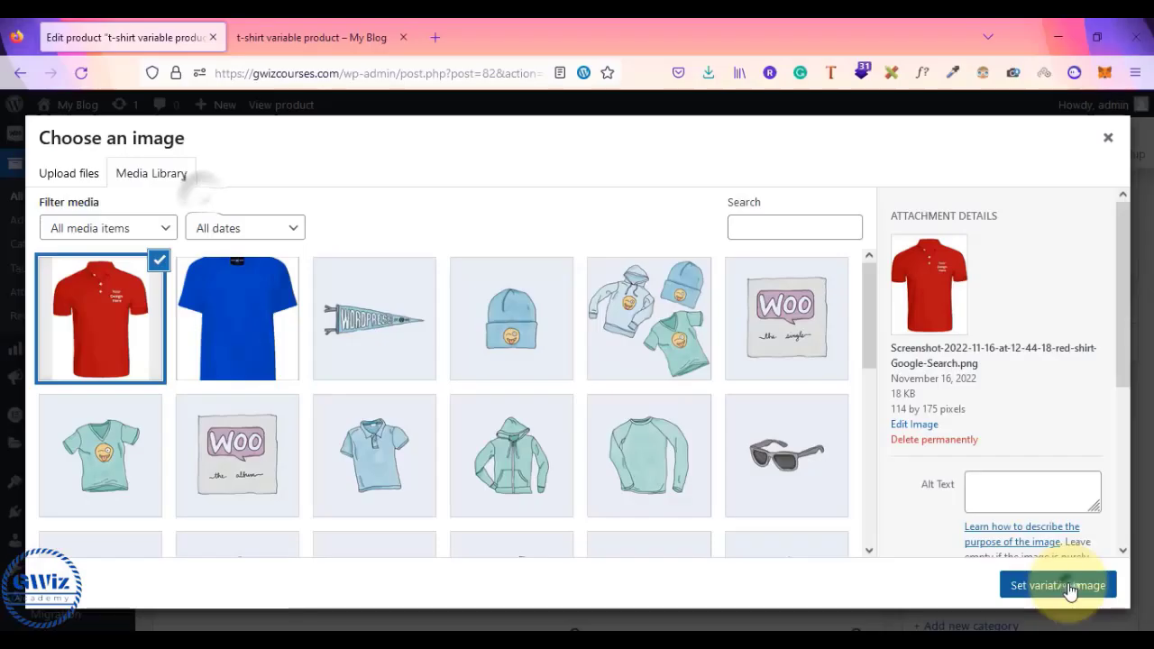
left_click(1058, 586)
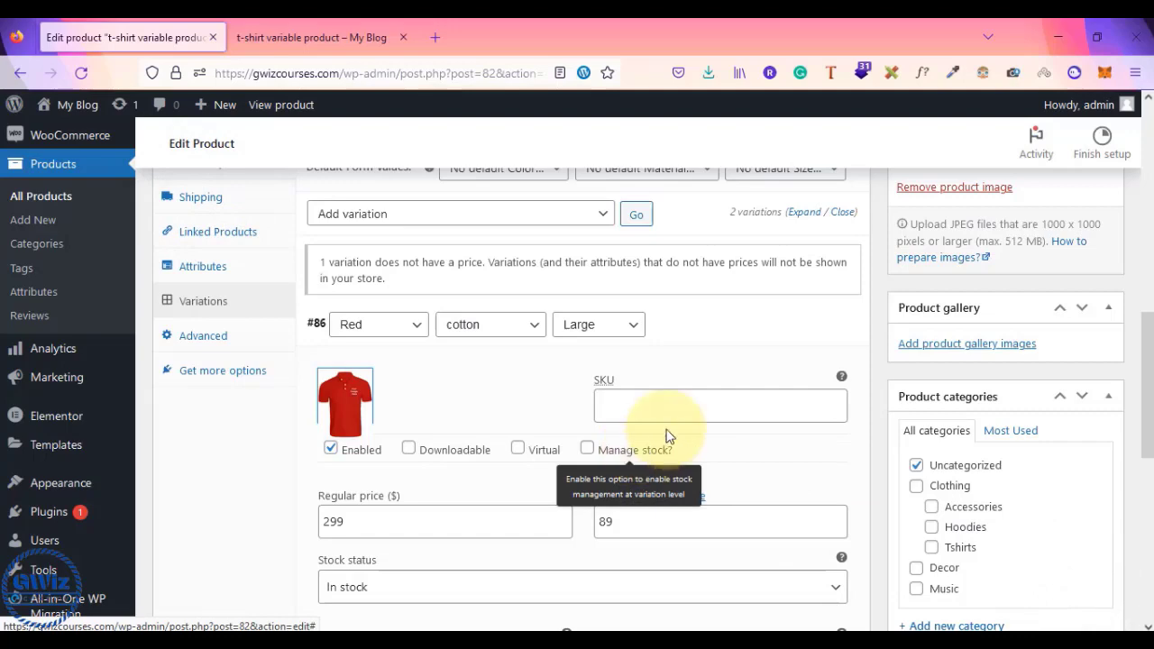
- Save variation #86 with its 299 regular price, 89 sale price and red shirt image
scroll(695, 402, "down", 3)
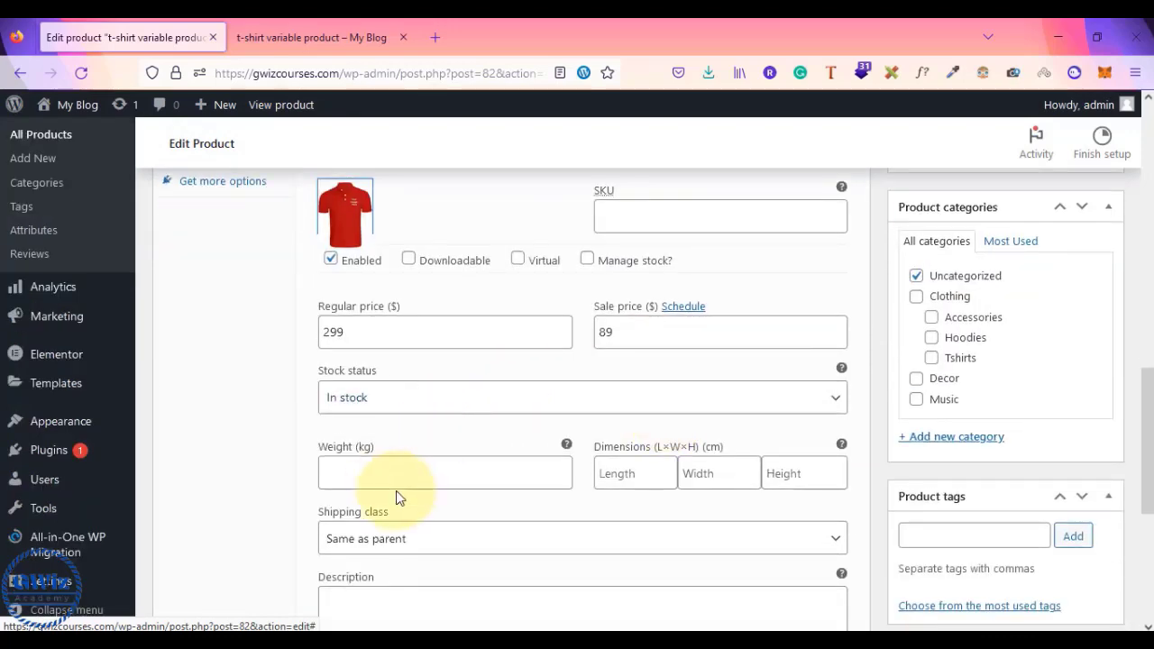
scroll(503, 572, "down", 3)
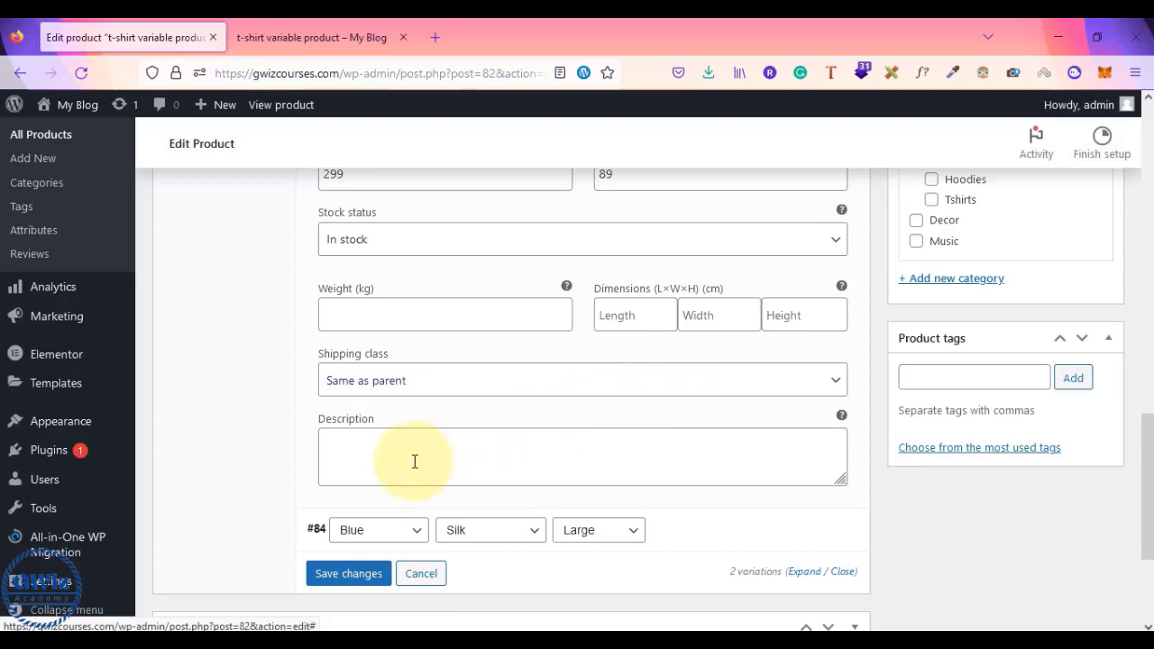
scroll(415, 462, "up", 10)
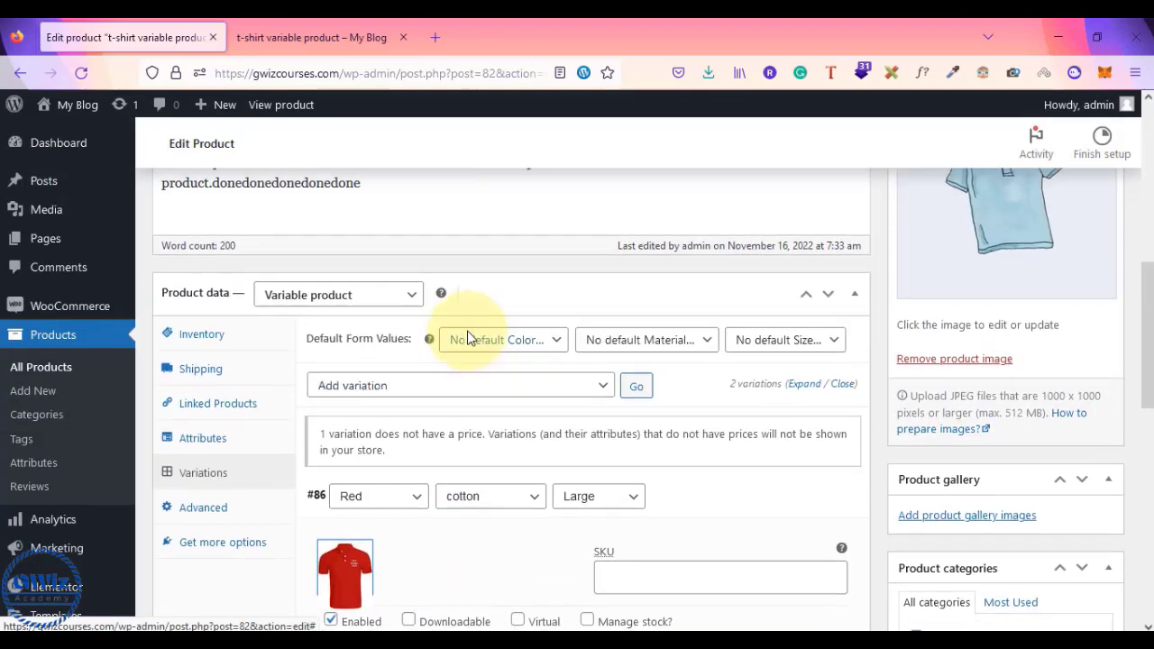
scroll(468, 337, "down", 10)
left_click(330, 436)
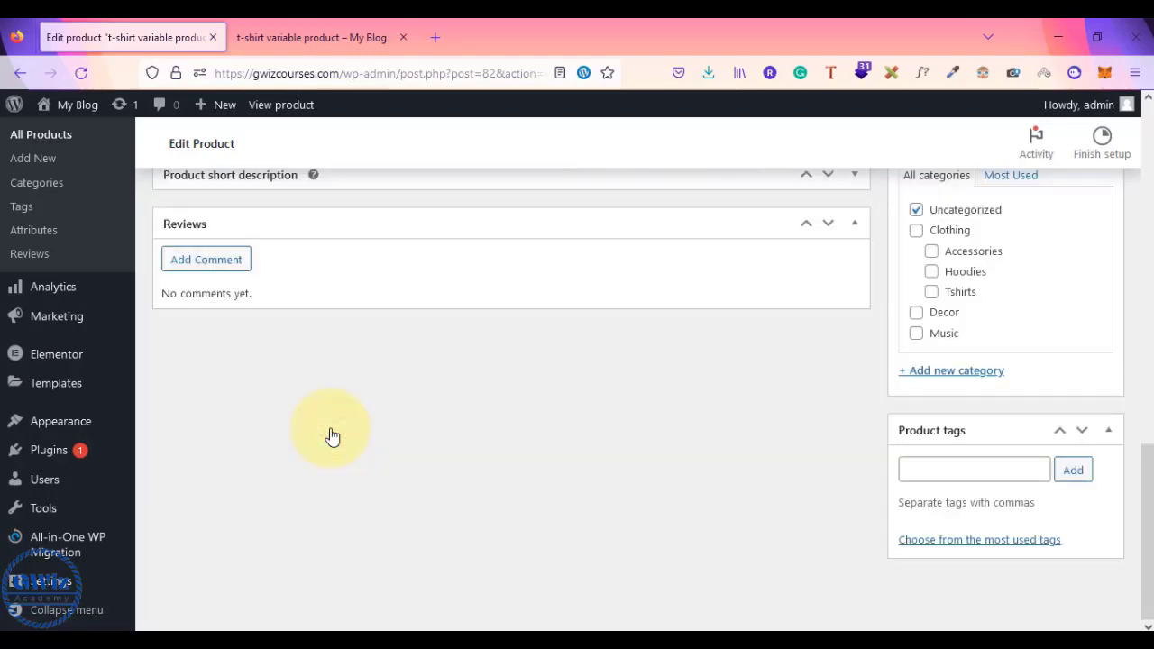
scroll(330, 433, "up", 3)
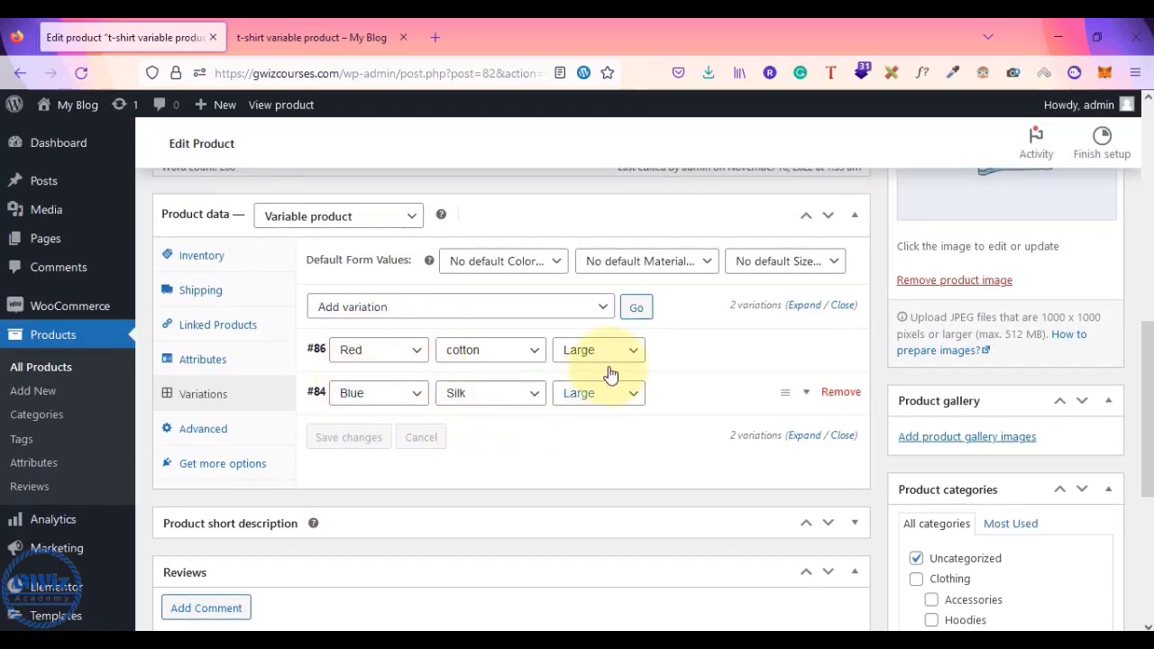
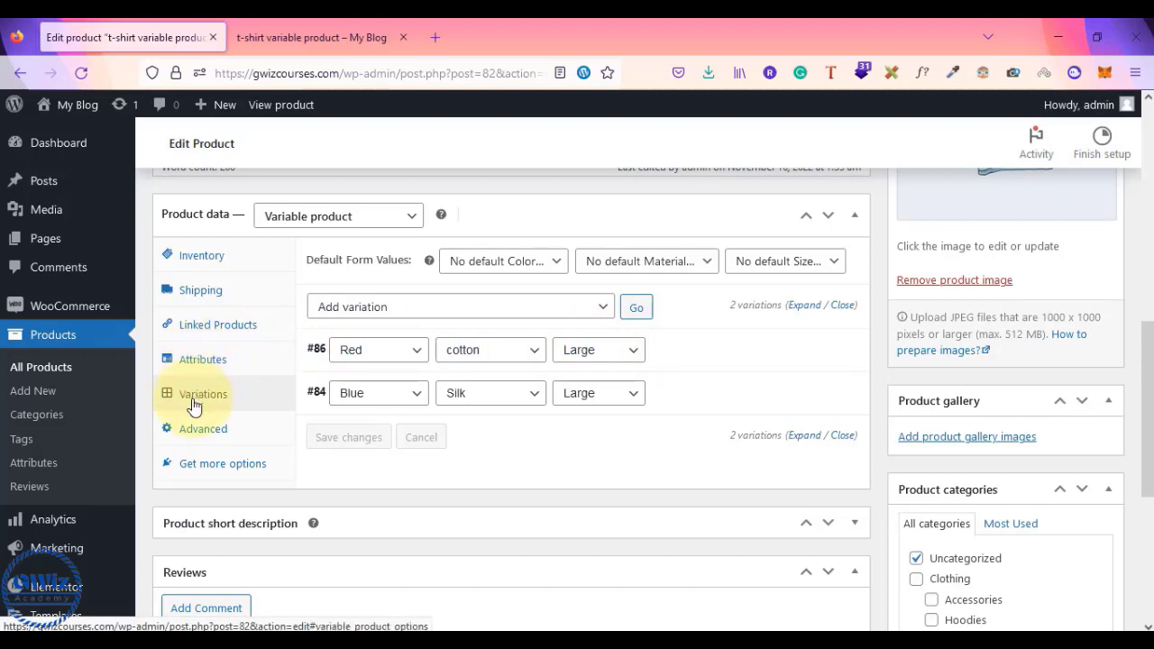
- Check the Red variation's prices, then update the t-shirt product
left_click(693, 354)
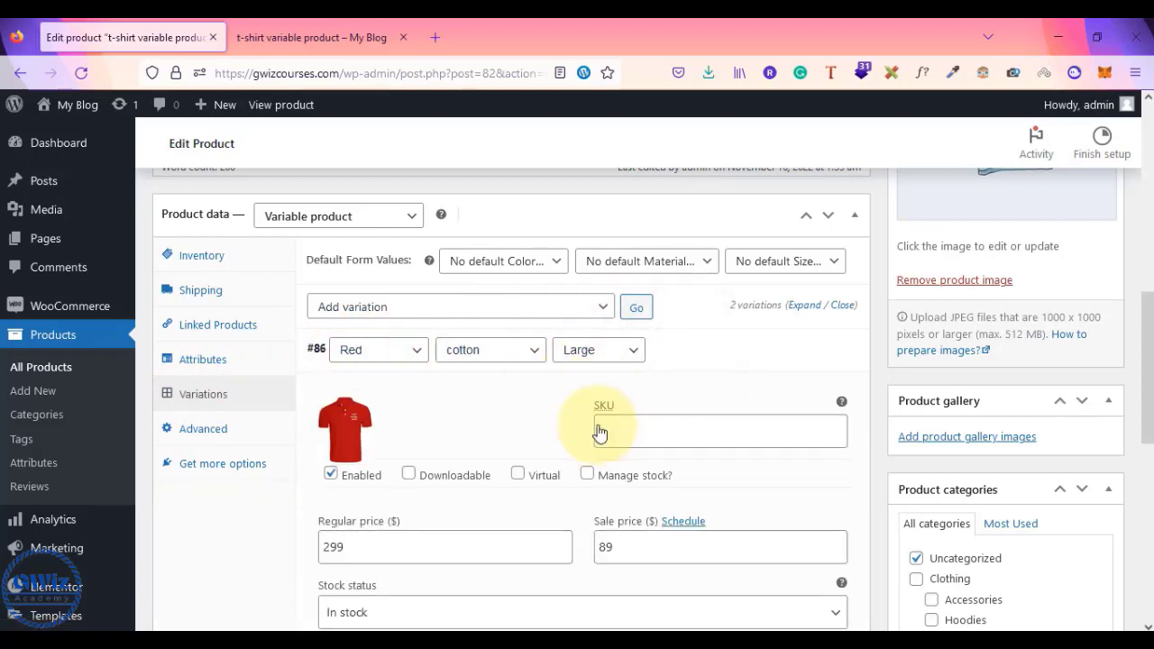
scroll(496, 534, "down", 2)
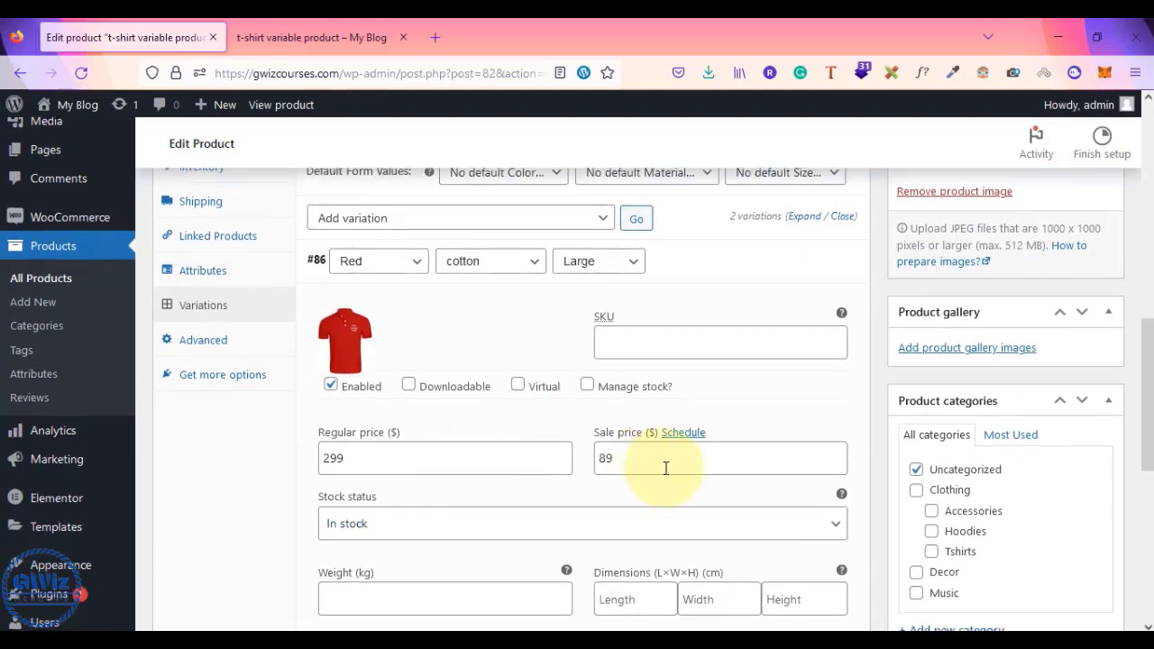
scroll(666, 468, "down", 2)
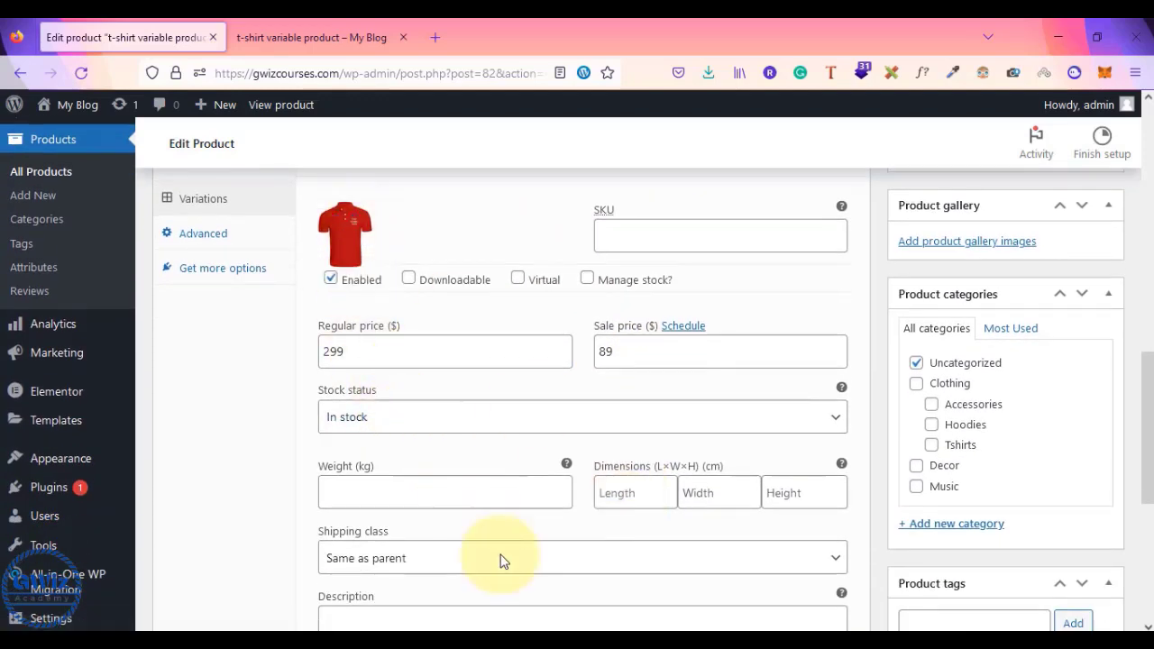
scroll(501, 560, "up", 3)
left_click(719, 308)
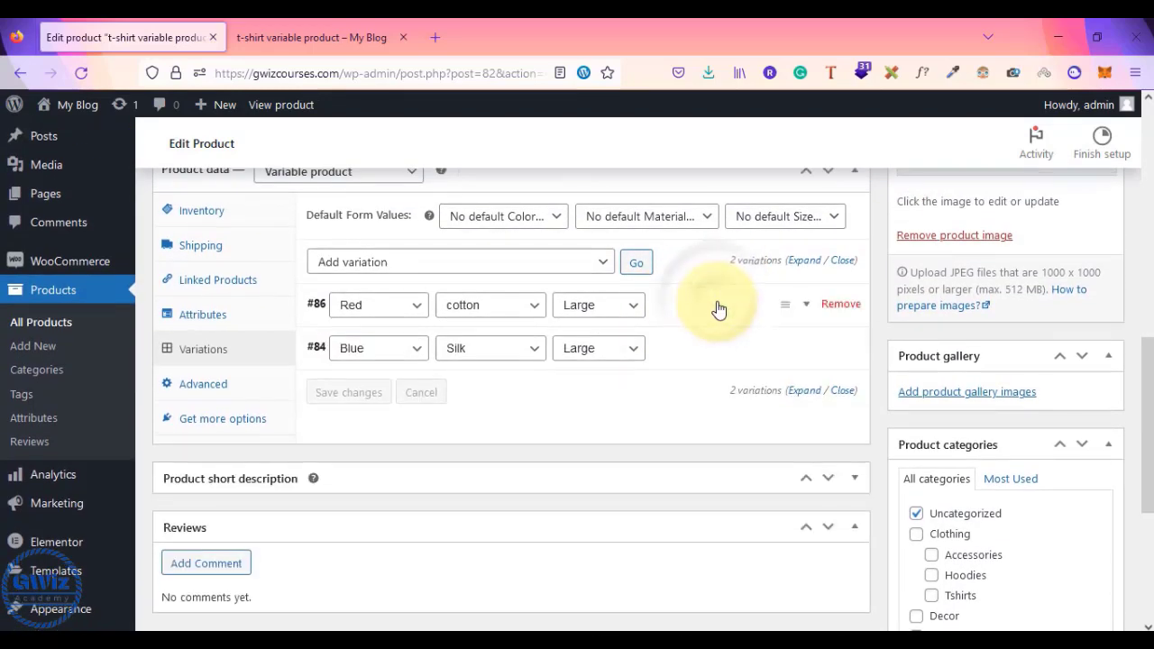
scroll(570, 347, "up", 10)
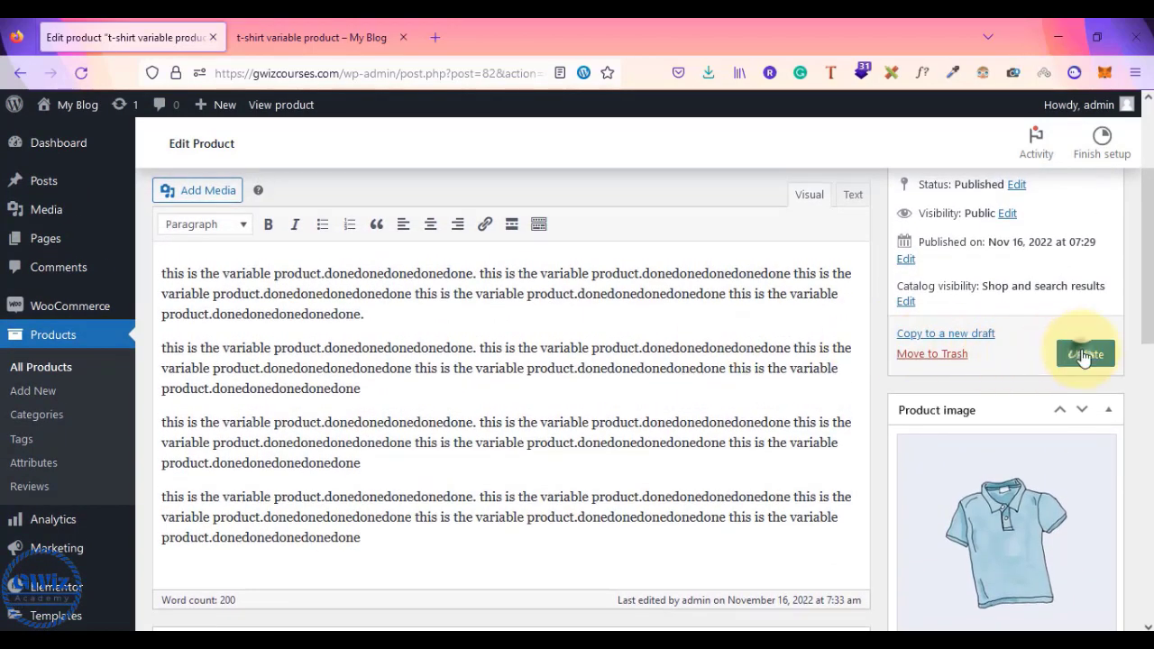
left_click(1085, 356)
- Recheck the Red (sale 89) and Blue (sale 59) variations in Variations and update the product again
scroll(1083, 356, "down", 5)
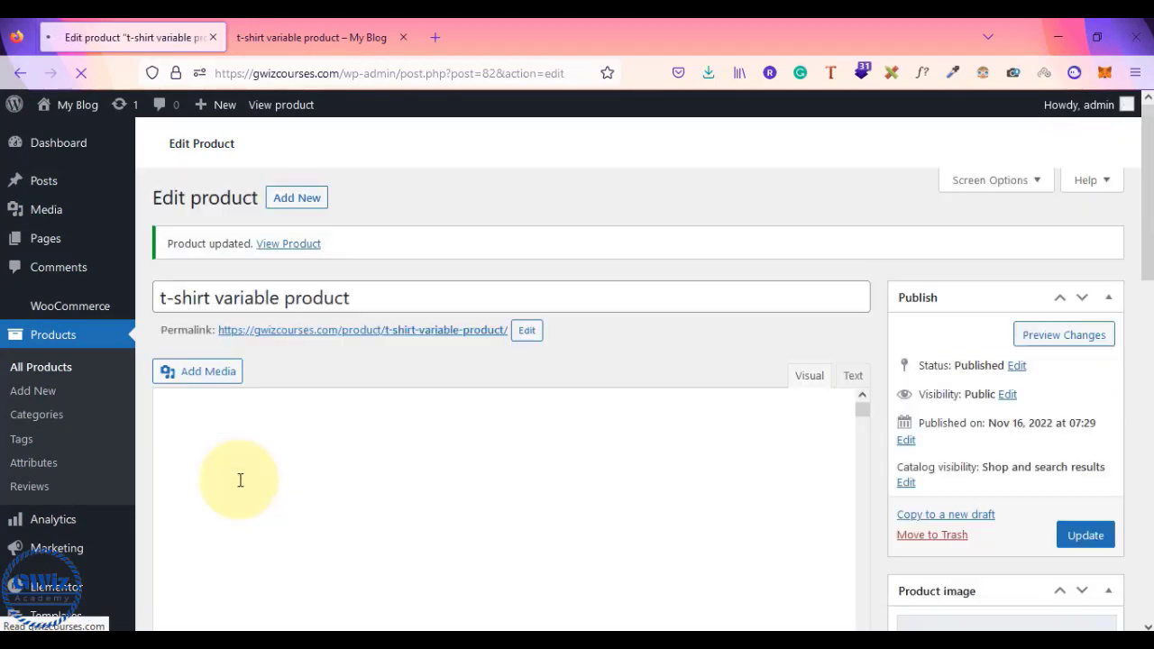
scroll(598, 353, "down", 5)
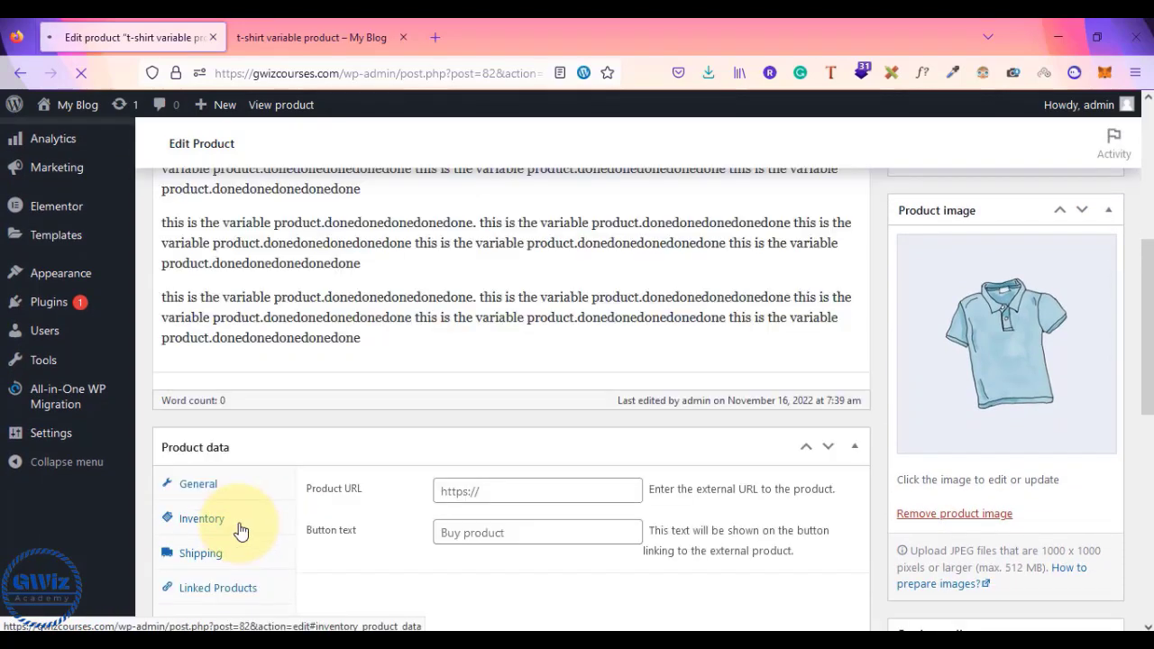
scroll(263, 566, "down", 4)
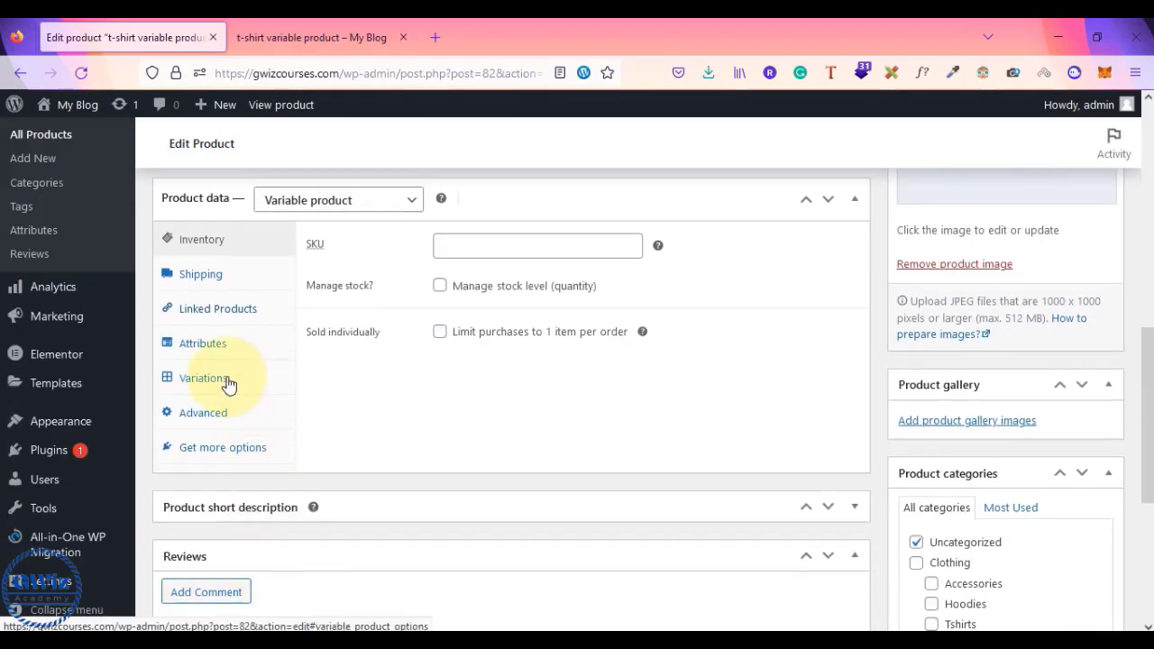
scroll(229, 385, "up", 8)
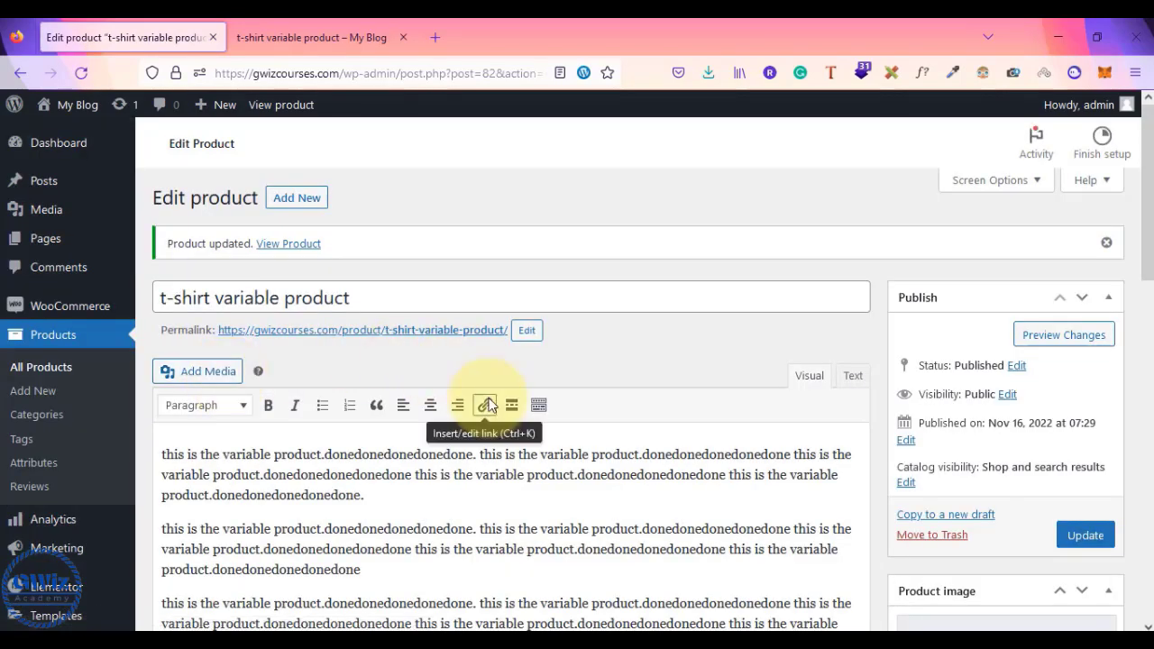
scroll(487, 405, "down", 7)
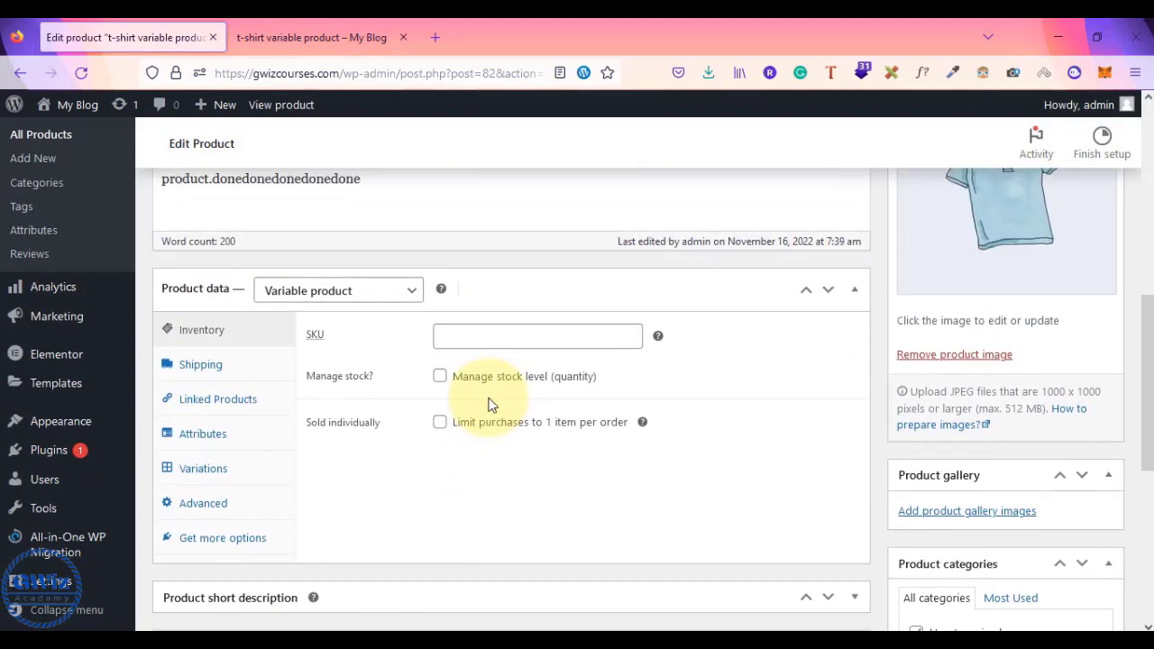
left_click(206, 480)
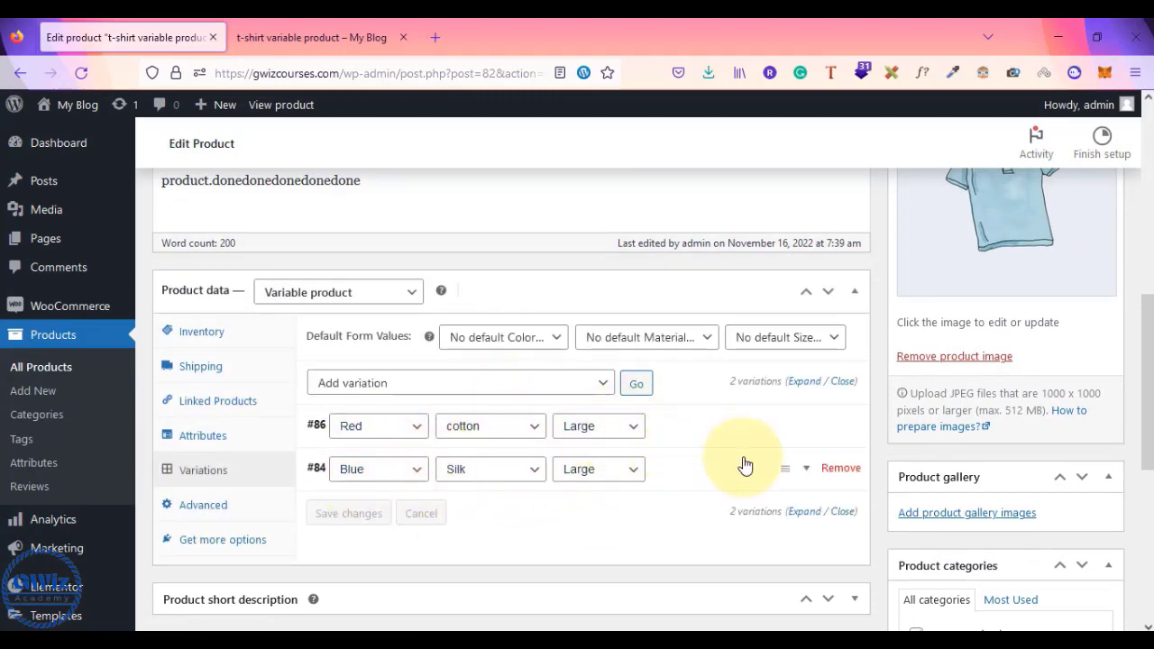
scroll(744, 464, "up", 2)
scroll(758, 394, "down", 3)
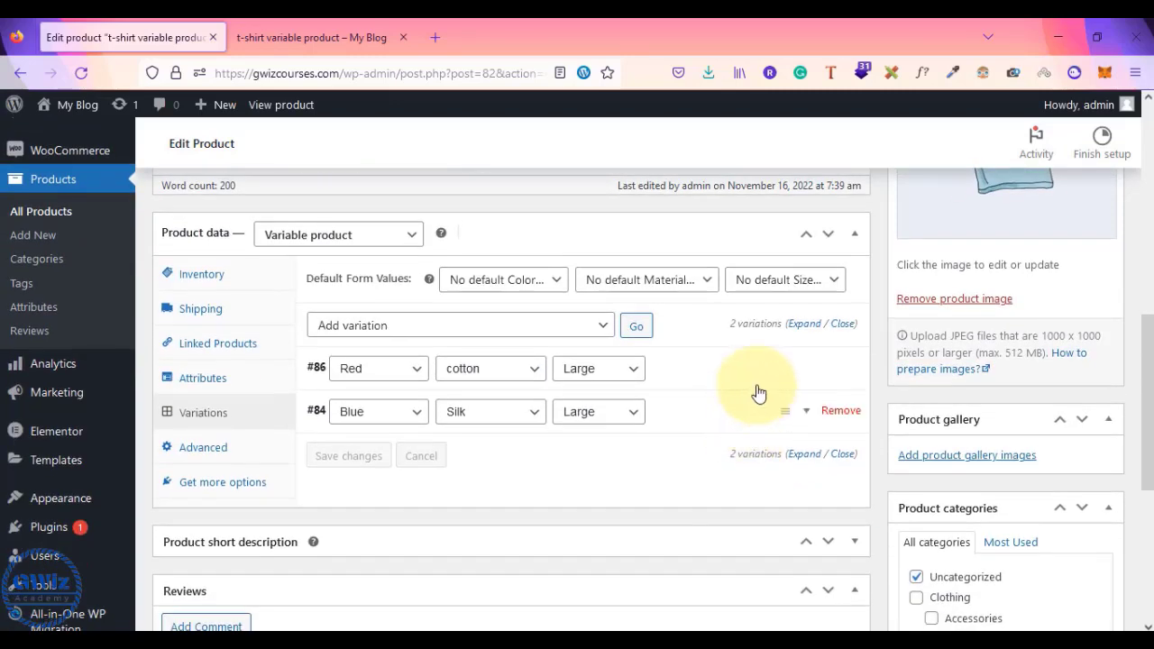
left_click(766, 375)
scroll(766, 374, "down", 2)
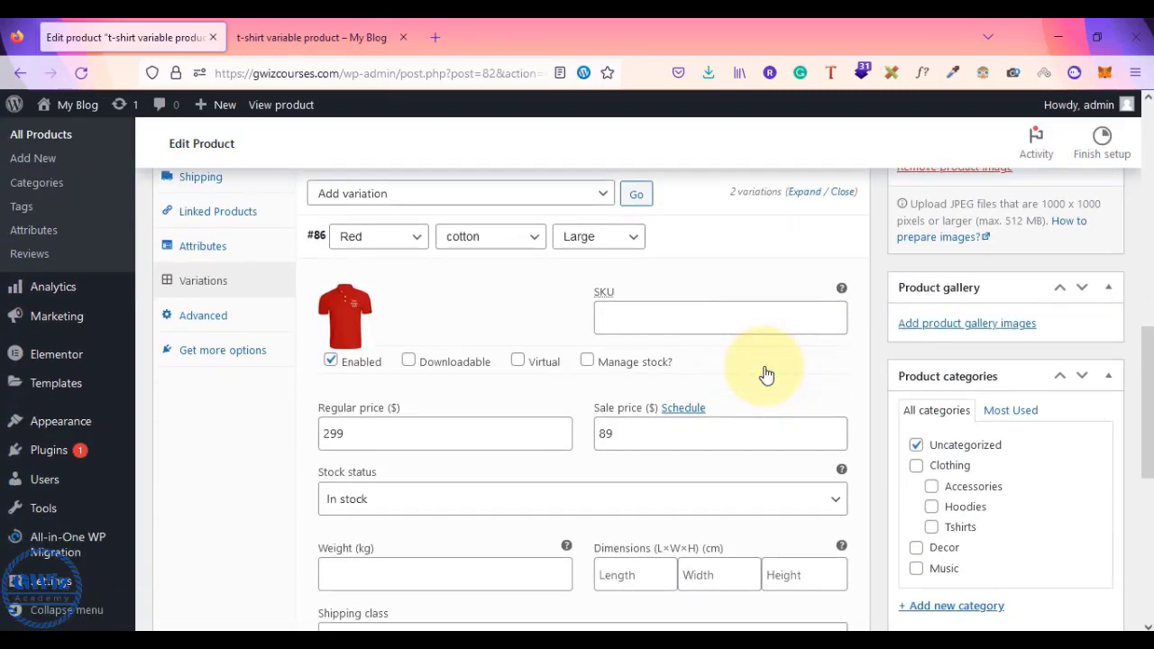
scroll(765, 375, "down", 1)
scroll(734, 421, "down", 4)
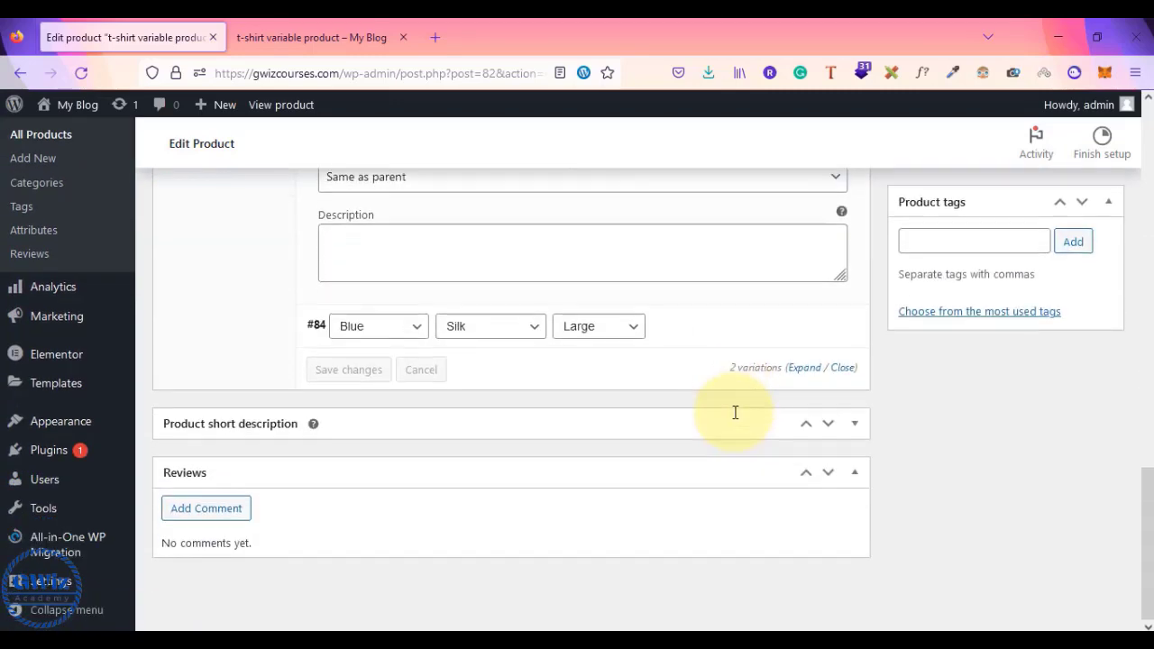
left_click(756, 322)
scroll(619, 413, "down", 2)
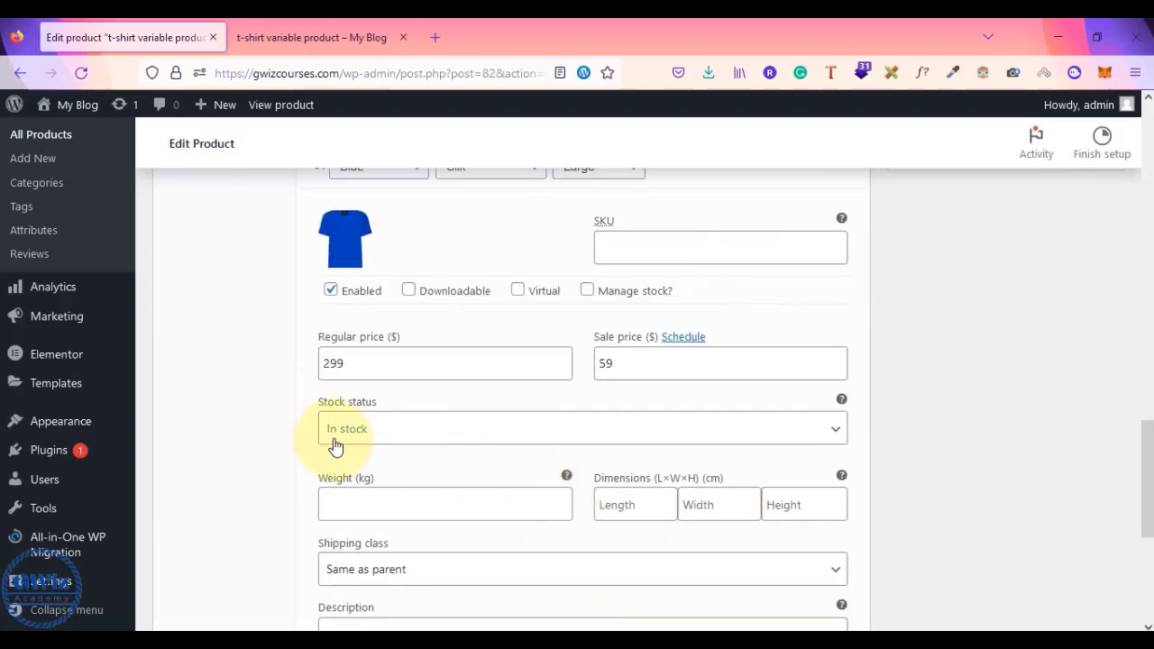
scroll(962, 461, "up", 10)
left_click(1082, 505)
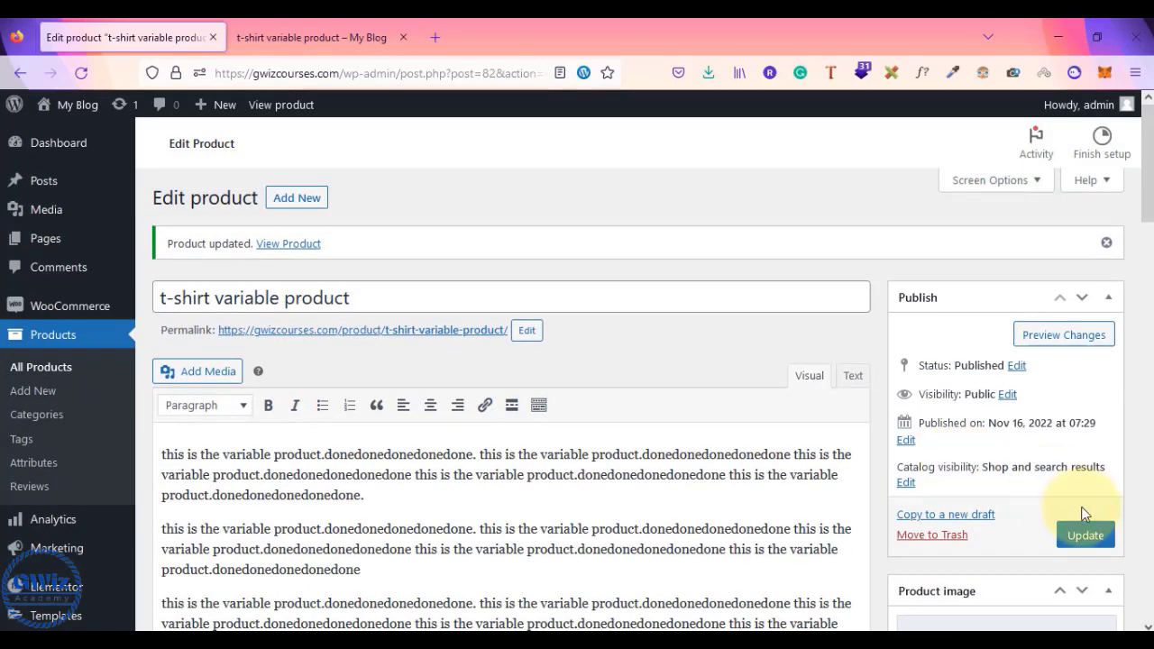
left_click(1086, 537)
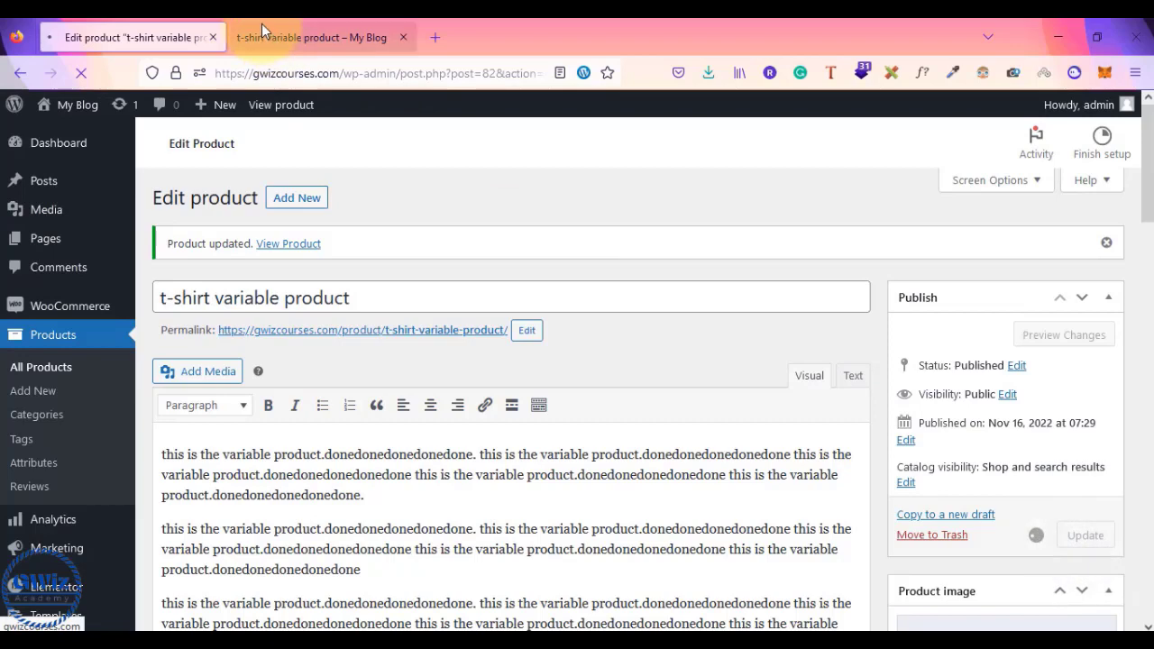
- Reload the t-shirt store page and select Blue as the colour
left_click(262, 26)
scroll(631, 343, "up", 3)
scroll(677, 385, "up", 4)
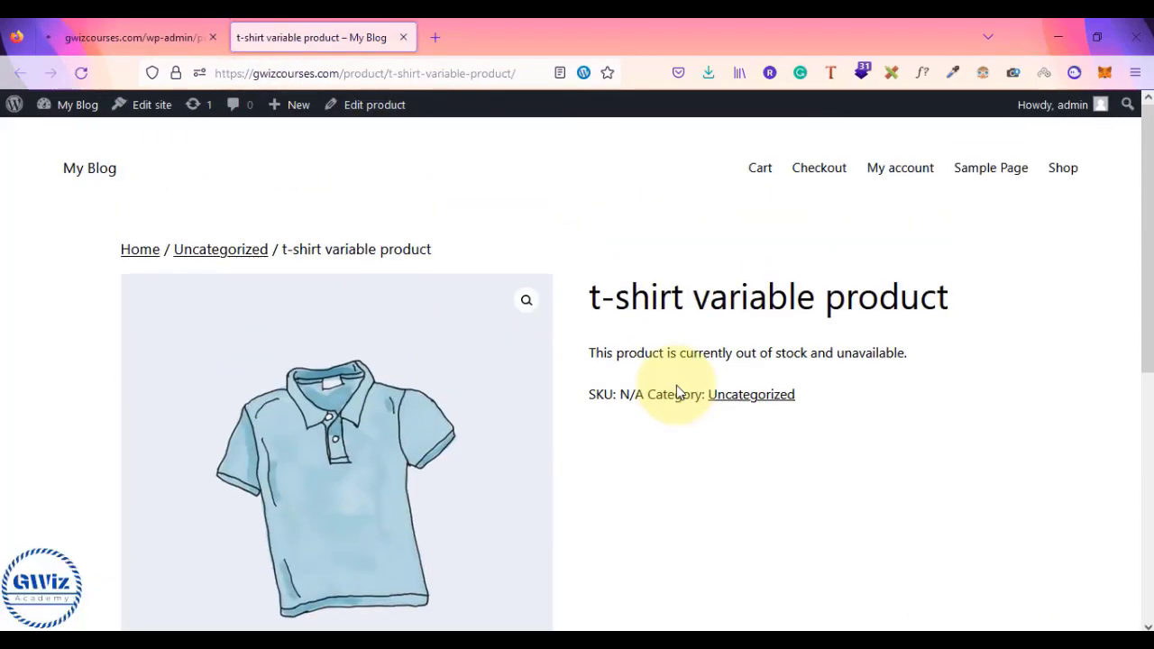
scroll(676, 385, "down", 1)
left_click(80, 78)
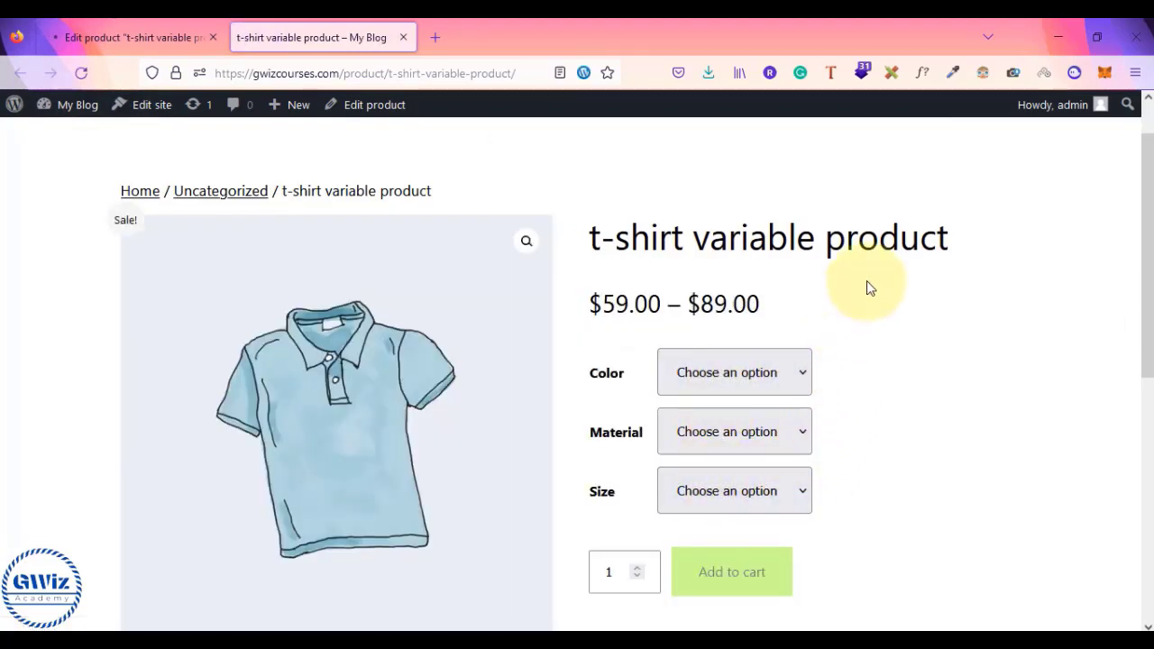
left_click(713, 371)
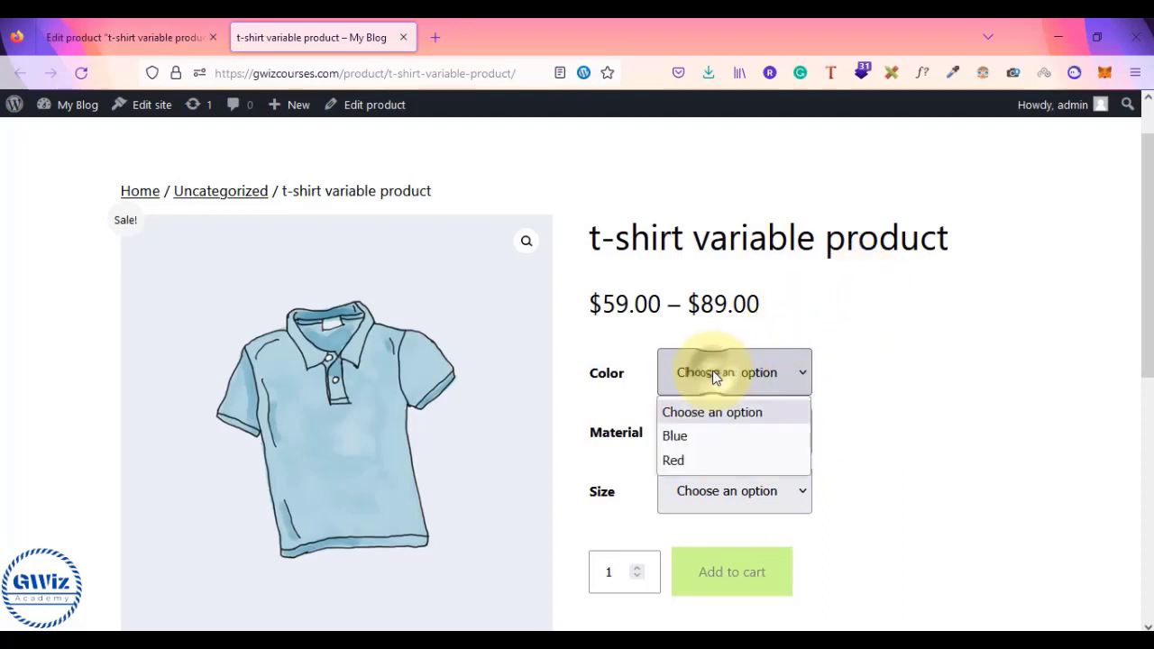
left_click(686, 437)
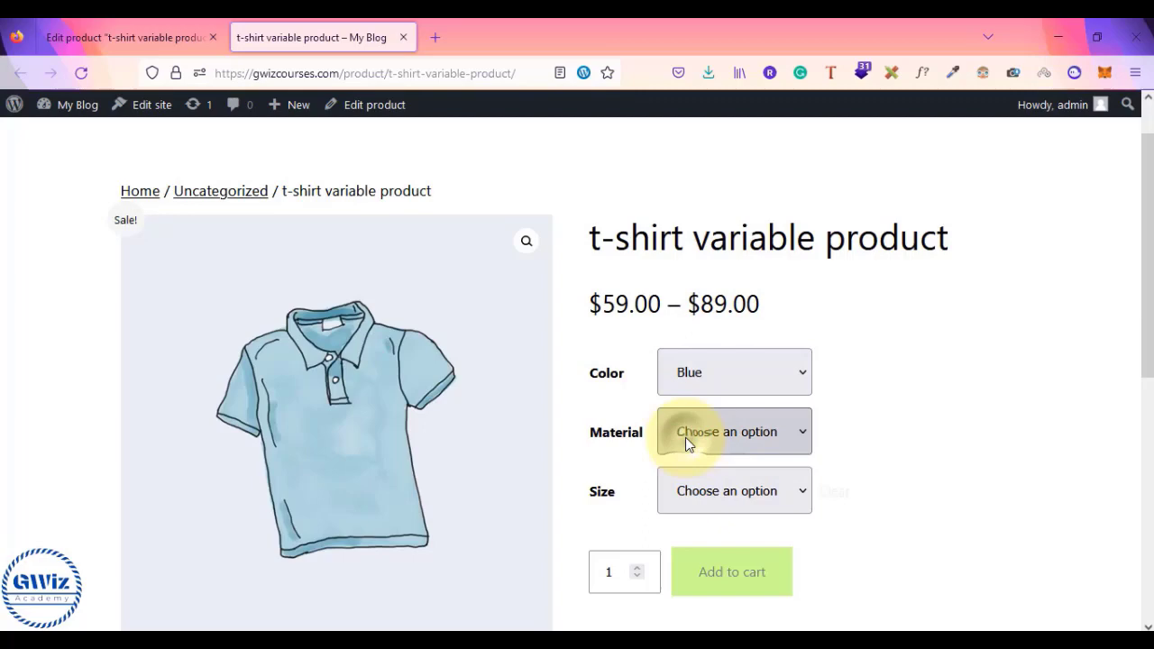
left_click(762, 369)
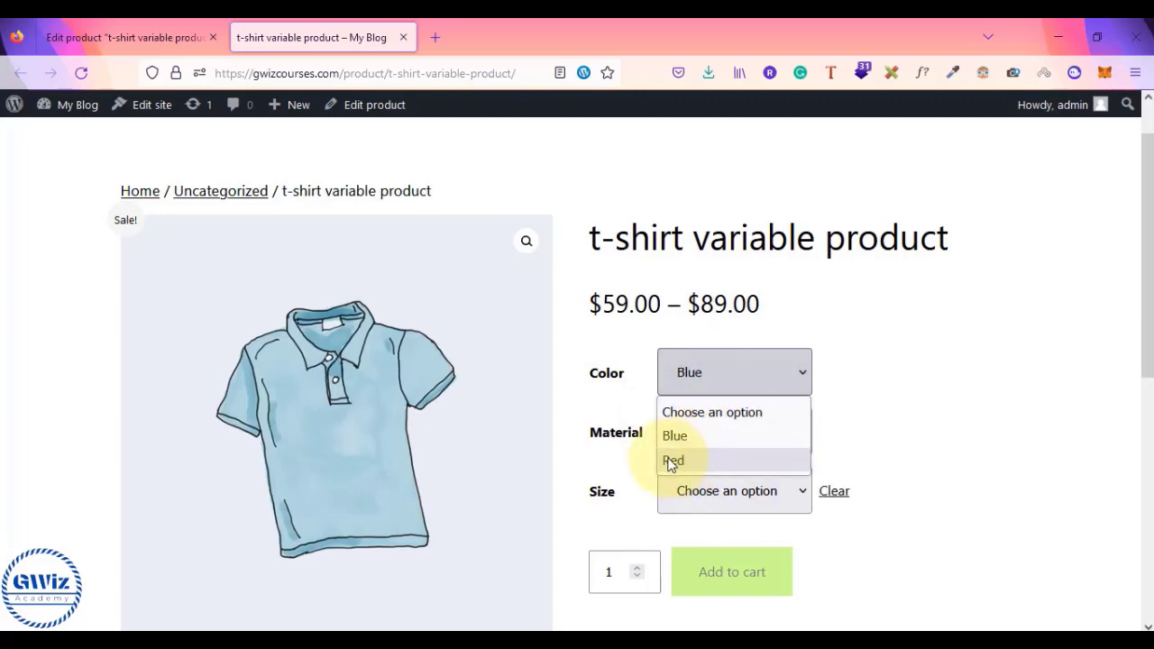
left_click(575, 421)
- Check Additional information listing Blue, Green, Red, then reopen the colour choices
scroll(574, 422, "down", 4)
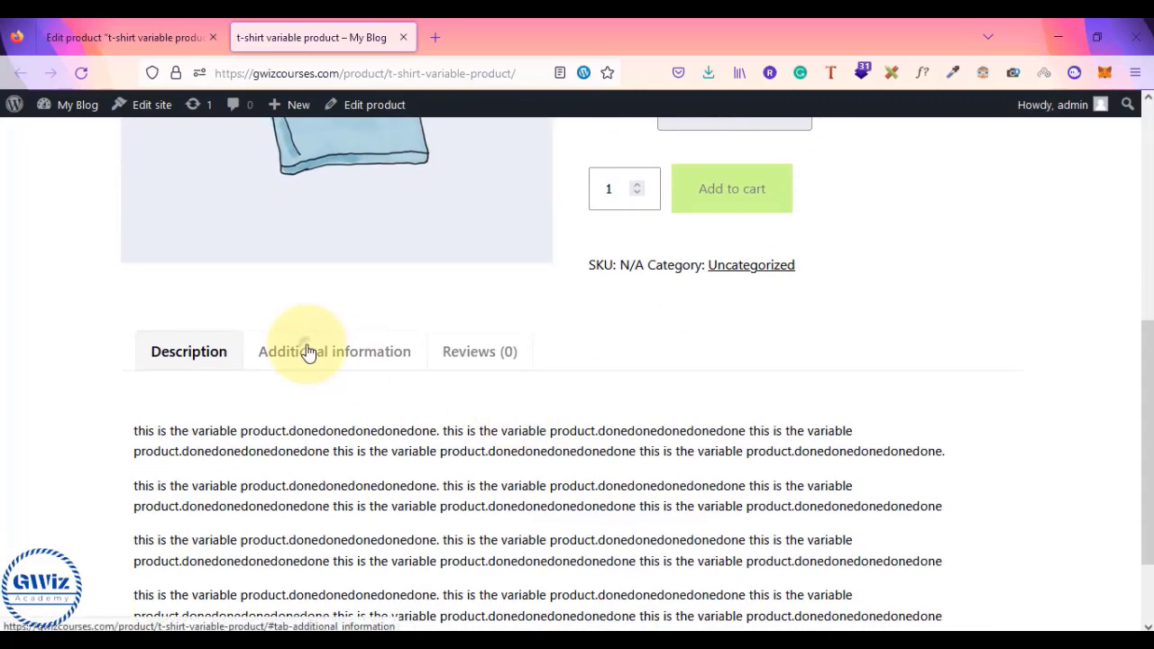
left_click(307, 351)
left_click_drag(188, 433, 281, 434)
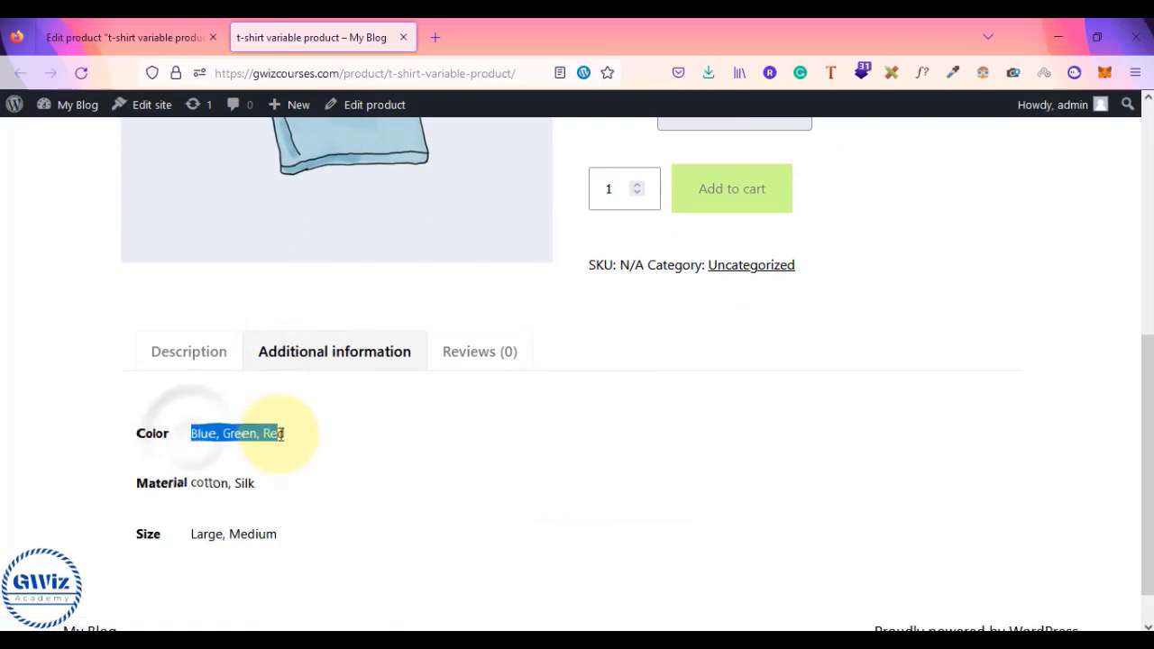
scroll(288, 433, "up", 4)
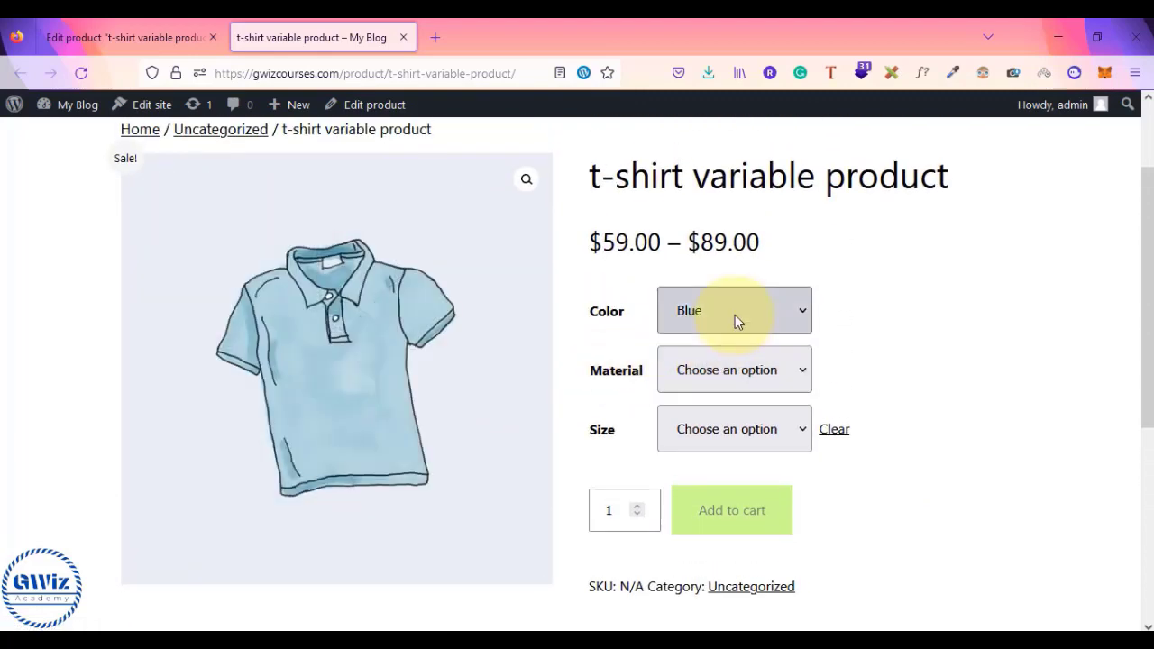
left_click(735, 315)
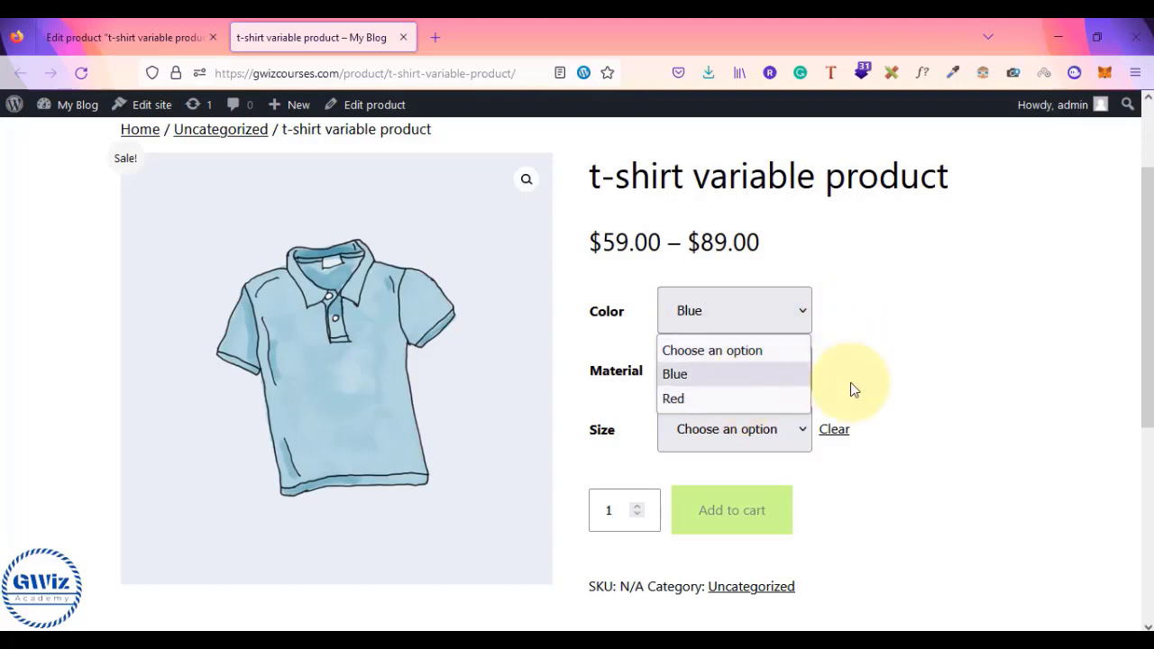
scroll(851, 382, "down", 4)
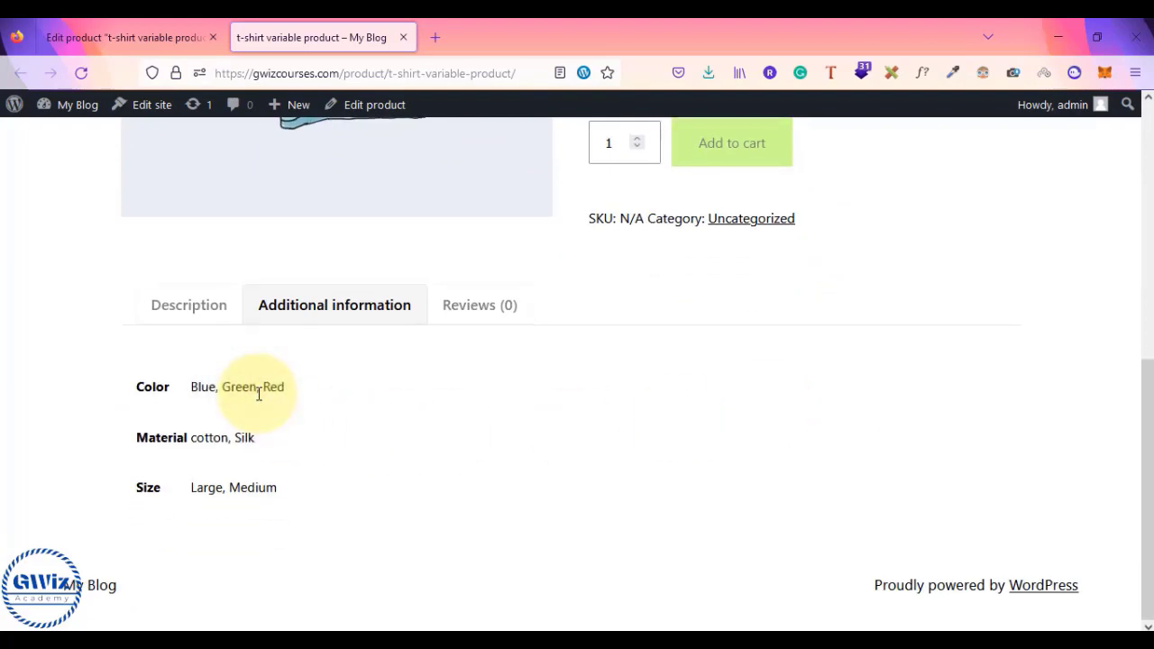
scroll(259, 394, "up", 10)
left_click(803, 373)
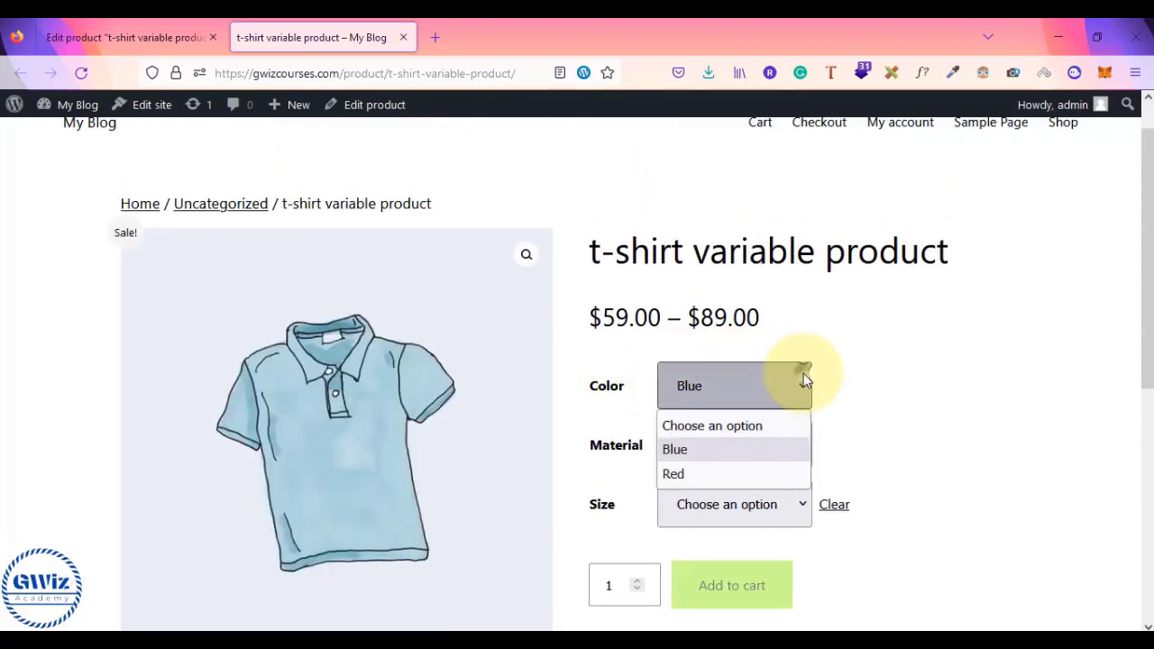
- Change the storefront colour selection from Blue to Red
left_click(699, 460)
left_click(723, 444)
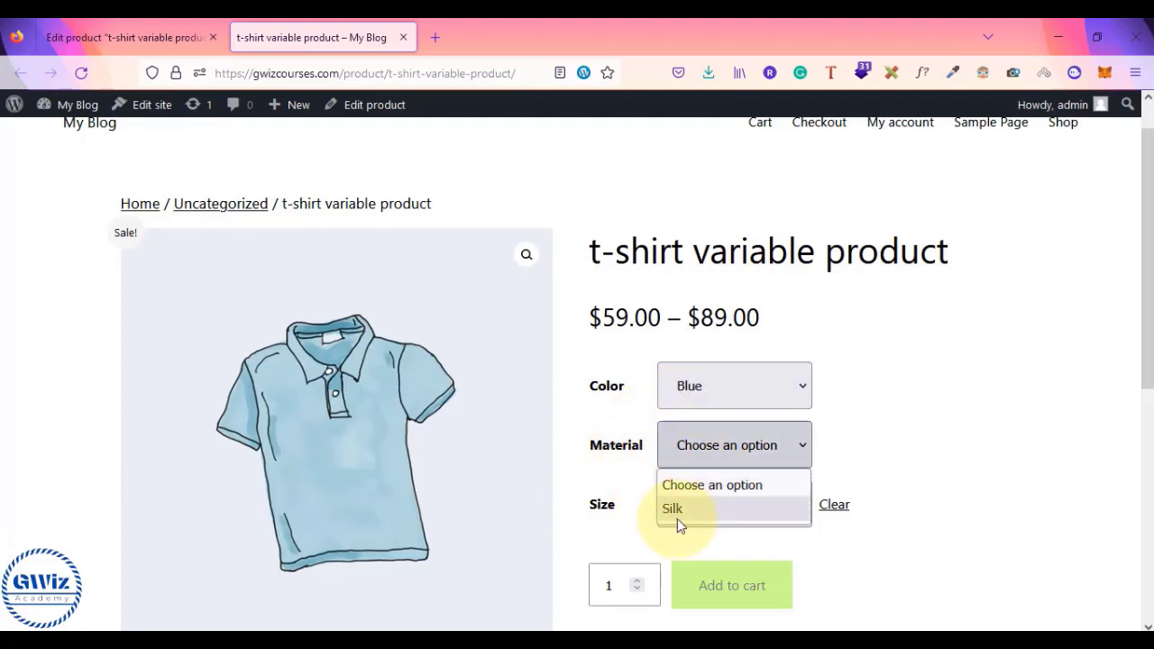
left_click(754, 385)
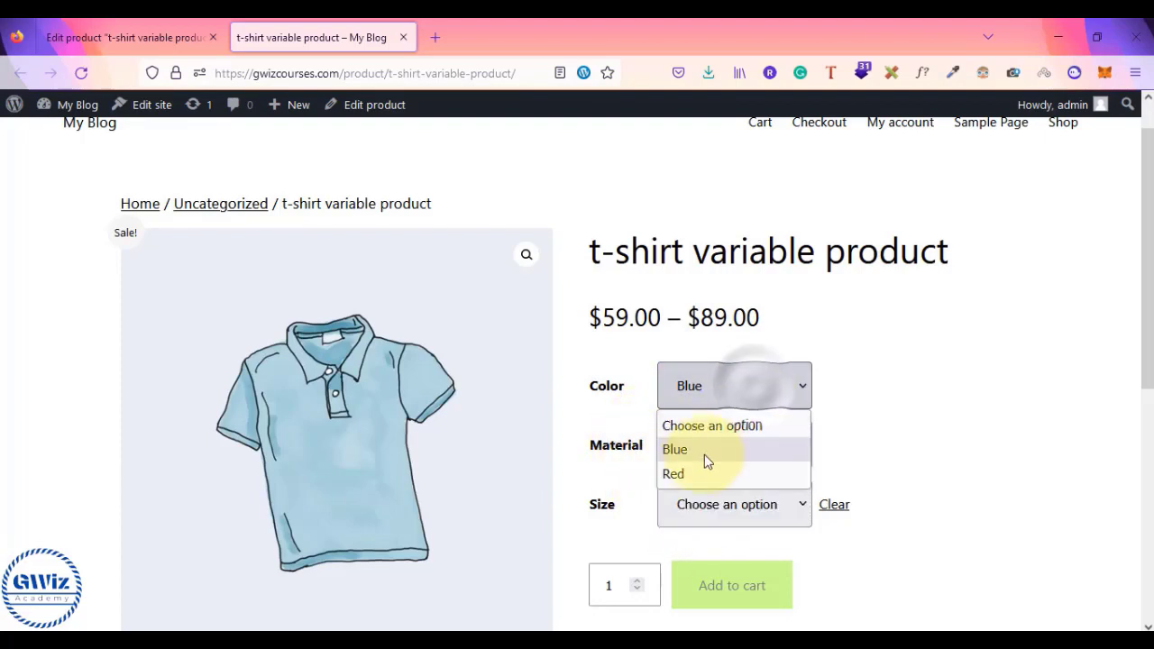
left_click(696, 477)
left_click(741, 449)
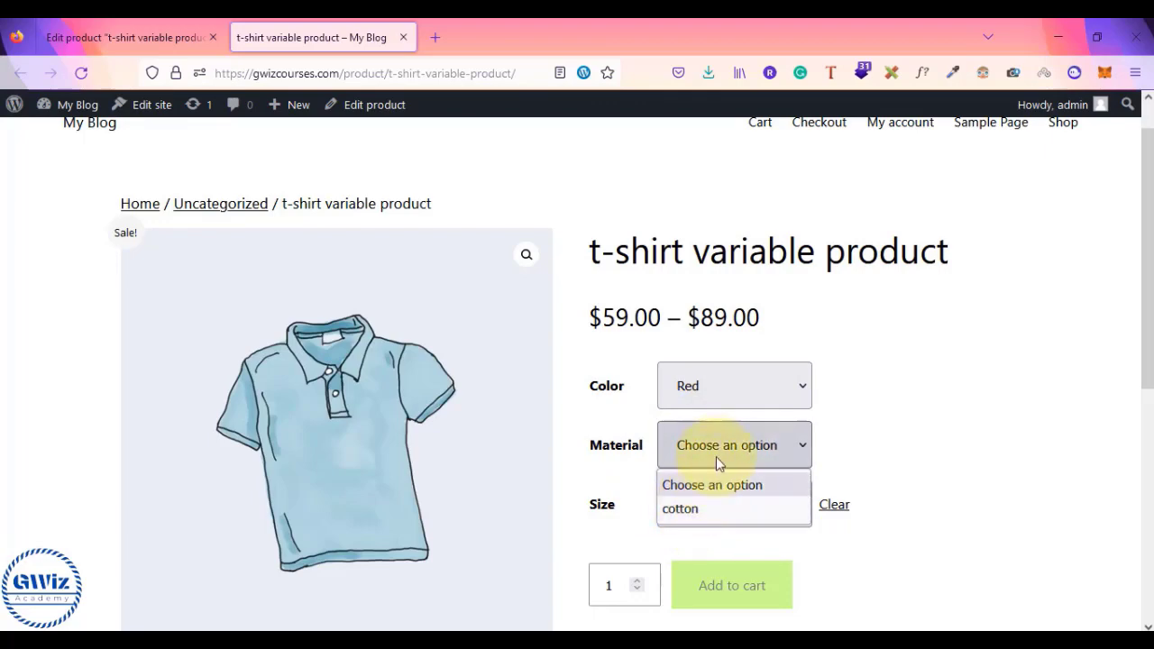
left_click(124, 22)
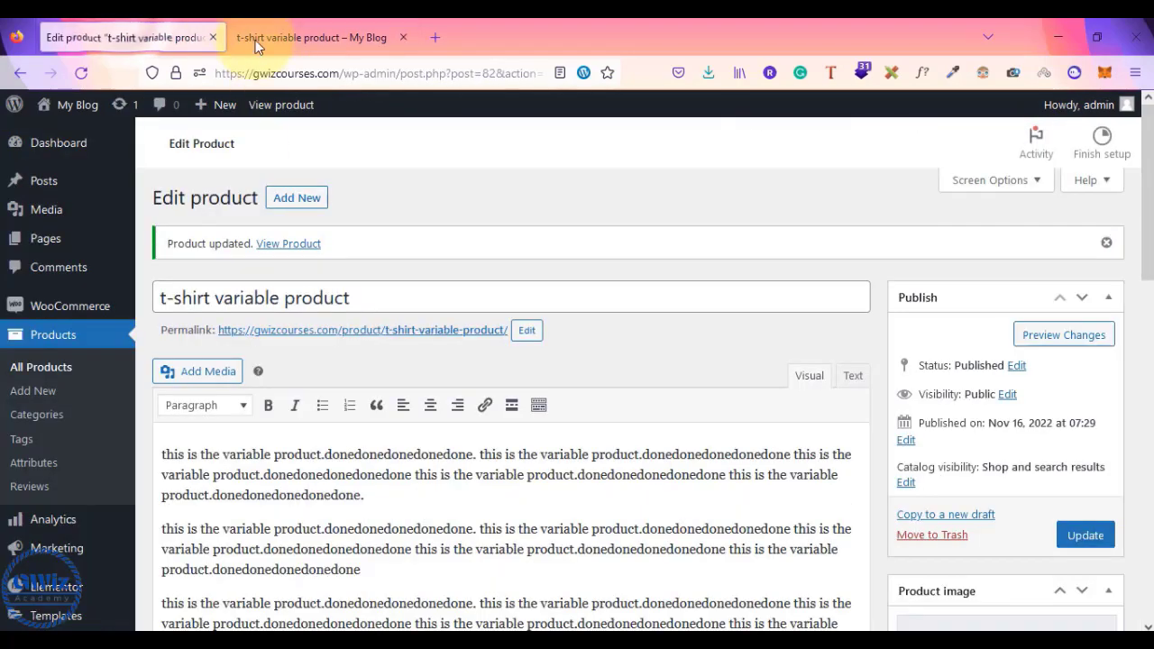
left_click(256, 41)
- Select cotton and Large to reveal the $89.00 sale price and red shirt image
left_click(737, 450)
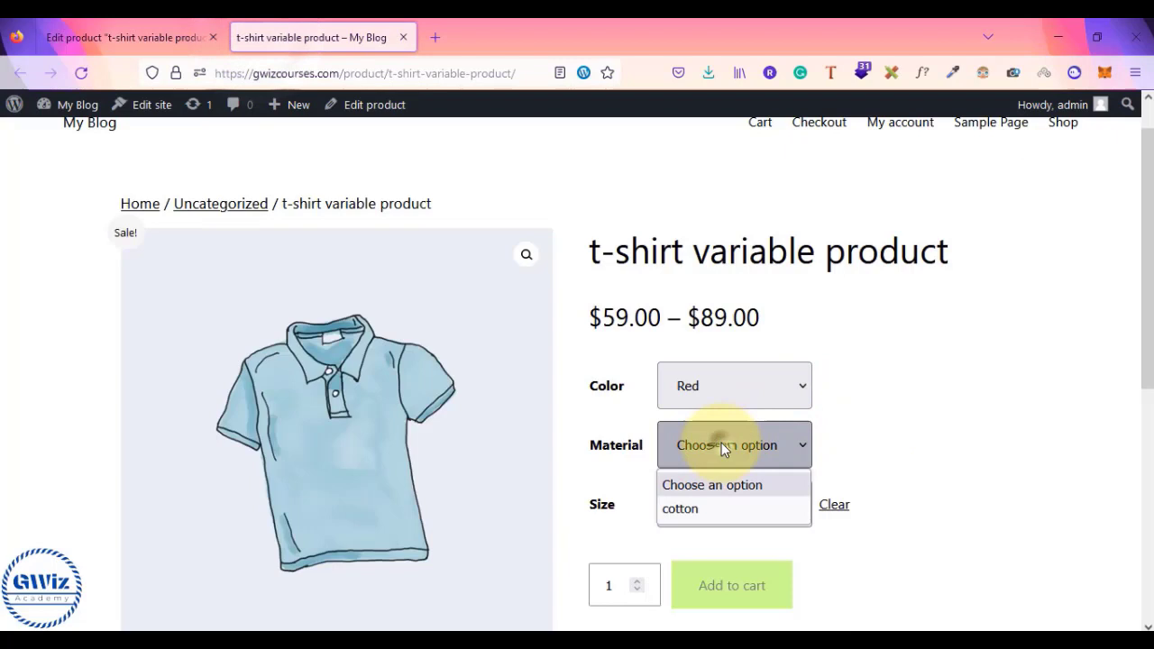
left_click(685, 513)
left_click(685, 513)
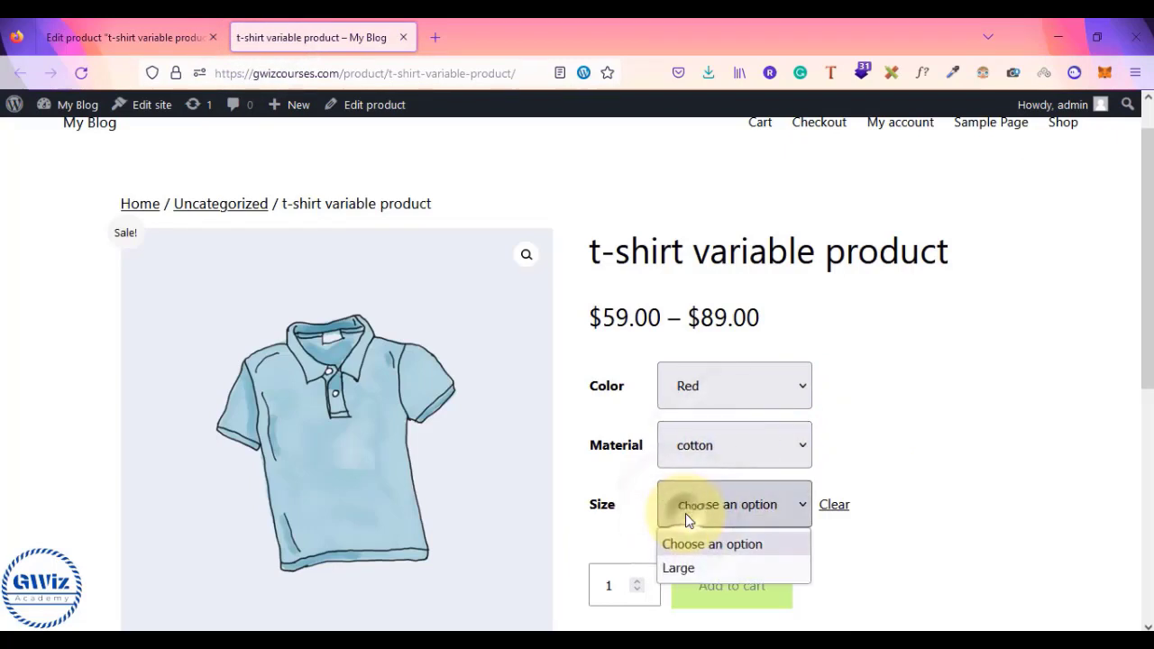
left_click(685, 574)
scroll(804, 405, "down", 1)
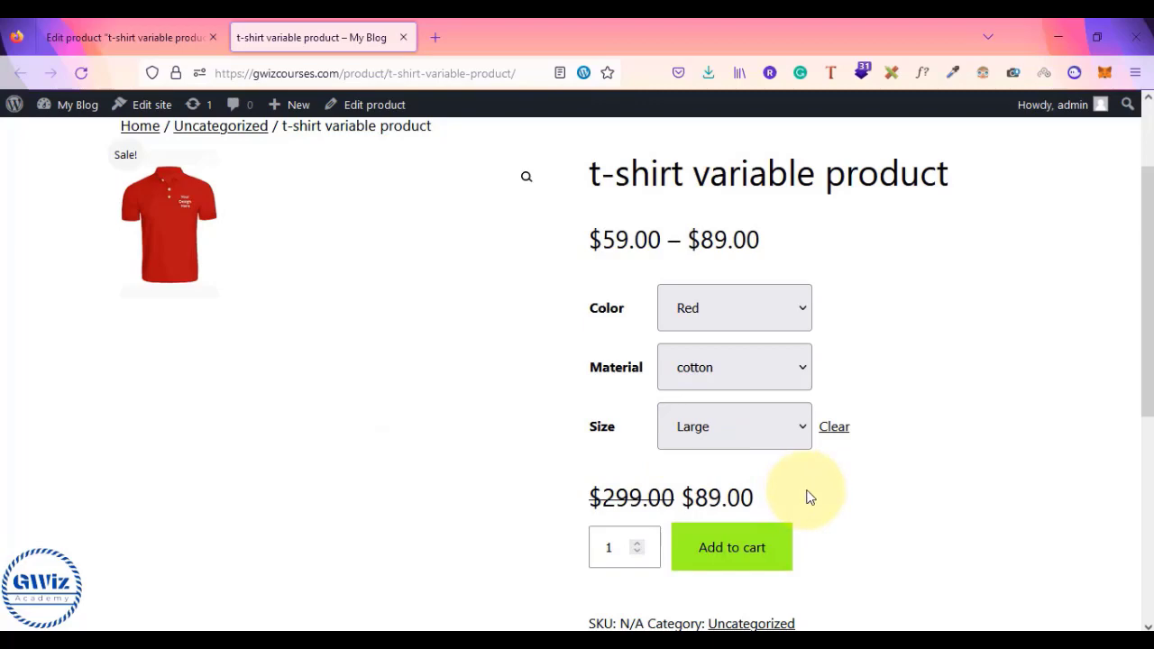
scroll(809, 497, "down", 1)
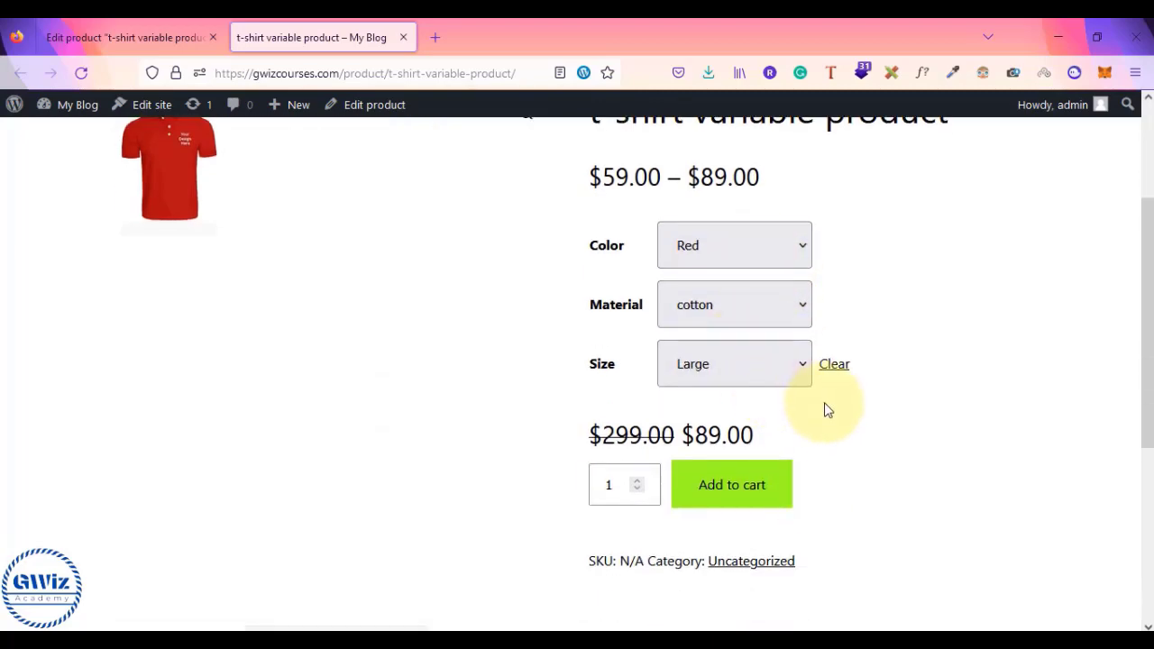
- Remove the Red/cotton/Large variation #86 and show the product's Attributes list
left_click(126, 37)
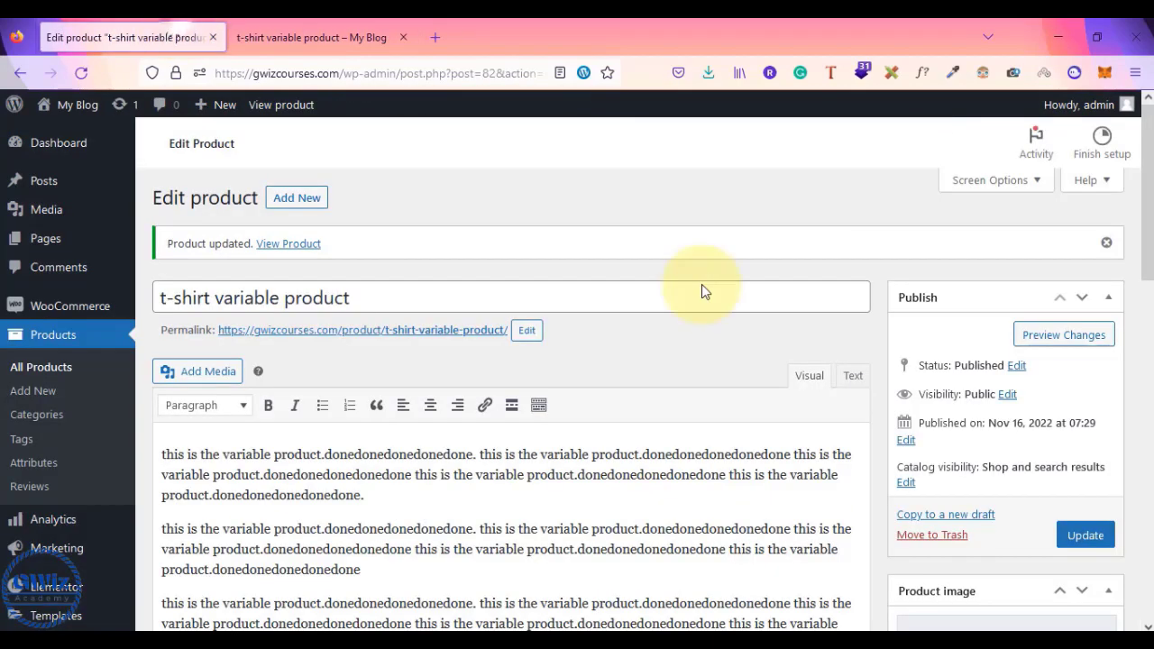
scroll(702, 284, "down", 10)
scroll(702, 285, "up", 2)
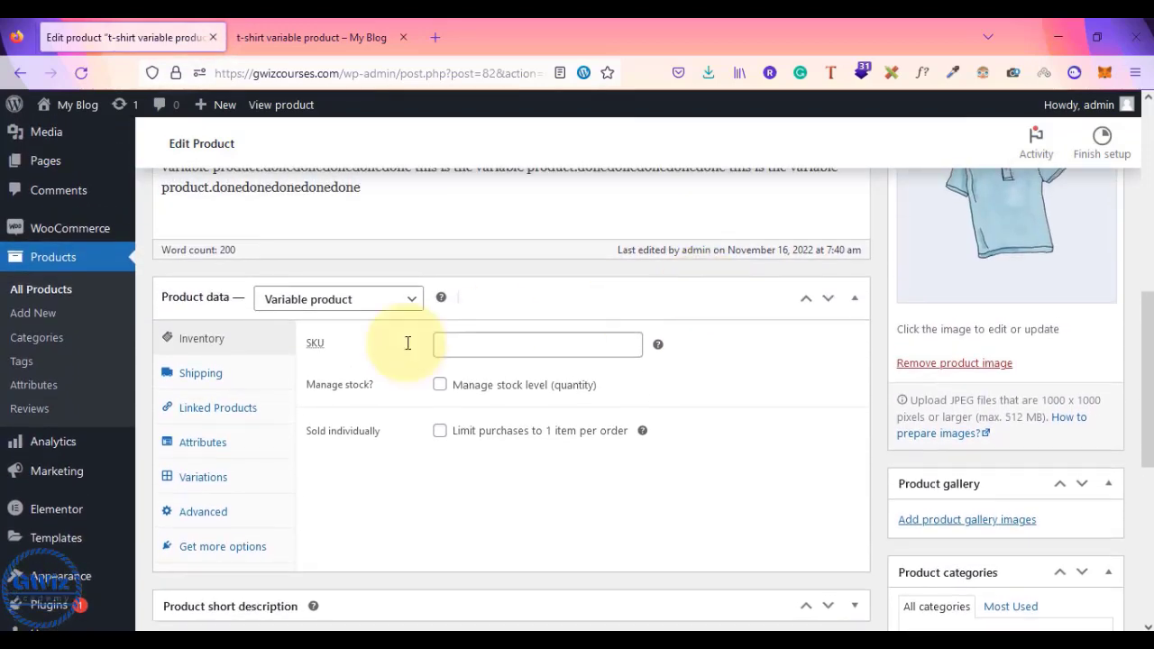
left_click(201, 478)
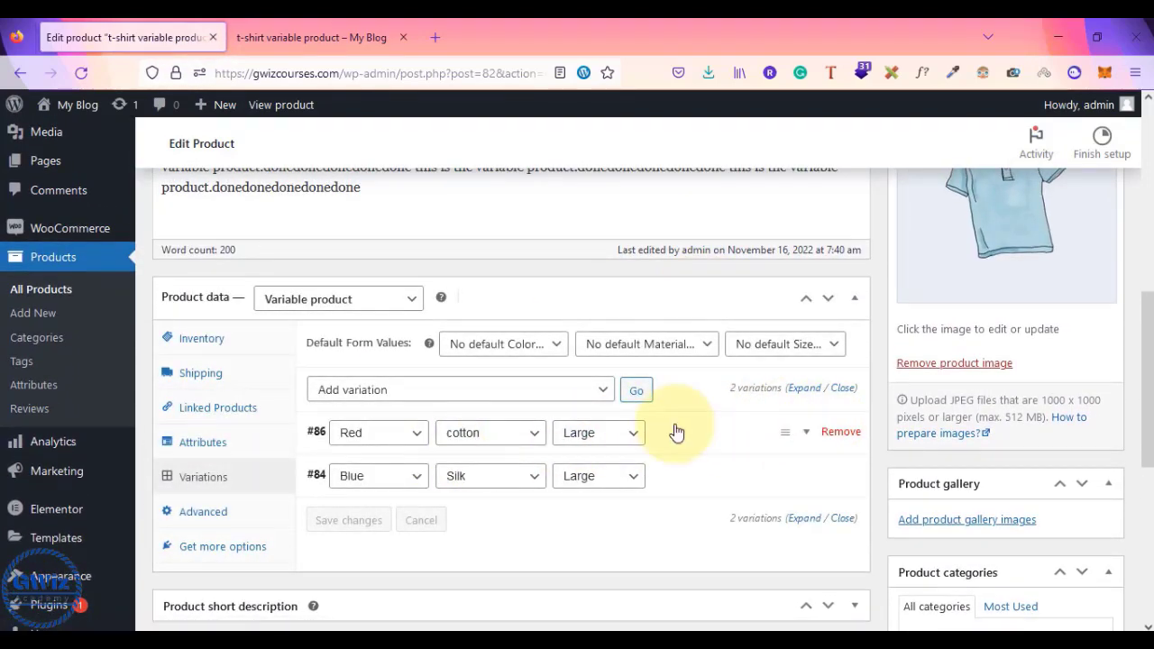
left_click(841, 432)
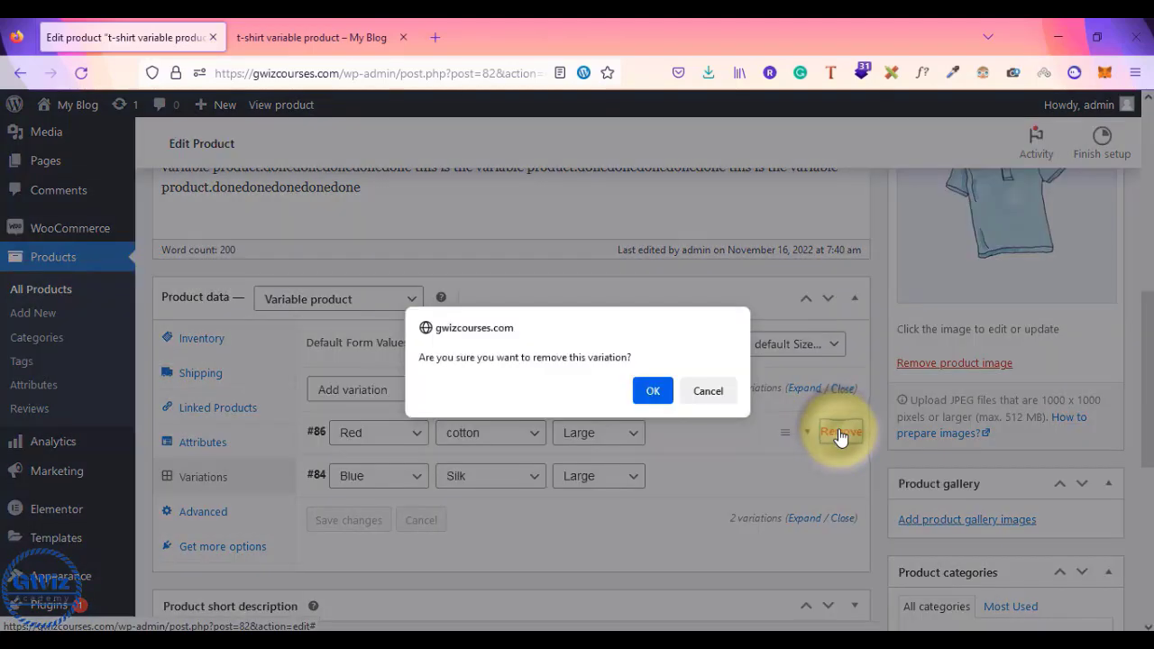
left_click(643, 396)
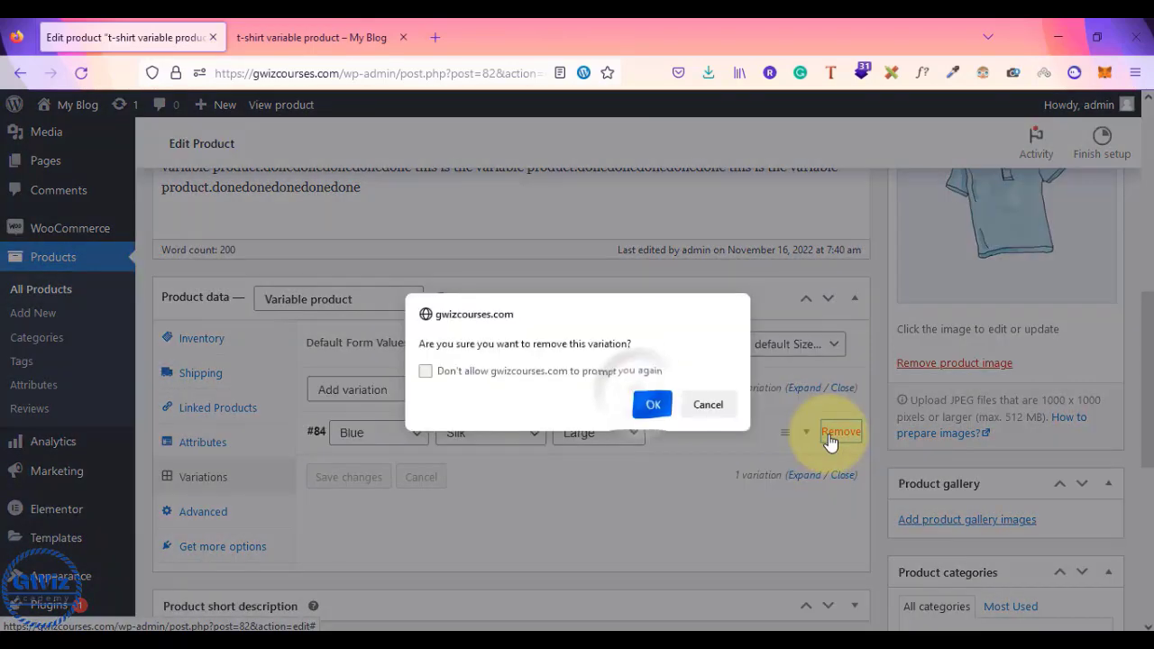
left_click(657, 405)
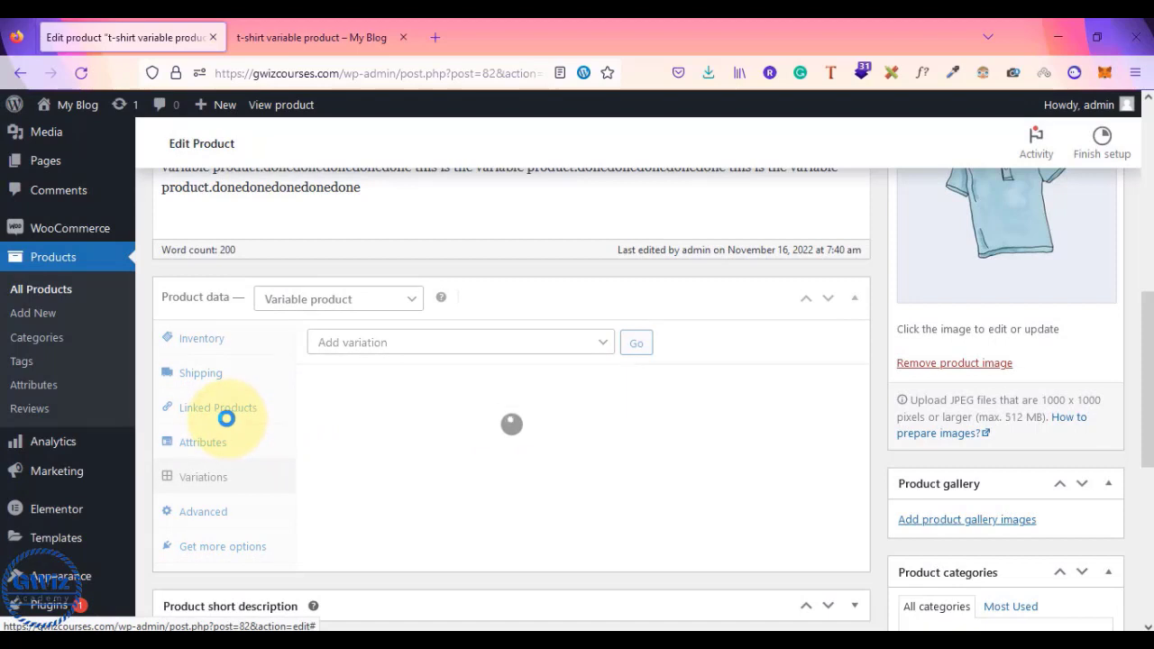
left_click(203, 443)
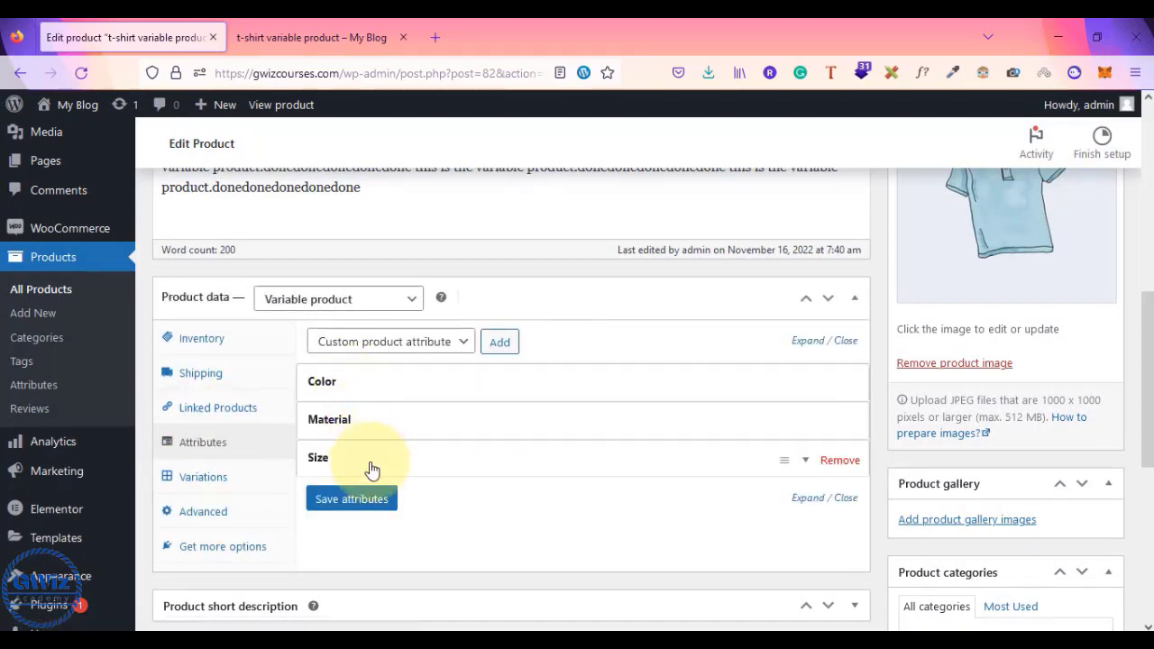
- Delete the Red tag from Color, leaving Blue and Green, and save the attributes
left_click(521, 377)
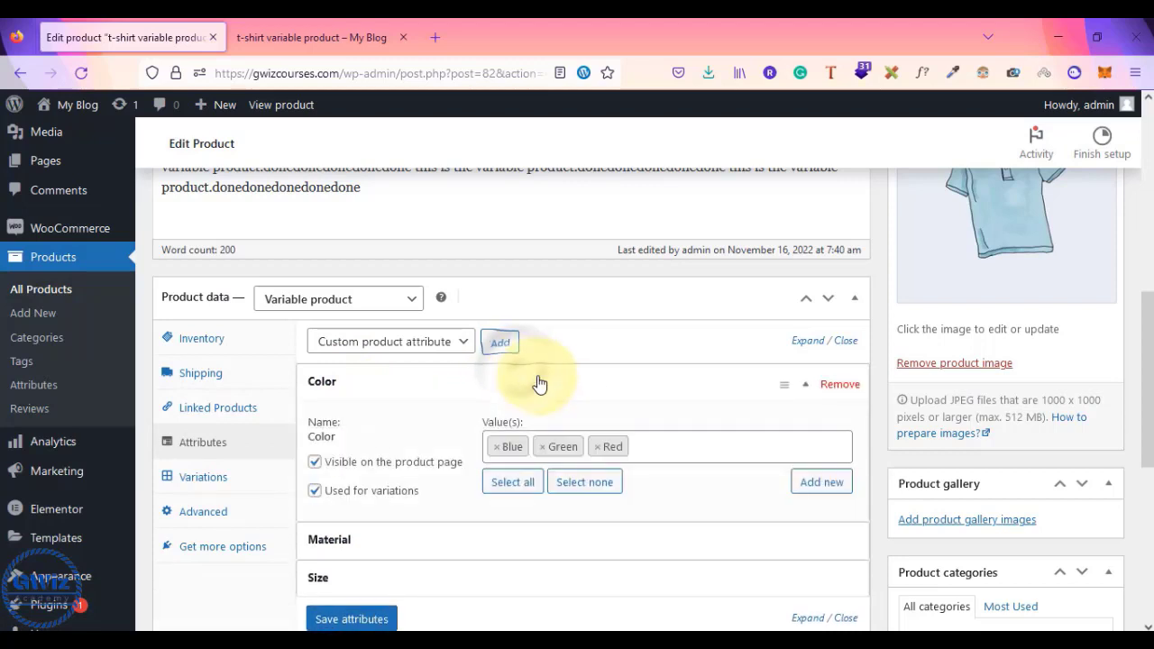
left_click(596, 448)
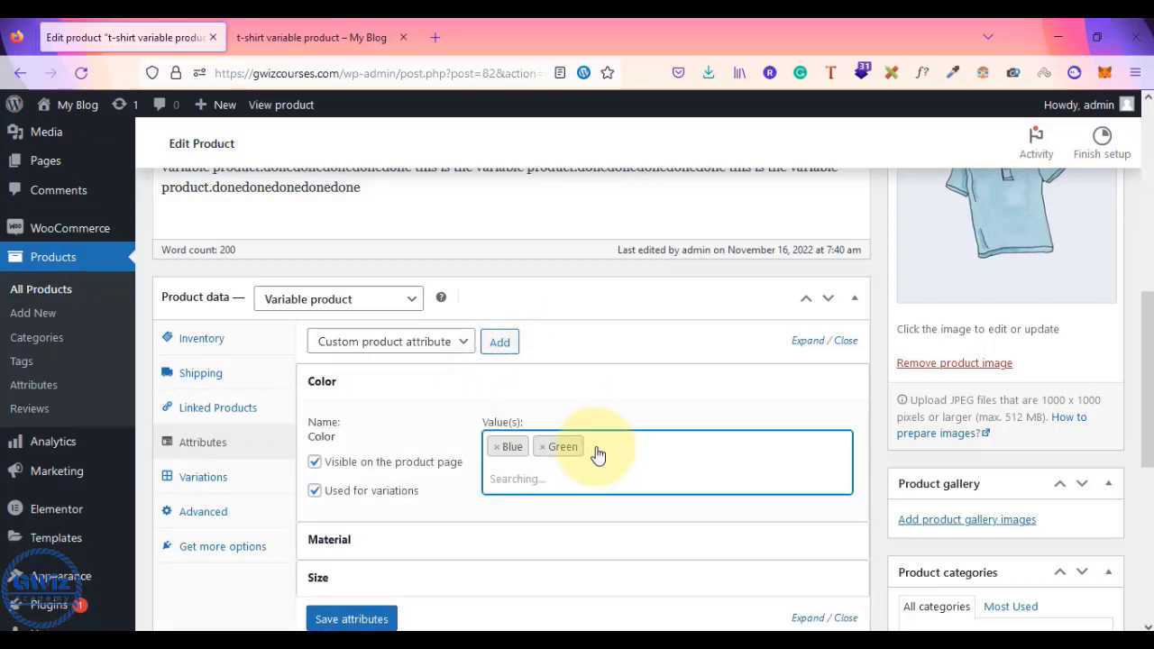
left_click(635, 411)
scroll(631, 406, "down", 2)
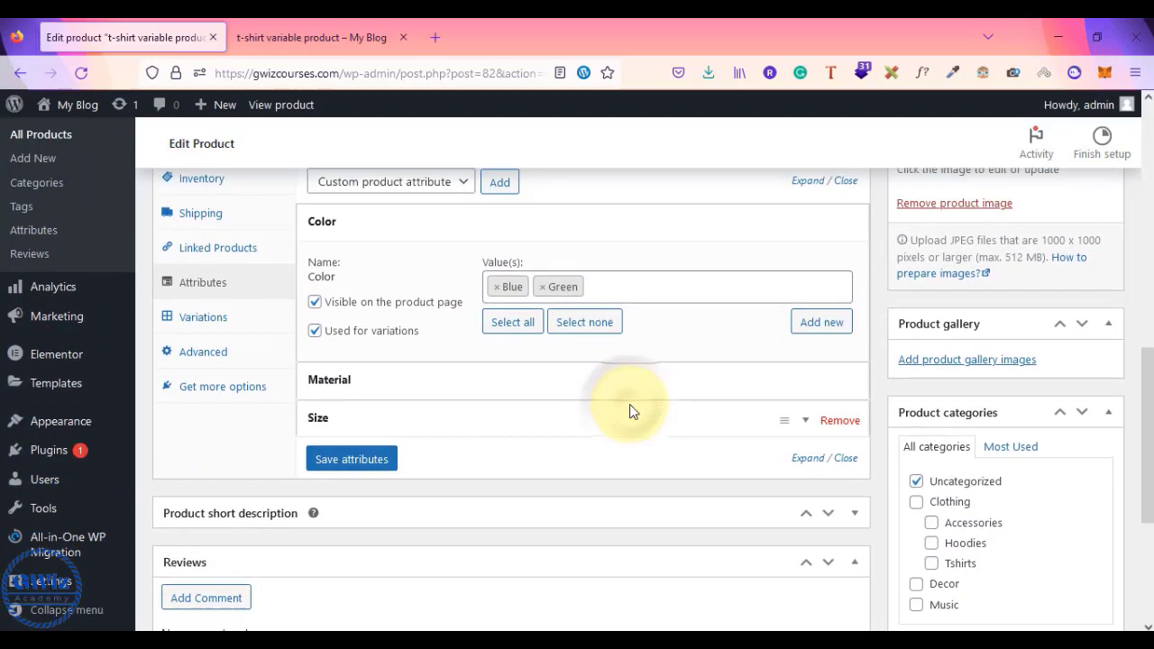
left_click(576, 373)
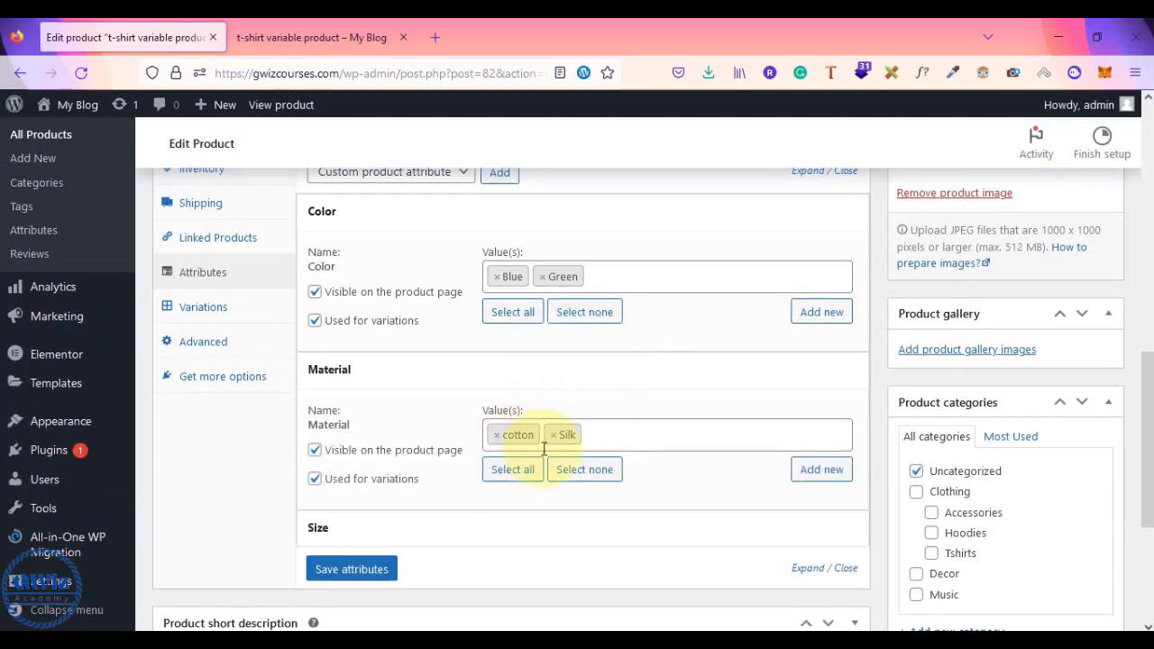
left_click(468, 535)
scroll(467, 539, "down", 1)
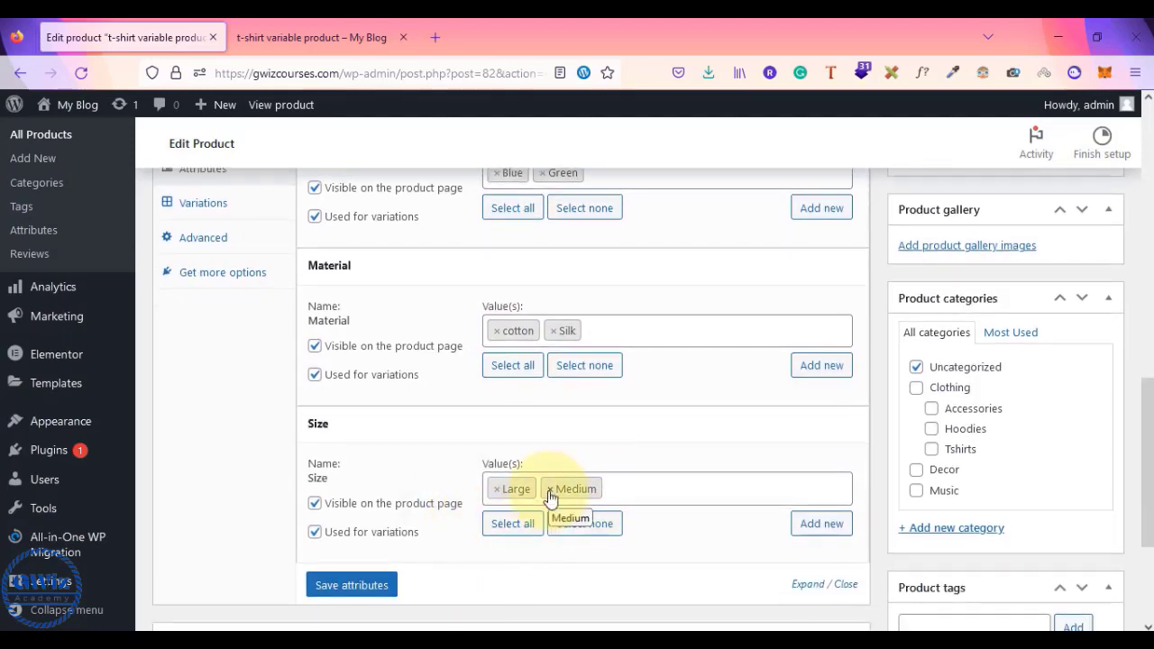
left_click(335, 588)
left_click(206, 396)
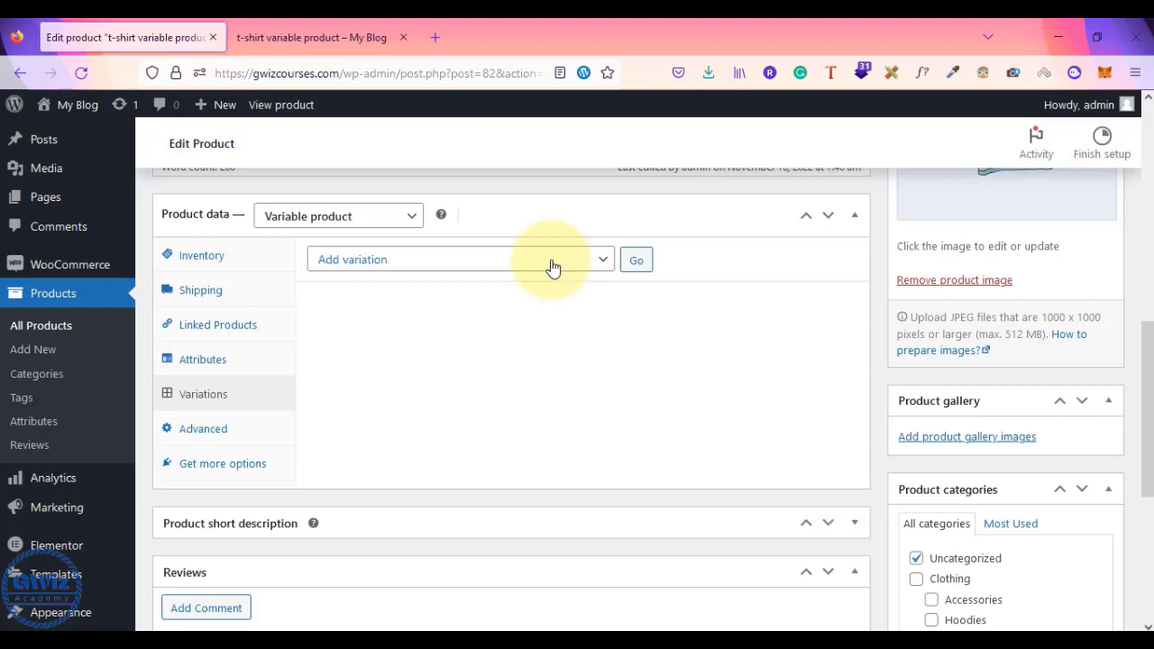
left_click(361, 36)
scroll(327, 371, "down", 4)
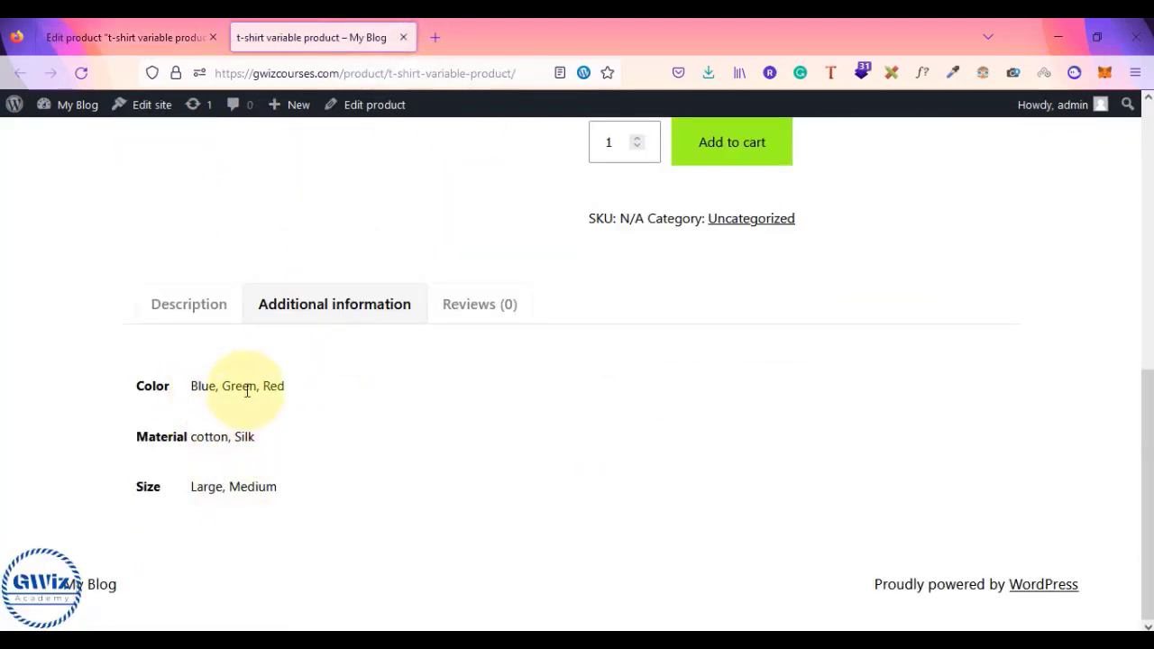
left_click(149, 29)
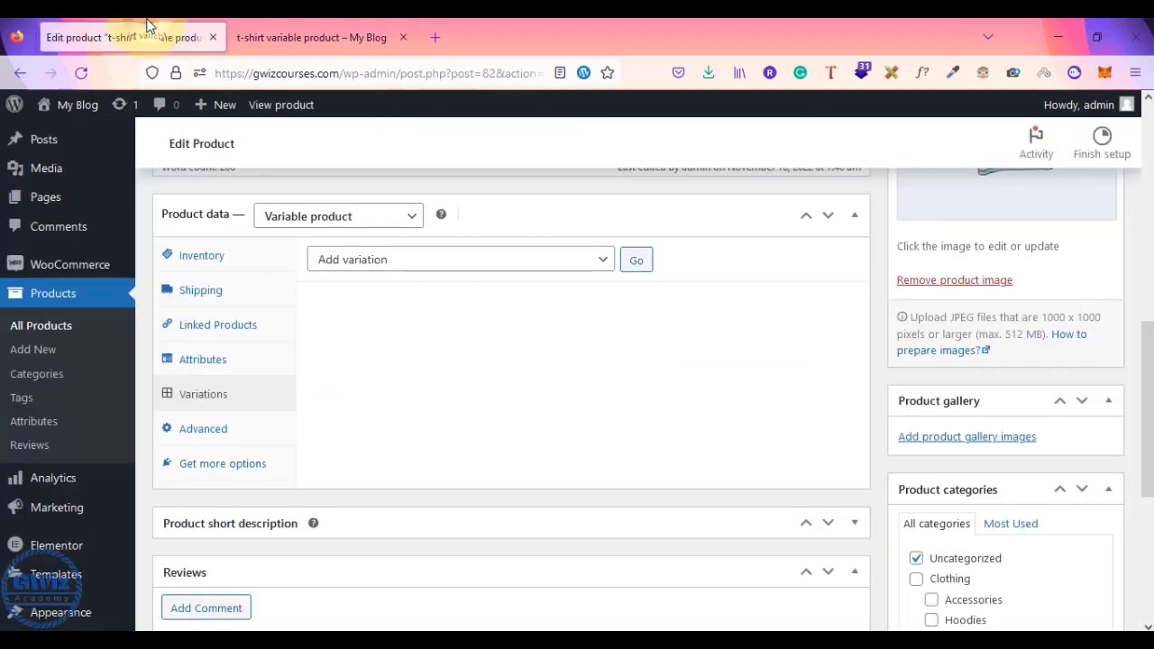
- Run 'Create variations from all attributes' to add 8 variations, then expand variation #88
left_click(490, 262)
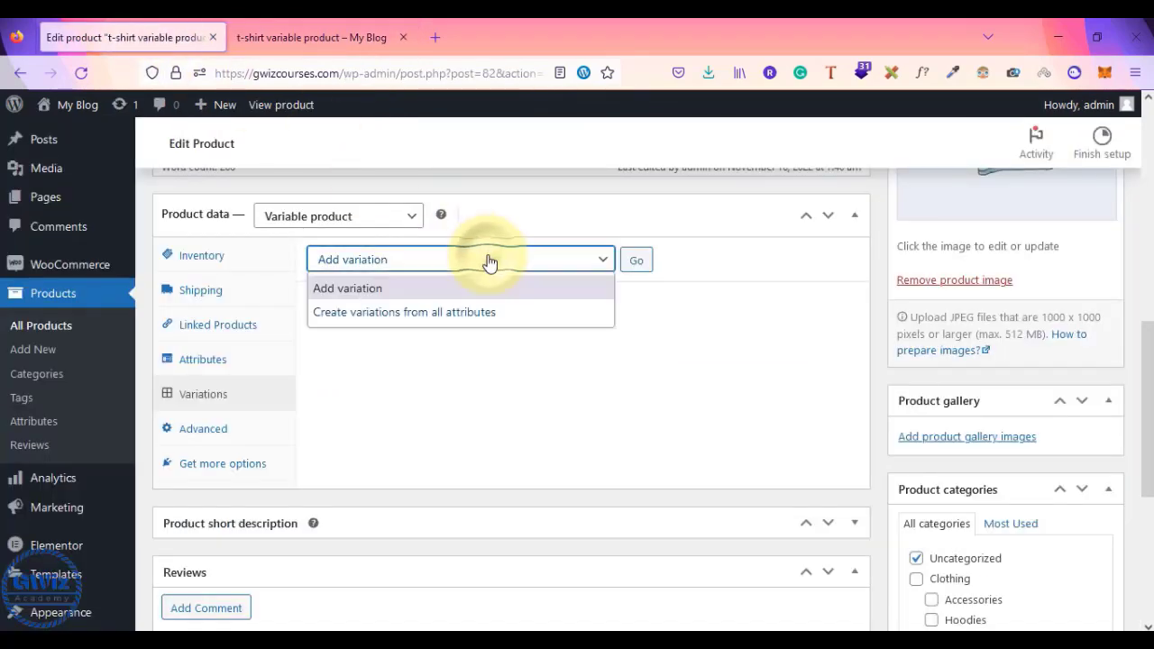
left_click(471, 312)
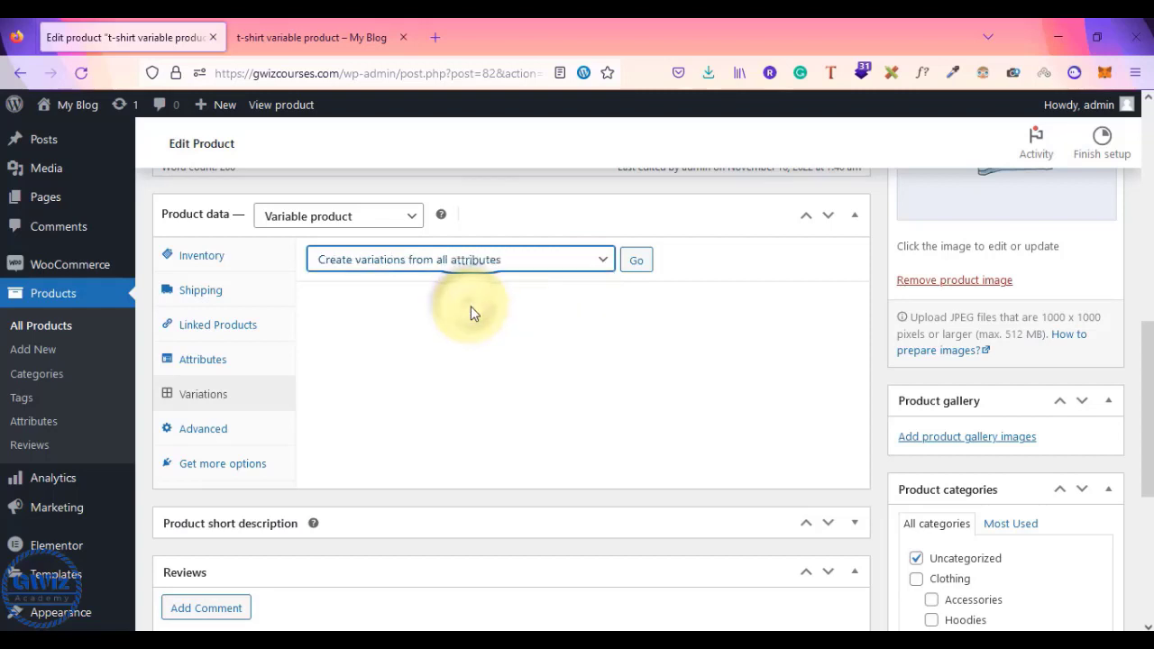
left_click(637, 262)
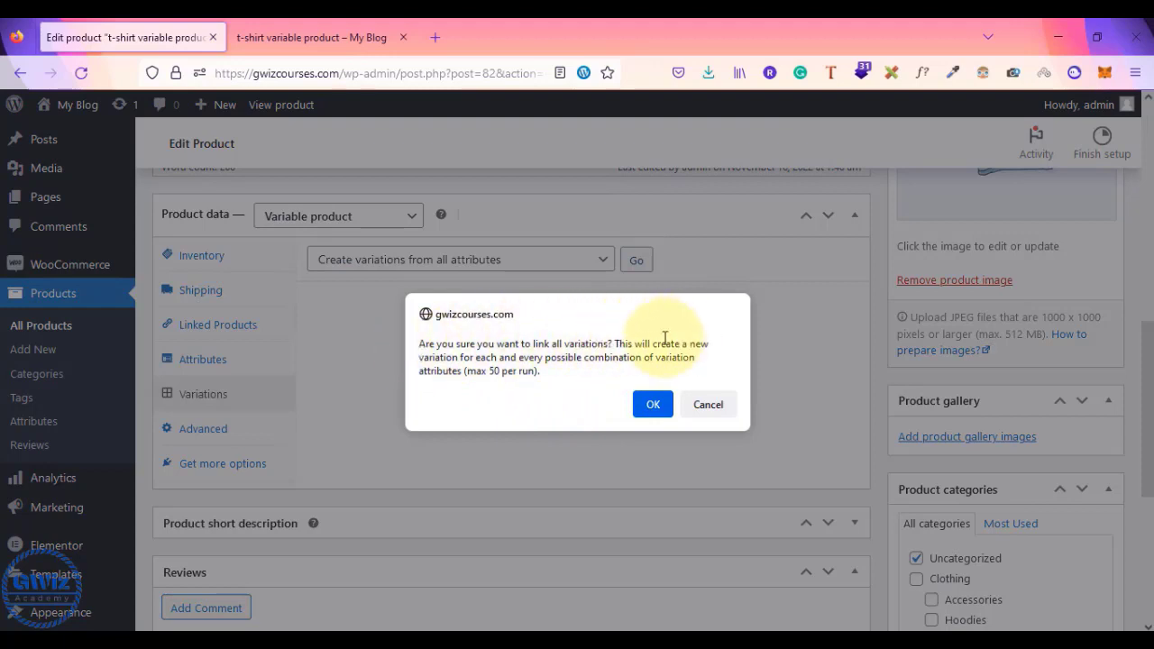
left_click(659, 409)
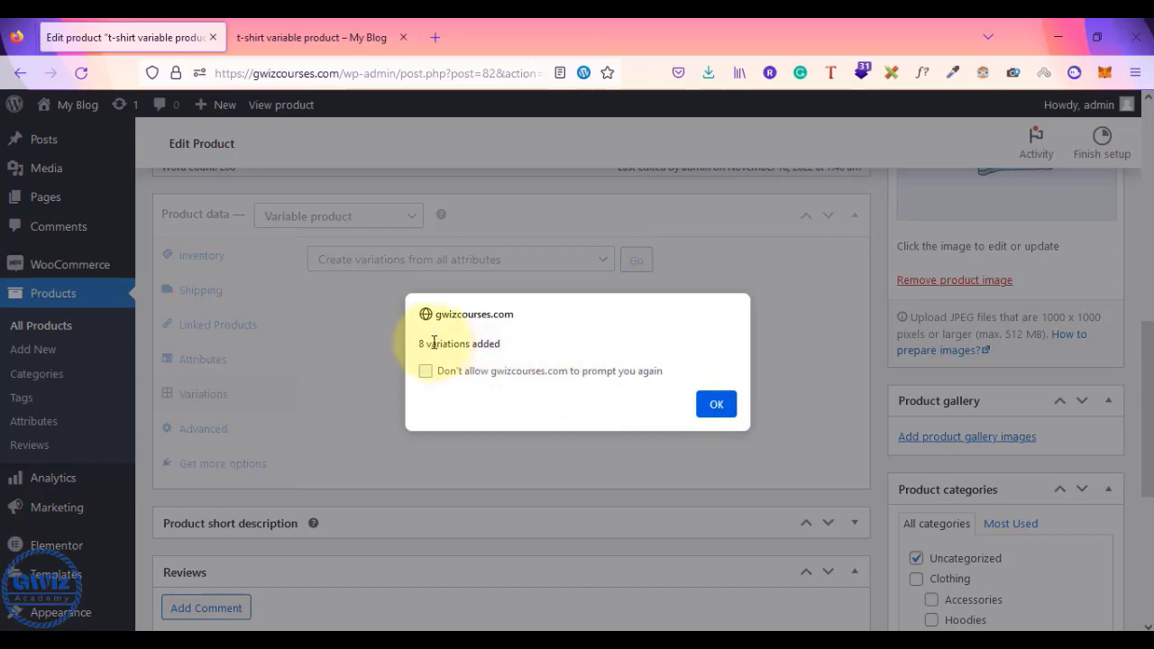
left_click(728, 403)
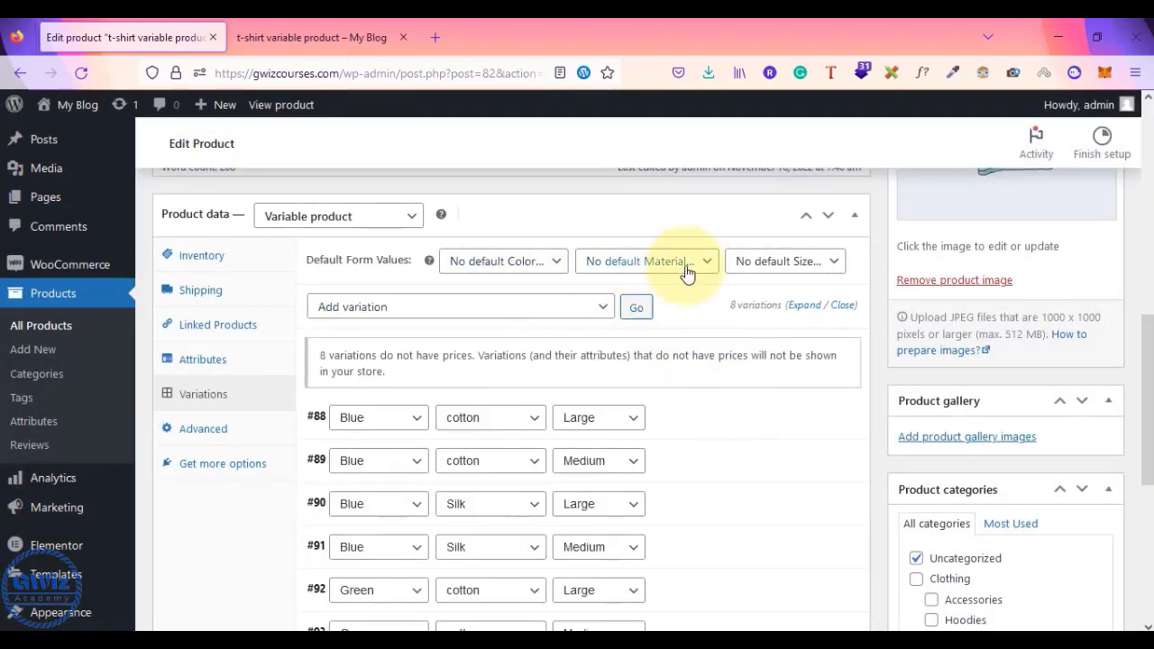
scroll(694, 497, "down", 3)
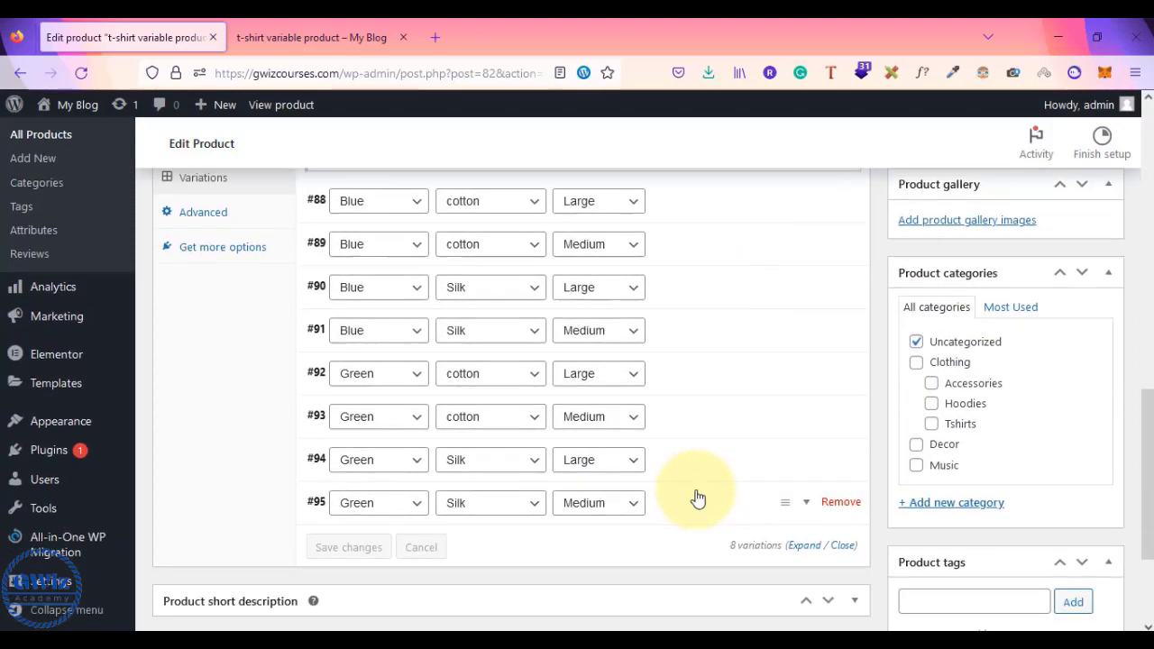
scroll(695, 497, "up", 1)
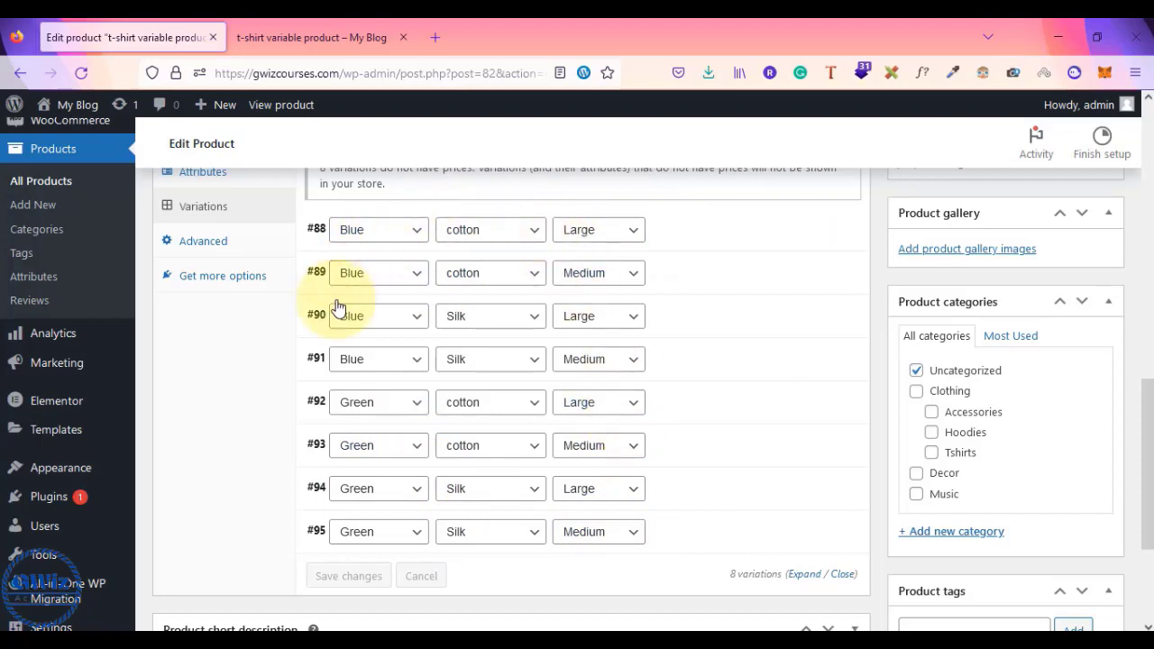
left_click(721, 245)
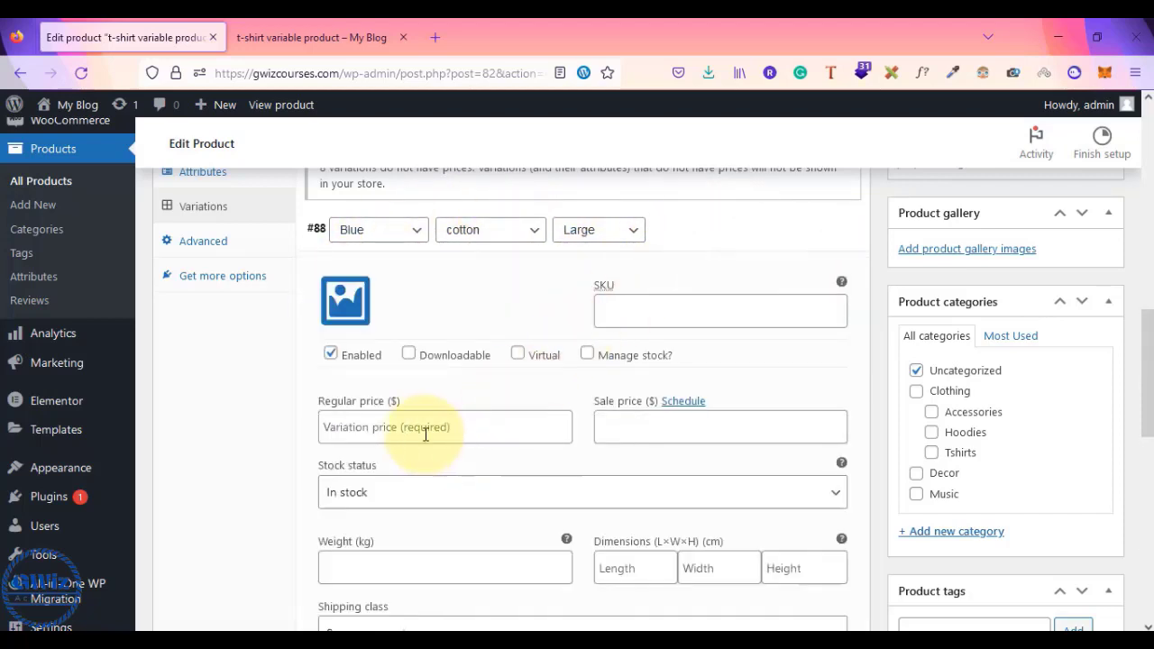
- Give variation #88 a regular price of 100 and a sale price of 50
left_click(423, 430)
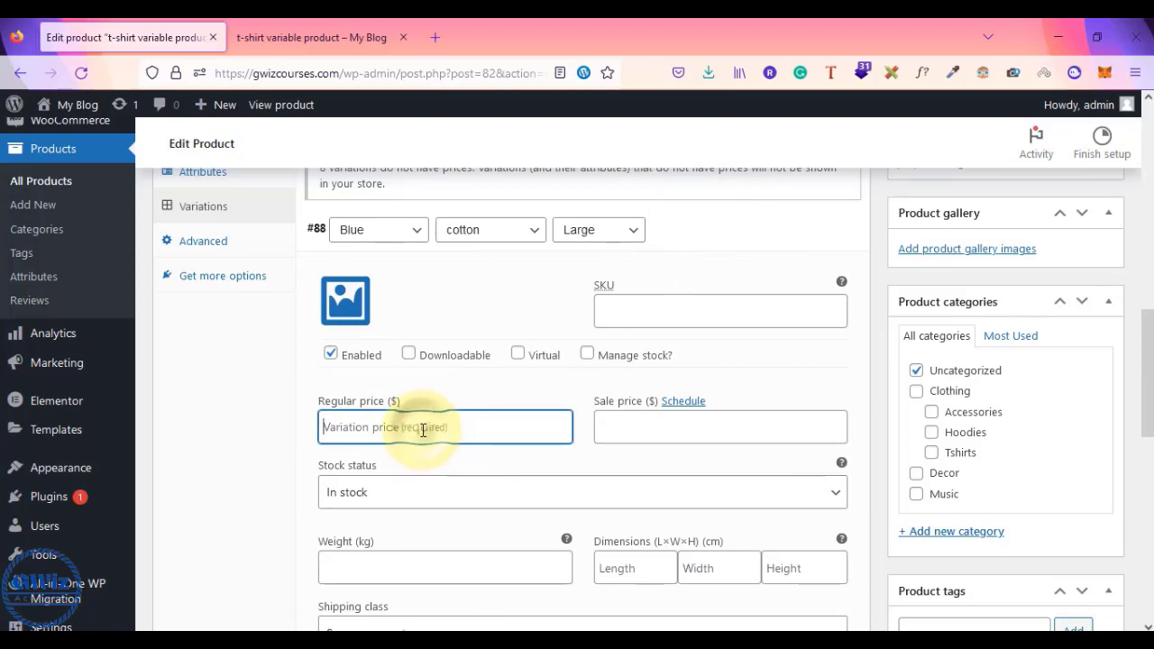
left_click(622, 430)
type("50")
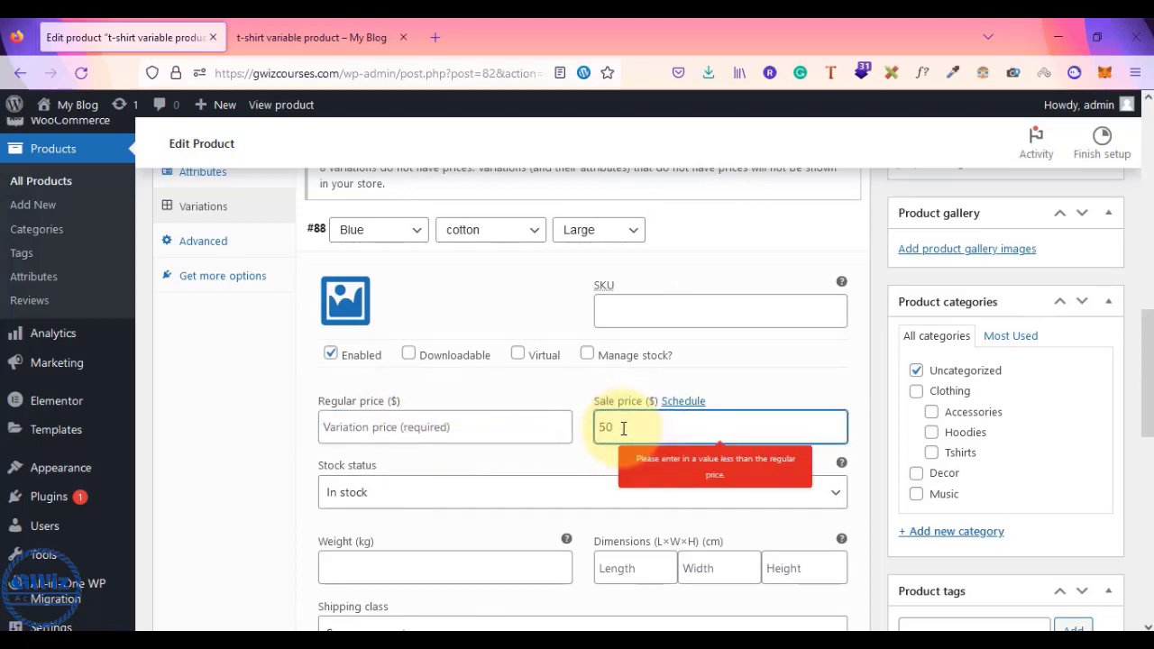
left_click(505, 424)
type("100")
left_click(652, 439)
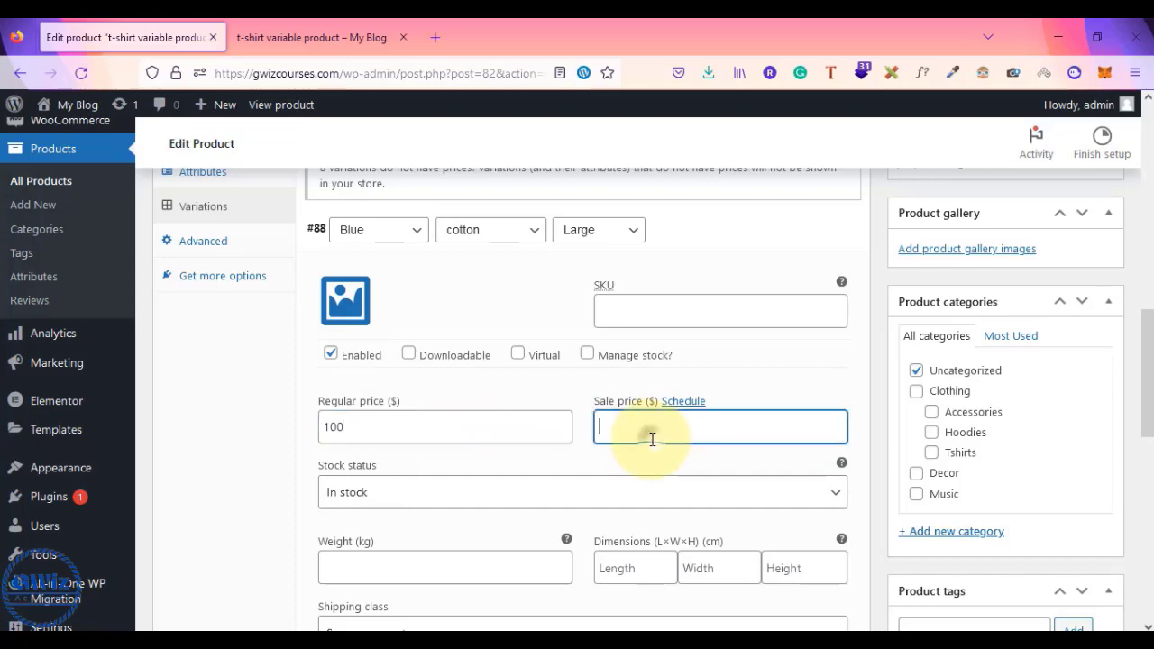
type("50")
scroll(672, 397, "up", 1)
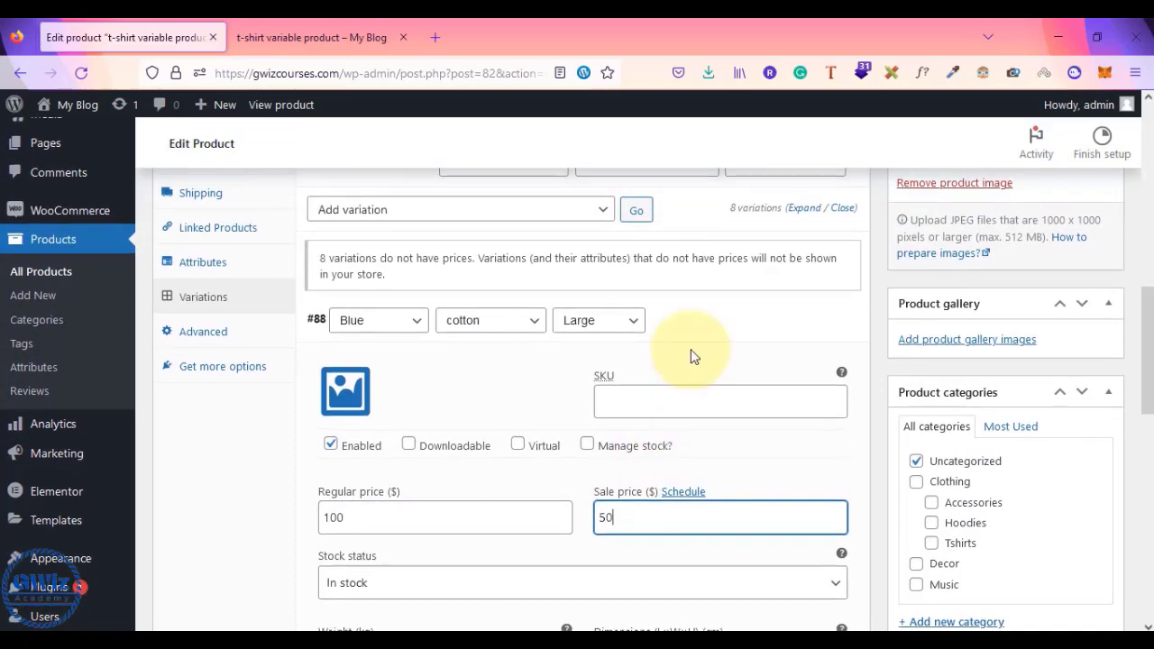
scroll(692, 435, "down", 2)
scroll(692, 435, "up", 3)
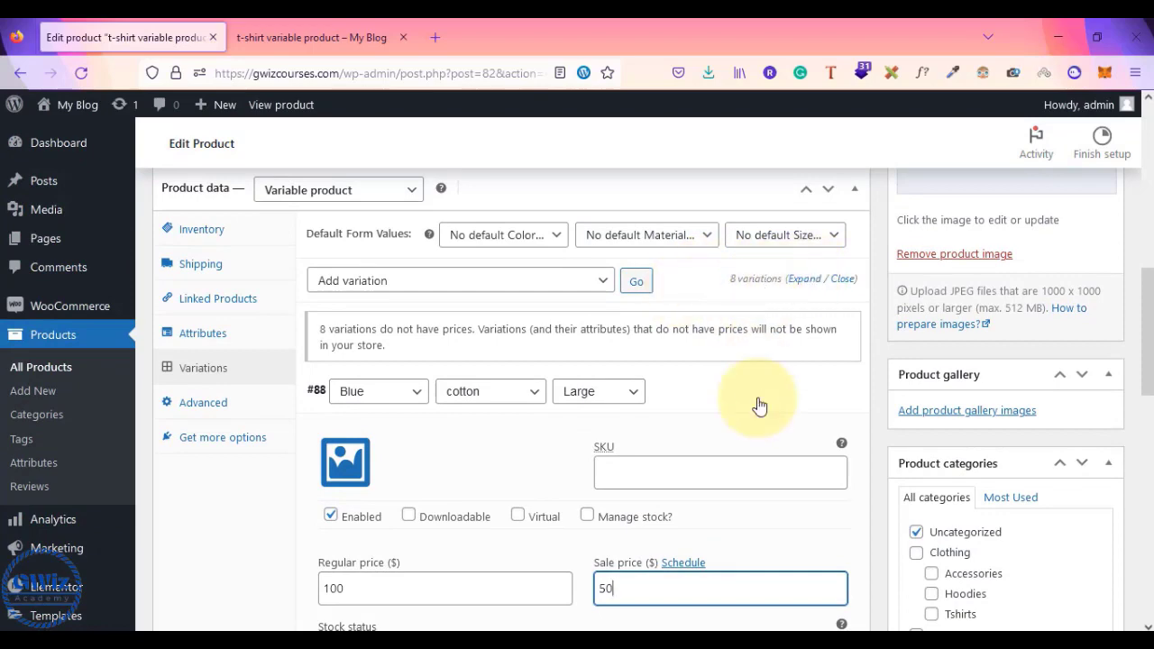
scroll(758, 410, "down", 2)
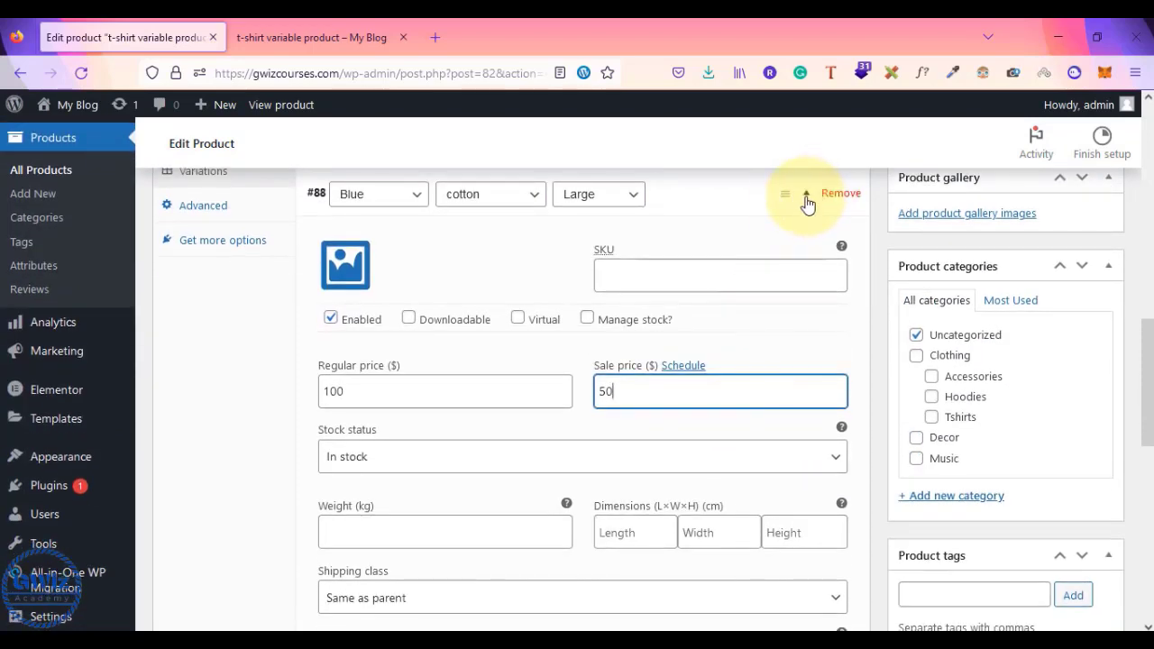
left_click(805, 203)
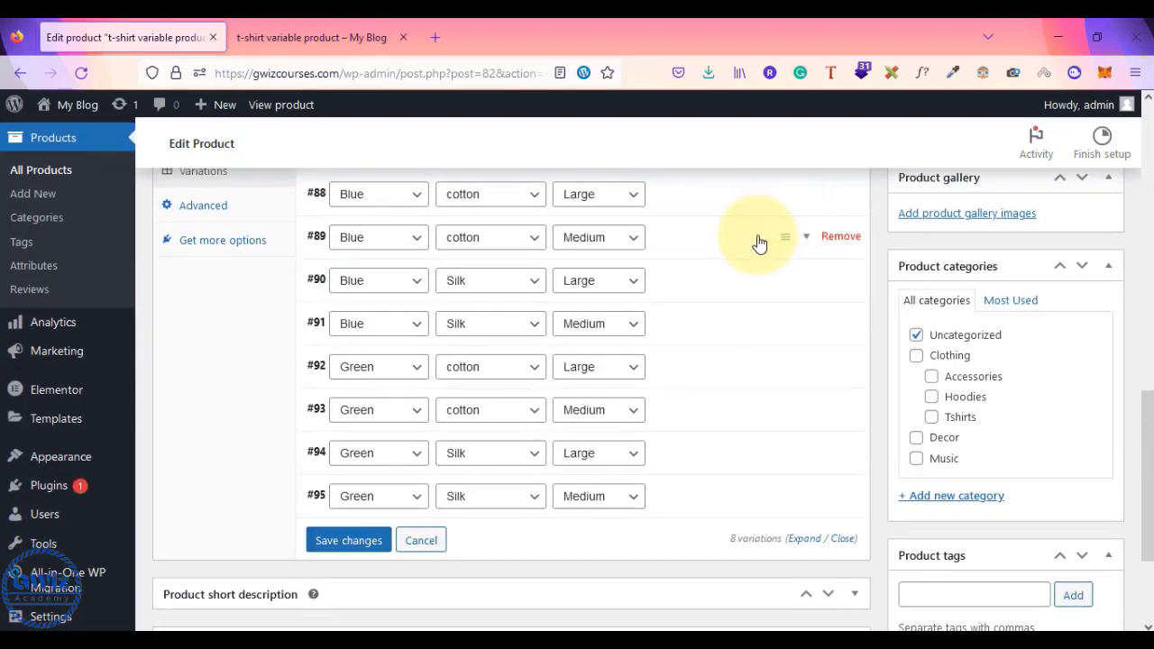
- Enter a regular price of 100 for variation #89
left_click(759, 241)
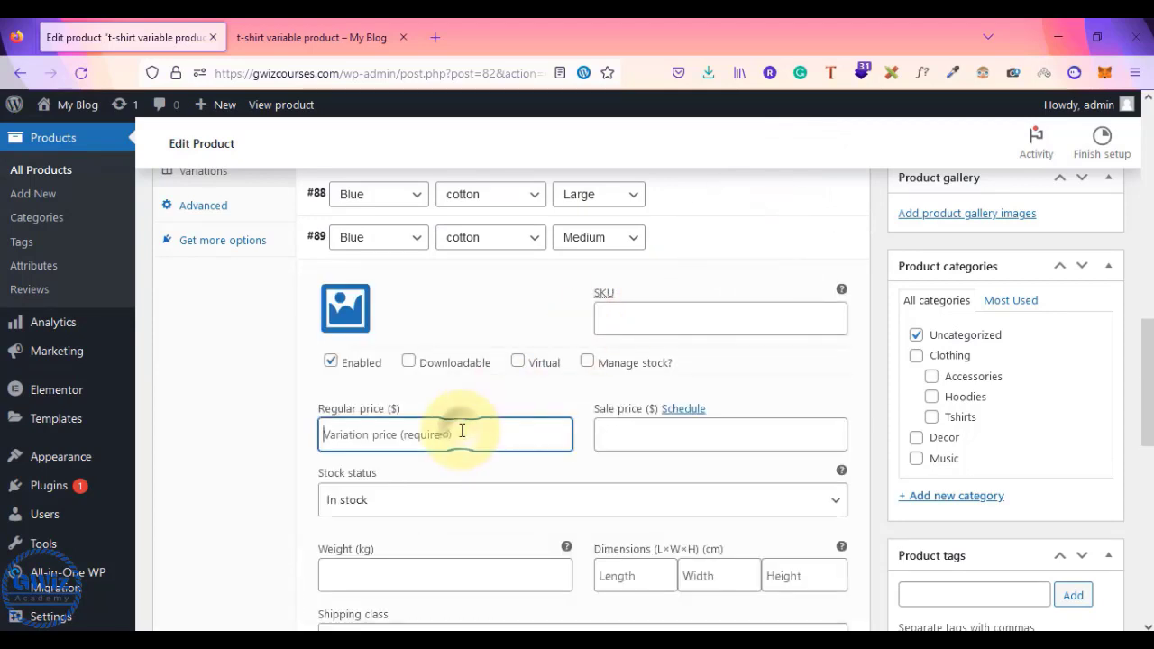
type("100")
key("Tab")
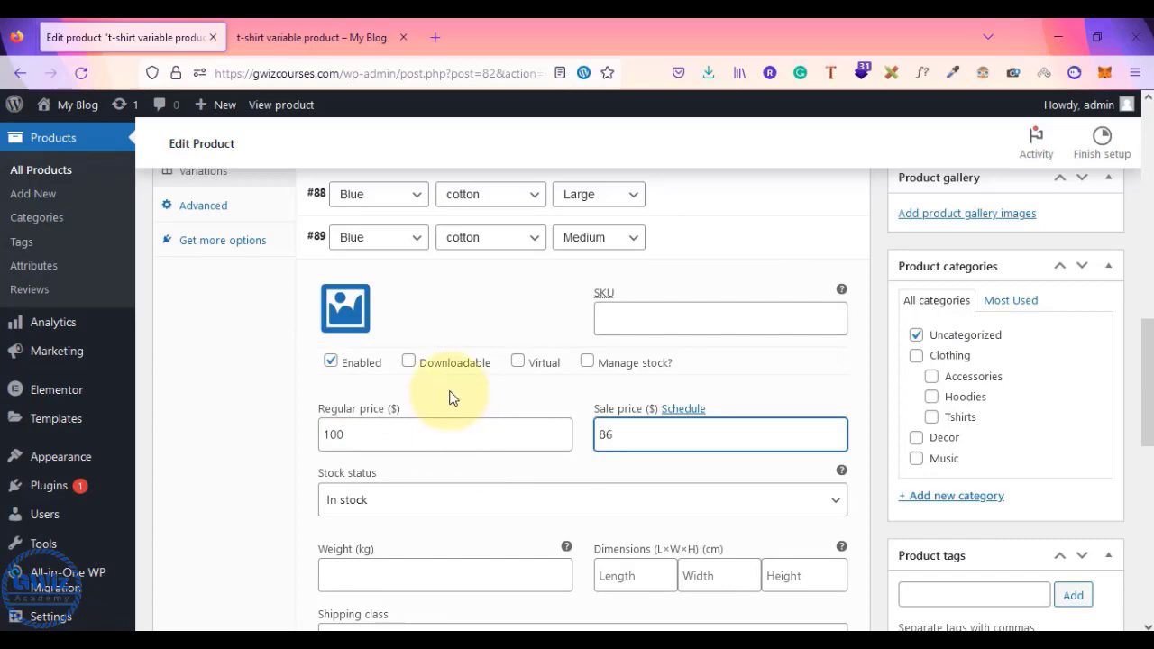
scroll(631, 374, "up", 3)
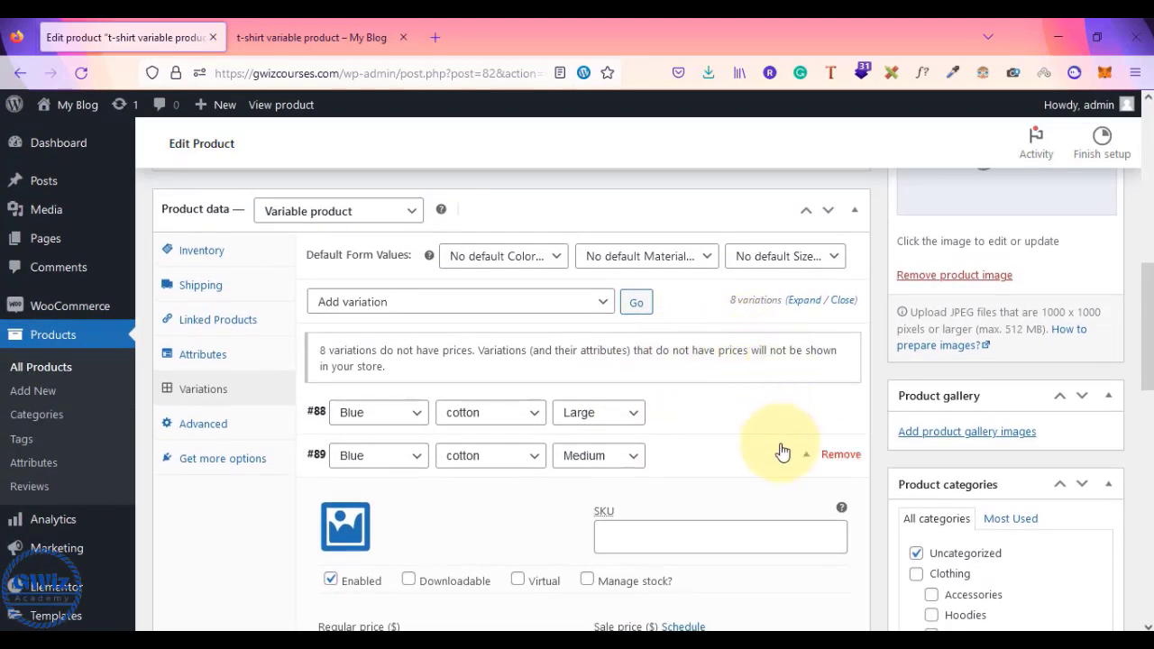
left_click(778, 463)
left_click(724, 417)
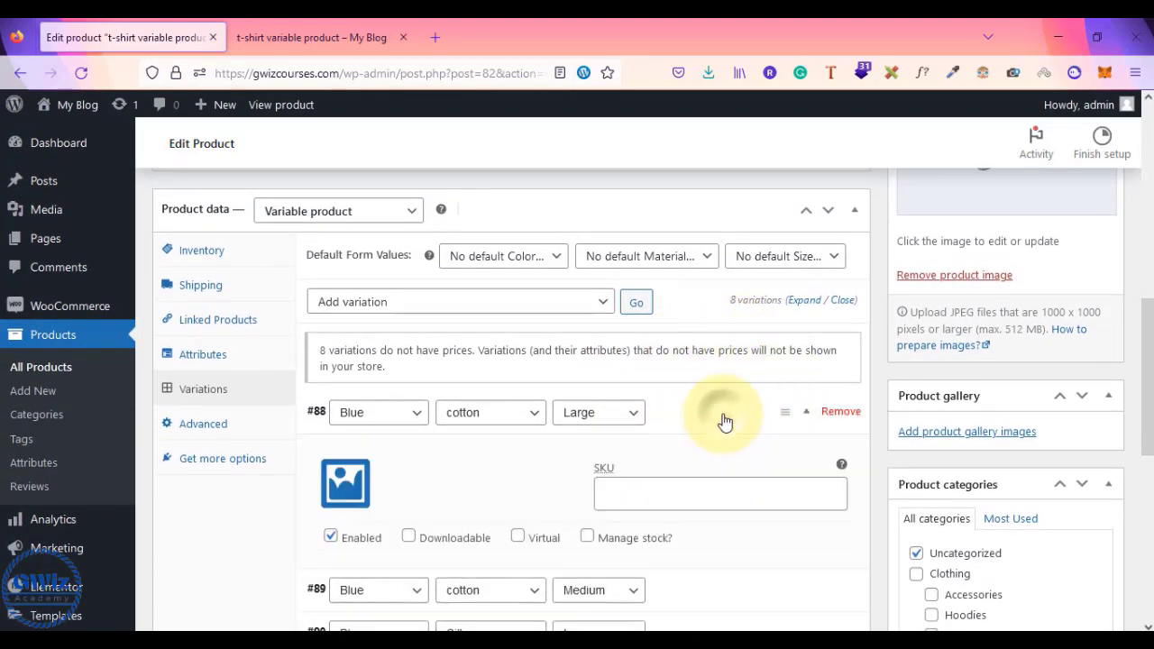
scroll(725, 421, "down", 2)
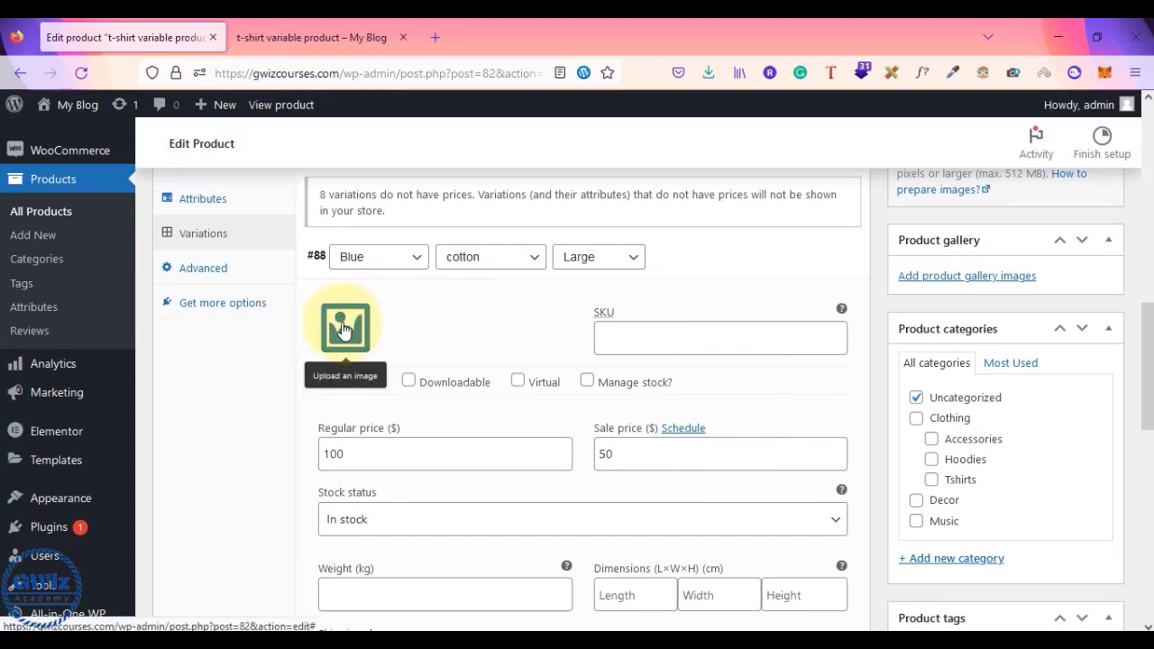
- Set images for variations #88 (beanie), #89 (logo-1.jpg) and #90 (pennant)
left_click(342, 329)
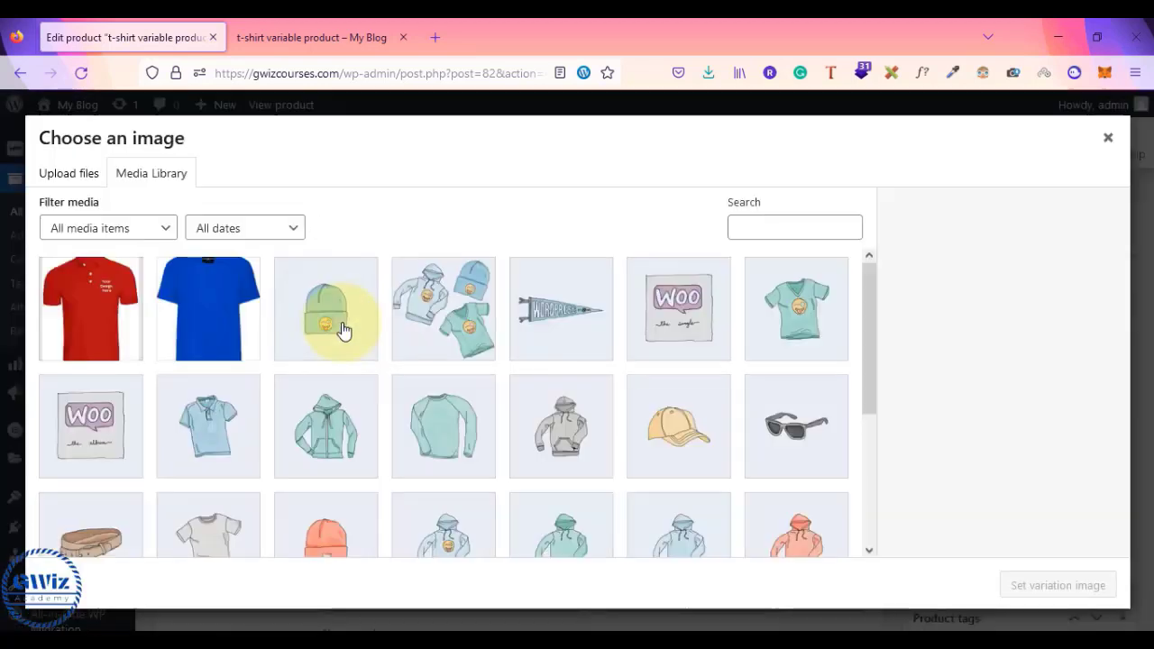
left_click(343, 329)
left_click(1087, 586)
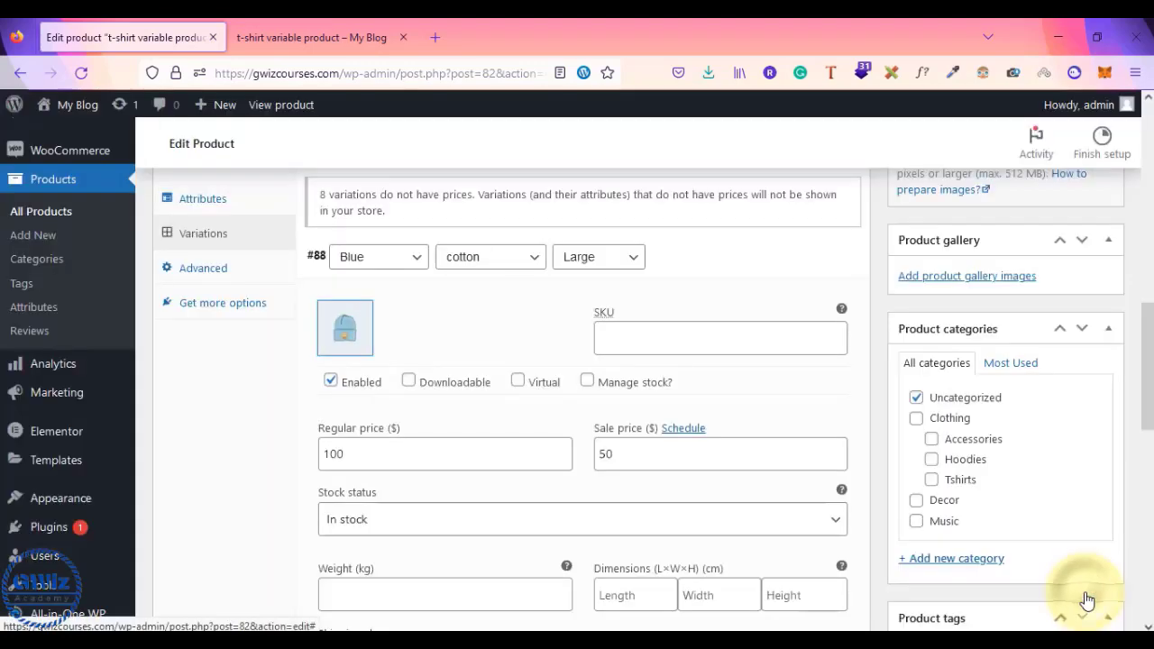
left_click(763, 260)
left_click(708, 302)
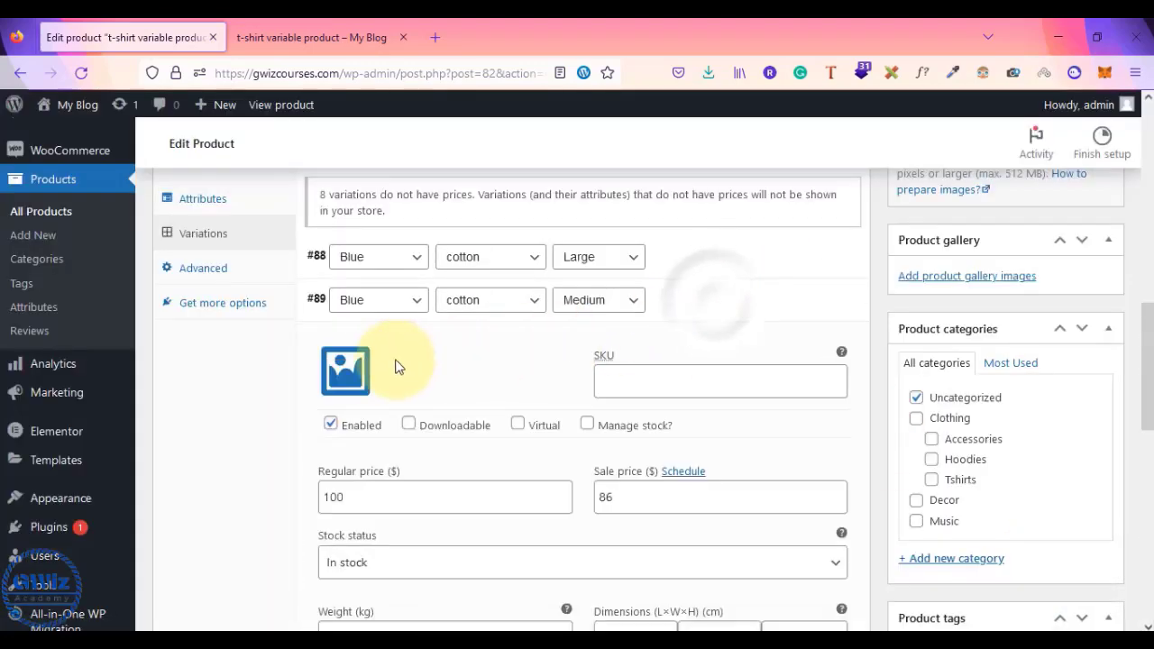
left_click(341, 368)
left_click(539, 336)
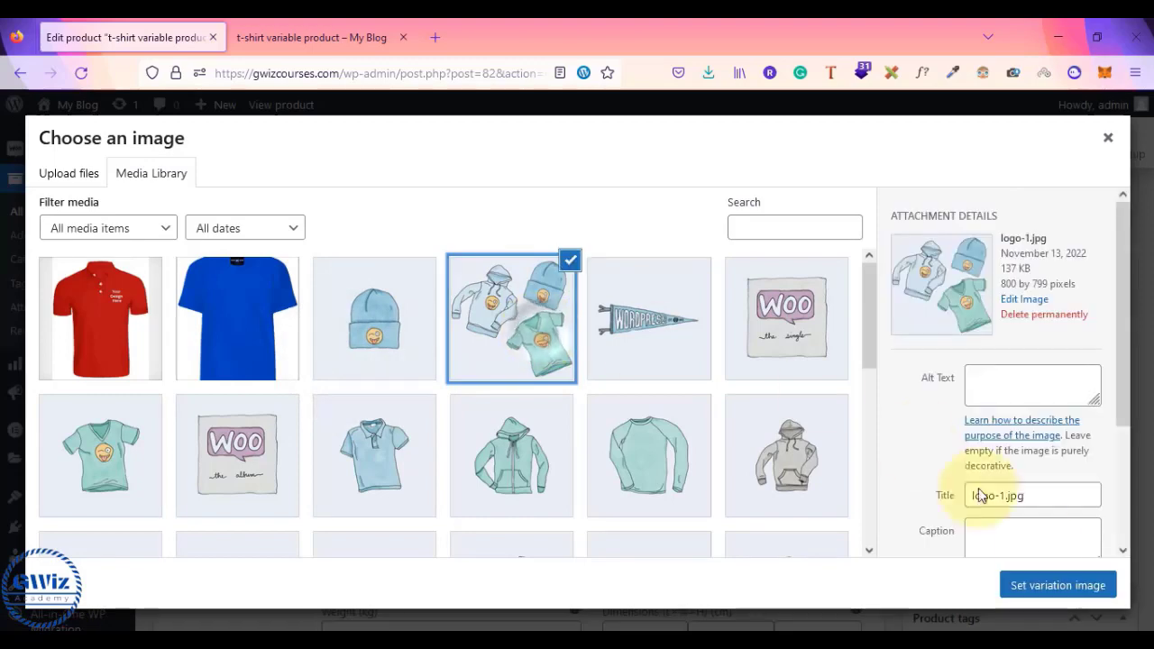
left_click(1060, 595)
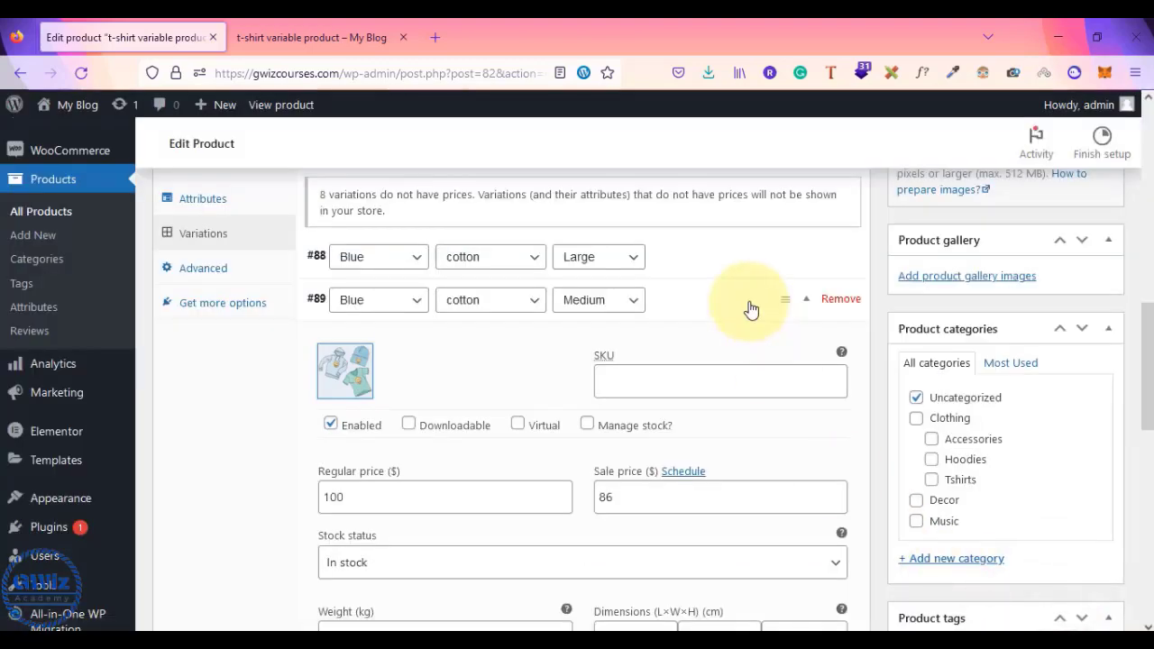
left_click(752, 310)
left_click(743, 347)
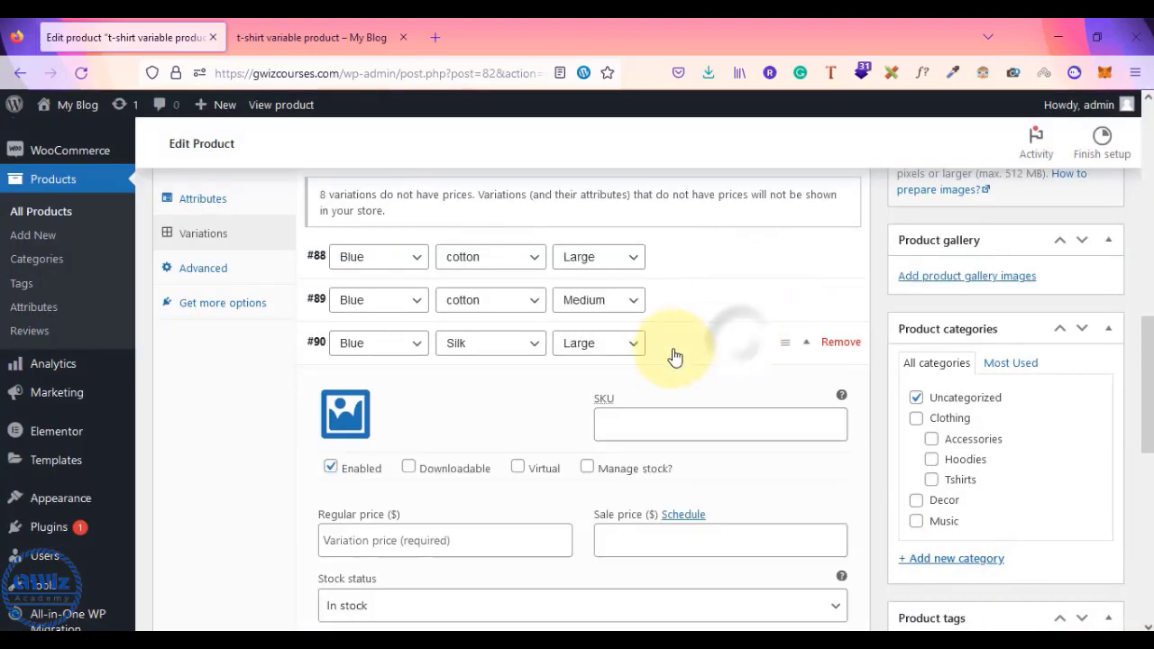
left_click(346, 412)
left_click(681, 327)
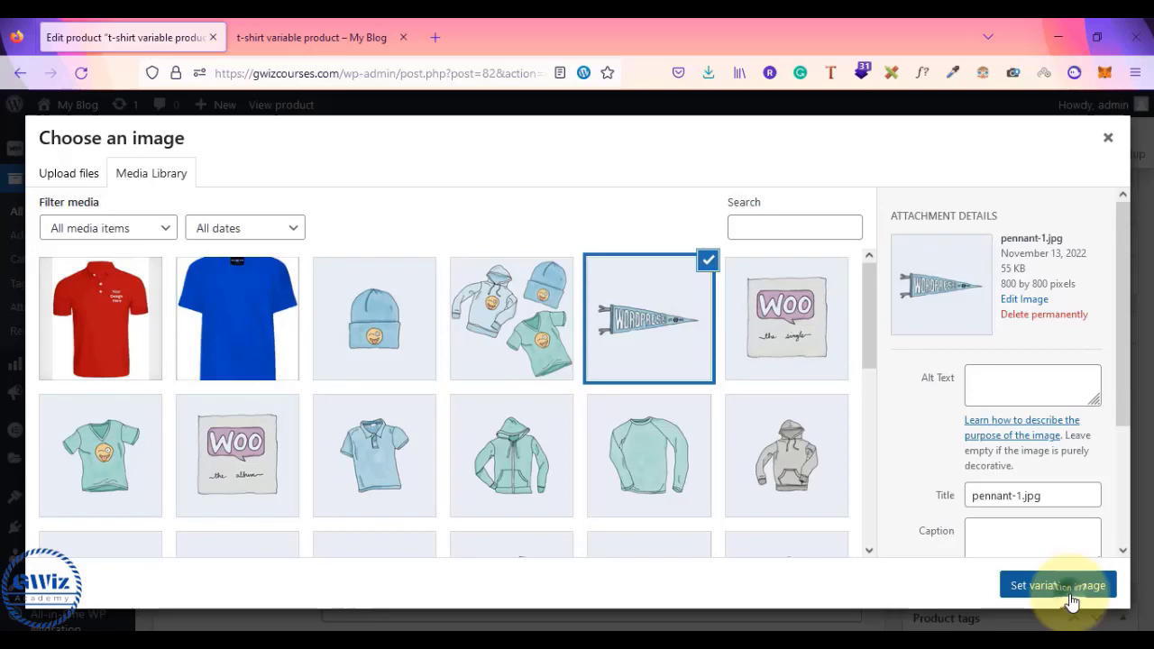
left_click(1069, 595)
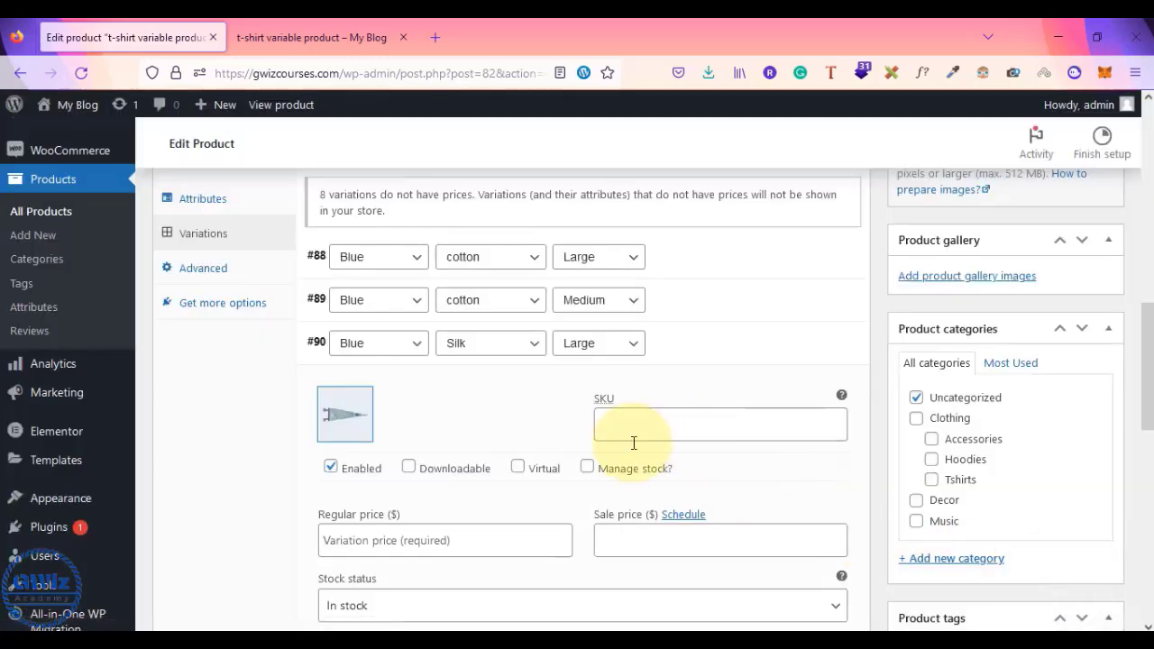
- Fill #90's sale price 70 and give #91 the t-shirt-with-logo-1.jpg image and sale 53
scroll(631, 447, "down", 3)
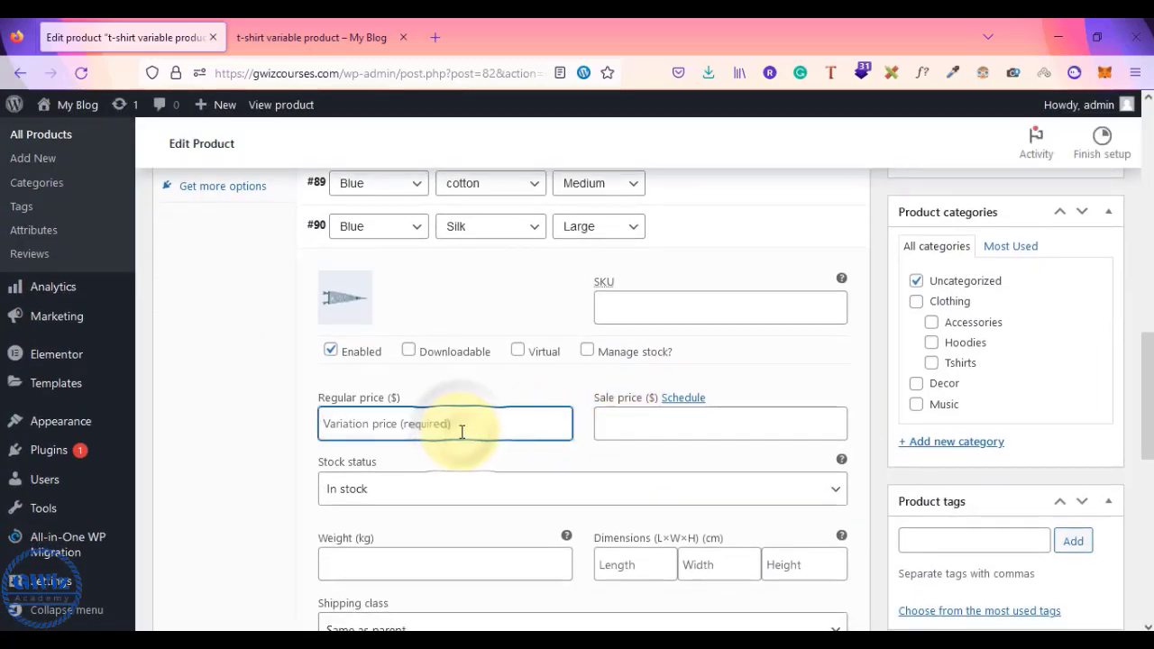
key("Tab")
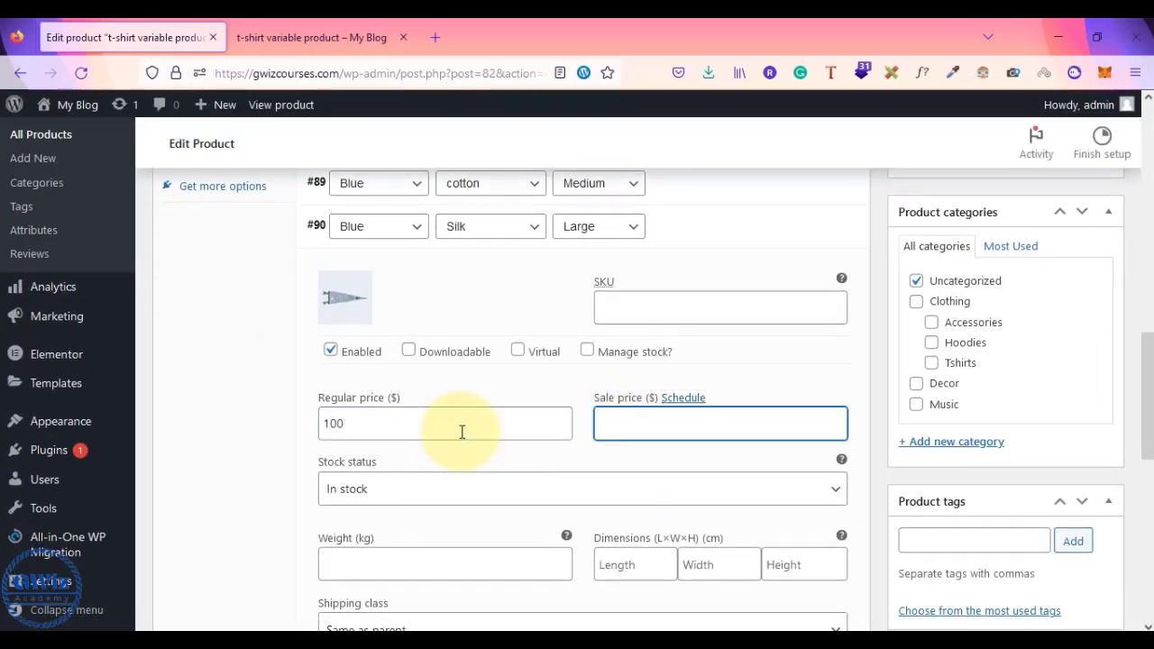
scroll(462, 432, "up", 3)
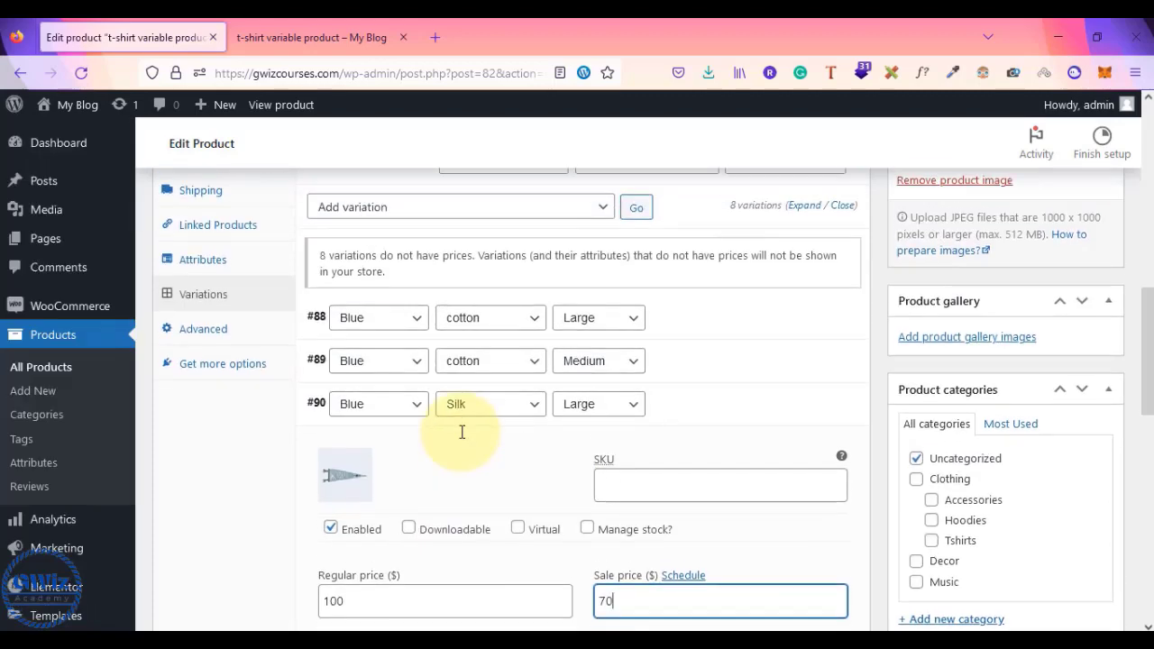
left_click(737, 430)
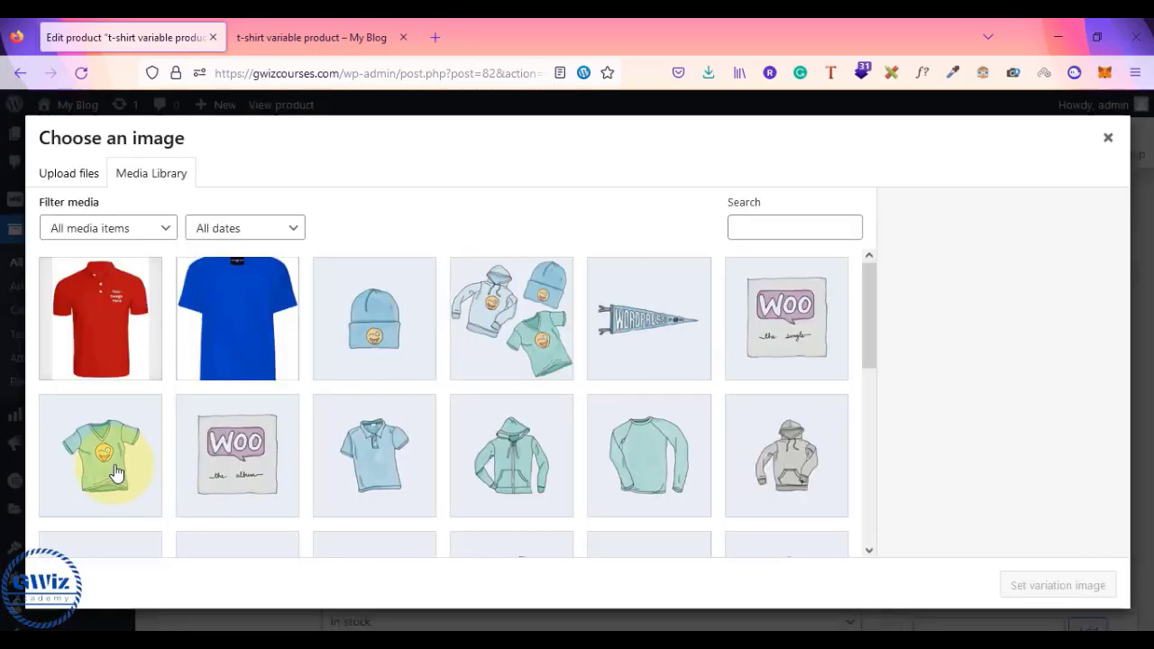
left_click(117, 472)
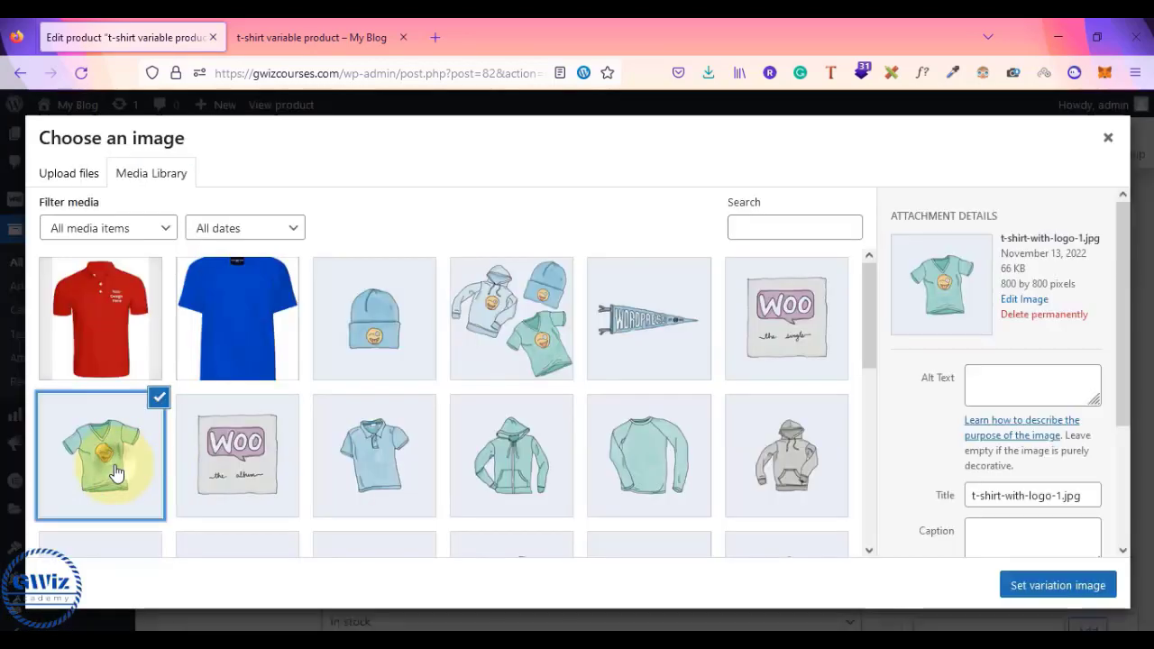
left_click(1058, 586)
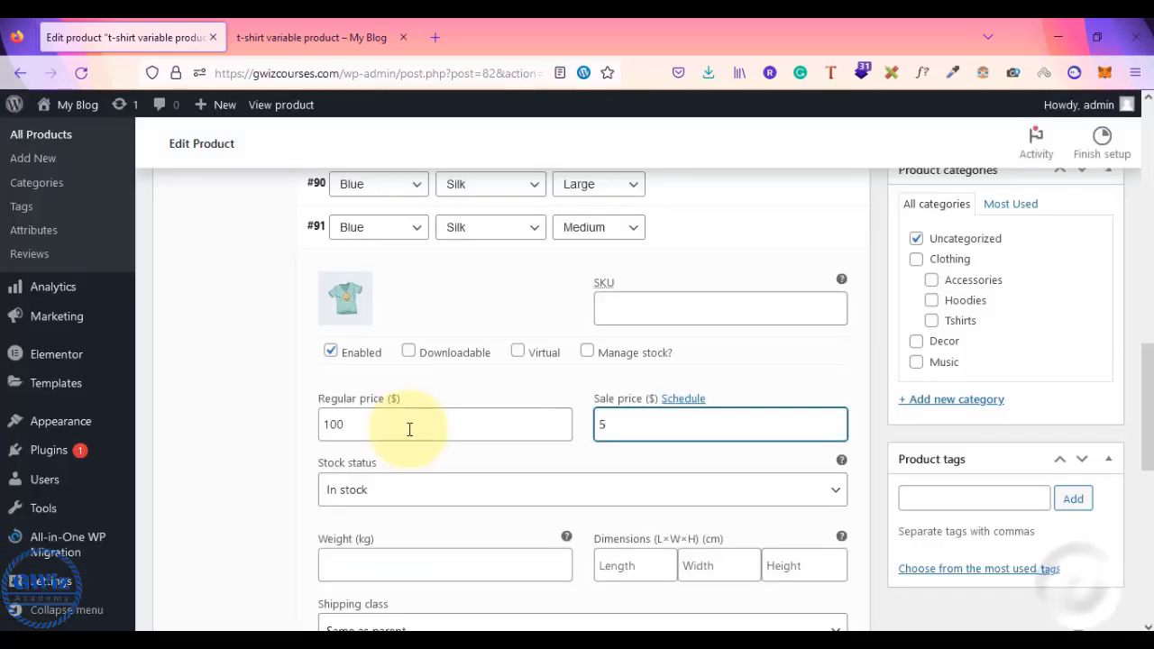
type("3")
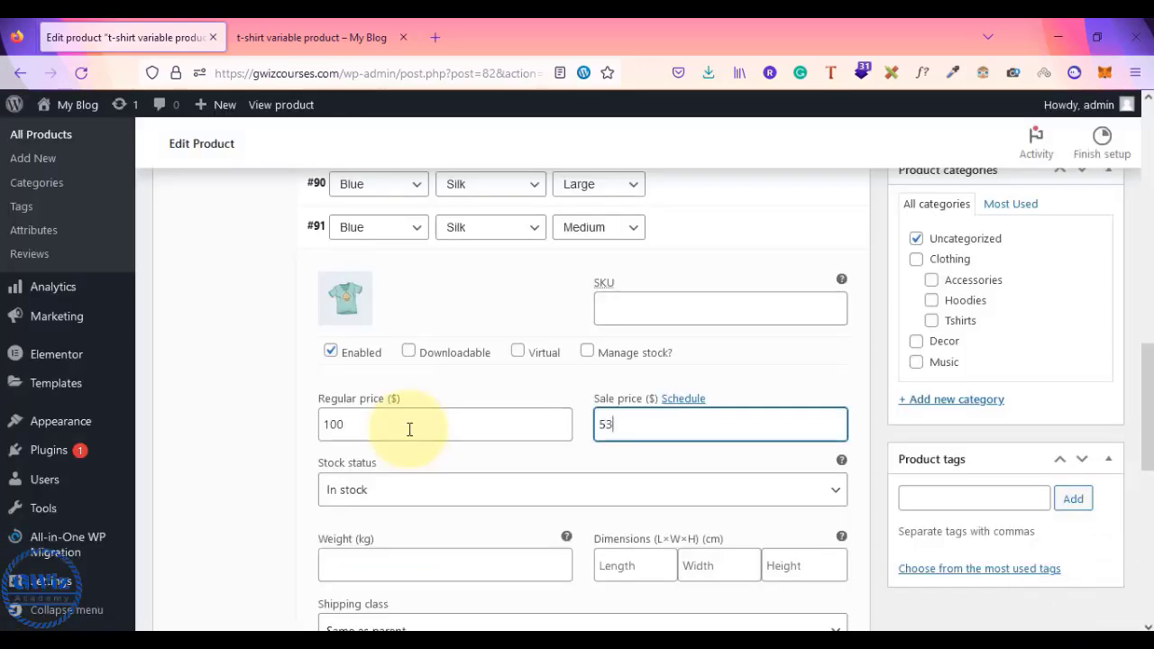
scroll(598, 301, "up", 2)
left_click(744, 320)
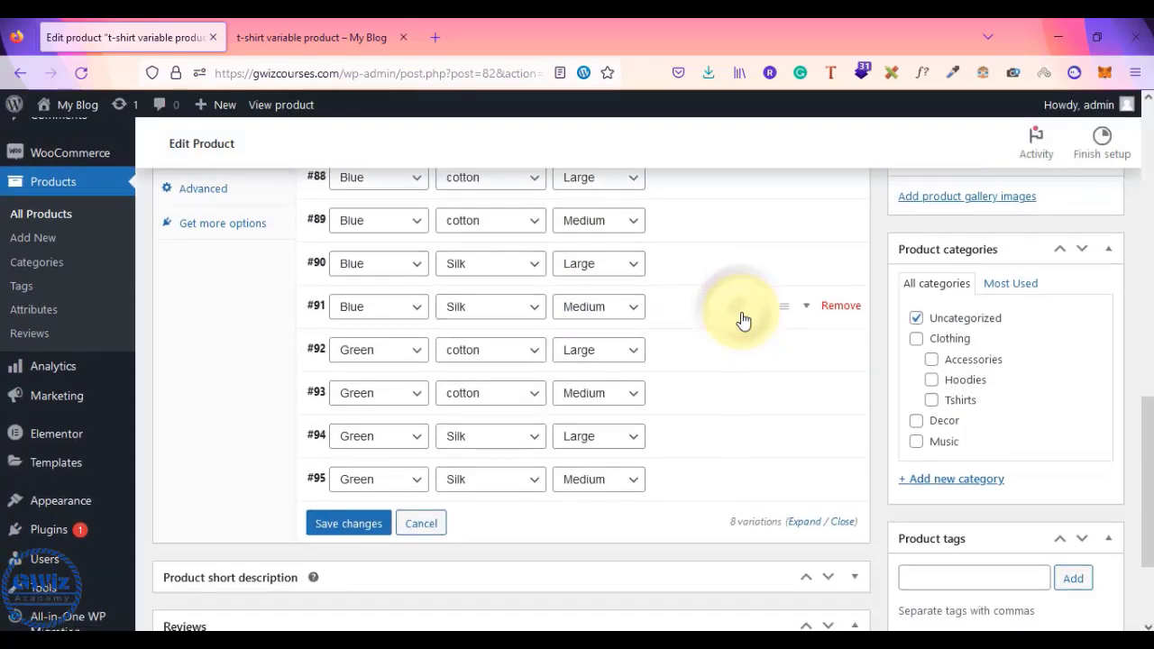
- Set the long-sleeve tee picture as variation #92's image
scroll(742, 315, "down", 2)
left_click(718, 262)
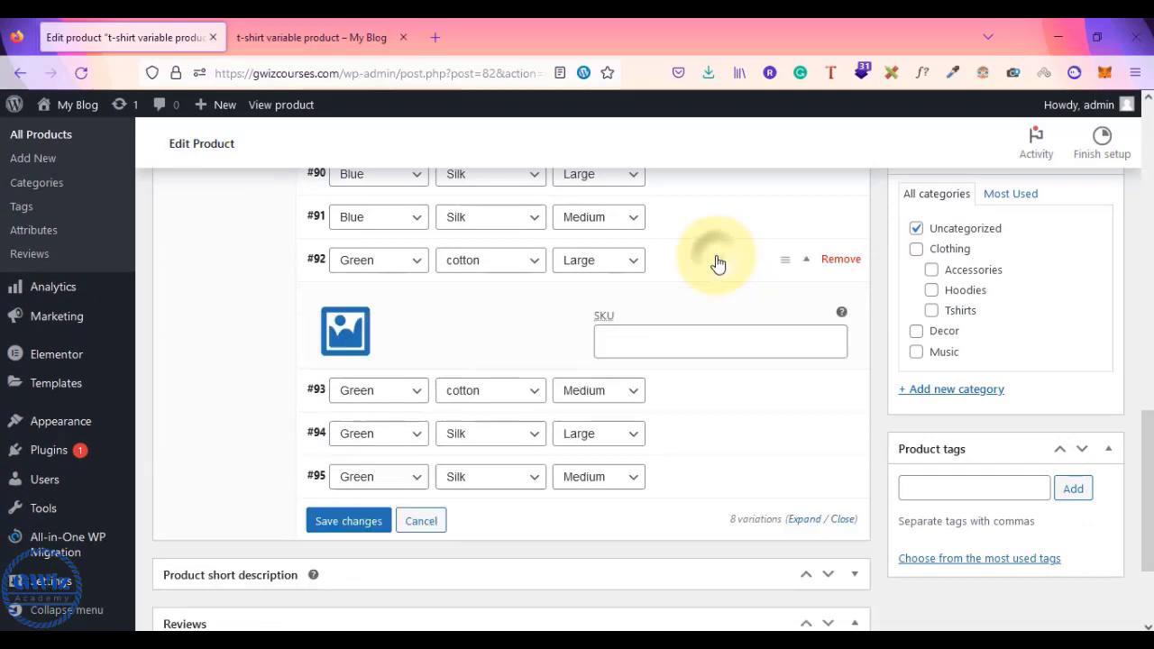
left_click(352, 333)
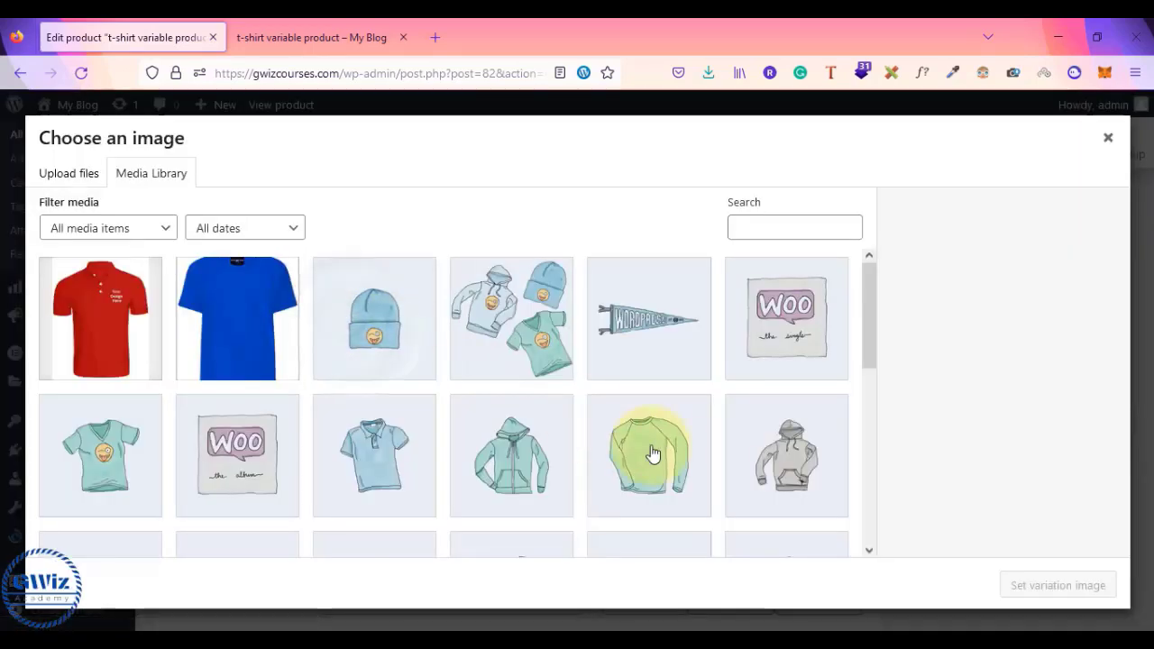
left_click(683, 465)
left_click(1082, 602)
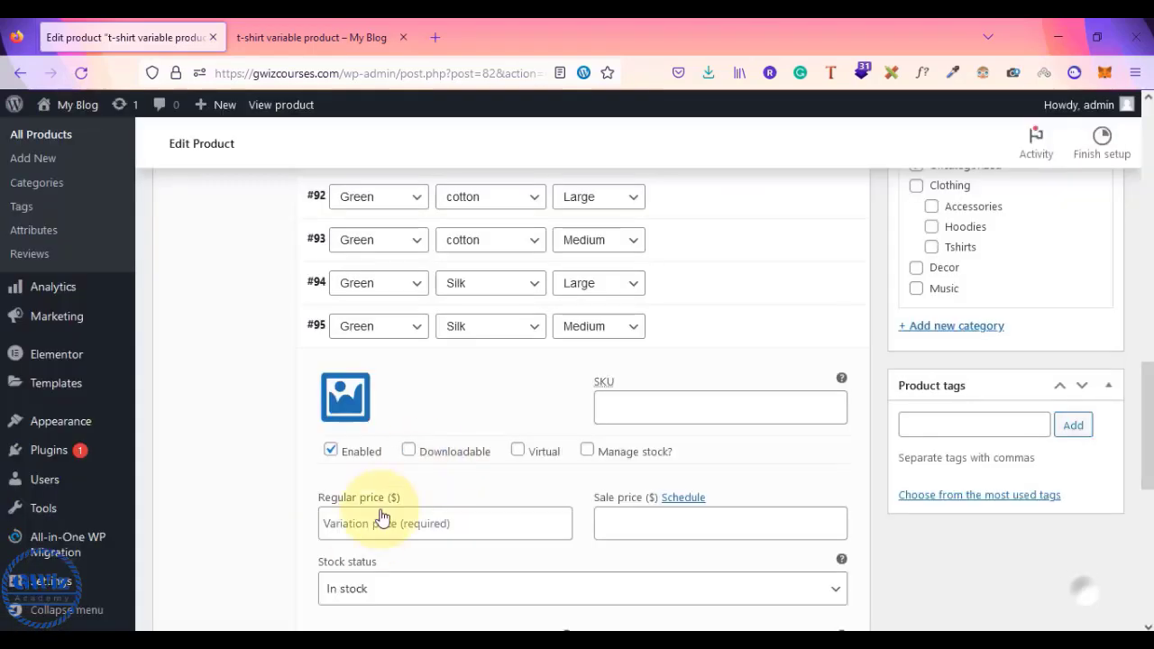
left_click(366, 523)
left_click(687, 327)
scroll(688, 330, "up", 3)
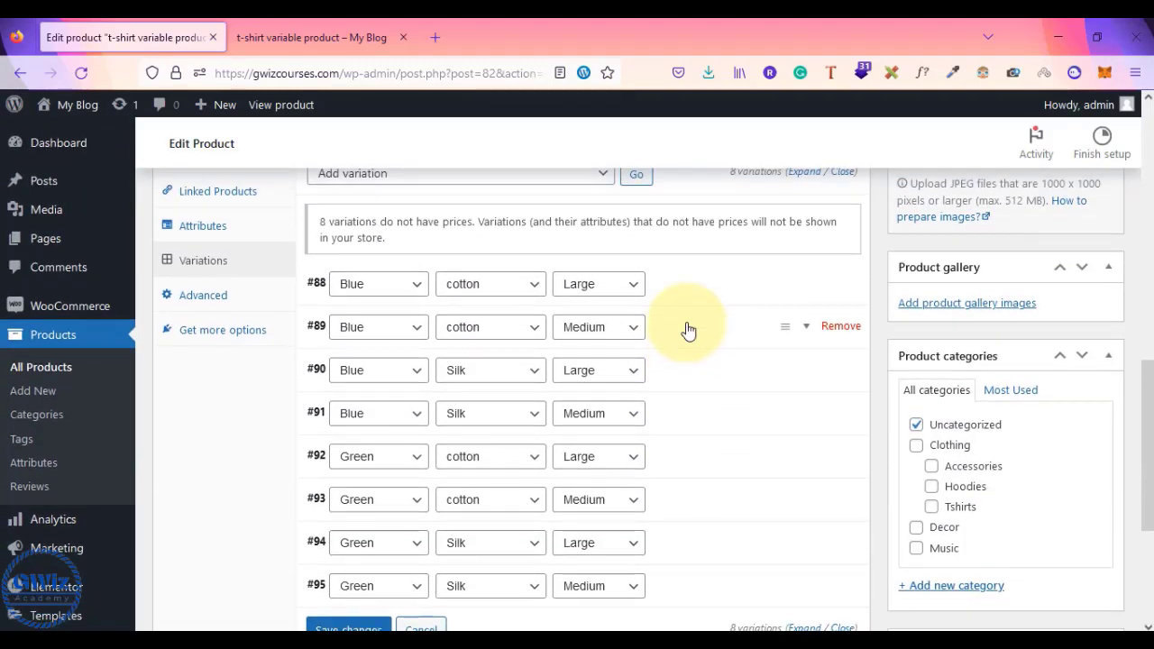
scroll(688, 330, "up", 2)
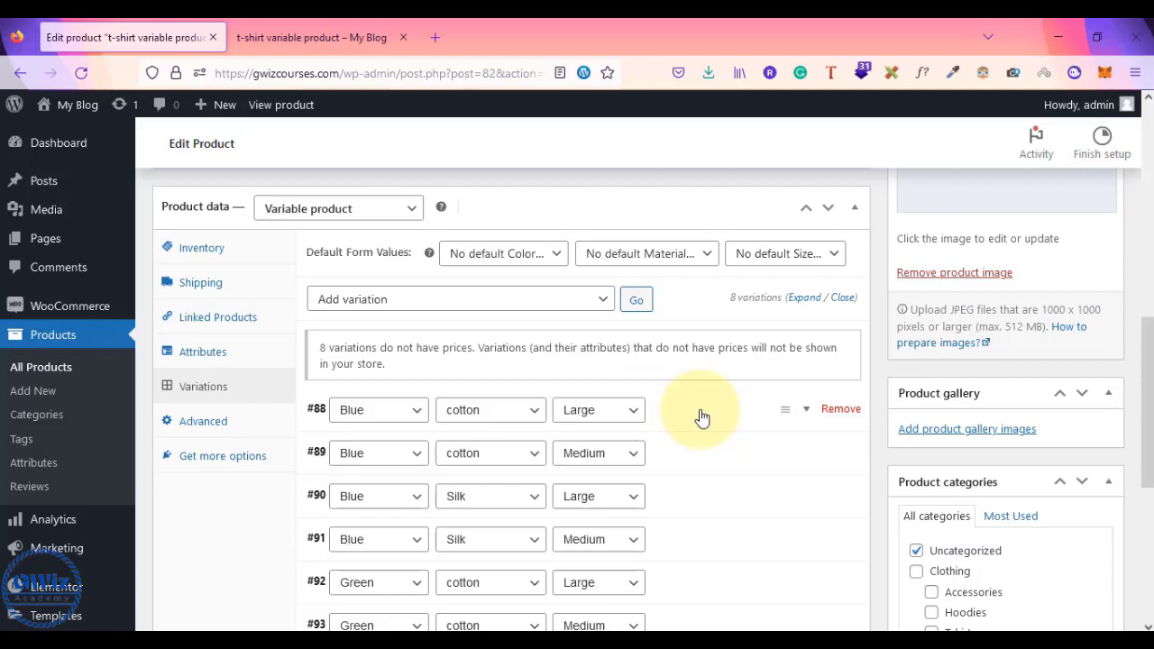
scroll(703, 418, "down", 2)
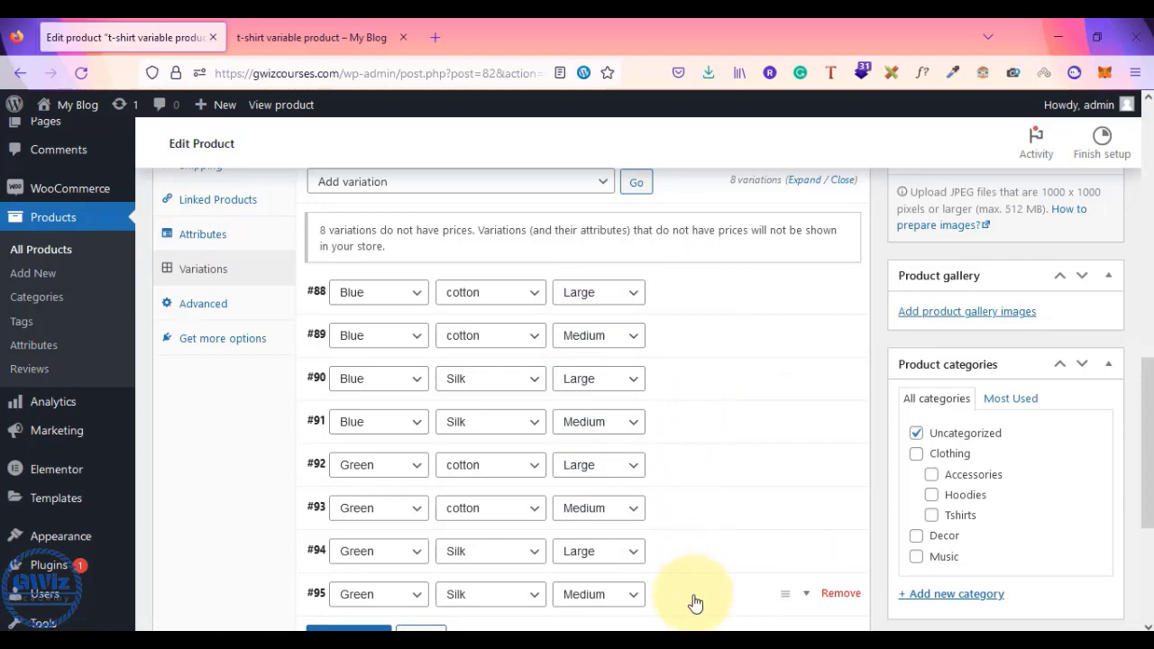
scroll(692, 601, "down", 3)
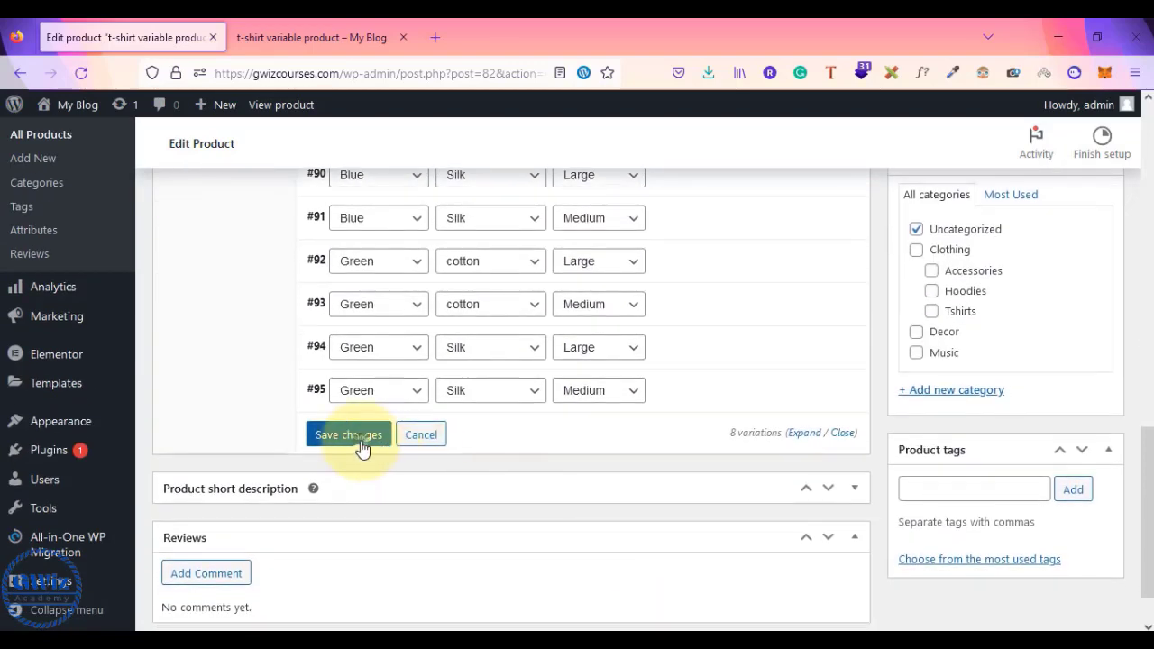
- Save the variation changes and reload the live t-shirt product page
left_click(362, 435)
left_click(298, 37)
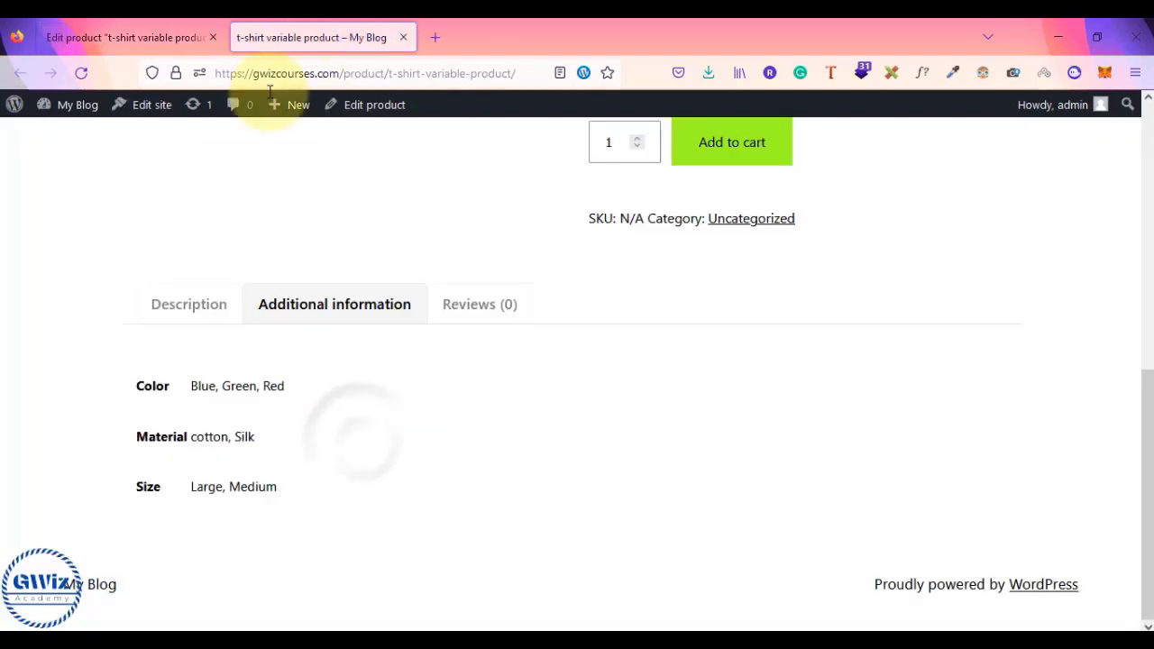
scroll(232, 288, "up", 1)
scroll(231, 289, "up", 5)
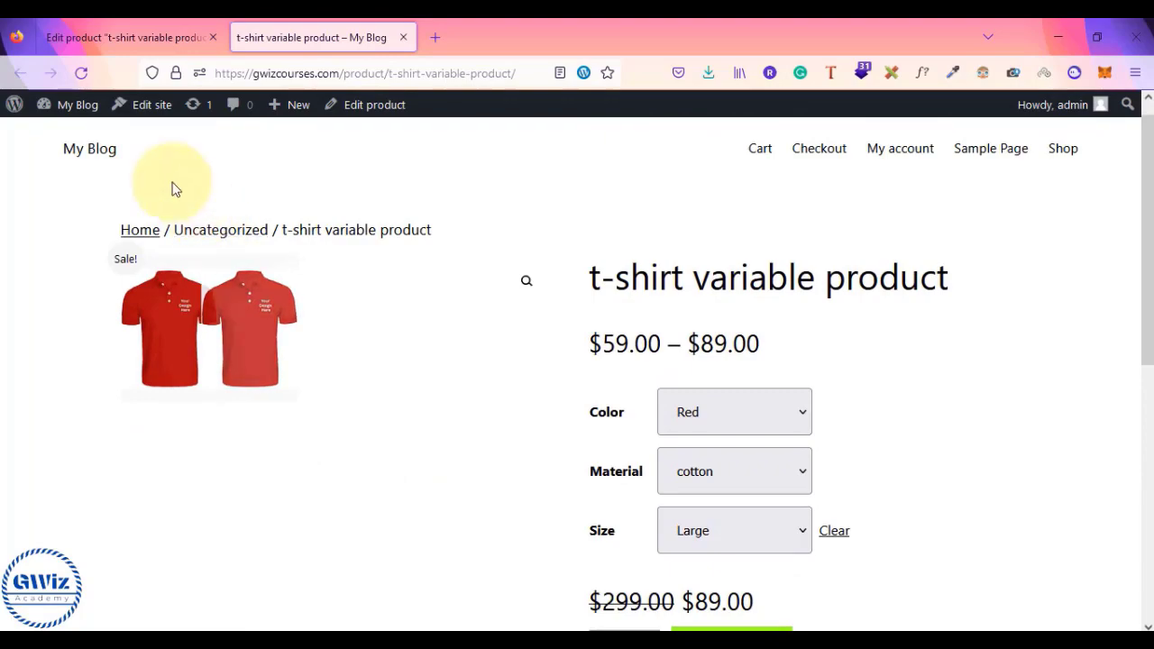
left_click(82, 73)
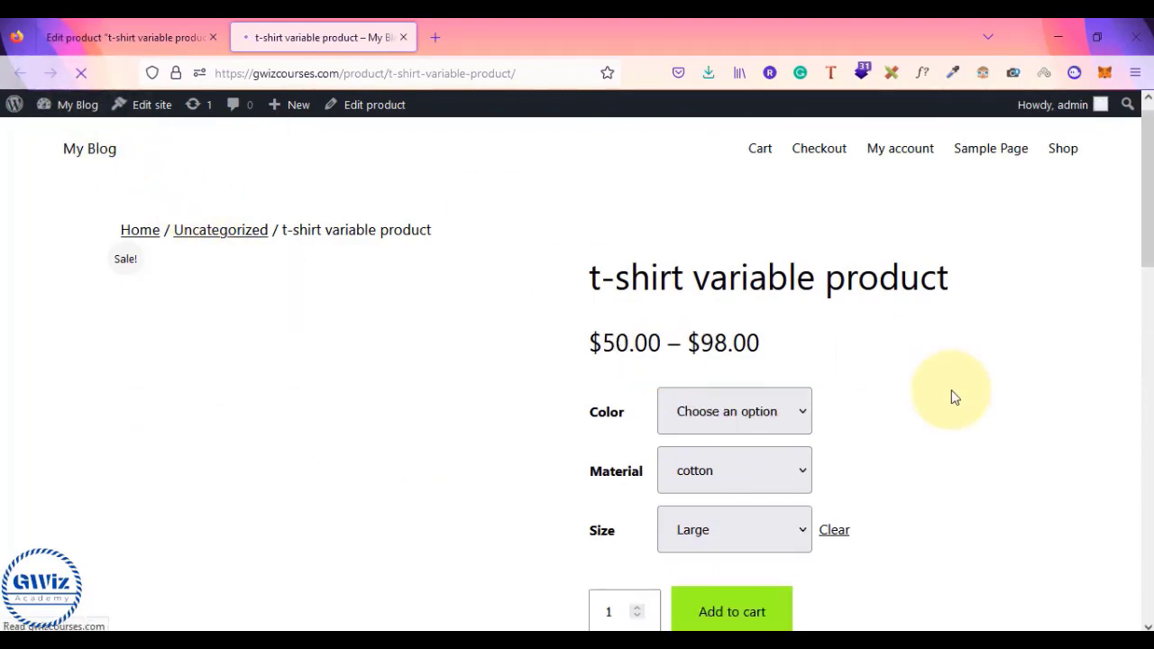
scroll(958, 401, "down", 3)
scroll(953, 397, "down", 5)
scroll(951, 397, "up", 5)
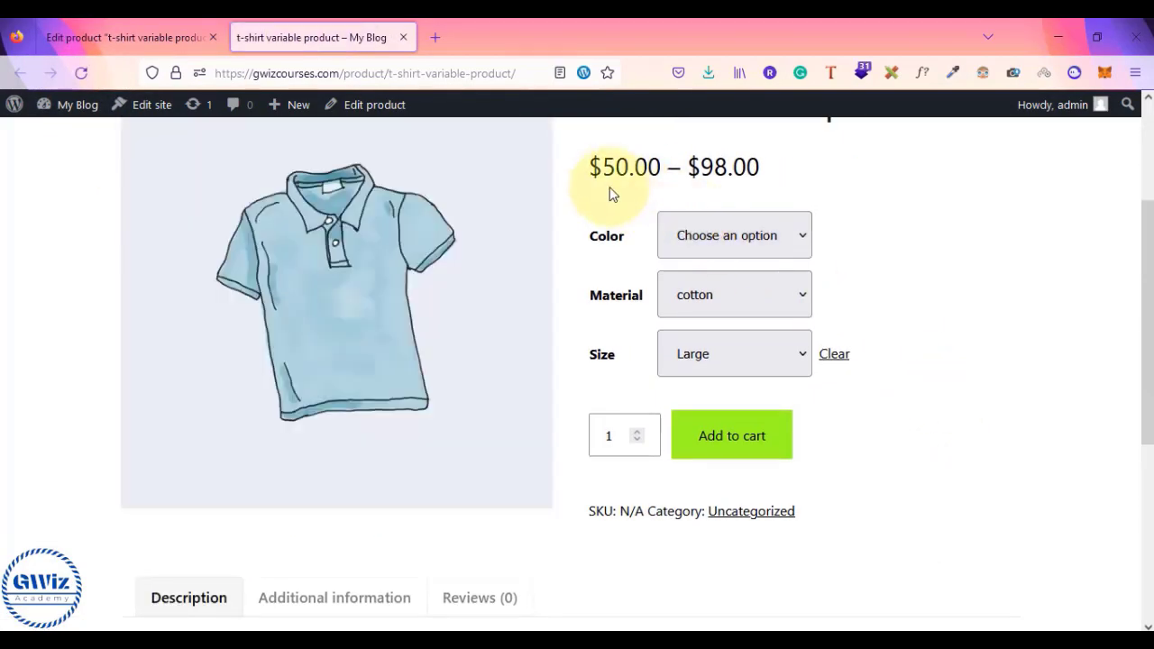
- Check the Blue / Cotton price in Medium, then switch the size back to Large
left_click(754, 236)
left_click(709, 299)
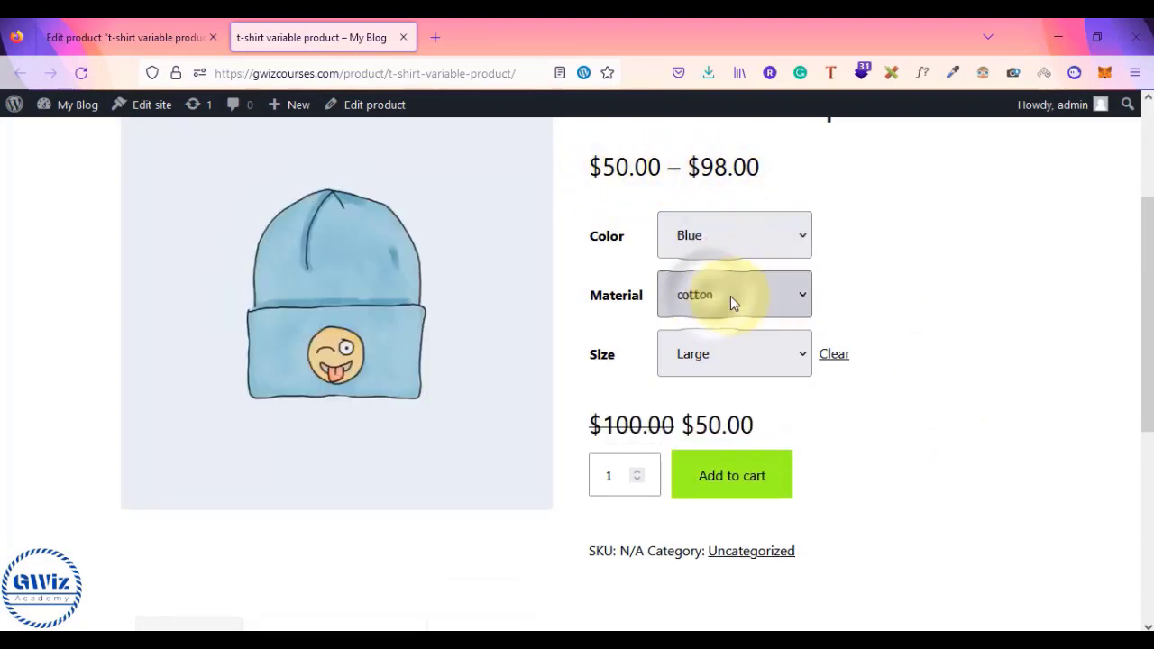
left_click(742, 302)
left_click(712, 361)
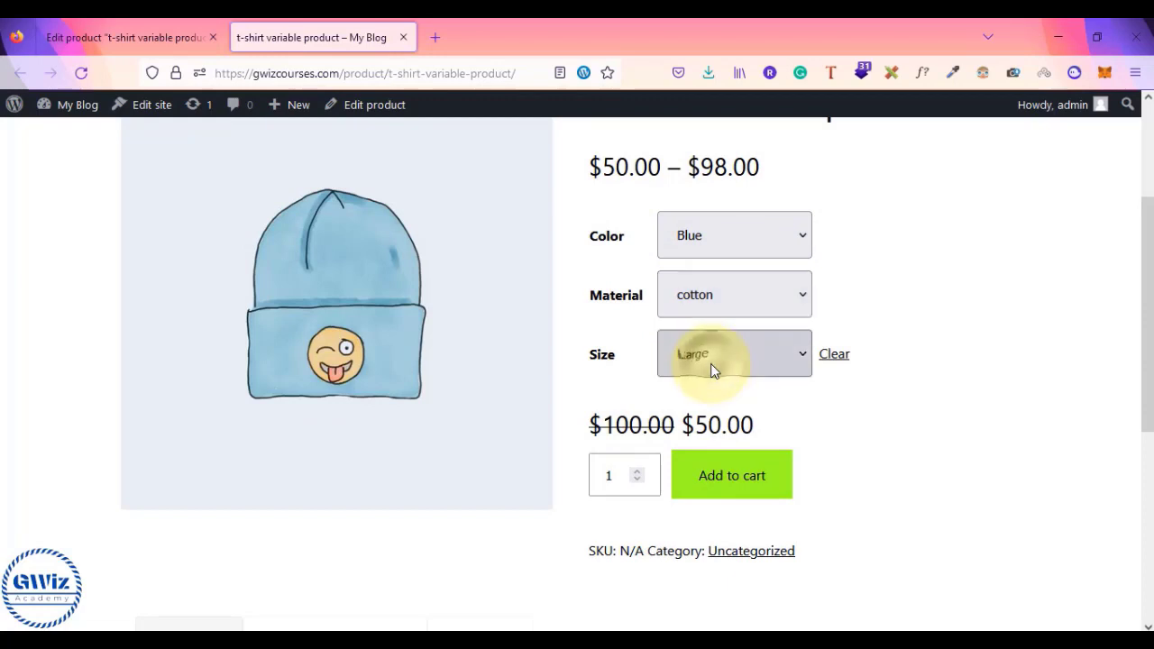
left_click(740, 358)
left_click(712, 442)
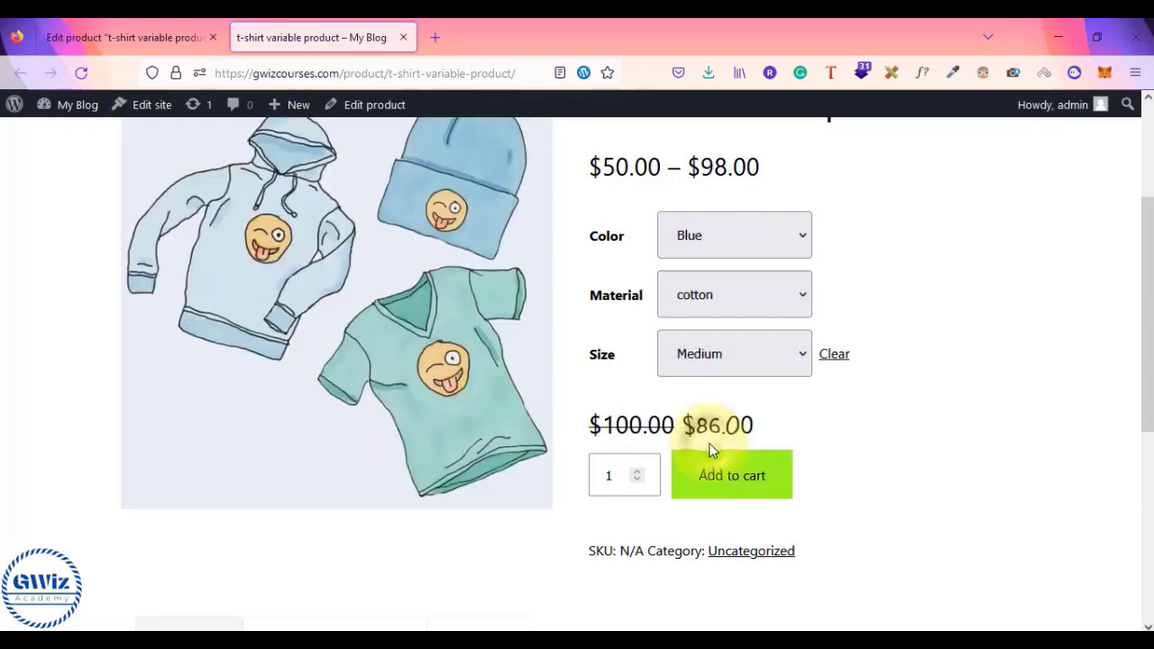
left_click(745, 354)
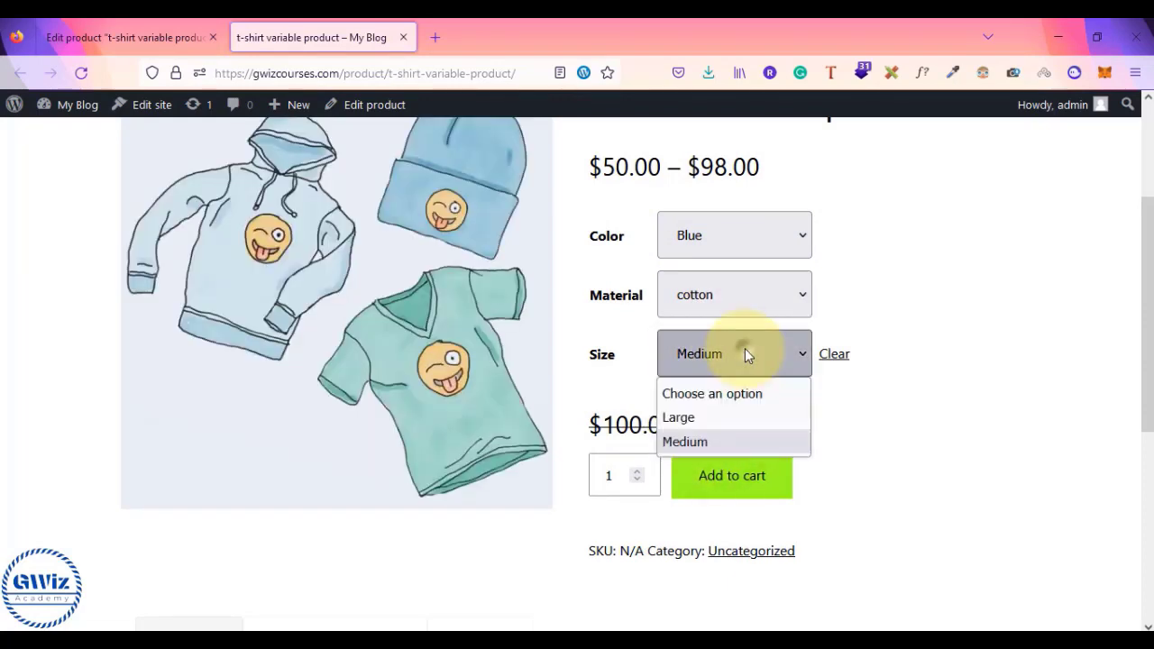
left_click(717, 415)
- Choose Silk and Green to confirm the Green/Silk/Large price of $98.00
left_click(755, 297)
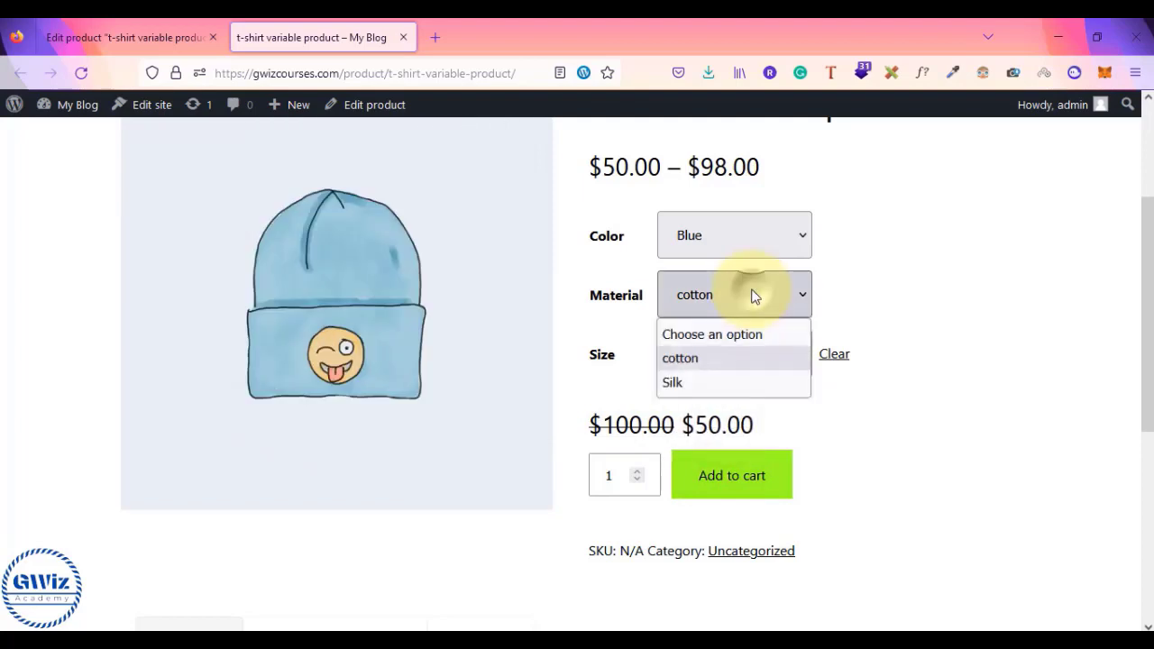
left_click(701, 382)
left_click(763, 234)
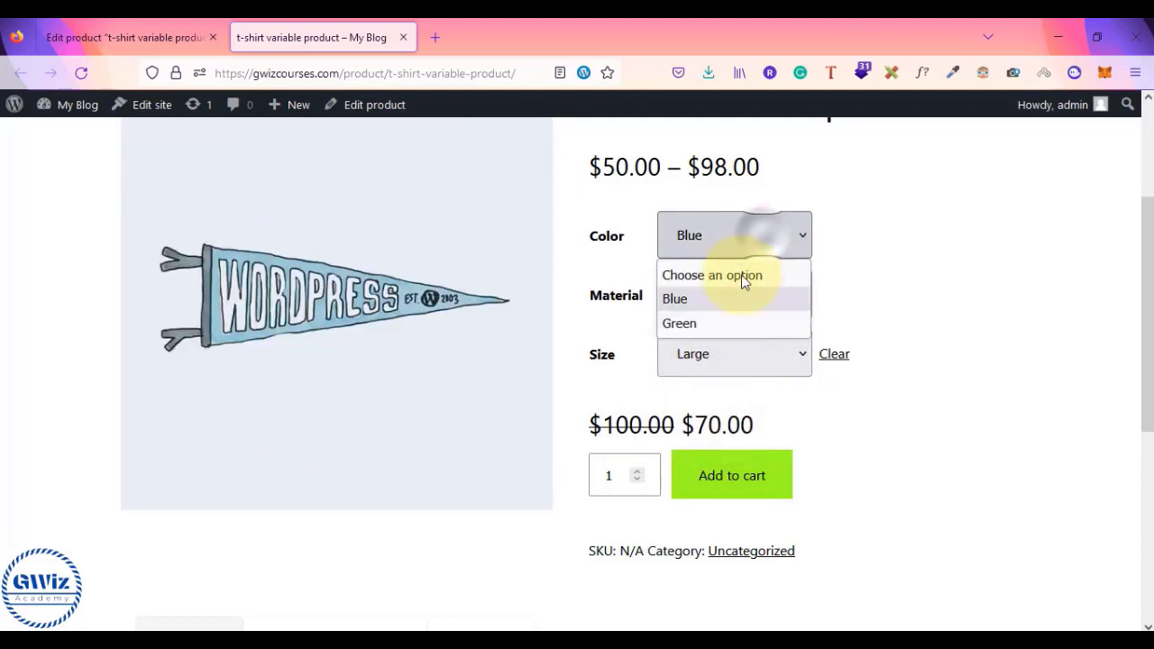
left_click(720, 326)
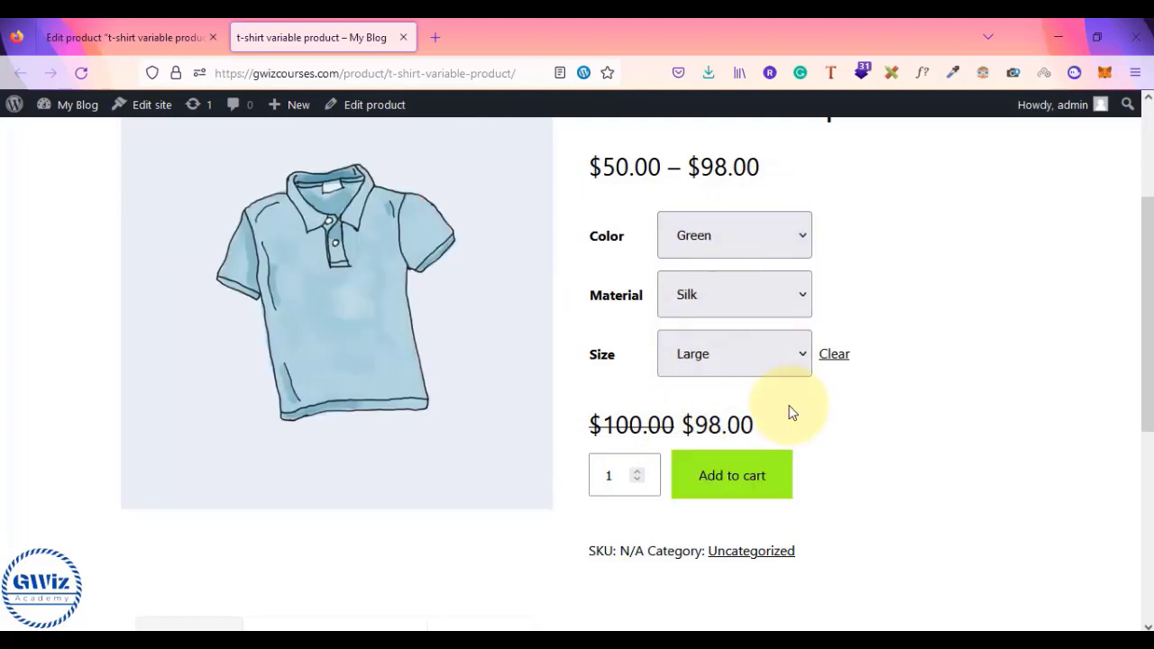
scroll(791, 412, "up", 2)
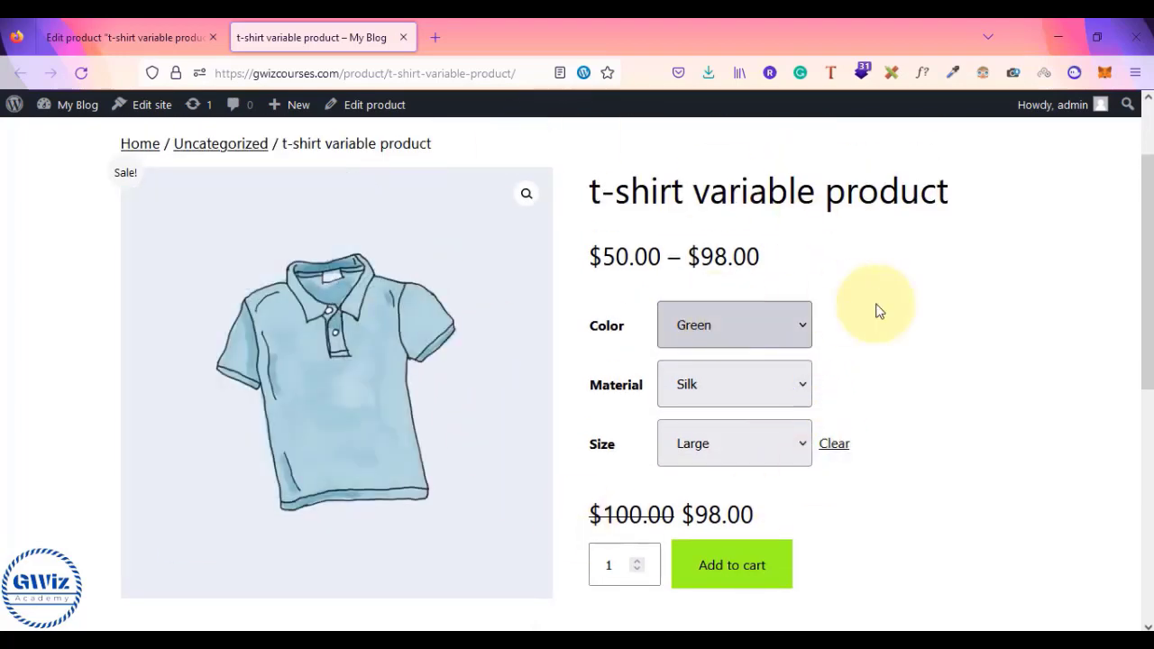
scroll(973, 338, "up", 1)
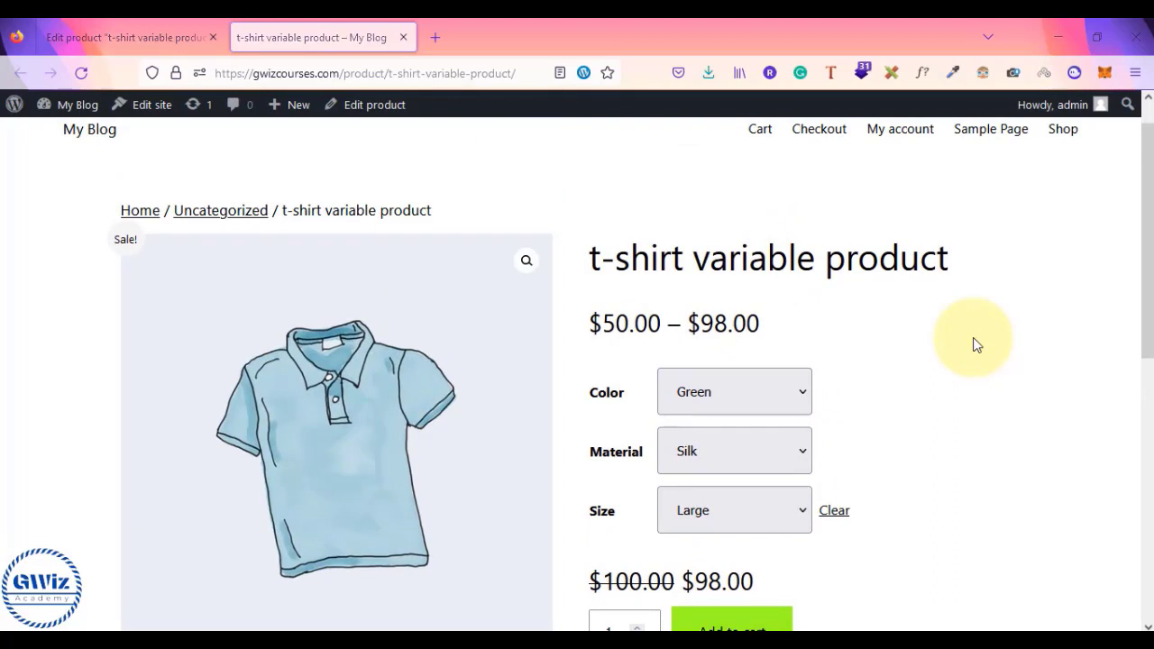
- Clear the old Notepad notes and type 'variable' and 'attributes -> how to add attribues'
key("alt+Tab")
key("alt+Tab")
key("alt+Tab")
key("alt+Tab")
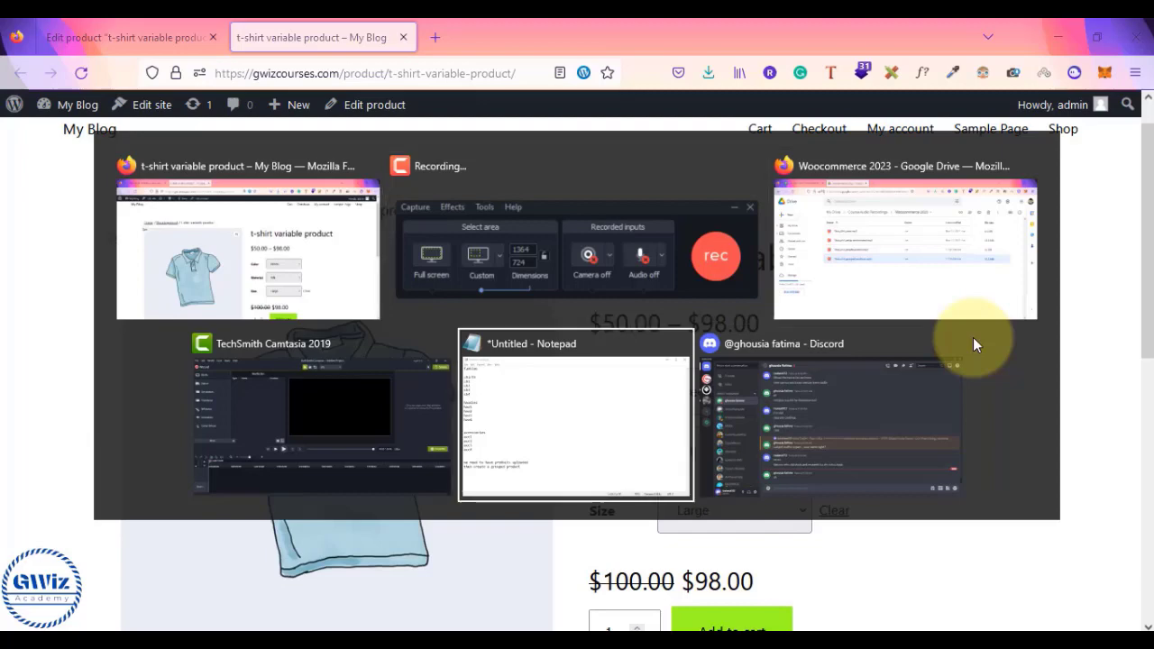
key("ctrl+a")
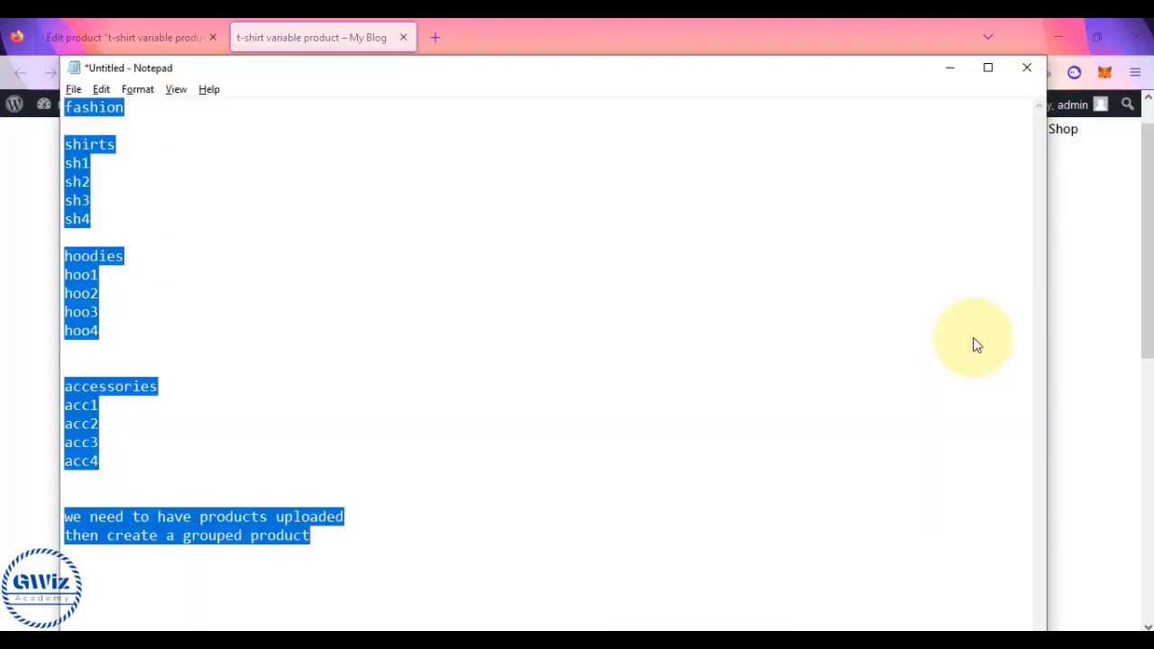
key("Delete")
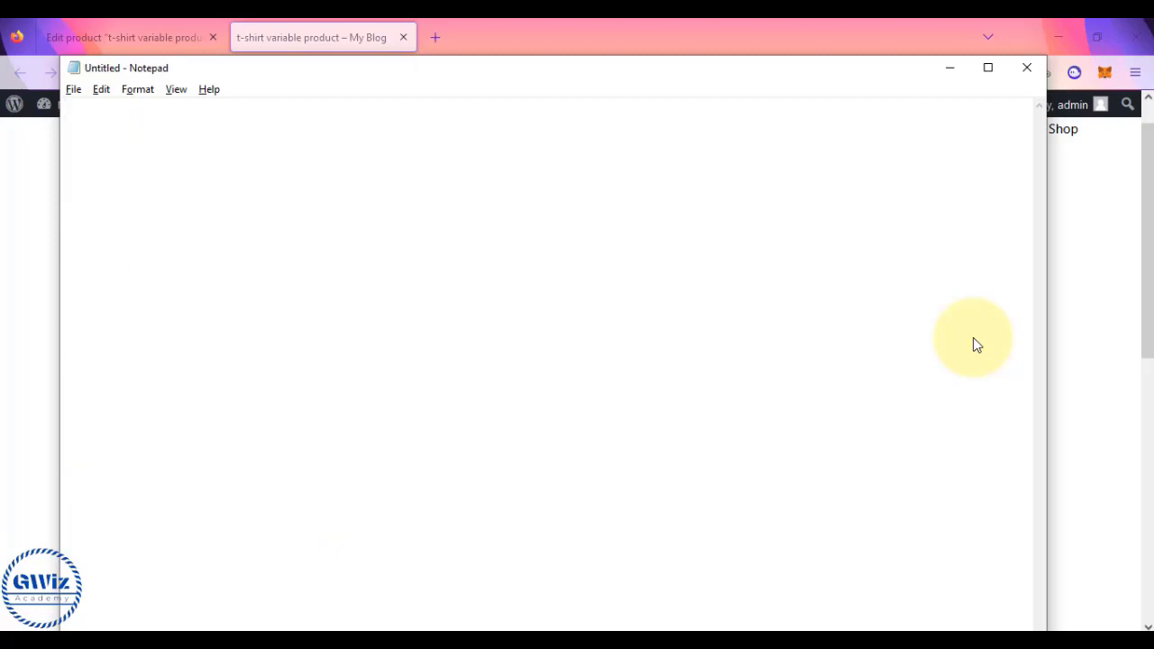
type("varia")
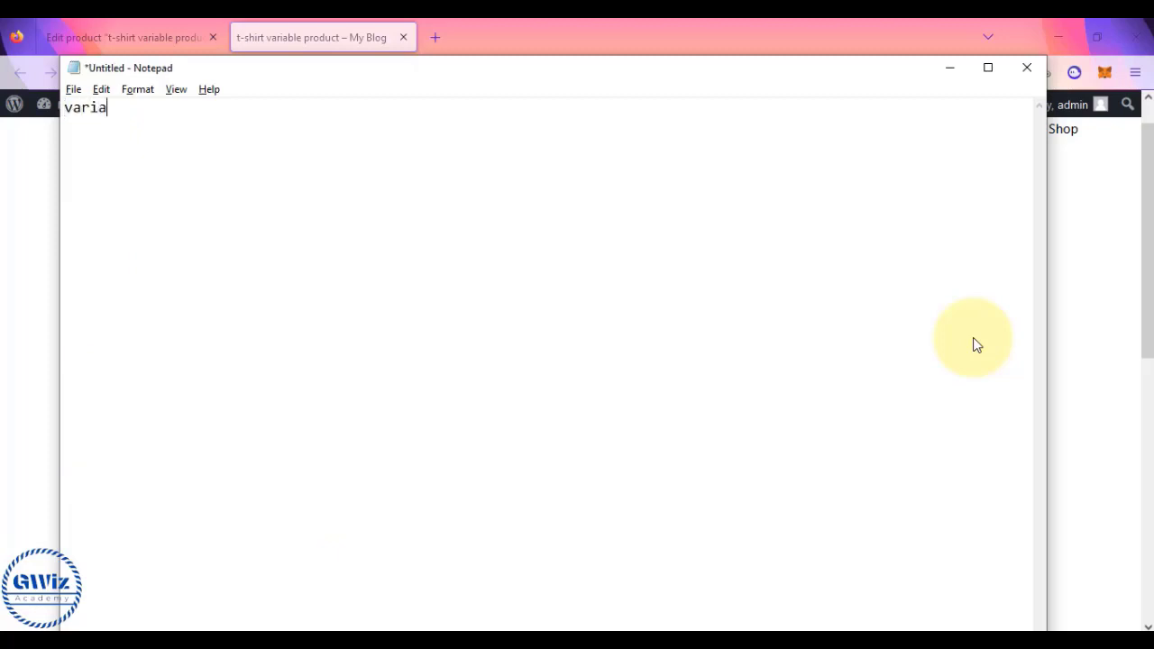
type("ble")
key("Return")
key("Return")
type("attributes")
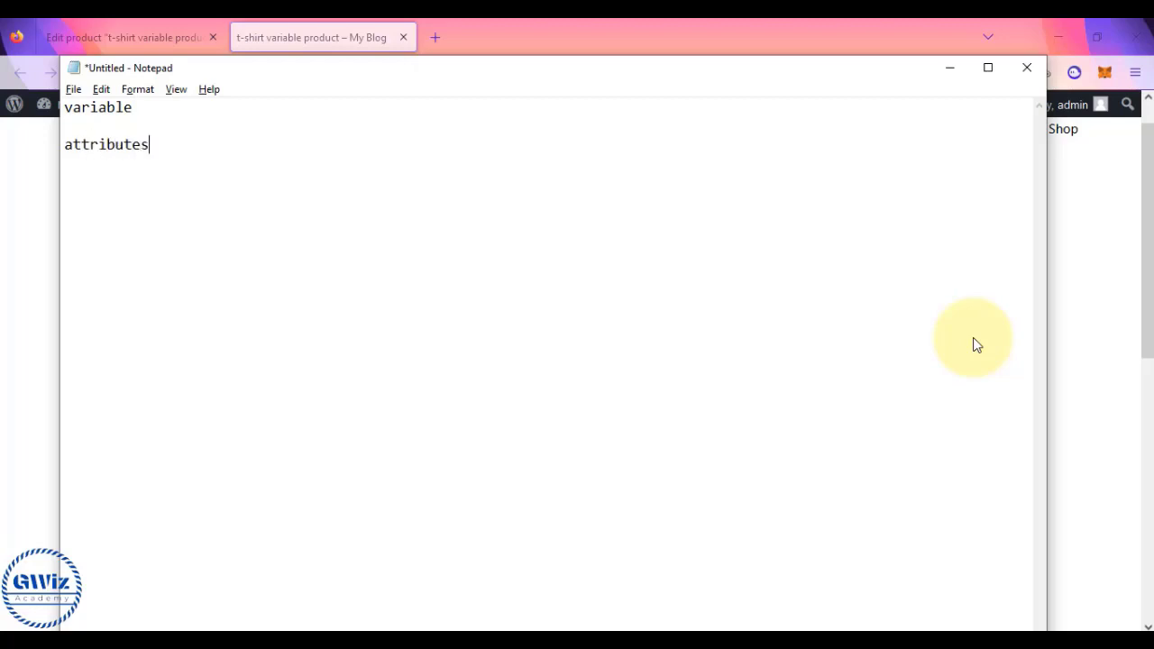
type(" -> how to add at")
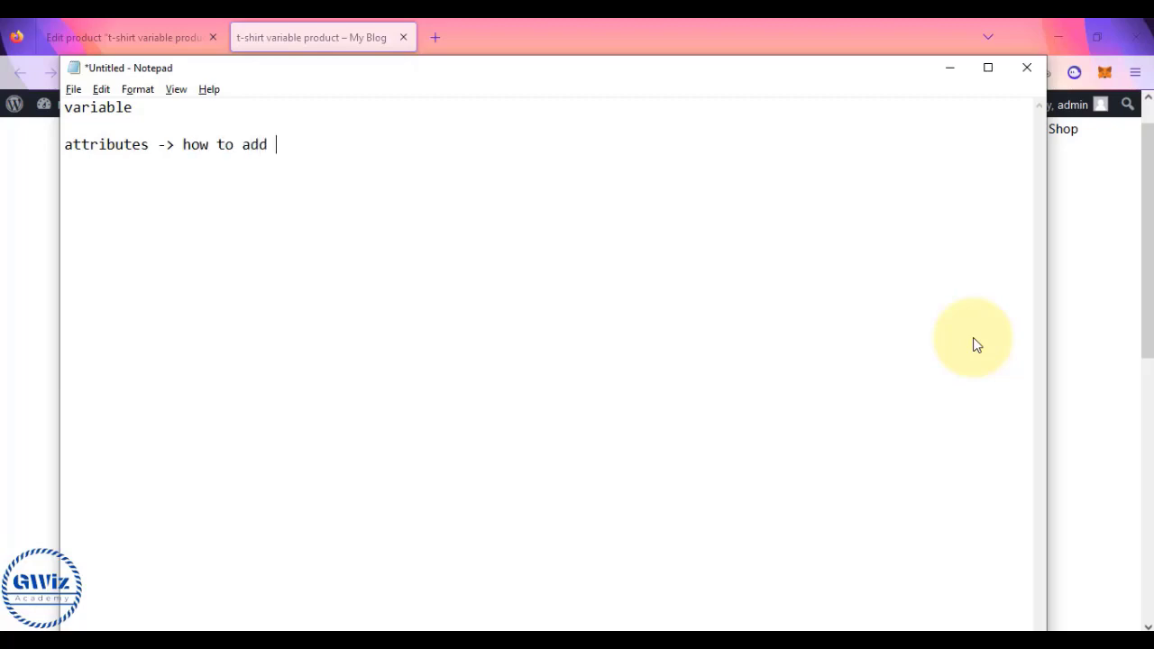
key("BackSpace")
type("ttribu")
key("BackSpace")
type("ibues")
key("Return")
- Add the line 'variations -> manually or automatically & set price individually'
left_click(107, 27)
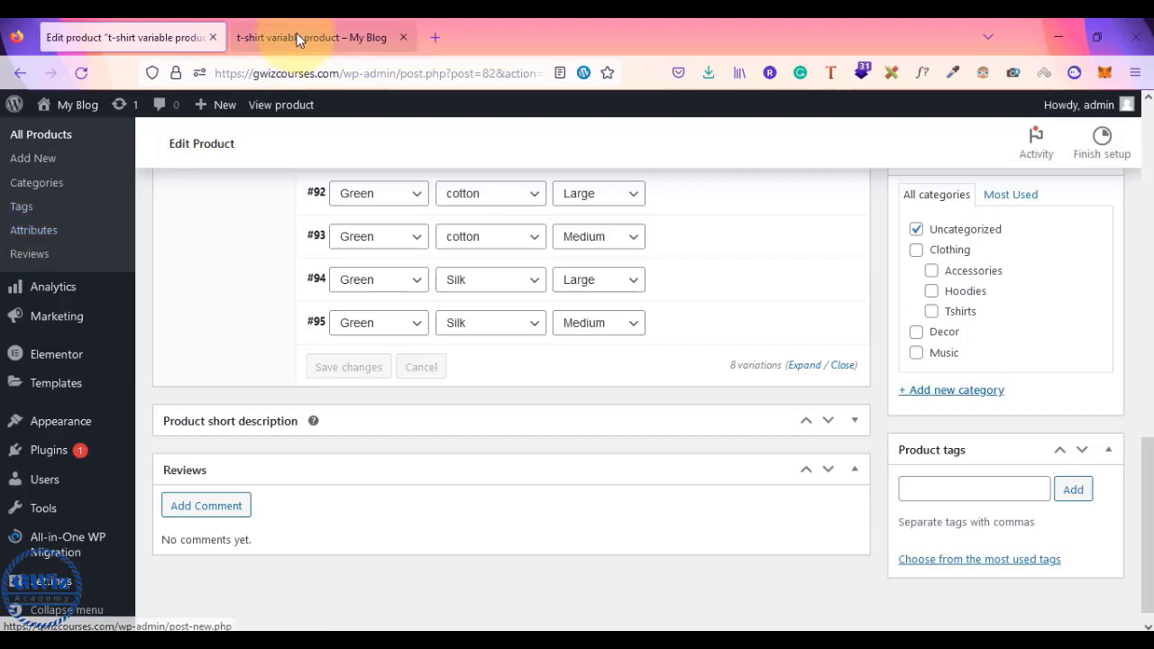
key("alt+Tab")
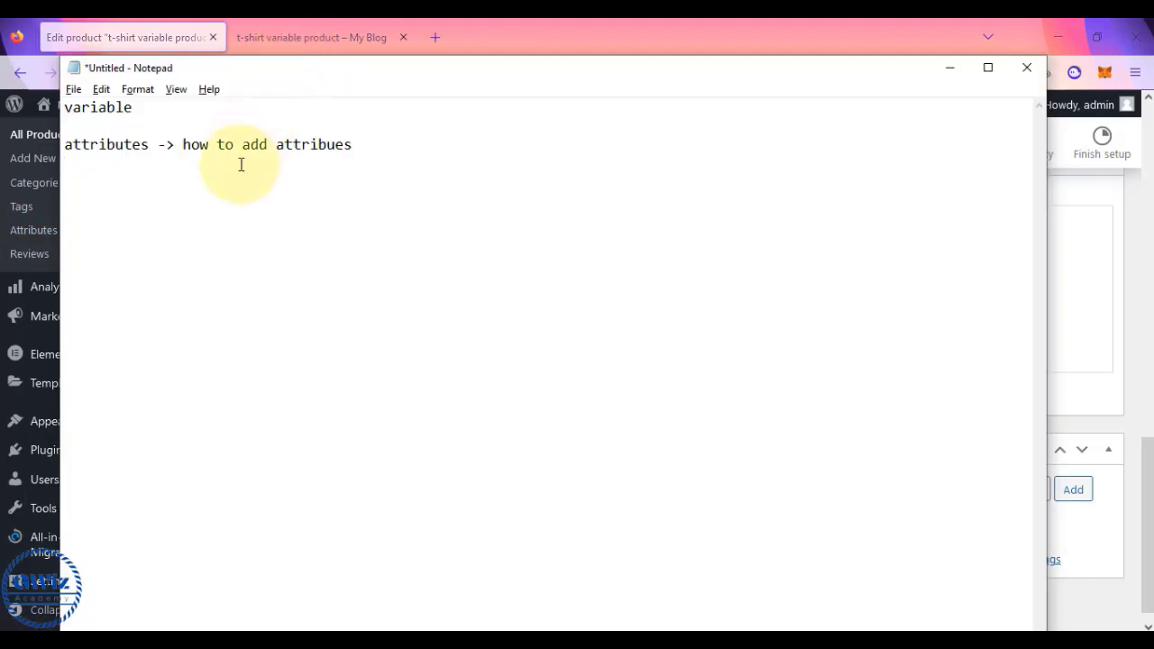
type("variab")
type("tions")
type(" -")
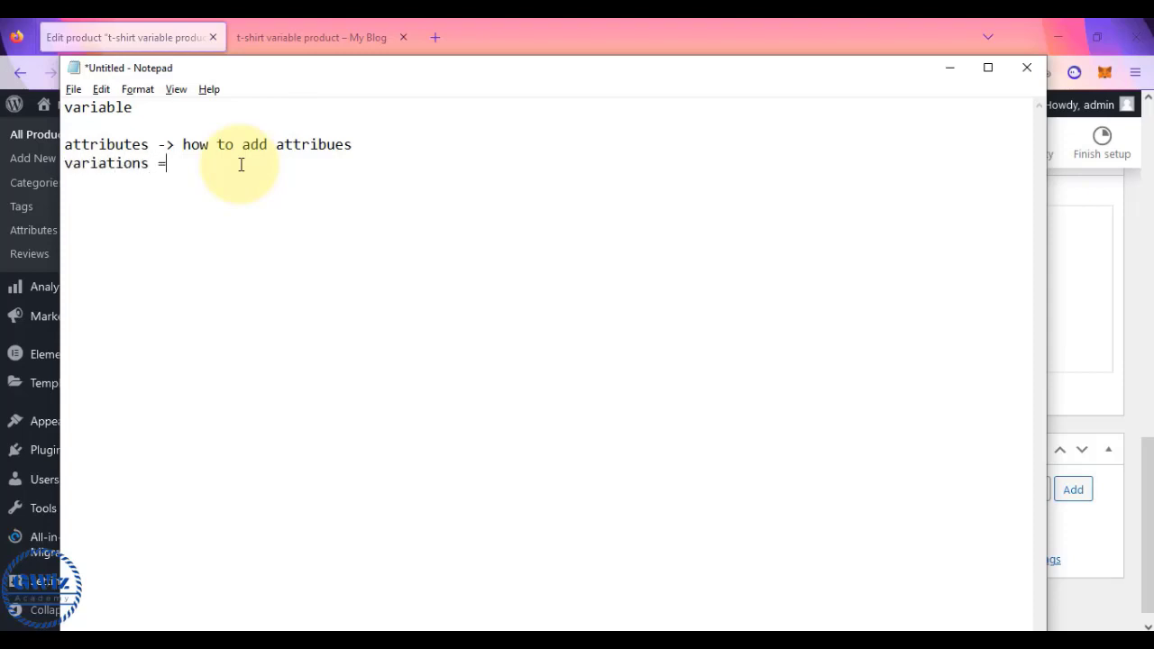
type(">")
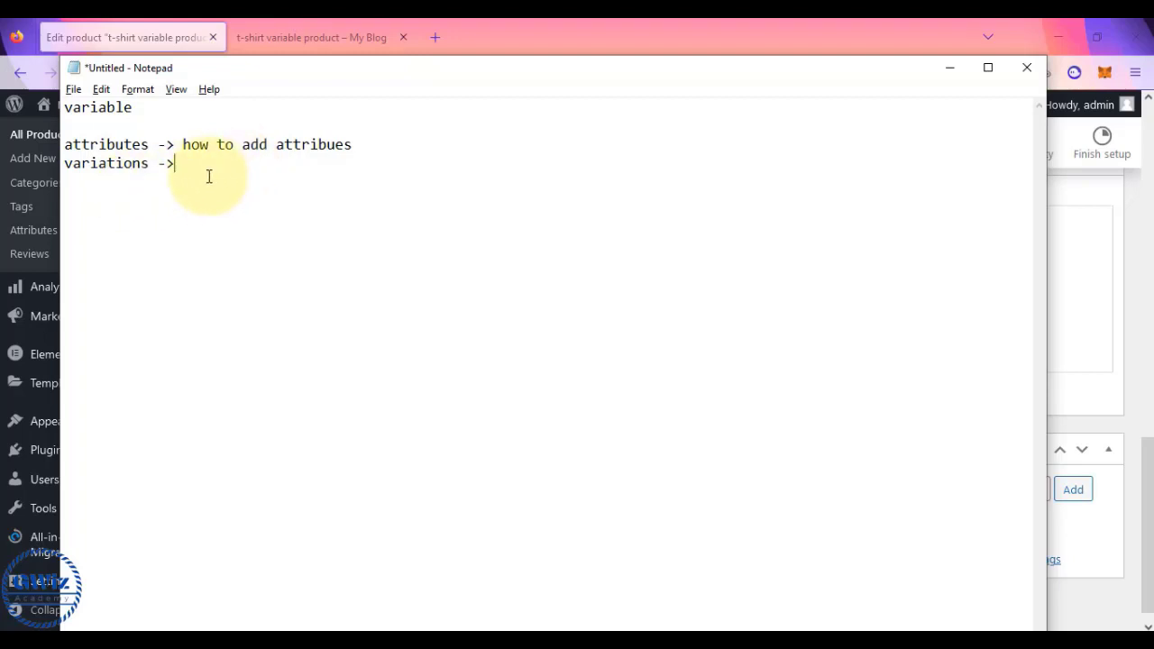
type(" manually or automan")
key("BackSpace")
type("tically ")
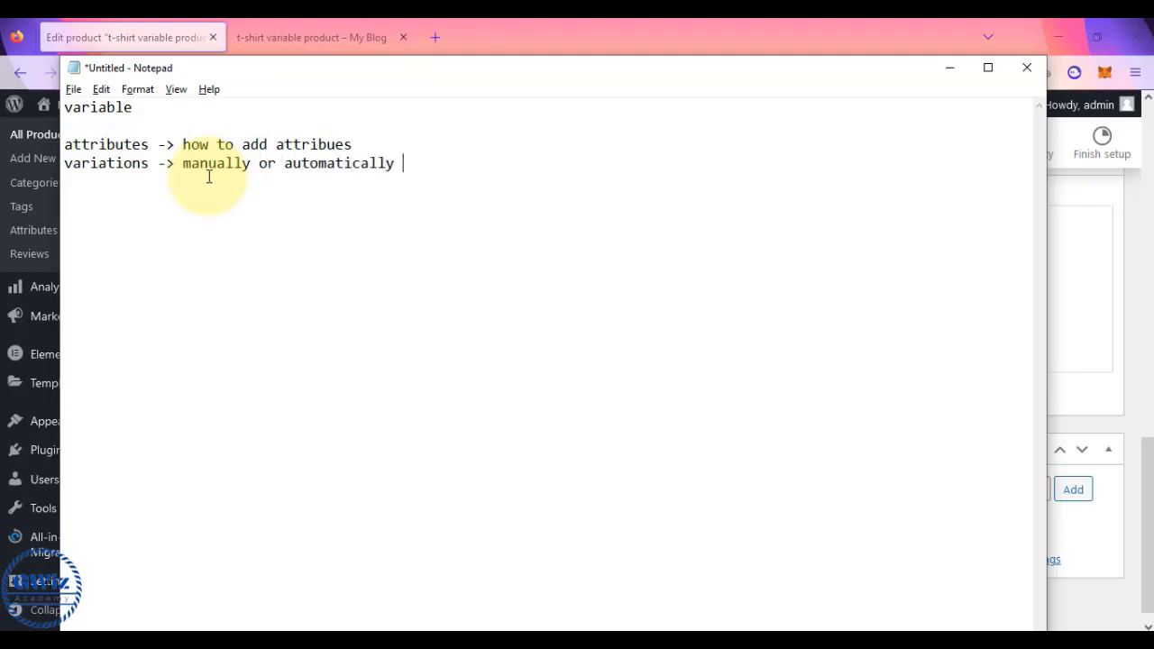
type("& set price ")
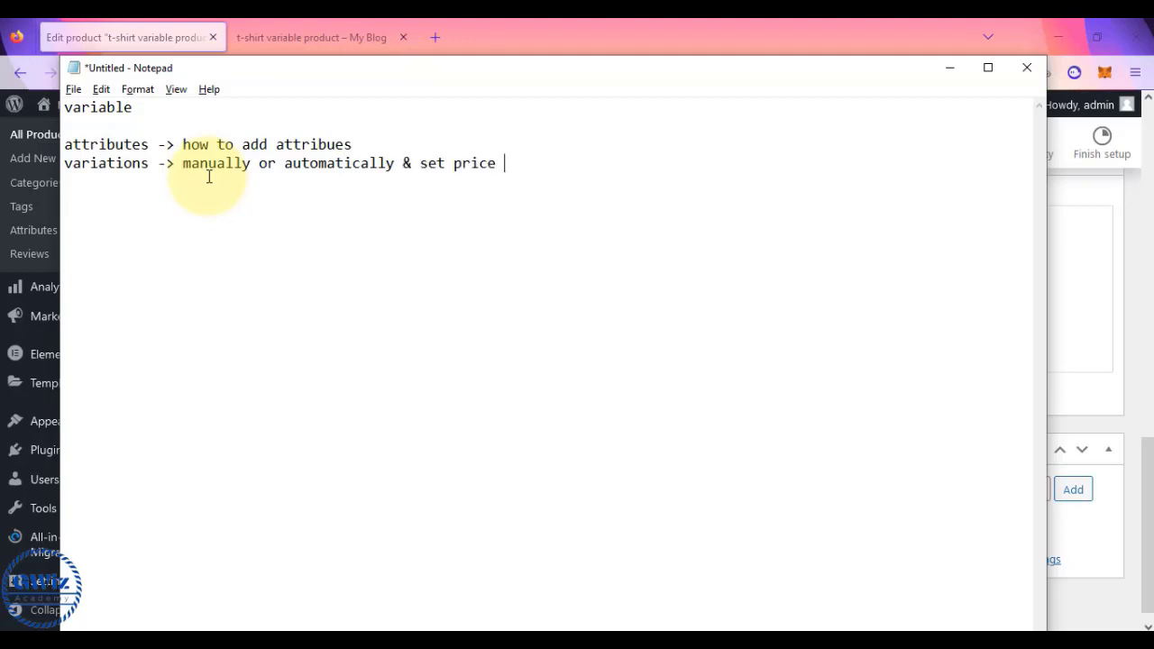
type("individually")
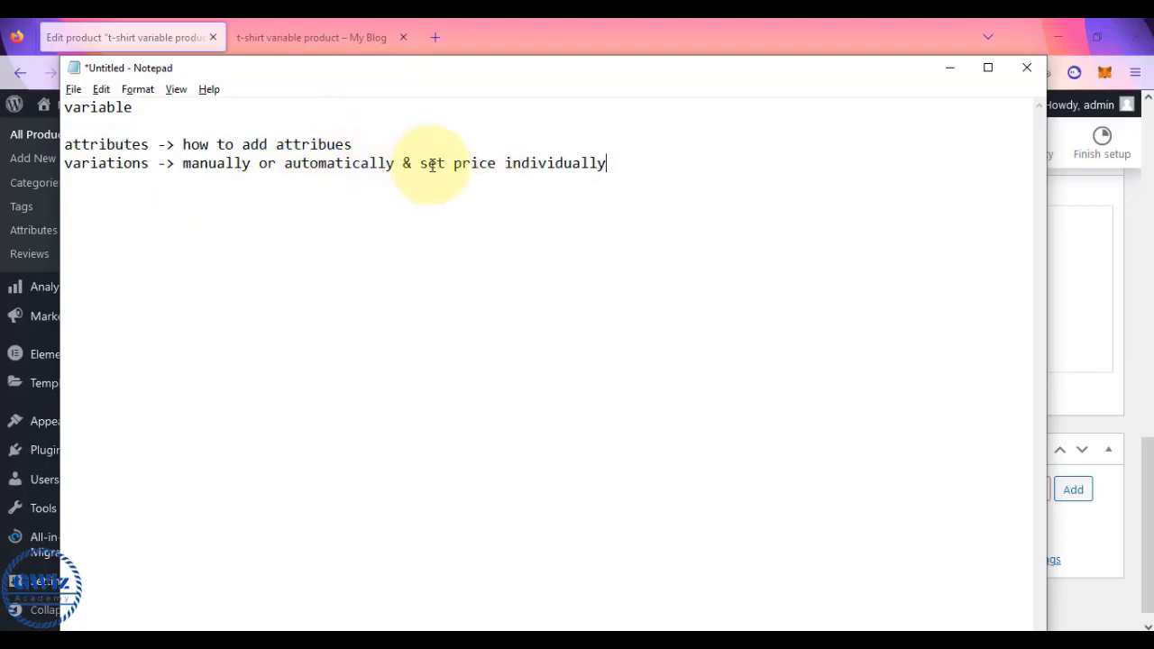
- Delete the blank line above 'attributes' and select the word attributes
left_click(68, 144)
key("BackSpace")
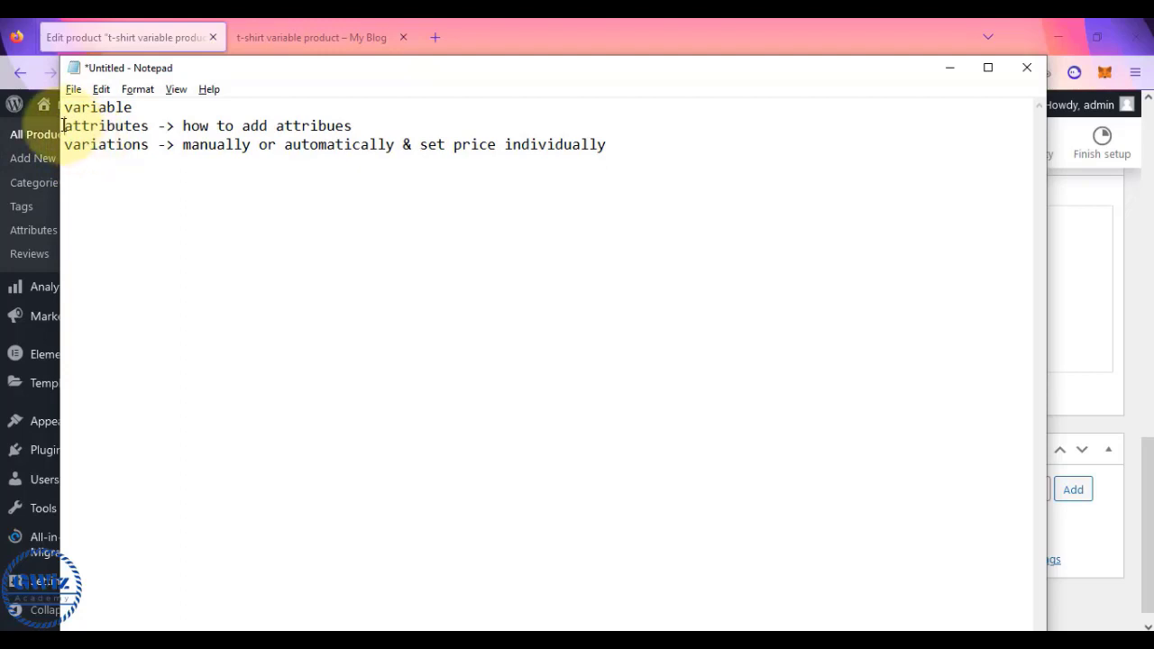
left_click_drag(62, 126, 165, 126)
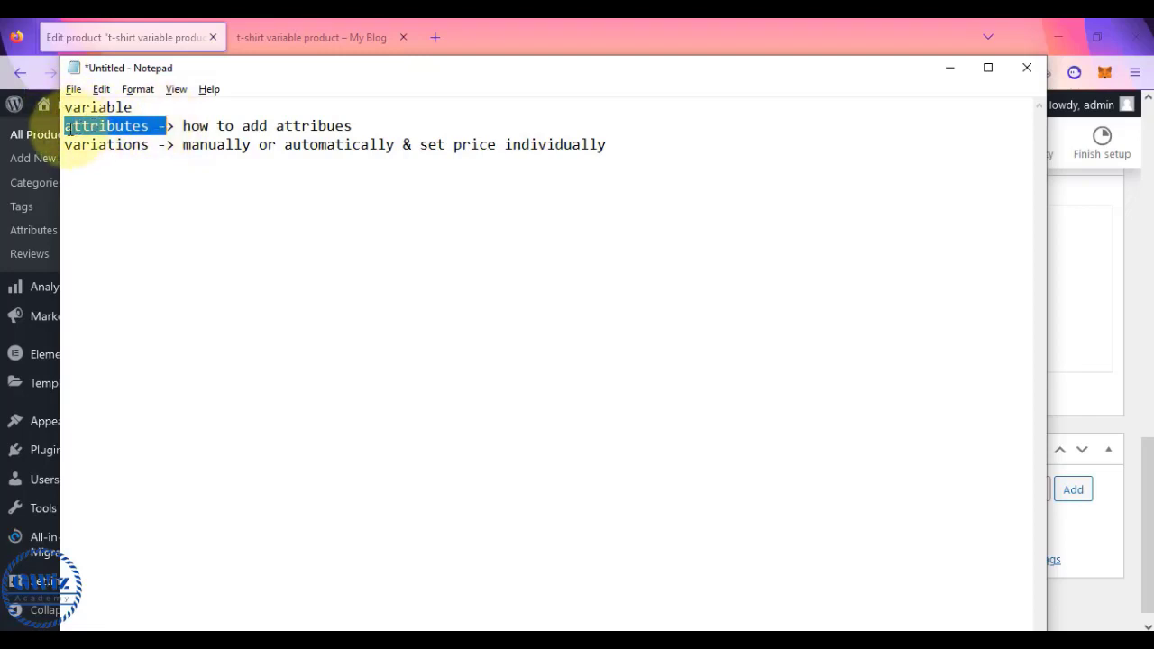
left_click_drag(72, 126, 149, 126)
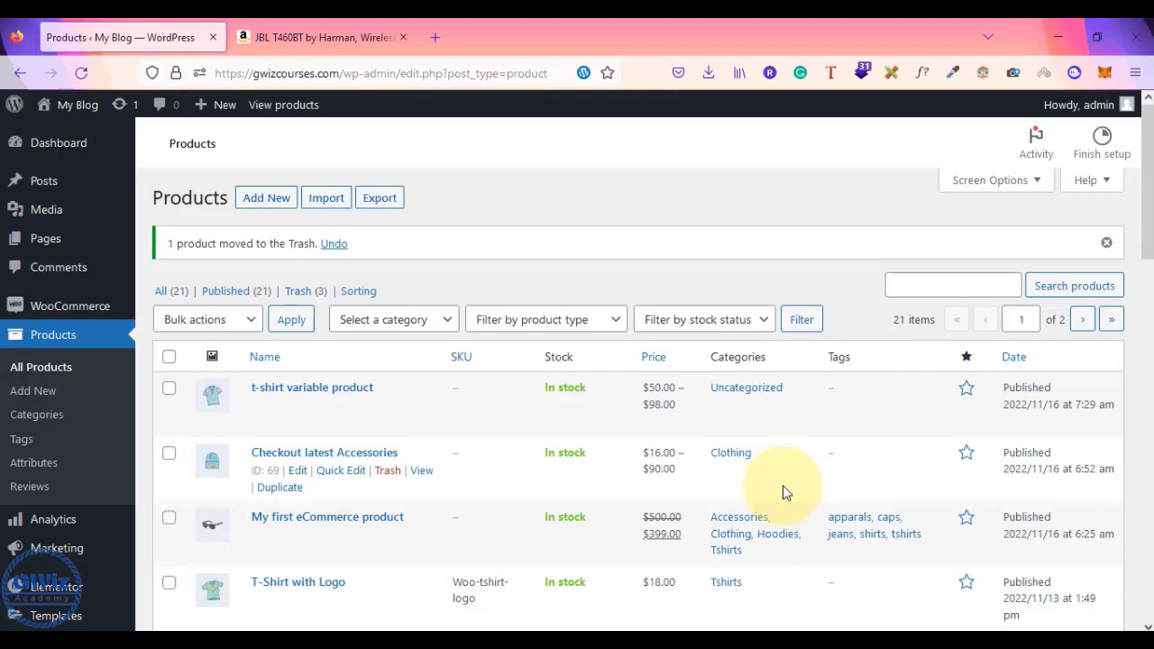
- Switch to the Amazon tab with the JBL T460BT headphones priced ₹1,799
key("ctrl+Tab")
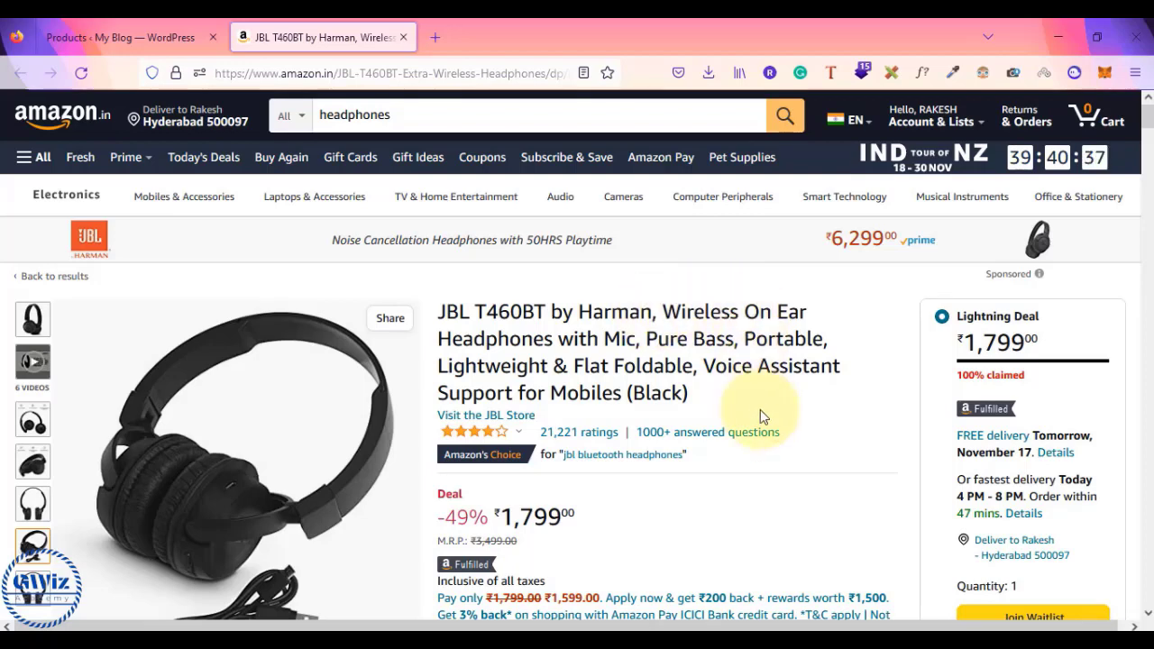
- Browse the JBL T460BT Amazon listing, then return to the WordPress Products list of 21 items
scroll(768, 425, "down", 5)
scroll(768, 425, "up", 5)
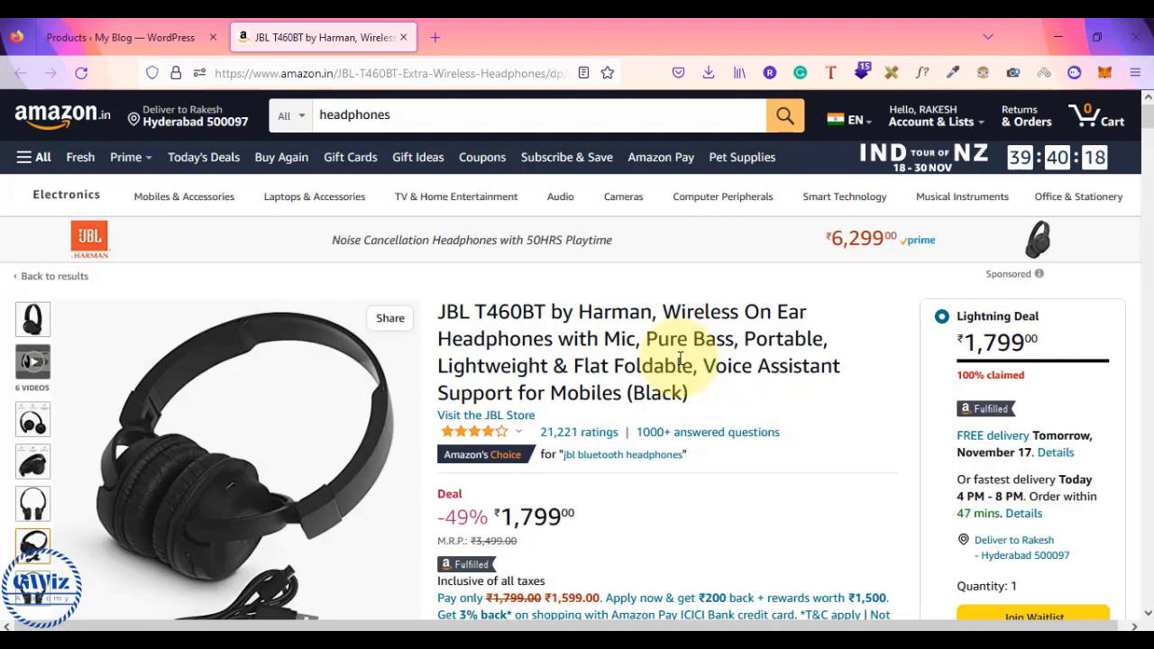
left_click(120, 34)
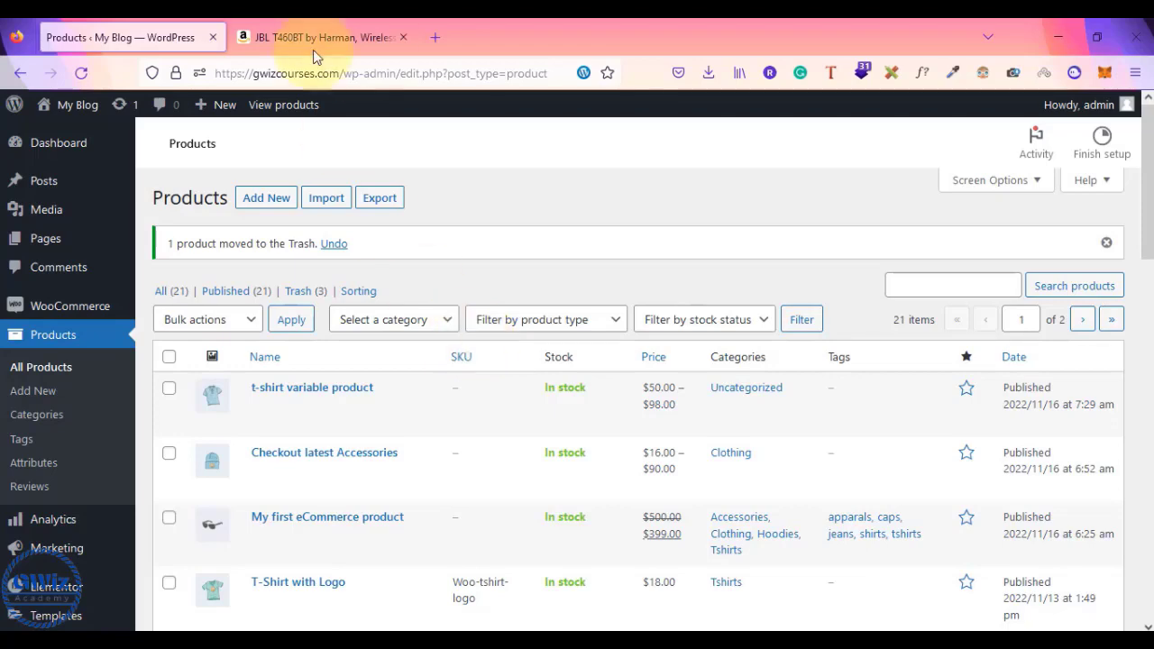
left_click(279, 37)
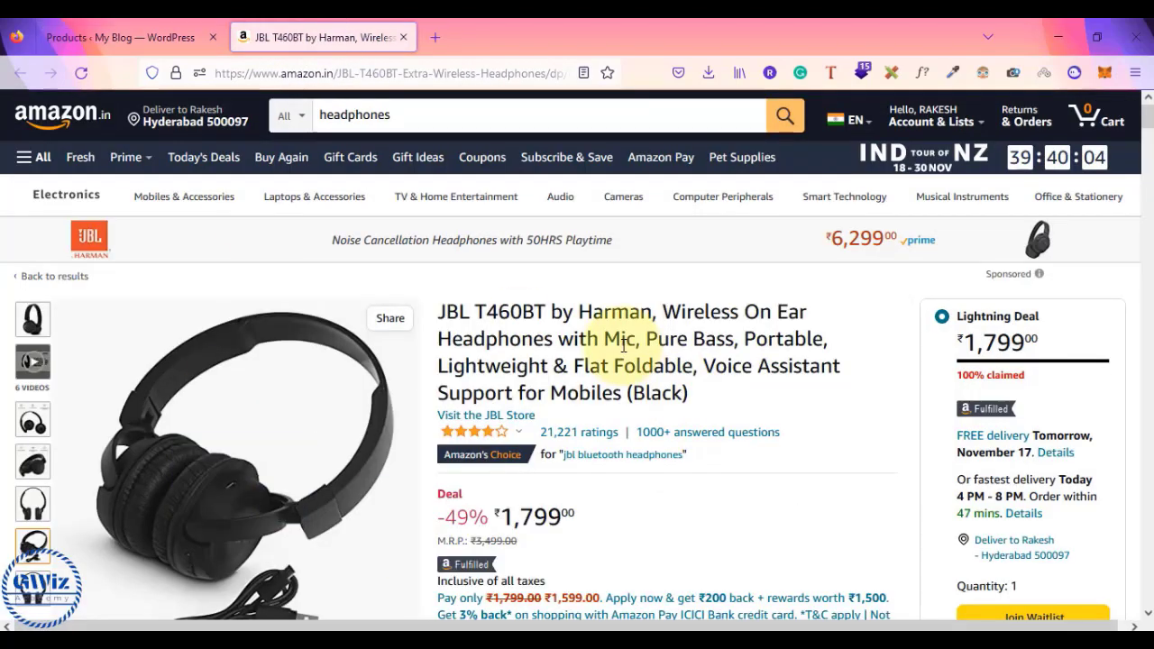
scroll(622, 345, "down", 3)
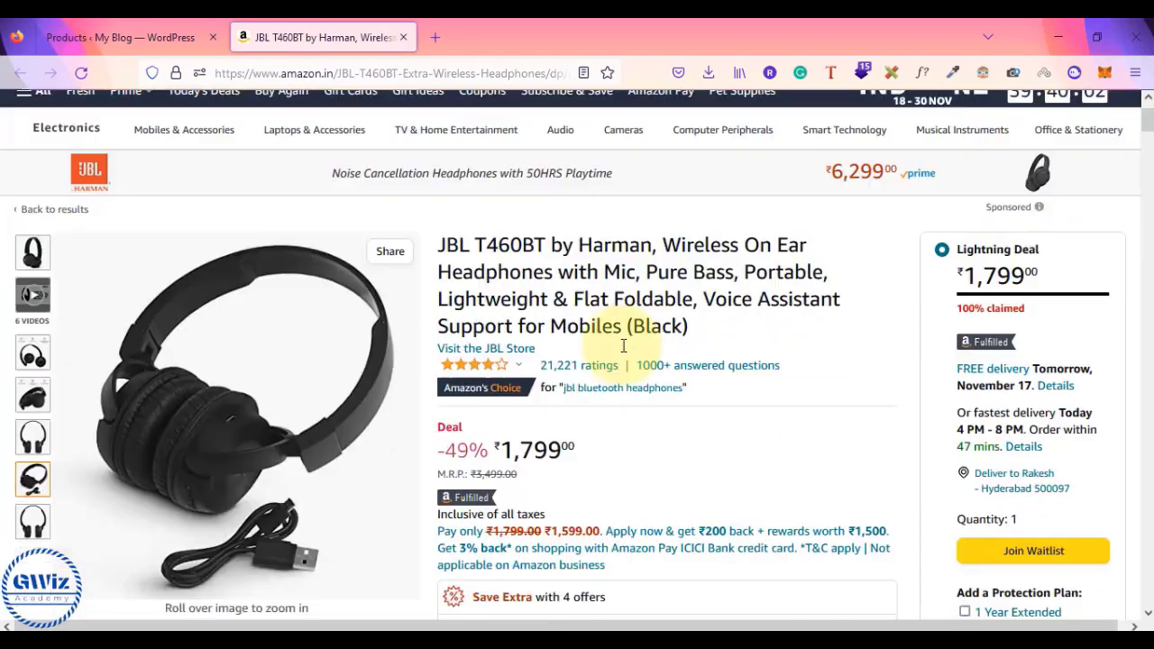
scroll(776, 365, "up", 3)
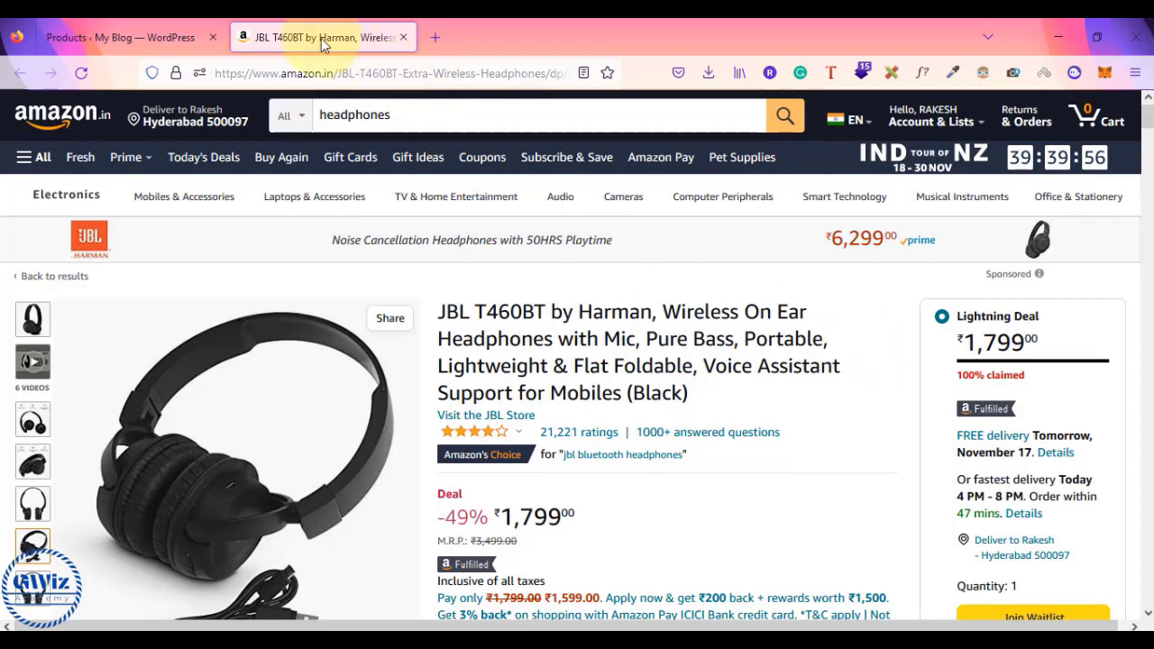
left_click(171, 33)
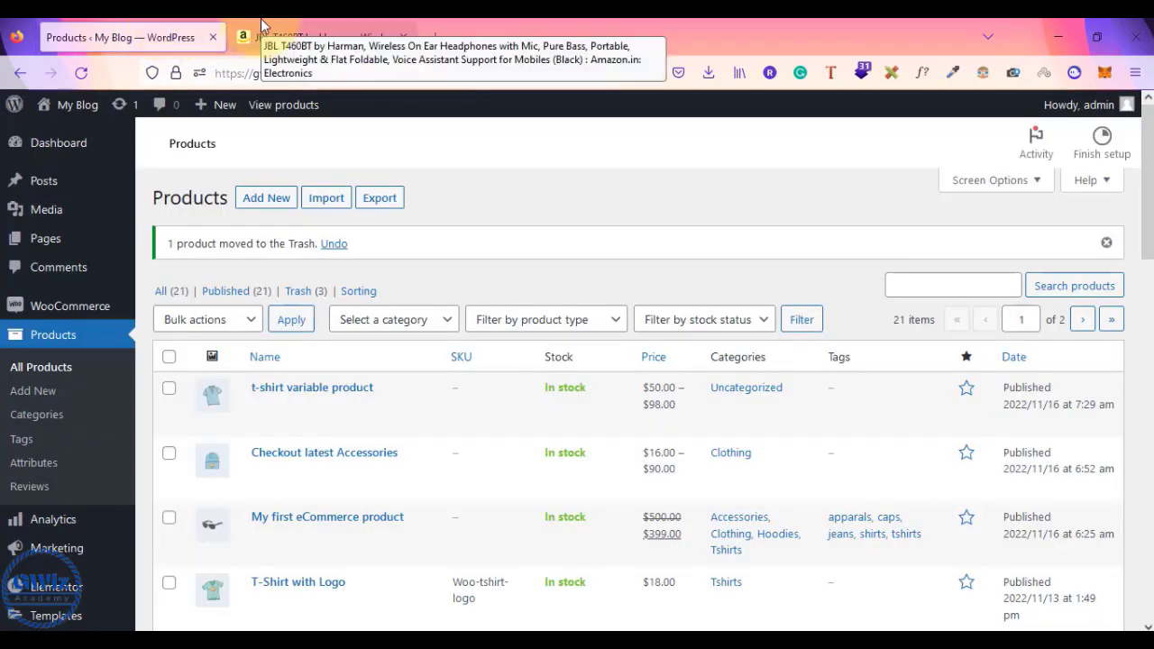
- Add a new product and title it 'Best headphones in market'
left_click(261, 199)
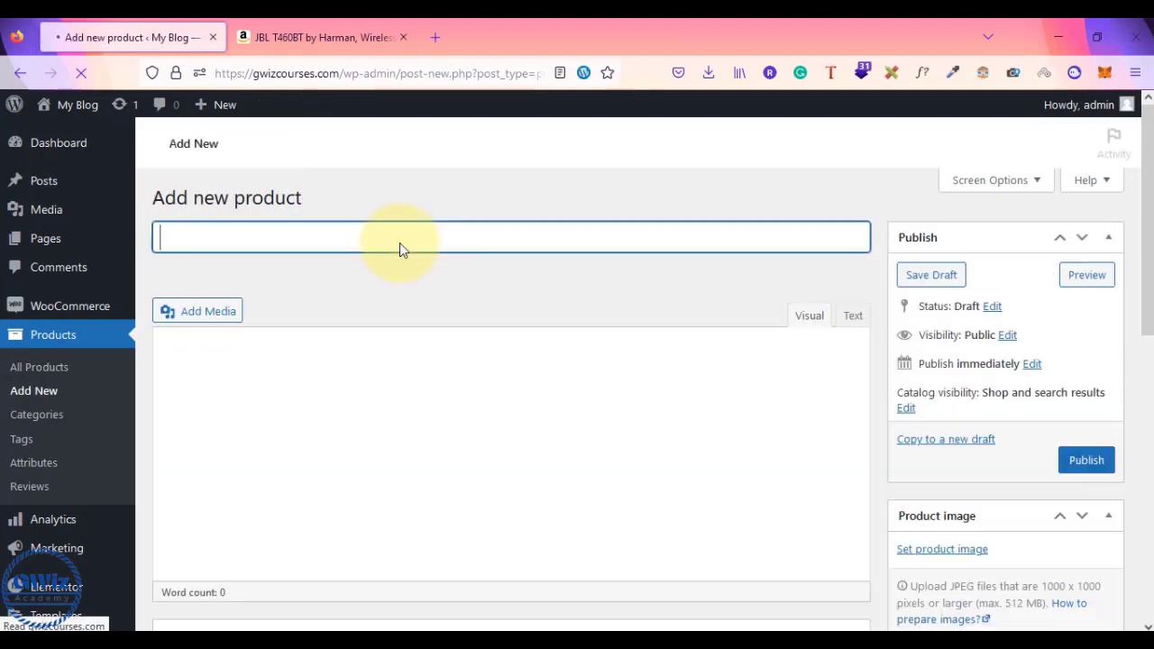
type("my affi")
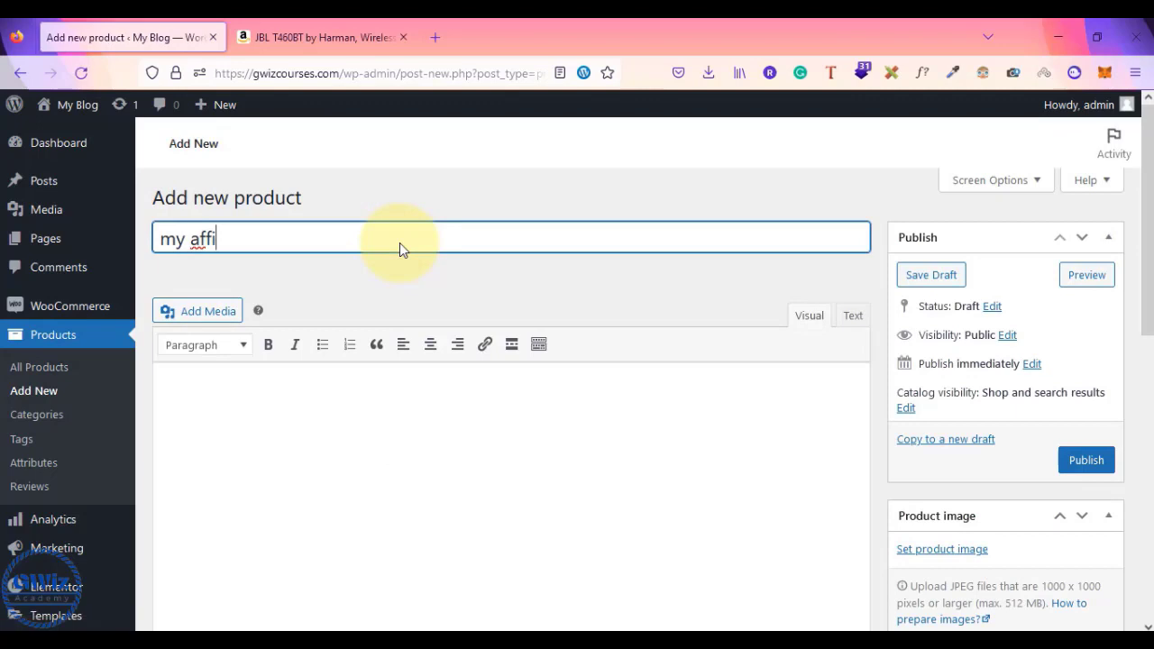
key("BackSpace")
key("BackSpace")
key("BackSpace")
key("BackSpace")
key("BackSpace")
key("BackSpace")
key("BackSpace")
type("Best ")
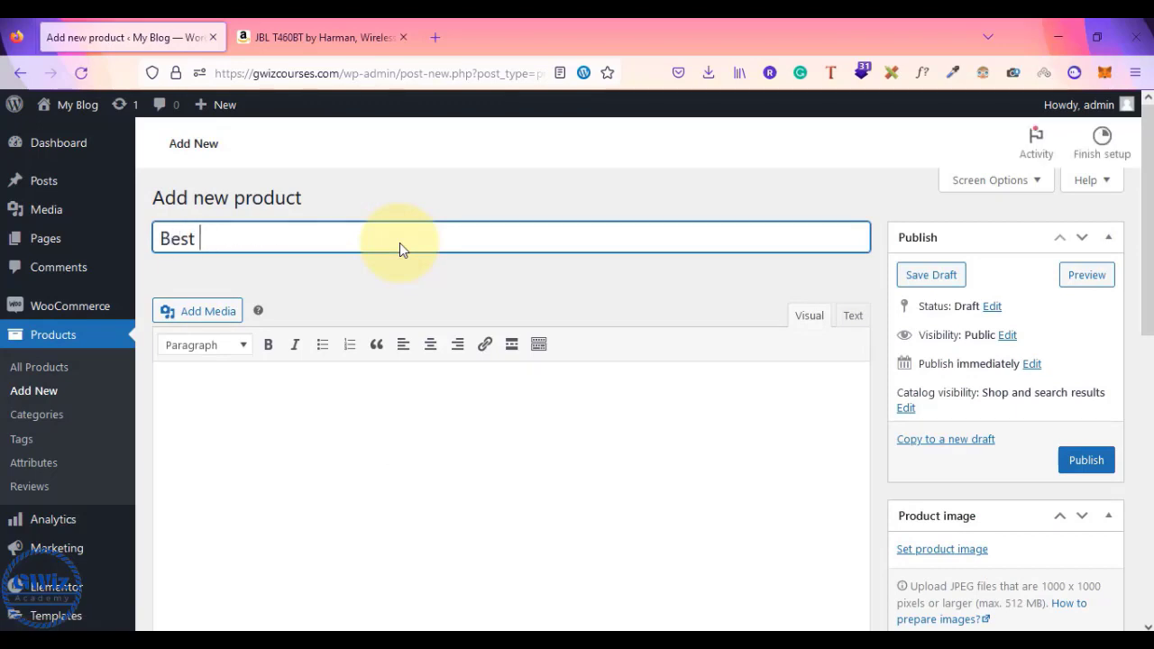
type("headphones ")
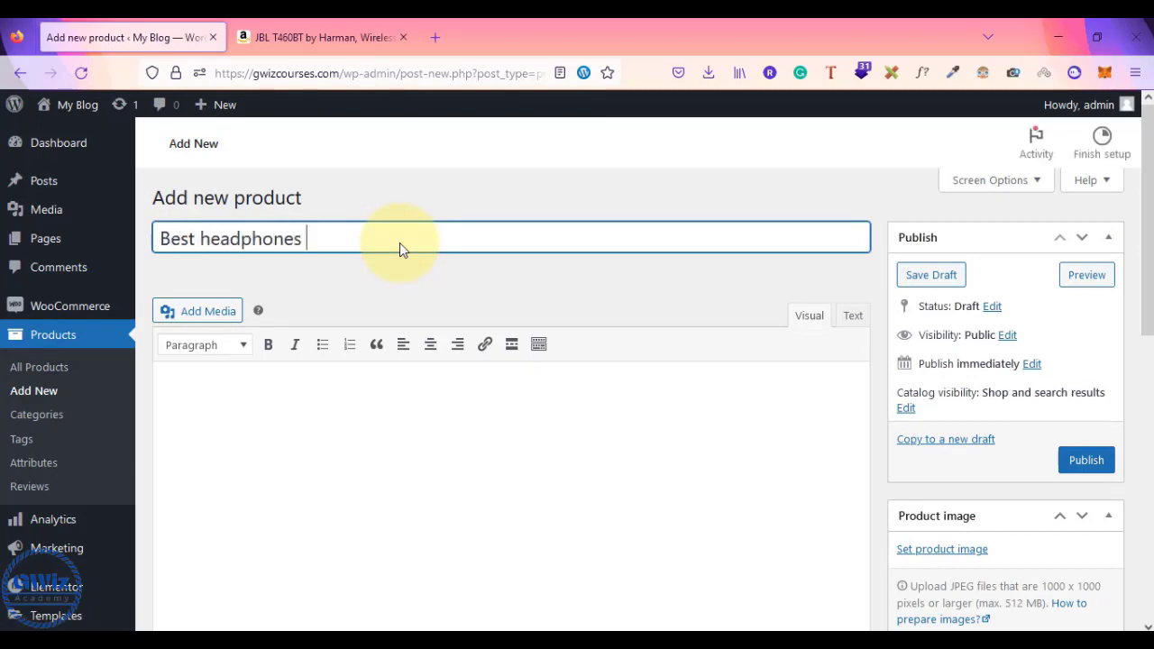
type("in market")
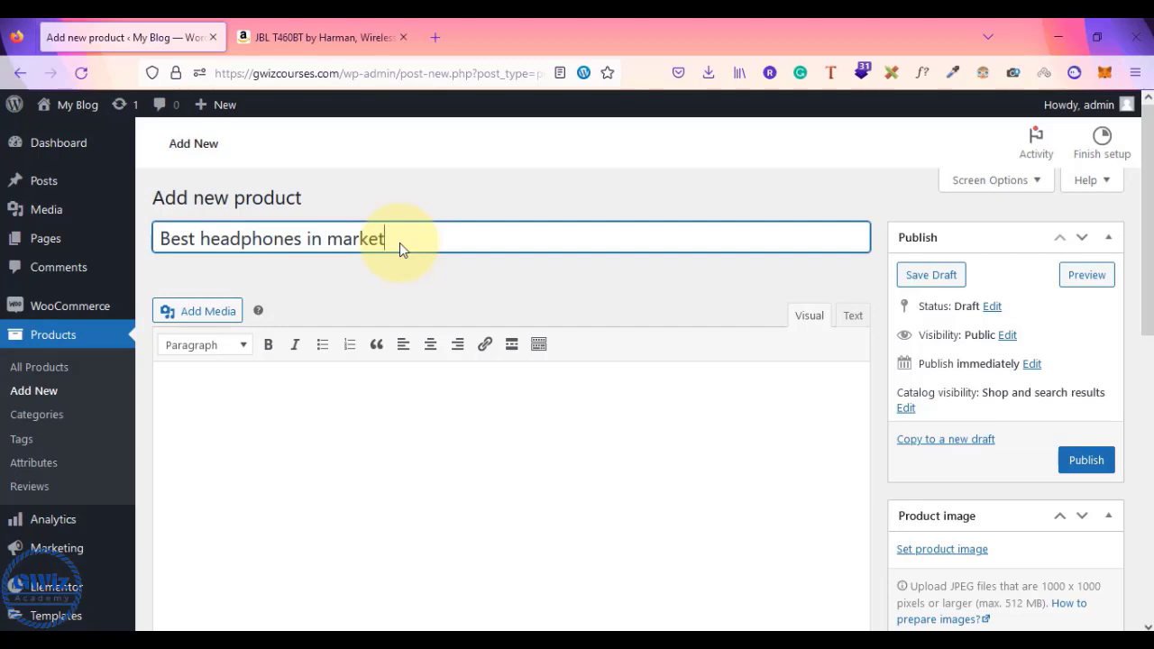
left_click(318, 37)
- Open the ZEBRONICS Zeb-Thunder headphones page in place of the JBL T460BT listing
scroll(540, 398, "down", 13)
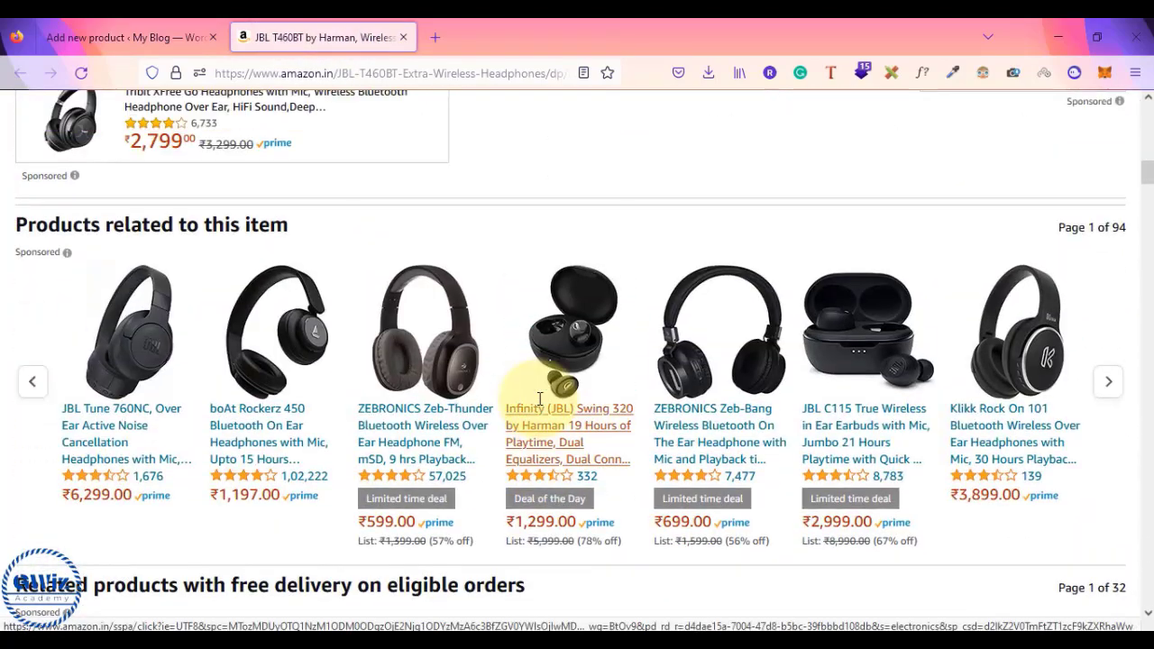
left_click(411, 439)
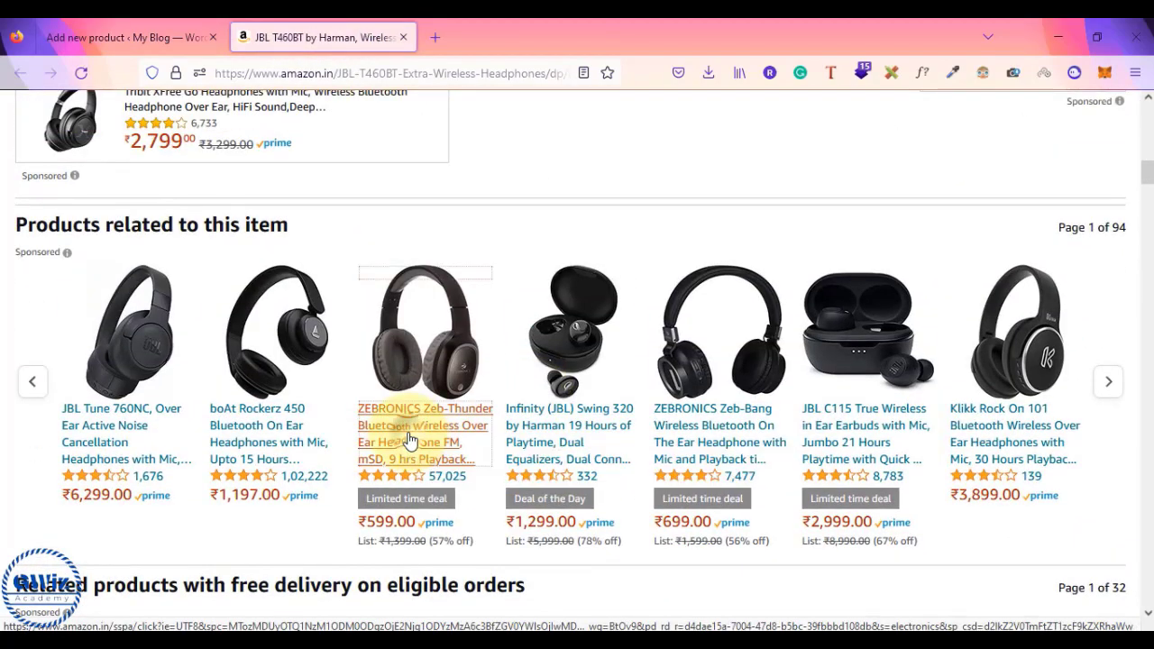
left_click(403, 36)
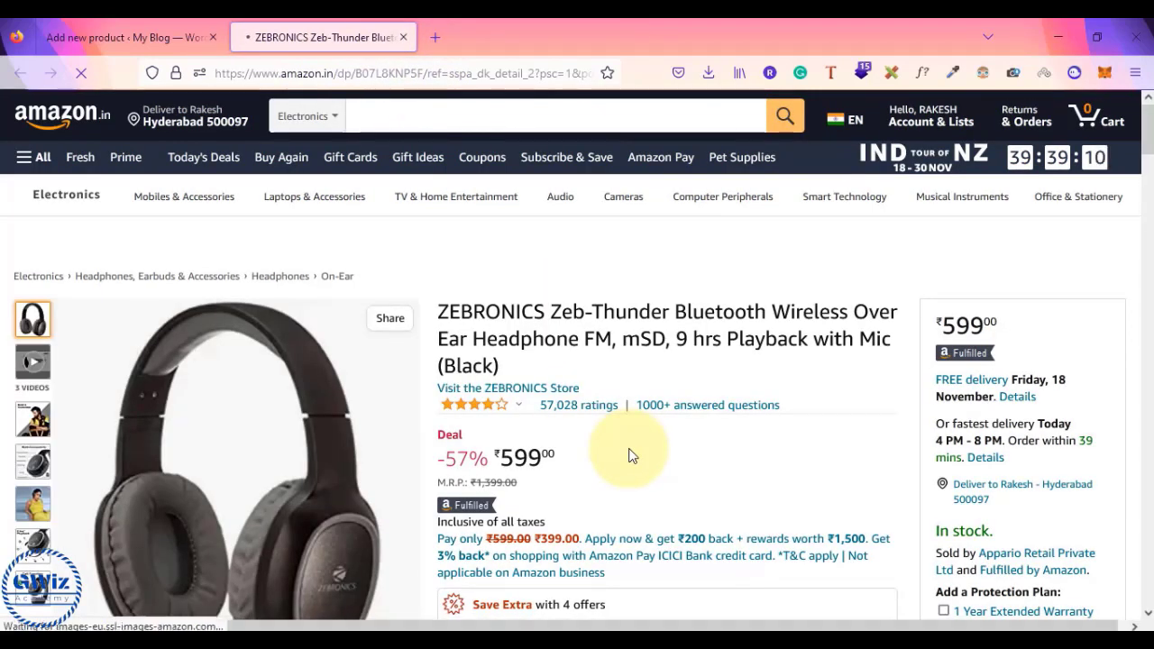
scroll(629, 456, "down", 2)
scroll(629, 457, "up", 2)
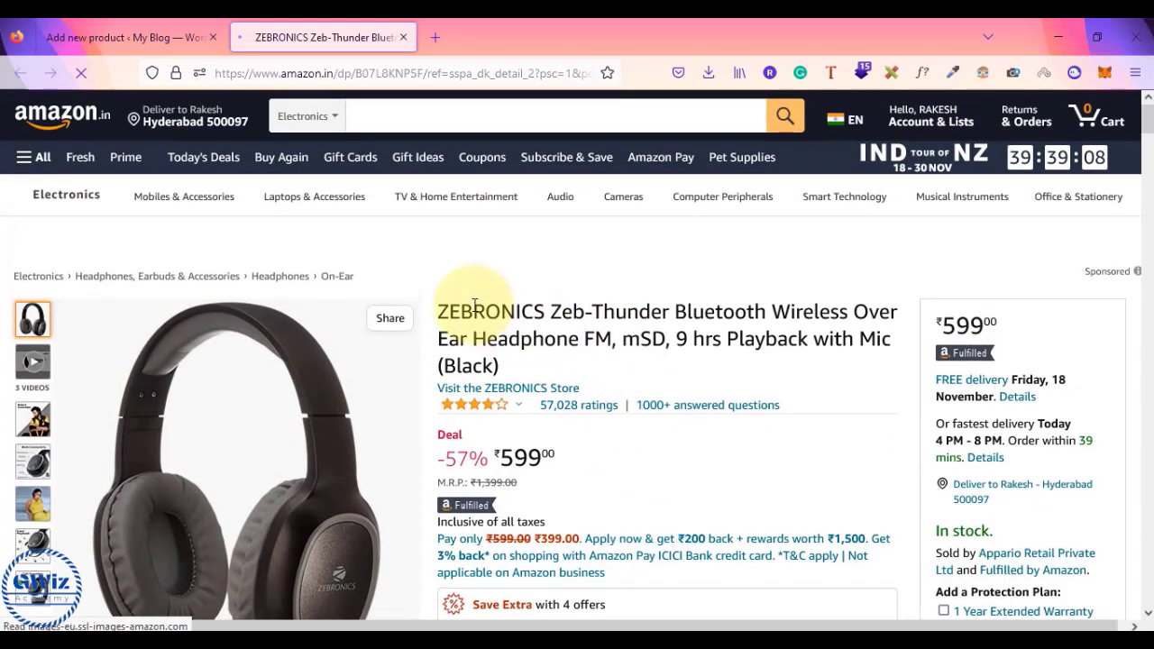
left_click(144, 34)
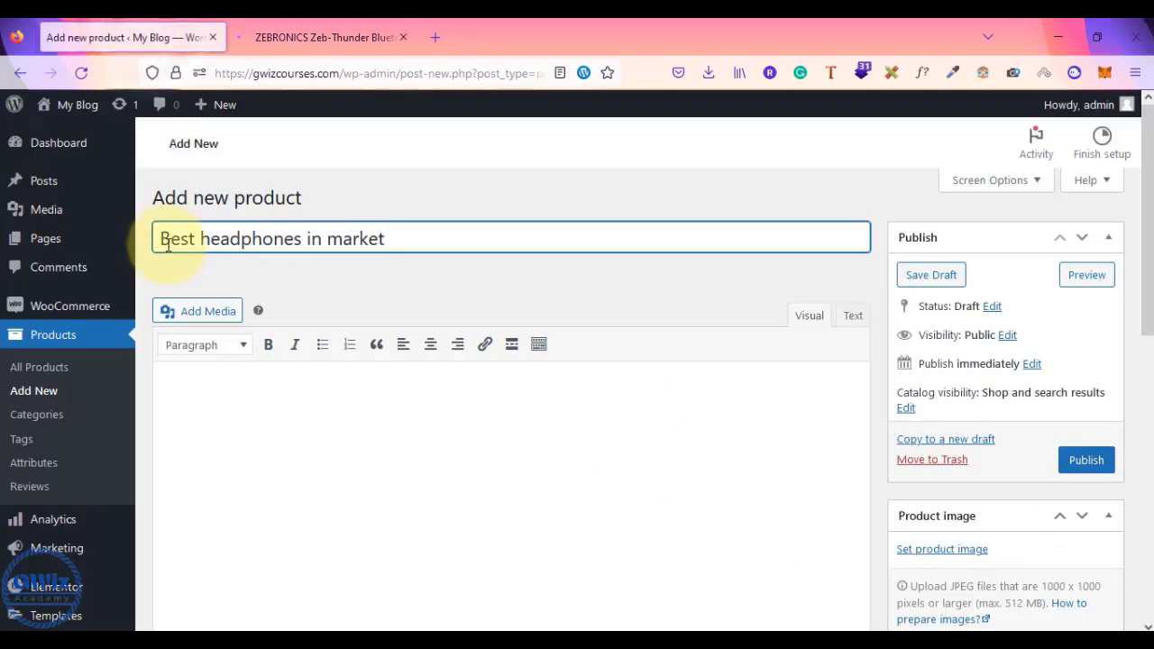
left_click(346, 27)
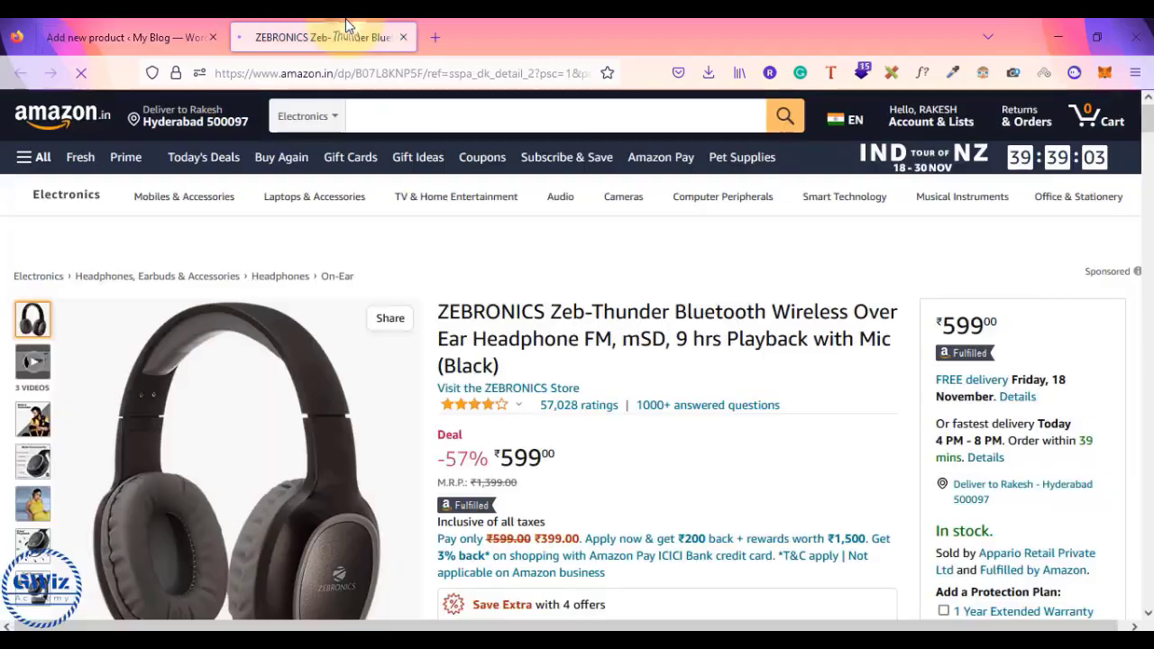
- Copy the Zeb-Thunder 'About this item' bullets and place the cursor in the product description
scroll(629, 412, "down", 6)
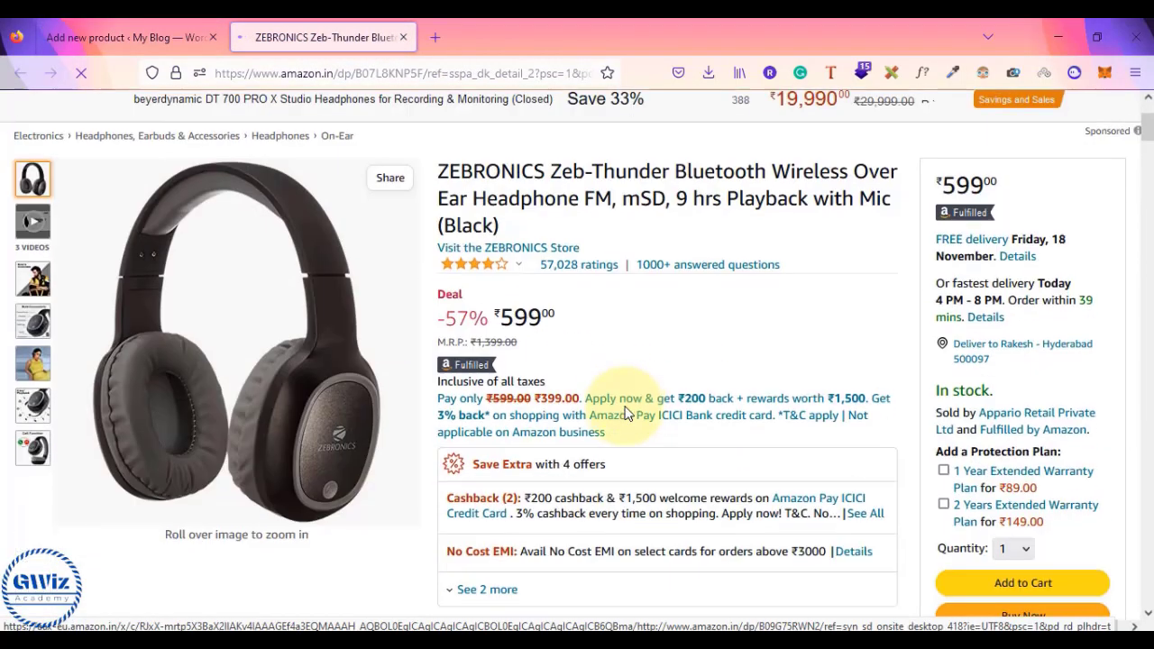
scroll(629, 412, "down", 3)
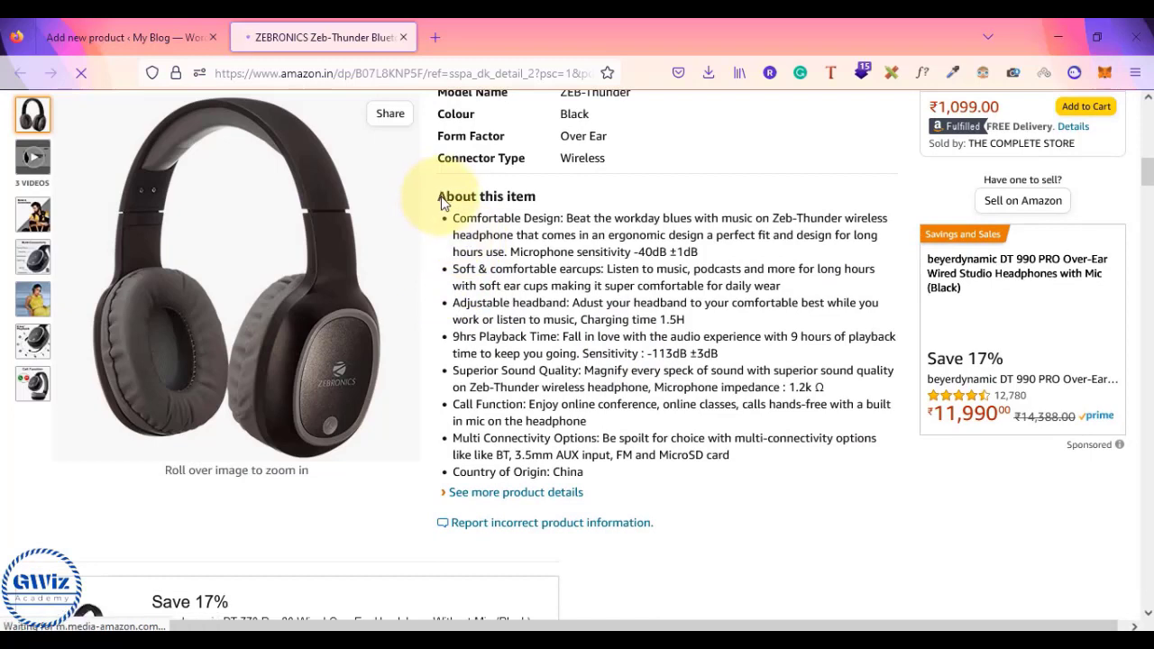
left_click_drag(439, 196, 736, 462)
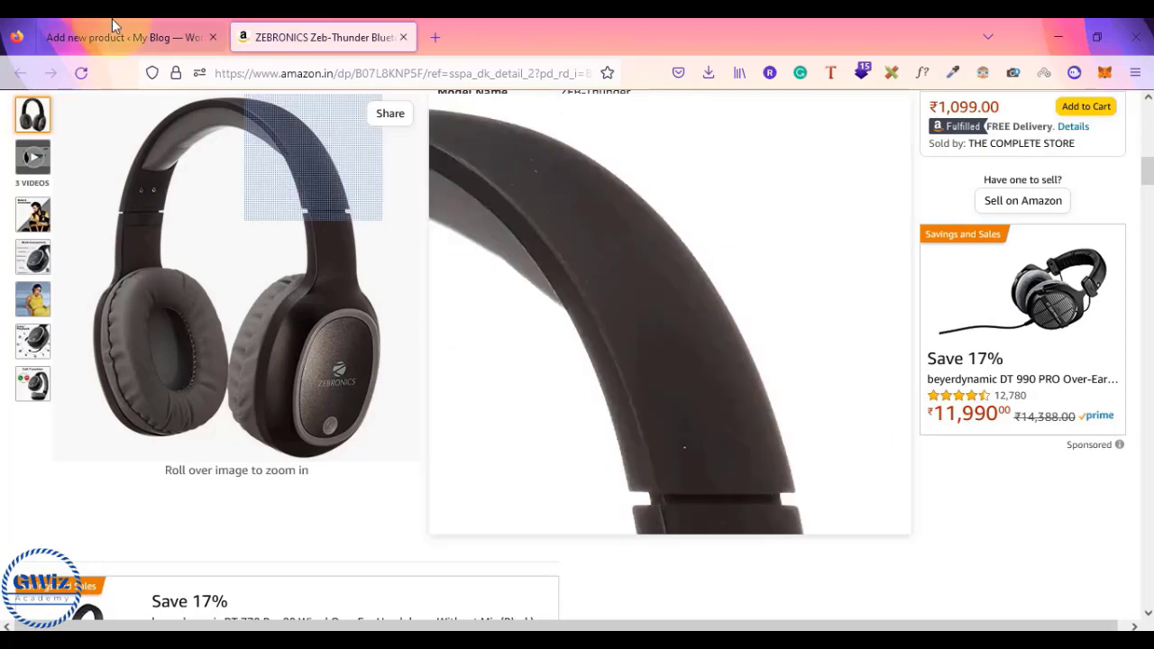
left_click(115, 32)
left_click(301, 439)
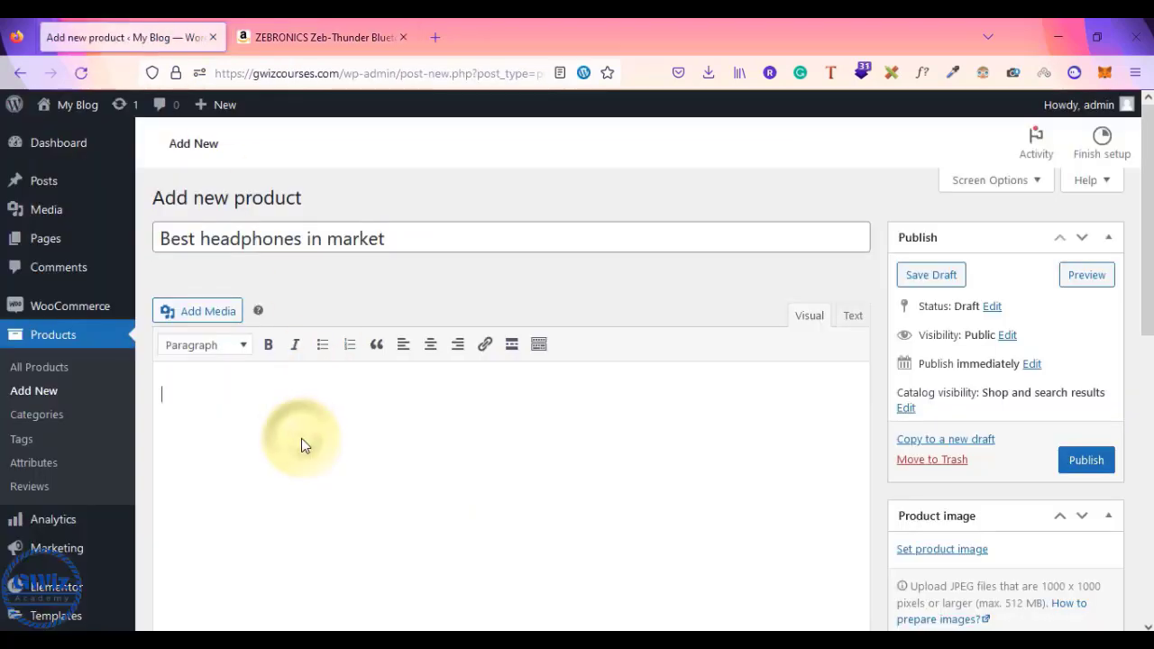
- Paste the Zeb-Thunder 'About this item' bullets into the product description
type("About this item Comfortable Design: Beat the workday blues with music on Zeb-Thunder wireless headphone that comes in an ergonomic design a perfect fit and design for long hours use. Microphone sensitivity -40dB ±1dB Soft & comfortable earcups: Listen to music, podcasts and more for long hours with soft ear cups making it super comfortable for daily wear Adjustable headband: Adust your headband to your comfortable best while you work or listen to music, Charging time 1.5H 9hrs Playback Time: Fall in love with the audio experience with 9 hours of playback time to keep you going. Sensitivity : -113dB ±3dB Superior Sound Quality: Magnify every speck of sound with superior sound quality on Zeb-Thunder wireless headphone, Microphone impedance : 1.2k Ω Call Function: Enjoy online conference, online classes, calls hands-free with a built in mic on the headphone Multi Connectivity Options: Be spoilt for choice with multi-connectivity options like BT, 3.5mm AUX input, FM and MicroSD card")
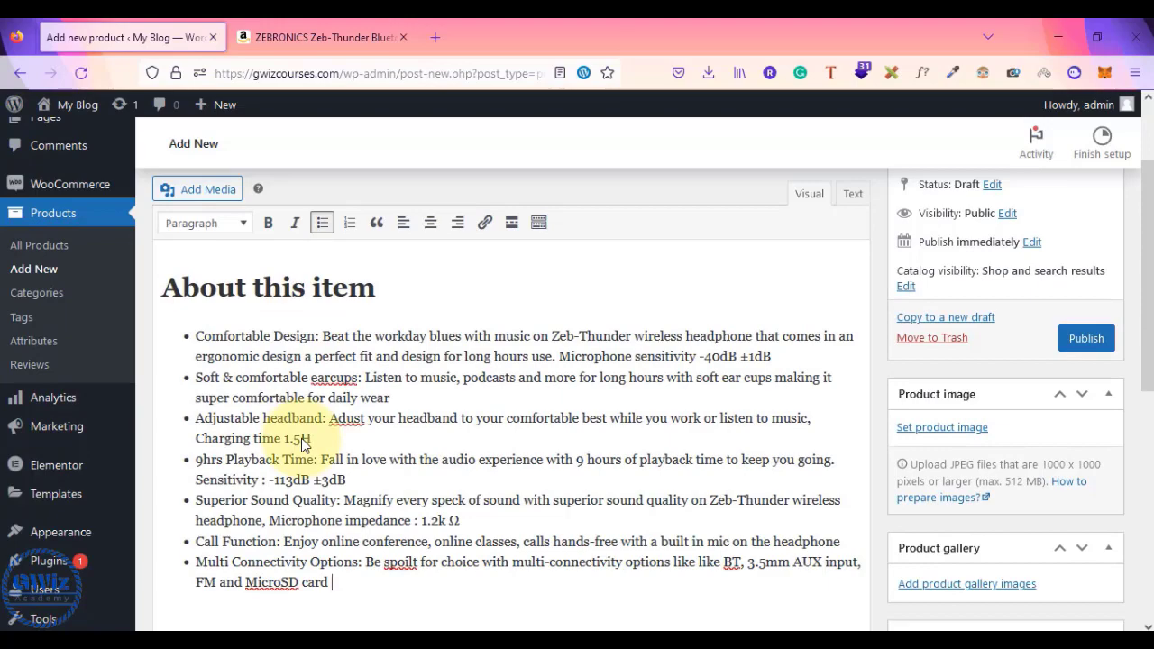
scroll(301, 438, "up", 3)
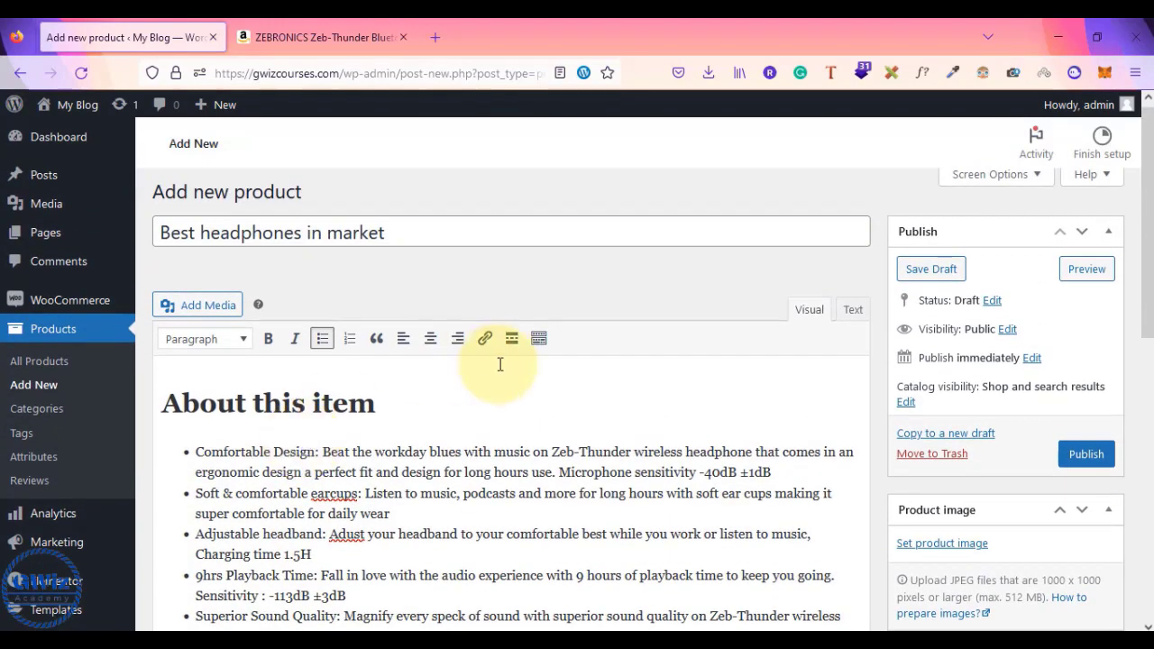
scroll(729, 427, "down", 3)
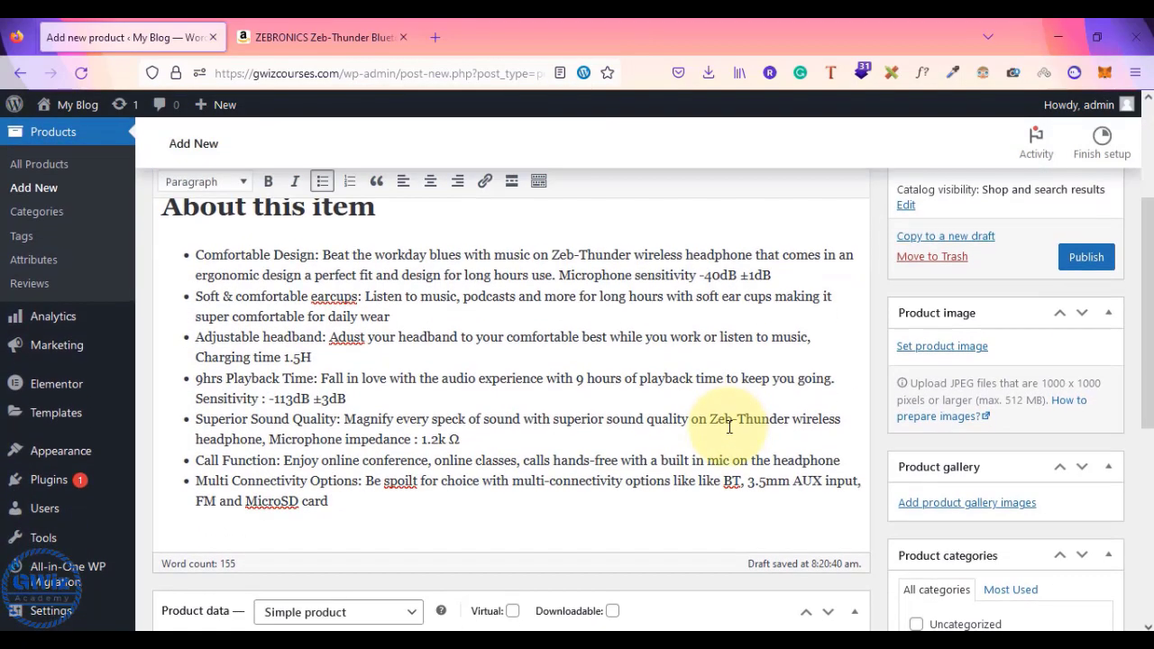
scroll(730, 426, "up", 3)
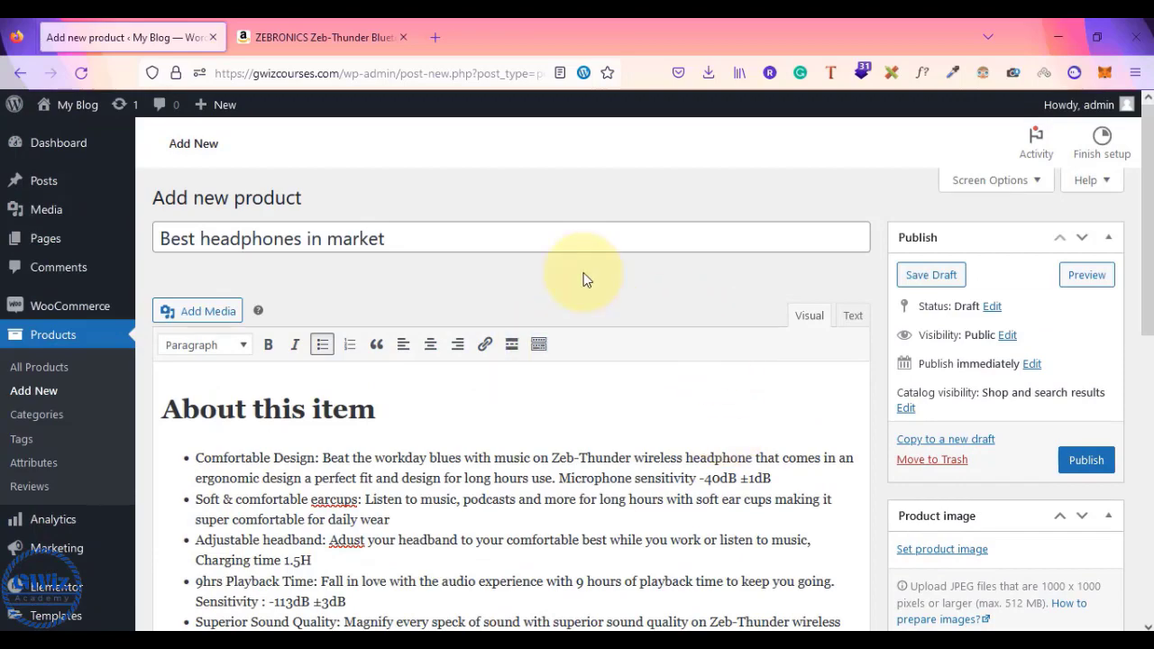
scroll(479, 485, "down", 5)
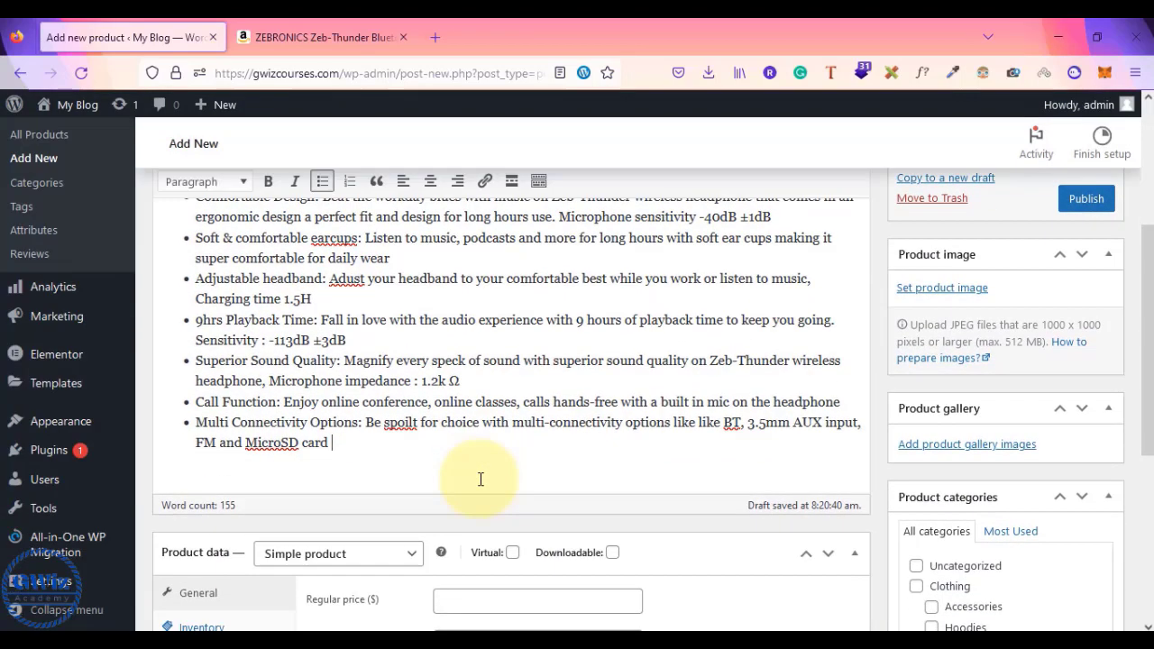
scroll(481, 479, "down", 3)
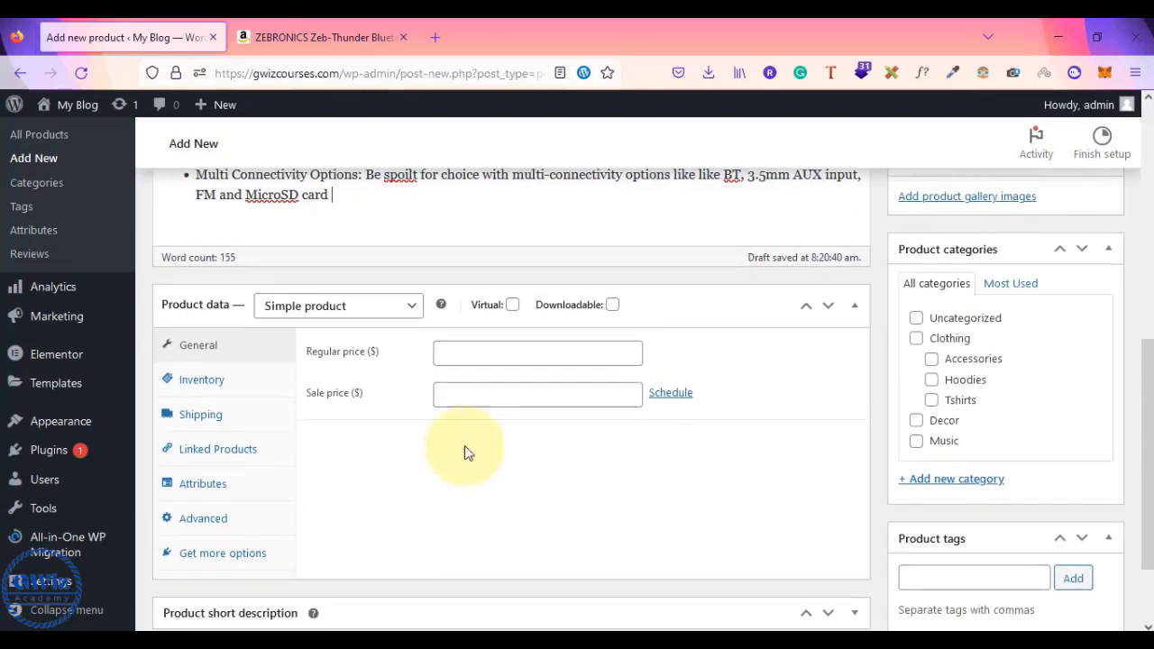
- Set the product data type to External/Affiliate product
left_click(335, 313)
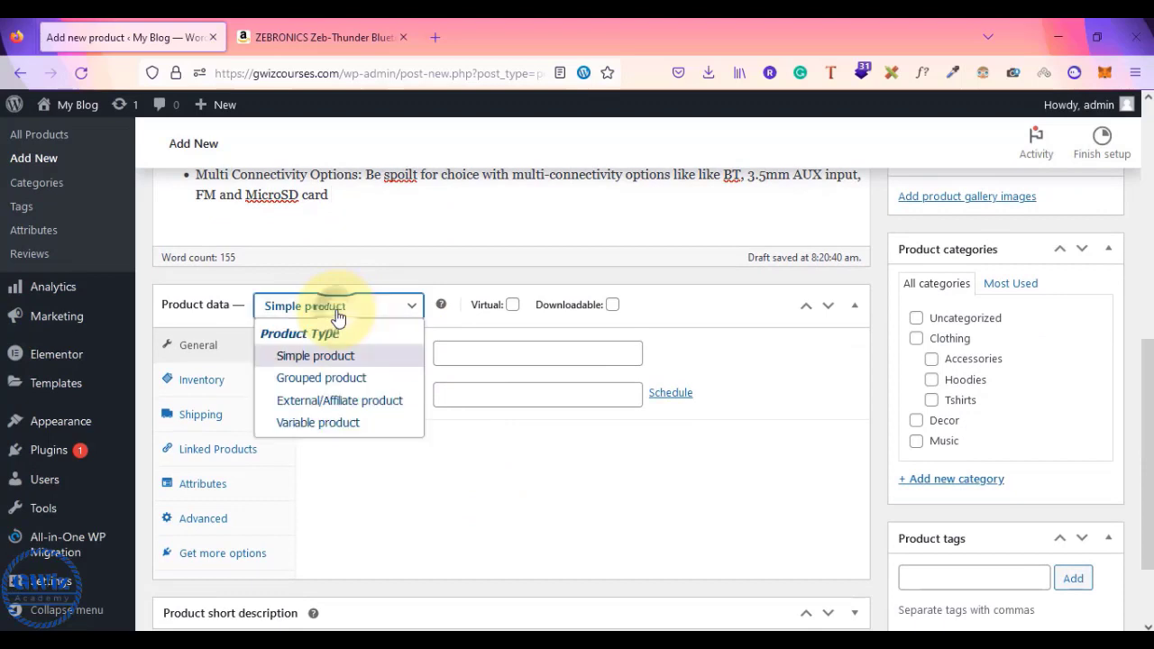
left_click(325, 406)
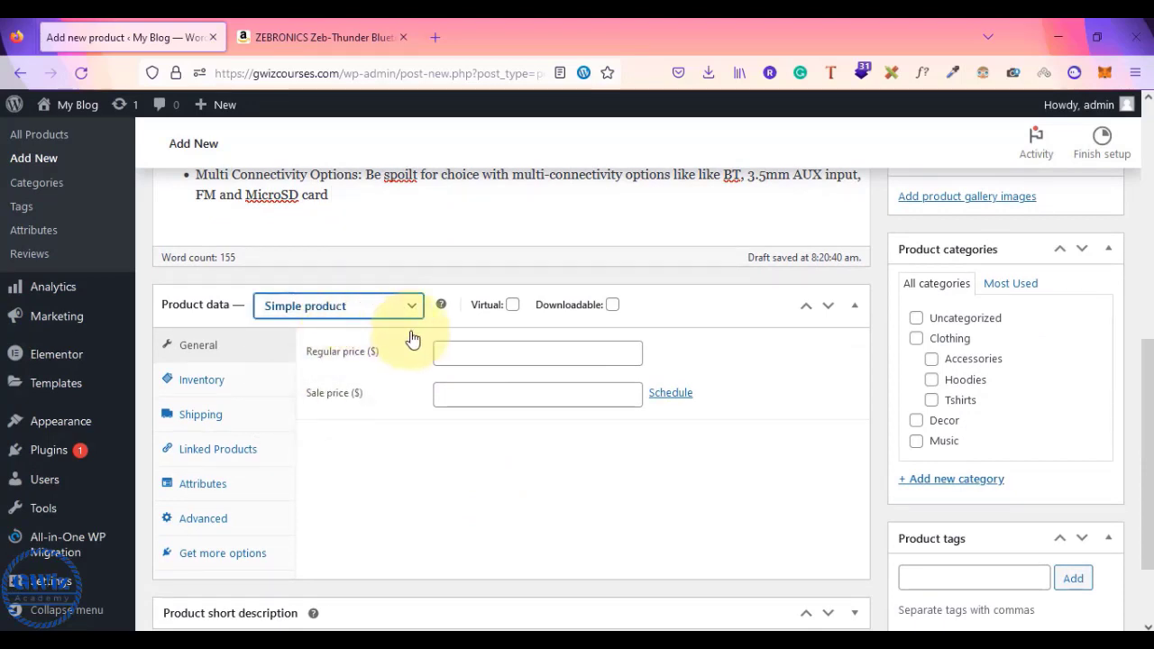
left_click(357, 307)
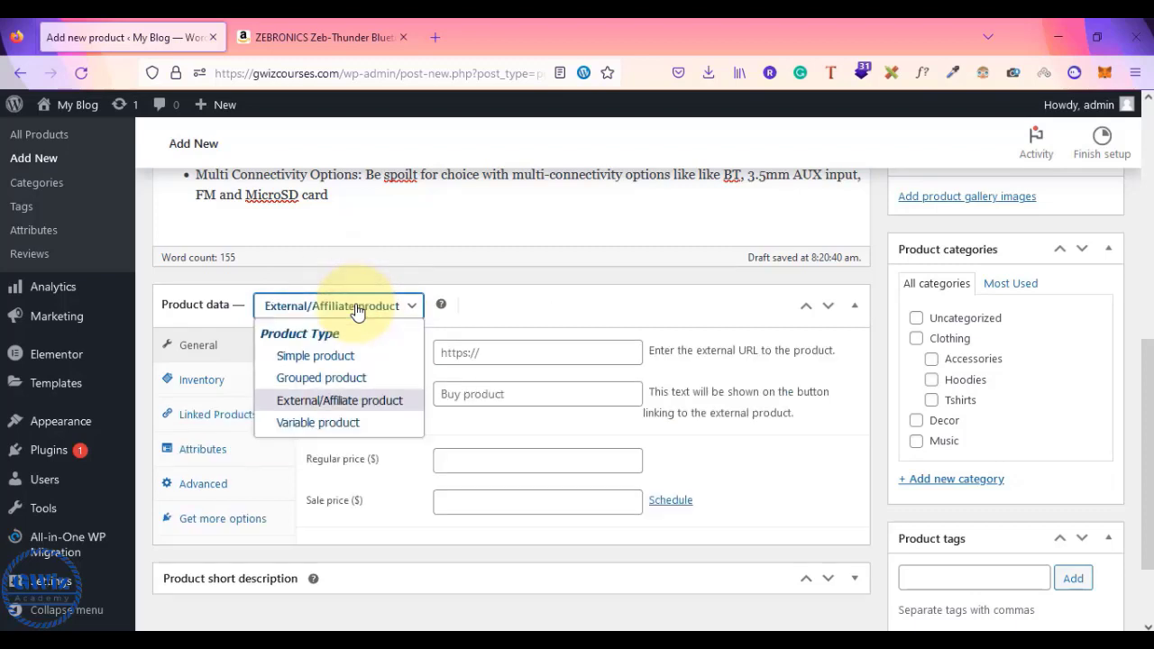
left_click(501, 308)
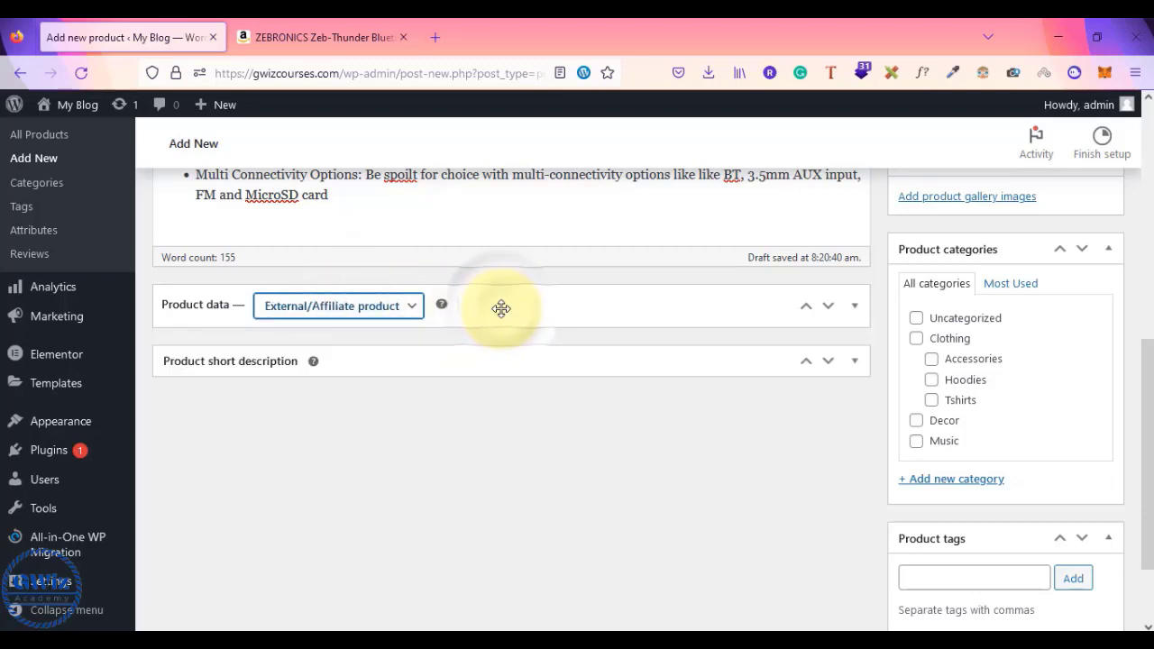
left_click(501, 308)
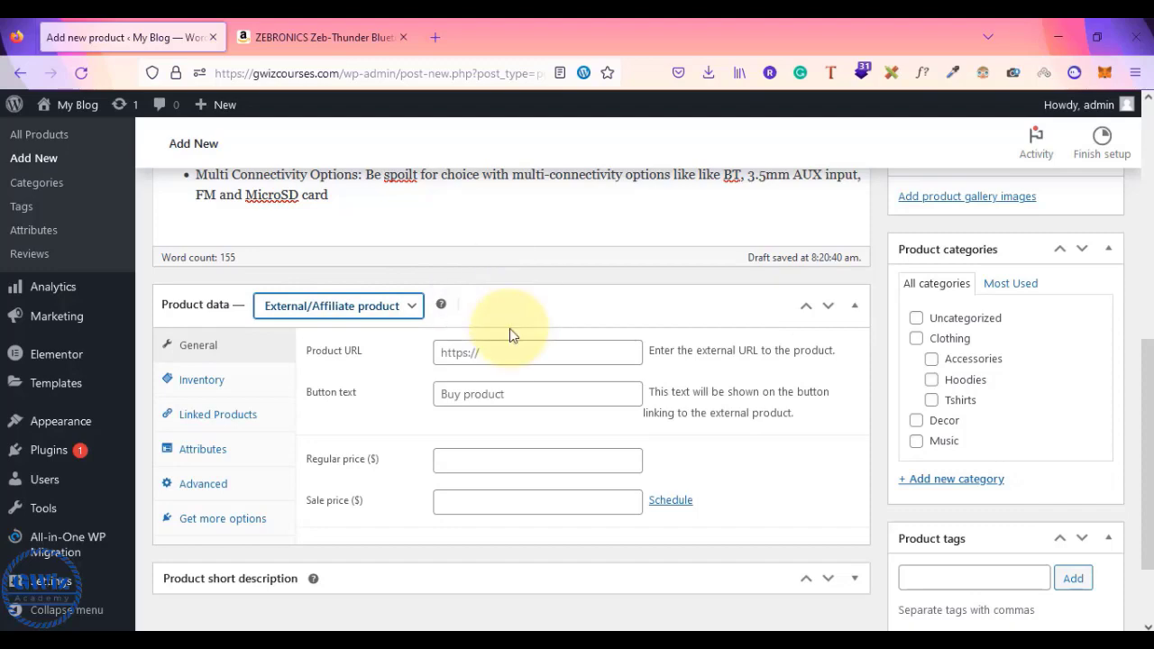
left_click(335, 49)
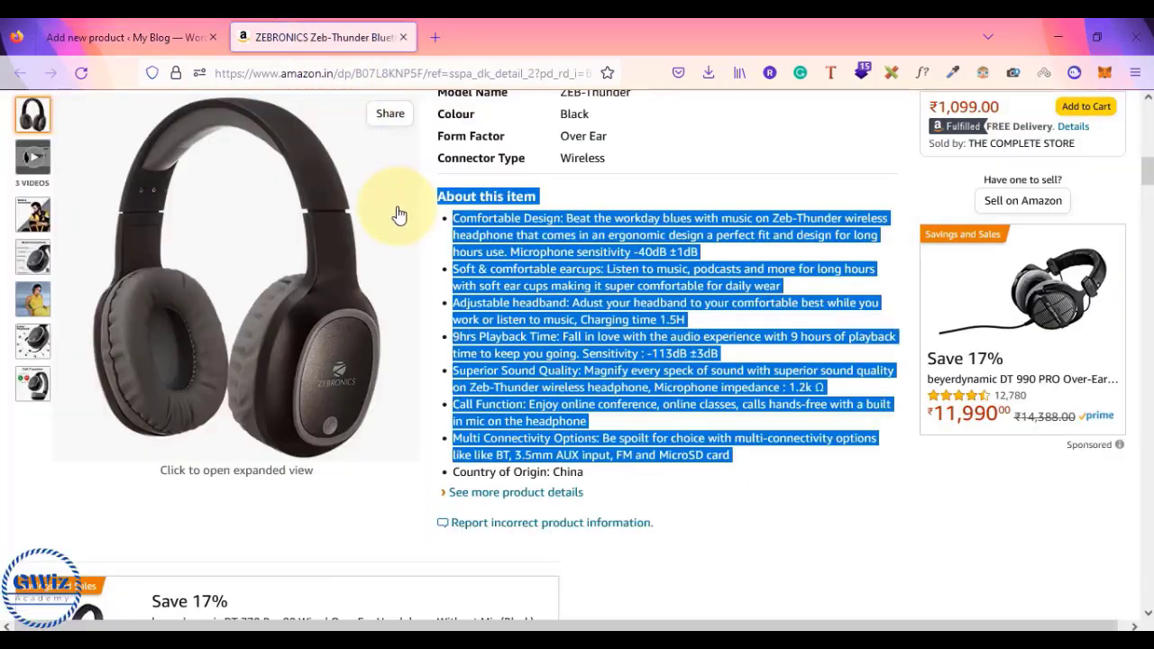
- Copy the ZEBRONICS Amazon page address and focus the WordPress Product URL field
left_click(127, 37)
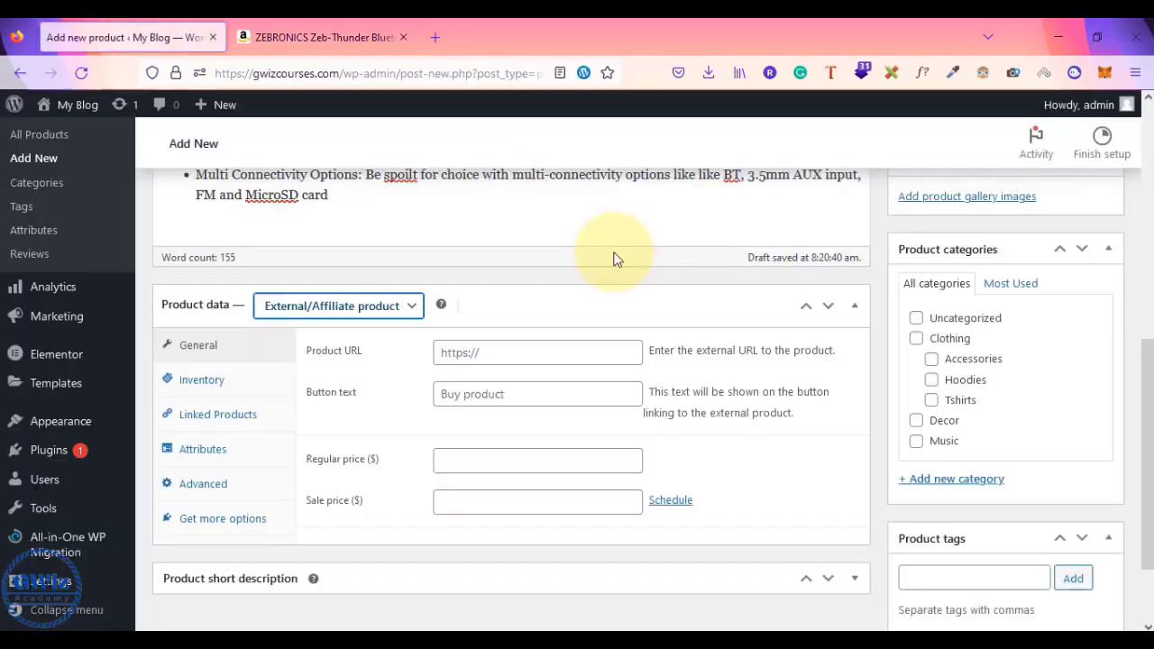
left_click(474, 352)
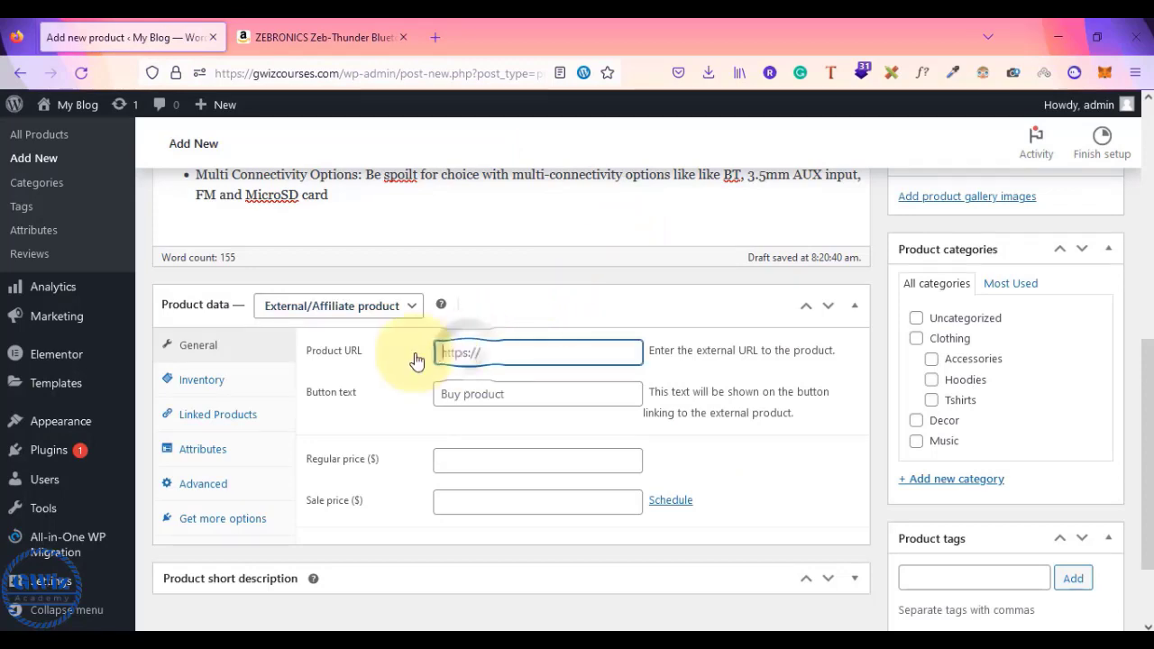
left_click(325, 37)
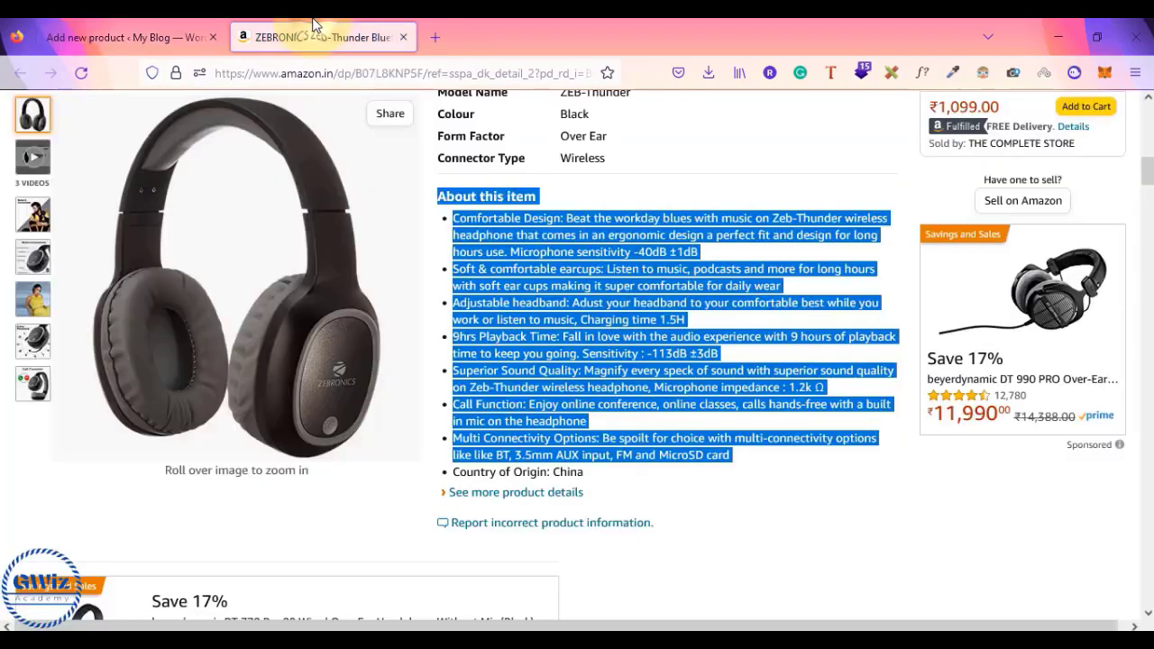
left_click(804, 317)
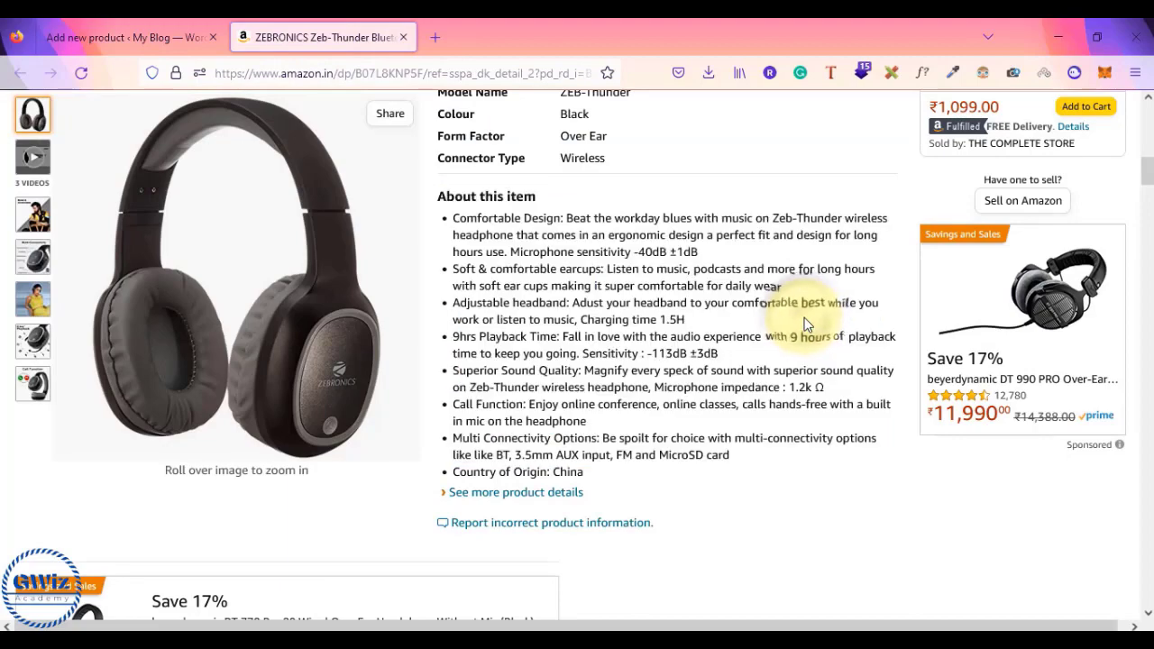
scroll(807, 325, "up", 3)
scroll(807, 324, "up", 7)
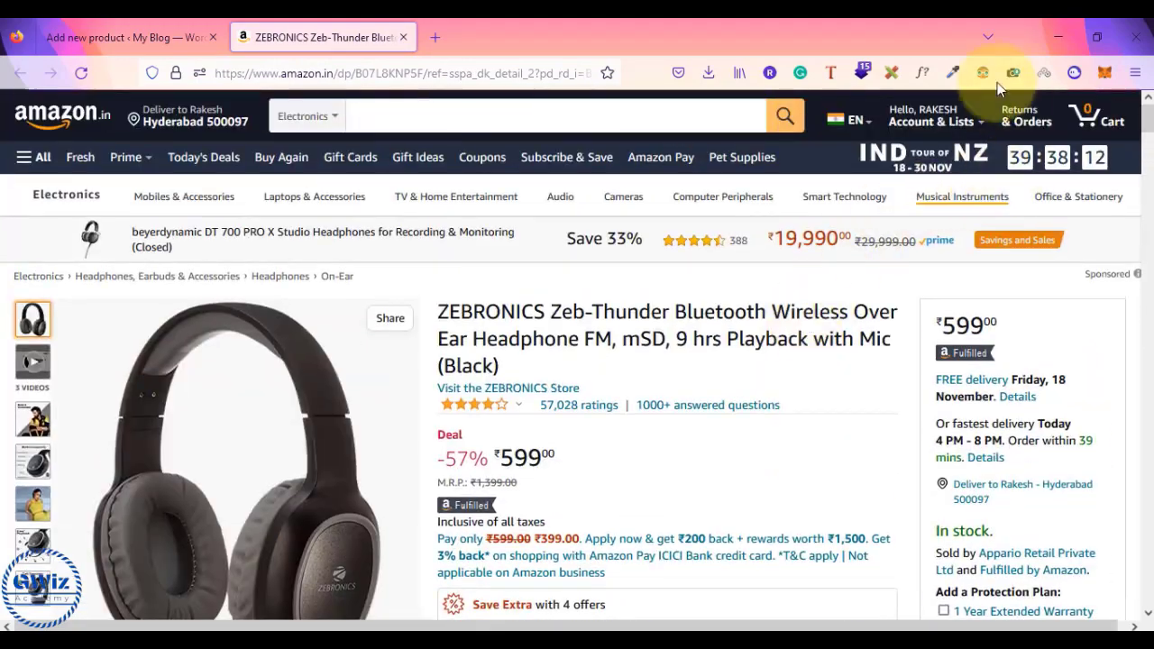
mouse_move(921, 123)
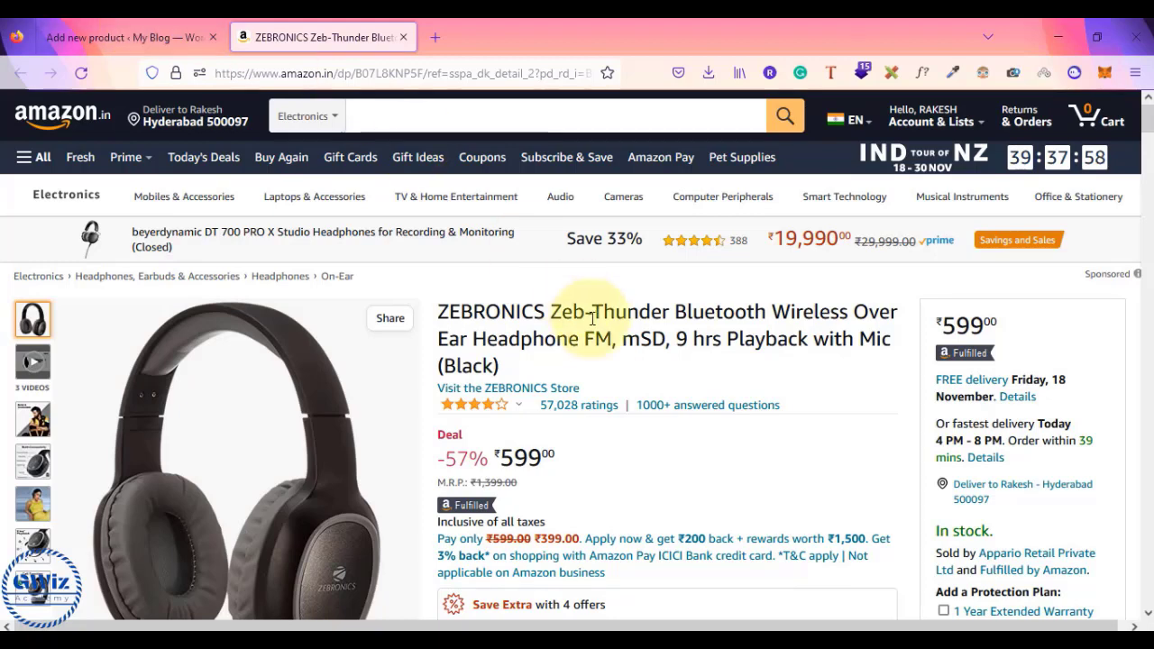
left_click(448, 72)
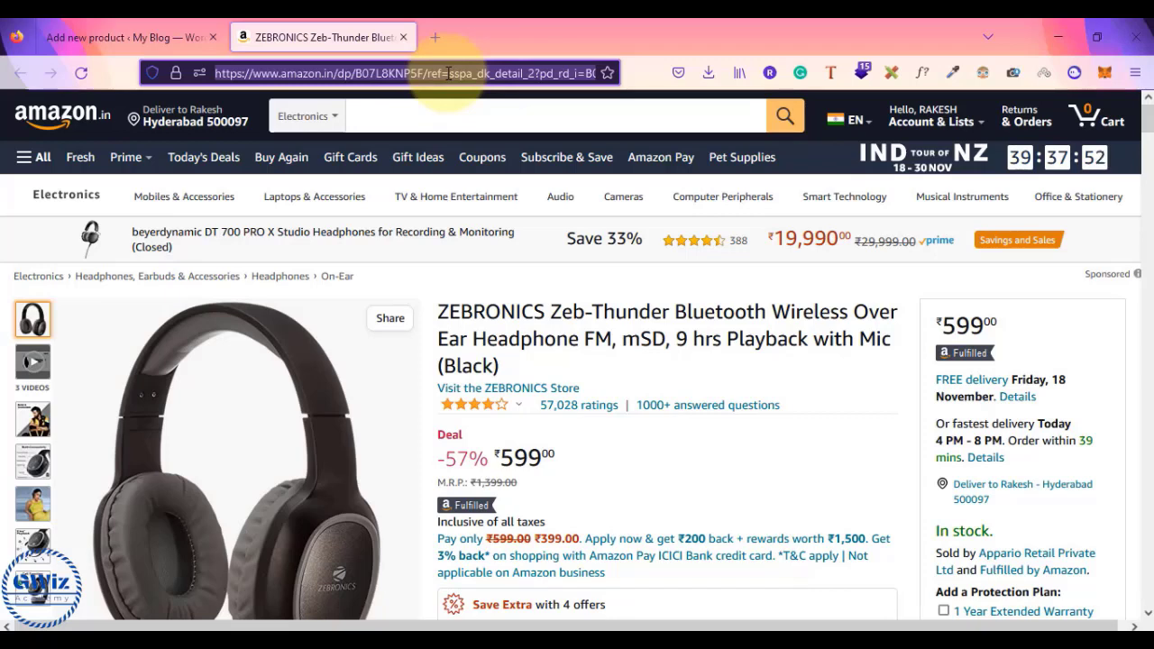
left_click(144, 36)
left_click(603, 351)
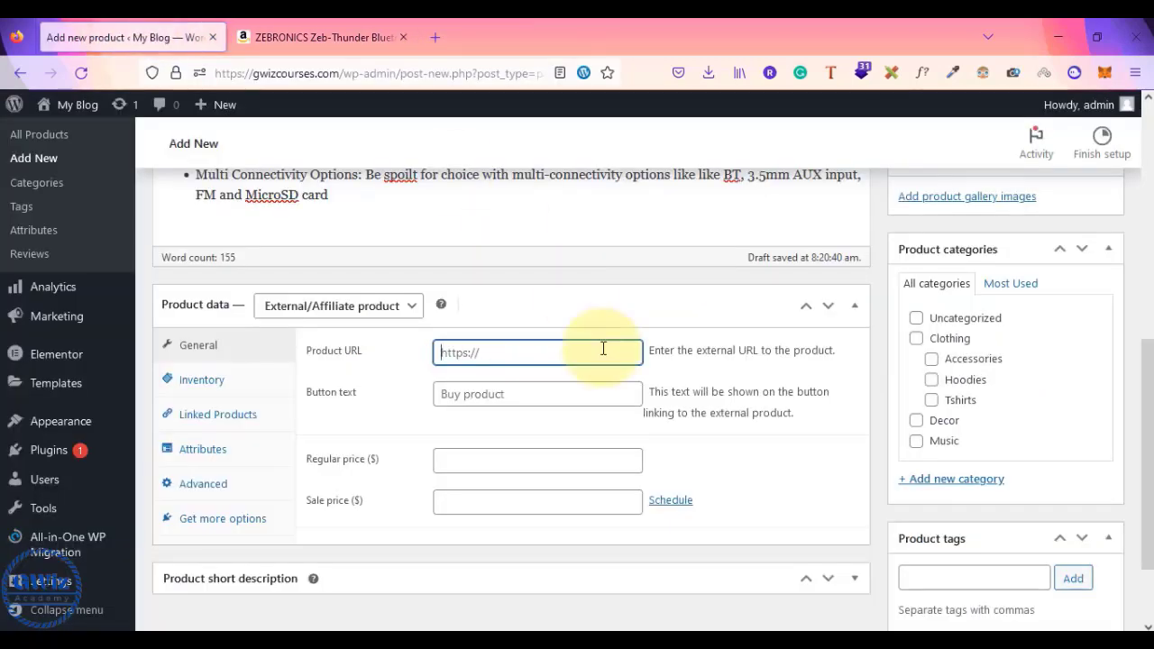
- Paste the Amazon link as Product URL and set the button text to 'Get it on Amazon'
key("ctrl+v")
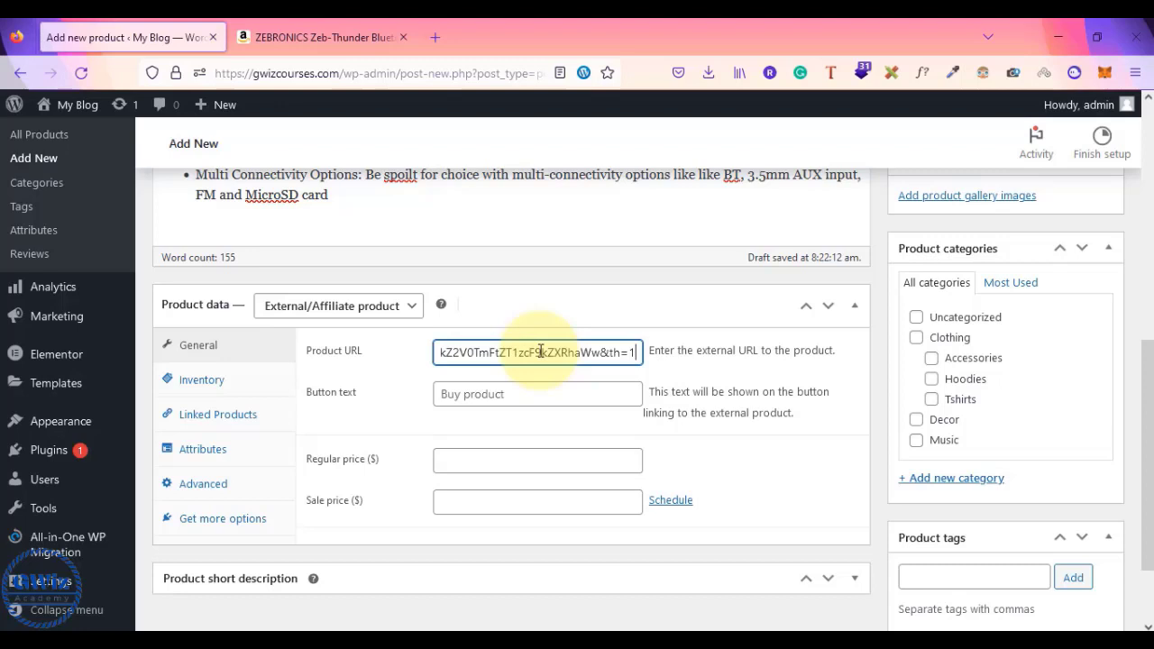
left_click(491, 394)
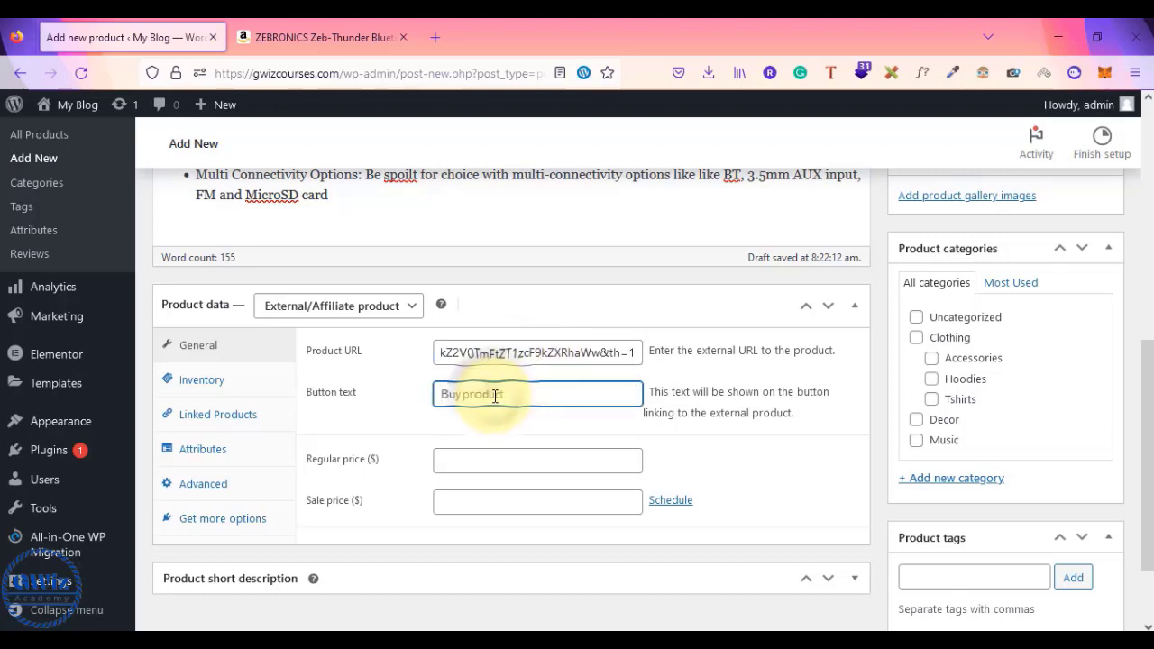
type("Get it on Am")
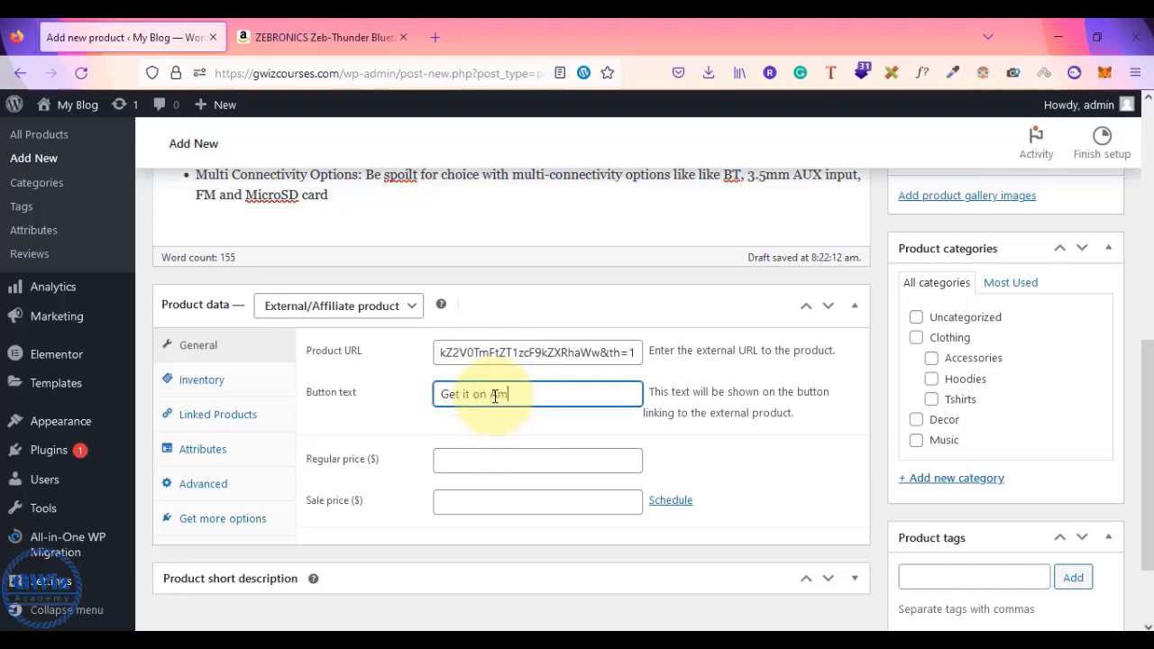
type("azon")
scroll(698, 439, "down", 1)
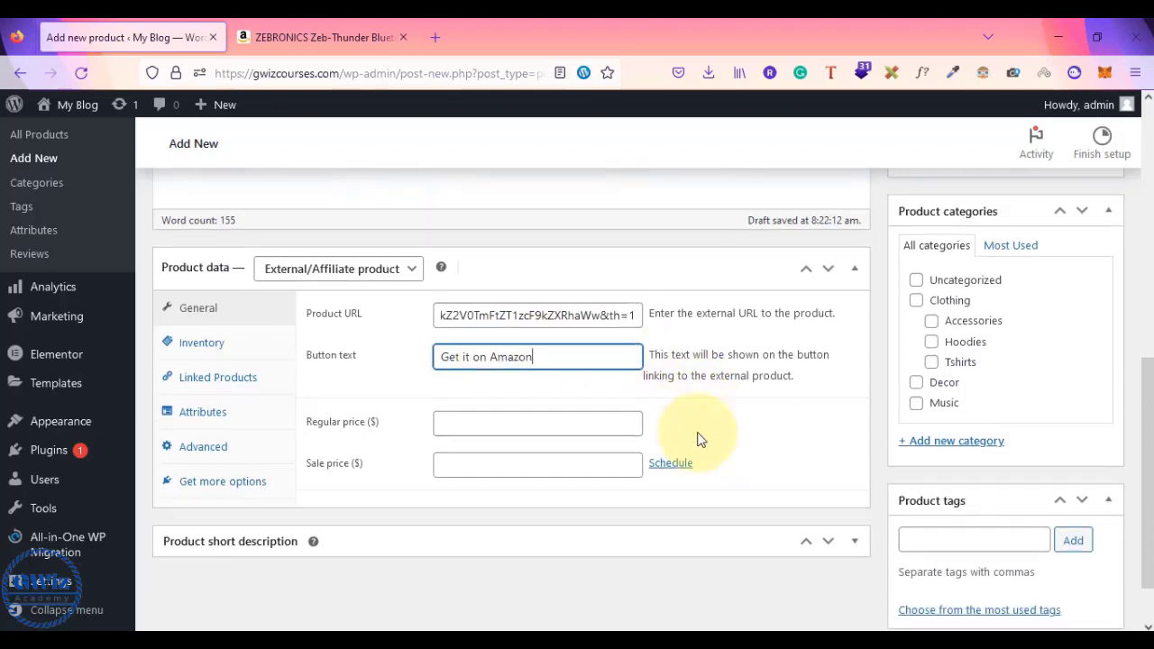
scroll(698, 439, "down", 2)
- Write 'this is the great product in the market.' as the short description, undoing an accidental URL paste
left_click(387, 482)
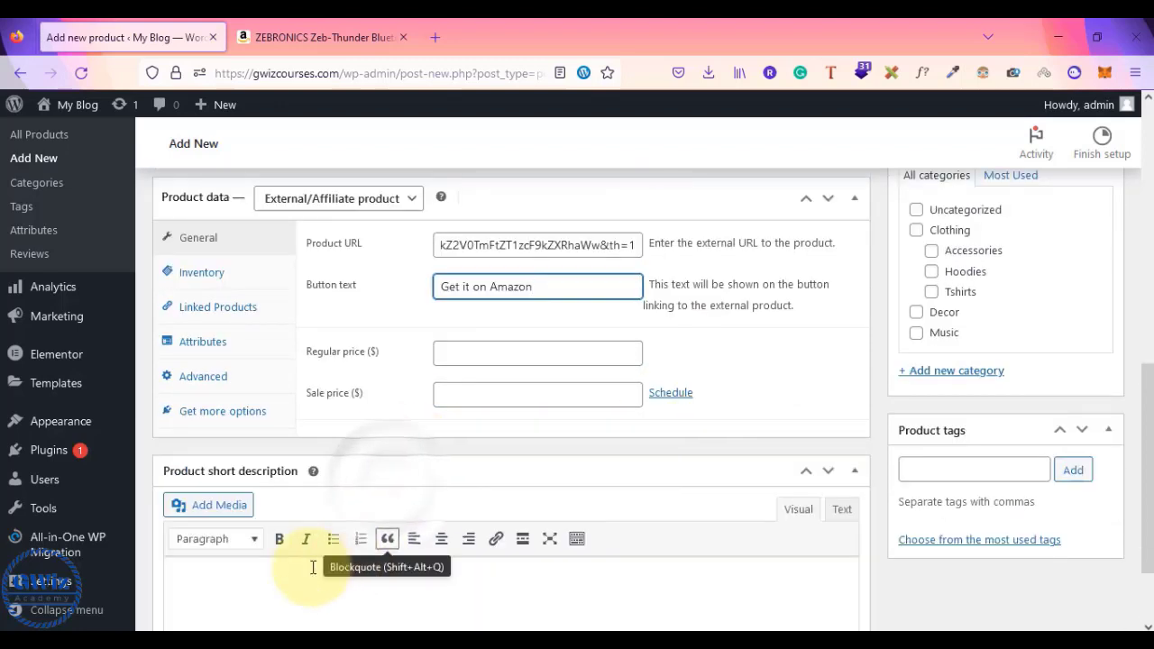
left_click(276, 568)
type("this i")
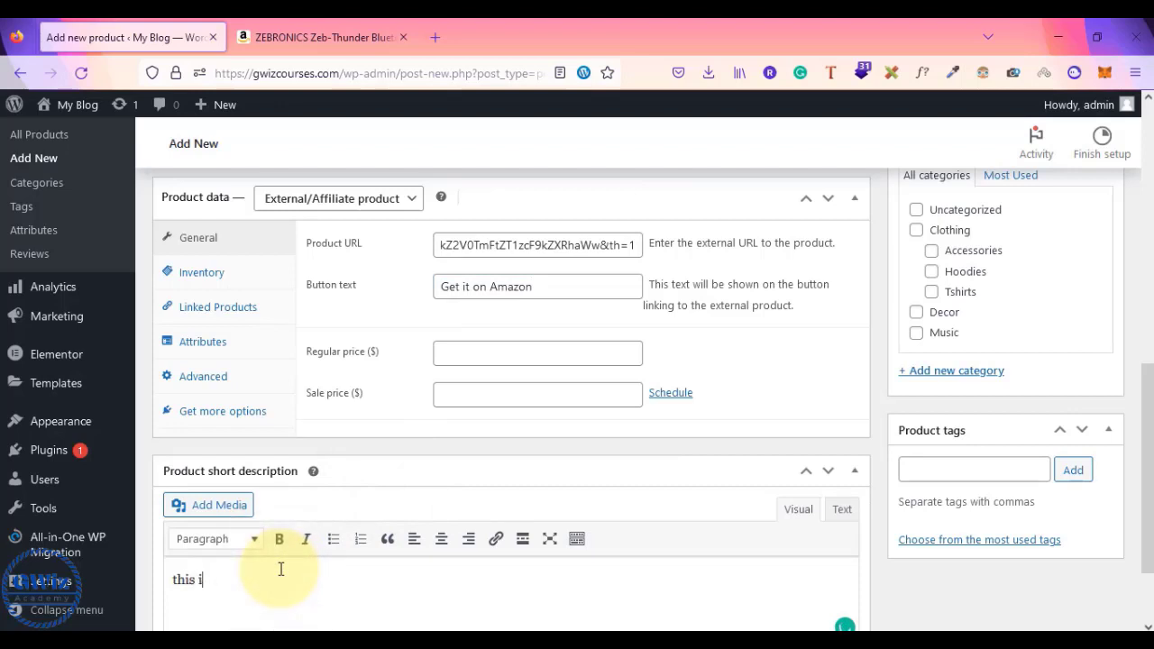
type("s the best pro")
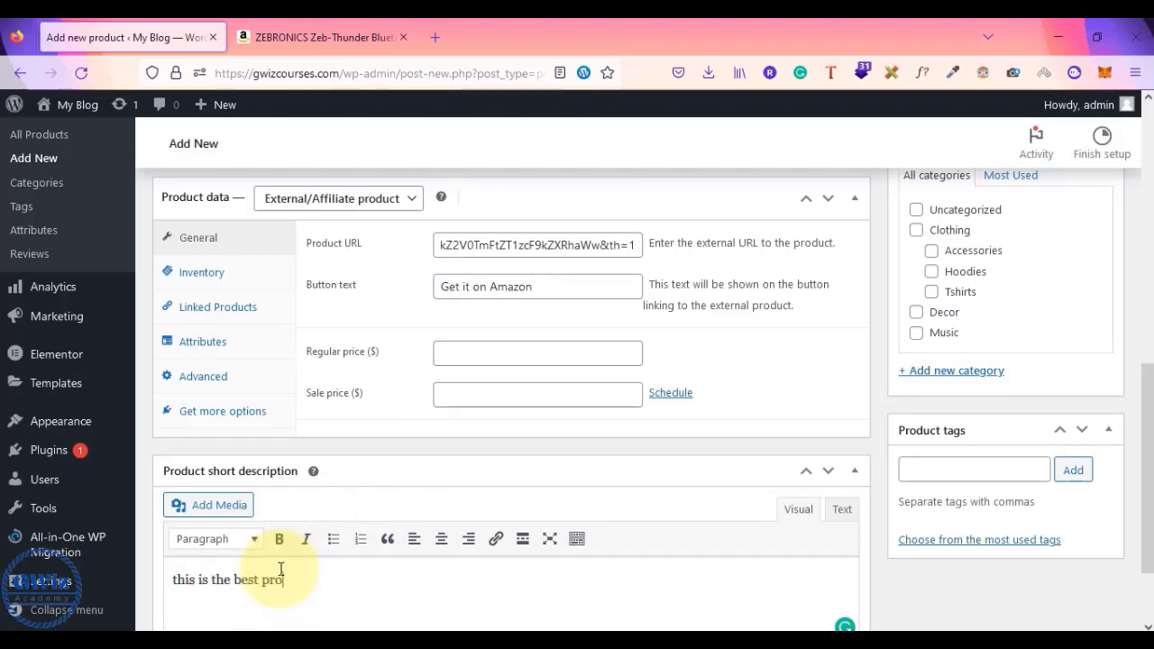
type("duct in the market.")
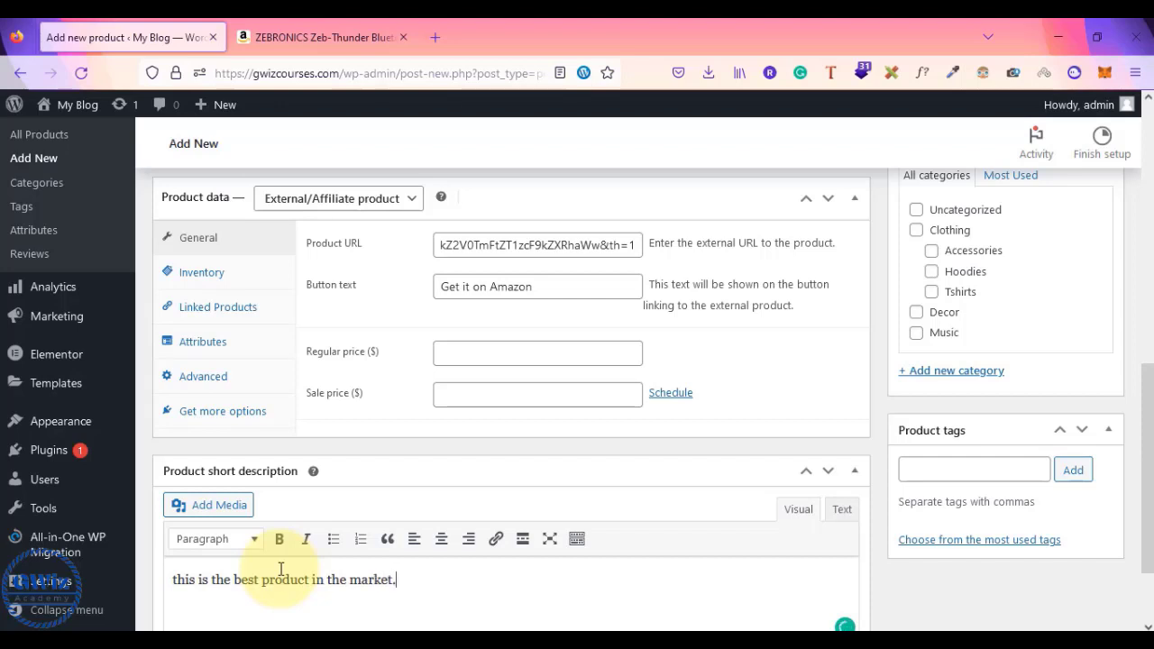
key("ctrl+a")
key("Right")
type("https://www.amazon.in/dp/B07L8KNP5F/ref=sspa_dk_detail_2?pd_rd_i=B07L8KNP5F&pd_rd_w=CkbvD&content-id=amzn1.sym.2d591cad-b72c-4edb-a913-c75b0cb961d6&pf_rd_p=2d591cad-b72c-4edb-a913-c75b0cb961d6&pf_rd_r=E8EQH8VPK02MP2P9CMZF&pd_rd_wg=BtOv9&pd_rd_r=d4dae15a-7004-47d8-b5bc-39fbbbd108db&s=electronics&sp_csd=d2lkZ2V0TmFtZT1zcF9kZXRhaWw&th=1")
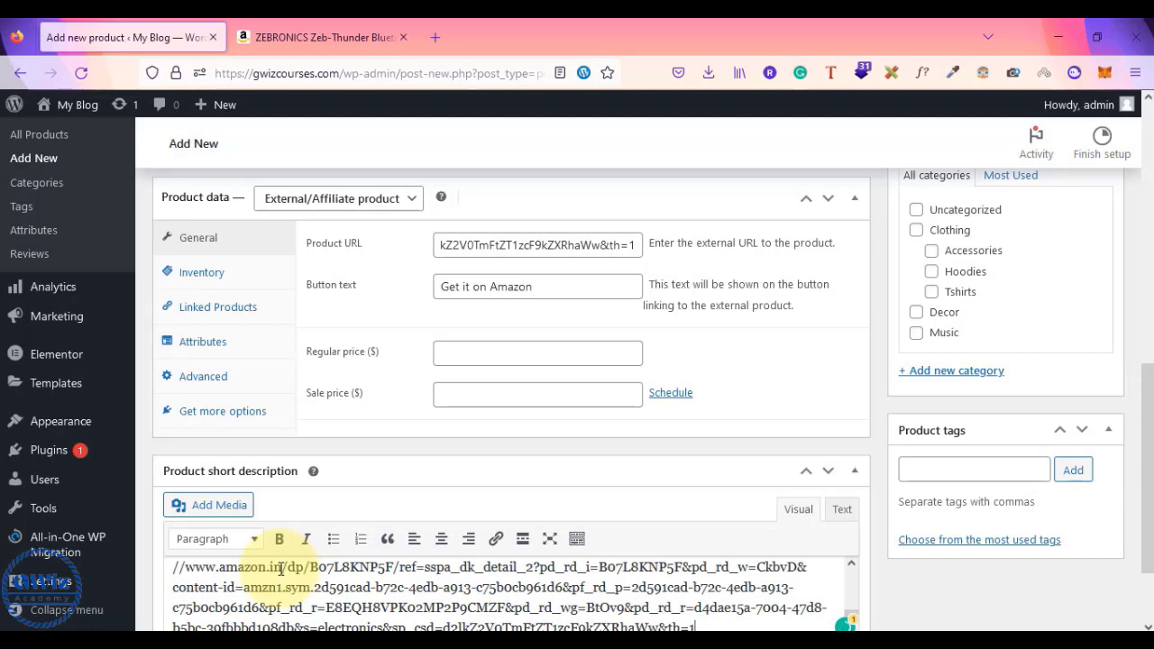
key("ctrl+a")
key("ctrl+z")
- Copy the sentence and paste it after itself so it appears twice
key("ctrl+a")
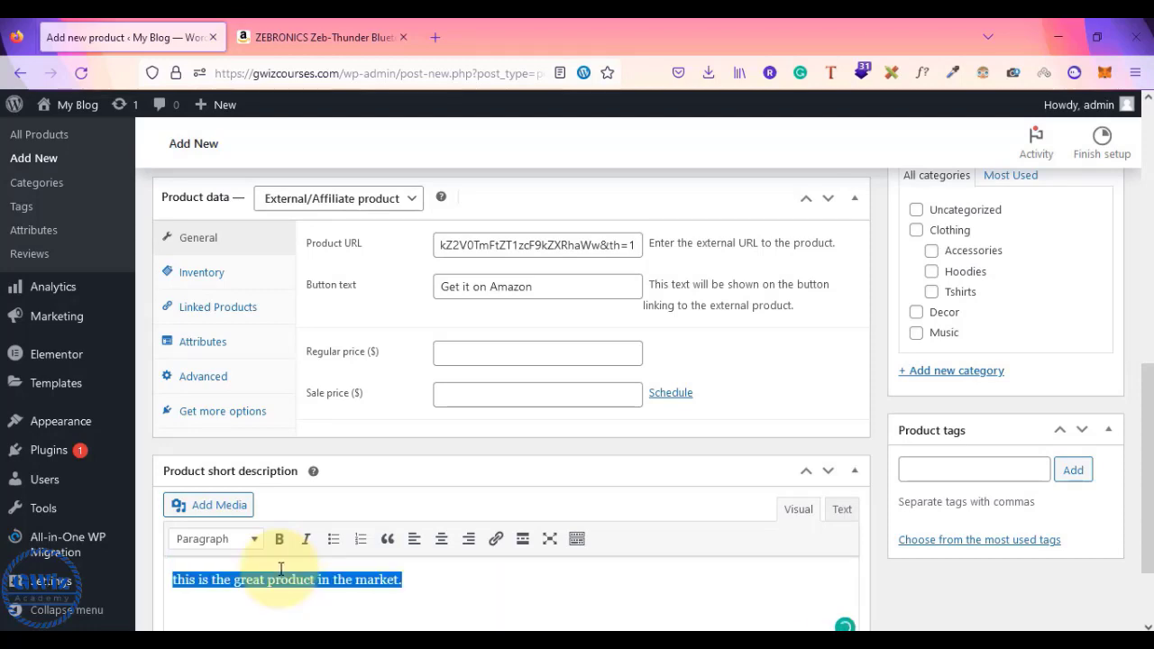
key("ctrl+c")
key("Right")
key("ctrl+v")
scroll(899, 587, "down", 2)
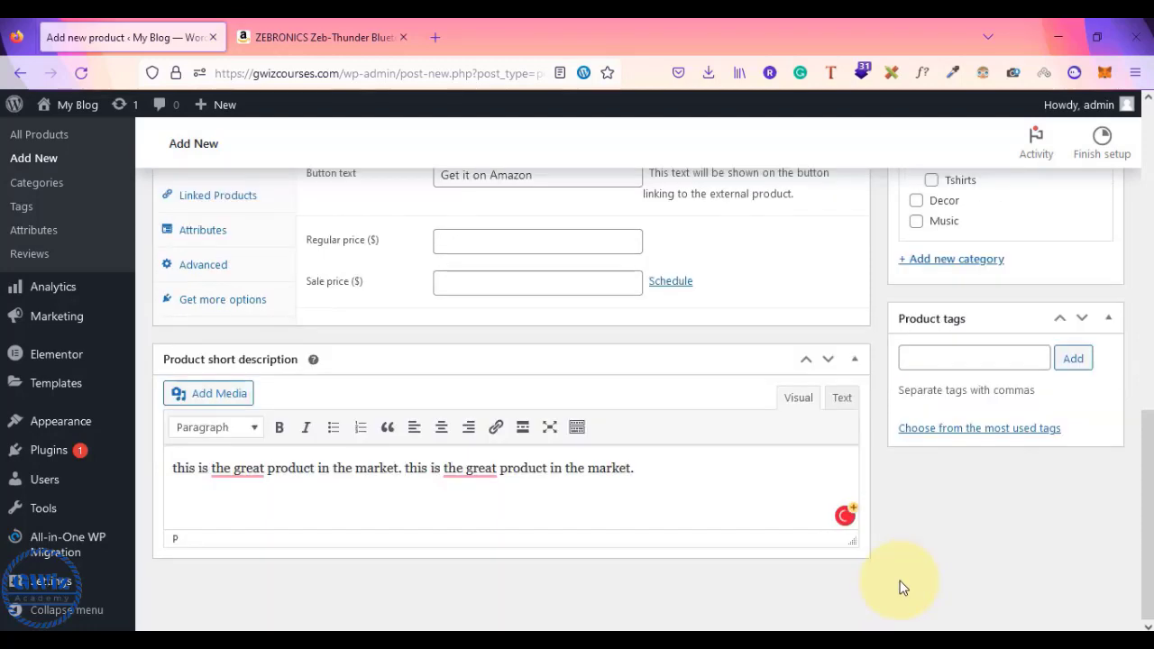
scroll(902, 588, "up", 3)
scroll(902, 588, "up", 3)
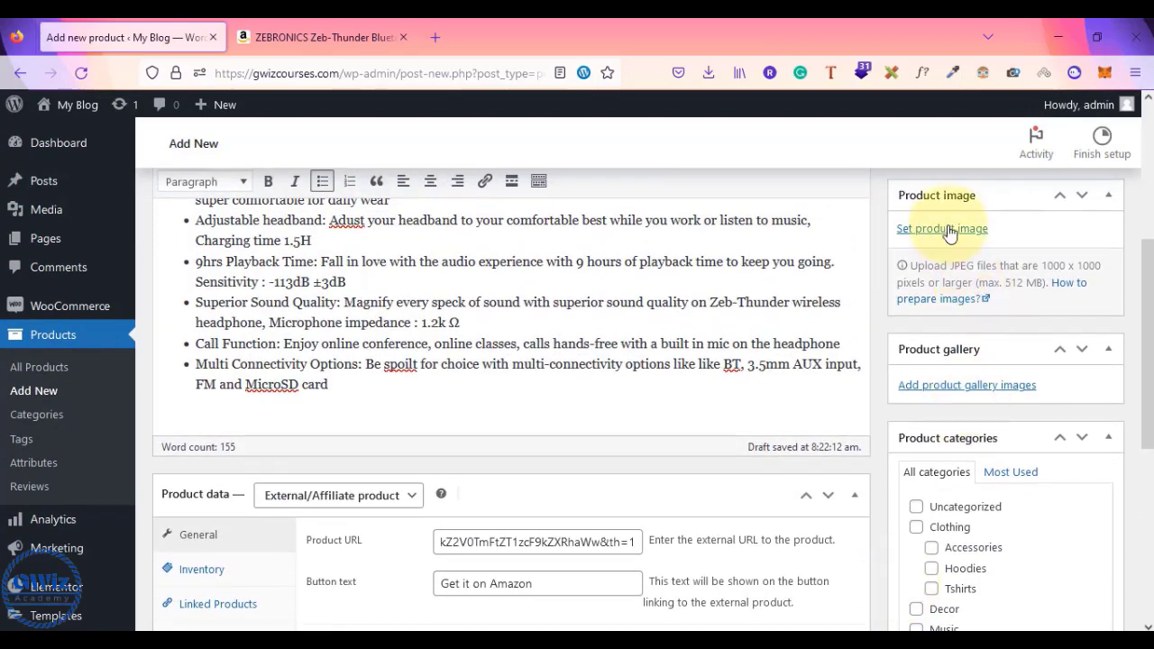
- Upload the black headphones photo and set it as the product image
left_click(948, 233)
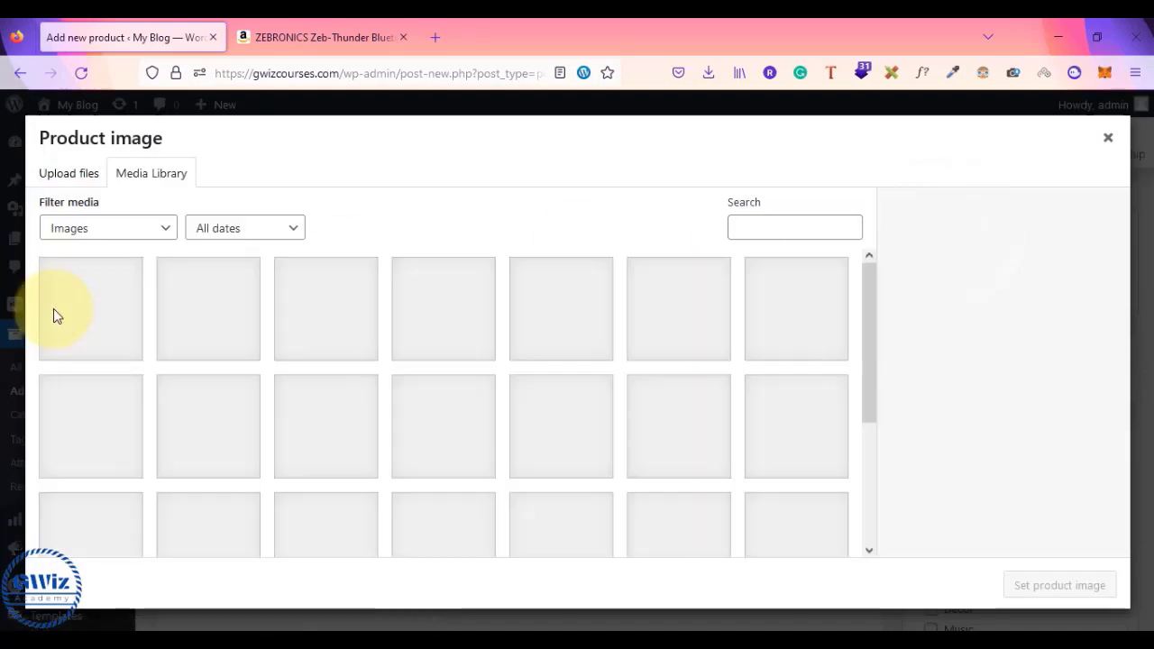
left_click(69, 172)
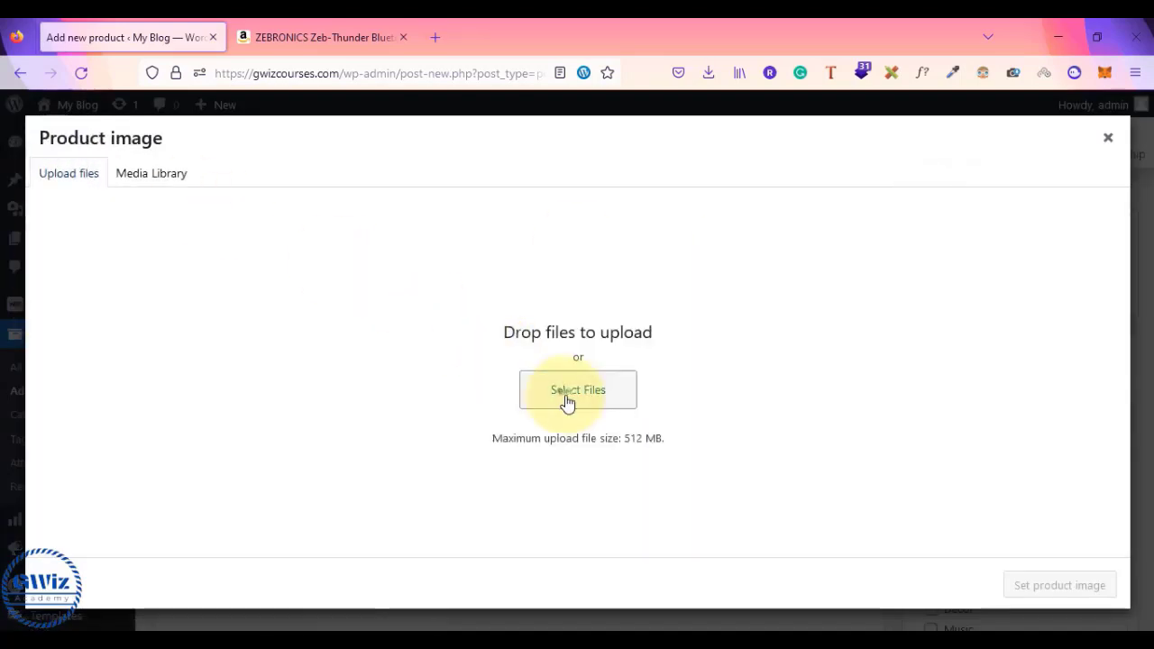
left_click(566, 401)
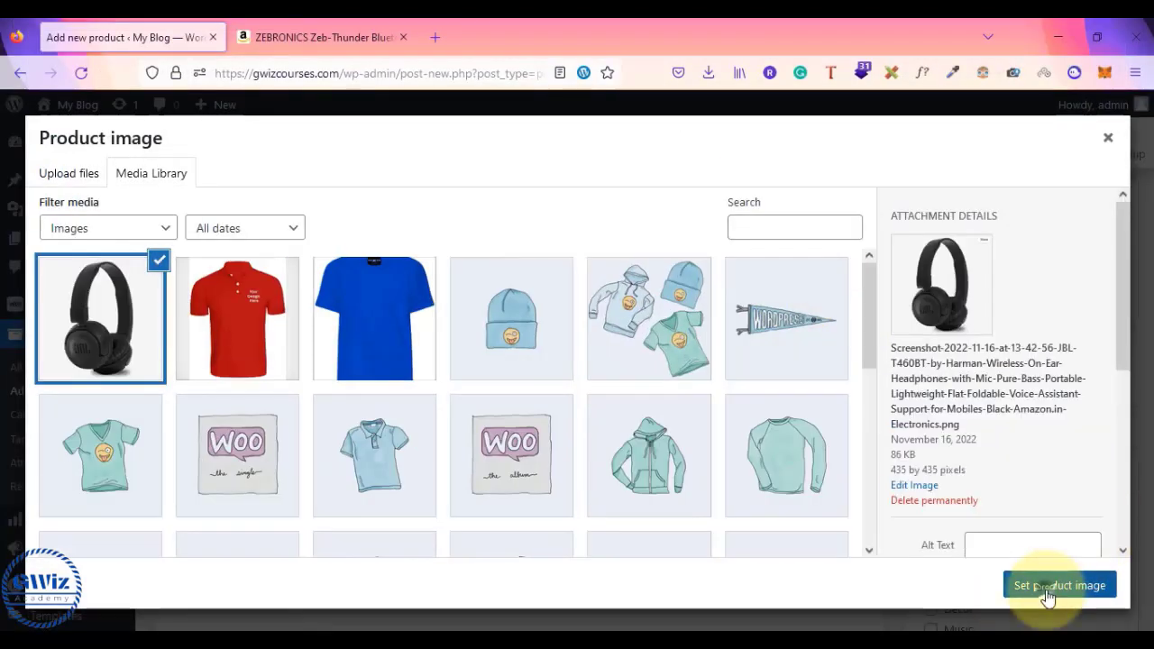
left_click(1046, 586)
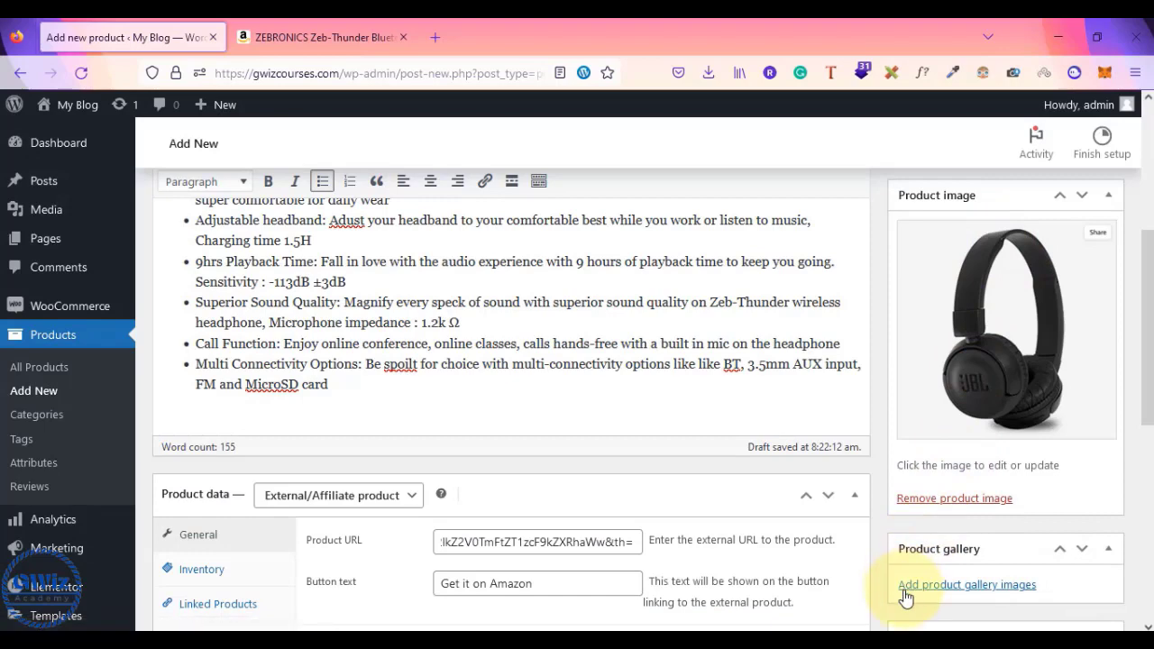
- Upload two headphones screenshots and add both to the product gallery
left_click(906, 591)
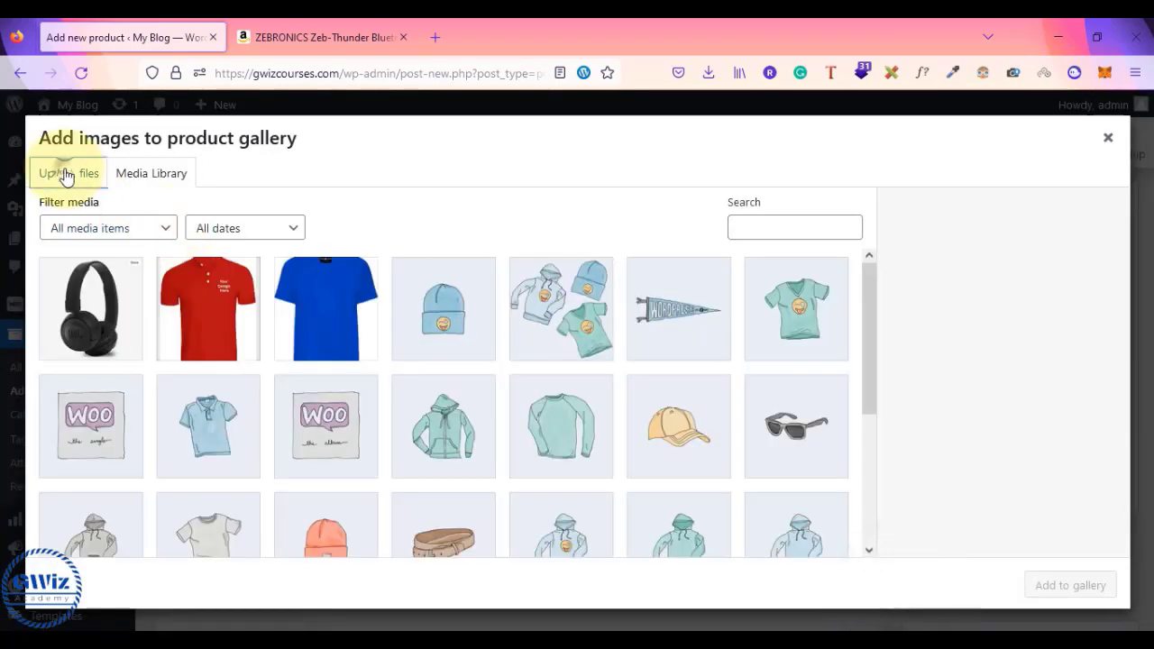
left_click(63, 174)
left_click(589, 394)
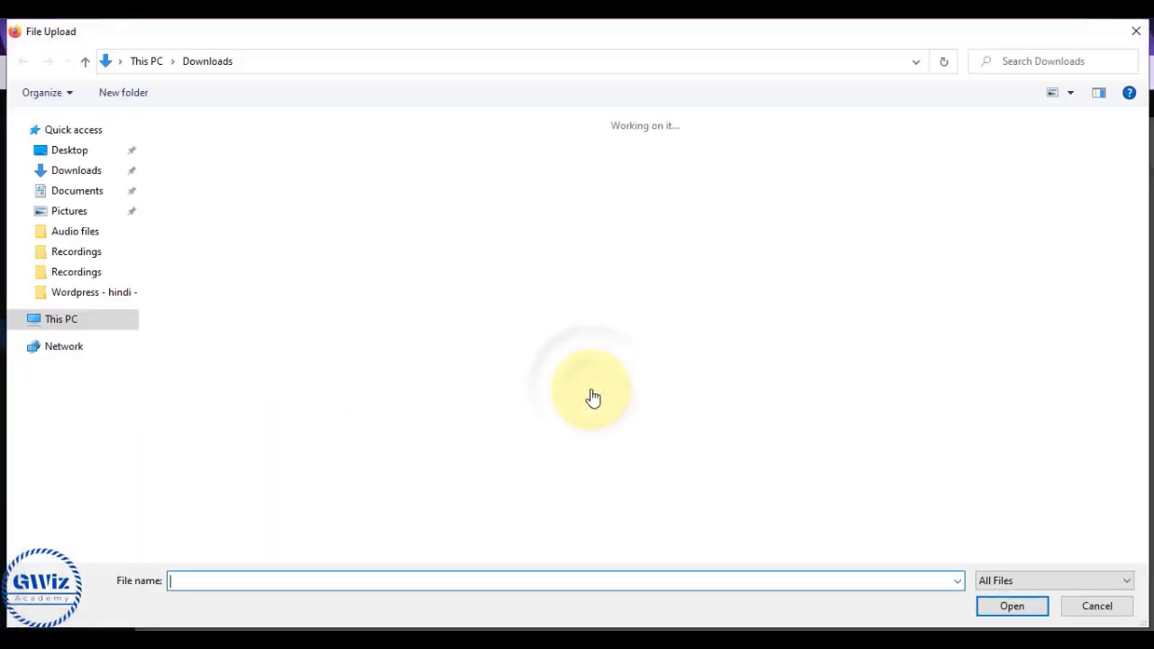
left_click(262, 203)
left_click(194, 185, "ctrl")
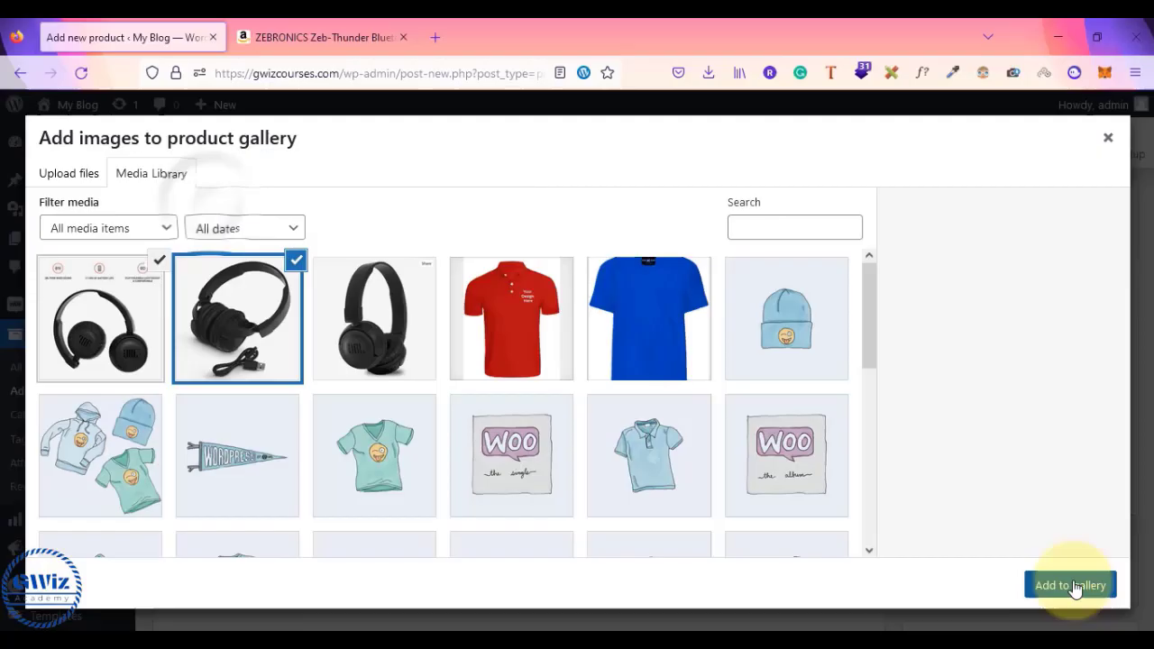
left_click(1074, 586)
scroll(1026, 455, "down", 2)
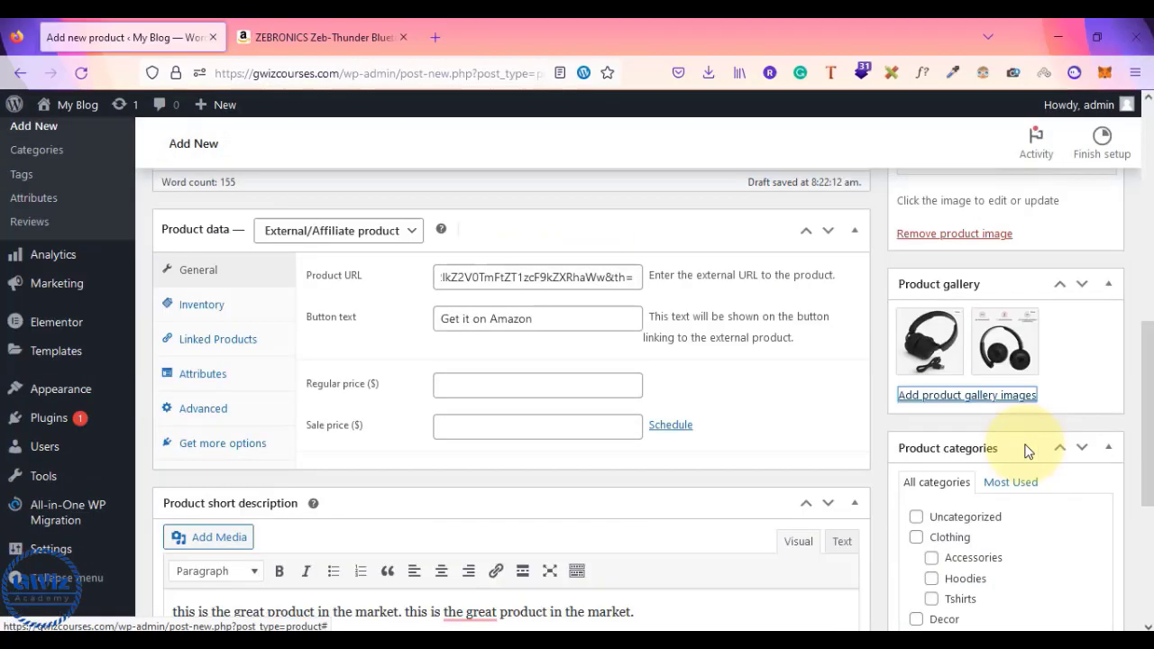
scroll(1028, 451, "up", 1)
scroll(1026, 451, "up", 4)
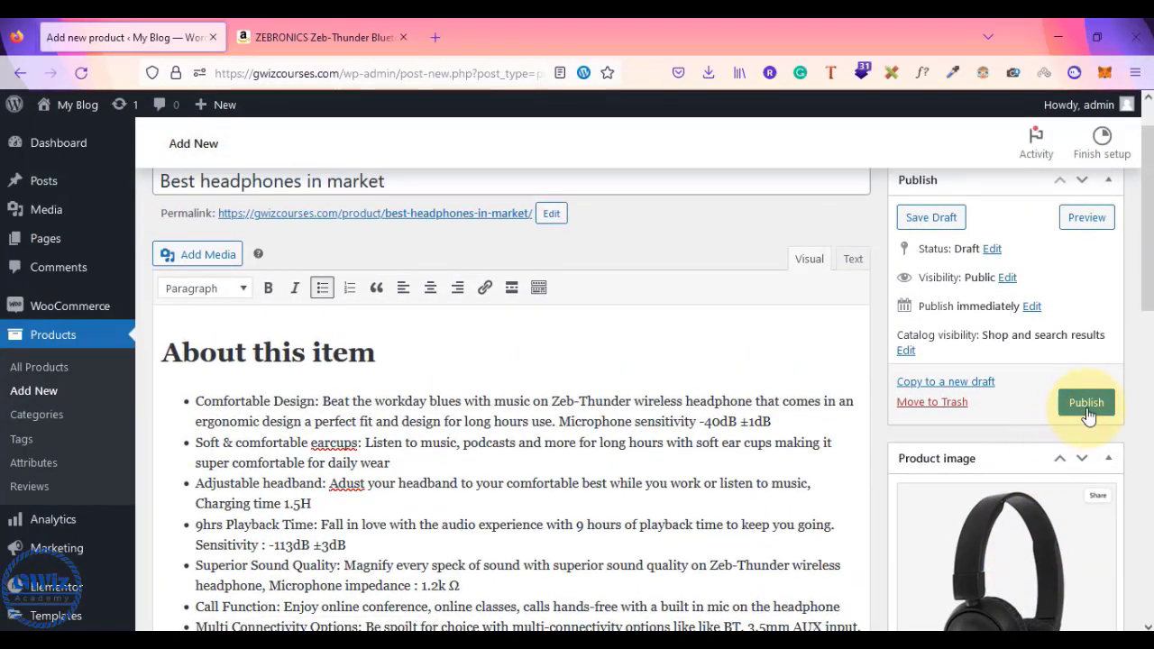
- Publish the headphones product and open its permalink in a new tab
left_click(1088, 411)
scroll(899, 428, "down", 4)
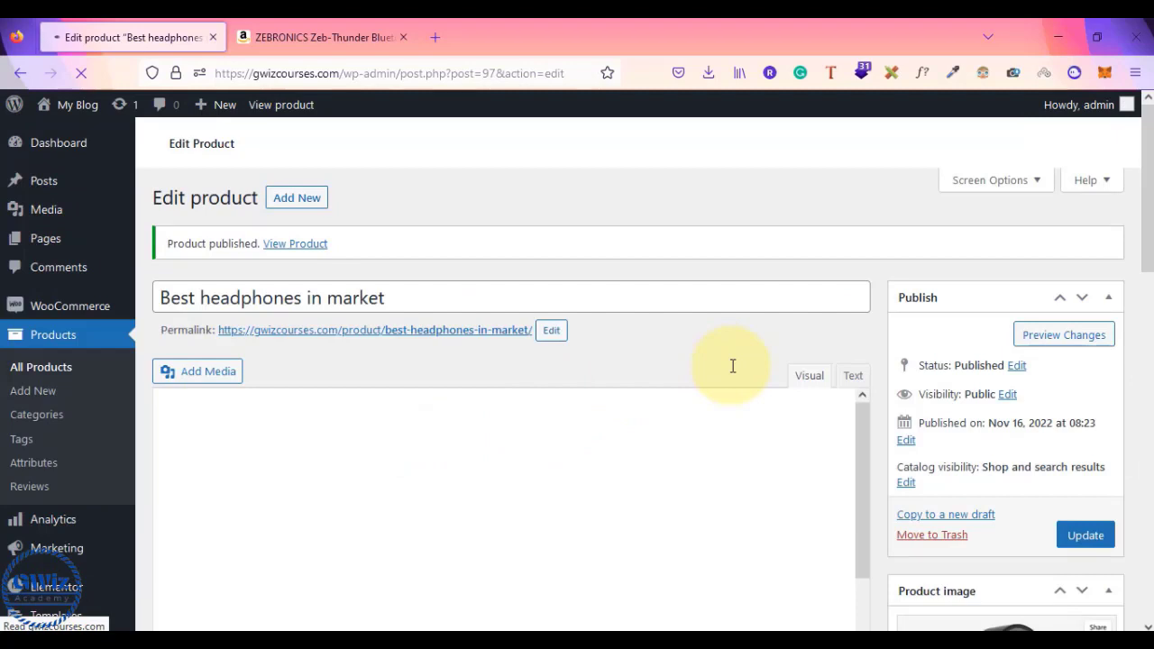
right_click(469, 335)
left_click(518, 301)
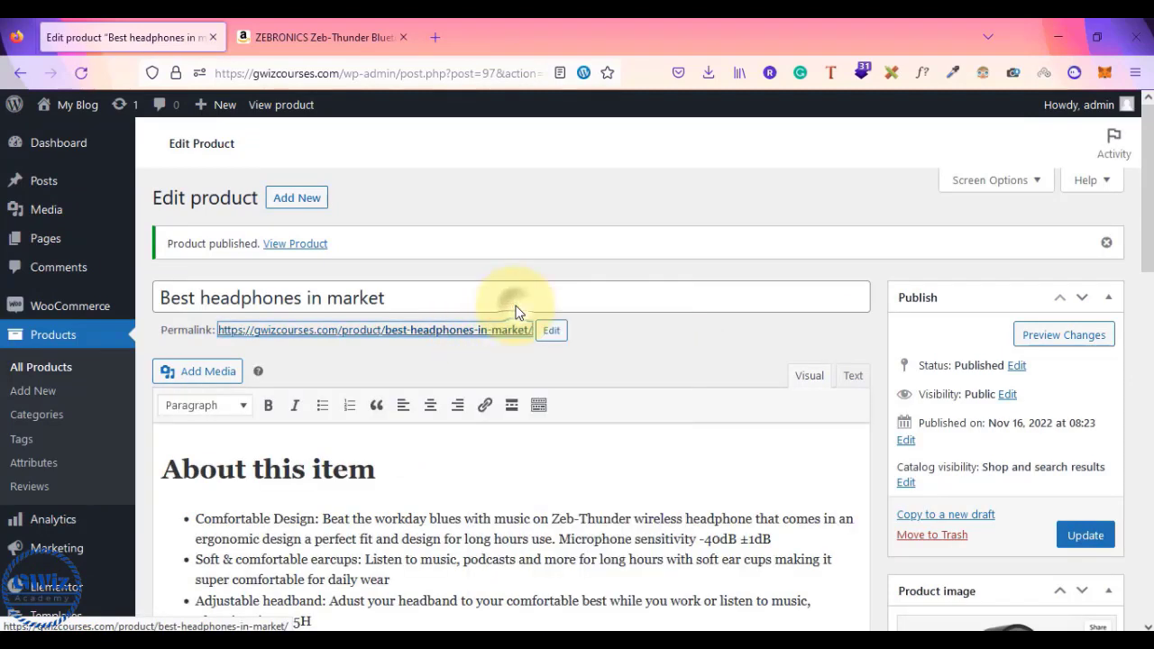
left_click(335, 36)
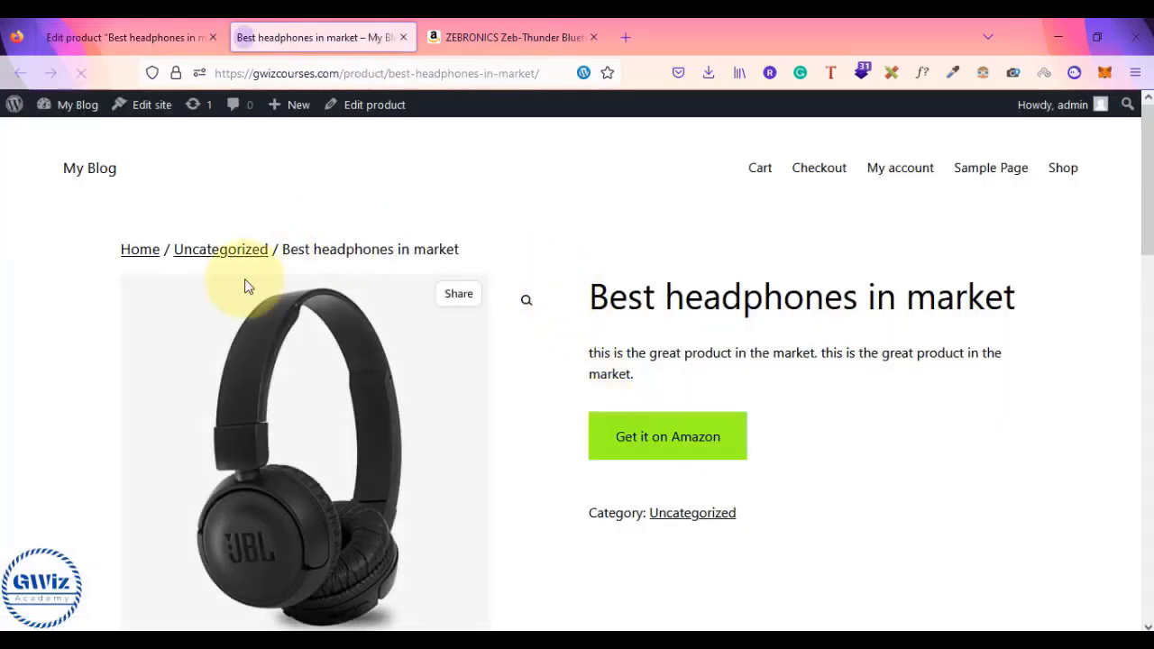
- Browse the product page, view the headphones-with-cable gallery image, and follow the Amazon affiliate link
scroll(425, 490, "down", 5)
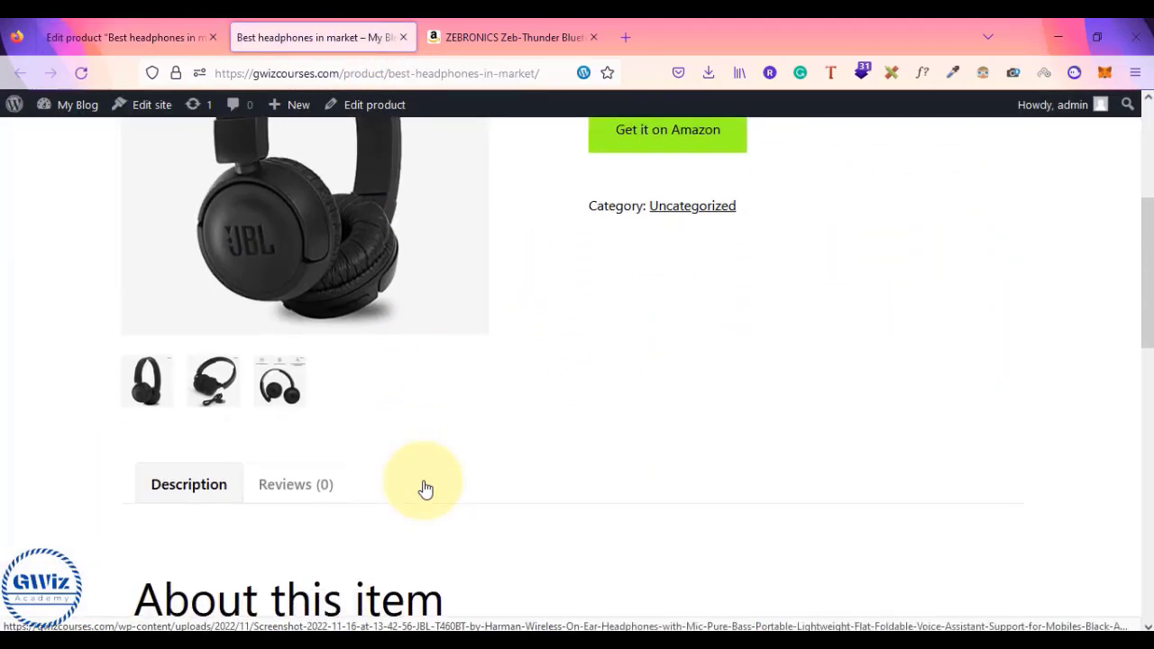
scroll(316, 469, "down", 2)
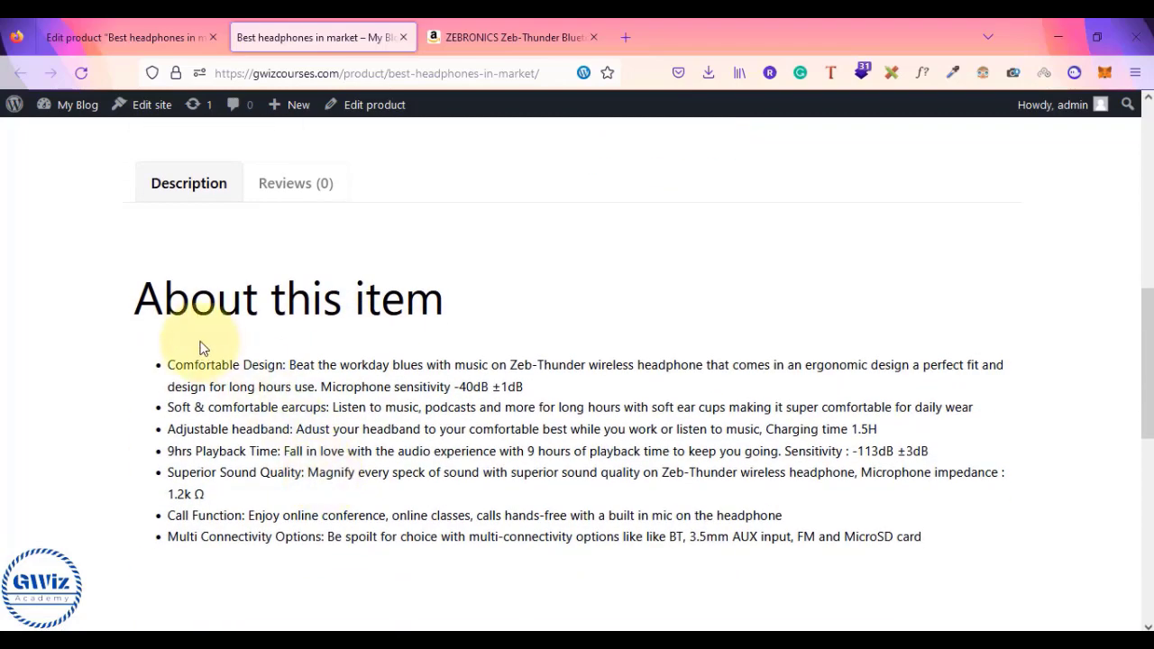
left_click_drag(172, 370, 803, 545)
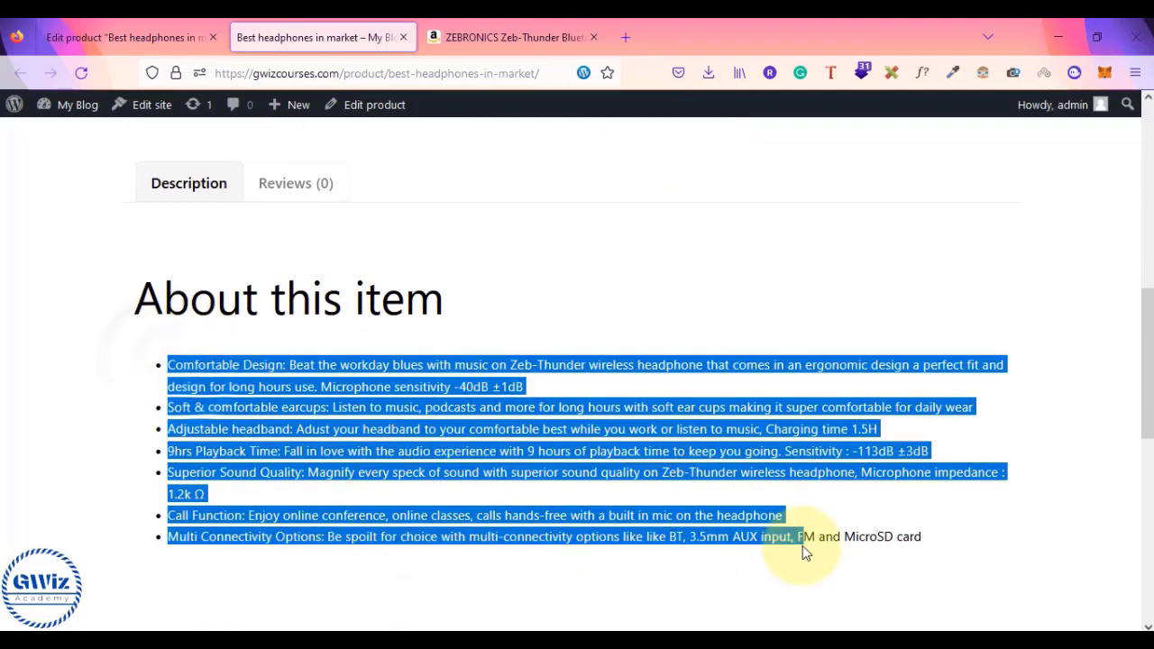
left_click(803, 546)
scroll(803, 546, "up", 7)
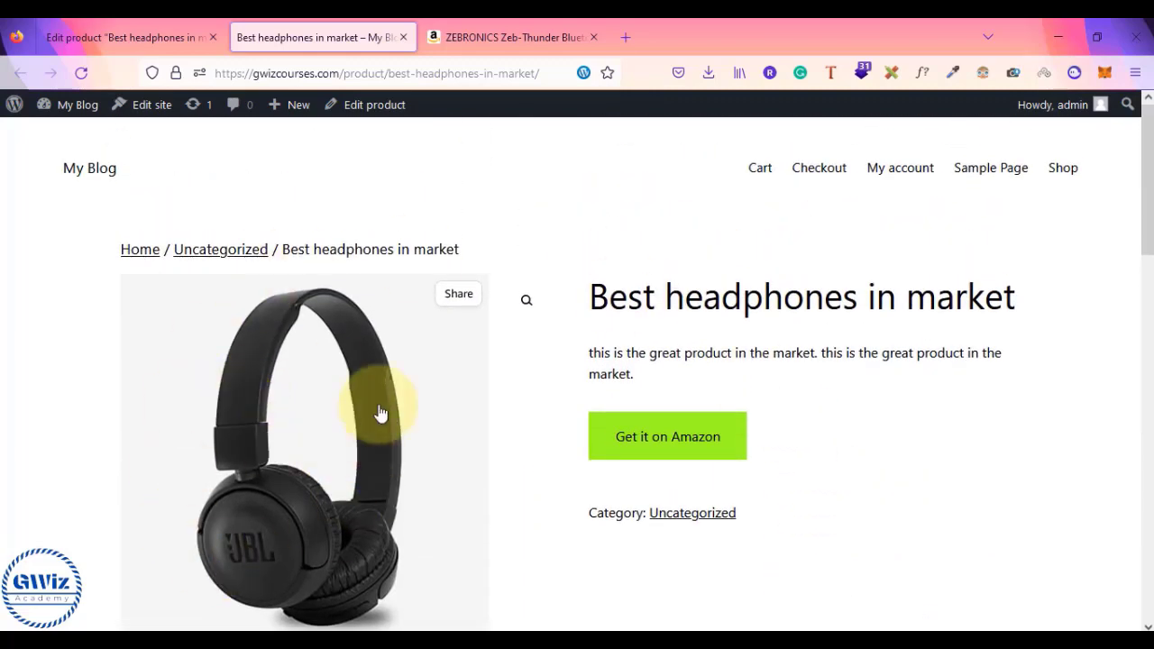
scroll(423, 451, "down", 2)
left_click(214, 555)
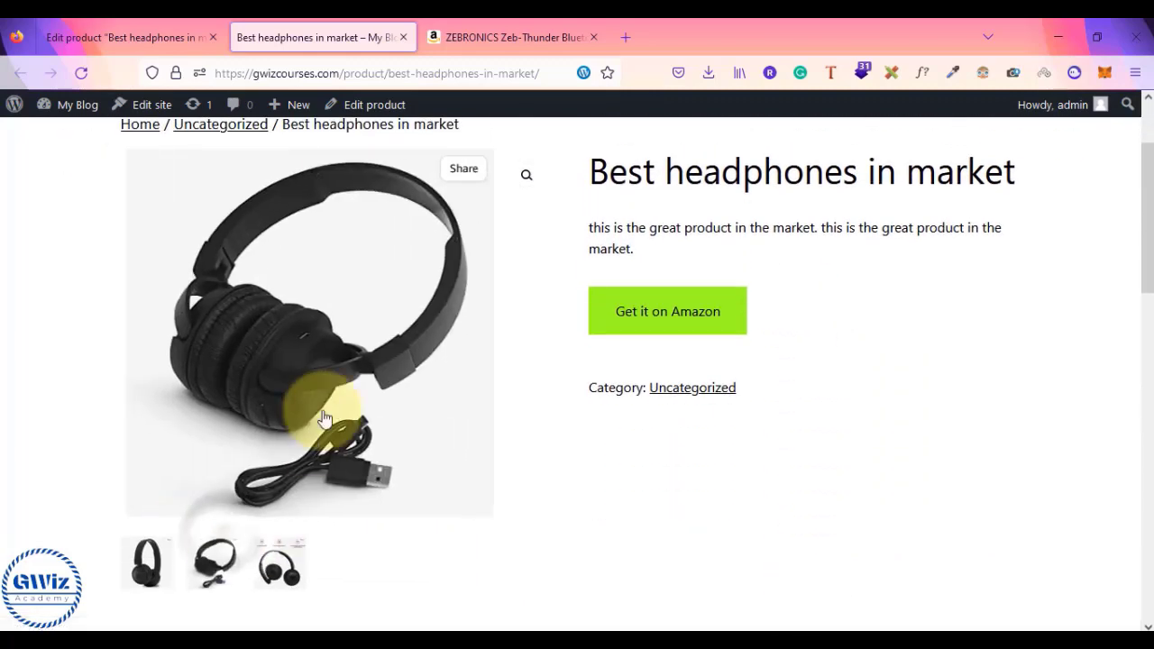
left_click(682, 323)
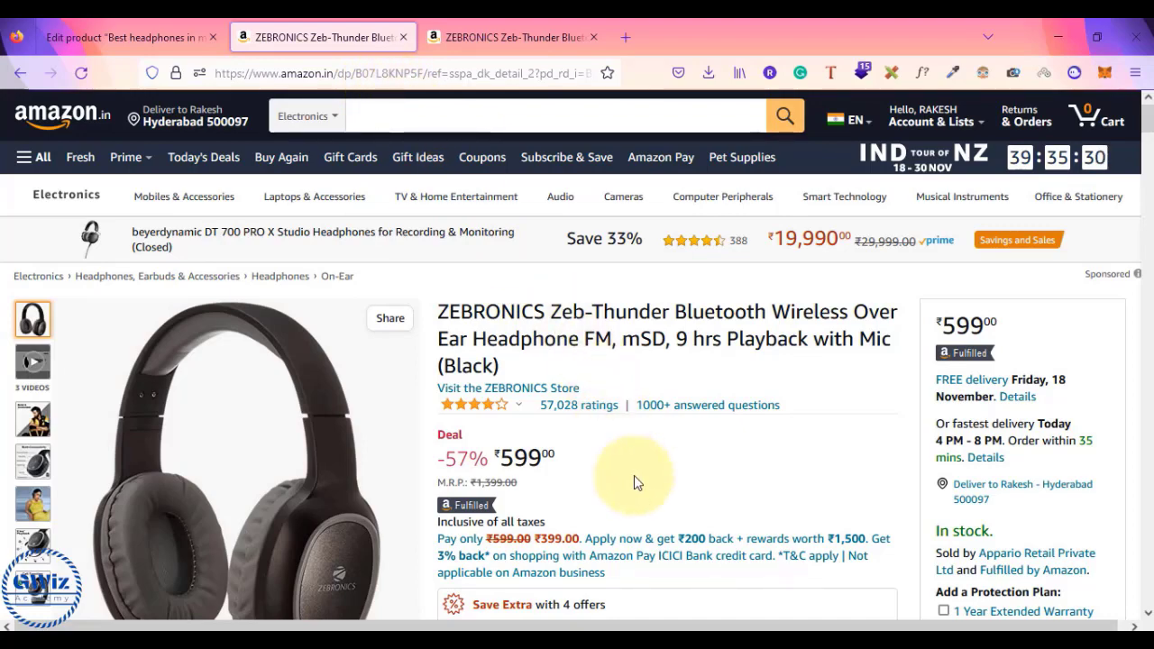
- Check the ZEBRONICS Zeb-Thunder Amazon listing, then return to the Edit product tab
scroll(634, 475, "down", 5)
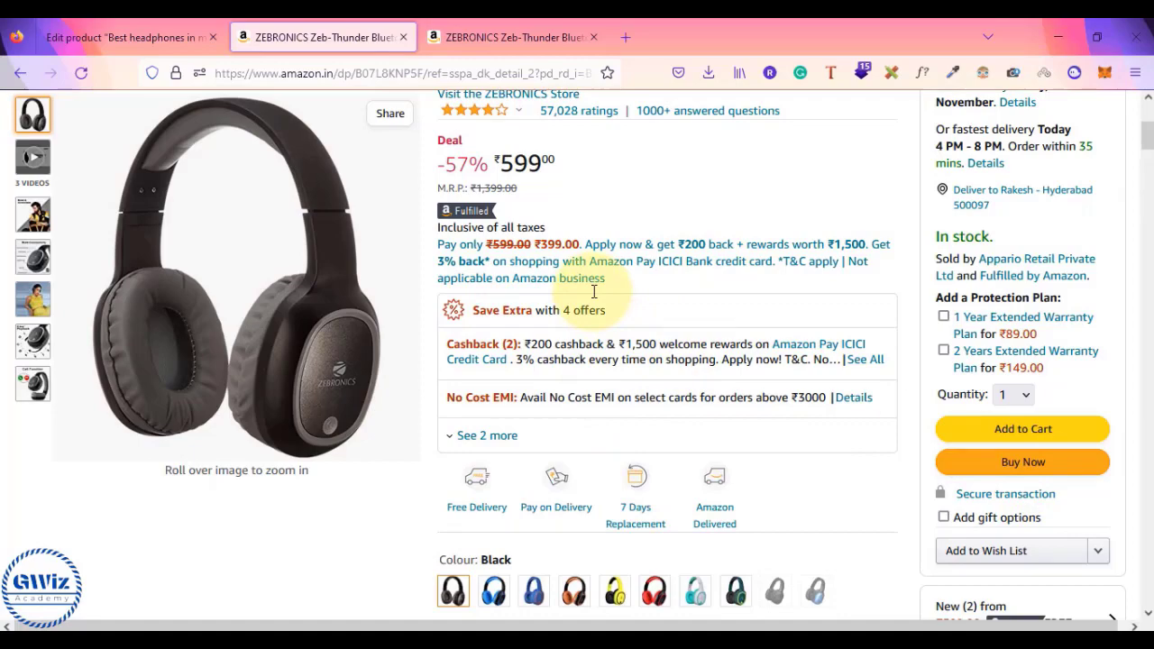
scroll(595, 291, "up", 5)
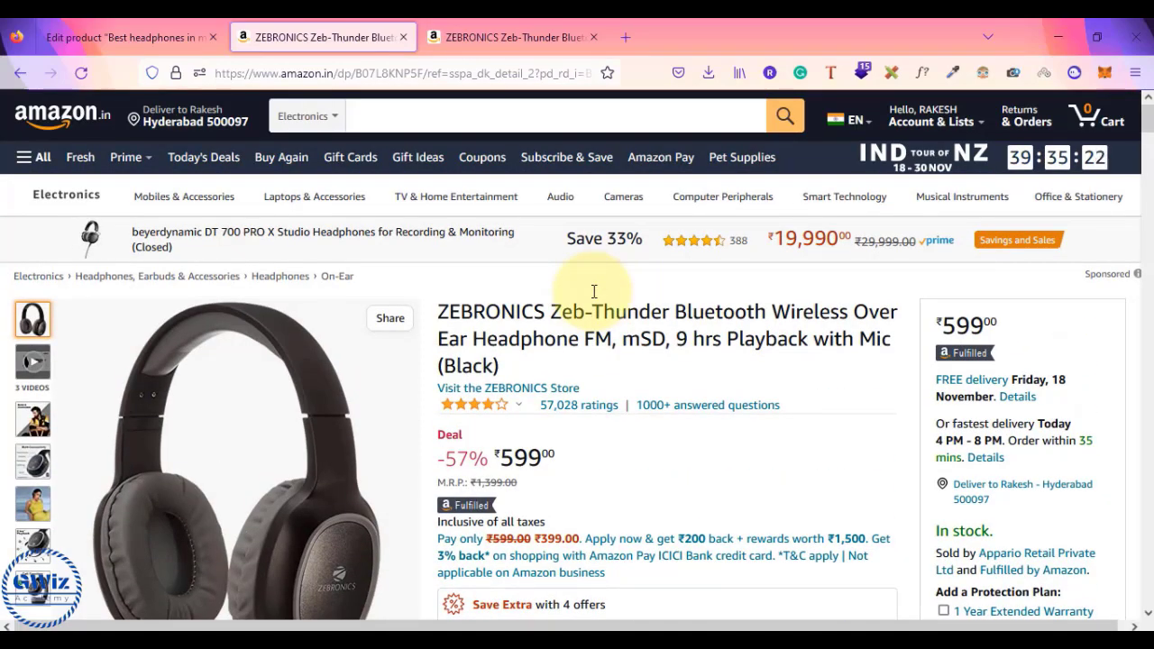
left_click(108, 37)
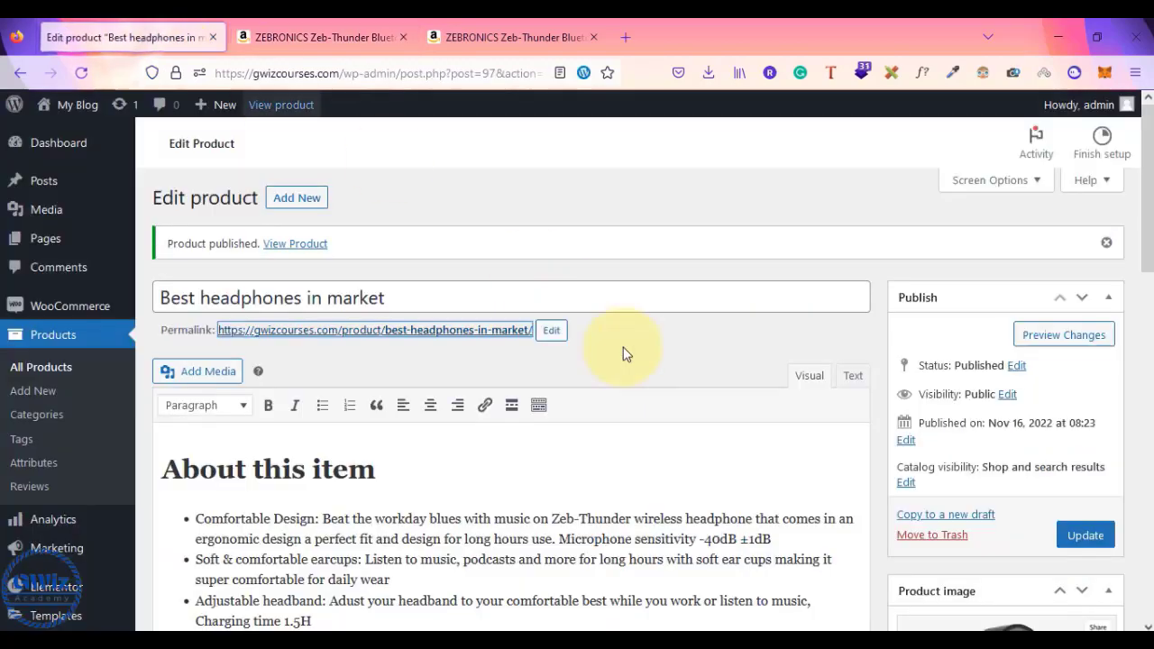
- Close both Amazon product tabs
left_click(678, 345)
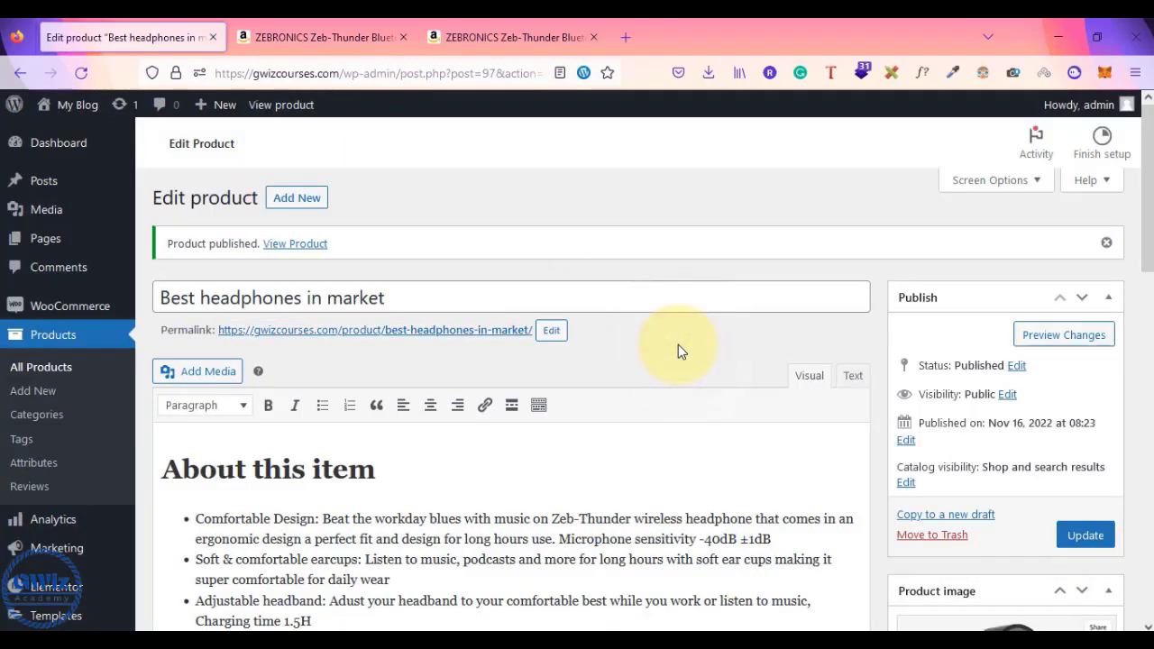
scroll(678, 344, "down", 5)
scroll(678, 345, "up", 5)
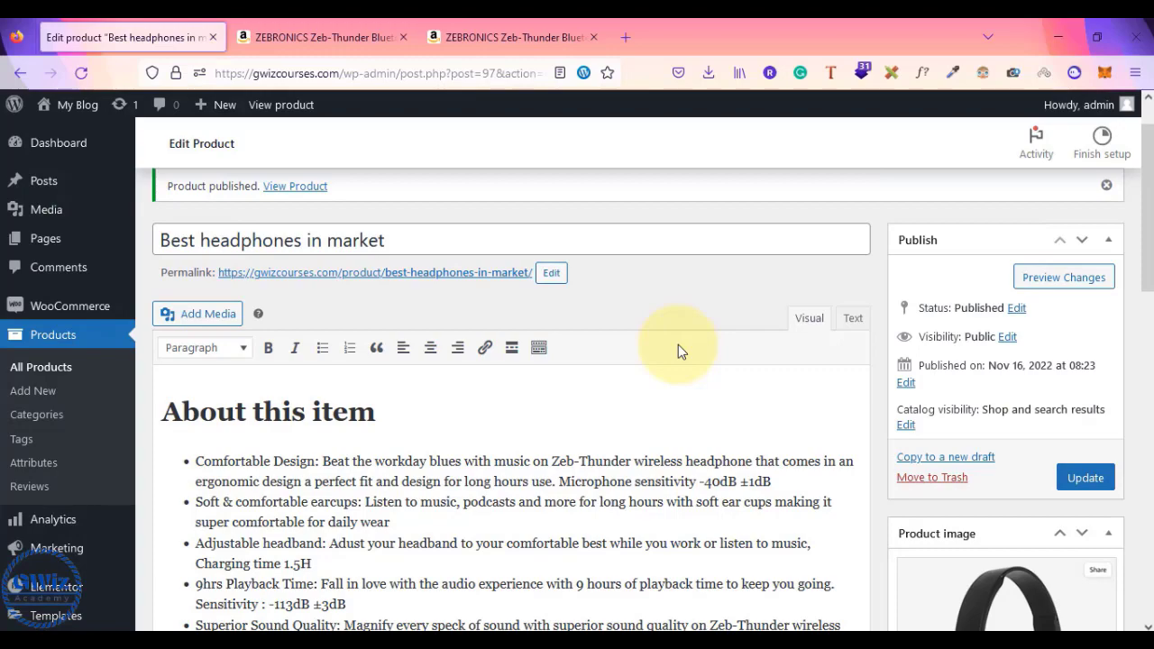
scroll(679, 344, "up", 1)
scroll(678, 345, "down", 2)
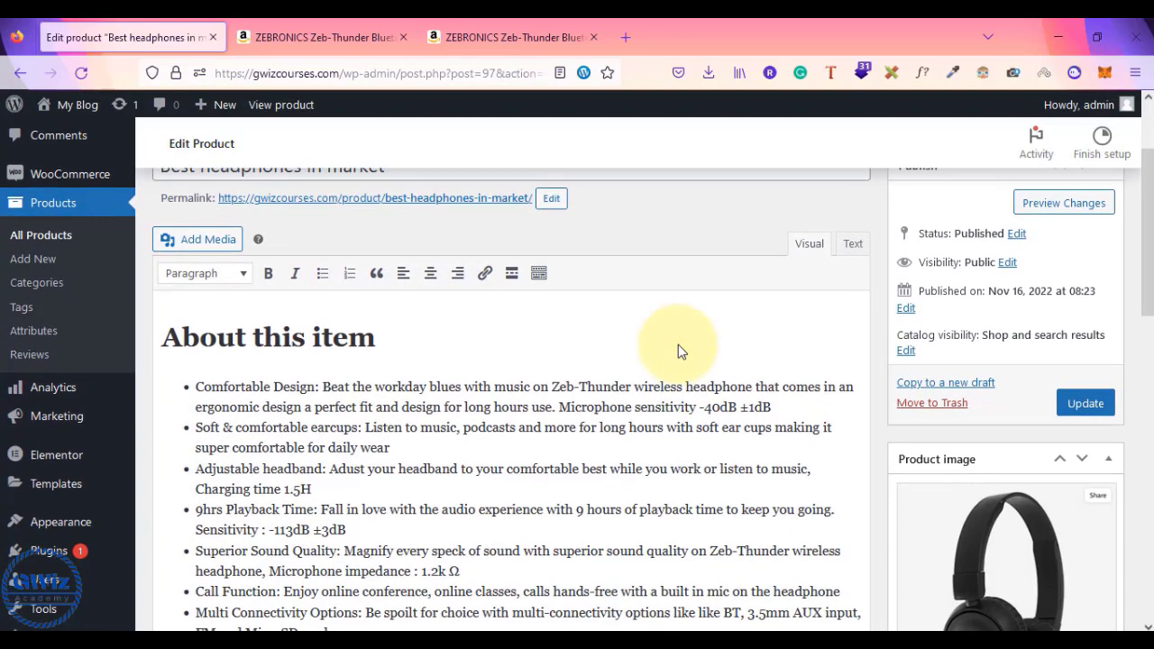
left_click(355, 24)
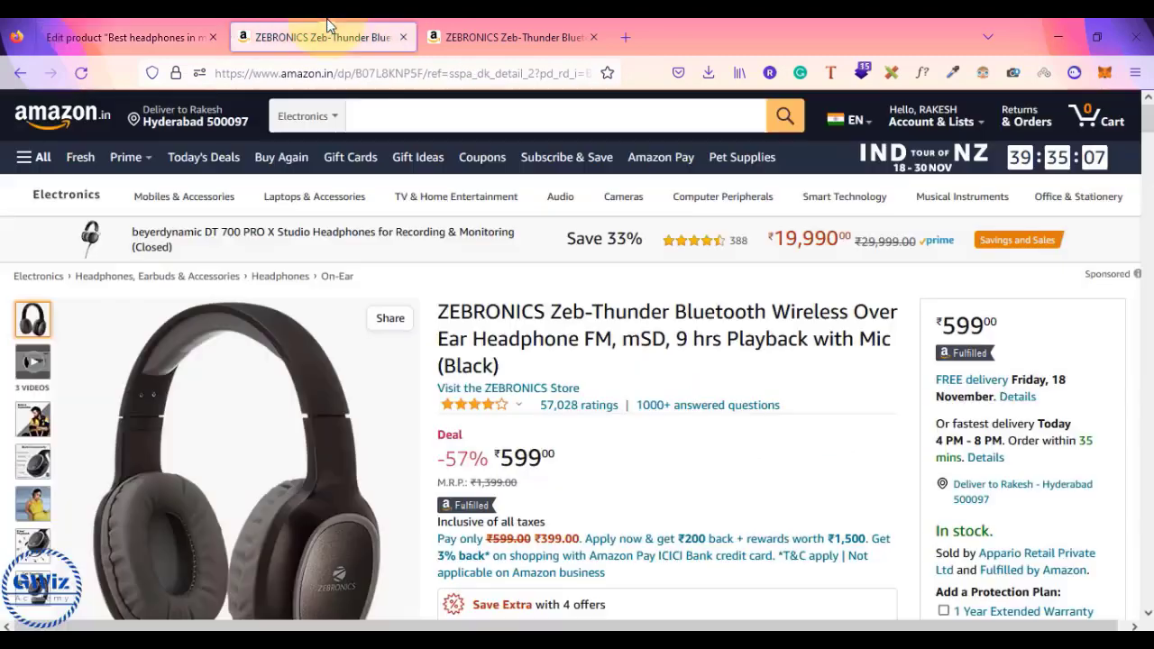
left_click(405, 39)
left_click(405, 39)
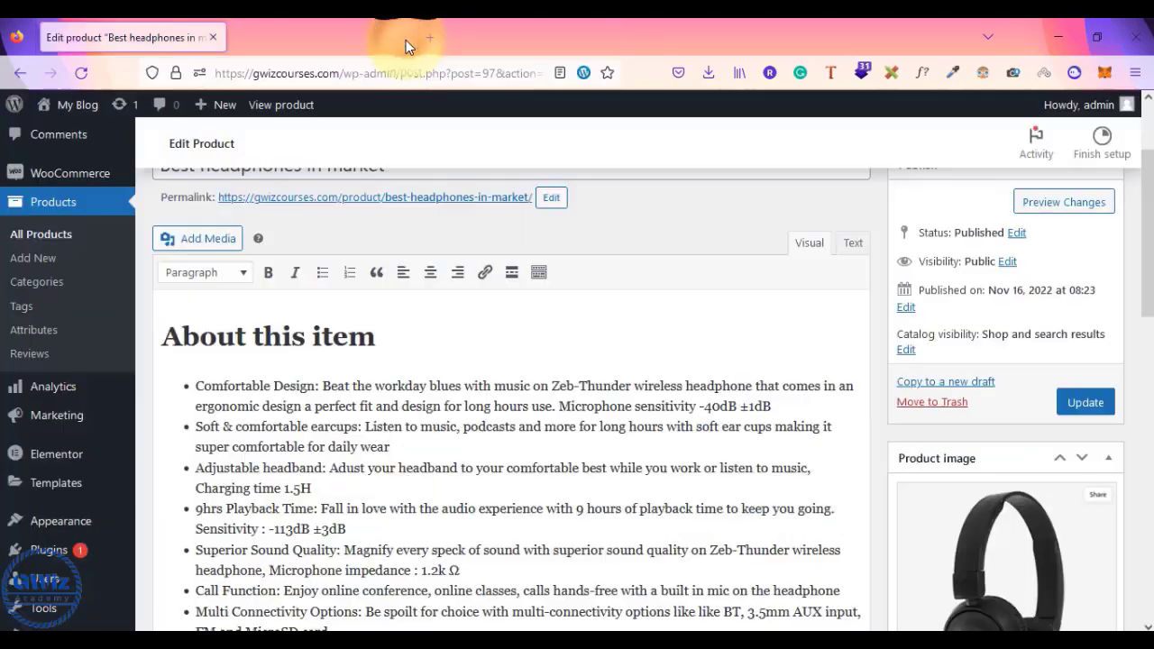
- Review the Product URL and 'Get it on Amazon' button text in Product data
scroll(762, 289, "up", 2)
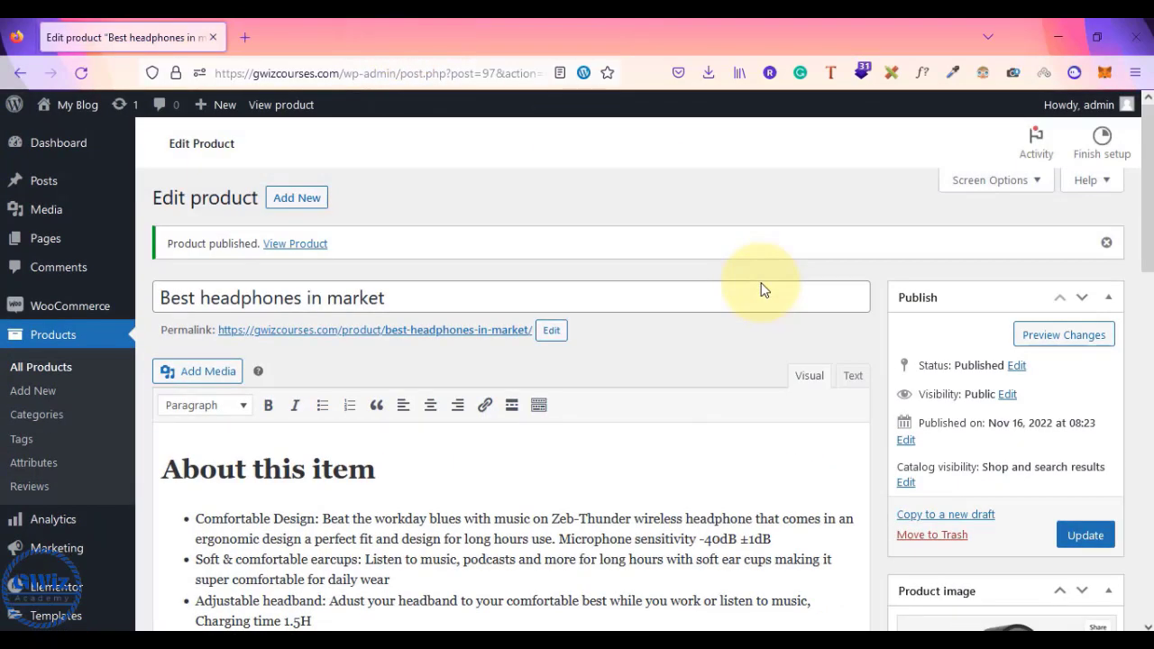
scroll(762, 289, "down", 4)
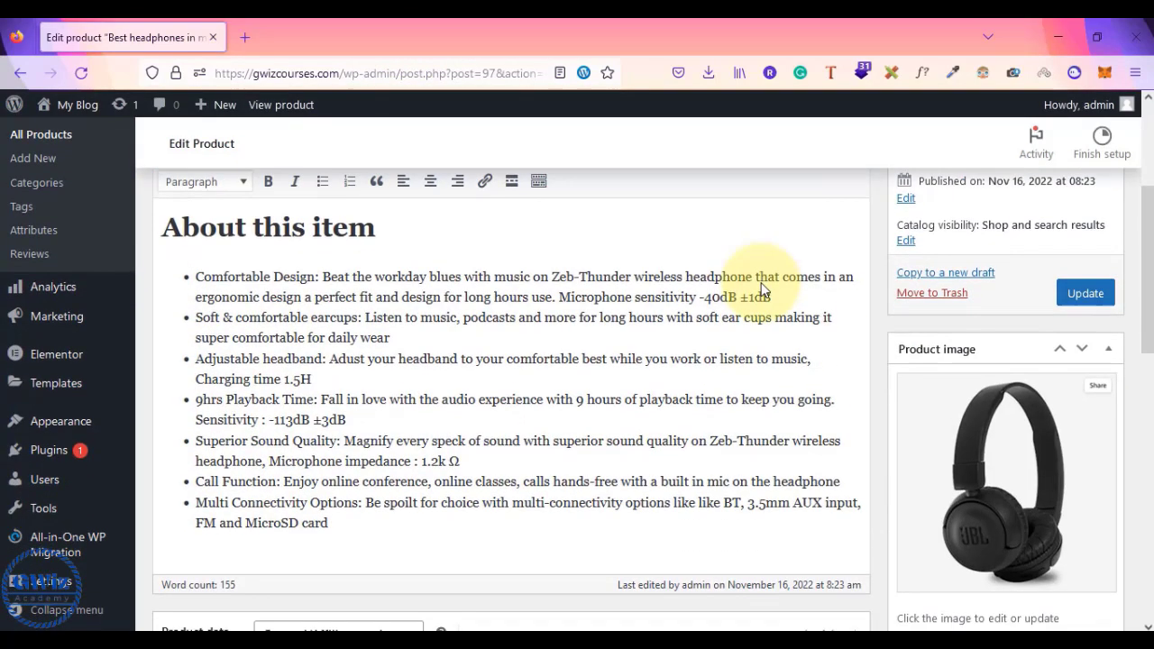
scroll(762, 289, "down", 1)
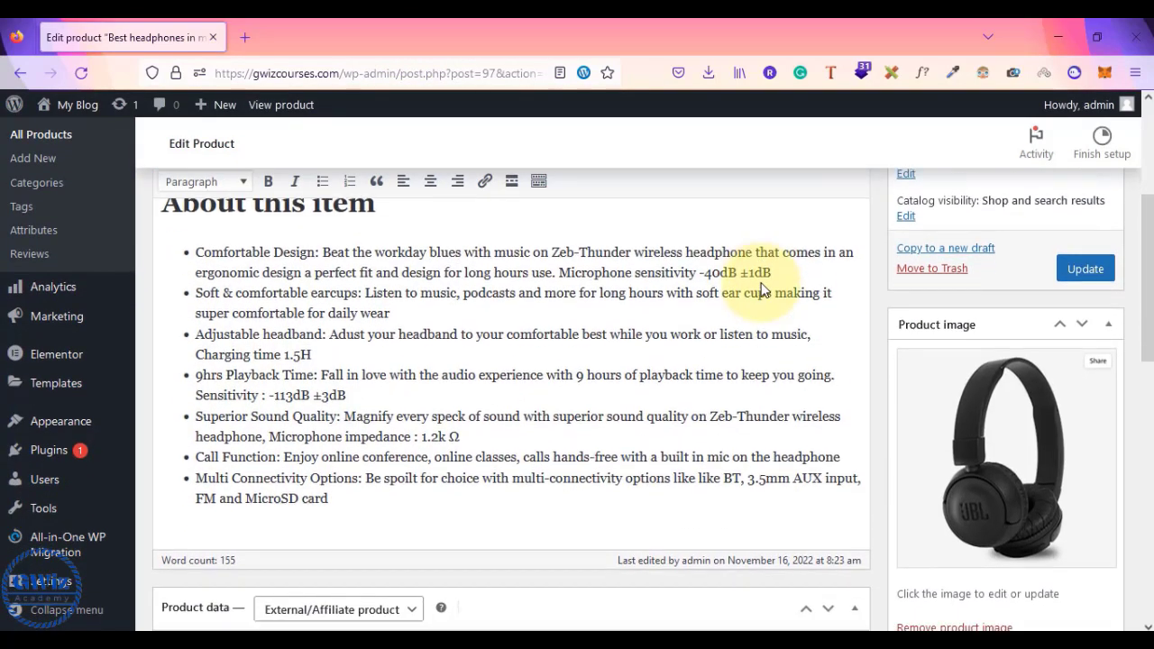
scroll(496, 298, "up", 3)
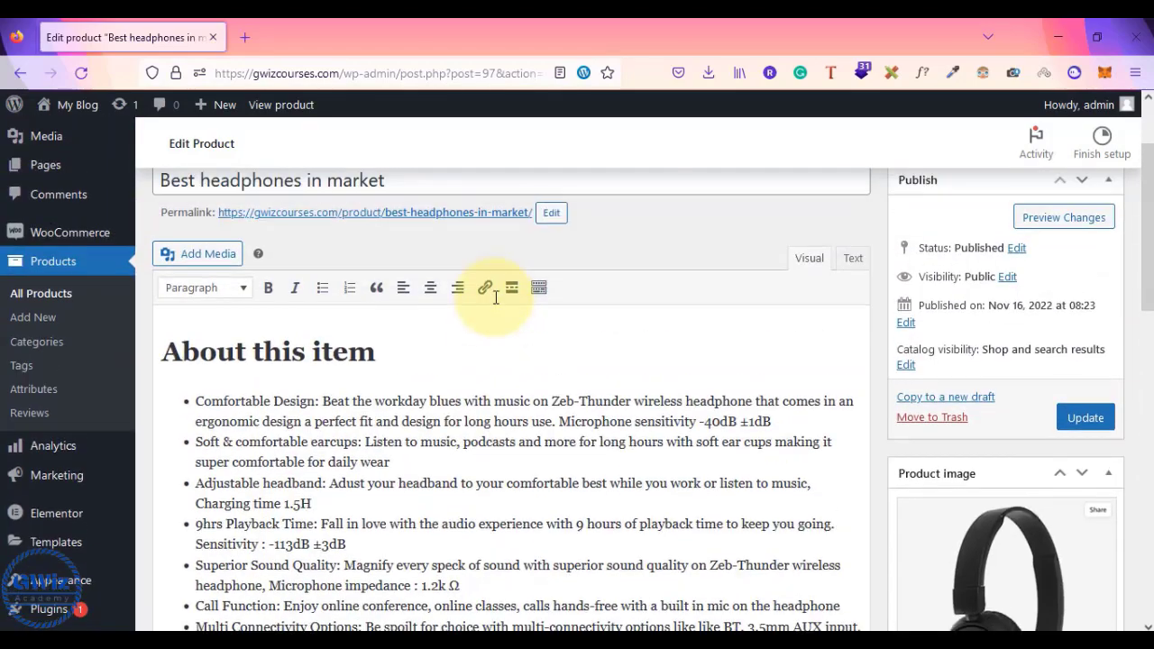
scroll(724, 373, "down", 5)
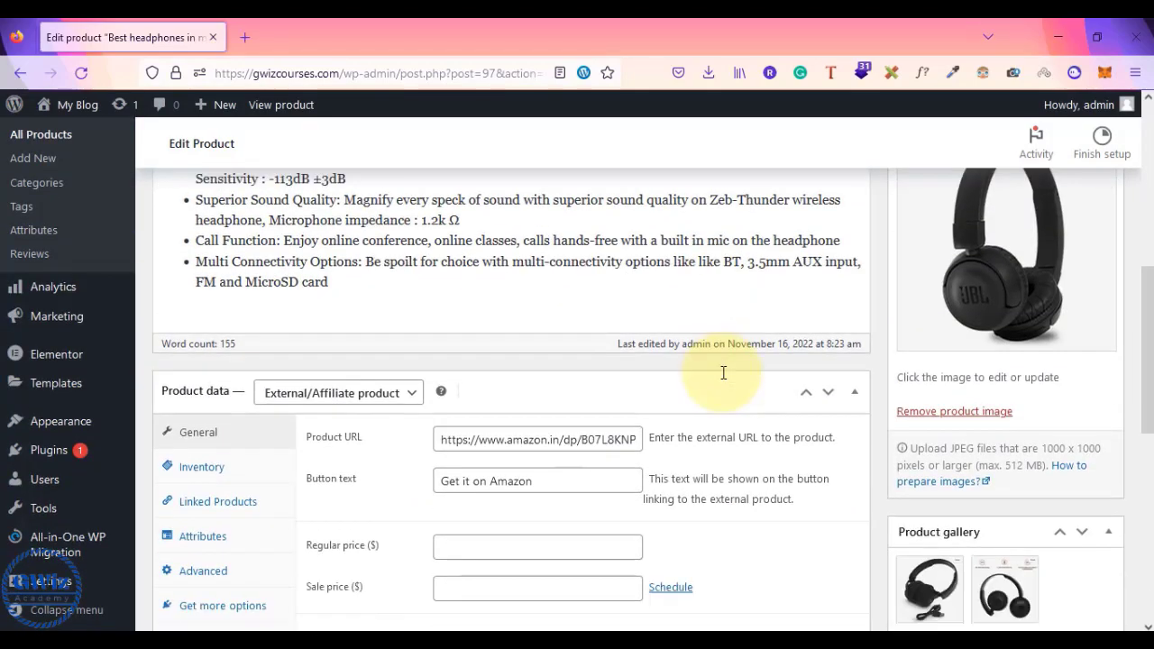
scroll(723, 372, "up", 3)
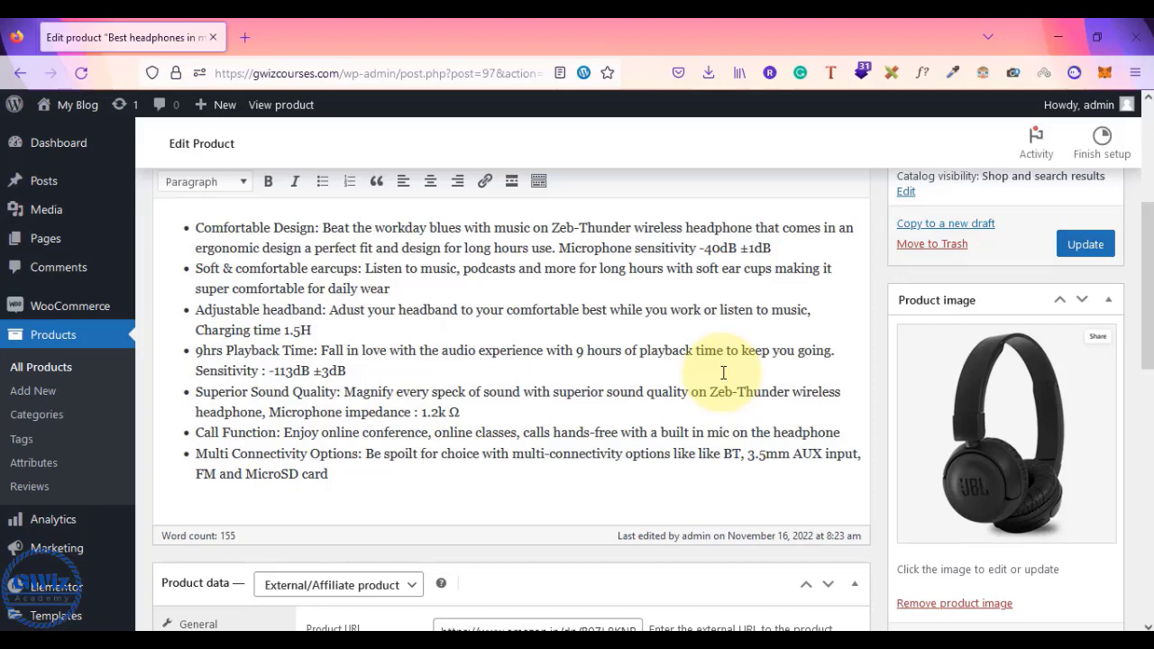
scroll(723, 372, "up", 2)
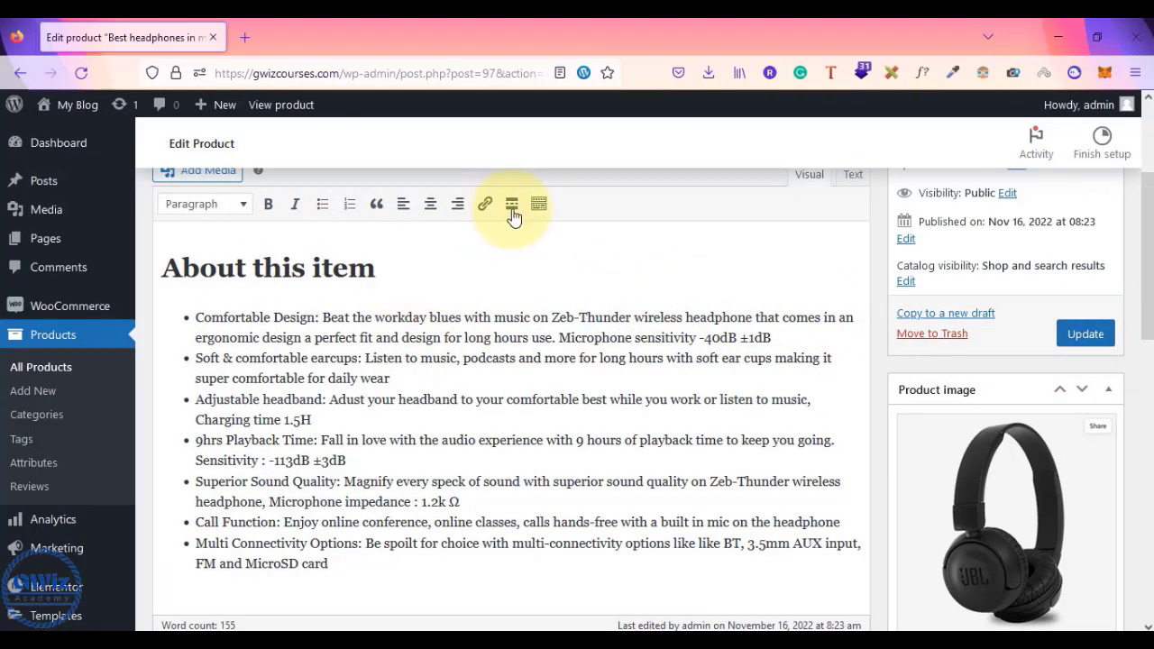
scroll(611, 369, "down", 4)
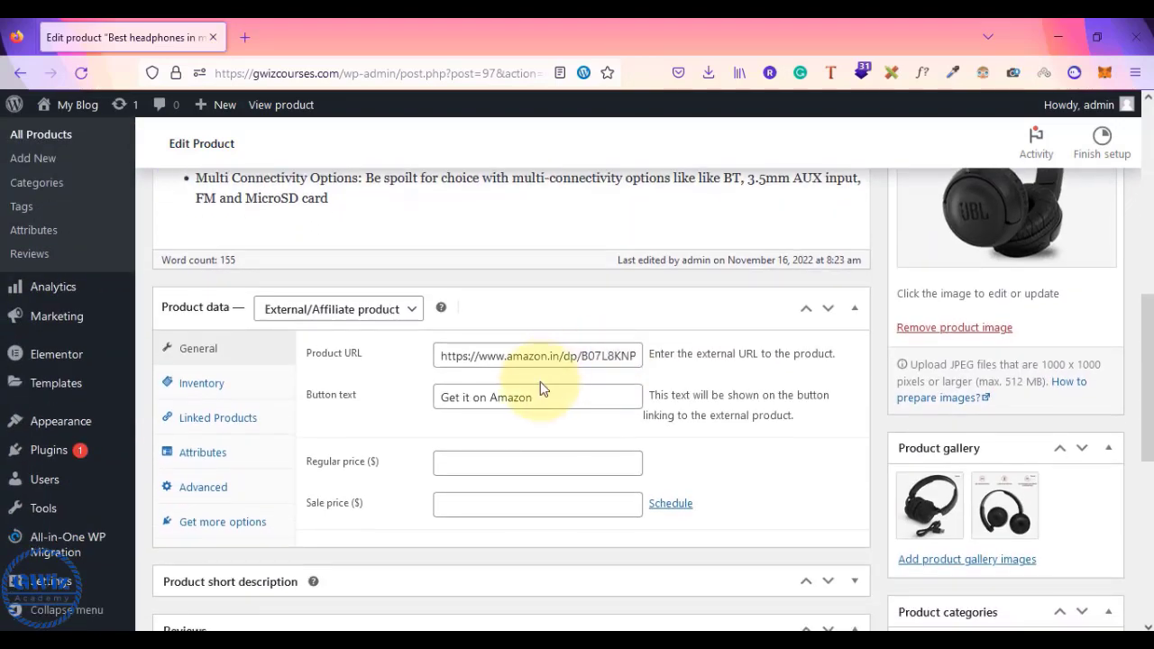
left_click_drag(541, 390, 412, 399)
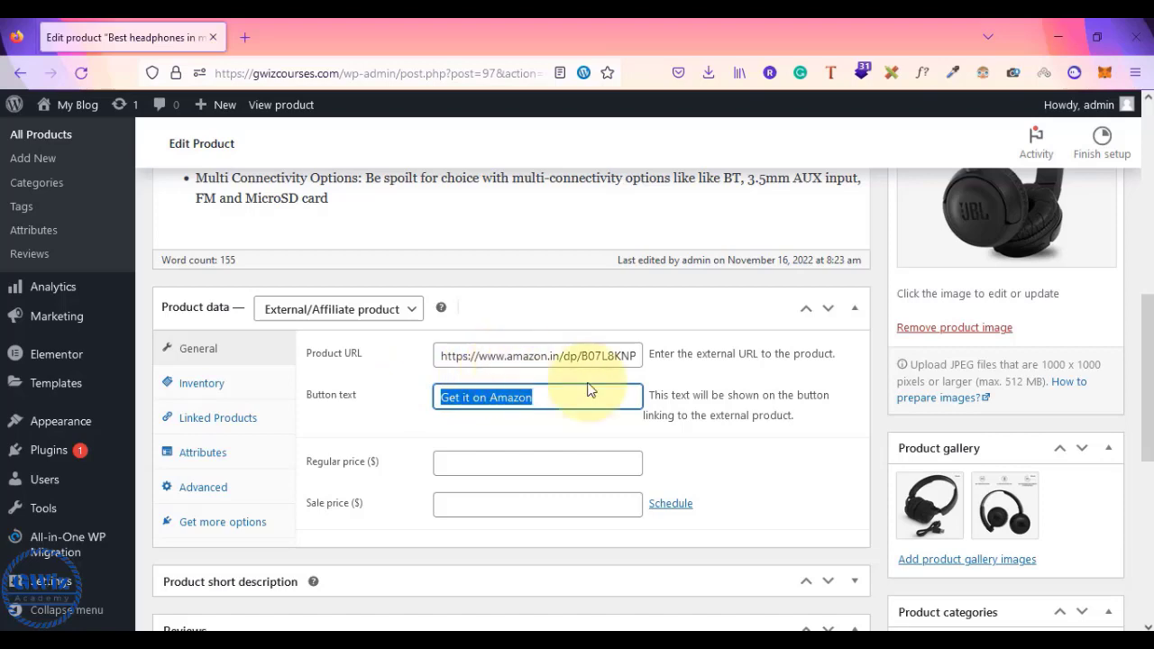
left_click(715, 463)
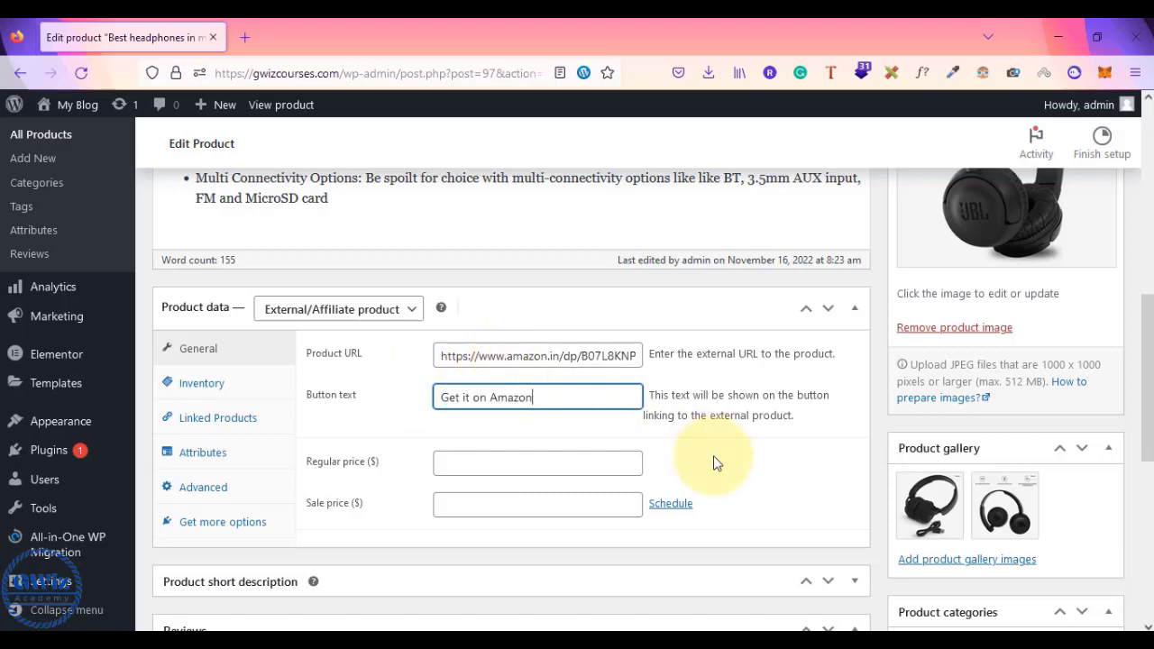
scroll(714, 462, "up", 4)
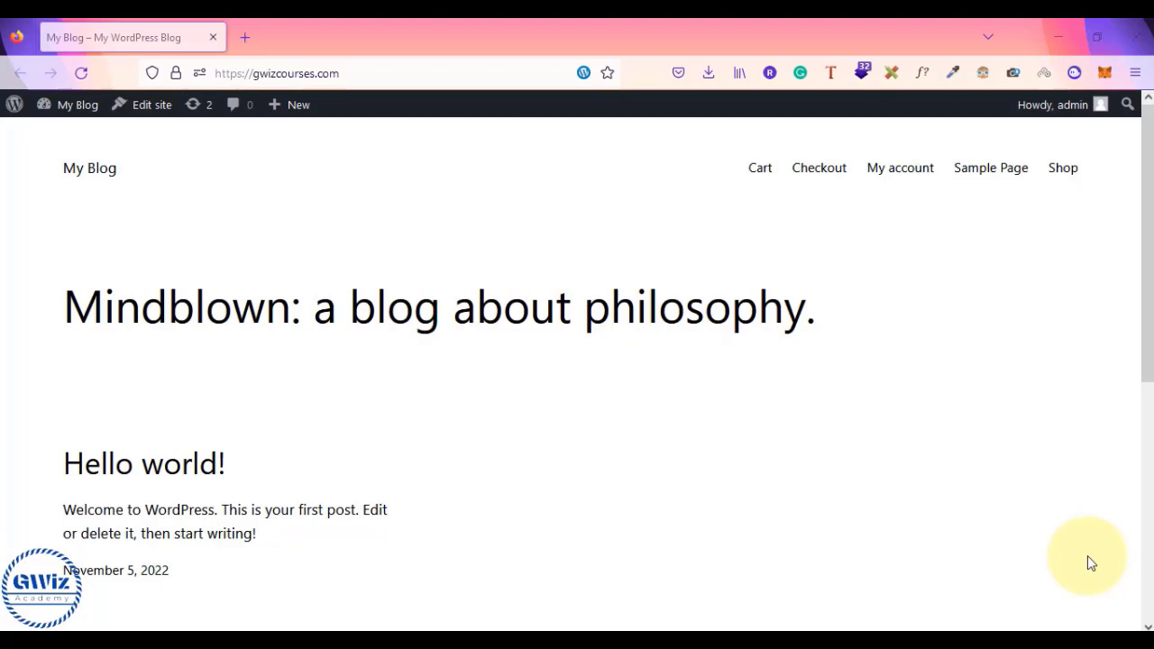
- Add a Beanie from the Shop to the cart and proceed to checkout for Beanie × 2 at ₹36.00
left_click(1063, 176)
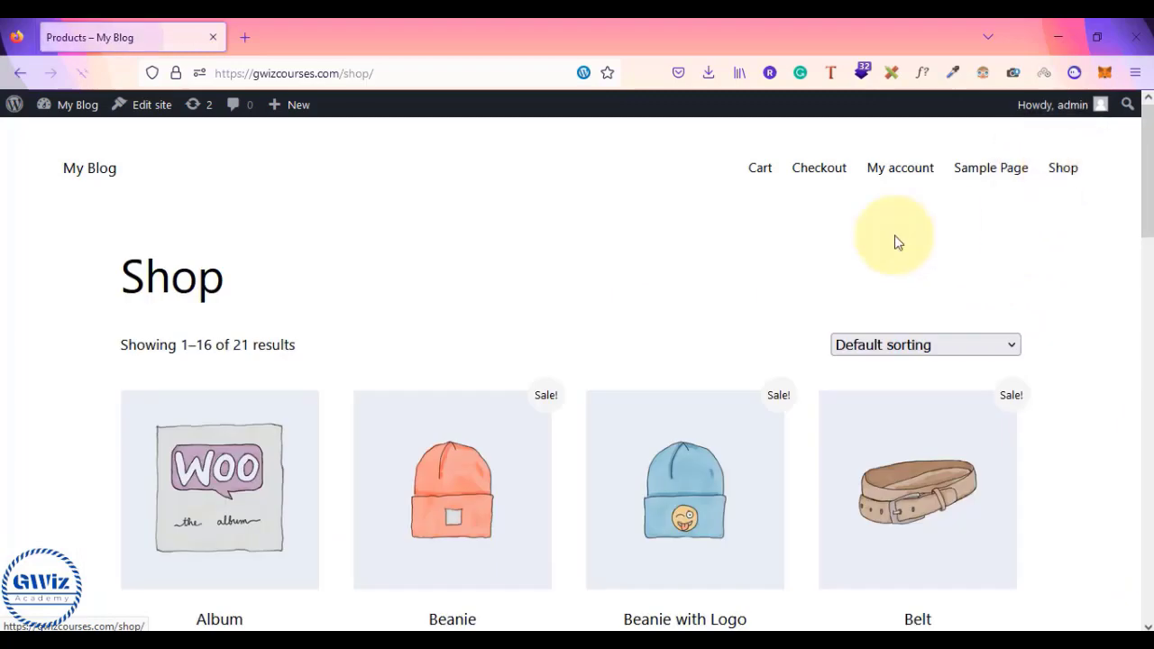
scroll(709, 327, "down", 2)
left_click(431, 551)
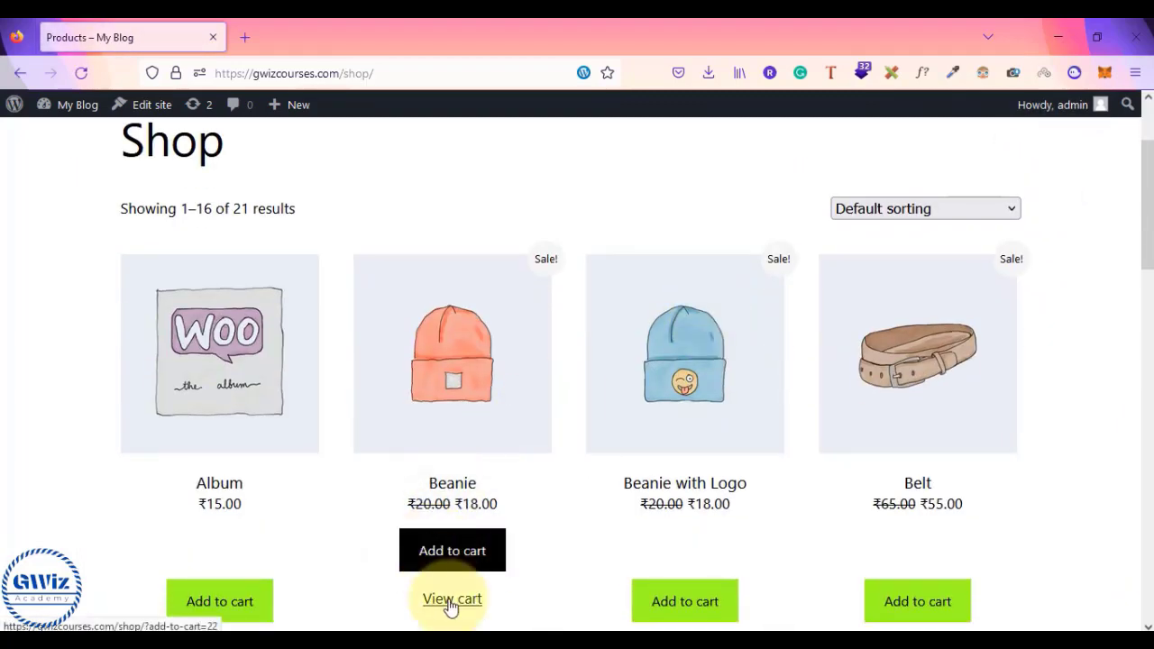
left_click(451, 602)
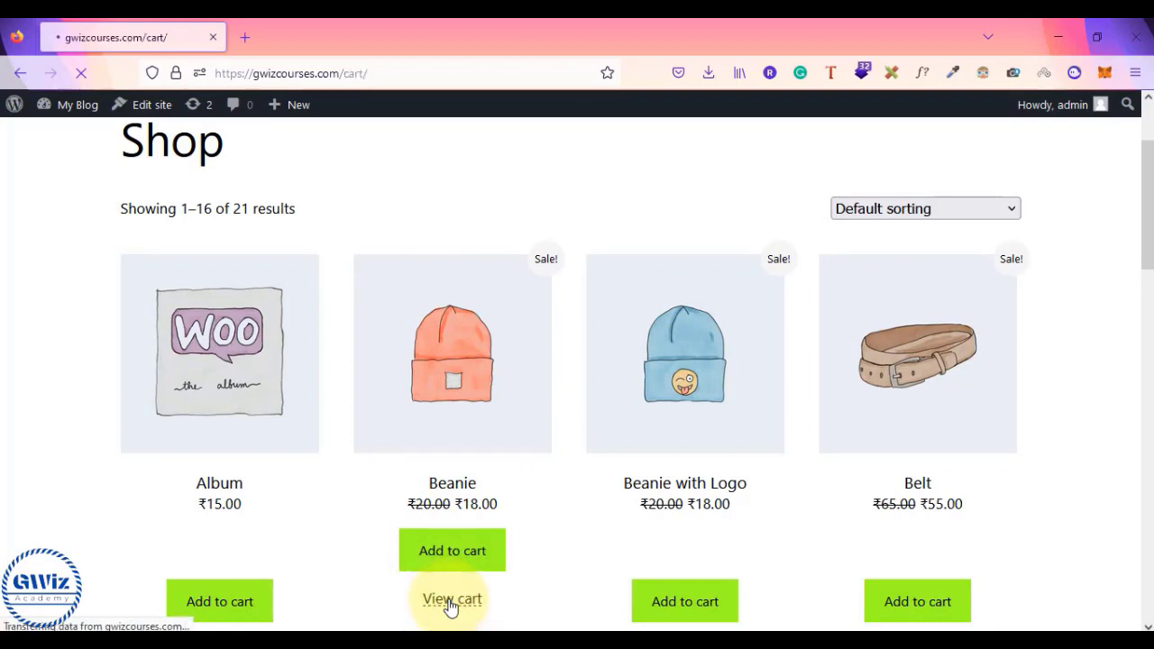
scroll(448, 606, "down", 3)
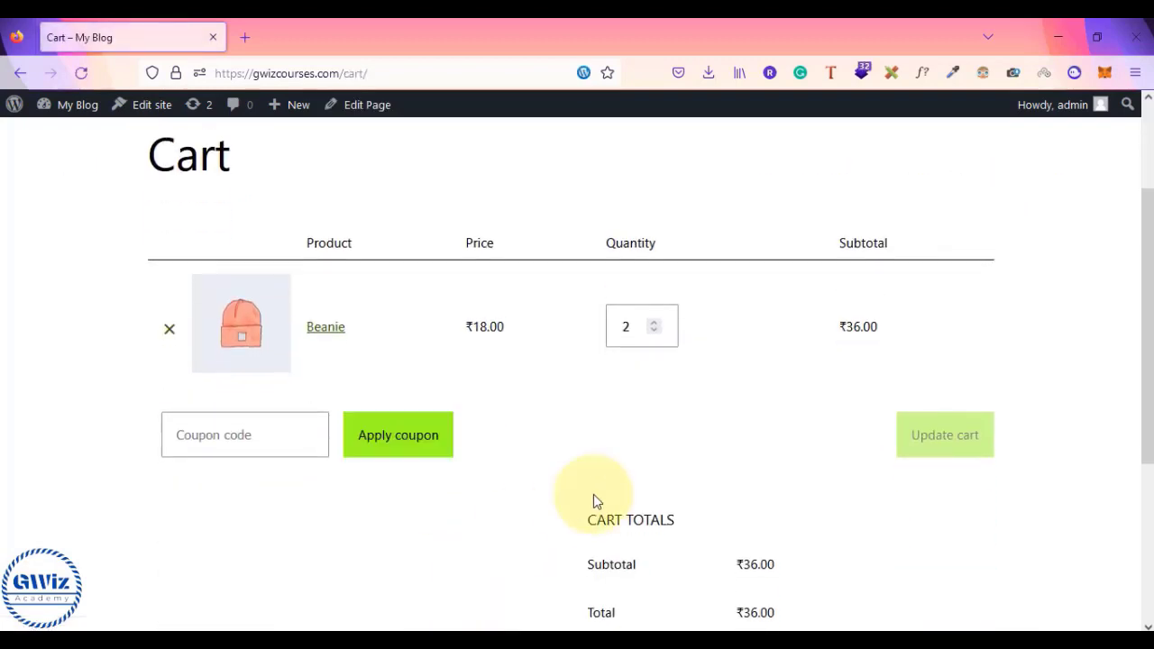
scroll(594, 494, "down", 3)
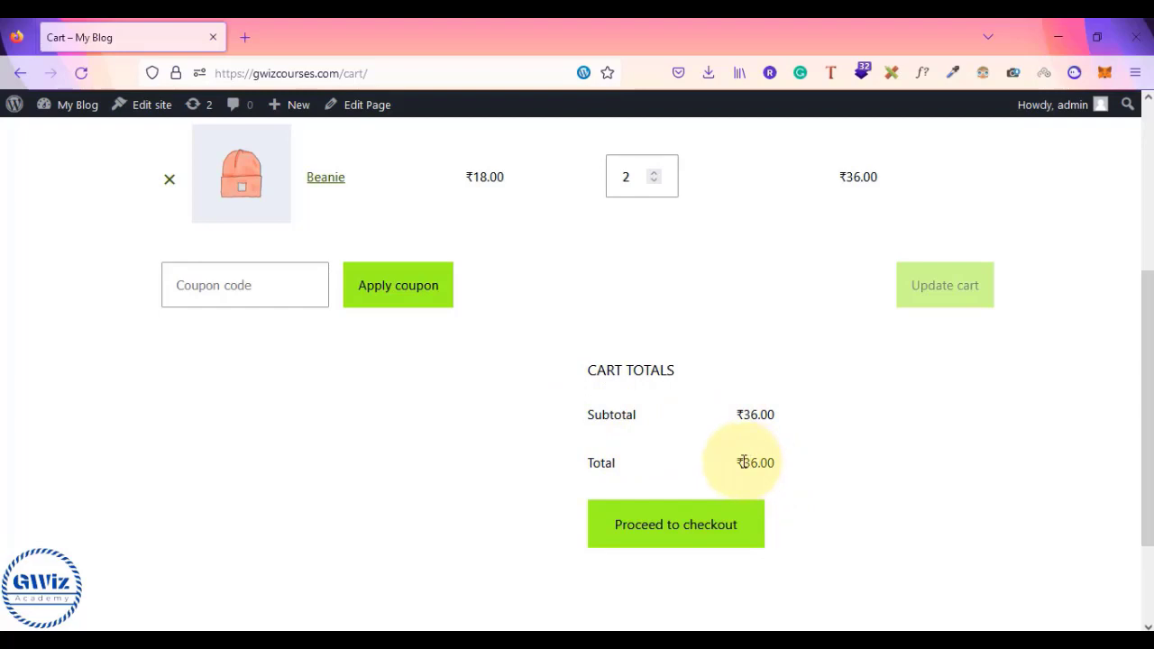
left_click(682, 532)
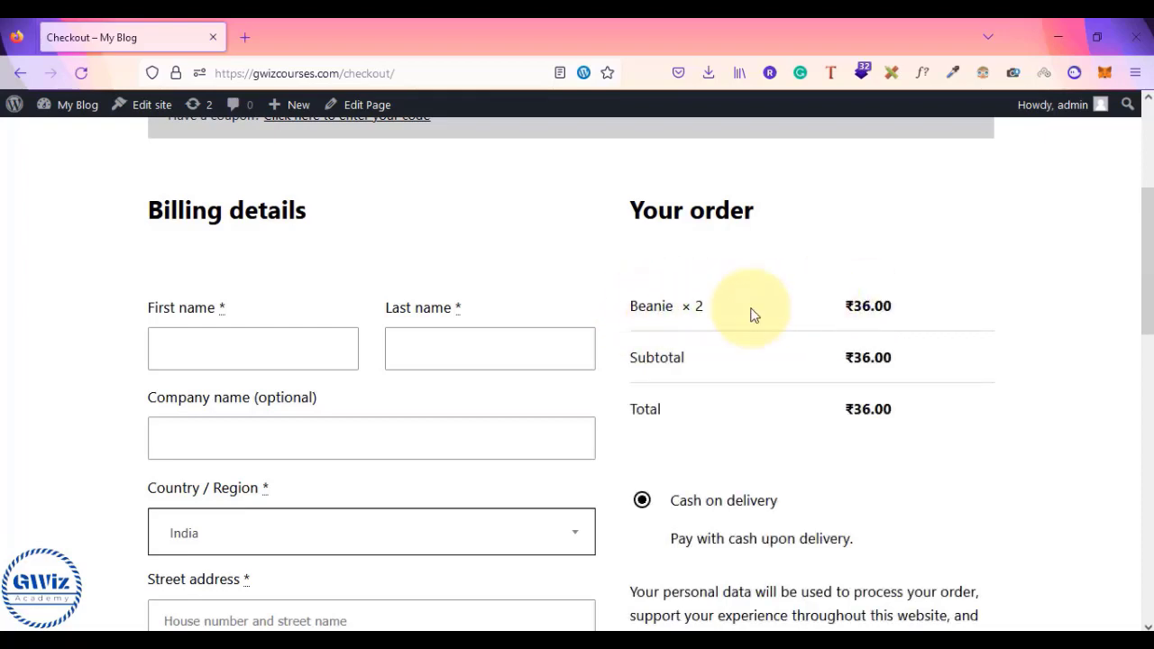
left_click_drag(834, 308, 948, 301)
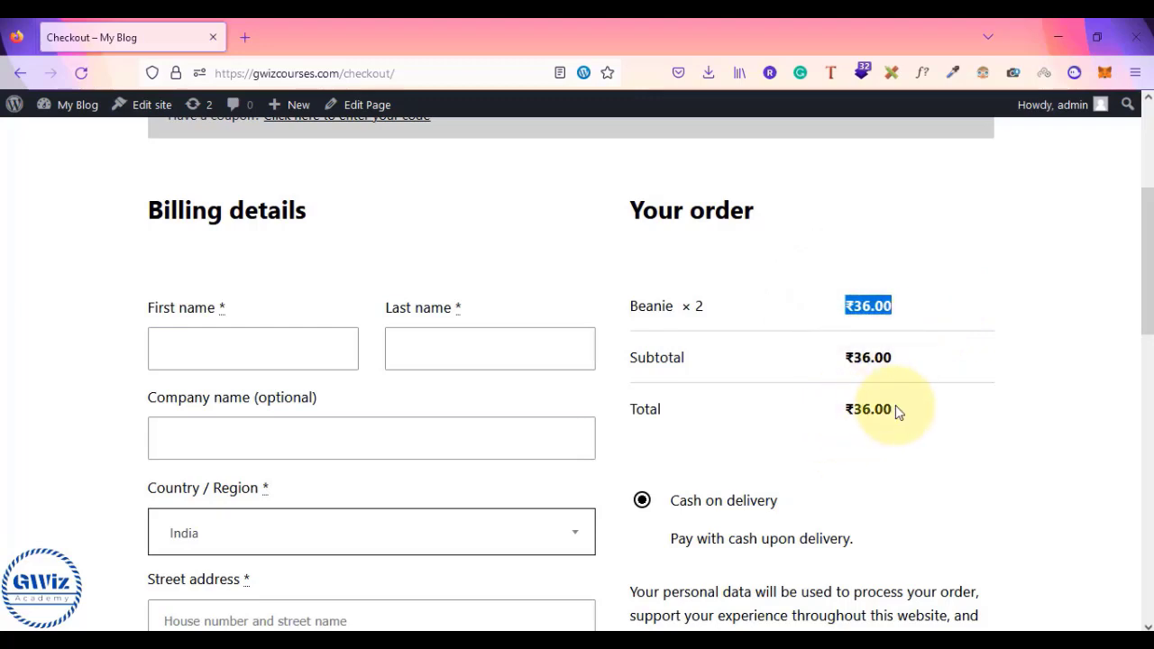
scroll(898, 413, "down", 3)
scroll(898, 412, "up", 2)
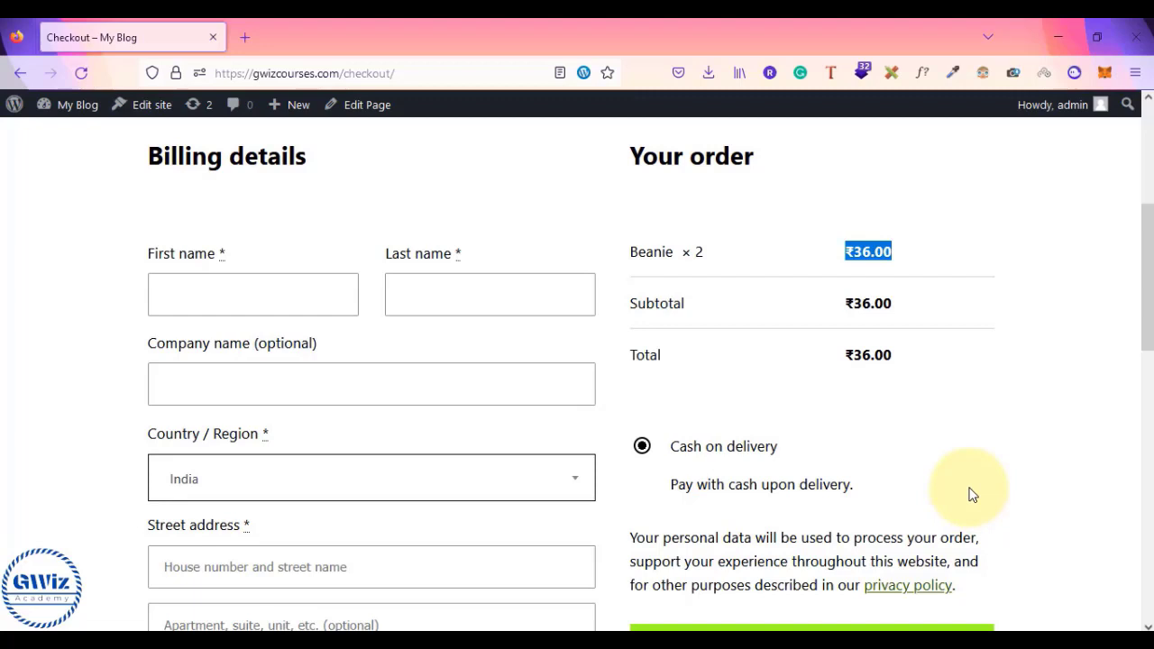
left_click(849, 307)
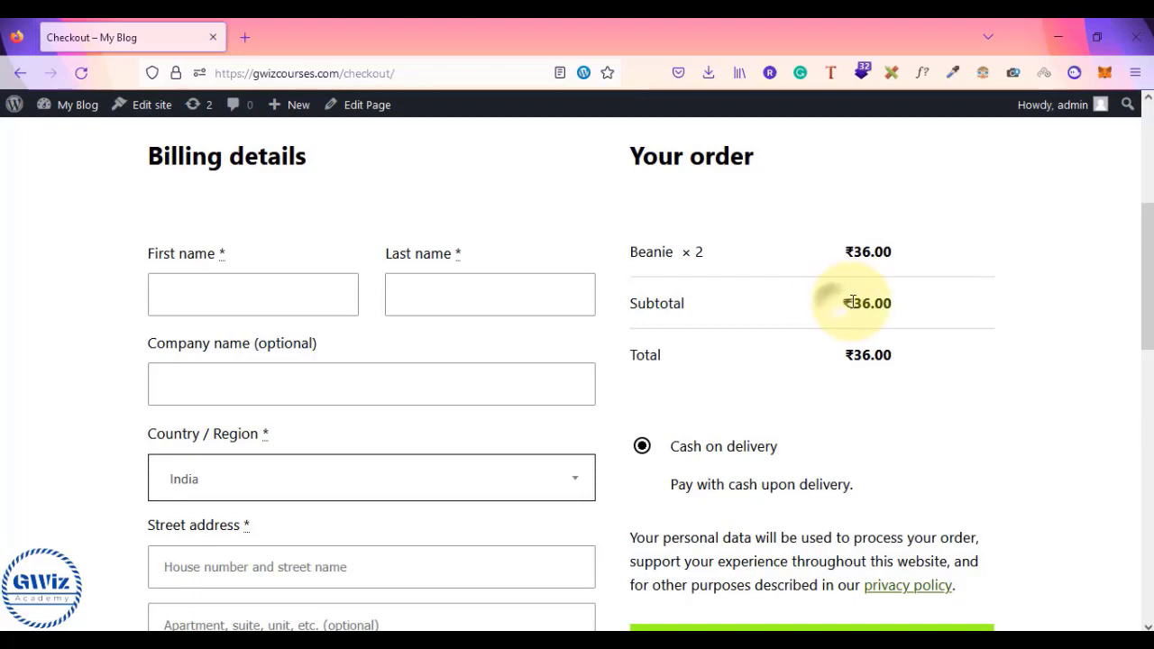
double_click(851, 303)
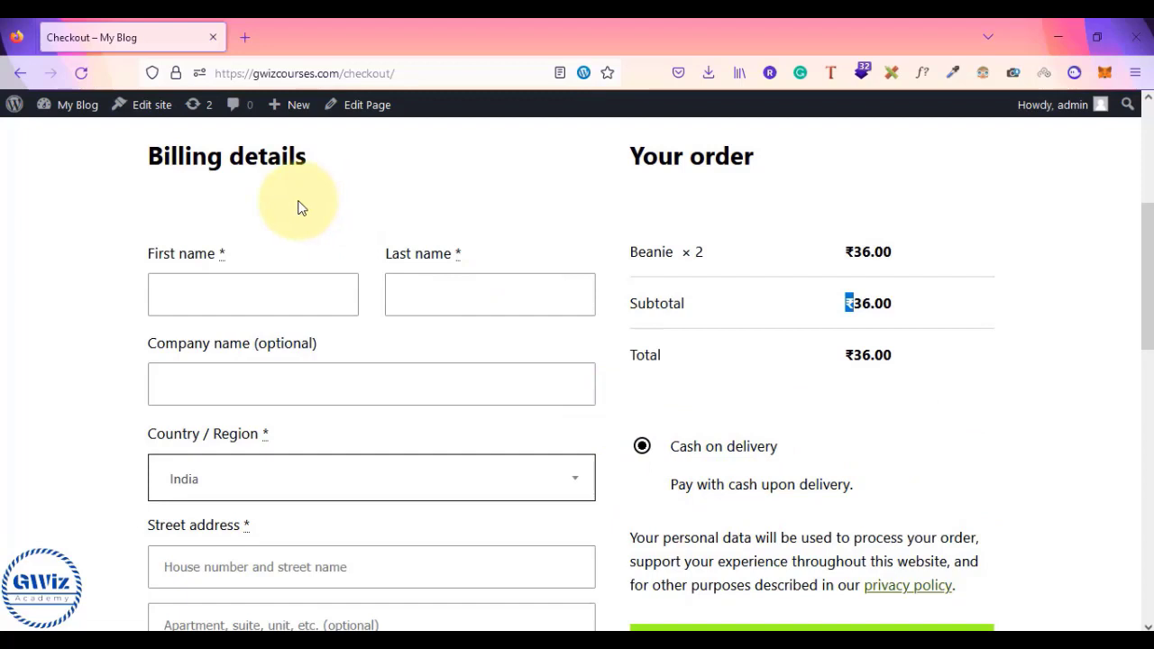
scroll(303, 208, "up", 2)
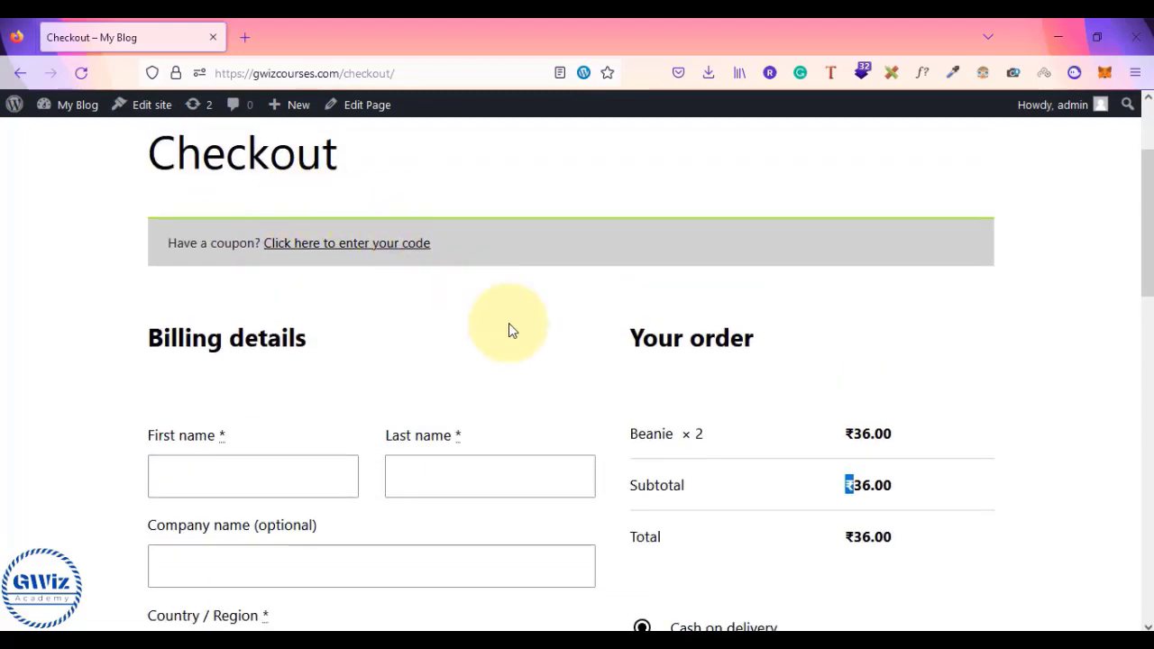
left_click(862, 467)
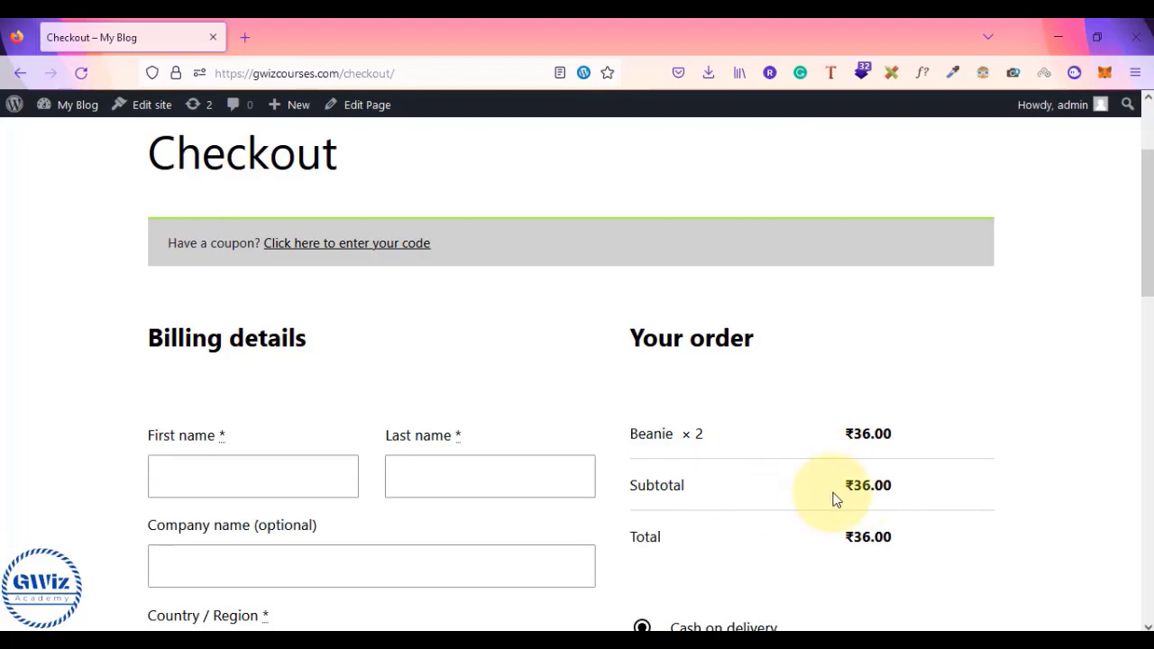
mouse_move(72, 113)
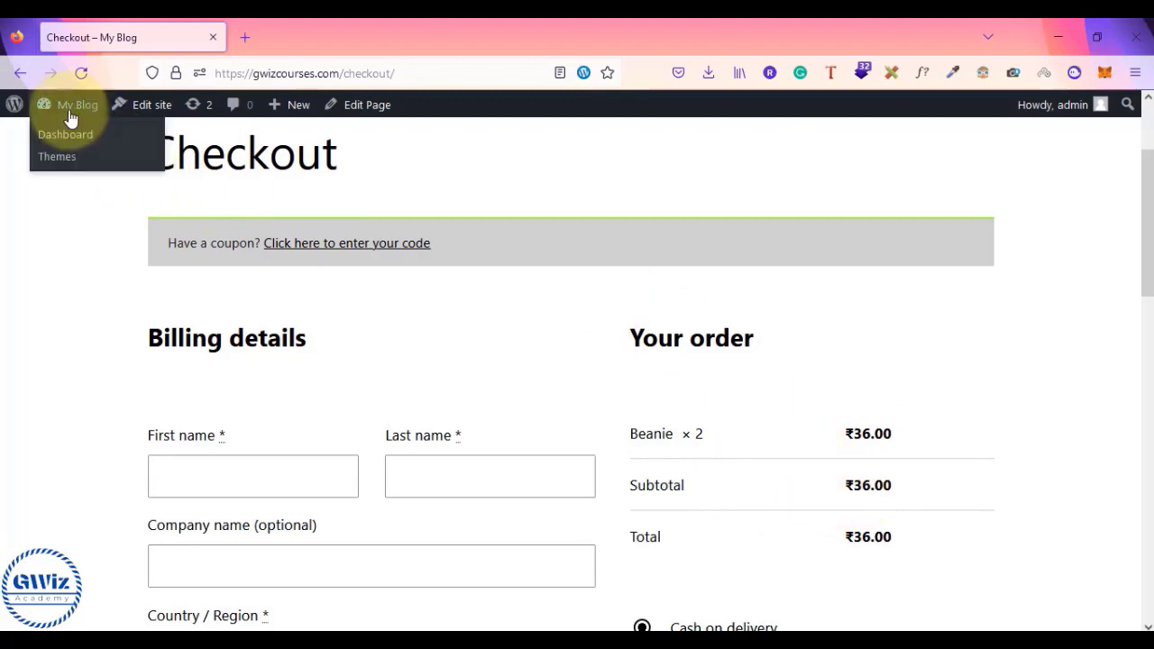
- Go from the admin dashboard to WooCommerce Settings
left_click(52, 137)
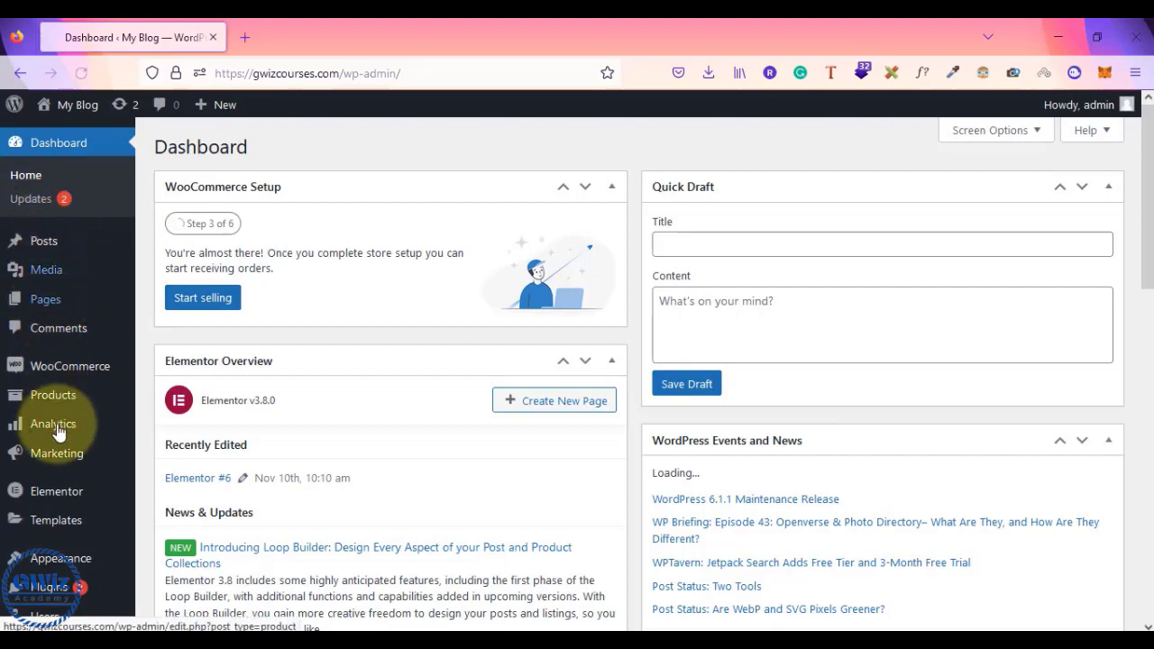
mouse_move(63, 370)
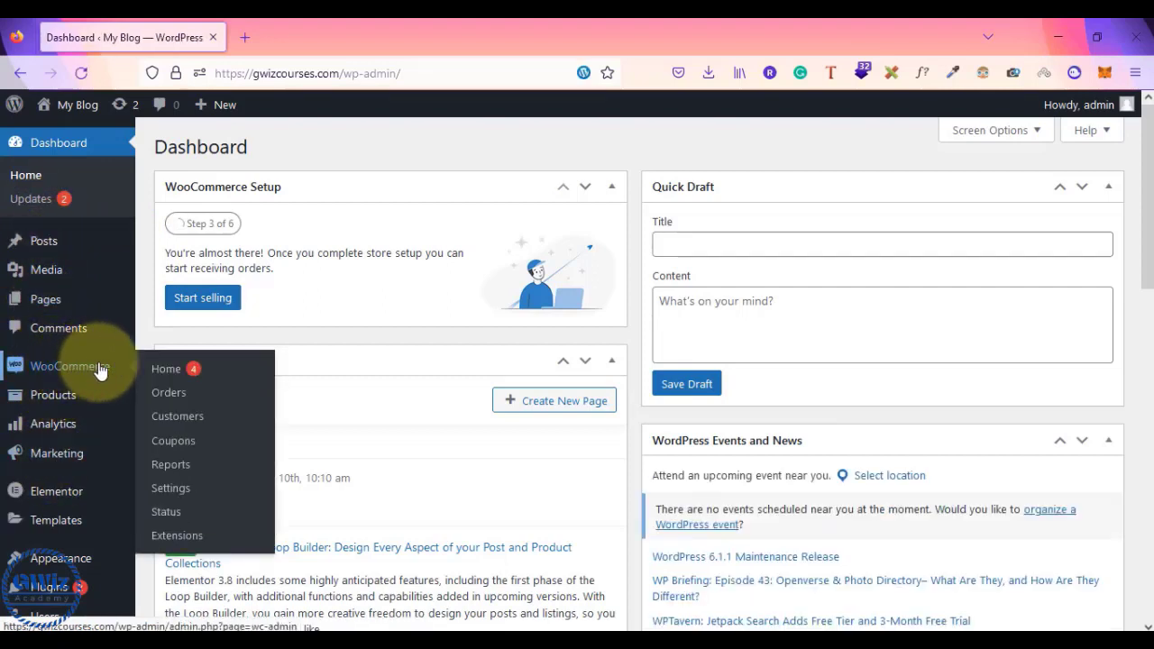
left_click(169, 488)
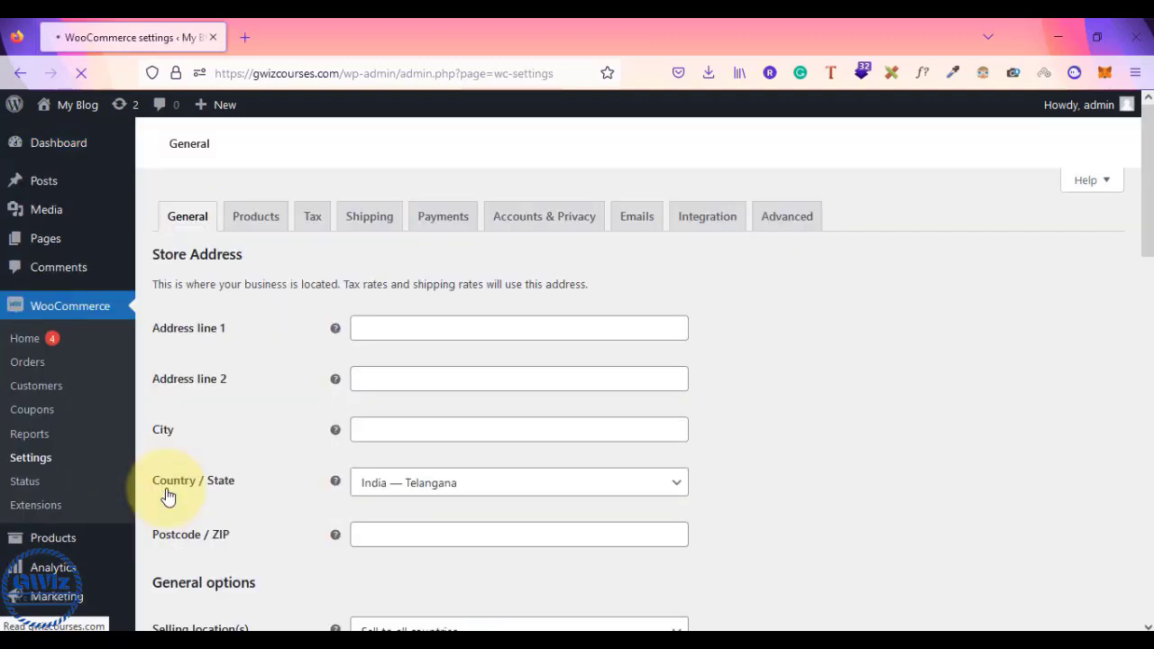
scroll(245, 458, "down", 4)
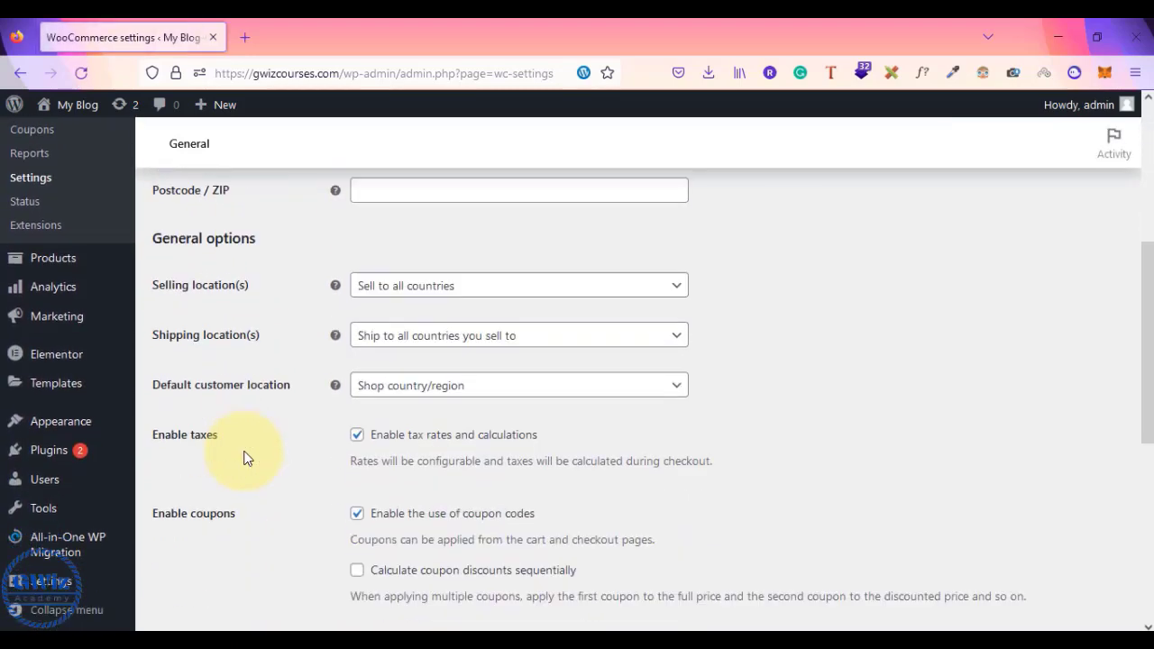
scroll(245, 457, "down", 4)
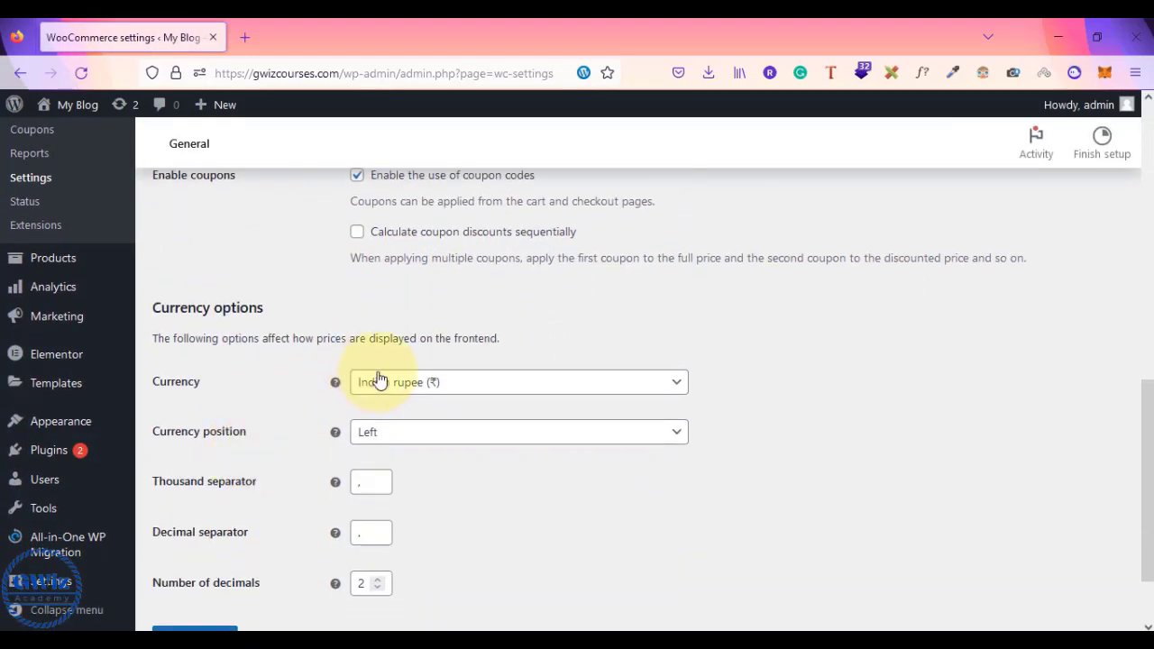
- Keep Indian rupee (₹) as the store currency and save the general settings
left_click(424, 386)
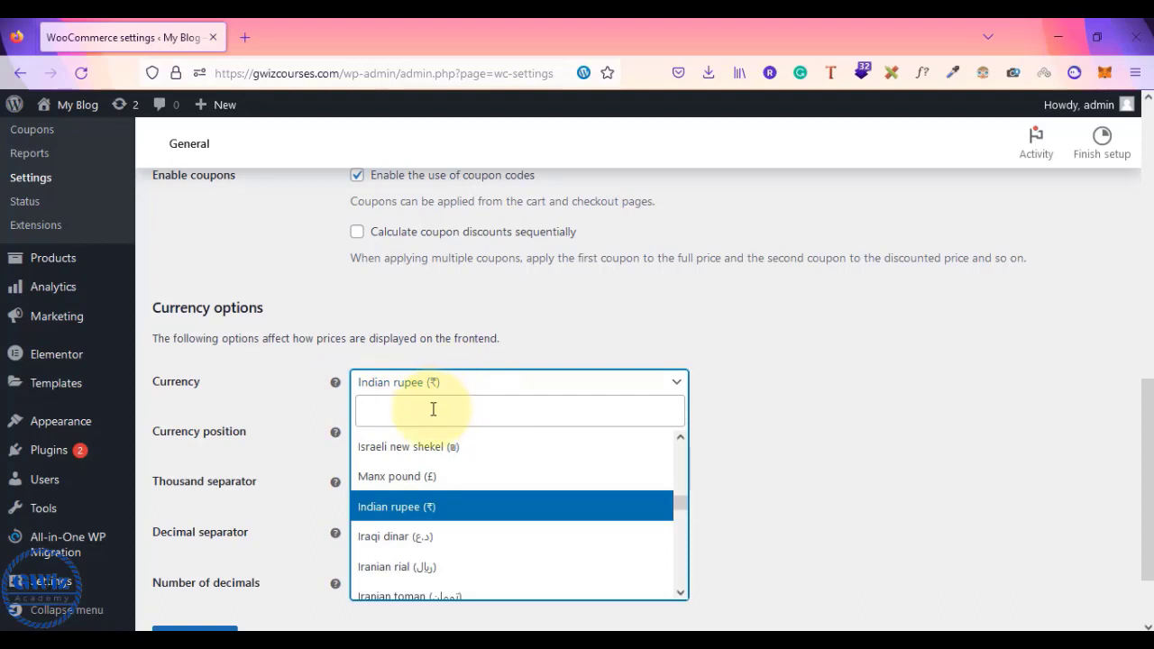
scroll(417, 525, "down", 3)
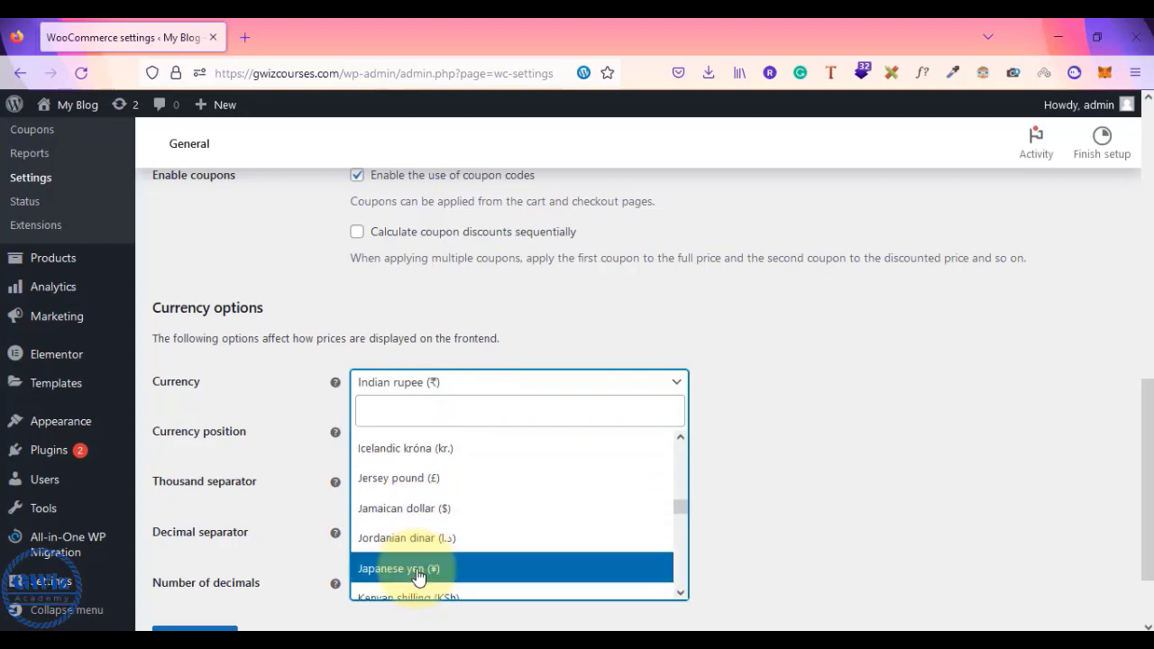
scroll(416, 575, "down", 3)
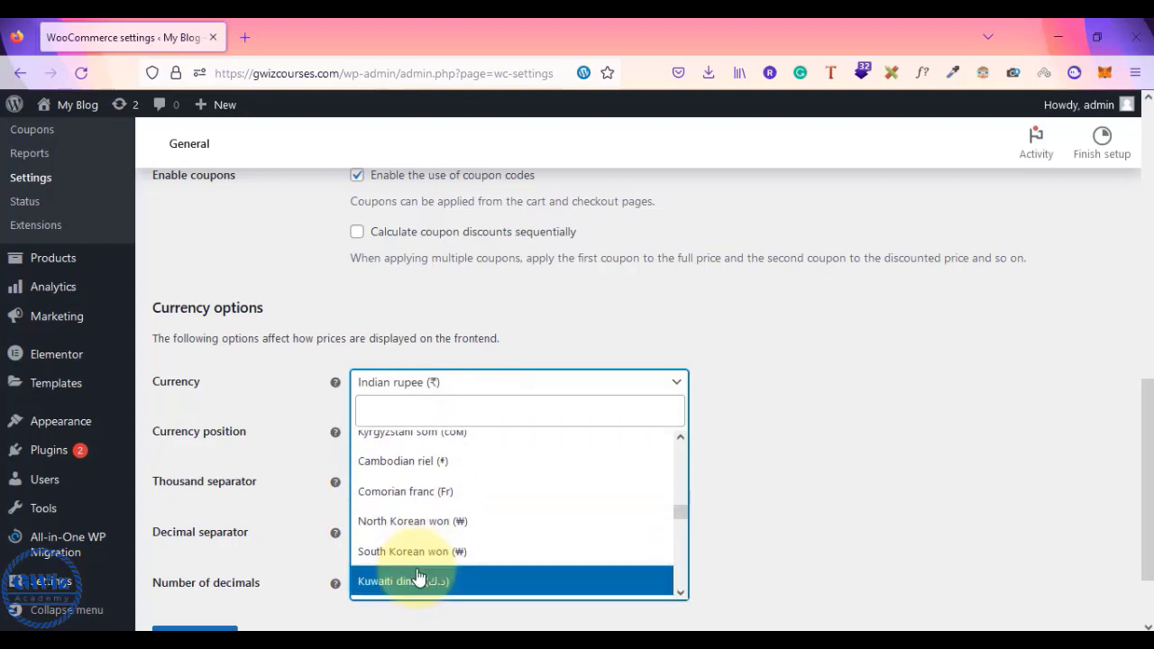
scroll(418, 577, "down", 3)
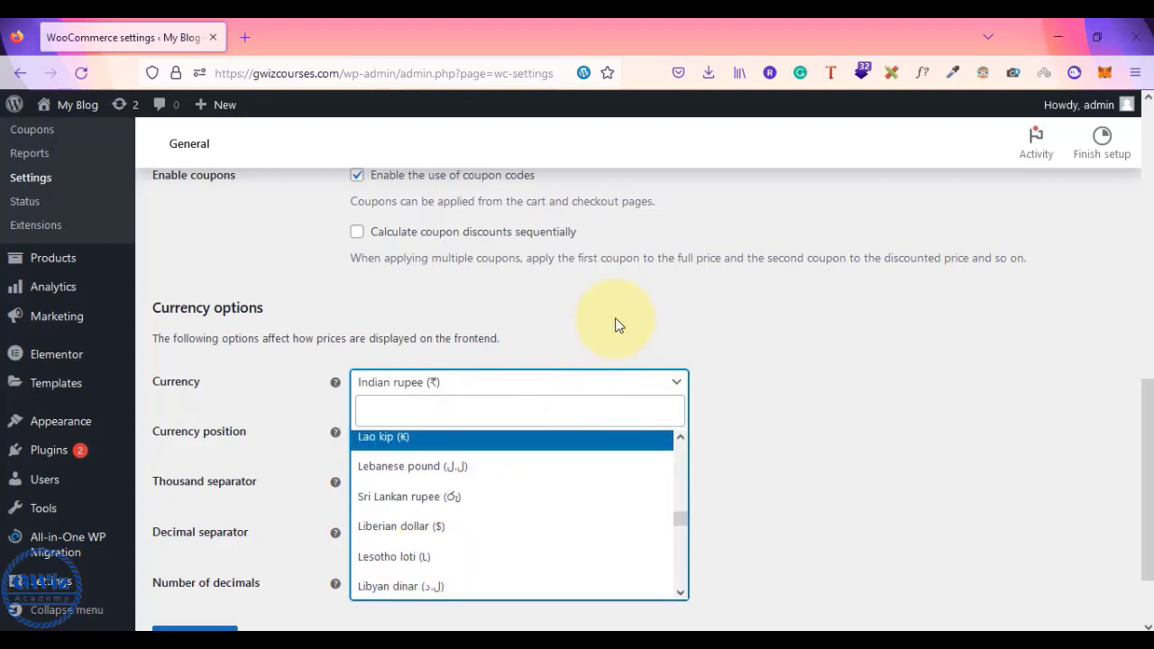
scroll(473, 522, "down", 3)
scroll(470, 523, "up", 5)
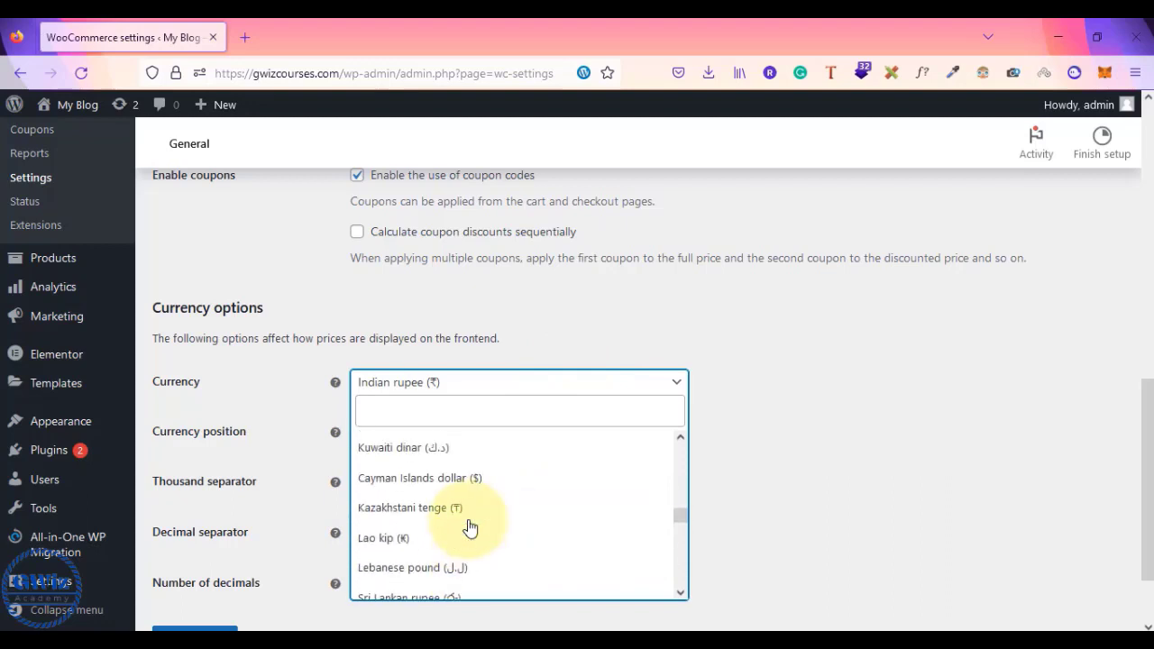
scroll(470, 528, "up", 15)
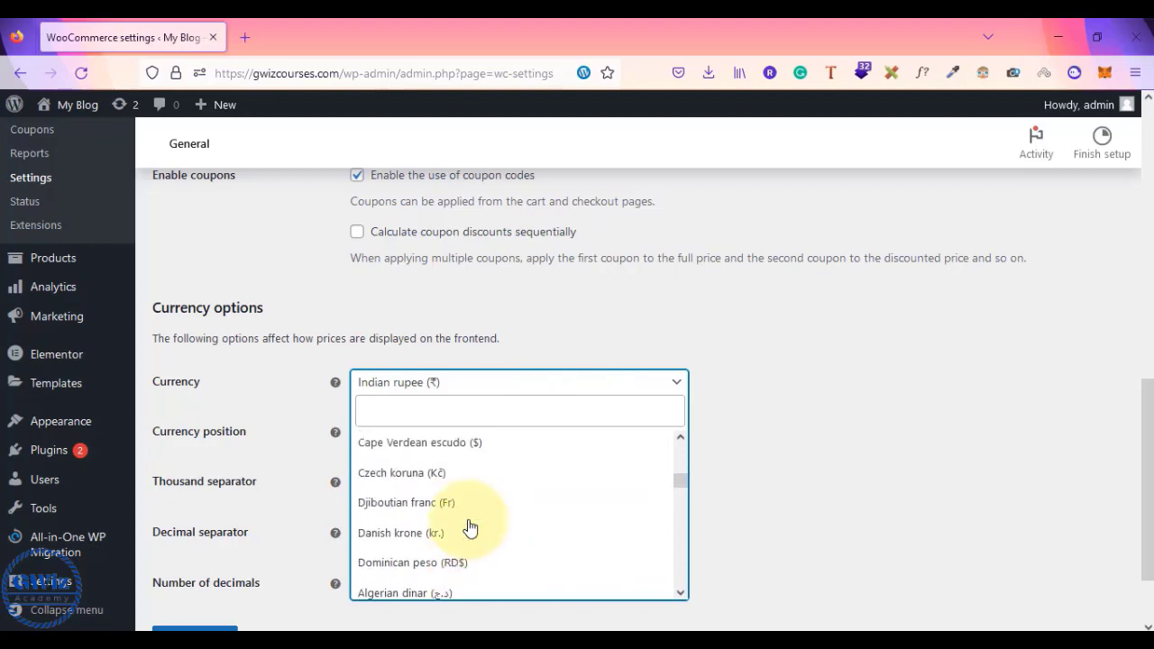
scroll(470, 528, "up", 2)
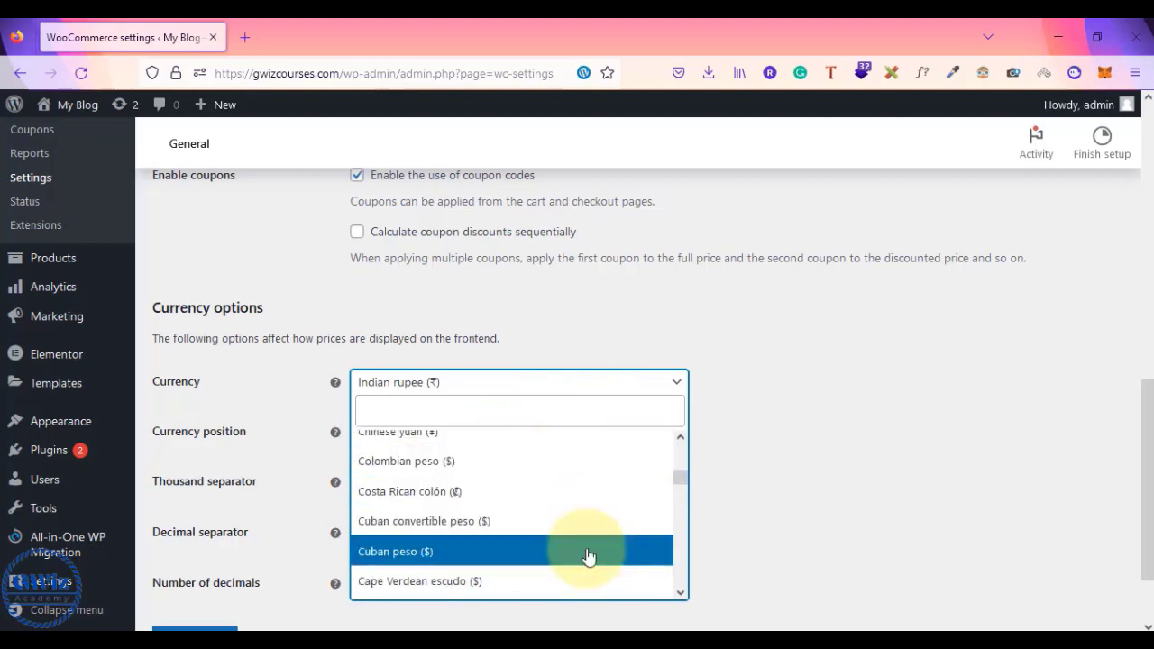
left_click(789, 455)
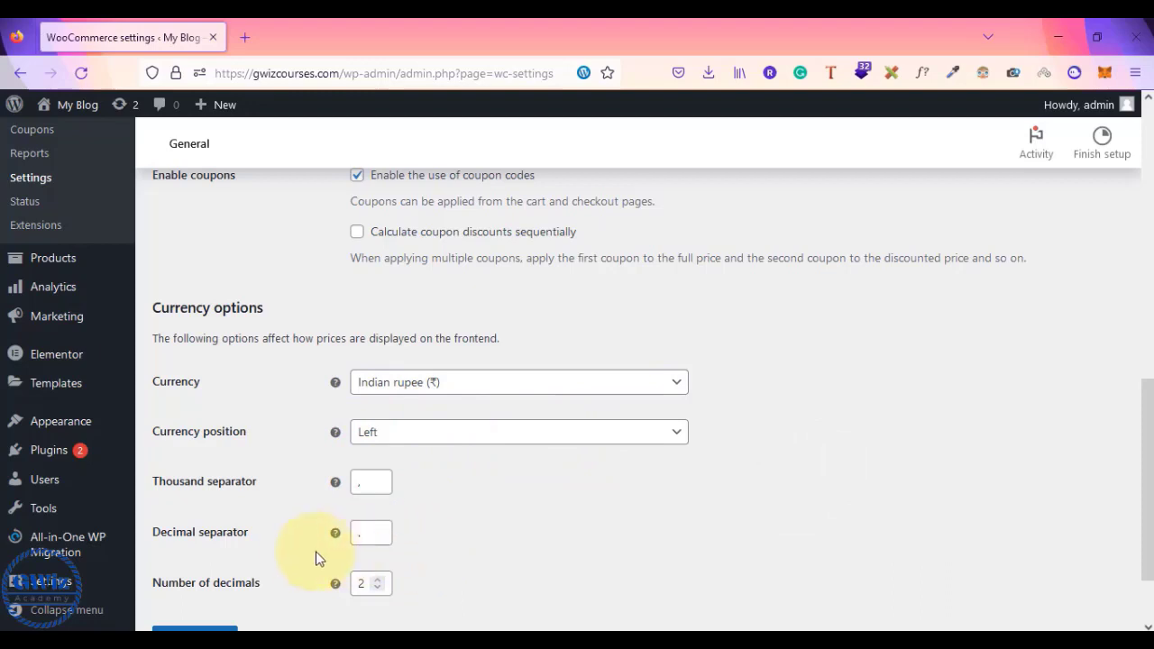
scroll(288, 536, "down", 2)
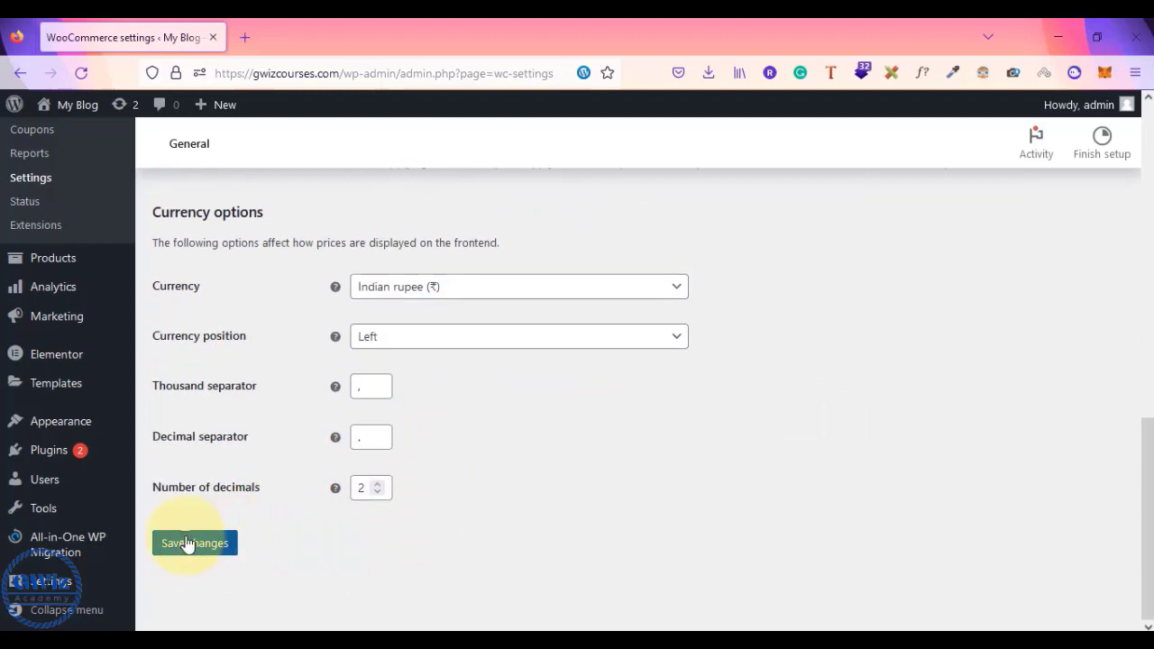
left_click(186, 543)
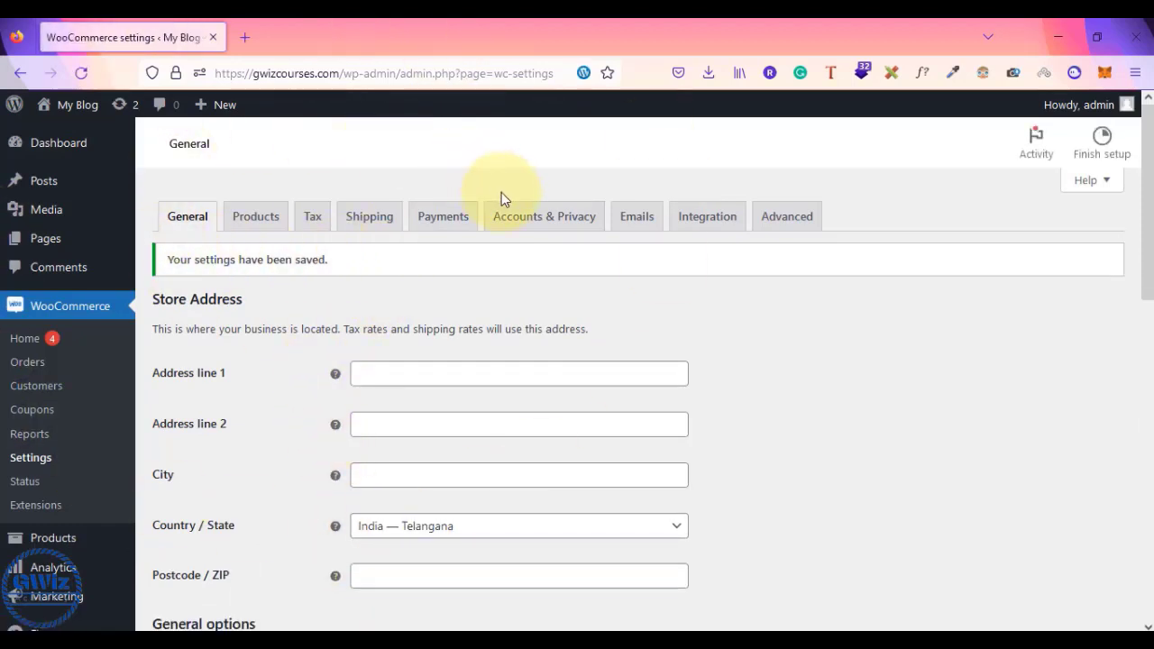
- On the Payments tab, leave Cash on delivery enabled and save the payment settings
left_click(445, 214)
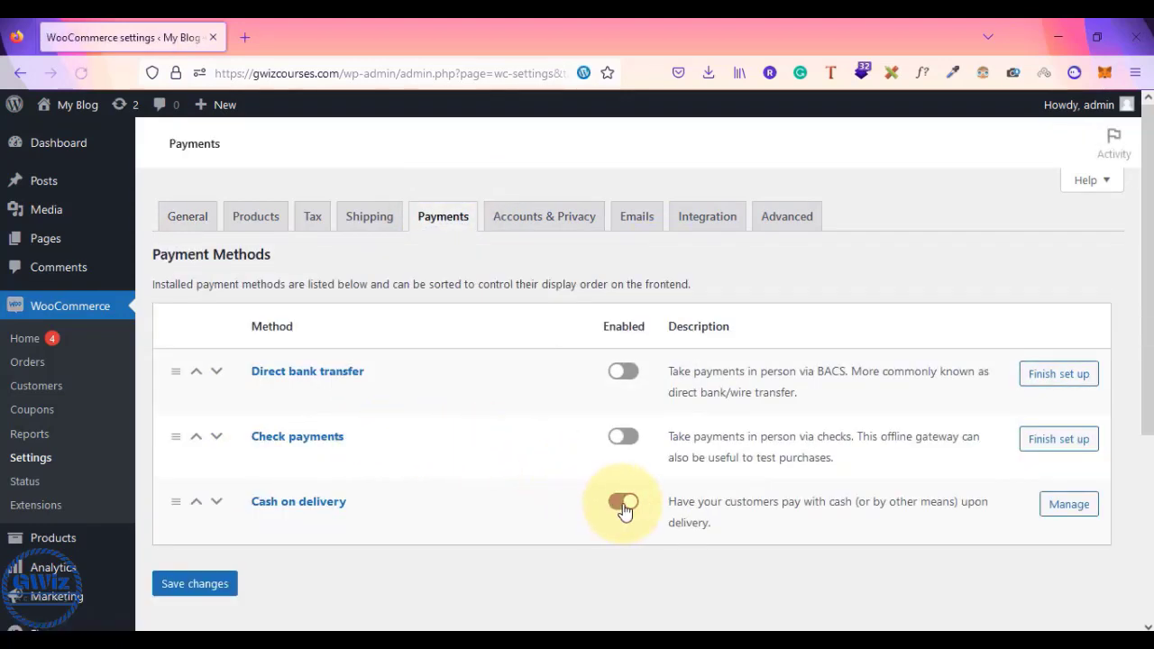
left_click(624, 505)
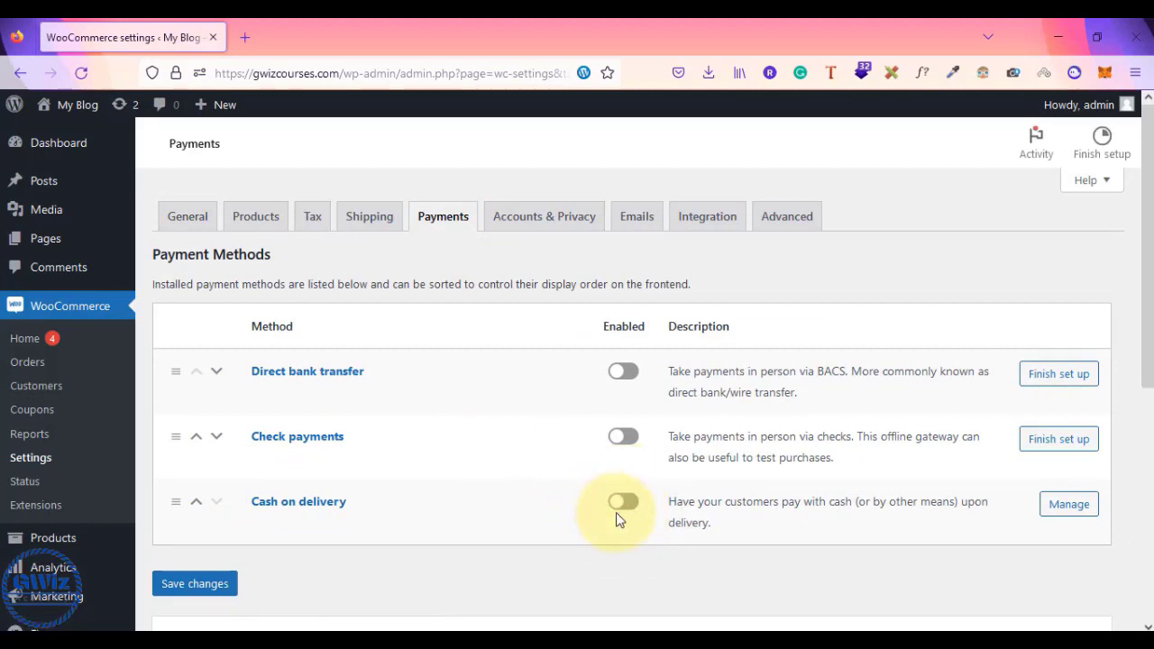
left_click(625, 506)
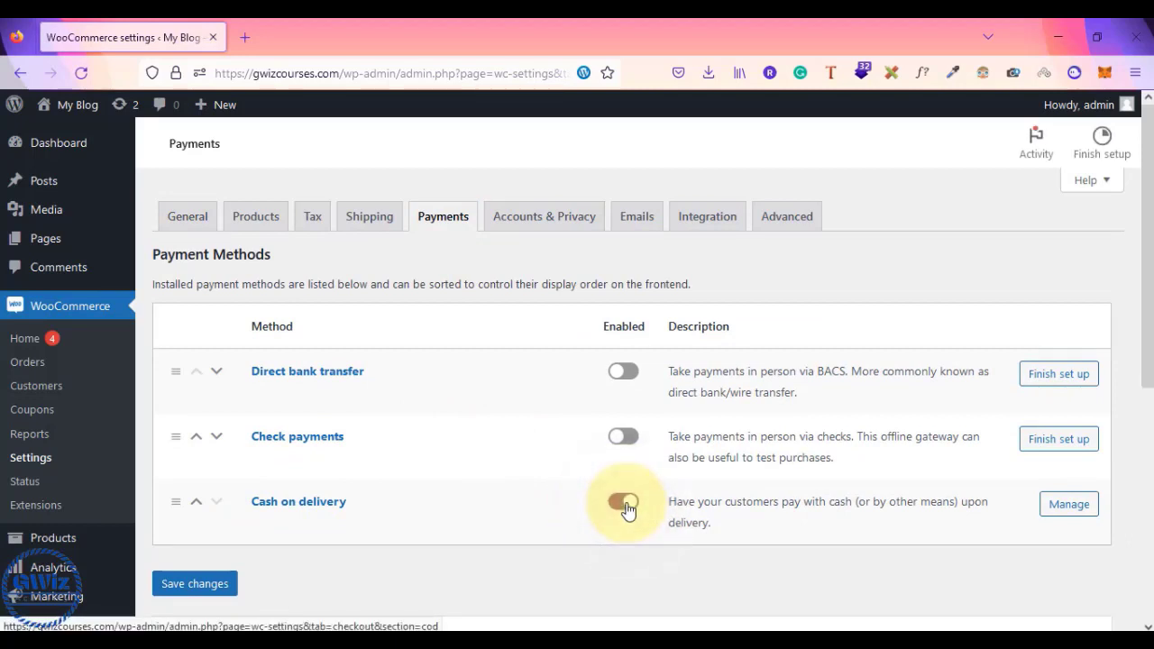
left_click(207, 586)
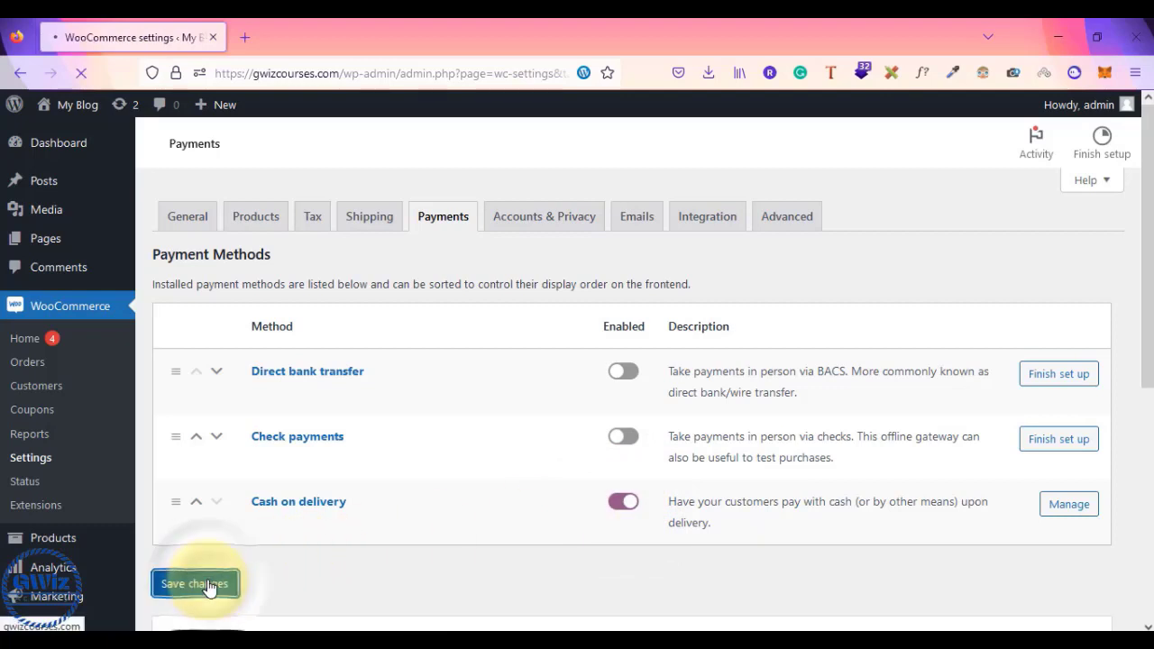
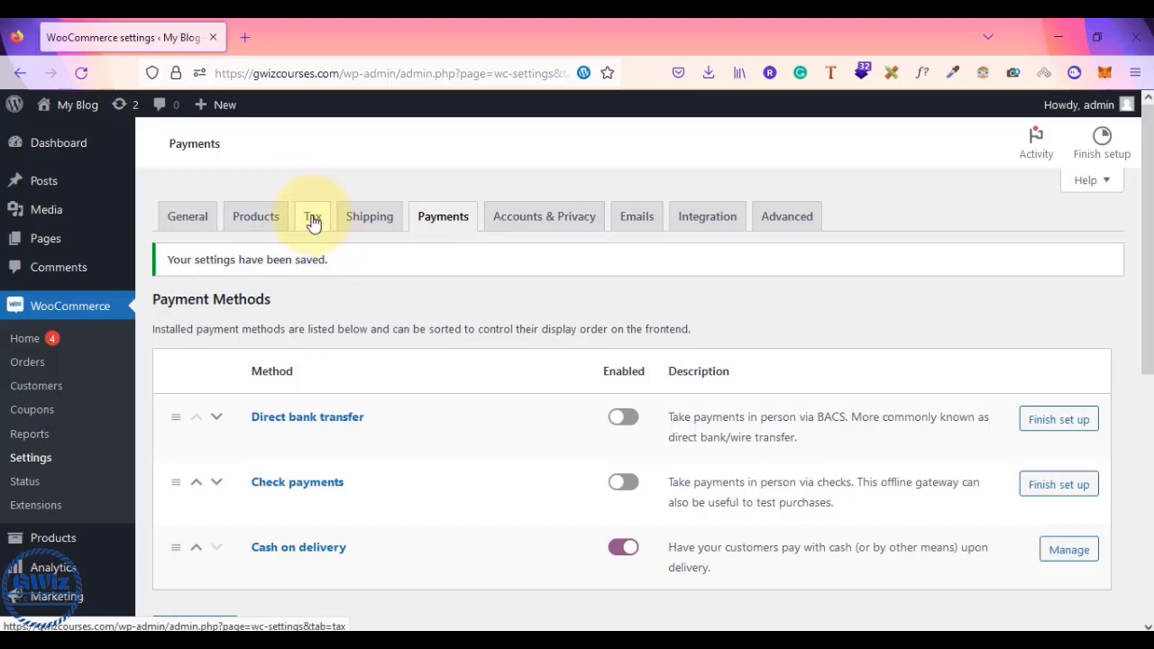
- Turn off 'Enable tax rates and calculations' in the General settings and save
left_click(182, 221)
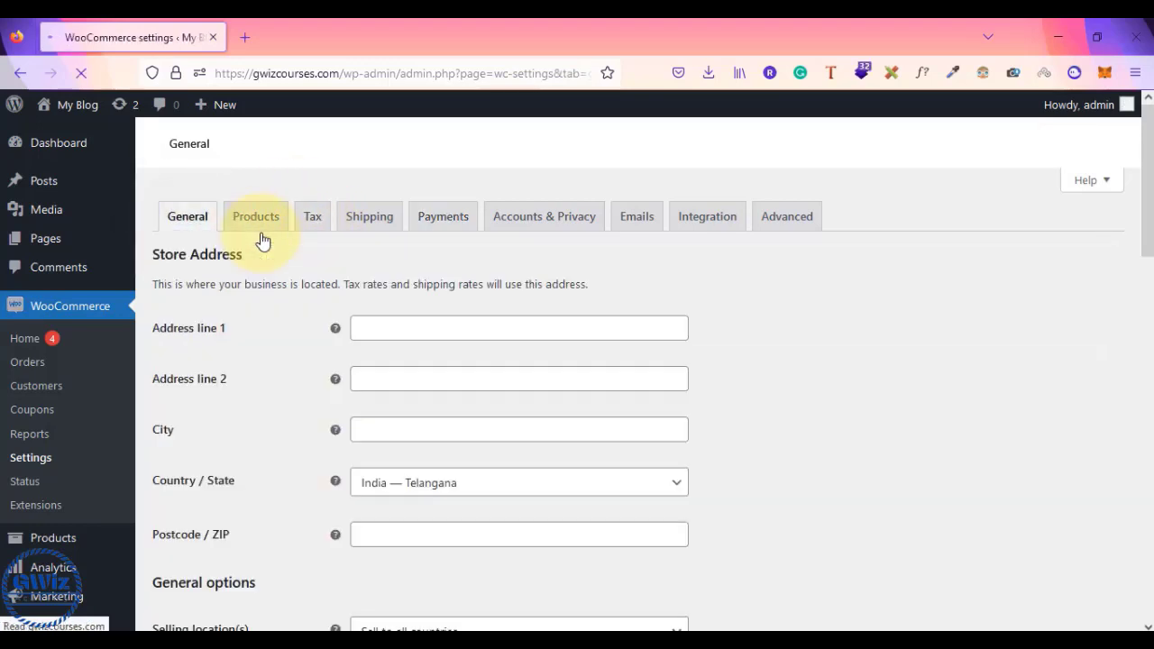
scroll(261, 239, "down", 4)
scroll(263, 240, "down", 8)
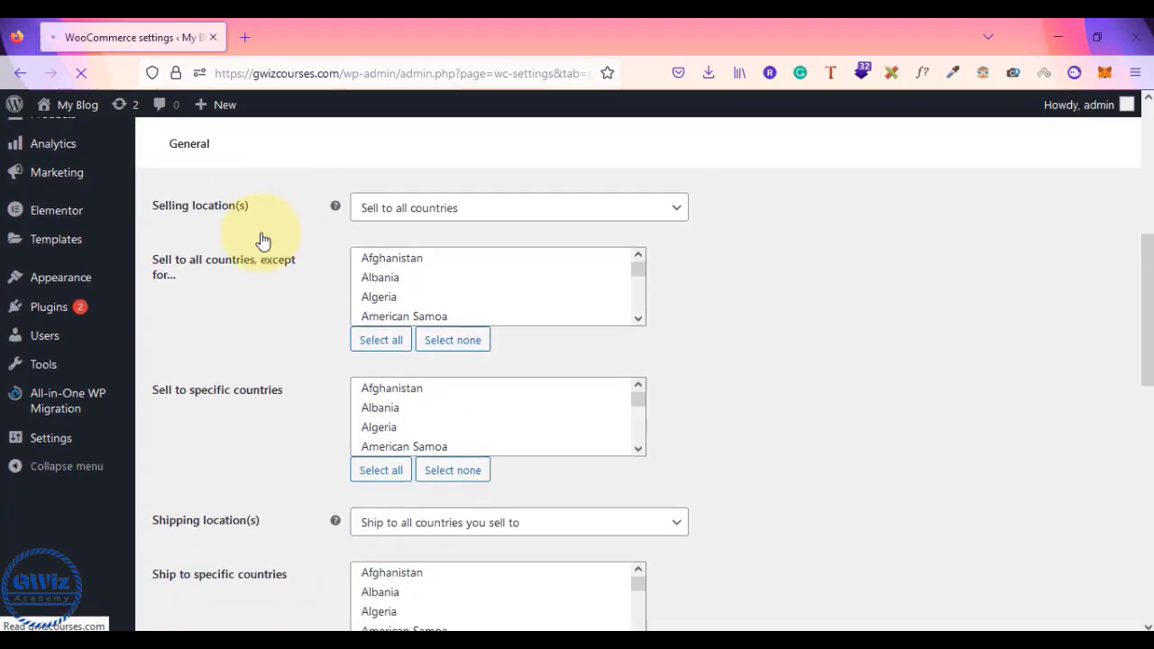
scroll(262, 240, "down", 1)
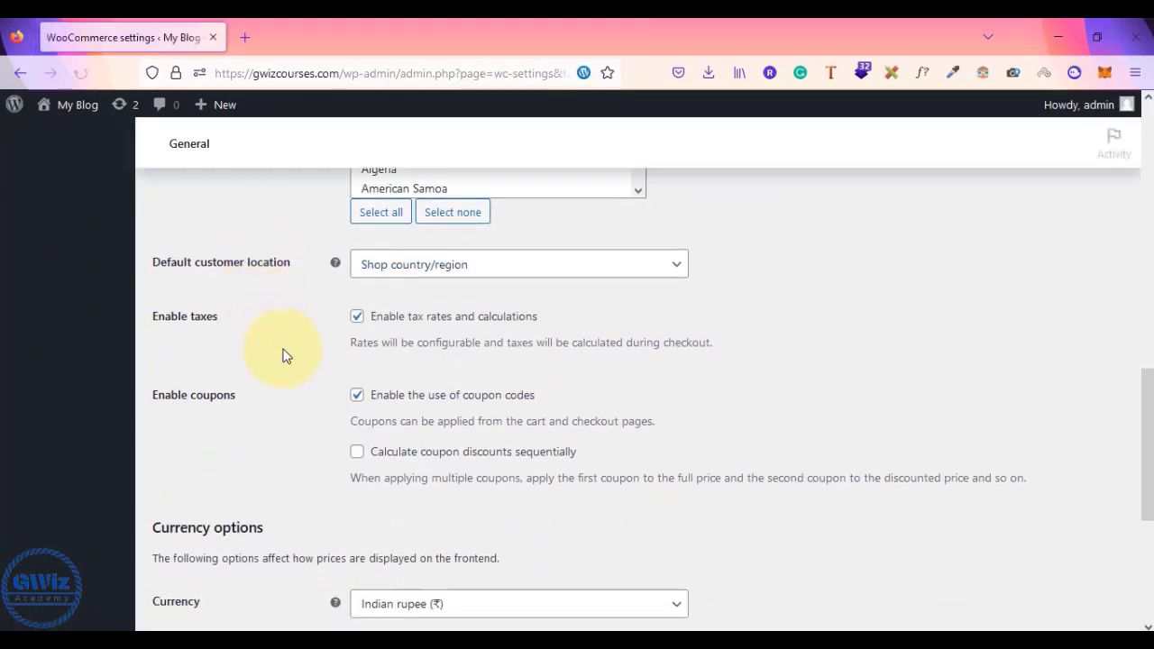
scroll(361, 311, "down", 3)
scroll(364, 261, "up", 1)
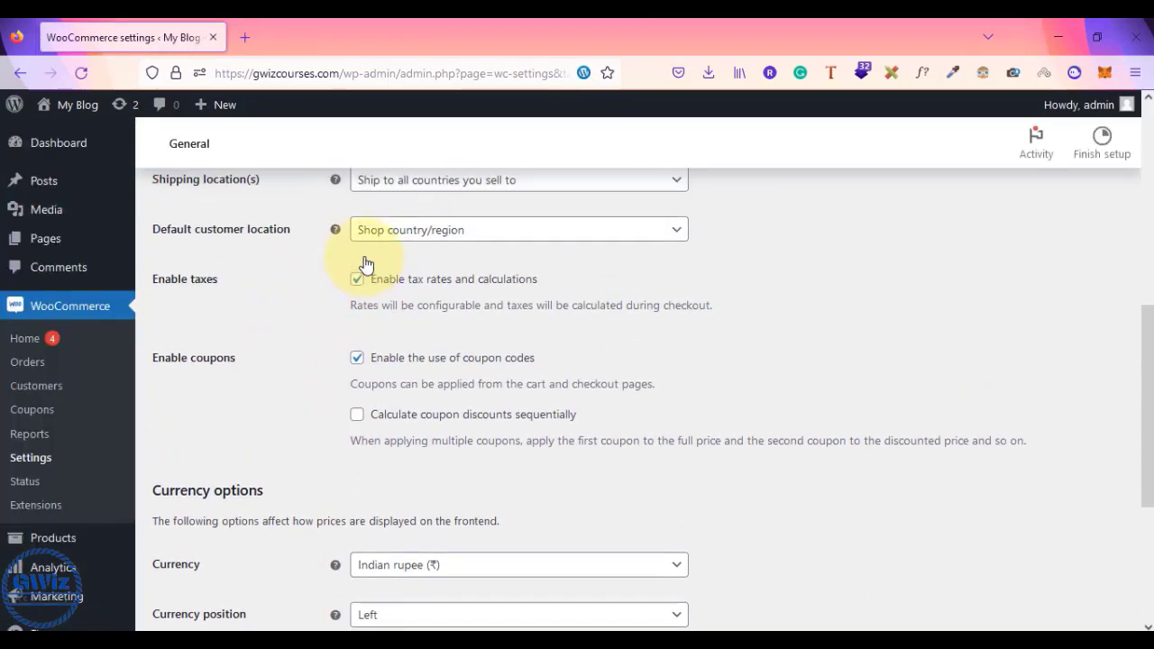
left_click(358, 282)
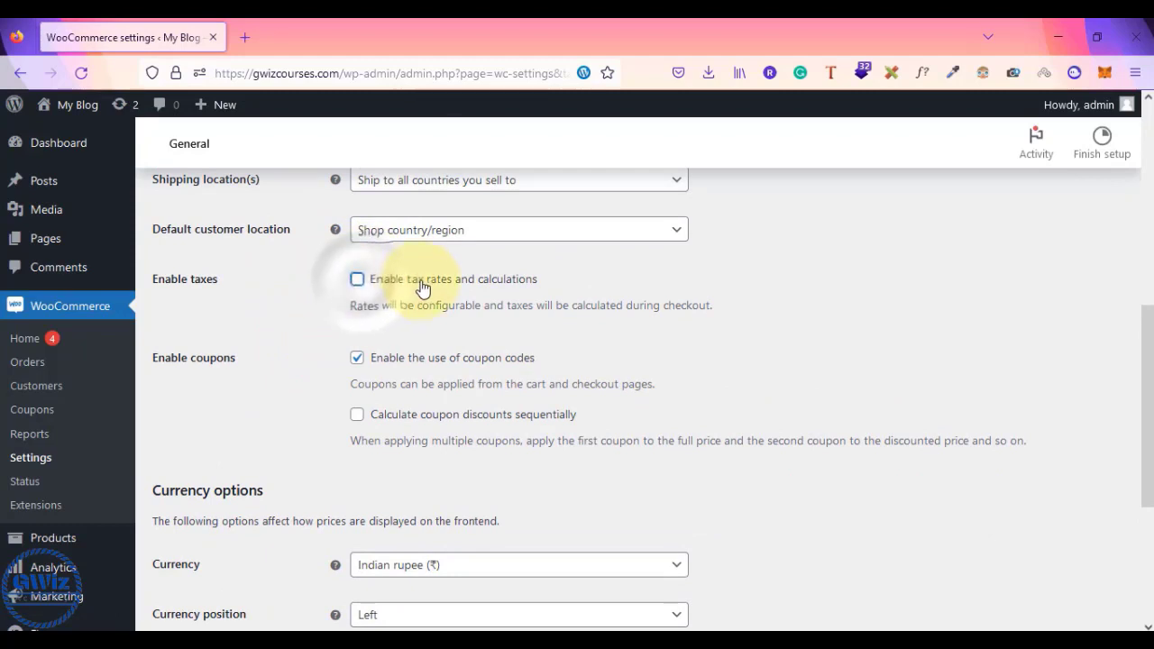
left_click(360, 285)
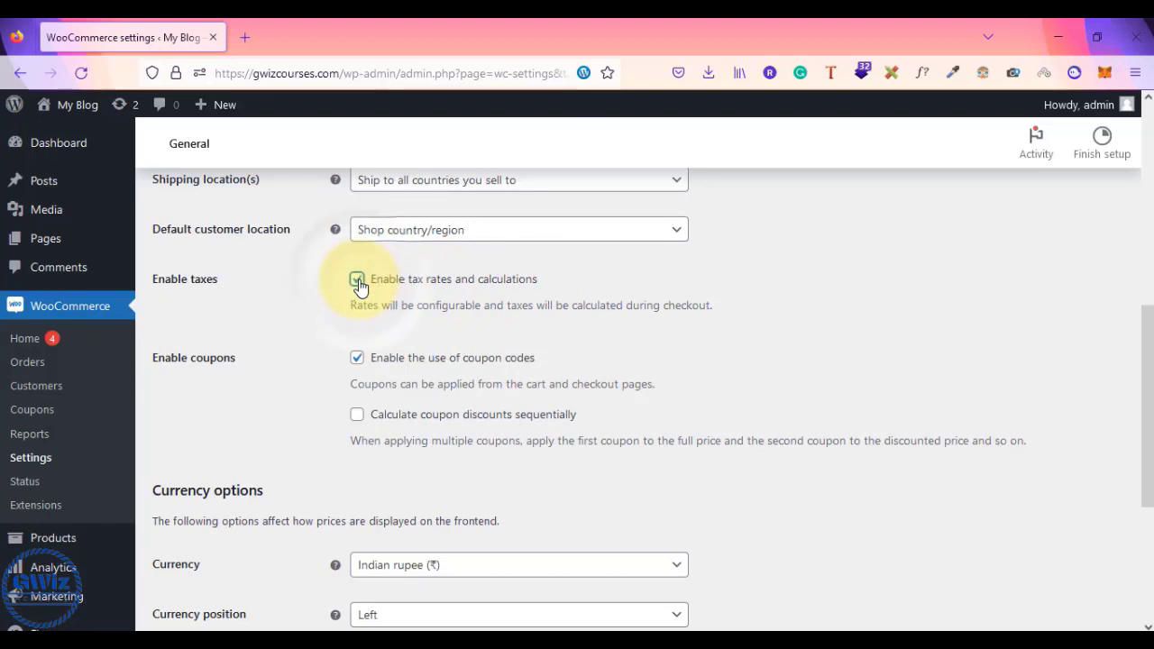
left_click(361, 285)
scroll(361, 285, "down", 5)
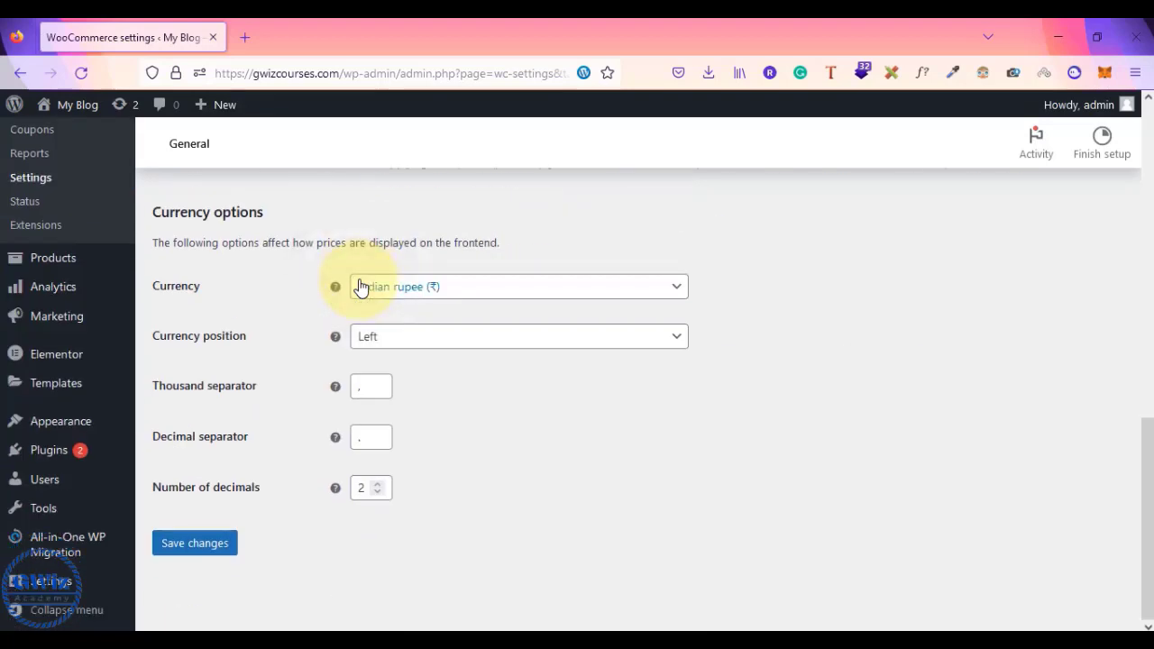
left_click(205, 549)
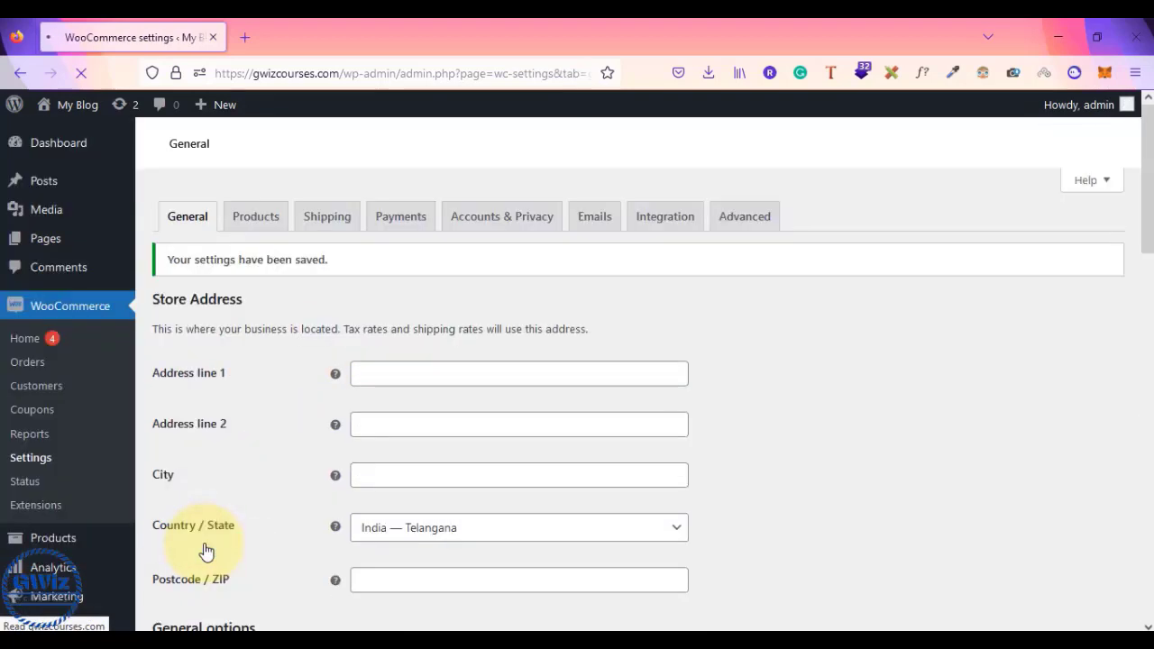
- Tick 'Enable tax rates and calculations' again and save the general settings
left_click(545, 222)
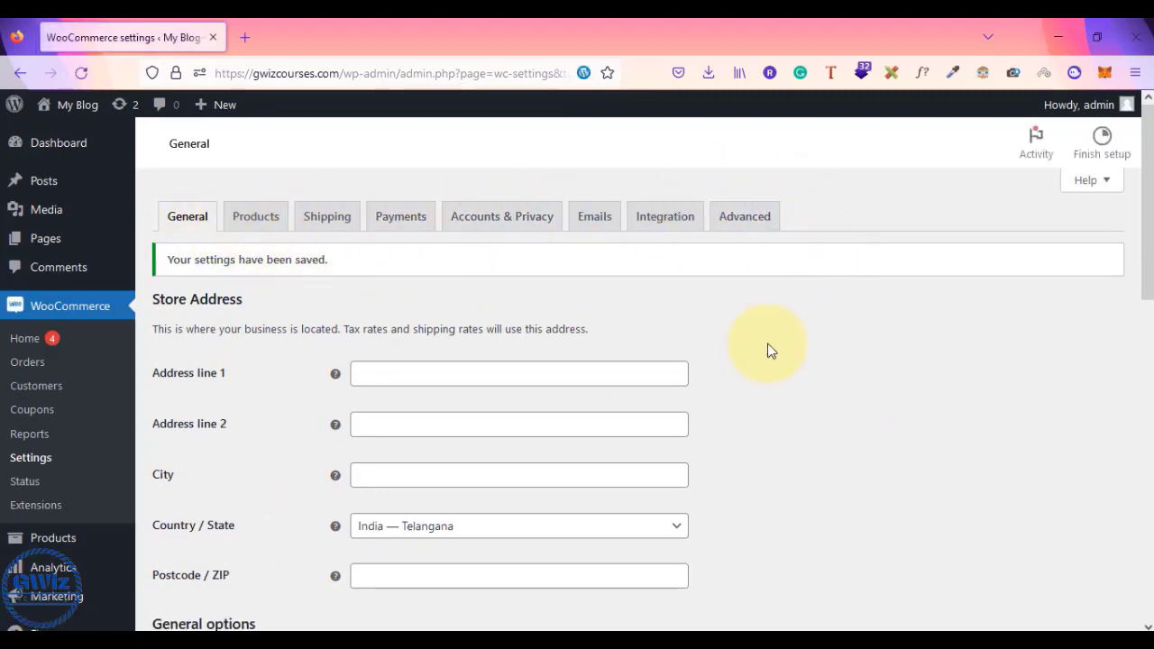
scroll(738, 336, "down", 5)
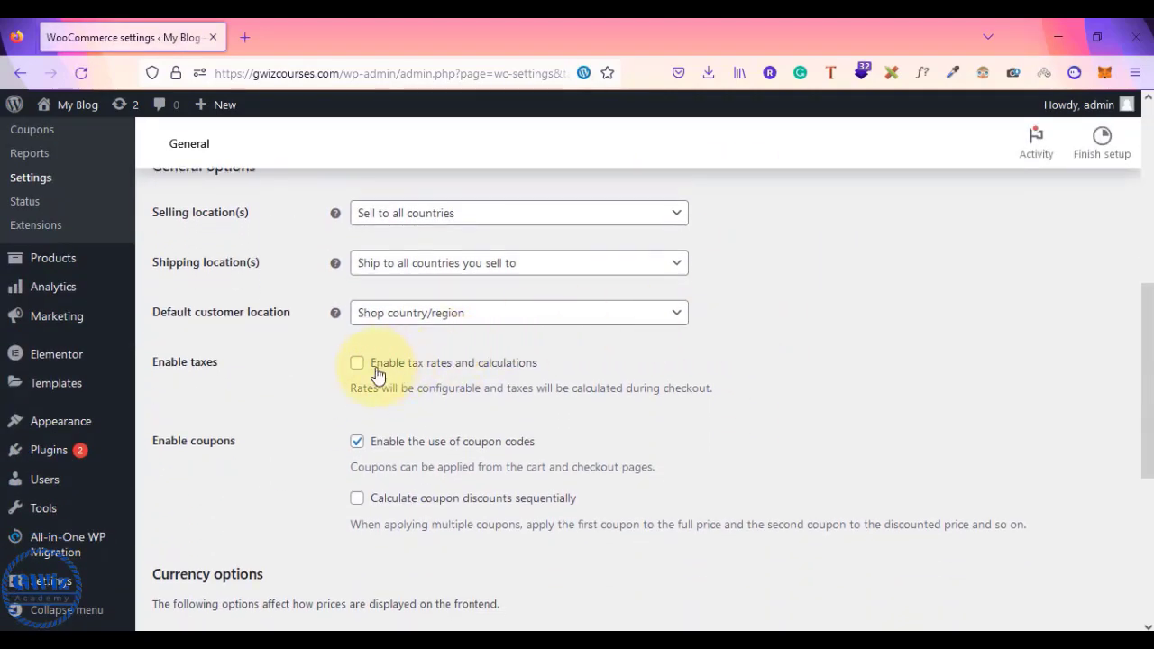
left_click(358, 364)
scroll(322, 513, "down", 4)
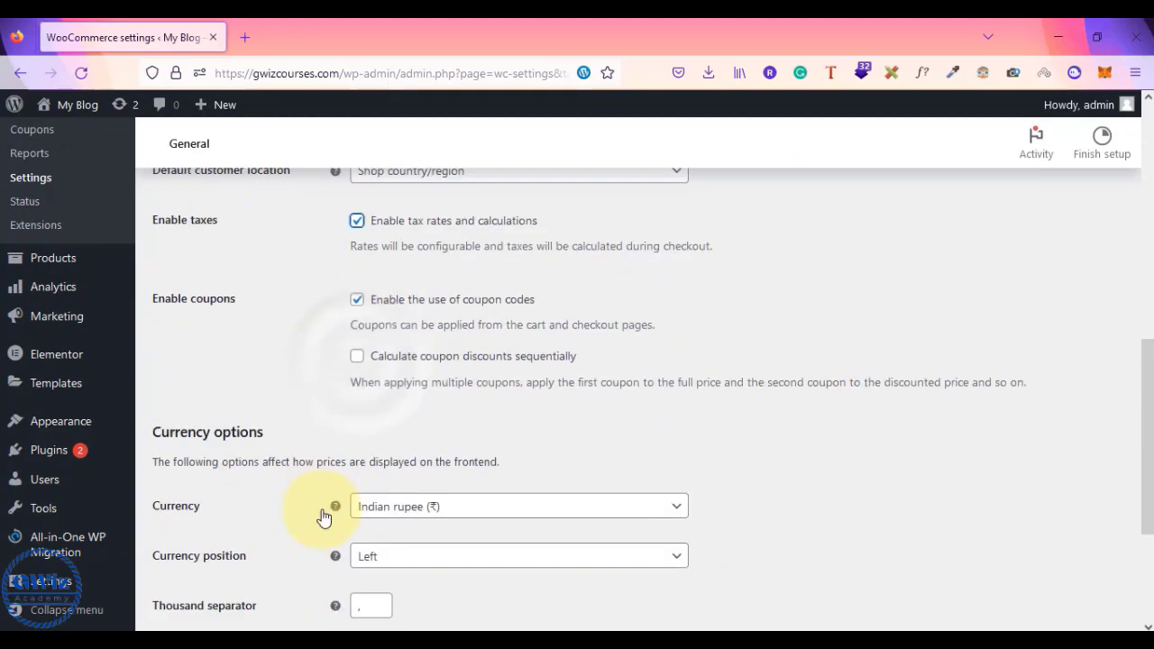
left_click(206, 546)
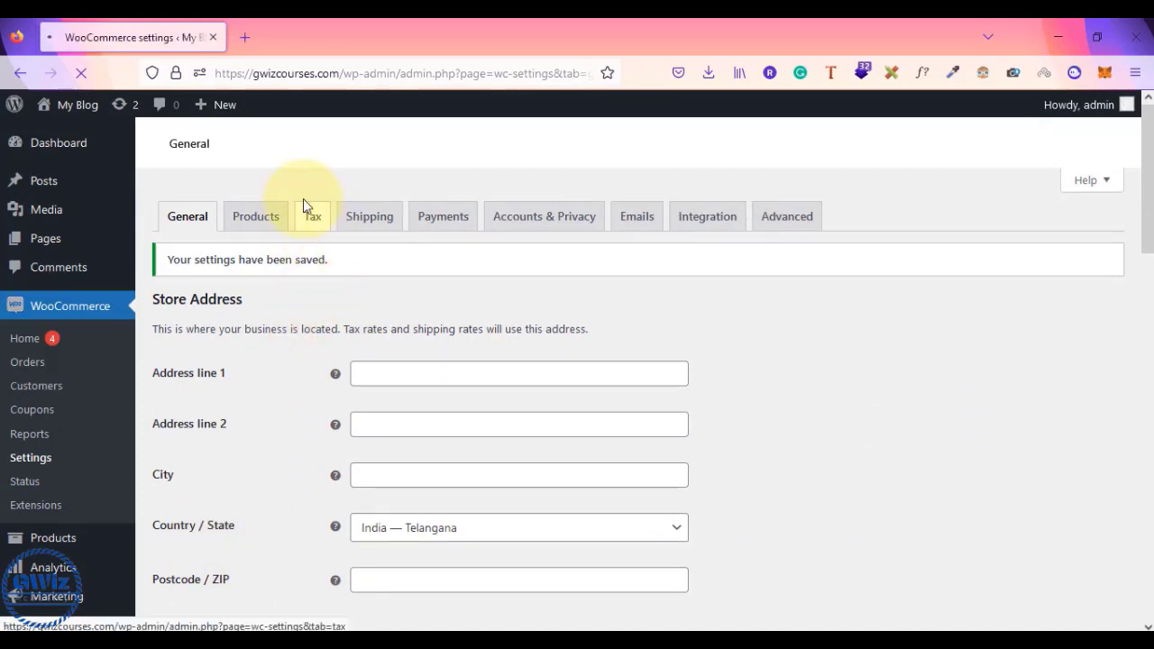
left_click(318, 214)
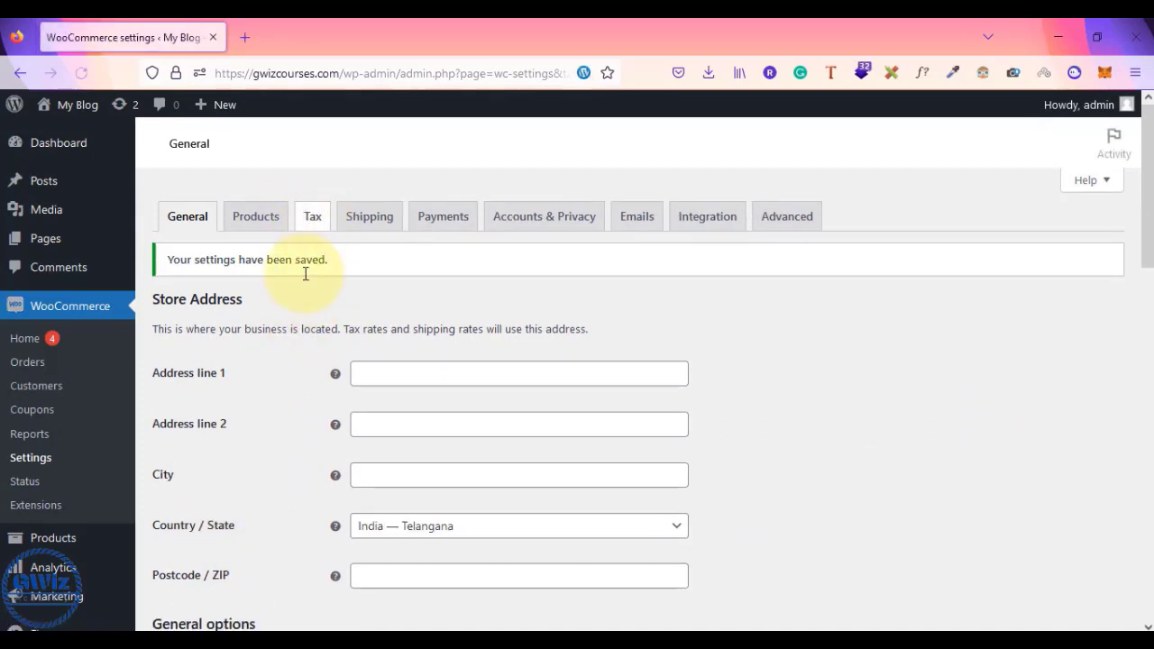
scroll(352, 401, "down", 2)
scroll(352, 402, "up", 2)
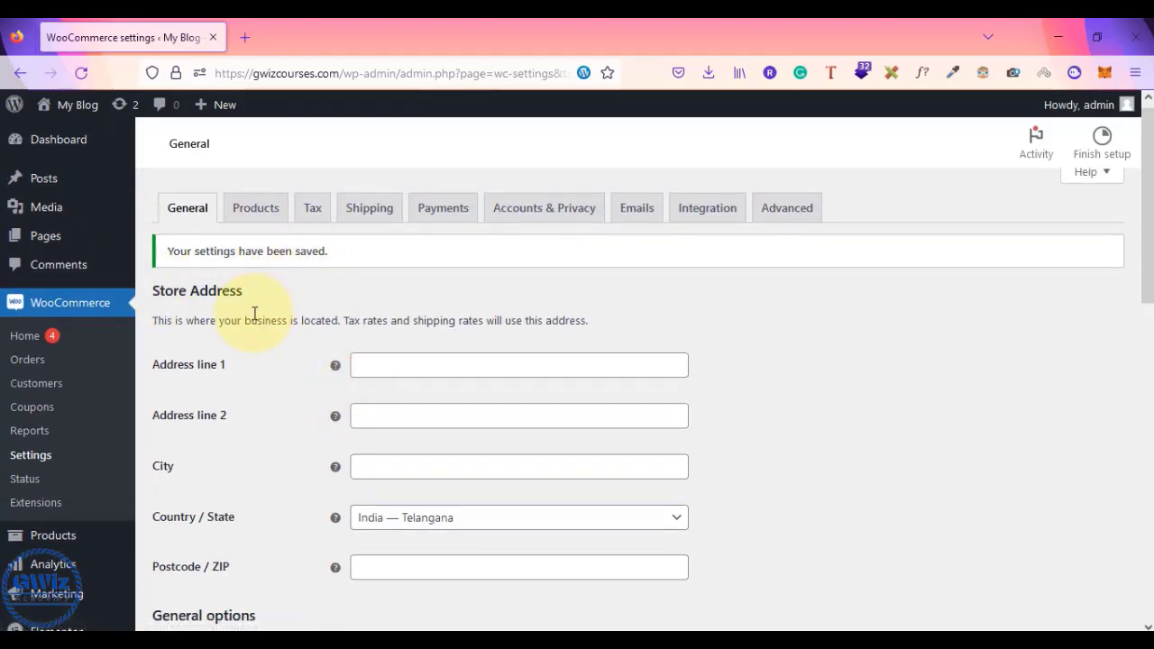
scroll(254, 314, "down", 1)
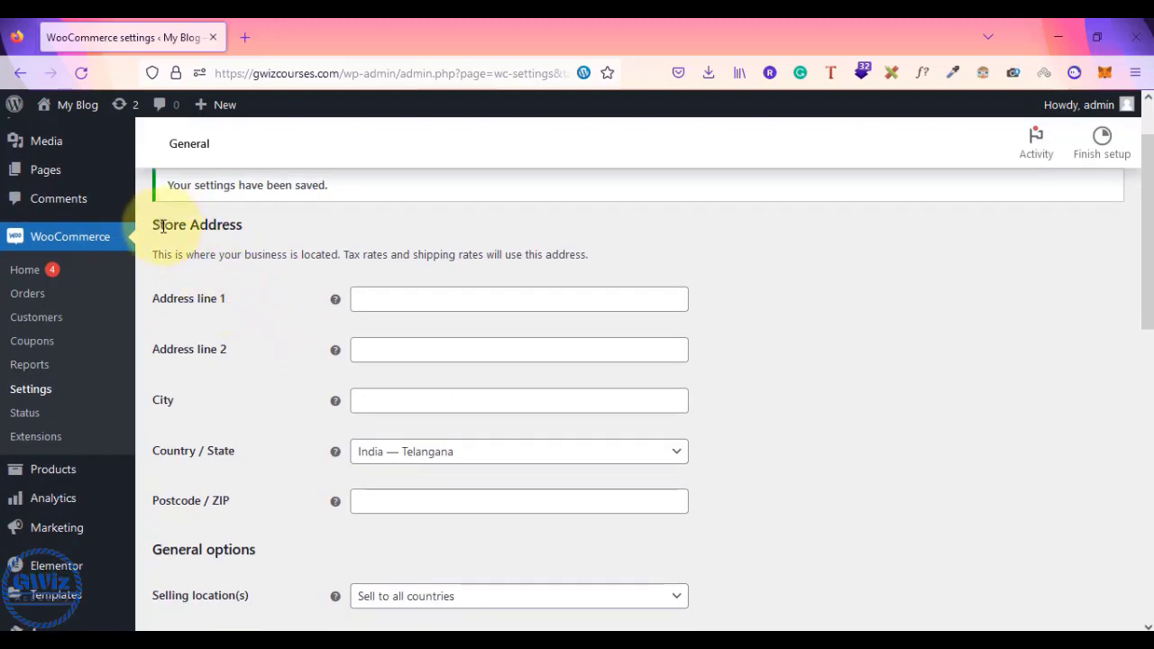
left_click_drag(155, 225, 276, 238)
left_click(276, 238)
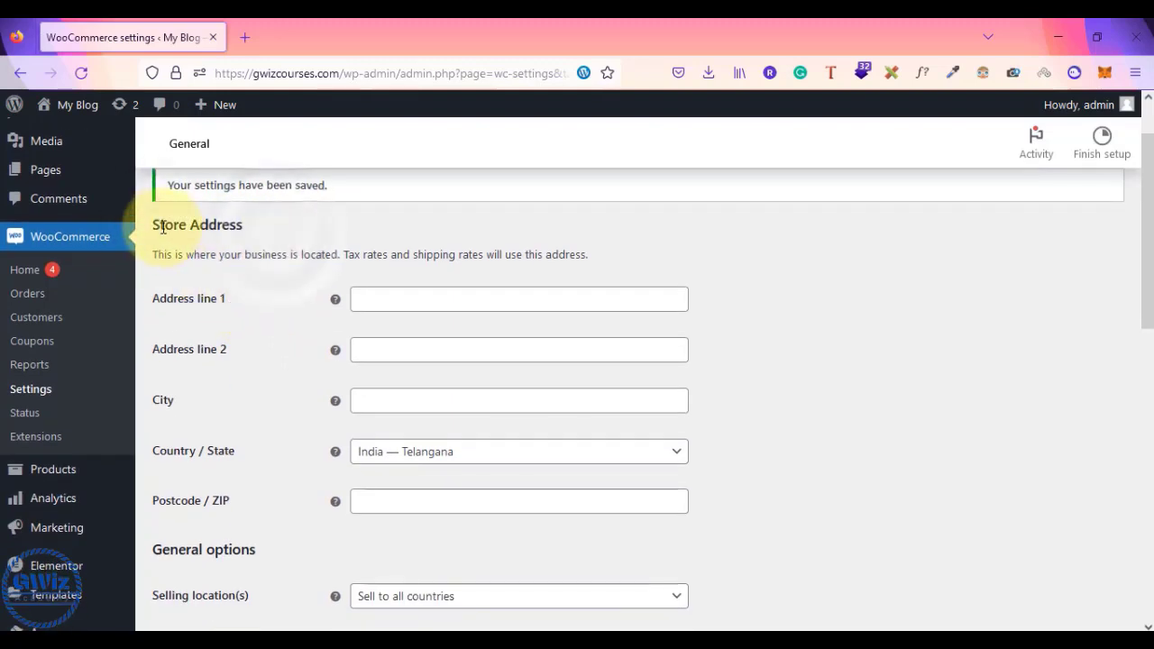
left_click_drag(159, 226, 262, 235)
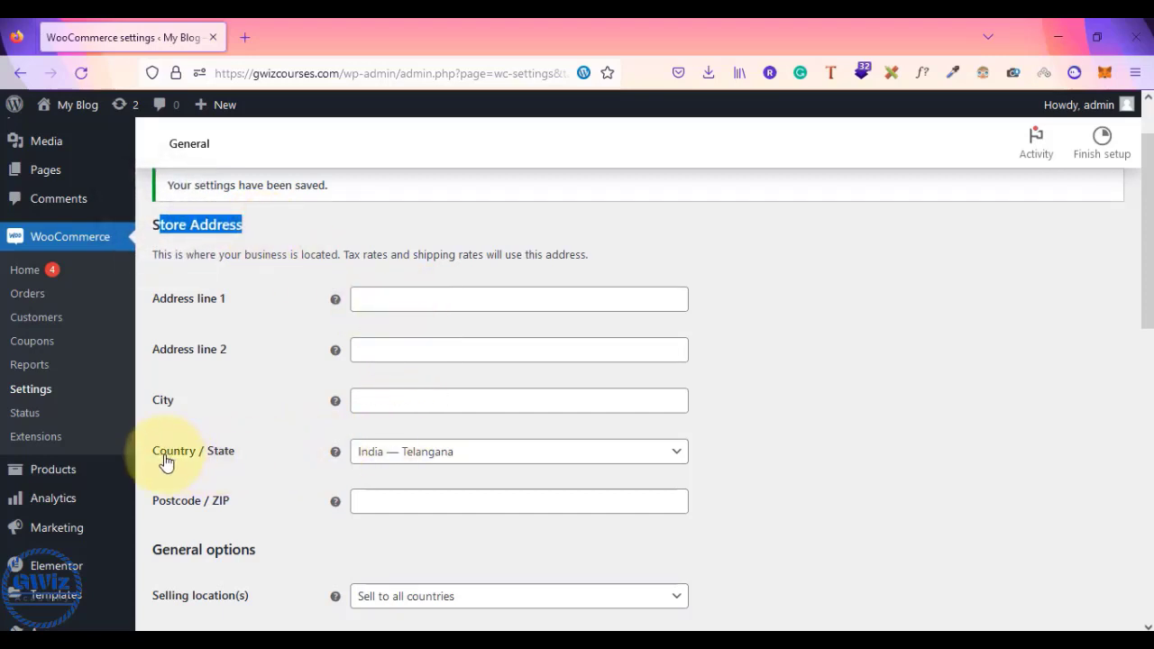
left_click(478, 457)
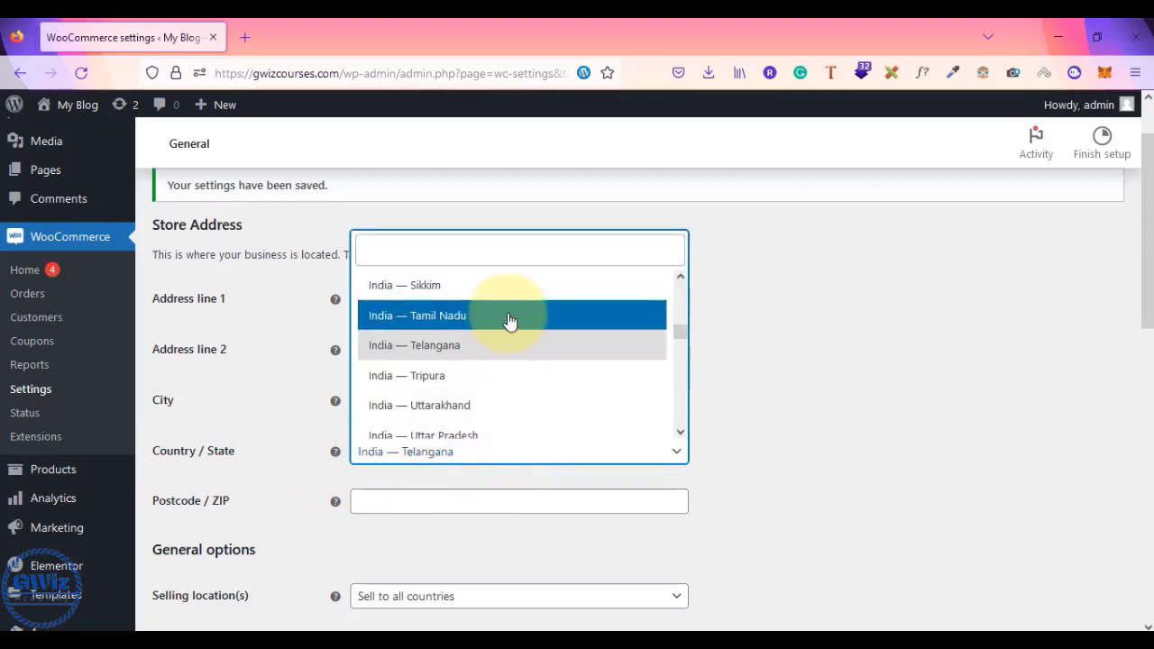
scroll(510, 321, "up", 4)
scroll(510, 321, "down", 4)
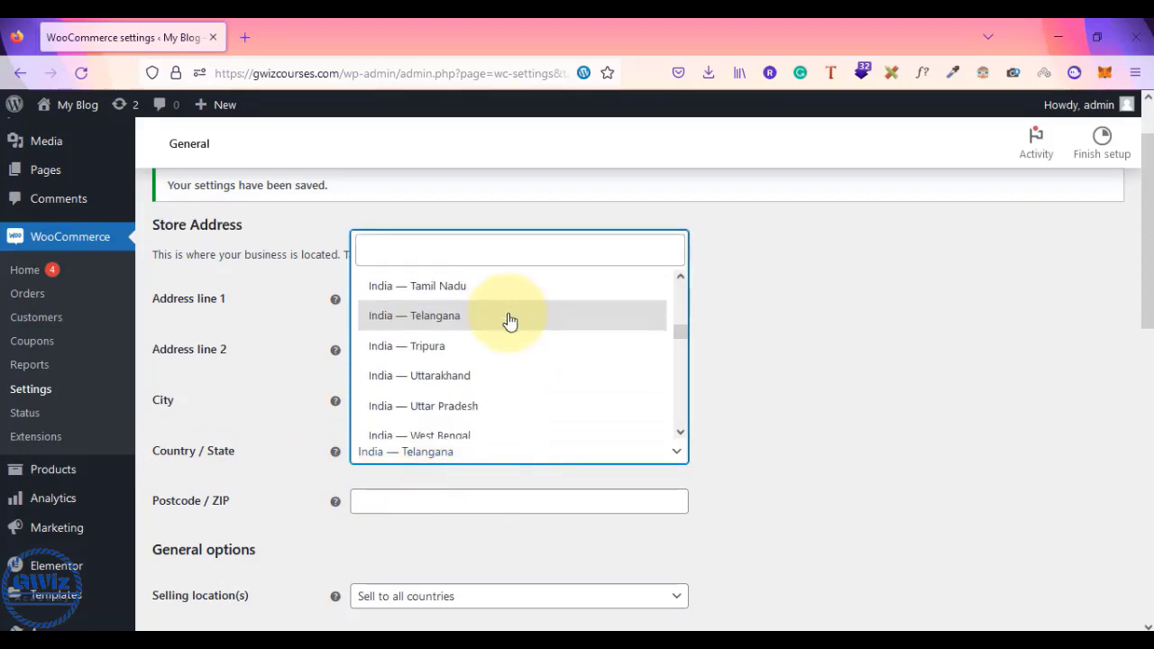
left_click(836, 429)
scroll(836, 430, "down", 1)
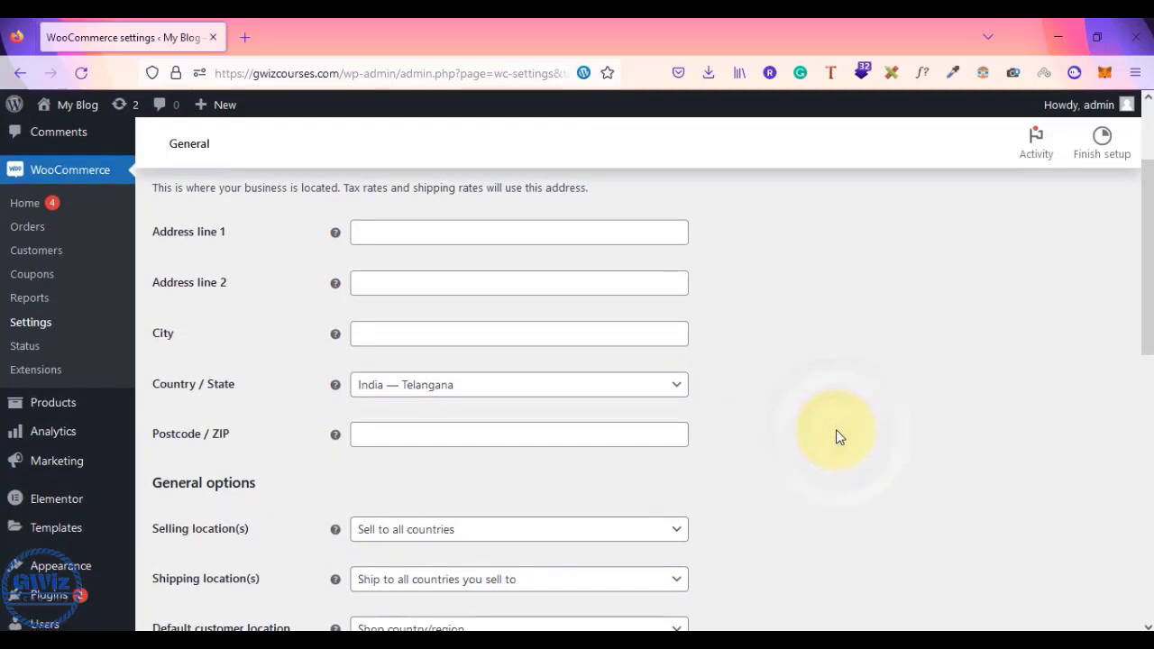
scroll(733, 409, "down", 2)
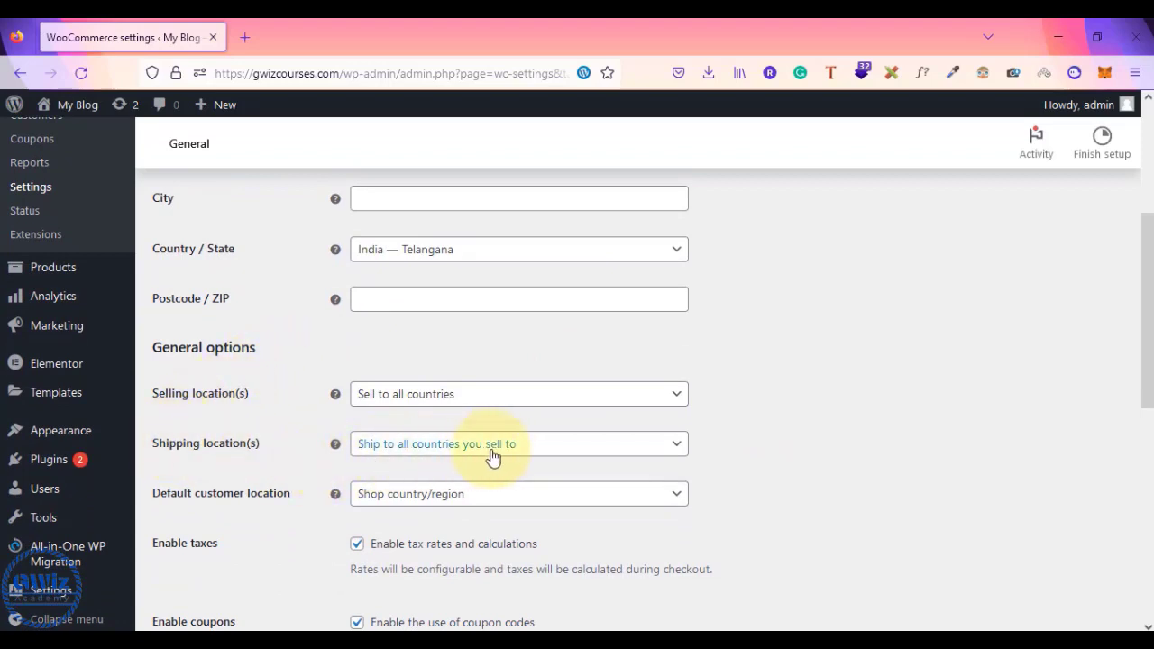
left_click(517, 406)
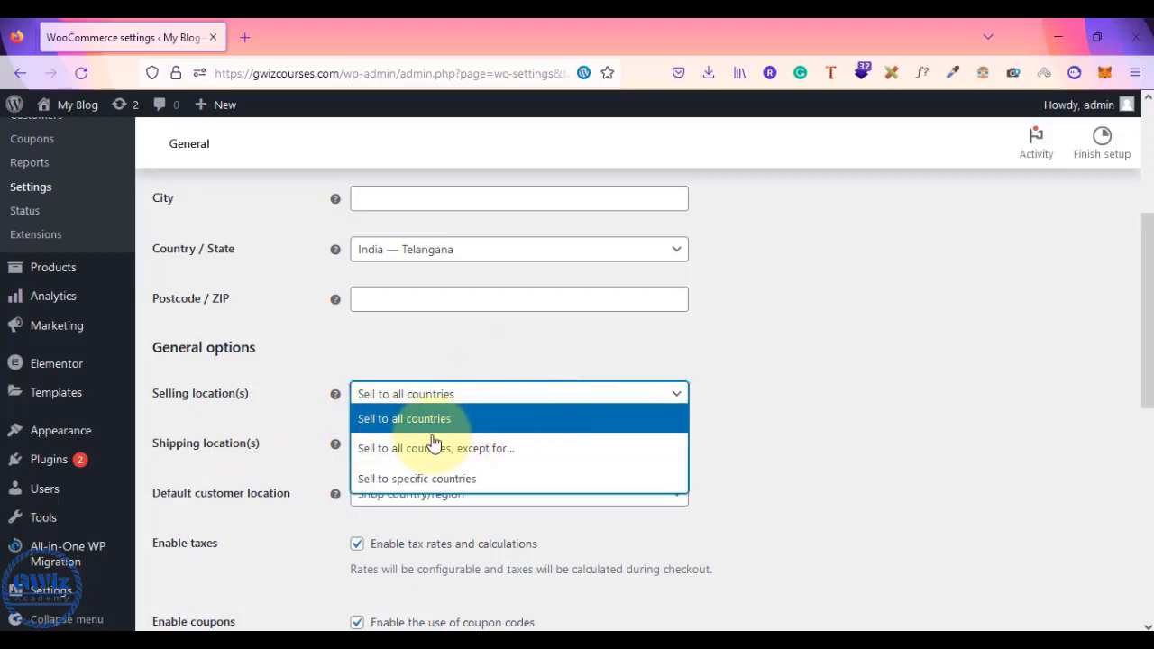
left_click(532, 456)
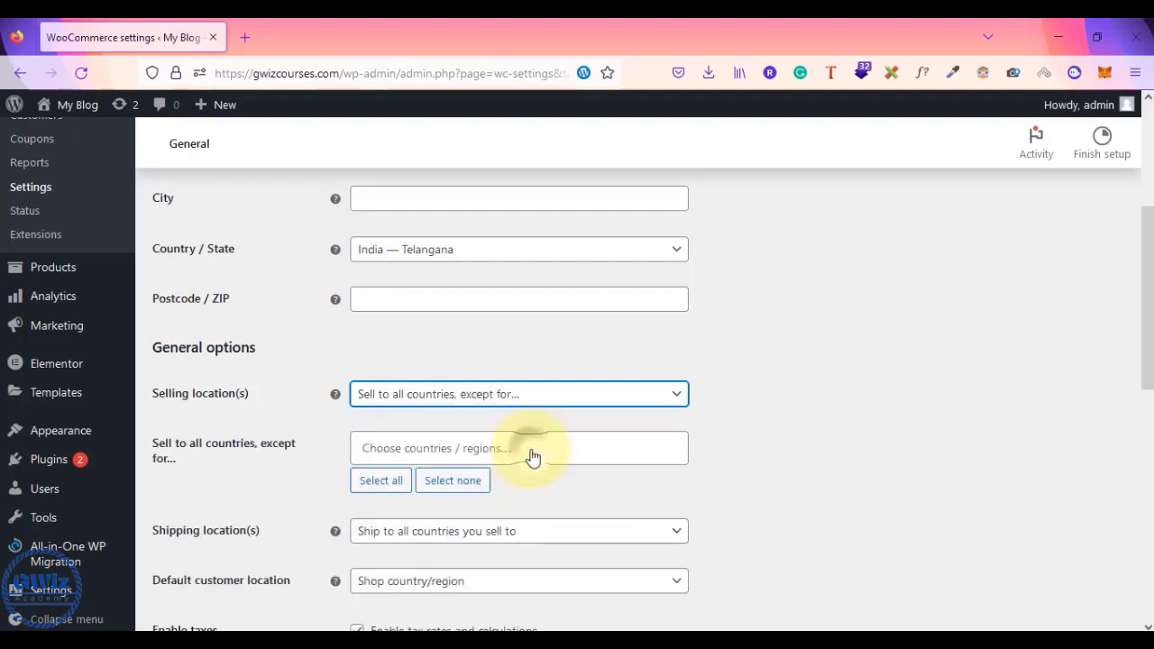
left_click(417, 448)
left_click(795, 411)
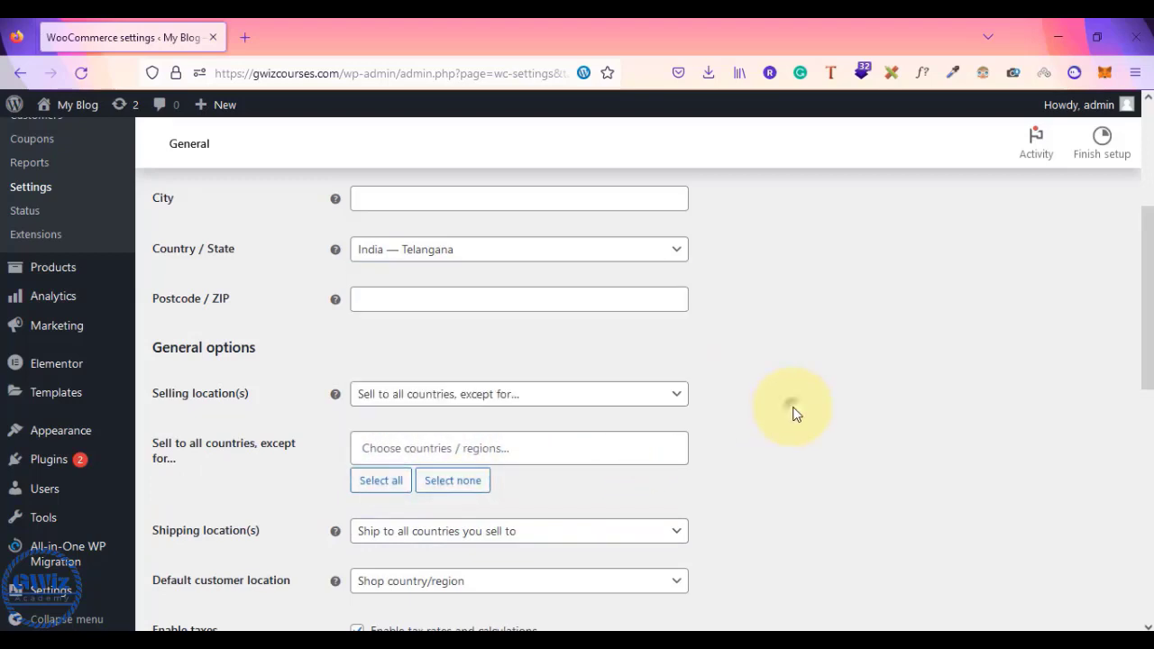
left_click(529, 397)
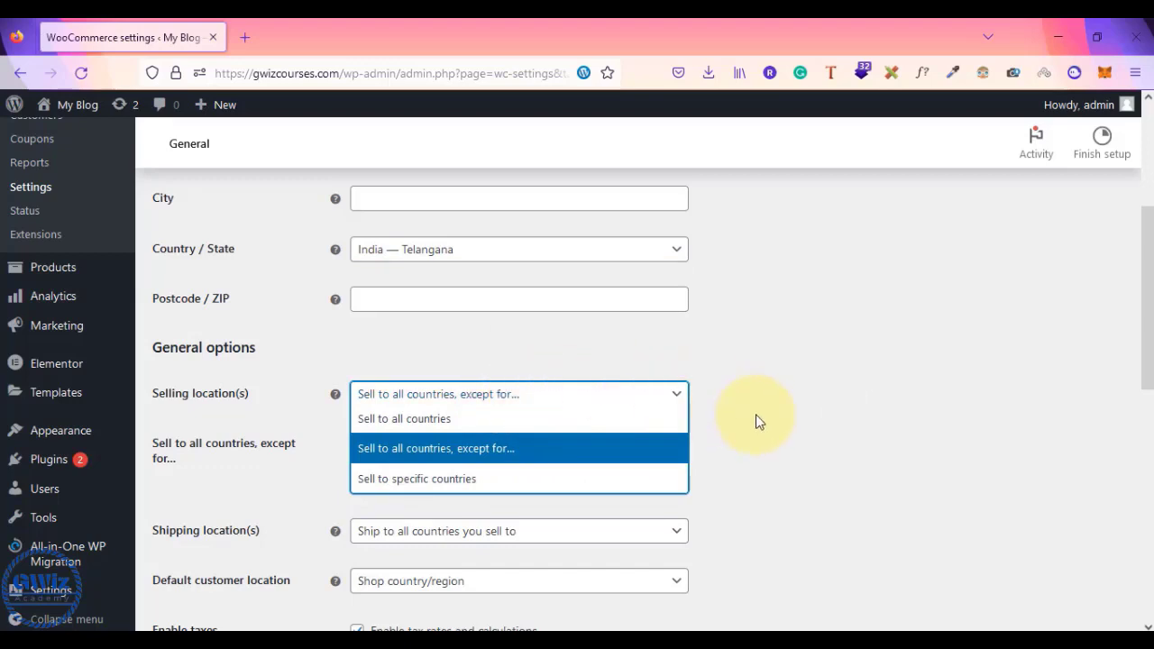
left_click(490, 478)
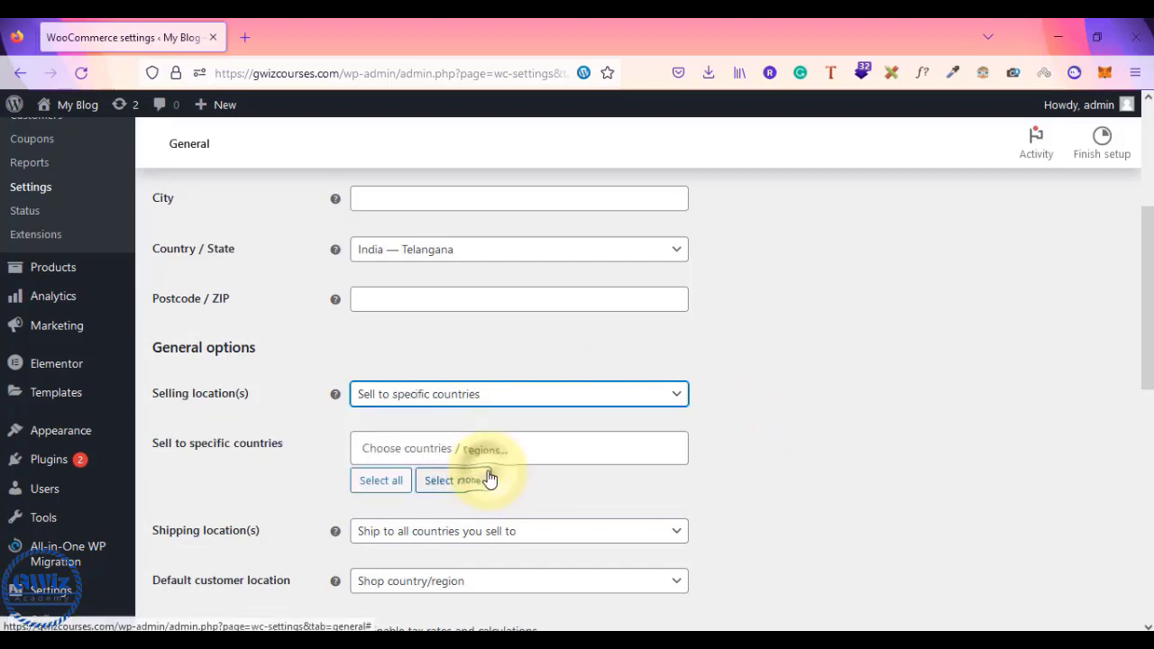
left_click(443, 451)
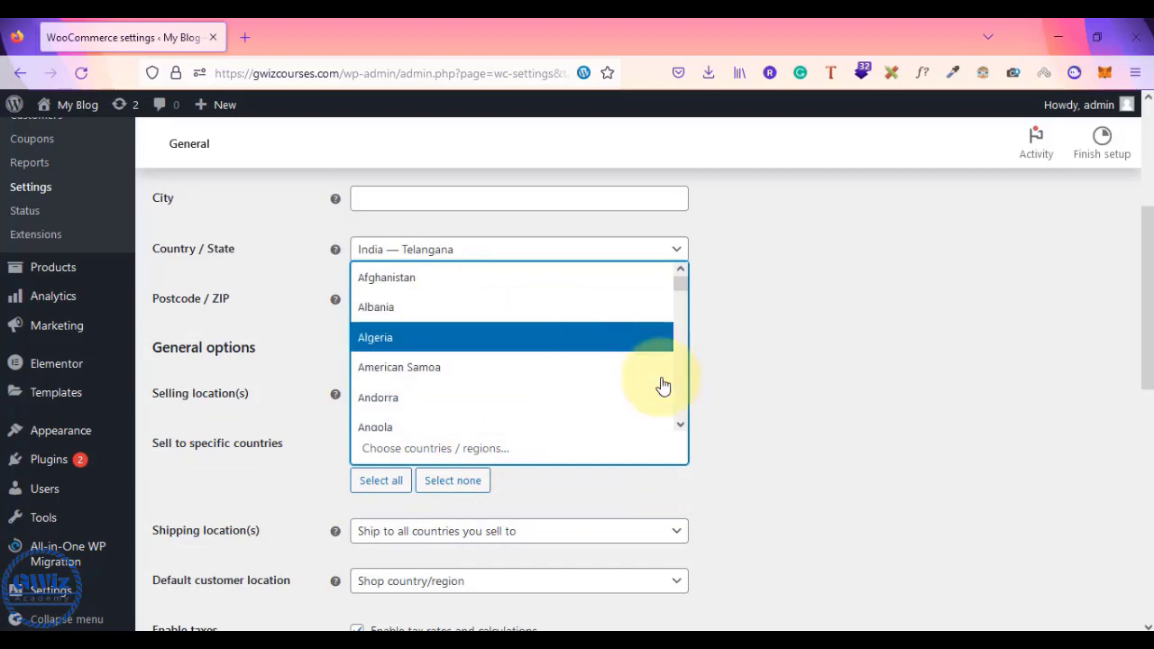
left_click(814, 418)
left_click(604, 394)
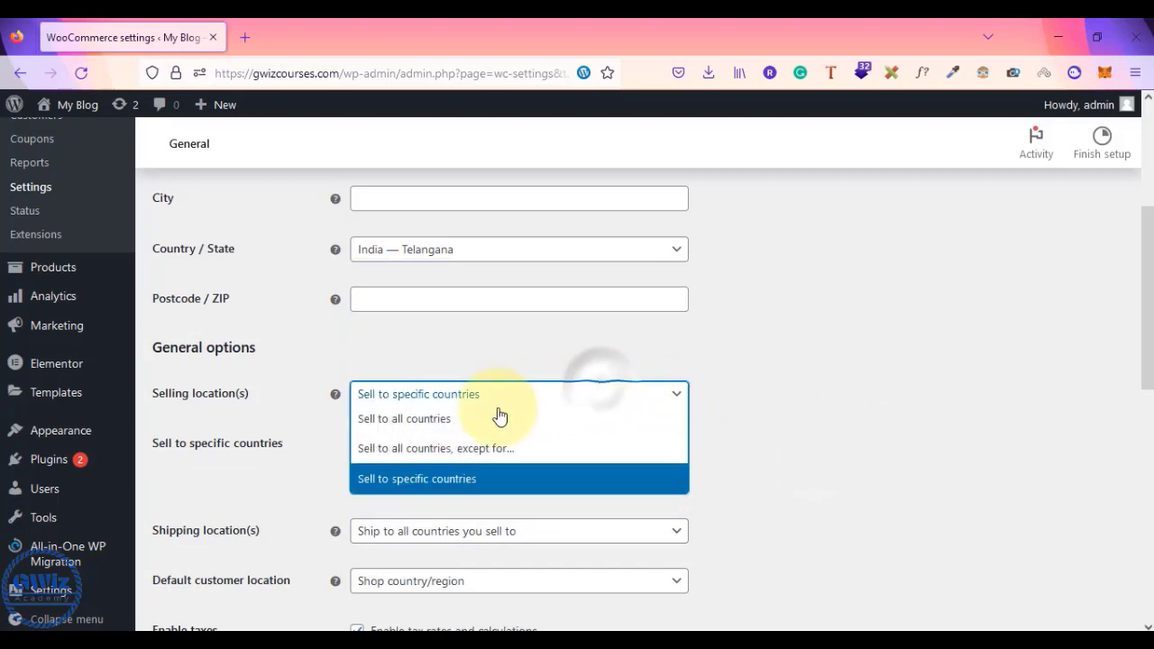
left_click(430, 421)
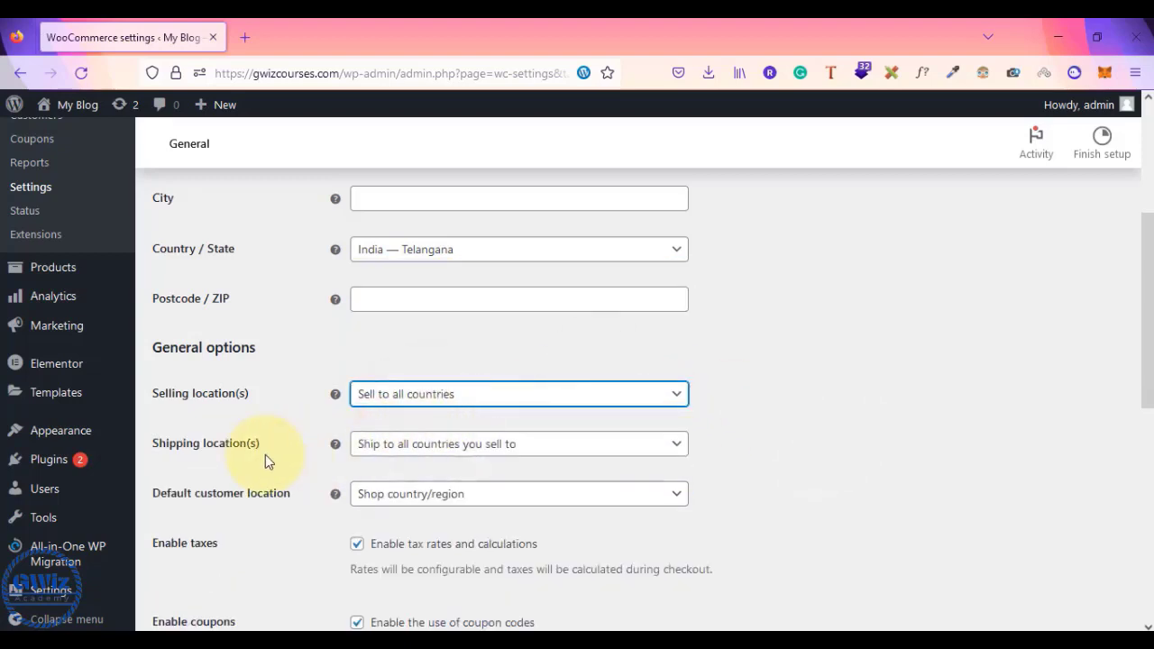
- Keep shipping to all countries you sell to and save the India — Telangana store settings
left_click(479, 457)
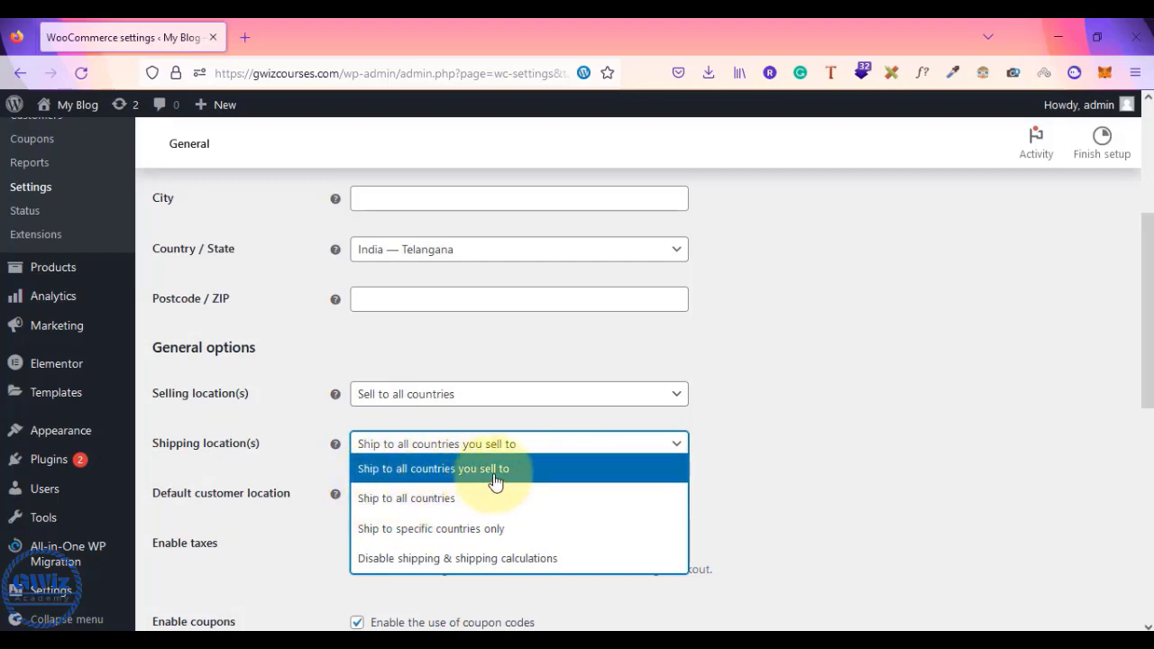
left_click(531, 481)
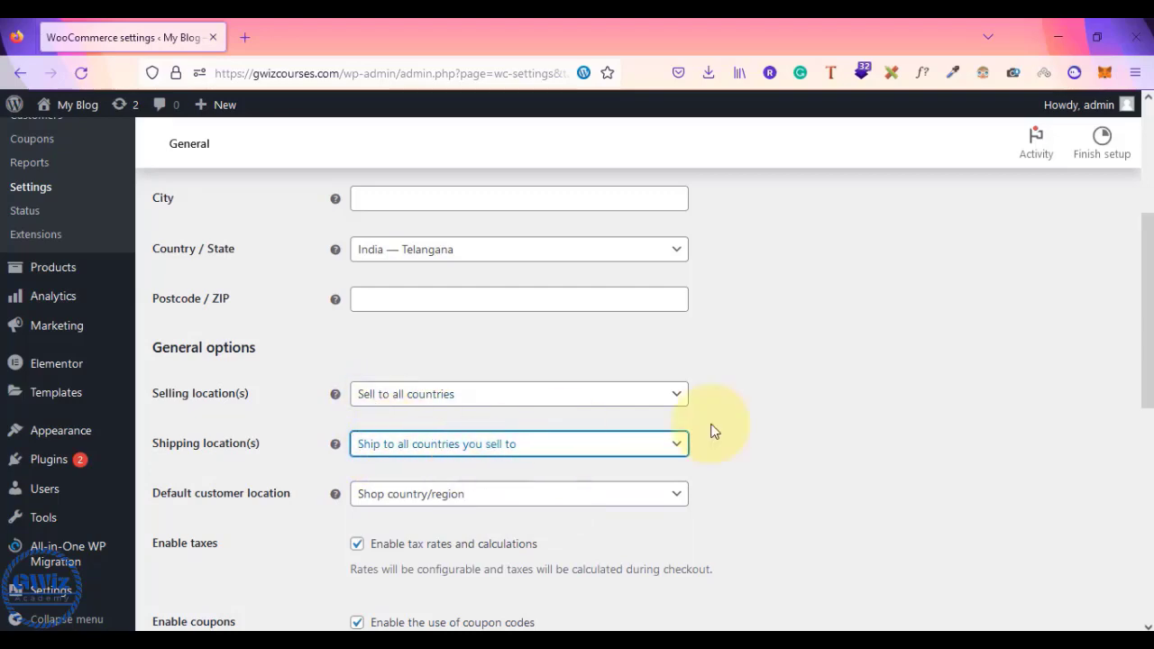
scroll(798, 431, "down", 2)
scroll(798, 431, "up", 2)
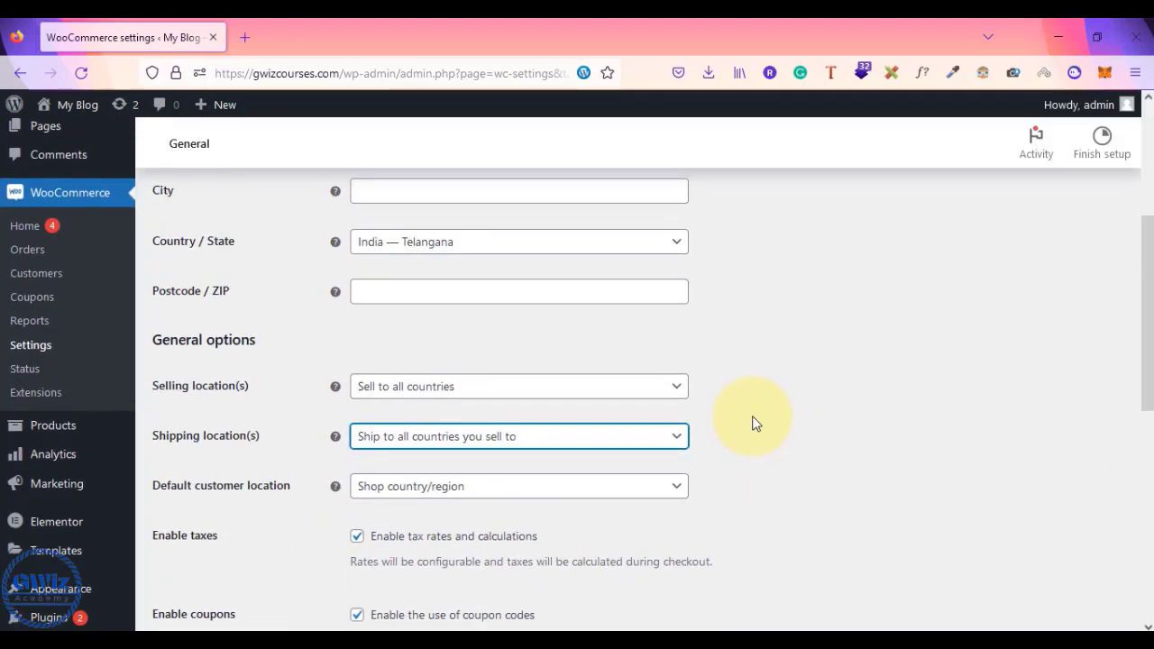
scroll(657, 439, "up", 2)
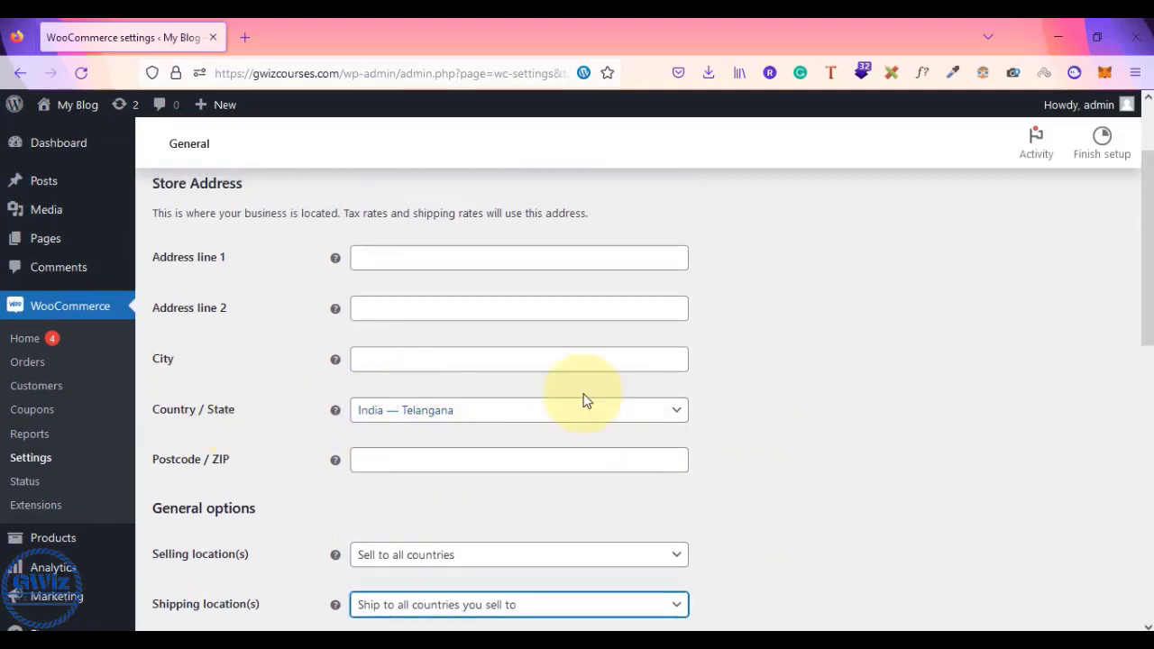
scroll(721, 419, "down", 8)
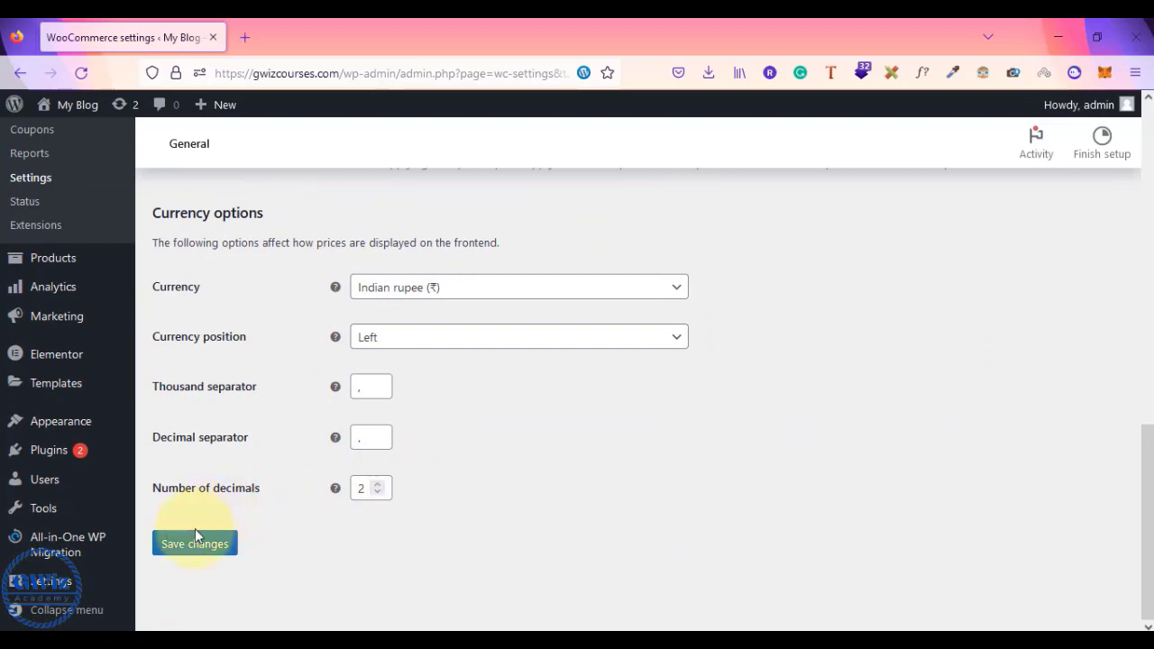
left_click(186, 547)
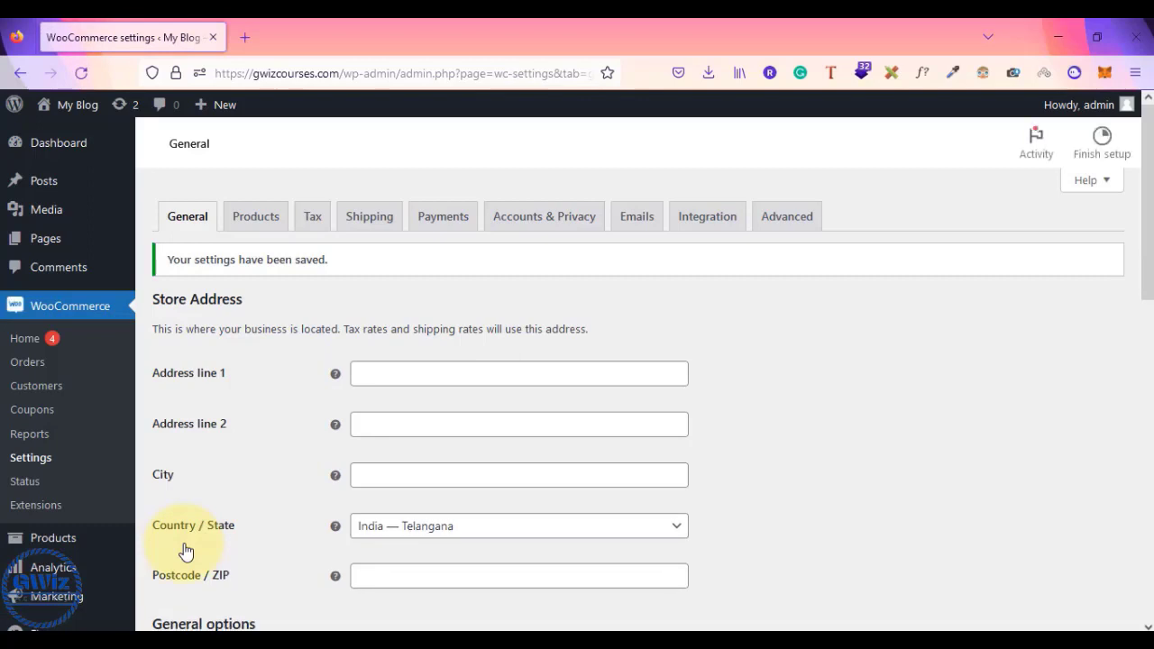
- On the Tax tab, enter Reduced rate and Zero rate as additional tax classes and save
left_click(313, 223)
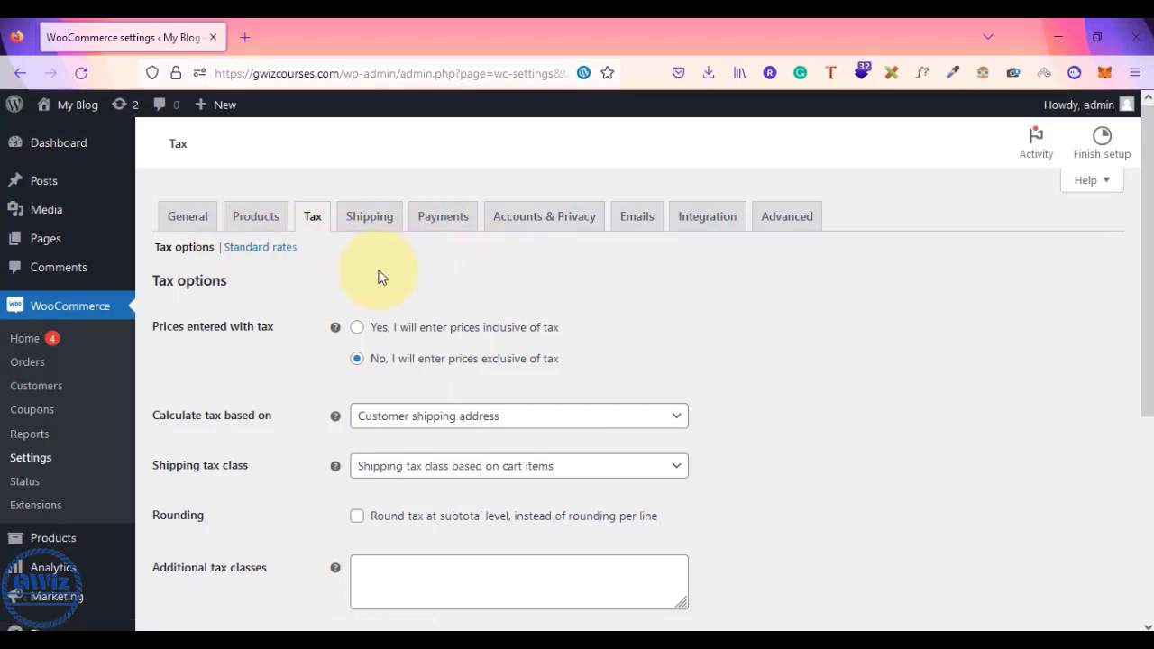
scroll(283, 431, "down", 2)
scroll(283, 431, "up", 2)
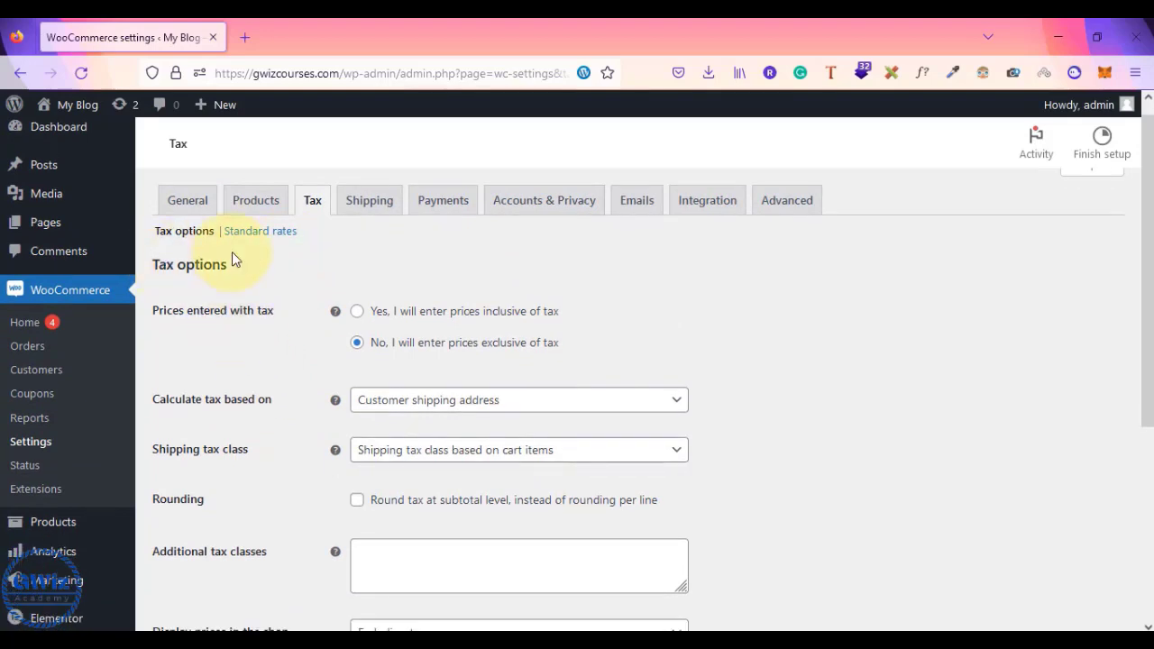
scroll(253, 464, "down", 3)
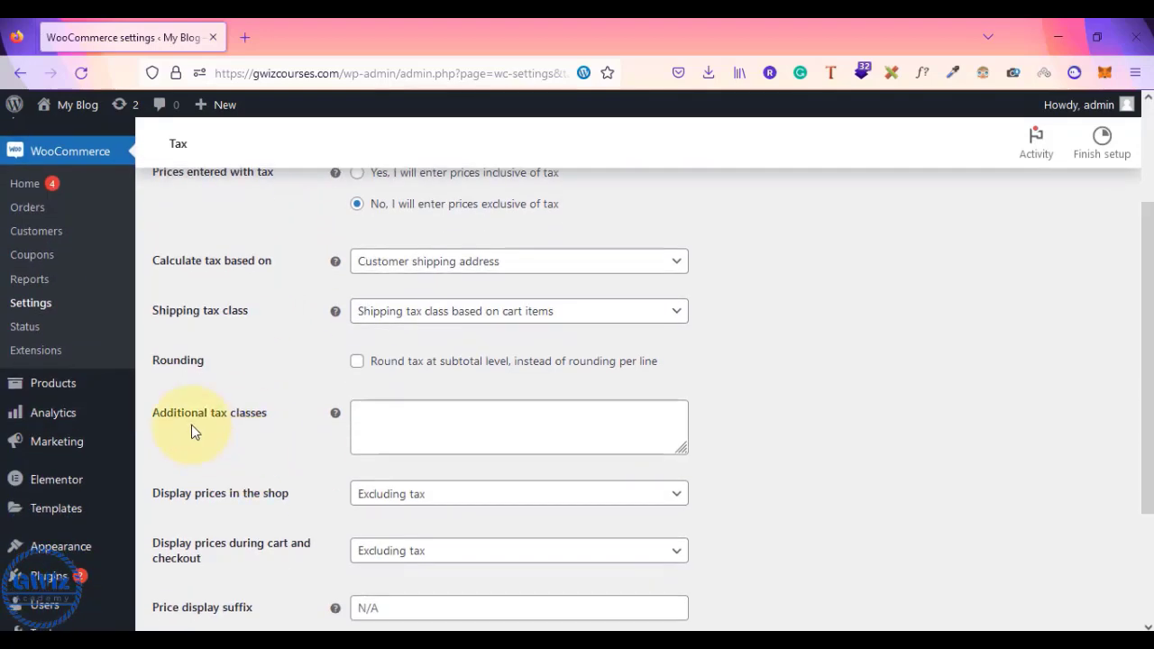
left_click(378, 412)
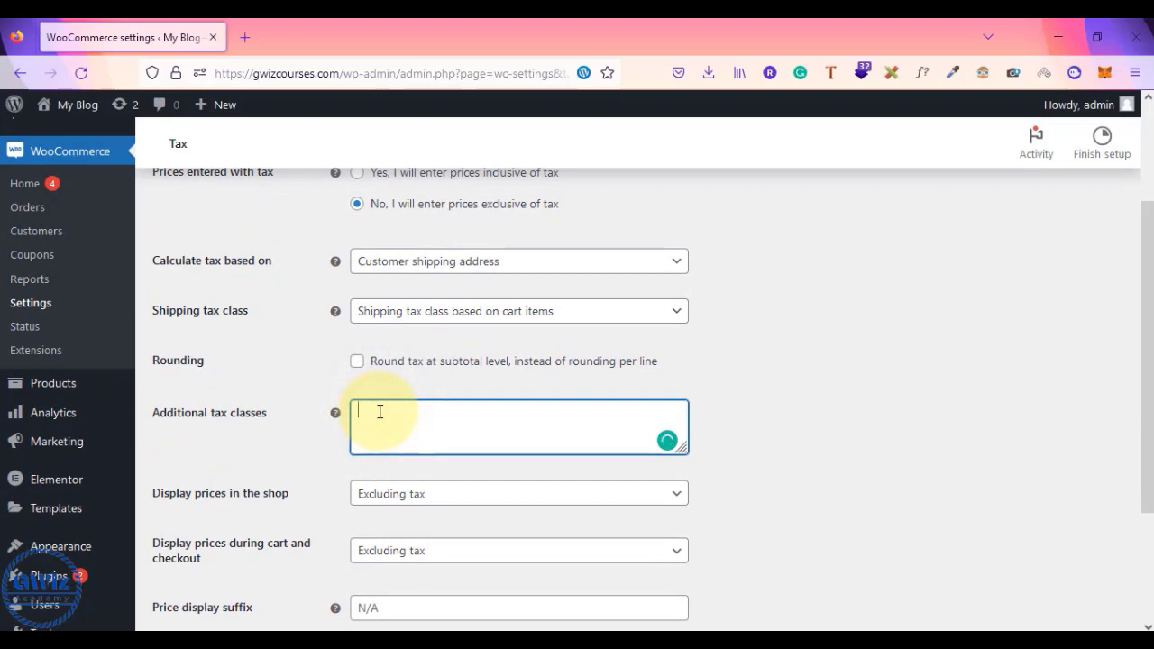
type("Standard")
key("BackSpace")
key("BackSpace")
key("BackSpace")
key("BackSpace")
key("BackSpace")
key("BackSpace")
key("BackSpace")
key("BackSpace")
type("Reduced rate")
key("Return")
type("Zero rate")
scroll(379, 412, "down", 2)
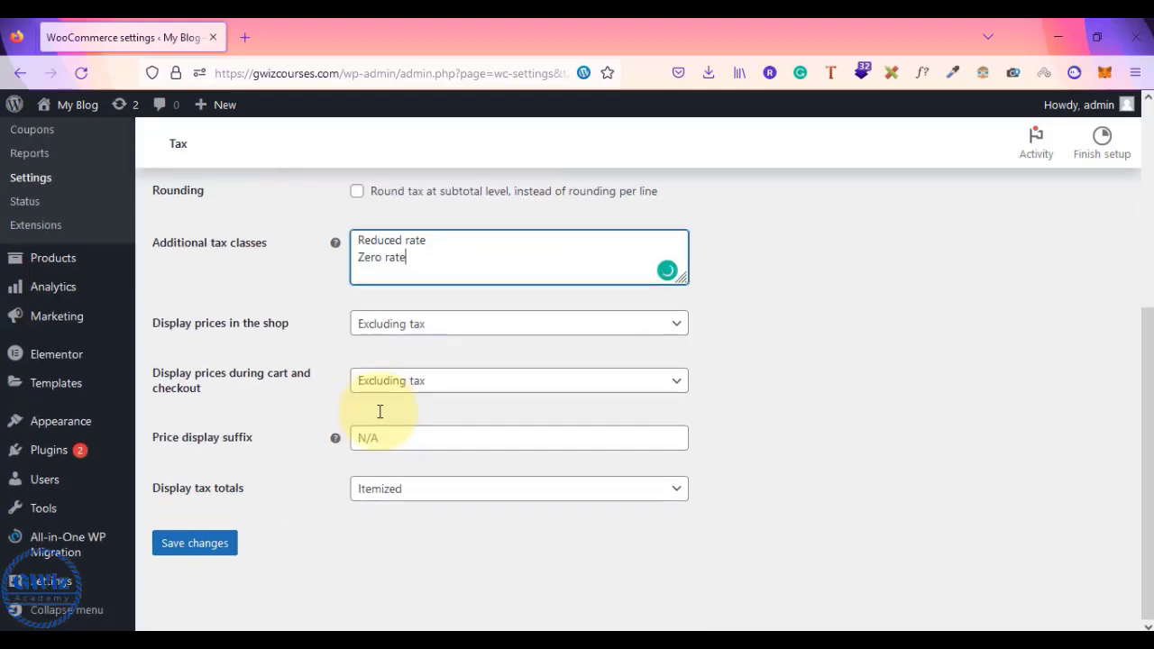
left_click(178, 546)
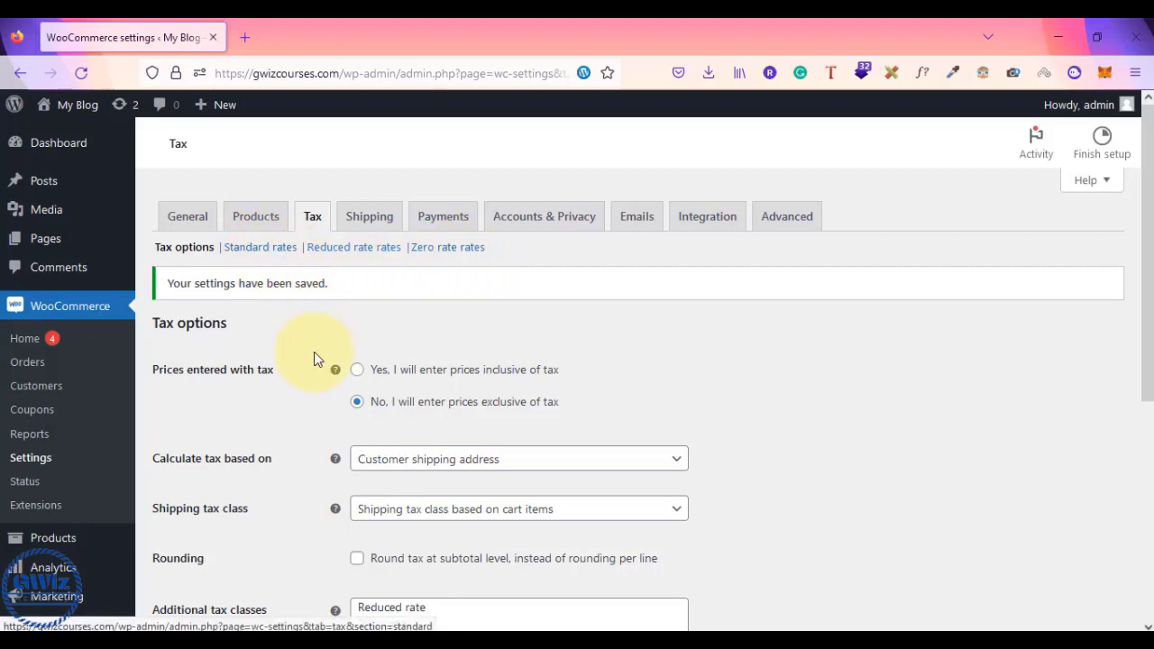
- Clear the Reduced rate and Zero rate classes and save the empty list
scroll(314, 356, "down", 2)
scroll(313, 359, "down", 1)
left_click_drag(413, 393, 359, 394)
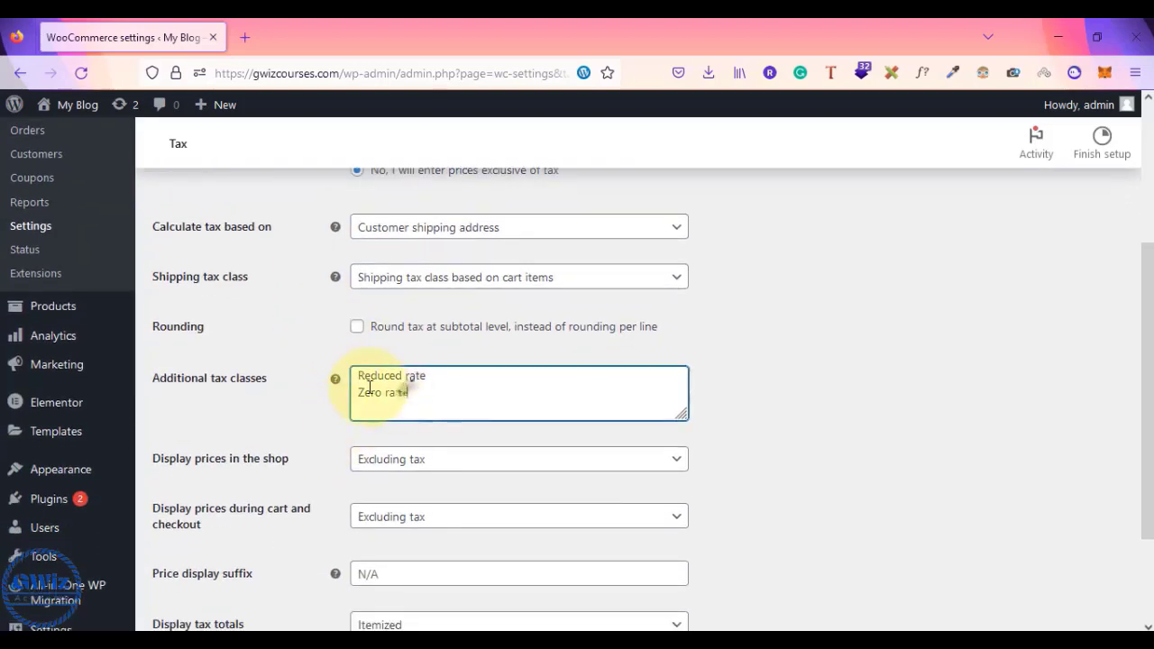
key("ctrl+a")
key("BackSpace")
scroll(324, 376, "down", 2)
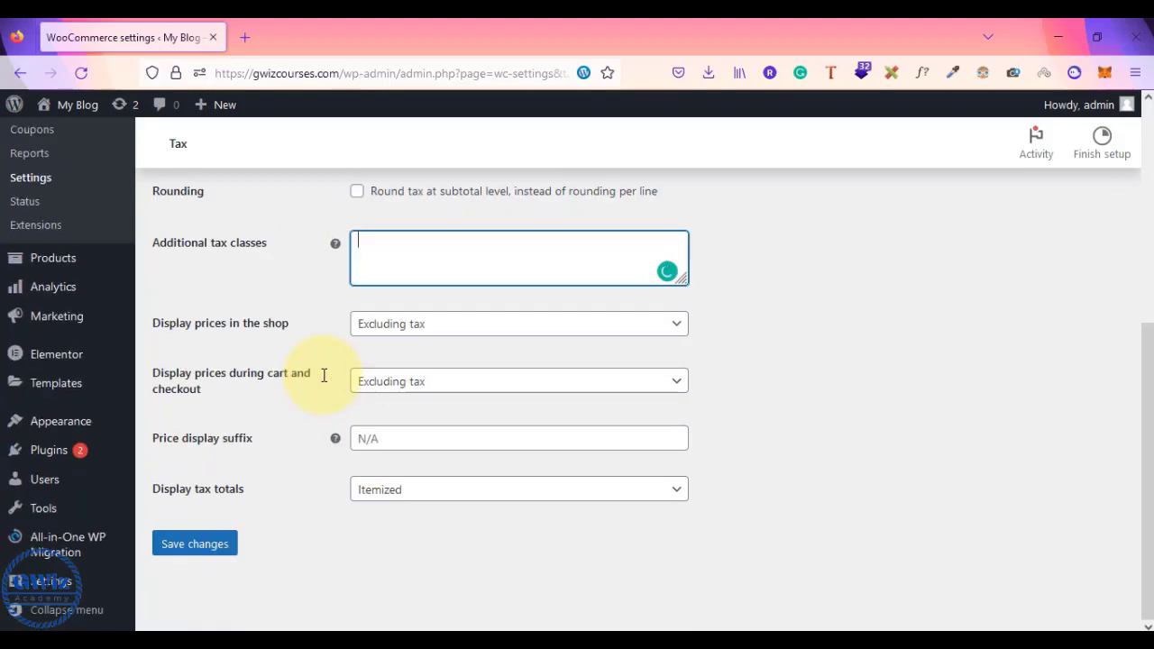
left_click(196, 541)
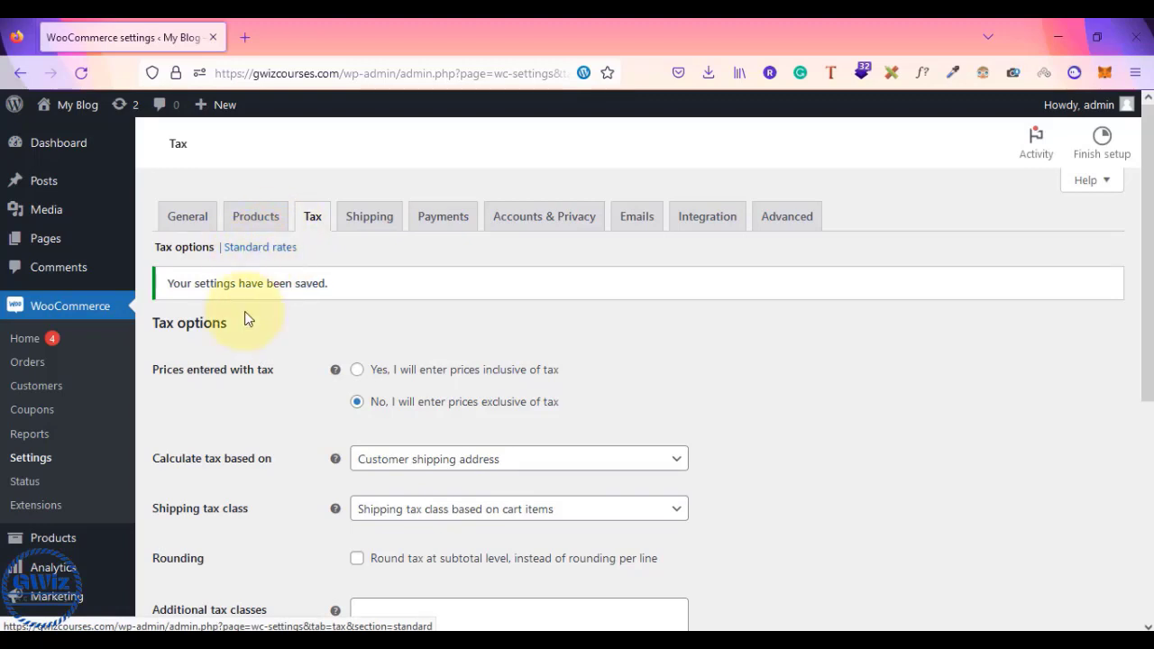
- Enter Indian GST and US Taxes as additional tax classes and save
scroll(226, 456, "down", 3)
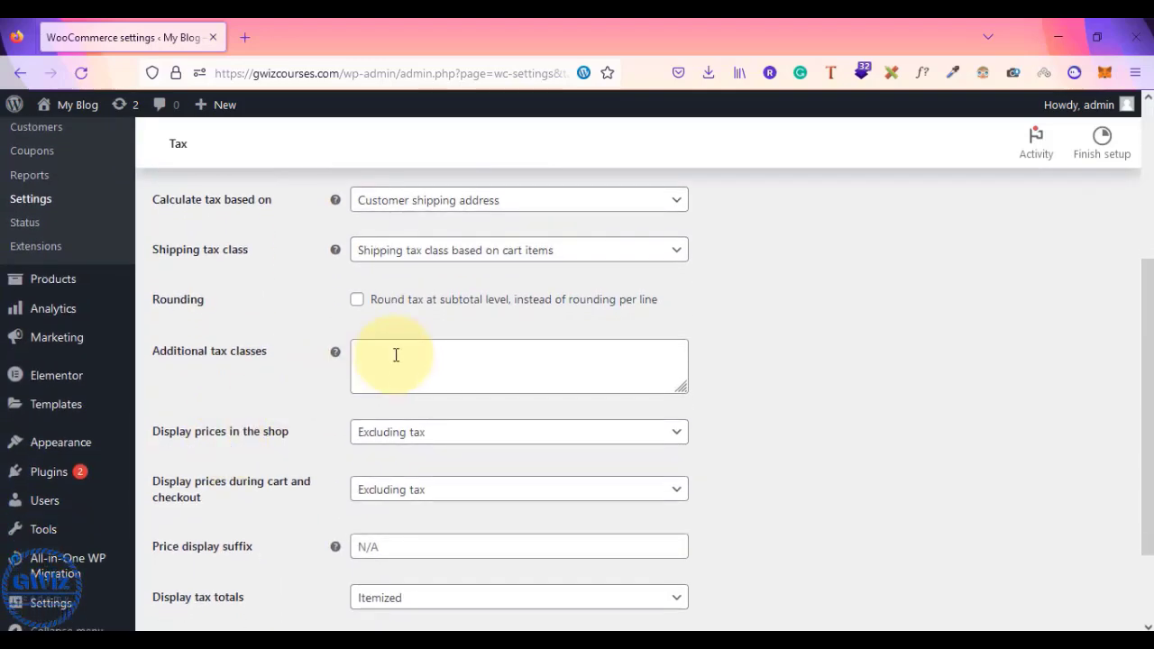
left_click(395, 354)
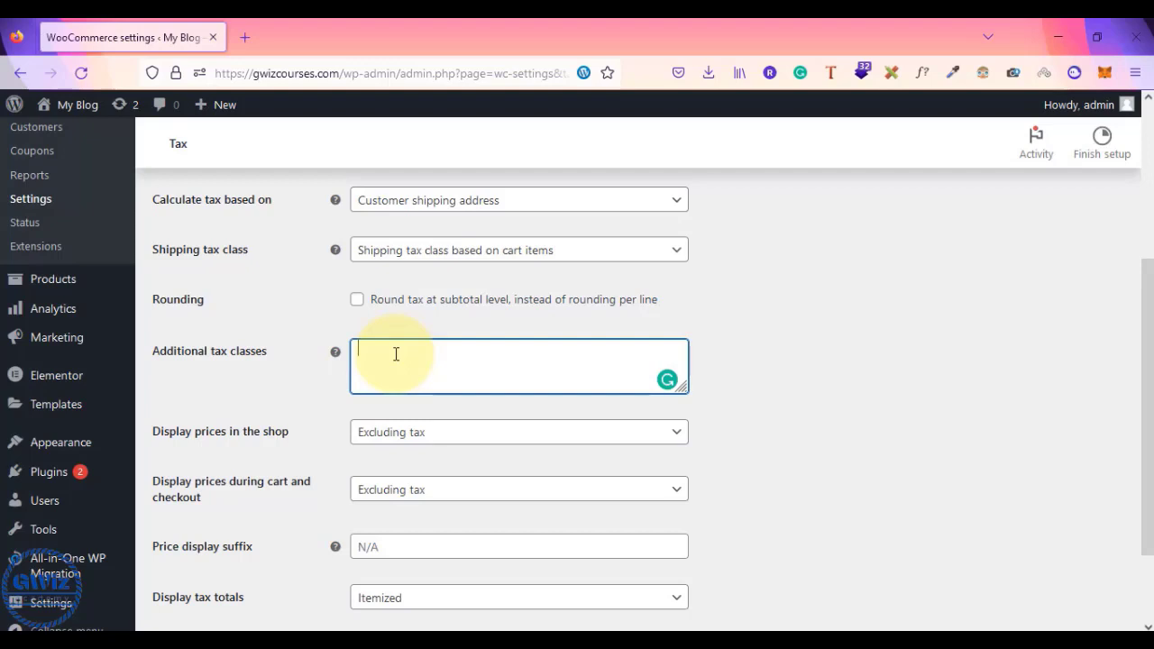
type("Indian G")
type("S Tax ")
type("es")
scroll(762, 461, "down", 2)
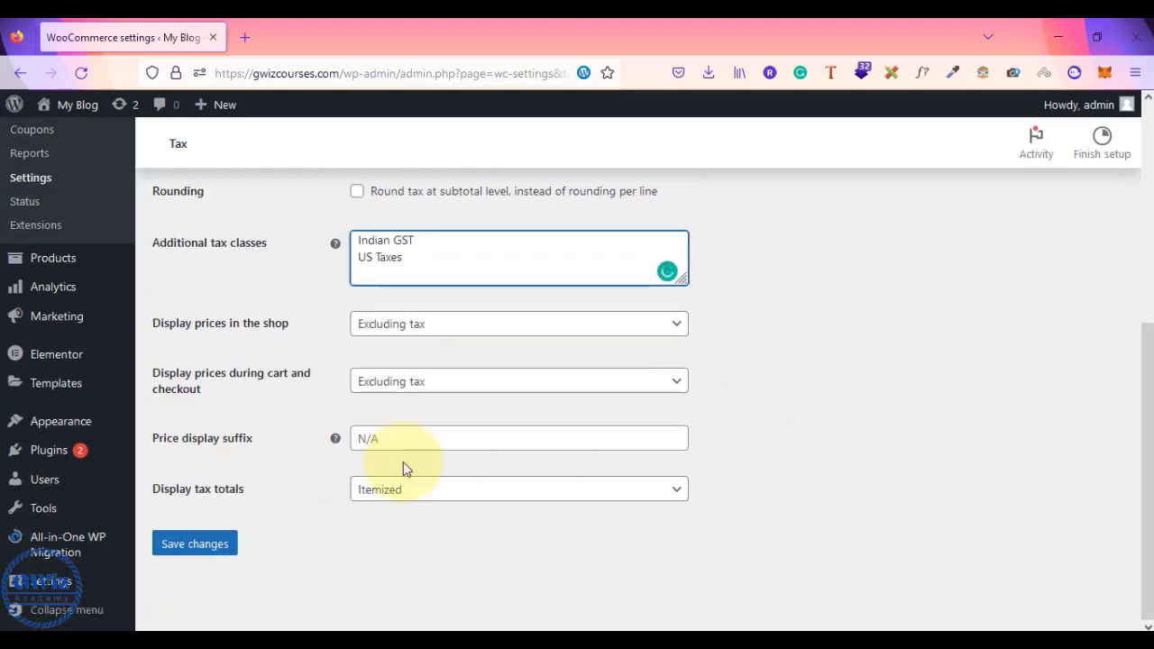
left_click(212, 546)
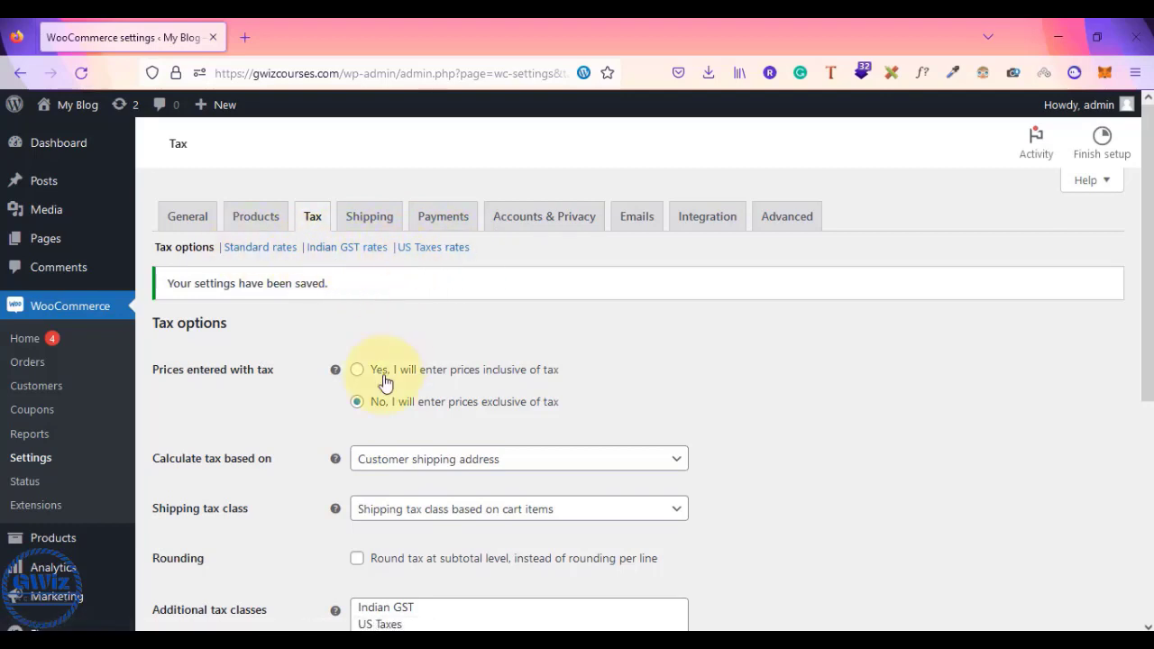
- Delete the Indian GST and US Taxes classes, leaving Additional tax classes empty, and save
scroll(386, 383, "down", 3)
scroll(385, 383, "up", 3)
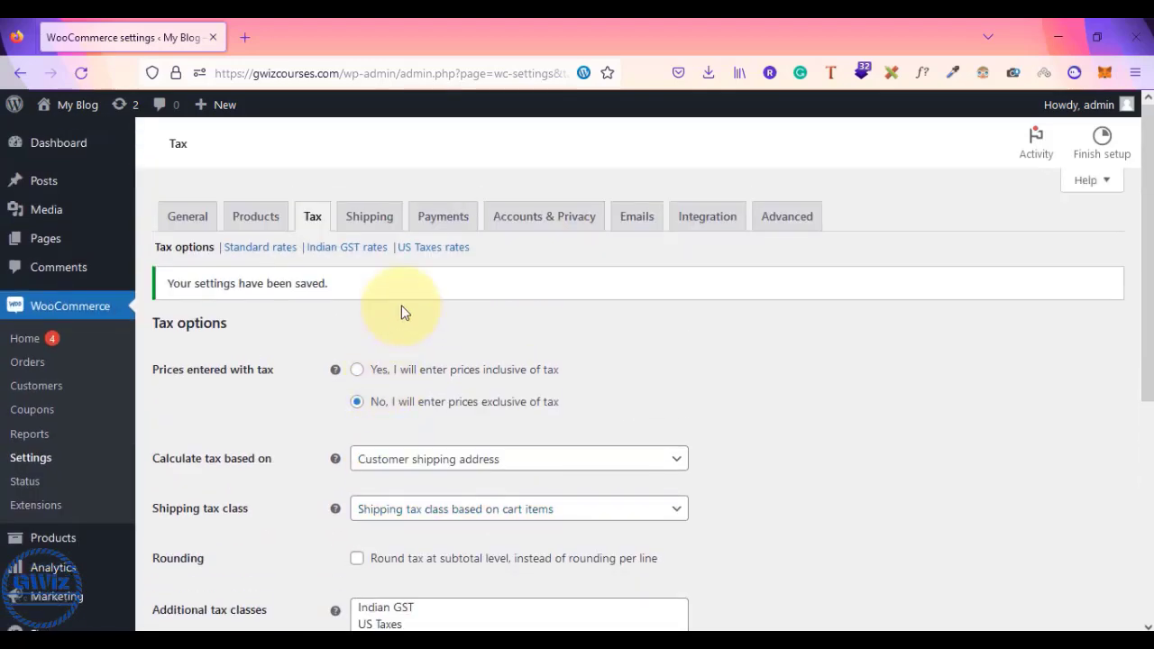
scroll(403, 310, "down", 2)
scroll(402, 305, "up", 2)
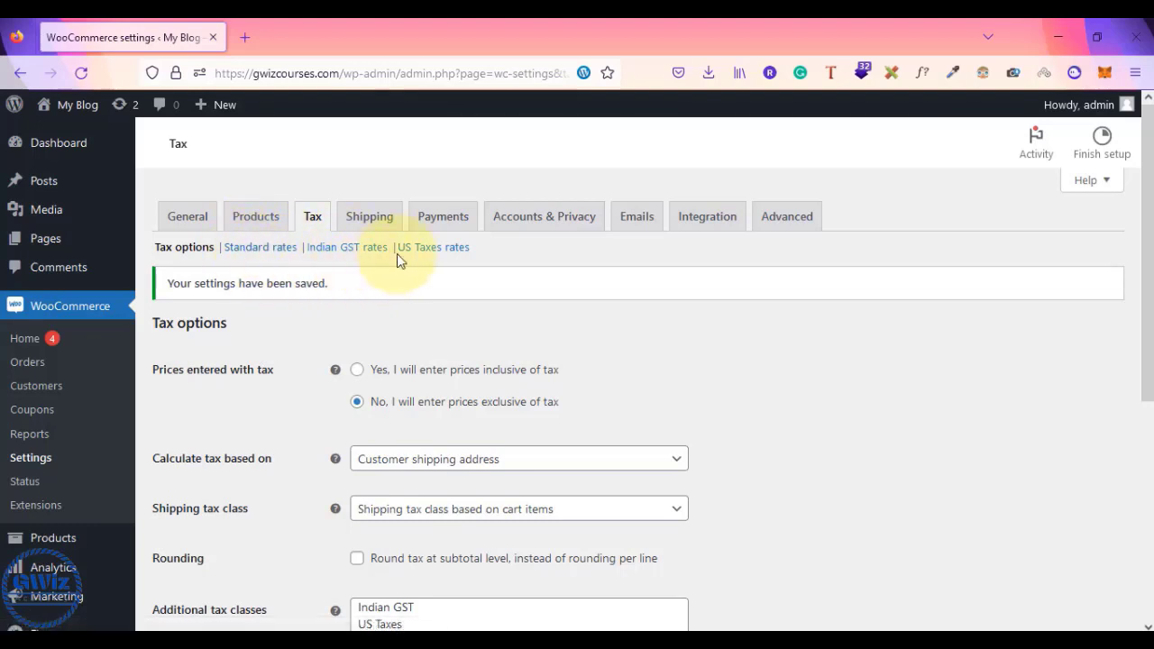
scroll(464, 347, "down", 2)
scroll(464, 358, "down", 3)
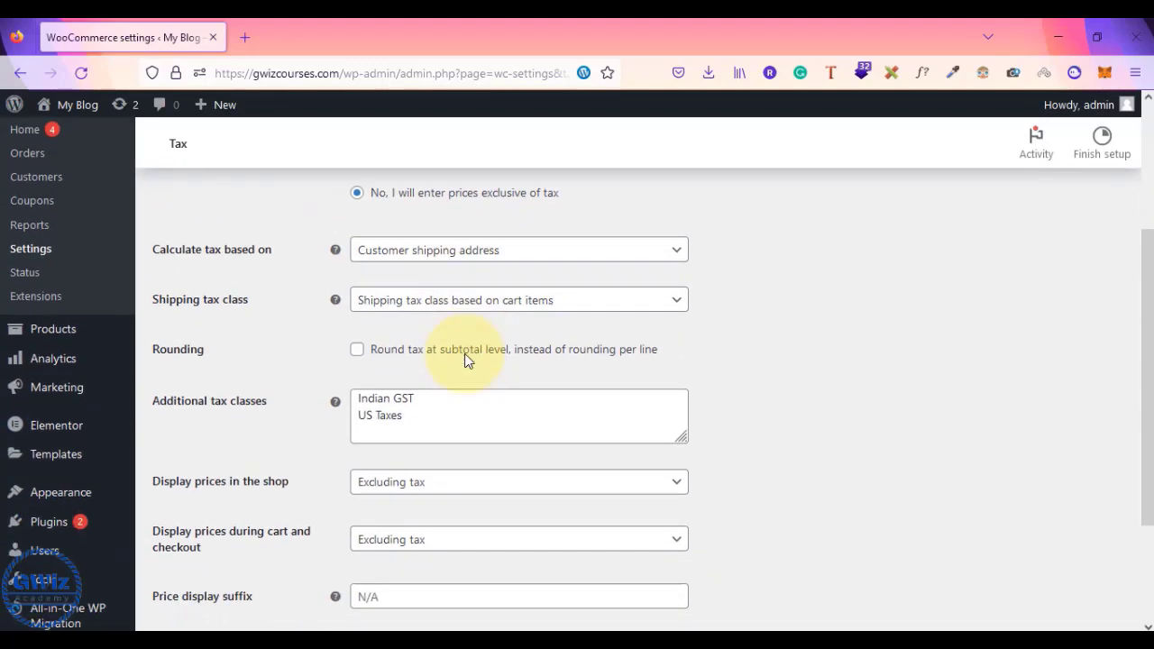
left_click_drag(405, 400, 315, 369)
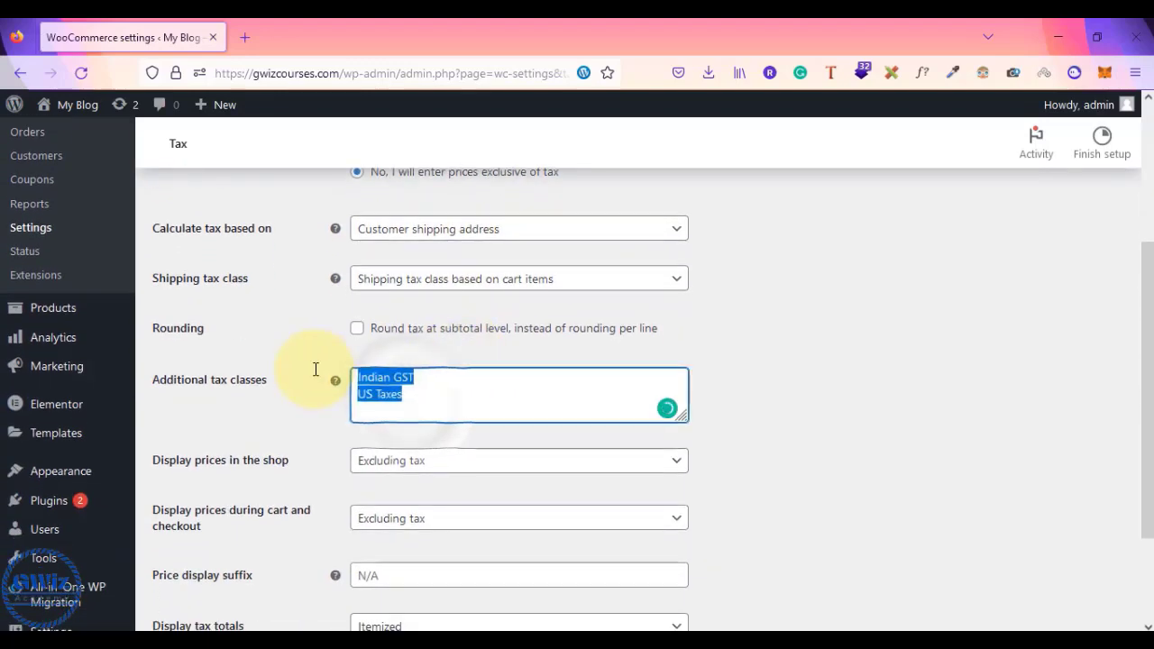
key("BackSpace")
scroll(312, 379, "down", 3)
left_click(187, 542)
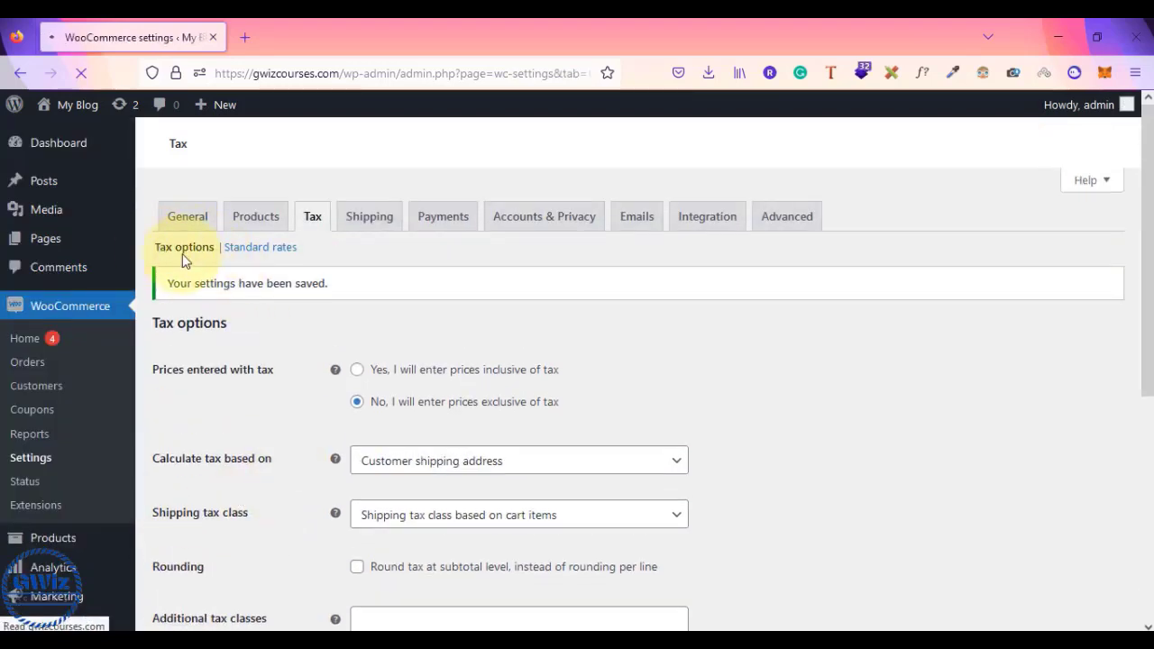
scroll(230, 375, "down", 2)
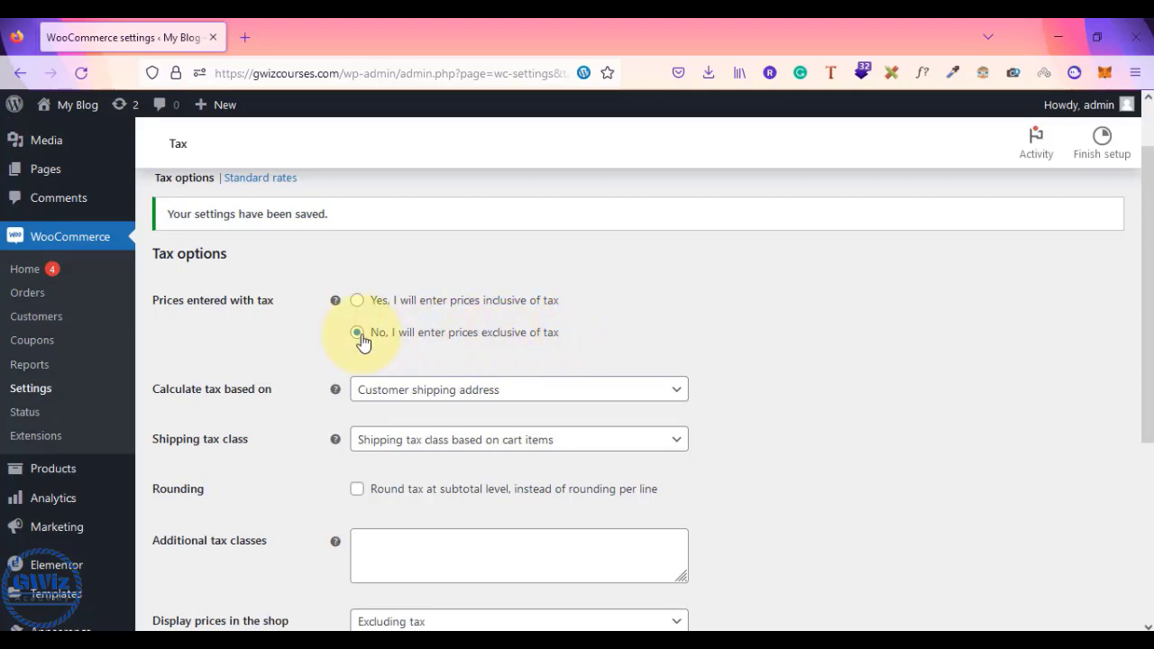
- Open the 'Calculate tax based on' dropdown in the Tax options
scroll(270, 432, "down", 1)
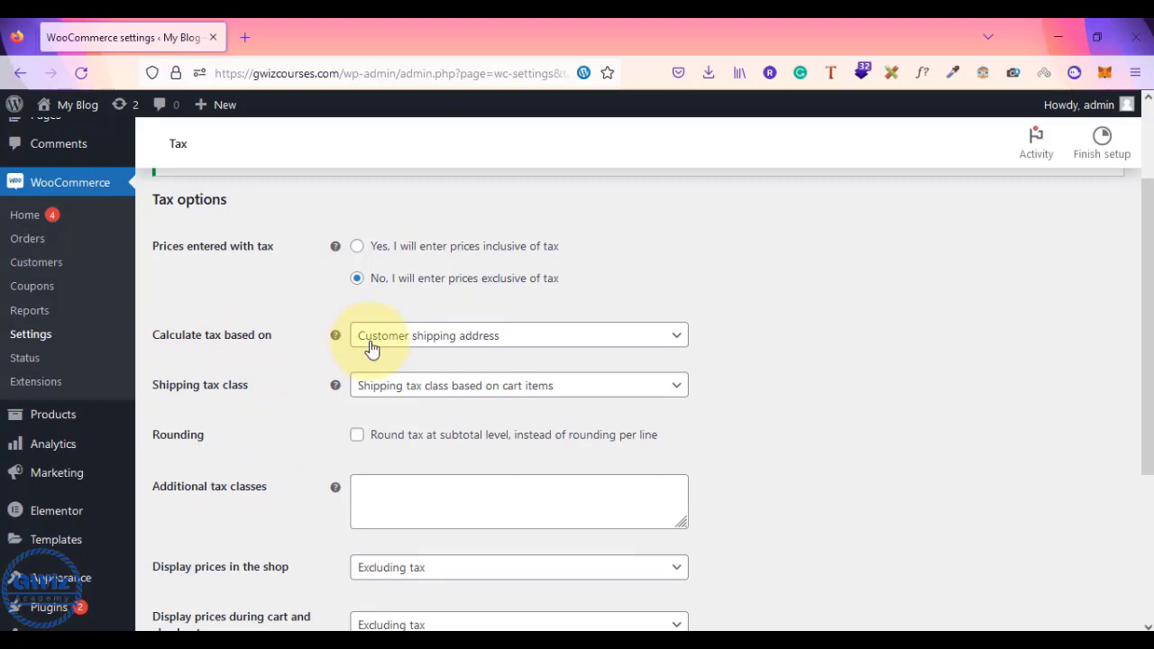
left_click(650, 335)
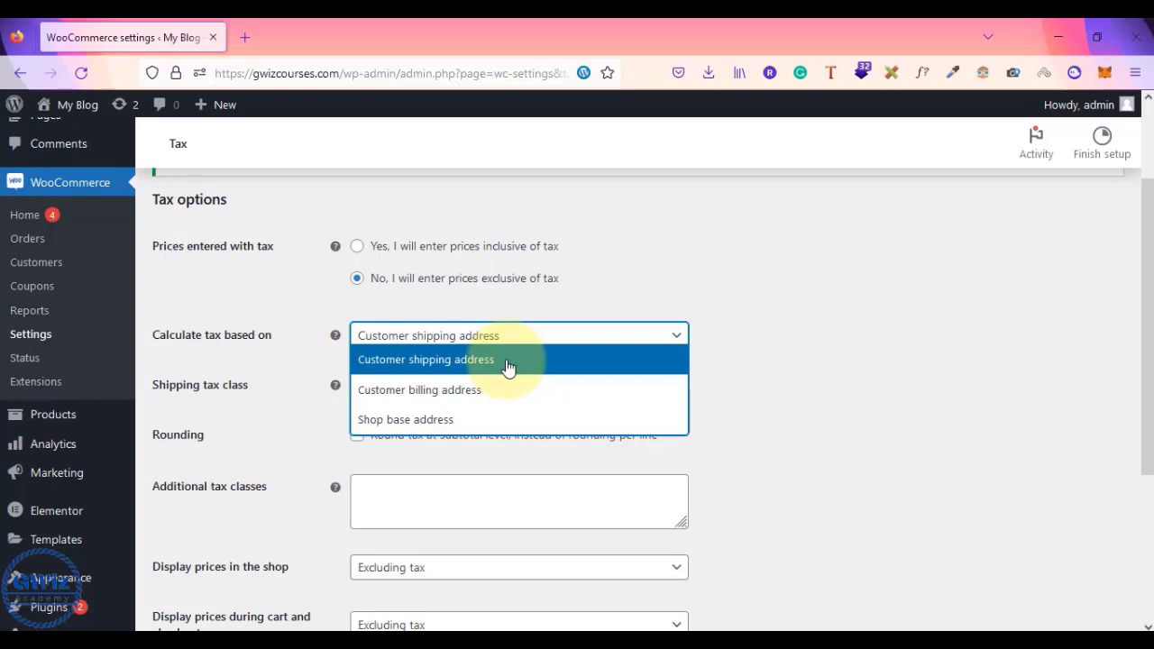
- Base tax on Customer shipping address, show tax totals Itemized, and save the tax options
left_click(425, 366)
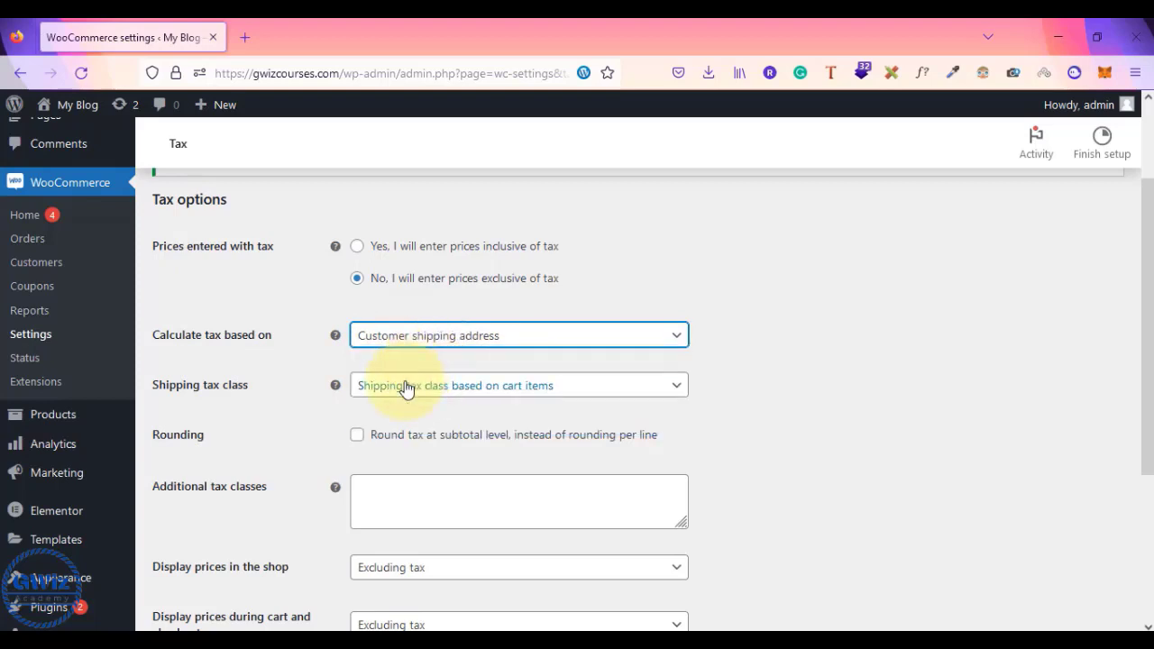
scroll(286, 419, "down", 1)
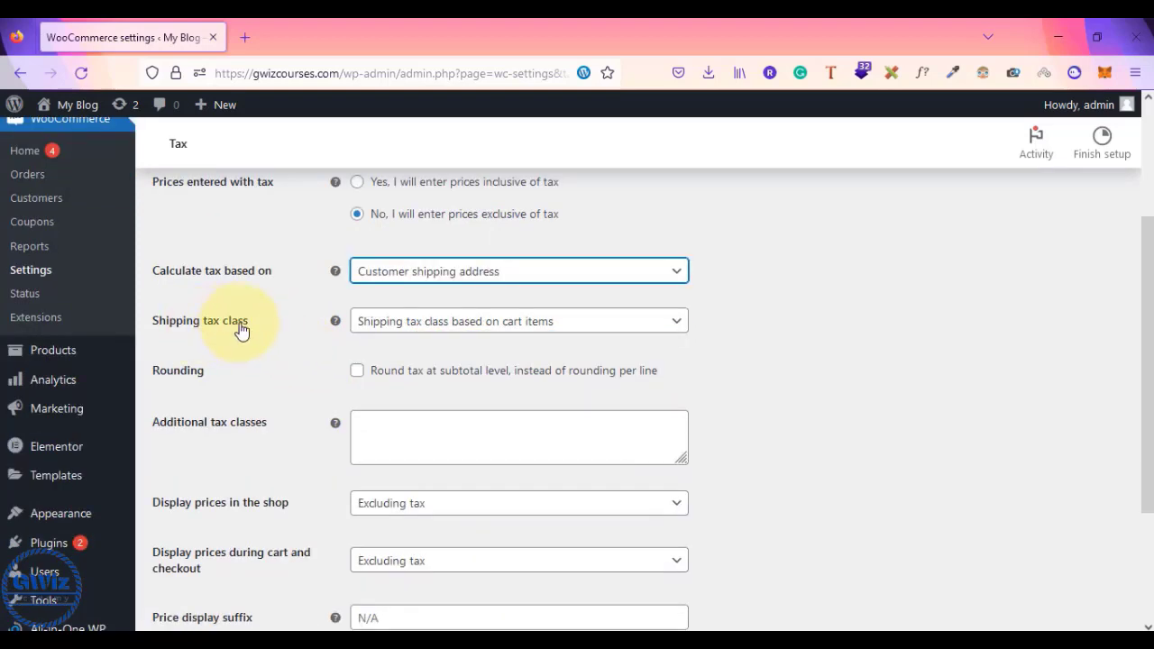
scroll(291, 406, "down", 1)
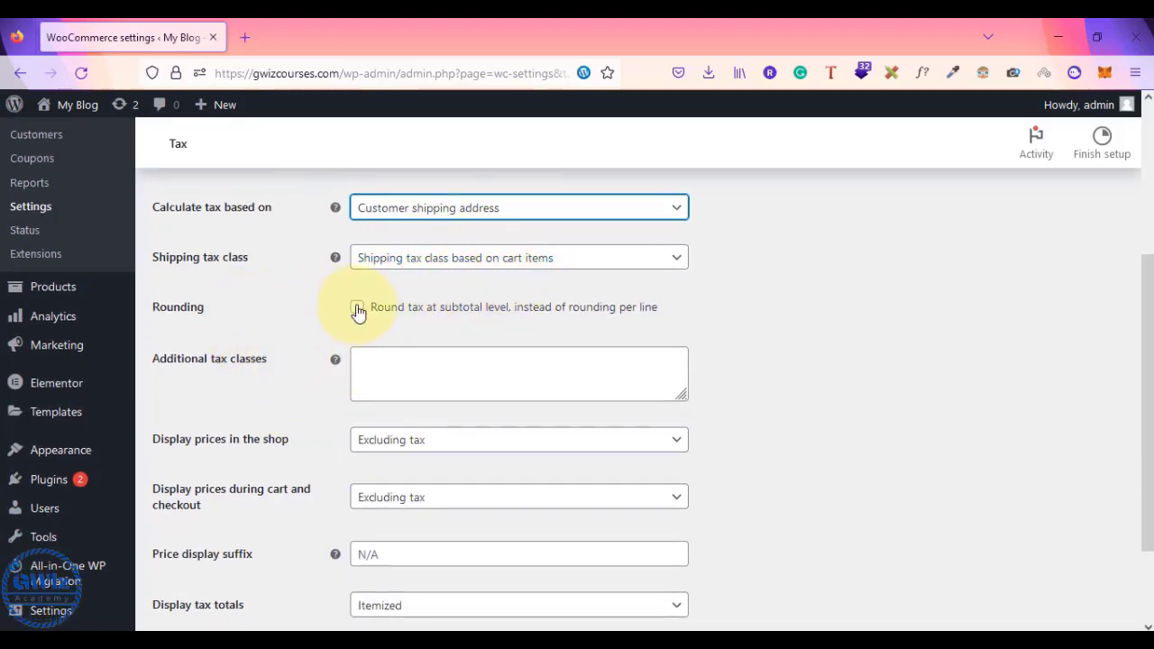
scroll(343, 401, "down", 1)
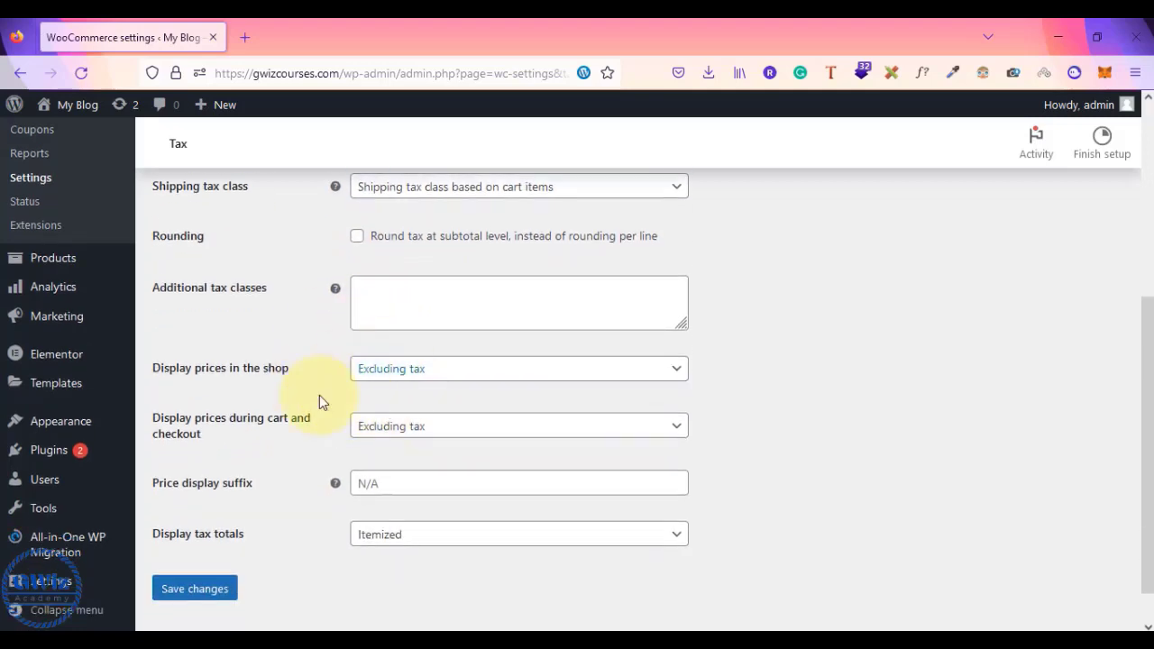
scroll(284, 414, "down", 1)
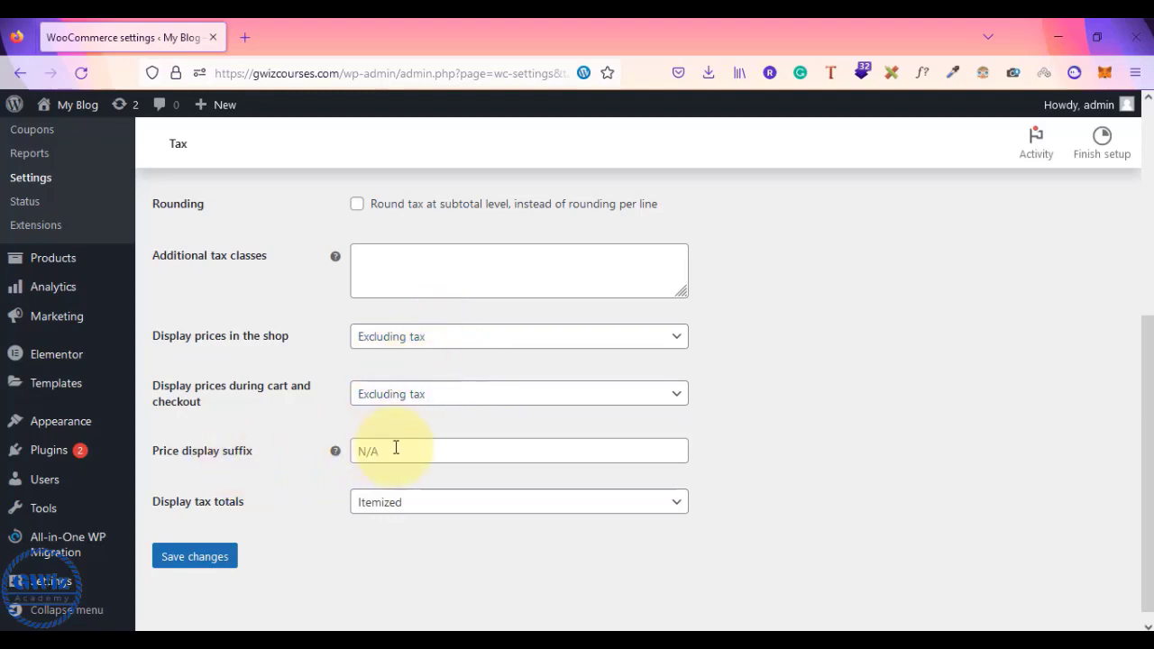
left_click(412, 507)
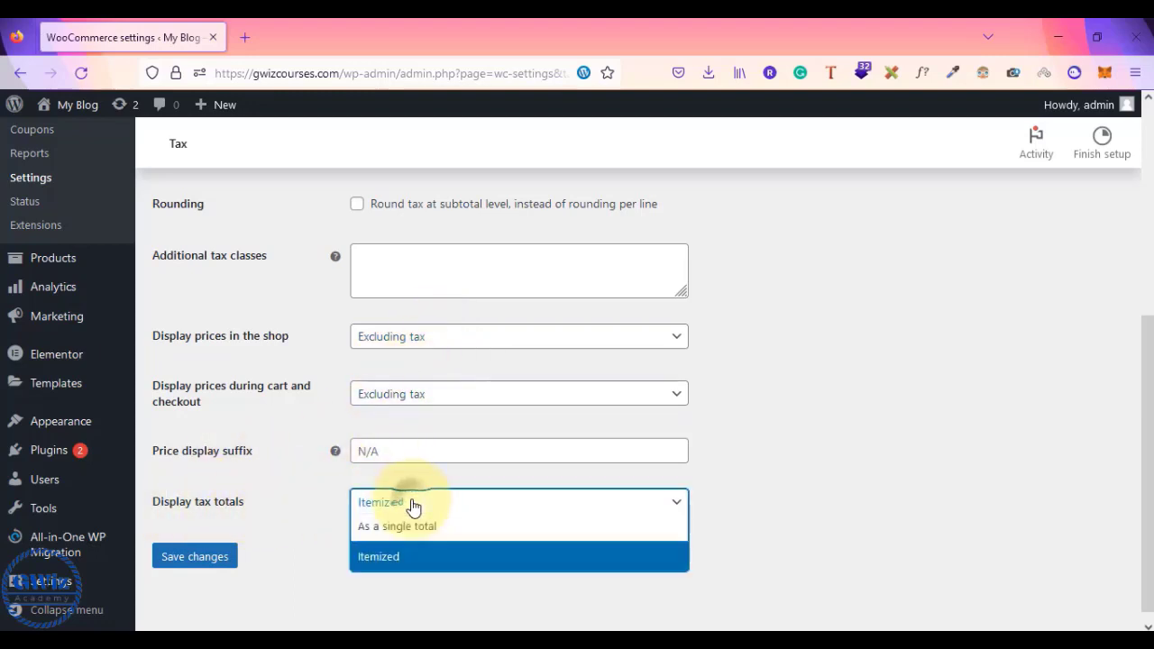
left_click(415, 558)
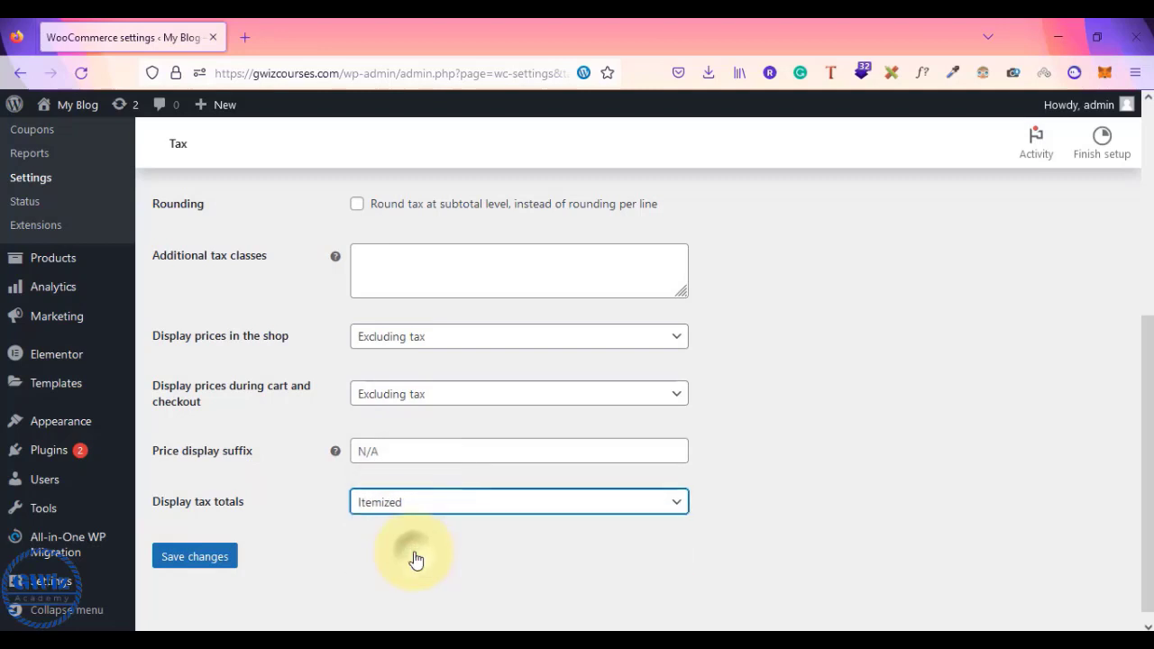
left_click(194, 557)
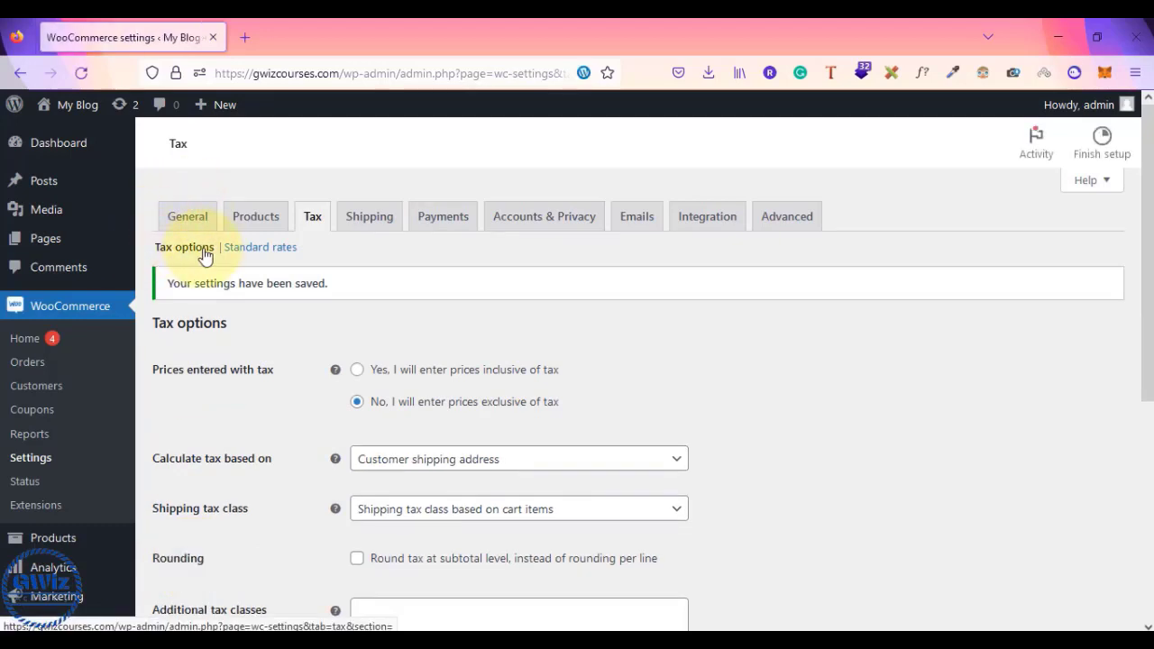
- Insert a blank row in the Standard tax rates table and follow the country code reference link
left_click(260, 255)
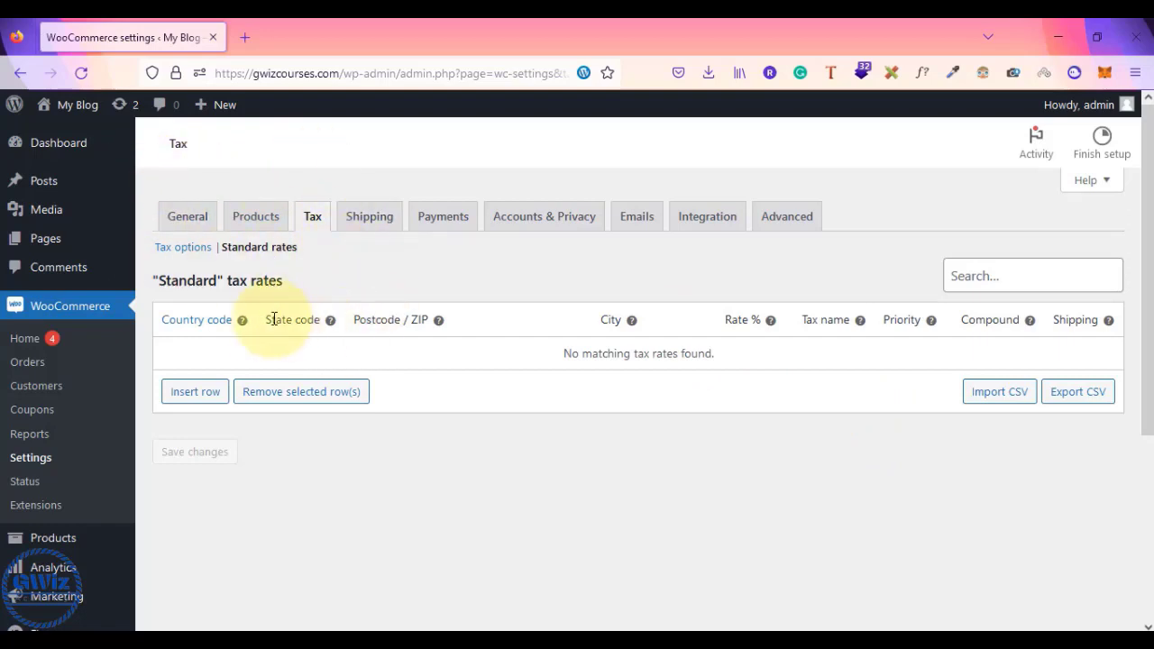
left_click(195, 397)
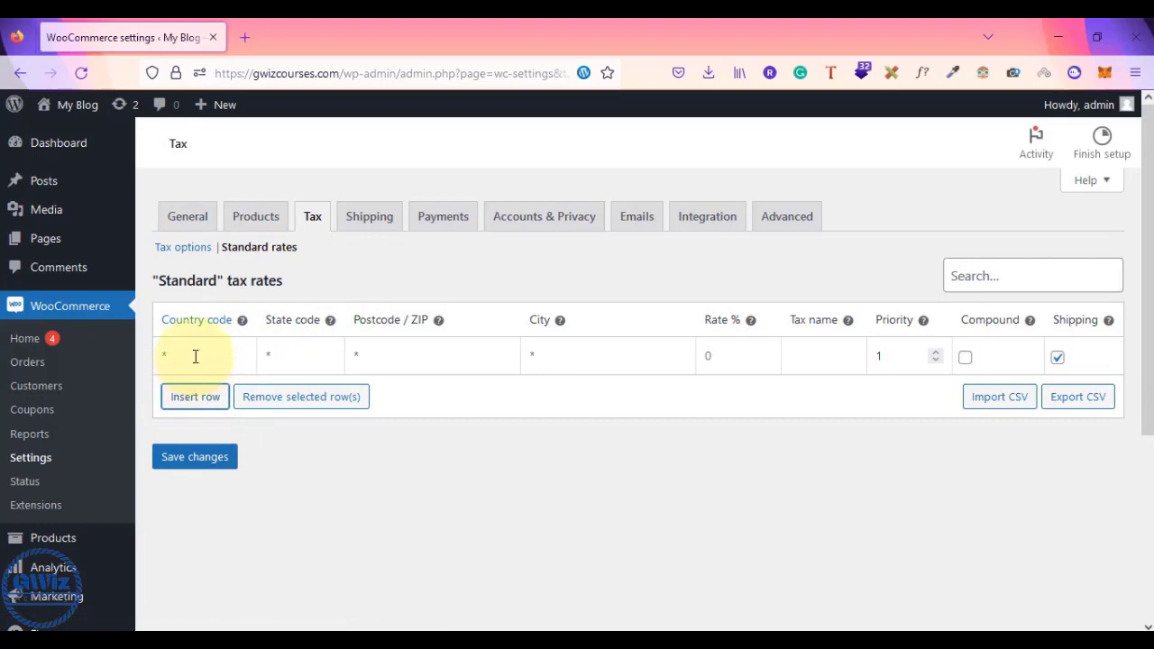
left_click(195, 356)
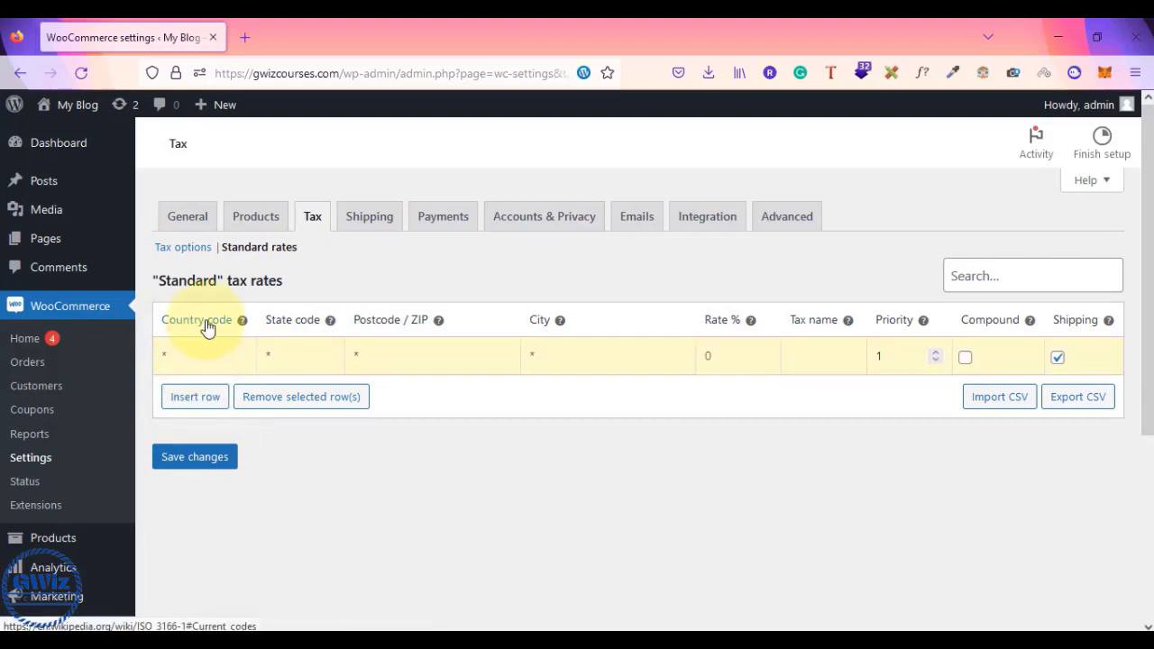
left_click(205, 321)
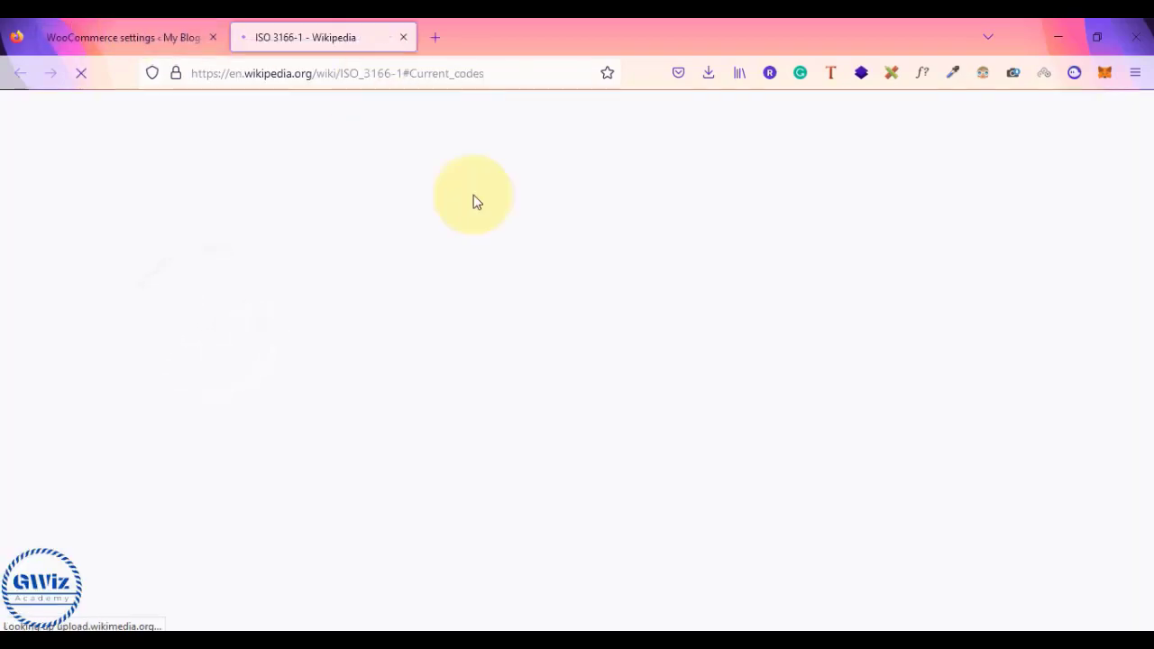
- Find India's code IN in Wikipedia's ISO 3166-1 table, then return to the tax settings
scroll(505, 248, "down", 3)
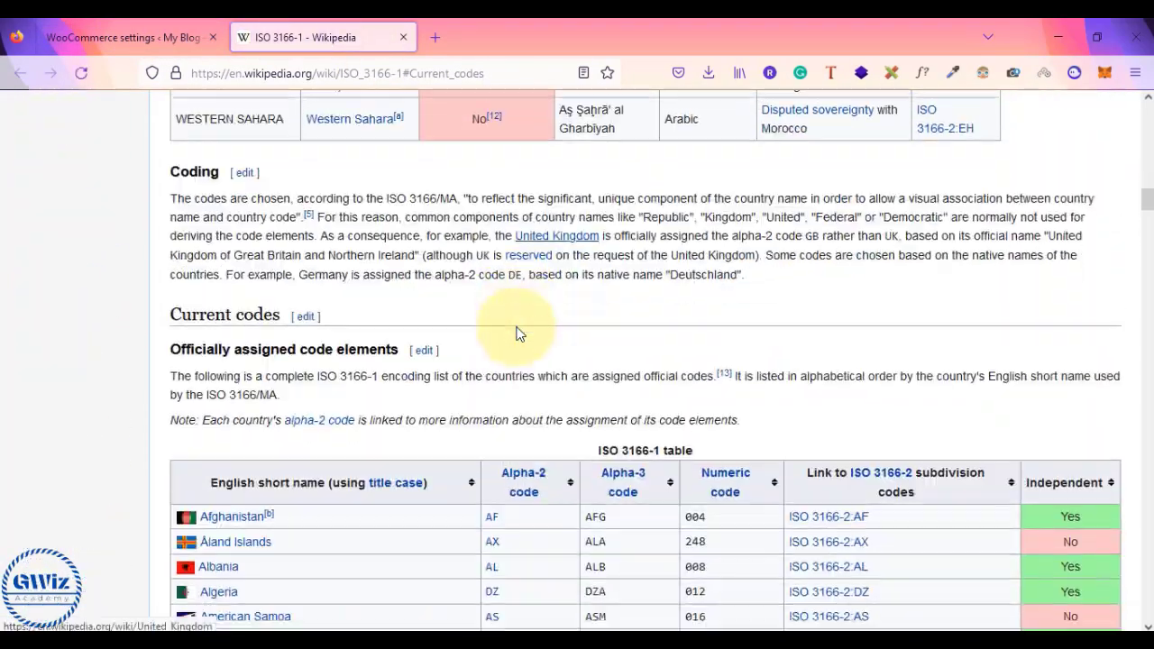
scroll(519, 334, "down", 7)
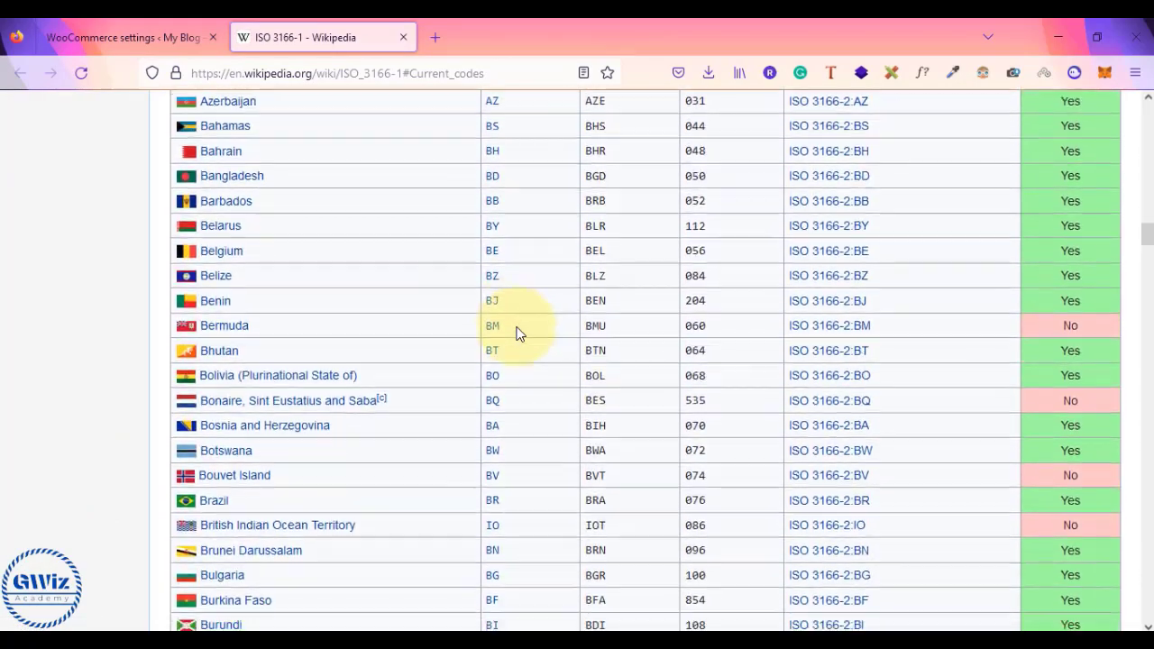
scroll(519, 334, "down", 10)
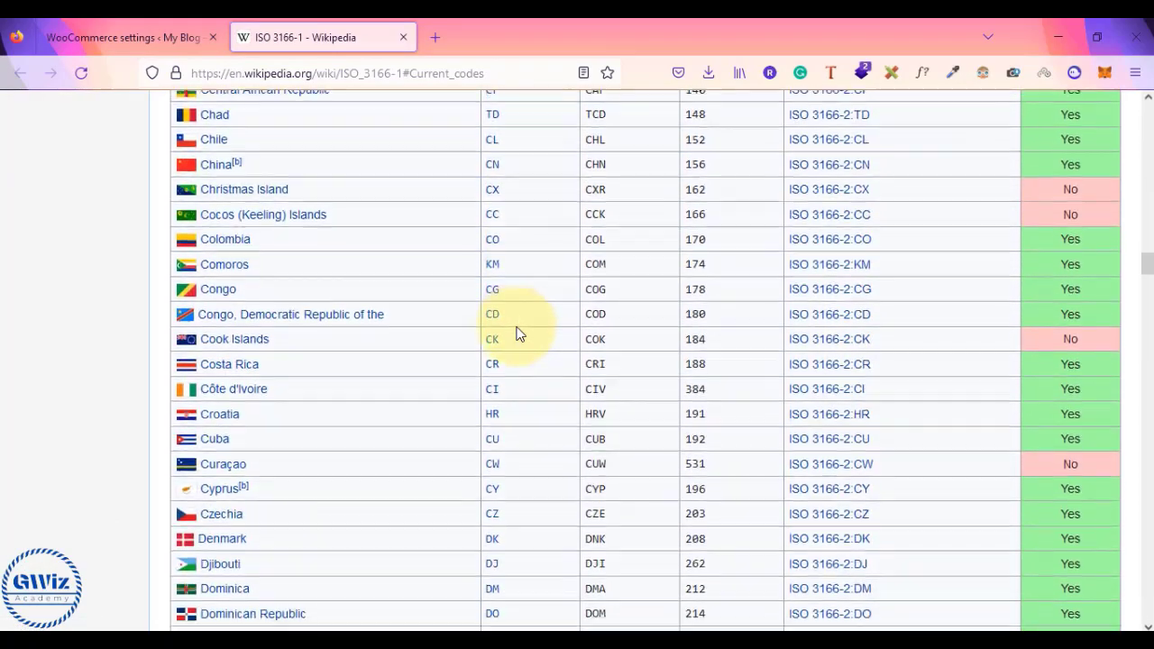
scroll(519, 334, "down", 12)
scroll(518, 333, "up", 2)
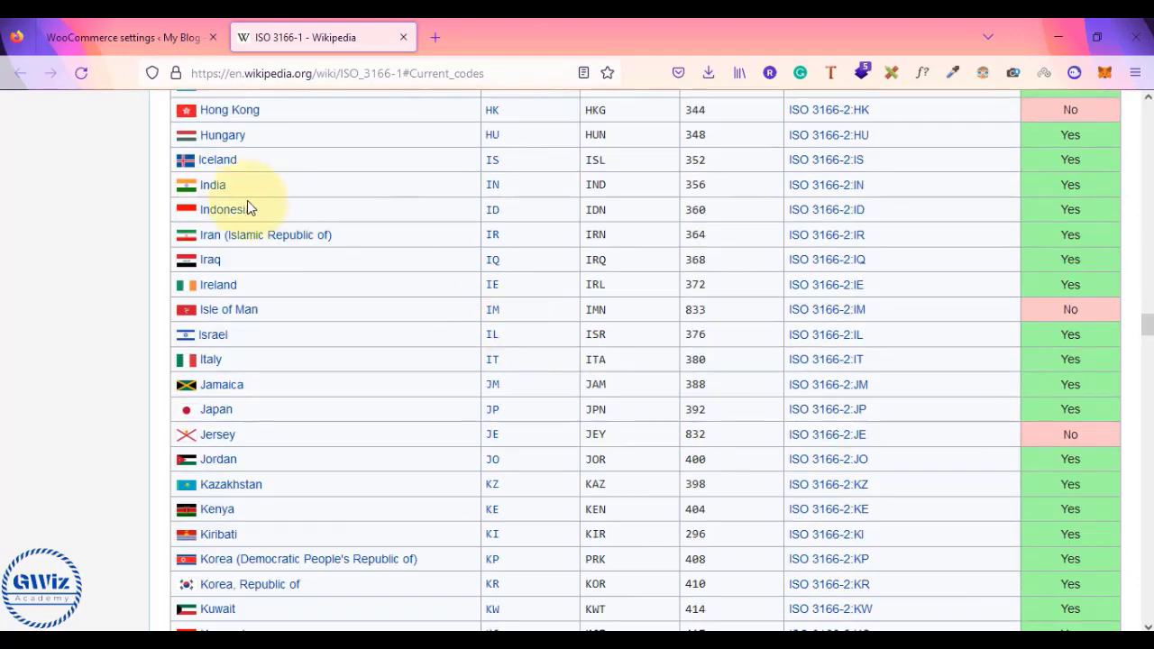
mouse_move(492, 190)
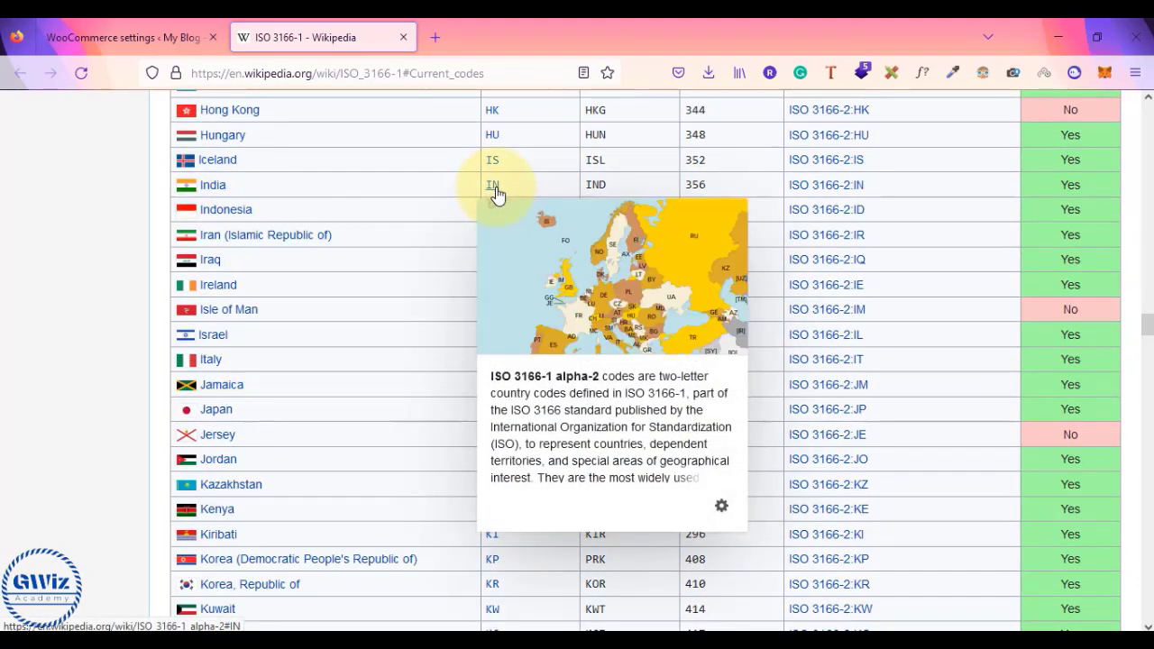
left_click(180, 37)
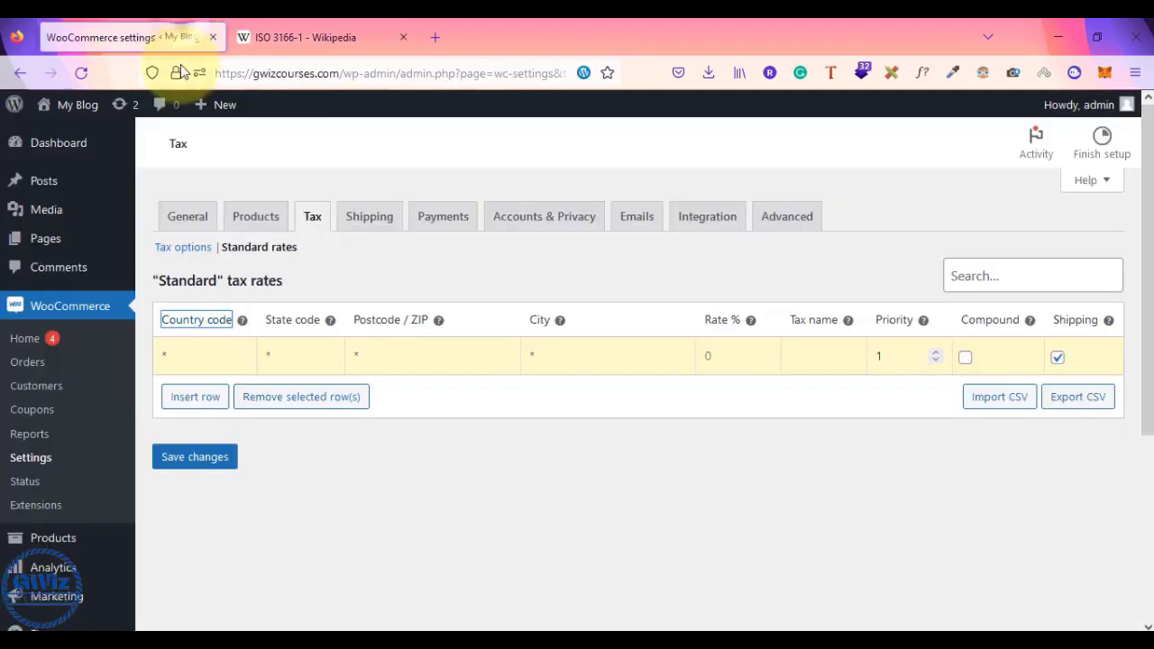
- Fill the new rate row with country IN, rate 20%, tax name Indian Tax, shipping unchecked
left_click(195, 367)
type("IN")
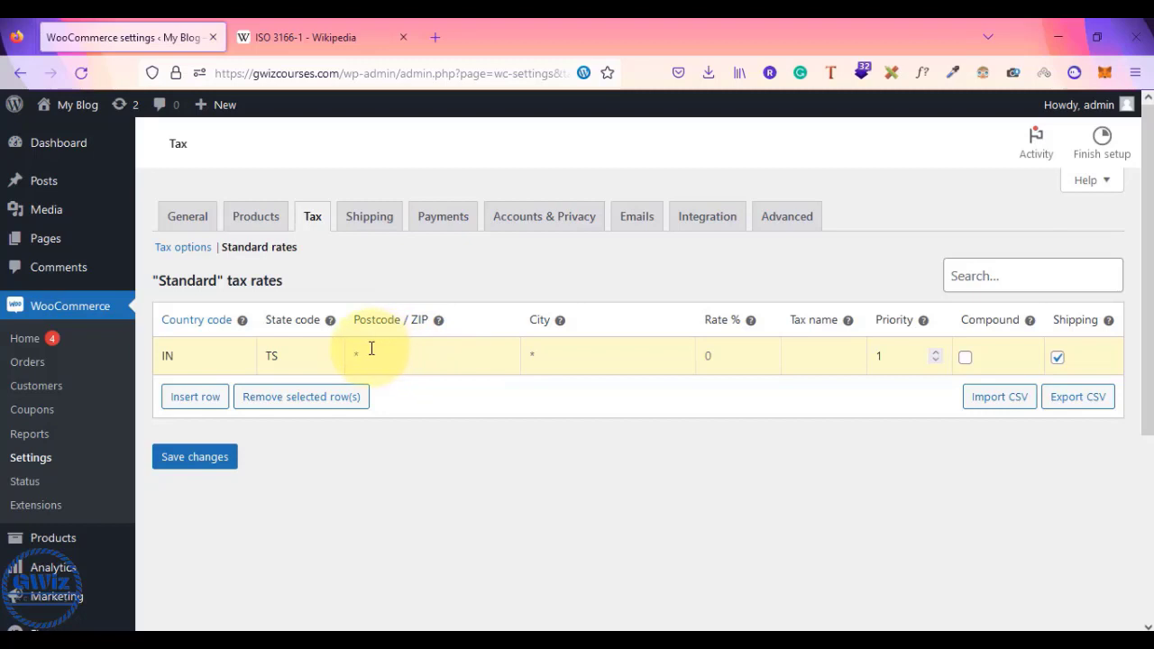
left_click(287, 354)
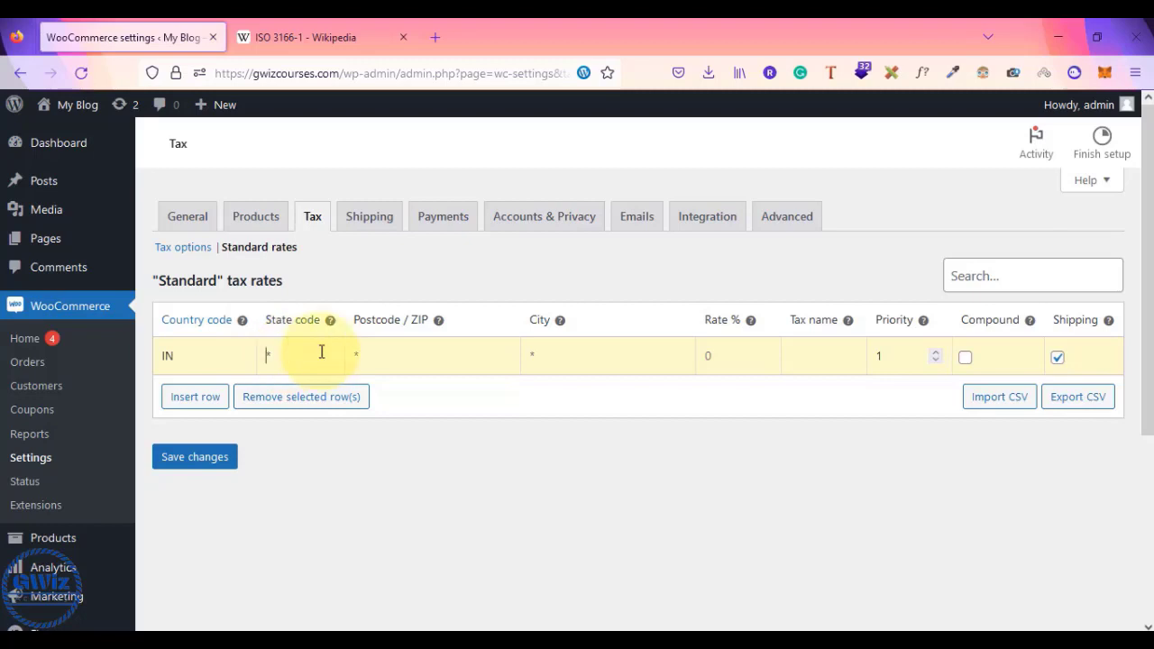
left_click(399, 349)
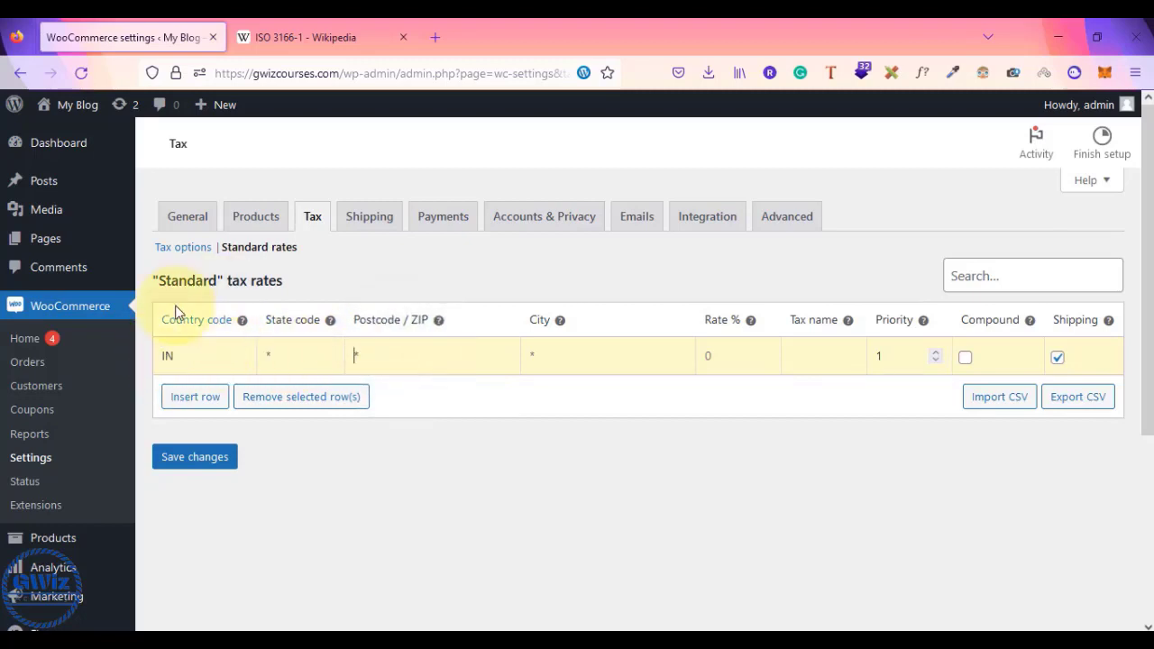
left_click(165, 355)
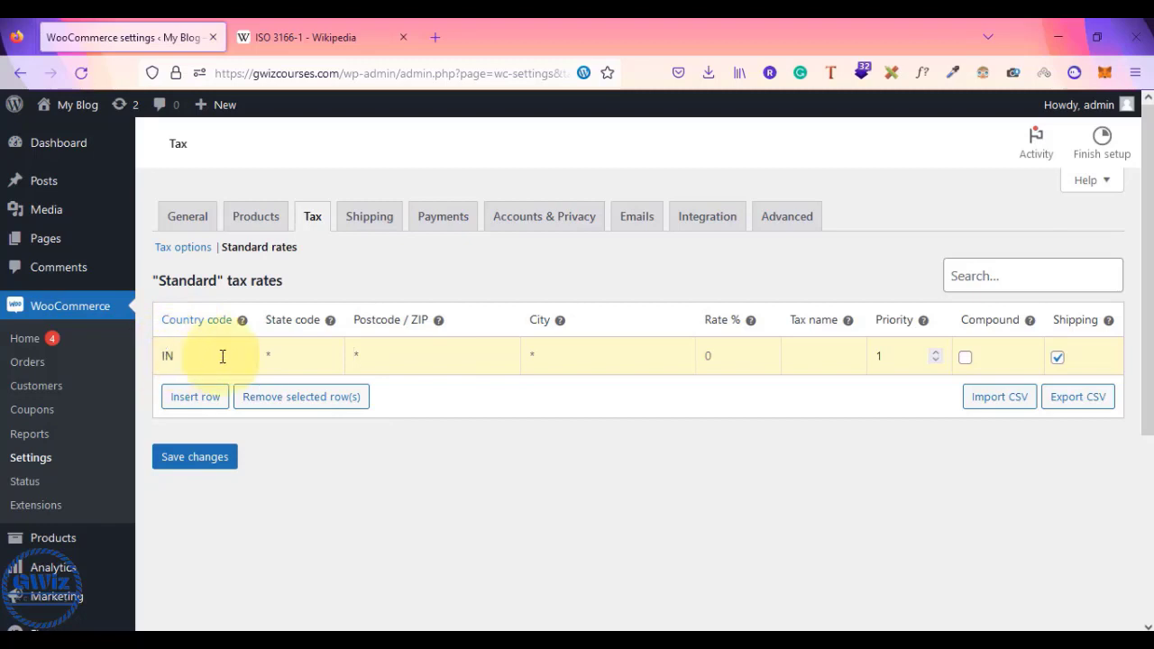
left_click(466, 348)
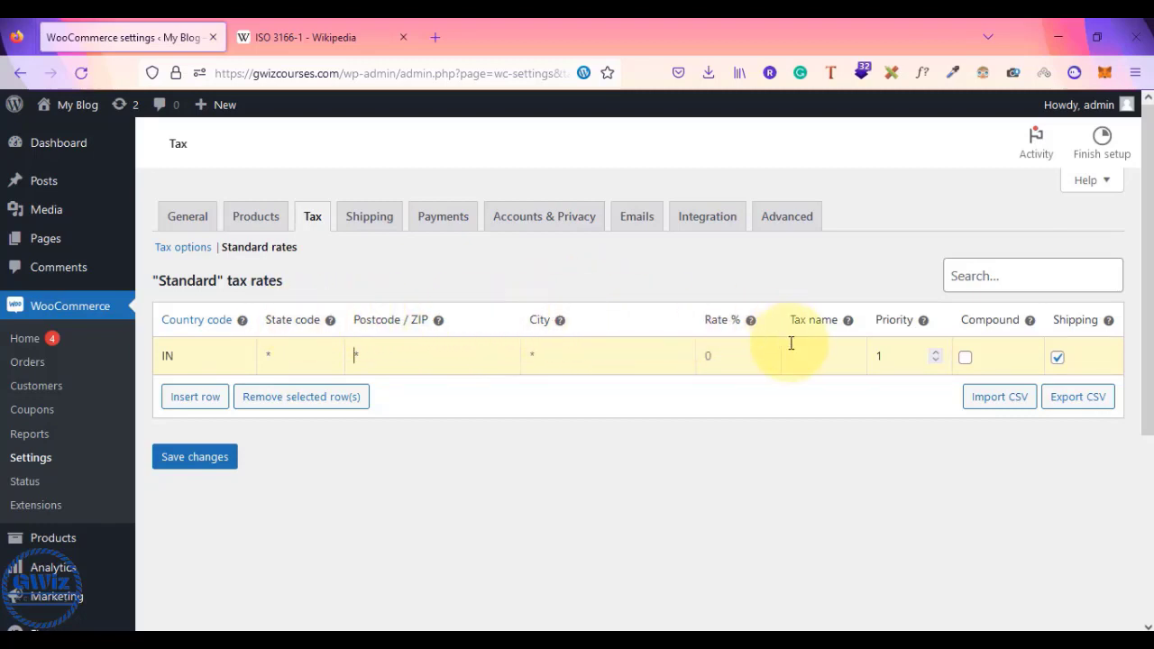
left_click(724, 353)
type("20")
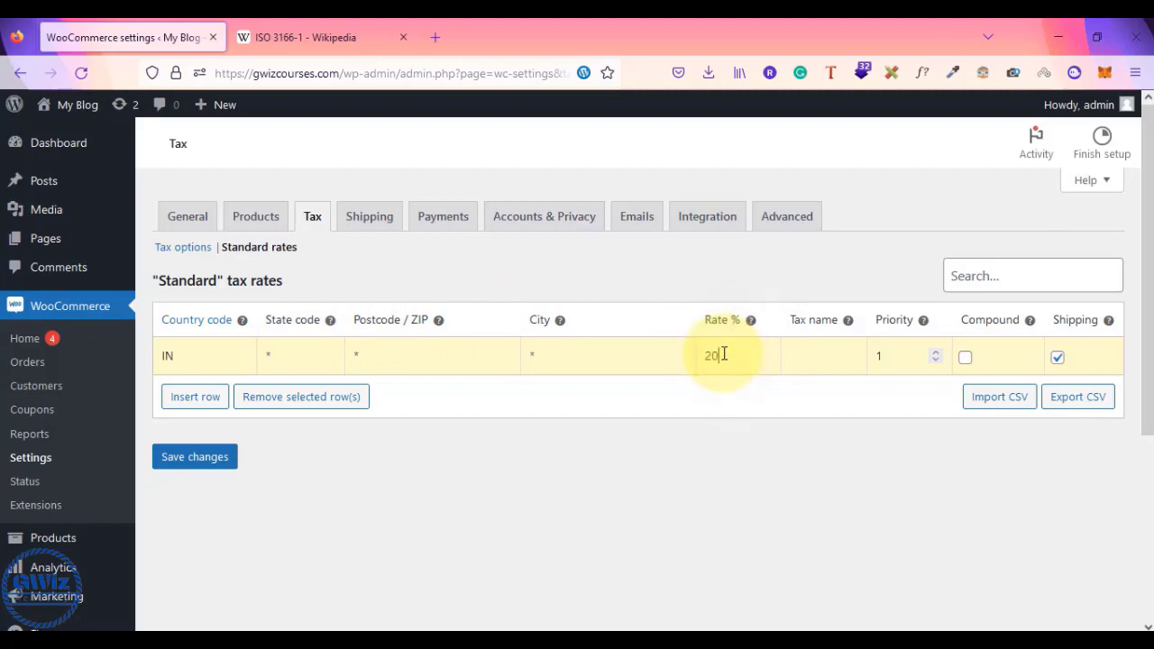
left_click(819, 361)
type("Indian Tax")
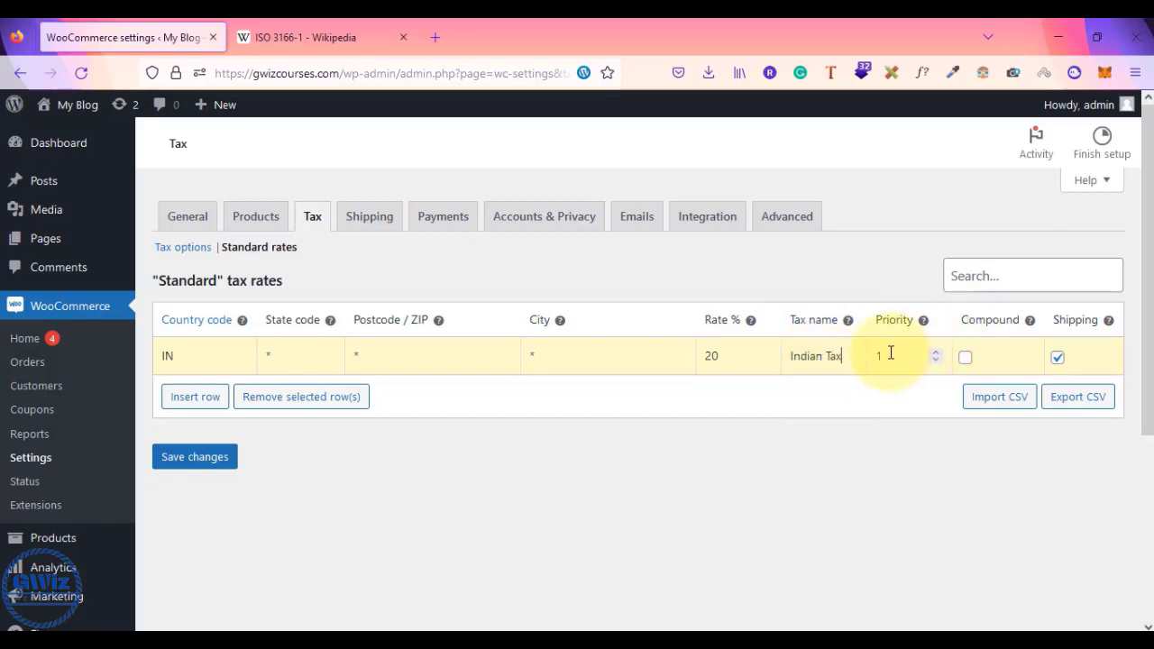
left_click(1058, 359)
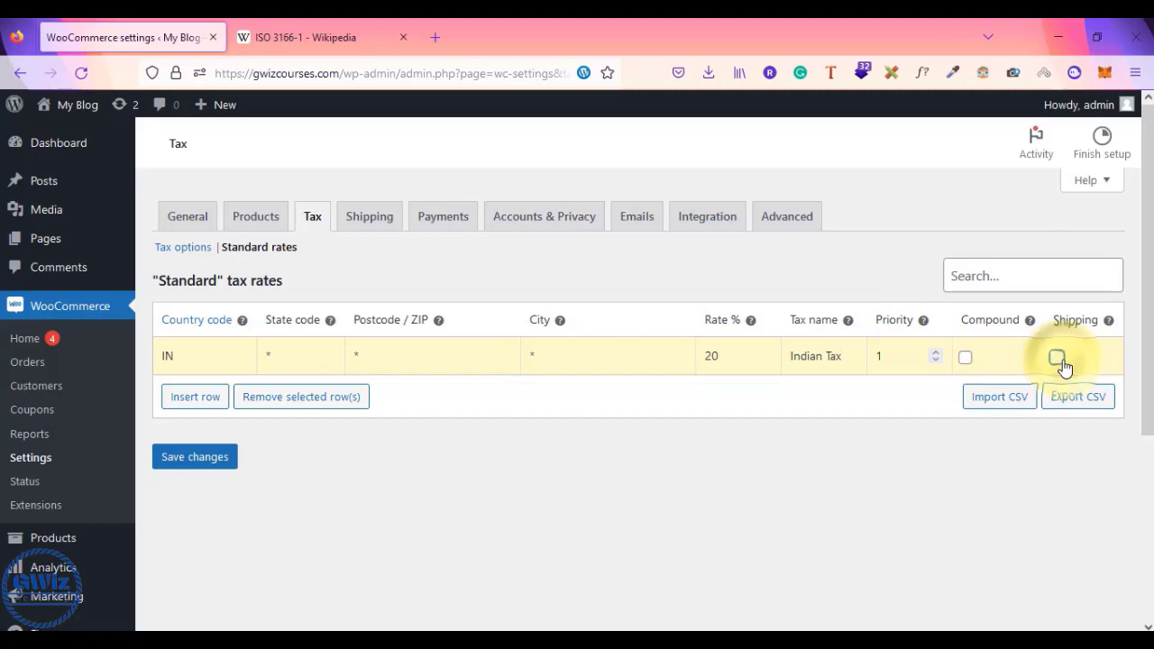
- Add a United States row at 10% named US Tax, excluded from shipping, and save both rates
left_click(196, 397)
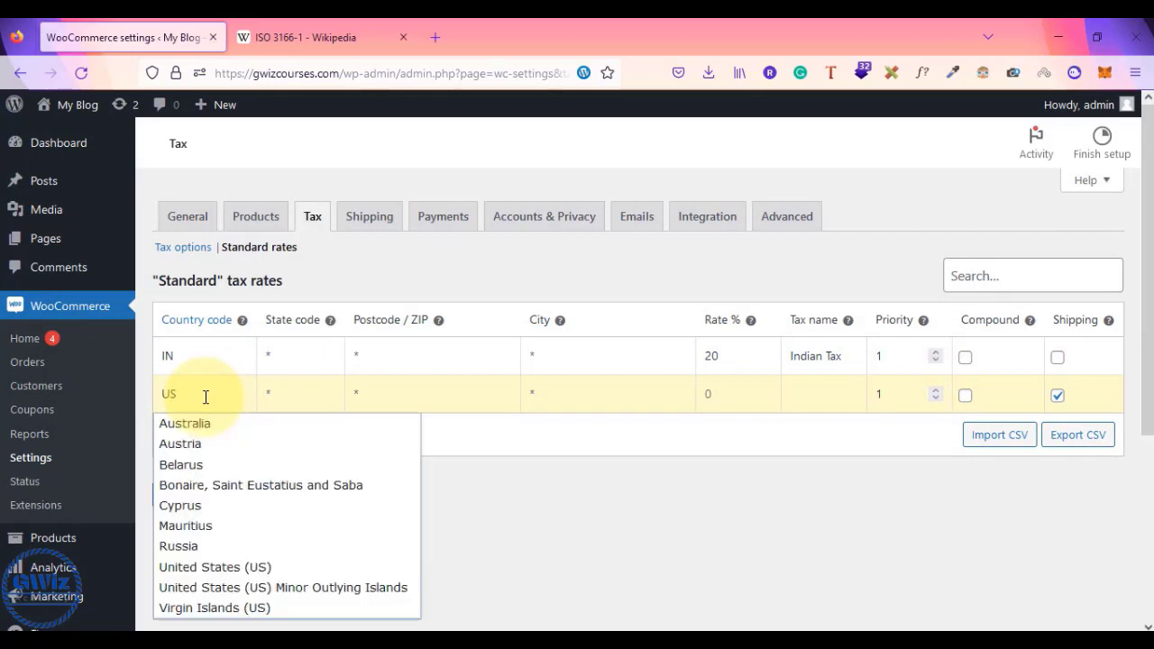
left_click(204, 569)
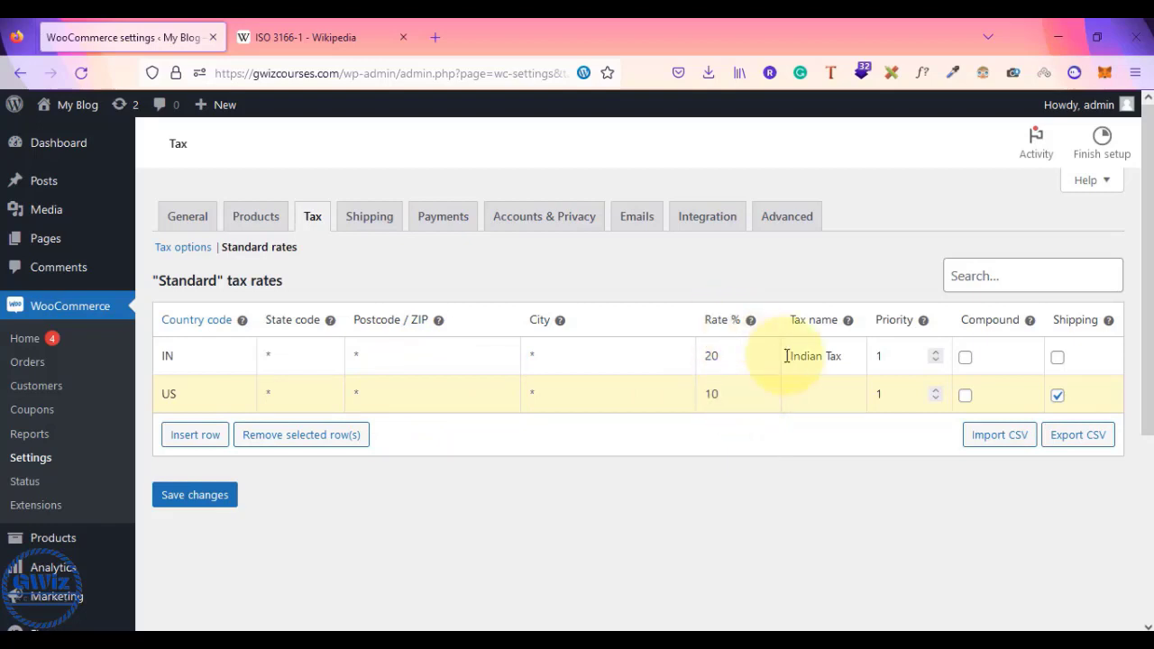
left_click(814, 402)
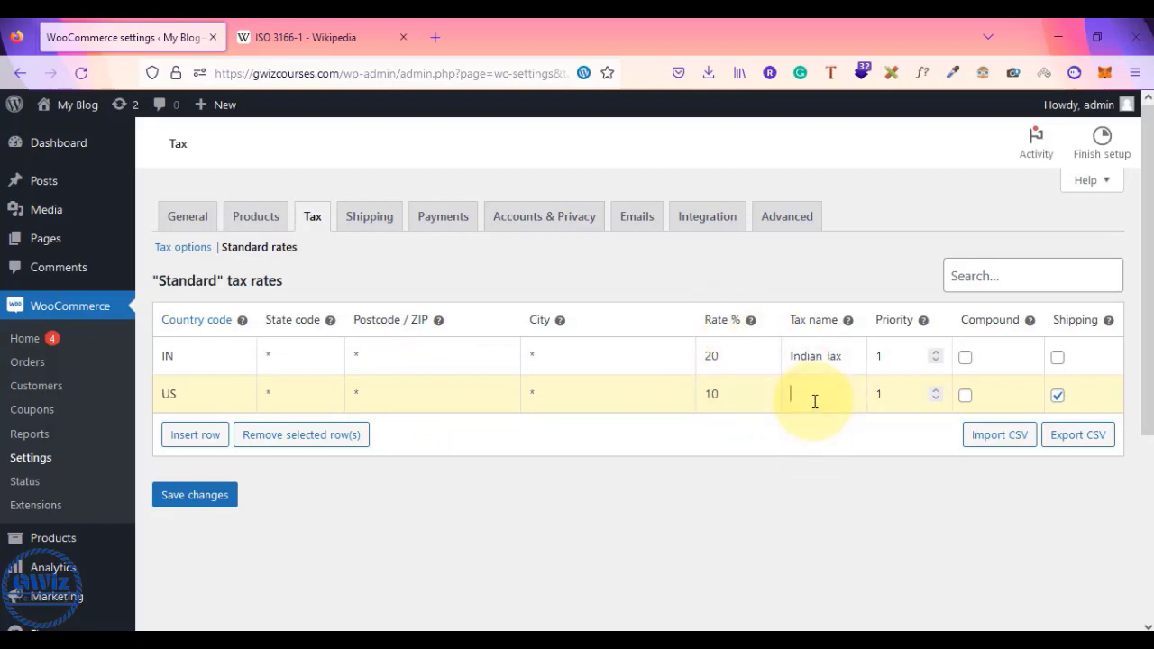
type("US Tax")
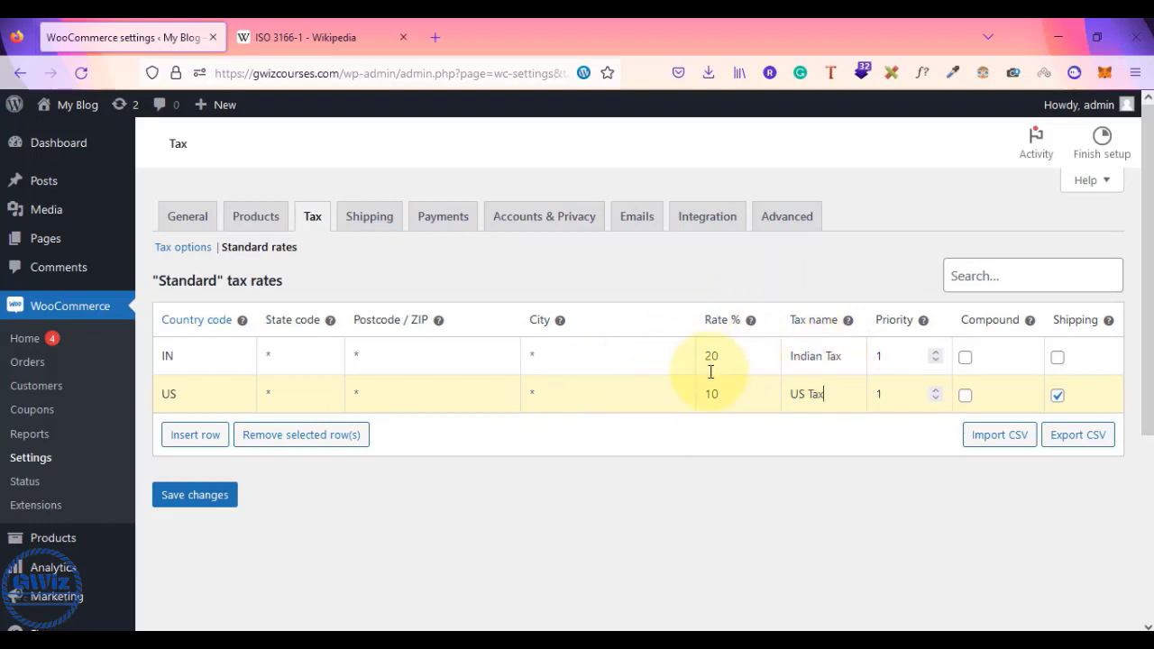
left_click(178, 354)
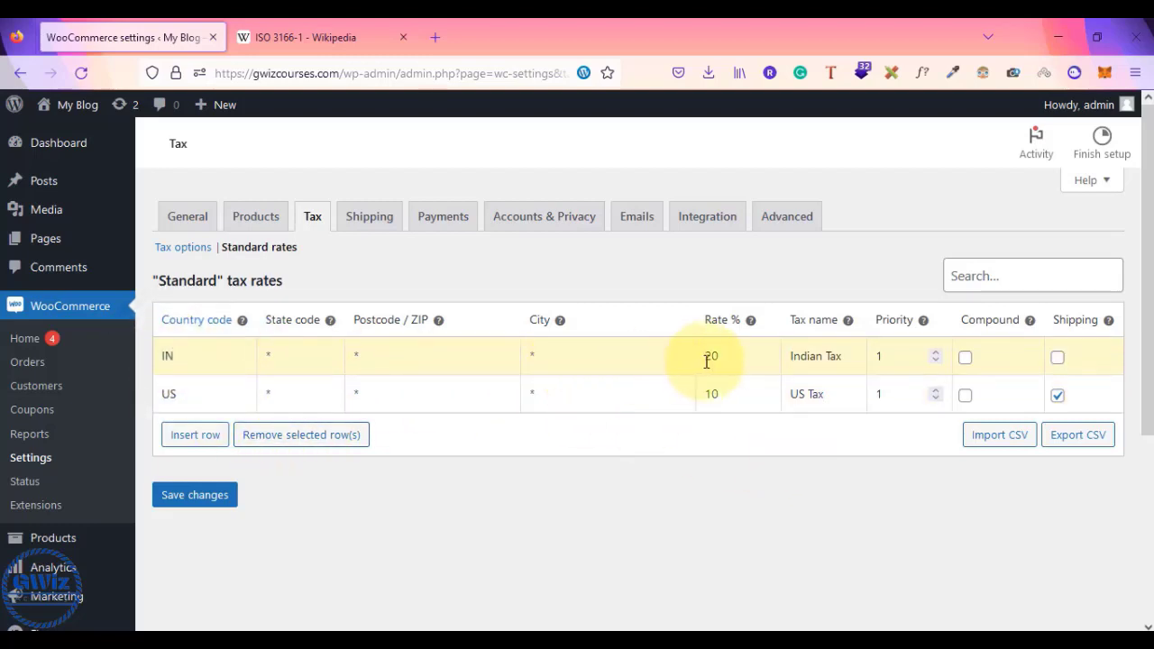
left_click(183, 399)
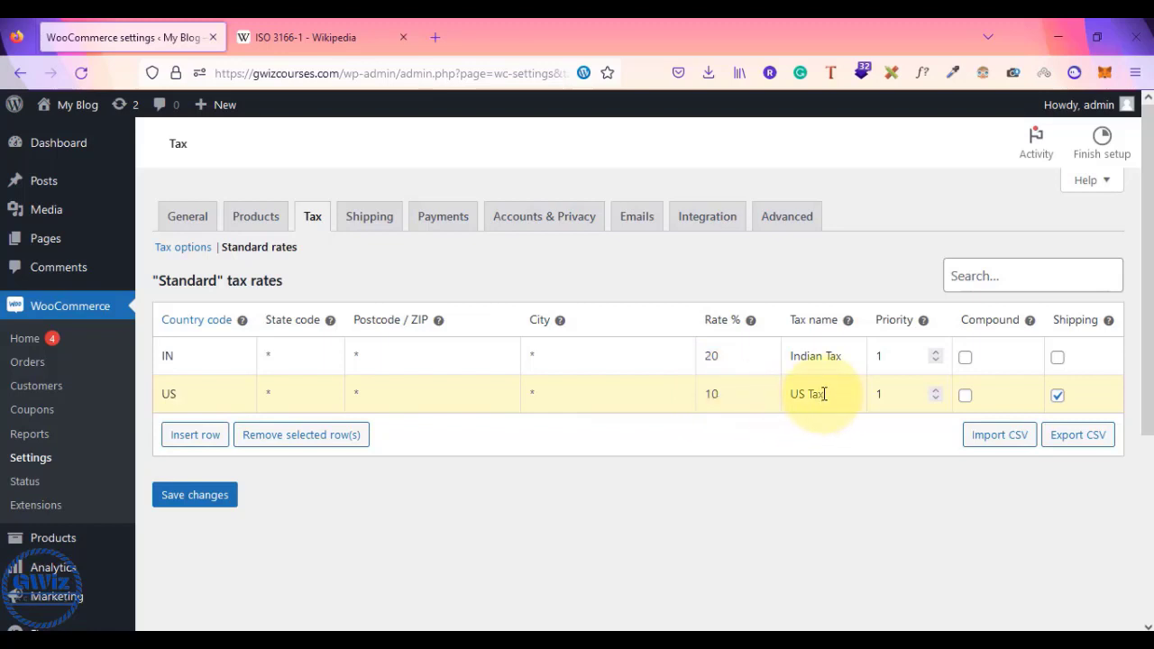
left_click(1059, 397)
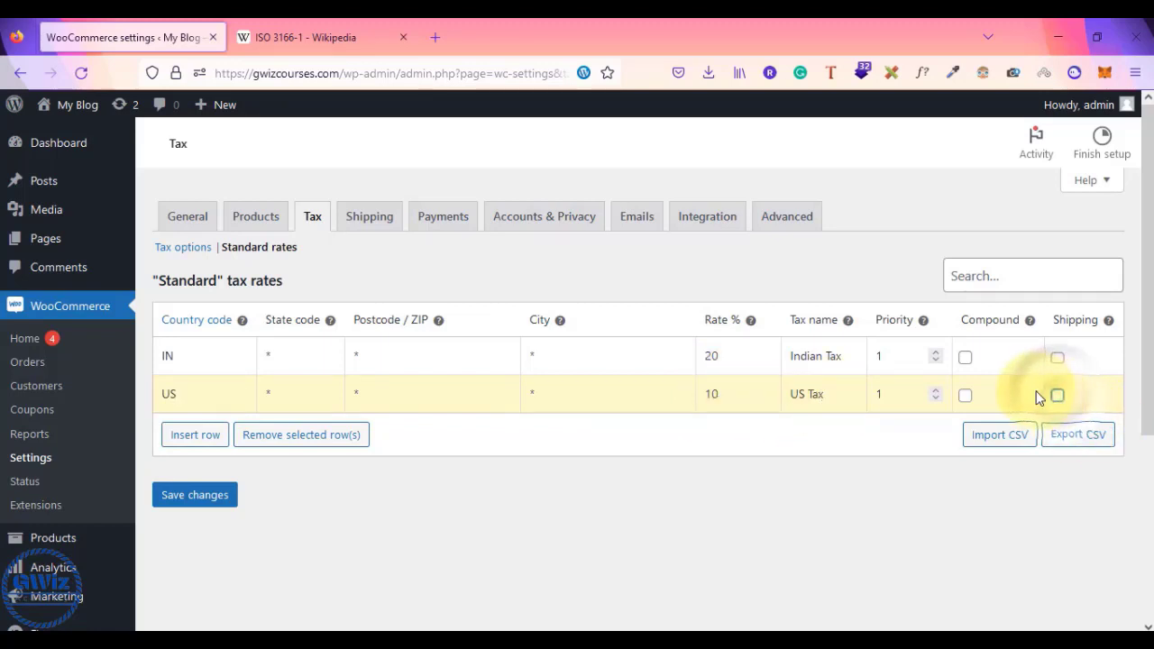
left_click(185, 498)
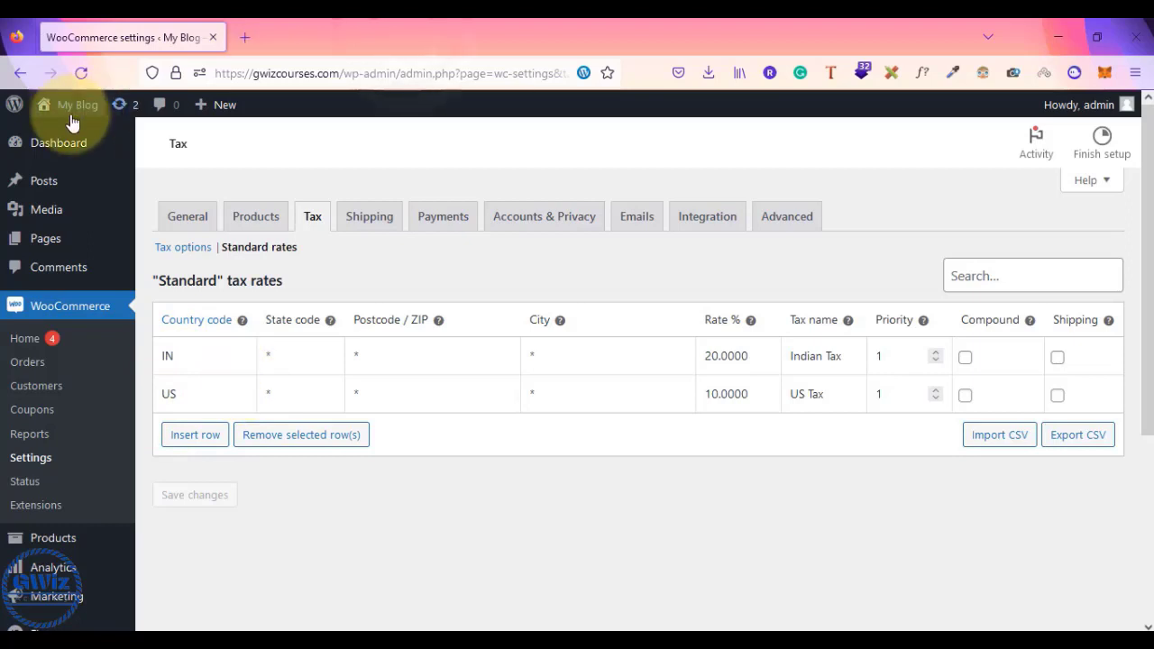
- Open the shop cart and reduce the Beanie quantity to 1, updating the cart
mouse_move(65, 113)
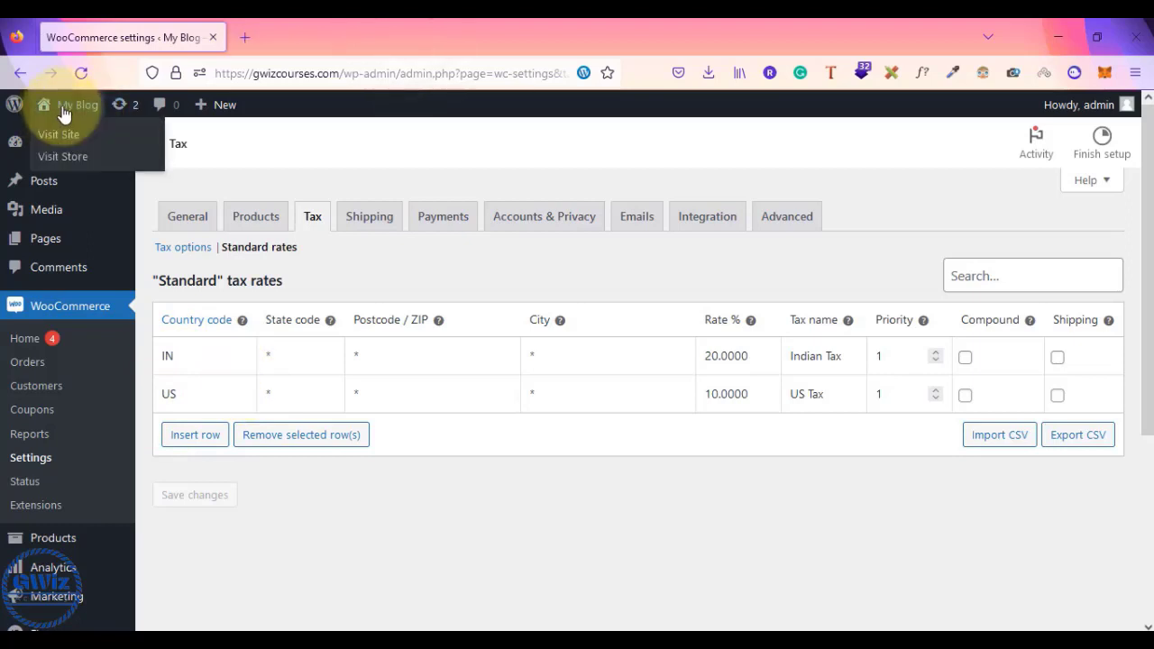
right_click(57, 158)
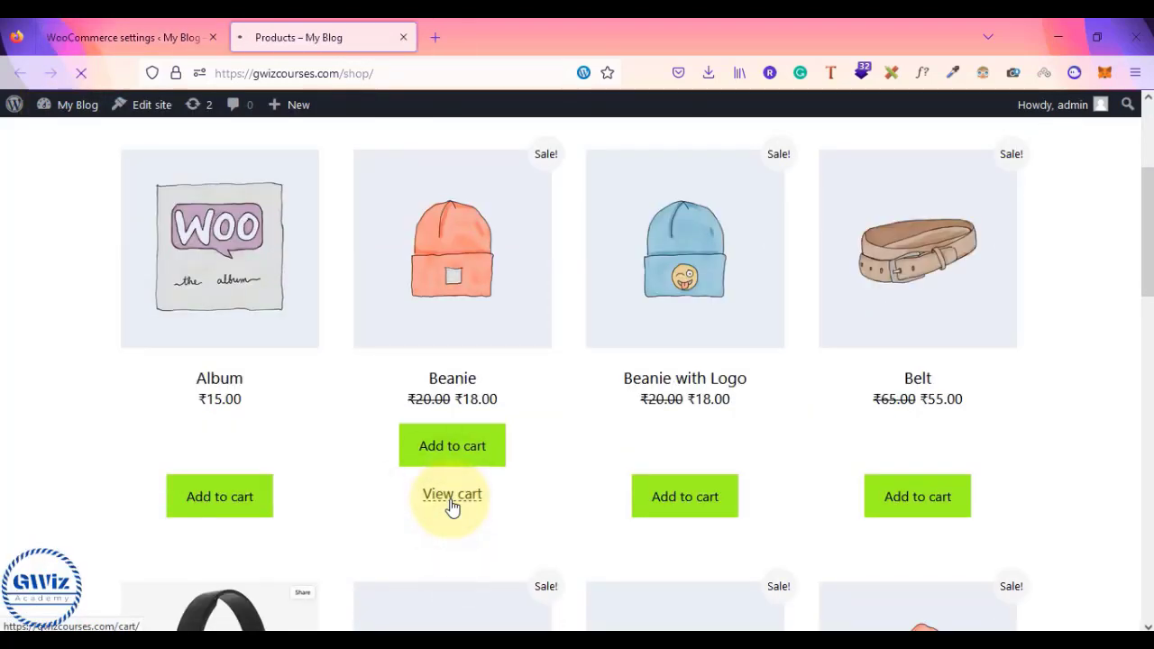
scroll(451, 505, "down", 2)
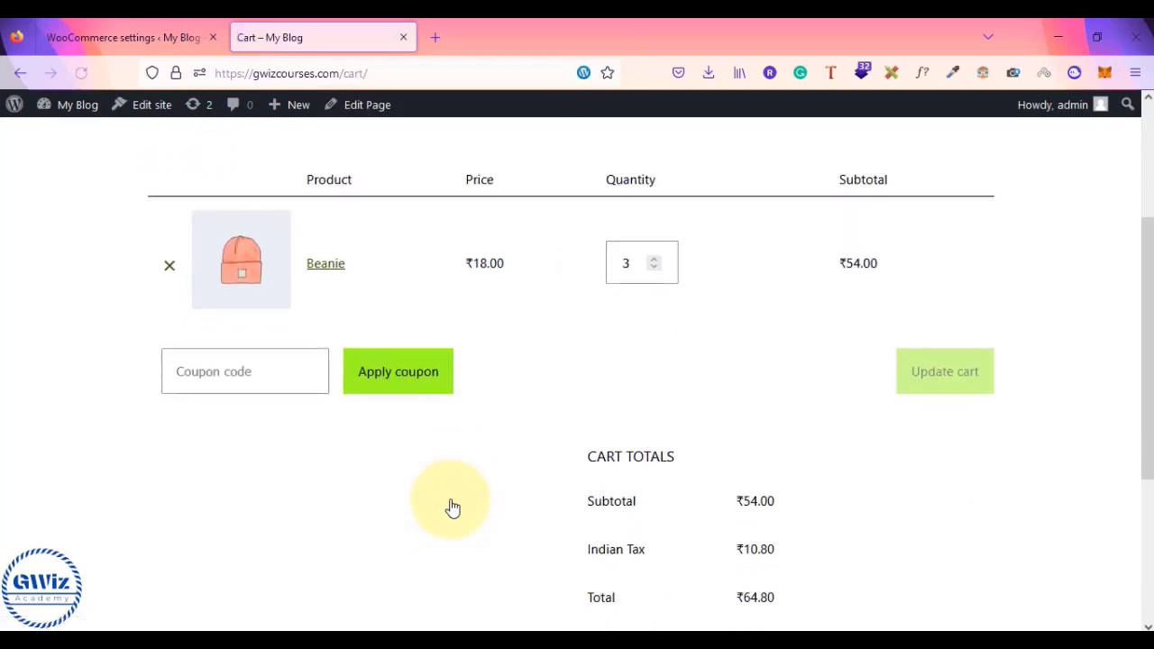
left_click(654, 253)
left_click(654, 253)
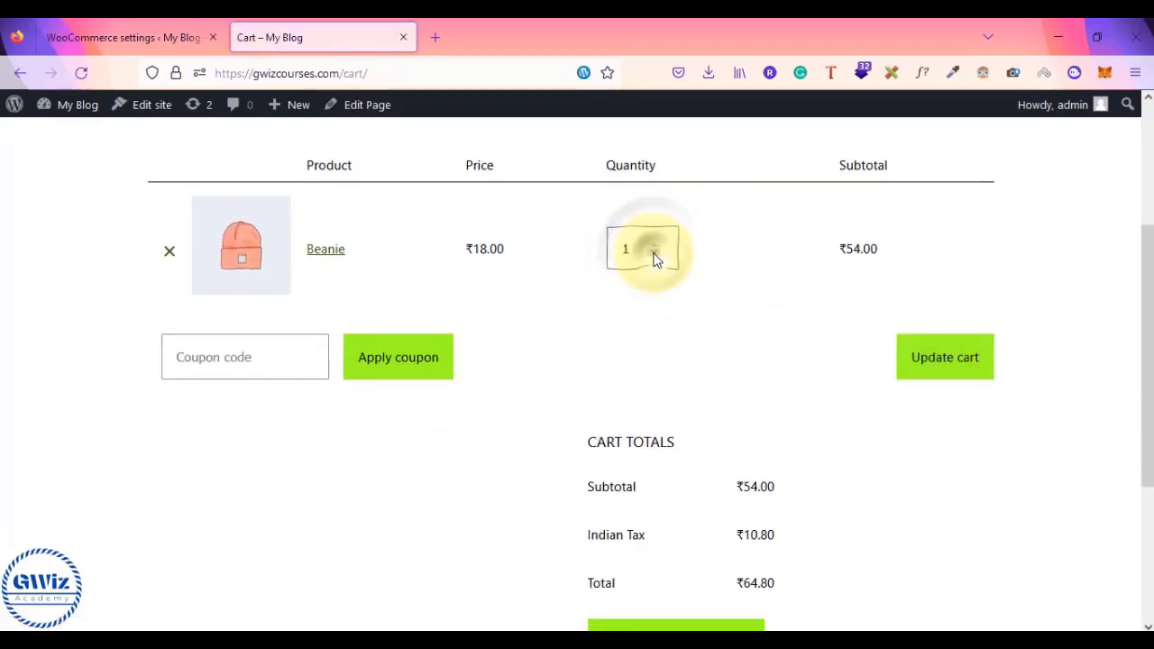
left_click(960, 351)
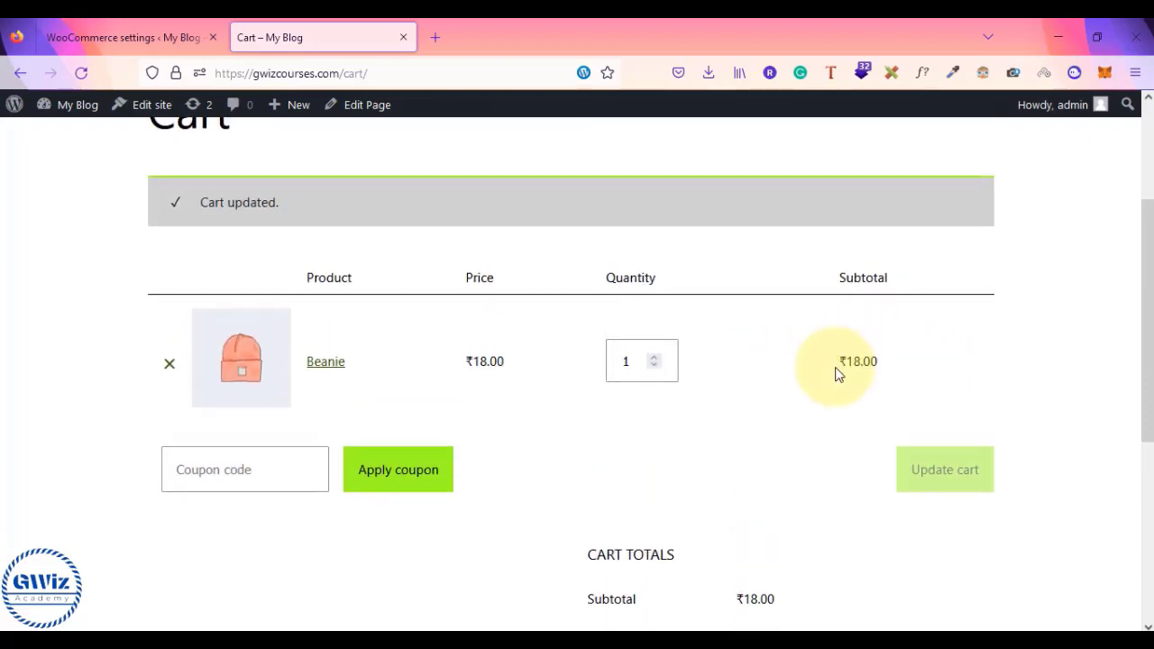
- Check the Indian Tax of ₹3.60 and ₹21.60 total, then proceed to checkout
scroll(837, 369, "down", 1)
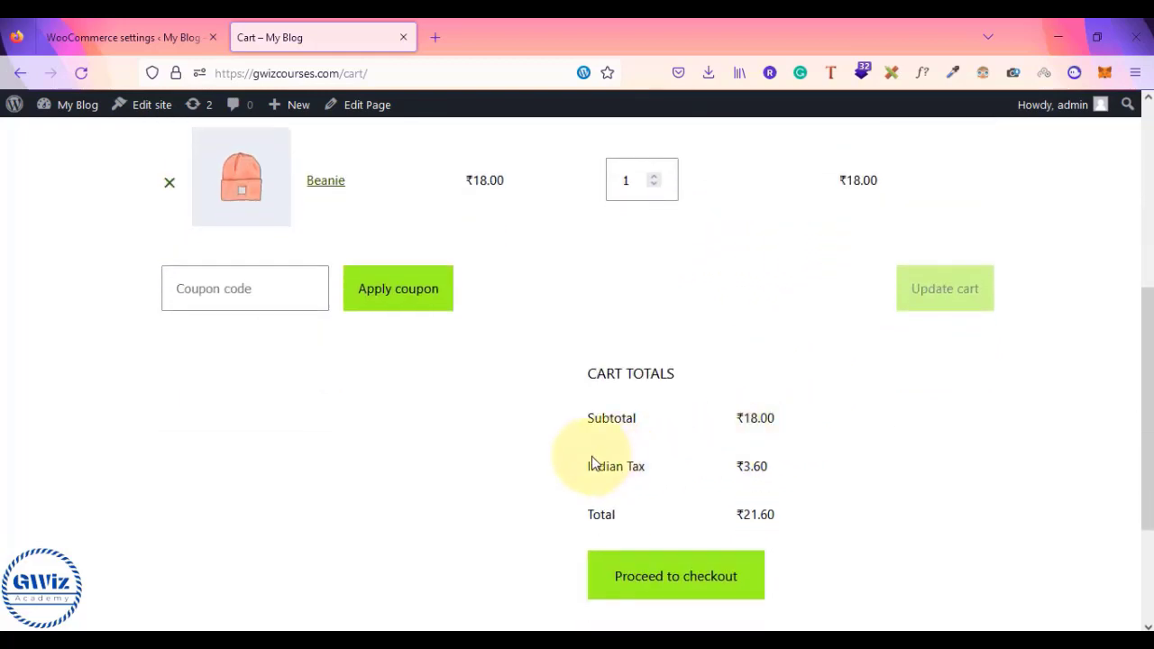
left_click_drag(590, 470, 660, 465)
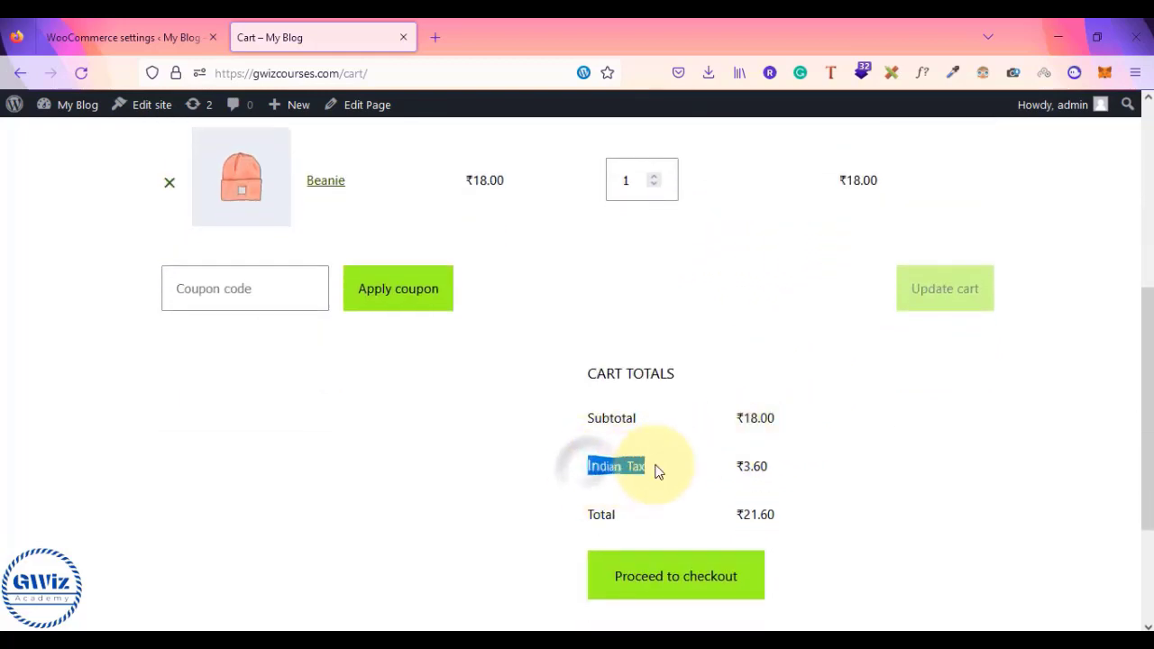
left_click(659, 464)
left_click_drag(738, 473, 776, 472)
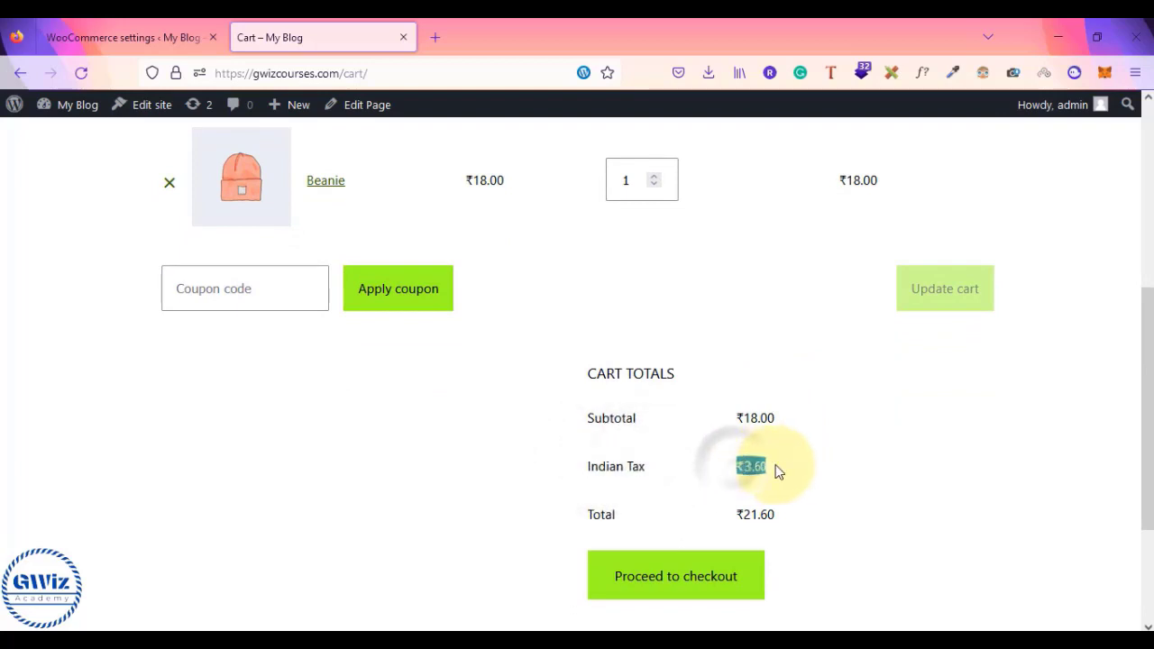
left_click(776, 472)
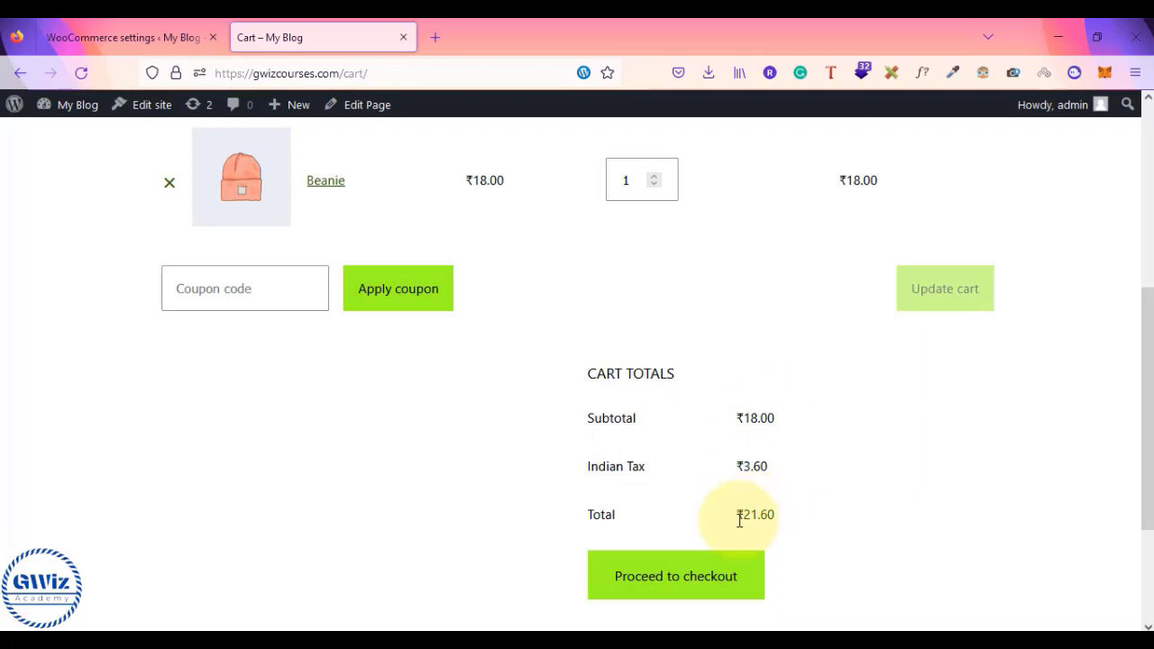
left_click_drag(739, 515, 801, 523)
left_click(802, 525)
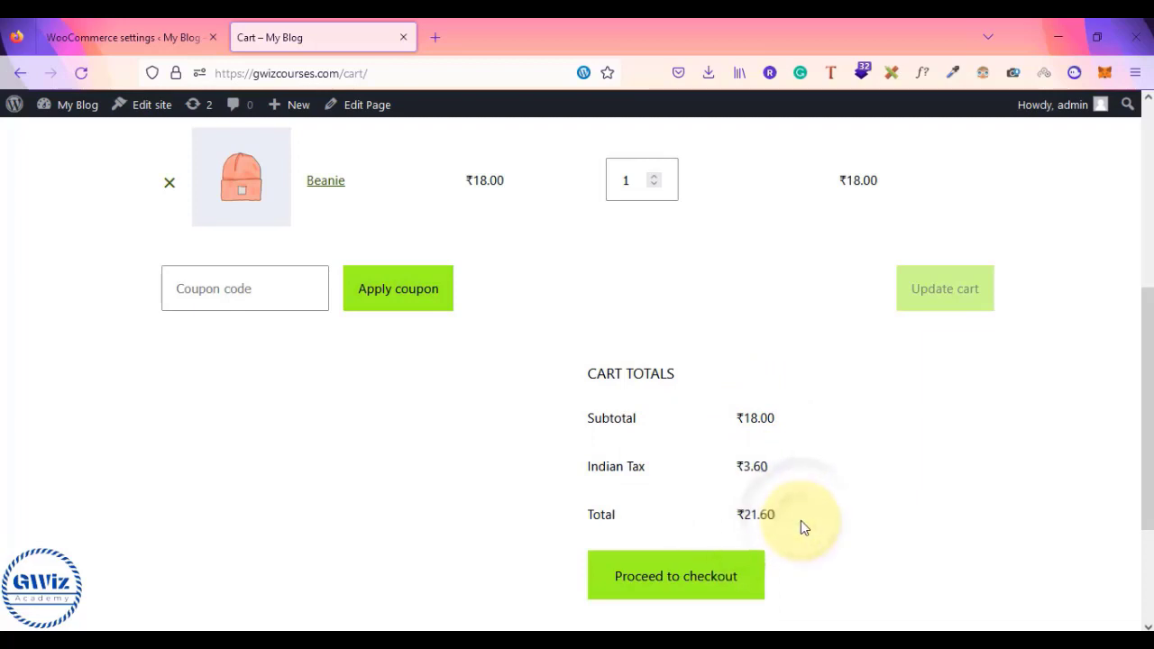
left_click(672, 591)
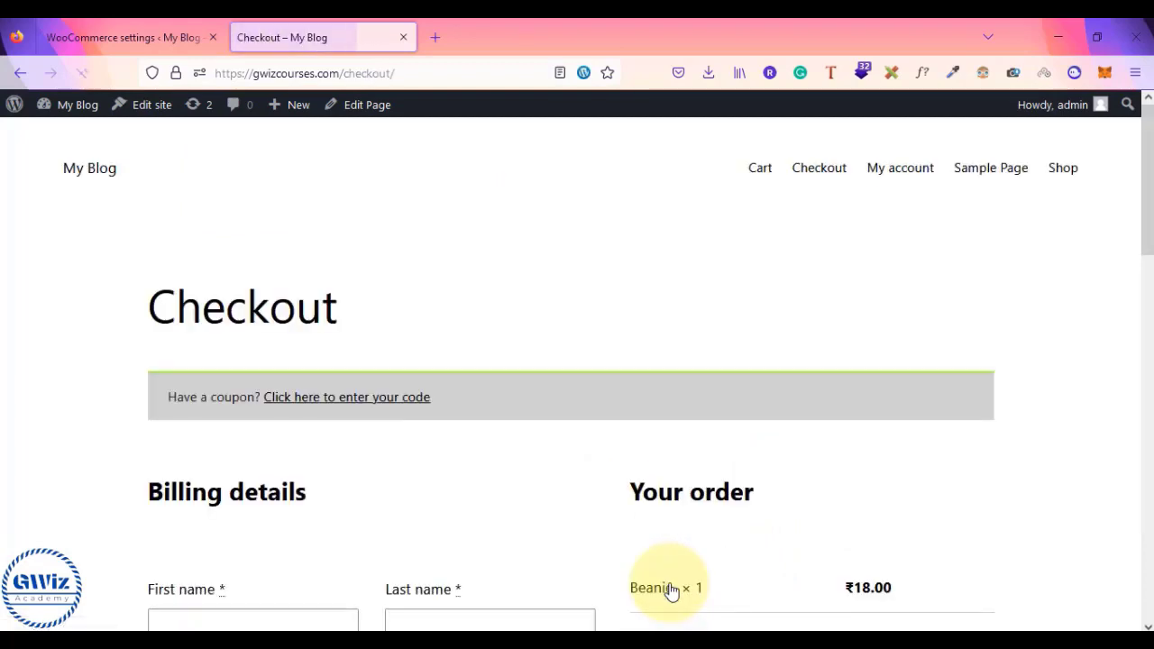
- Set the checkout billing country to United States (US)
scroll(670, 592, "down", 2)
scroll(676, 419, "down", 3)
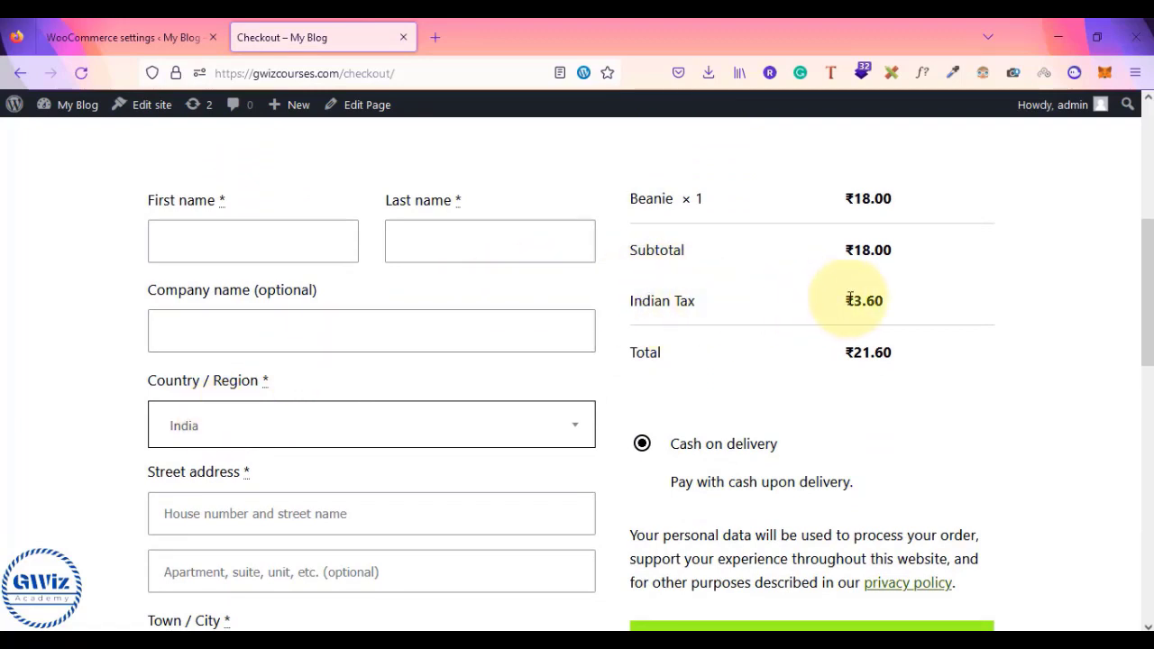
left_click(384, 425)
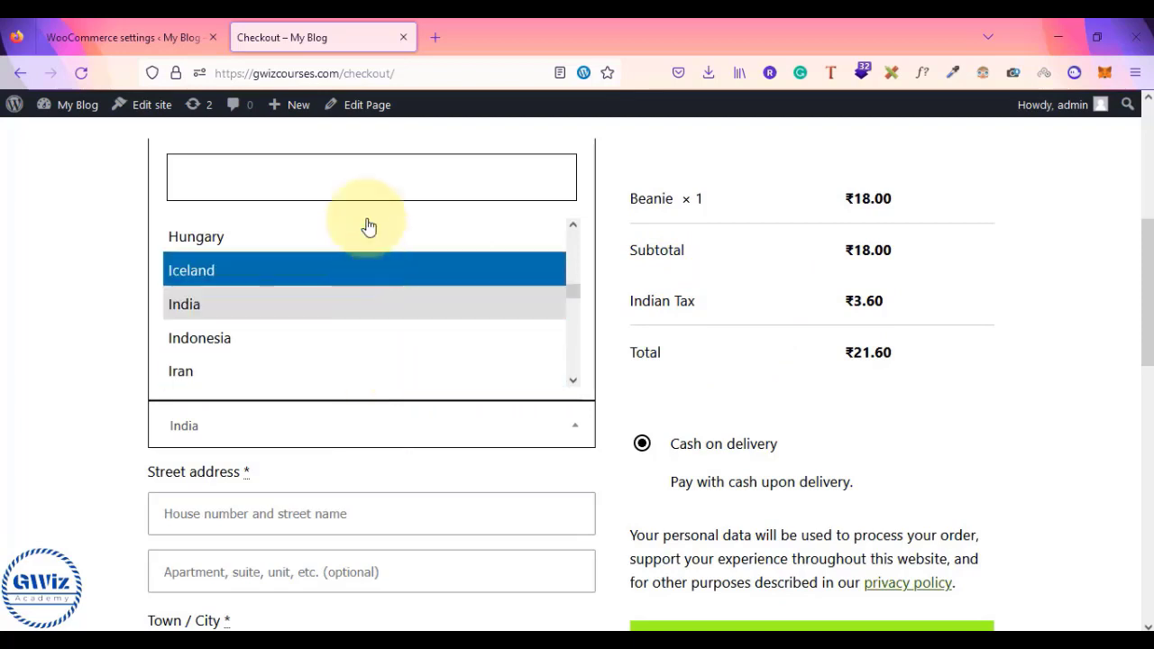
type("uni")
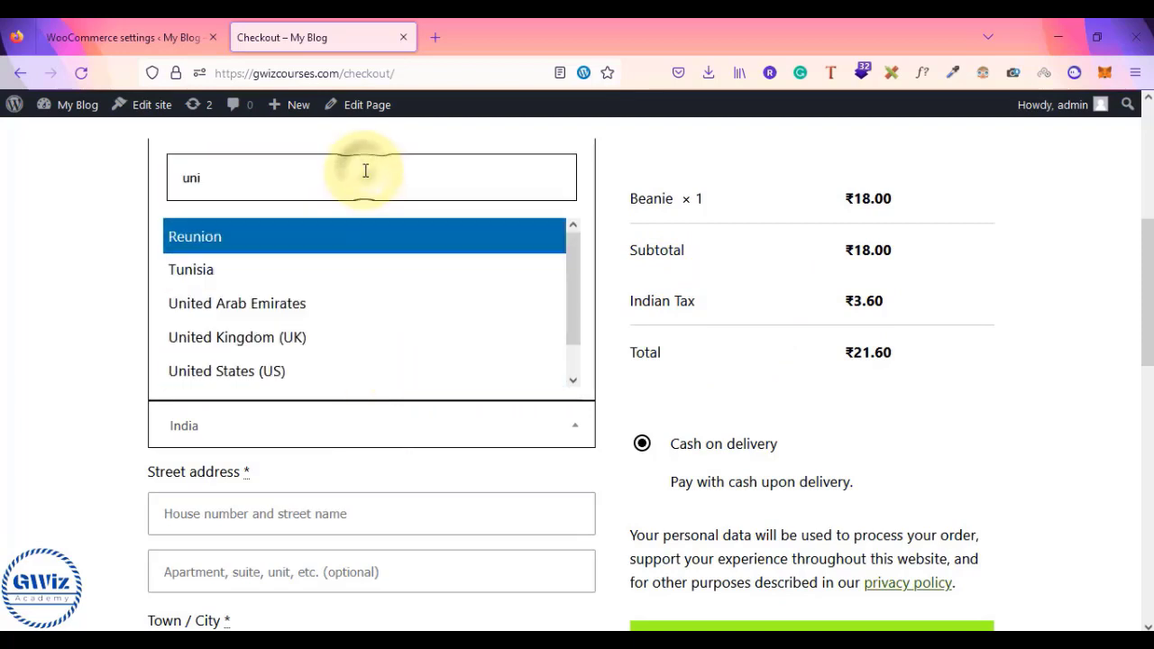
left_click(227, 371)
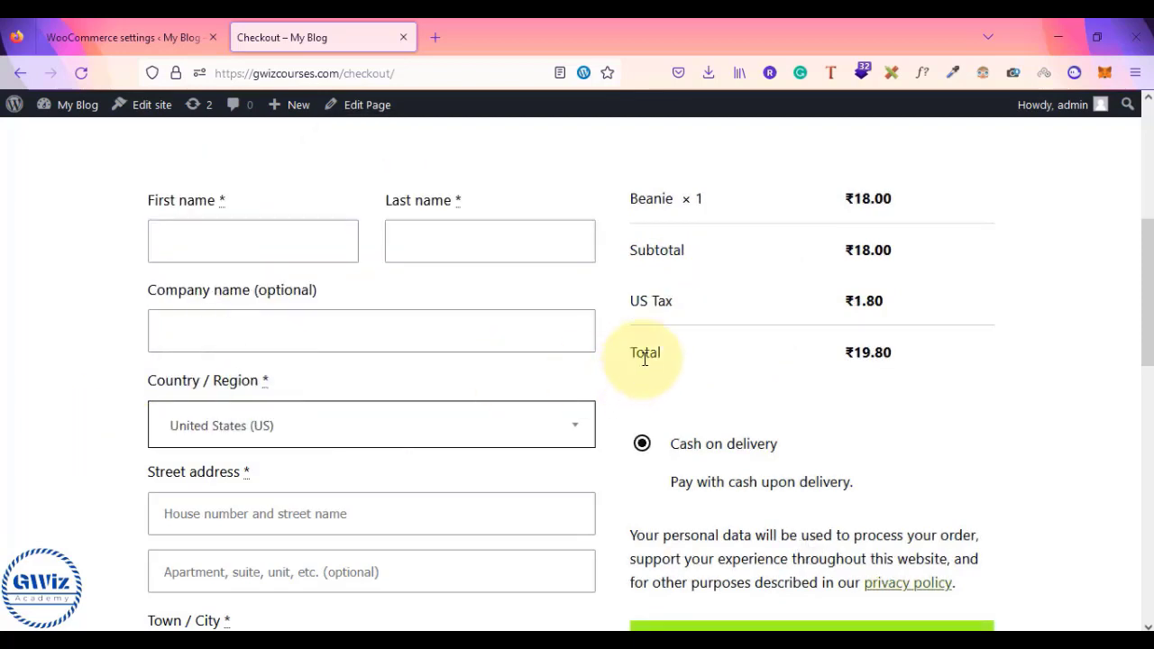
- Confirm the order shows US Tax ₹1.80 and a ₹19.80 total
left_click_drag(633, 300, 673, 301)
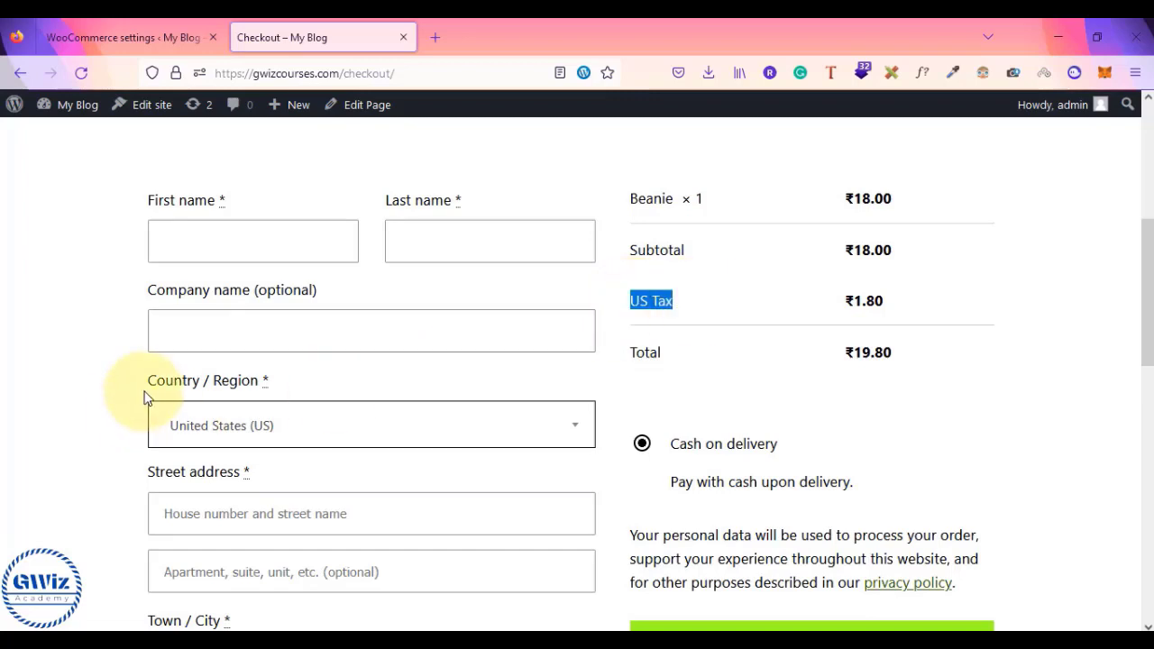
scroll(155, 382, "down", 3)
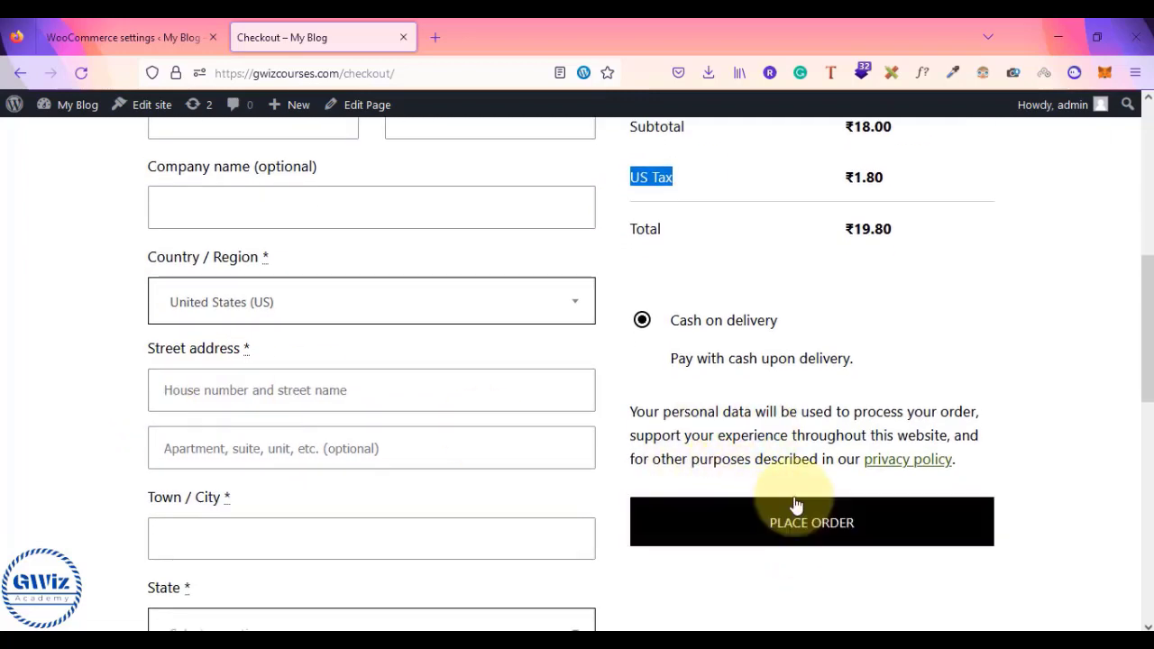
left_click(461, 307)
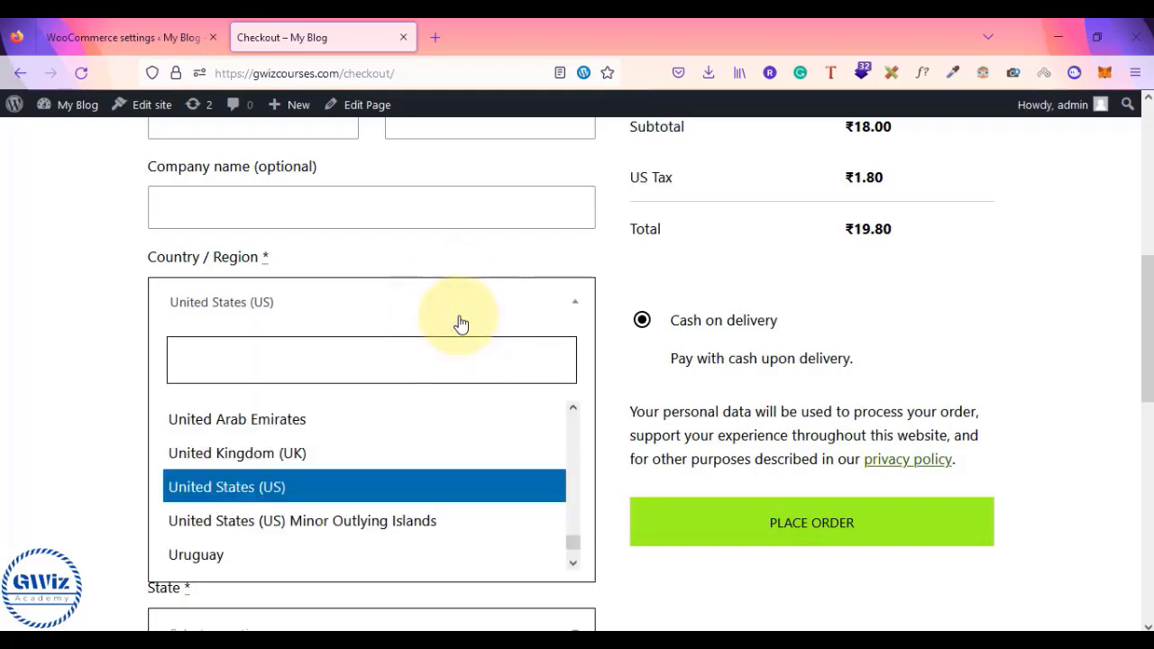
left_click(461, 324)
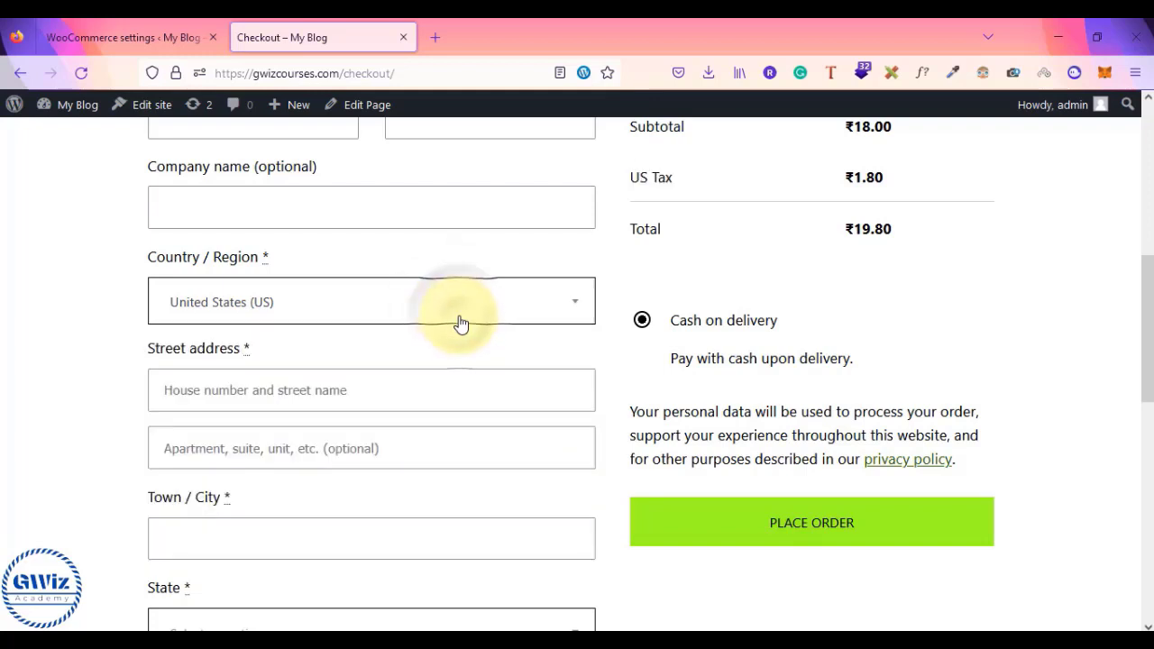
scroll(676, 265, "up", 2)
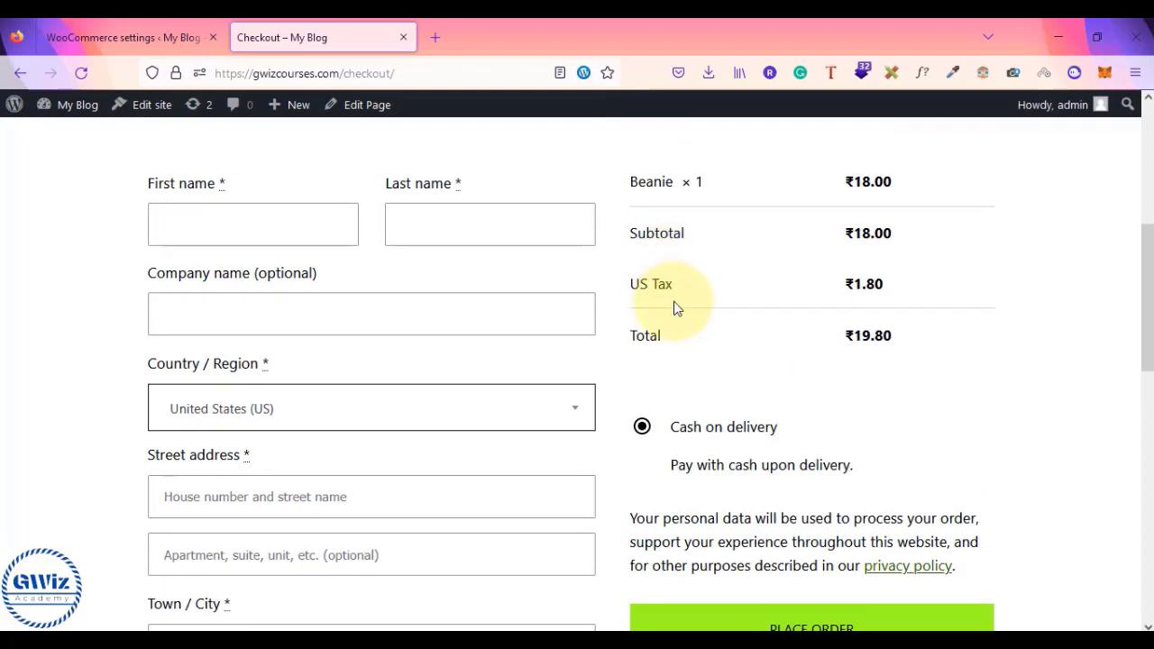
scroll(676, 308, "up", 1)
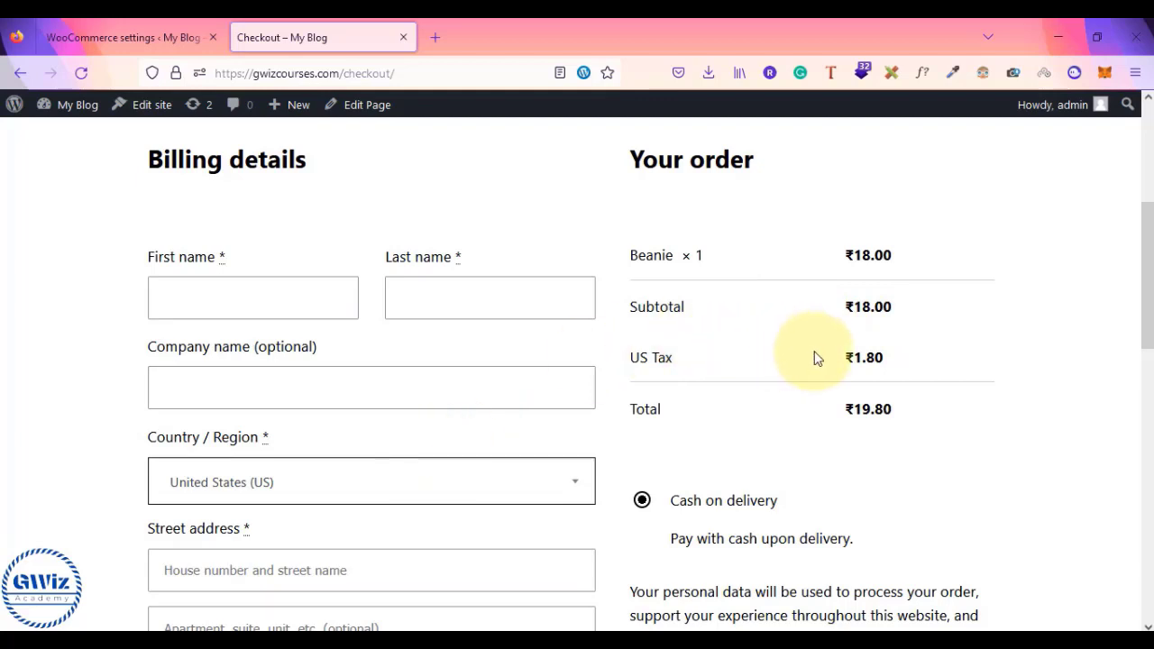
- Change the billing country to India
left_click(394, 483)
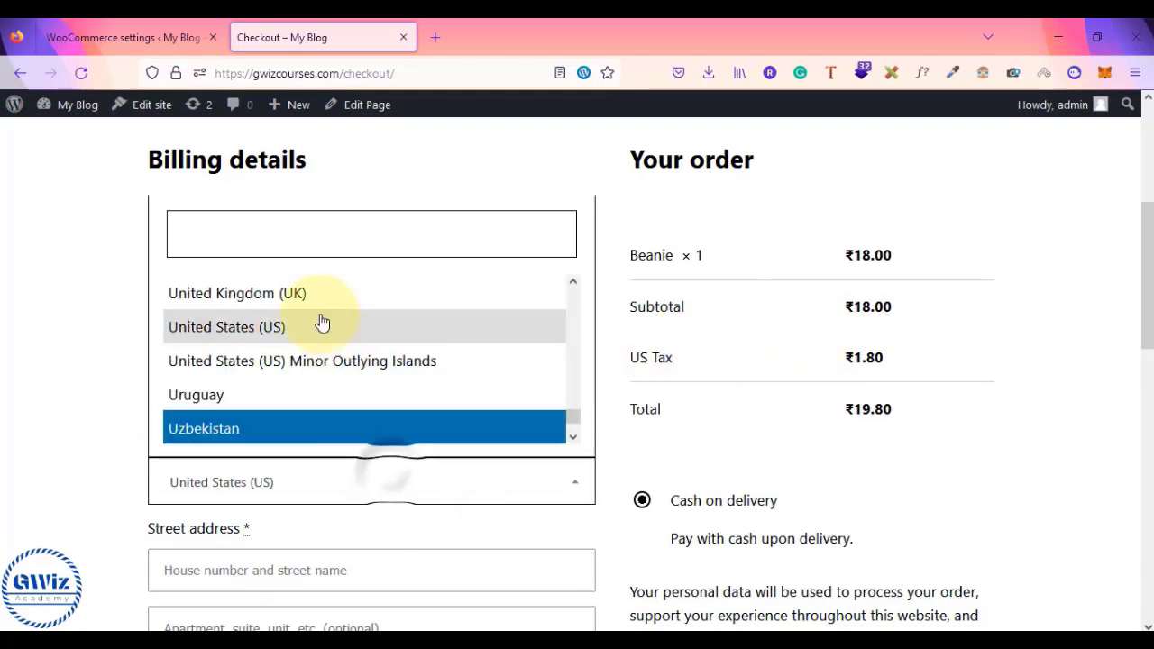
type("indi")
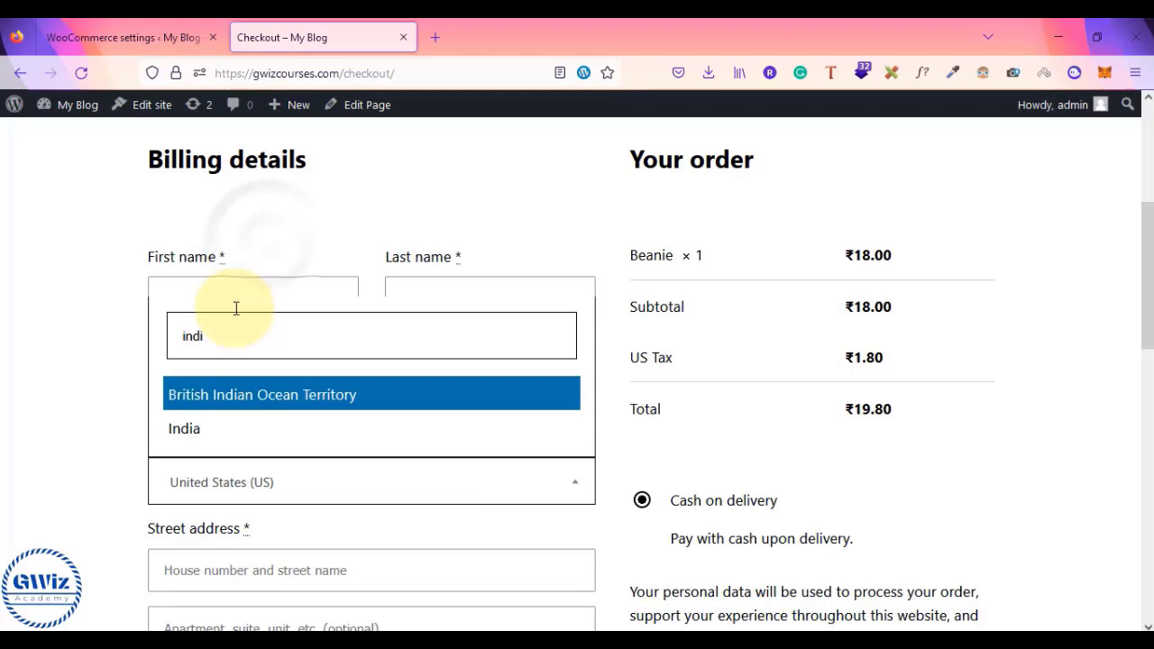
left_click(201, 433)
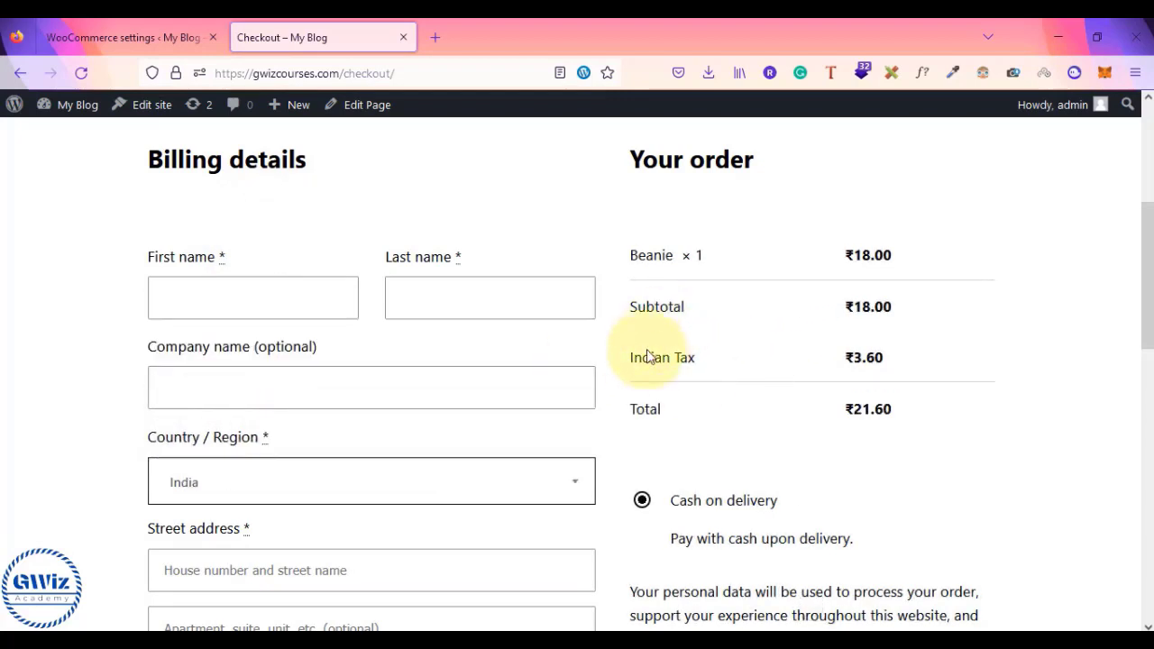
- Switch the billing country to Japan, leaving no tax and an ₹18.00 total
left_click(297, 476)
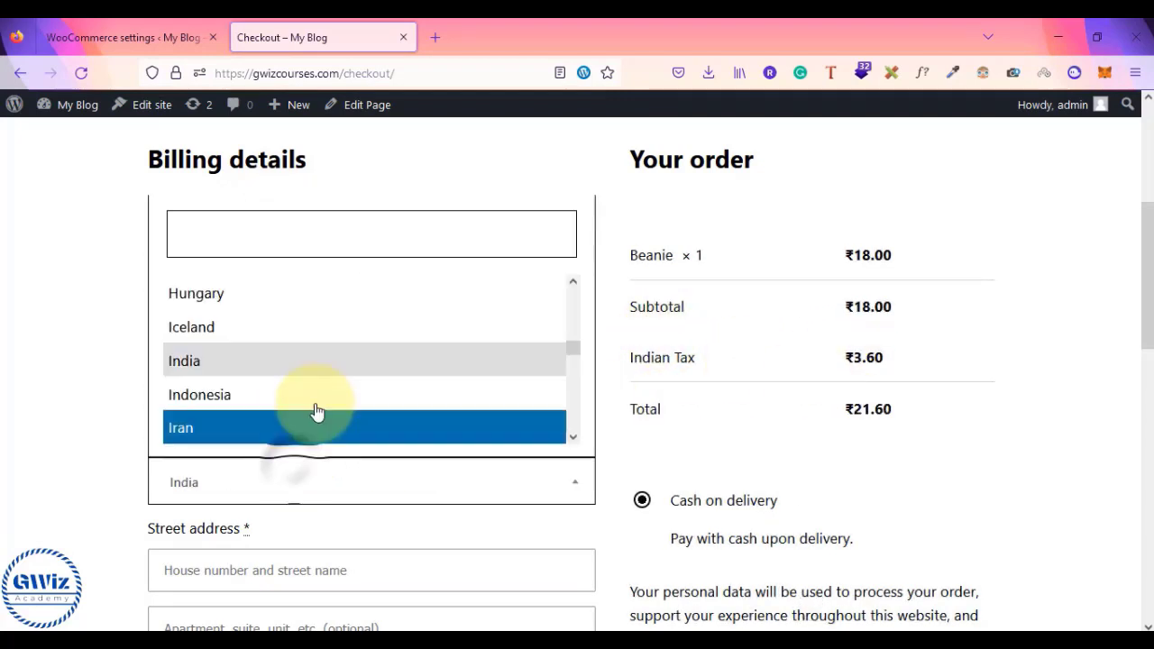
scroll(382, 425, "down", 2)
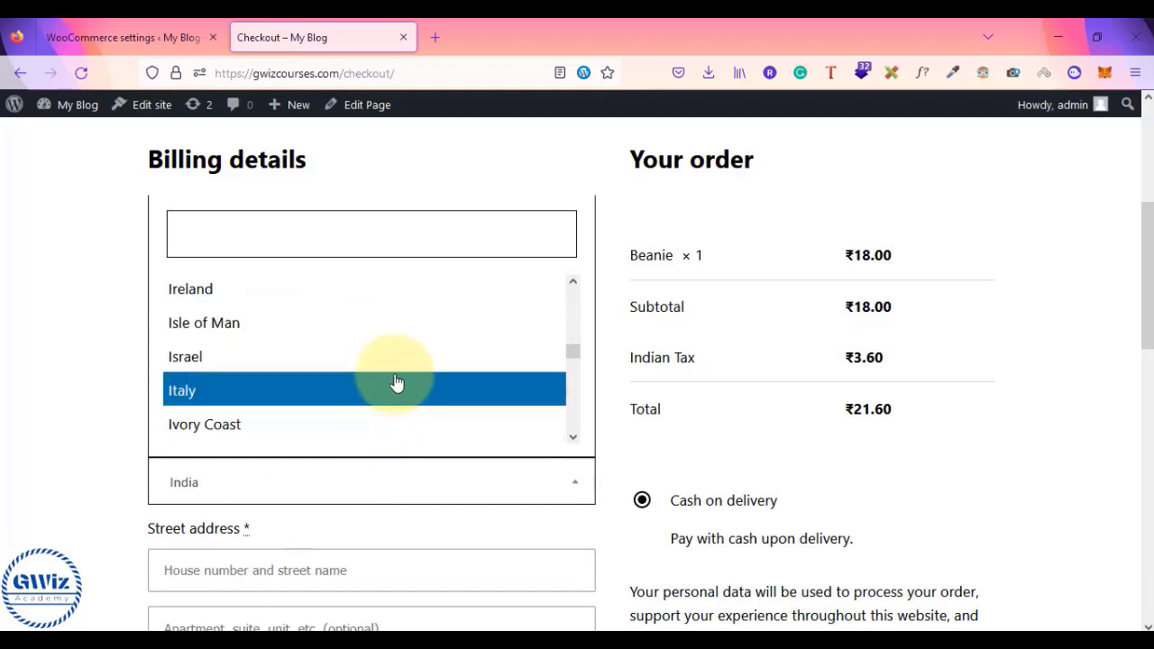
scroll(405, 360, "up", 2)
scroll(405, 360, "down", 2)
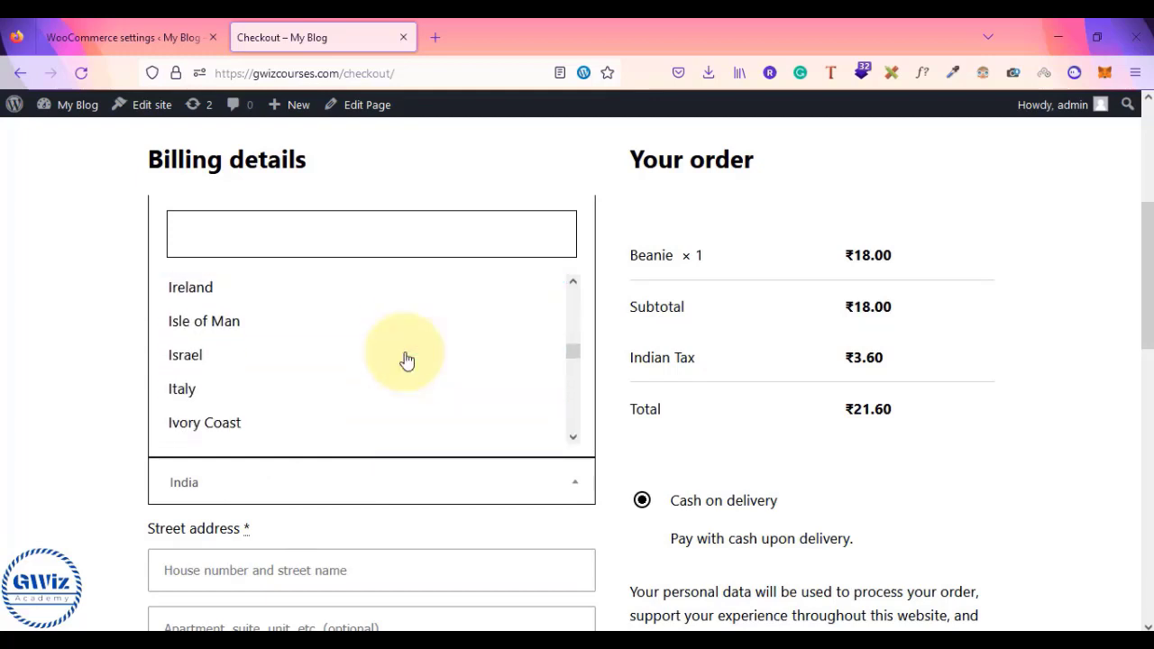
scroll(353, 399, "down", 2)
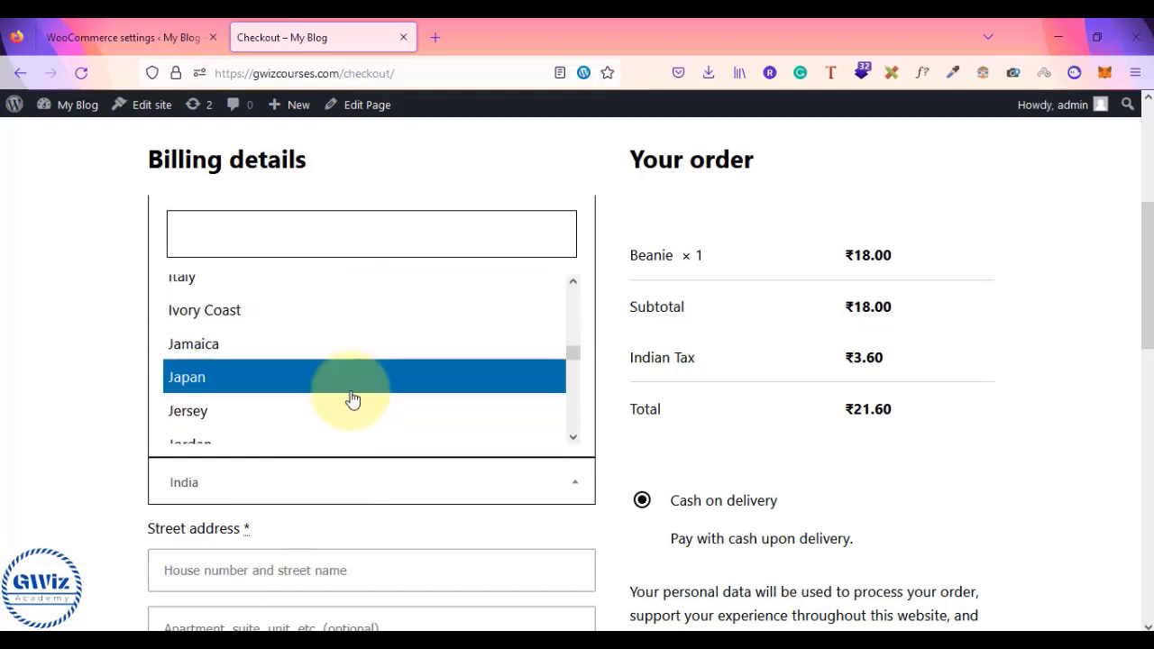
left_click(353, 400)
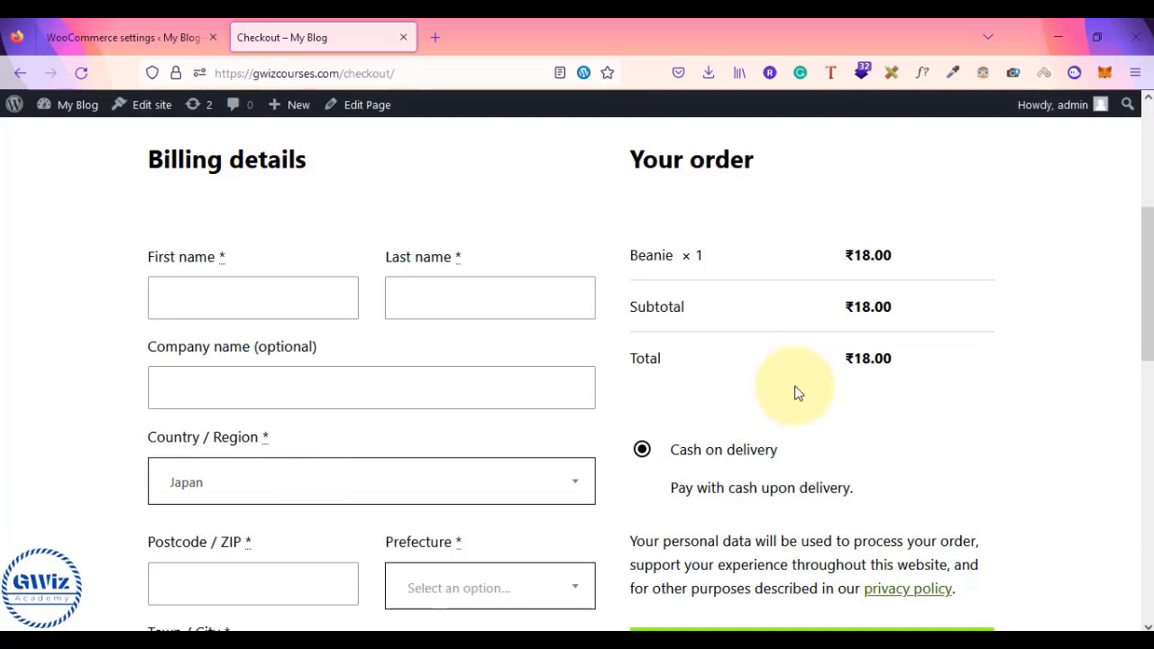
scroll(796, 393, "up", 2)
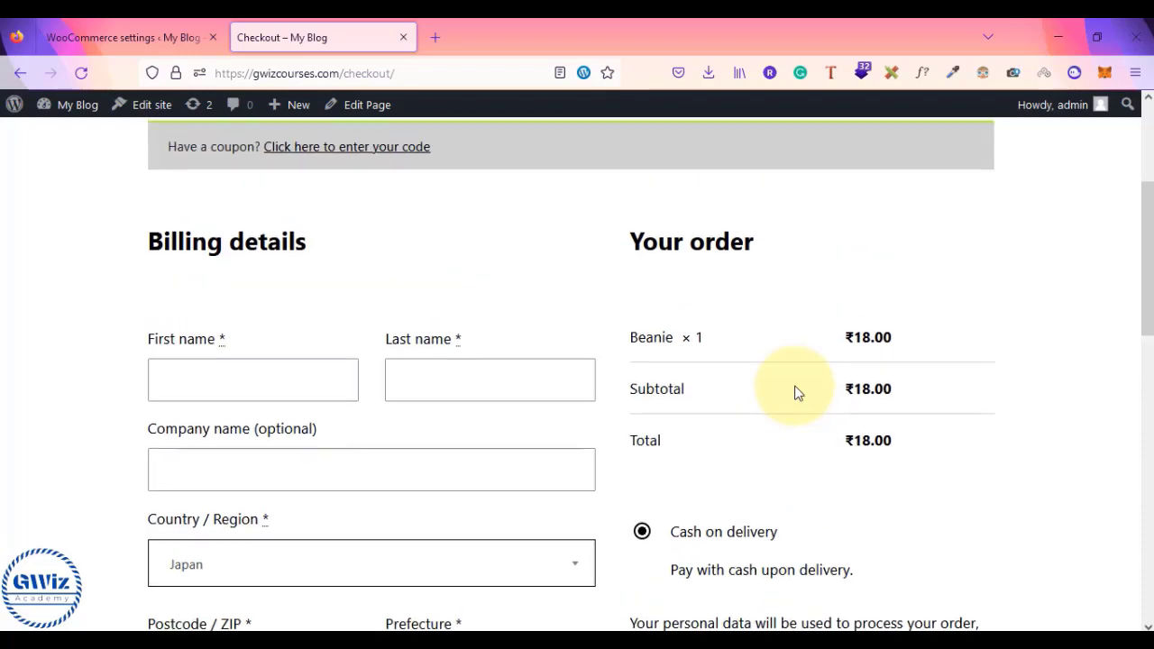
scroll(795, 393, "down", 2)
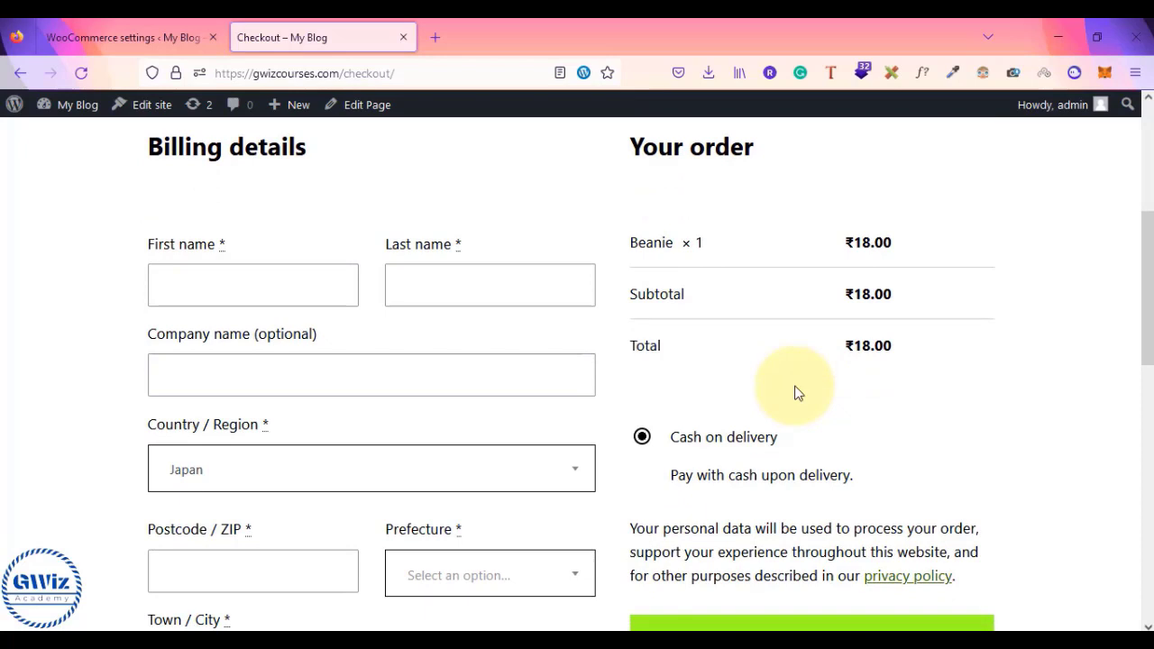
scroll(795, 393, "up", 1)
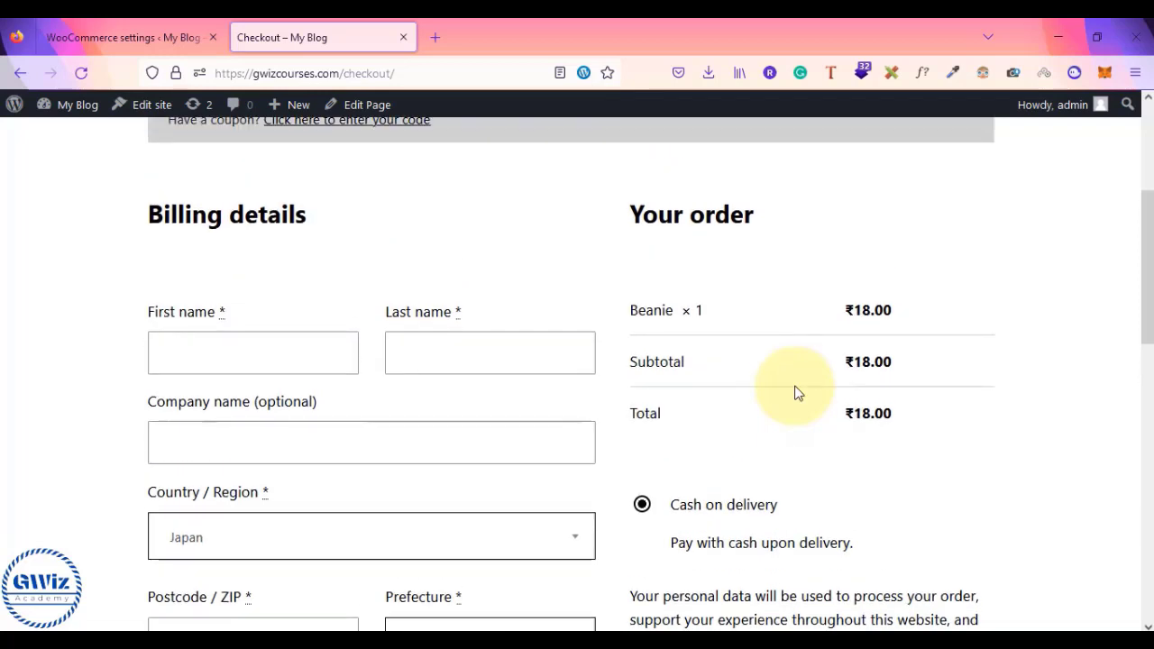
scroll(796, 393, "up", 1)
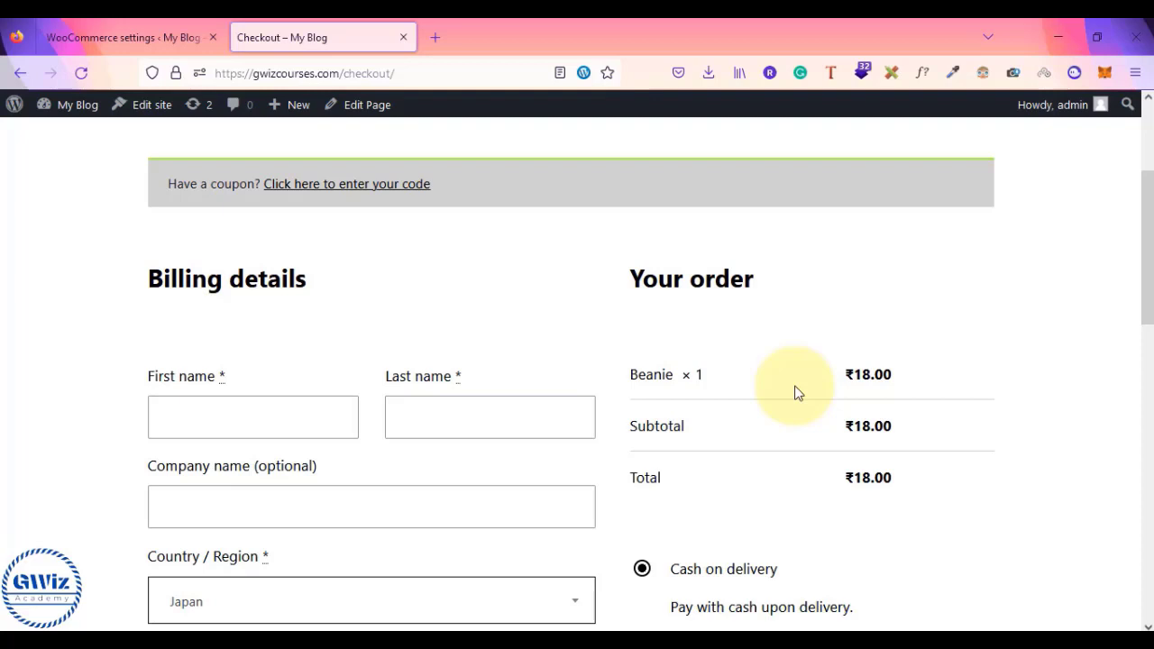
scroll(797, 392, "up", 3)
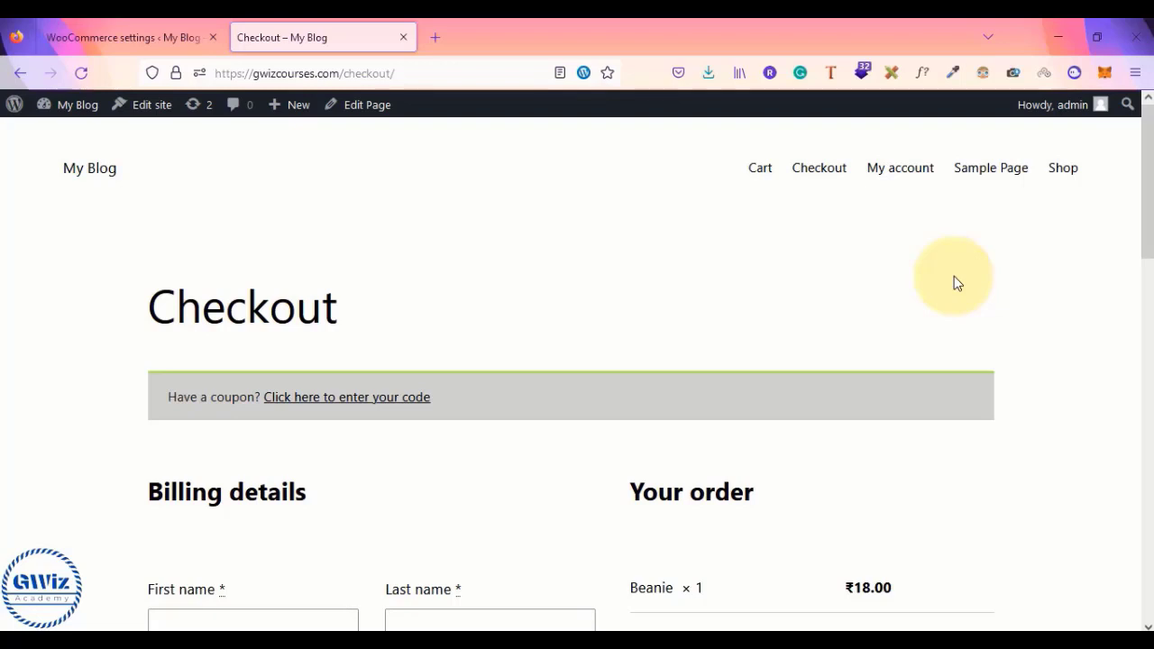
- Write a Notepad note headed 'Tax GST' with lines -cgst, -sgst and -igst
key("alt+Tab")
left_click(955, 276)
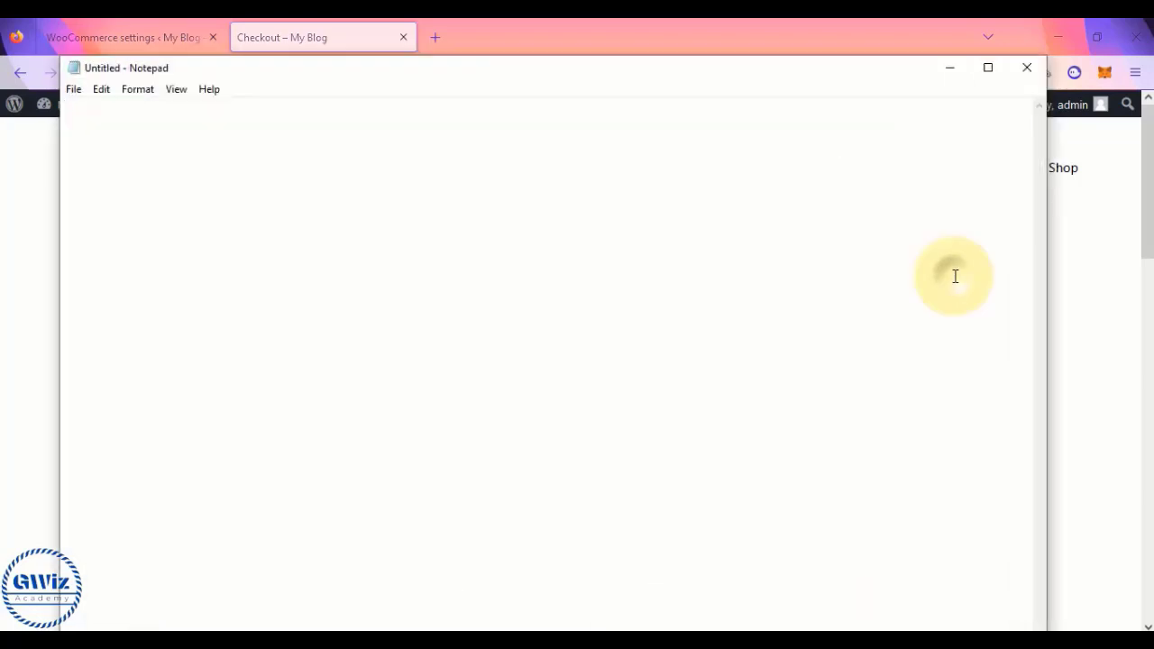
type("Tax G")
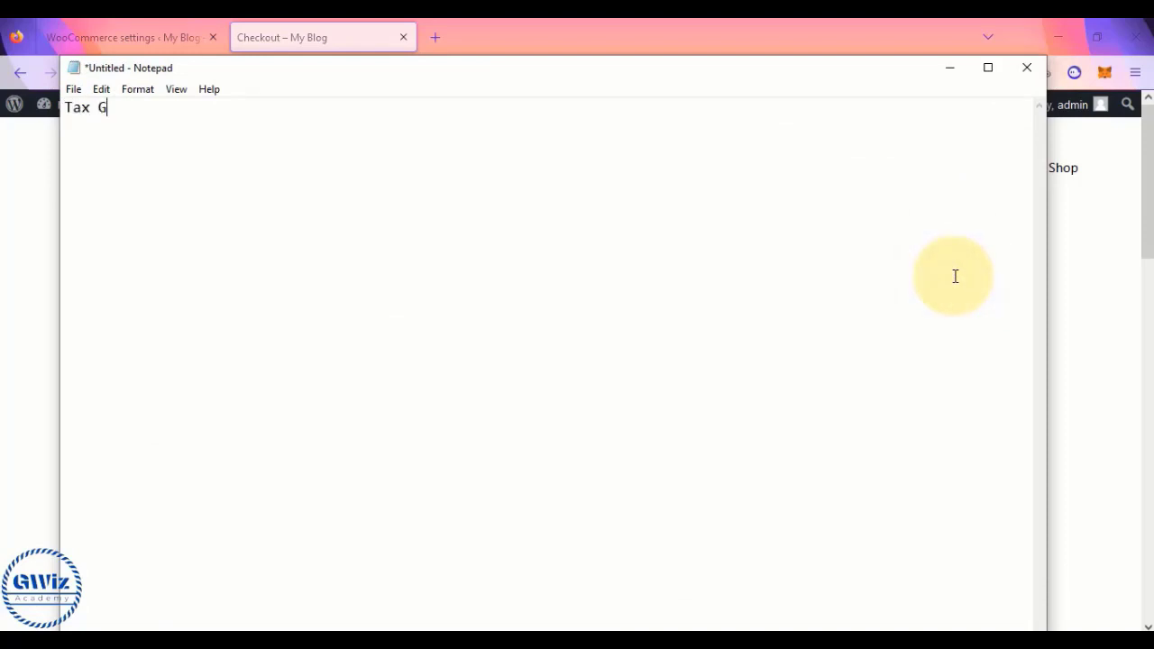
type("ST")
key("Return")
type("-cgst")
key("Return")
type("-sgst")
key("Return")
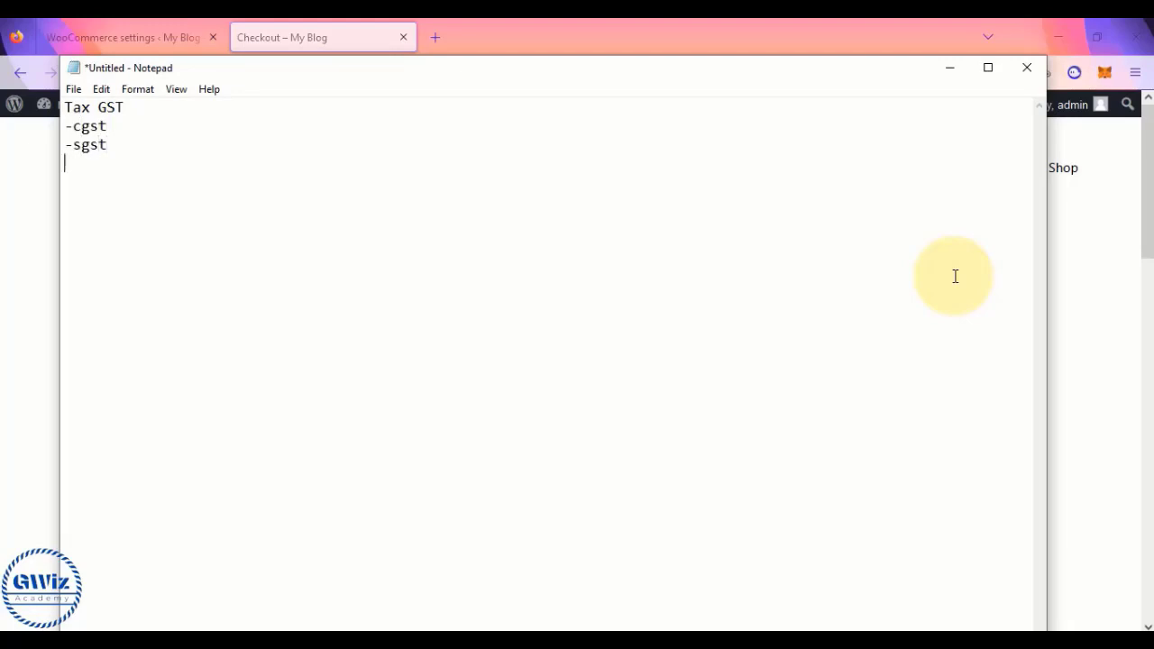
type("-igst")
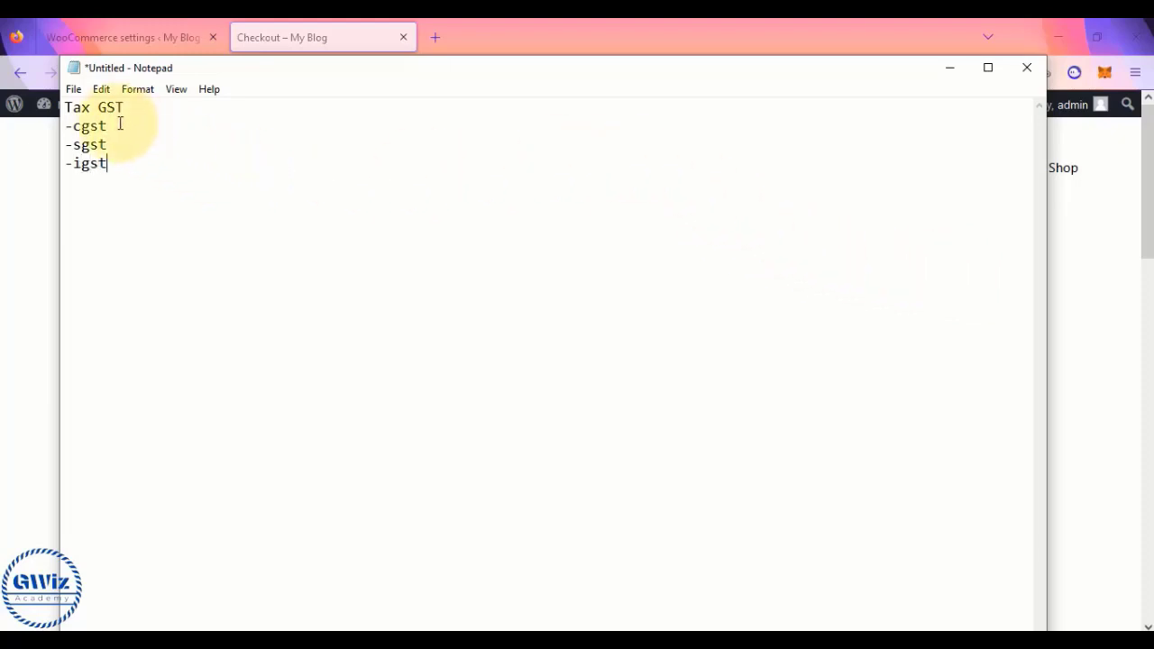
- Add 'cx and shop is in same state' above the -cgst and -sgst lines
left_click_drag(68, 132, 119, 170)
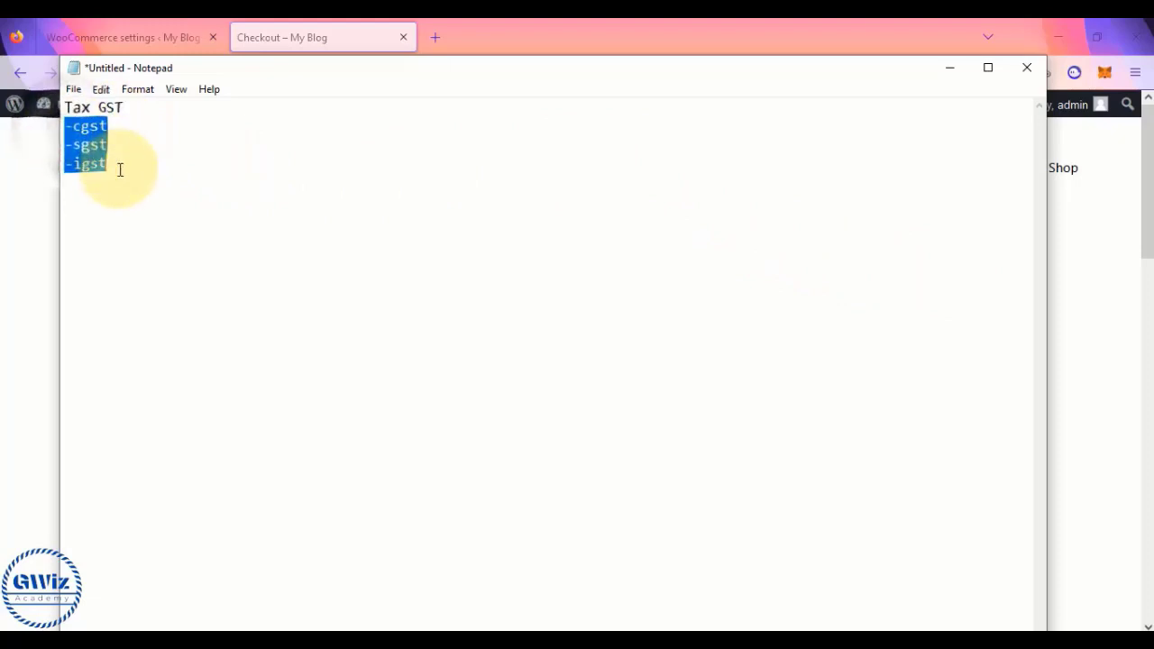
left_click(120, 170)
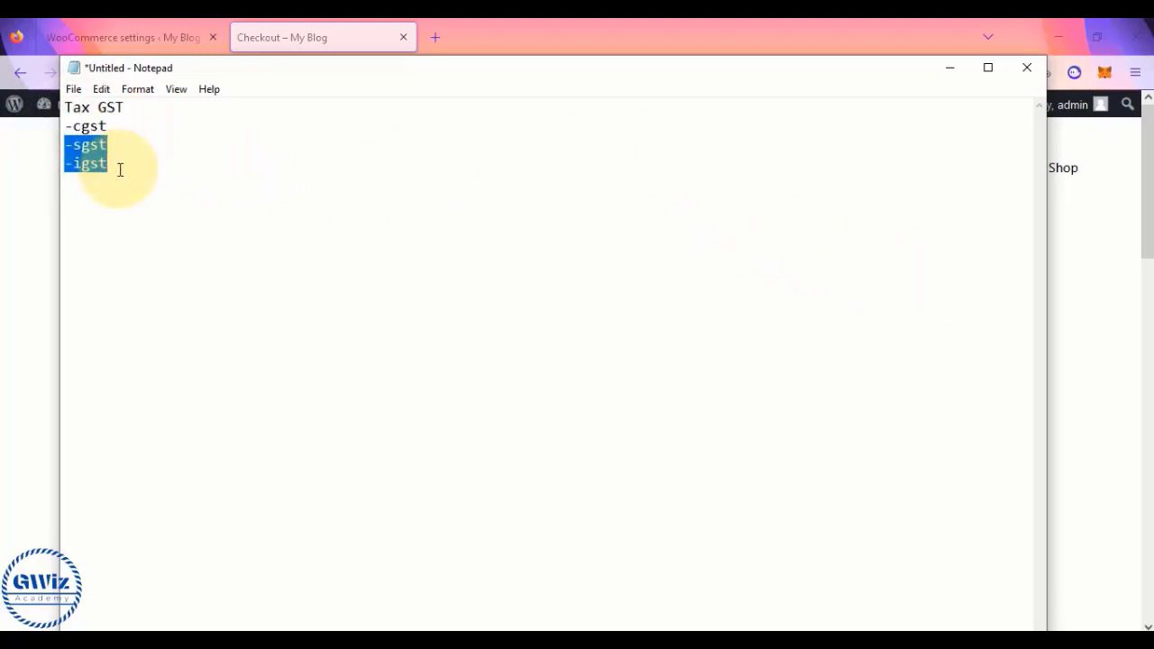
left_click(119, 125)
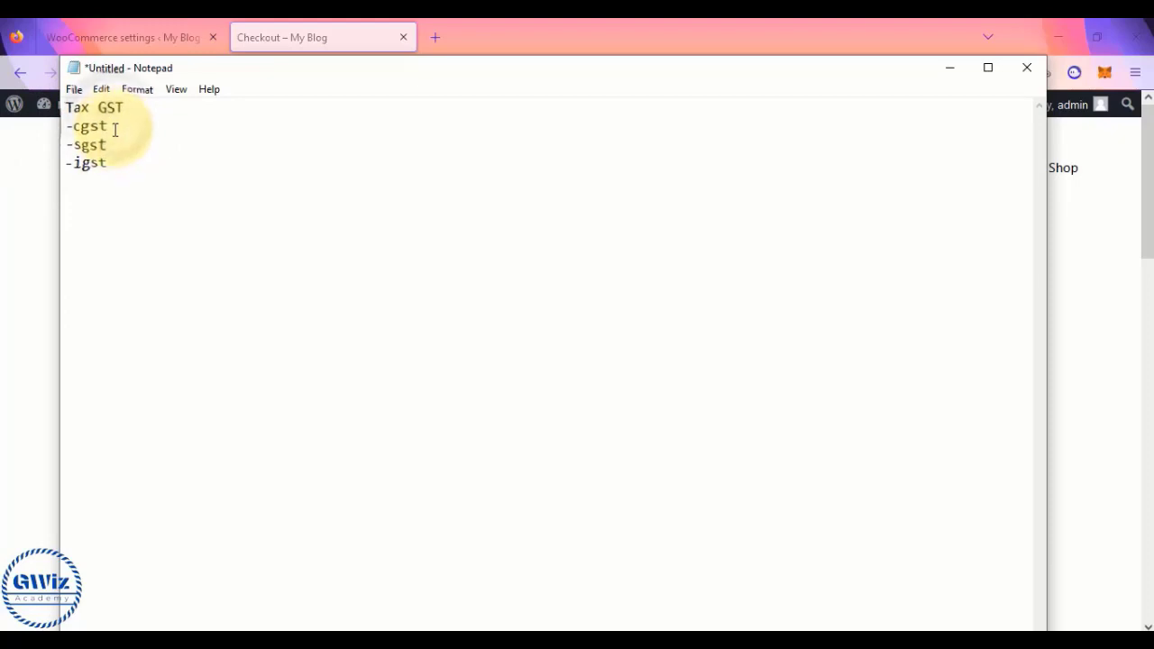
left_click(113, 145)
key("Return")
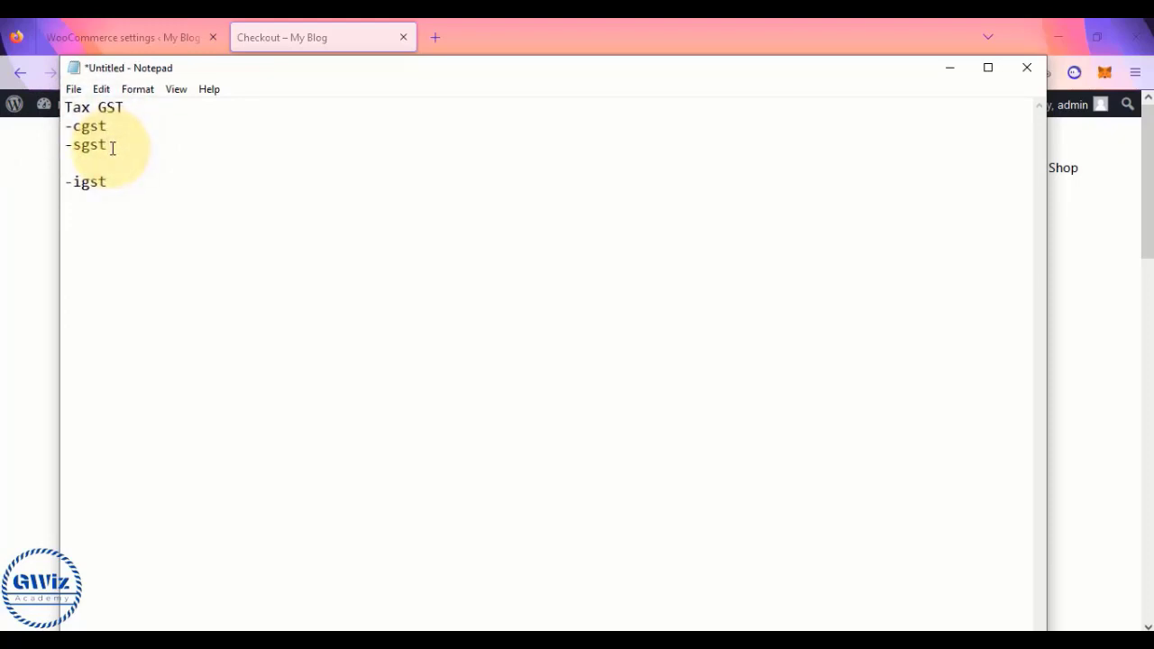
key("Up")
key("Up")
key("Return")
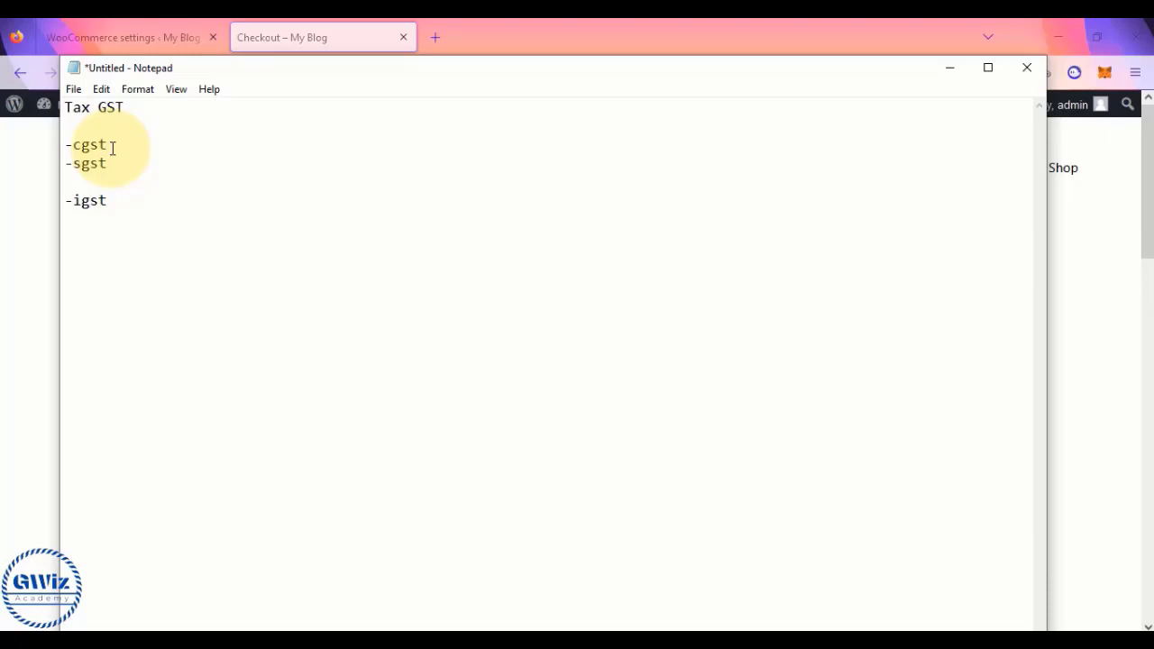
type("cxs")
key("BackSpace")
type("and shop is in s")
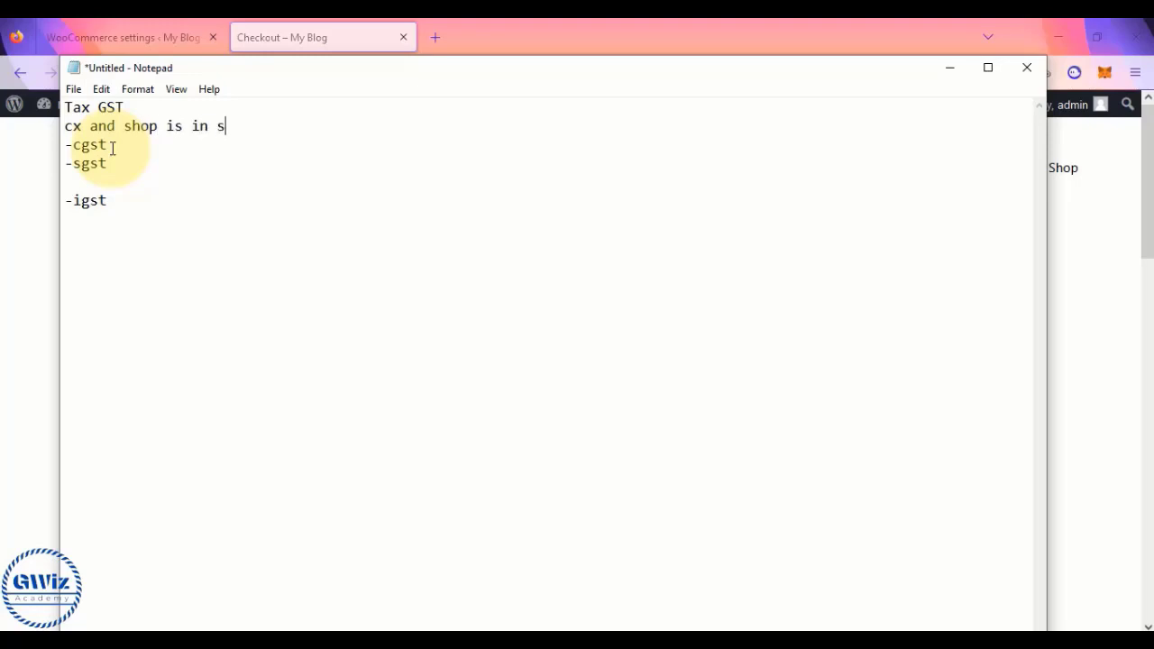
type("ame state")
- Add 'cx and shop is in different state' above the -igst line
left_click_drag(67, 150, 116, 167)
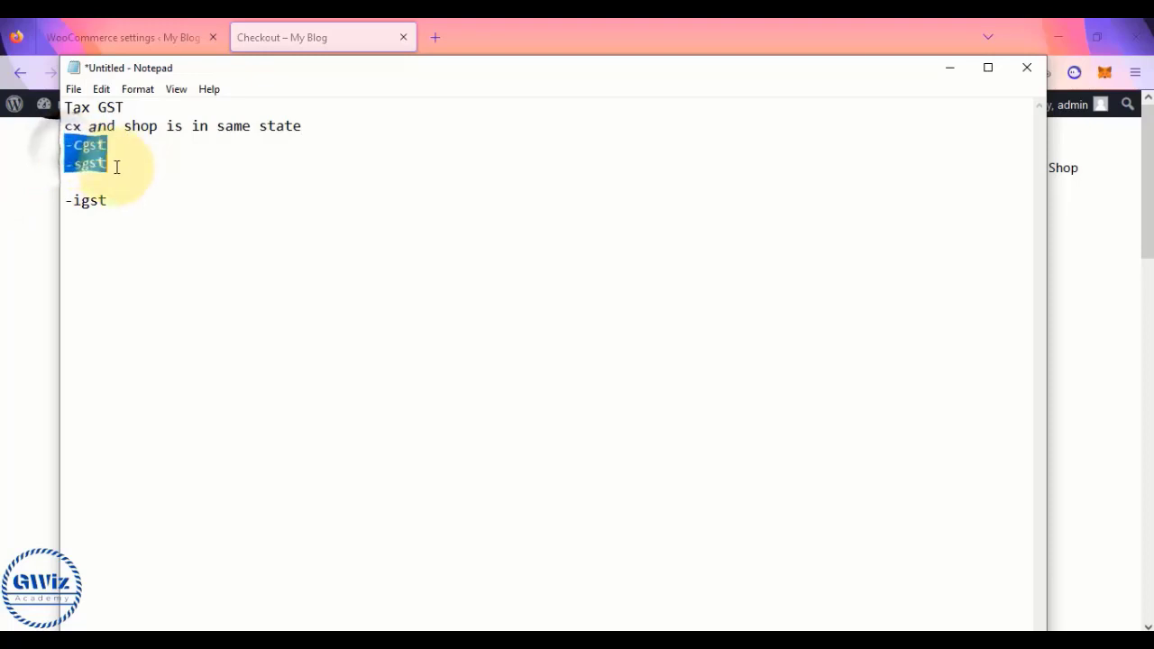
left_click(72, 184)
key("Return")
type("cx is in d")
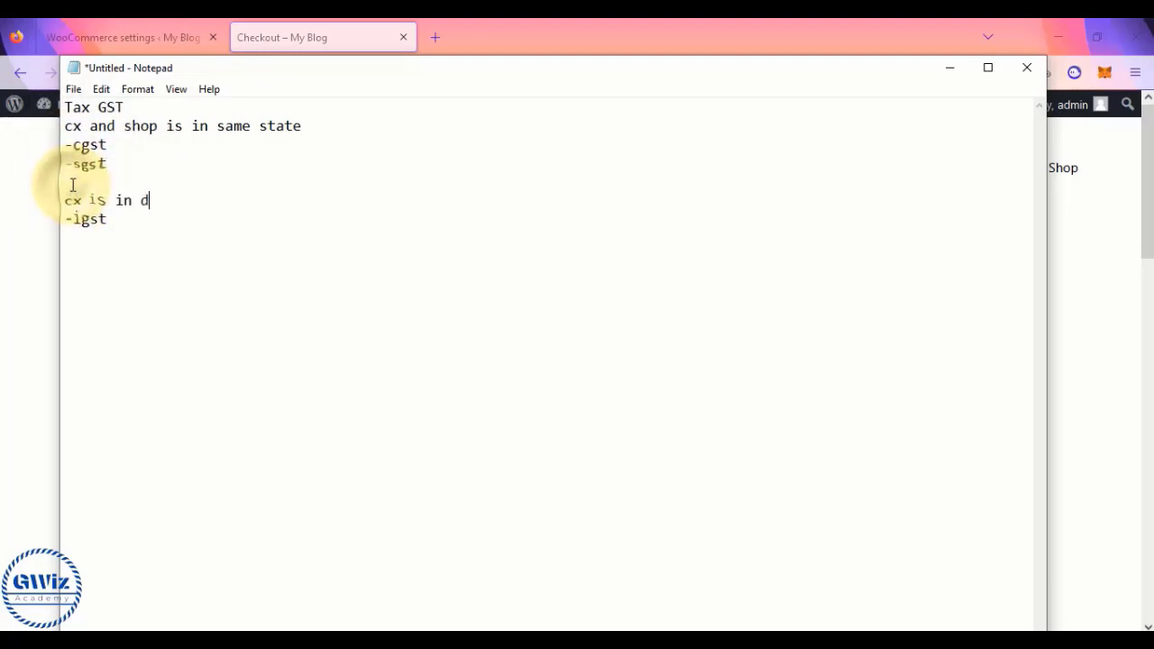
key("BackSpace")
key("BackSpace")
key("BackSpace")
key("BackSpace")
key("BackSpace")
key("BackSpace")
key("BackSpace")
key("BackSpace")
type("an")
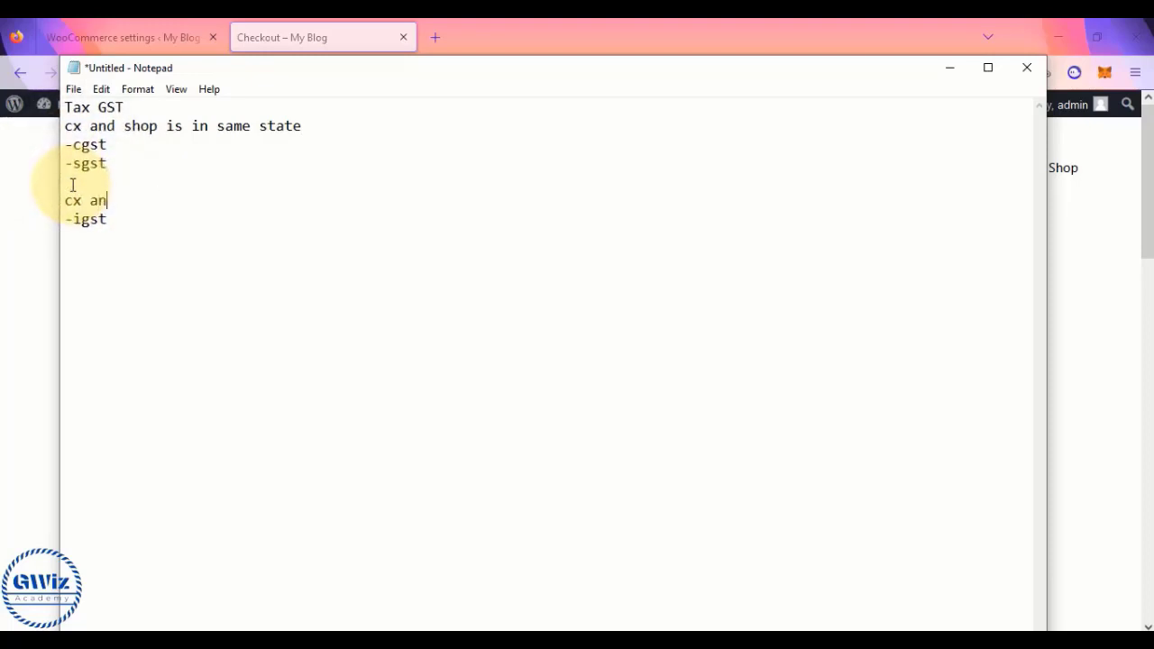
type("d shop is in different sta")
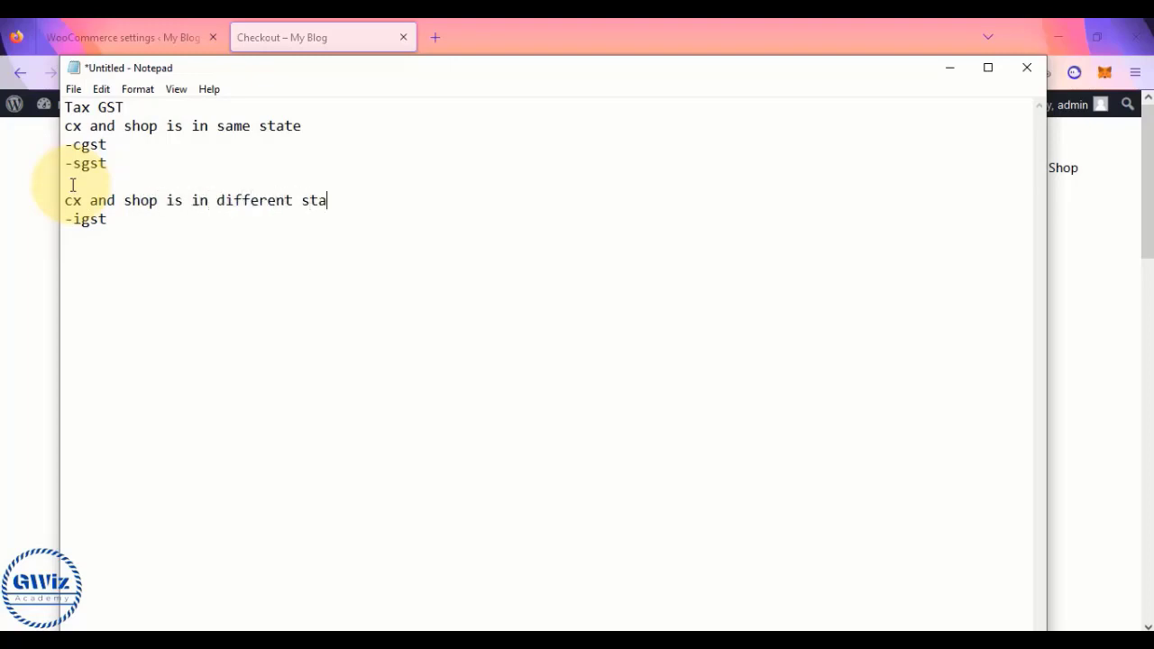
type("te")
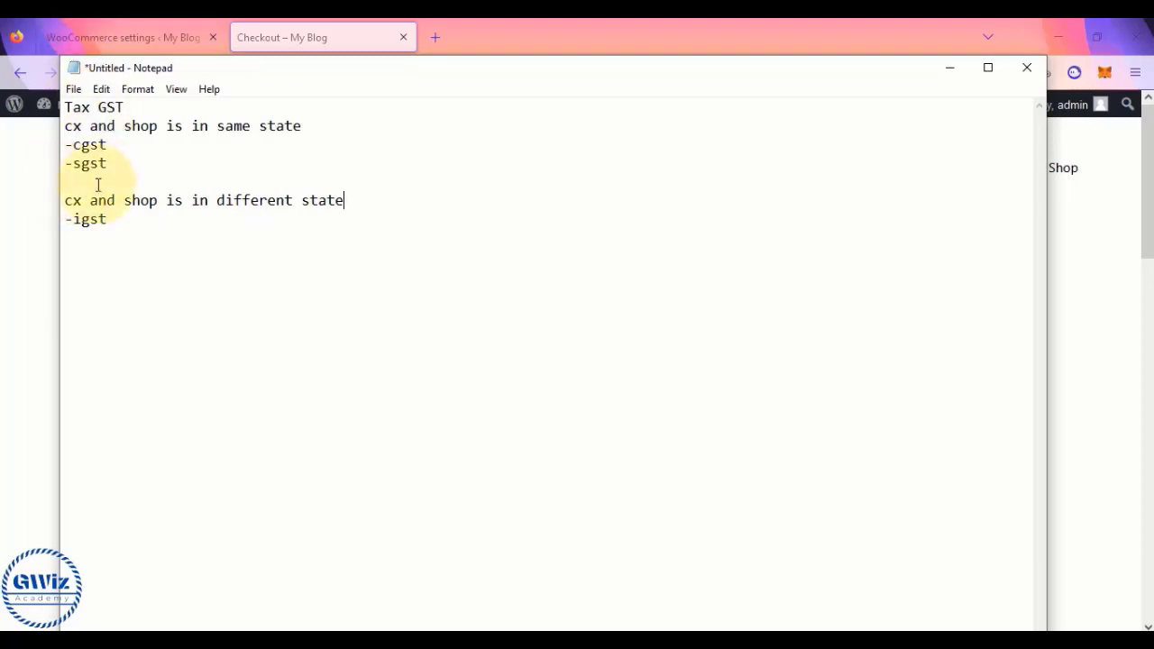
left_click(108, 219)
left_click_drag(108, 219, 61, 131)
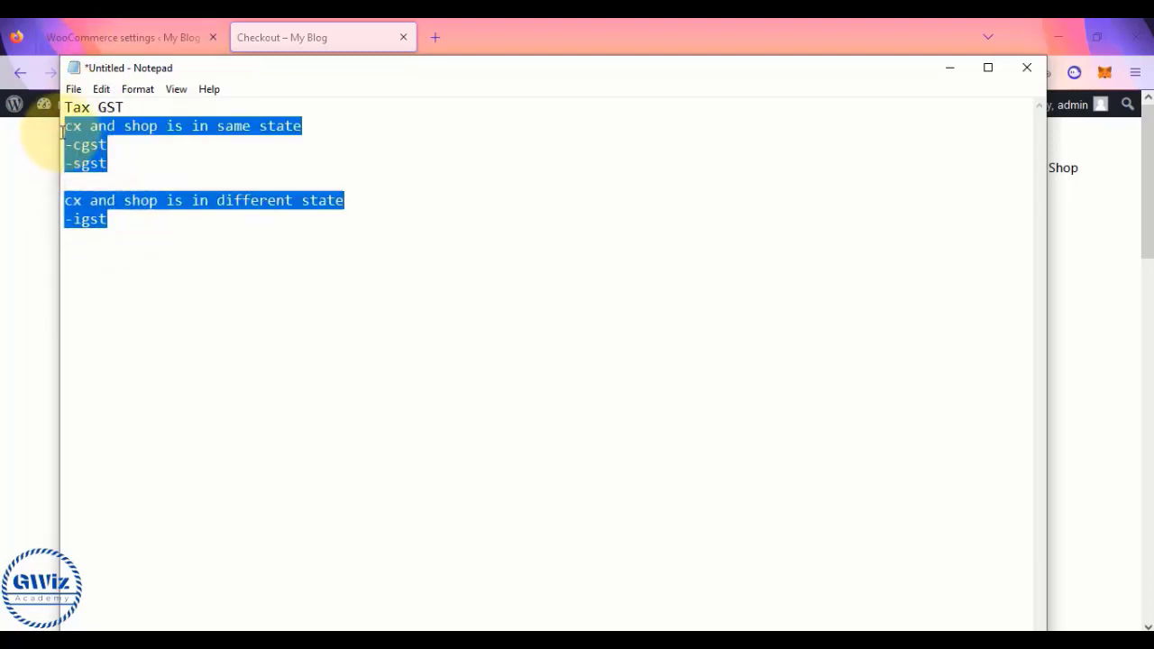
left_click(61, 132)
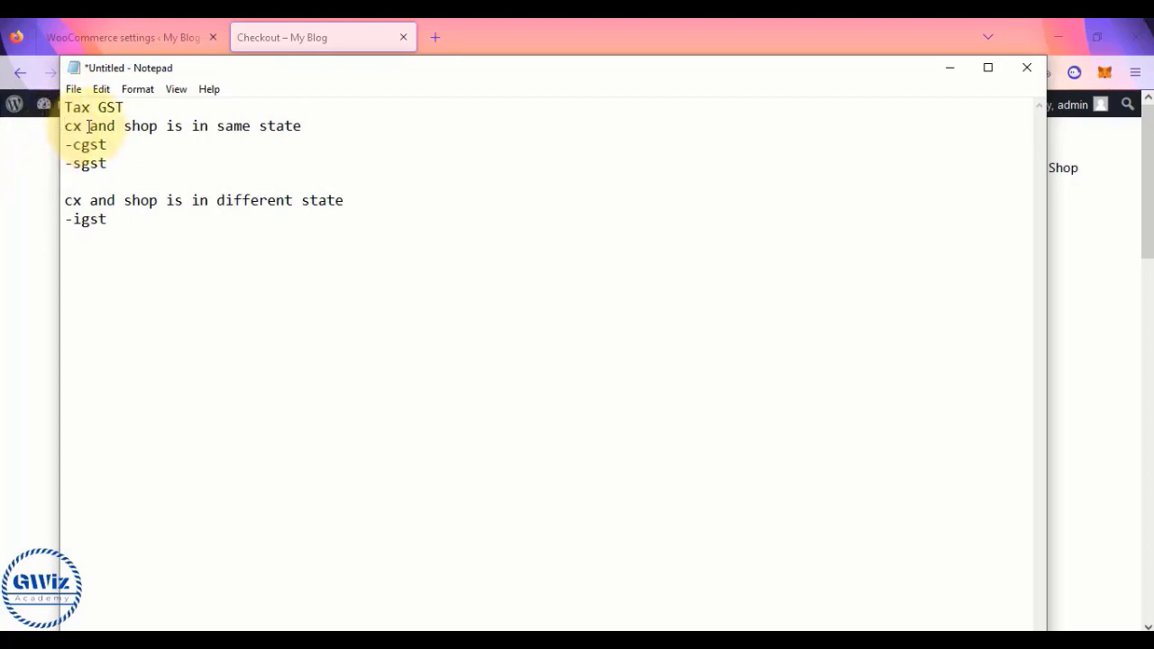
left_click(133, 109)
- Underline Tax GST with '===========' and add the 9 rate beside cgst
key("Return")
type("=")
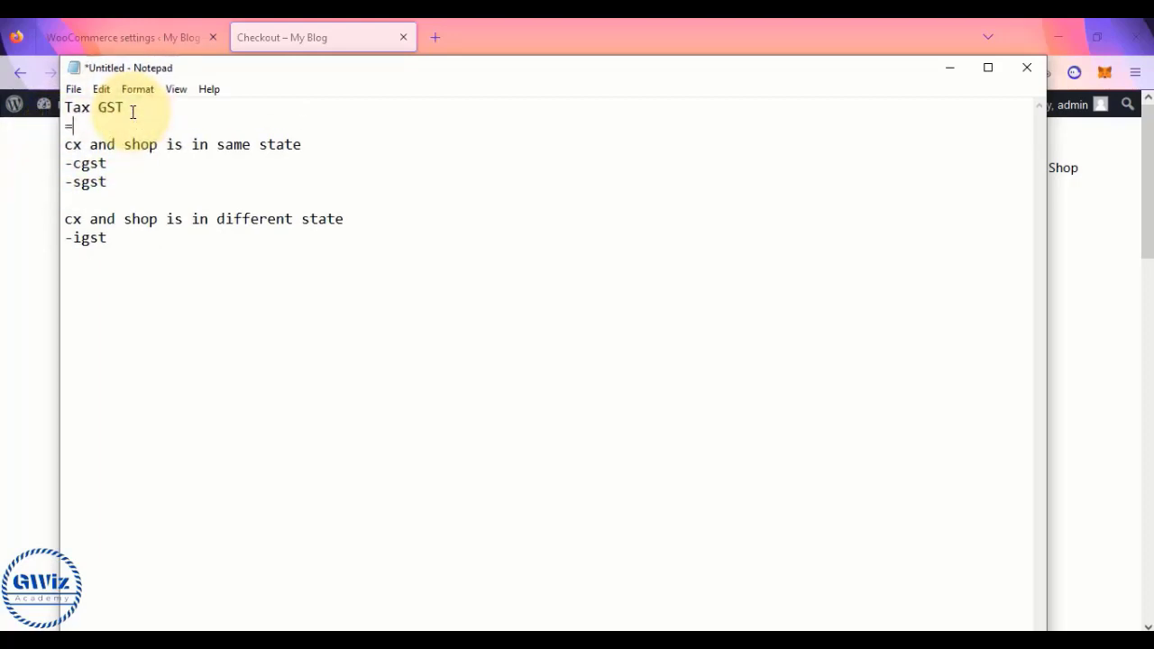
type("==========")
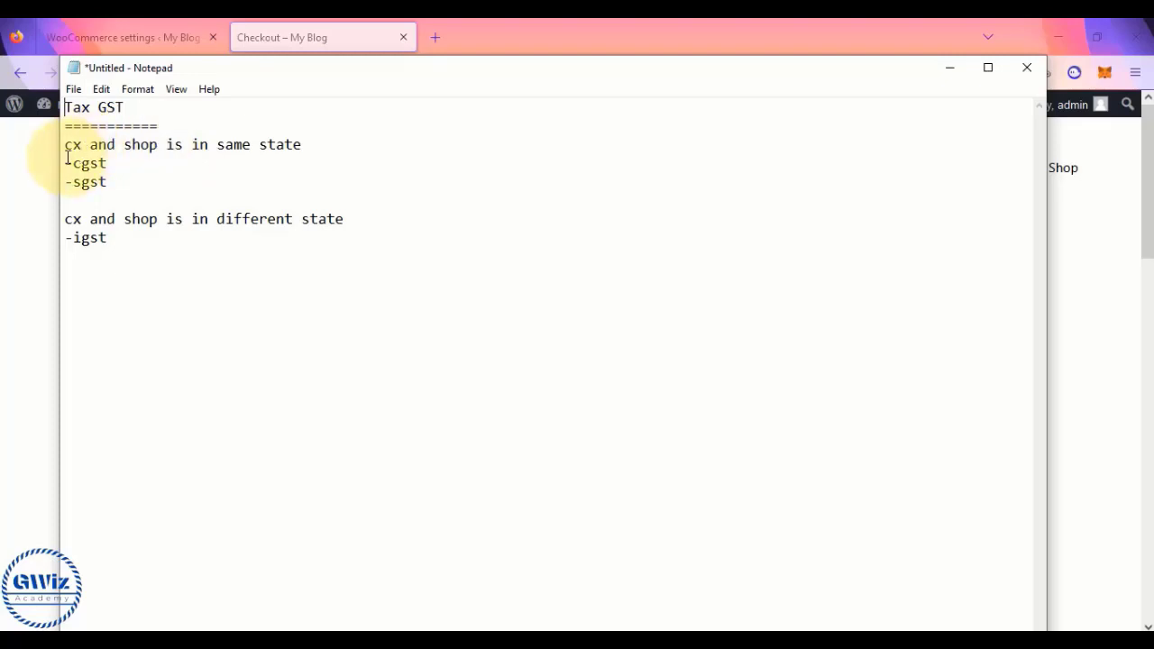
left_click_drag(65, 162, 114, 182)
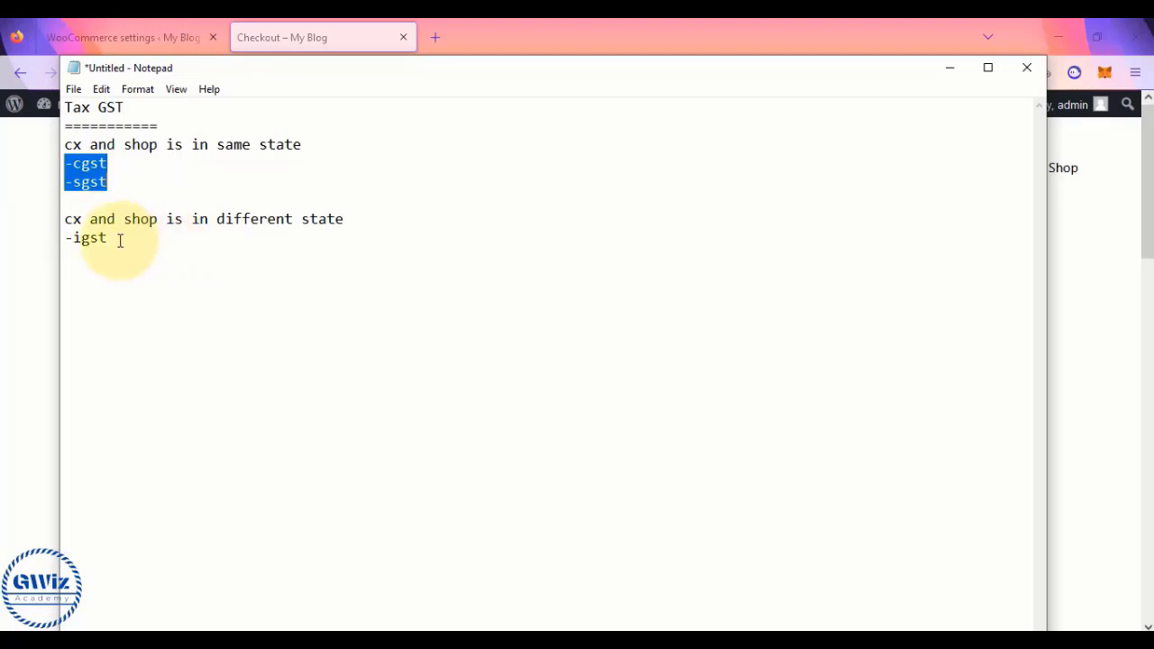
left_click_drag(118, 240, 58, 236)
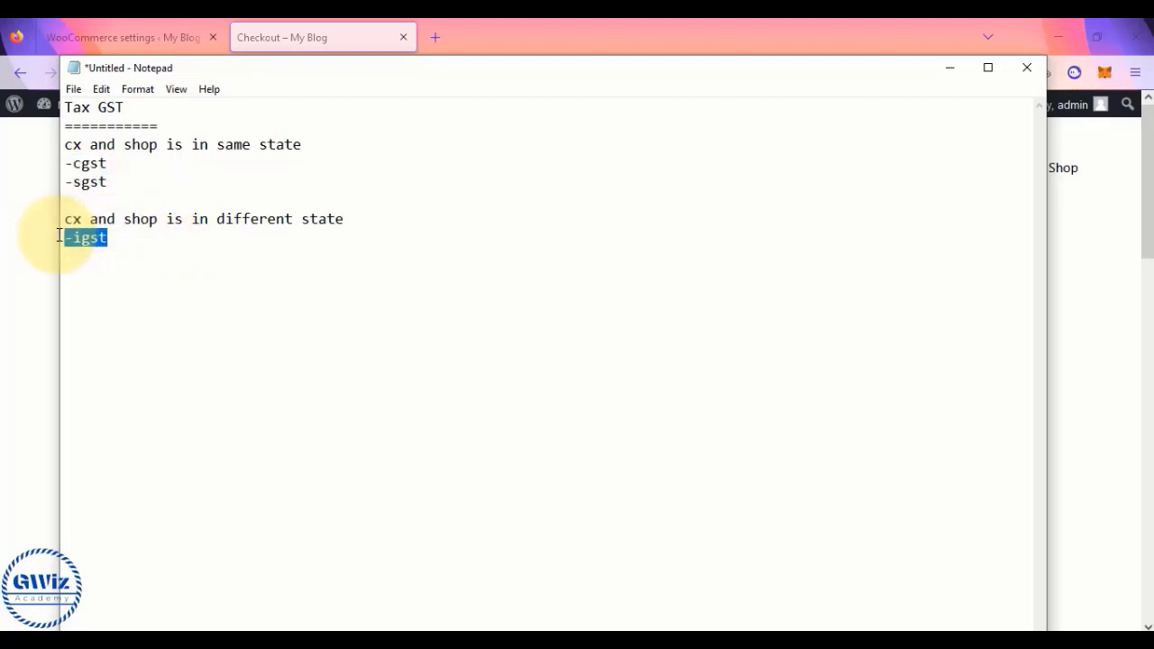
left_click(127, 162)
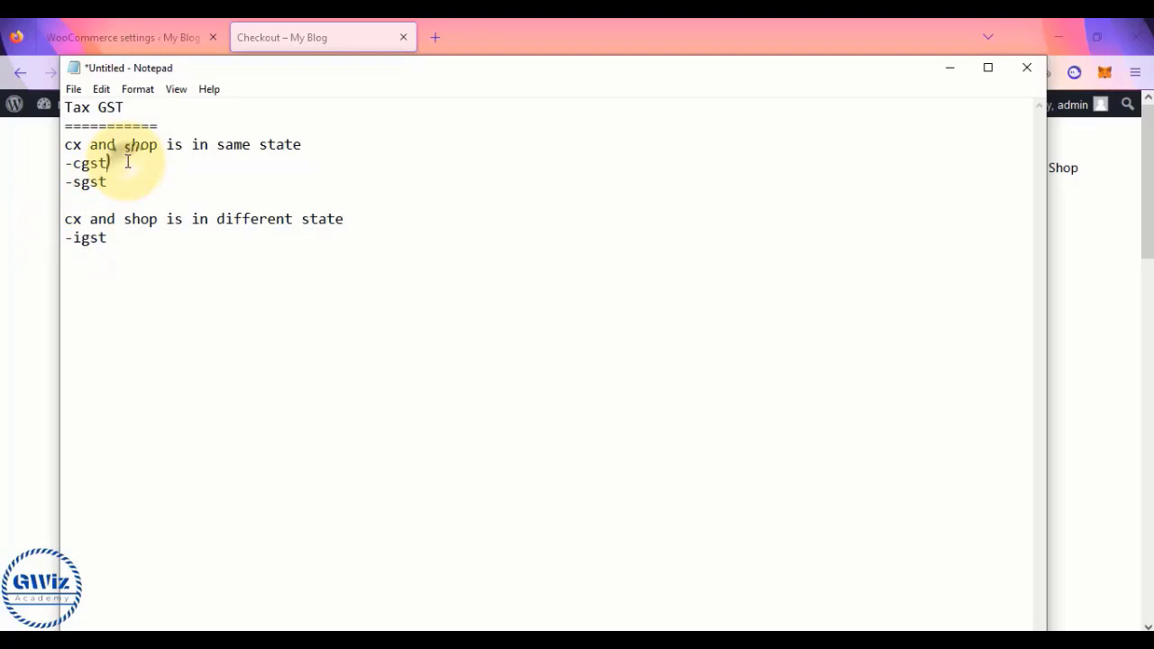
type("- 99")
- Add '- 18' to igst, '= 18' to Tax GST, and a 'shop = telangana state' line
left_click(118, 241)
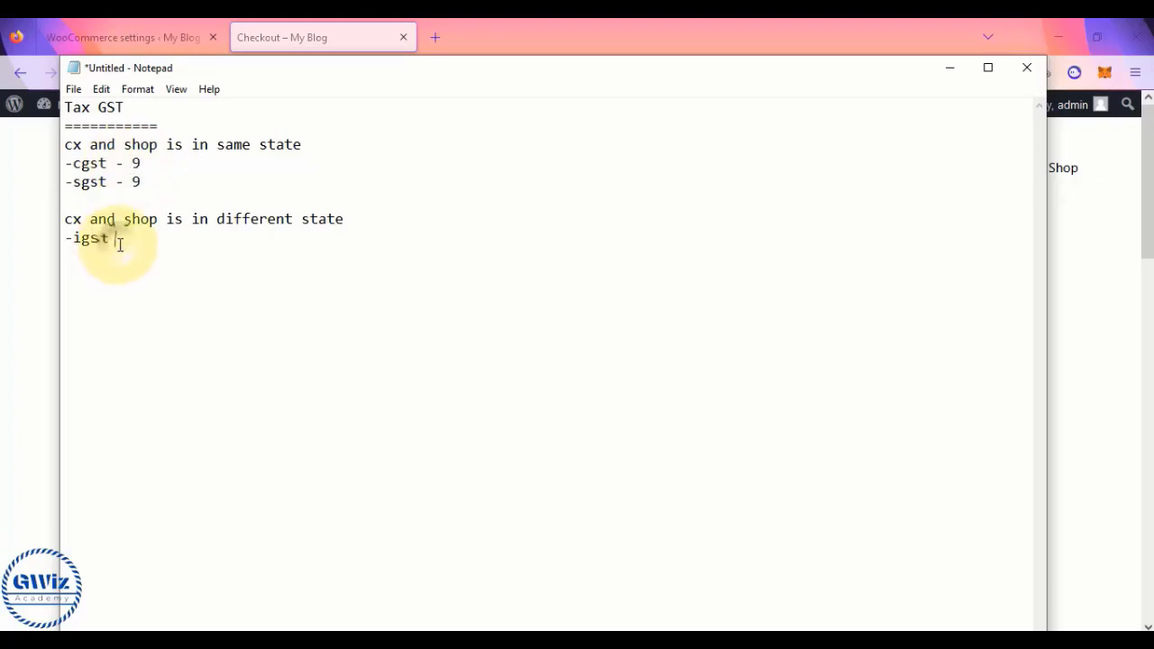
type("- 18")
left_click(139, 107)
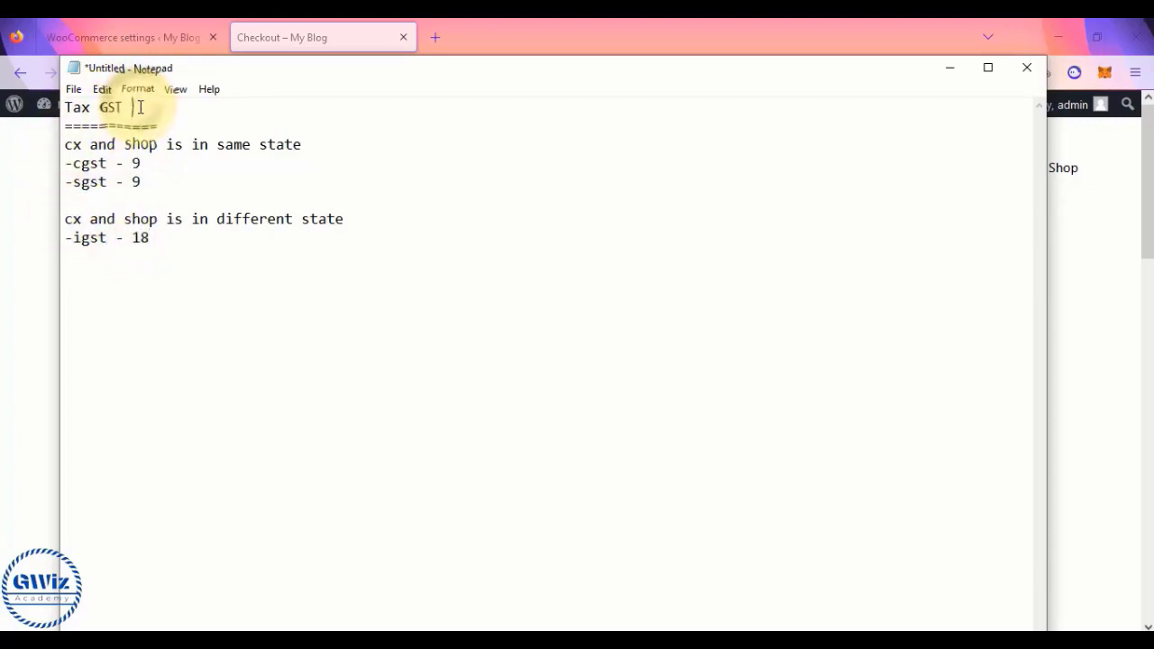
type("= 1")
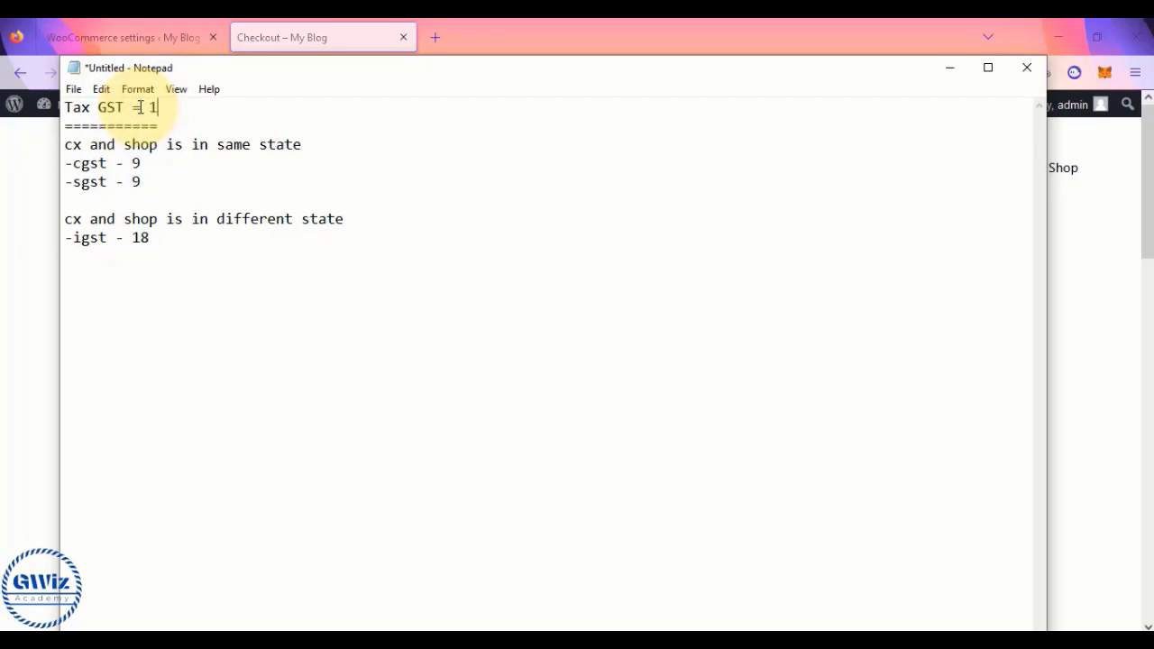
type("8")
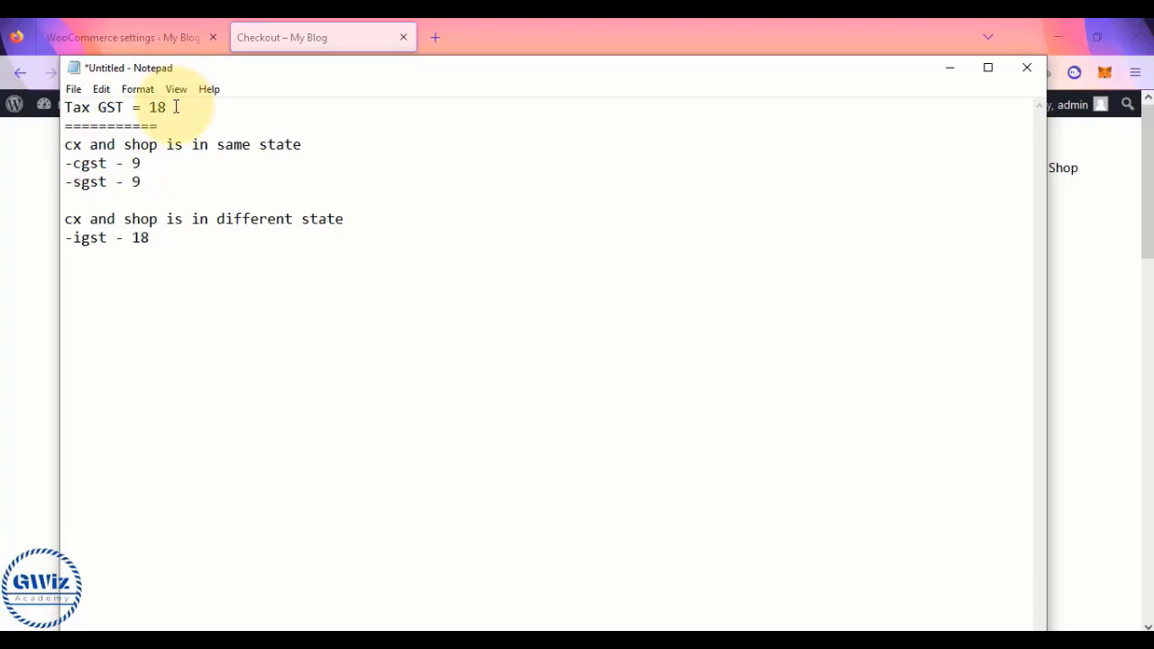
key("Return")
key("Return")
type("shop ")
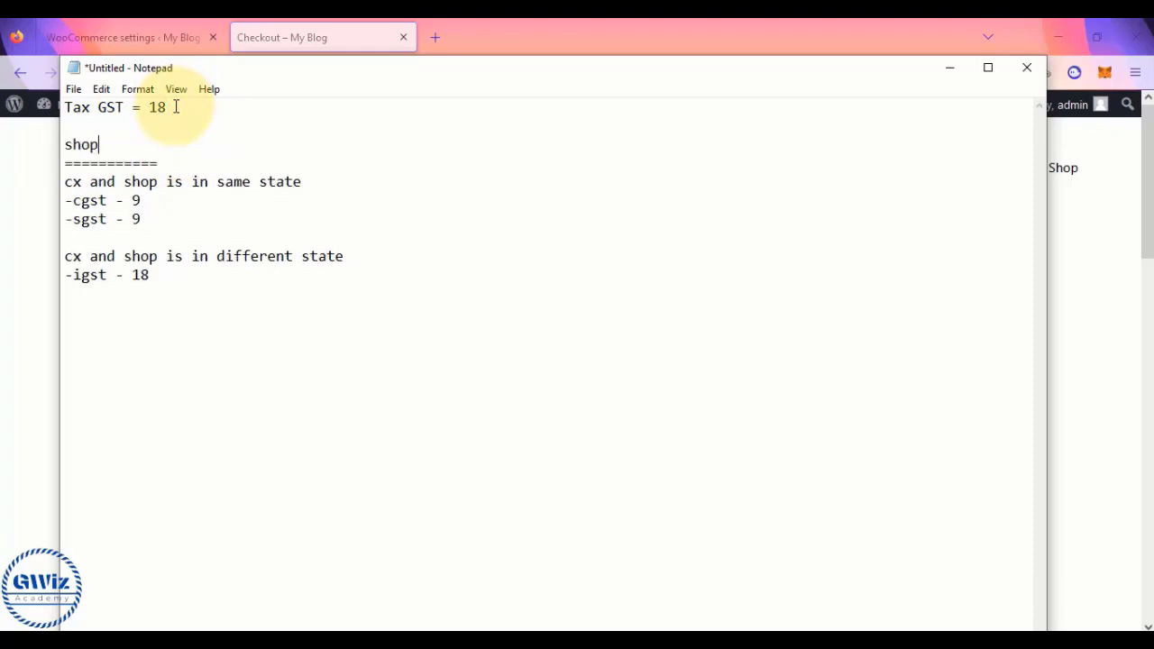
type("= telangana state")
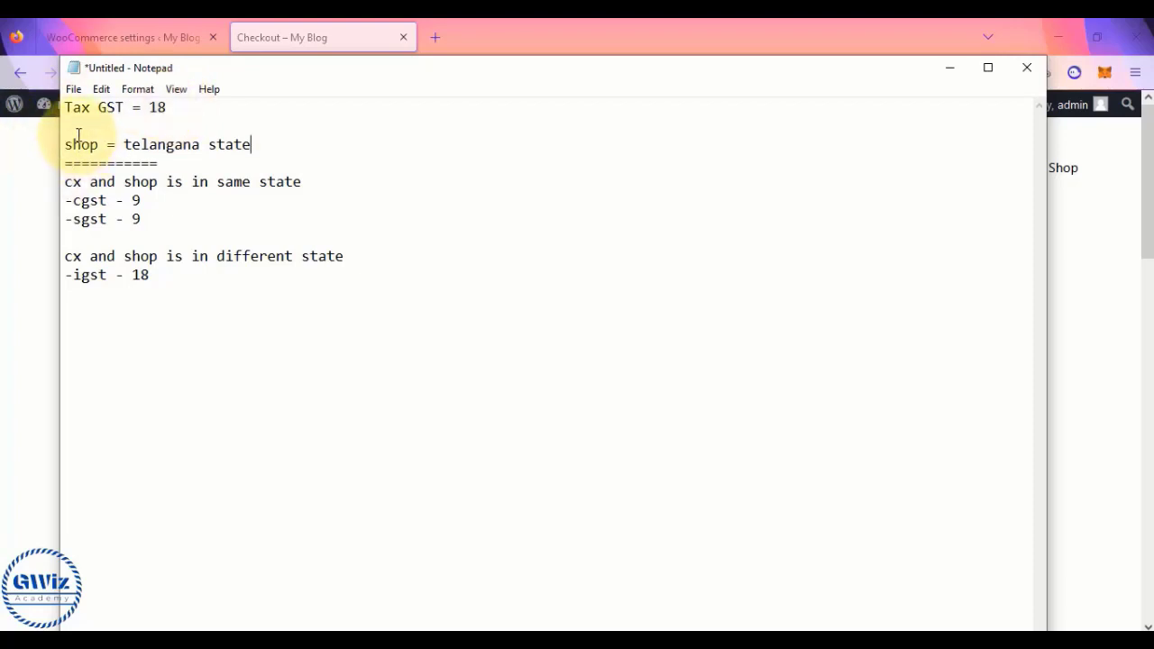
- Highlight 'telangana state' against the cgst/sgst and igst rate lines to explain them
left_click_drag(64, 145, 258, 142)
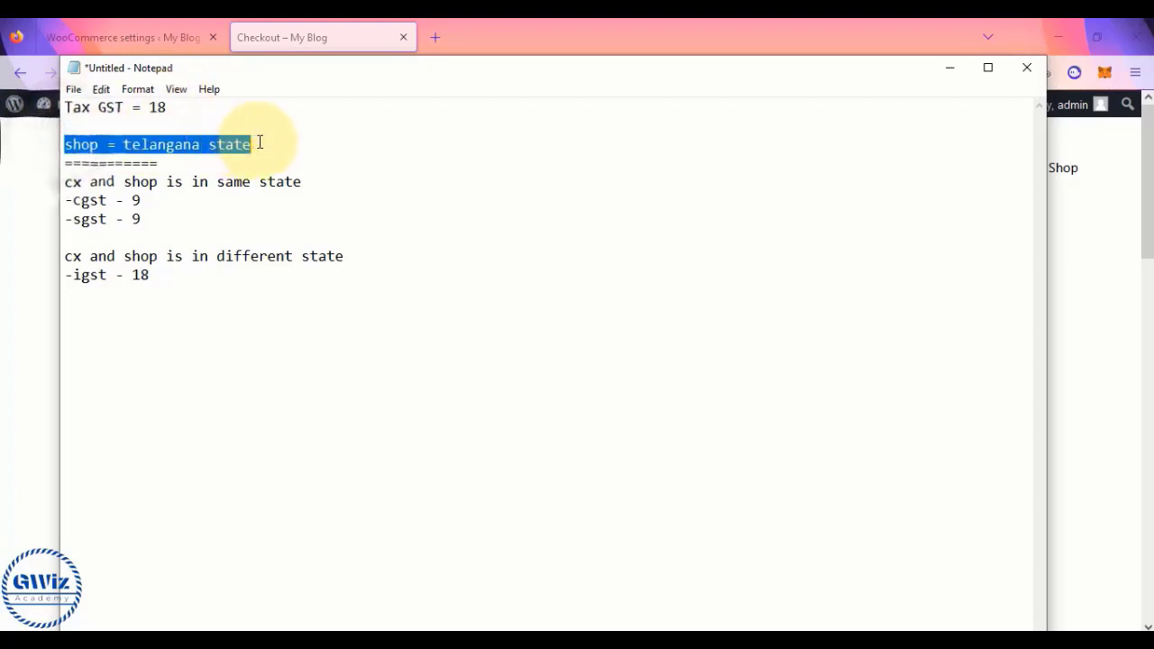
left_click(259, 143)
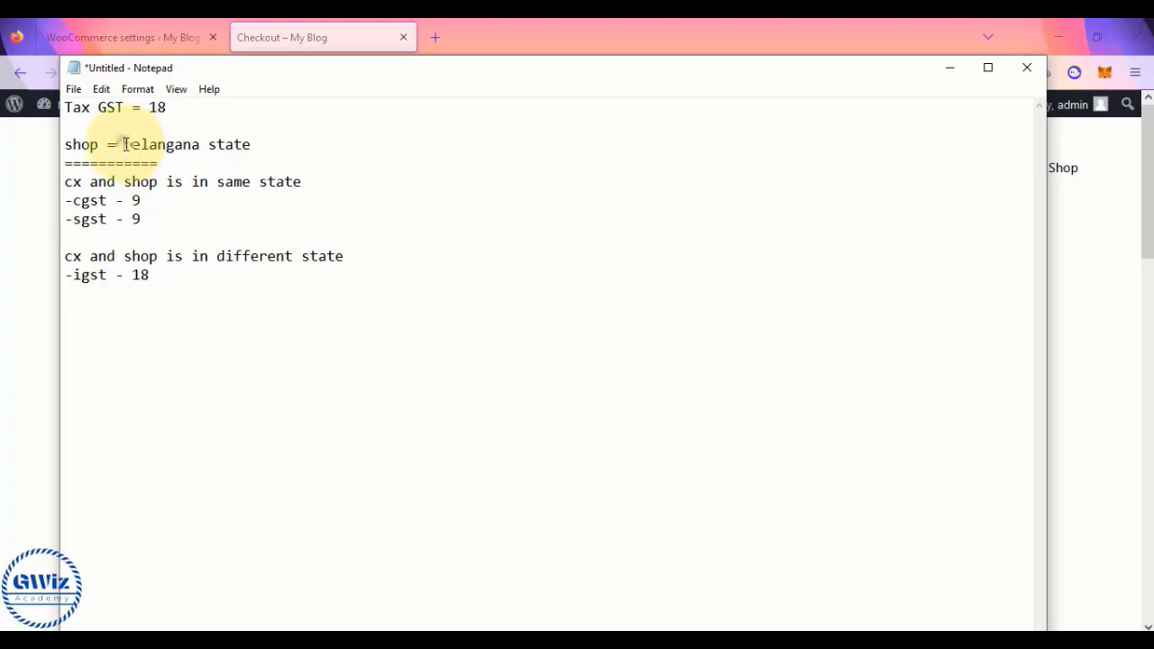
left_click_drag(125, 145, 266, 147)
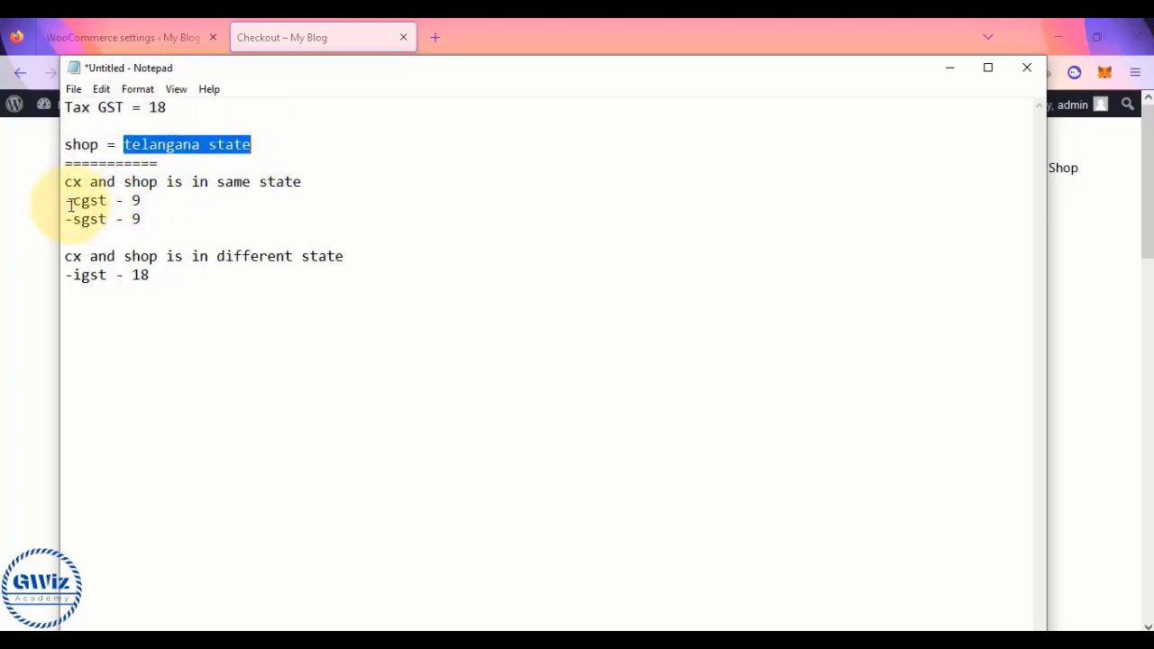
left_click_drag(72, 205, 143, 222)
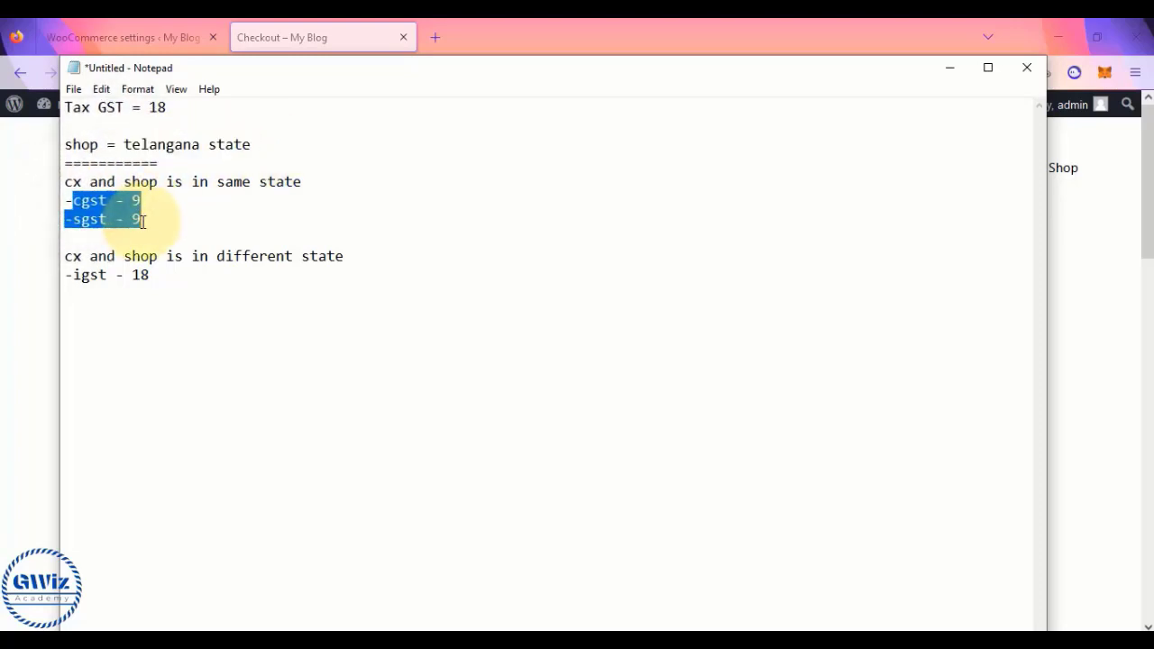
left_click(142, 222)
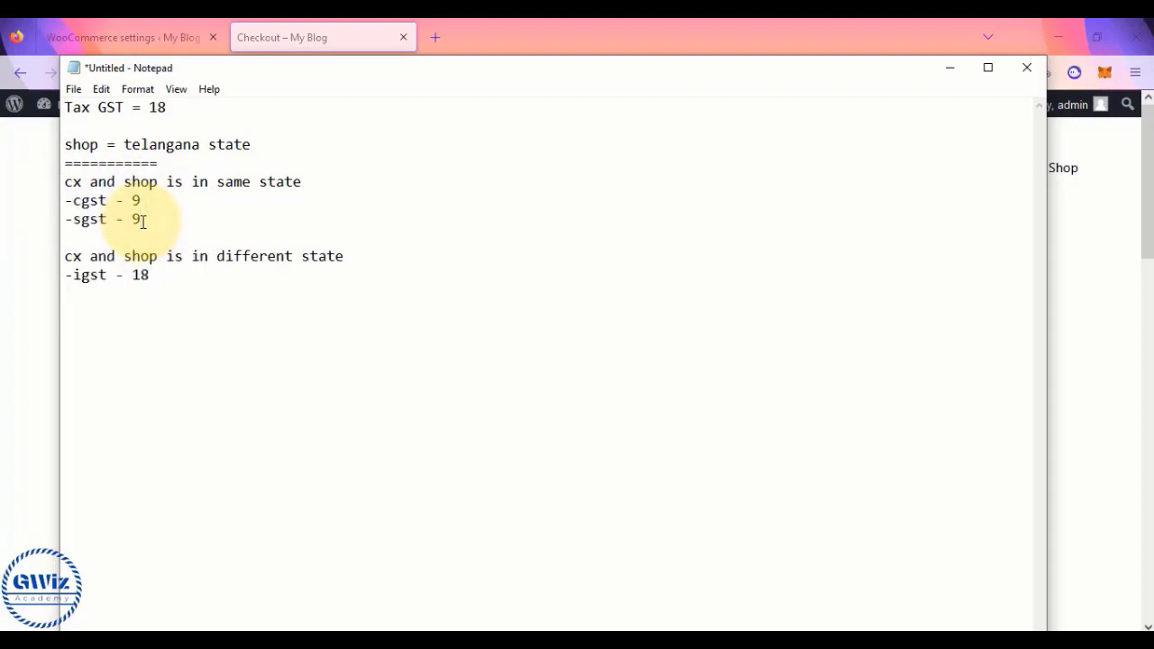
left_click_drag(123, 144, 264, 144)
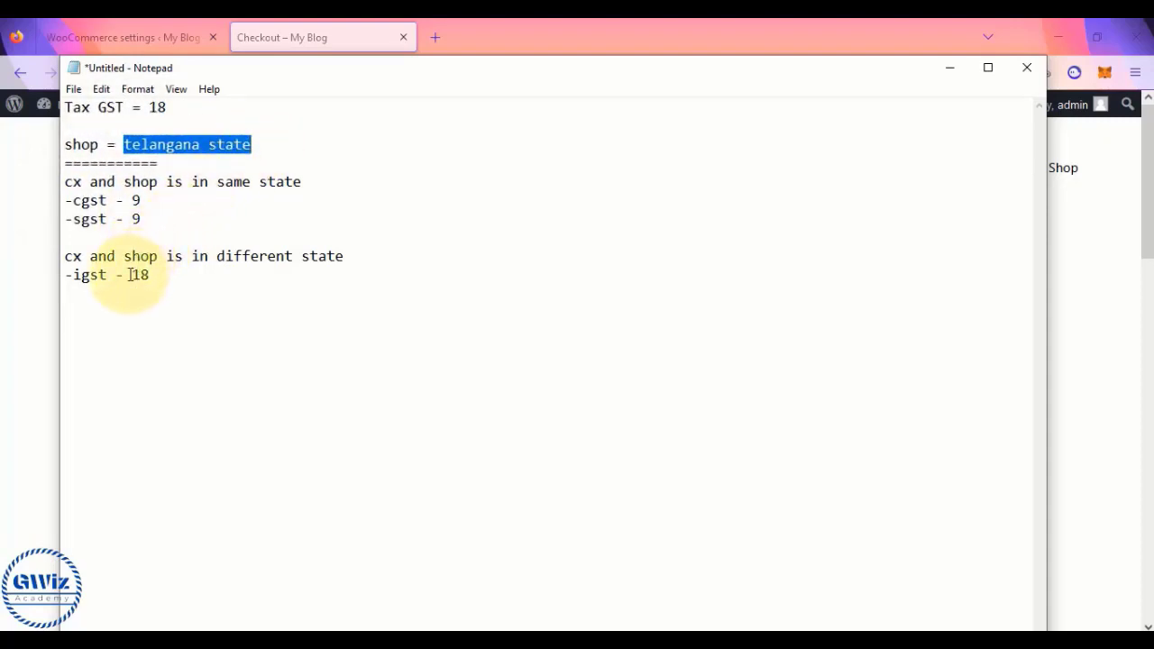
left_click_drag(72, 274, 180, 269)
left_click(180, 270)
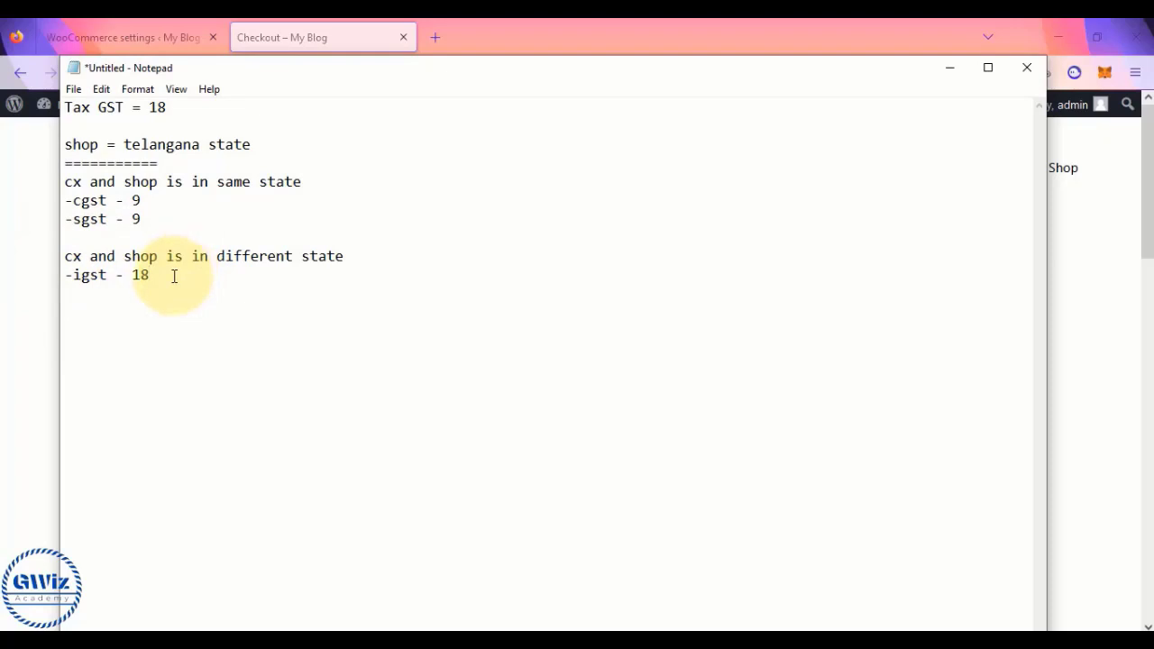
left_click_drag(180, 271, 66, 133)
left_click(67, 129)
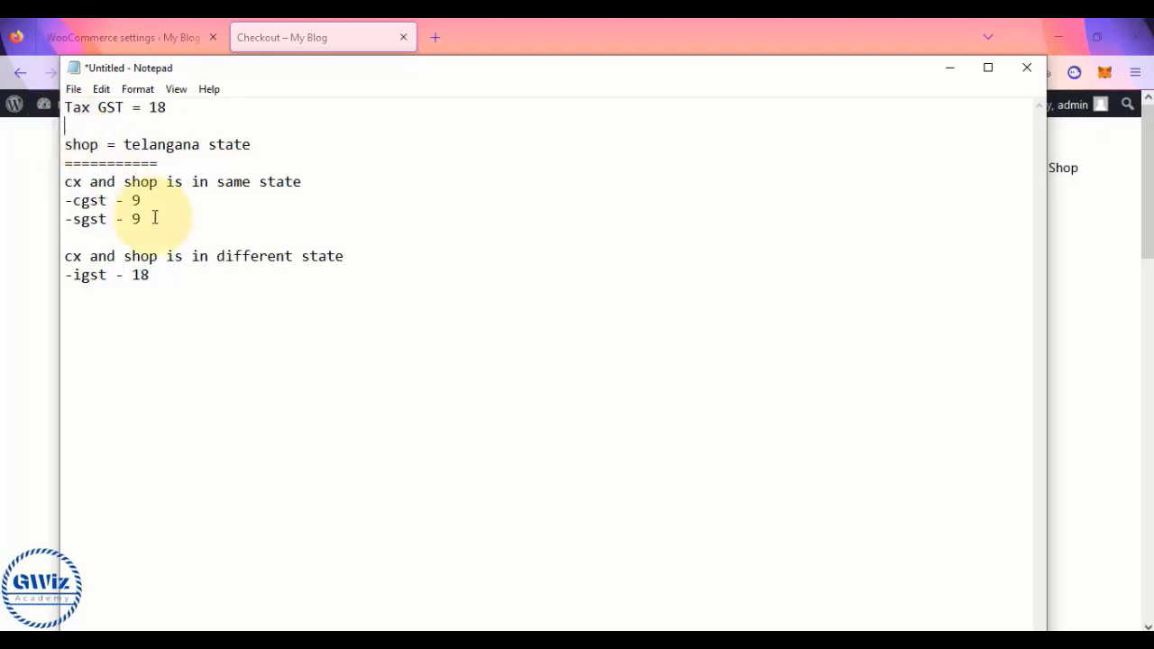
- Remove the blank line under Tax GST = 18 and highlight it and the igst - 18 line
left_click_drag(150, 273, 61, 107)
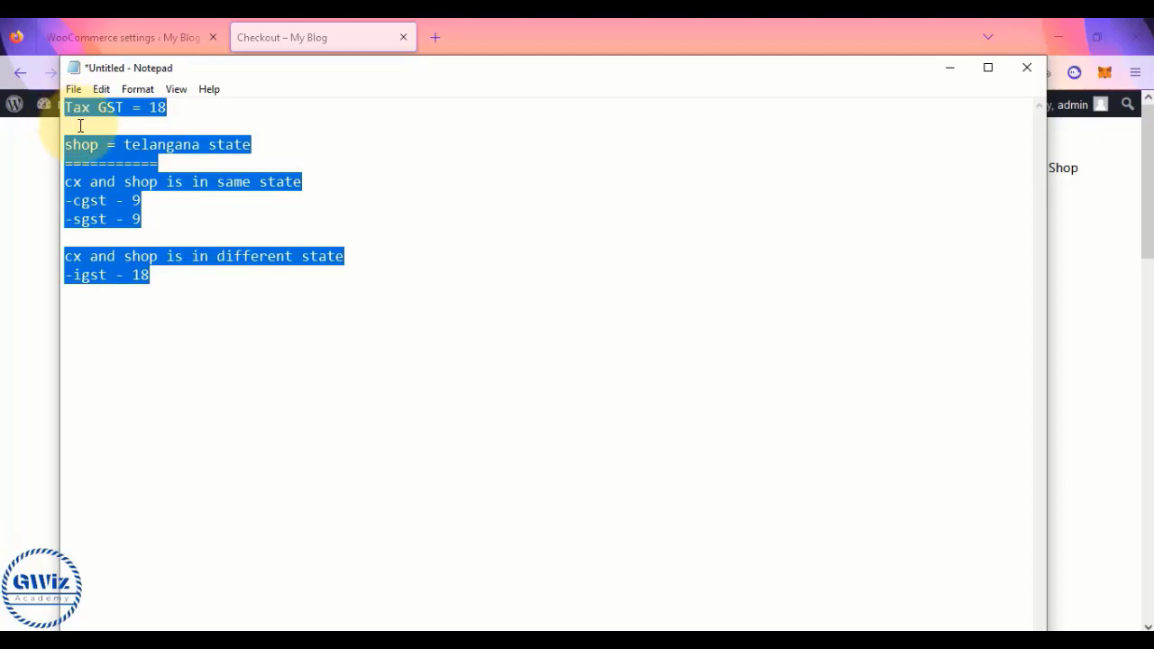
left_click(79, 125)
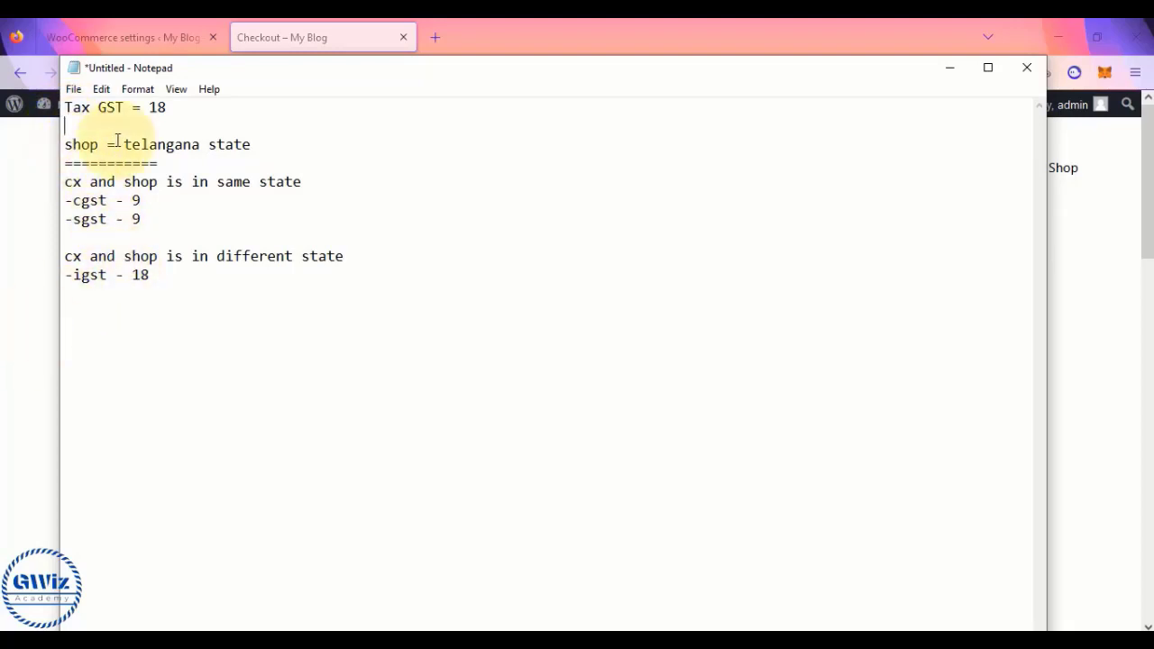
key("BackSpace")
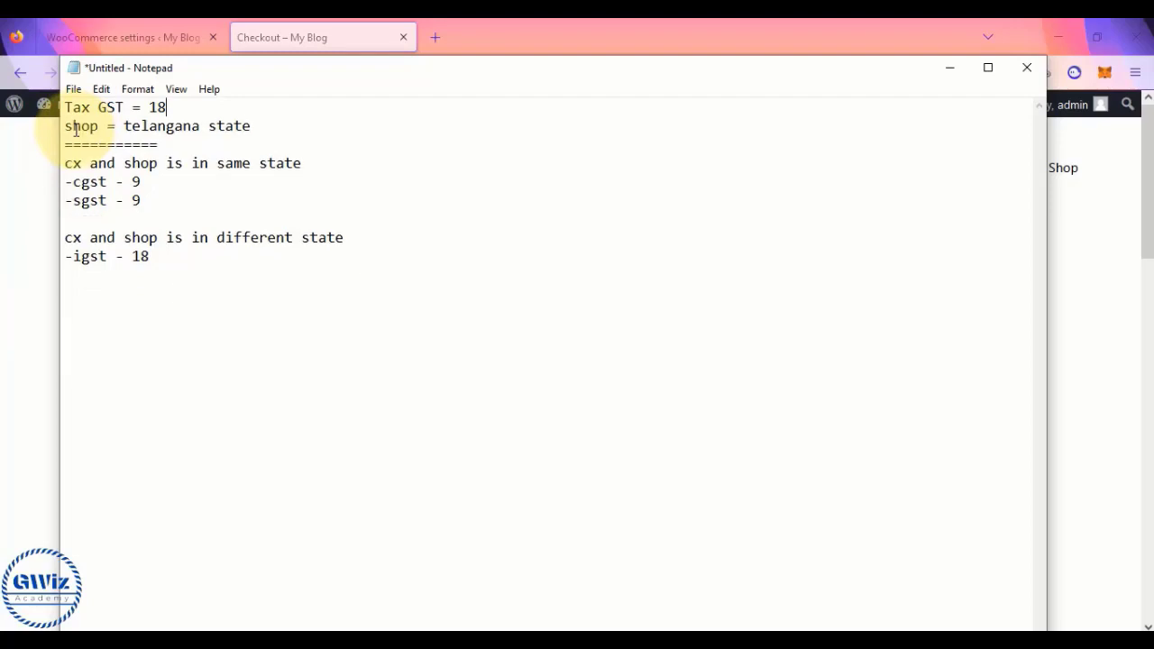
left_click_drag(65, 107, 171, 107)
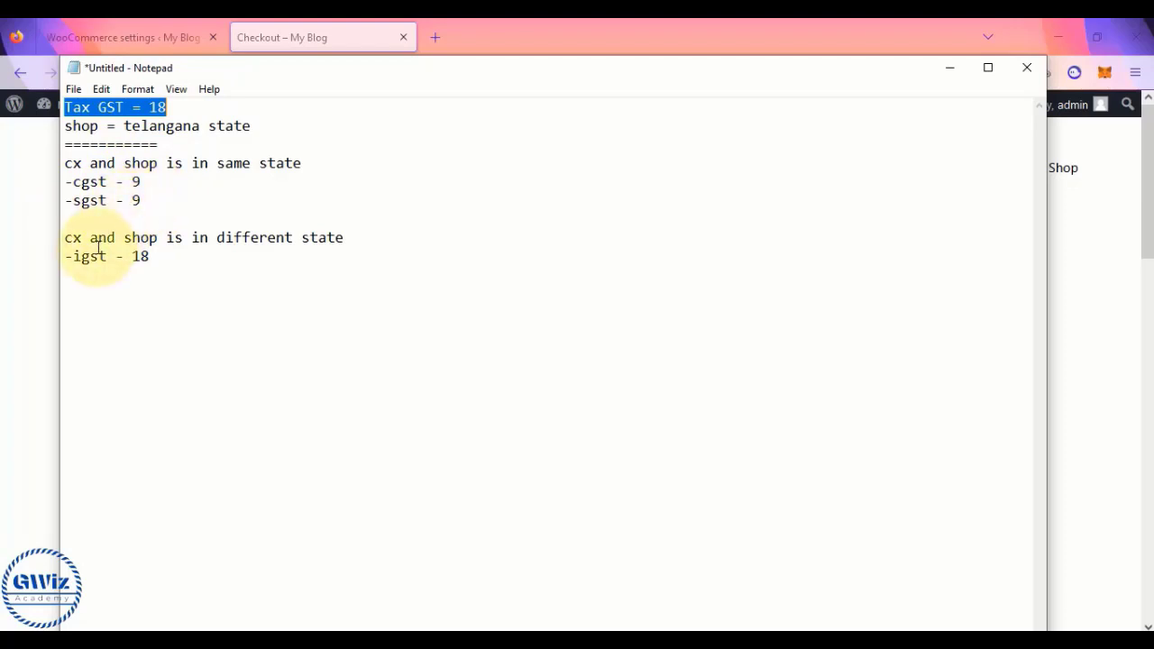
left_click_drag(73, 256, 167, 254)
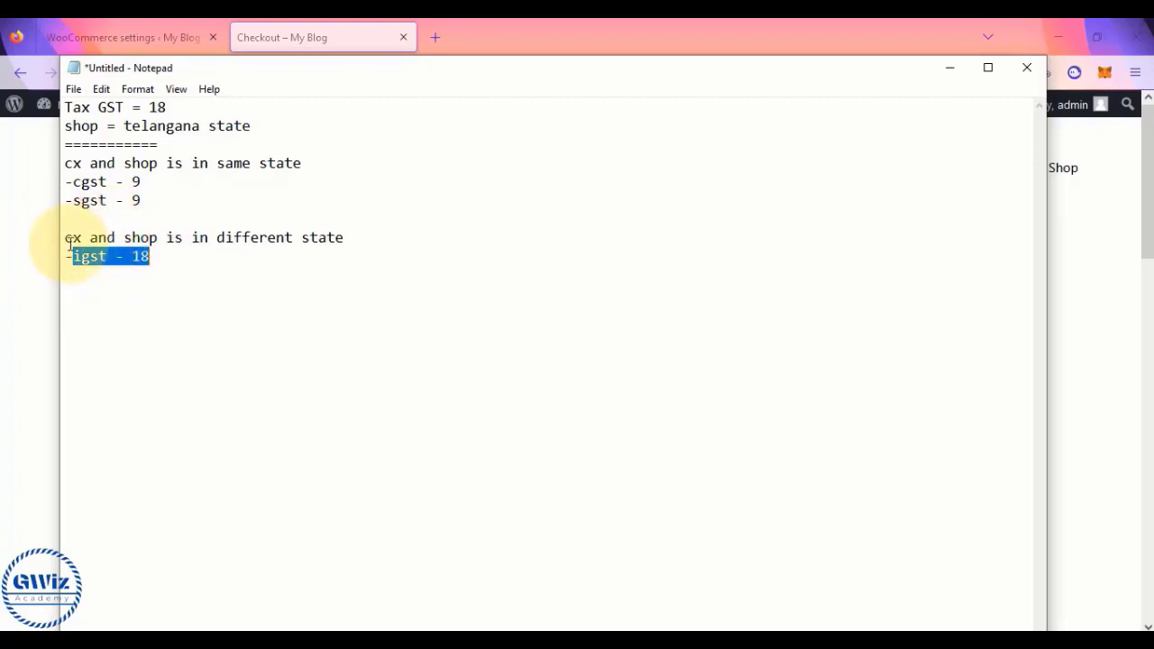
- Remove the IN and US standard tax rate rows and save the empty table
left_click(22, 272)
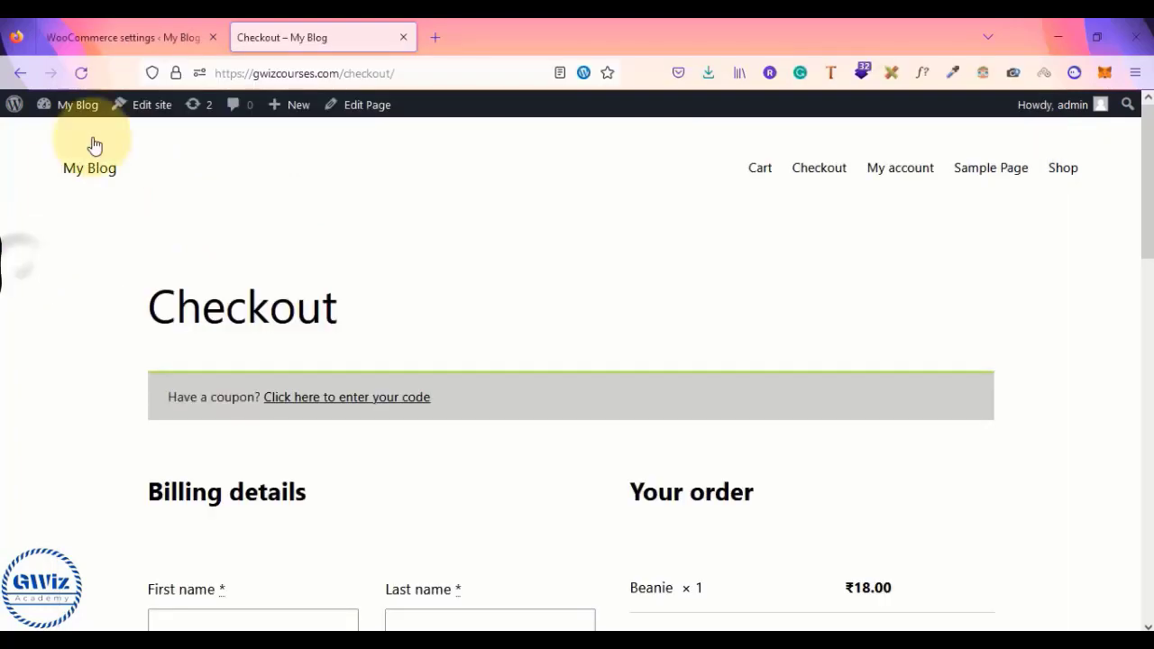
left_click(151, 43)
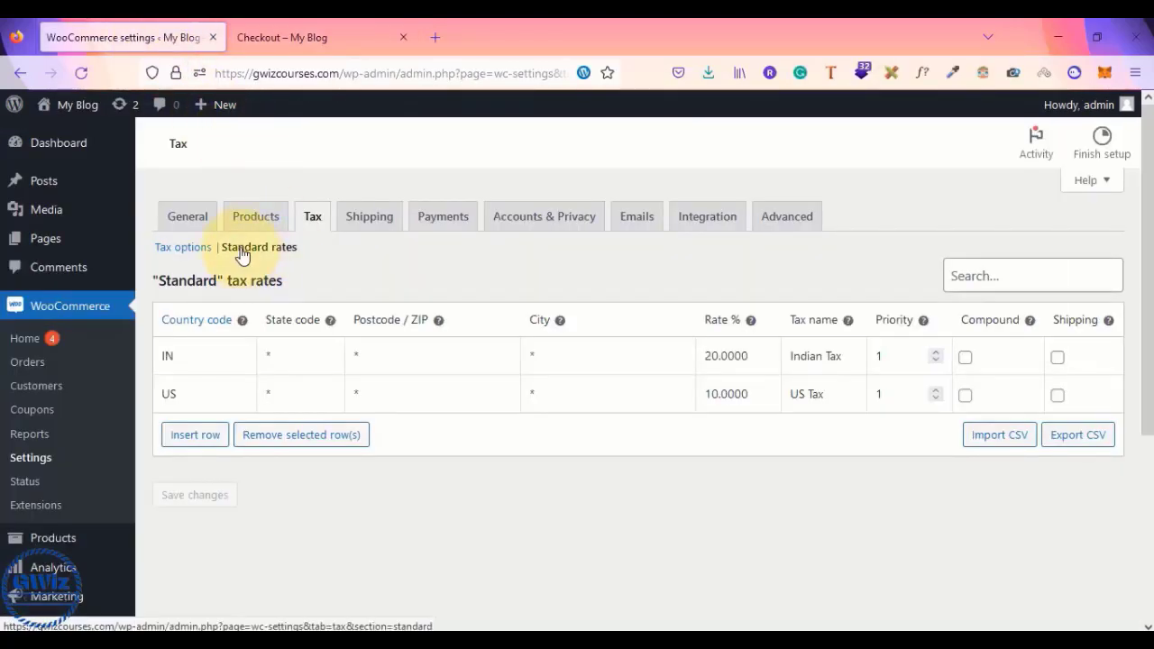
left_click(190, 357)
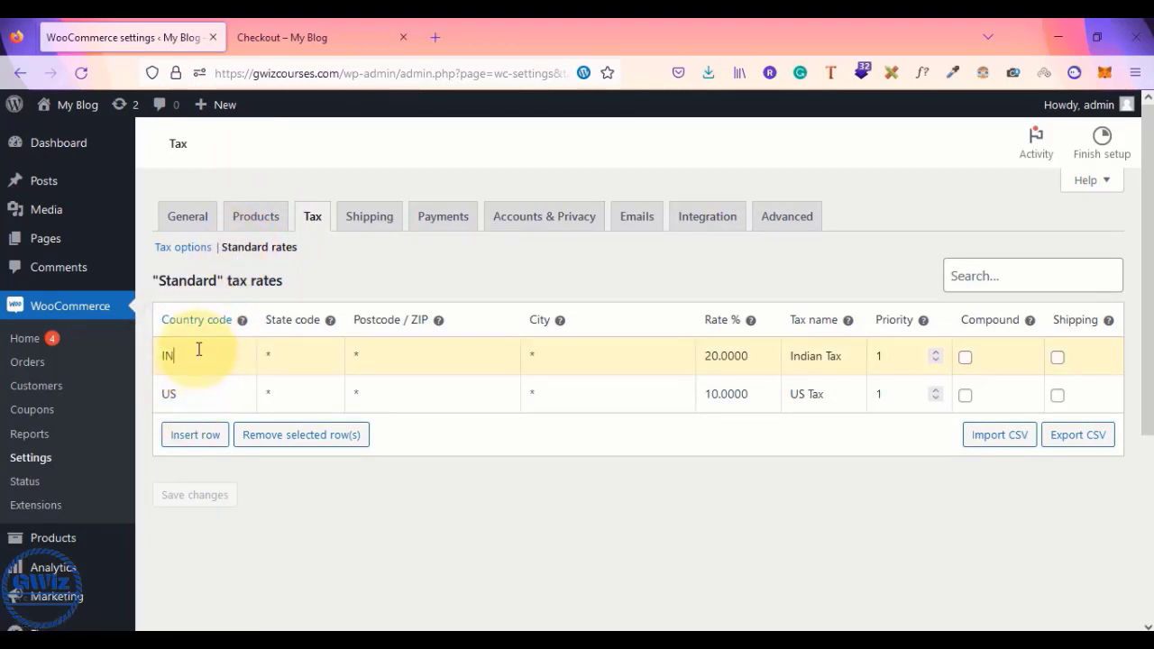
left_click(308, 436)
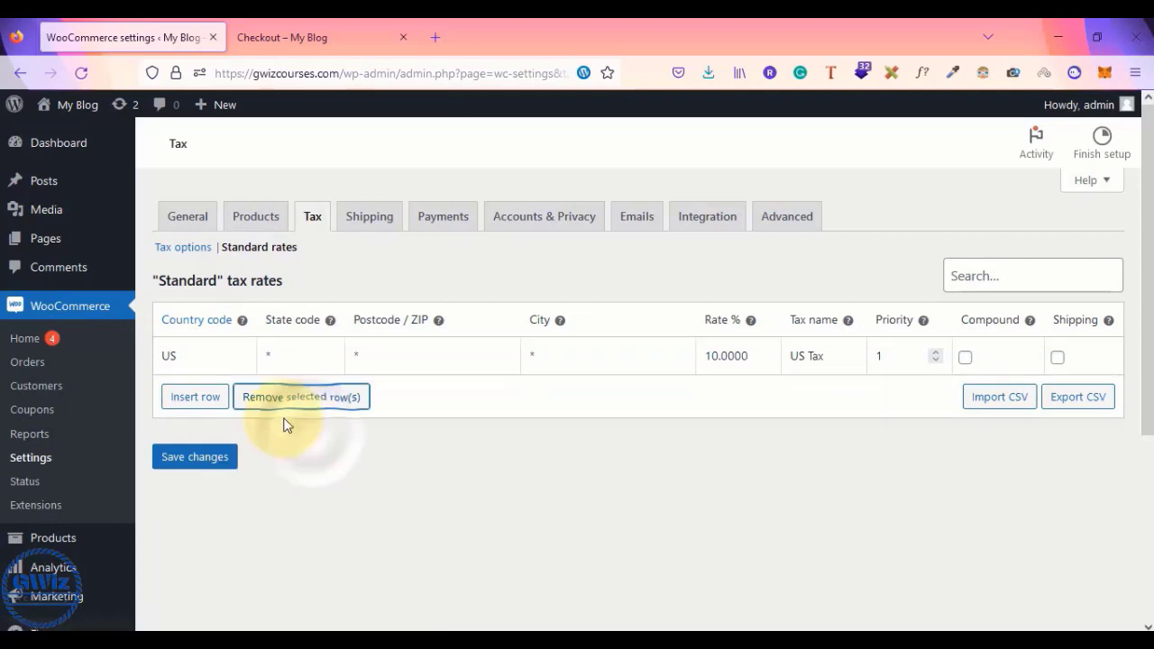
left_click(222, 356)
left_click(296, 402)
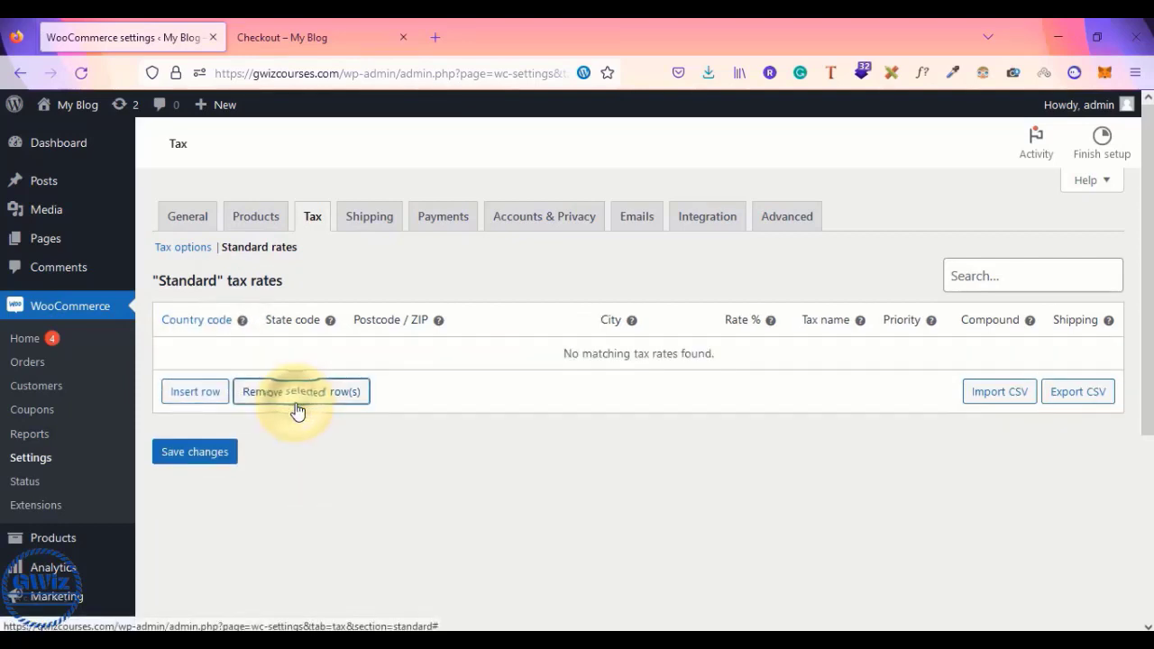
left_click(210, 460)
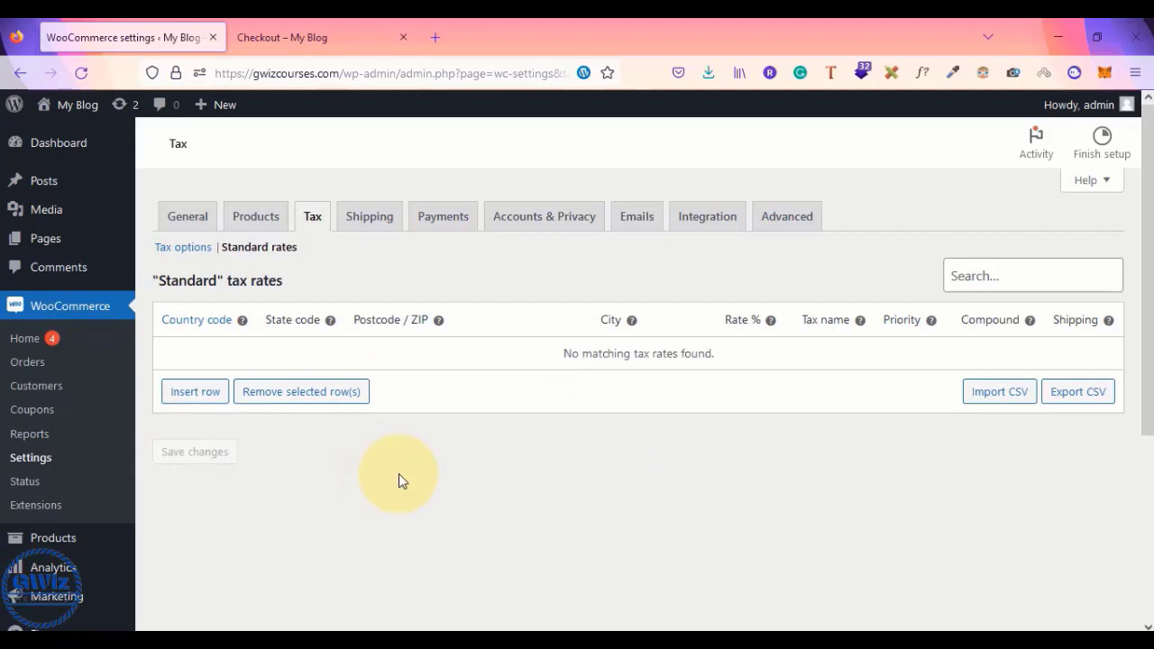
- Resize the GST notes window and move it to the right side of the screen
key("alt+Tab")
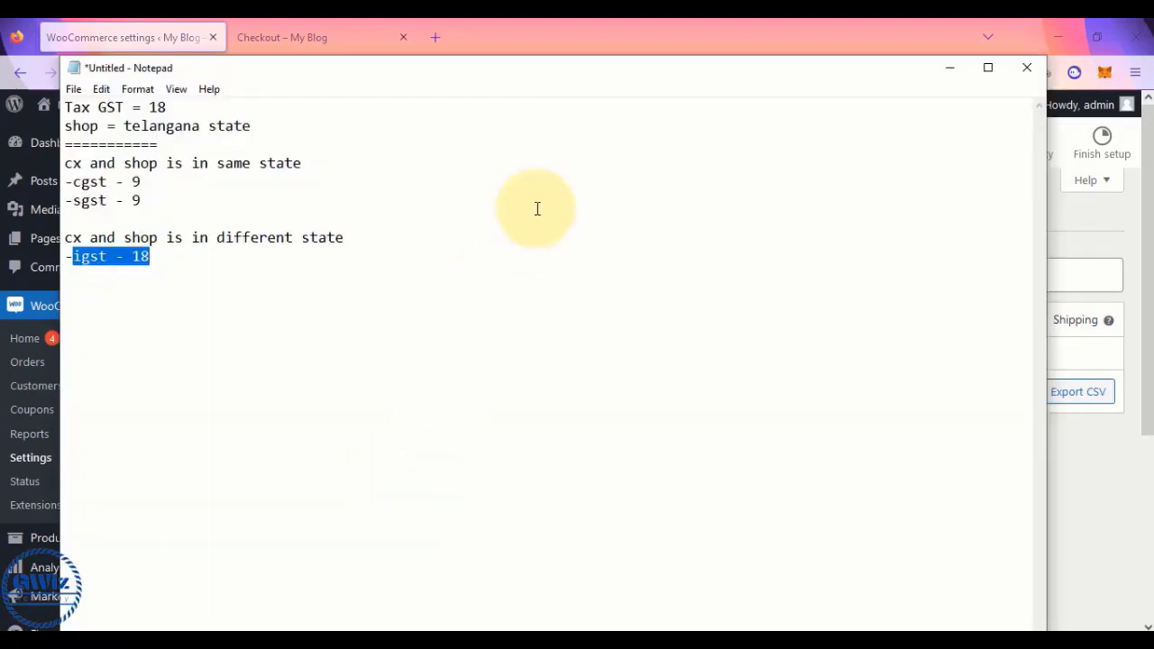
left_click_drag(1046, 212, 395, 258)
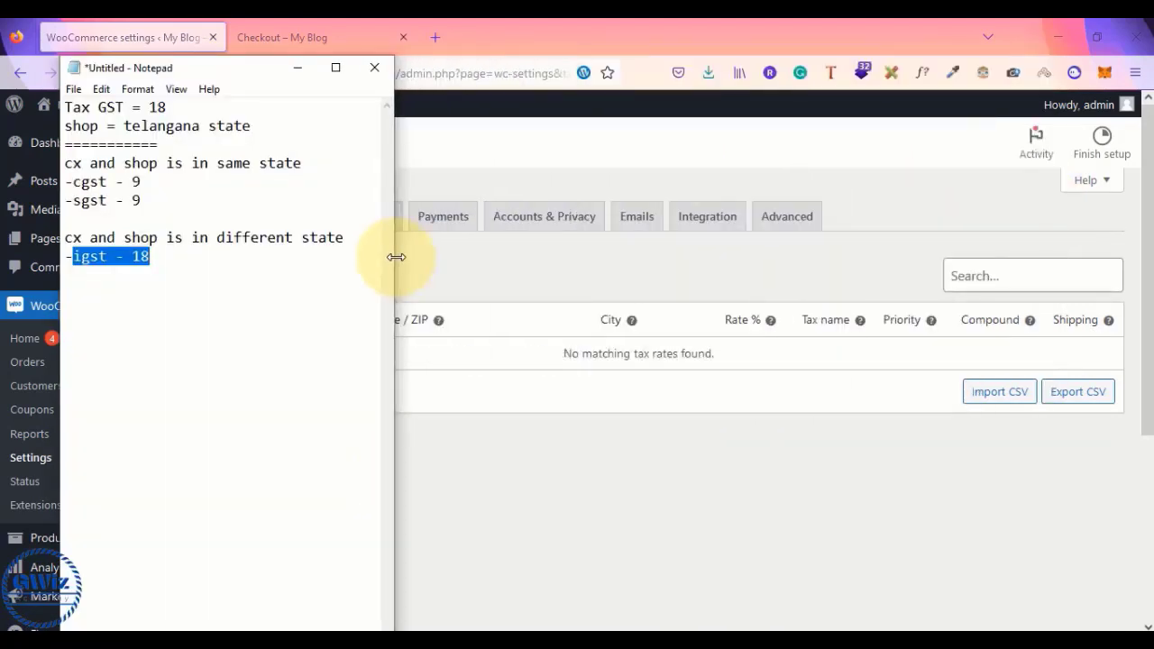
left_click_drag(239, 75, 793, 167)
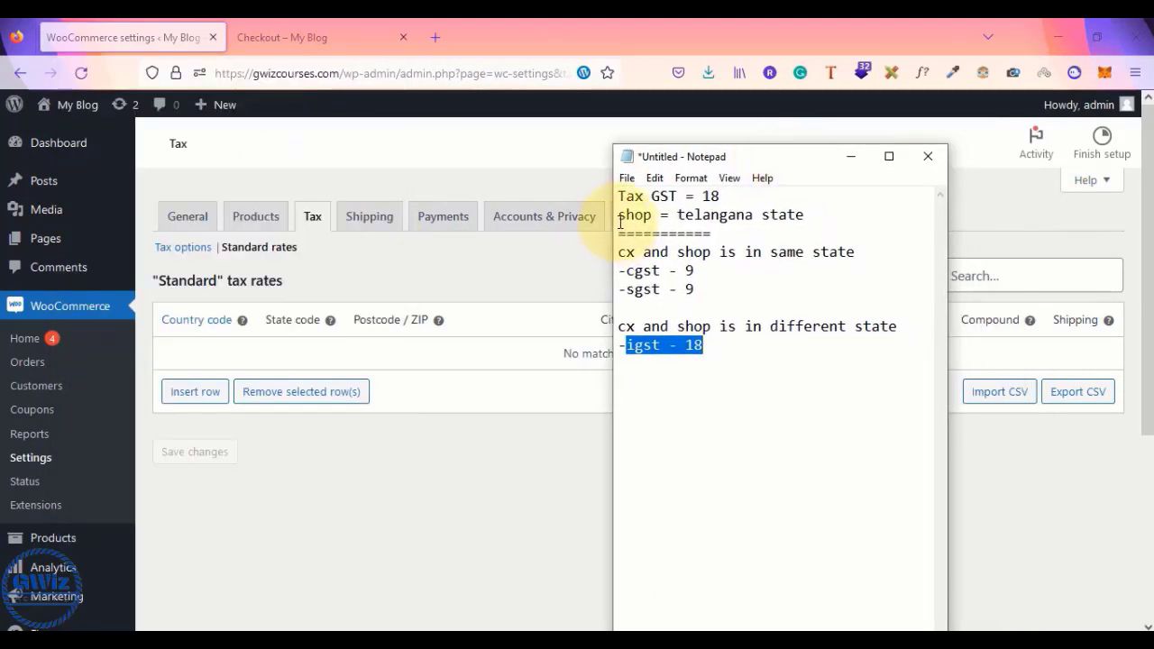
- Highlight the Tax GST = 18 line, then return to the empty tax rates page
left_click_drag(617, 195, 734, 188)
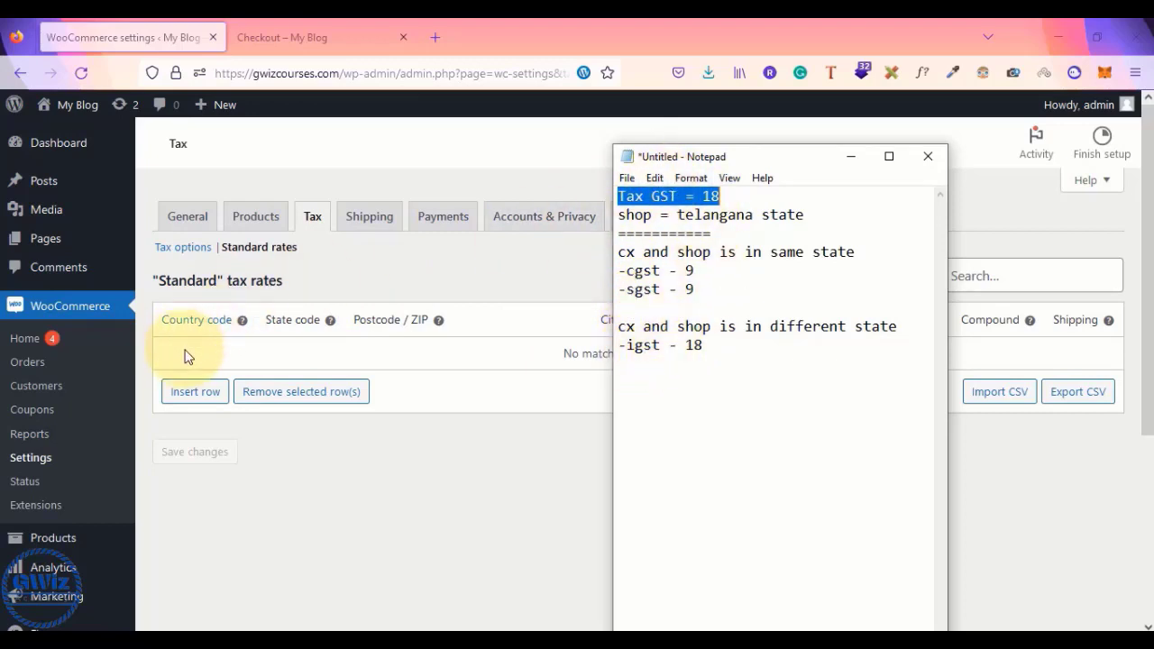
left_click(500, 273)
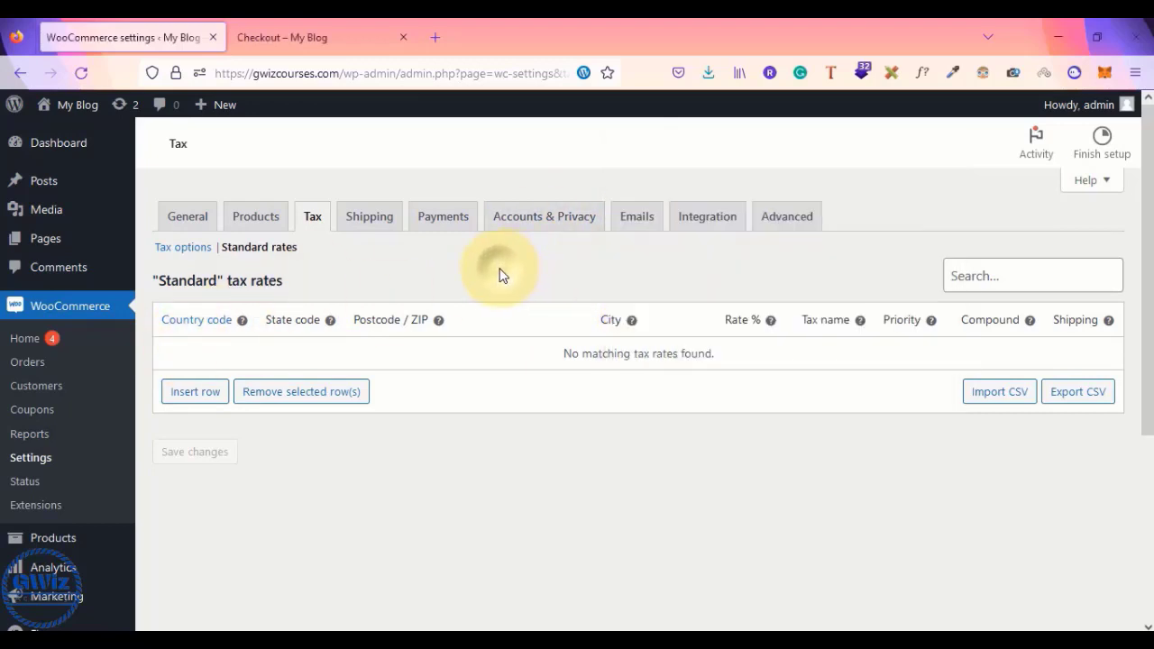
- Insert three standard tax rate rows, each with country code IN
left_click(198, 397)
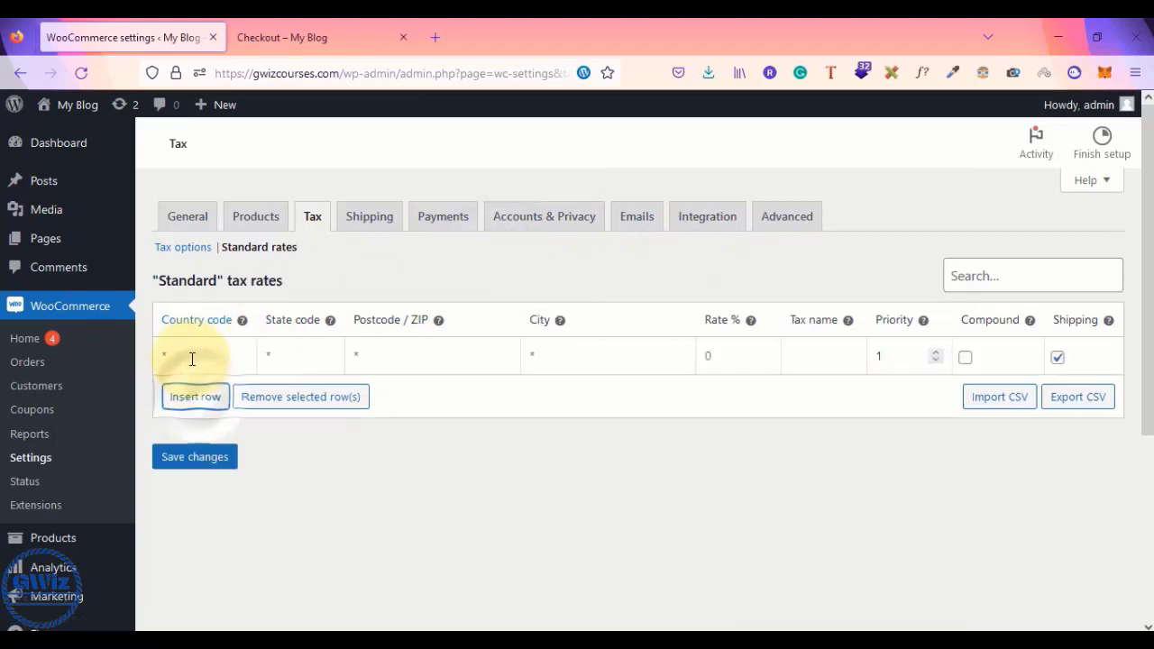
left_click(190, 355)
type("IN")
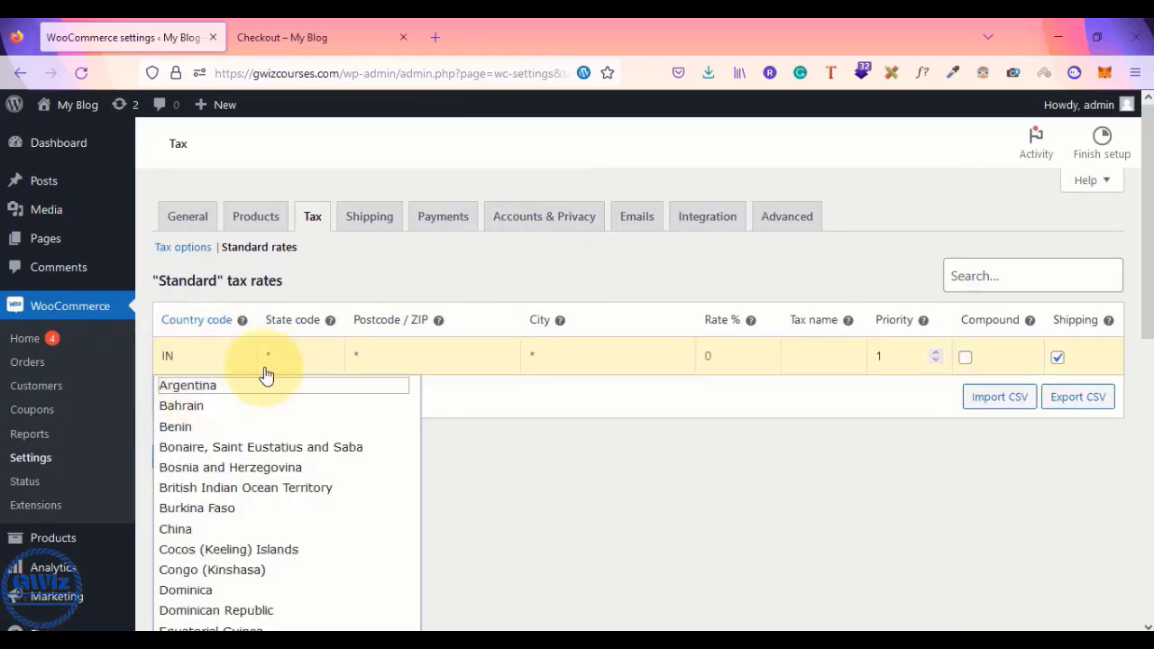
left_click(591, 531)
left_click(200, 398)
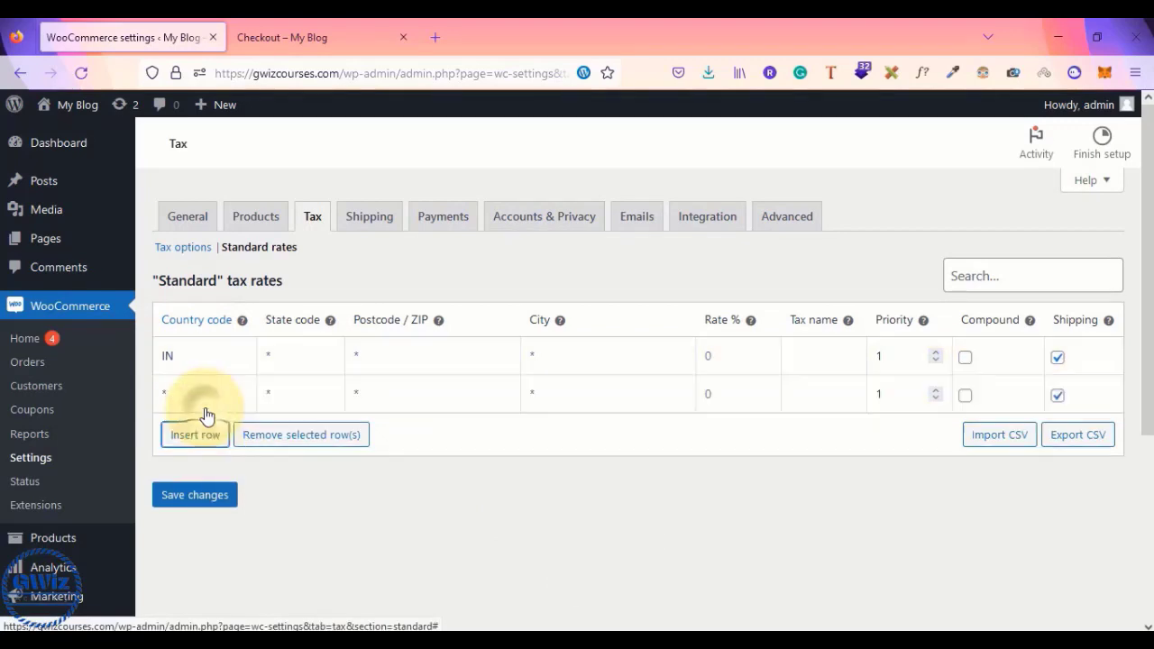
left_click(179, 390)
type("IN")
left_click(571, 505)
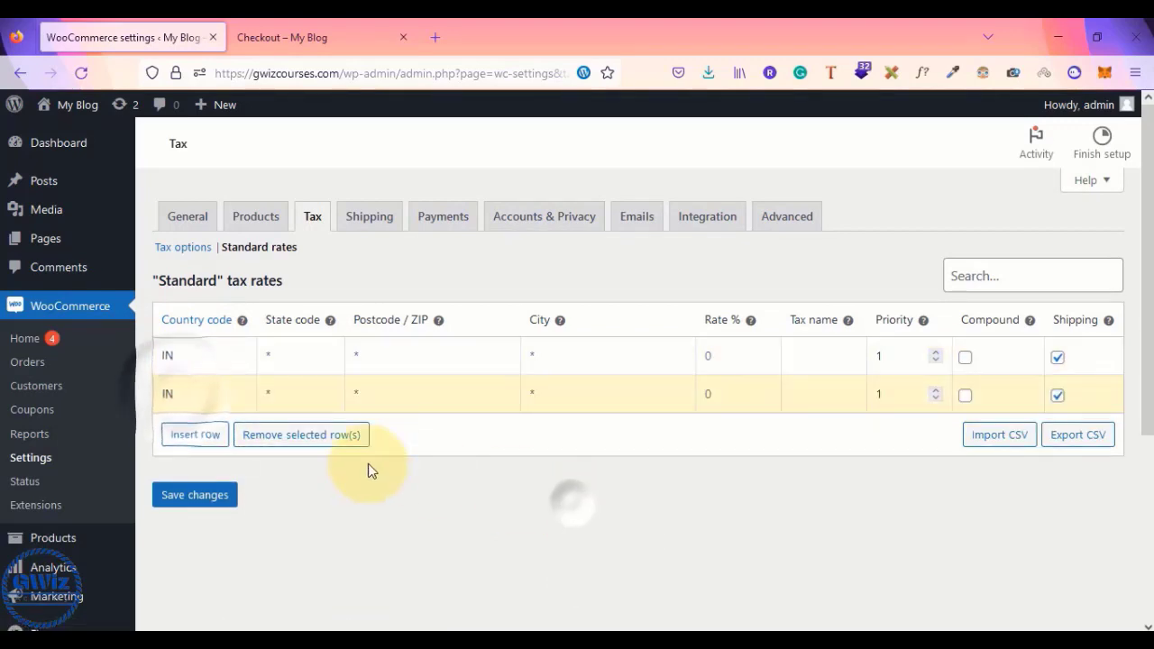
left_click(189, 431)
left_click(188, 442)
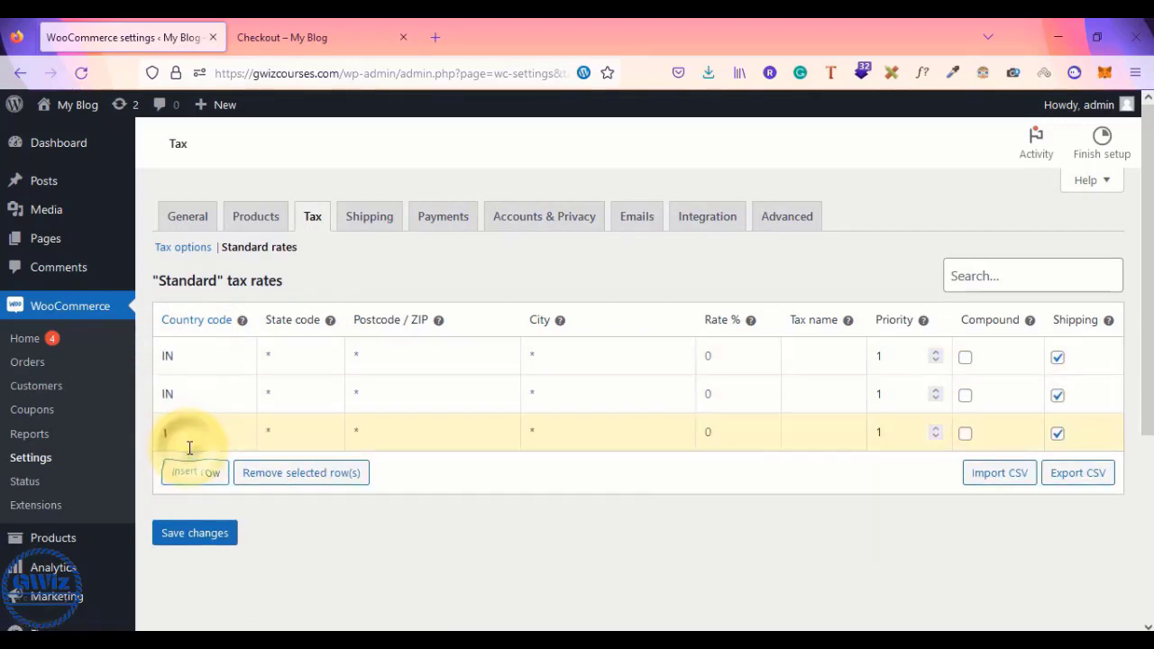
type("IN")
left_click(596, 520)
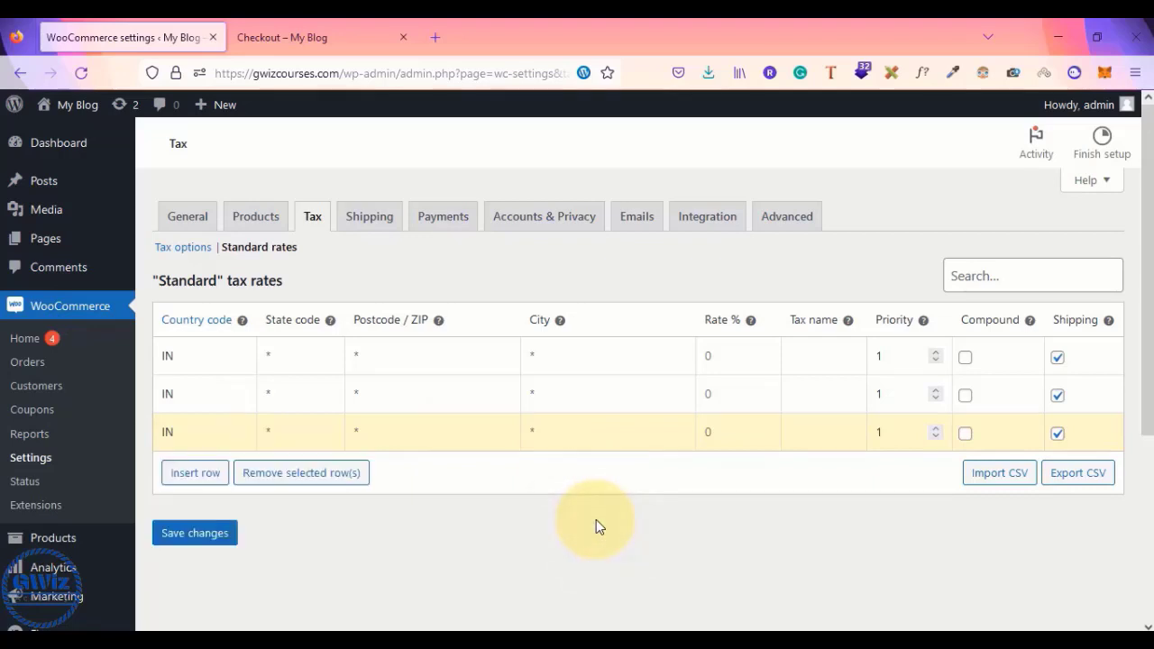
key("alt+Tab")
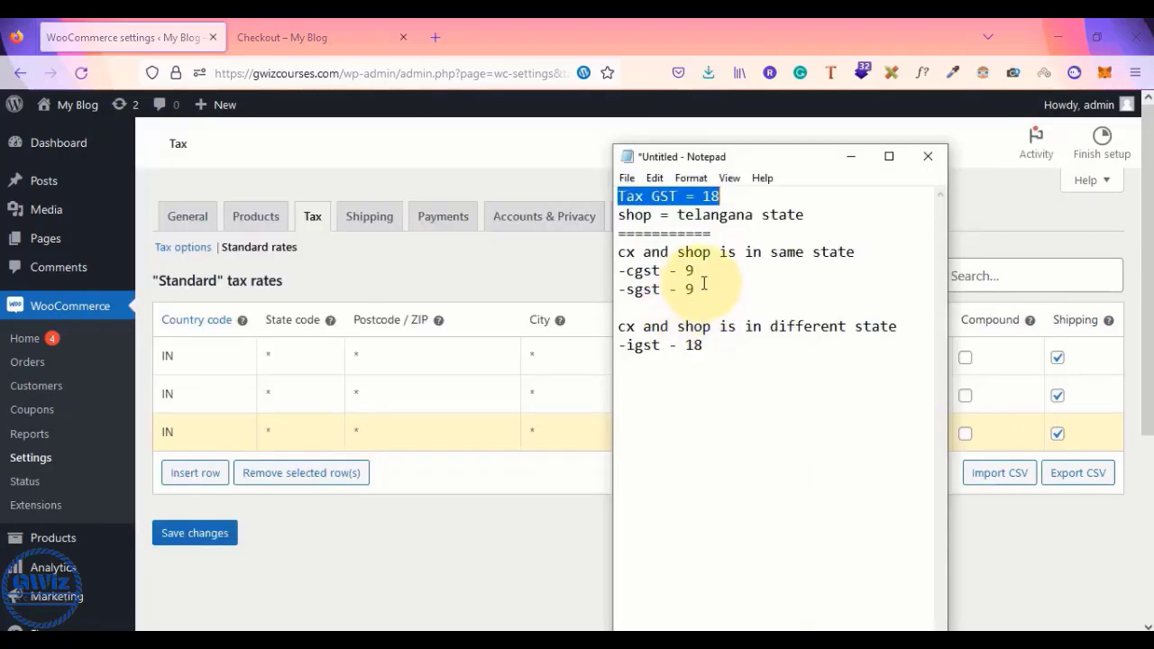
- Name the three IN tax rows CGST, SGST and IGST
left_click_drag(695, 289, 619, 270)
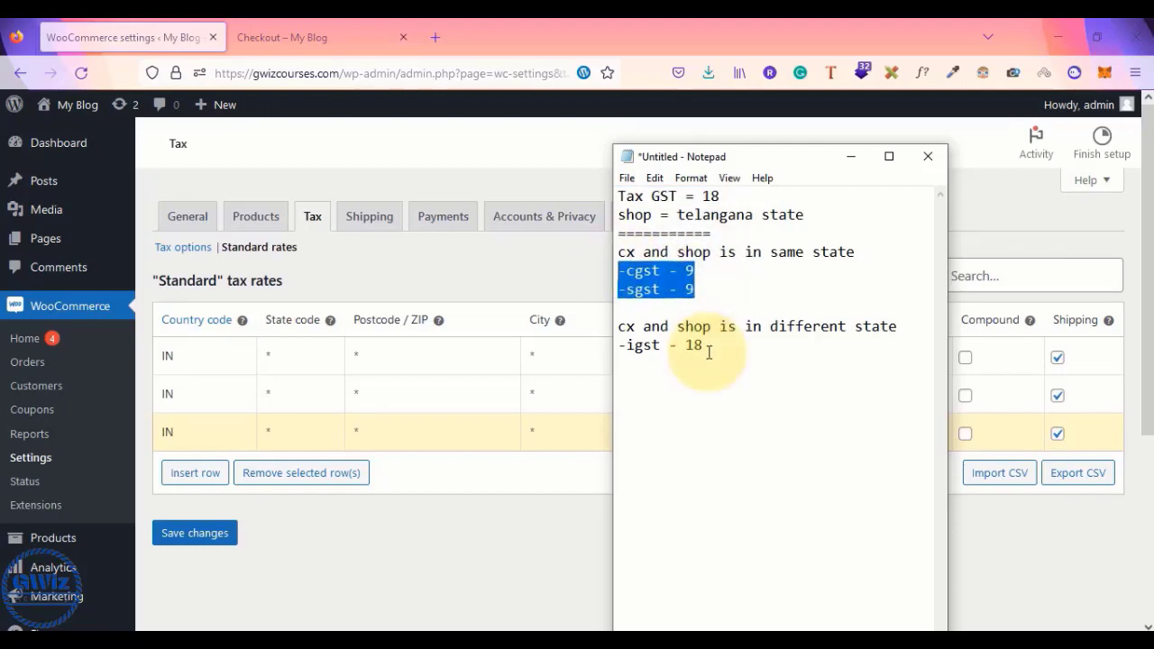
left_click(492, 554)
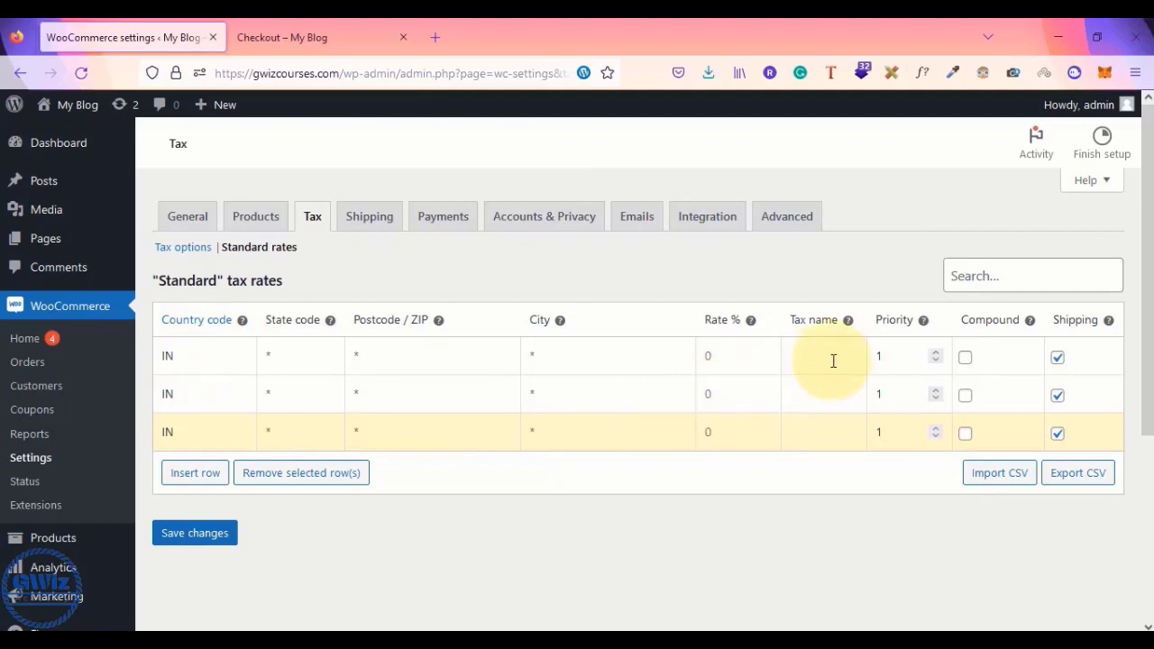
left_click(804, 361)
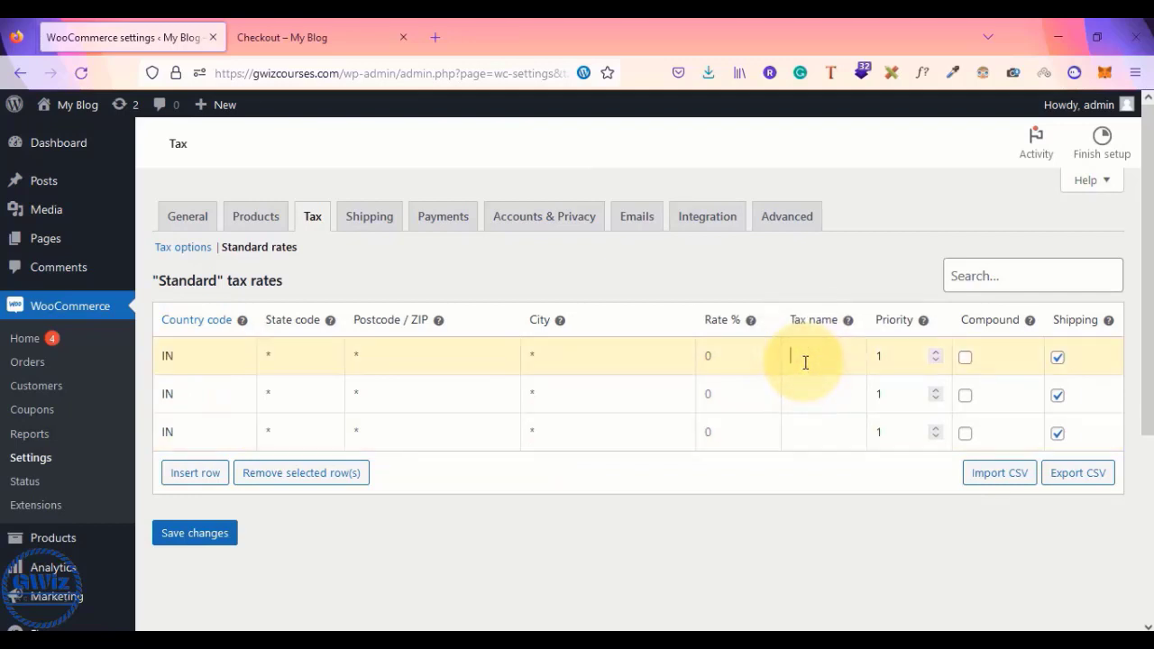
type("CGST")
left_click(806, 381)
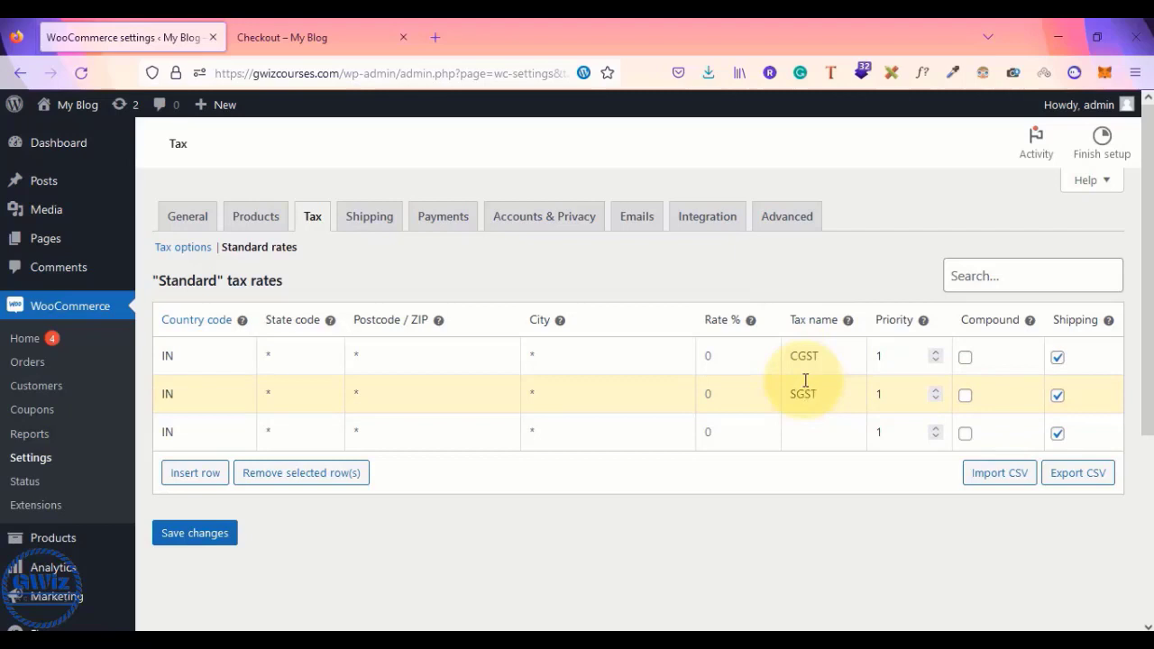
left_click(804, 442)
type("i")
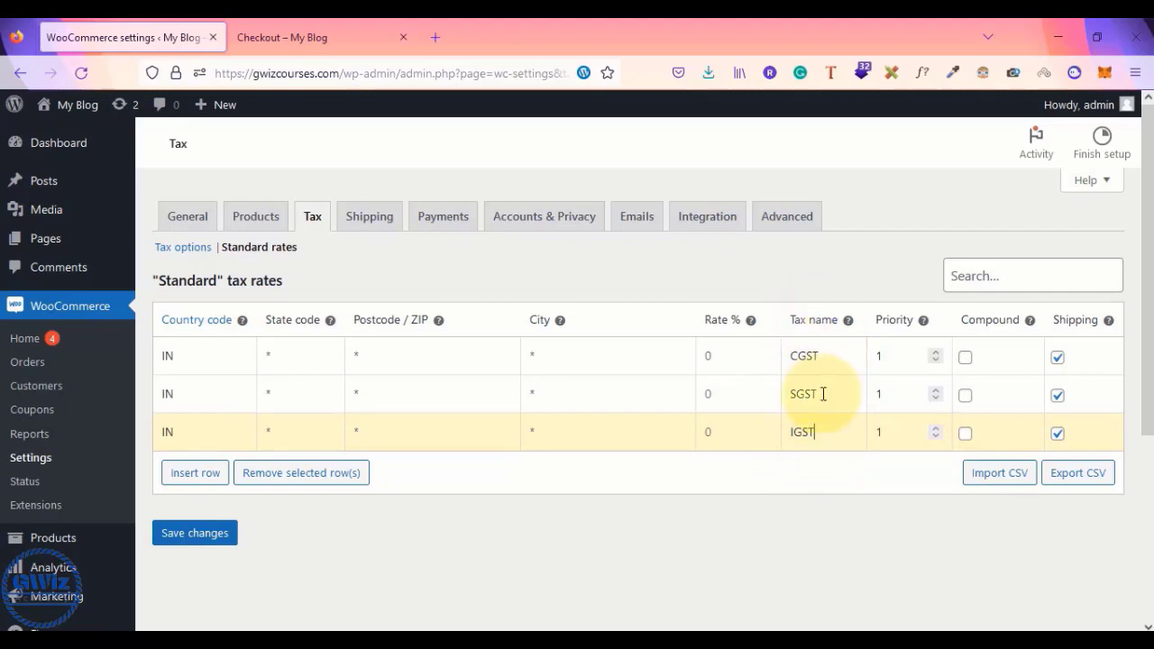
- Set each row's rate to 9.000% and save the tax rates
left_click(712, 355)
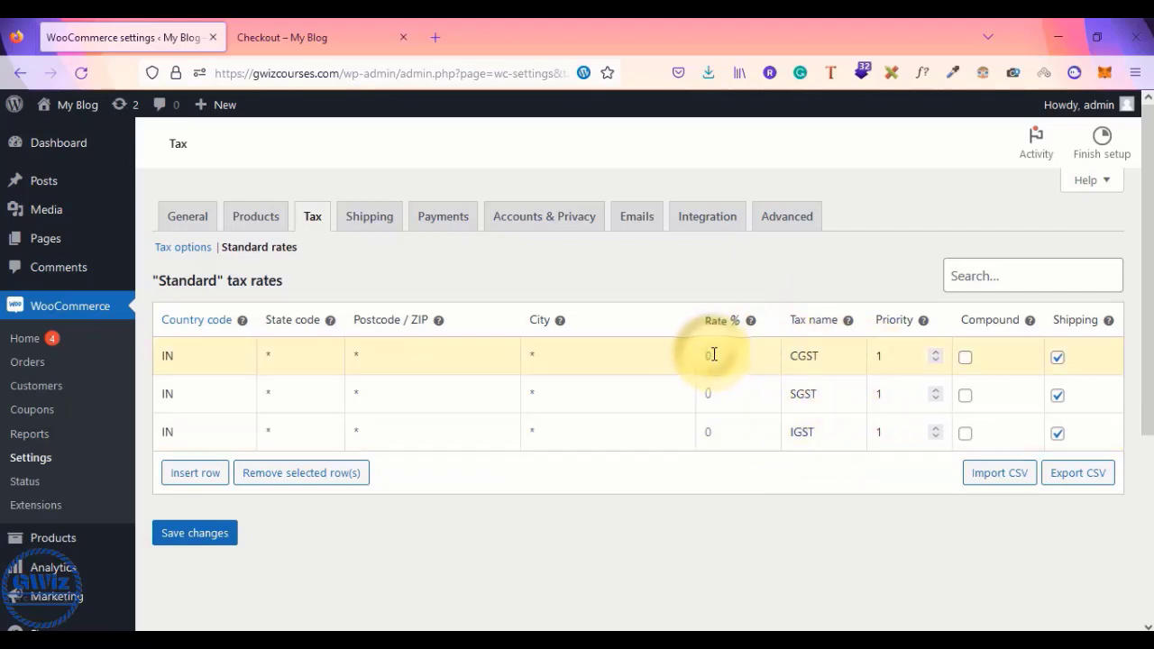
left_click(722, 404)
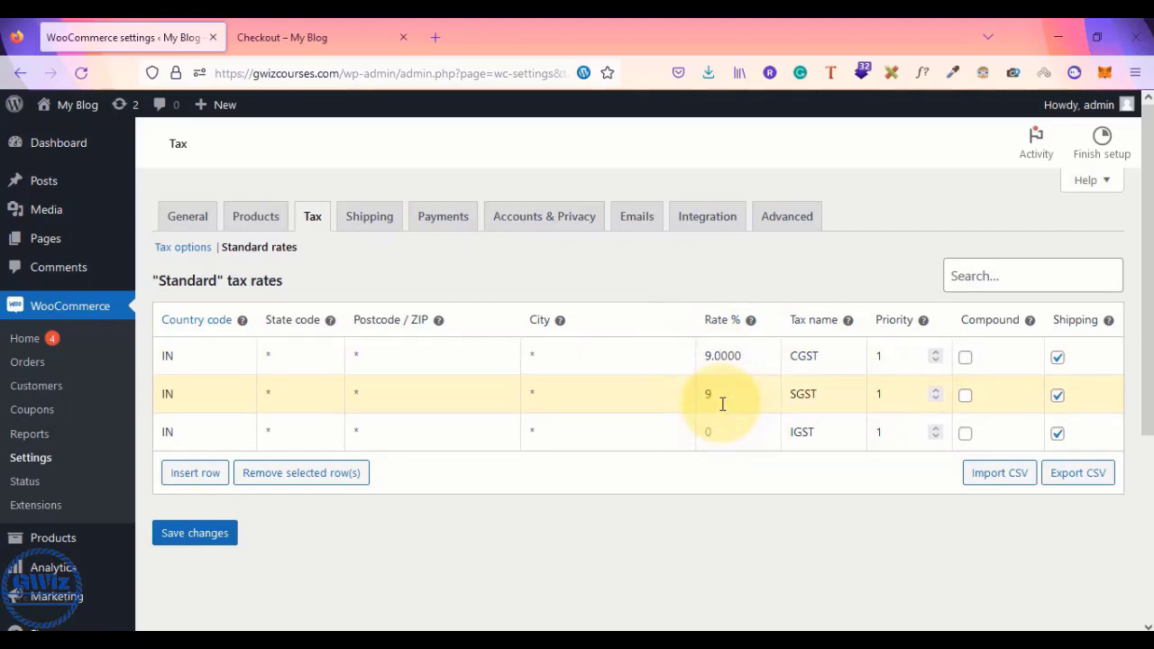
left_click(731, 438)
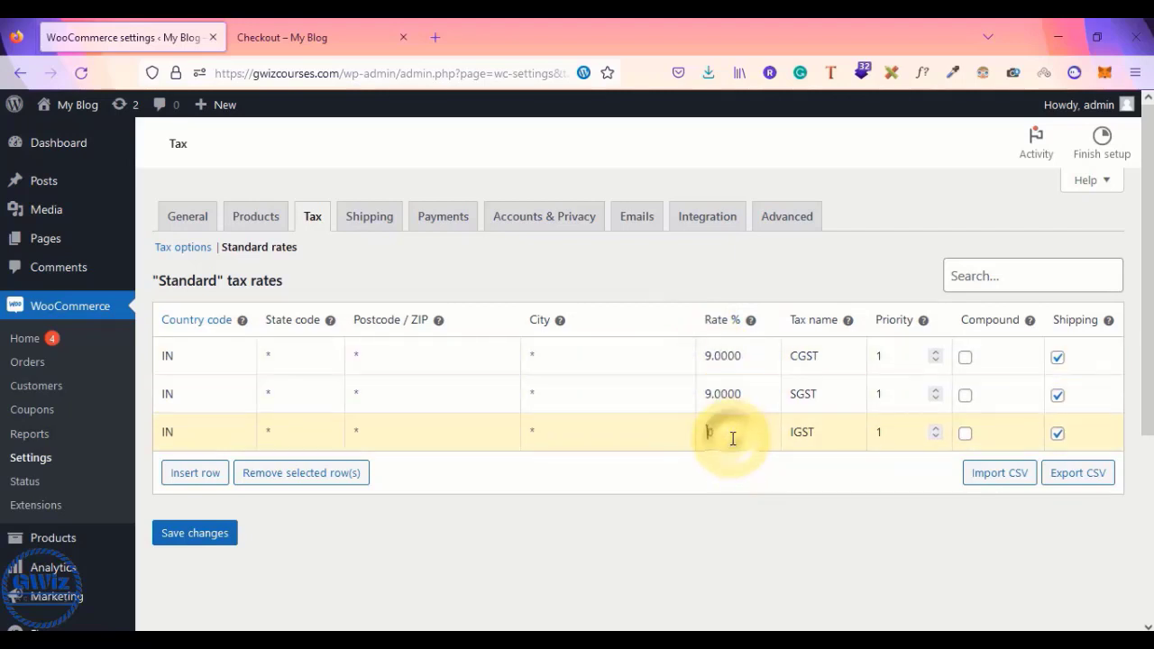
type("9.000")
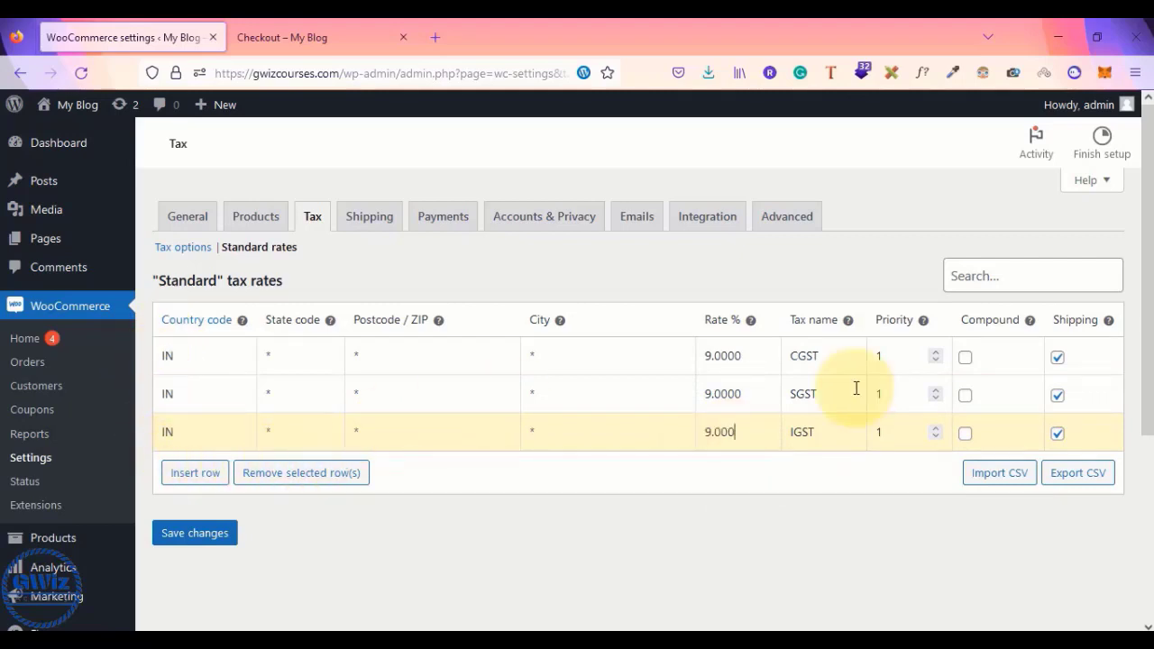
left_click(197, 535)
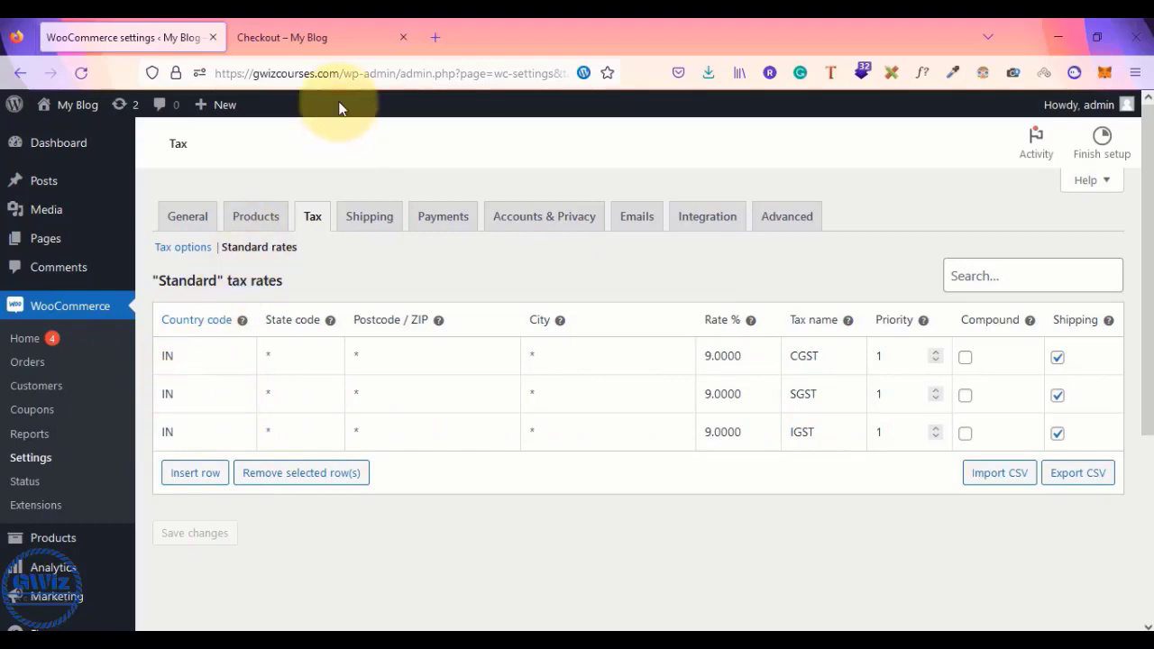
left_click(330, 37)
- Set the checkout billing country to India, adding CGST ₹1.62 for a ₹19.62 total
scroll(619, 360, "down", 3)
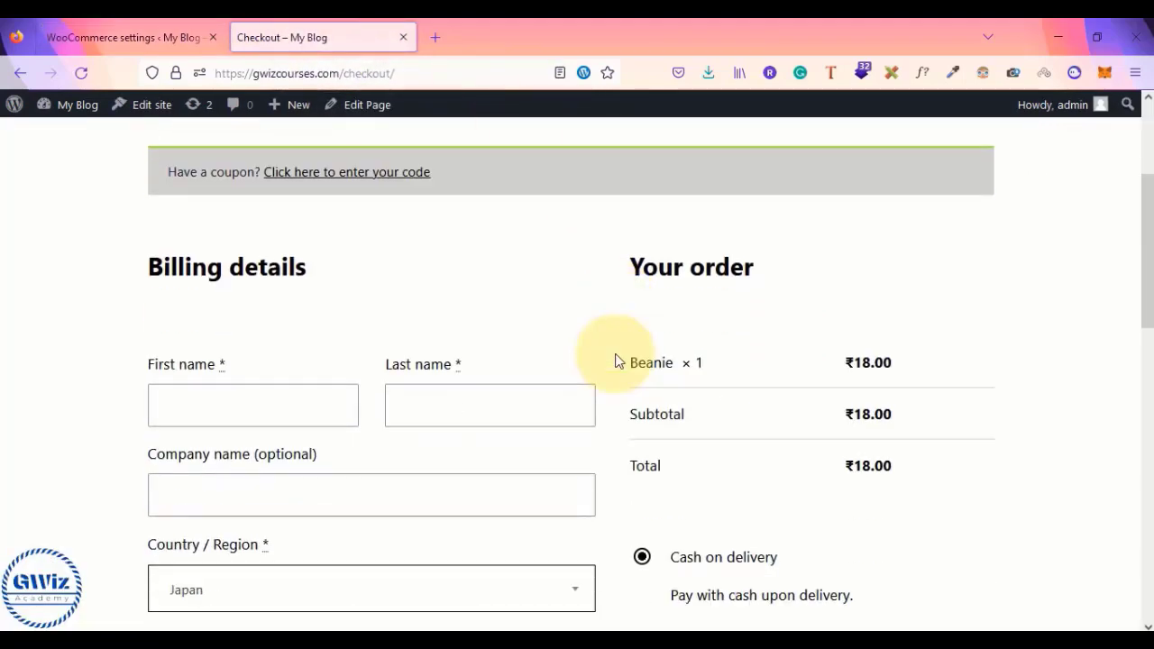
scroll(615, 361, "down", 3)
left_click(471, 374)
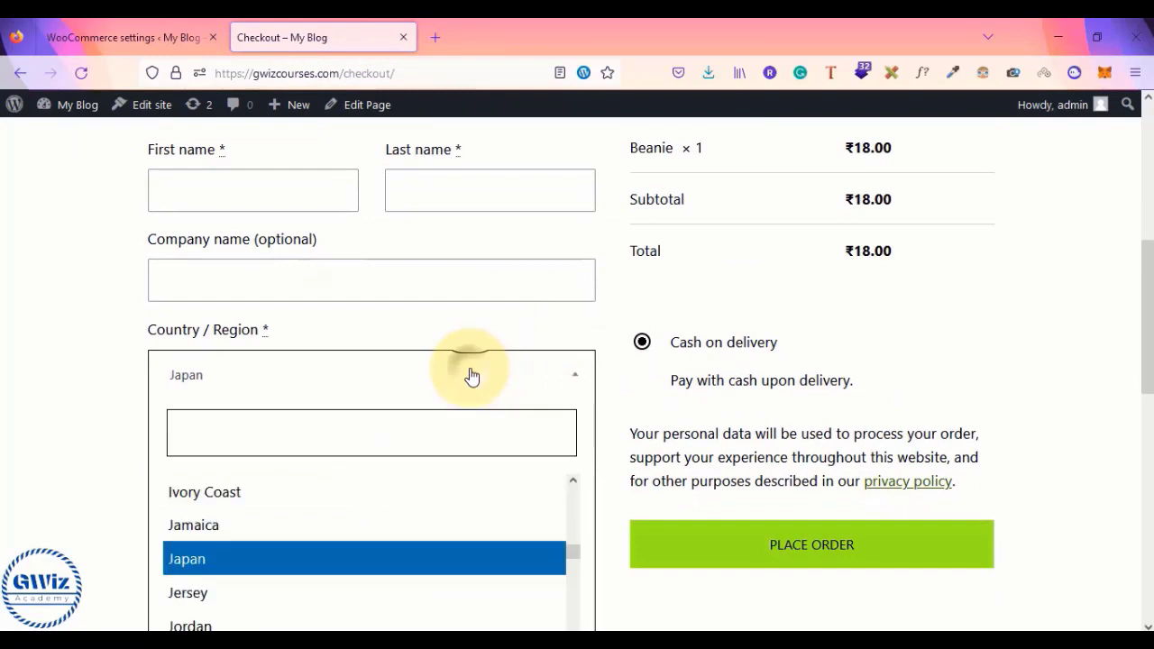
left_click(301, 433)
type("IND")
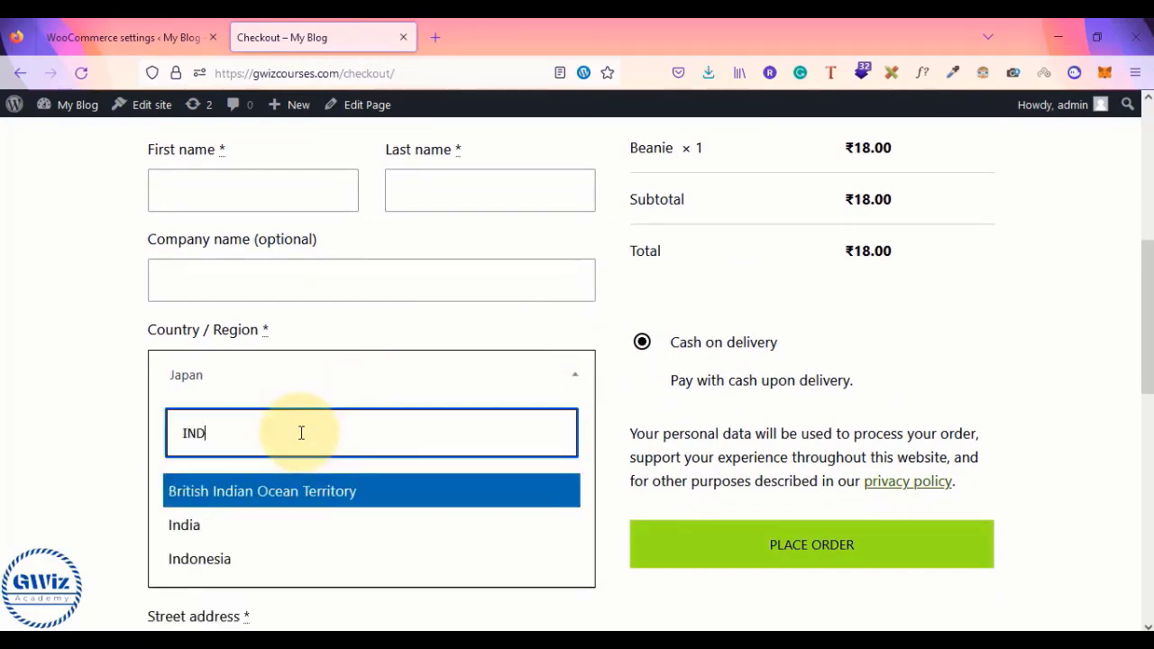
left_click(231, 532)
scroll(662, 462, "up", 3)
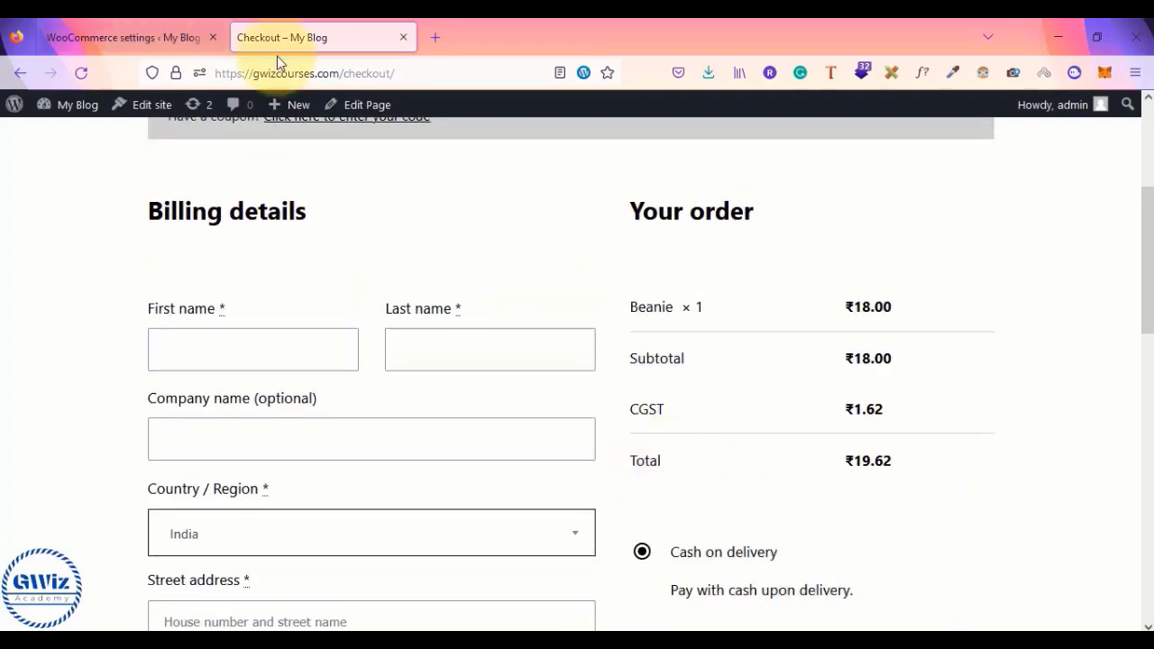
left_click(135, 36)
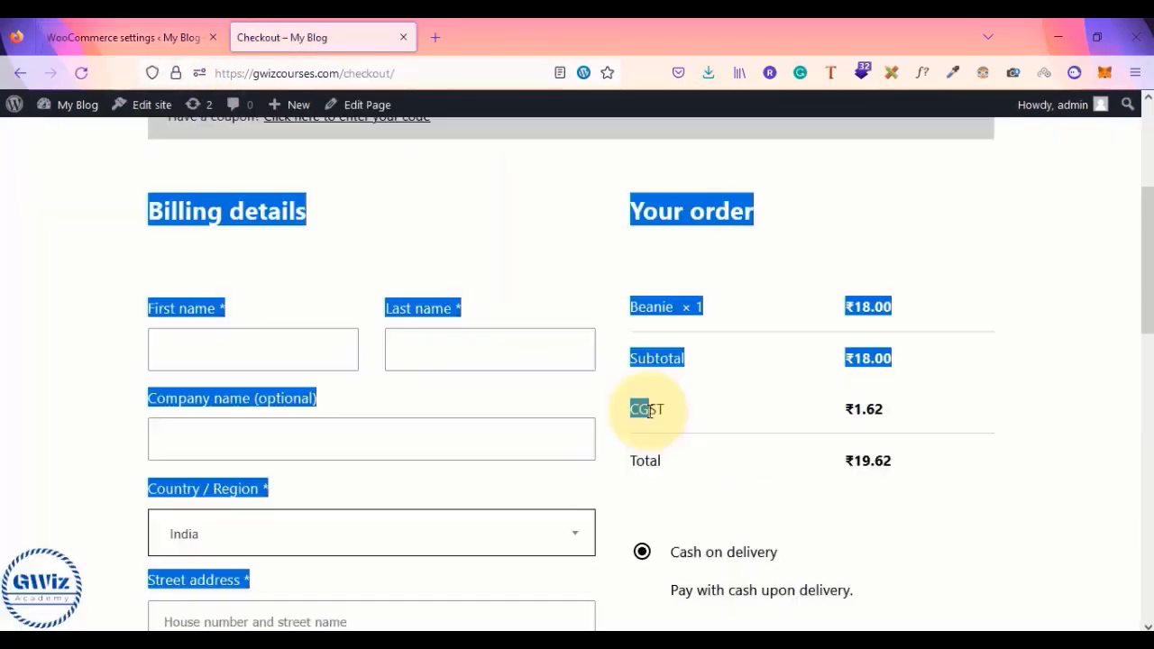
- Check the checkout's CGST ₹1.62 total, then inspect the CGST, SGST and IGST rate rows
left_click(648, 411)
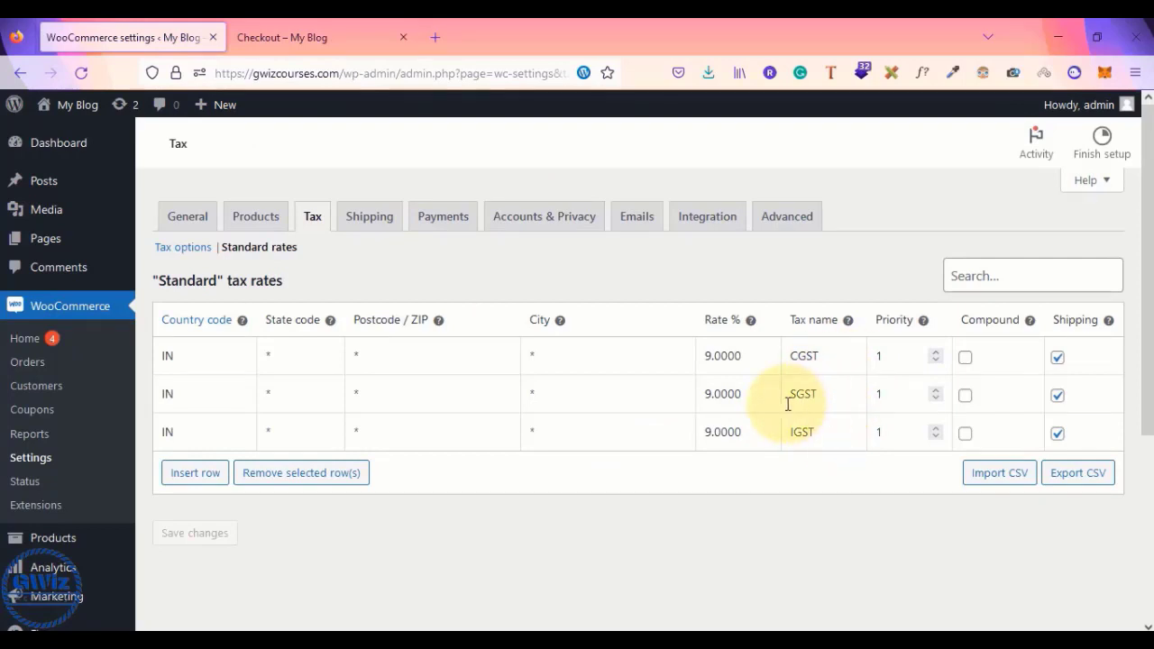
left_click(326, 27)
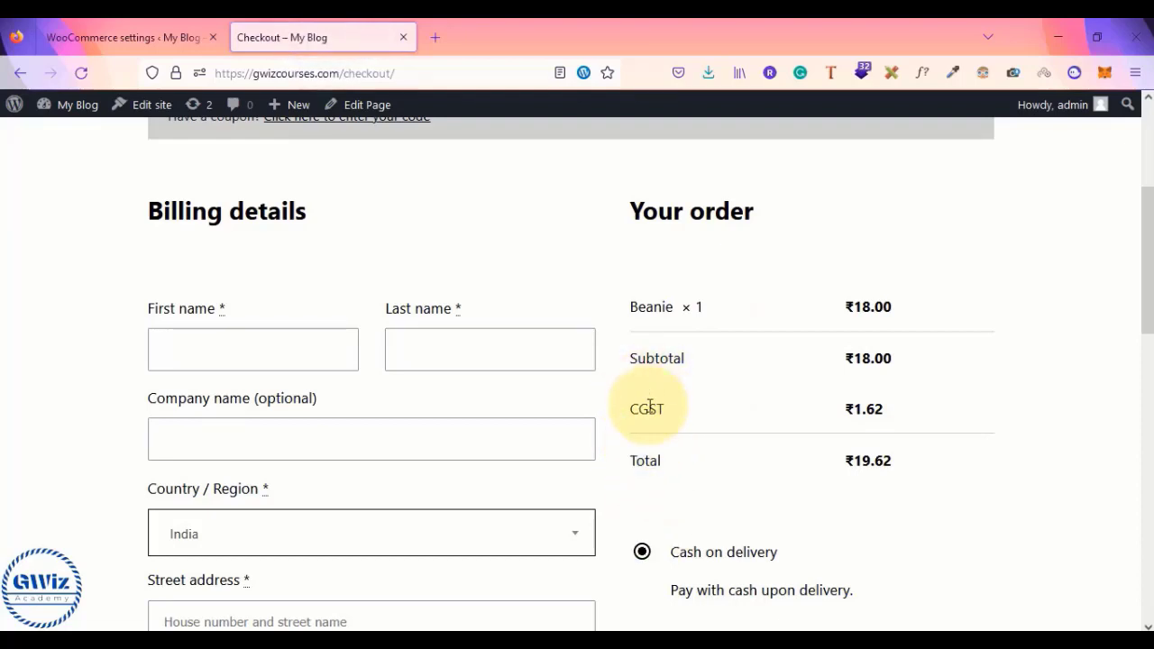
left_click(157, 36)
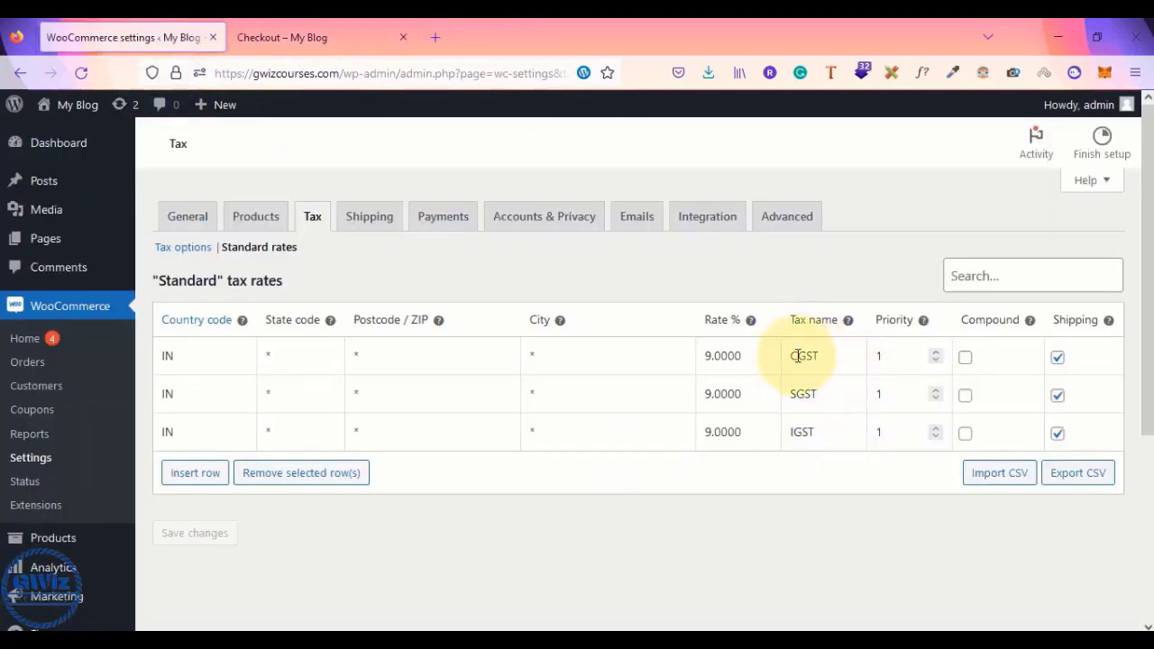
left_click_drag(794, 356, 827, 358)
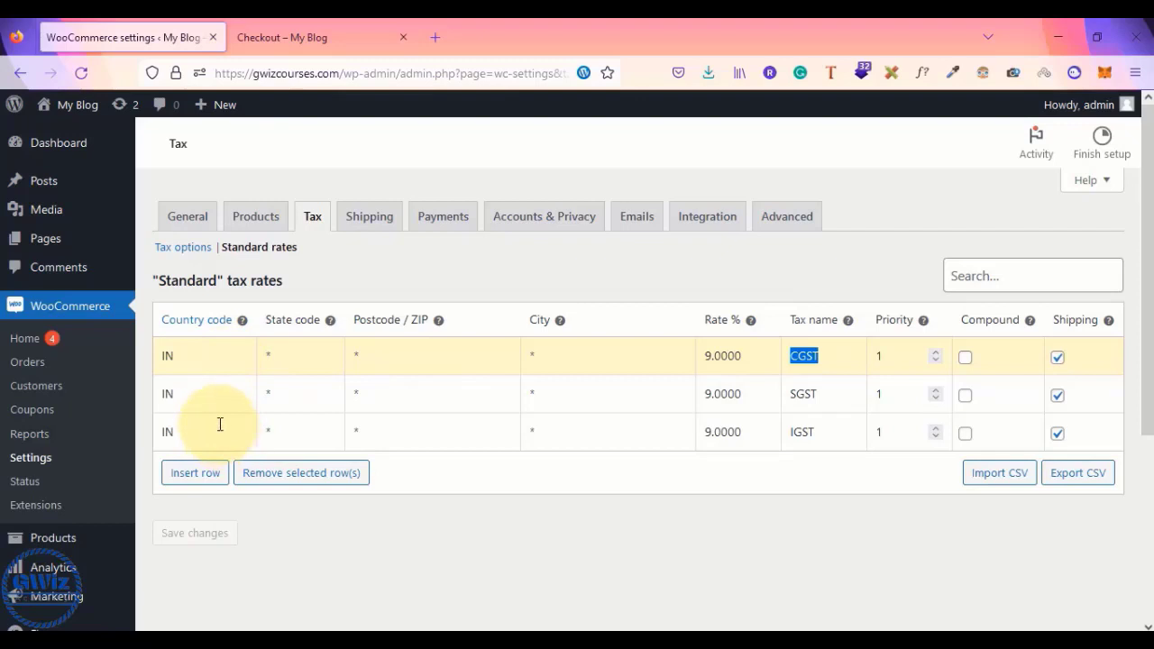
double_click(165, 356)
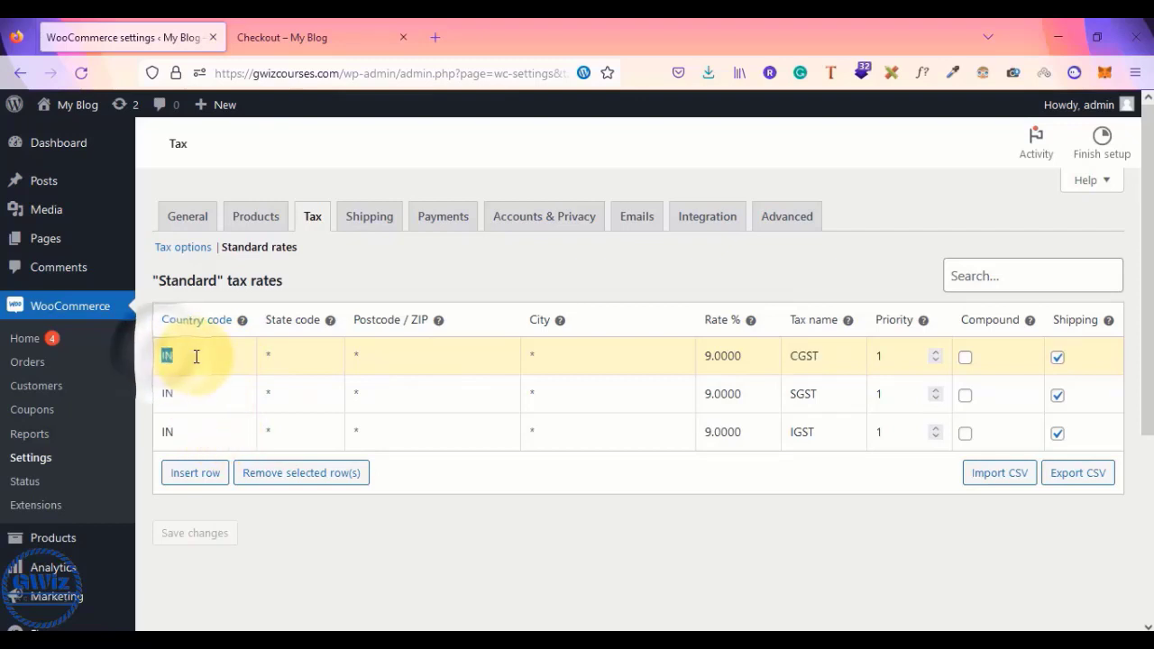
double_click(193, 394)
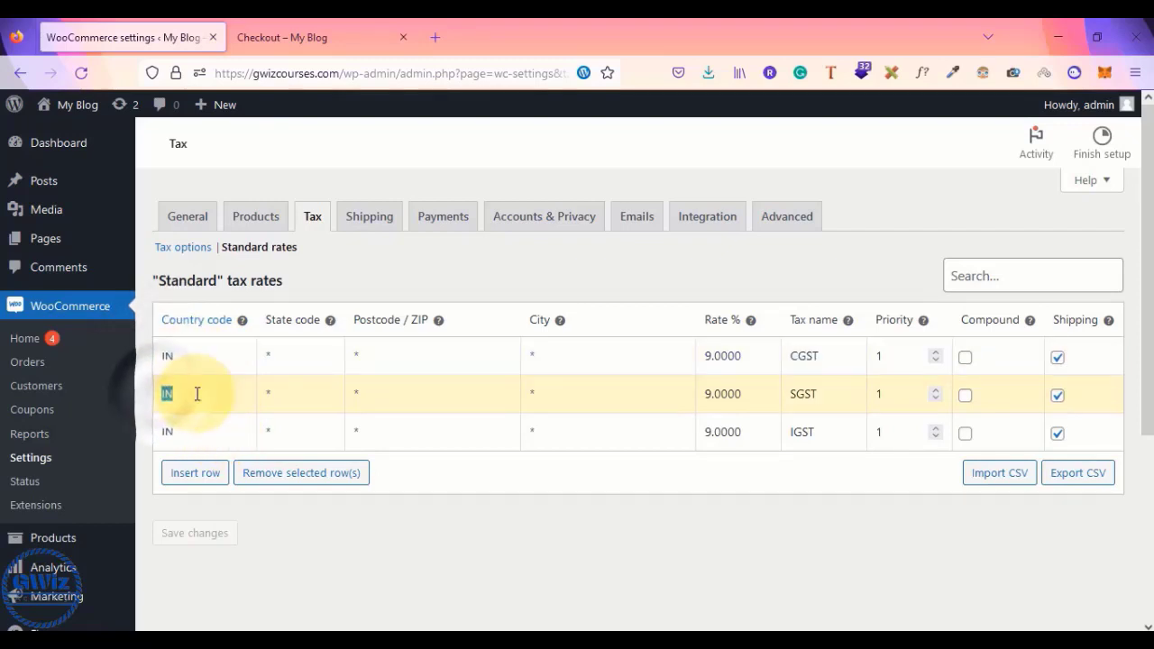
left_click(184, 360)
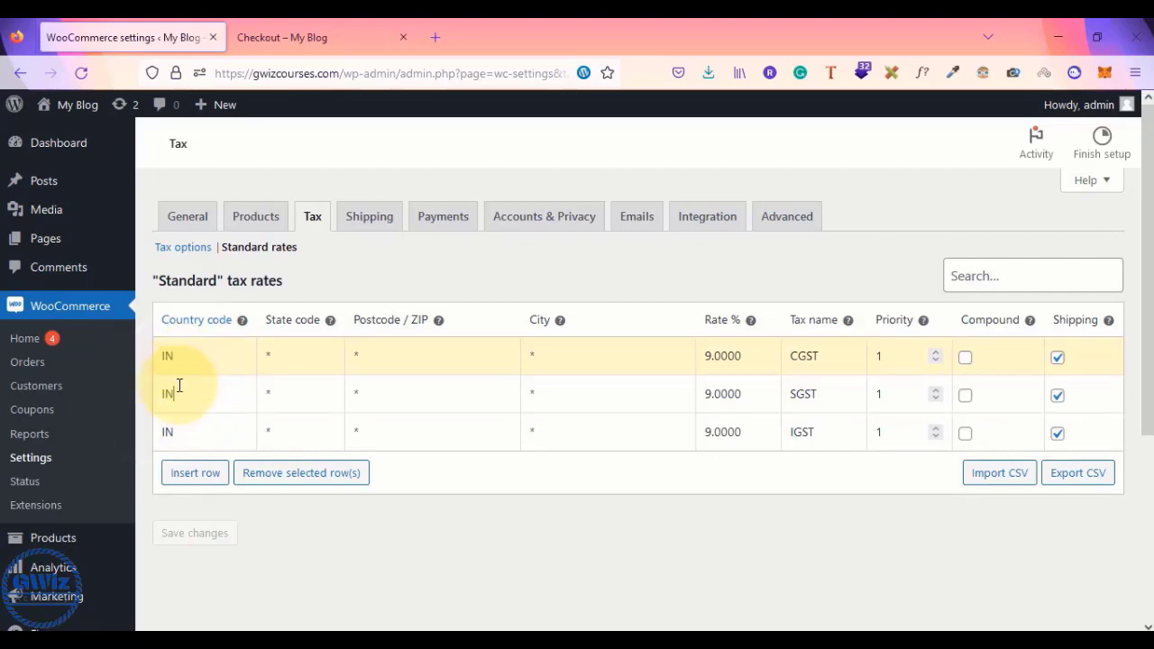
left_click(179, 388)
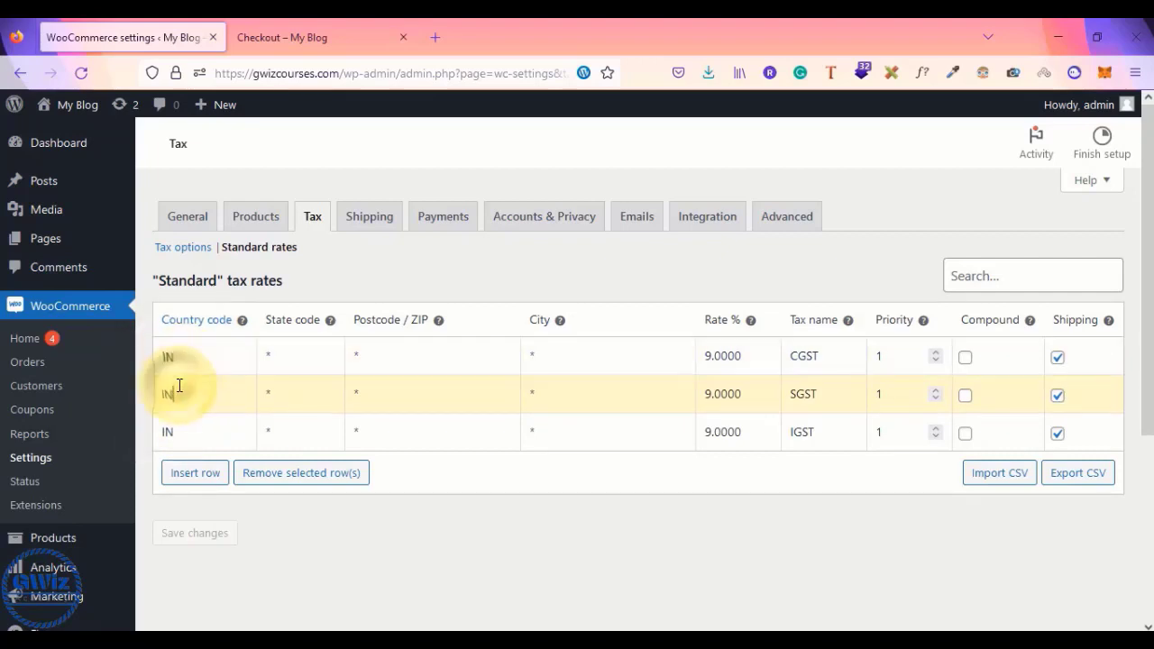
left_click(182, 433)
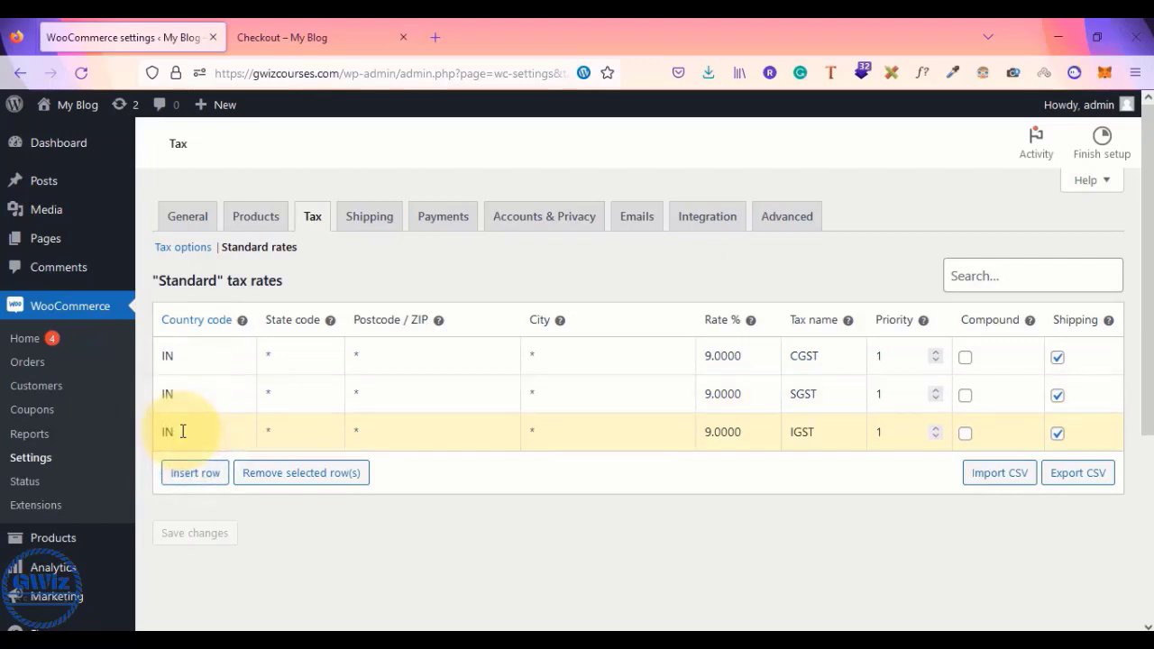
- Change the IGST rate to 18.0000% and save it
double_click(708, 432)
type("18.0000")
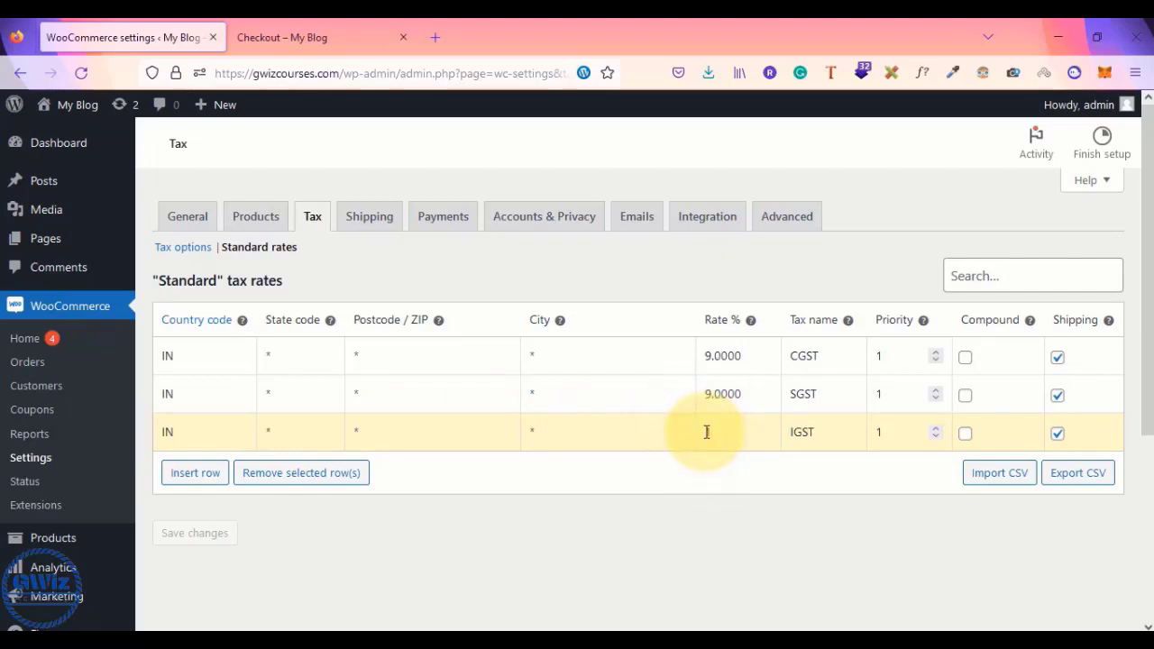
left_click(189, 538)
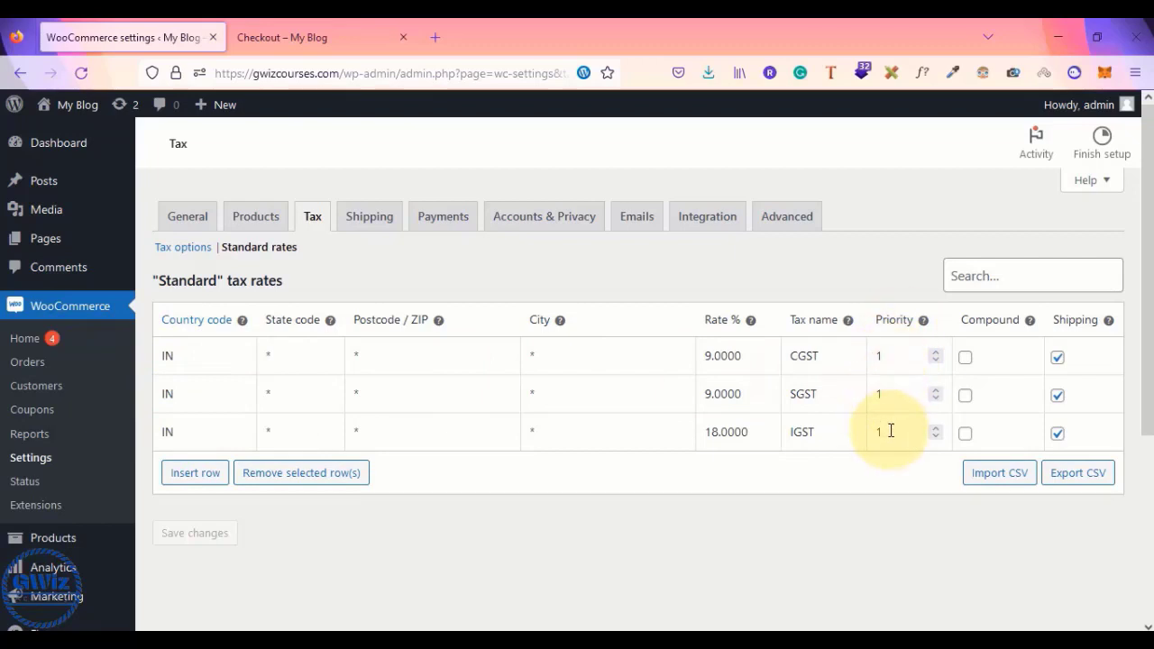
left_click(341, 47)
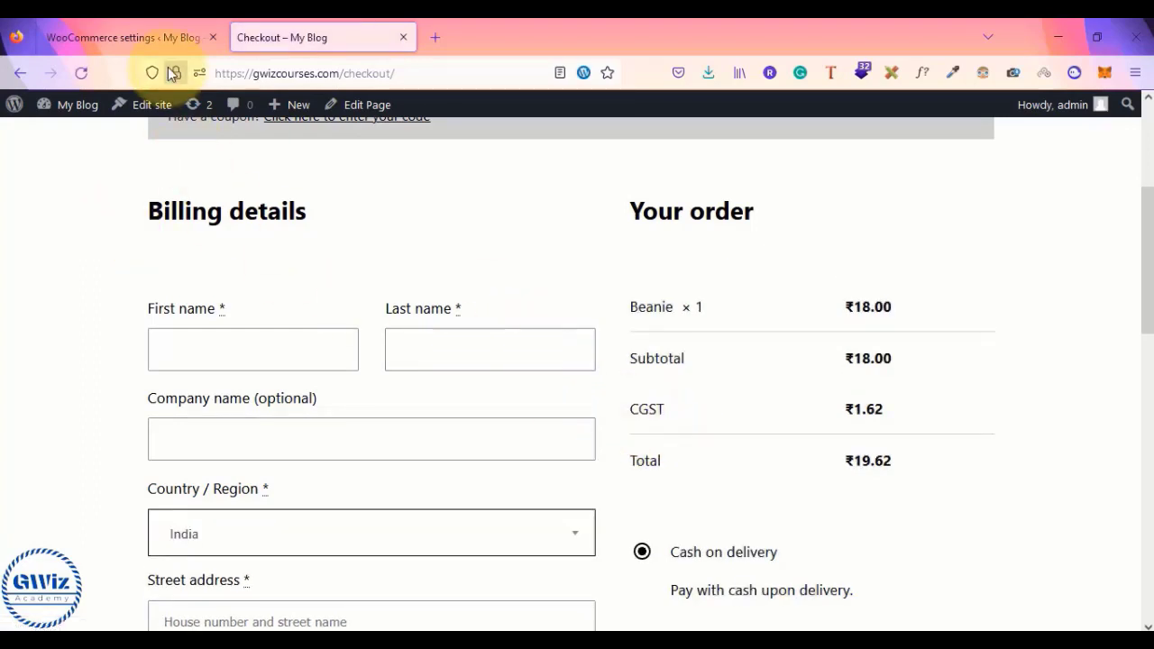
- Give SGST priority 2 and IGST priority 3 and save the tax rates
left_click(138, 35)
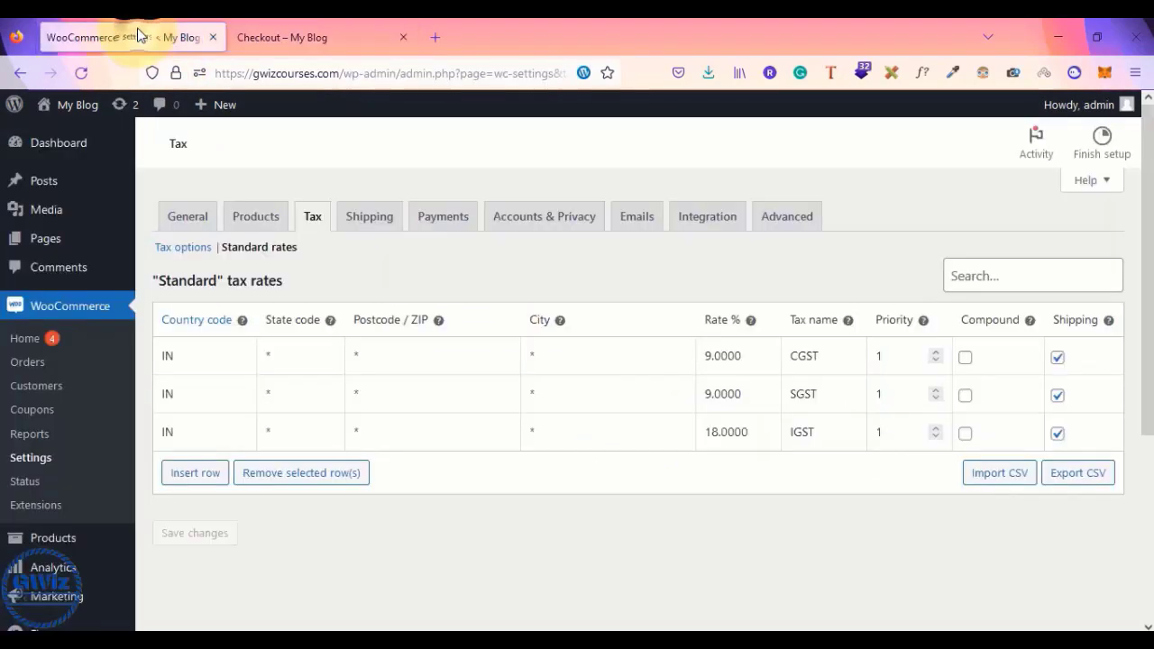
left_click(898, 393)
key("BackSpace")
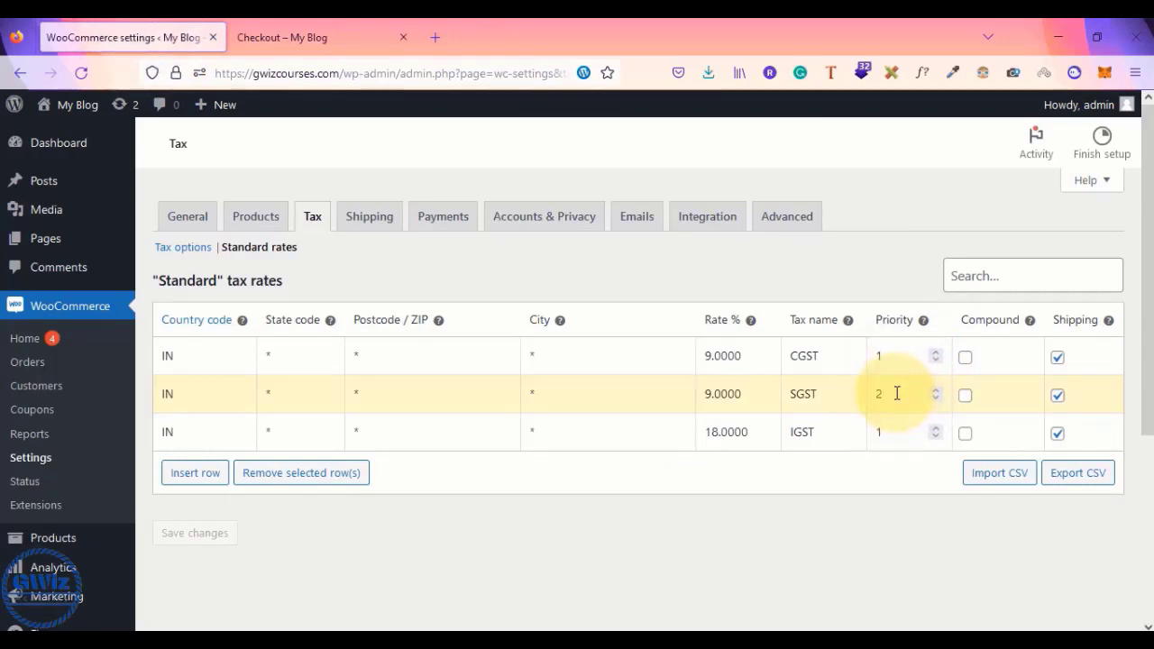
type("2")
left_click(889, 429)
key("BackSpace")
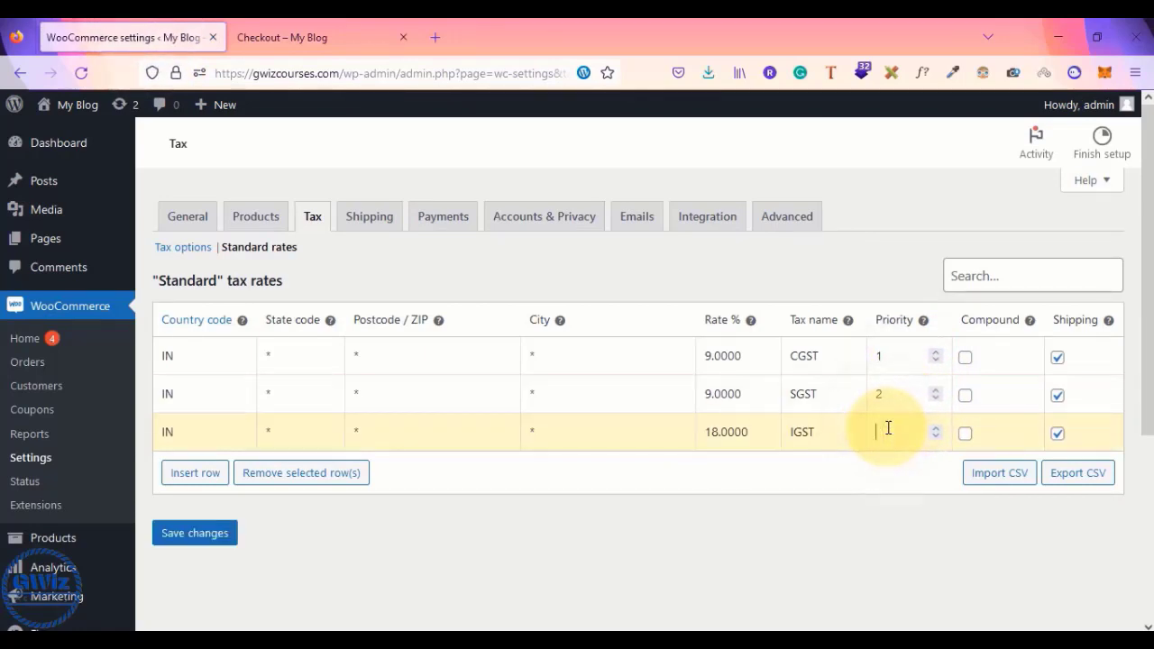
left_click(195, 533)
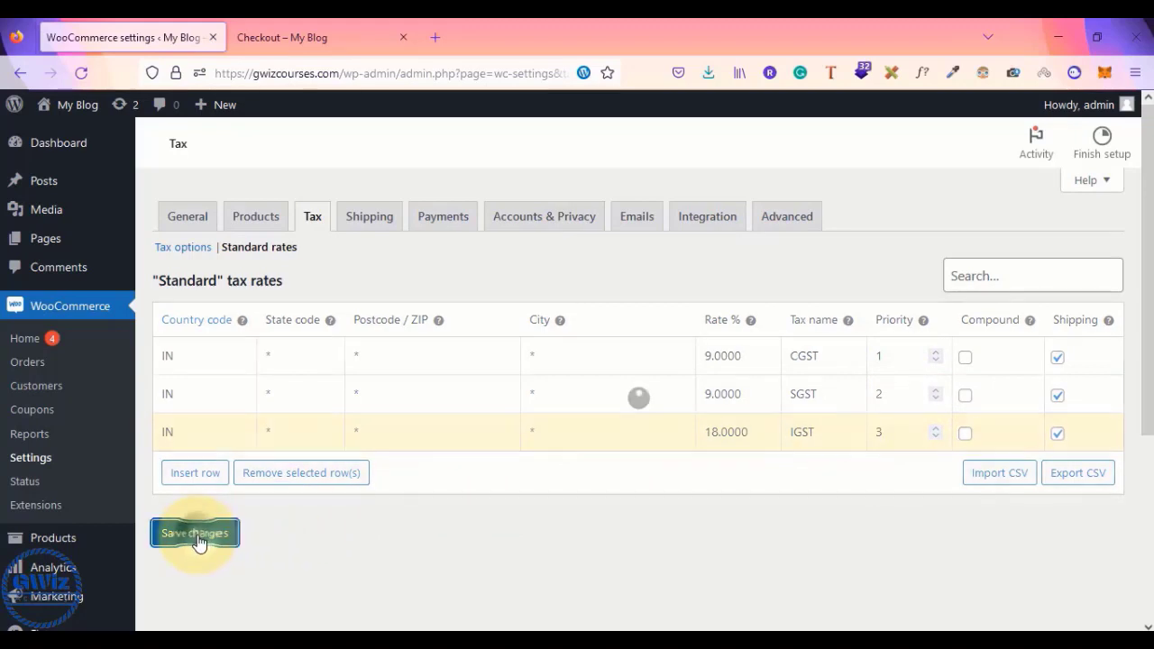
- Confirm checkout itemises CGST ₹1.62, SGST ₹1.62 and IGST ₹3.24 for ₹24.48
left_click(352, 35)
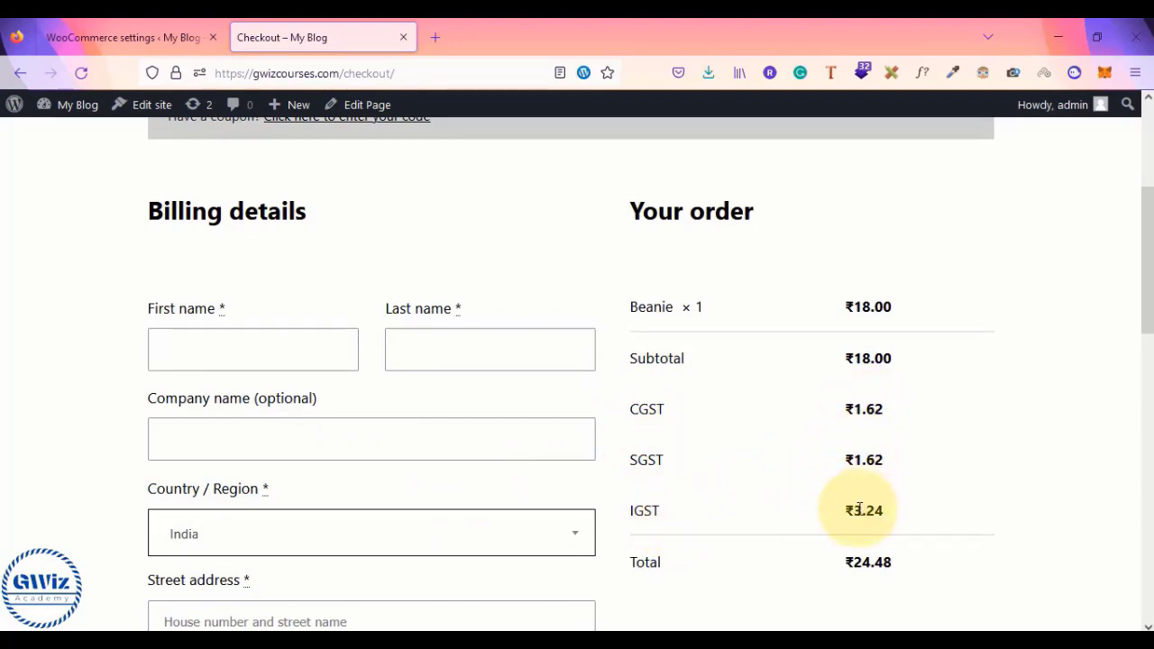
left_click(68, 27)
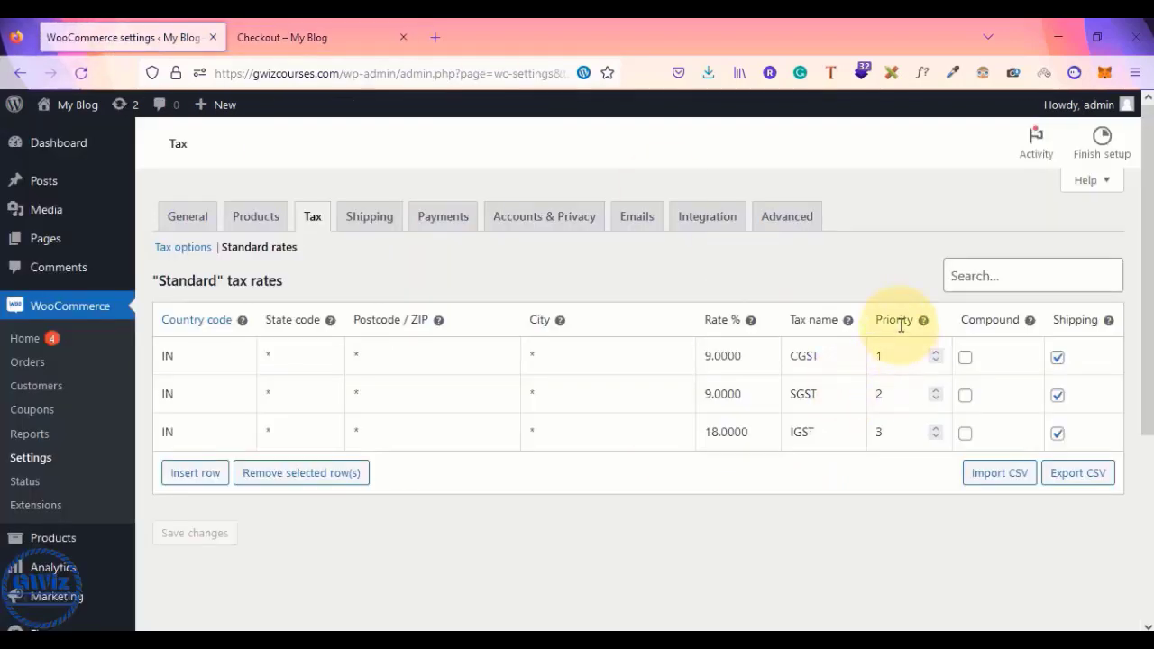
key("alt+Tab")
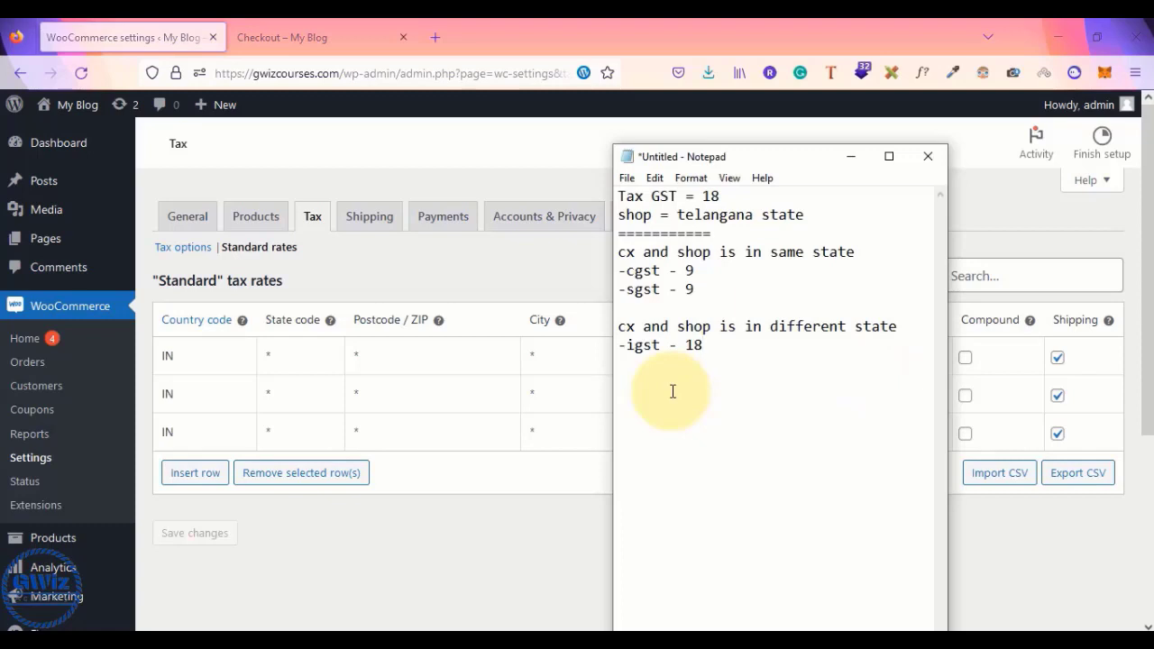
left_click(508, 533)
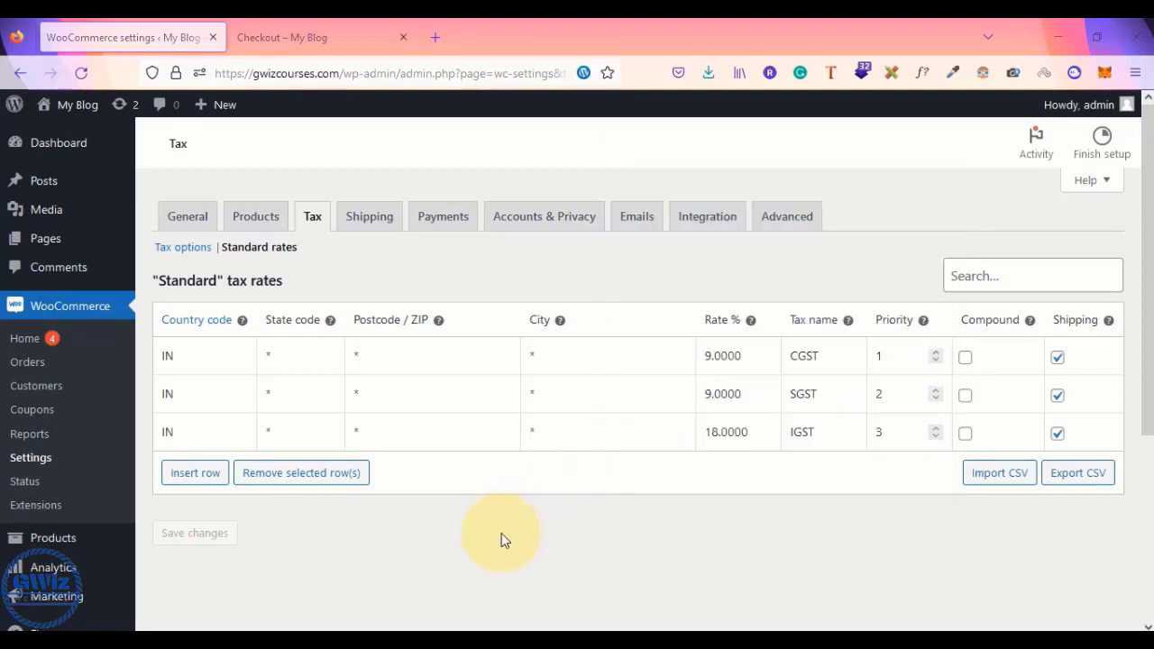
- Delete the IGST row, save, and reload checkout to see the ₹21.24 total
left_click(177, 433)
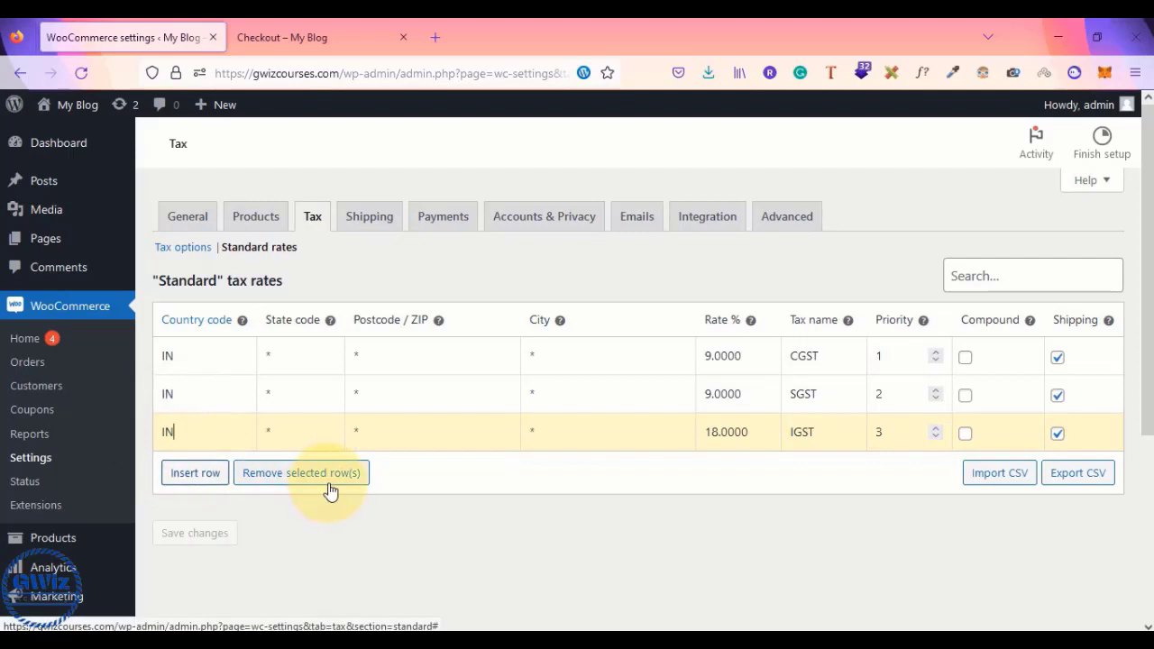
left_click(302, 485)
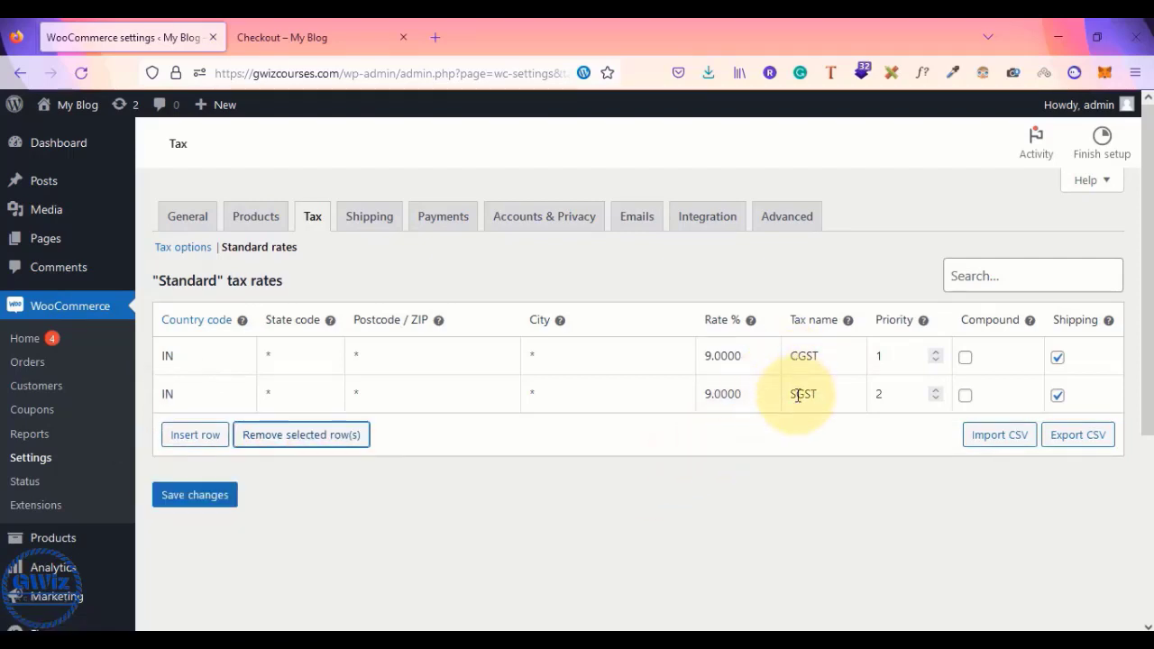
left_click(225, 498)
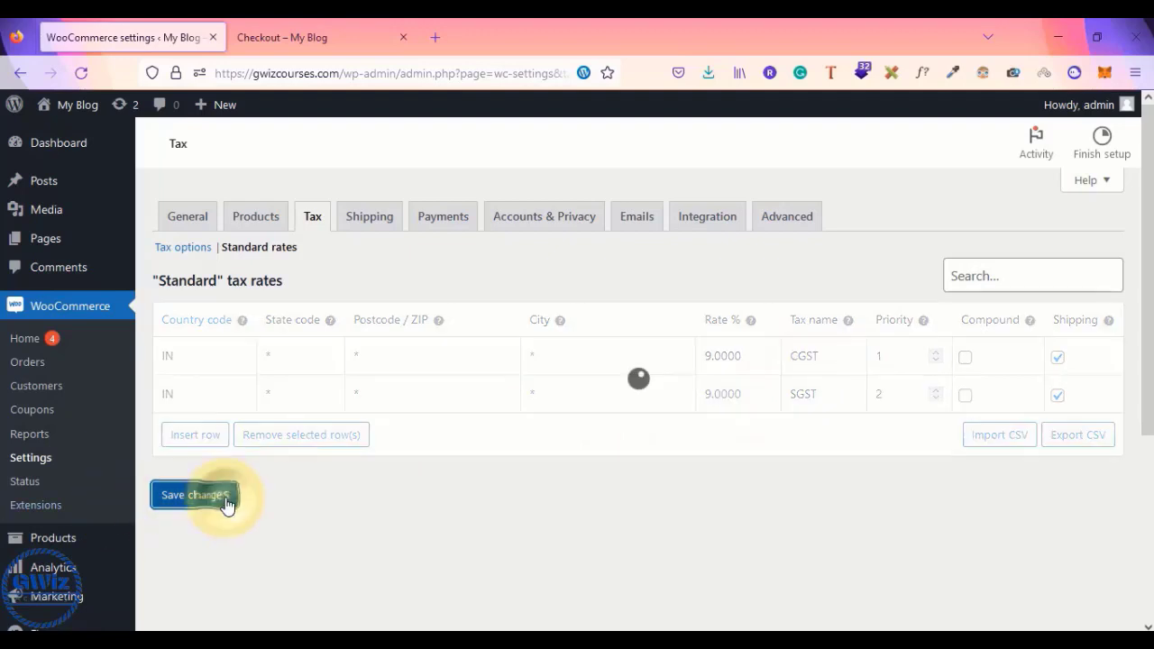
left_click(358, 29)
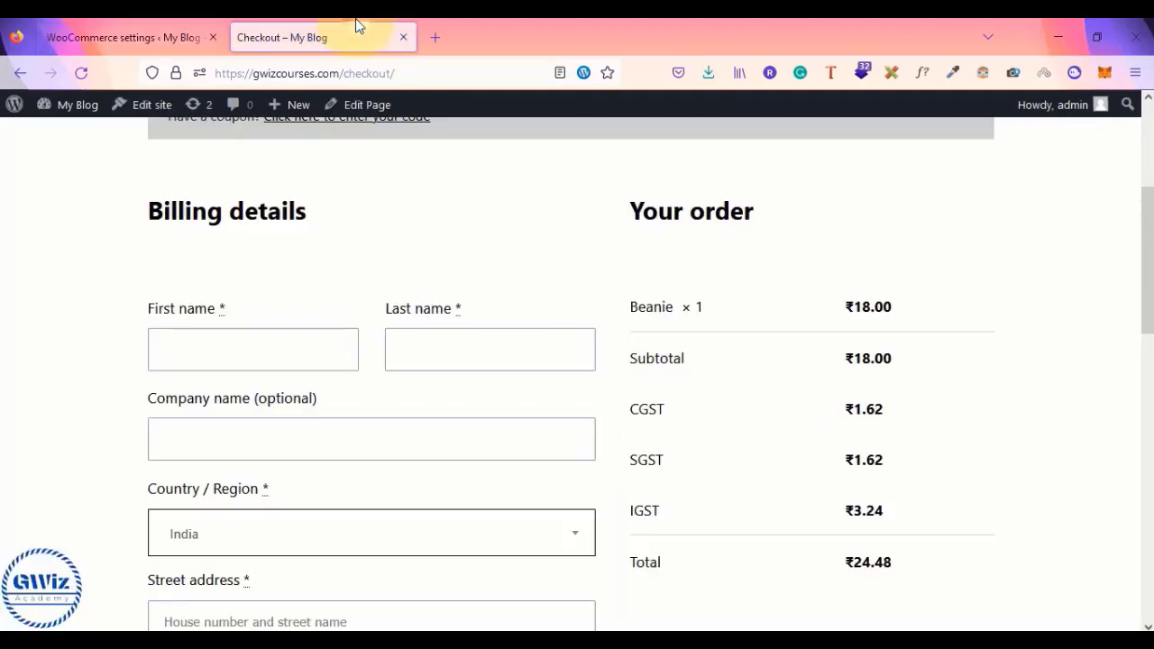
left_click(79, 76)
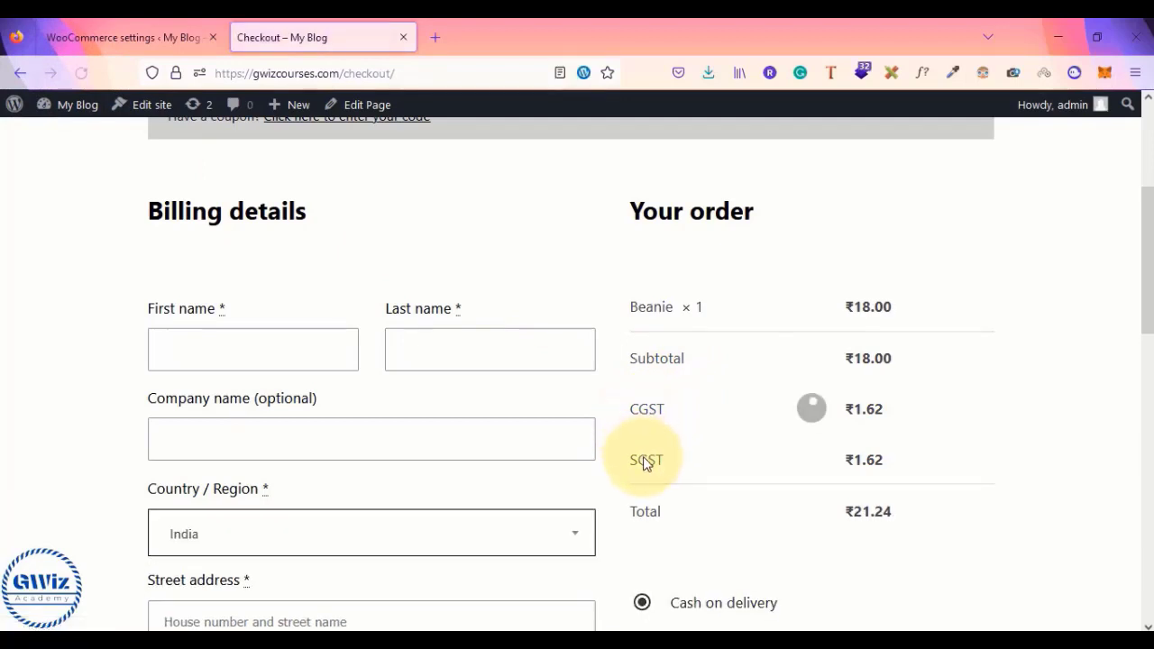
left_click(171, 27)
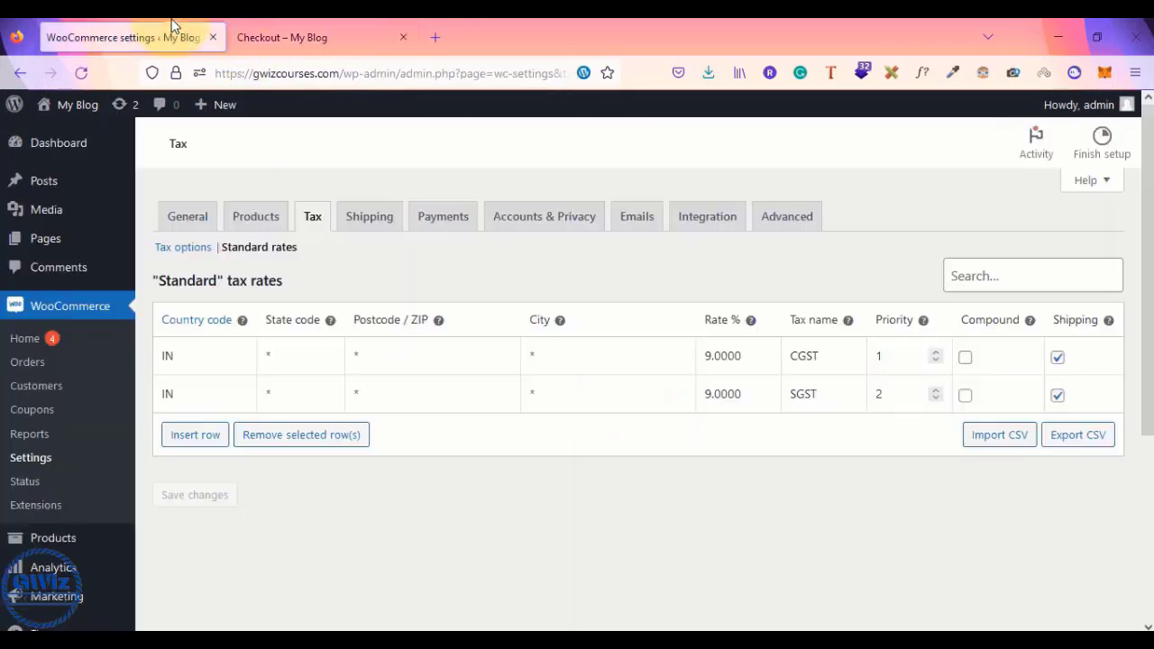
- Enter SGST priority 1 and compare the reloaded checkout tax lines
left_click(891, 397)
key("BackSpace")
type("1")
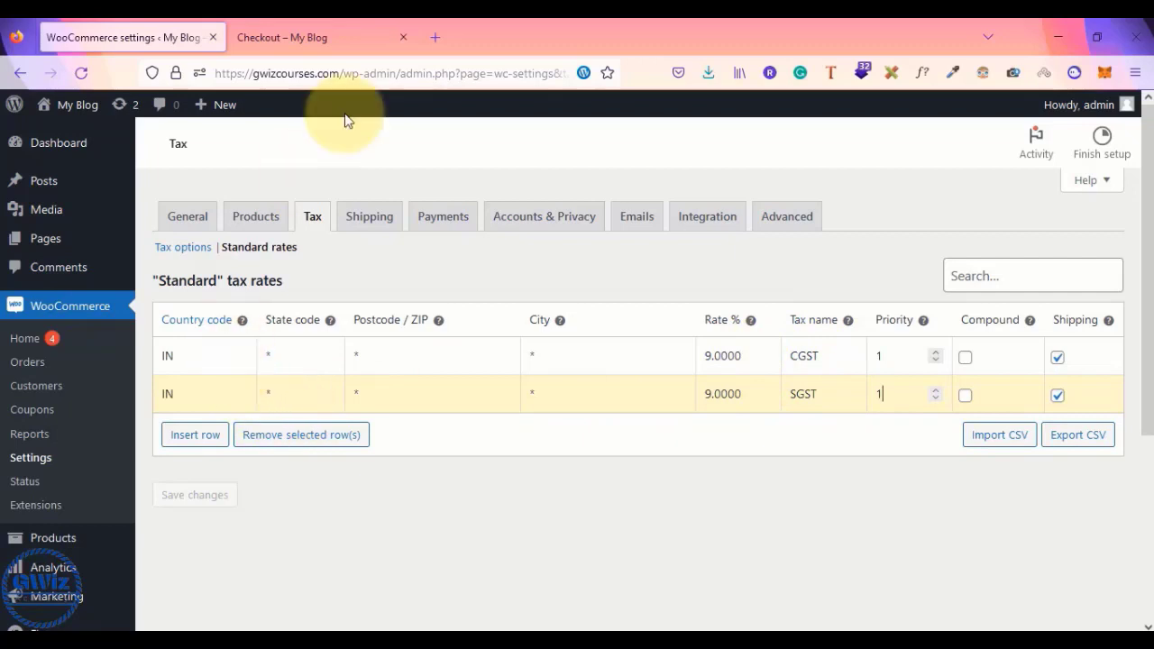
left_click(315, 27)
left_click(180, 37)
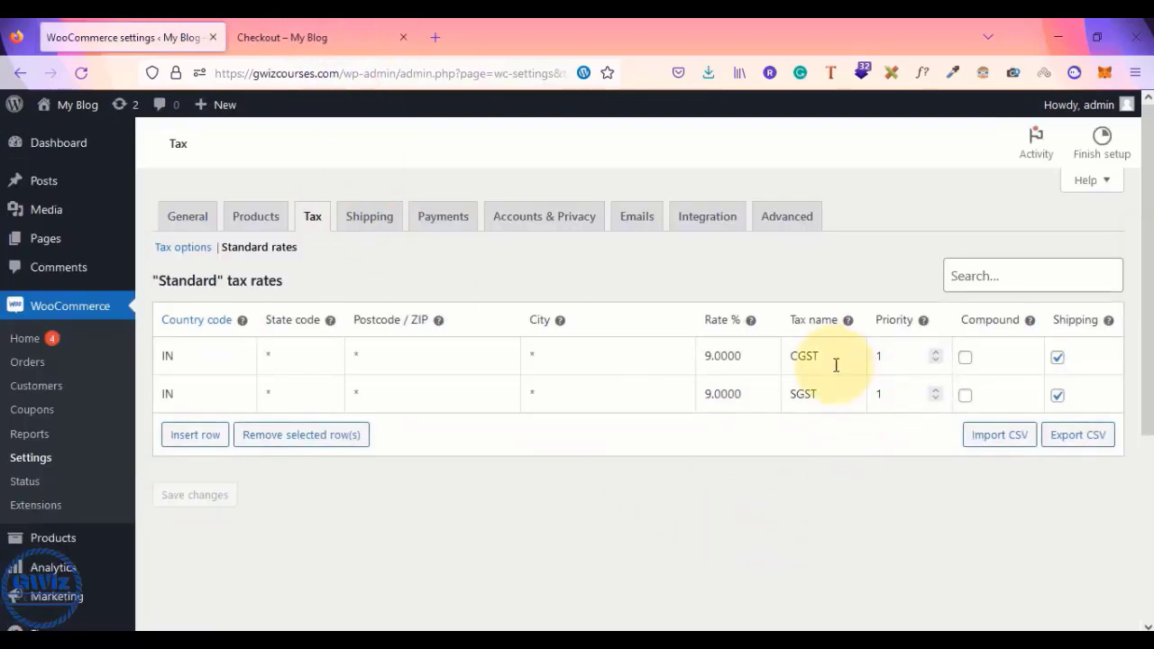
left_click(302, 25)
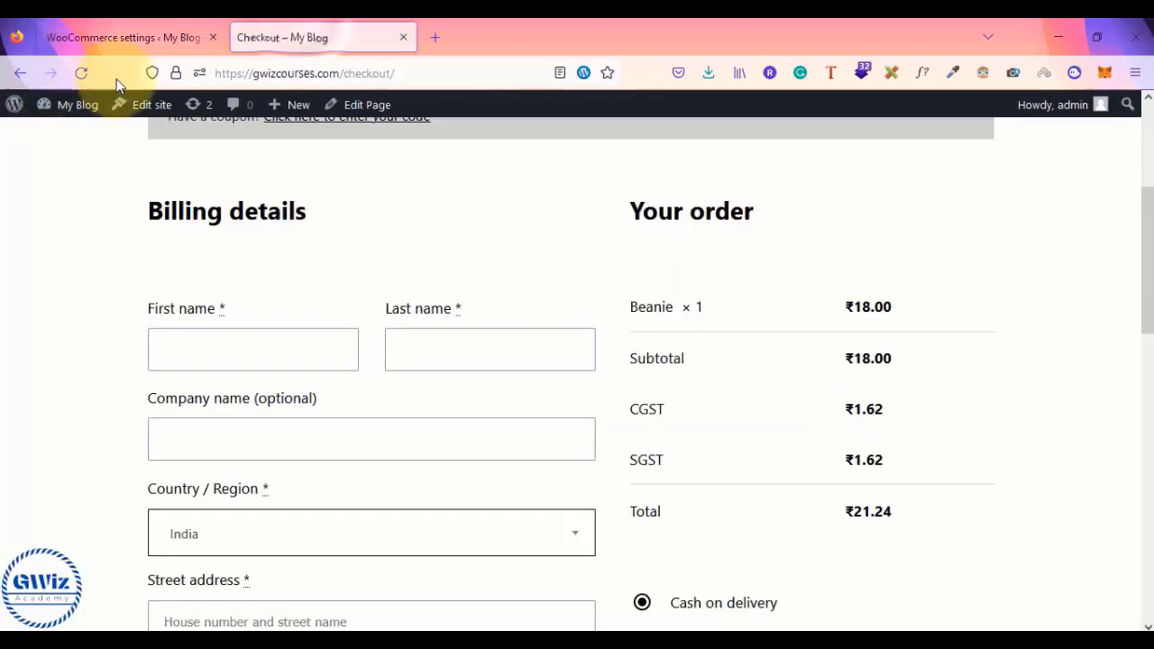
left_click(69, 70)
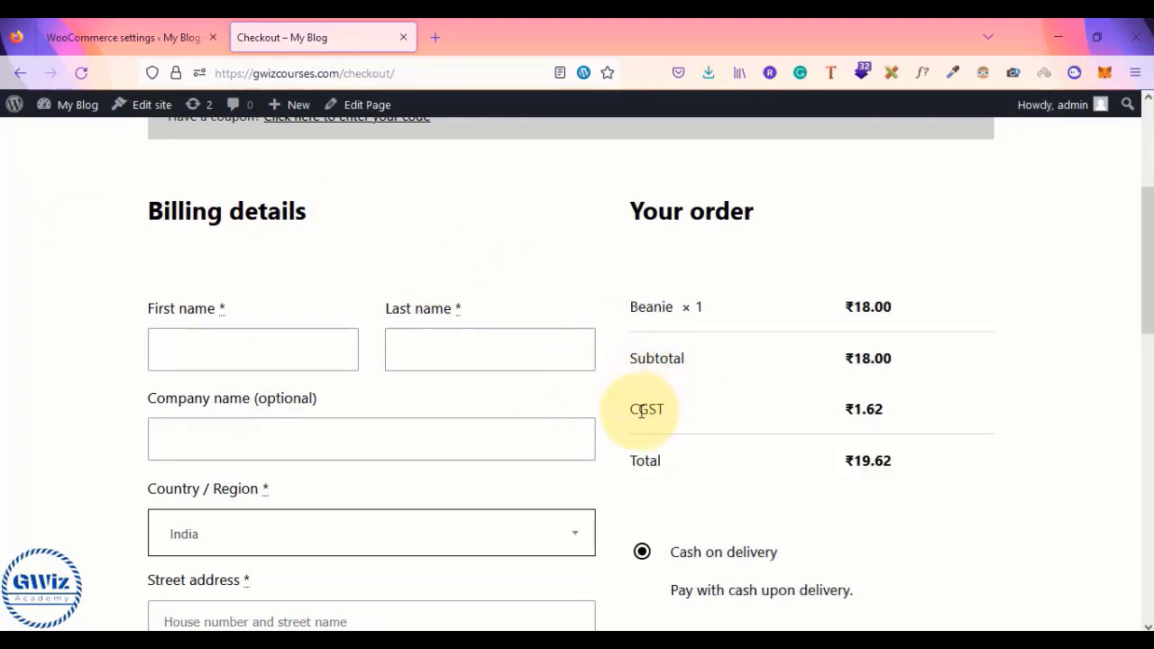
left_click(123, 37)
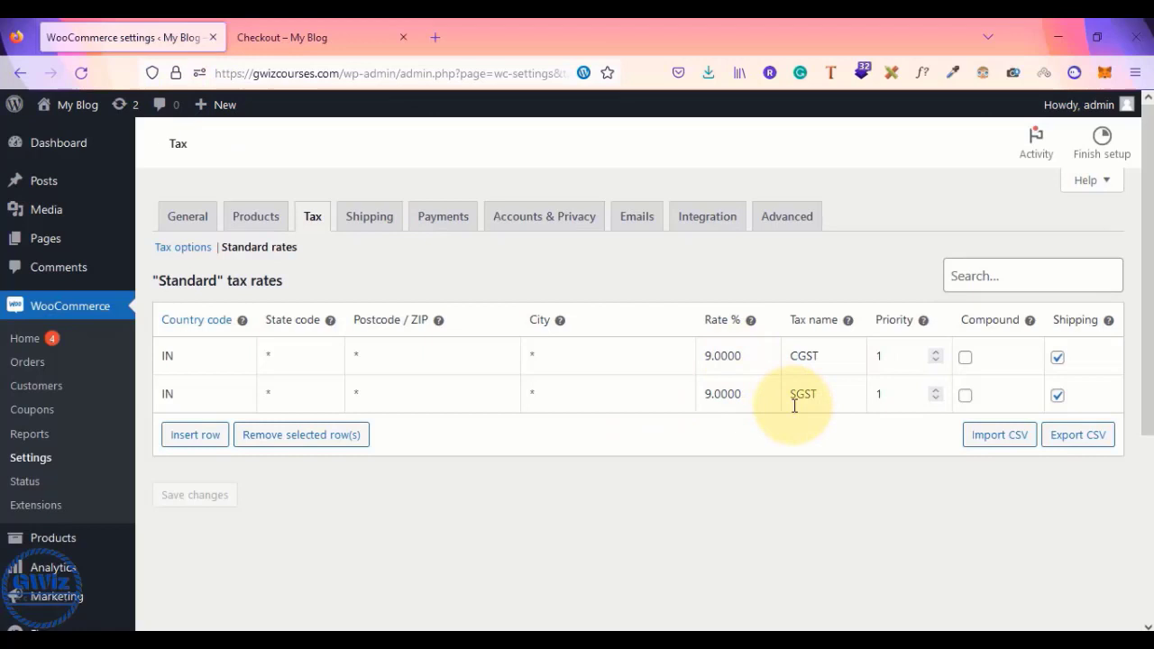
- Set SGST priority back to 2, save, and reload checkout showing CGST and SGST ₹1.62 each
left_click(890, 394)
key("BackSpace")
type("2")
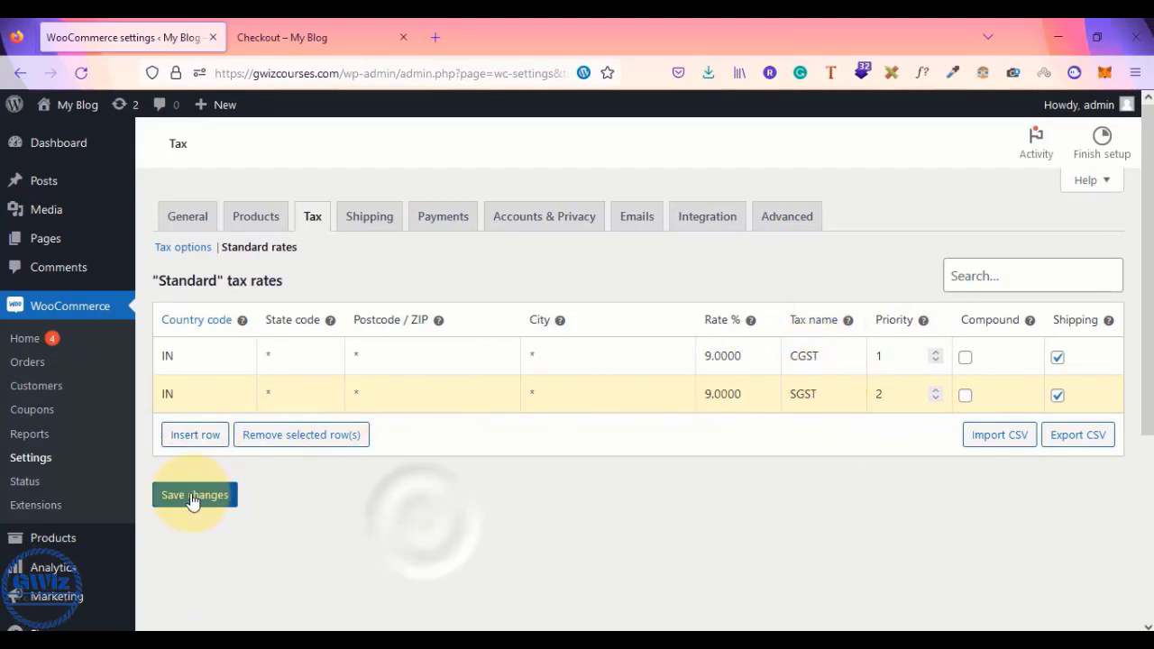
left_click(195, 495)
left_click(347, 25)
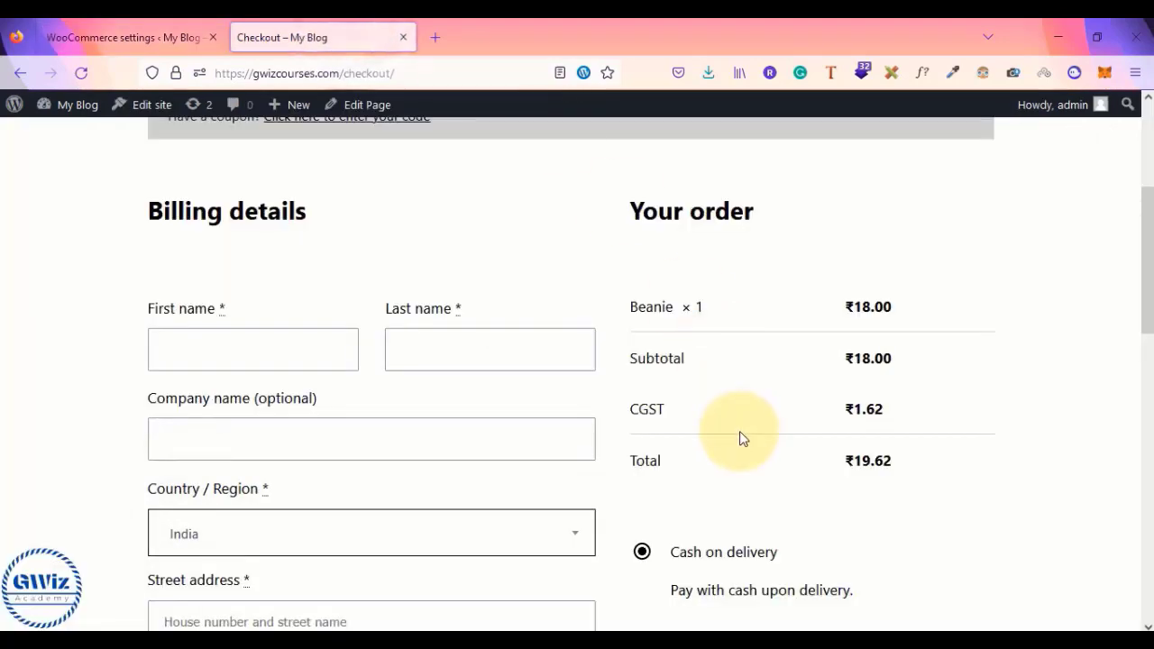
left_click(81, 73)
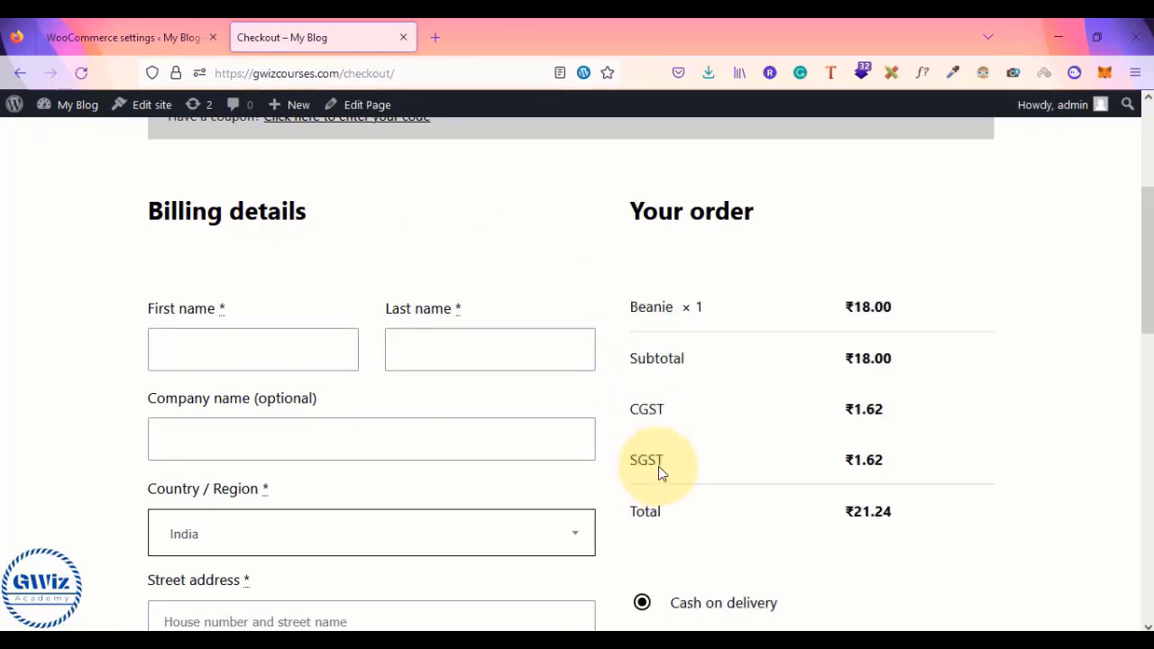
key("alt+Tab")
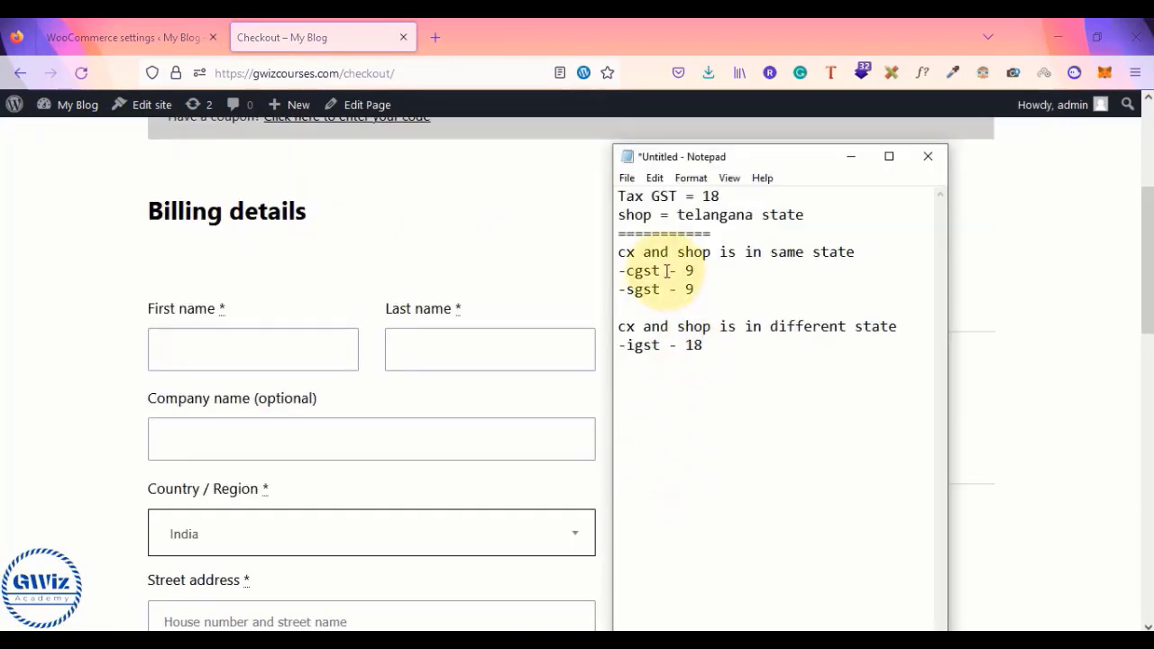
- Highlight the same-state CGST/SGST 9% lines in the Notepad note, then return to checkout
left_click_drag(714, 291, 618, 272)
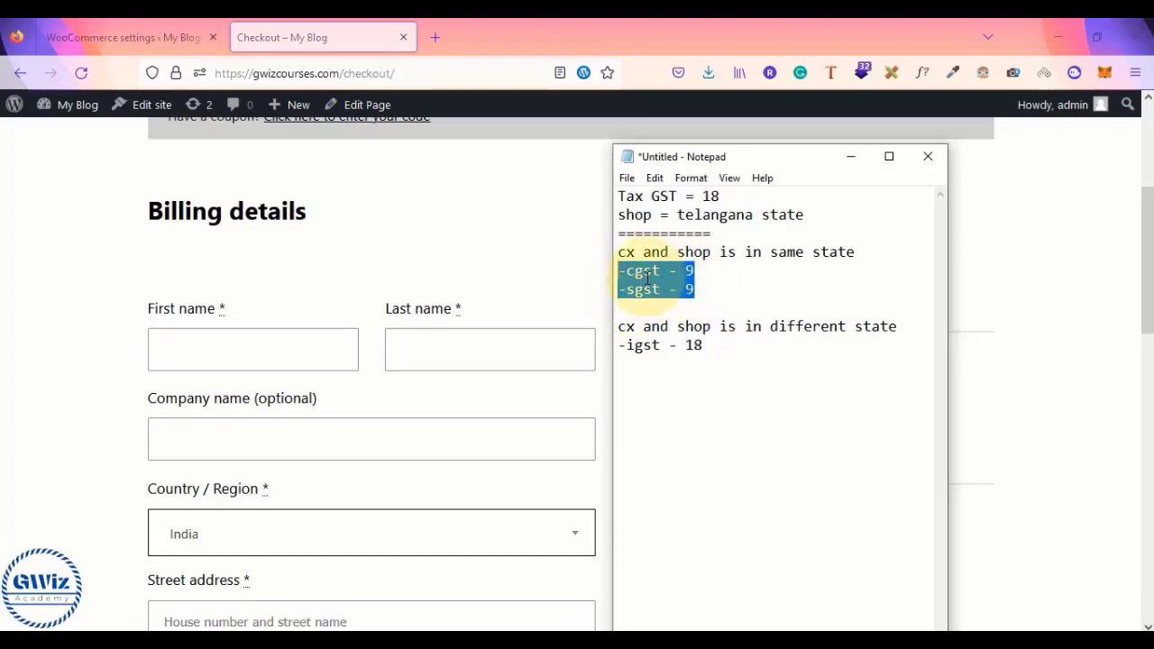
left_click_drag(619, 253, 859, 251)
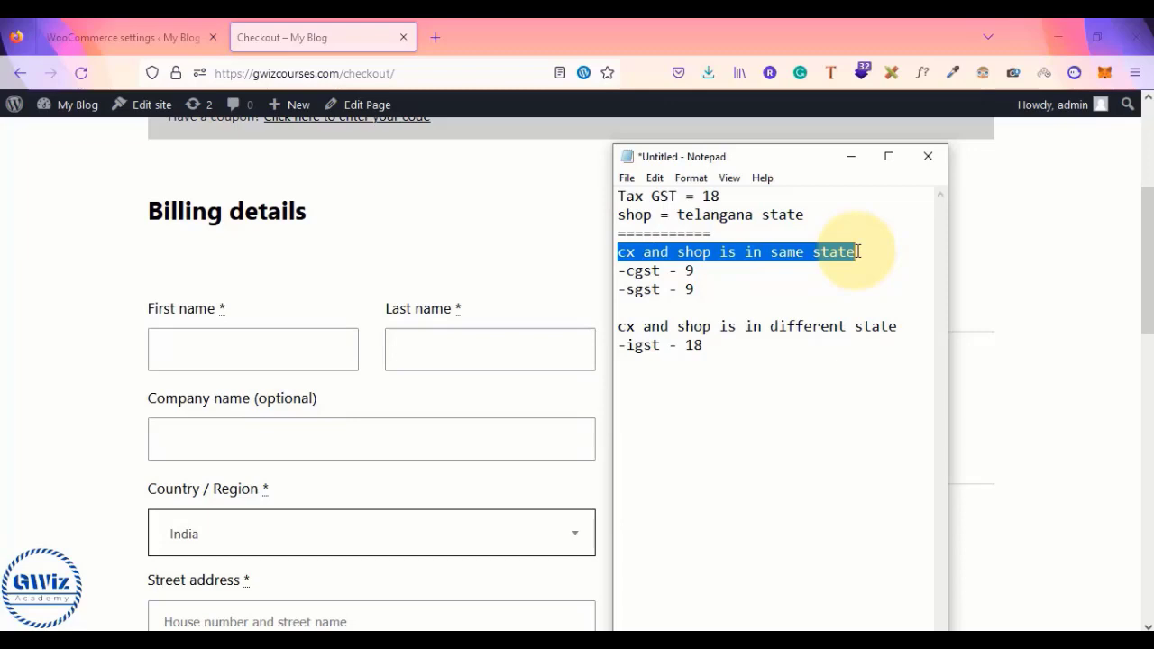
left_click(72, 469)
scroll(72, 469, "down", 3)
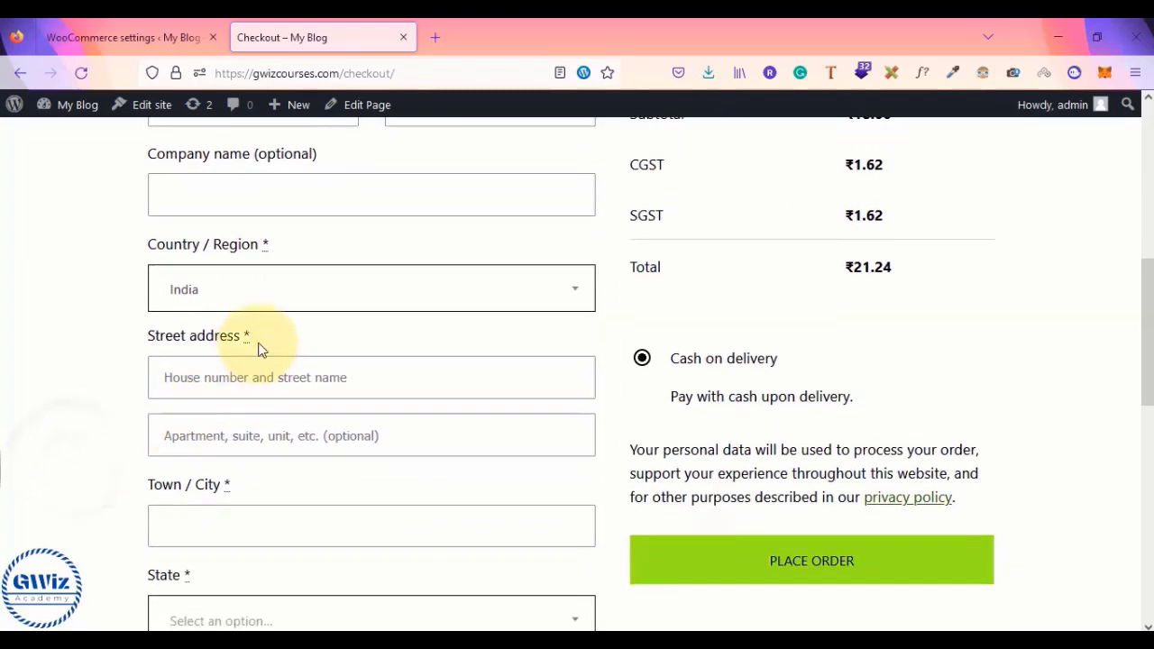
- Choose Telangana as the checkout billing state and review the order totals
scroll(75, 450, "down", 1)
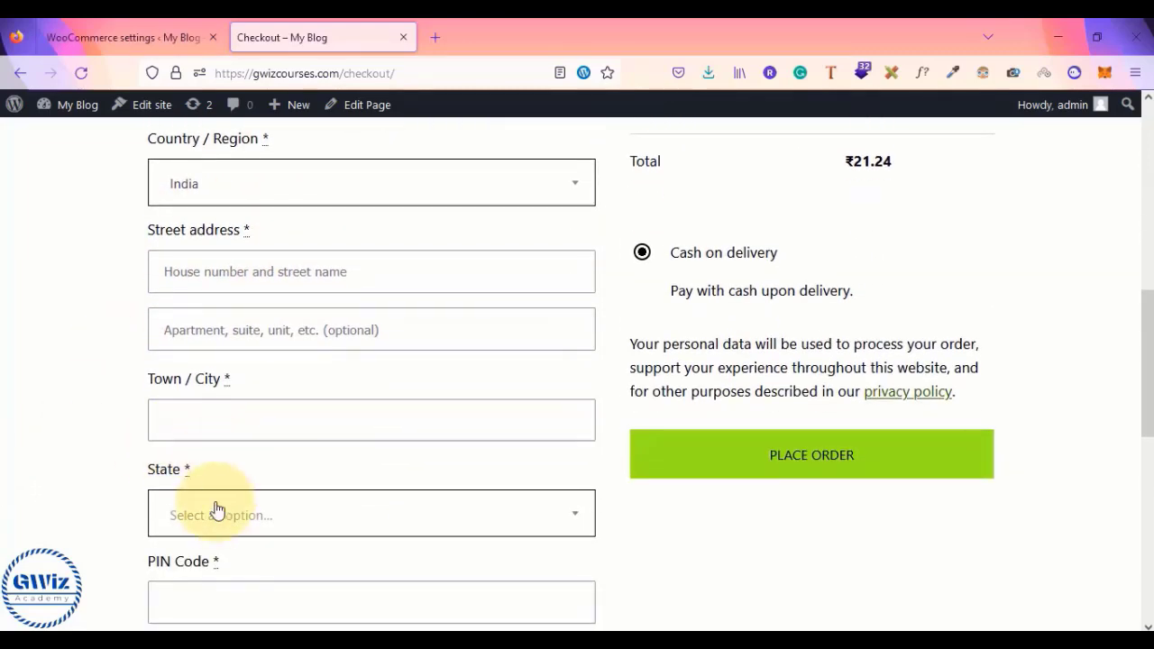
left_click(186, 525)
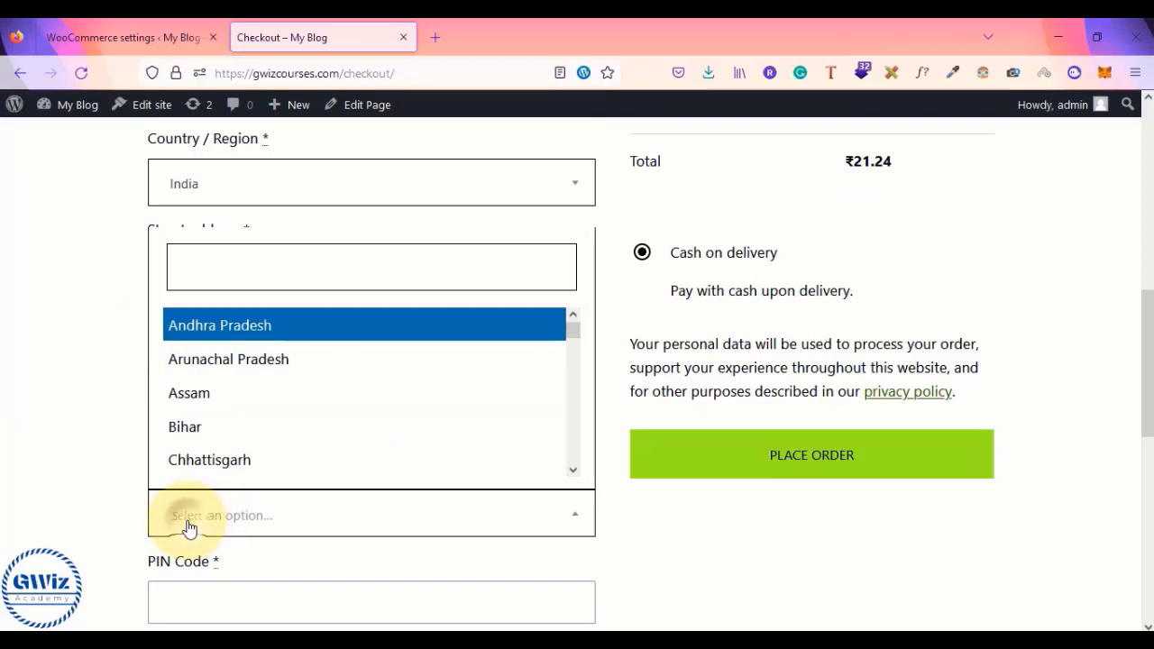
left_click(242, 265)
type("TE")
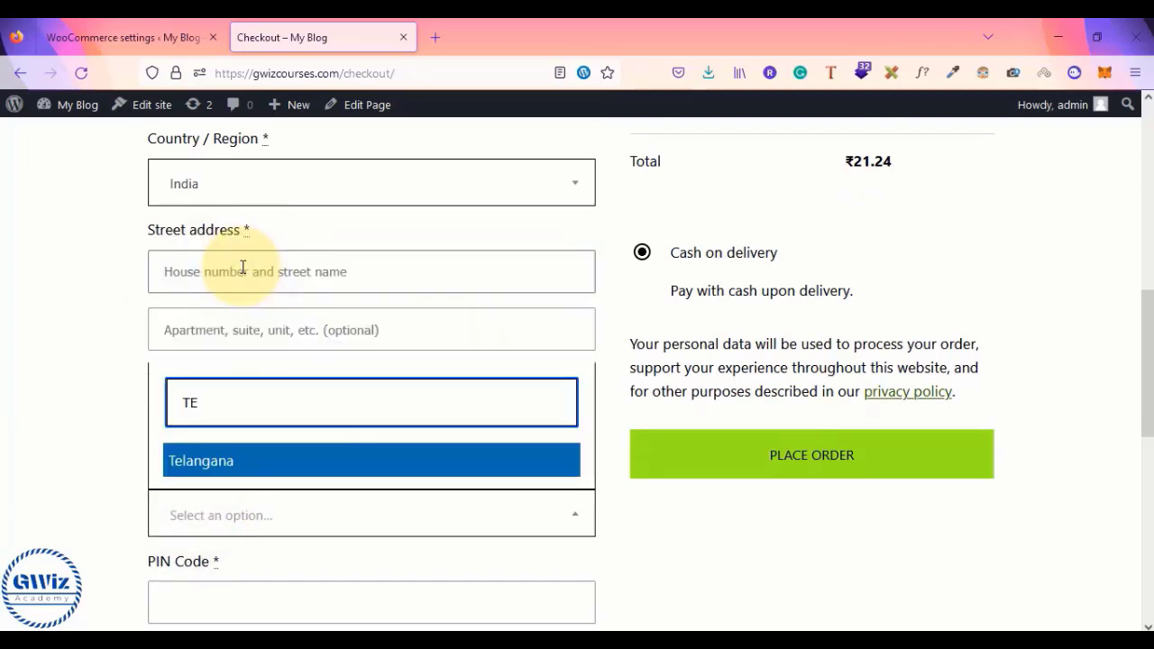
key("Return")
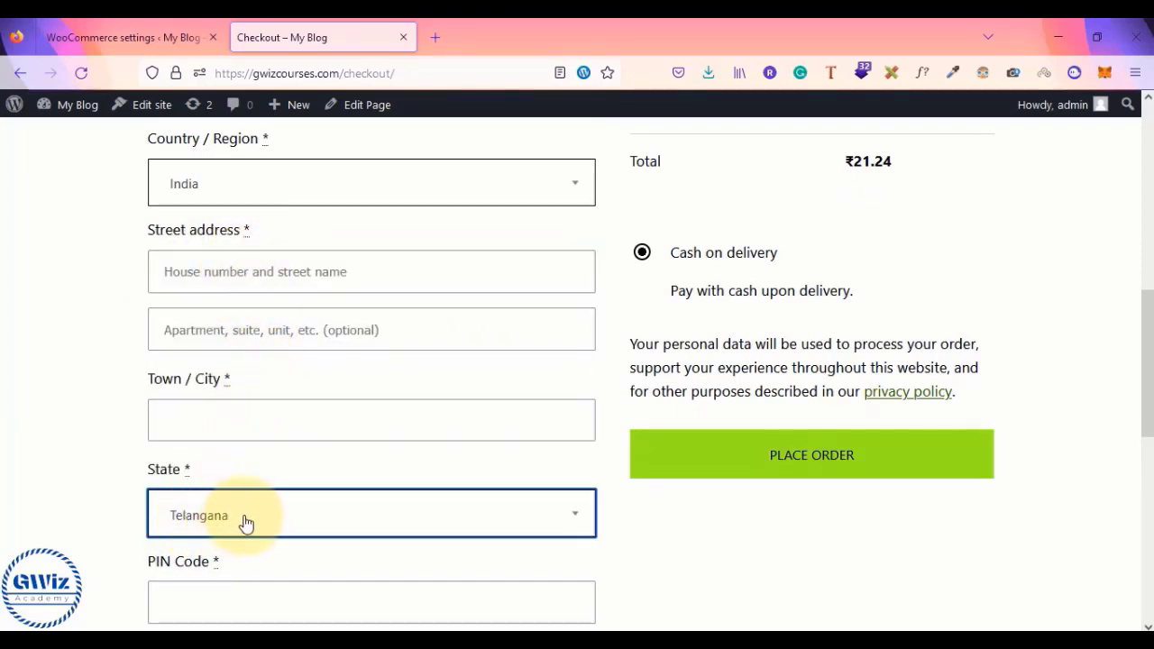
scroll(857, 382, "up", 2)
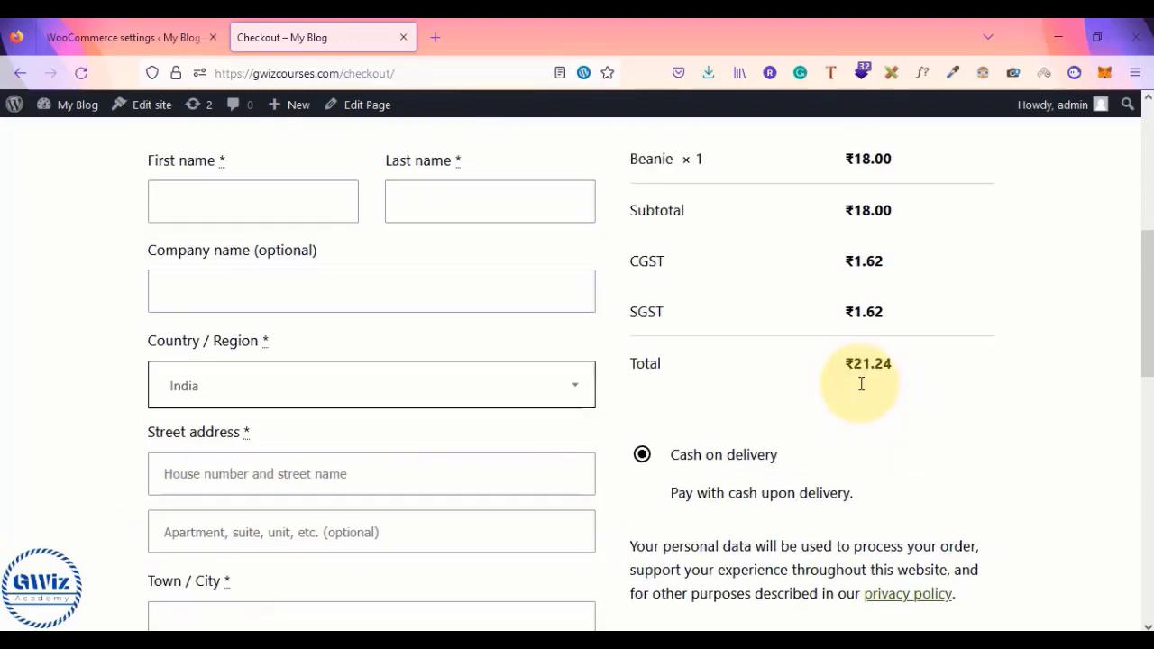
scroll(861, 383, "up", 1)
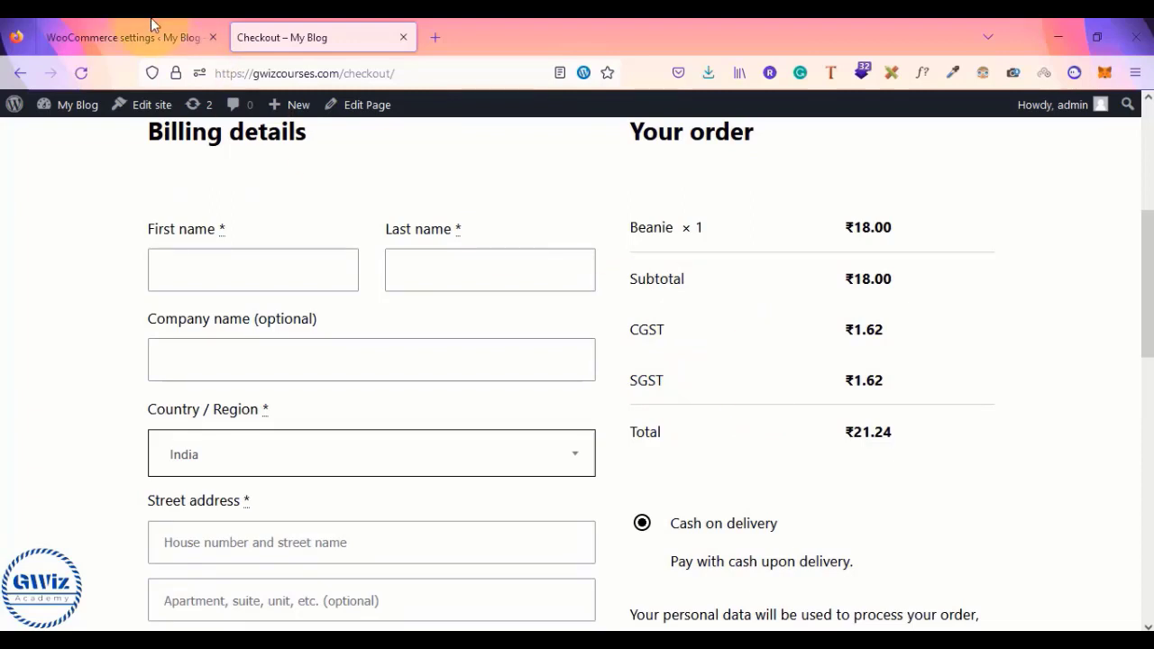
- Switch the billing state to Sikkim and back to Telangana, comparing the CGST and SGST charges
scroll(195, 386, "down", 2)
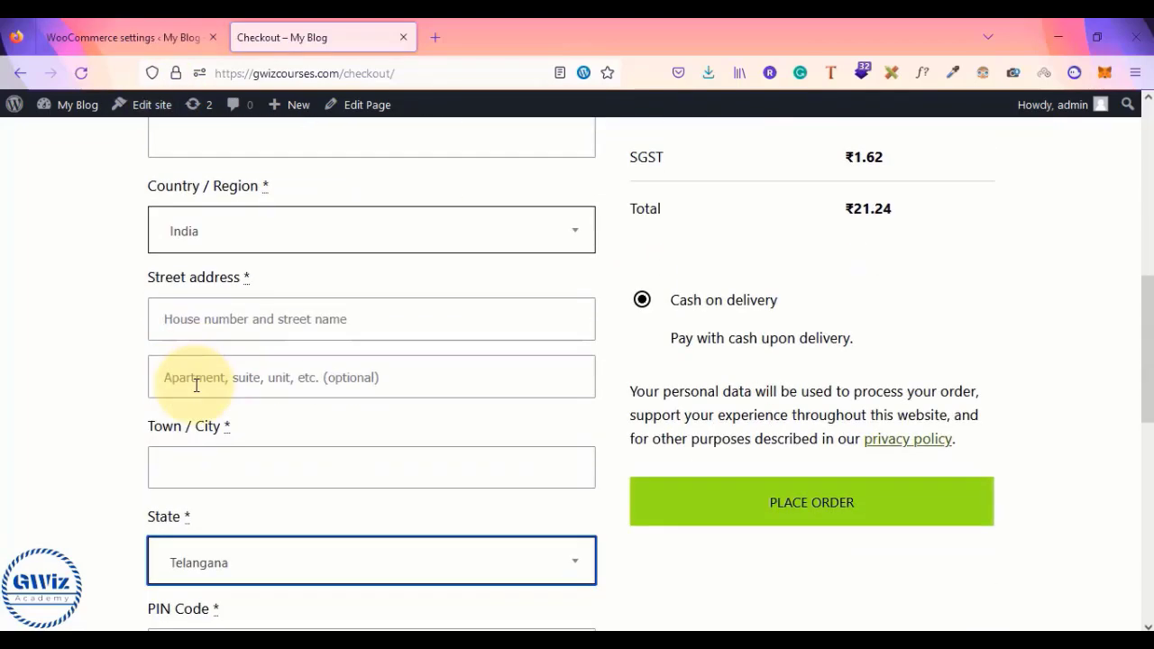
left_click(283, 572)
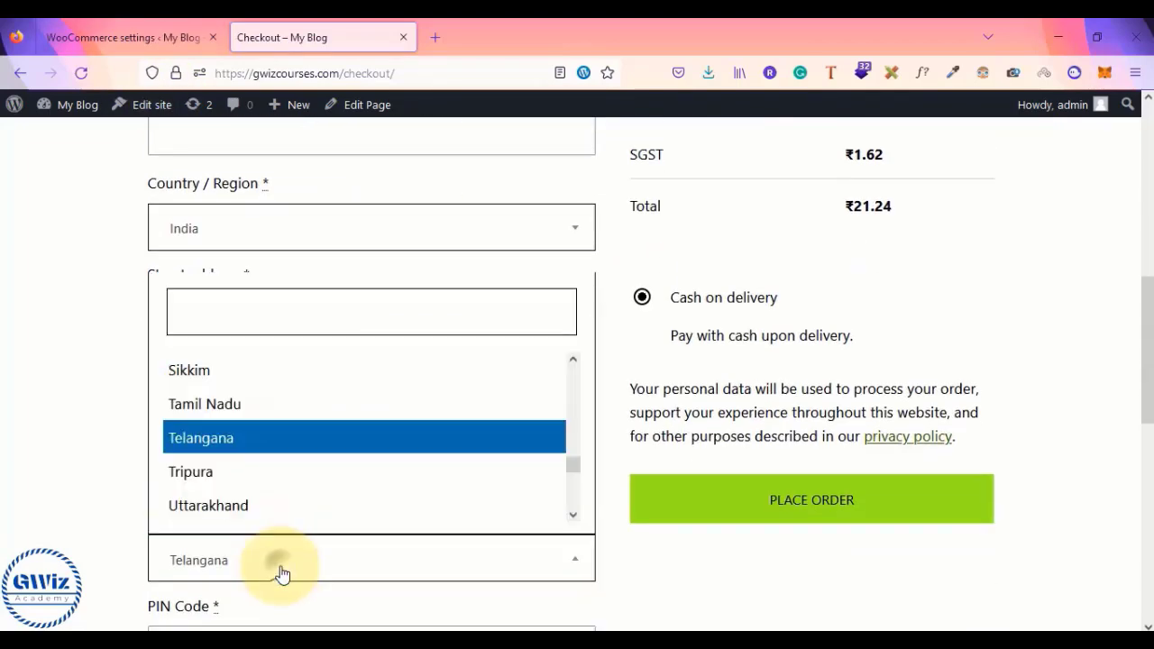
left_click(374, 377)
scroll(784, 405, "up", 1)
scroll(785, 406, "up", 1)
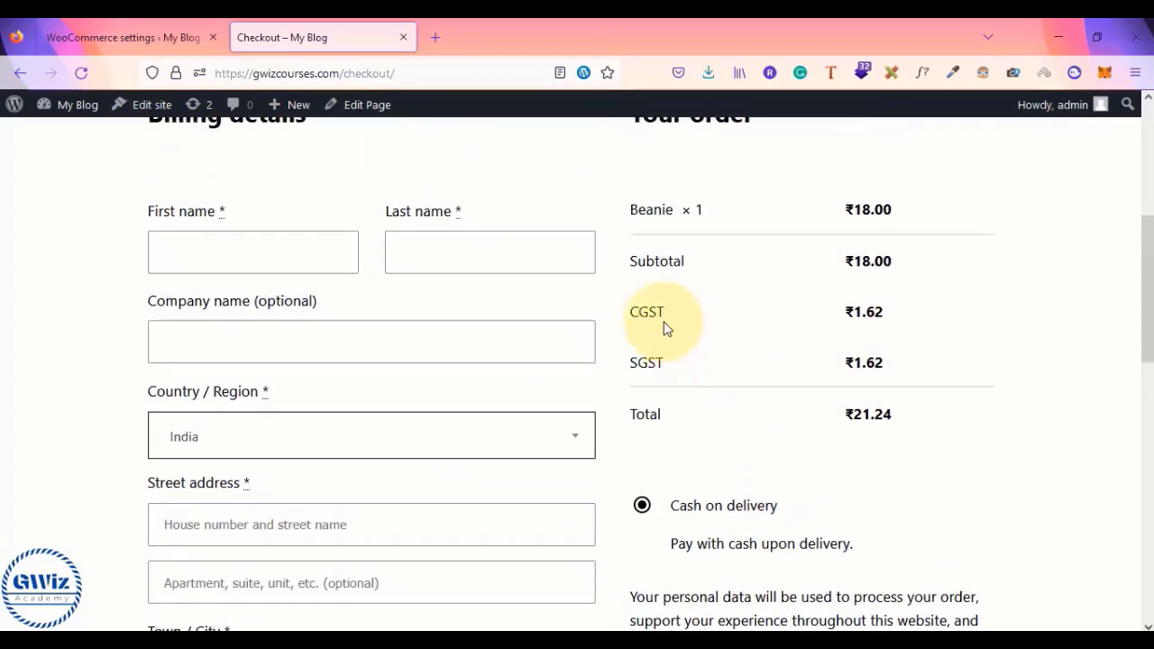
scroll(644, 387, "down", 3)
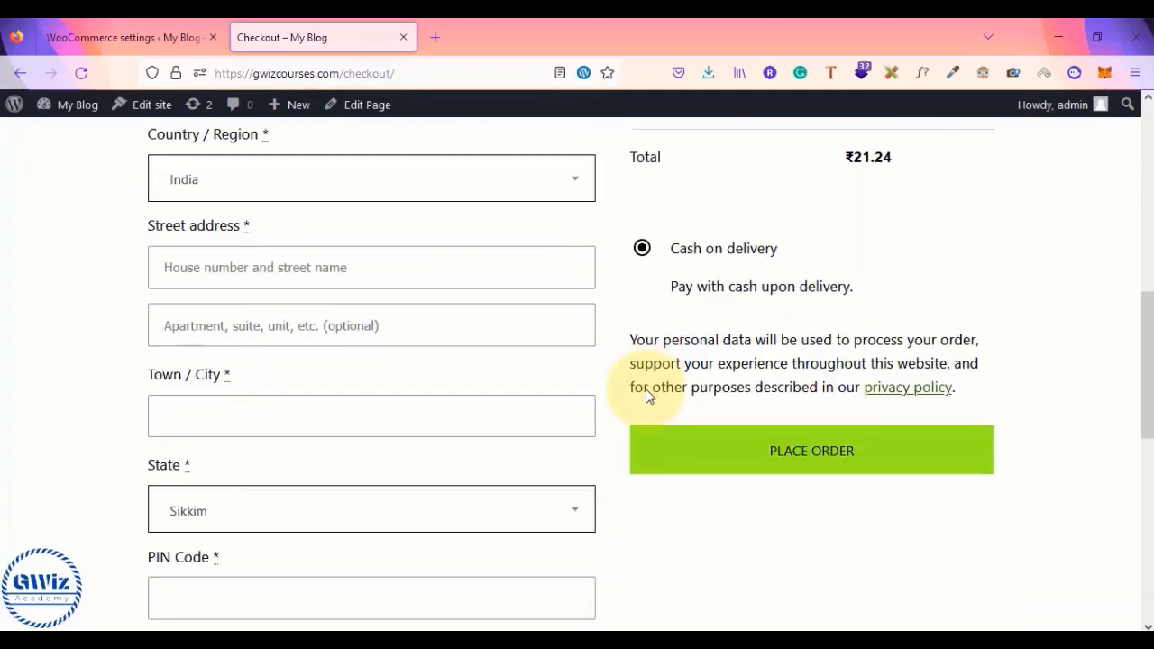
scroll(394, 374, "up", 2)
scroll(377, 536, "down", 2)
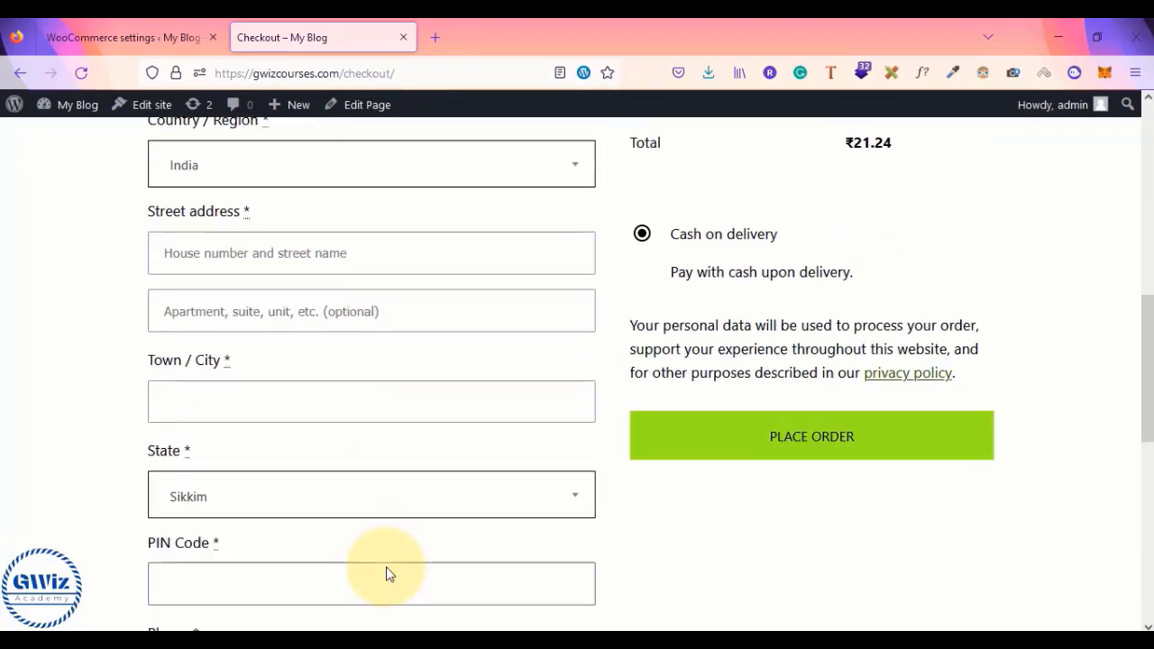
left_click(376, 471)
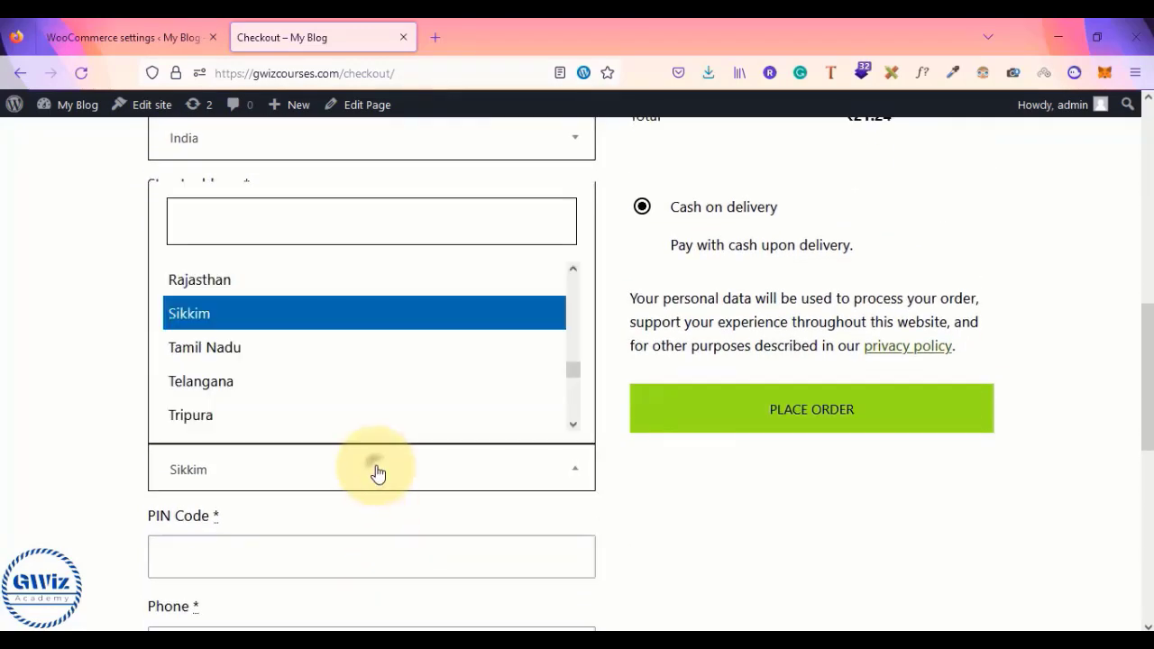
left_click(298, 380)
scroll(776, 343, "up", 2)
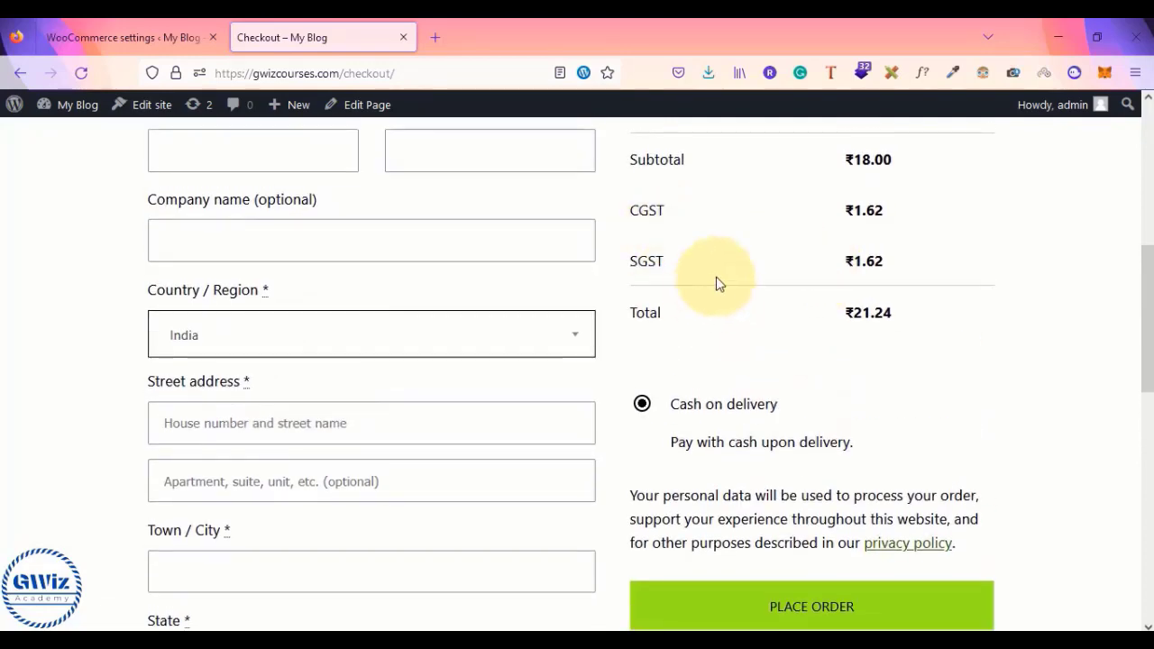
left_click(107, 35)
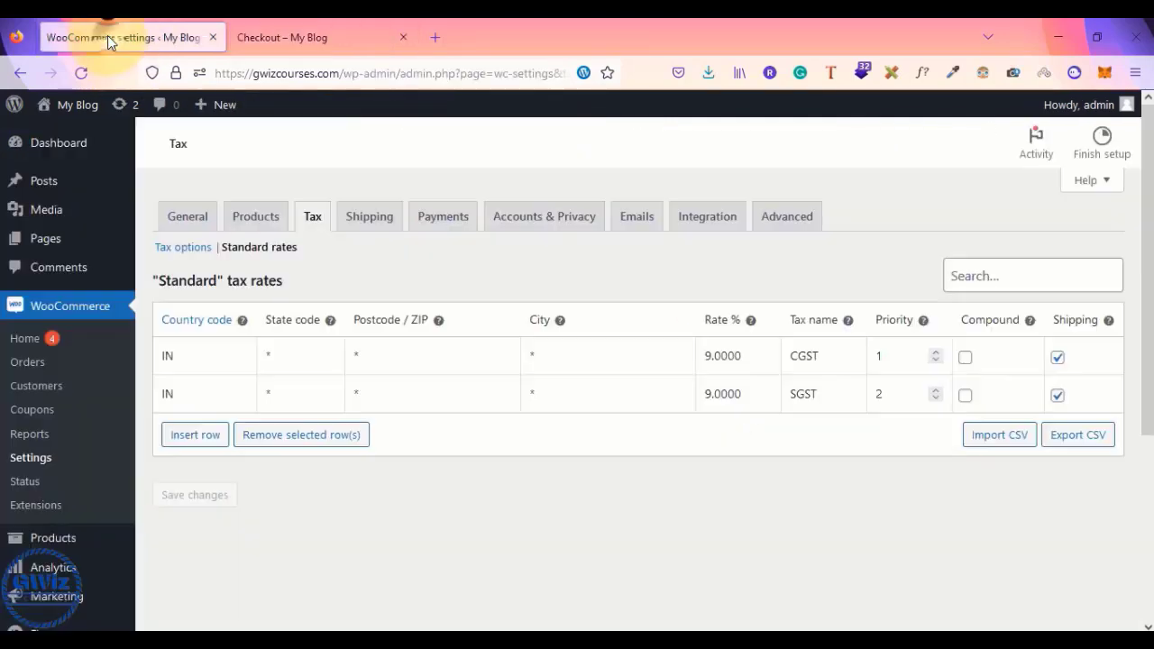
- Enter state code TS for the CGST and SGST 9% rows, save, and review their priorities
left_click(277, 354)
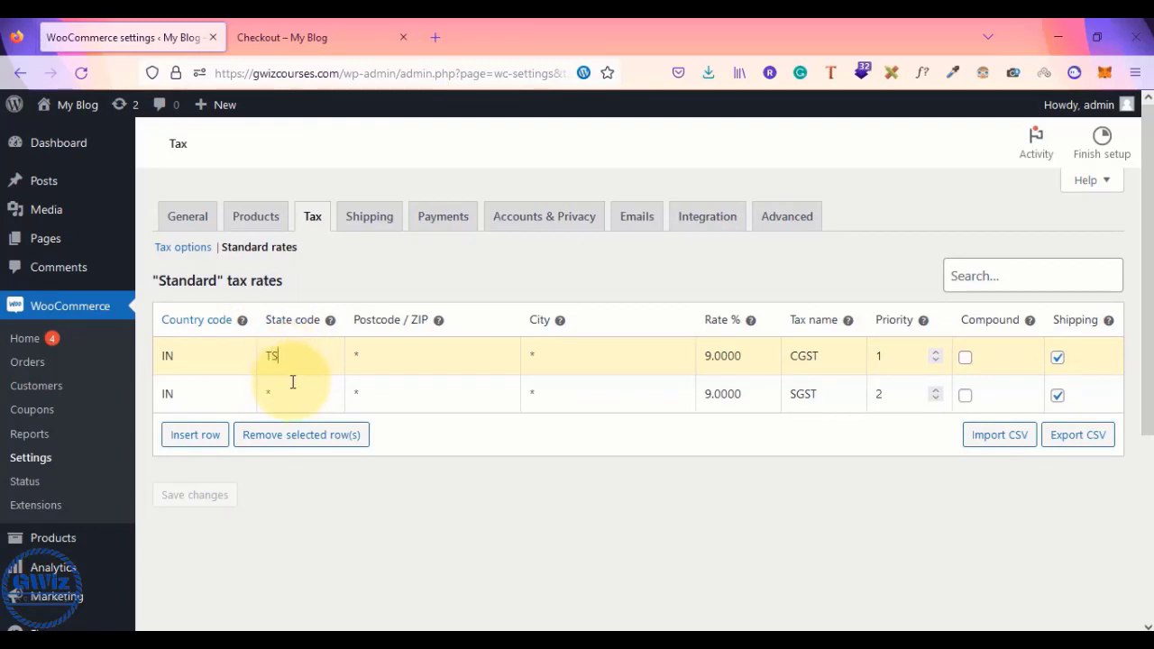
left_click(293, 393)
type("TS")
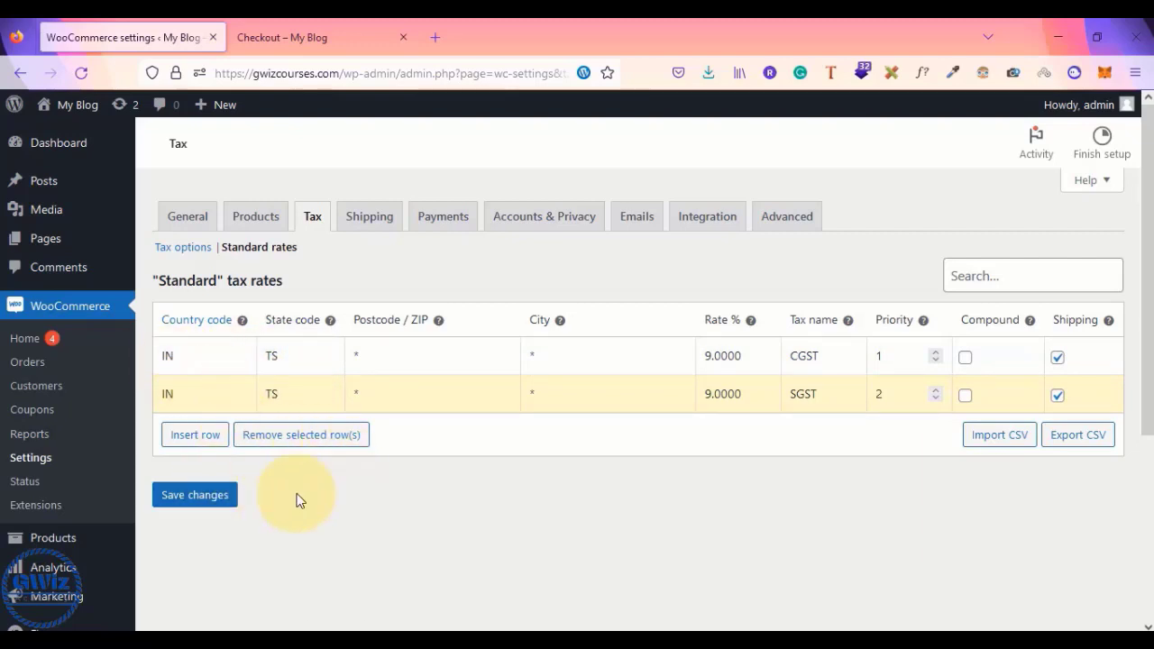
left_click(201, 501)
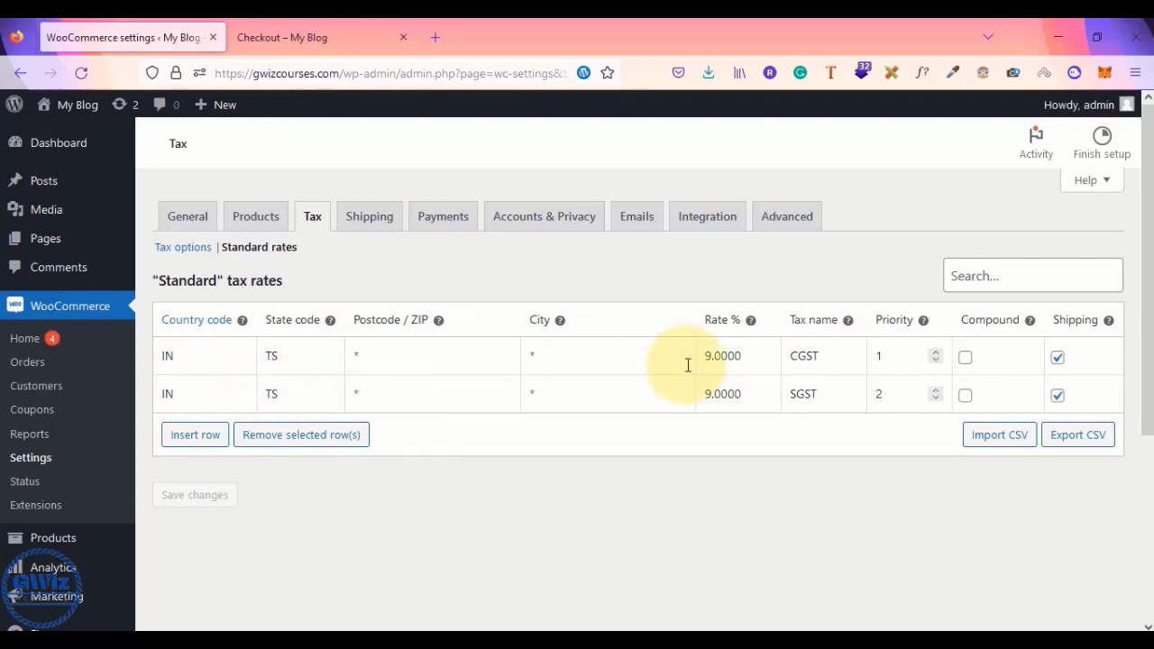
left_click_drag(794, 395, 820, 395)
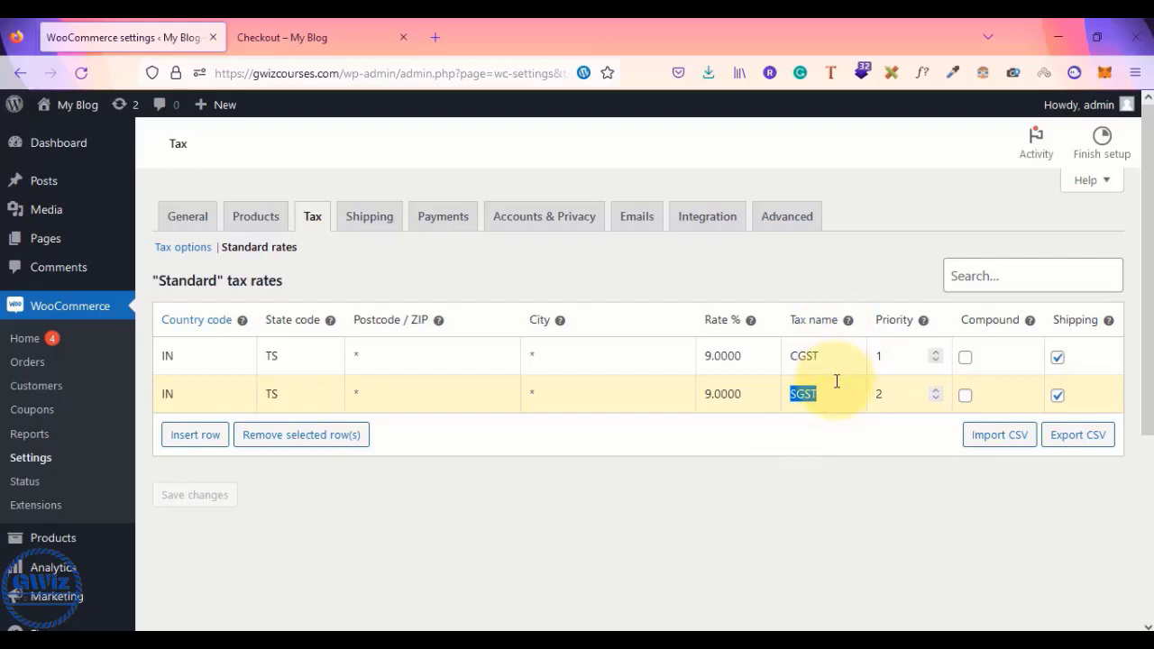
left_click(884, 356)
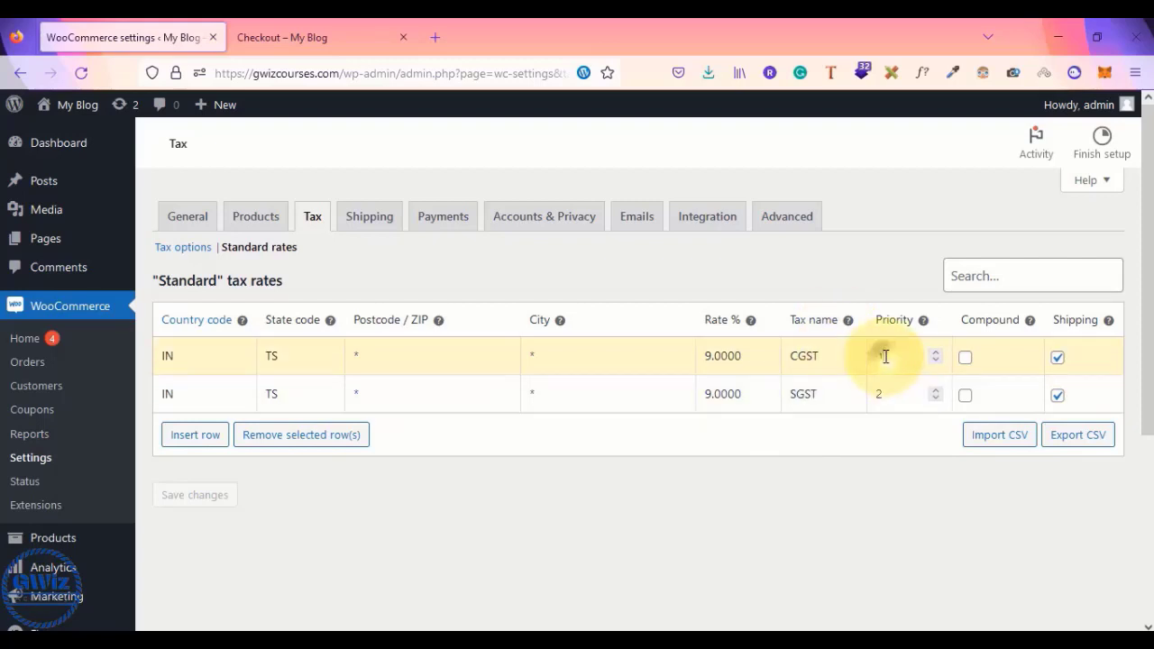
left_click(894, 395)
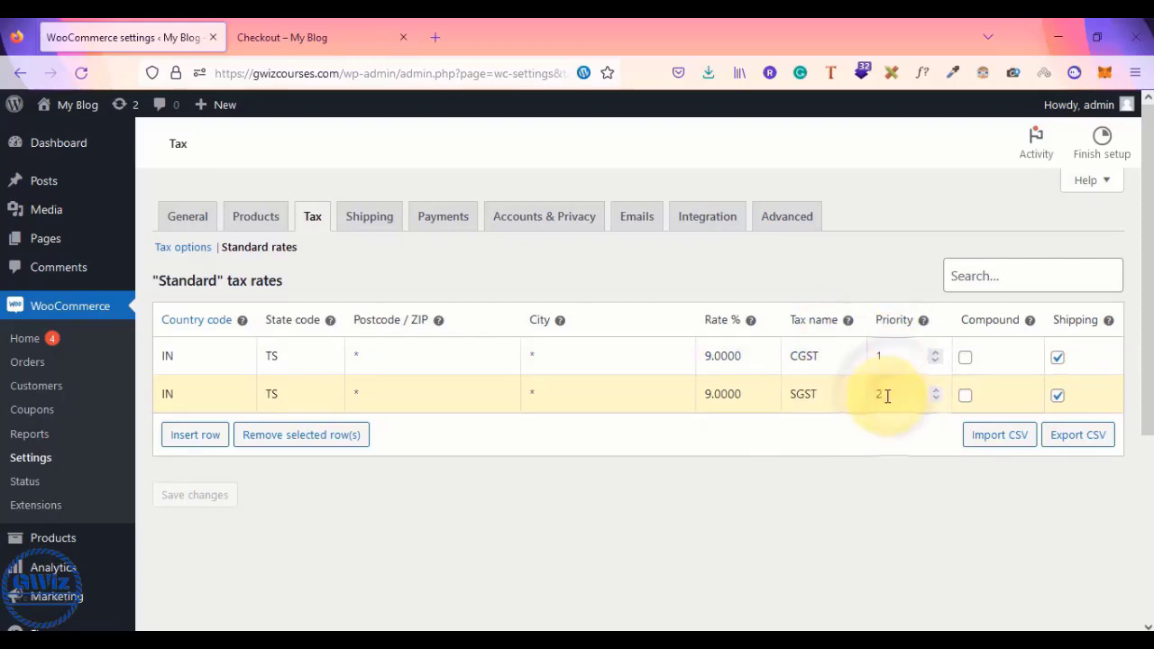
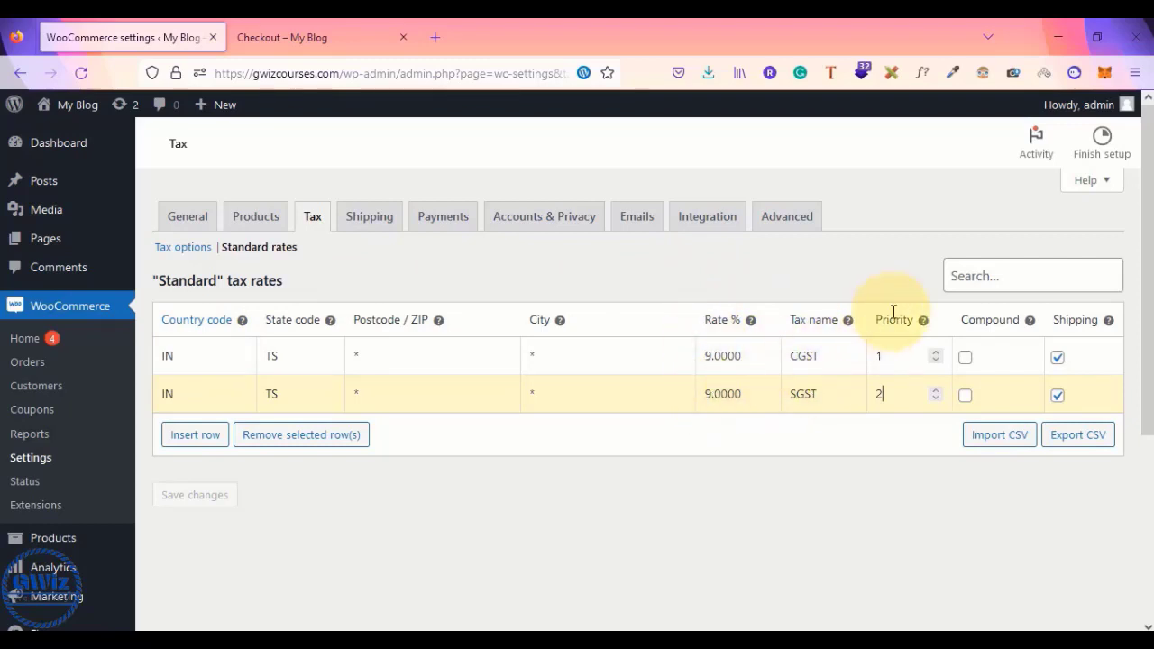
- Commit SGST priority 2, save the 9% GST rates, and view checkout's CGST and SGST charges
left_click(316, 489)
left_click(433, 523)
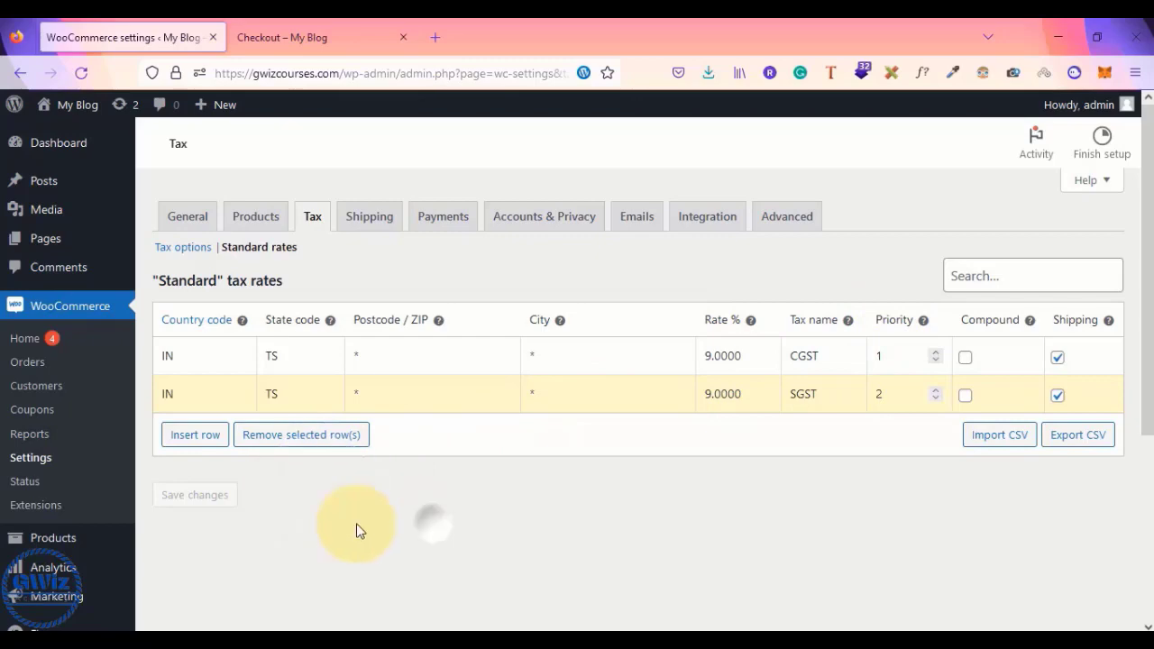
left_click(207, 487)
left_click(325, 32)
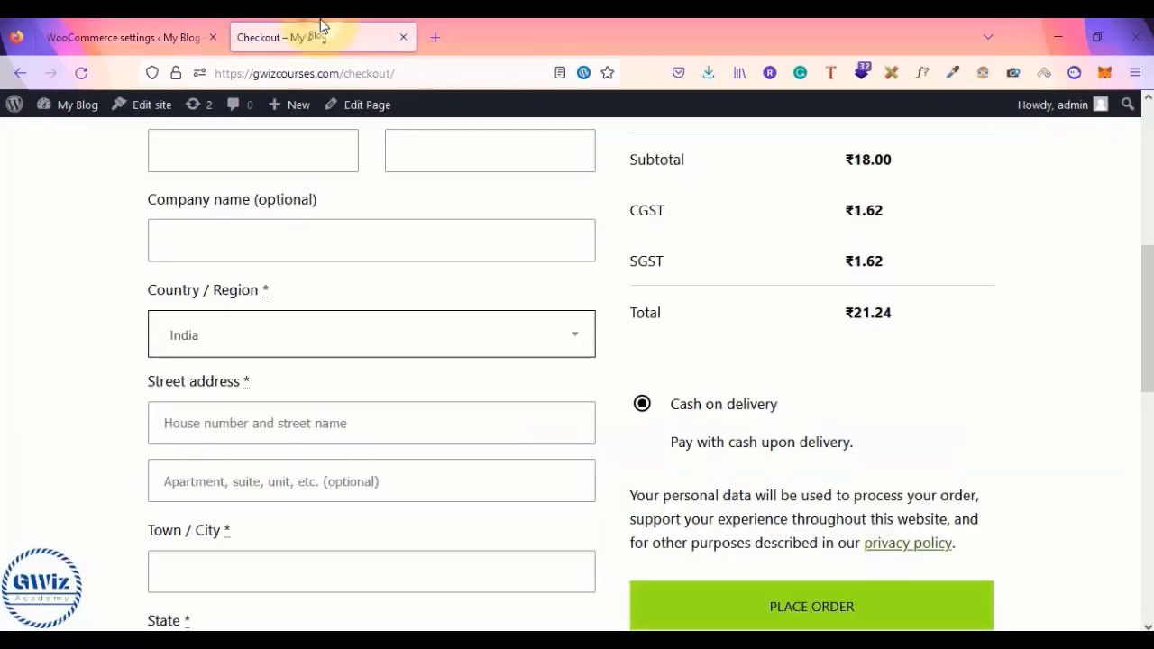
- Try Uttarakhand as billing state, then move the billing country through Hungary and Iceland to India
scroll(159, 370, "down", 3)
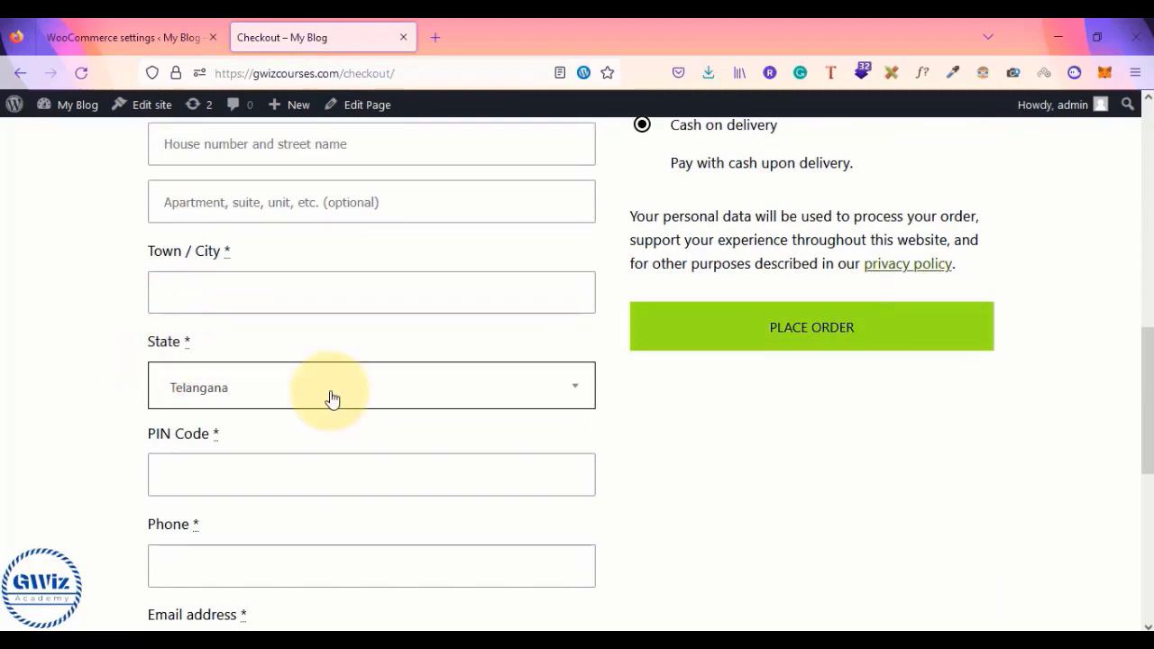
left_click(330, 400)
left_click(224, 310)
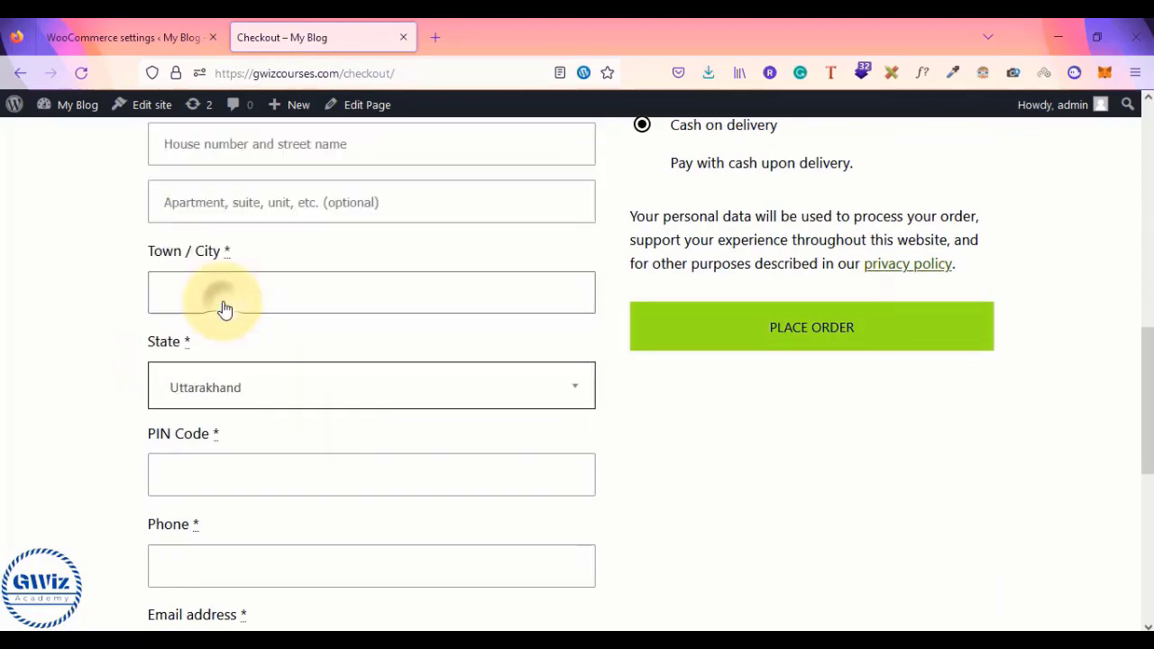
scroll(45, 393, "up", 4)
scroll(45, 390, "down", 3)
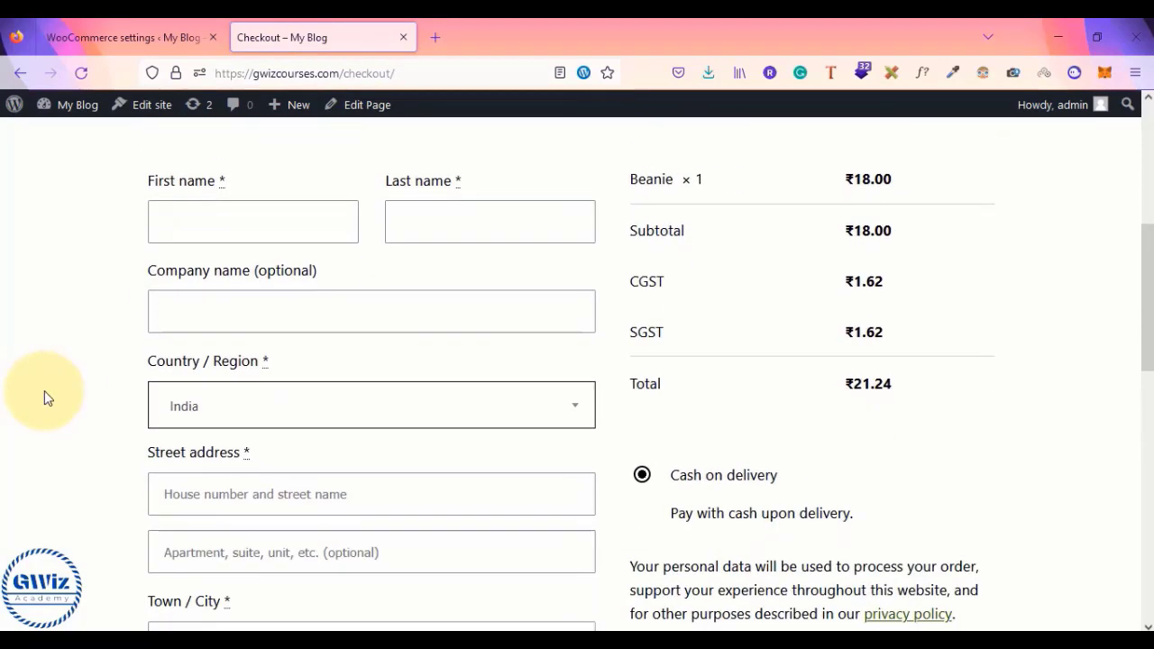
left_click(120, 36)
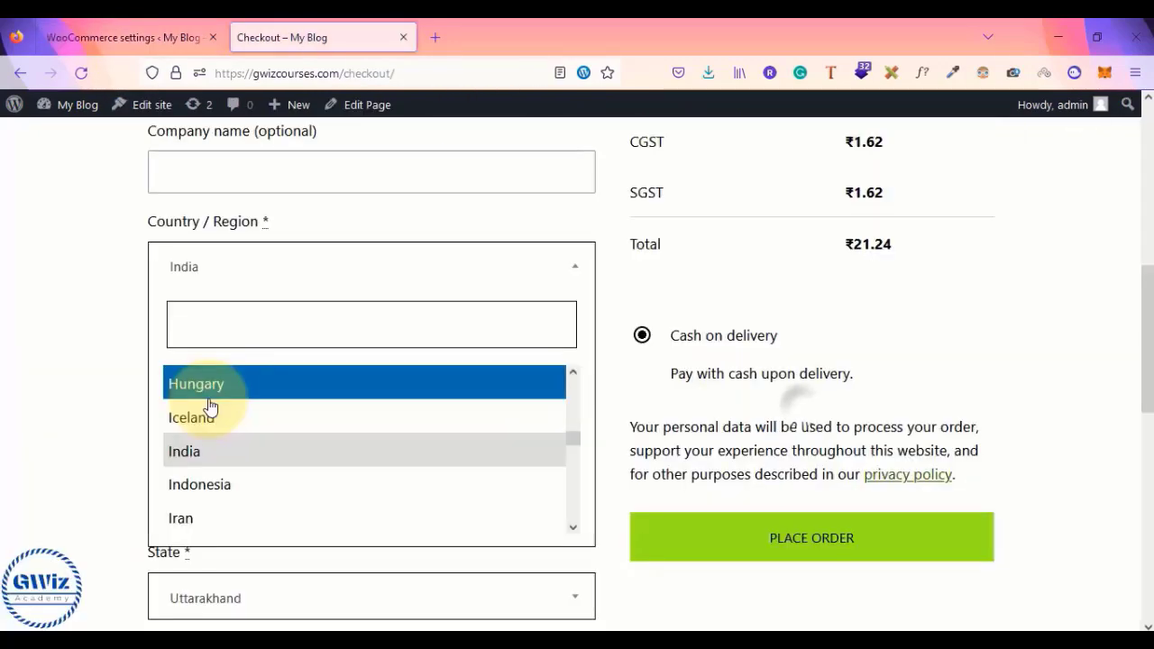
left_click(207, 396)
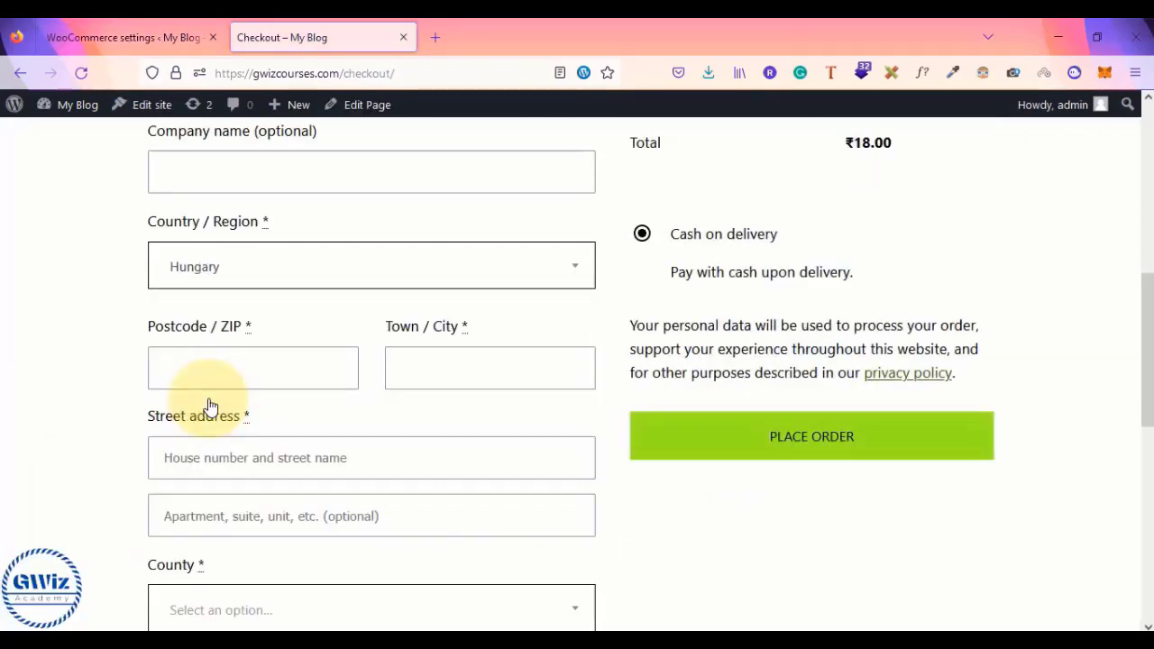
scroll(211, 406, "up", 4)
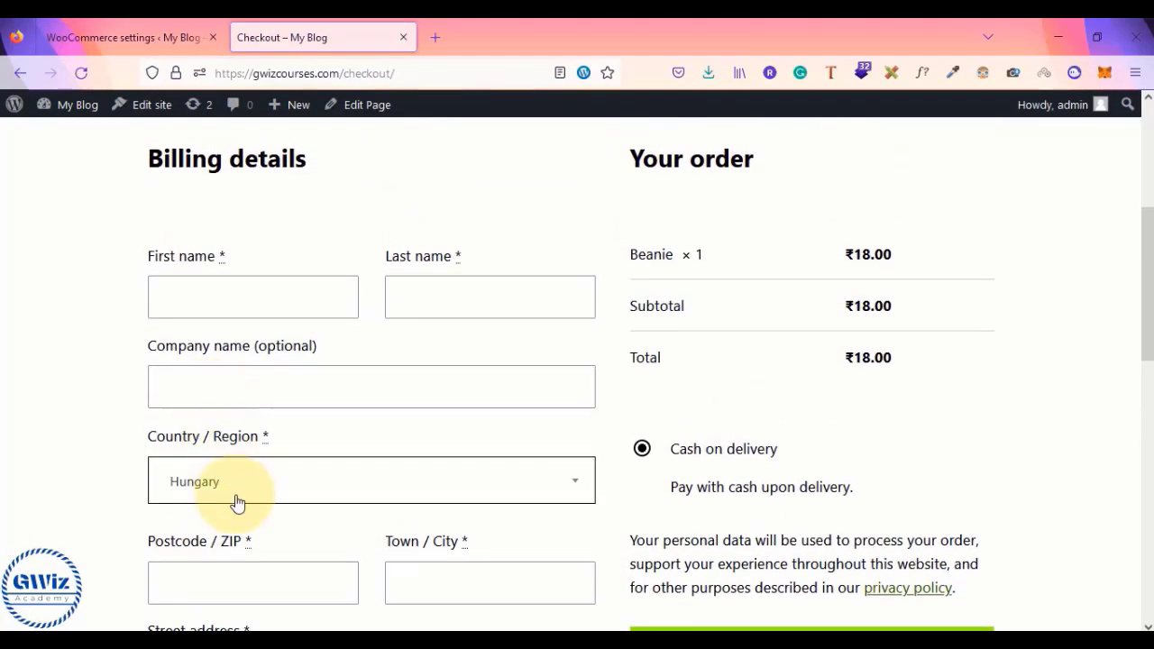
scroll(238, 502, "down", 5)
left_click(328, 397)
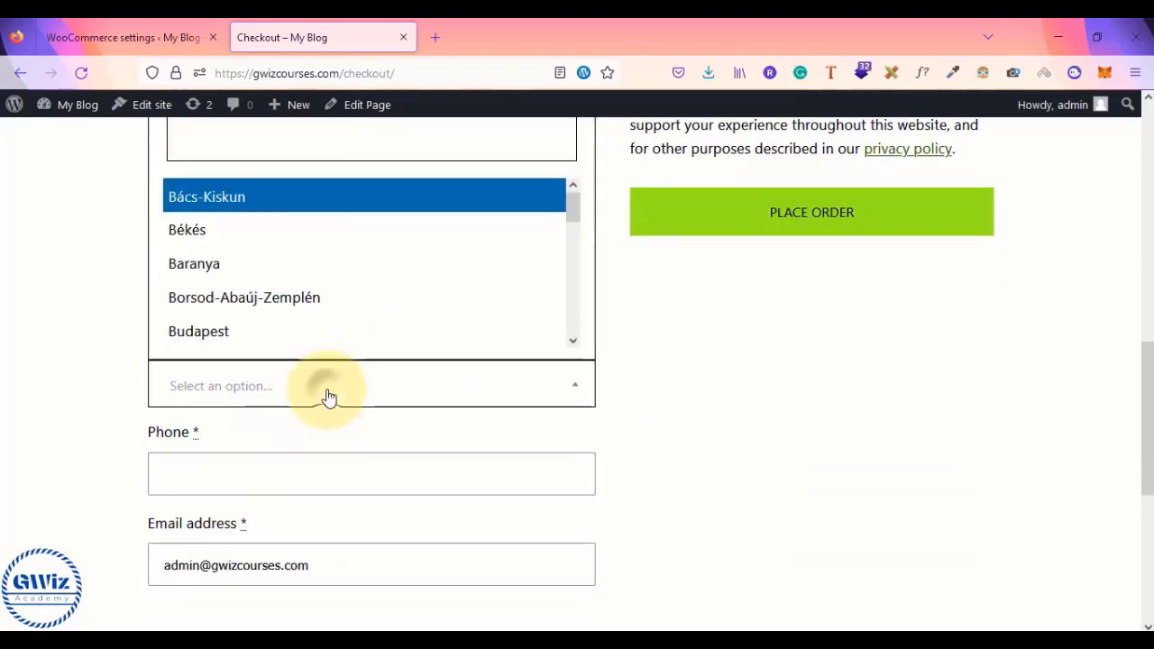
scroll(98, 384, "up", 5)
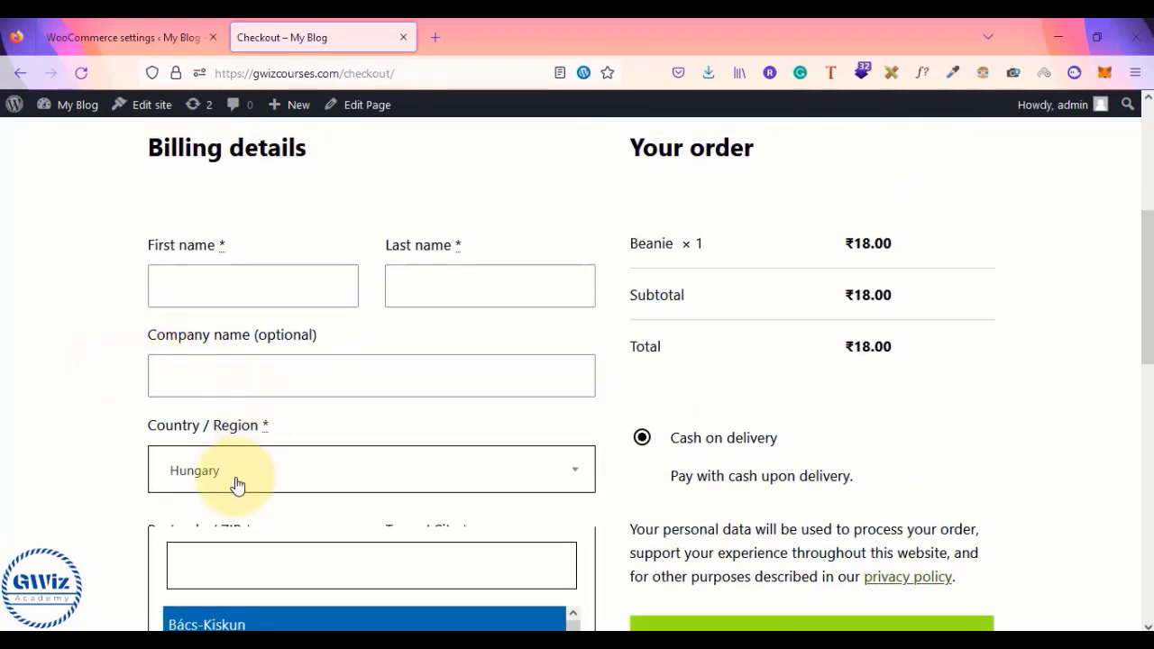
left_click(238, 484)
scroll(259, 347, "up", 2)
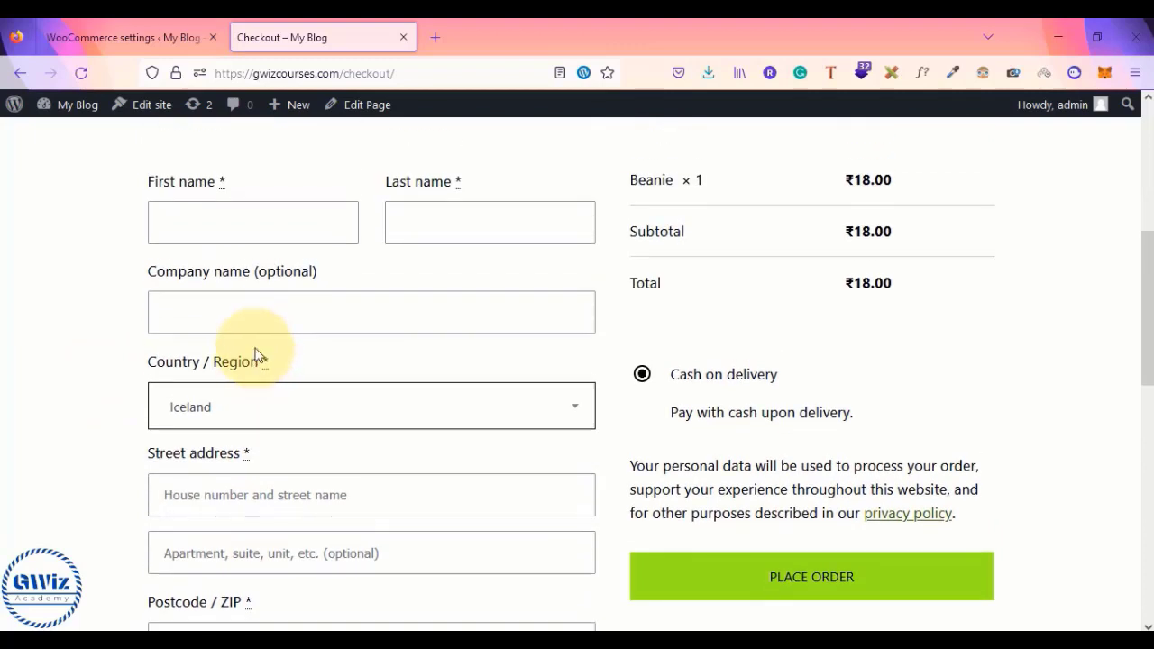
key("Down")
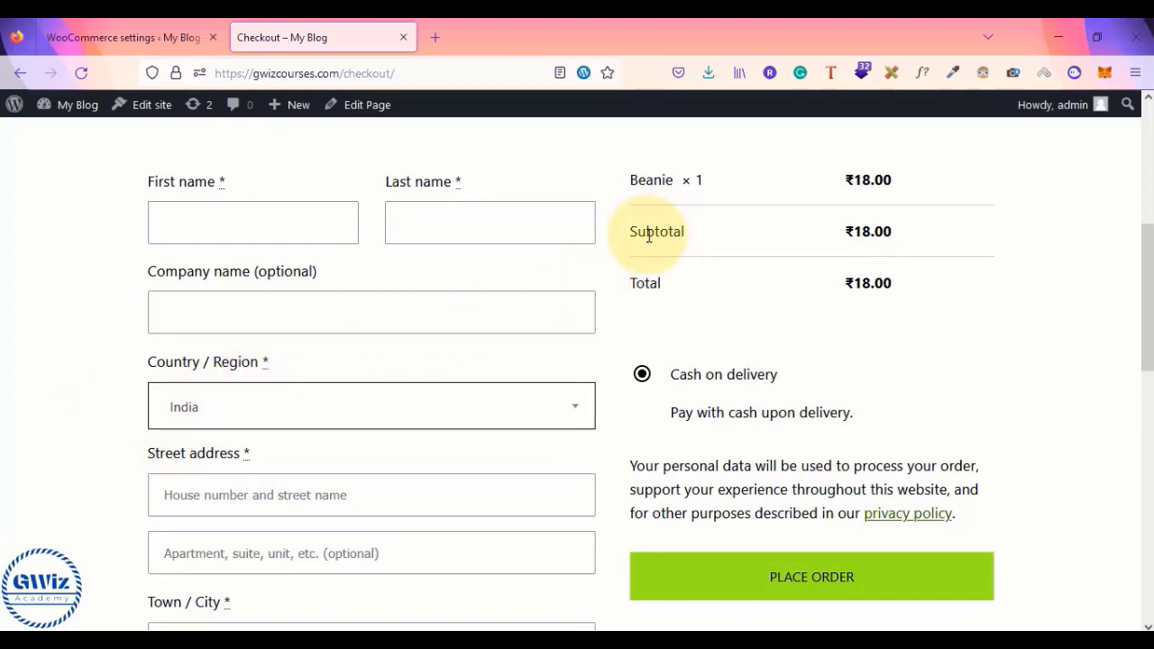
scroll(649, 235, "up", 2)
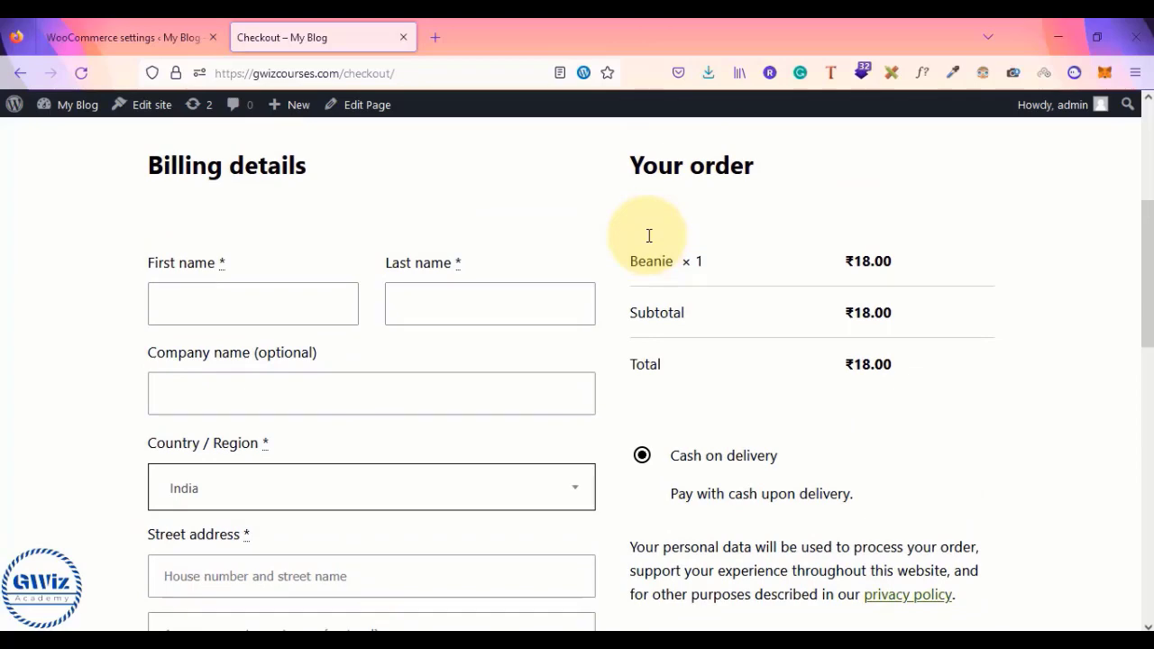
scroll(649, 235, "down", 5)
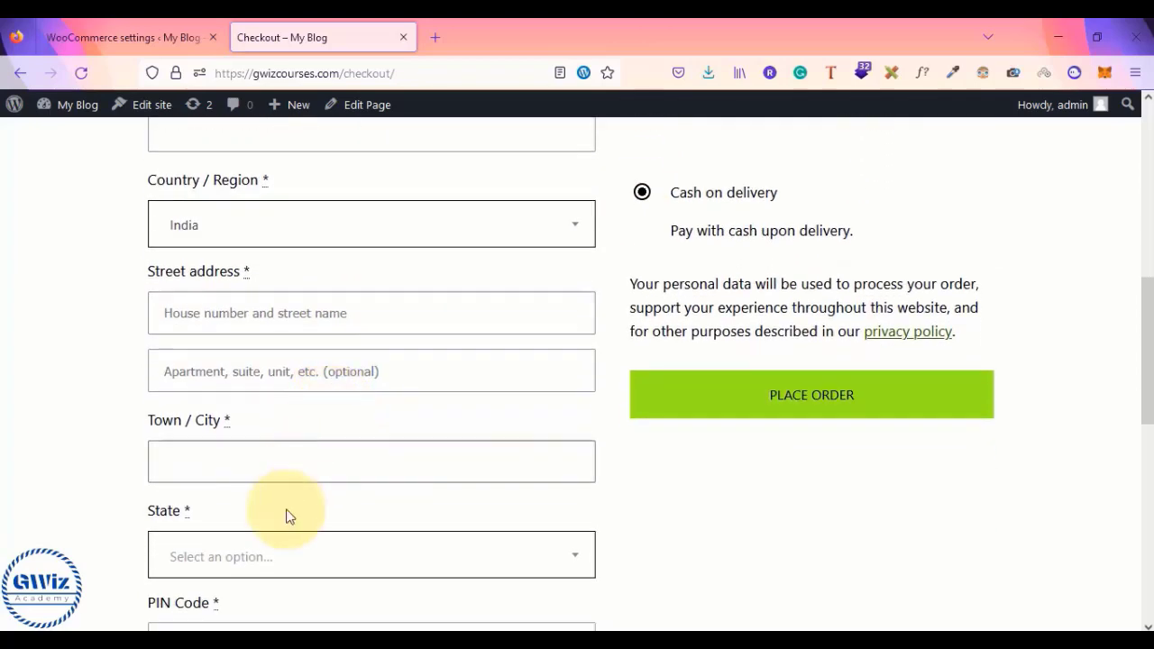
- Set the billing state to Andhra Pradesh, then change it to Telangana
left_click(272, 582)
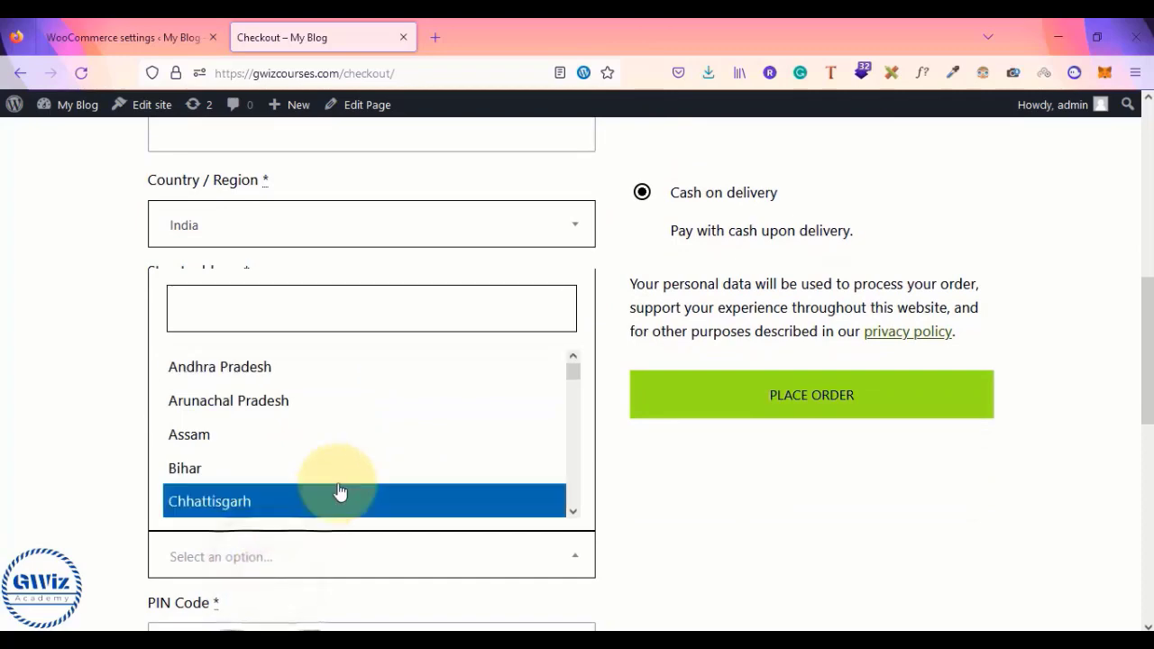
left_click(367, 370)
scroll(733, 505, "up", 3)
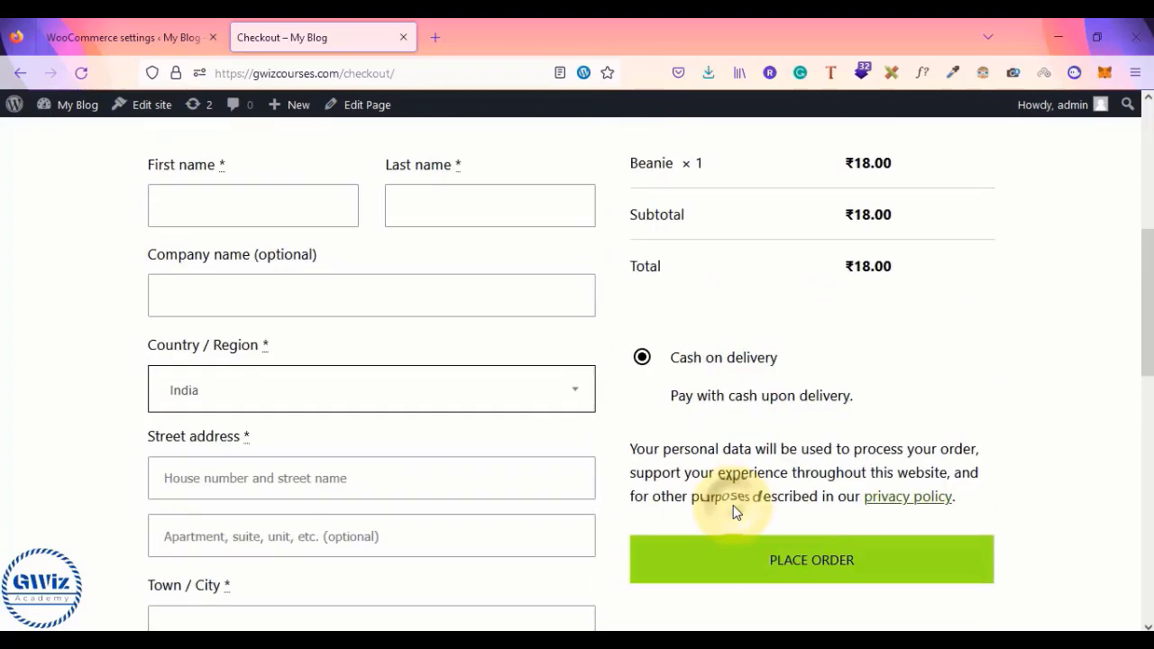
scroll(649, 387, "down", 3)
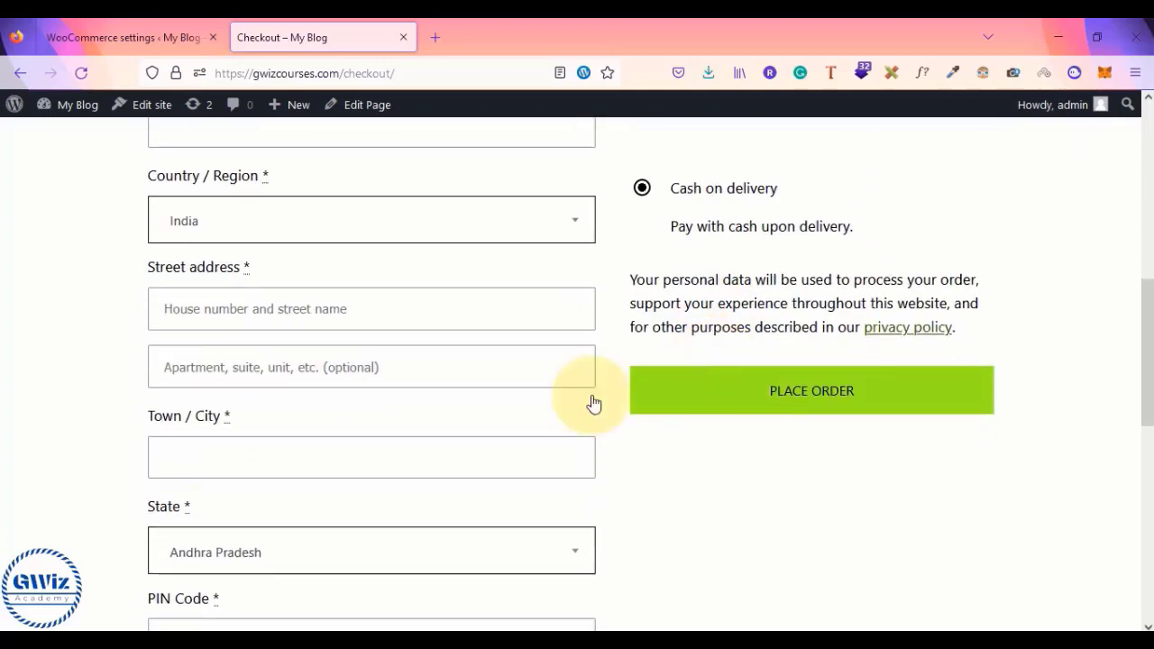
left_click(279, 543)
scroll(306, 493, "down", 8)
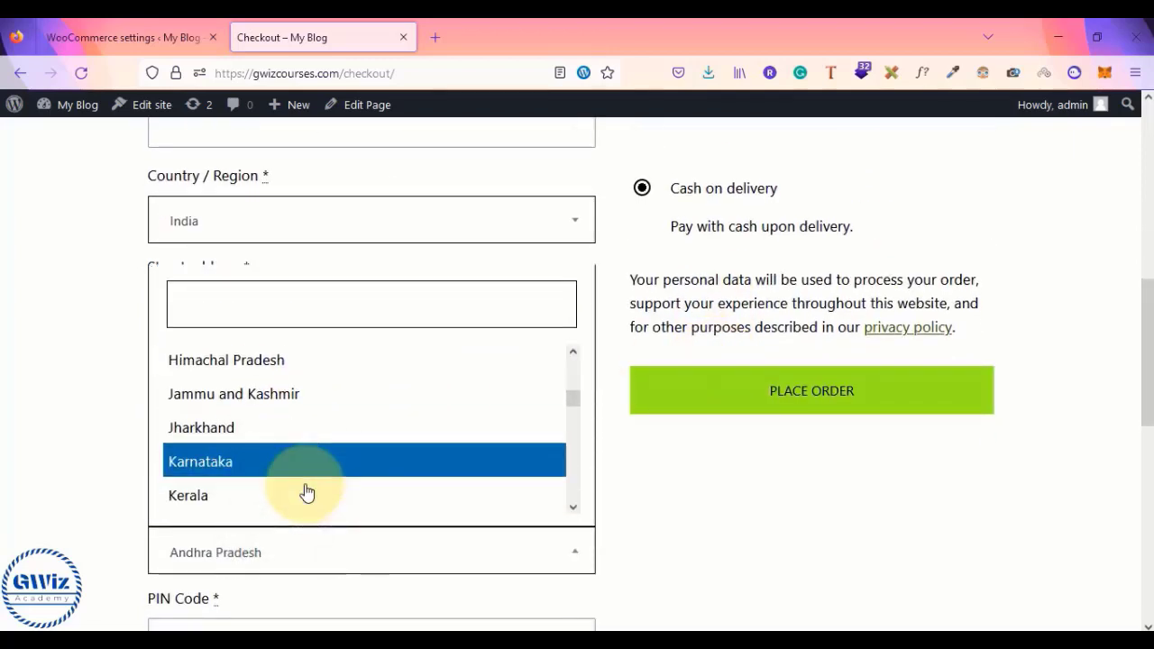
scroll(322, 412, "down", 3)
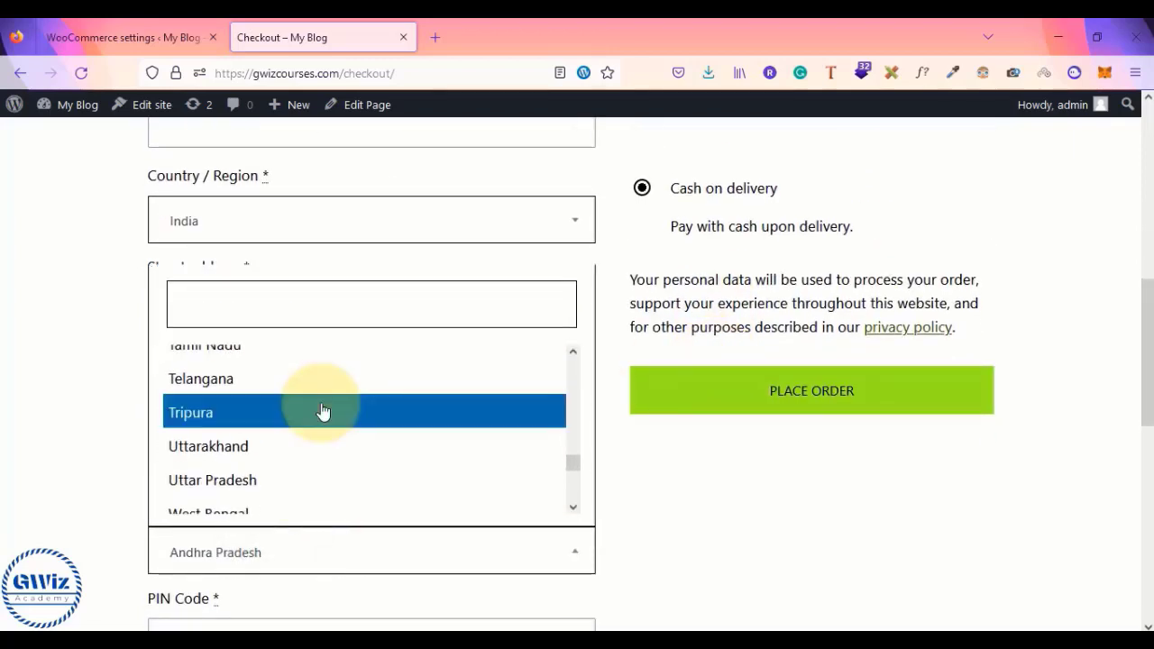
left_click(261, 379)
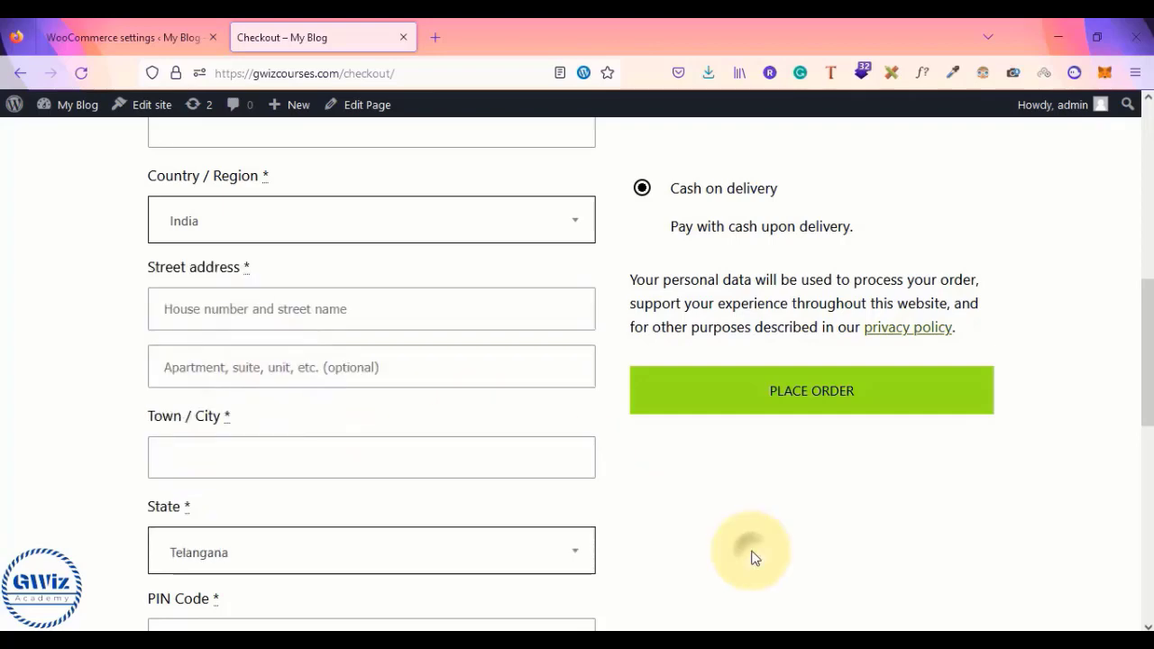
scroll(731, 555, "down", 3)
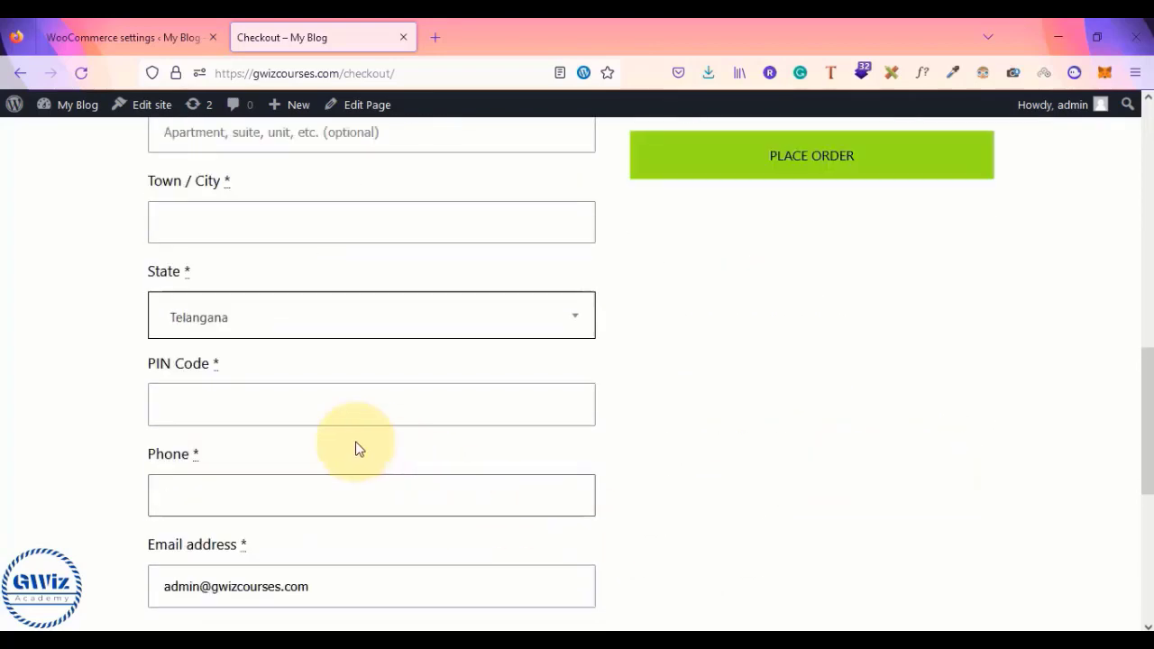
scroll(677, 439, "up", 6)
scroll(677, 438, "down", 4)
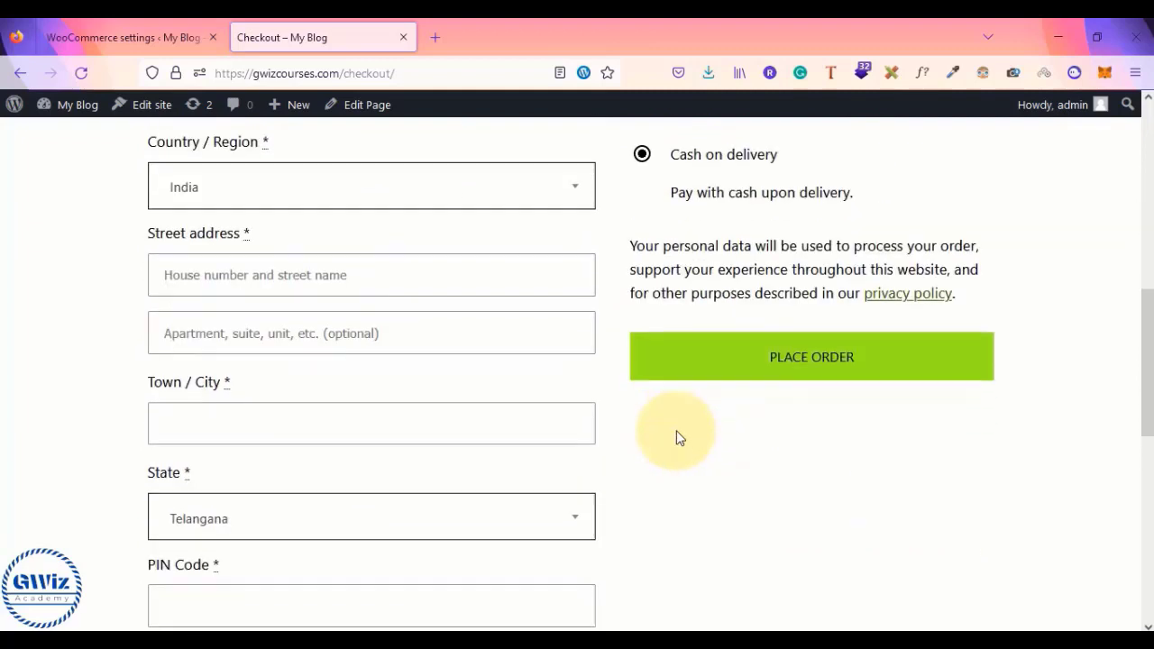
scroll(379, 477, "down", 2)
- Autofill the billing PIN code and phone number, then reload the checkout page
left_click(240, 449)
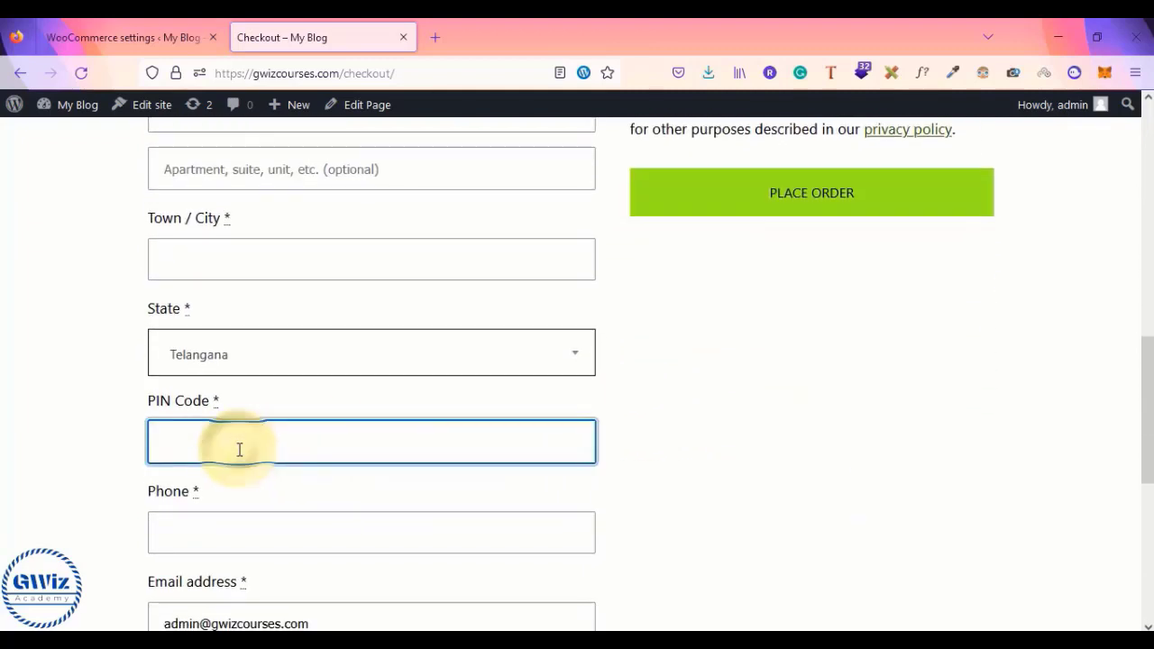
type("5000")
key("Down")
key("Return")
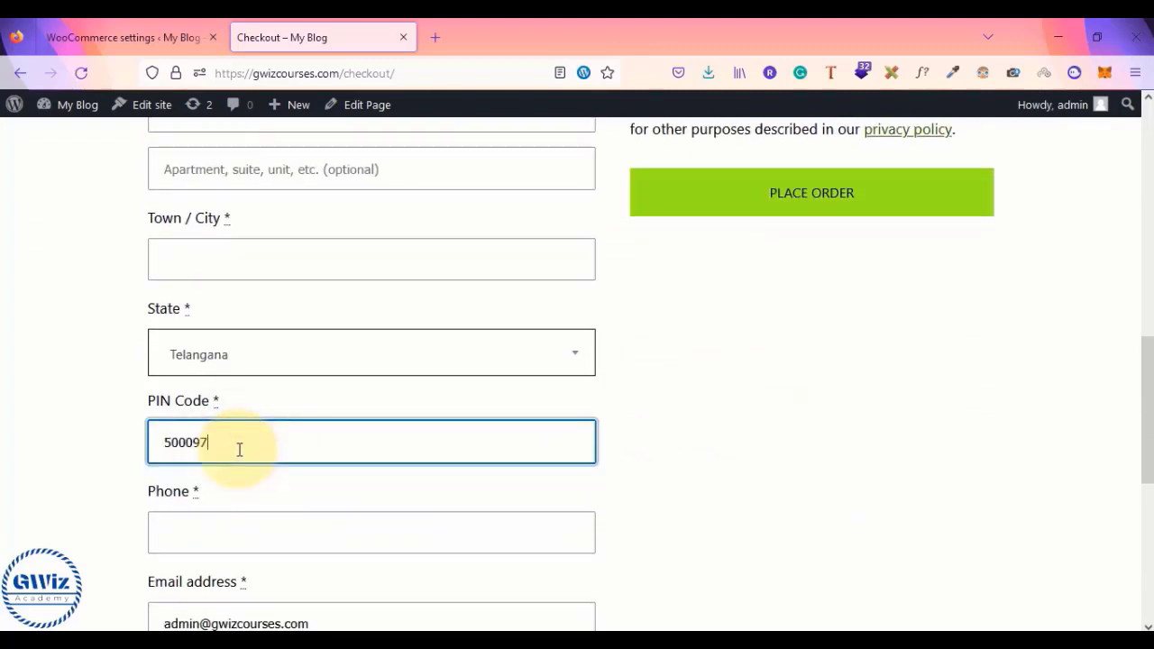
key("Tab")
type("12")
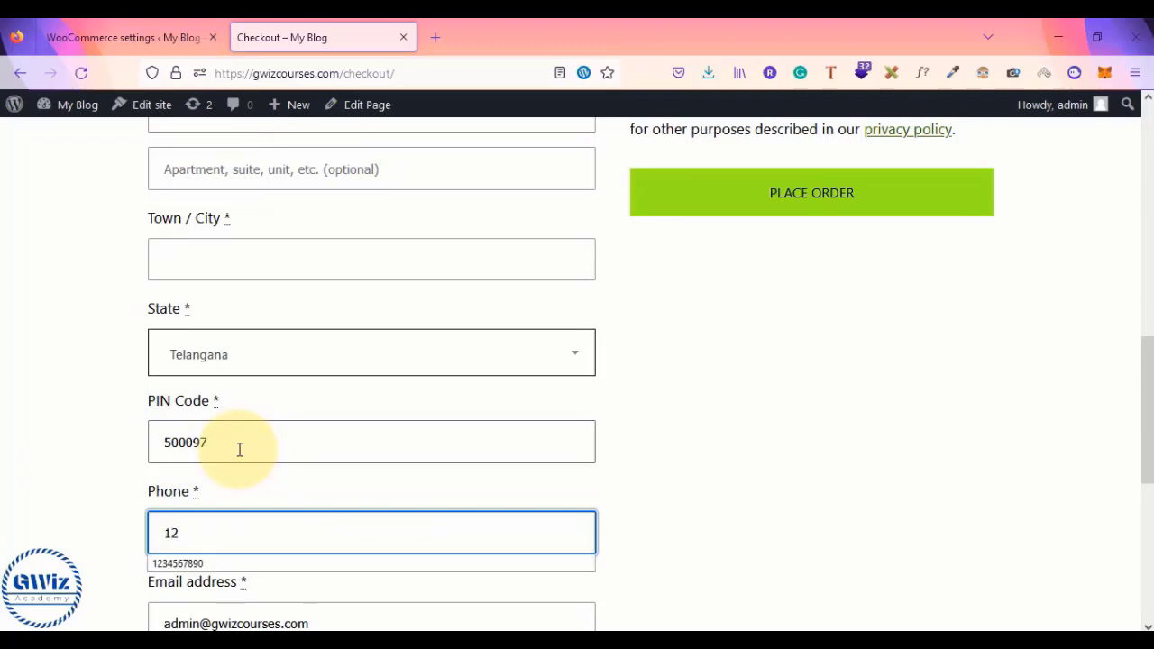
key("Down")
key("Return")
left_click(823, 511)
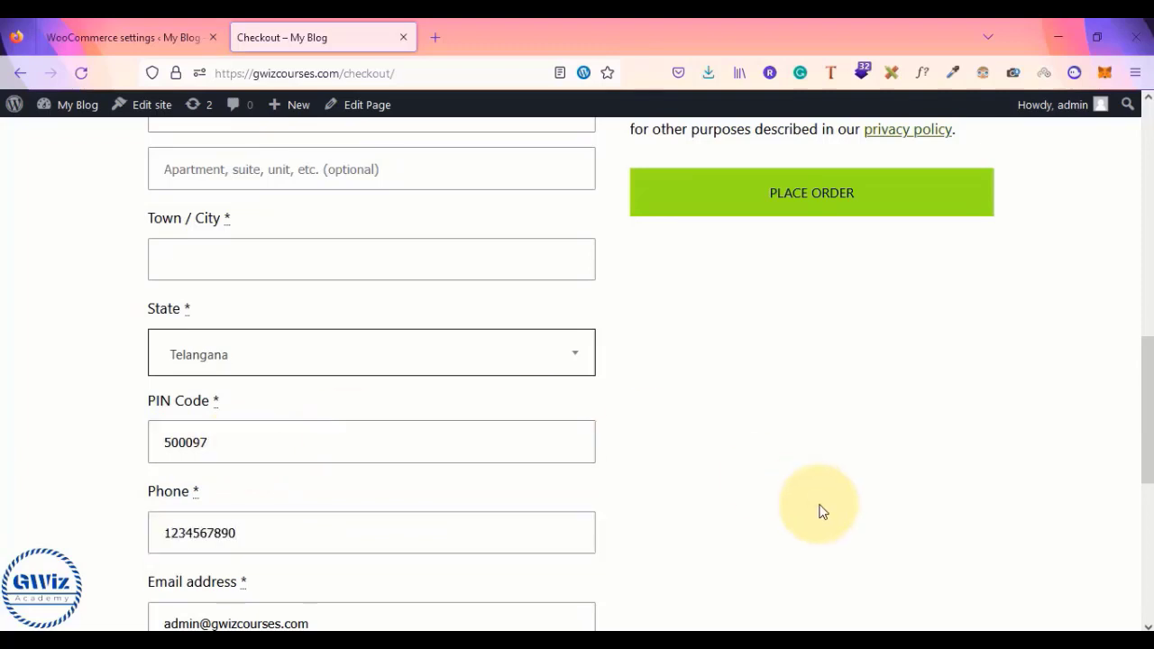
scroll(821, 510, "down", 2)
left_click(433, 78)
key("Return")
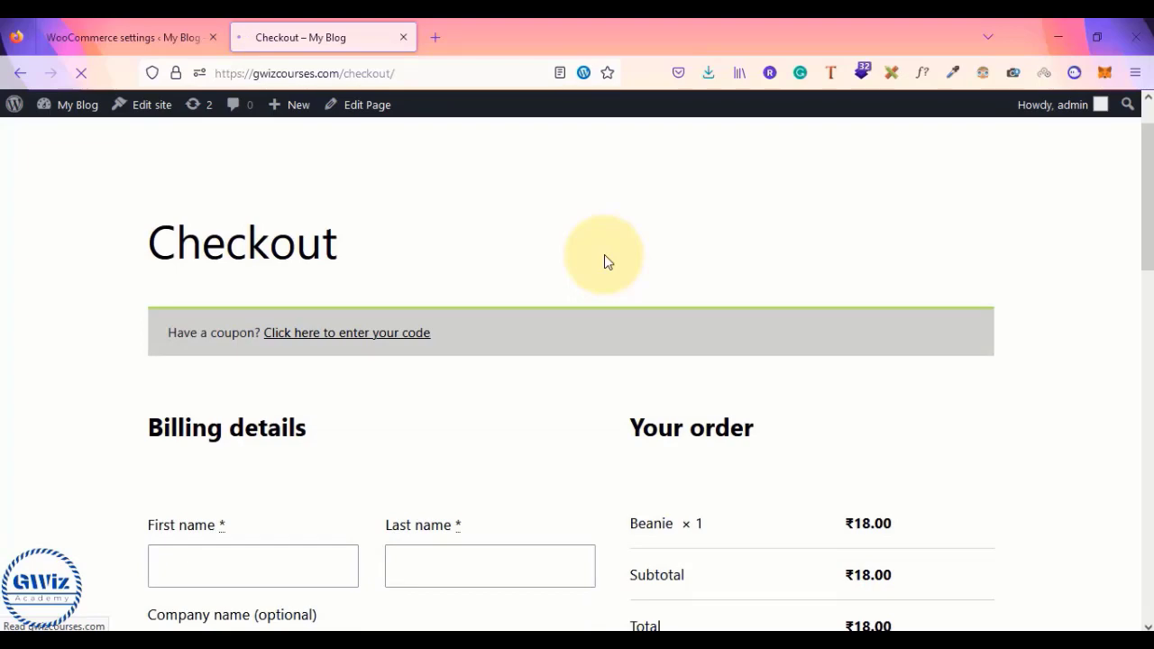
- Review the checkout totals, set the billing state to Odisha, and reload the page
scroll(605, 262, "down", 5)
scroll(604, 261, "down", 2)
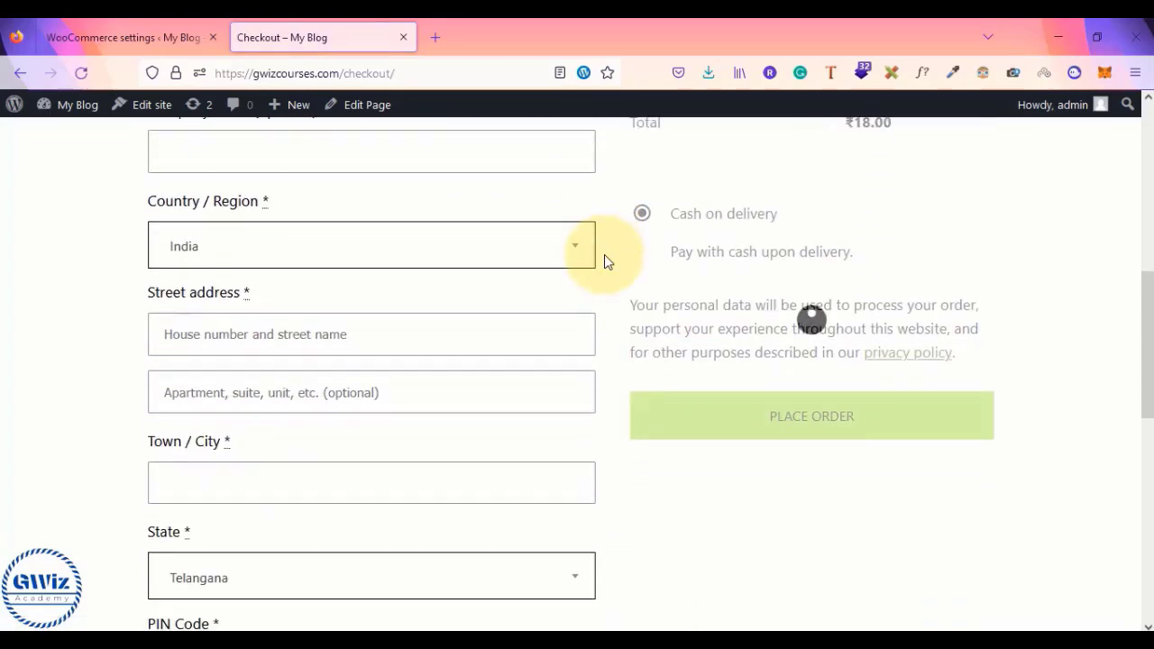
scroll(605, 261, "up", 2)
scroll(605, 262, "down", 1)
scroll(607, 260, "down", 4)
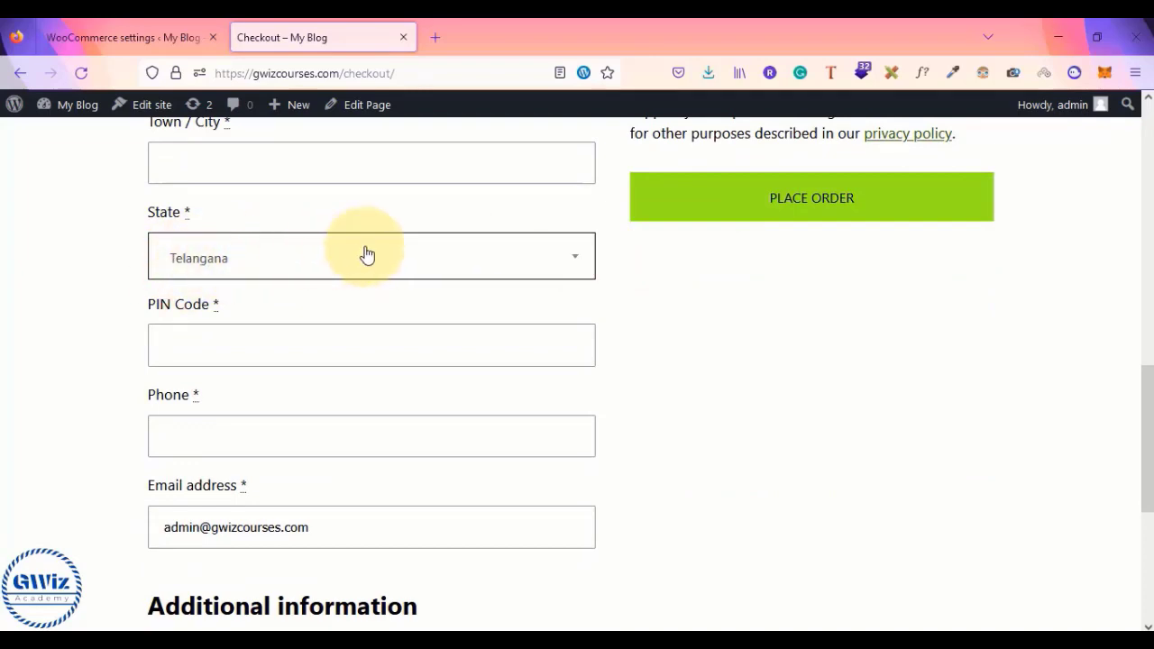
scroll(369, 253, "up", 6)
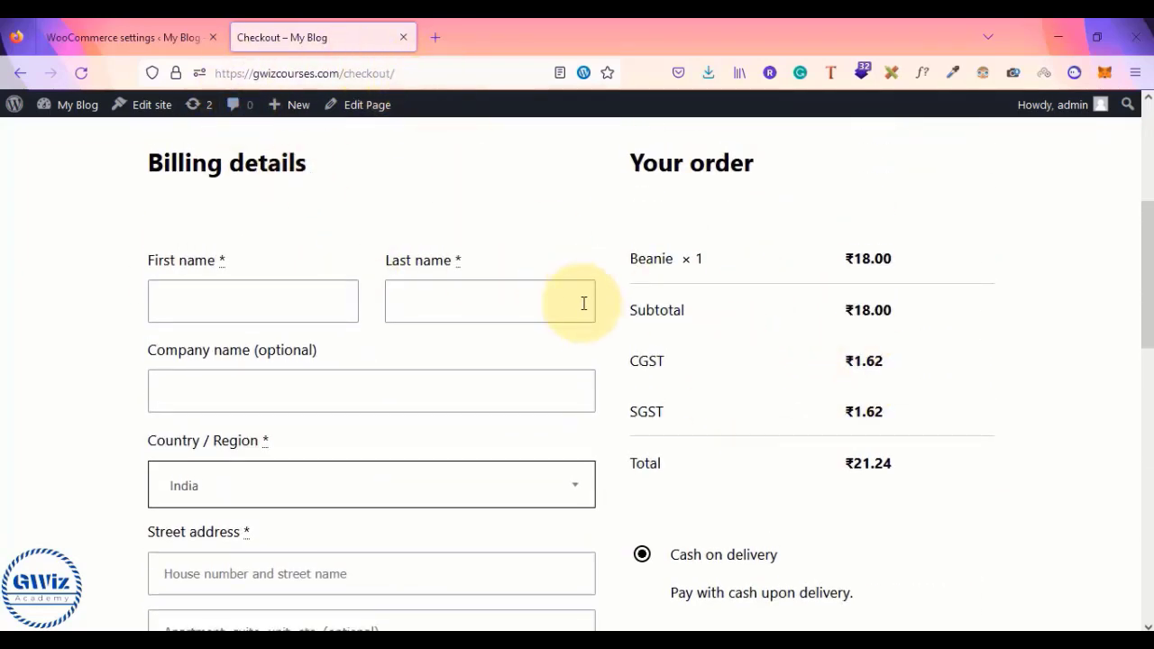
scroll(505, 378, "down", 3)
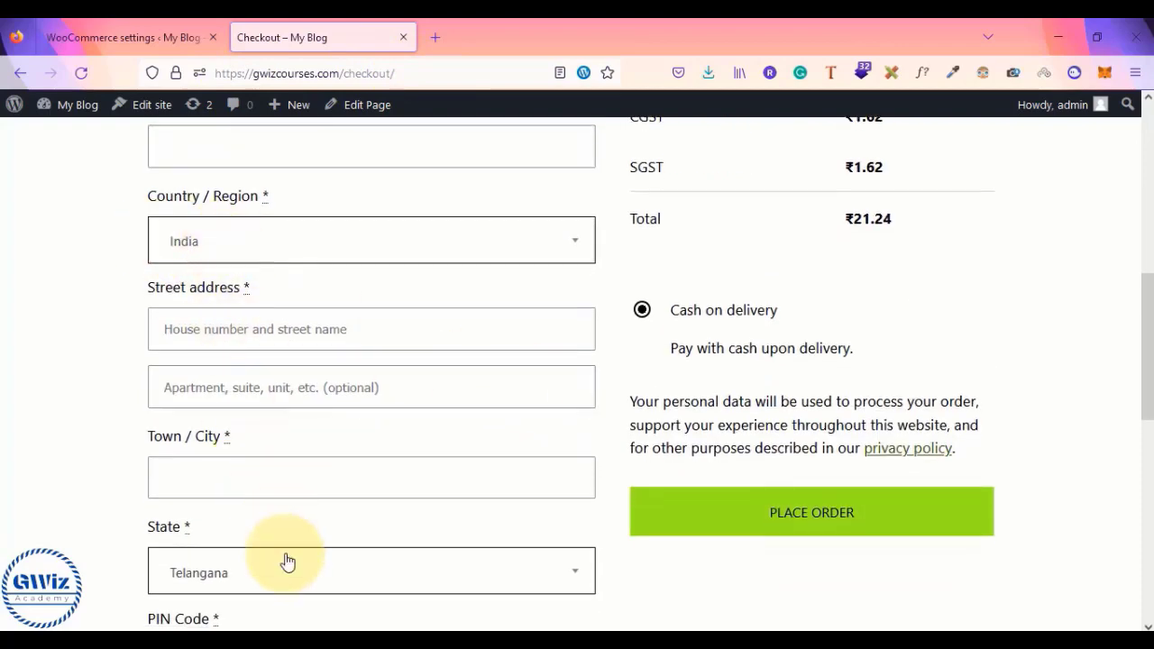
scroll(284, 559, "down", 1)
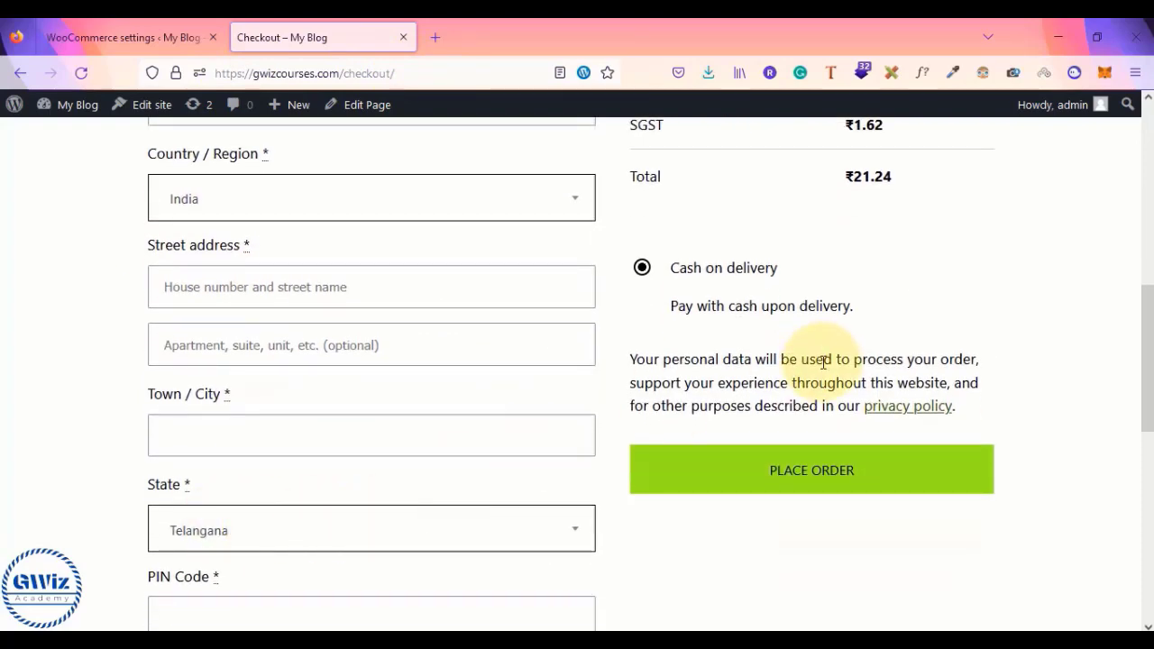
scroll(819, 356, "up", 3)
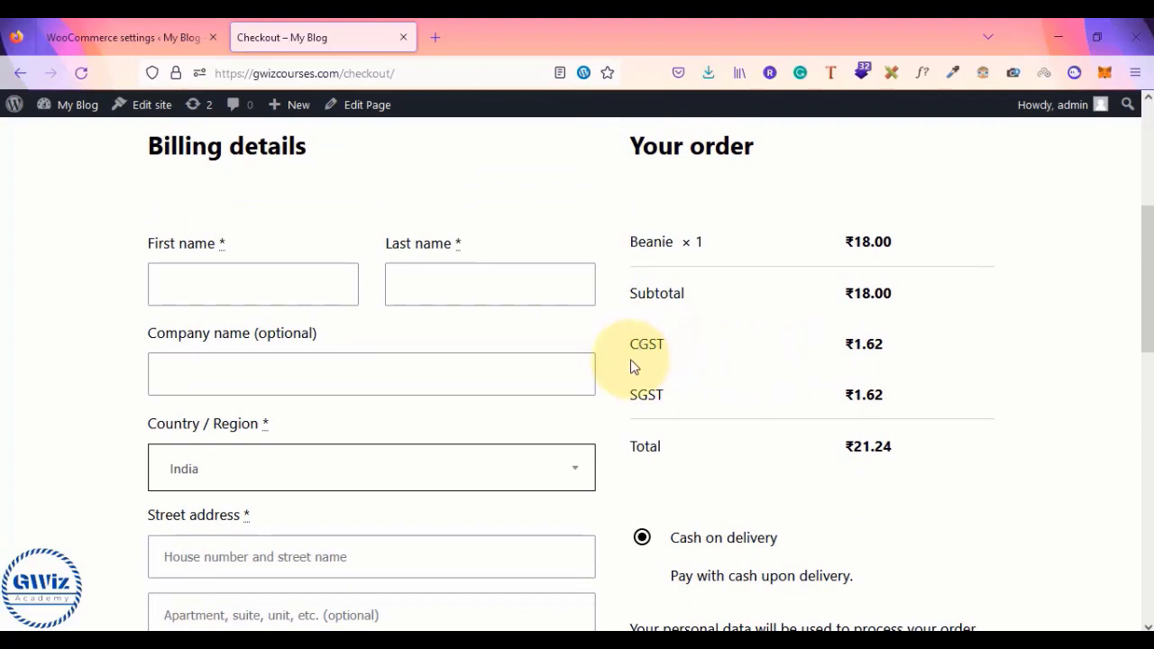
scroll(627, 365, "down", 3)
left_click(386, 493)
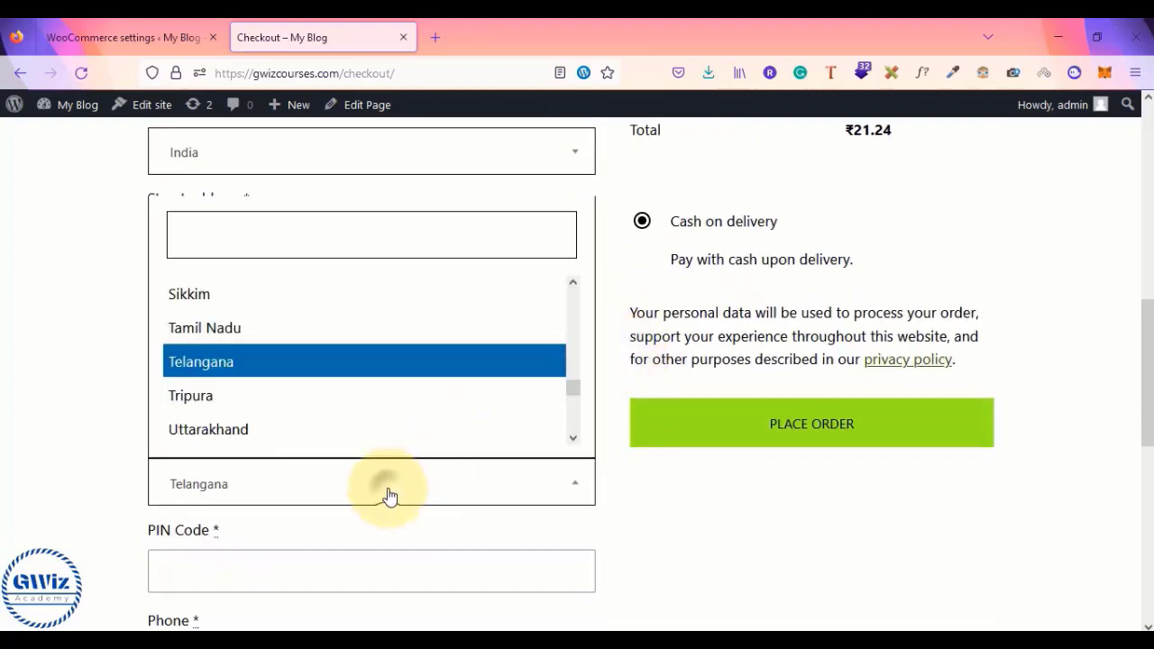
scroll(361, 341, "up", 2)
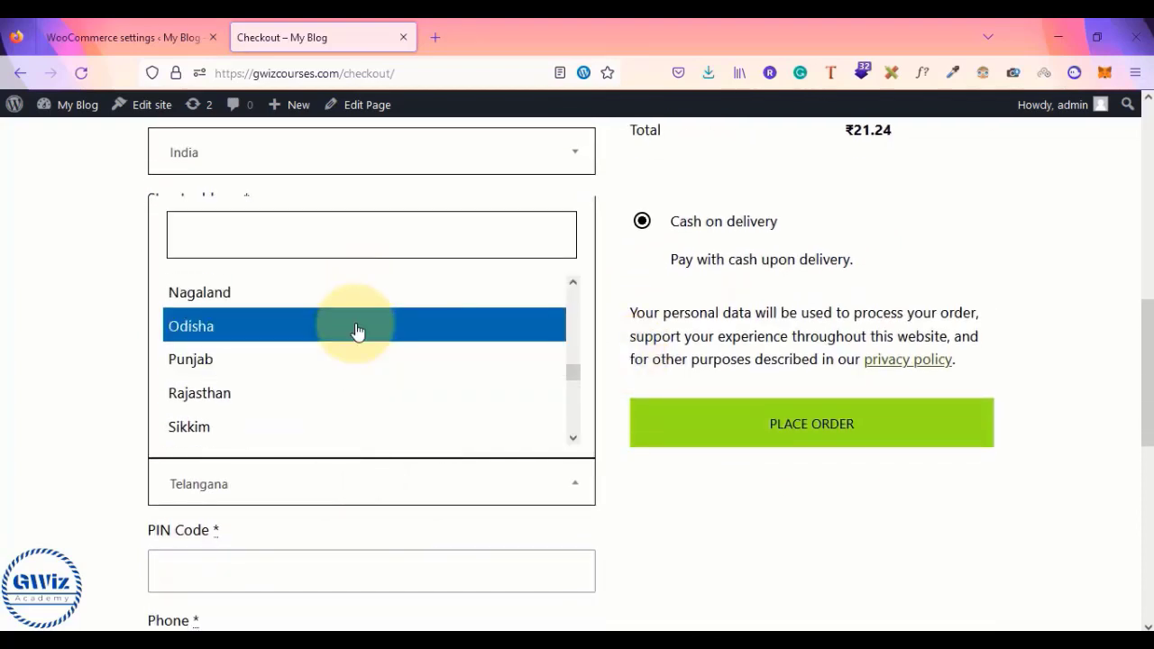
left_click(357, 326)
scroll(355, 330, "up", 3)
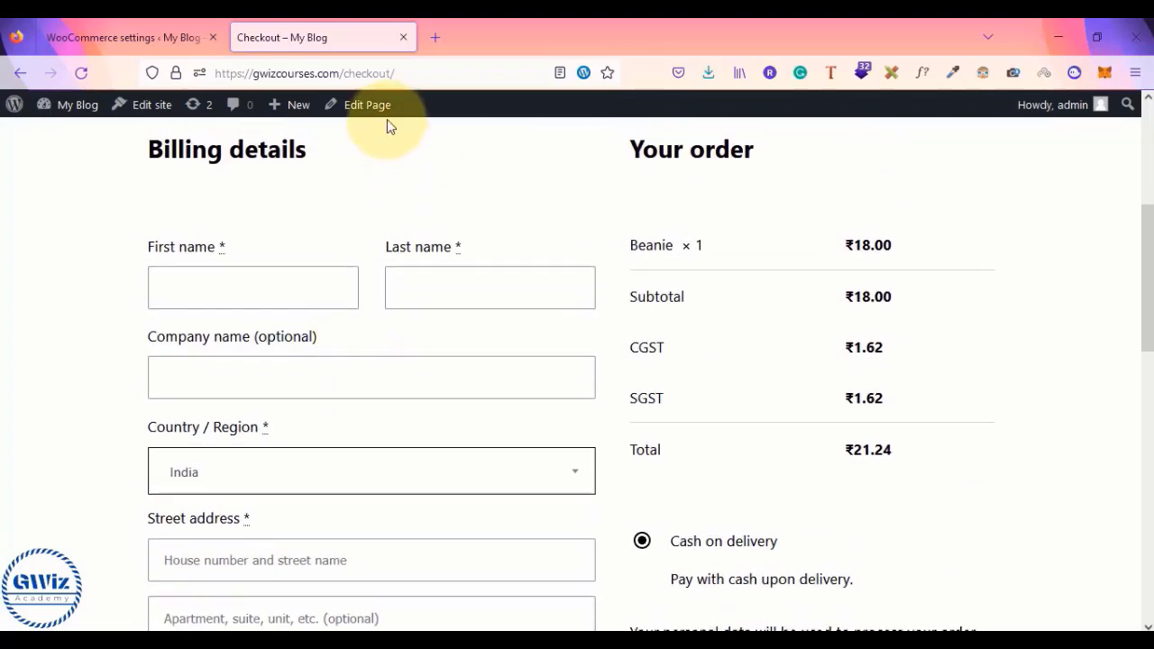
left_click(432, 83)
key("Return")
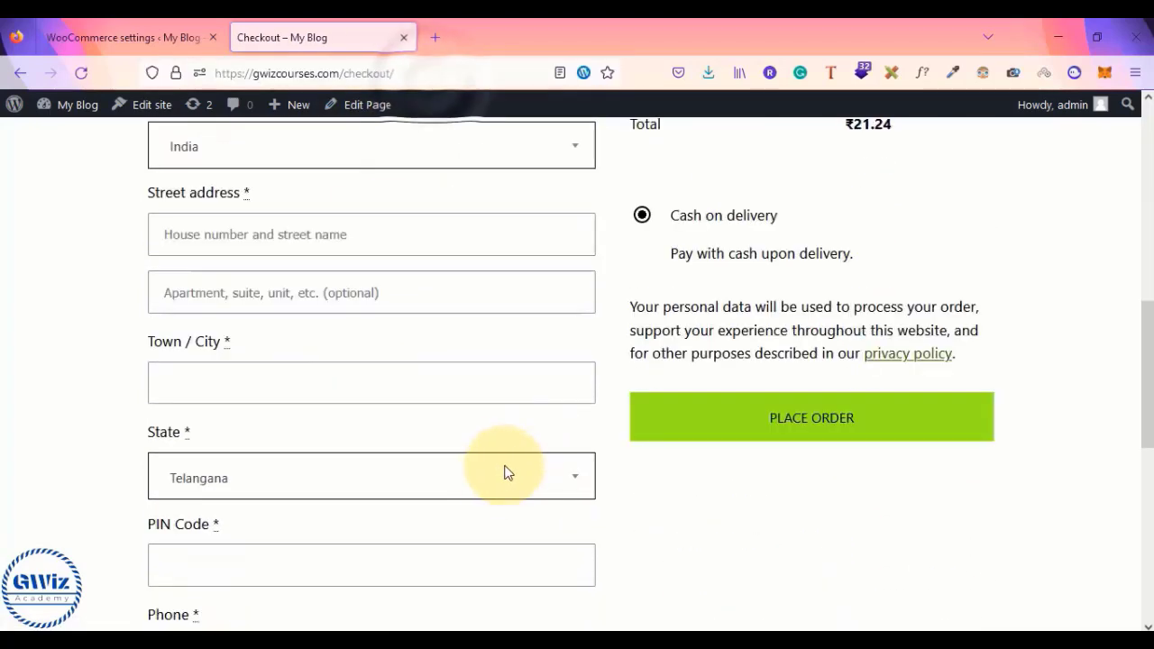
- Choose Uttar Pradesh as billing state, then go back to the standard tax rates
left_click(502, 479)
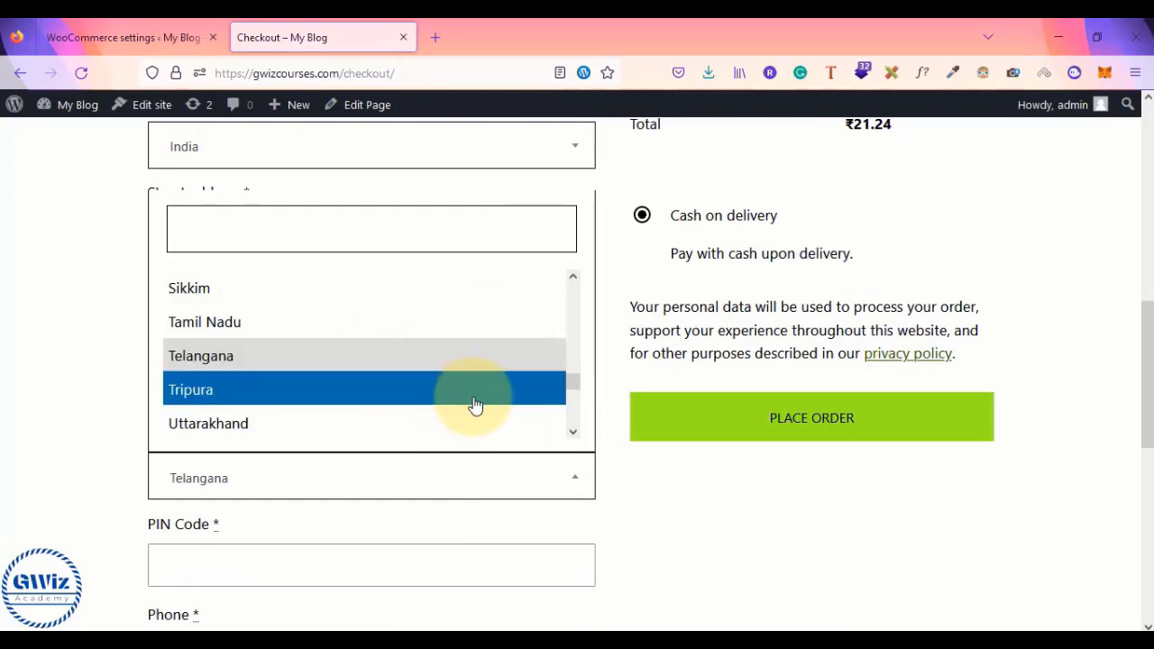
left_click(413, 399)
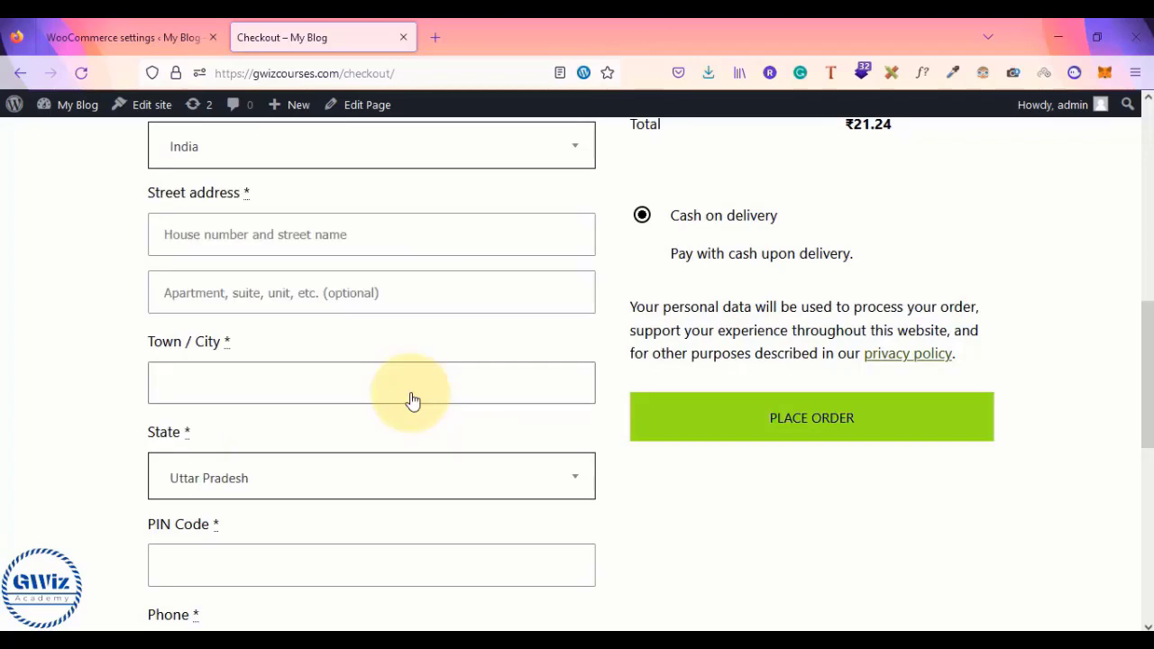
scroll(413, 400, "down", 2)
scroll(417, 356, "up", 4)
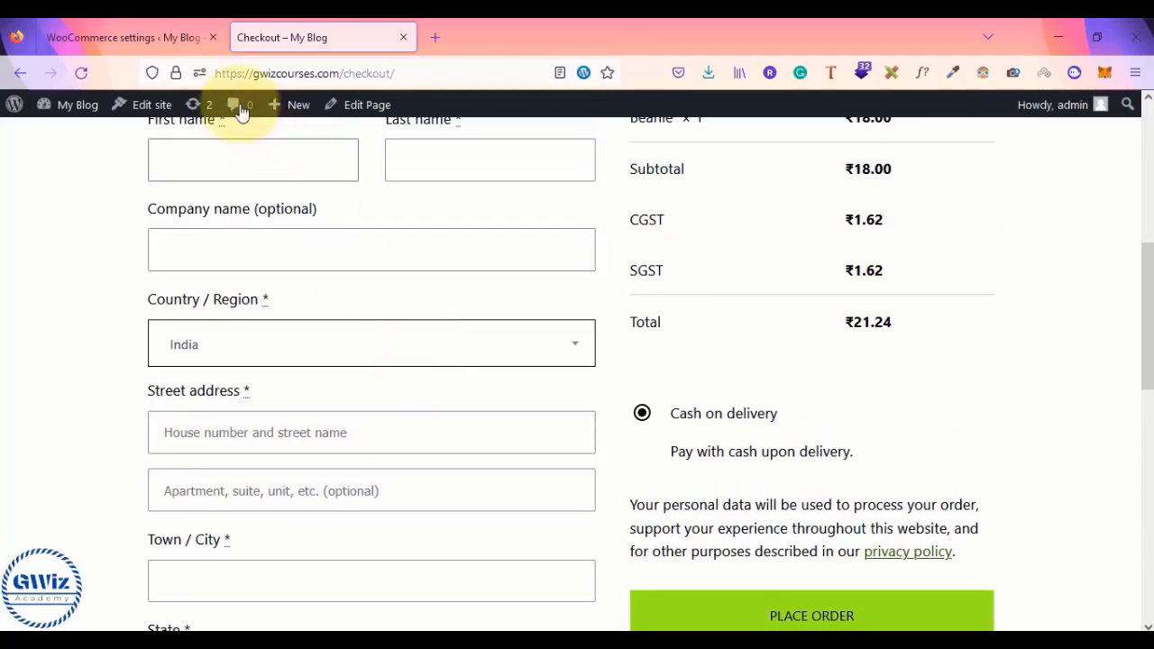
left_click(113, 37)
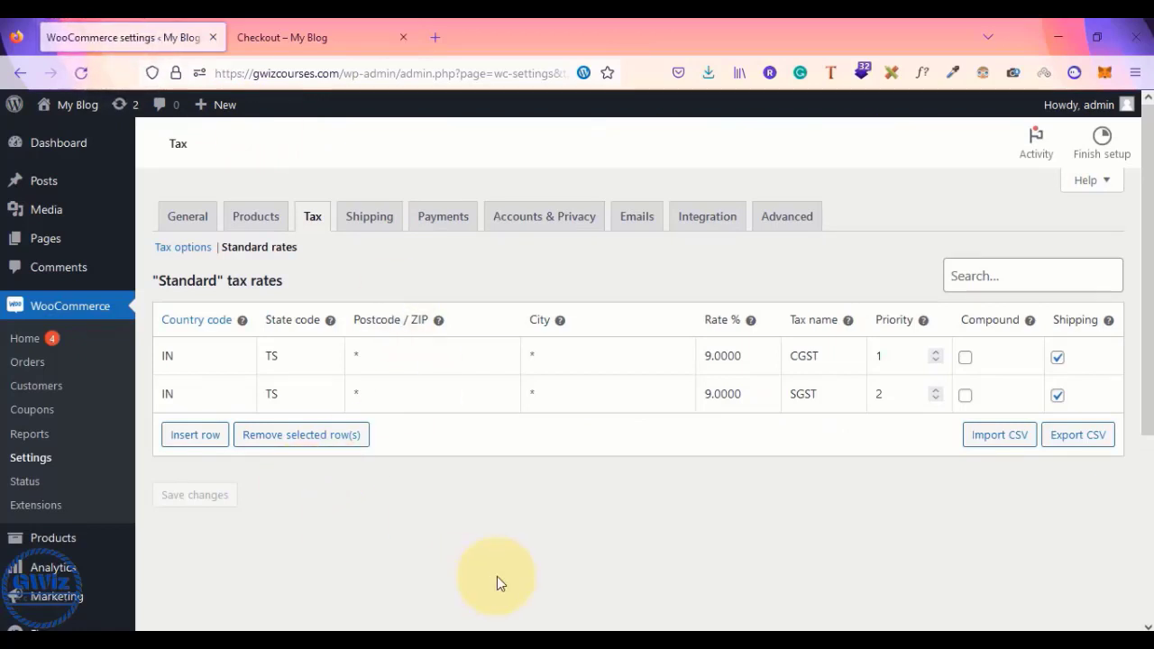
- Insert a new tax rate row for country IN with an 18% rate, checking the GST notes
left_click(181, 439)
left_click(180, 443)
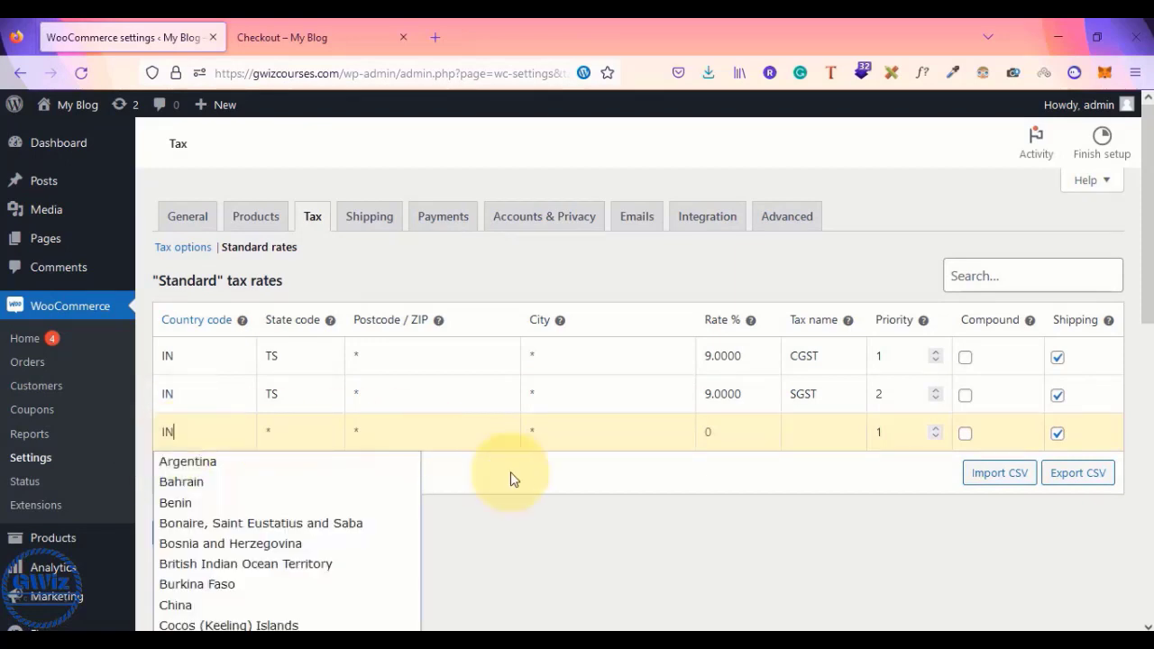
left_click(544, 499)
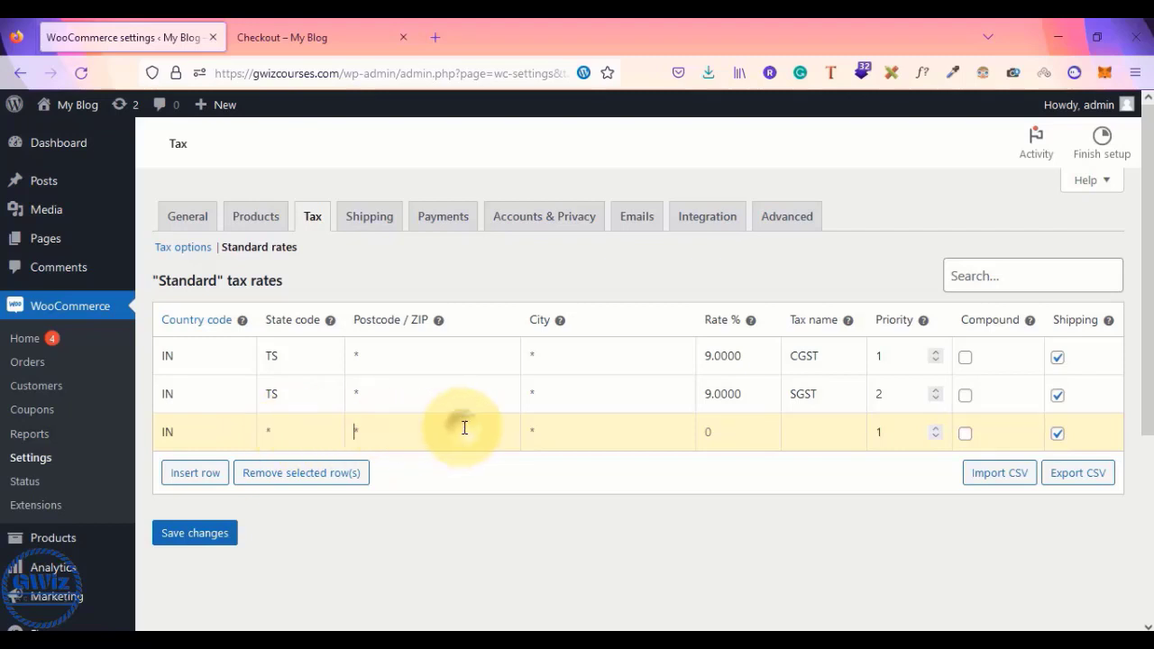
left_click(583, 430)
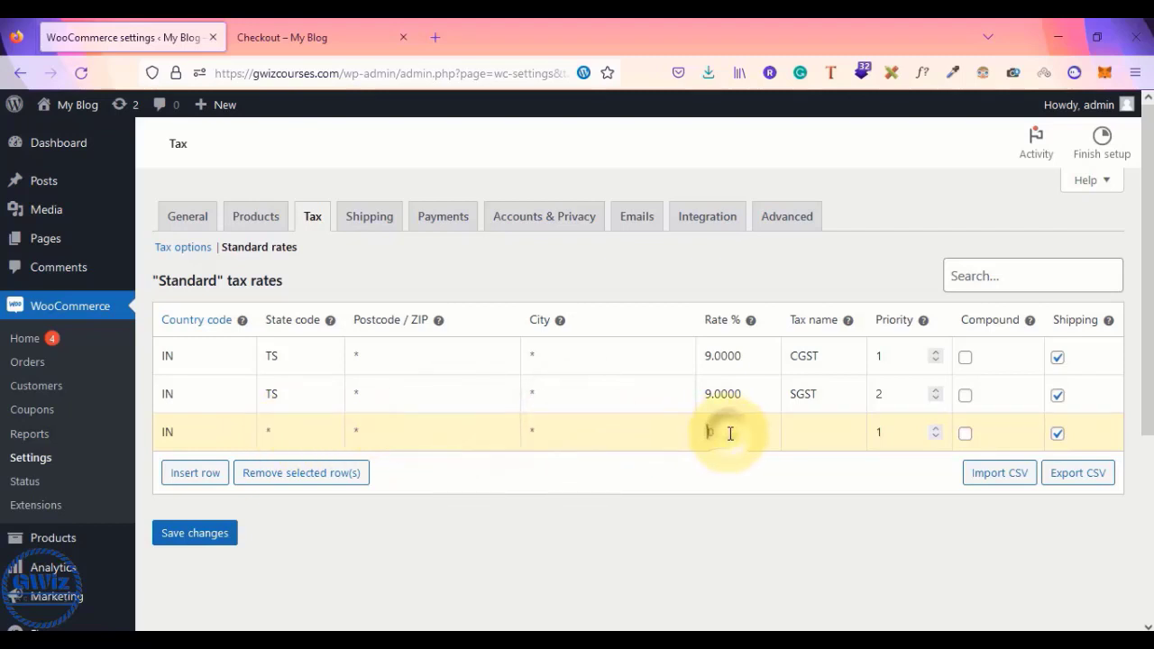
type("18.000")
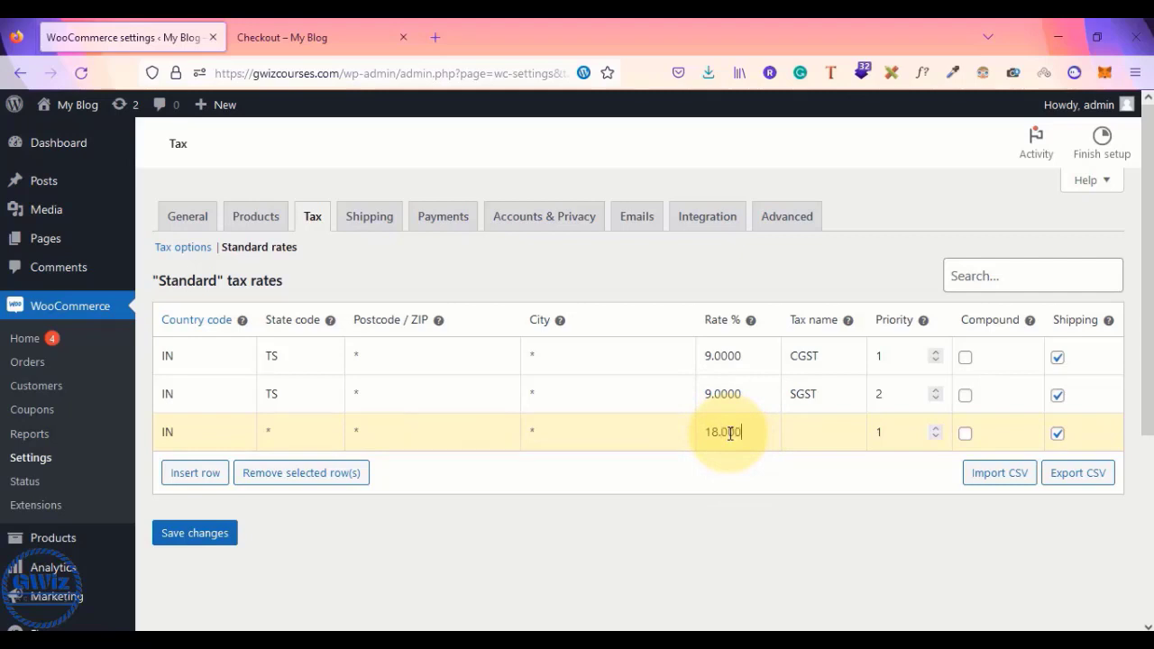
key("alt+Tab")
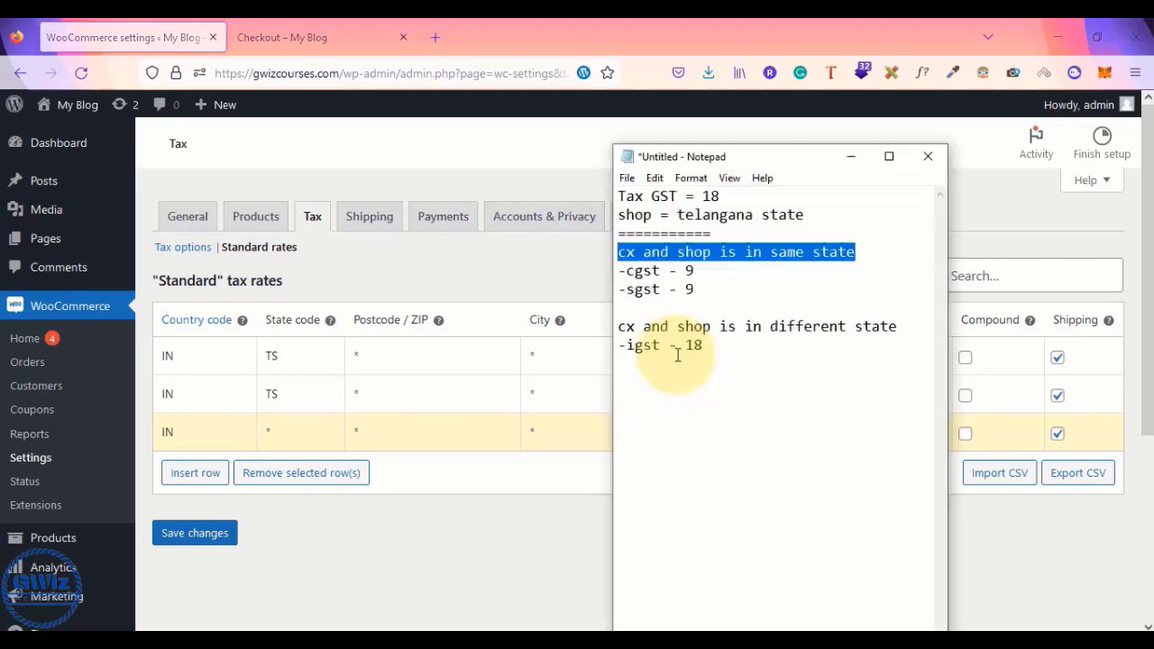
left_click(733, 345)
key("alt+Tab")
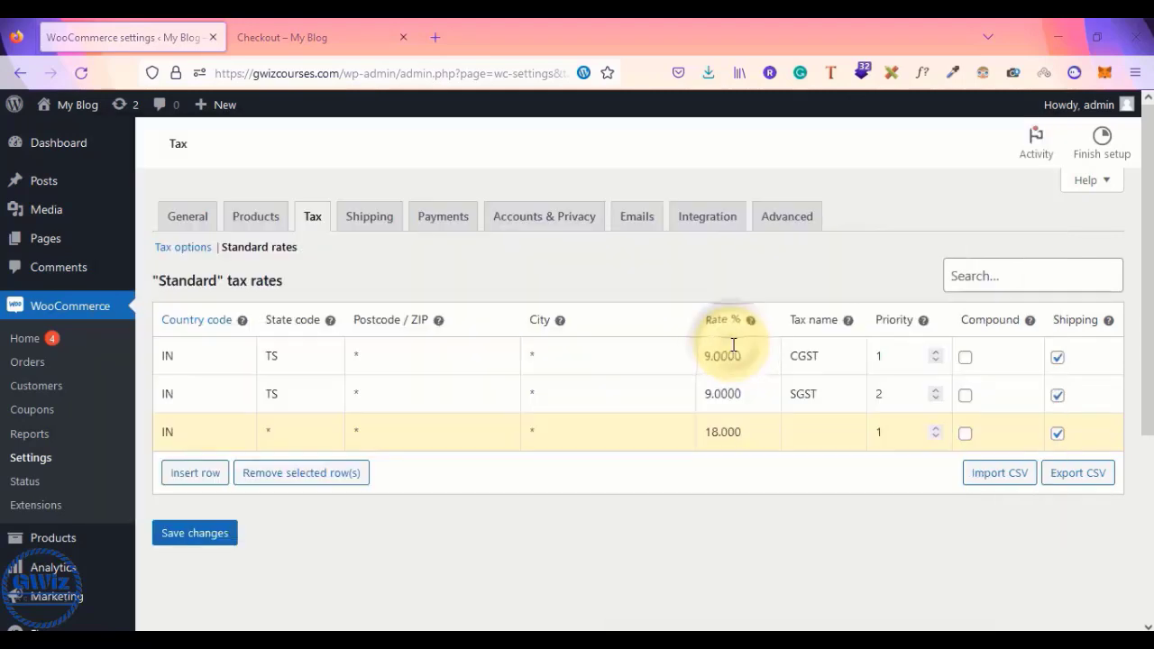
- Name the new row IGST with priority 1 and save the tax rates
left_click(813, 443)
left_click(887, 439)
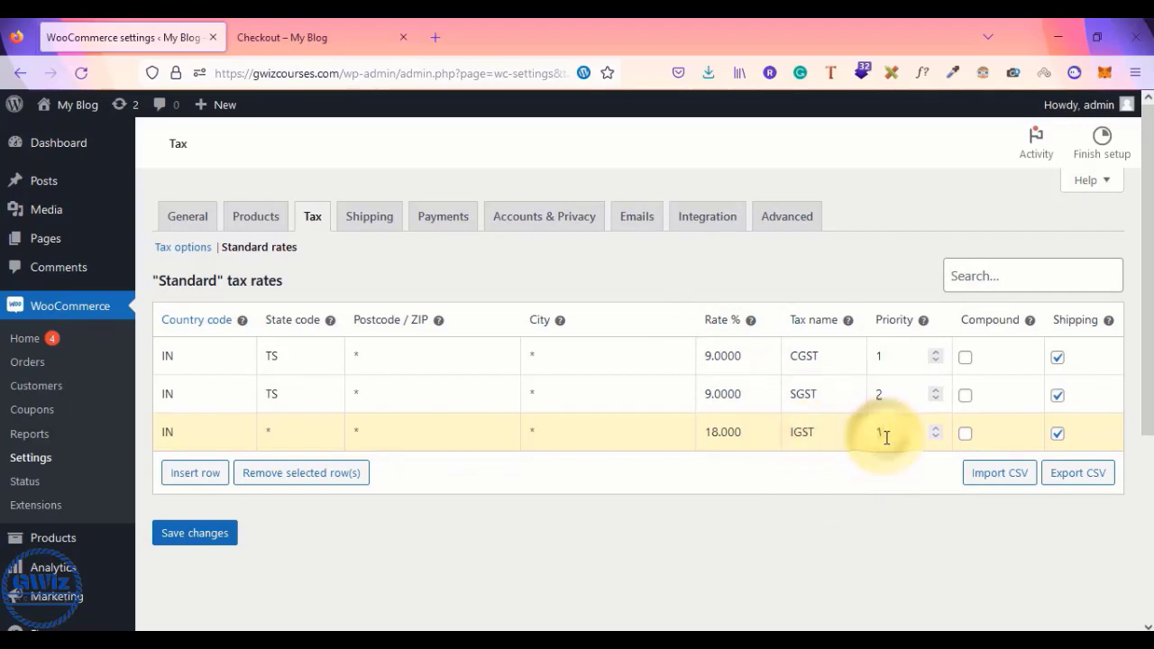
key("BackSpace")
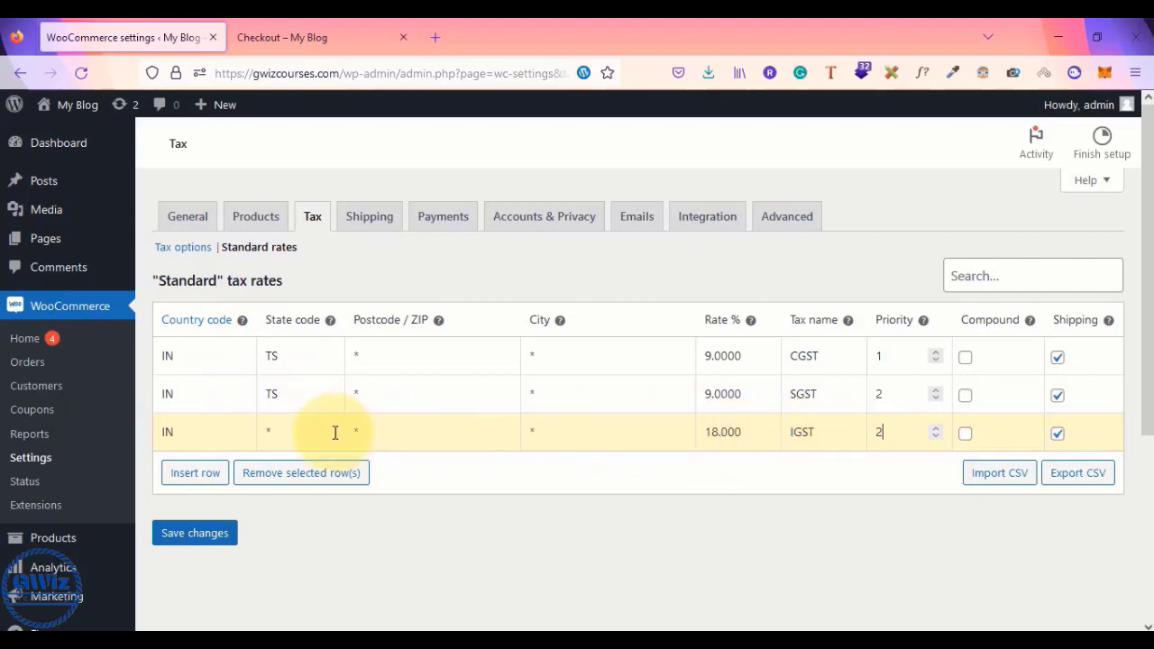
left_click(279, 432)
left_click(890, 432)
key("BackSpace")
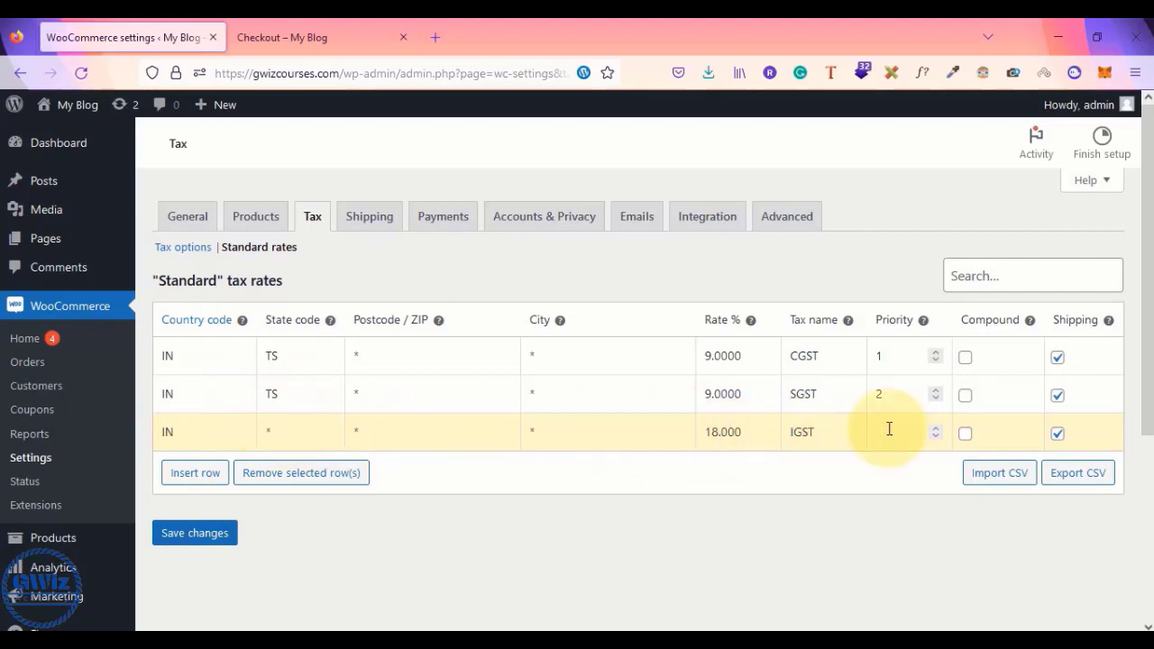
left_click(213, 533)
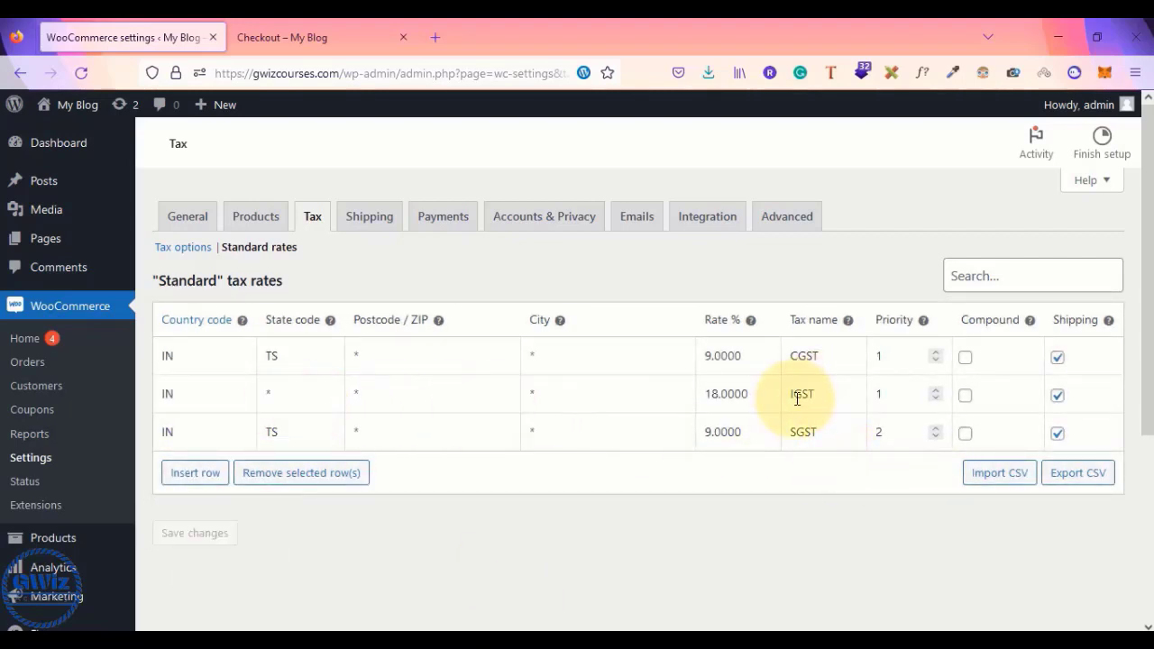
left_click_drag(791, 397, 851, 395)
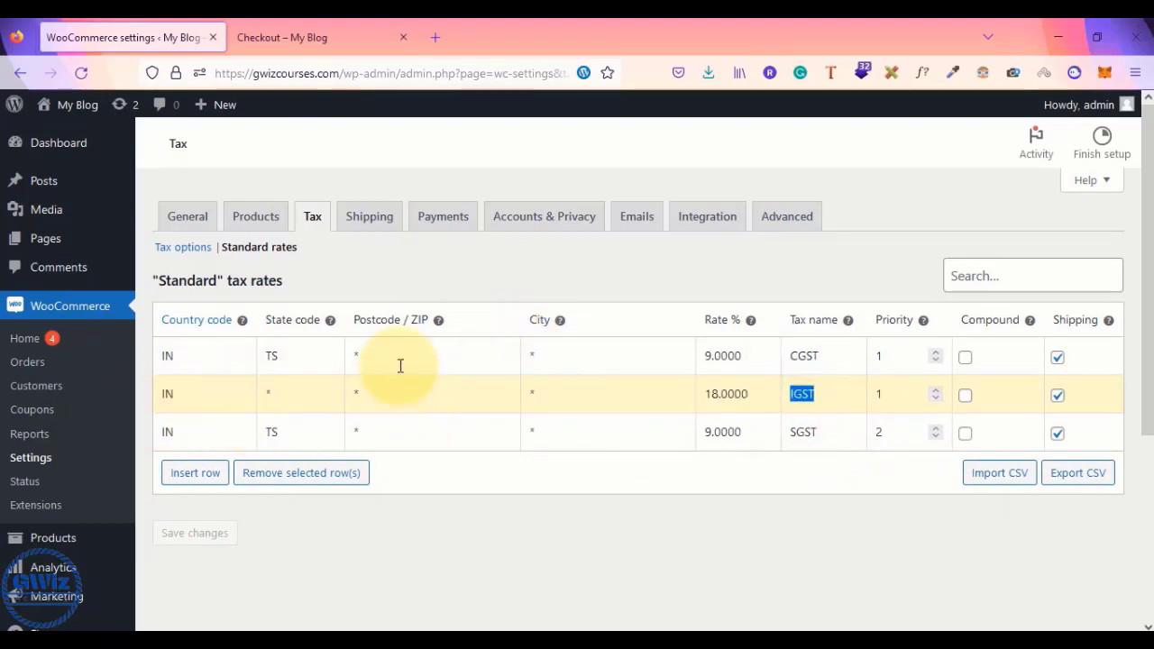
left_click(314, 33)
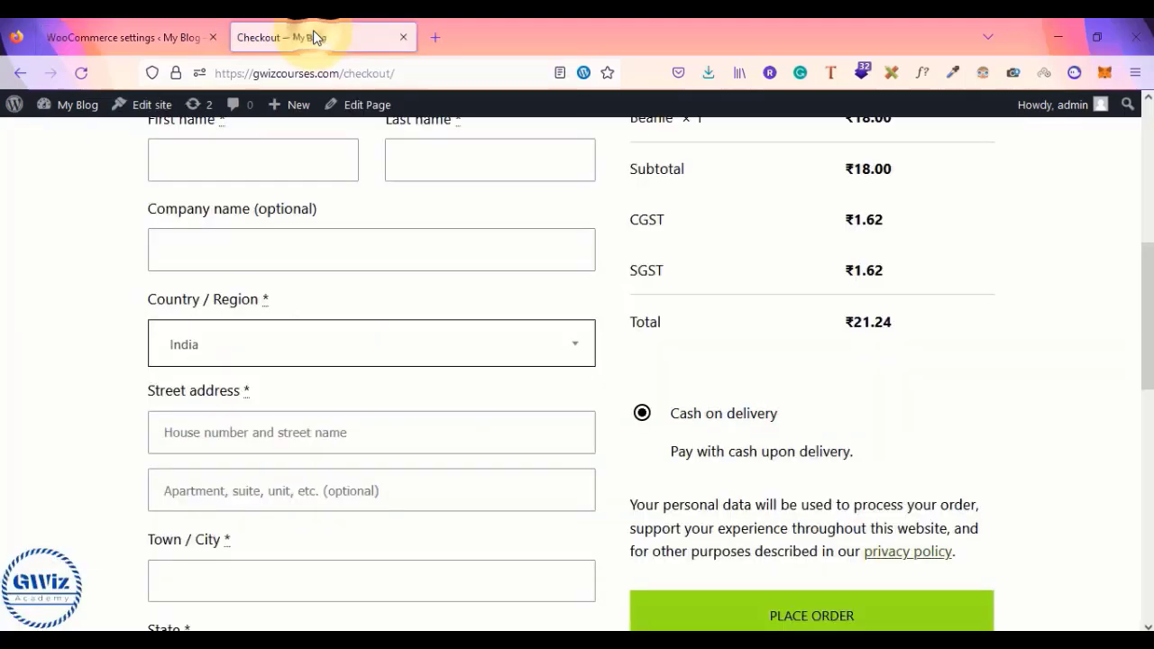
- Reload checkout and set the billing state to Maharashtra
left_click(82, 73)
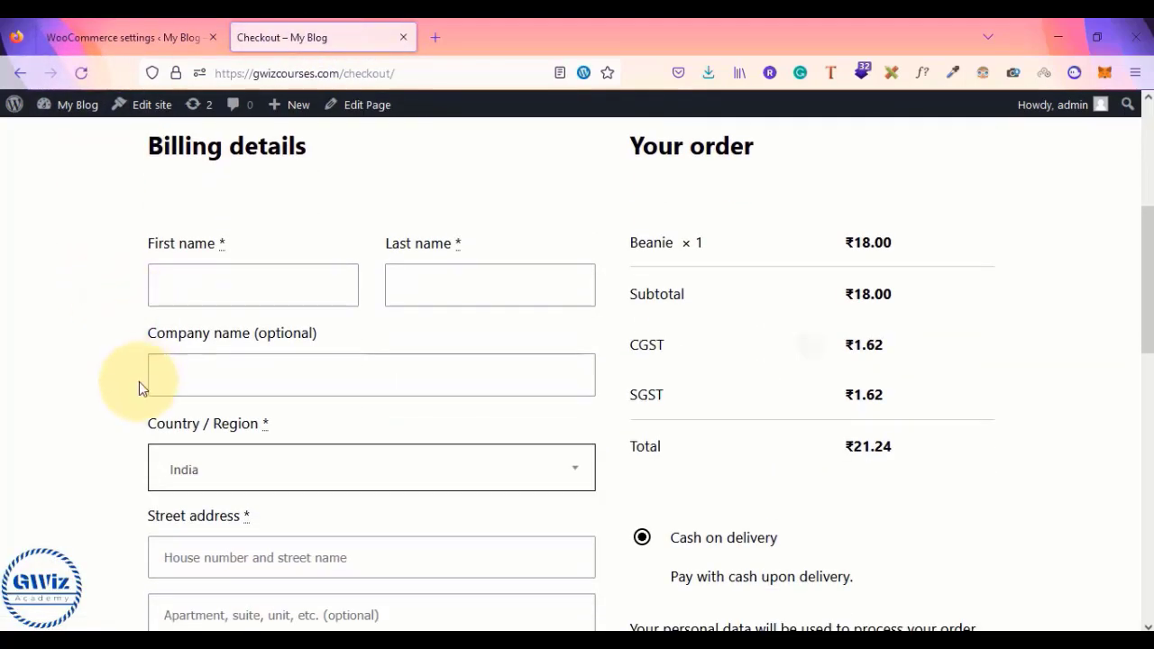
scroll(139, 381, "down", 3)
left_click(248, 566)
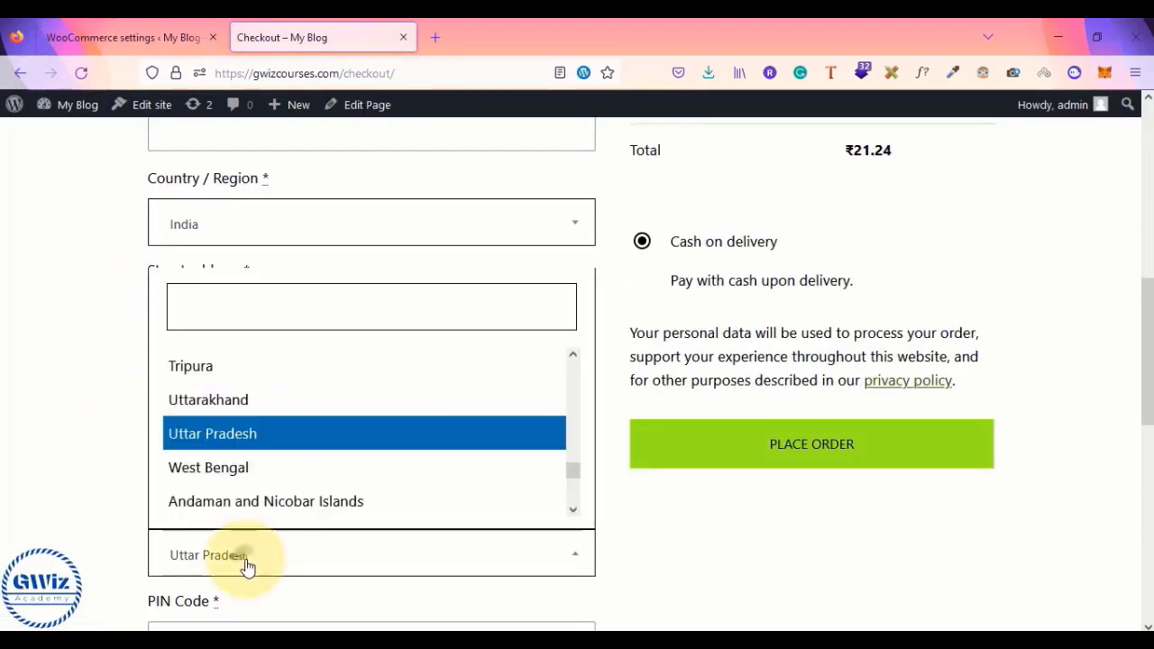
scroll(271, 451, "up", 3)
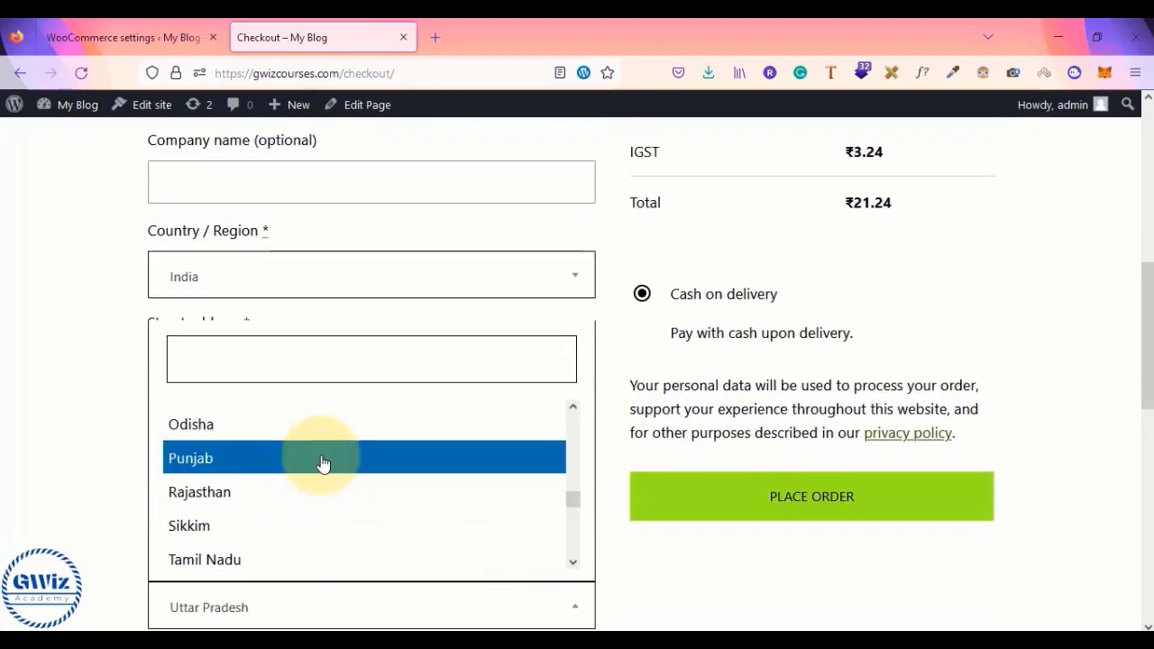
scroll(322, 466, "up", 2)
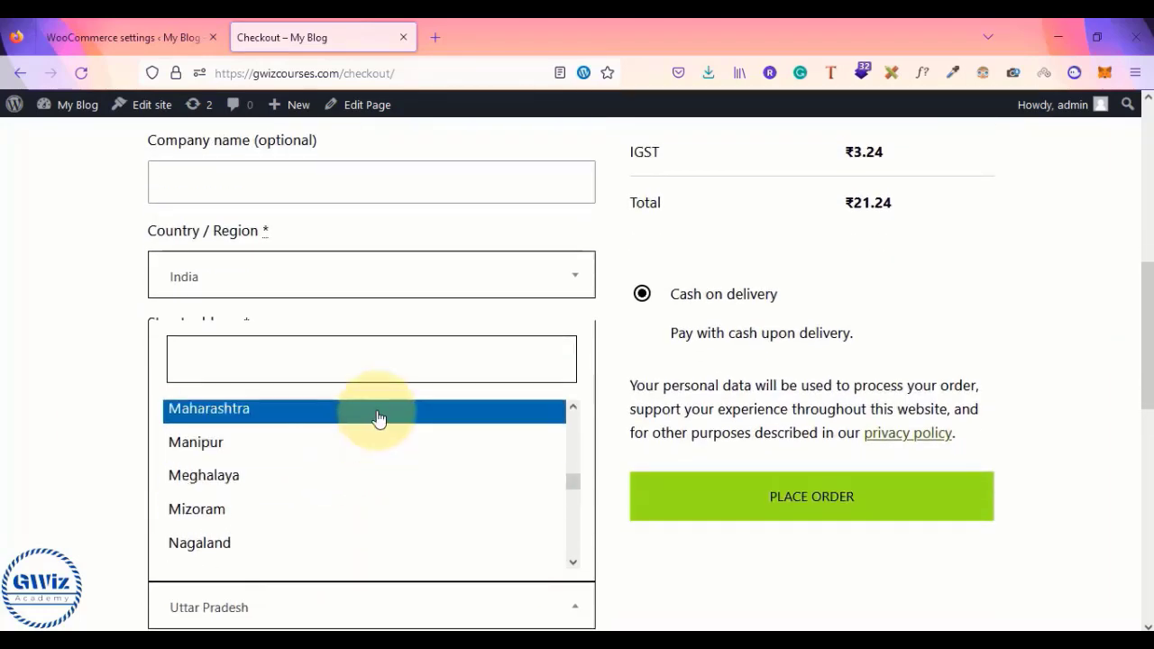
left_click(376, 416)
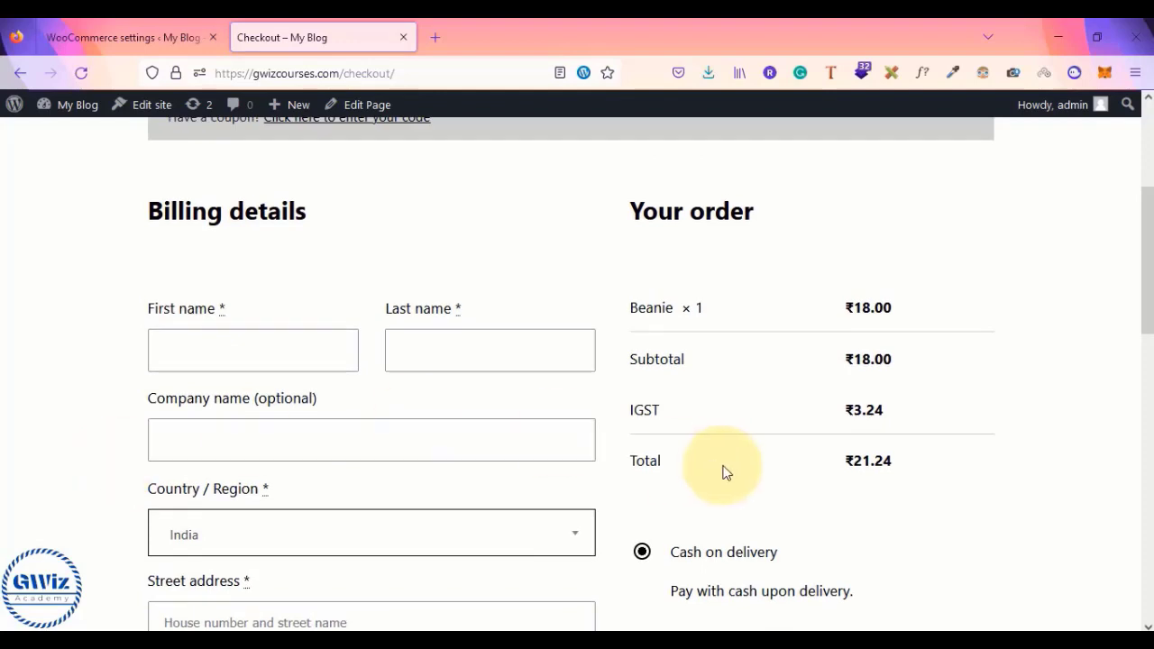
- Compare the single ₹3.24 IGST charge with the different-state IGST rule in the GST notes
left_click_drag(628, 406, 683, 414)
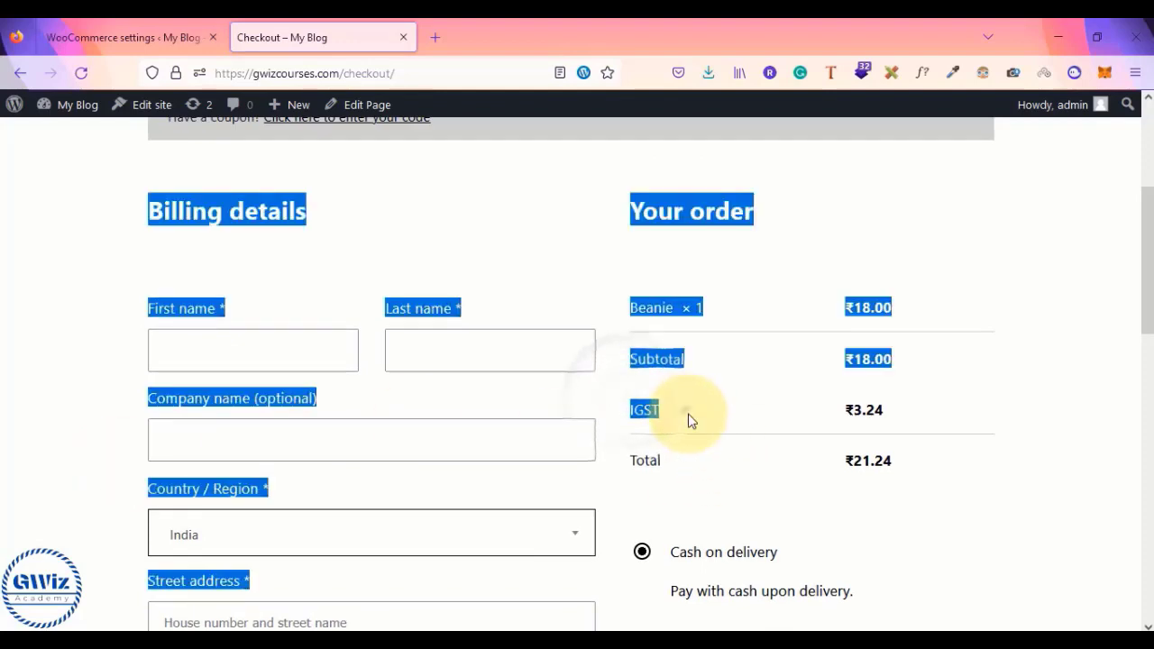
left_click(688, 414)
key("alt+Tab")
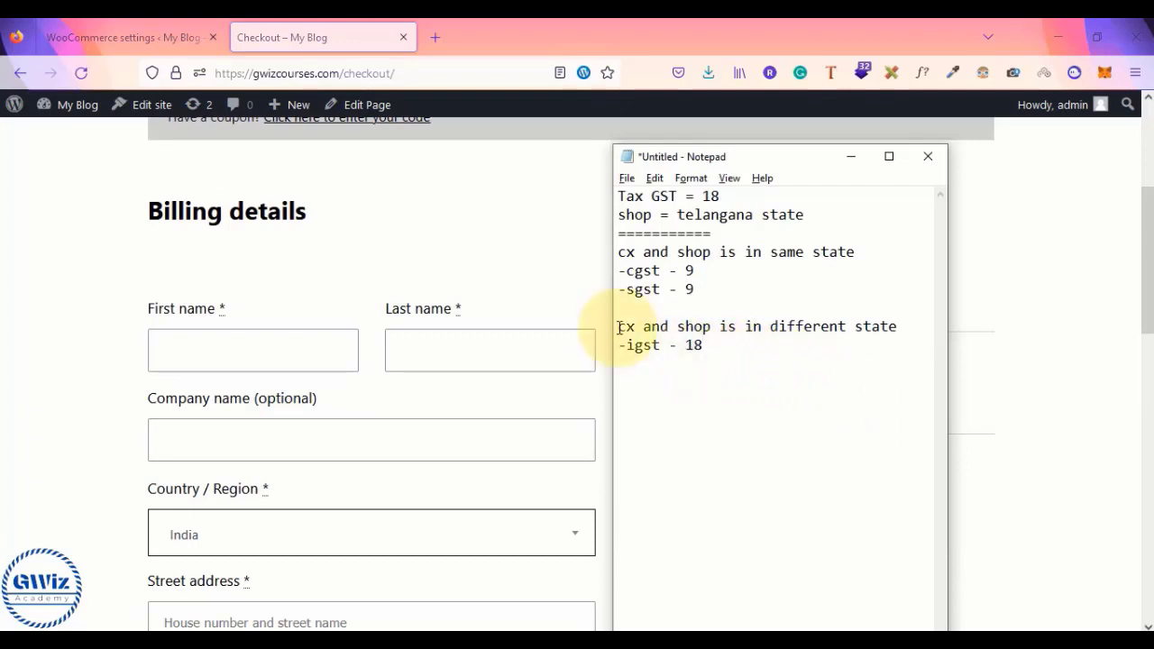
left_click_drag(619, 327, 740, 335)
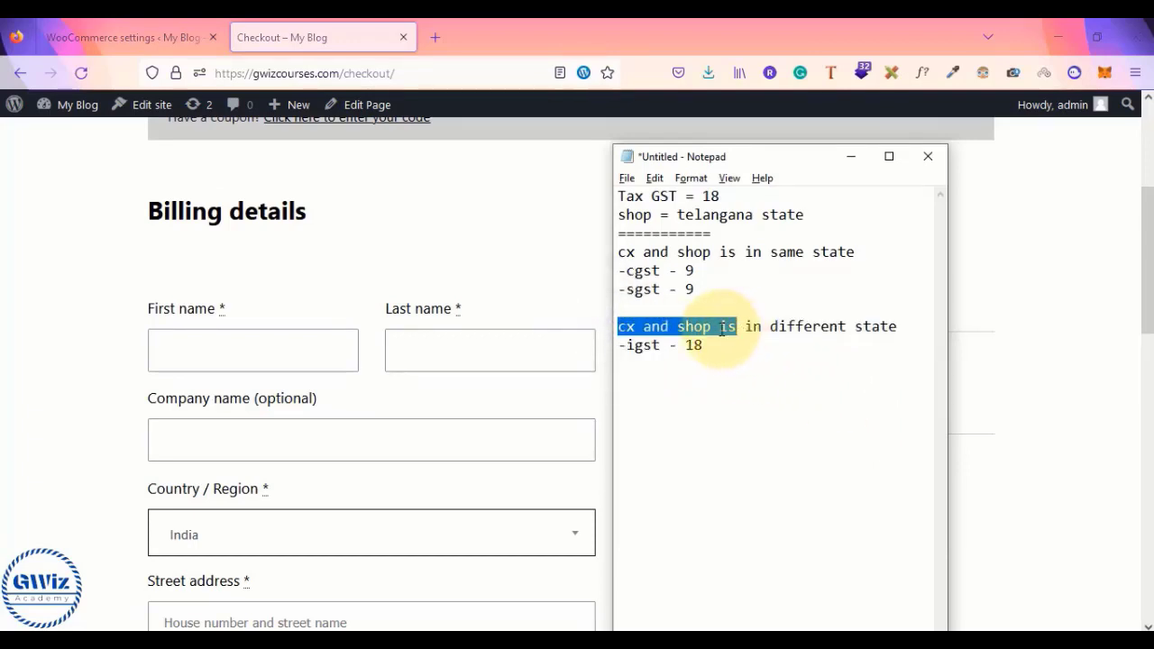
left_click(623, 329)
left_click(490, 388)
- Reload the checkout page and open the billing state list
scroll(492, 391, "down", 3)
scroll(492, 391, "down", 2)
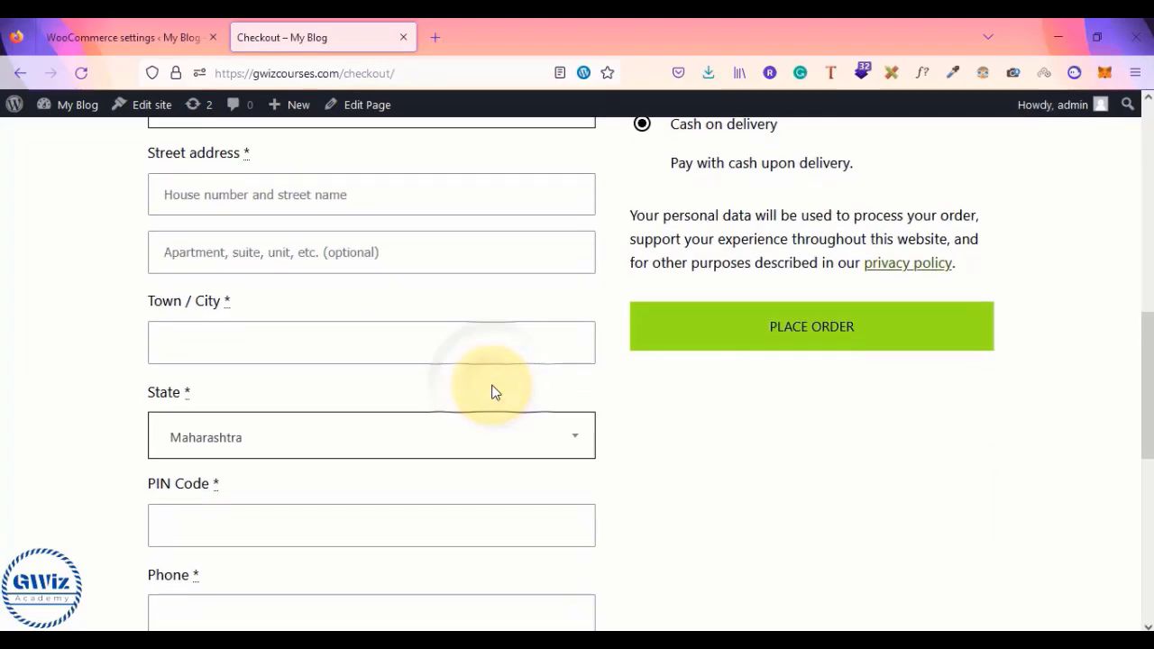
scroll(569, 331, "up", 3)
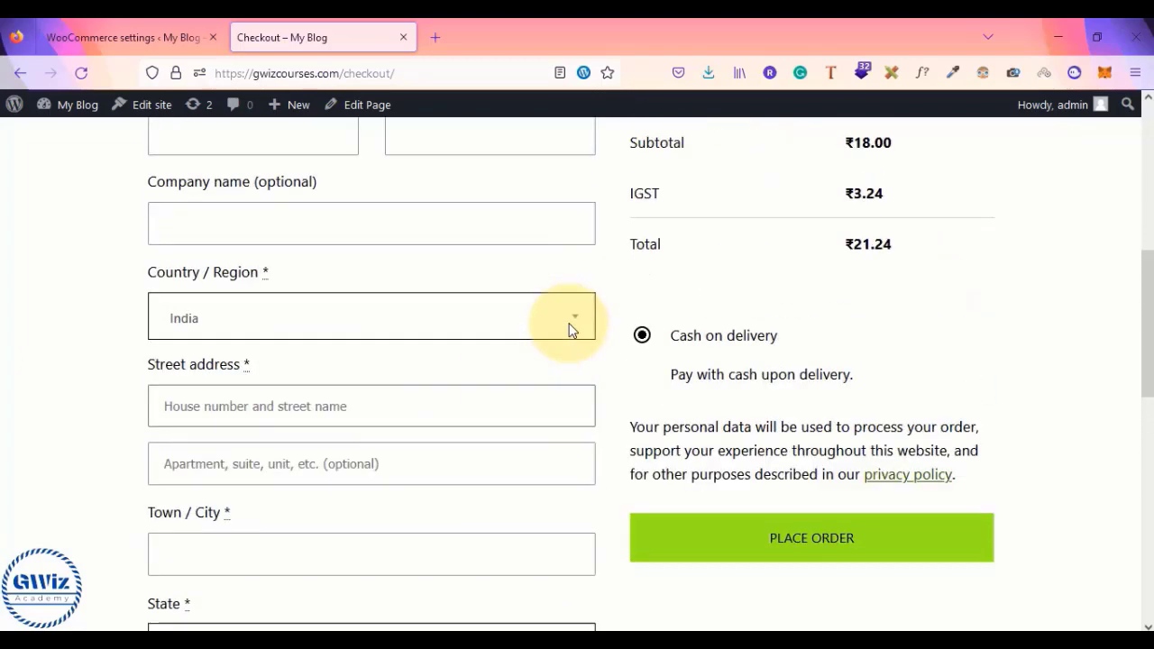
left_click_drag(631, 223, 889, 224)
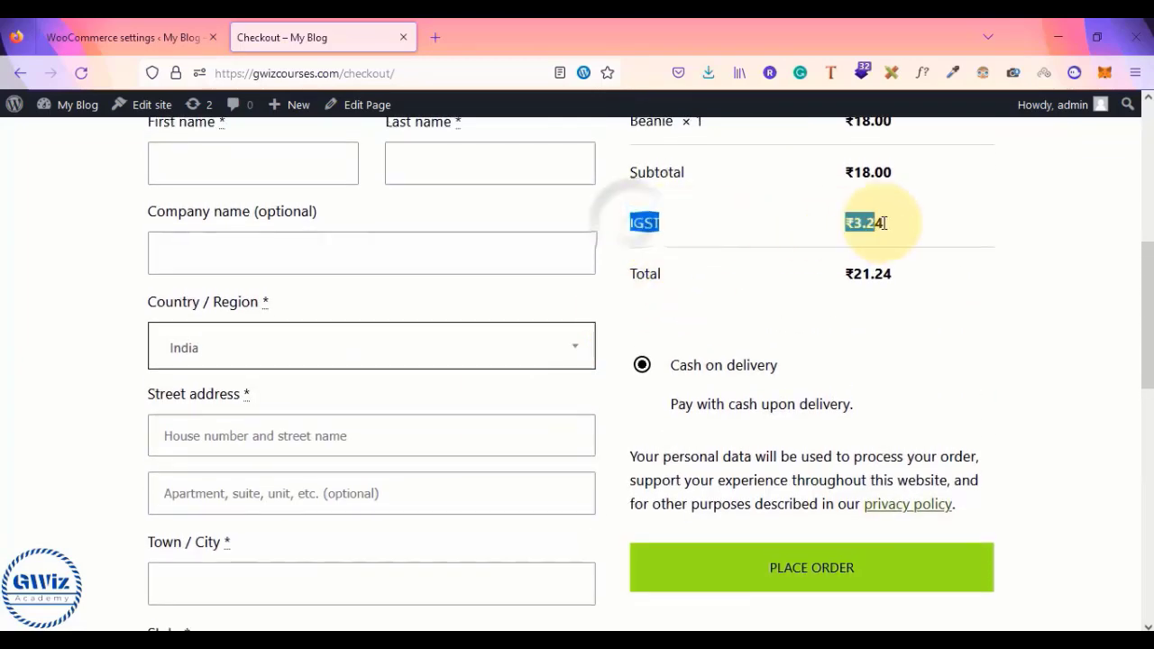
scroll(888, 225, "up", 2)
left_click(397, 65)
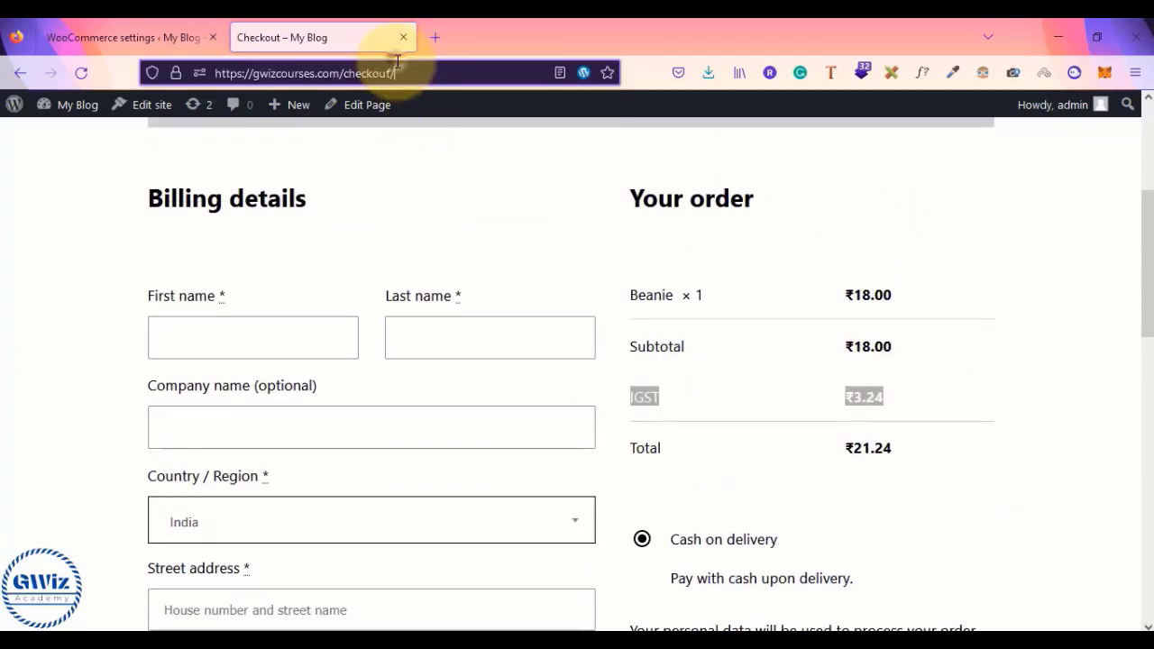
scroll(469, 301, "down", 5)
left_click(317, 379)
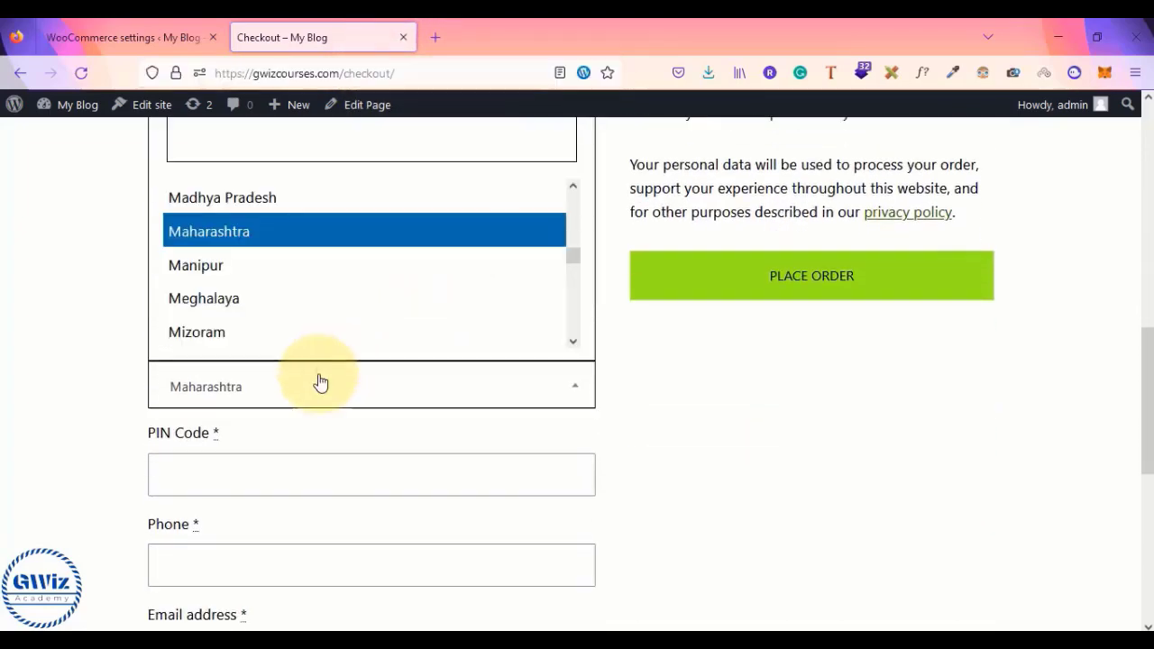
scroll(334, 298, "down", 3)
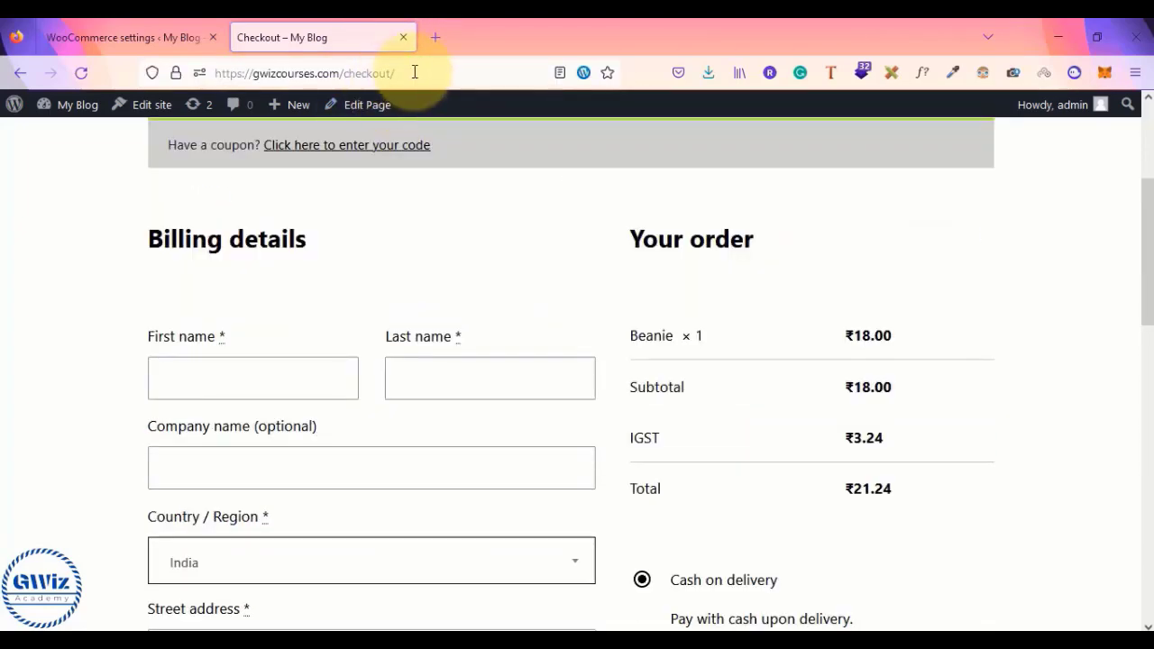
left_click(412, 69)
key("Return")
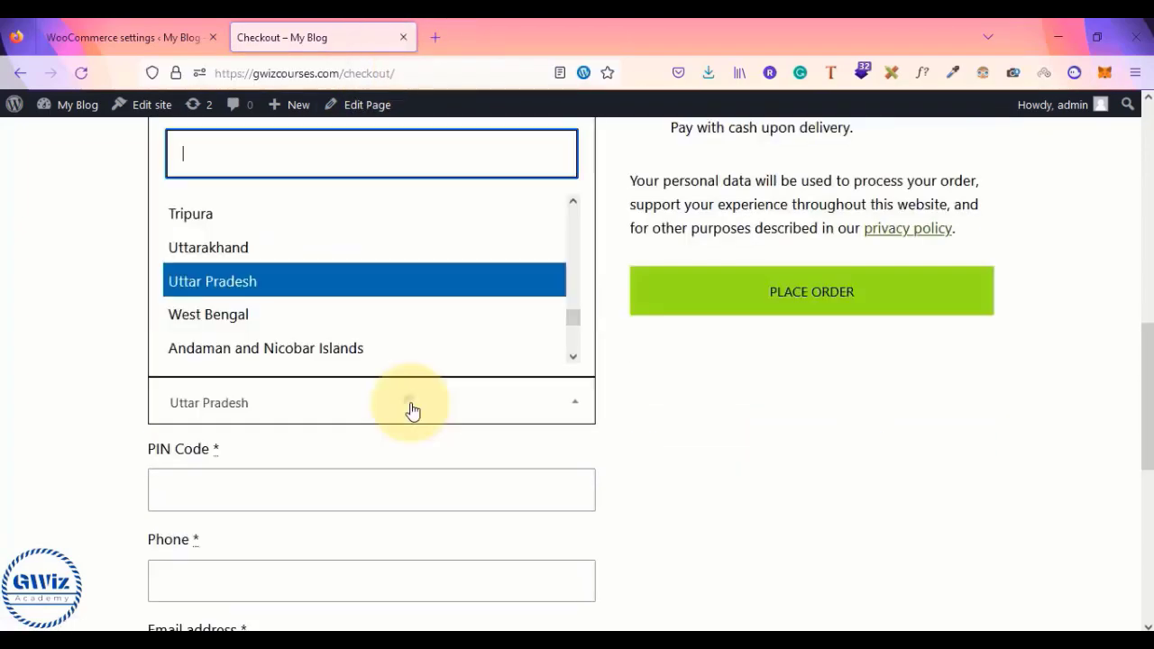
scroll(322, 306, "down", 2)
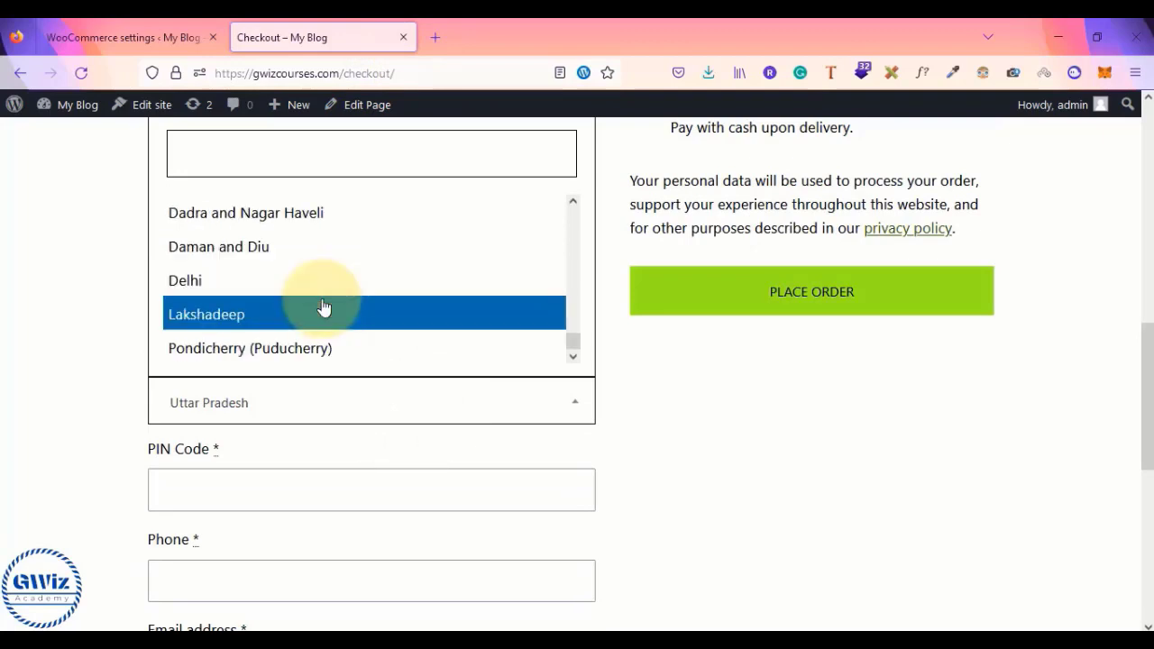
scroll(322, 376, "up", 3)
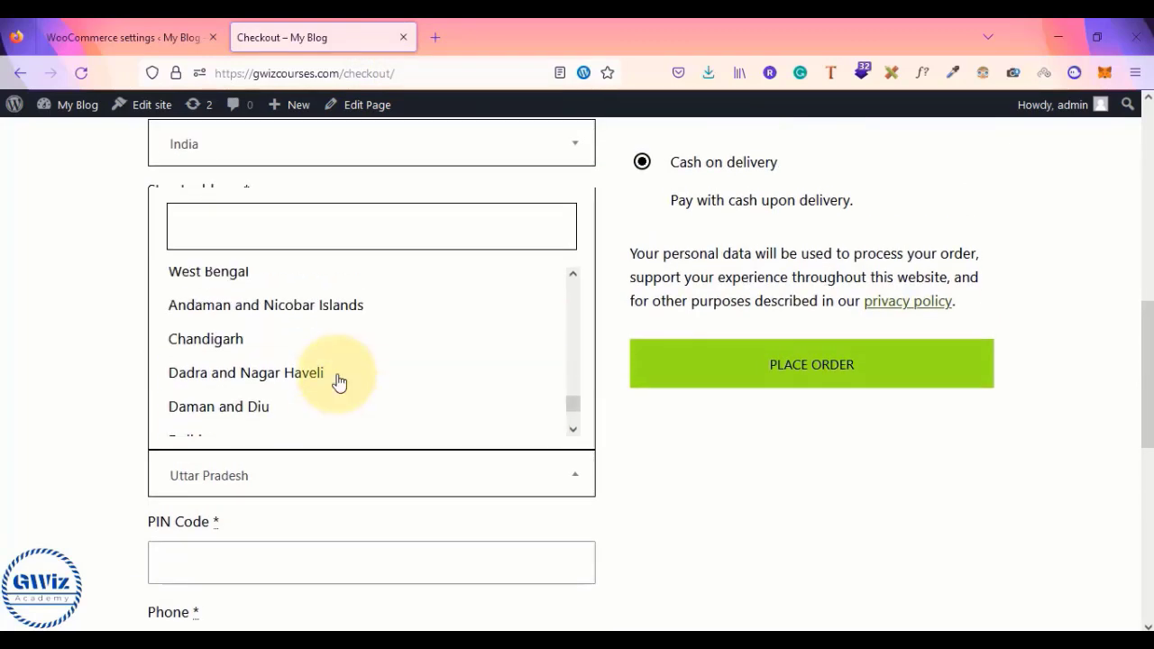
scroll(339, 382, "up", 3)
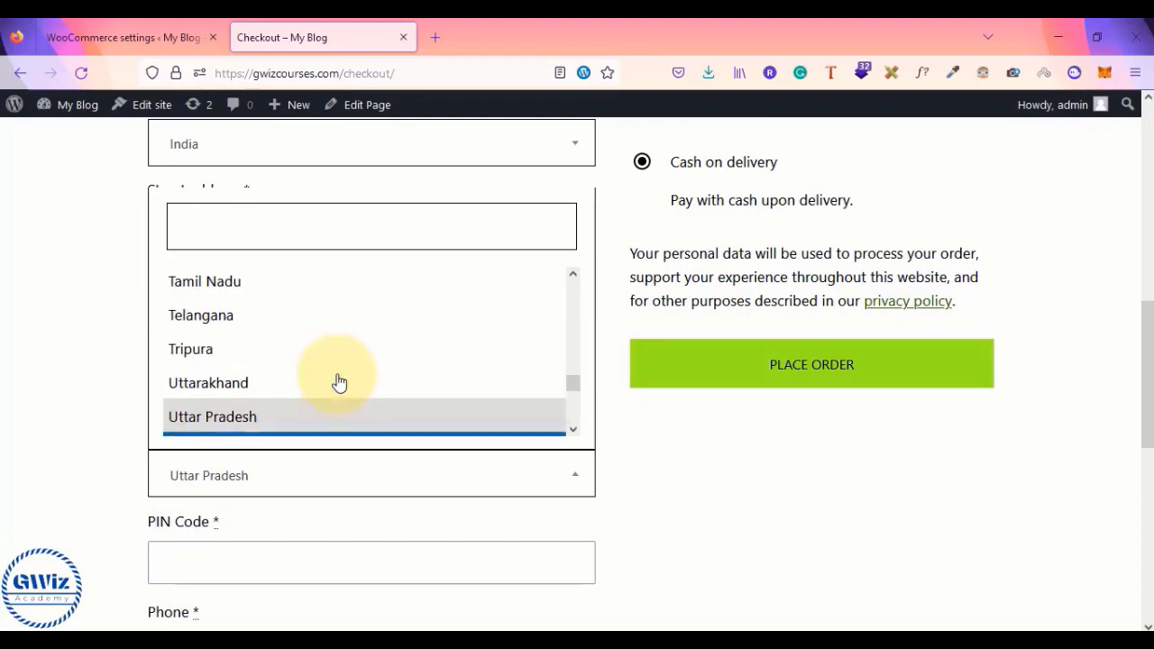
- Choose Telangana as billing state and fill in HYDERABAD as city plus the street address
left_click(305, 327)
left_click(225, 377)
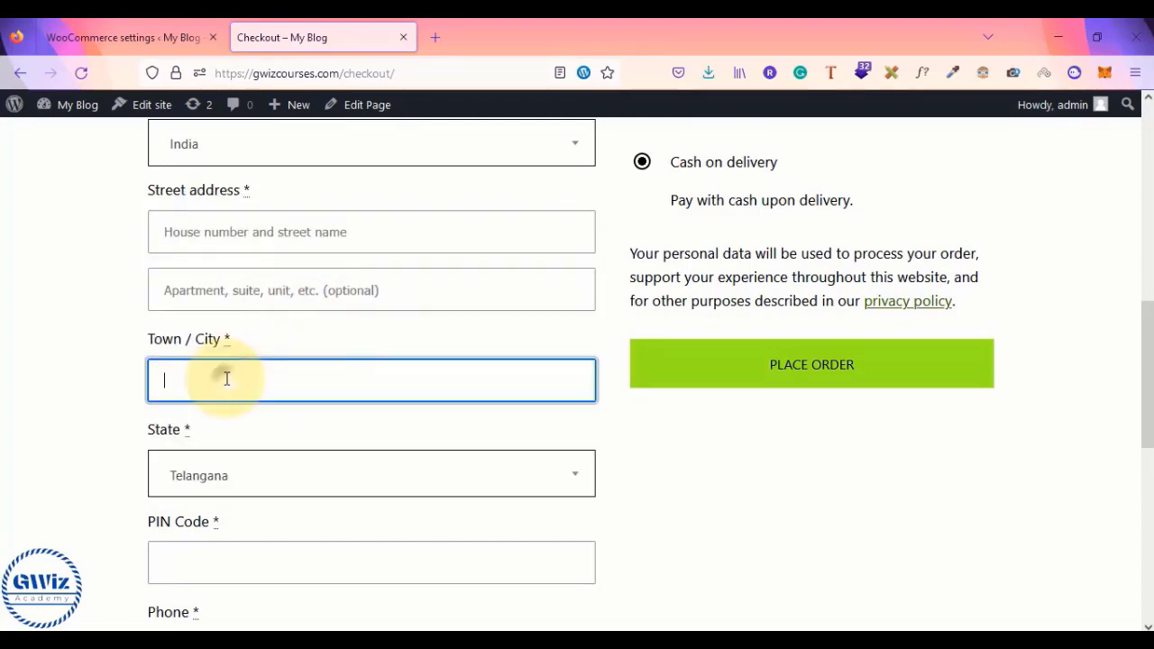
type("hYD")
key("Down")
key("Down")
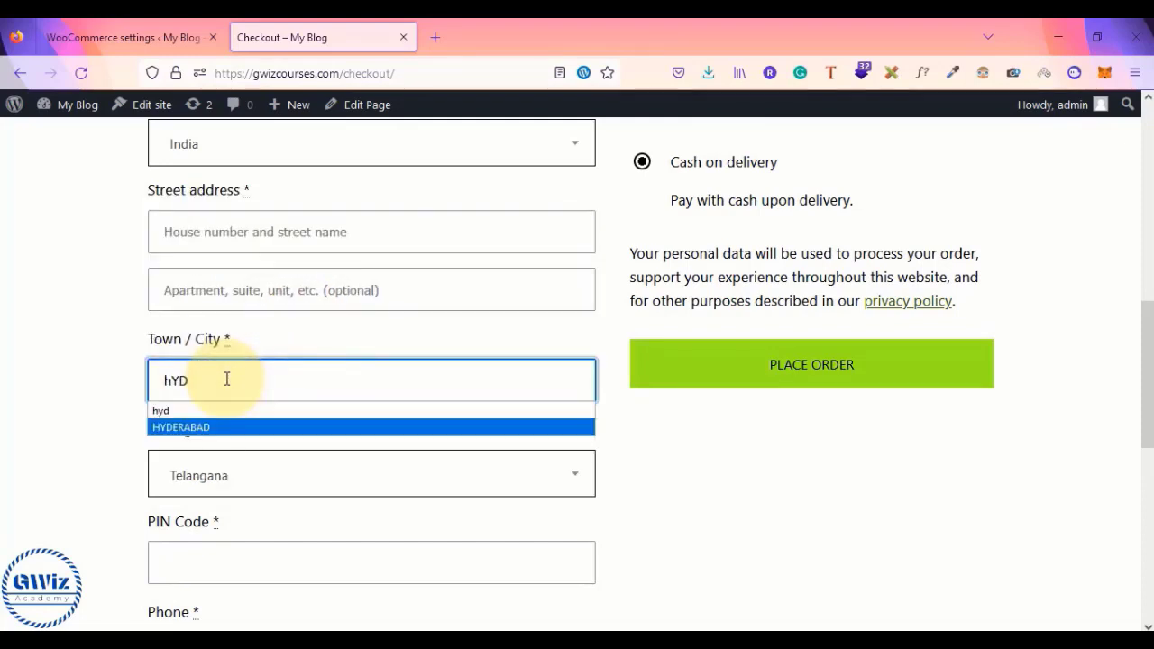
key("Return")
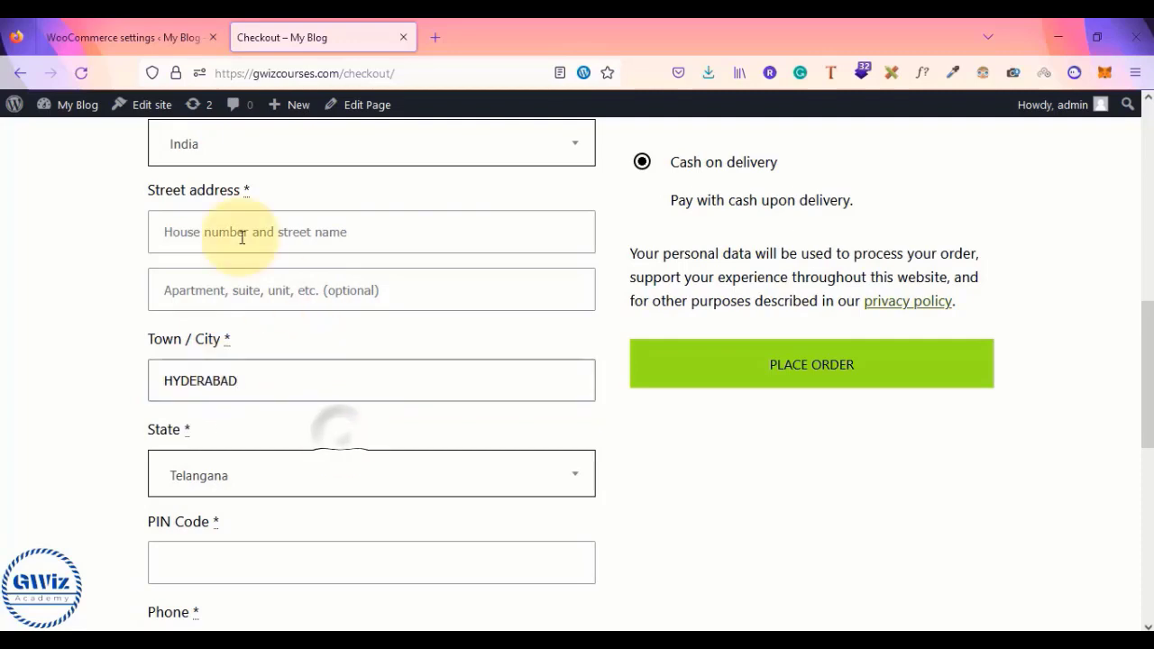
left_click(232, 225)
type("hYDERA")
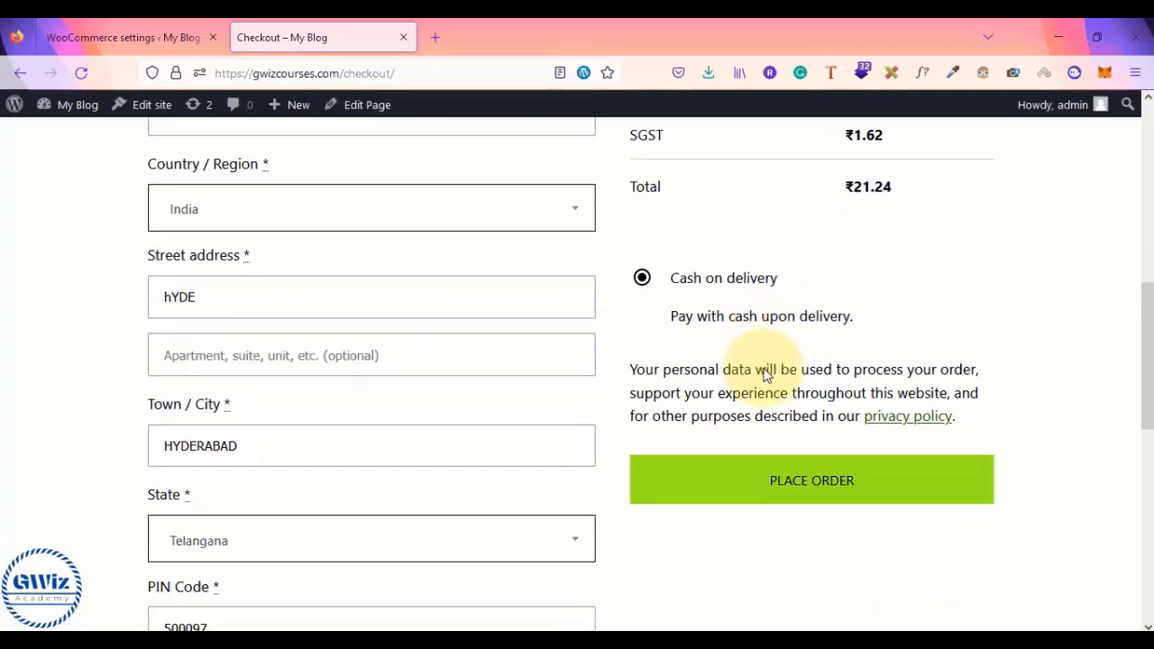
- Switch the billing state to Uttarakhand and then Delhi to check the IGST charge
scroll(731, 343, "up", 1)
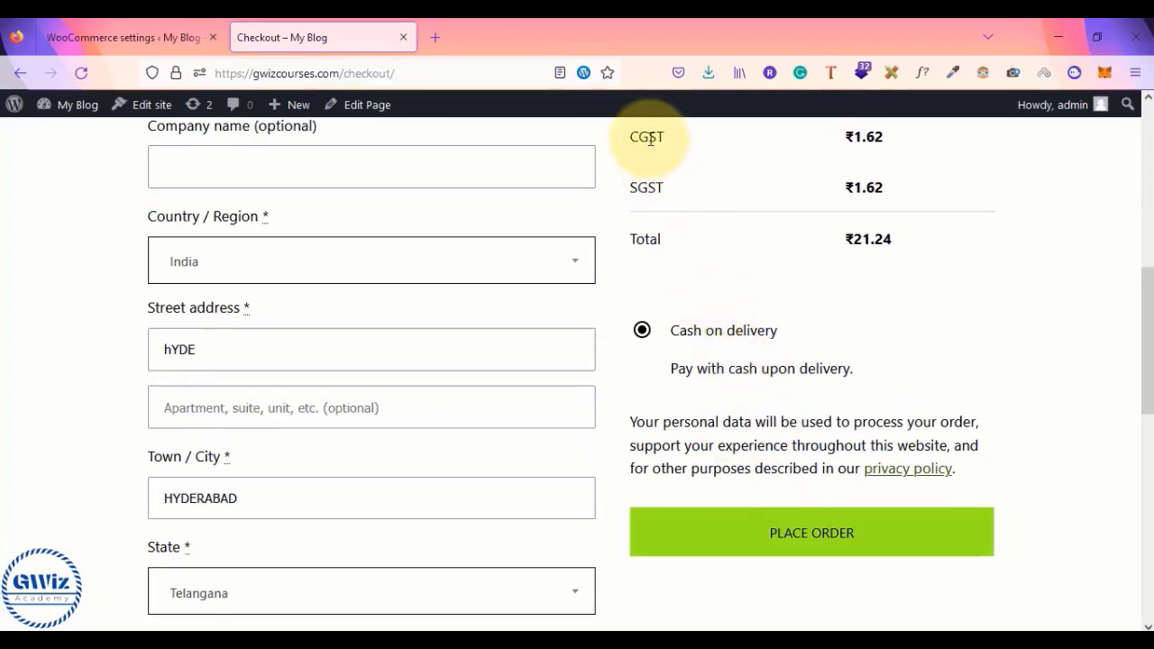
scroll(677, 284, "down", 2)
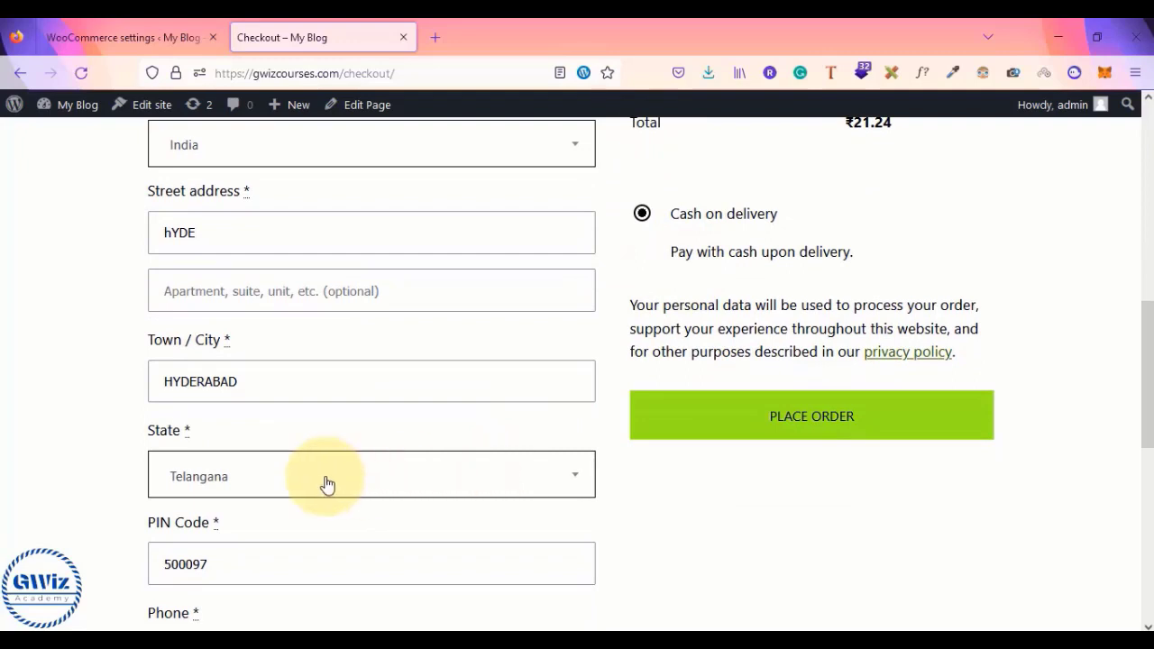
left_click(327, 484)
left_click(348, 387)
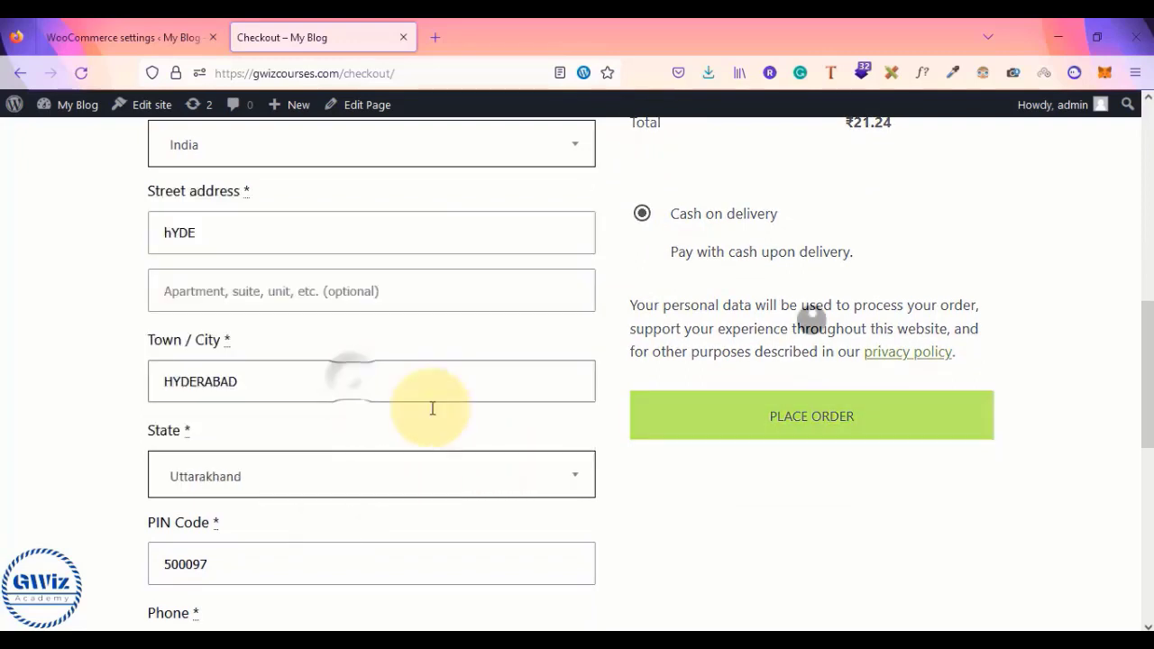
scroll(638, 248, "up", 4)
left_click_drag(632, 247, 896, 250)
scroll(889, 258, "down", 5)
left_click(432, 445)
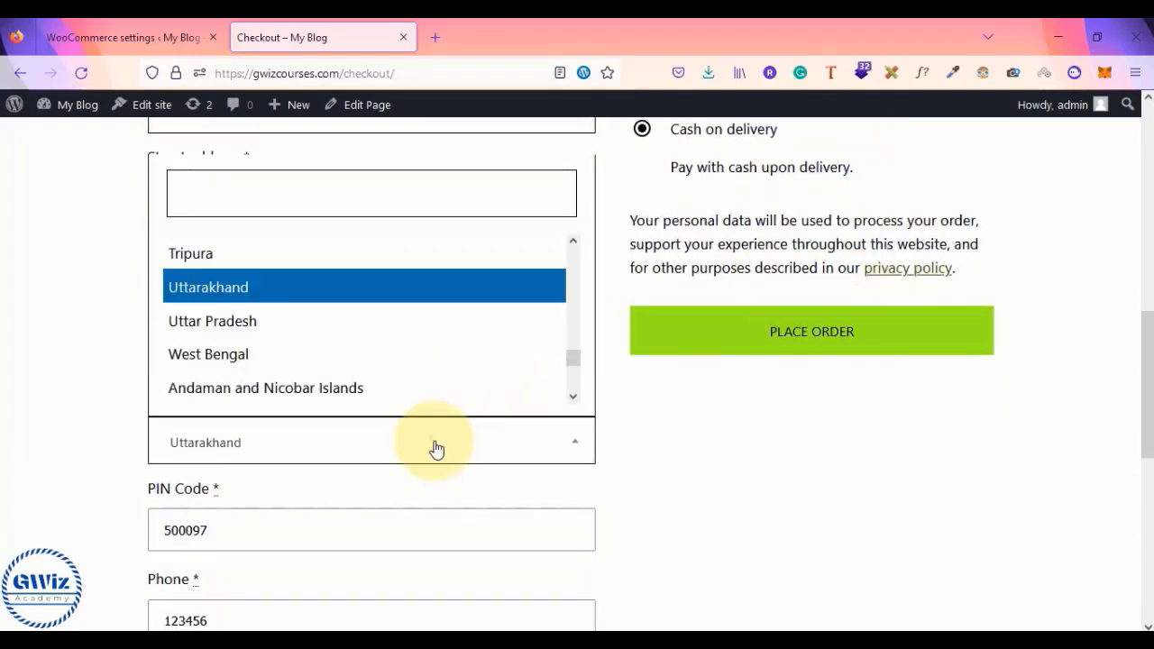
scroll(425, 327, "down", 4)
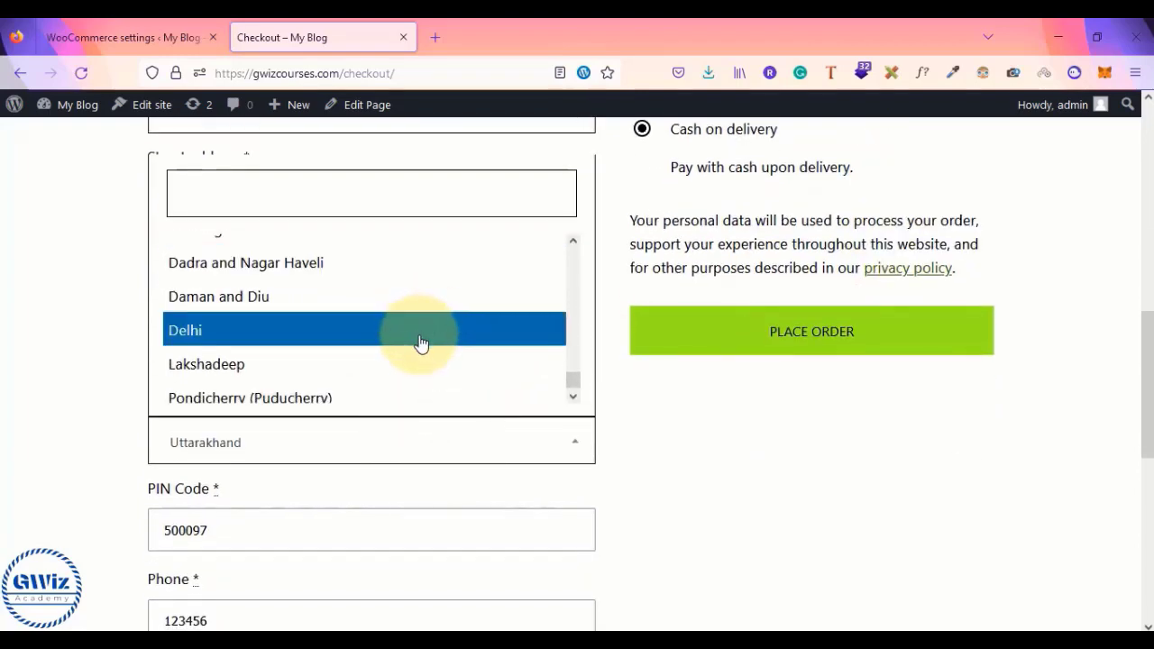
left_click(420, 343)
- Switch the state to Pondicherry, then back to Telangana for CGST and SGST of ₹1.62 each
scroll(724, 497, "up", 5)
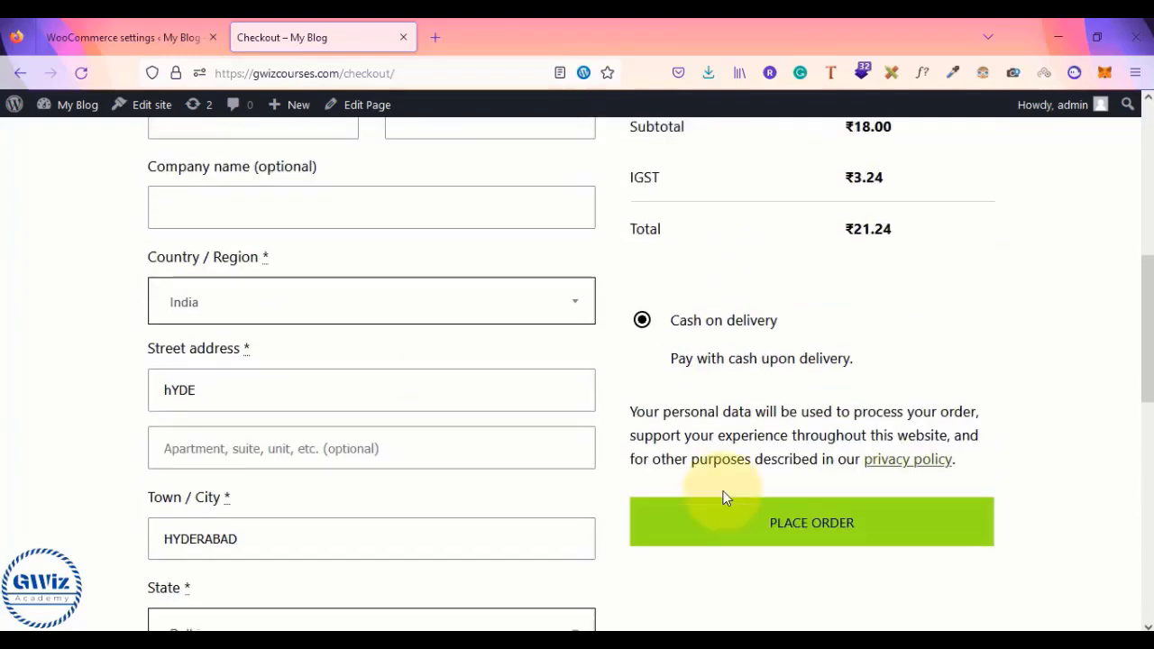
scroll(781, 451, "down", 5)
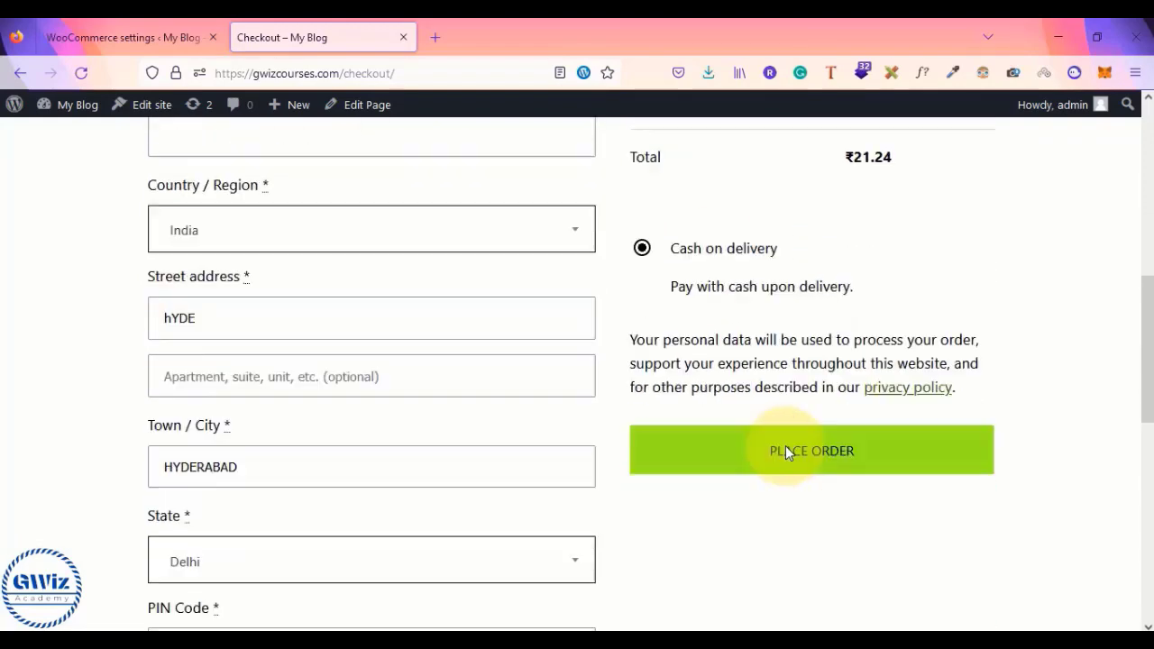
left_click(309, 526)
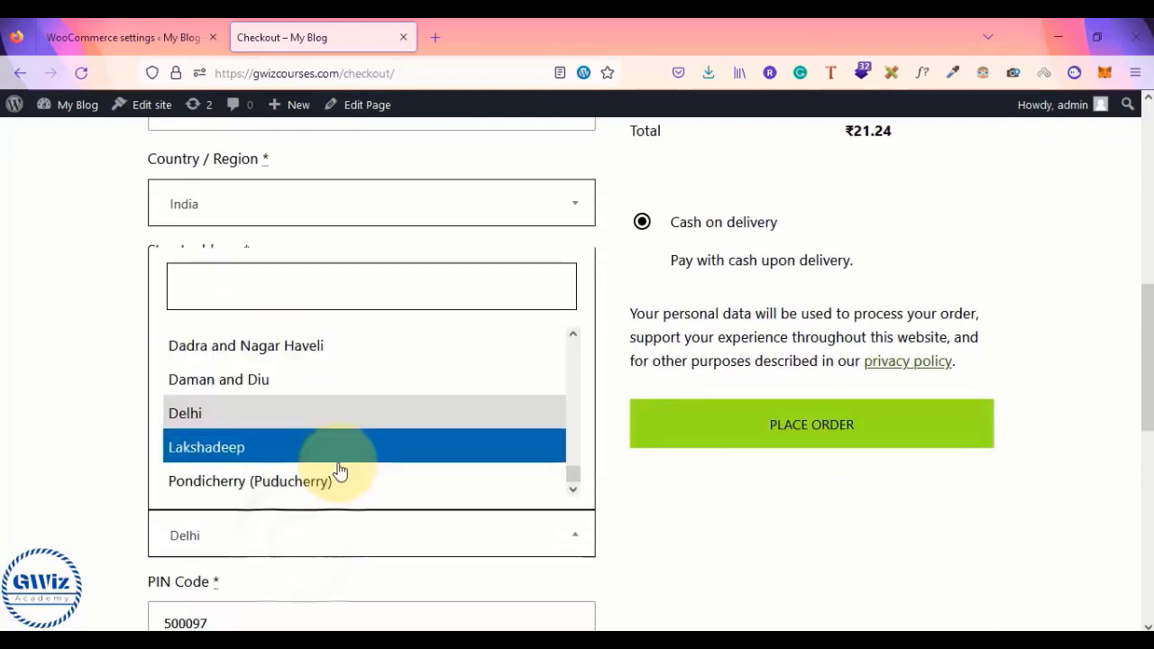
left_click(276, 479)
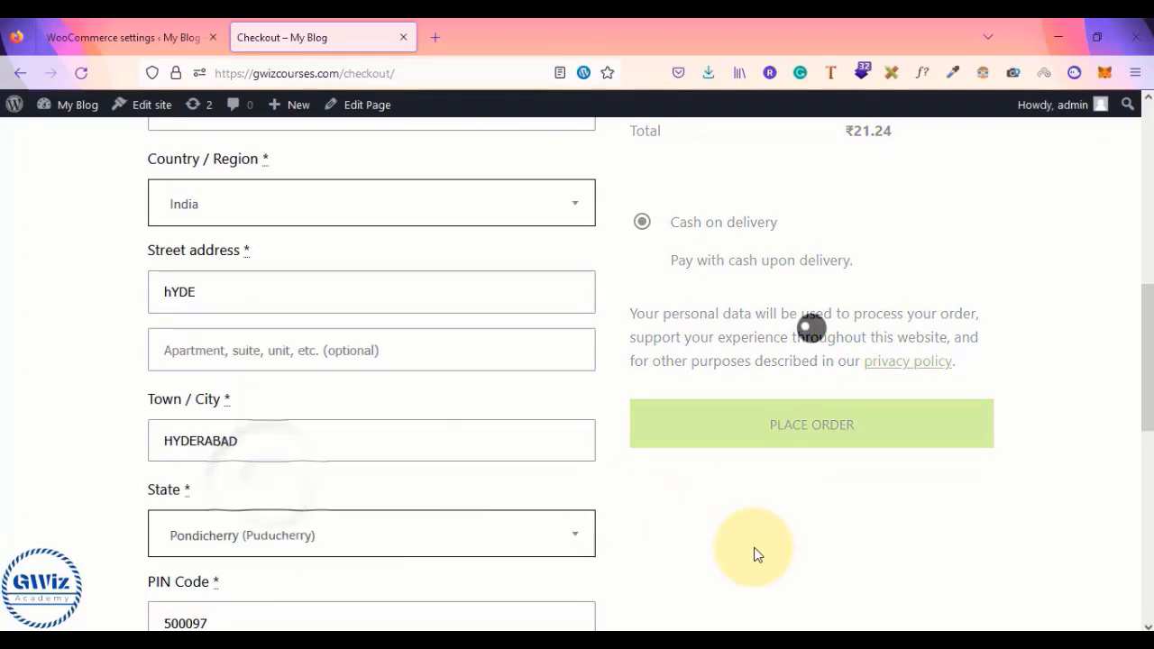
scroll(755, 505, "up", 5)
scroll(807, 394, "down", 3)
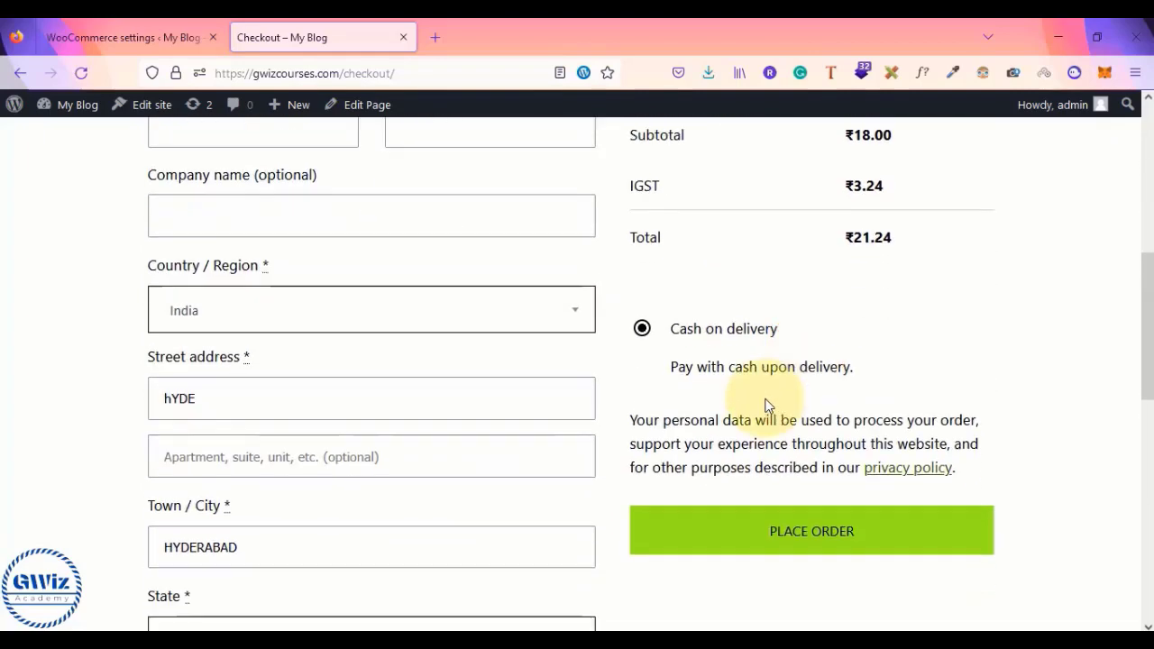
scroll(390, 546, "down", 5)
left_click(405, 342)
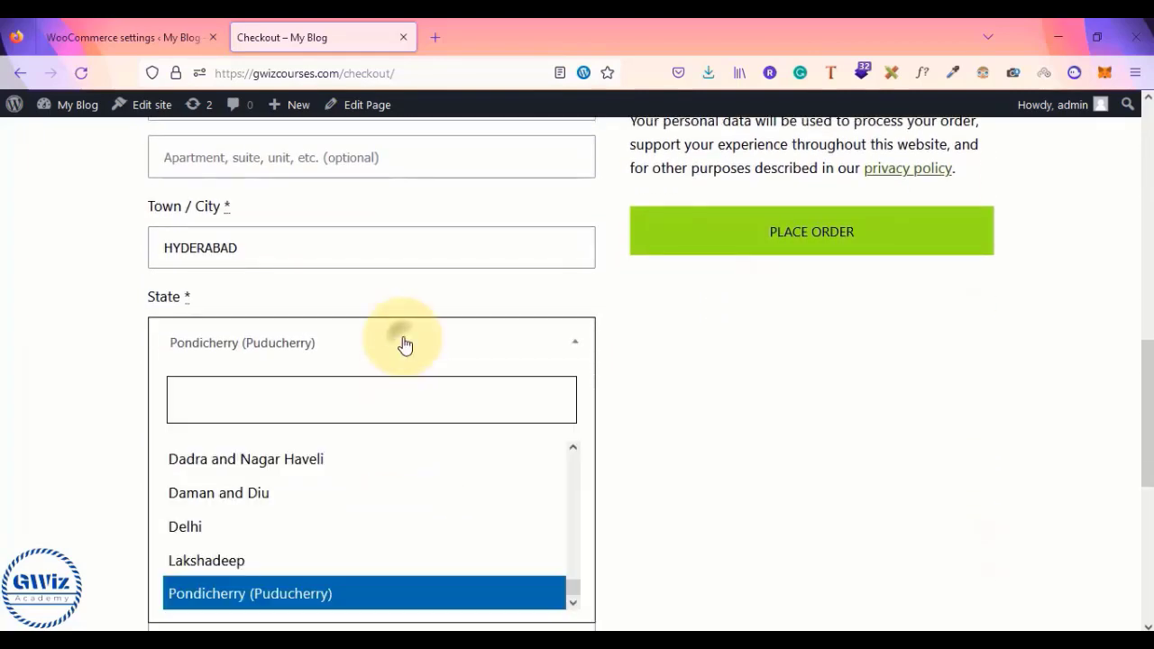
scroll(345, 498, "up", 3)
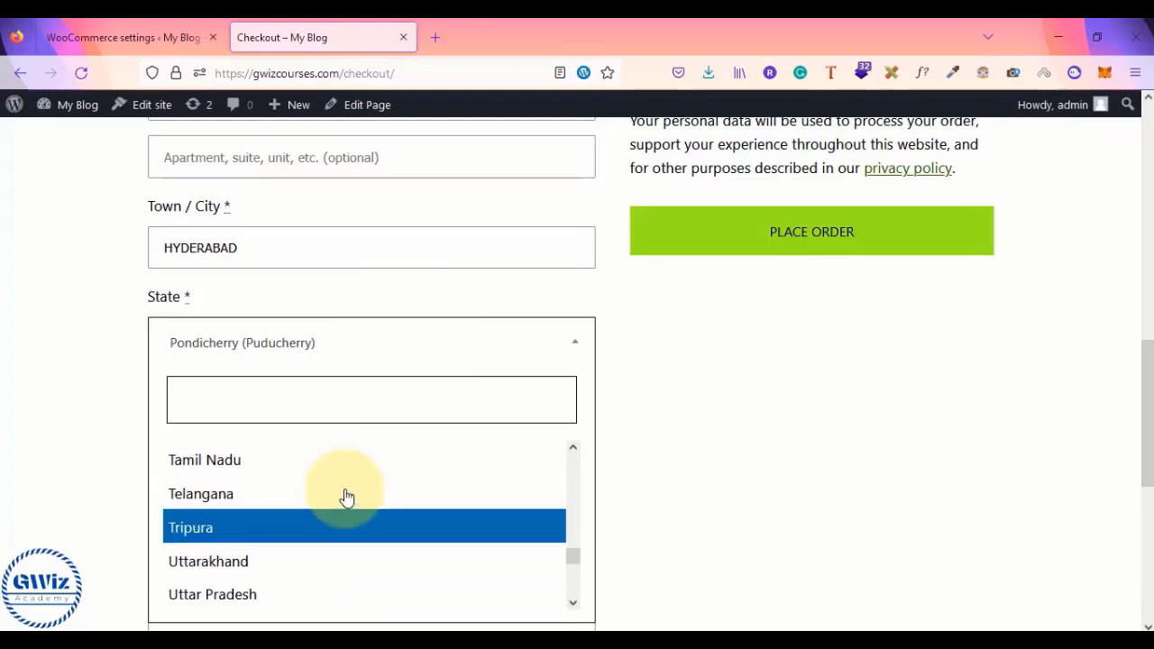
left_click(345, 493)
scroll(774, 466, "up", 8)
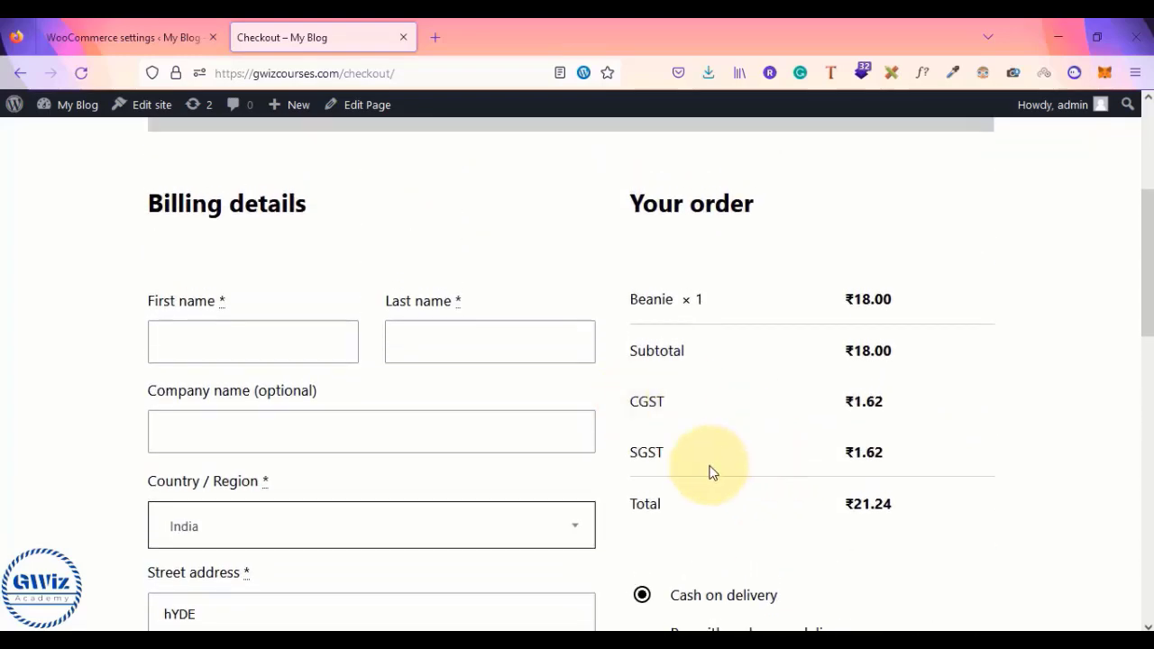
- Highlight the same-state CGST/SGST rule and the different-state IGST rule in the GST notes
key("alt+Tab")
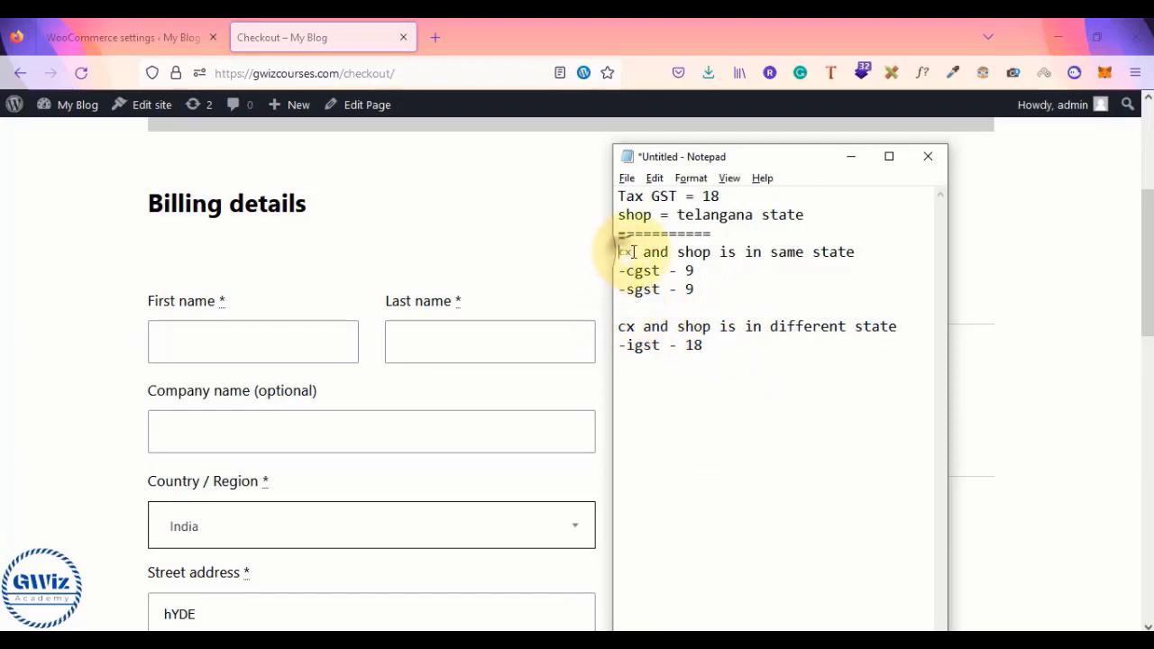
left_click_drag(620, 253, 846, 294)
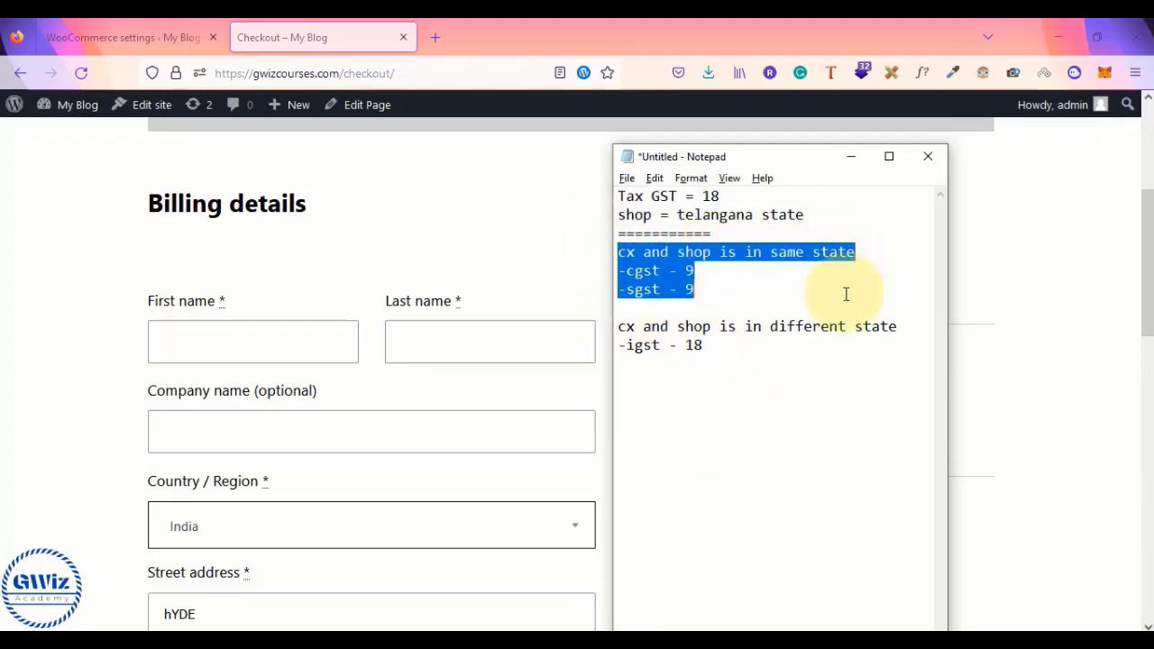
left_click_drag(619, 326, 866, 363)
key("alt+Tab")
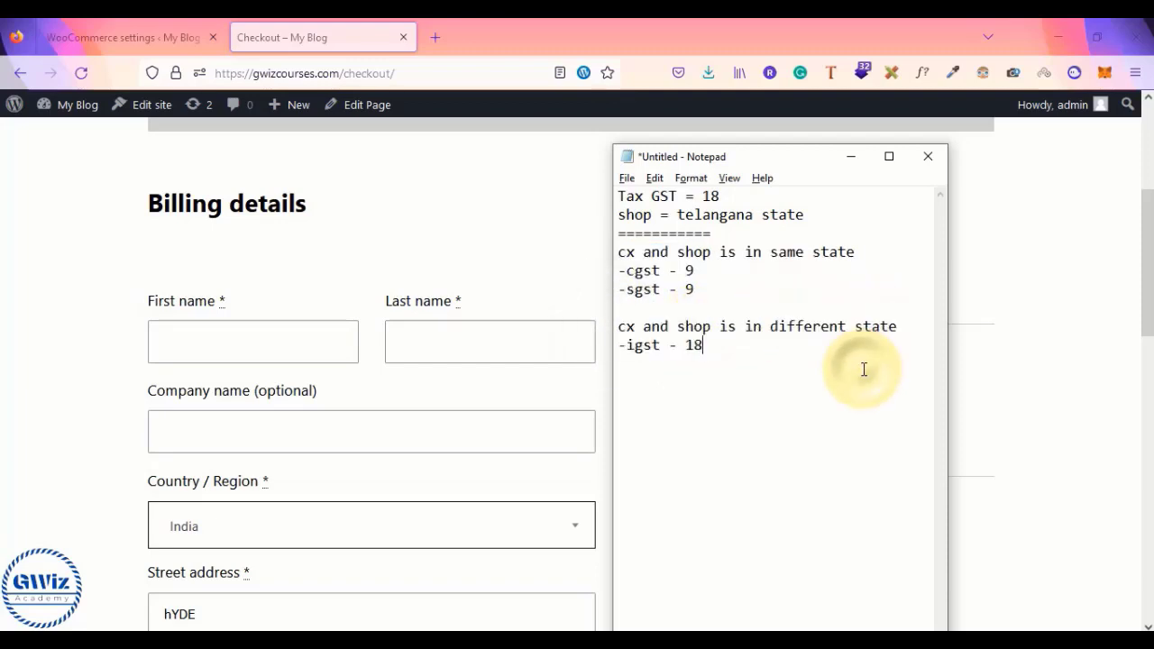
- Choose Uttarakhand as the checkout billing state
scroll(611, 411, "down", 3)
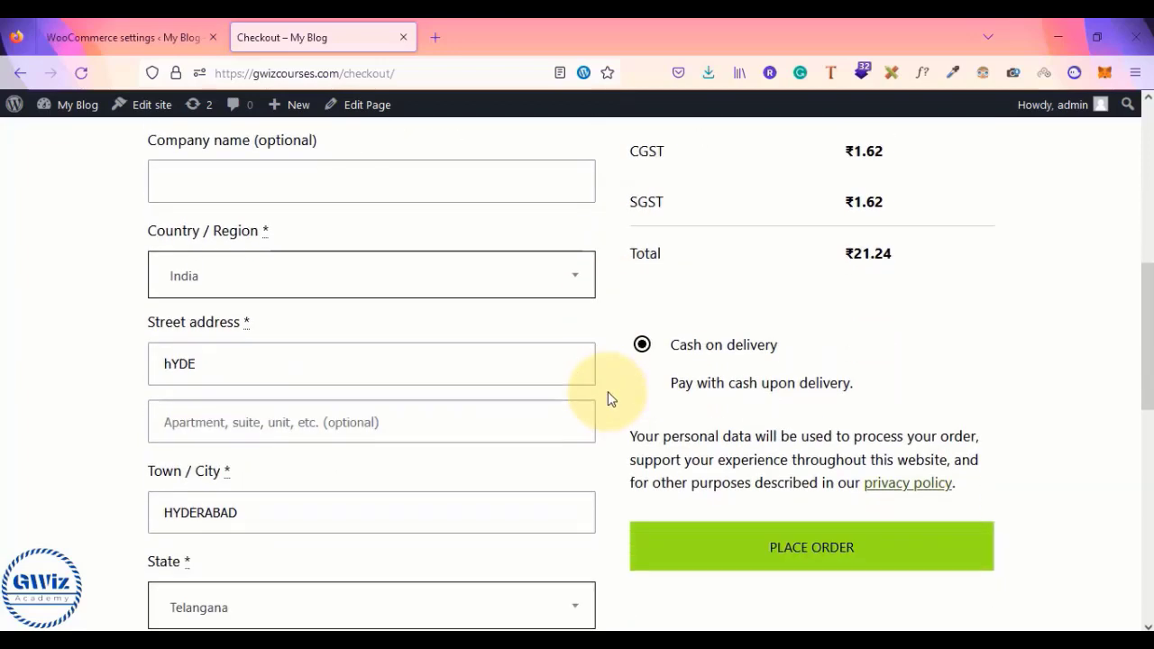
left_click(311, 600)
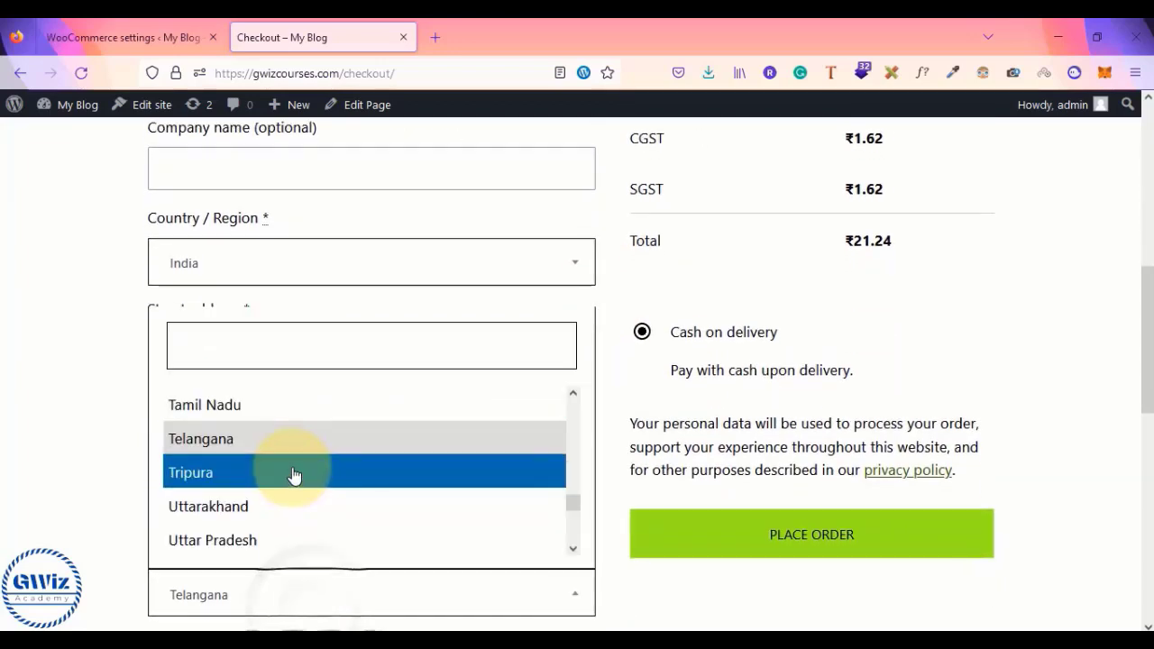
left_click(293, 515)
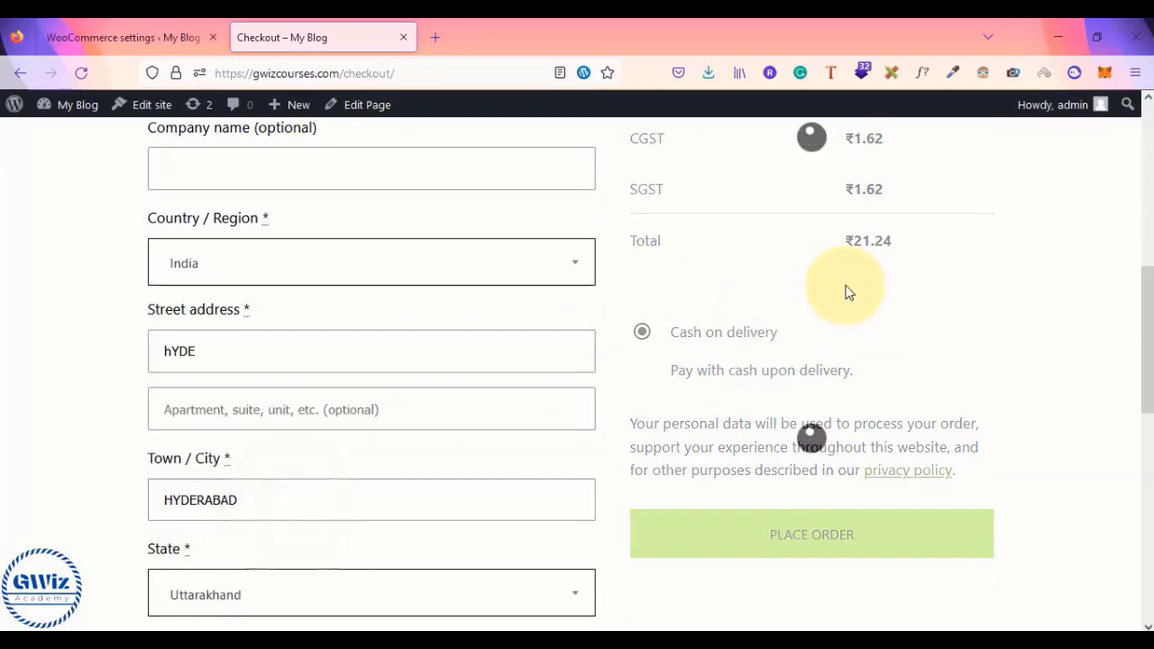
scroll(660, 354, "up", 3)
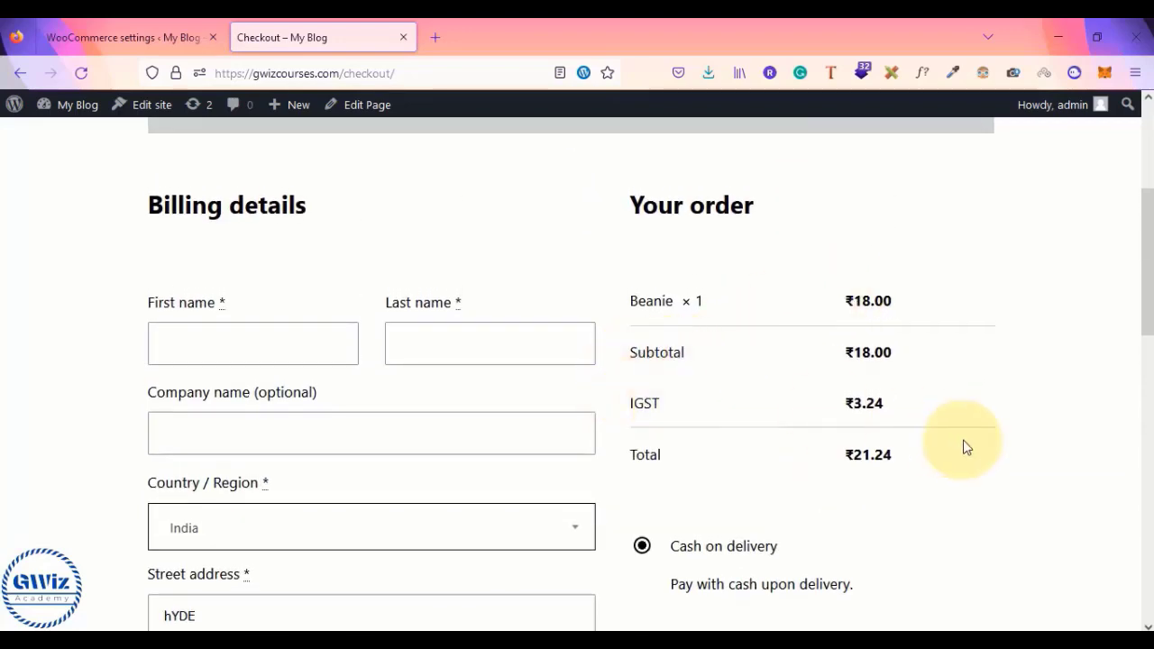
scroll(956, 412, "down", 3)
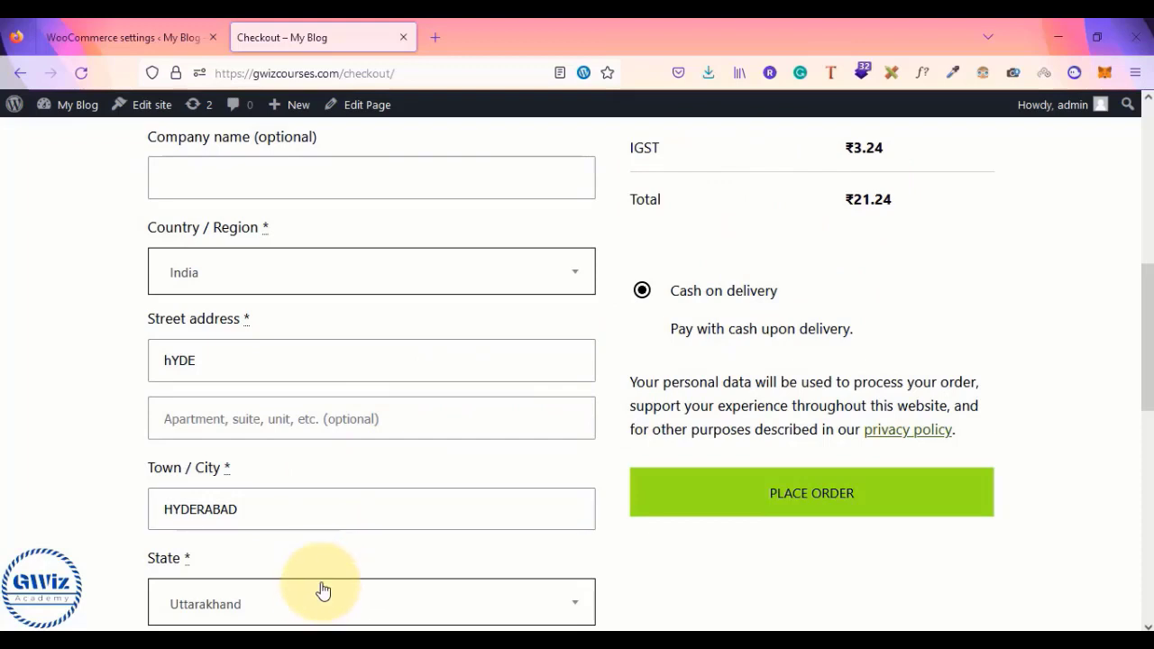
scroll(582, 532, "down", 3)
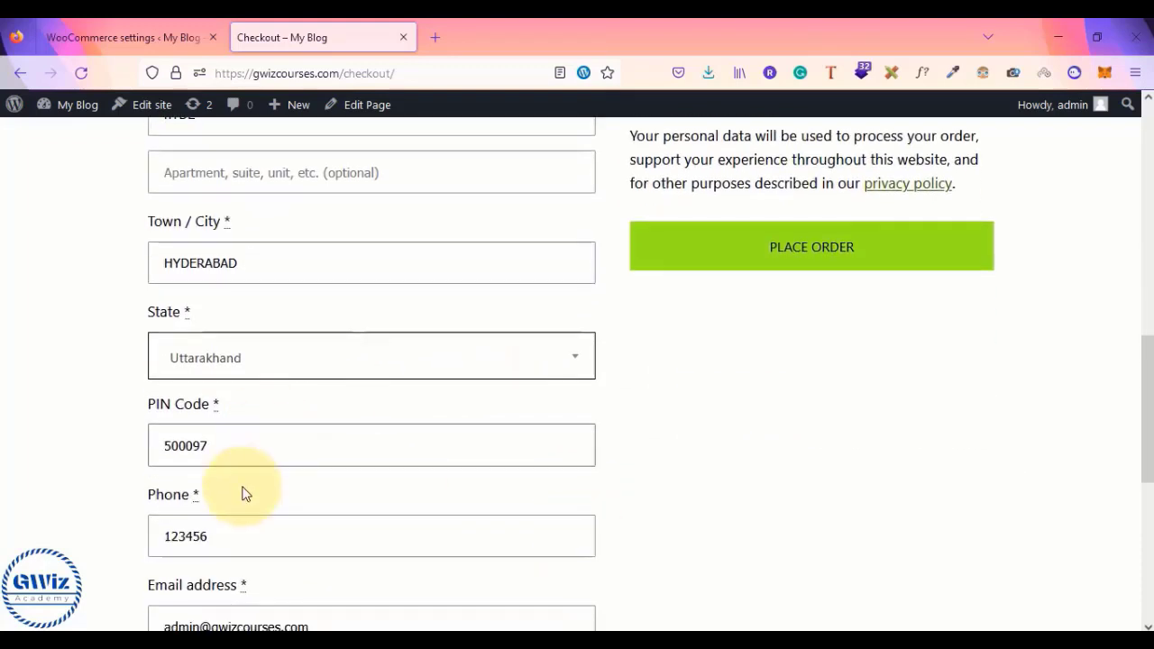
- Confirm the order now shows one IGST of ₹3.24 totalling ₹21.24, then return to tax settings
left_click_drag(192, 491, 206, 491)
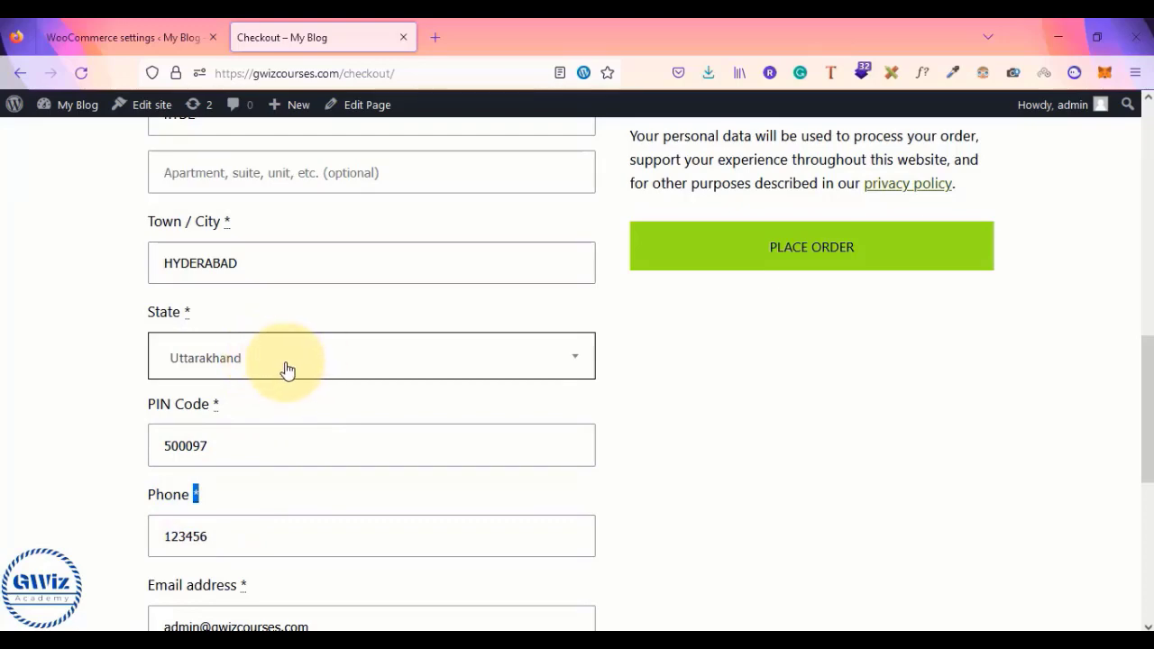
scroll(709, 214, "up", 5)
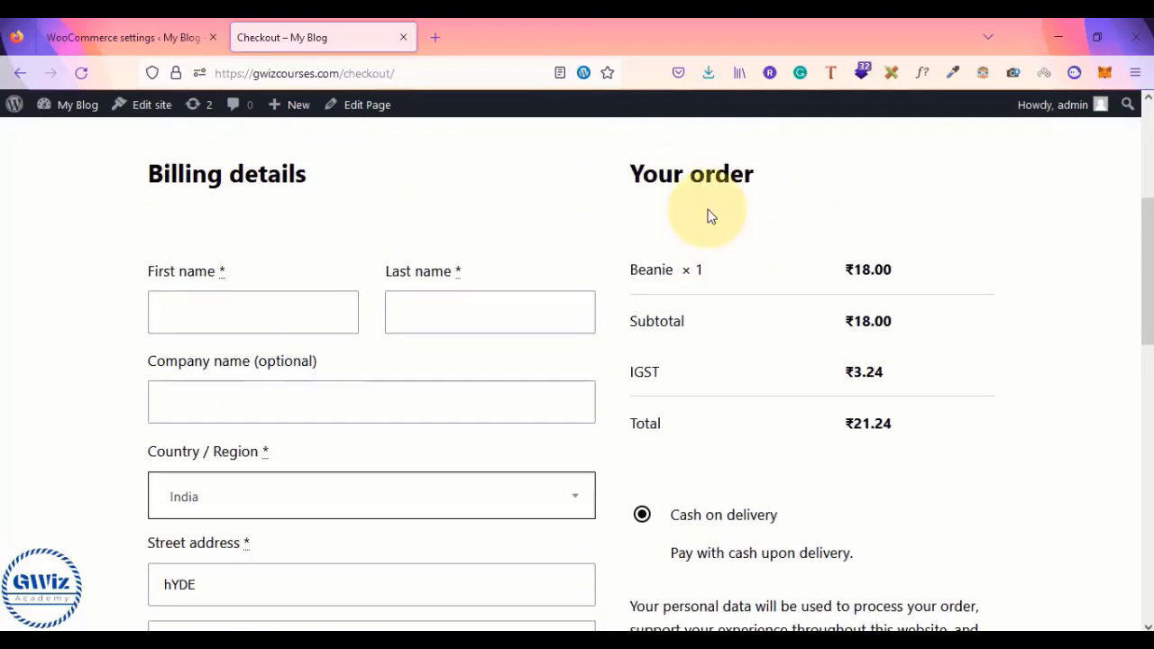
scroll(368, 488, "down", 1)
scroll(369, 487, "up", 3)
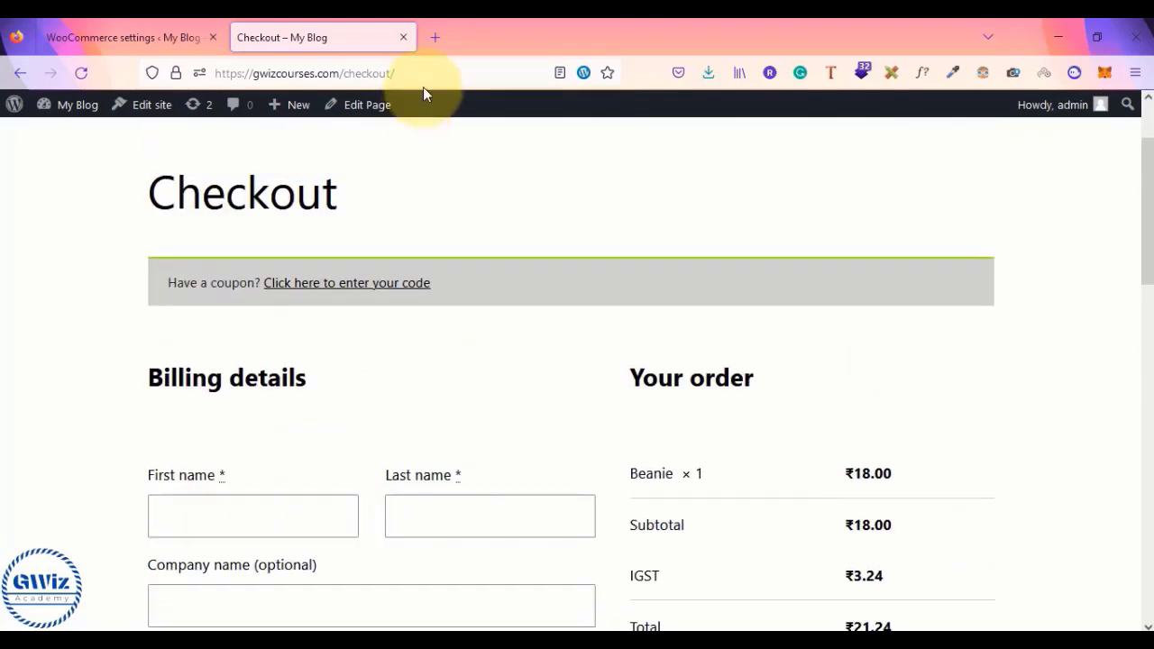
scroll(642, 483, "down", 2)
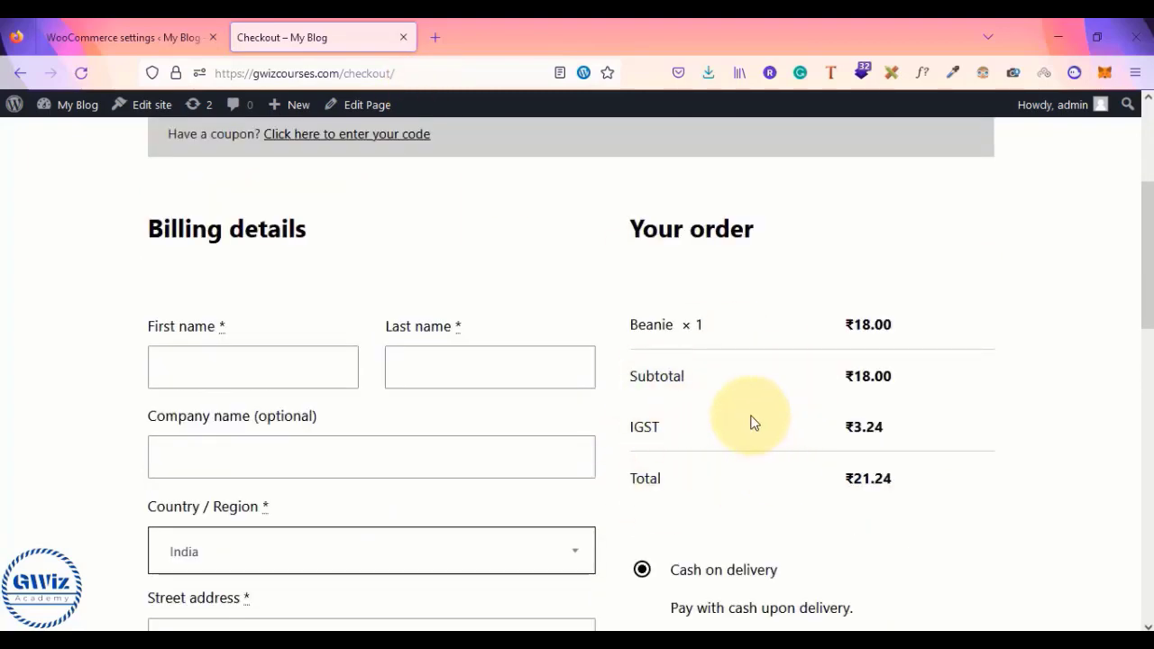
scroll(754, 422, "down", 1)
key("alt+Tab")
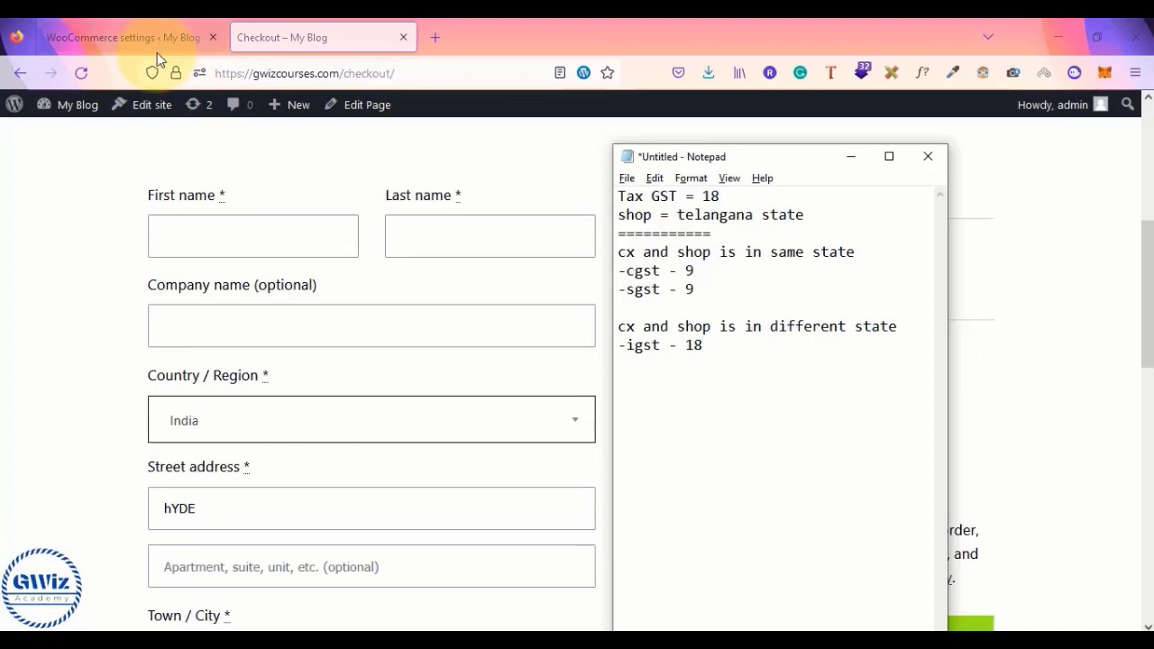
left_click(140, 29)
- Inspect the CGST rate's TS state code and the IGST rate's empty state code
left_click(743, 530)
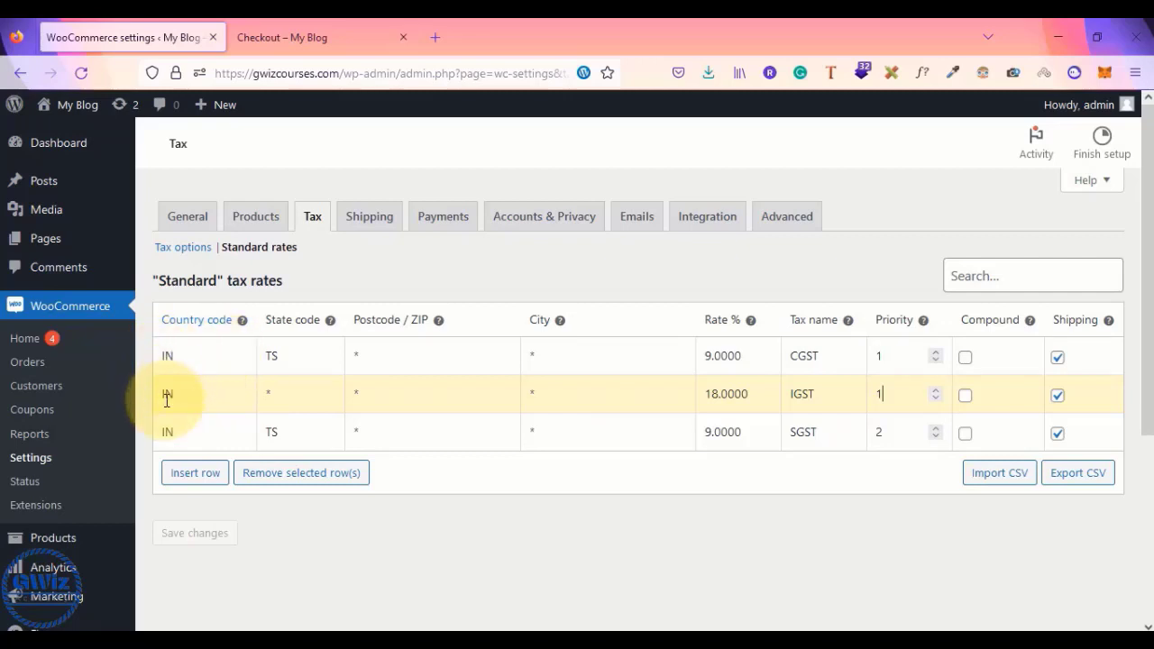
double_click(267, 354)
left_click(269, 393)
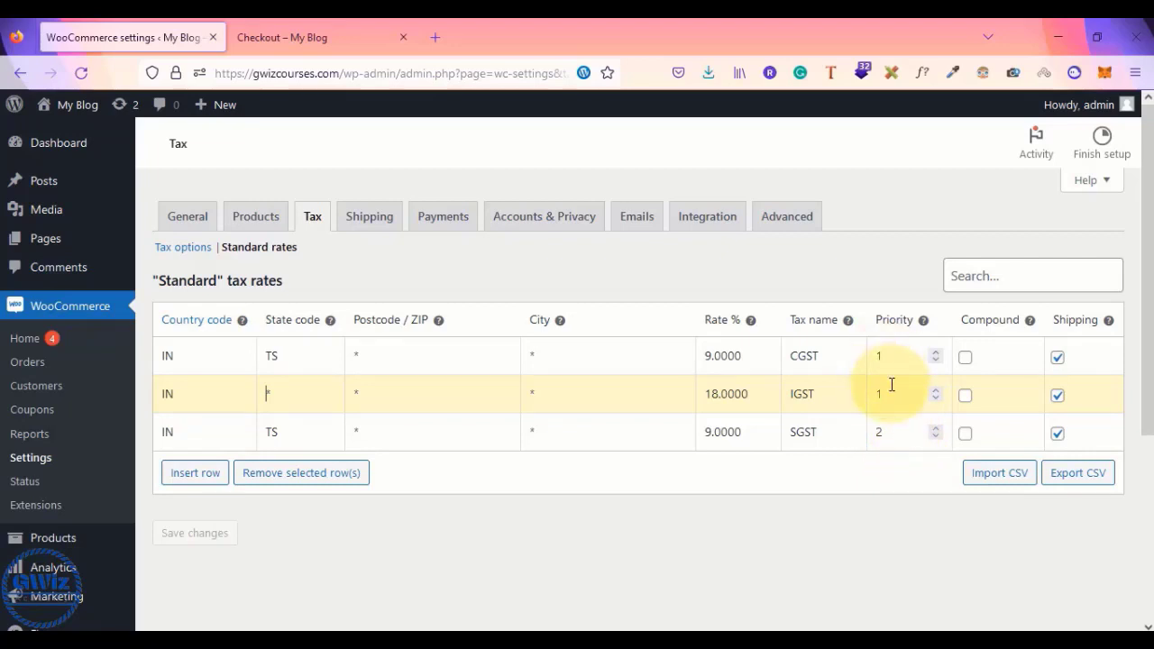
key("alt+Tab")
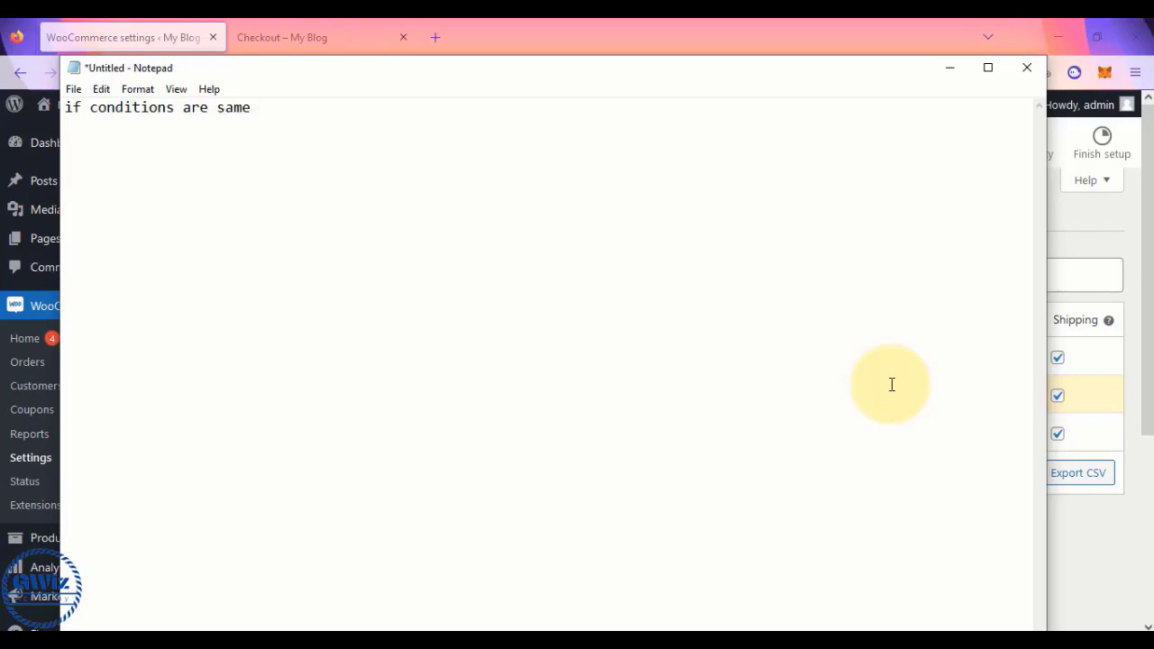
- Note that same-condition rates need different priorities, e.g. cgst and sgst
type("priorities sho")
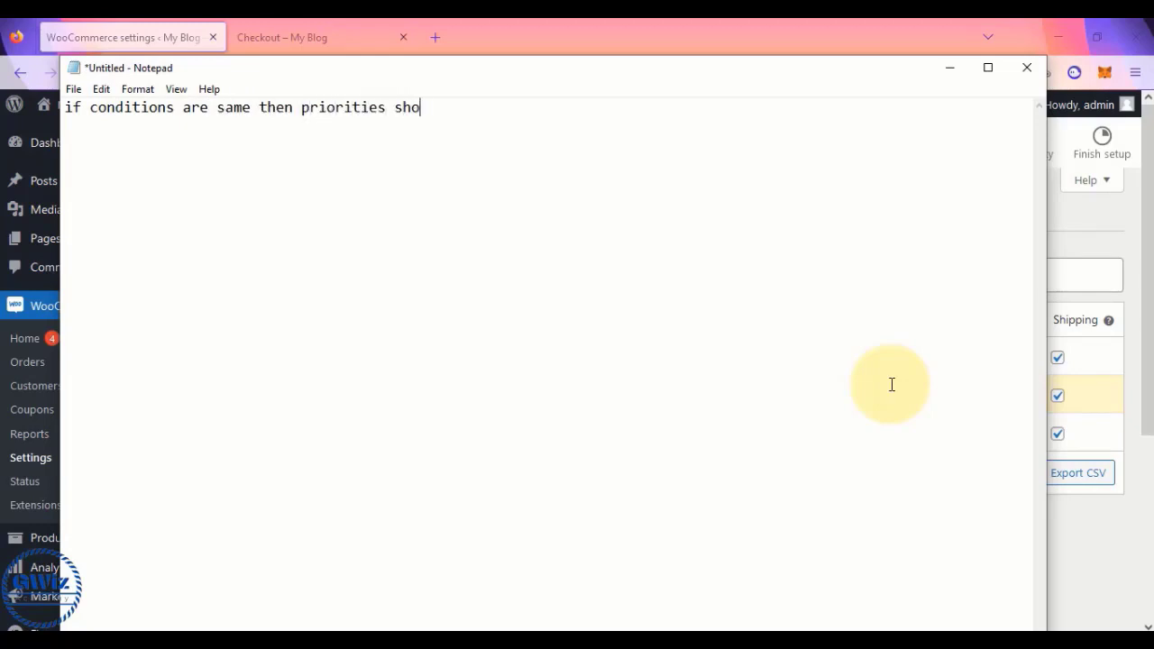
type("uld be different")
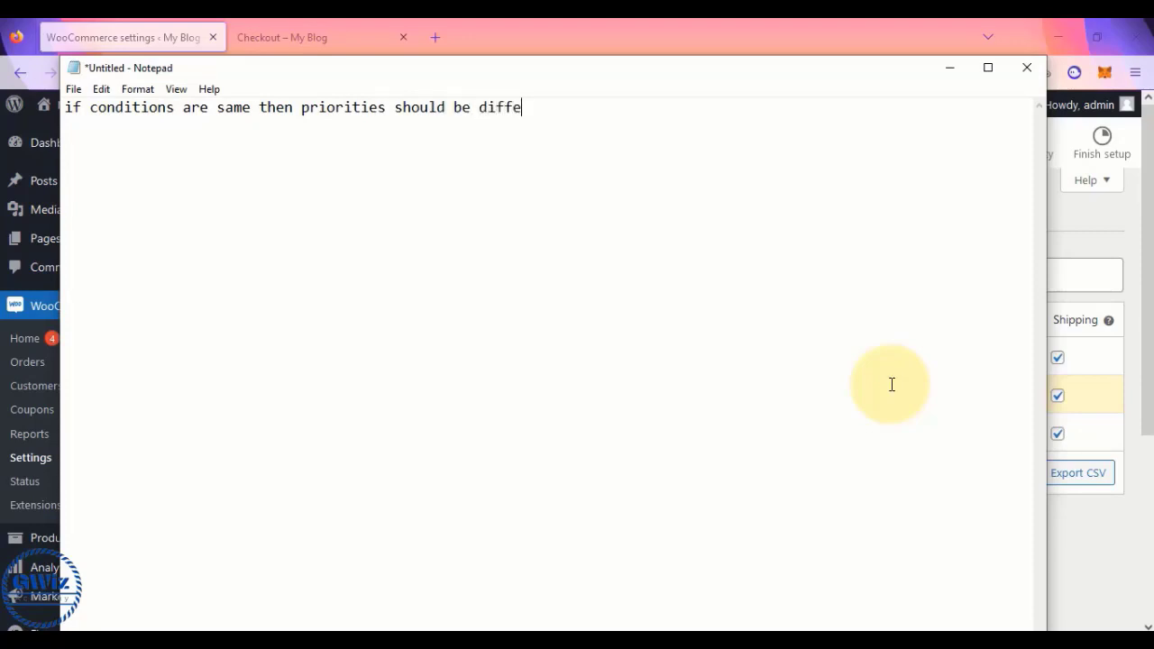
key("Return")
type("( cs")
type("st and sg")
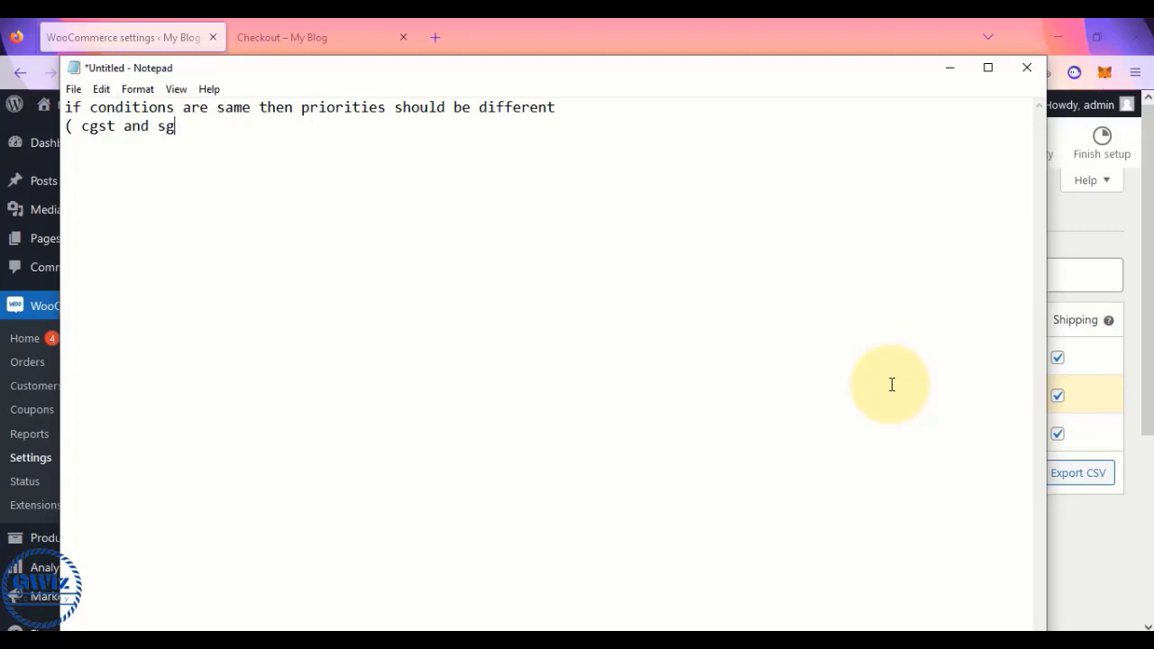
type("st)")
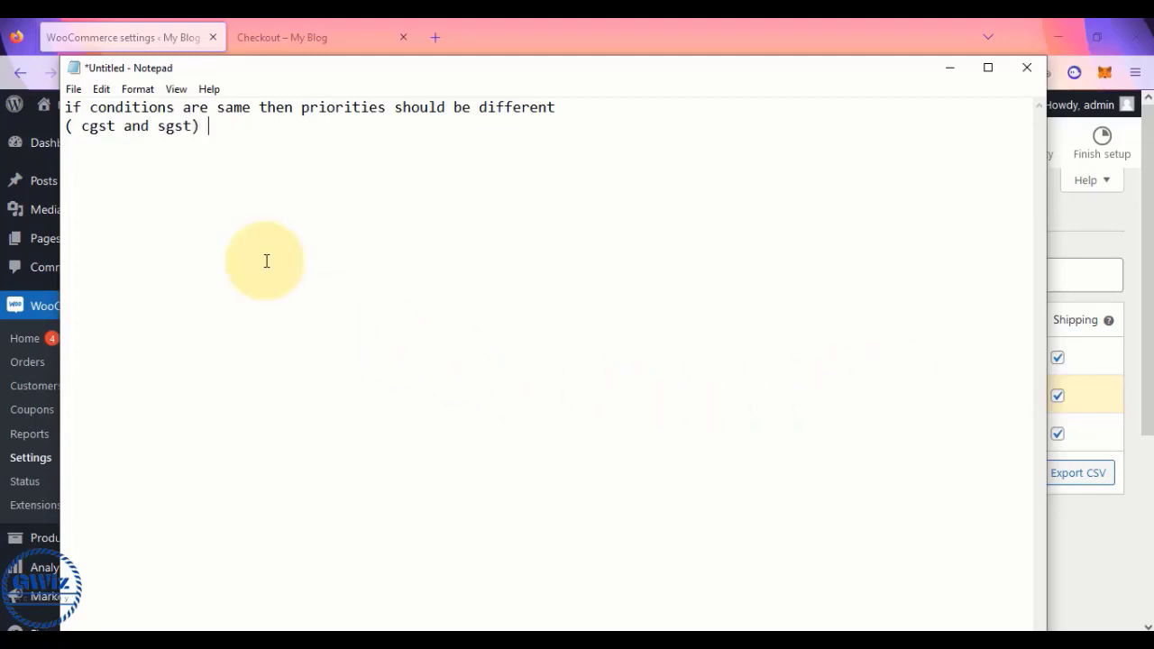
left_click_drag(82, 126, 194, 132)
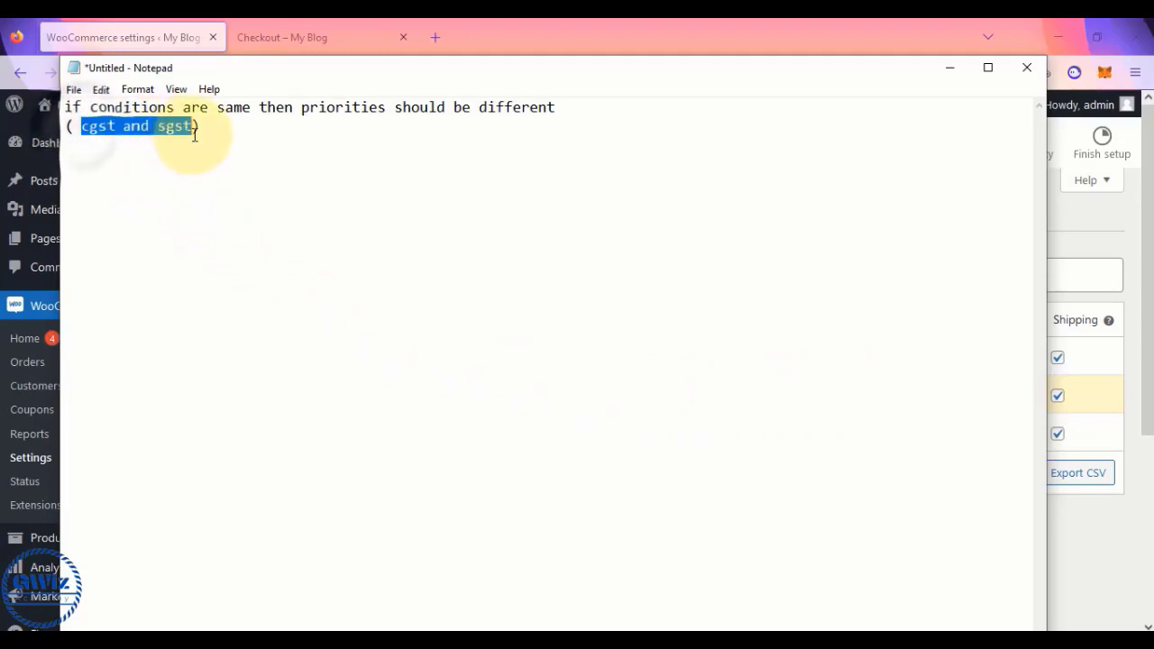
left_click(295, 109)
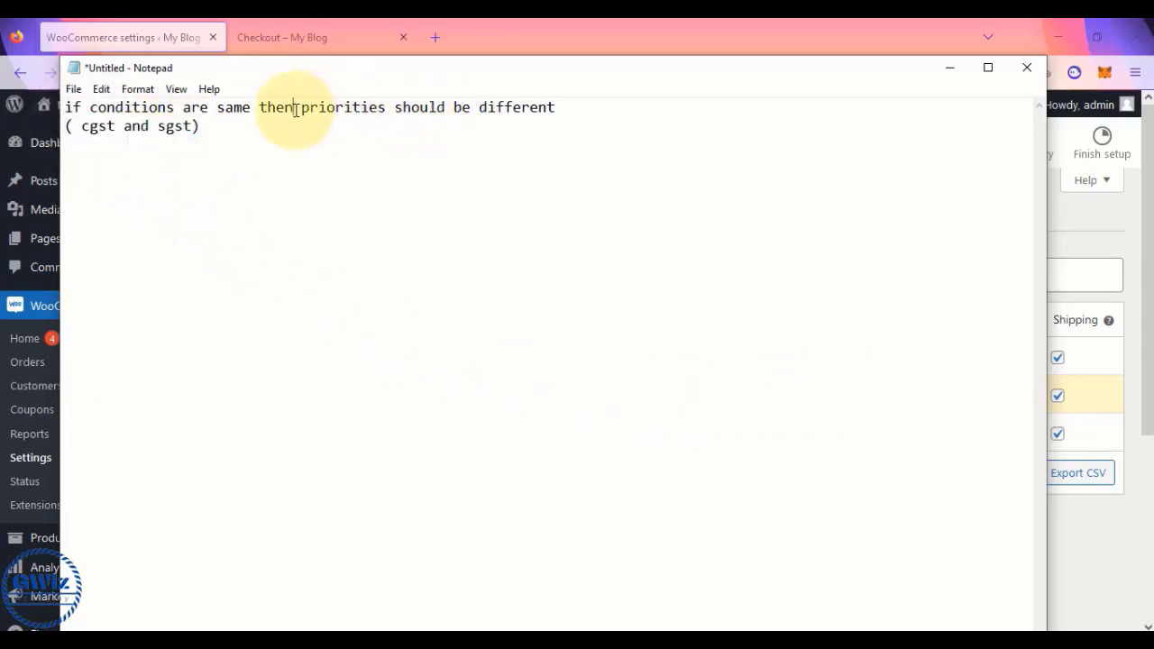
left_click_drag(295, 109, 566, 124)
left_click(217, 123)
key("Return")
key("Return")
- Add that different-condition rates can share a priority without conflict, e.g. cgst/igst or sgst/igst
type("if")
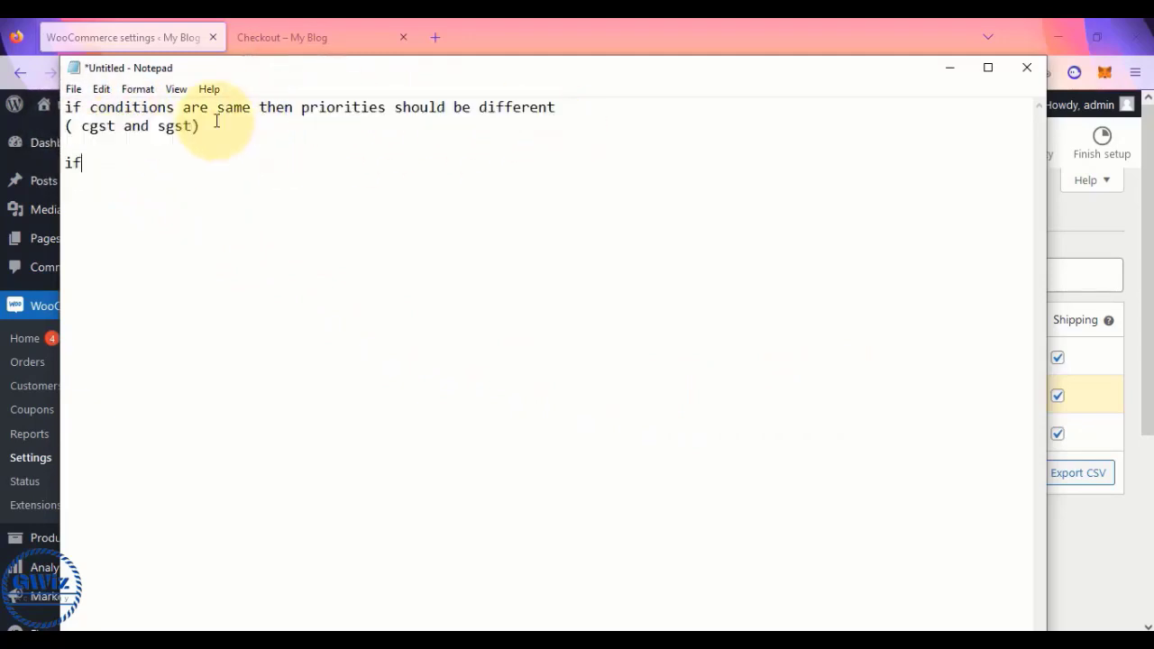
type(" conditions are diff ")
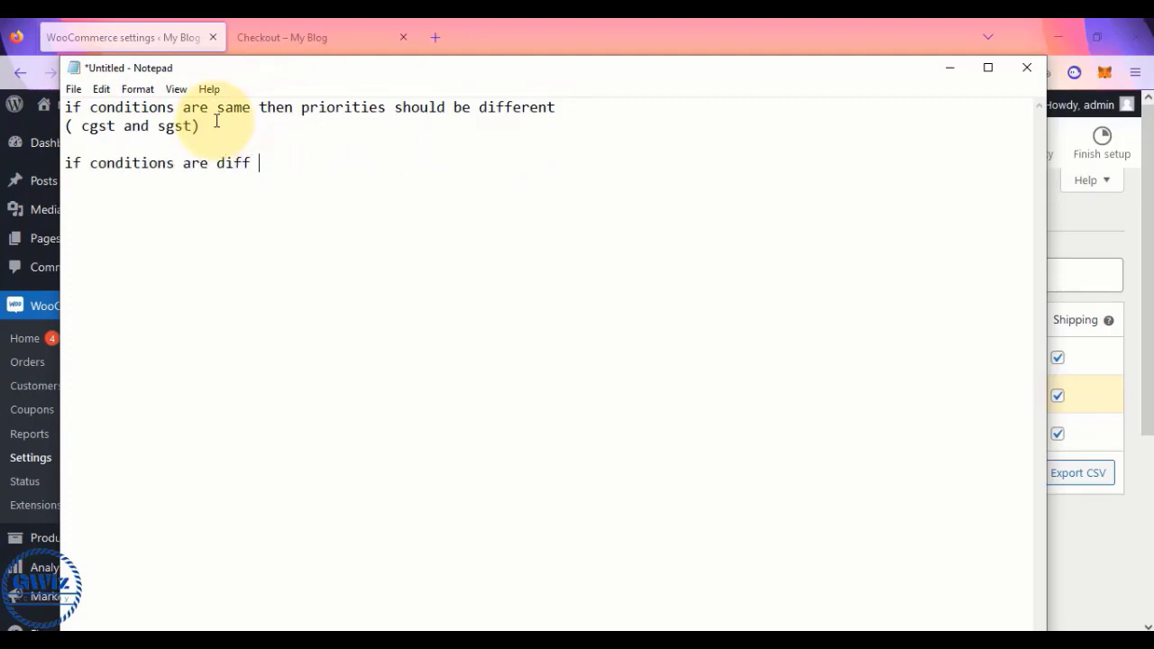
type("then priori")
type("it")
key("BackSpace")
key("BackSpace")
type("ties cna")
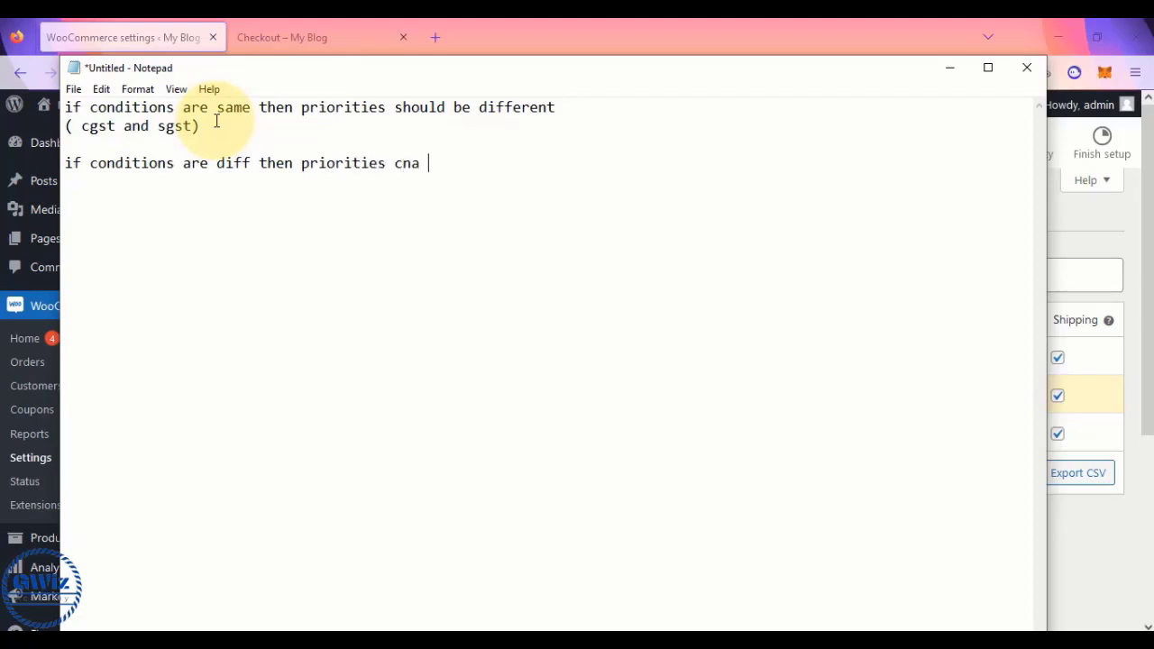
key("BackSpace")
key("BackSpace")
type("an be same it wo")
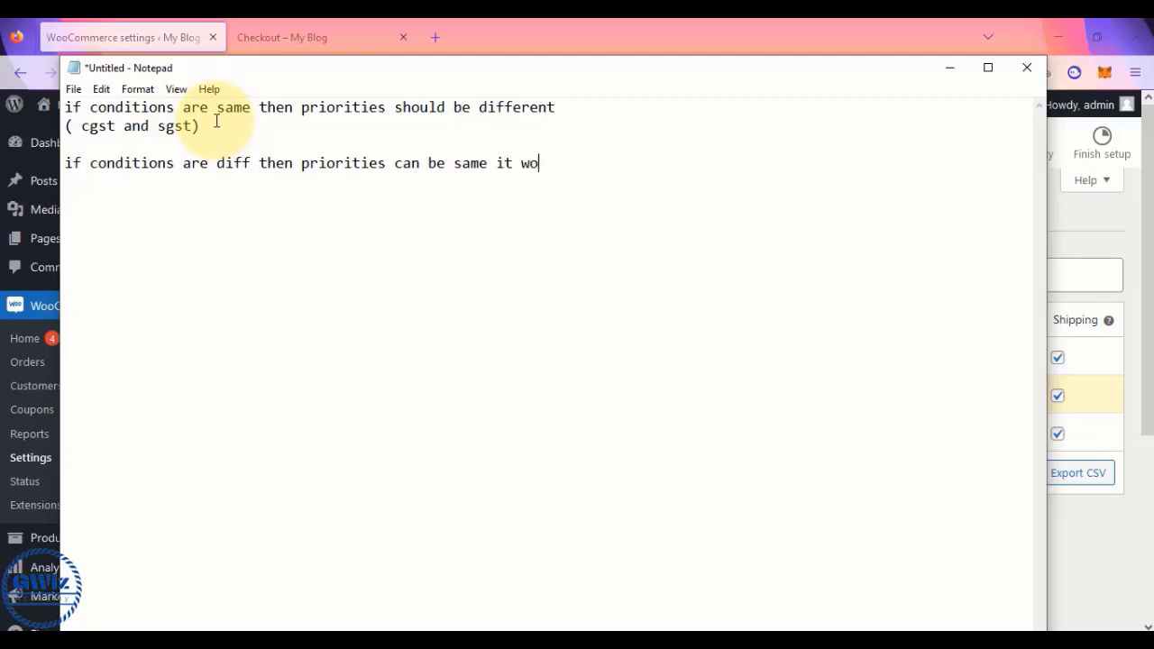
type("nt ")
type("confil")
key("BackSpace")
key("BackSpace")
type("lict")
key("Return")
type("cgst")
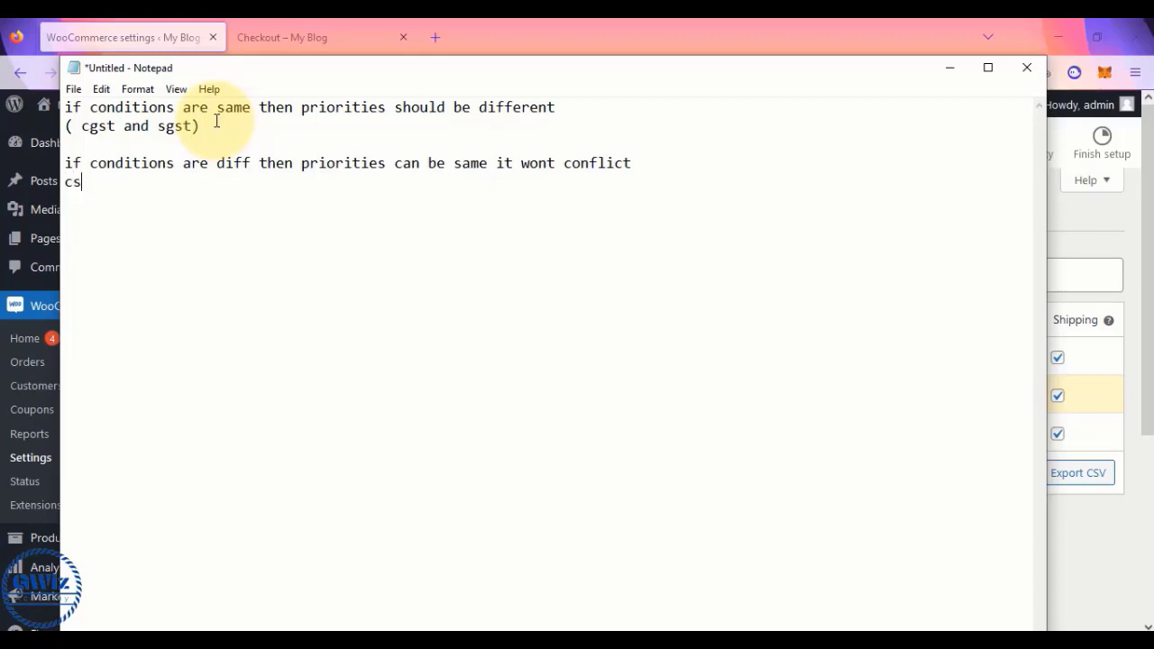
type("/igst or cgst")
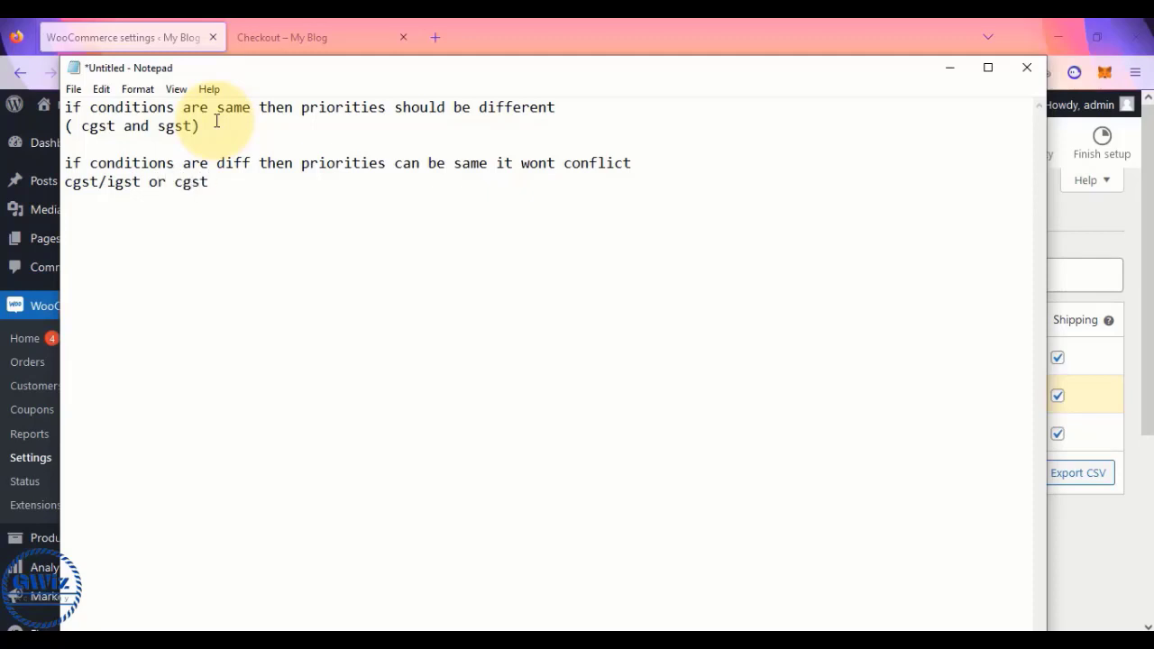
key("BackSpace")
key("BackSpace")
key("BackSpace")
key("BackSpace")
type("sgst/igst")
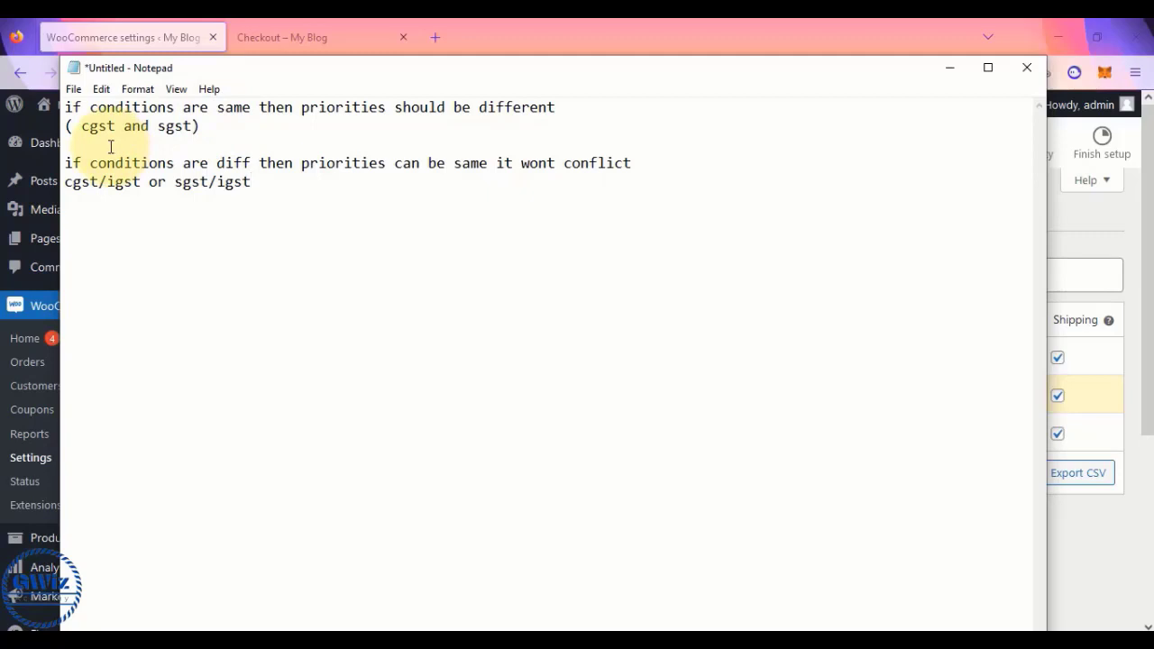
key("alt+Tab")
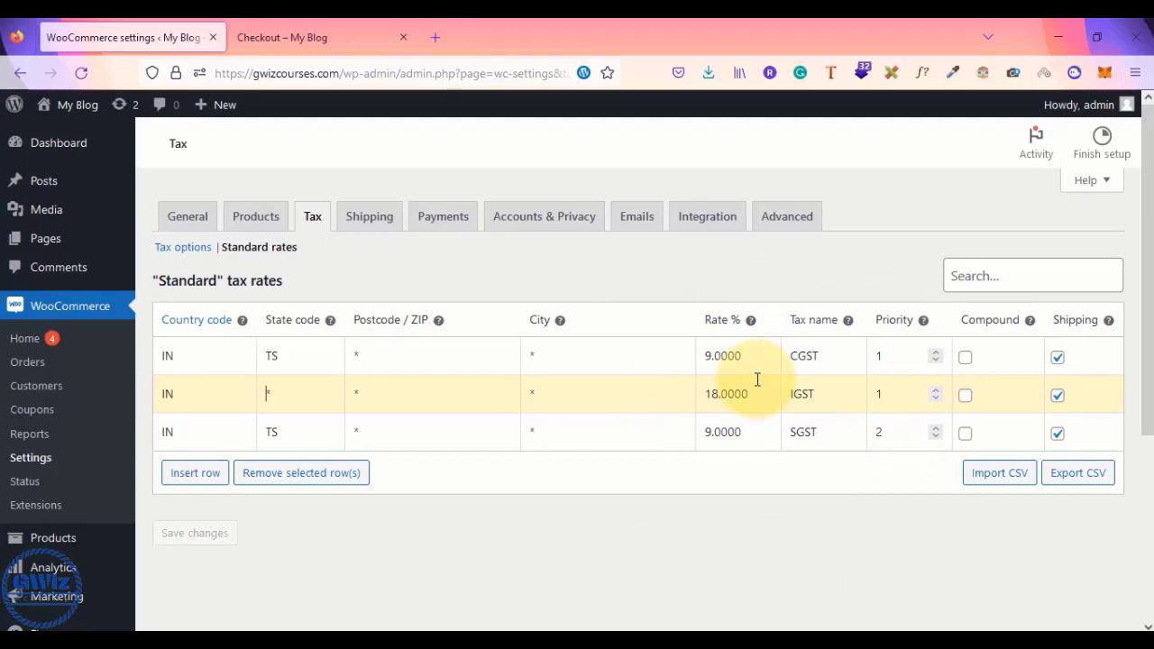
- Compare checkout taxes with the tax rates, inspecting the CGST IN/TS codes and IGST row
left_click(361, 27)
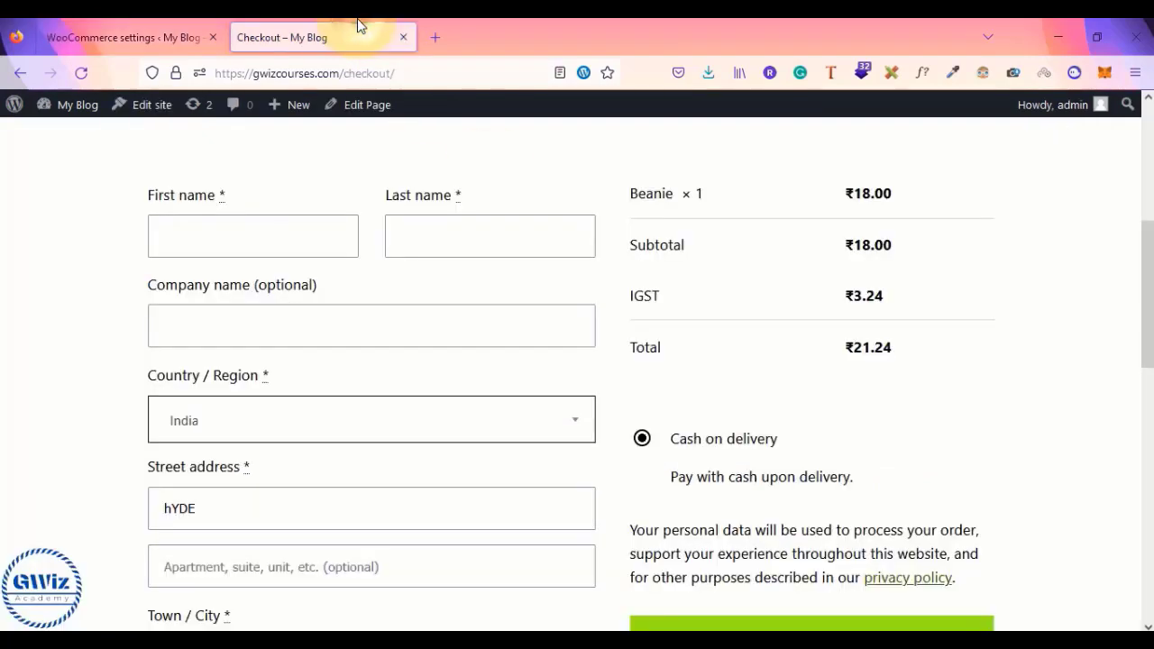
scroll(641, 384, "down", 2)
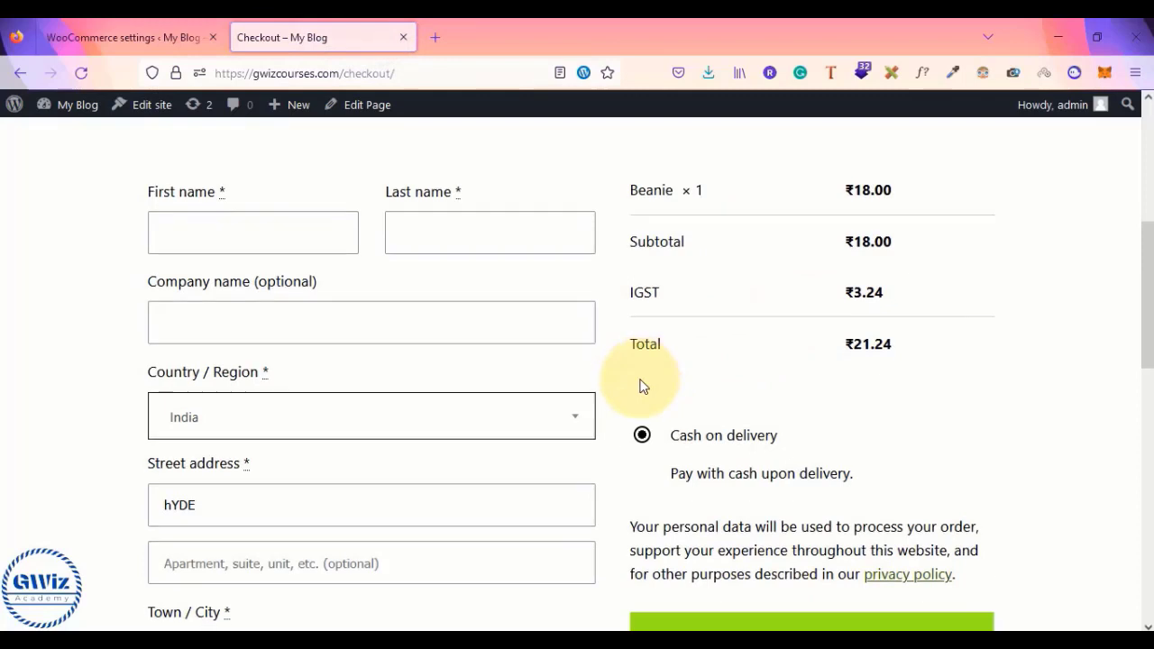
left_click(99, 35)
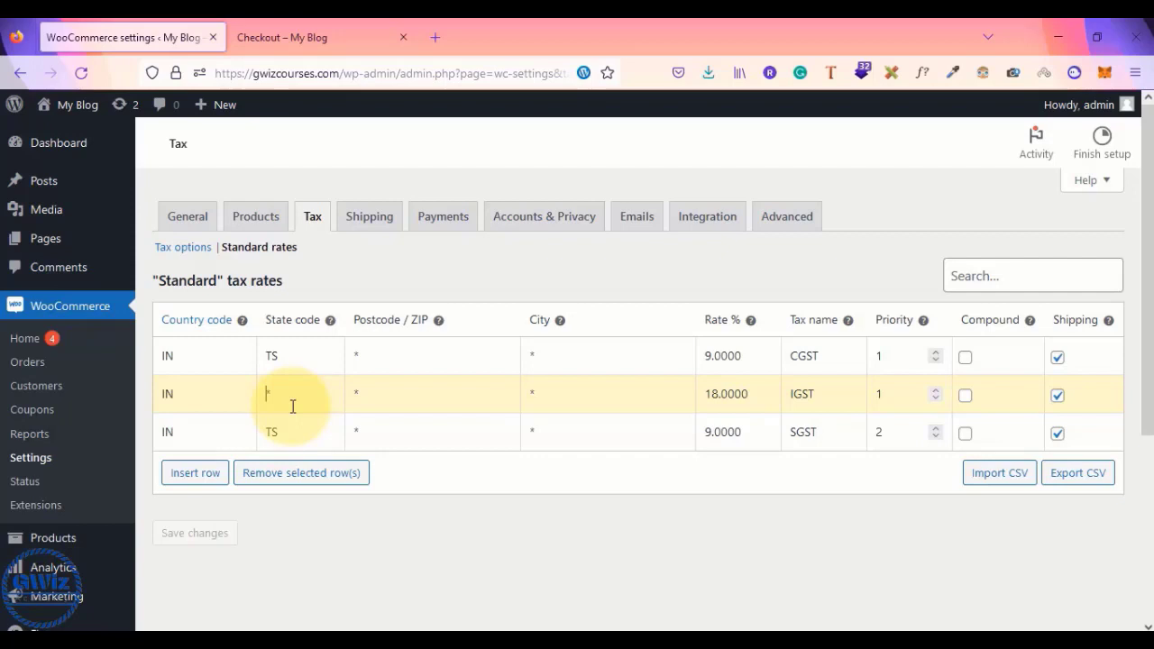
double_click(168, 357)
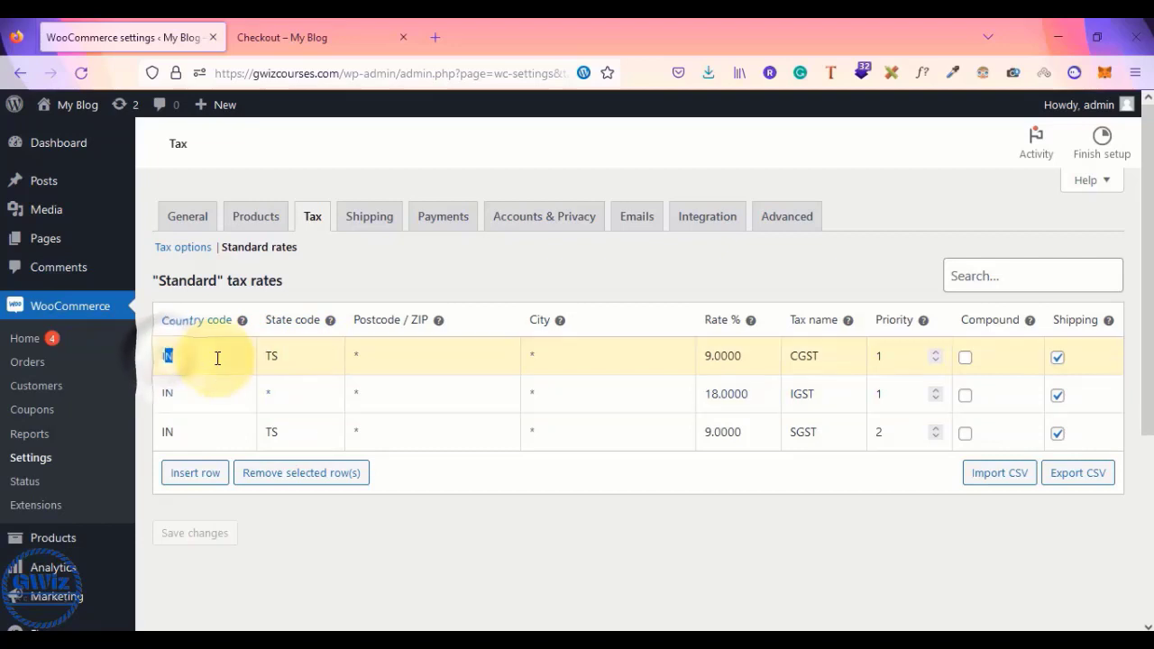
double_click(270, 357)
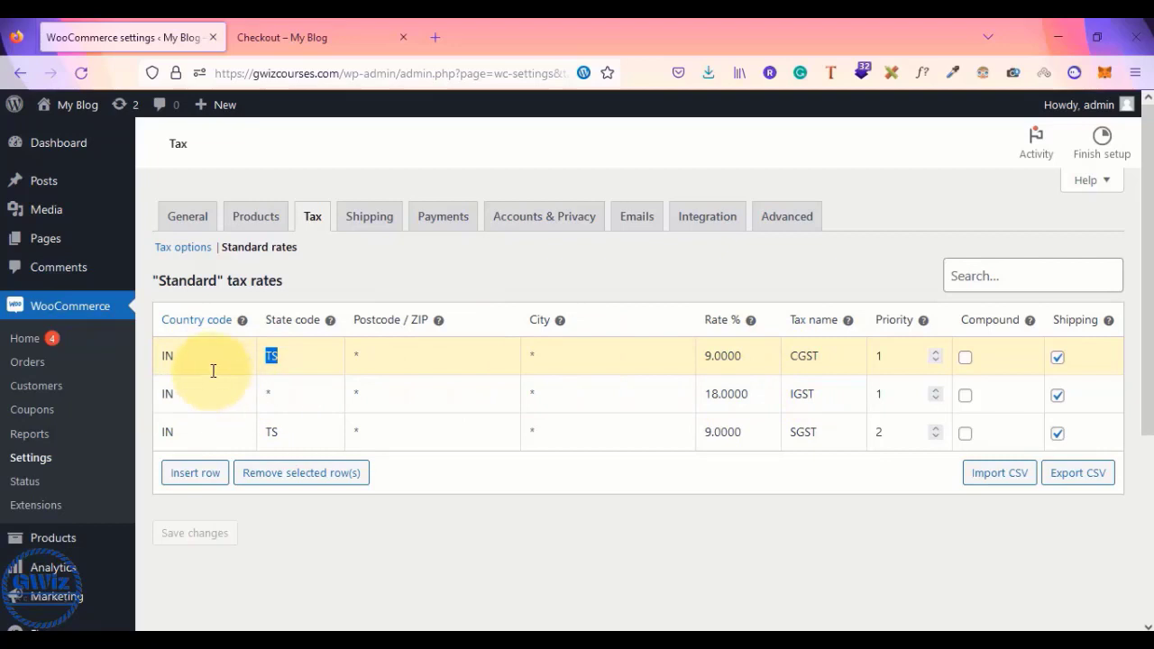
left_click(283, 397)
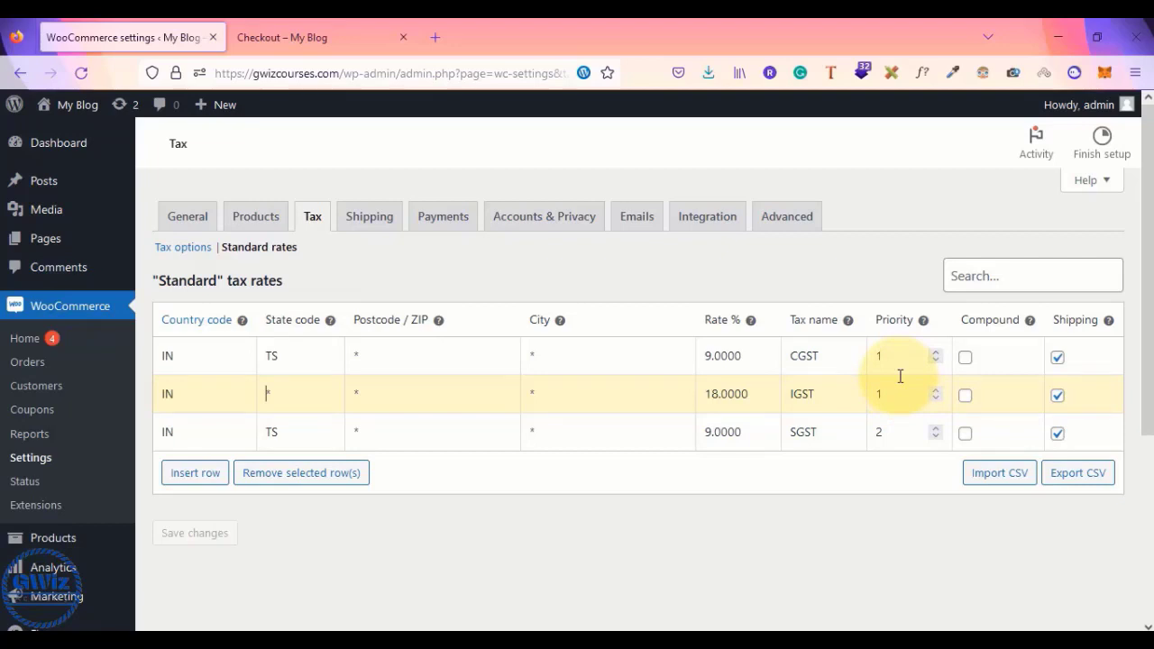
- Verify the checkout's IGST of ₹3.24 and review the GST rules in the notes
left_click(269, 36)
scroll(865, 327, "up", 3)
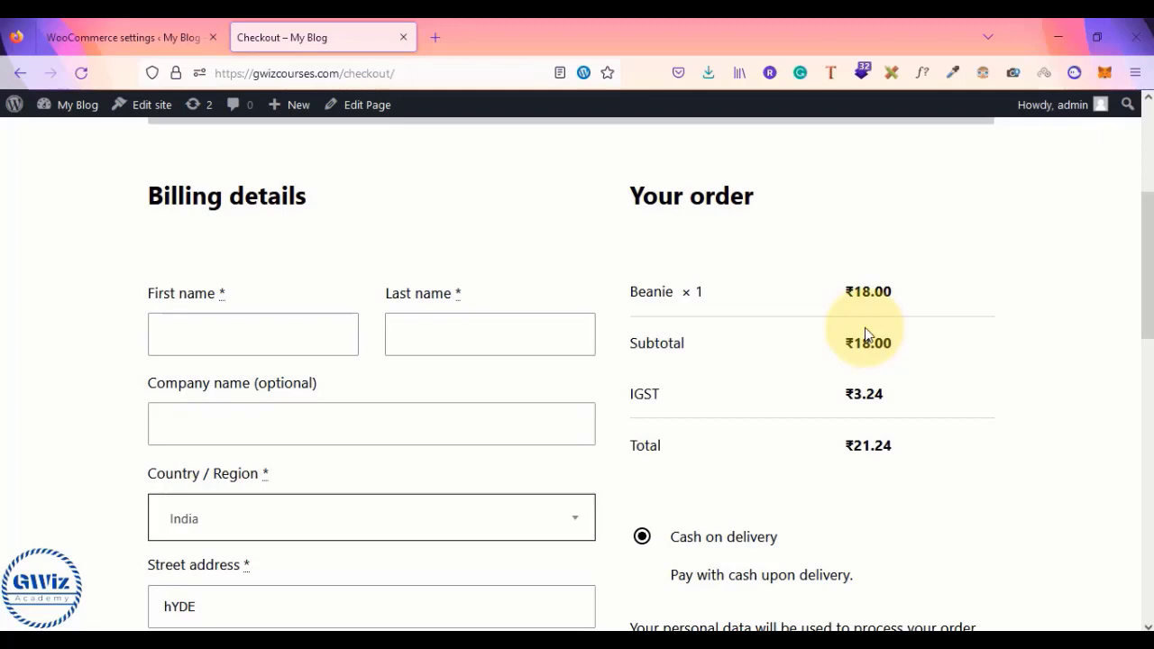
key("alt+Tab")
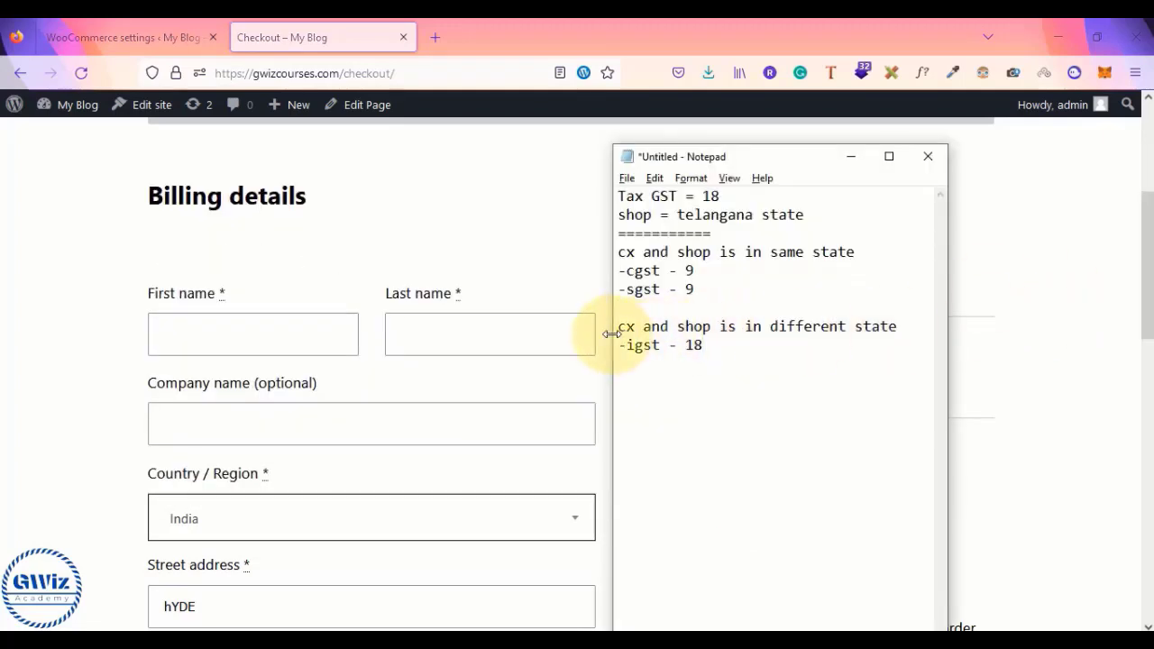
left_click_drag(613, 331, 250, 330)
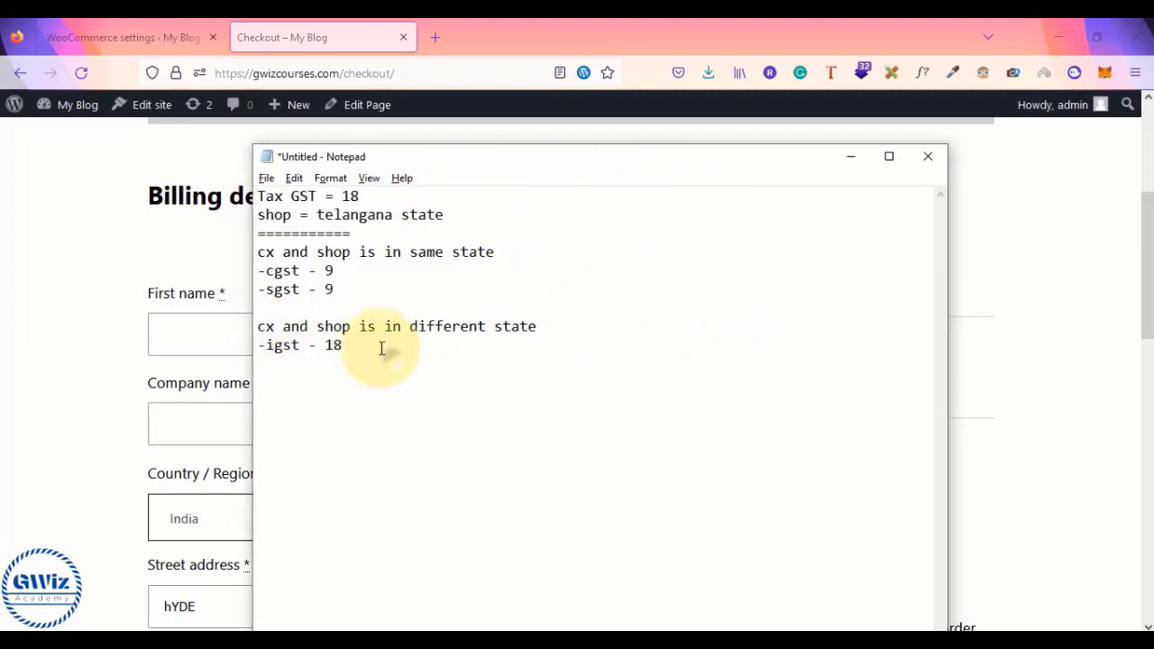
left_click_drag(382, 348, 258, 193)
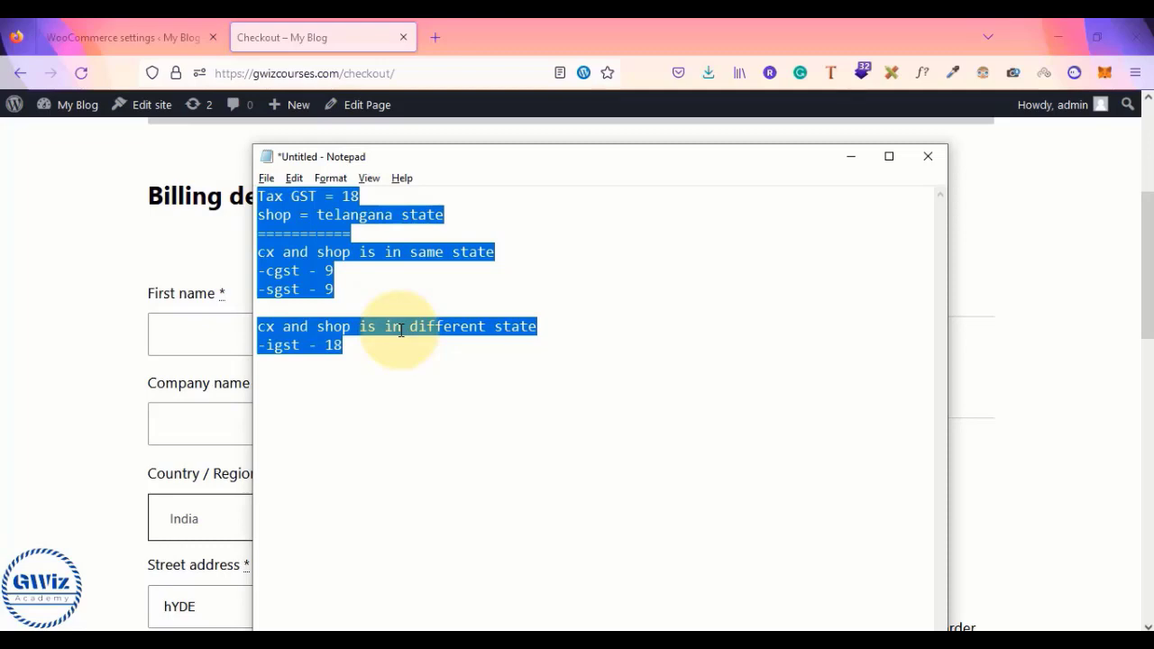
left_click(463, 271)
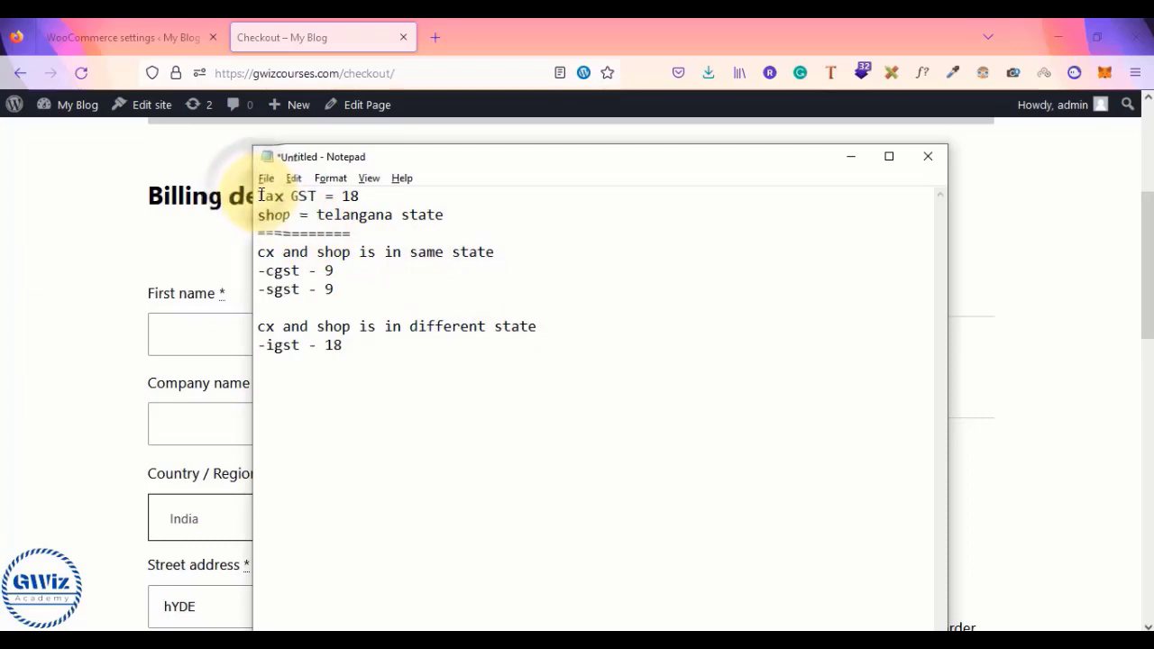
left_click_drag(258, 192, 403, 348)
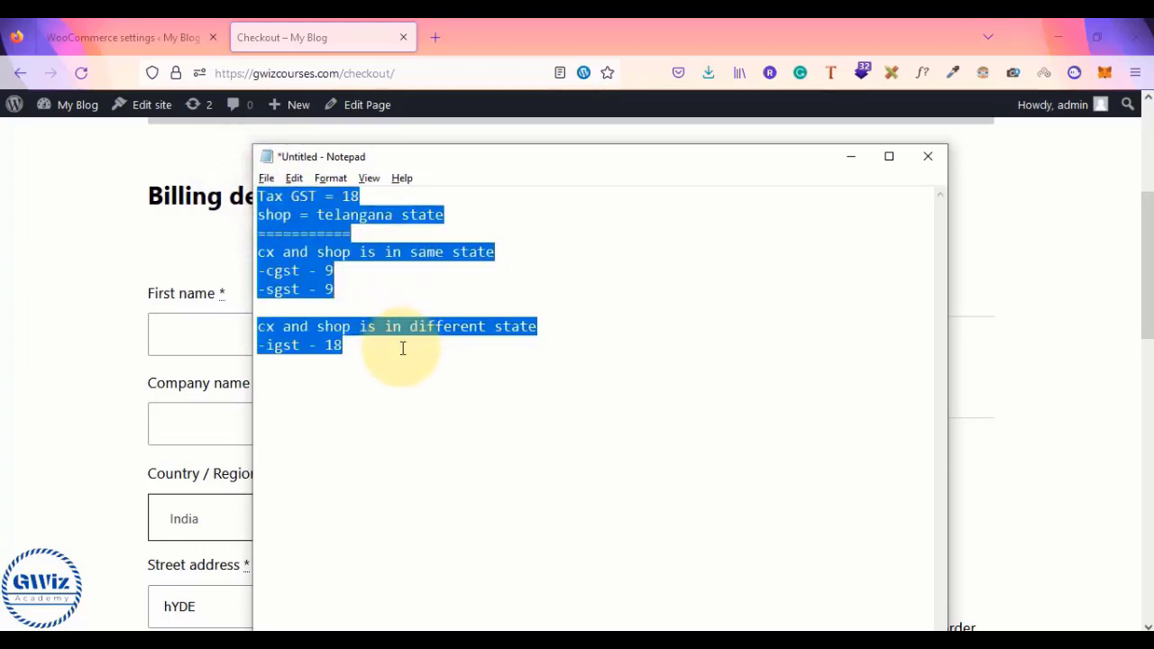
left_click(55, 233)
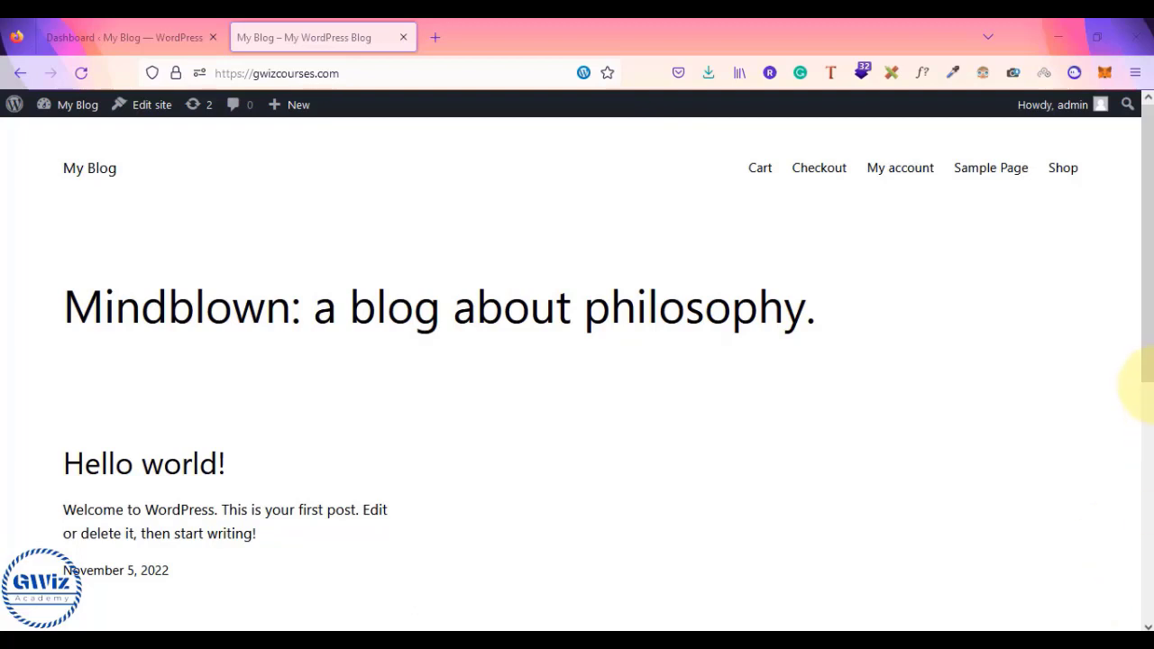
- Add the Belt from the shop to the cart
left_click(1060, 178)
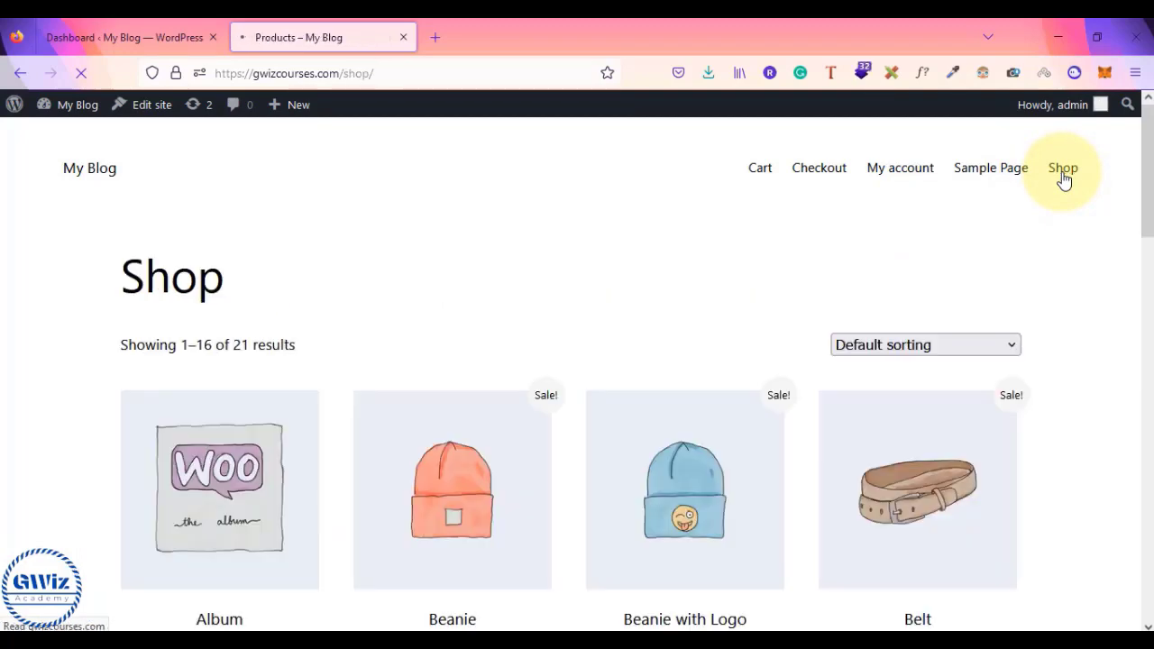
scroll(667, 317, "down", 3)
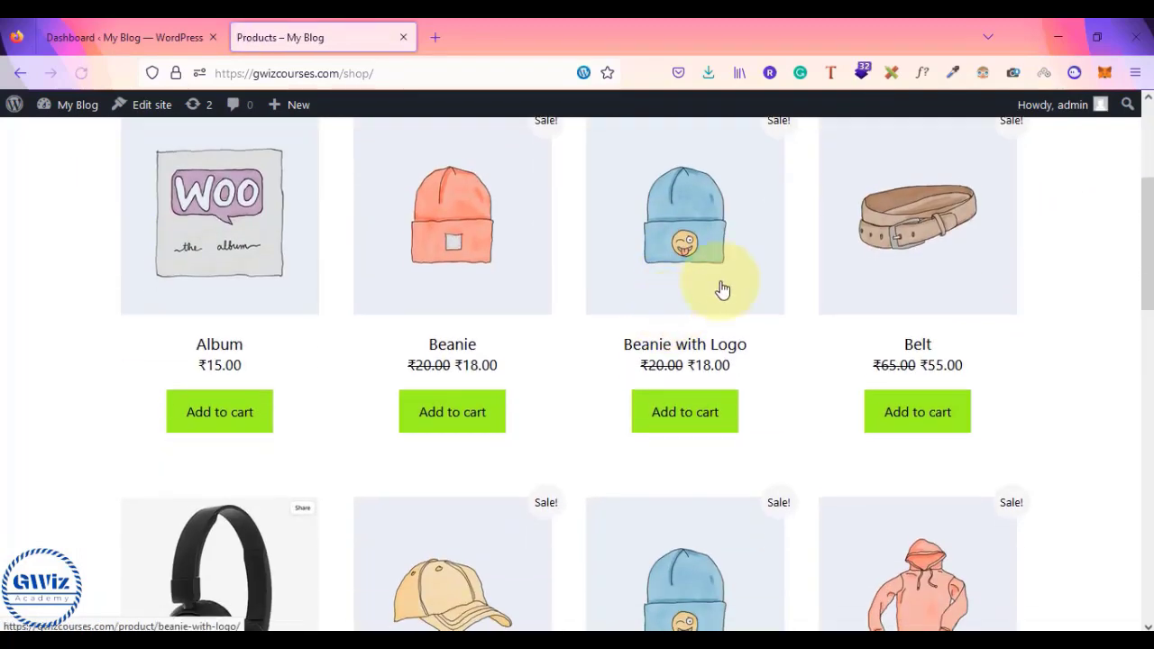
left_click(884, 262)
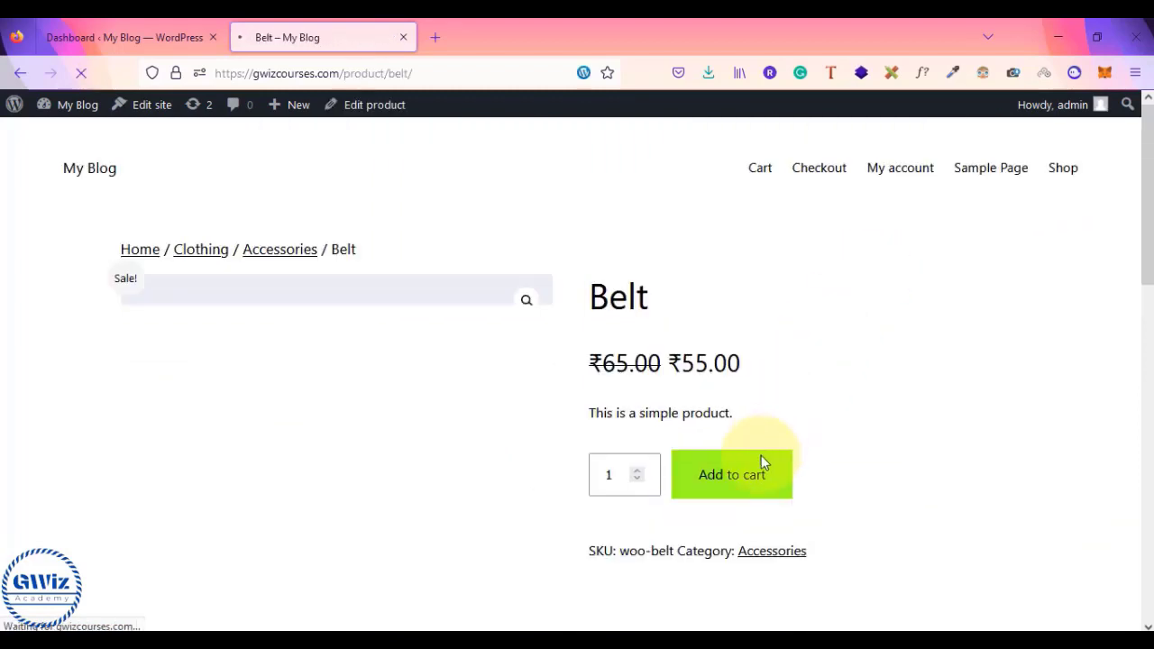
left_click(747, 487)
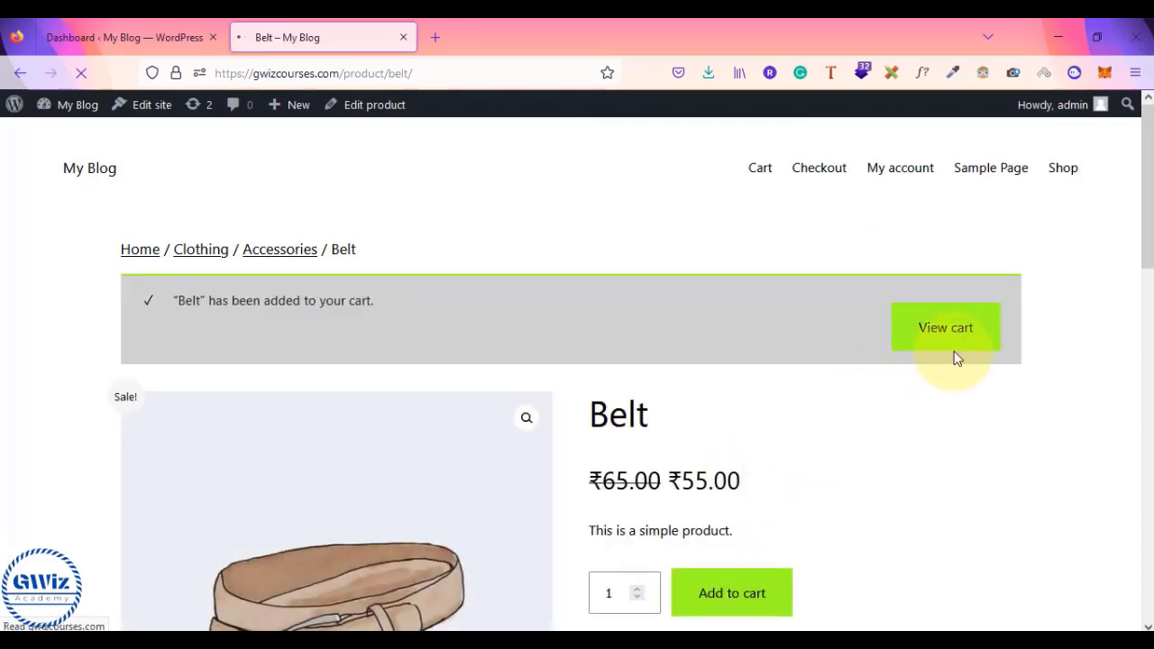
- Check the cart shows a ₹55.00 subtotal and total for the Belt
left_click(978, 330)
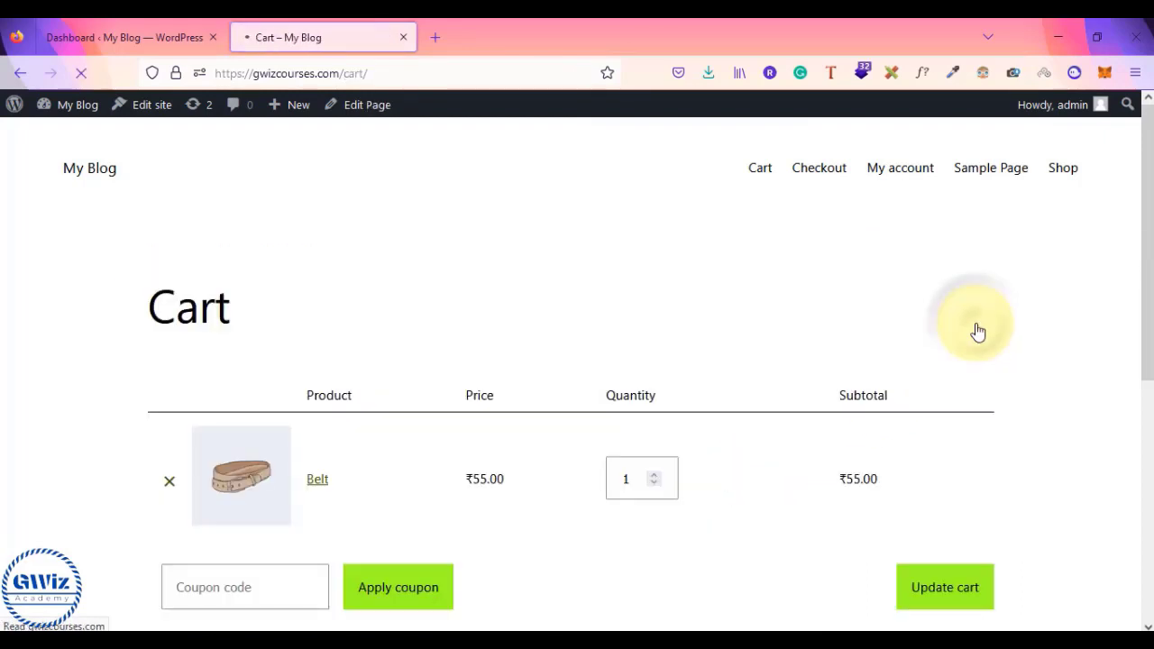
scroll(956, 465, "down", 3)
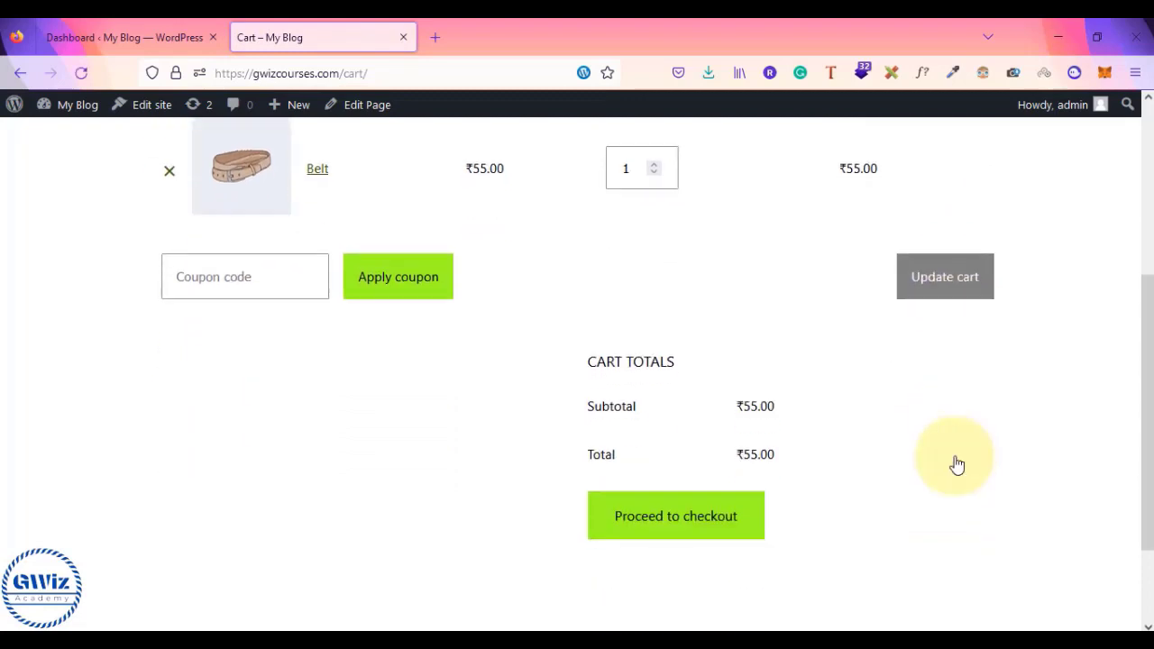
left_click_drag(586, 380, 711, 417)
left_click(712, 418)
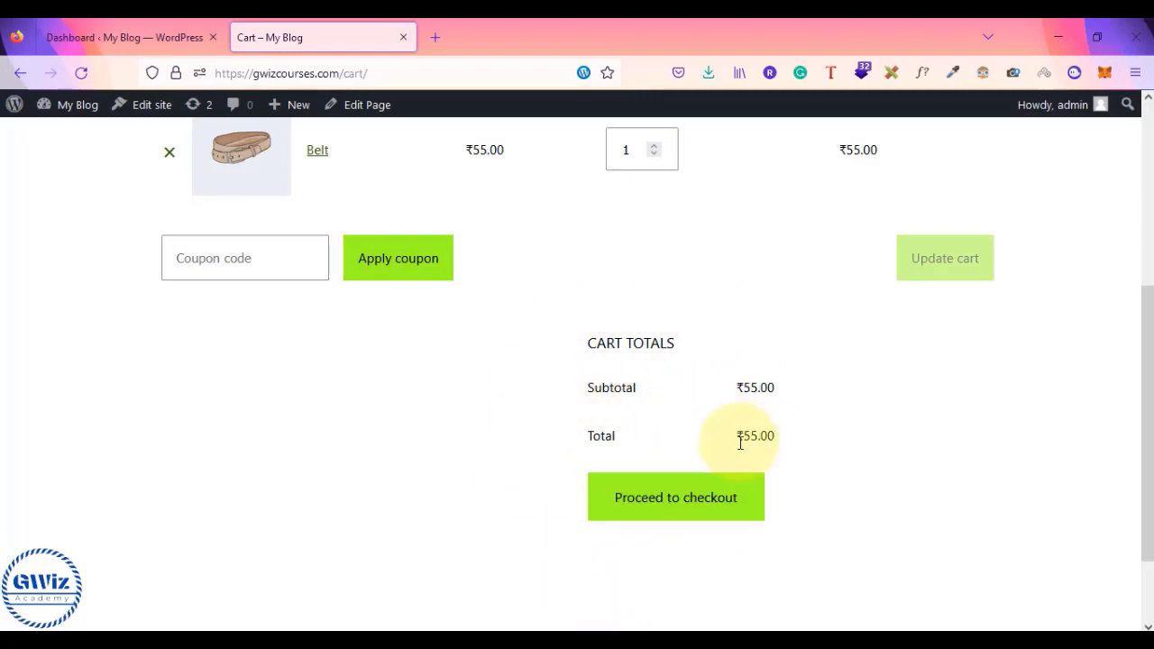
double_click(753, 433)
left_click(785, 438)
scroll(785, 438, "up", 3)
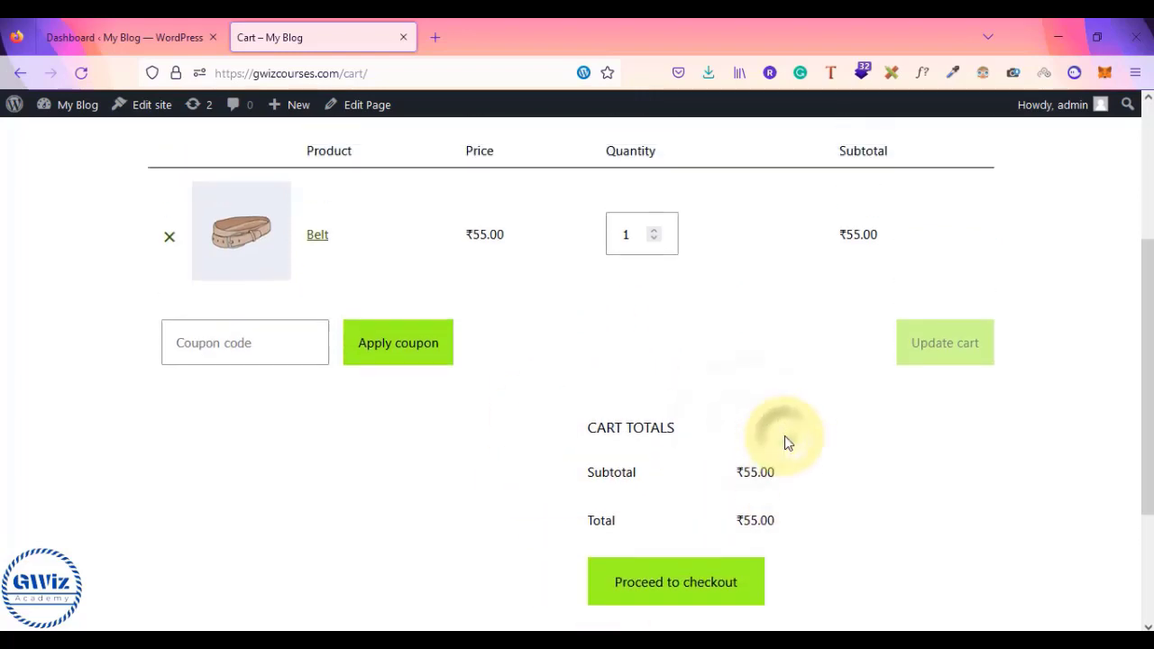
scroll(830, 545, "down", 4)
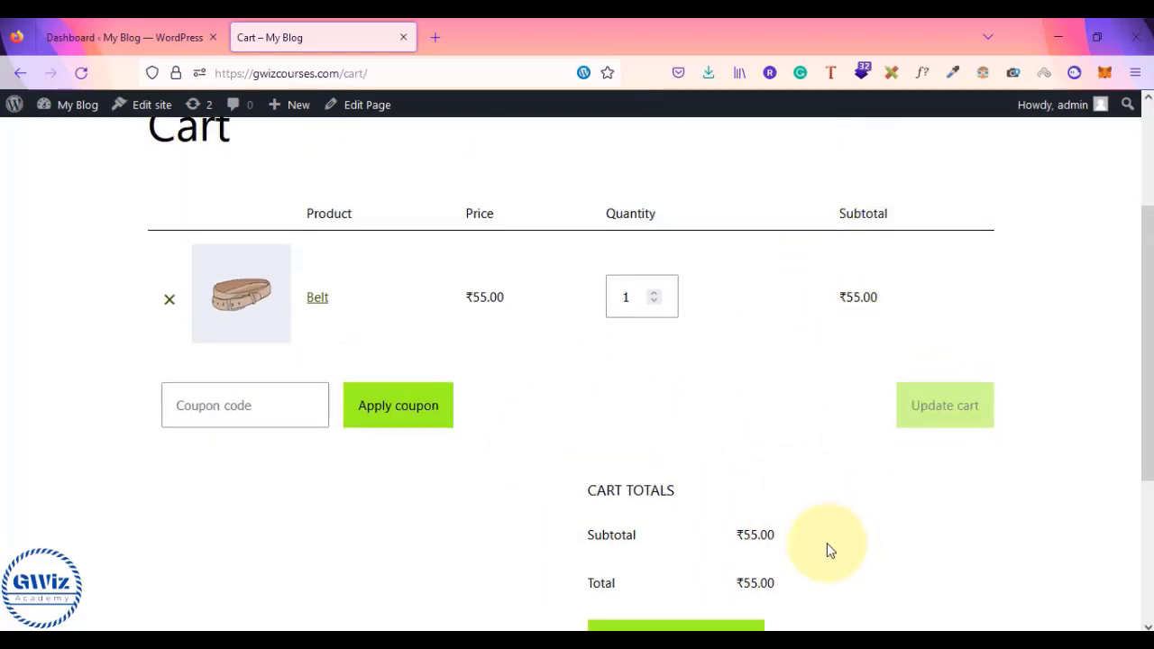
- Go to checkout and confirm the Belt order totals ₹55.00 with no GST lines
left_click(713, 460)
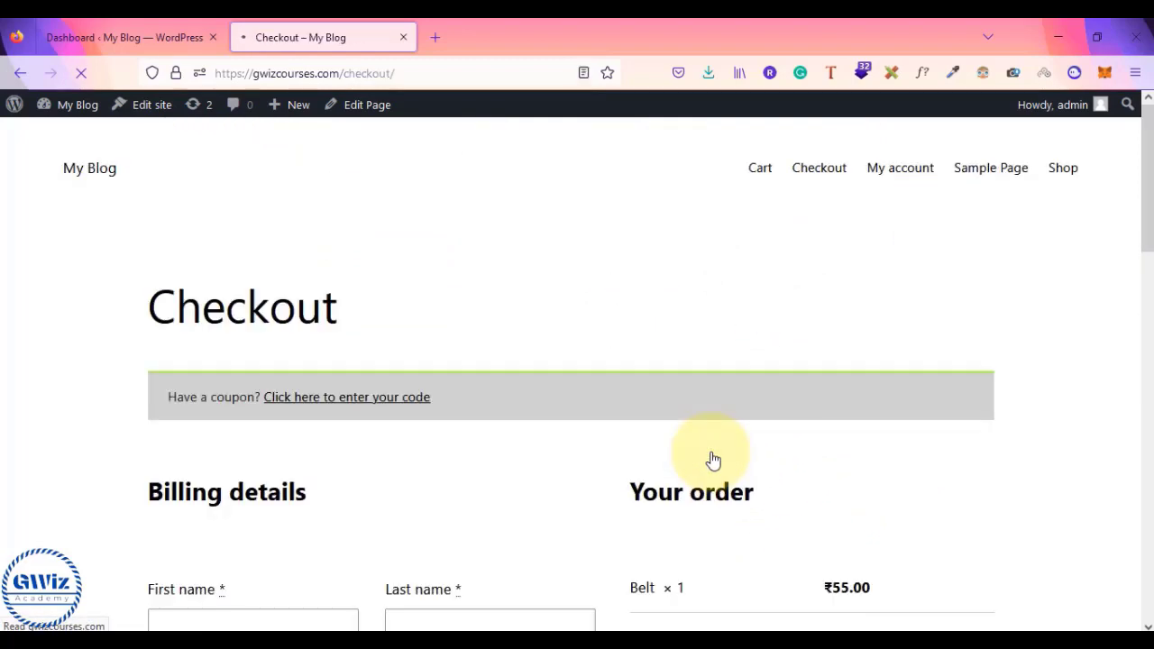
scroll(712, 460, "down", 10)
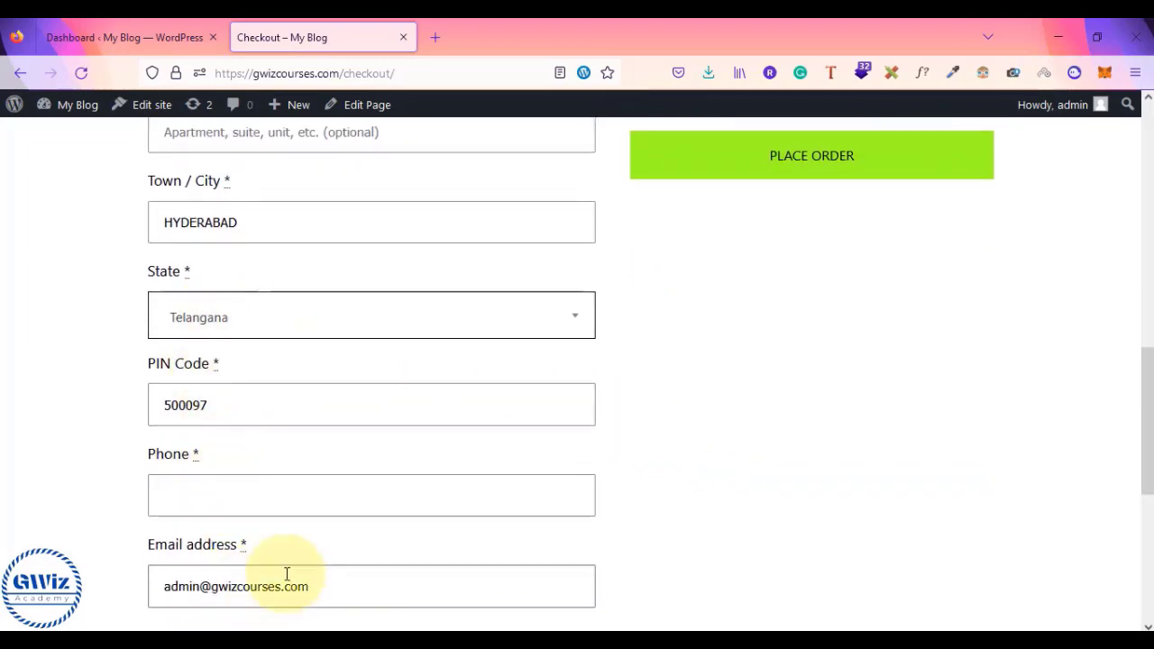
scroll(285, 578, "down", 3)
scroll(214, 460, "up", 6)
scroll(207, 455, "up", 2)
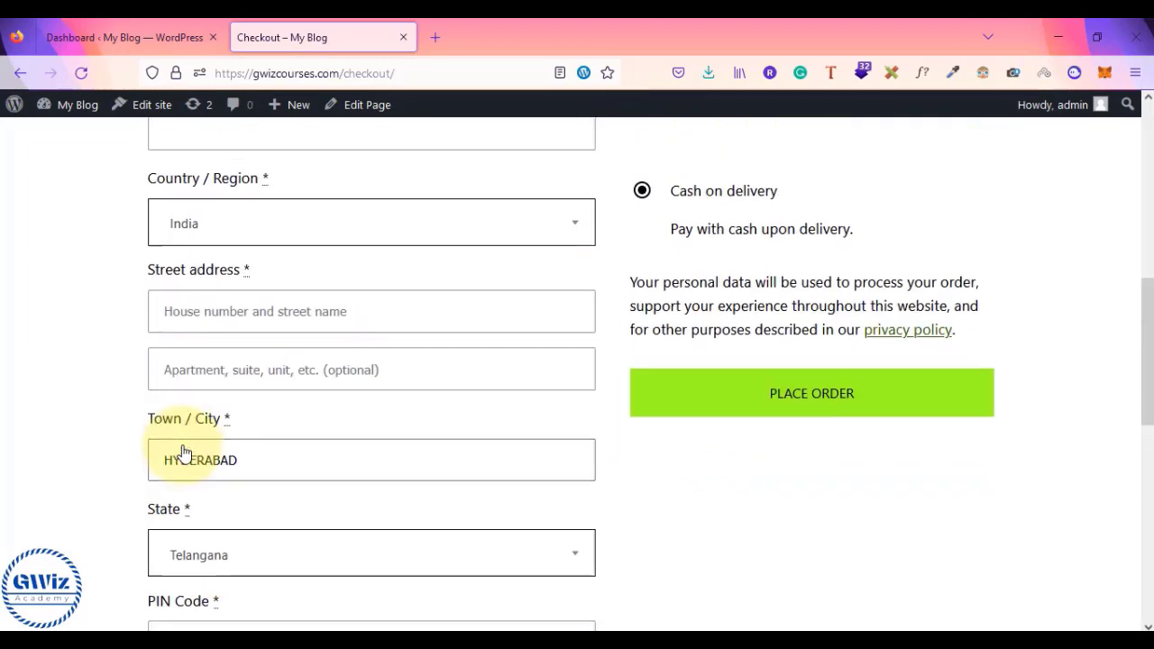
scroll(381, 244, "up", 5)
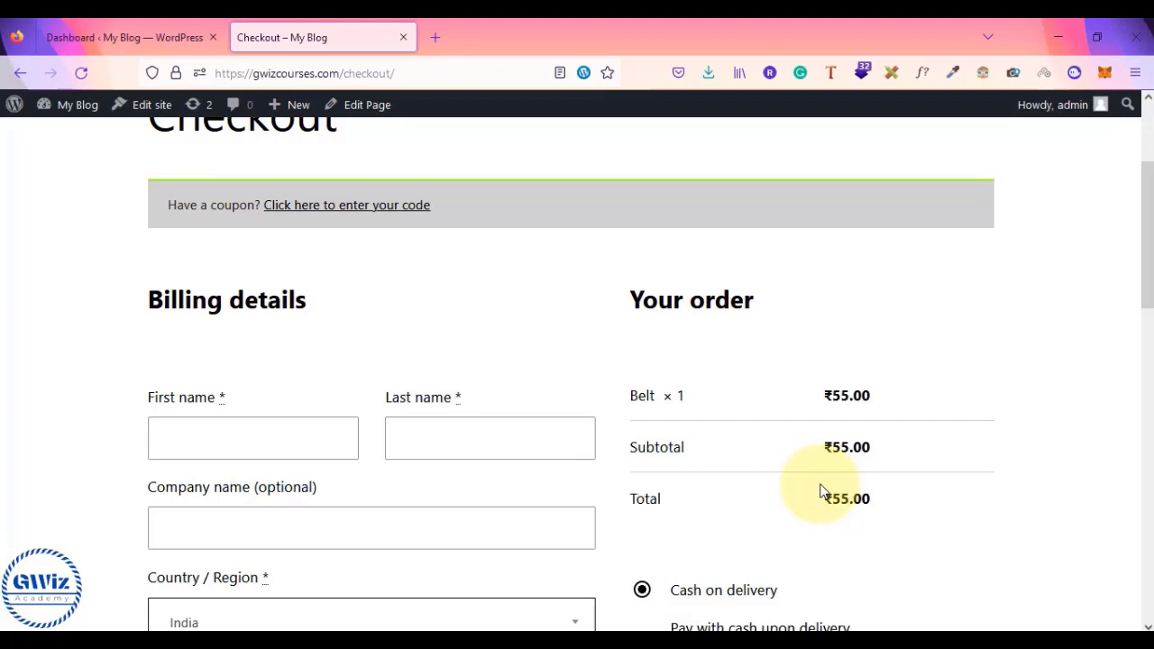
- Start a new Notepad page listing 'cx India - 50' and 'cx US - 100'
key("super+r")
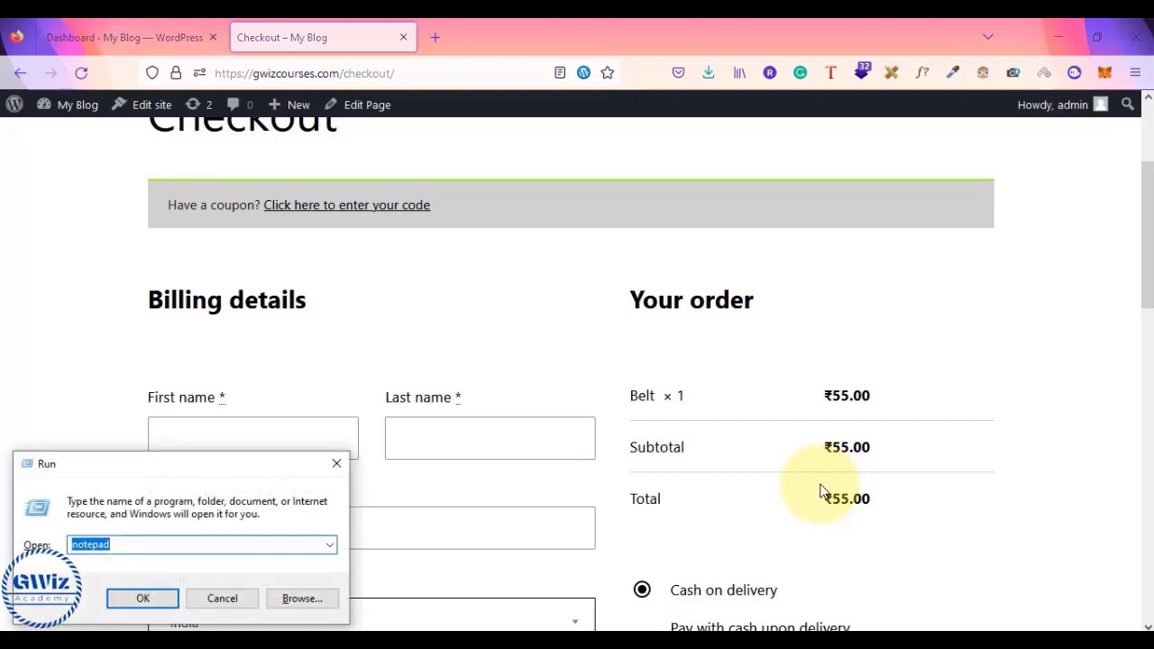
key("Return")
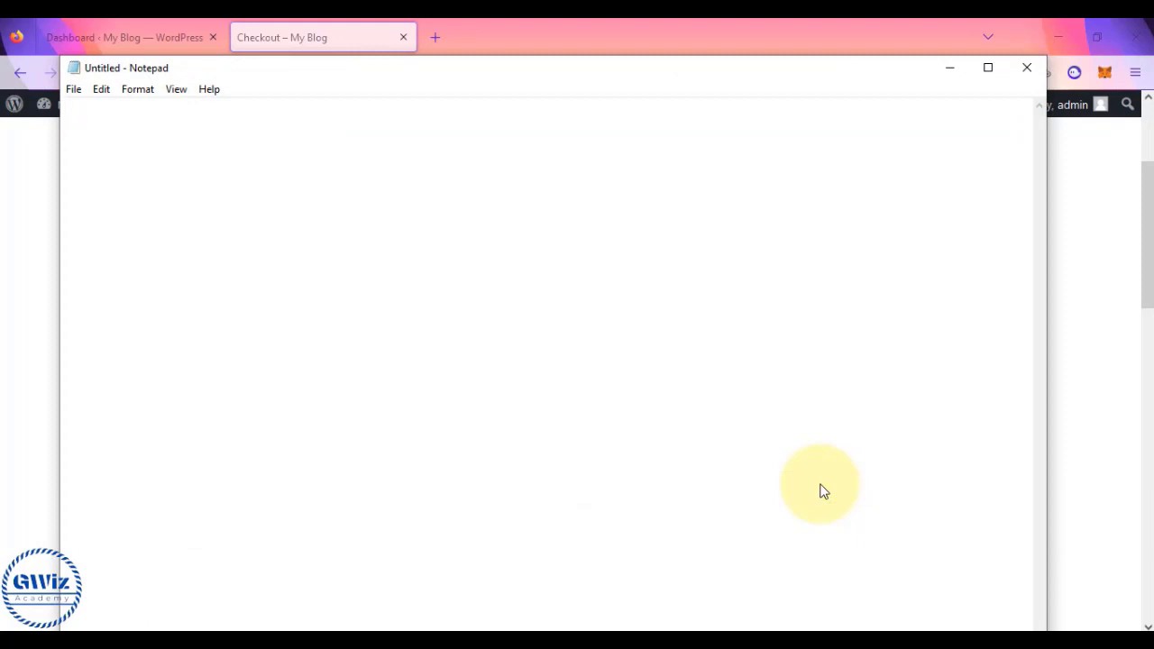
type("cx ")
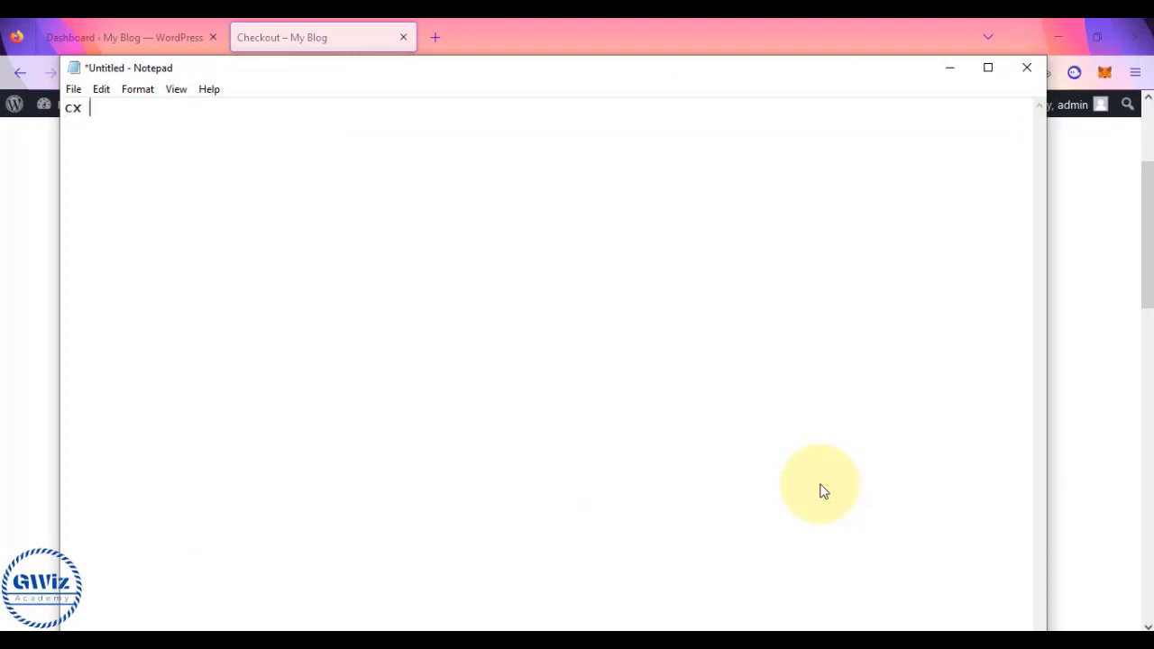
type("India - 50")
key("Return")
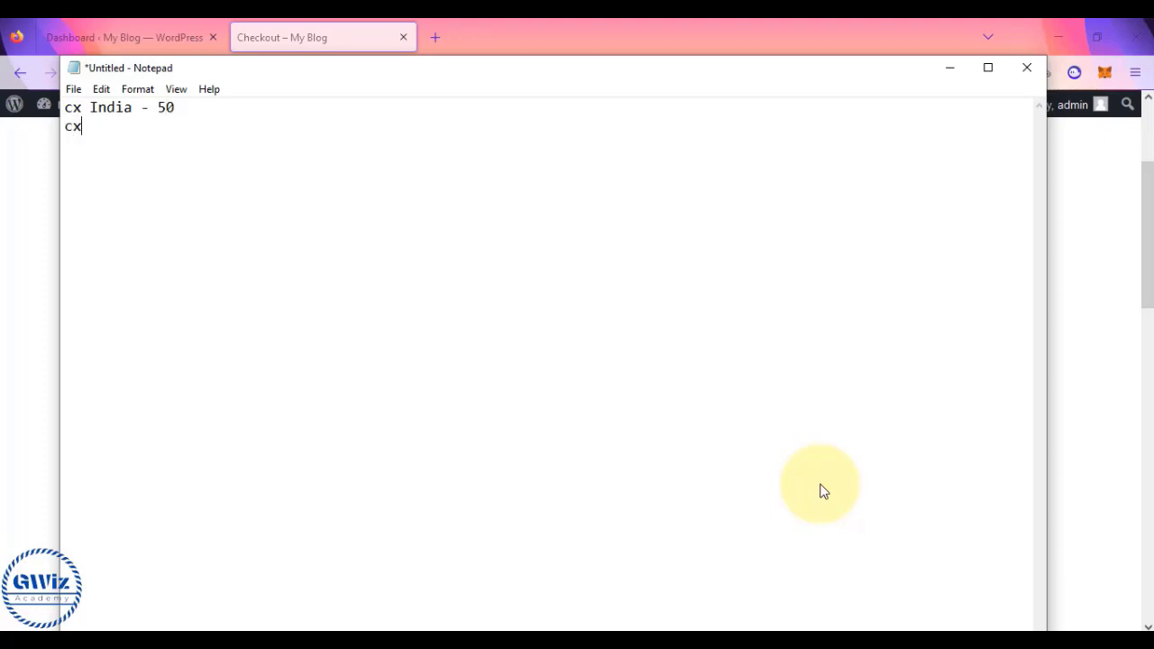
type("cx US")
type("- 100")
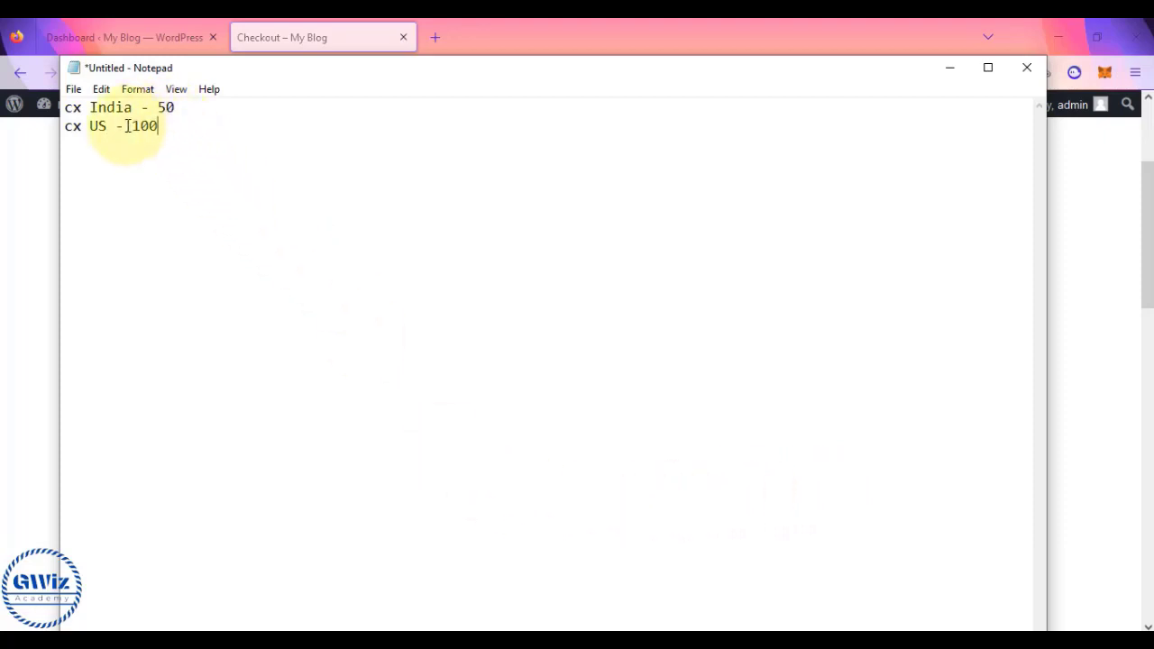
left_click_drag(125, 127, 163, 126)
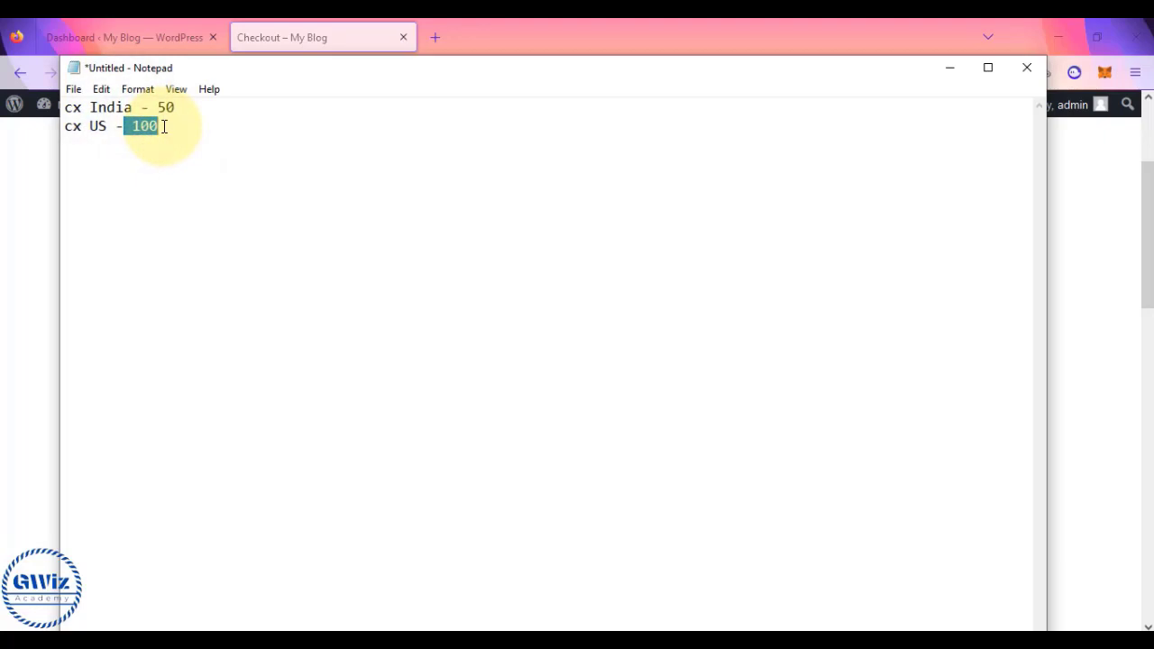
left_click_drag(63, 107, 202, 101)
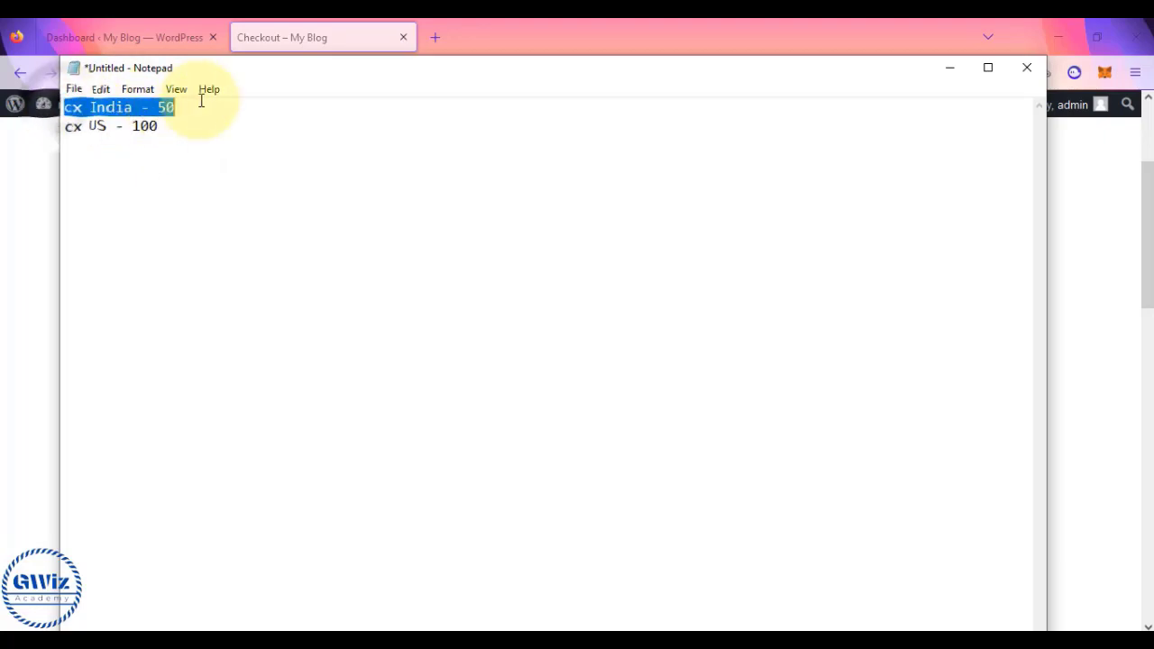
left_click(190, 107)
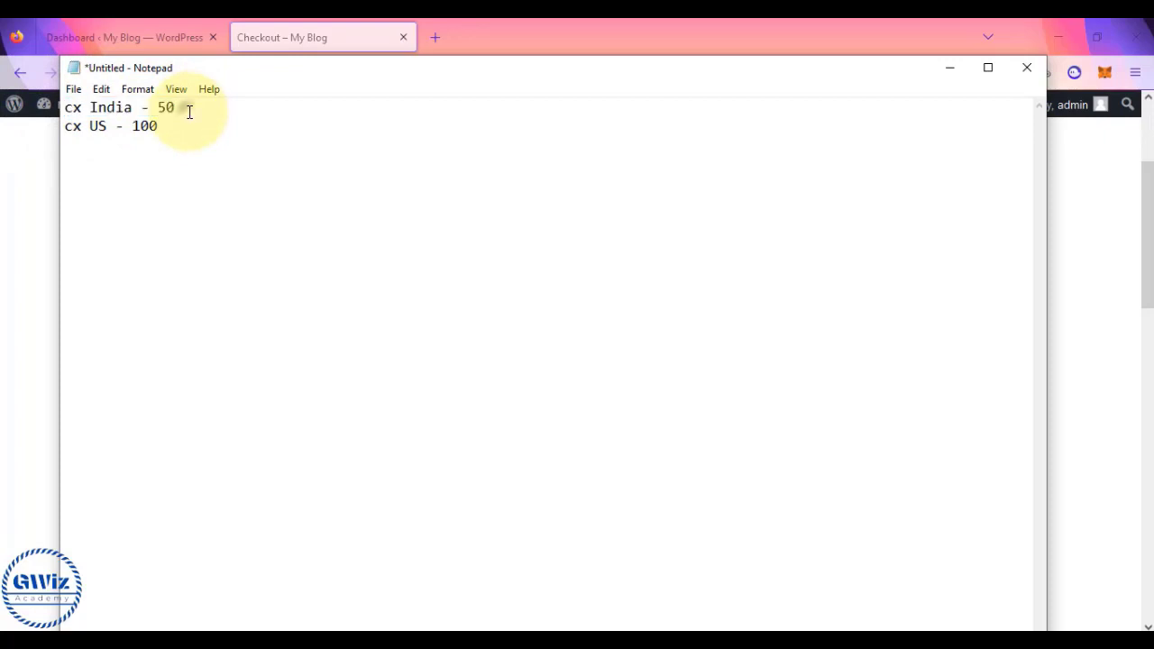
left_click_drag(62, 125, 160, 126)
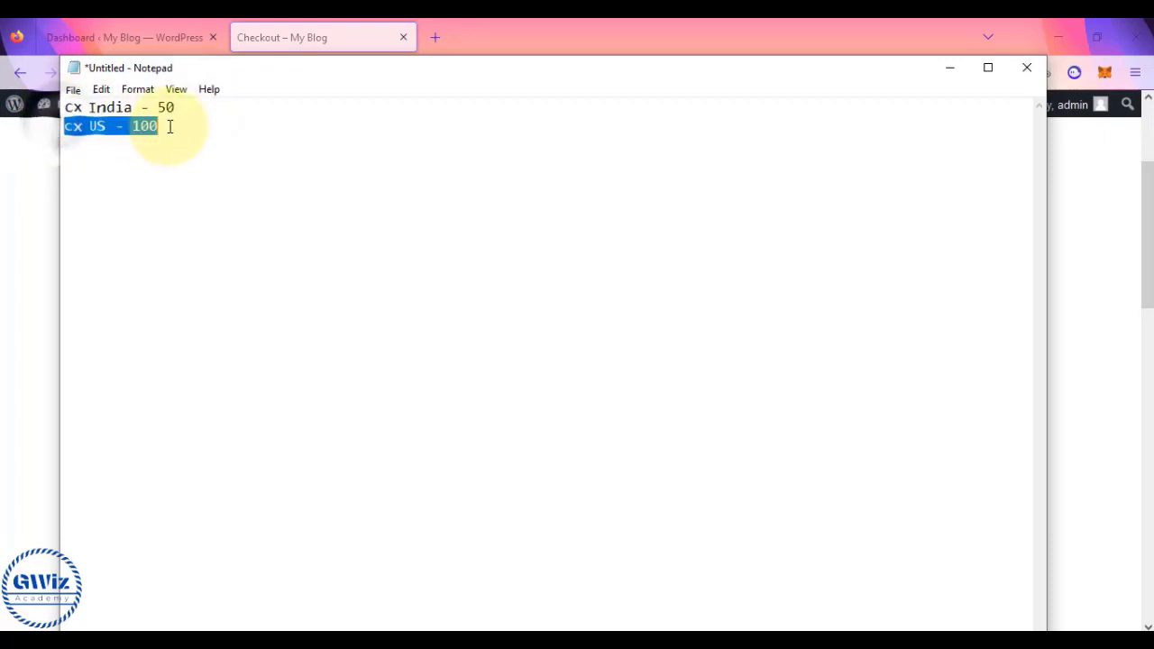
left_click(168, 126)
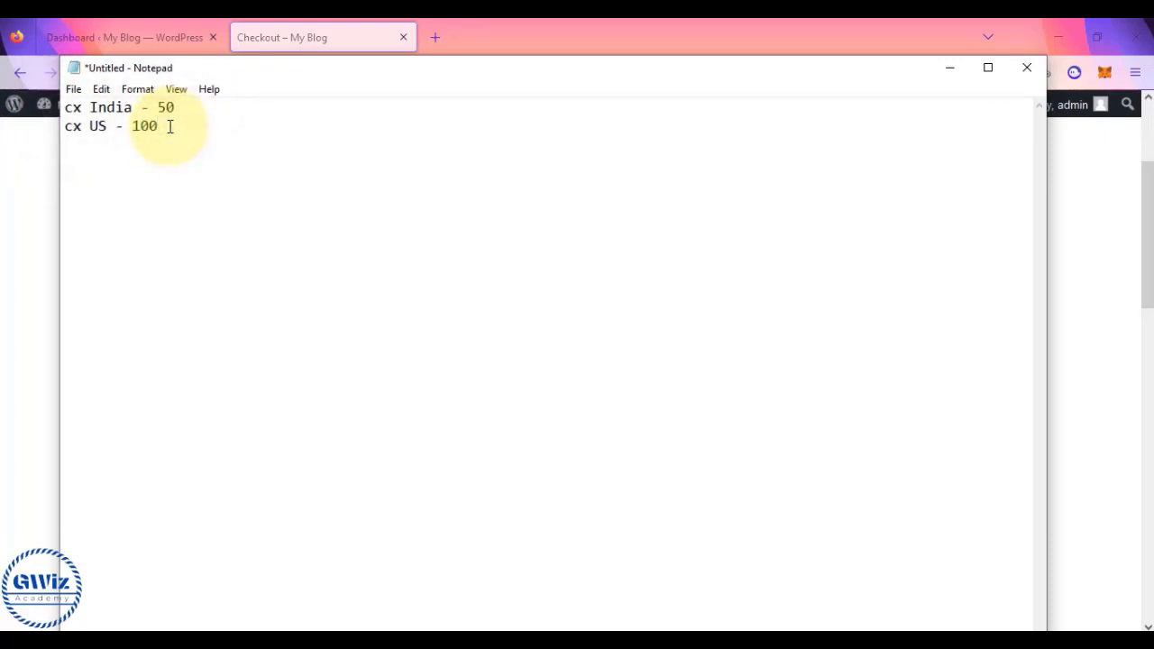
- Add the heading 'Shipping rates based on location' above the rate lines
left_click(24, 194)
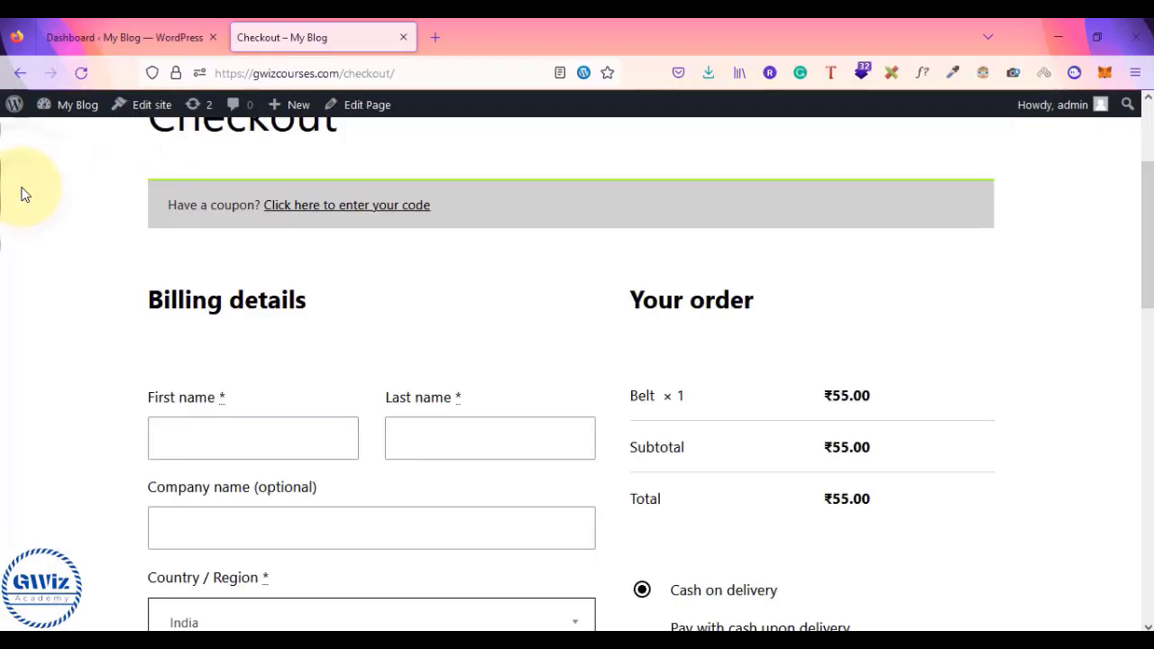
left_click(115, 34)
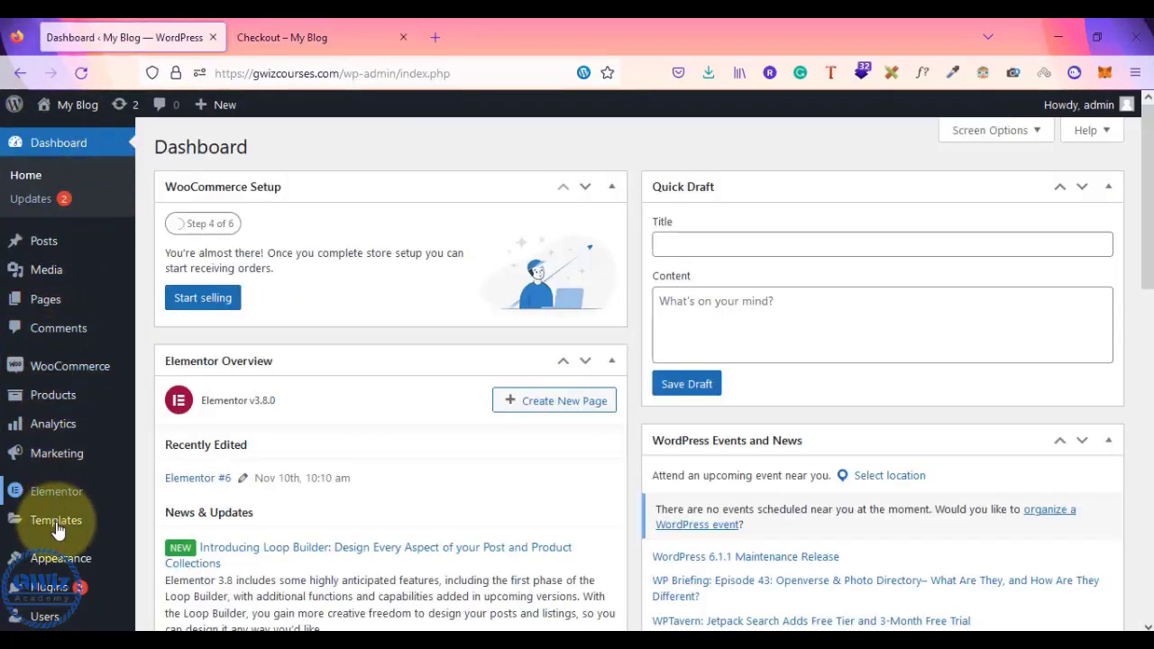
key("alt+Tab")
left_click(65, 101)
key("Return")
key("Return")
key("Up")
type("Sh")
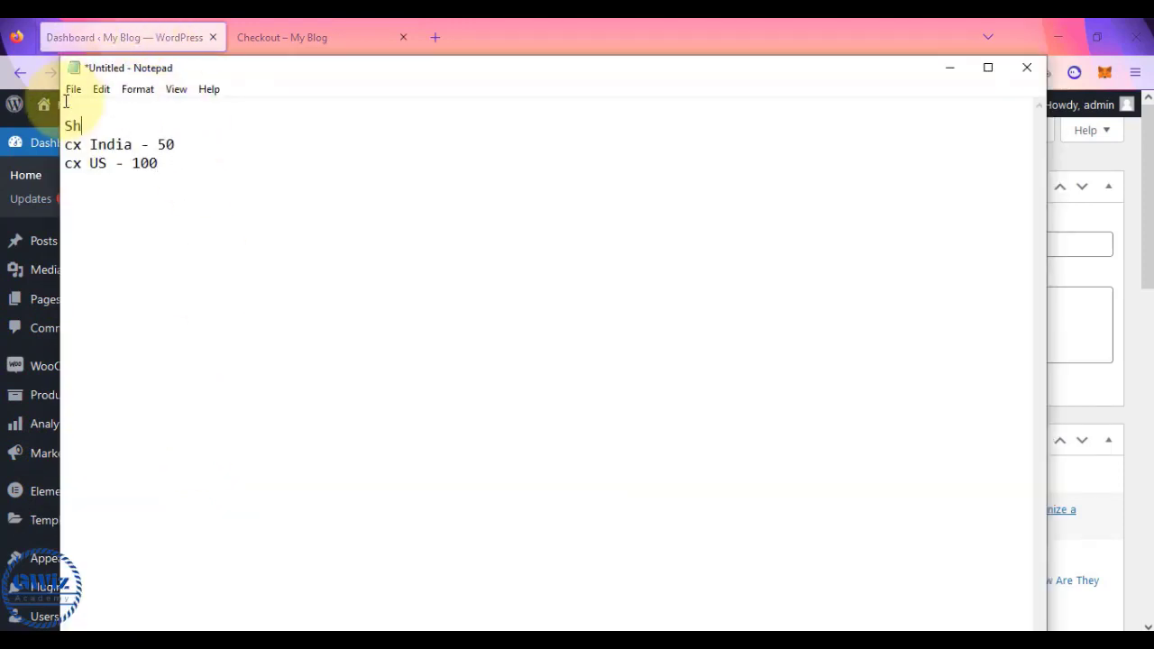
type("ipping rat")
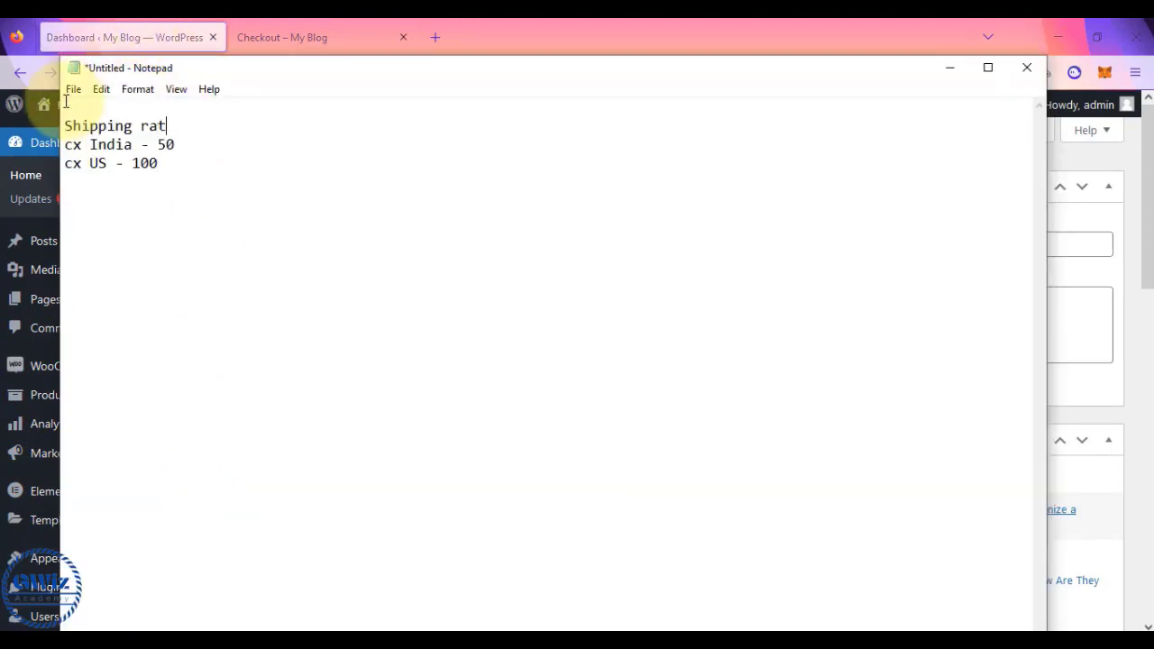
type("es based on location")
- Add a 'Shipping rates based on Product types' line below the US rate
key("ctrl+End")
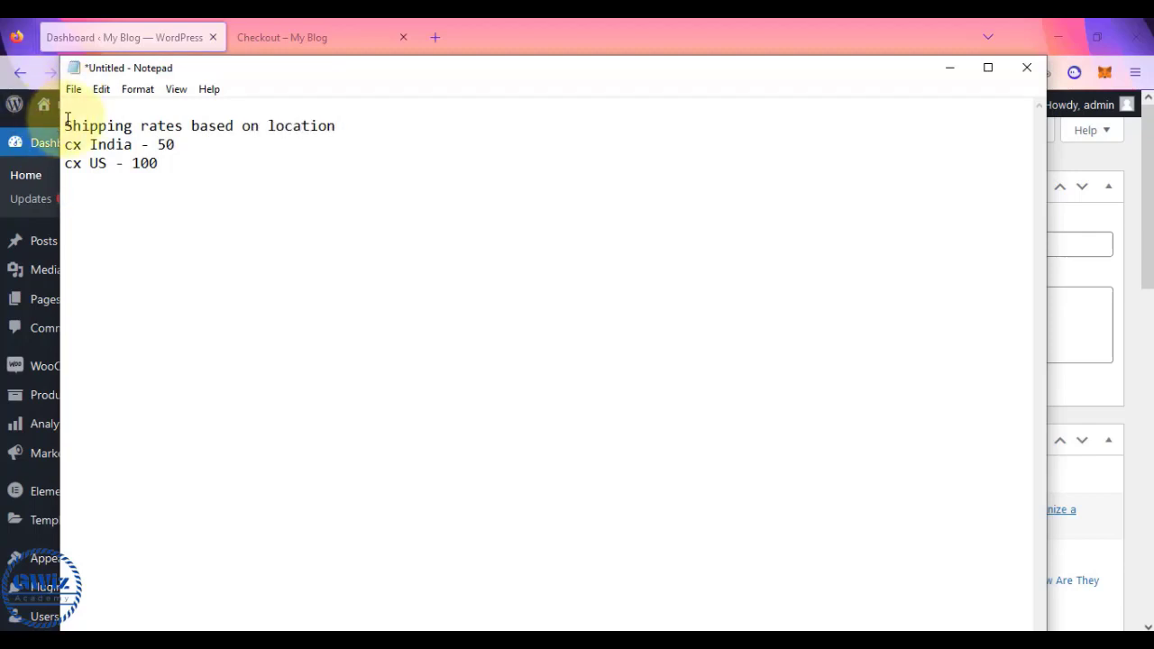
left_click_drag(64, 125, 156, 170)
left_click(156, 170)
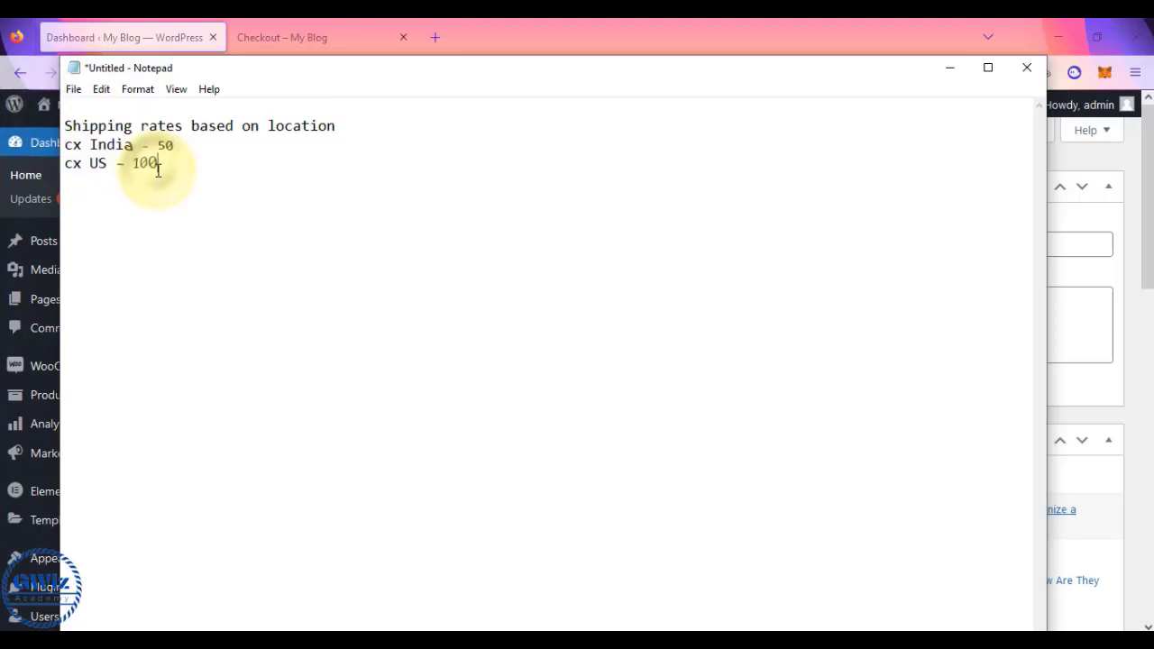
key("Return")
key("Return")
type("Shippi")
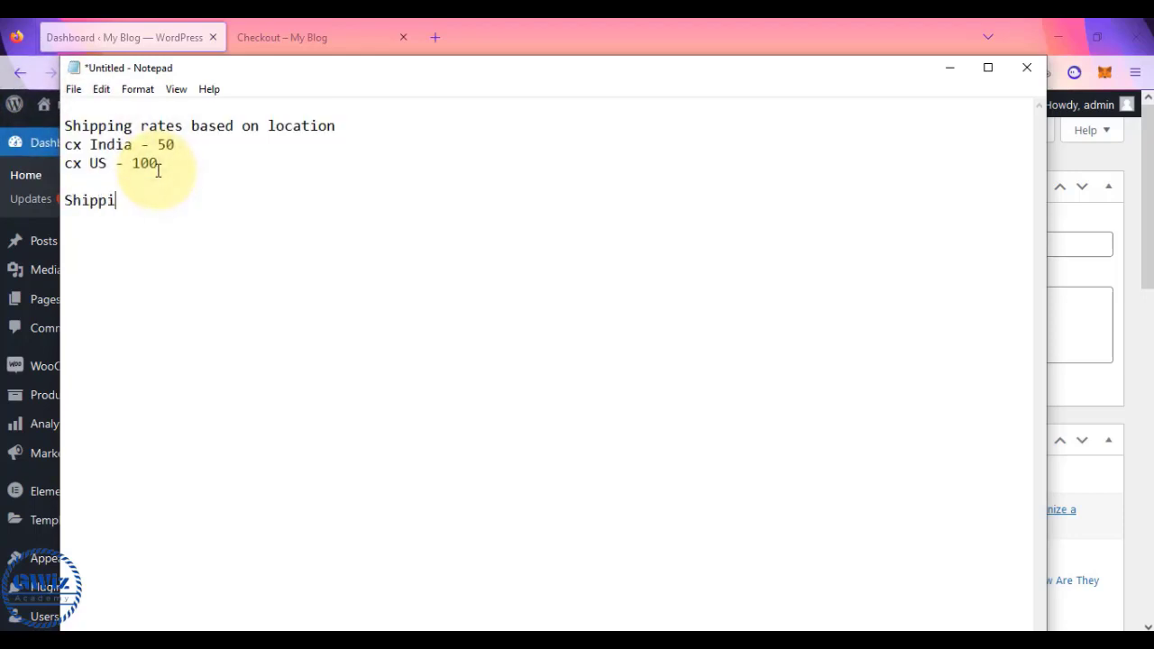
type("ng rates based on Produ")
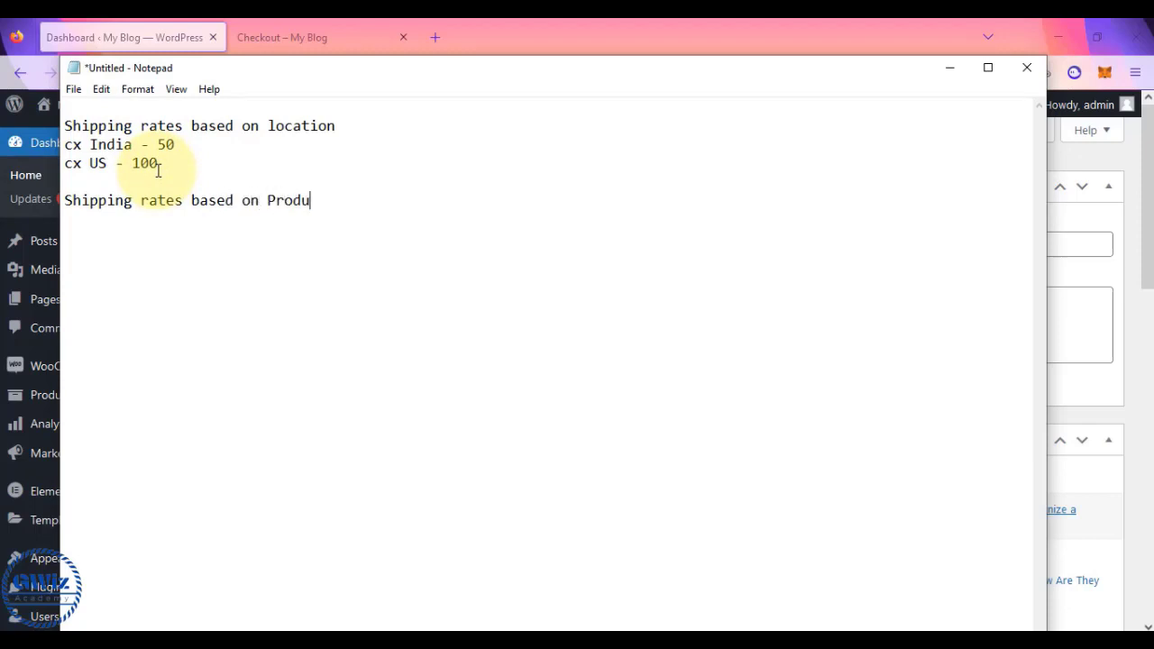
type("ct types")
key("Return")
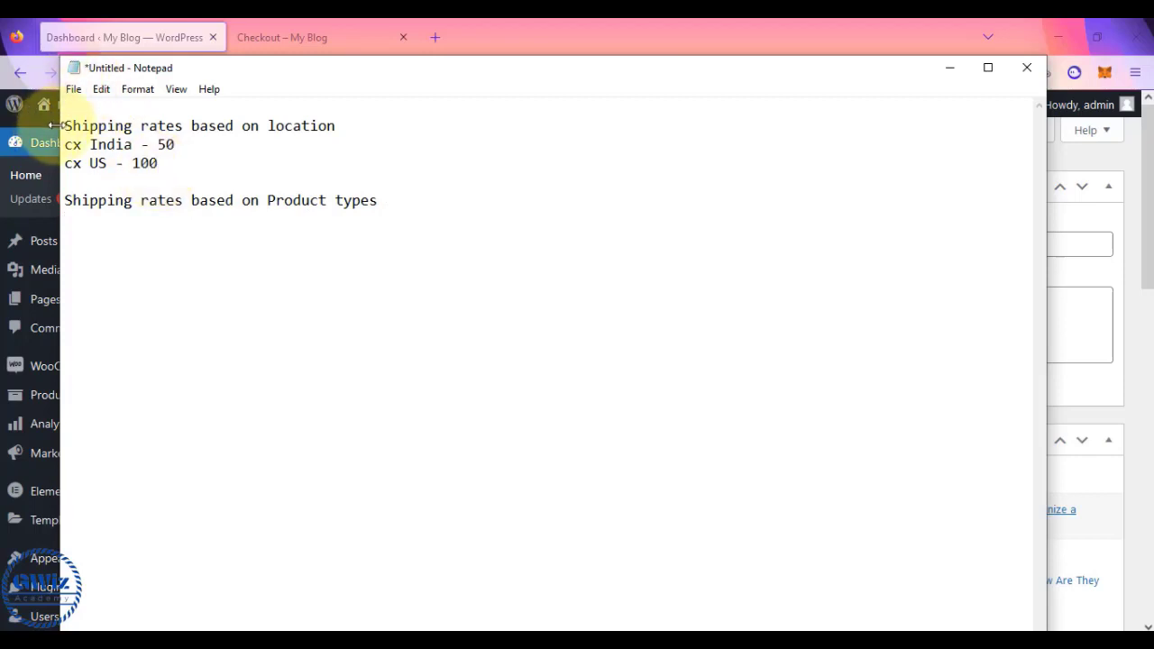
left_click_drag(64, 144, 183, 142)
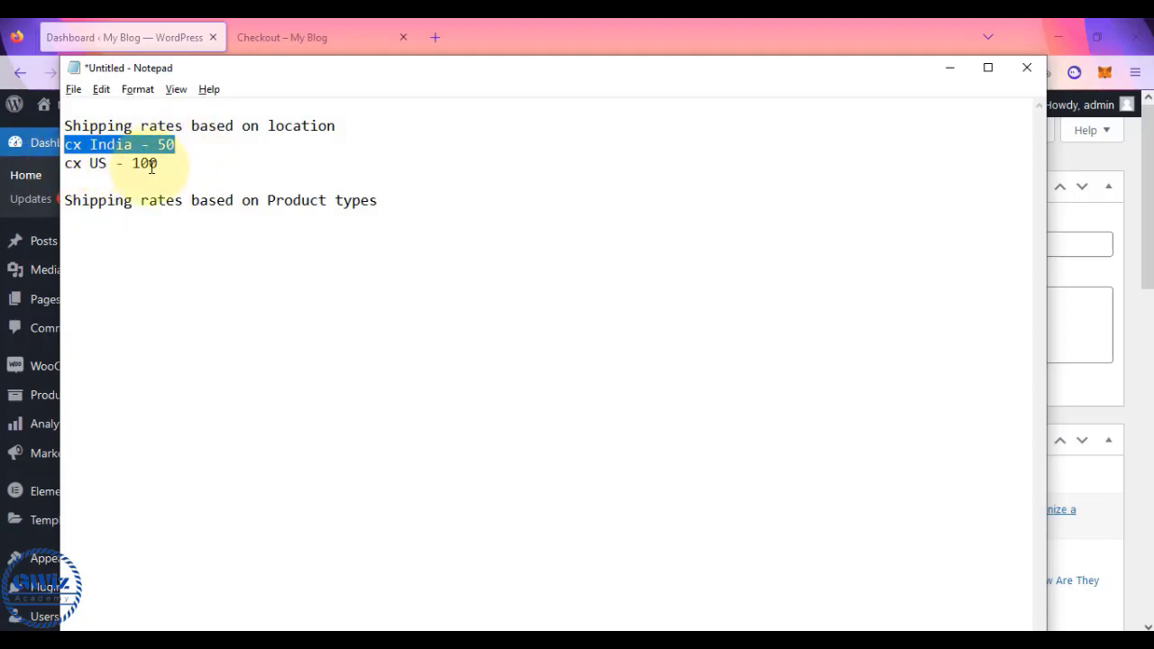
key("alt+Tab")
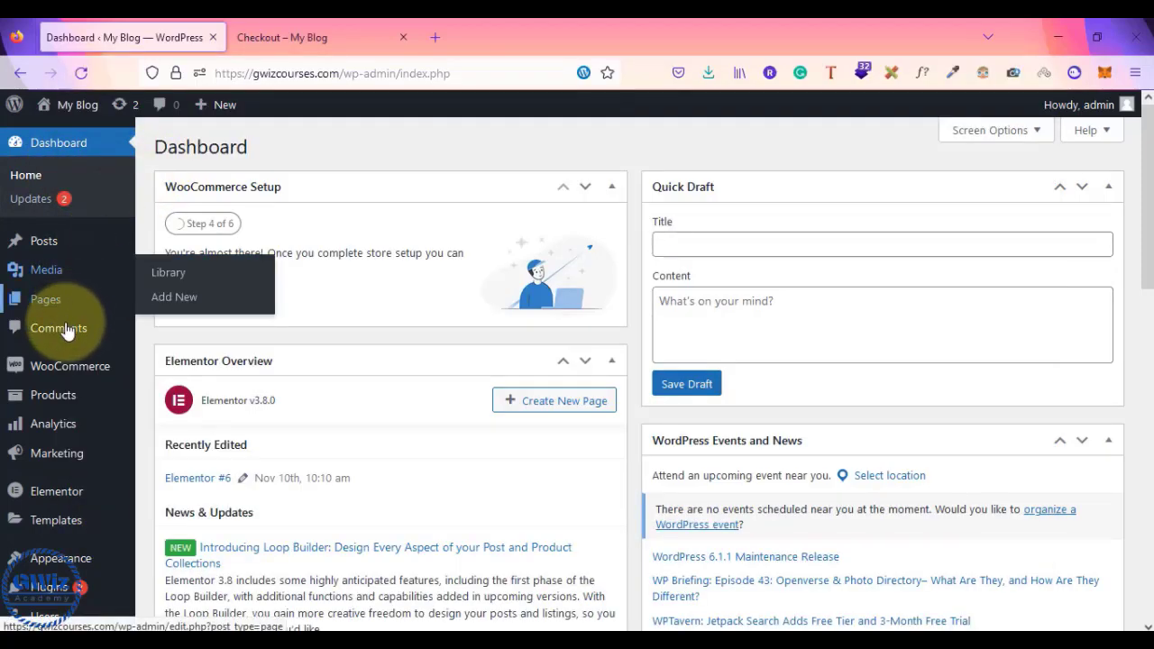
- Save WooCommerce shipping options with destination set to 'Default to customer shipping address'
mouse_move(55, 364)
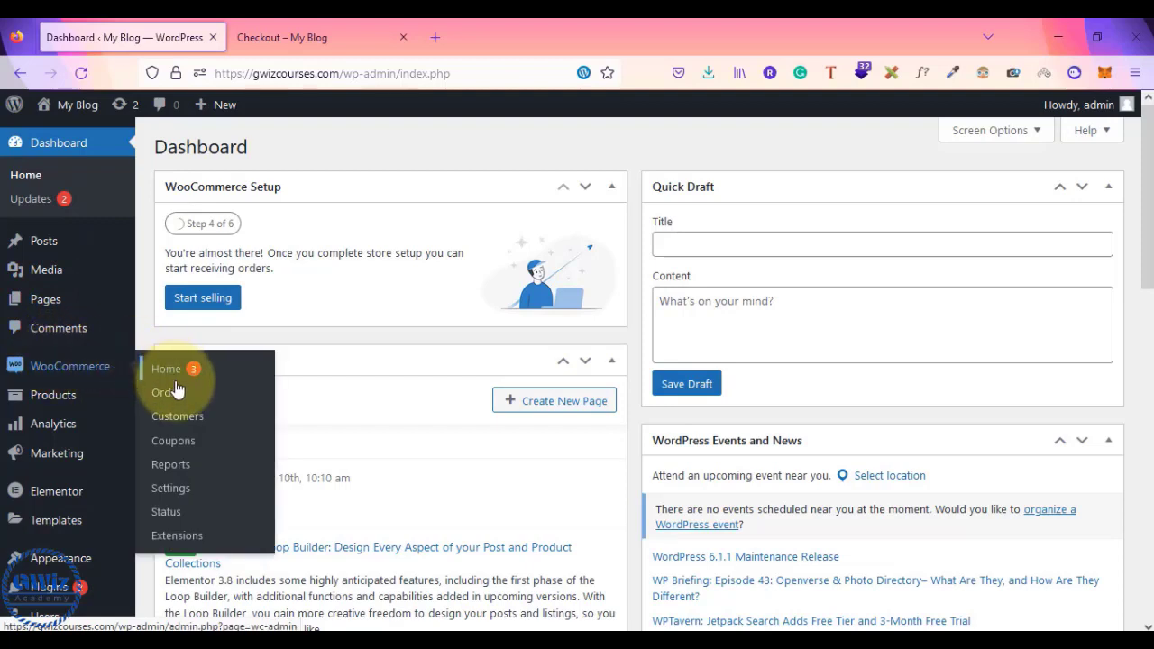
left_click(172, 490)
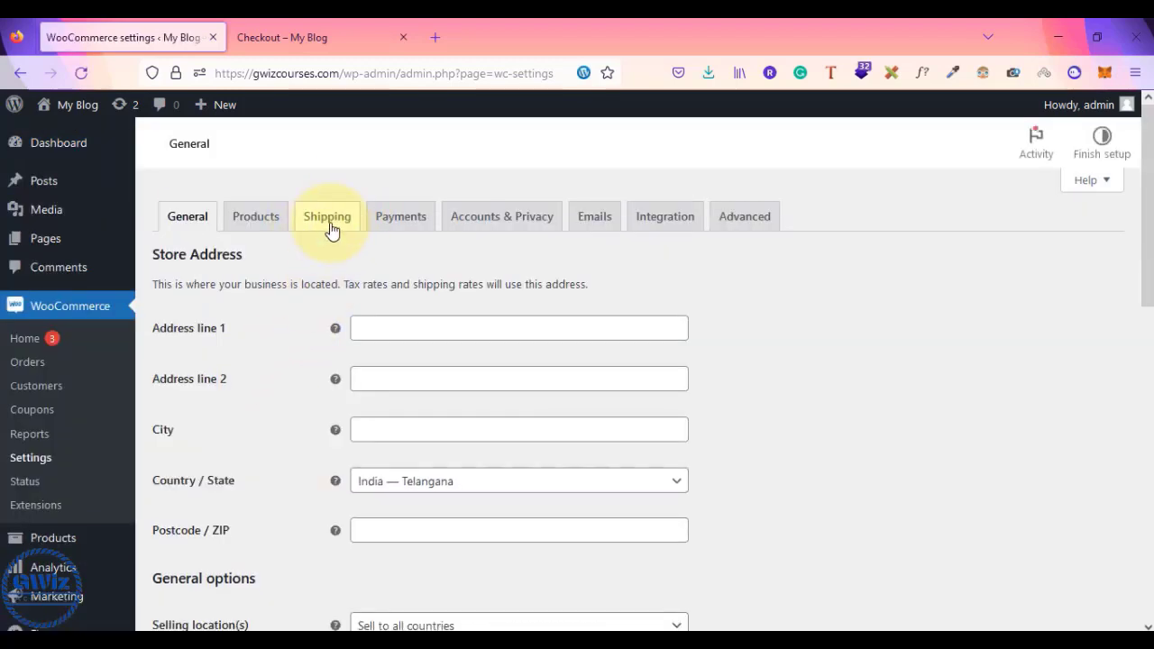
left_click(328, 219)
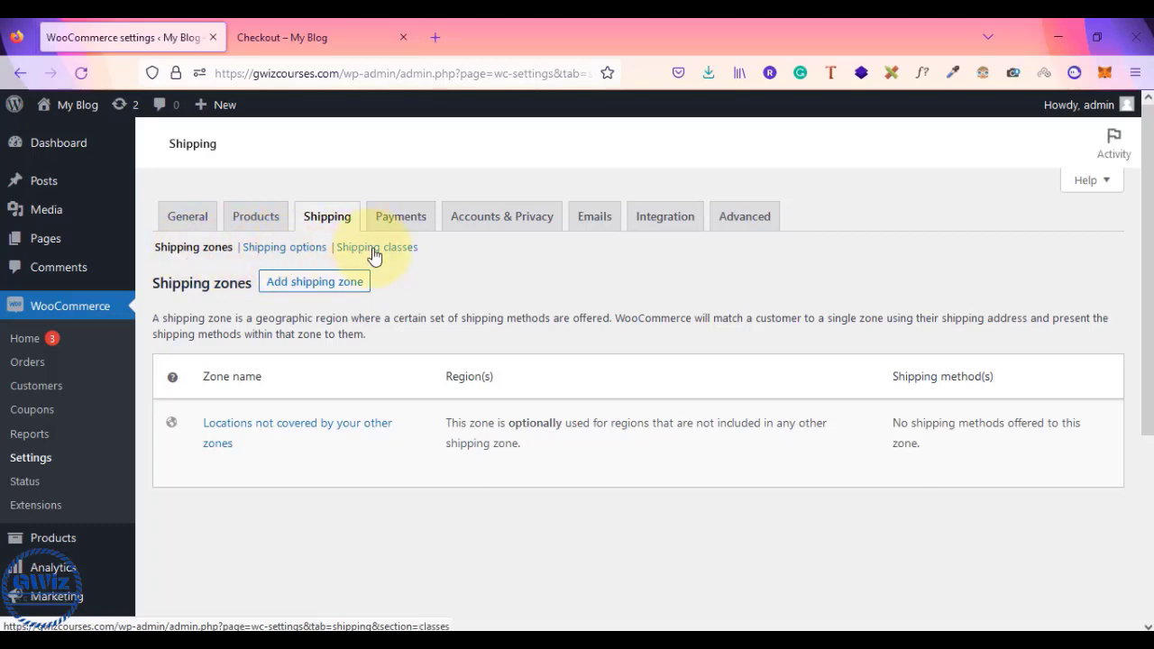
left_click(284, 249)
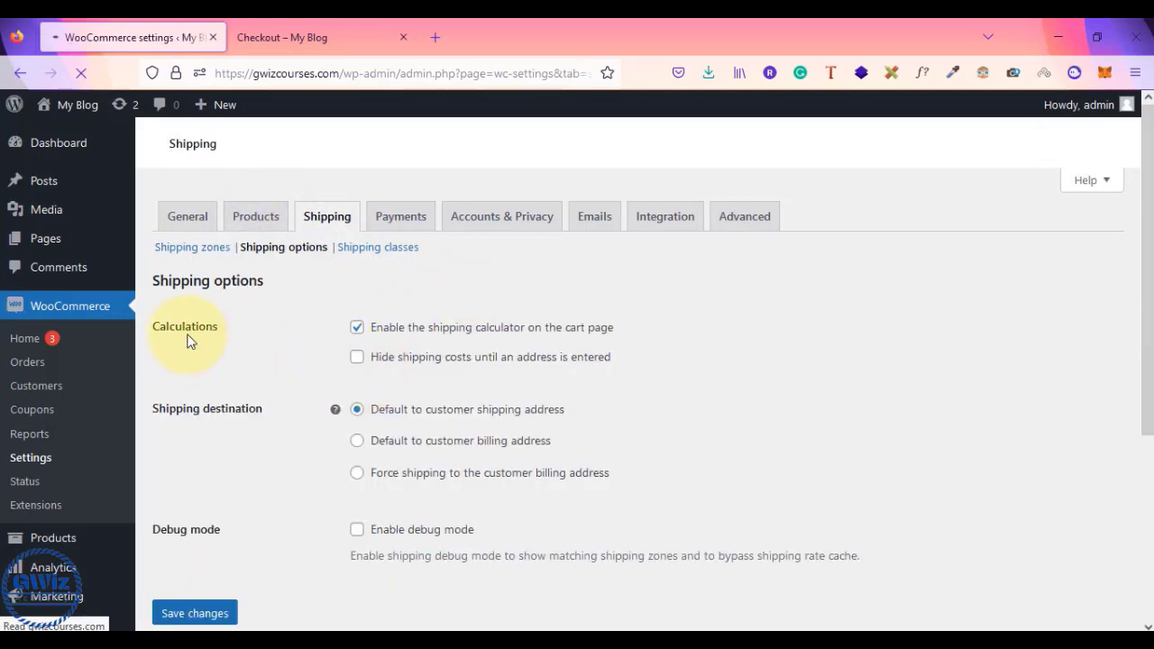
left_click(357, 442)
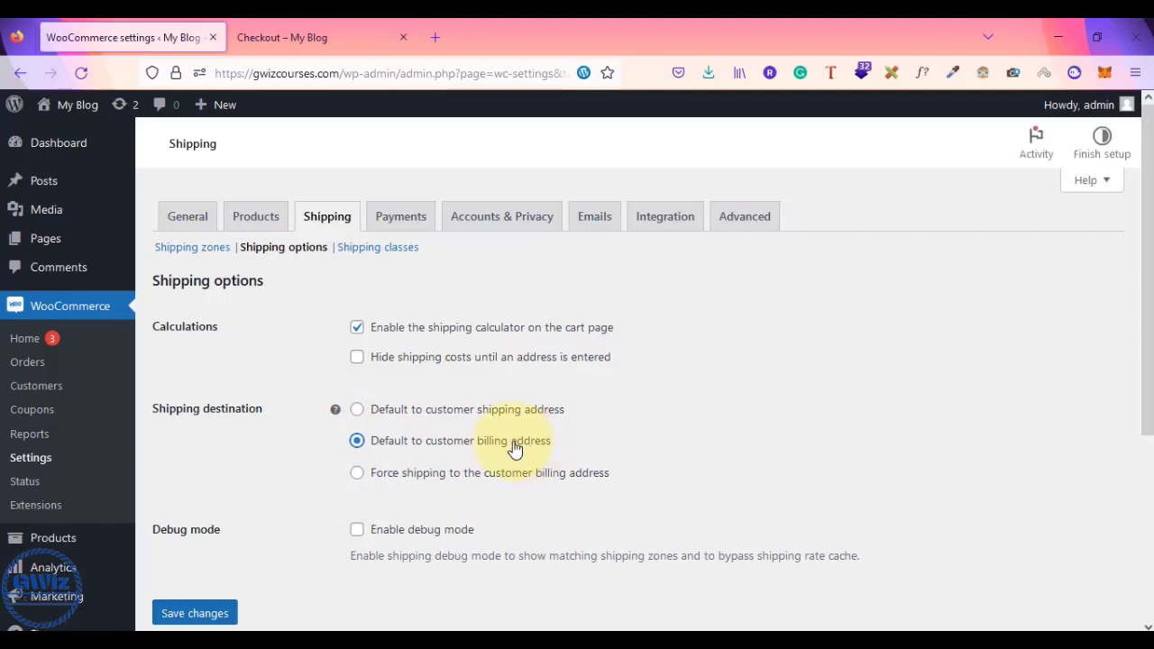
left_click(357, 412)
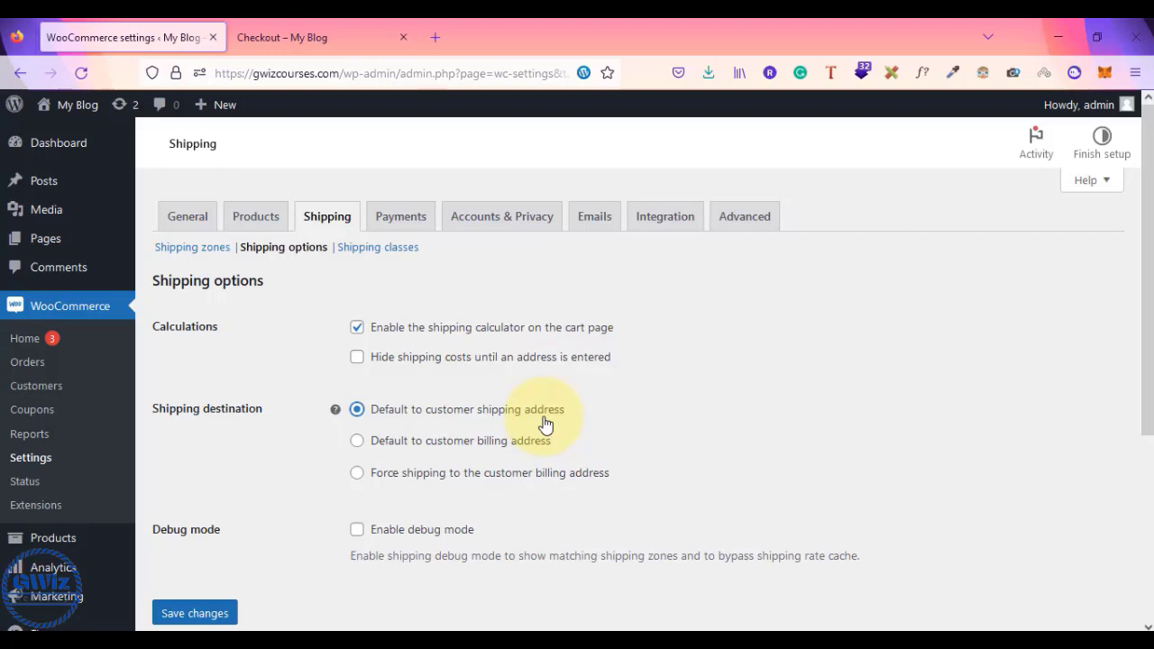
left_click(182, 611)
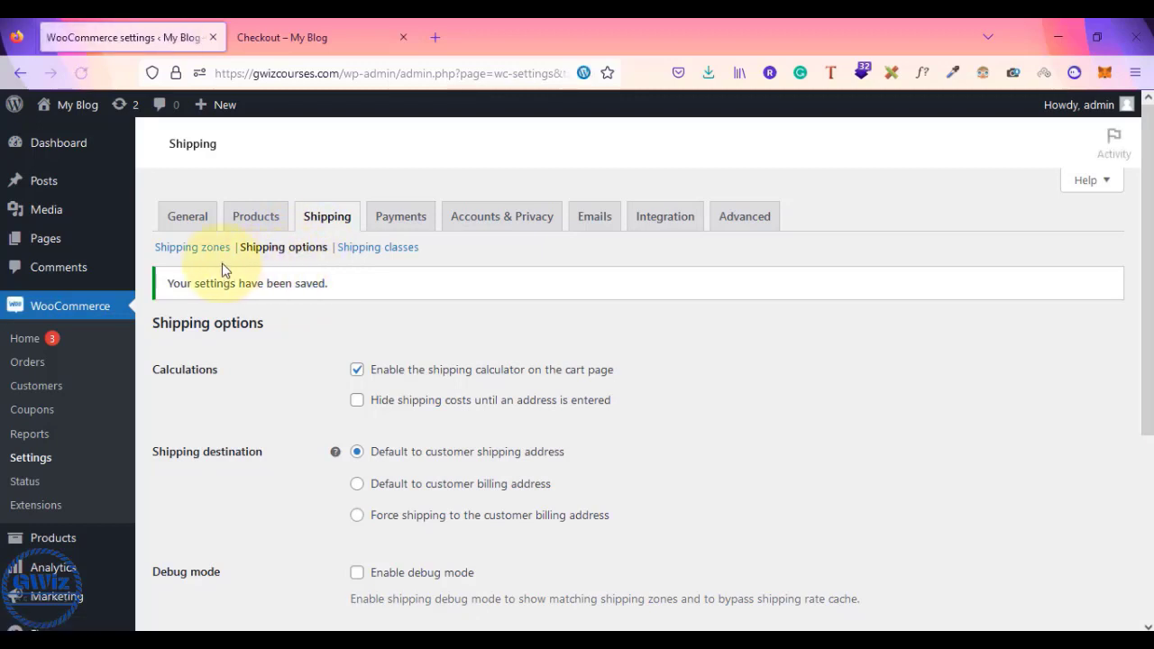
left_click(183, 253)
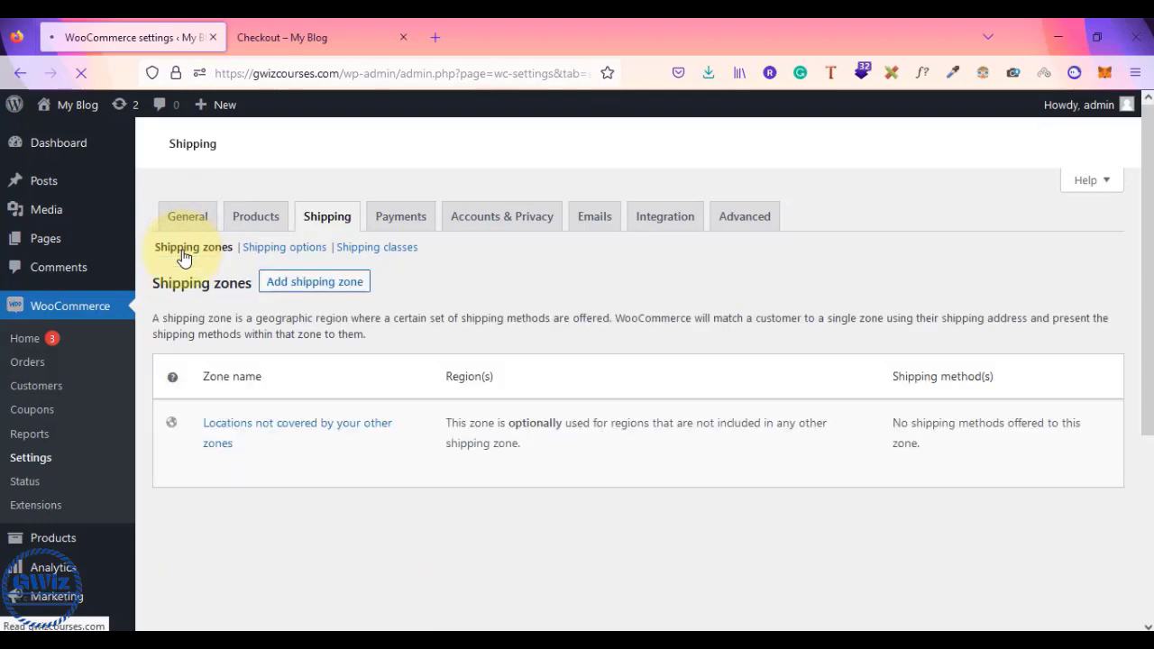
- Add a new shipping zone and enter 'National' as its zone name
left_click(298, 287)
scroll(462, 530, "down", 5)
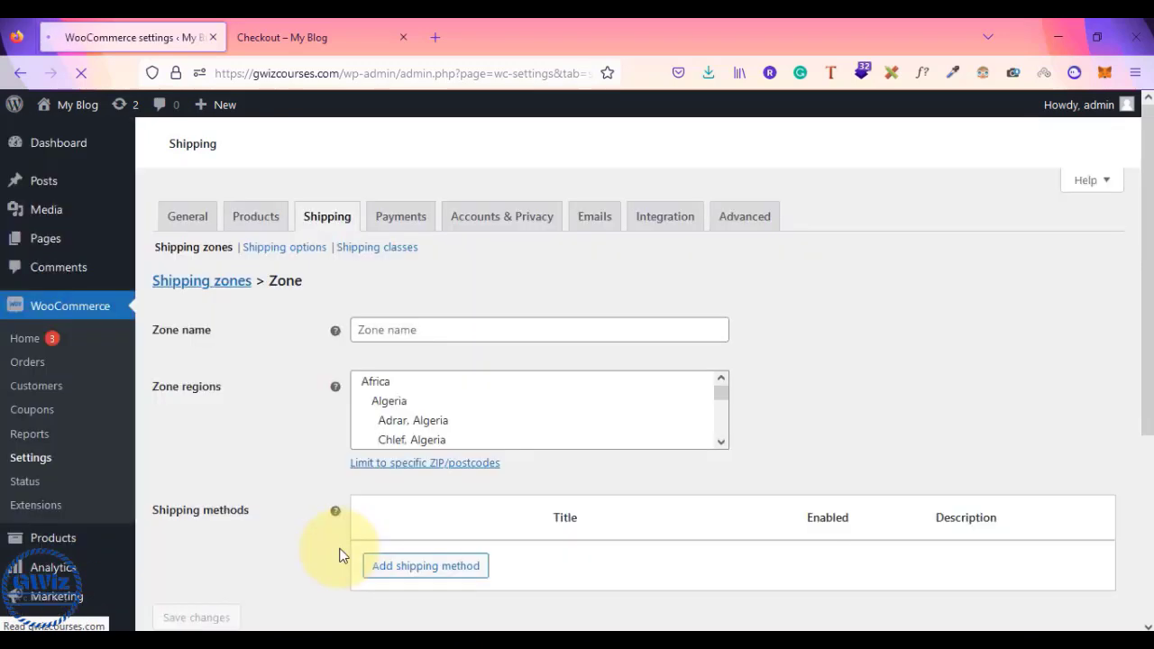
left_click(421, 329)
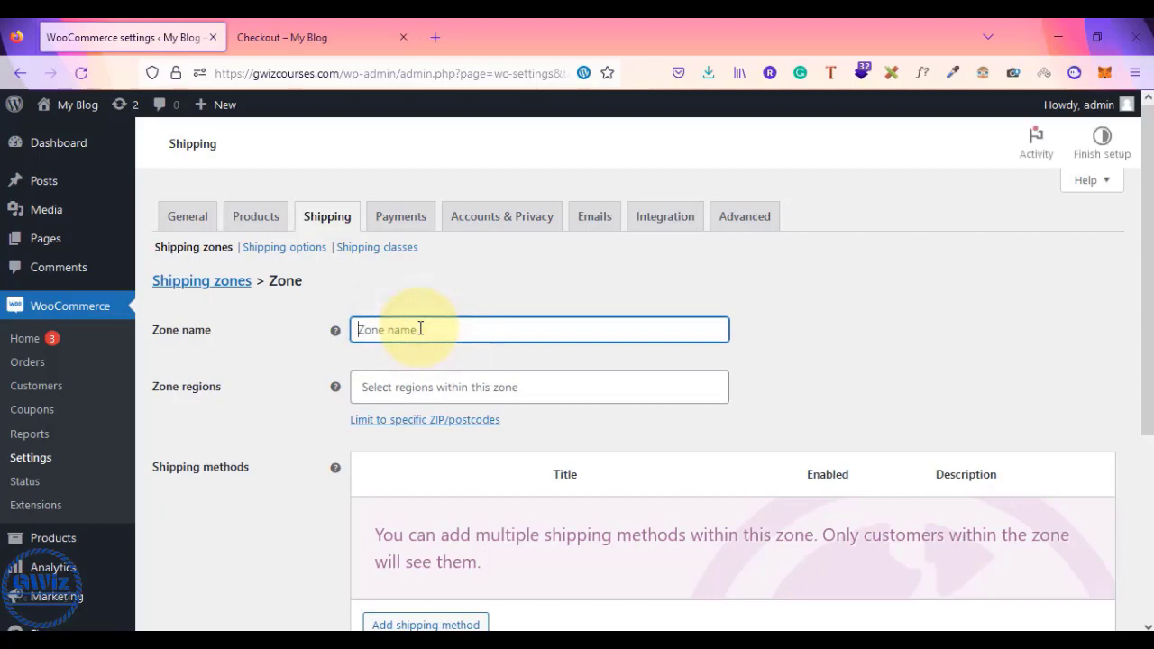
type("National")
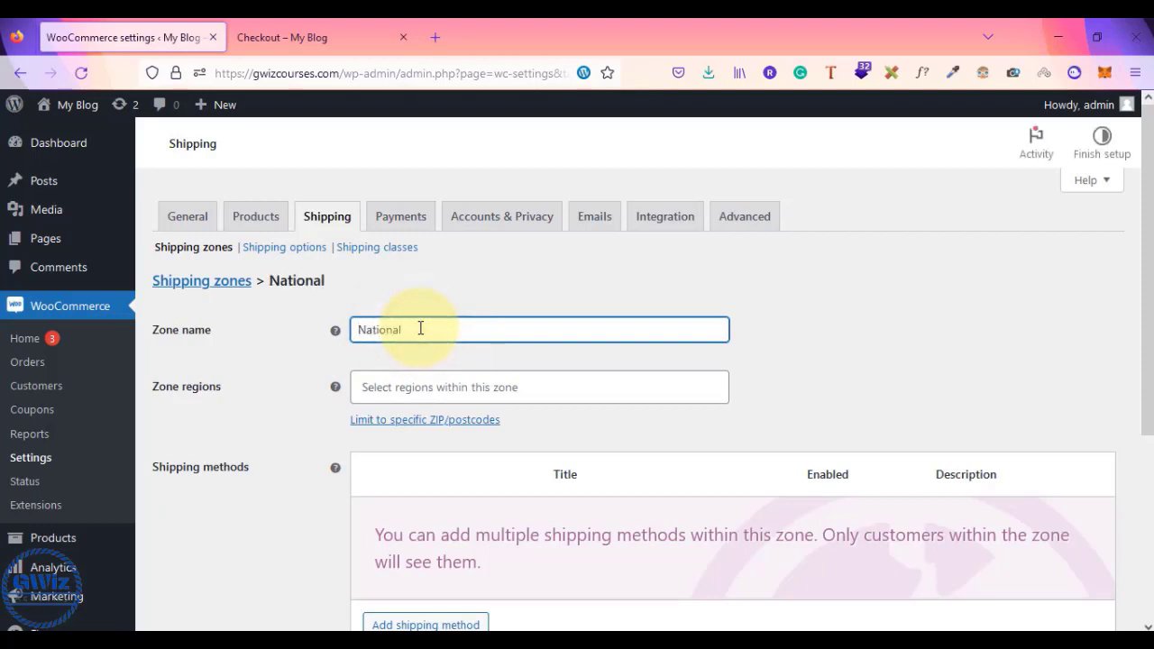
key("alt+Tab")
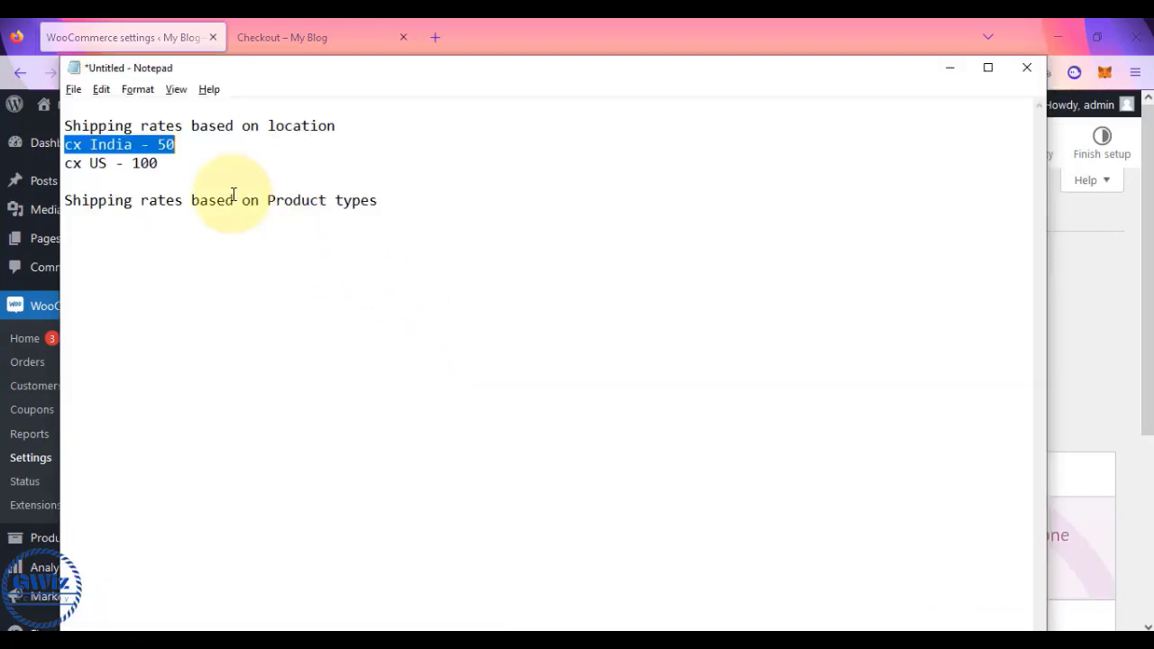
- Review the 'cx India - 50' and 'cx US - 100' rate lines in Notepad
left_click(167, 167)
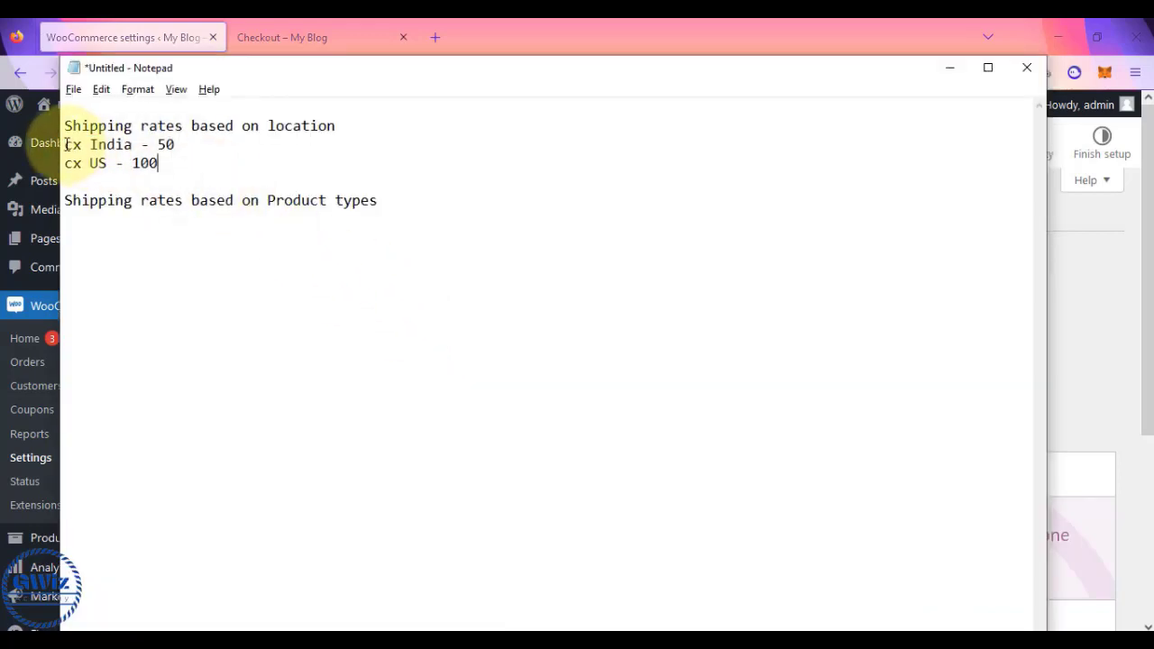
left_click_drag(67, 144, 179, 150)
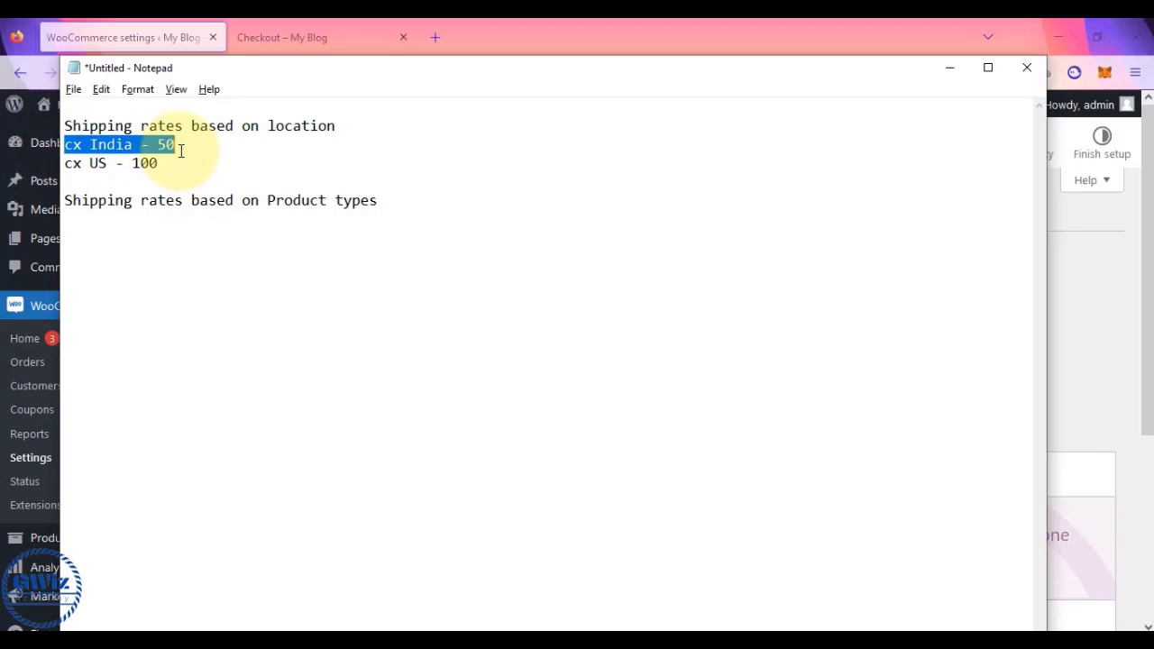
left_click_drag(67, 163, 168, 166)
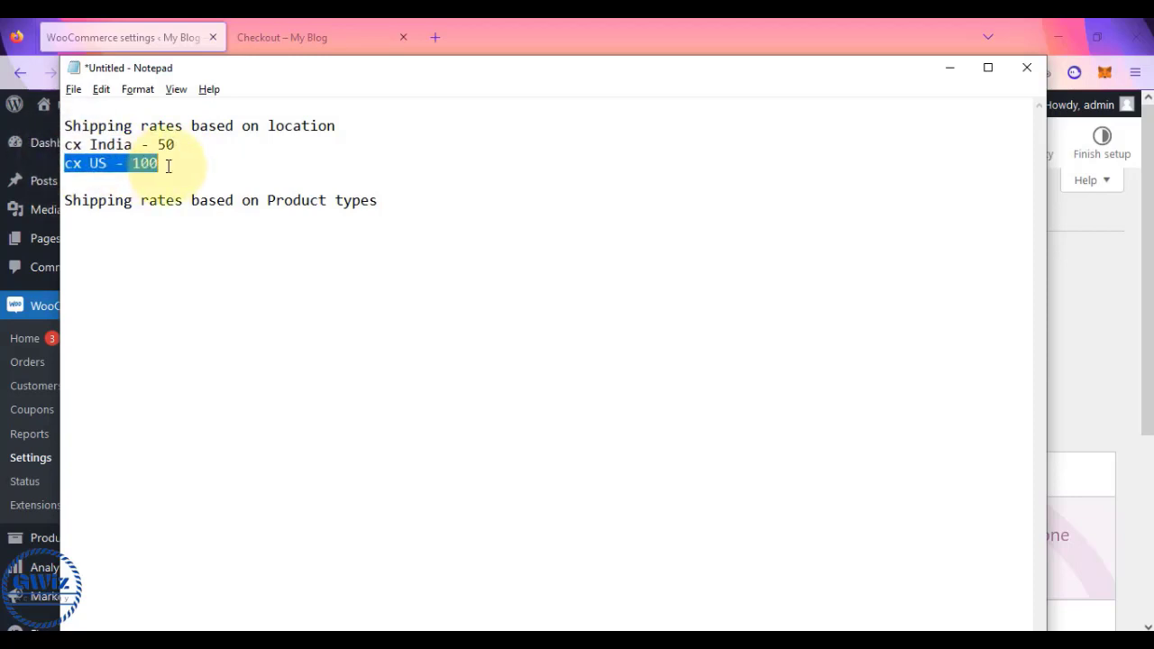
key("alt+Tab")
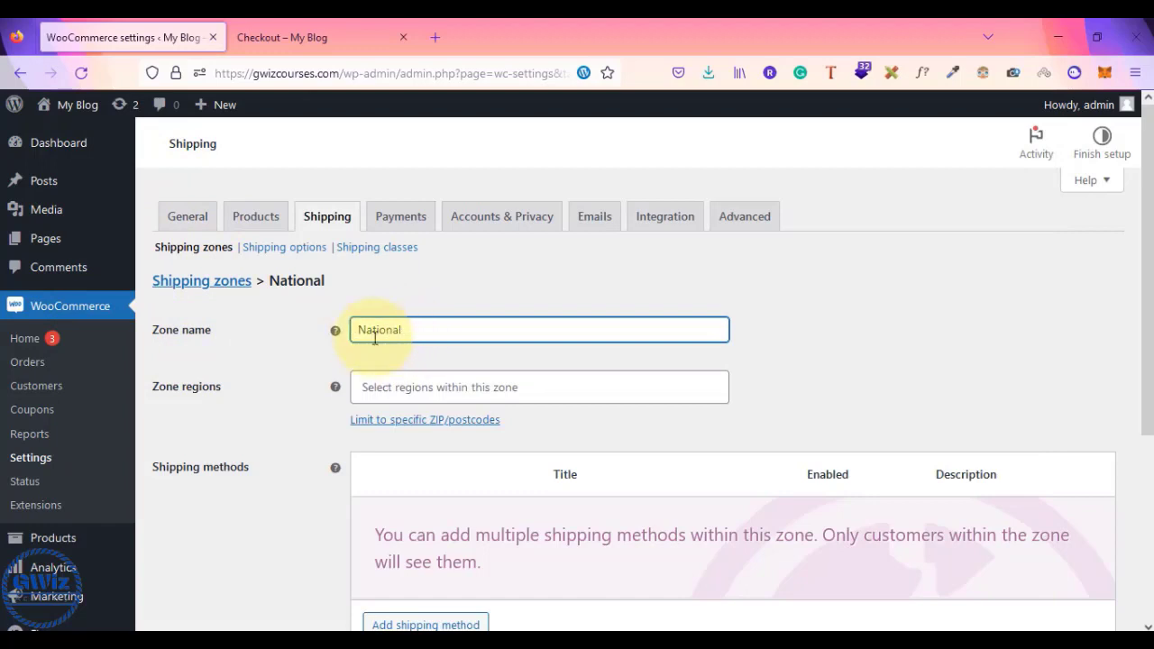
- Set India as the National zone's region and bring up the Add shipping method dialog
left_click(394, 388)
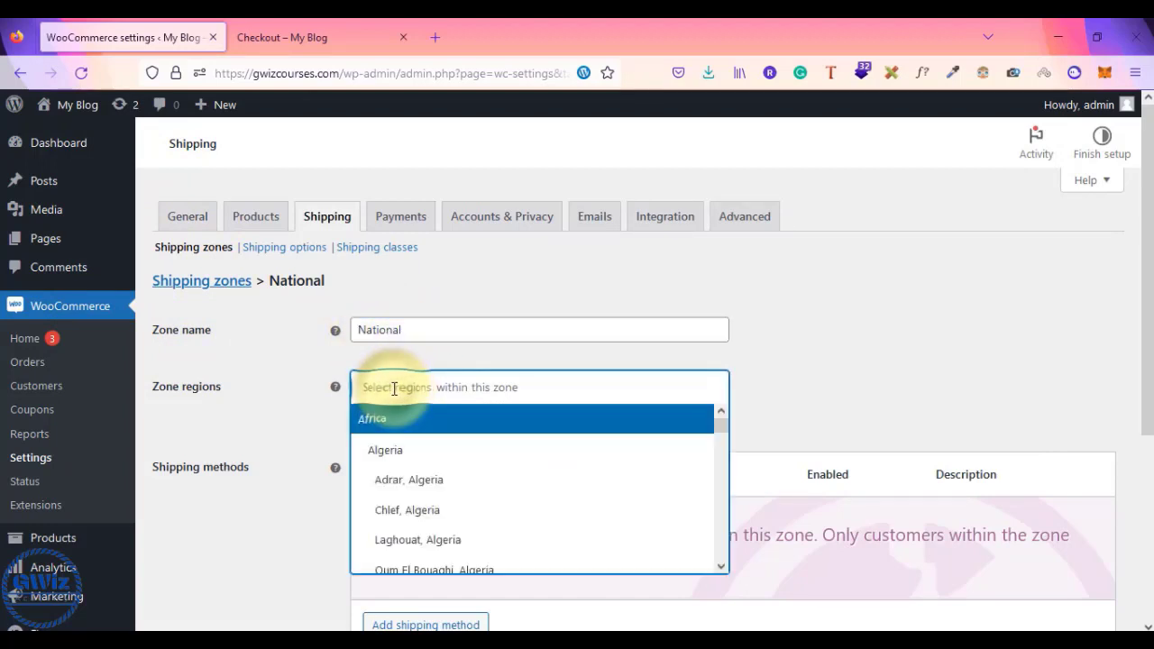
type("India")
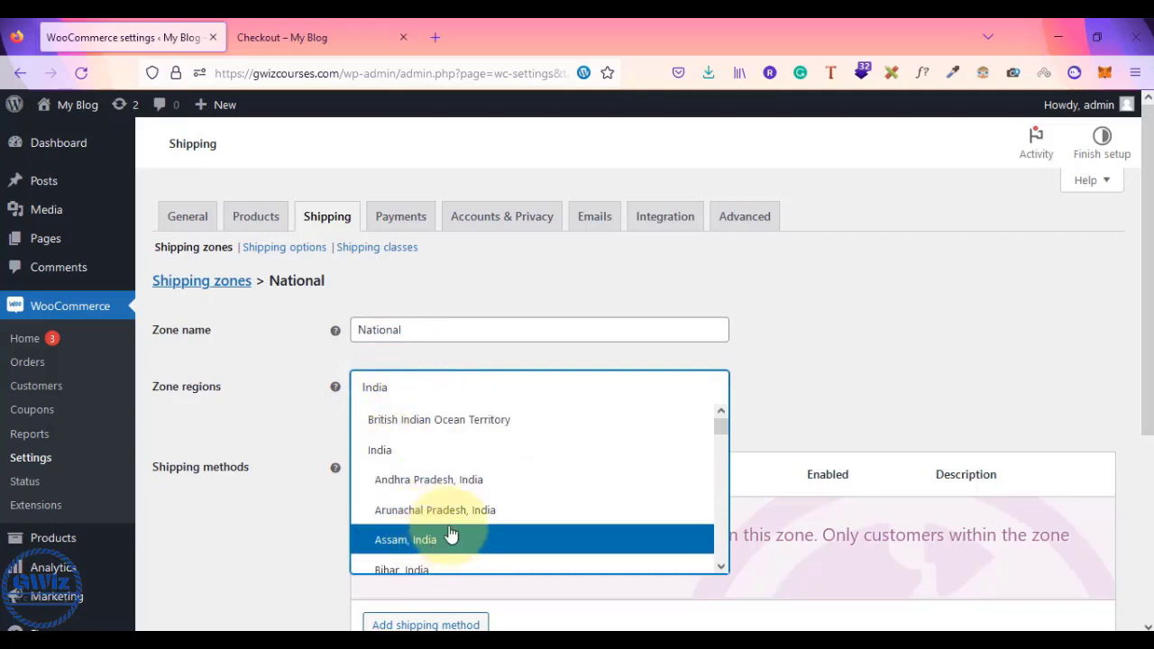
left_click(446, 456)
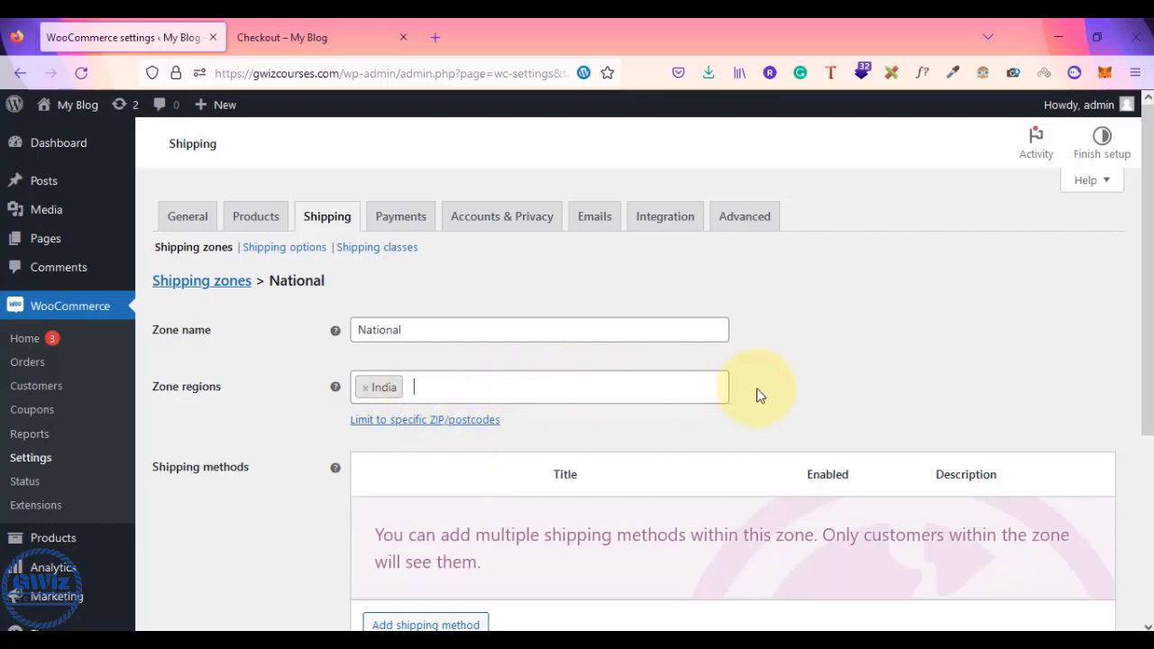
scroll(745, 434, "down", 1)
scroll(744, 438, "down", 1)
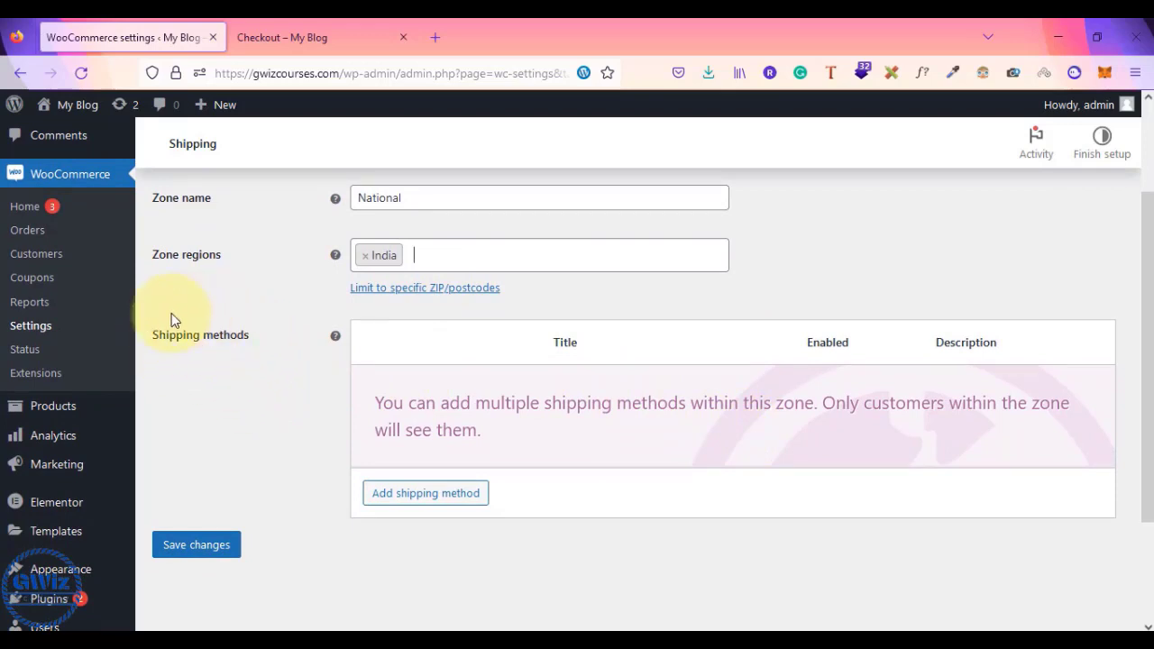
left_click(414, 498)
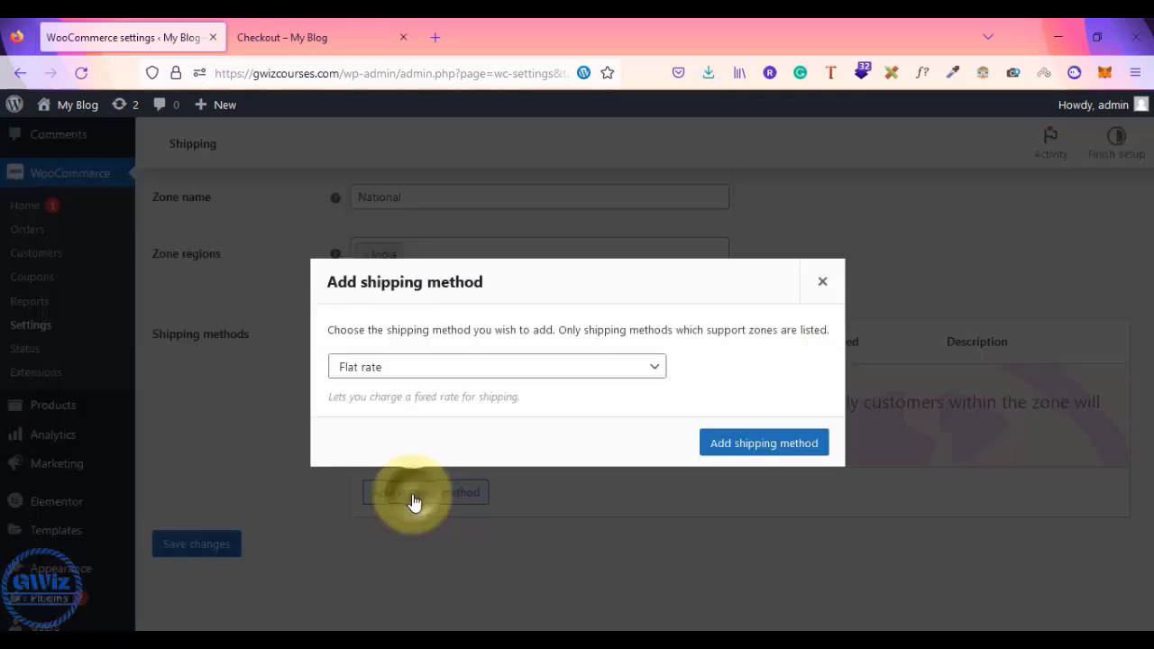
- Choose Flat rate as the shipping method type and add it to the National zone
left_click(441, 381)
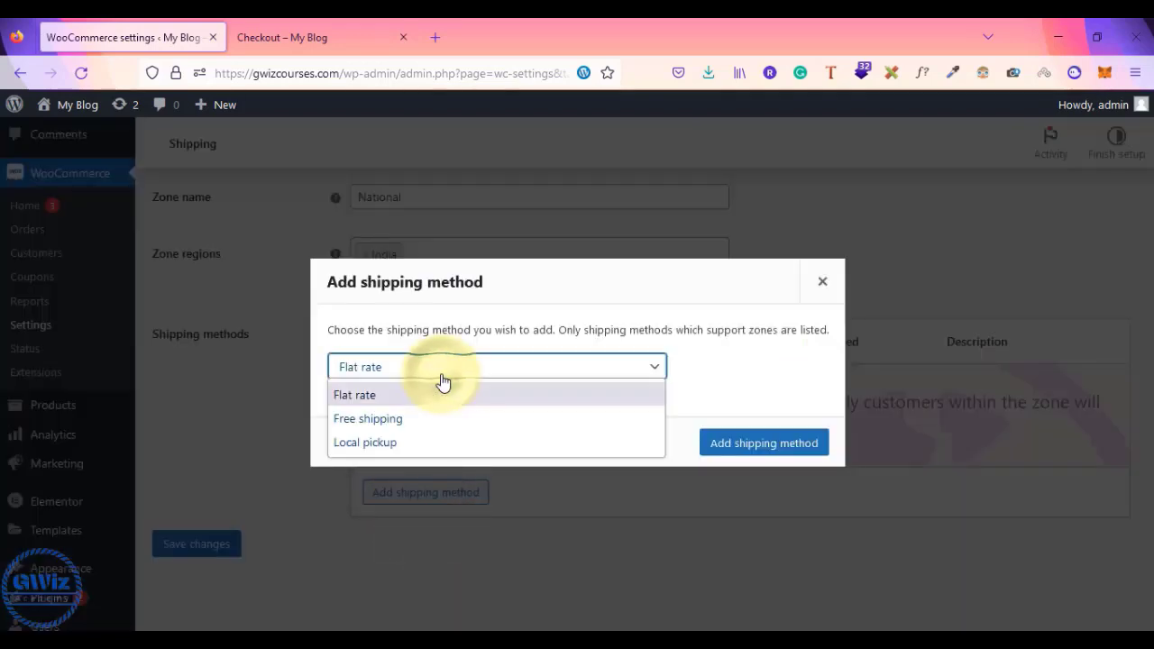
left_click(390, 398)
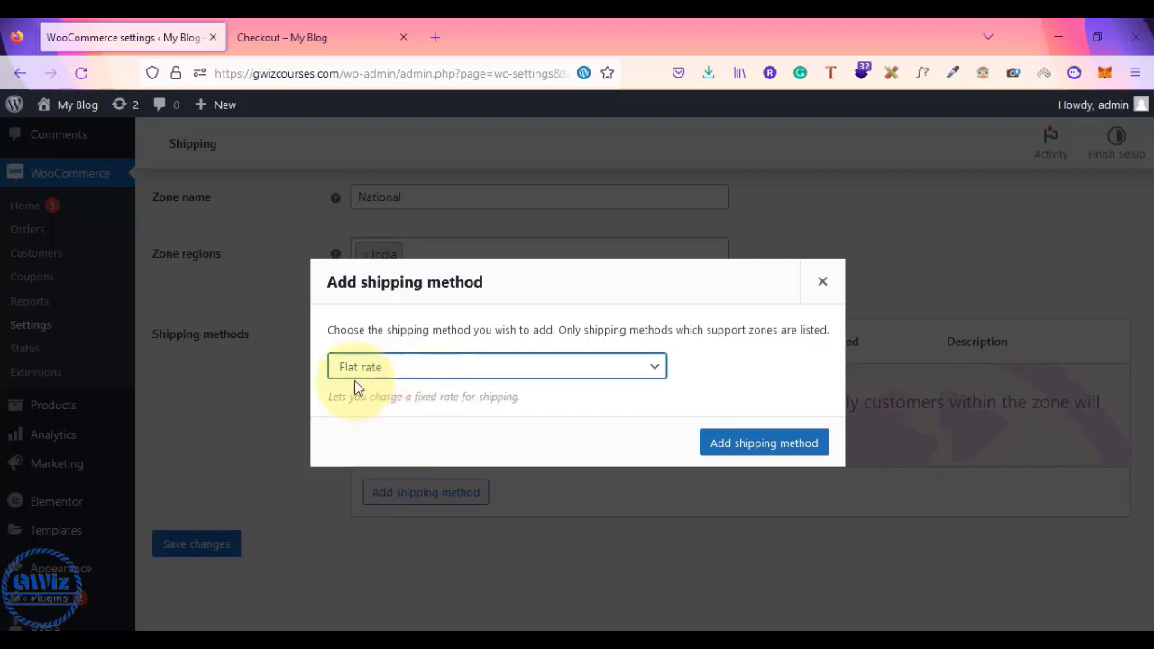
left_click(755, 446)
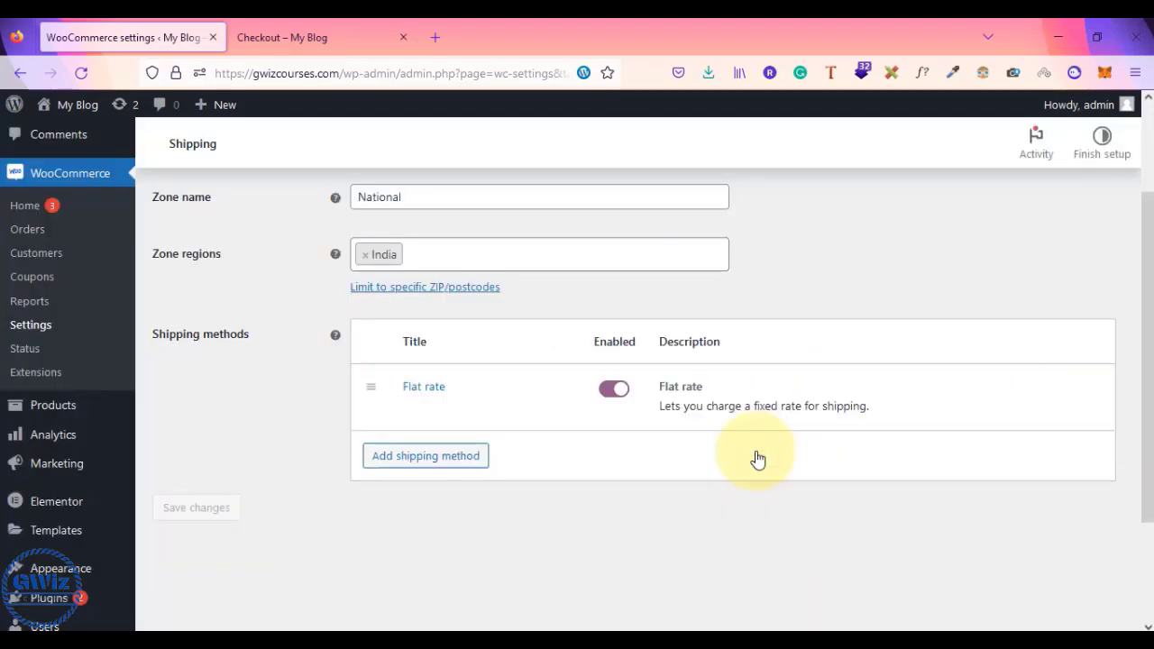
scroll(758, 460, "up", 3)
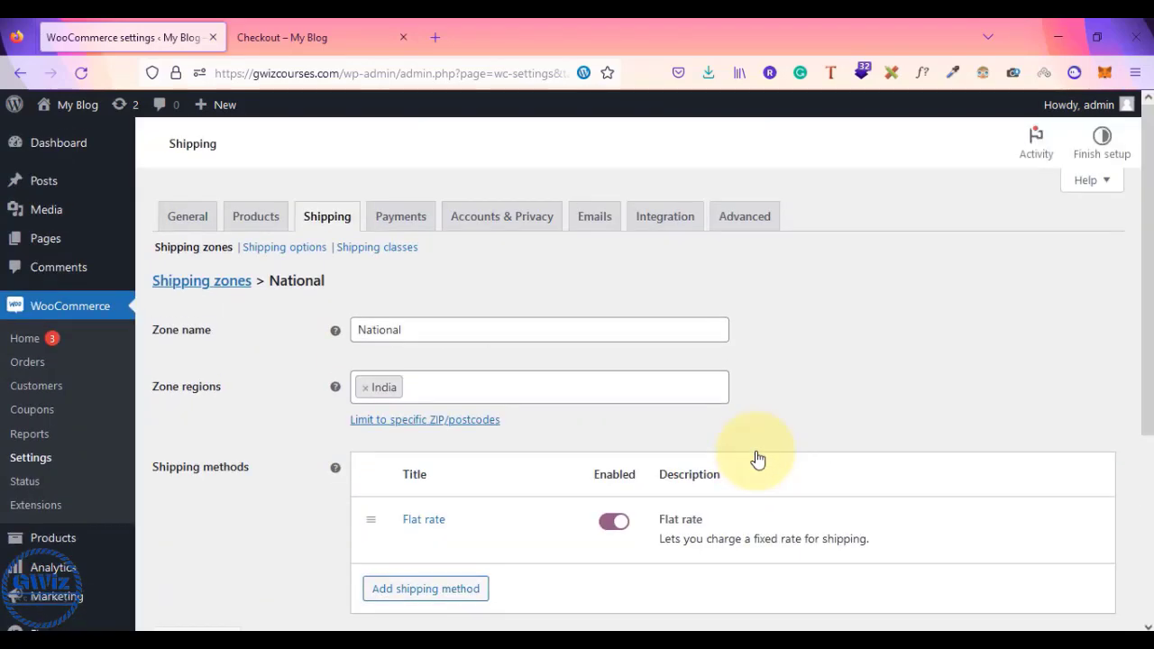
scroll(756, 459, "down", 1)
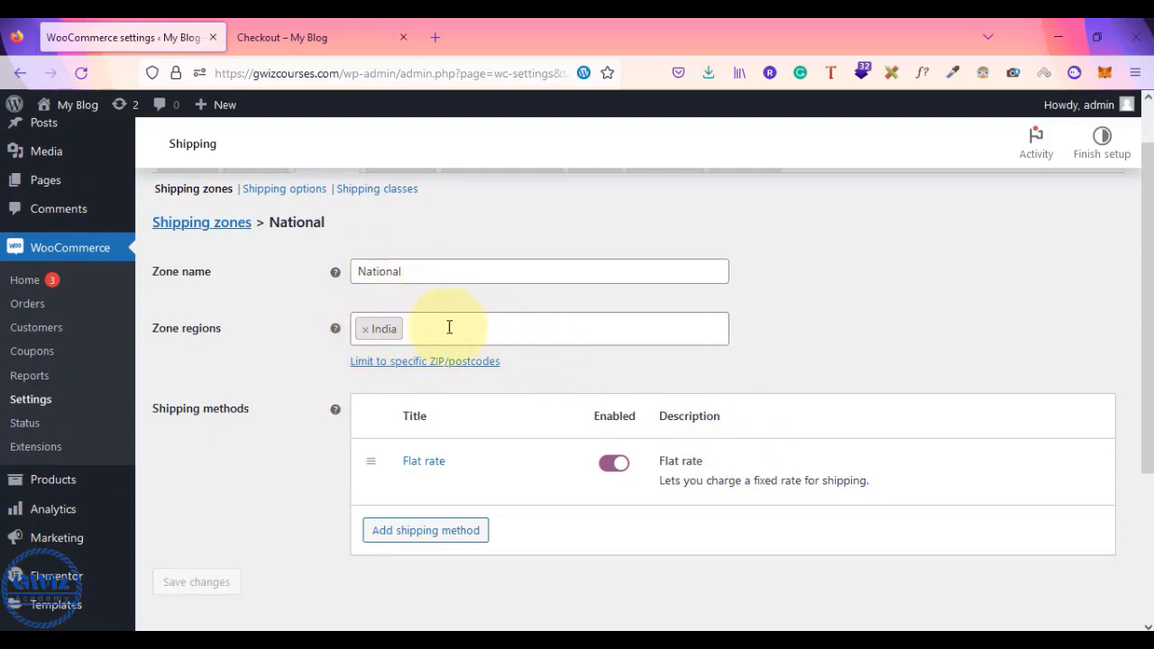
mouse_move(378, 474)
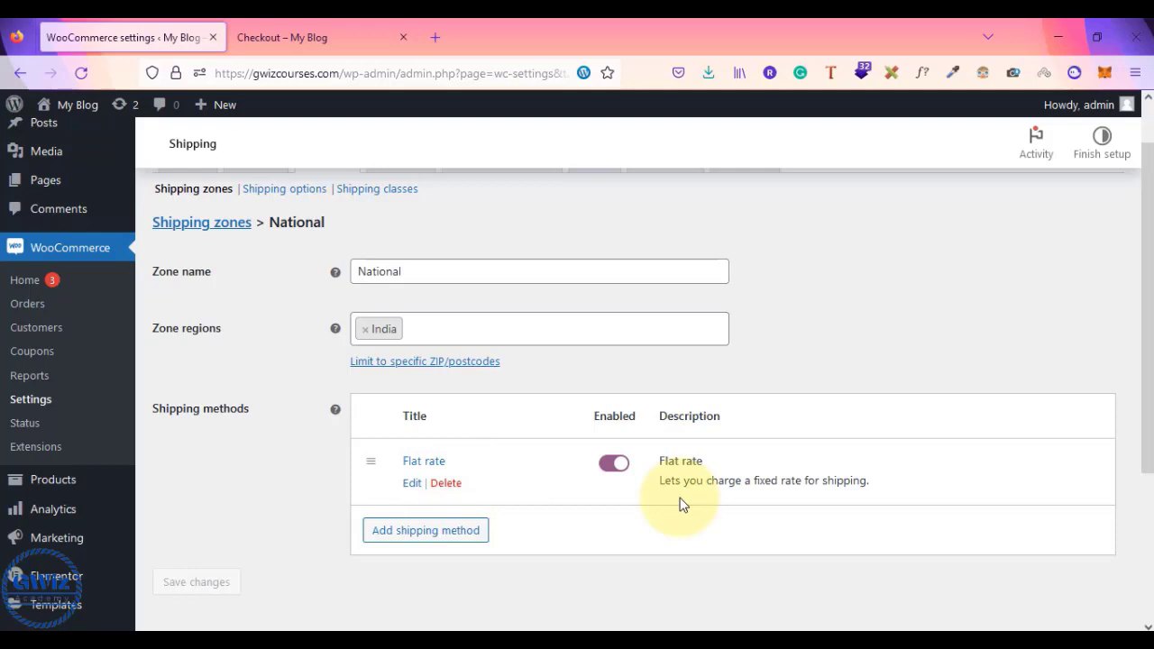
- Give the Flat rate method tax status None and a cost of 50, then save
left_click(412, 484)
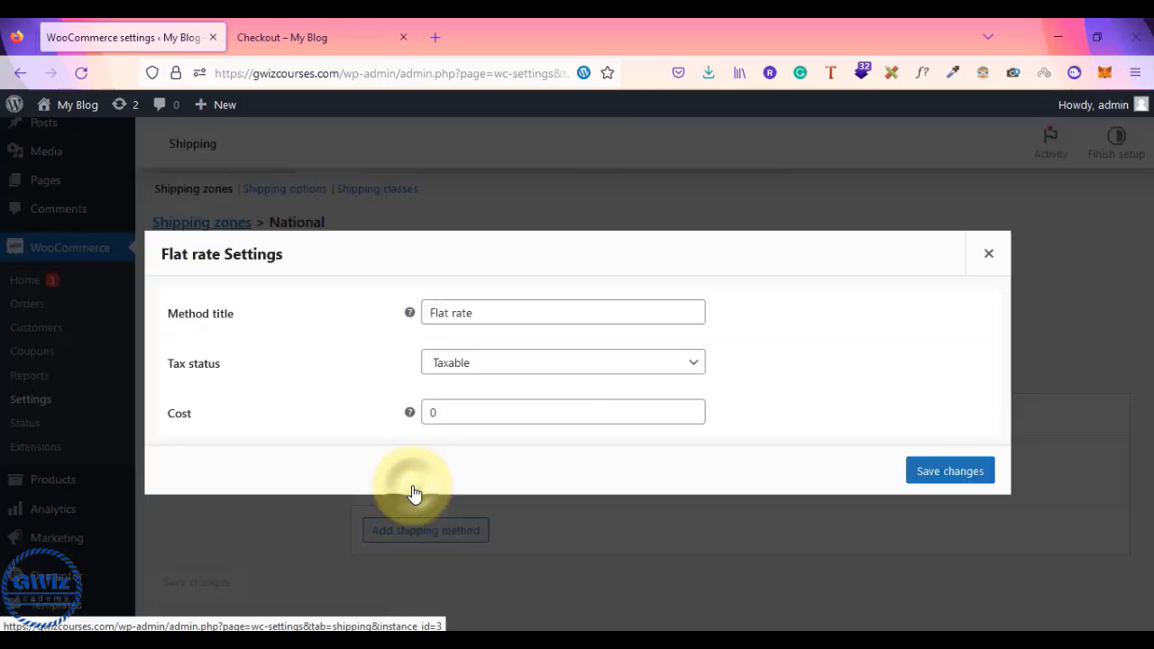
left_click(498, 371)
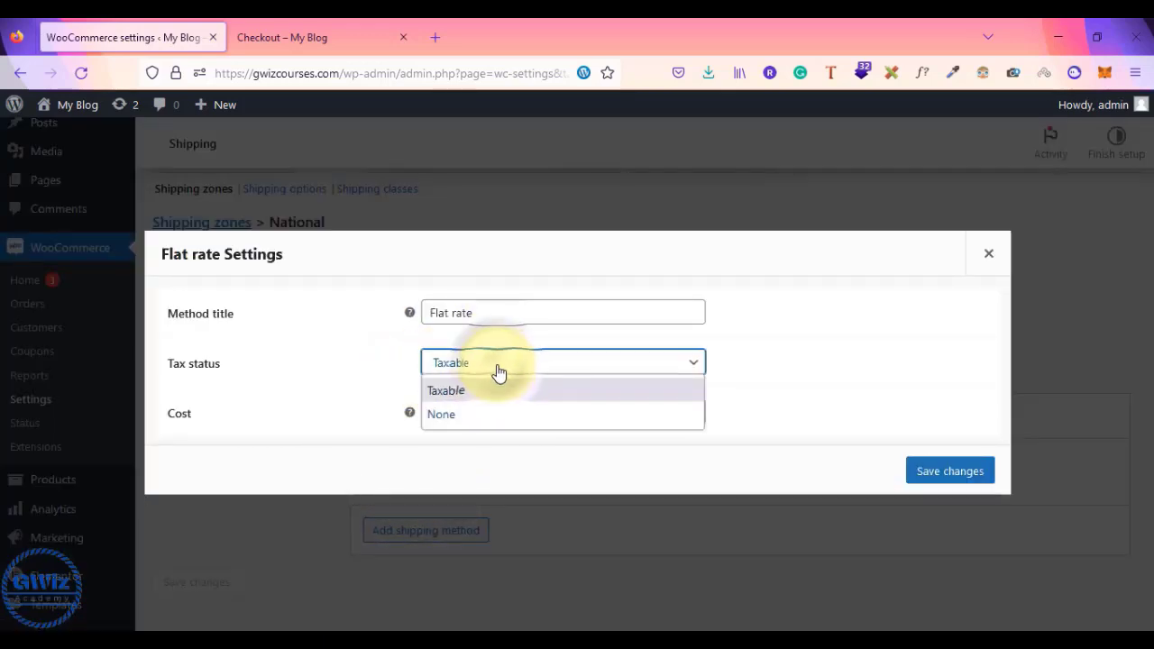
left_click(473, 412)
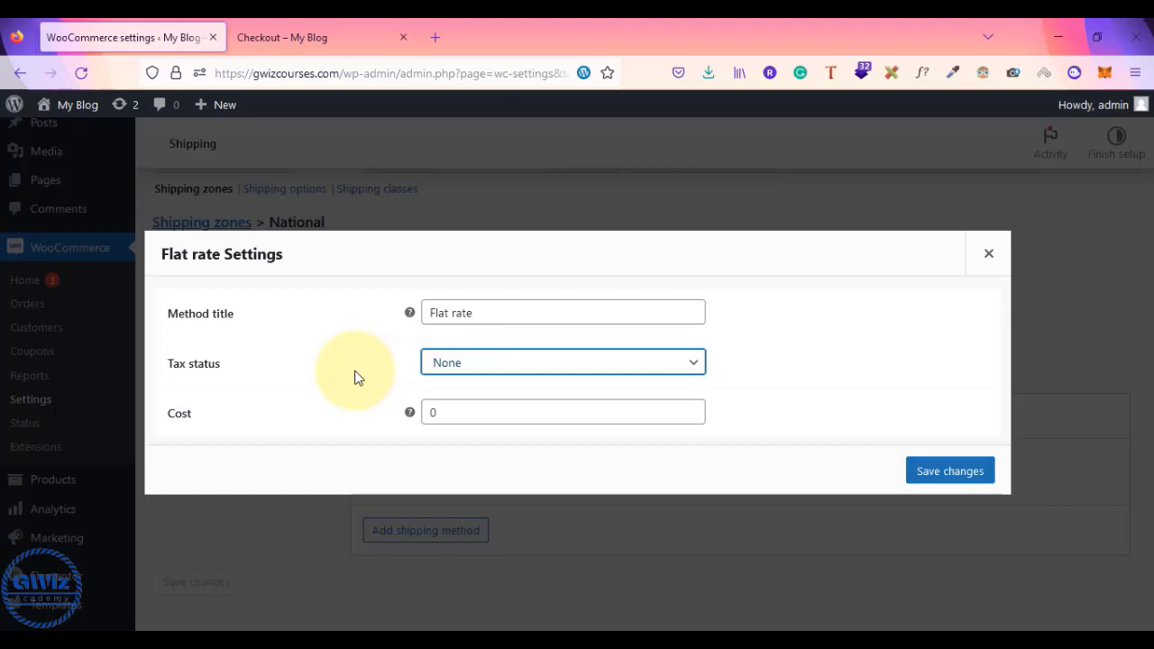
left_click(437, 413)
key("BackSpace")
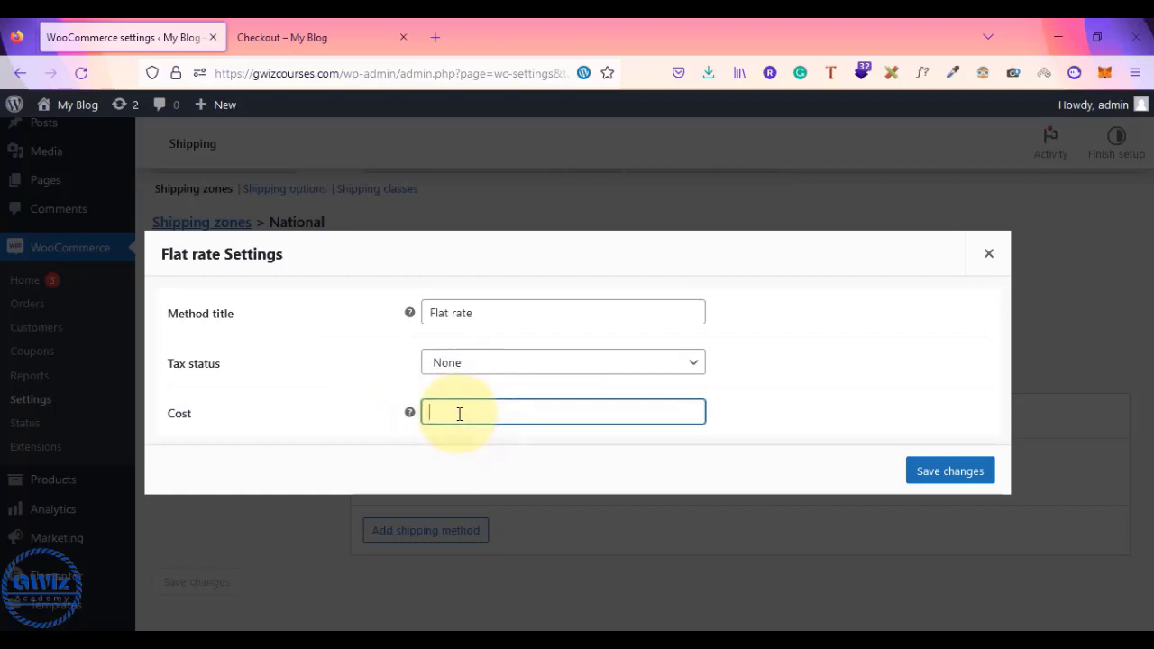
key("alt+Tab")
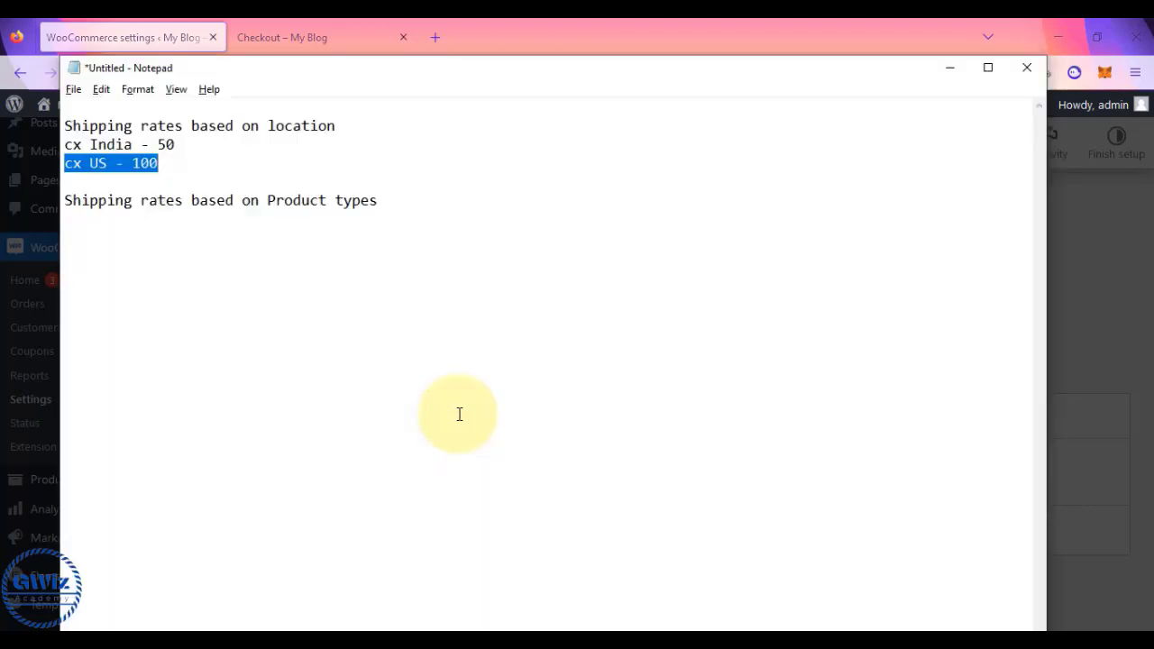
left_click(179, 146)
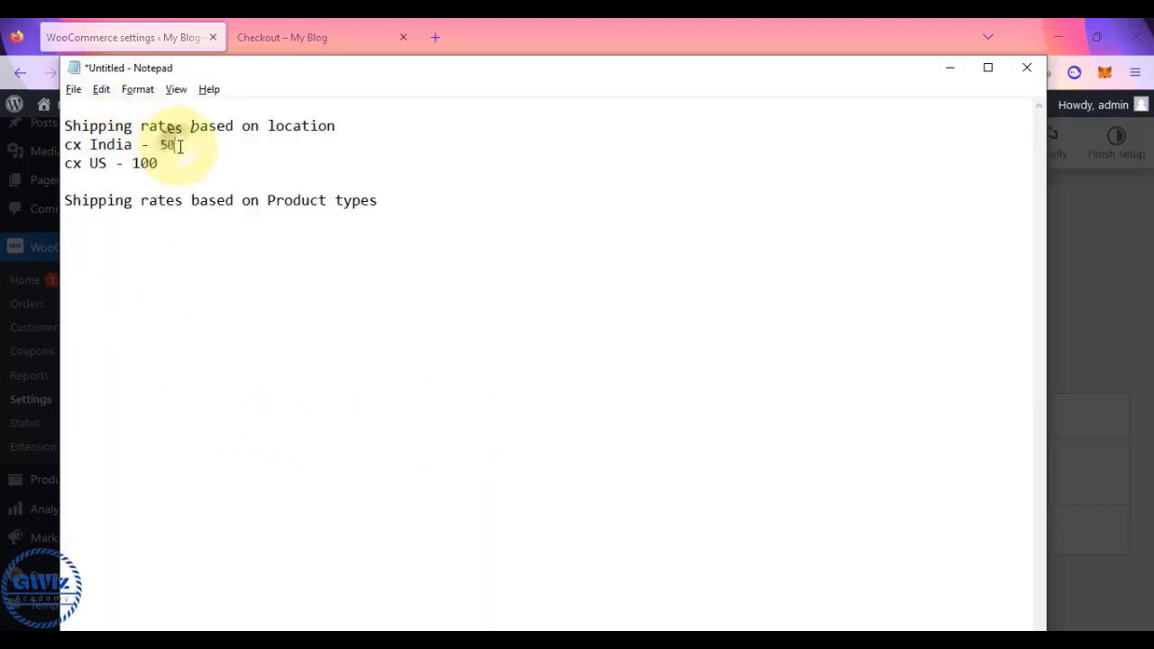
key("alt+Tab")
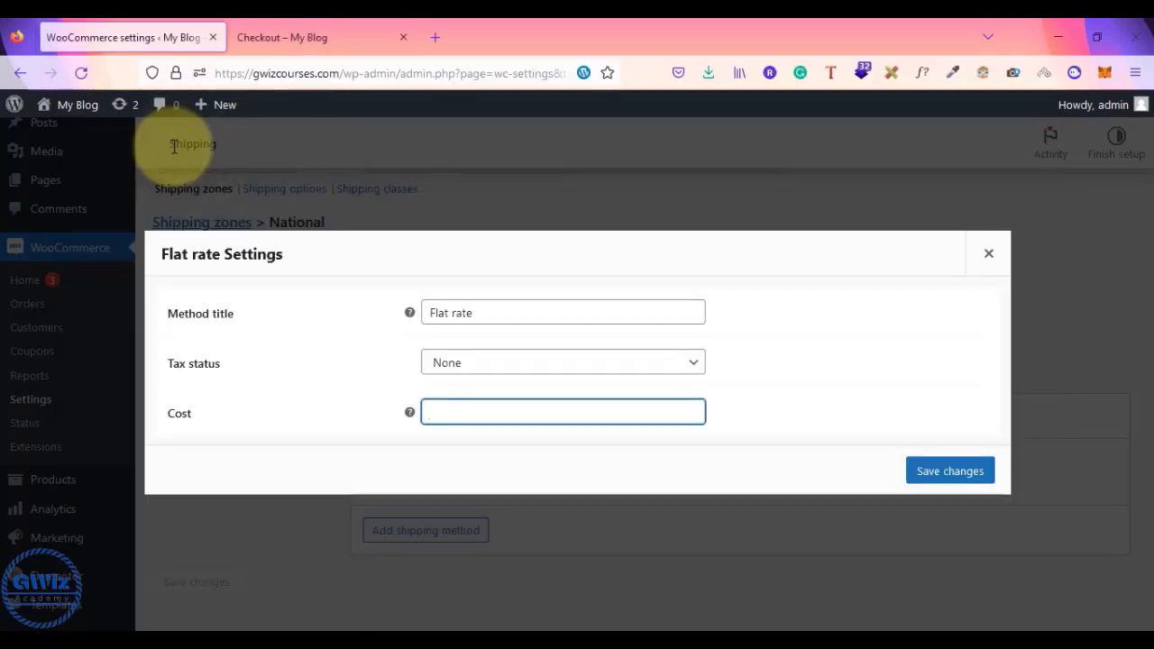
type("50")
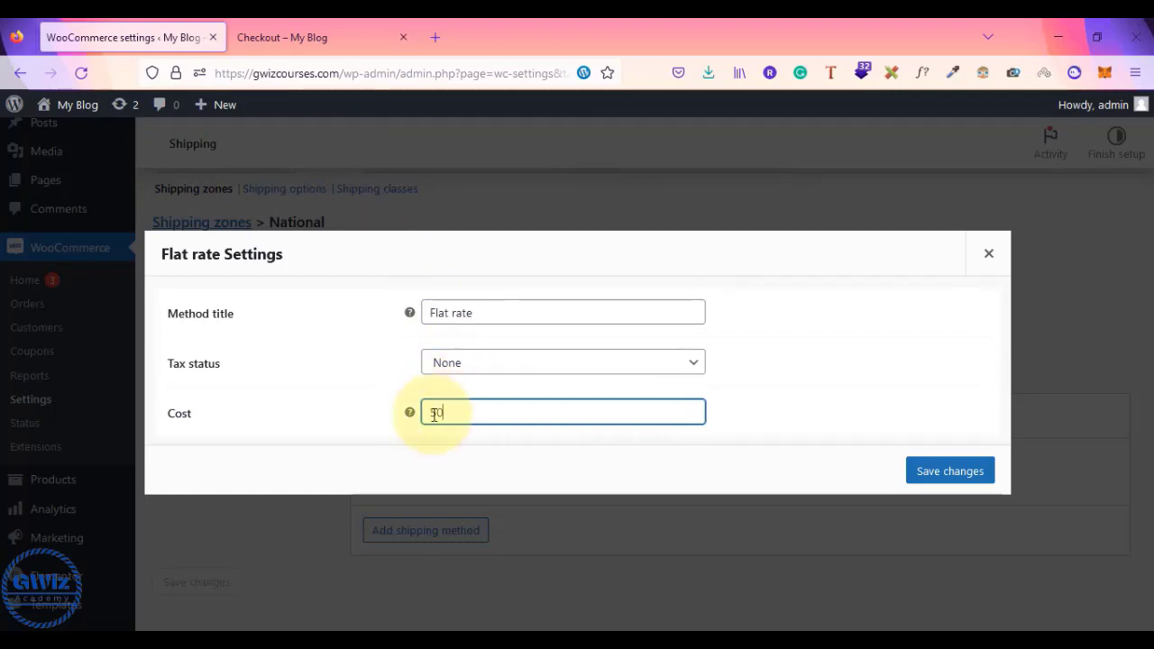
left_click(477, 381)
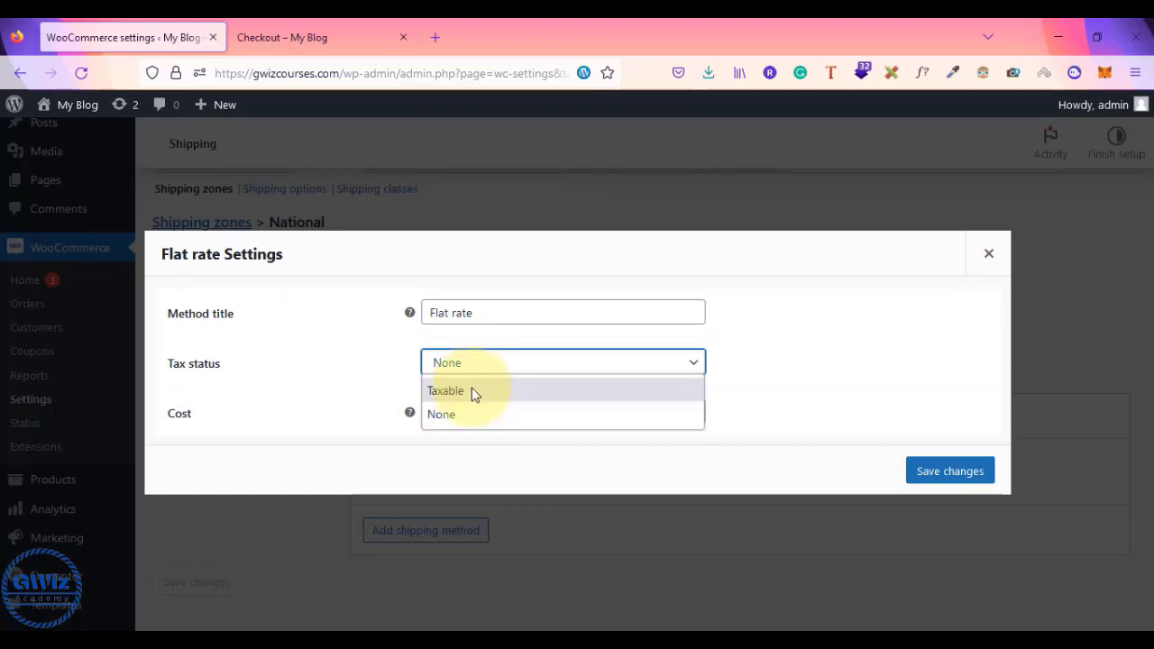
left_click(630, 422)
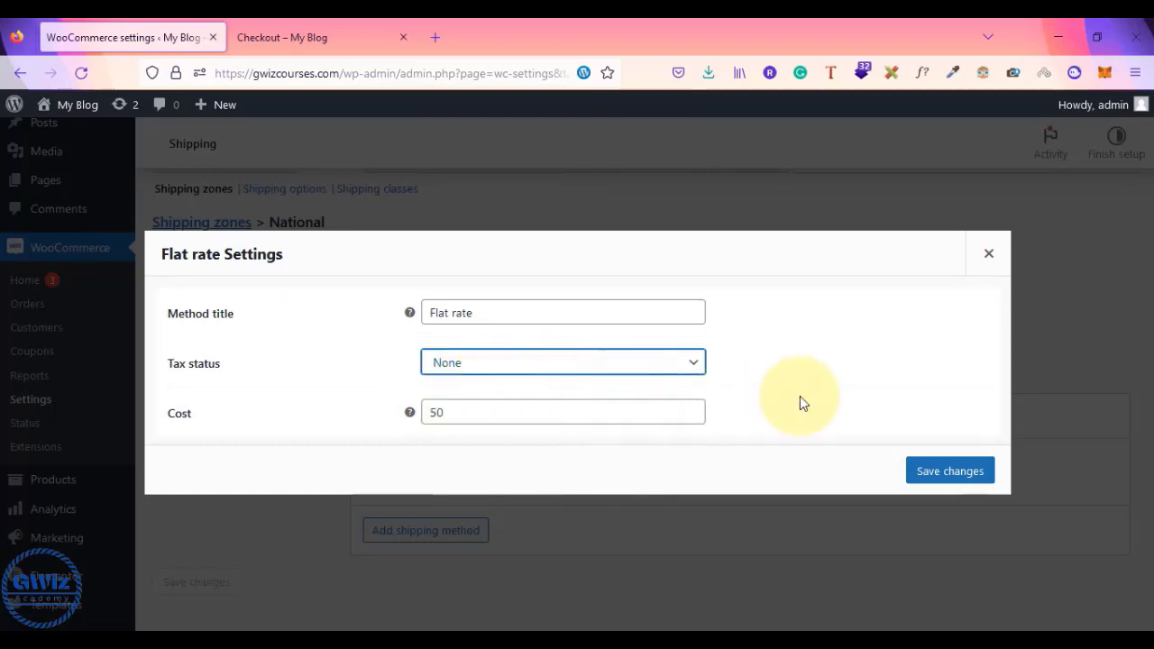
left_click(947, 467)
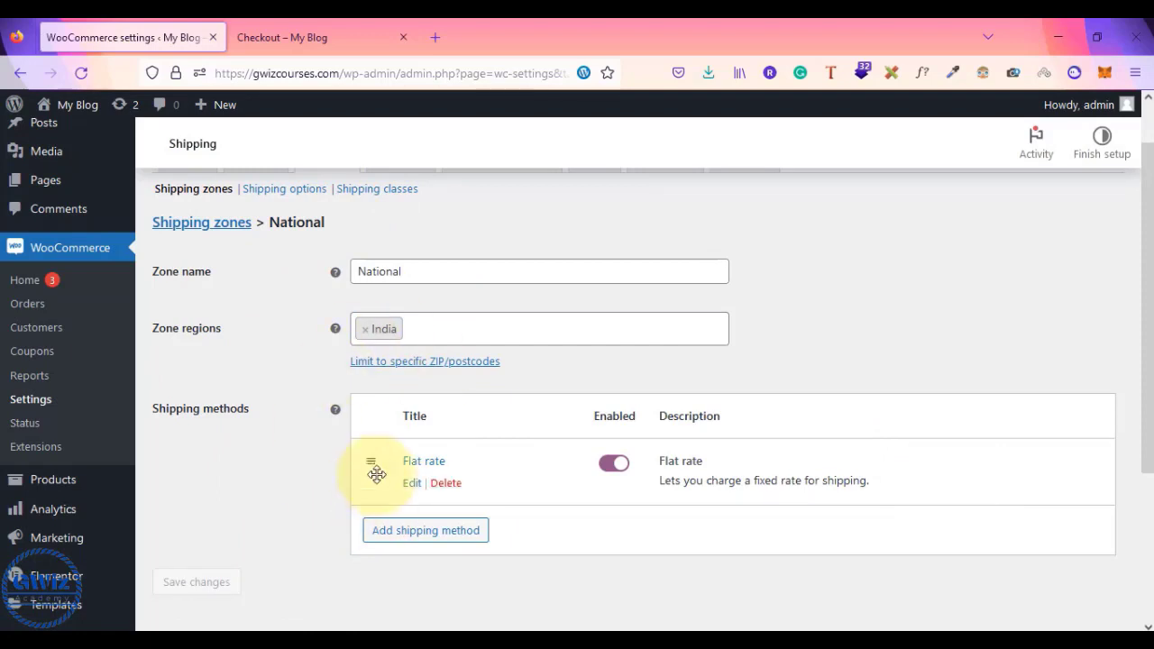
scroll(330, 610, "down", 1)
scroll(330, 606, "up", 2)
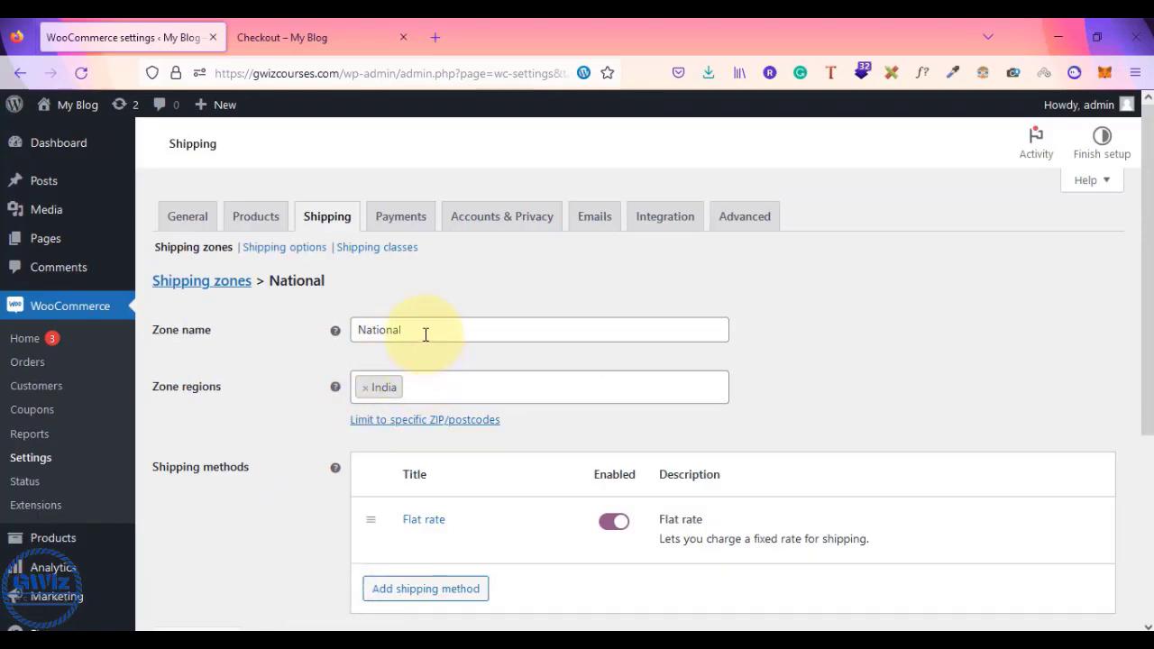
left_click_drag(415, 331, 353, 329)
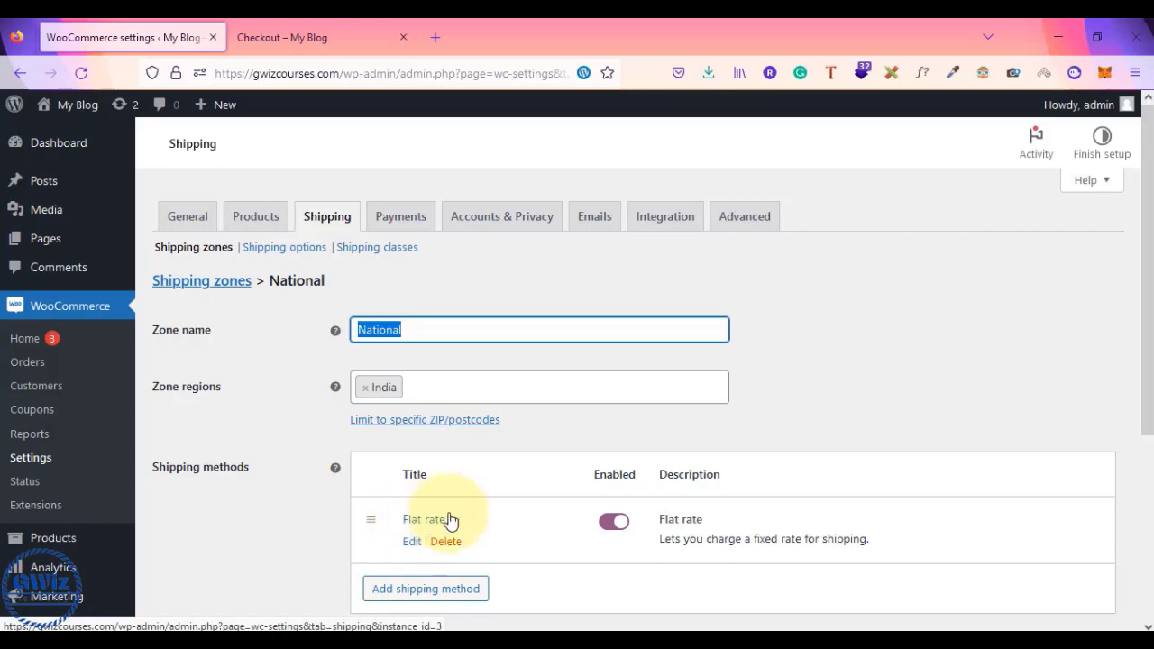
scroll(546, 503, "down", 3)
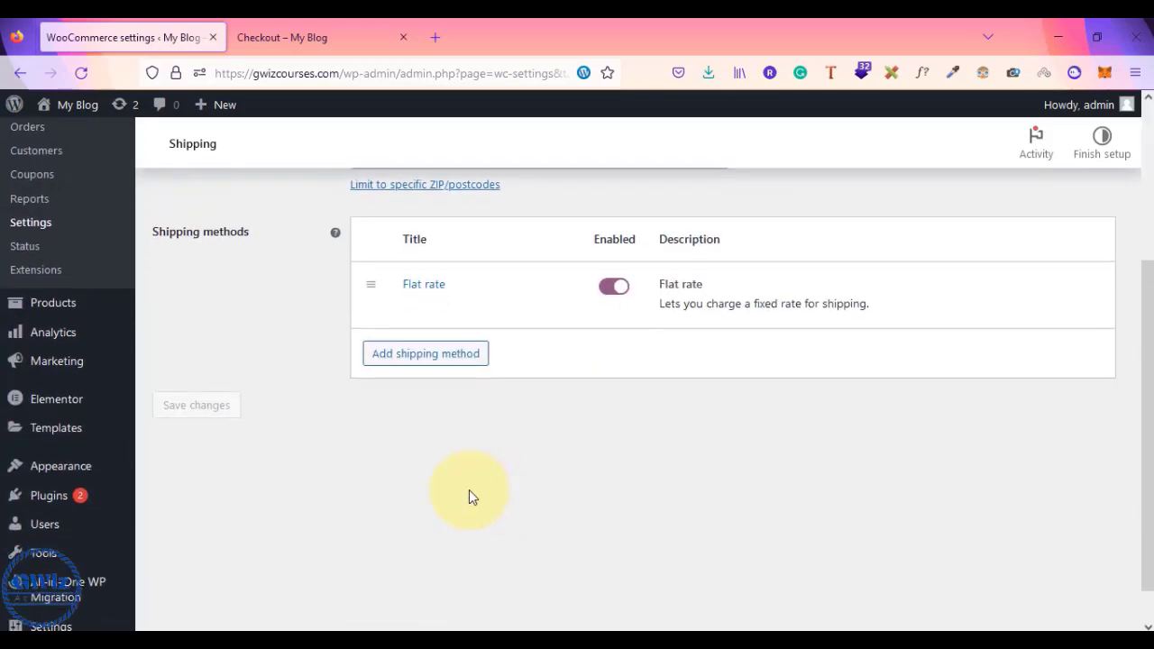
scroll(469, 496, "up", 2)
- Review the Belt × 1 order on the checkout page and reload it to apply flat-rate shipping
left_click(303, 36)
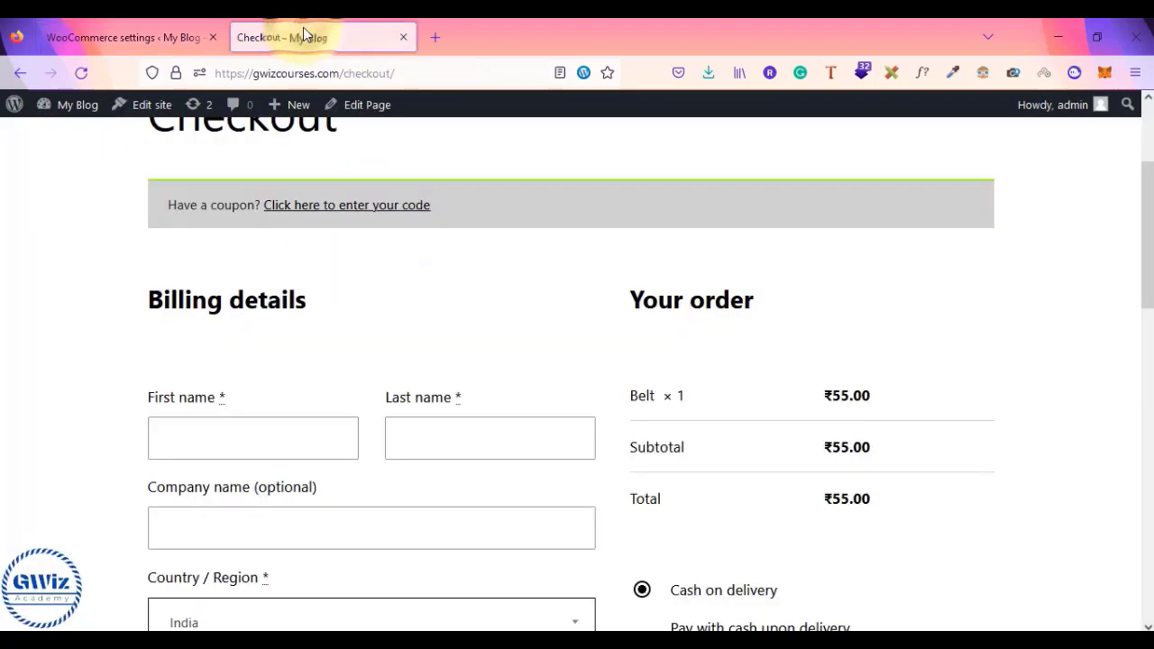
scroll(735, 306, "down", 3)
scroll(702, 325, "up", 5)
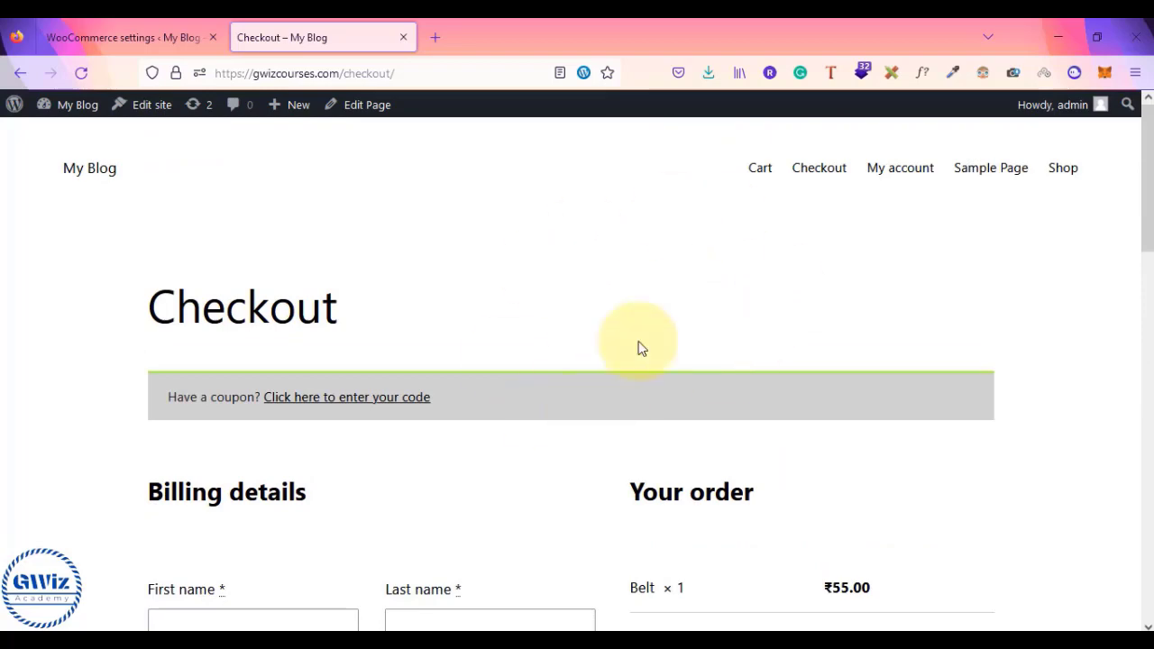
scroll(515, 420, "down", 3)
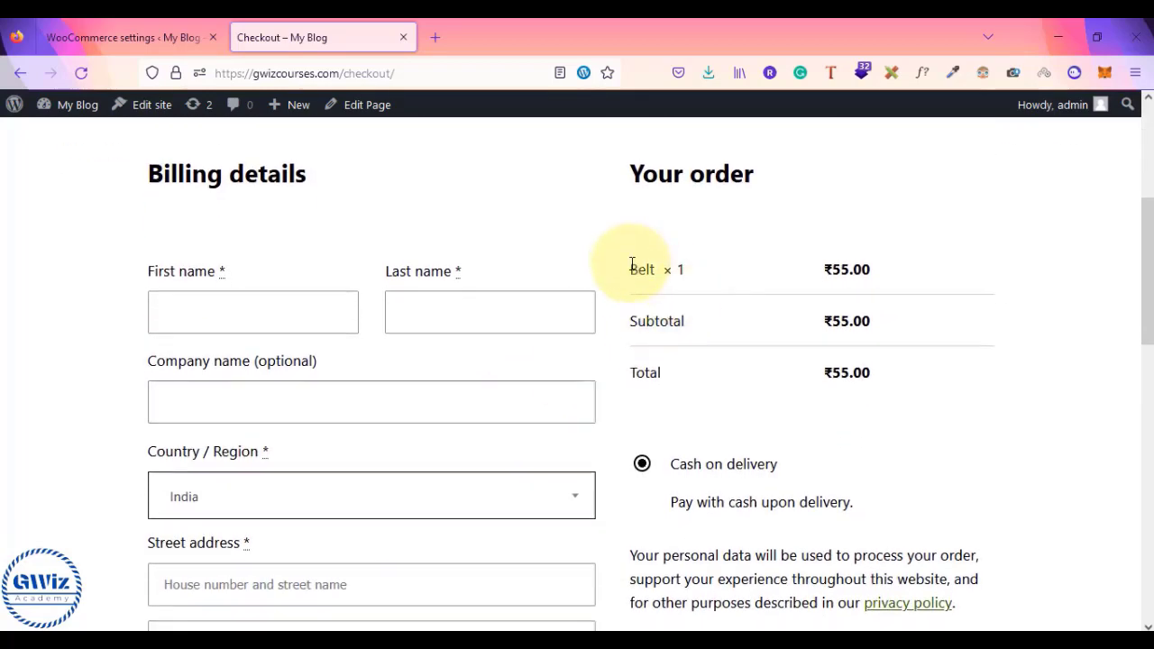
left_click_drag(631, 261, 696, 273)
scroll(325, 361, "down", 2)
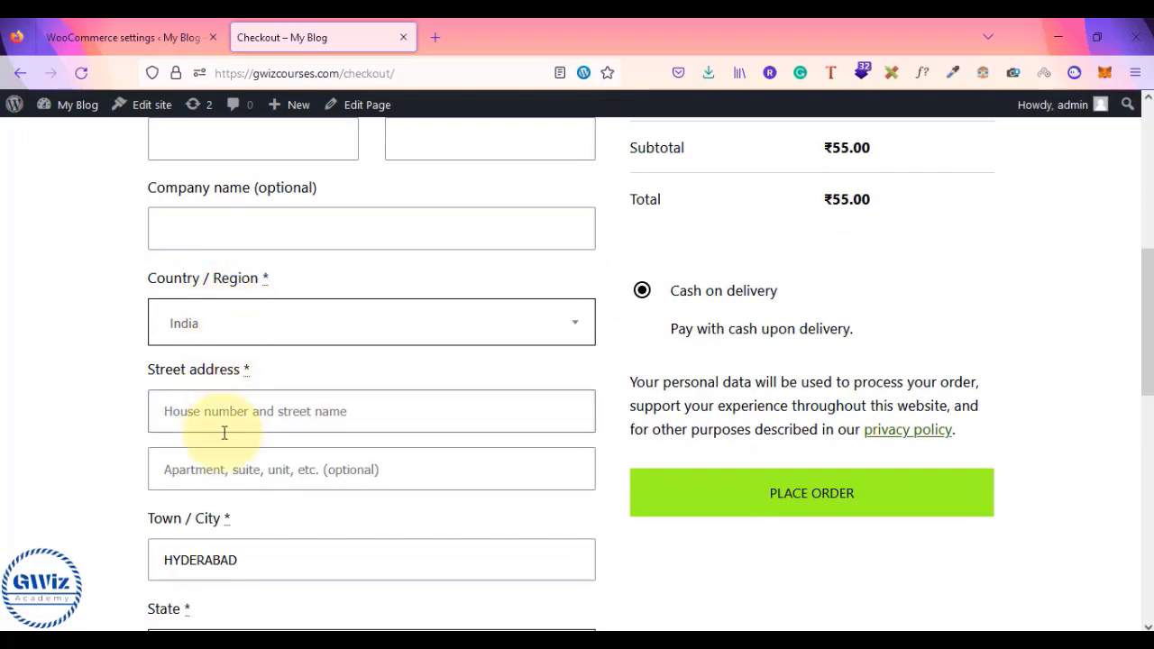
scroll(225, 442, "down", 2)
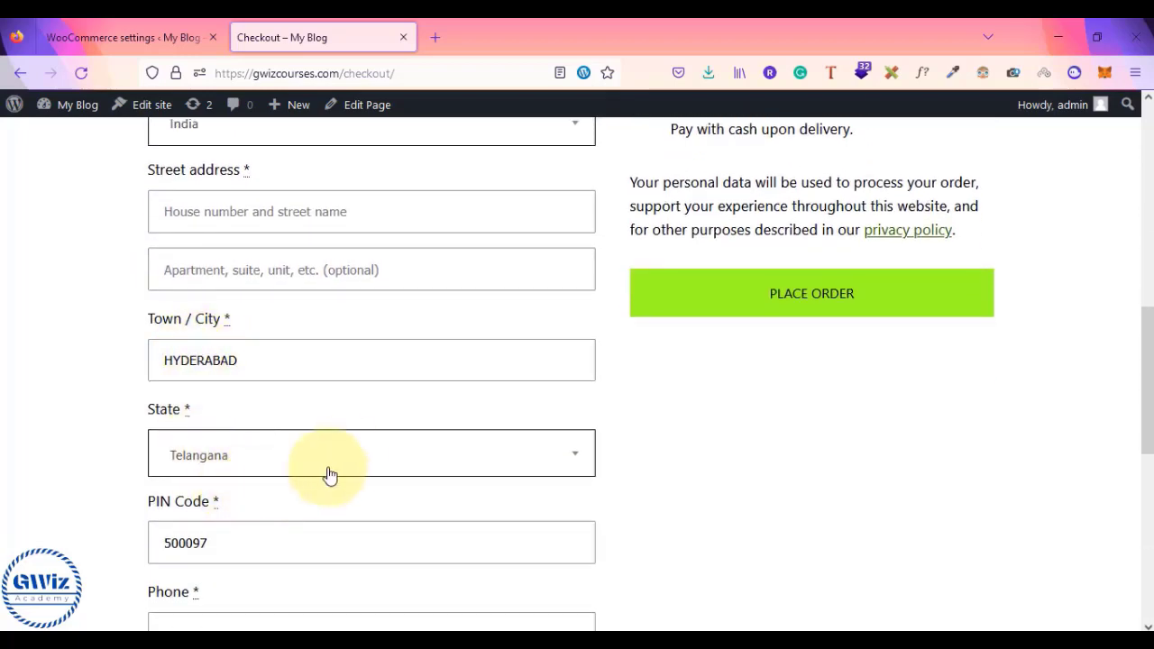
scroll(343, 462, "up", 5)
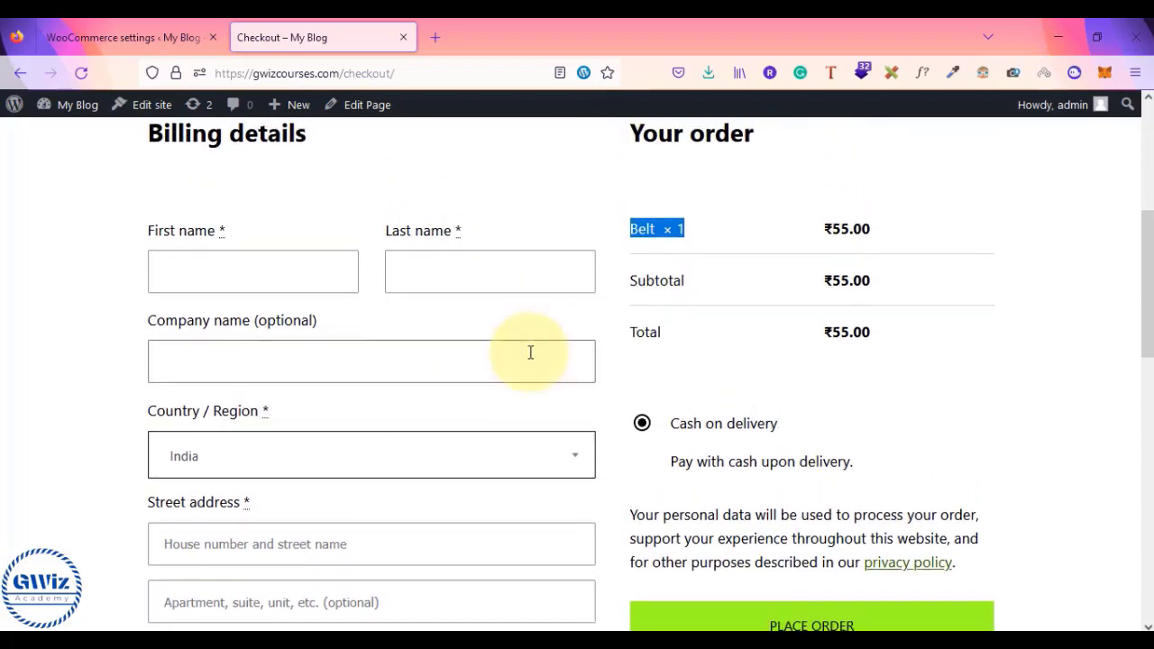
left_click(78, 79)
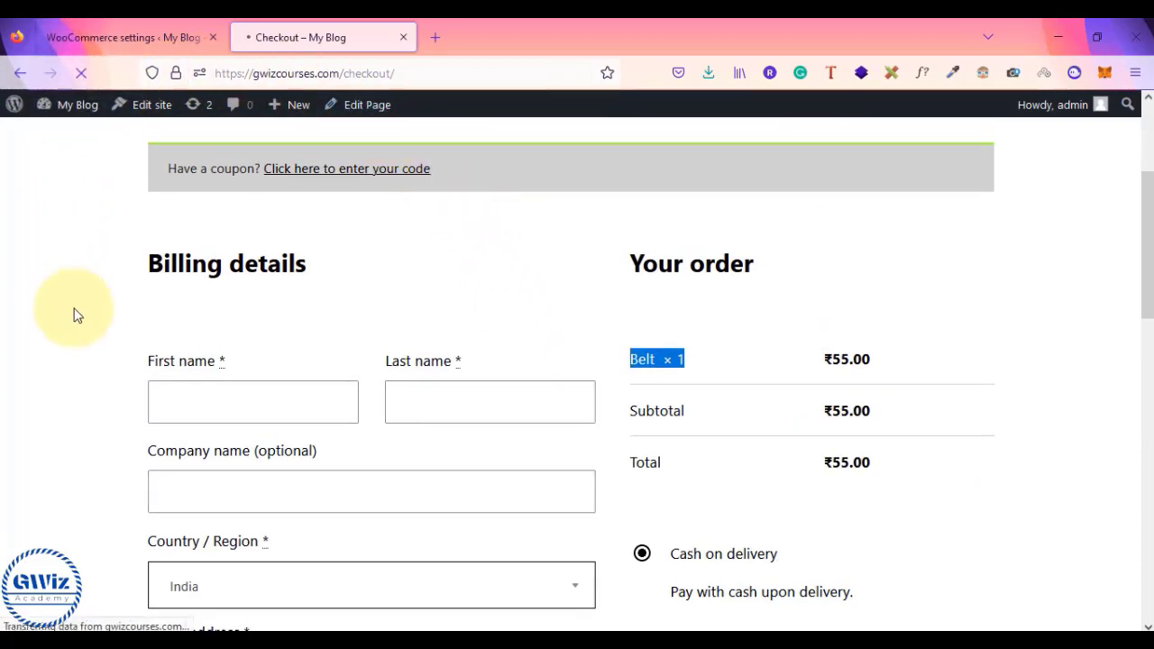
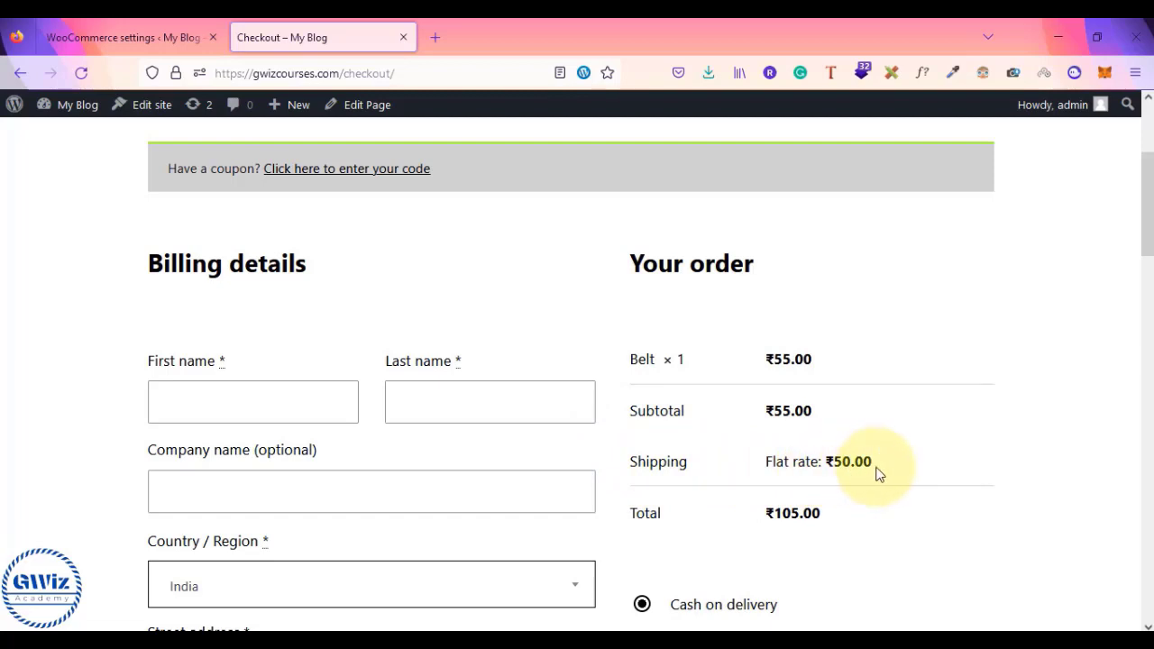
- Switch from the ₹50 India checkout to the Notepad shipping notes
key("alt+Tab")
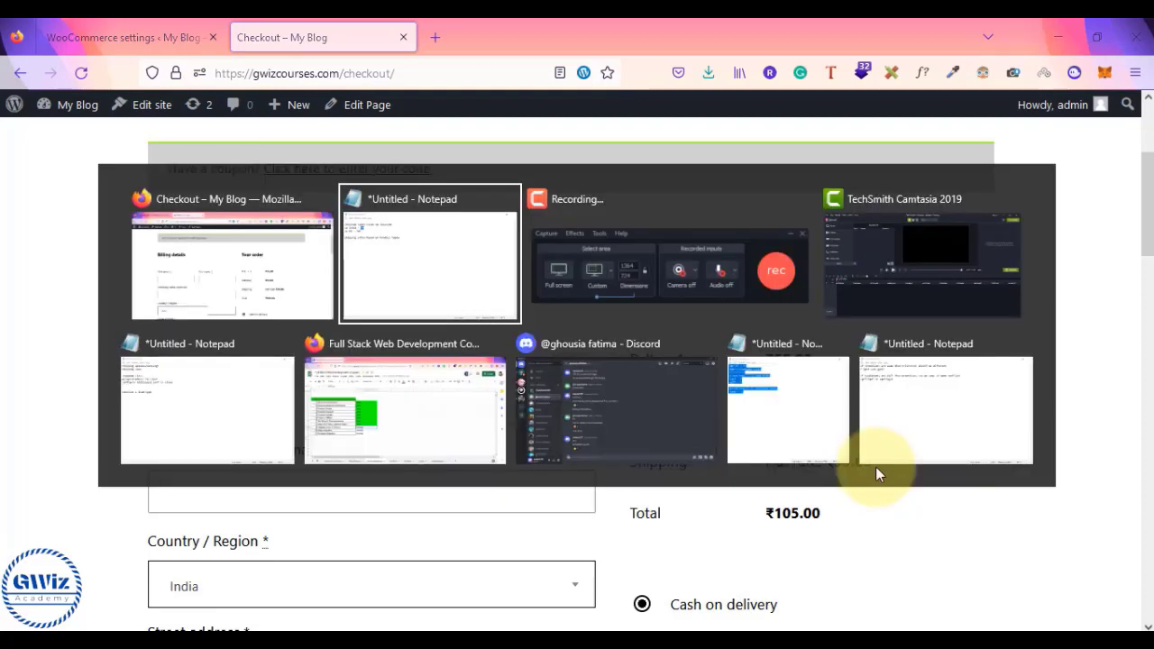
- Prefix the 'cx India - 50' note with '1) ', then return to the checkout page
type("1)")
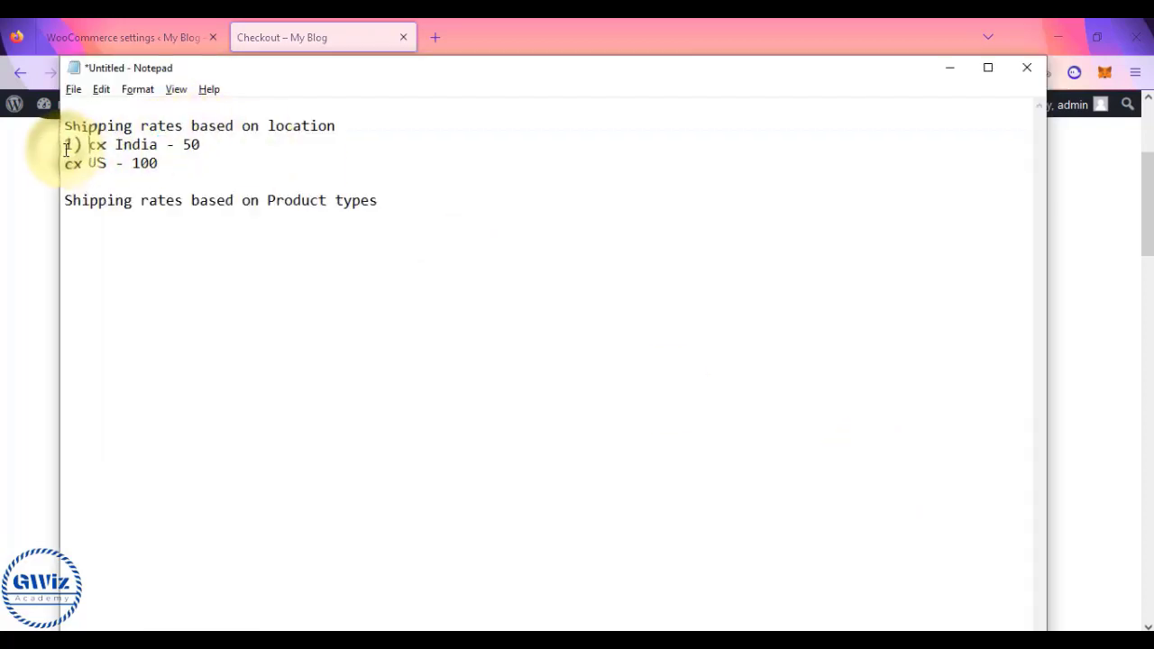
left_click_drag(68, 165, 162, 165)
left_click(164, 163)
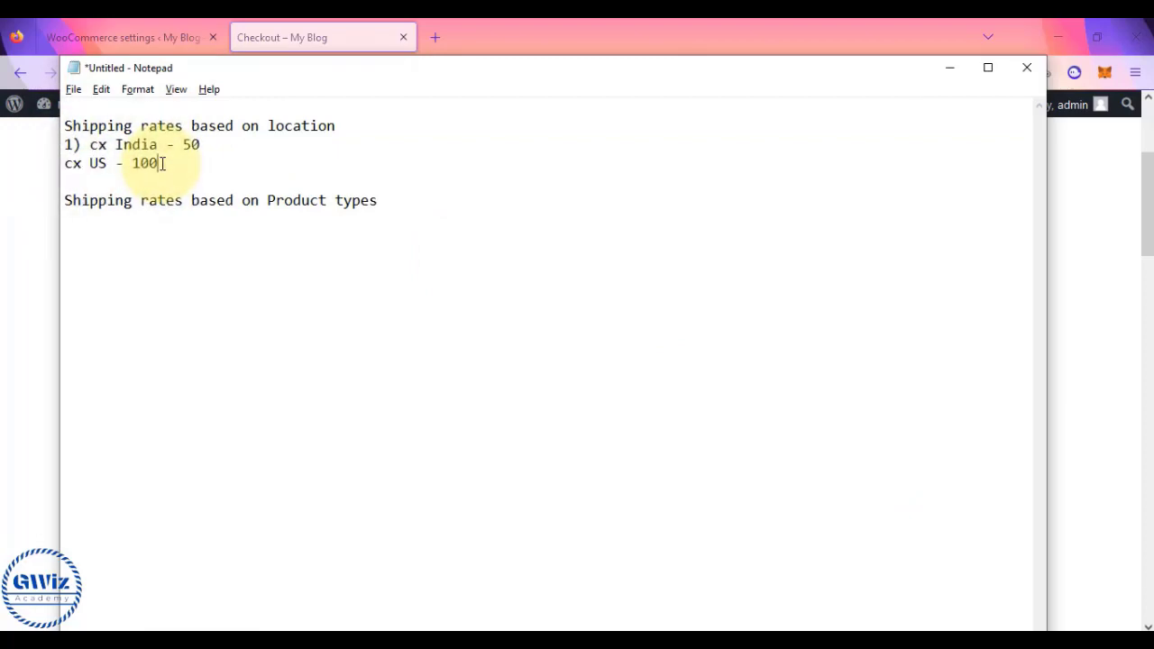
key("alt+Tab")
scroll(283, 422, "down", 2)
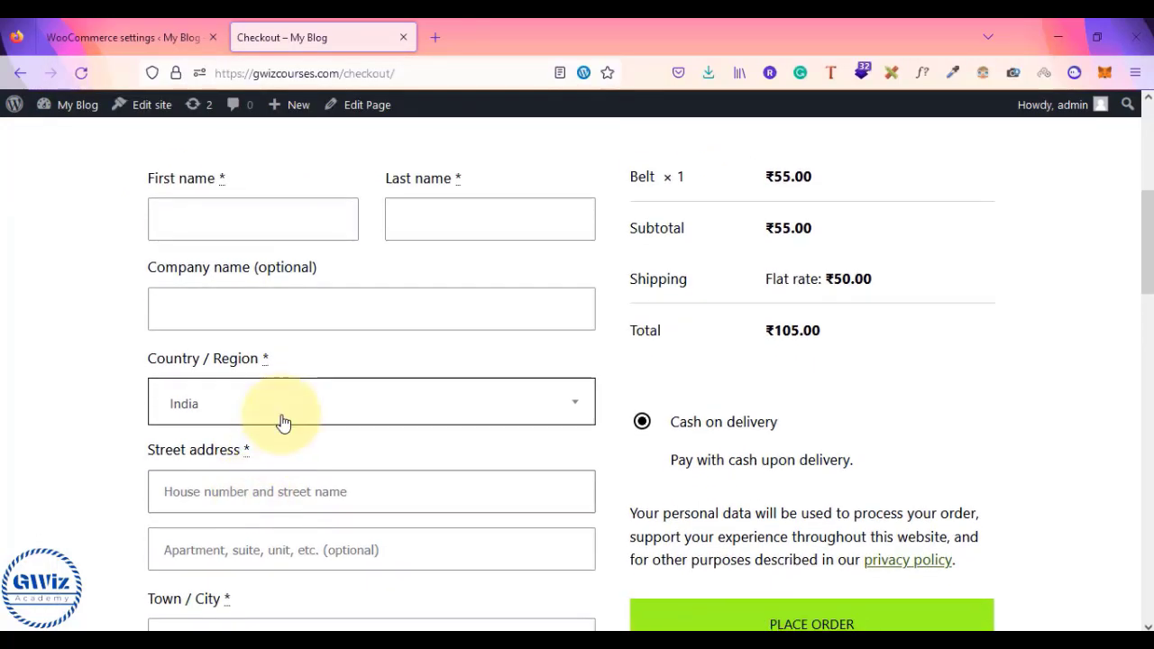
- Switch the checkout country to United States (US) and confirm shipping remains ₹50.00
left_click(283, 418)
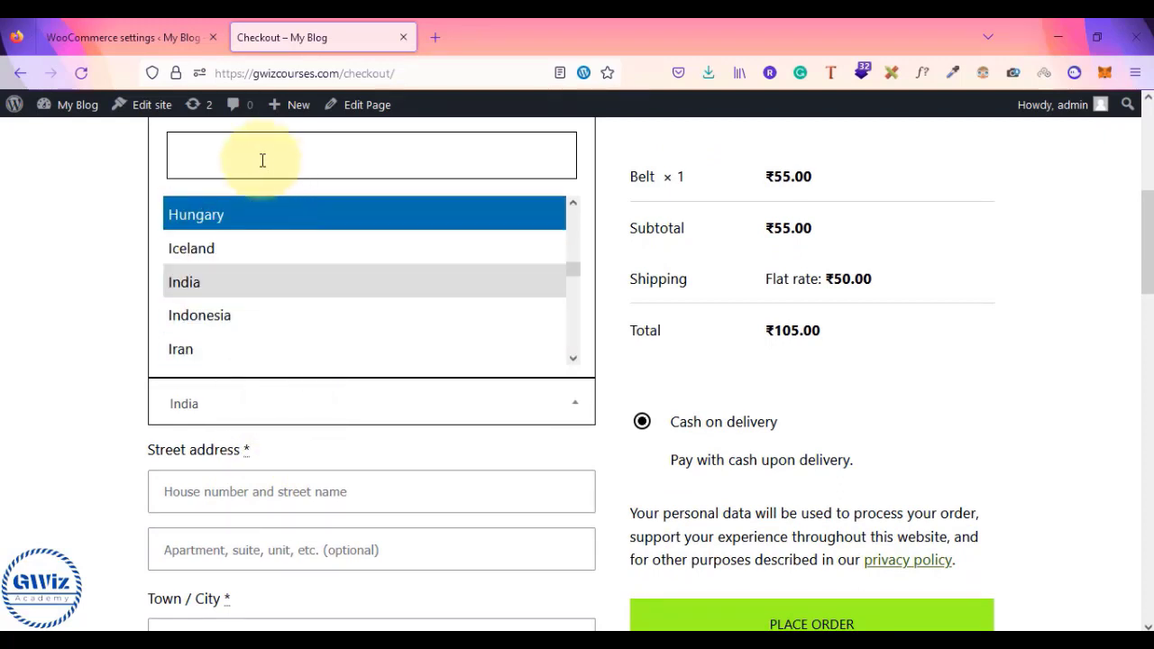
type("us")
key("BackSpace")
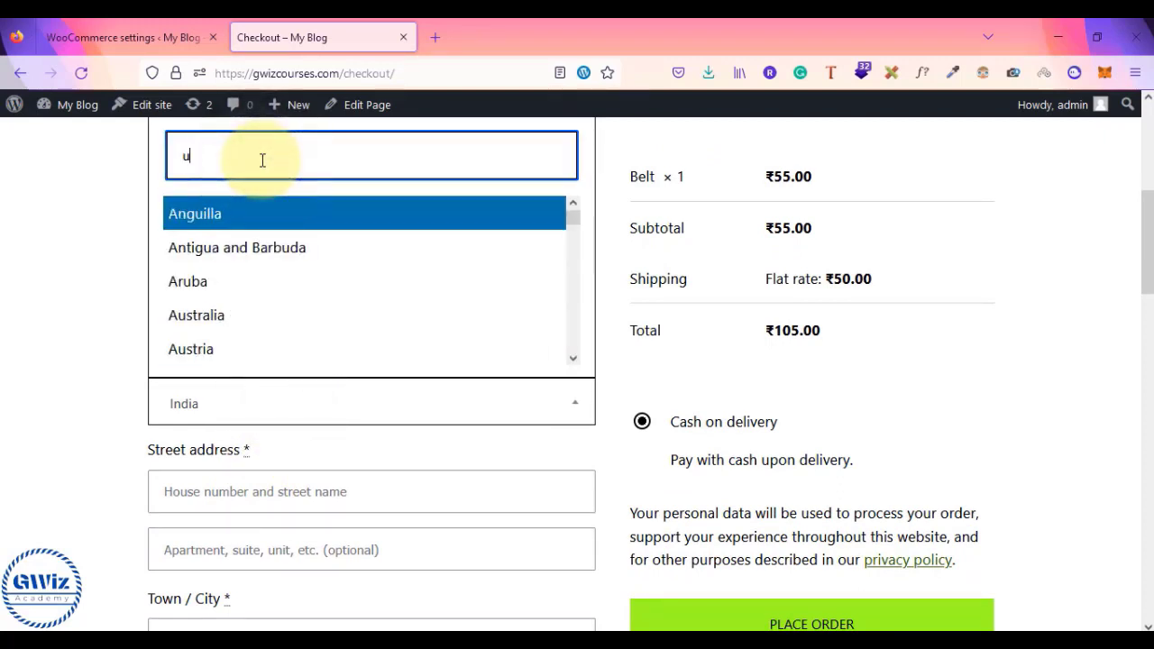
type("ni")
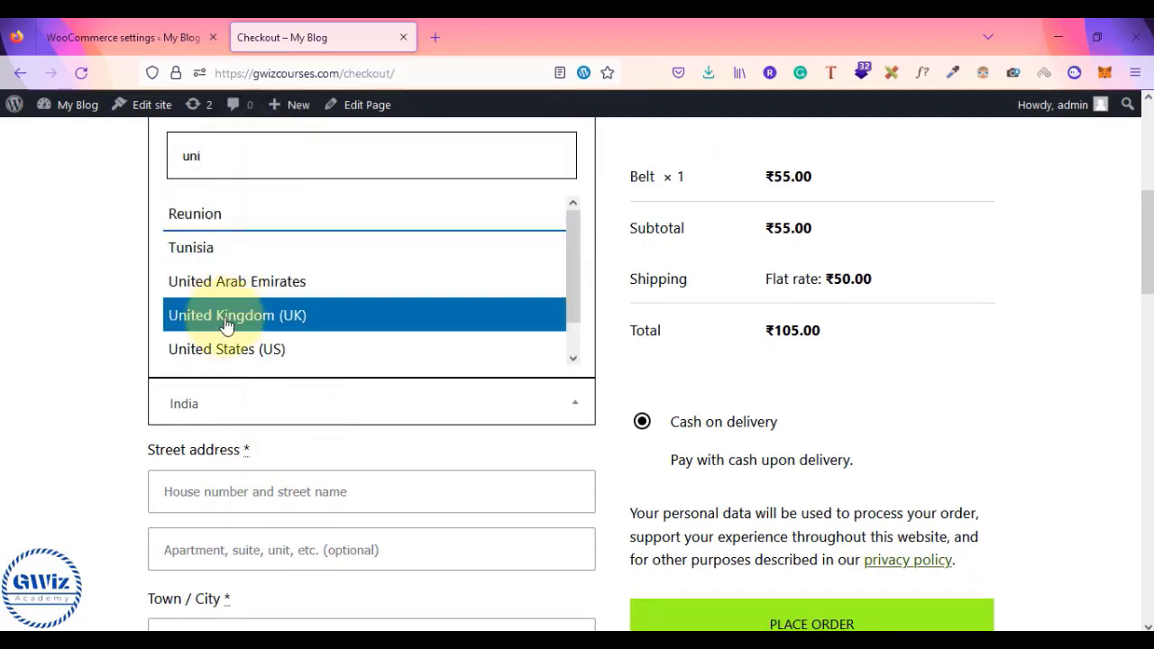
left_click(227, 349)
scroll(781, 505, "up", 2)
scroll(781, 505, "down", 2)
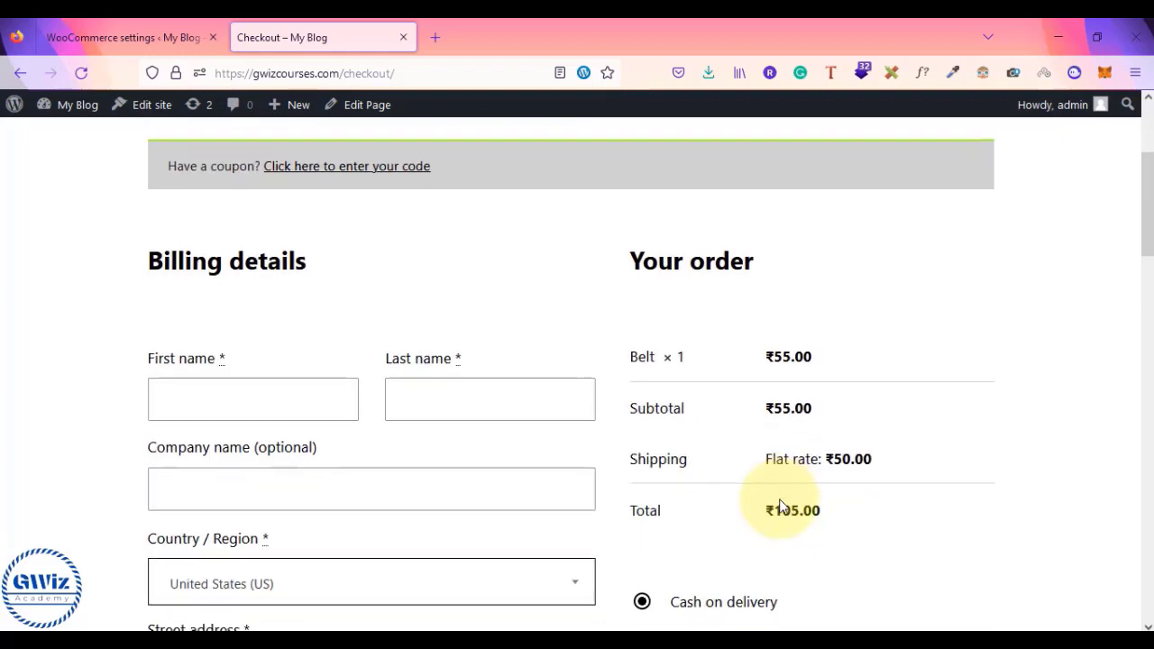
scroll(642, 443, "down", 10)
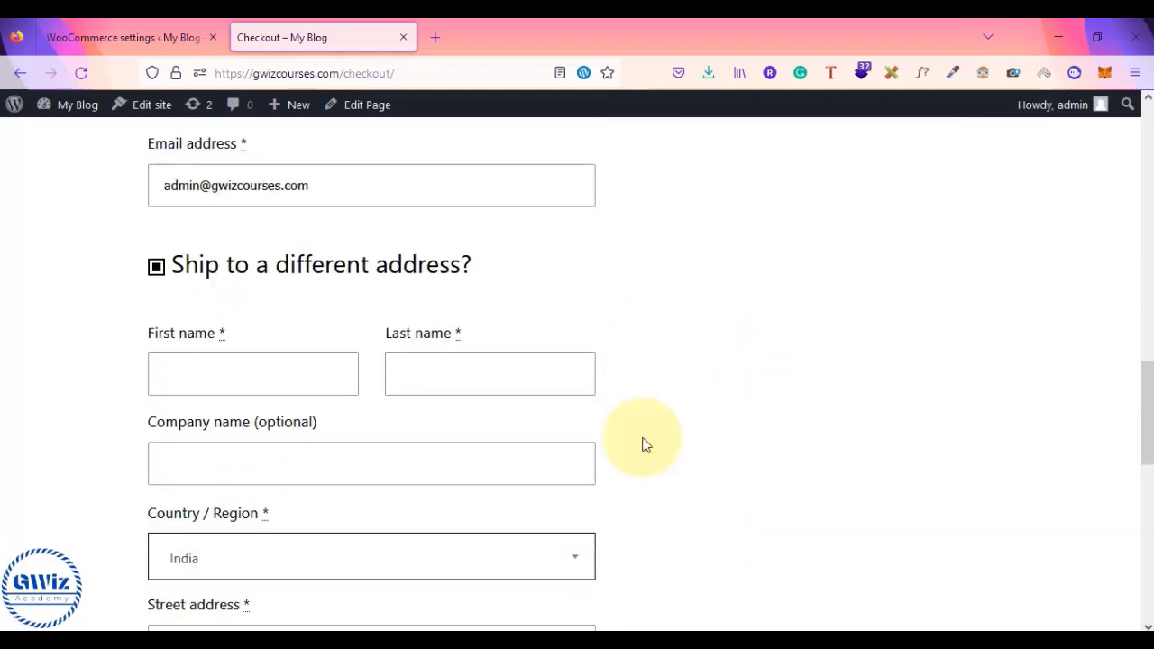
scroll(641, 443, "up", 10)
scroll(643, 443, "up", 1)
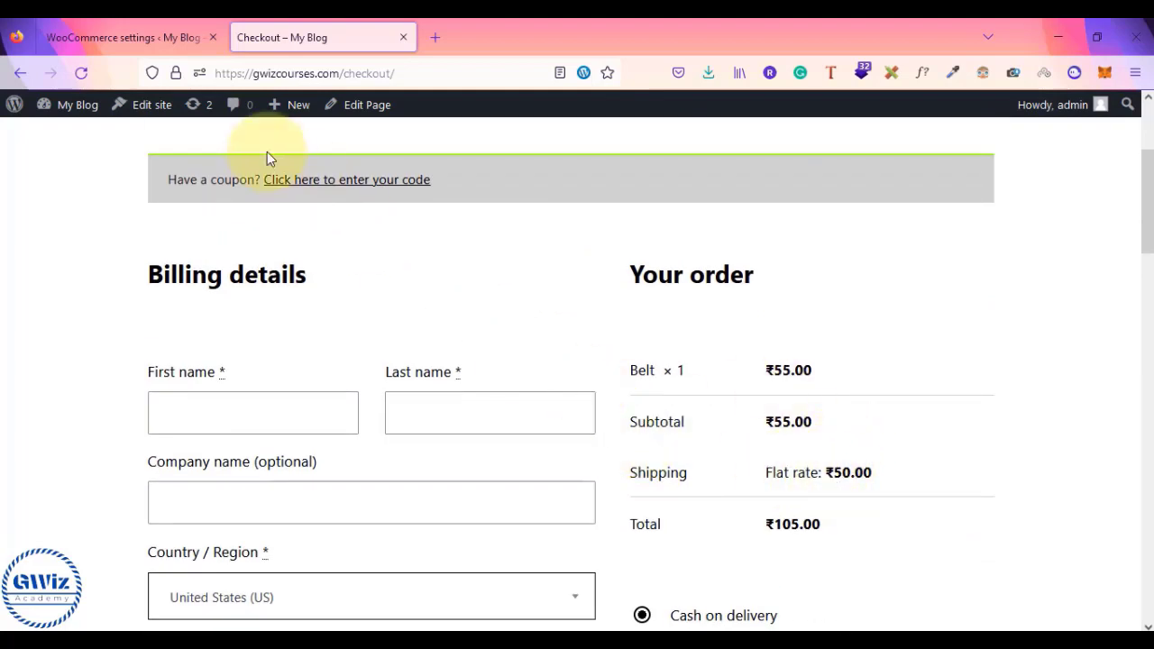
left_click(163, 45)
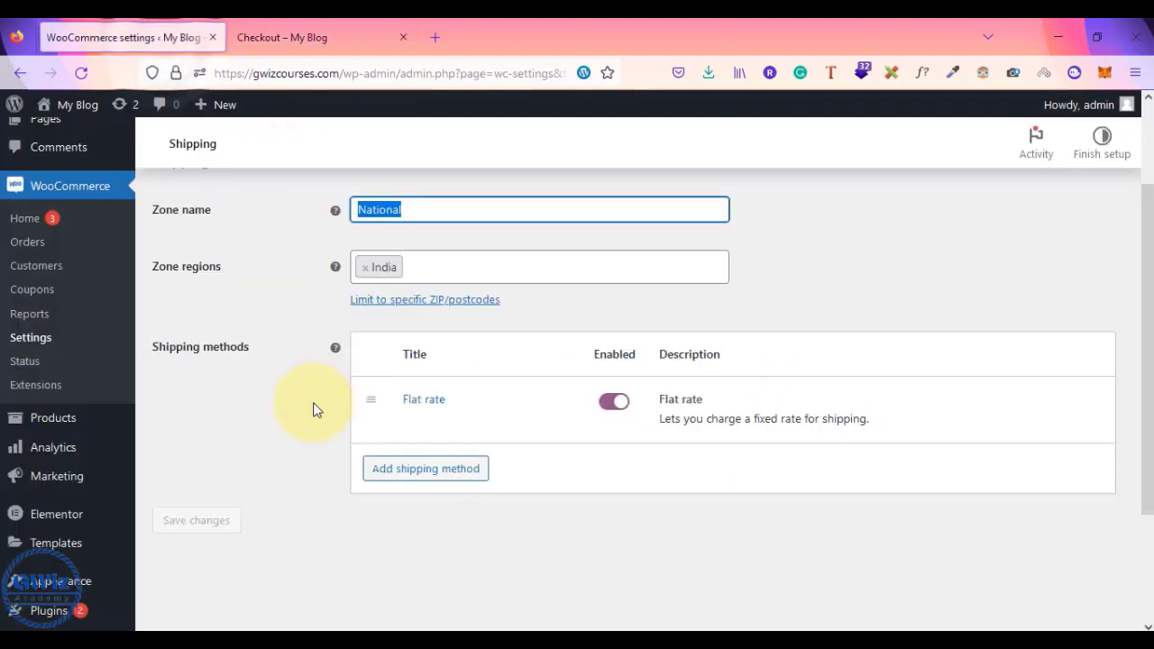
- Create a new shipping zone named International Shipping covering United States (US)
scroll(313, 402, "up", 3)
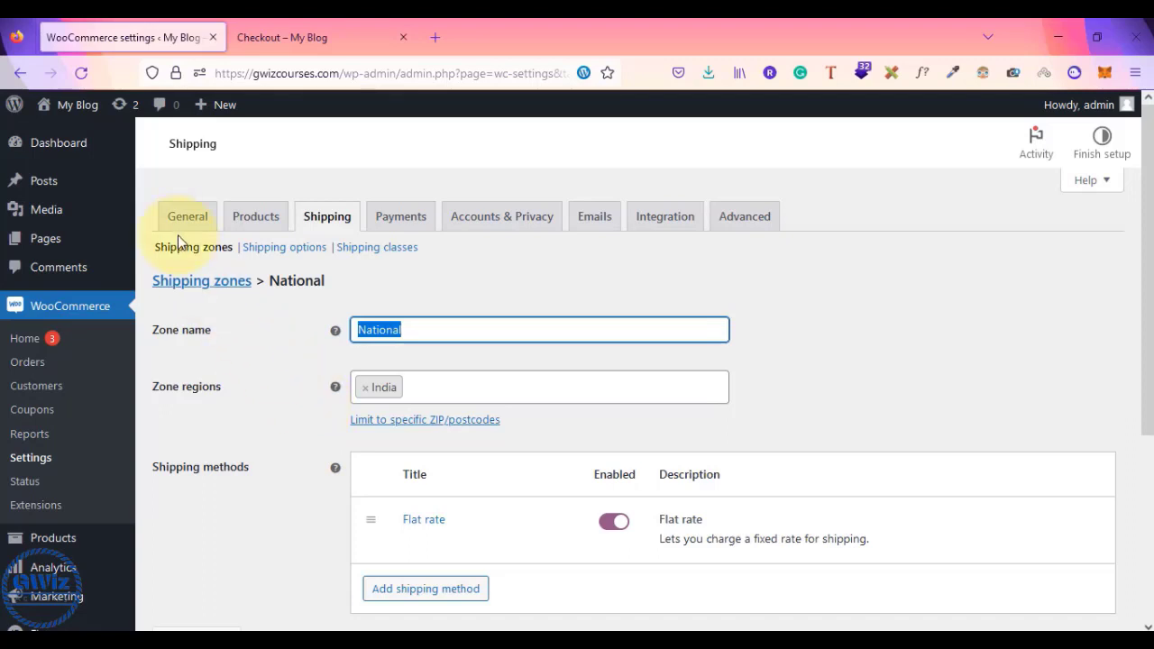
left_click(180, 256)
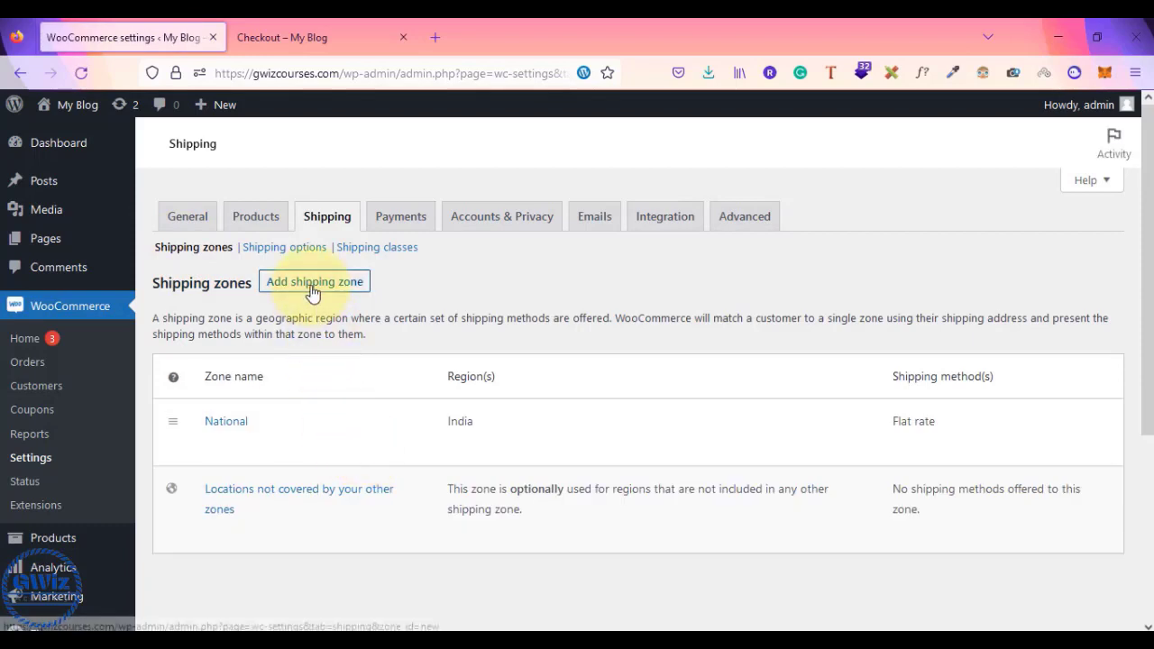
left_click(313, 284)
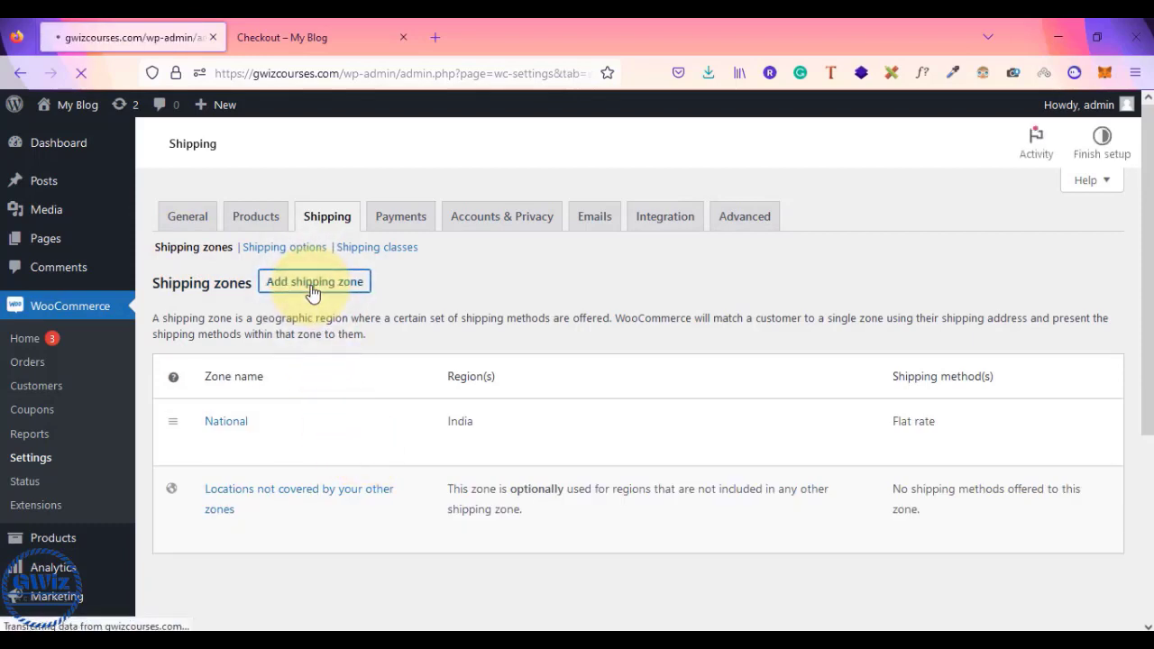
left_click(440, 333)
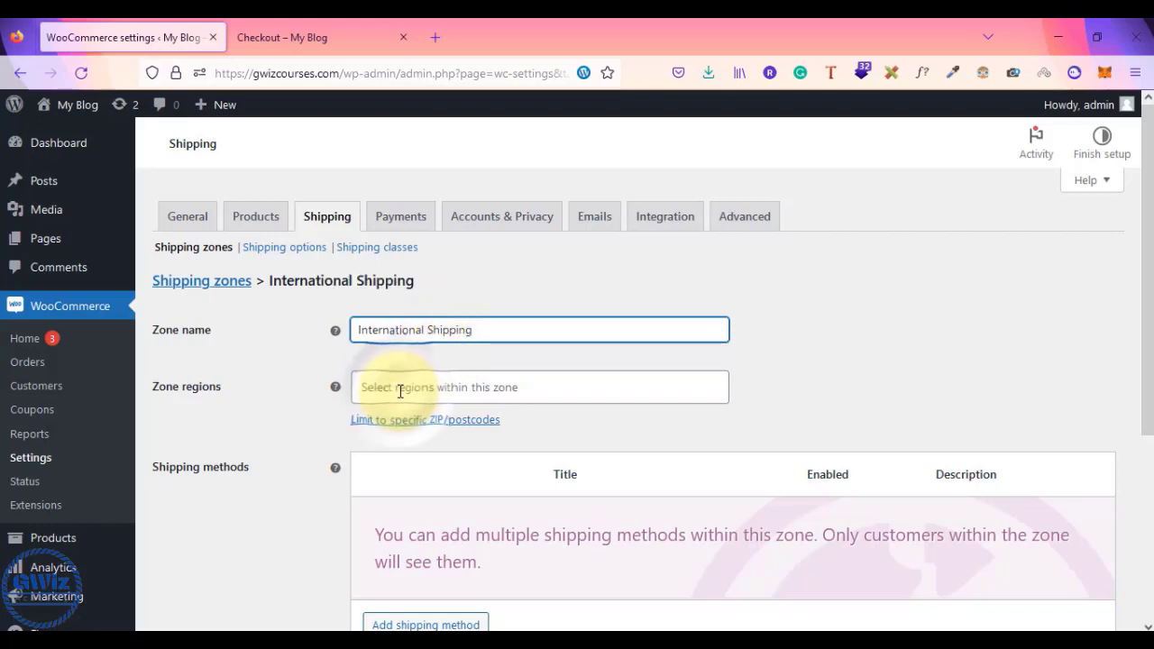
left_click(482, 394)
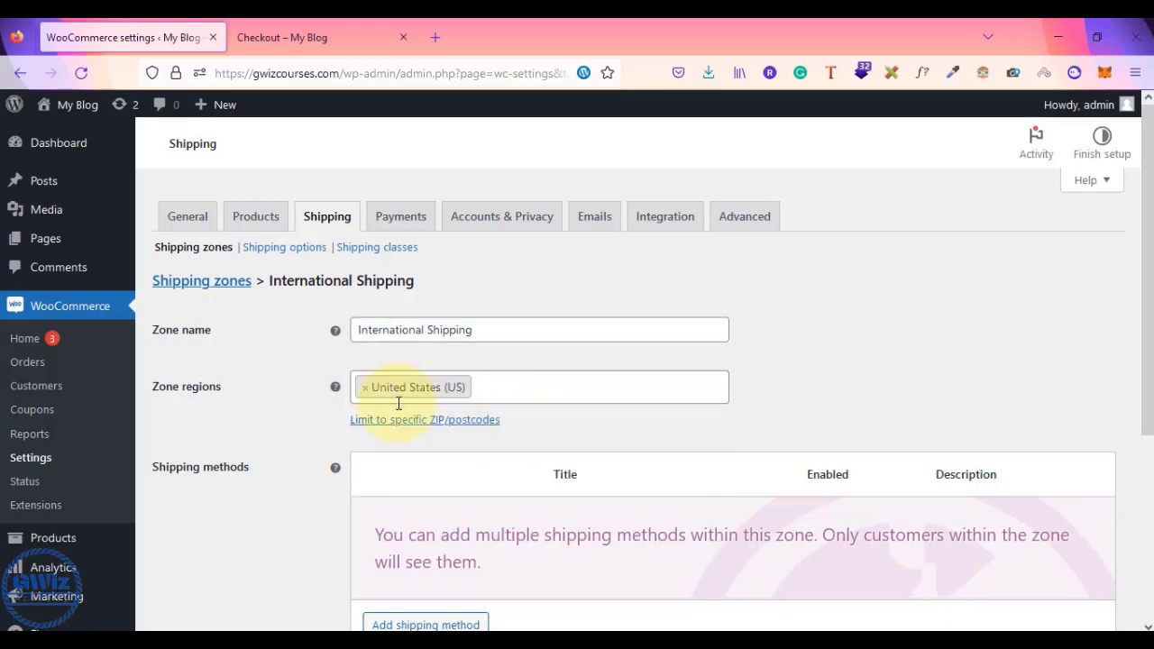
- Add a Flat rate method to International Shipping with a cost of 100 and save
scroll(433, 521, "down", 2)
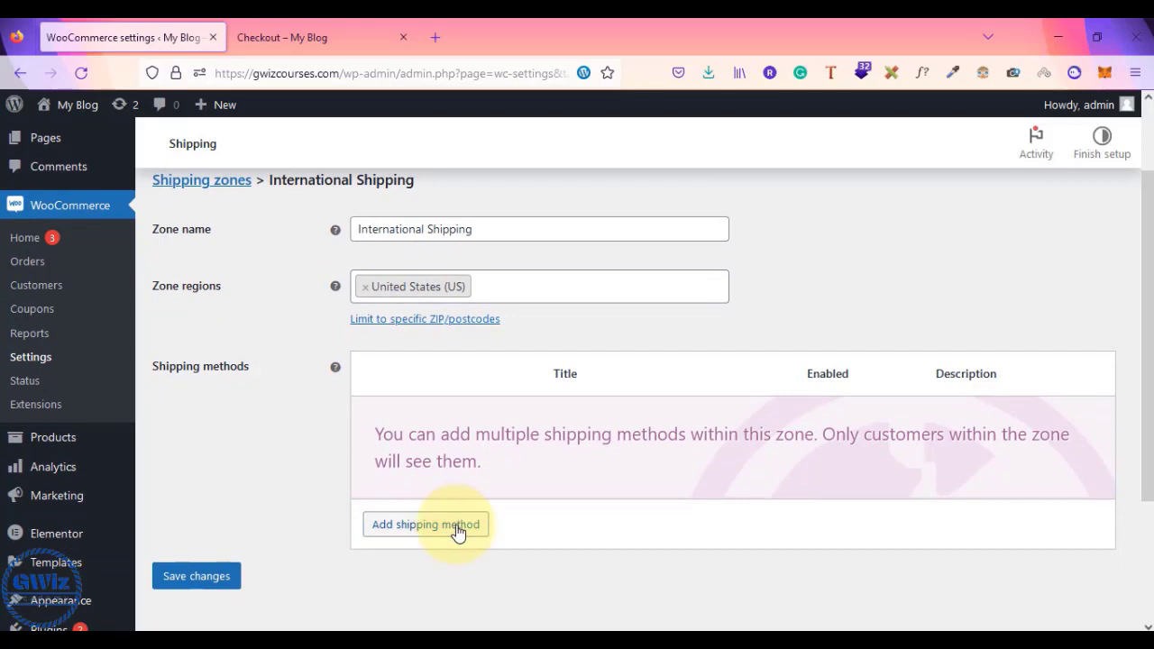
left_click(455, 531)
left_click(400, 366)
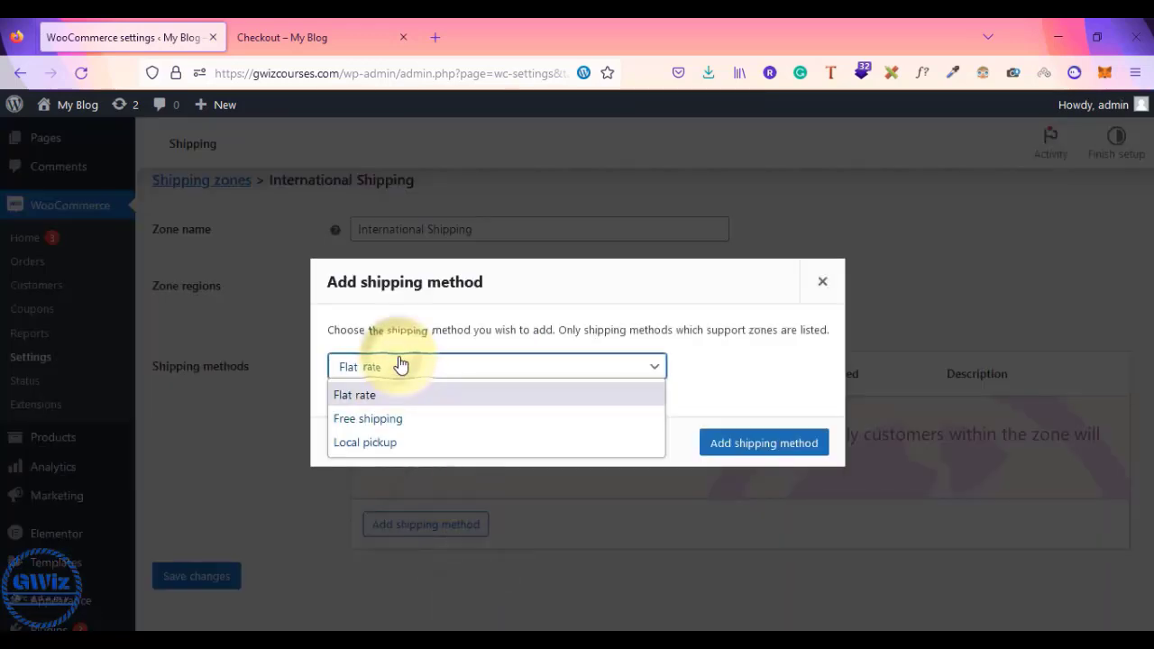
left_click(748, 443)
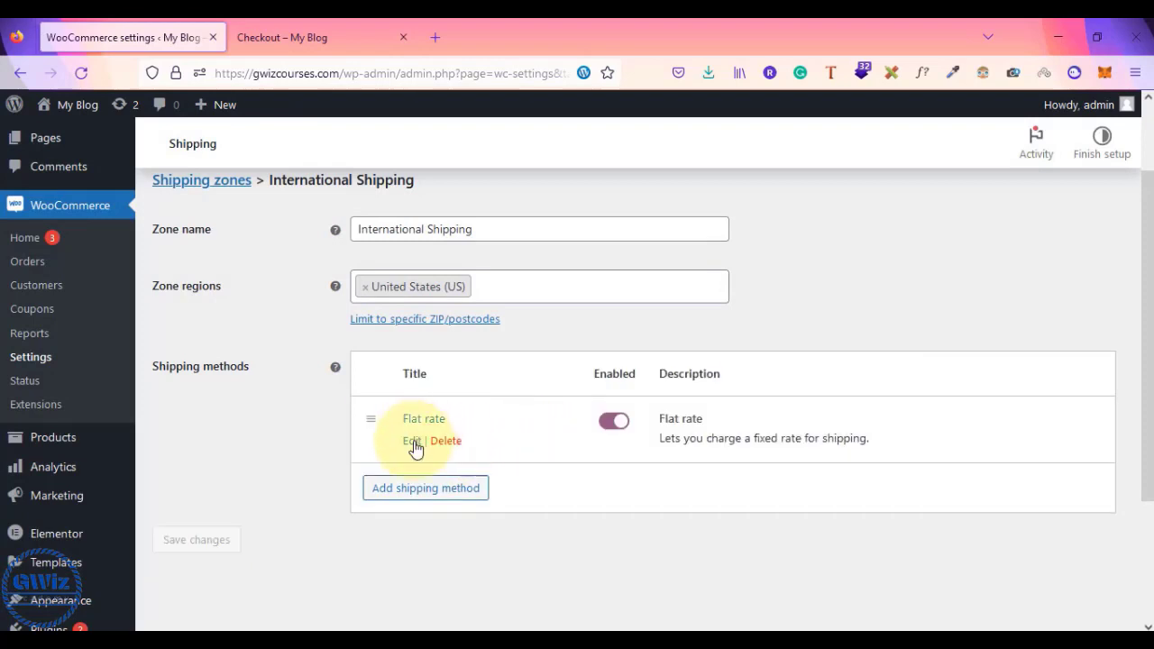
left_click(416, 444)
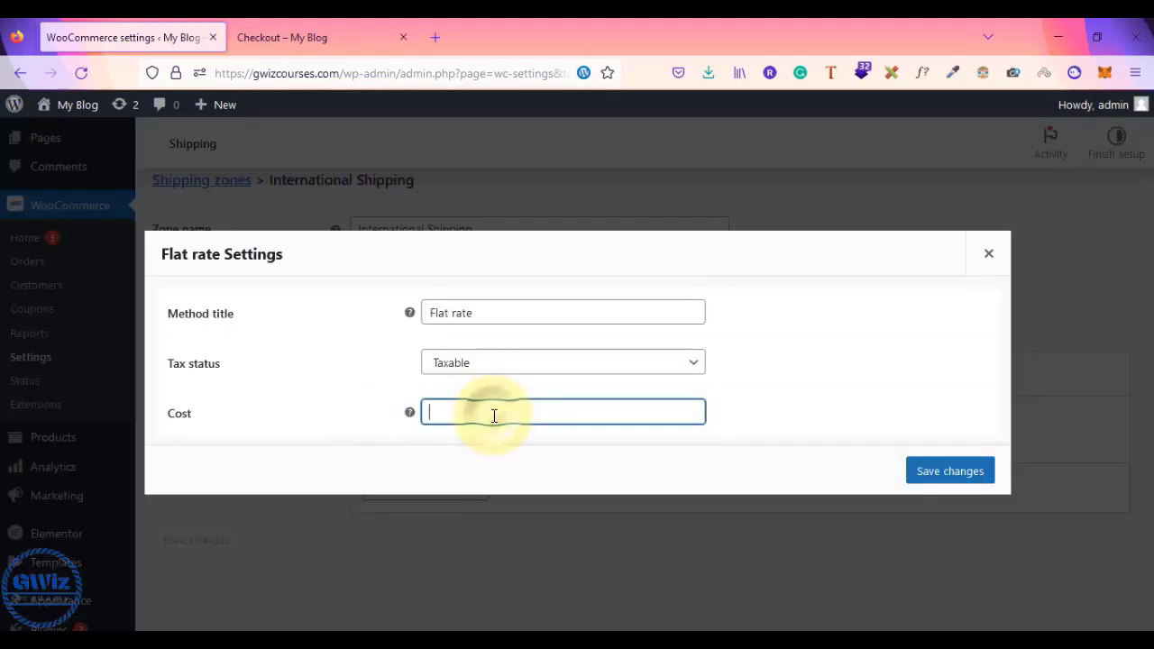
type("100")
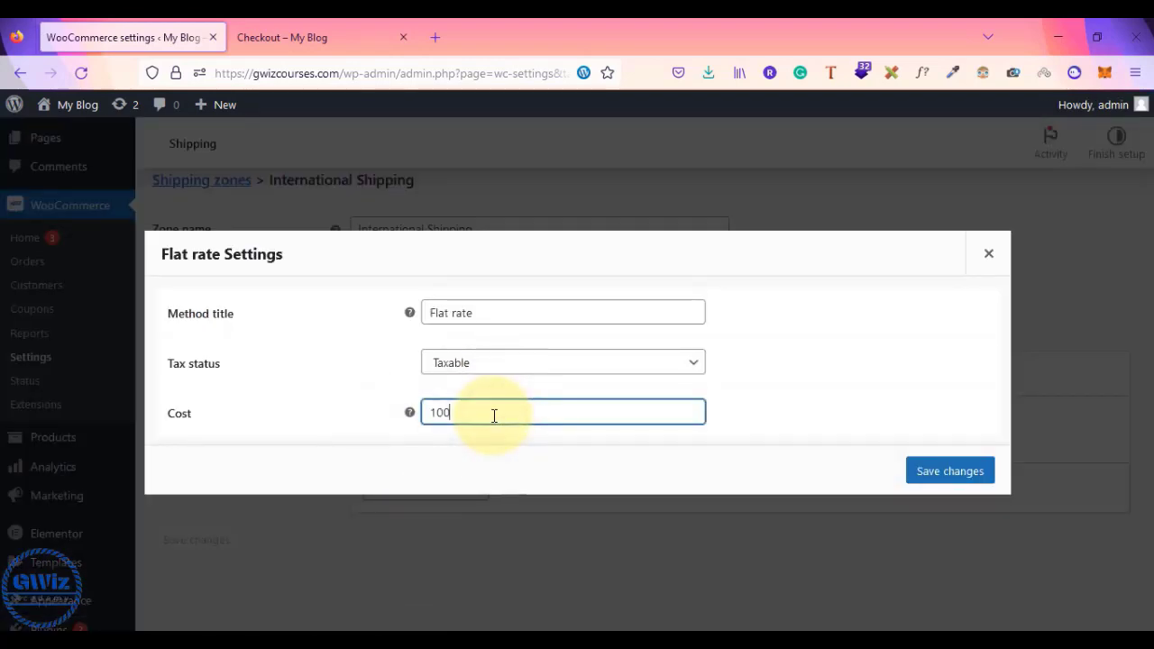
left_click(967, 476)
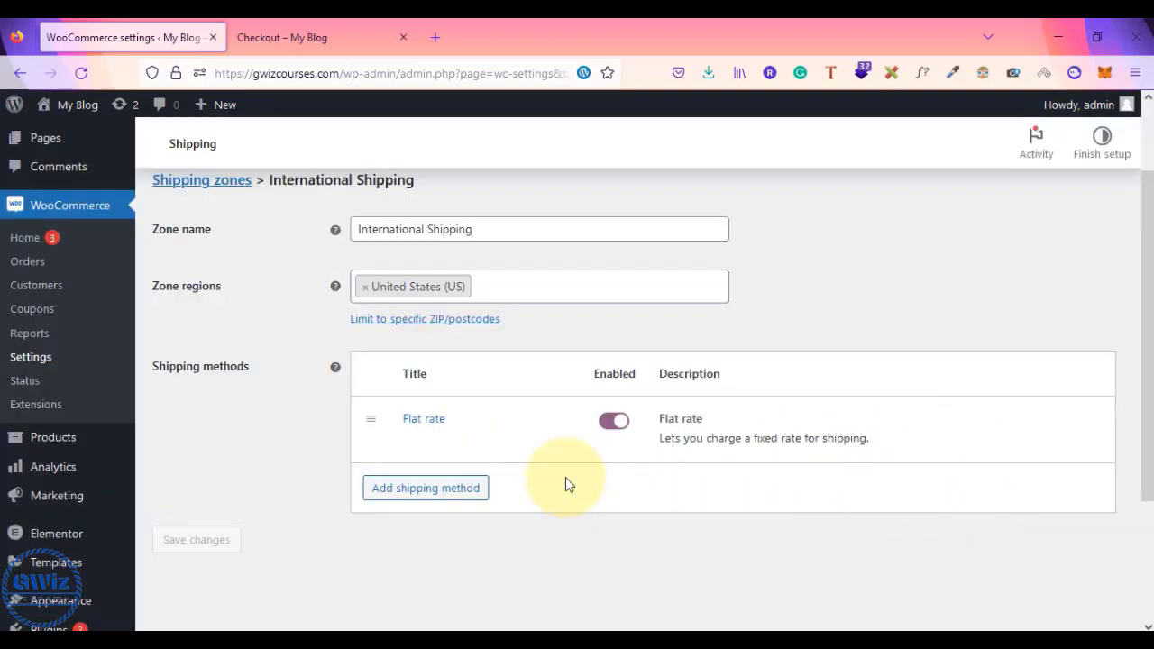
- Check the shipping zones list, then come back to the checkout page
left_click(289, 25)
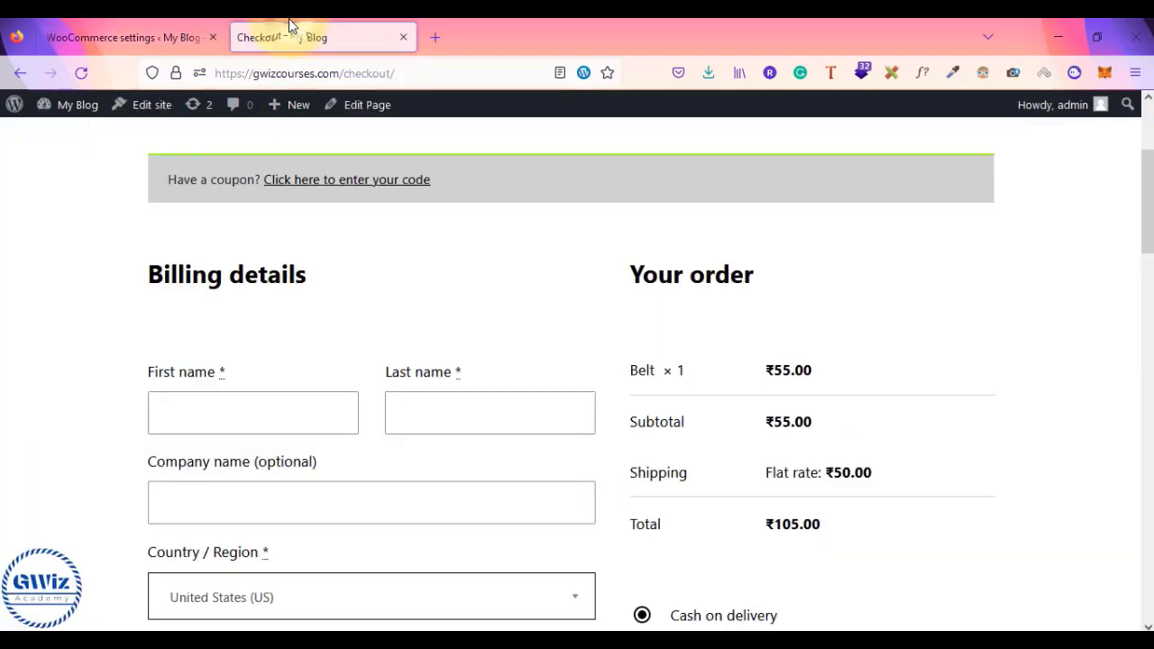
left_click(152, 34)
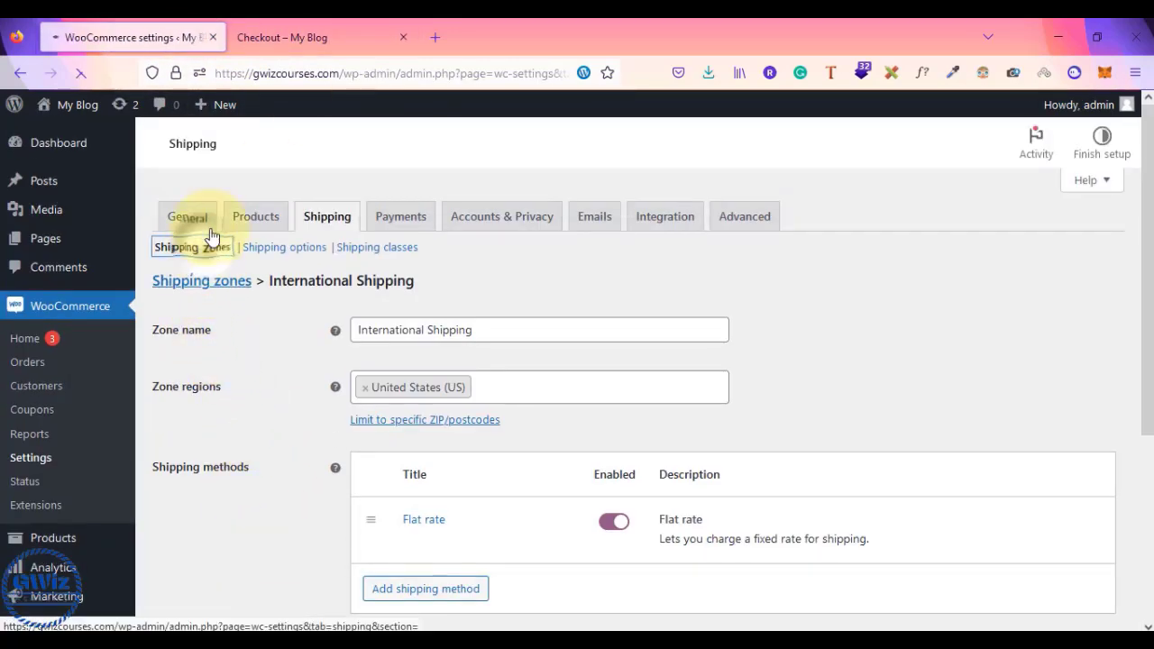
left_click(209, 245)
left_click(327, 26)
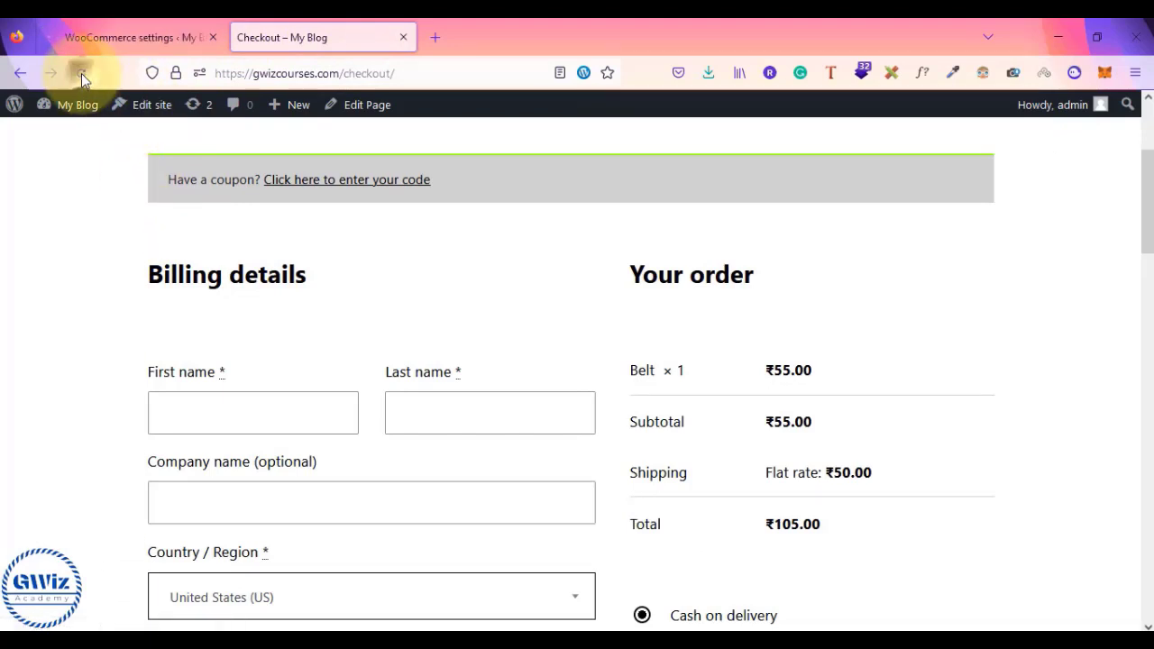
- Fill placeholder street address lines, choose California, and set ZIP Code 100001
scroll(78, 259, "down", 3)
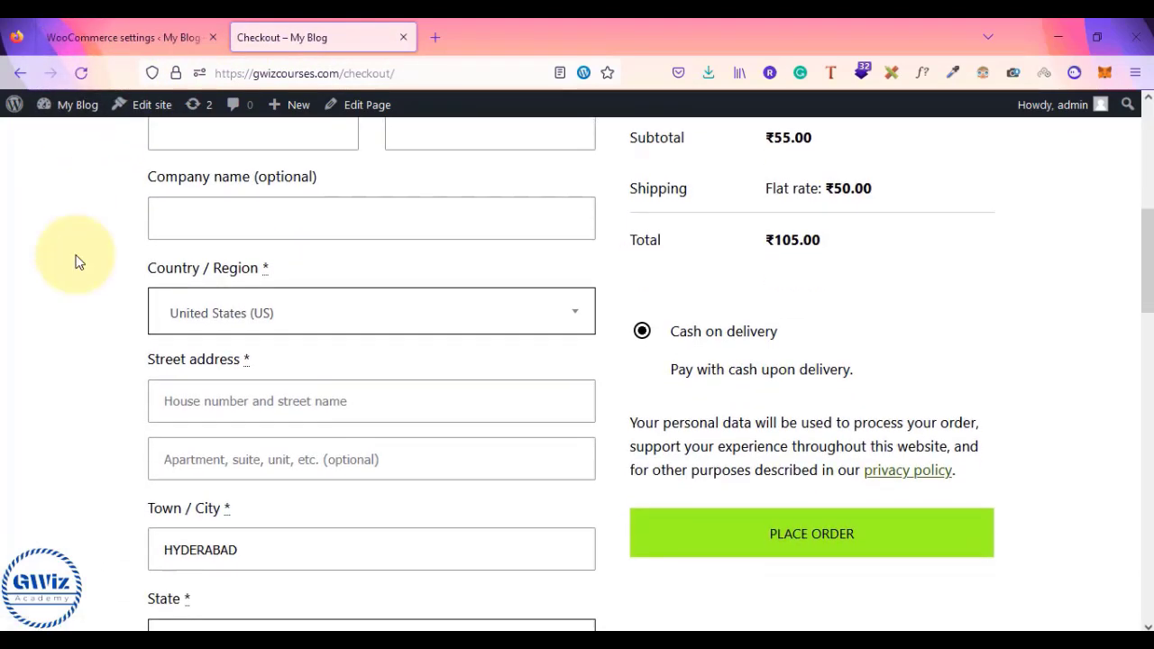
left_click(294, 402)
type("kdkd")
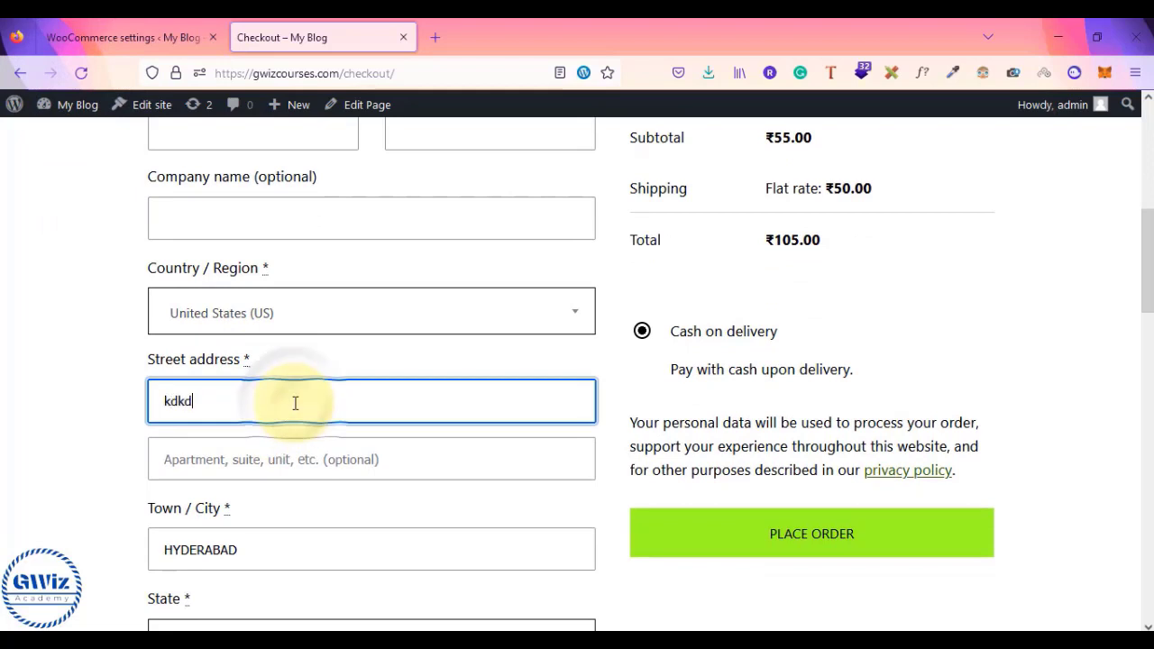
type("k")
key("Tab")
type("kkdkdkd")
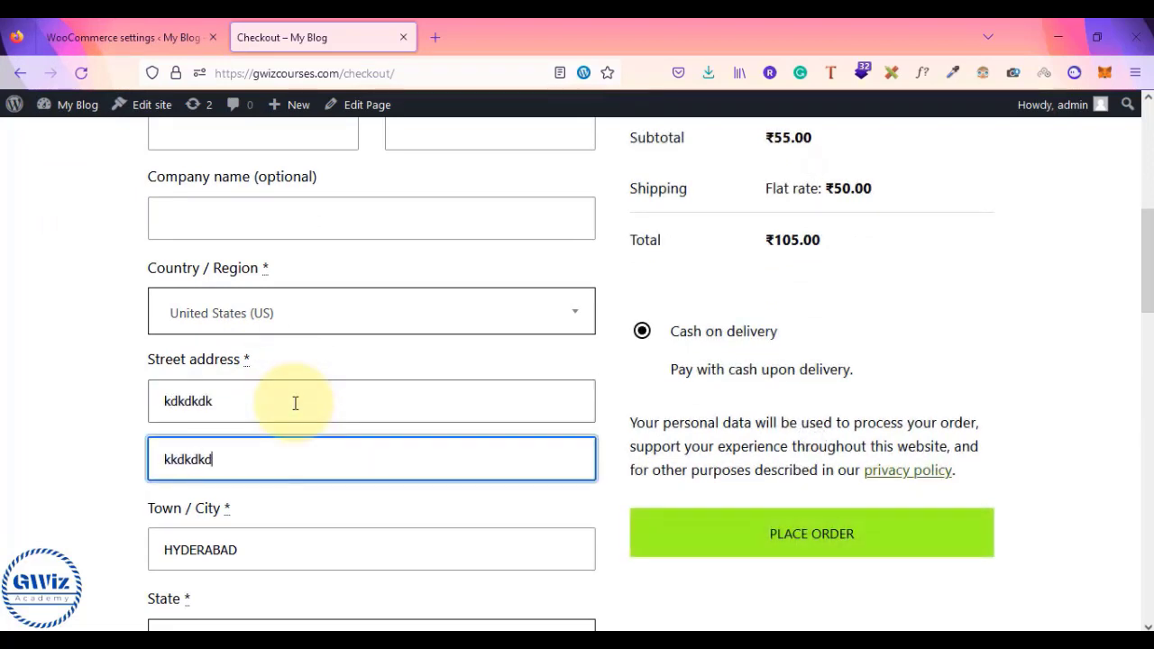
scroll(295, 403, "down", 2)
left_click(227, 487)
left_click(279, 441)
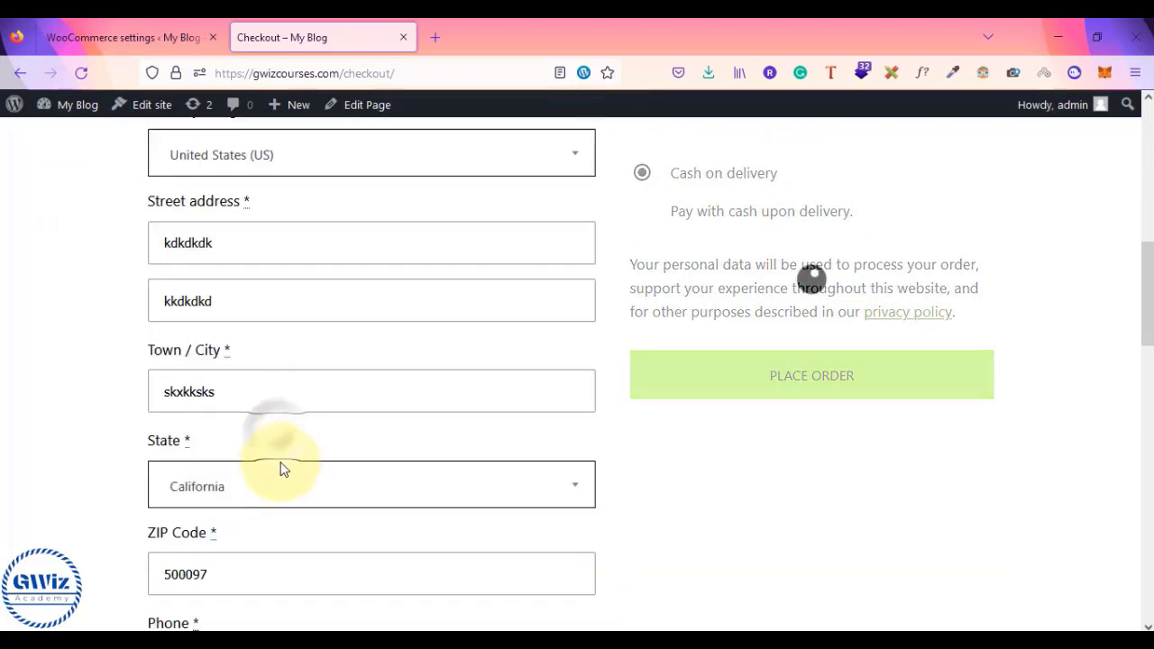
left_click(232, 572)
key("BackSpace")
key("BackSpace")
key("BackSpace")
key("BackSpace")
key("BackSpace")
key("BackSpace")
type("100001")
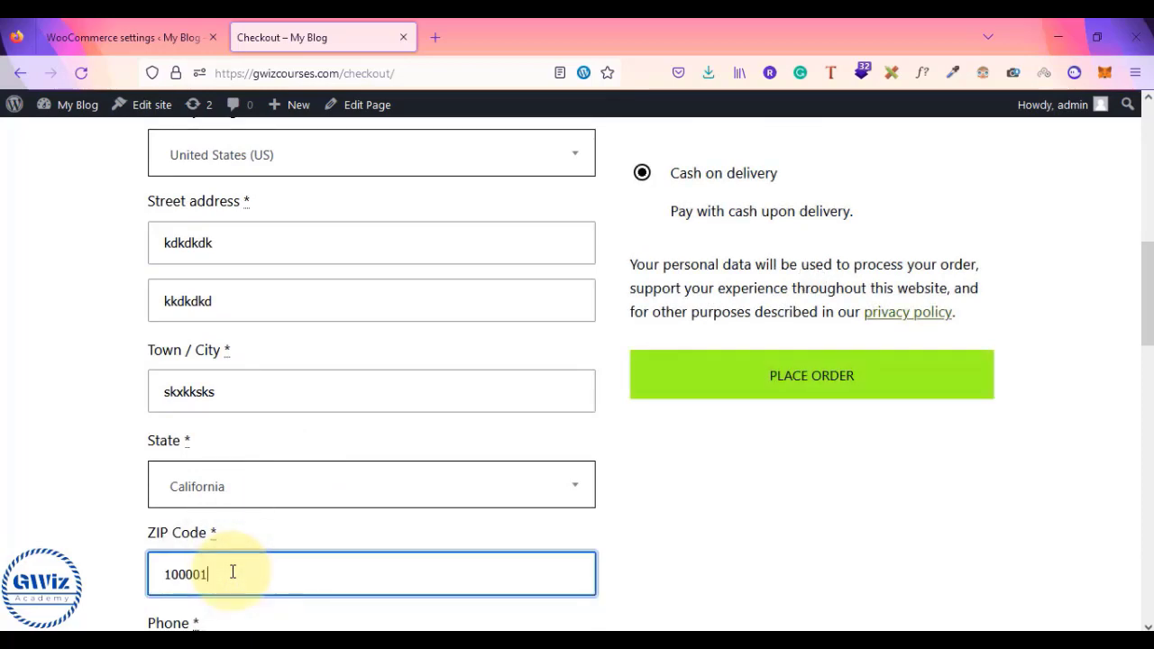
- Tick 'Ship to a different address?' and review the order totals
scroll(160, 304, "up", 3)
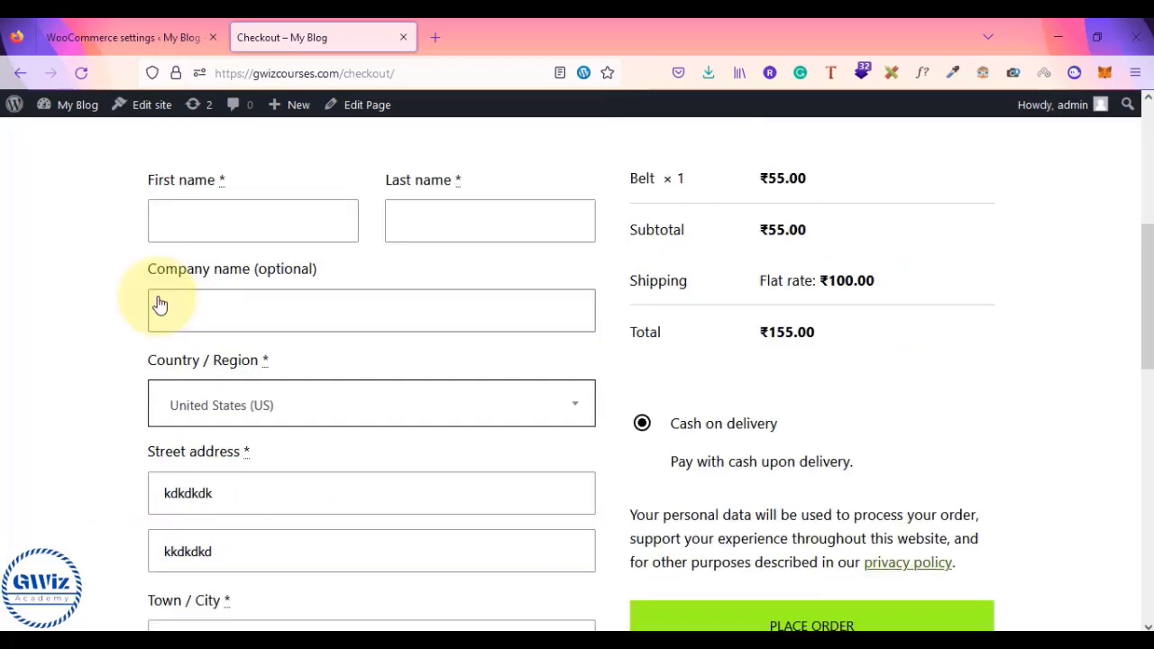
scroll(159, 305, "down", 9)
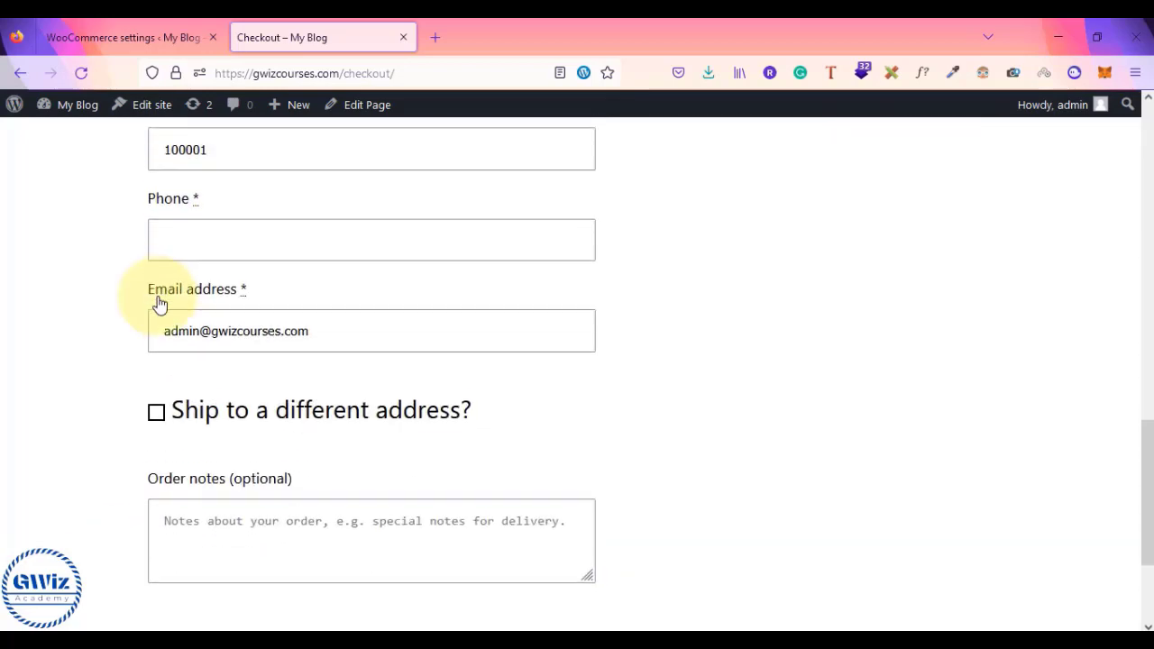
left_click(155, 317)
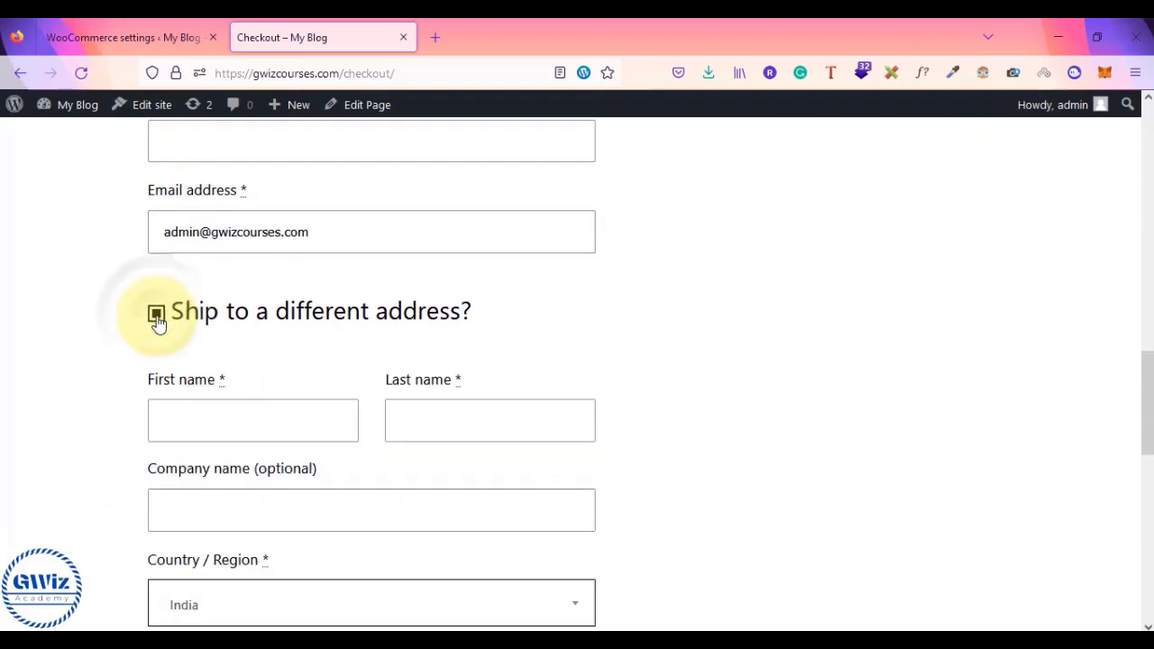
scroll(155, 322, "up", 7)
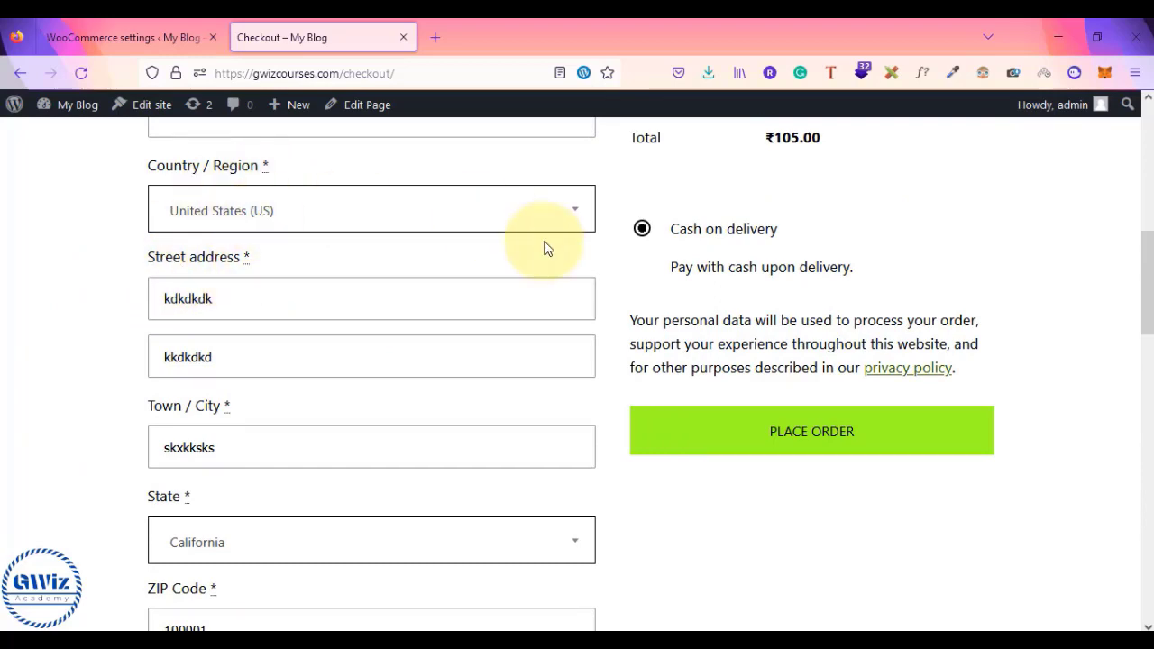
scroll(544, 247, "up", 4)
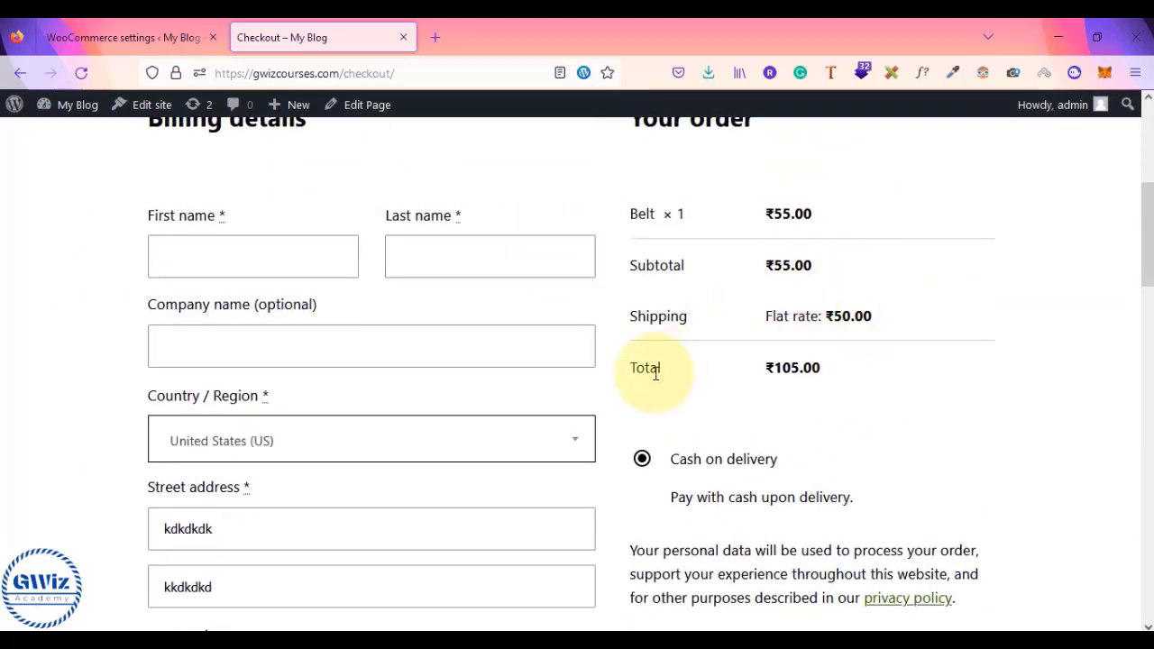
scroll(645, 354, "down", 15)
scroll(645, 352, "up", 3)
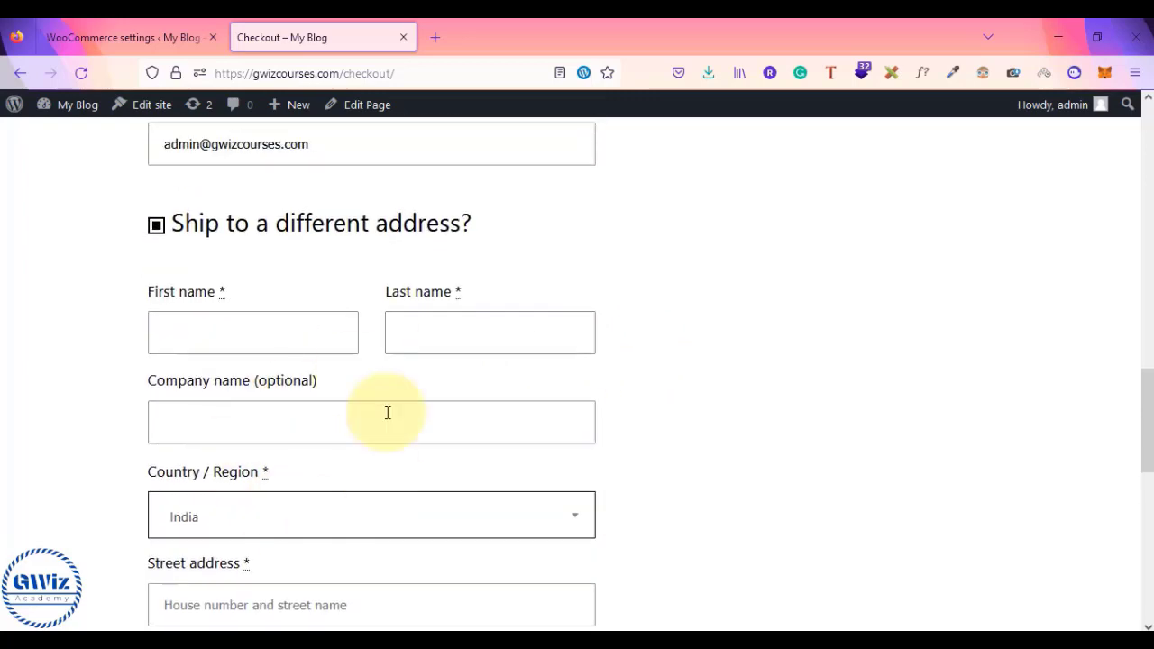
left_click(104, 34)
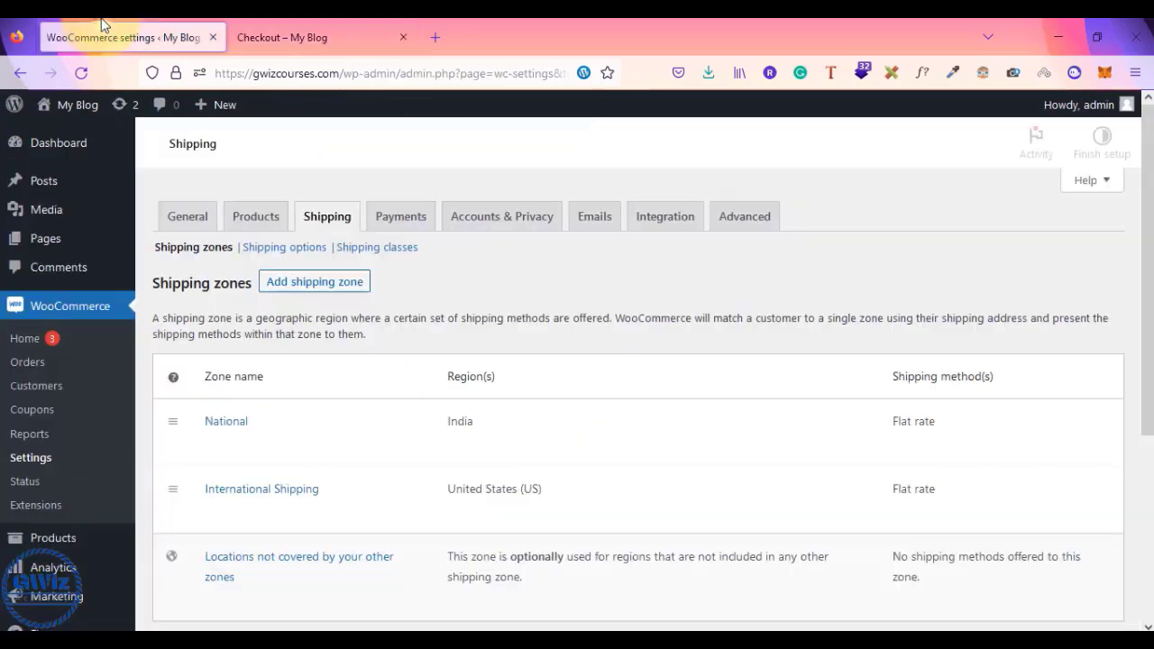
- View the Shipping options settings page, then go back to the checkout
left_click(297, 257)
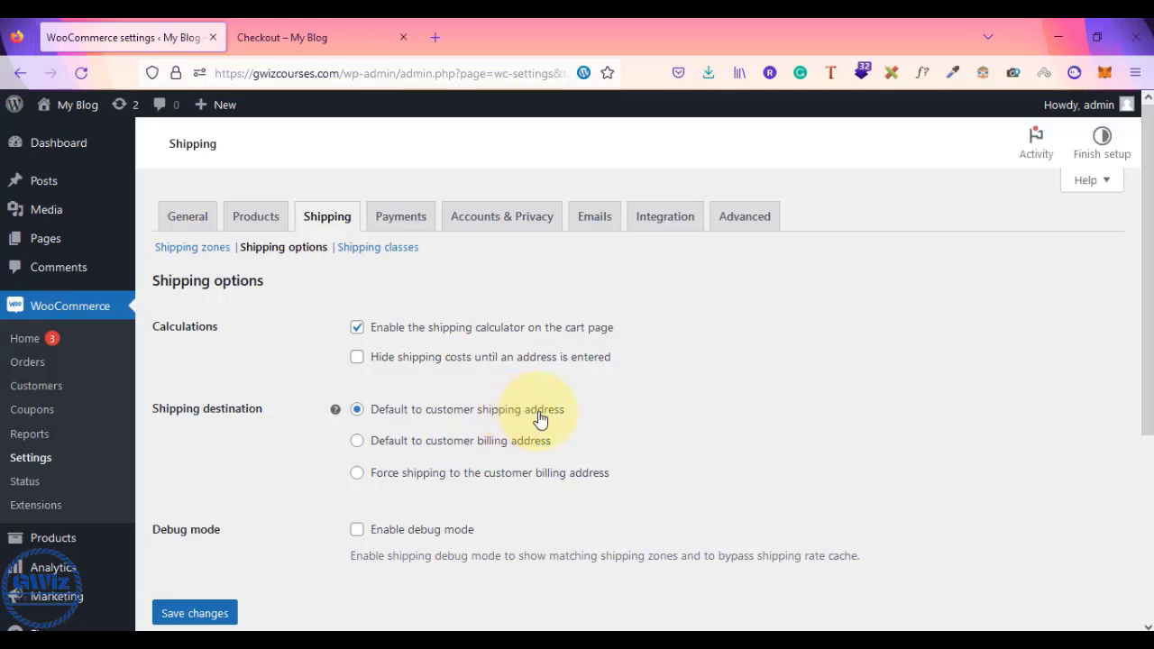
left_click(300, 27)
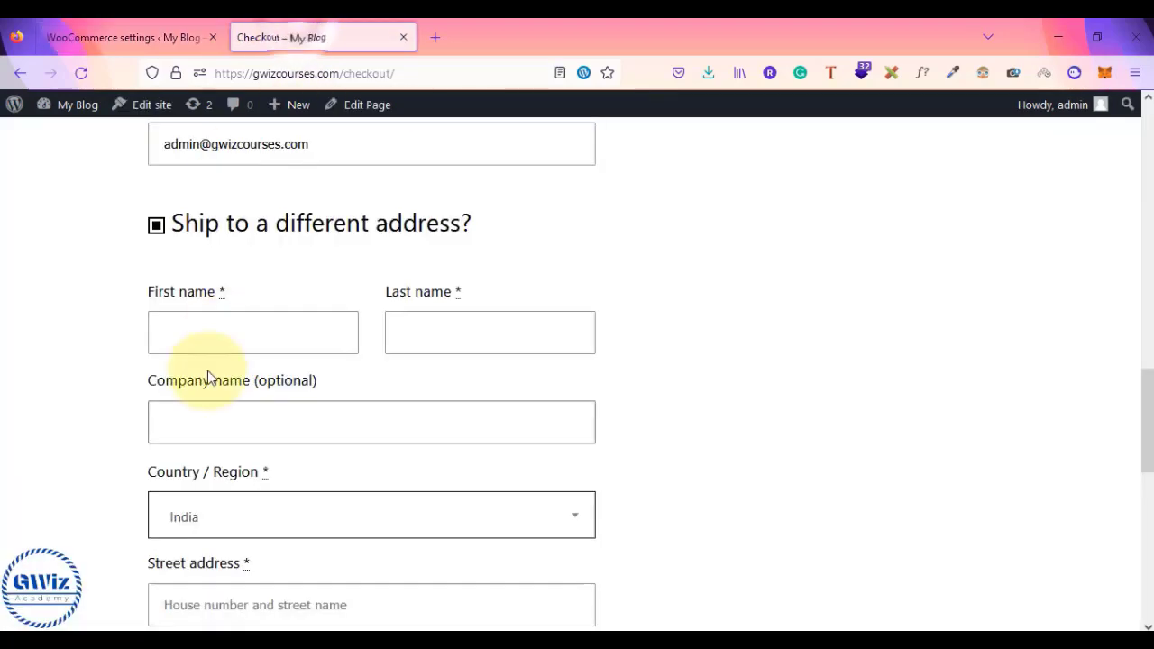
- Untick 'Ship to a different address?' so only the billing address is used
scroll(208, 371, "down", 5)
scroll(180, 289, "down", 8)
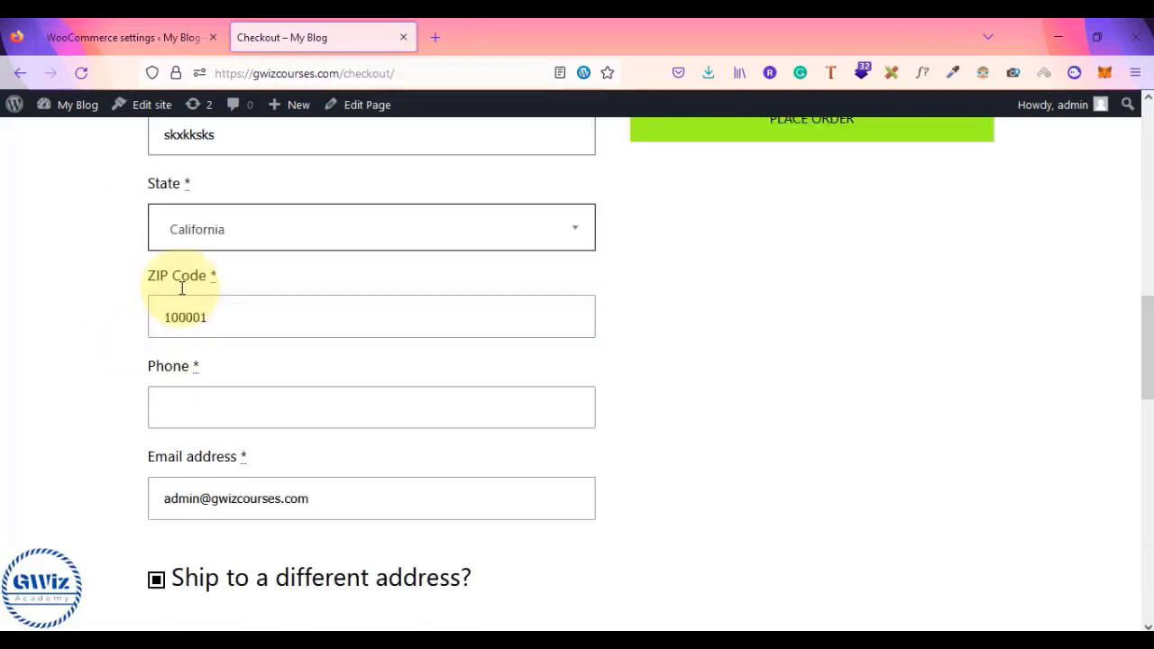
scroll(181, 360, "up", 3)
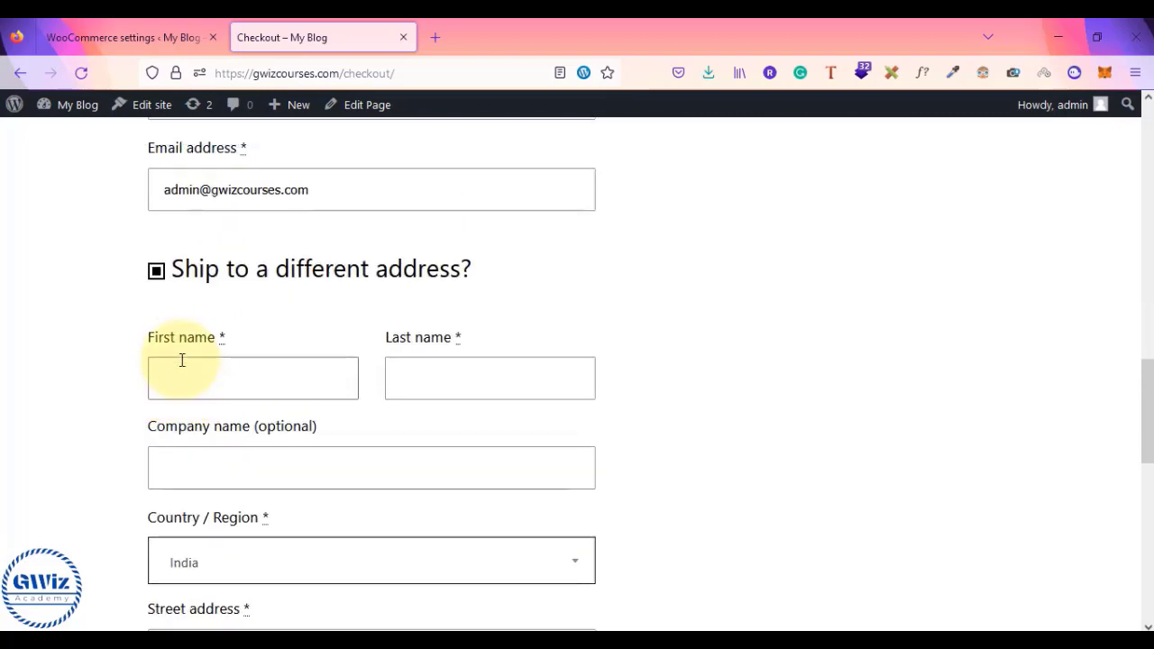
scroll(244, 298, "up", 5)
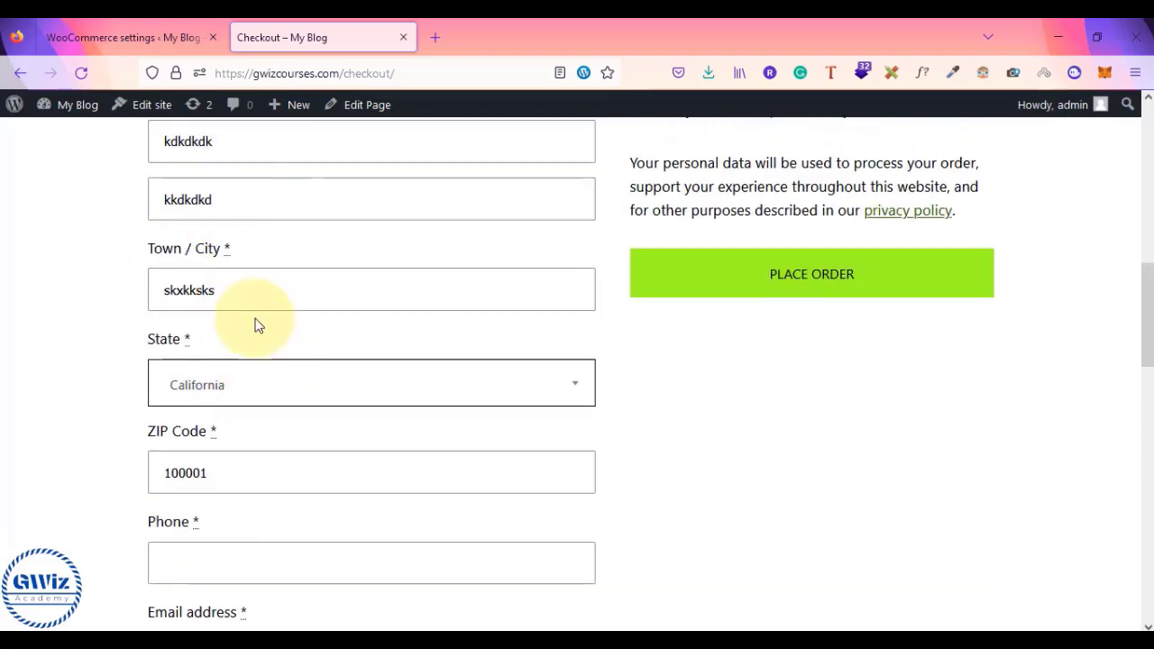
scroll(258, 323, "up", 1)
scroll(257, 325, "down", 4)
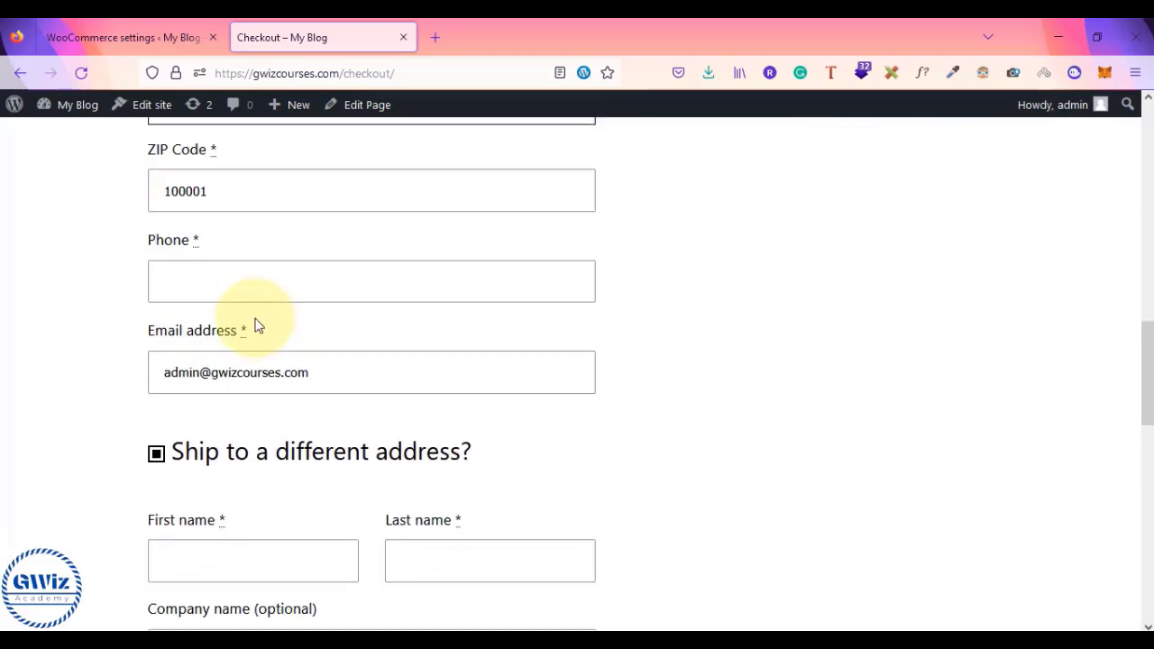
left_click(157, 446)
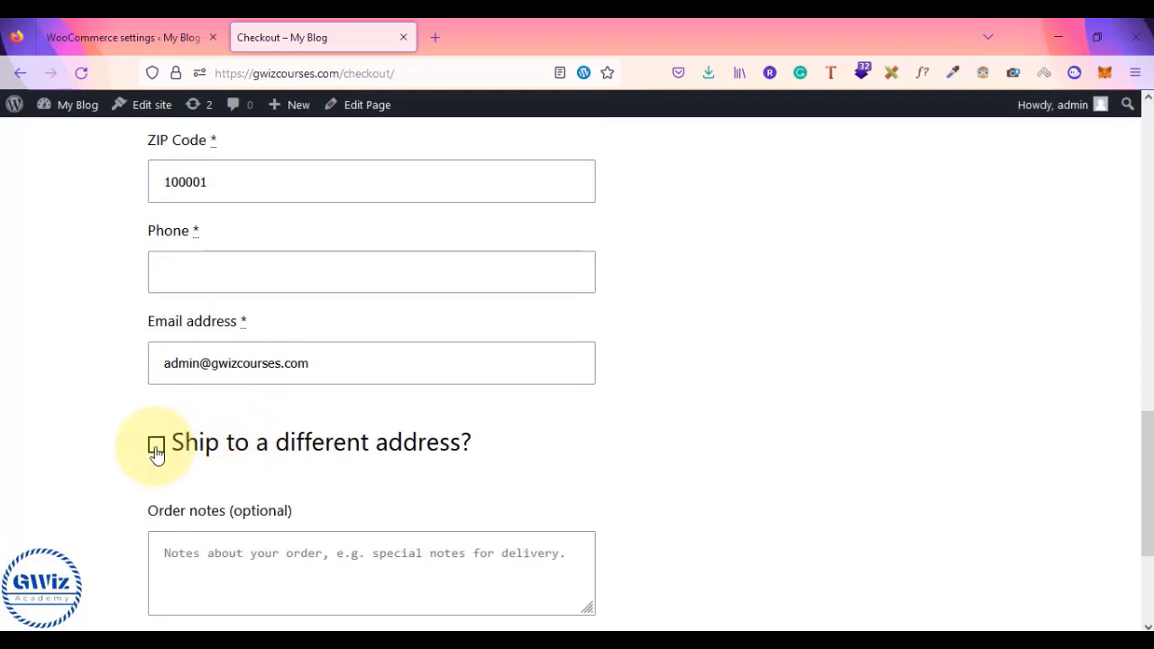
left_click(157, 446)
scroll(155, 453, "down", 3)
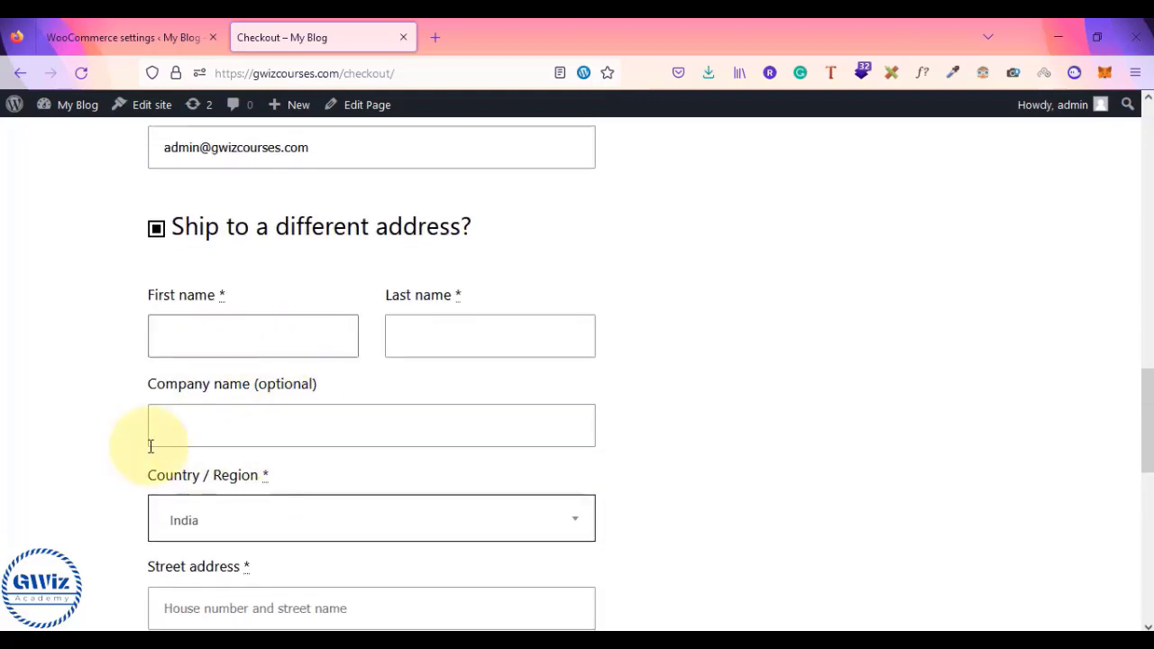
scroll(270, 407, "up", 7)
scroll(243, 287, "down", 7)
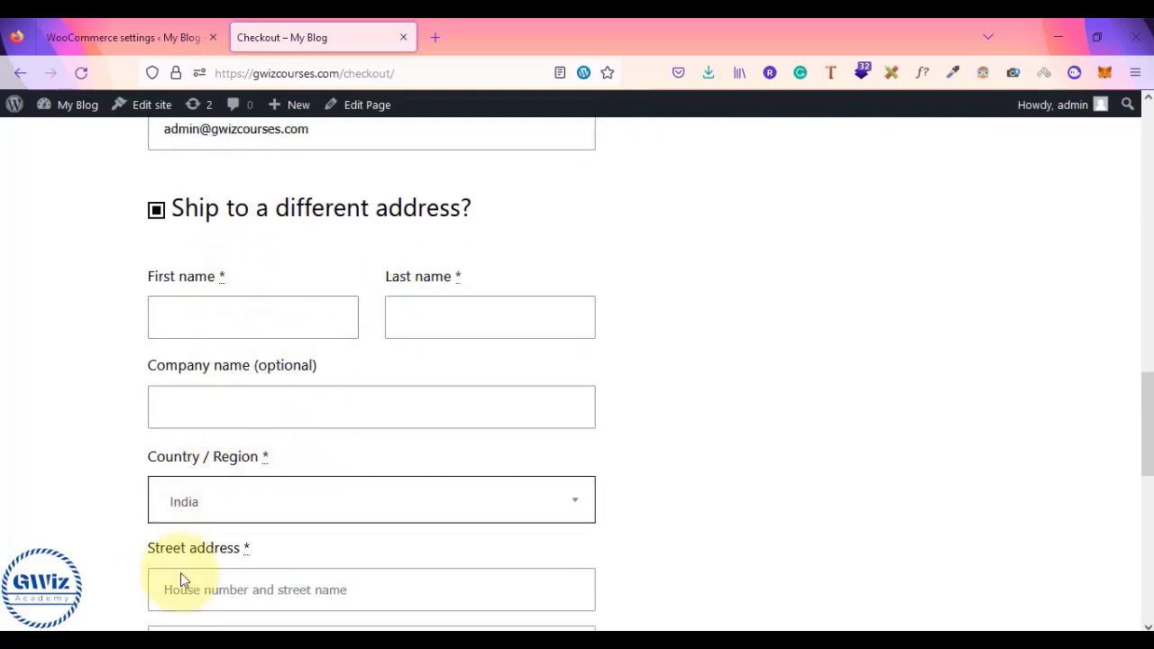
left_click(158, 213)
scroll(258, 231, "up", 6)
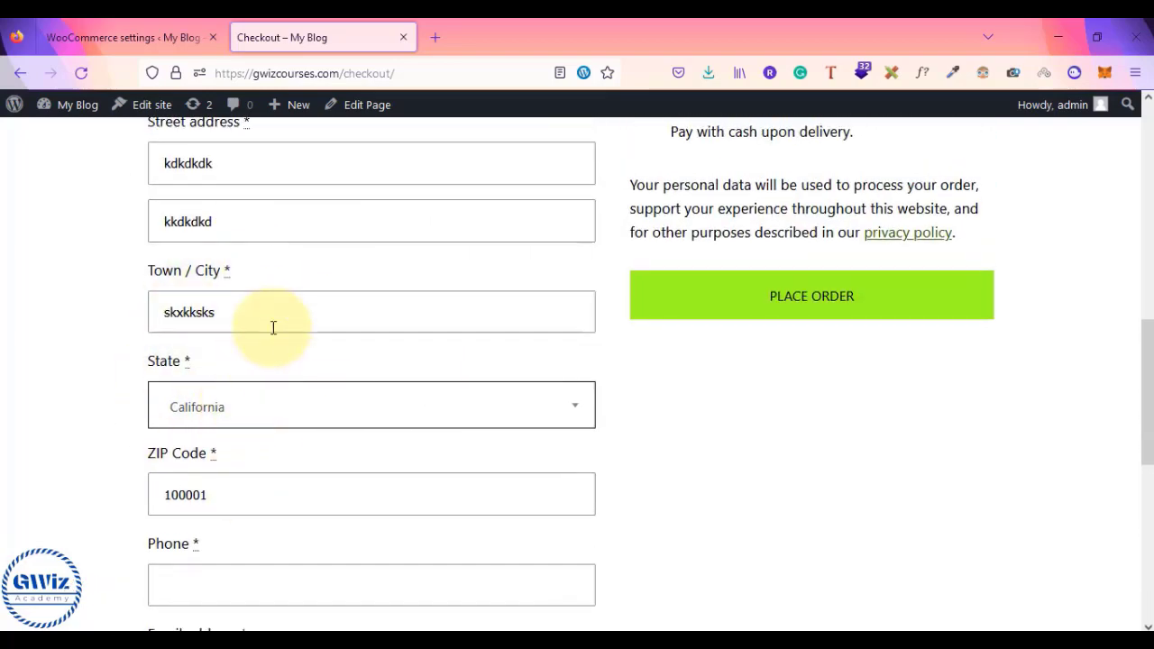
scroll(273, 327, "up", 3)
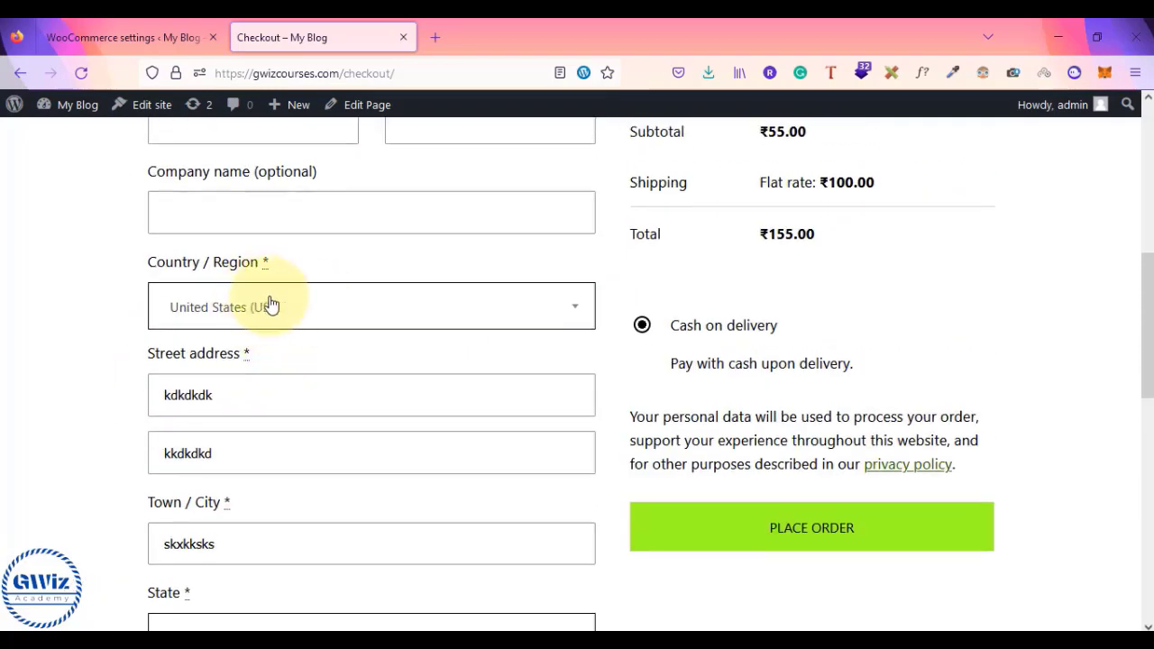
scroll(330, 304, "up", 2)
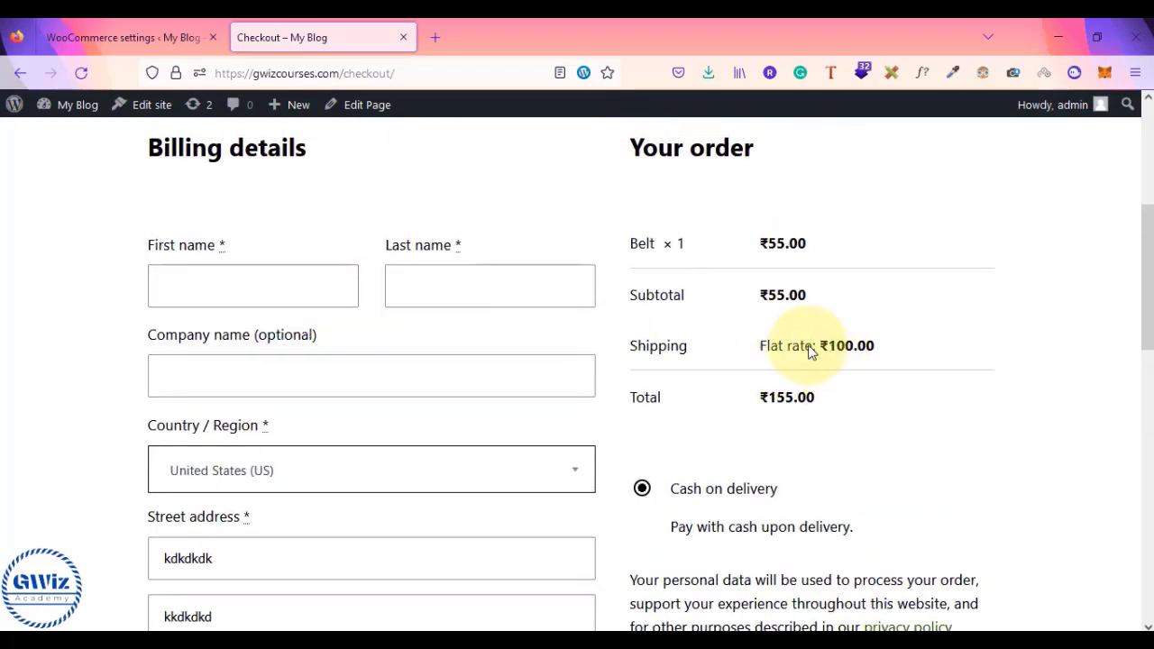
left_click_drag(807, 352, 894, 349)
scroll(893, 349, "down", 3)
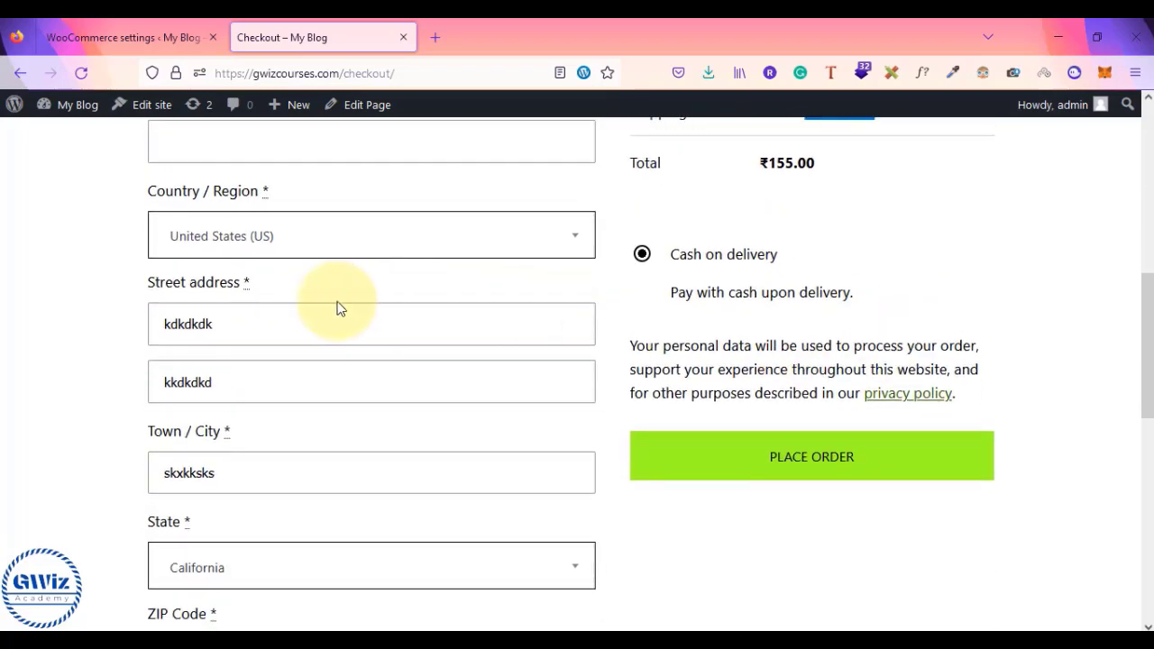
- Set the billing country to India and confirm ₹50.00 flat-rate shipping, ₹105.00 total
left_click(268, 242)
left_click(262, 294)
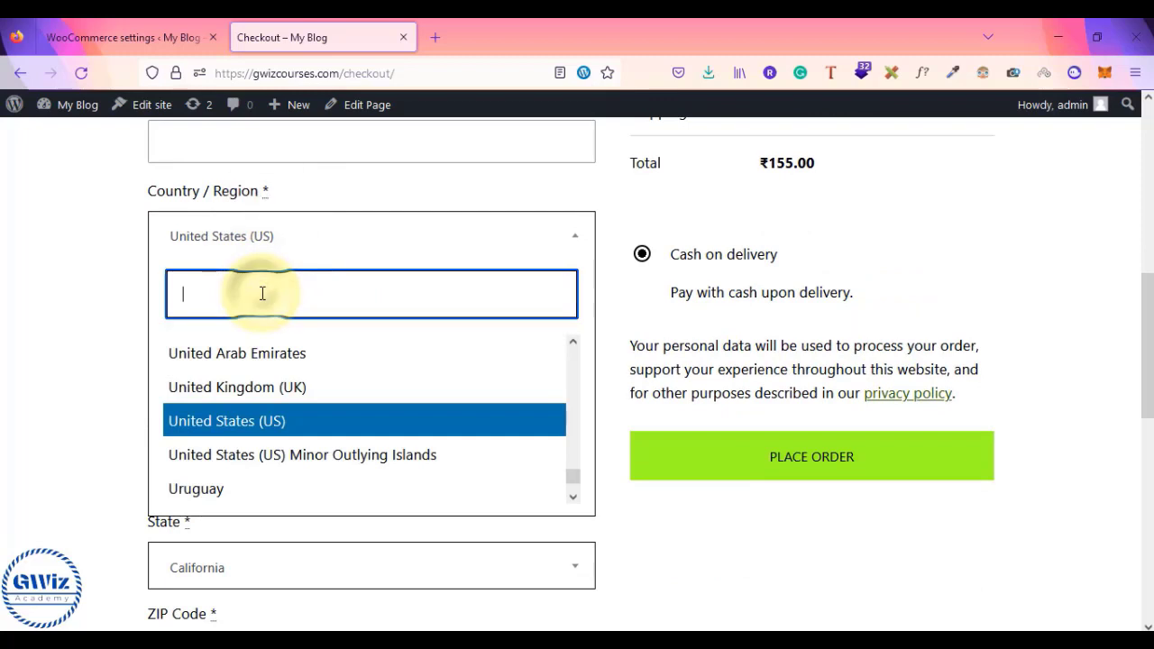
type("india")
left_click(188, 387)
scroll(69, 324, "up", 2)
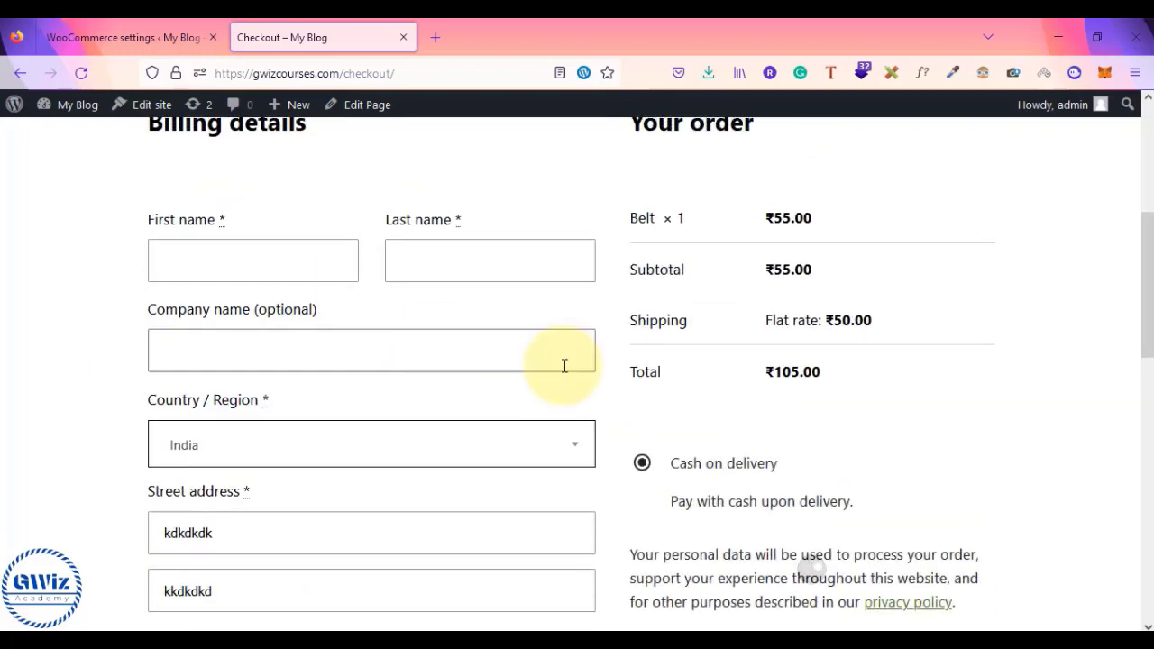
left_click_drag(814, 320, 892, 323)
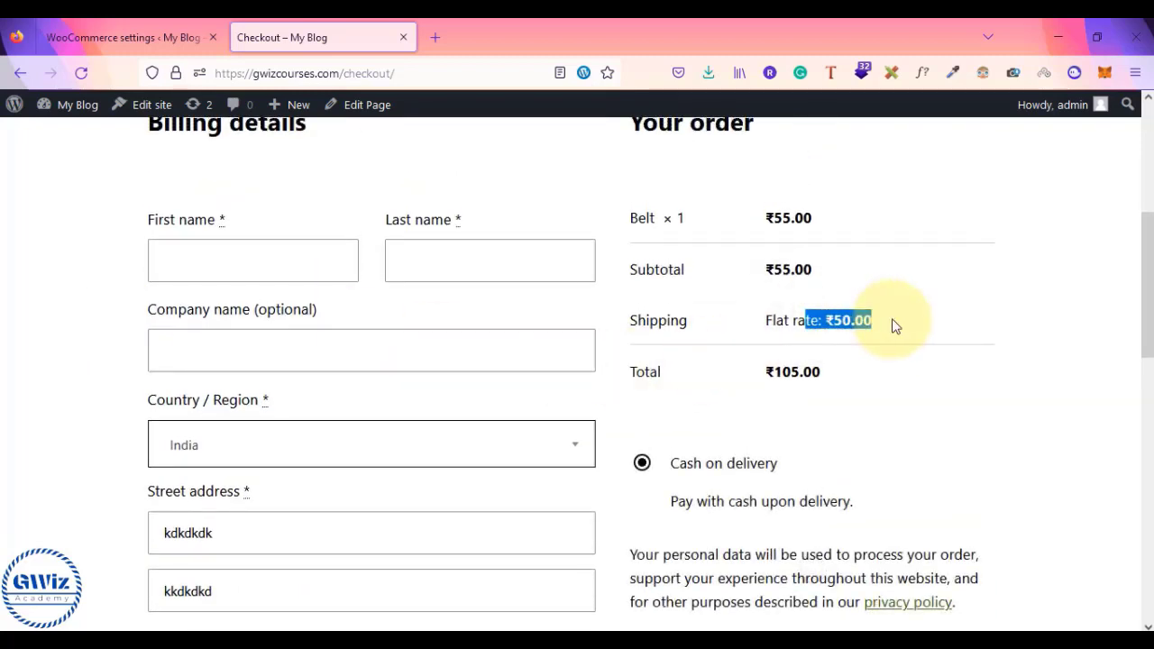
left_click(451, 456)
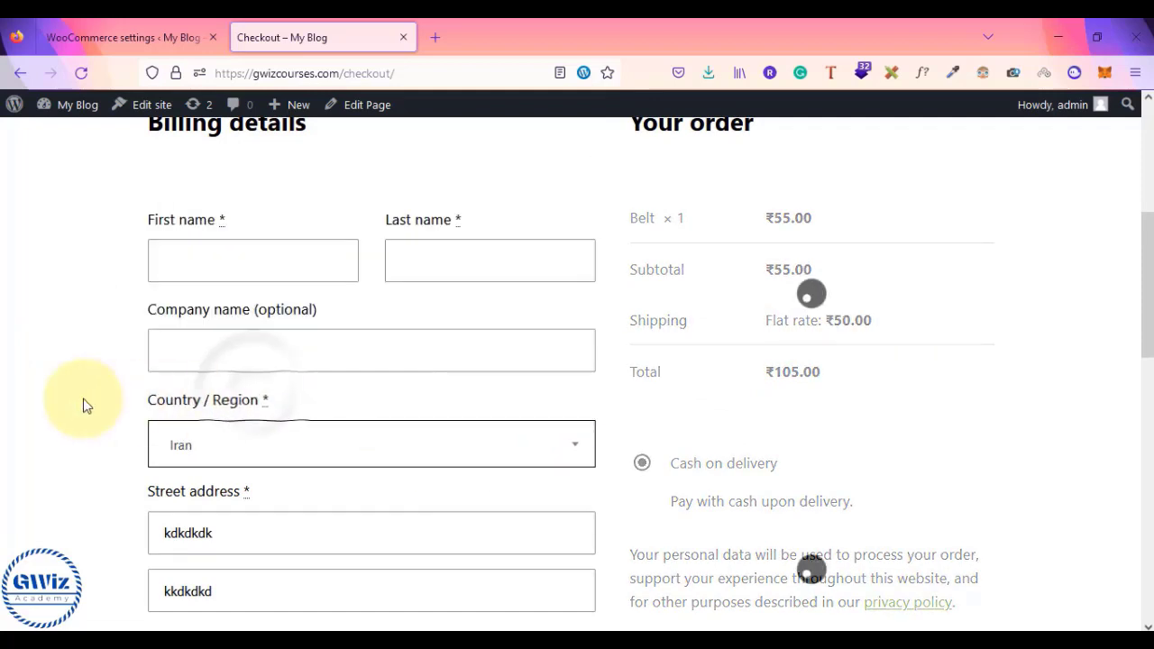
- With billing country Iran, confirm no shipping rate applies and the total drops to ₹55.00
left_click_drag(717, 319, 901, 327)
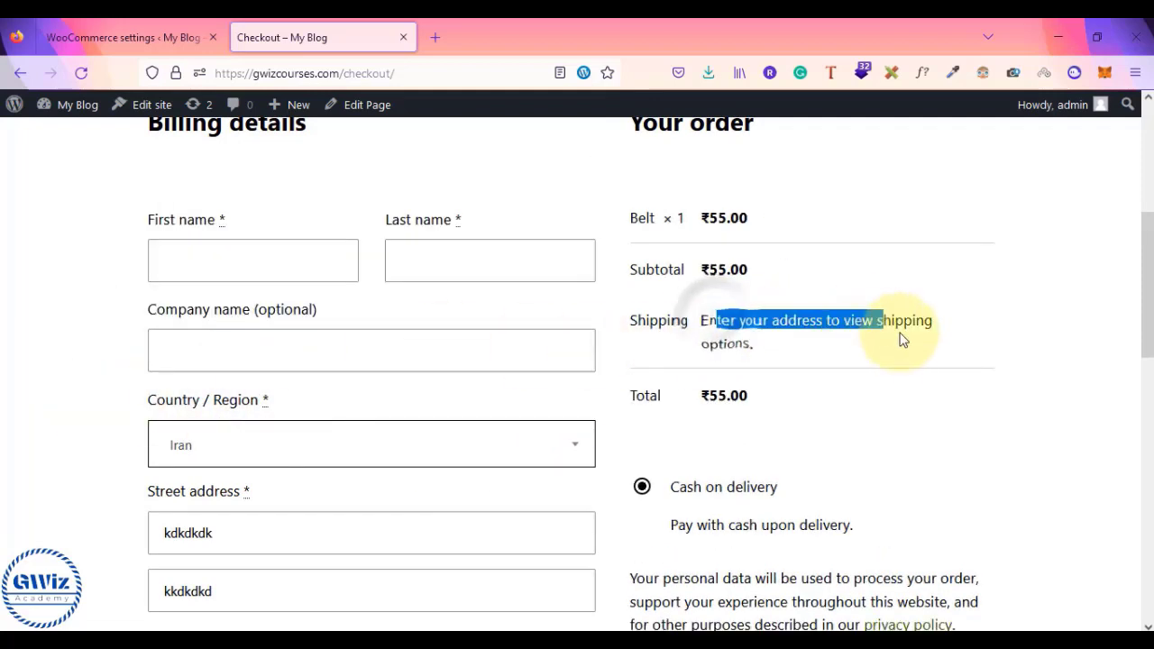
left_click(905, 338)
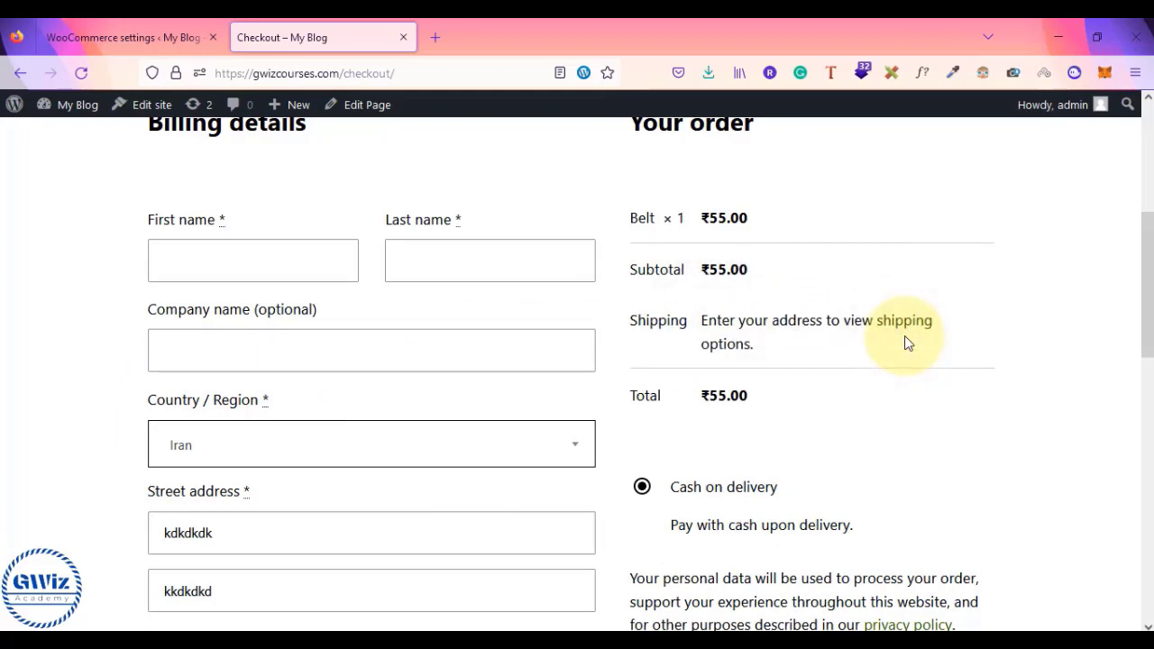
left_click(356, 448)
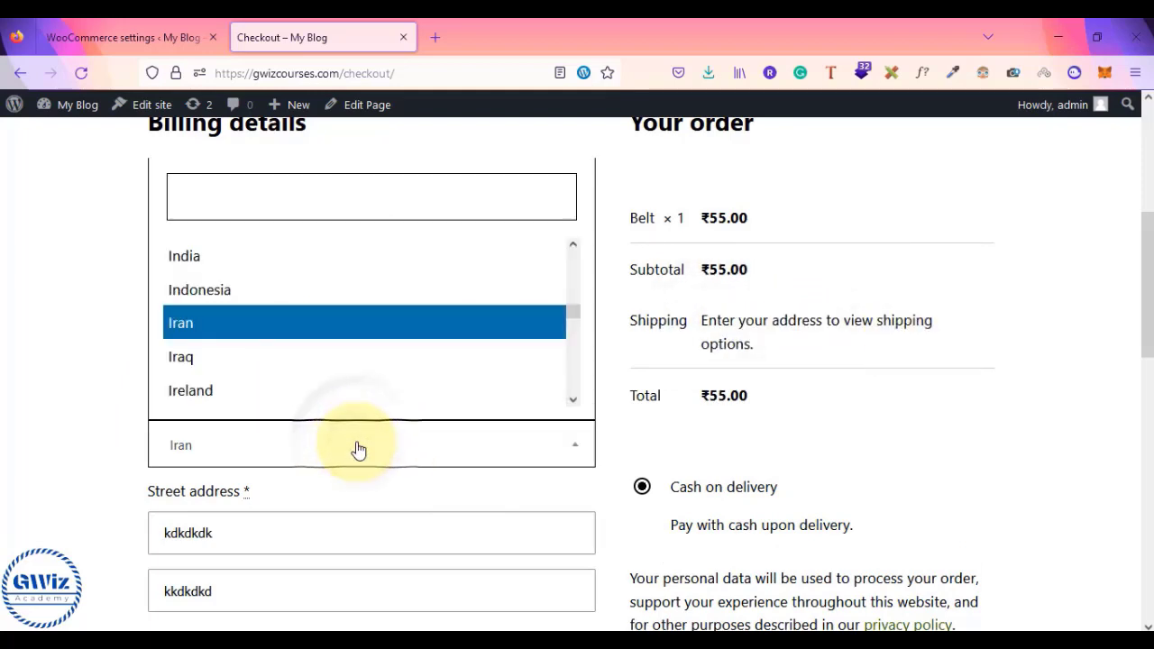
left_click_drag(704, 322, 819, 353)
left_click(818, 347)
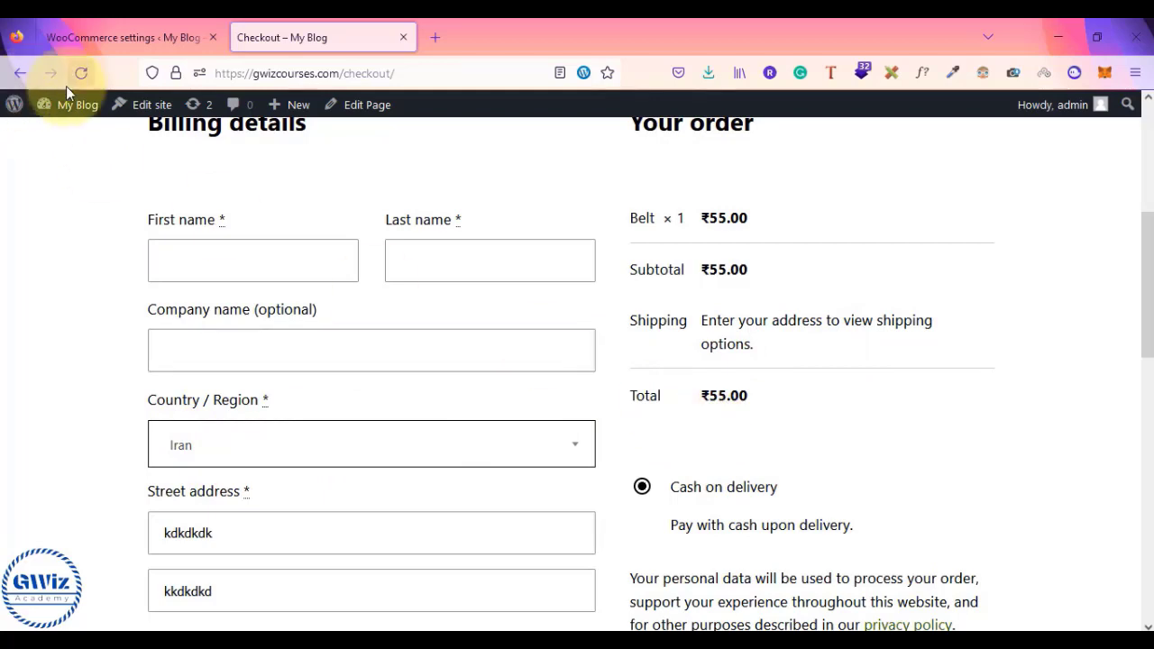
left_click(101, 37)
- Open the 'Locations not covered by your other zones' entry from the Shipping zones list
left_click(189, 248)
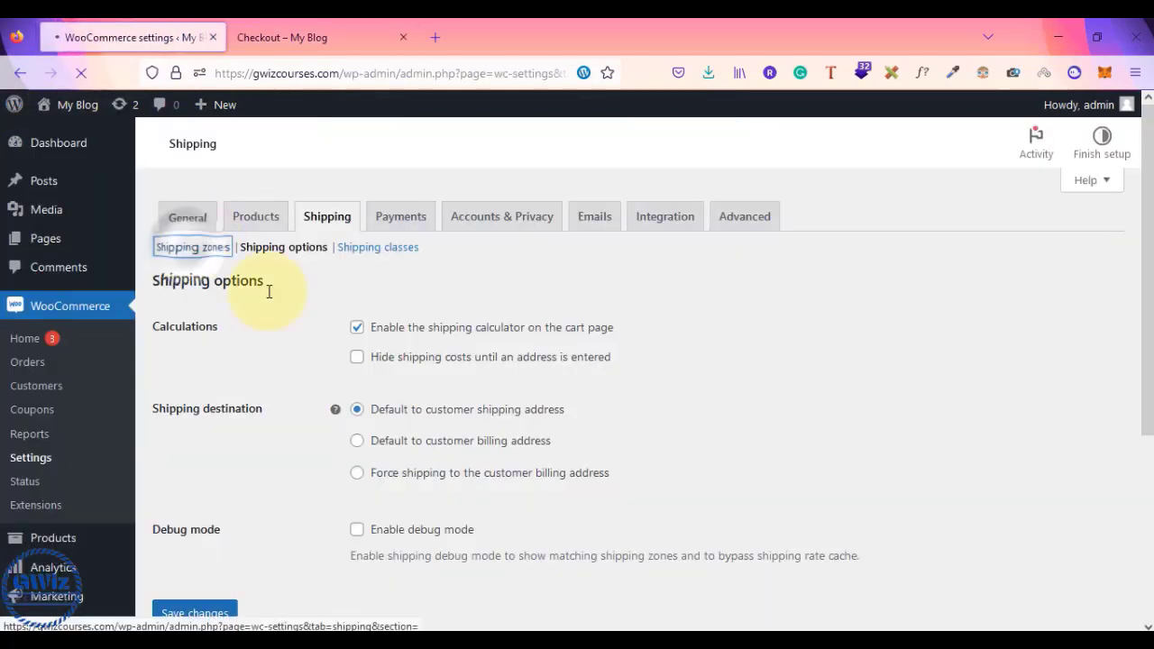
scroll(289, 311, "down", 2)
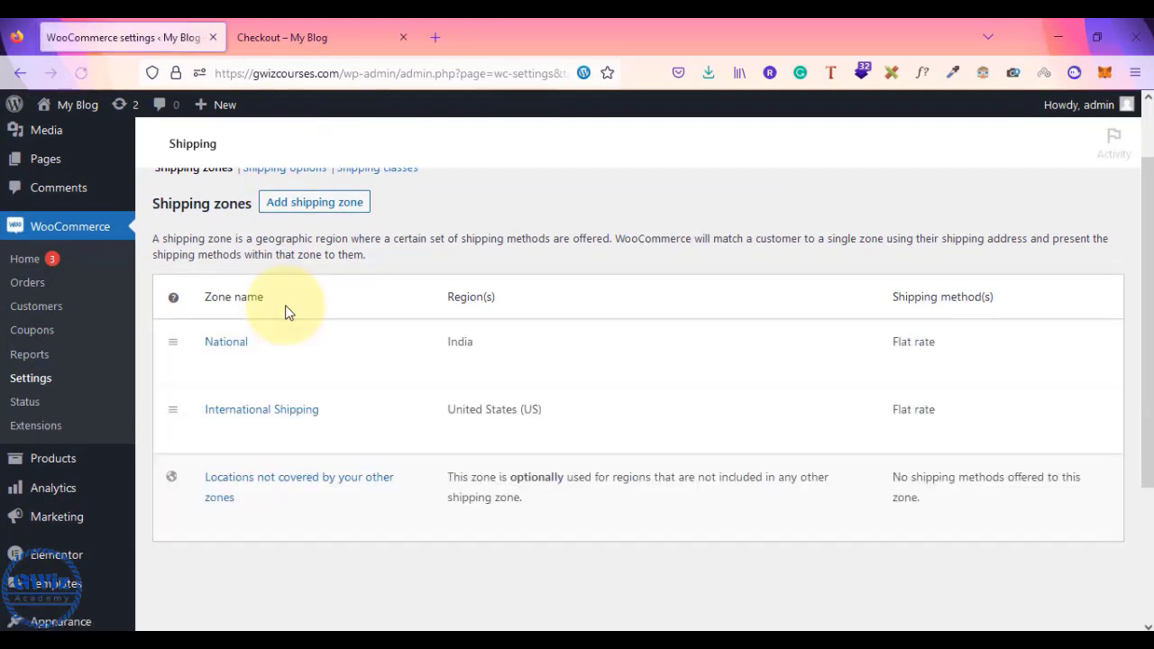
scroll(271, 368, "down", 2)
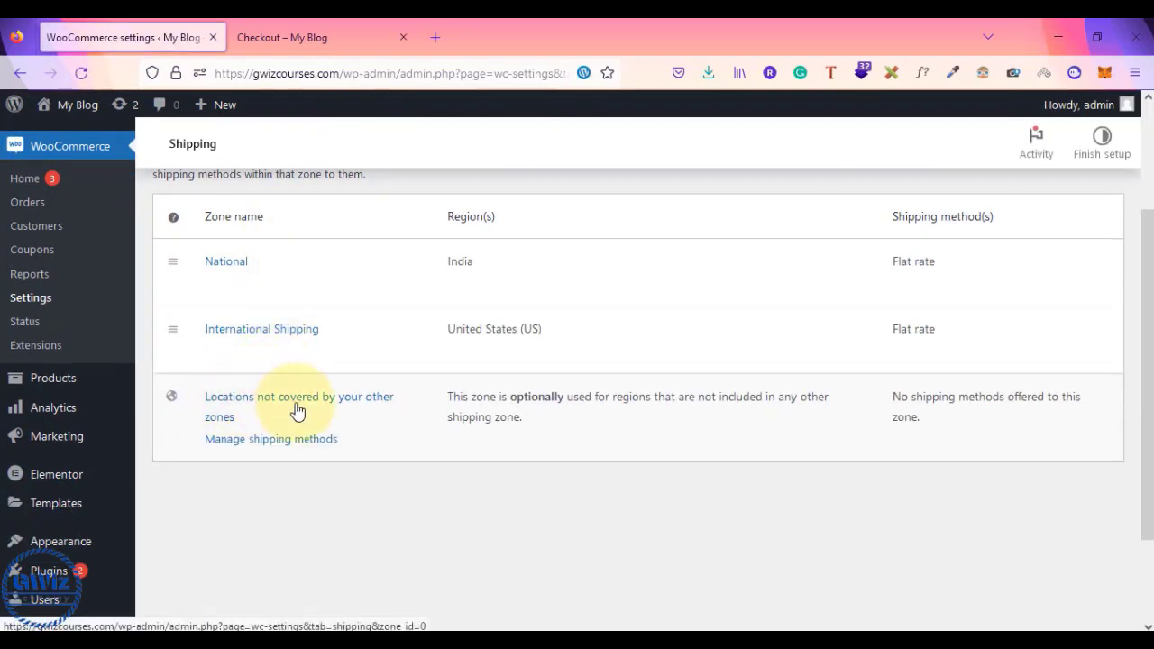
mouse_move(219, 262)
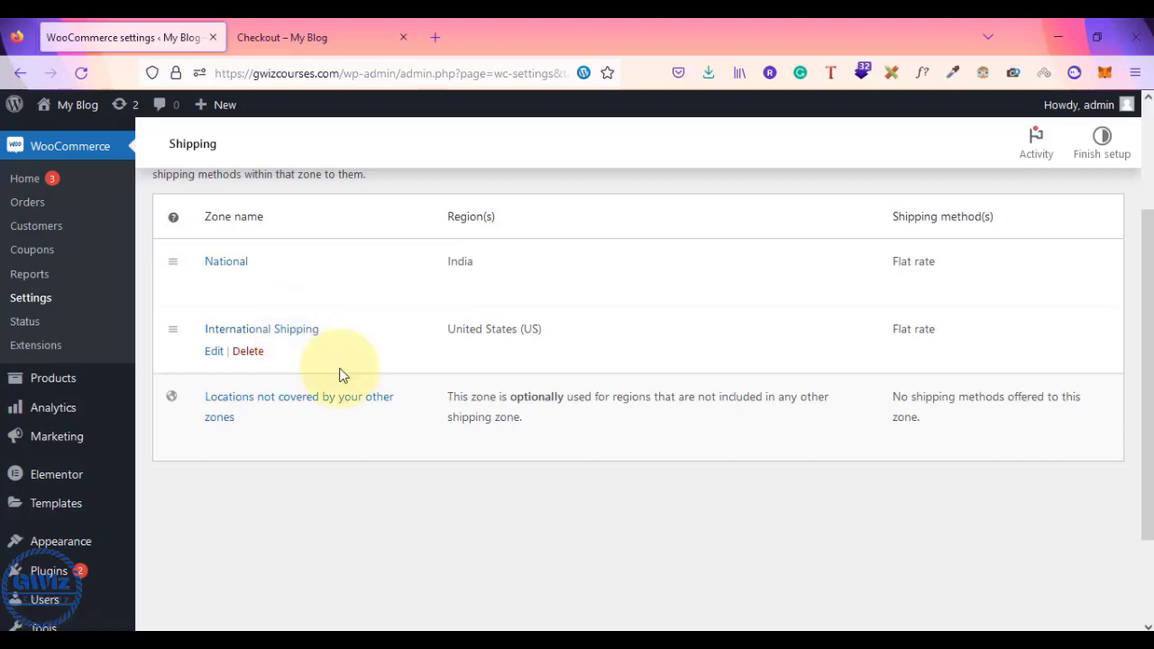
mouse_move(261, 403)
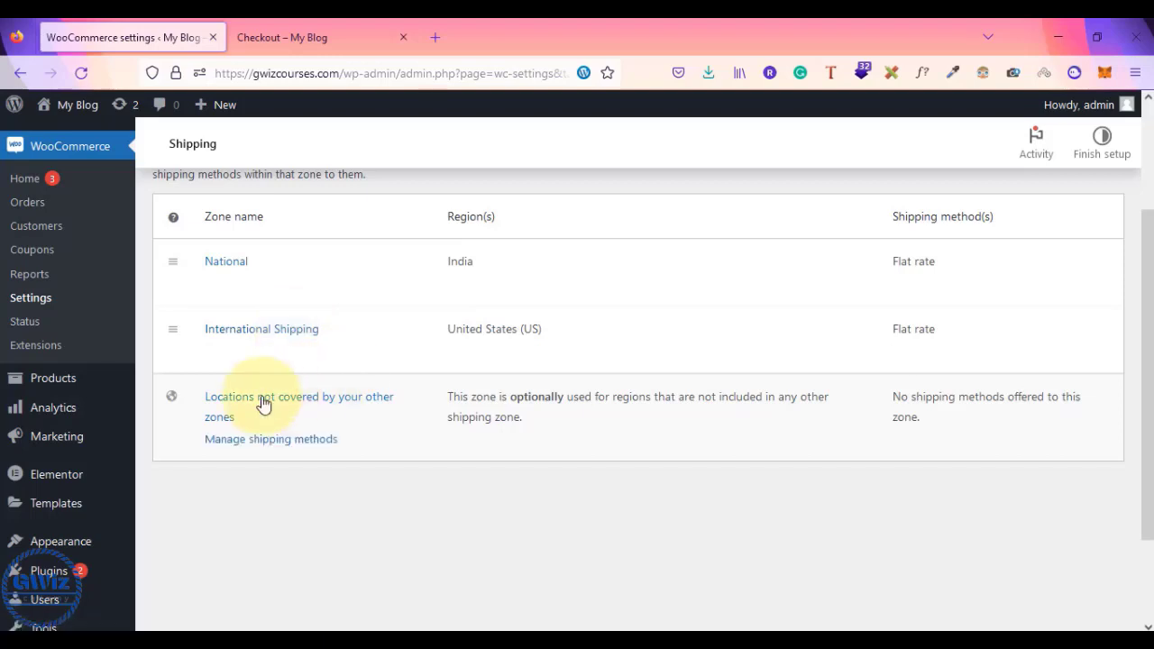
left_click(231, 405)
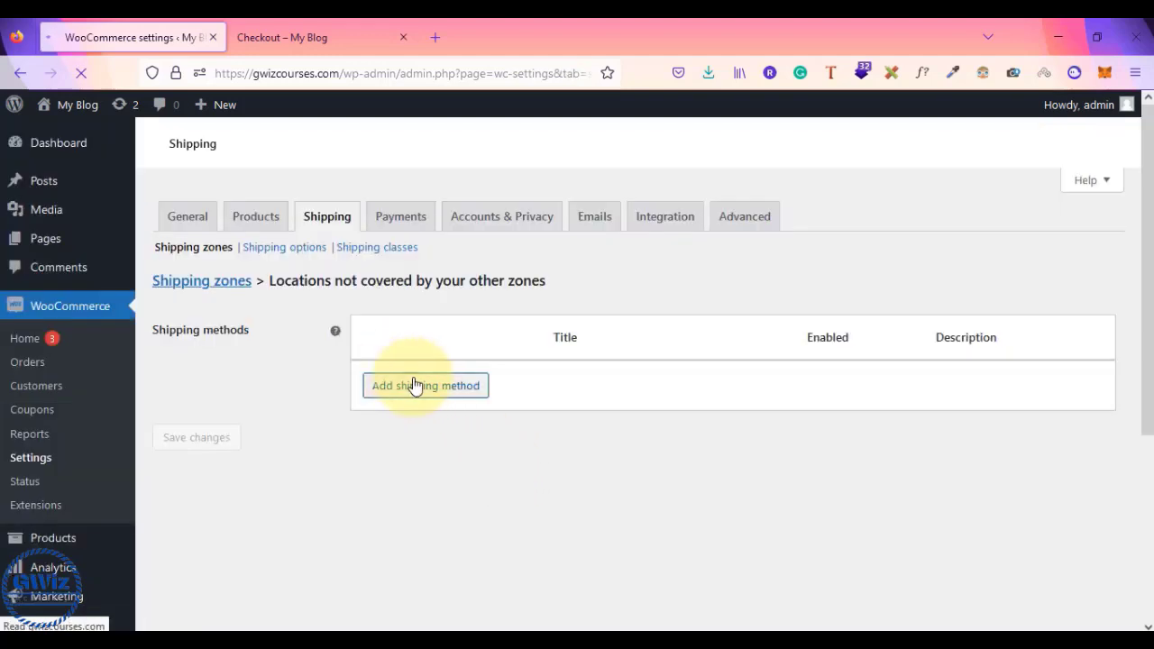
- Add a Flat rate method to the uncovered-locations zone, clear its default 0 cost, and save
left_click(430, 501)
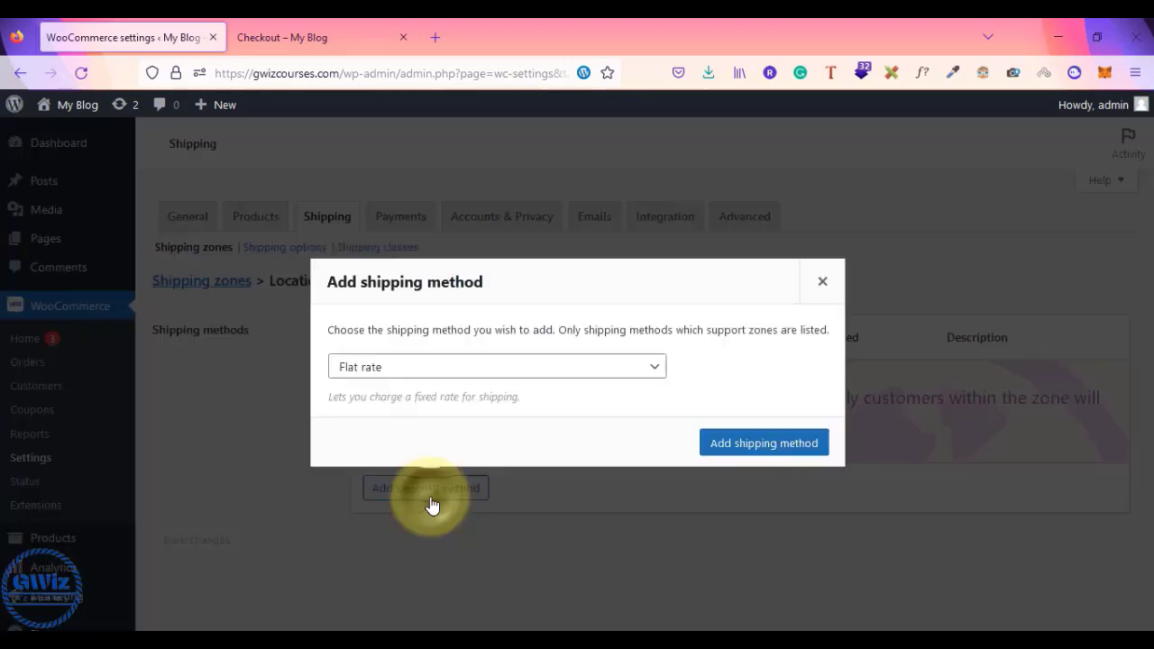
left_click(426, 372)
left_click(427, 394)
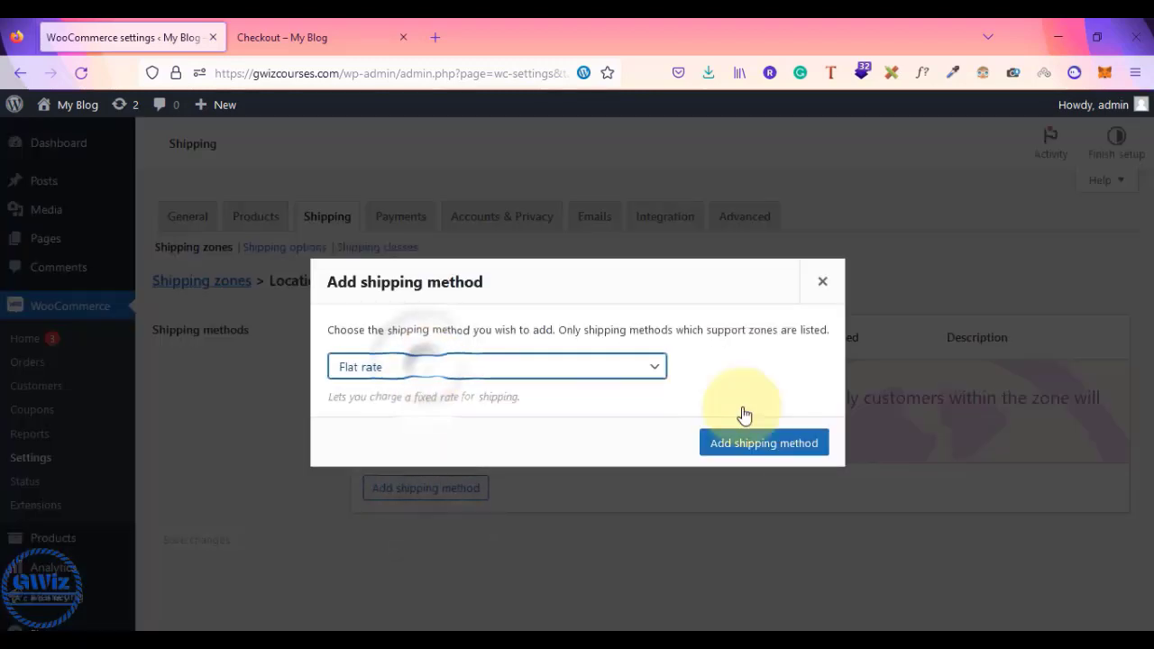
left_click(789, 444)
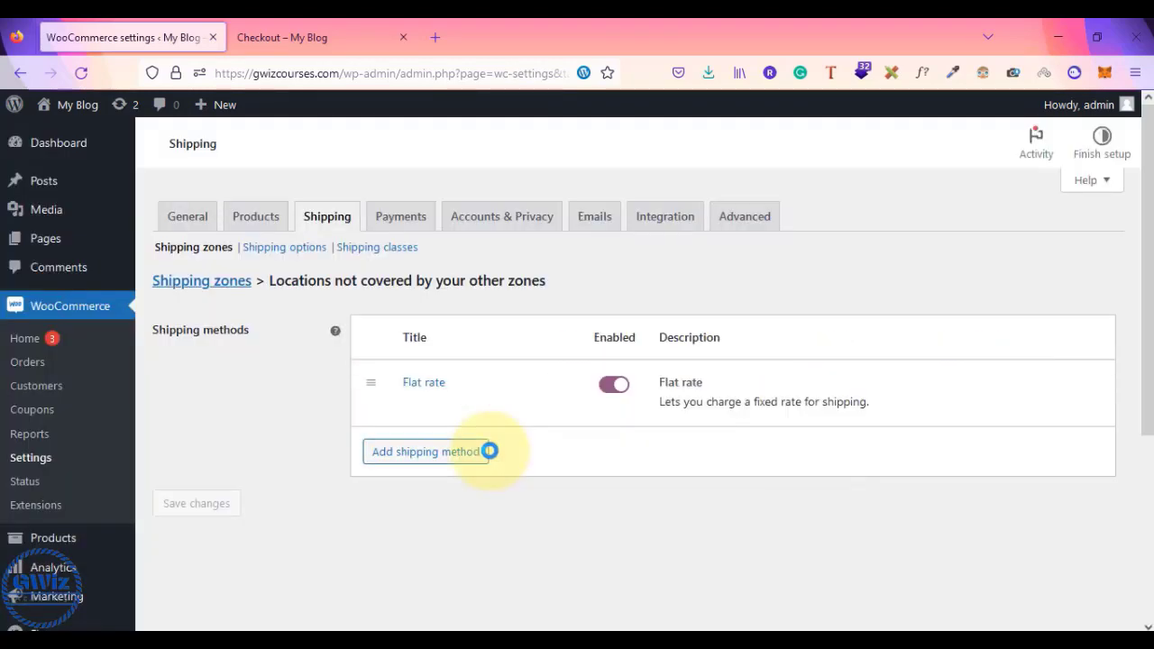
left_click(435, 451)
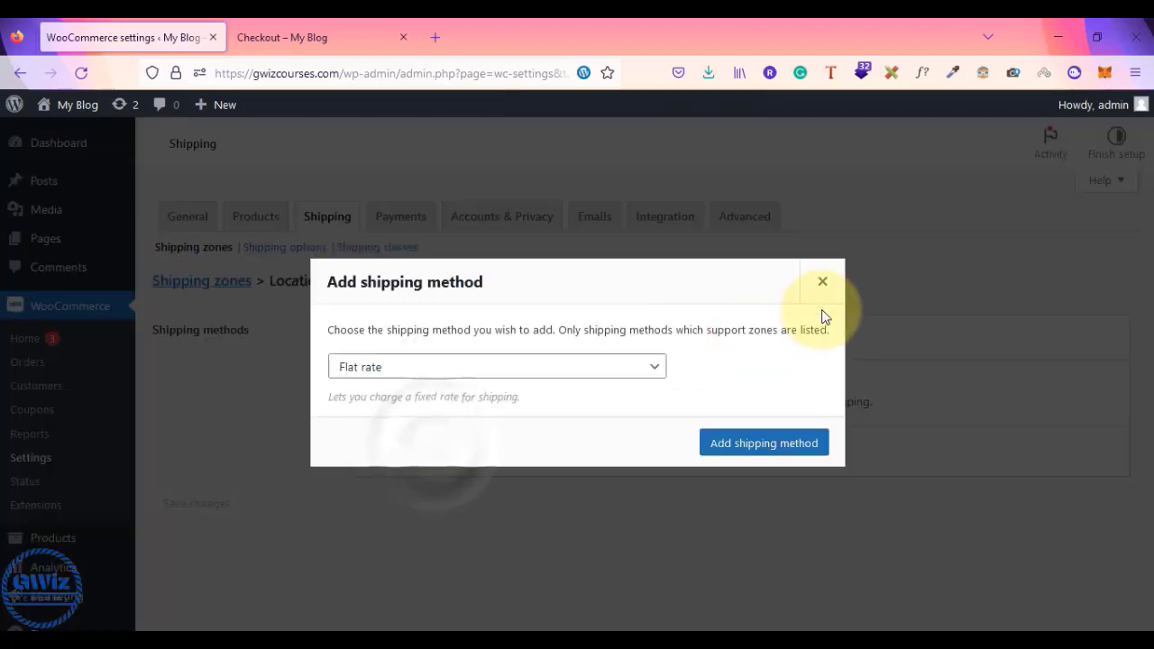
left_click(823, 283)
left_click(409, 401)
left_click(491, 402)
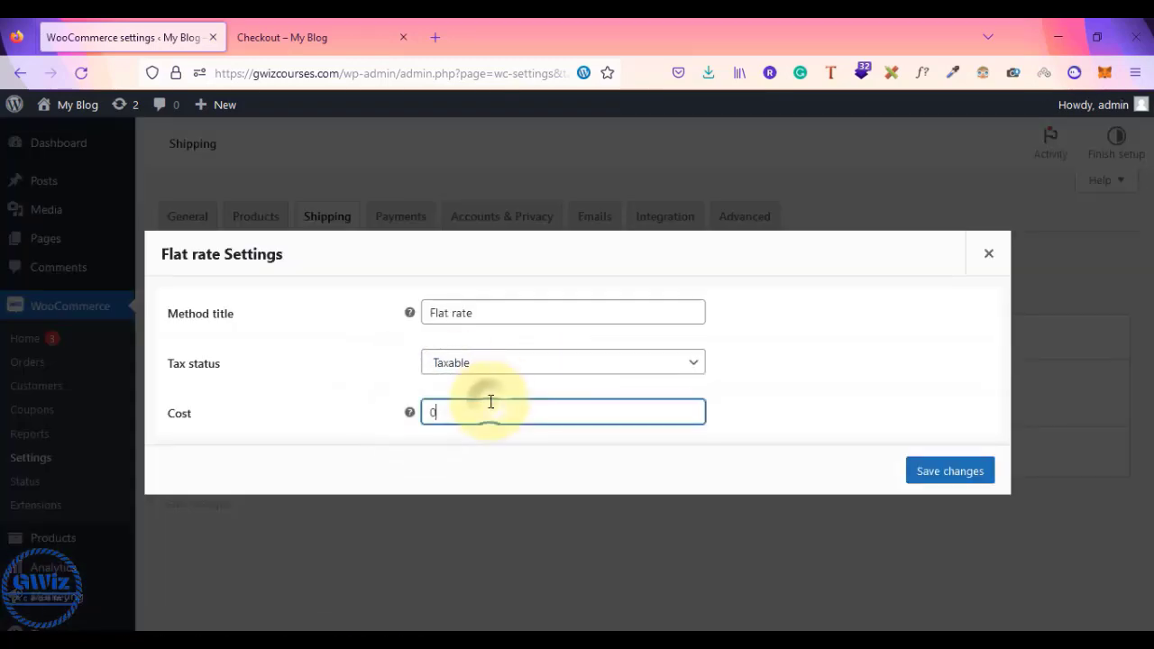
key("BackSpace")
left_click(956, 472)
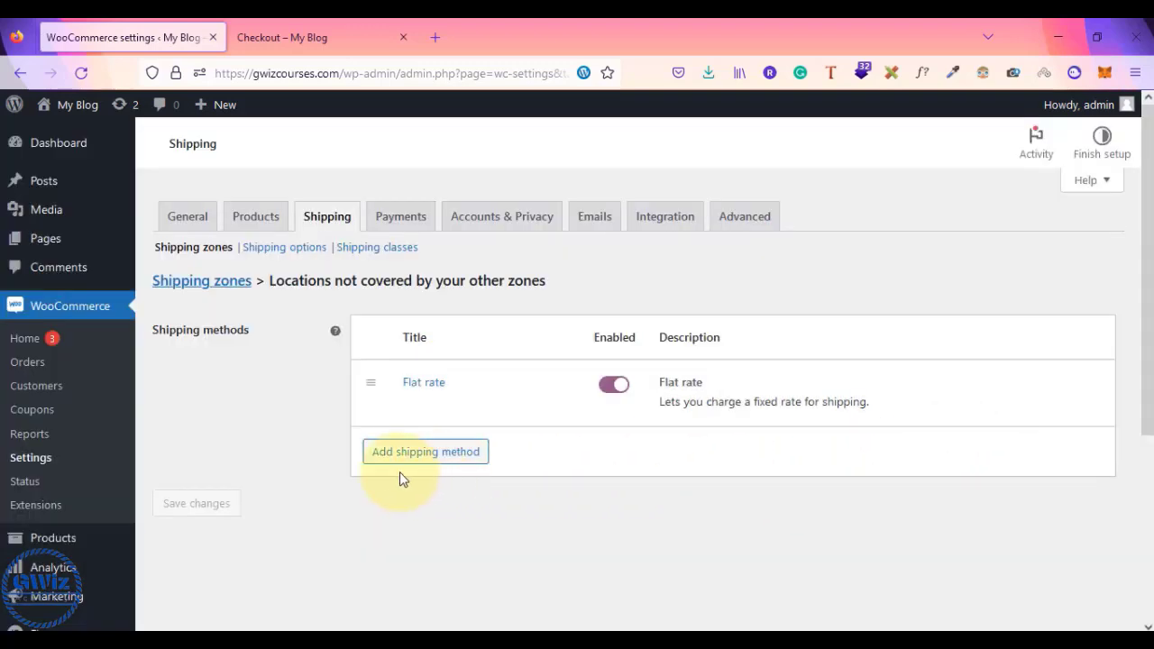
- Review the shipping zones overview, then return to the checkout page
left_click(208, 248)
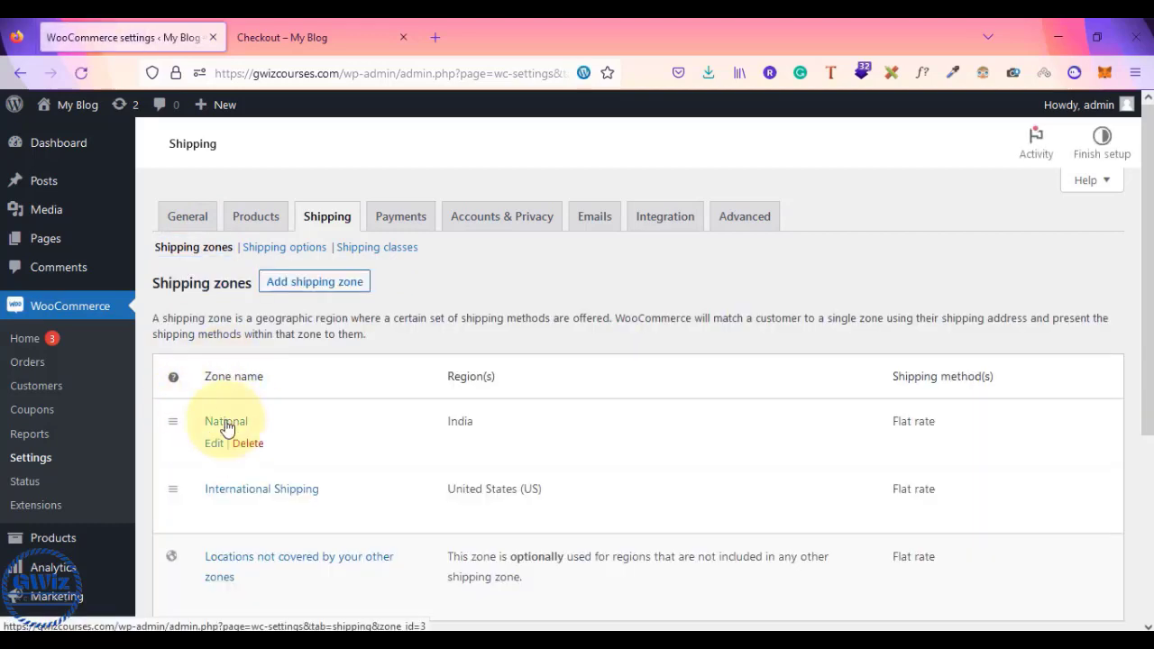
scroll(225, 428, "down", 2)
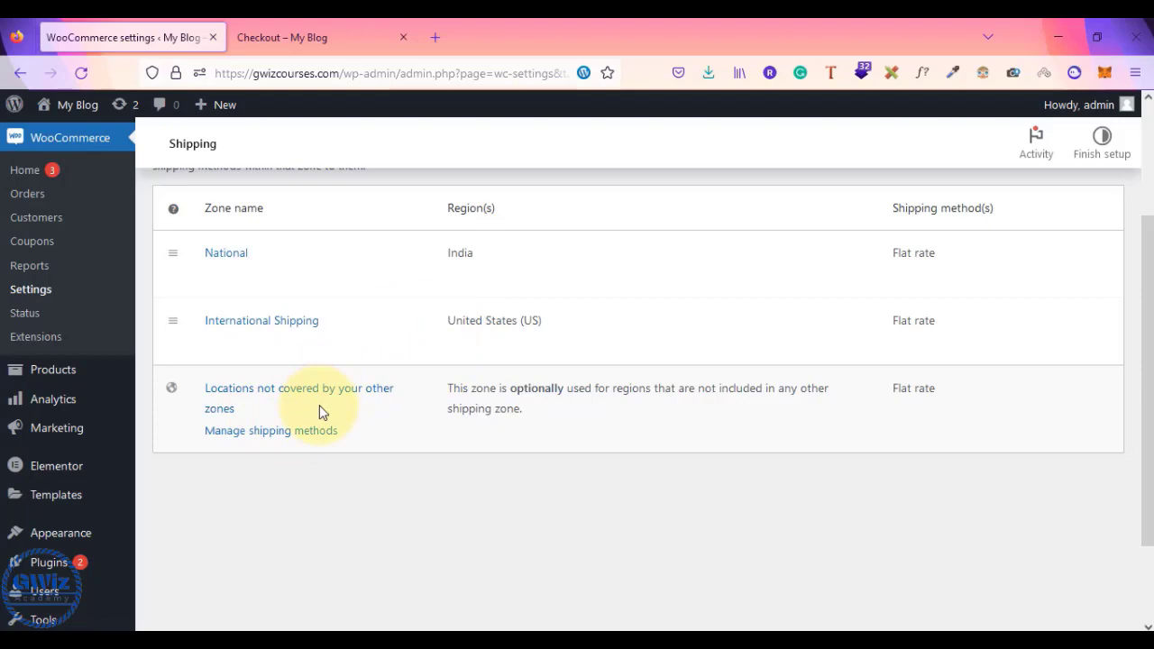
left_click(361, 27)
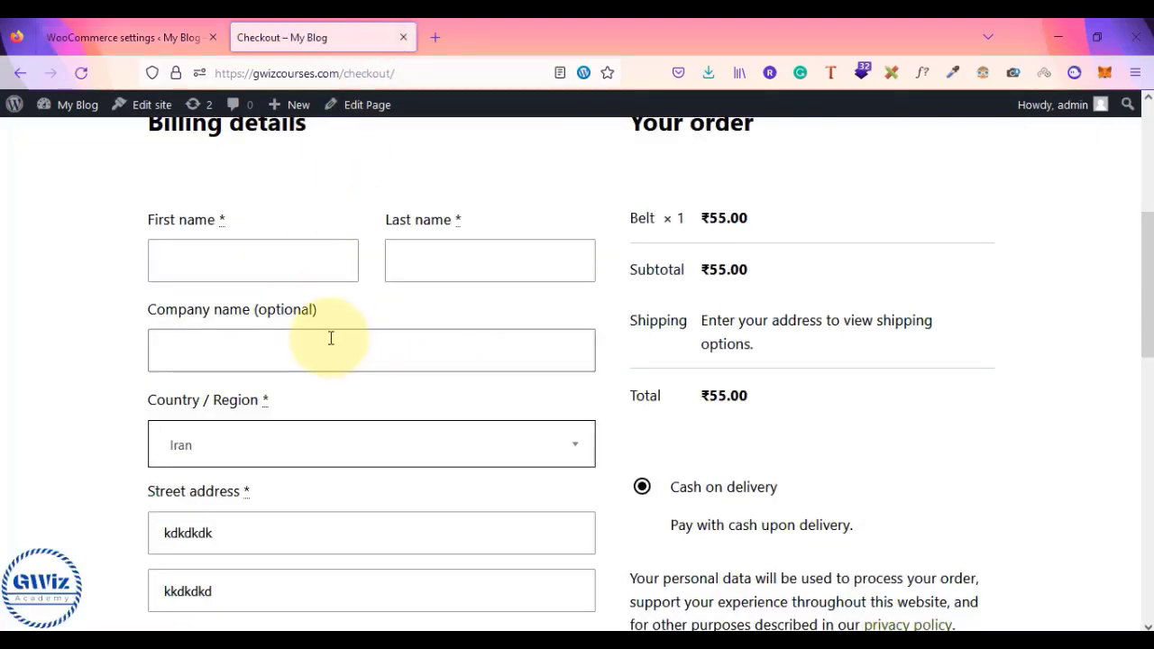
- Set the checkout country to Ireland, then India, checking the ₹75 and ₹50 shipping totals
scroll(332, 325, "down", 9)
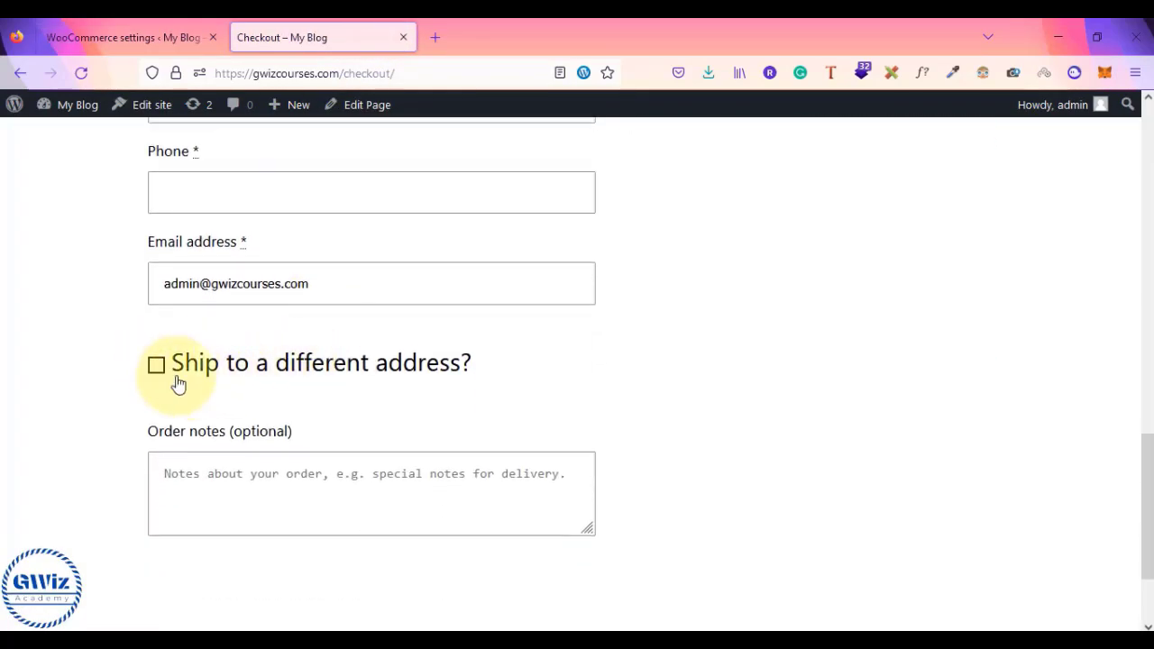
scroll(155, 383, "up", 6)
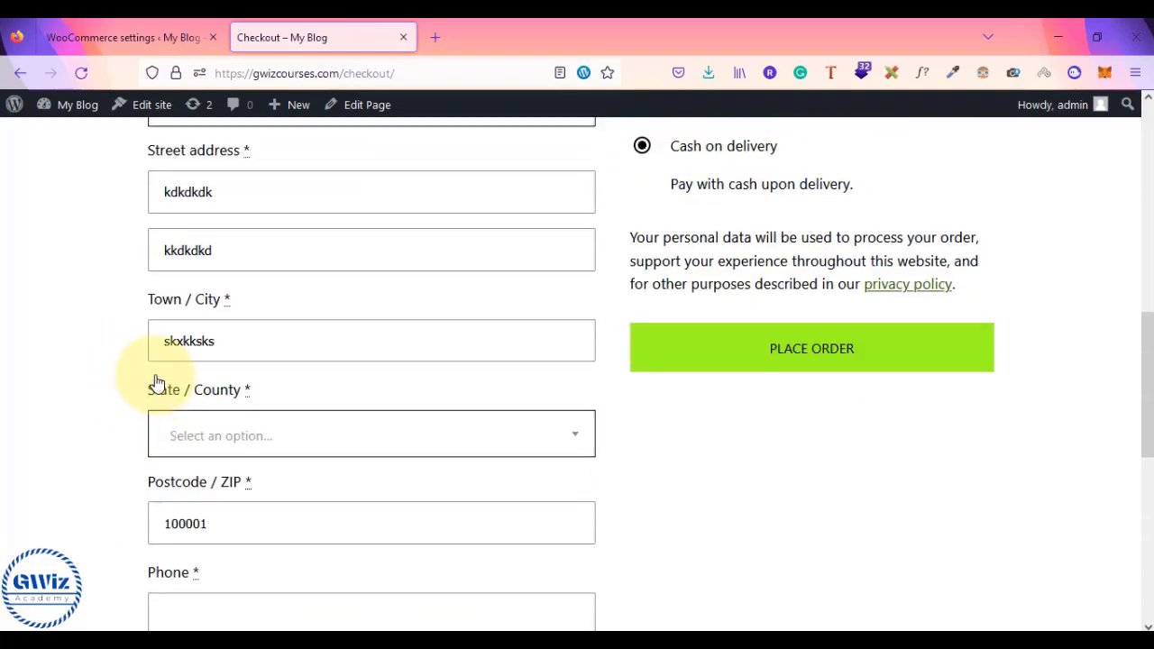
left_click(288, 334)
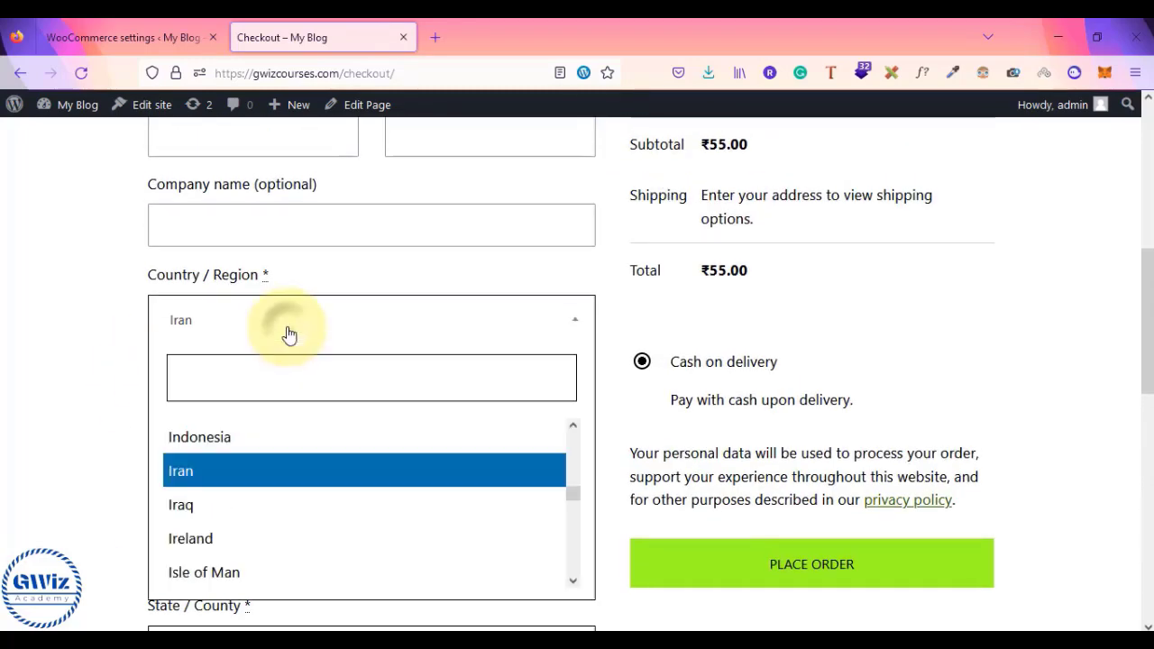
left_click(248, 541)
scroll(19, 440, "up", 1)
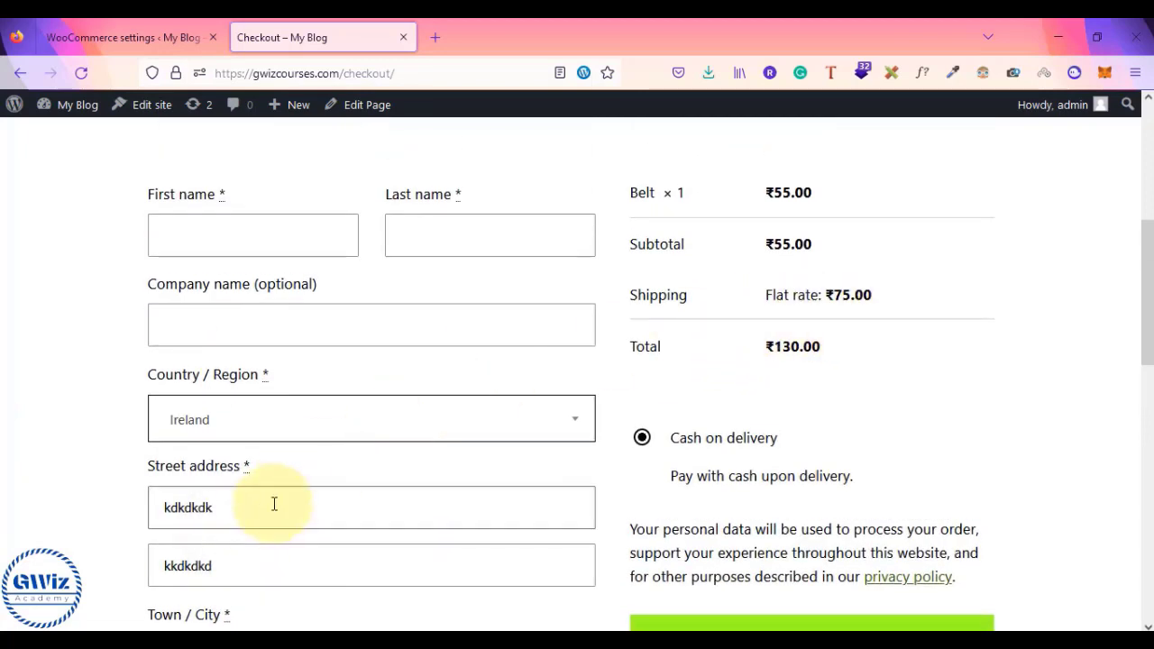
left_click(240, 431)
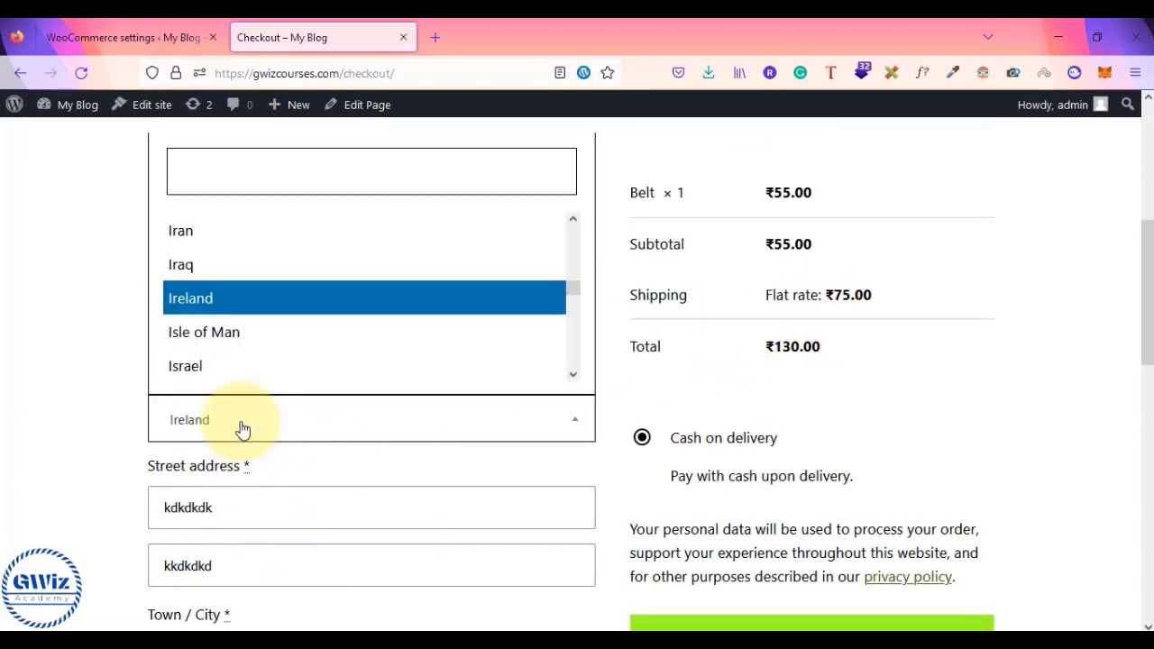
type("indi")
key("Return")
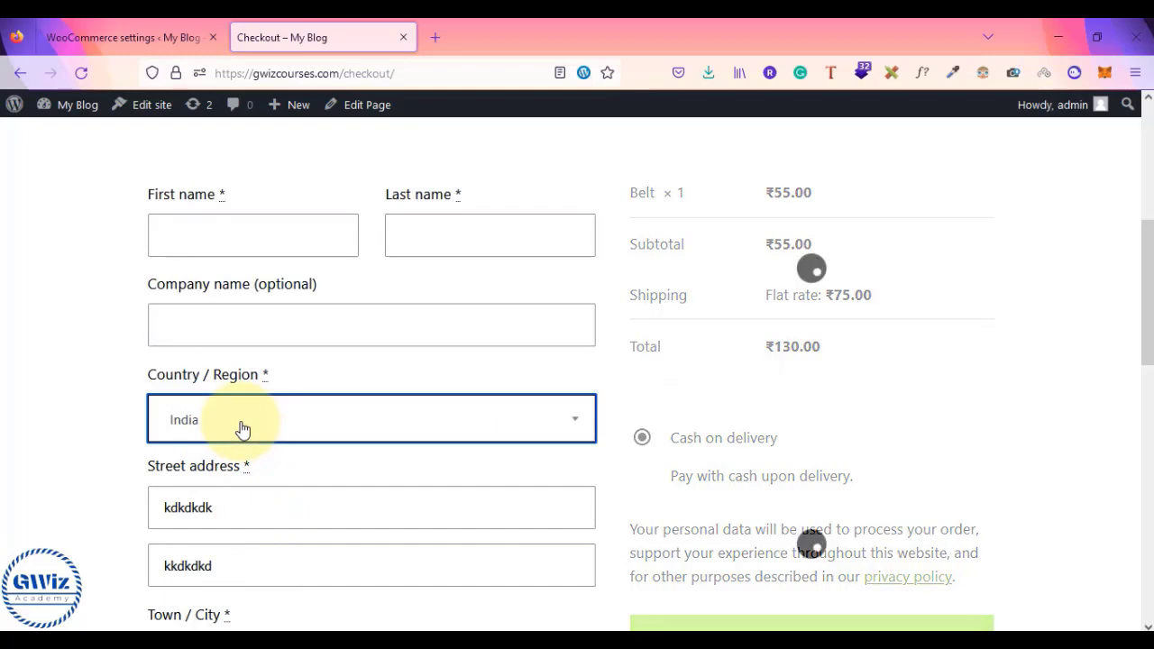
- Switch the country to United States (US) to confirm ₹100 shipping, then bring up Notepad
left_click(242, 429)
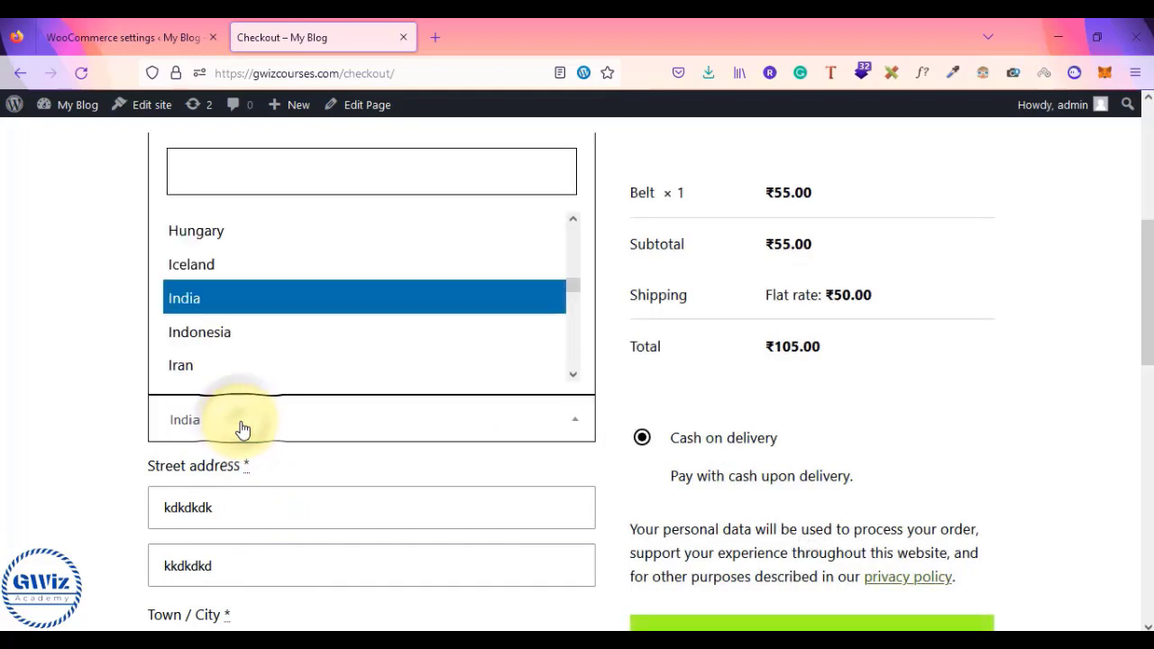
type("usa")
key("BackSpace")
key("BackSpace")
key("BackSpace")
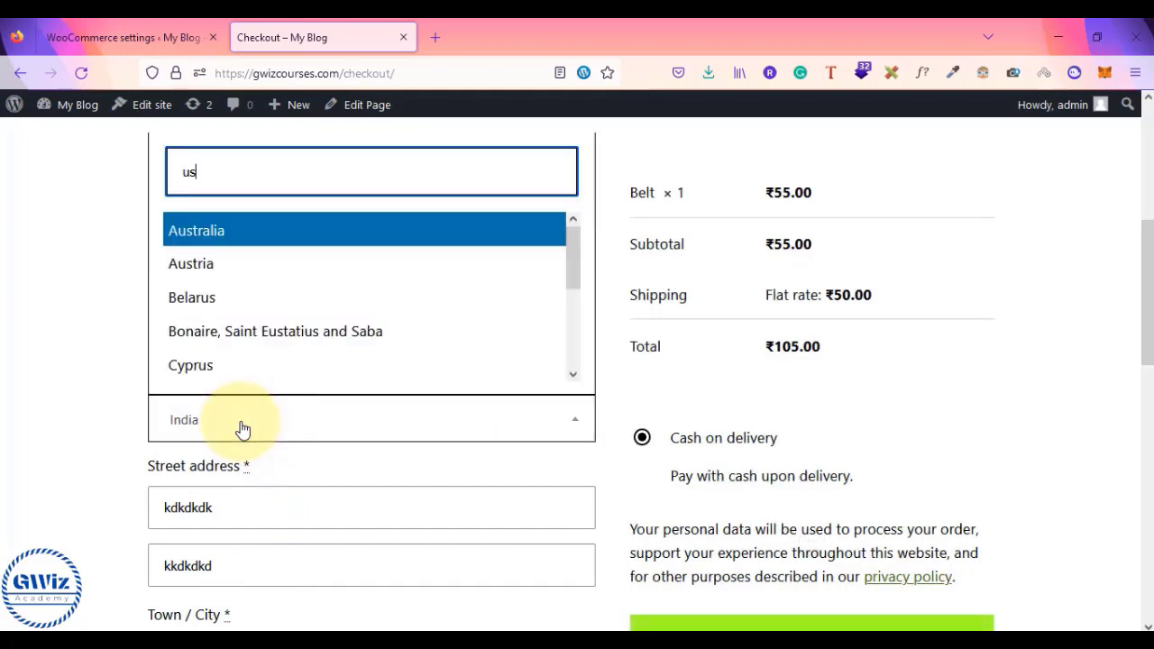
type("uni")
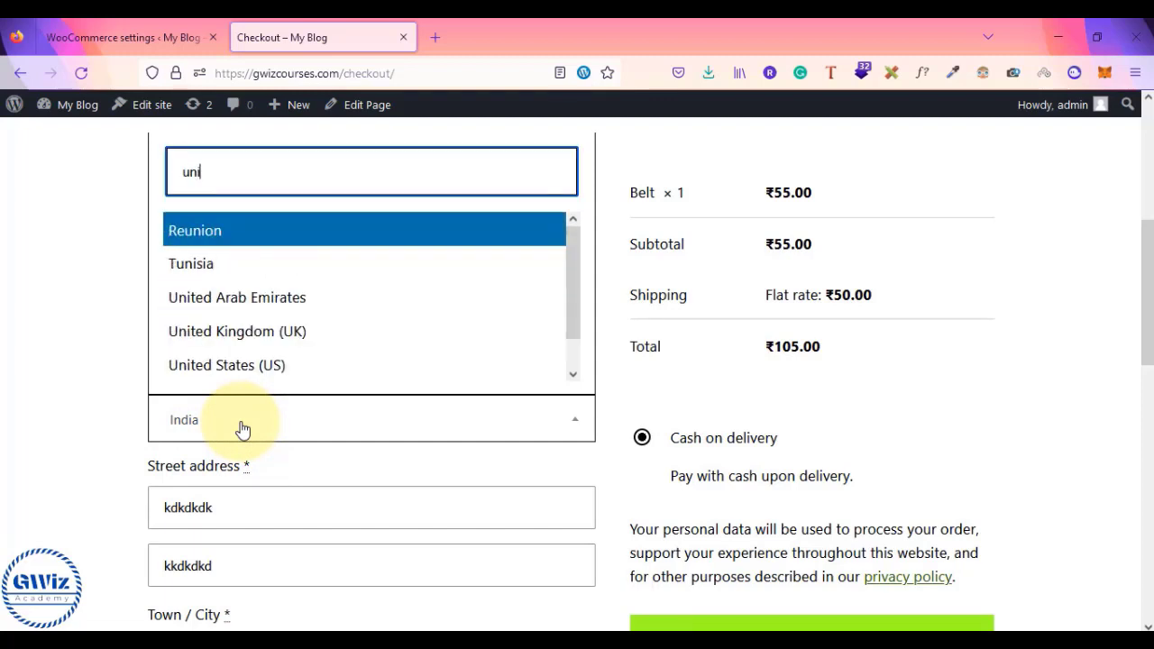
key("Down")
key("Down")
key("Down")
key("Down")
key("Return")
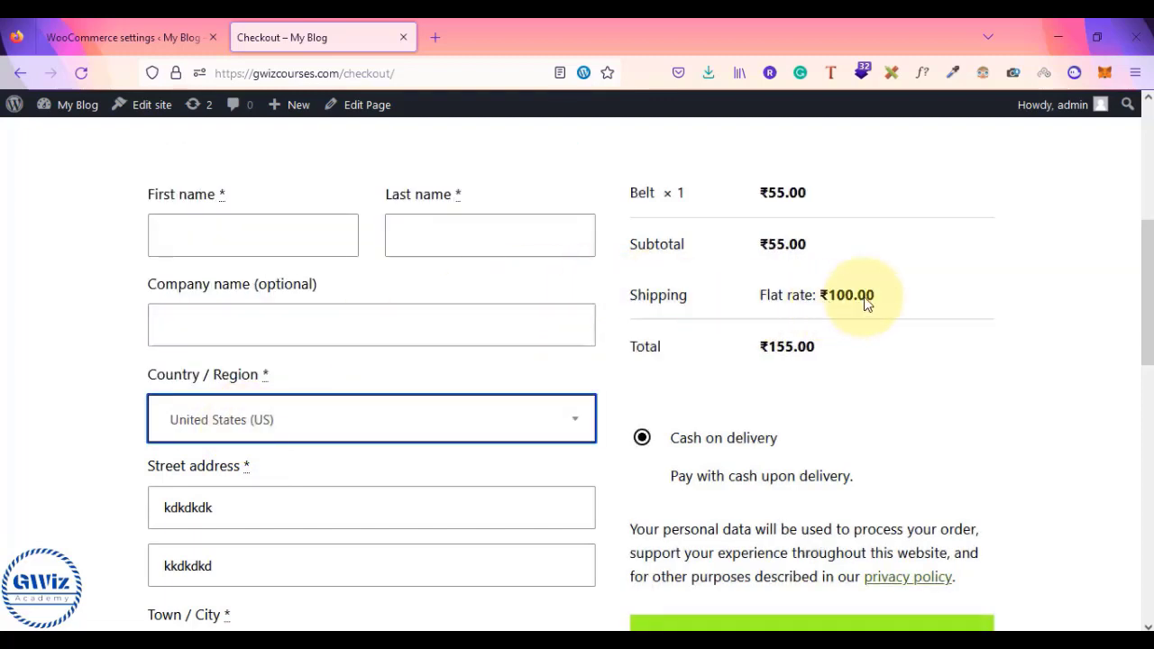
key("alt+Tab")
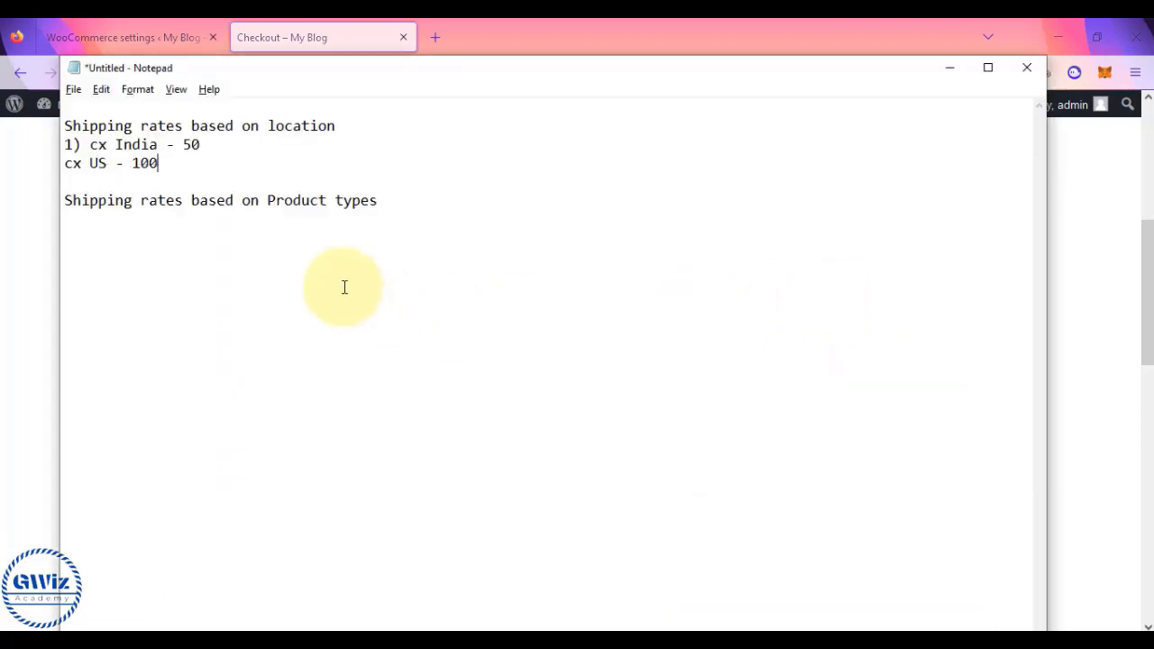
- Prefix the 'cx US - 100' line with '2)' in the location rates list
left_click_drag(169, 163, 63, 127)
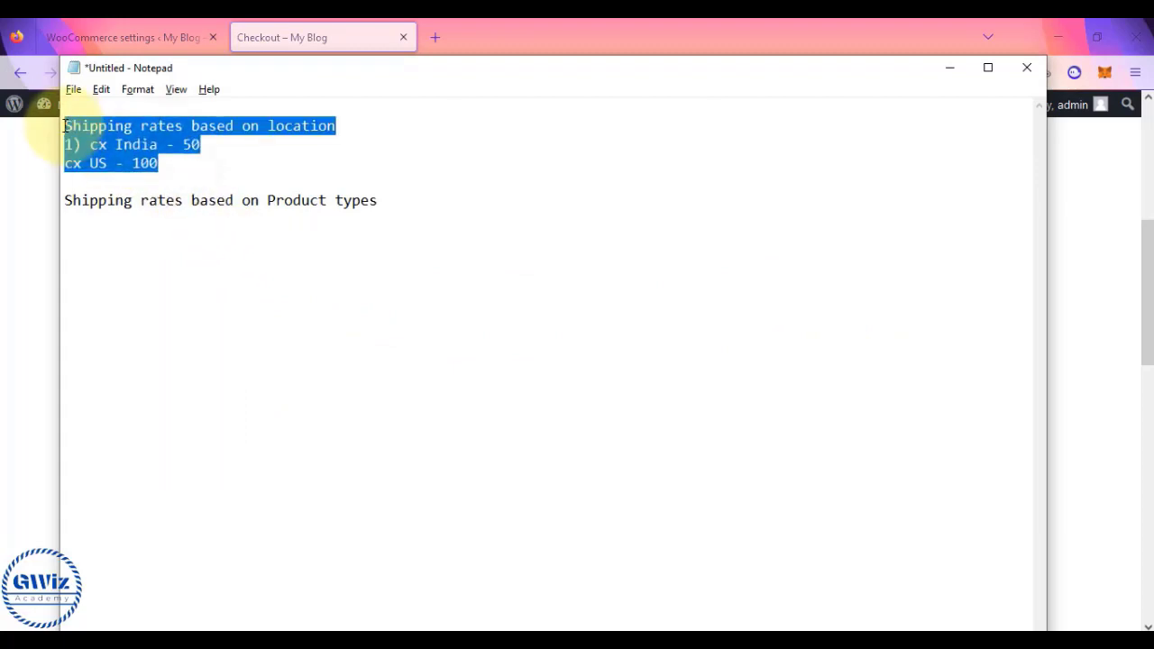
left_click(63, 127)
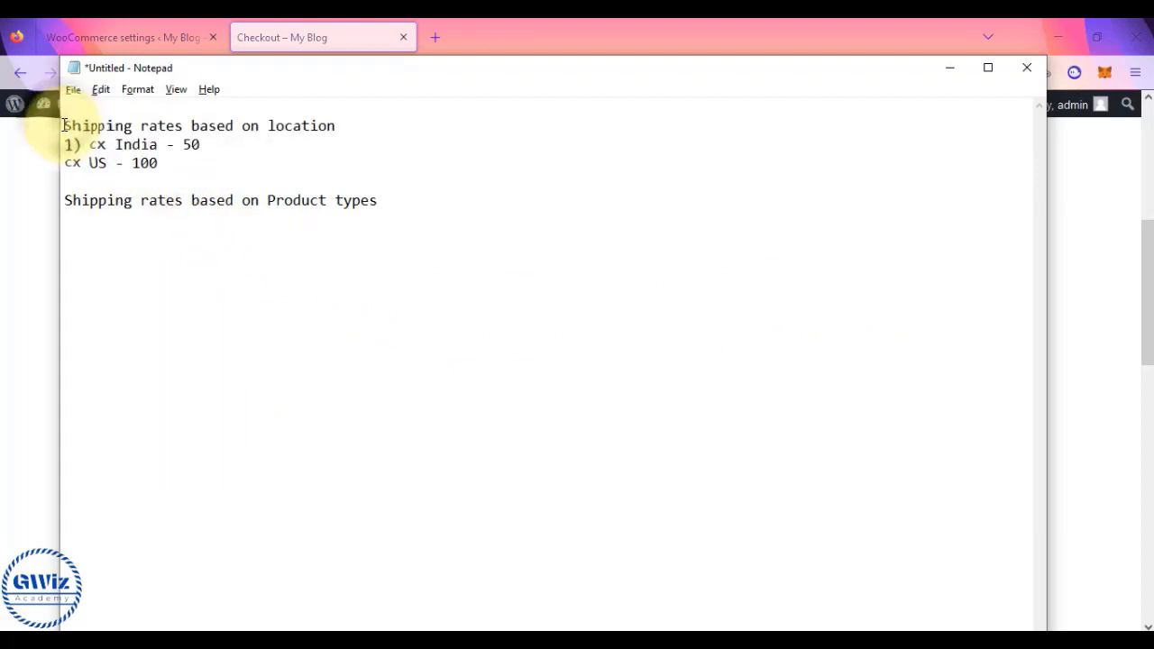
left_click_drag(63, 127, 194, 161)
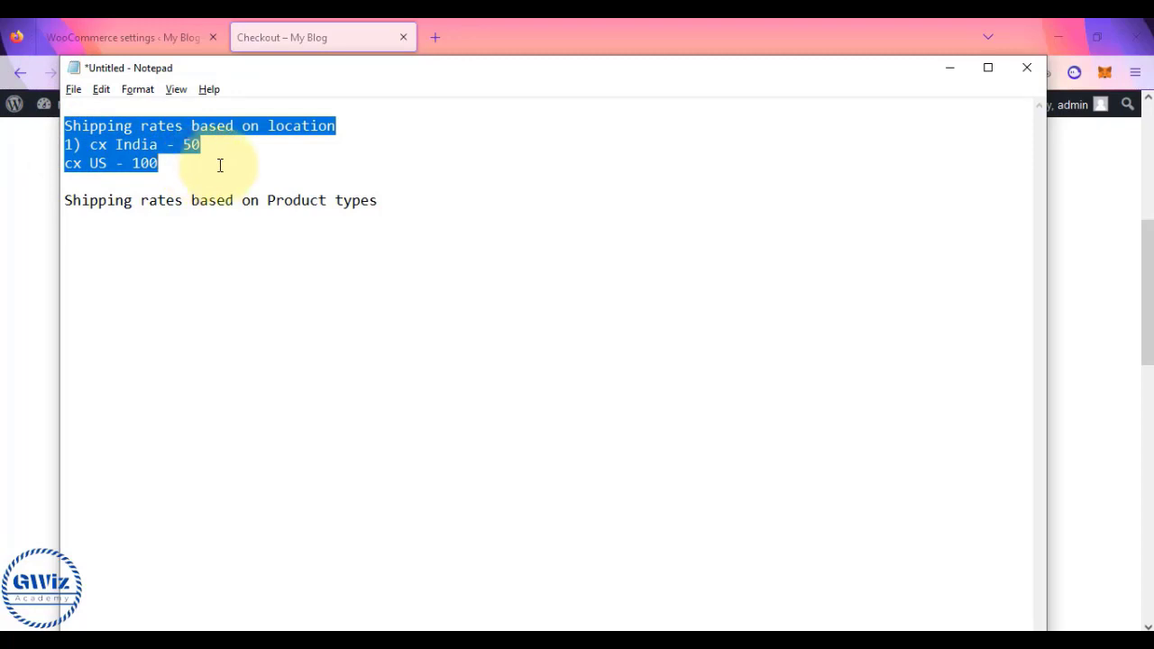
left_click(380, 200)
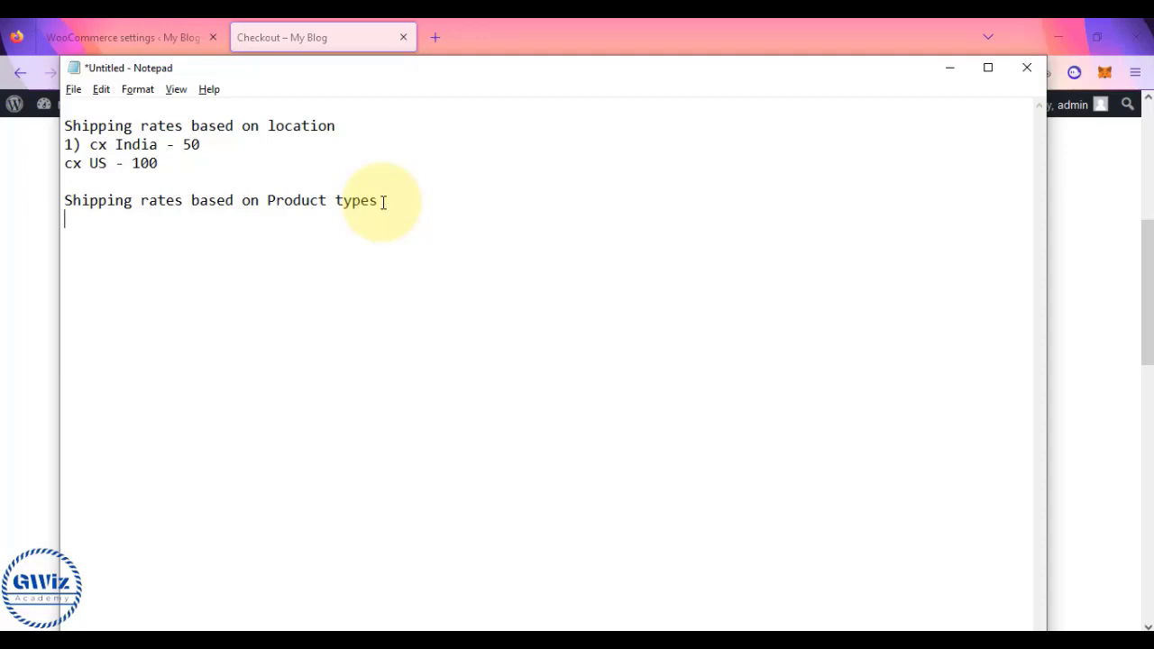
key("Up")
key("Up")
type("2)")
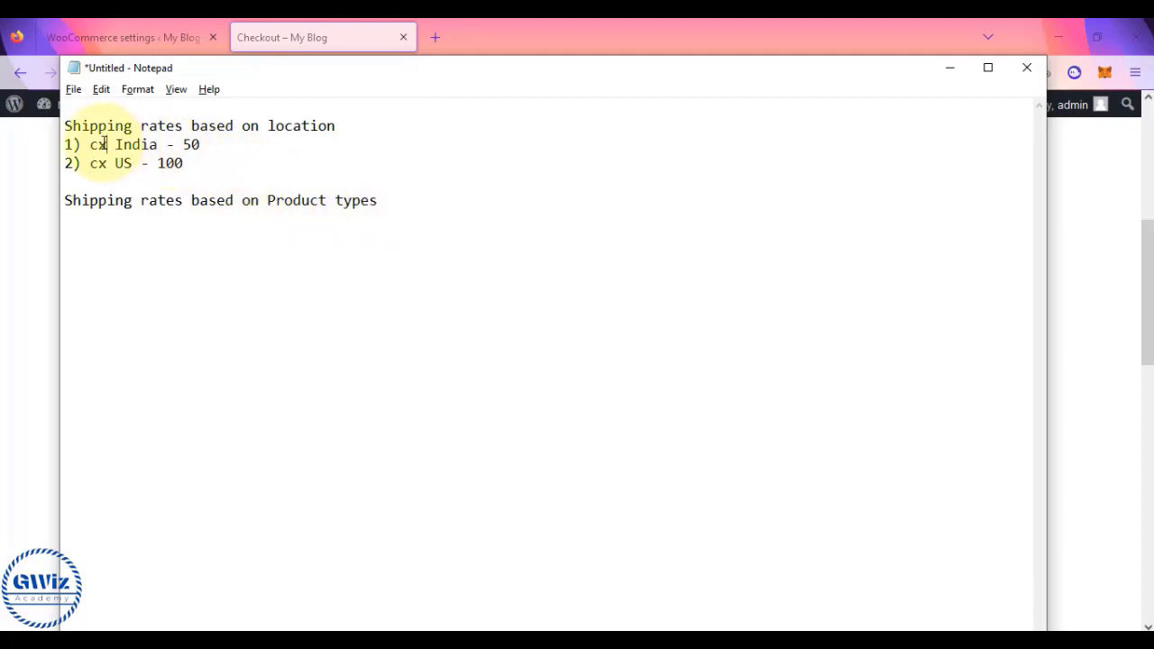
- Add '1_pen' and '1_sofa' lines under the 'Shipping rates based on Product types' heading
left_click_drag(114, 145, 214, 164)
left_click(214, 164)
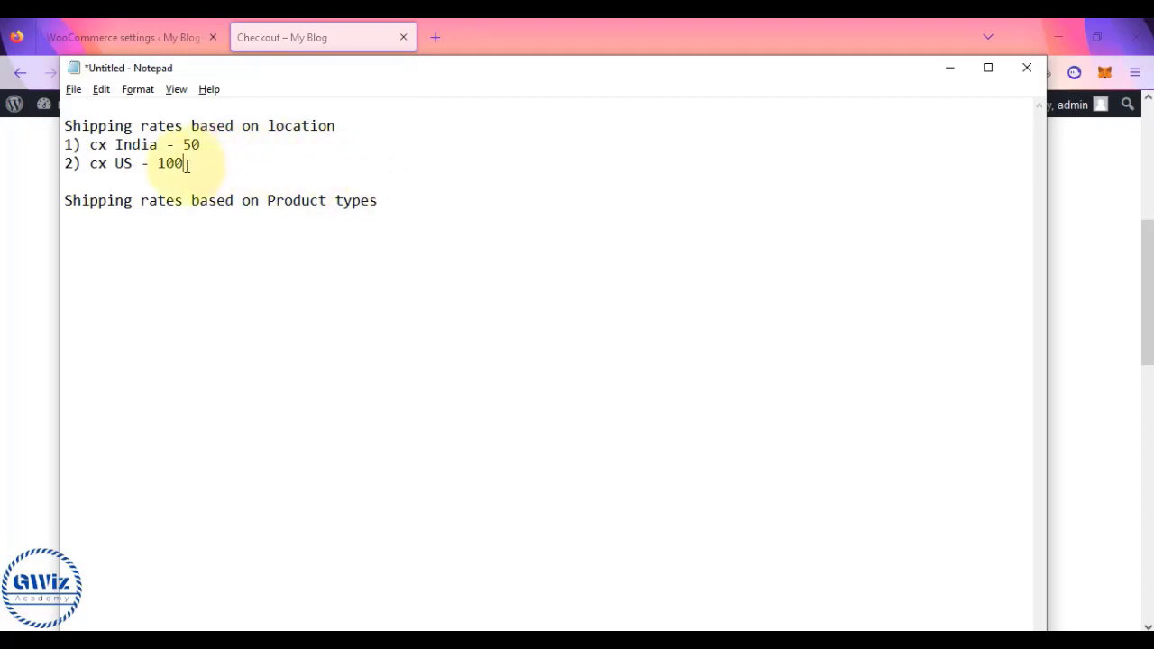
left_click_drag(186, 163, 57, 122)
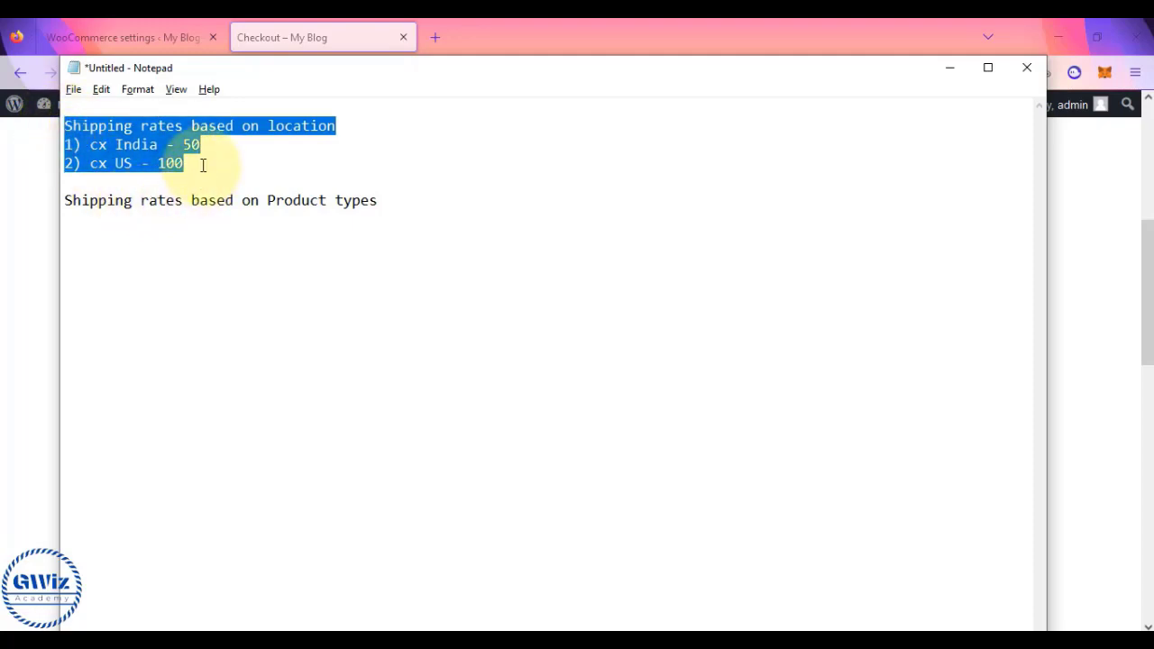
left_click(381, 200)
key("Return")
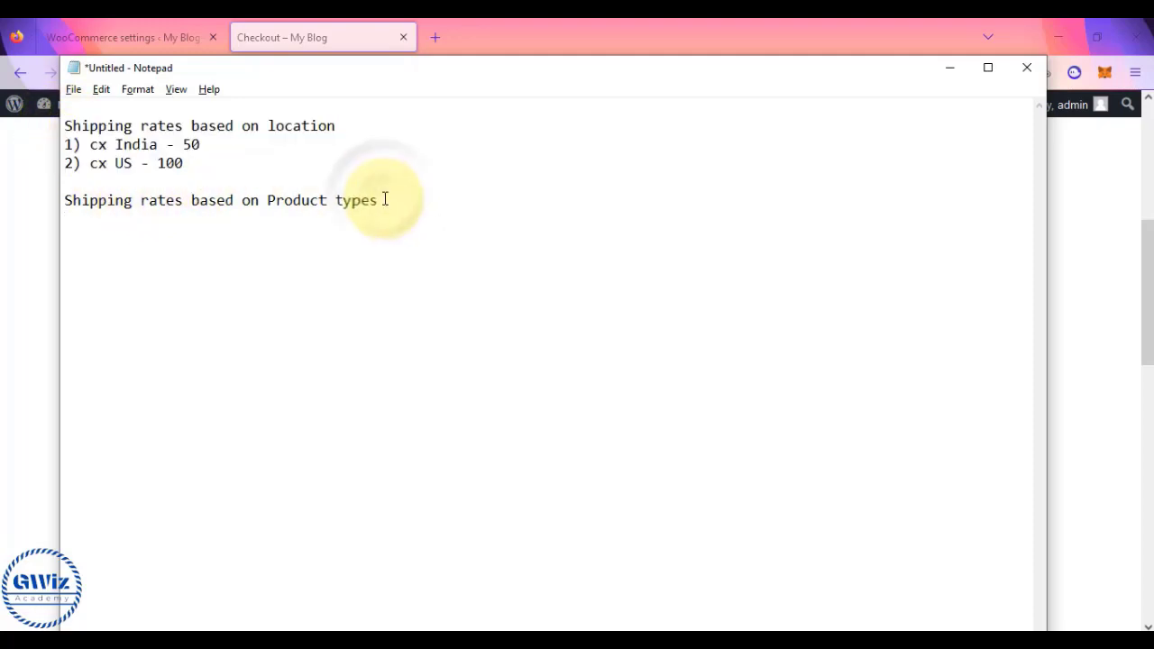
key("Return")
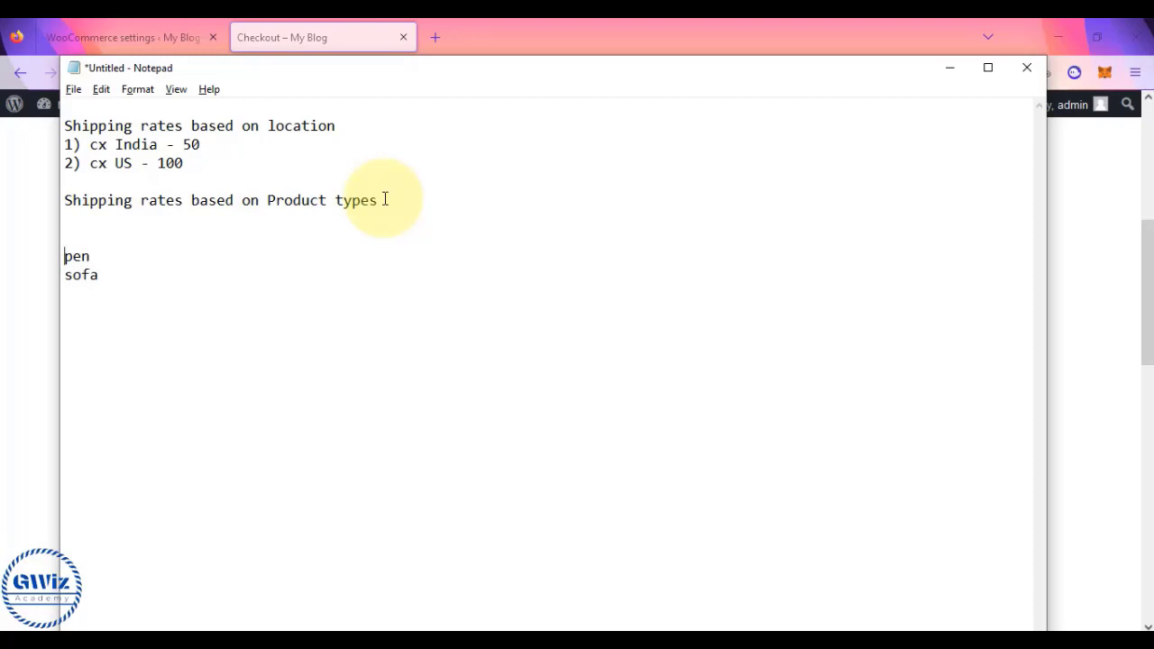
type("_")
key("Down")
type("1_")
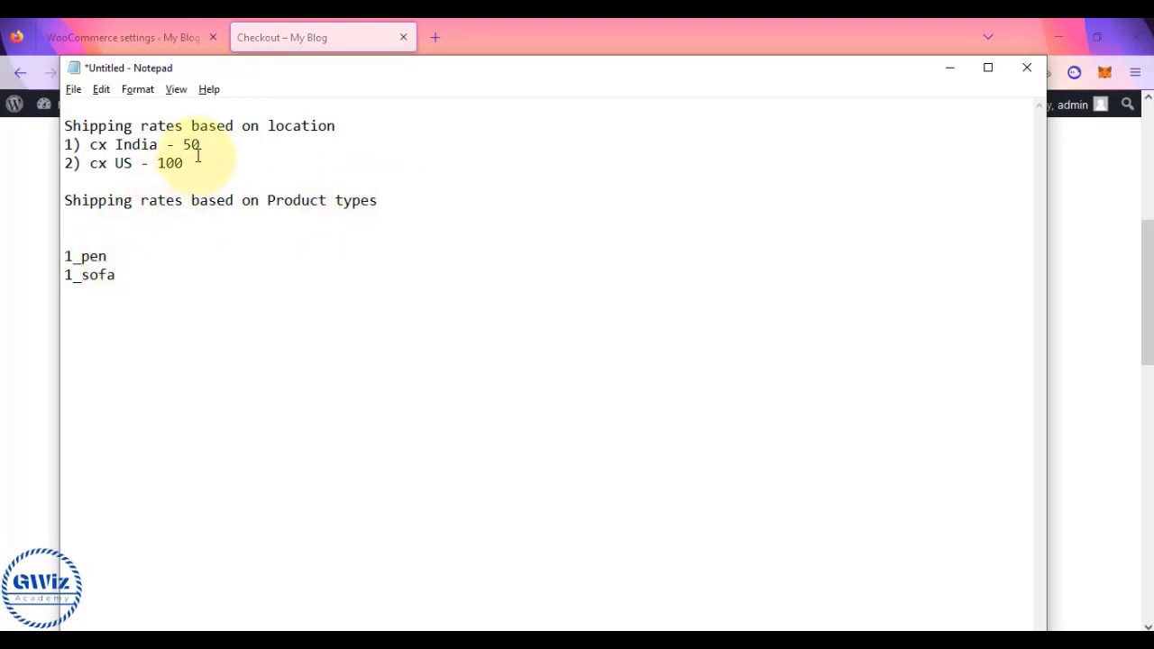
- Review the '1) cx India - 50' line and the 1_pen and 1_sofa entries
left_click_drag(201, 145, 76, 144)
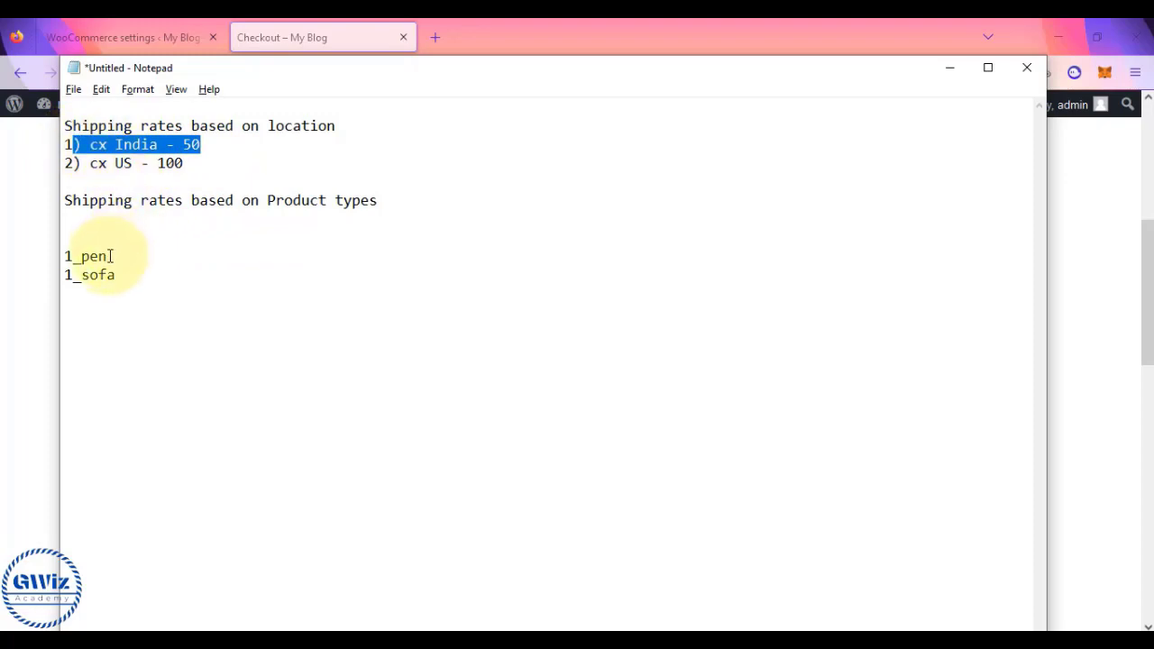
left_click_drag(110, 257, 61, 256)
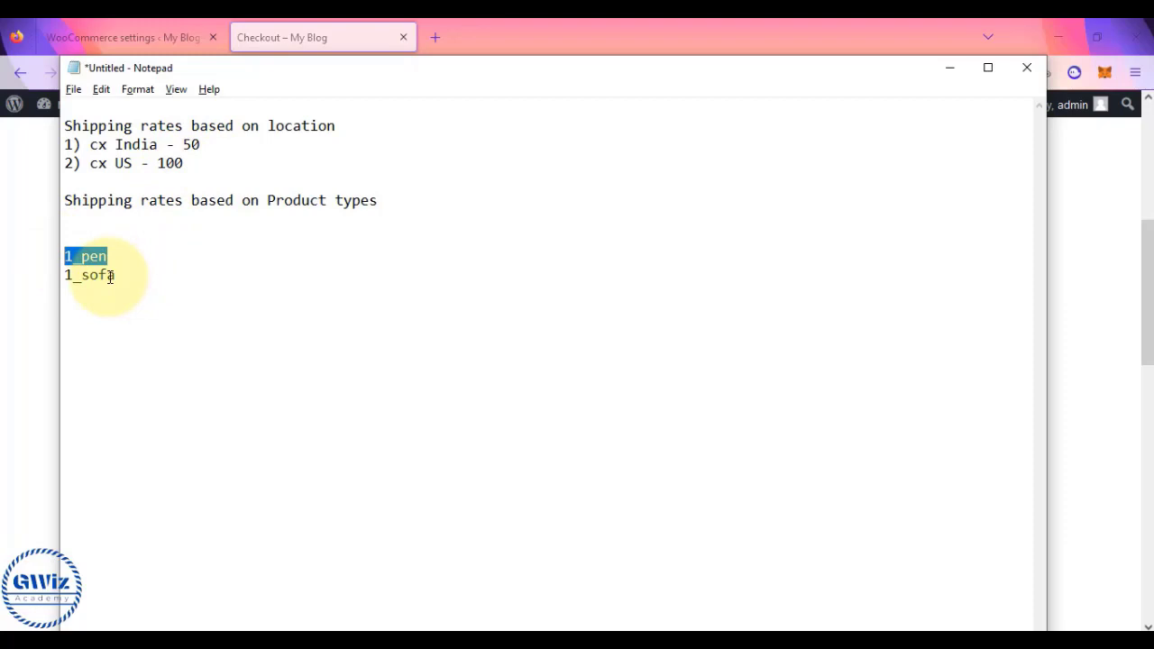
left_click_drag(118, 275, 63, 275)
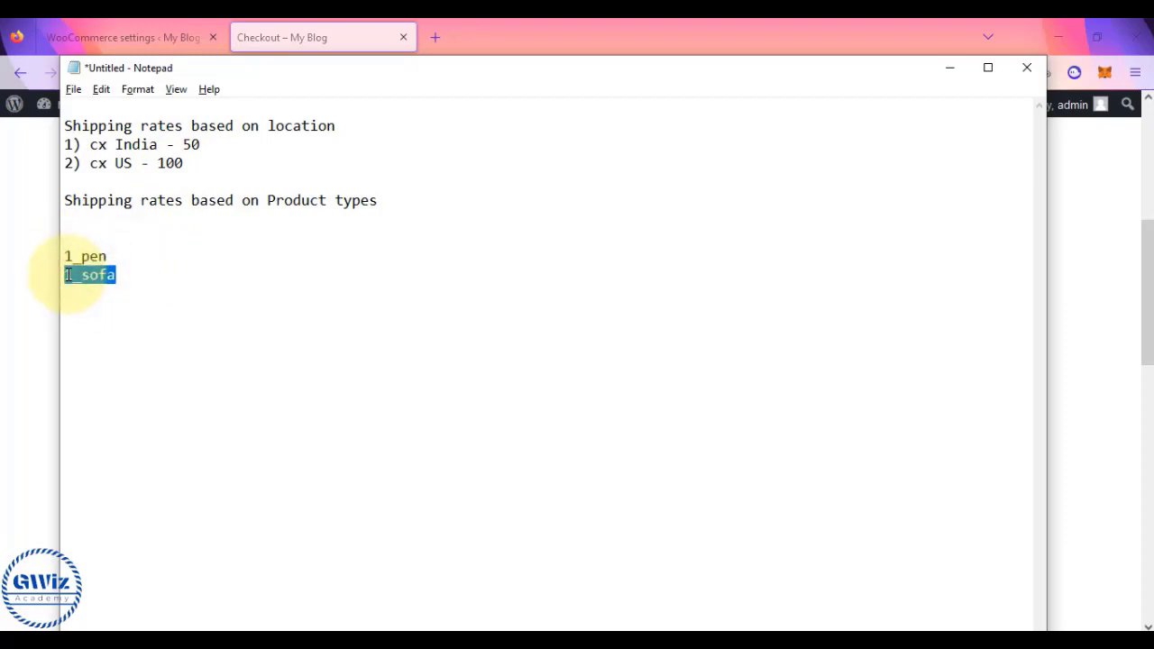
left_click_drag(202, 140, 64, 135)
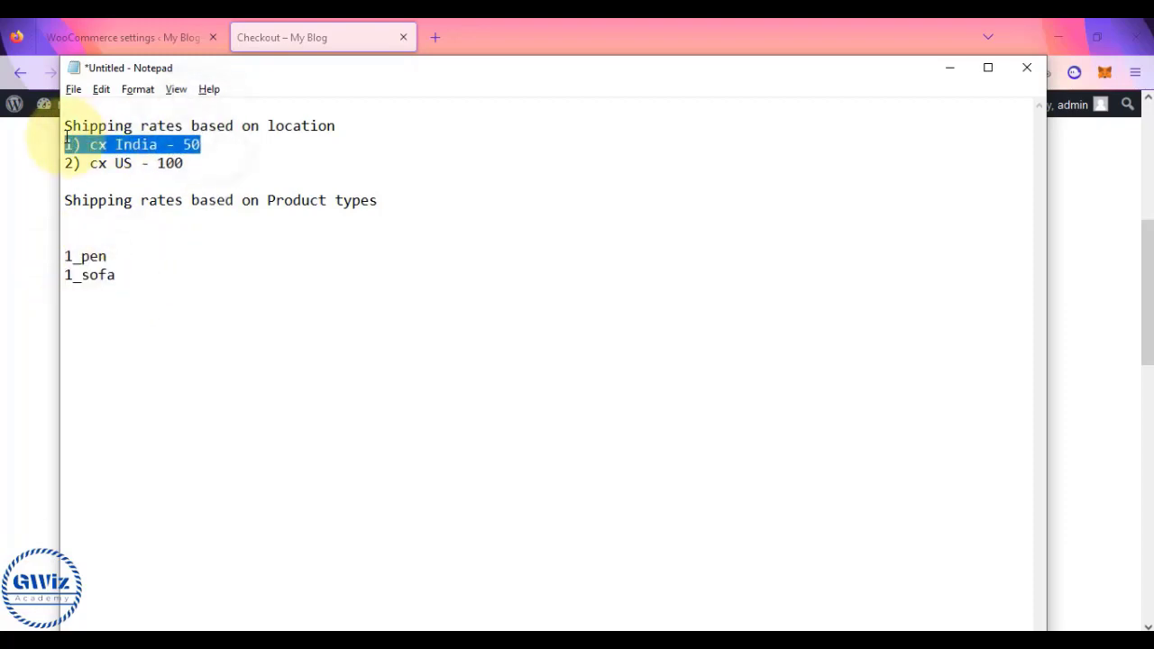
left_click_drag(118, 276, 64, 256)
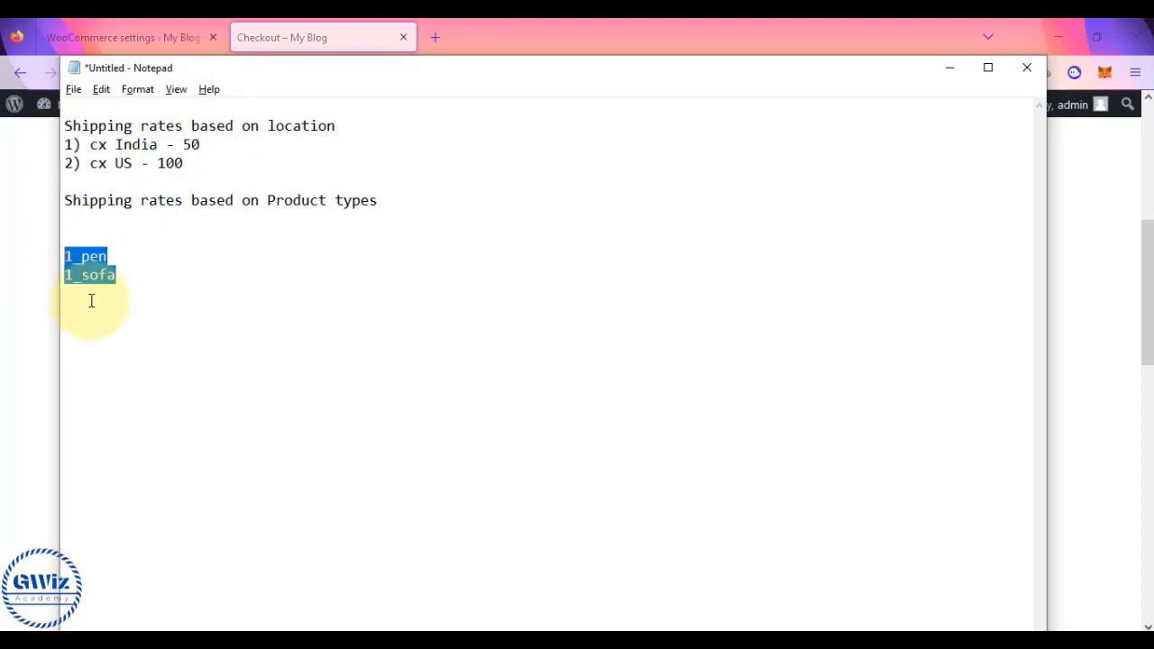
- Append dimension notes and a dash to the 1_sofa line
left_click(123, 277)
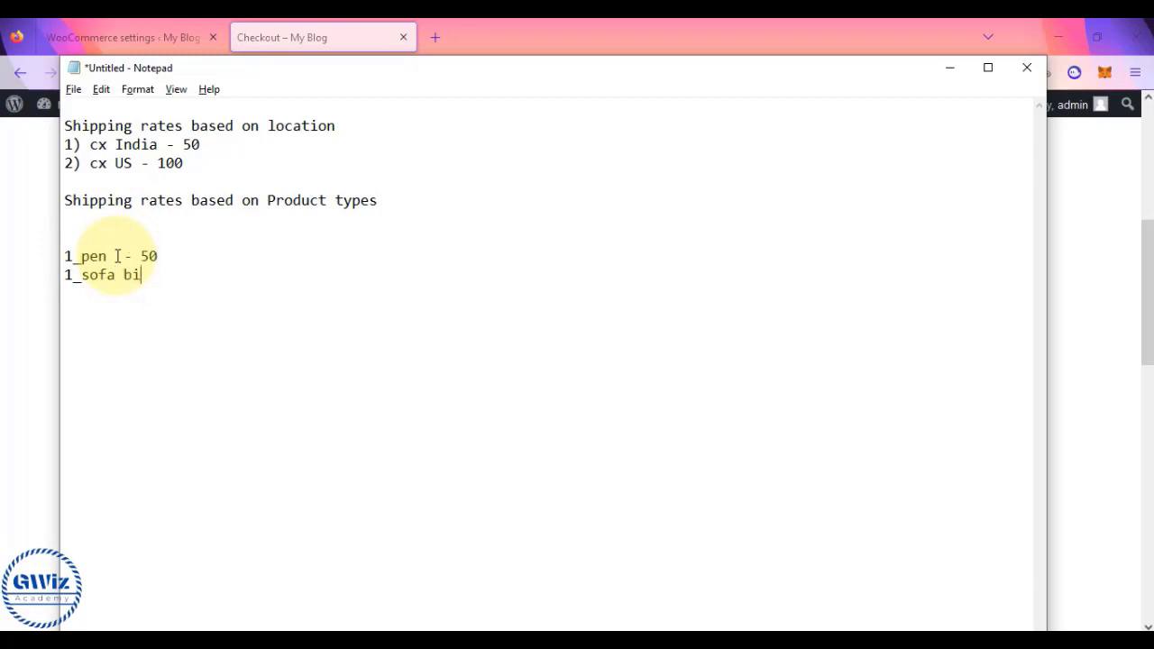
key("BackSpace")
type("r dimentio")
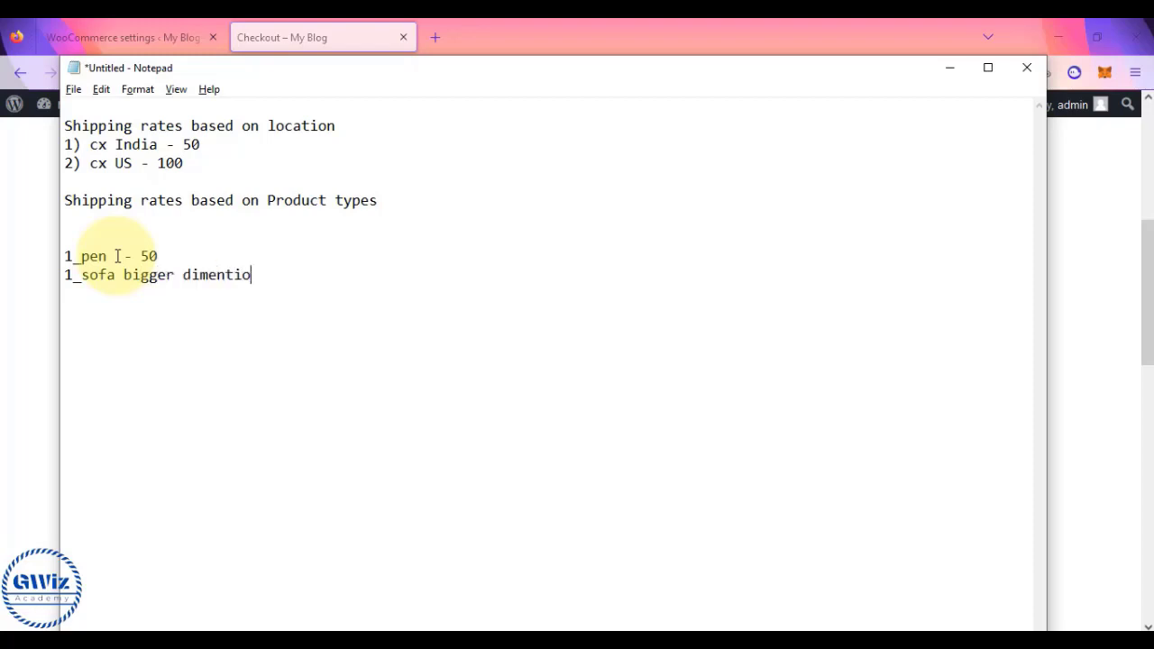
key("BackSpace")
key("BackSpace")
key("BackSpace")
type("sion and weight  -")
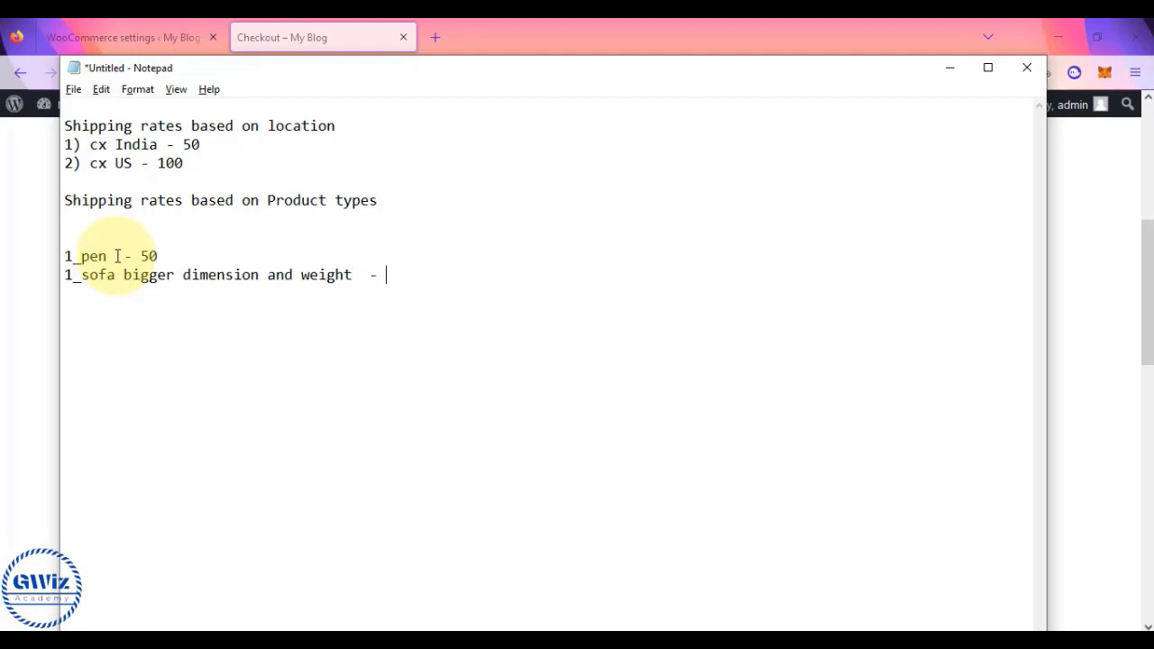
left_click(115, 275)
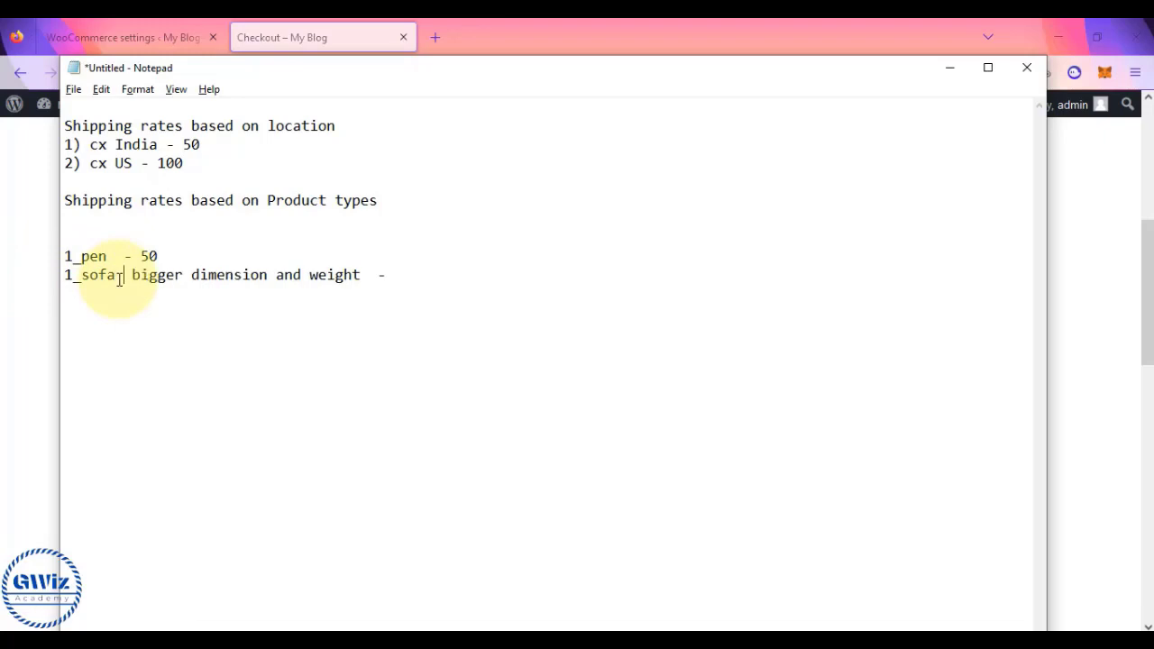
type("-")
left_click(420, 278)
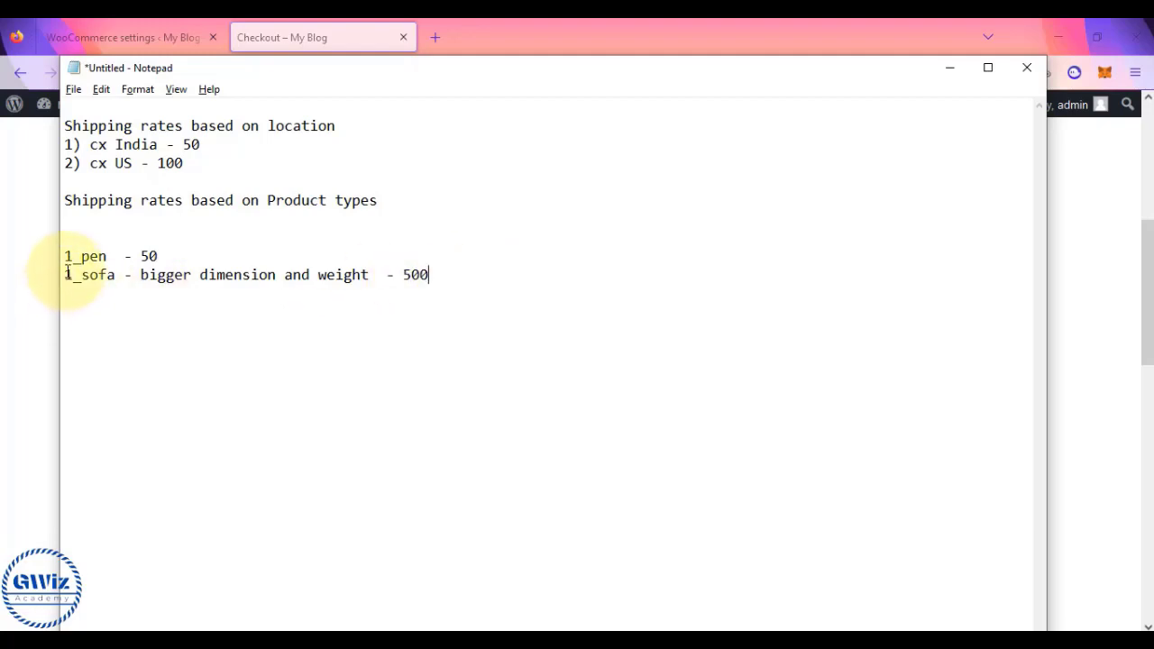
left_click_drag(65, 275, 114, 274)
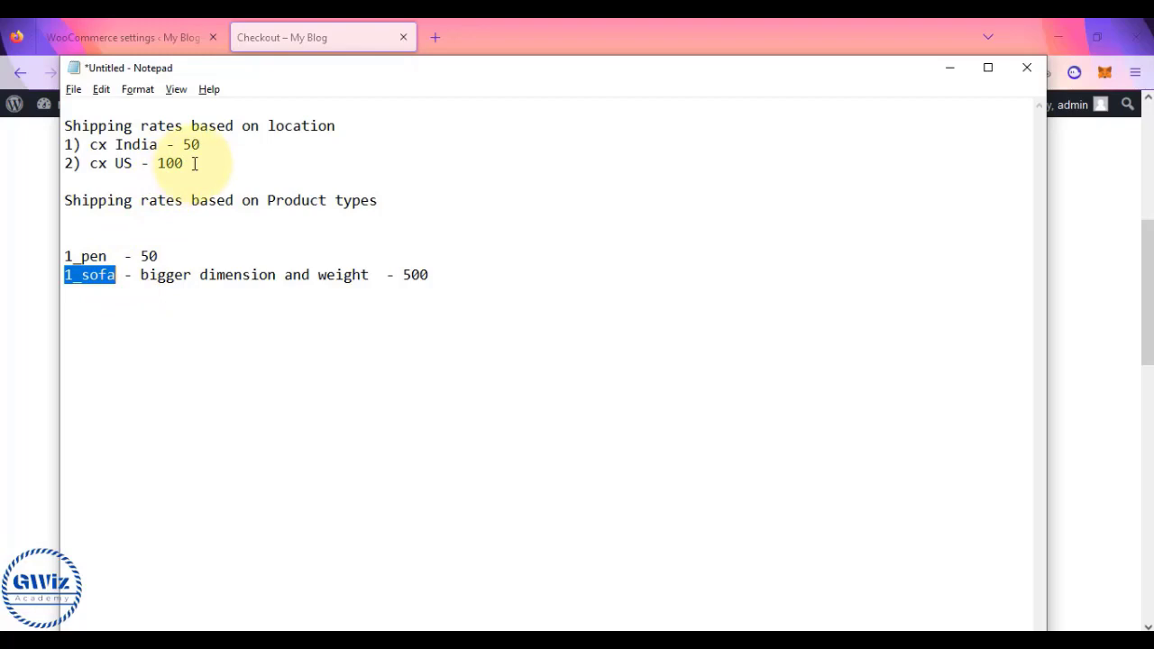
left_click_drag(184, 163, 63, 127)
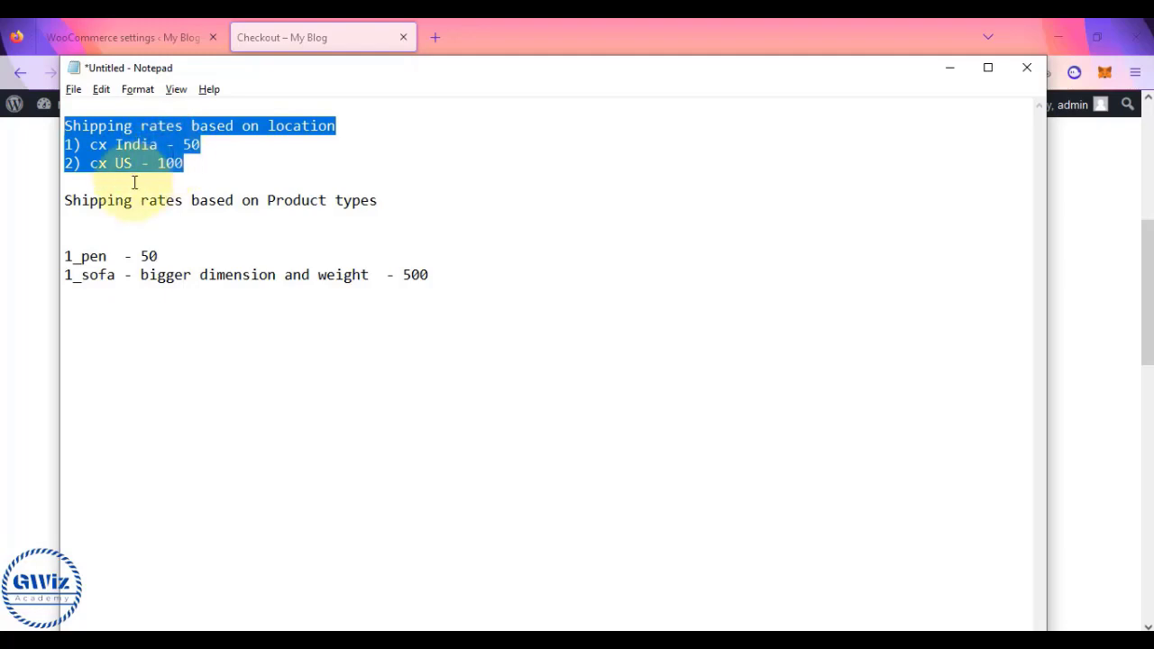
left_click_drag(67, 247, 403, 297)
- Delete the blank lines and the 1_pen and 1_sofa lines beneath the Product types heading
left_click(75, 224)
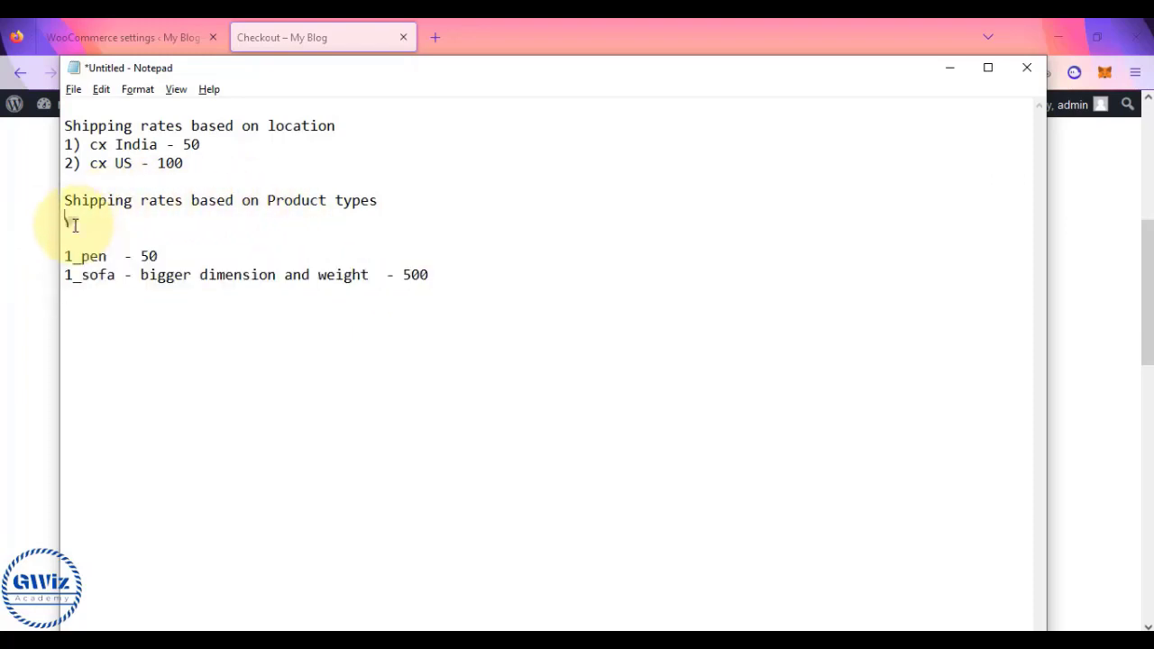
key("Delete")
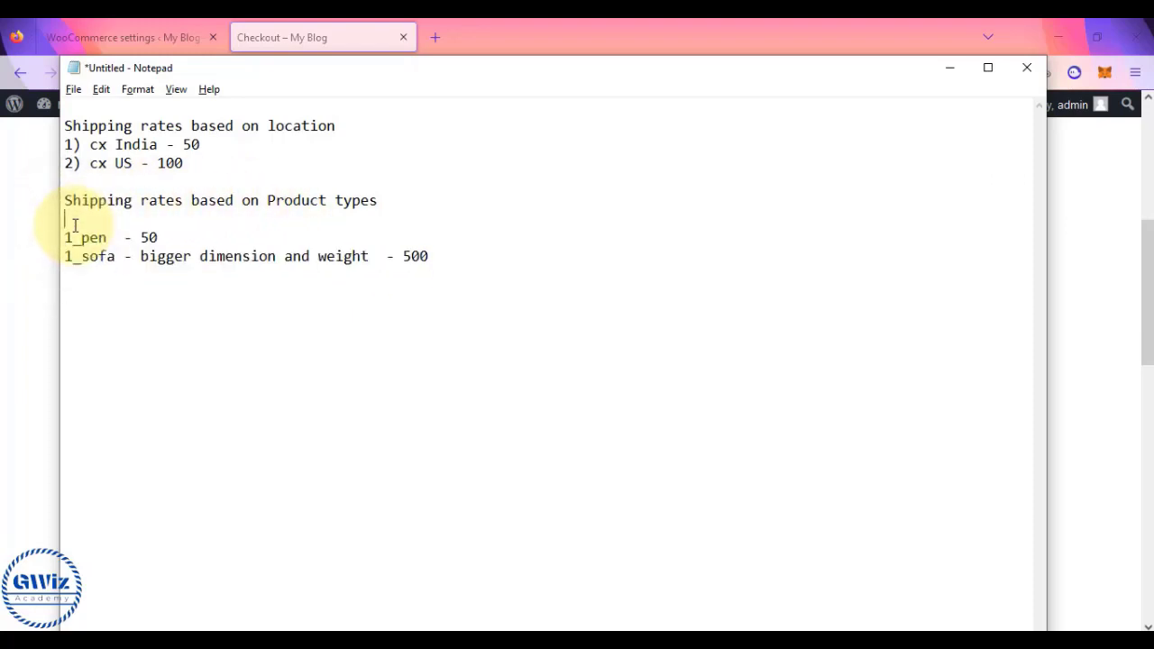
key("BackSpace")
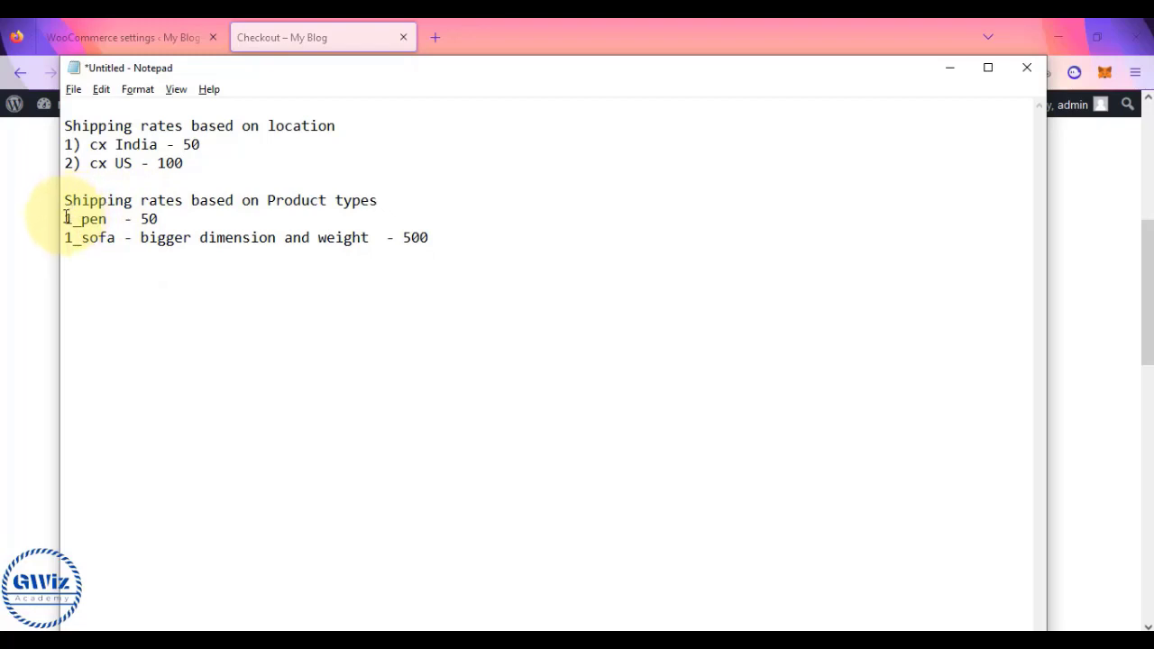
left_click_drag(64, 219, 473, 234)
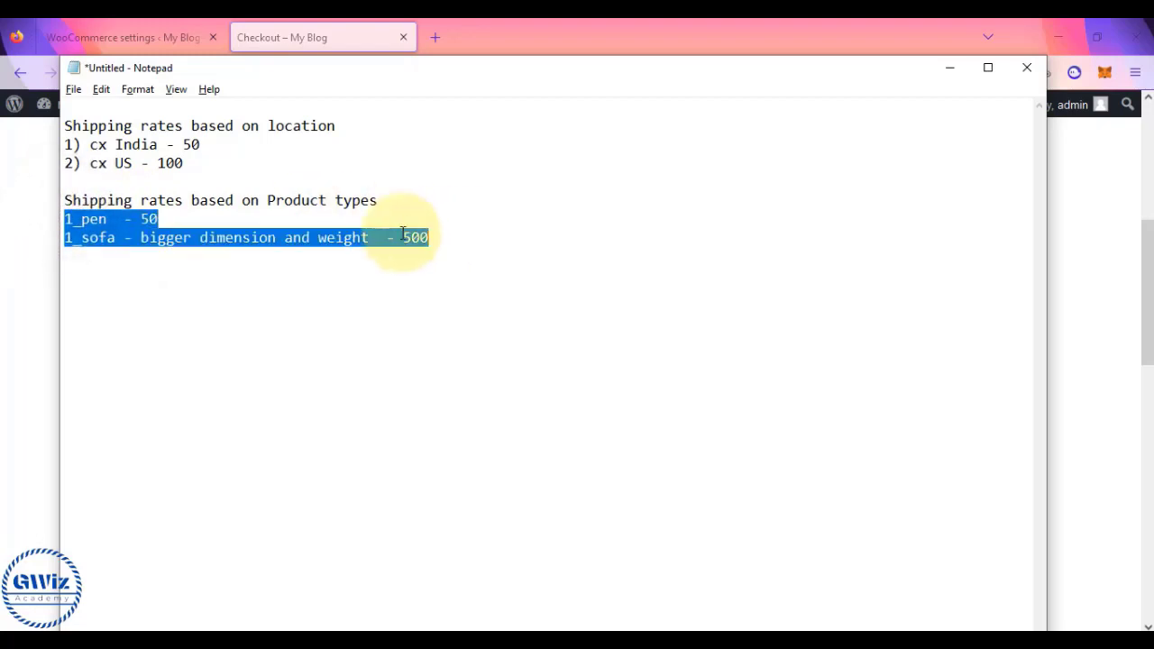
left_click(170, 224)
key("BackSpace")
left_click_drag(171, 224, 528, 238)
key("BackSpace")
key("BackSpace")
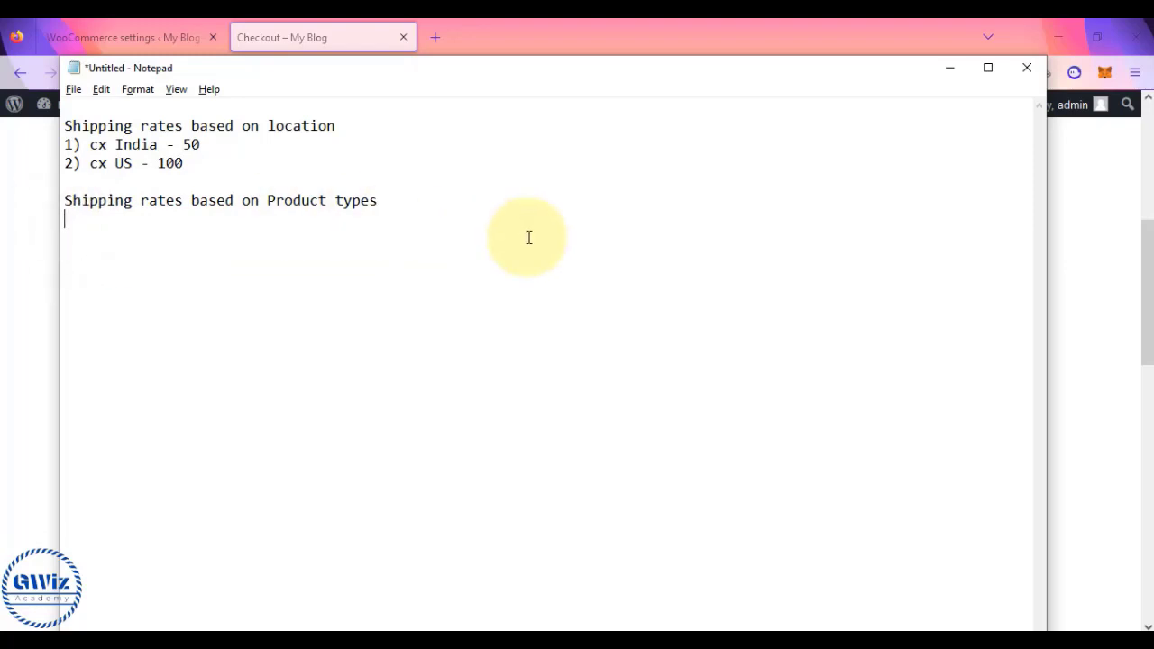
- Type the class rates 'class 1) light weight - 60' and '2) heavy weight - 500'
type("class ")
type("1) ligh")
type("t weight")
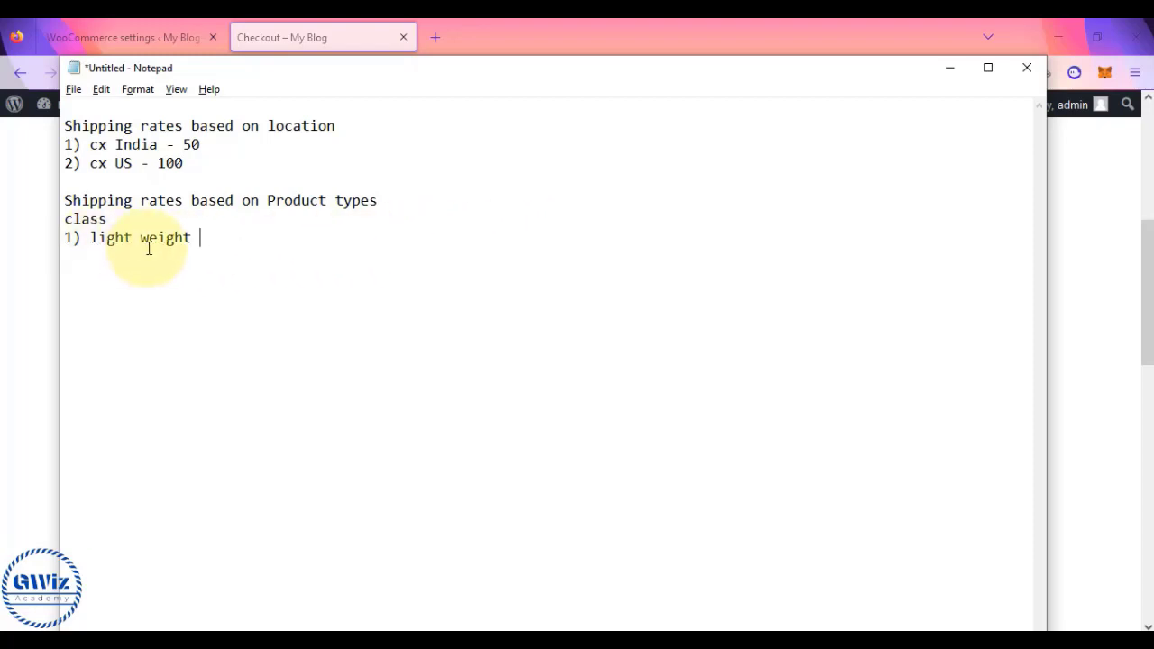
key("Return")
type("60 ")
type("2")
type(") heavy weight ")
type("- 5")
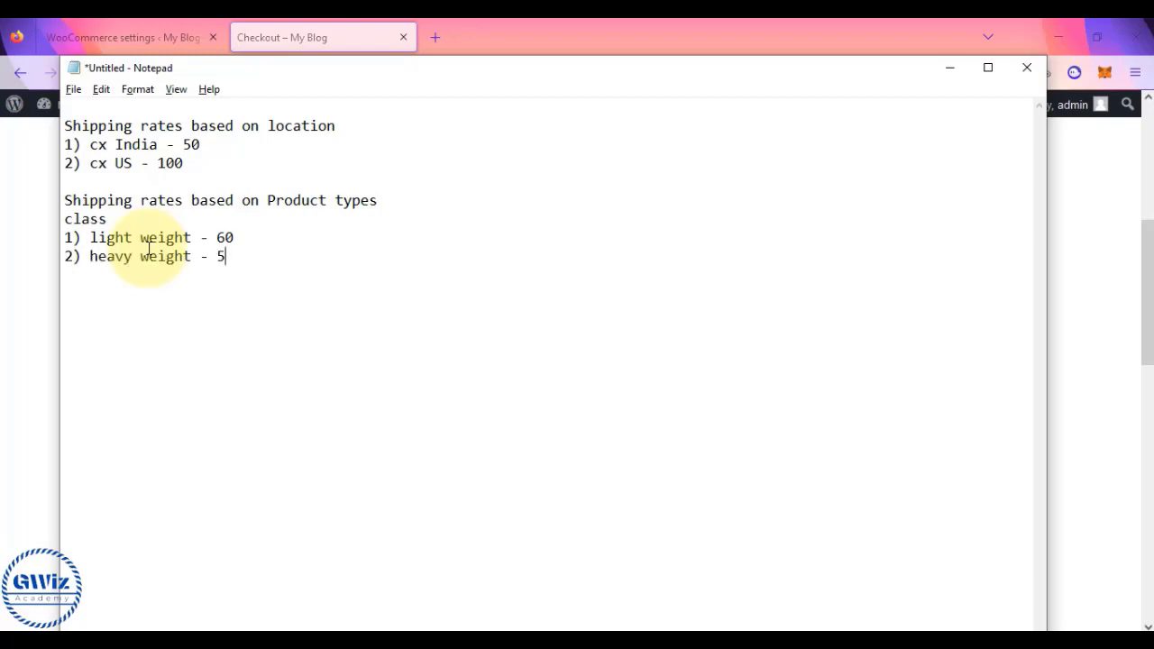
type("00")
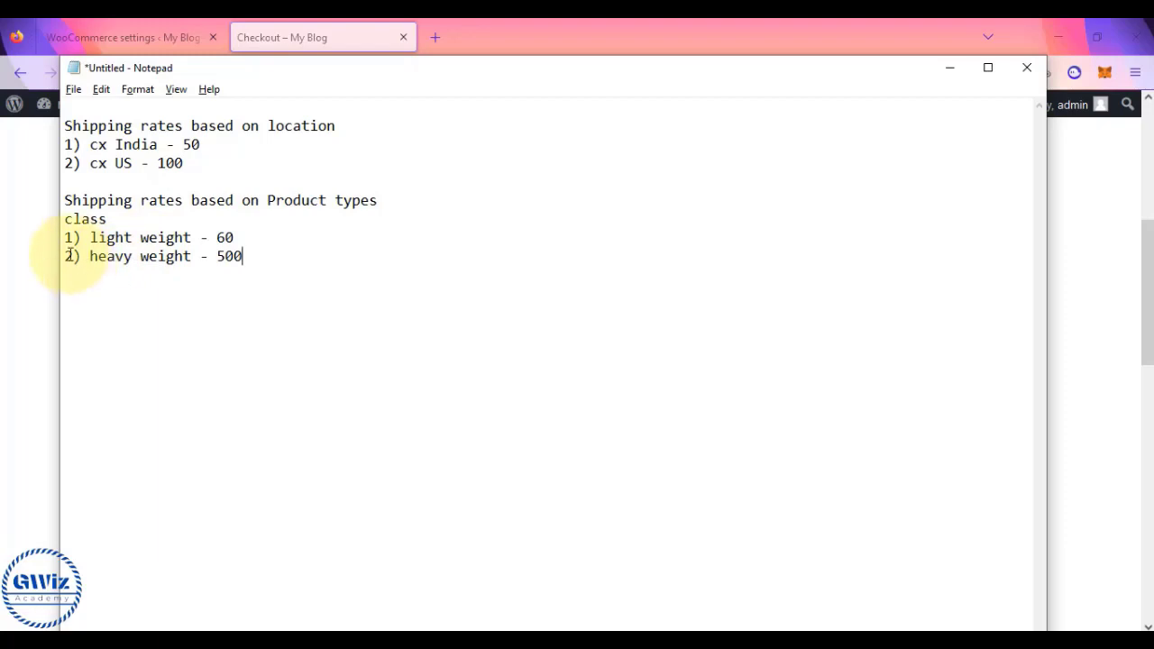
mouse_move(66, 237)
left_mouse_down()
mouse_move(232, 252)
mouse_move(247, 242)
mouse_move(245, 256)
mouse_move(59, 255)
left_mouse_up()
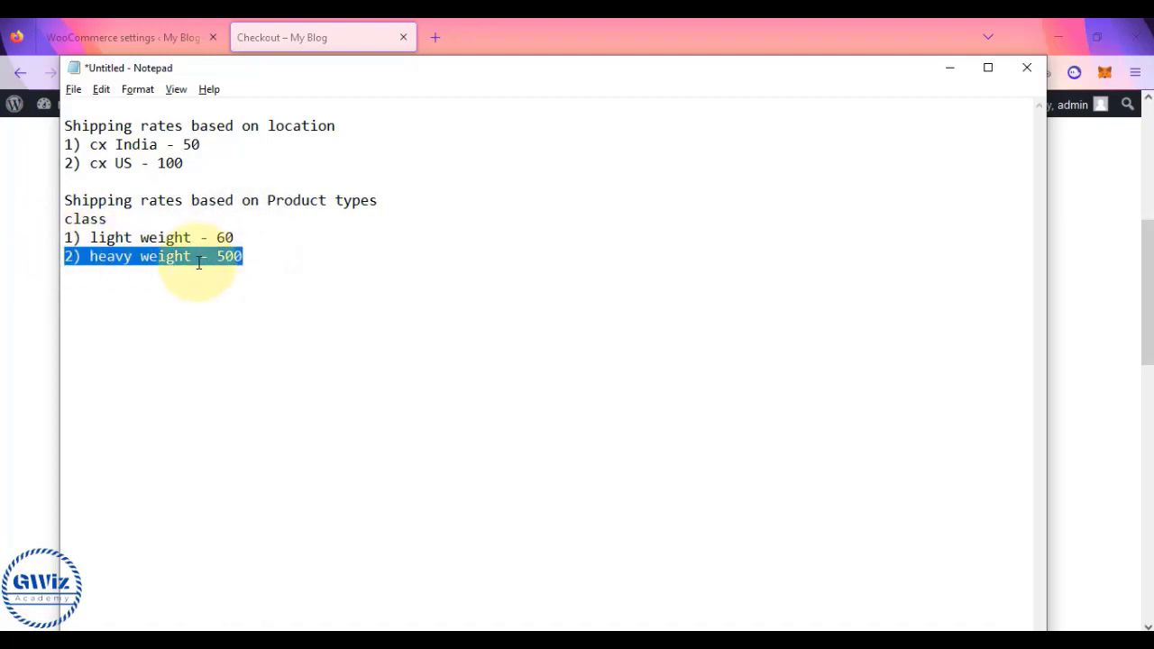
left_click(236, 238)
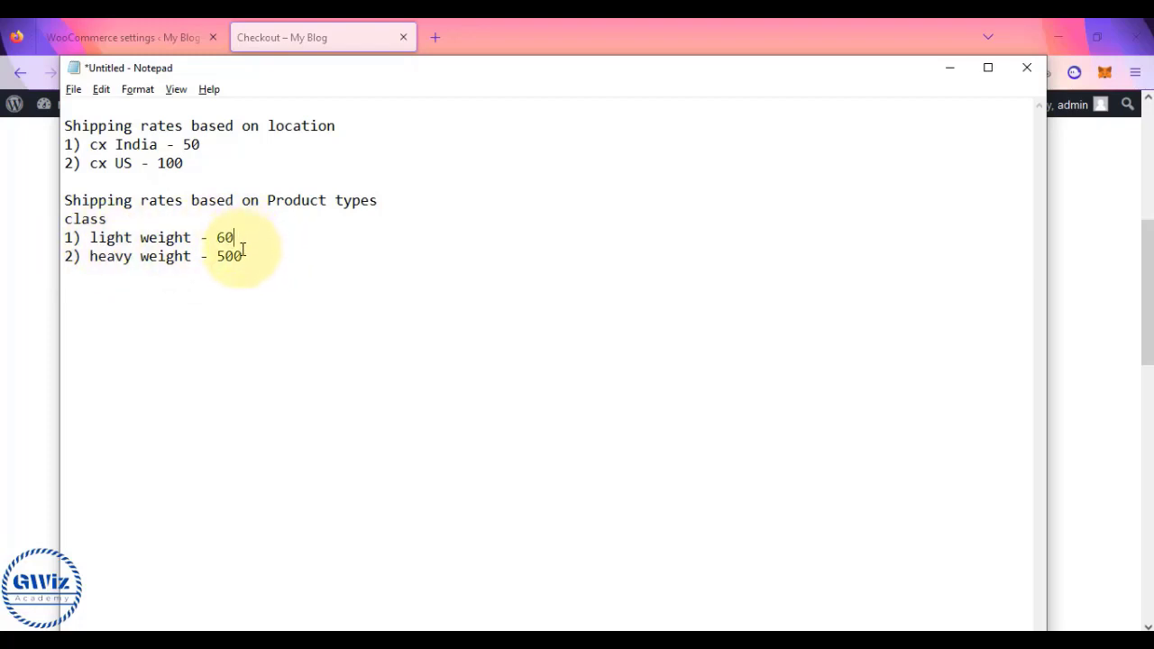
left_click_drag(242, 256, 77, 256)
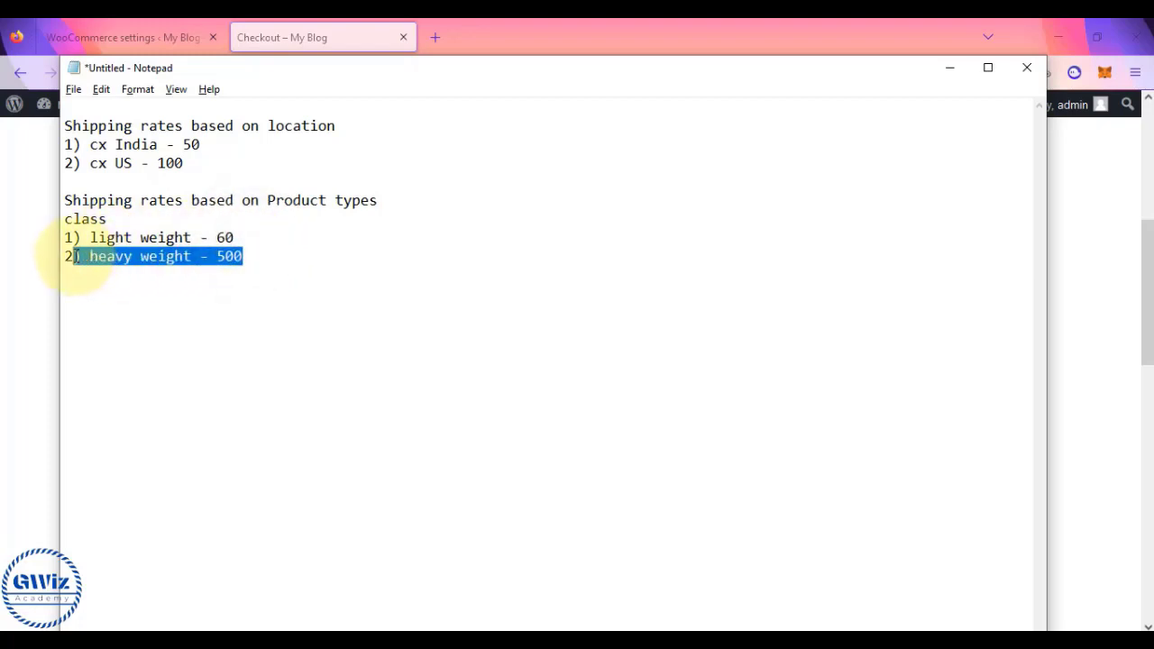
left_click(258, 256)
- Add 'assign products to each class you created' and number the lines '#1-create a class' and '#2-'
key("Return")
key("Return")
type("assign")
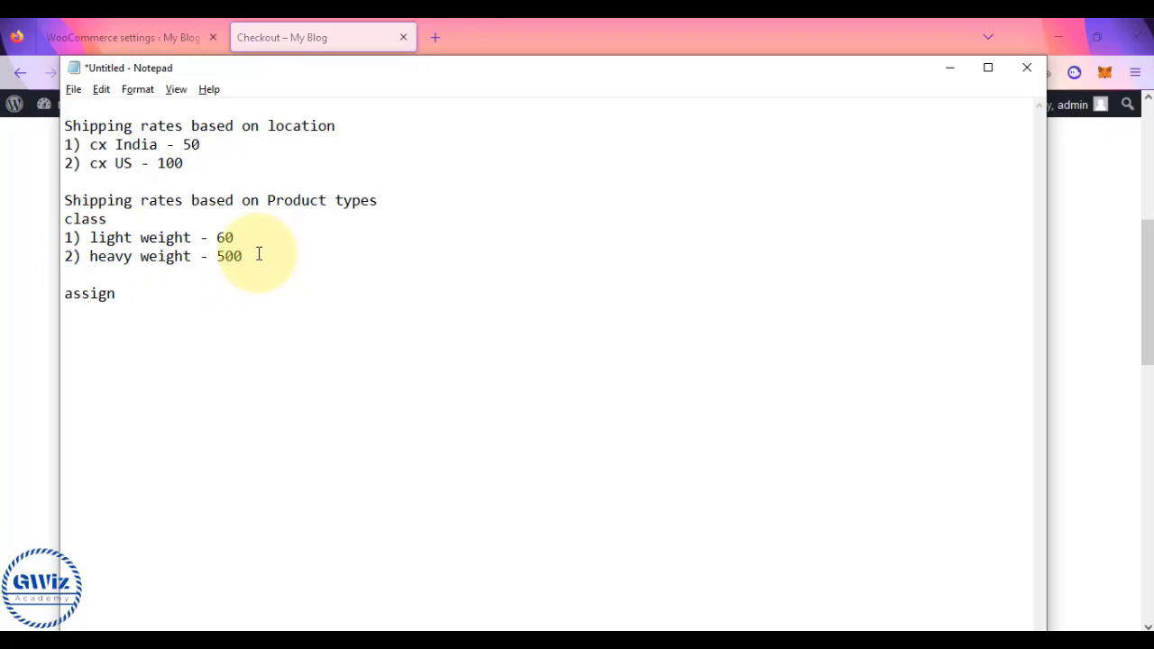
type(" products to ")
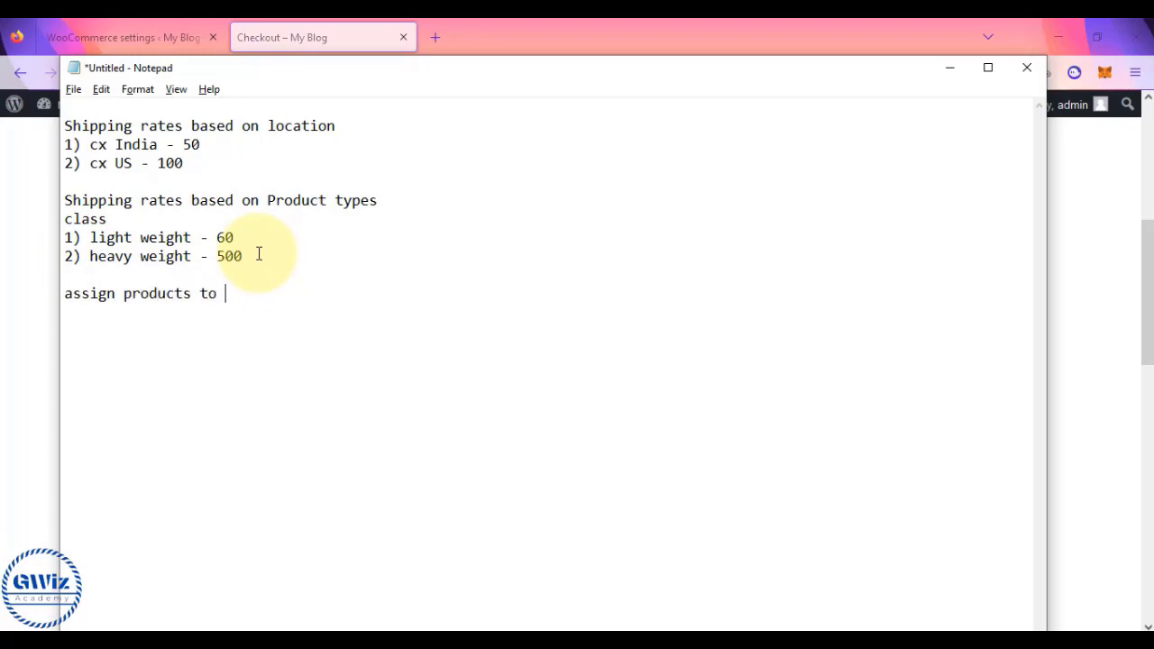
type("each class you created")
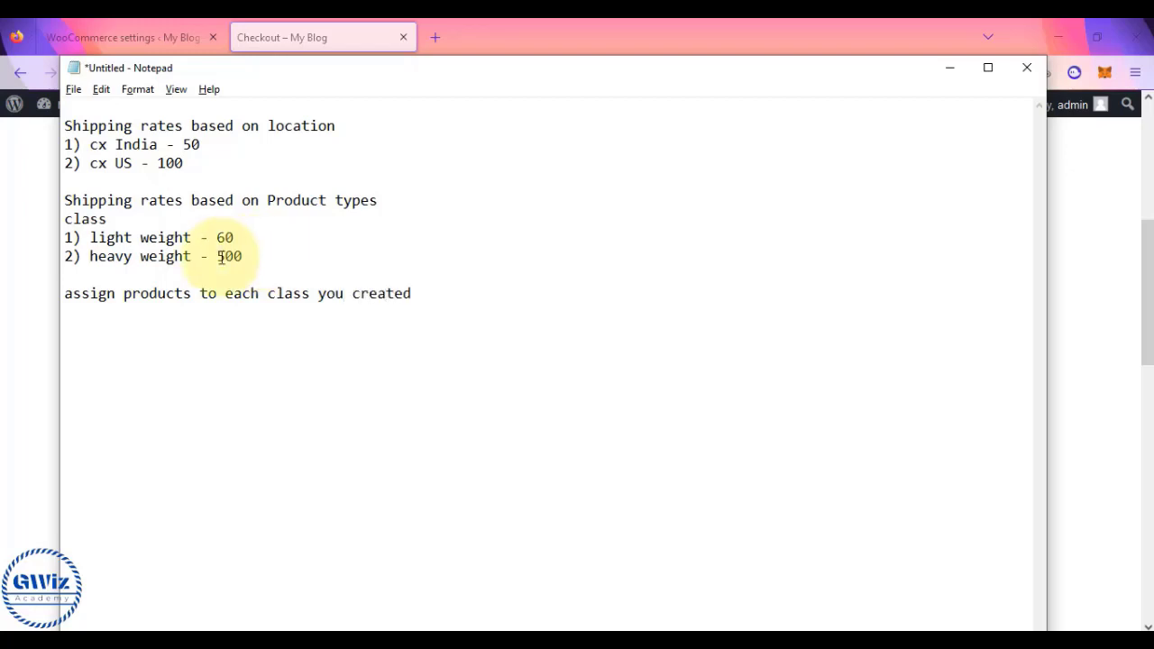
left_click(66, 221)
type("create a")
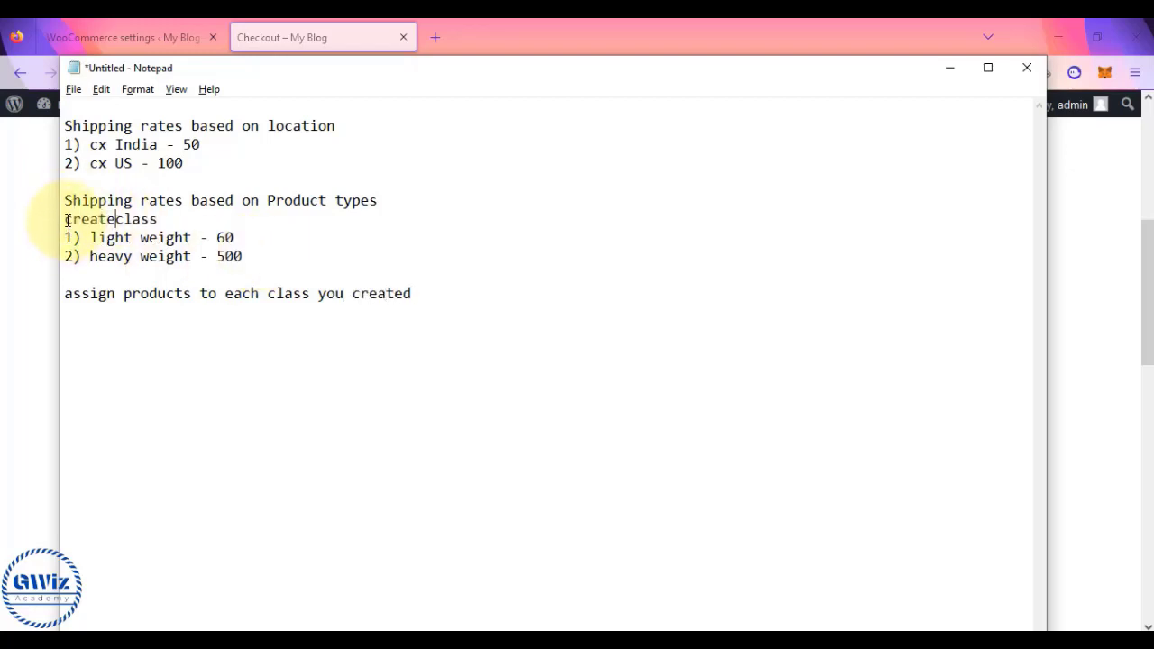
left_click(67, 221)
type("#1")
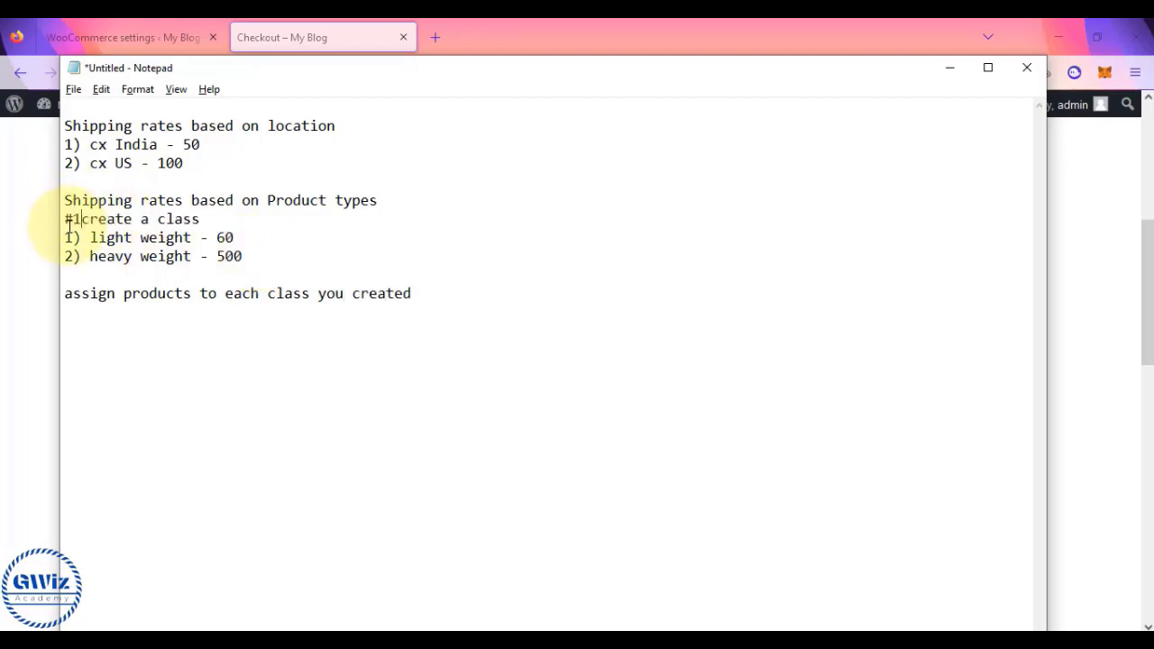
type("-")
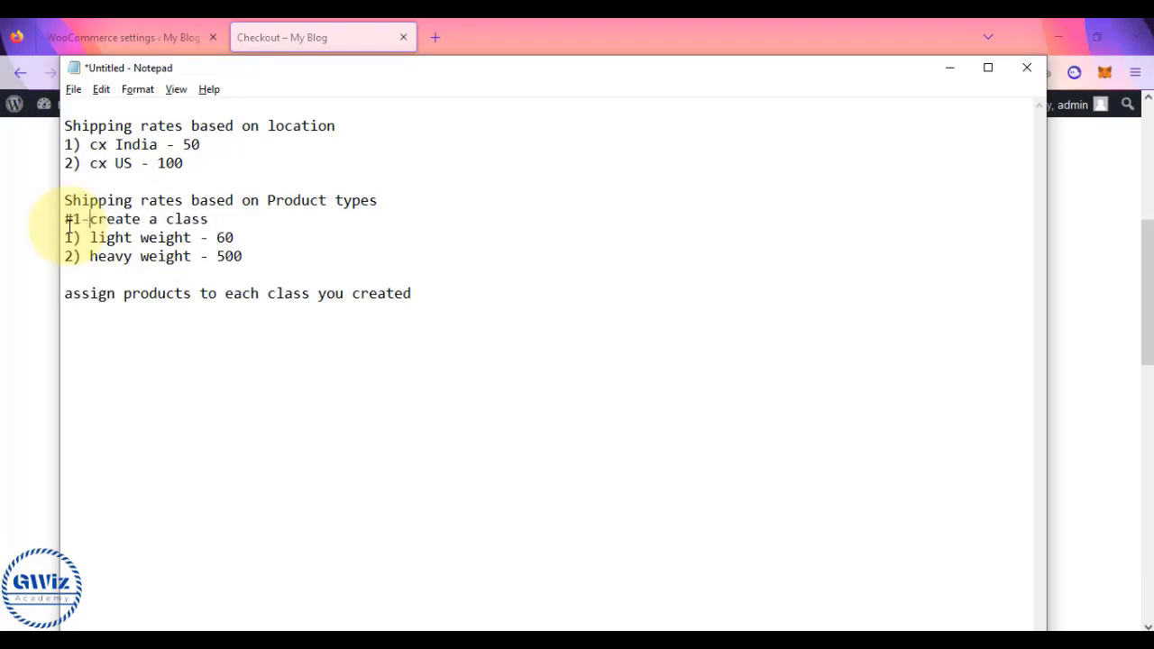
left_click(65, 296)
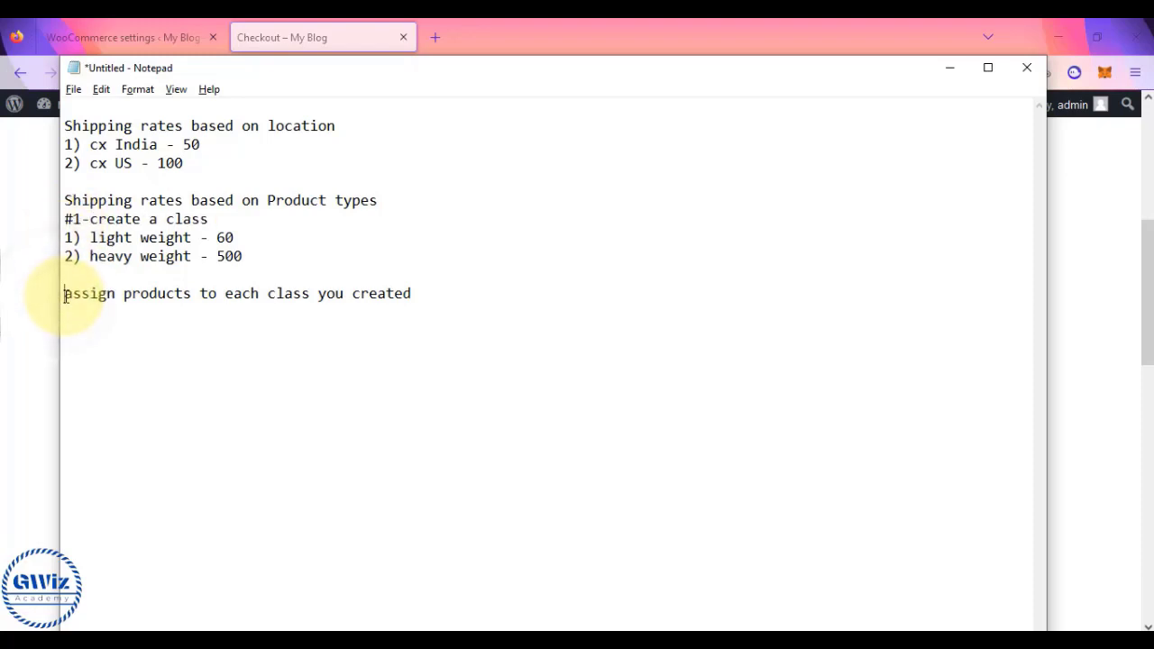
type("#2-")
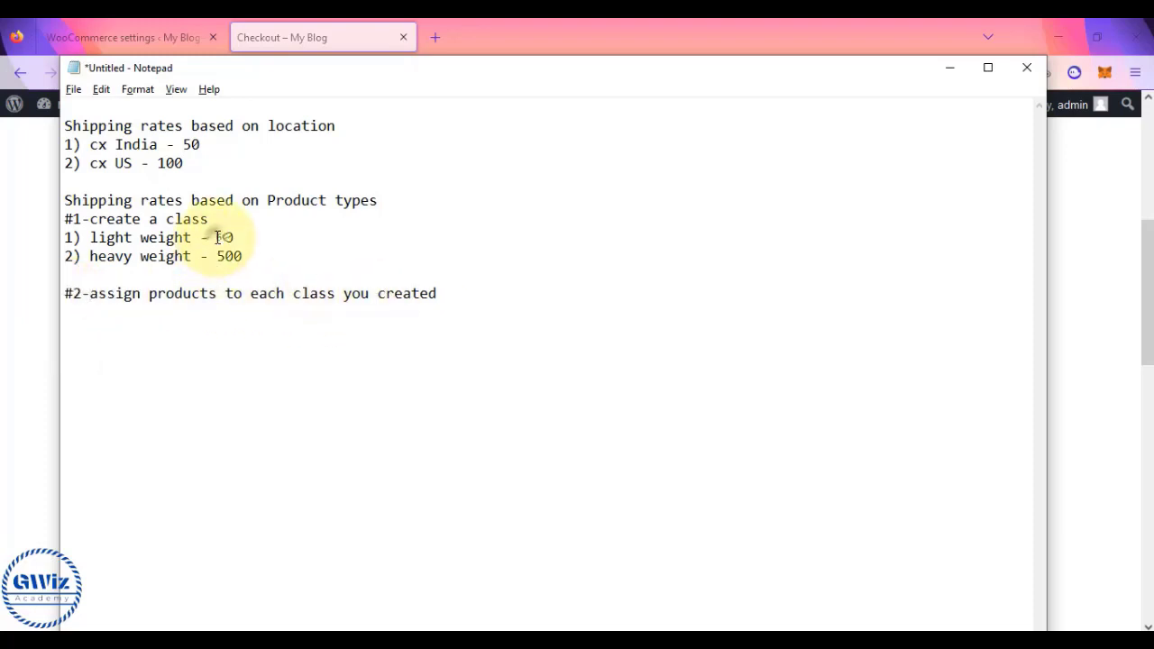
- Review the two numbered steps, then return to the checkout page
left_click_drag(218, 237, 257, 258)
left_click(248, 256)
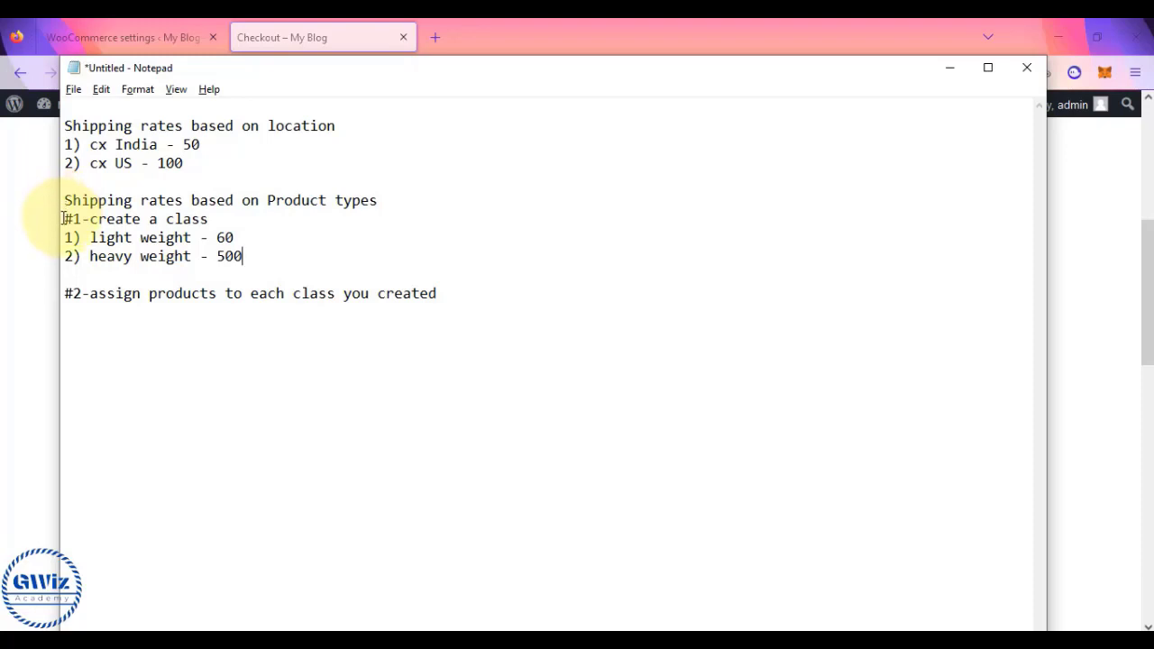
left_click_drag(64, 219, 444, 313)
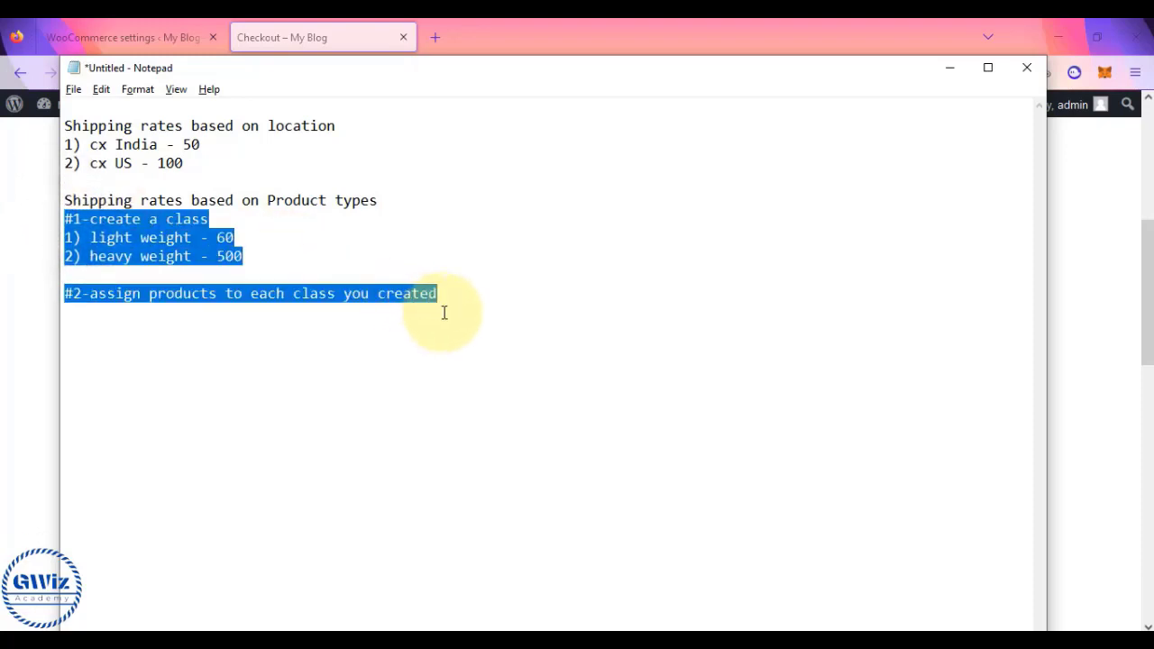
left_click(109, 238)
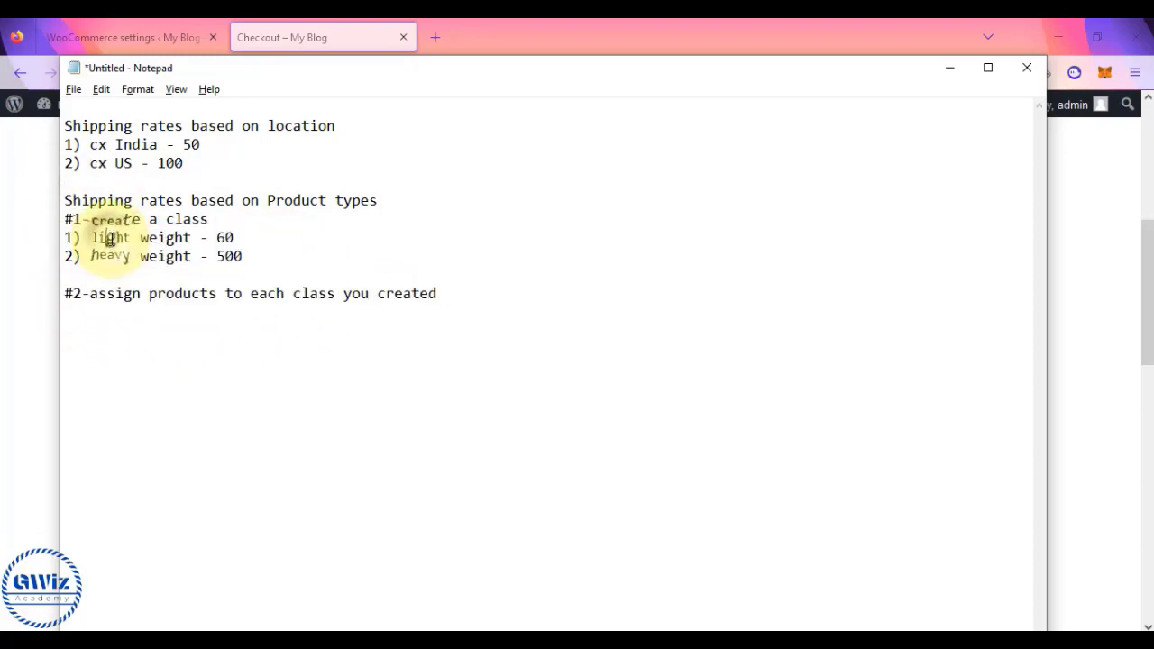
left_click_drag(90, 219, 226, 219)
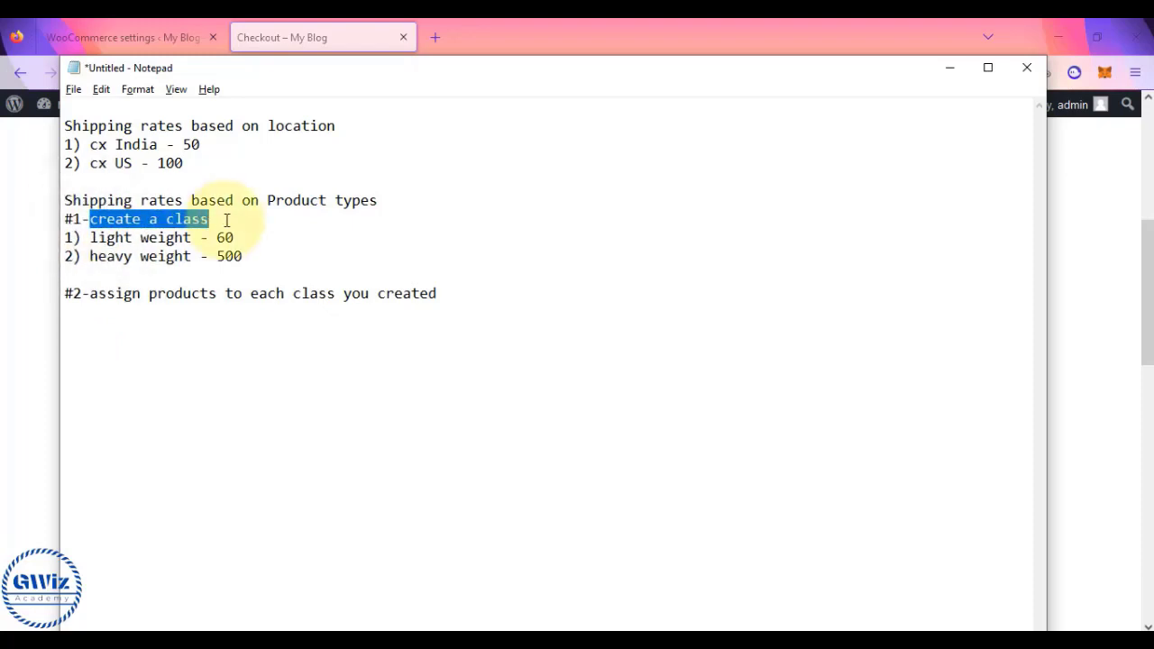
left_click(8, 241)
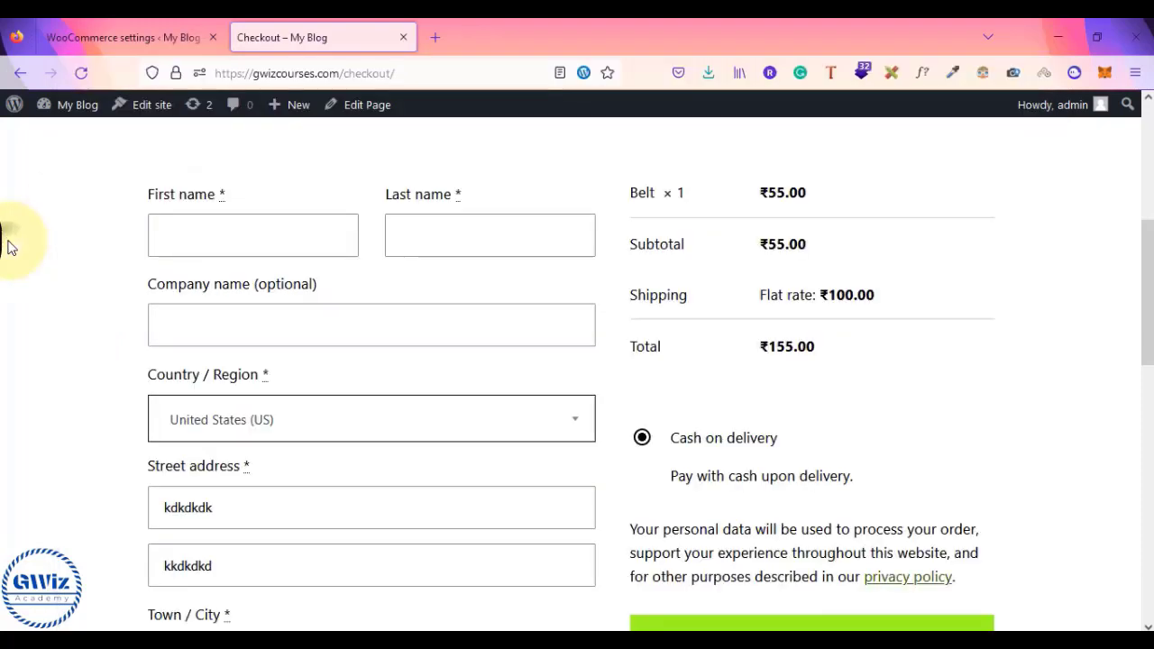
- Go to WooCommerce Shipping classes and add a new class row
left_click(208, 27)
scroll(369, 340, "up", 3)
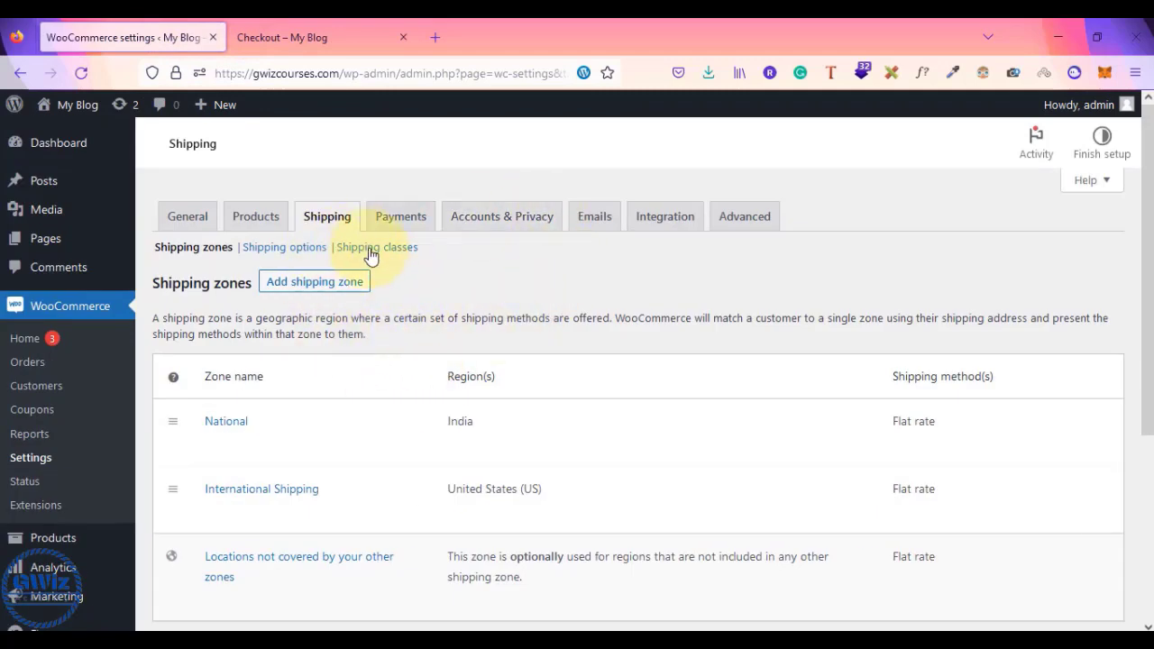
left_click(402, 253)
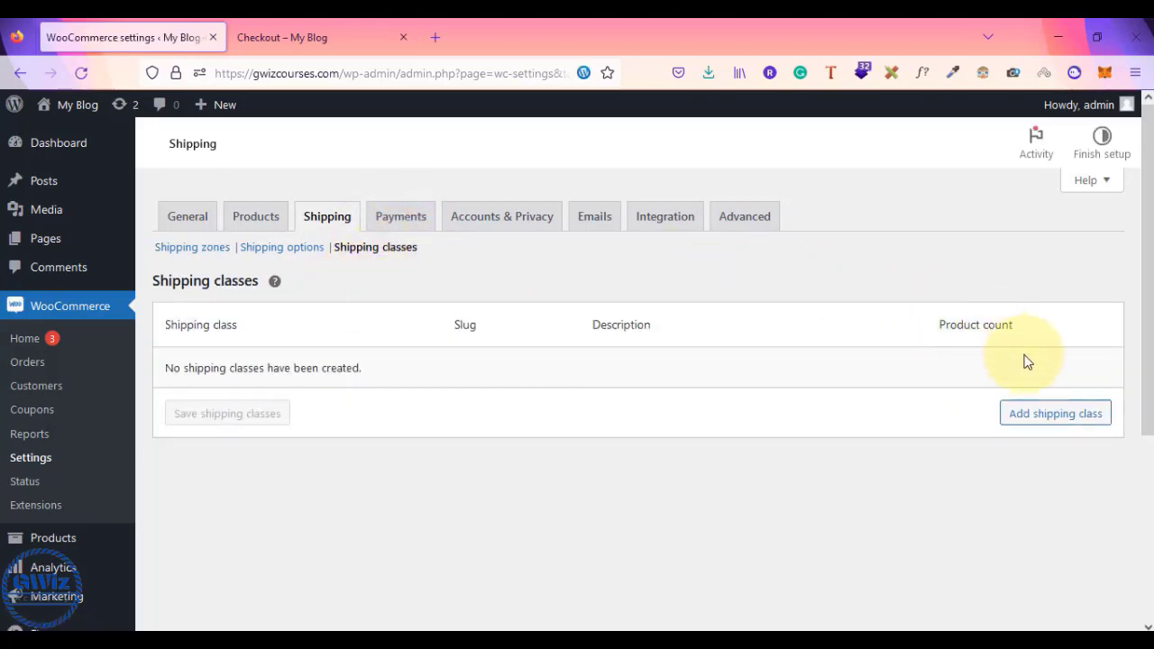
left_click(1070, 415)
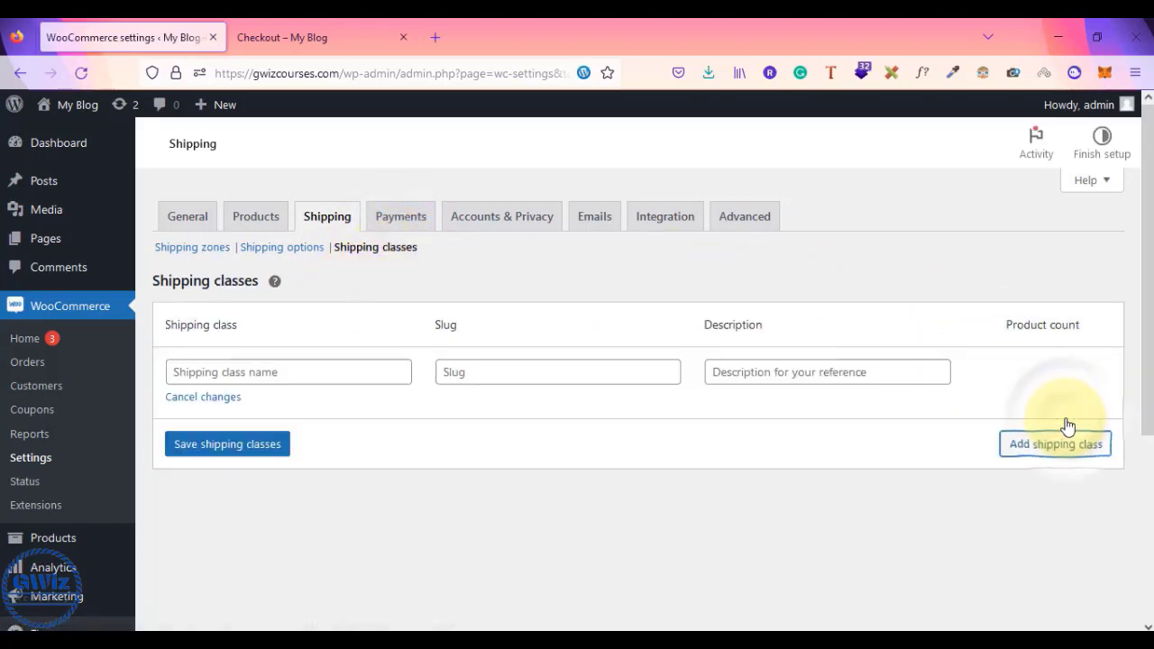
- Enter 'light weight products' with slug 'light weight' and the 60 INR description; start 'heavy weight products'
left_click(276, 381)
key("alt+Tab")
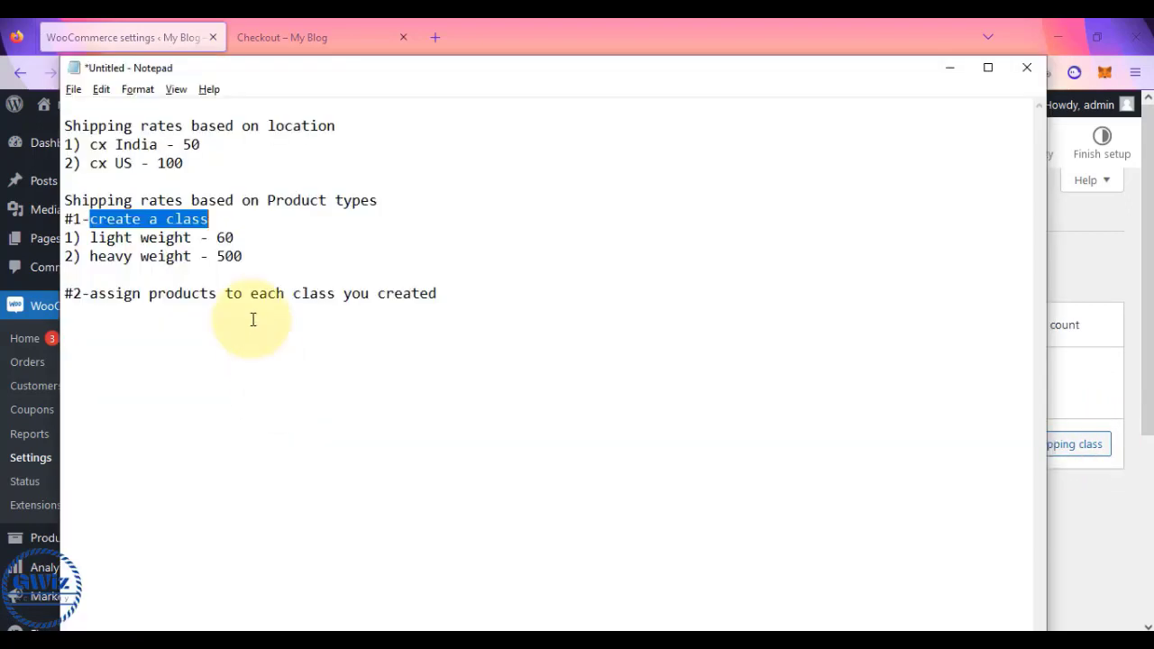
key("alt+Tab")
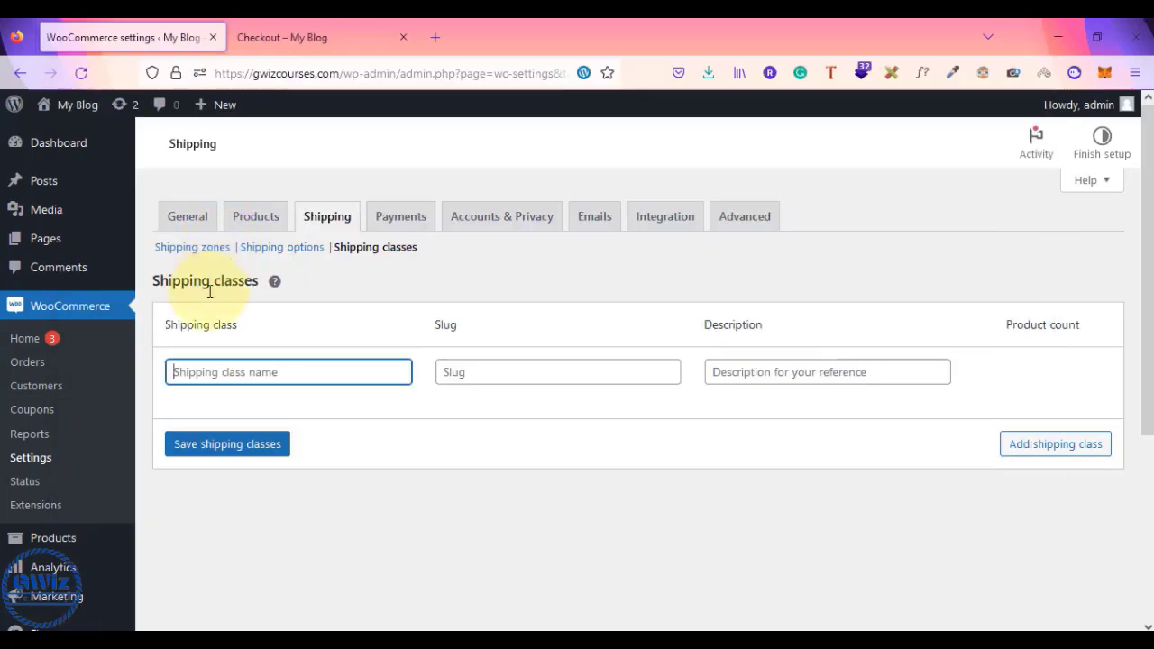
type("light wei")
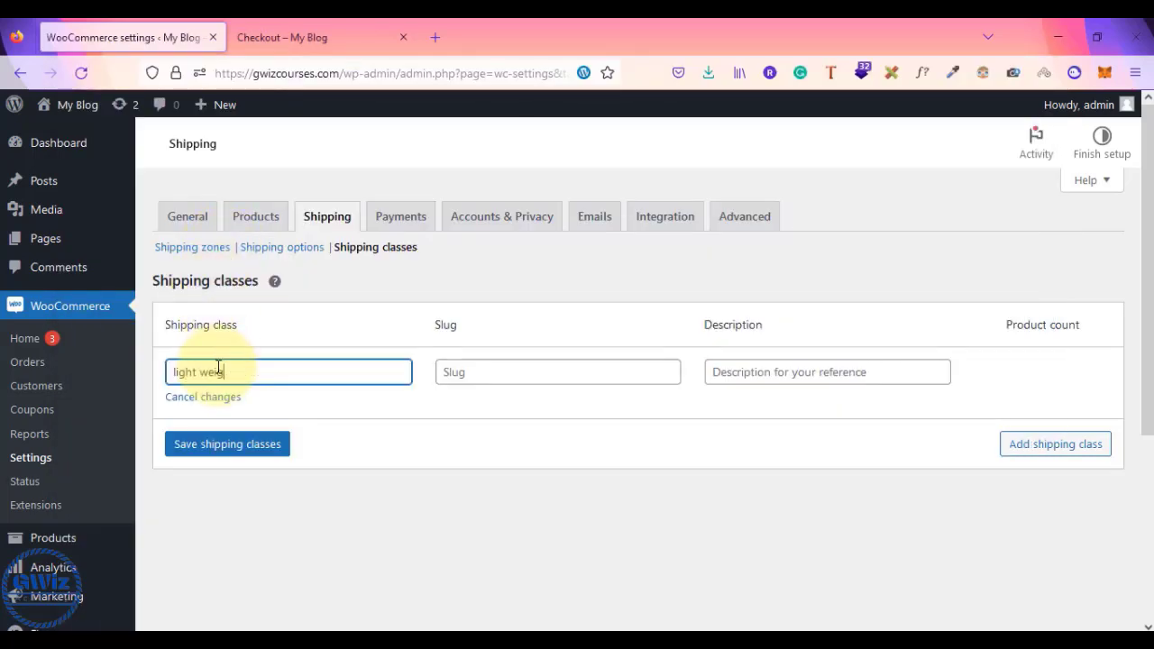
type("ght products")
left_click(490, 375)
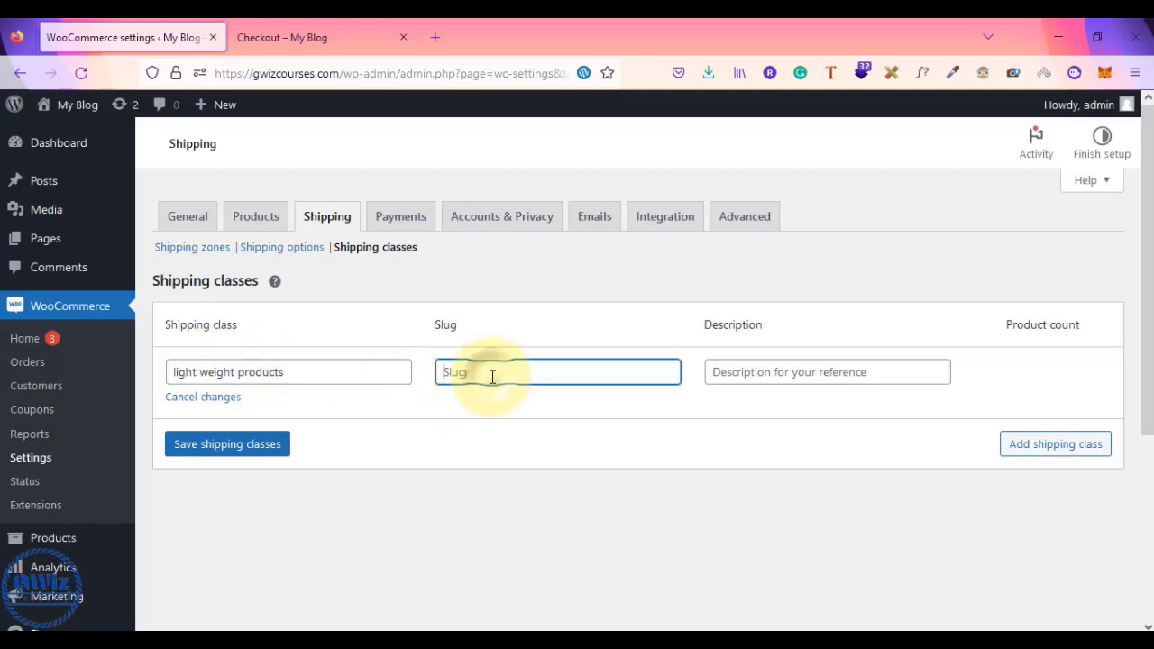
type("light weight")
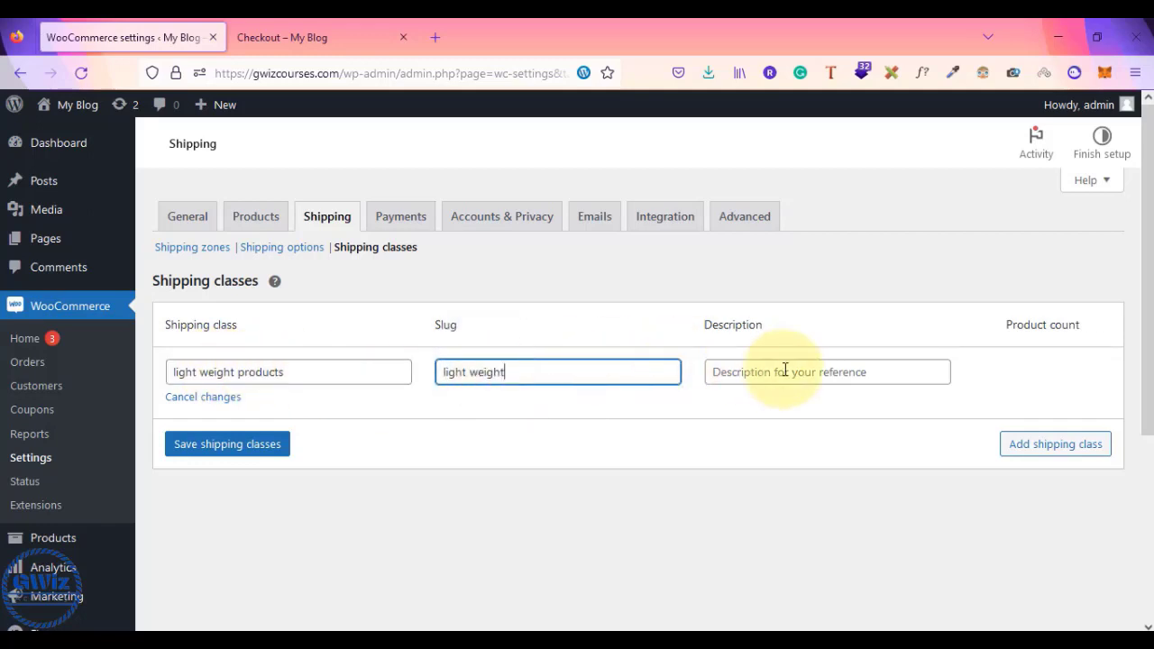
left_click(785, 371)
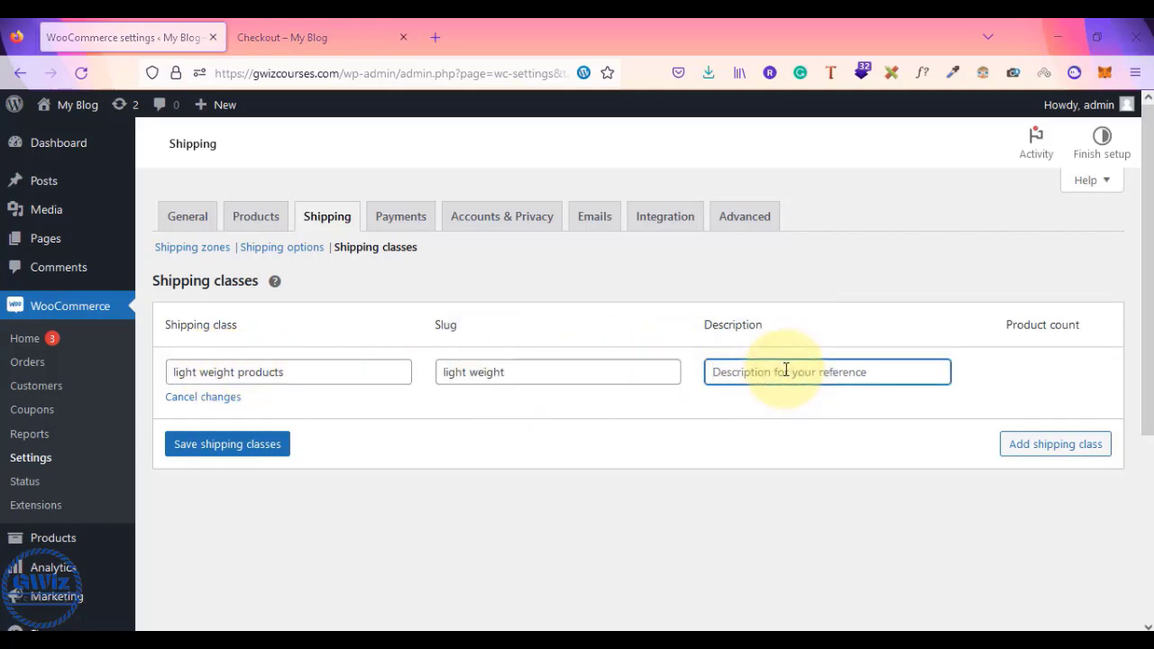
key("alt+Tab")
key("alt+Tab")
type("60")
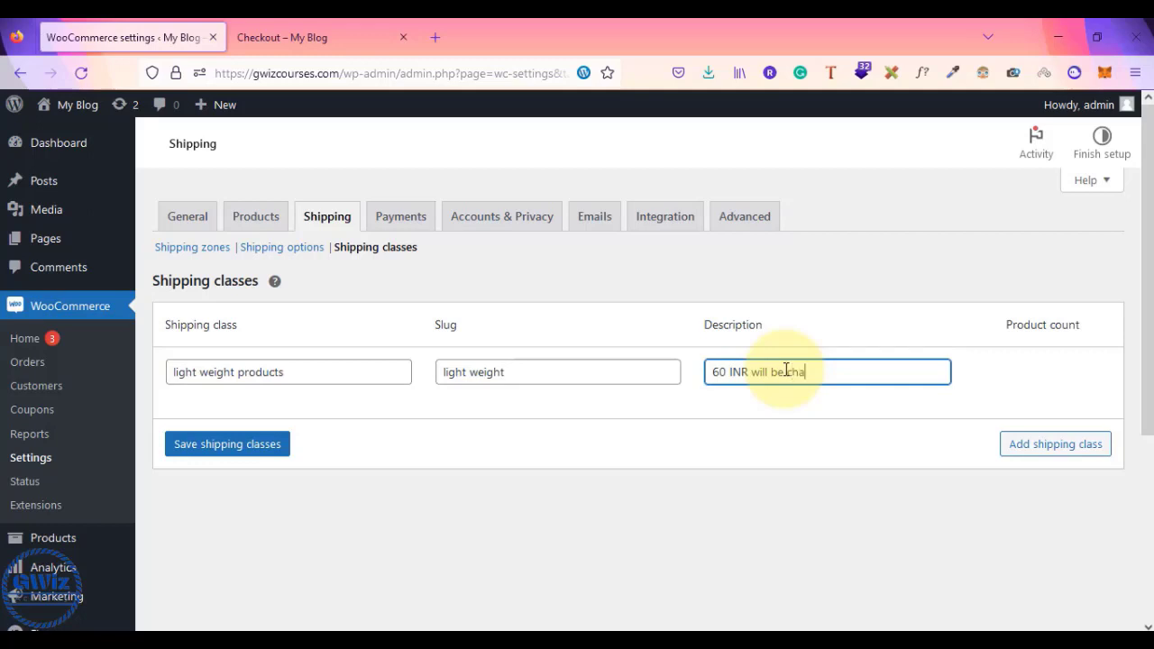
type("for shipping")
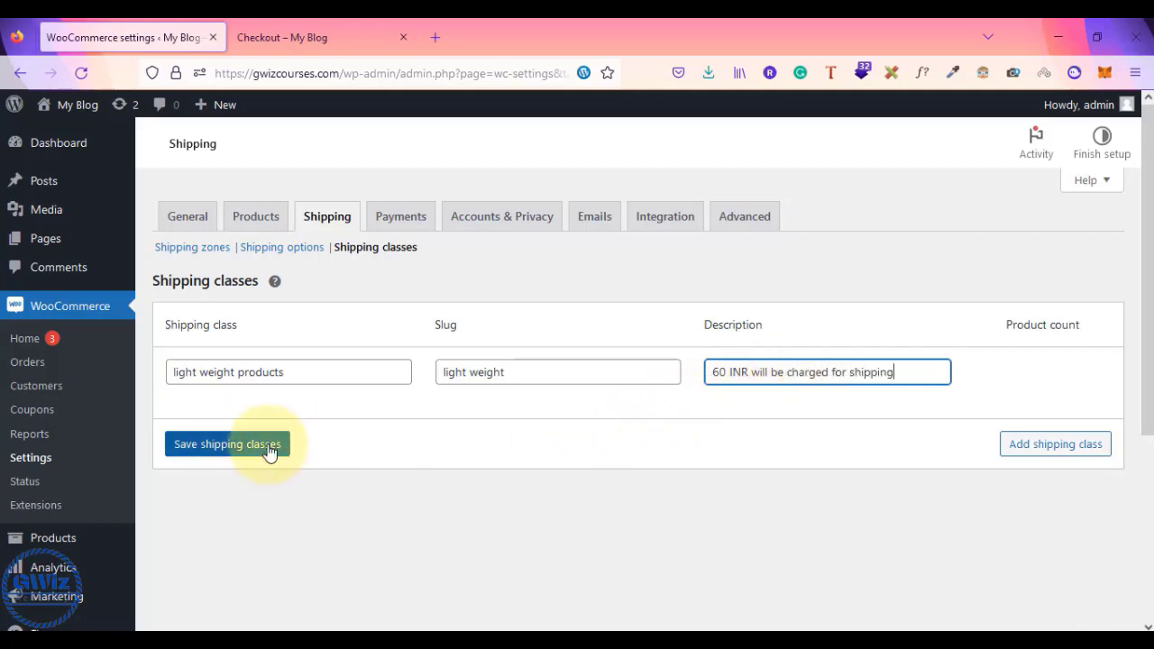
left_click(1046, 447)
type("heavy weig")
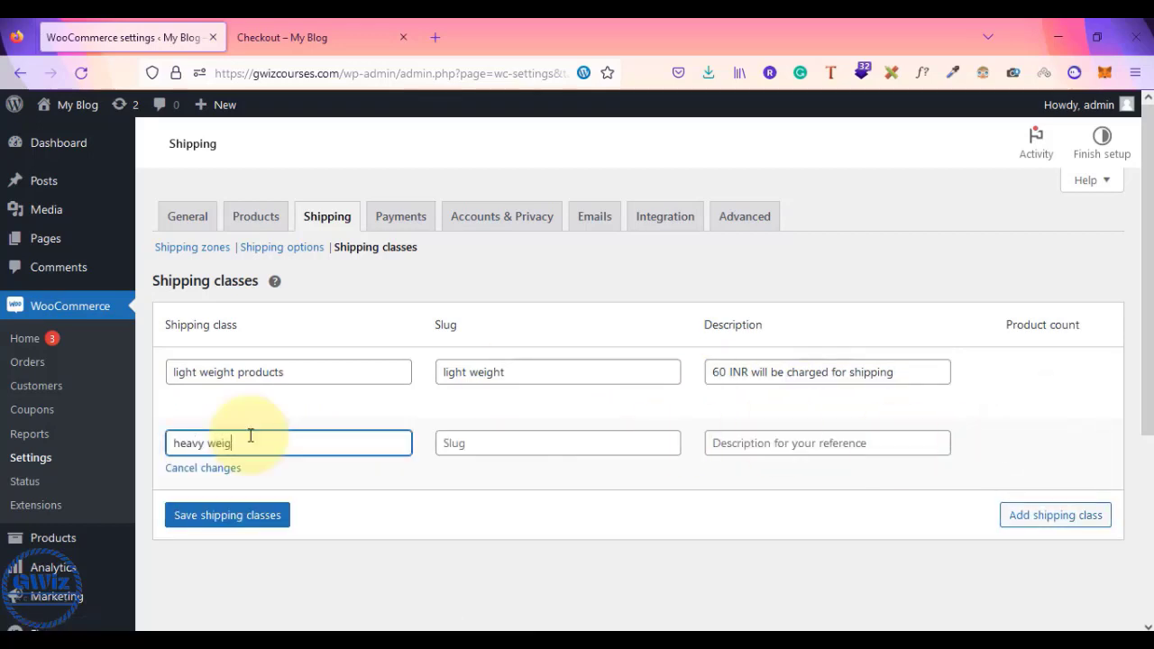
type("ht products")
- Give heavy weight products the slug 'heavy weight' and description '500 INR will be charged for shipping'
left_click(476, 442)
type("heavy")
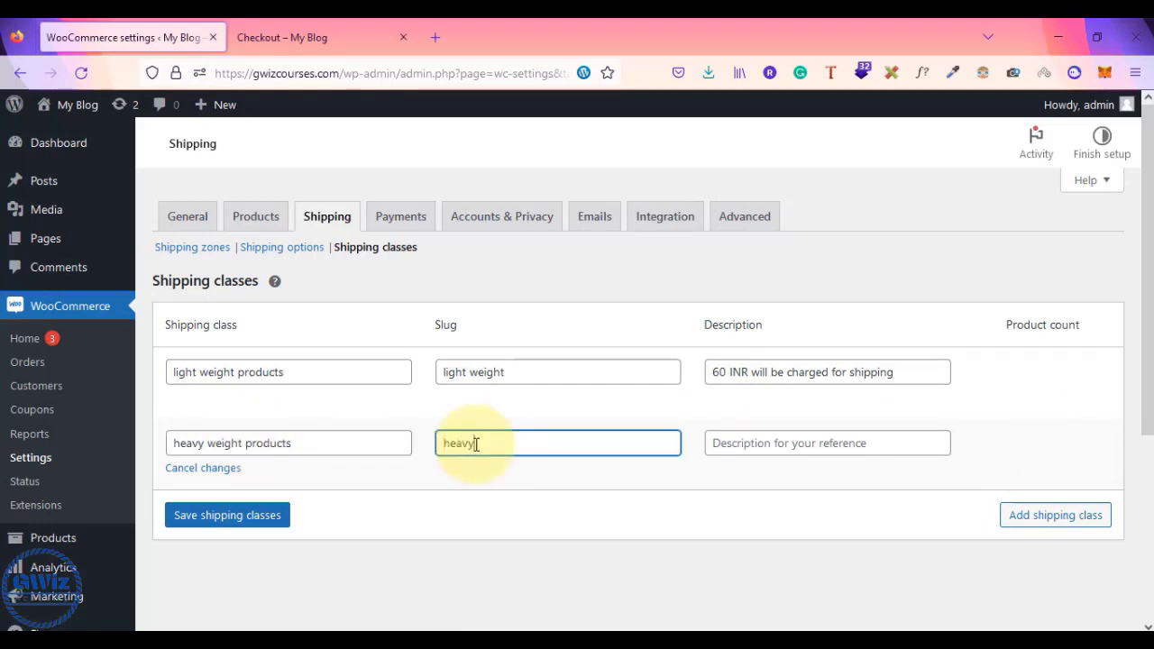
type(" weight")
key("Tab")
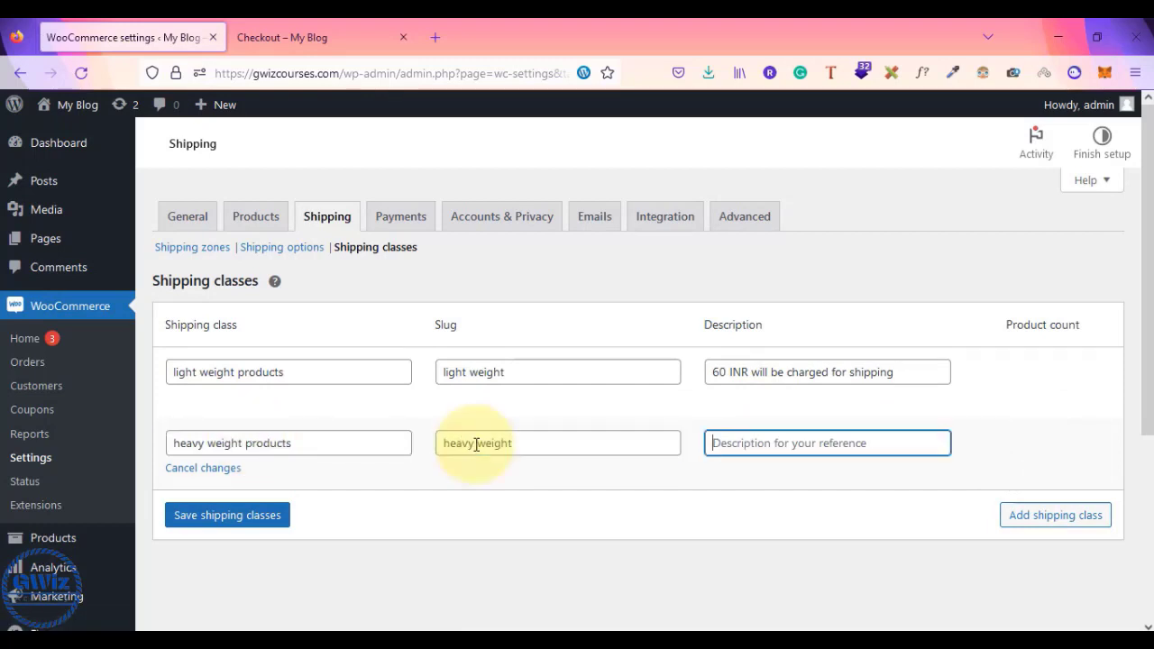
type("500 INR will be charge")
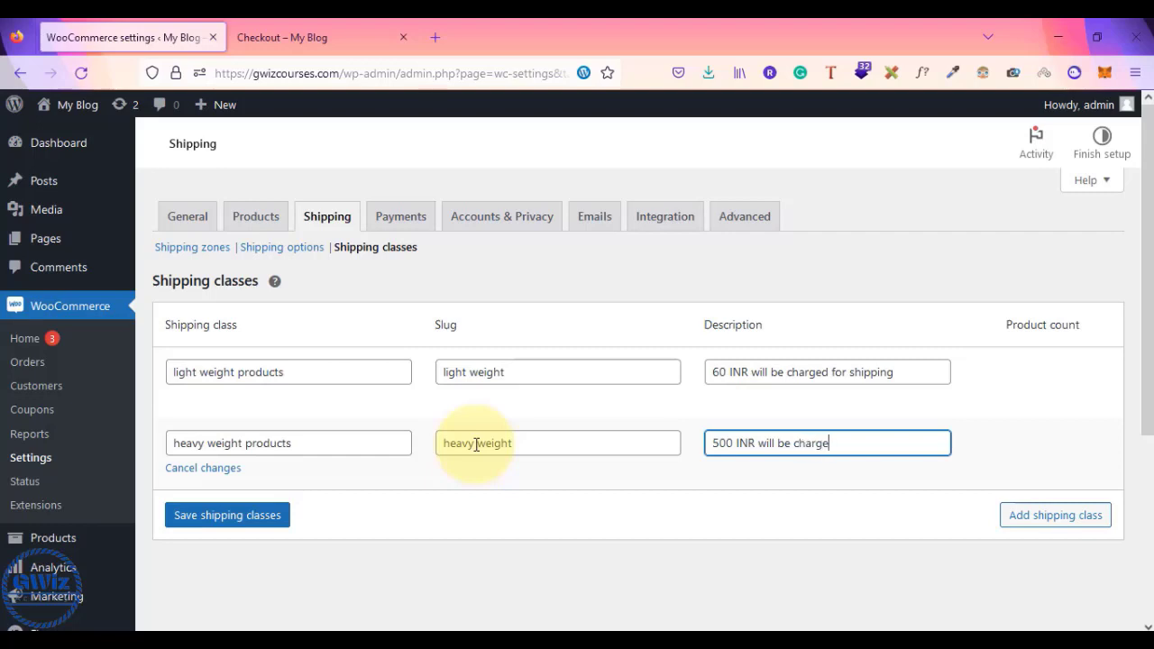
type("or shipping")
- Save the light and heavy weight shipping classes and check the saved 500 INR description
left_click(226, 527)
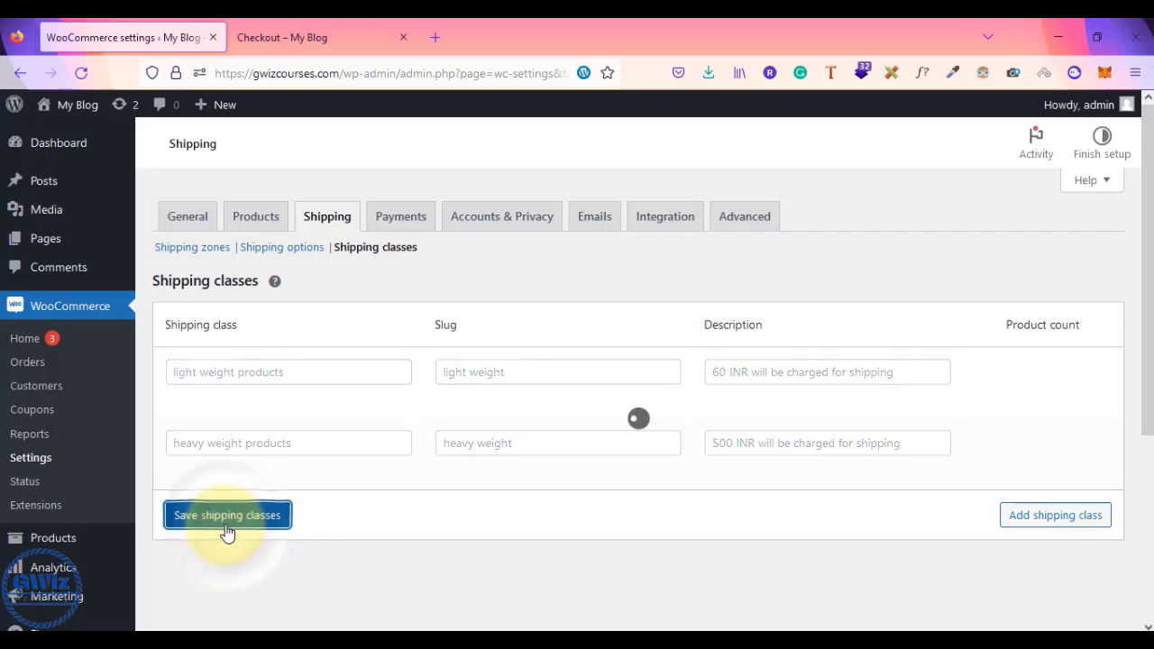
mouse_move(602, 396)
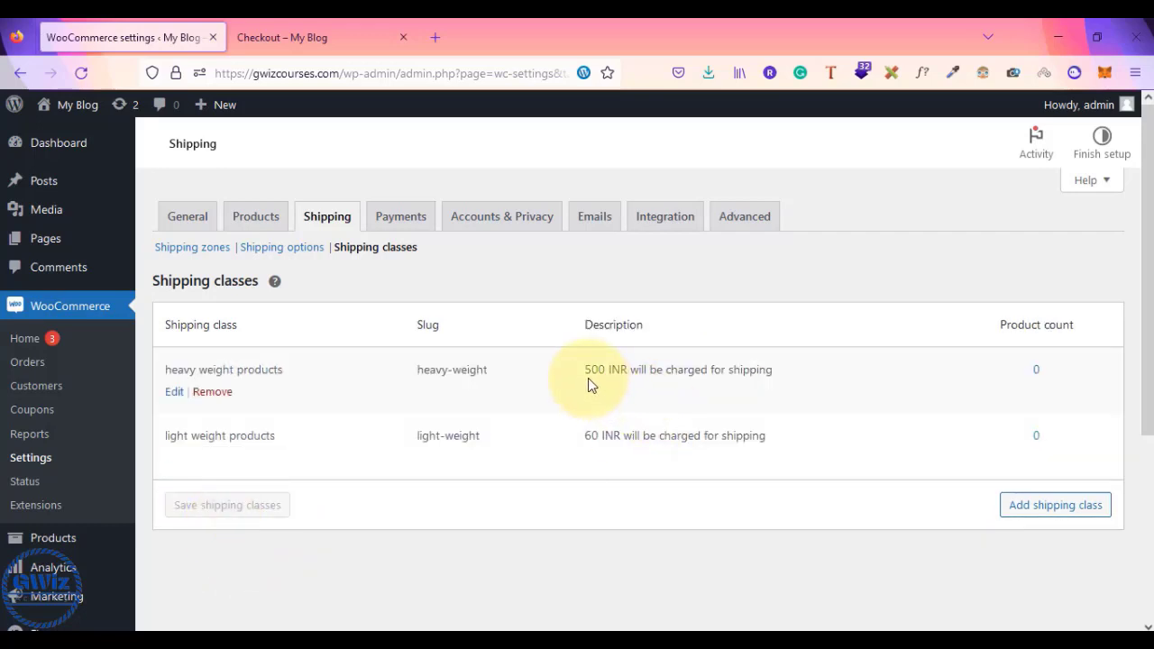
left_click_drag(592, 370, 765, 375)
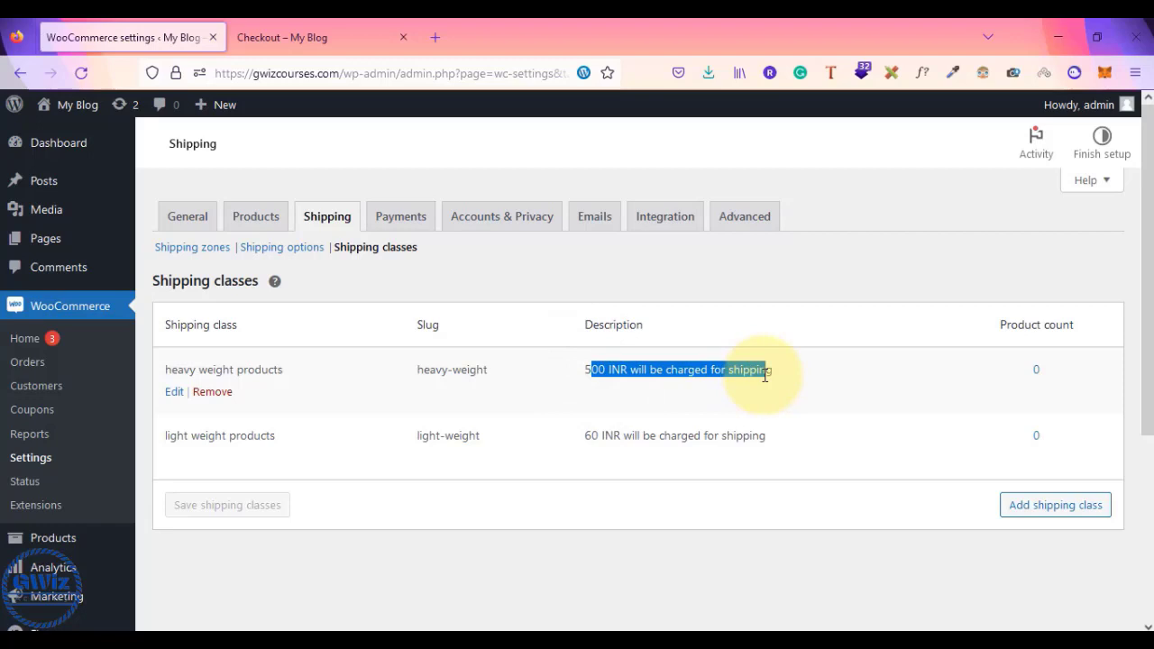
left_click_drag(765, 376, 835, 370)
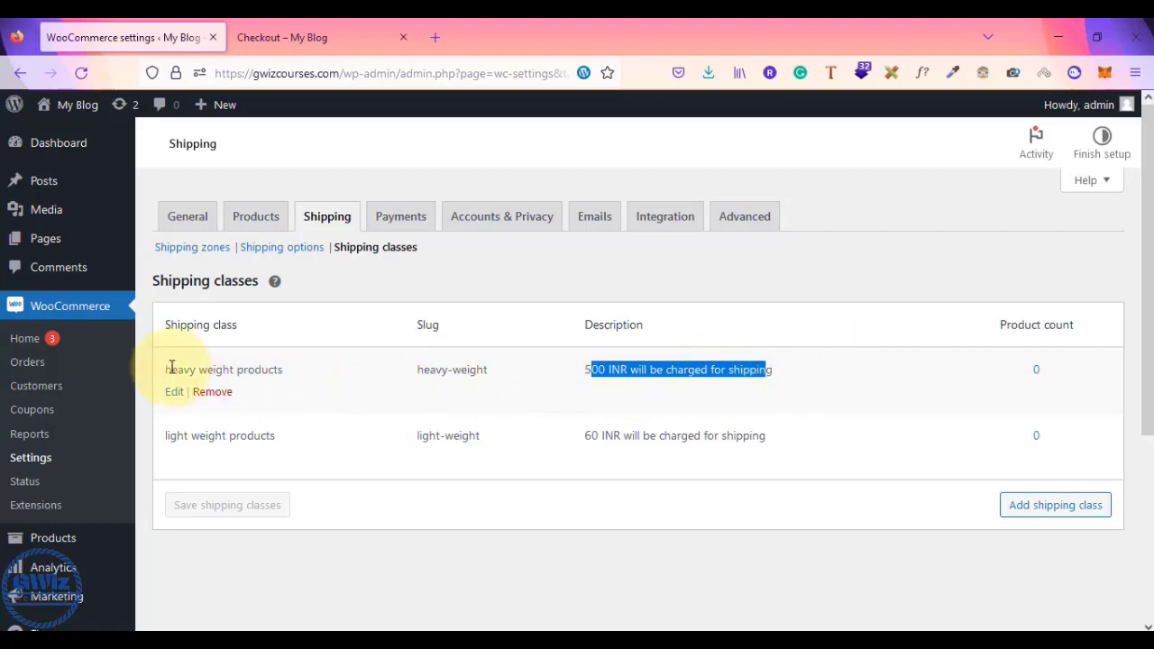
left_click_drag(165, 370, 304, 376)
left_click(304, 379)
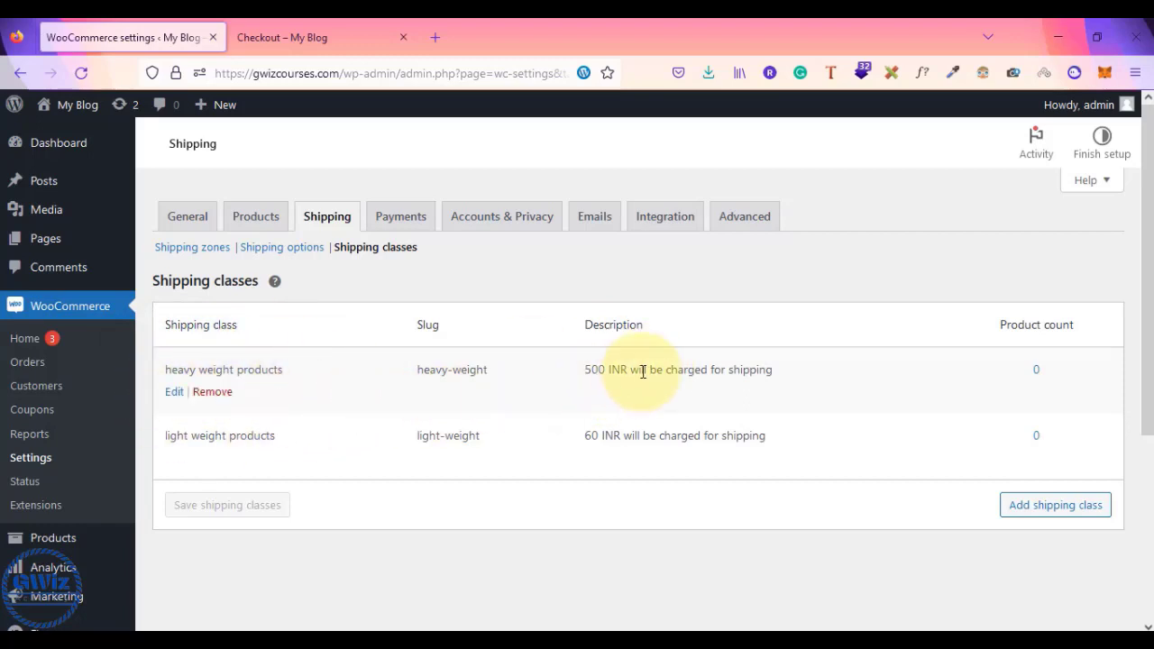
left_click_drag(591, 370, 711, 375)
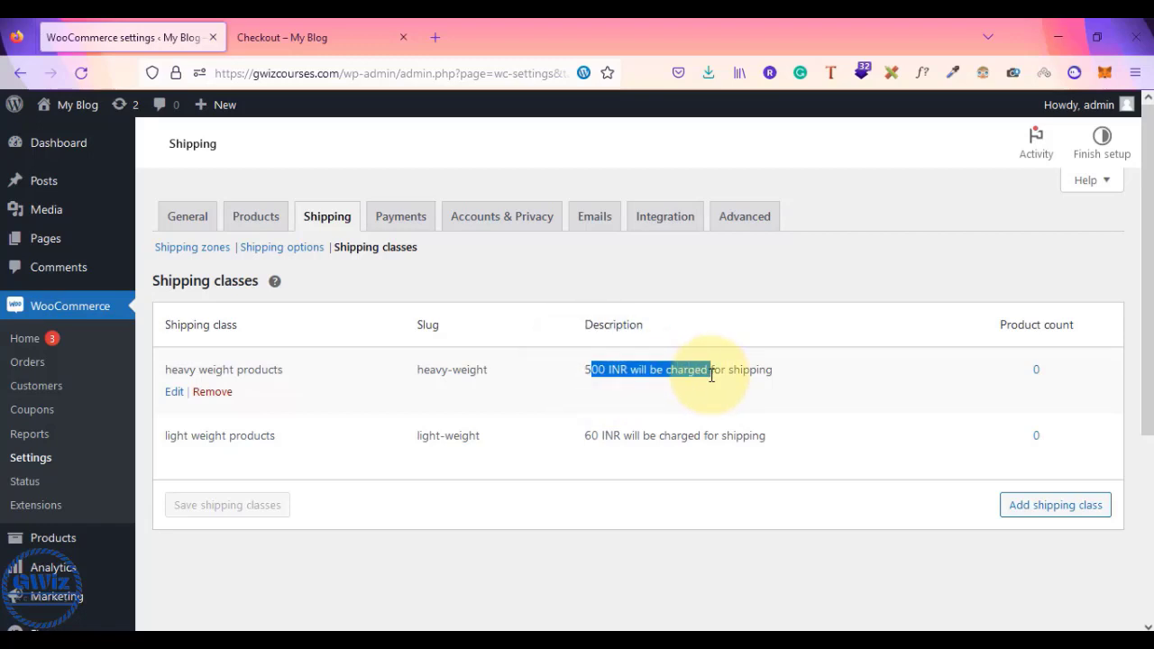
- Review the class rates and product-assignment note in Notepad, then return to the browser
key("alt+Tab")
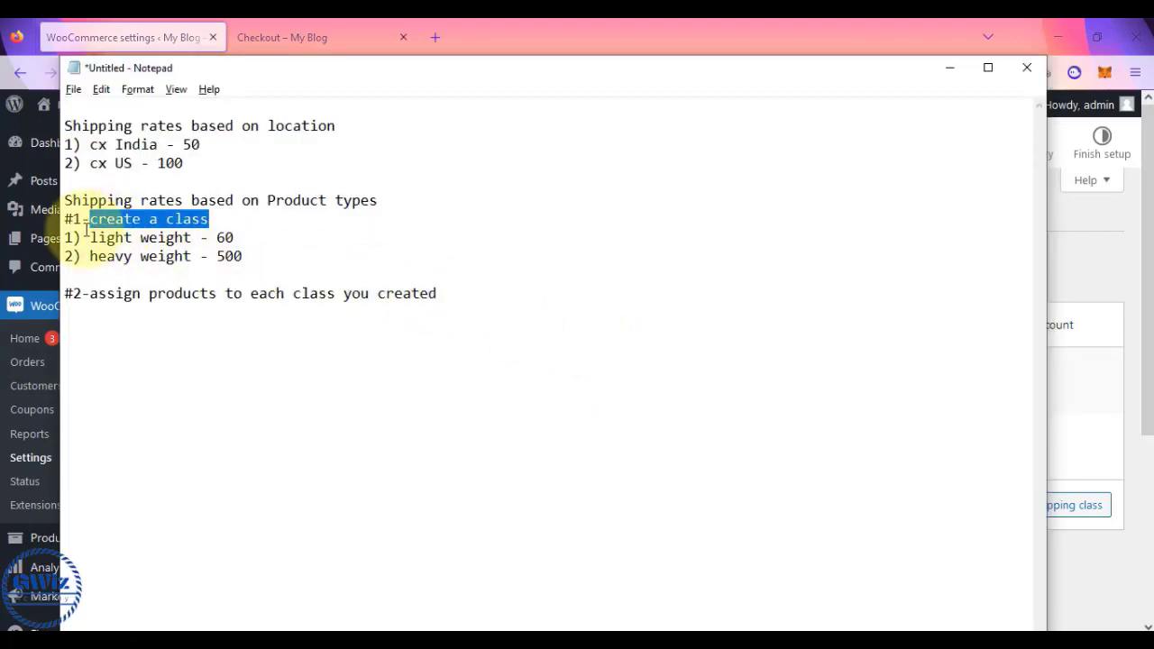
left_click_drag(83, 232, 245, 258)
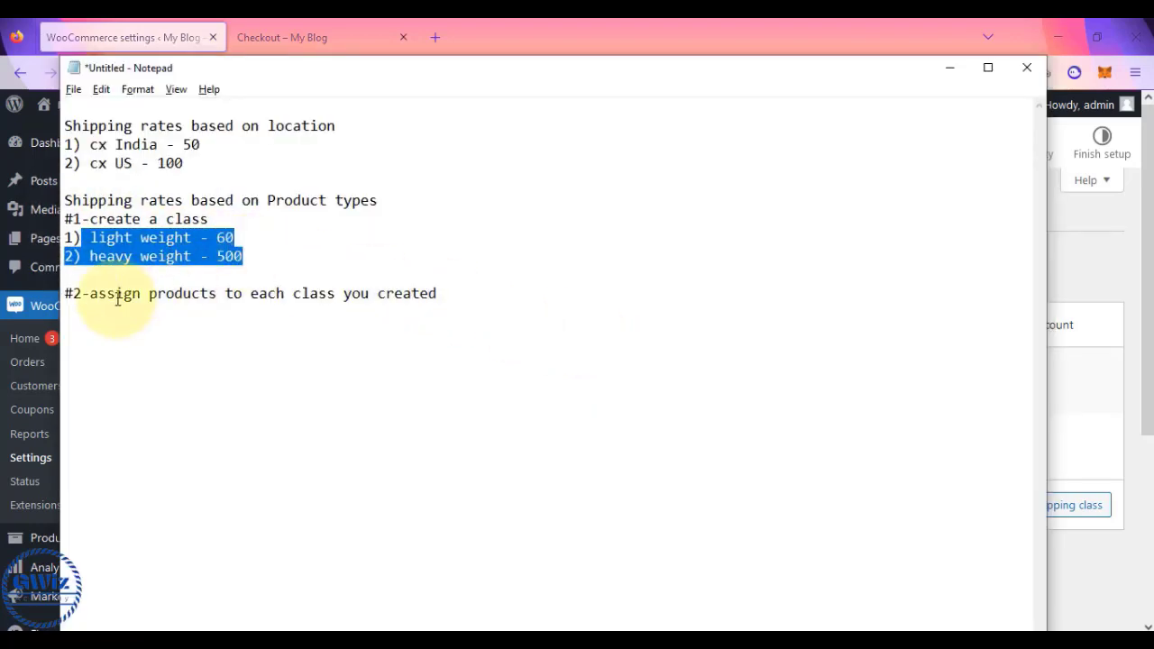
left_click_drag(88, 294, 438, 291)
left_click(439, 291)
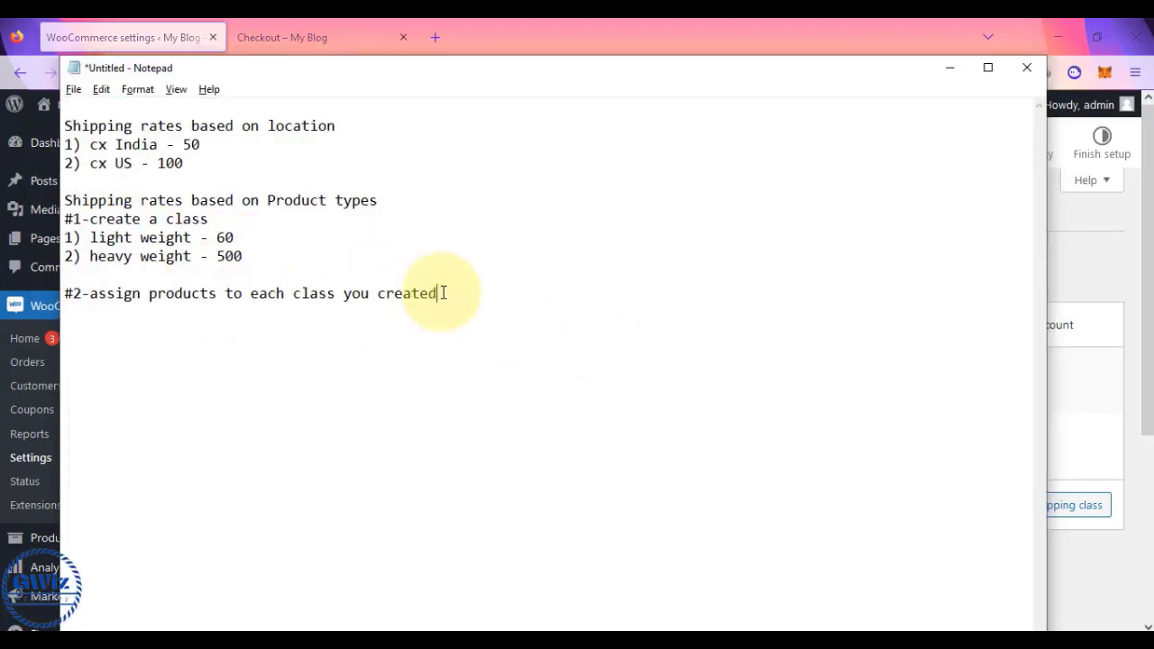
key("alt+Tab")
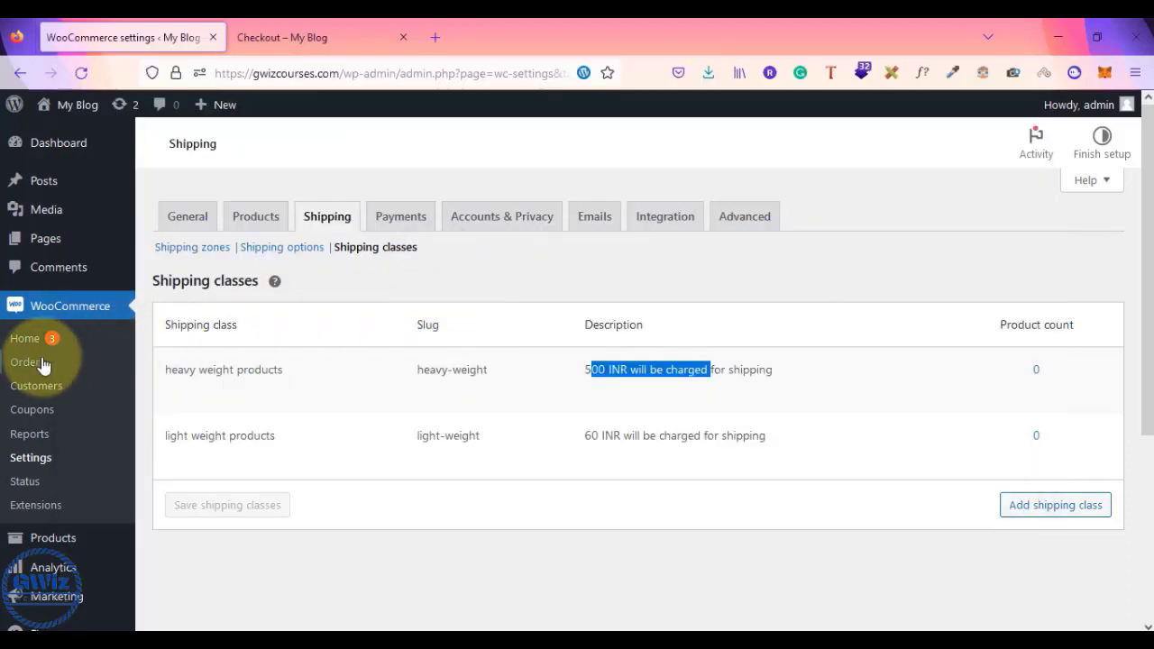
- Open the edit page of 'My first eCommerce product' in a new tab from the Products list
left_click(50, 541)
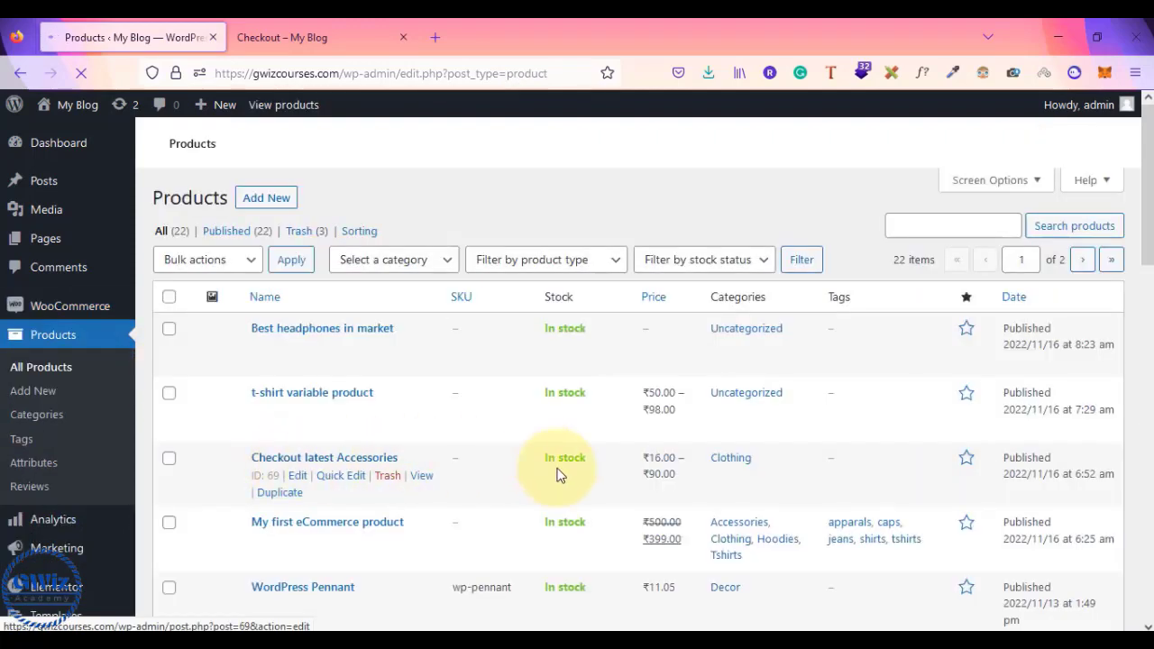
scroll(562, 487, "down", 3)
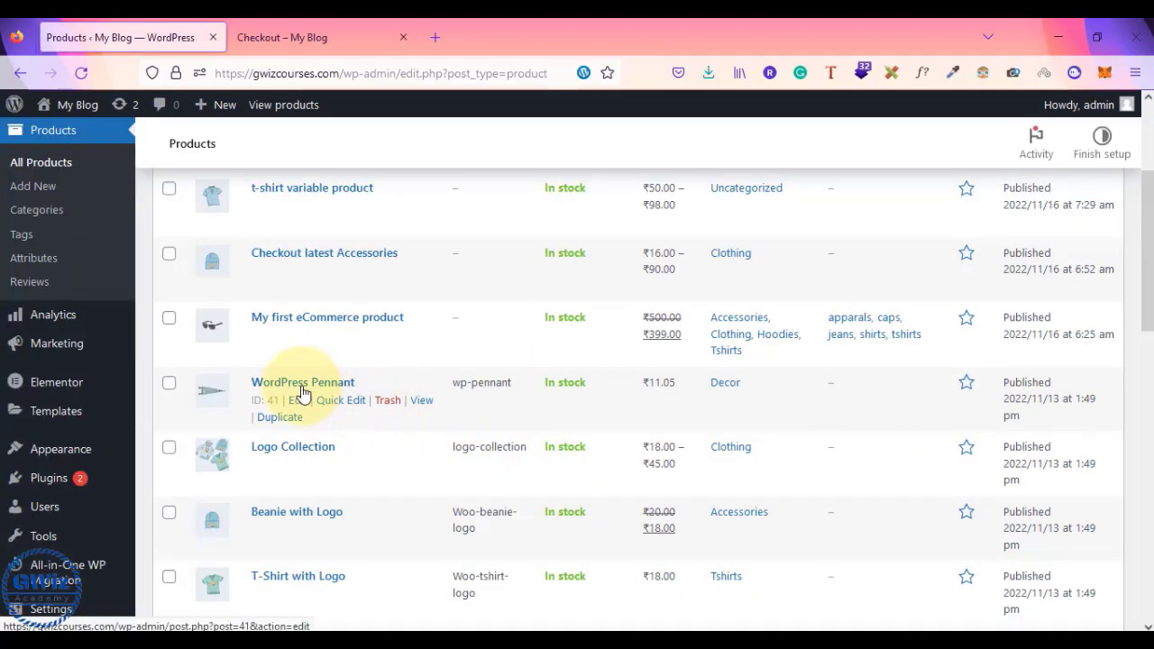
right_click(372, 318)
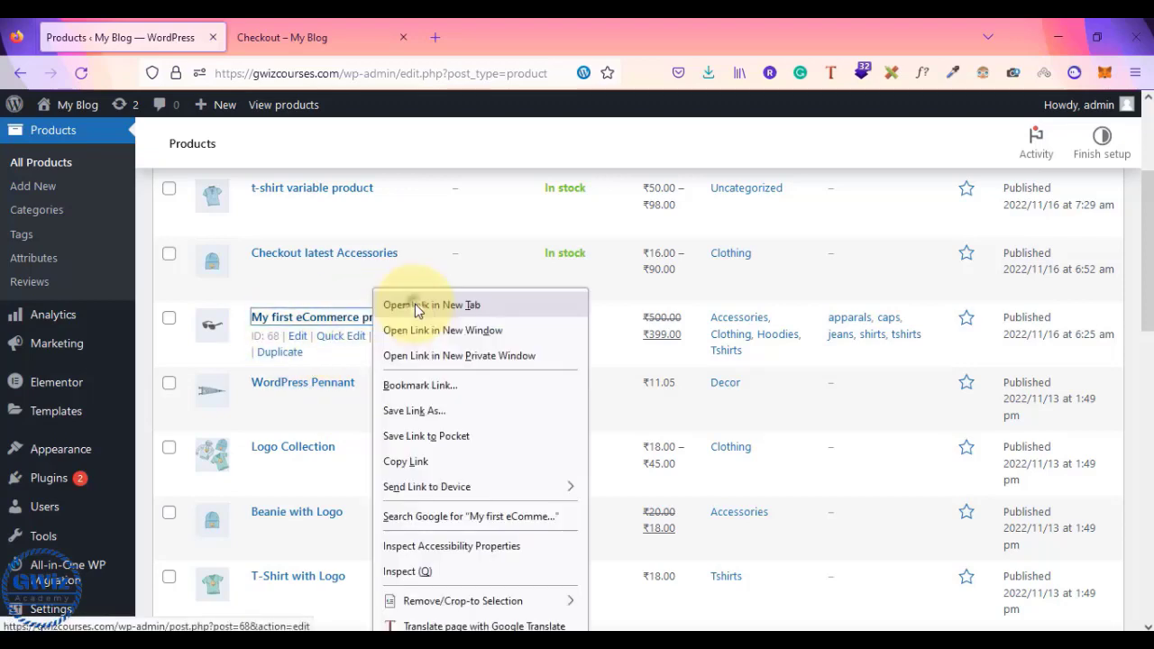
left_click(412, 302)
left_click(329, 47)
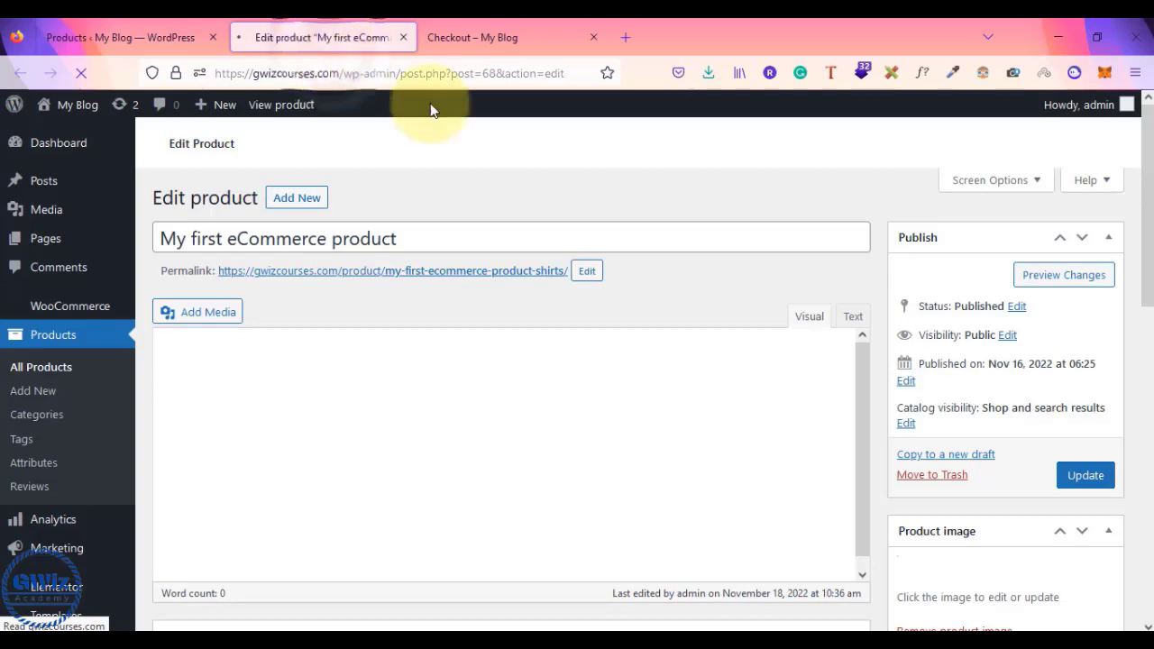
- Check the product's Shipping settings, which show No shipping class
scroll(965, 392, "down", 3)
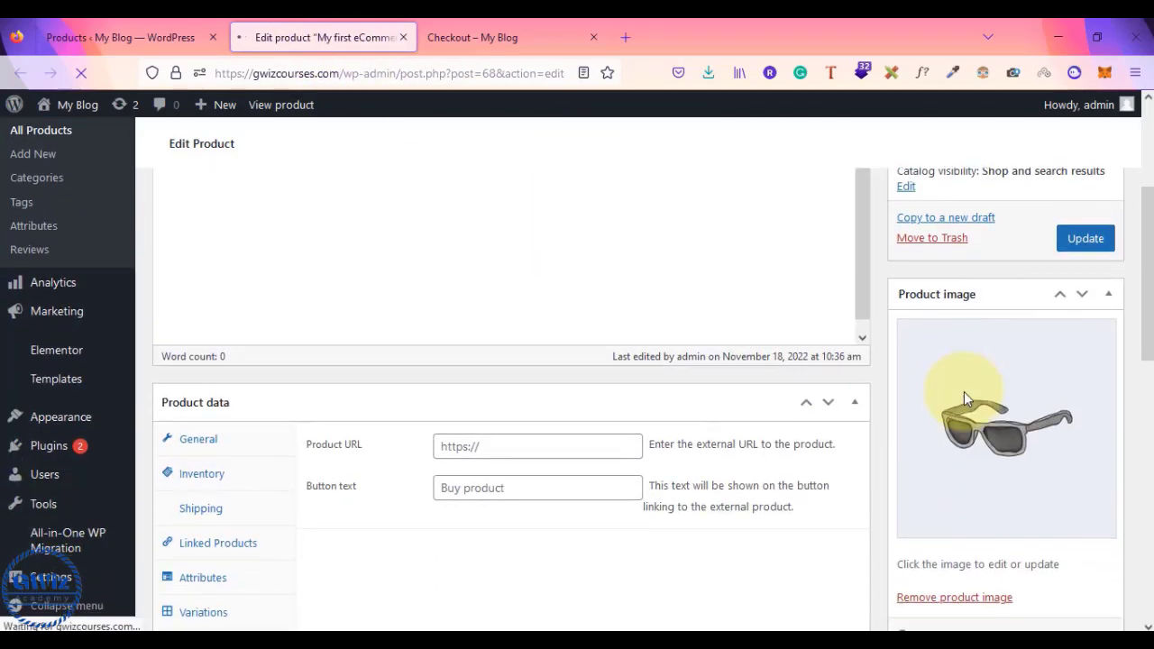
scroll(964, 391, "down", 2)
scroll(965, 395, "down", 2)
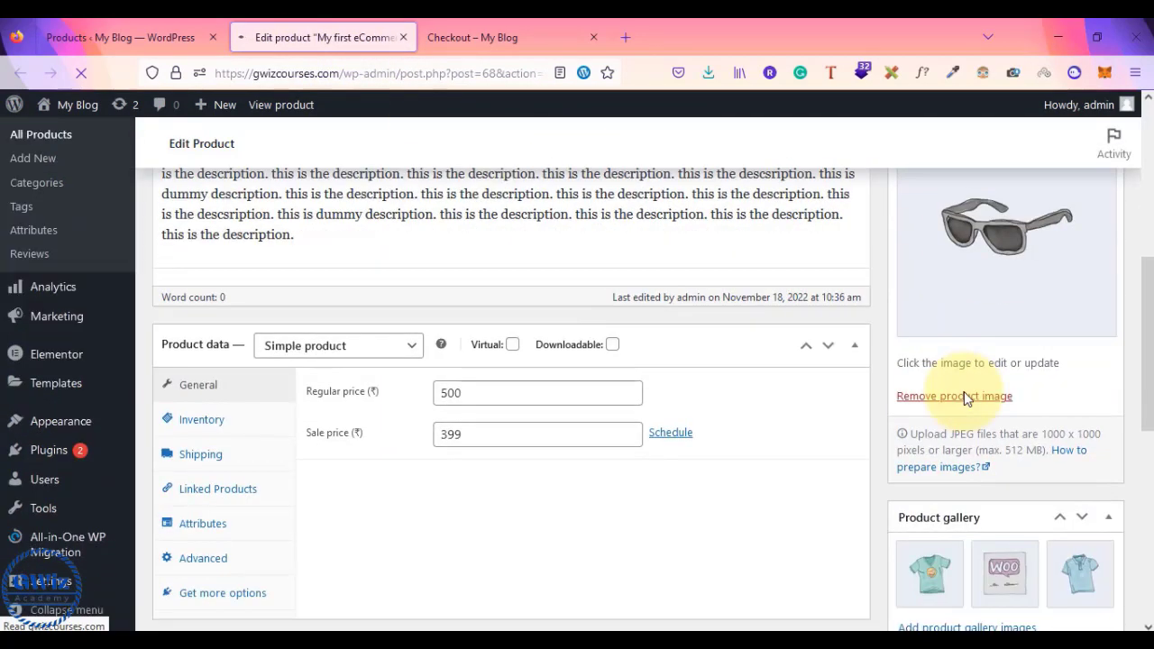
scroll(196, 359, "up", 5)
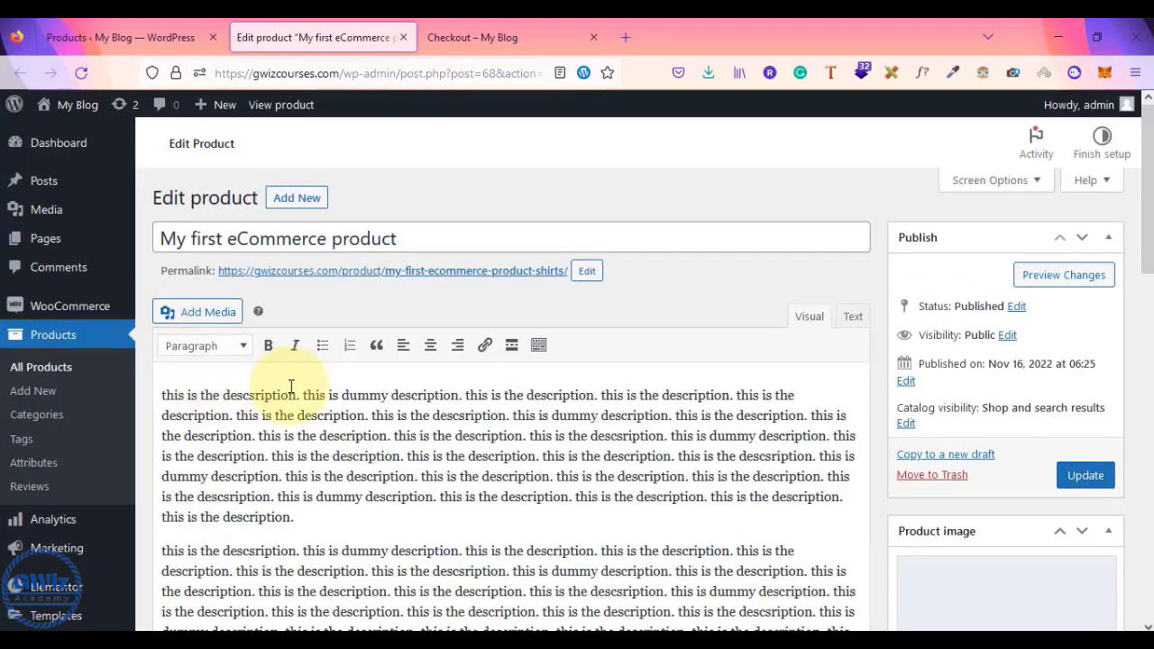
scroll(291, 387, "down", 8)
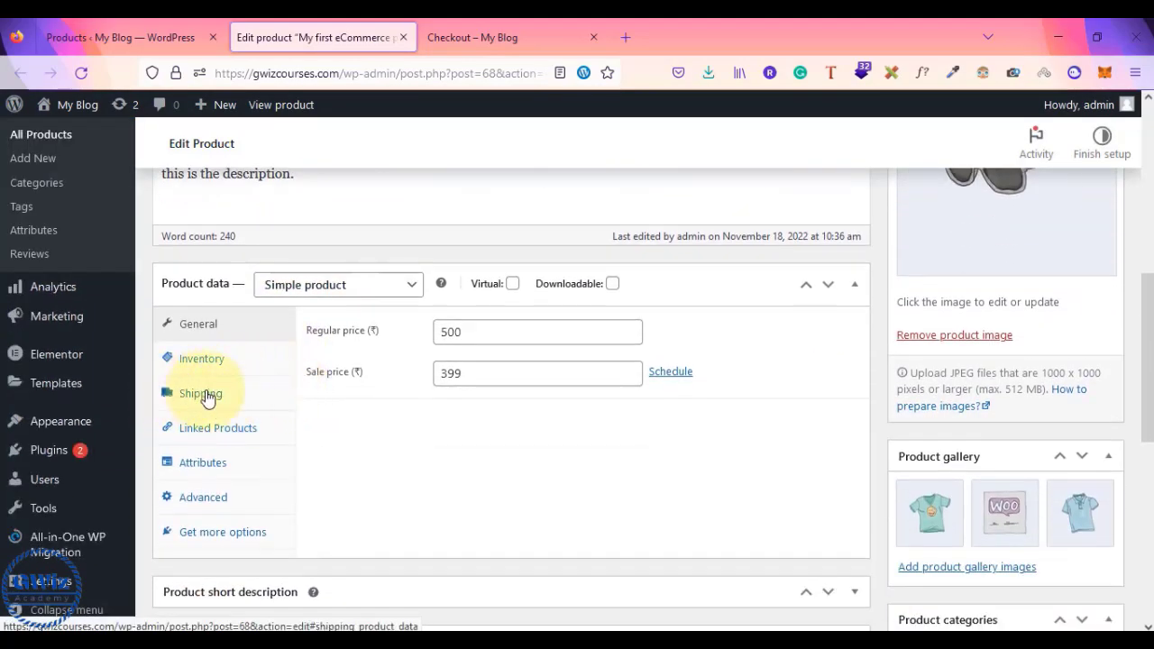
left_click(206, 395)
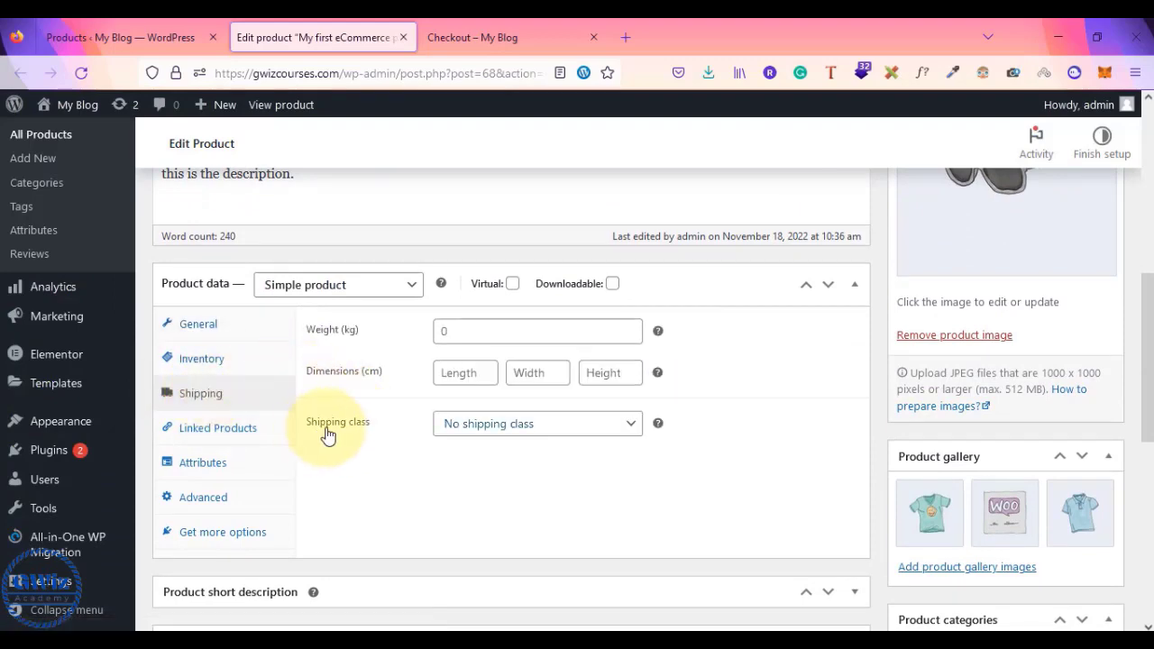
scroll(370, 424, "up", 10)
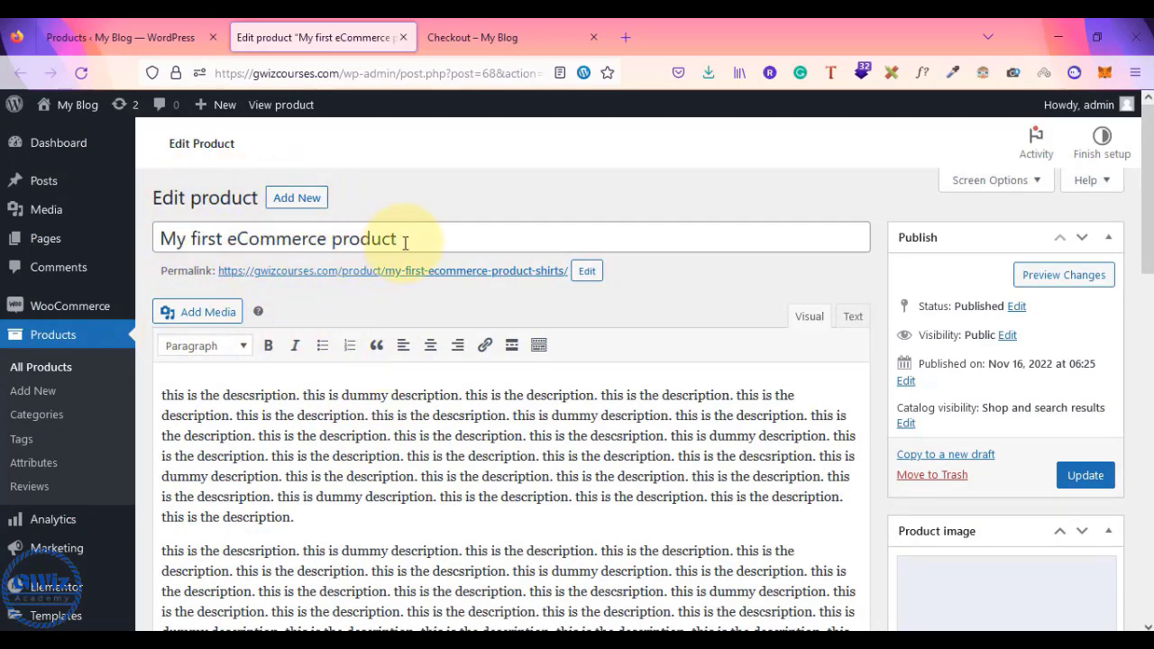
- Rename the product to 'sofa set' and update it
left_click_drag(405, 243, 141, 244)
type("k")
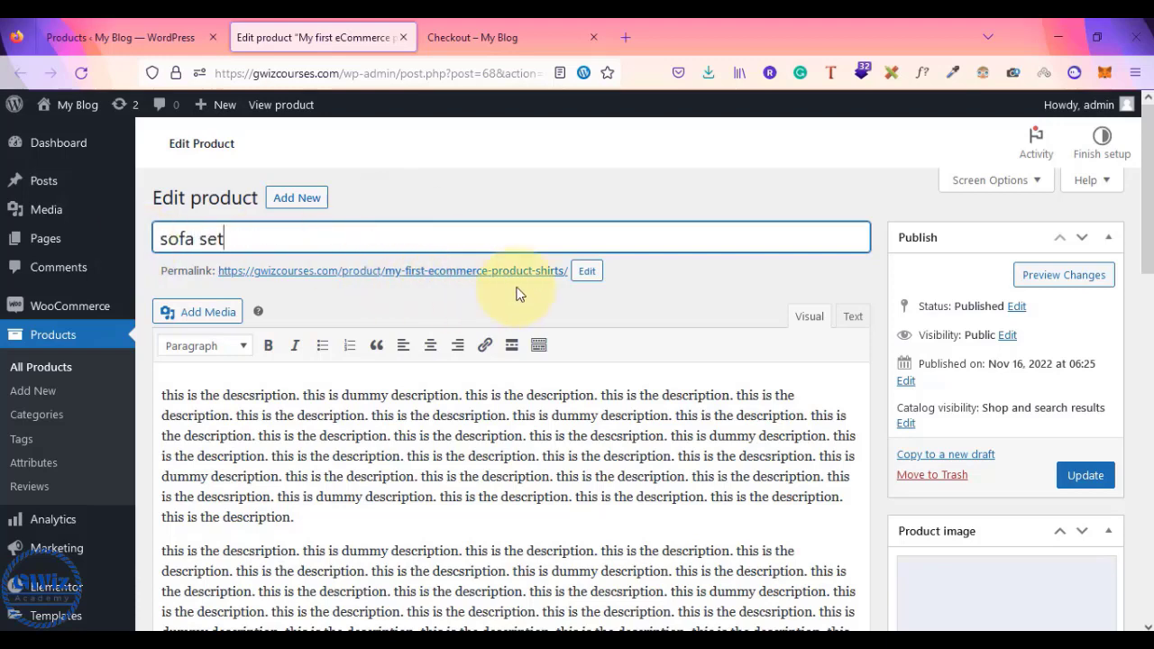
left_click(1090, 484)
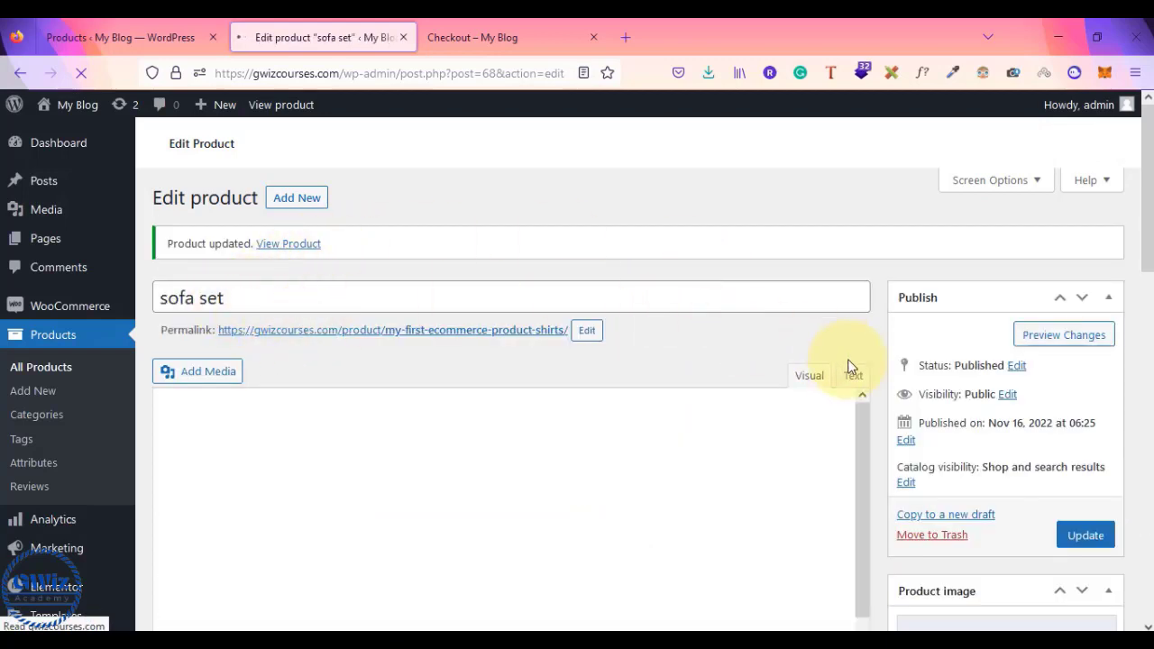
scroll(919, 421, "down", 5)
scroll(919, 417, "down", 1)
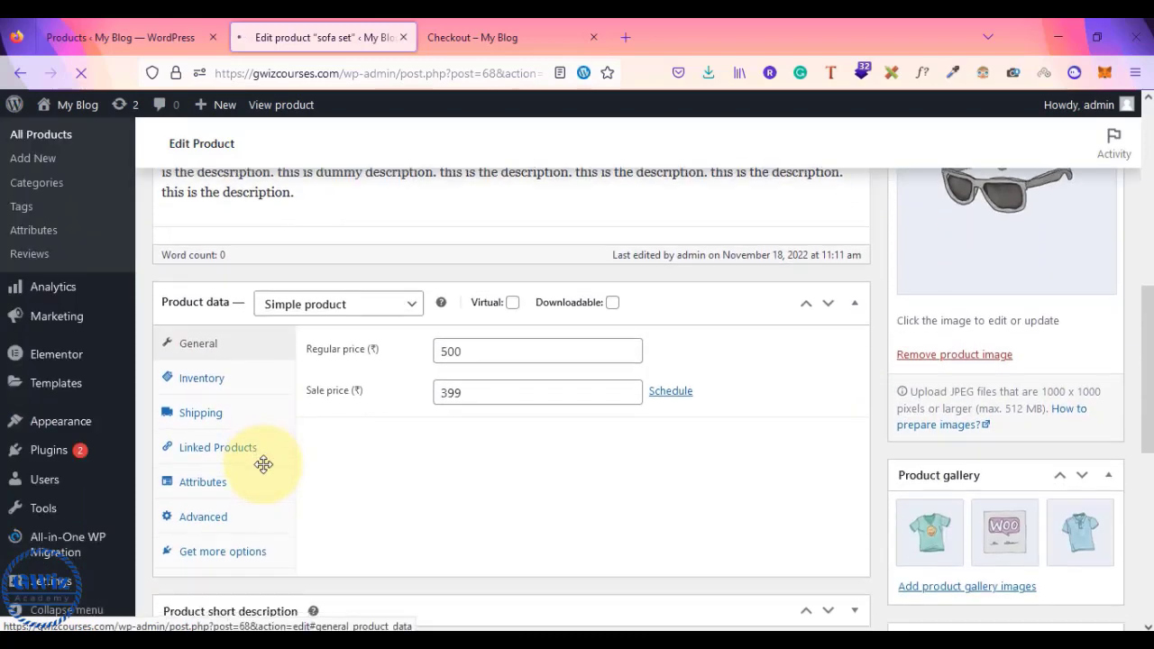
- Assign the heavy weight products shipping class to sofa set and update the product
left_click(211, 414)
left_click(532, 416)
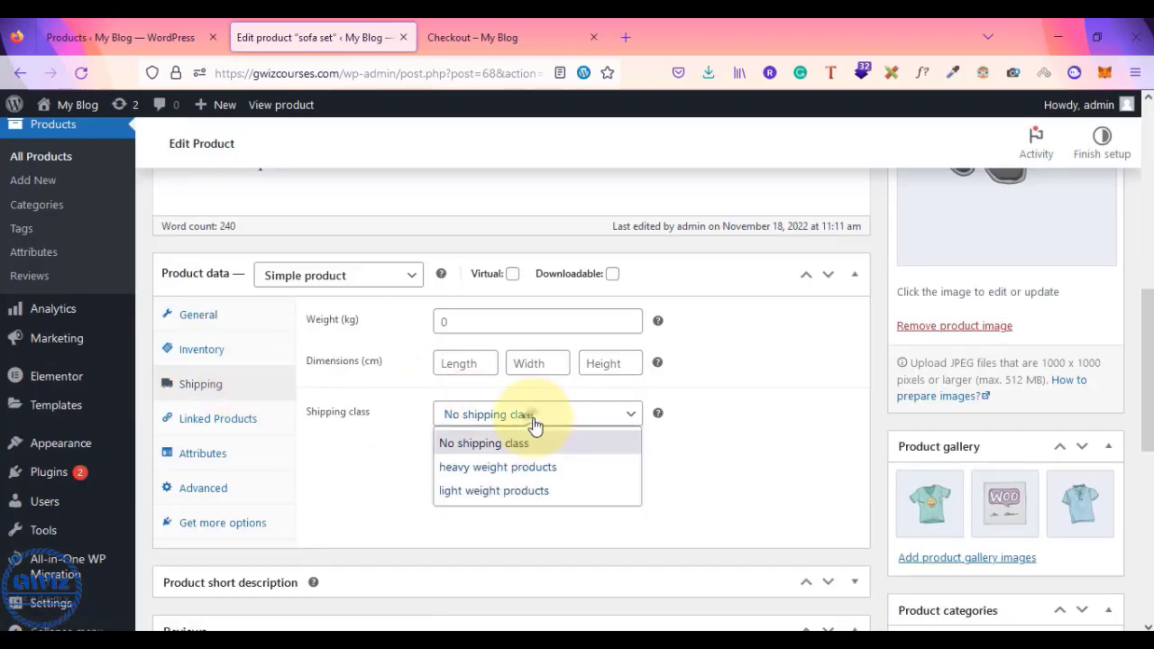
left_click(490, 470)
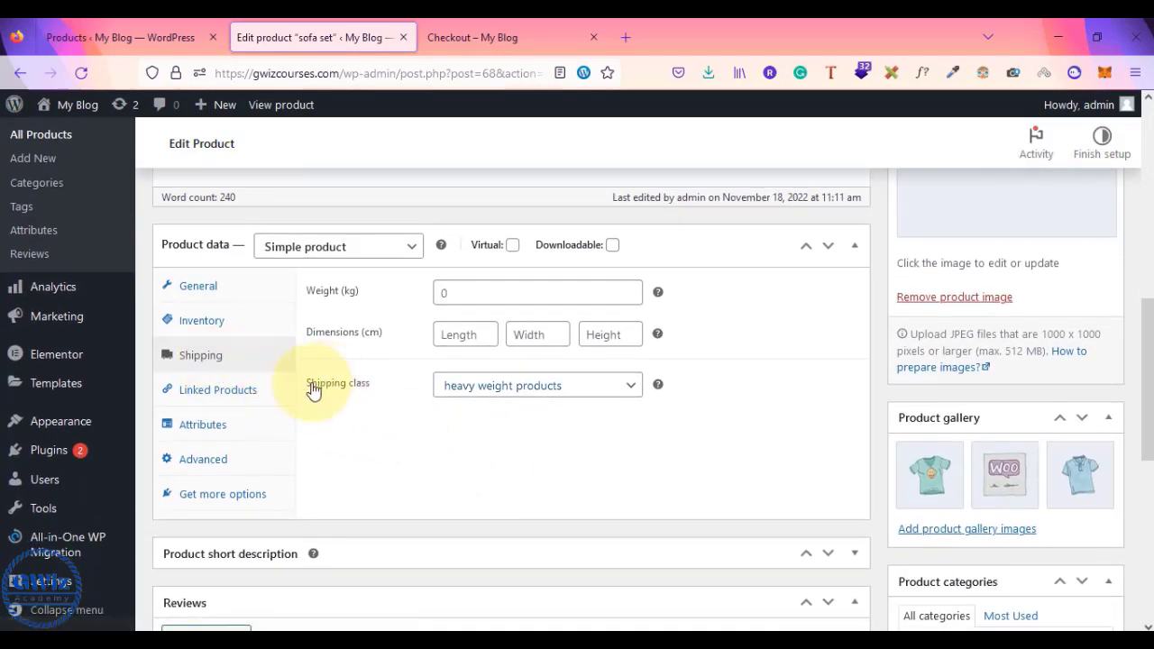
left_click(487, 380)
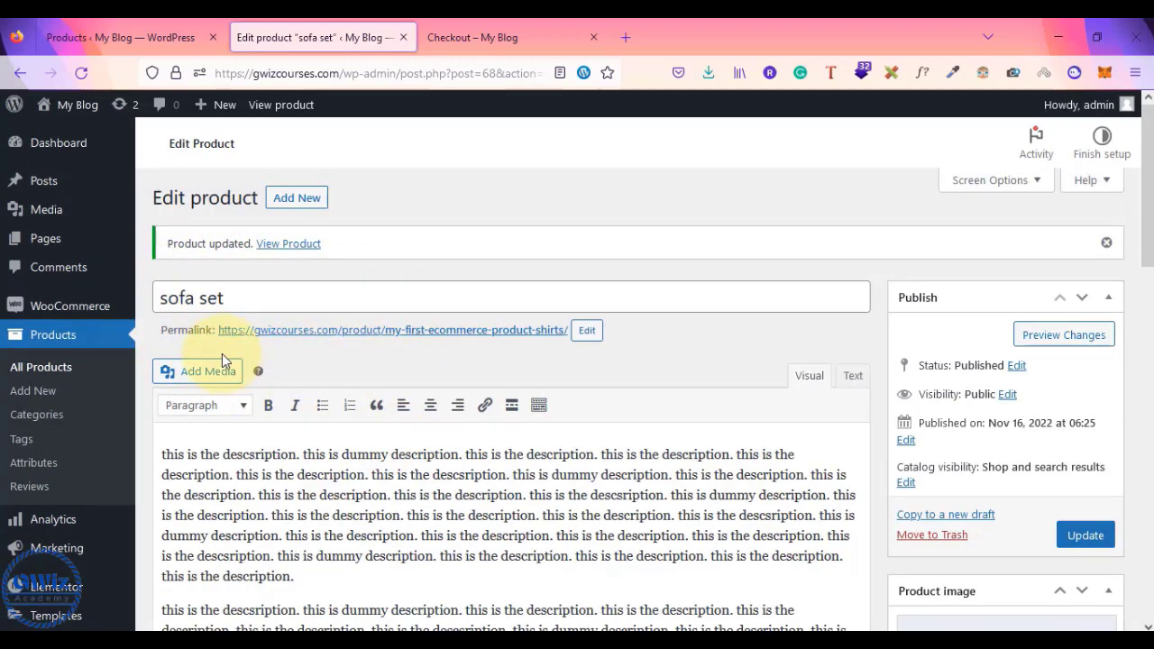
scroll(221, 355, "down", 5)
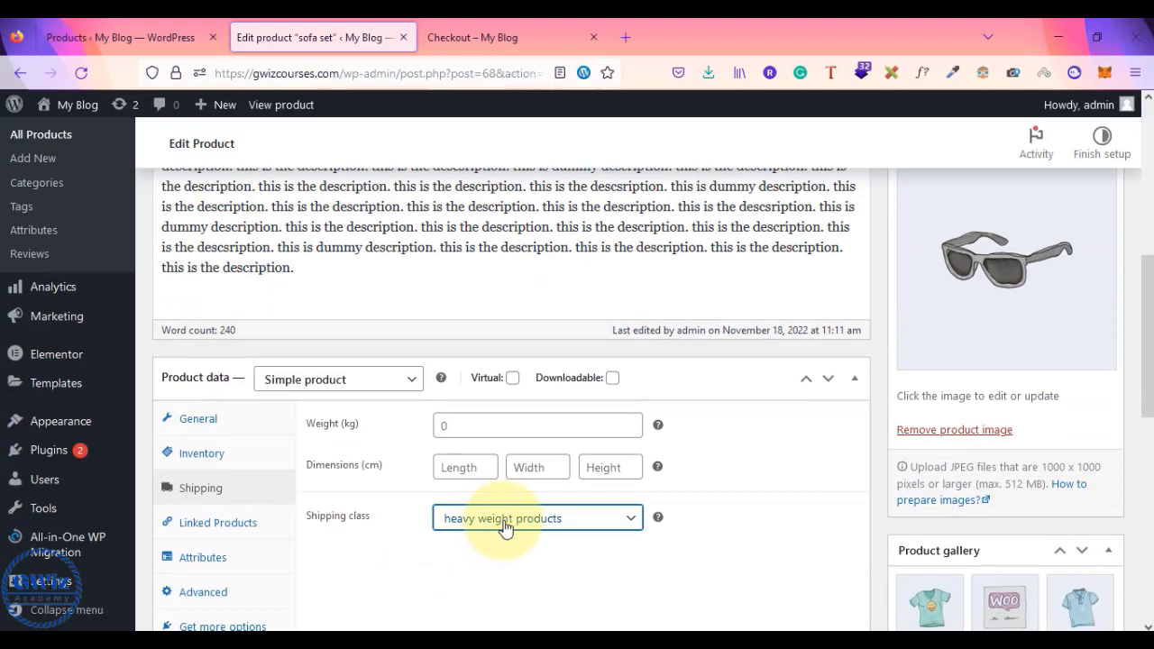
left_click(505, 527)
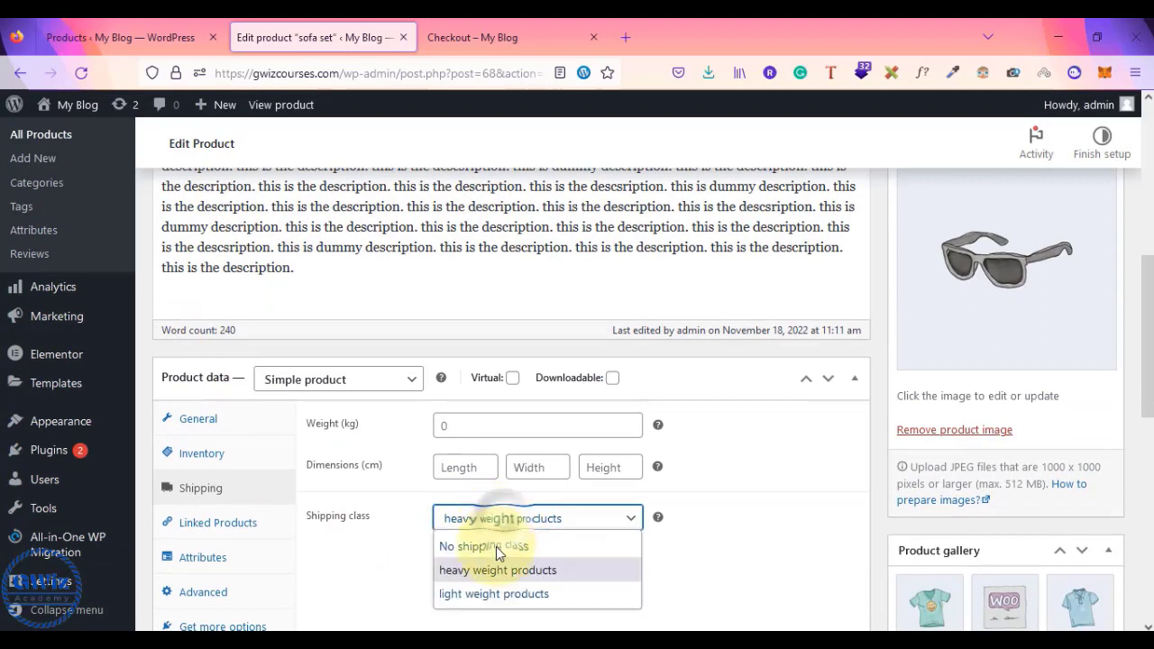
left_click(555, 570)
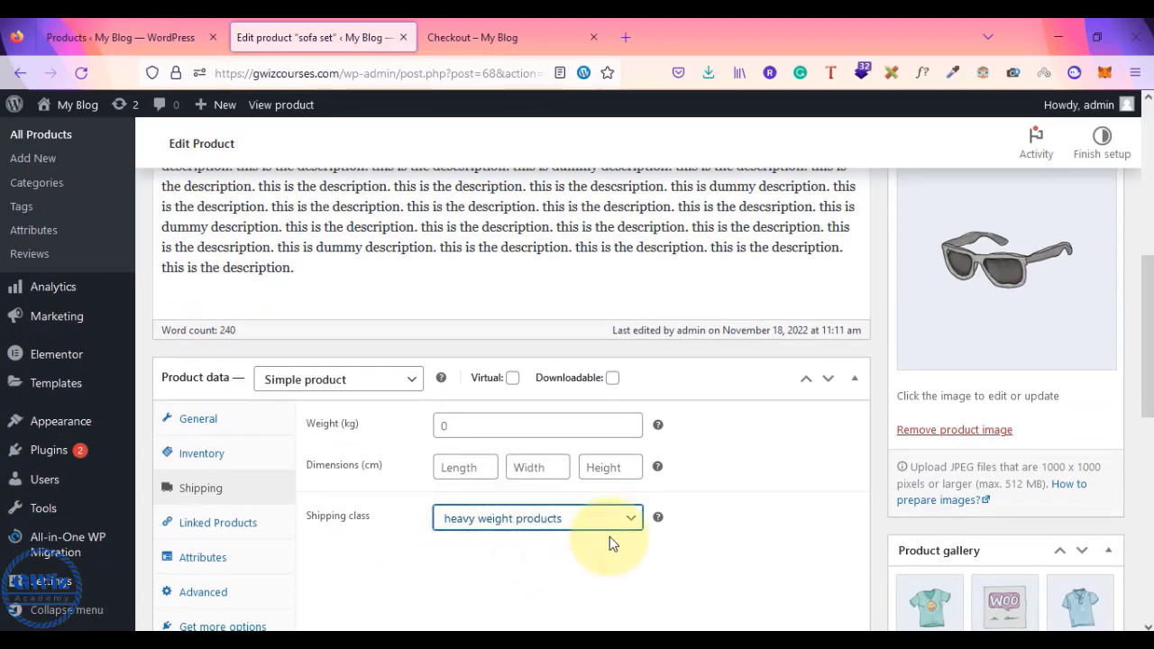
scroll(610, 537, "up", 2)
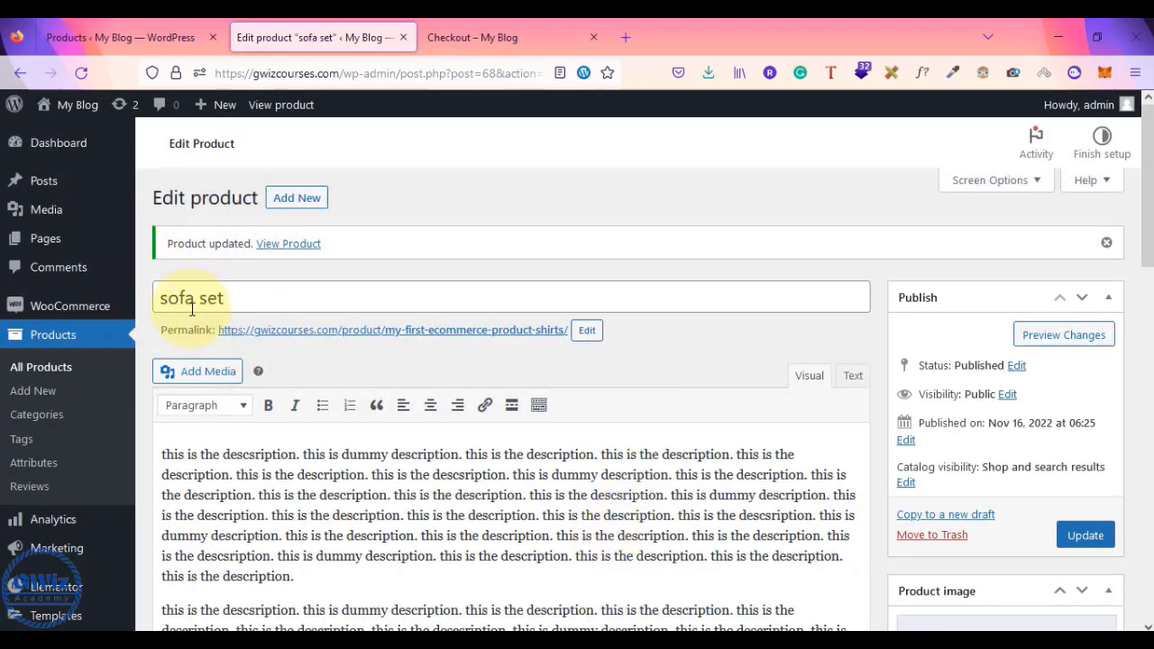
scroll(221, 311, "down", 10)
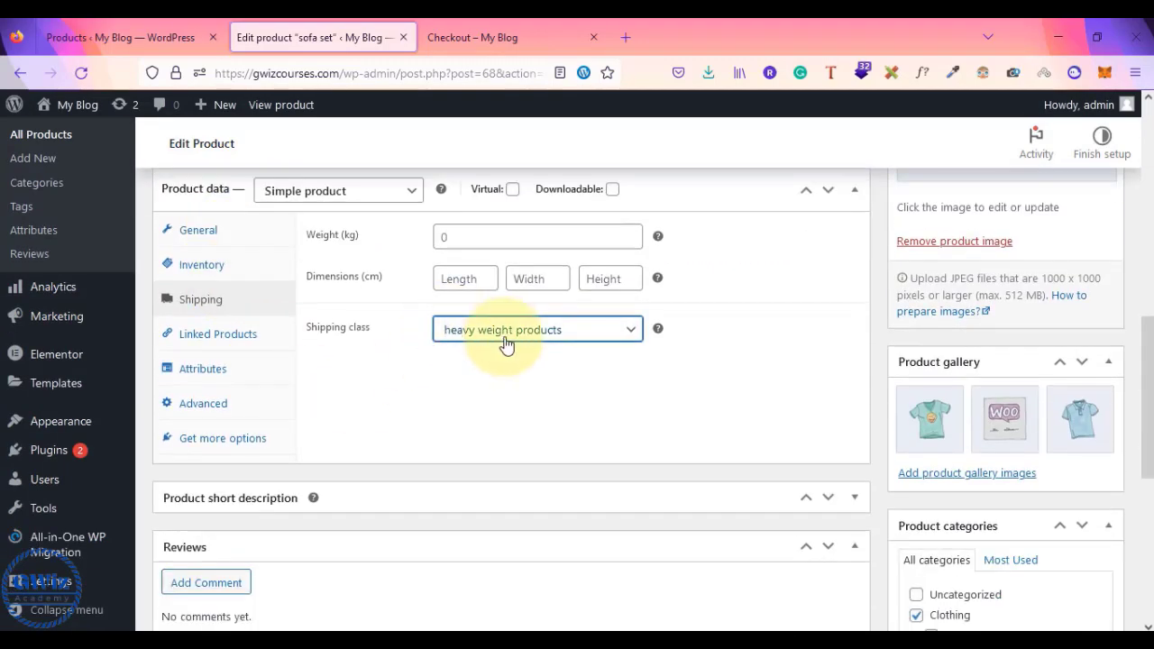
scroll(676, 369, "up", 5)
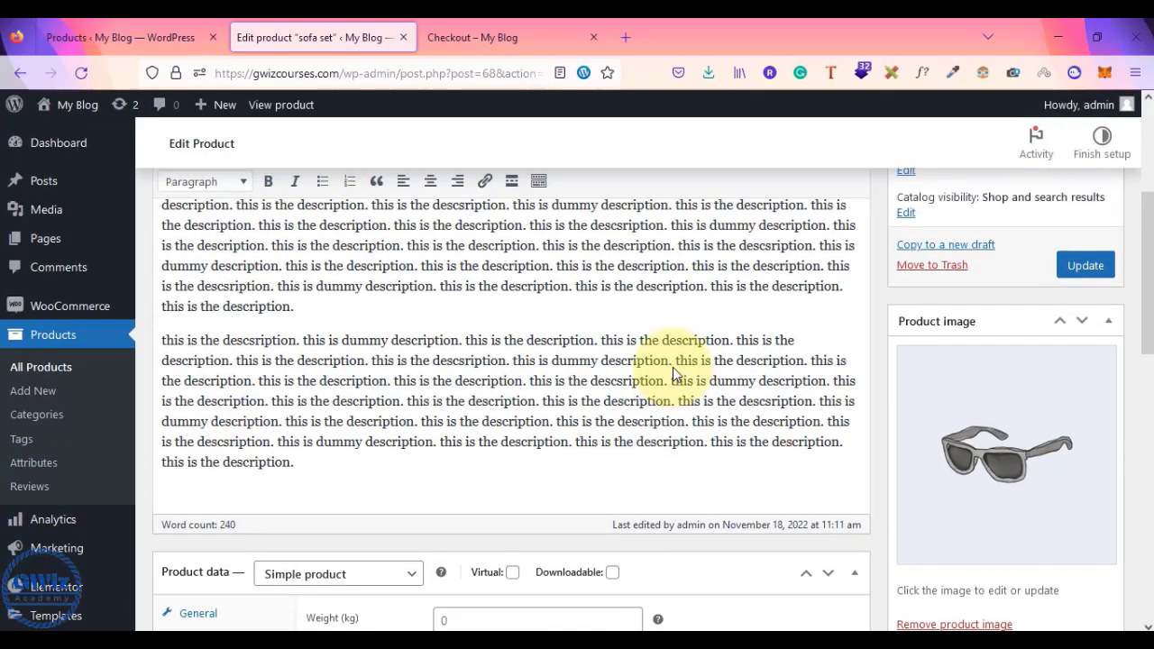
left_click(1087, 303)
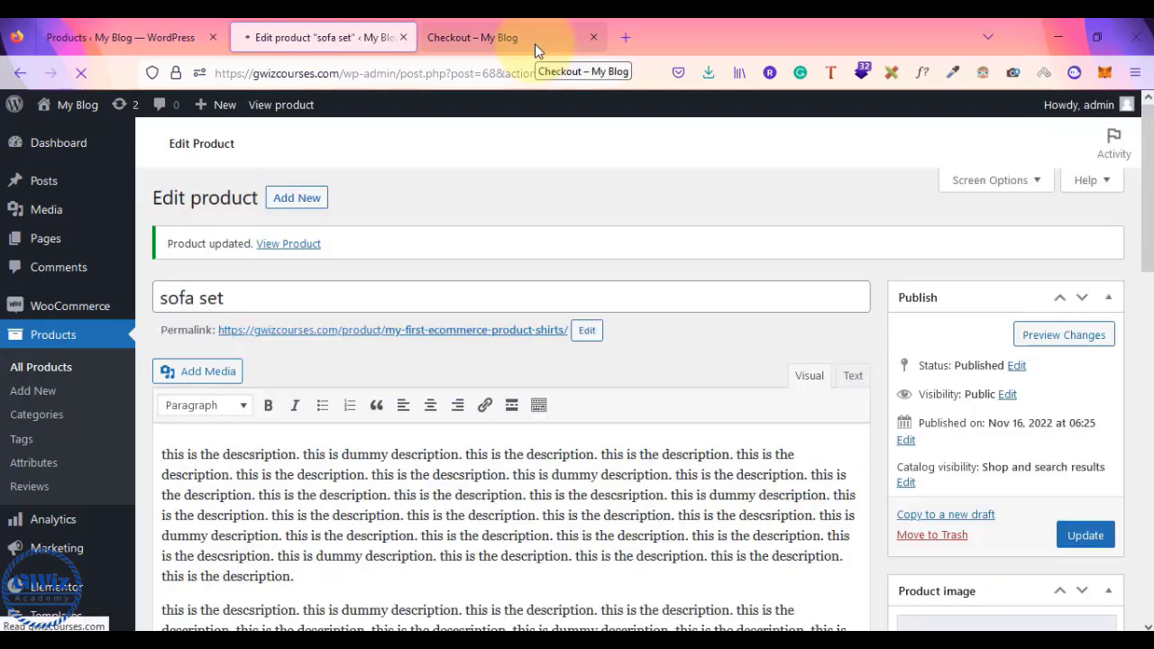
left_click(535, 40)
- Remove the Belt from the shopping cart
scroll(708, 261, "up", 5)
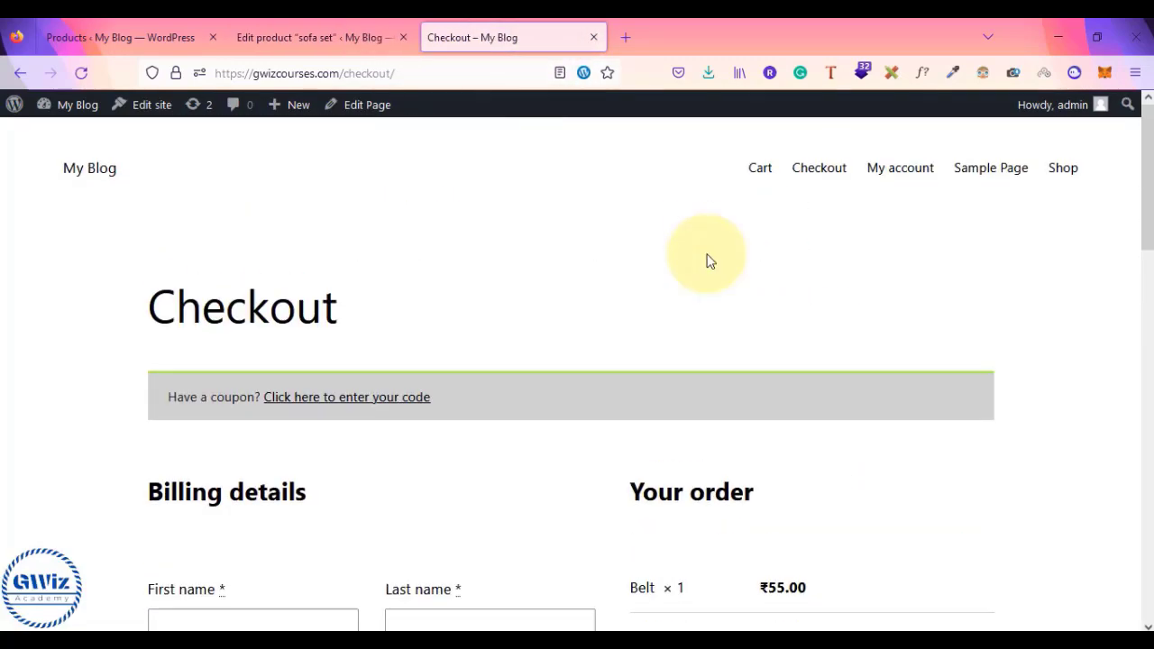
left_click(761, 172)
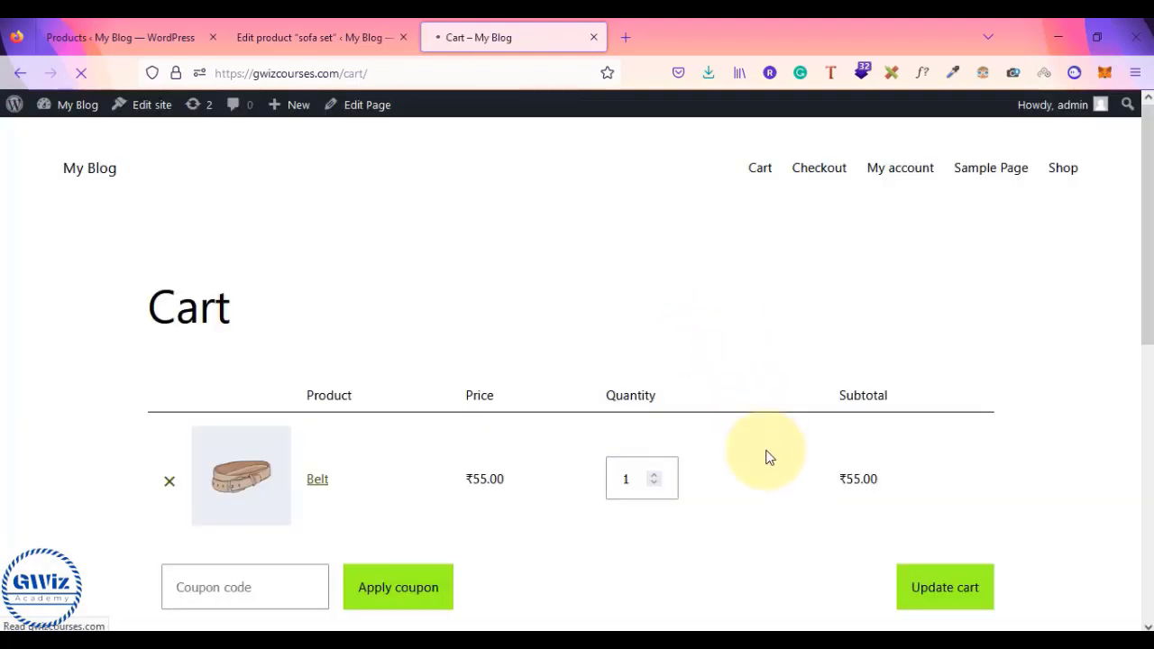
scroll(767, 456, "down", 3)
left_click(163, 346)
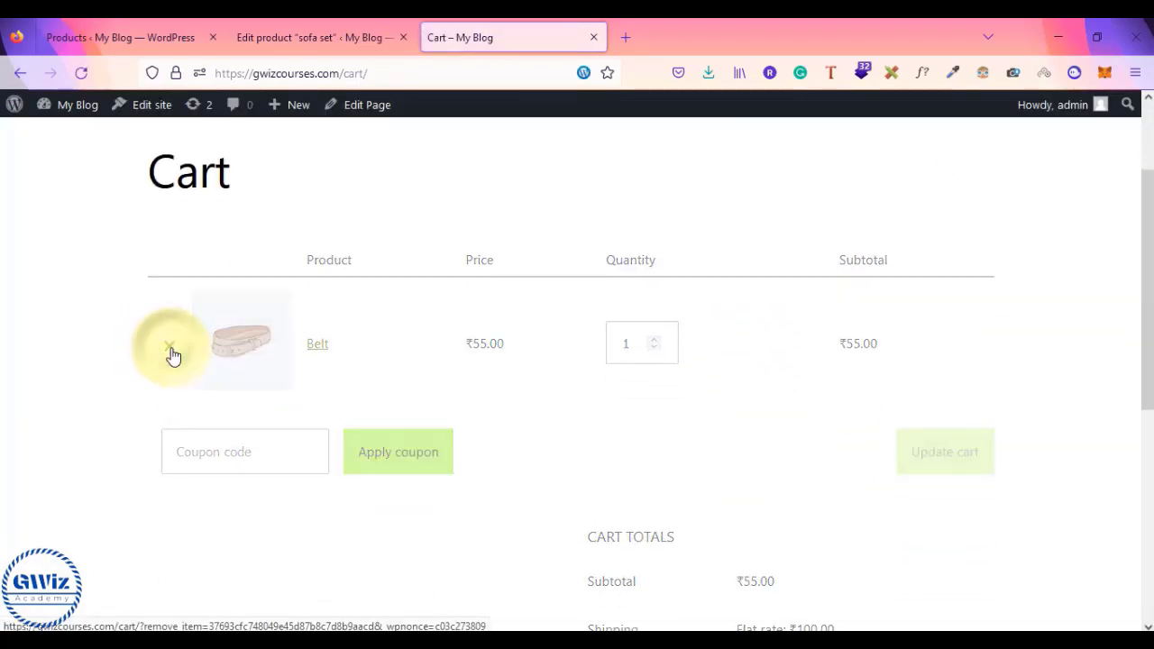
- Open the sofa set's product page in a new tab, add it to the cart, and view the cart
left_click(366, 22)
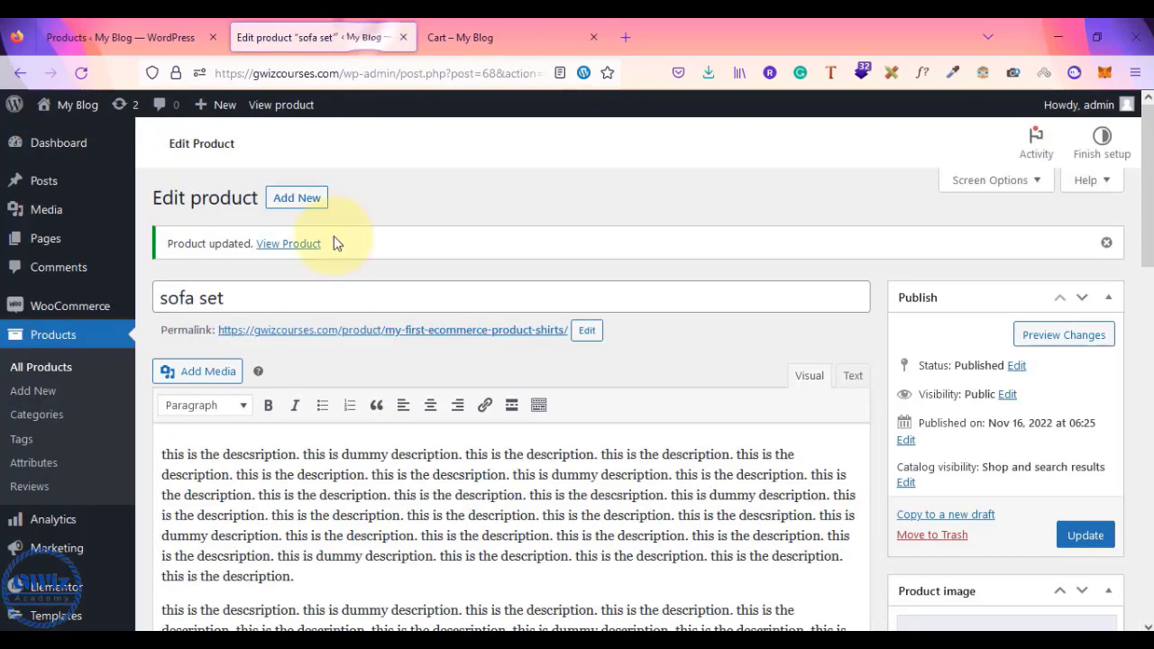
right_click(382, 338)
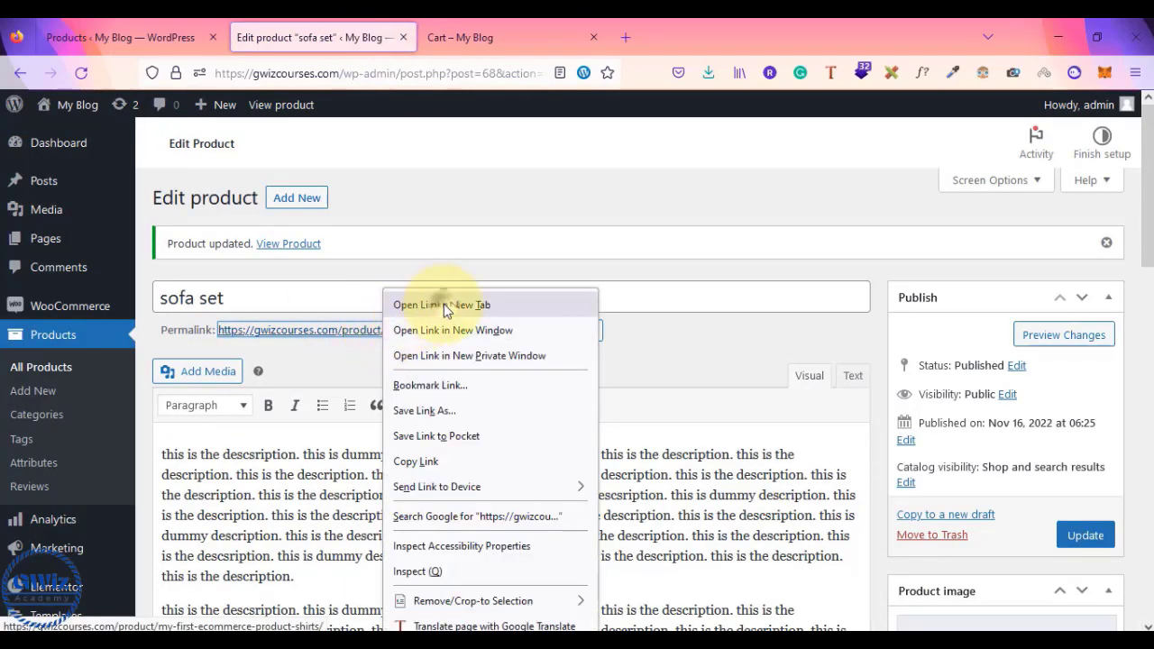
left_click(444, 304)
left_click(552, 36)
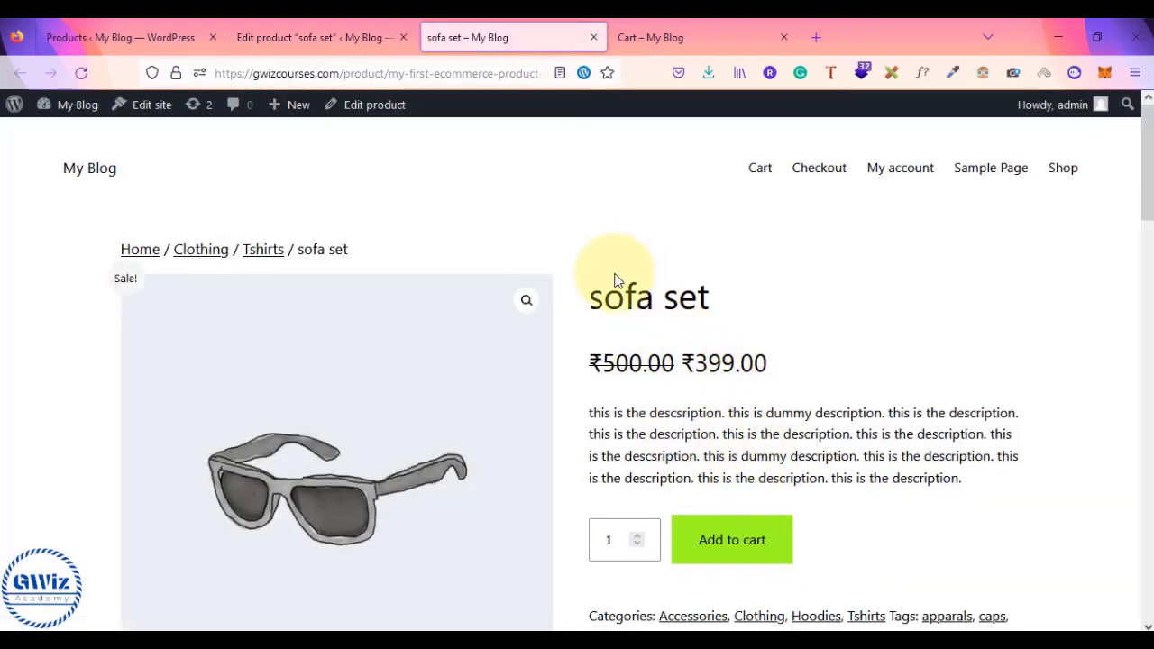
left_click(729, 541)
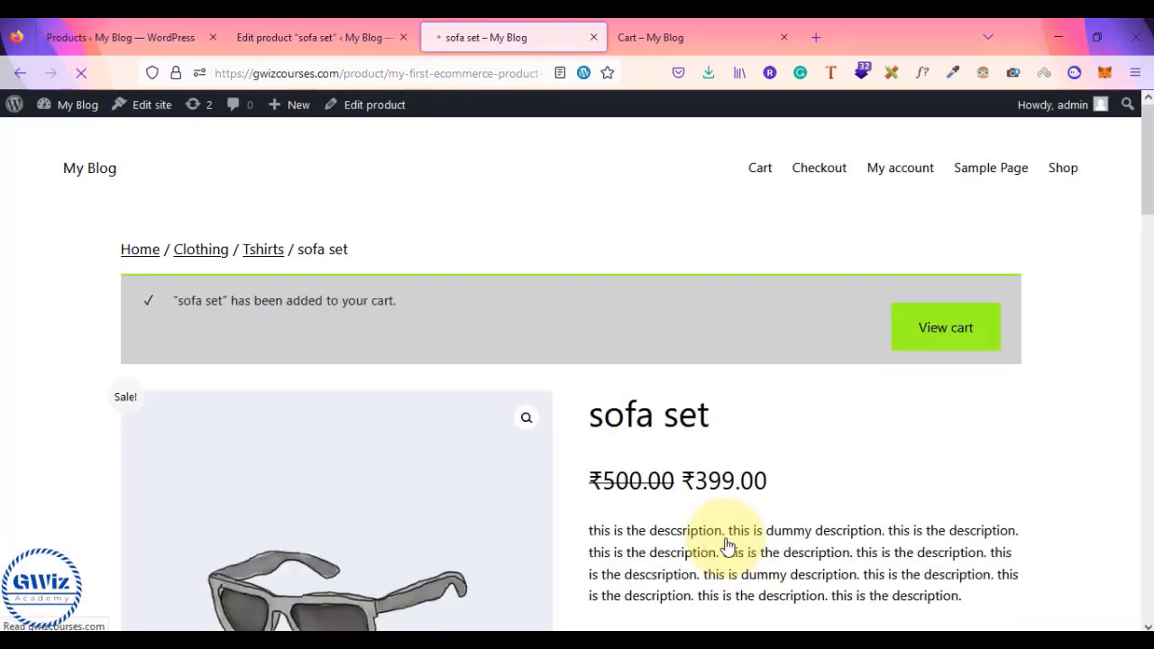
left_click(945, 336)
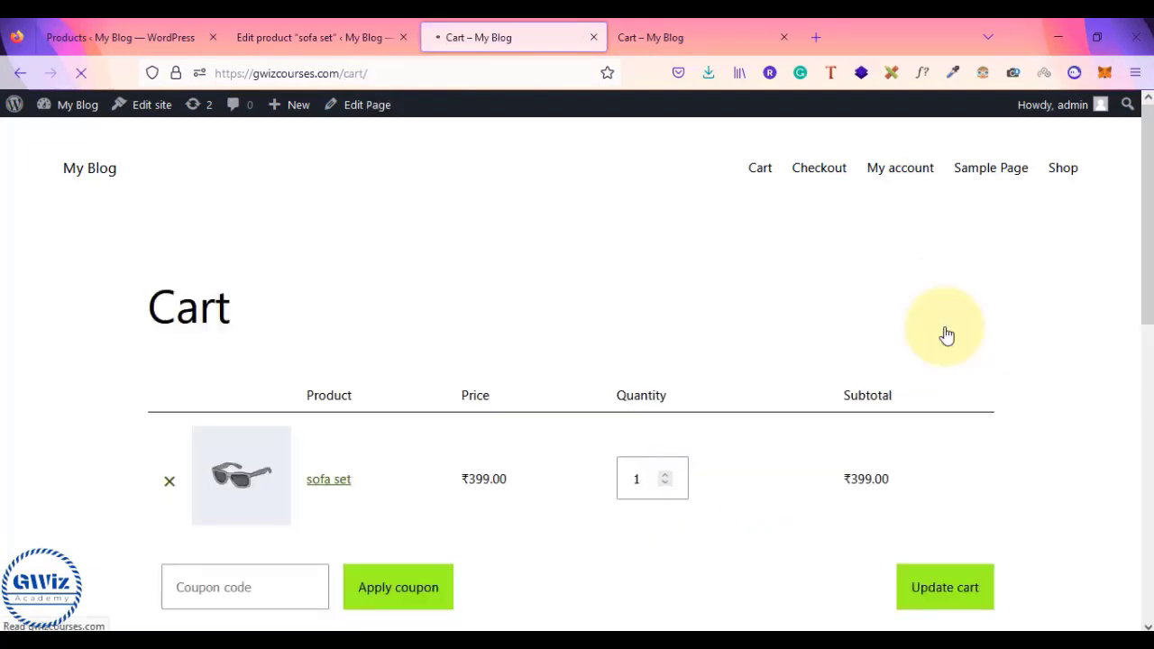
scroll(947, 335, "down", 2)
scroll(947, 335, "down", 2)
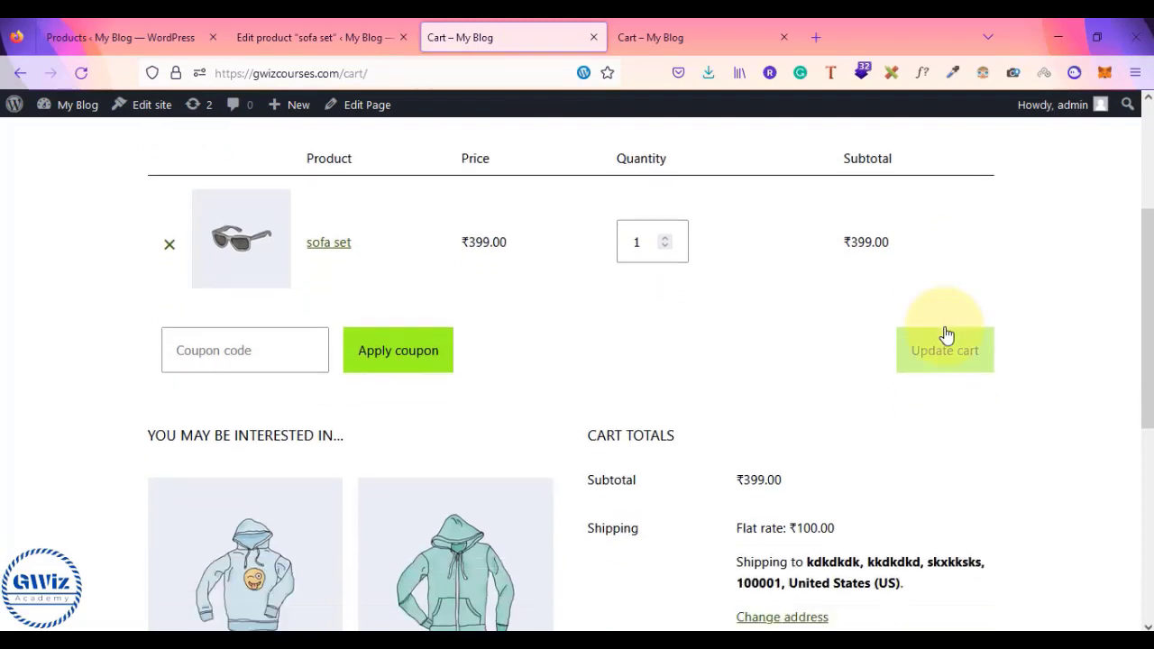
scroll(802, 478, "down", 1)
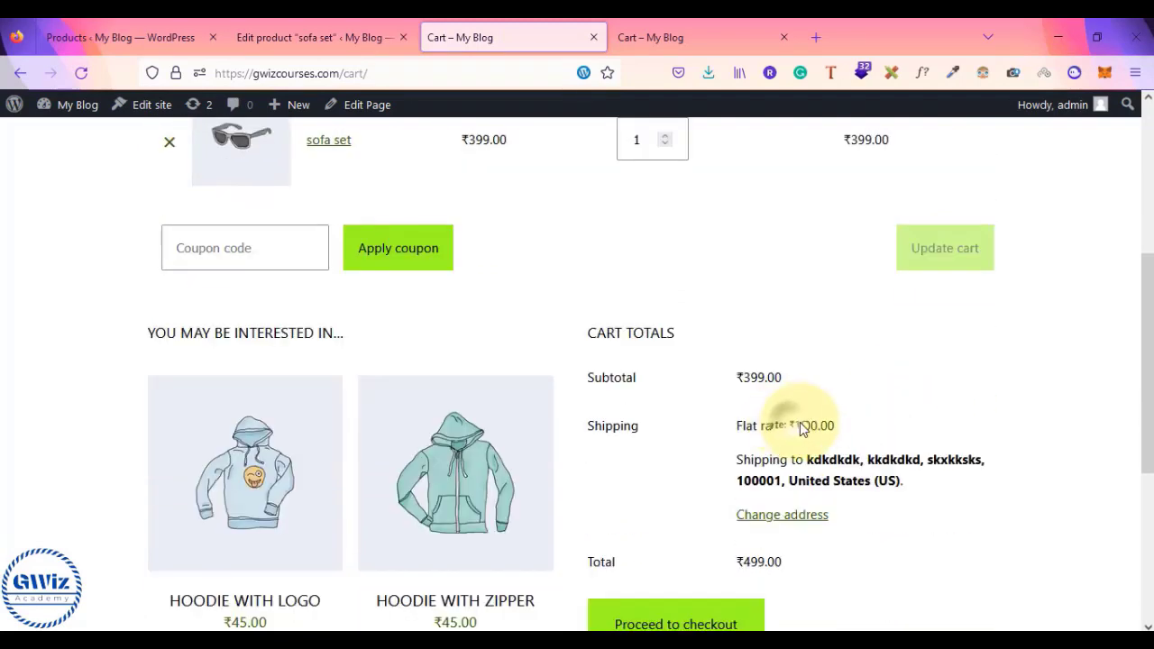
left_click_drag(800, 425, 830, 431)
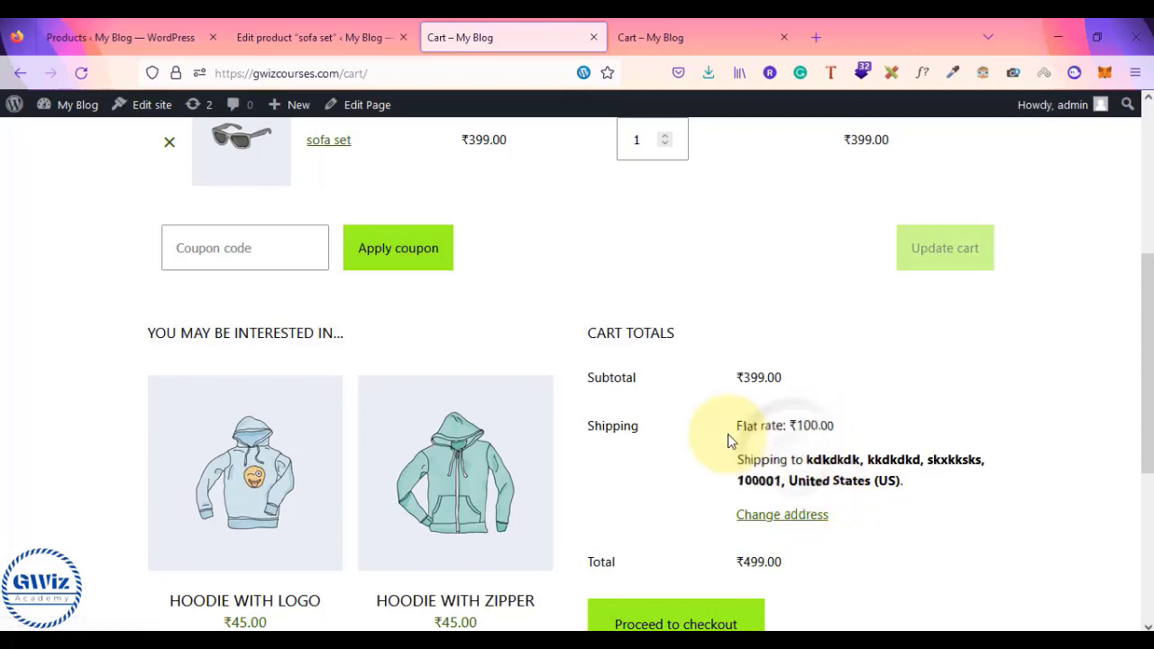
left_click_drag(772, 427, 837, 434)
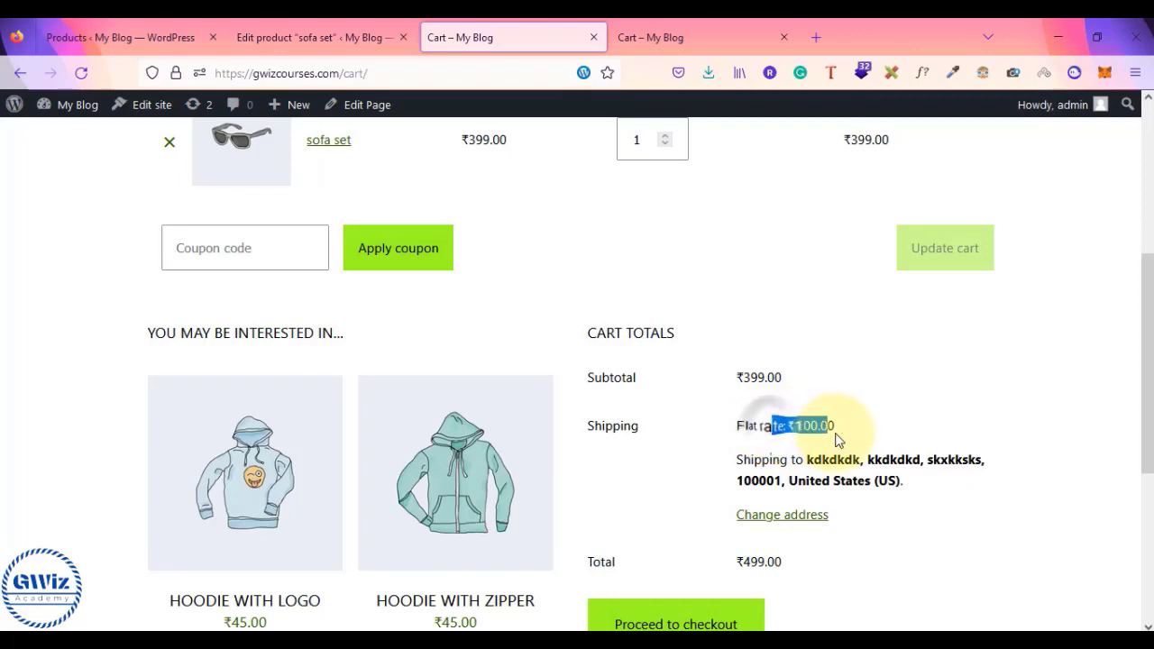
scroll(598, 342, "up", 2)
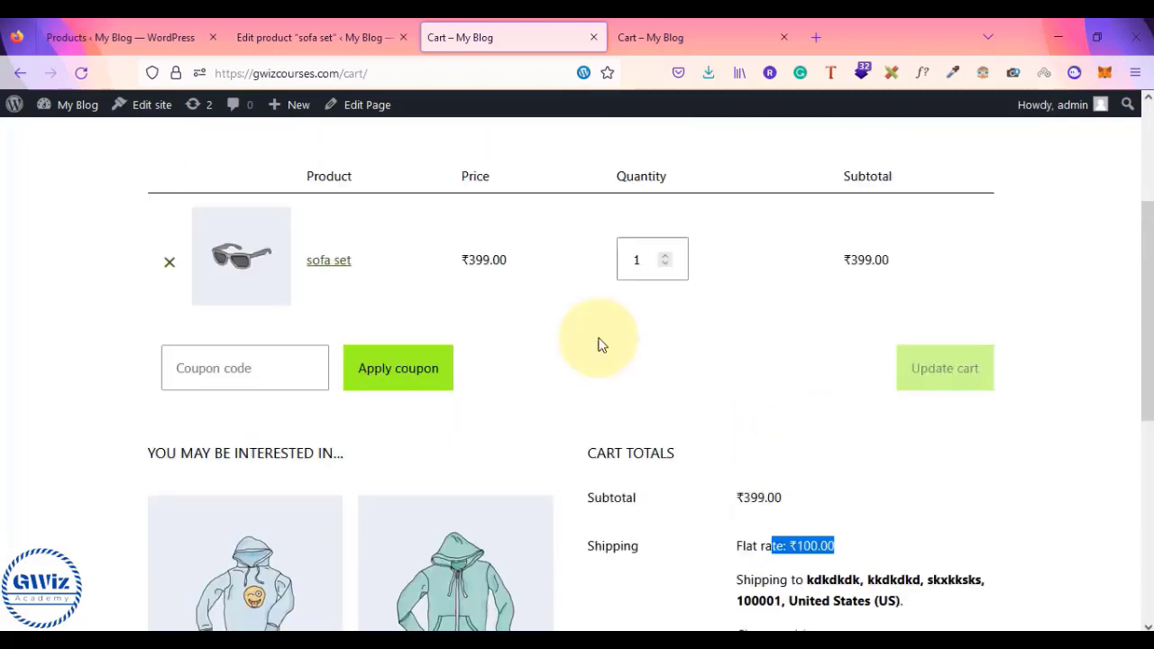
mouse_move(644, 631)
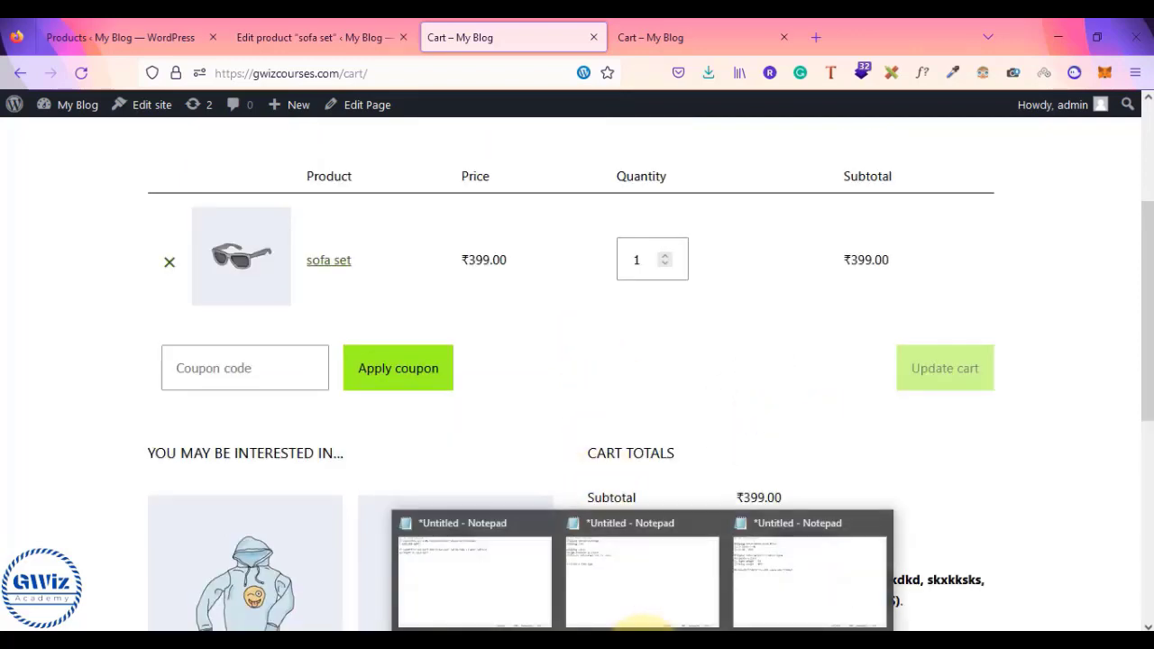
- Review the Notepad notes on creating a class and the heavy weight rate of 500
left_click(799, 585)
left_click_drag(91, 222, 92, 238)
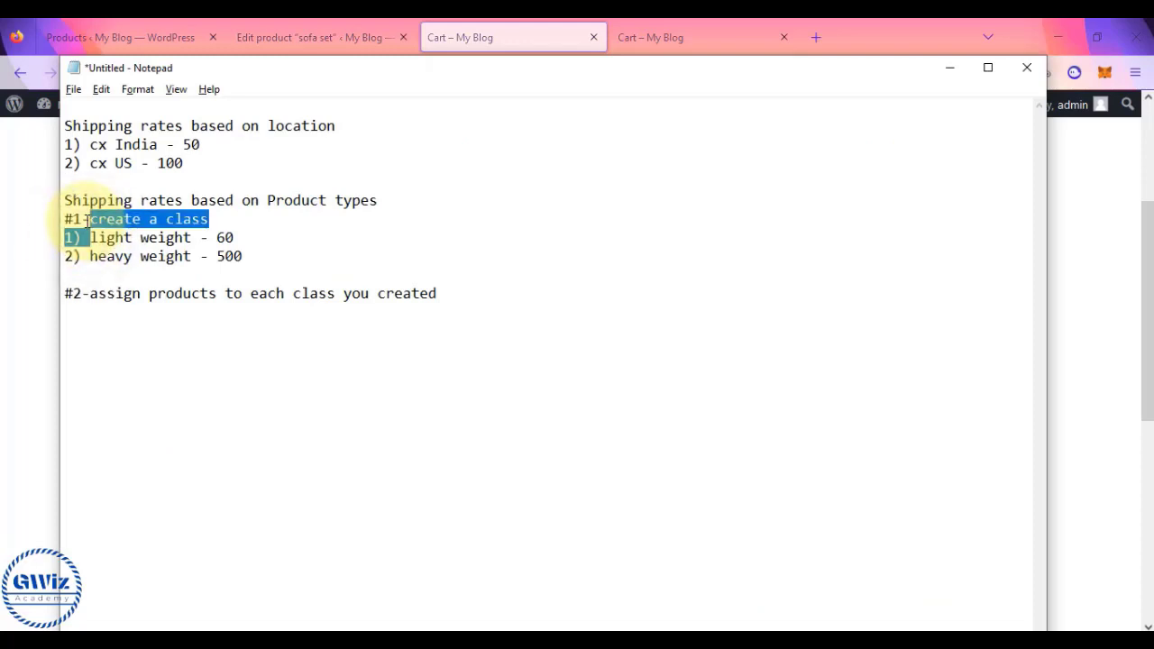
left_click(91, 221)
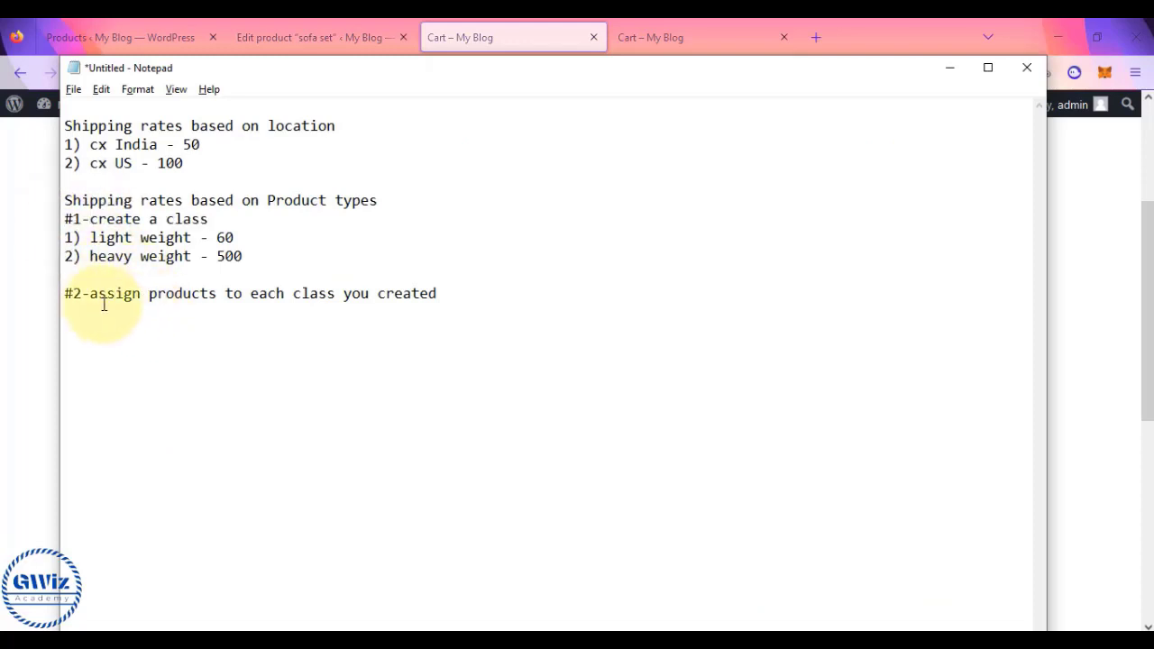
left_click_drag(80, 260, 243, 257)
left_click(232, 260)
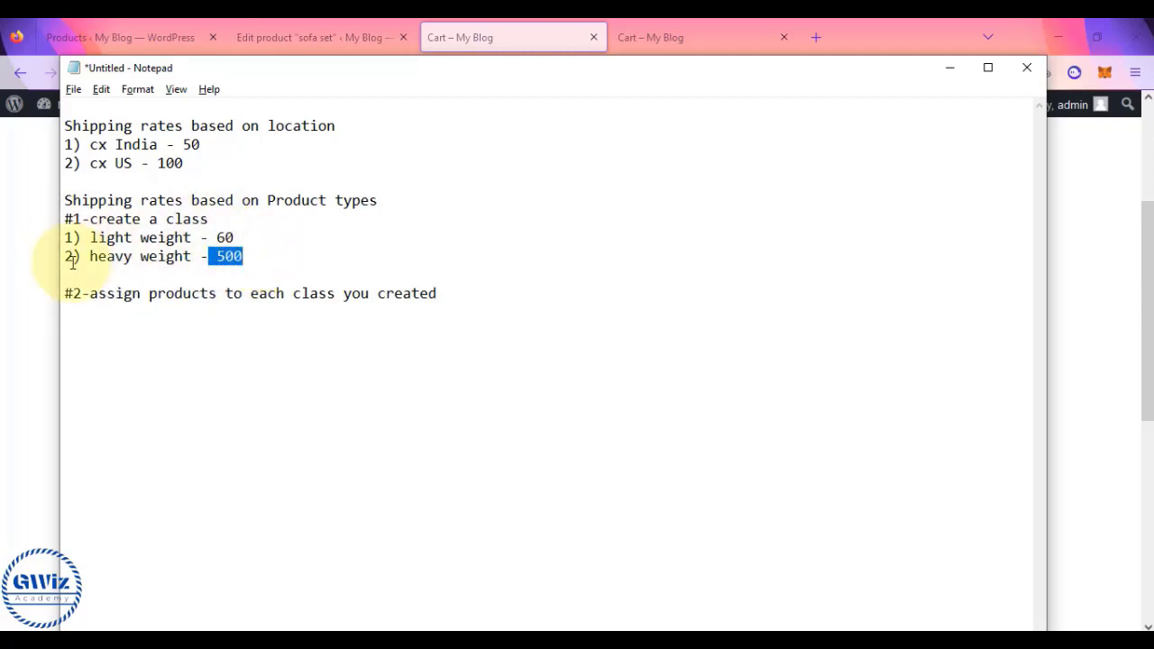
- Check the cart's shipping destination and the ₹399.00 subtotal
left_click(7, 307)
scroll(487, 456, "down", 2)
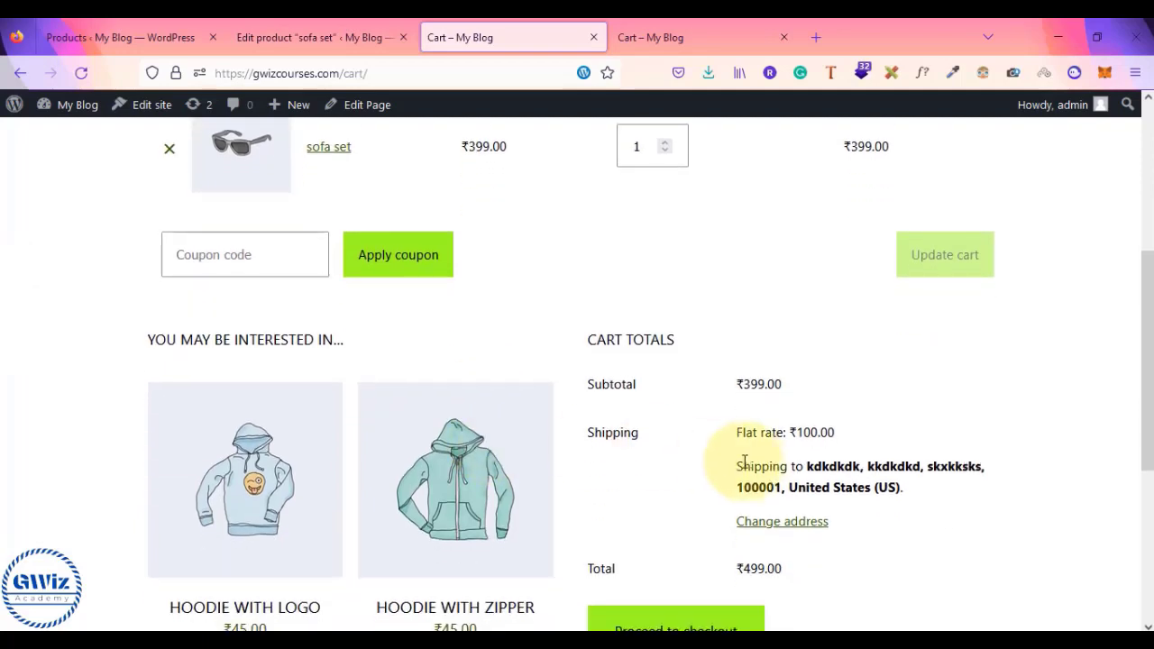
left_click_drag(762, 462, 933, 500)
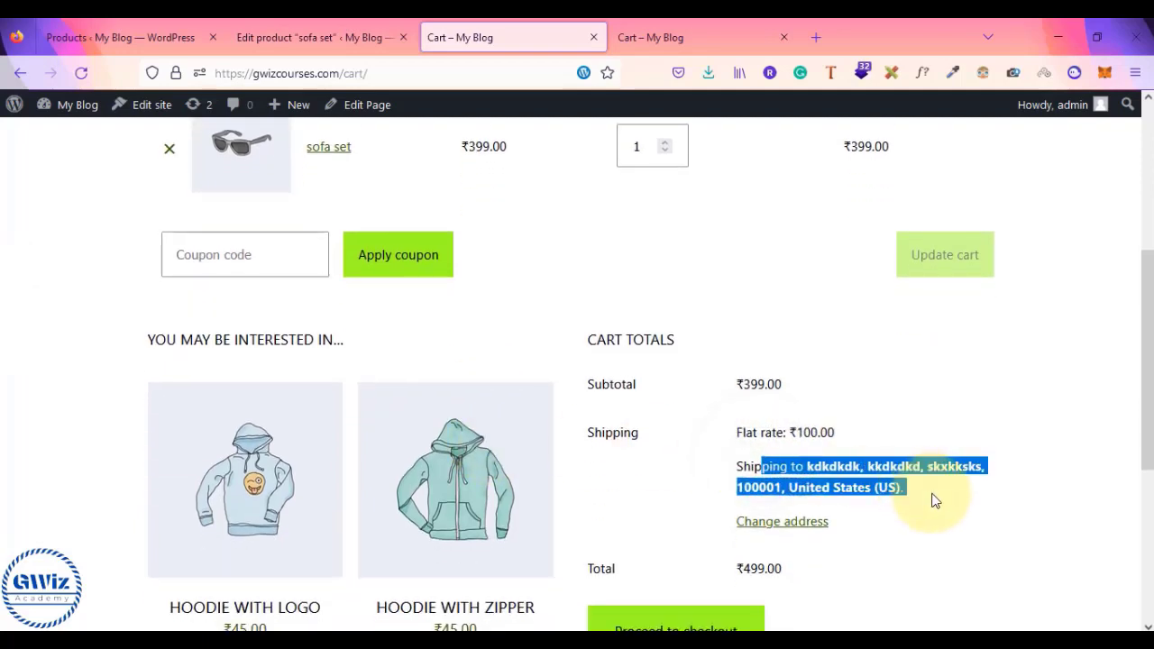
left_click(934, 499)
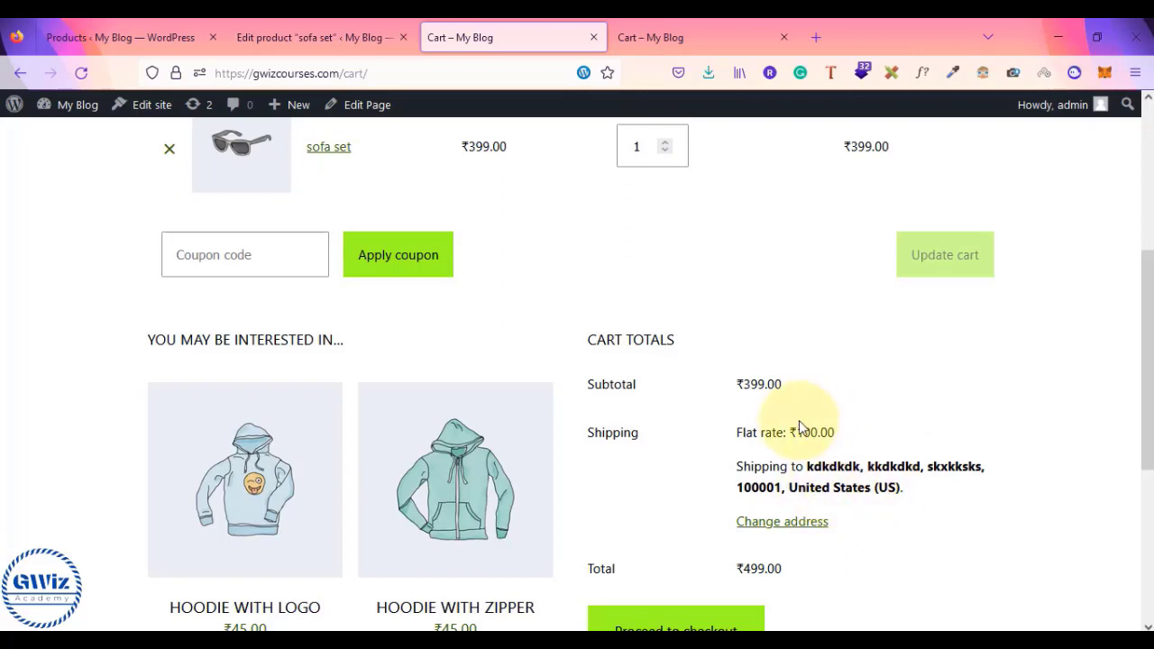
scroll(748, 487, "down", 2)
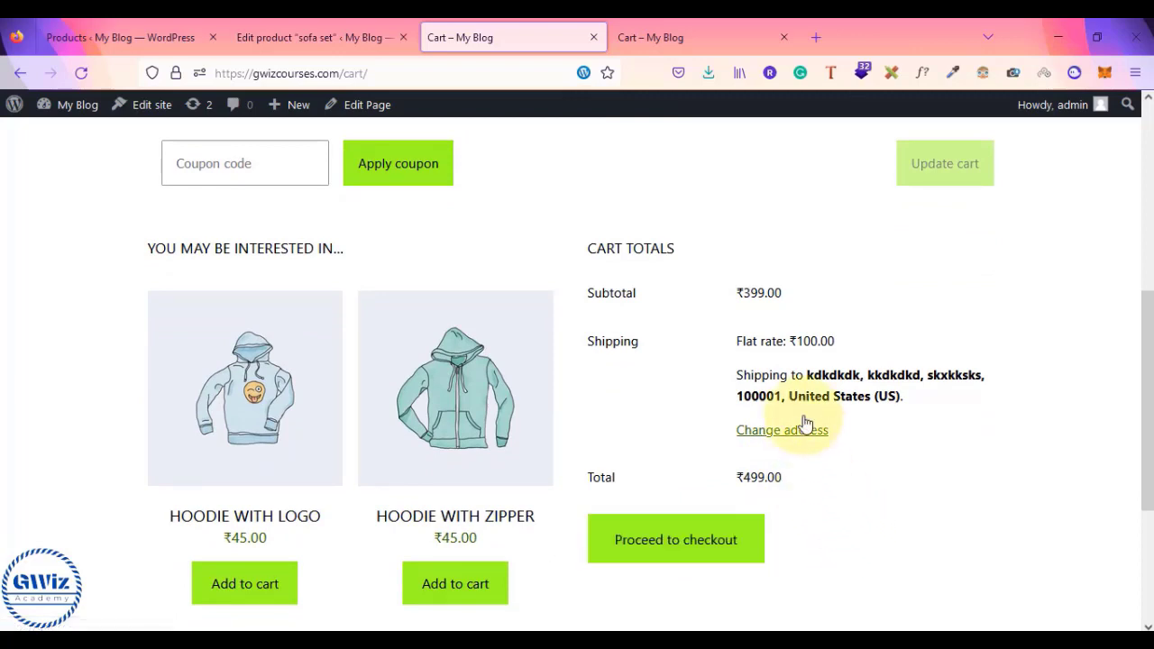
double_click(743, 292)
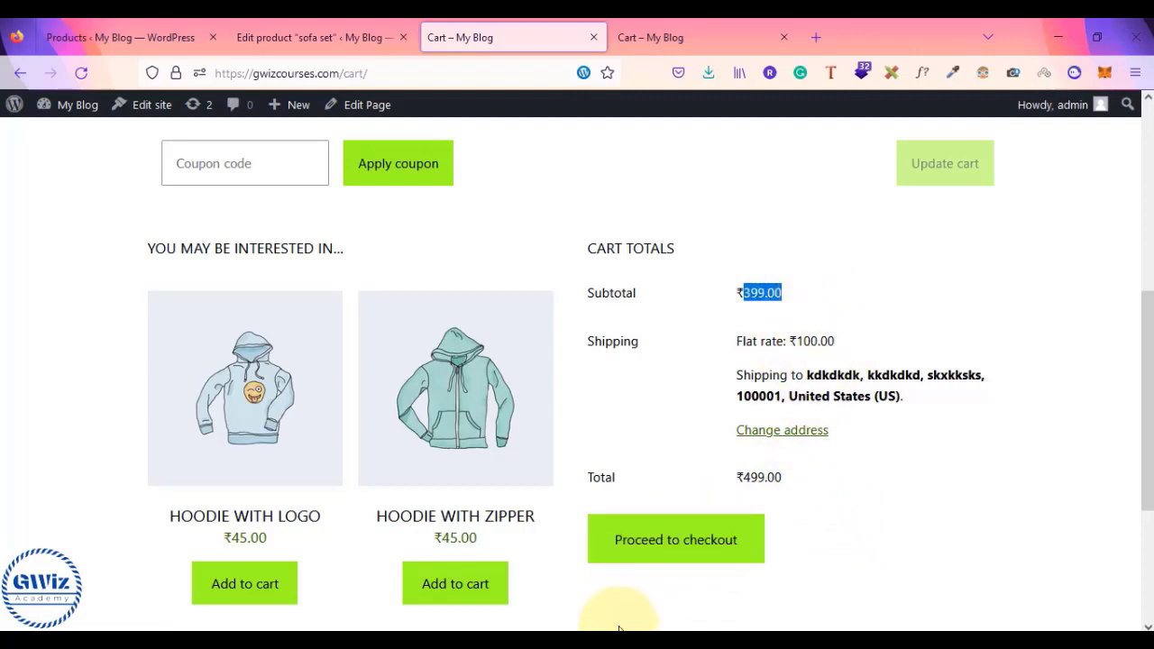
- Compare against the notes' US 100 rate, heavy weight 500, and class-assignment lines, then return to the cart
mouse_move(641, 627)
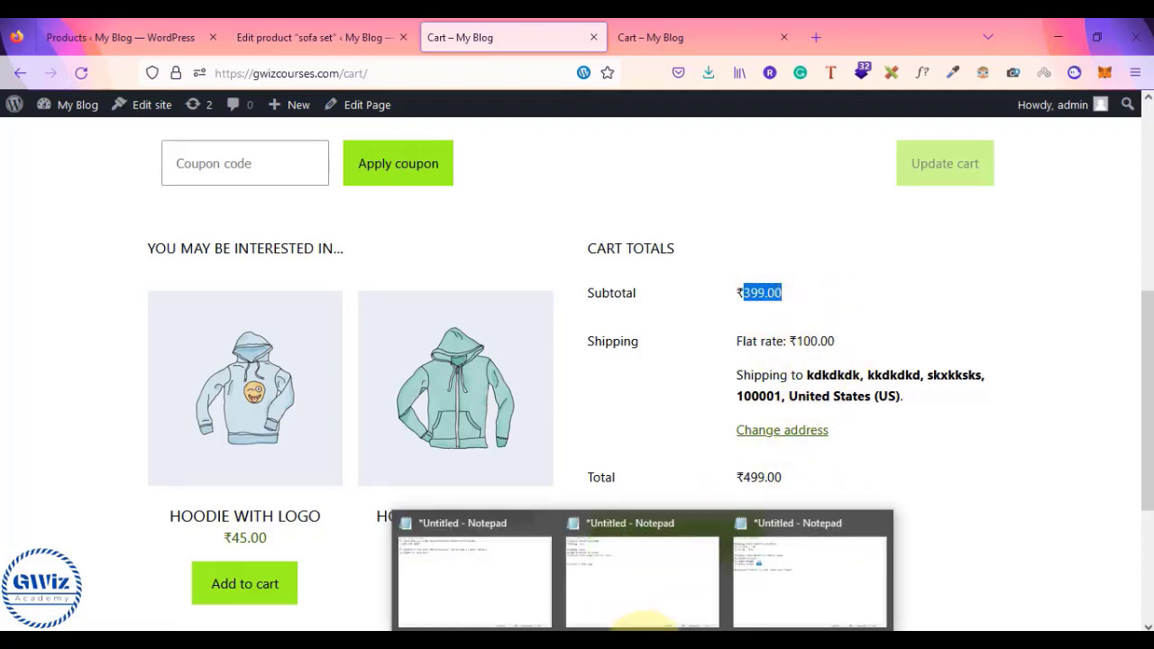
left_click(806, 582)
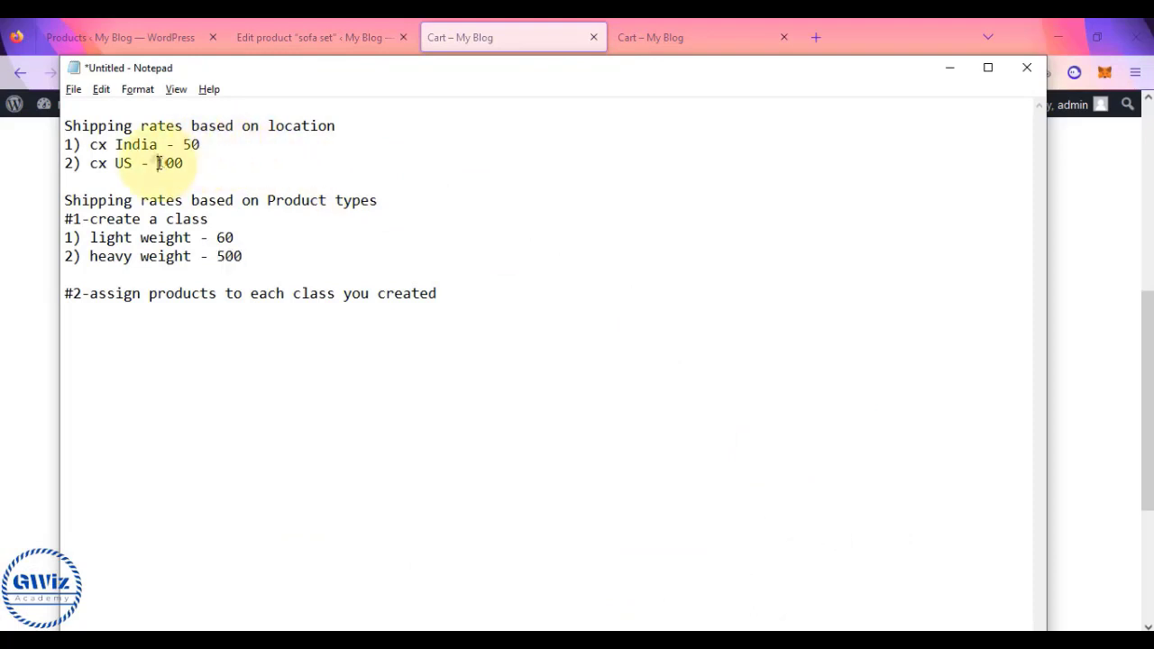
left_click_drag(158, 164, 211, 163)
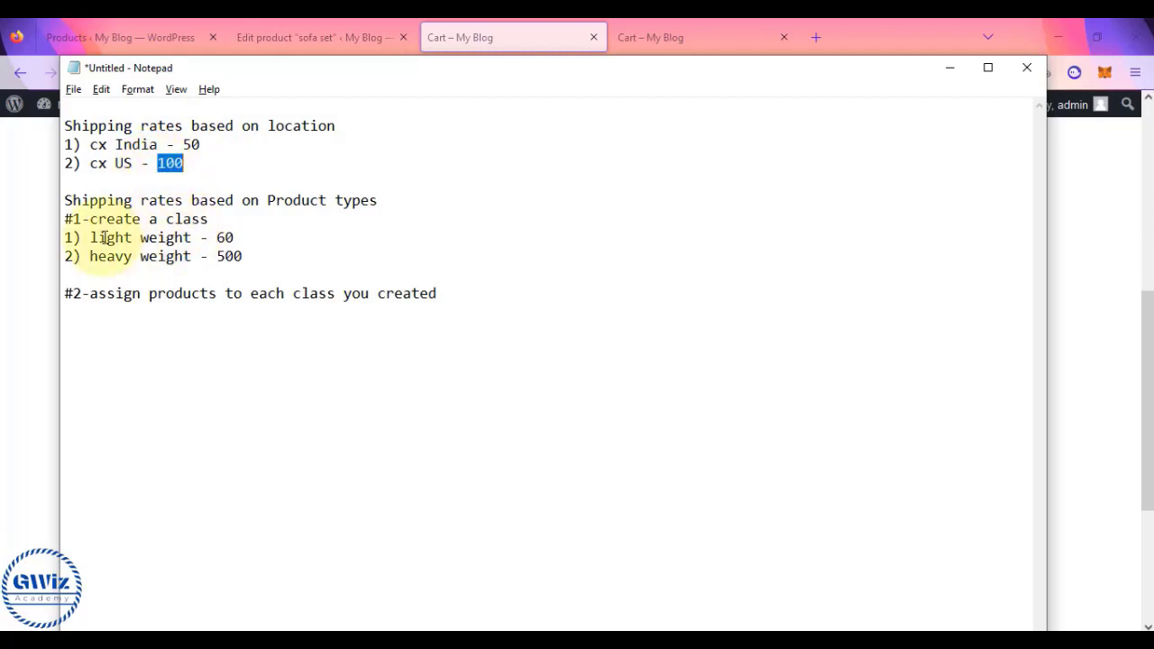
left_click_drag(91, 256, 244, 259)
left_click(252, 270)
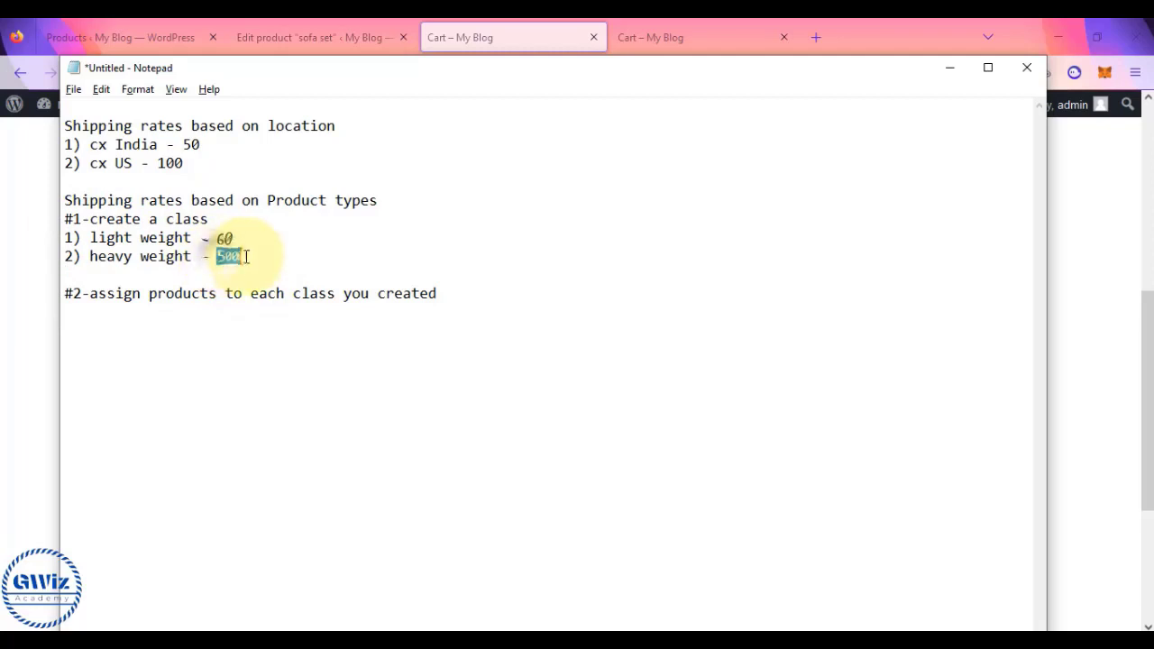
left_click_drag(115, 296, 401, 298)
left_click(3, 337)
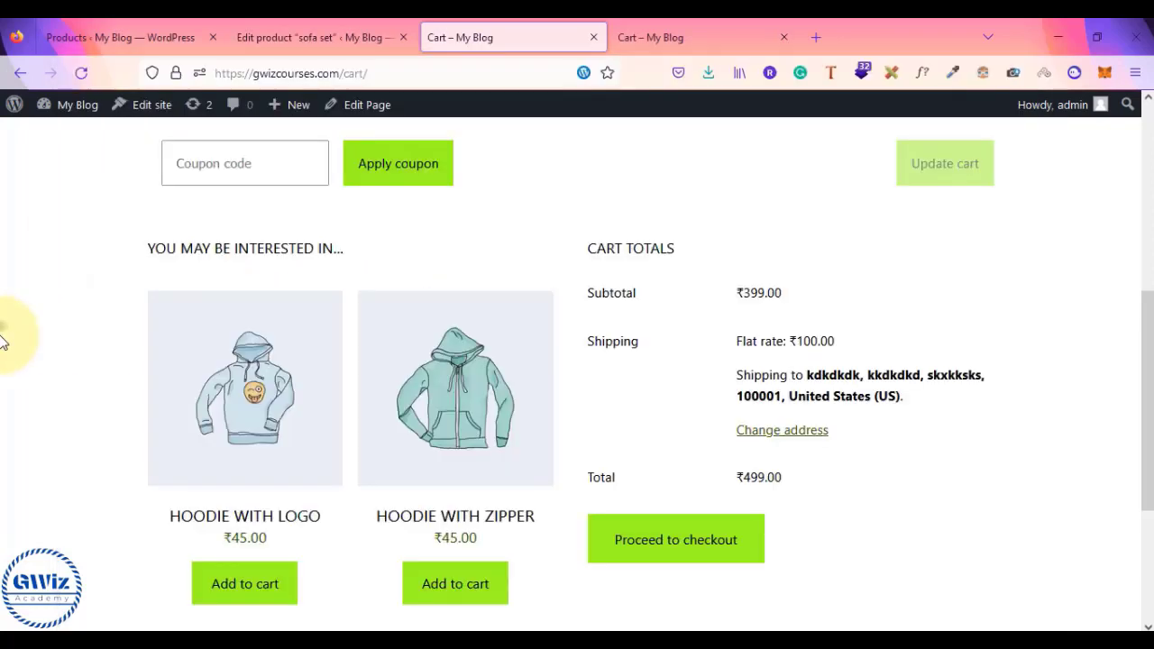
- Go to WooCommerce Settings > Shipping and edit the International Shipping zone with its US Flat rate
left_click(300, 37)
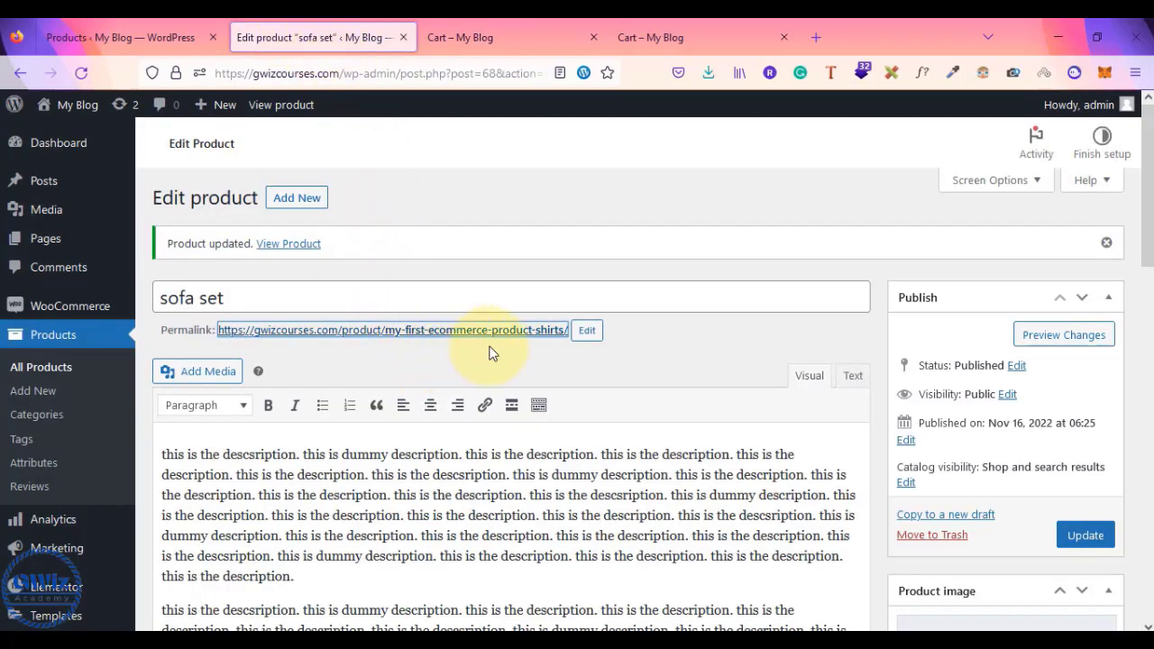
scroll(492, 353, "down", 2)
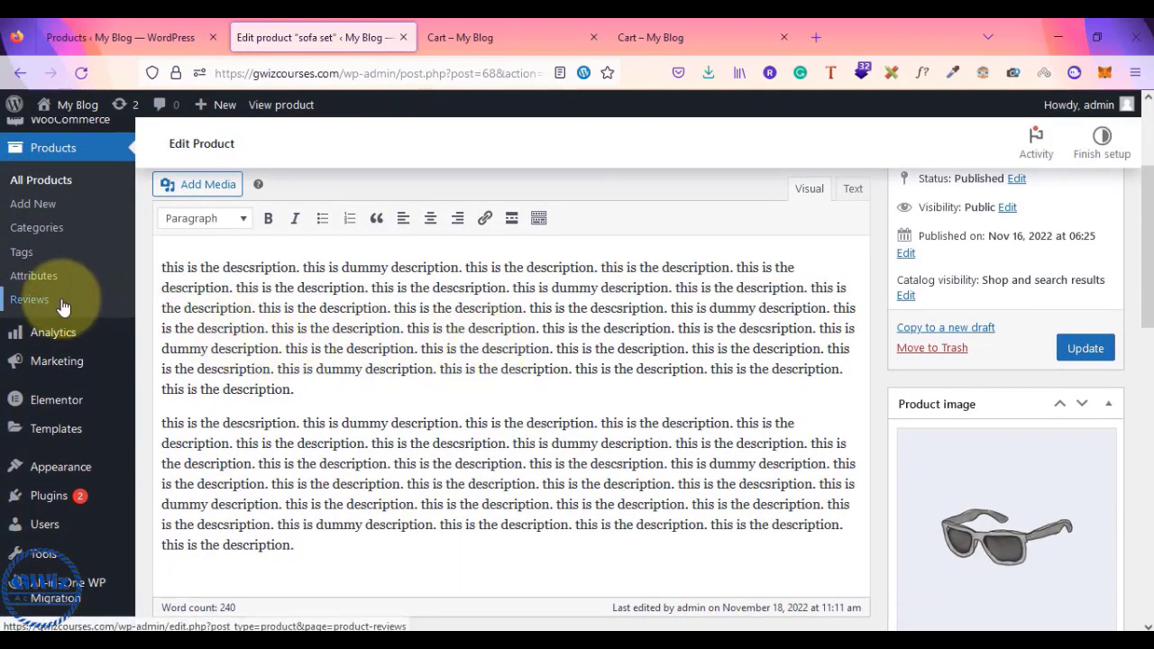
scroll(74, 334, "up", 2)
mouse_move(59, 306)
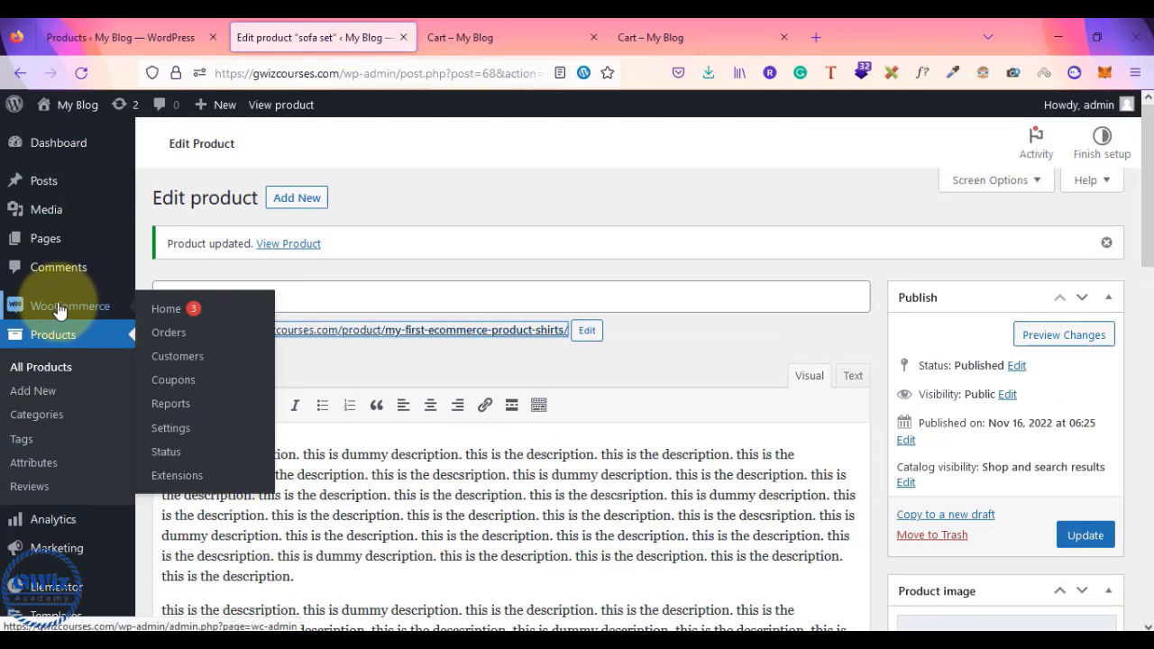
left_click(169, 437)
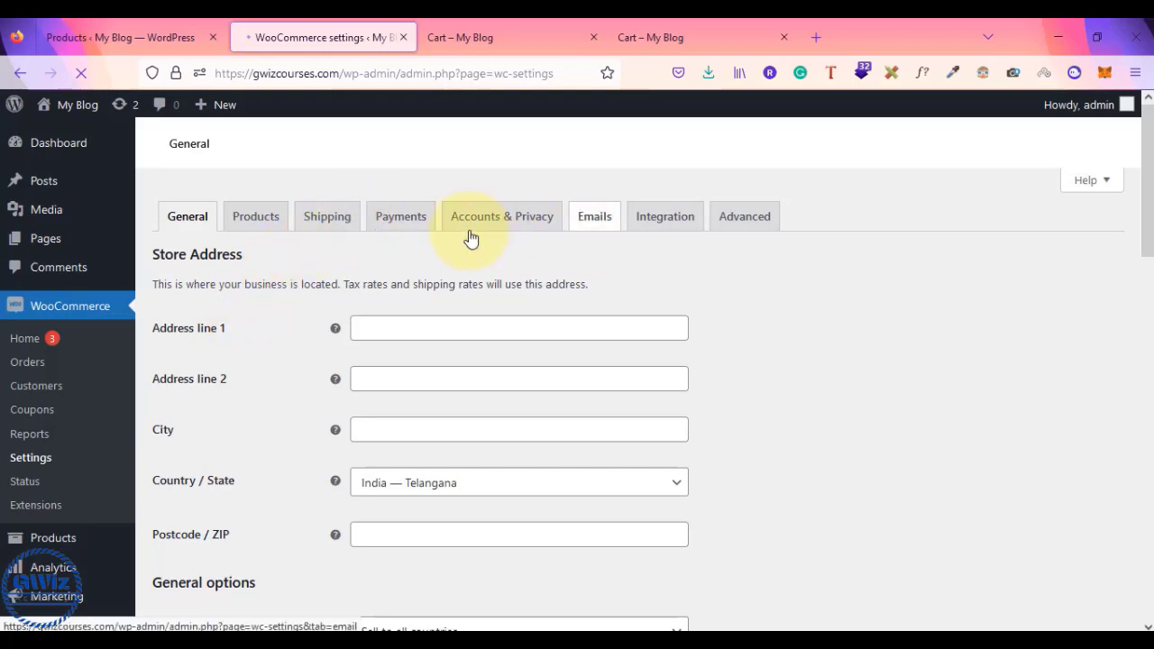
left_click(327, 217)
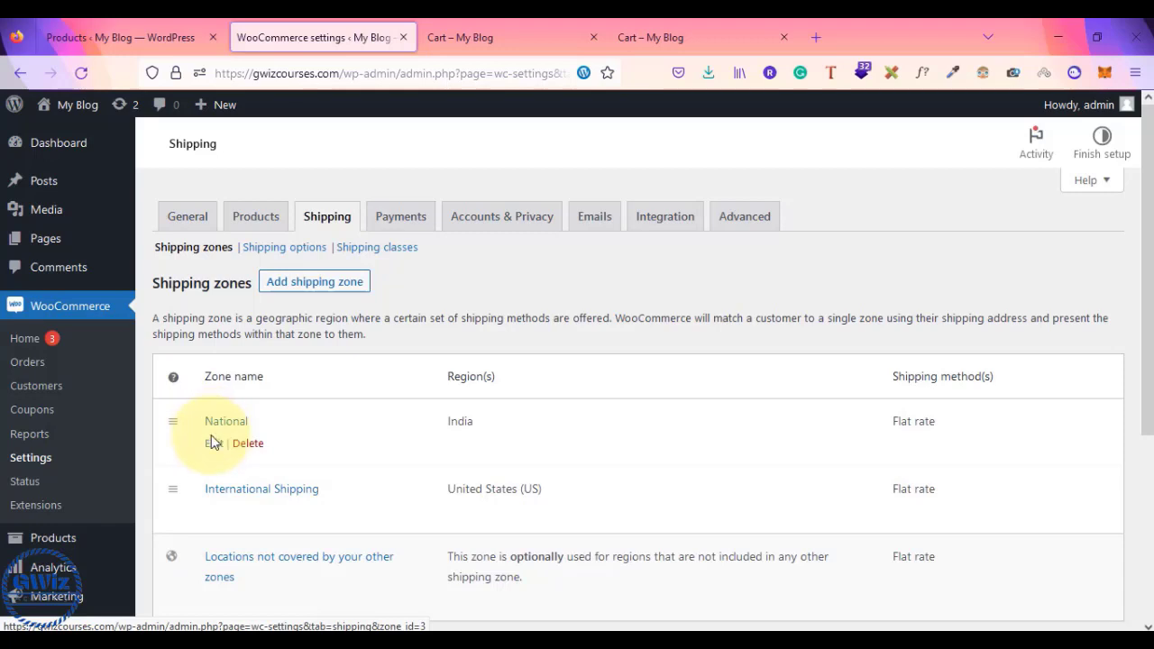
left_click(216, 513)
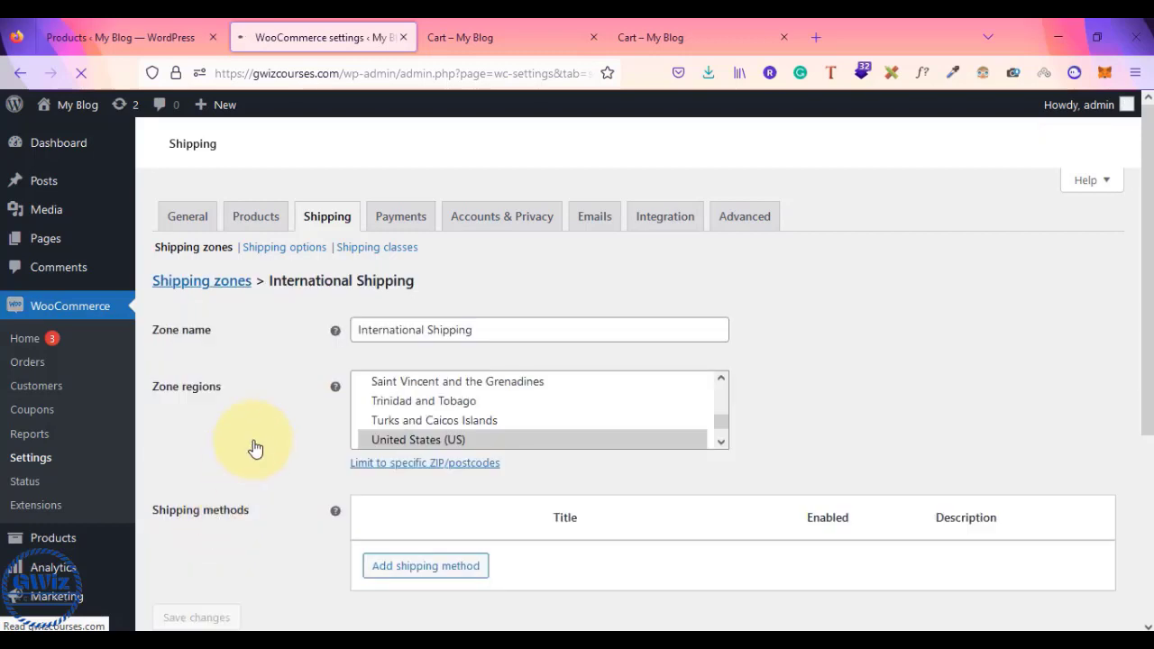
scroll(255, 448, "down", 2)
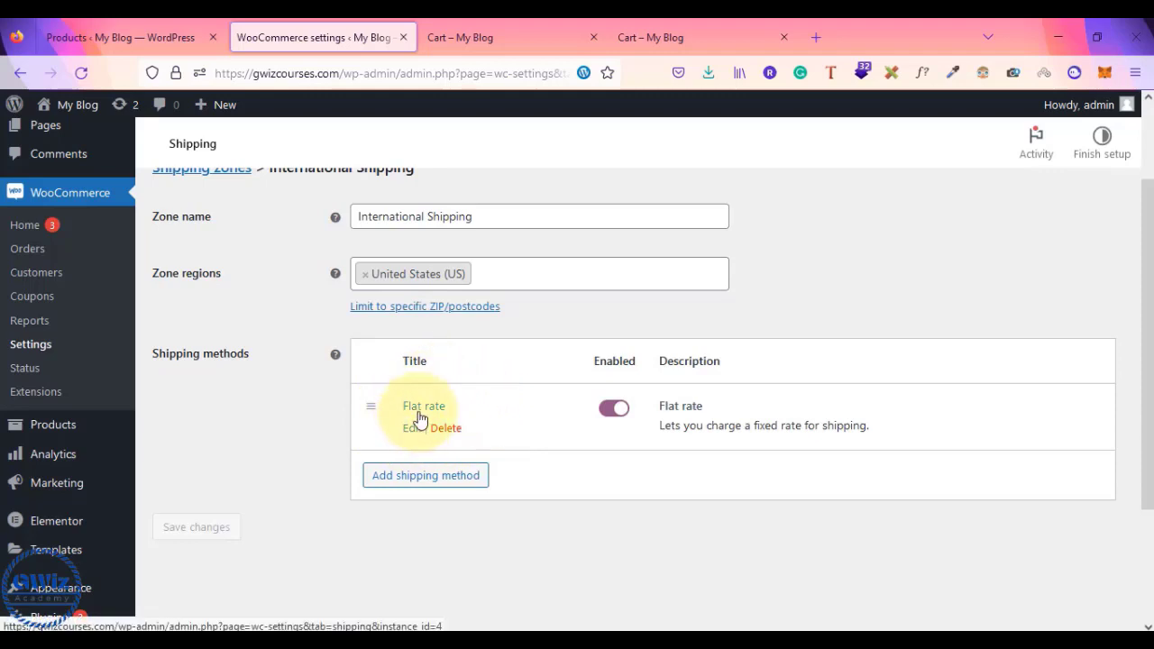
left_click(465, 34)
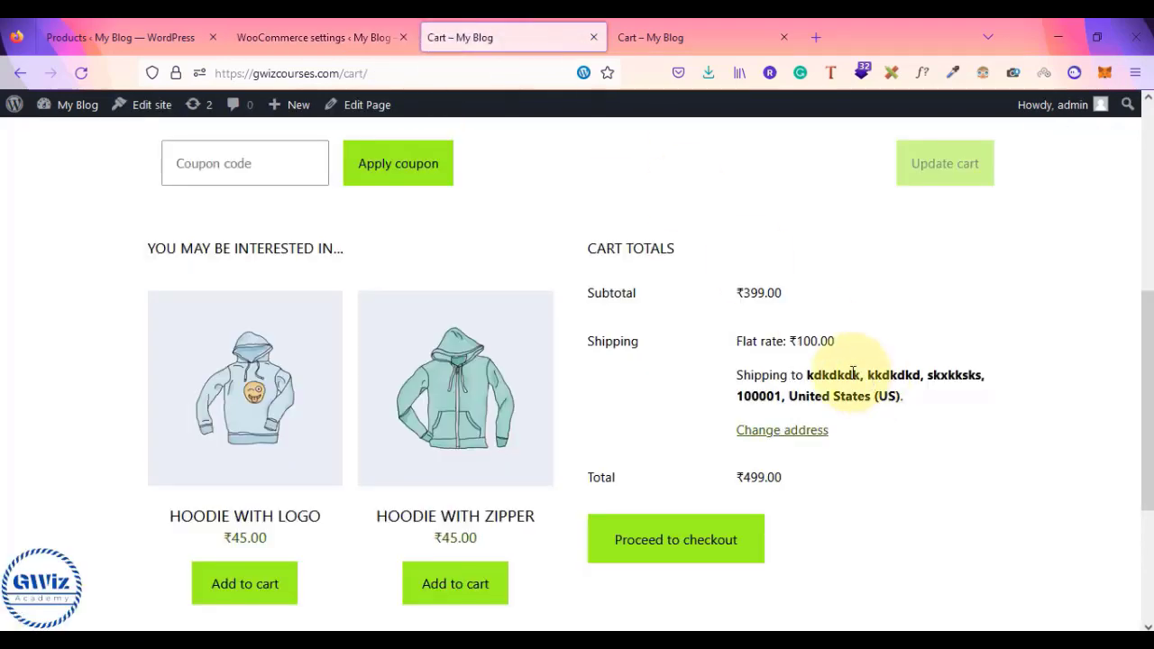
left_click(348, 35)
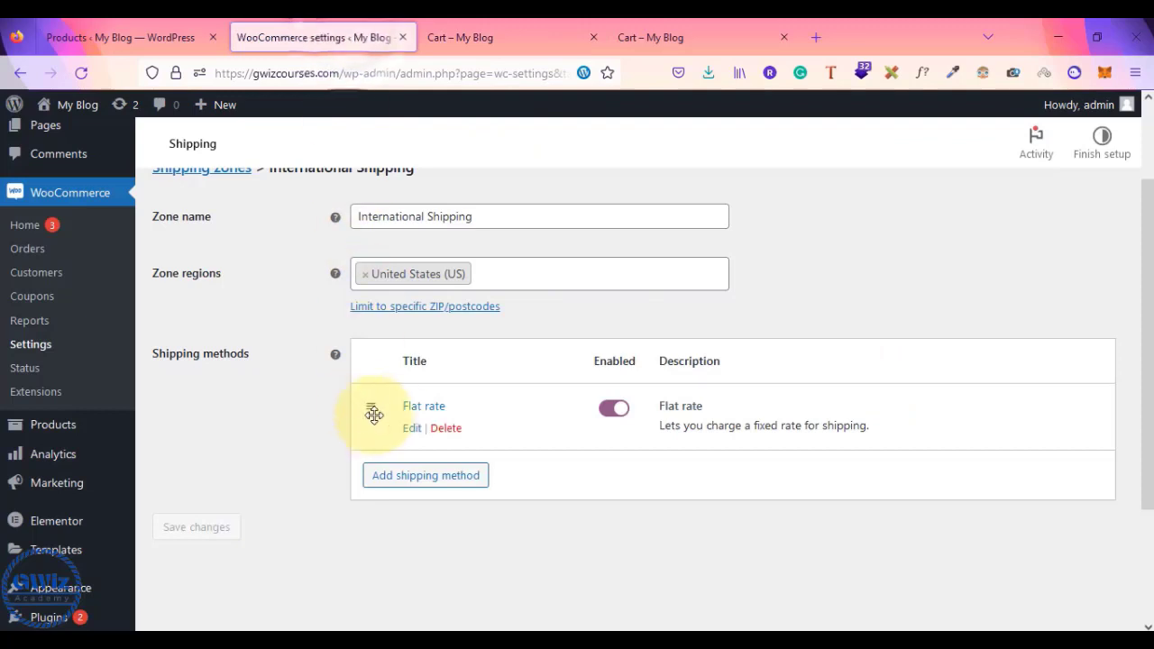
- In the Flat rate's shipping class costs, enter 500 for heavy weight and 60 for light weight, then save
left_click(414, 431)
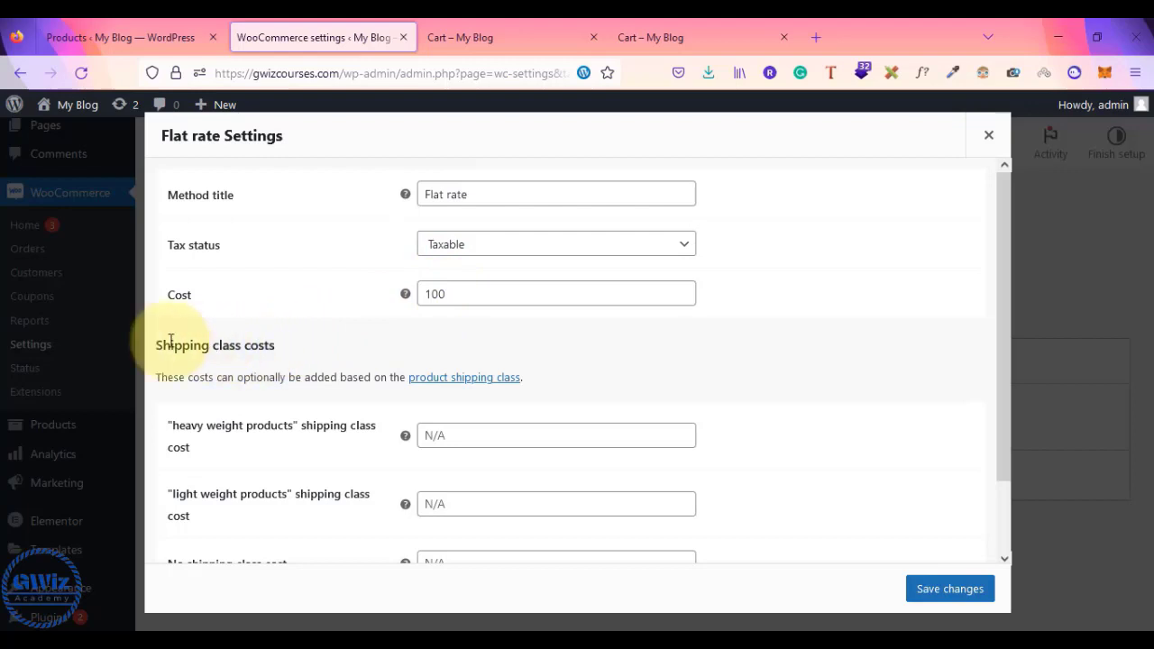
left_click_drag(156, 346, 276, 348)
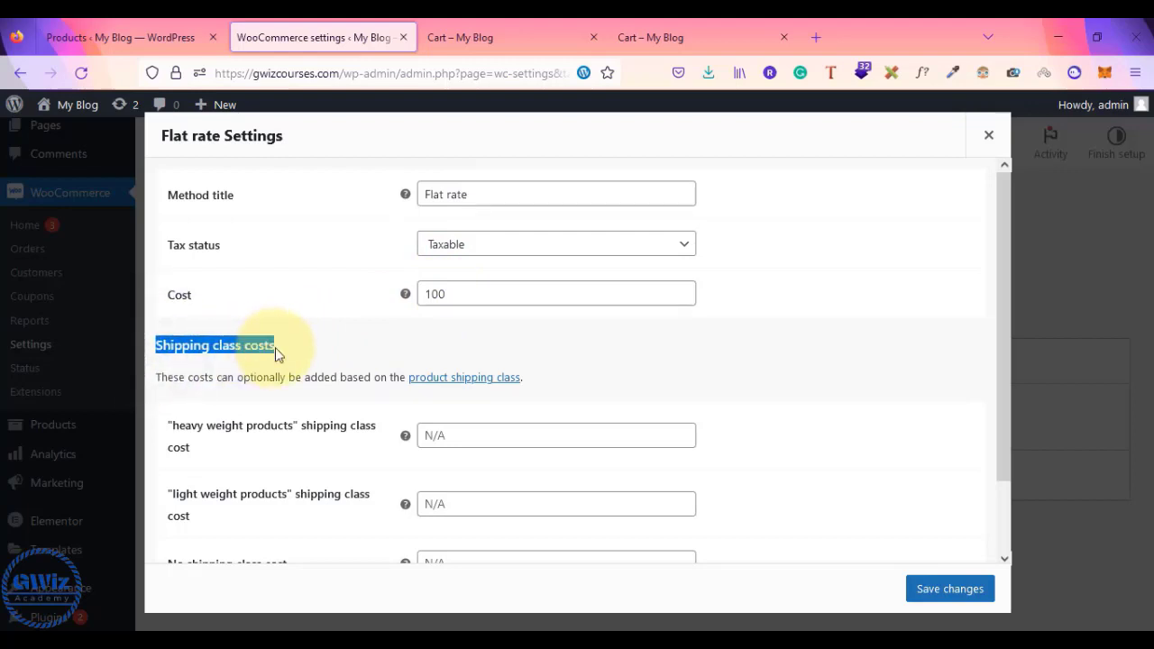
scroll(275, 348, "down", 2)
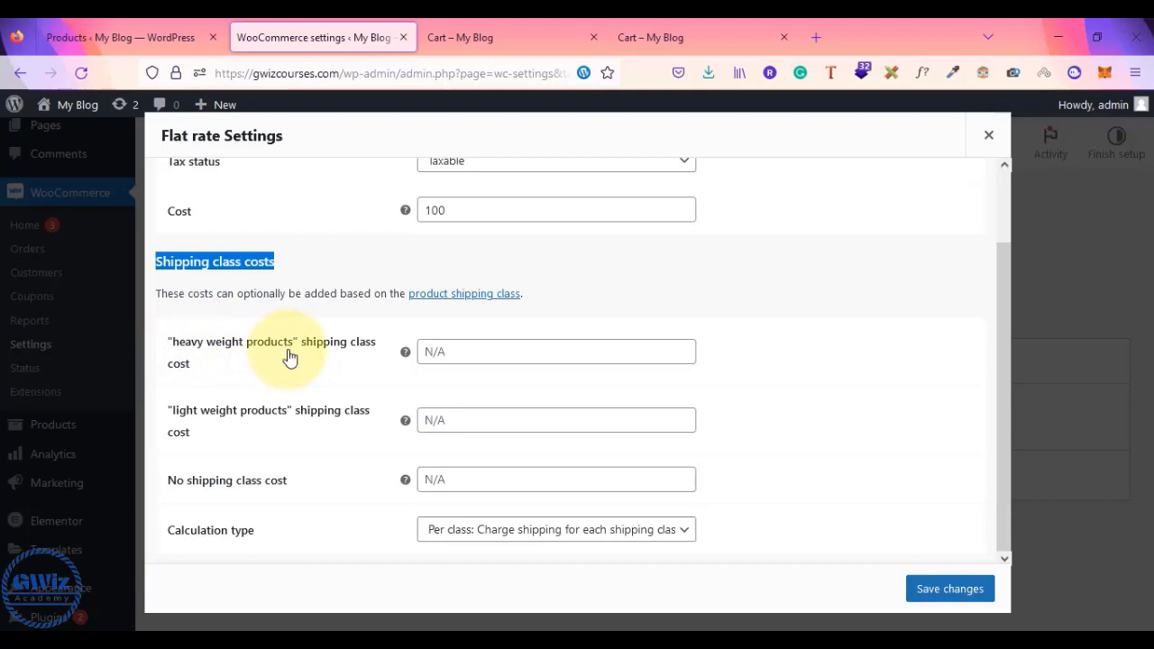
left_click(449, 350)
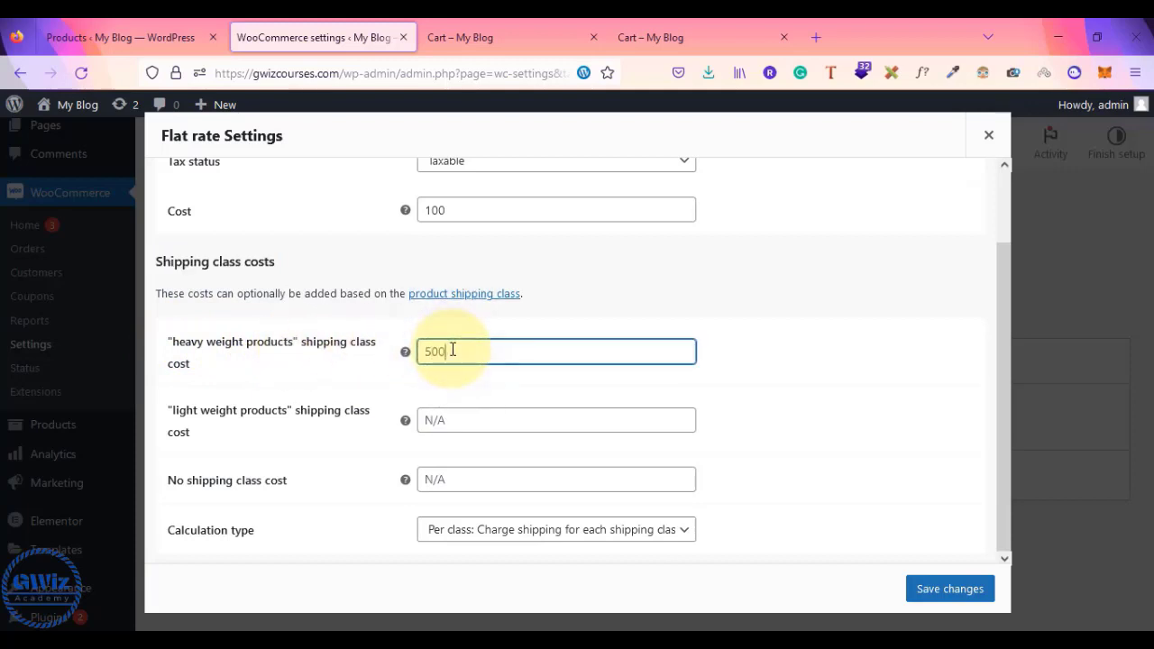
type("500")
left_click(442, 420)
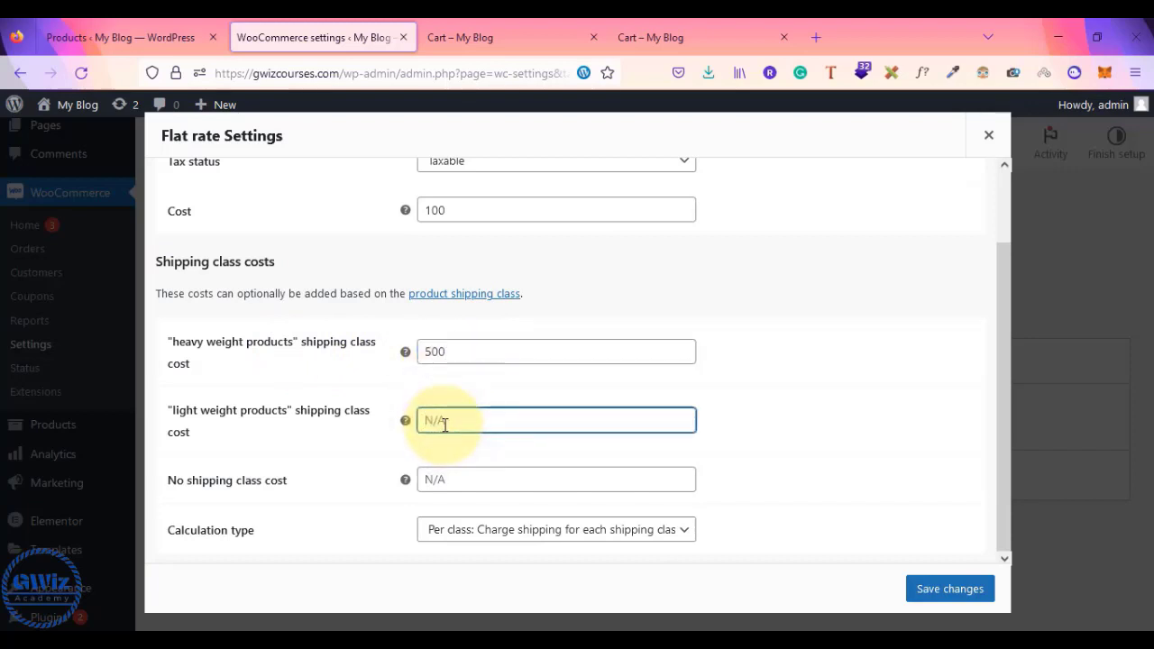
key("alt+Tab")
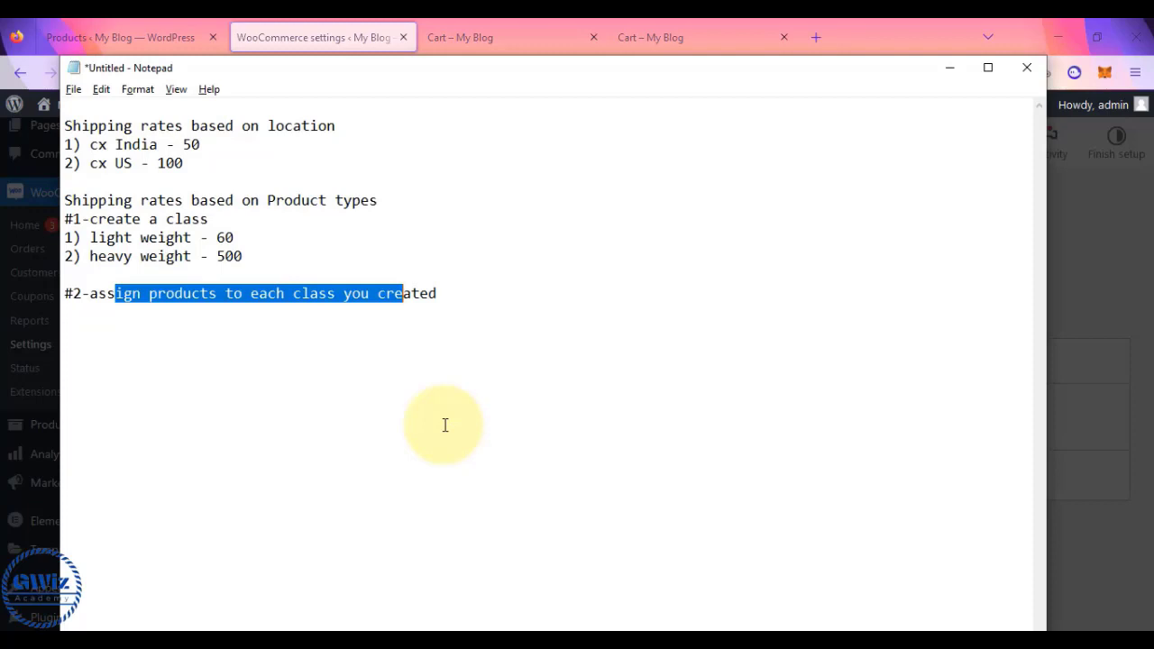
key("alt+Tab")
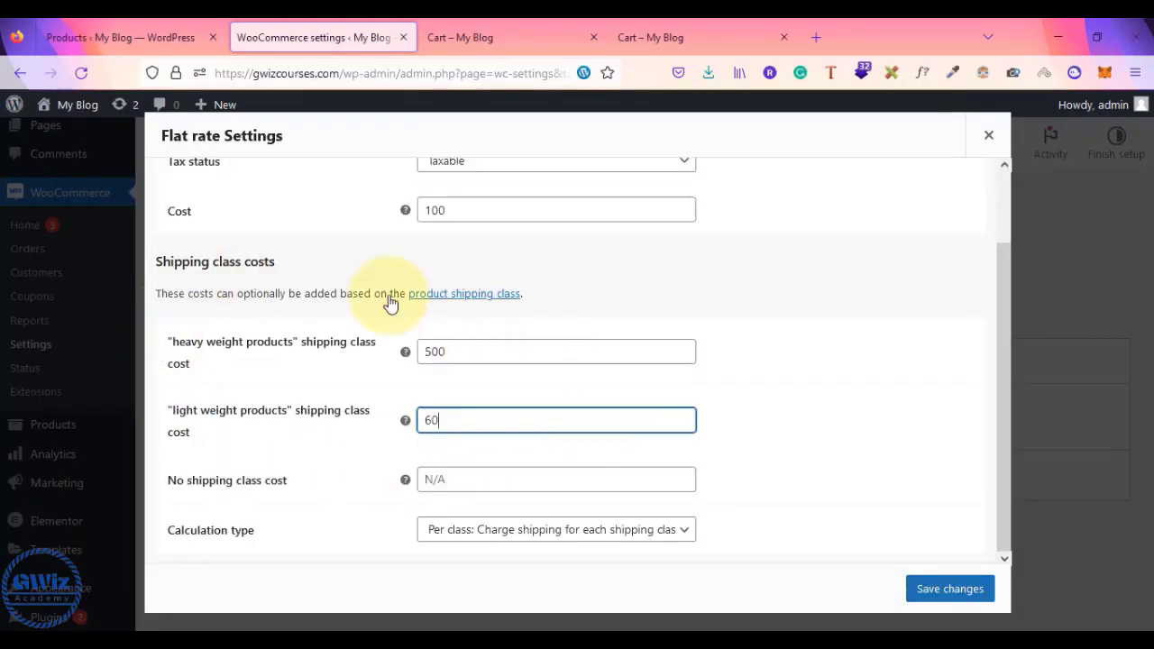
scroll(323, 426, "up", 2)
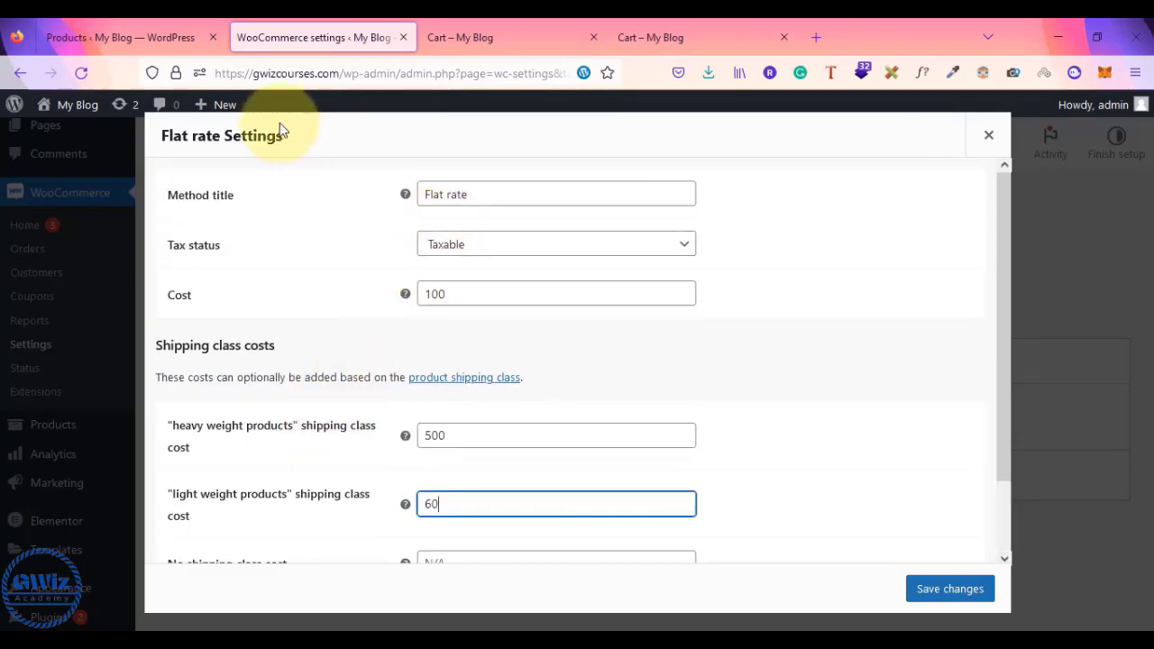
scroll(747, 469, "down", 2)
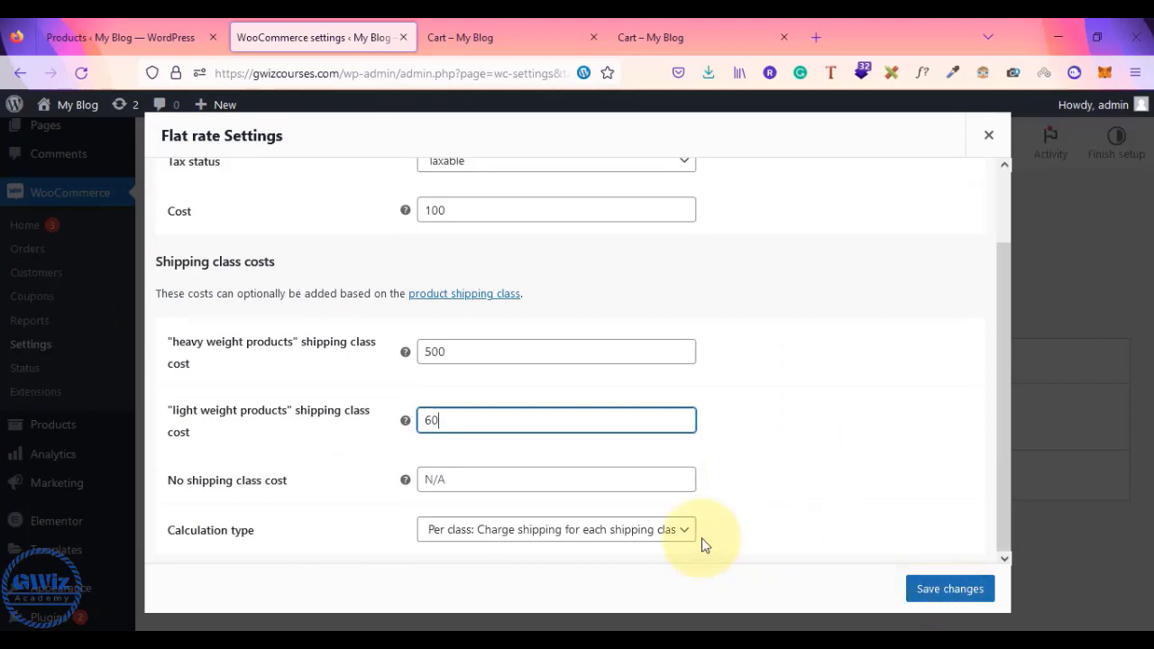
left_click(445, 481)
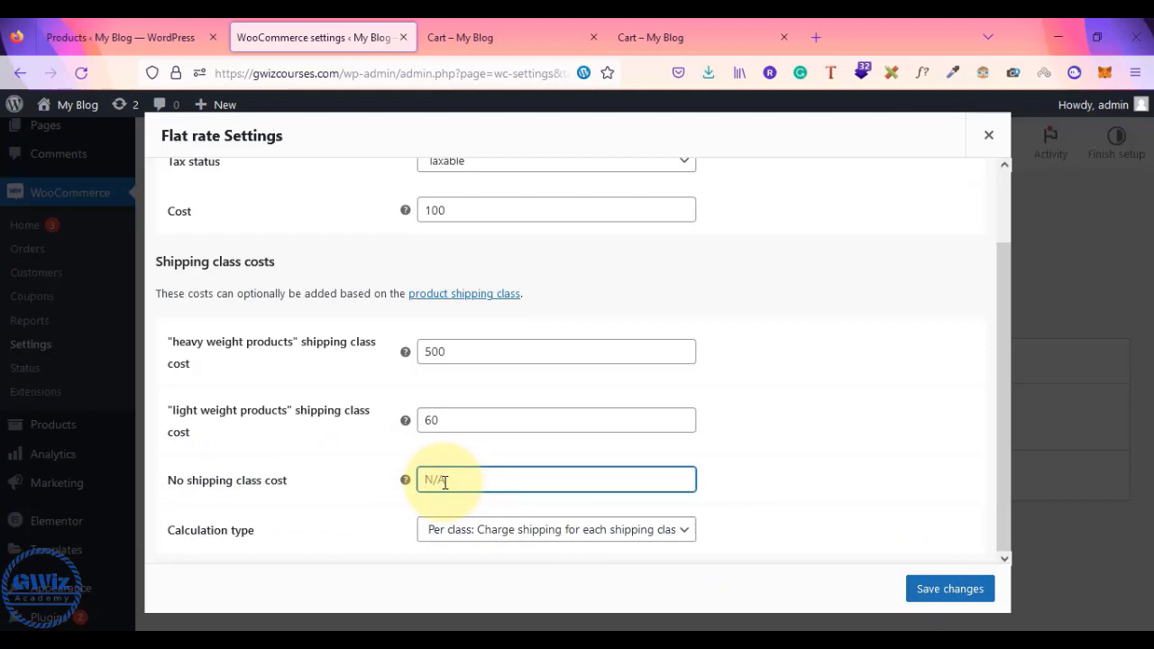
left_click(937, 589)
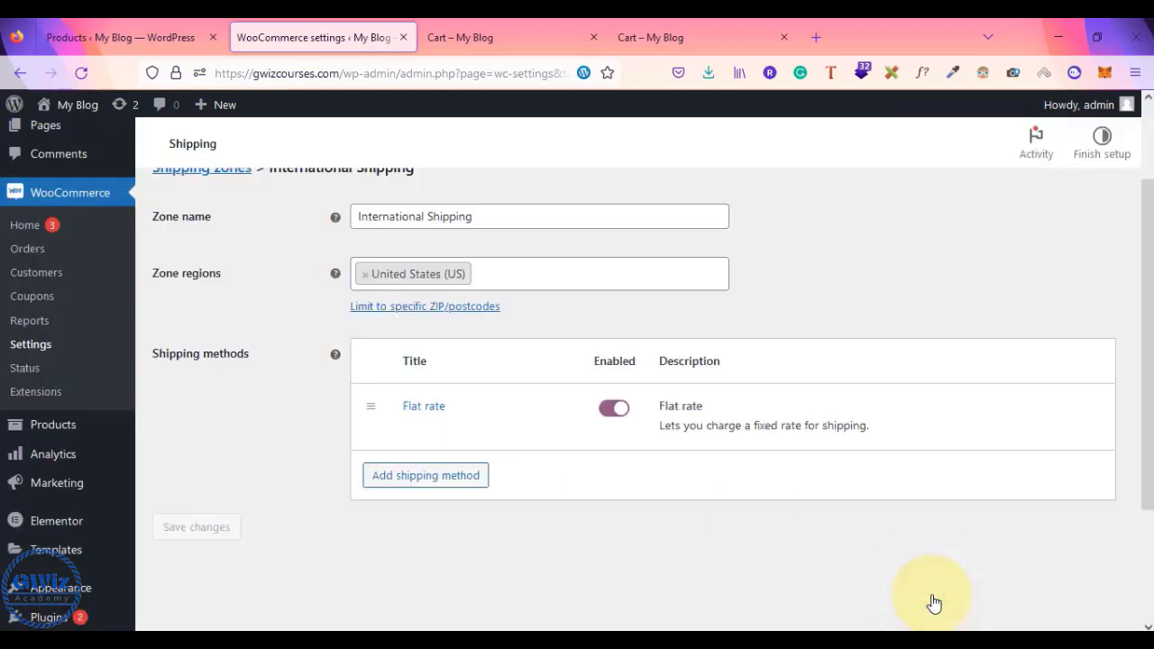
- Reload the cart to see ₹600.00 shipping and compare it with the heavy weight 500 and US 100 notes
mouse_move(440, 408)
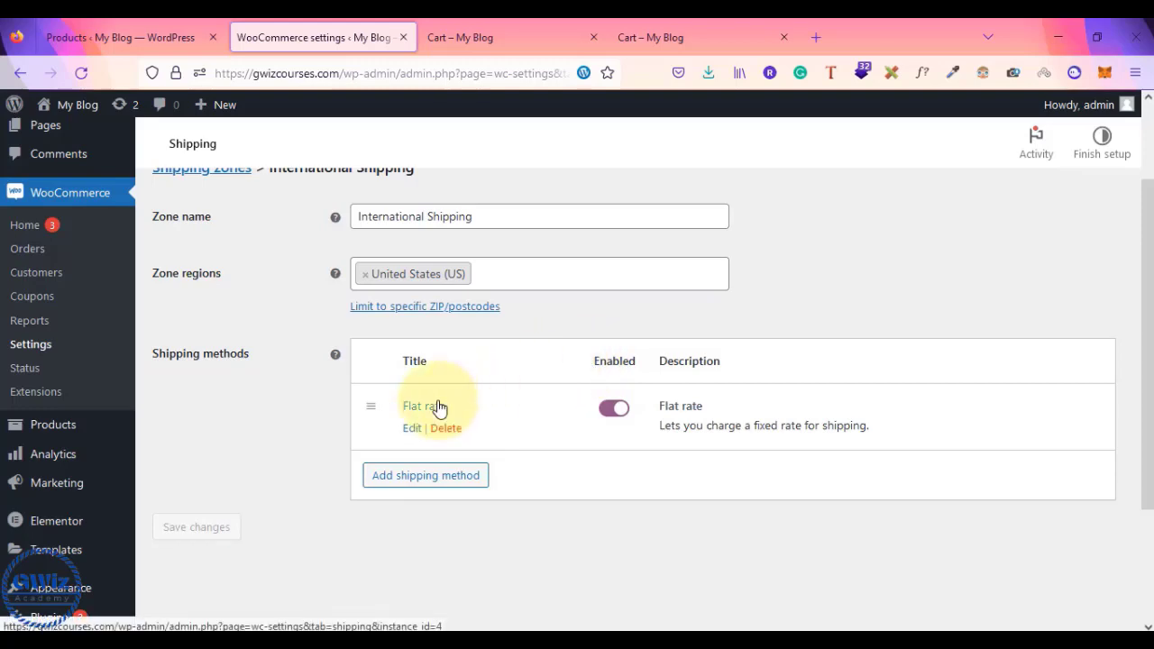
left_click(496, 36)
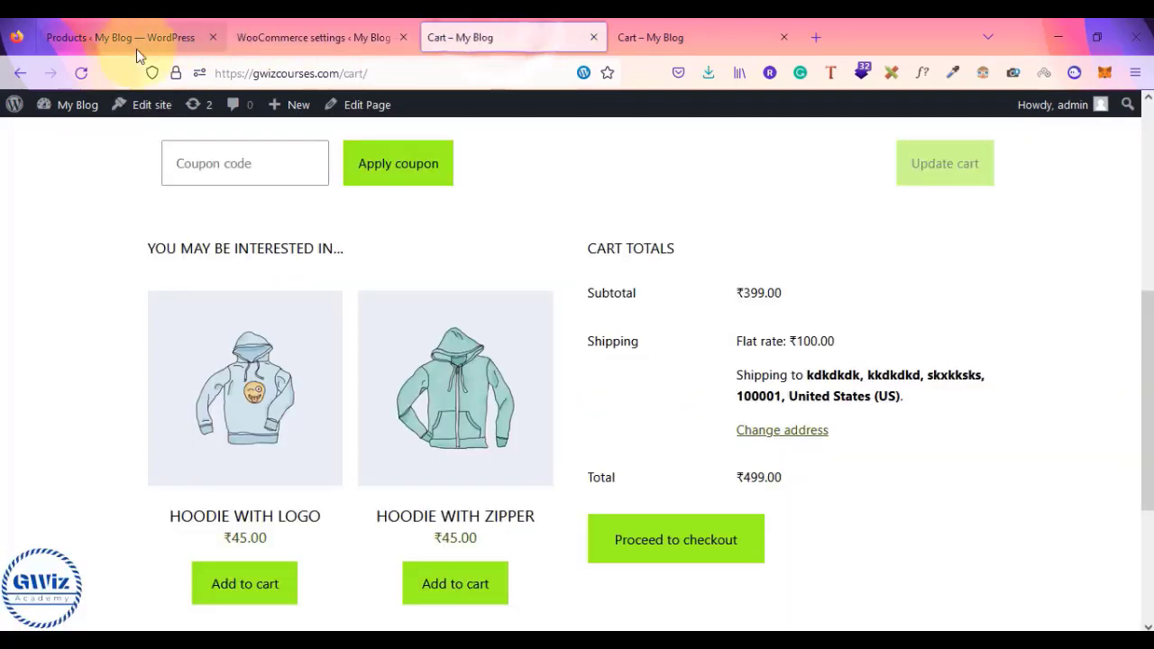
left_click(79, 72)
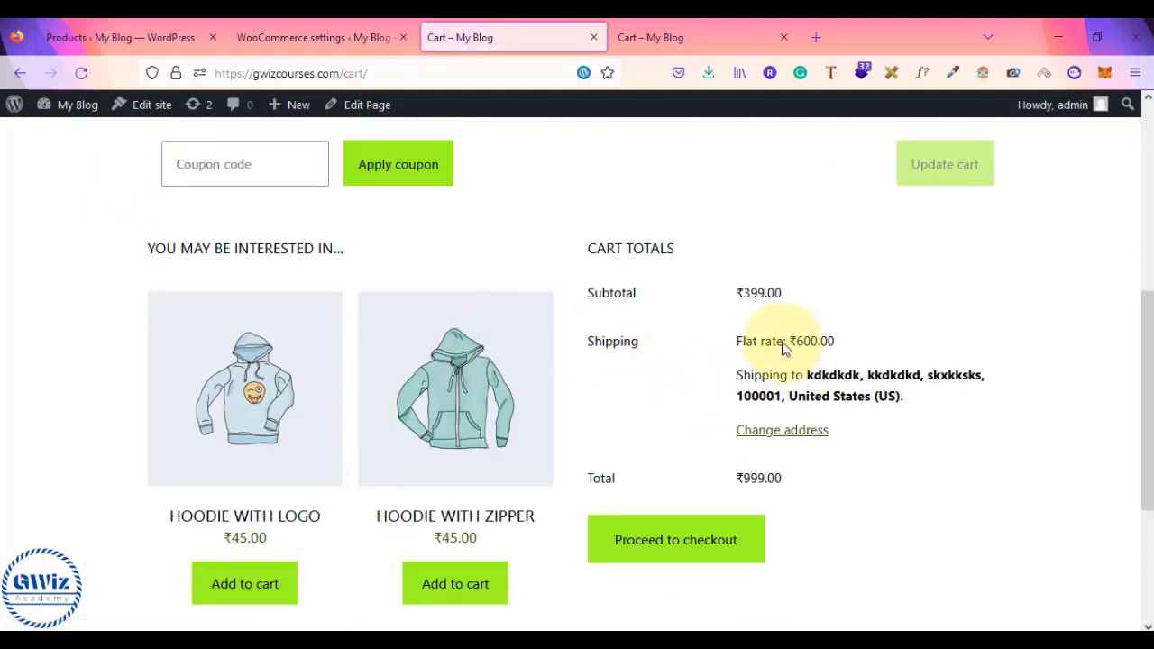
left_click_drag(783, 348, 851, 340)
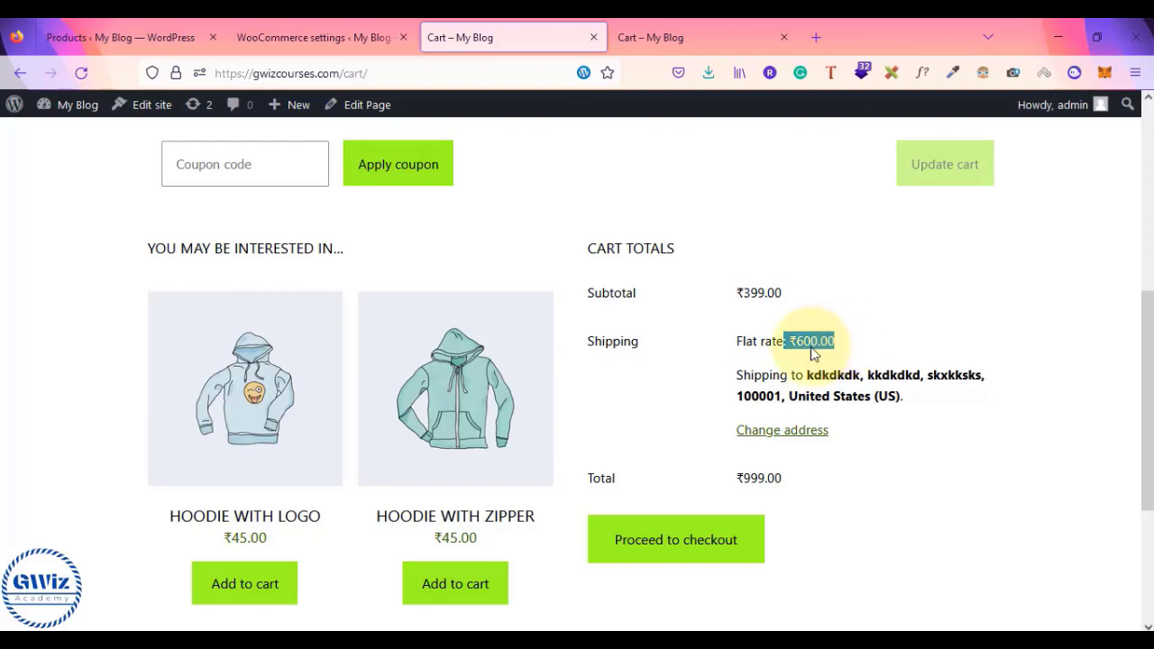
key("alt+Tab")
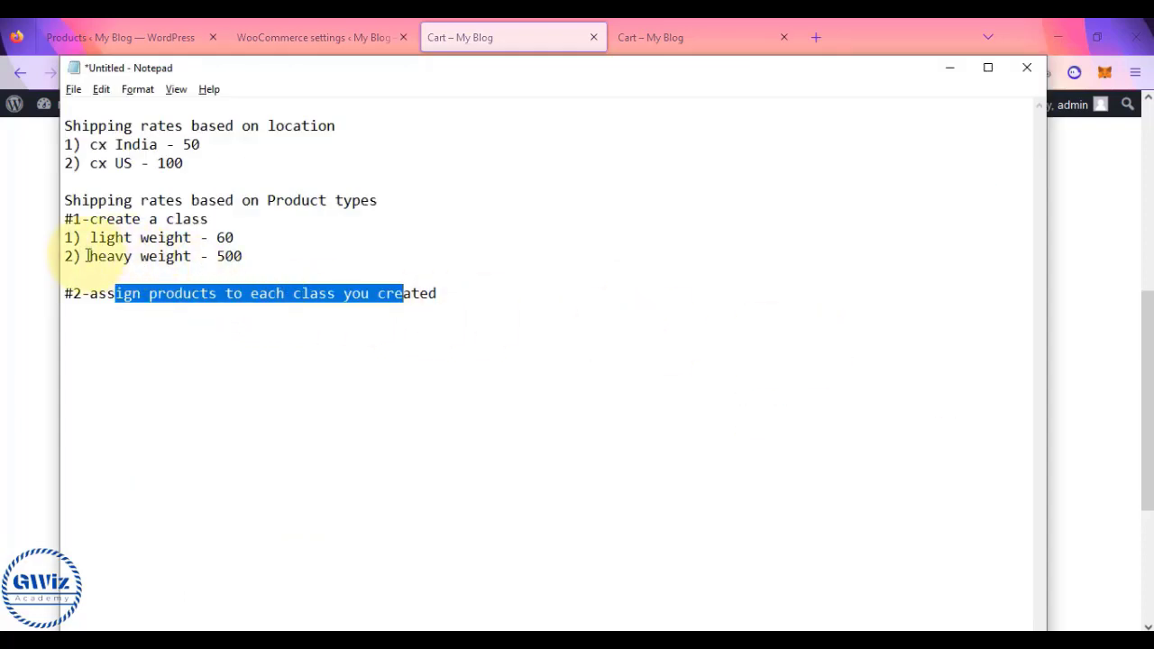
left_click_drag(88, 256, 244, 257)
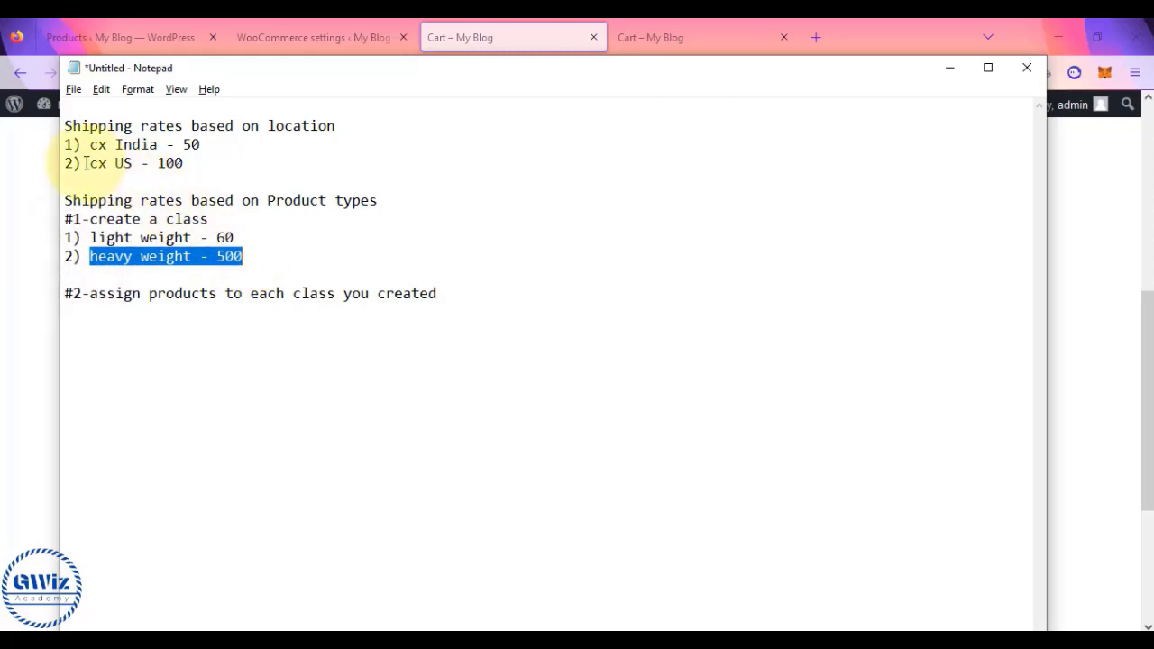
left_click_drag(81, 163, 211, 164)
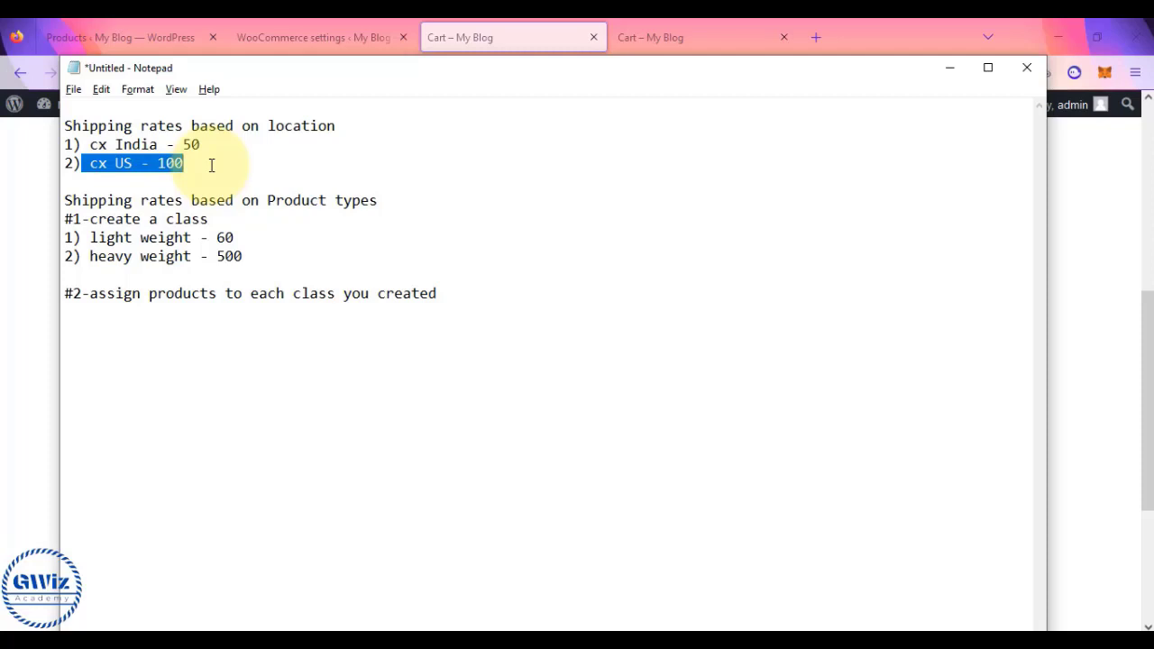
key("alt+Tab")
- Change the cart's shipping country to India and update, giving a ₹50.00 flat rate
left_click(784, 439)
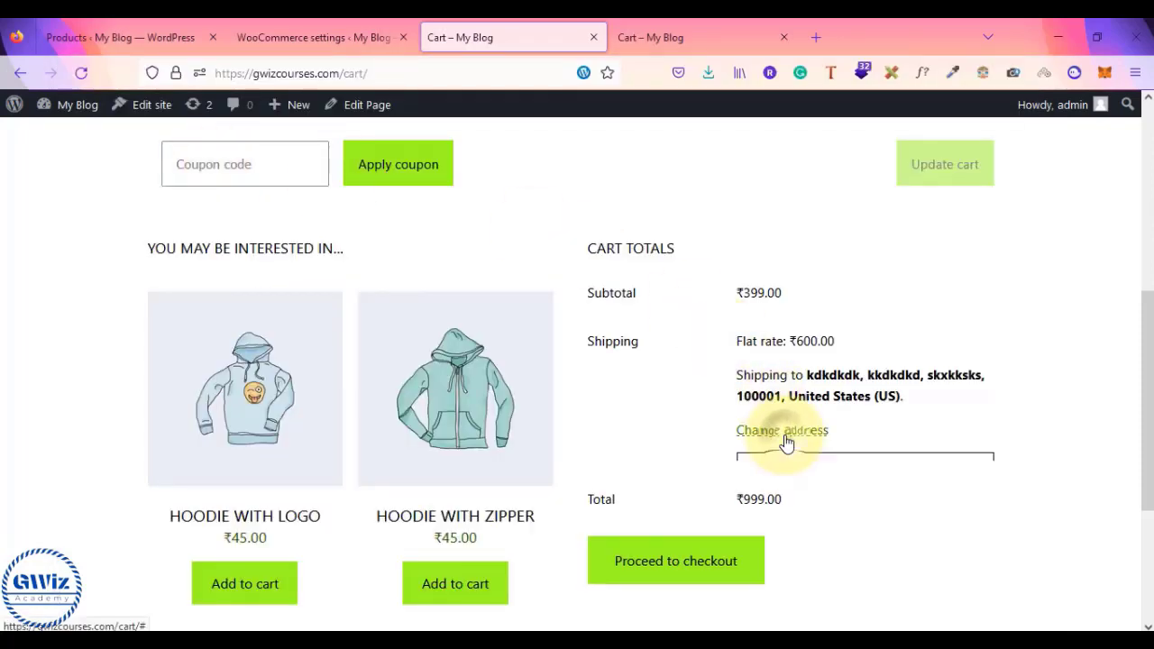
left_click(850, 477)
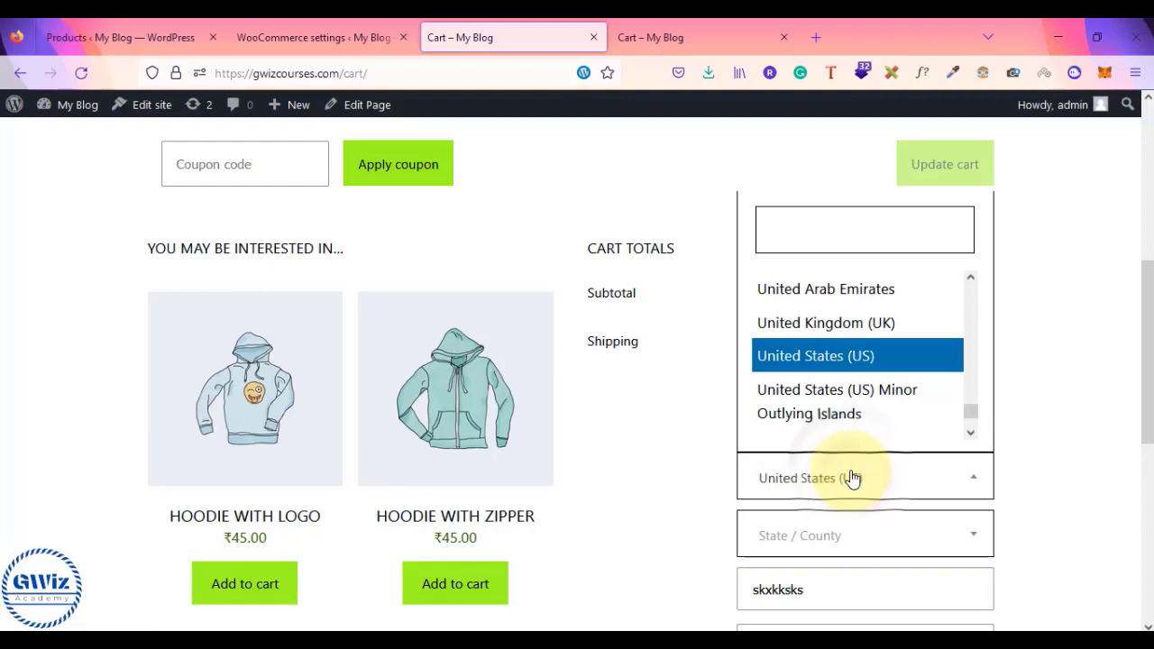
type("indi")
key("Return")
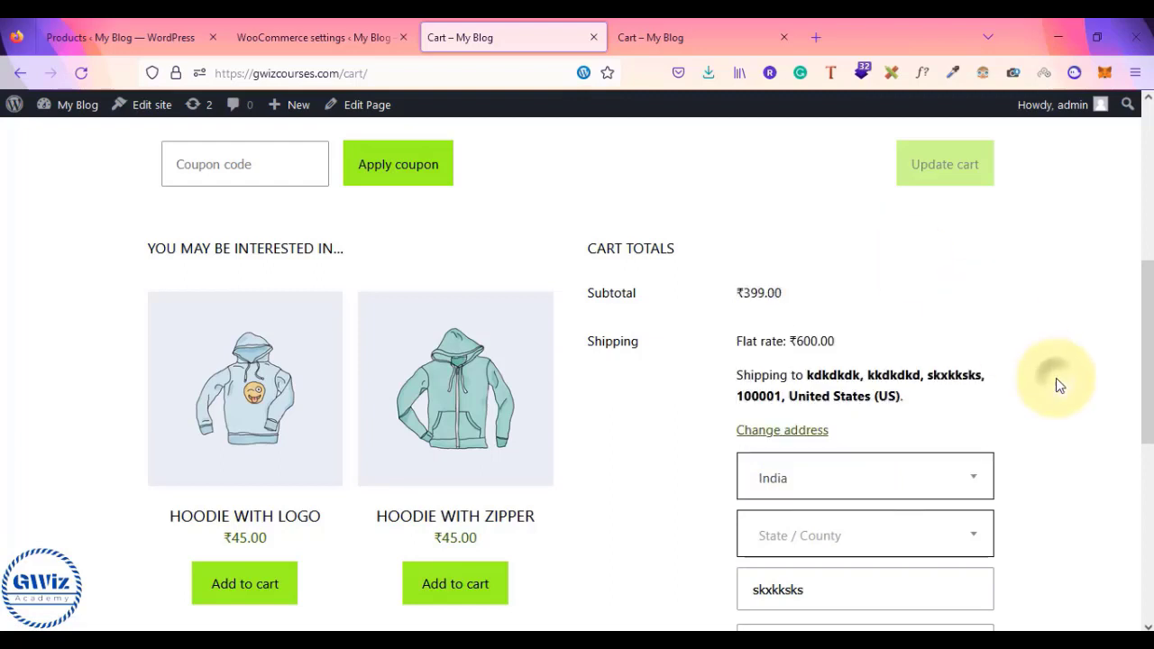
scroll(992, 433, "down", 1)
left_click(784, 622)
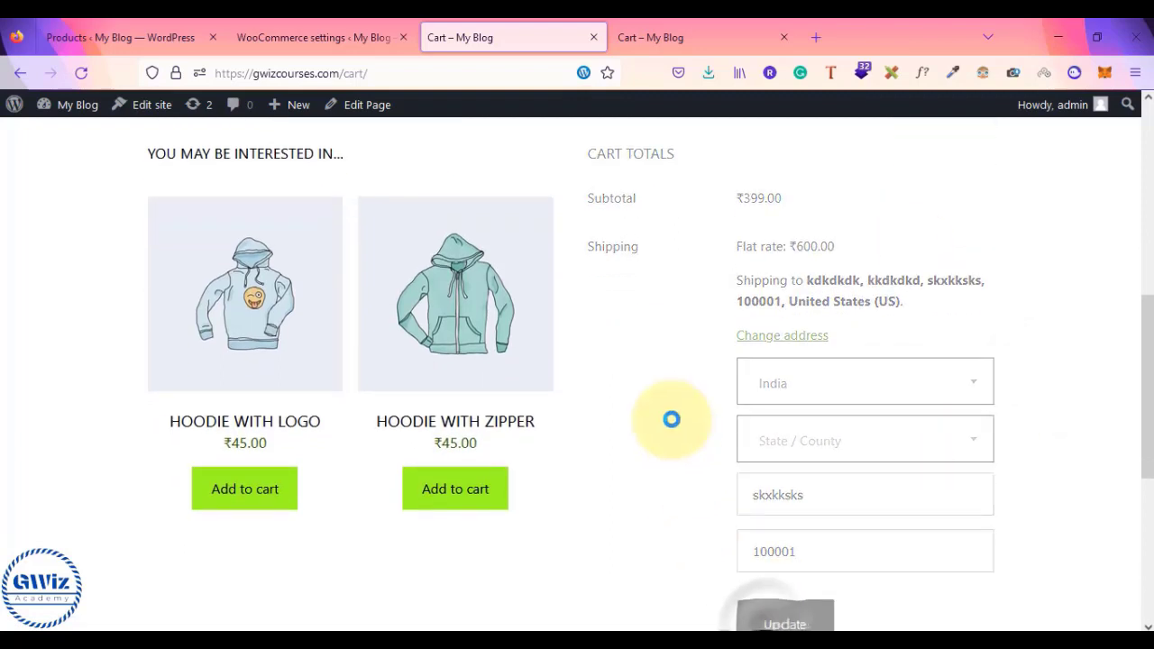
left_click_drag(740, 248, 829, 247)
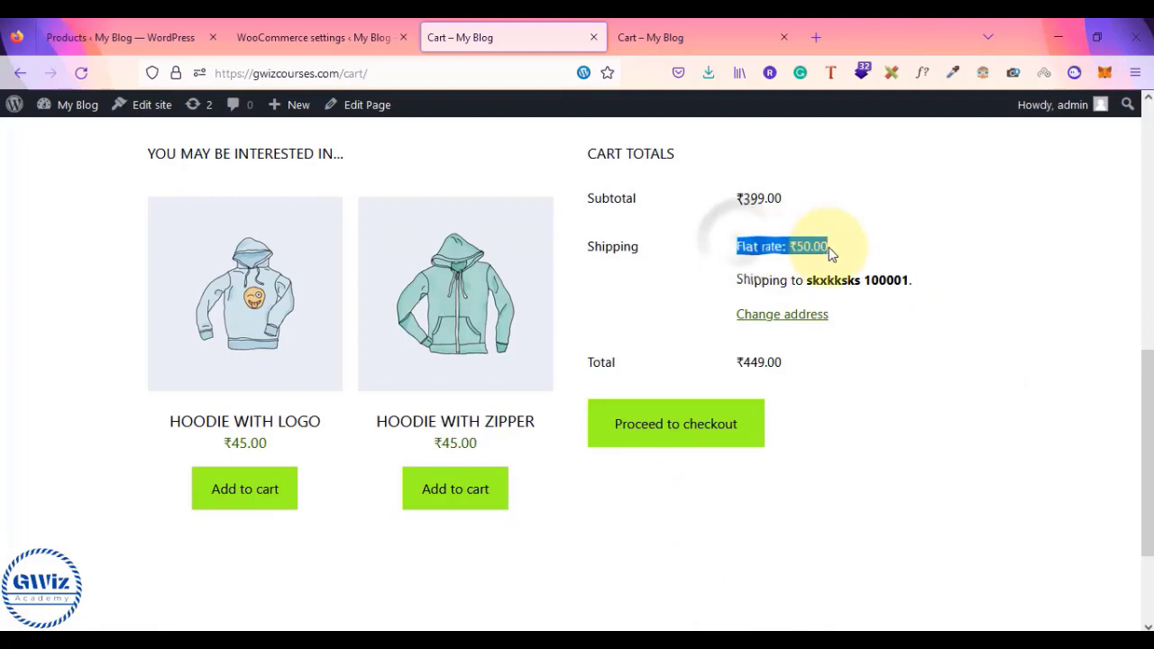
left_click(828, 248)
- Check the notes' India 50 and heavy weight 500 lines, then return to the cart
key("alt+Tab")
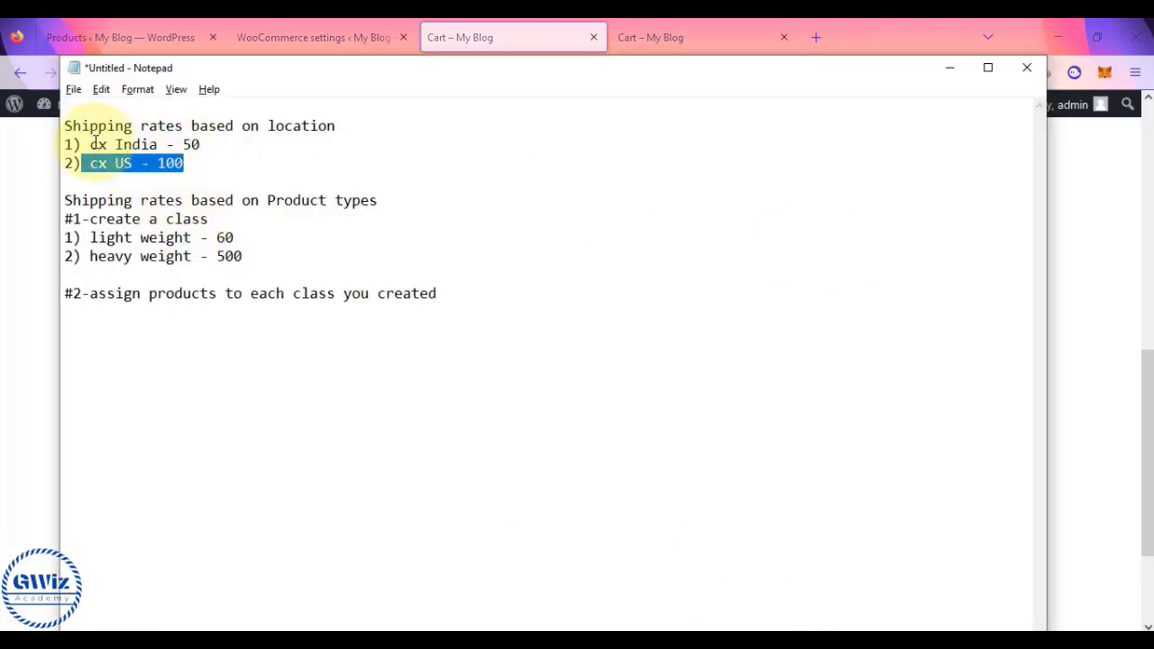
left_click_drag(91, 144, 207, 147)
left_click(208, 152)
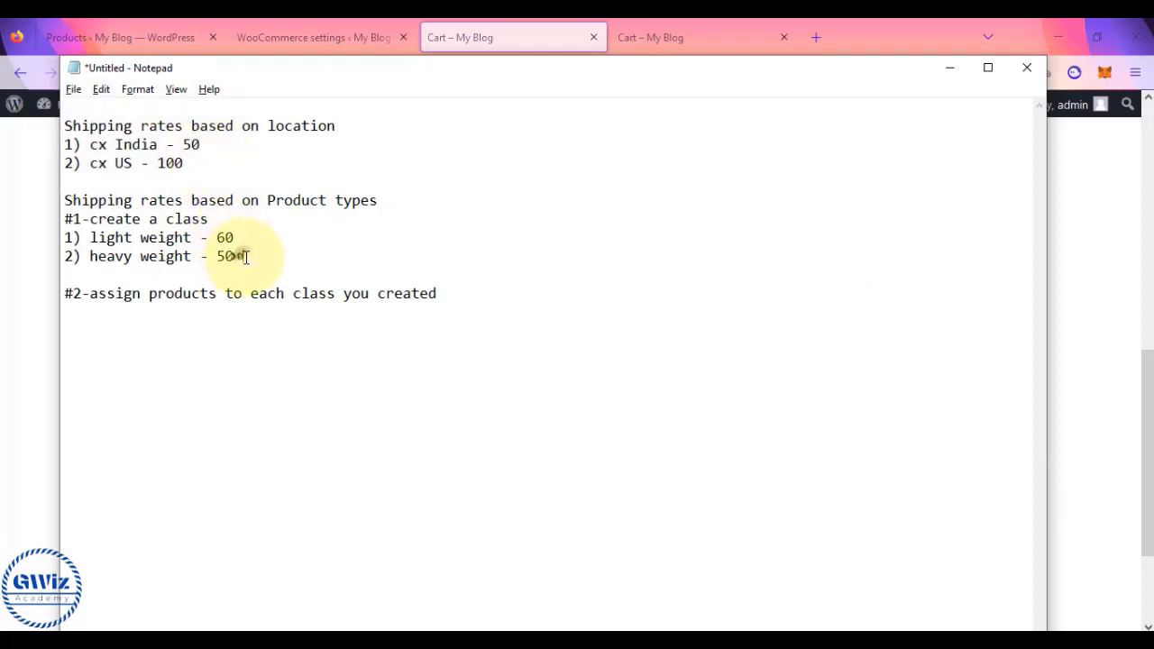
left_click_drag(245, 256, 83, 256)
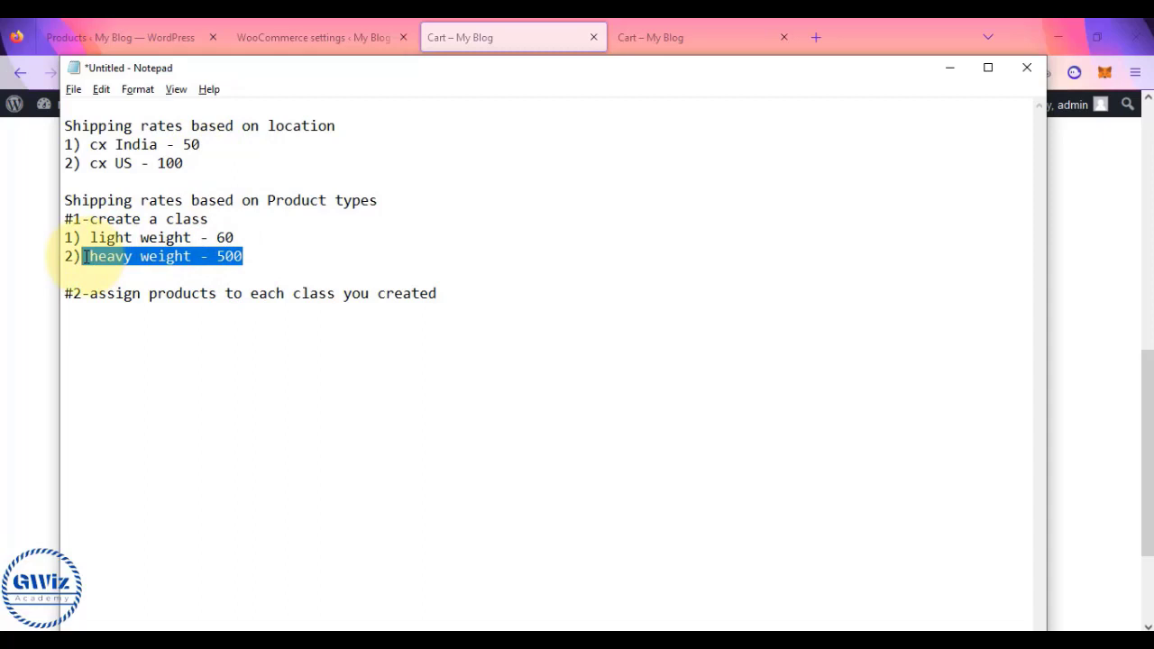
left_click(8, 329)
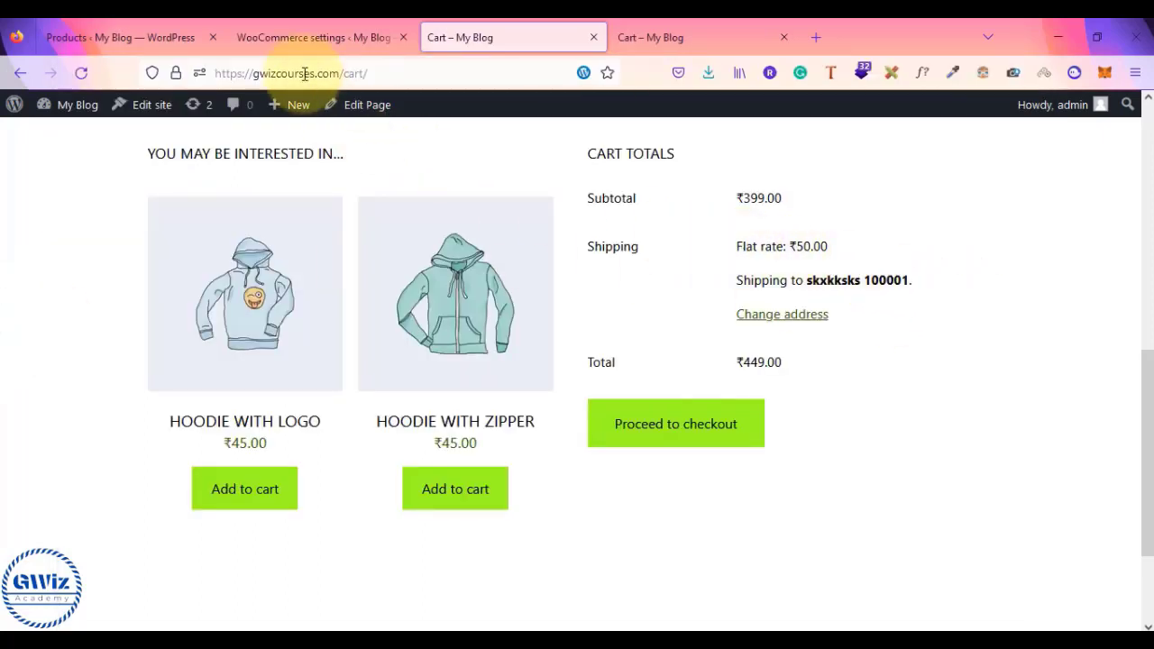
- Set the heavy weight products cost on the National zone's Flat rate and save
left_click(304, 37)
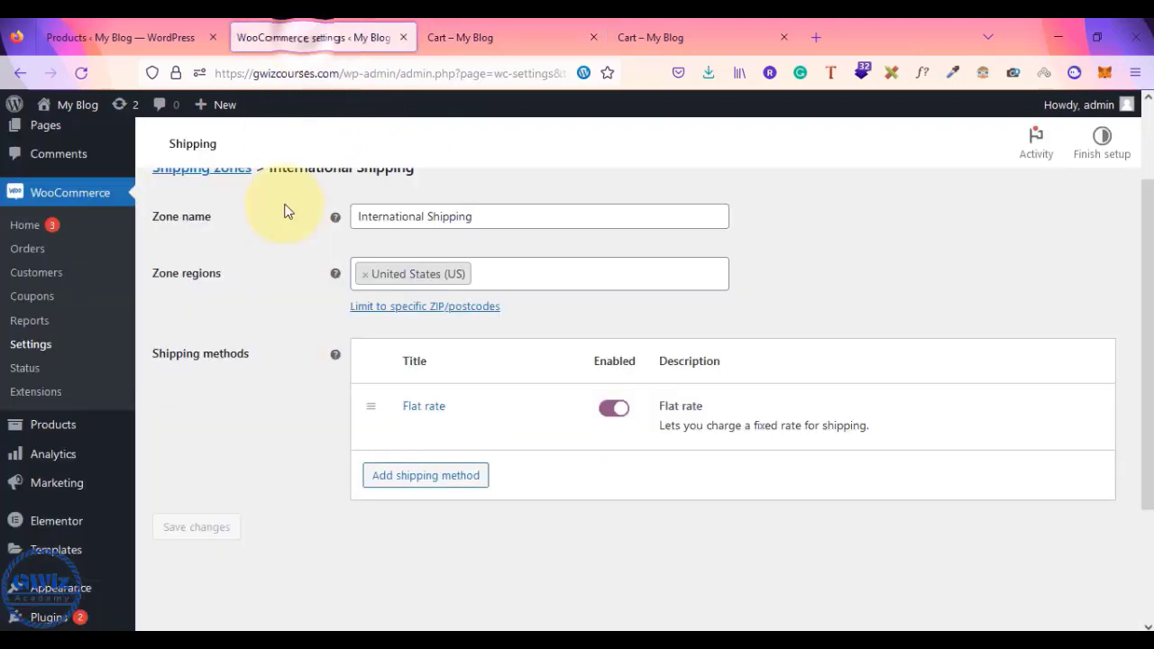
scroll(289, 298, "up", 2)
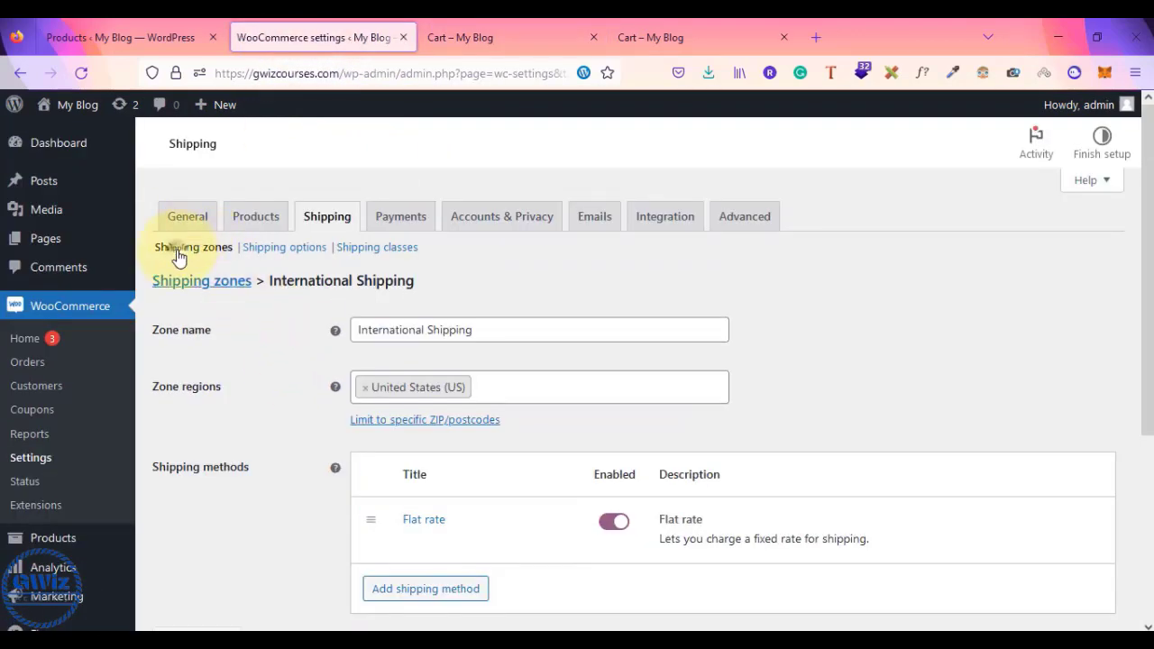
left_click(208, 257)
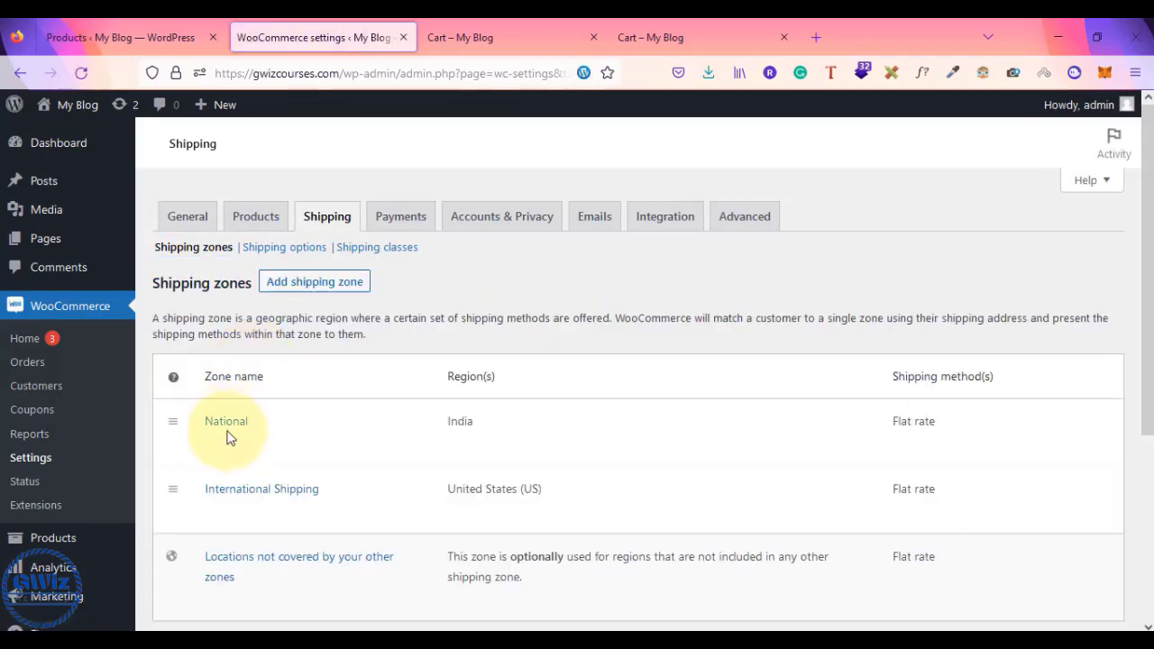
left_click(213, 444)
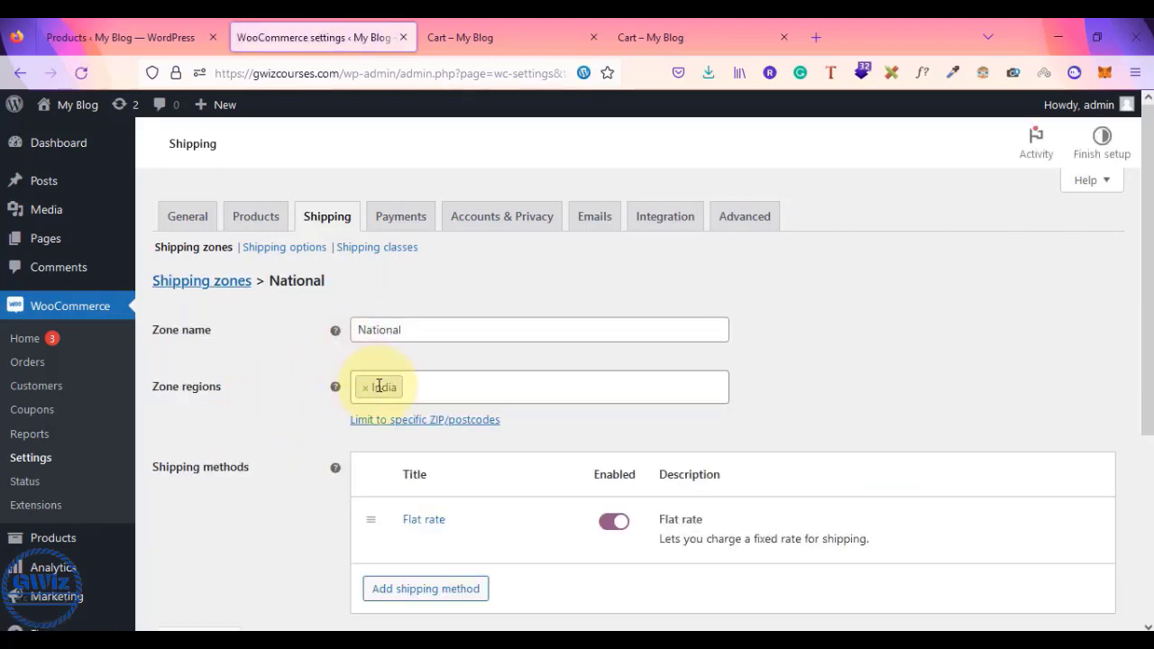
mouse_move(413, 541)
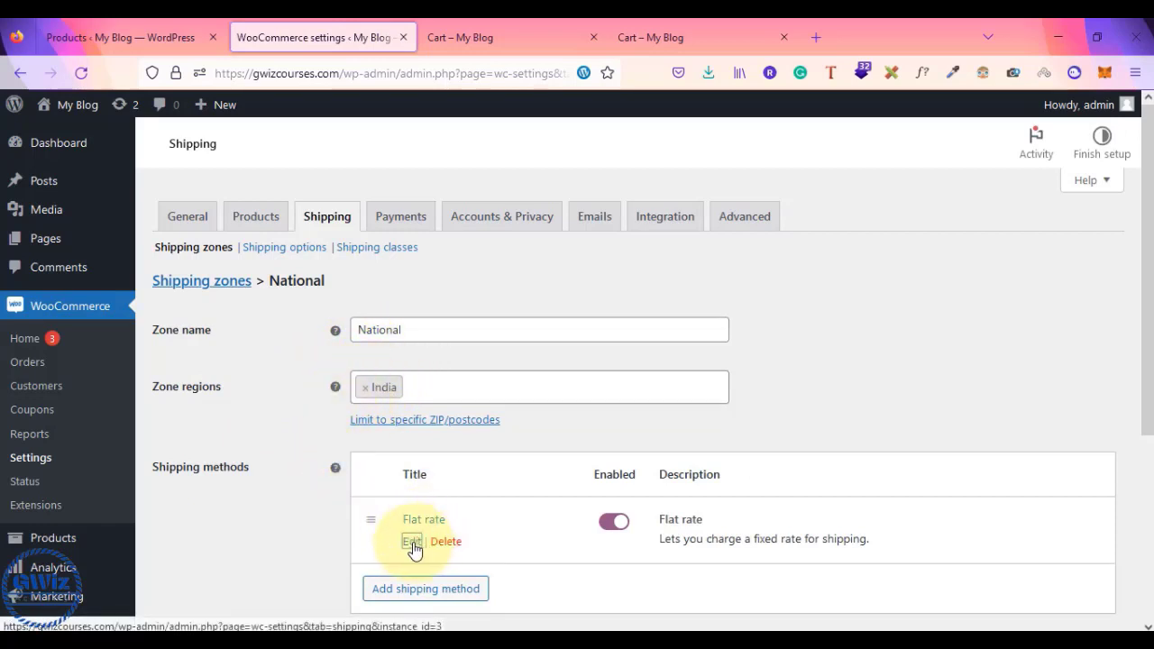
left_click(413, 546)
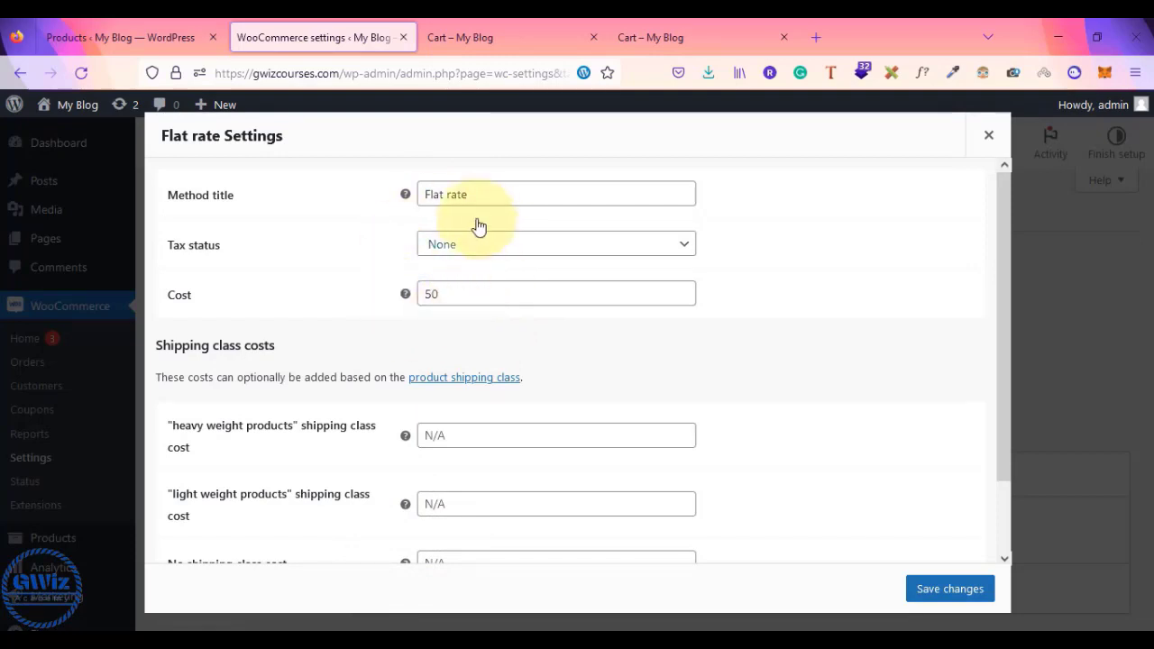
left_click(451, 439)
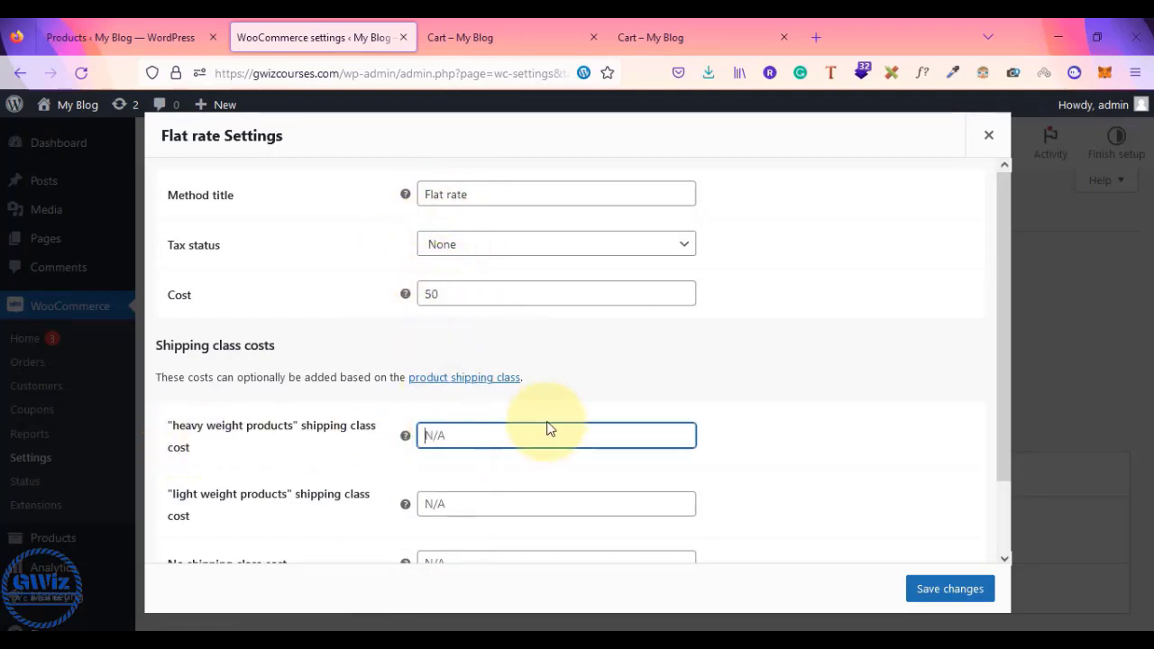
type("5000")
left_click(495, 502)
key("alt+Tab")
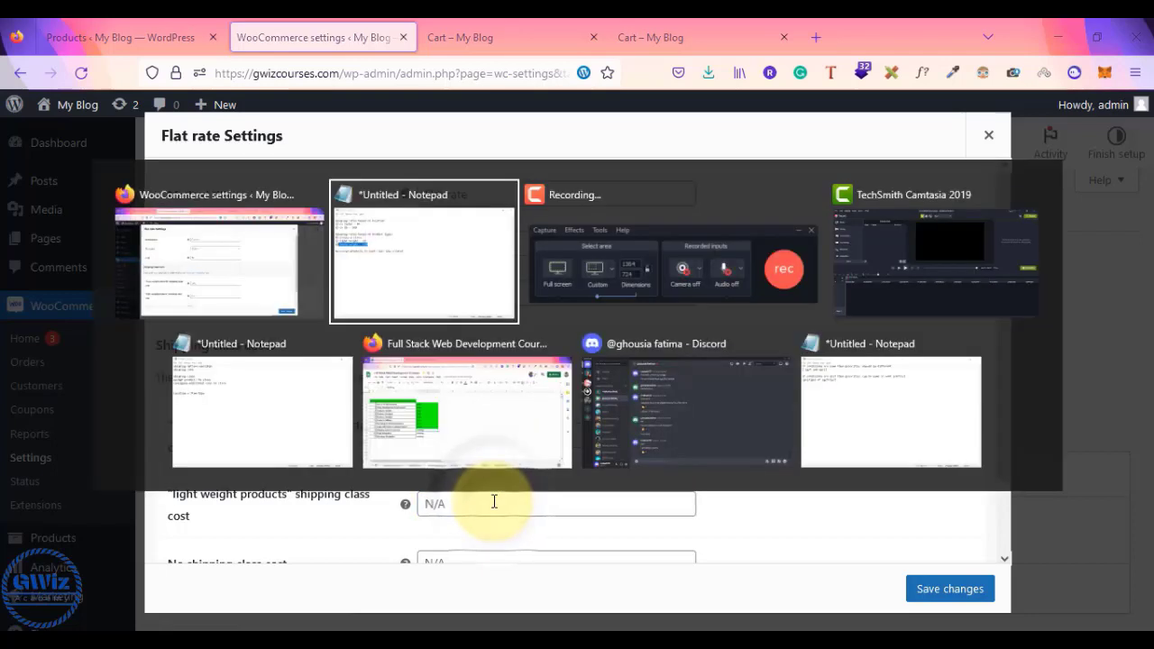
key("alt+Tab")
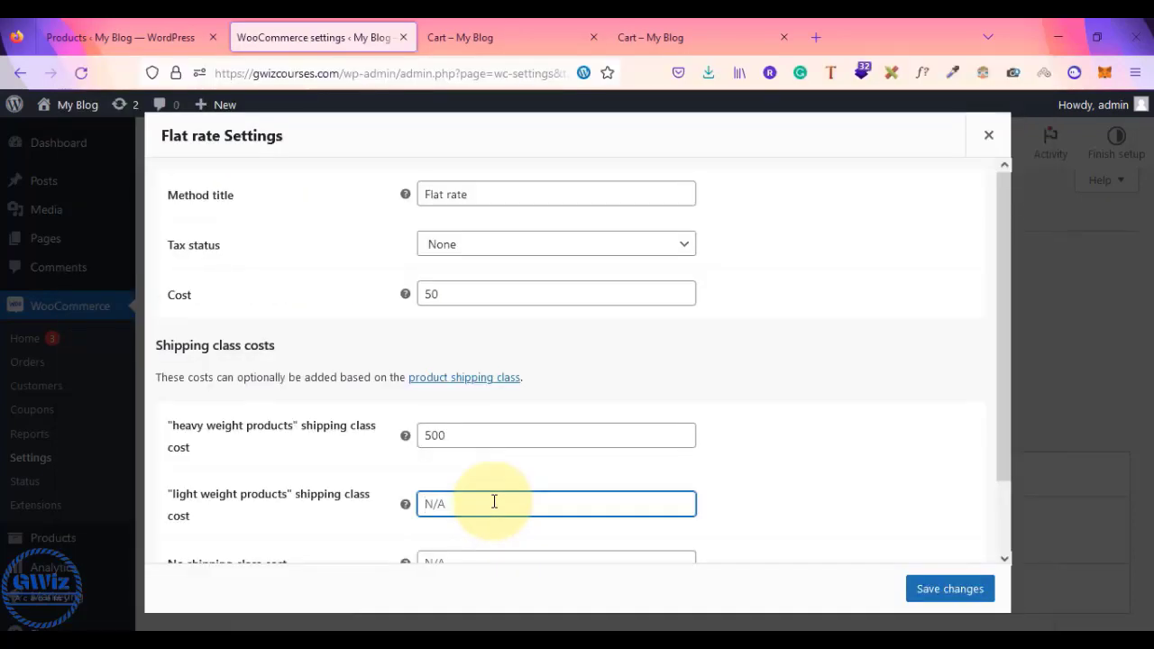
left_click(954, 591)
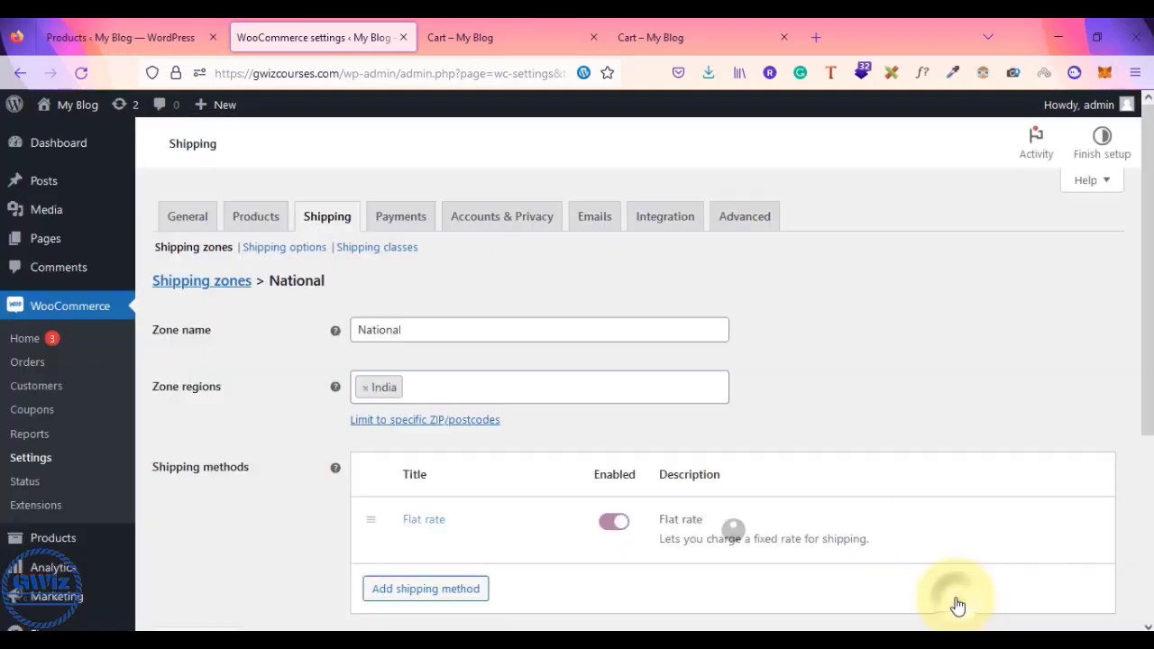
- Reload the cart to confirm the new ₹550.00 shipping charge
left_click(438, 27)
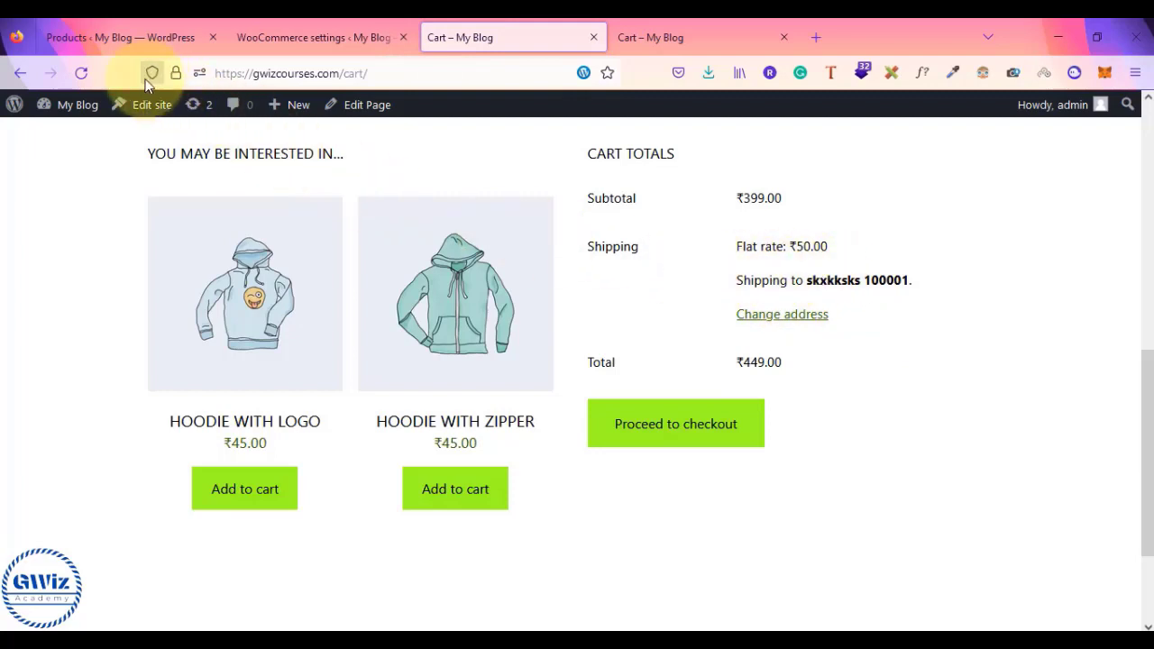
left_click(82, 73)
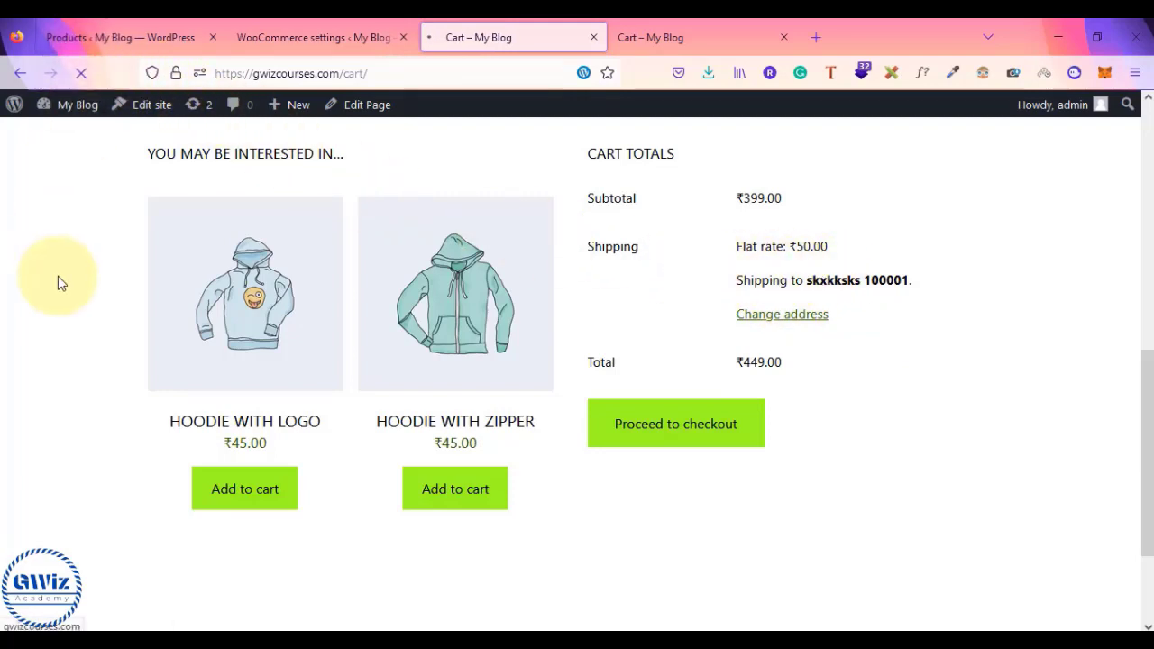
left_click_drag(776, 322, 836, 330)
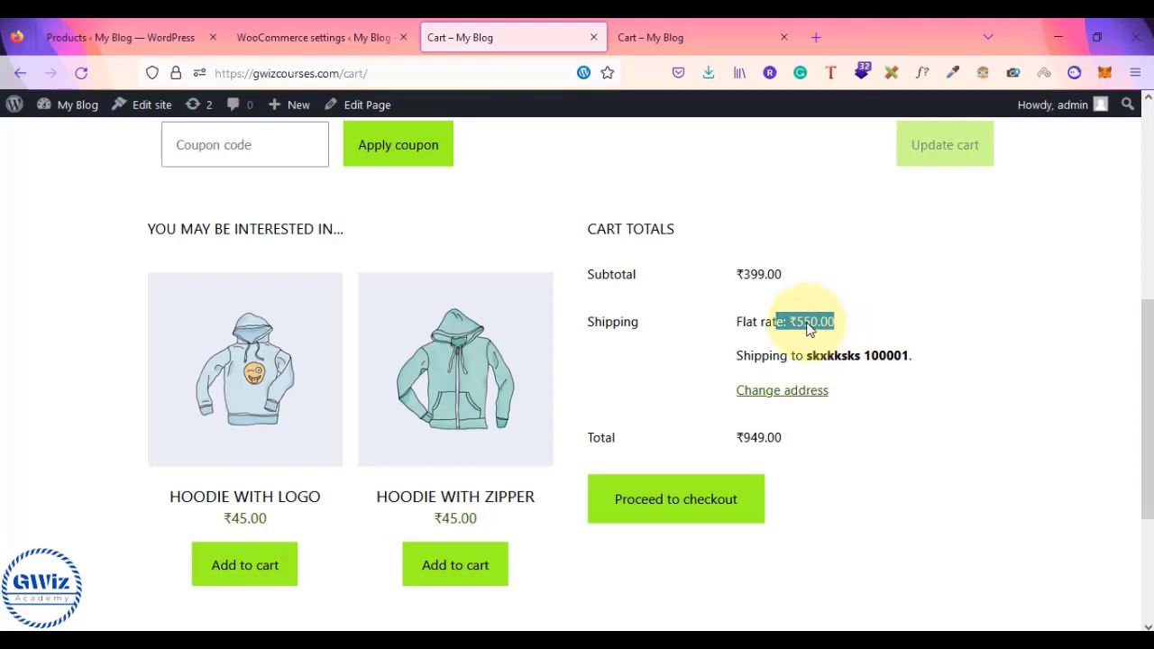
key("alt+Tab")
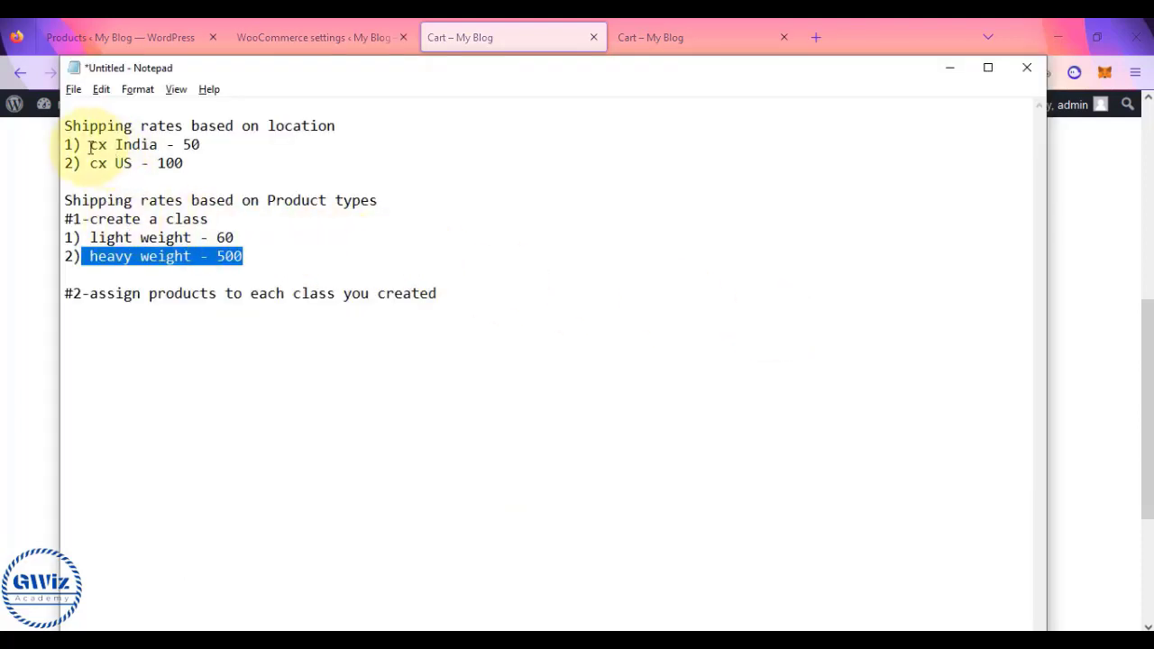
- Type a 'Shipping zones' heading on line one and insert a line above the Product types heading
left_click_drag(65, 126, 204, 171)
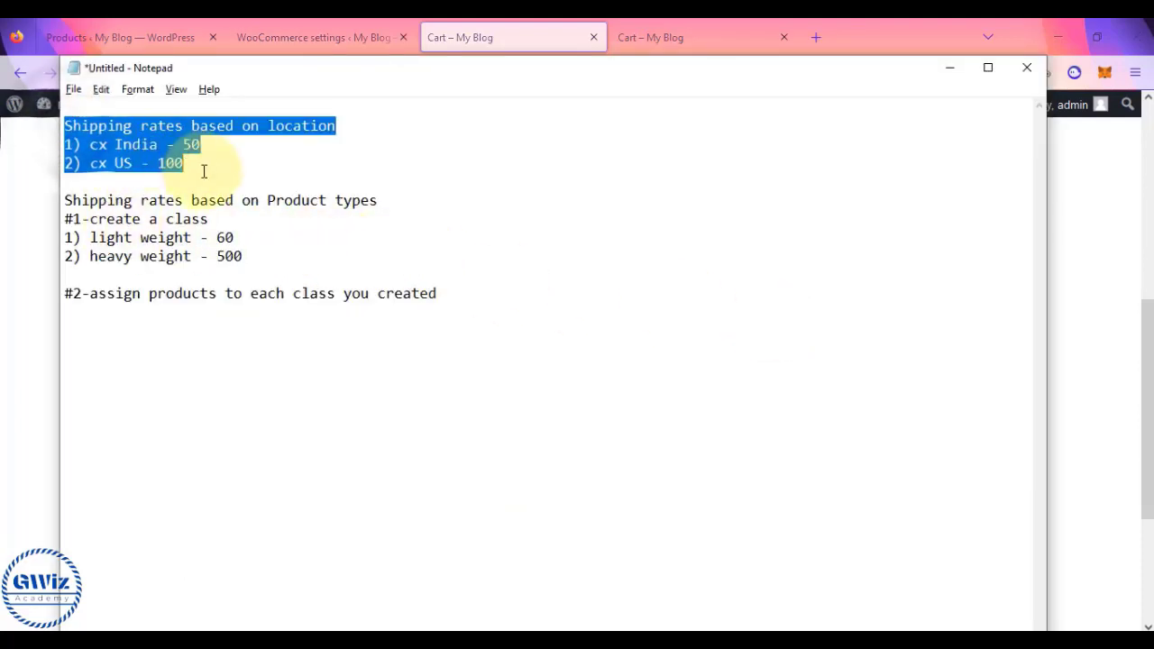
left_click(67, 106)
type("Shipping zones")
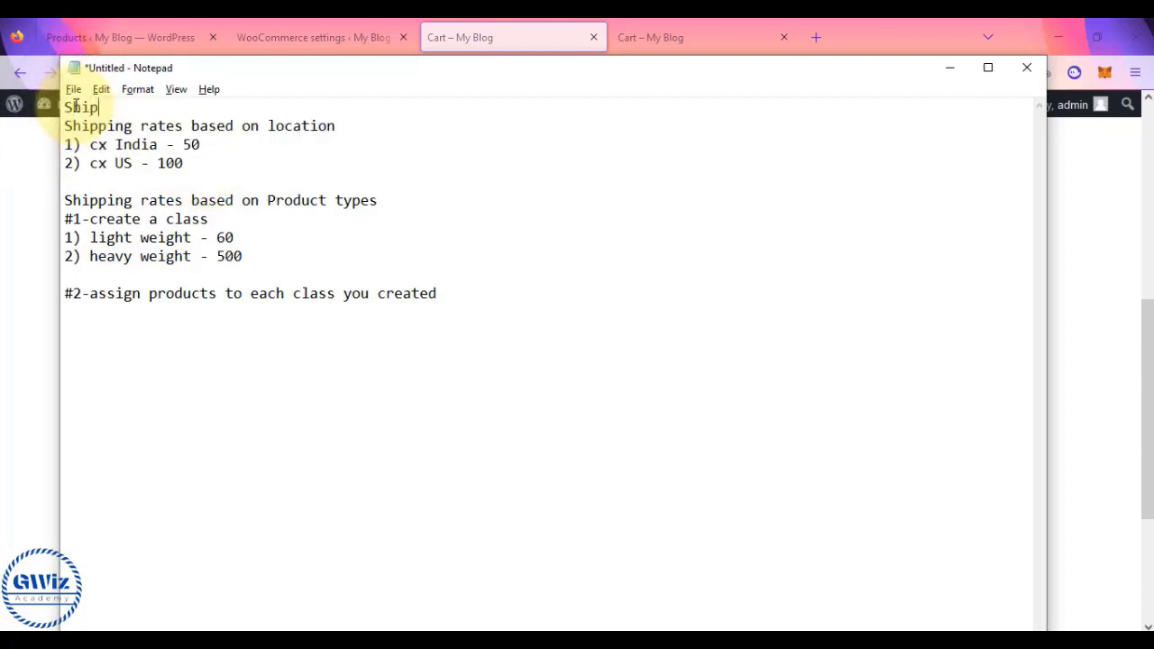
left_click(66, 195)
key("Return")
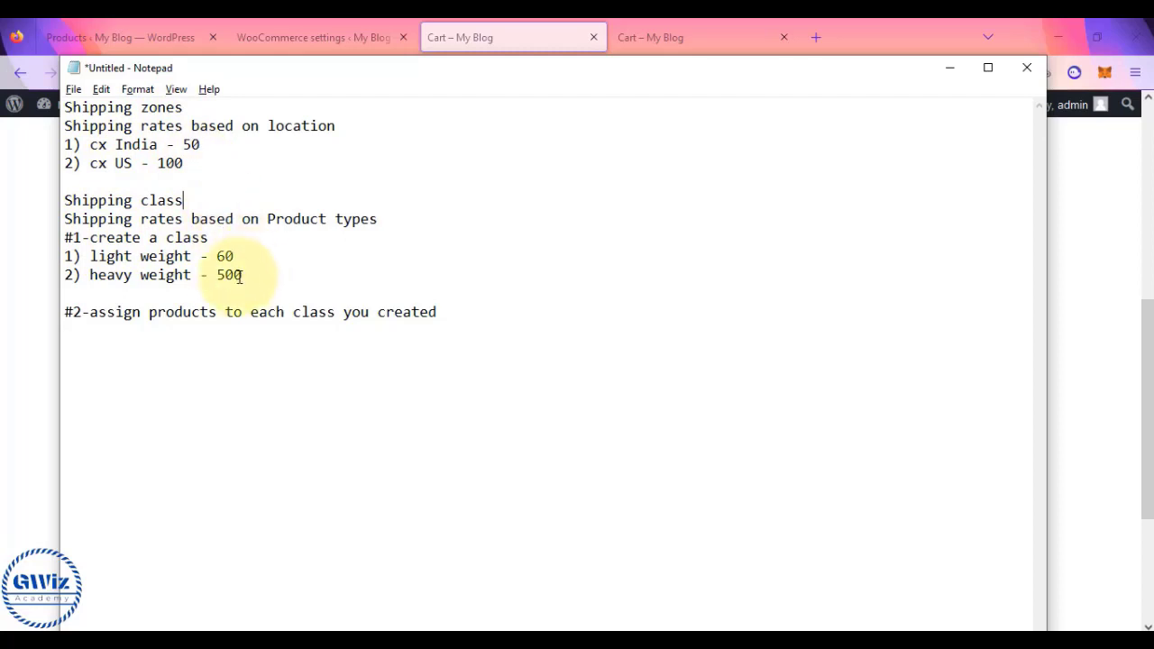
left_click_drag(90, 256, 236, 257)
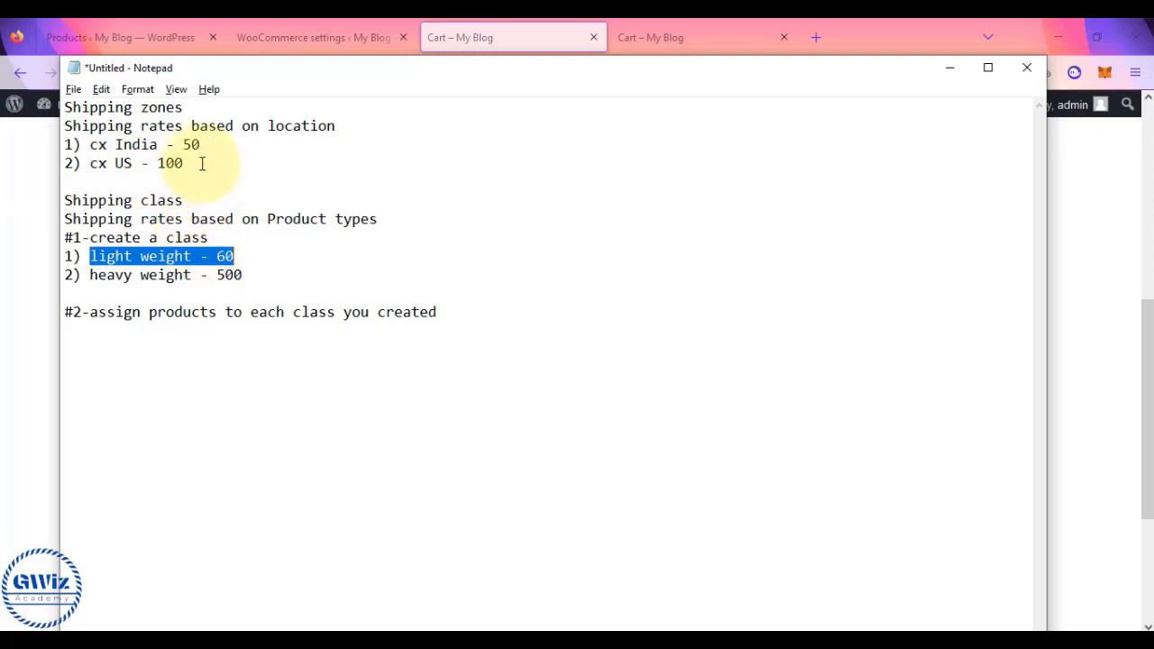
left_click(234, 259)
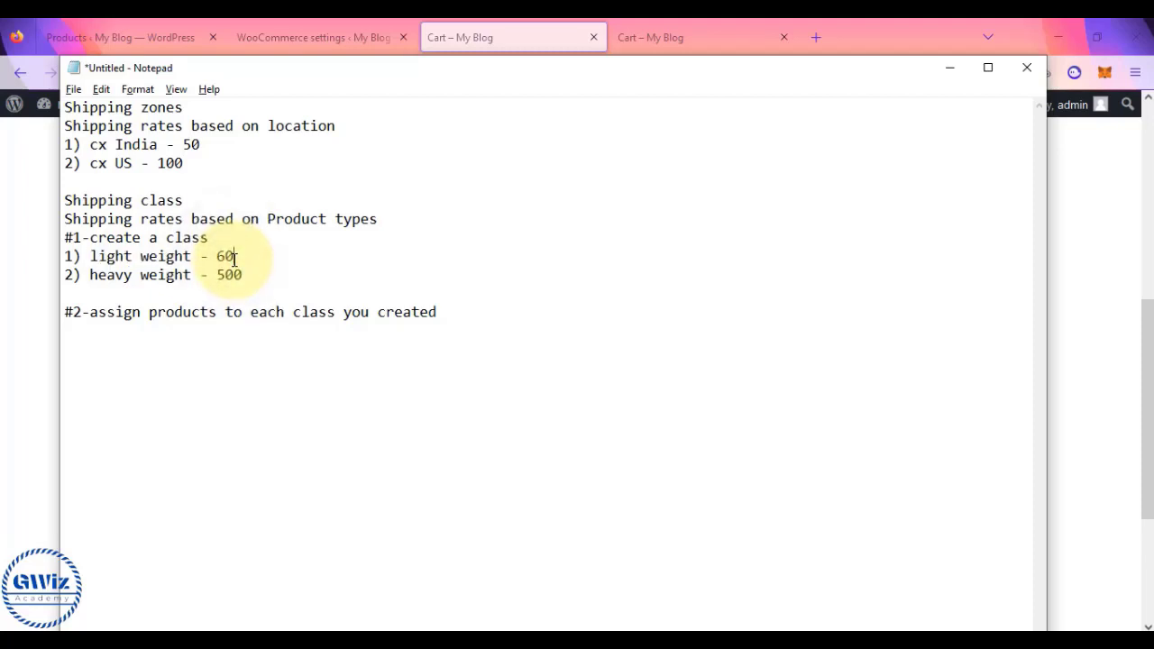
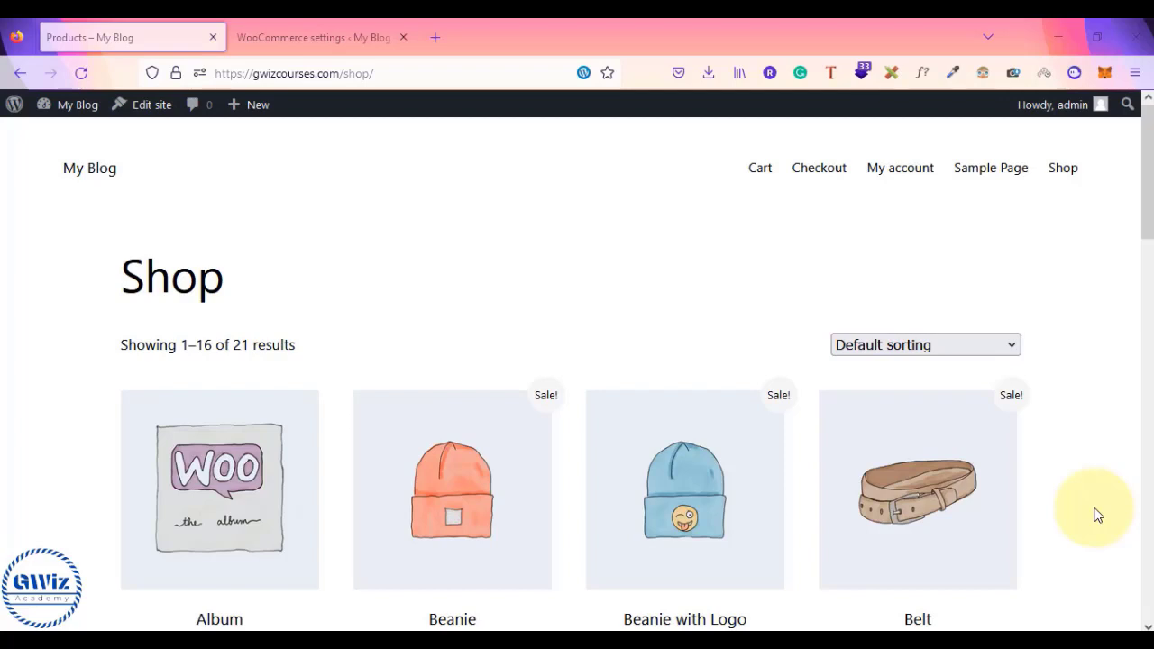
- Scroll through the store page to review the order and the ₹550.00 shipping
scroll(1098, 506, "down", 1)
scroll(1102, 461, "down", 1)
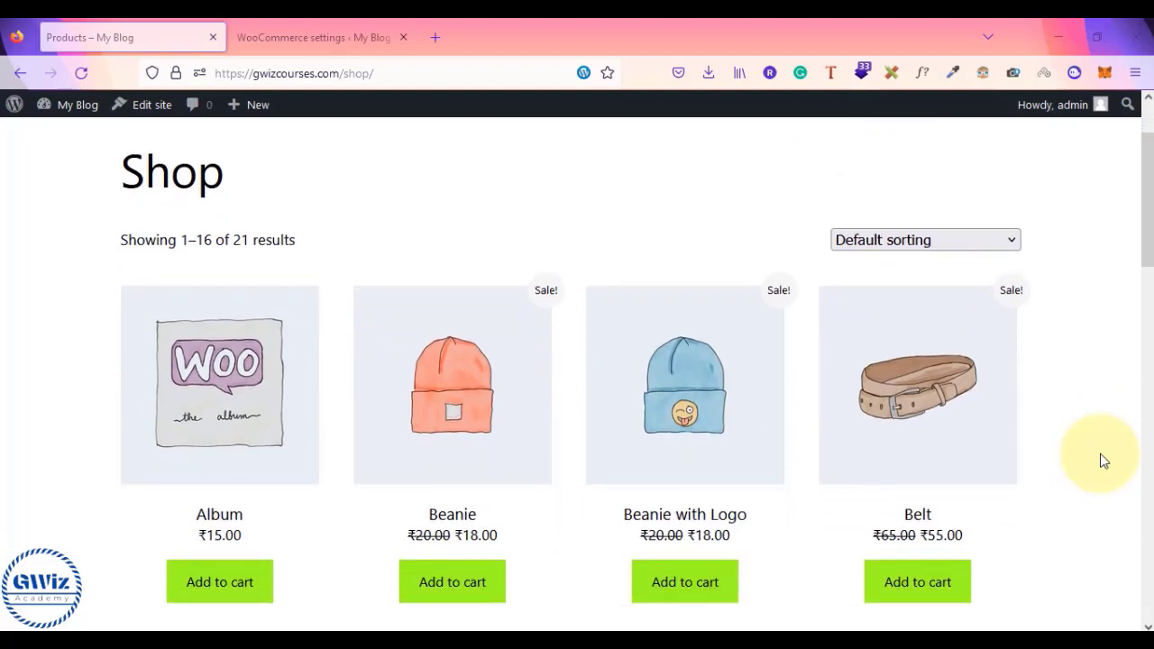
scroll(1104, 461, "down", 1)
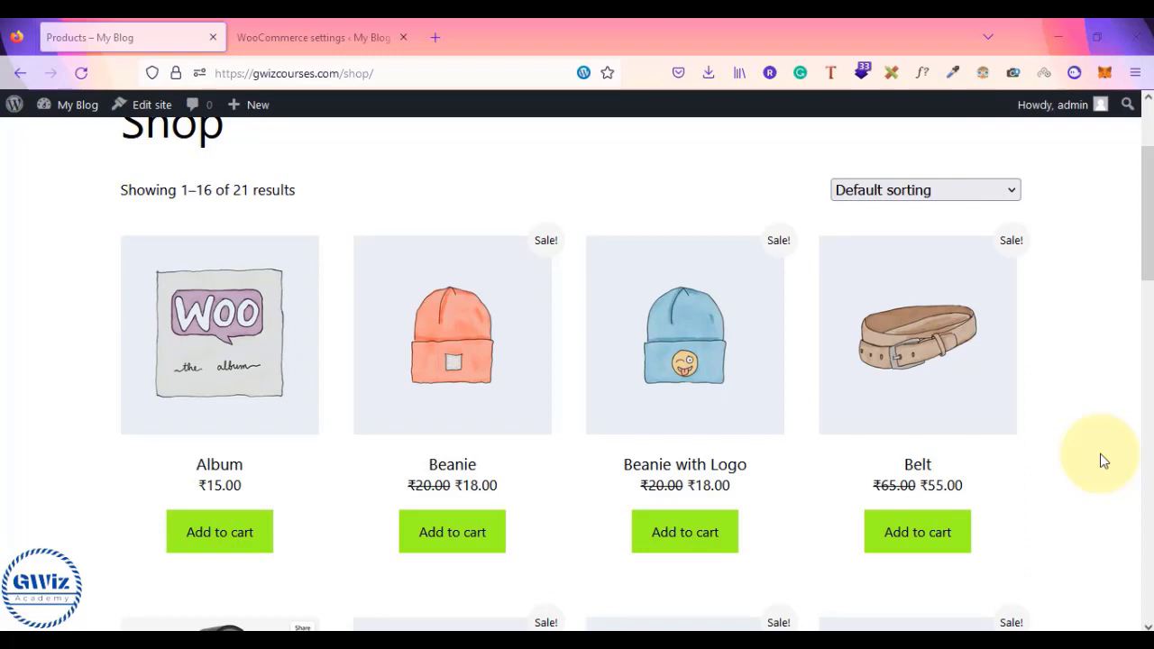
scroll(1100, 453, "up", 2)
scroll(1100, 454, "down", 3)
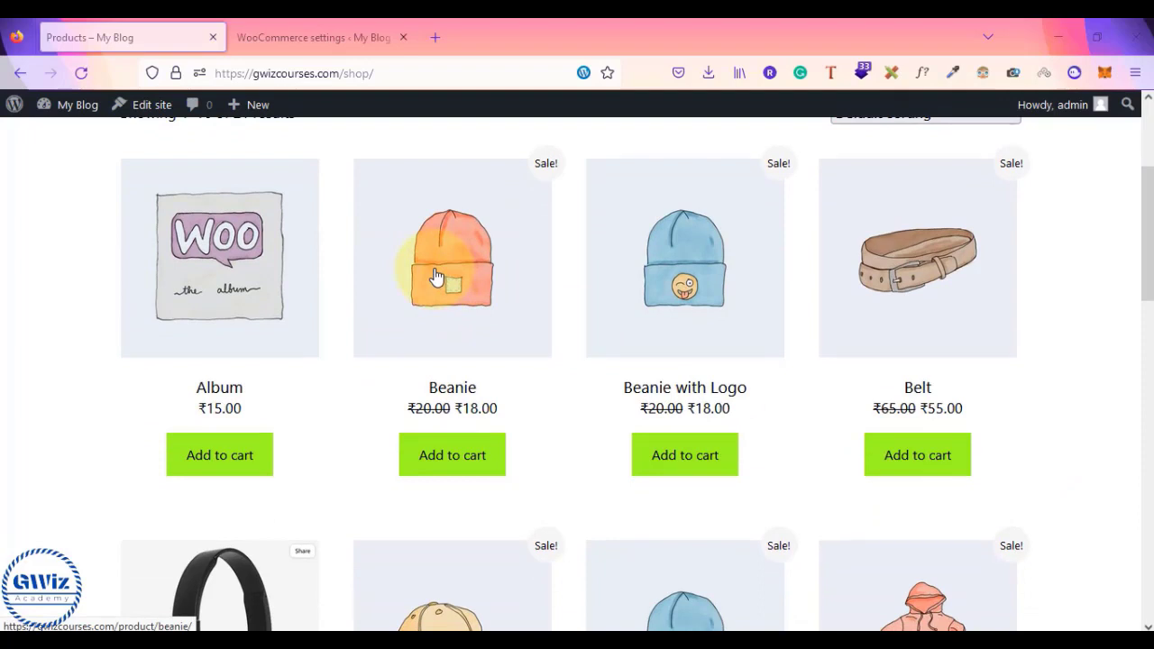
- Toggle Cash on delivery off and back on in Payments, then open the Beanie product
left_click(307, 37)
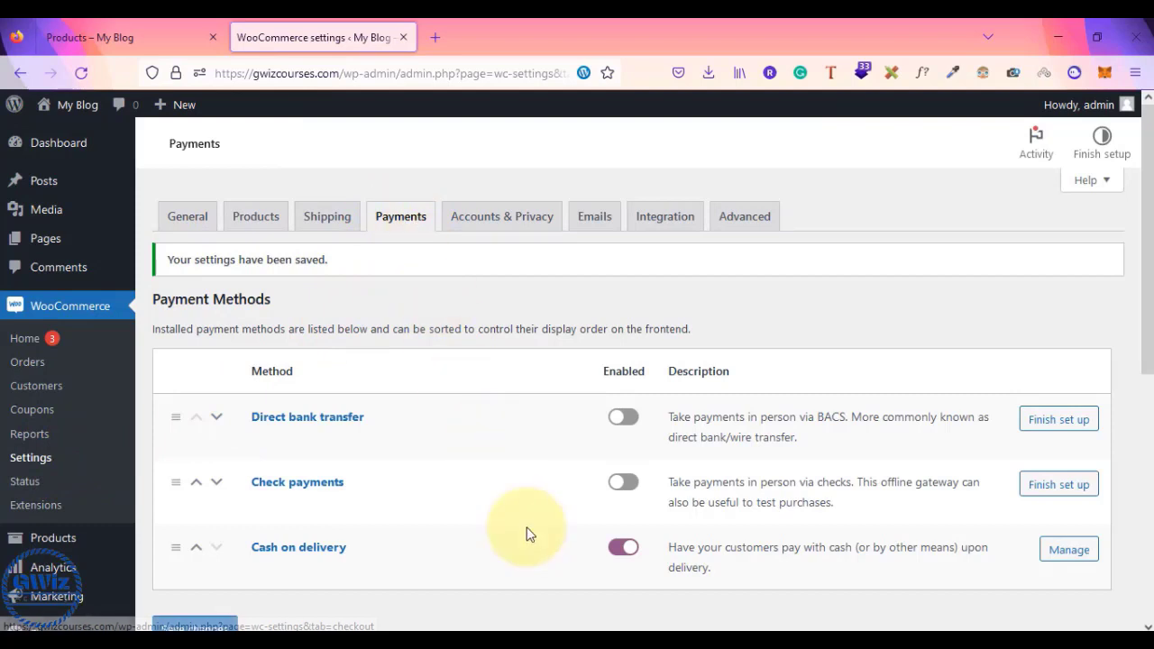
scroll(527, 534, "down", 1)
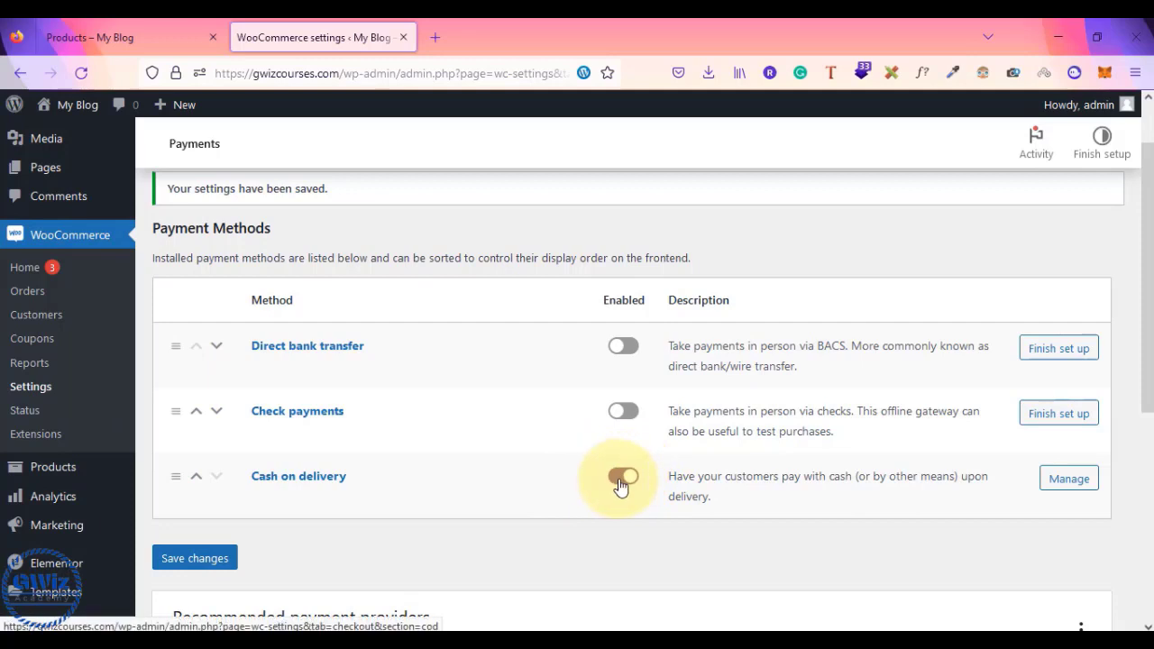
left_click(622, 478)
left_click(620, 483)
left_click(162, 37)
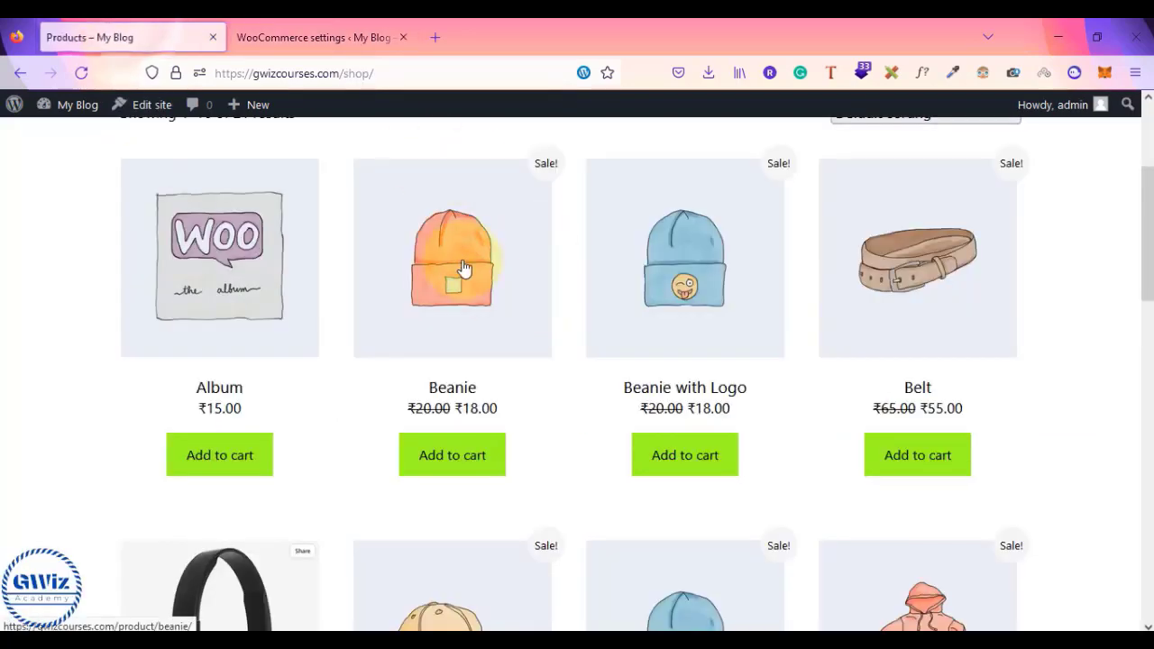
left_click(455, 259)
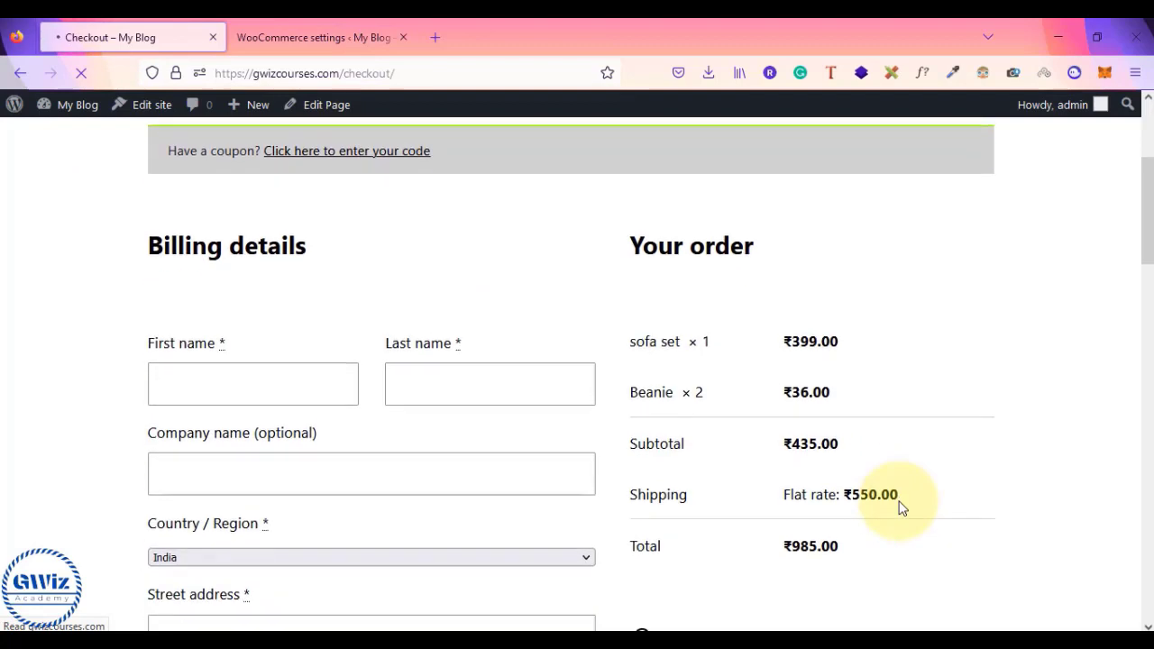
- Scroll the checkout to its payment section showing Cash on delivery and the ₹985.00 total
scroll(900, 501, "down", 4)
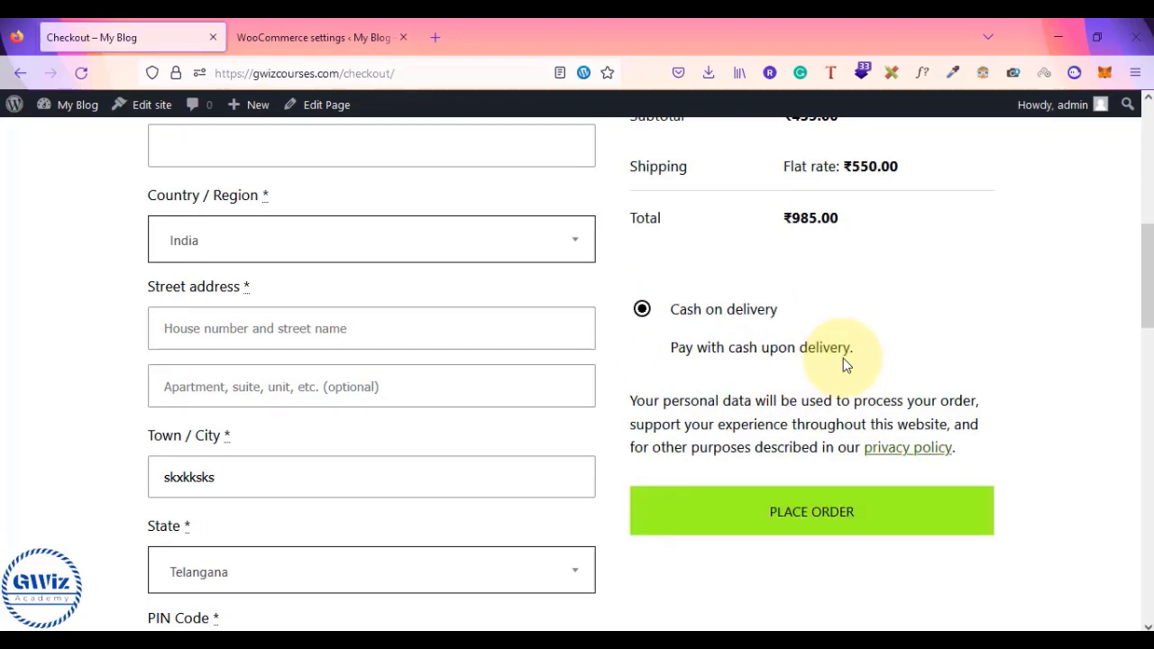
left_click(381, 49)
left_click(189, 27)
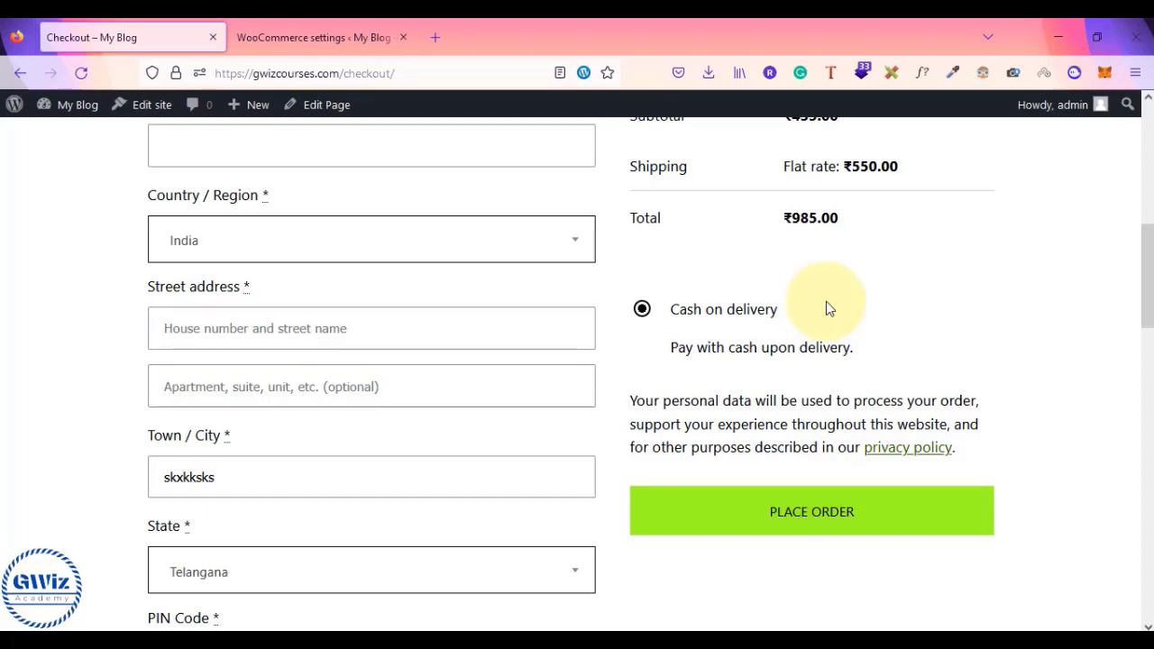
scroll(828, 308, "up", 3)
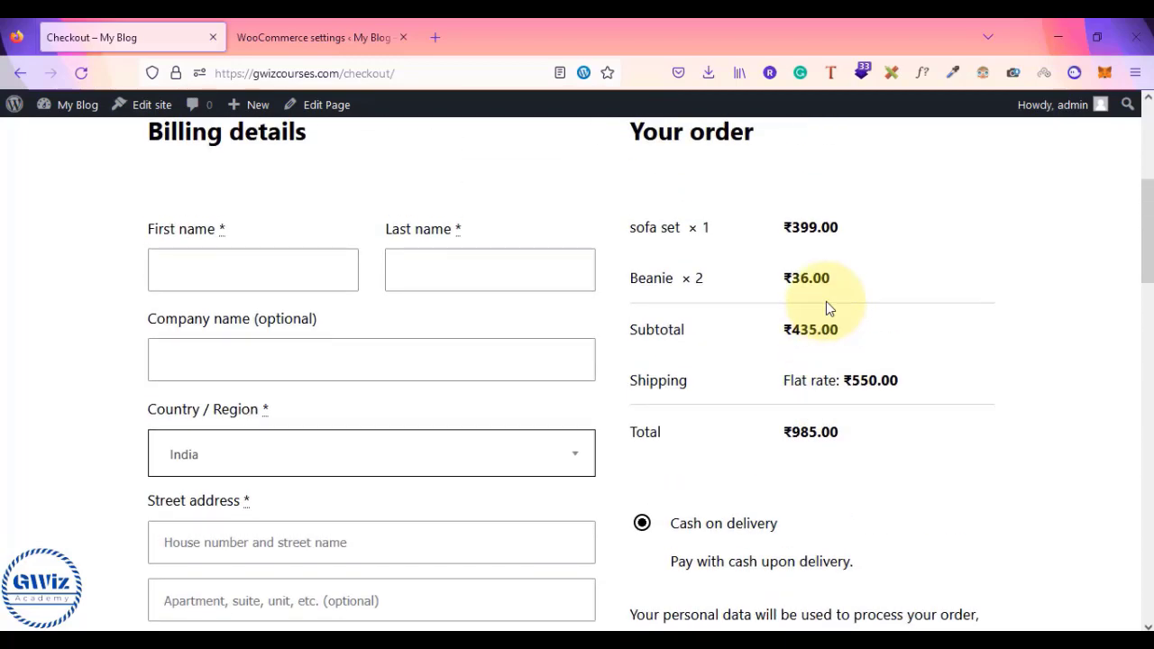
- Search Google for 'stripe' in a new tab and open stripe.com
left_click(443, 42)
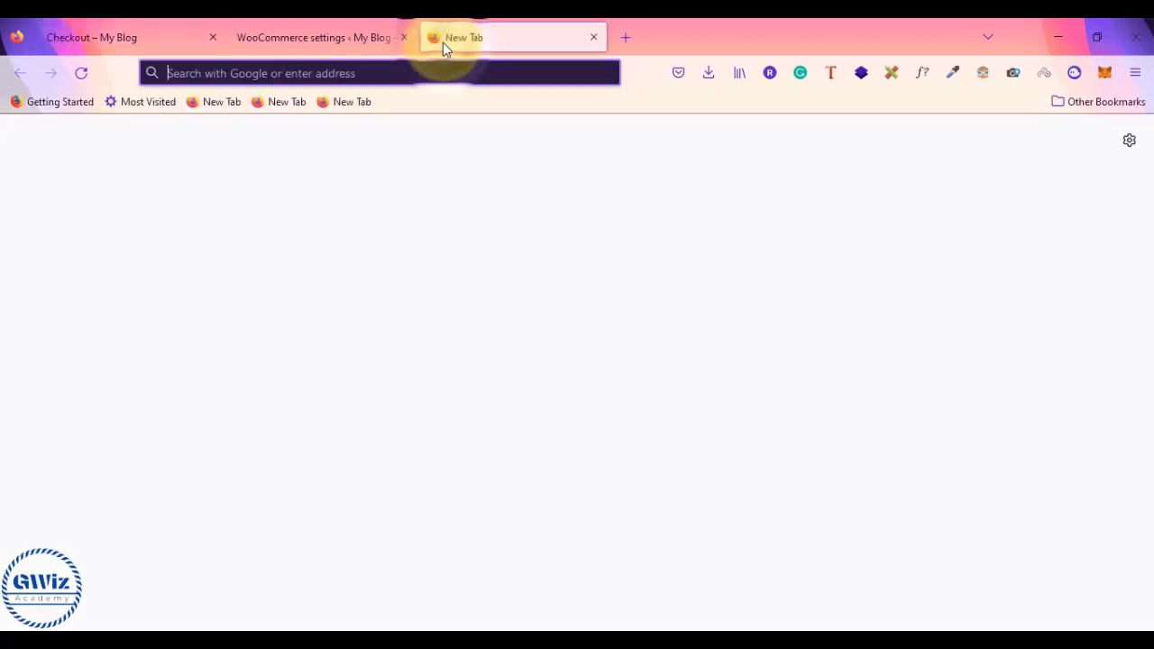
type("stripe")
key("Return")
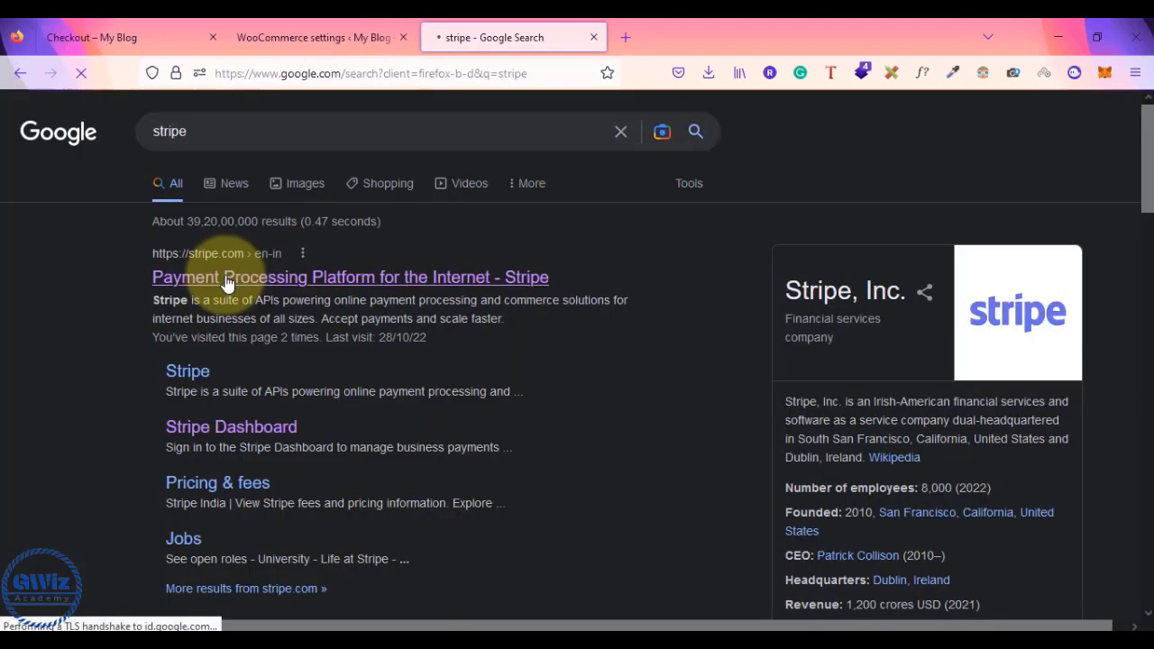
left_click(494, 287)
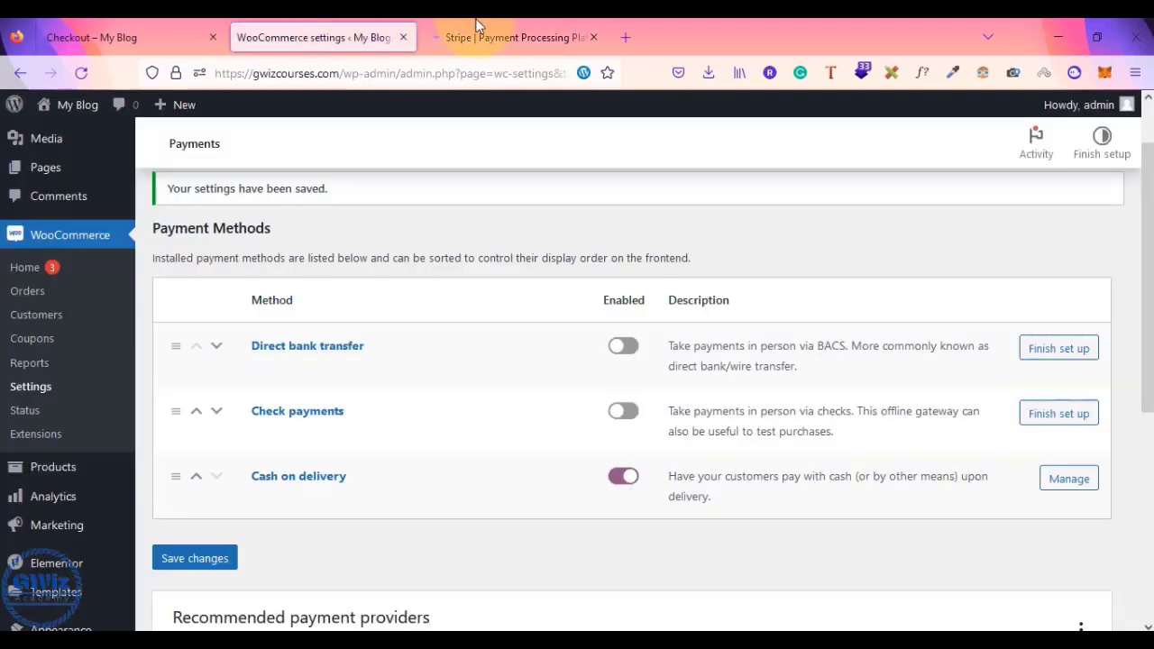
left_click(316, 37)
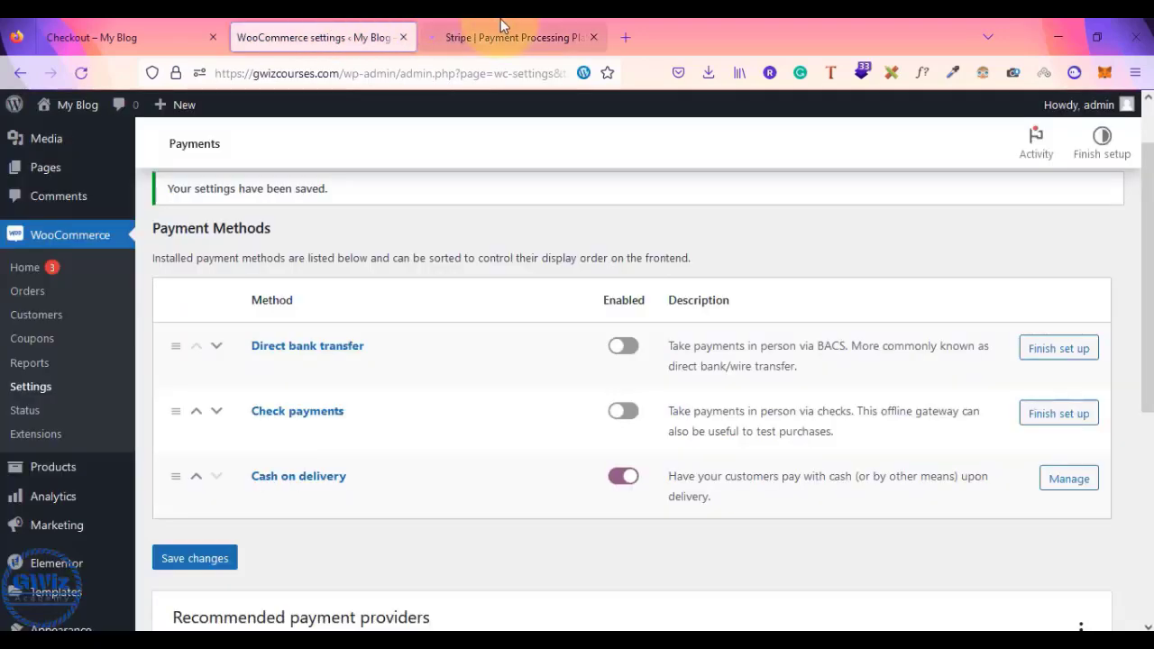
left_click(509, 37)
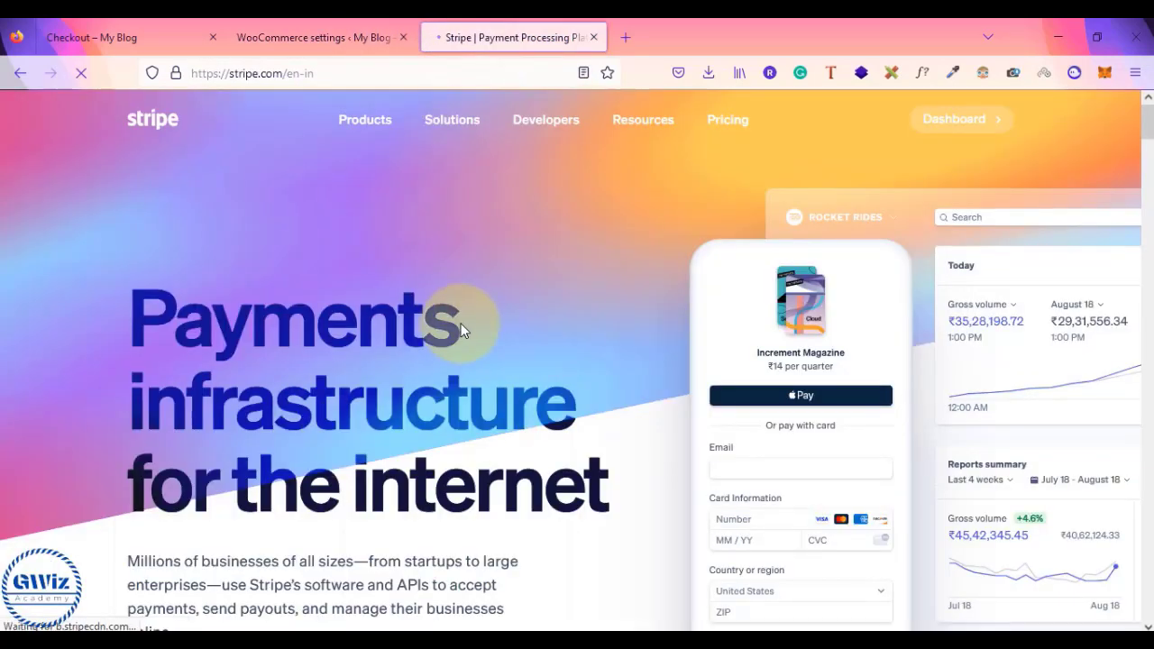
key("super+r")
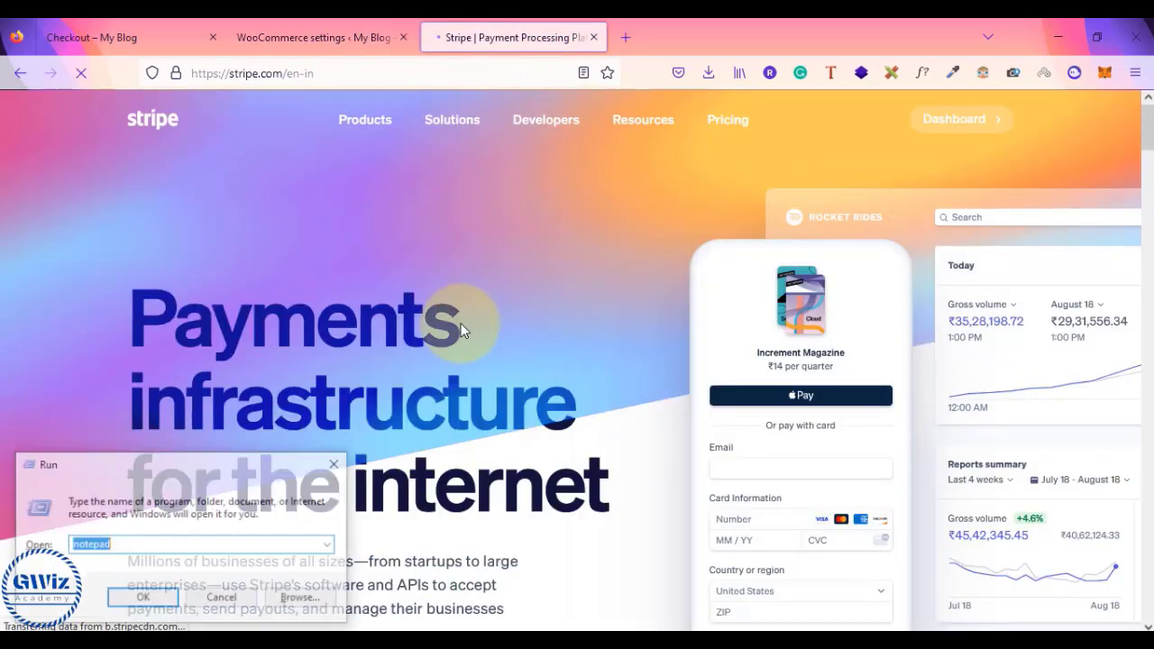
- Start Notepad and write '1) you need to have stripe account'
key("Return")
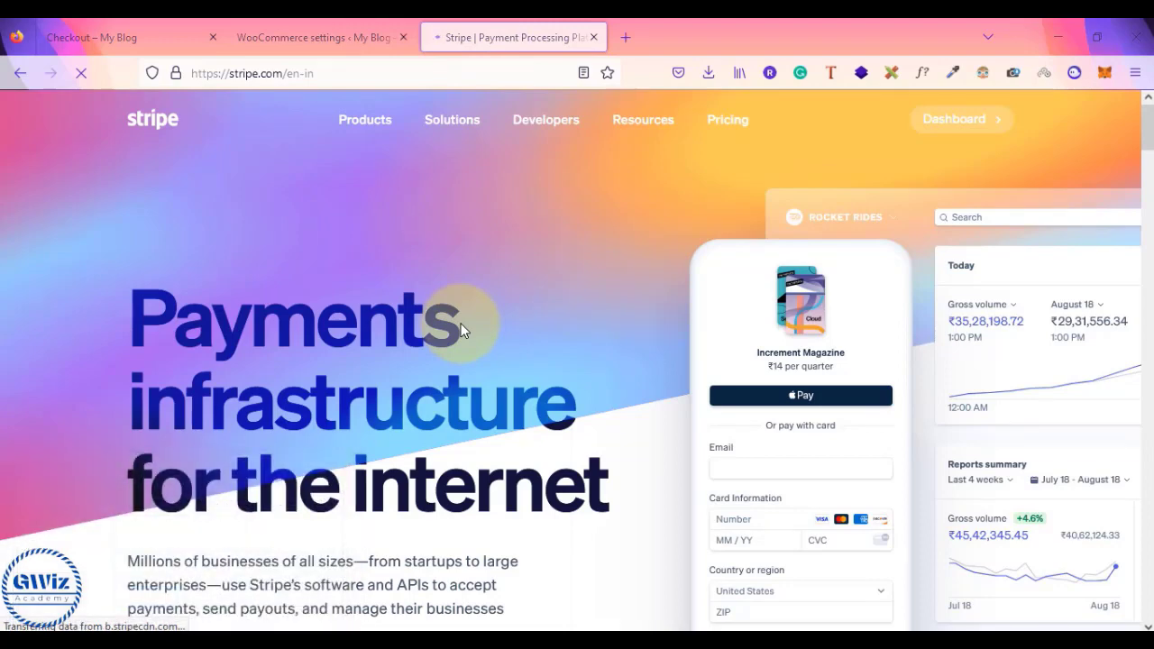
type("1) you")
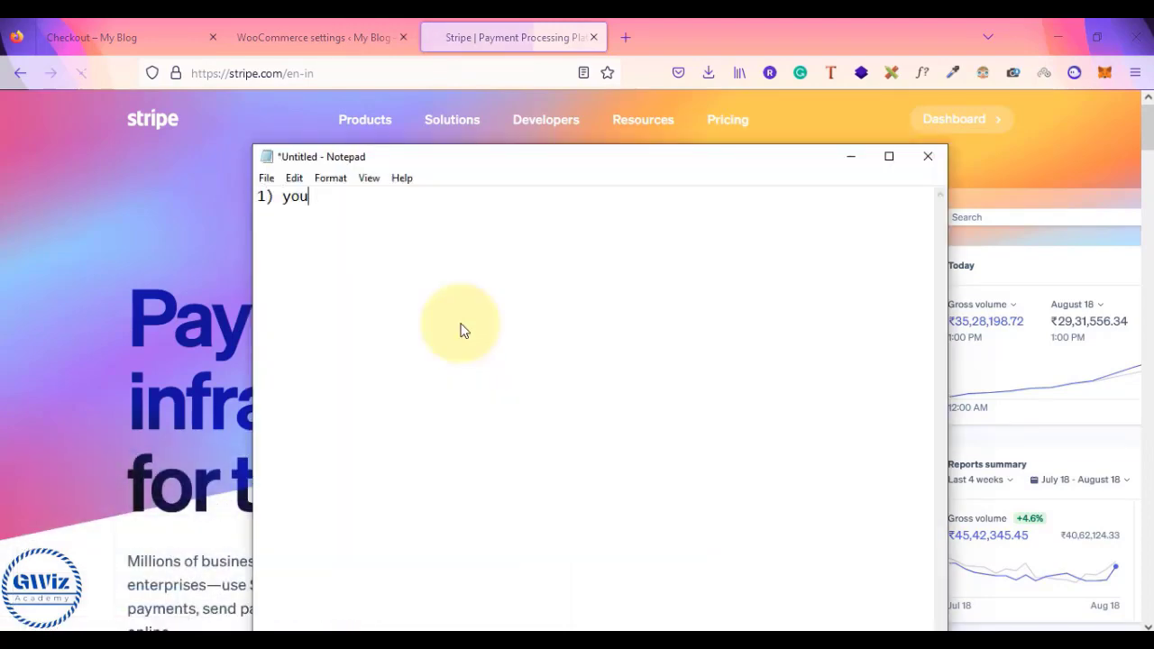
type(" need to have")
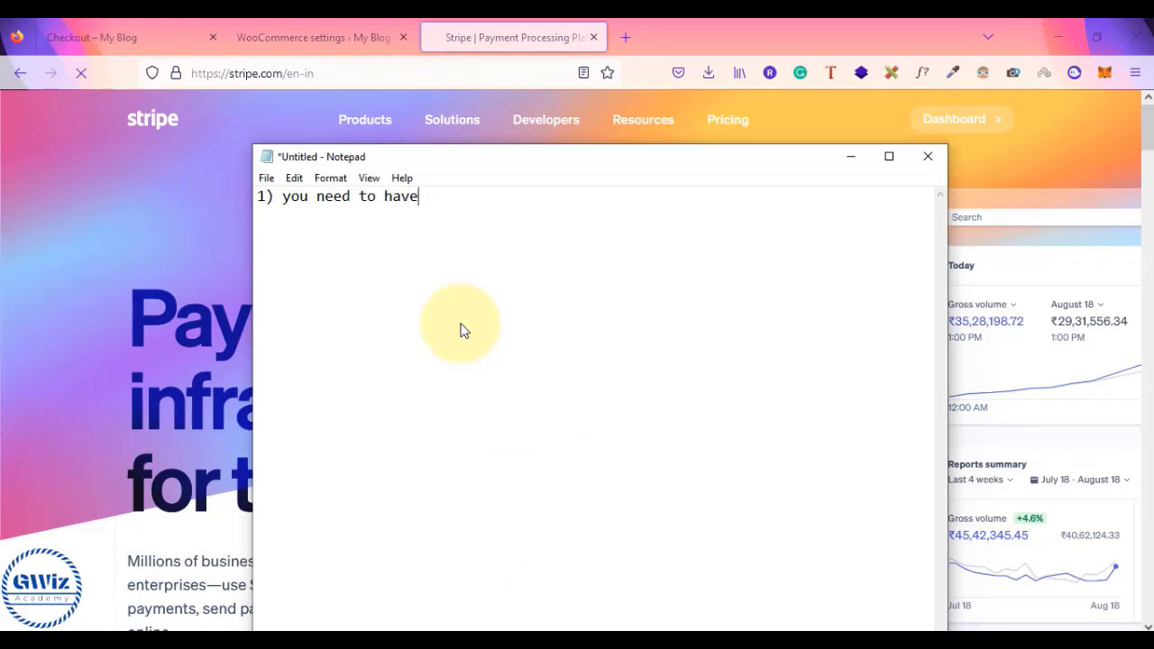
type(" stripe account")
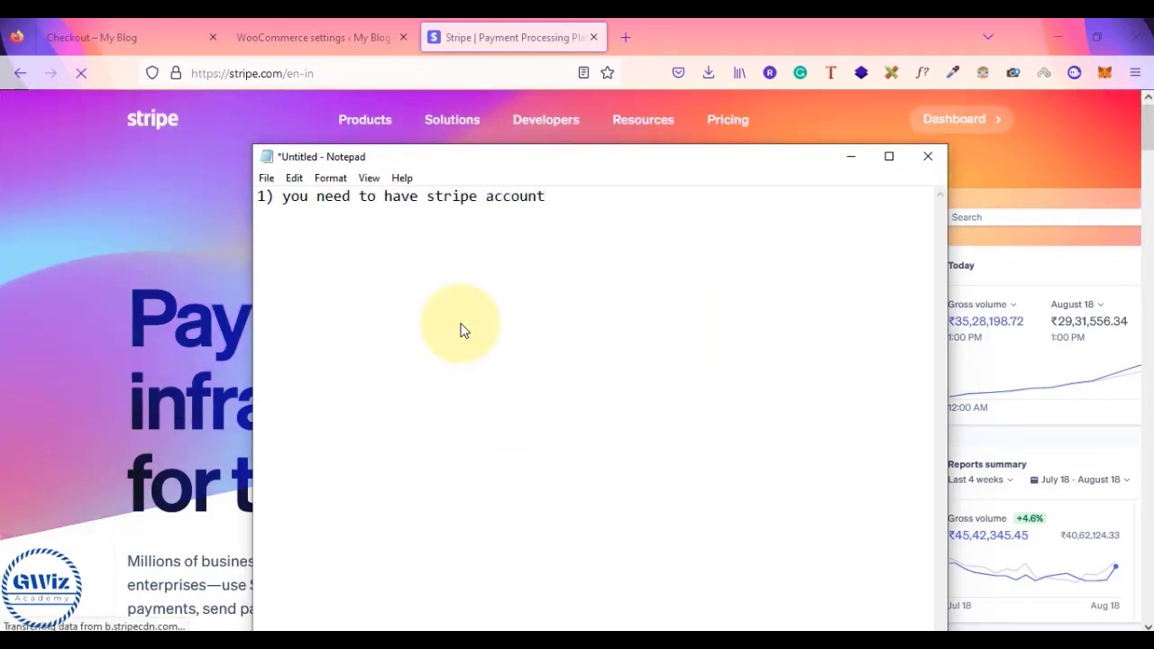
left_click(89, 278)
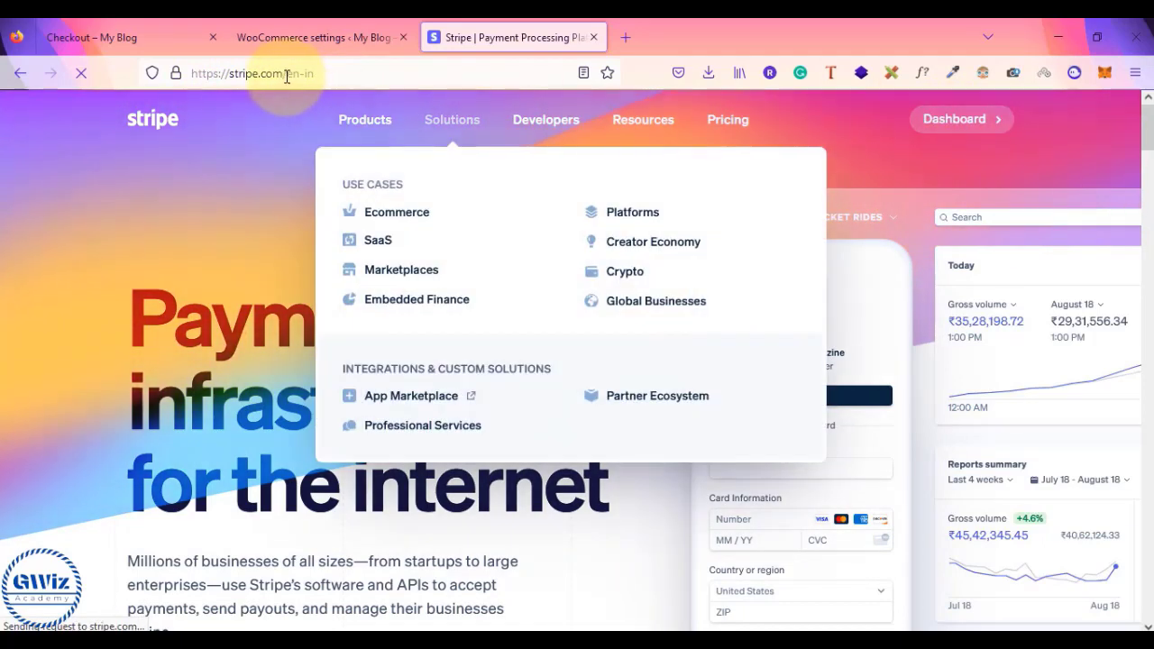
- Open stripe.com in a private window and go from Sign in to the Create your Stripe account form
left_click_drag(286, 78, 192, 77)
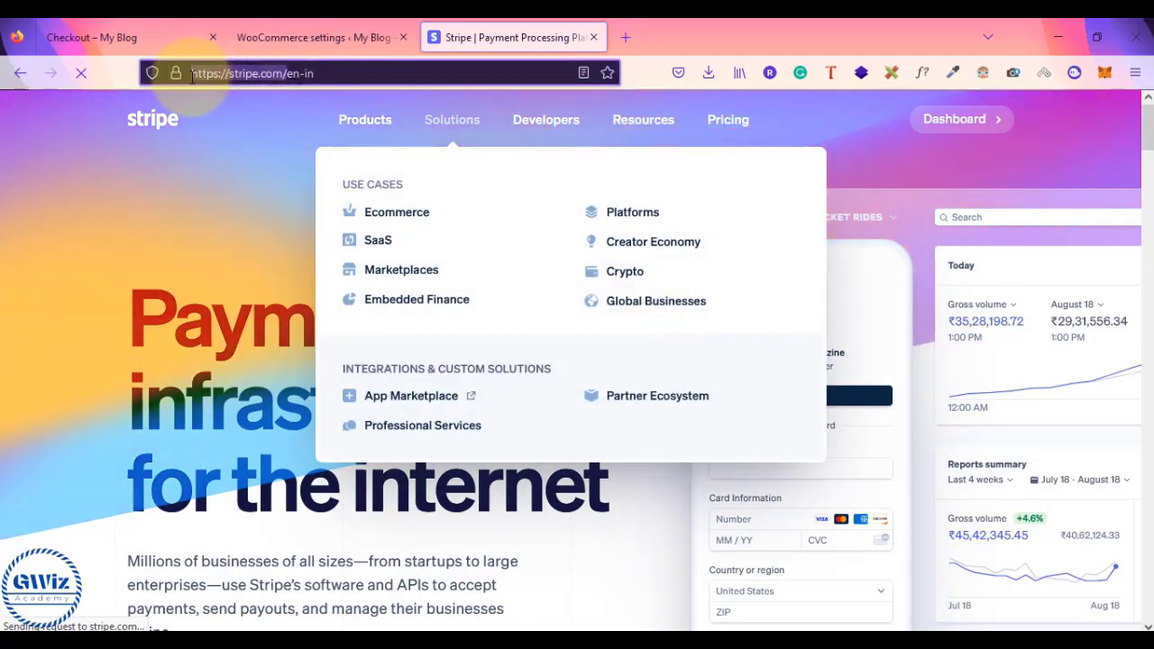
left_click(1135, 73)
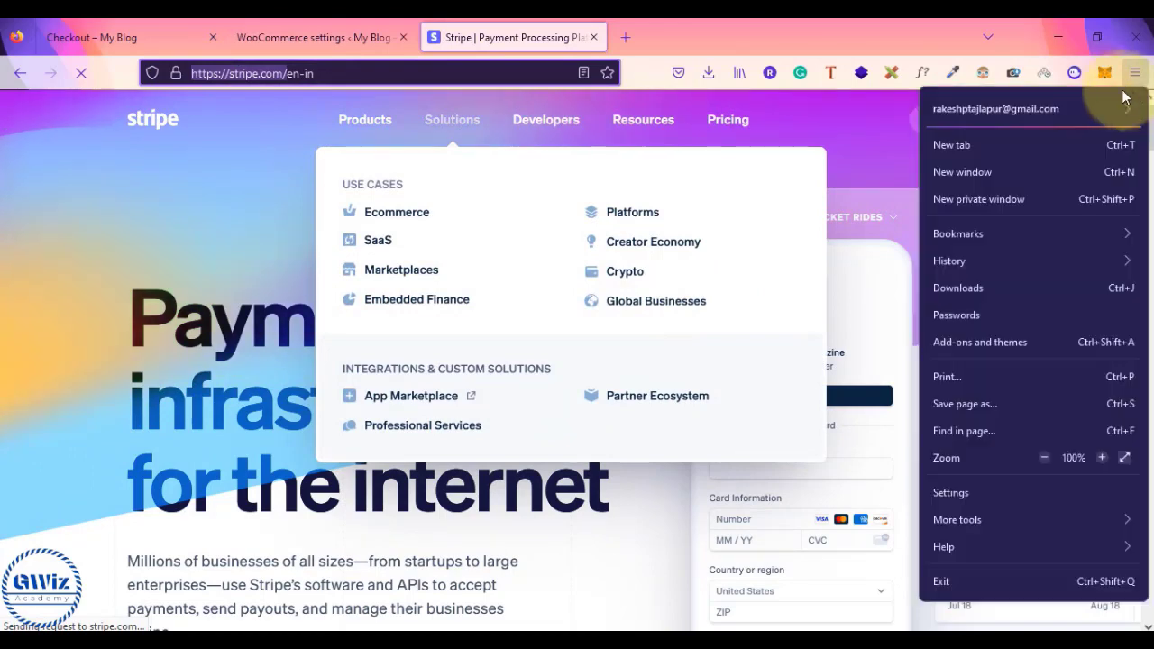
left_click(988, 200)
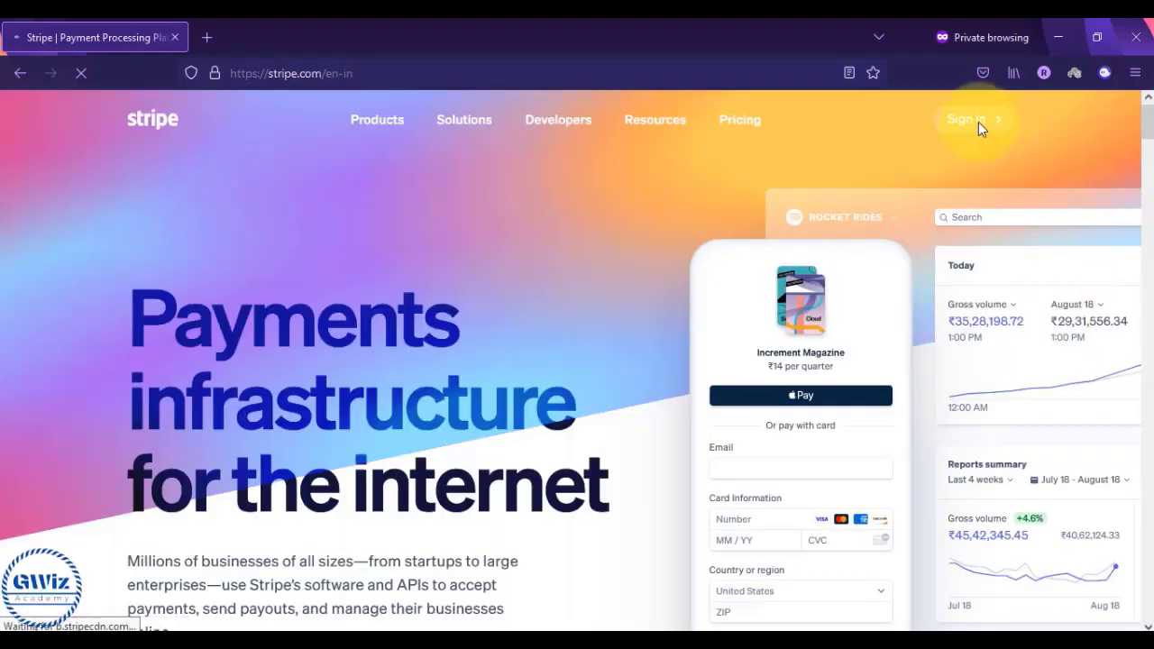
left_click(979, 122)
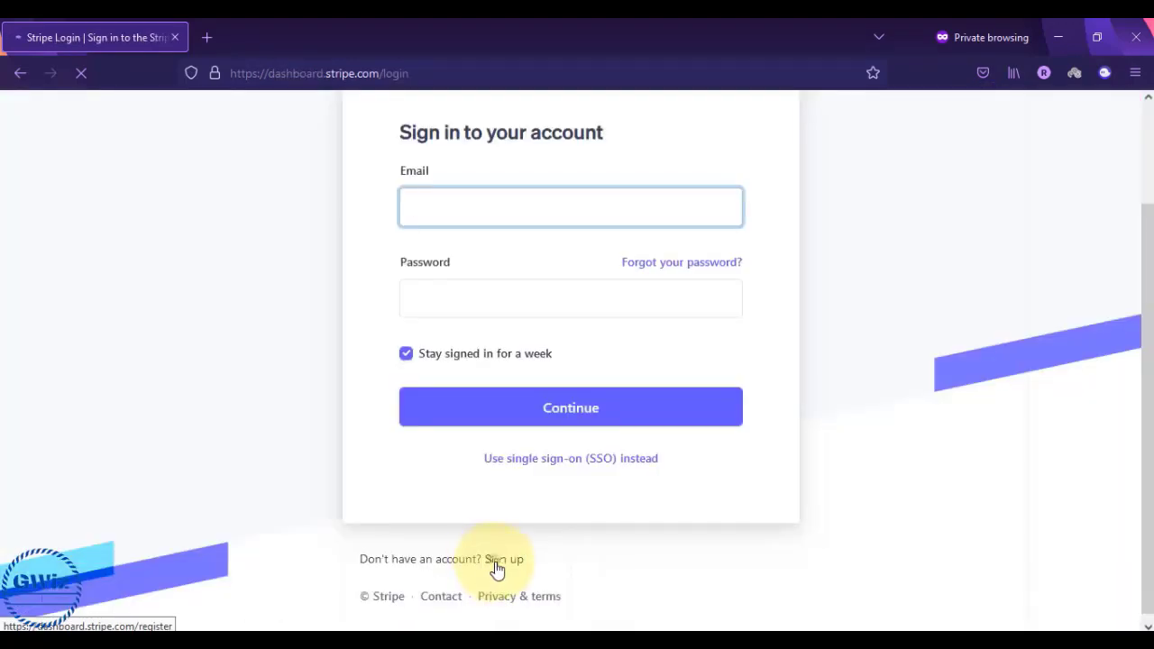
left_click(501, 566)
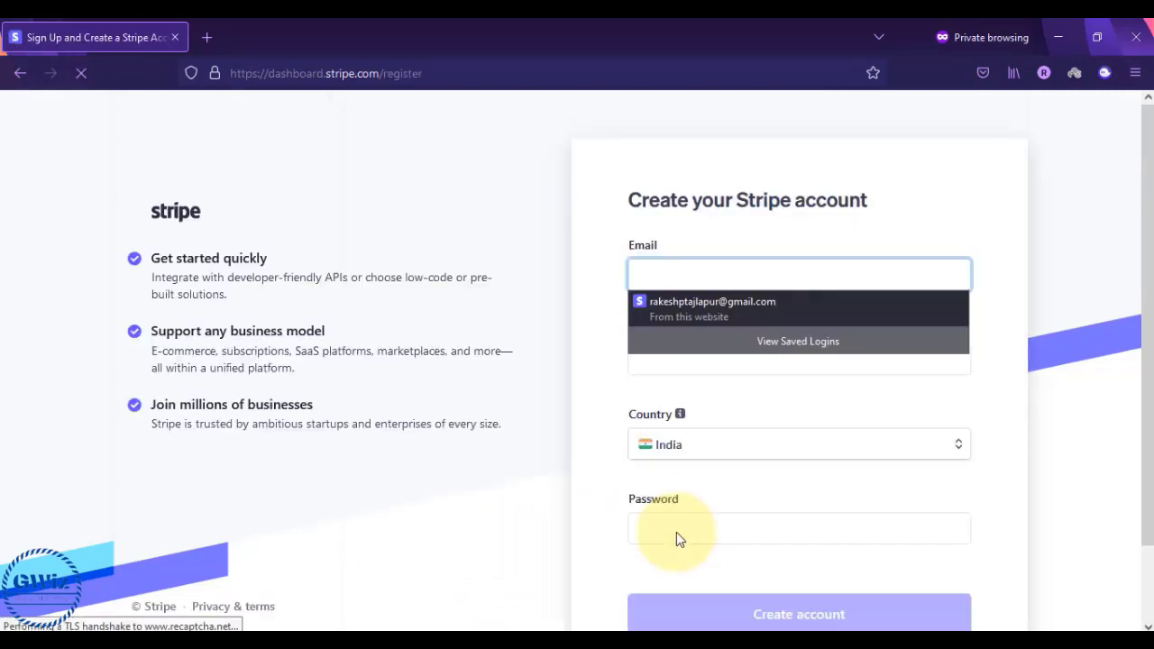
left_click(575, 318)
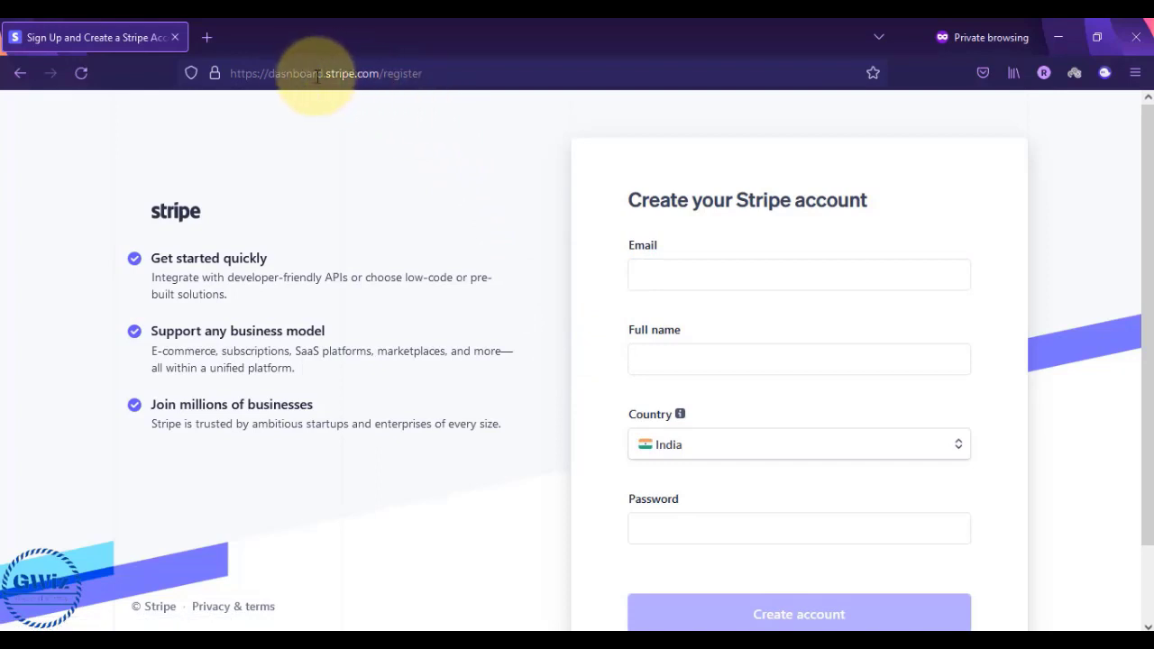
left_click(257, 77)
left_click_drag(257, 77, 433, 73)
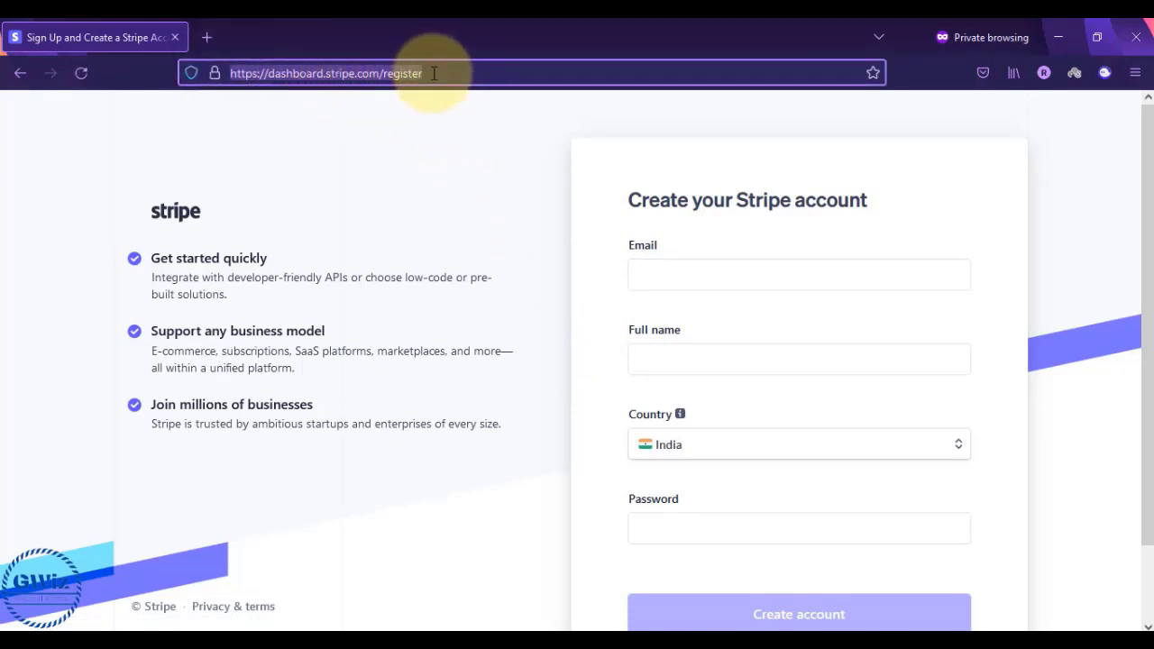
left_click(434, 73)
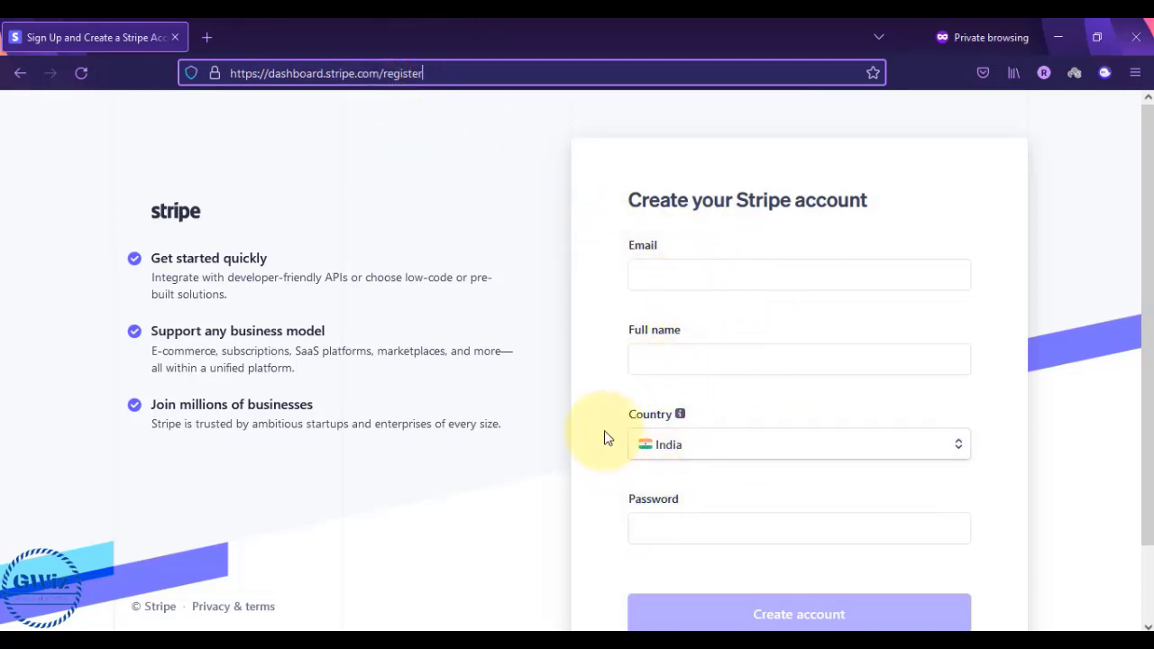
scroll(550, 422, "down", 2)
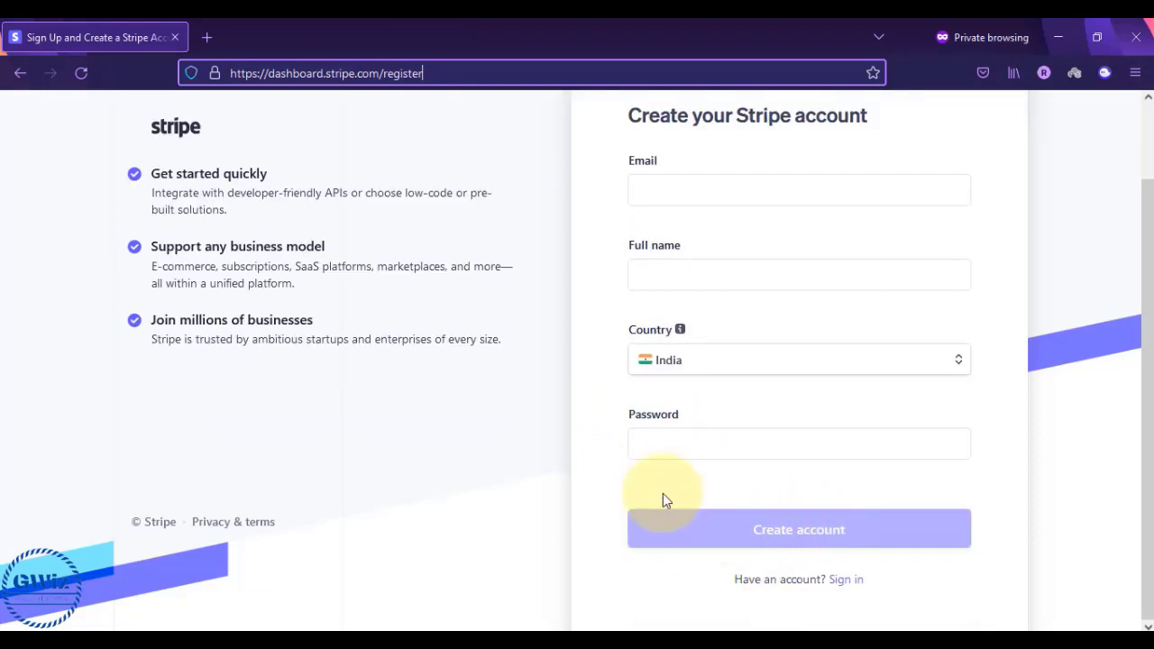
scroll(487, 420, "up", 2)
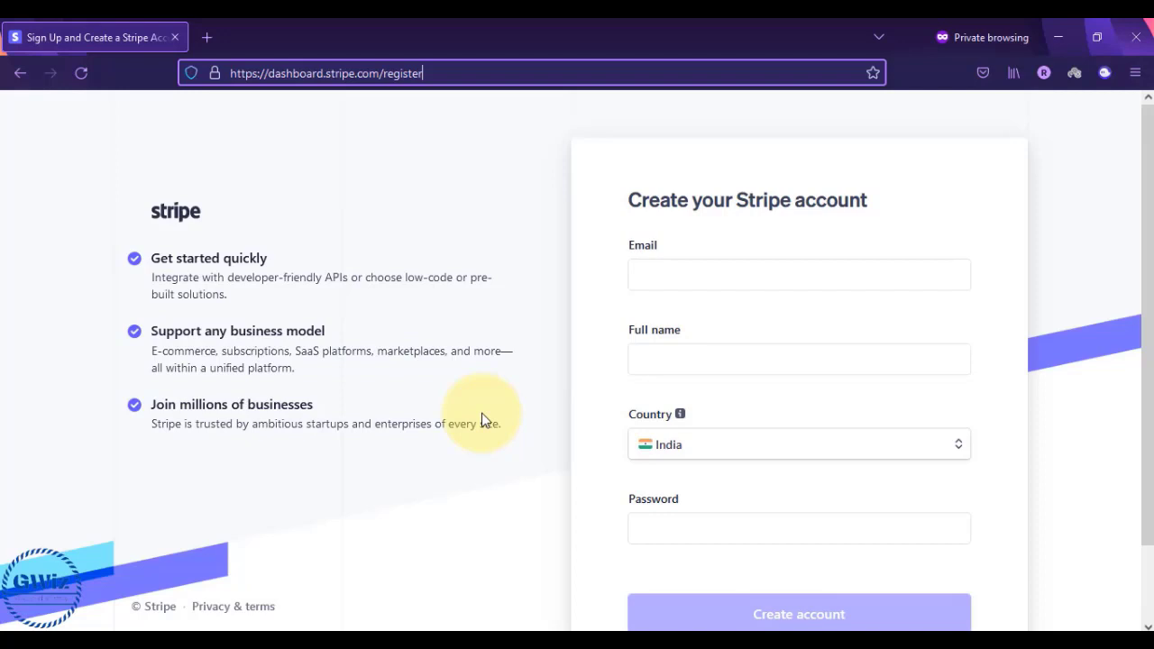
key("alt+Tab")
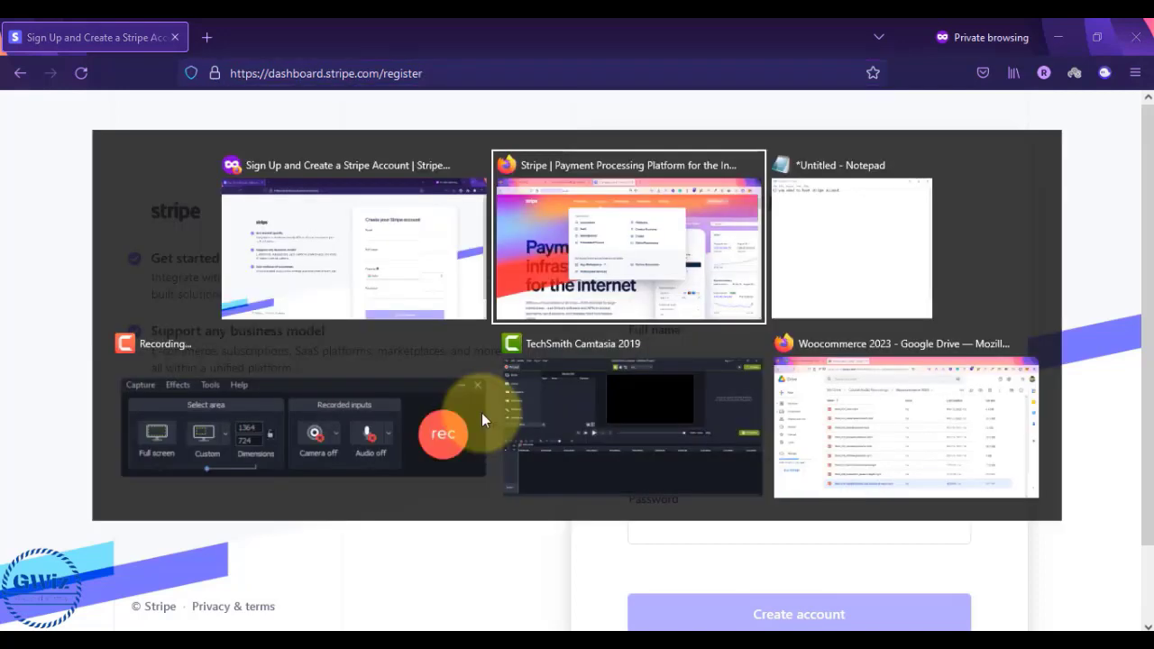
- Write the setup steps: create an account, enter business details, provide business documents, 1-2 days activation
key("alt+Tab")
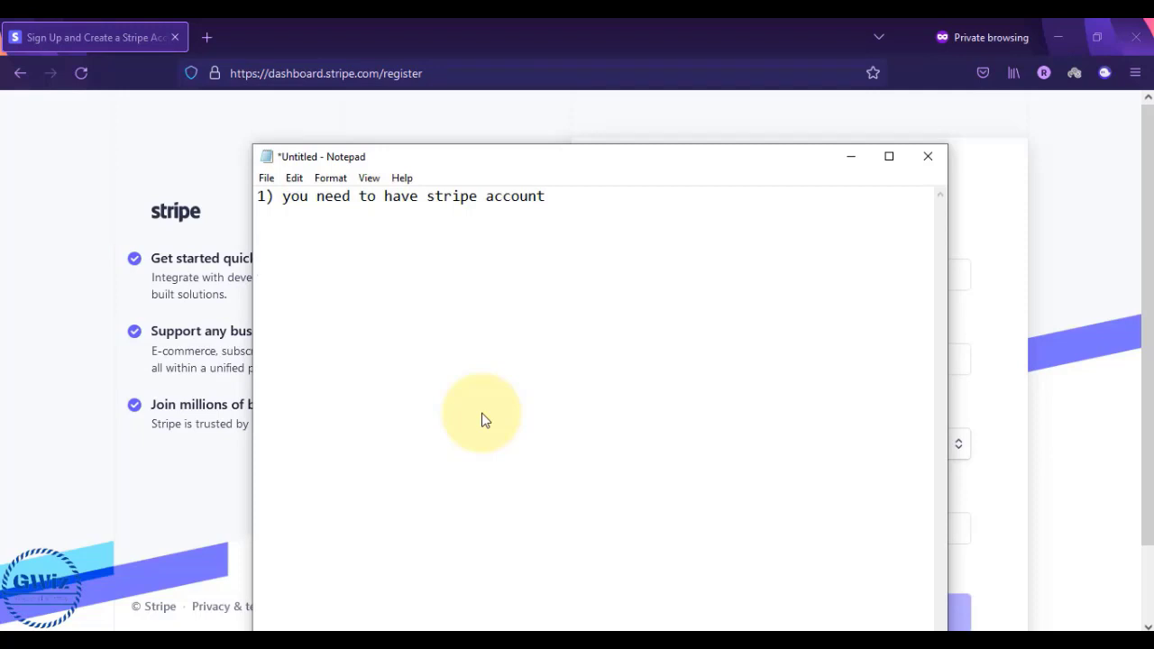
type("create an account")
key("Return")
type("ente")
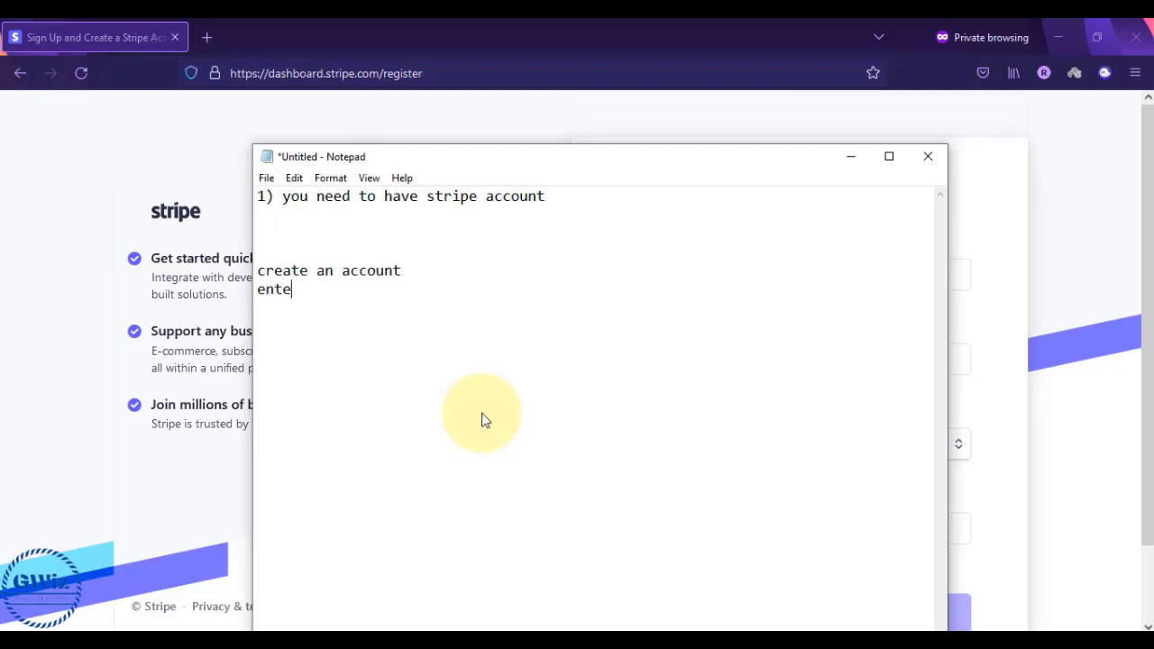
type("r business details")
key("Return")
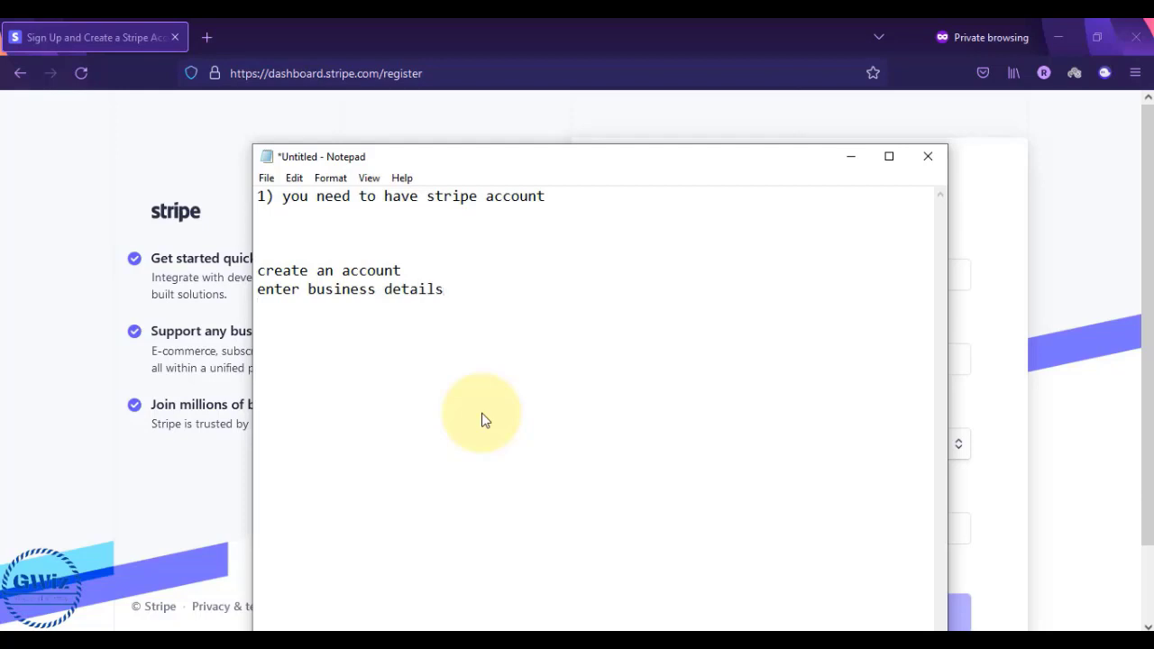
type("provide business documents")
key("Return")
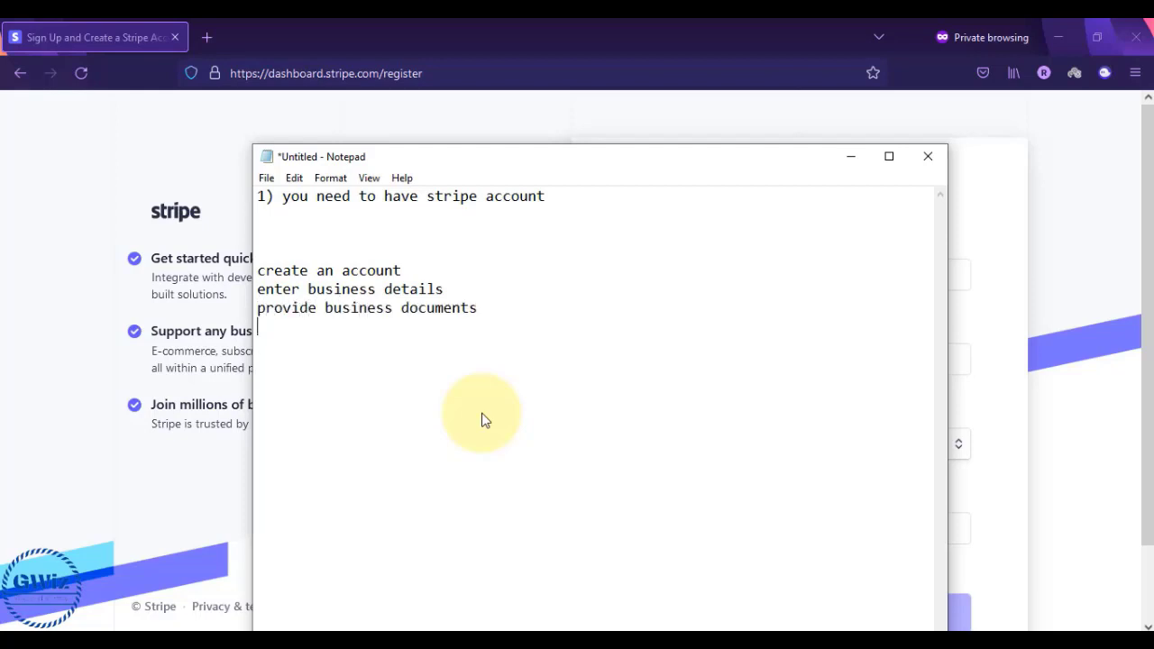
type("1-2days your account will ")
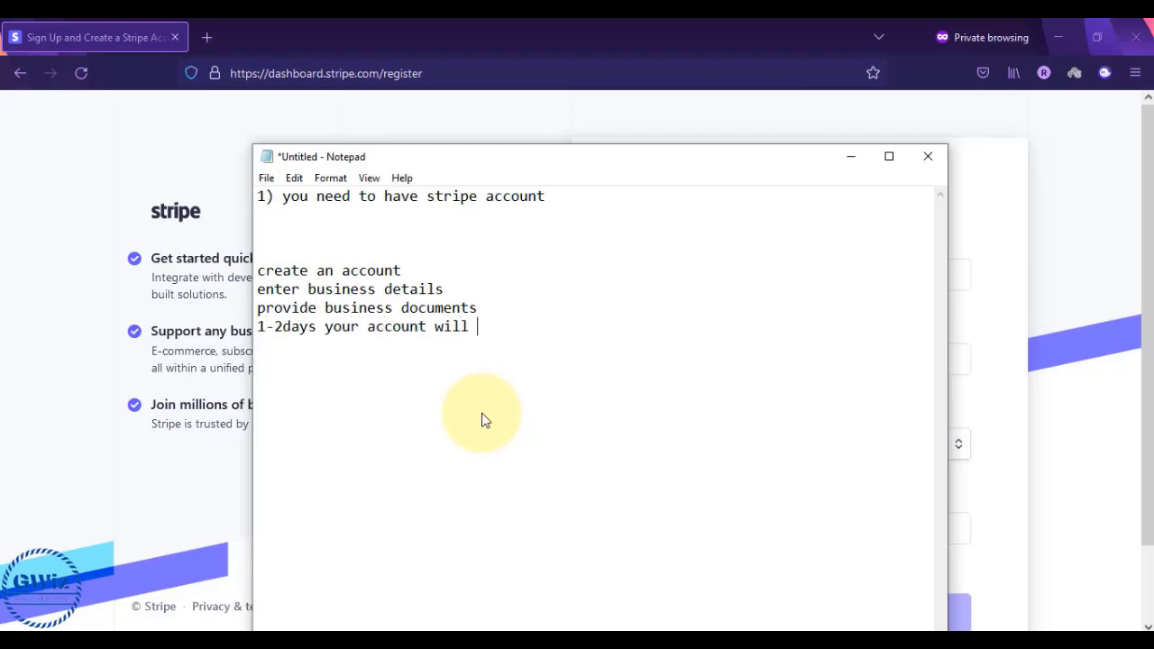
type("be fully act")
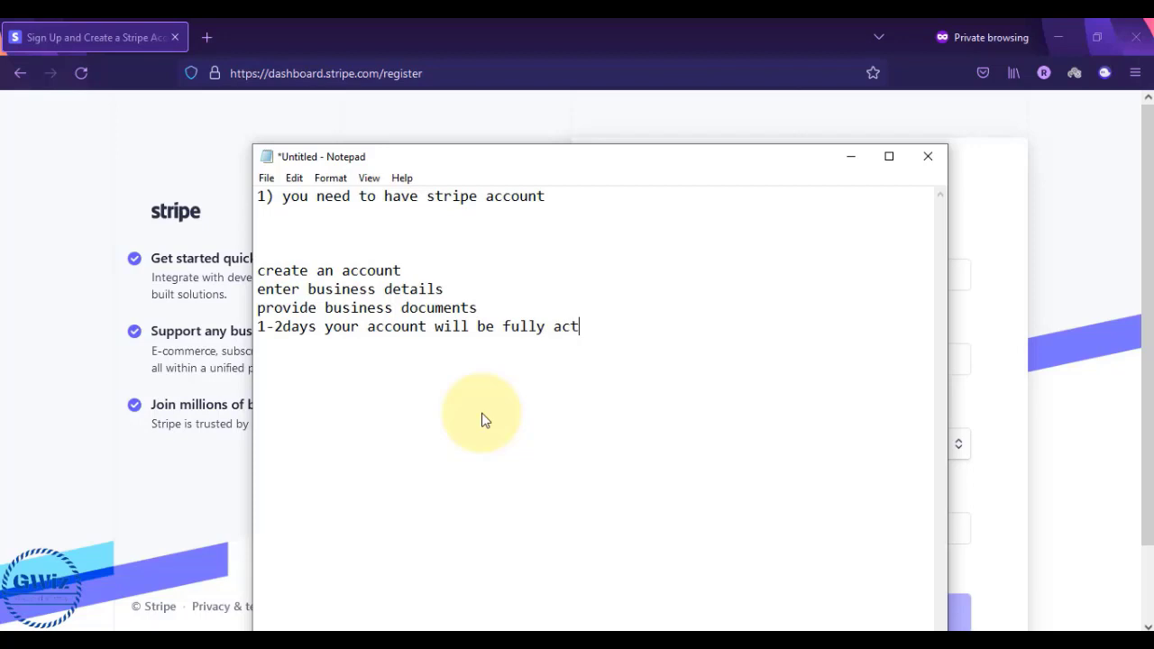
type("iva")
type("est accoun")
type("t w")
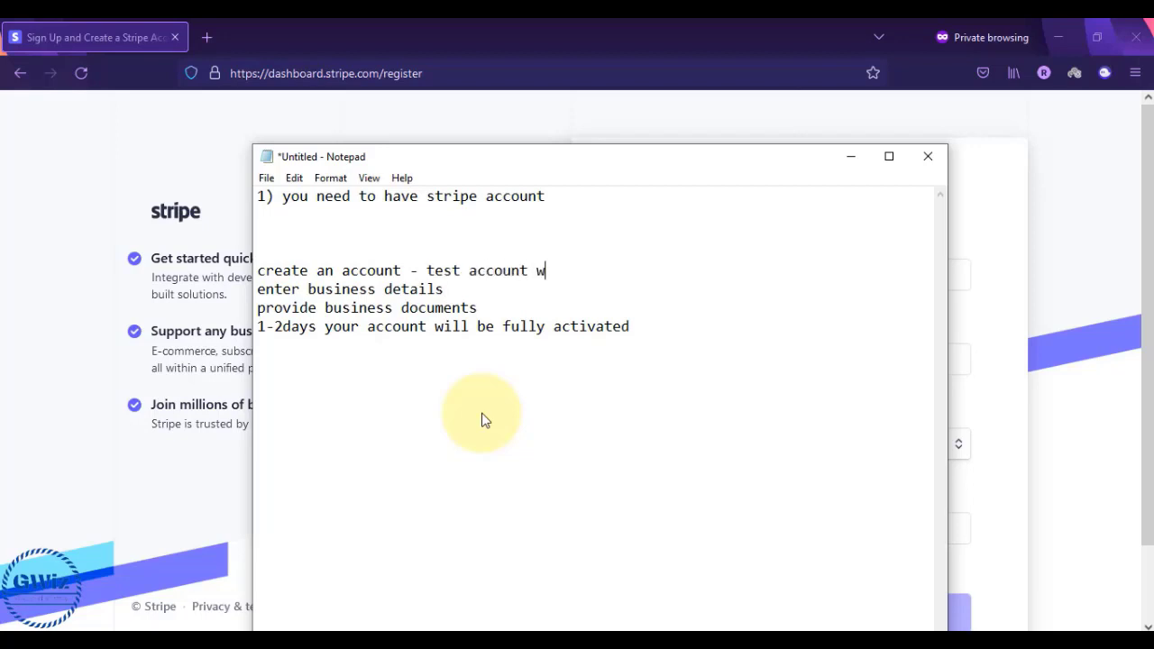
type("ill be created.")
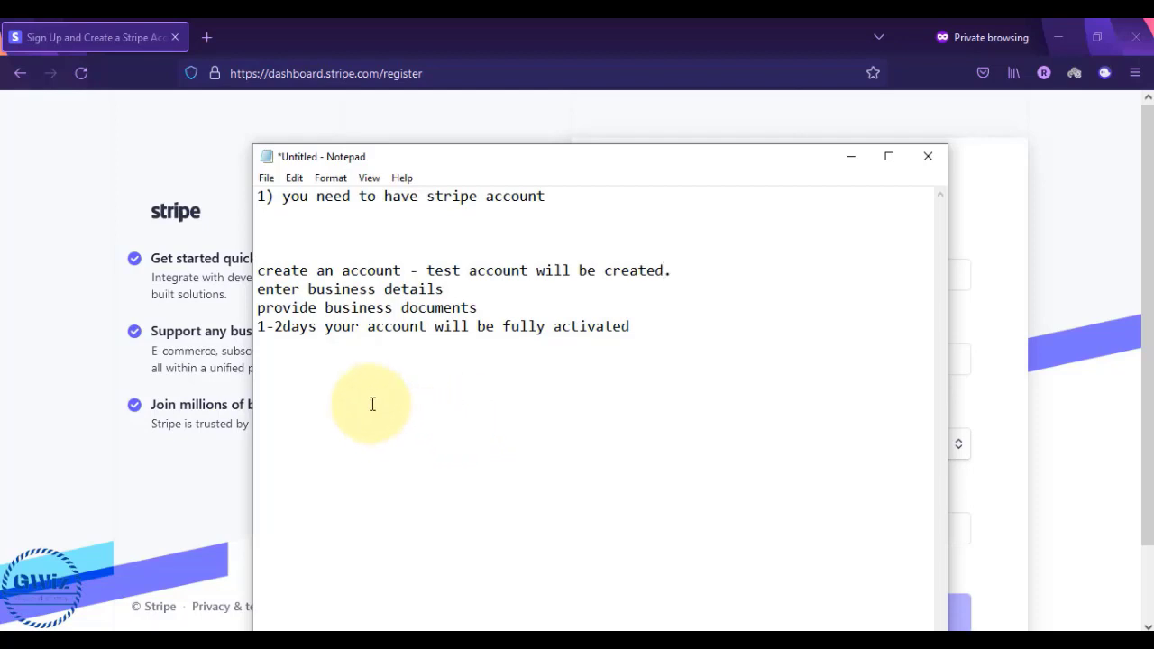
- Highlight the four setup step lines one by one to go over them
left_click_drag(258, 272, 681, 273)
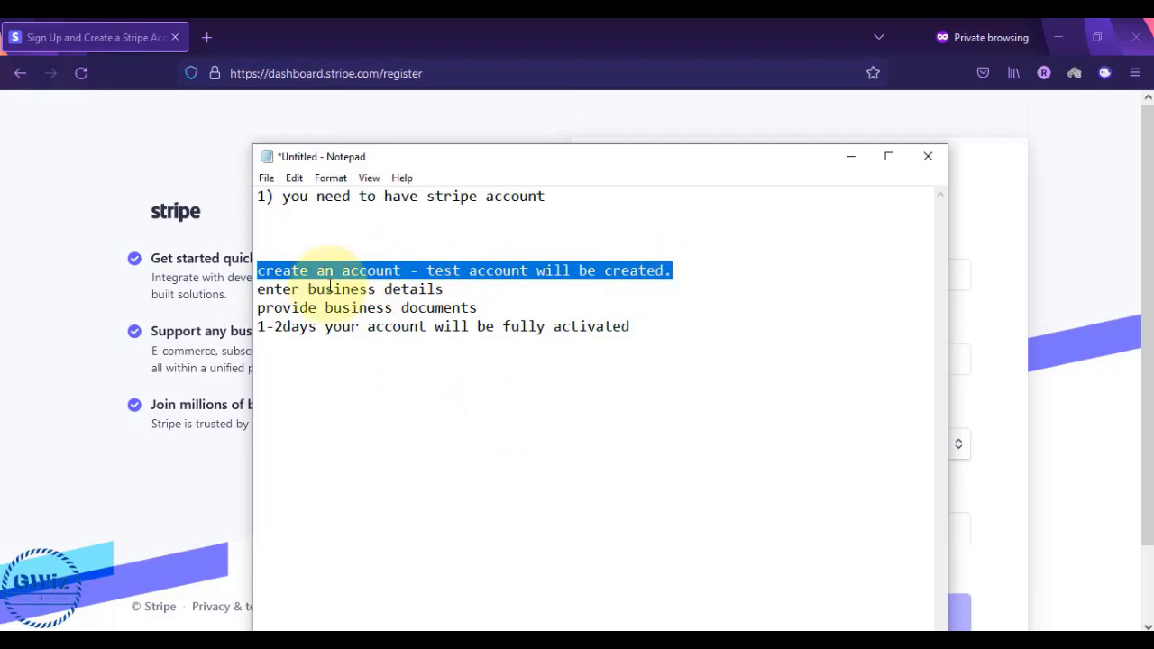
left_click_drag(259, 290, 485, 309)
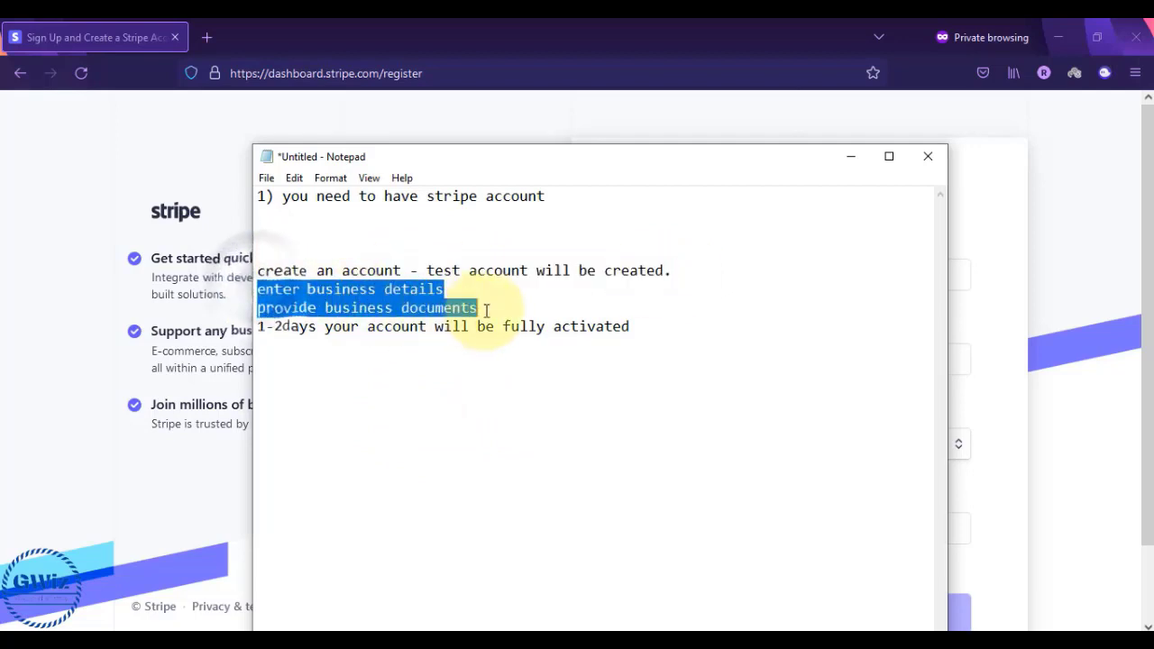
left_click(485, 310)
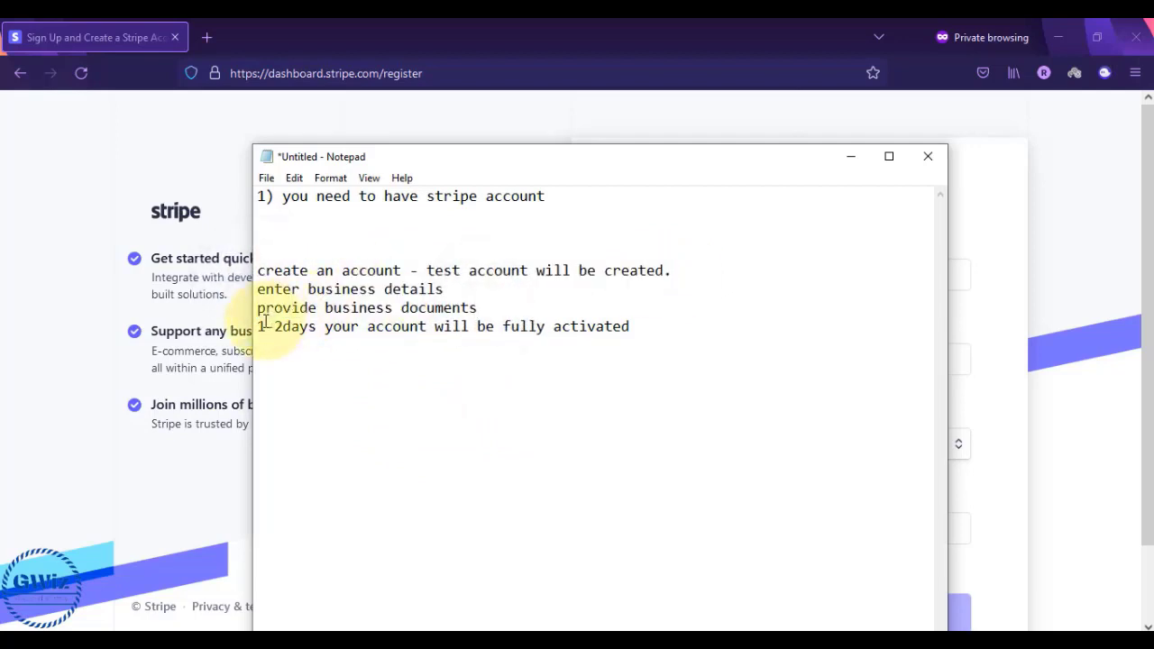
left_click_drag(266, 327, 686, 268)
left_click(635, 330)
left_click(257, 270)
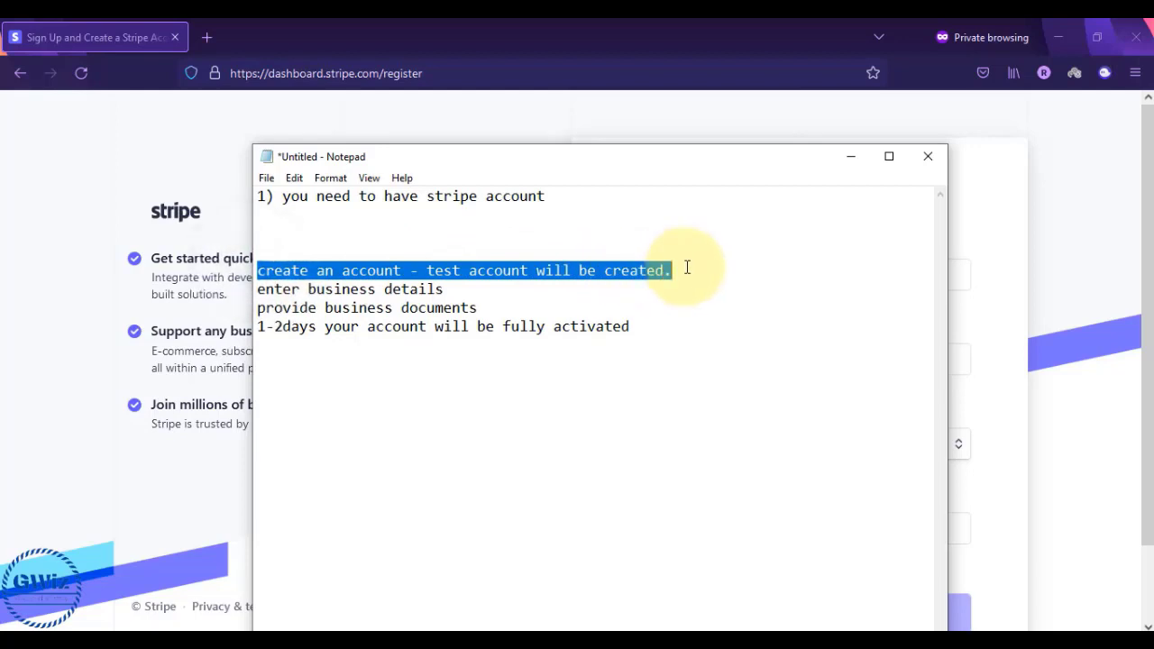
left_click(260, 291)
left_click_drag(261, 294, 492, 300)
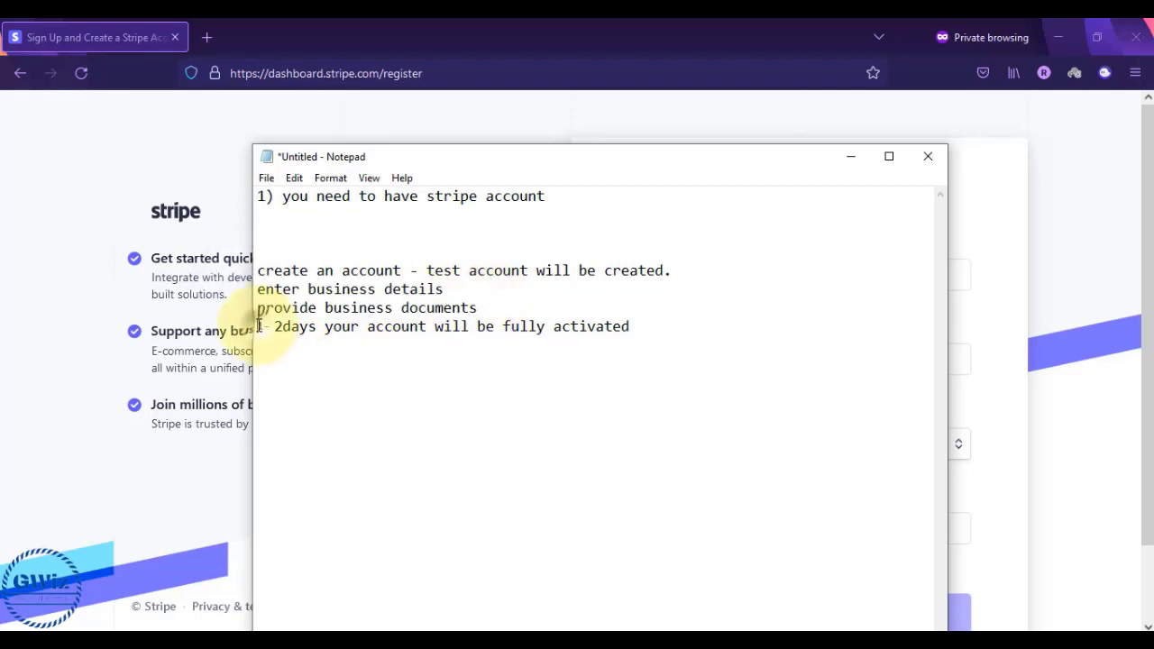
left_click_drag(259, 327, 402, 326)
left_click(490, 304)
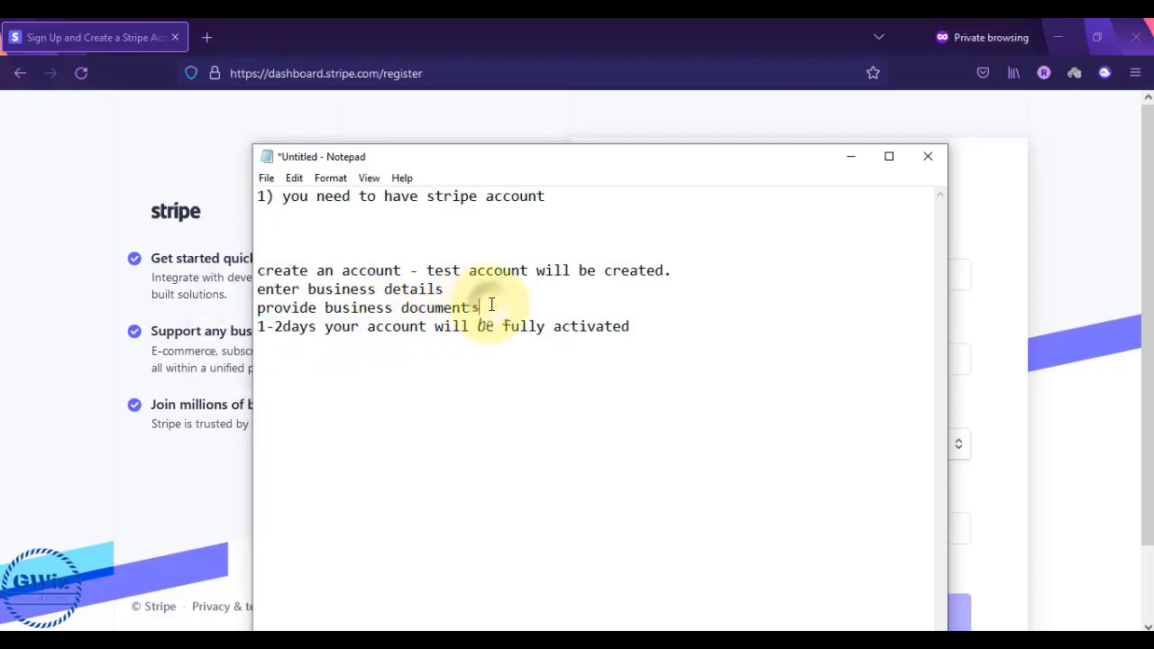
left_click_drag(266, 327, 640, 330)
left_click(640, 330)
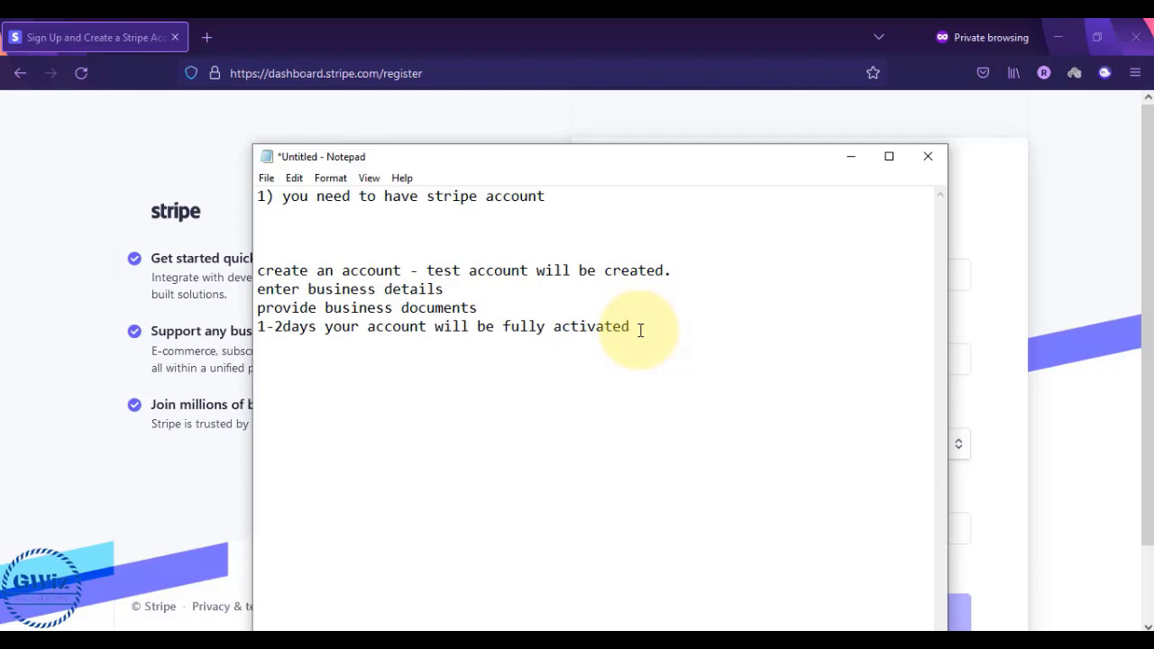
left_click_drag(258, 271, 645, 338)
left_click(645, 329)
- Add 'login username' and 'login password' lines below the setup steps
key("Return")
key("Return")
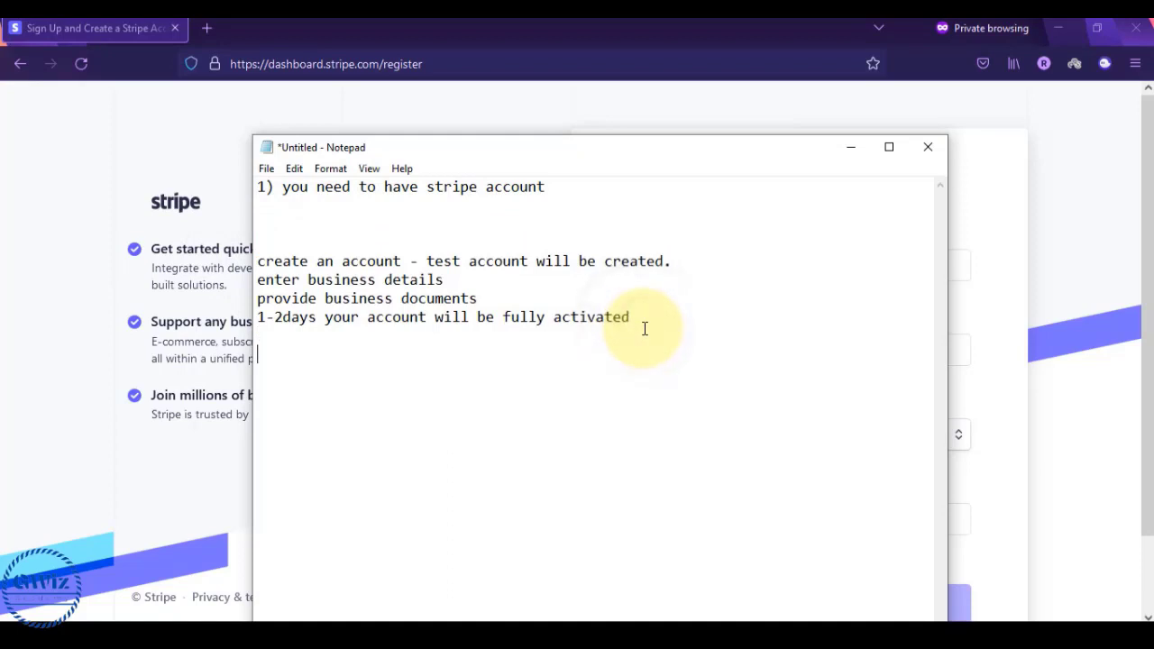
type("login usern")
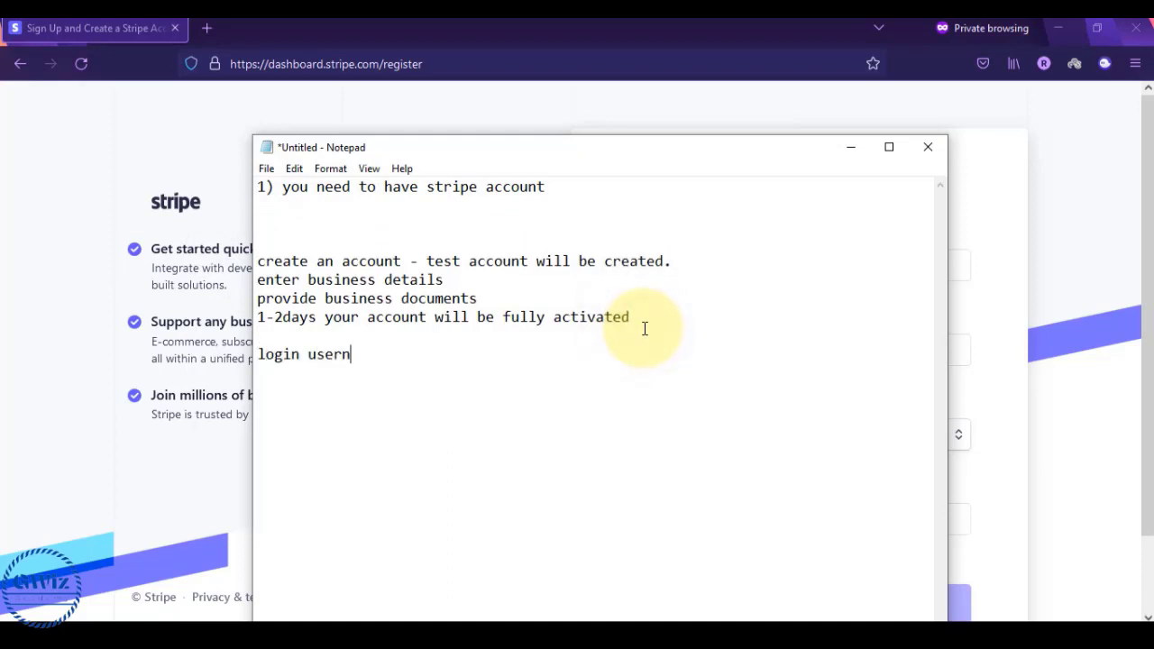
type("ame")
key("Return")
type("login pas")
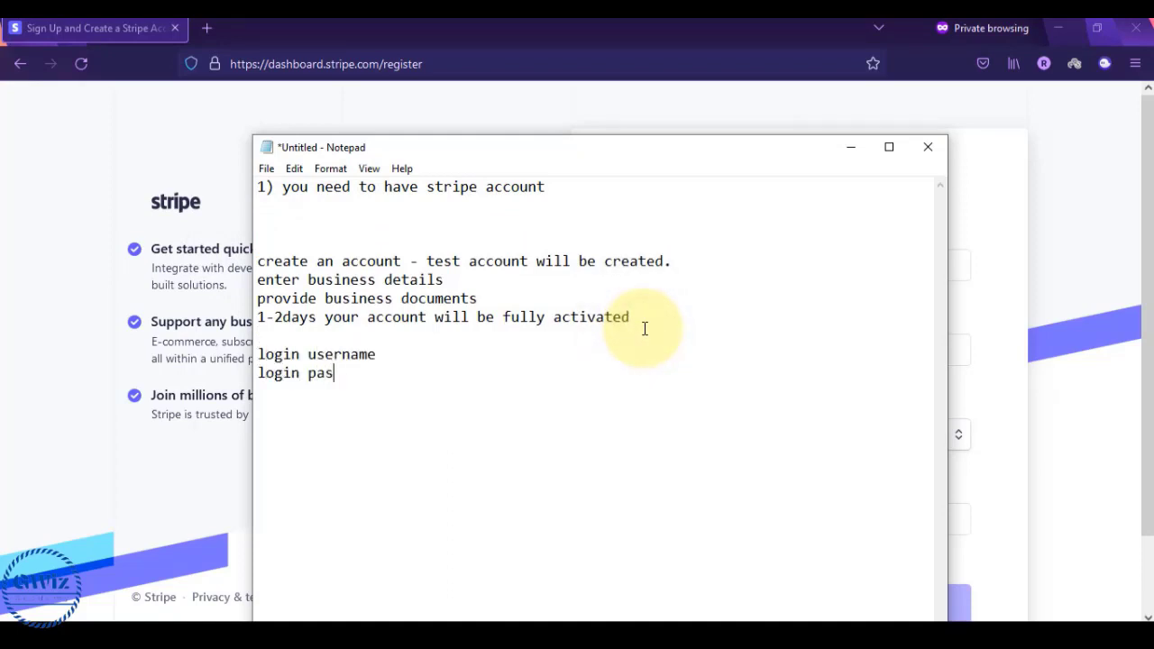
type("sword")
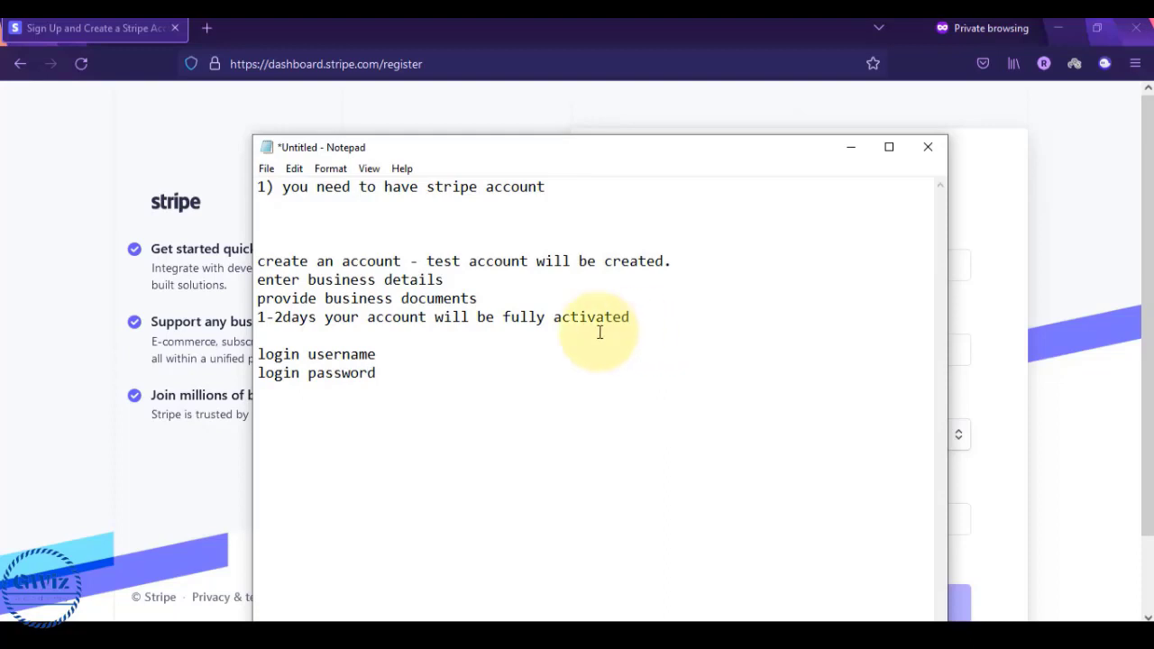
- Highlight the setup steps, login lines and the 'stripe api detail' heading for review
left_click_drag(258, 260, 640, 316)
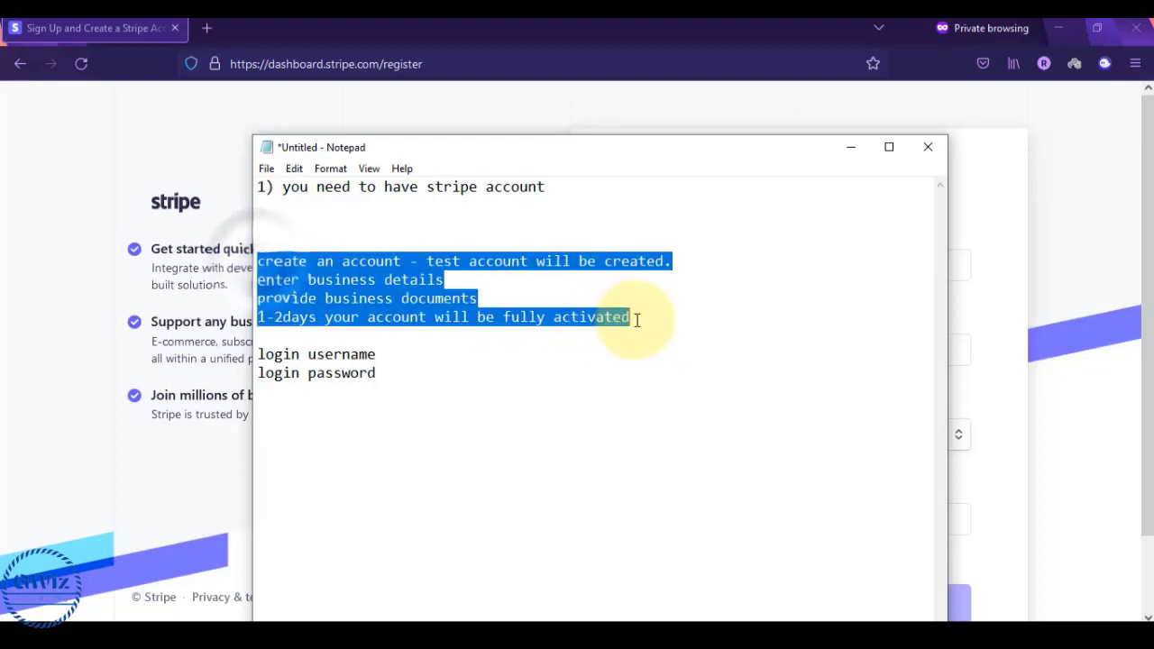
left_click(637, 316)
left_click(388, 374)
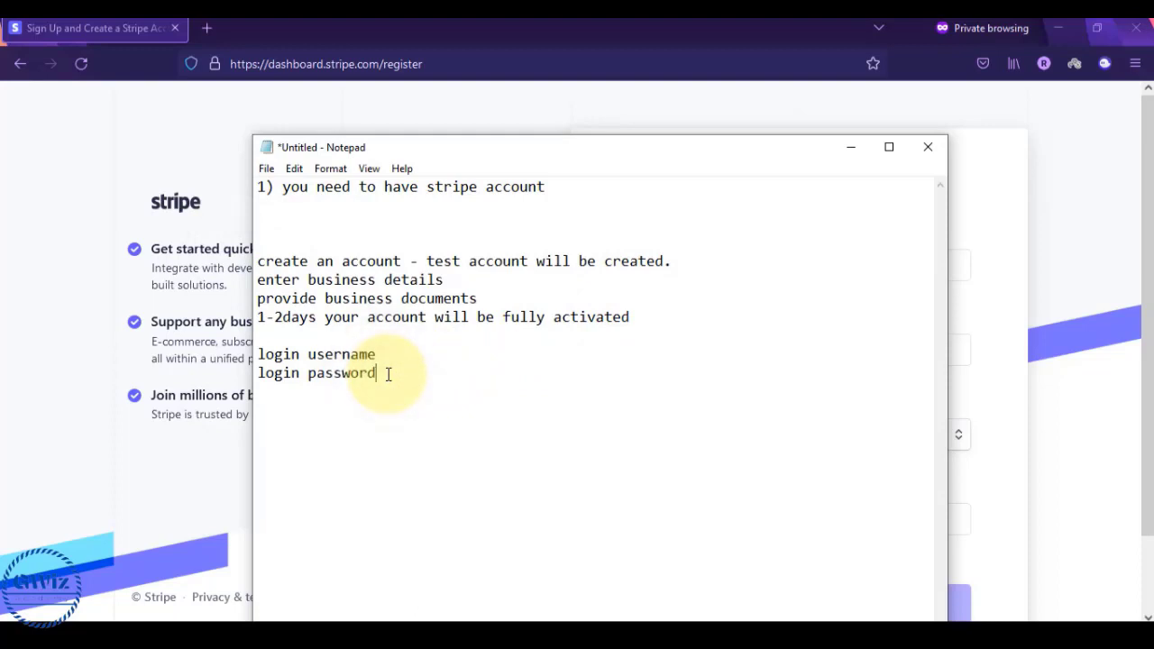
left_click_drag(388, 374, 258, 355)
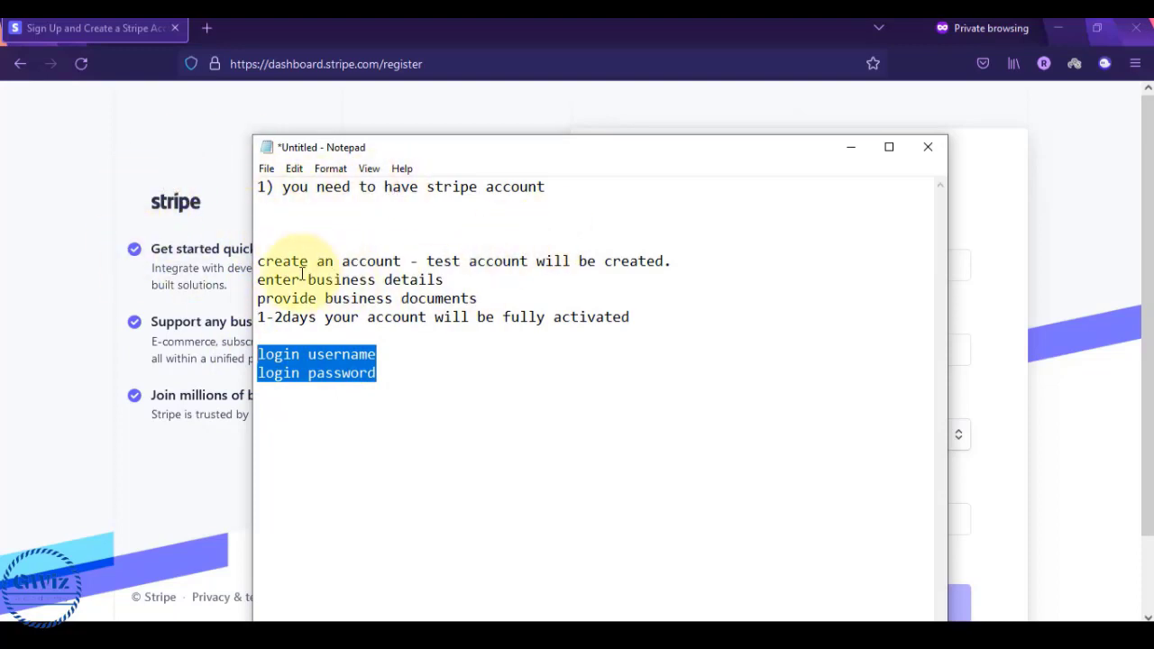
left_click_drag(258, 261, 658, 317)
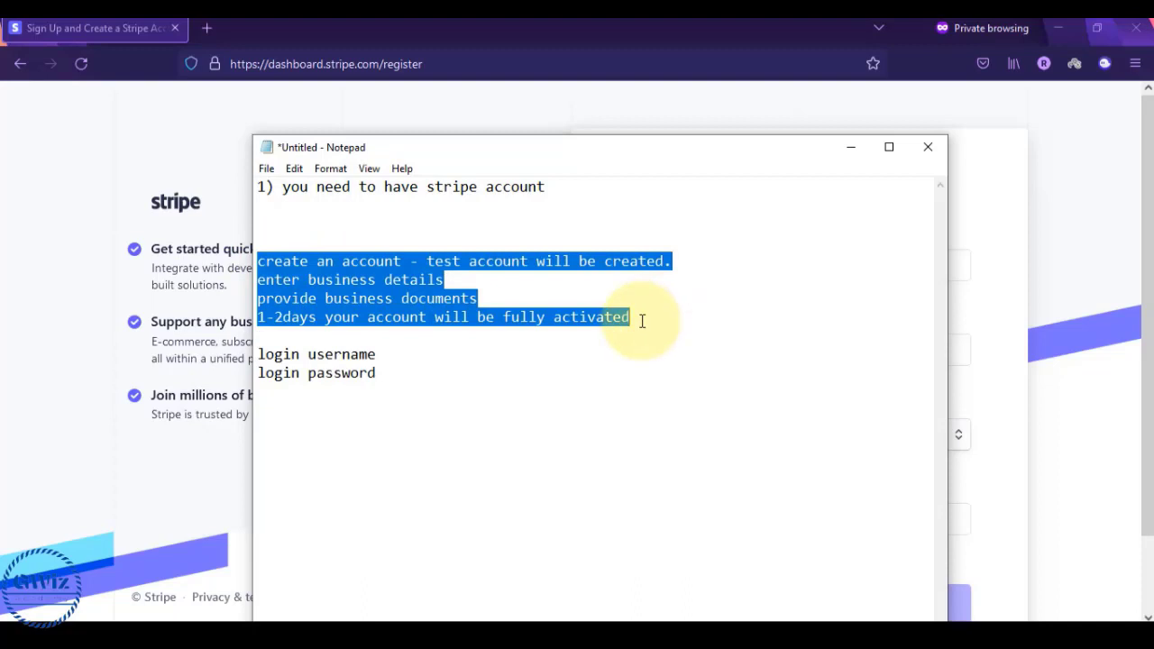
left_click(642, 320)
mouse_move(642, 320)
left_mouse_down()
mouse_move(266, 280)
mouse_move(258, 262)
mouse_move(658, 315)
left_mouse_up()
left_click(258, 261)
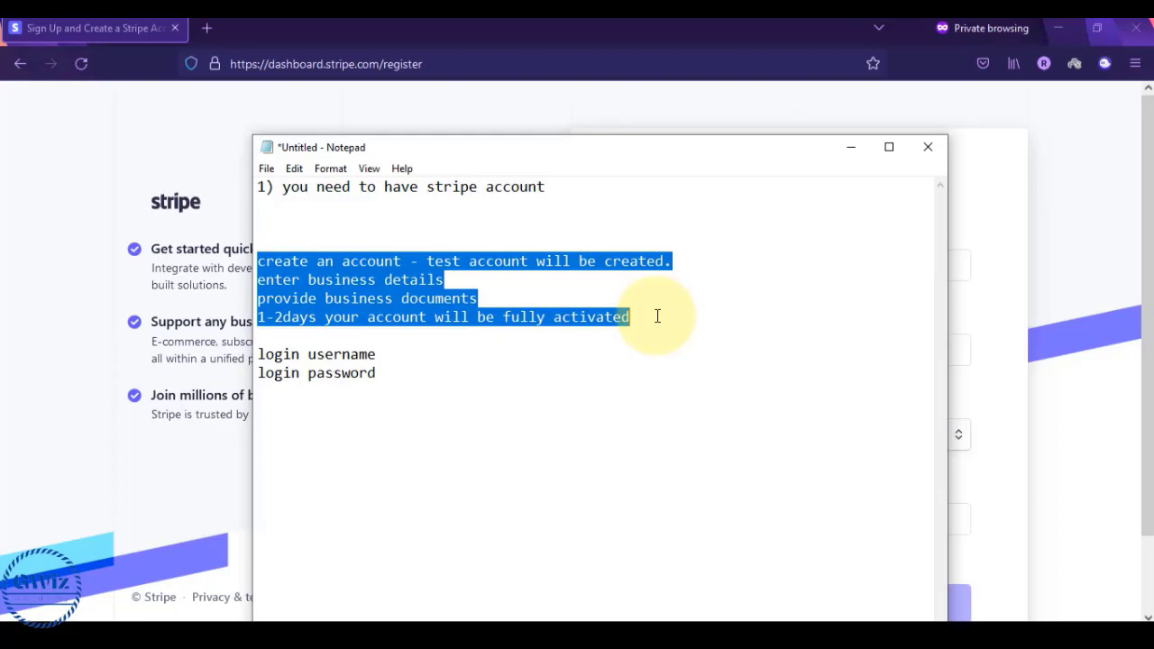
left_click(391, 371)
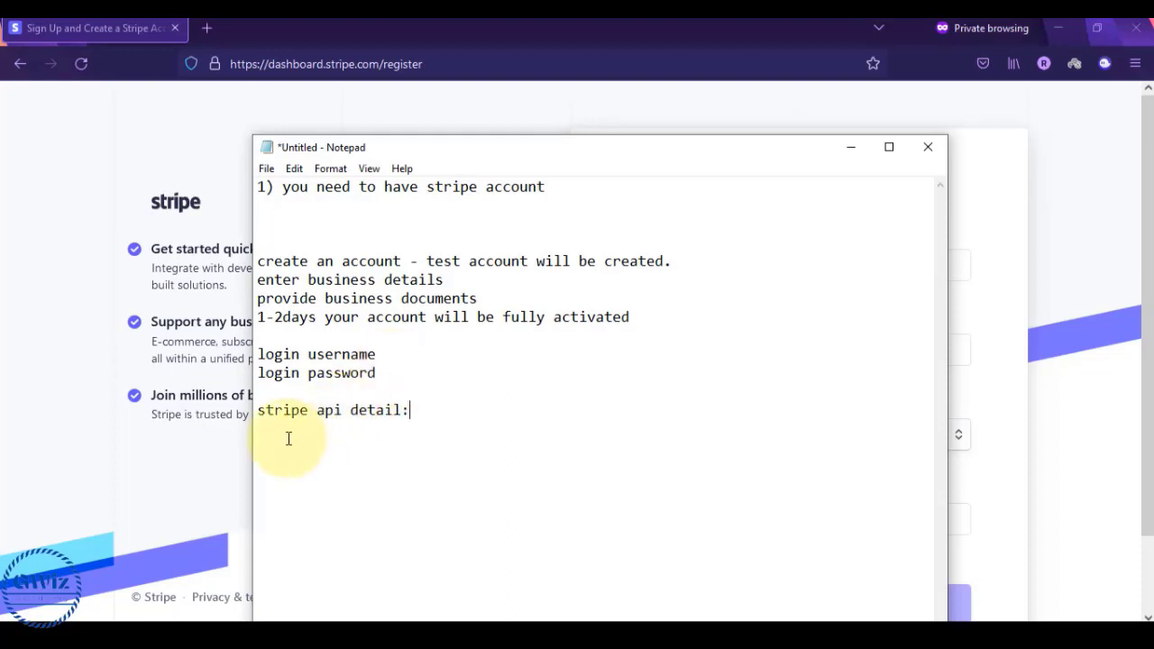
left_click_drag(258, 410, 487, 405)
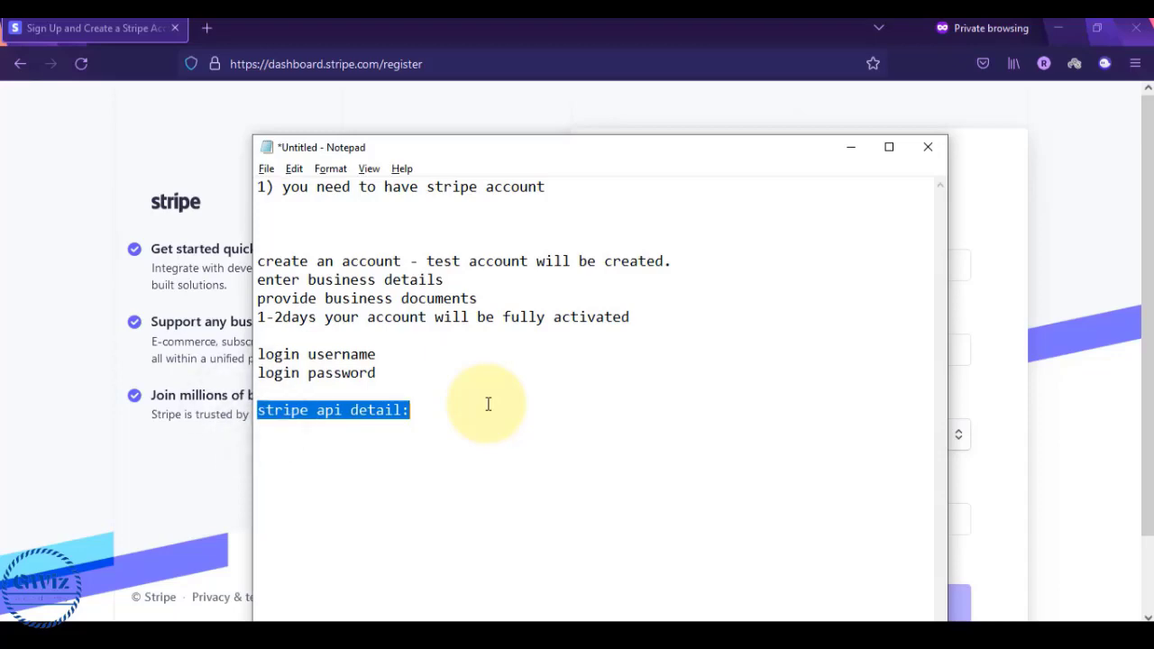
key("alt+Tab")
key("alt+Tab")
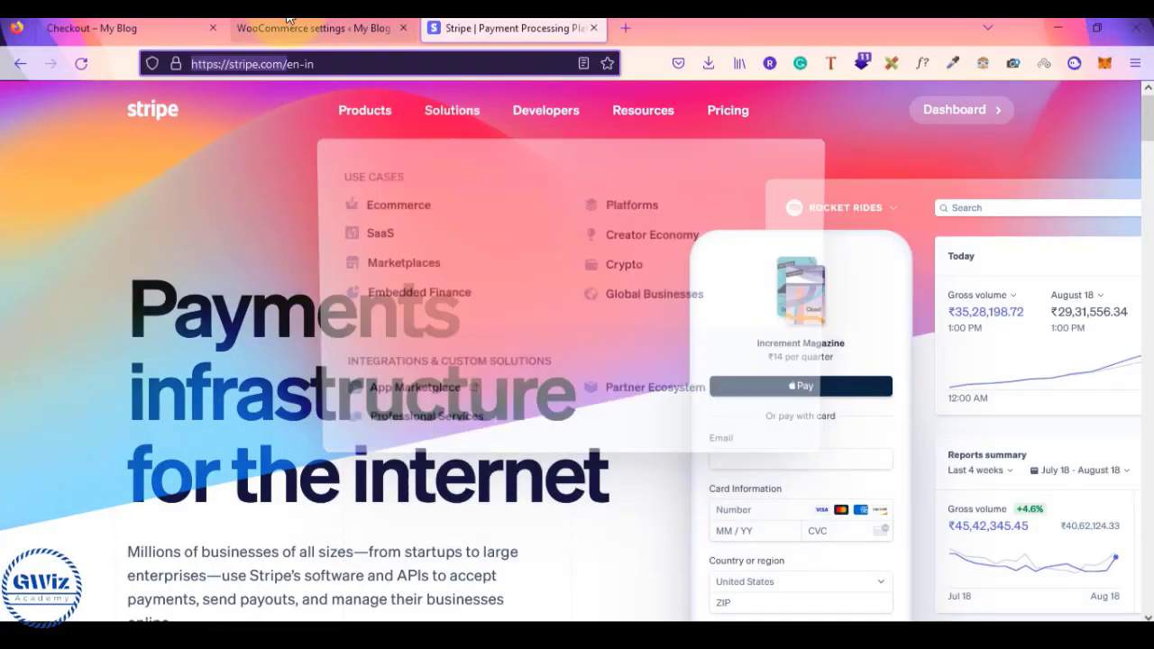
- Open the Add Plugins page in the WordPress admin
left_click(271, 28)
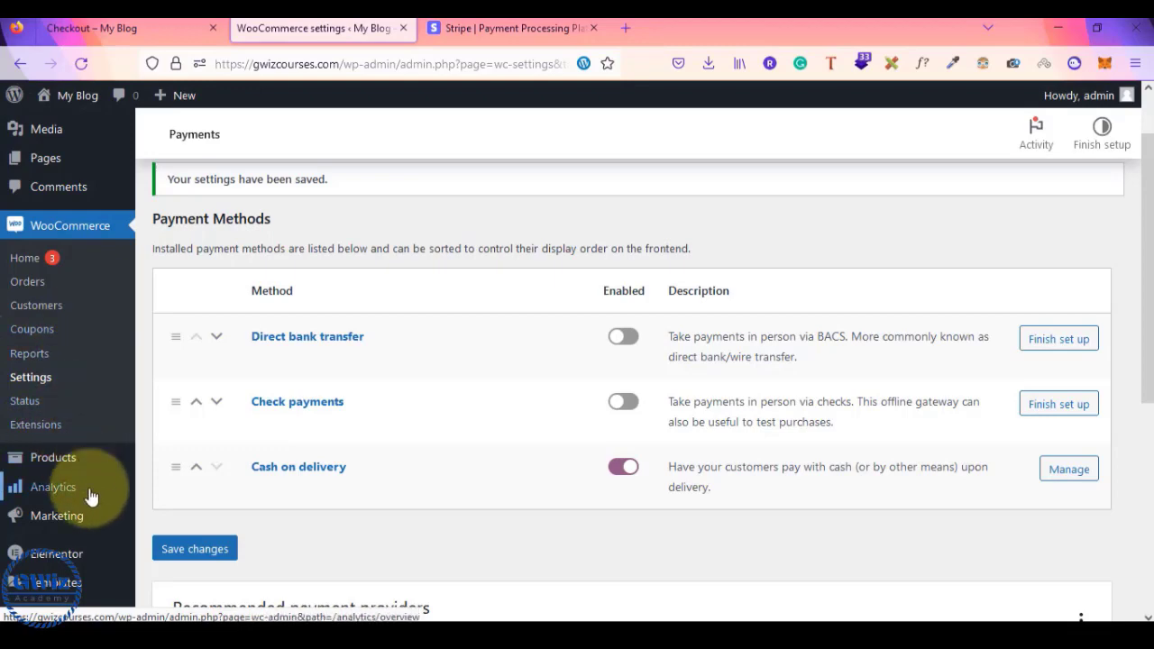
scroll(90, 491, "down", 3)
mouse_move(52, 446)
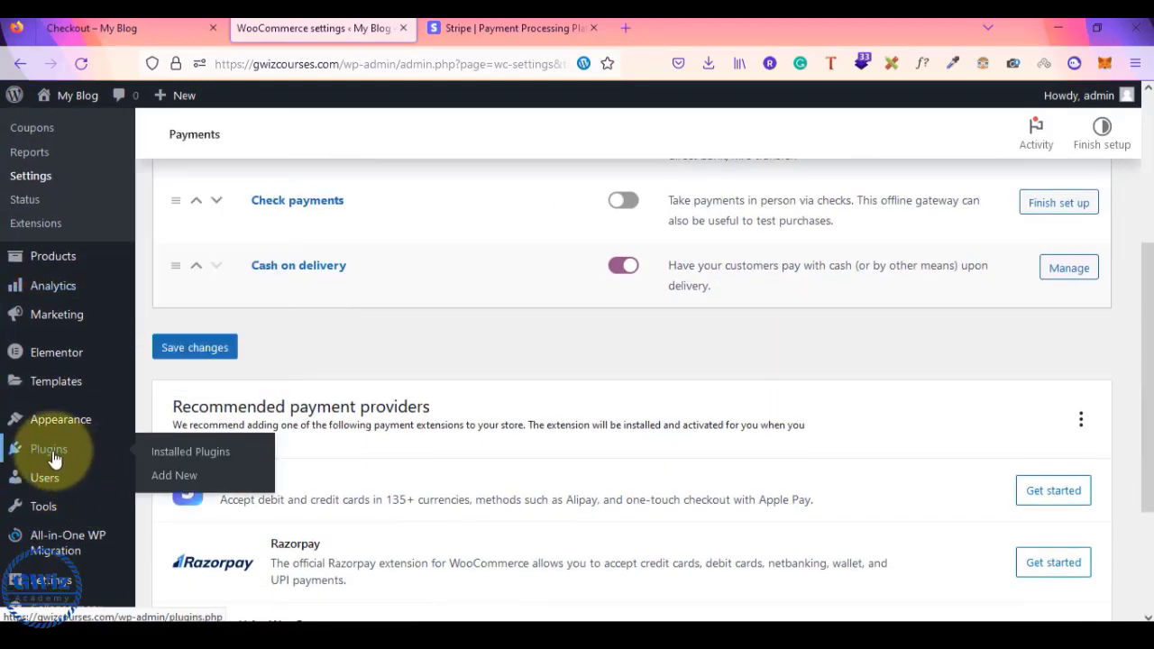
left_click(176, 488)
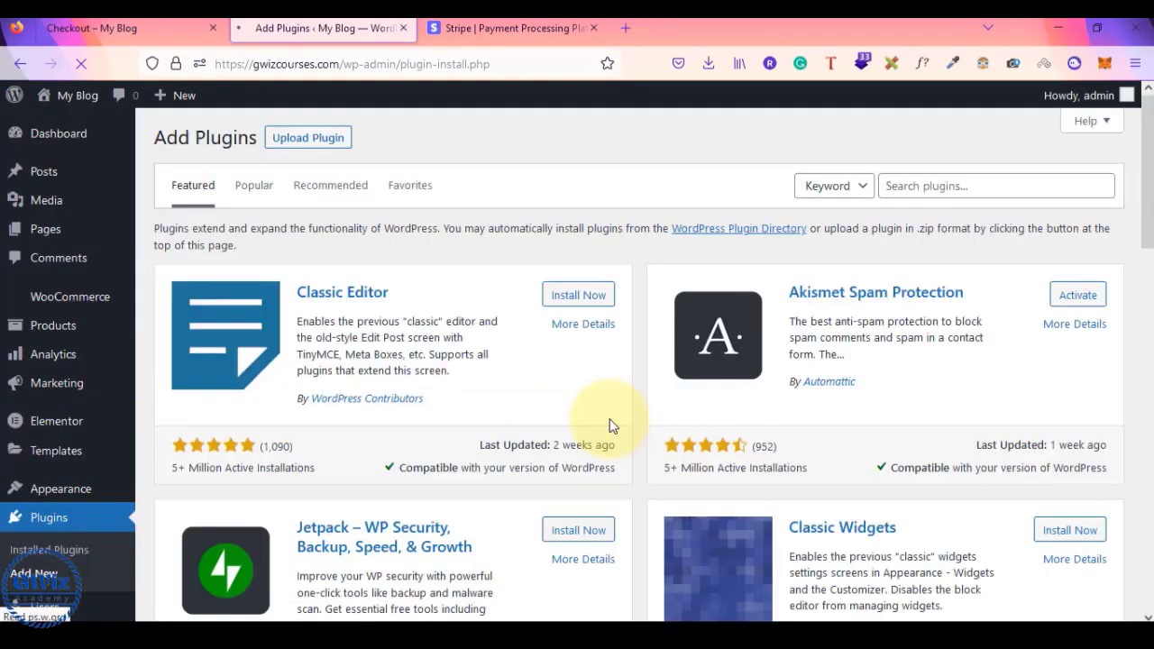
scroll(374, 381, "down", 1)
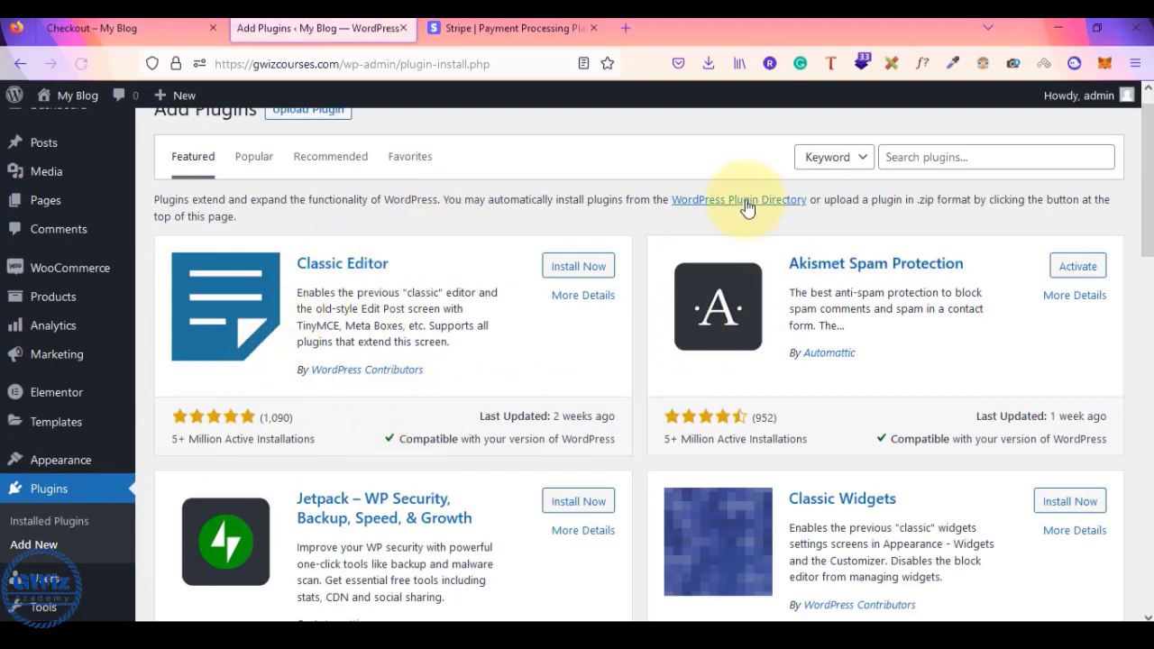
scroll(942, 153, "up", 1)
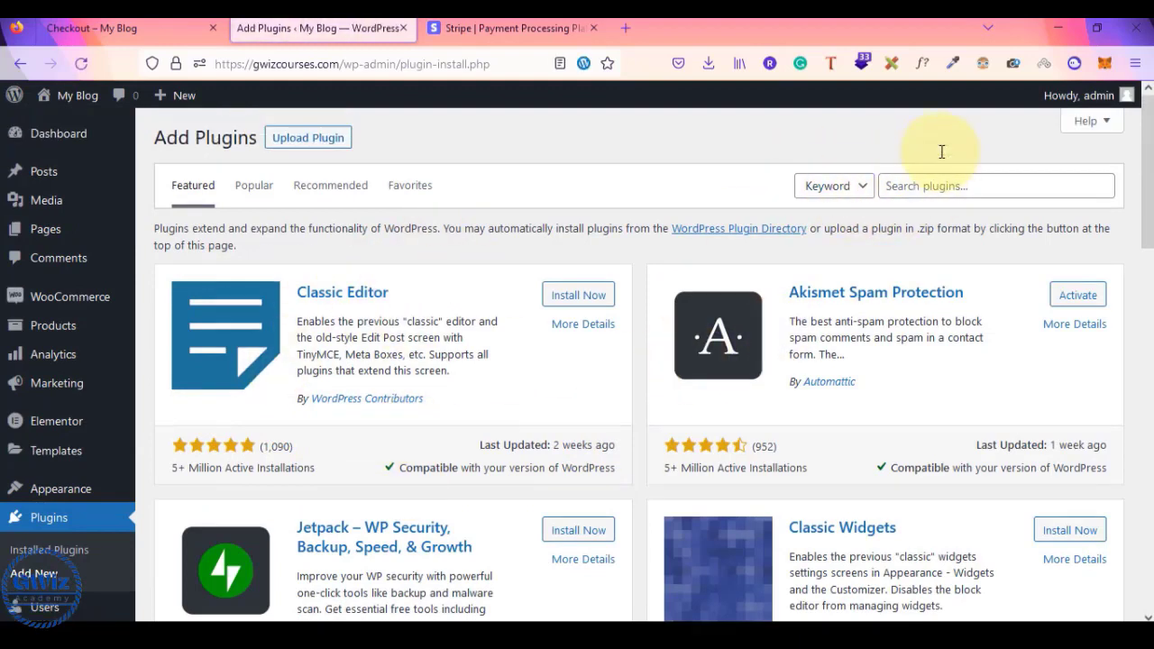
- Search 'stripe', then install and activate WooCommerce Stripe Payment Gateway
left_click(920, 186)
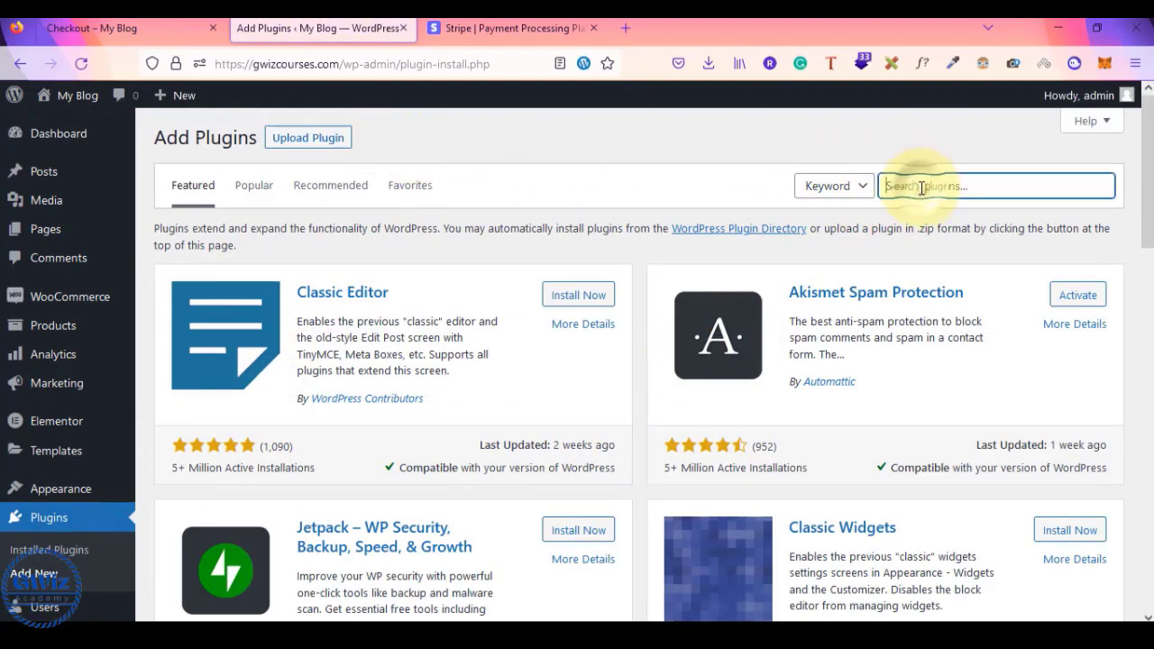
type("stripe")
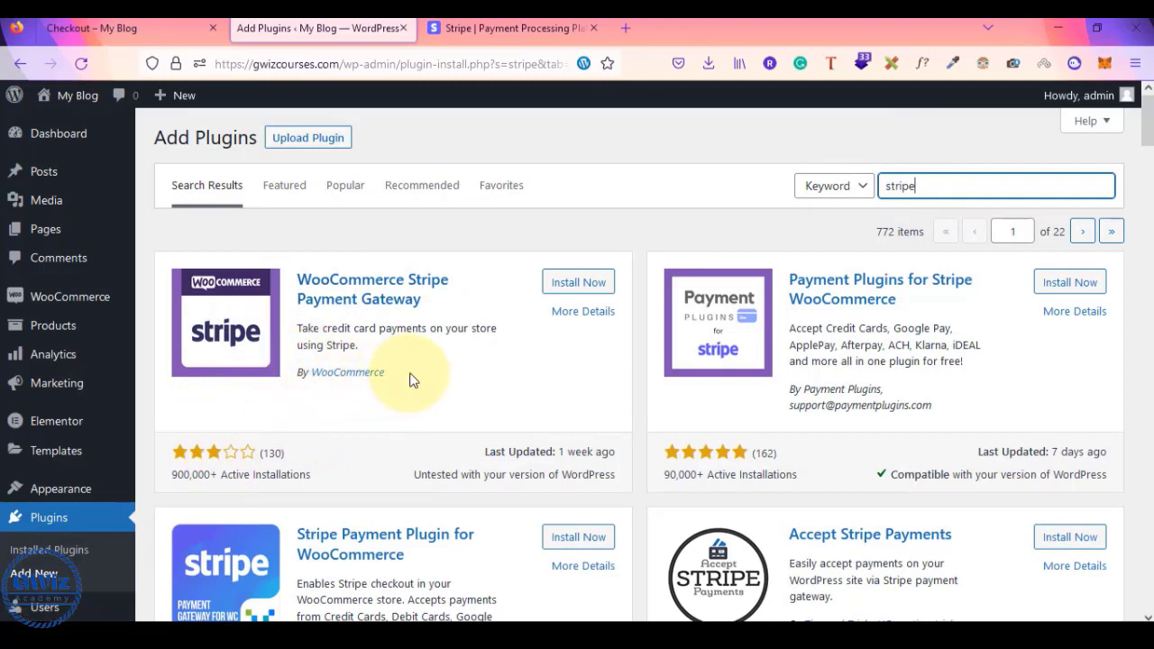
left_click_drag(397, 374, 315, 381)
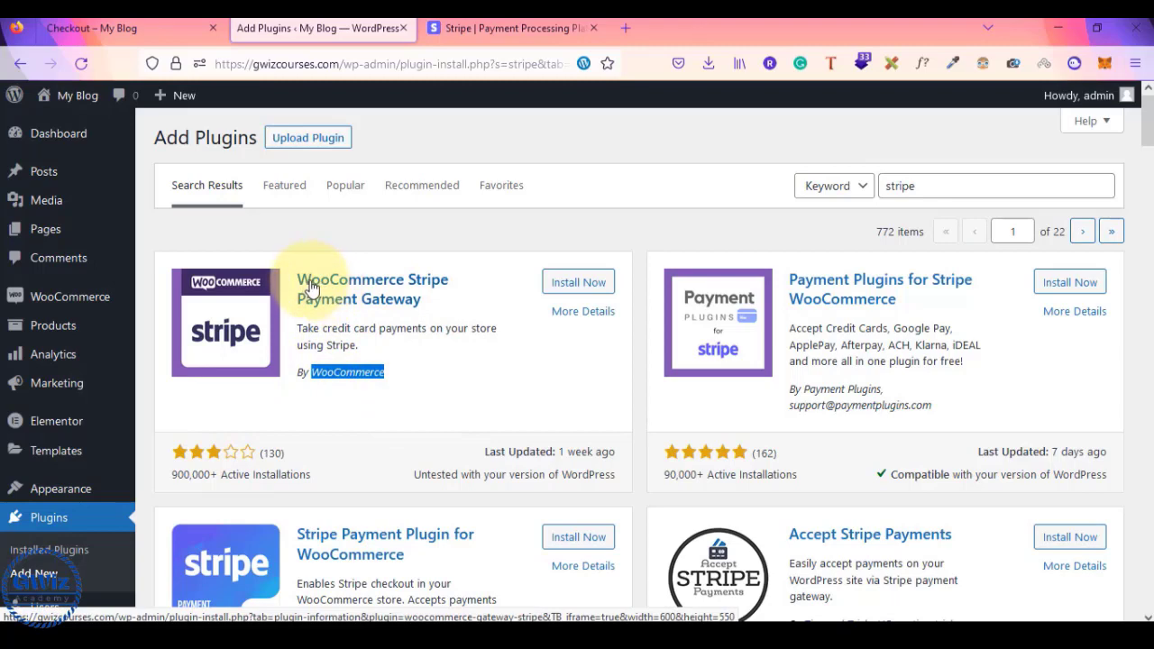
left_click(578, 283)
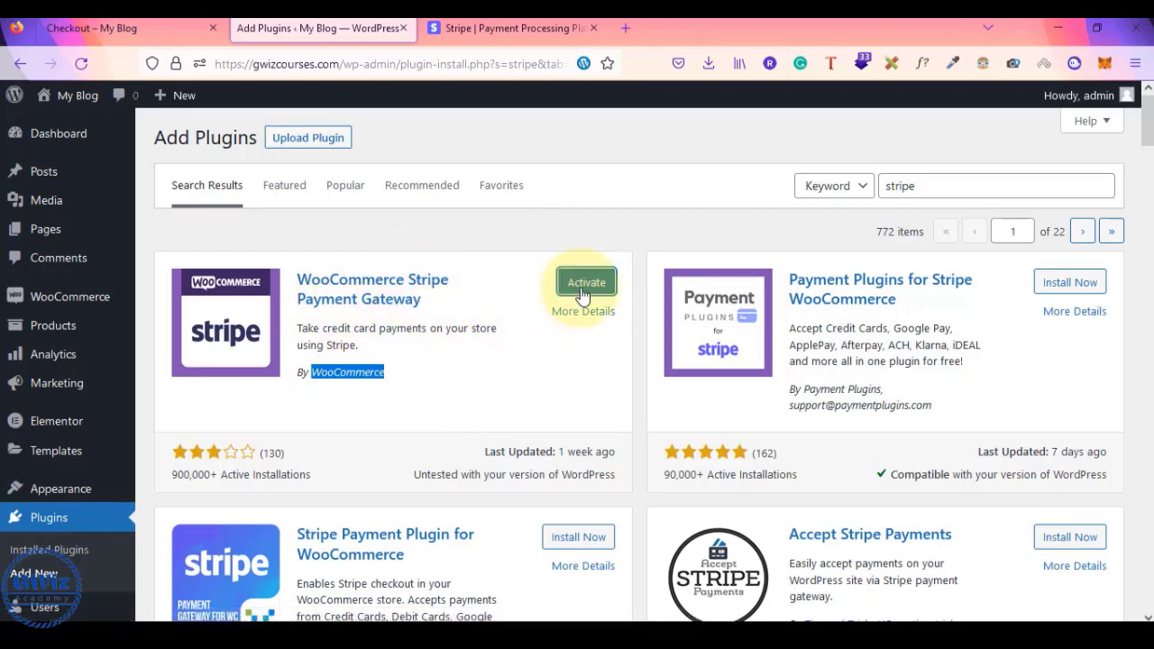
left_click(586, 283)
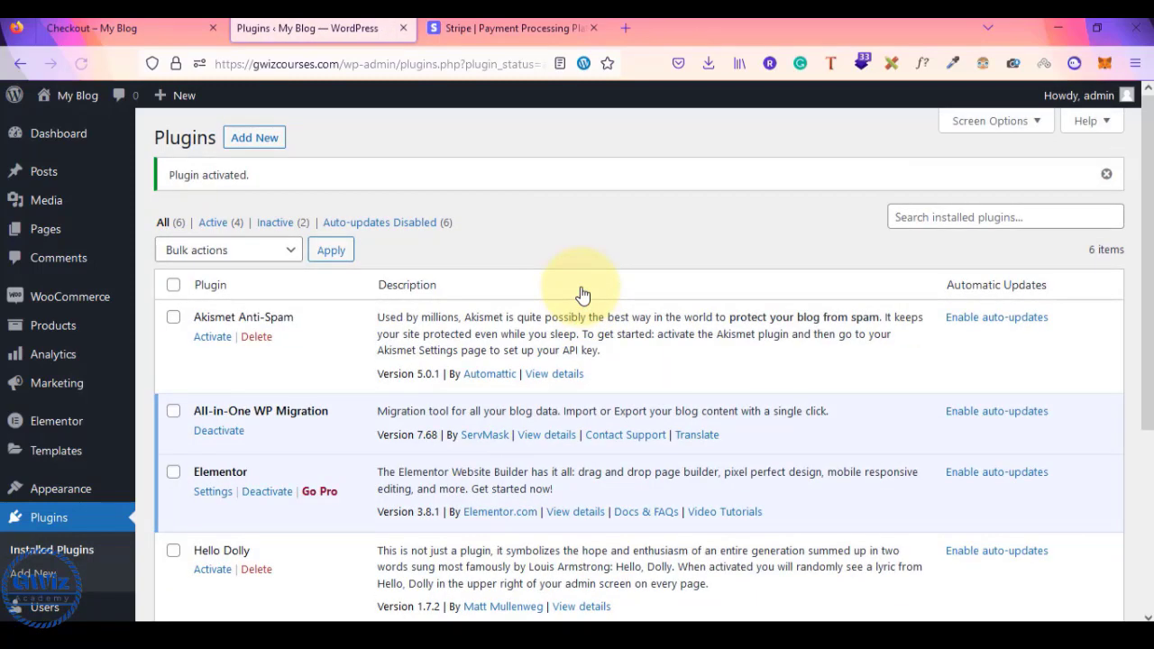
- Open the WooCommerce Stripe Gateway settings from the Plugins list
scroll(582, 294, "down", 3)
scroll(584, 293, "down", 2)
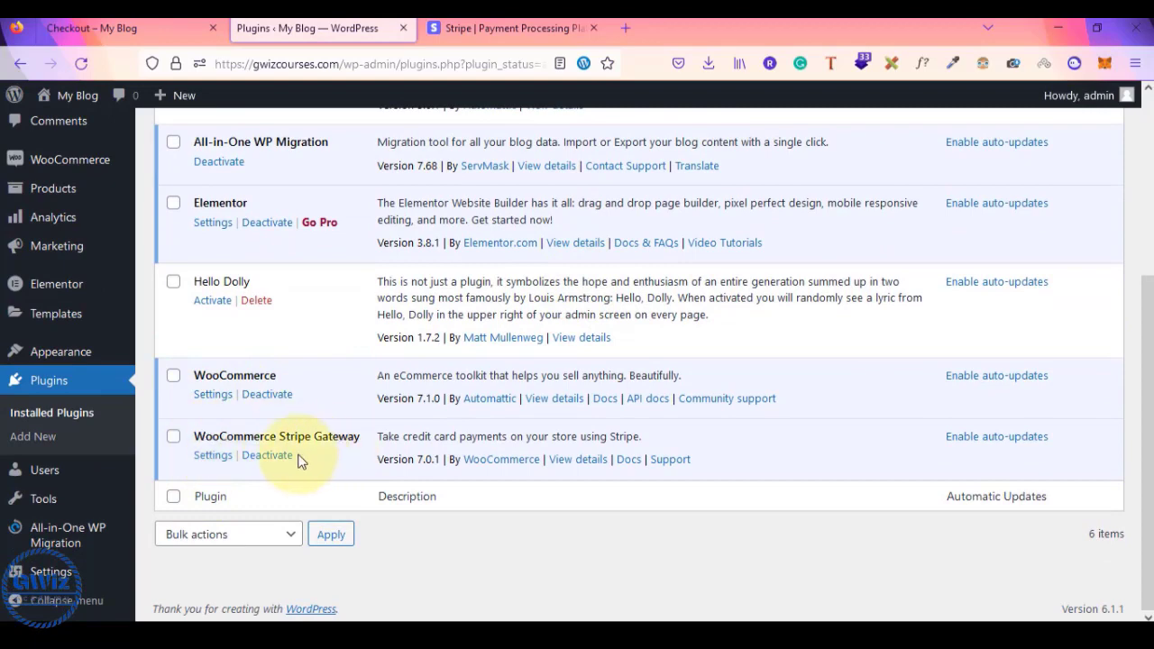
left_click(214, 458)
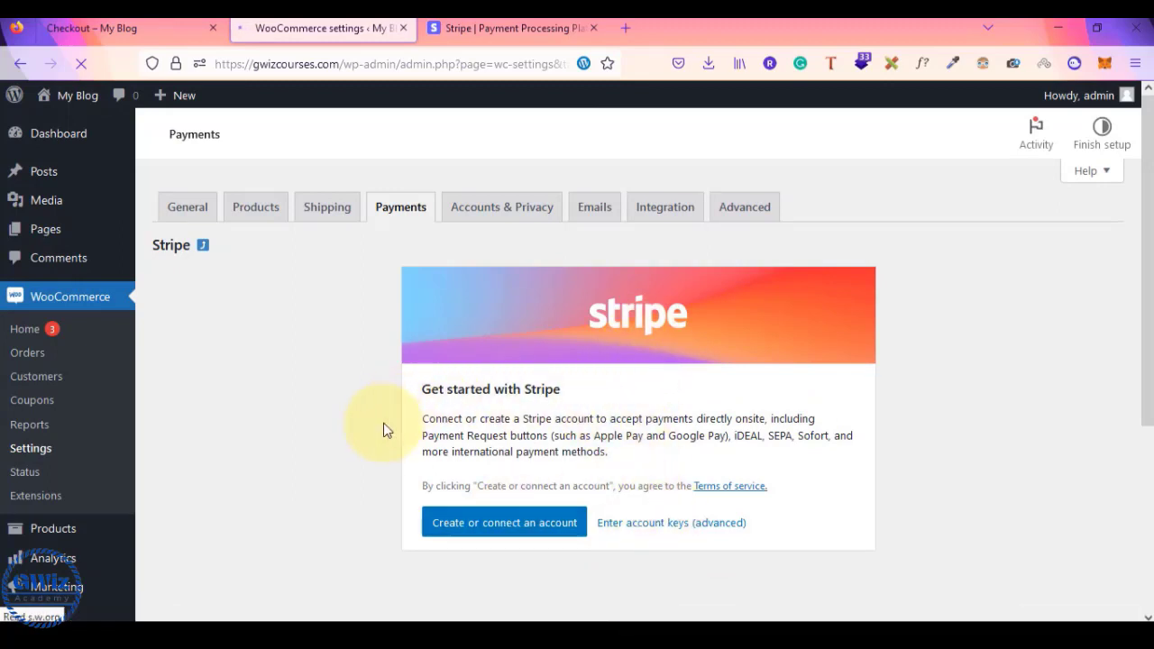
scroll(383, 423, "down", 2)
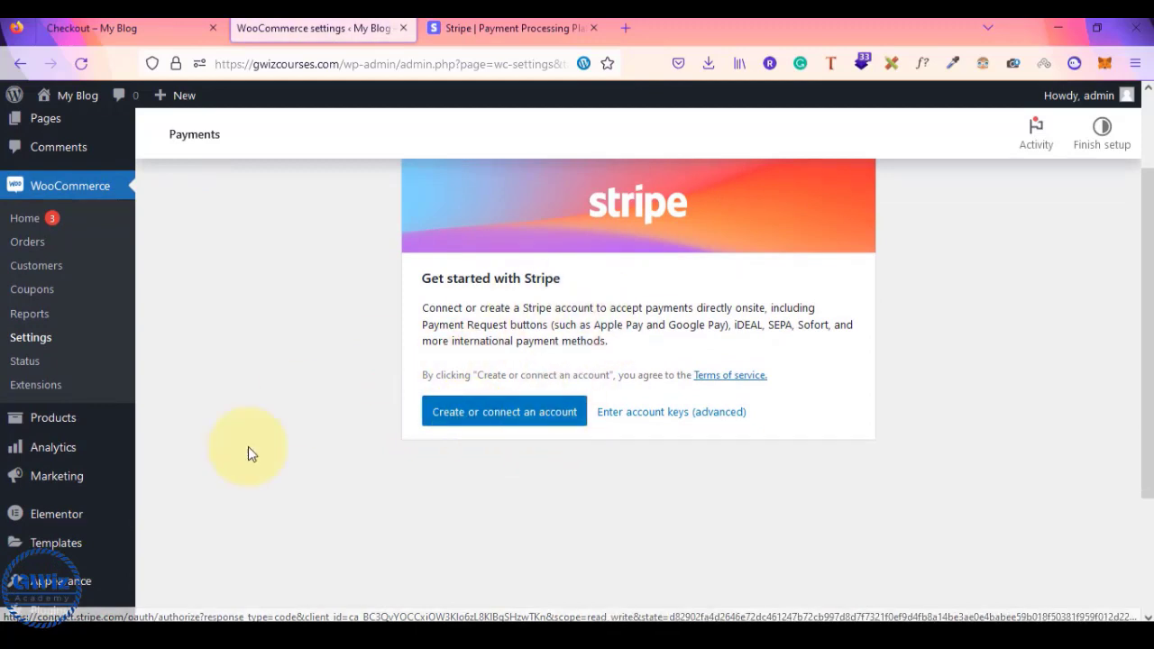
left_click(458, 414)
- Check the notes' account steps, login lines and api detail heading, then open the live keys form
key("alt+Tab")
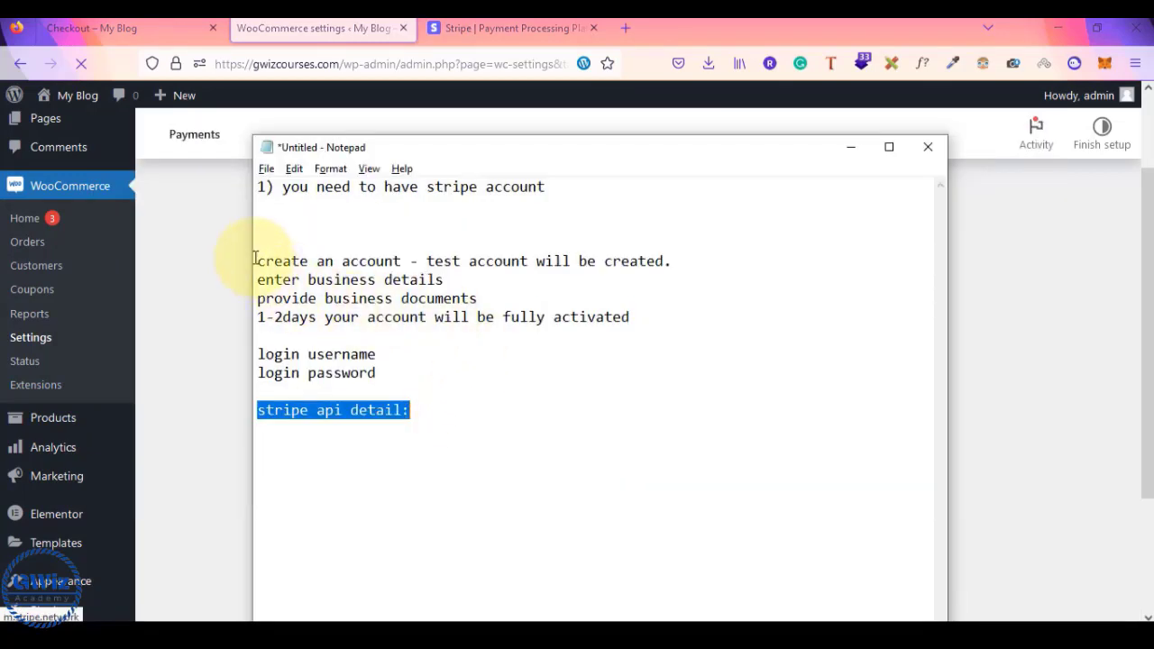
left_click_drag(255, 260, 631, 315)
key("alt+Tab")
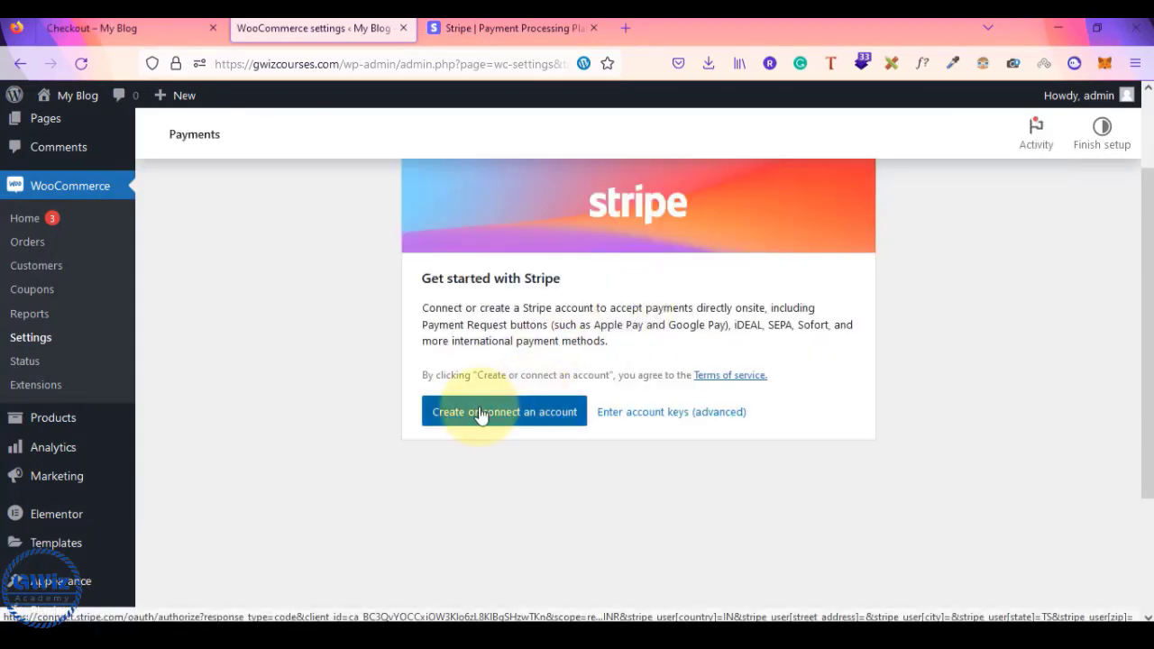
key("alt+Tab")
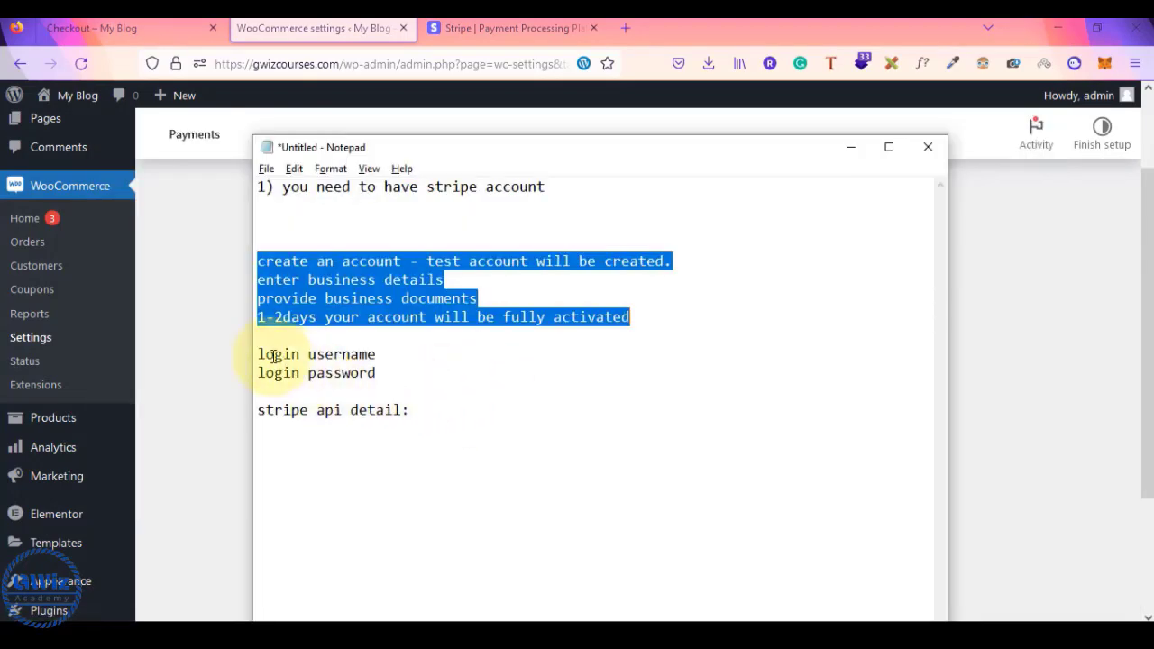
left_click_drag(259, 355, 385, 369)
key("alt+Tab")
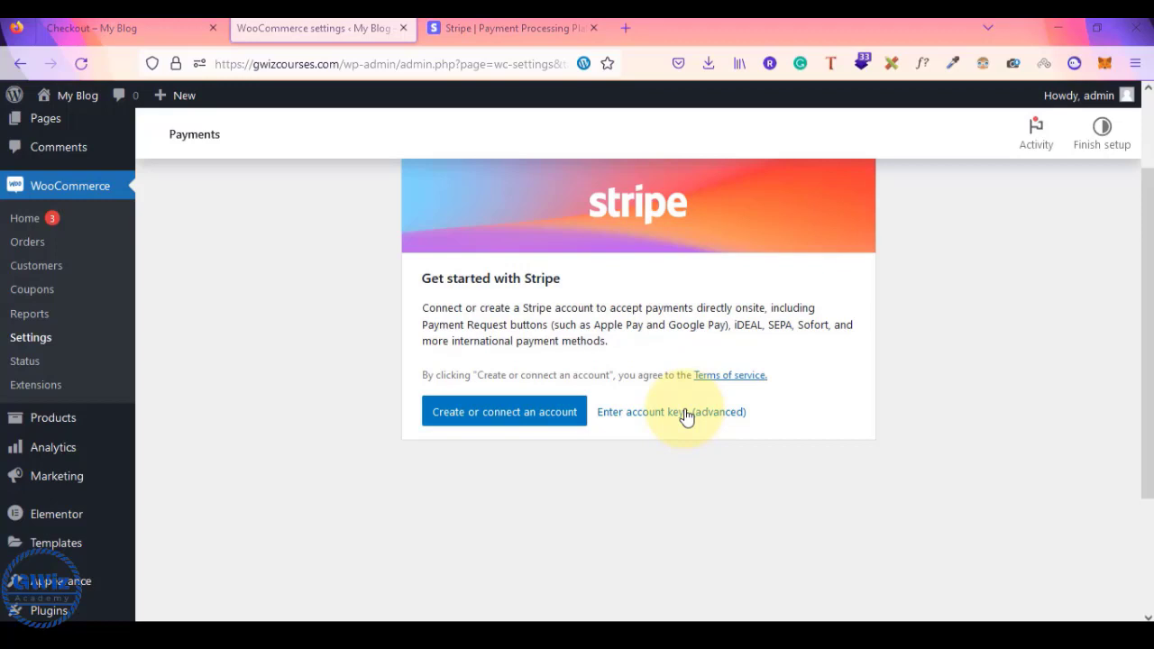
key("alt+Tab")
left_click(263, 414)
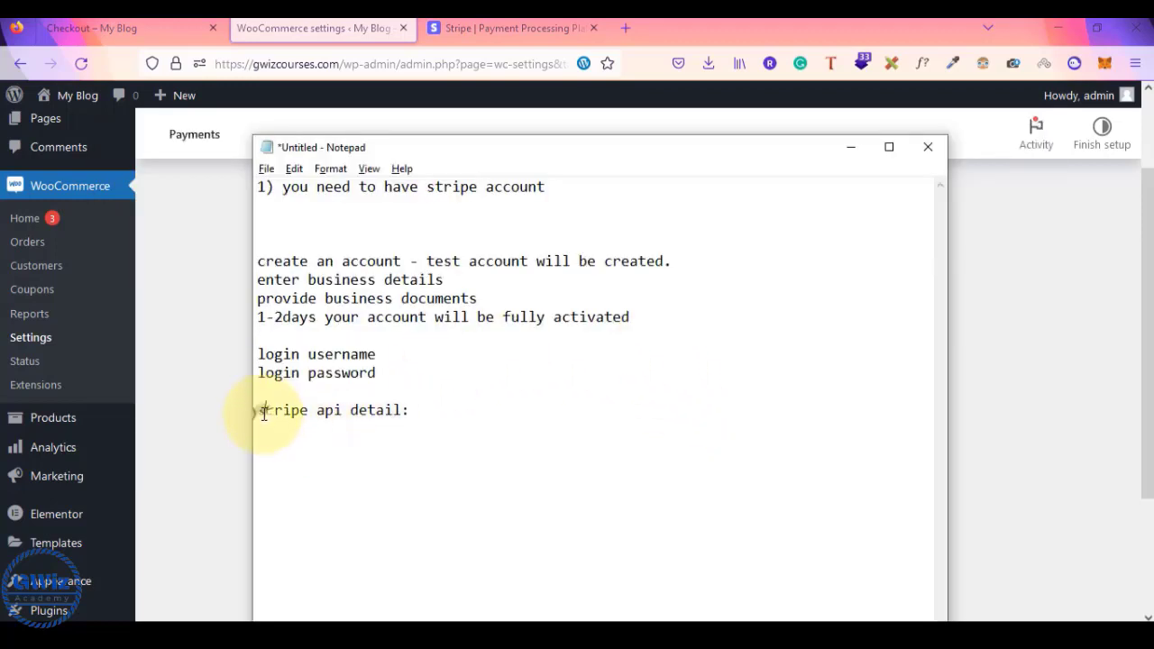
left_click_drag(264, 414, 435, 413)
left_click(436, 412)
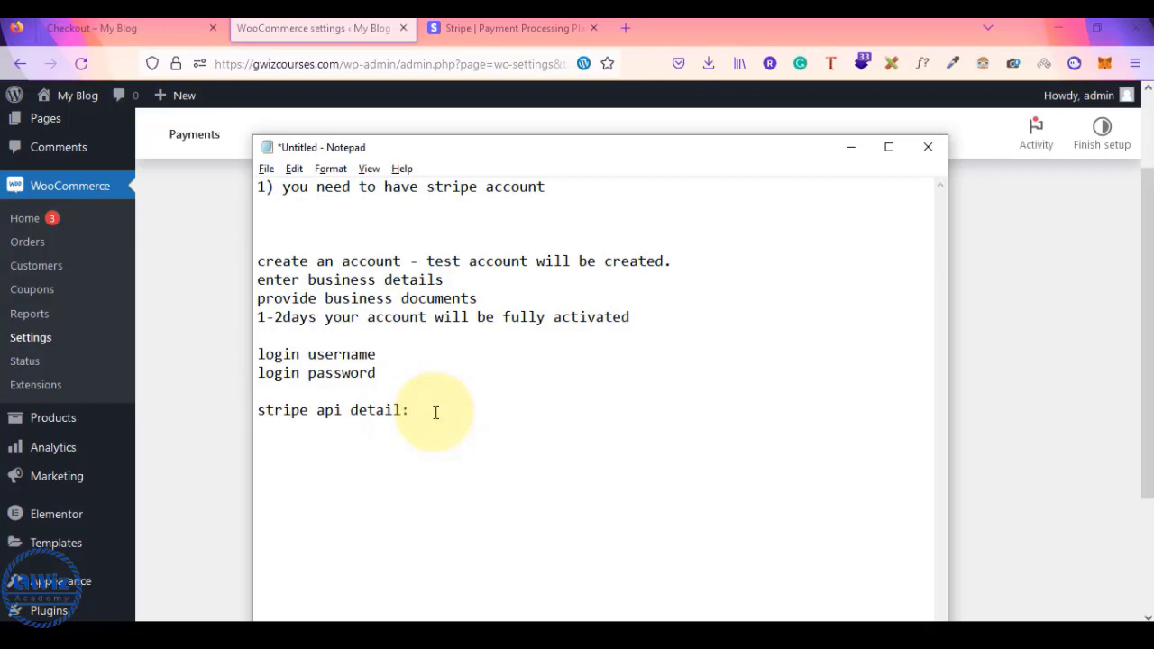
key("alt+Tab")
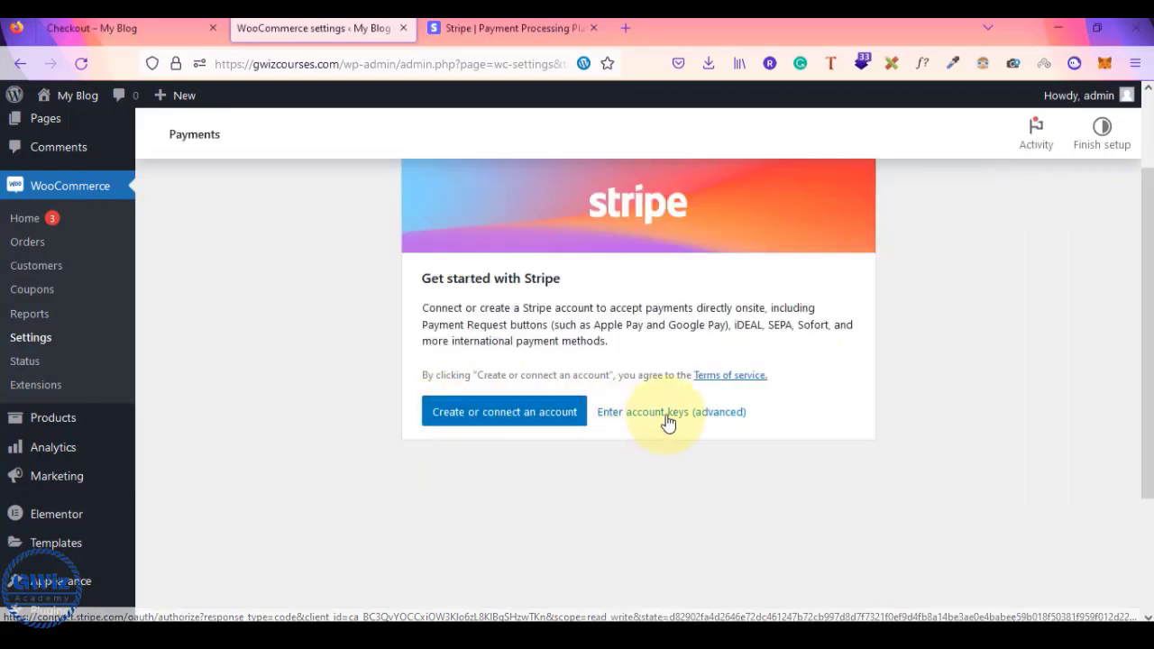
left_click(670, 417)
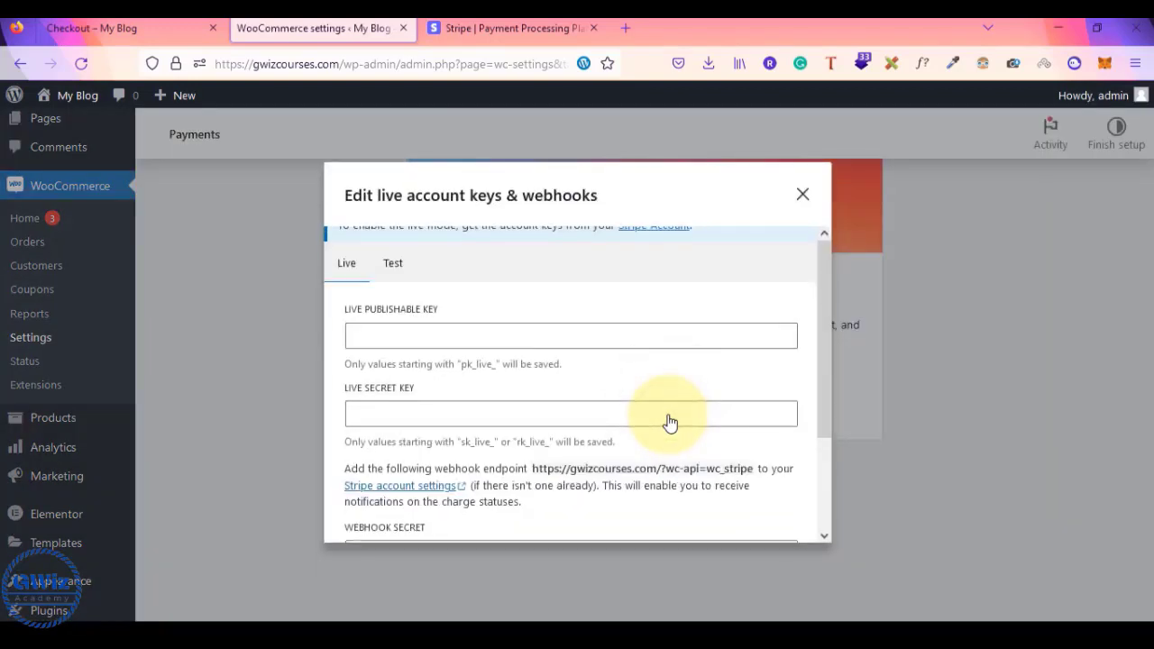
- Compare the live publishable and secret key fields against the Notepad setup notes
scroll(669, 422, "down", 1)
scroll(669, 424, "up", 1)
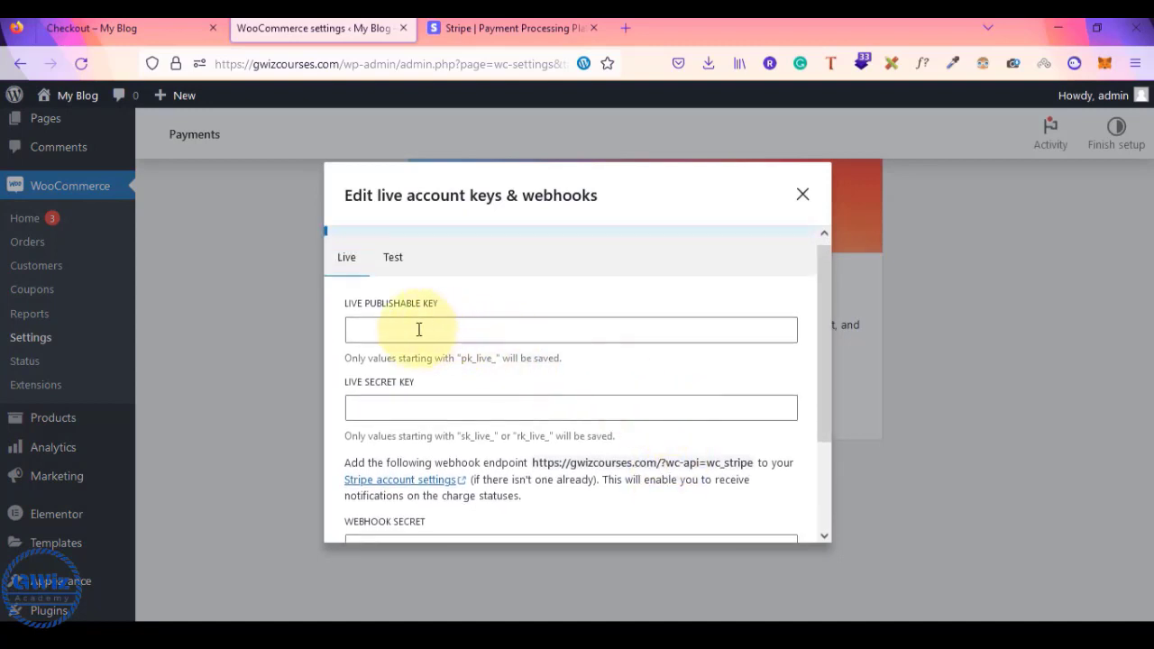
left_click(366, 331)
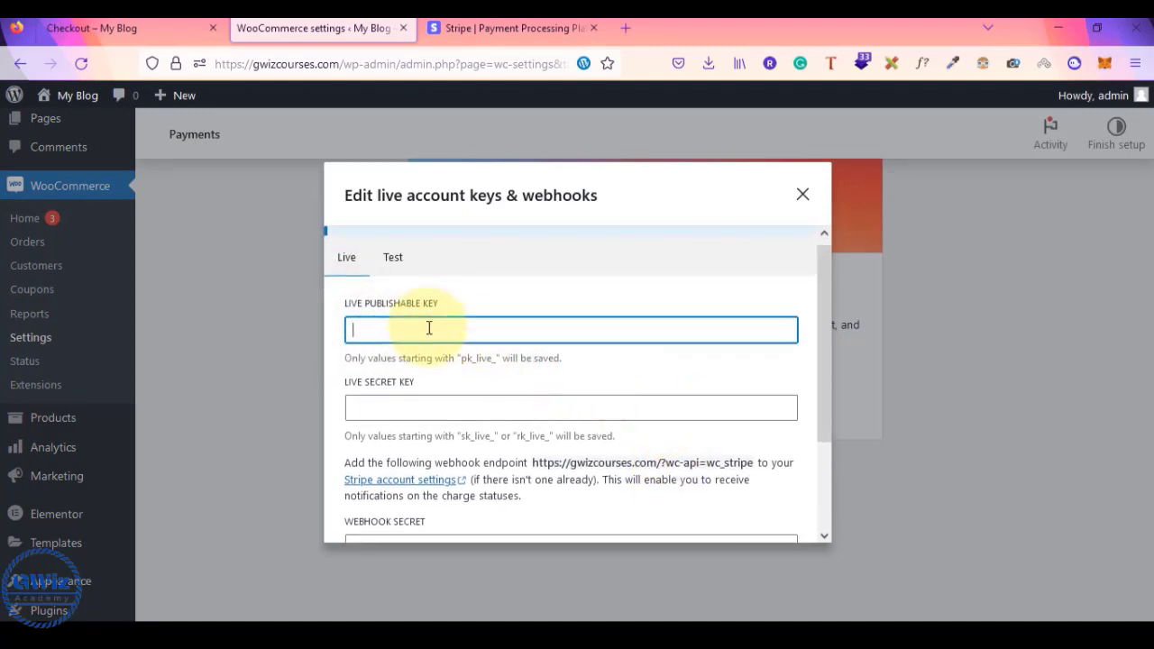
key("alt+Tab")
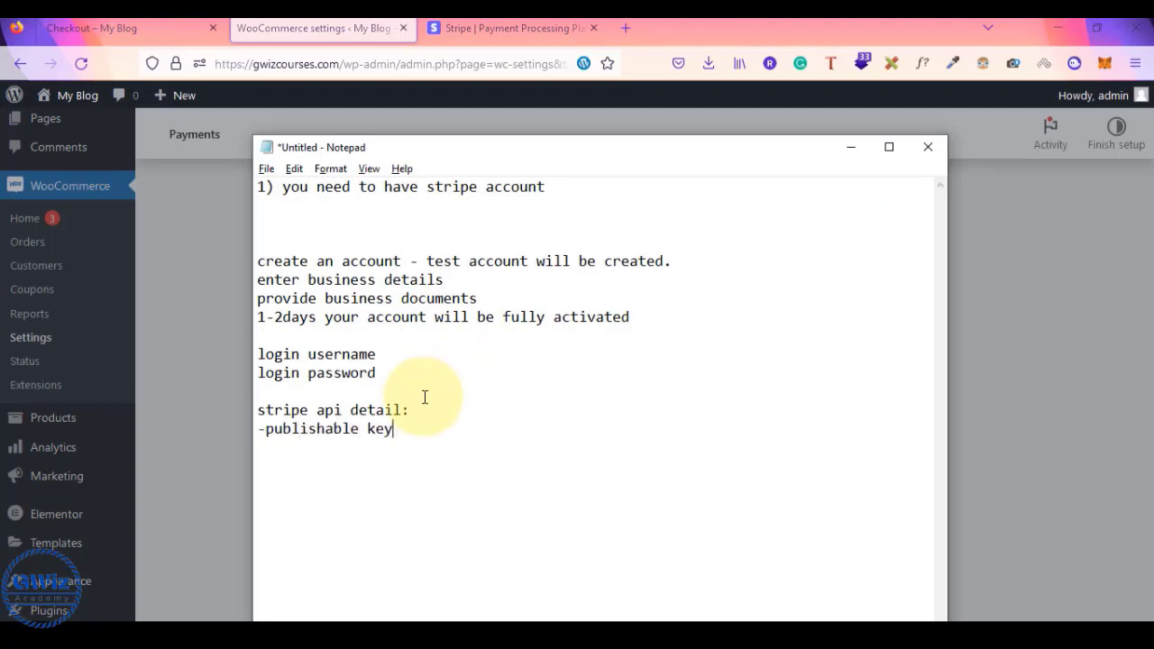
key("alt+Tab")
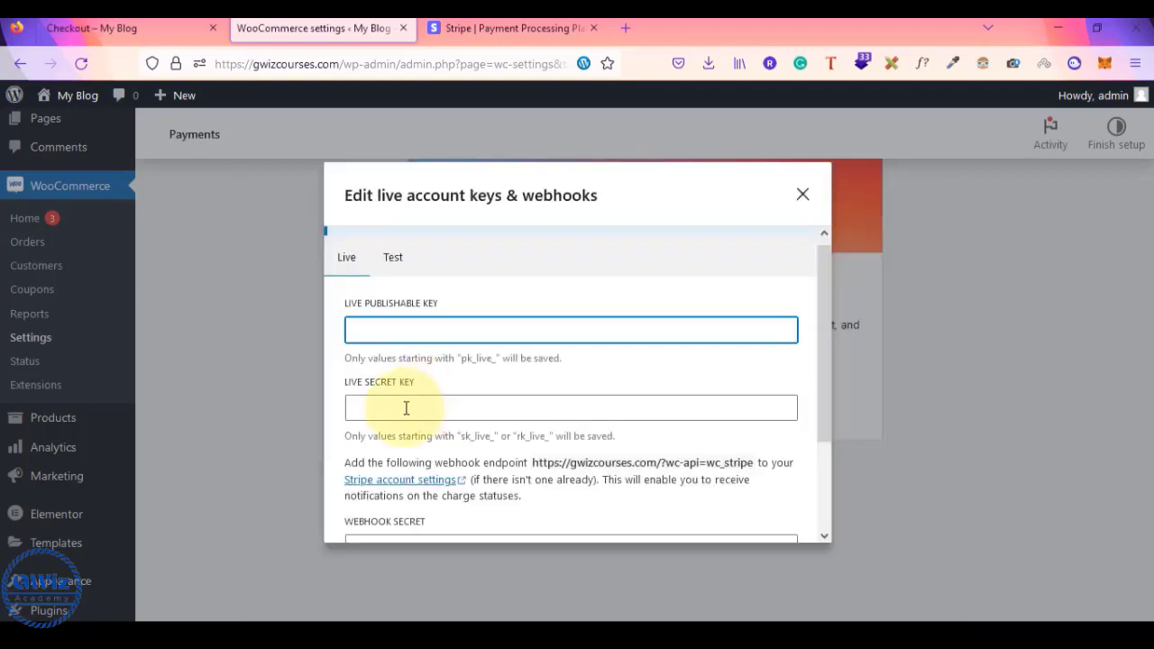
left_click(394, 407)
key("alt+Tab")
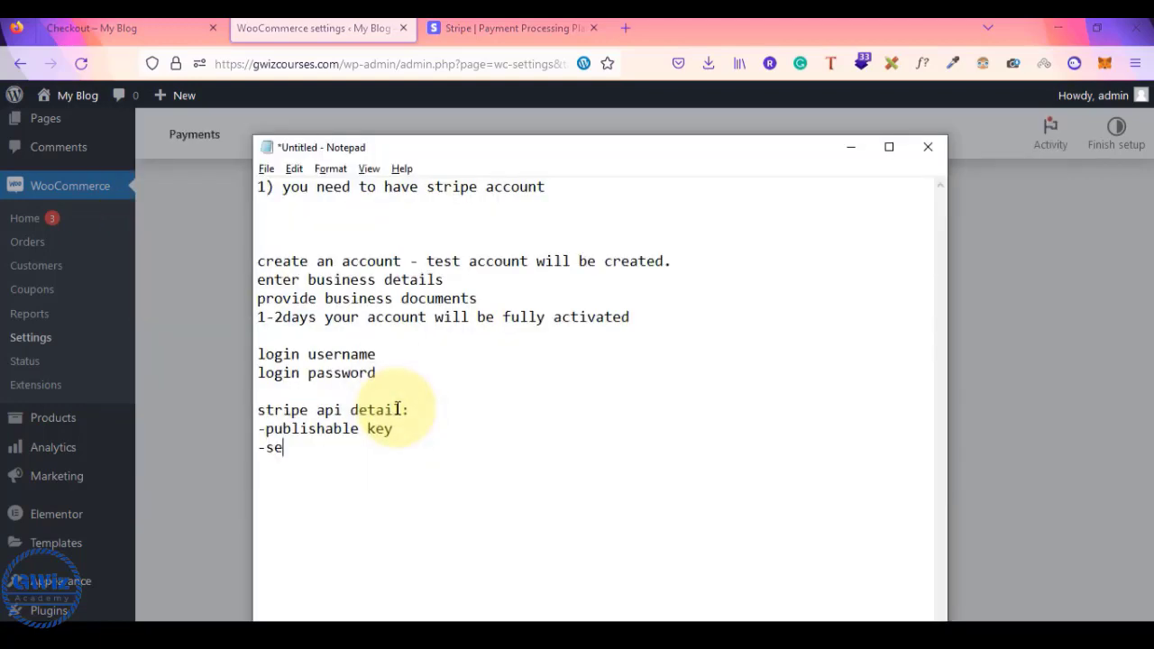
key("alt+Tab")
- Inspect the webhook secret field and select the wc_stripe webhook endpoint URL
scroll(397, 408, "down", 2)
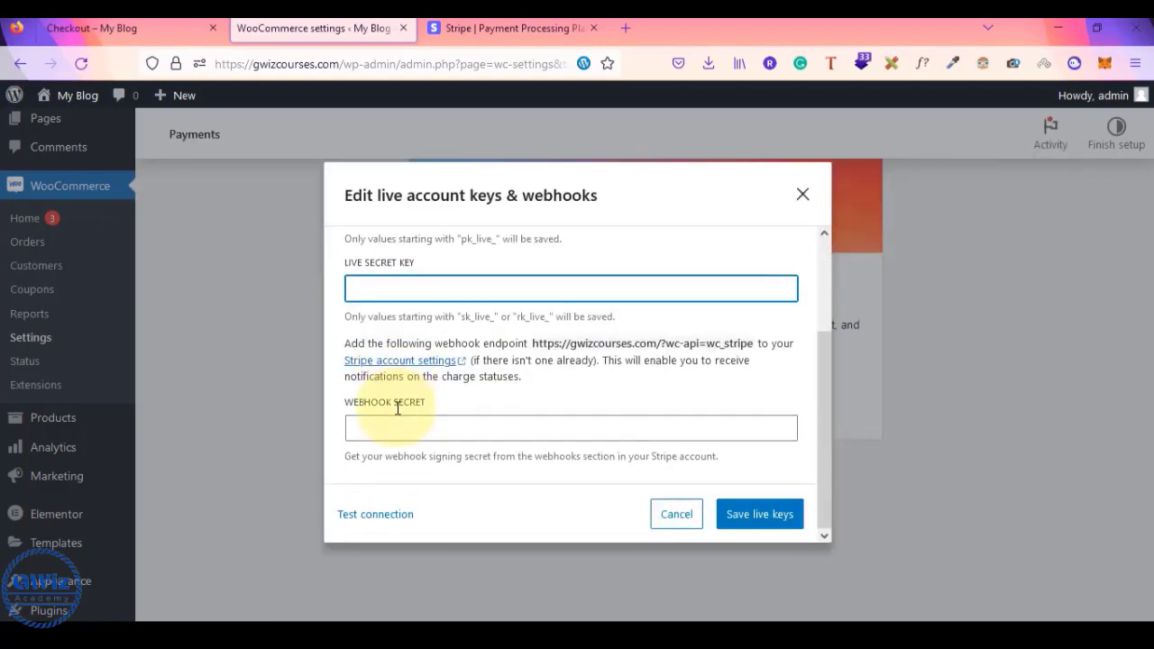
left_click(365, 425)
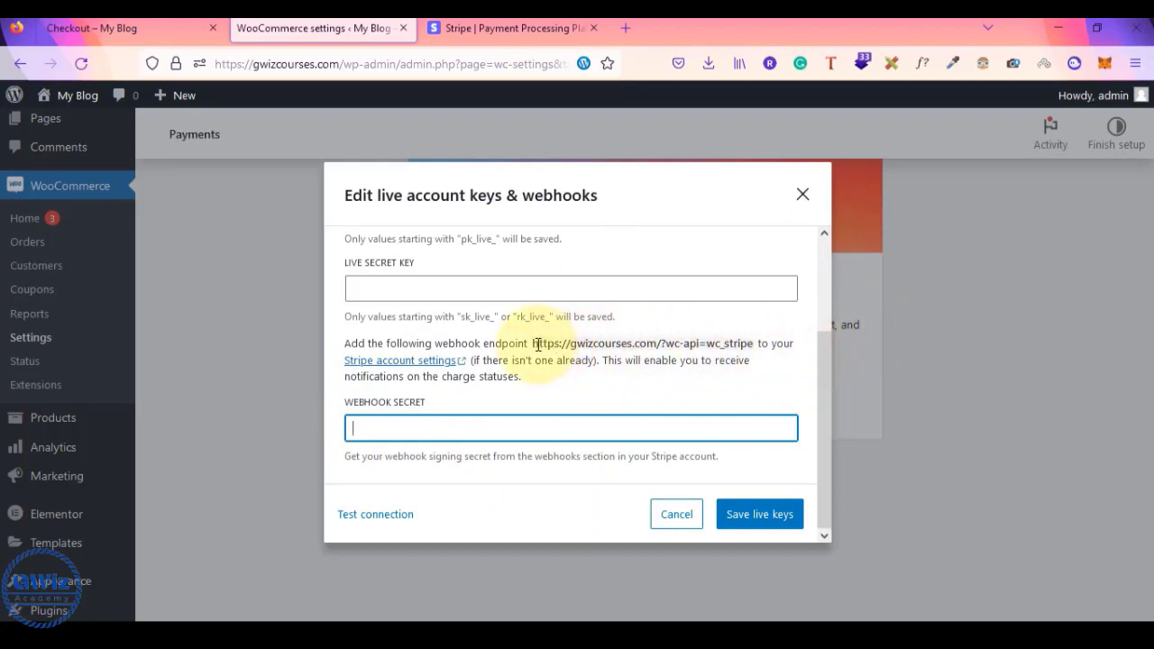
left_click_drag(535, 343, 753, 344)
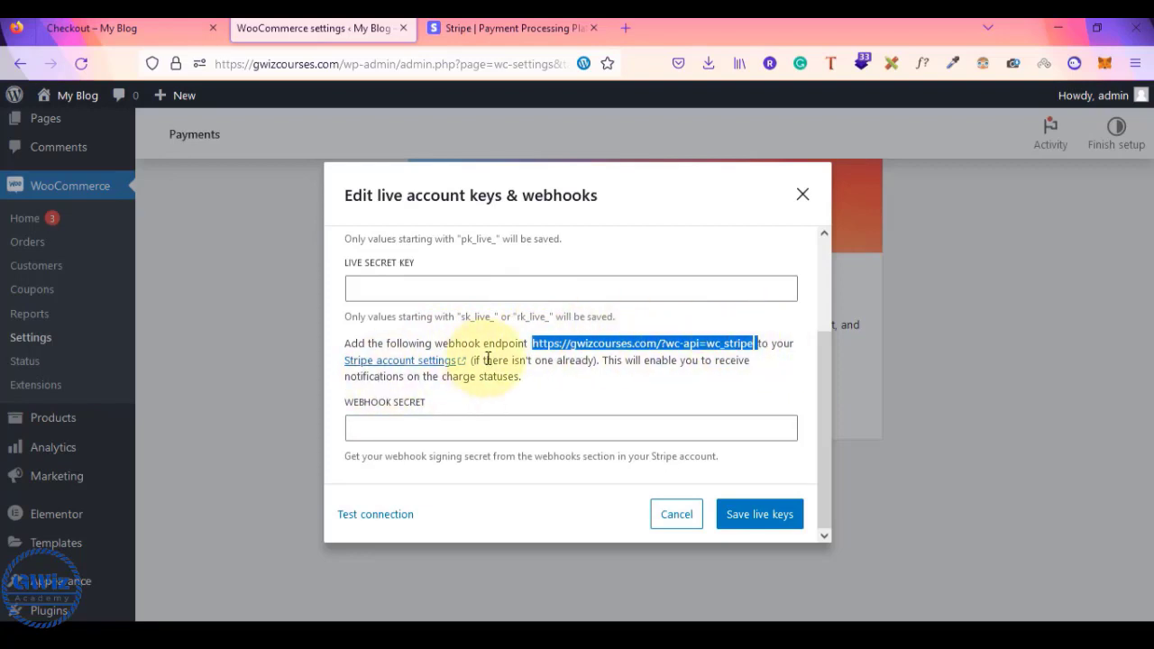
left_click_drag(488, 359, 613, 379)
left_click(613, 378)
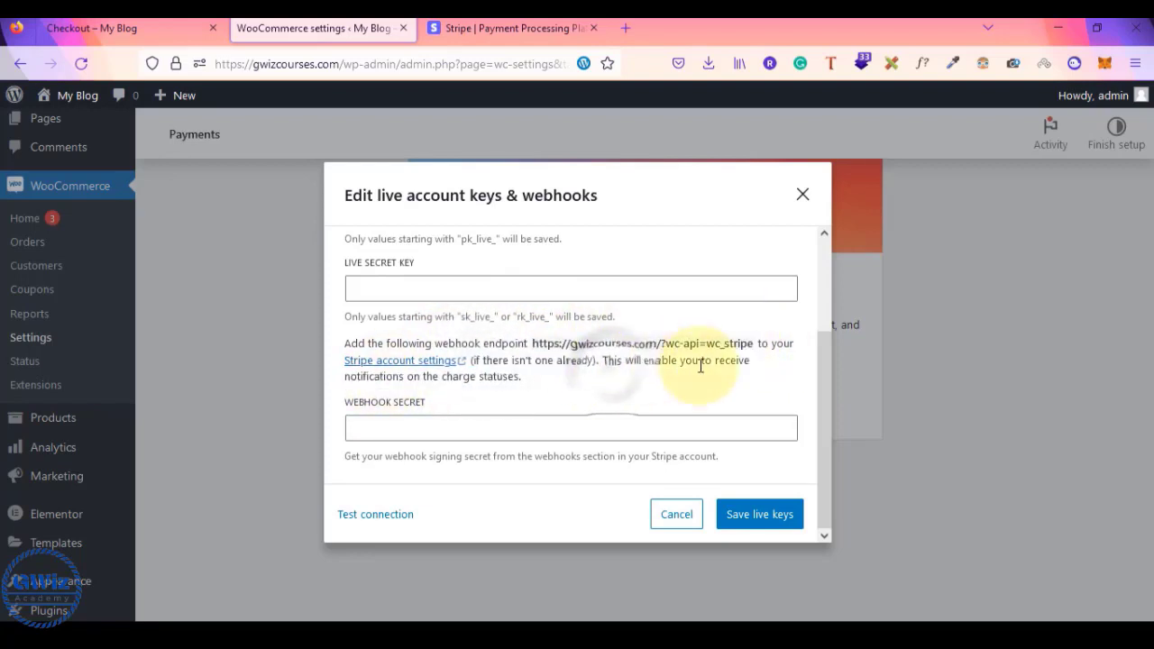
scroll(562, 386, "up", 2)
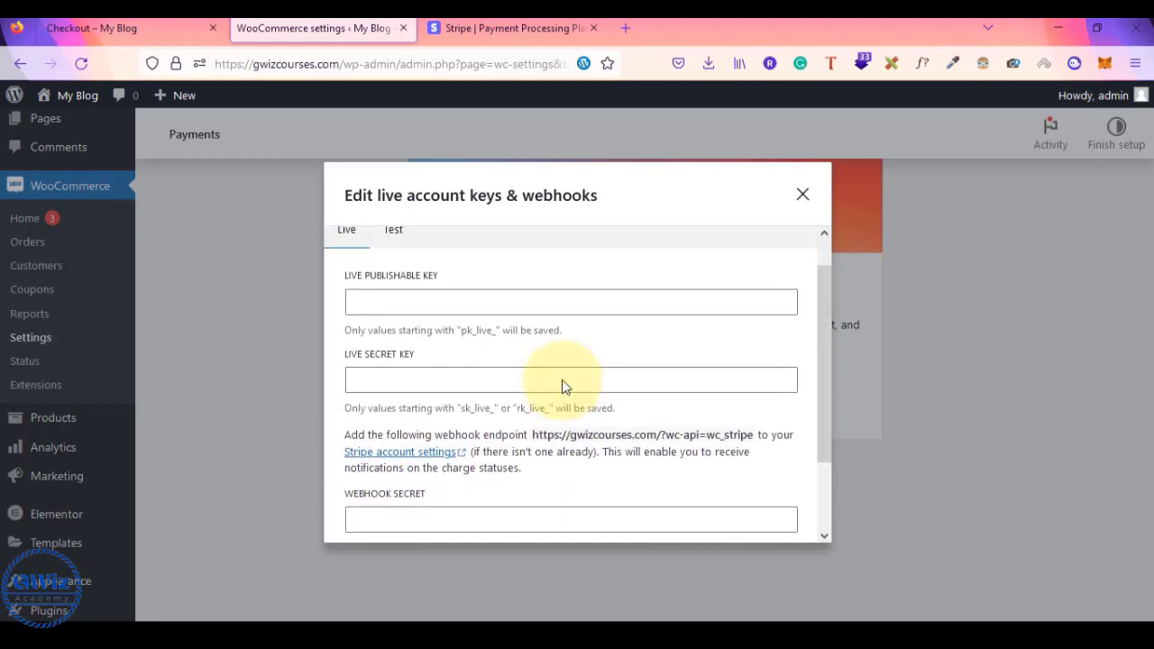
scroll(541, 388, "down", 2)
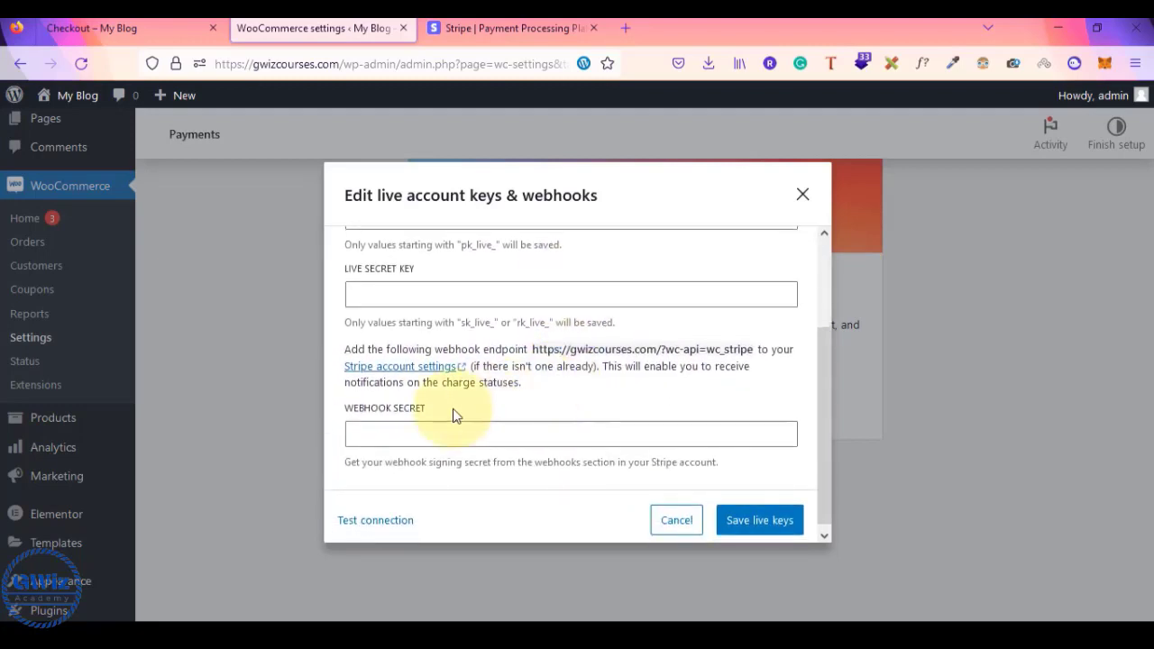
left_click(420, 430)
scroll(420, 431, "up", 1)
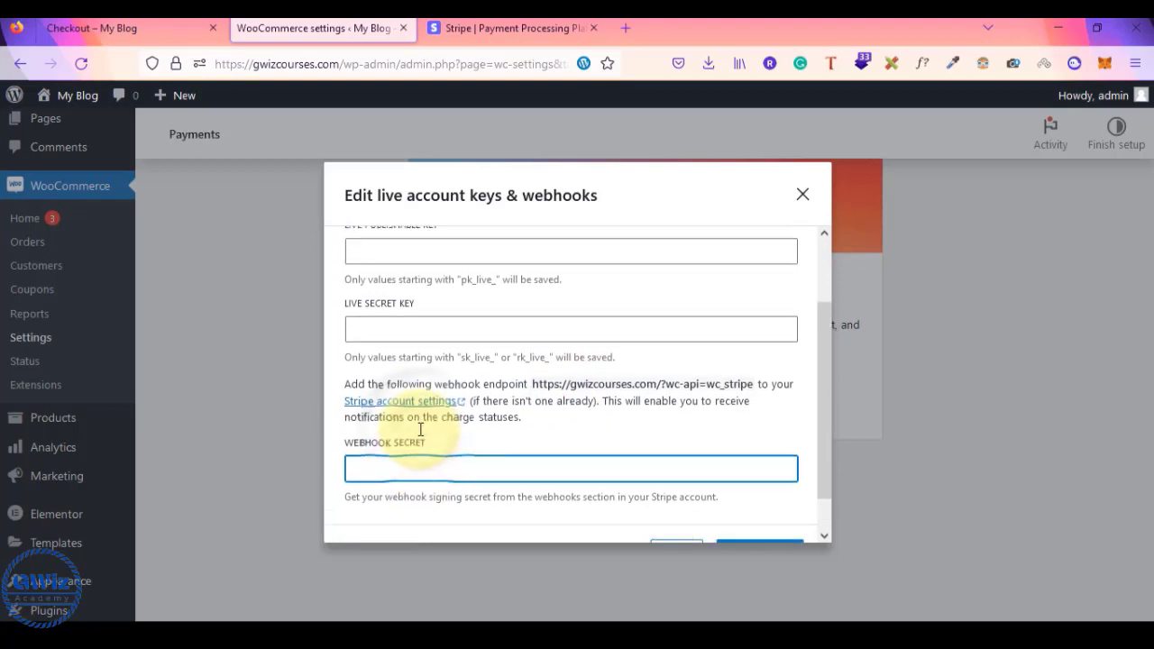
key("alt+Tab")
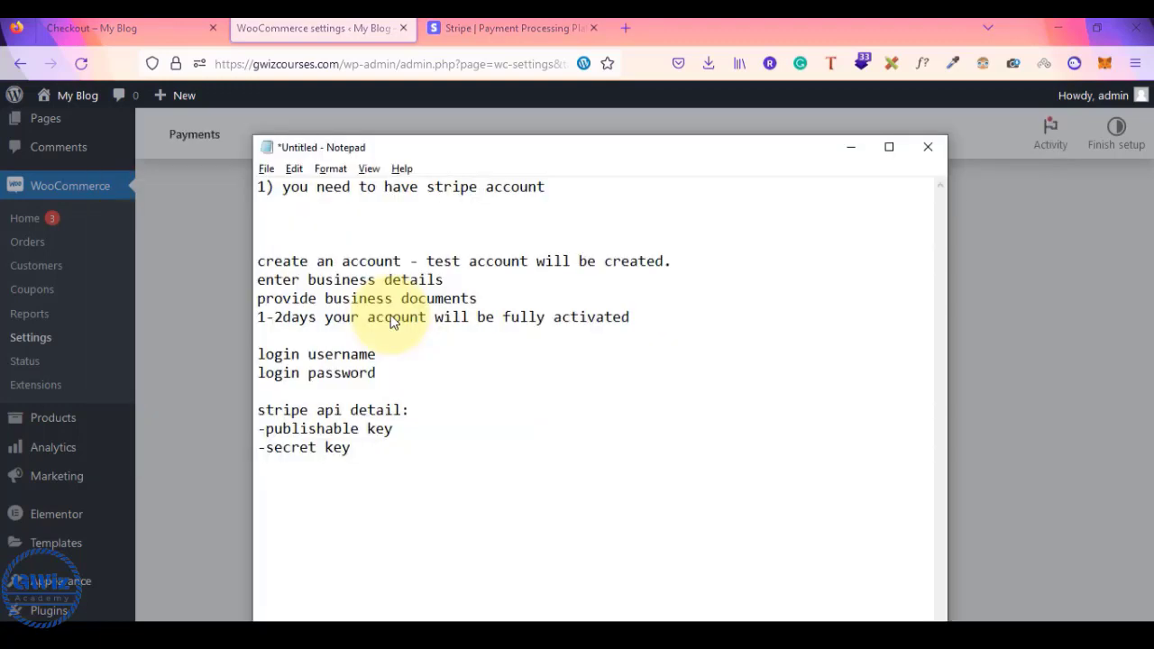
key("alt+Tab")
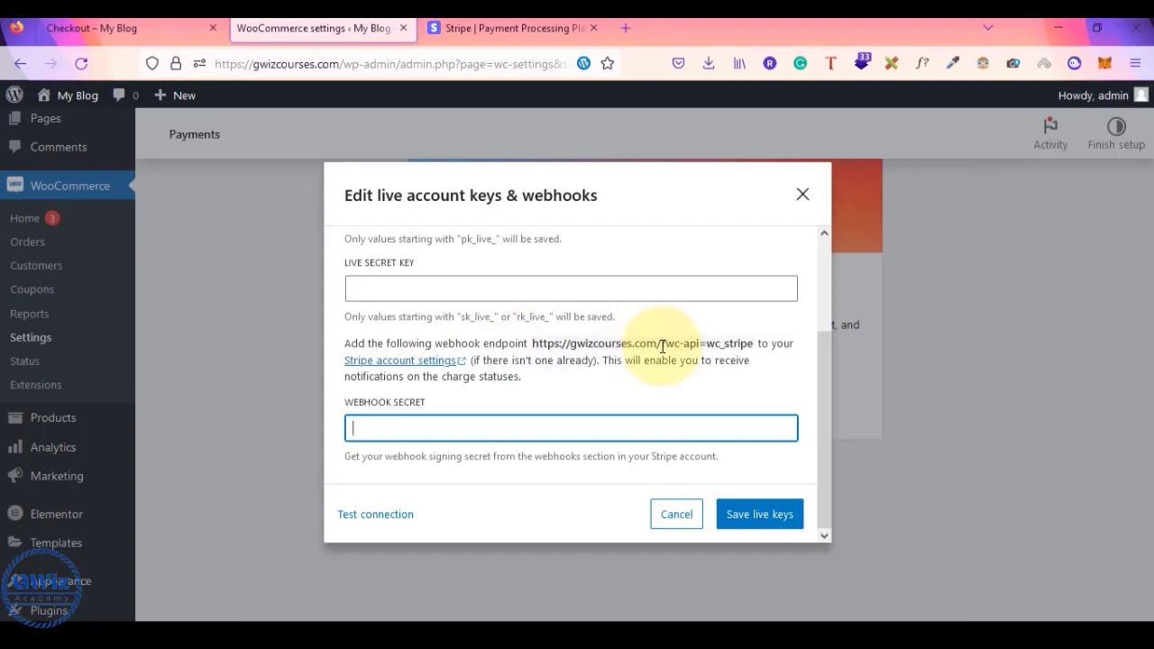
left_click_drag(663, 346, 741, 344)
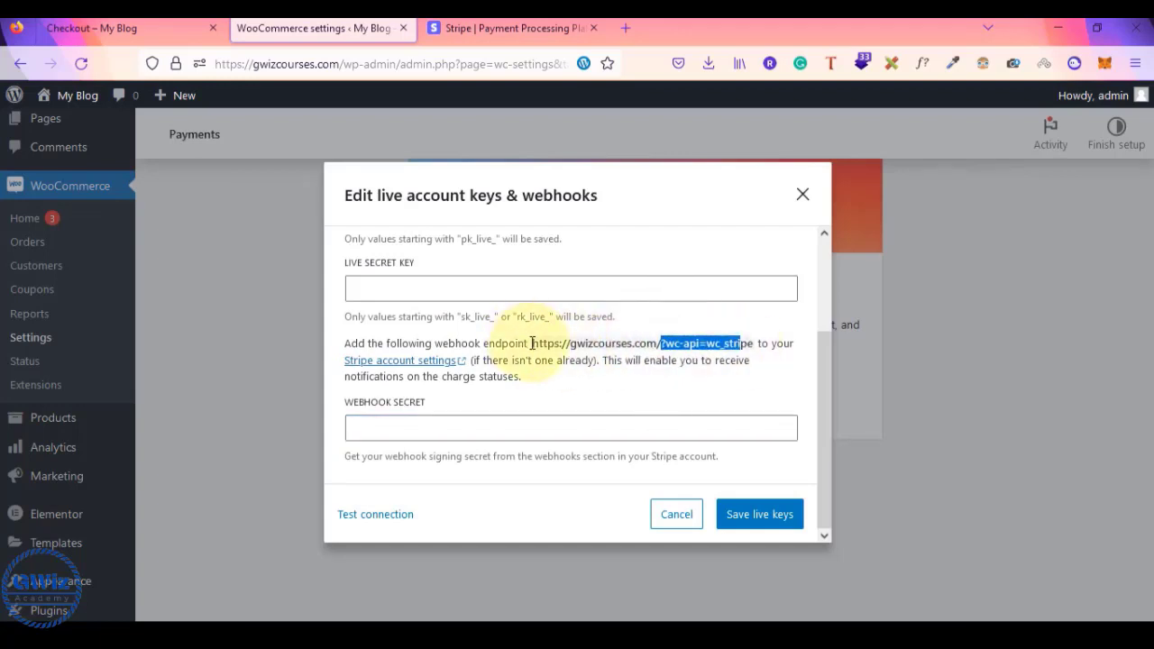
left_click_drag(532, 343, 756, 344)
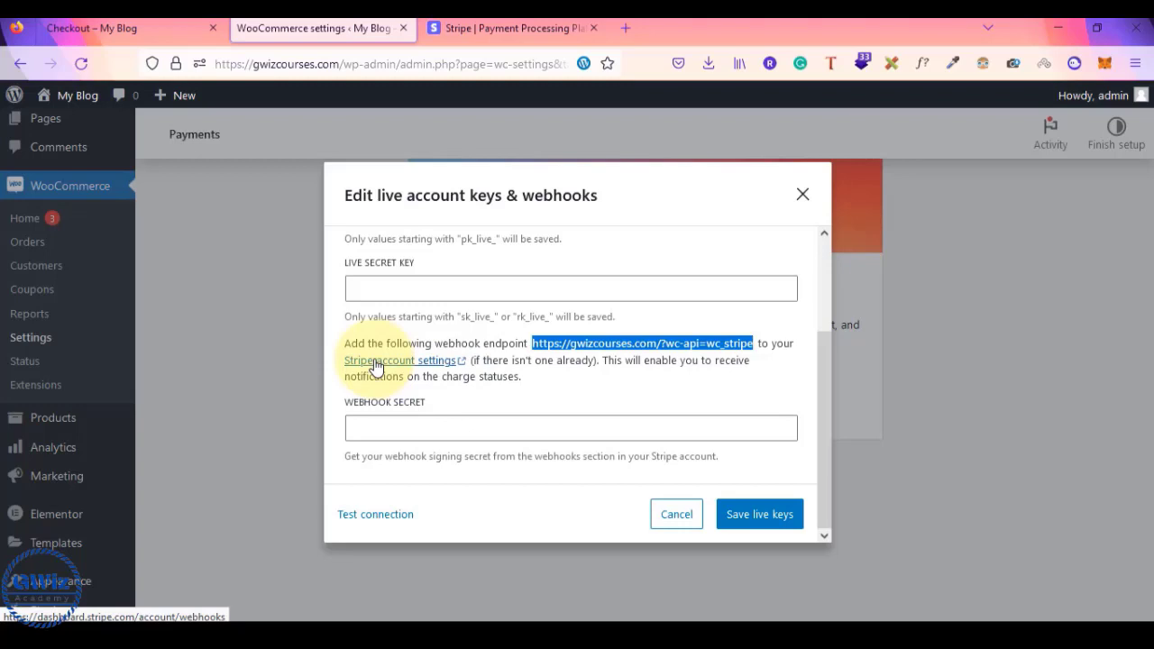
- Switch to the Test tab to view the test publishable and secret key fields
scroll(377, 367, "up", 3)
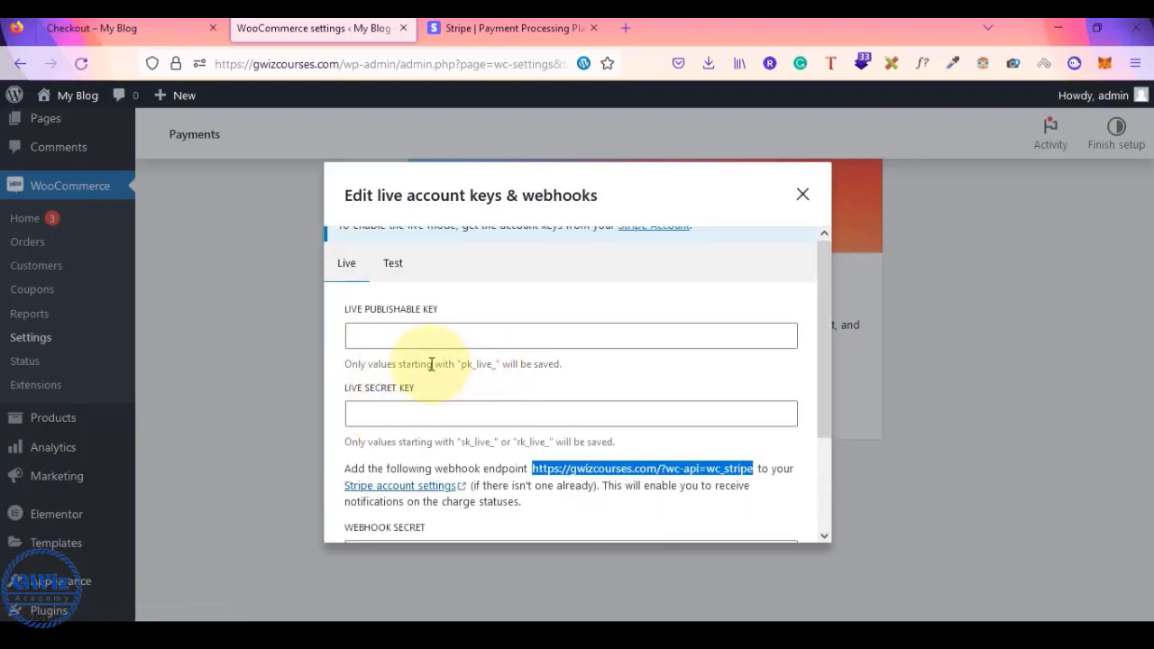
left_click(379, 337)
left_click(401, 414)
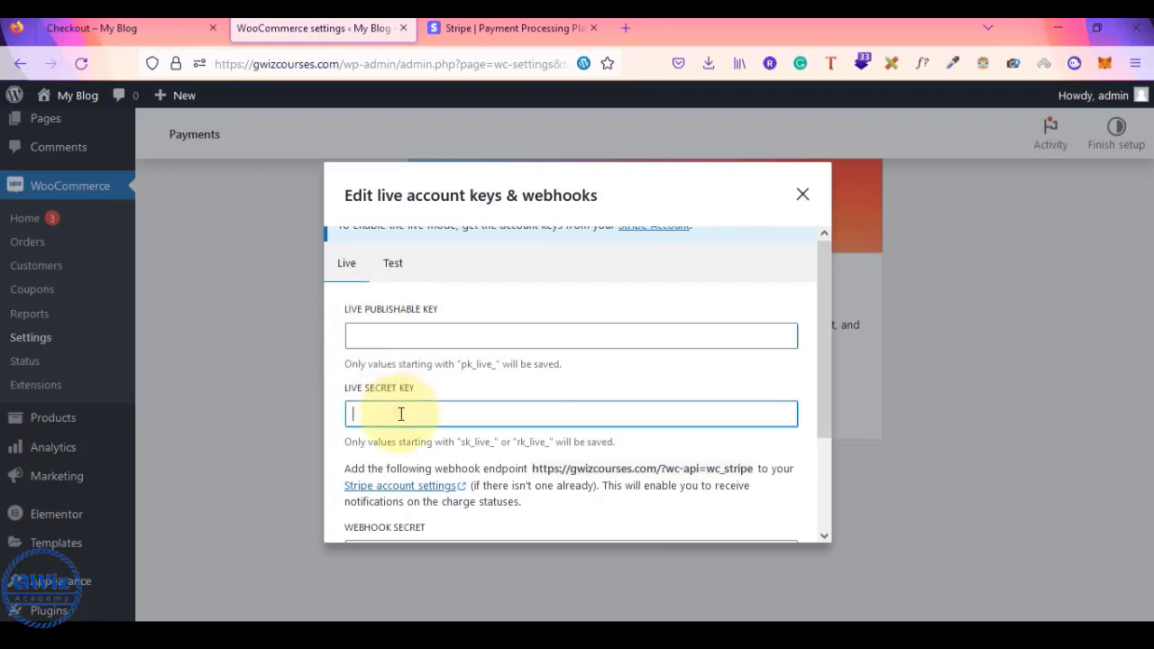
left_click(397, 263)
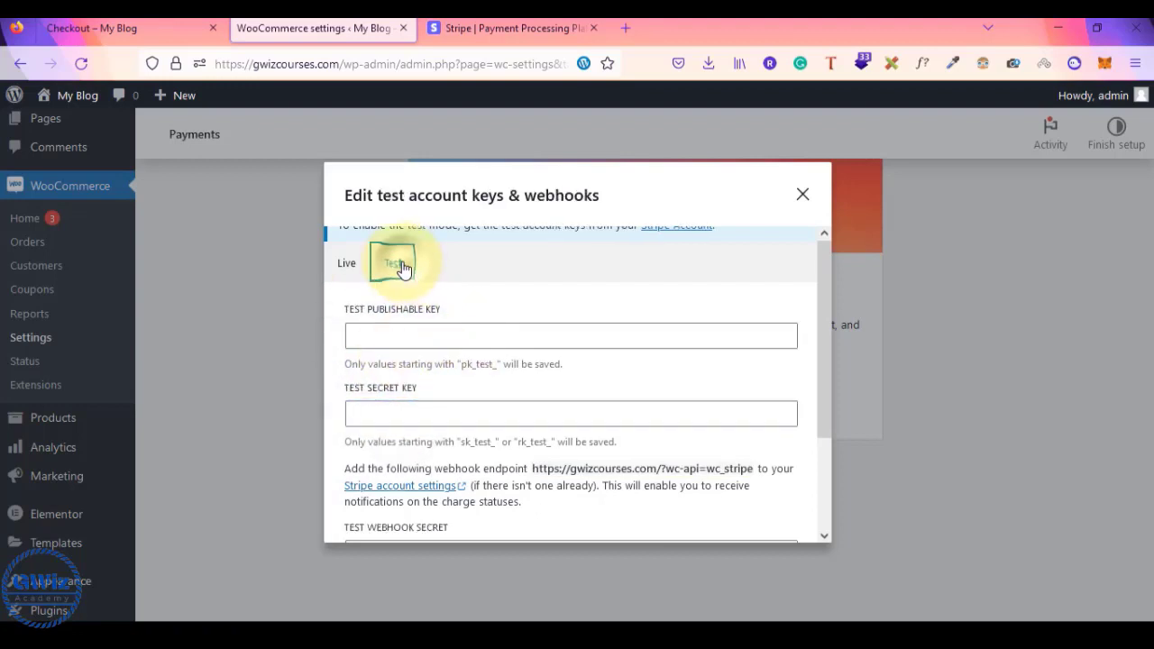
left_click(448, 337)
scroll(449, 340, "up", 2)
left_click(448, 335)
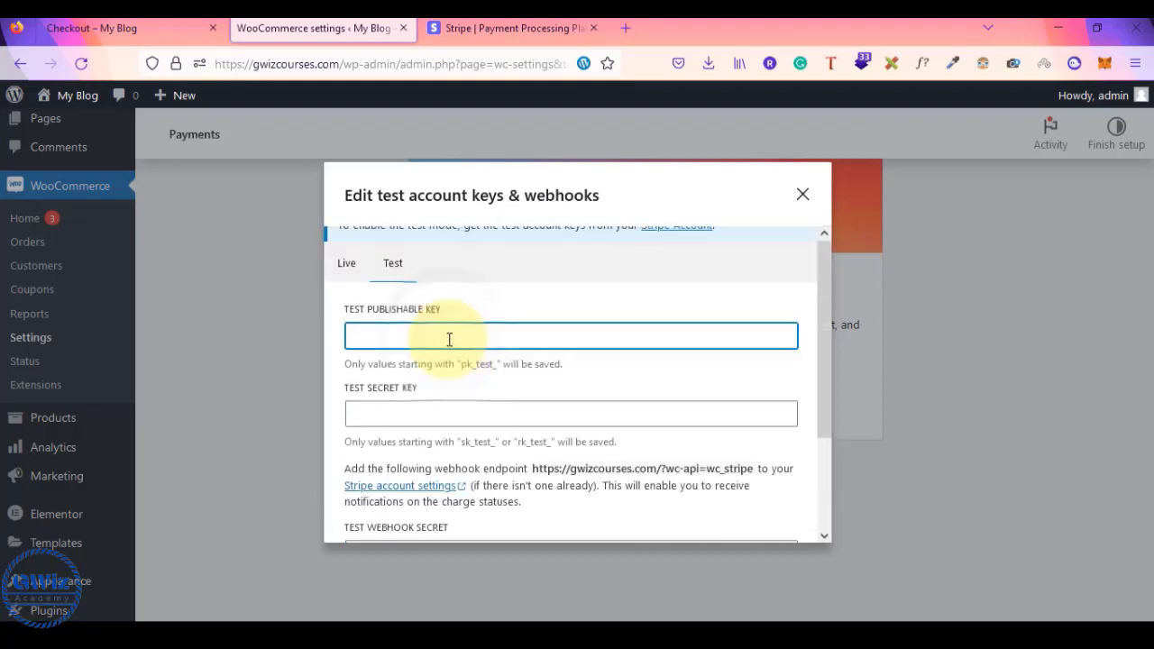
scroll(406, 387, "down", 3)
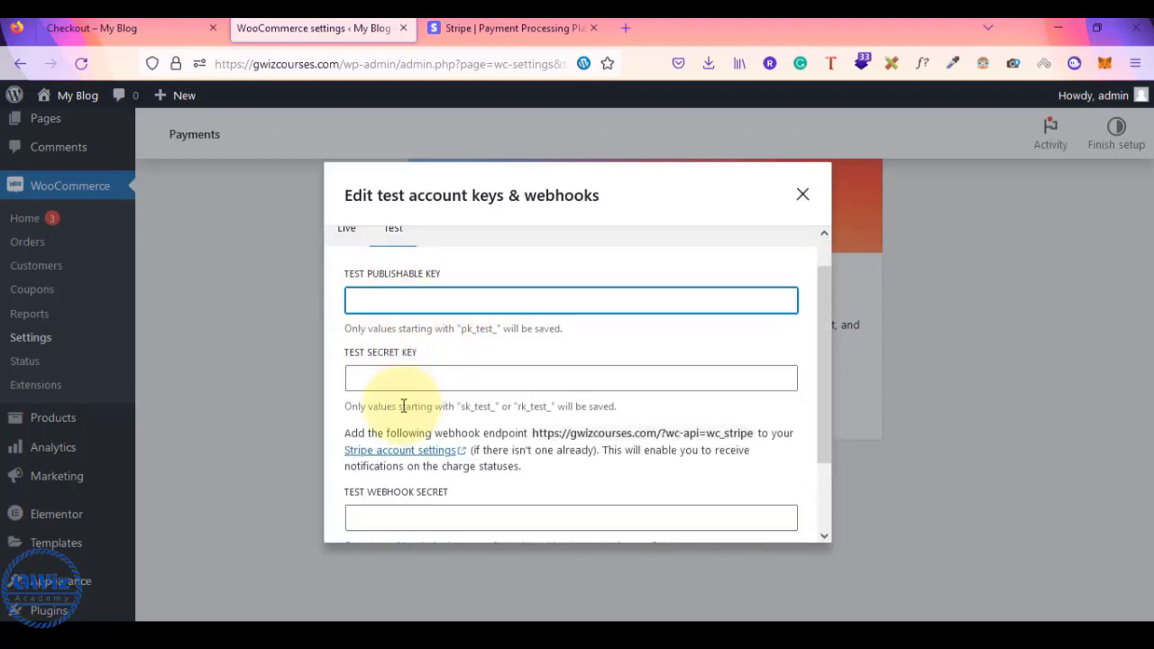
scroll(397, 325, "up", 3)
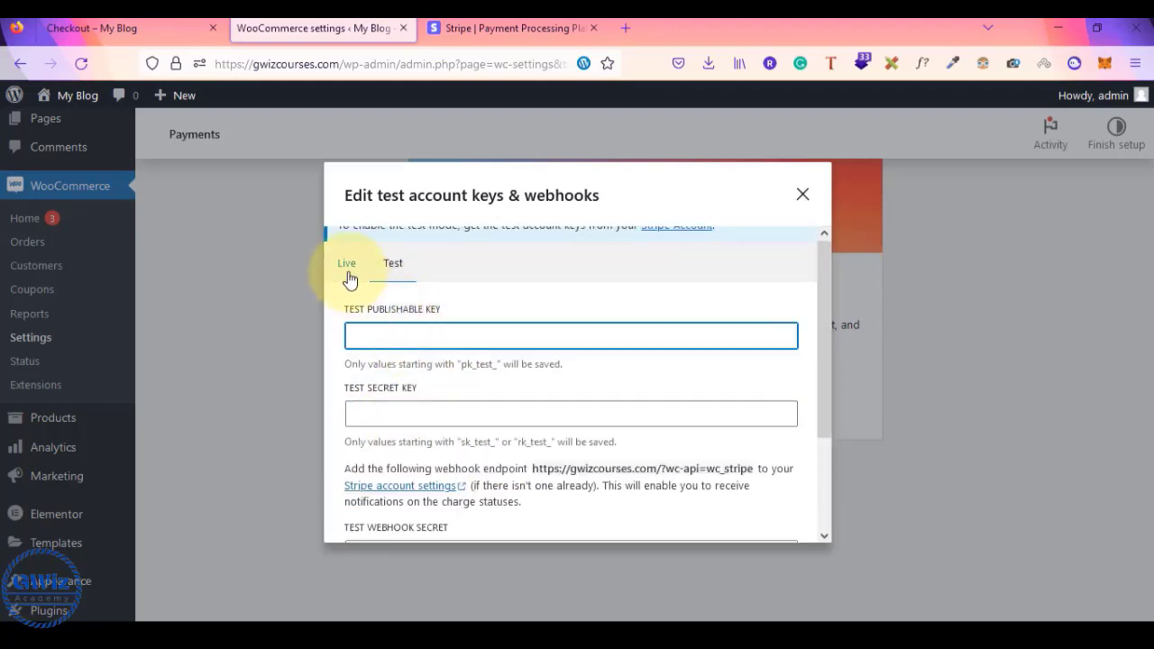
- Return to the Live tab and place the cursor in the live secret key field
left_click(347, 269)
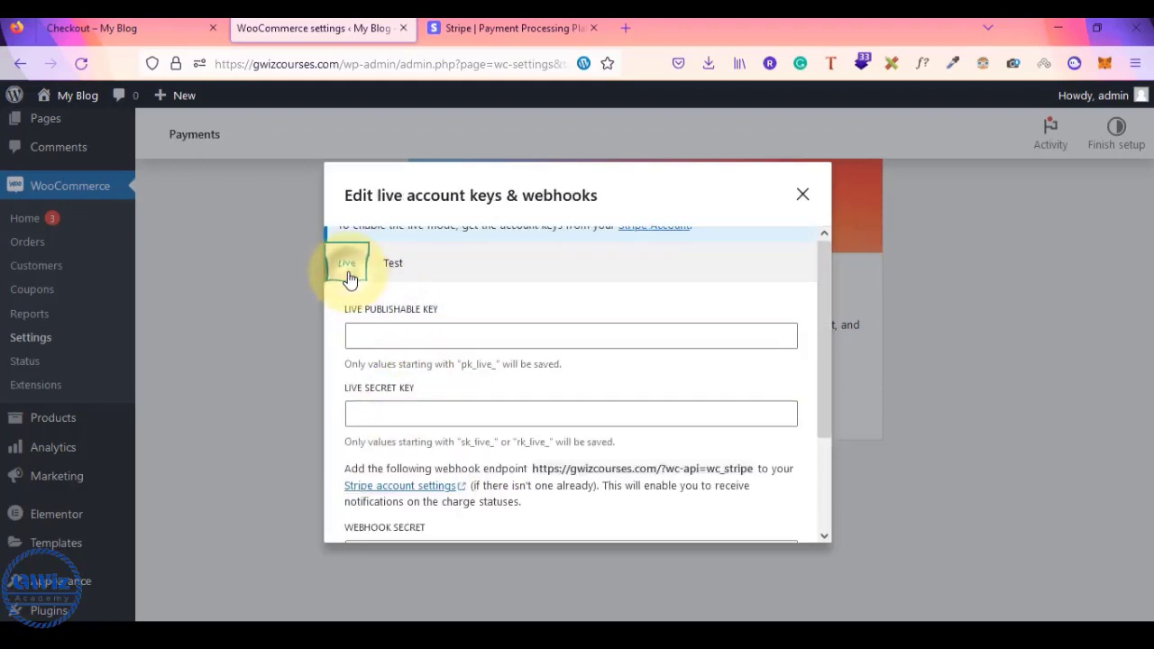
left_click(469, 326)
left_click(440, 422)
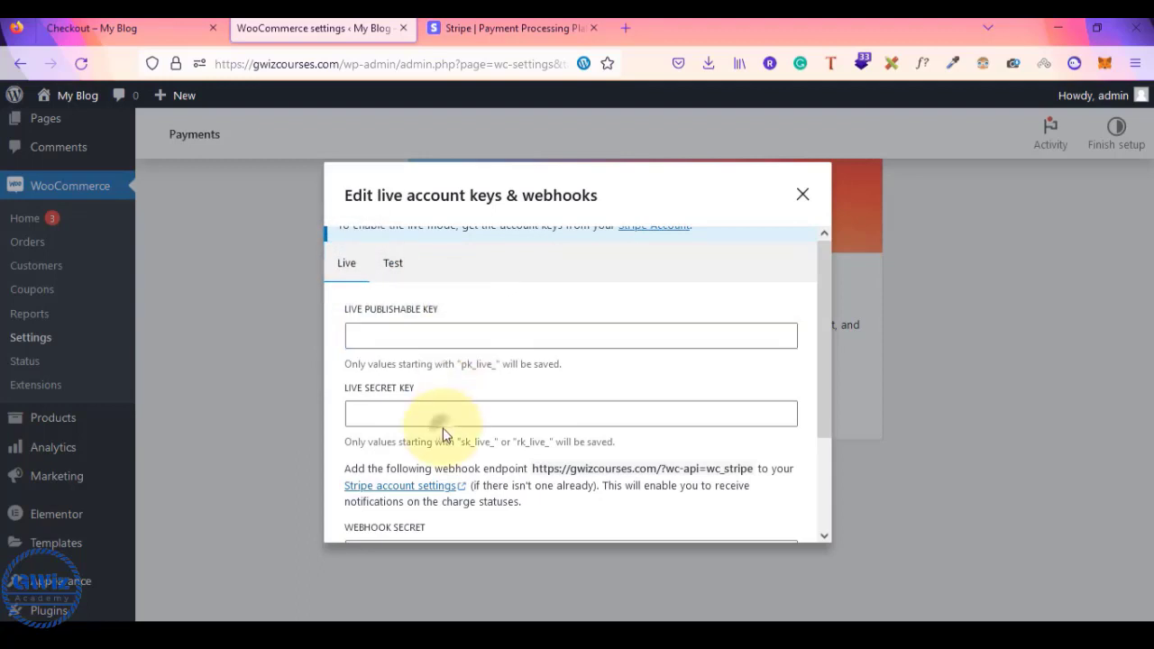
left_click(484, 408)
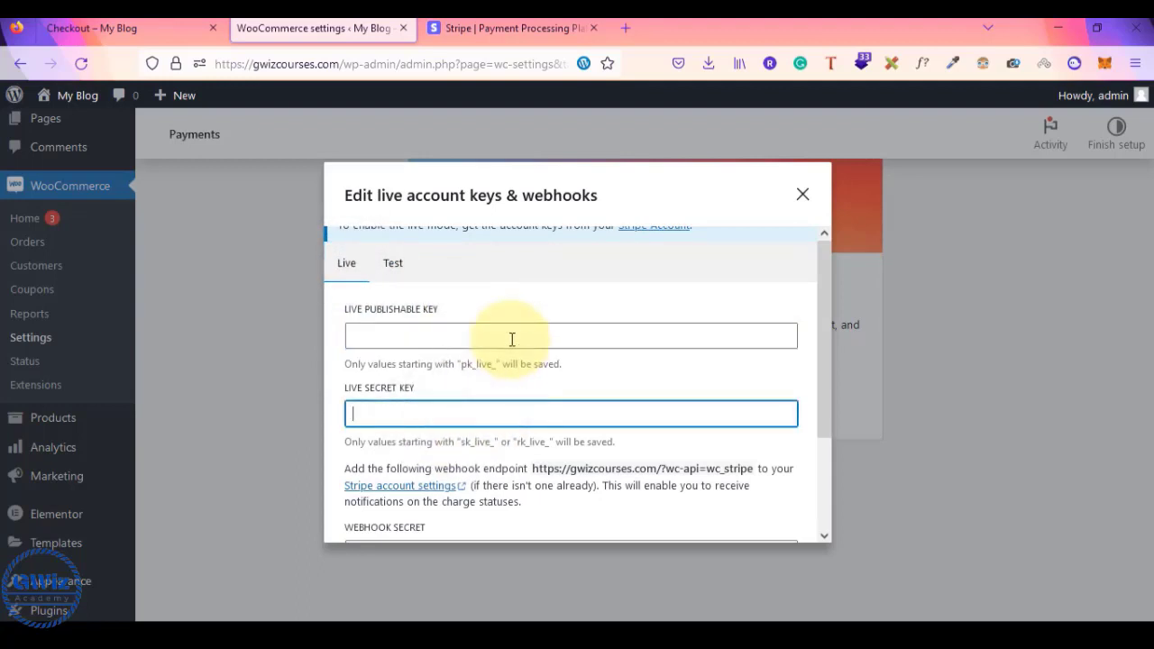
key("alt+Tab")
- Remove the '-add webhook secret' line from the Notepad Stripe API notes, keeping the publishable and secret key lines
left_click_drag(265, 430, 357, 448)
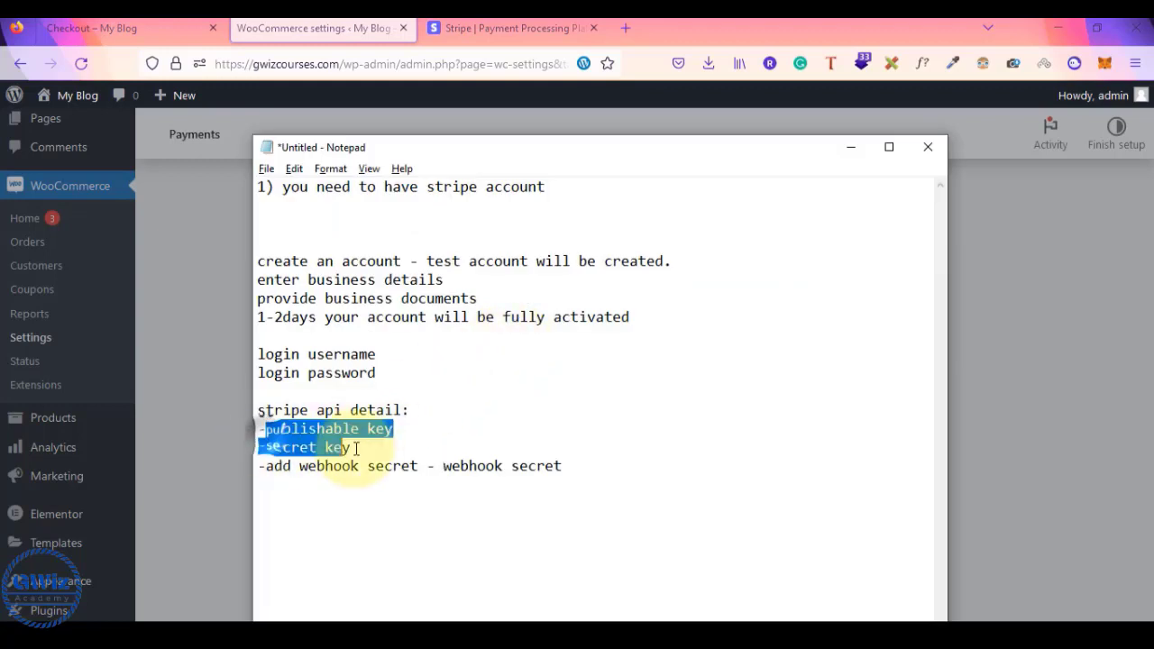
left_click_drag(564, 466, 240, 473)
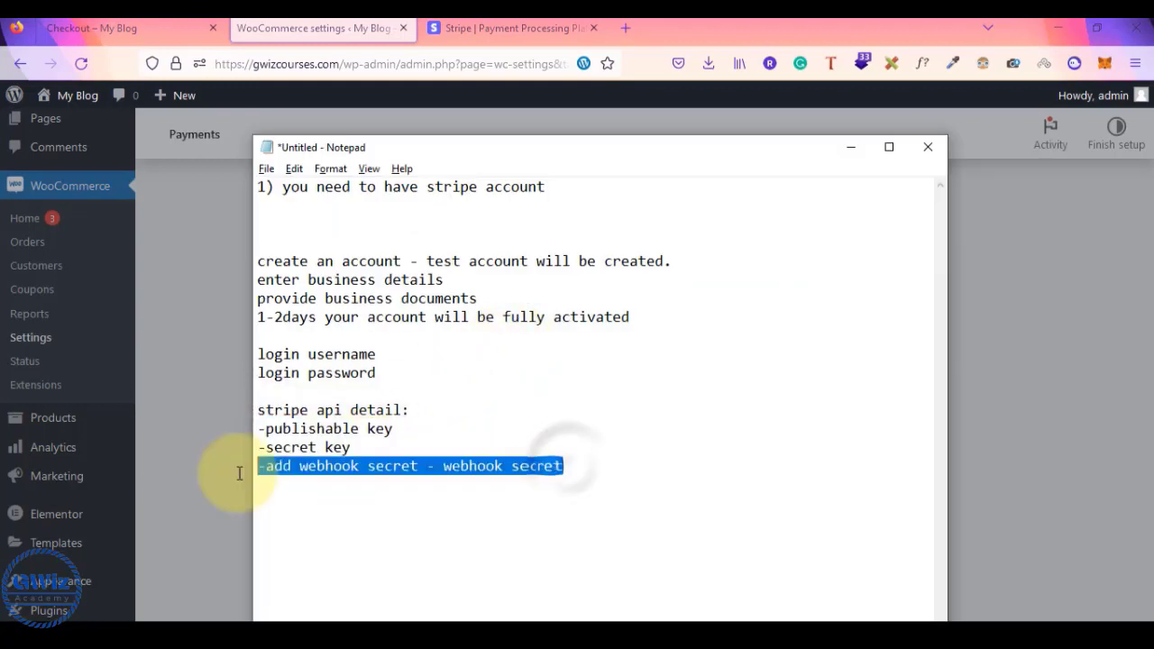
key("ctrl+x")
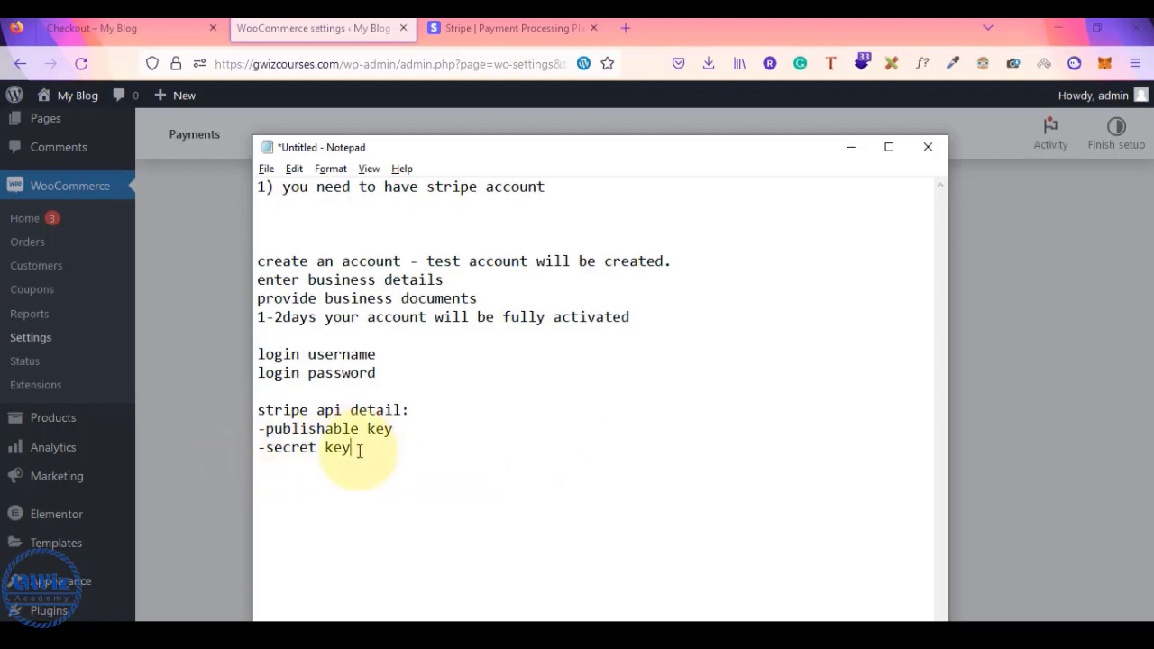
left_click_drag(359, 451, 260, 426)
key("alt+Tab")
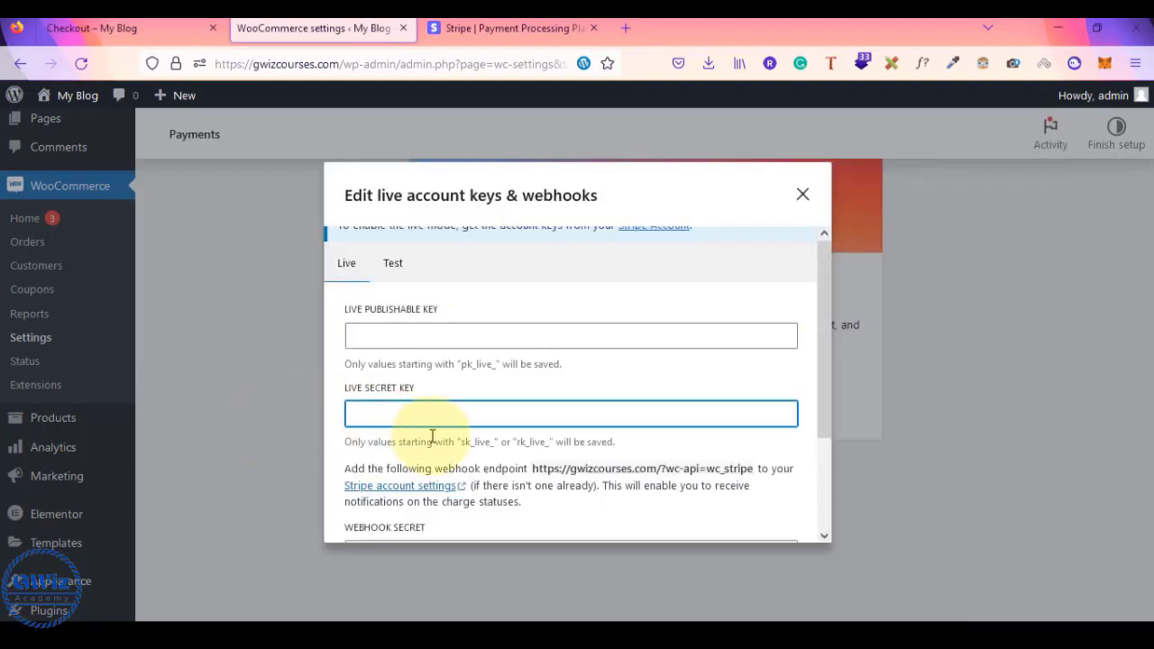
scroll(432, 436, "down", 2)
scroll(478, 429, "up", 2)
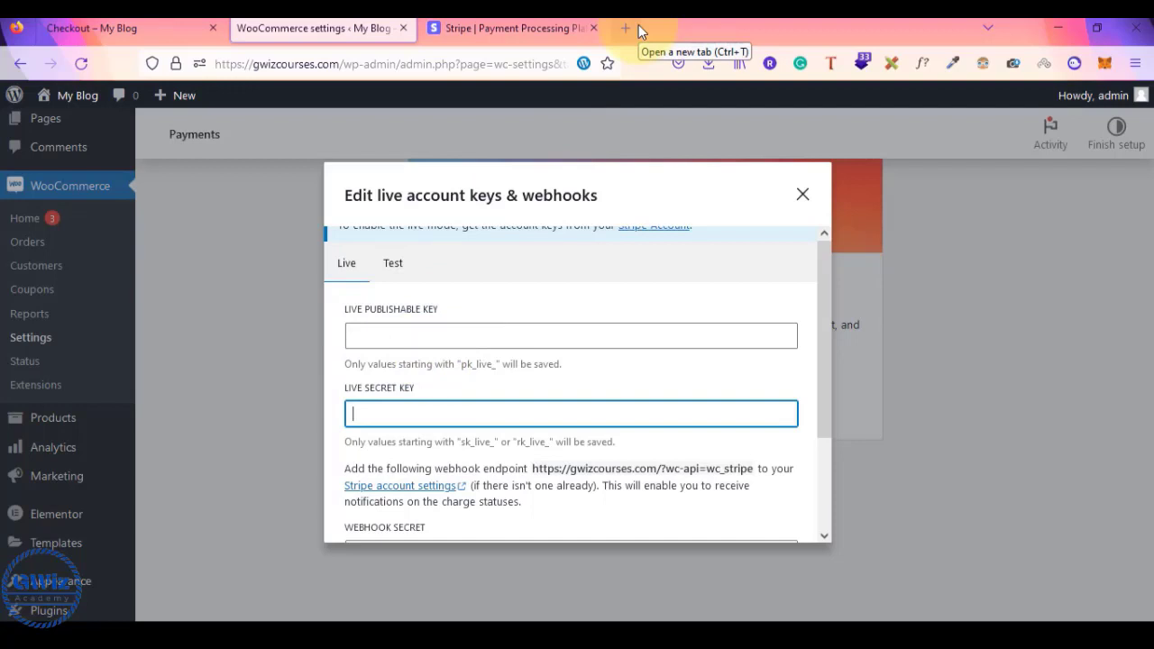
- Sign in to the Stripe dashboard and search the web for 'get stripe api keys'
left_click(535, 25)
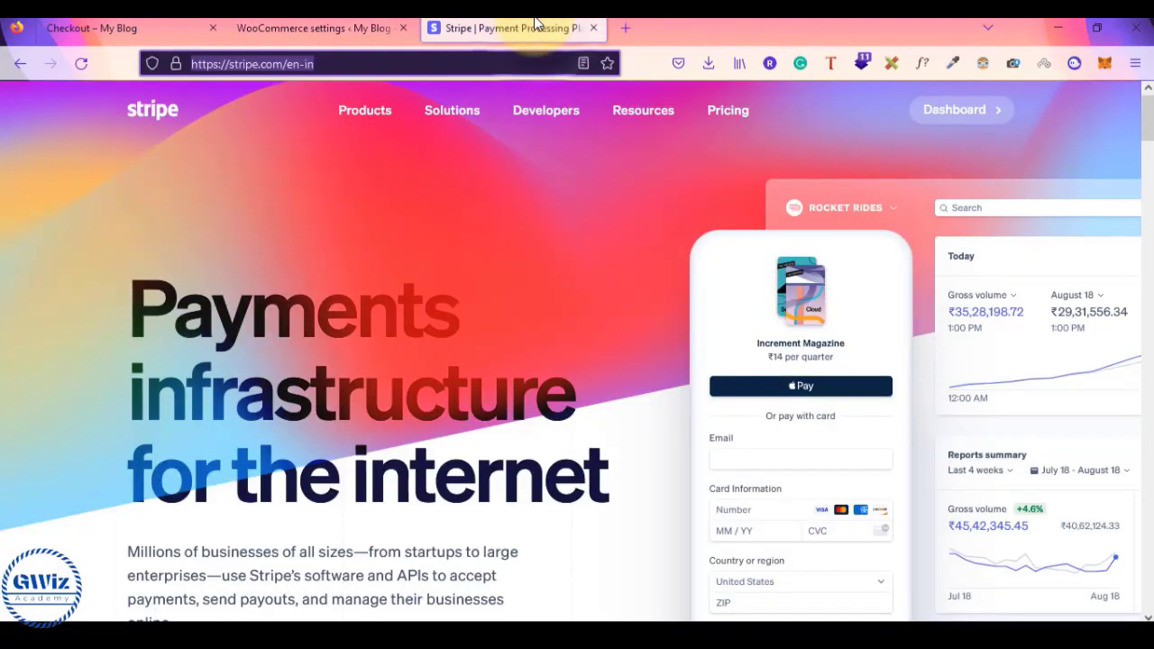
left_click(952, 113)
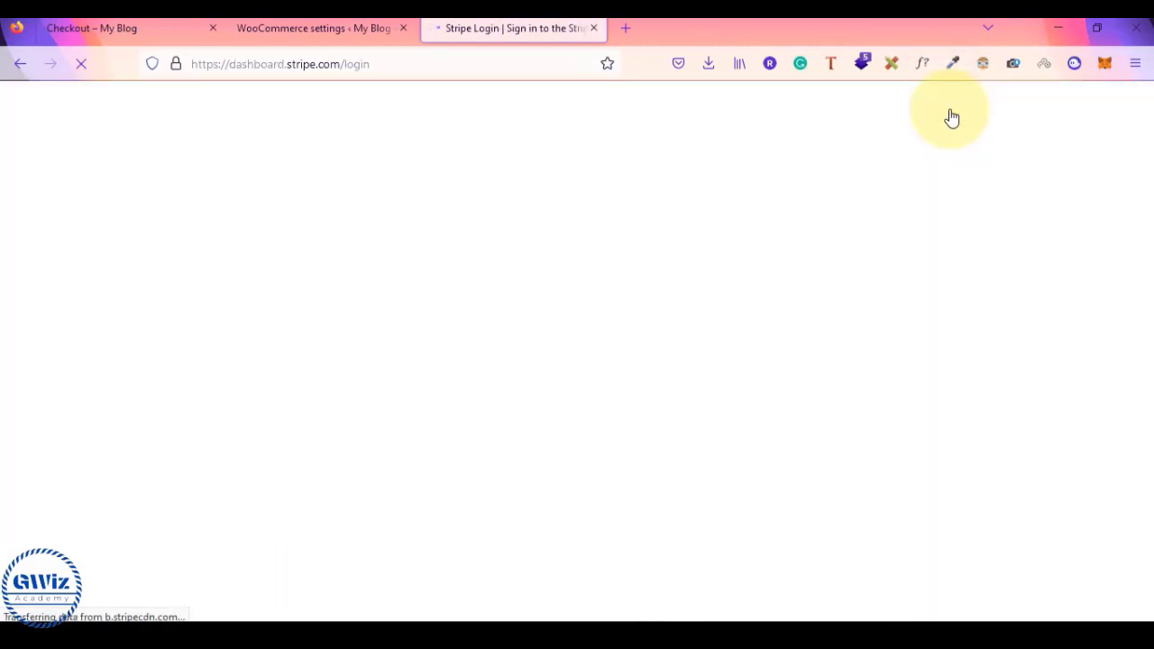
left_click(626, 30)
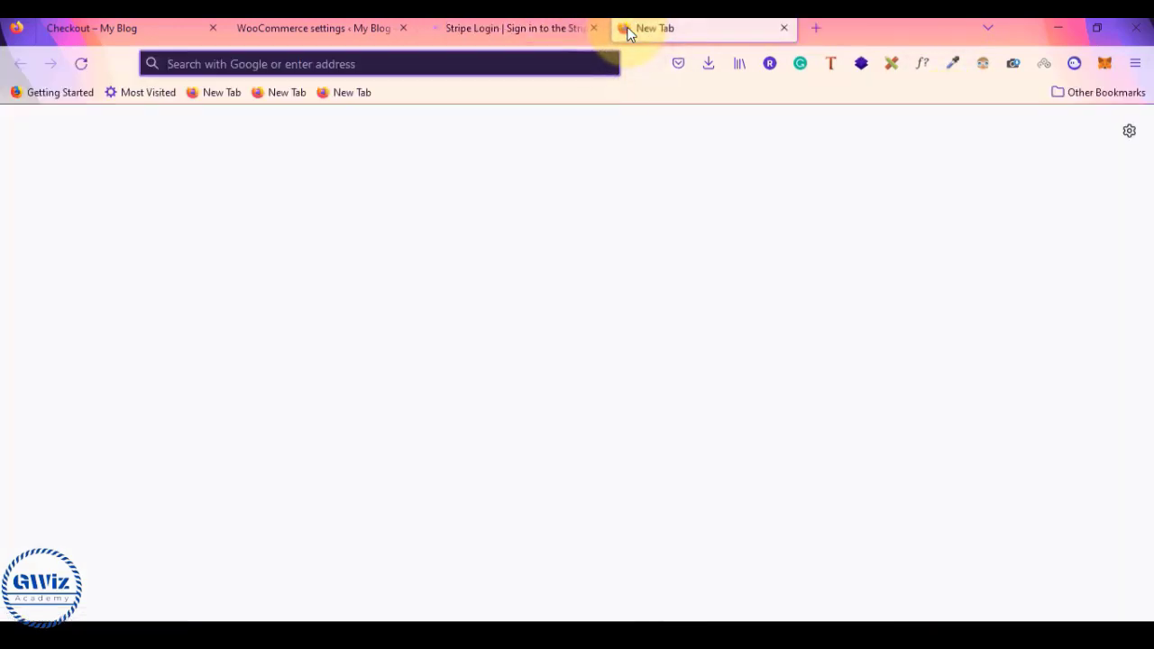
type("get st")
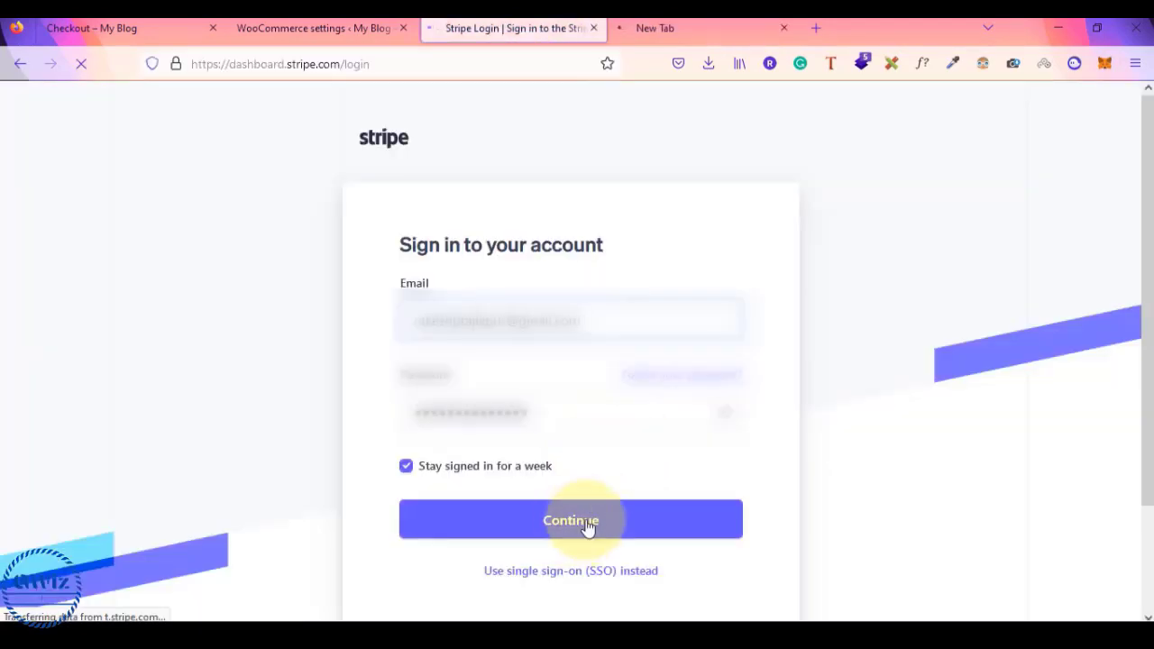
left_click(582, 526)
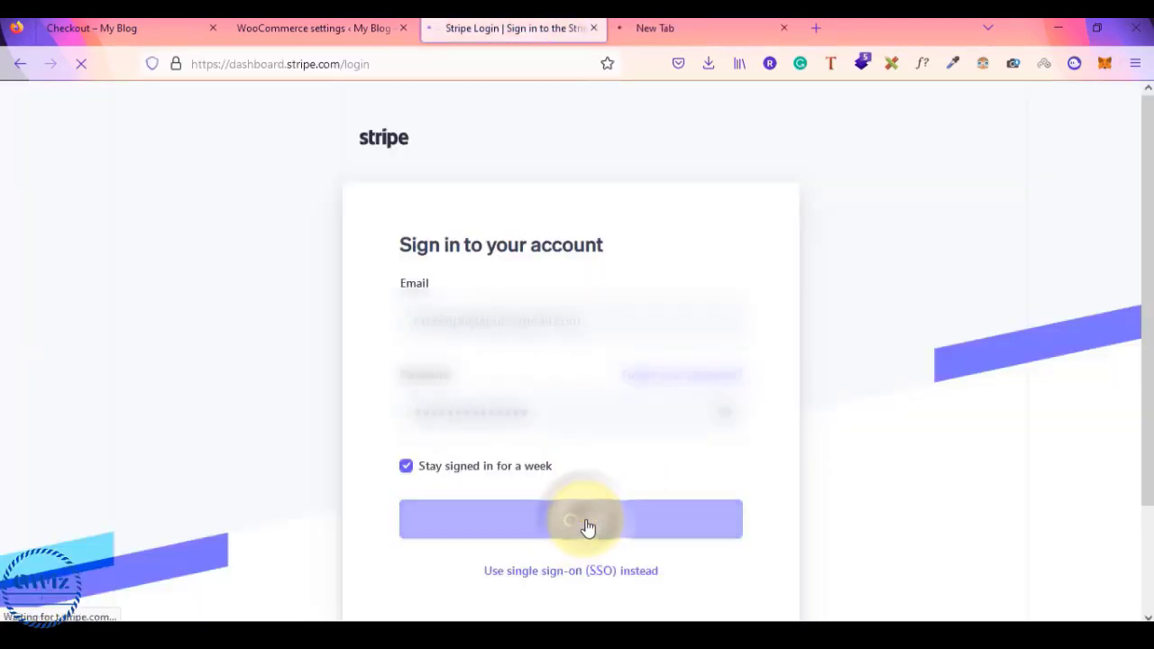
left_click(721, 20)
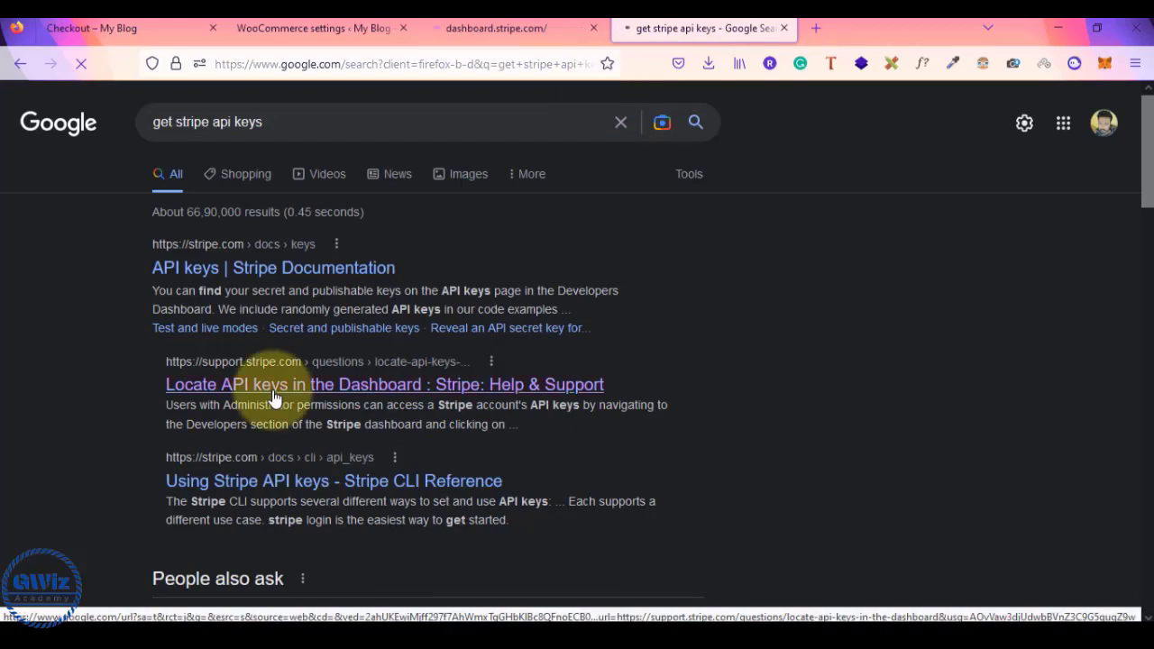
- Read Stripe Support's 'Locate API keys in the Dashboard' article, then go back to the dashboard tab
left_click(275, 398)
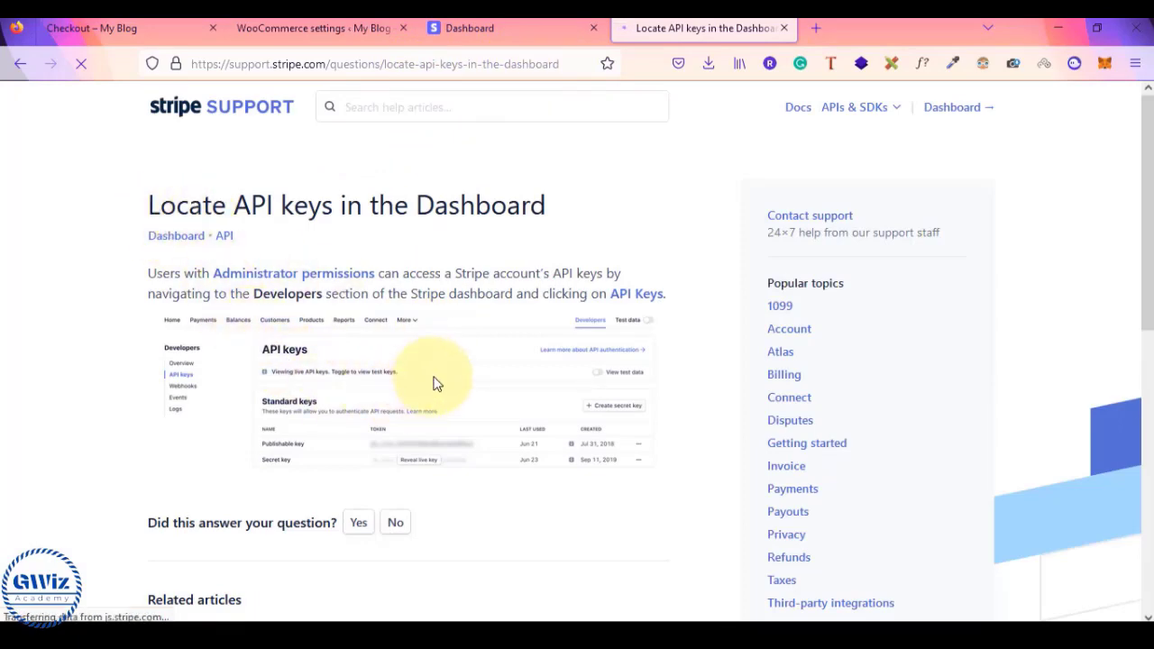
scroll(437, 375, "down", 2)
scroll(435, 375, "down", 4)
scroll(433, 376, "up", 3)
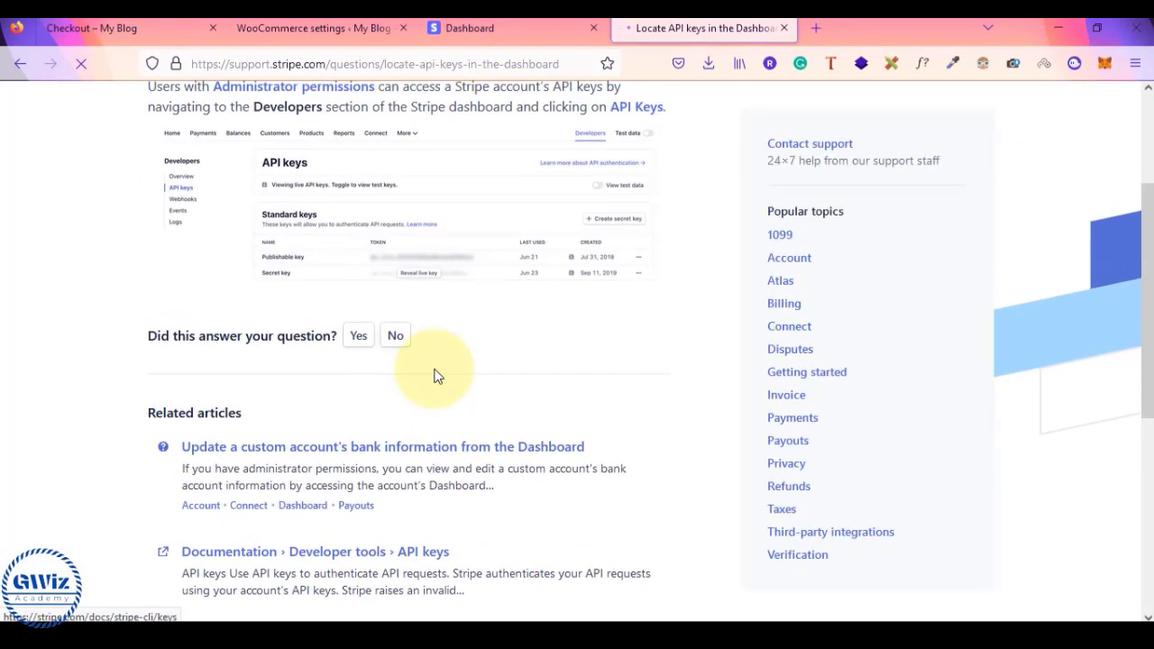
scroll(478, 221, "up", 1)
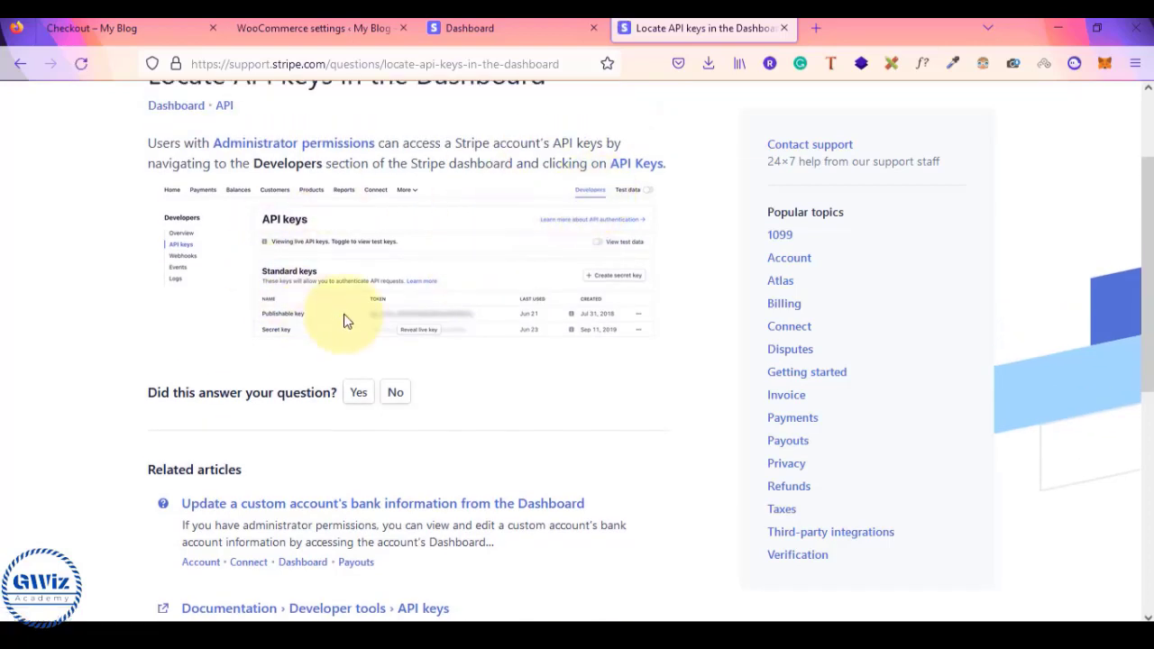
left_click(490, 23)
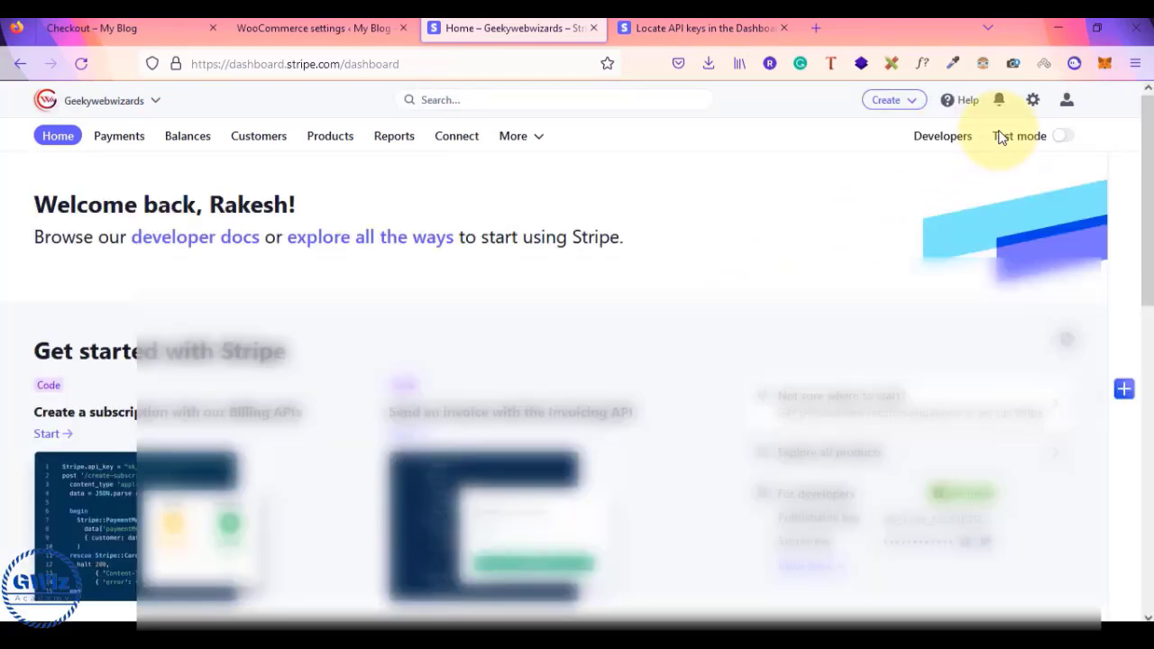
- Go to Developers > API keys in the Stripe Dashboard to view the live publishable and secret keys
left_click(938, 143)
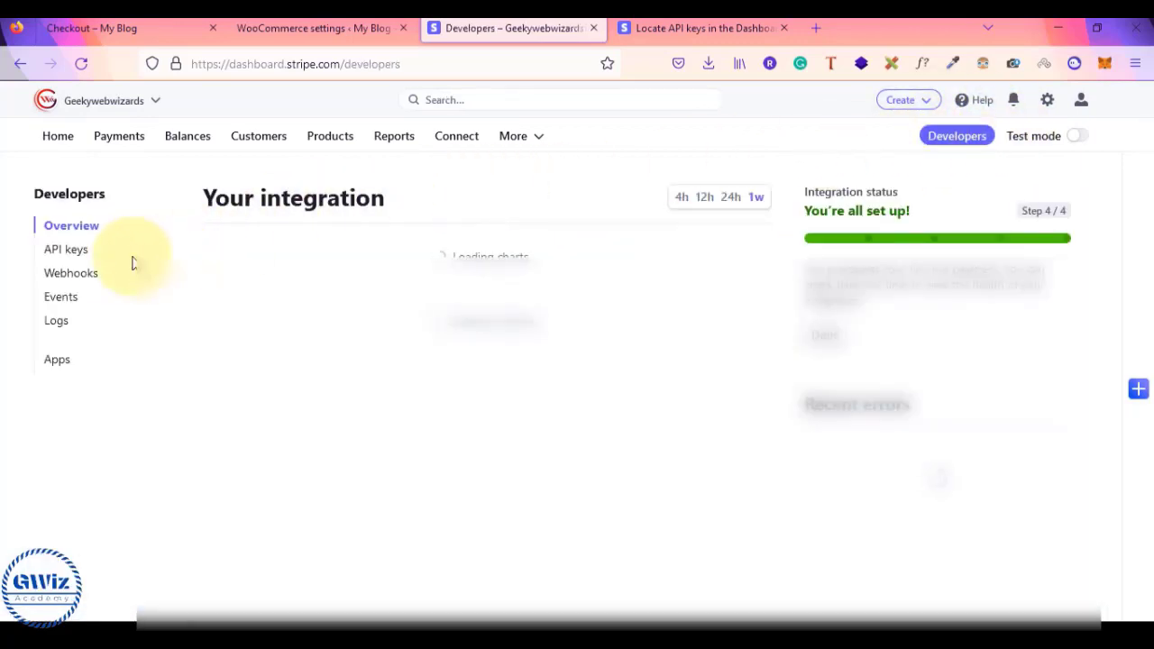
left_click(66, 253)
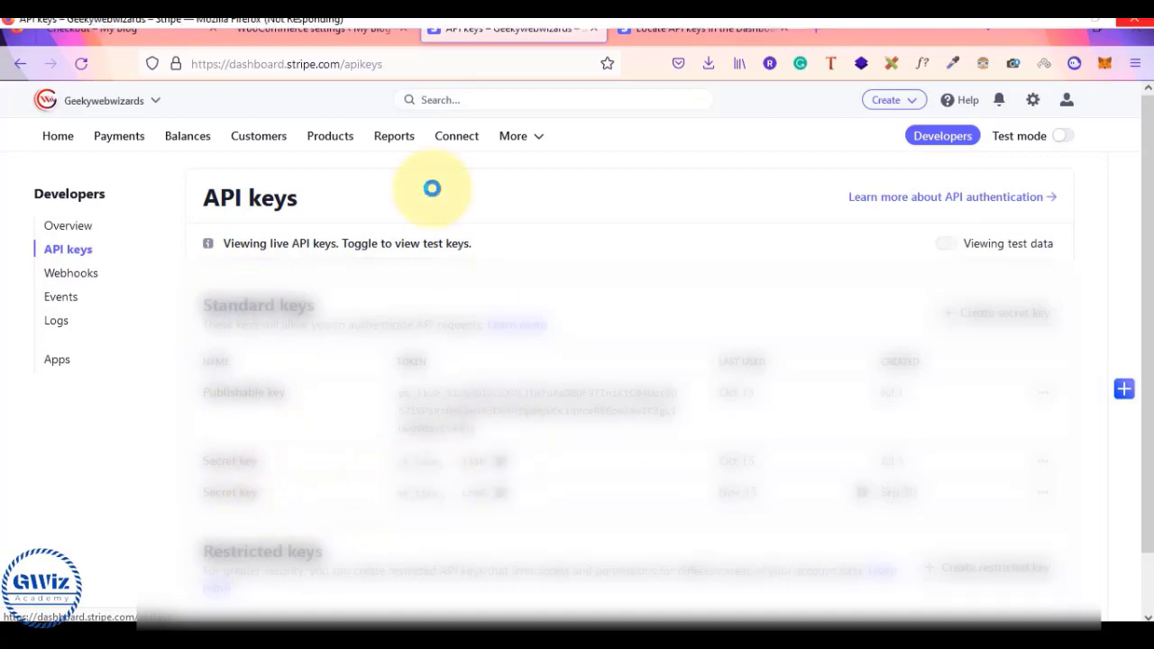
left_click(341, 33)
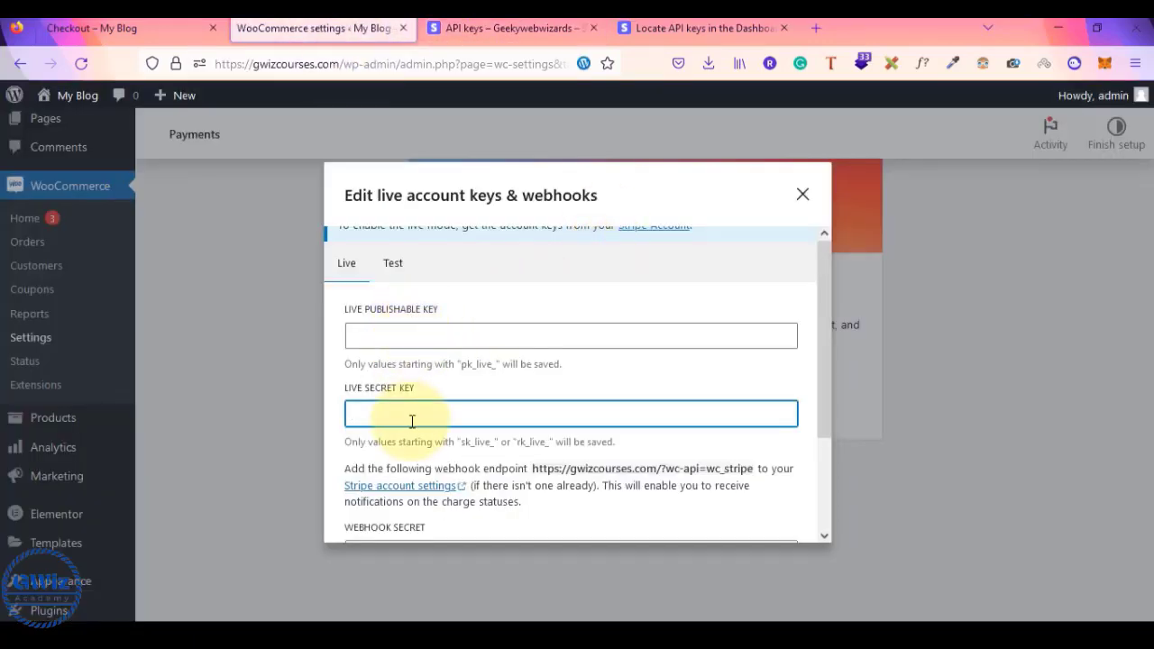
- Follow the 'Stripe account settings' link in the Edit live account keys dialog to Stripe's Webhooks page
scroll(678, 419, "down", 3)
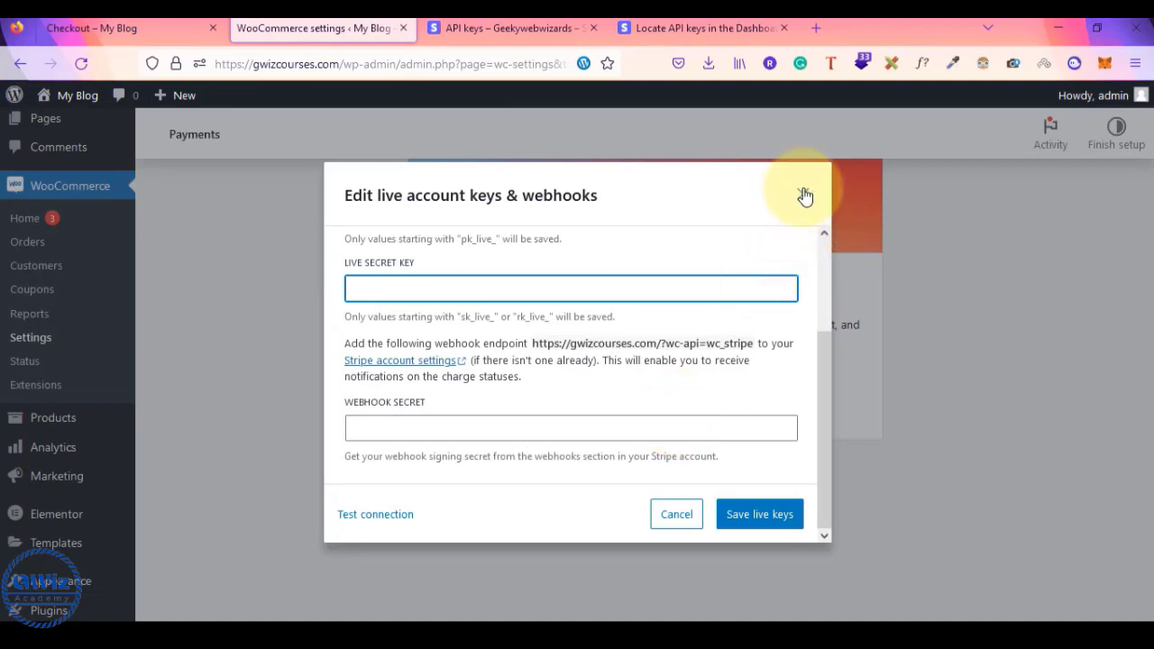
left_click(400, 368)
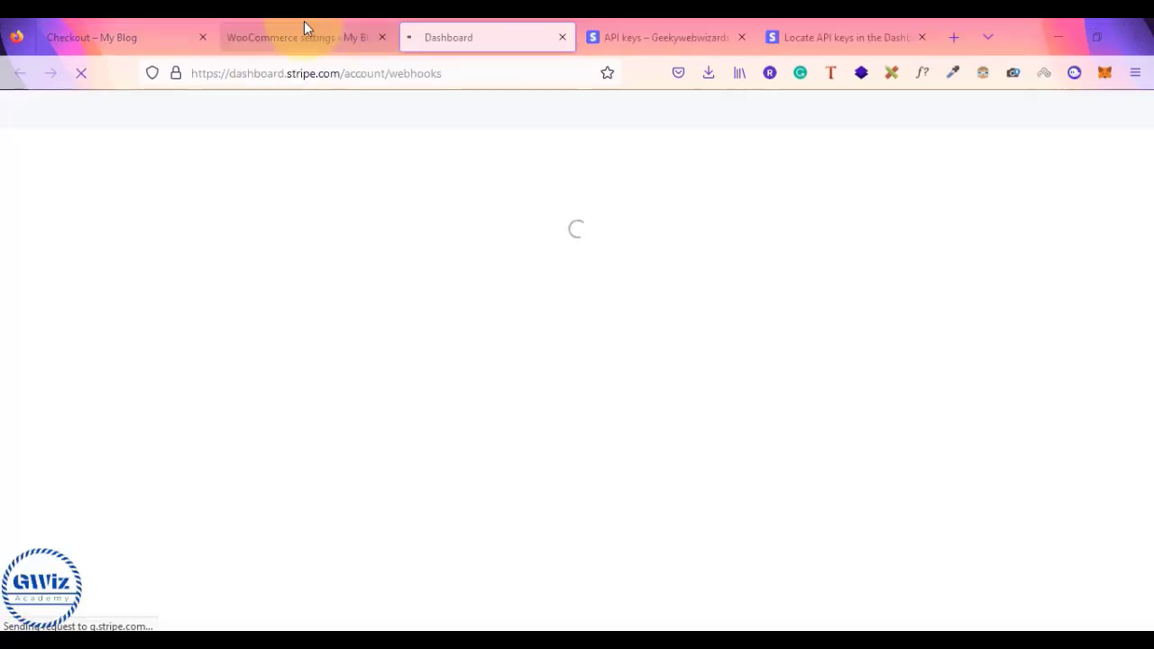
left_click(304, 23)
left_click(393, 301)
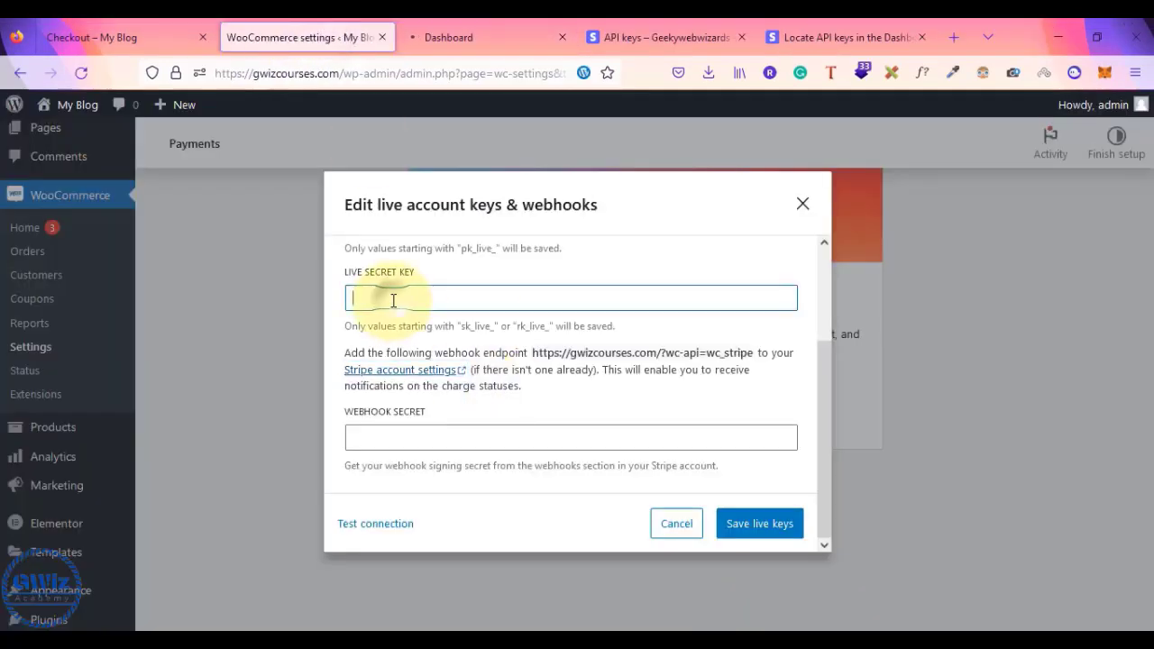
scroll(393, 300, "up", 1)
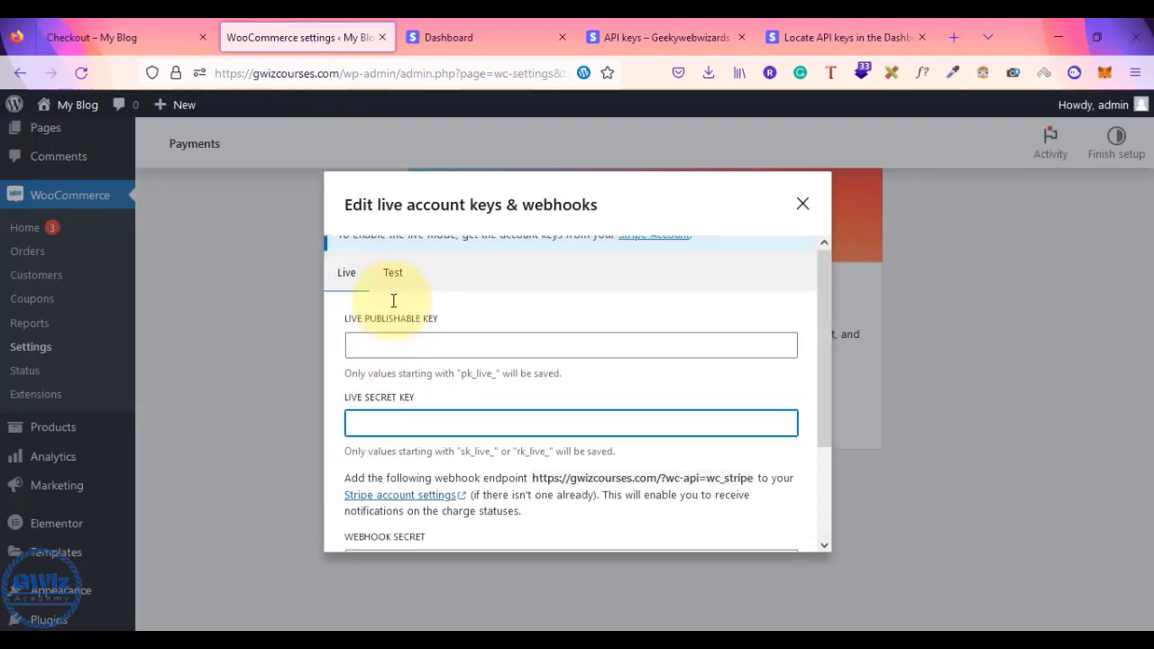
left_click(492, 27)
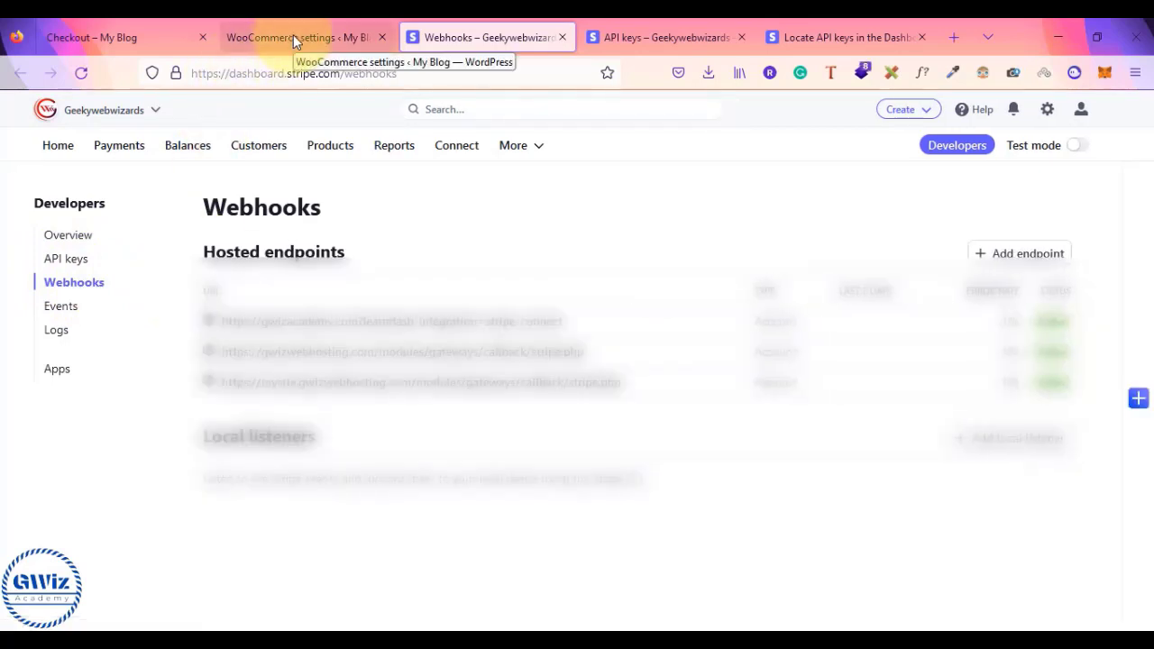
left_click(293, 35)
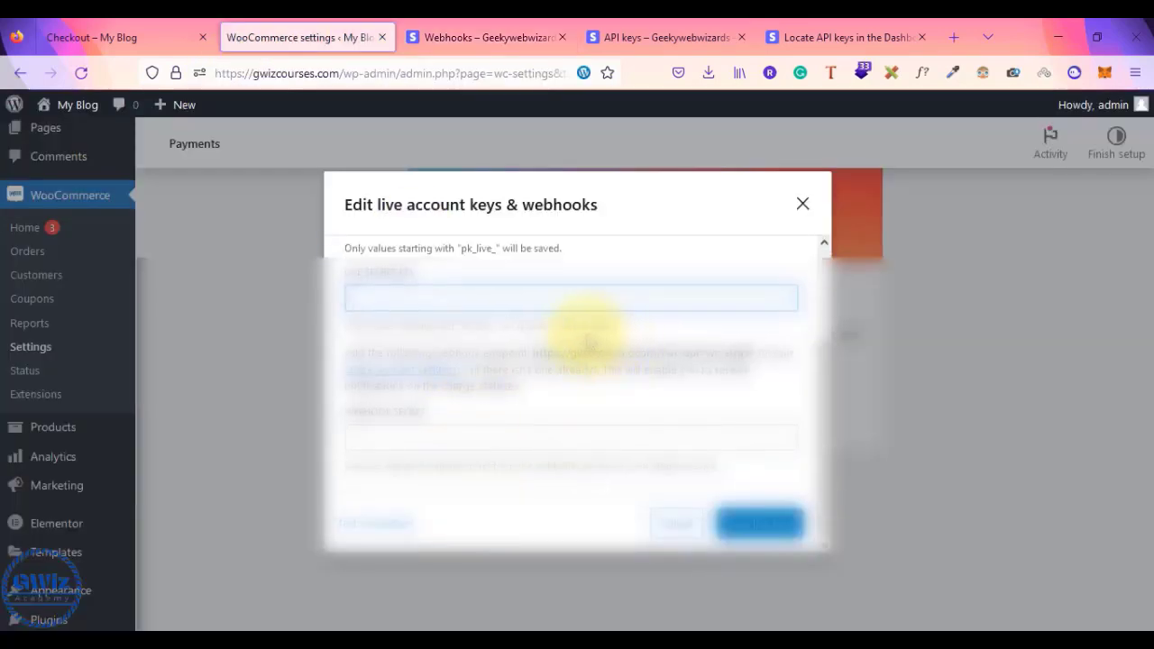
left_click_drag(535, 354, 731, 354)
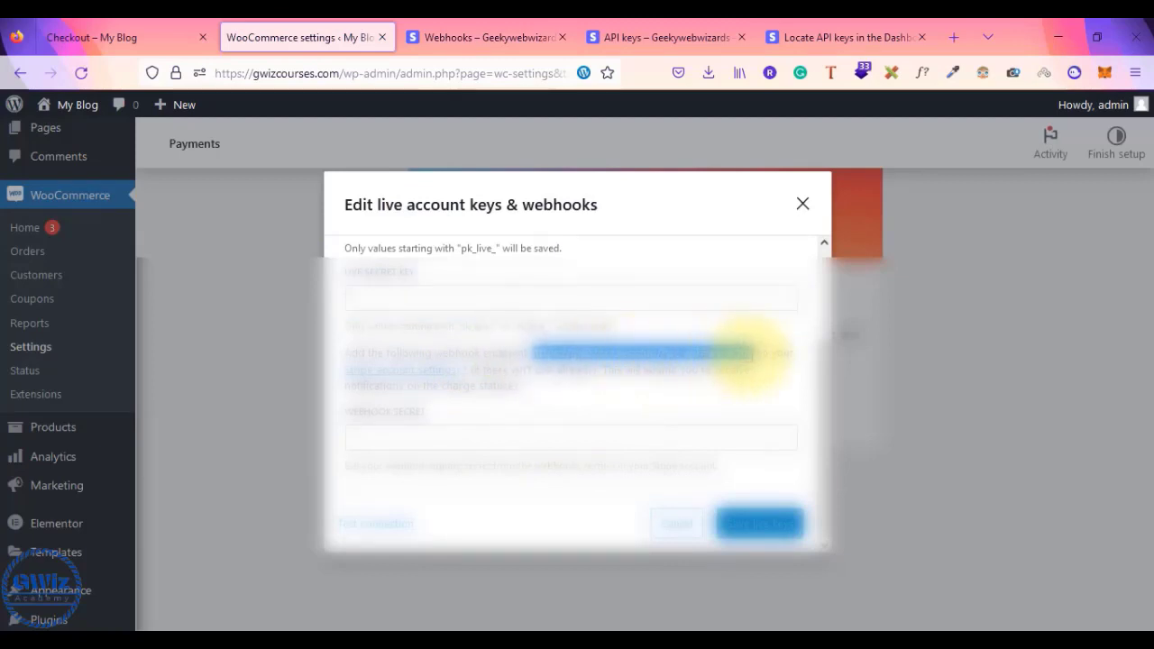
left_click(490, 37)
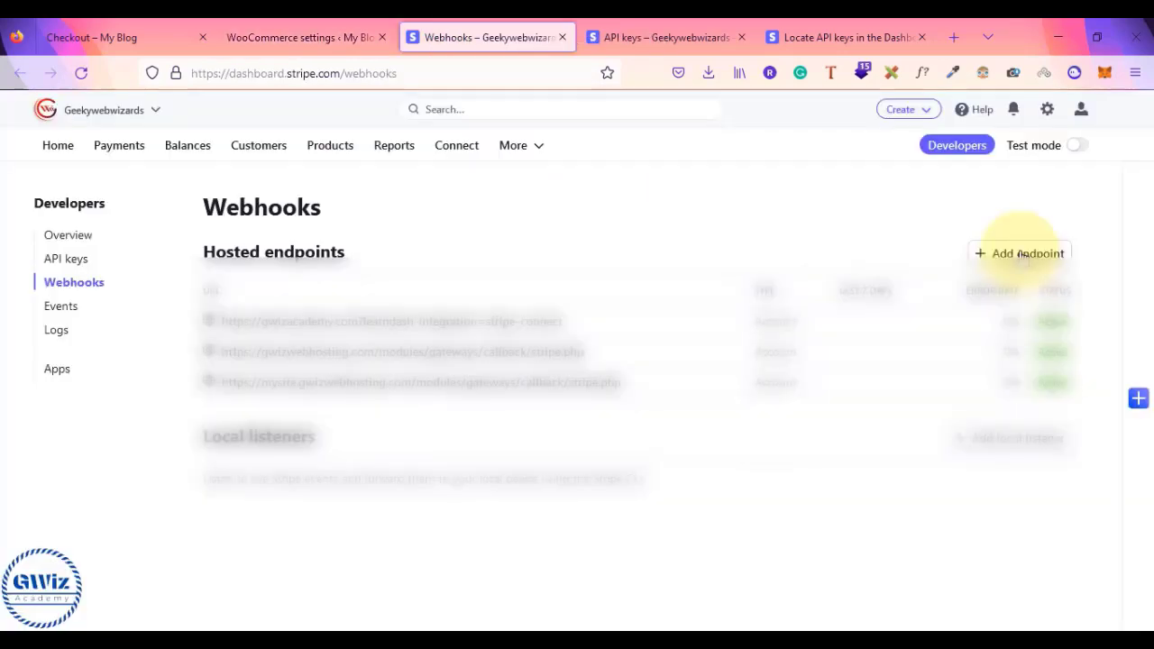
left_click(1024, 254)
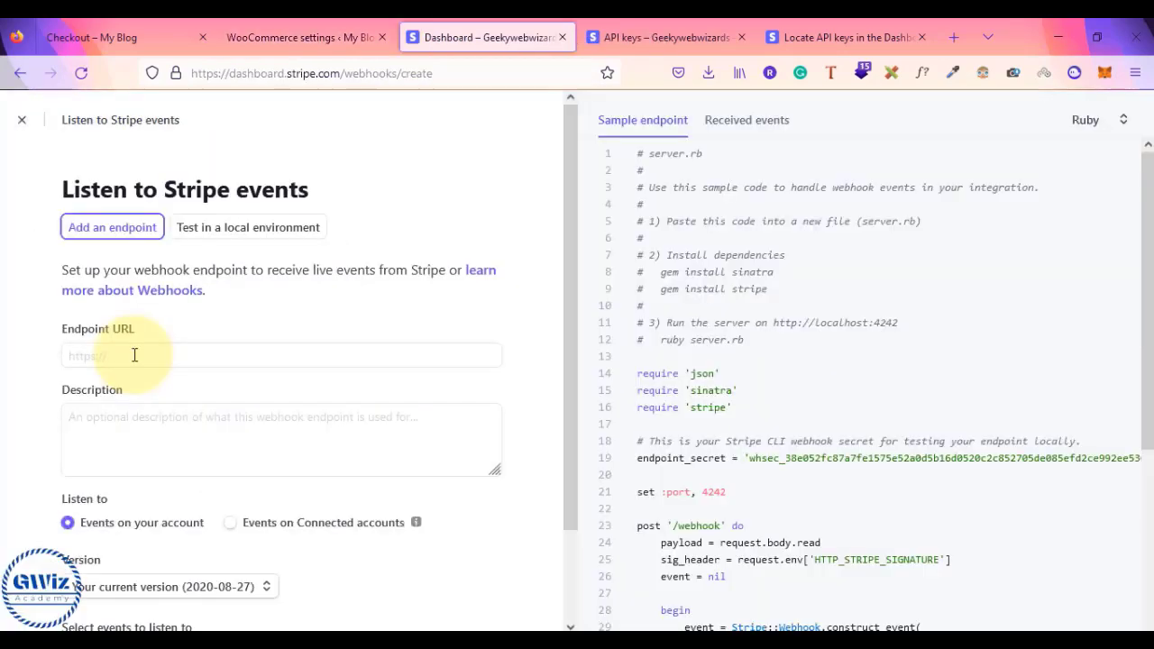
left_click(133, 287)
type("https://gwizcourses.com/?wc-api=wc_stripe")
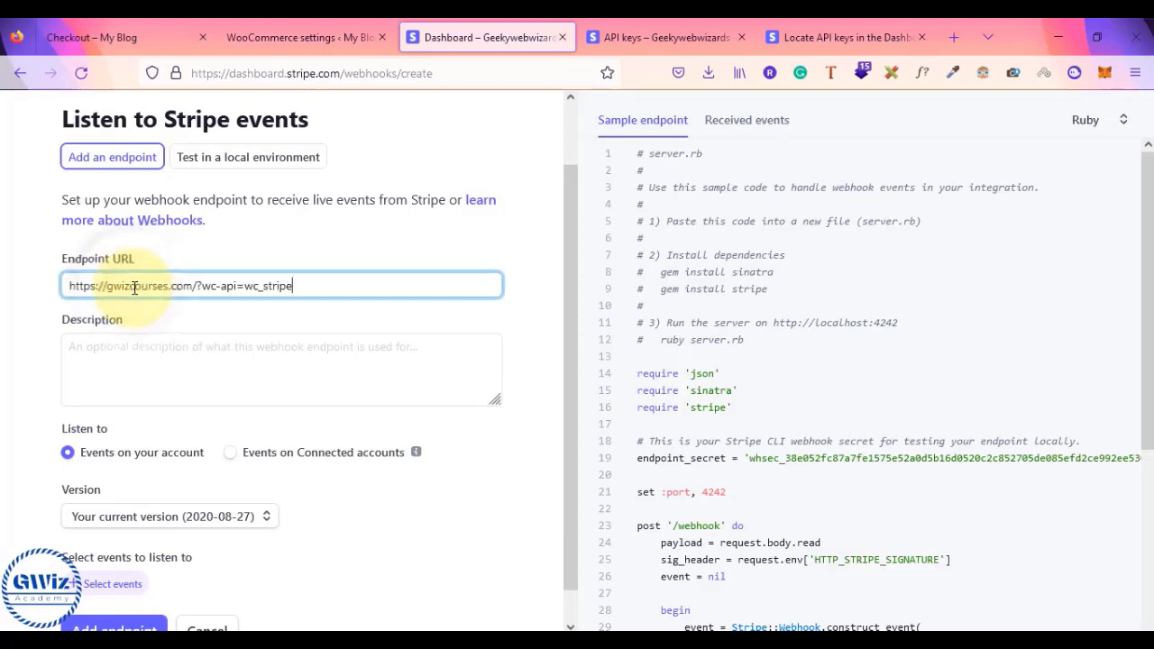
left_click(114, 353)
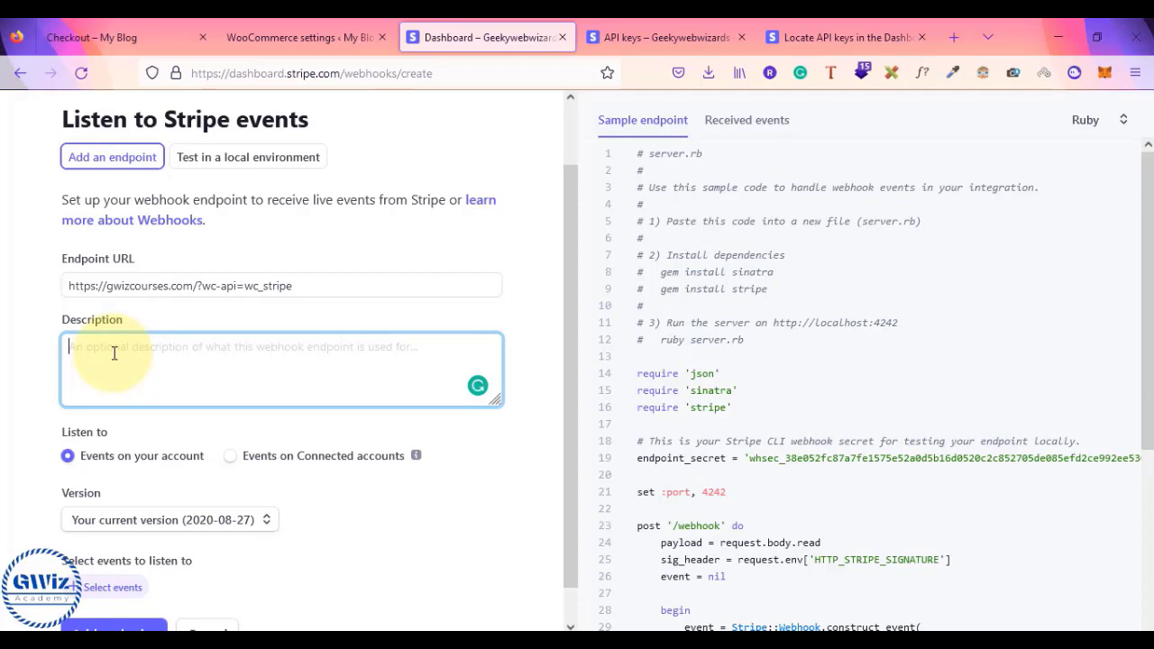
type("testing ecommerce")
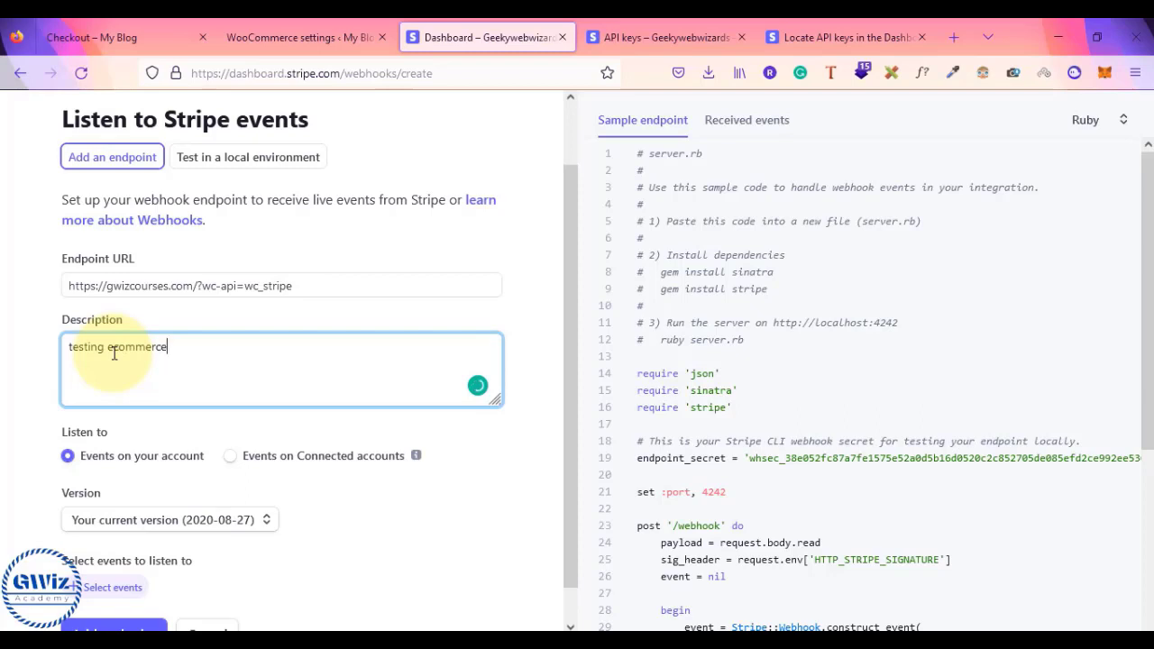
scroll(242, 482, "down", 1)
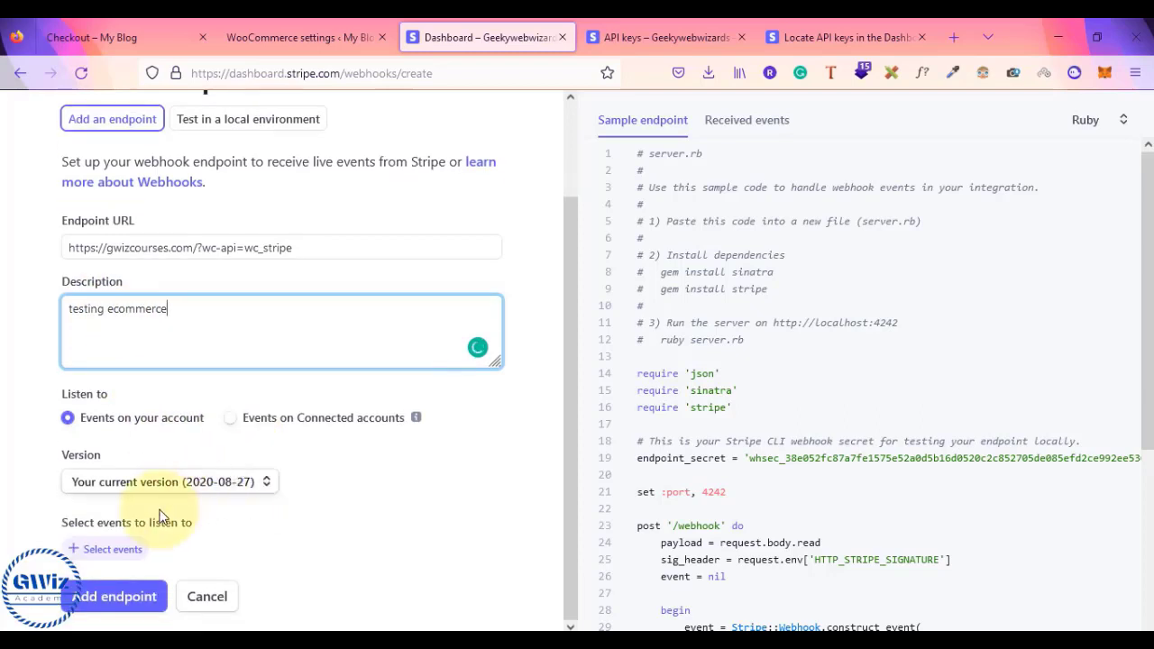
- Select all four Checkout events and all 13 Charge events for the webhook
left_click(112, 551)
scroll(382, 420, "down", 10)
scroll(382, 420, "up", 5)
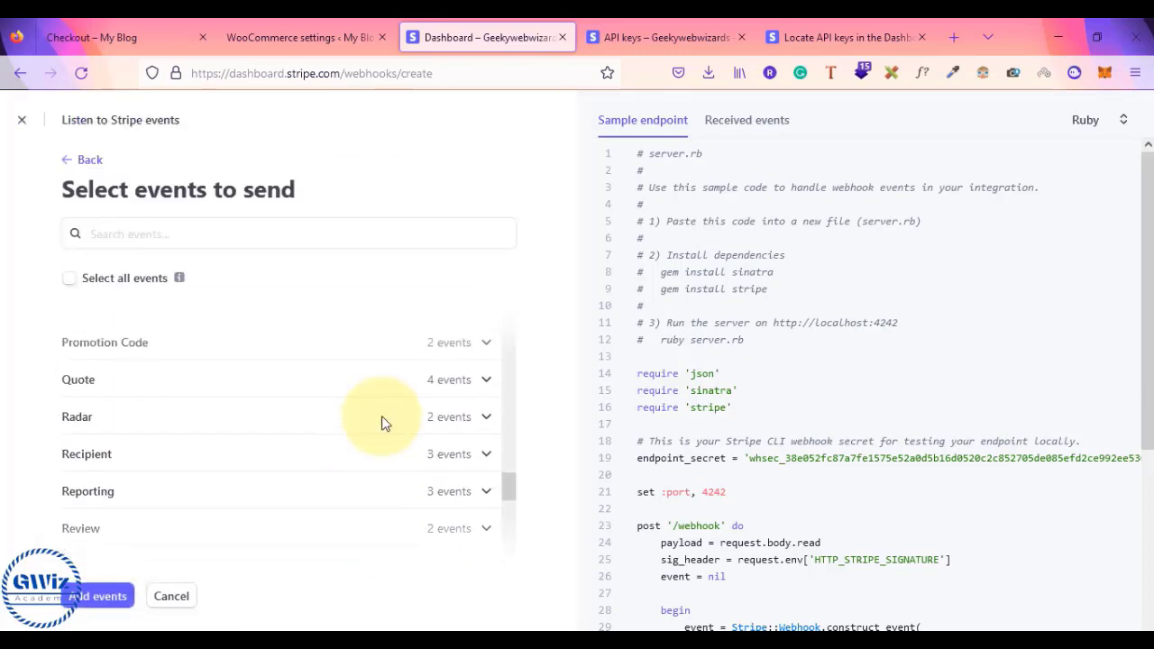
scroll(381, 421, "up", 10)
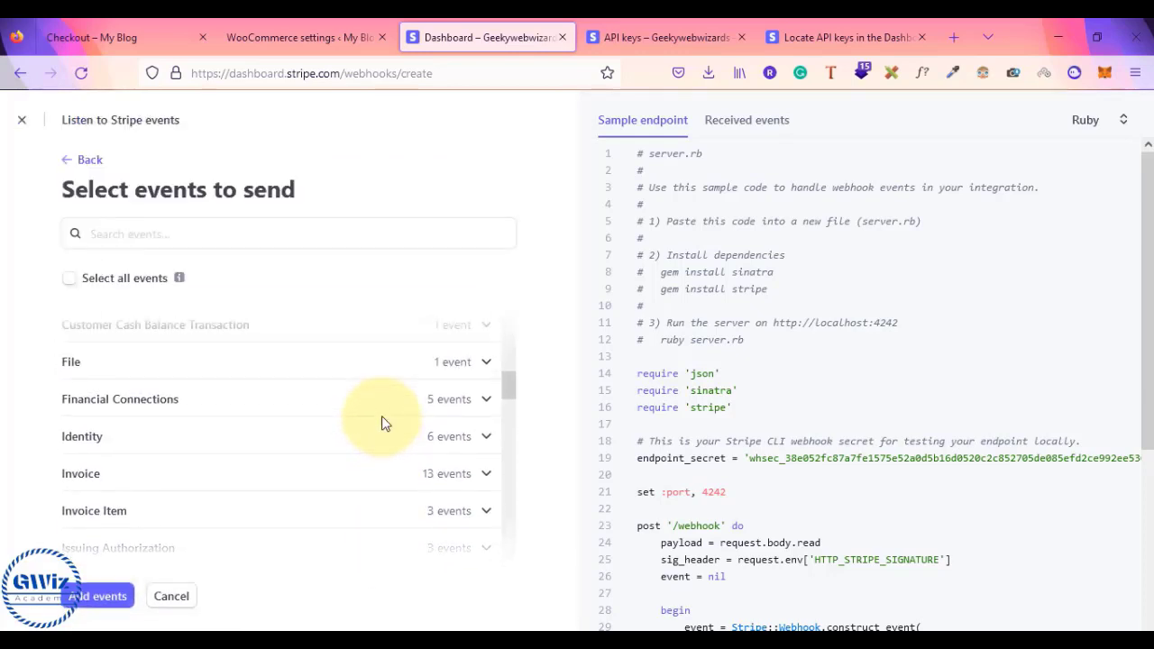
scroll(382, 420, "up", 2)
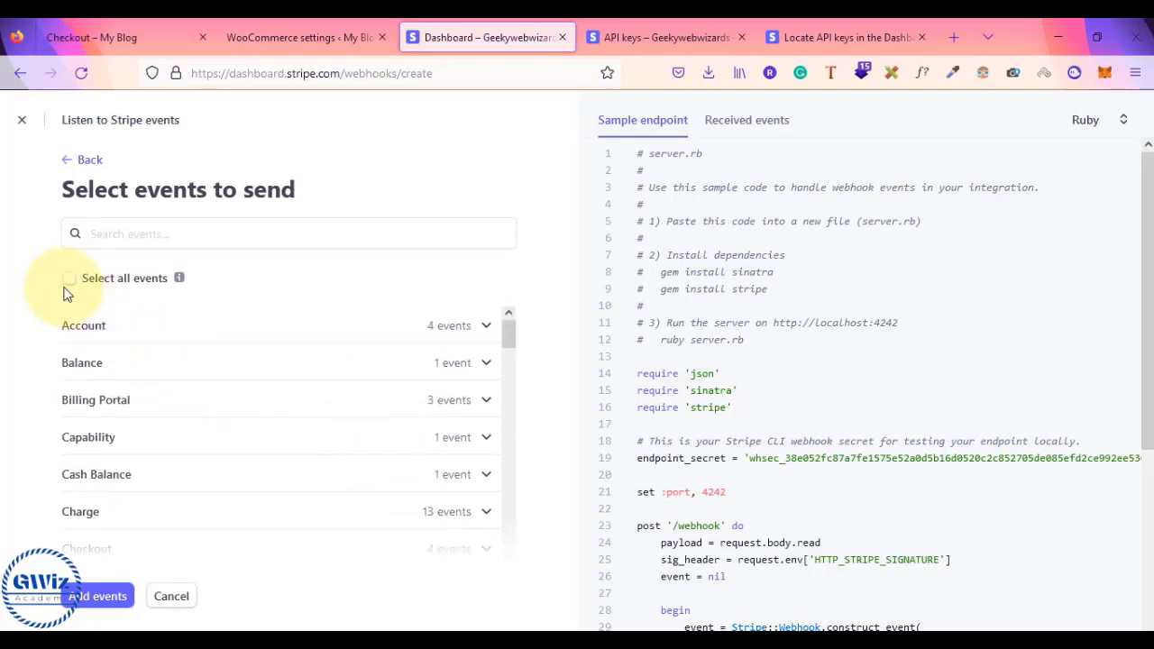
scroll(348, 446, "down", 10)
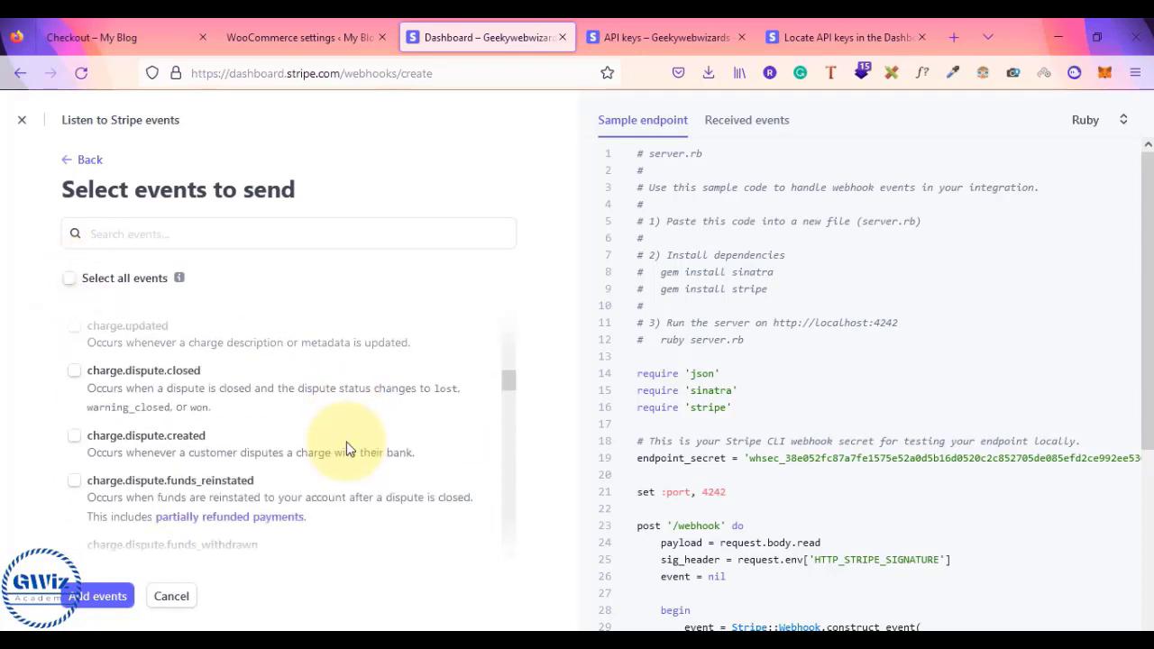
scroll(348, 446, "down", 2)
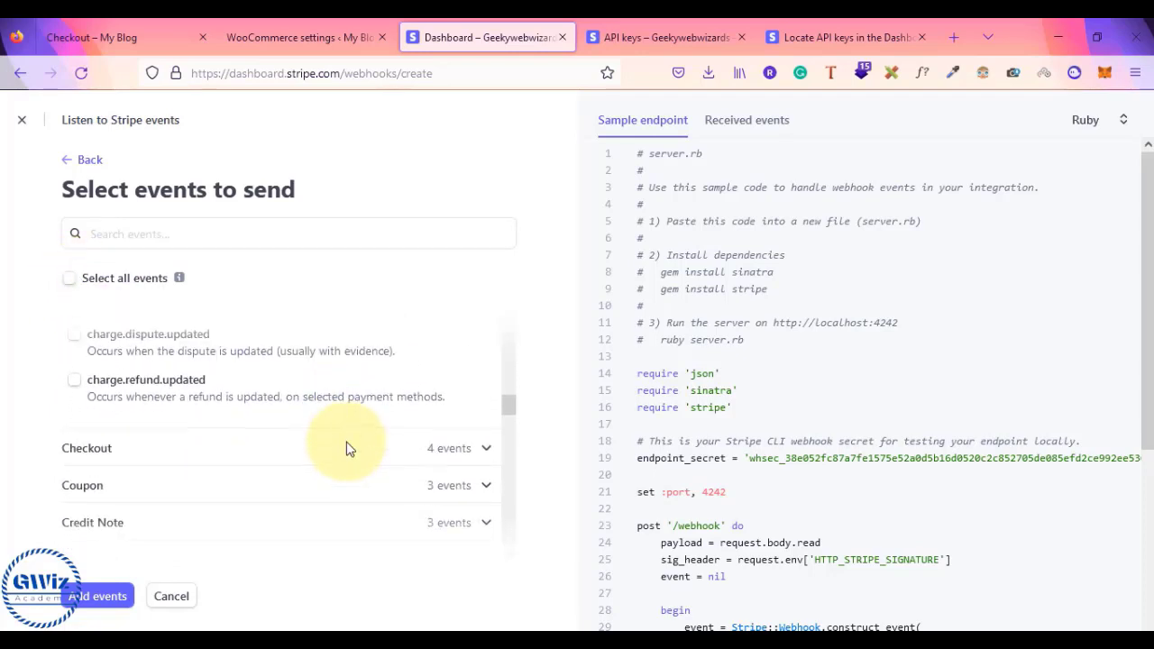
left_click(468, 446)
scroll(466, 453, "down", 5)
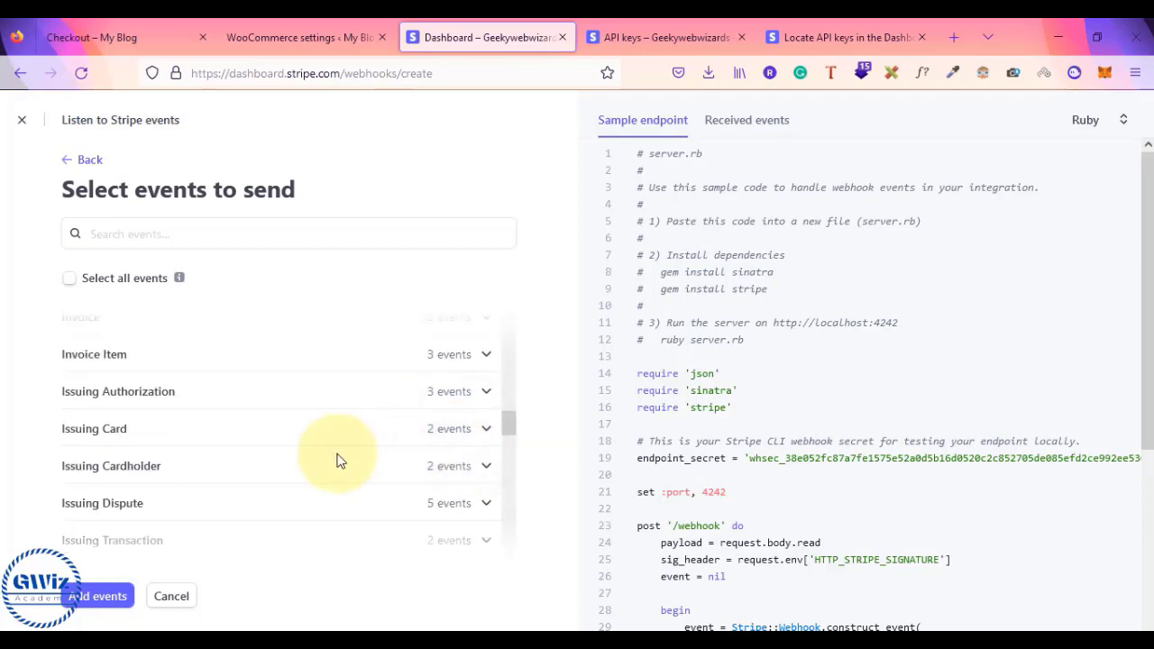
scroll(335, 459, "up", 5)
scroll(336, 459, "up", 4)
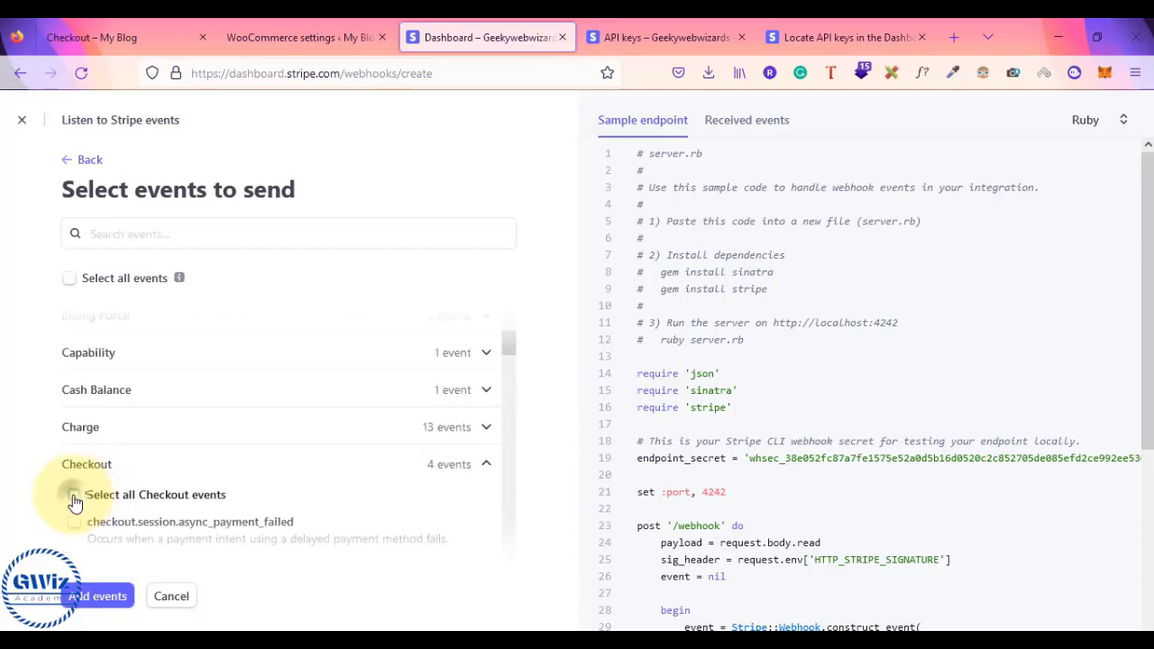
left_click(74, 498)
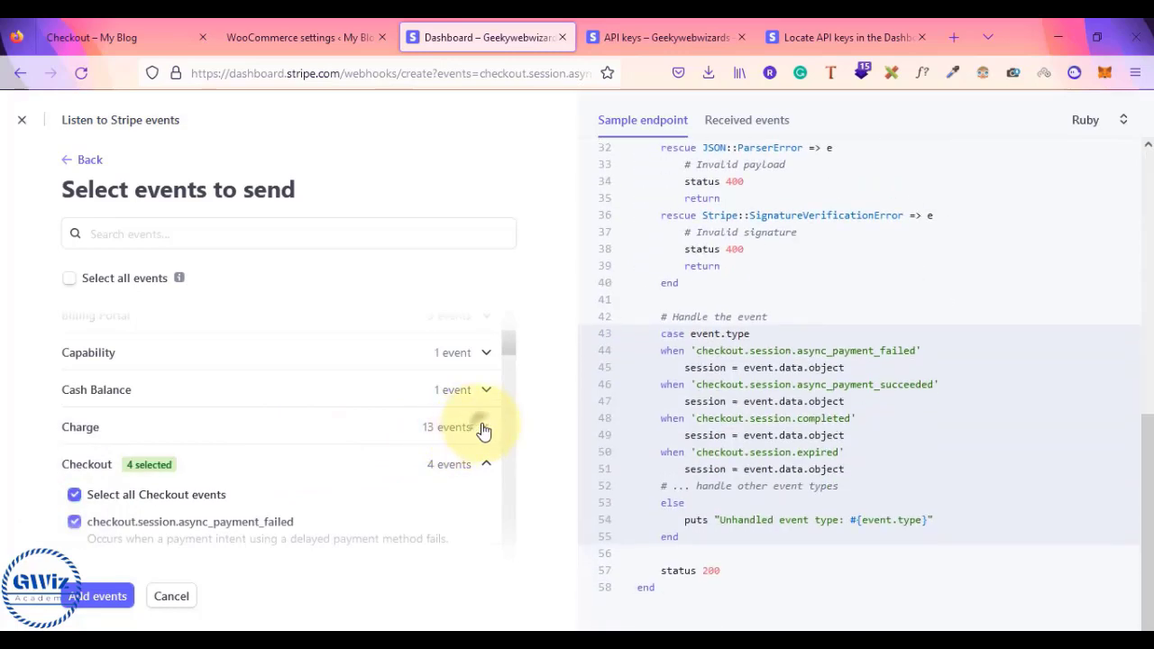
left_click(483, 430)
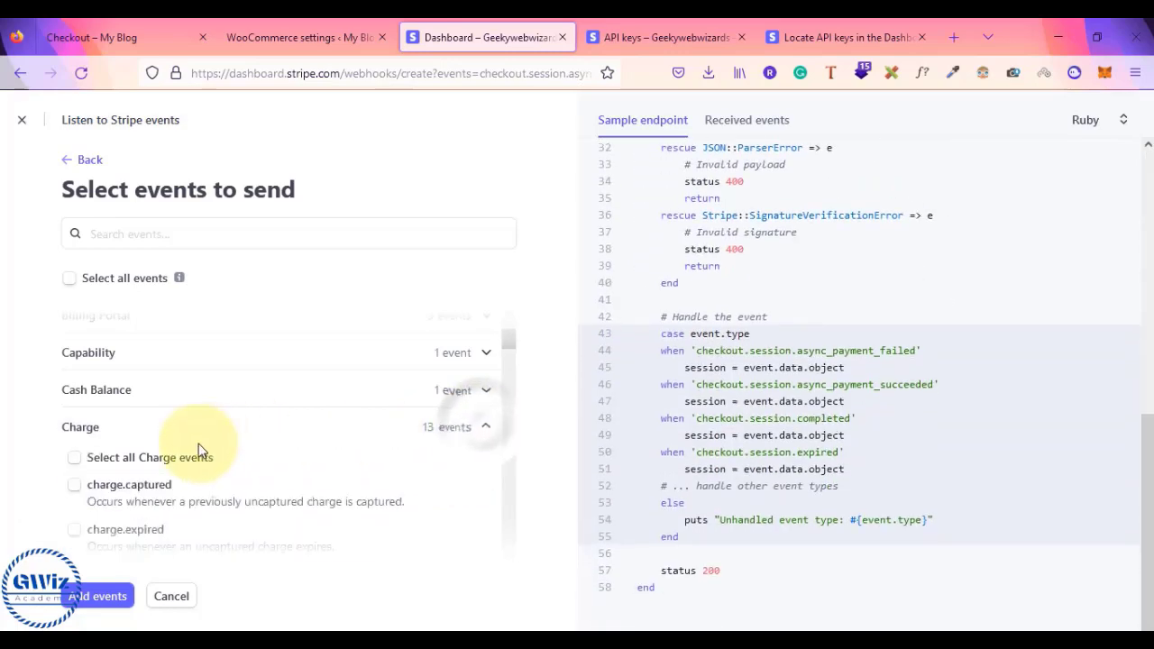
left_click(73, 462)
- Add the 17 events, create the endpoint, and return to the Webhooks list
scroll(196, 460, "down", 3)
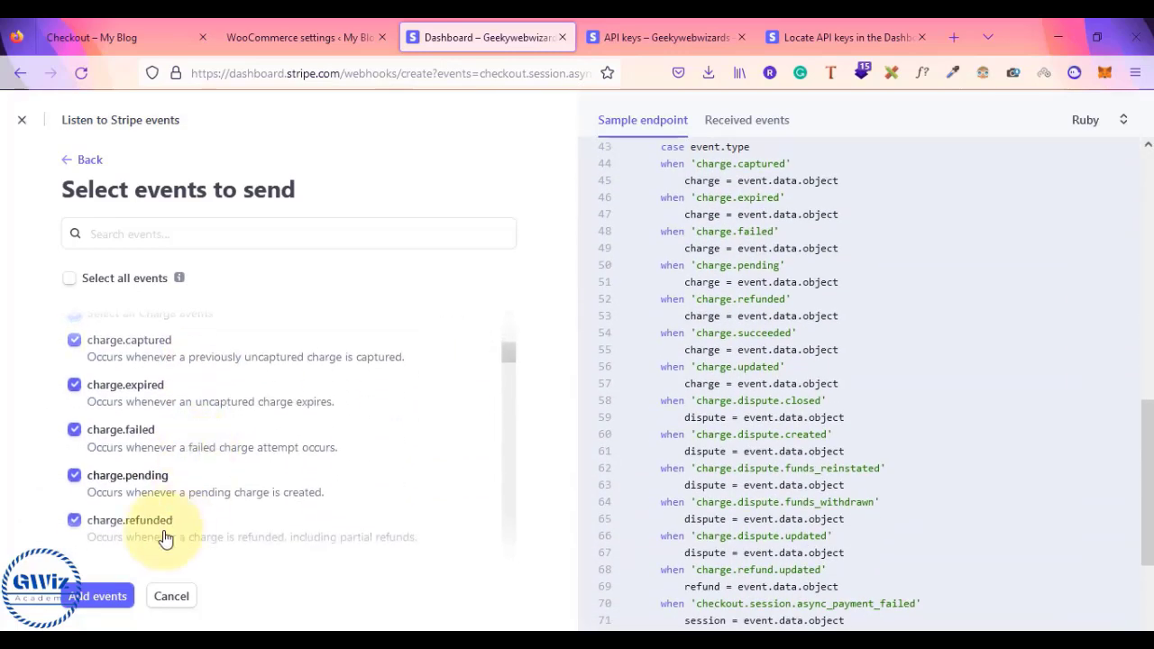
left_click(97, 597)
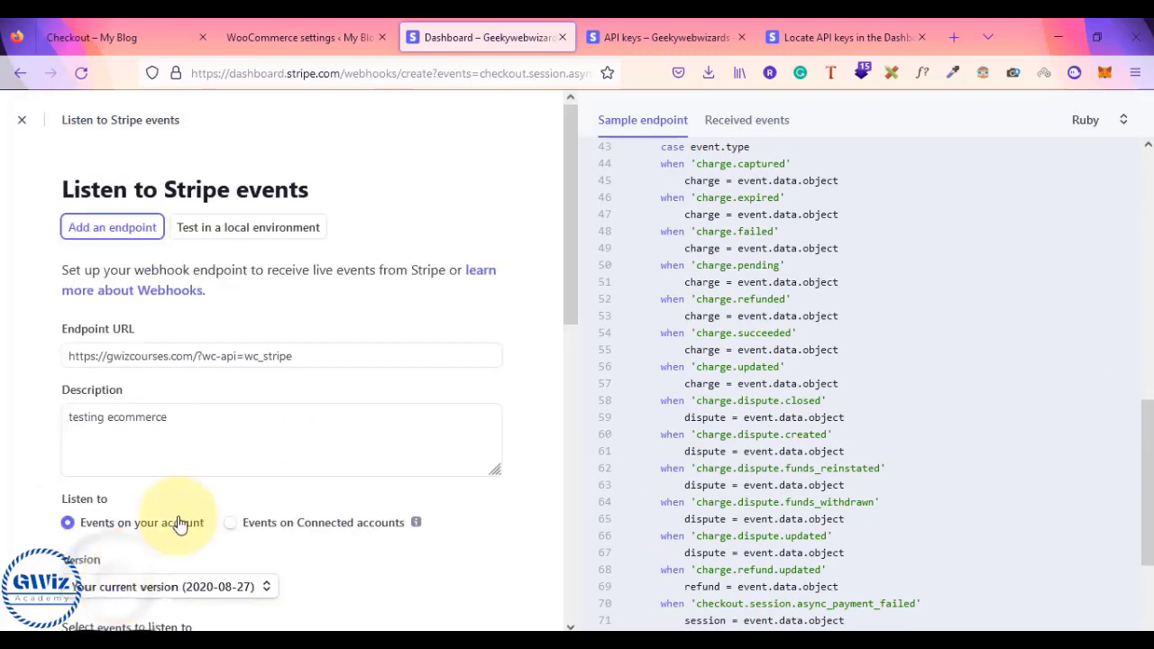
scroll(348, 508, "down", 5)
left_click(129, 597)
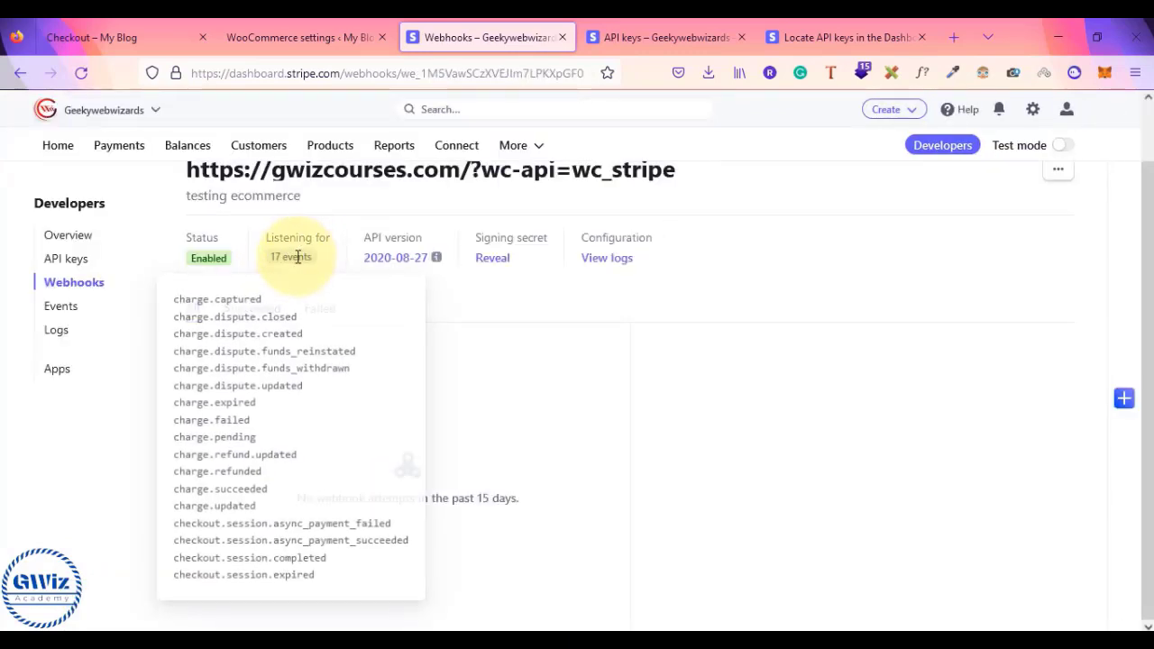
left_click(67, 287)
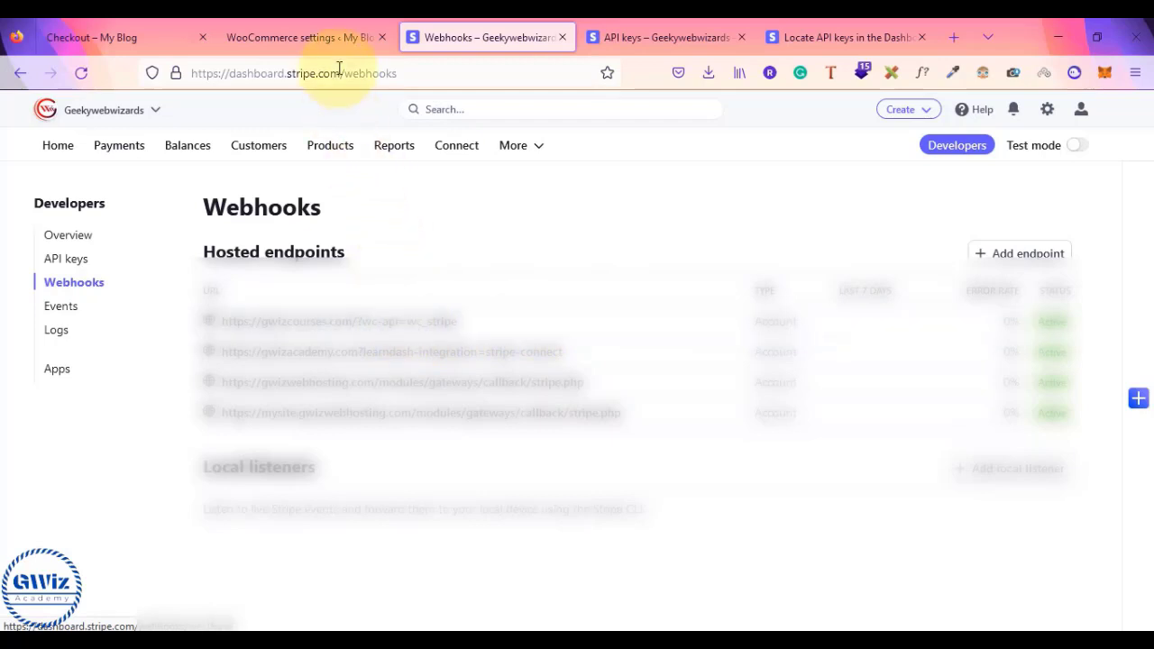
- Close the Edit live account keys & webhooks dialog and choose 'Create or connect an account'
left_click(297, 43)
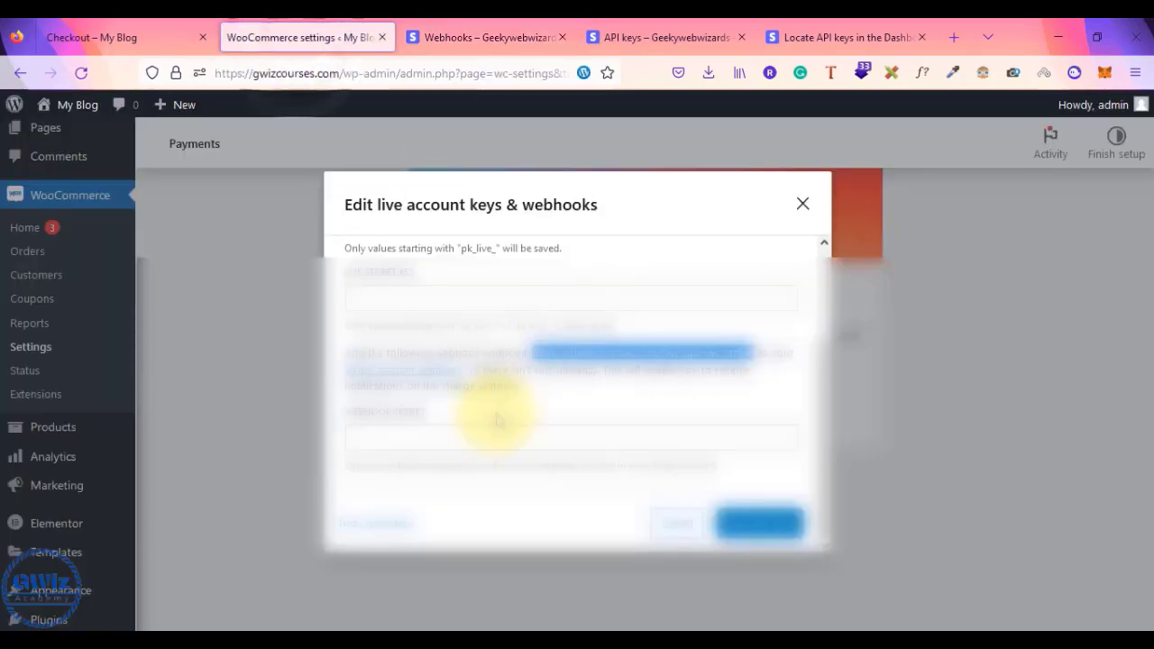
scroll(497, 415, "up", 3)
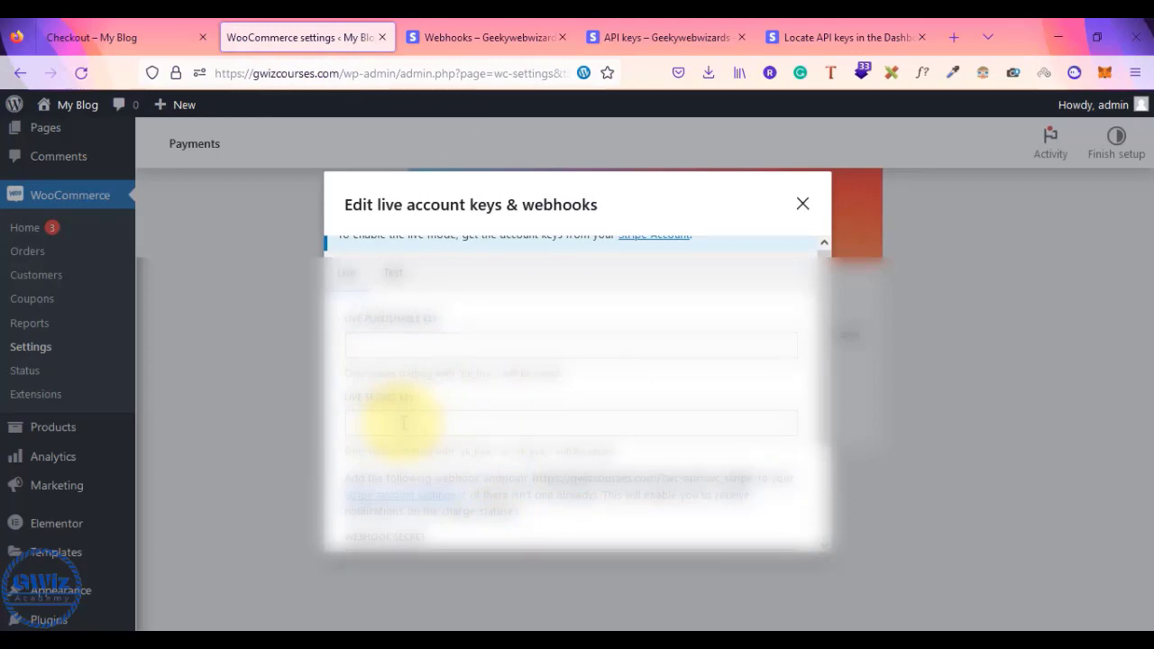
left_click(403, 422)
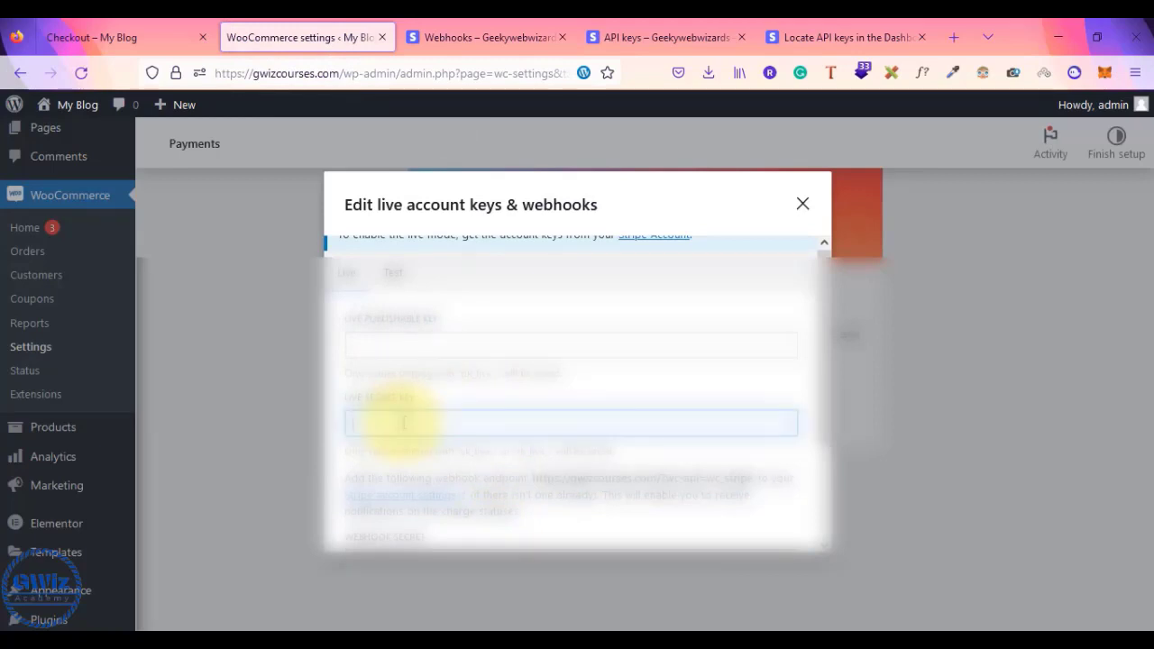
left_click(802, 207)
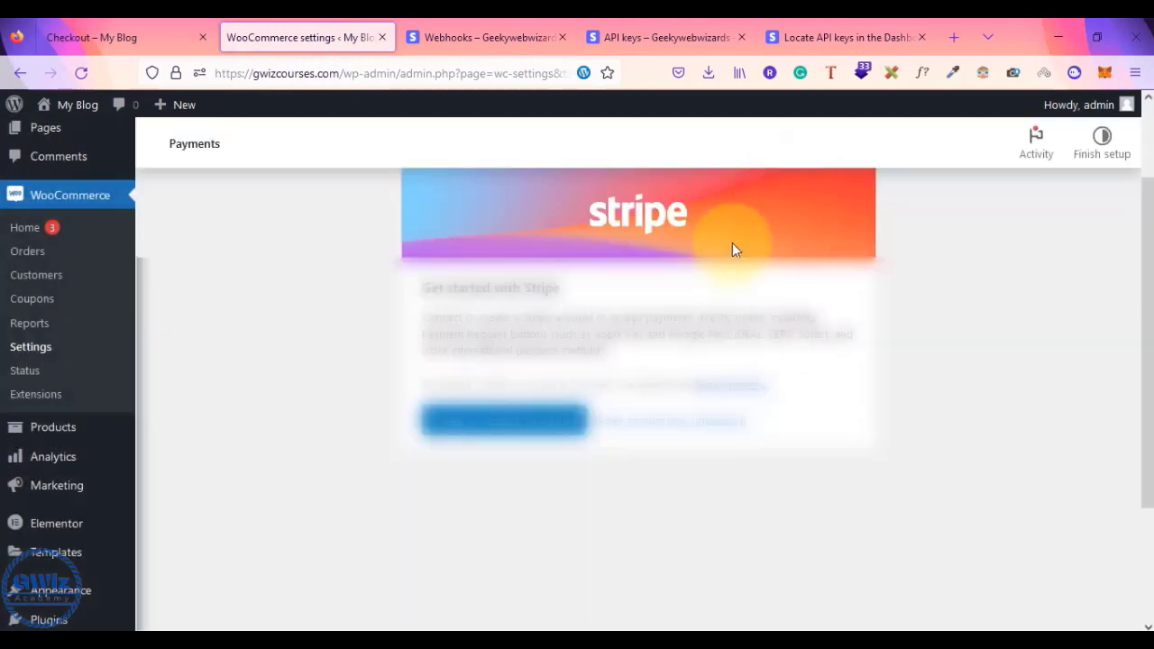
left_click(494, 421)
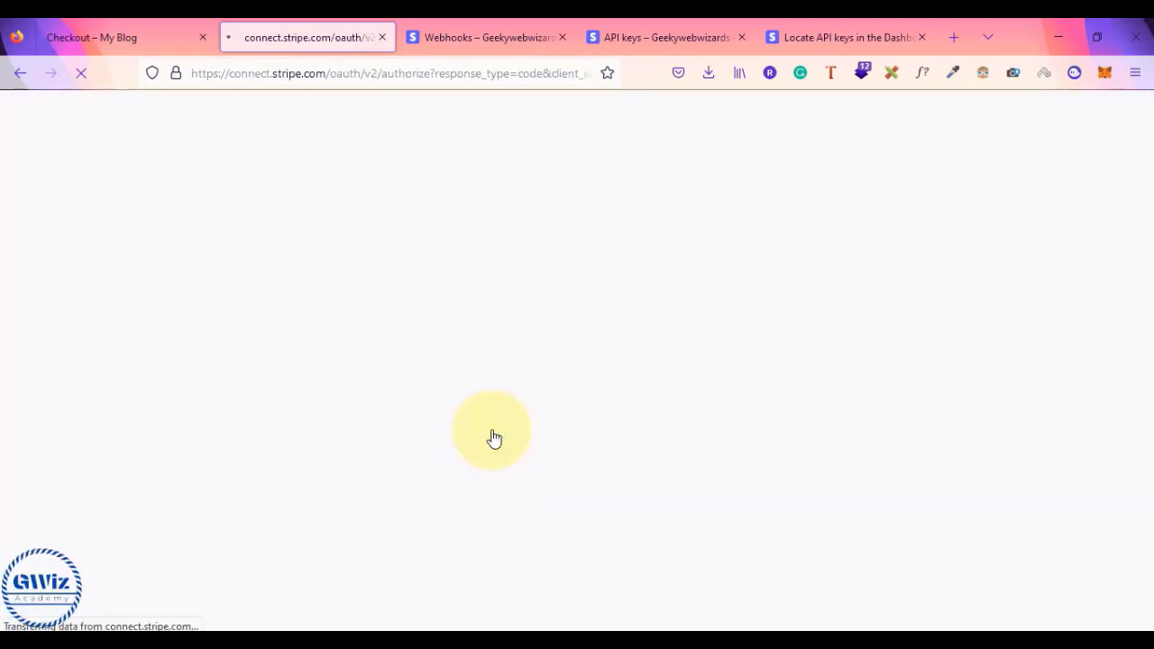
- Add a ======= divider under the login lines in Notepad, remove the blank line, and return to Stripe Connect
key("alt+Tab")
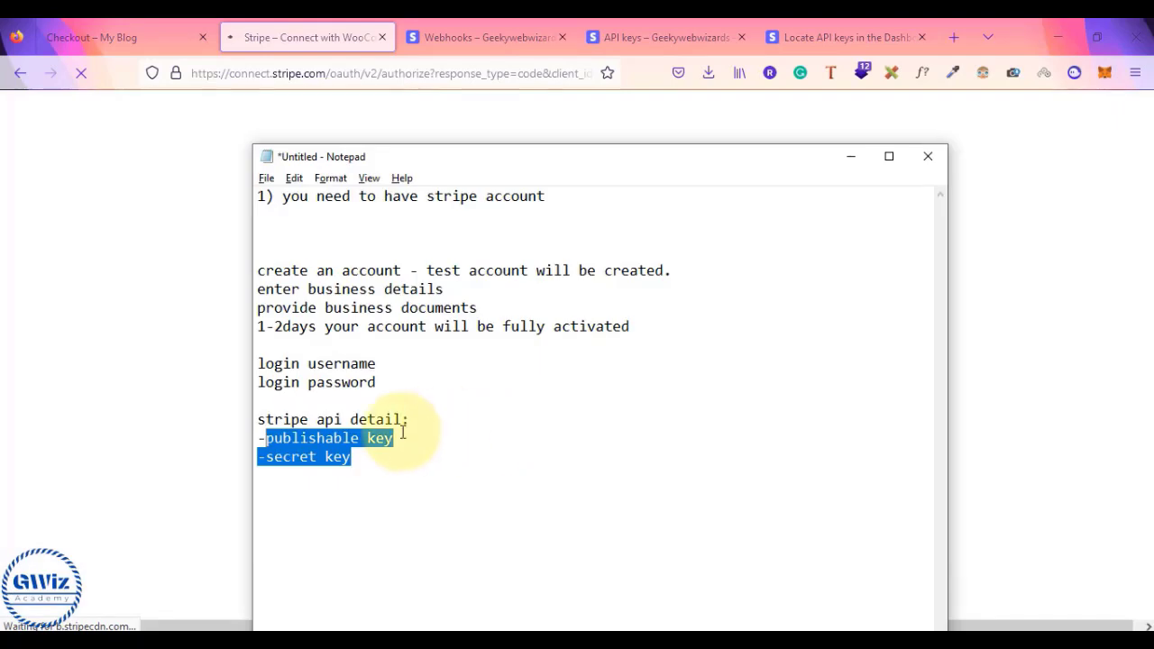
left_click_drag(258, 419, 376, 459)
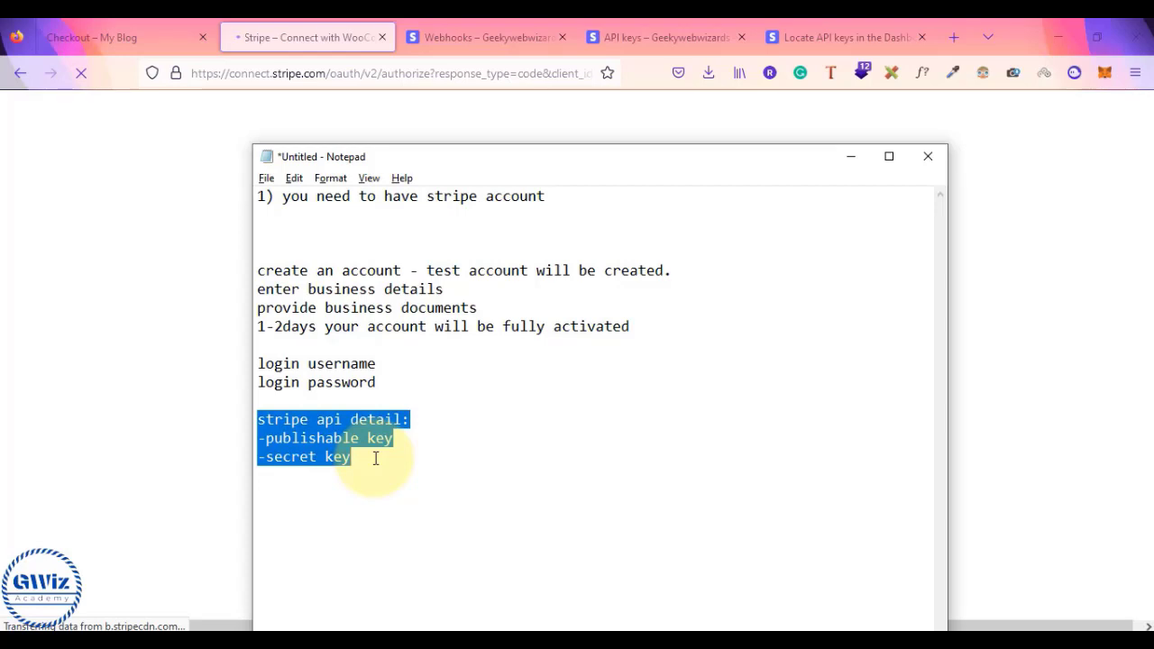
left_click(370, 401)
key("Return")
key("Return")
type("=======")
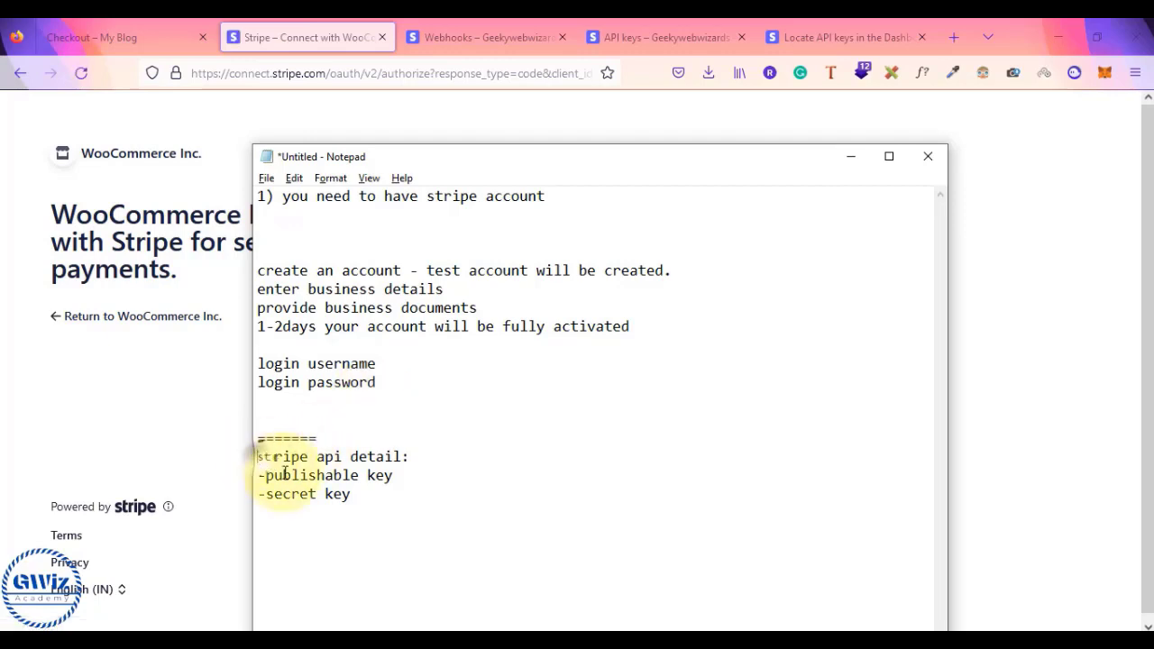
left_click_drag(258, 456, 374, 510)
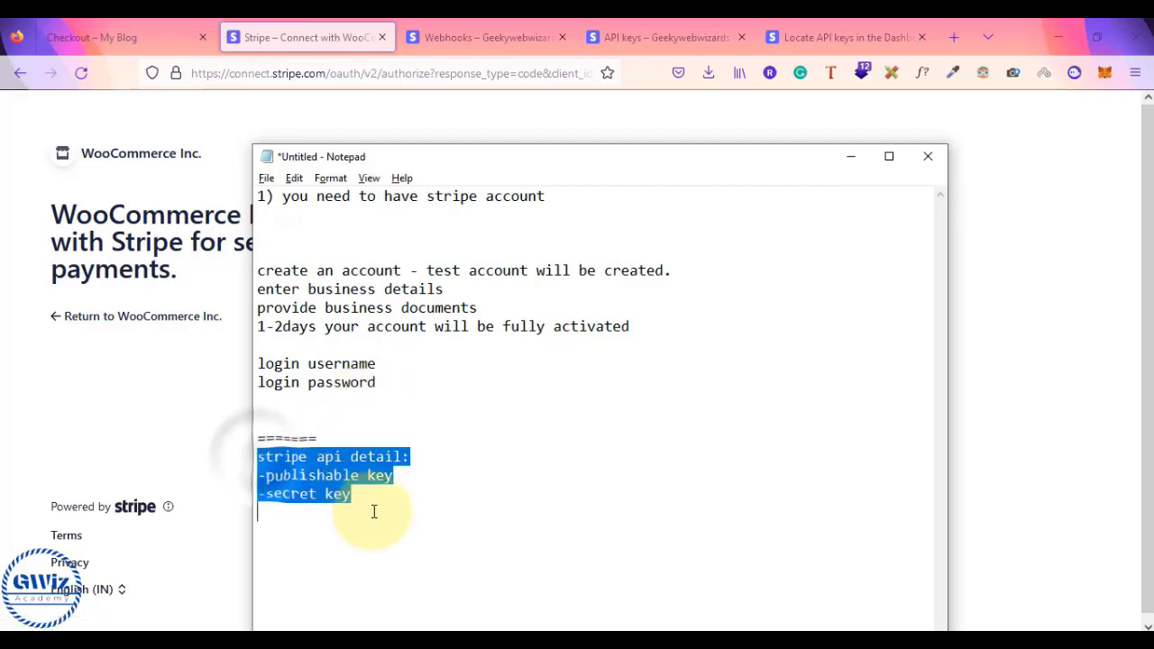
left_click(258, 363)
left_click_drag(257, 363, 377, 384)
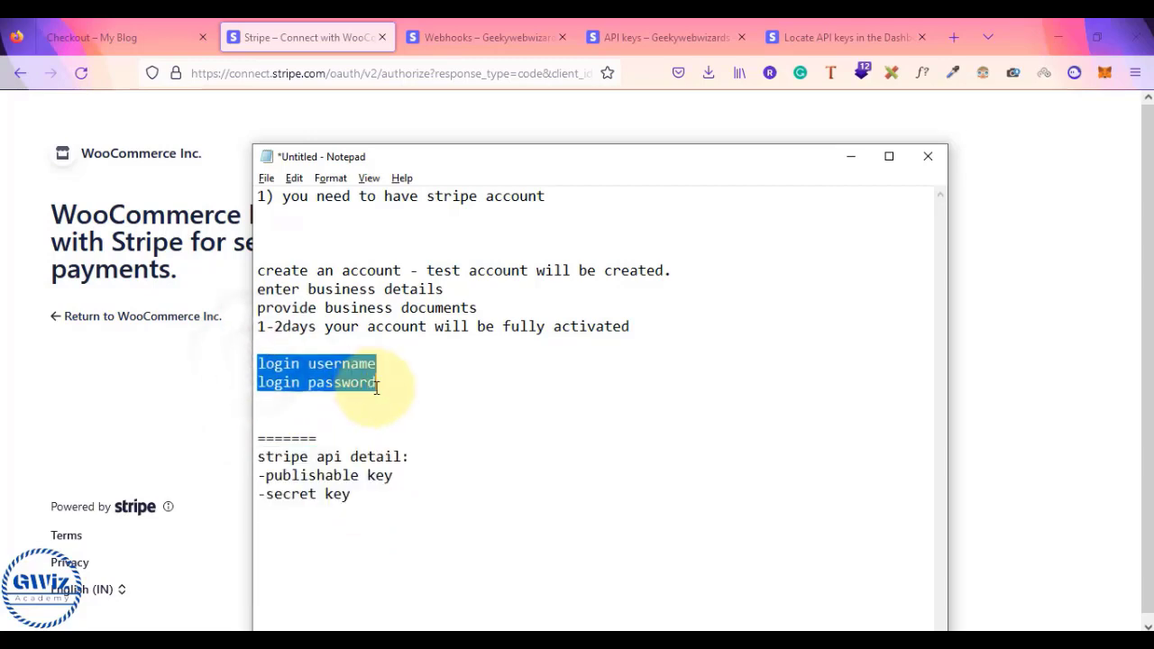
left_click(264, 418)
key("BackSpace")
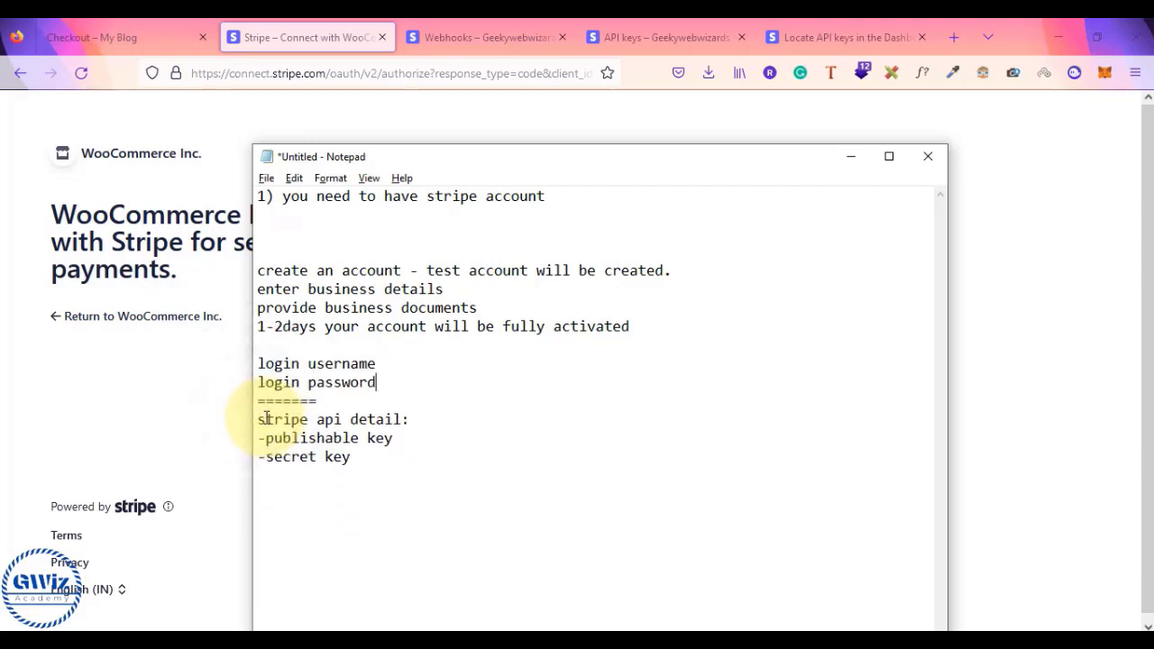
left_click(160, 24)
left_click(285, 35)
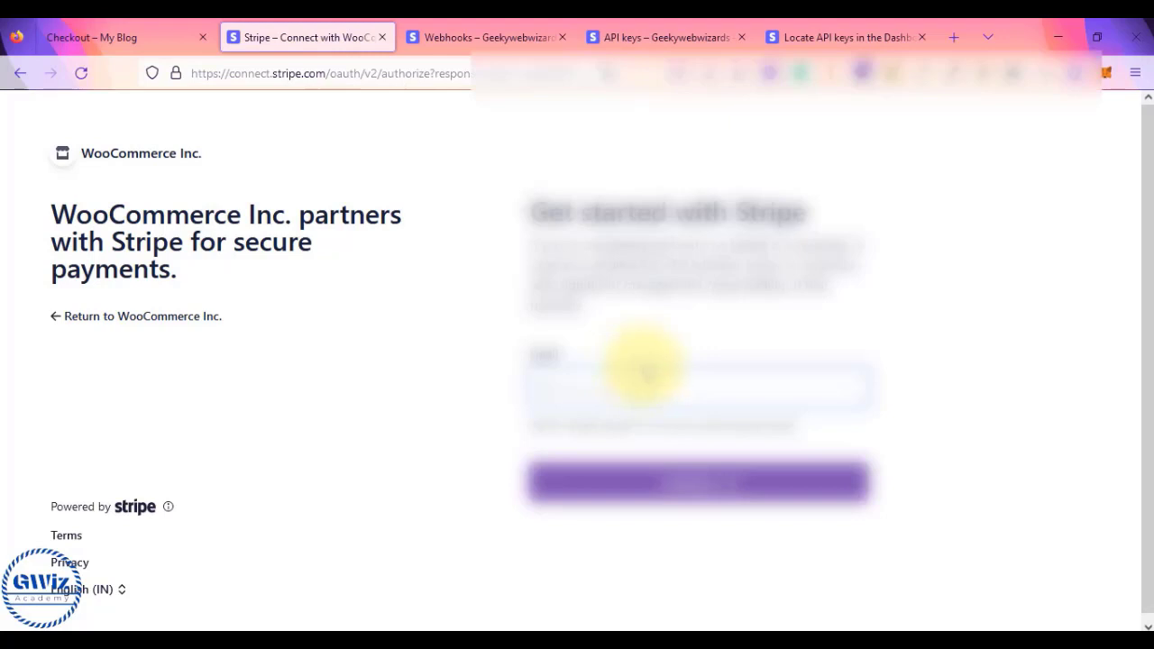
- Sign in to Stripe Connect with the account e-mail and password
left_click(648, 372)
key("ctrl+v")
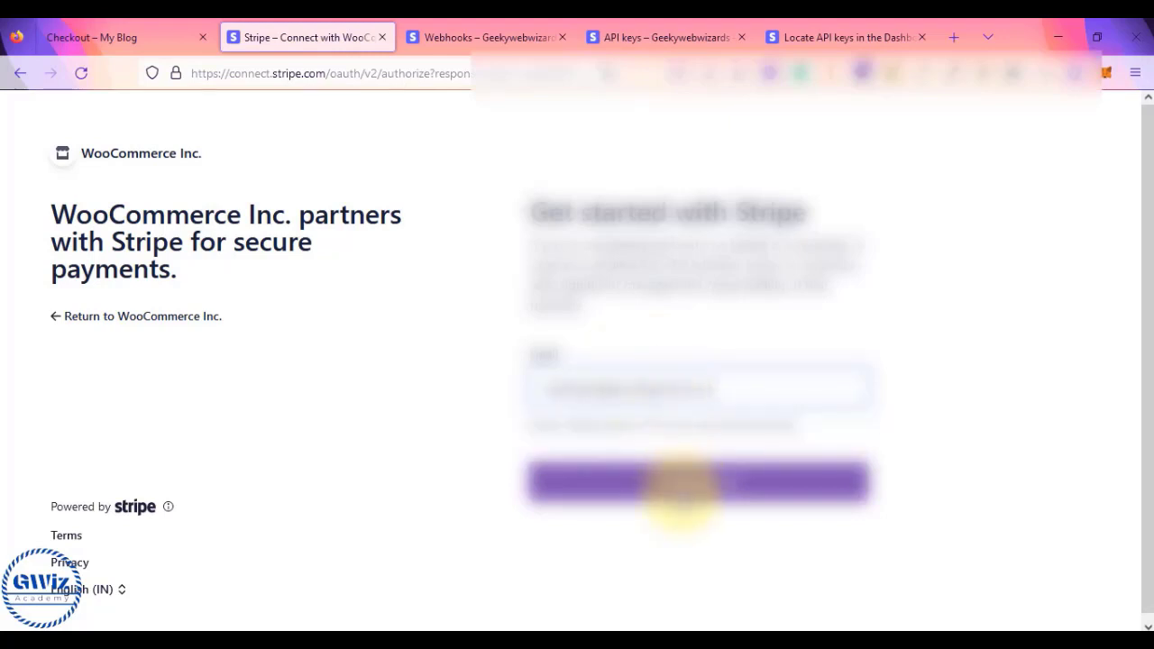
left_click(681, 485)
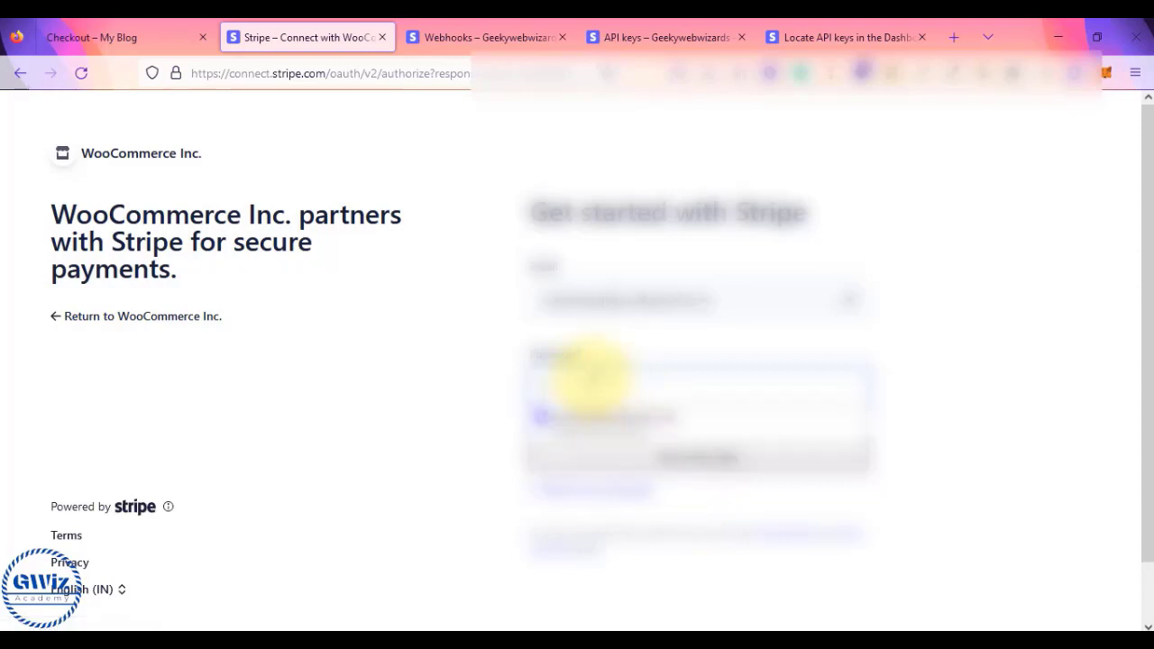
key("ctrl+v")
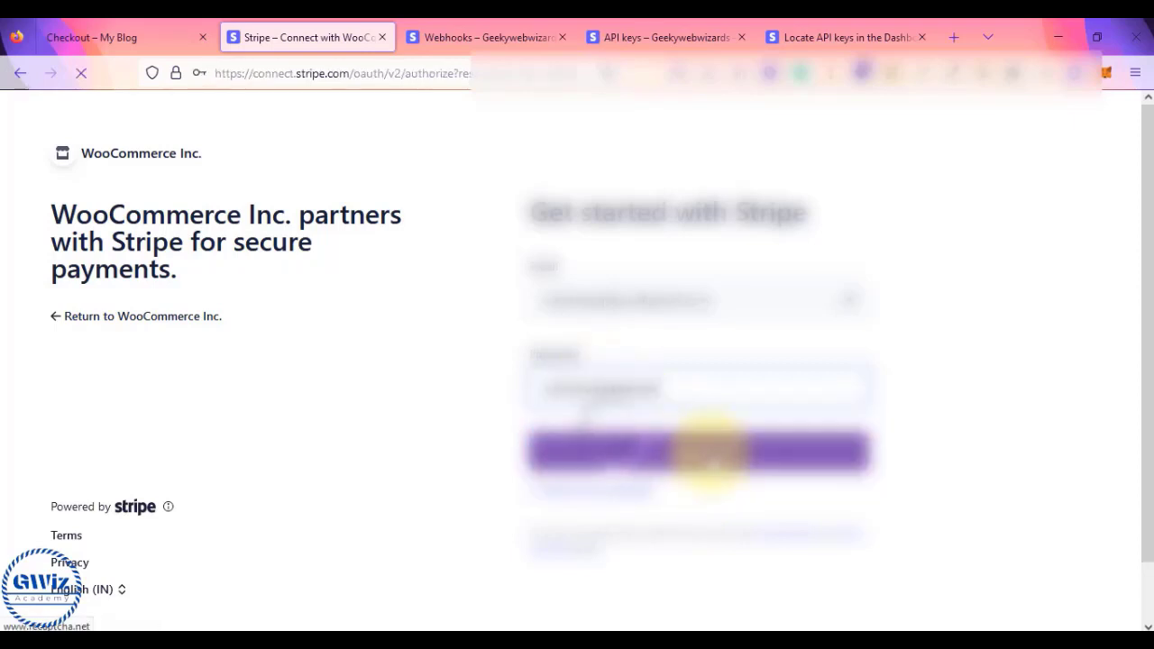
left_click(709, 451)
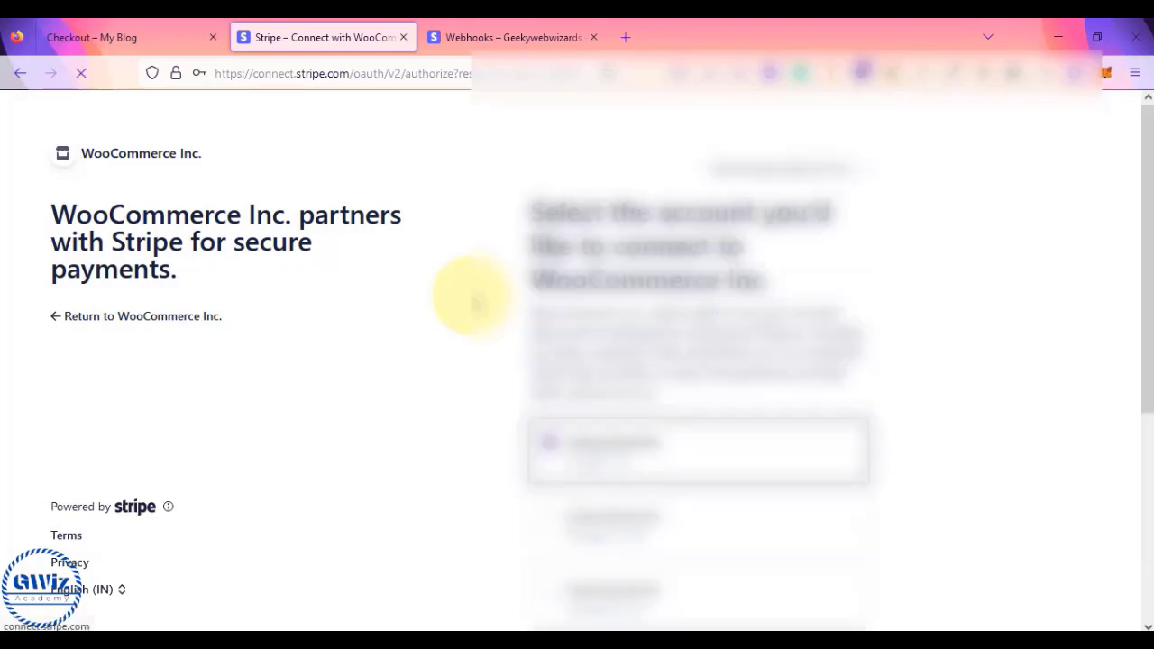
- Select the third Stripe account and connect it to WooCommerce
scroll(470, 302, "down", 3)
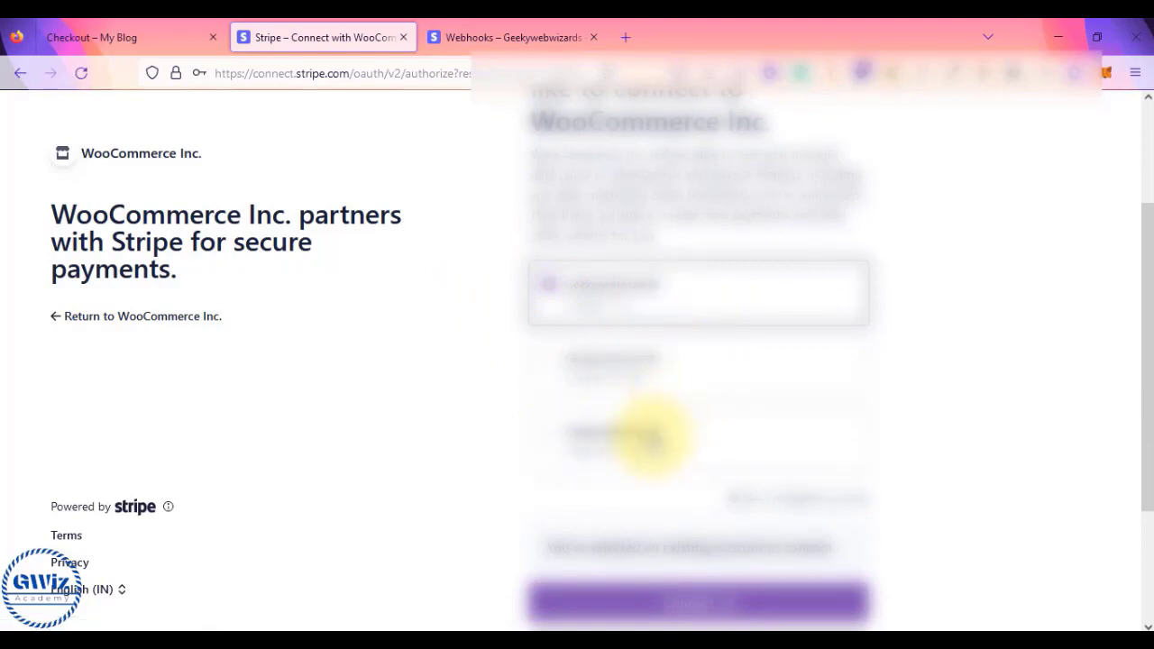
left_click(651, 436)
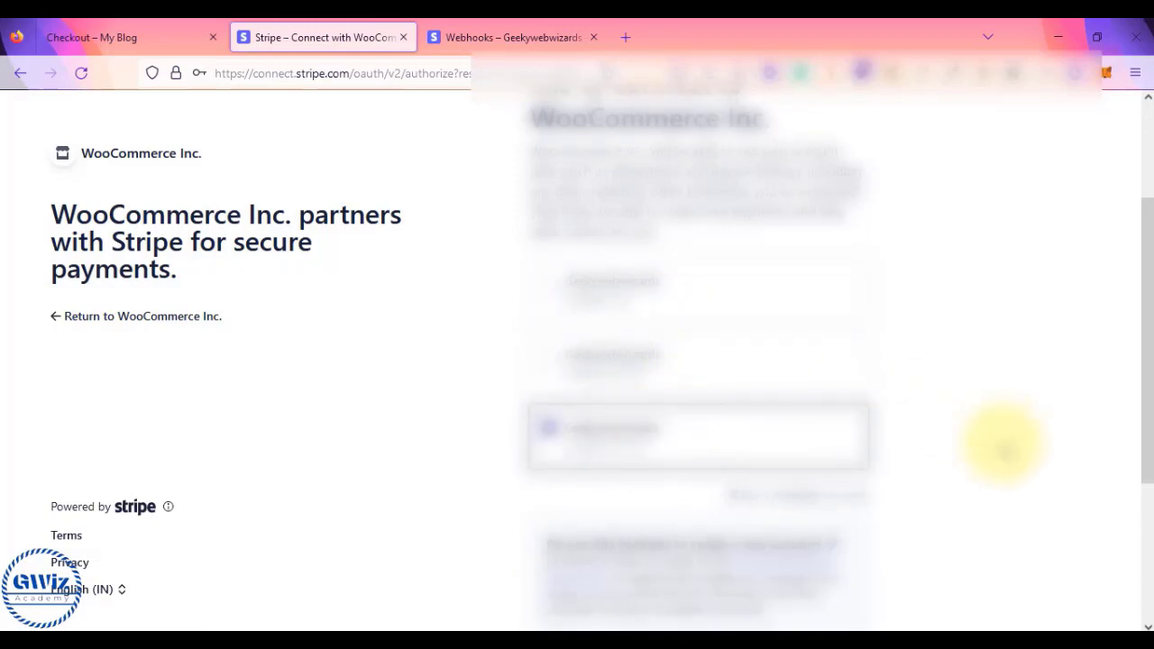
scroll(1003, 443, "down", 3)
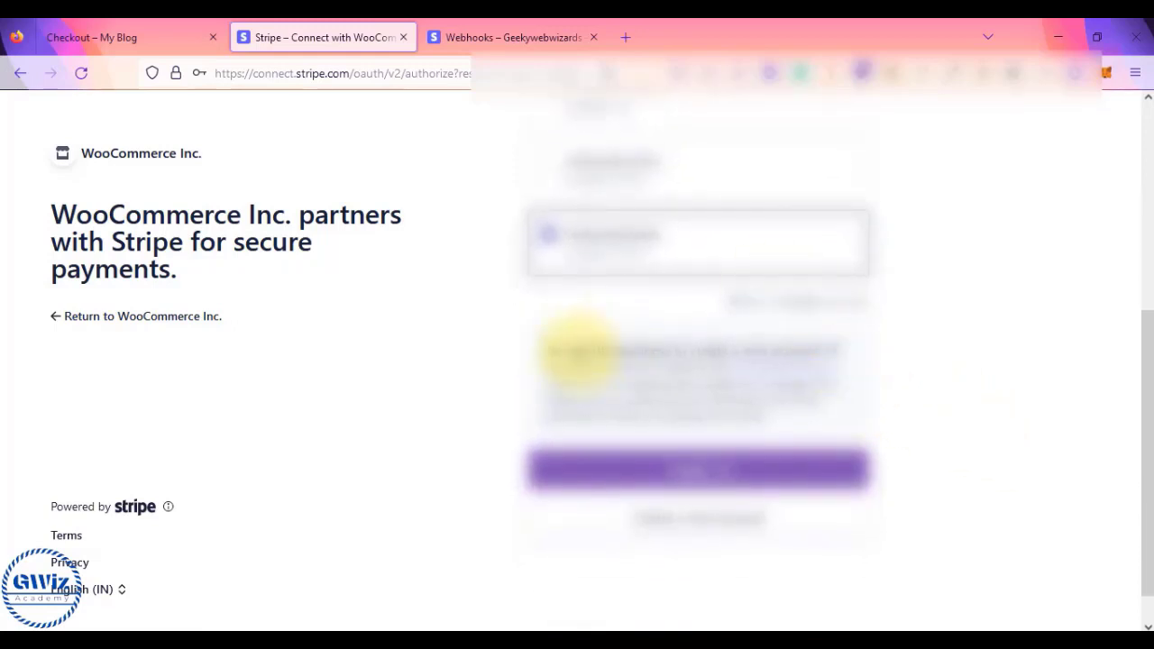
left_click(680, 470)
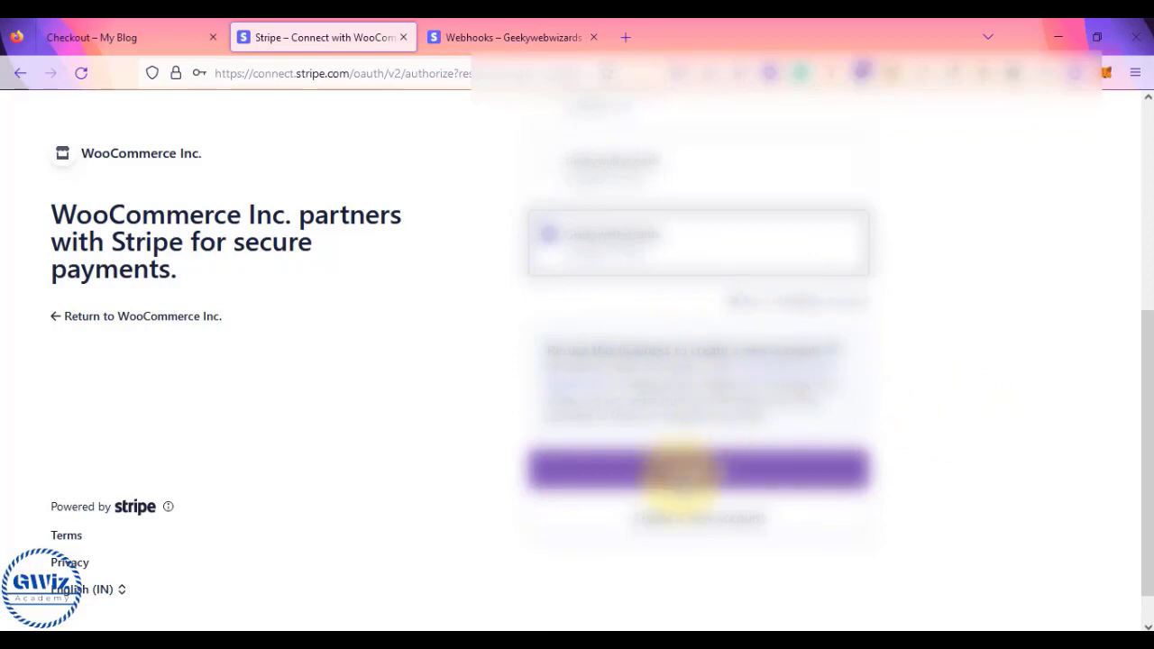
scroll(586, 257, "up", 2)
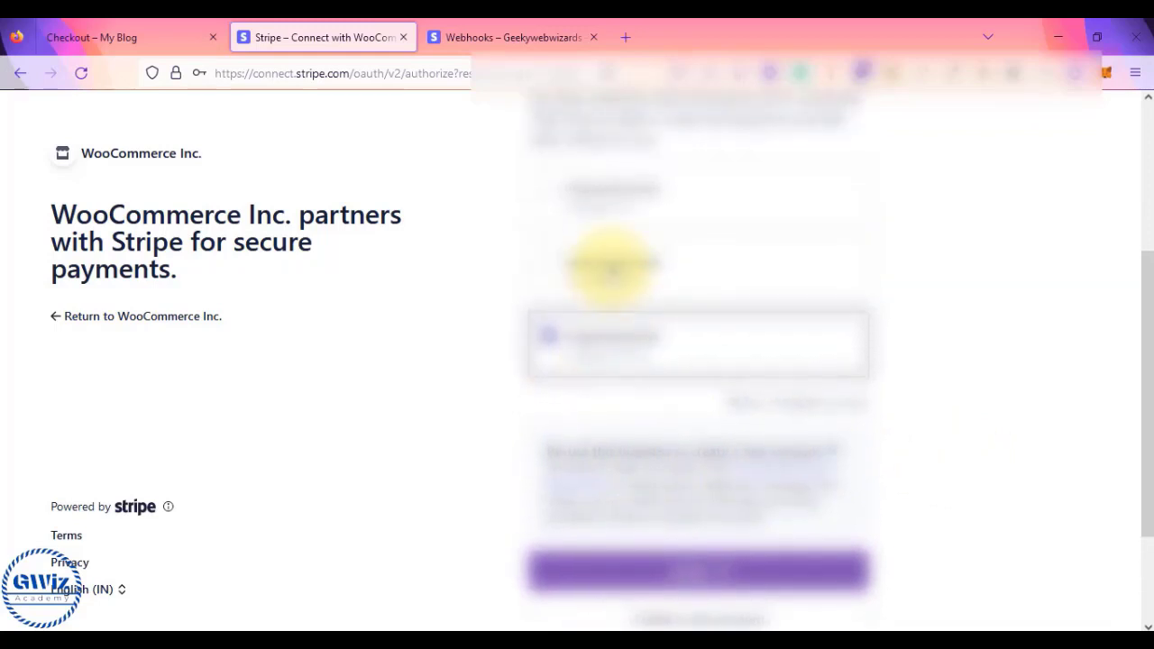
scroll(612, 268, "down", 1)
left_click(707, 537)
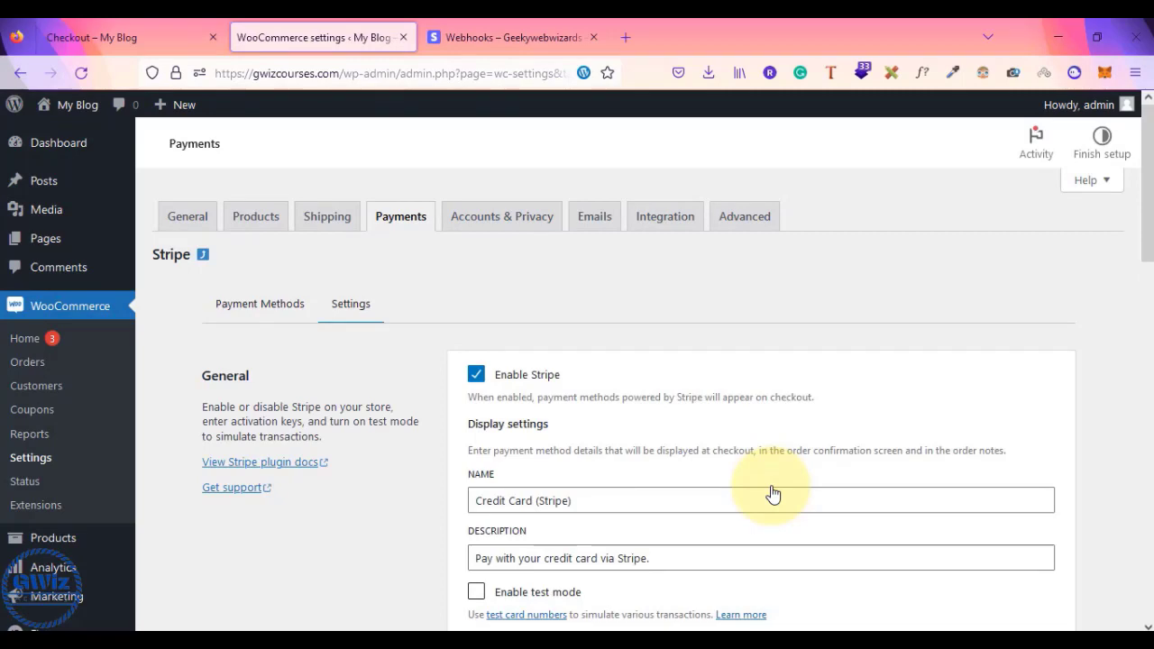
- Review the connected Stripe account's settings, then return to the 'Checkout – My Blog' page
scroll(773, 493, "down", 5)
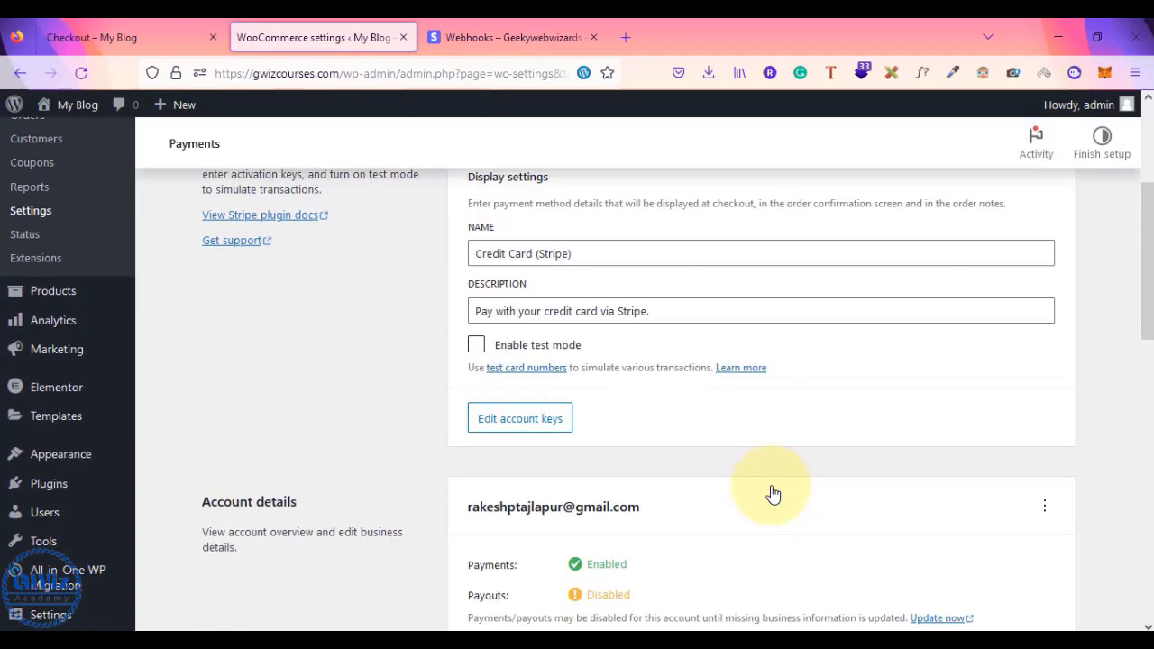
scroll(773, 493, "down", 2)
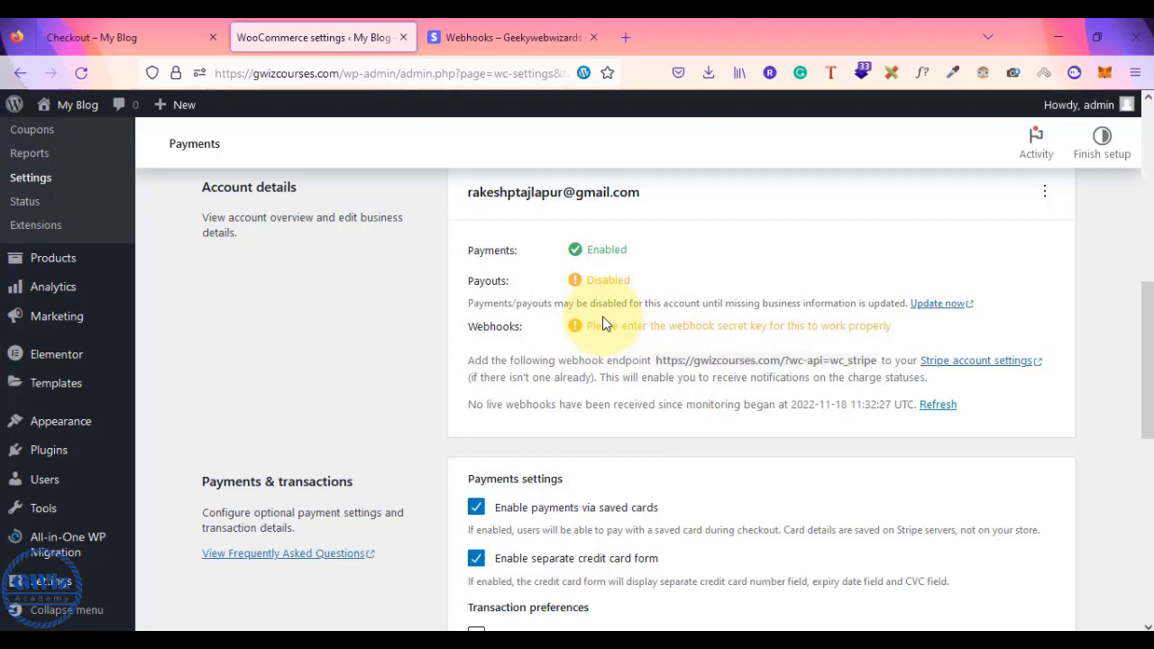
scroll(604, 324, "up", 1)
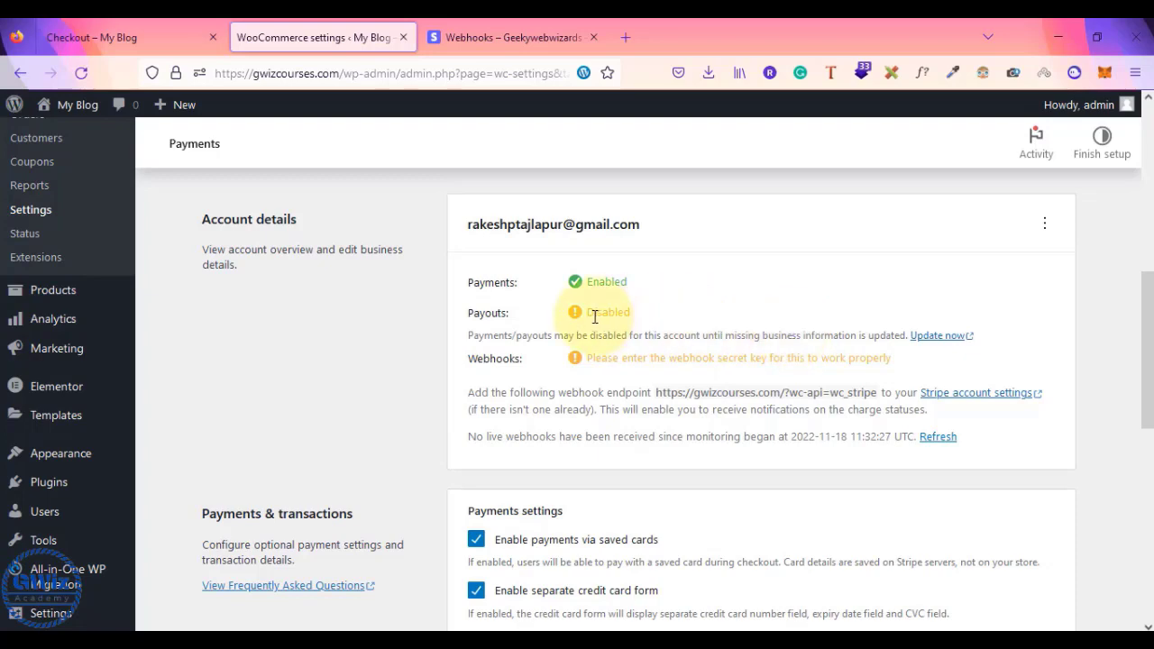
scroll(597, 384, "down", 3)
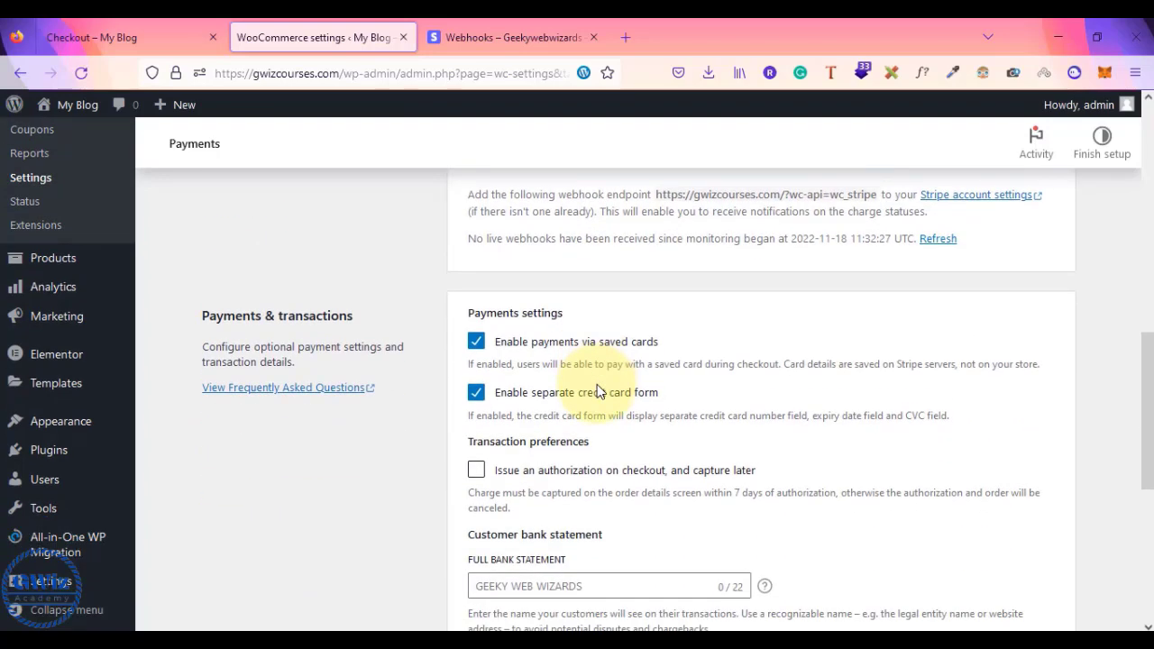
scroll(597, 385, "down", 5)
scroll(597, 384, "up", 10)
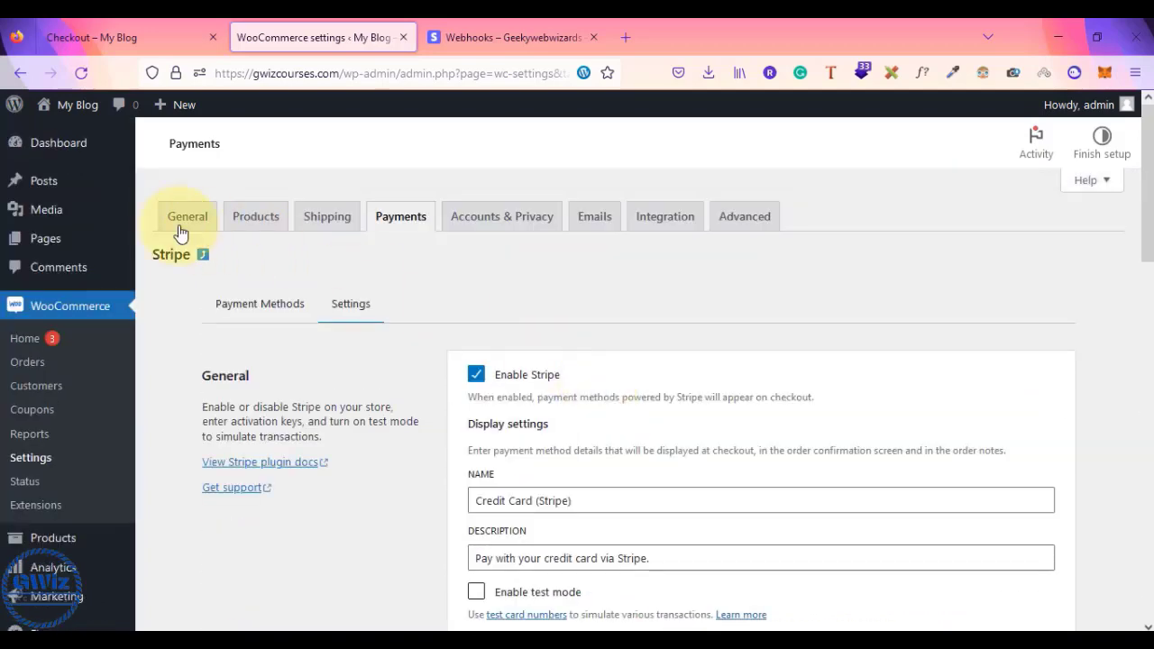
mouse_move(48, 147)
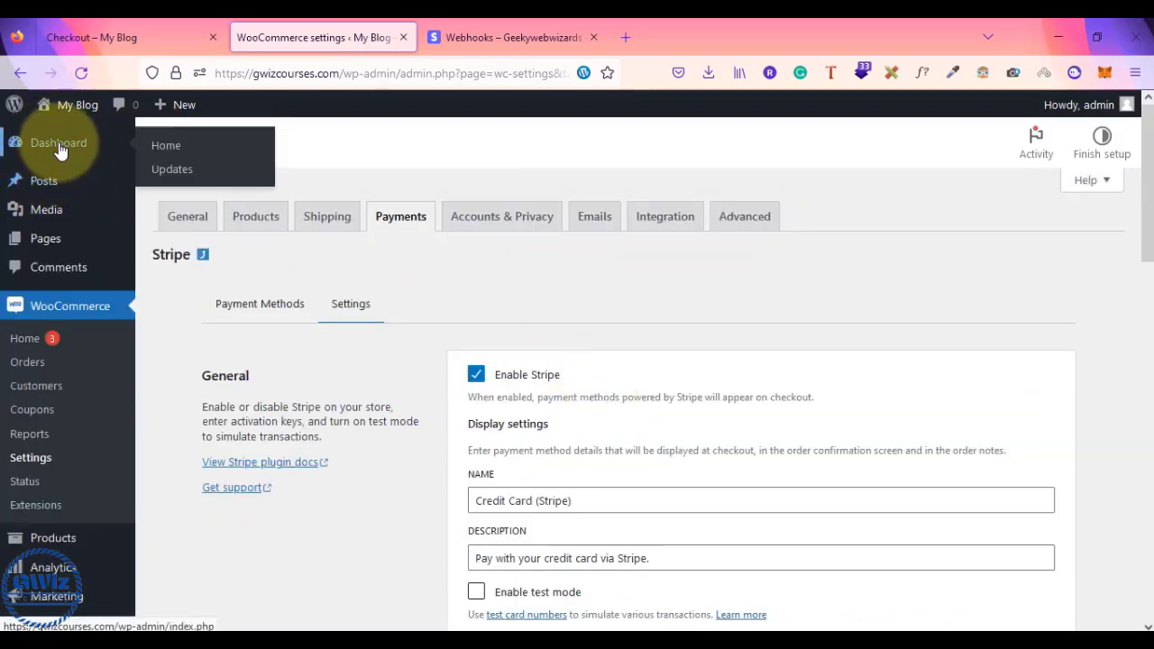
left_click(131, 34)
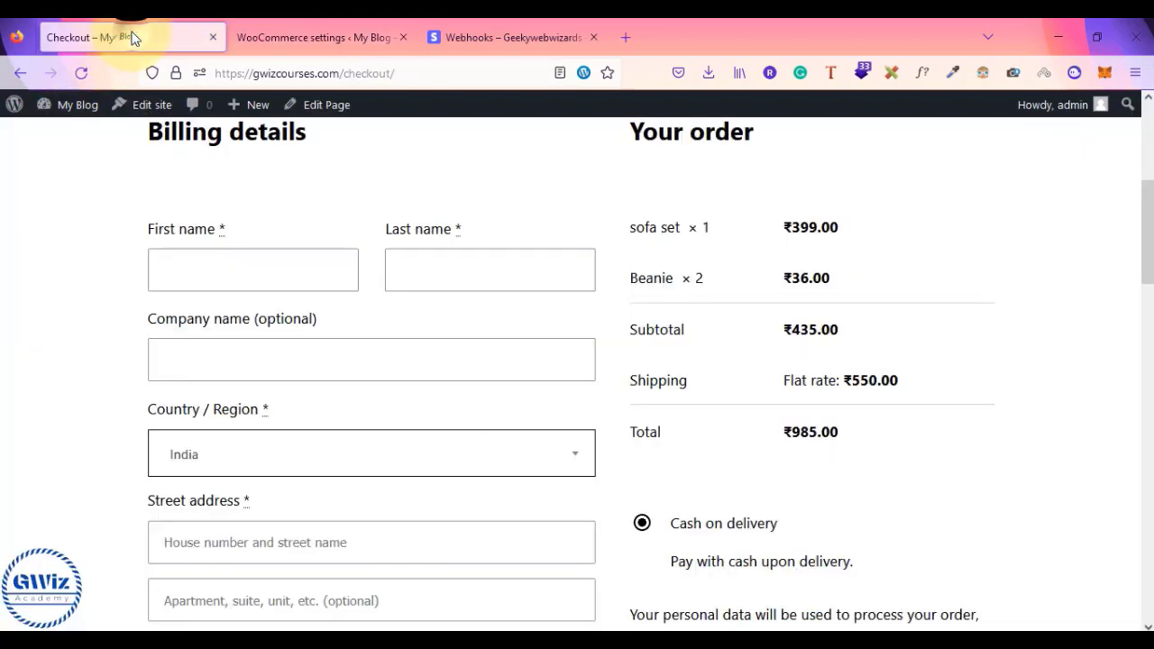
- Reload the checkout and choose Credit Card (Stripe) as the payment method
left_click(81, 74)
scroll(767, 460, "down", 3)
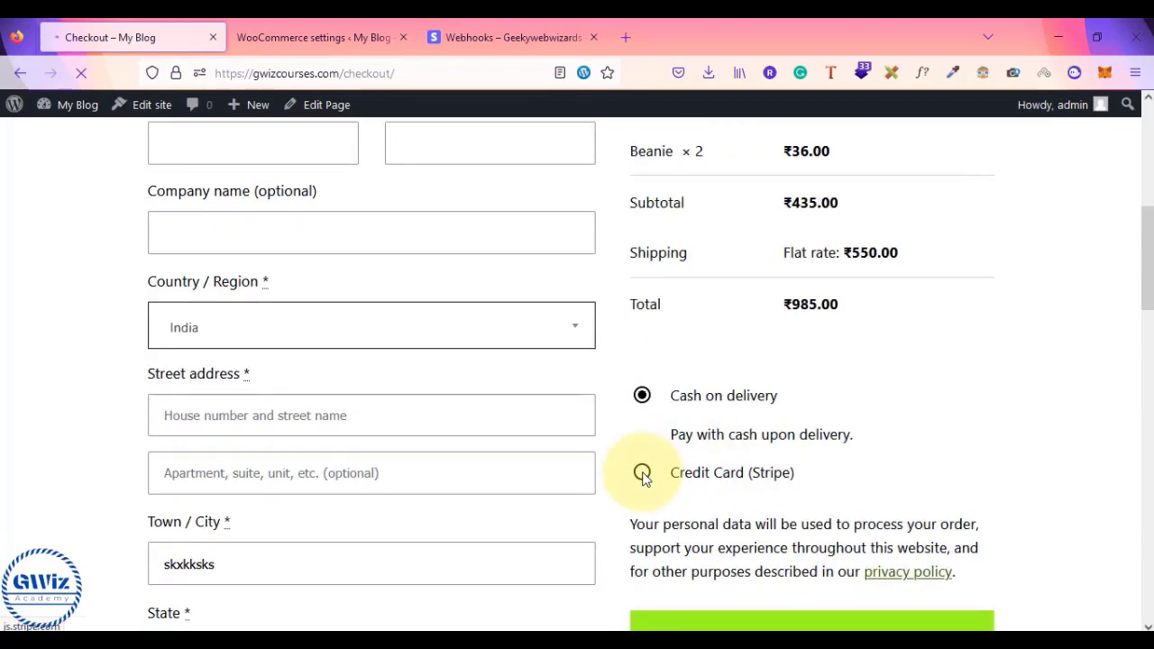
left_click(642, 476)
scroll(675, 465, "down", 2)
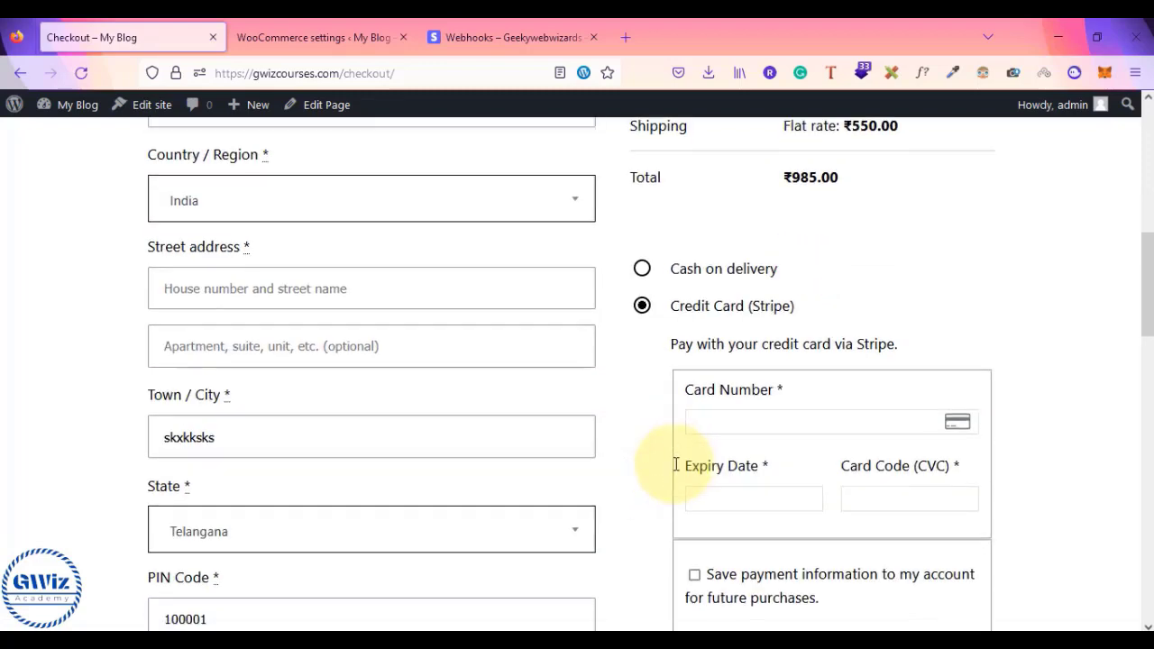
scroll(644, 405, "down", 2)
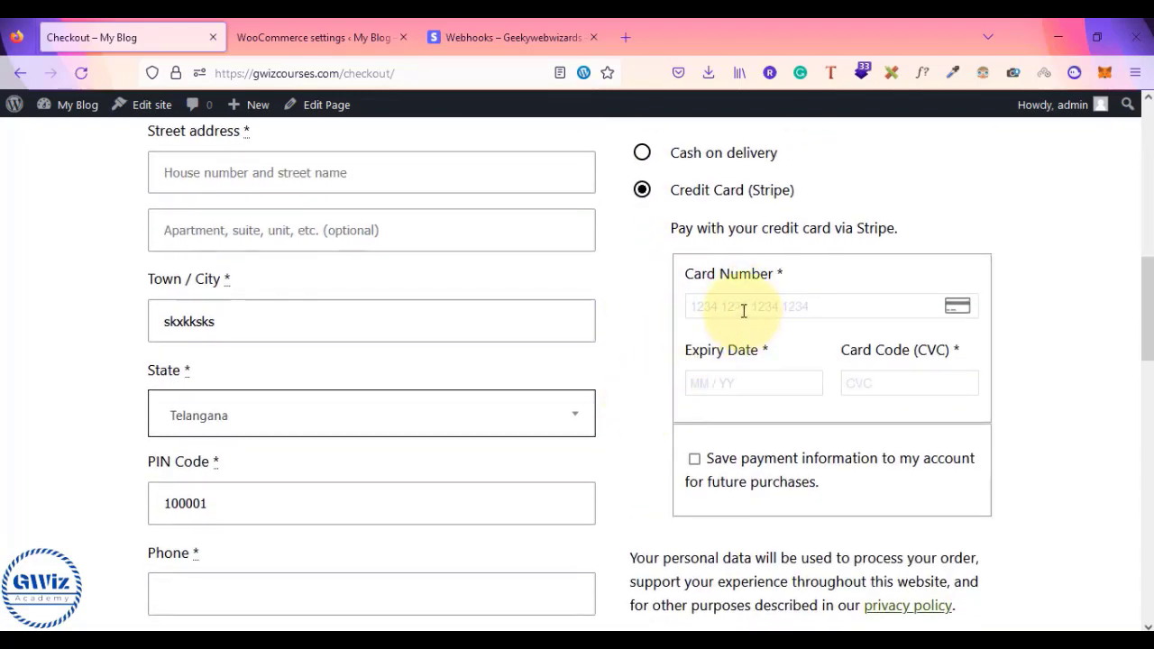
- Check that the Stripe card number and expiry date fields accept input
left_click(744, 312)
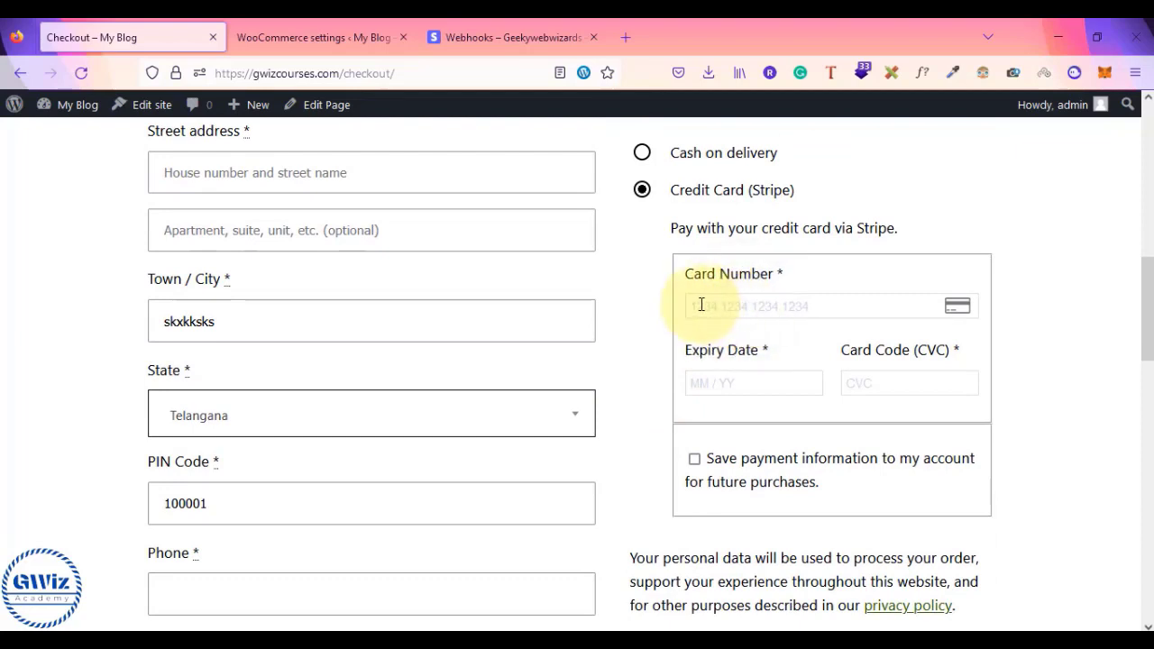
left_click(736, 384)
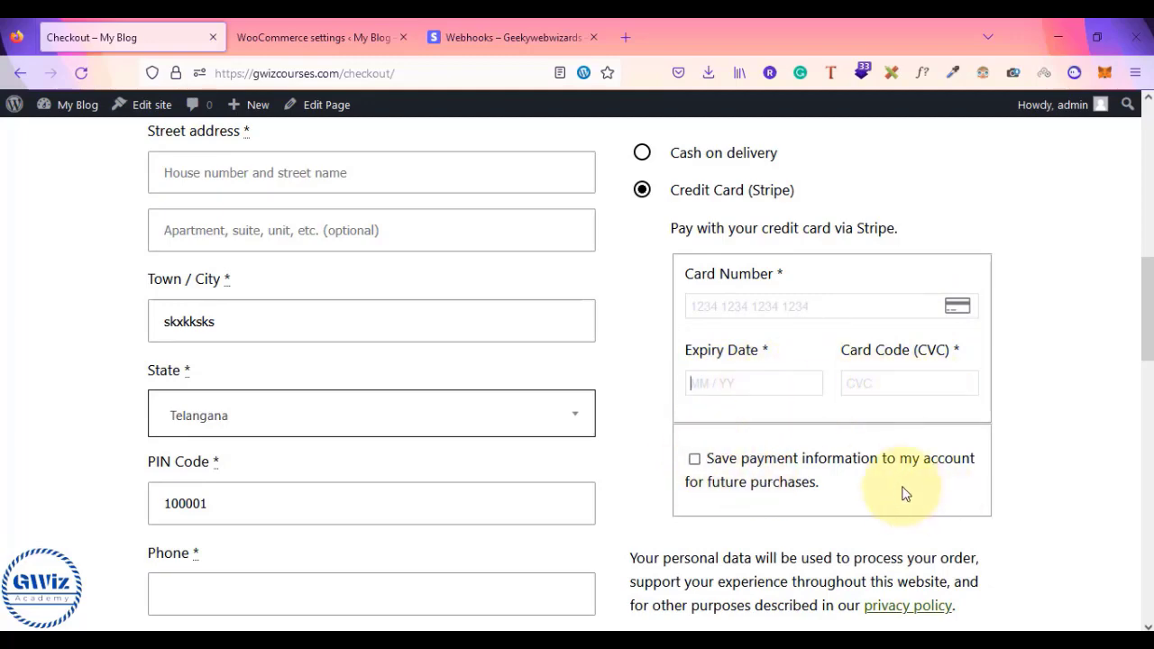
scroll(896, 455, "down", 3)
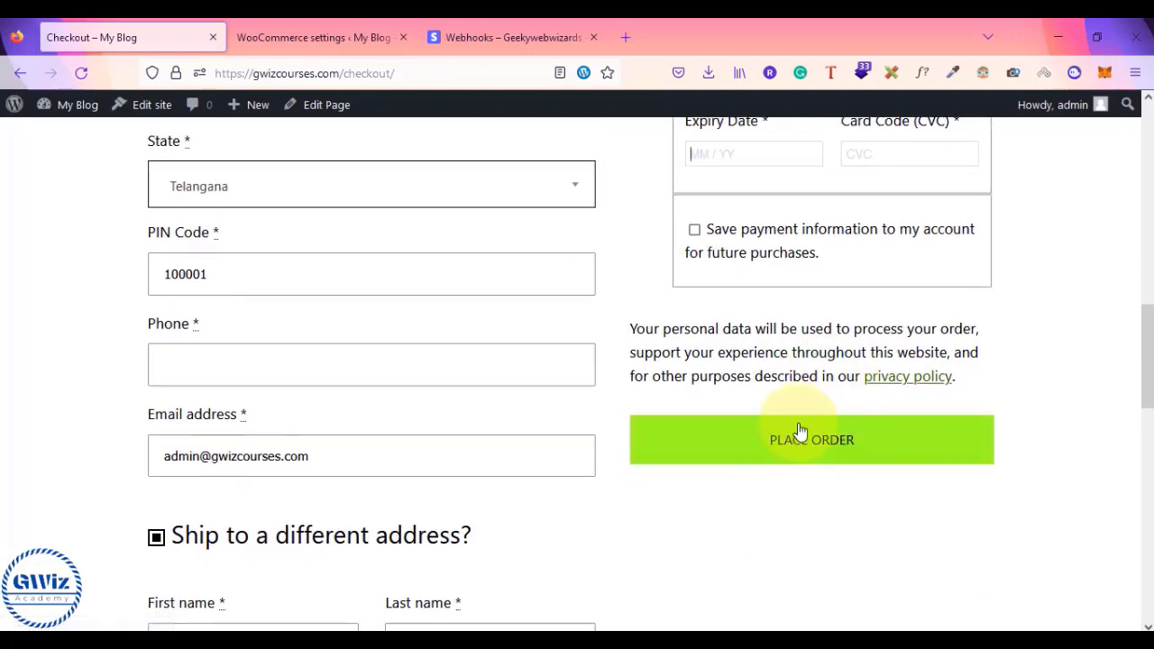
scroll(799, 432, "up", 3)
scroll(799, 431, "up", 2)
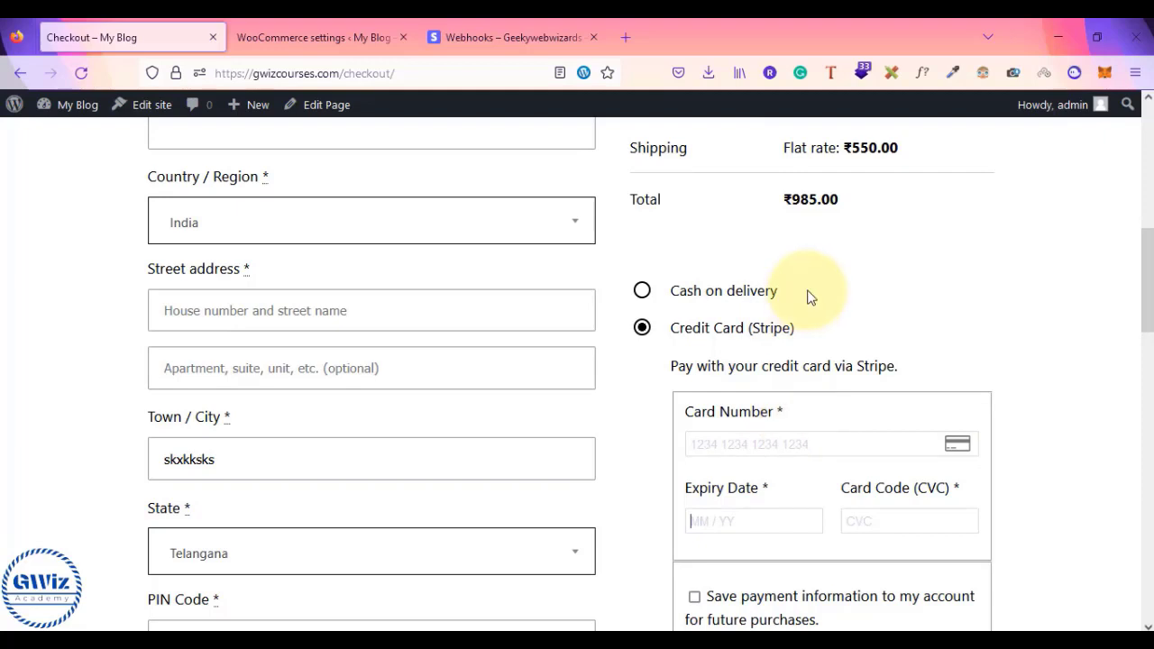
scroll(807, 298, "up", 3)
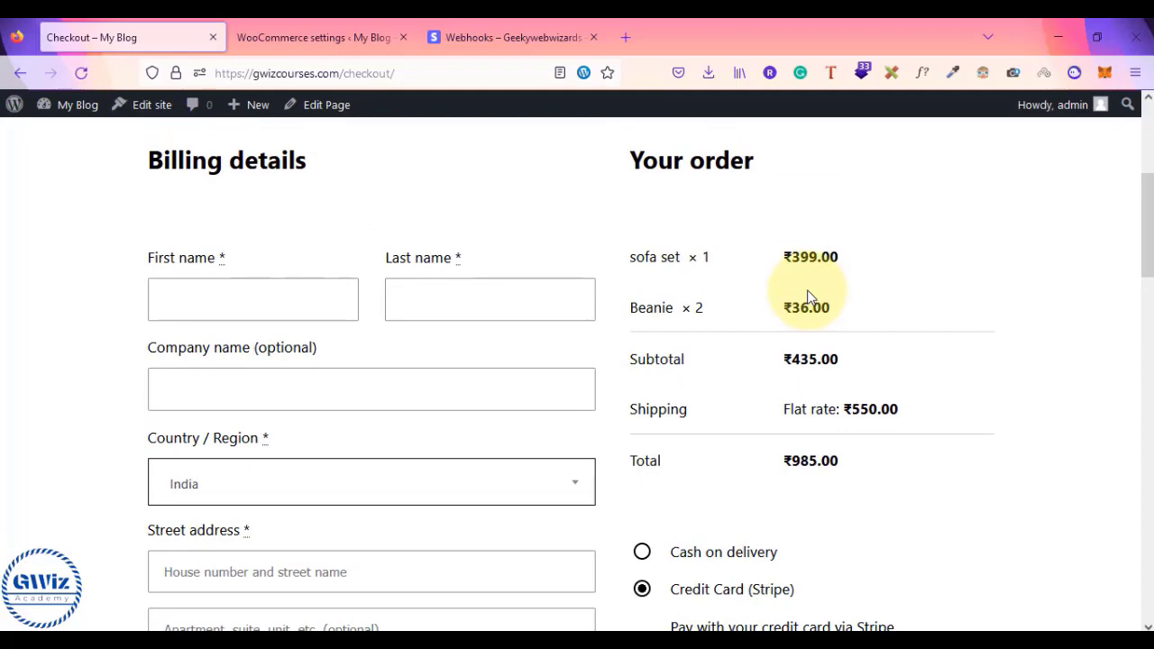
scroll(807, 298, "down", 3)
left_click(797, 471)
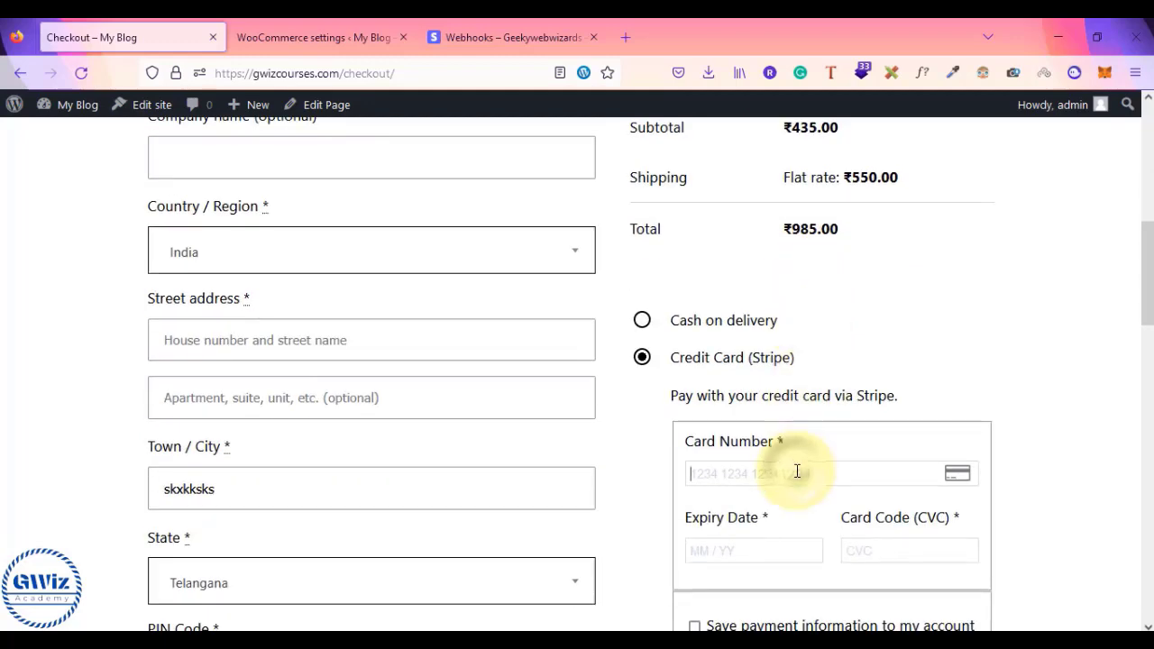
scroll(797, 471, "down", 2)
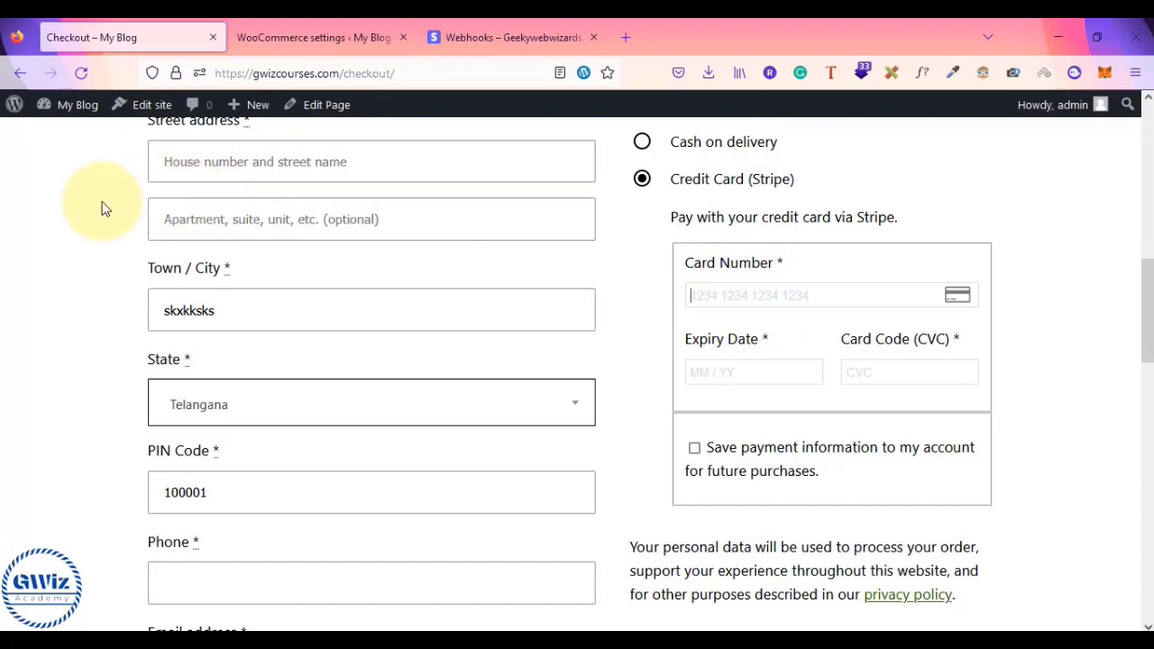
left_click(463, 29)
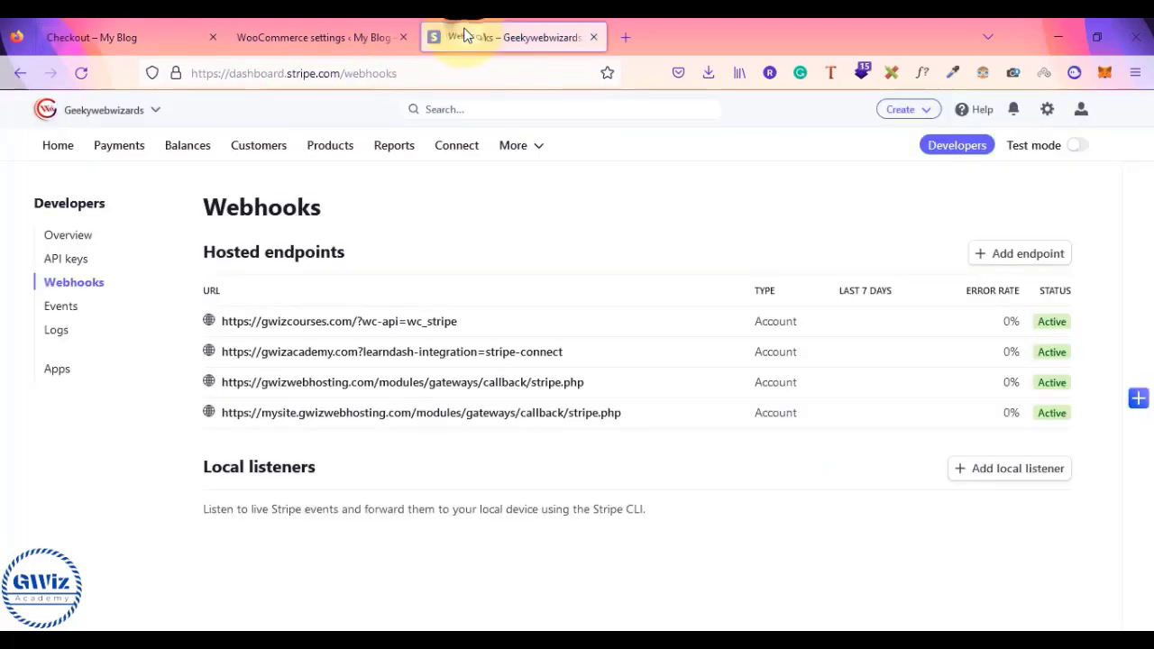
- Look at the Stripe Dashboard home, then go back to the WooCommerce Stripe settings
left_click(58, 146)
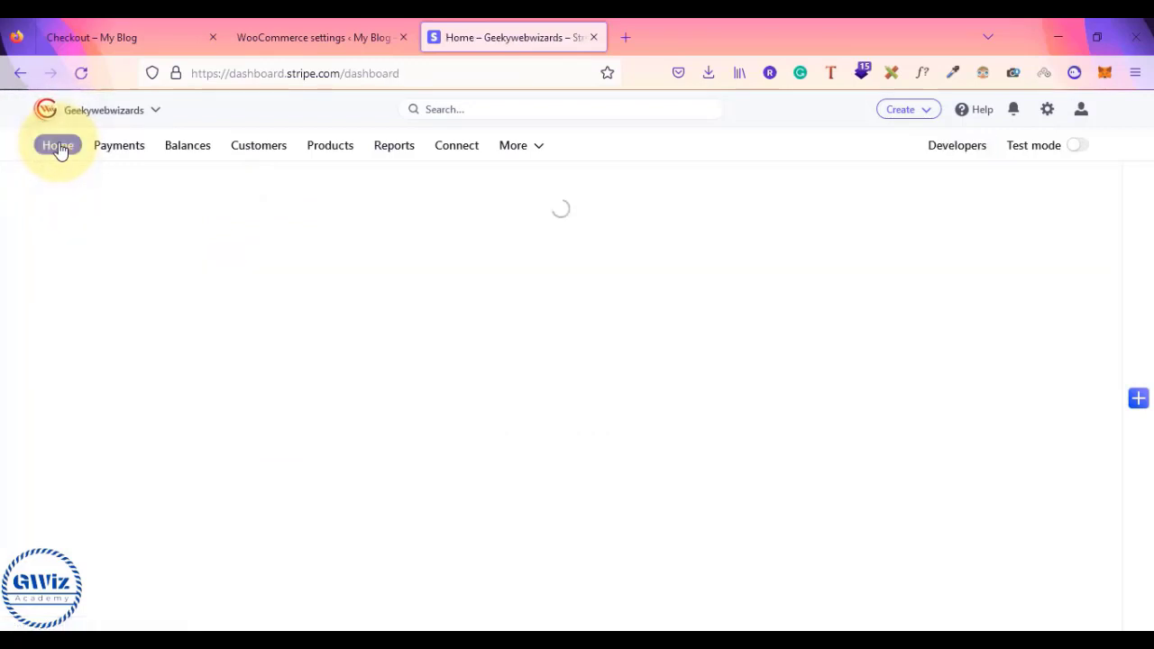
left_click(322, 31)
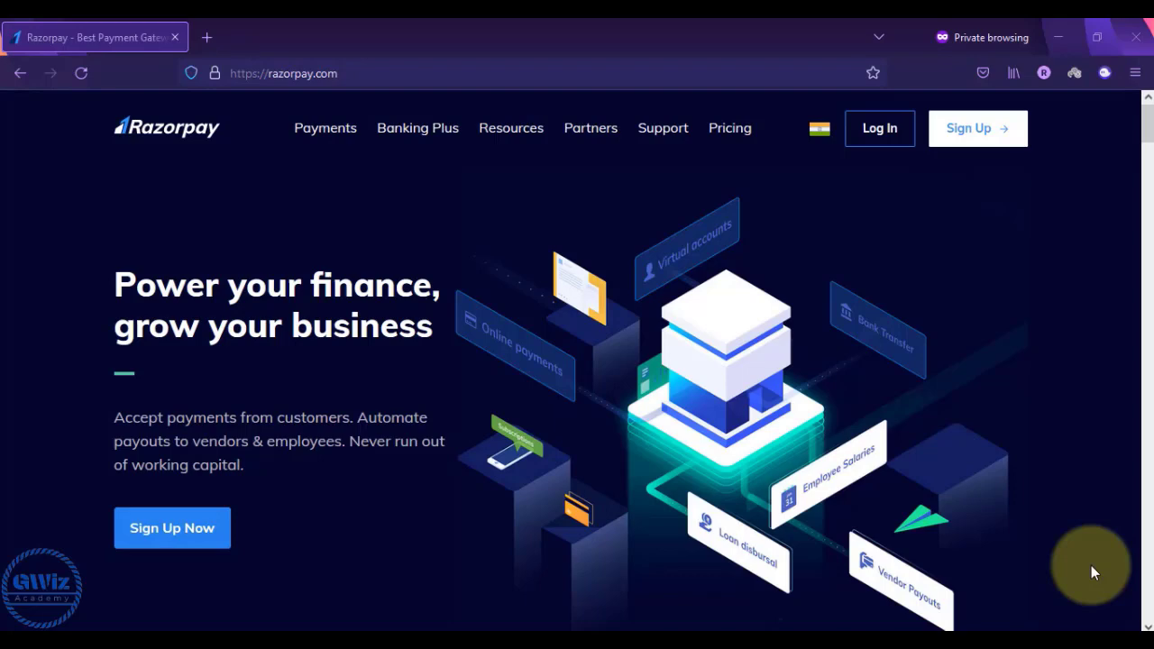
- Bring the Stripe notes forward and highlight the login and Stripe API key lines
key("alt+Tab")
key("alt+Tab")
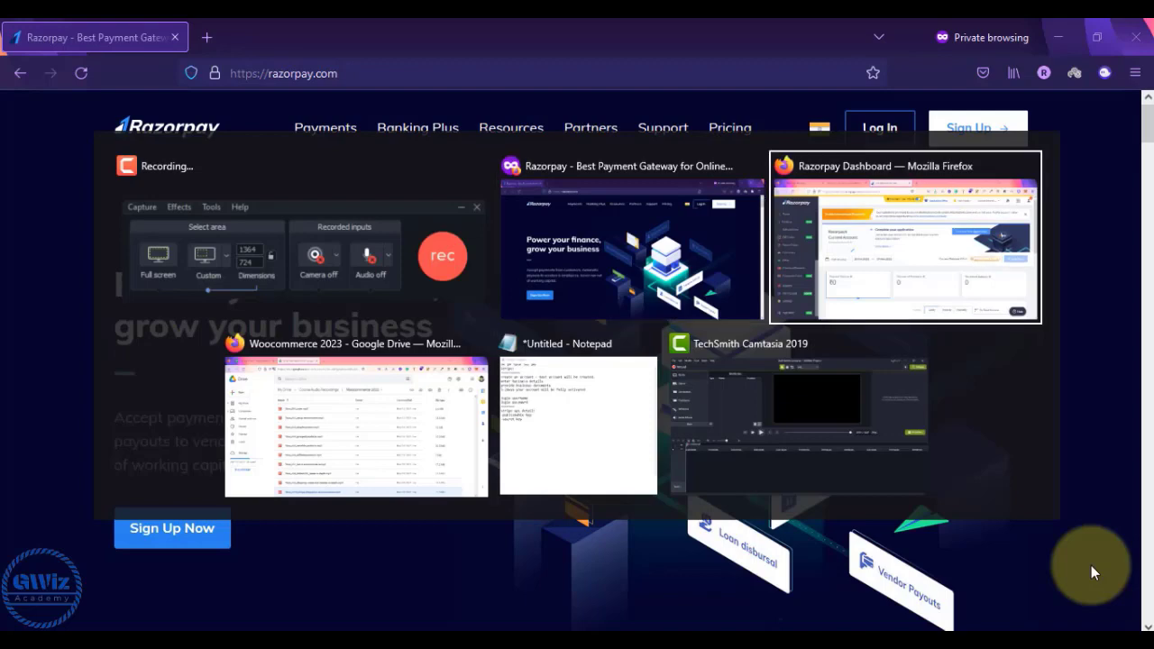
key("alt+shift+Tab")
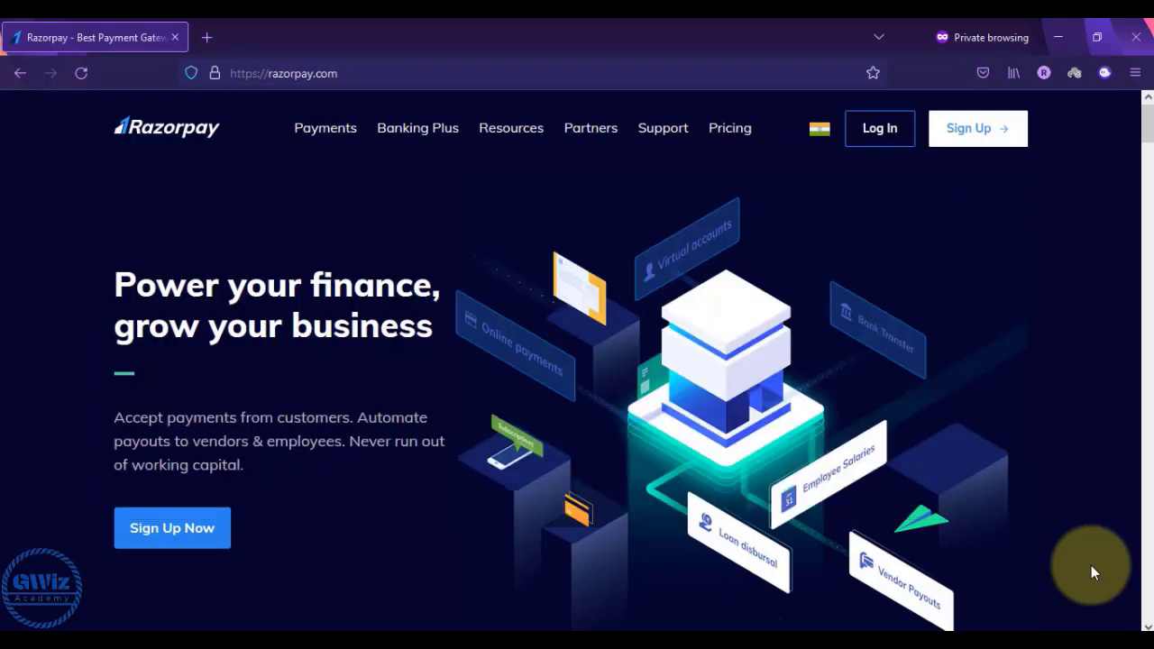
key("alt+Tab")
key("alt+Tab")
key("alt+Tab")
key("alt+Tab")
key("alt+Tab")
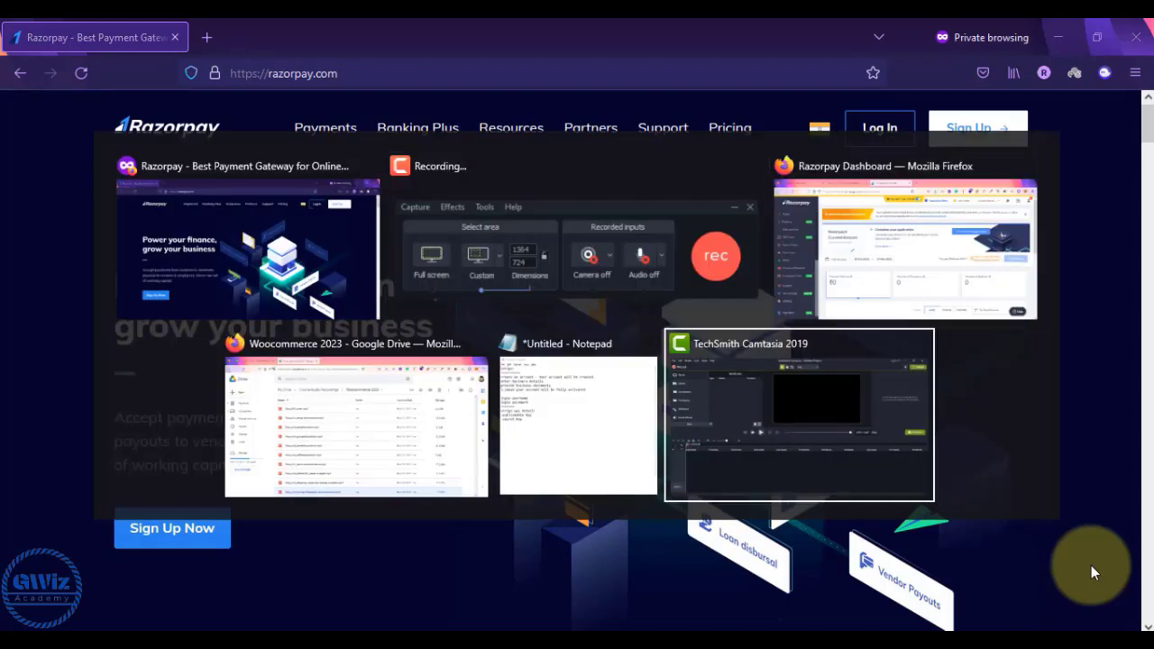
key("alt+shift+Tab")
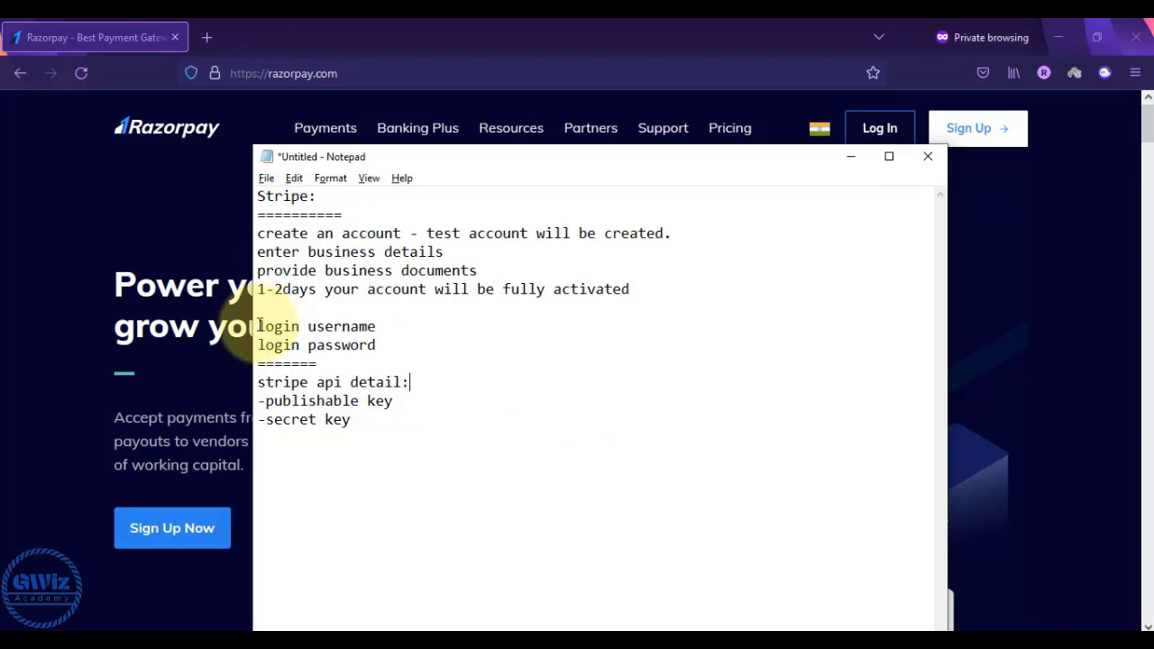
left_click_drag(259, 326, 373, 427)
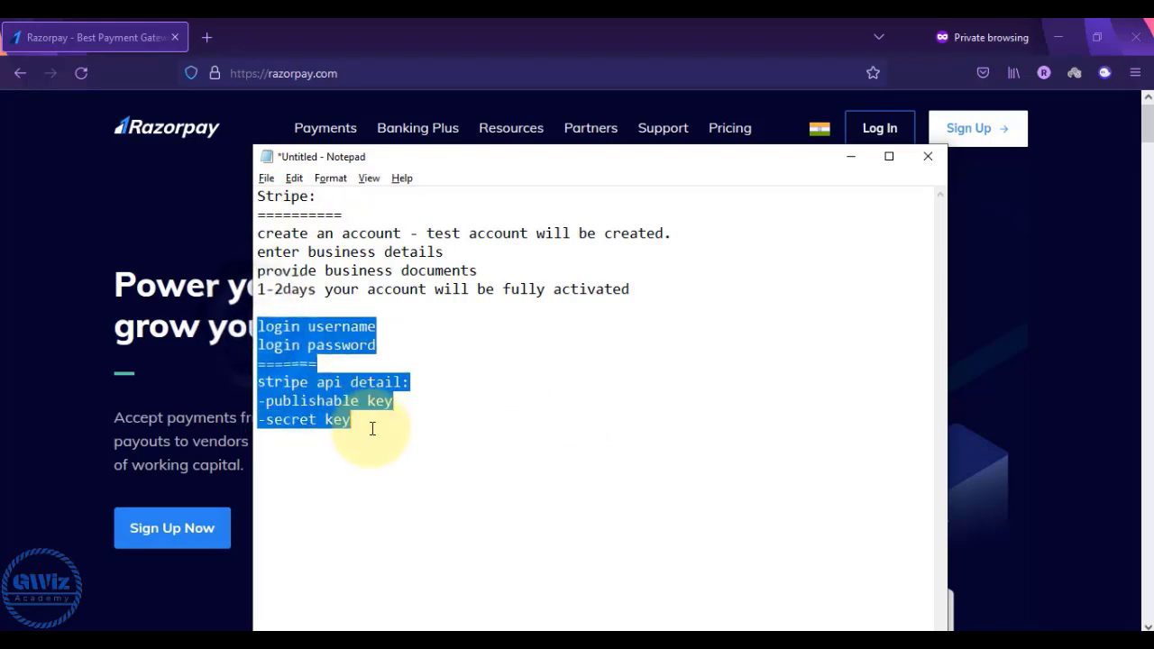
left_click(382, 344)
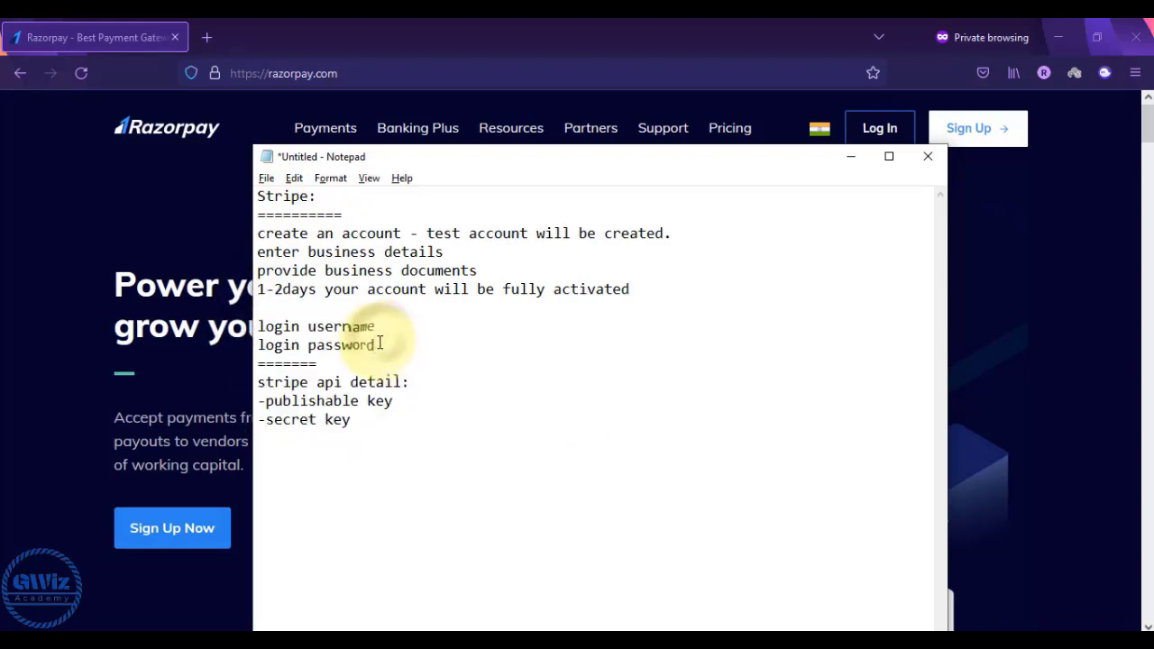
left_click_drag(380, 344, 258, 327)
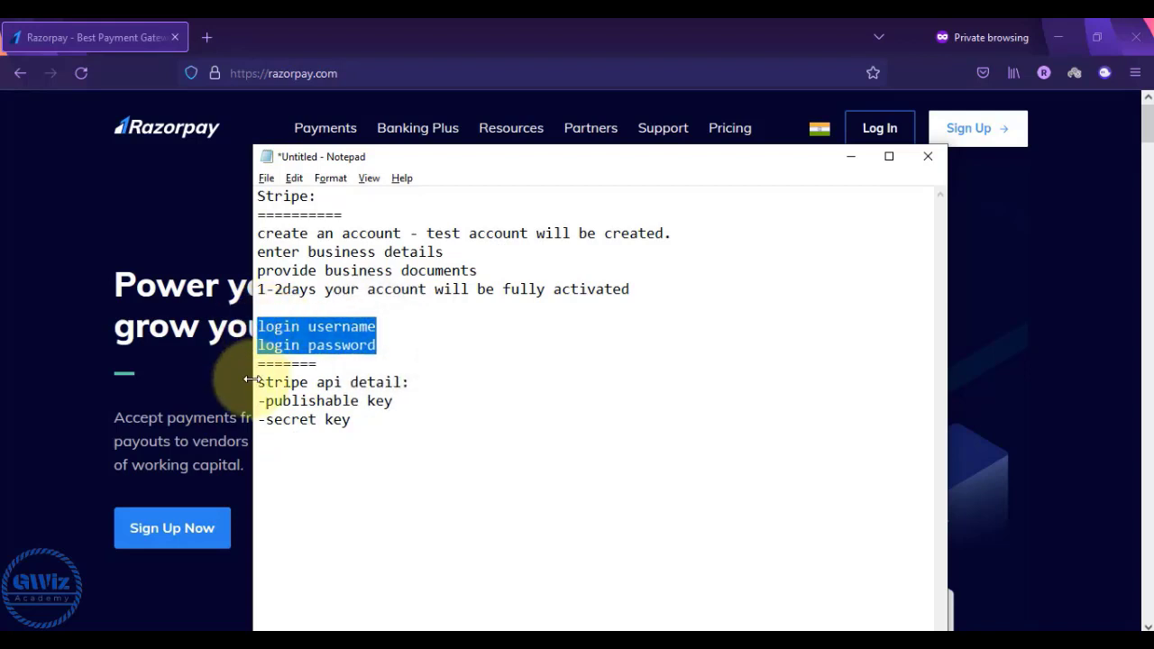
left_click_drag(251, 380, 381, 435)
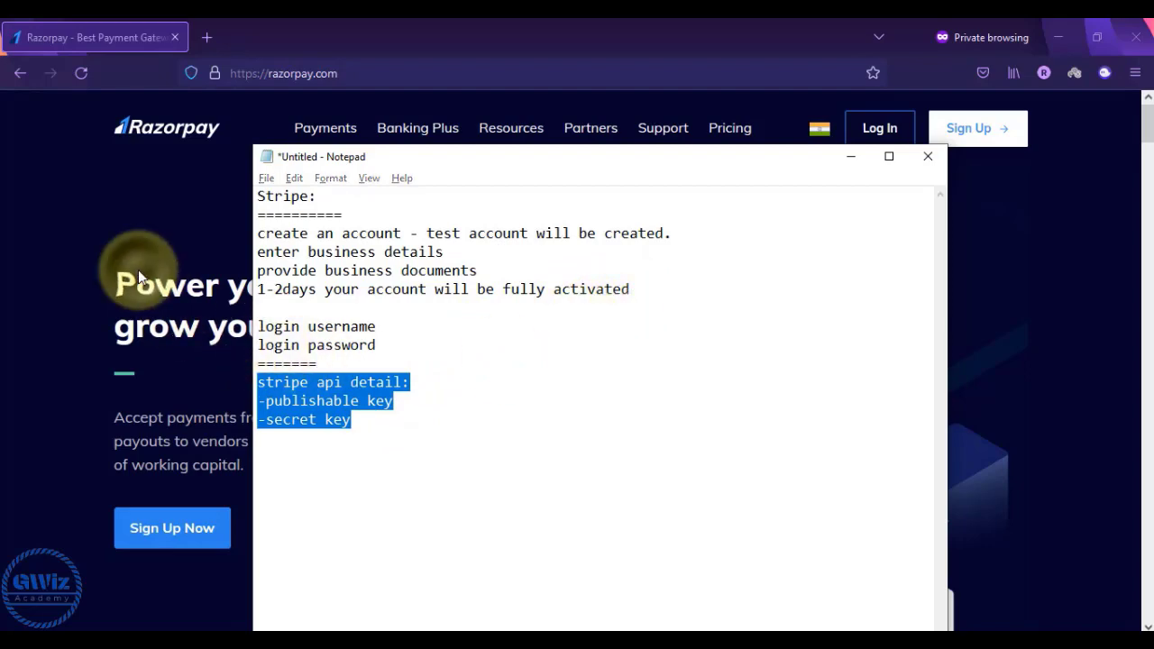
- Reselect the API and login lines, then start a new line below the Stripe notes
left_click(166, 237)
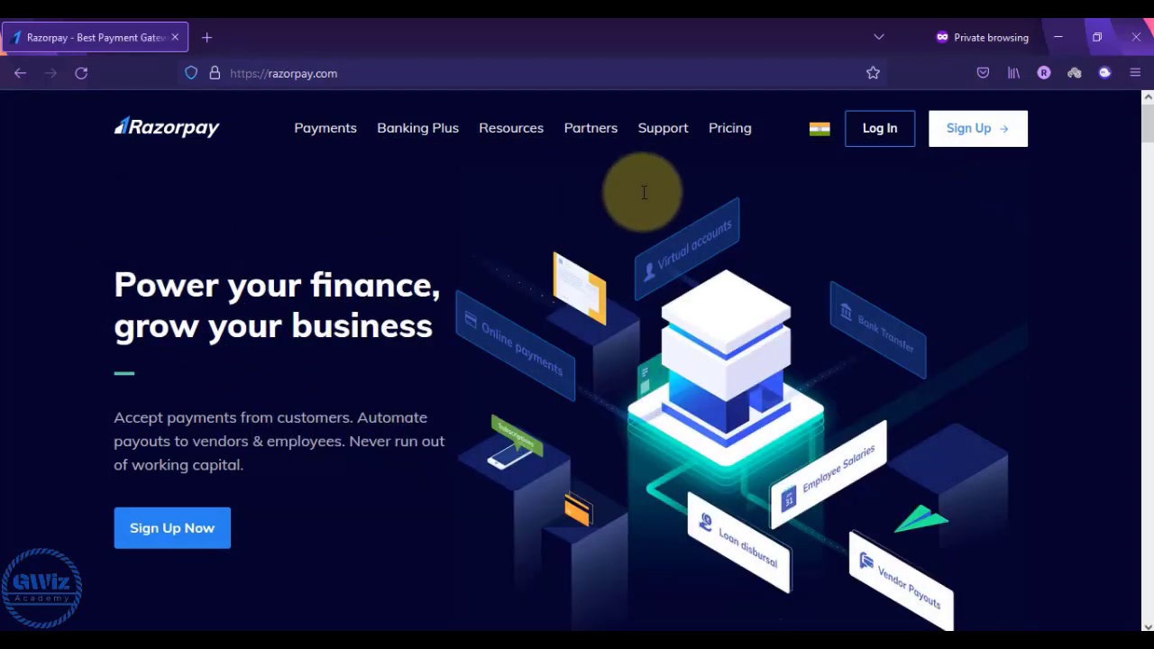
key("alt+Tab")
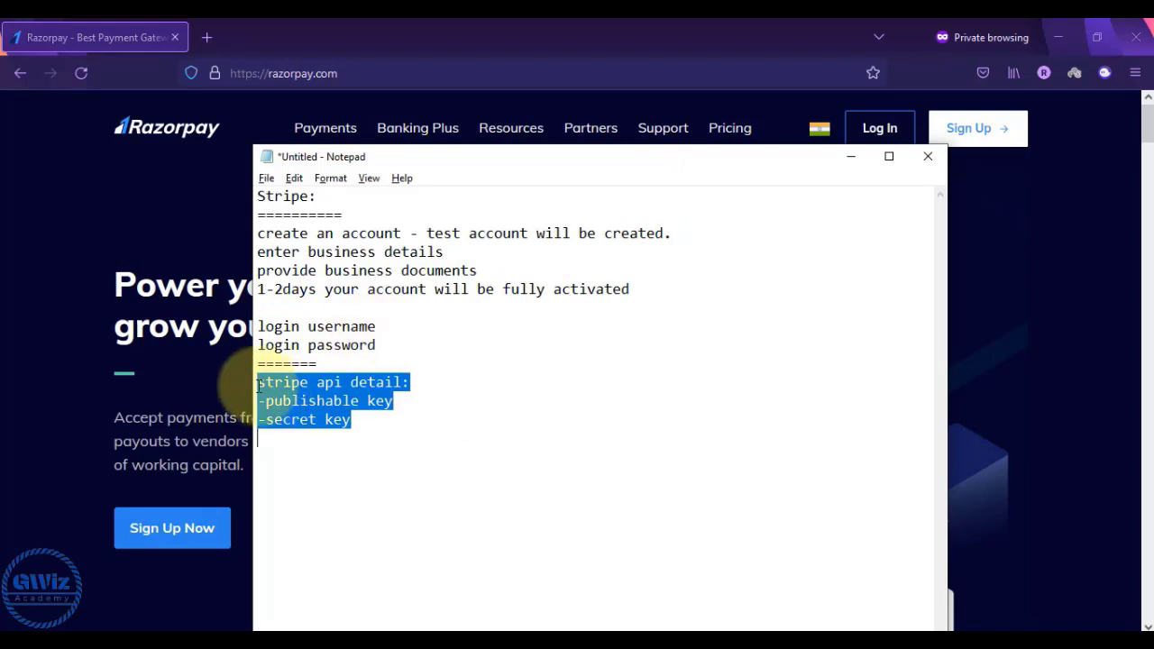
left_click_drag(259, 386, 393, 421)
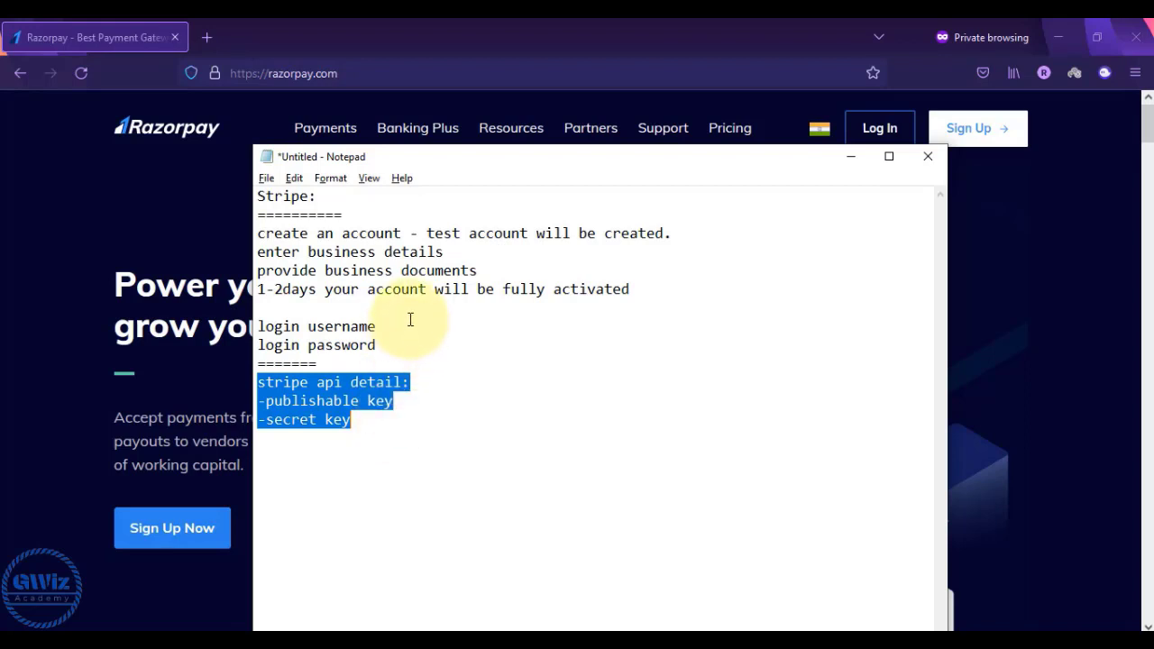
left_click_drag(378, 344, 258, 330)
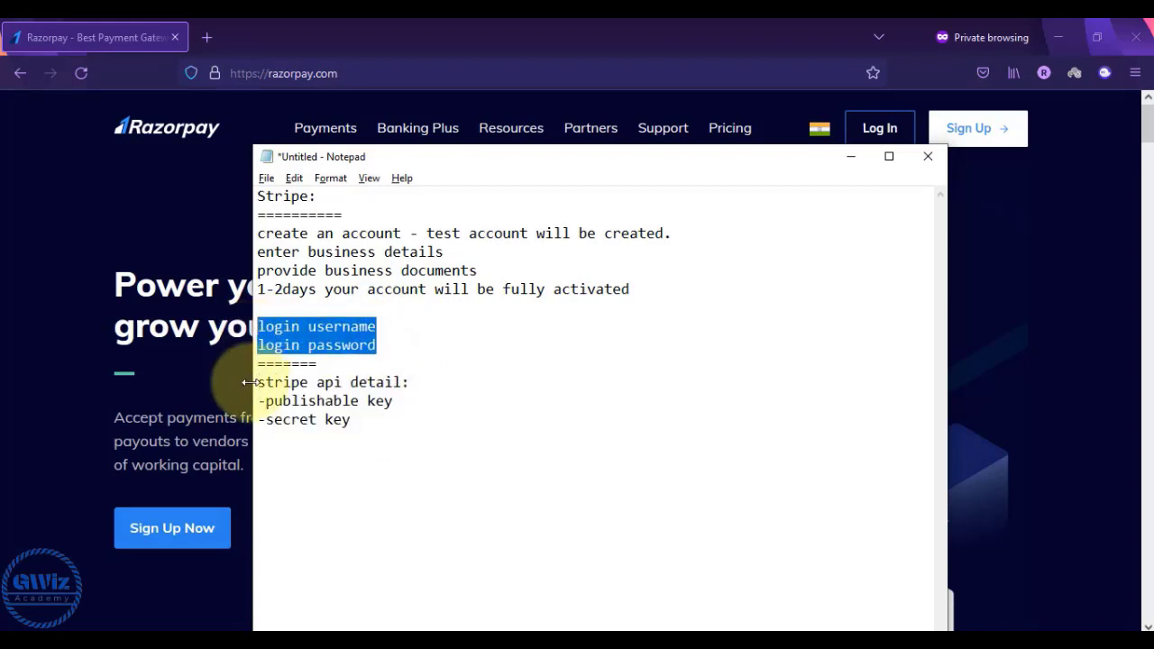
left_click(114, 275)
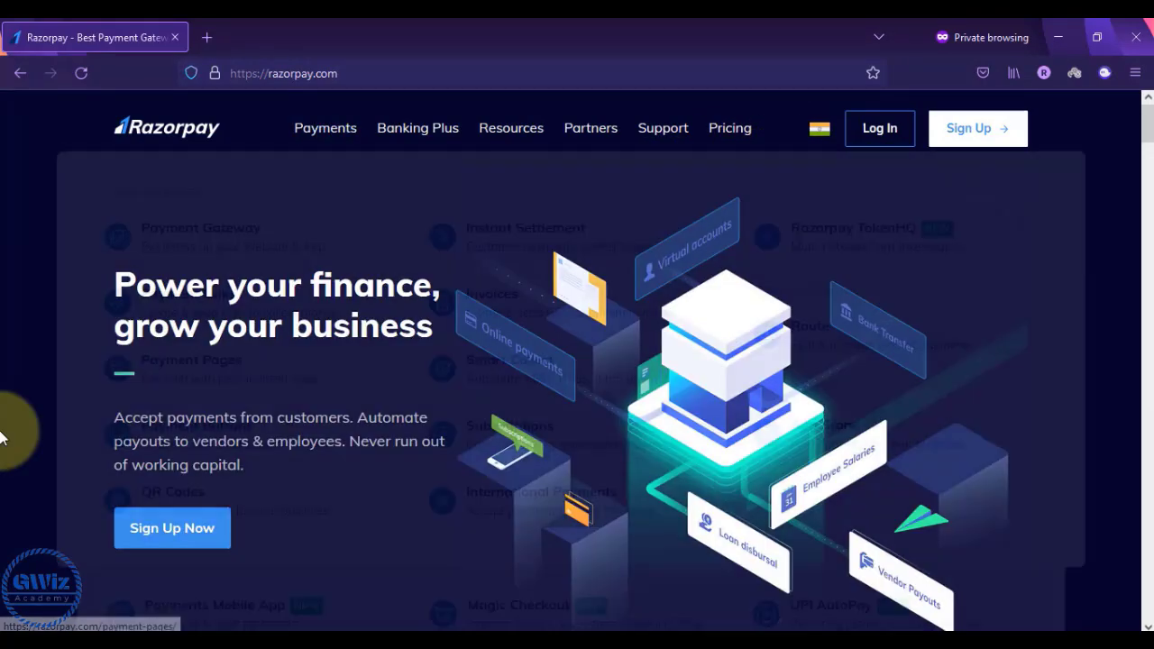
key("alt+Tab")
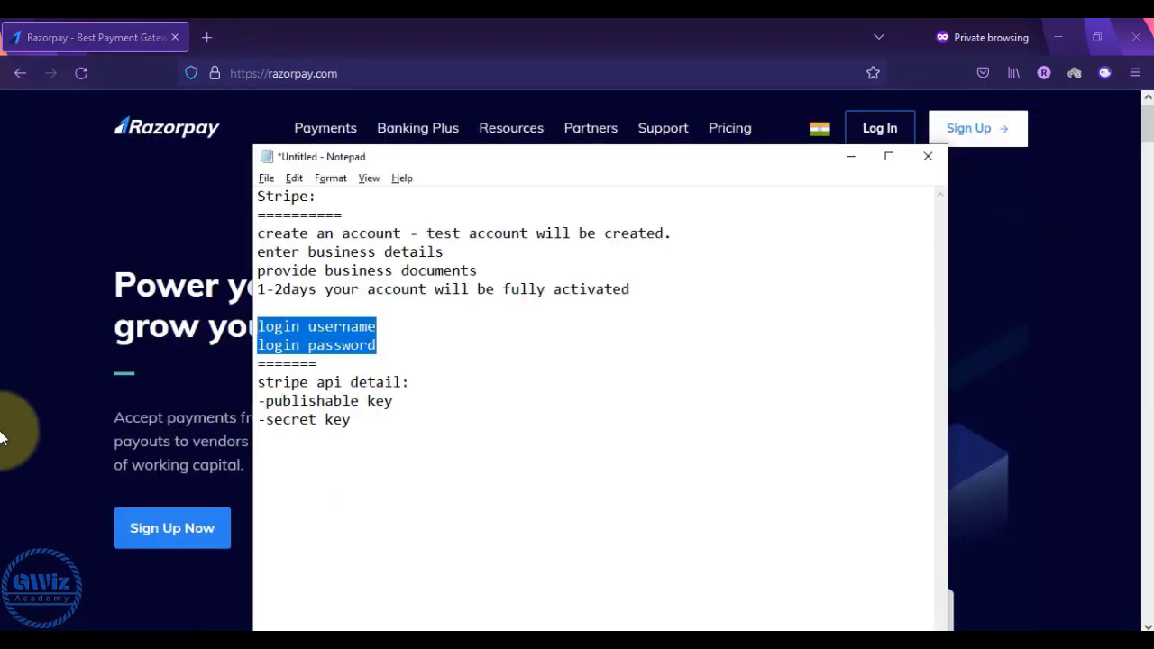
left_click(364, 426)
key("Return")
key("Return")
key("Return")
- Type a 'Razorpay:' heading underlined with '==========', followed by 'Api details'
type("Razorpay:")
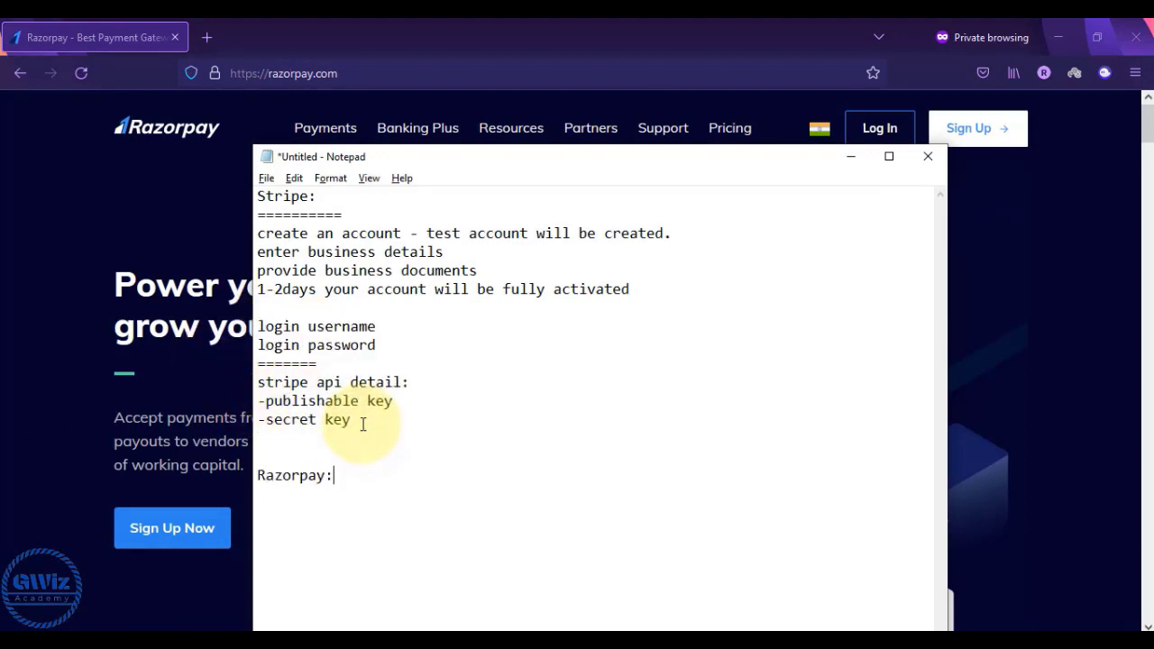
key("Return")
type("==========")
key("Return")
type("Api details")
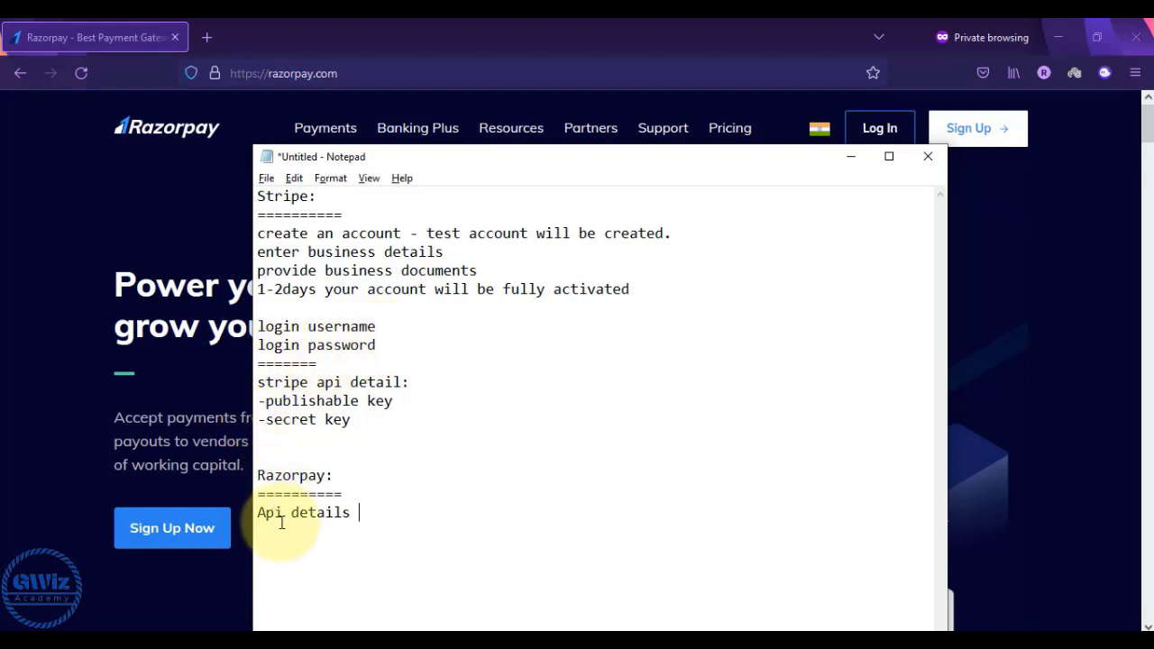
- Open the Razorpay sign-up page and paste the account-opening steps below 'Api details'
left_click(203, 404)
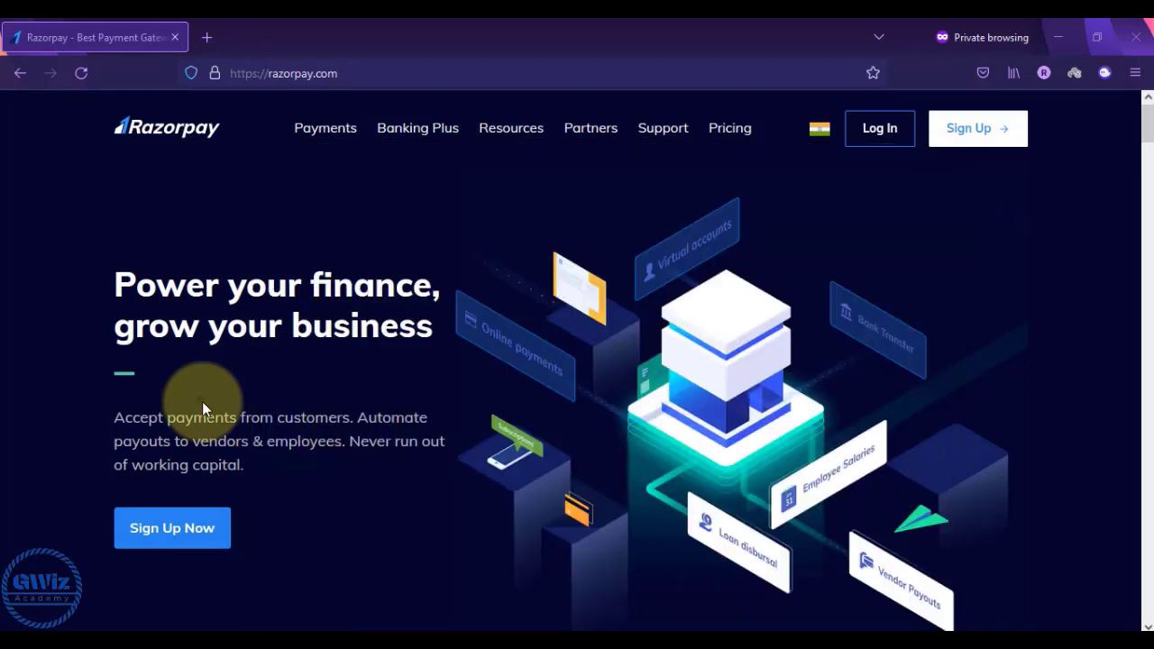
key("alt+Tab")
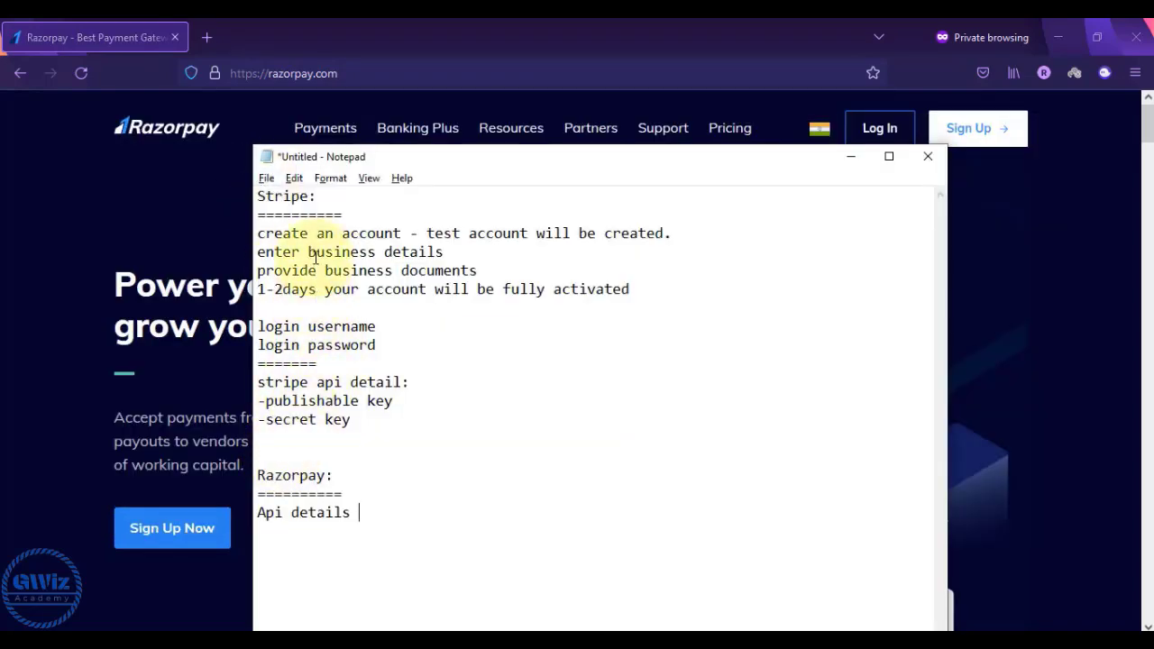
left_click(127, 226)
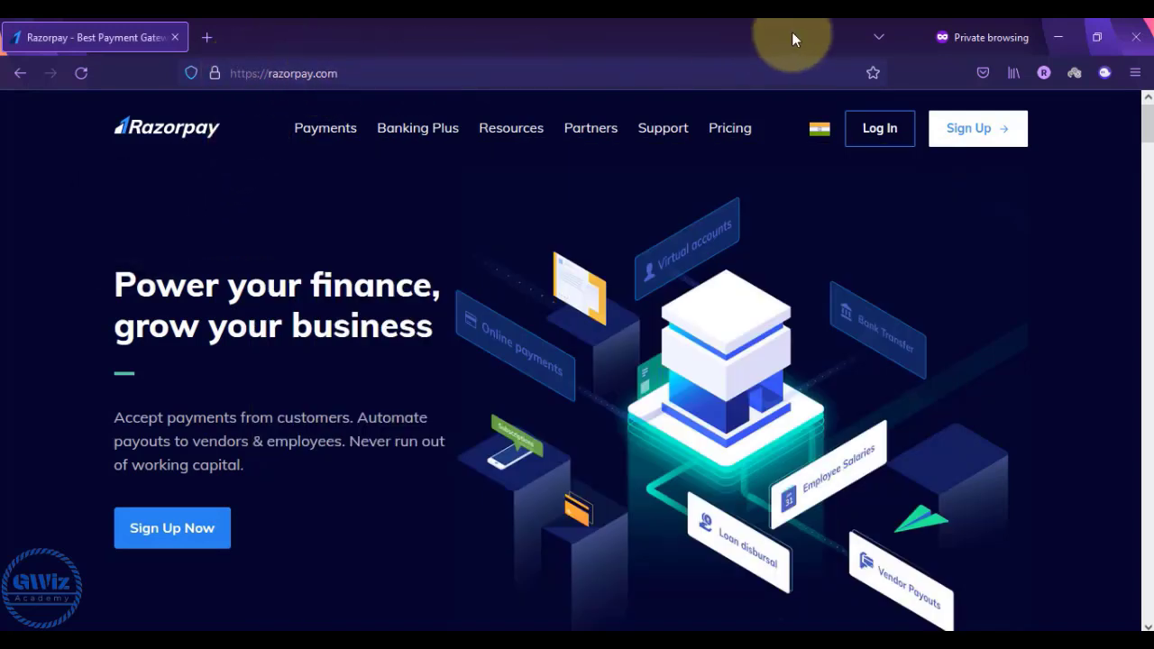
left_click(992, 135)
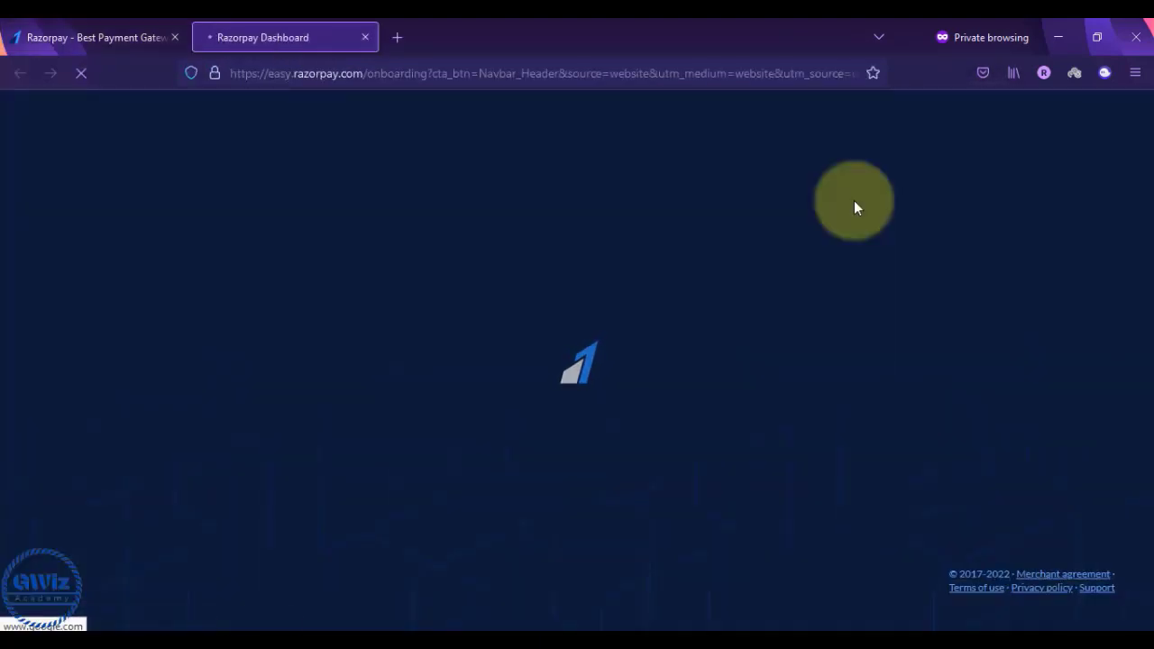
key("alt+Tab")
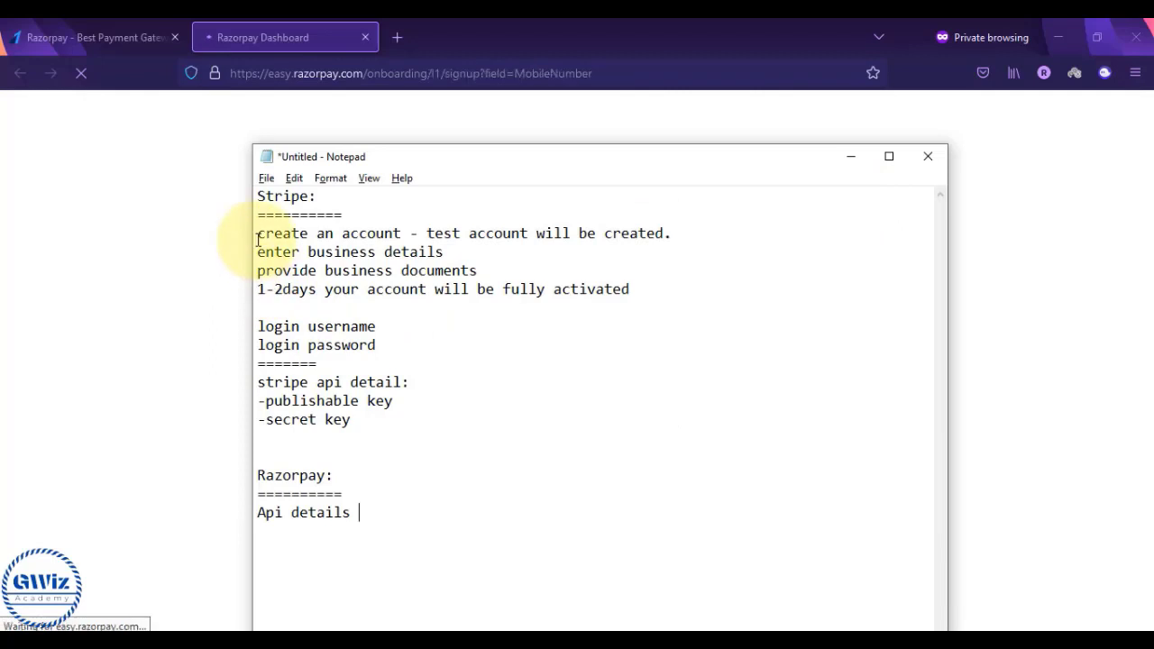
left_click(163, 448)
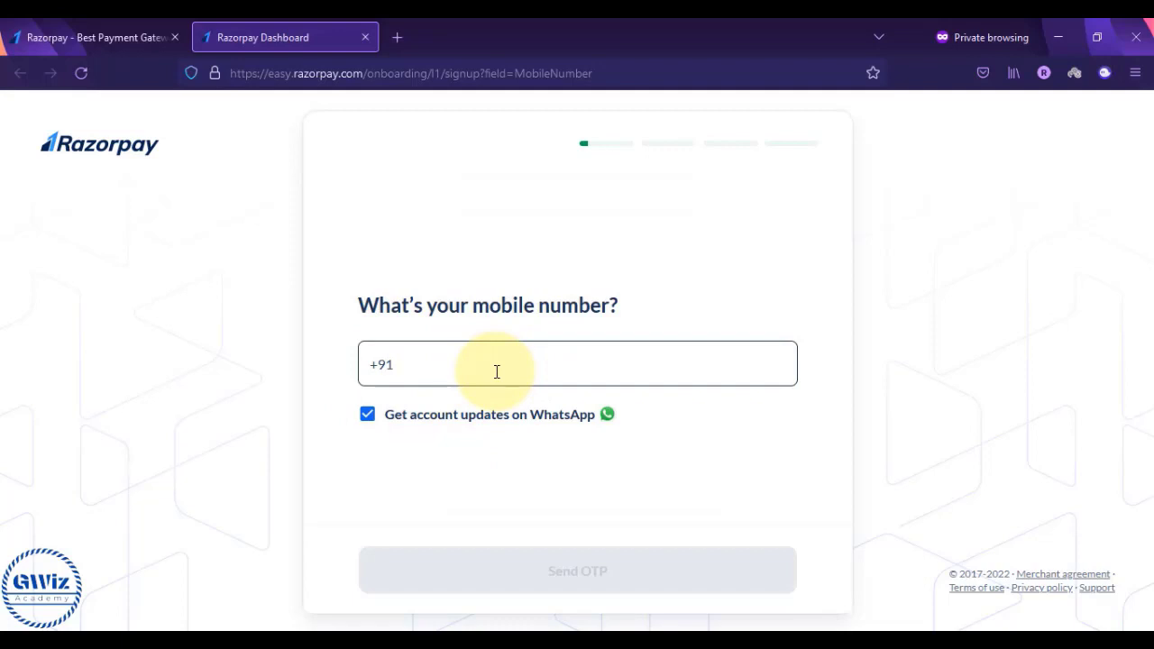
key("alt+Tab")
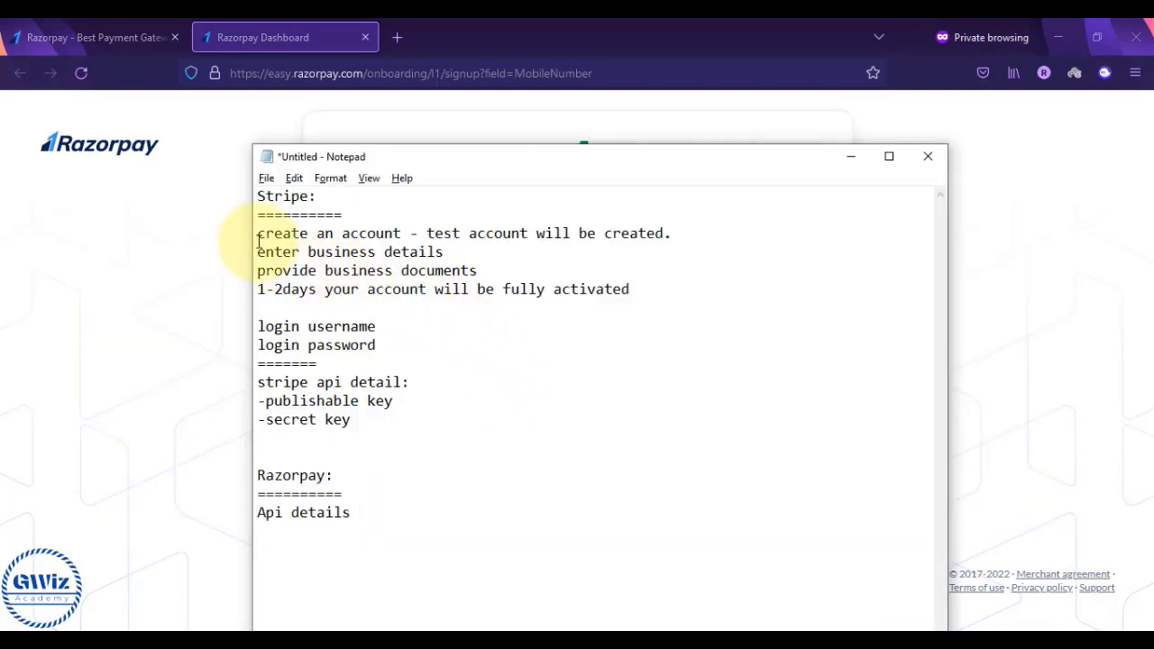
left_click_drag(258, 239, 640, 296)
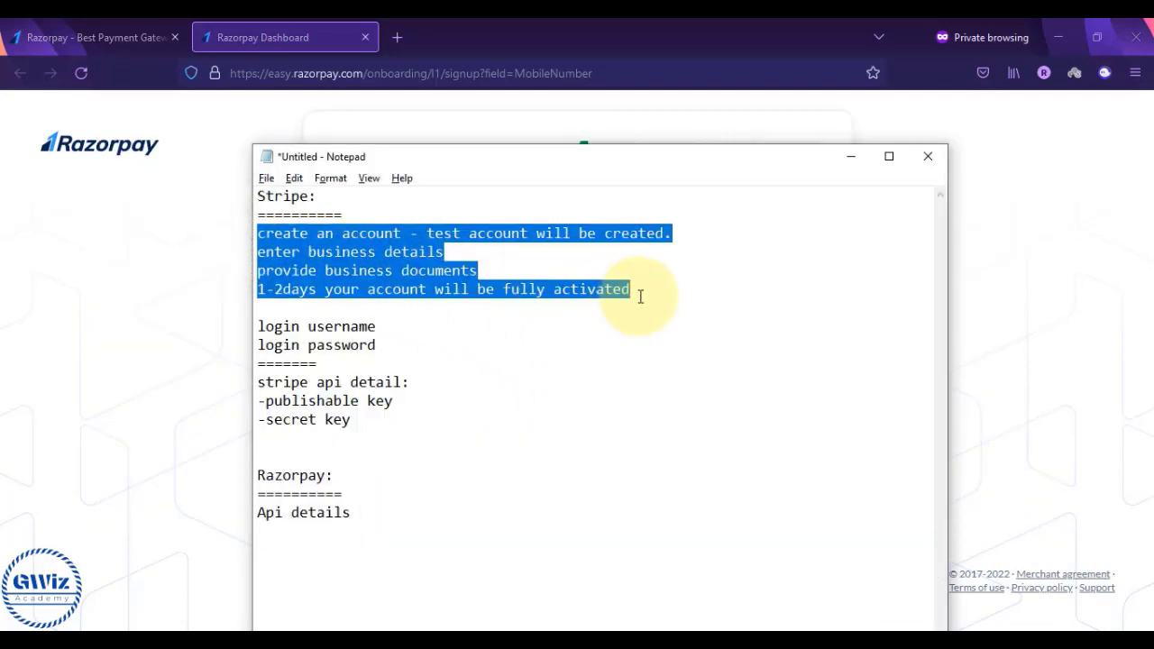
left_click(358, 515)
key("ctrl+v")
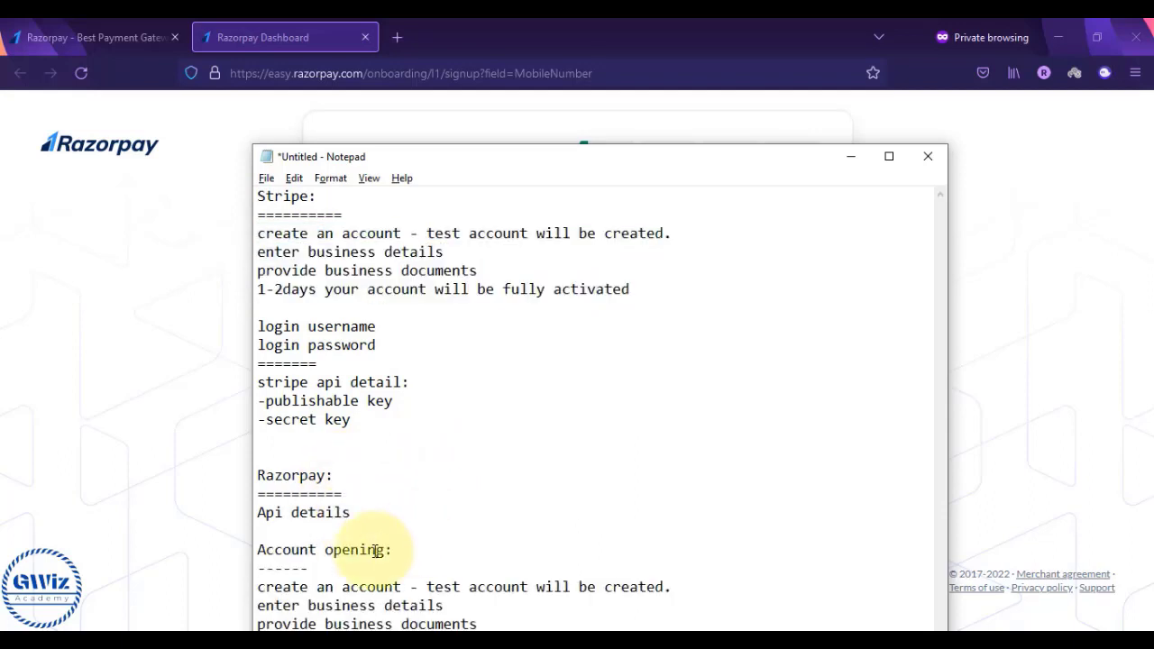
- Add a '=================' divider above the Razorpay heading and close the private dashboard tab
left_click_drag(594, 158, 593, 79)
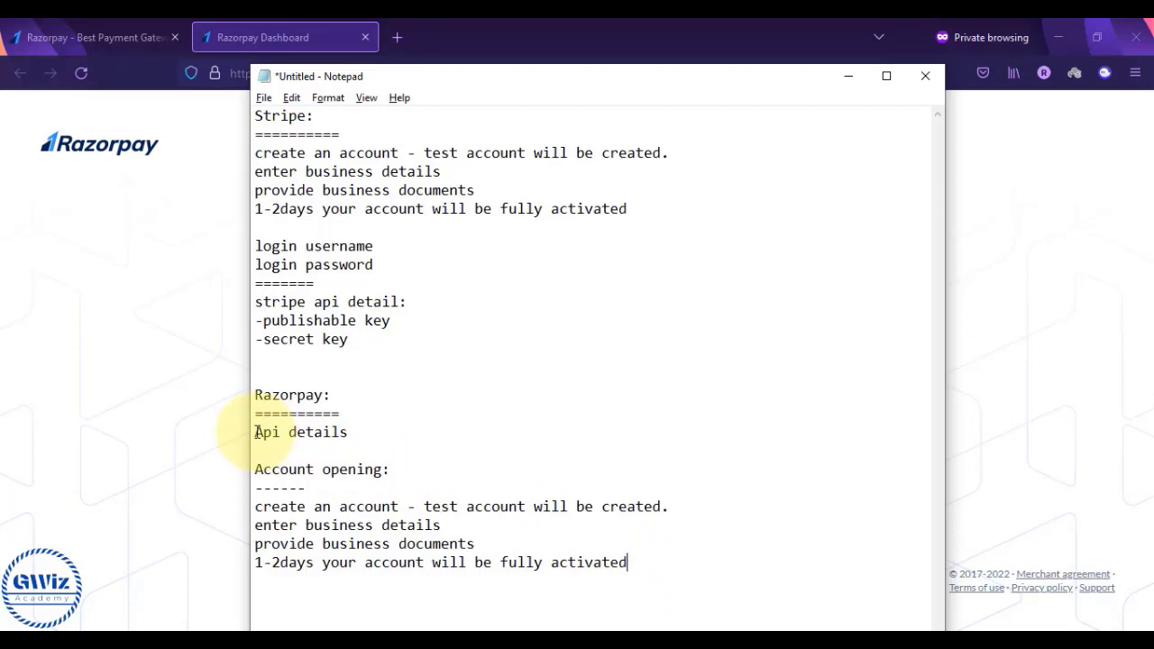
left_click(257, 362)
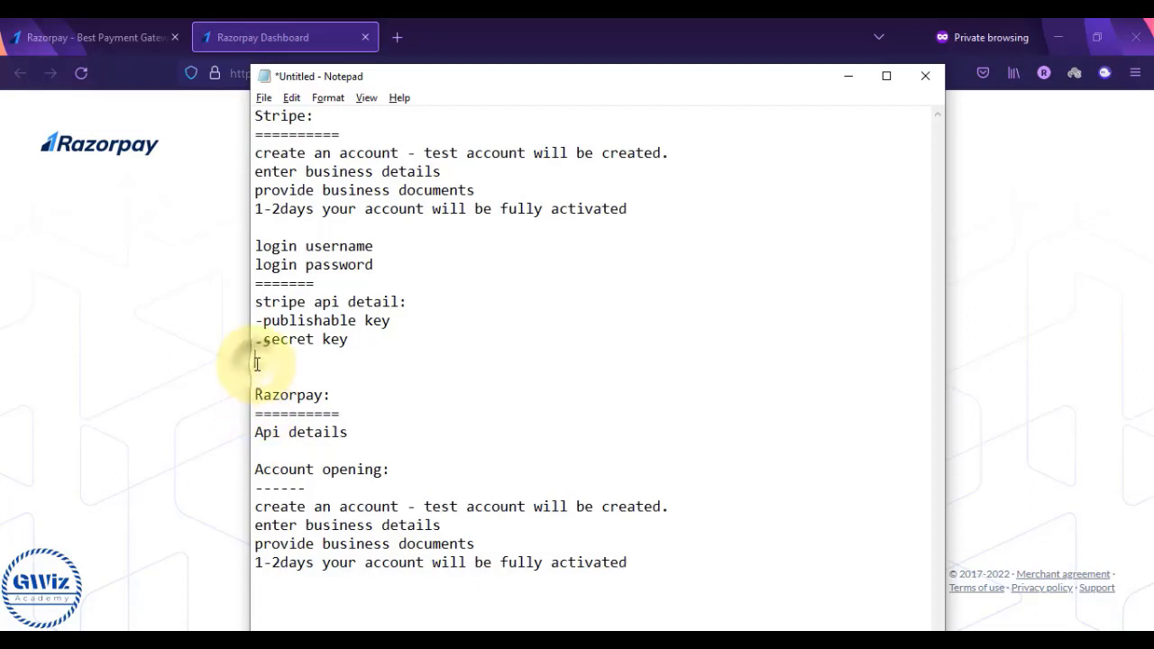
type("=================================")
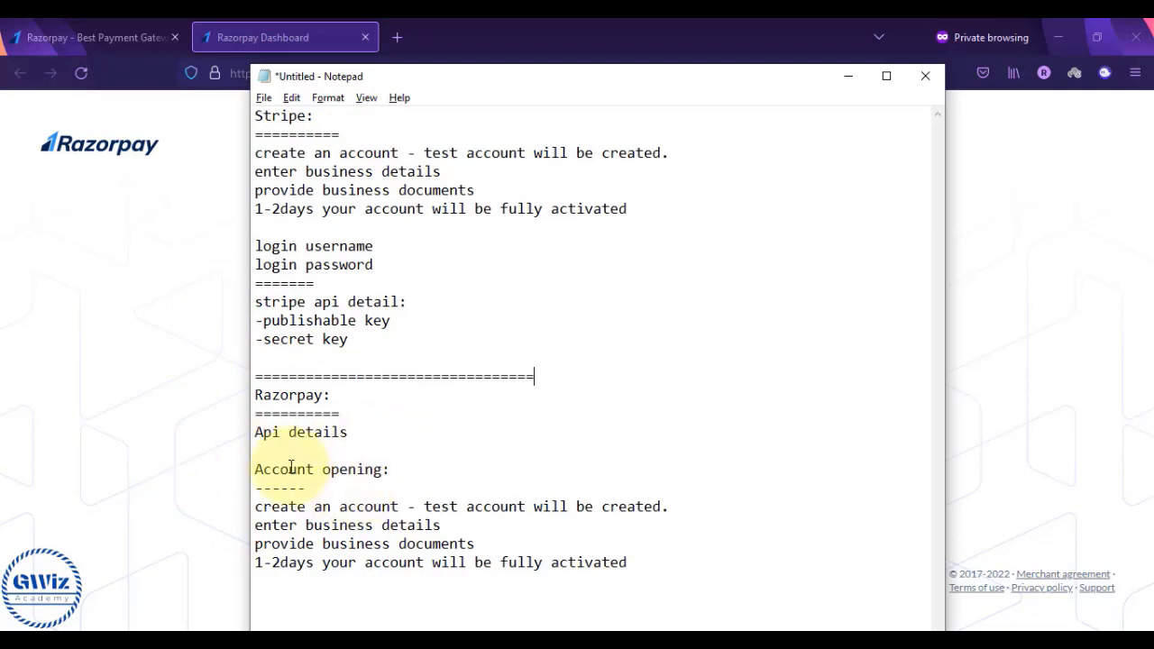
left_click_drag(255, 469, 646, 557)
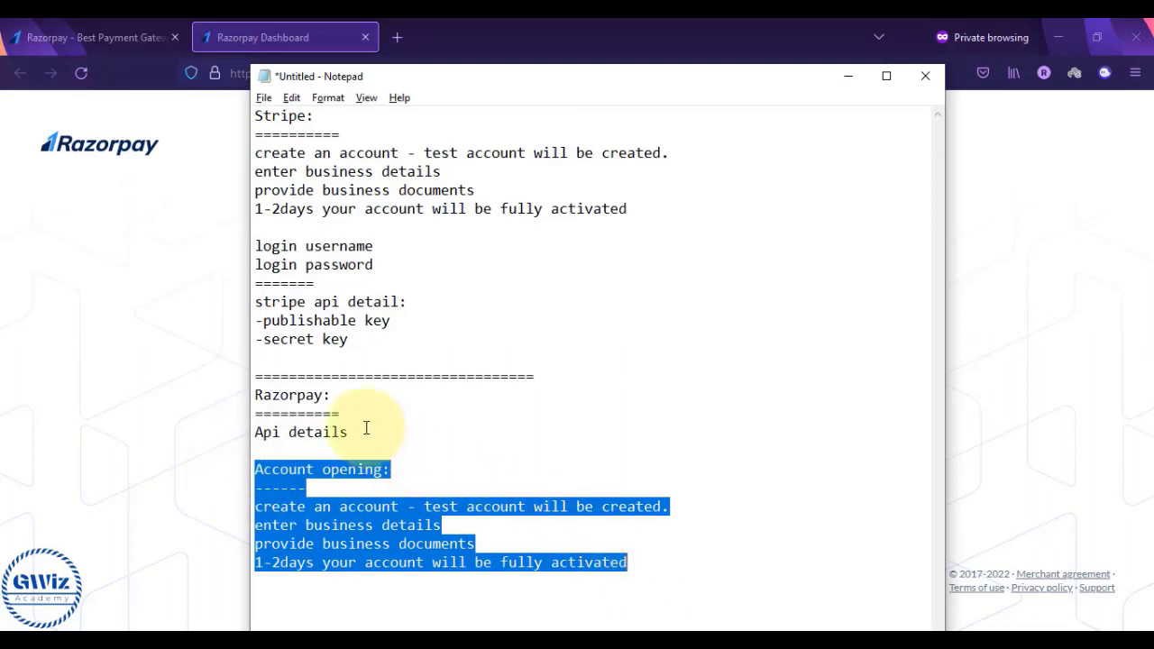
left_click_drag(365, 433, 254, 396)
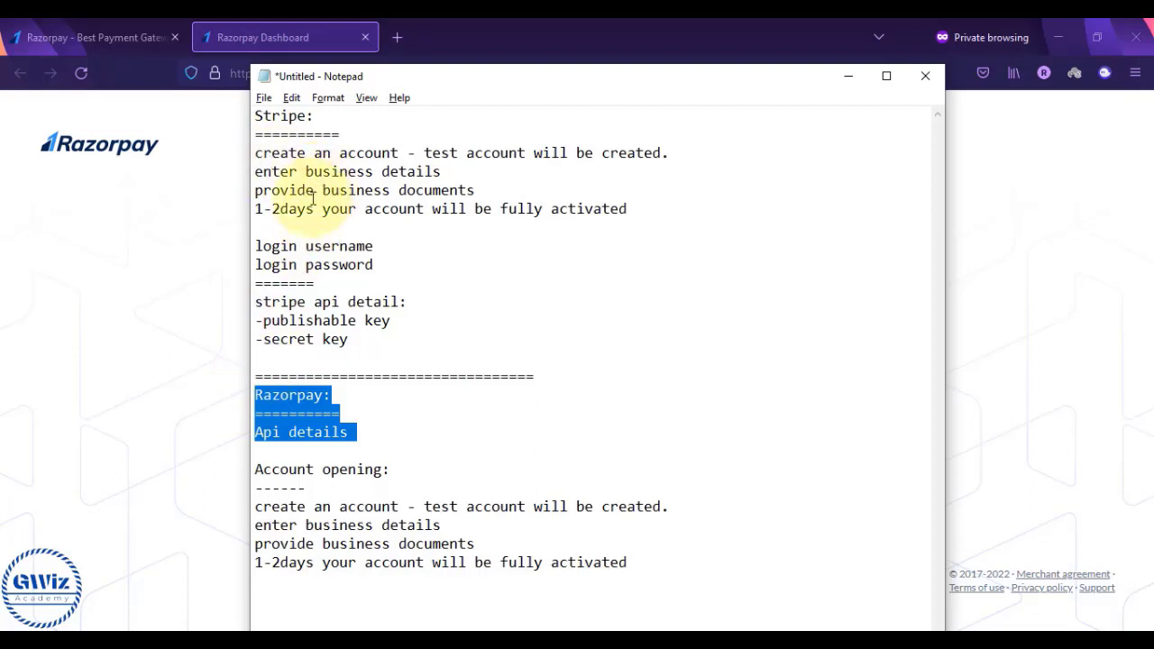
left_click(183, 262)
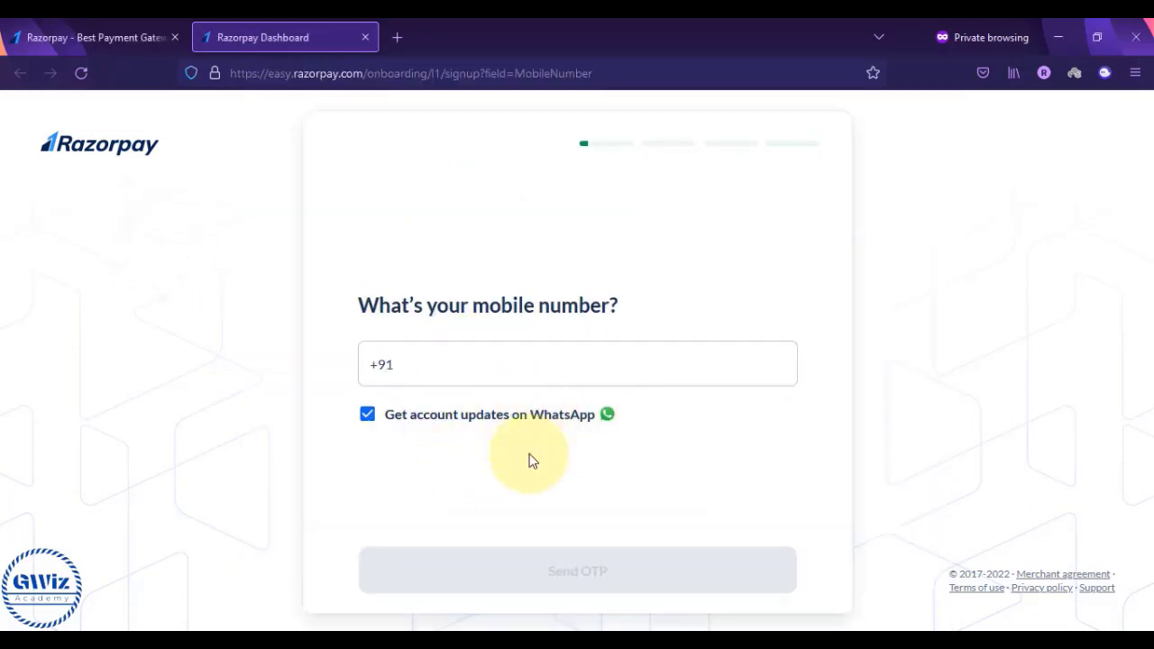
left_click(366, 38)
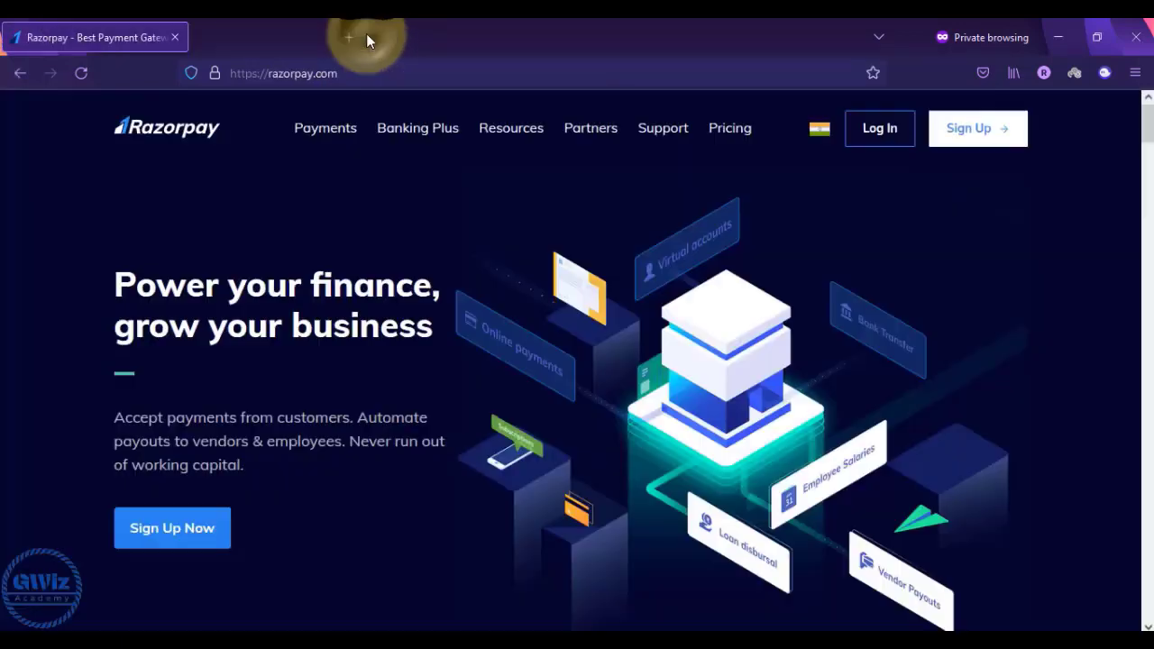
- Close the private window, confirm Test Mode stays selected, and open Settings > API Keys
left_click(175, 38)
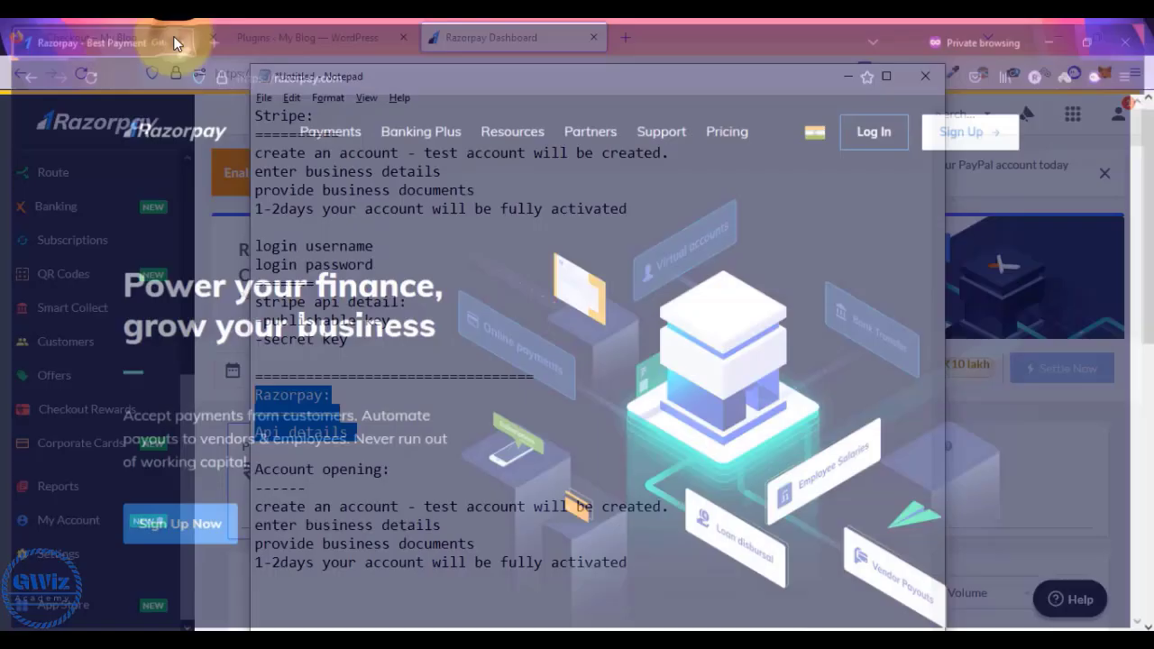
left_click(848, 78)
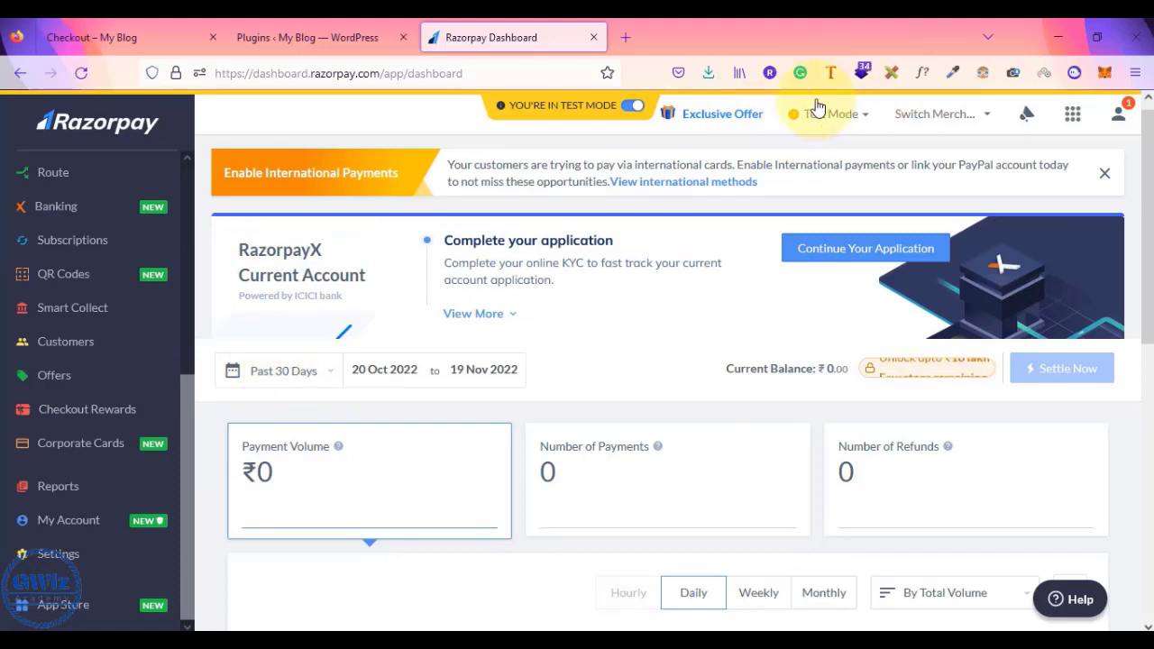
left_click(863, 120)
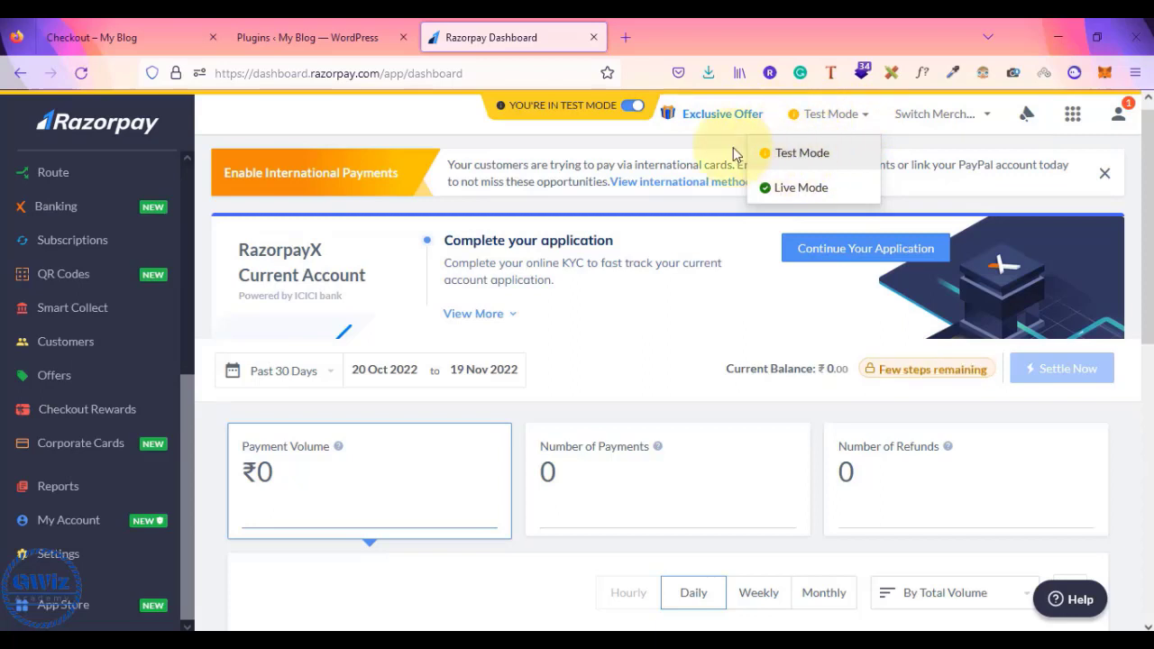
left_click(696, 142)
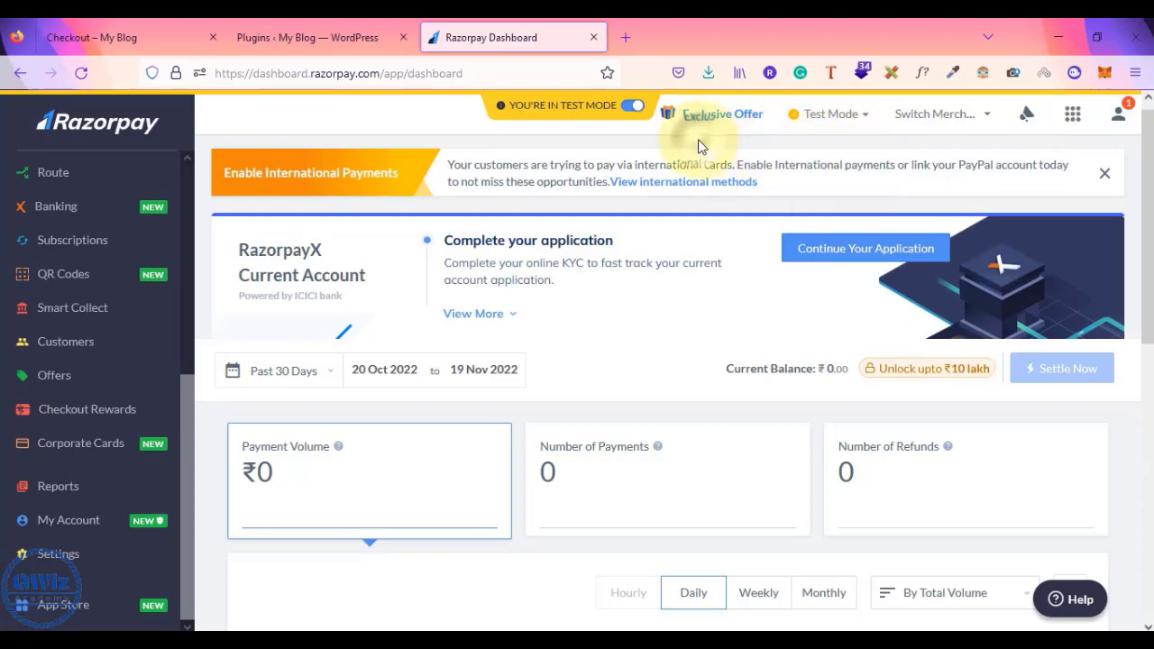
scroll(554, 490, "down", 5)
scroll(554, 490, "up", 6)
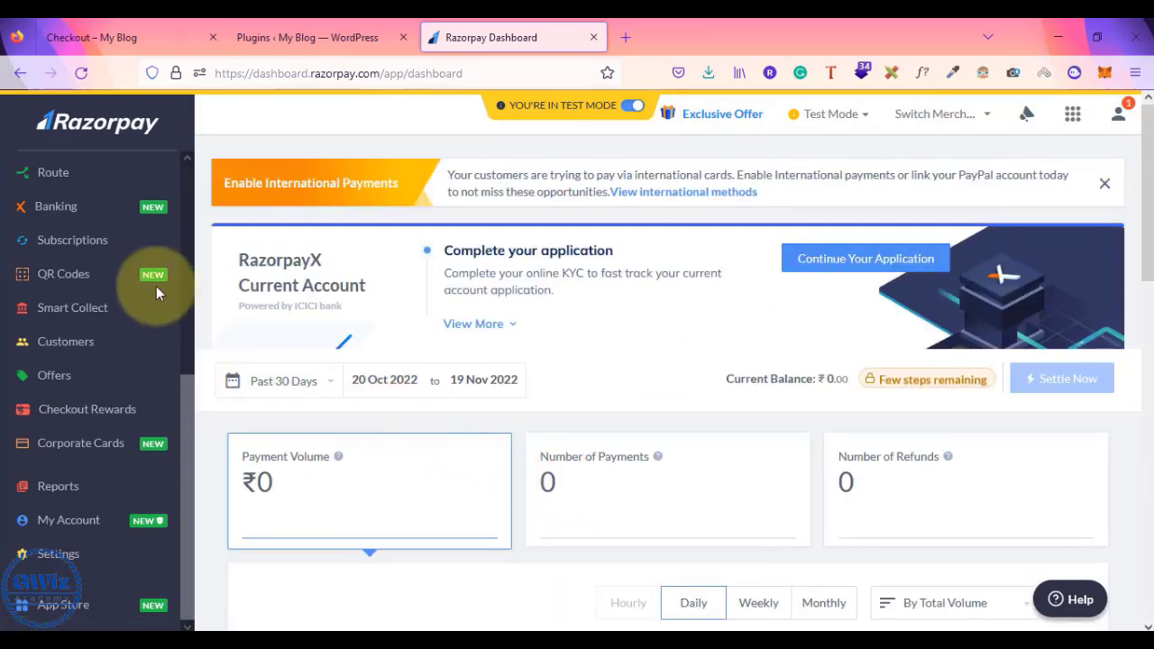
scroll(72, 424, "down", 4)
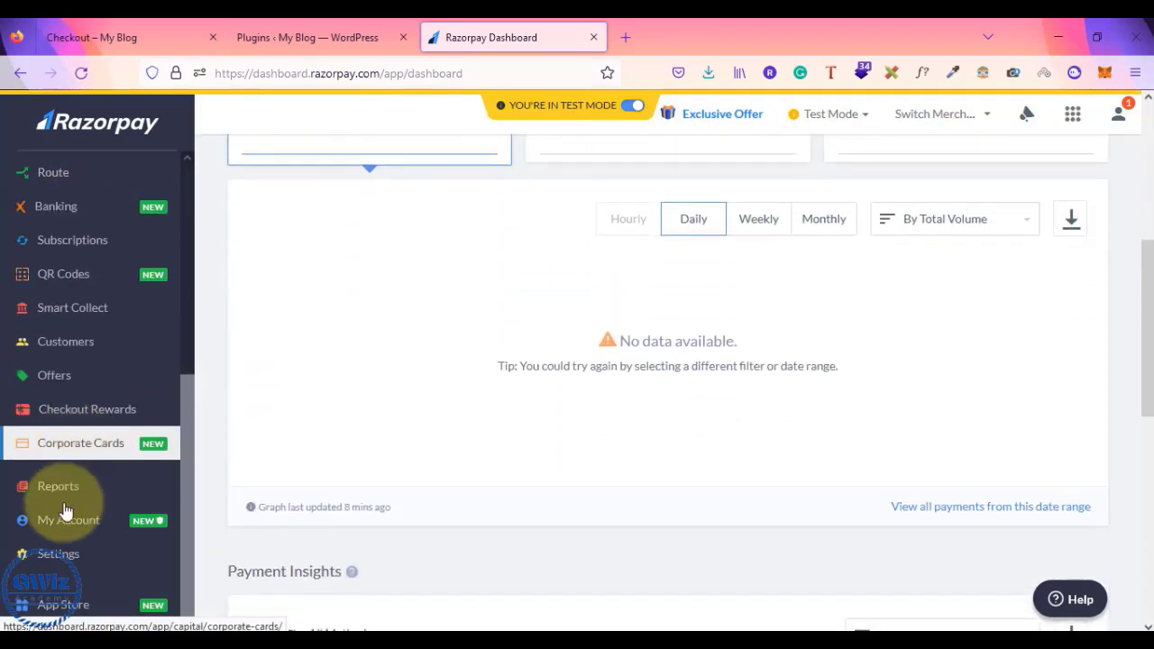
left_click(54, 557)
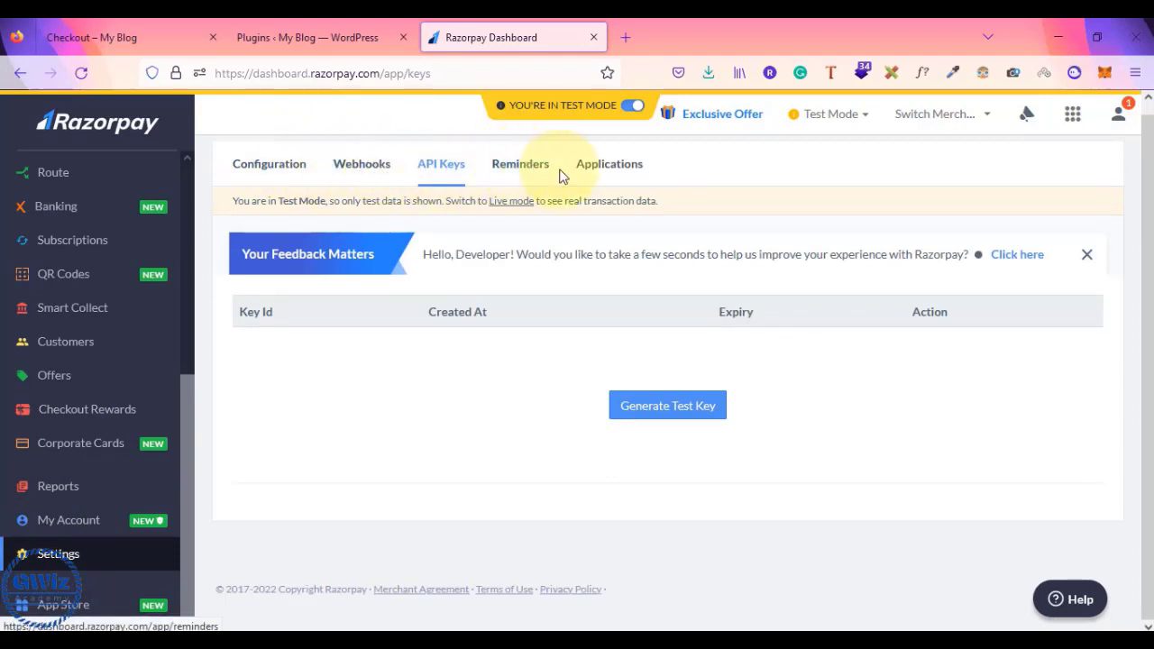
- Generate a Razorpay test key, acknowledge its Key Id and Key Secret, and open the downloaded file
left_click(439, 169)
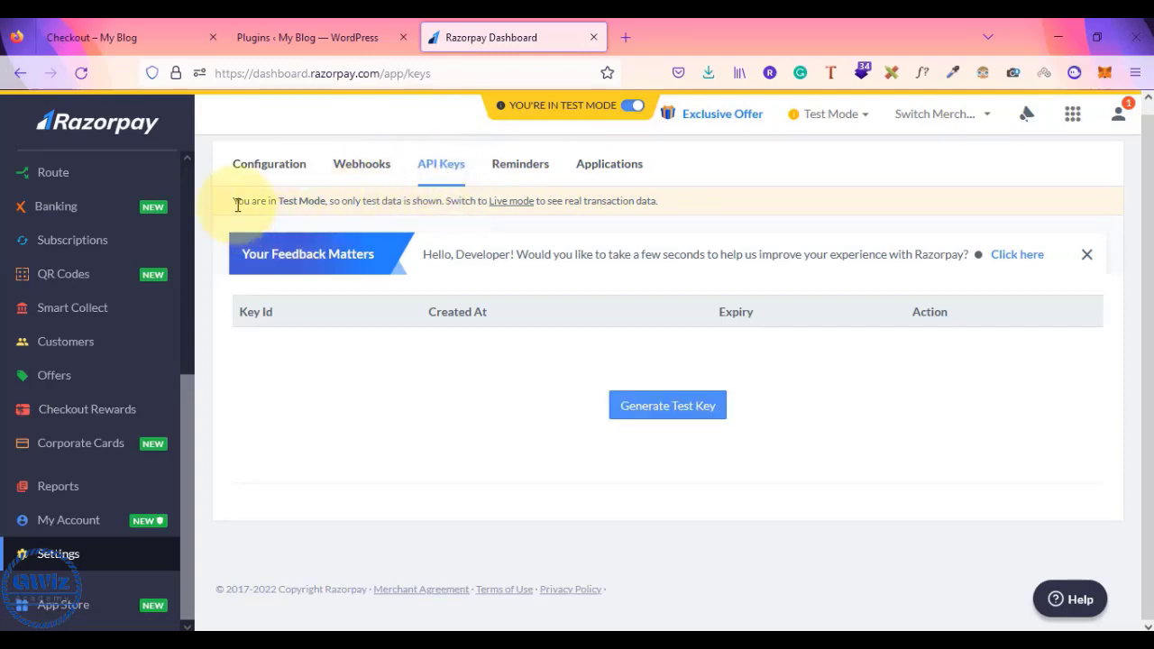
left_click_drag(233, 200, 681, 217)
left_click(720, 213)
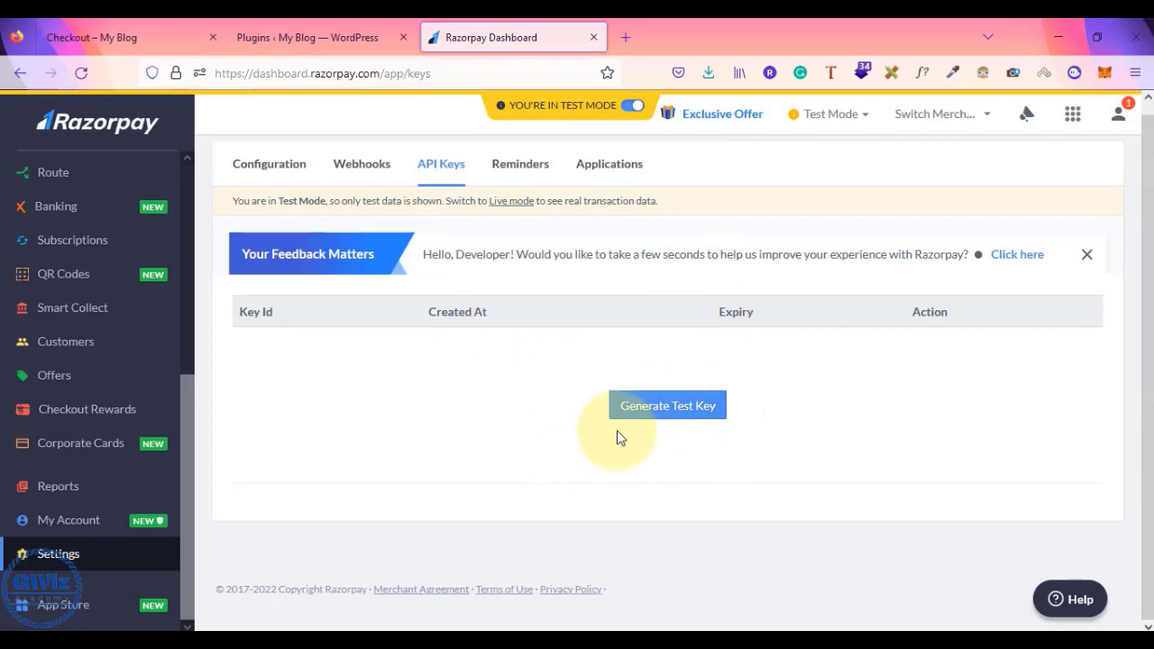
left_click(676, 408)
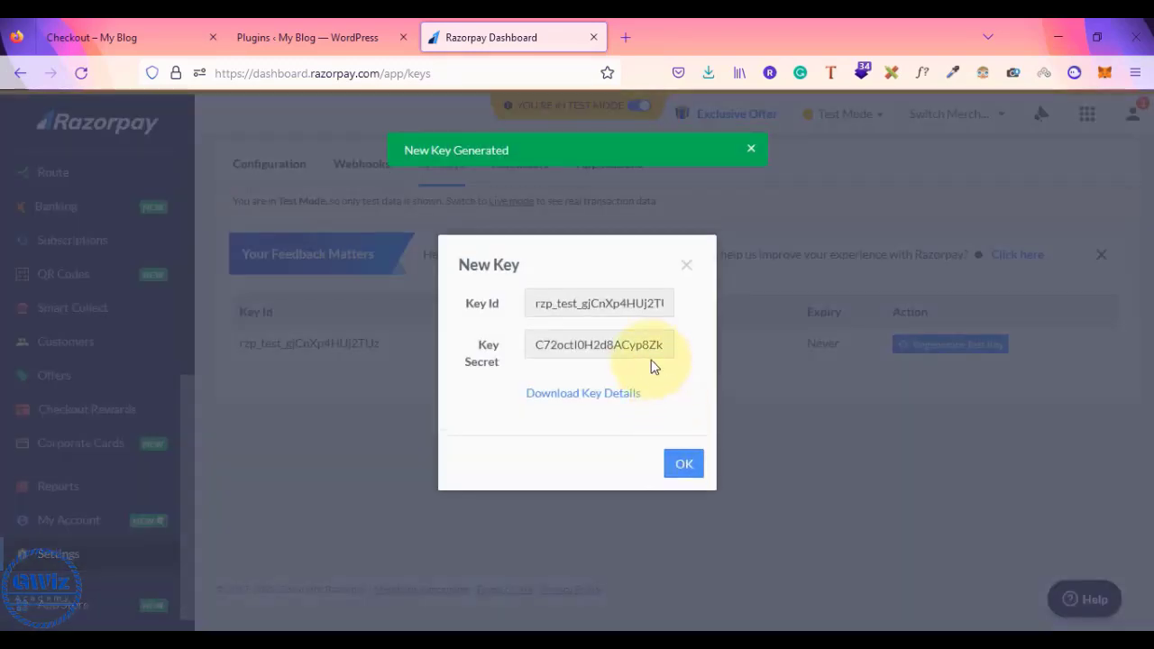
left_click(578, 398)
left_click(640, 405)
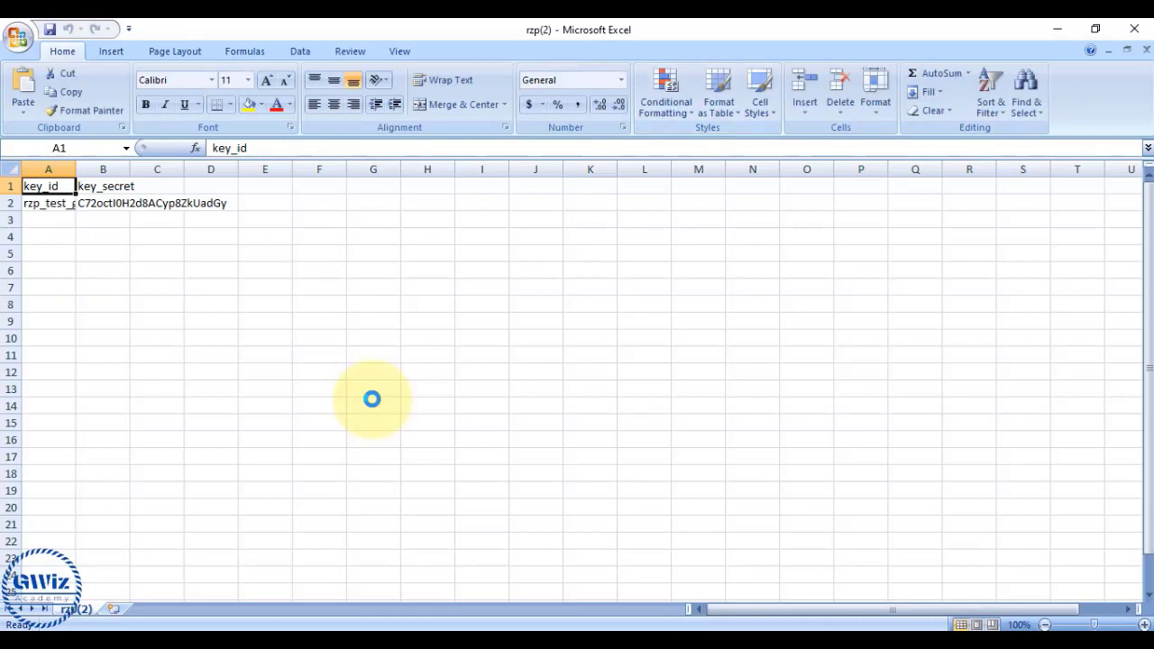
- Leave the rzp(2) sheet, dismiss the key-saving reminder, and go to WordPress Plugins
key("alt+Tab")
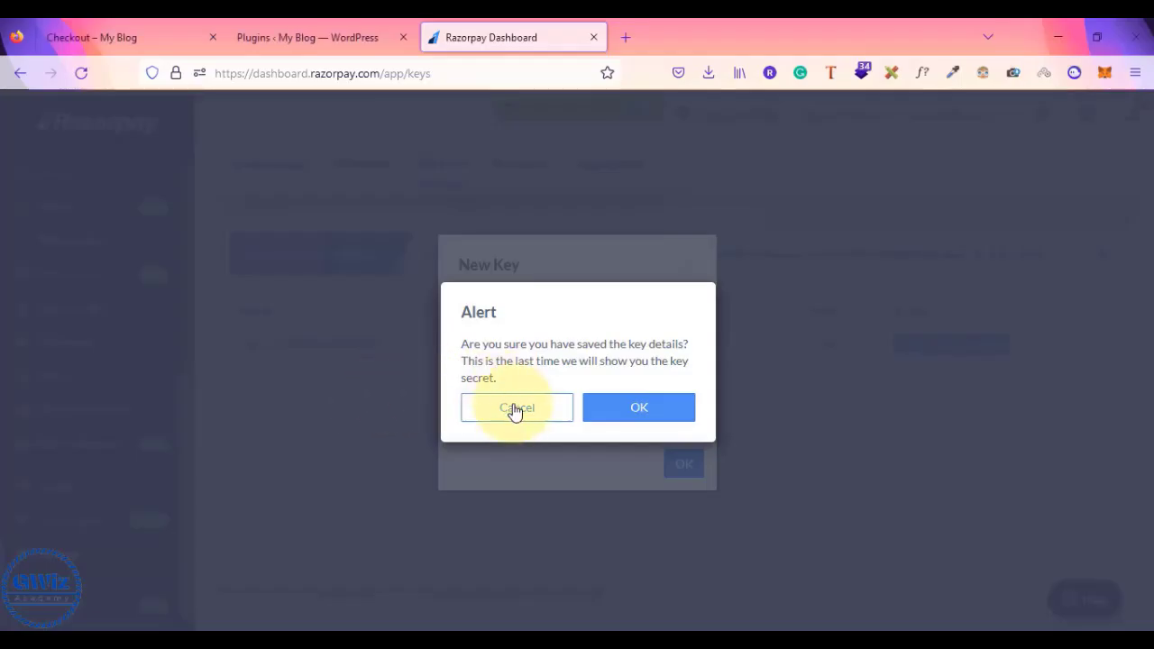
left_click(515, 409)
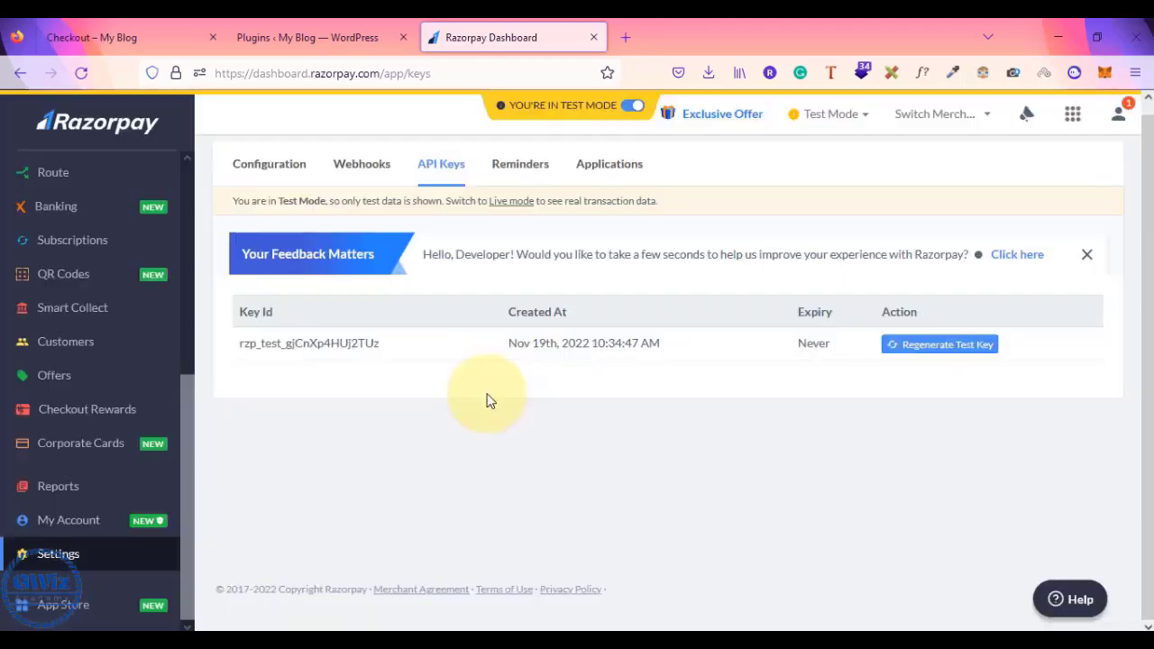
left_click(323, 40)
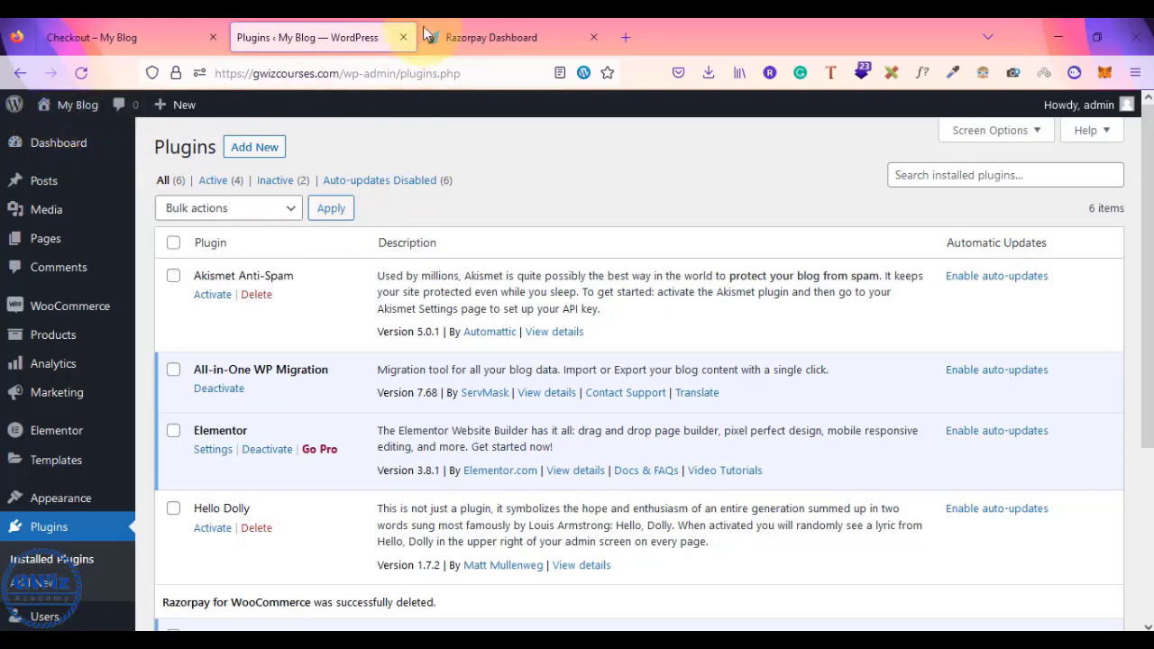
key("alt+Tab")
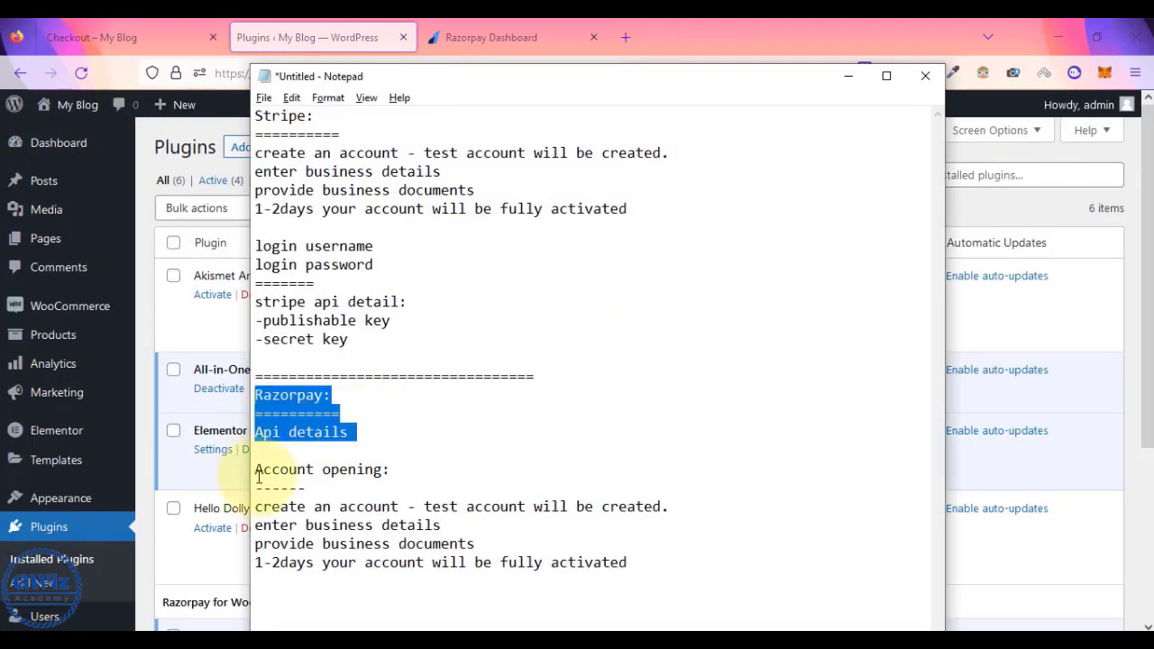
left_click(261, 470)
left_click_drag(260, 470, 623, 562)
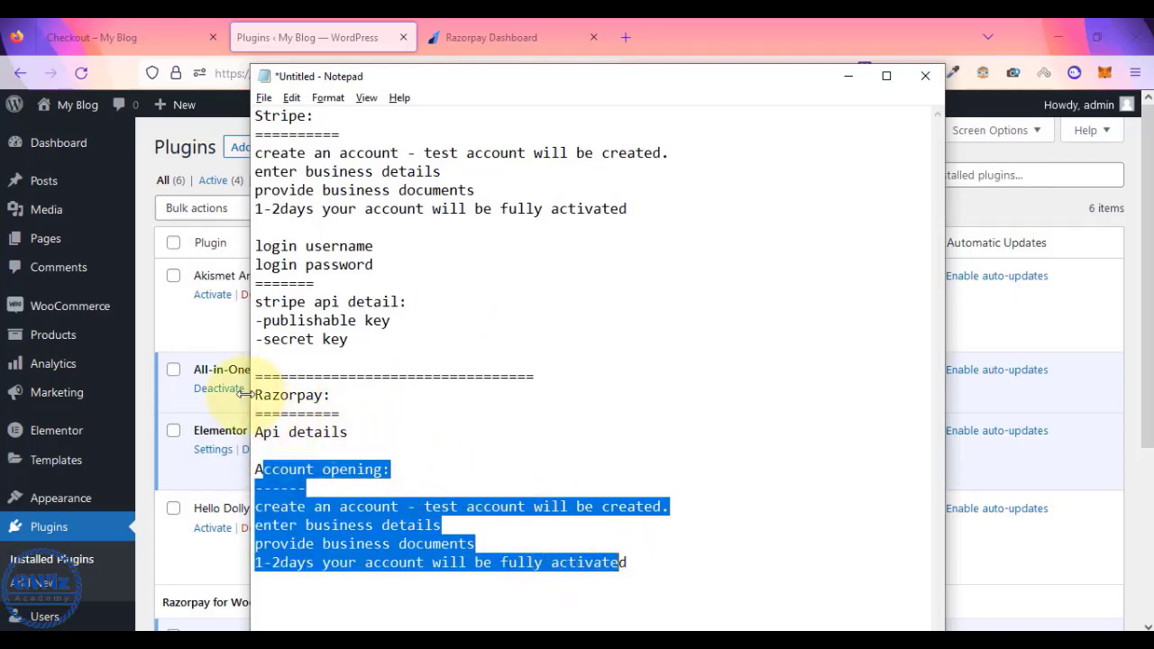
left_click_drag(254, 395, 348, 433)
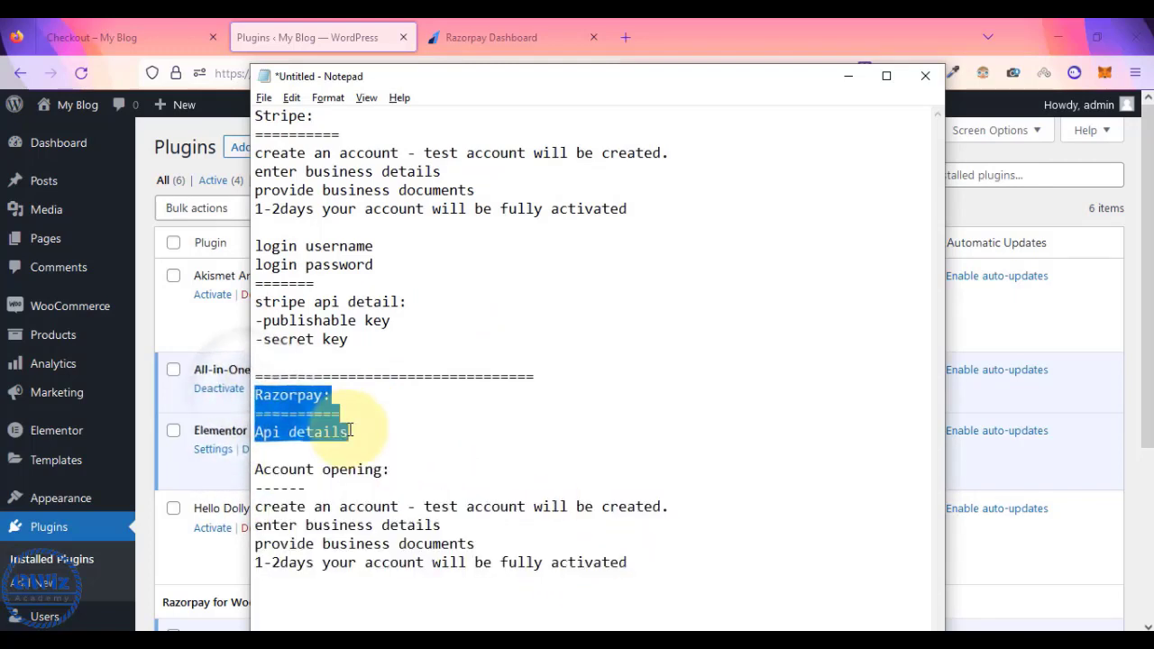
left_click(145, 339)
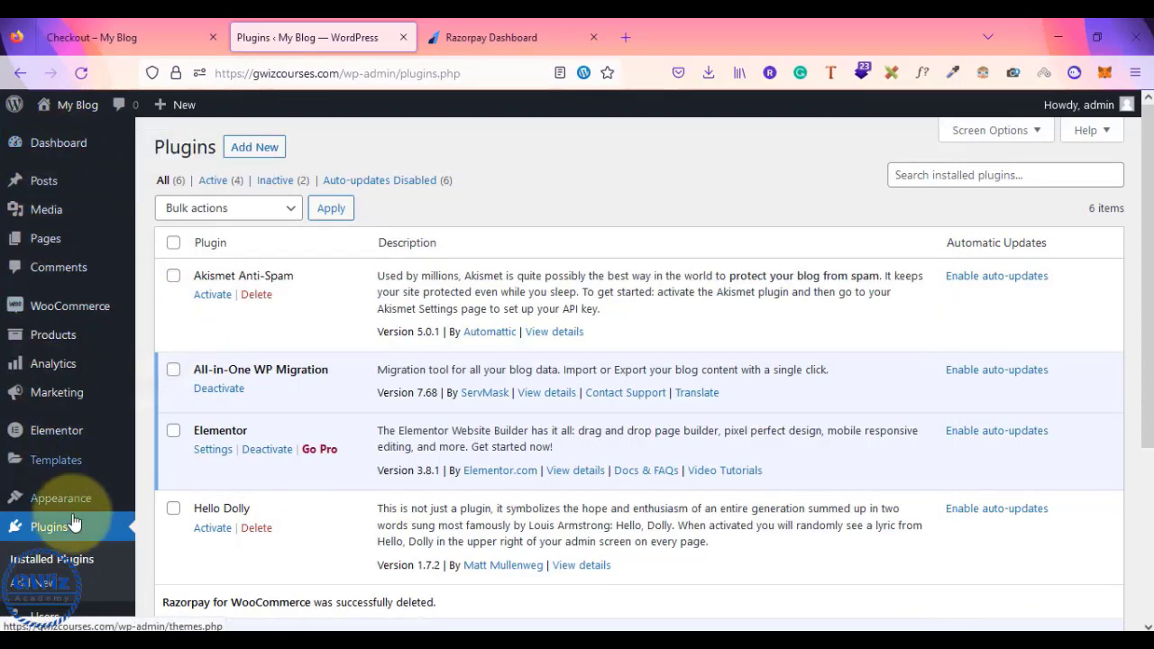
scroll(77, 530, "down", 3)
scroll(78, 529, "up", 5)
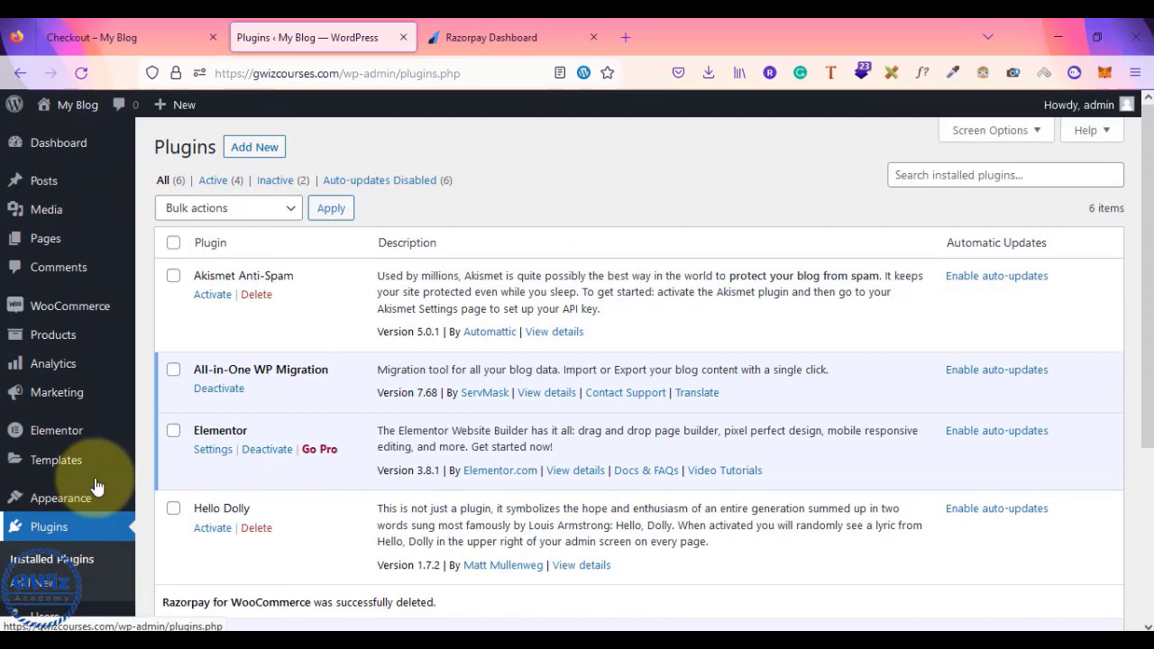
- Search plugins for 'razo', then install and activate Razorpay for WooCommerce
left_click(244, 153)
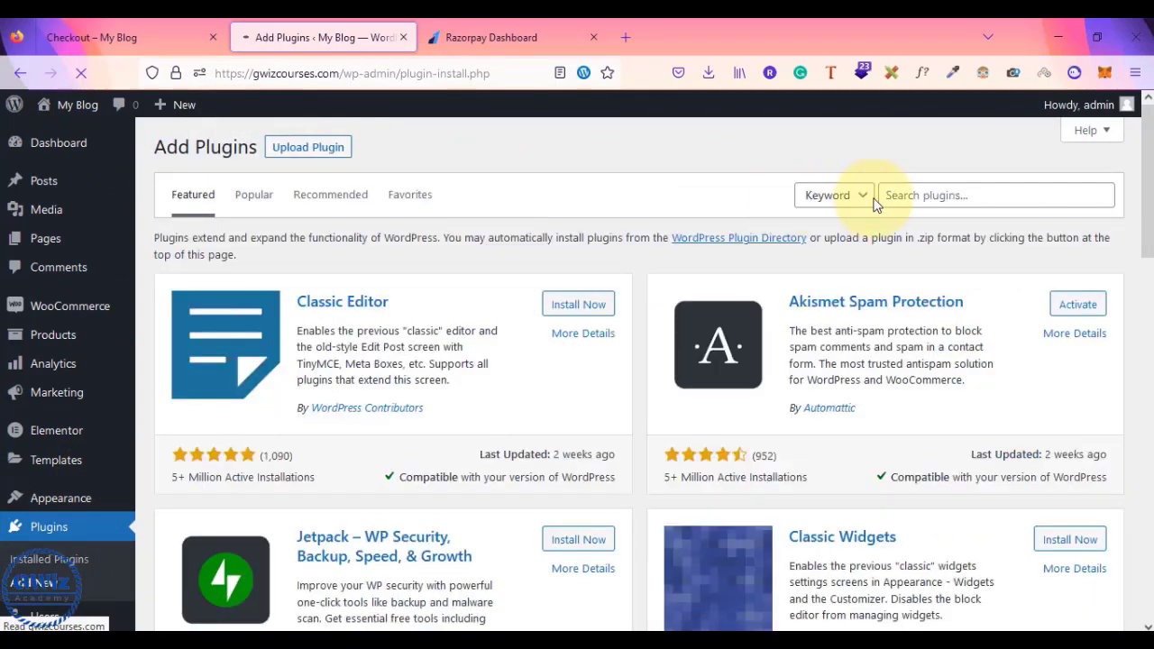
left_click(928, 194)
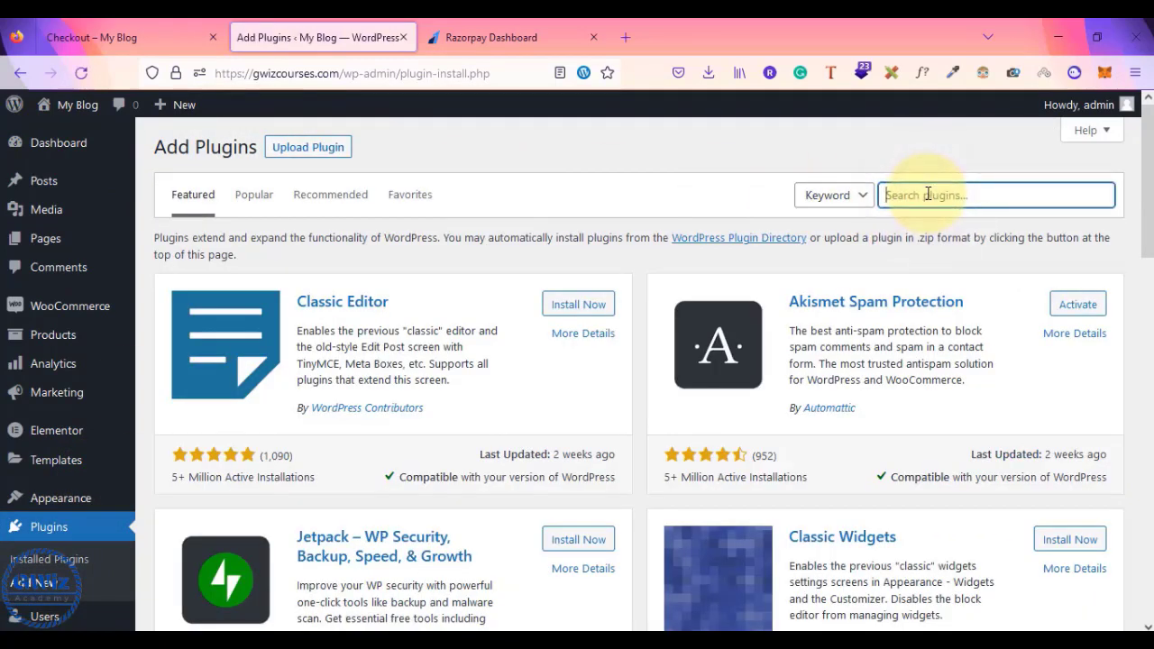
type("razorpay")
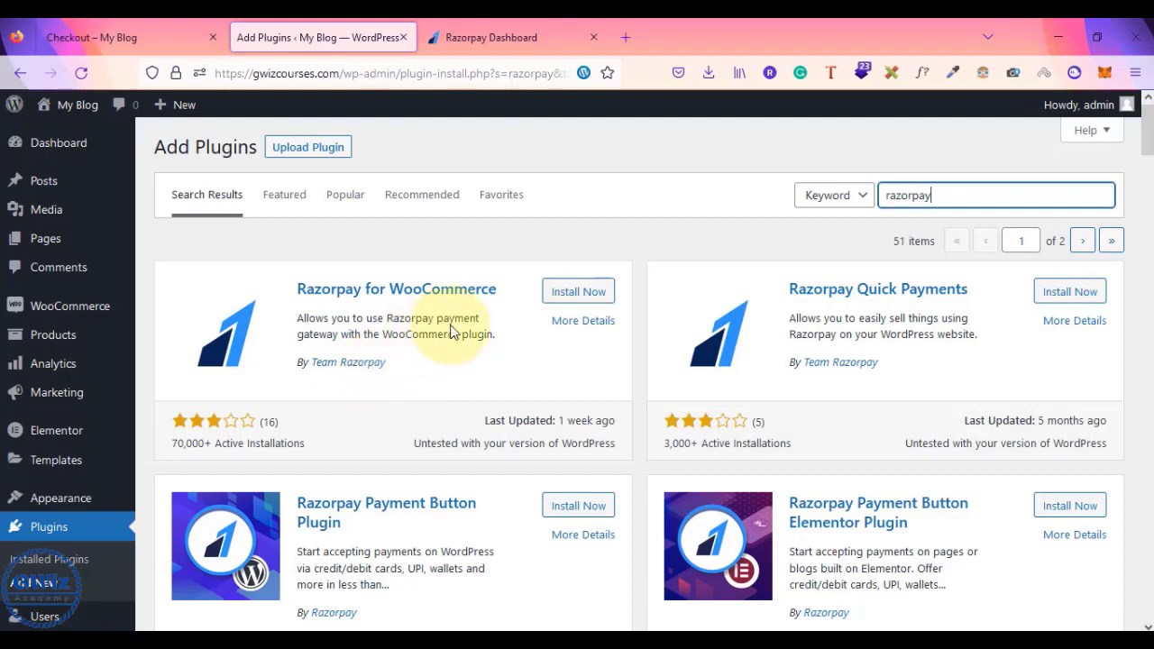
left_click(568, 298)
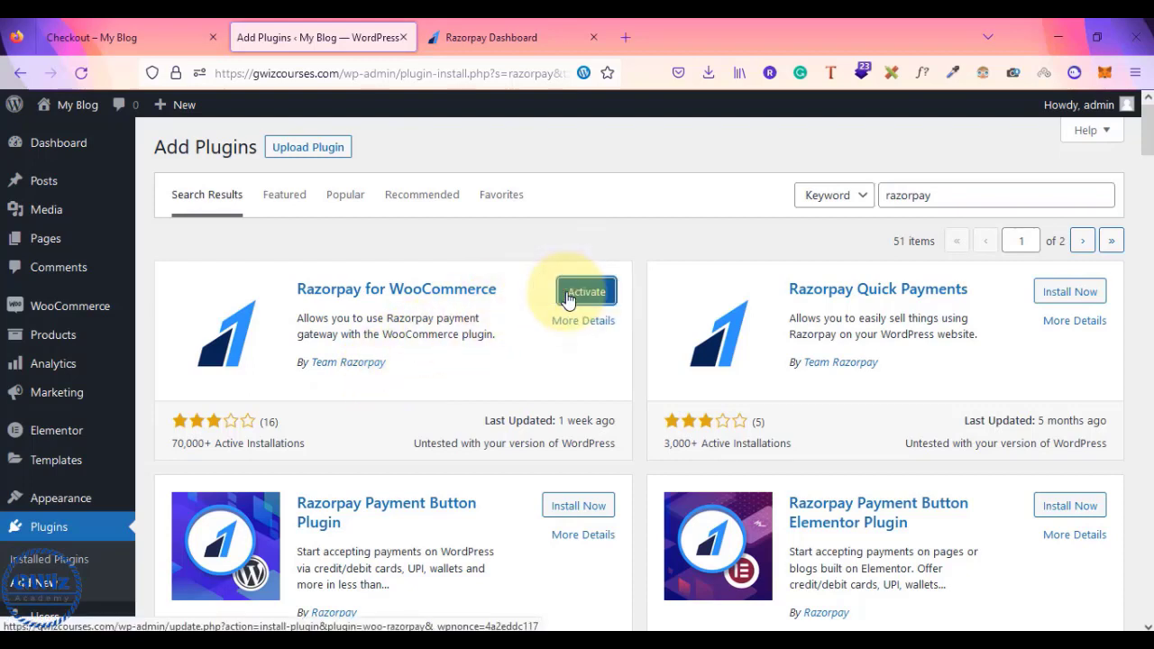
left_click(568, 293)
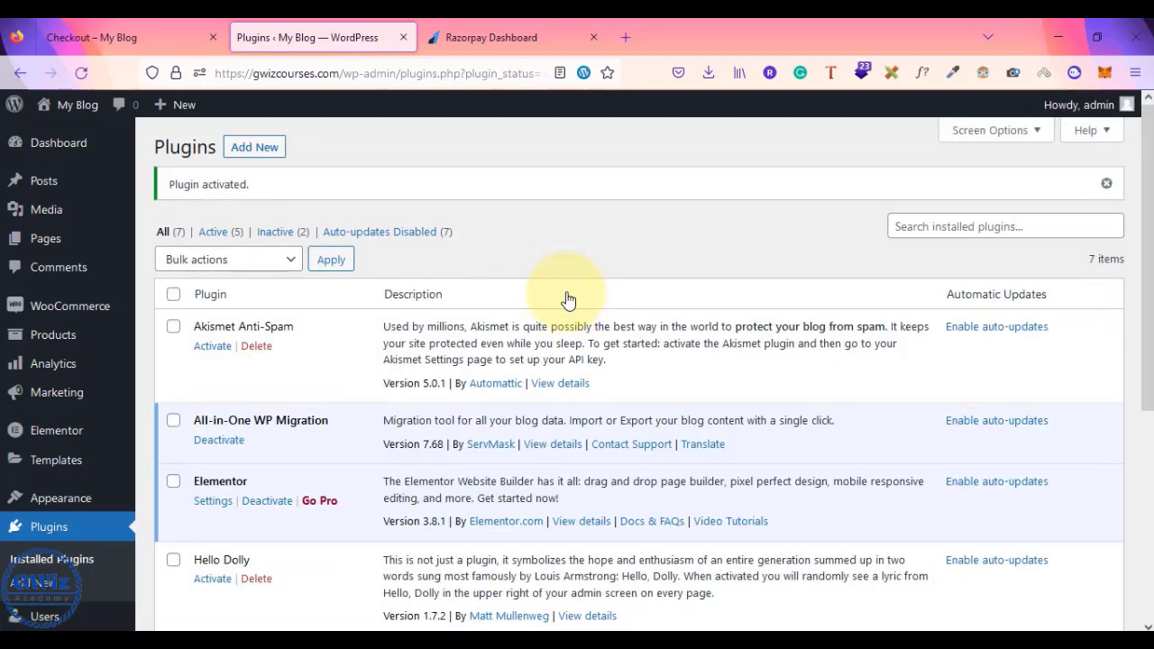
scroll(568, 300, "down", 5)
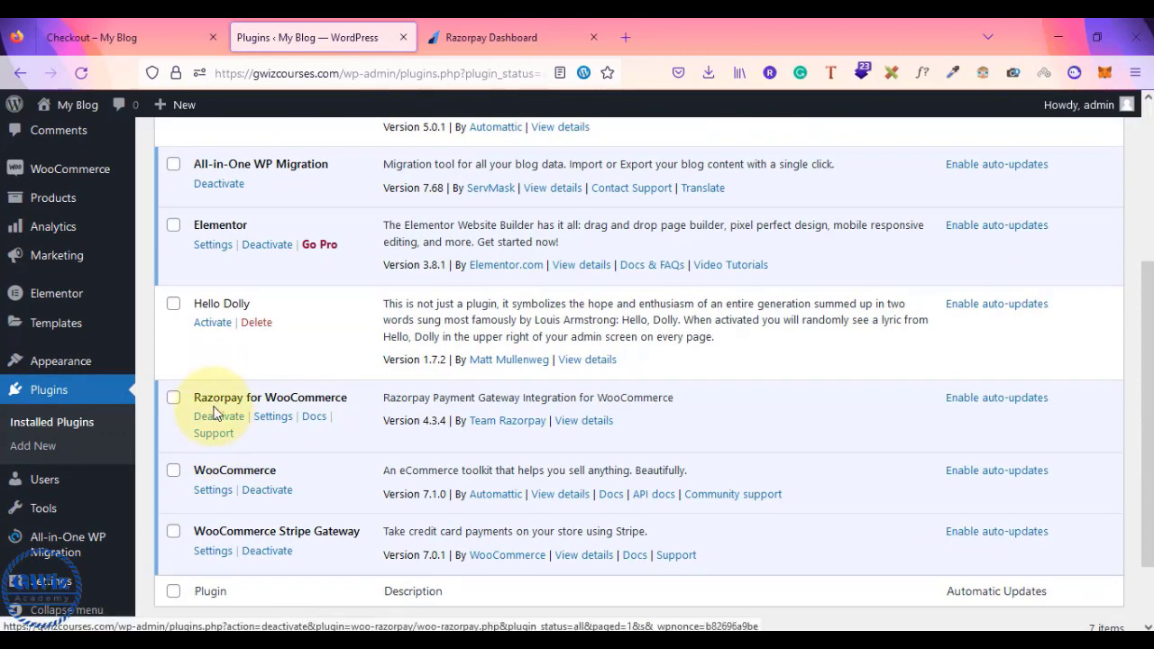
- Open Razorpay for WooCommerce settings, review the 'Credit Card/Debit Card/NetBanking' title, and reach the blank Key ID/Secret fields
left_click(268, 419)
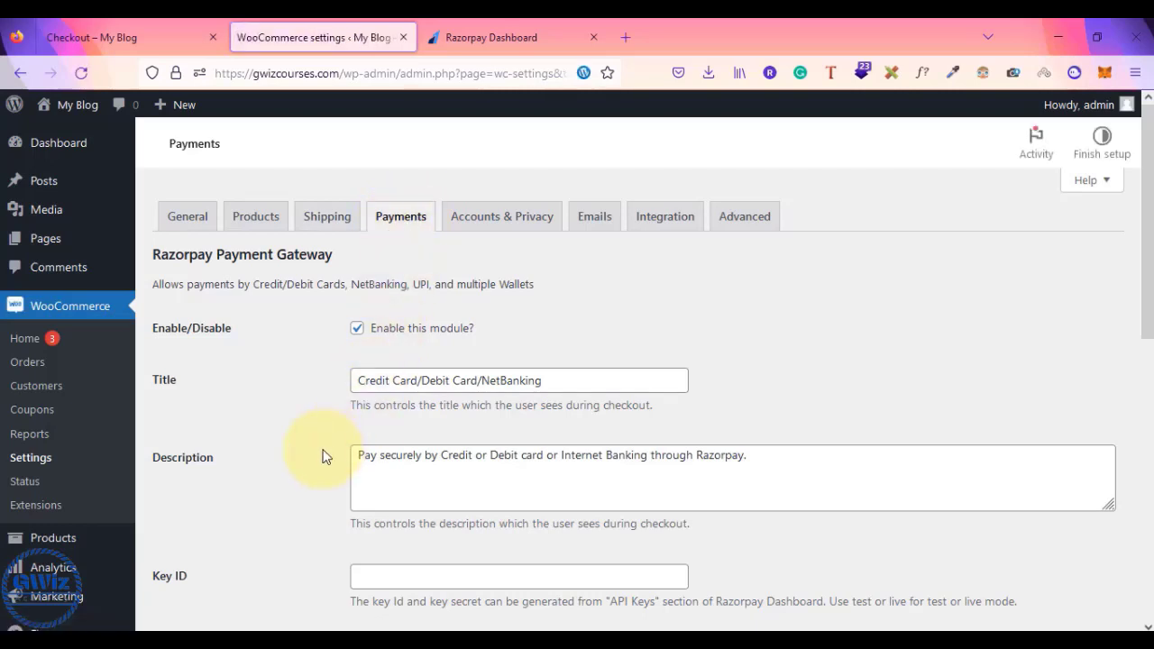
scroll(325, 456, "down", 2)
scroll(325, 456, "up", 2)
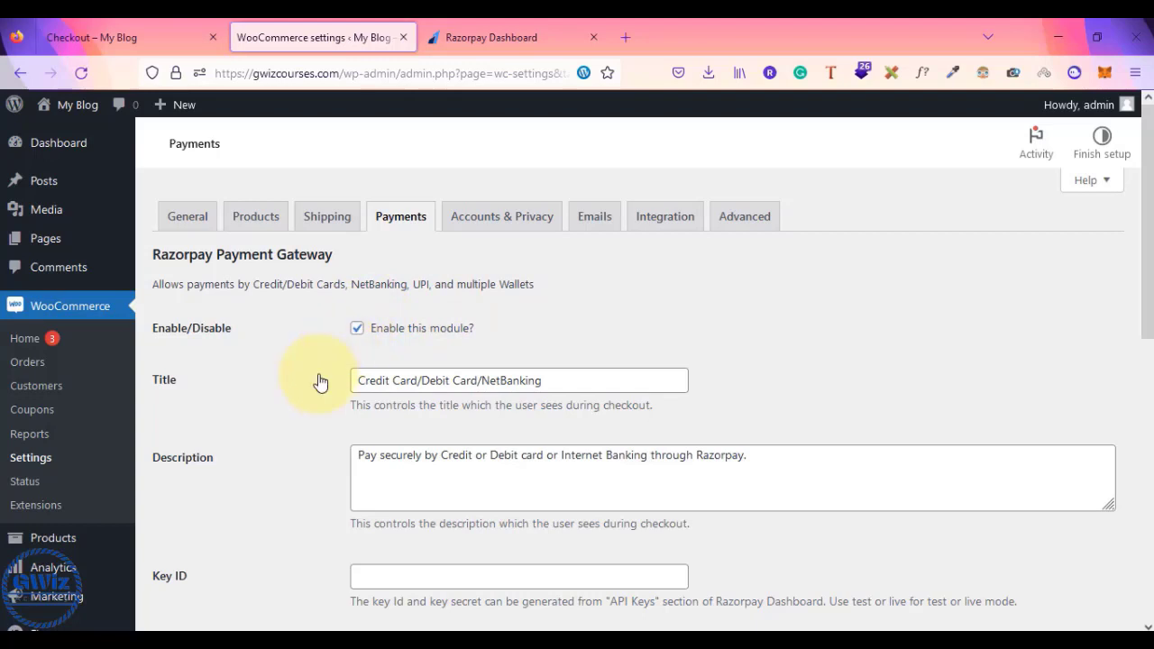
scroll(401, 327, "down", 2)
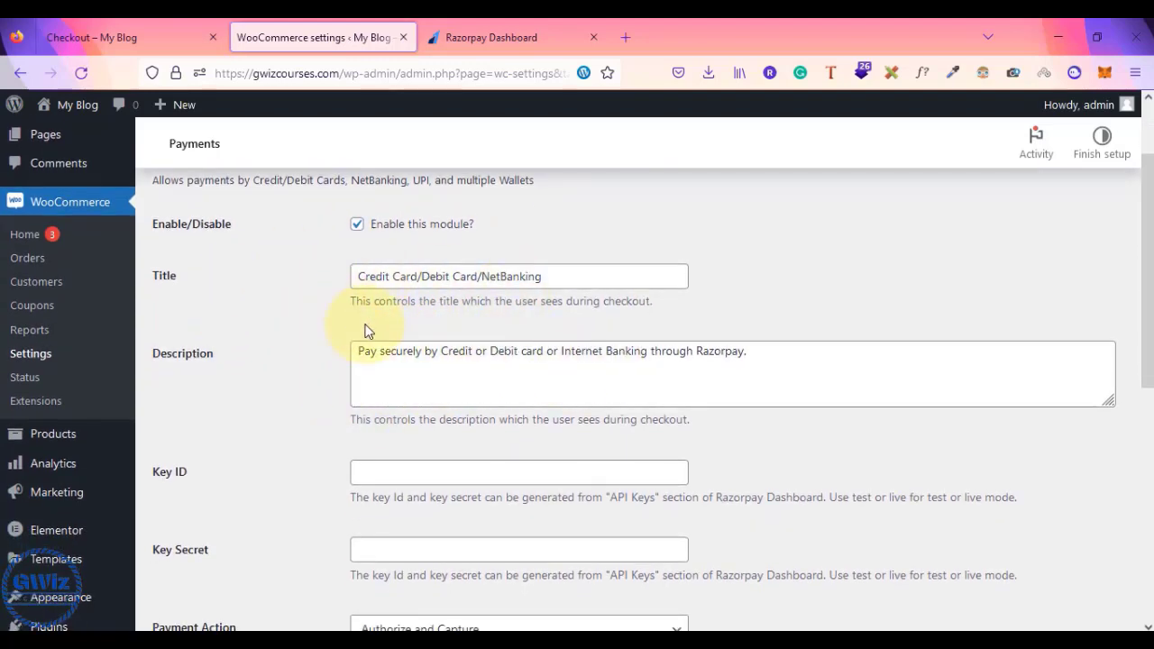
left_click_drag(580, 277, 496, 271)
scroll(315, 408, "down", 1)
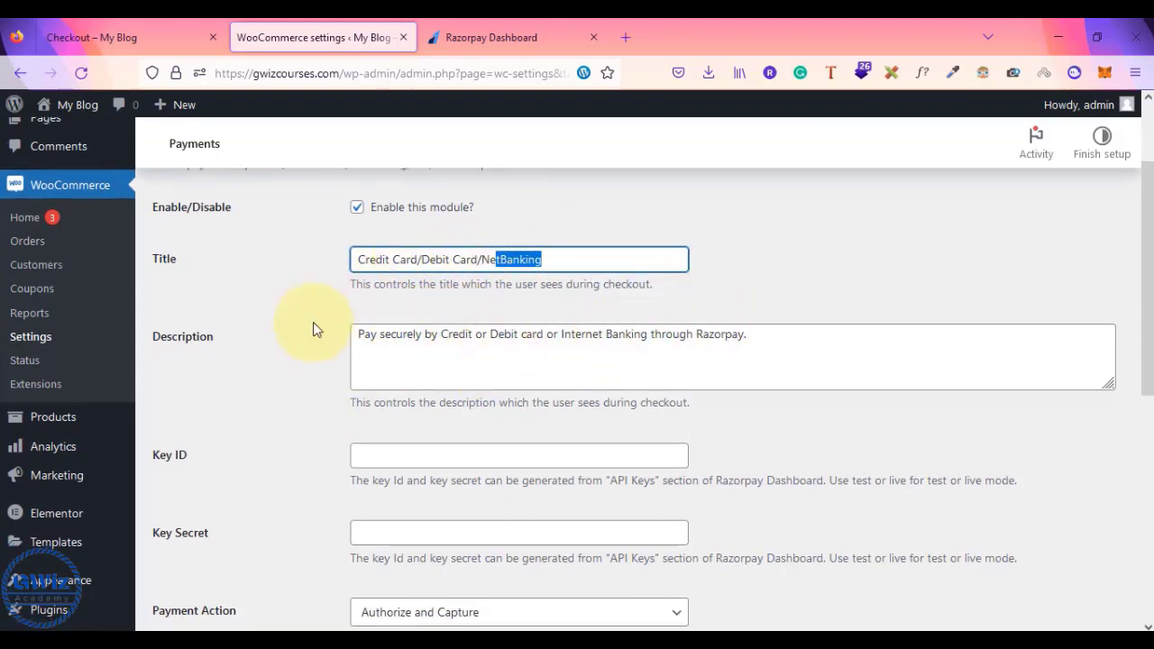
left_click(277, 324)
scroll(275, 319, "down", 1)
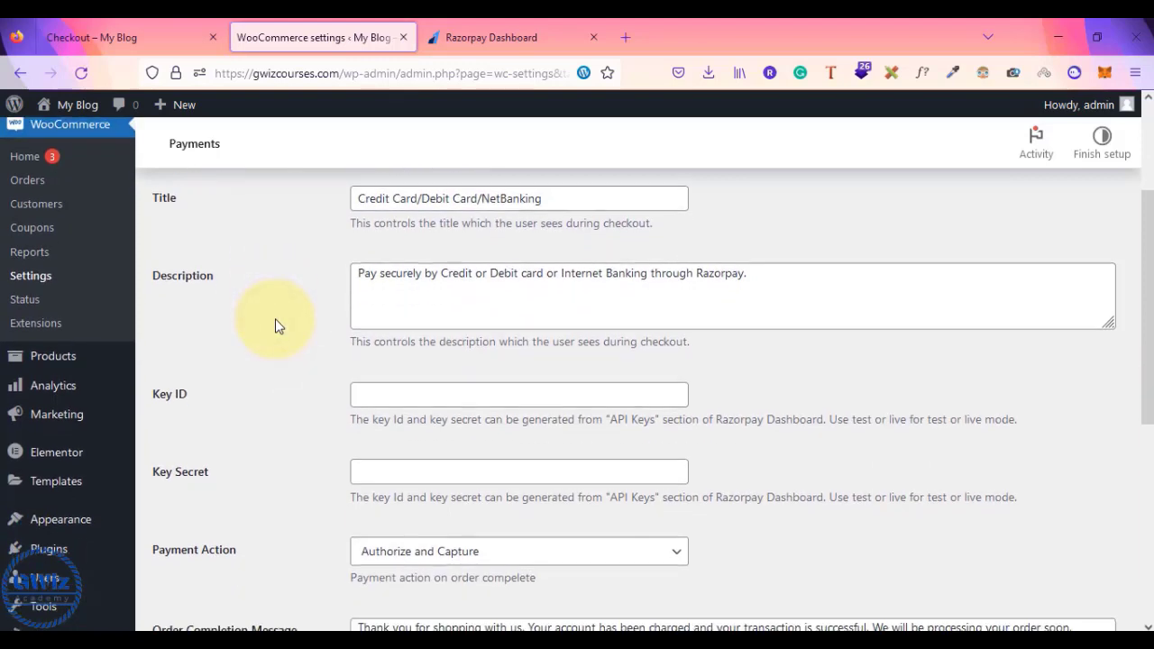
left_click(396, 399)
left_click(387, 479)
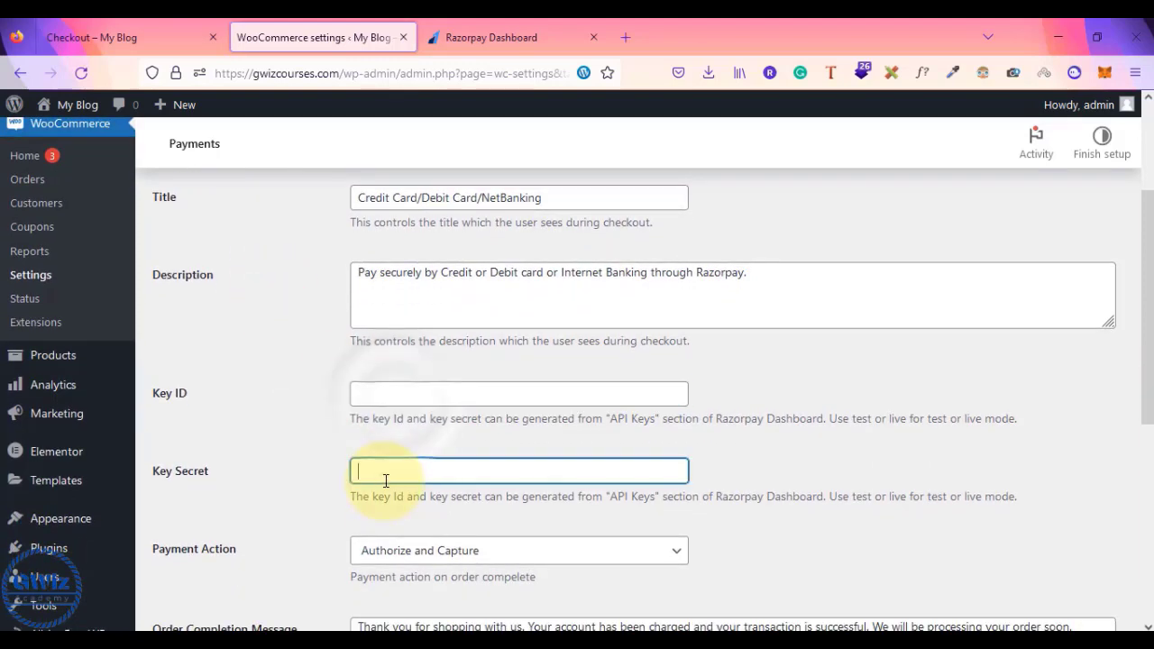
scroll(421, 352, "down", 1)
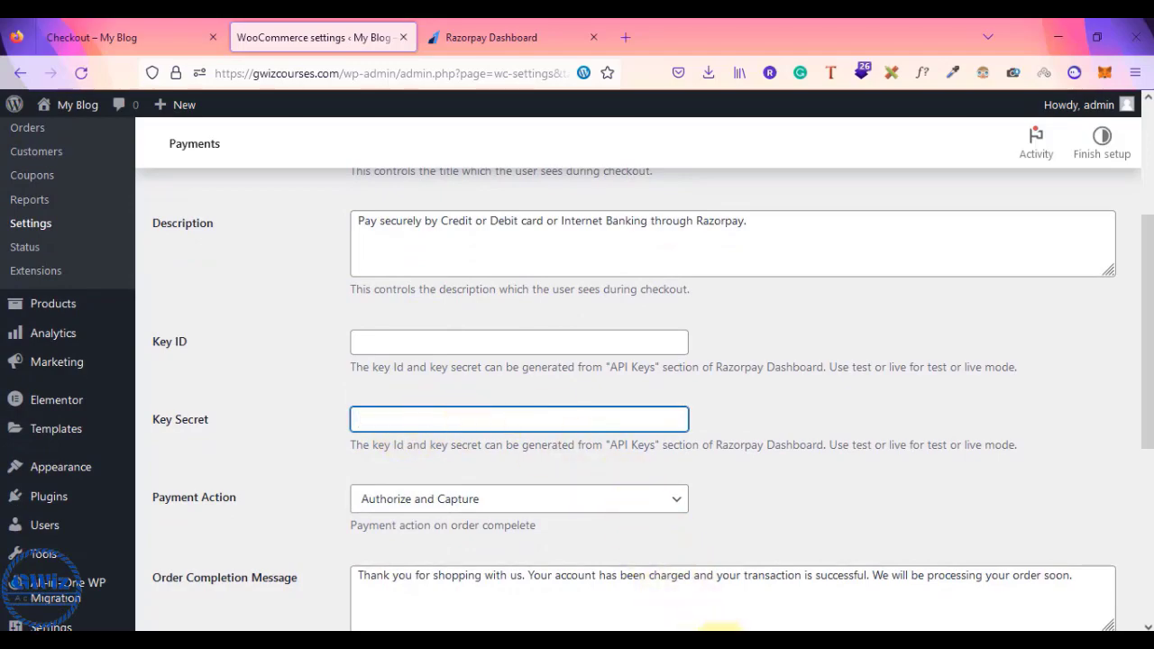
- Copy the test key_id from the spreadsheet into the Razorpay Key ID field
left_click(719, 647)
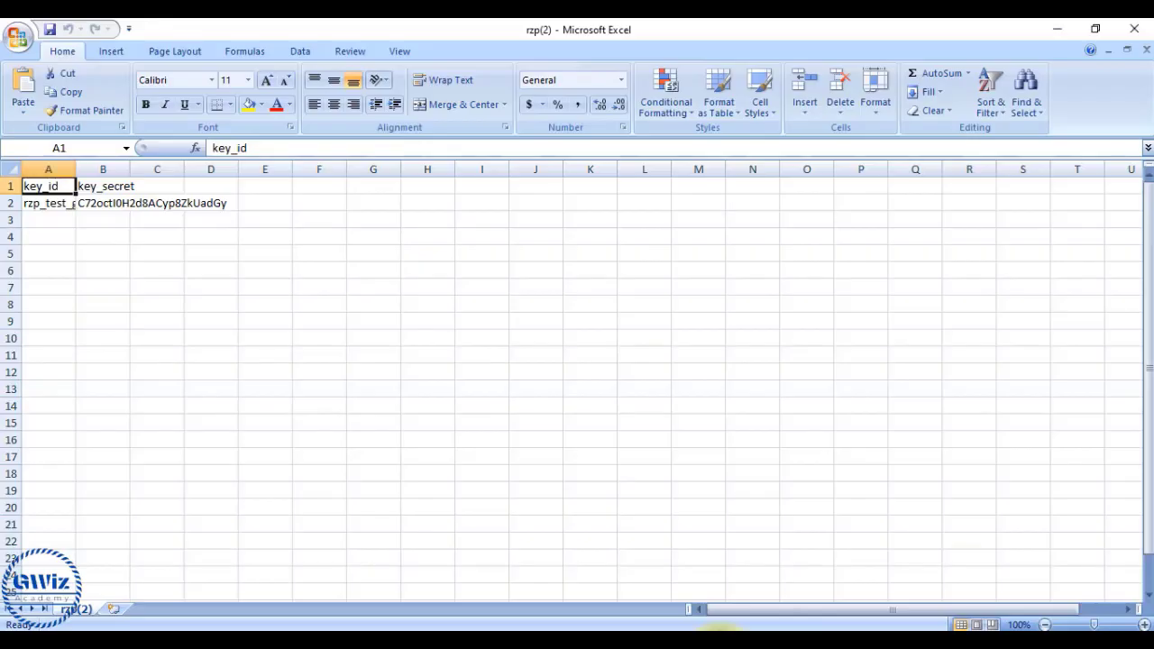
double_click(43, 206)
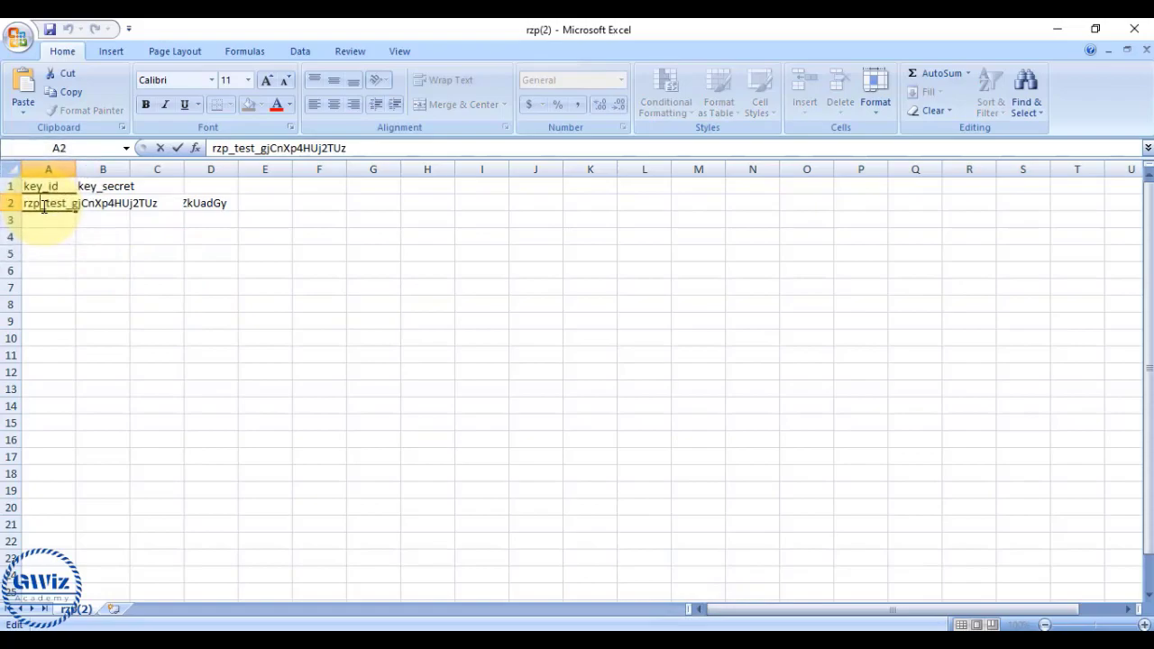
key("alt+Tab")
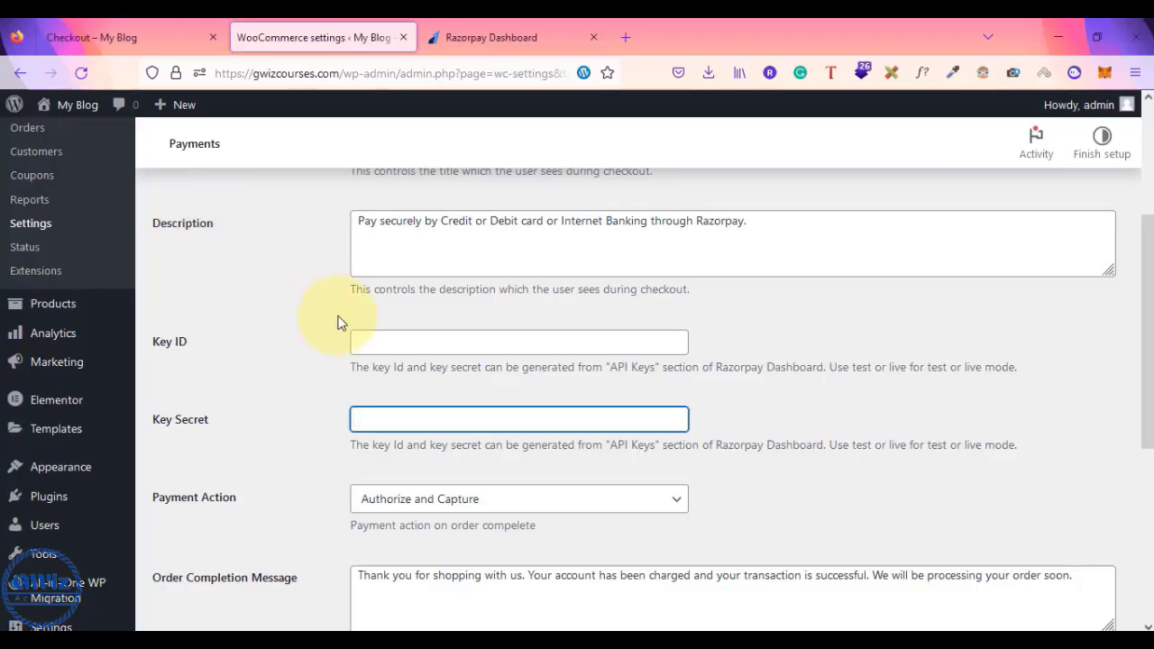
left_click(392, 344)
type("rzp_test_gjCnXp4HUj2TUz")
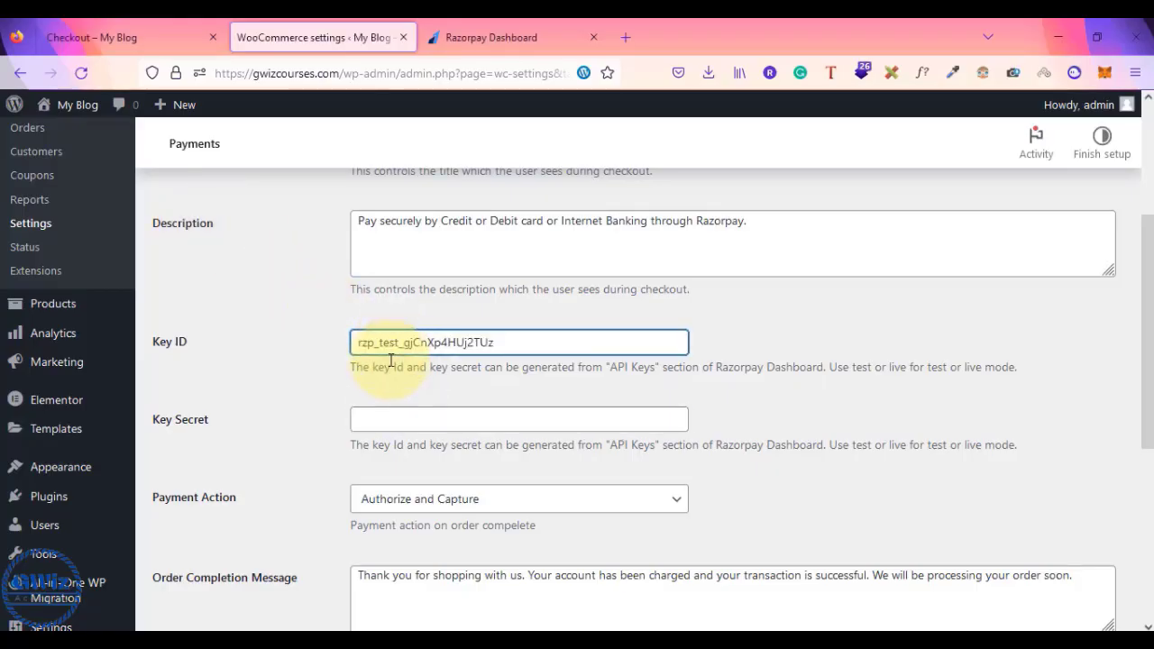
- Copy the test key_secret from cell B2 into the Razorpay Key Secret field
left_click(388, 415)
key("alt+Tab")
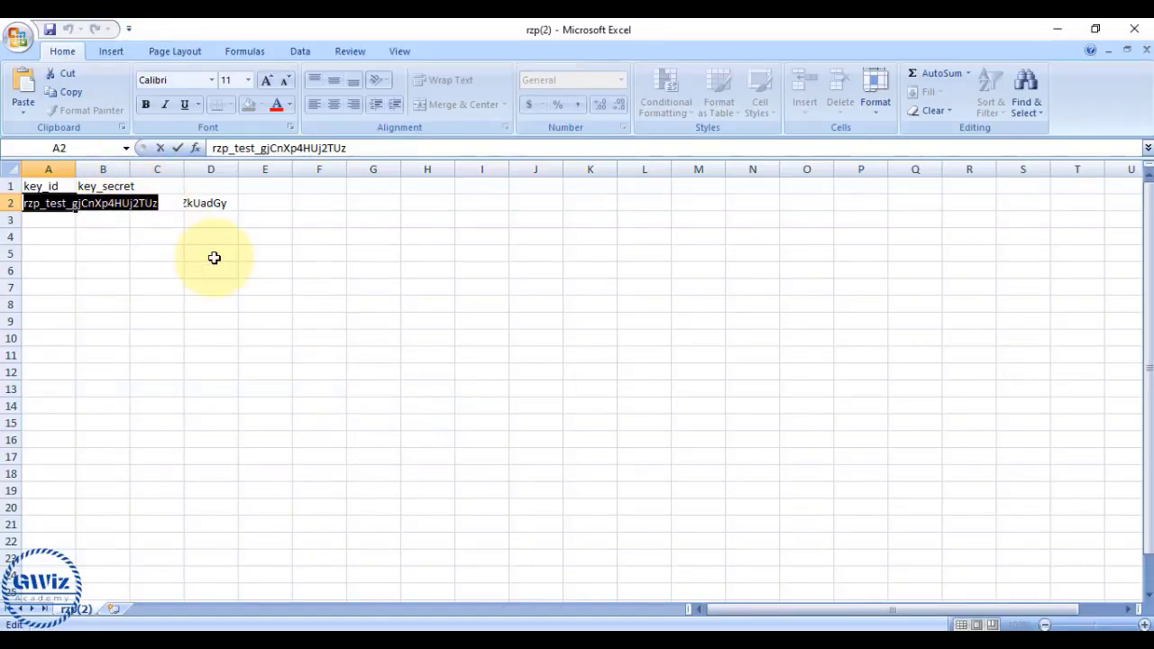
left_click(251, 301)
double_click(101, 203)
key("alt+Tab")
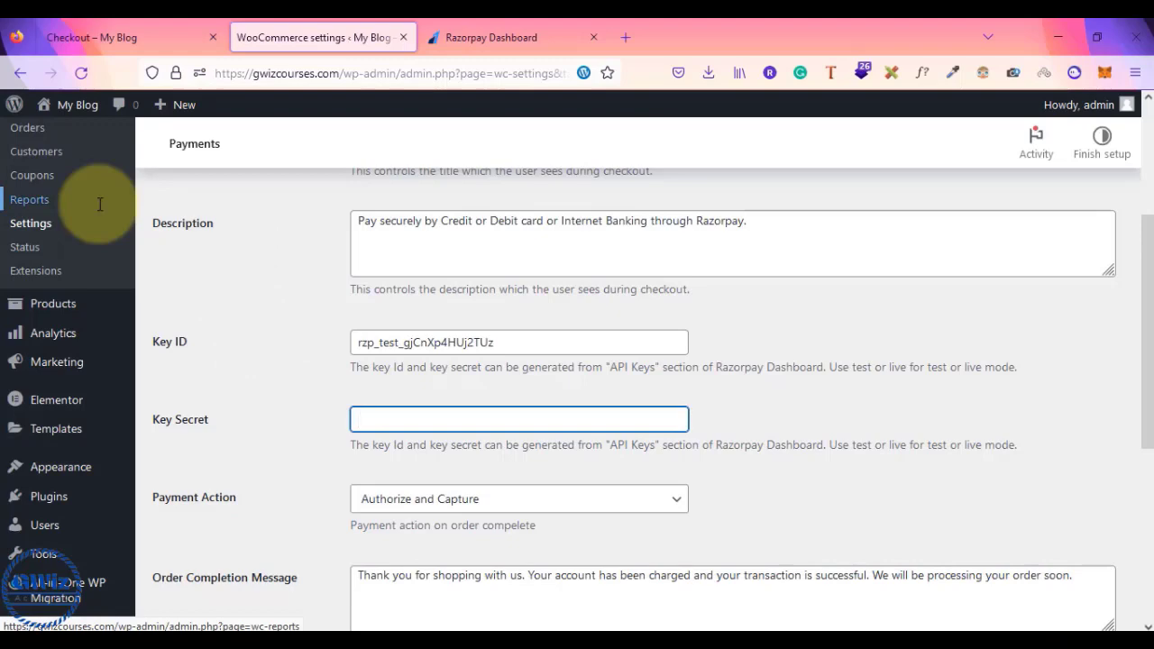
key("ctrl+v")
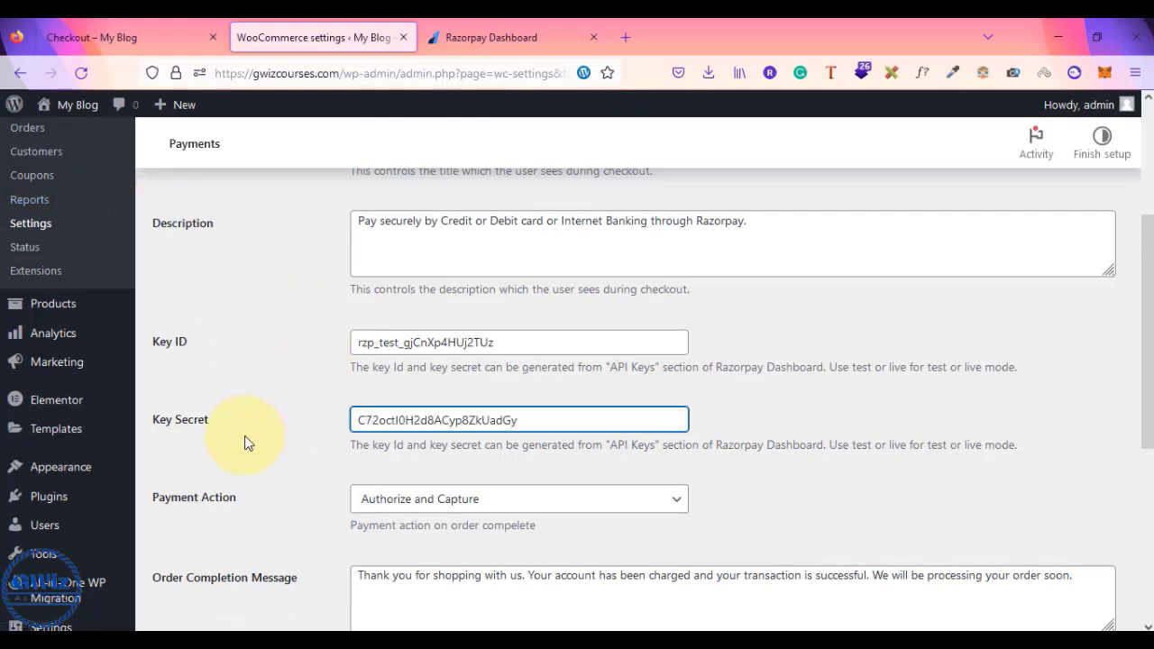
- Save the Razorpay settings with test keys, Authorize and Capture, debug on, route module off
scroll(244, 438, "down", 1)
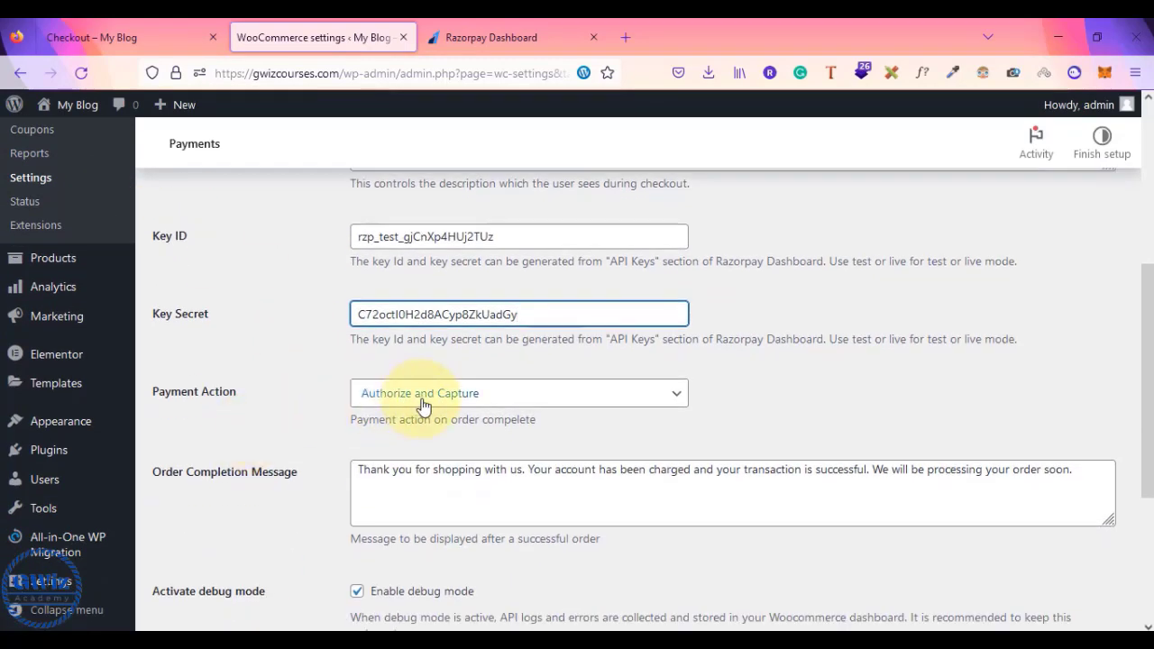
scroll(400, 469, "down", 3)
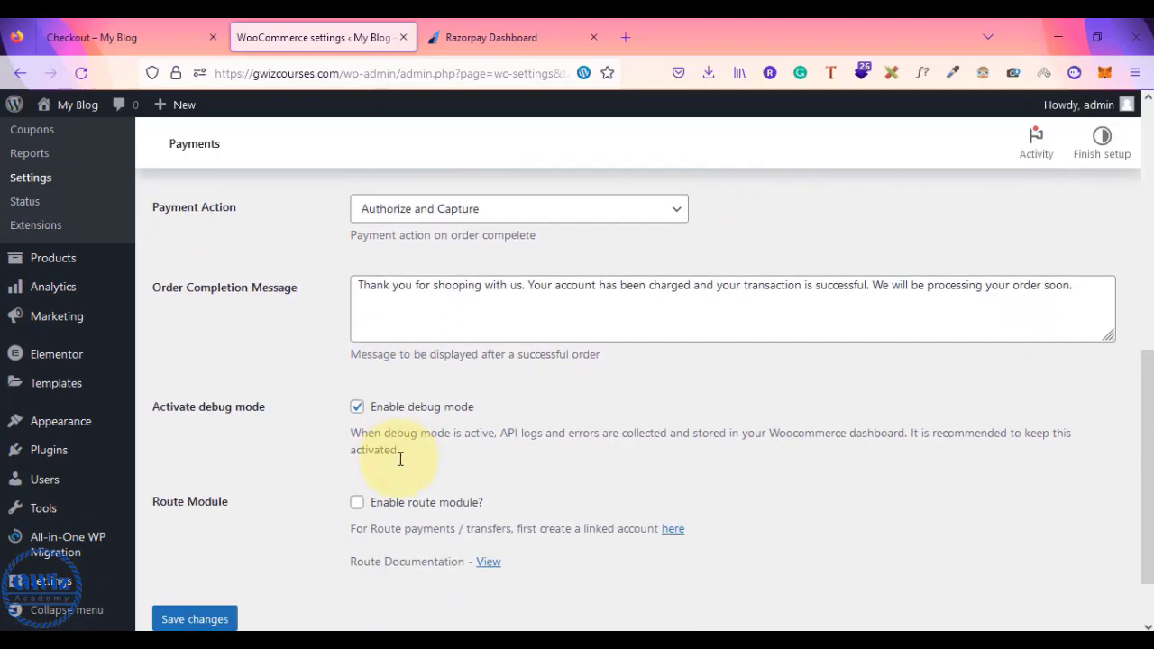
scroll(400, 458, "up", 1)
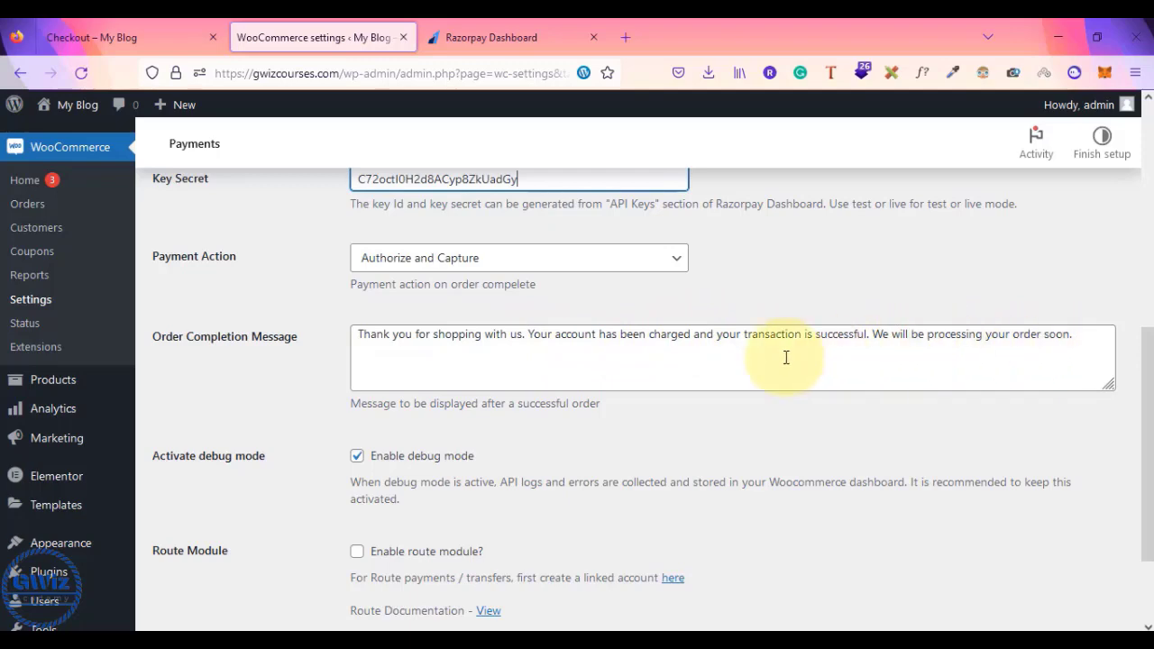
scroll(505, 357, "up", 3)
scroll(525, 355, "up", 3)
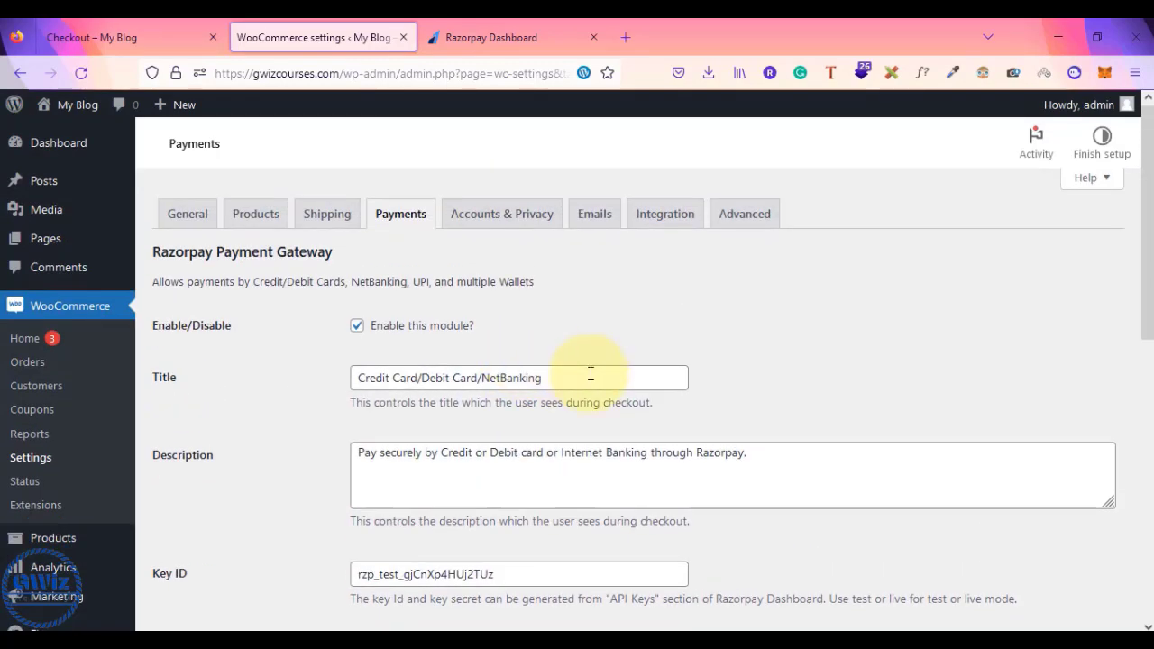
scroll(650, 480, "down", 5)
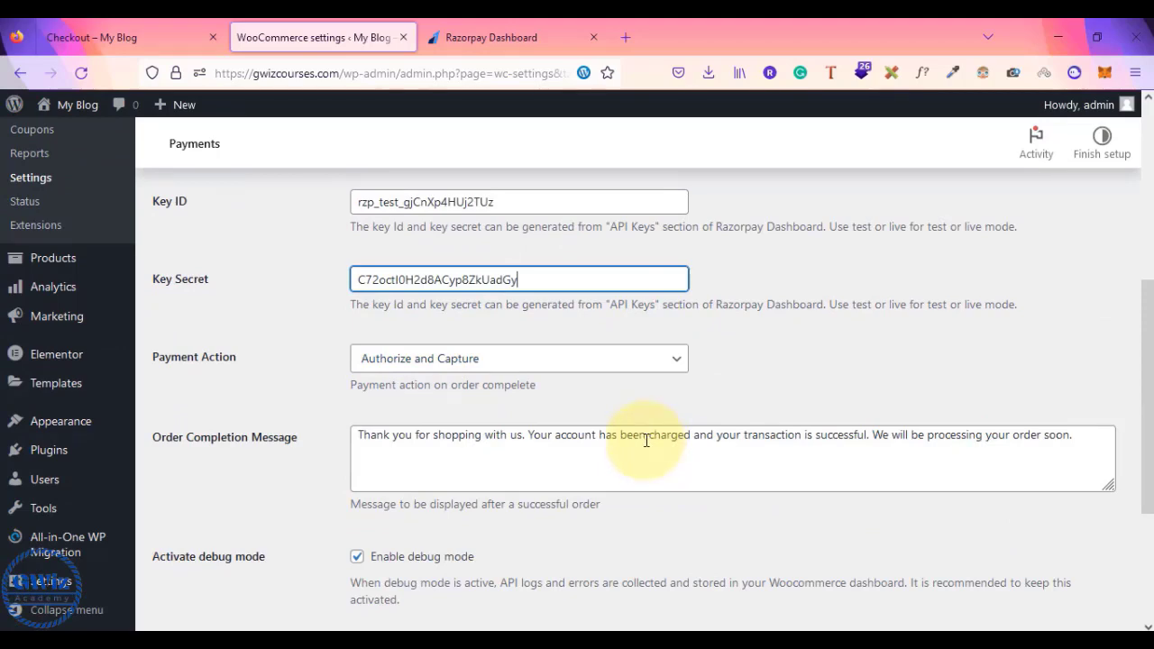
scroll(647, 438, "down", 3)
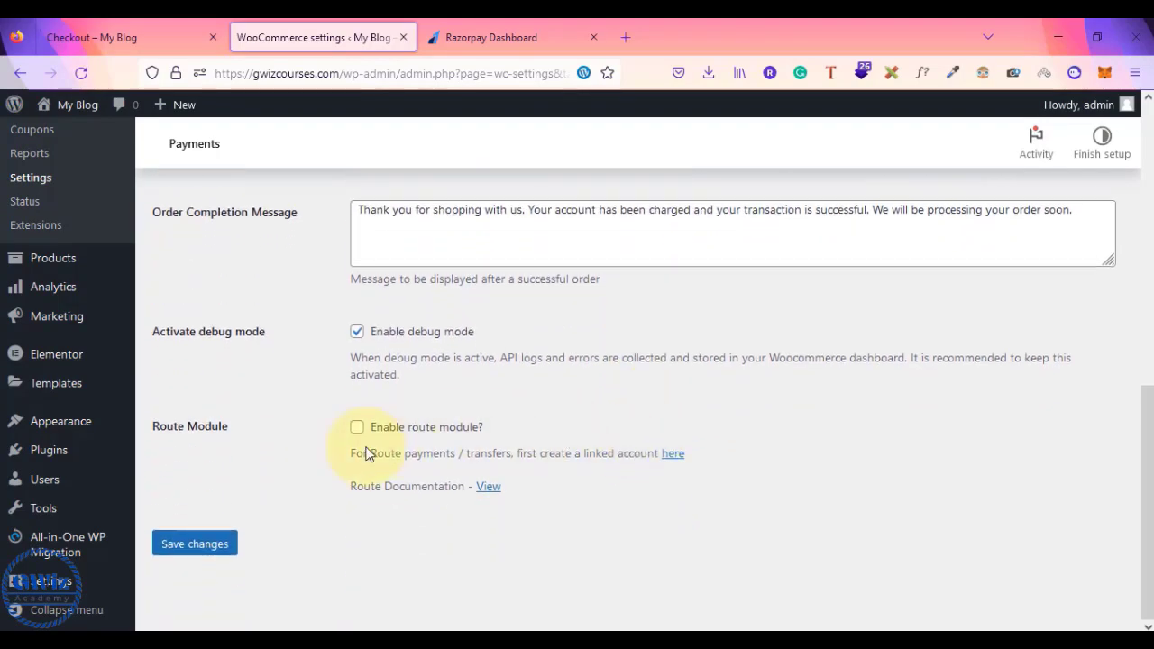
scroll(203, 554, "up", 7)
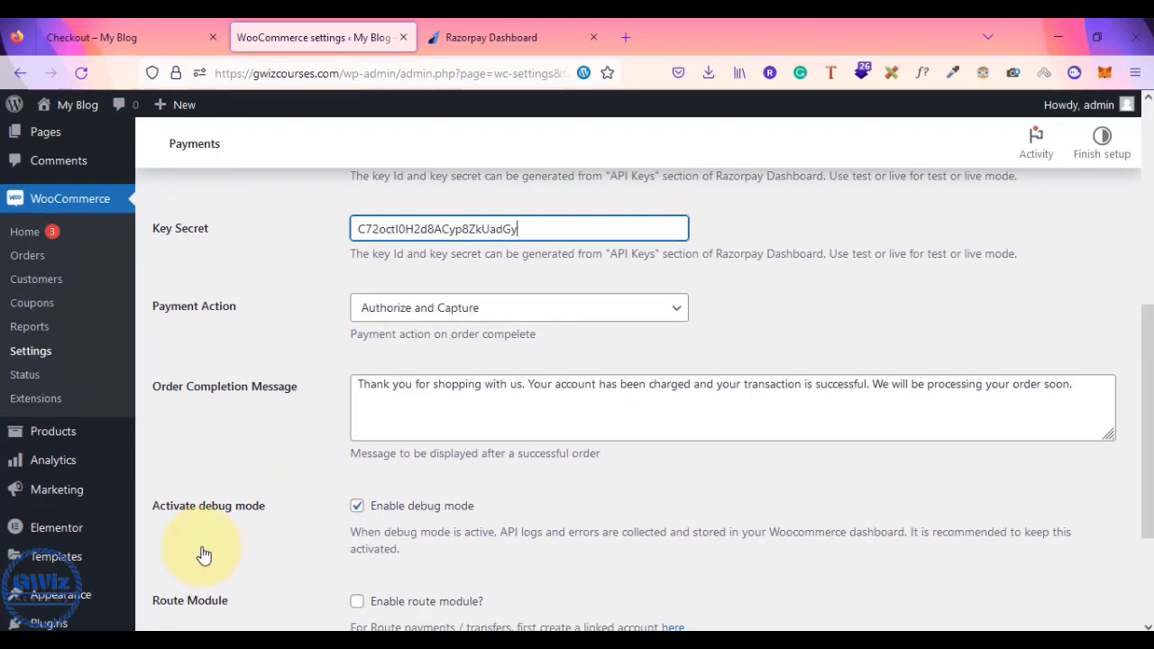
scroll(203, 555, "up", 1)
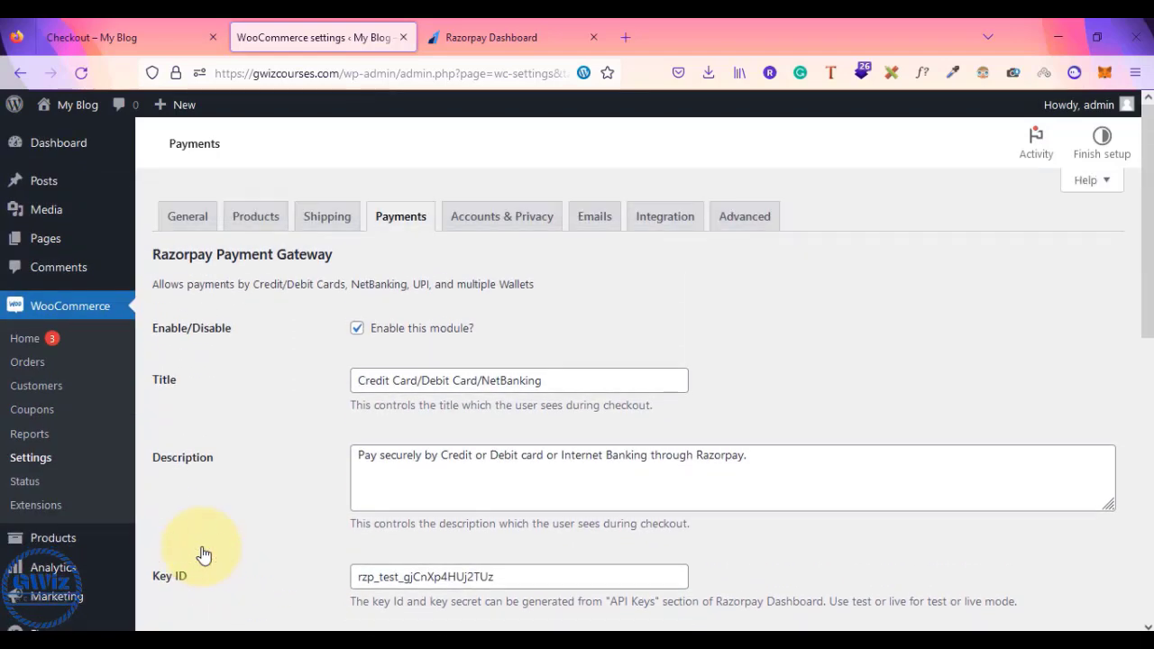
scroll(204, 555, "down", 9)
scroll(195, 549, "up", 2)
scroll(196, 547, "down", 2)
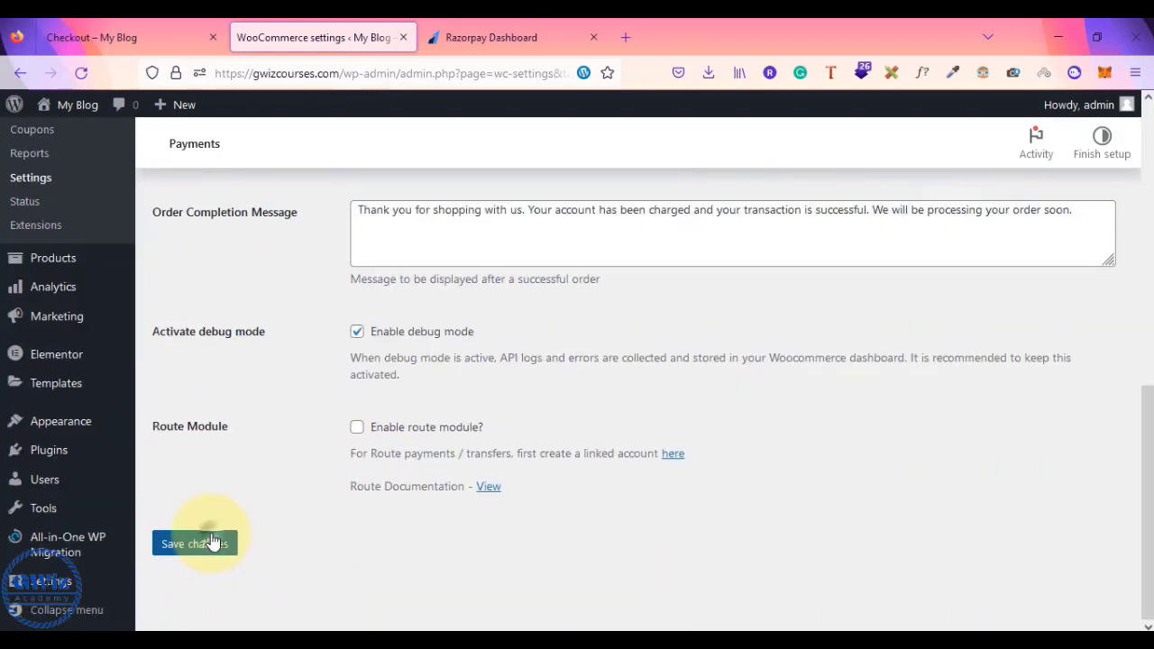
left_click(213, 542)
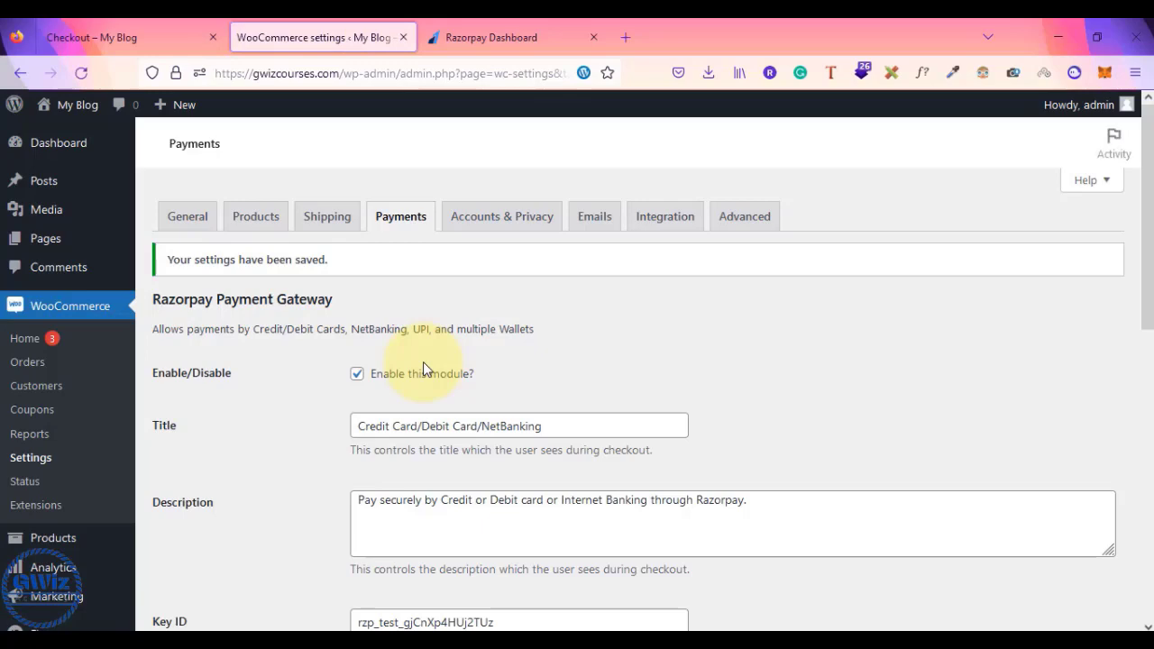
- Reload checkout and confirm Razorpay Credit Card/Debit Card/NetBanking appears between Cash on delivery and Stripe
left_click(127, 40)
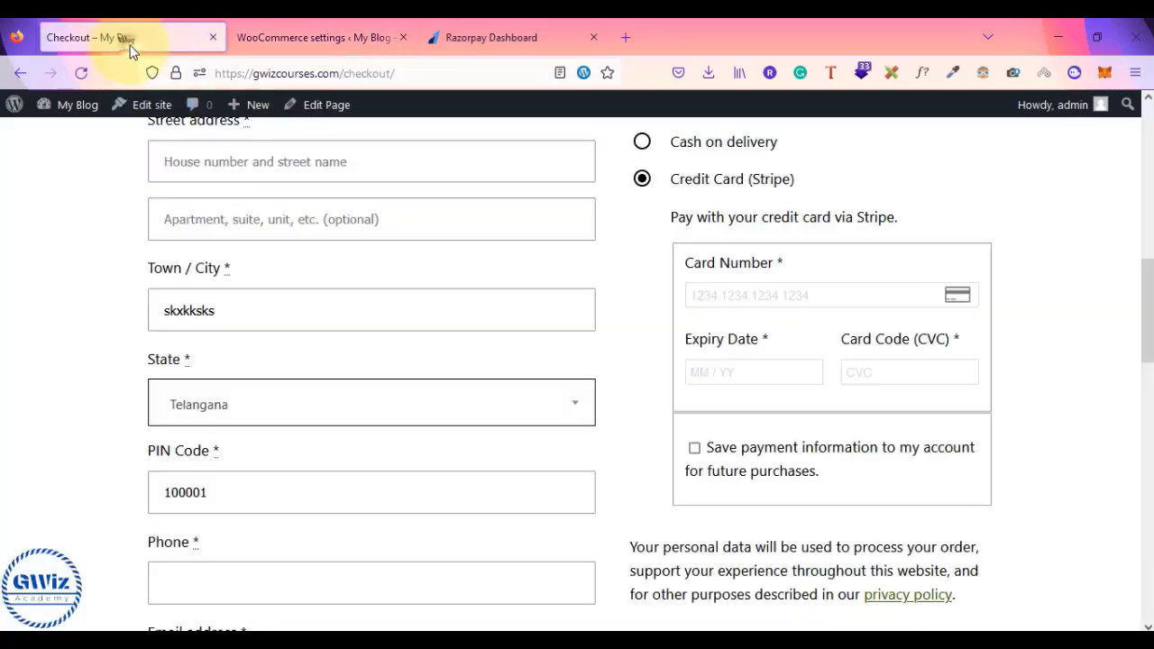
scroll(46, 327, "up", 8)
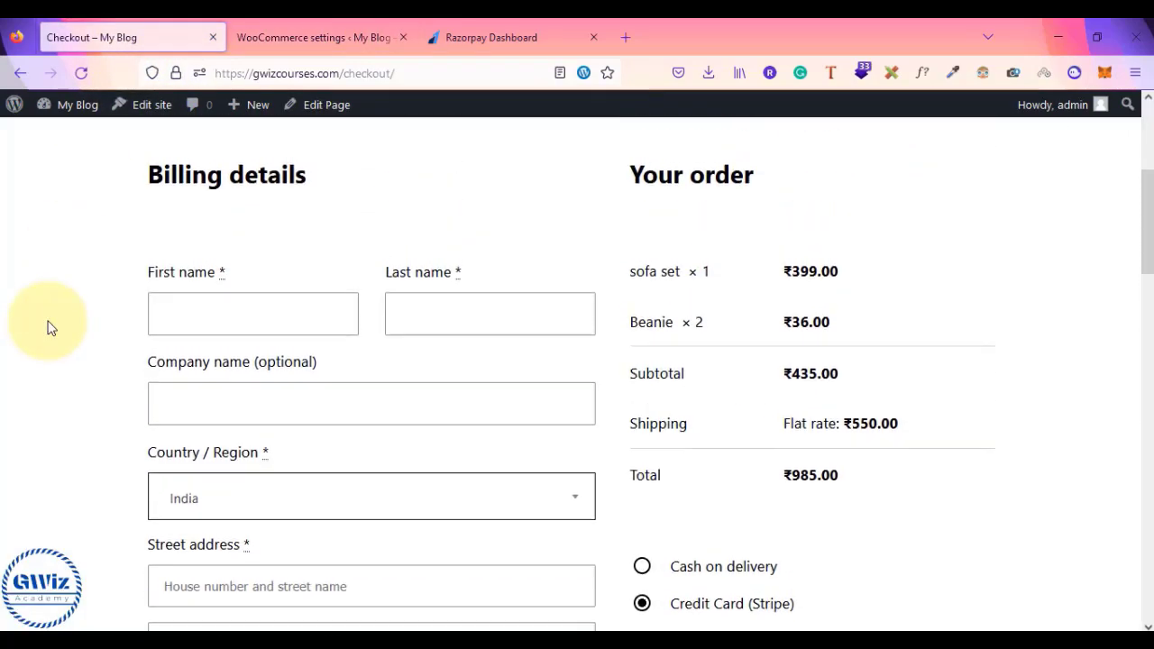
scroll(47, 326, "down", 4)
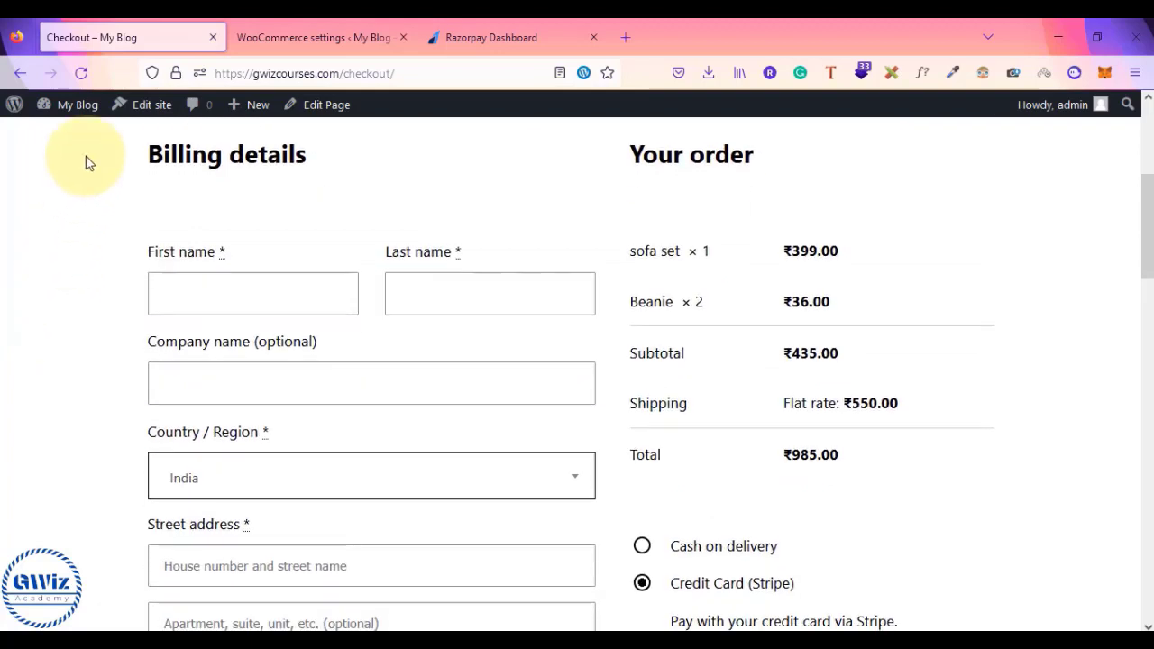
left_click(82, 74)
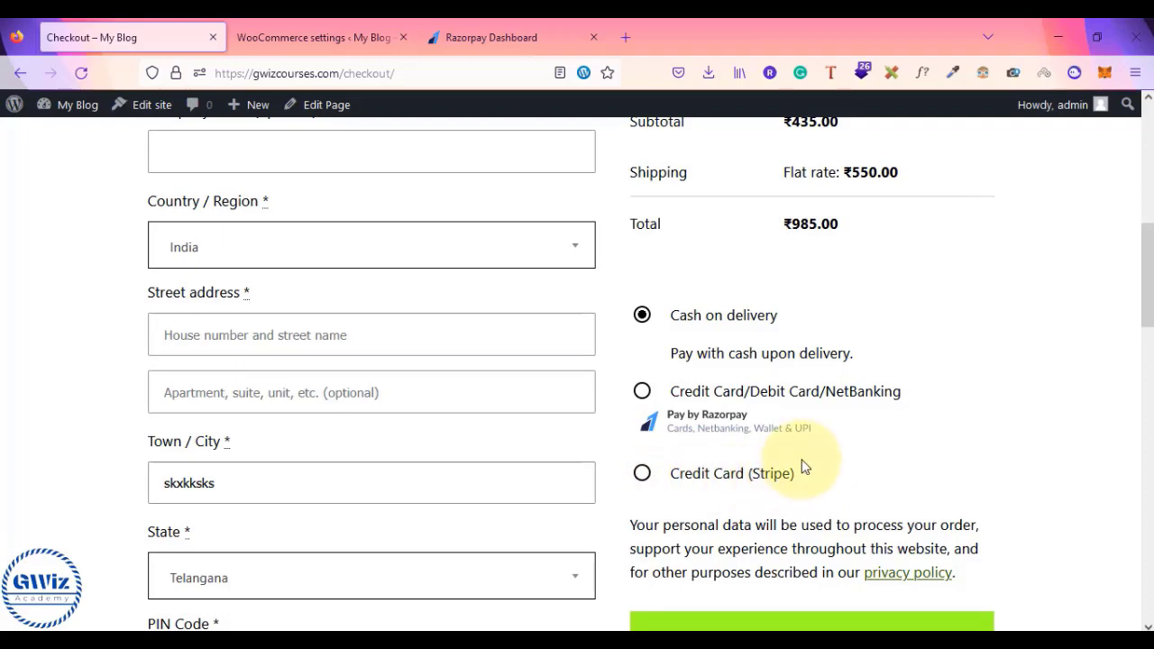
key("alt+Tab")
key("alt+Tab")
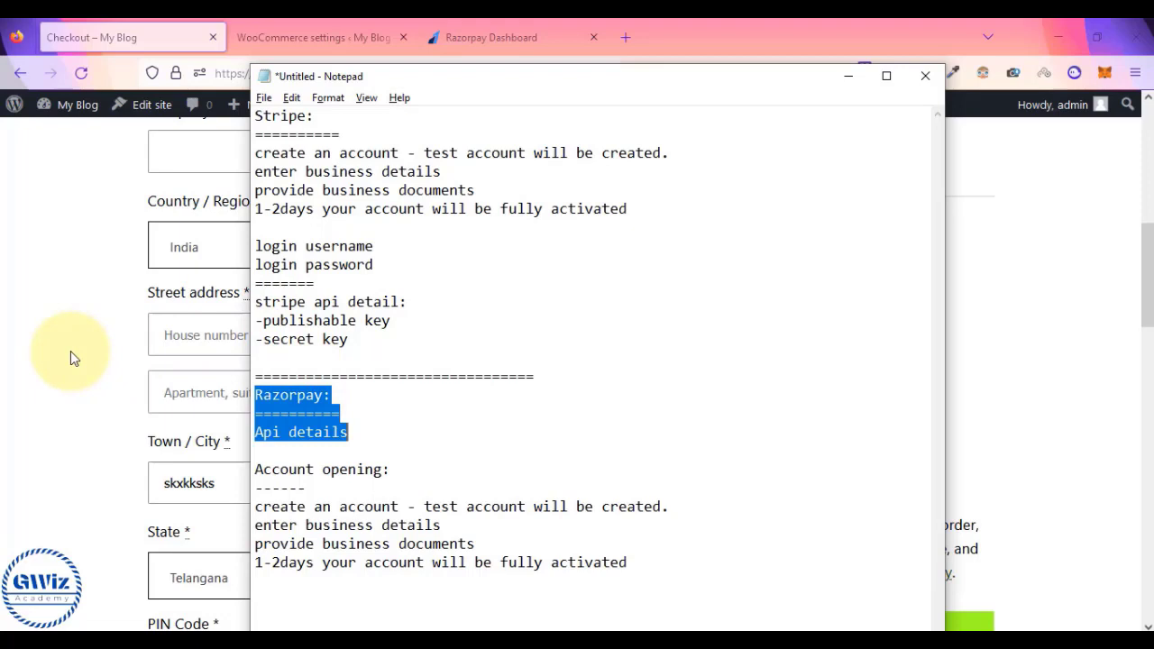
left_click(72, 312)
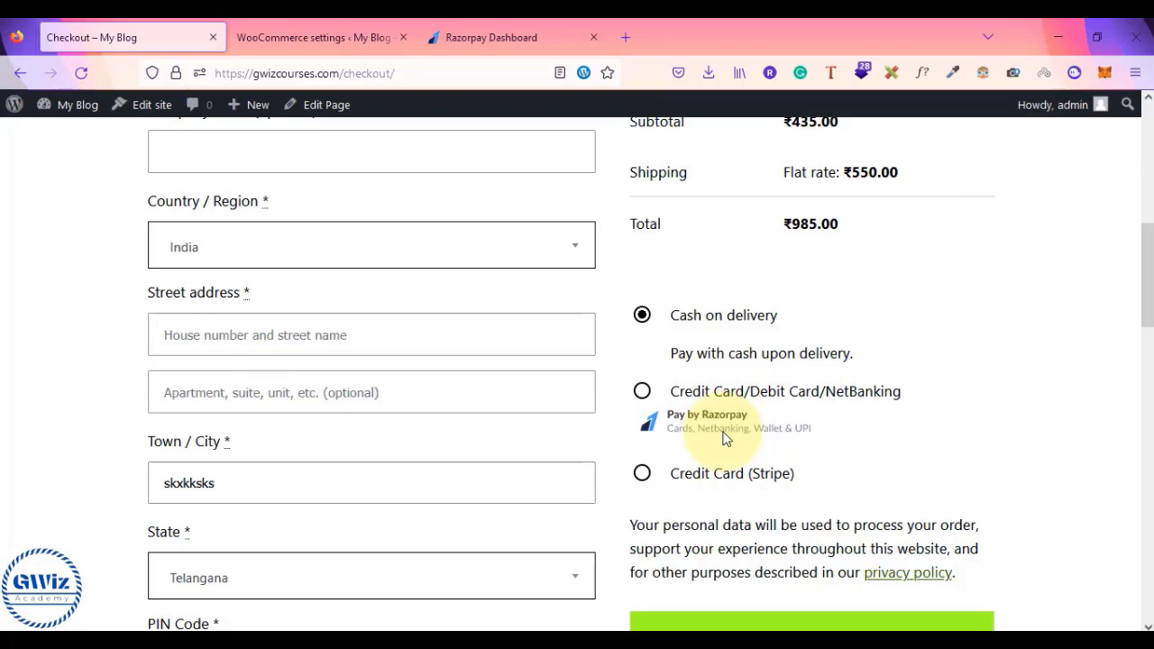
scroll(726, 440, "down", 3)
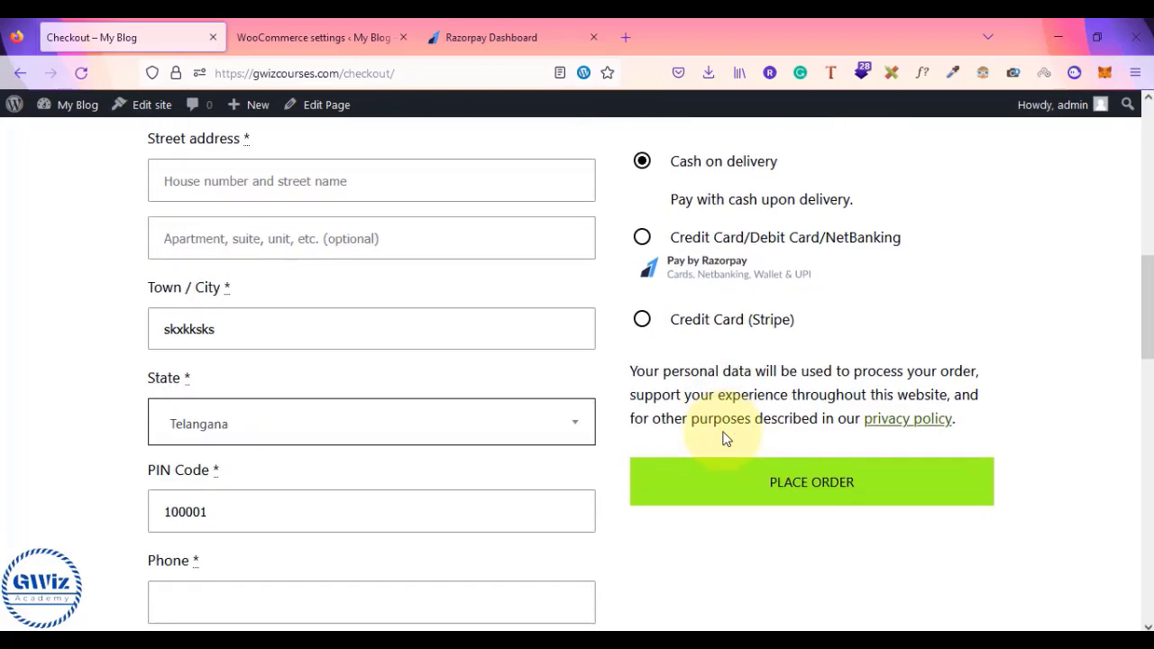
scroll(726, 440, "up", 2)
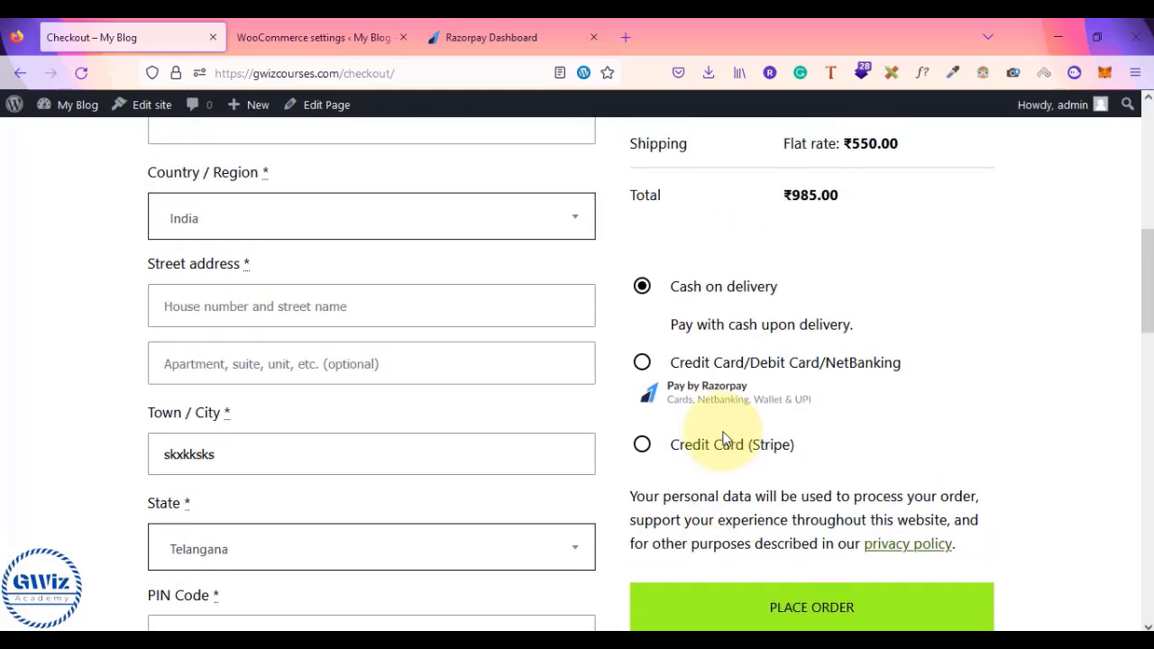
scroll(726, 439, "up", 3)
scroll(726, 439, "down", 3)
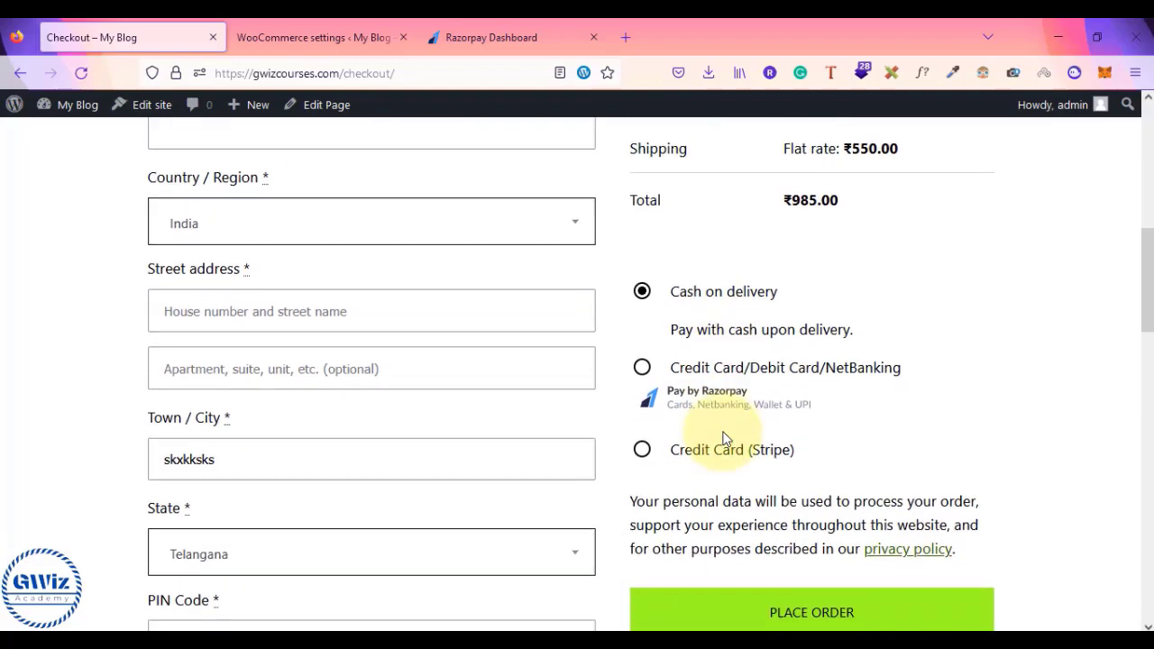